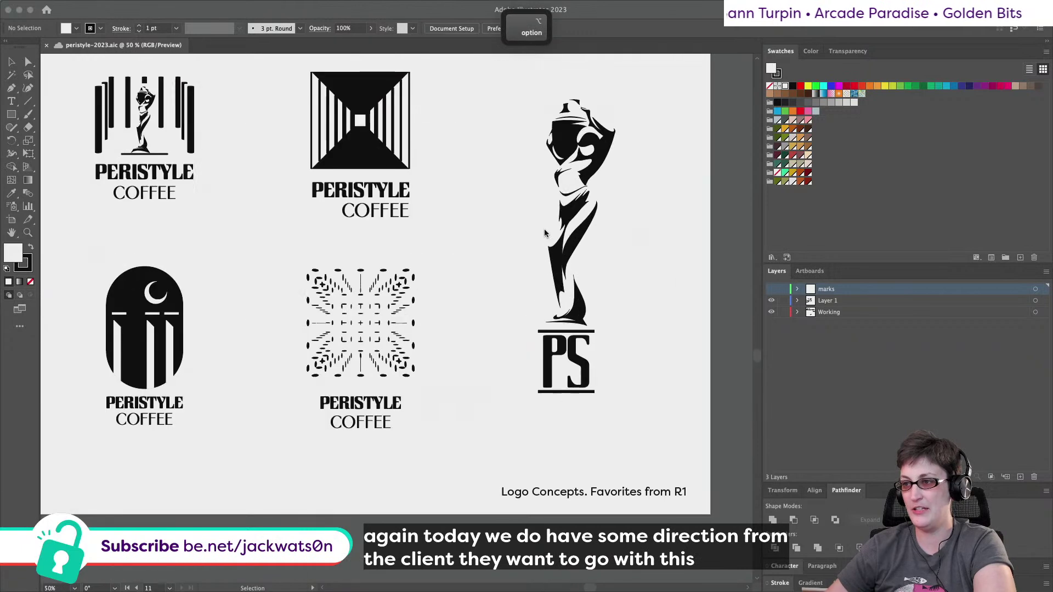
Select the column-and-statue logo, the perspective-square logo and the large PS statue mark on the Favorites from R1 artboard.
drag(85, 96, 531, 233)
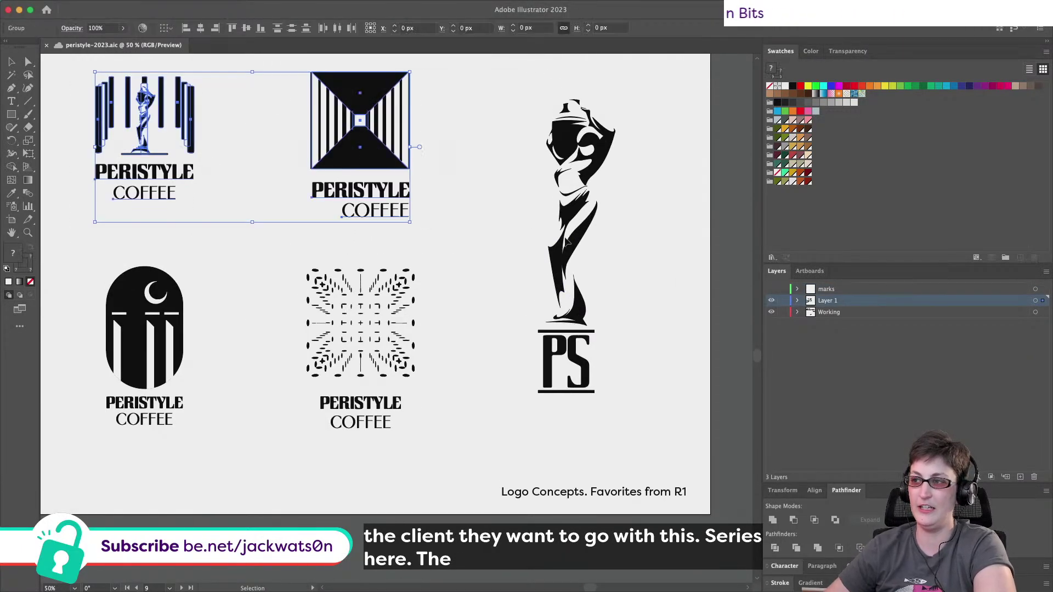
click(570, 220)
scroll(549, 109, left, 2)
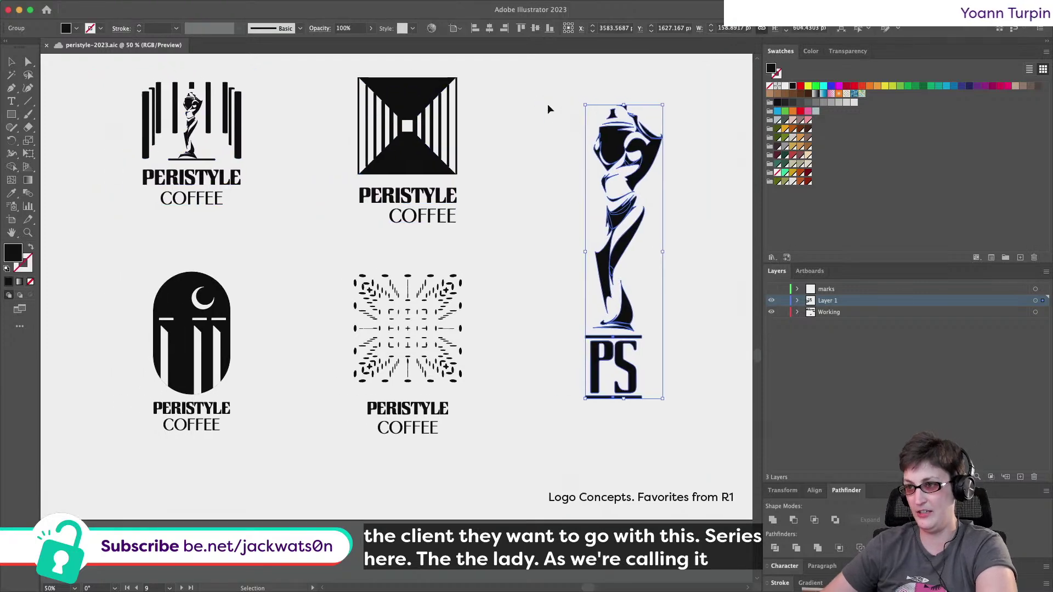
scroll(547, 103, up, 1)
drag(84, 83, 477, 232)
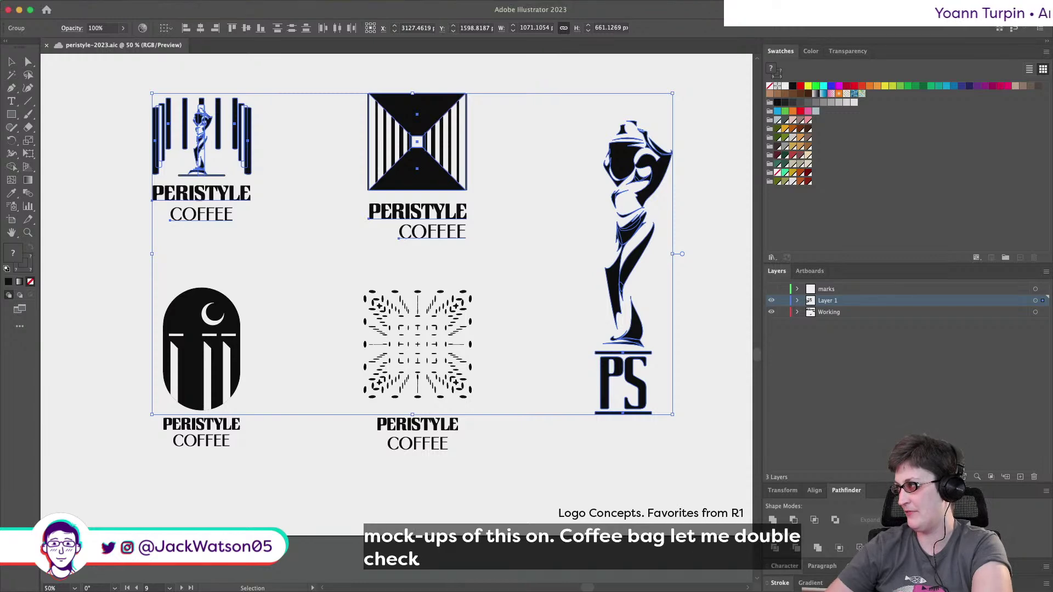
Switch to the browser and read the client's comments on the shared peristyle-2023 review, then return to Illustrator.
key(super+Tab)
drag(359, 119, 392, 59)
scroll(813, 394, down, 5)
scroll(814, 393, down, 5)
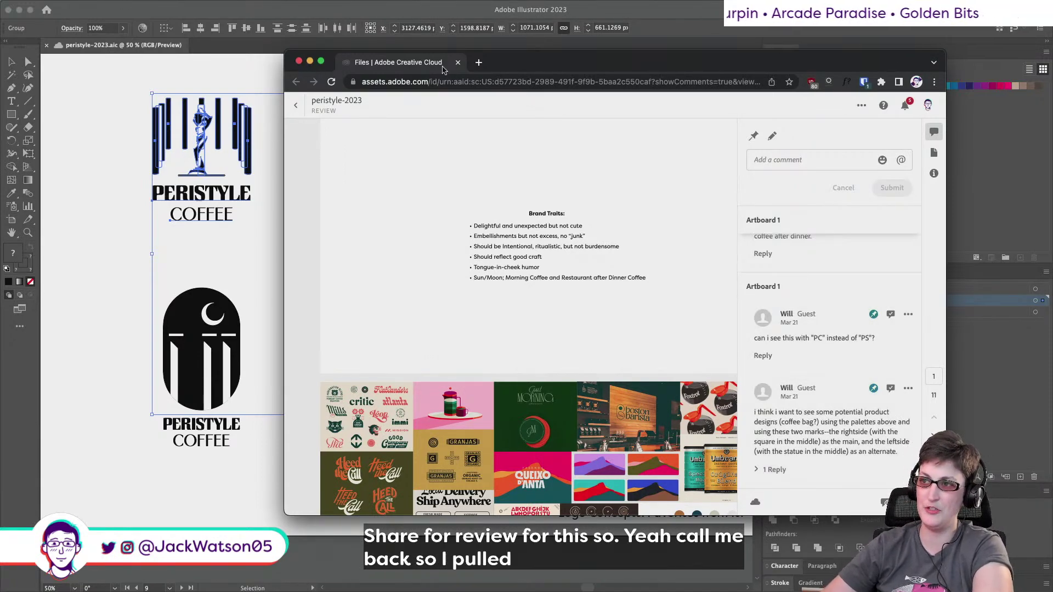
mouse_move(414, 60)
mouse_down()
mouse_move(406, 88)
mouse_move(383, 86)
mouse_move(423, 73)
mouse_up()
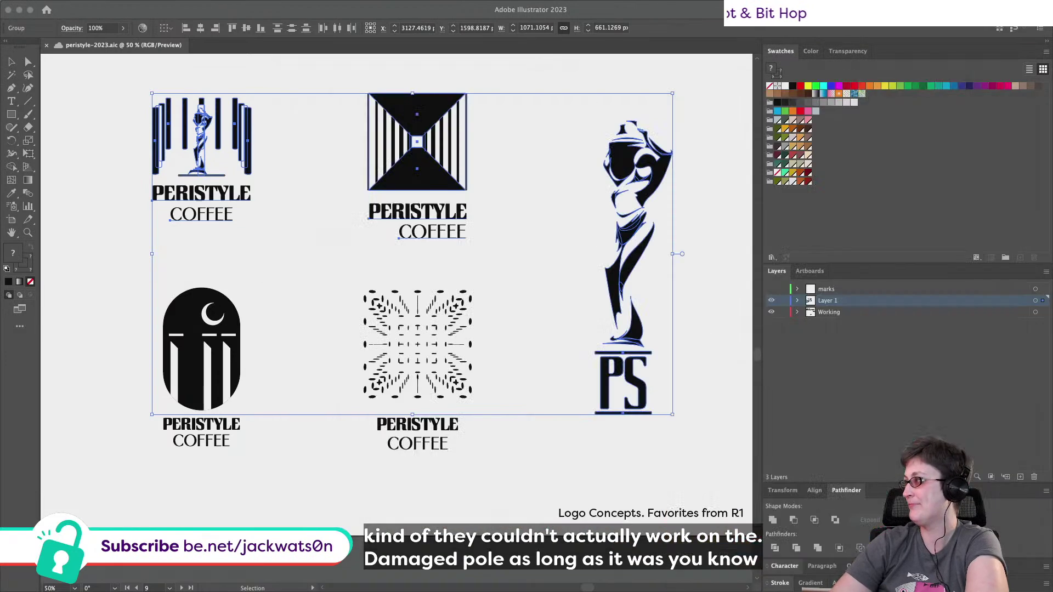
click(331, 61)
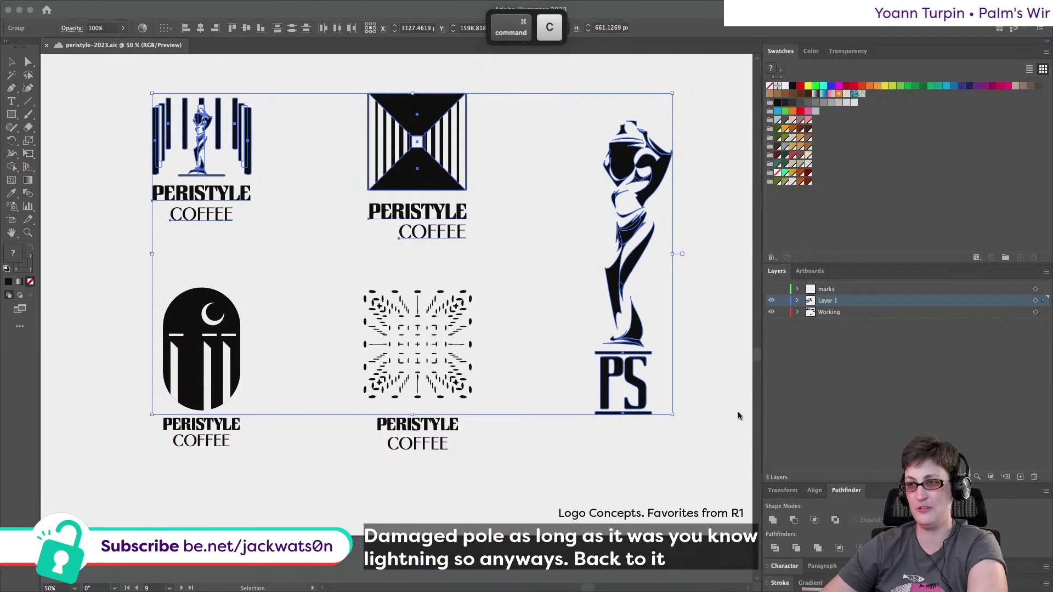
Move the loose working wordmarks and letter fragments further right to free the space beside the last Logo Concepts R2 artboard.
scroll(224, 341, down, 2)
scroll(395, 340, down, 2)
scroll(493, 384, down, 5)
scroll(493, 383, left, 5)
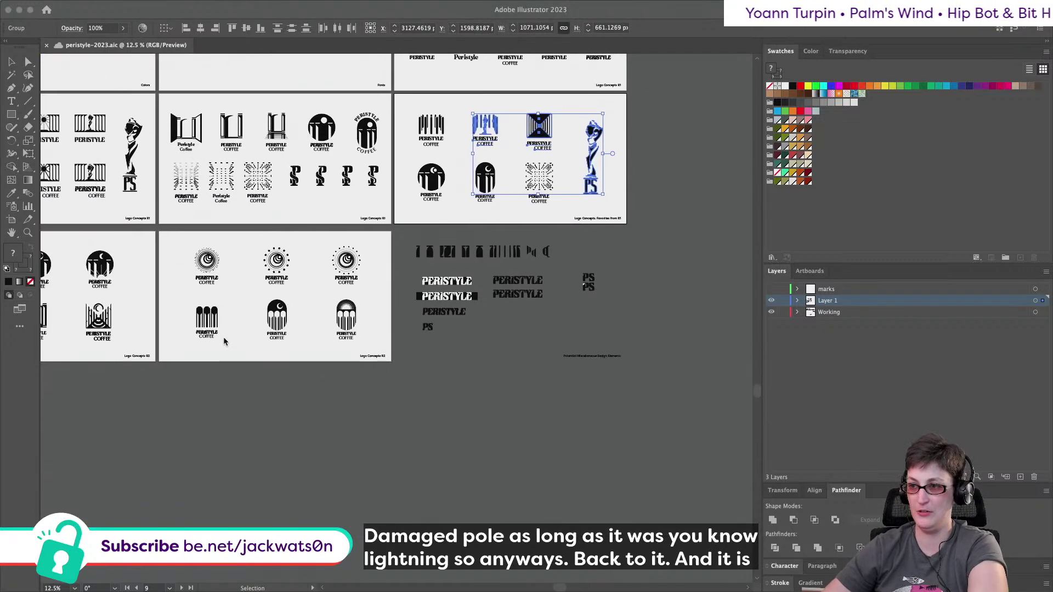
scroll(582, 412, right, 4)
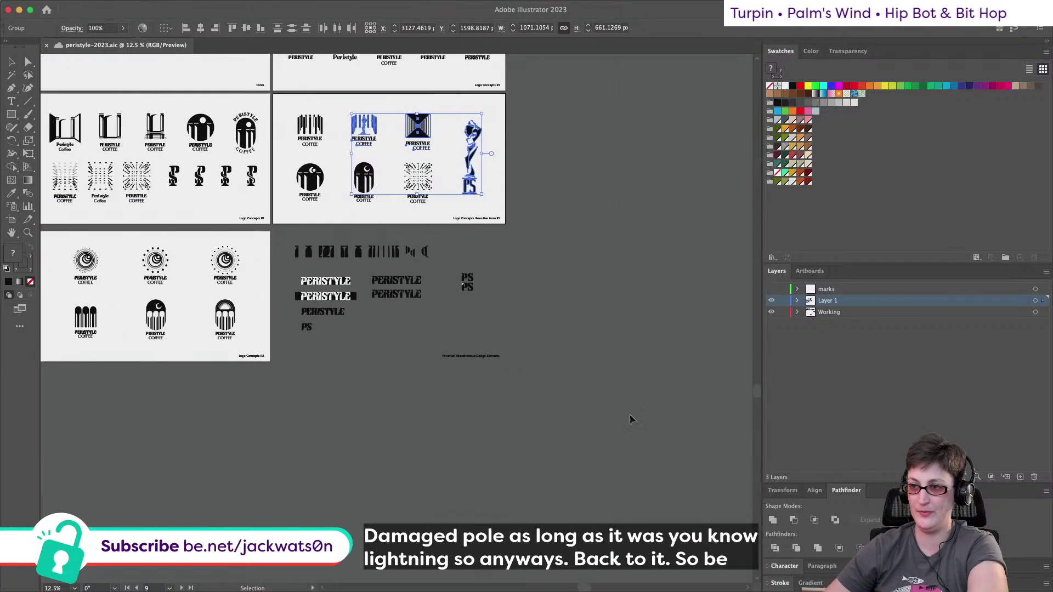
click(288, 237)
scroll(287, 240, up, 1)
scroll(307, 258, right, 4)
drag(305, 268, 520, 263)
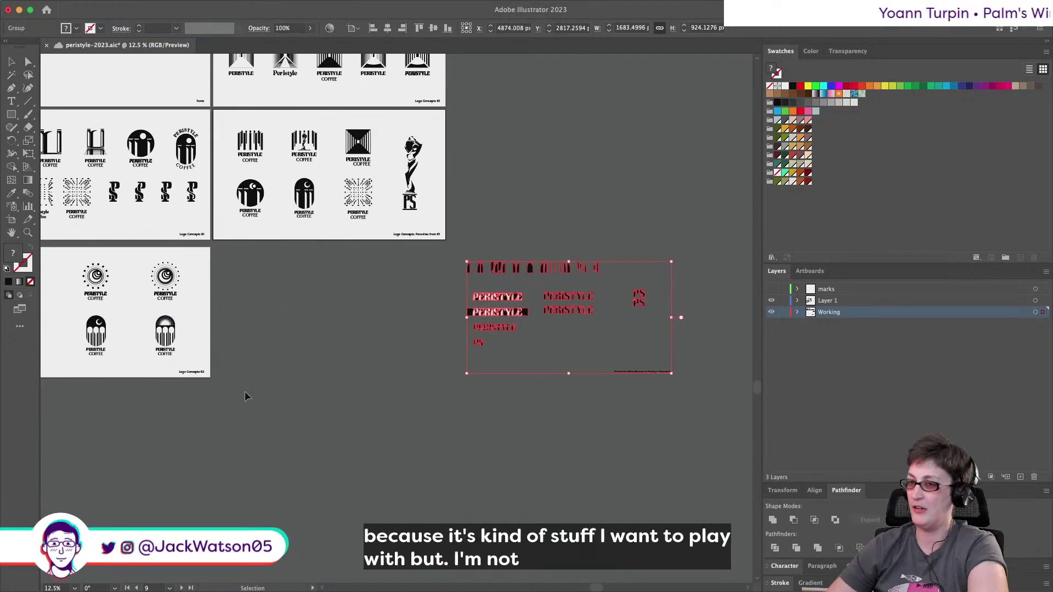
click(253, 297)
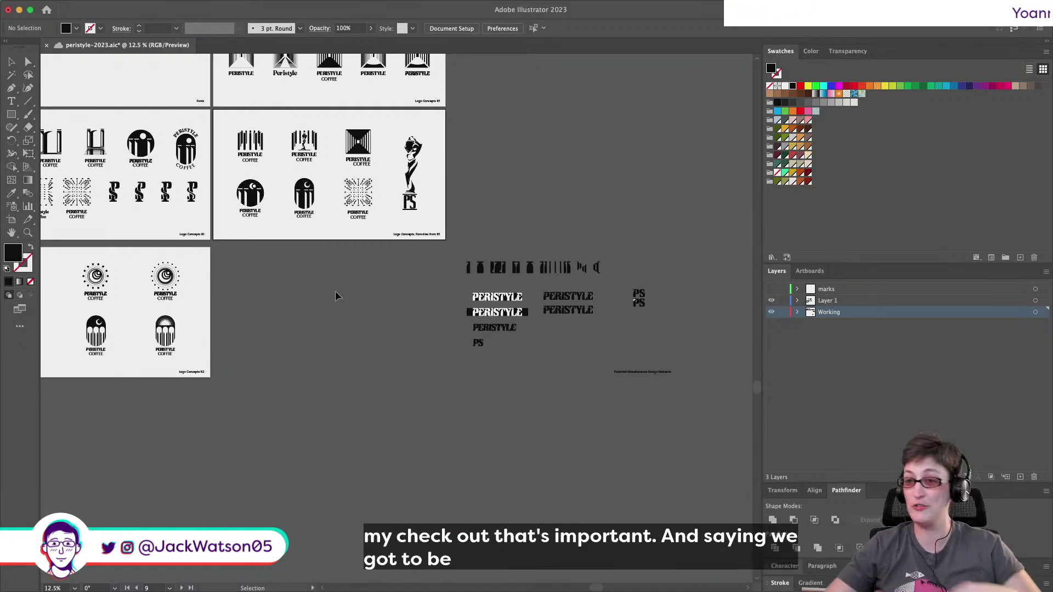
Duplicate the last Logo Concepts R2 artboard with its artwork into the free space directly to its right.
click(451, 28)
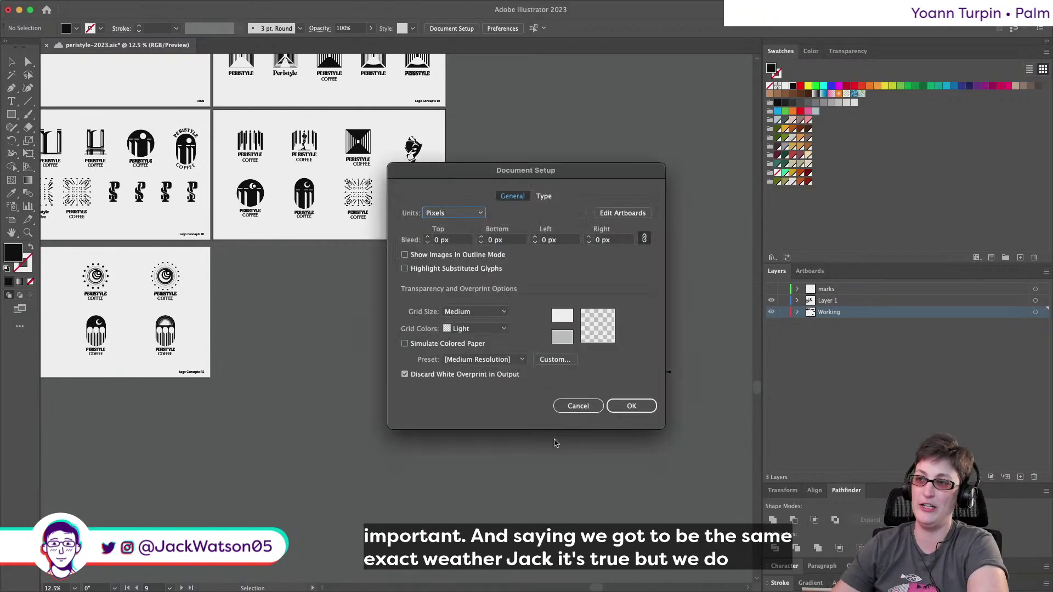
click(614, 213)
click(193, 300)
key(super+c)
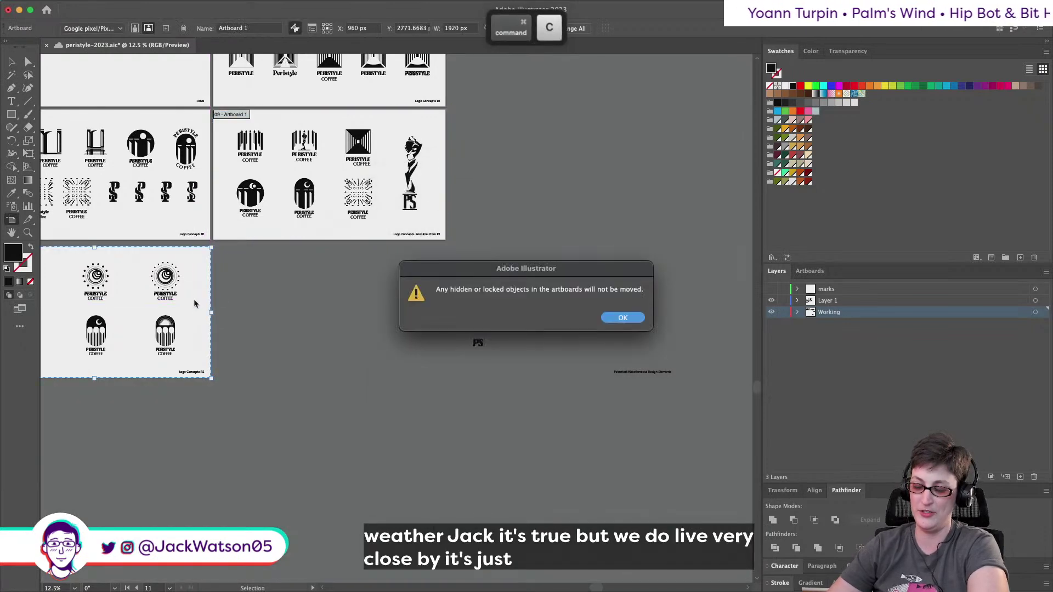
click(622, 318)
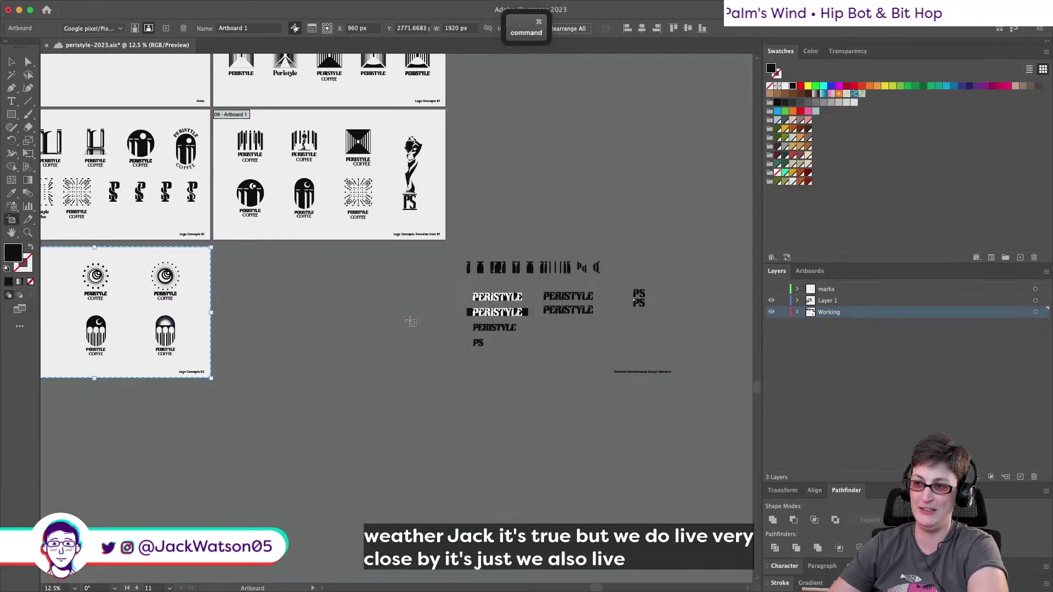
key(super+v)
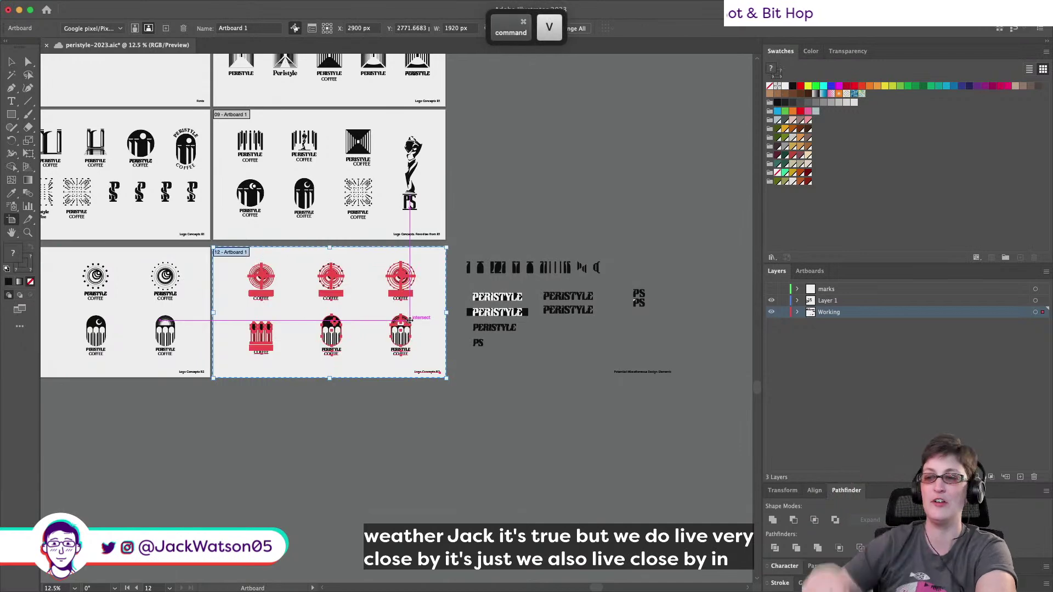
key(Escape)
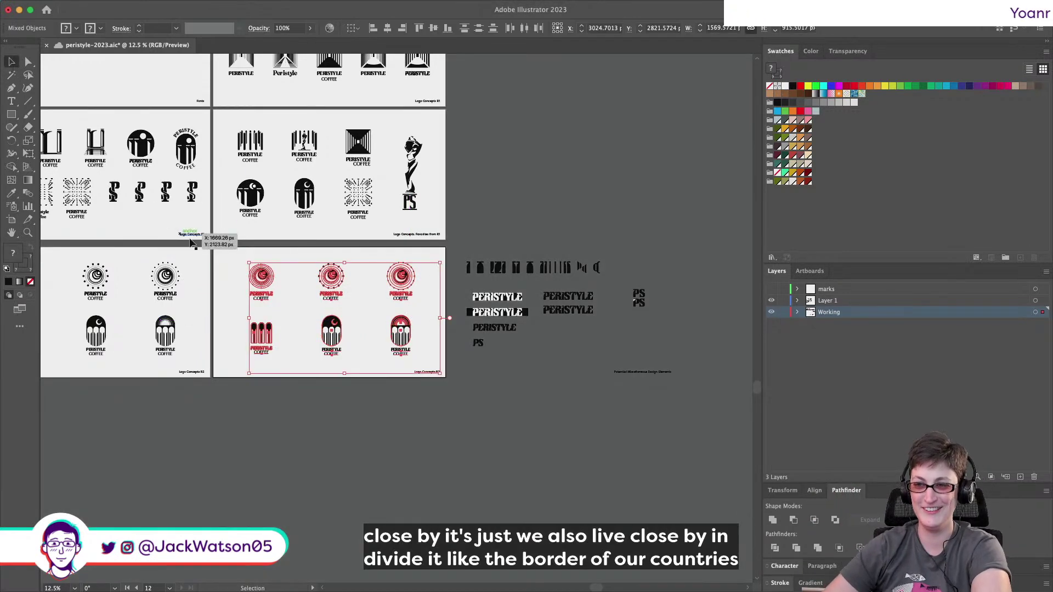
Delete the six duplicated logos from the new artboard, keeping its Logo Concepts R2 label.
drag(235, 252, 445, 364)
key(Delete)
scroll(322, 259, left, 3)
scroll(153, 363, up, 1)
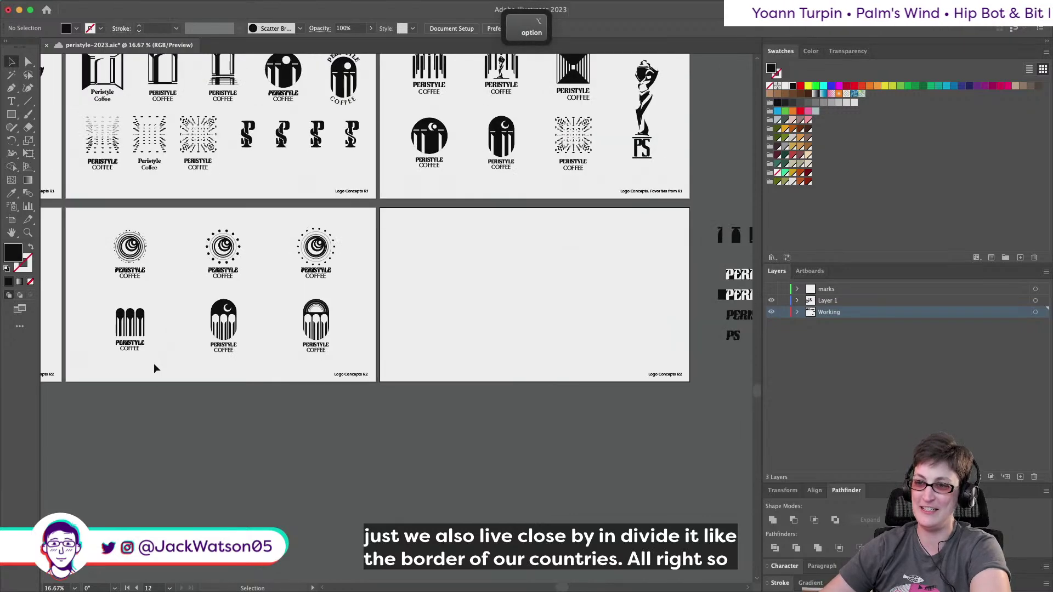
Copy the column-and-statue logo, perspective-square logo and PS statue mark from the favorites artboard to the same positions on the new artboard.
scroll(154, 363, up, 7)
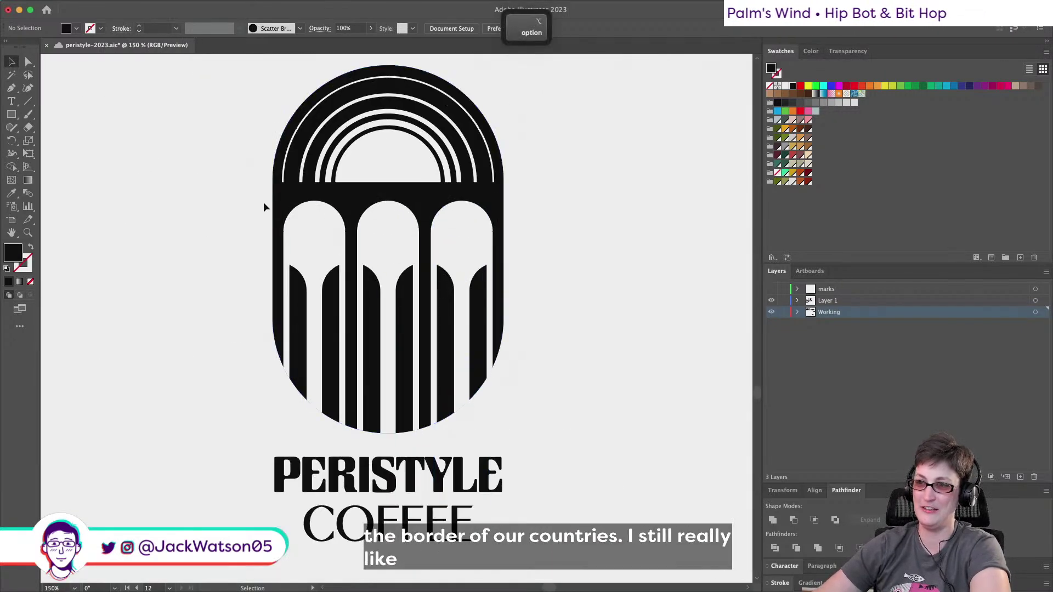
scroll(245, 256, down, 2)
scroll(245, 256, right, 3)
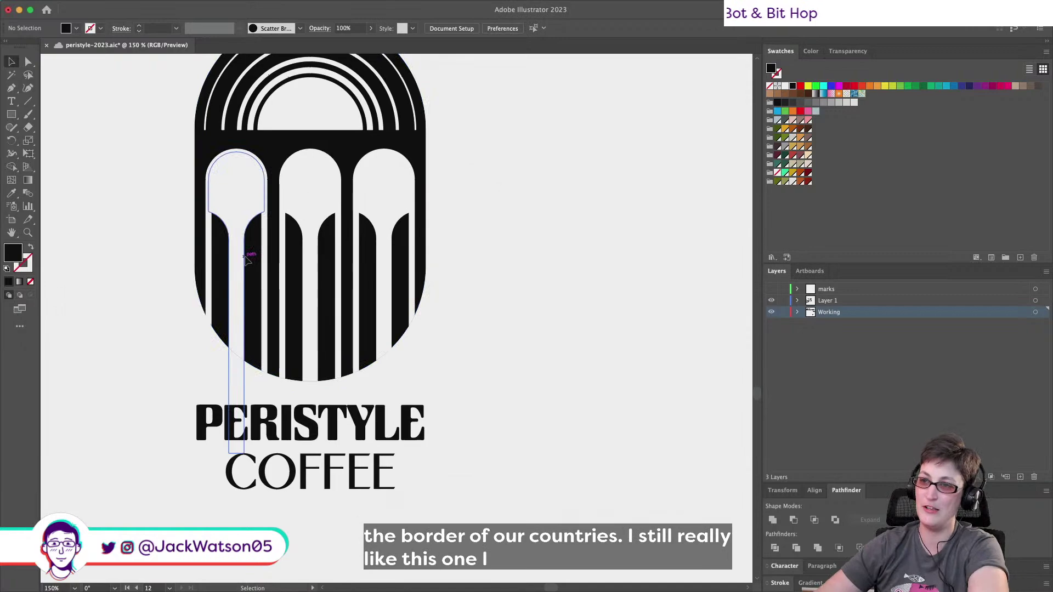
scroll(245, 255, down, 8)
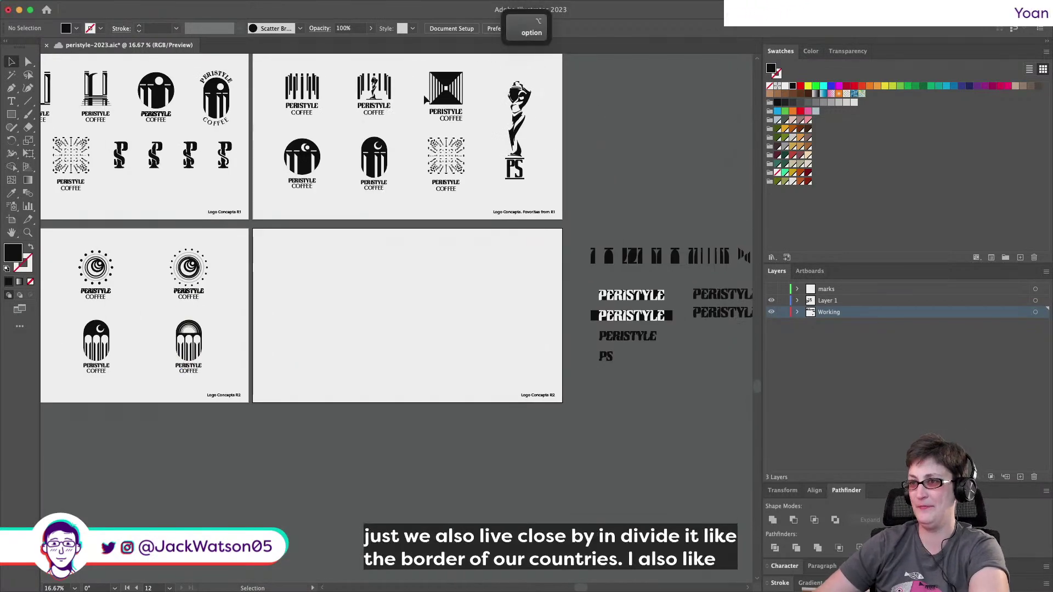
scroll(423, 94, up, 4)
scroll(424, 94, down, 4)
drag(383, 78, 465, 141)
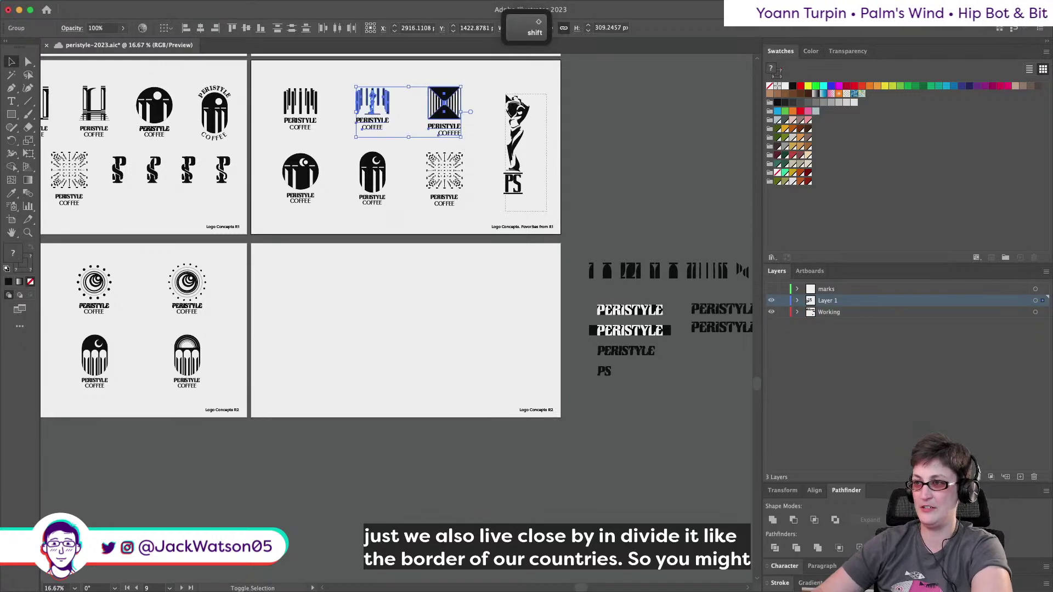
shift+click(516, 143)
key(super+x)
click(449, 369)
key(super+f)
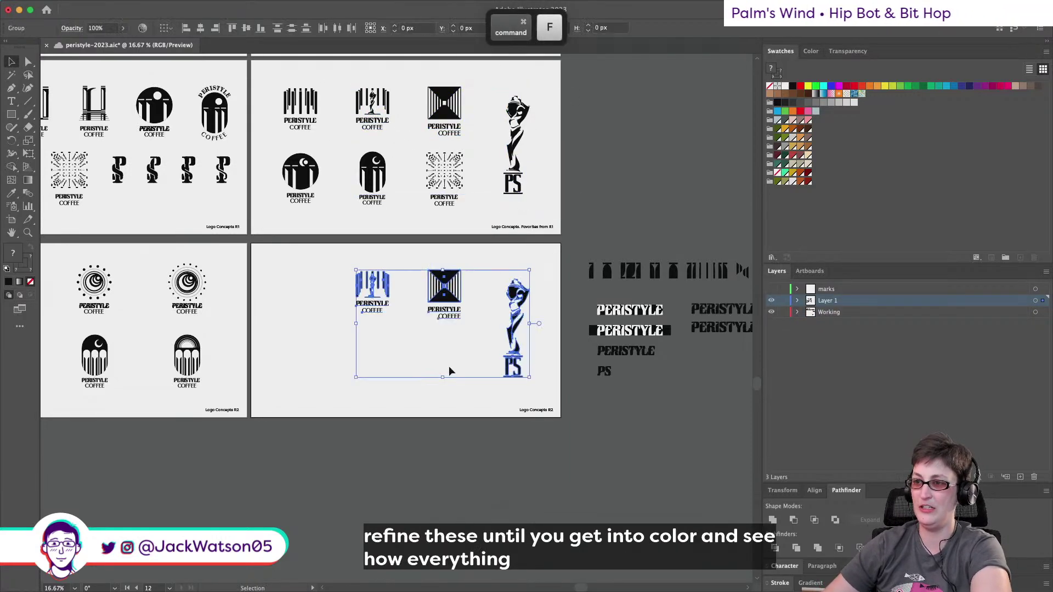
Copy the row of navy, blue, beige, rust and gold circles from the Colors artboard.
scroll(449, 369, up, 5)
scroll(411, 373, left, 5)
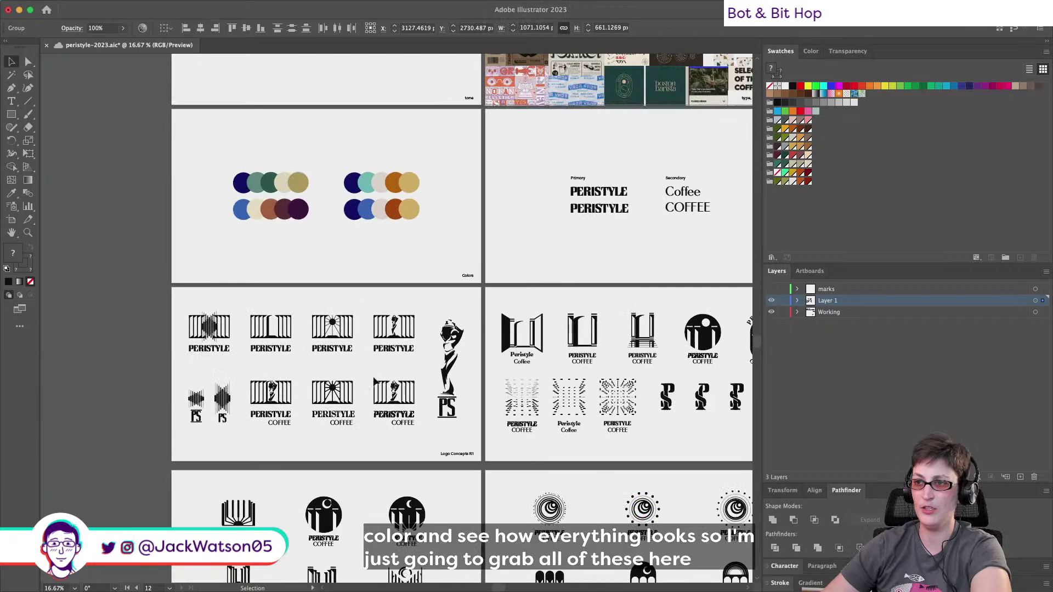
key(alt)
scroll(373, 316, up, 3)
drag(486, 201, 314, 144)
click(406, 220)
key(super+equal)
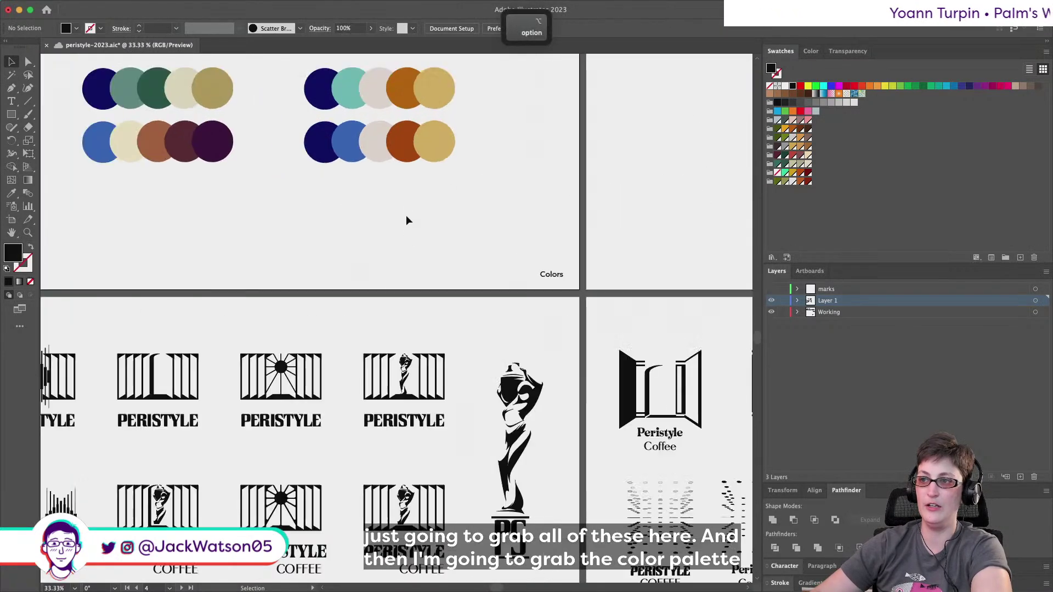
click(29, 62)
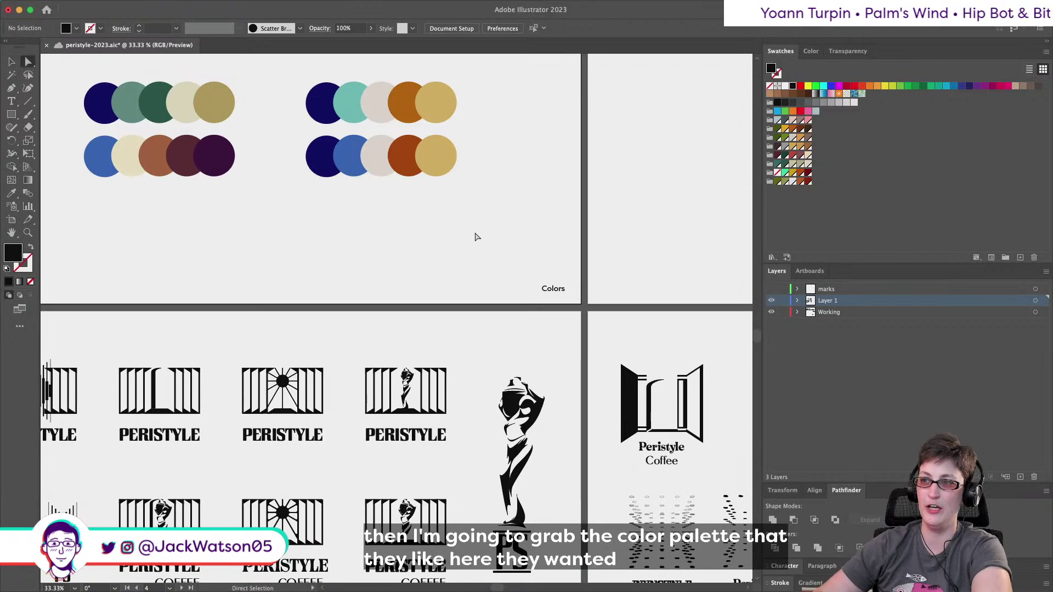
click(412, 161)
click(521, 230)
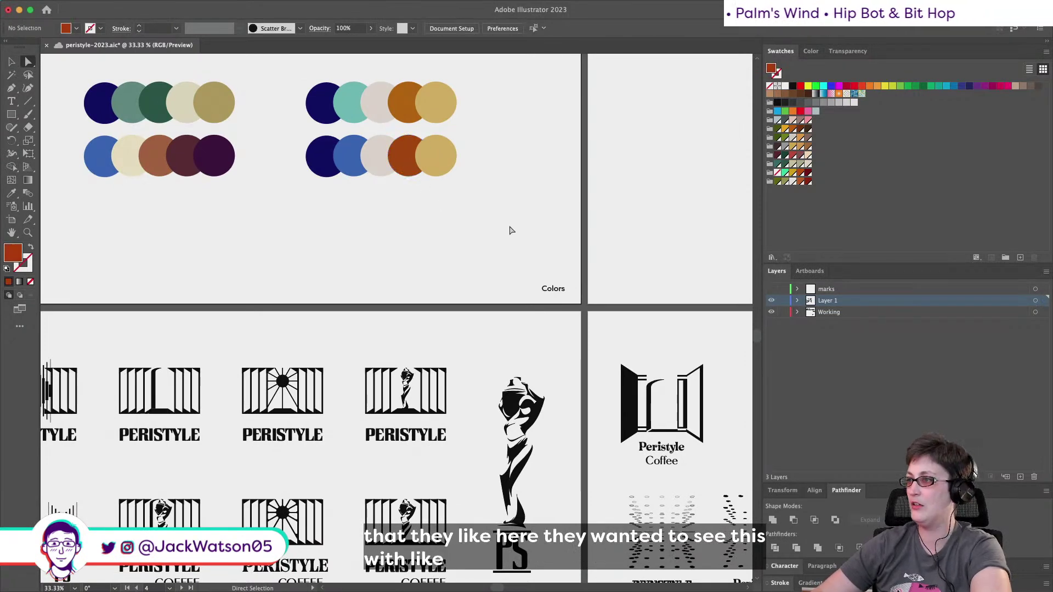
drag(529, 207, 301, 134)
key(super+c)
Paste the five-circle color palette below the logos on the new artboard.
scroll(418, 263, down, 15)
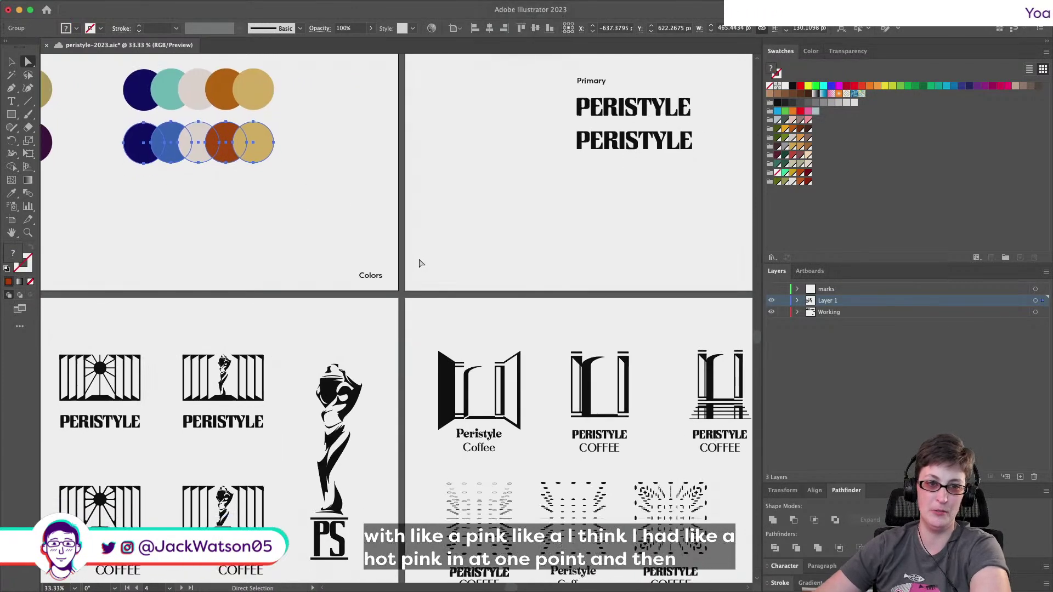
scroll(419, 263, up, 5)
scroll(419, 264, right, 8)
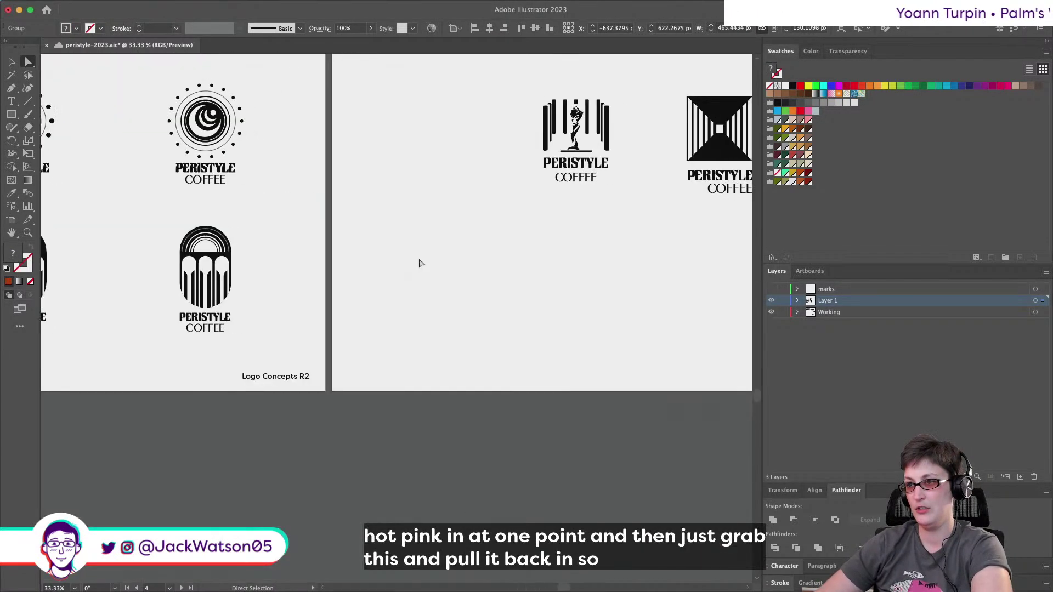
key(super+v)
click(346, 211)
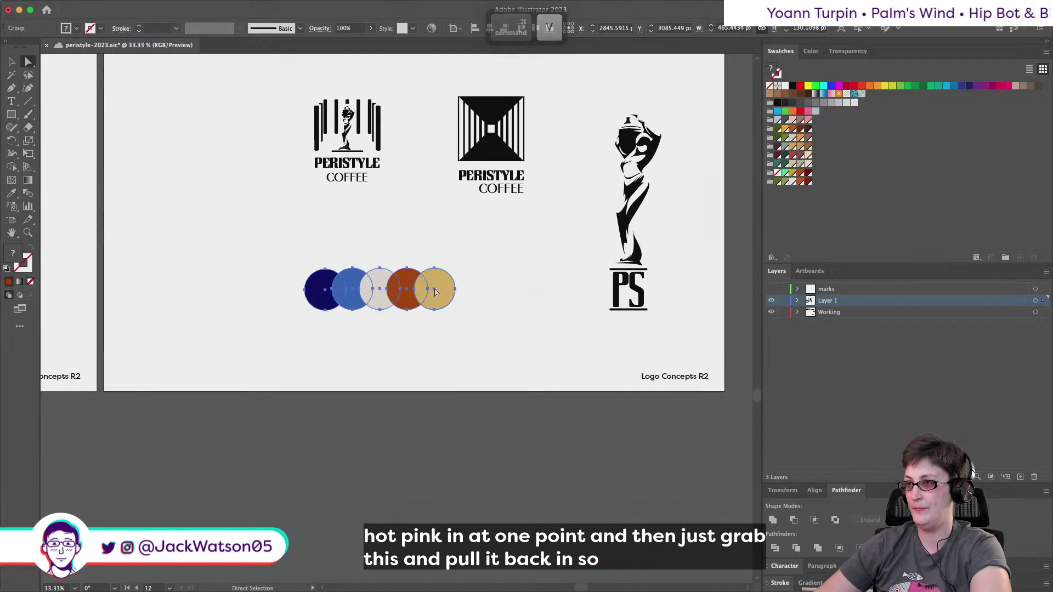
Copy the hot pink circle from the loose palettes outside the artboards and paste it near the palette on the new artboard.
alt+scroll(345, 214, down, 3)
scroll(344, 215, up, 10)
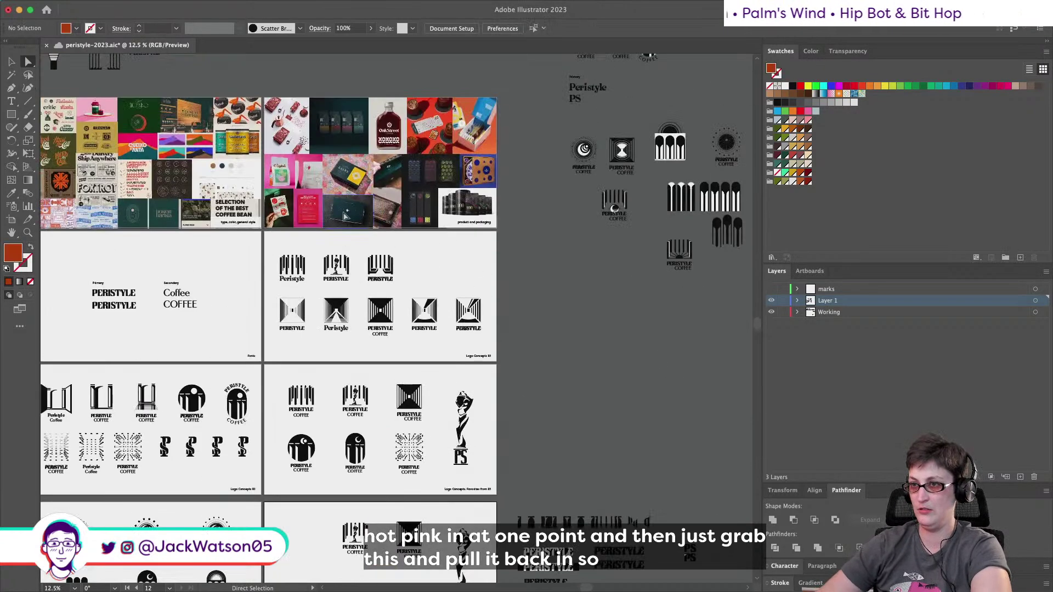
scroll(292, 205, up, 3)
scroll(292, 204, up, 1)
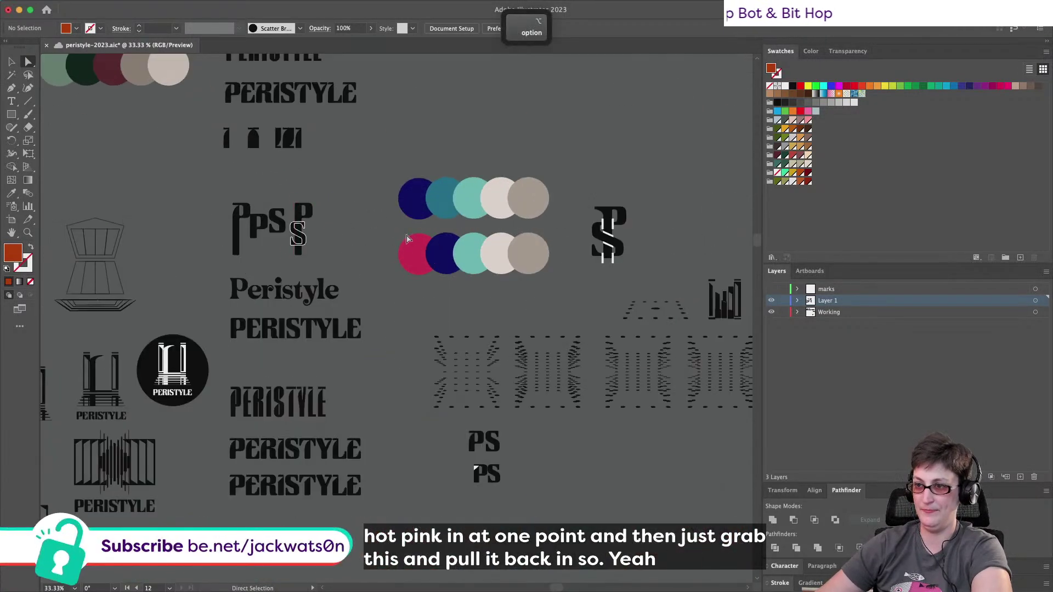
click(412, 250)
key(super+c)
scroll(413, 256, down, 15)
scroll(413, 256, down, 12)
scroll(413, 256, right, 2)
scroll(413, 257, up, 5)
scroll(547, 308, up, 1)
key(super+v)
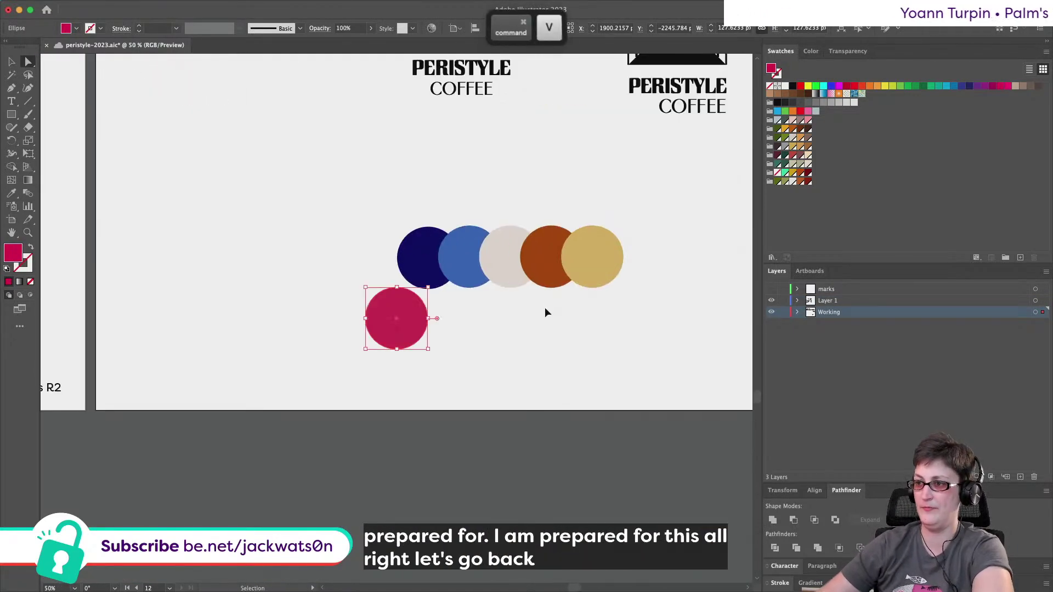
Recolor the palette's rust circle with the hot pink sampled from the pasted circle using the Eyedropper.
click(552, 248)
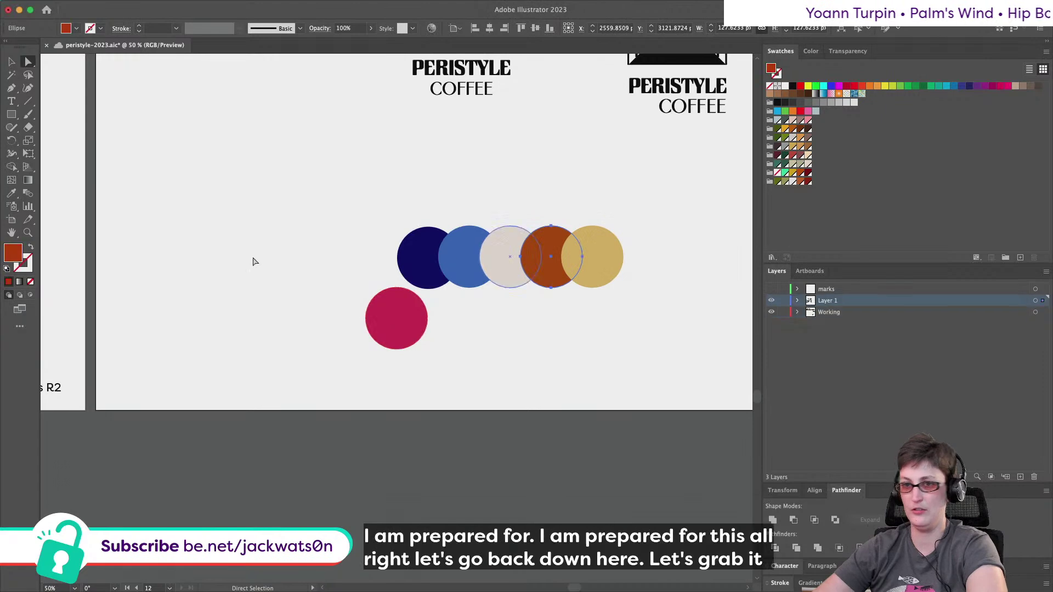
click(9, 191)
click(379, 323)
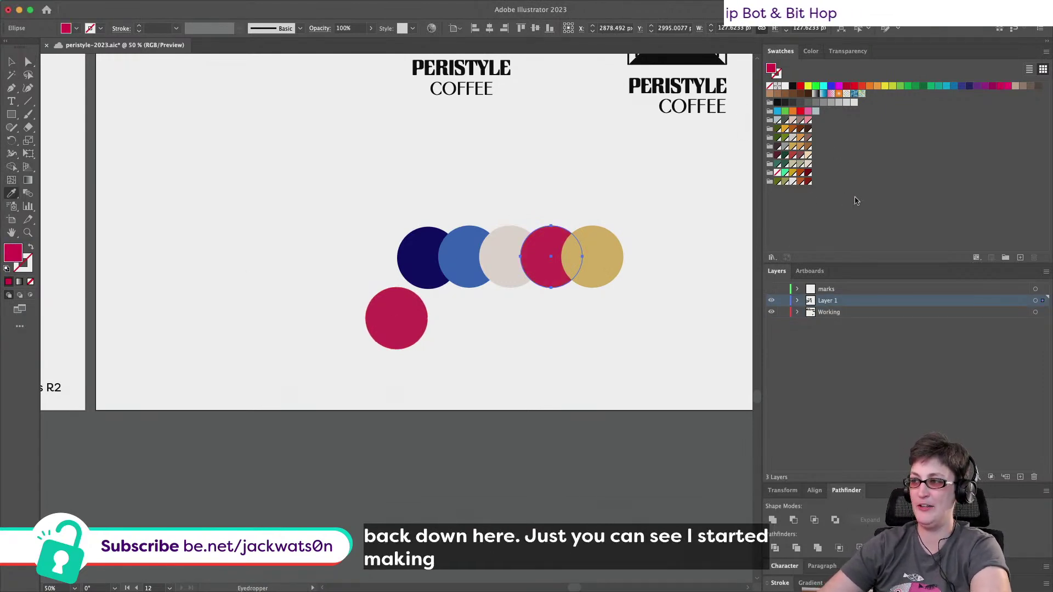
Delete the spare hot pink circle beneath the palette.
click(28, 62)
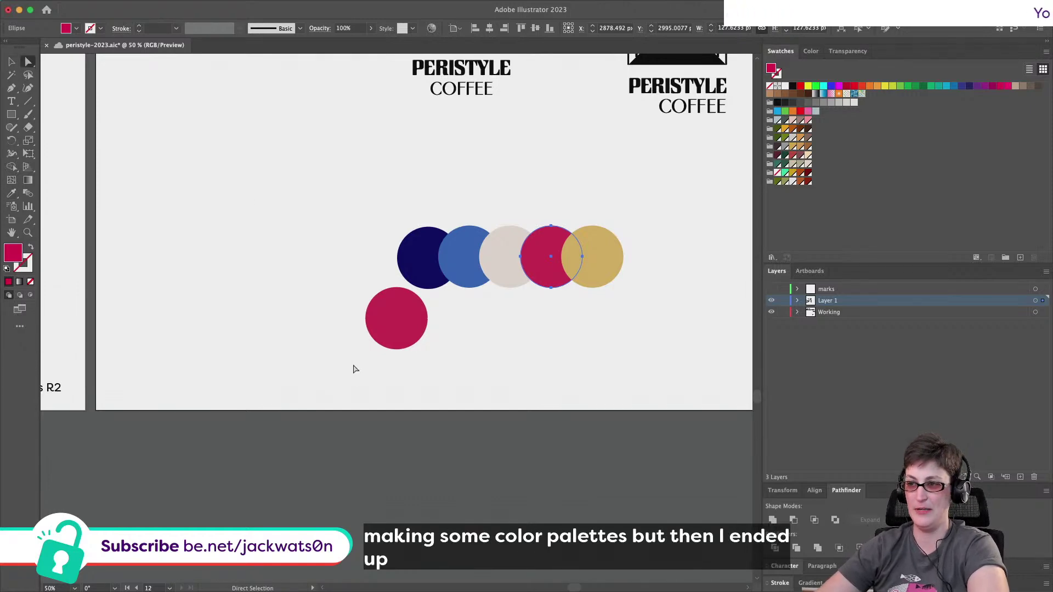
click(376, 331)
key(BackSpace)
scroll(373, 336, down, 1)
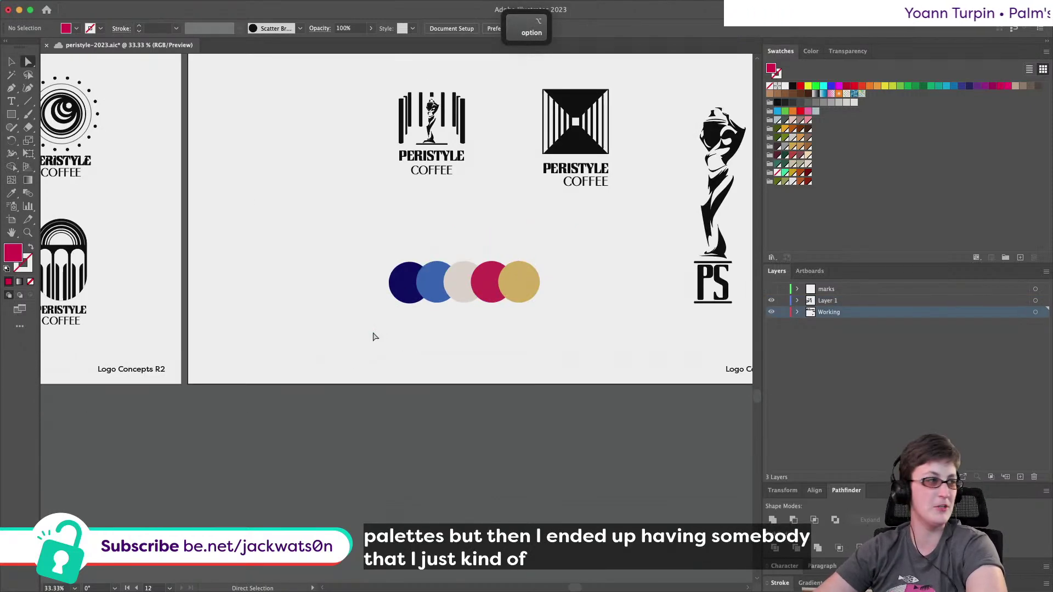
scroll(373, 336, down, 3)
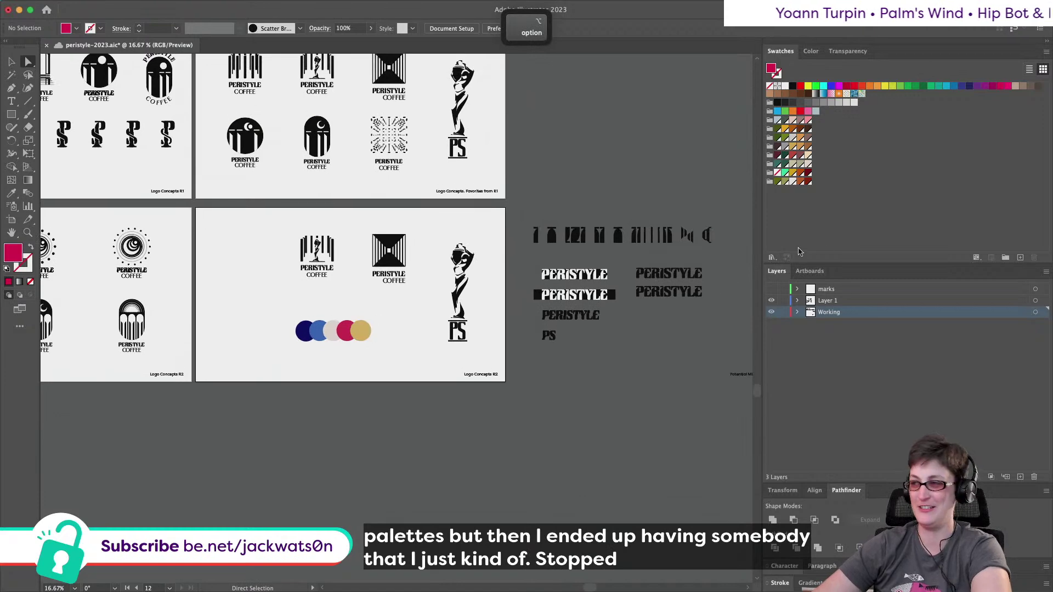
scroll(338, 318, up, 2)
key(v)
drag(193, 116, 328, 247)
key(super+f)
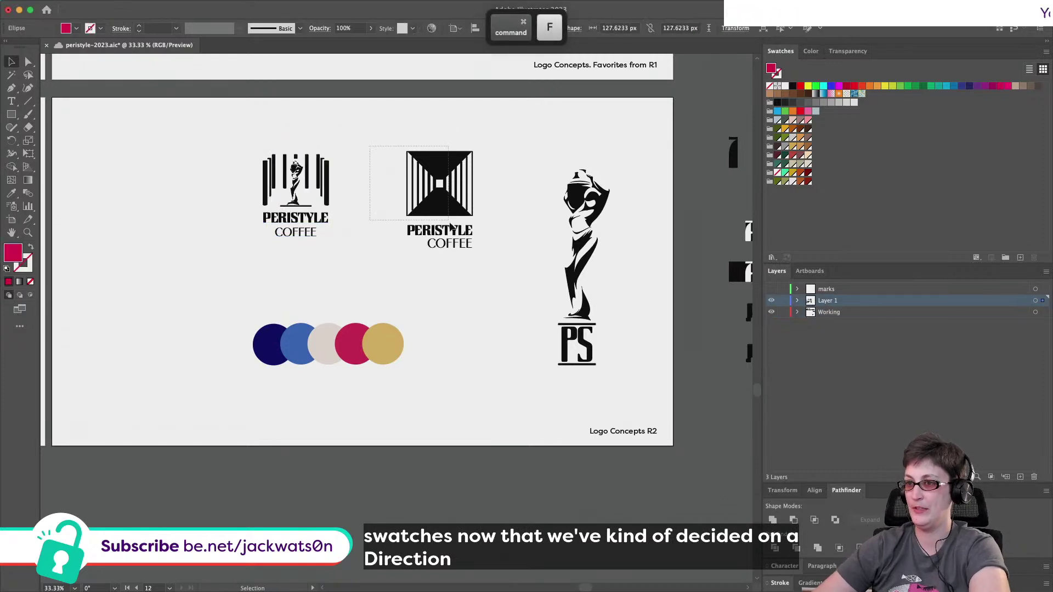
key(super+z)
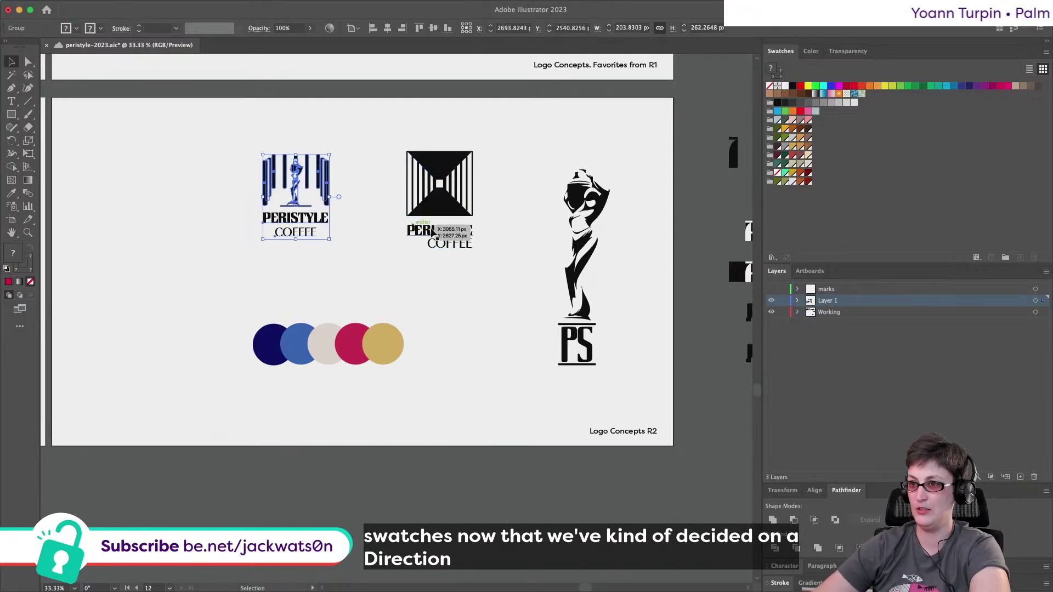
click(428, 232)
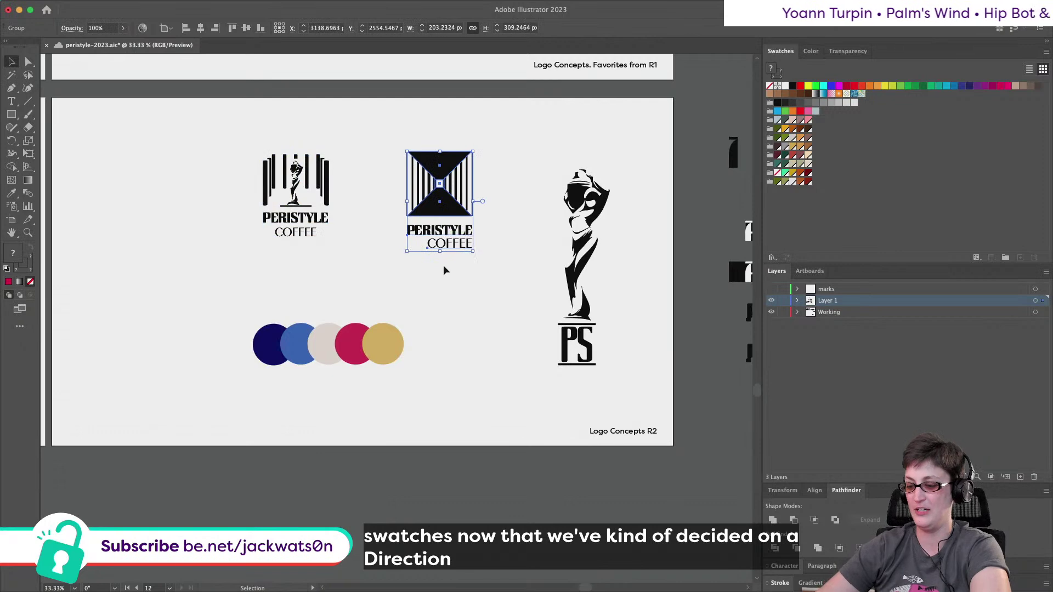
scroll(603, 355, right, 4)
scroll(548, 359, up, 2)
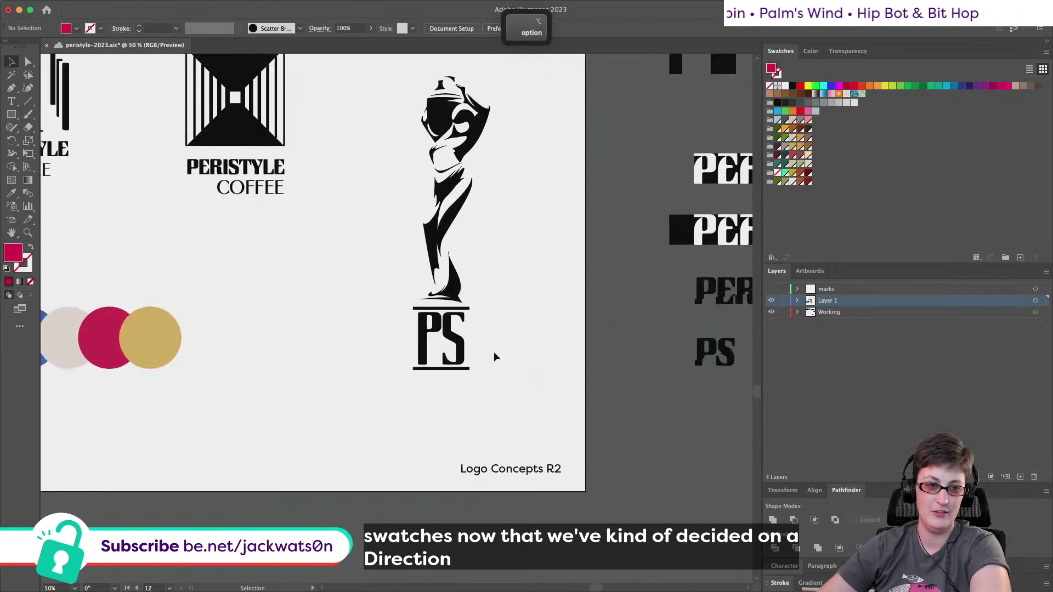
key(f)
key(f)
key(f)
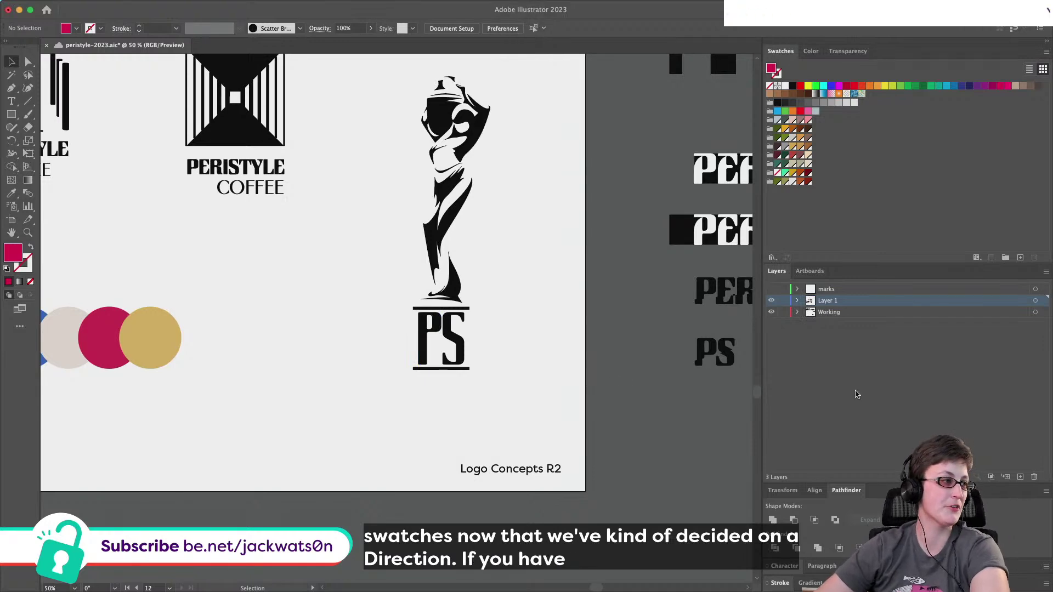
Examine the PS monogram under the statue logo on the new artboard and the PS monograms among the R1 concepts.
scroll(401, 335, up, 1)
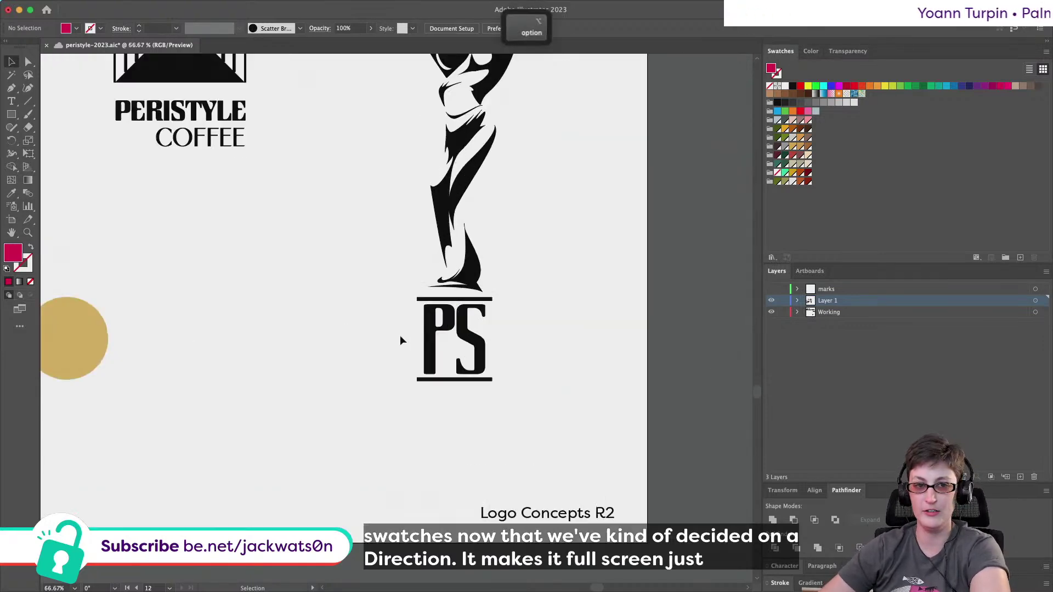
scroll(410, 339, down, 1)
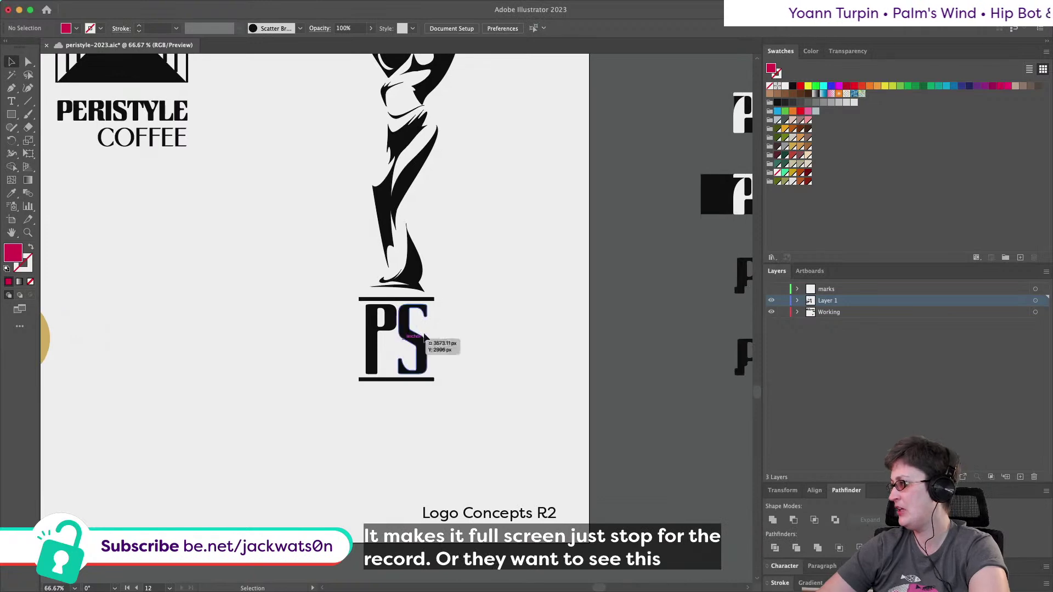
scroll(424, 337, down, 2)
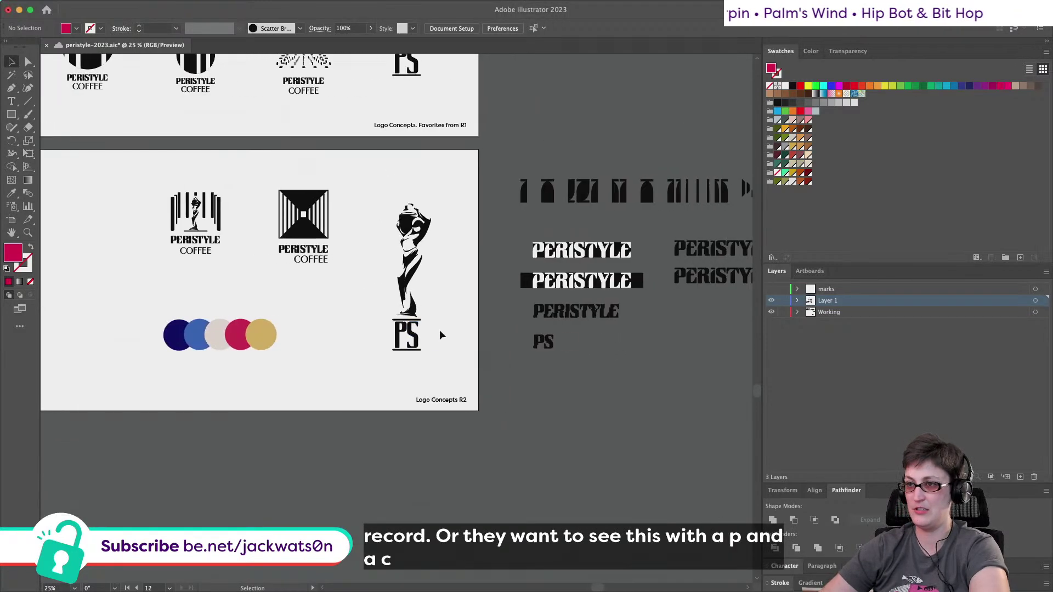
scroll(439, 330, up, 10)
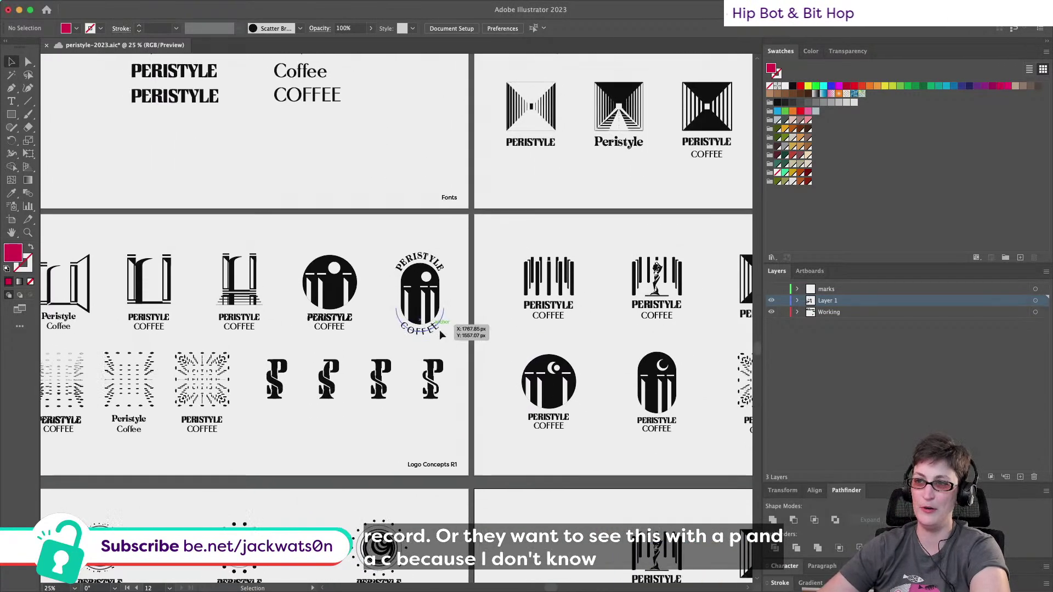
scroll(440, 331, up, 2)
scroll(439, 330, down, 10)
scroll(439, 330, right, 5)
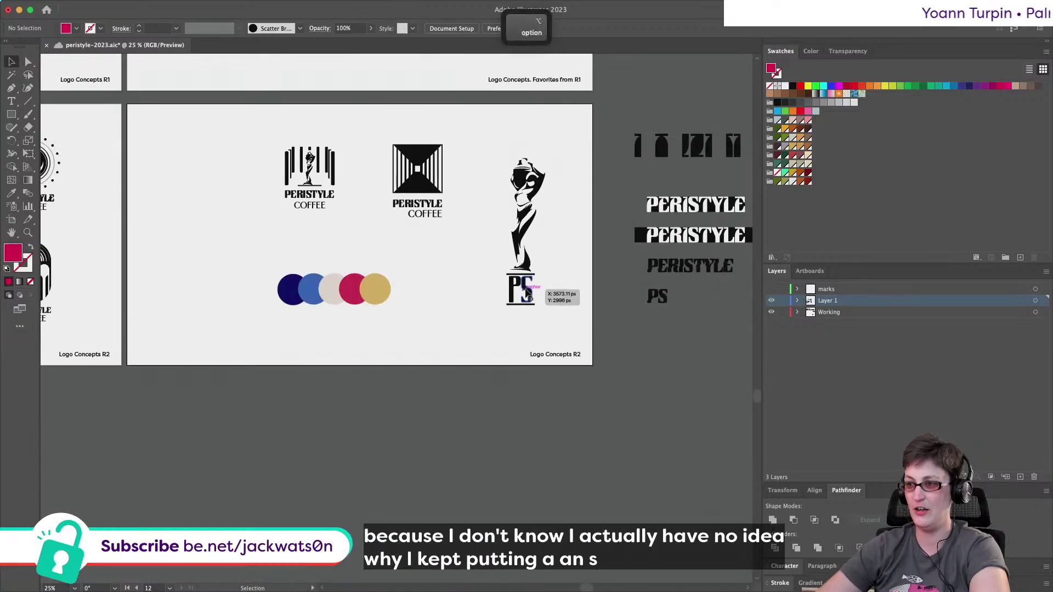
scroll(534, 285, up, 1)
scroll(525, 289, right, 10)
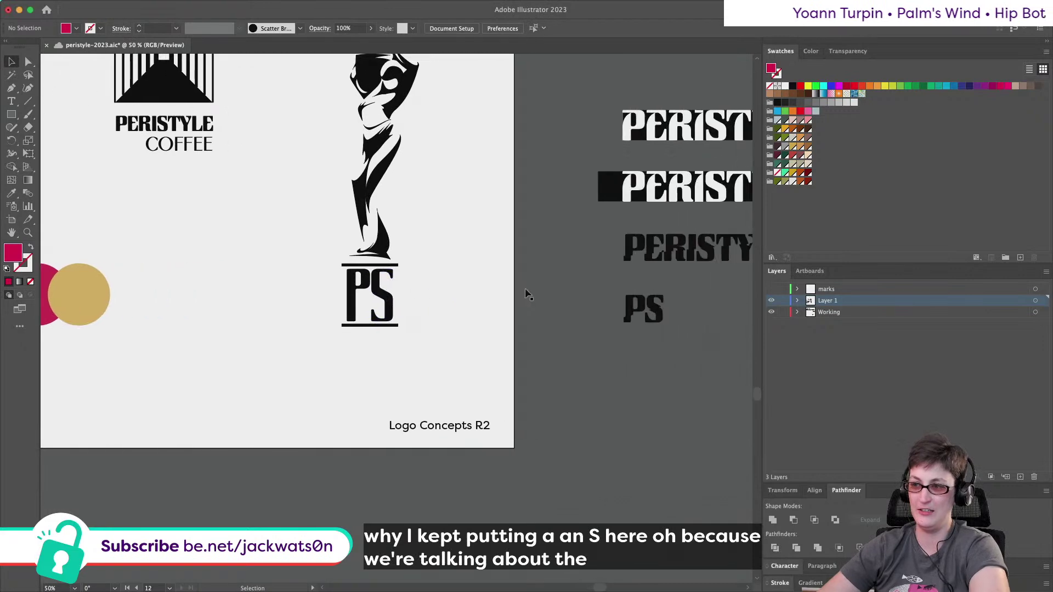
scroll(525, 289, left, 10)
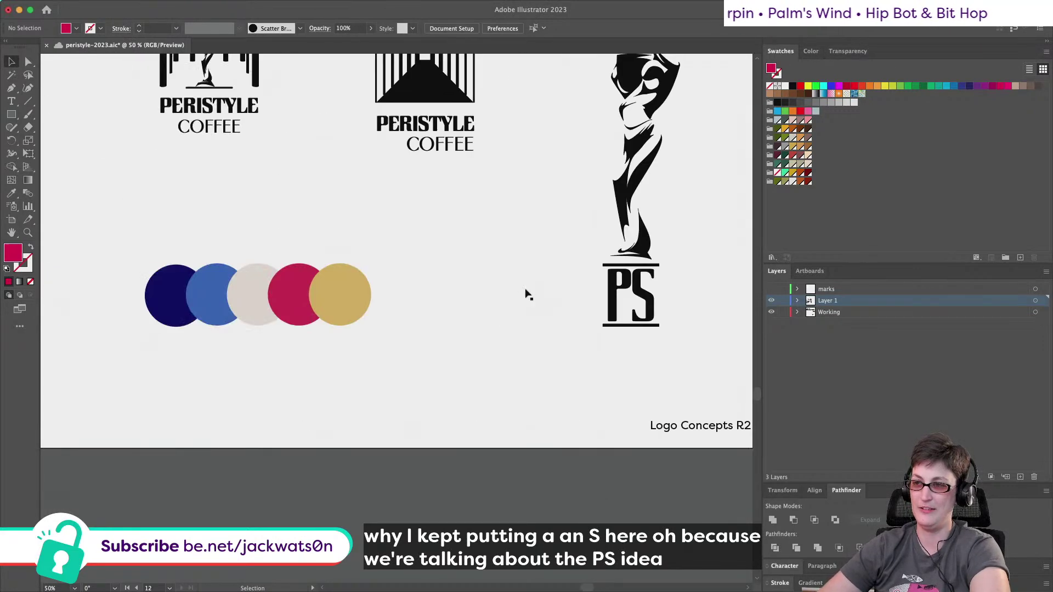
Copy the Primary PERISTYLE type samples from the Fonts artboard and paste them below the logos on the new artboard.
key(super+alt+0)
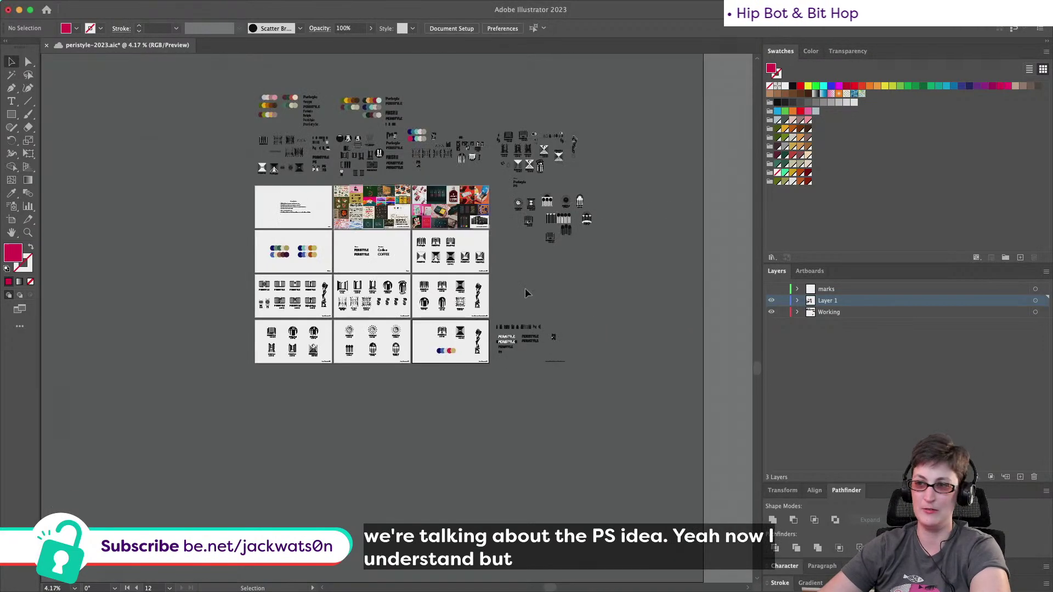
scroll(380, 266, up, 5)
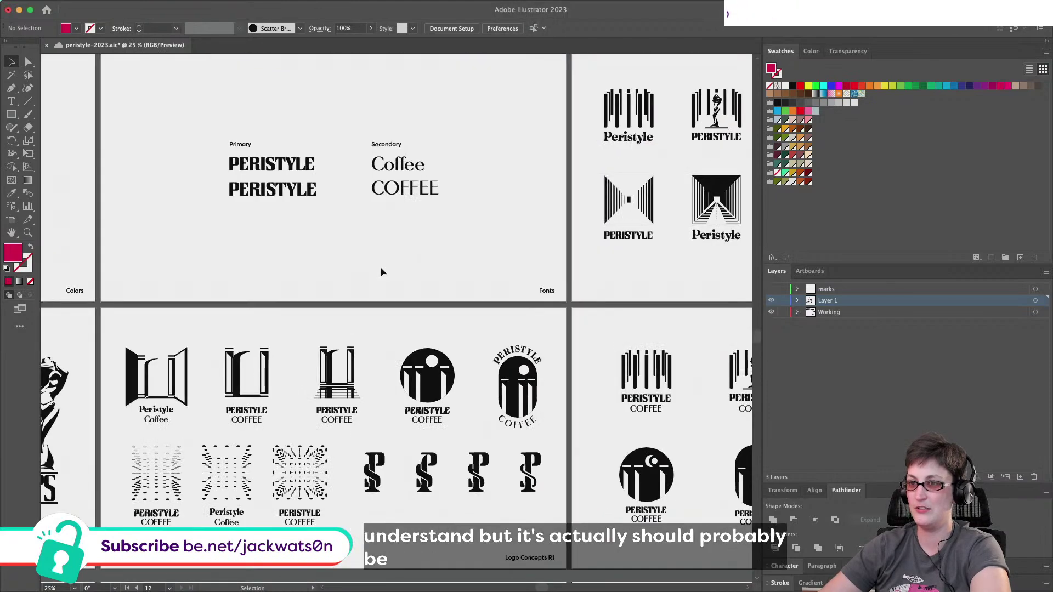
scroll(380, 266, right, 10)
scroll(380, 267, left, 15)
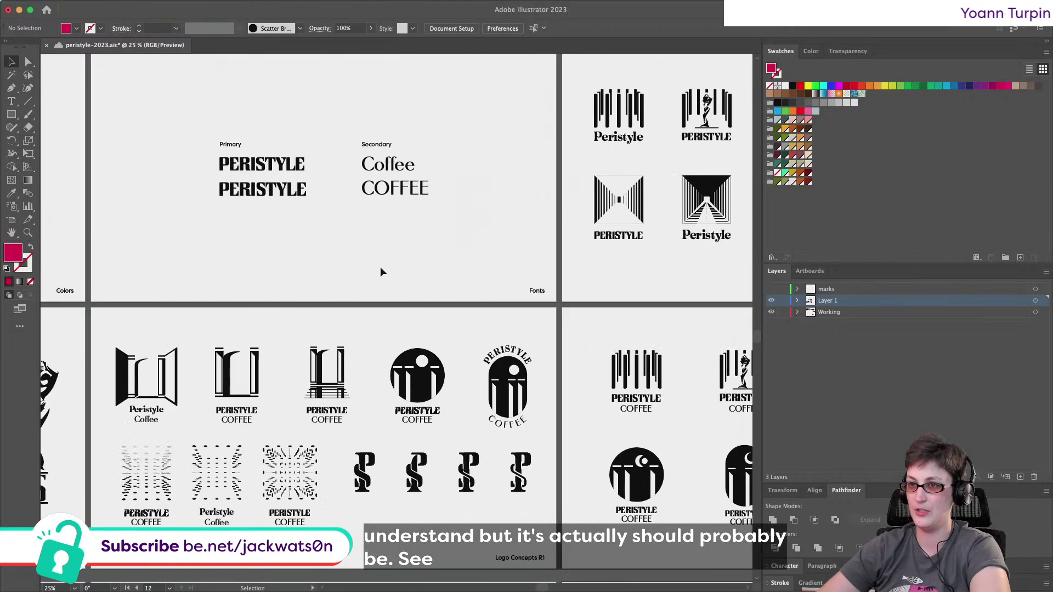
click(286, 176)
key(super+c)
scroll(235, 244, right, 10)
scroll(234, 244, down, 6)
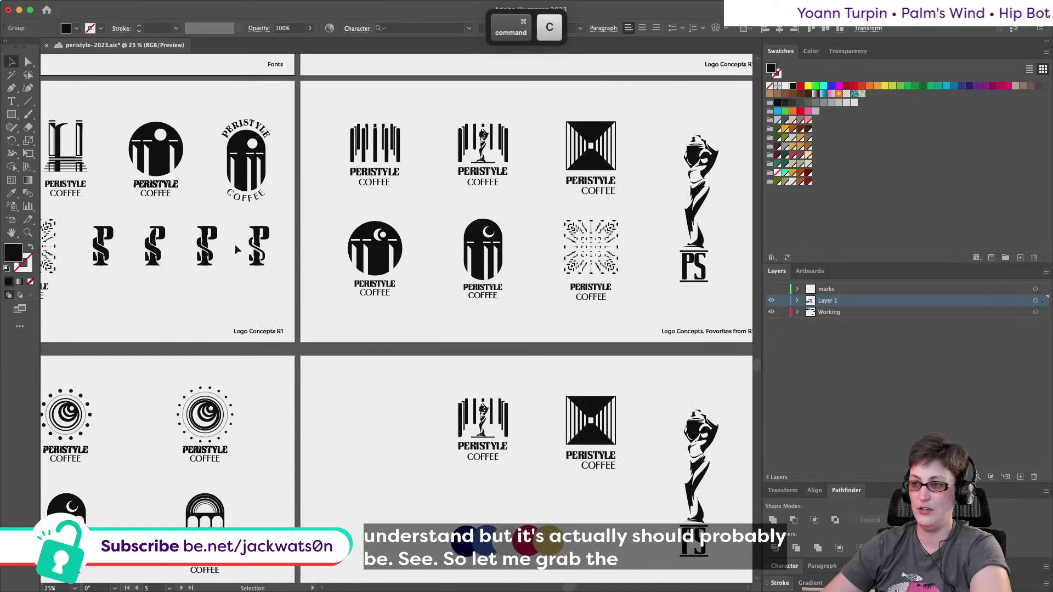
scroll(274, 258, down, 2)
scroll(317, 273, up, 4)
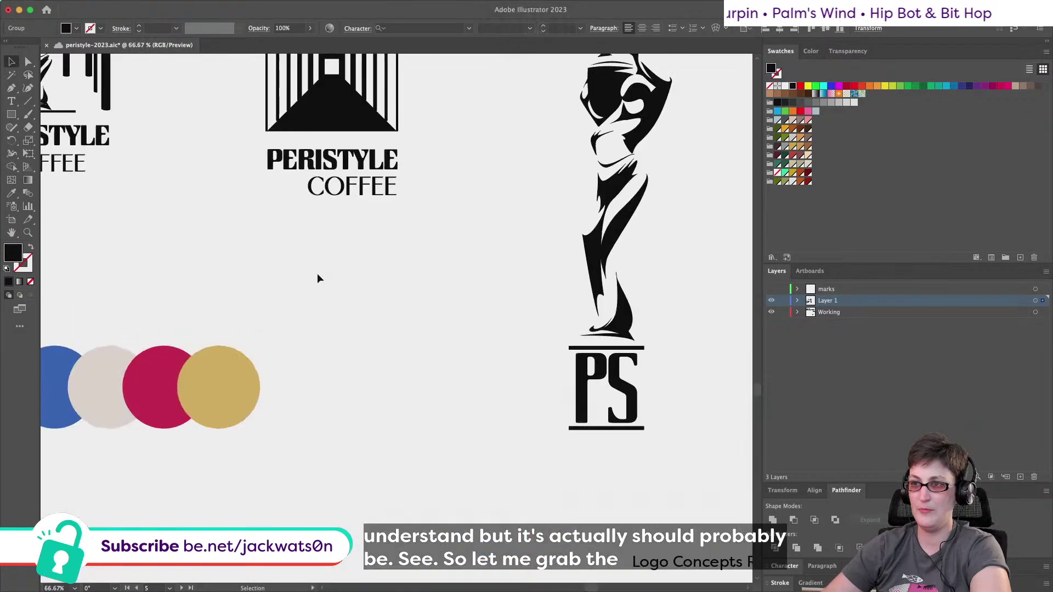
scroll(489, 284, up, 3)
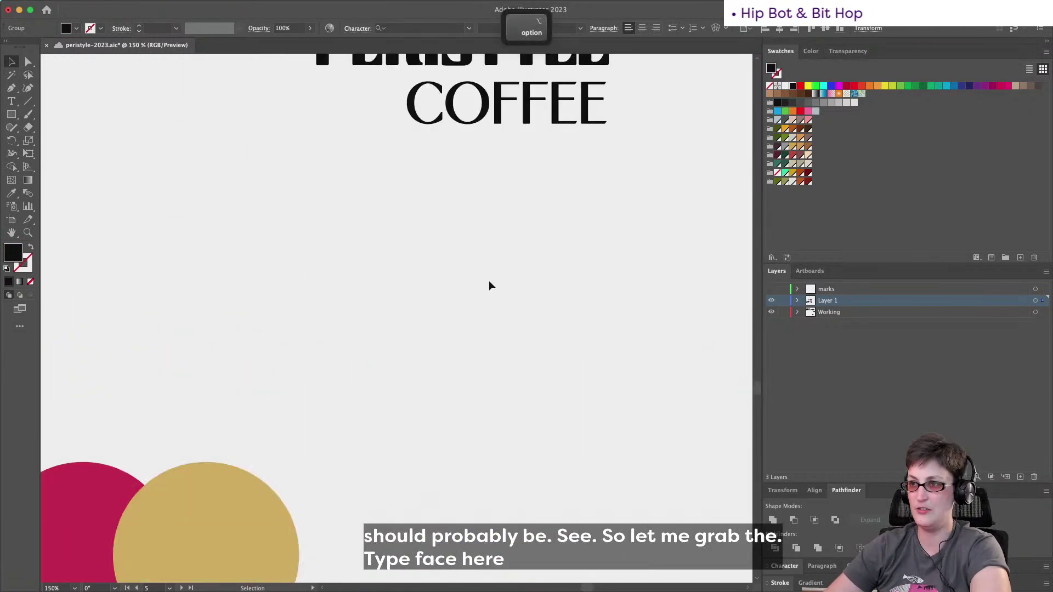
key(super+v)
Compare the pasted samples with the logo lettering and copy only the upper, rounded PERISTYLE wordmark.
scroll(489, 281, up, 3)
scroll(488, 281, left, 10)
scroll(489, 285, left, 2)
scroll(488, 284, up, 4)
key(alt)
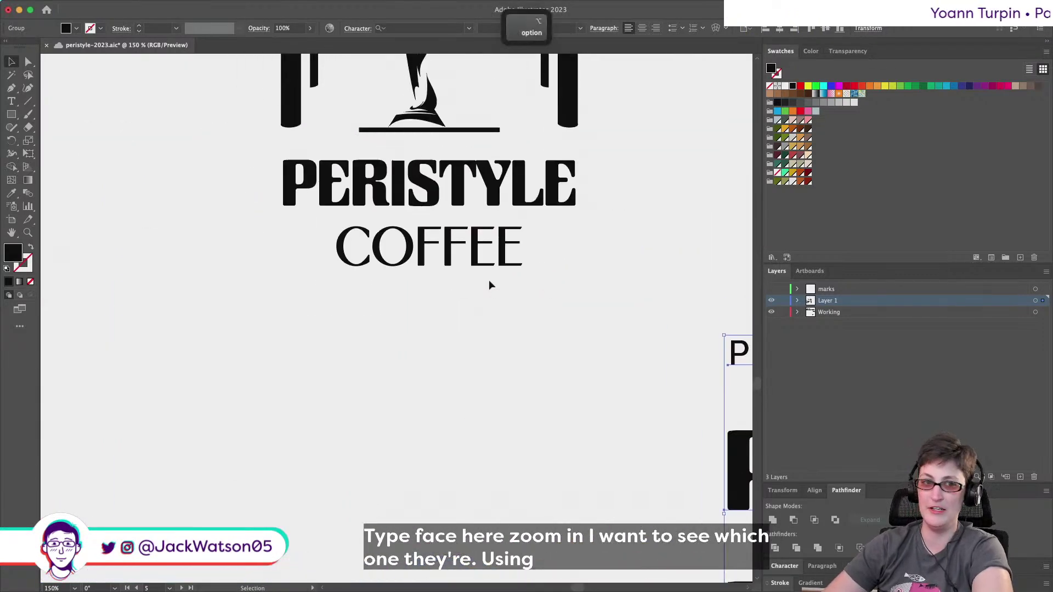
scroll(489, 285, down, 5)
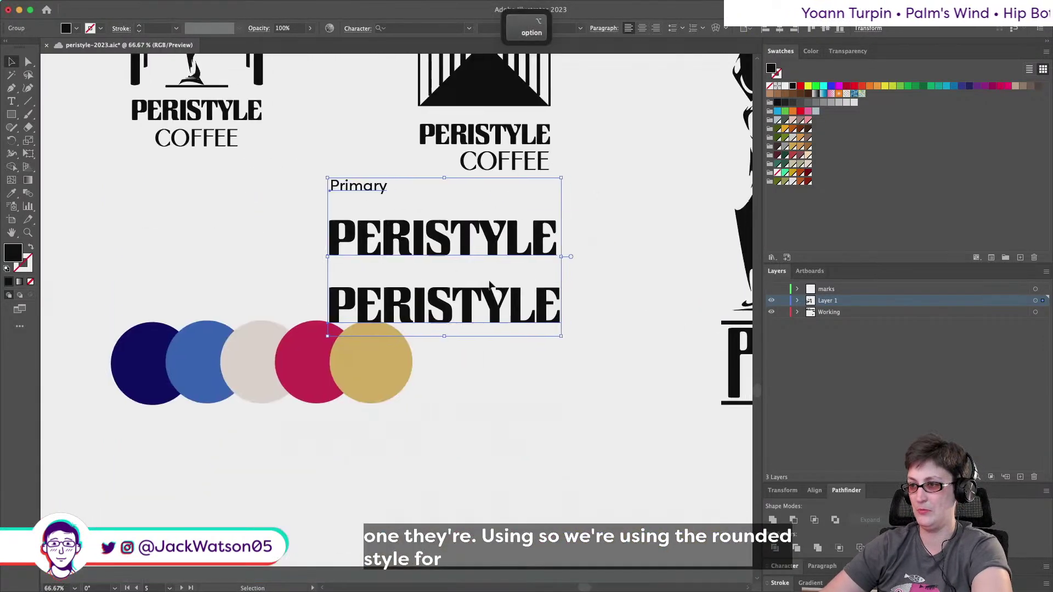
scroll(489, 285, left, 3)
key(super+shift+a)
key(a)
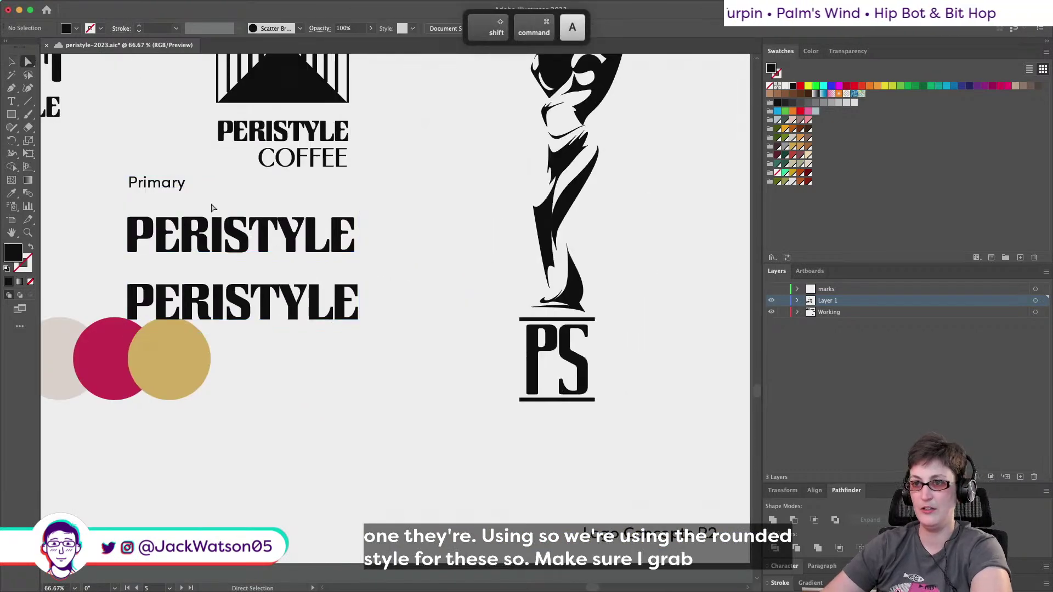
key(v)
click(232, 235)
key(super+c)
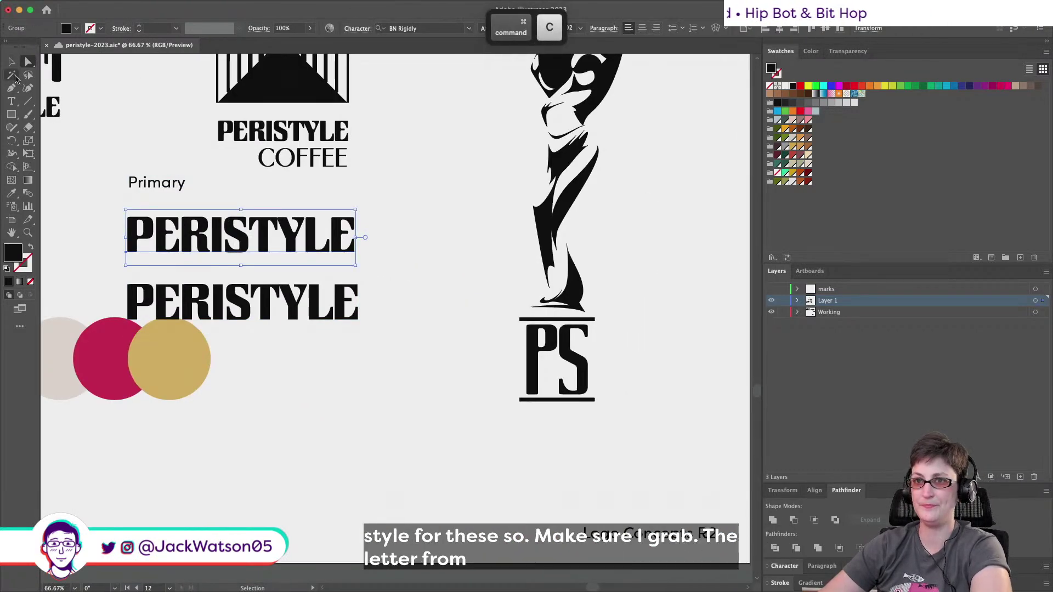
Delete the pasted Primary label and both PERISTYLE samples from the new artboard.
click(269, 350)
click(262, 282)
key(Delete)
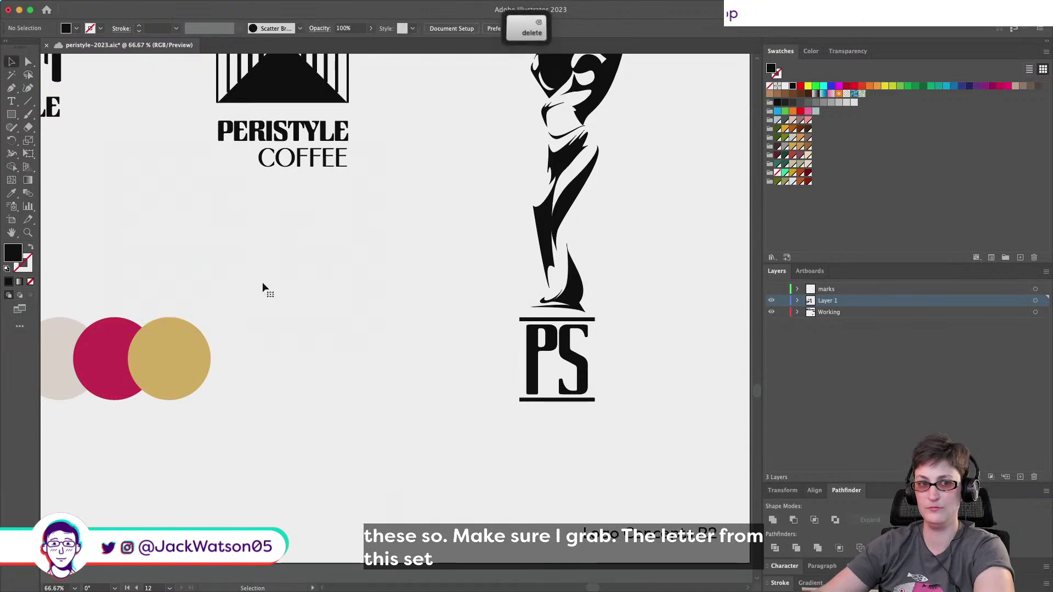
Paste the copied rounded PERISTYLE wordmark beside the statue logo's PS monogram.
scroll(262, 282, right, 1)
key(super+equal)
key(super+v)
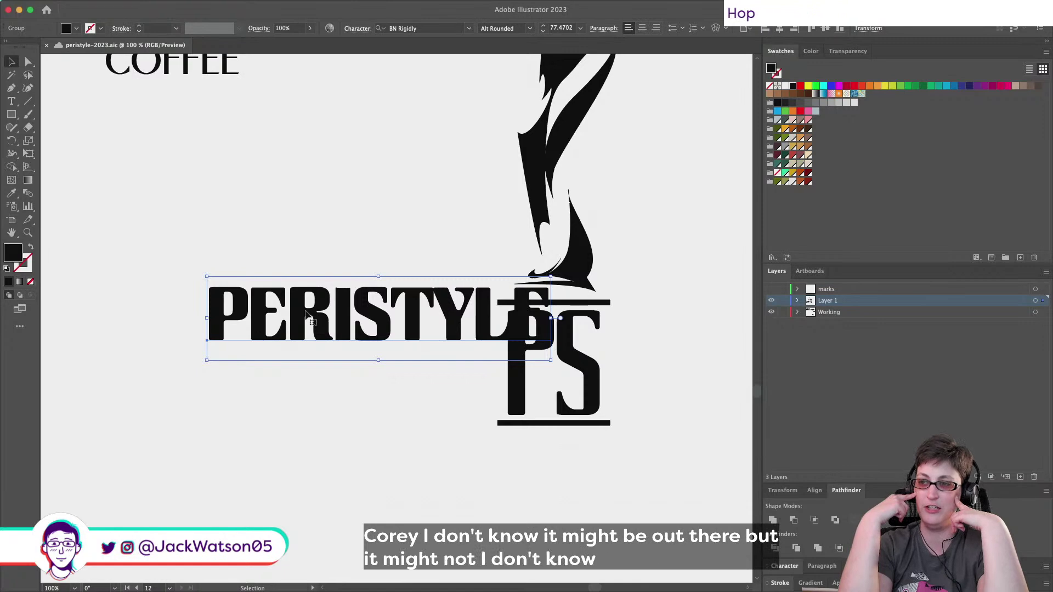
Replace the pasted PERISTYLE wordmark's text with the letter C and leave the group's isolation.
double_click(305, 314)
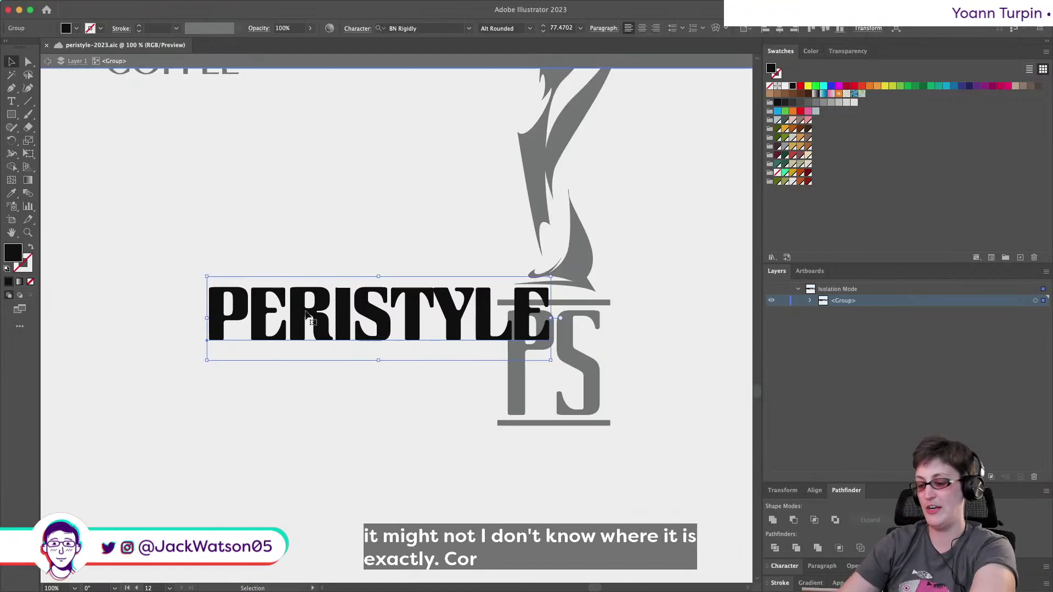
double_click(306, 314)
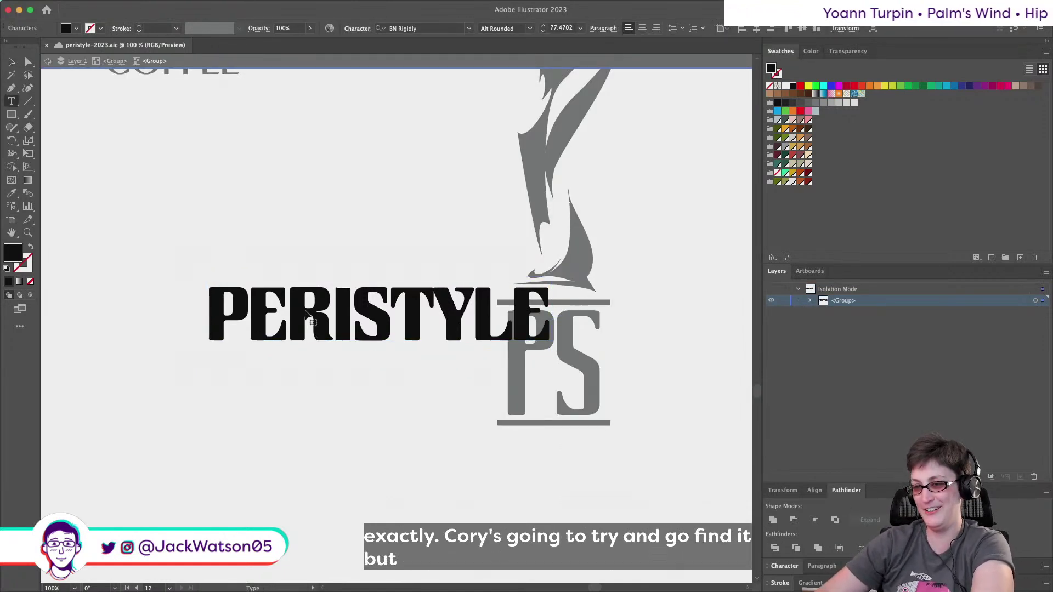
double_click(306, 314)
text(C)
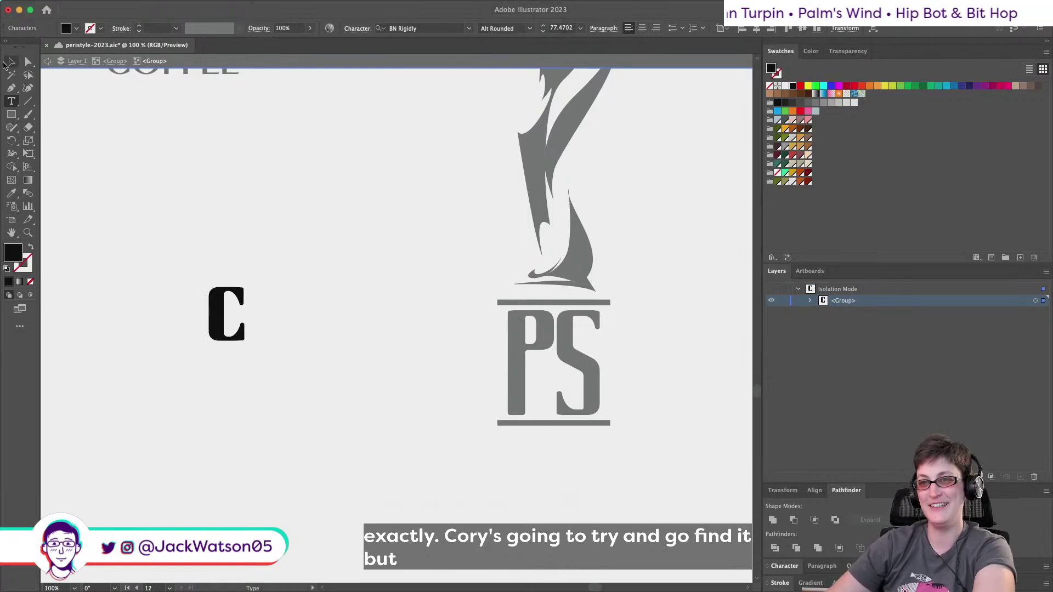
double_click(11, 64)
click(710, 449)
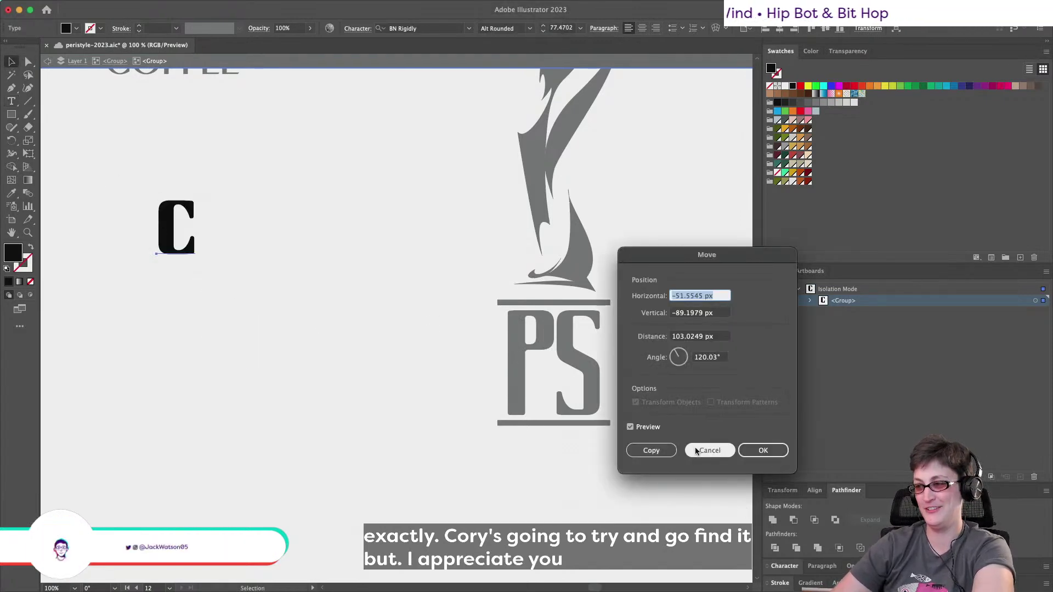
key(Escape)
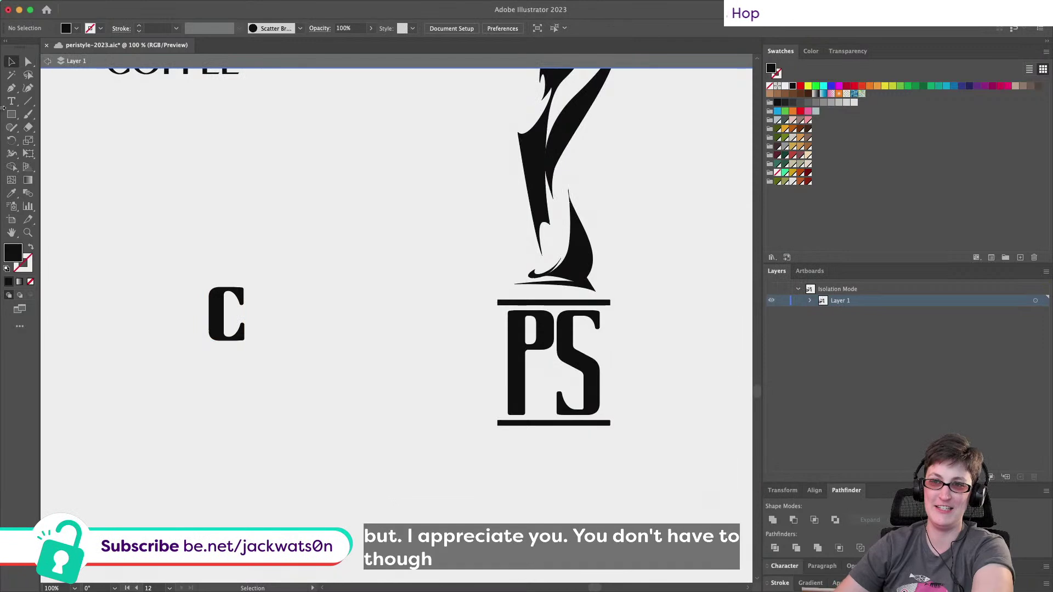
Move the letter C right next to the P of the statue logo's PS monogram.
drag(211, 304, 455, 323)
right_click(475, 316)
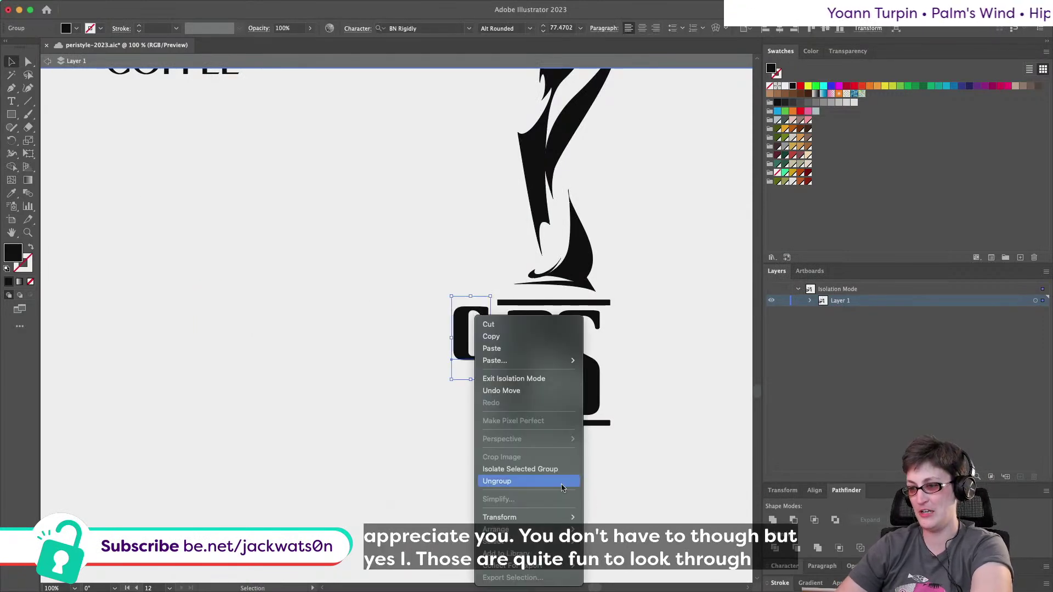
key(Escape)
scroll(548, 417, right, 5)
scroll(470, 373, up, 3)
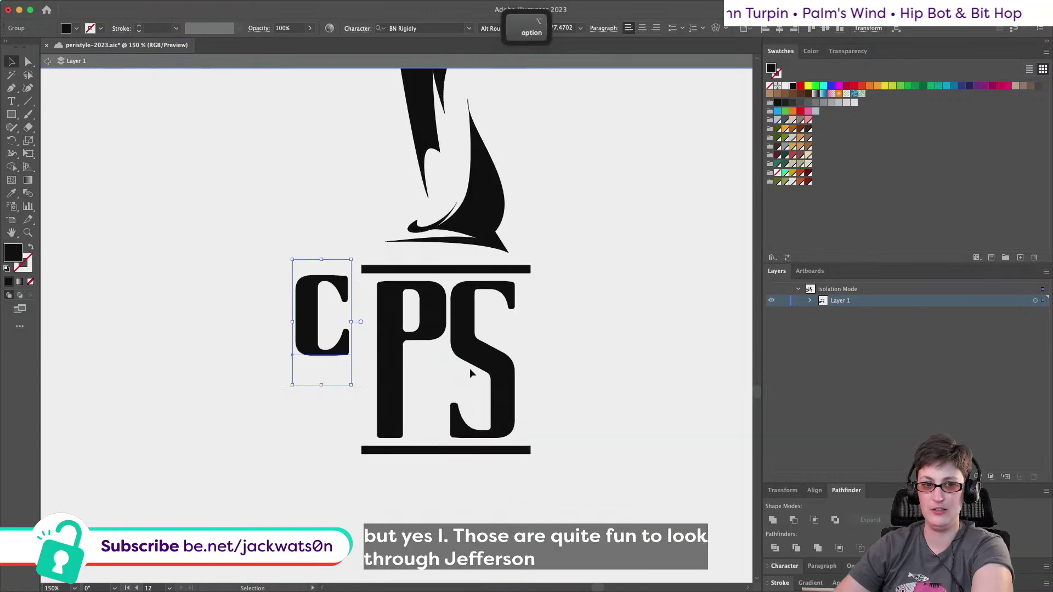
Expand the live-text letter C beside the PS monogram into editable outlines.
mouse_move(209, 4)
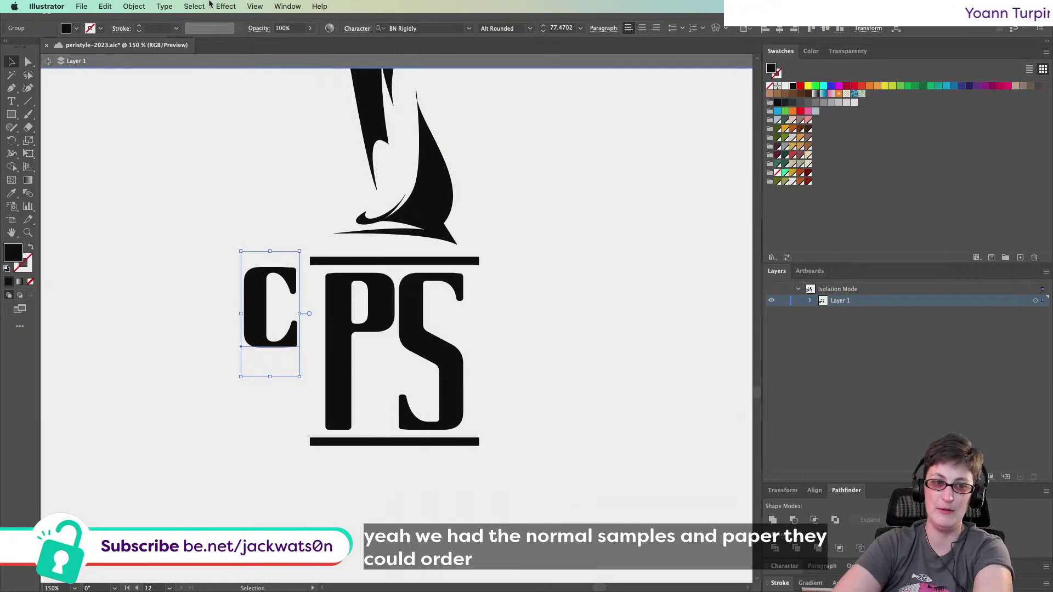
click(134, 6)
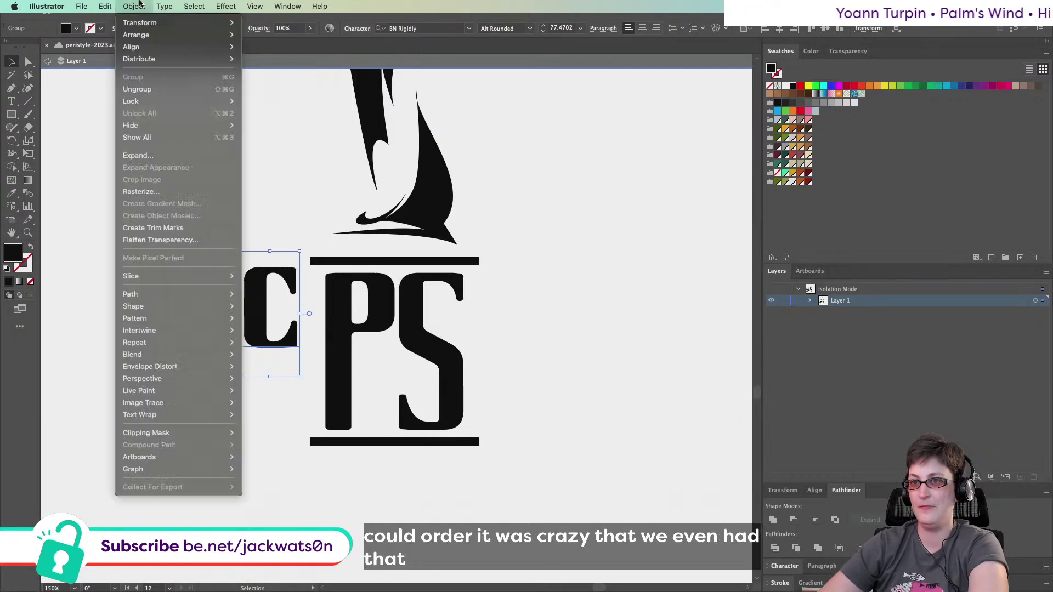
click(220, 156)
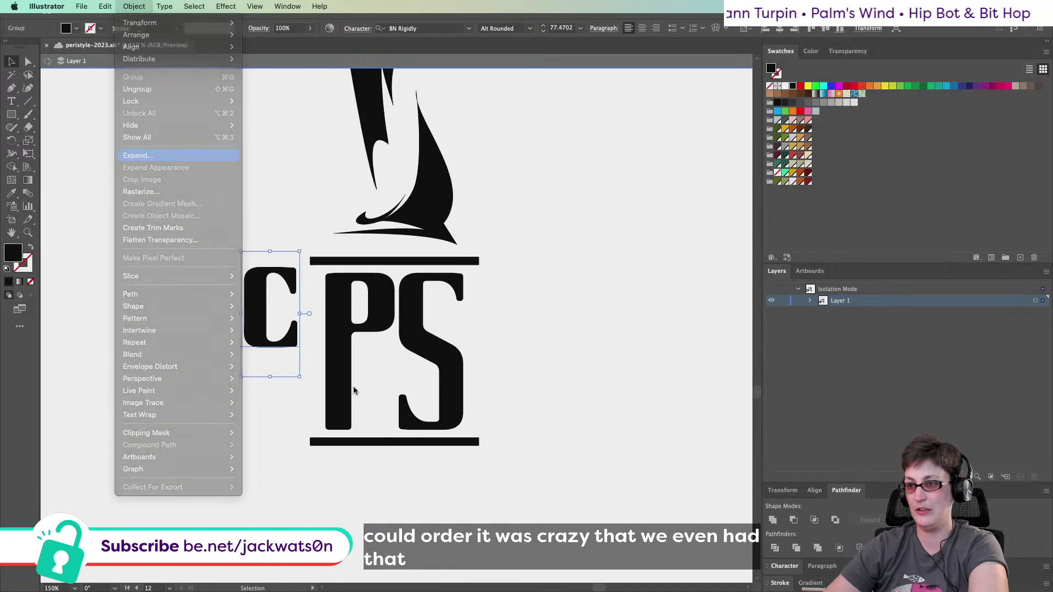
click(597, 327)
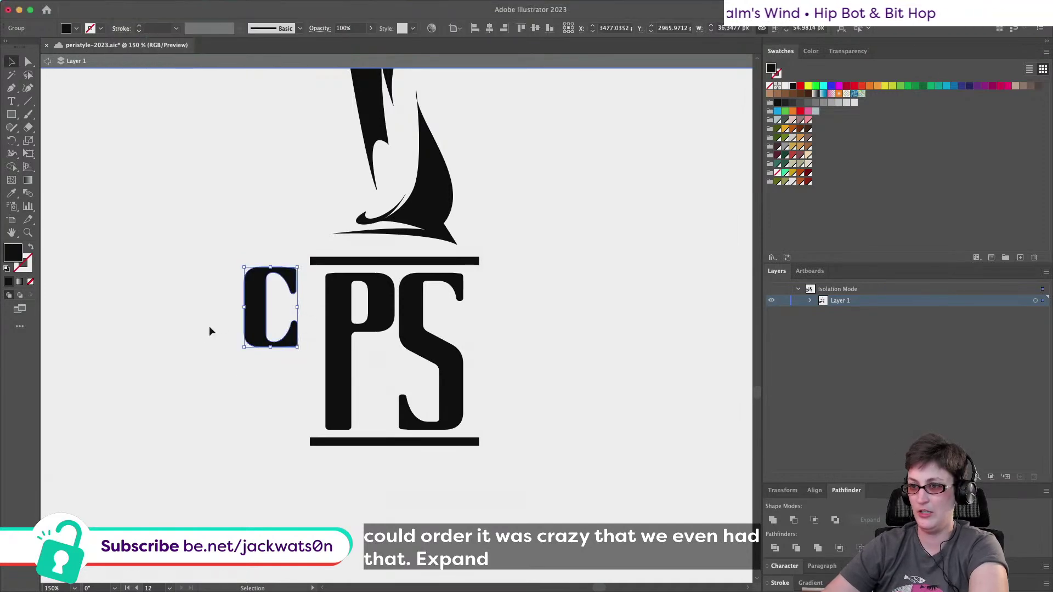
Move the outlined letter C over the upper part of the monogram's S, aligned with its outer edge.
click(28, 59)
scroll(235, 395, right, 3)
alt+click(296, 328)
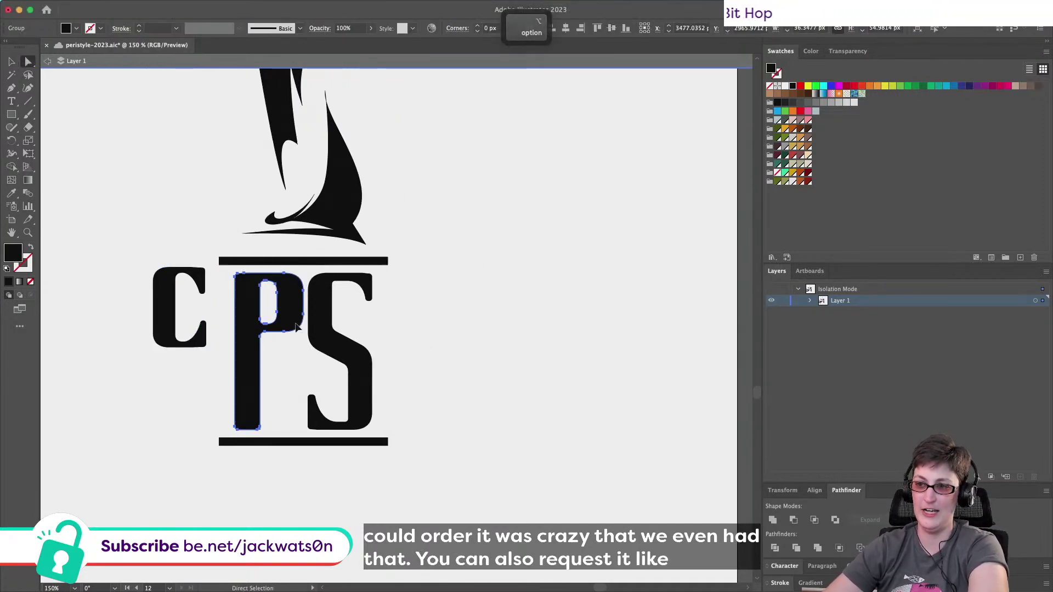
click(321, 329)
scroll(392, 337, up, 1)
scroll(348, 336, left, 3)
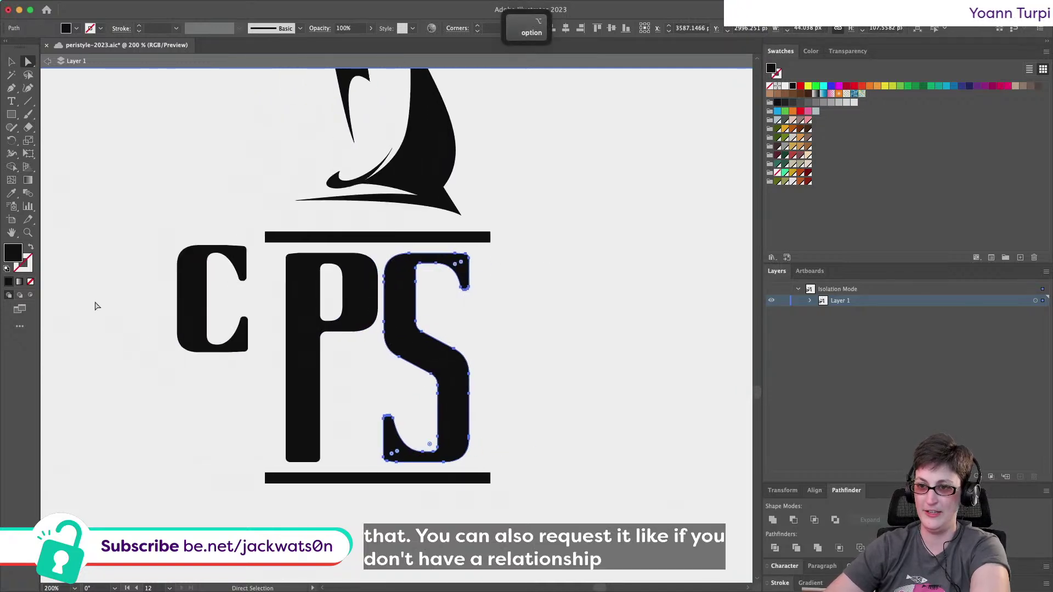
drag(187, 321, 409, 326)
scroll(409, 325, up, 1)
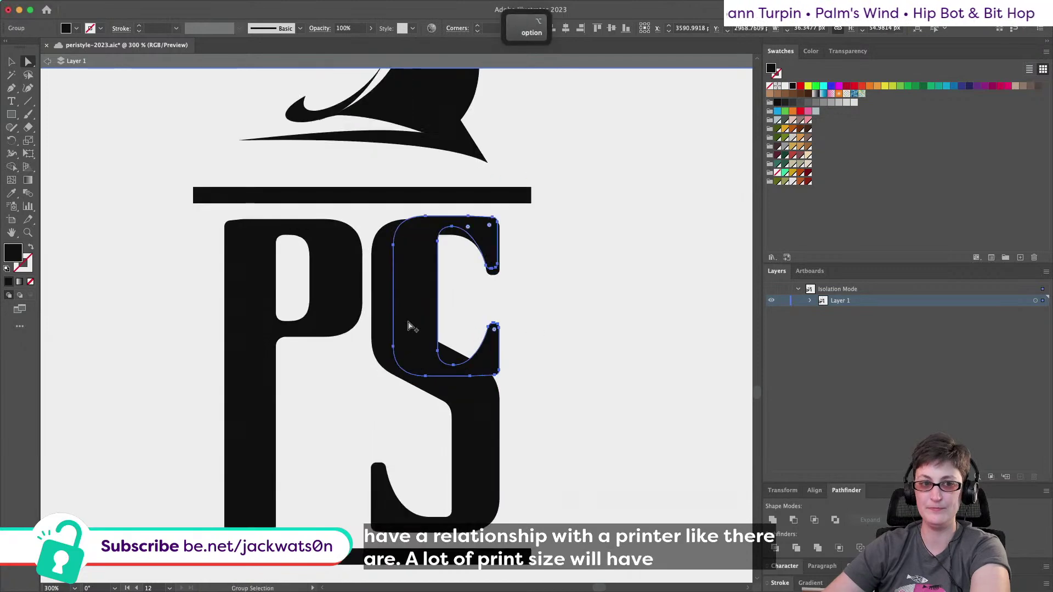
Scale the C proportionally to the width of the S and line up its top edge with the top of the S.
click(11, 61)
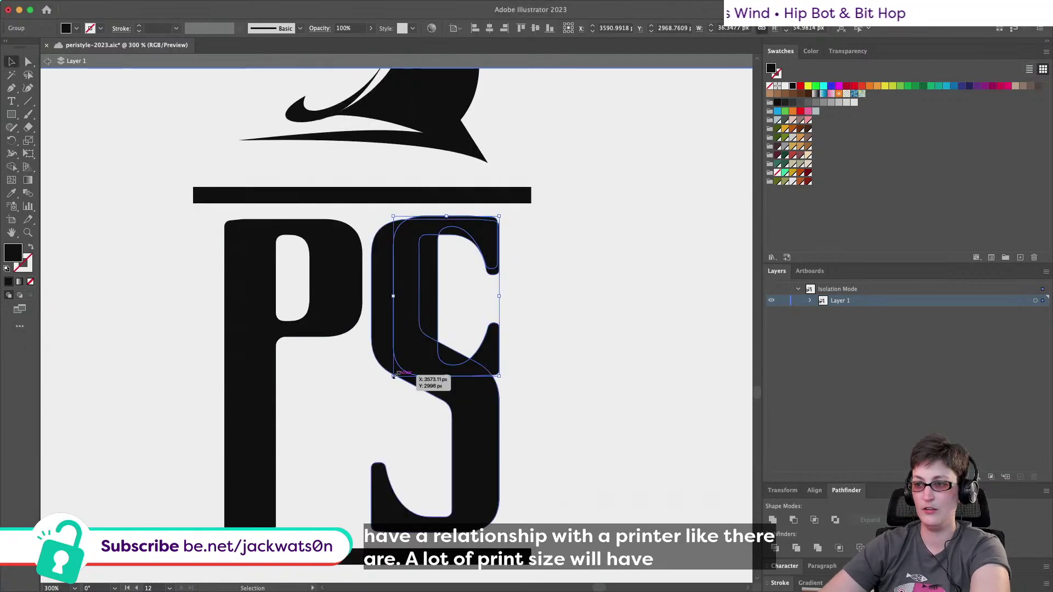
drag(393, 377, 372, 410)
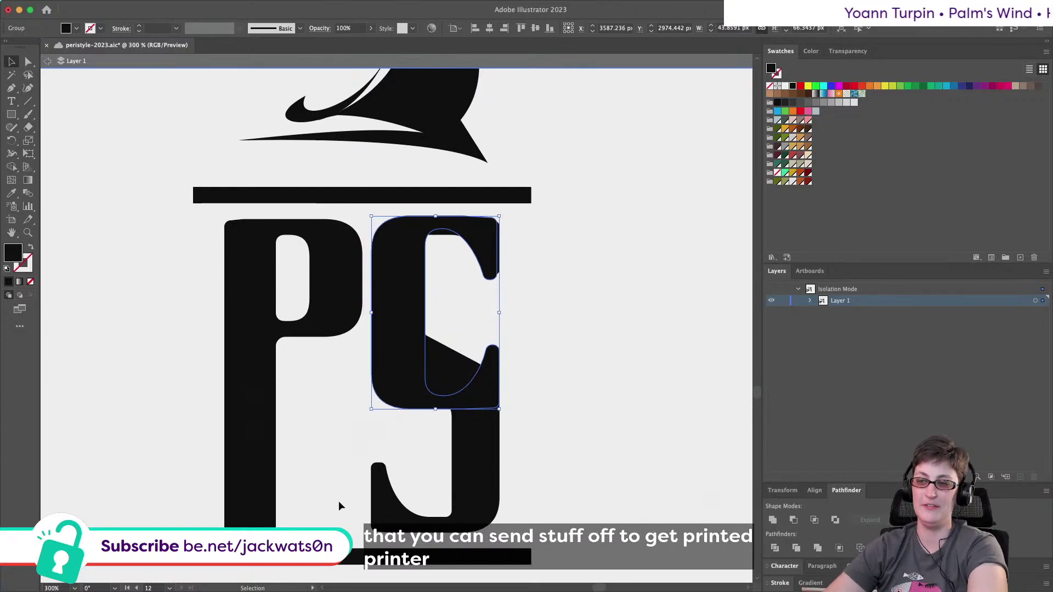
drag(398, 387, 402, 389)
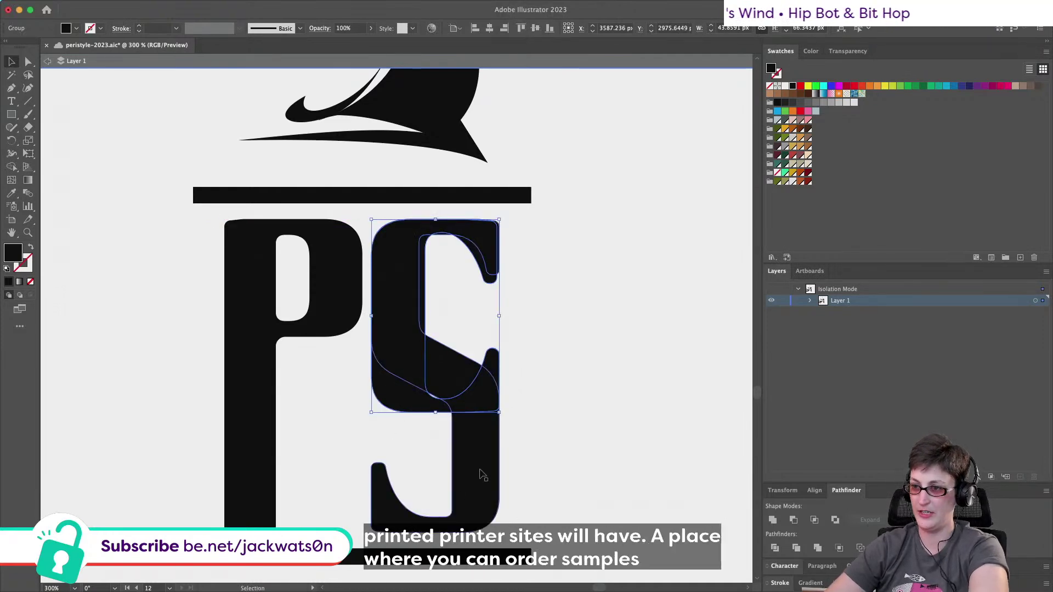
Cut the resized C and paste it in front, in place, inside the nested group that holds the PS letters.
scroll(480, 471, right, 5)
key(shift+super+a)
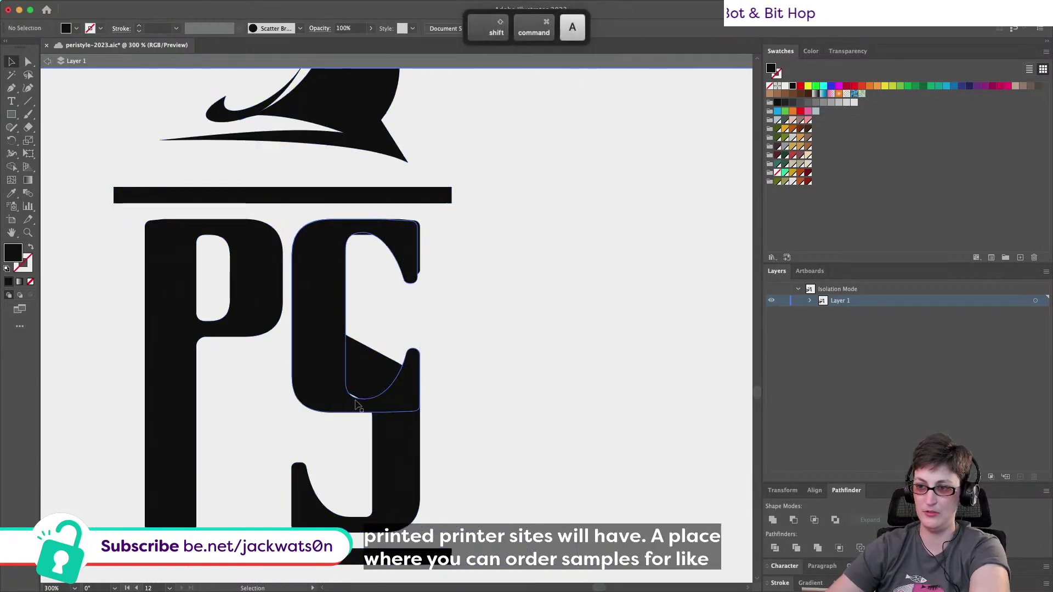
double_click(323, 403)
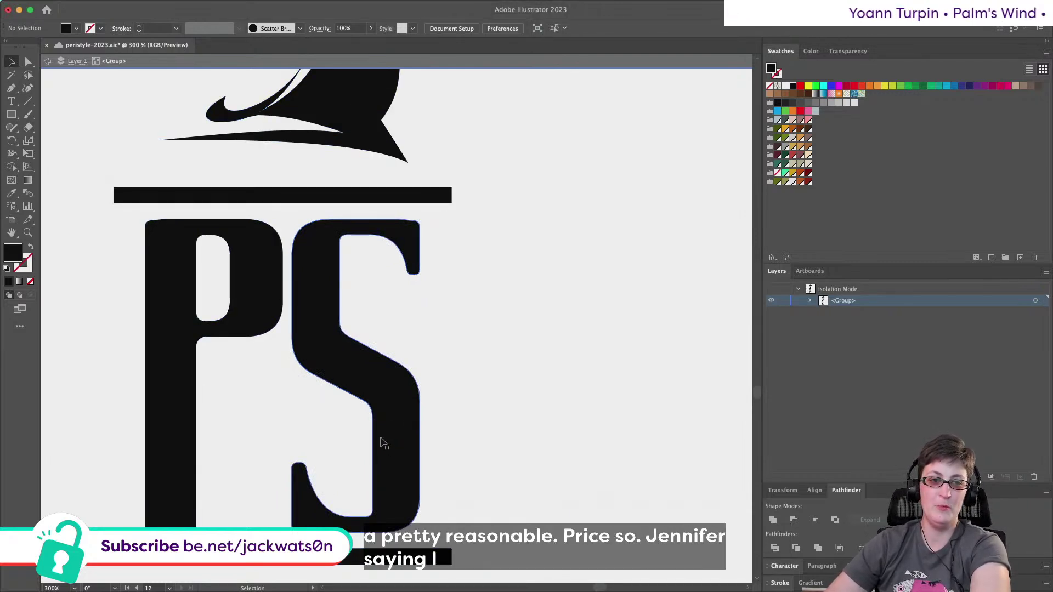
click(382, 443)
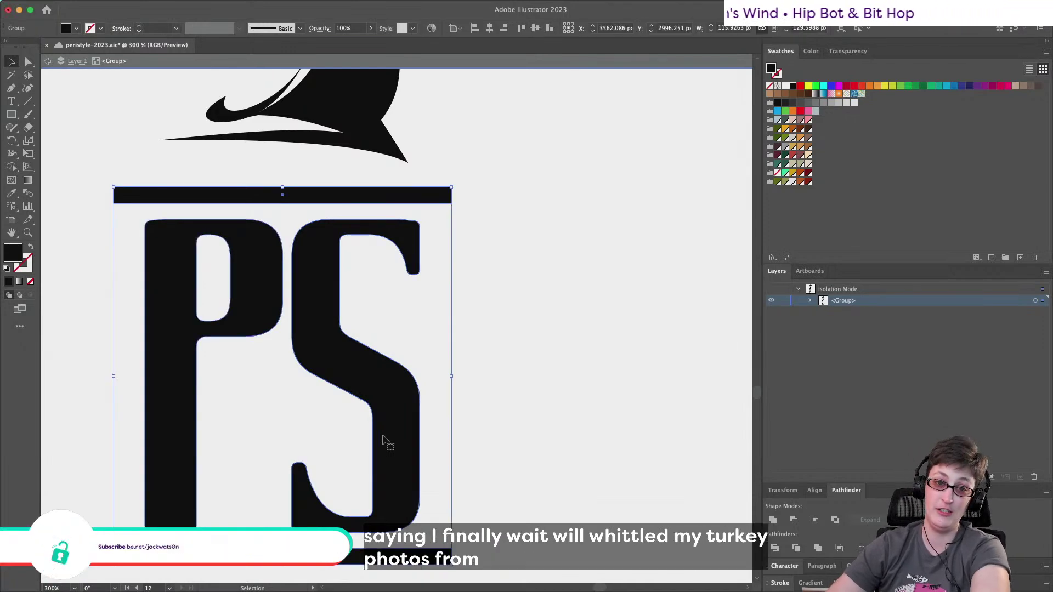
double_click(367, 395)
click(367, 396)
key(super+f)
key(v)
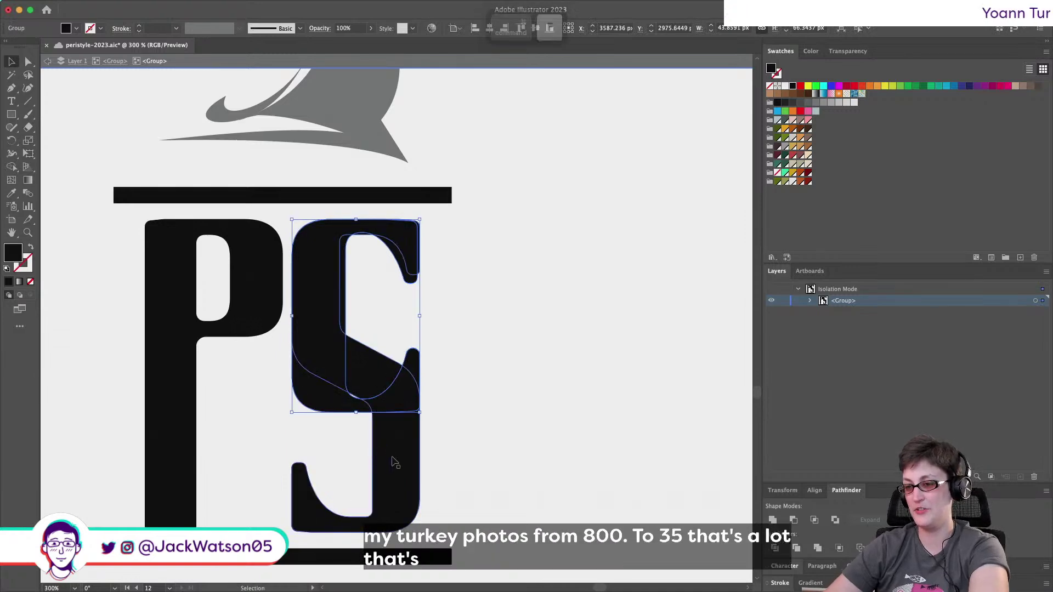
Delete the S from the monogram, and select the C together with the P as the alignment reference.
drag(391, 472, 561, 486)
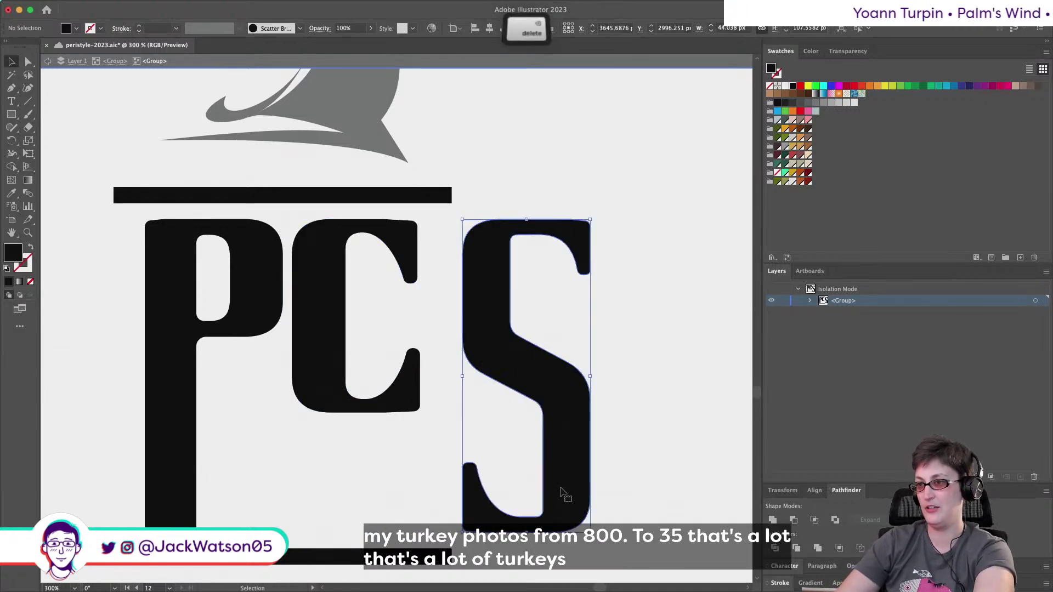
key(BackSpace)
click(323, 312)
shift+click(264, 307)
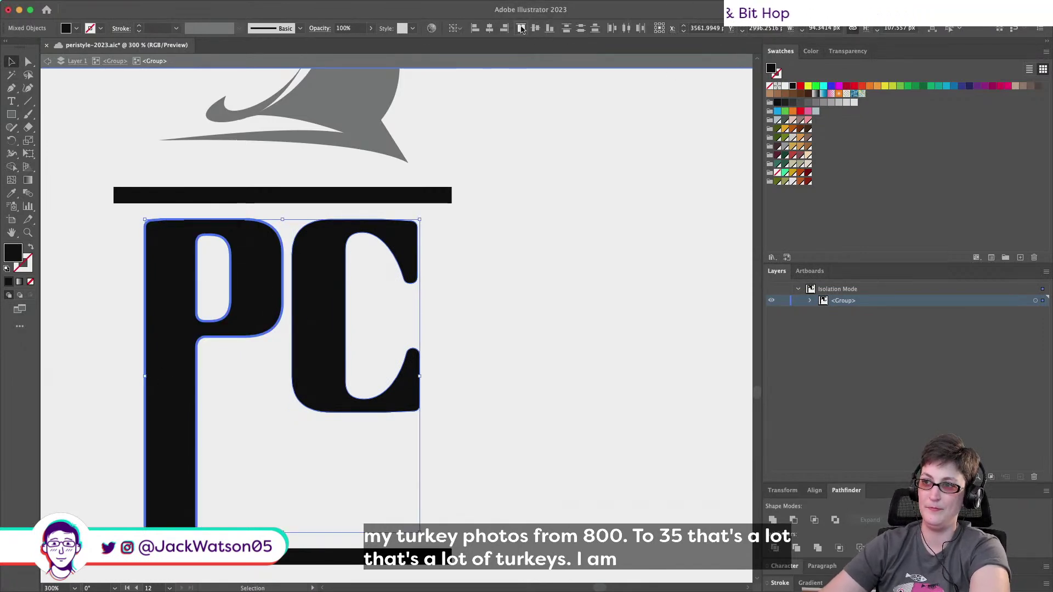
Stretch the C straight down to the P's baseline by moving only its lower anchor points.
click(28, 62)
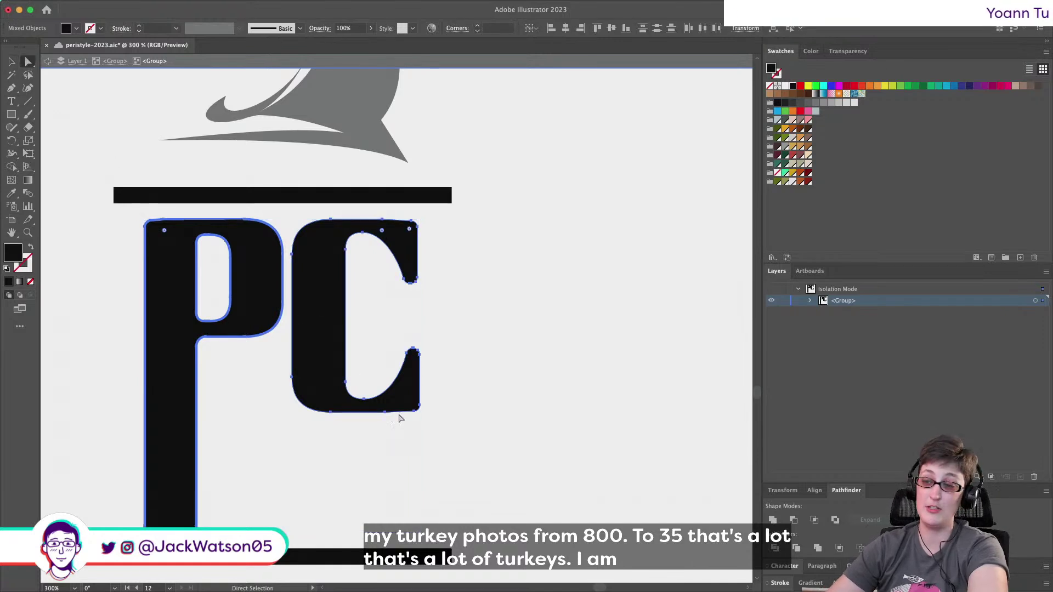
drag(484, 441, 284, 346)
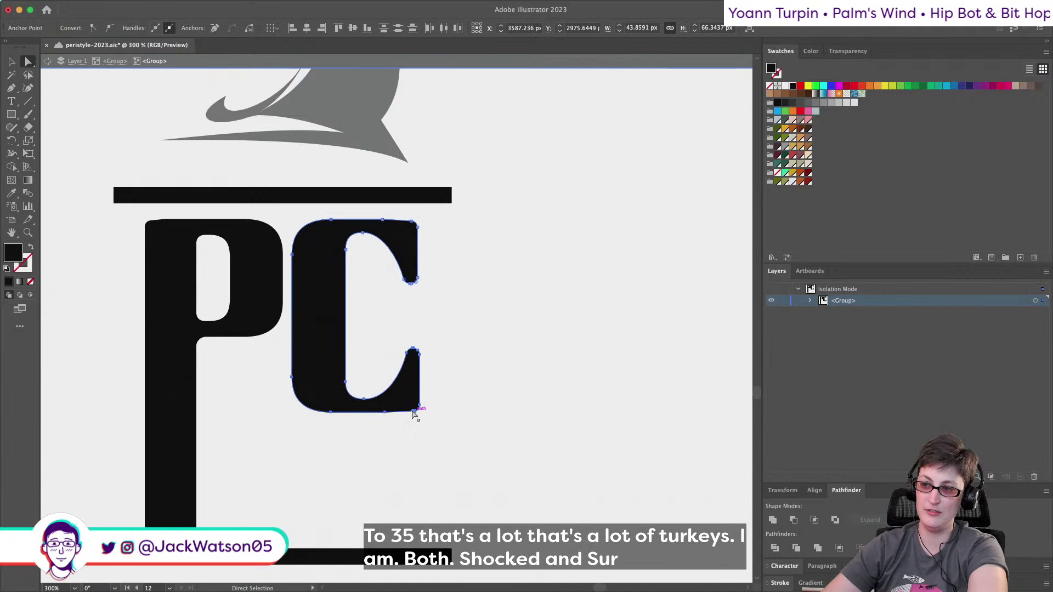
drag(414, 412, 417, 539)
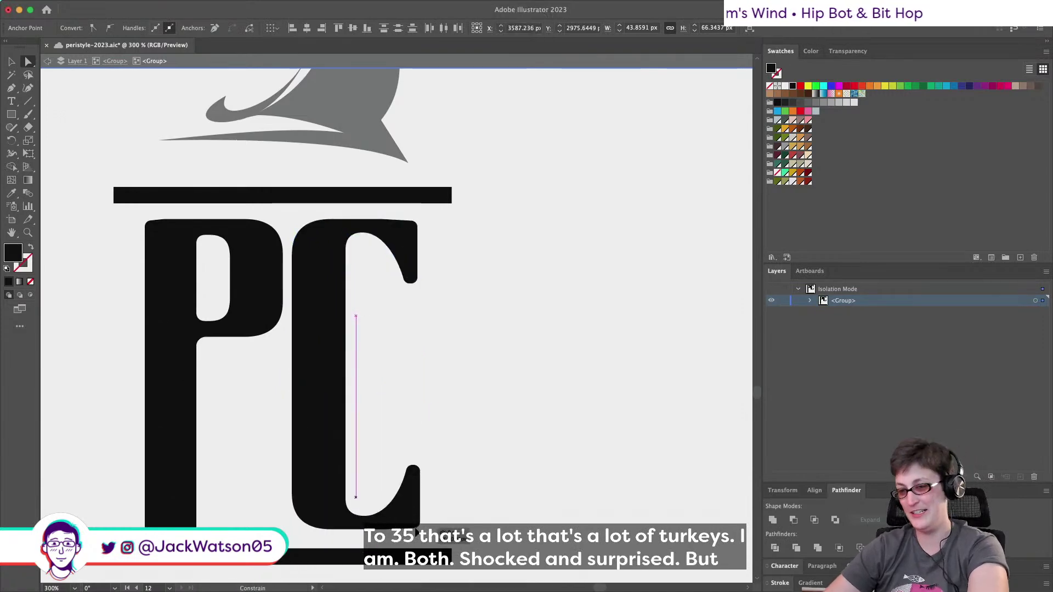
click(487, 502)
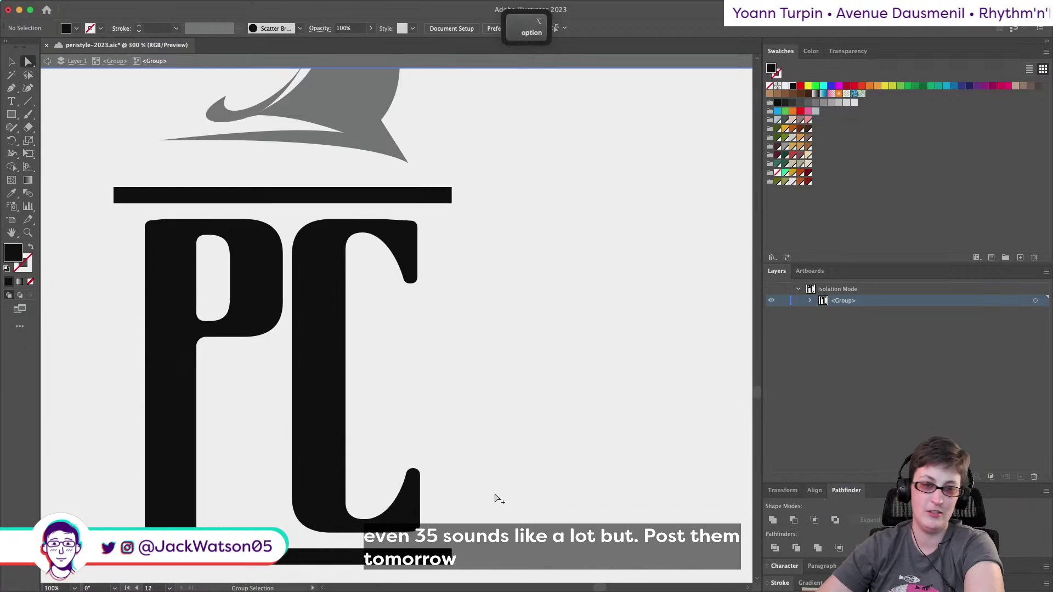
Leave the isolation of the monogram's nested groups and return to the Layer 1 level.
alt+scroll(494, 494, down, 2)
alt+scroll(336, 411, down, 3)
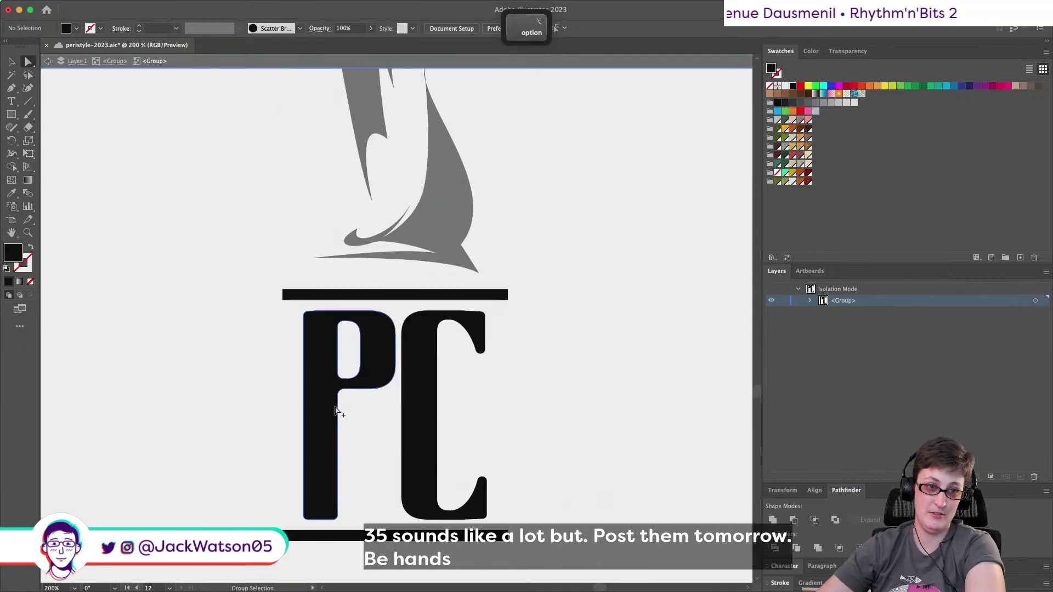
alt+scroll(336, 411, down, 2)
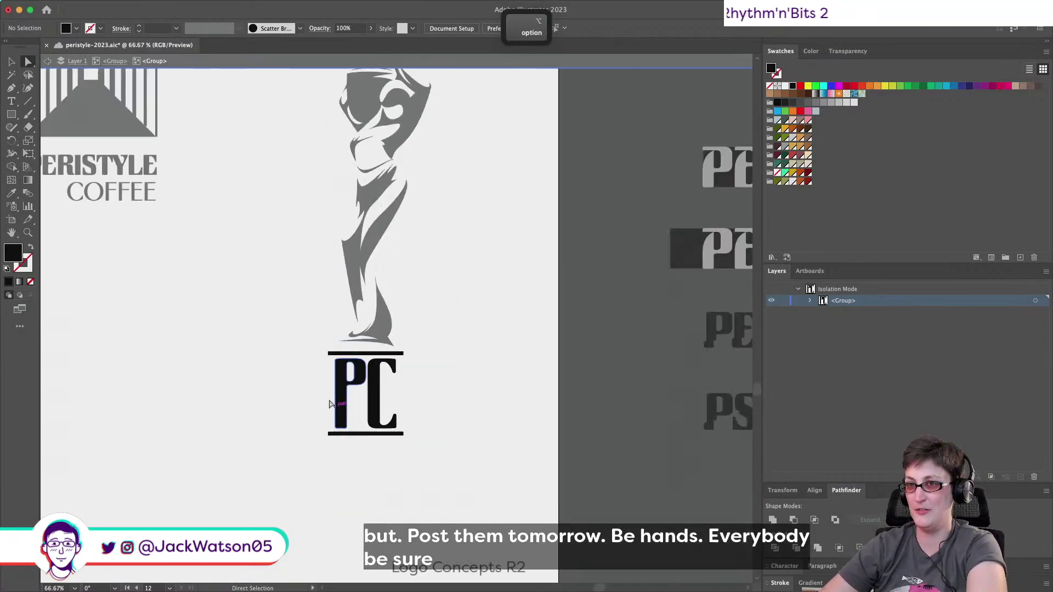
click(47, 61)
scroll(364, 411, left, 3)
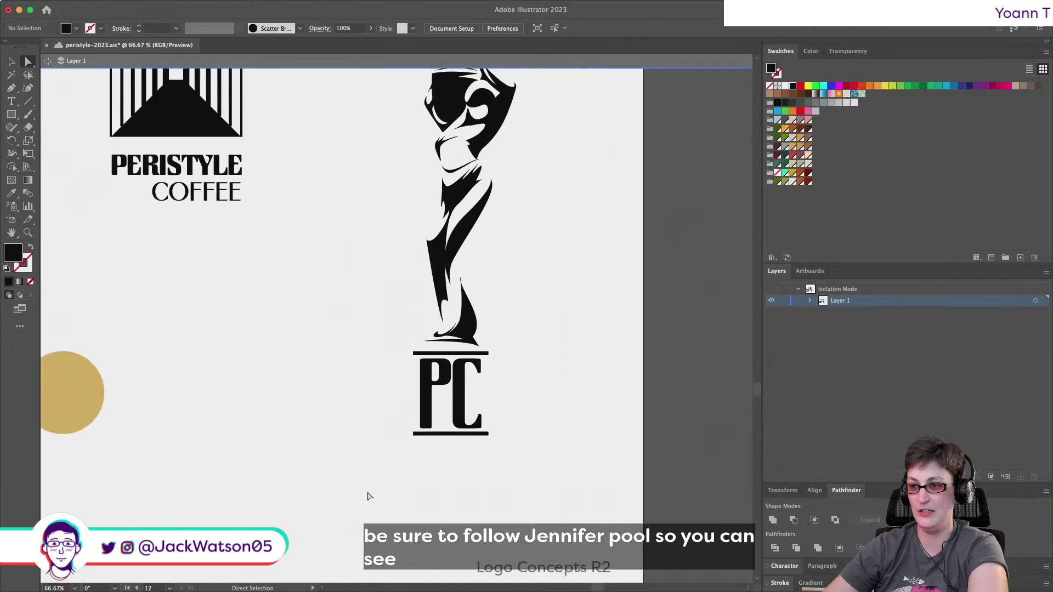
Examine the statue logo's new PC monogram close up and alongside the other logos on the Logo Concepts R2 artboard.
scroll(364, 418, up, 3)
scroll(364, 418, left, 3)
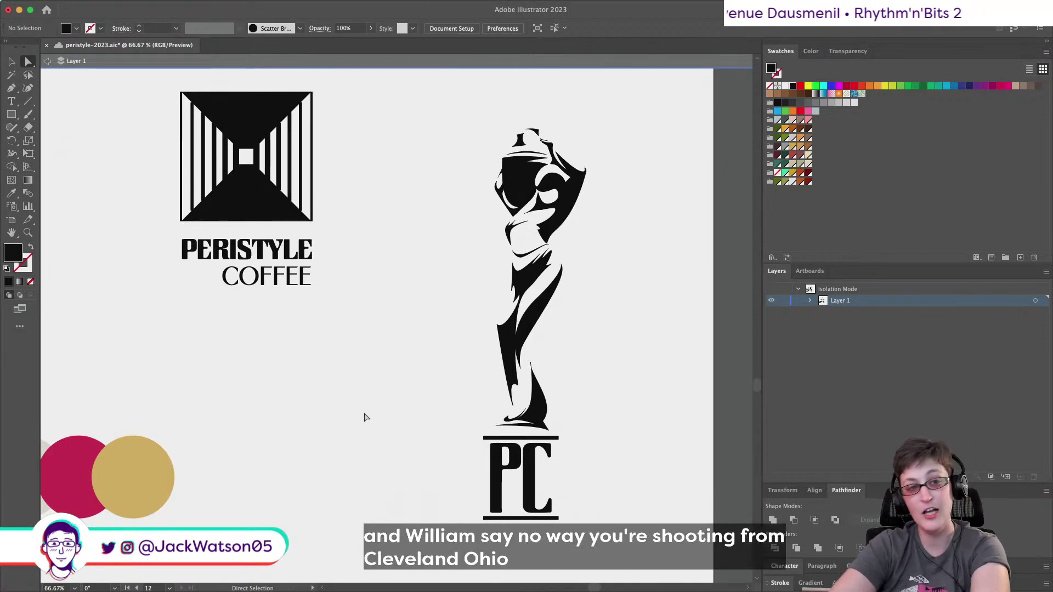
scroll(364, 418, down, 3)
scroll(362, 417, right, 3)
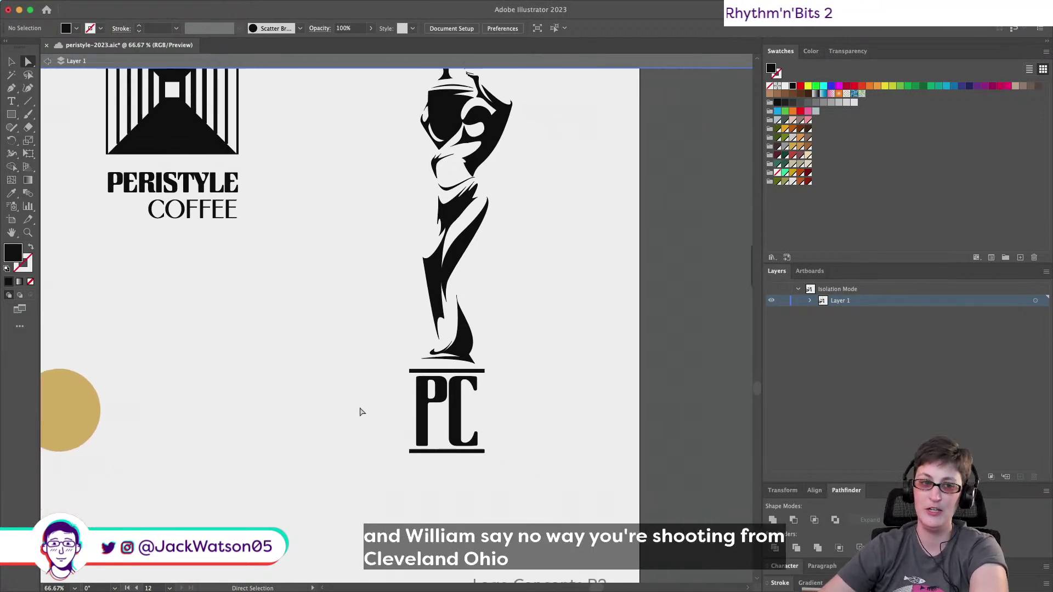
scroll(357, 417, down, 3)
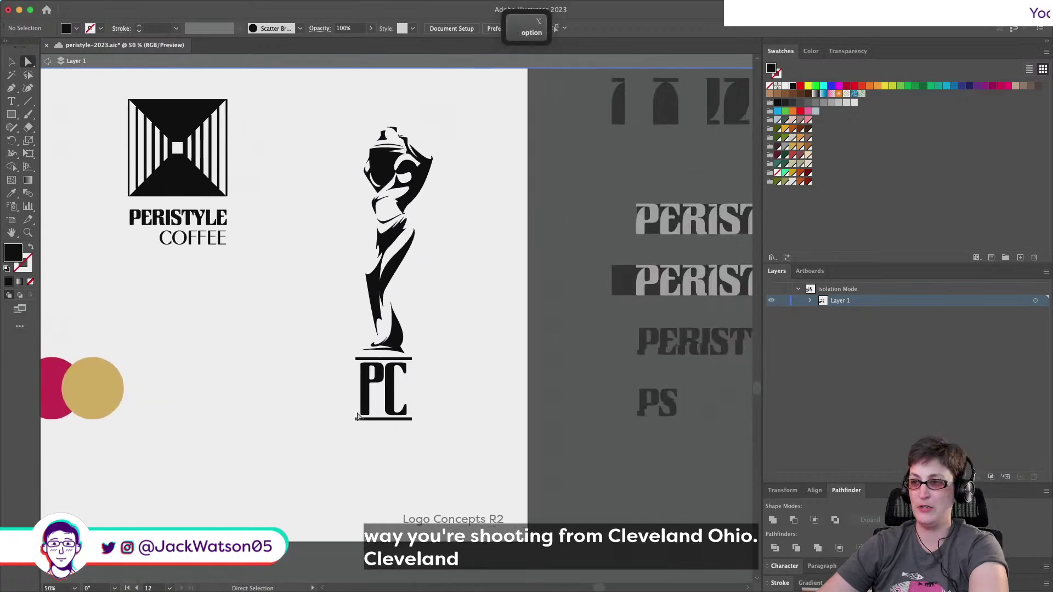
scroll(357, 417, down, 5)
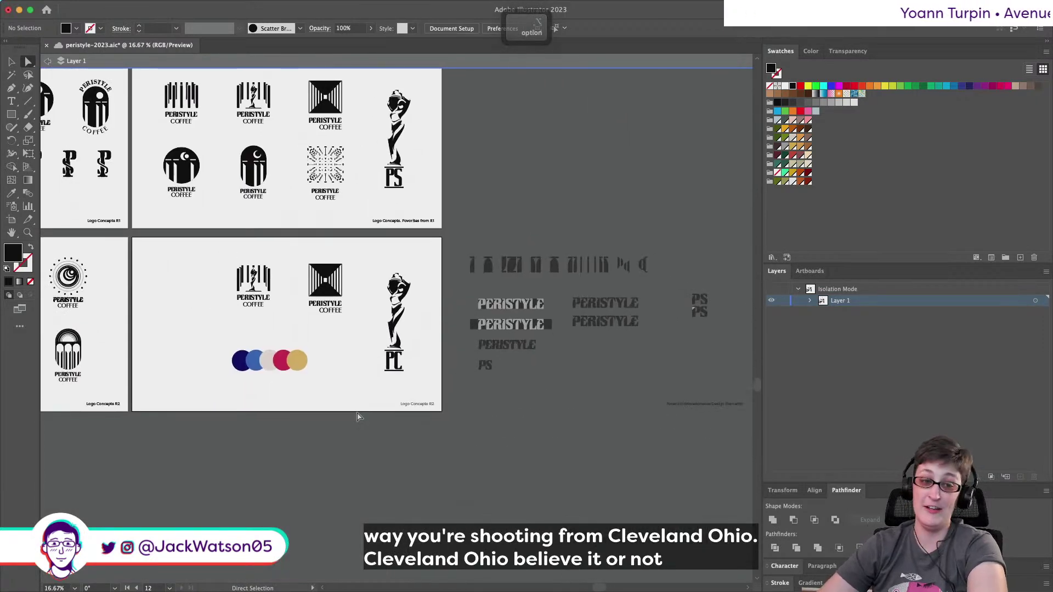
scroll(402, 363, up, 4)
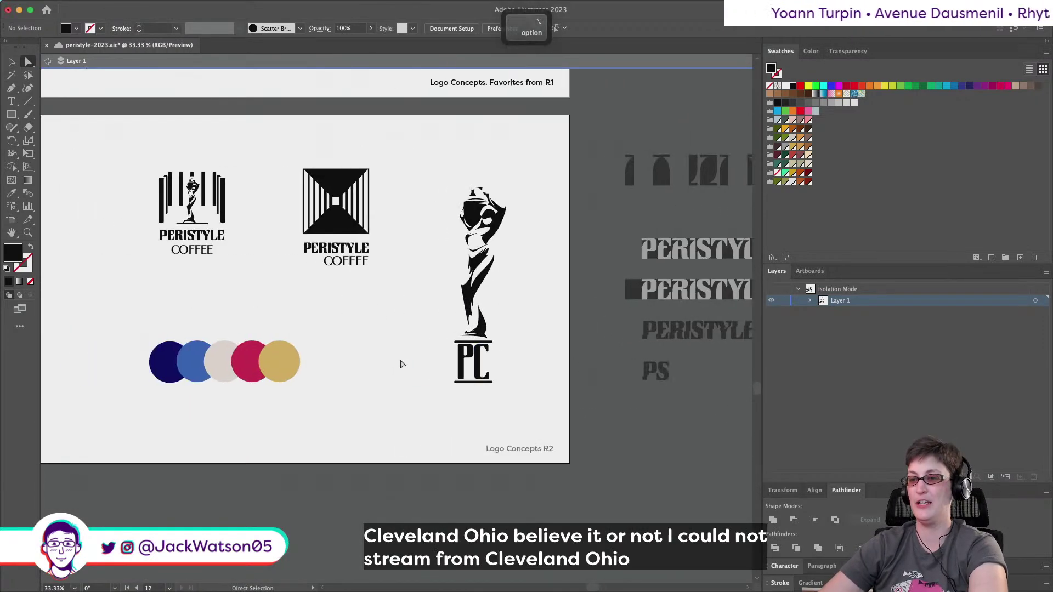
scroll(402, 363, right, 3)
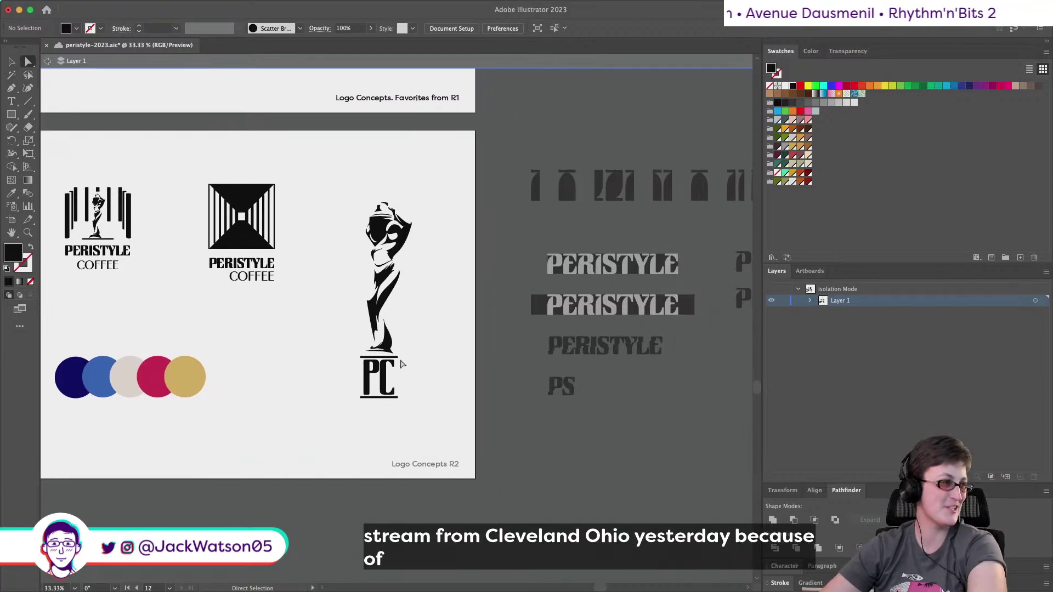
scroll(404, 320, up, 2)
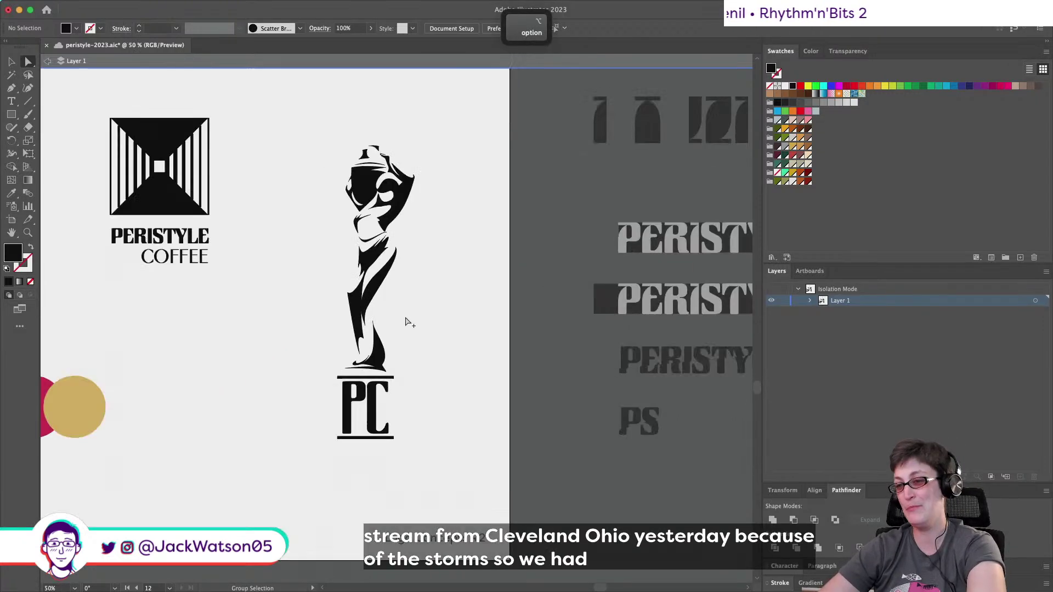
scroll(406, 321, left, 1)
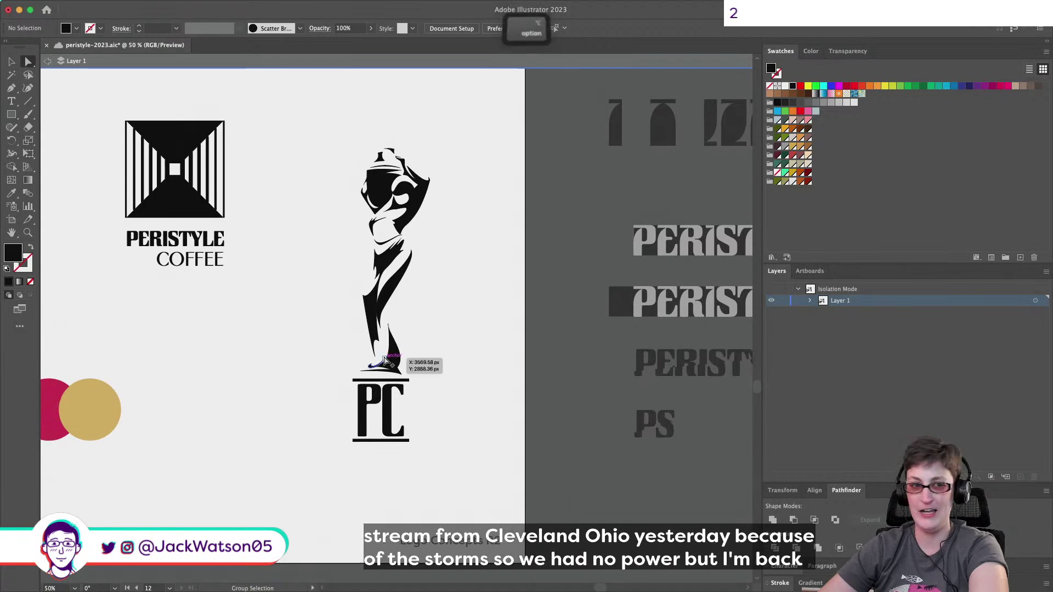
scroll(386, 358, up, 1)
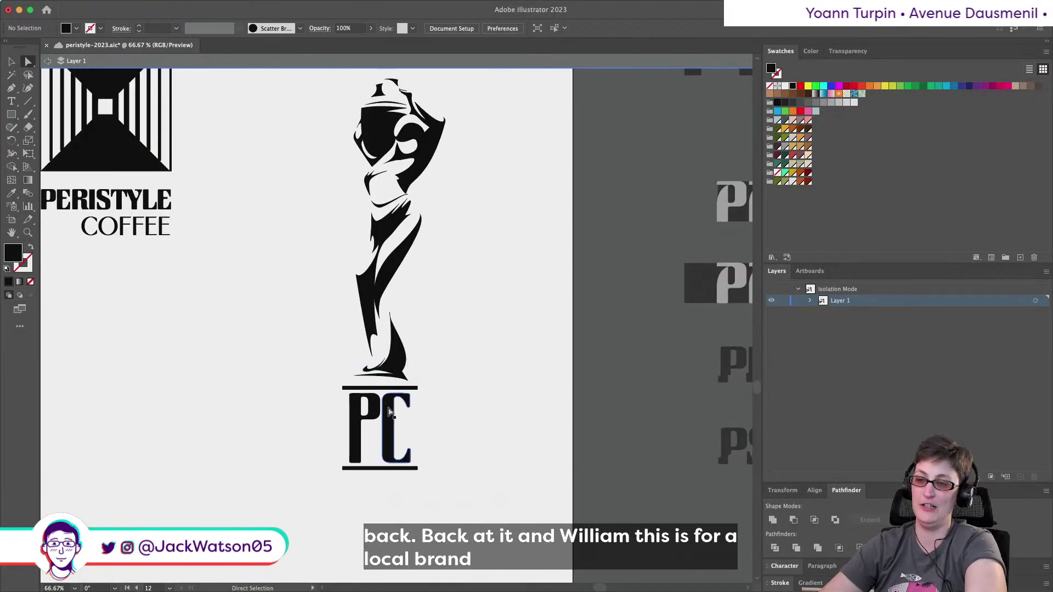
scroll(387, 384, down, 2)
scroll(388, 412, left, 1)
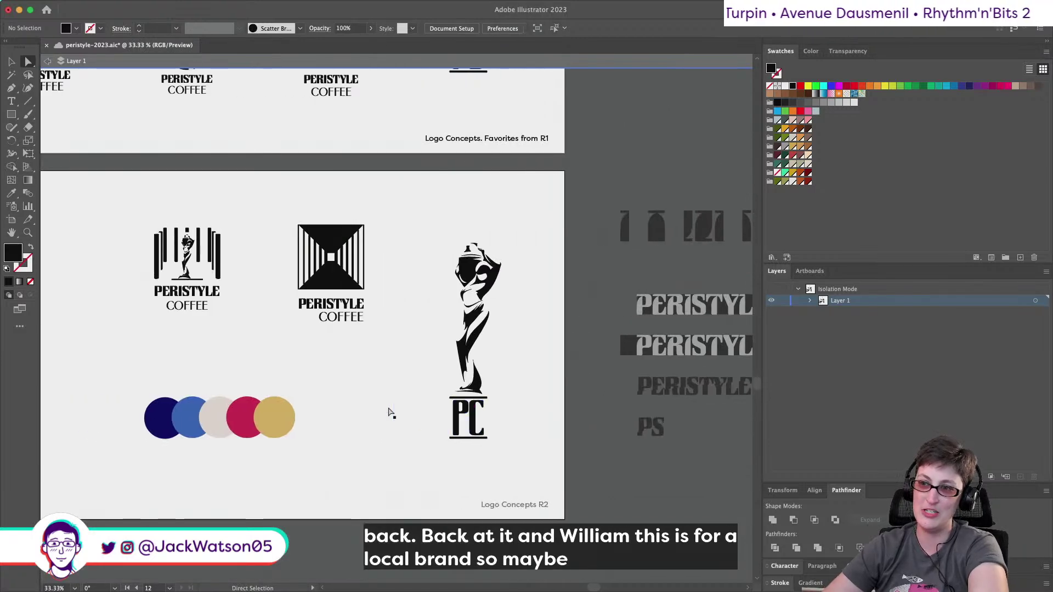
Leave Layer 1's isolation mode so all of the document's layers are editable again.
scroll(389, 412, right, 2)
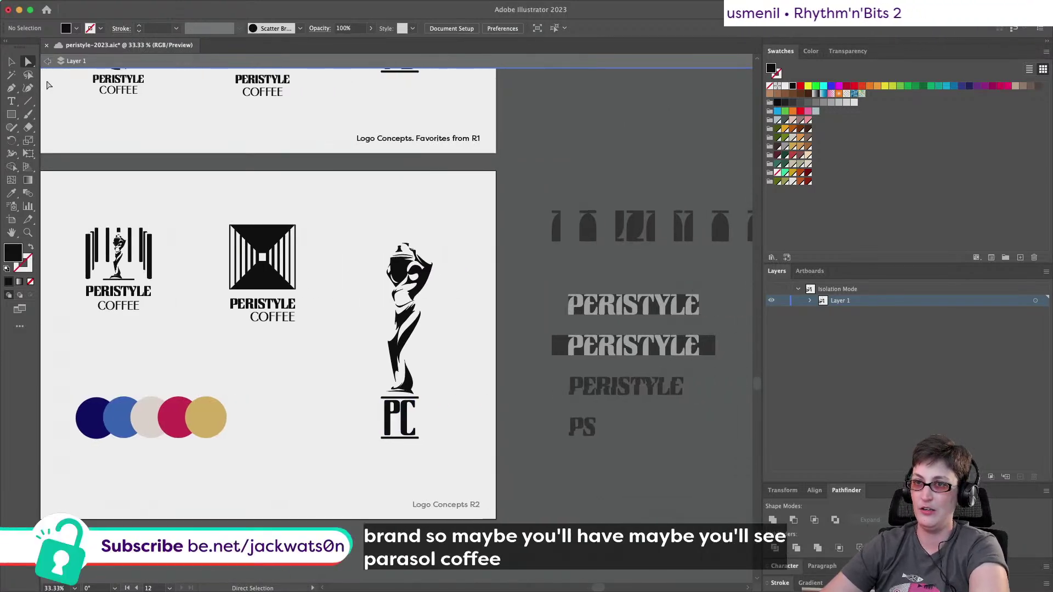
click(47, 64)
scroll(416, 368, left, 2)
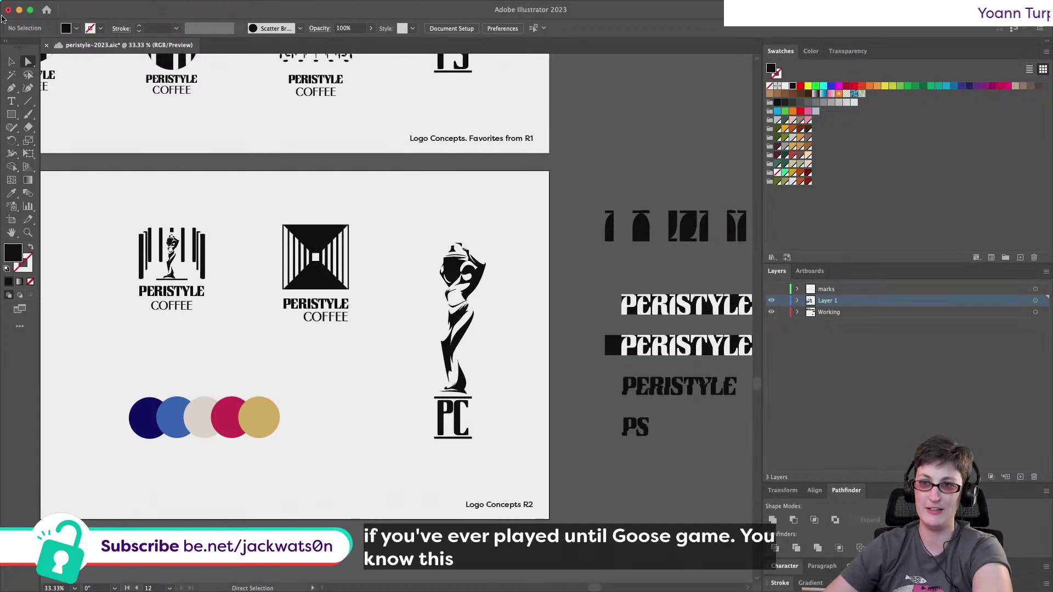
Align the statue logo's top with the square logo's and center all three logos horizontally on the Logo Concepts R2 artboard.
click(11, 62)
scroll(67, 218, left, 5)
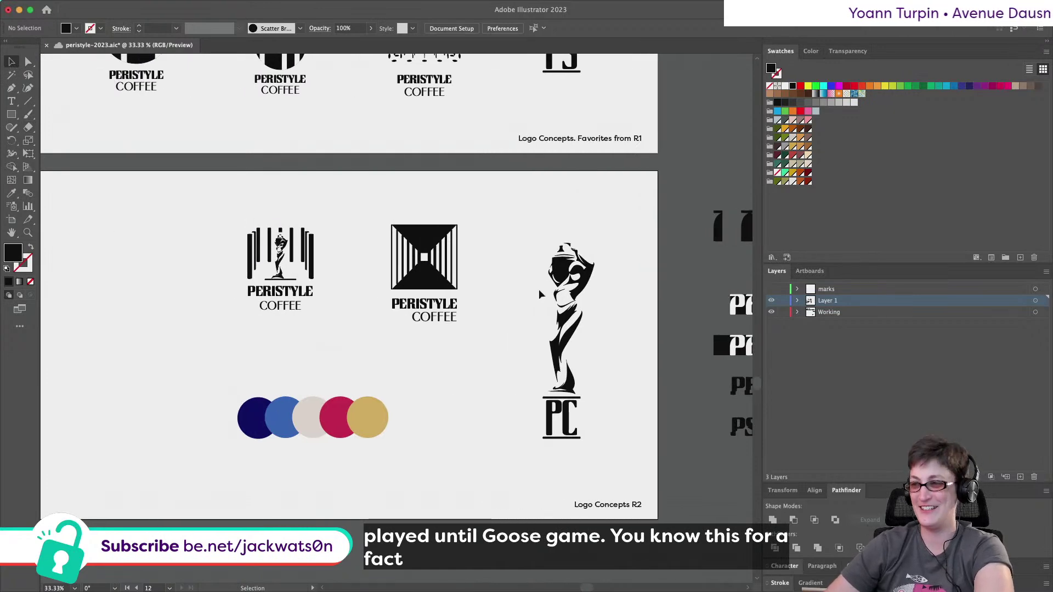
click(563, 313)
shift+click(425, 242)
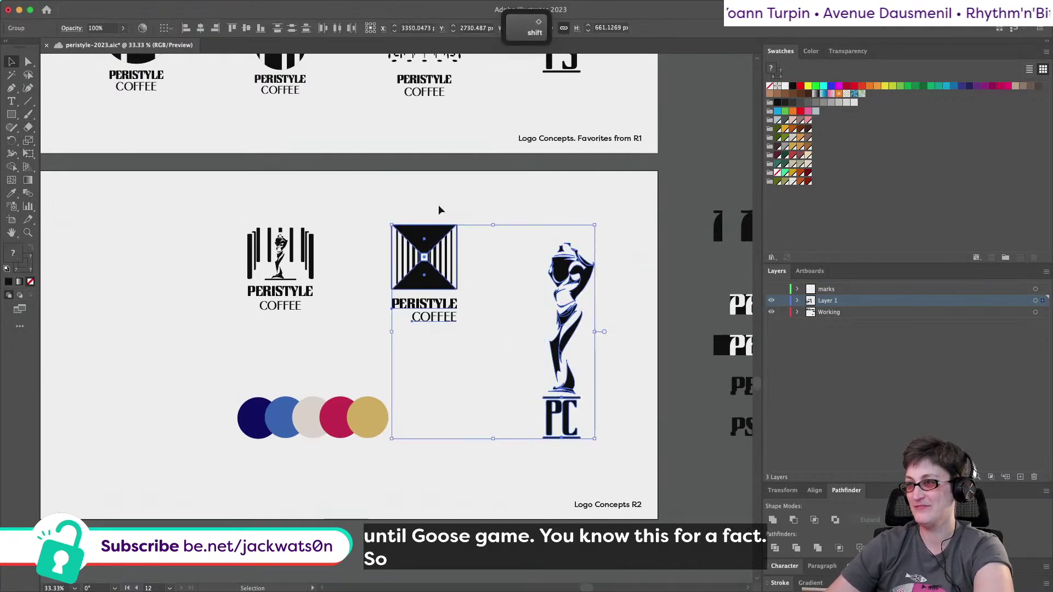
click(220, 28)
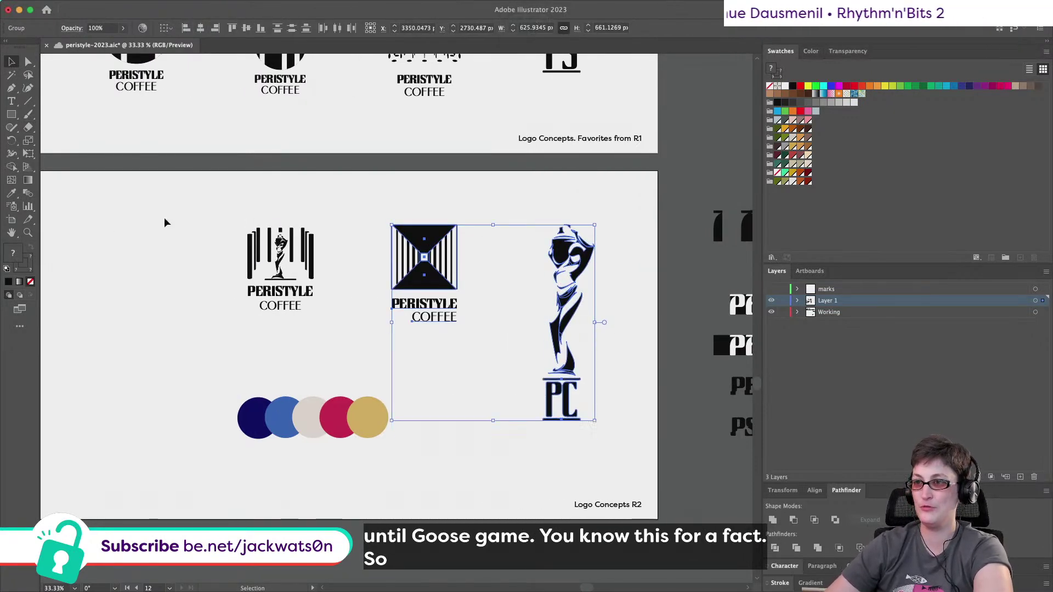
scroll(170, 195, left, 2)
drag(264, 211, 529, 326)
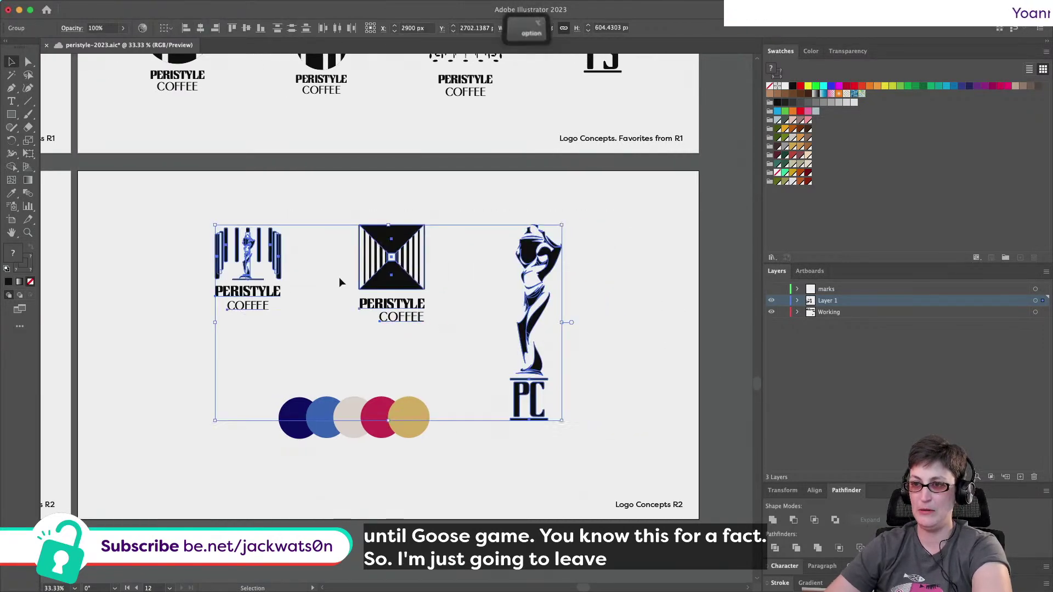
Copy the group of primary and secondary type samples from the Fonts artboard.
scroll(340, 278, down, 2)
scroll(340, 278, up, 5)
scroll(340, 282, up, 3)
scroll(340, 282, left, 3)
scroll(340, 282, right, 5)
scroll(506, 365, right, 4)
scroll(505, 365, down, 2)
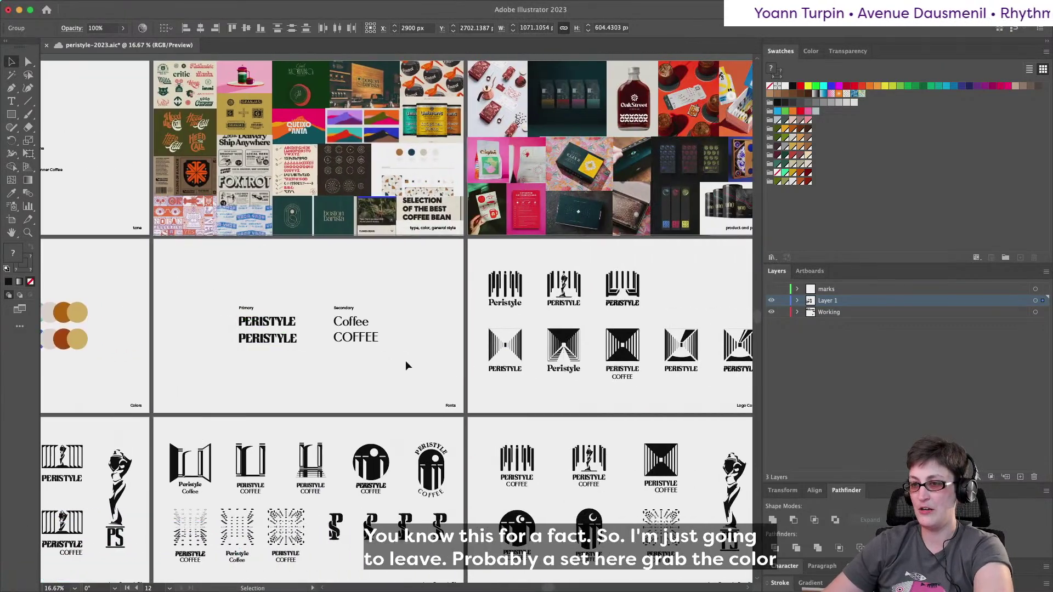
click(269, 288)
key(super+c)
Paste the type samples onto the Logo Concepts R2 artboard, between the logos and the color circles.
scroll(271, 311, down, 3)
scroll(271, 311, right, 2)
scroll(270, 312, down, 5)
scroll(271, 311, right, 3)
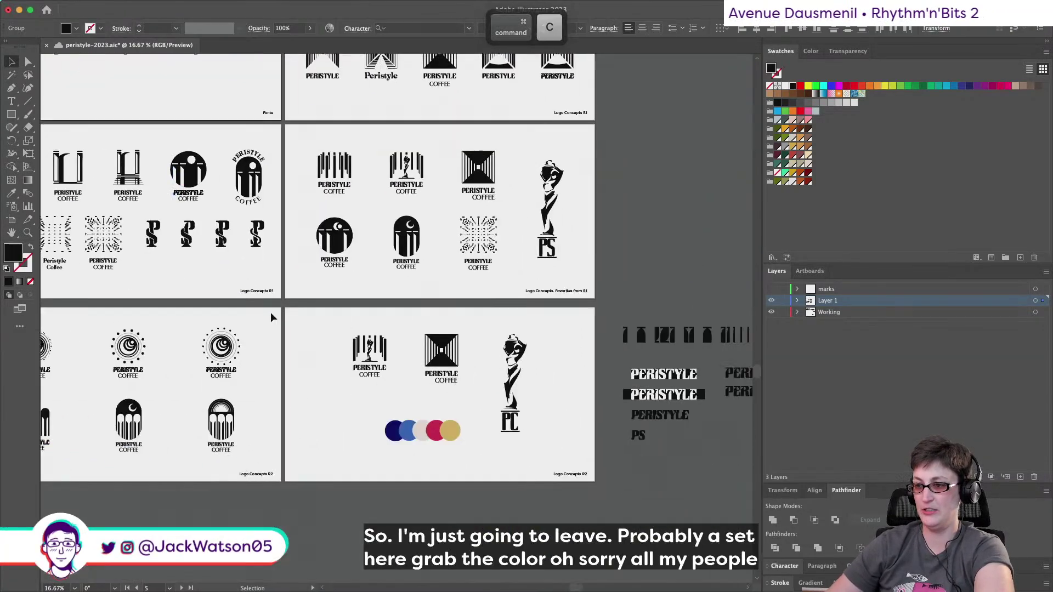
scroll(294, 330, down, 2)
click(295, 330)
scroll(339, 349, up, 2)
key(super+v)
mouse_move(459, 314)
mouse_down()
mouse_move(477, 331)
mouse_move(460, 500)
mouse_move(425, 368)
mouse_move(460, 308)
mouse_up()
Delete the lower PERISTYLE sample from the pasted Primary type group.
scroll(453, 343, up, 3)
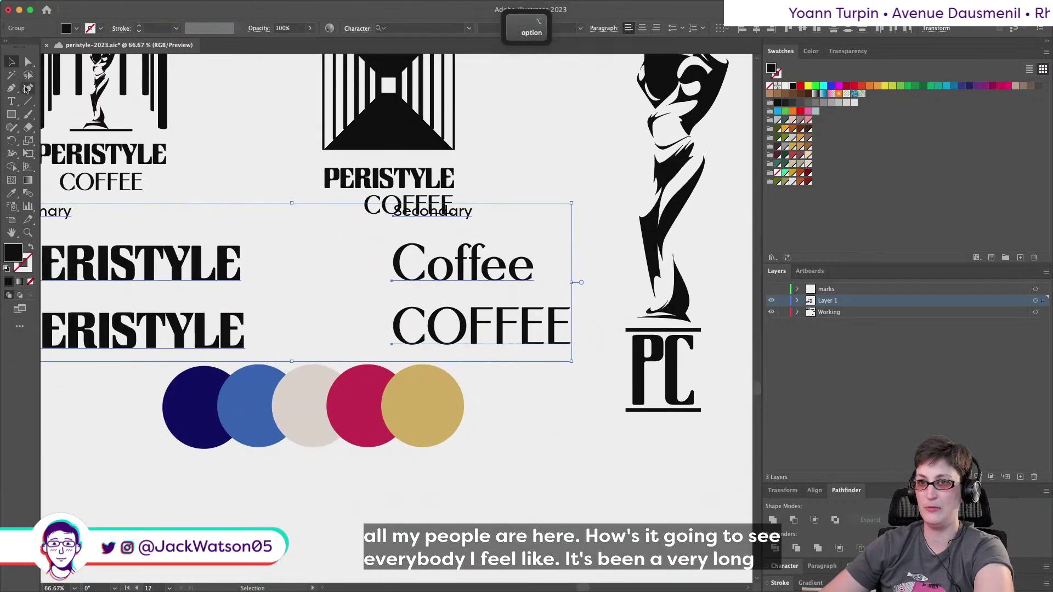
key(a)
key(shift+super+a)
scroll(239, 312, left, 3)
click(238, 314)
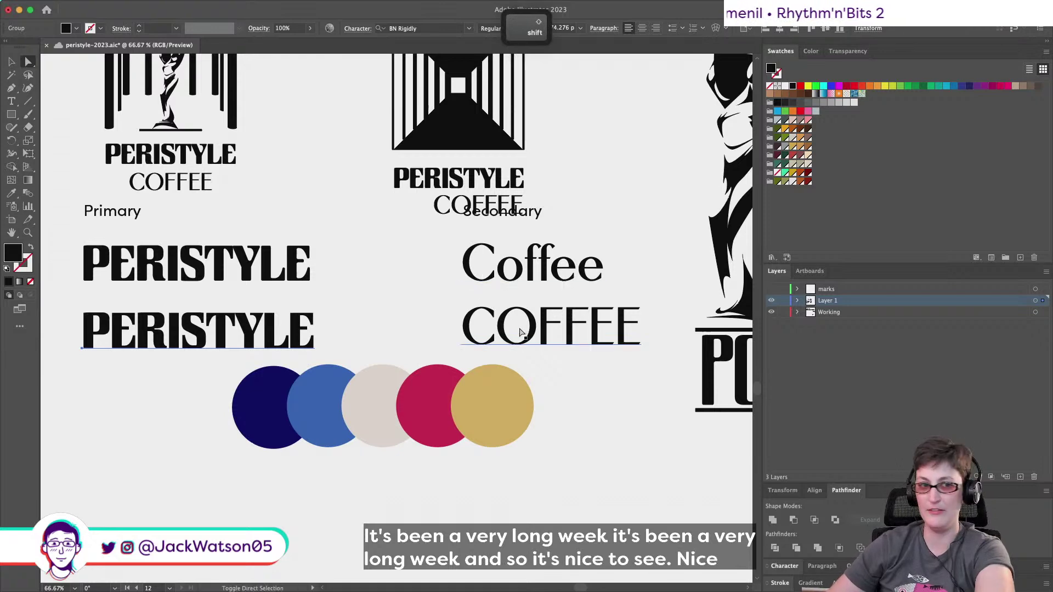
key(Delete)
click(568, 281)
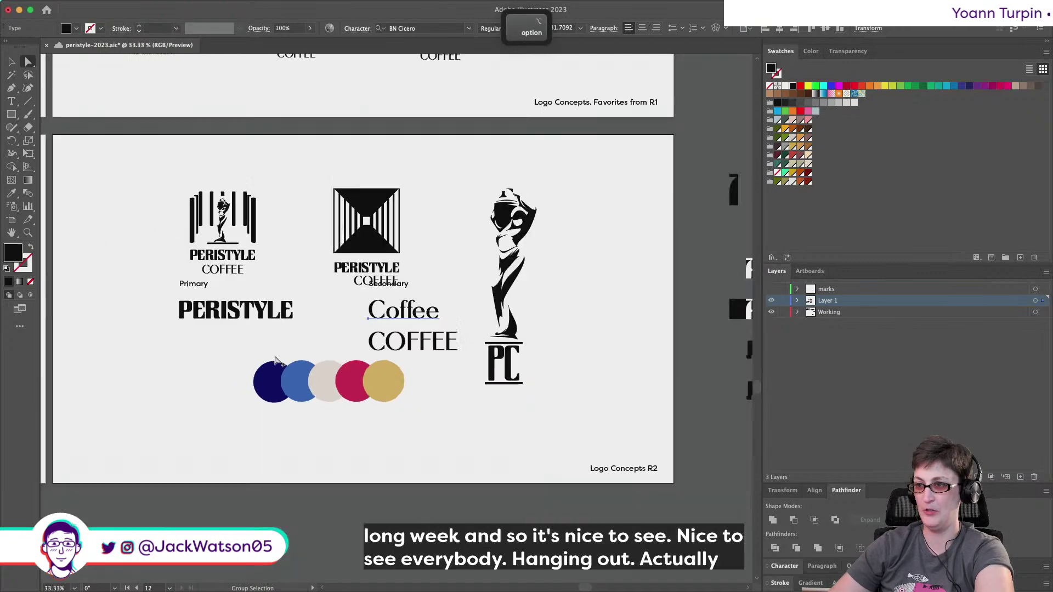
key(super+minus)
key(super+minus)
click(11, 61)
key(super+shift+a)
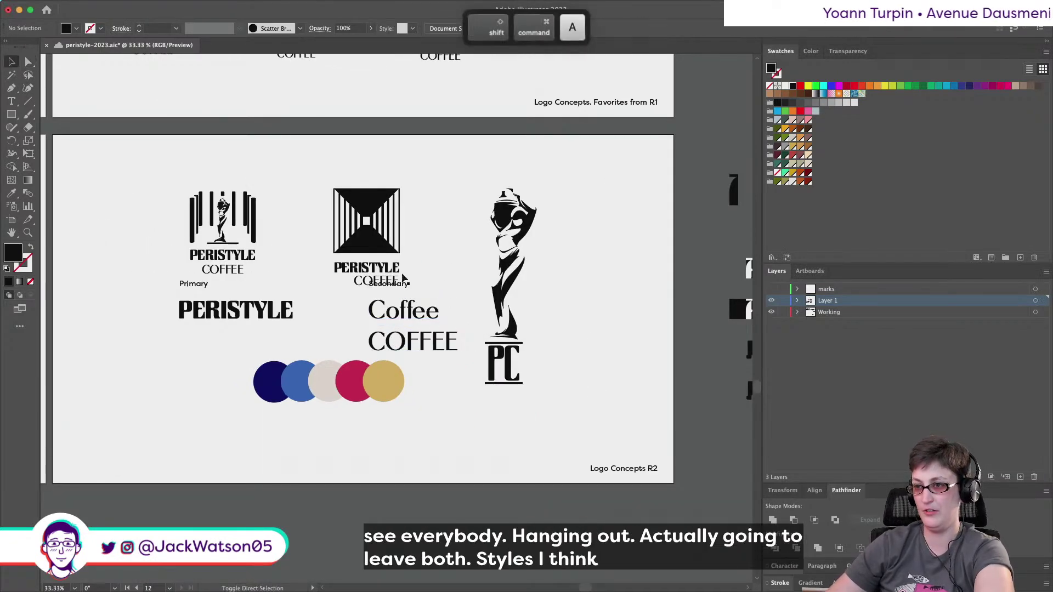
Stack the Secondary type samples beneath the Primary sample and move both toward the artboard's left edge.
click(391, 314)
drag(391, 314, 202, 378)
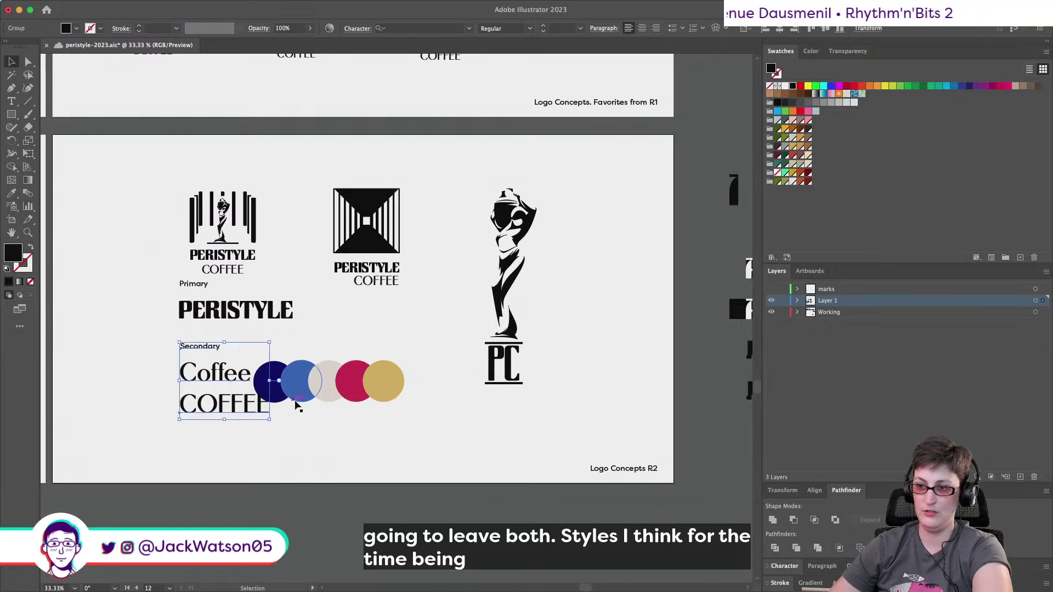
click(433, 470)
click(206, 283)
shift+click(214, 376)
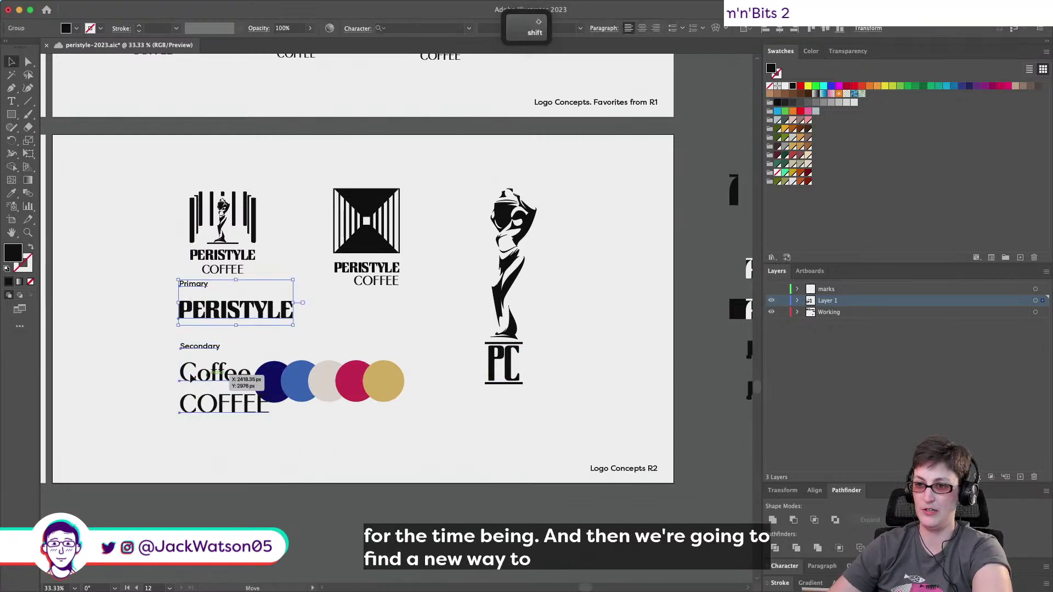
drag(214, 376, 150, 376)
Rotate the row of color circles into a vertical stack and place it just left of the type samples.
click(326, 389)
drag(251, 356, 84, 287)
key(shift+super+a)
Move the square logo down and align the column logo directly above it on a shared vertical center.
scroll(398, 268, up, 2)
drag(399, 268, 391, 369)
click(224, 277)
shift+click(335, 314)
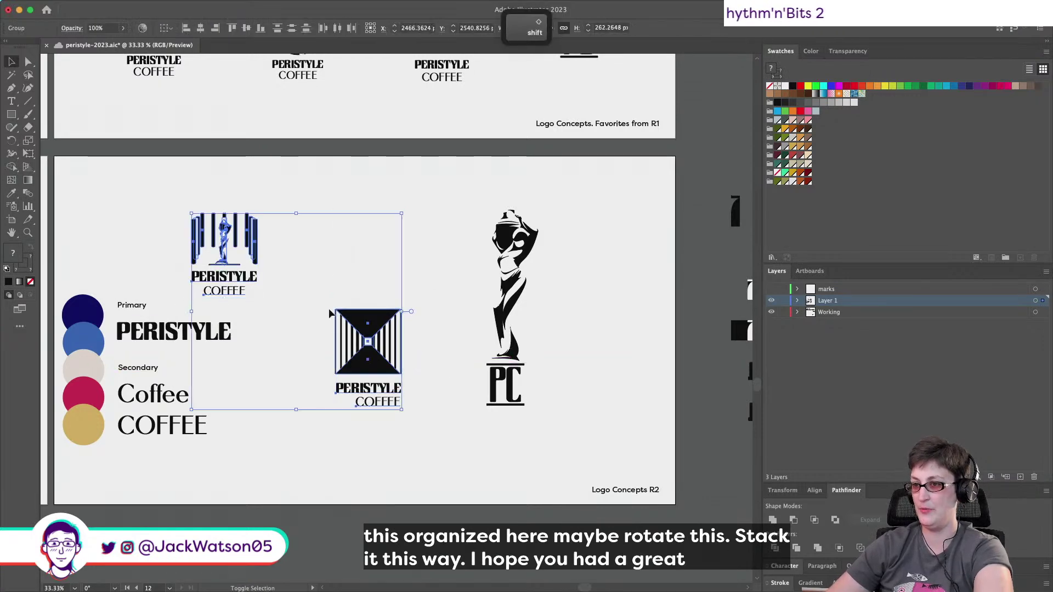
click(202, 30)
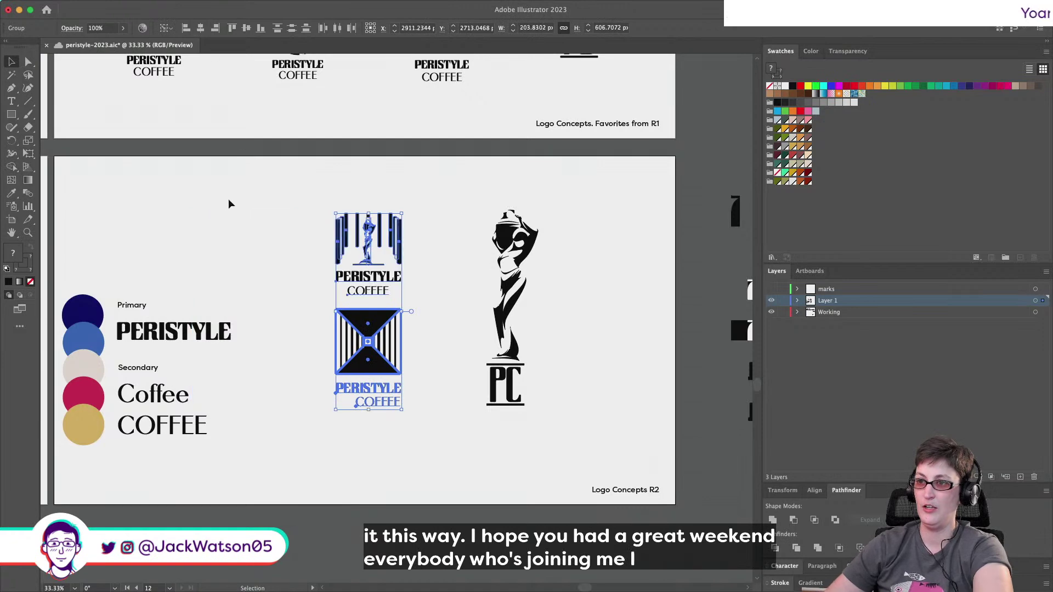
click(228, 199)
Move the type samples further from the color circles and align the Secondary group's bottom with the circle stack's bottom.
scroll(236, 206, left, 3)
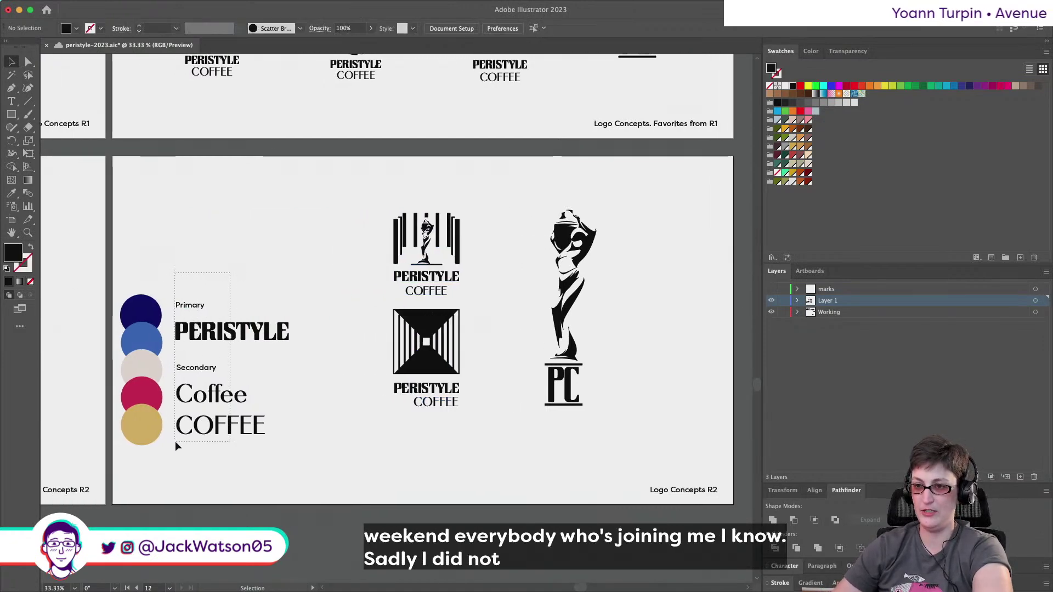
click(192, 435)
drag(193, 430, 212, 430)
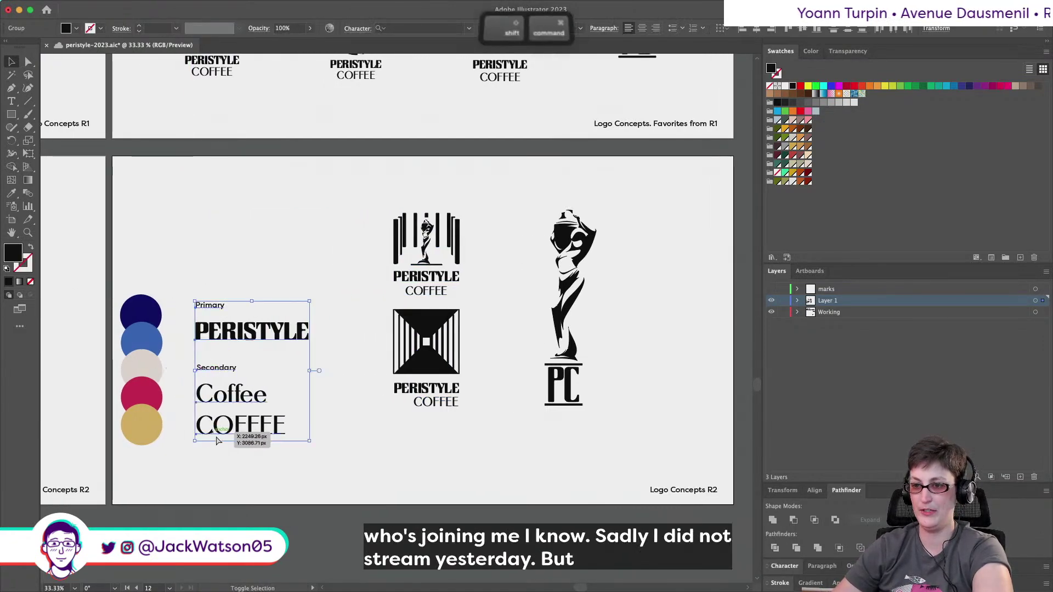
shift+click(147, 423)
click(433, 28)
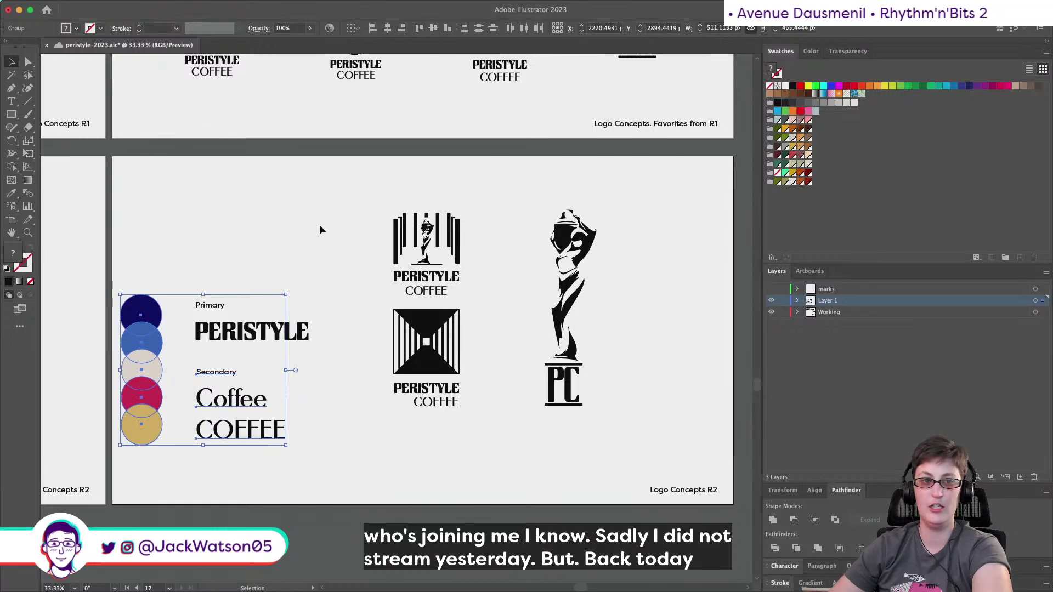
scroll(228, 249, right, 1)
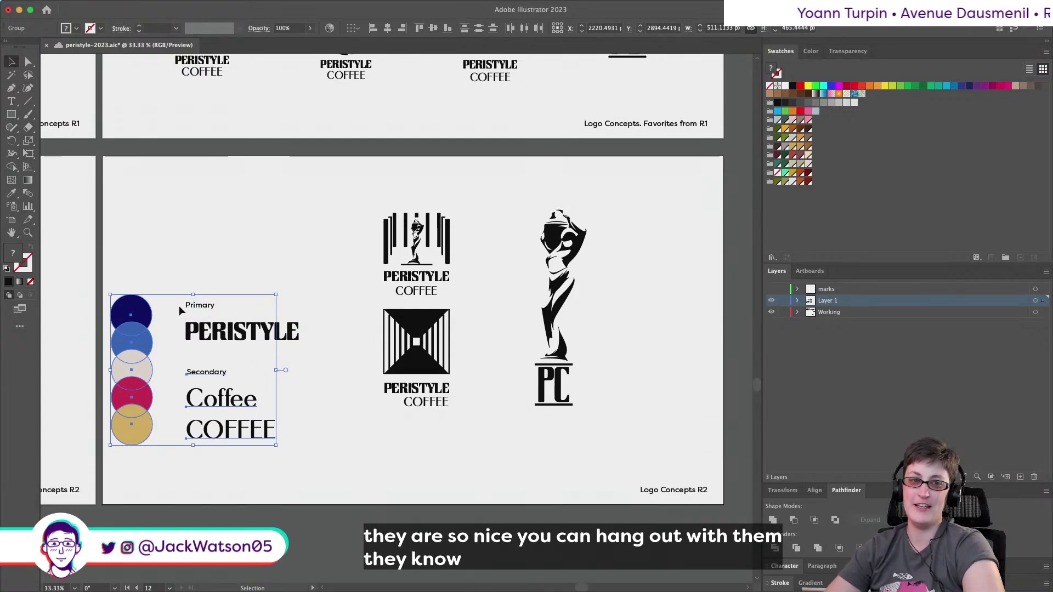
Align the top of the Primary type sample with the top of the color circle stack.
click(213, 333)
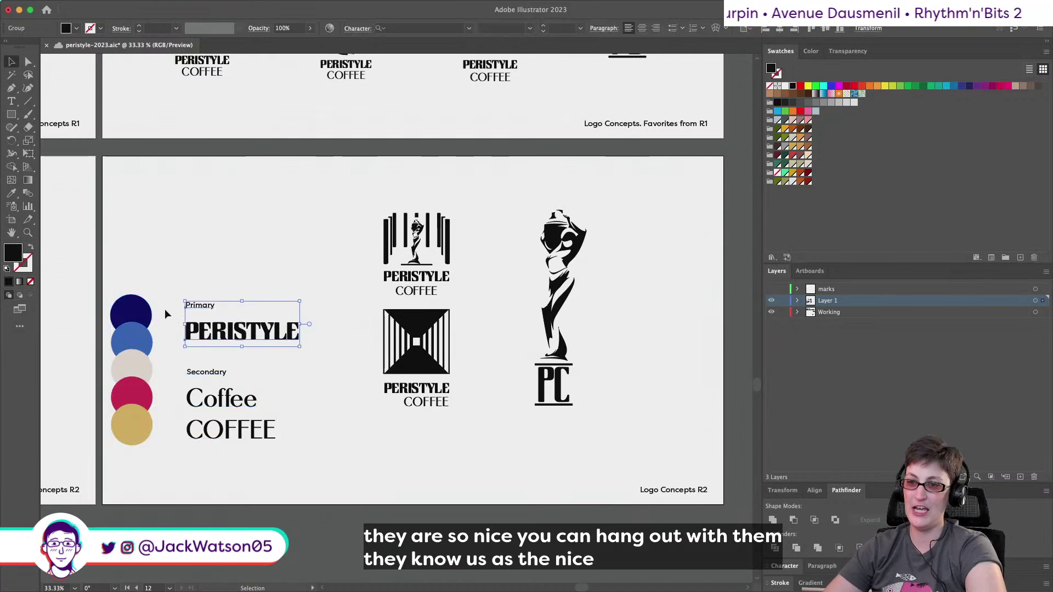
shift+click(135, 313)
click(419, 28)
click(28, 219)
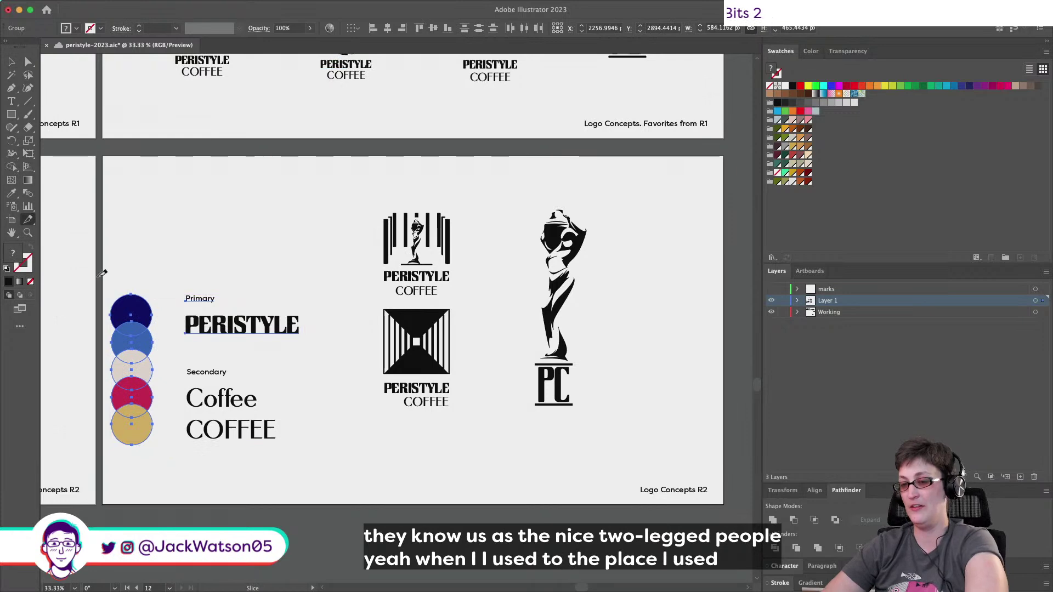
key(super+shift+z)
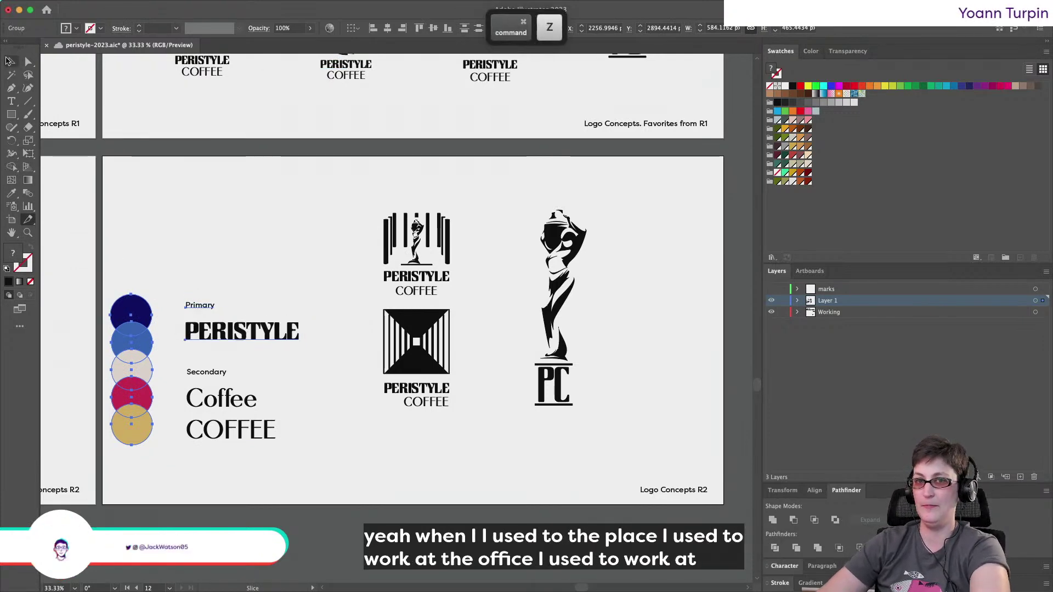
Group the color circles with the type samples and move the group up and closer to the logos.
click(134, 488)
drag(307, 258, 126, 486)
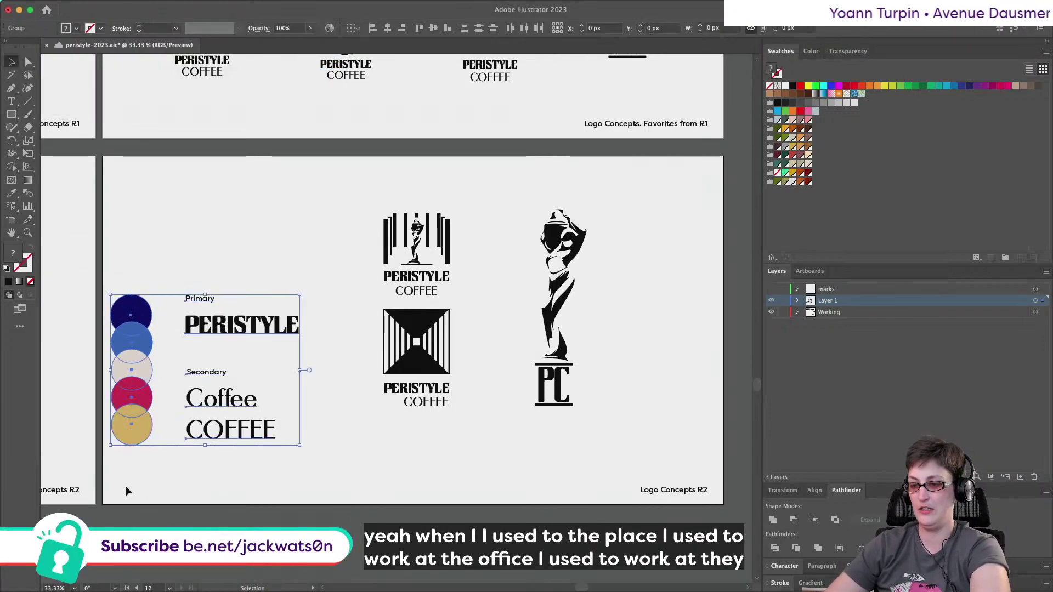
key(super+g)
drag(222, 429, 277, 378)
click(349, 470)
scroll(349, 470, right, 3)
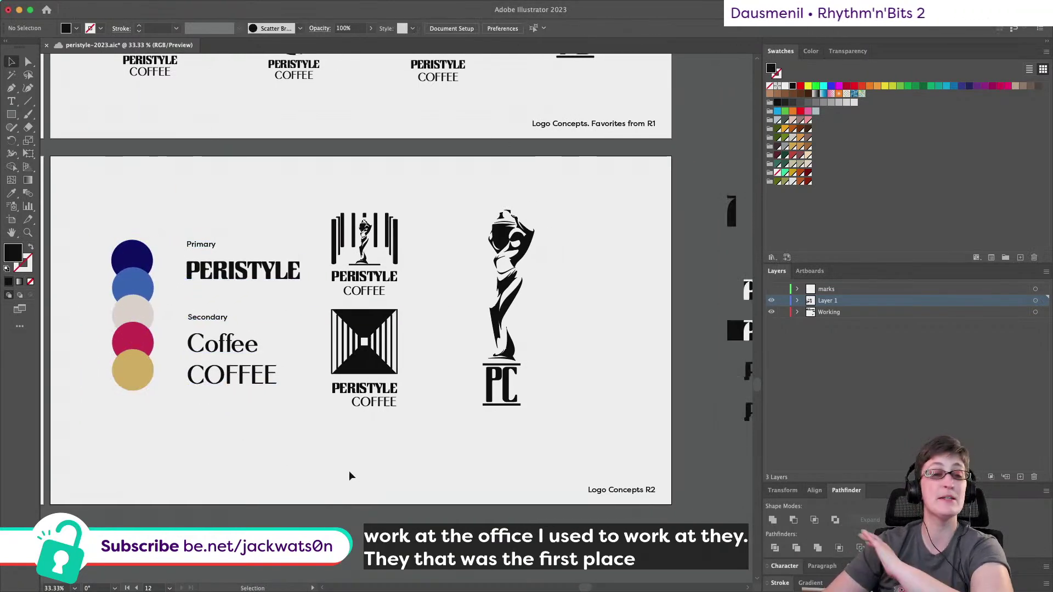
Move the square logo slightly lower to widen the gap beneath the column logo.
scroll(349, 471, up, 2)
scroll(349, 471, right, 1)
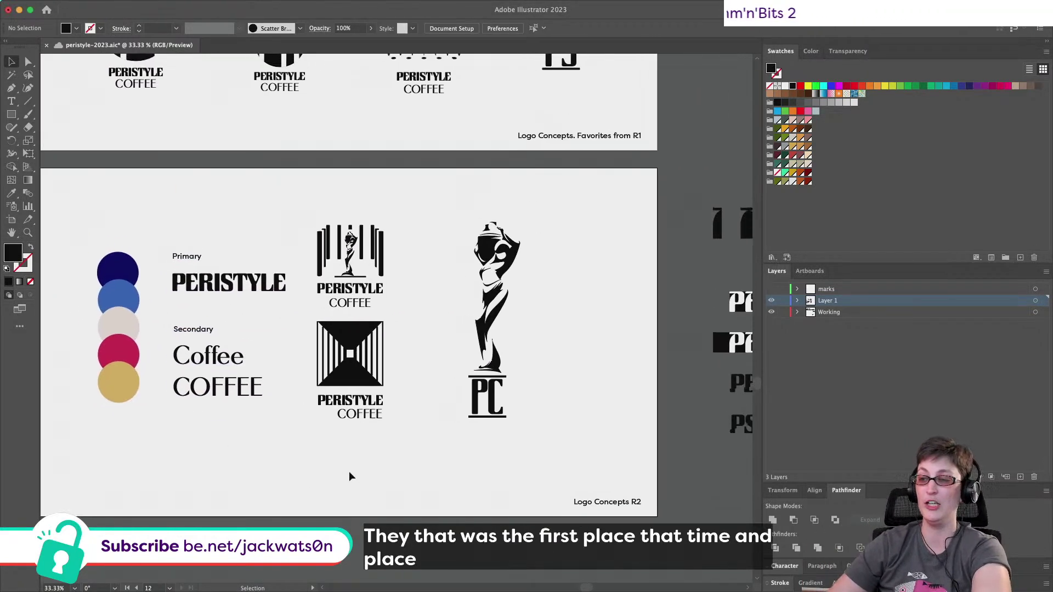
drag(412, 207, 357, 375)
key(super+shift+a)
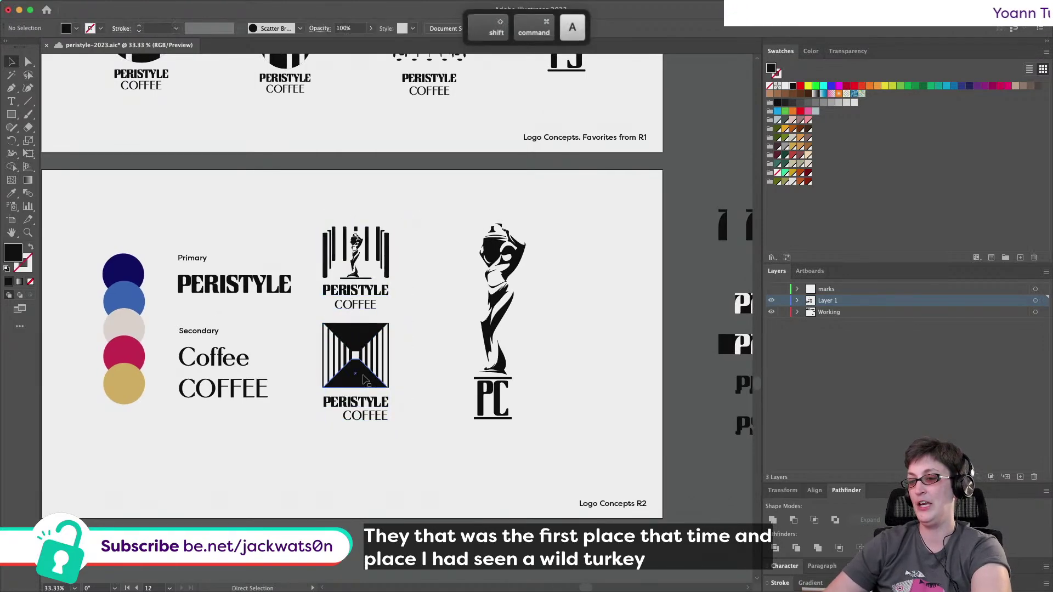
click(363, 383)
drag(363, 382, 387, 400)
key(super+shift+a)
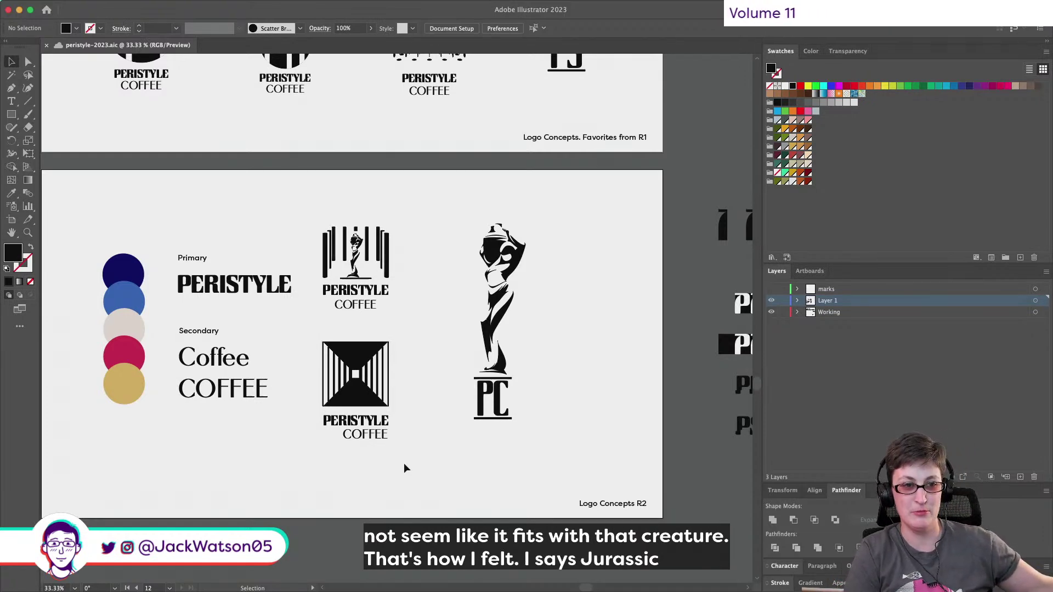
Align the top of the large statue logo with the top of the column logo.
scroll(354, 497, left, 3)
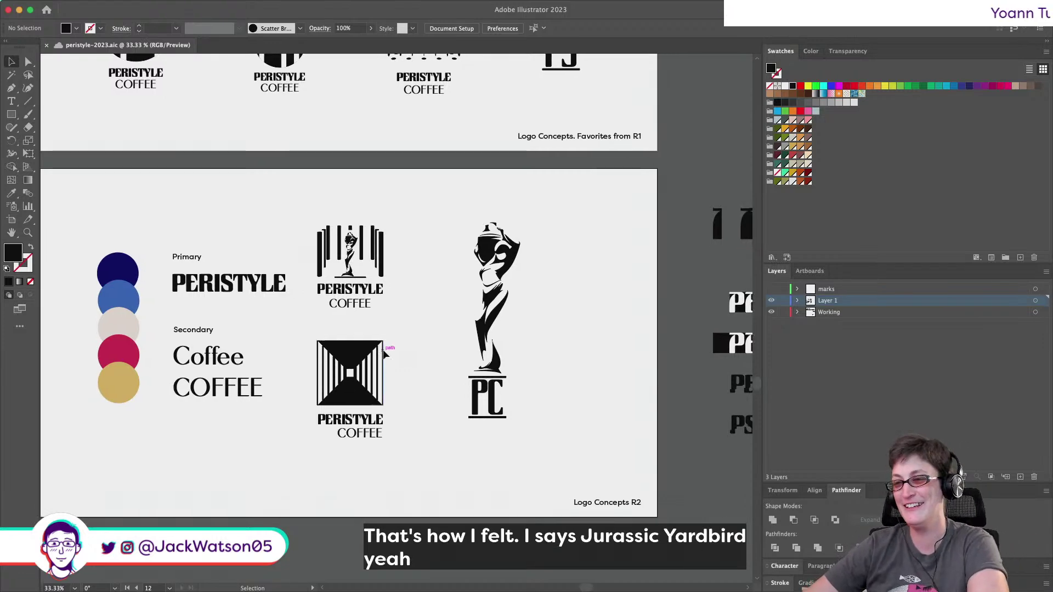
key(alt)
drag(346, 213, 474, 459)
drag(595, 480, 504, 235)
shift+click(423, 241)
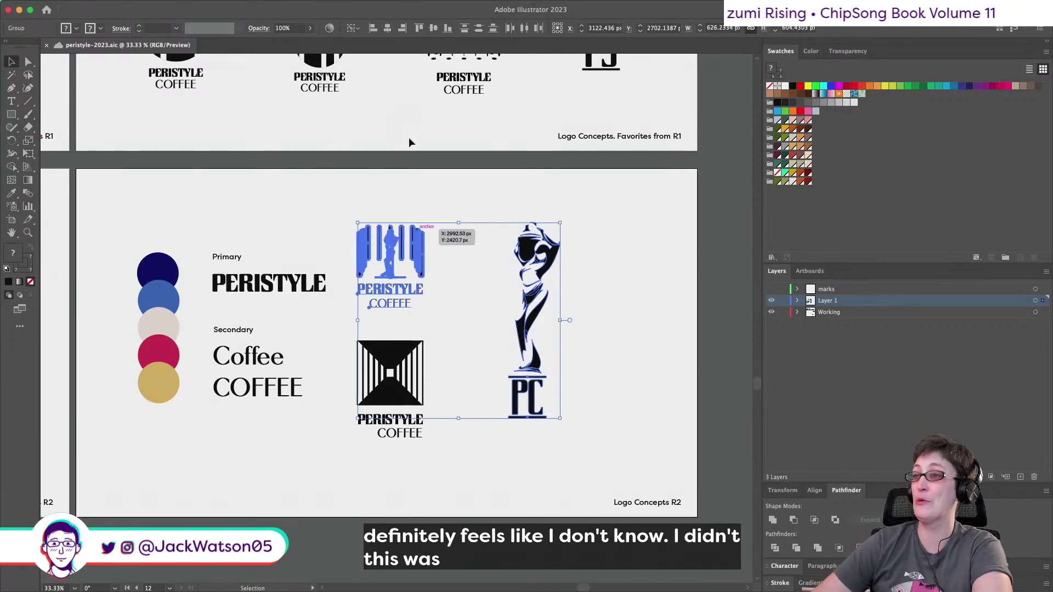
click(597, 448)
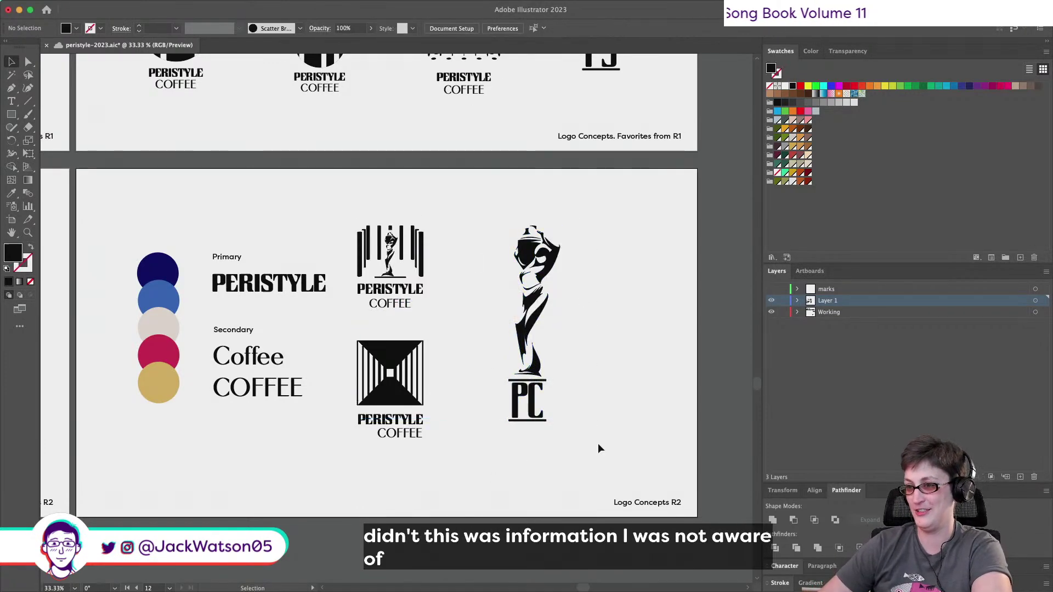
Enlarge the statue logo until its base lines up with the bottom of the square logo's COFFEE text.
drag(582, 480, 499, 219)
drag(535, 424, 541, 437)
click(558, 475)
scroll(561, 476, left, 1)
scroll(560, 476, left, 1)
Shift the column and square logos together slightly right, toward the statue logo.
click(454, 277)
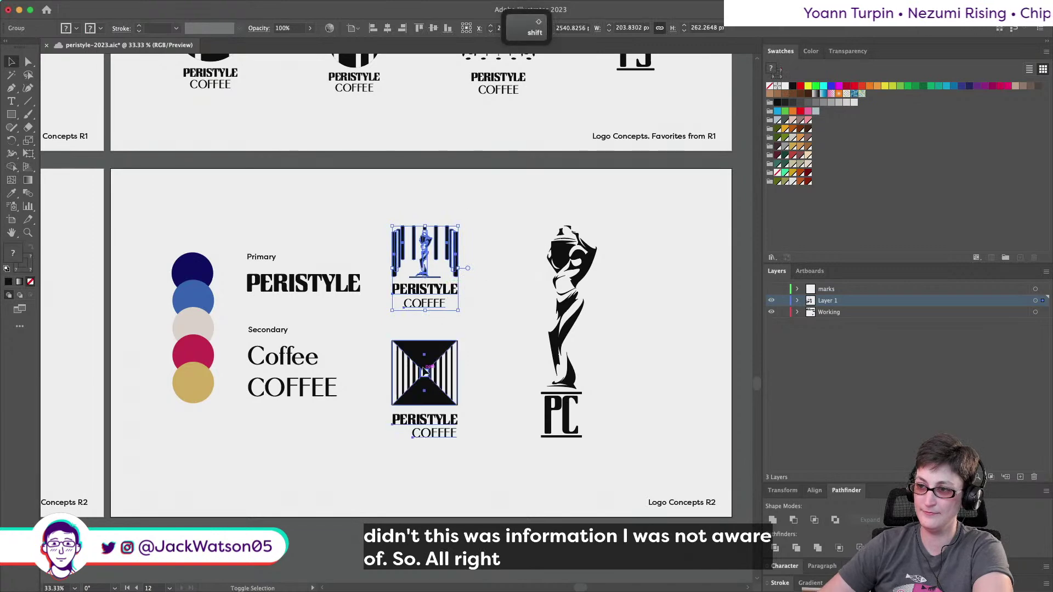
drag(467, 494, 417, 433)
drag(426, 290, 439, 291)
Ungroup the combined color circles and type samples so they can be positioned separately.
click(288, 283)
right_click(278, 281)
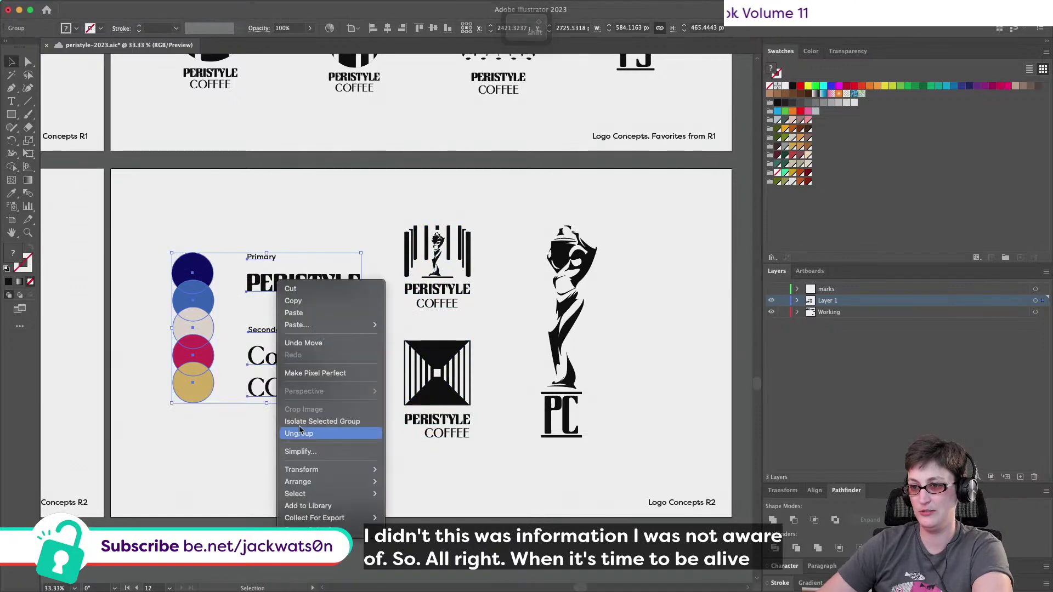
click(298, 433)
key(shift+super+a)
mouse_move(242, 205)
mouse_down()
mouse_move(273, 256)
mouse_move(230, 218)
mouse_up()
Align the Primary sample's top with the column logo's top and the Secondary group's bottom with the square logo's bottom.
click(318, 291)
shift+click(449, 245)
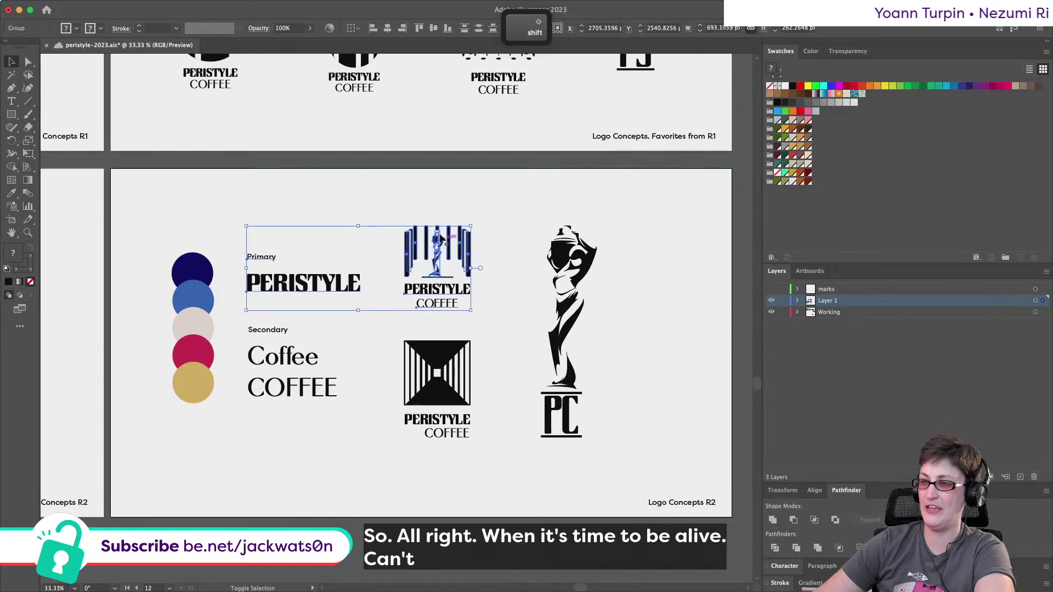
click(420, 28)
key(shift+super+a)
click(277, 369)
shift+click(428, 408)
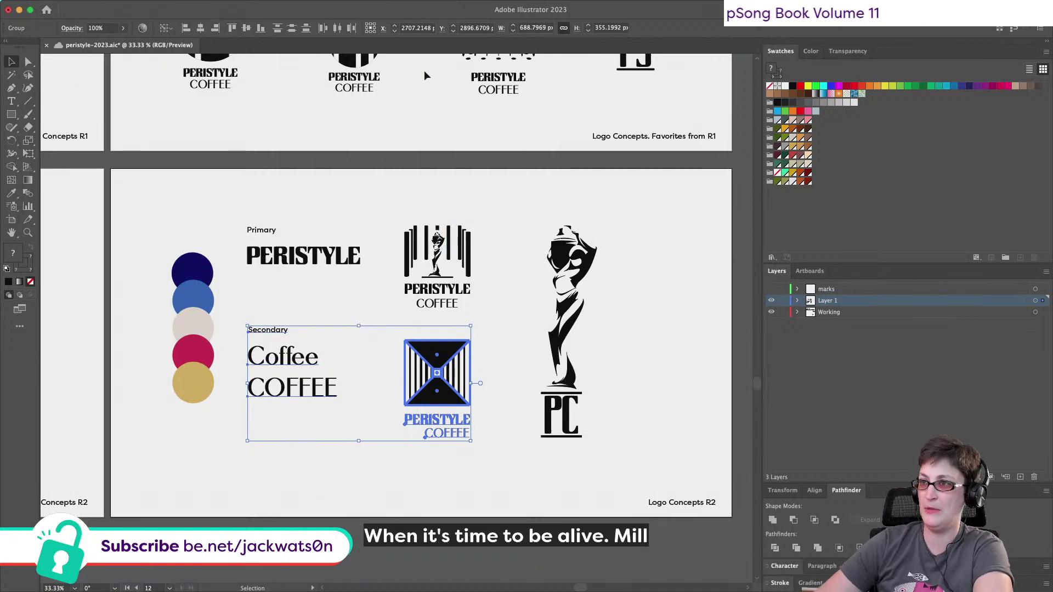
click(261, 28)
key(shift+super+a)
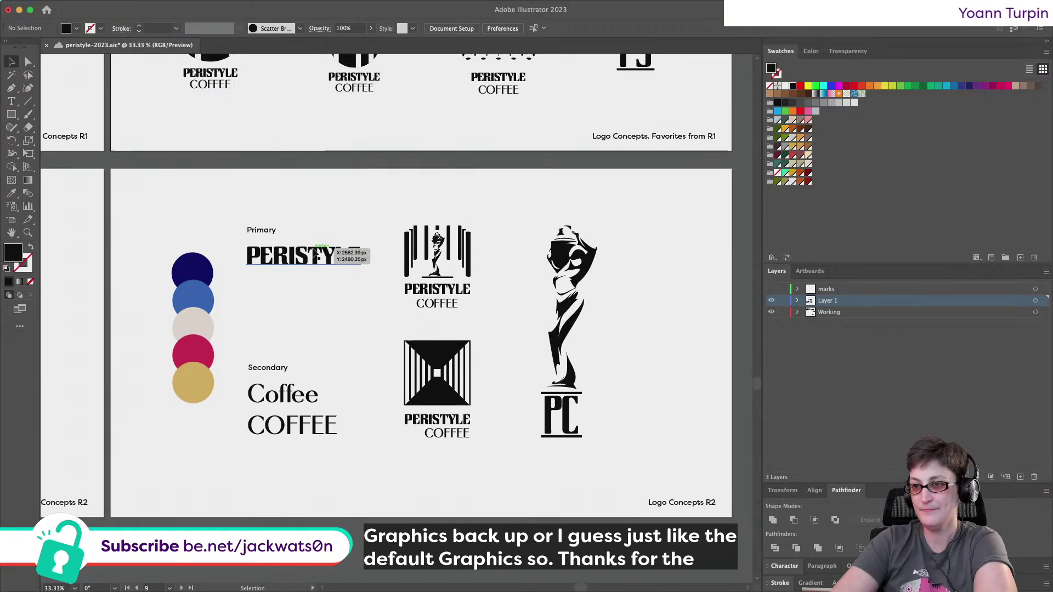
Undo the last repositioning of the Primary and Secondary type samples beside the color circles.
click(189, 328)
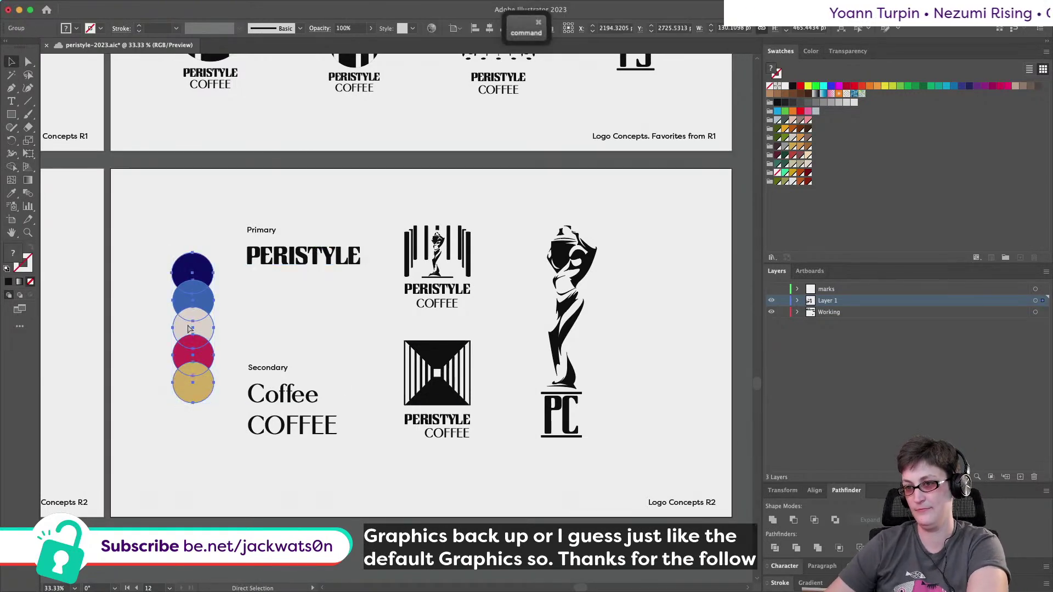
key(super+z)
key(super+z)
click(249, 455)
Move the column, square and statue logos together to the right, farther from the type samples.
scroll(381, 454, right, 2)
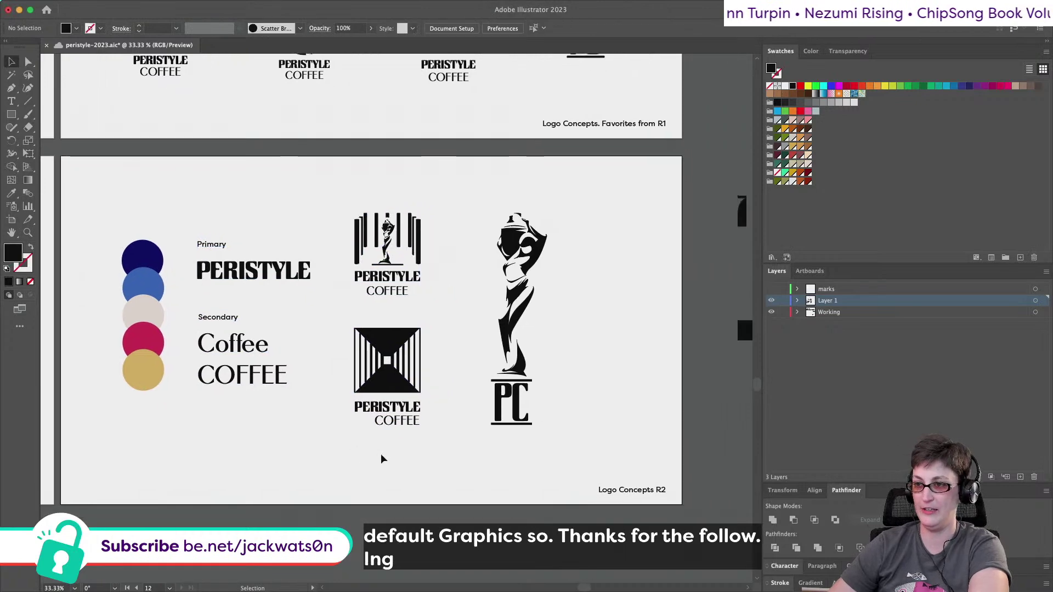
drag(542, 439, 369, 196)
drag(387, 279, 428, 279)
click(342, 243)
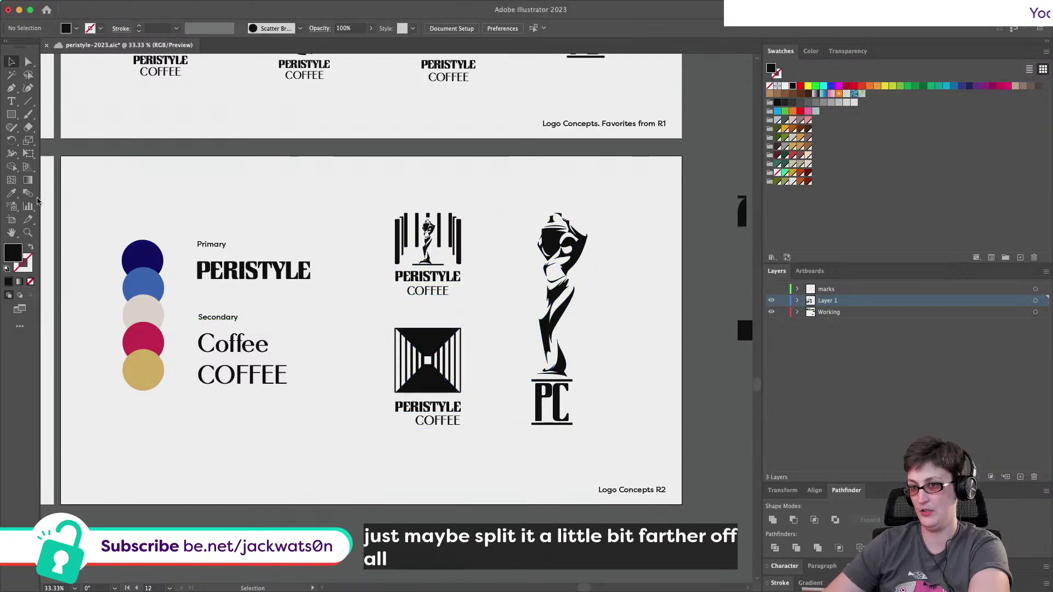
Group the color circles, type samples and logos, then center the group on the Logo Concepts R2 artboard.
drag(113, 200, 607, 451)
key(super+g)
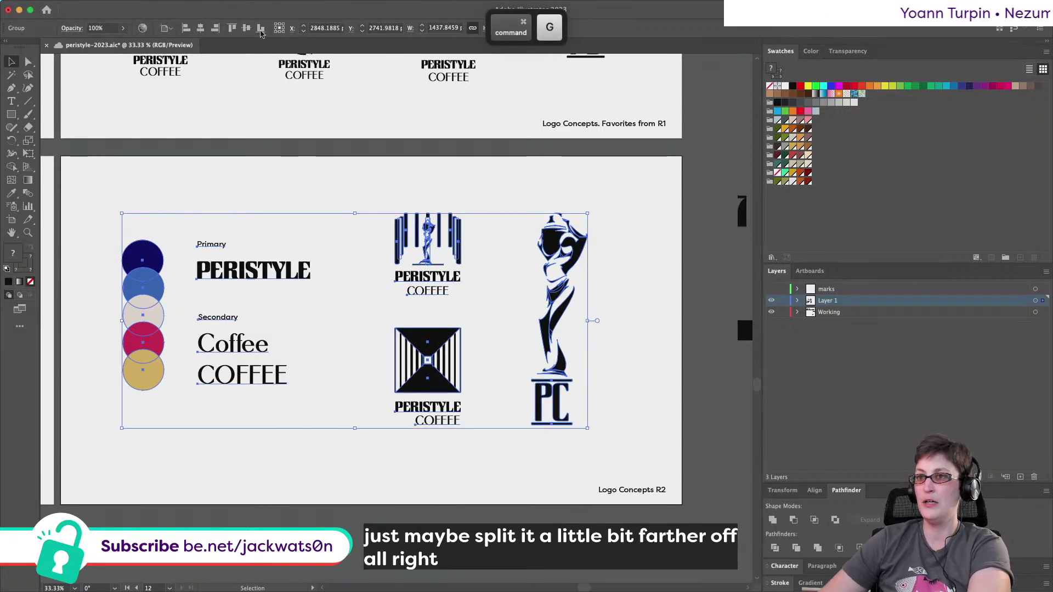
drag(565, 307, 581, 317)
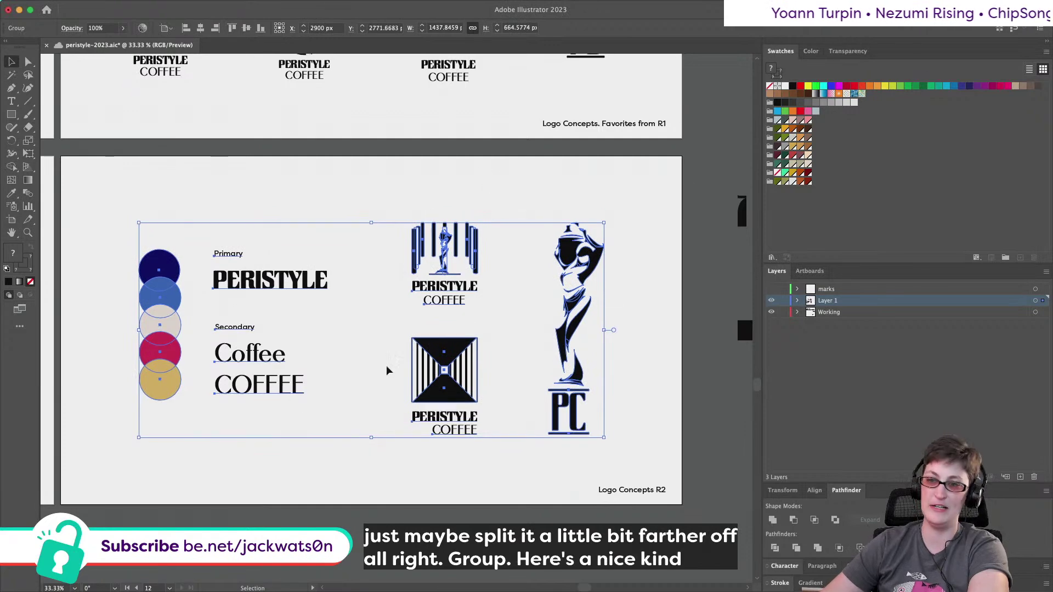
click(302, 169)
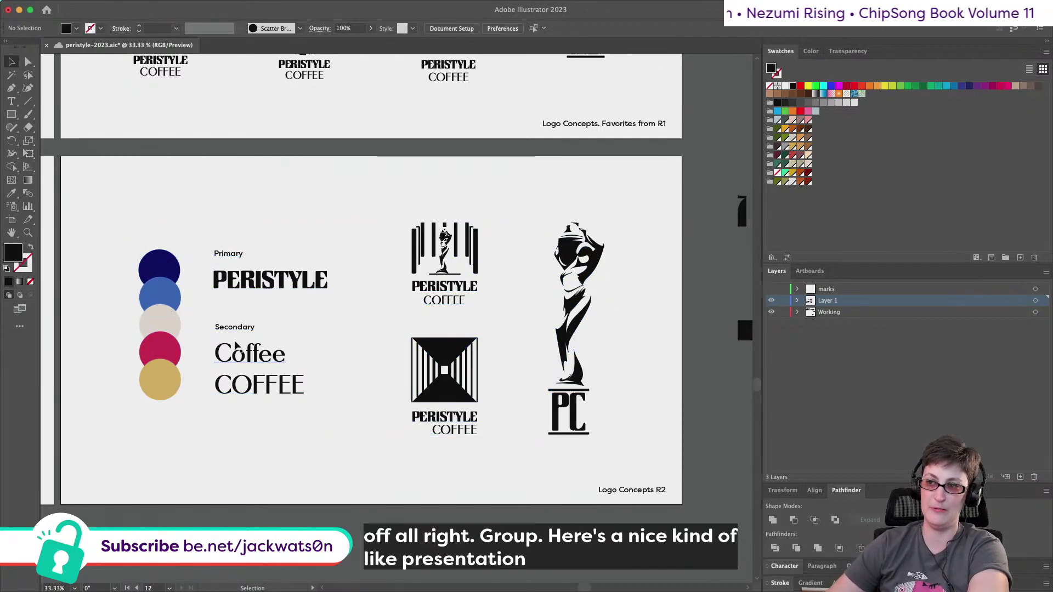
scroll(459, 280, down, 3)
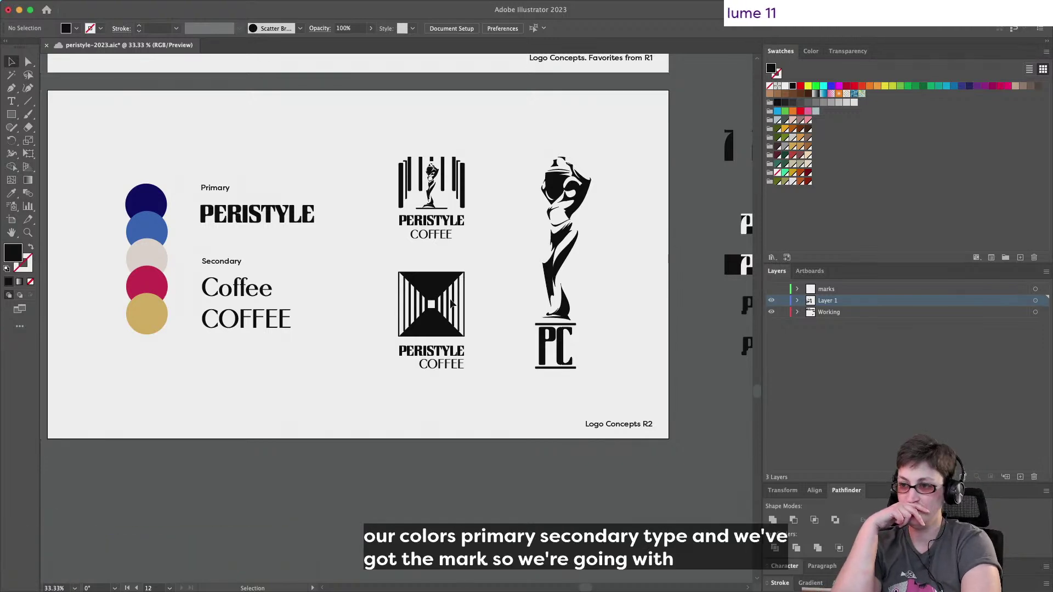
scroll(451, 304, down, 2)
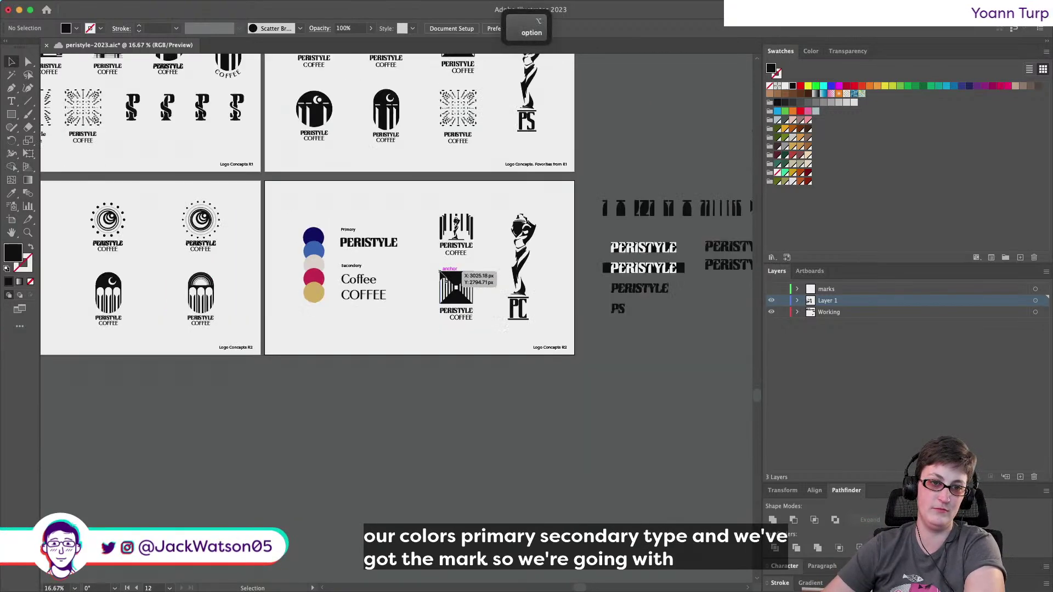
scroll(443, 274, left, 5)
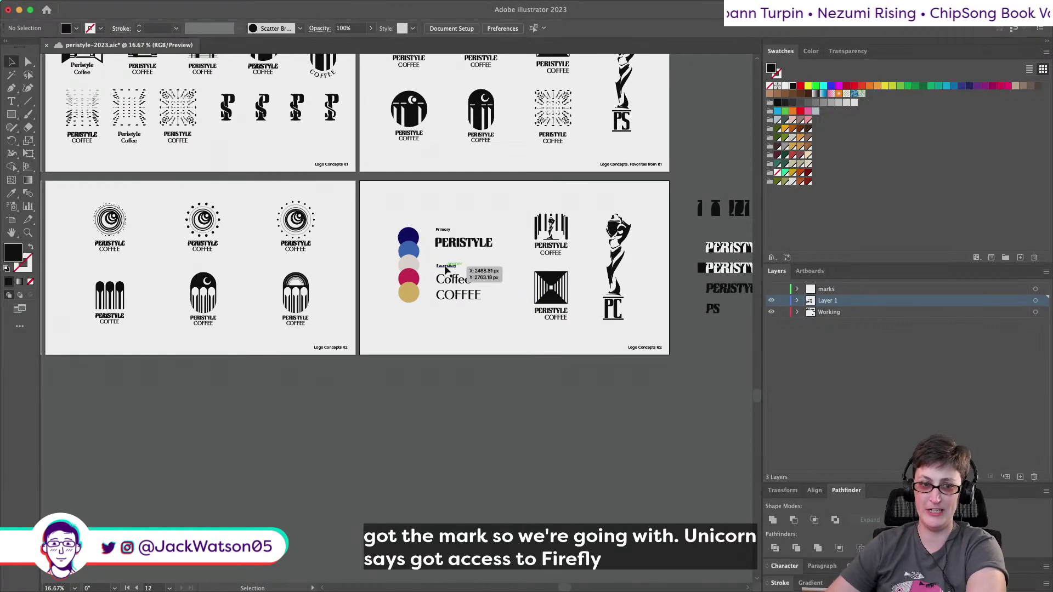
scroll(441, 276, left, 3)
scroll(450, 198, right, 4)
scroll(450, 198, down, 1)
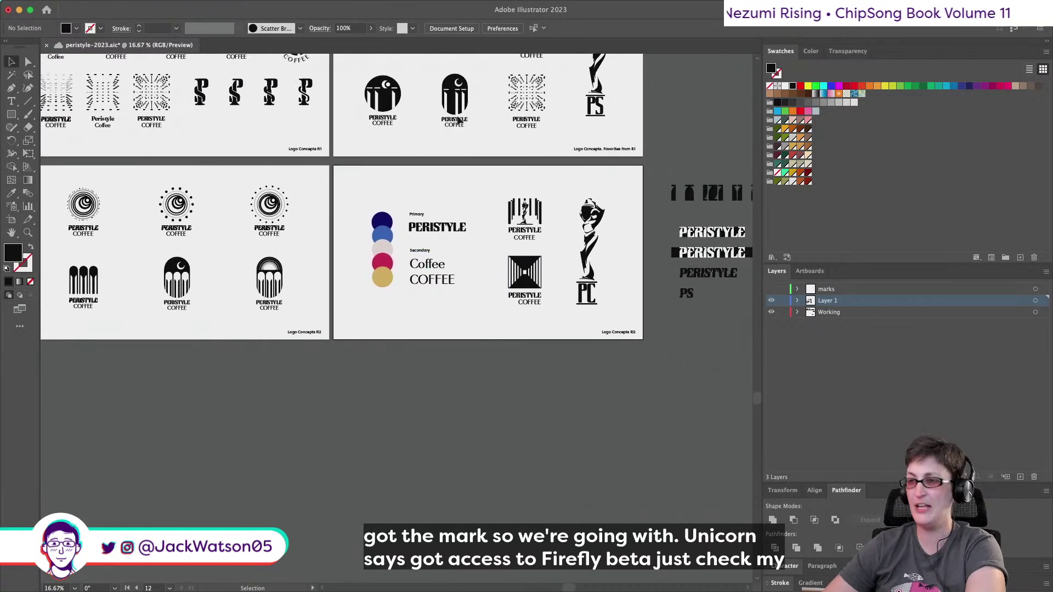
click(452, 28)
click(622, 213)
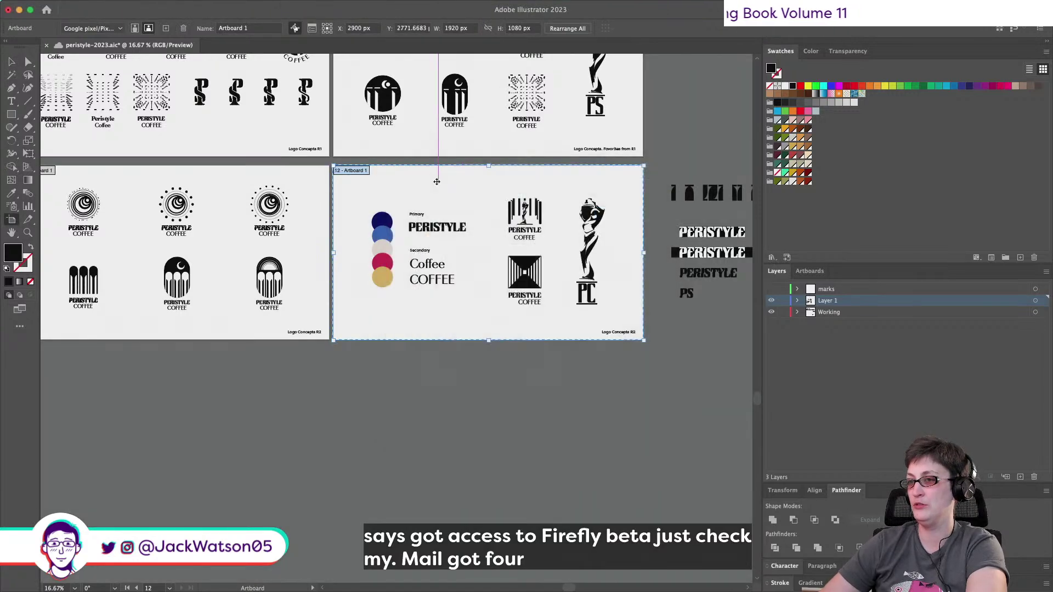
key(super+c)
click(631, 322)
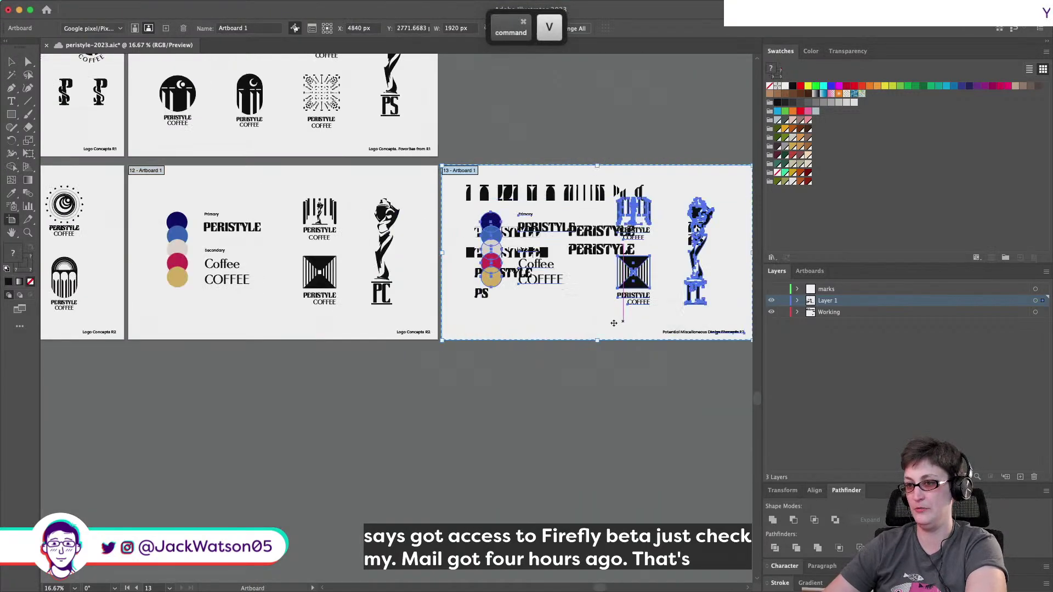
key(super+z)
key(super+z)
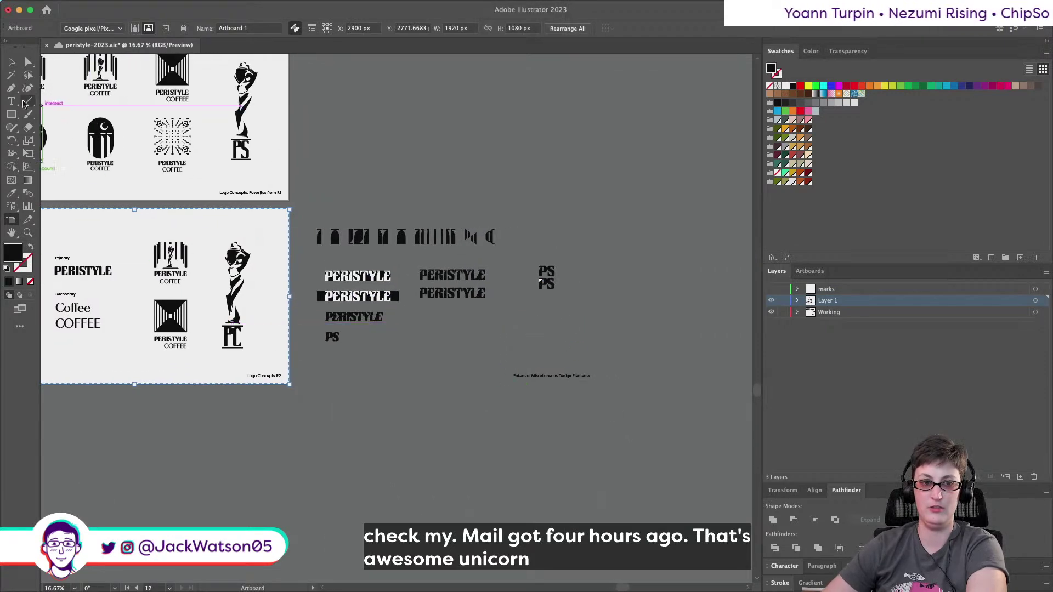
click(11, 61)
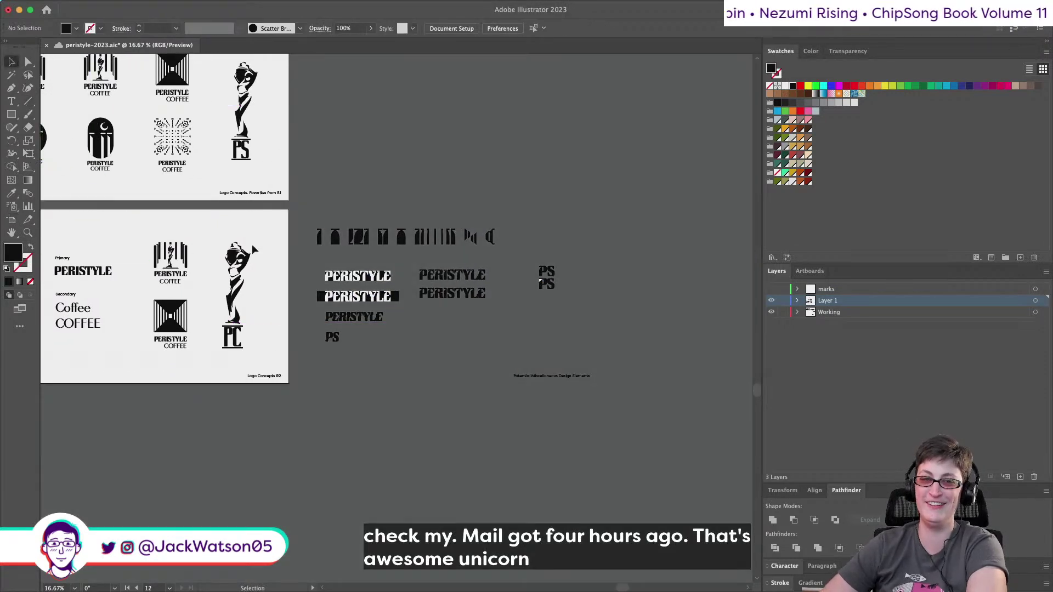
Move the miscellaneous design elements up, clear of the empty space beside the last Logo Concepts R2 artboard.
scroll(230, 263, up, 1)
scroll(230, 263, up, 2)
scroll(231, 263, left, 1)
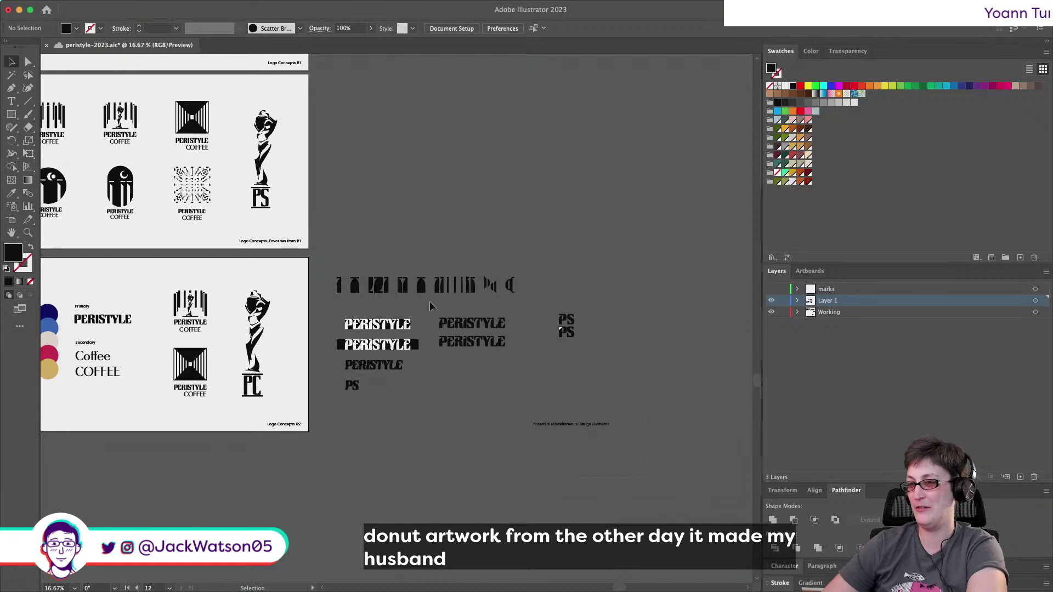
drag(356, 349, 346, 158)
click(311, 268)
scroll(318, 265, down, 2)
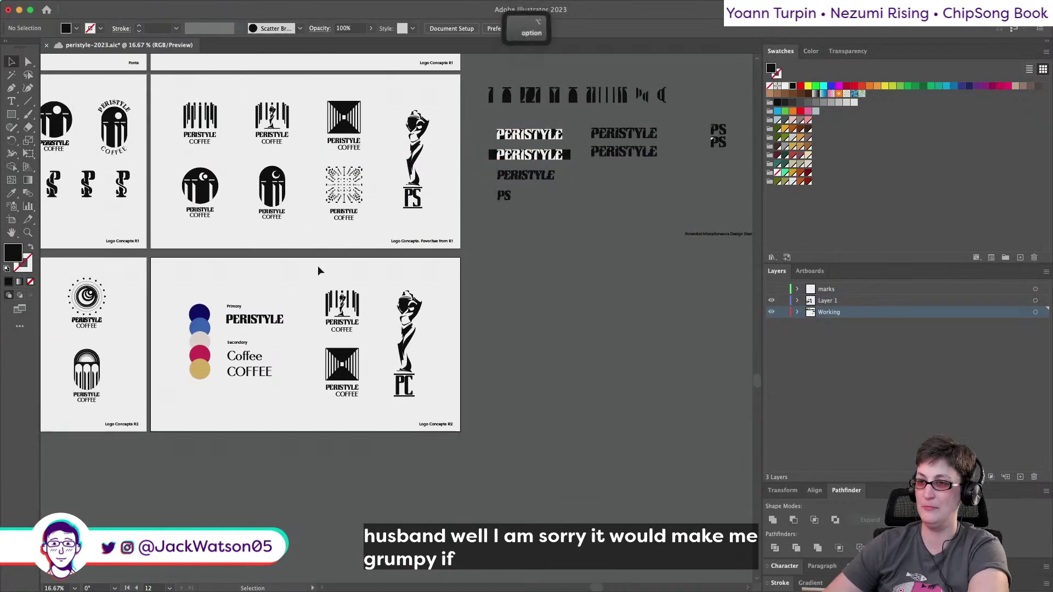
Duplicate artboard 12 with its artwork into the empty space beside it.
scroll(318, 265, down, 2)
click(451, 28)
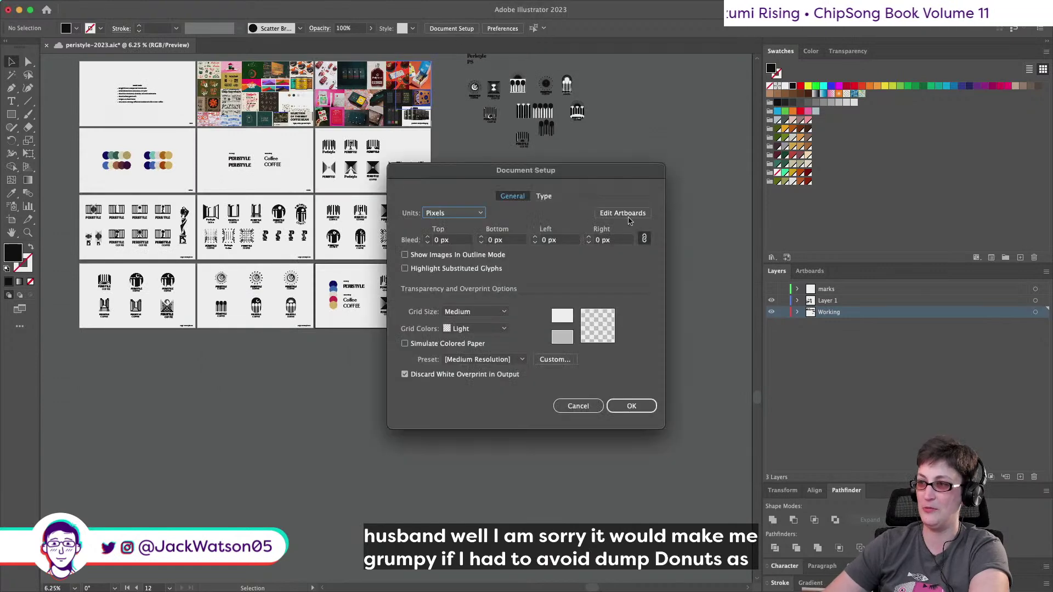
click(623, 213)
key(v)
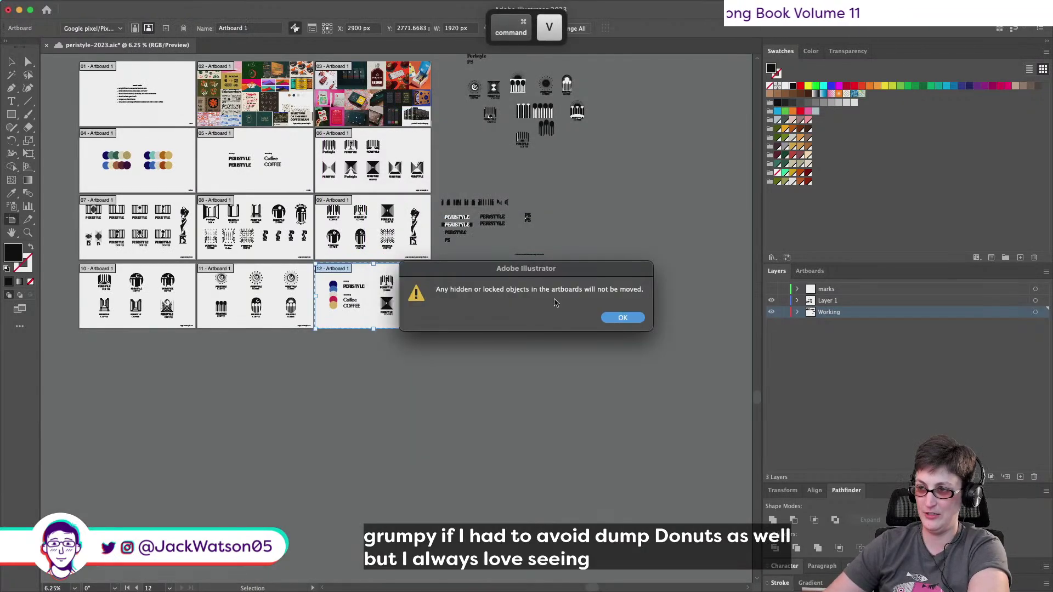
click(622, 317)
scroll(529, 311, left, 5)
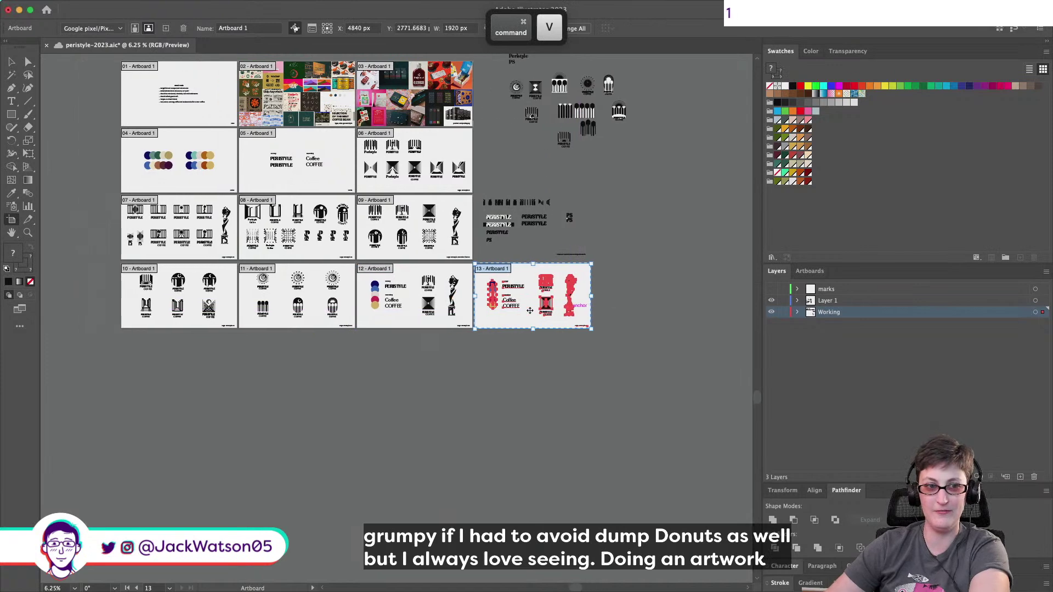
Move the duplicated artboard with its artwork below artboard 10 to start a new row.
scroll(526, 351, right, 2)
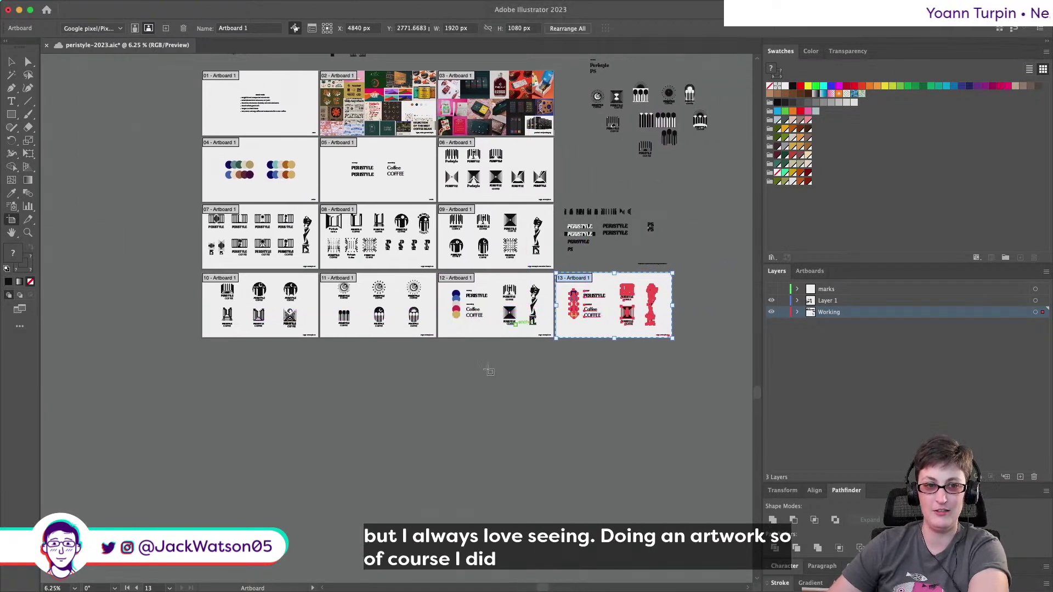
drag(586, 331, 233, 403)
click(11, 61)
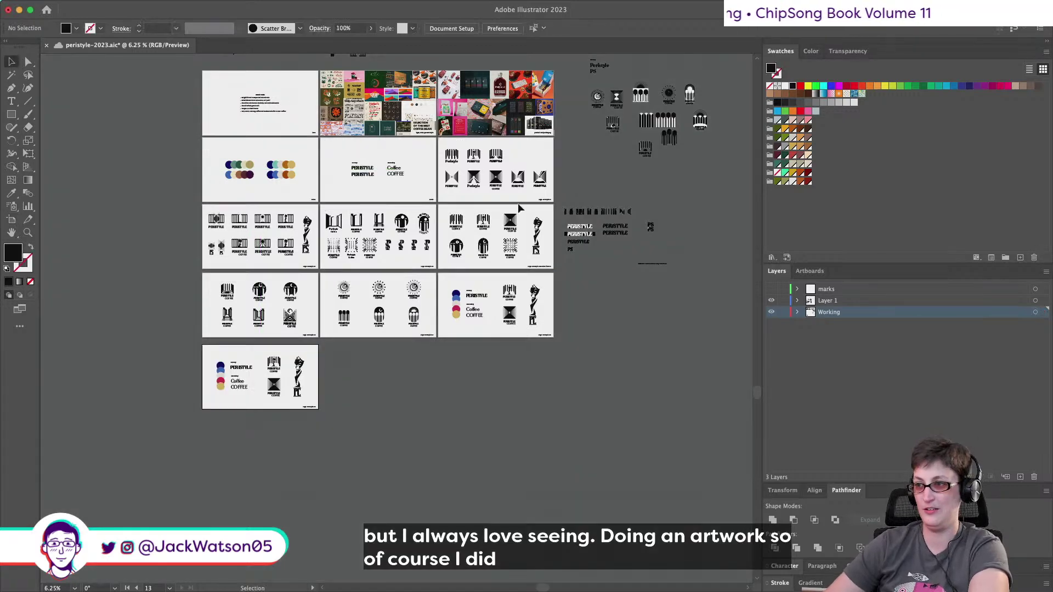
Move the miscellaneous design elements group into the new bottom row, just beside the duplicated artboard.
drag(573, 226, 360, 371)
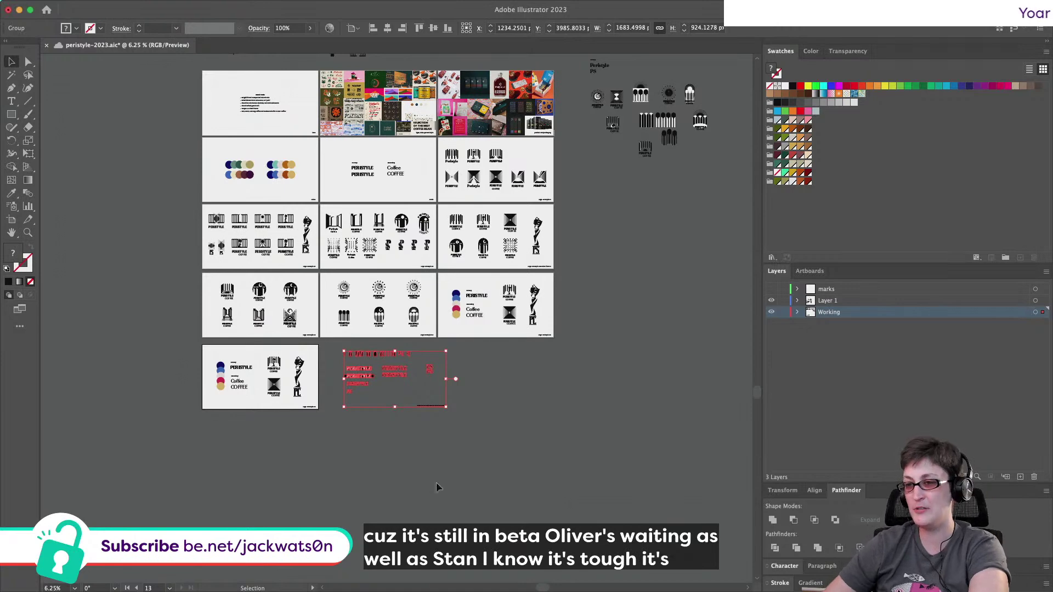
key(alt)
scroll(336, 412, down, 2)
scroll(428, 416, up, 5)
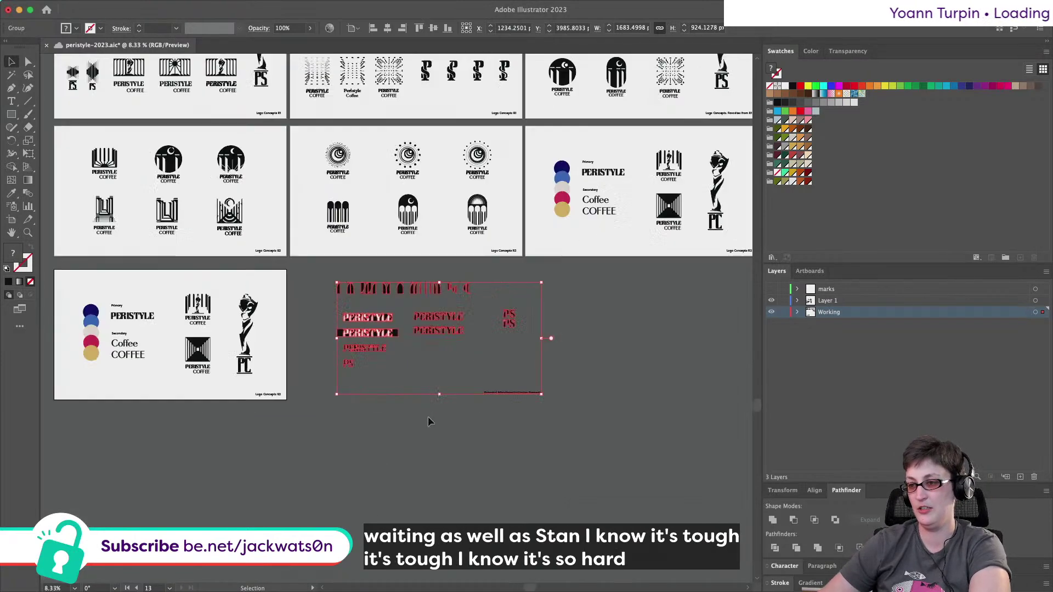
drag(449, 290, 408, 285)
Align the bottom of the miscellaneous design elements group with the duplicated artboard's Logo Concepts R2 caption.
shift+click(308, 389)
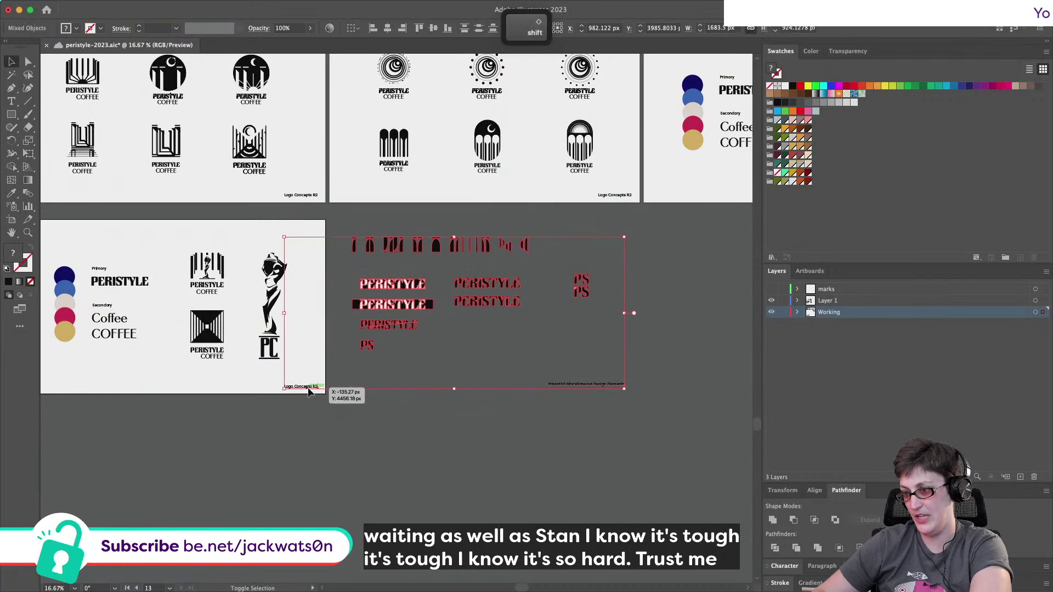
key(super+shift+a)
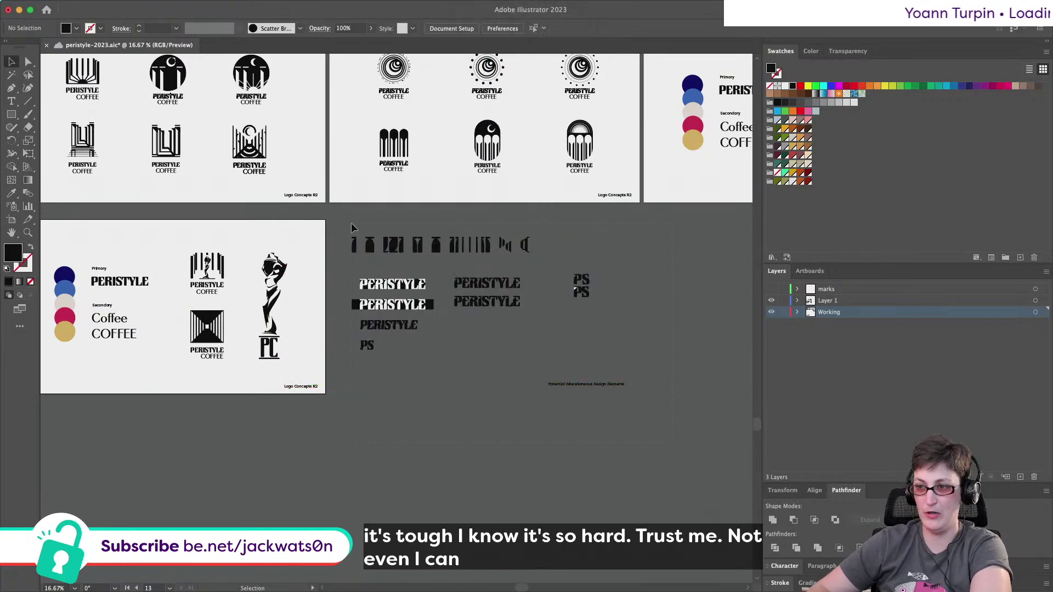
key(super+a)
key(super+shift+a)
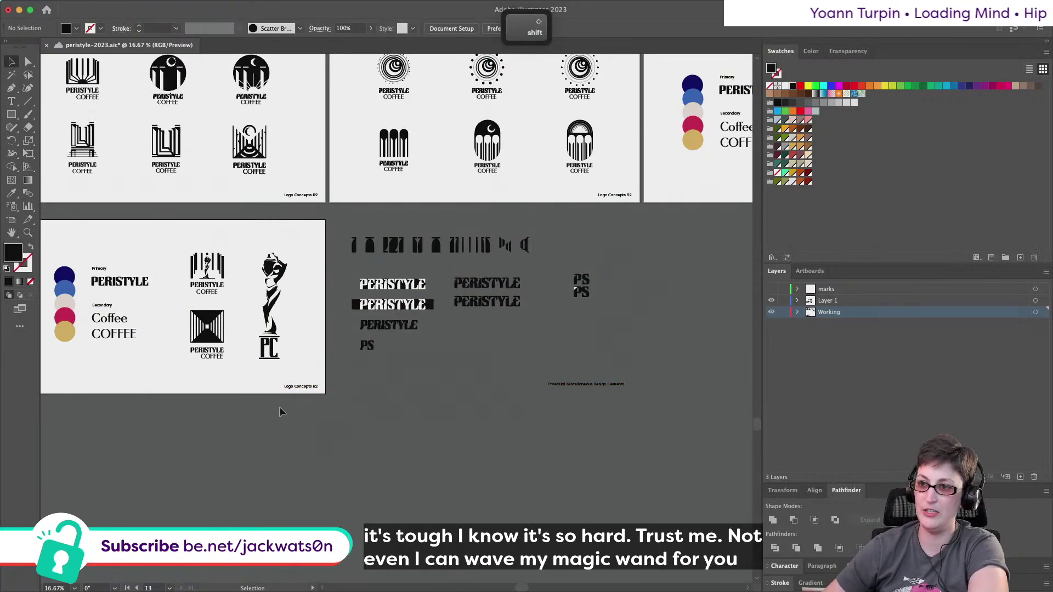
shift+click(384, 337)
shift+click(307, 388)
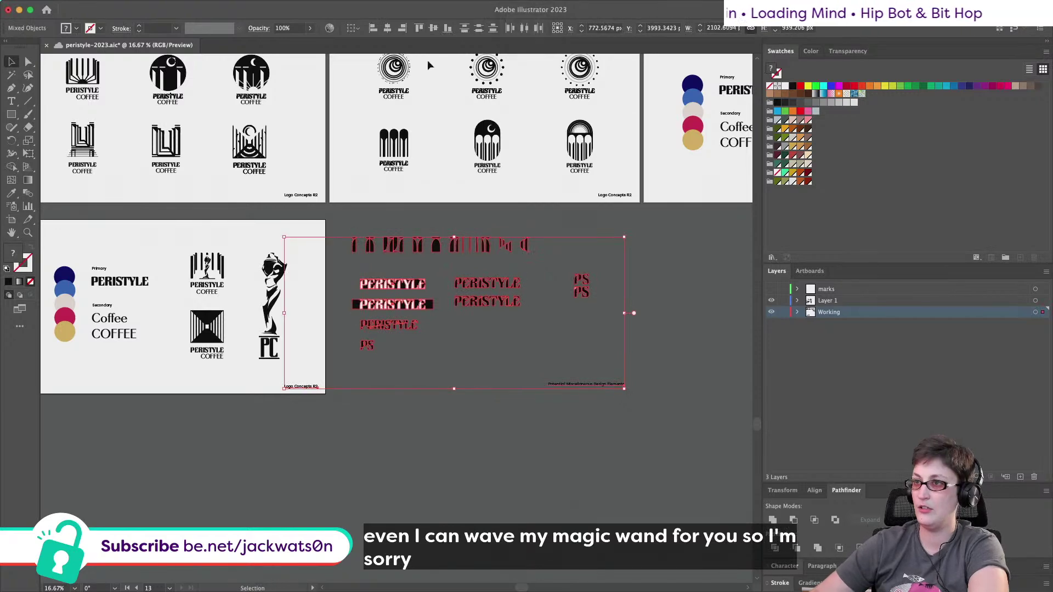
click(449, 27)
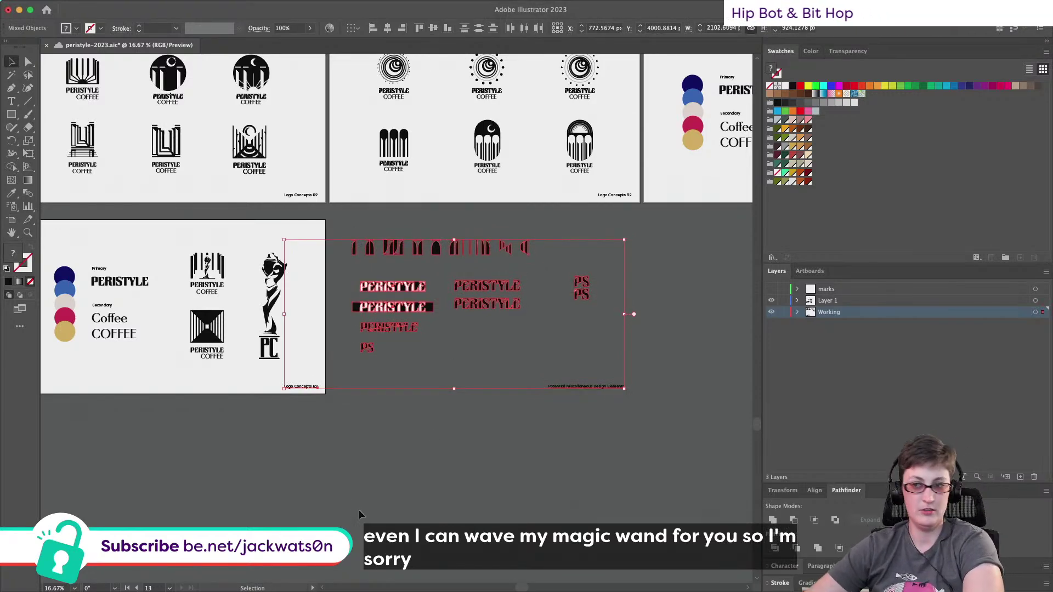
click(304, 502)
Examine the coffee packaging references on the mood board, especially the information layout on the Càphê Roasters bag.
scroll(306, 493, left, 3)
scroll(160, 300, up, 3)
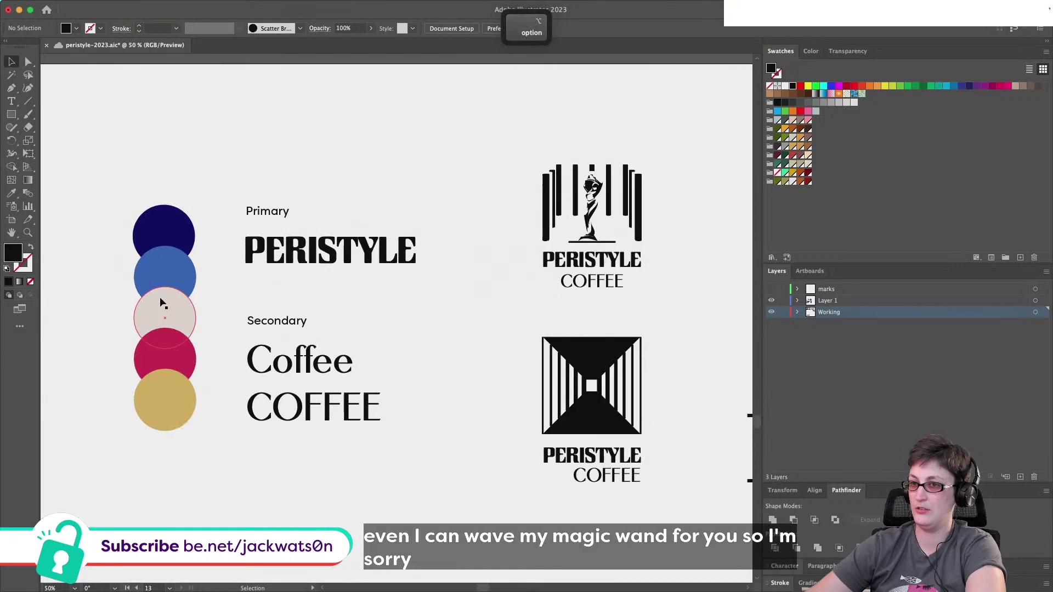
scroll(163, 304, down, 1)
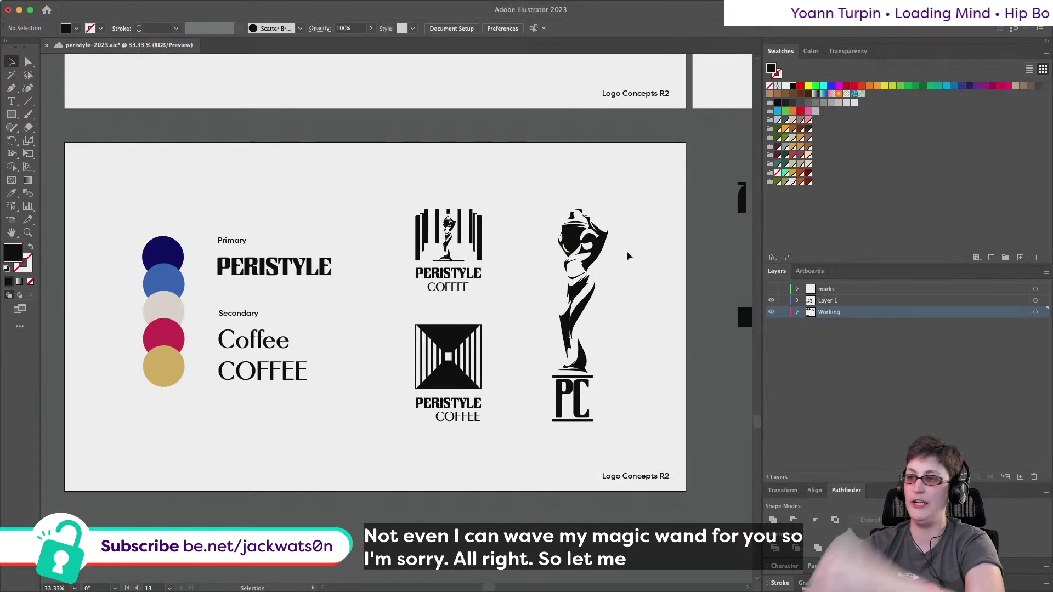
scroll(628, 254, up, 15)
scroll(626, 256, right, 15)
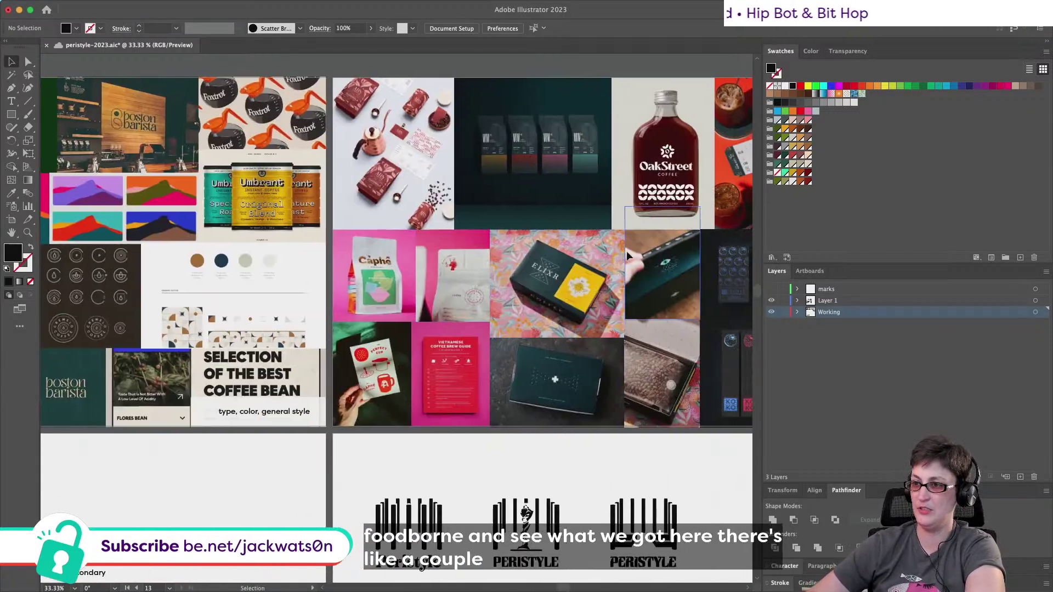
scroll(626, 251, right, 10)
key(alt)
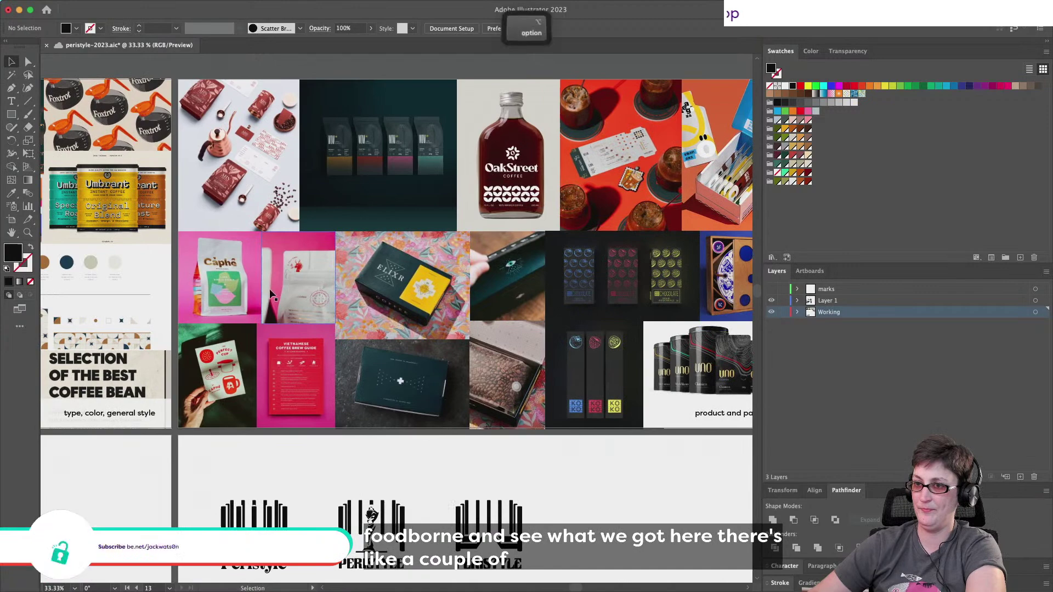
scroll(269, 291, up, 4)
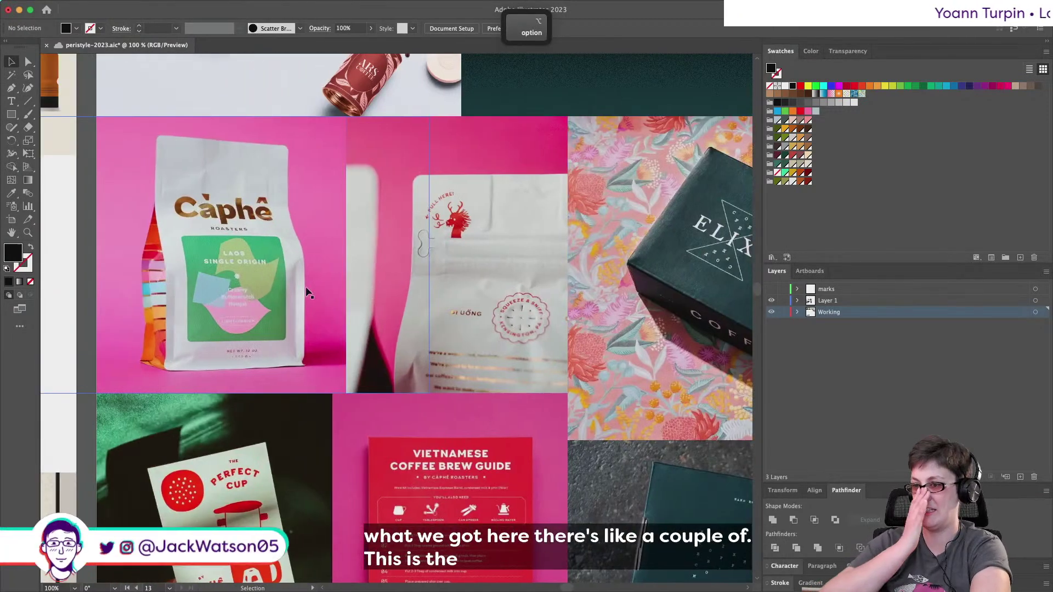
scroll(305, 286, right, 3)
scroll(305, 286, down, 2)
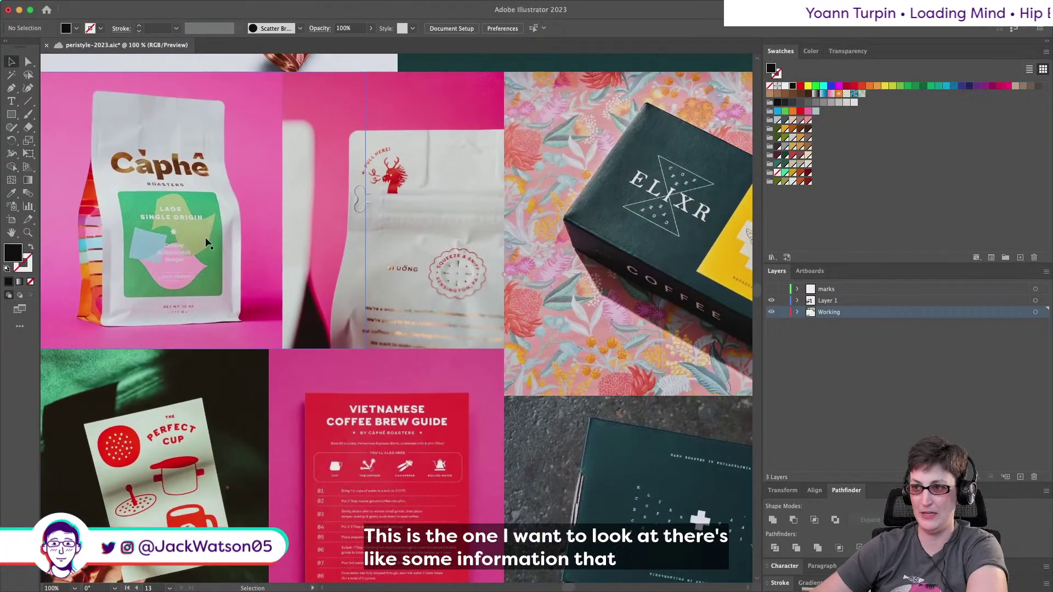
scroll(205, 238, left, 3)
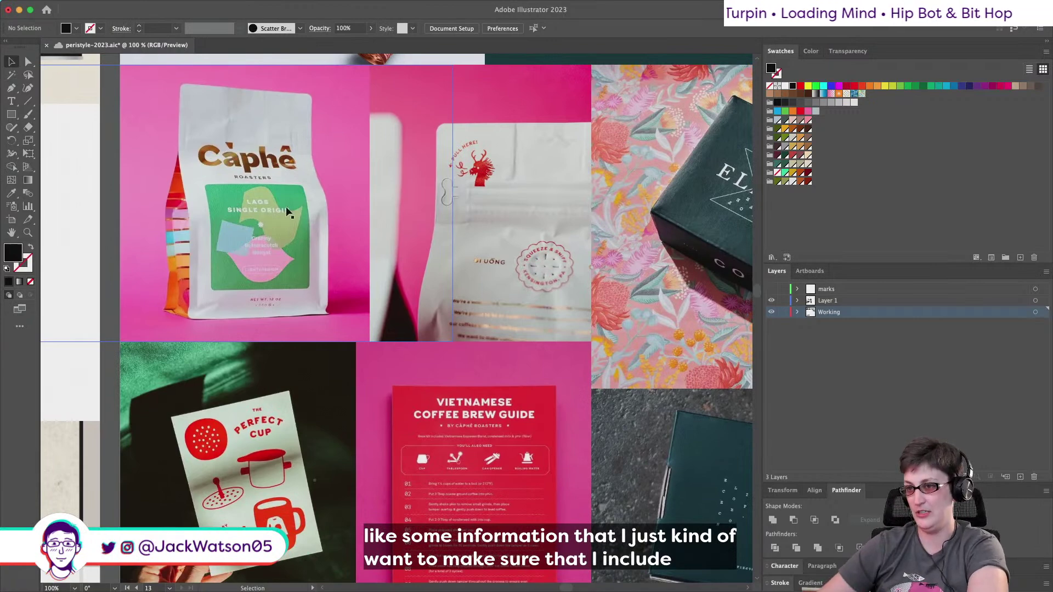
Review the label information on the Càphê Roasters bag against the other packaging on the mood board, and save the document.
click(290, 236)
scroll(293, 238, down, 1)
scroll(295, 242, down, 5)
scroll(294, 241, right, 2)
scroll(294, 242, down, 1)
scroll(295, 242, up, 5)
scroll(294, 242, right, 7)
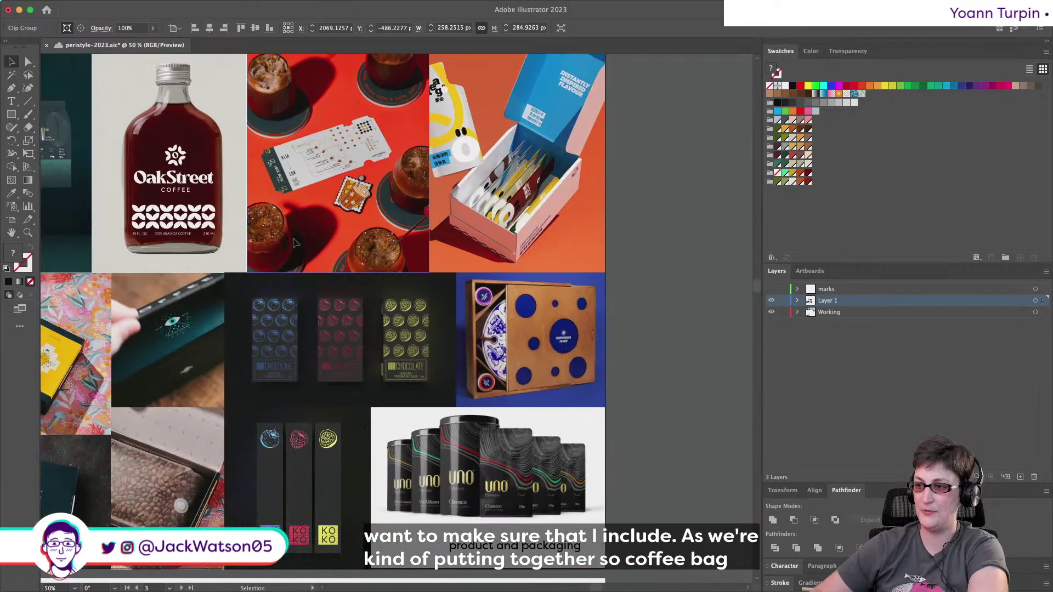
scroll(294, 241, down, 4)
scroll(294, 242, left, 4)
scroll(294, 242, right, 3)
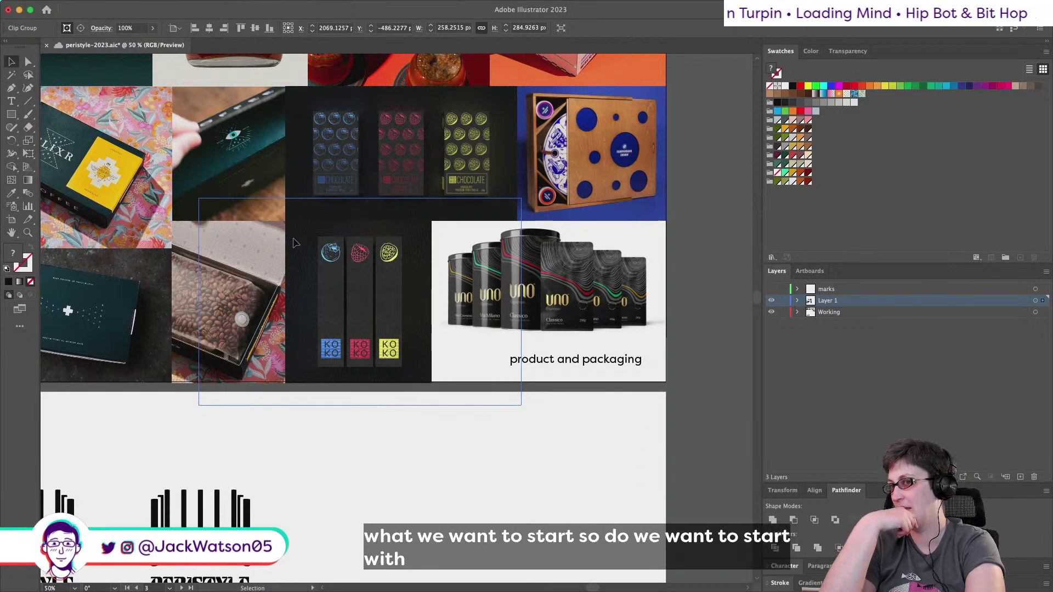
scroll(293, 242, down, 3)
scroll(292, 241, left, 10)
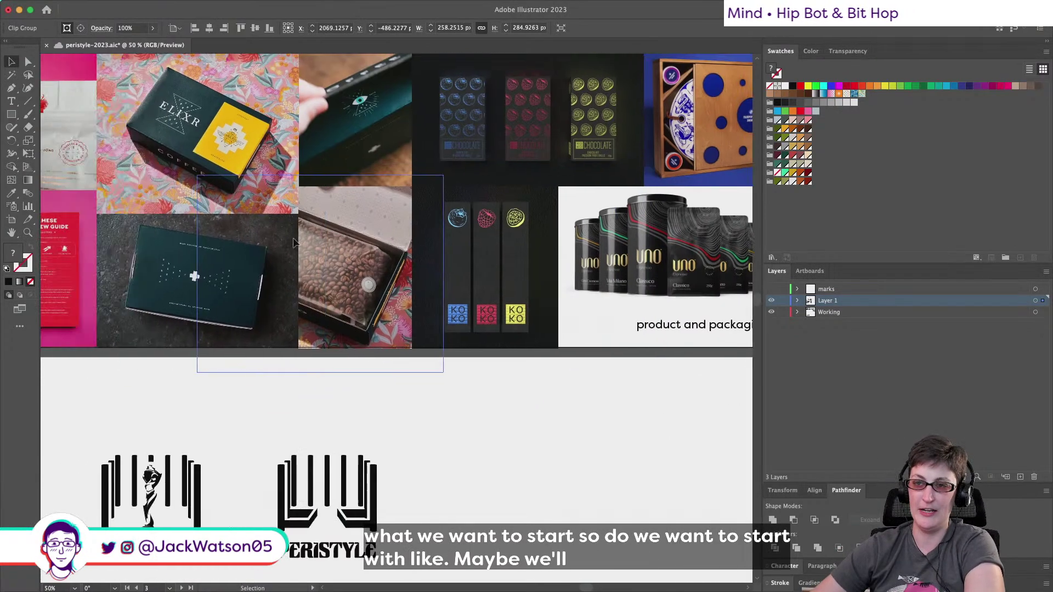
scroll(305, 255, up, 5)
scroll(305, 255, left, 5)
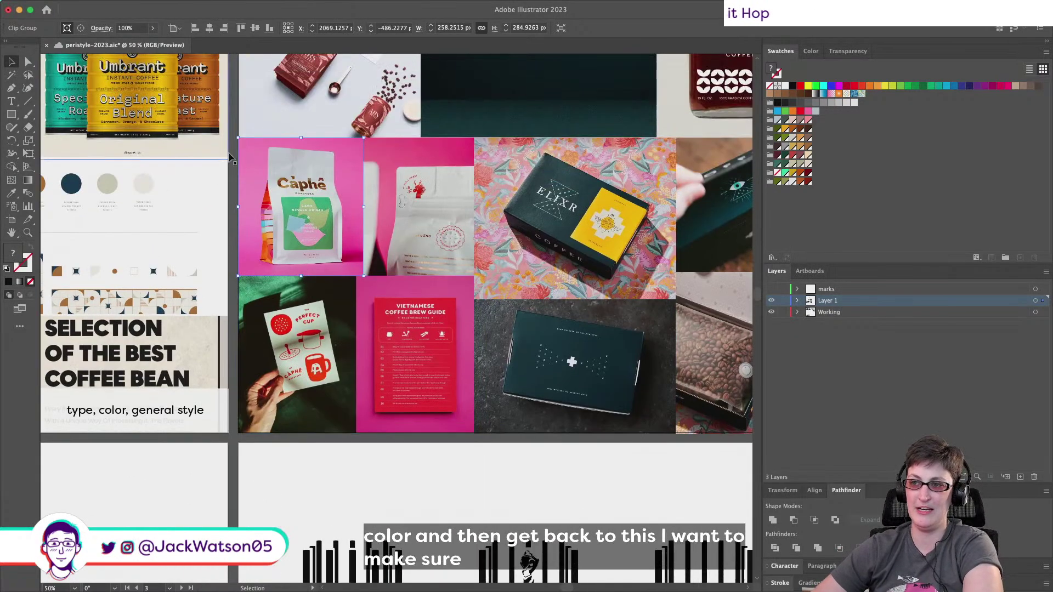
alt+scroll(358, 220, up, 1)
alt+scroll(357, 220, up, 1)
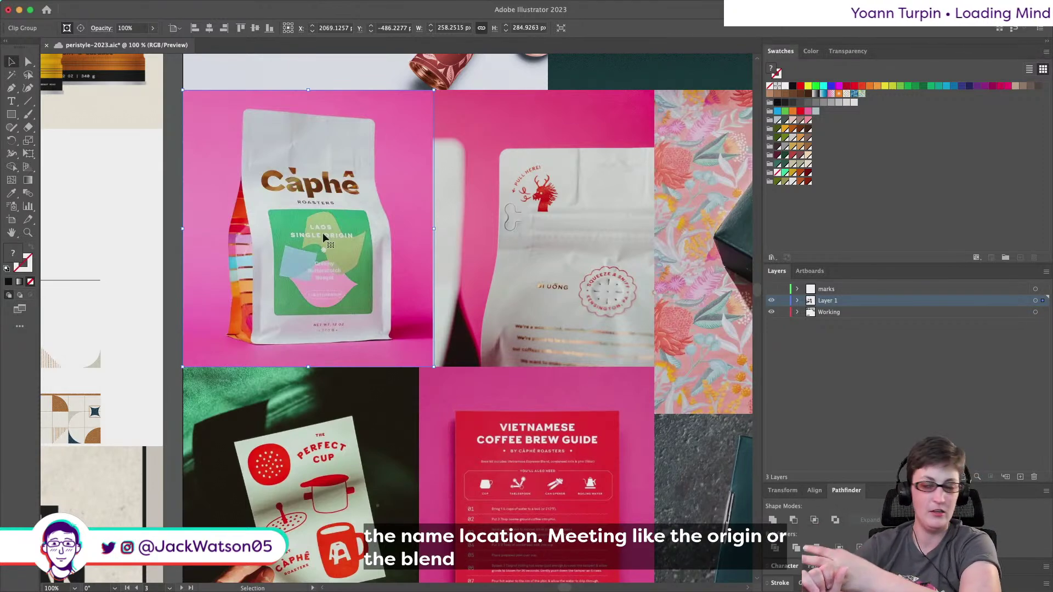
key(super+s)
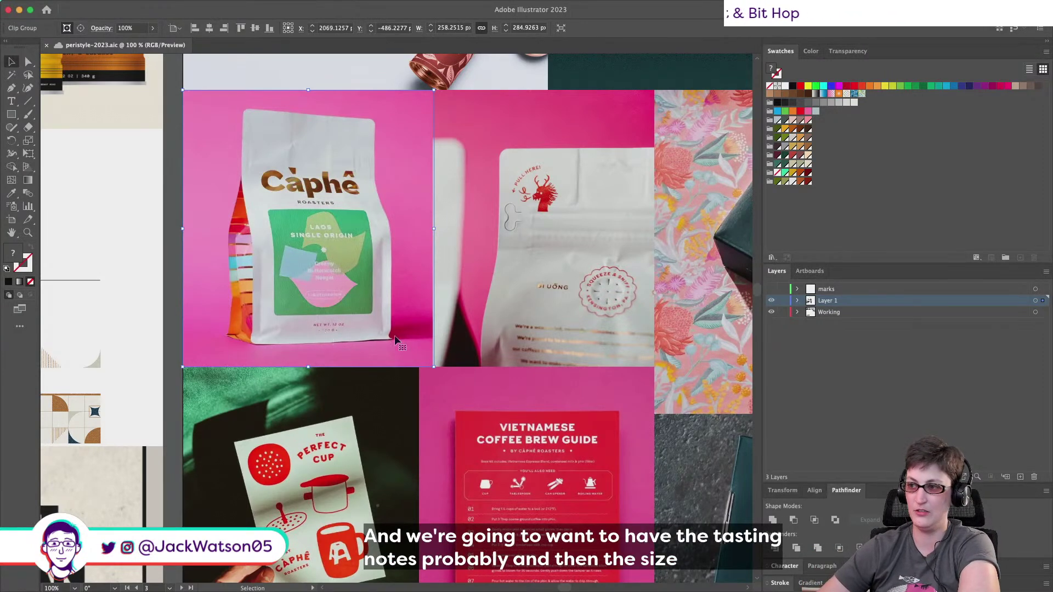
Examine the remaining packaging references on the mood board, including the KOKO chocolate boxes and the UNO Espresso tins.
scroll(463, 321, right, 10)
scroll(463, 320, down, 3)
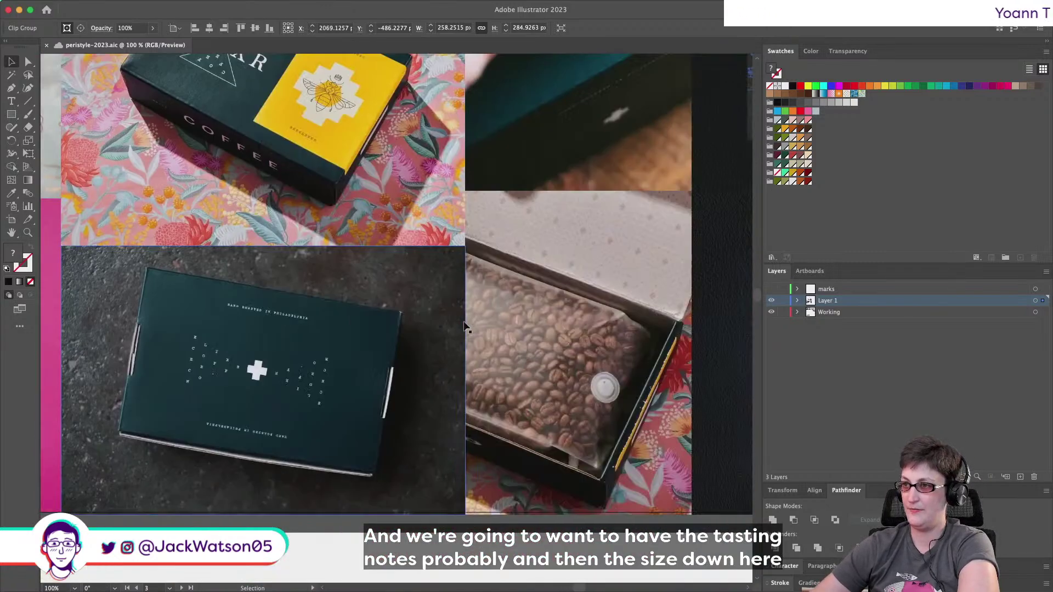
scroll(463, 326, up, 2)
scroll(463, 327, right, 10)
scroll(463, 326, right, 8)
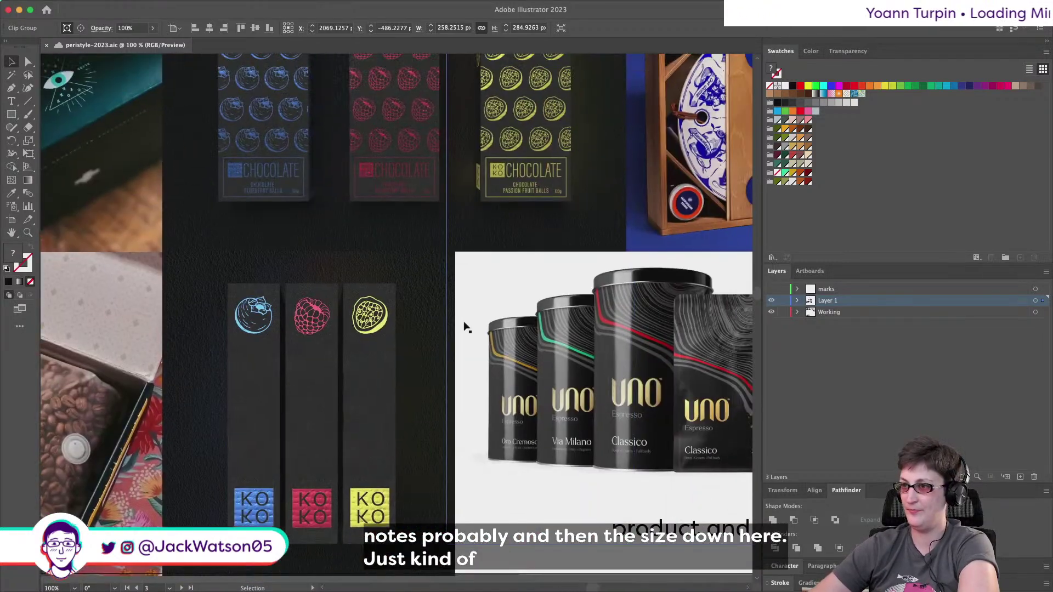
scroll(463, 327, right, 3)
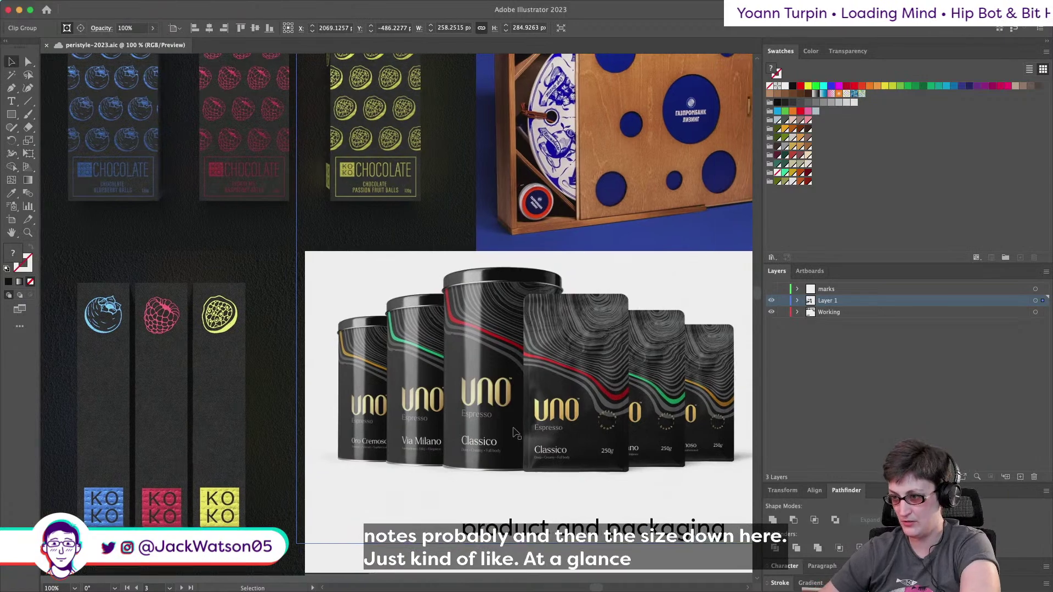
scroll(515, 433, up, 5)
scroll(515, 433, down, 10)
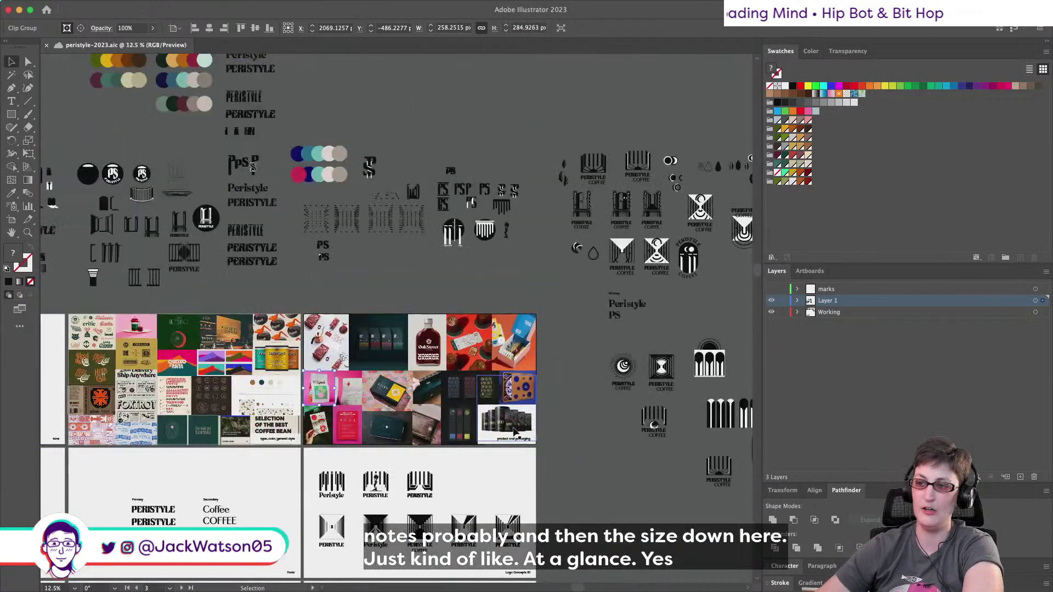
Move the miscellaneous design elements group horizontally farther away from the duplicated artboard in the last row.
scroll(516, 434, down, 3)
scroll(515, 433, left, 3)
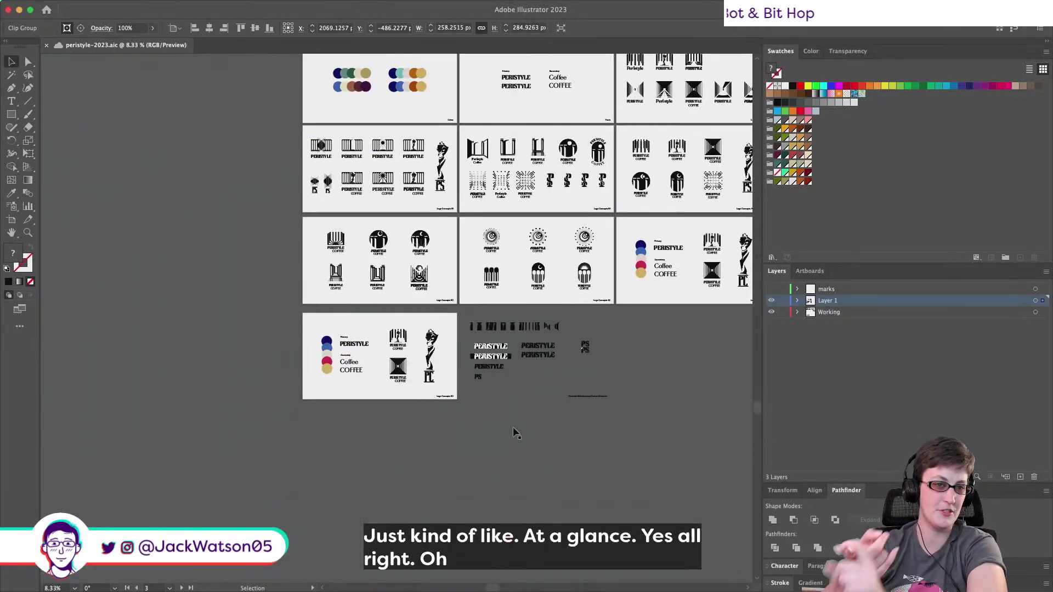
scroll(450, 414, up, 1)
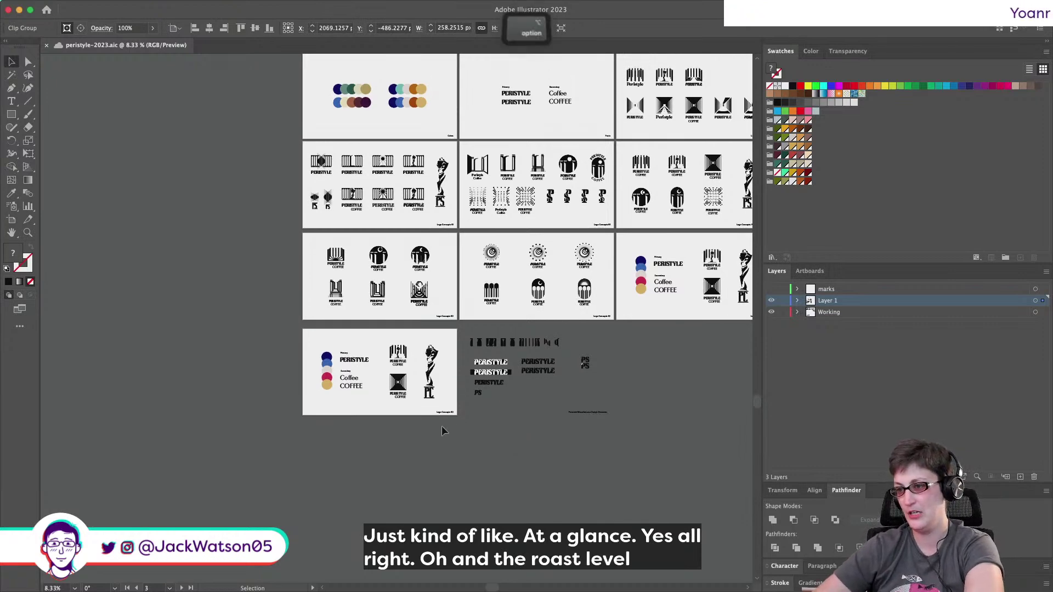
scroll(442, 426, up, 3)
scroll(442, 426, right, 9)
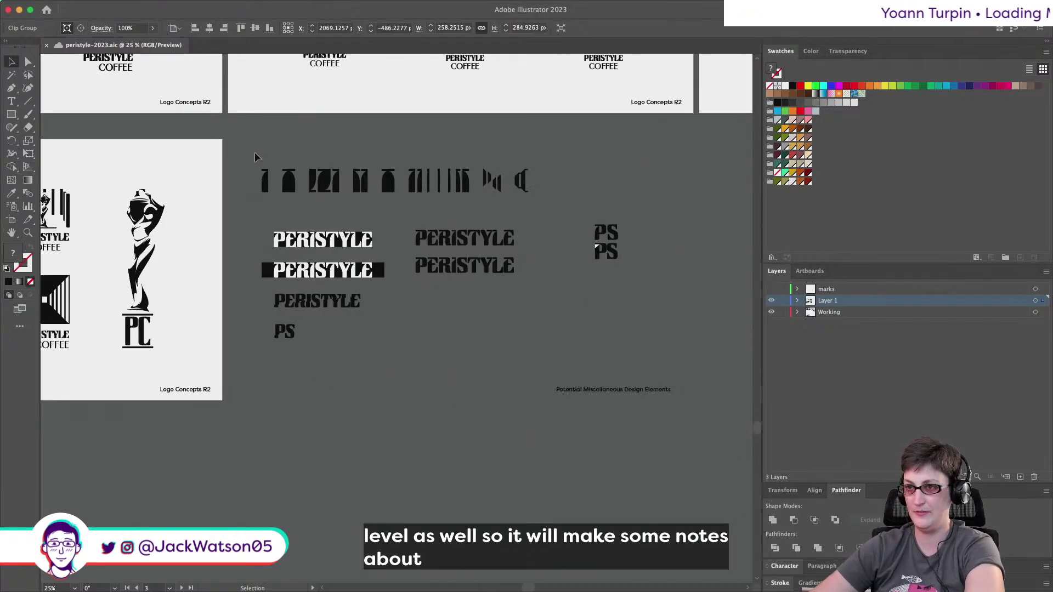
drag(359, 300, 567, 300)
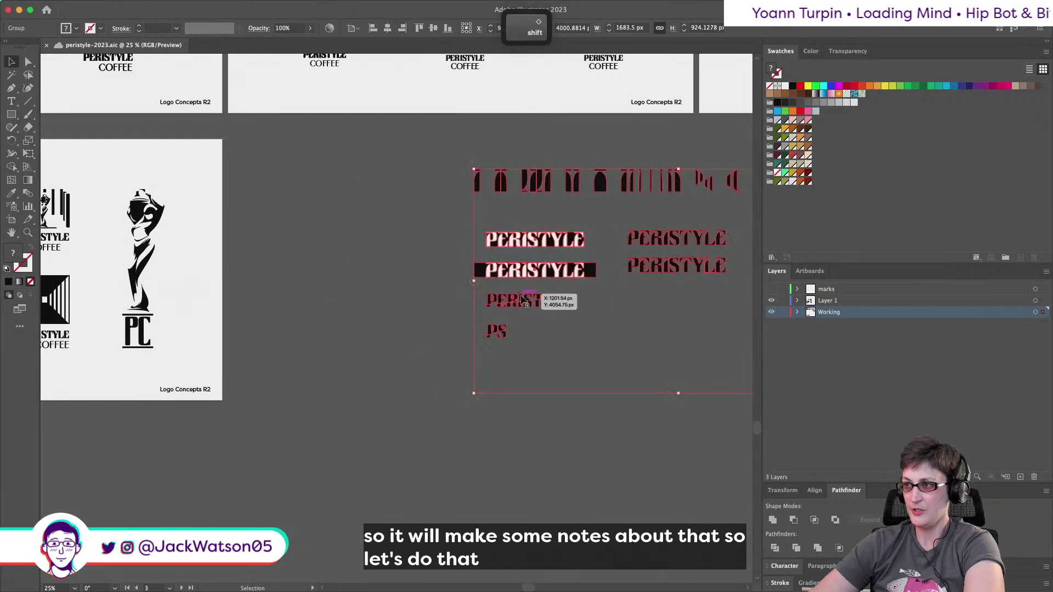
scroll(520, 299, right, 5)
scroll(520, 300, right, 5)
drag(212, 269, 453, 268)
Create a color group from the five palette circles on the duplicated artboard, converting process colors to global and including swatches for tints.
scroll(453, 267, left, 12)
scroll(505, 311, up, 2)
key(a)
key(super+a)
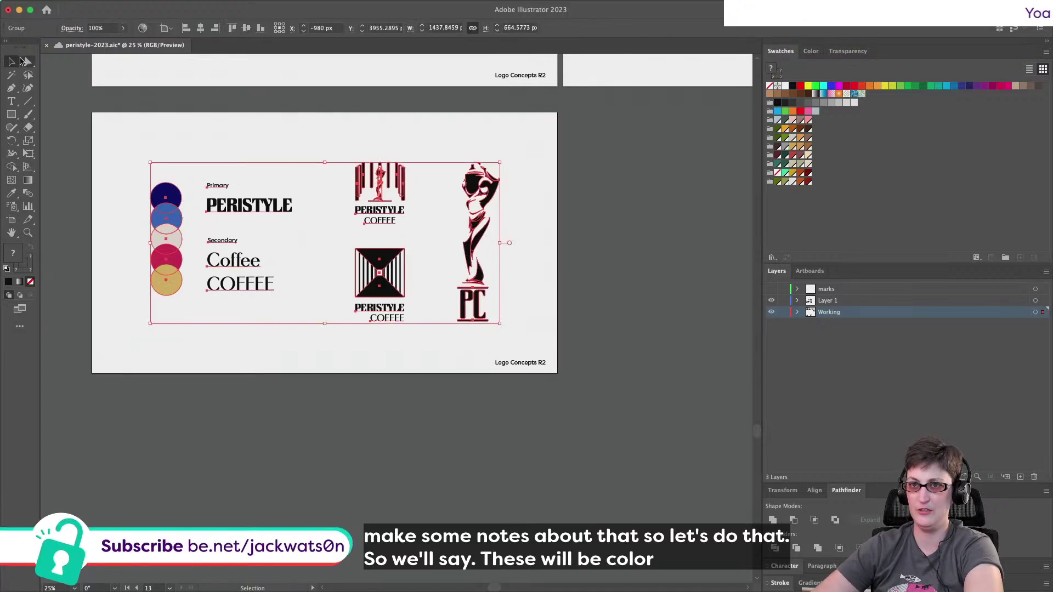
key(shift+super+a)
click(166, 195)
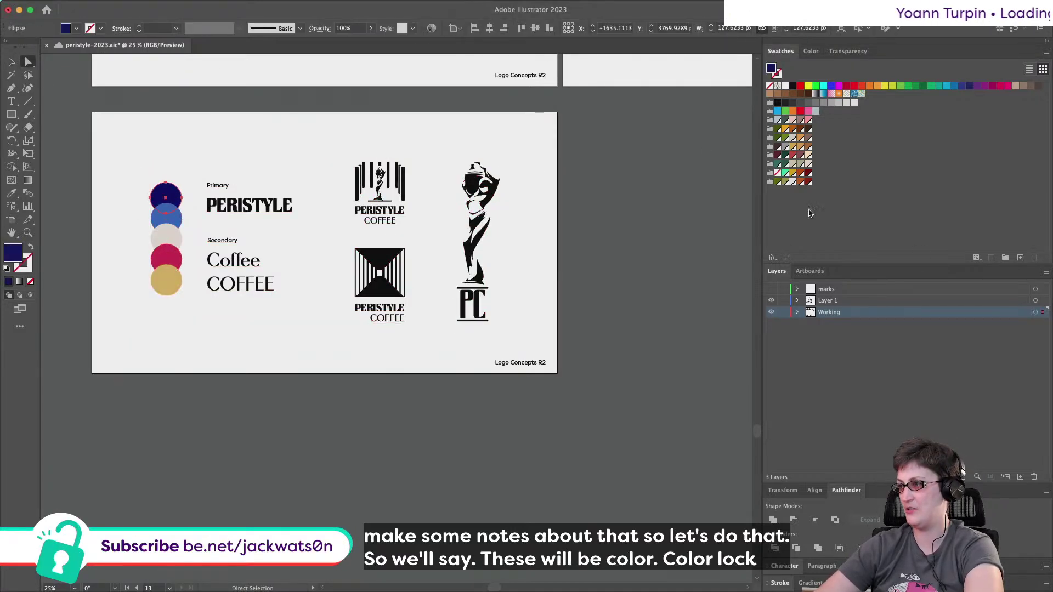
drag(102, 157, 187, 341)
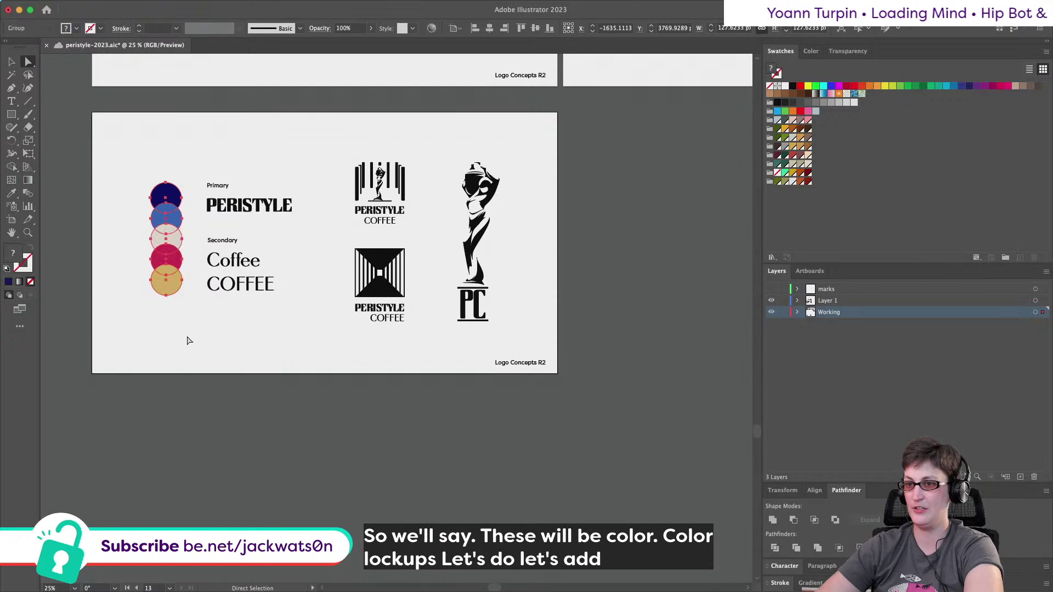
click(1006, 259)
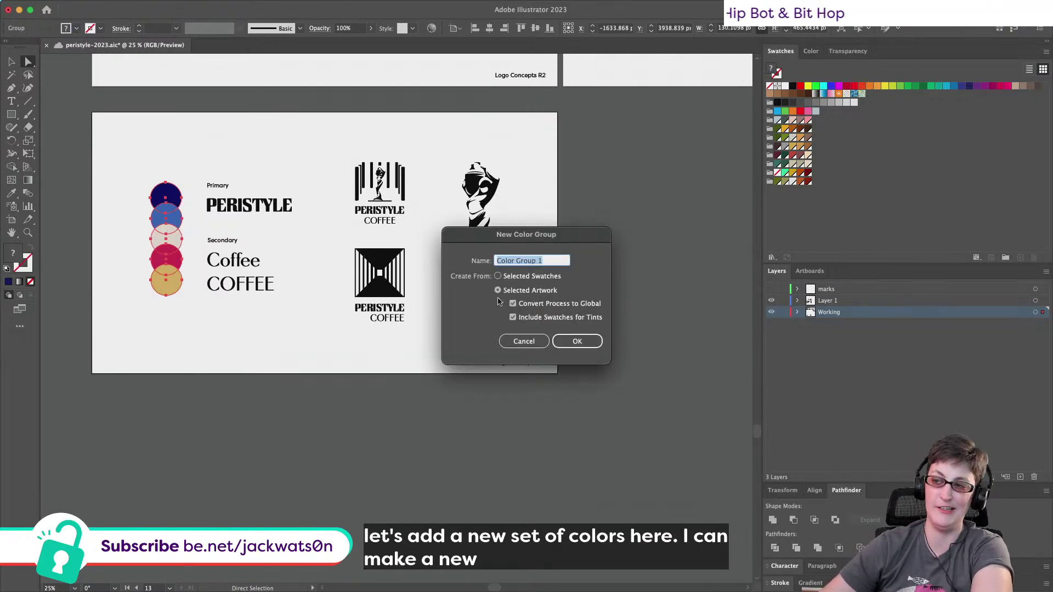
mouse_move(170, 589)
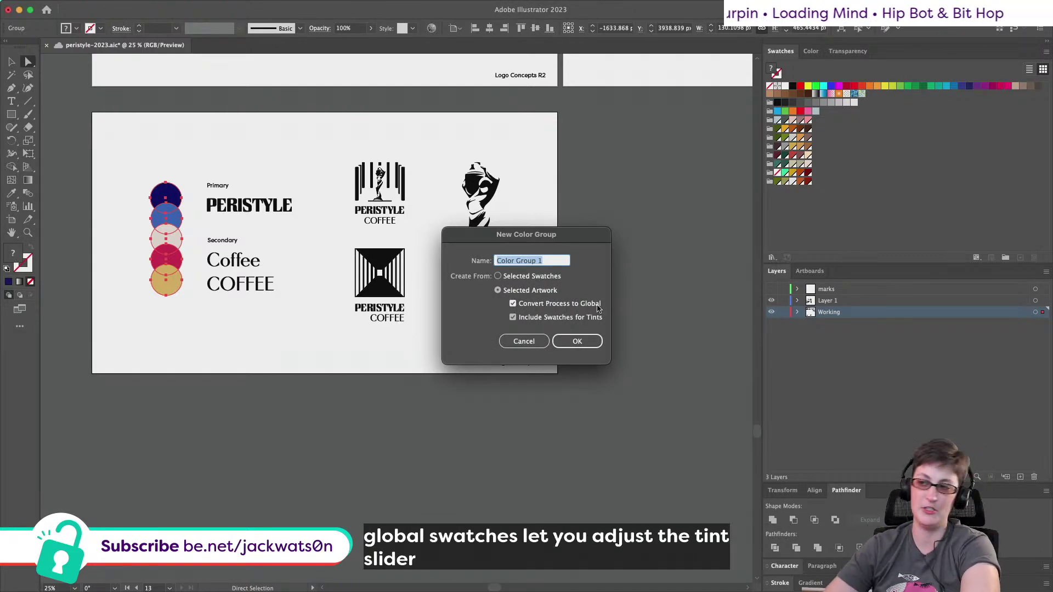
click(572, 343)
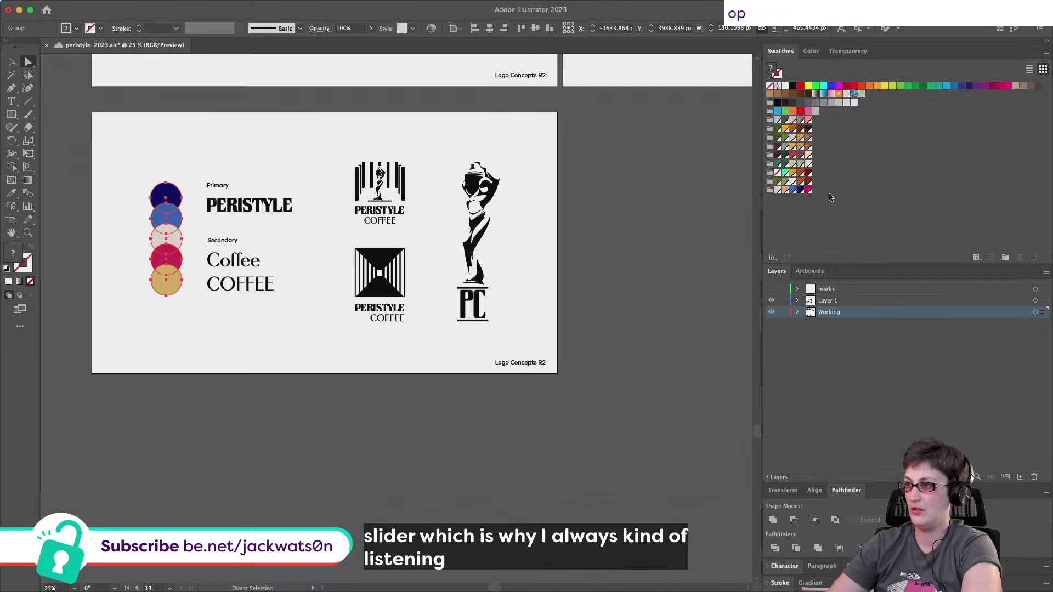
Try to combine all the custom palette color groups in the swatches into one new color group.
click(770, 190)
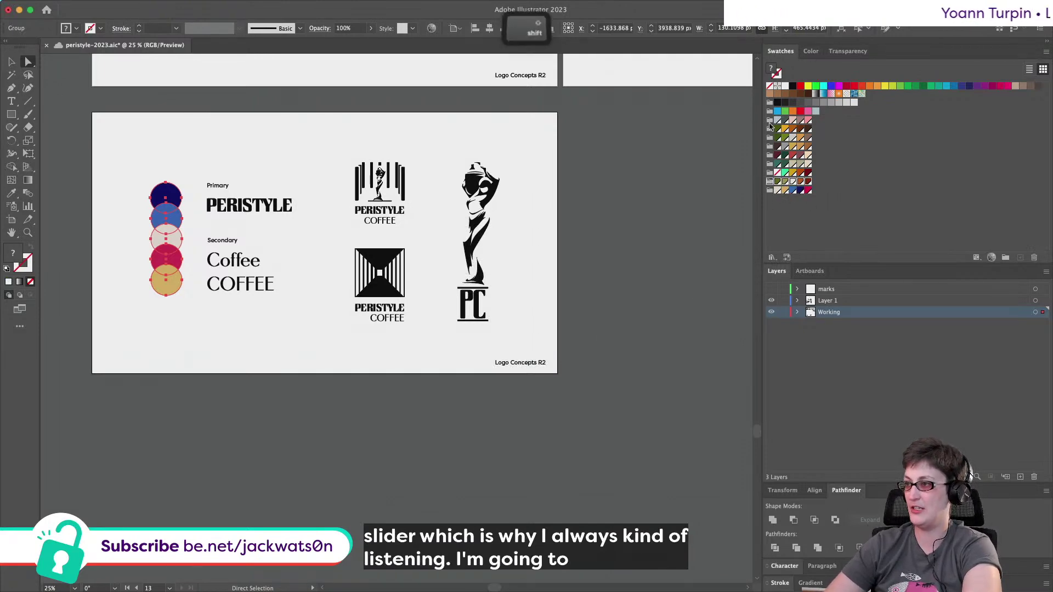
shift+click(770, 120)
click(1005, 258)
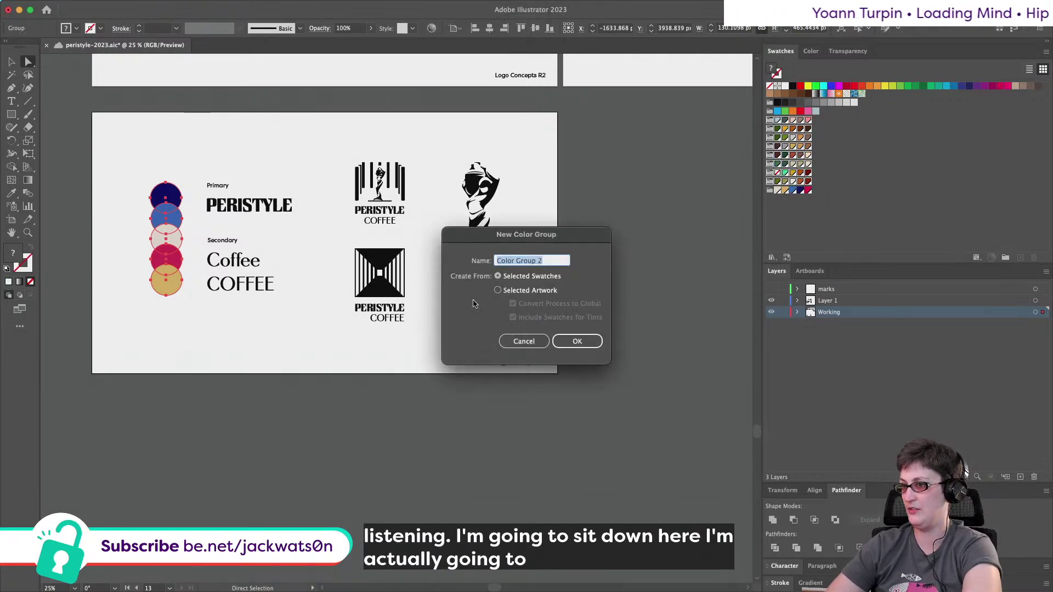
click(582, 341)
click(630, 319)
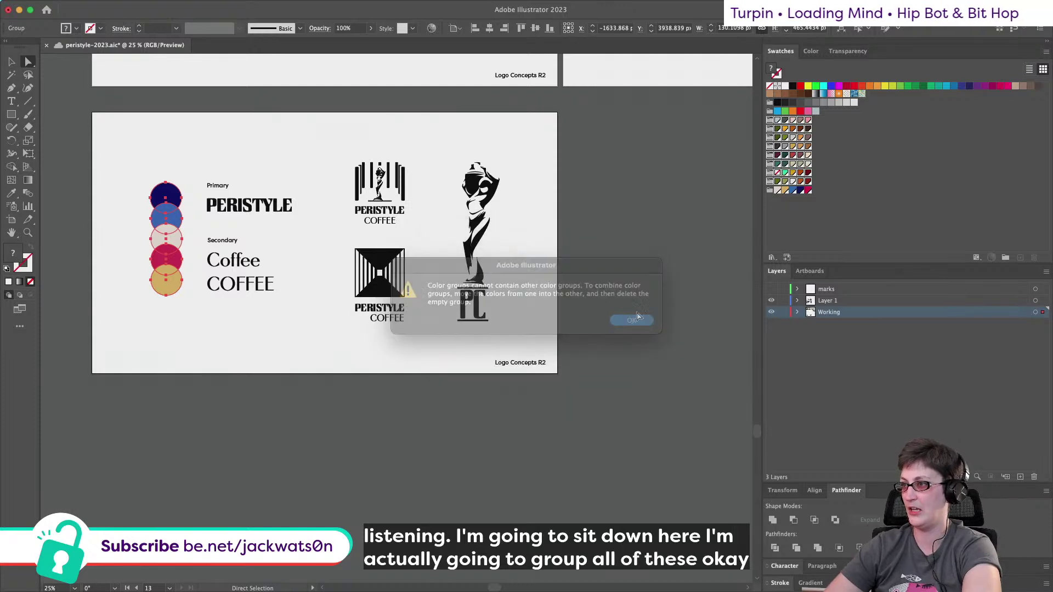
Try to remove the custom palette color groups from the swatches, and undo the deletion of the artboard's color circles.
click(770, 190)
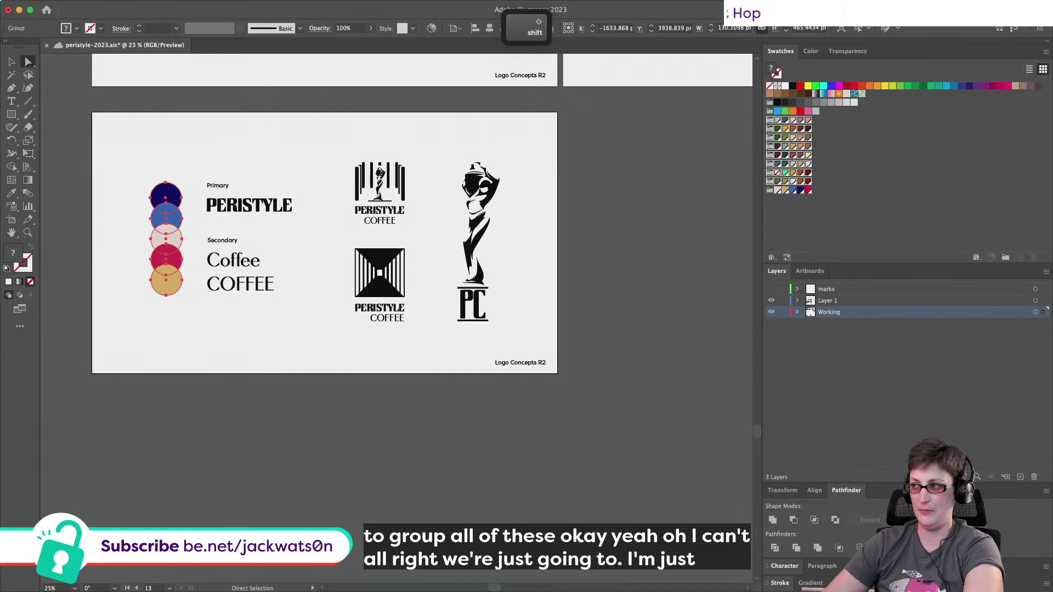
shift+click(770, 120)
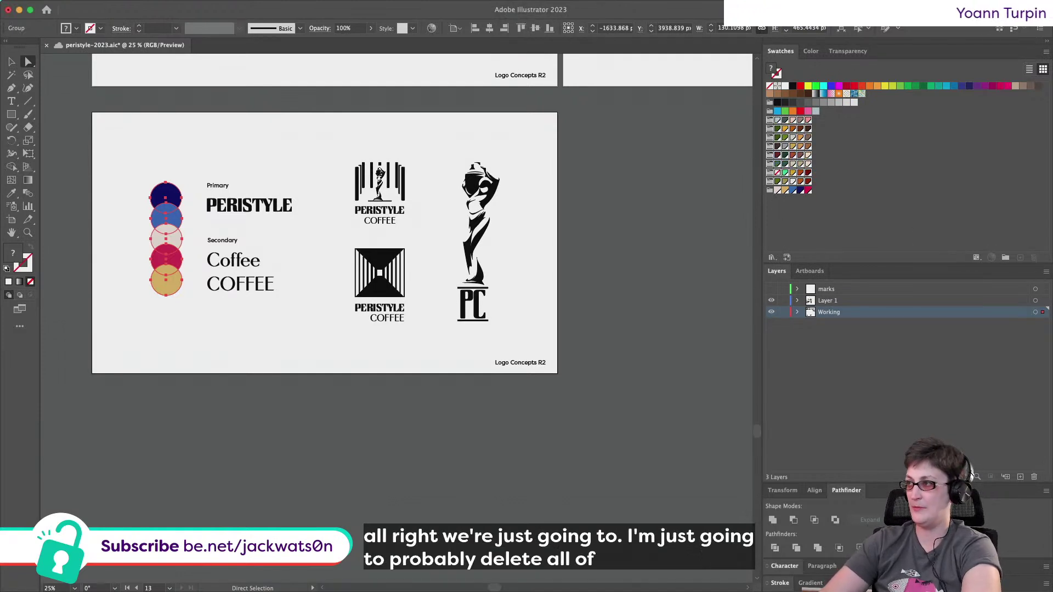
click(1045, 53)
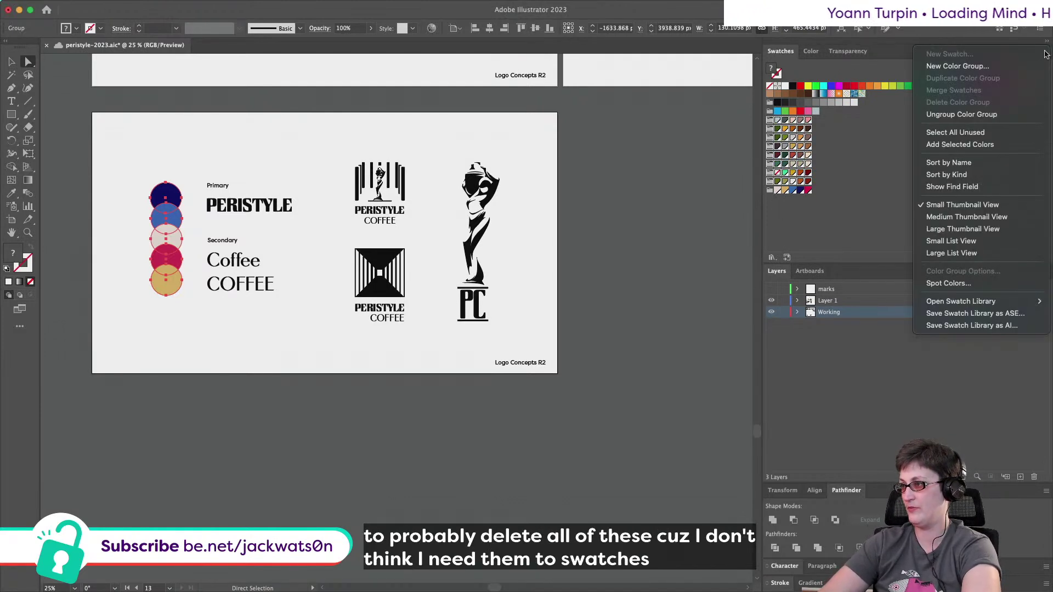
click(799, 215)
click(775, 190)
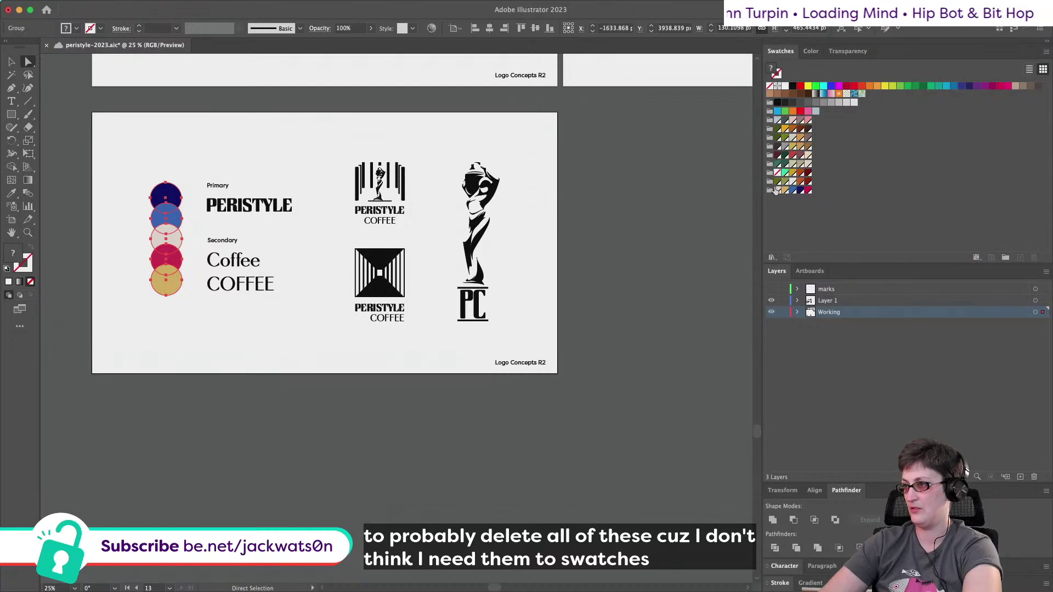
key(super+z)
key(super+z)
key(super+z)
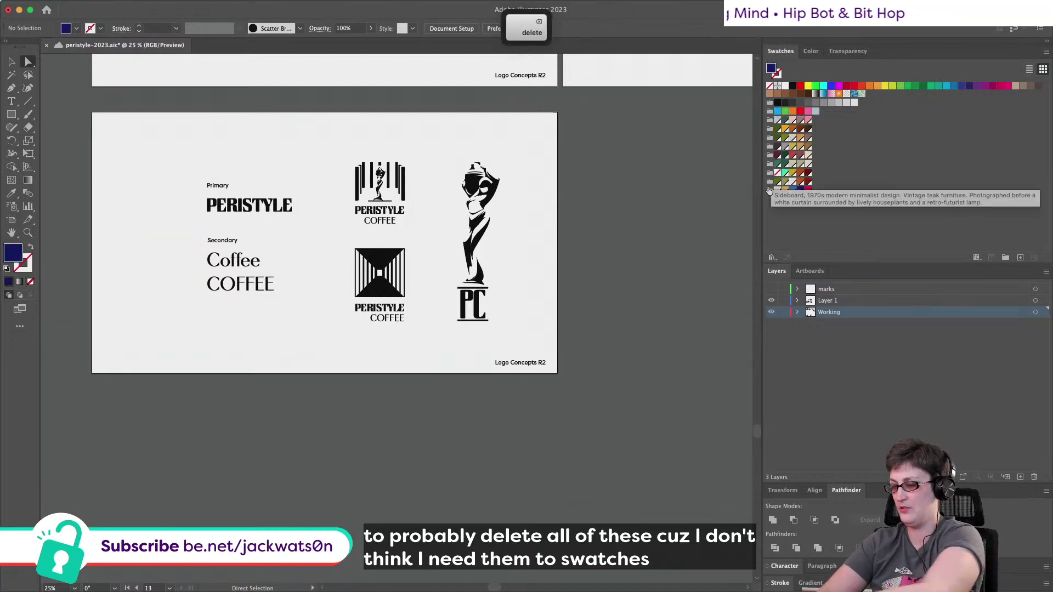
key(super+z)
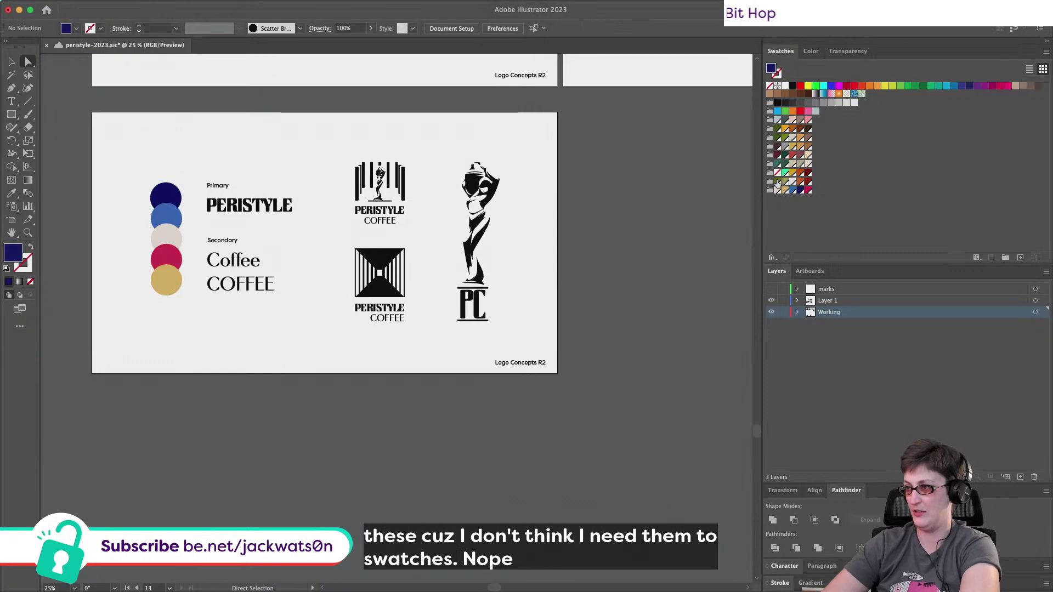
shift+click(778, 121)
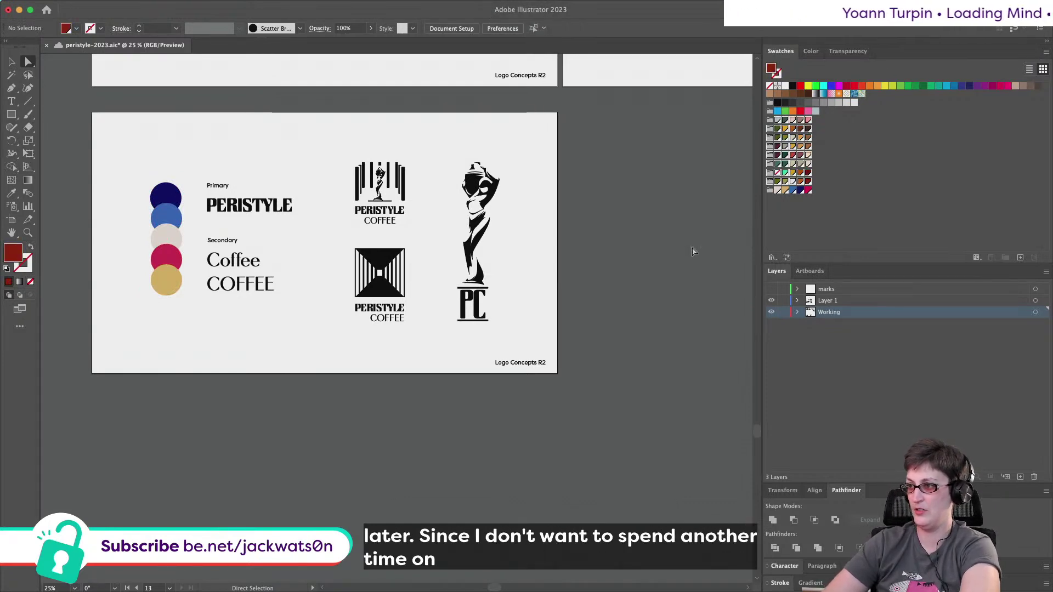
click(853, 202)
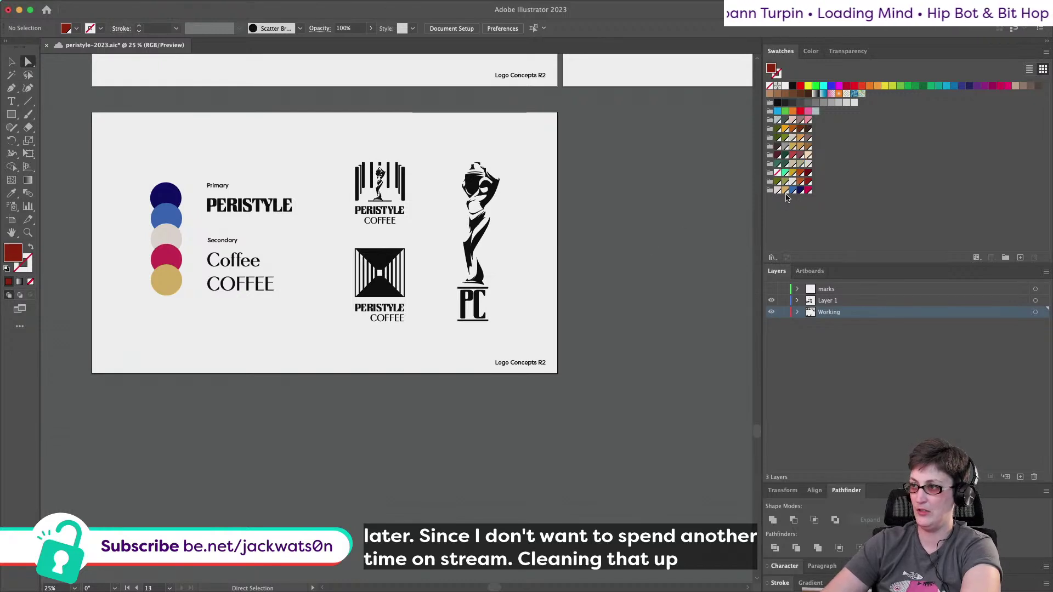
Delete the color circles and the primary and secondary font samples from the duplicated Logo Concepts R2 artboard.
scroll(383, 263, left, 3)
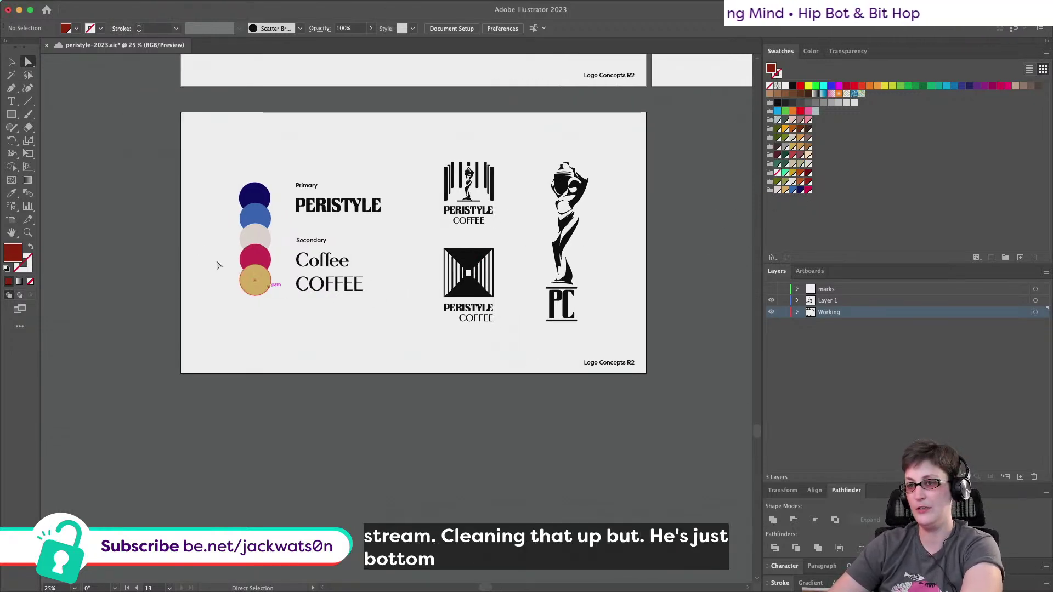
drag(219, 151, 400, 322)
key(Delete)
key(backslash)
scroll(399, 321, right, 2)
scroll(400, 321, up, 1)
Group the three logos left on the duplicated Logo Concepts R2 artboard, and open the group in isolation mode.
key(v)
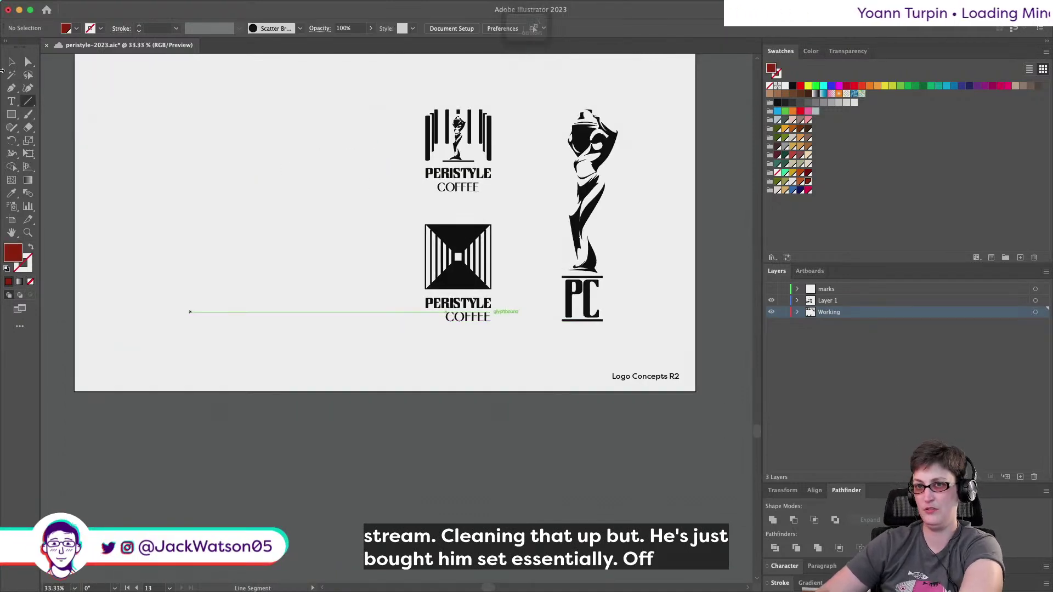
key(super+equal)
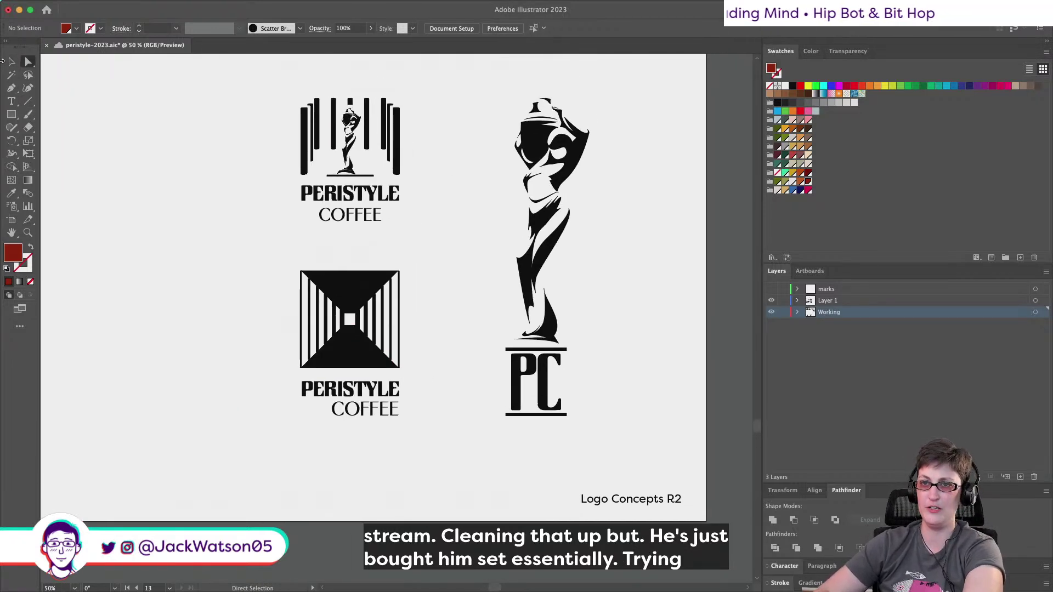
key(super+f)
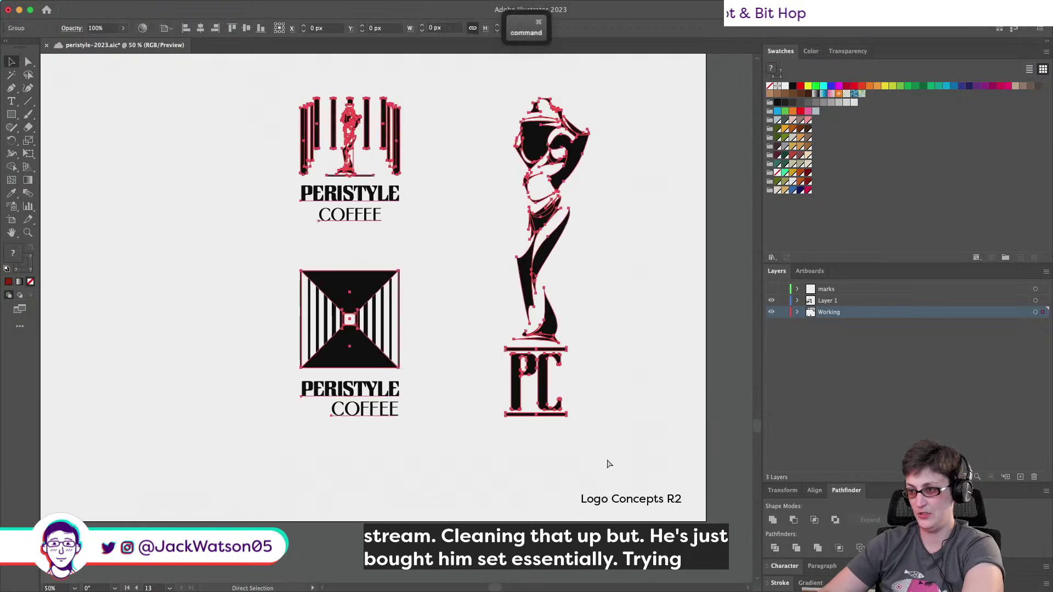
right_click(547, 332)
mouse_move(575, 544)
click(585, 485)
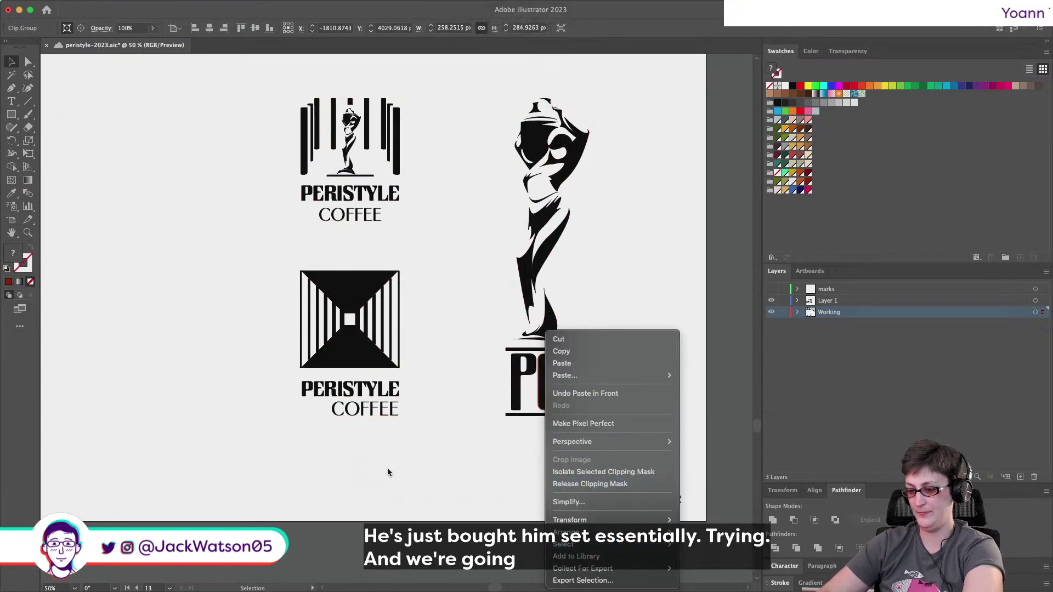
click(327, 364)
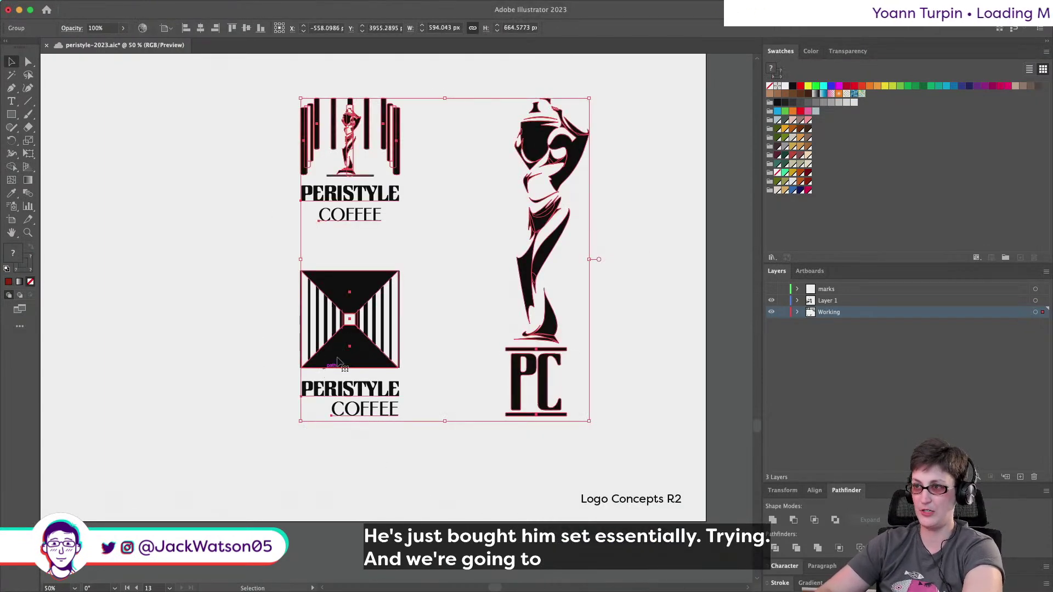
double_click(356, 348)
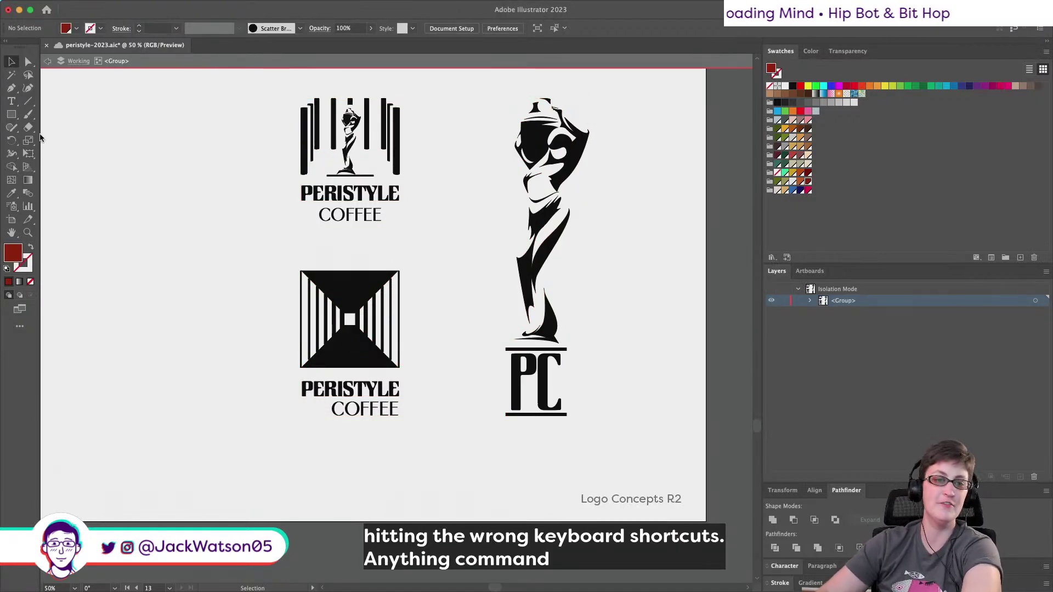
Examine how the triangles and centre opening of the square Peristyle Coffee logo are built.
click(28, 62)
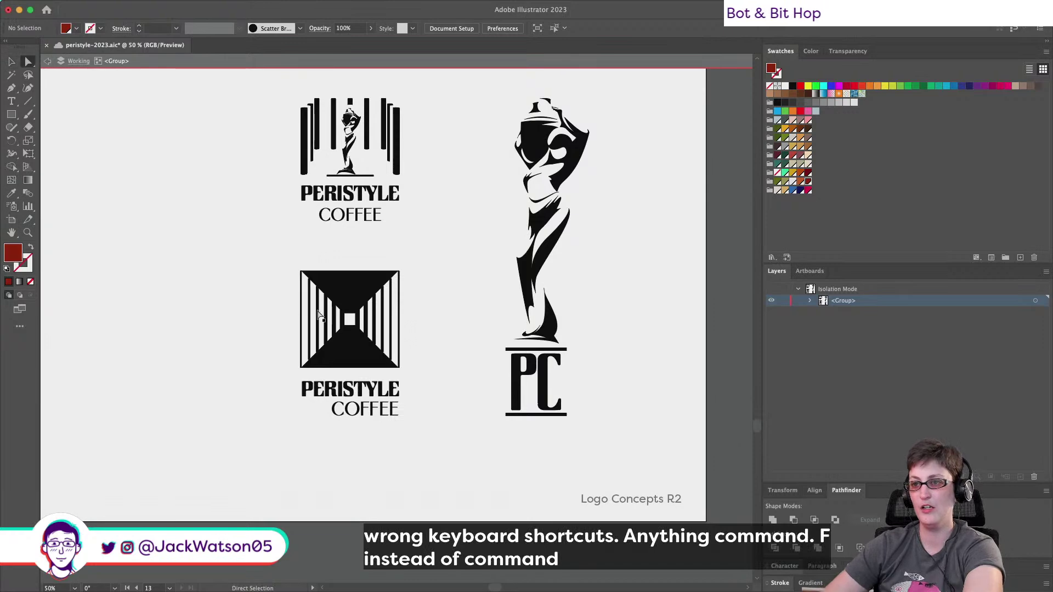
click(374, 295)
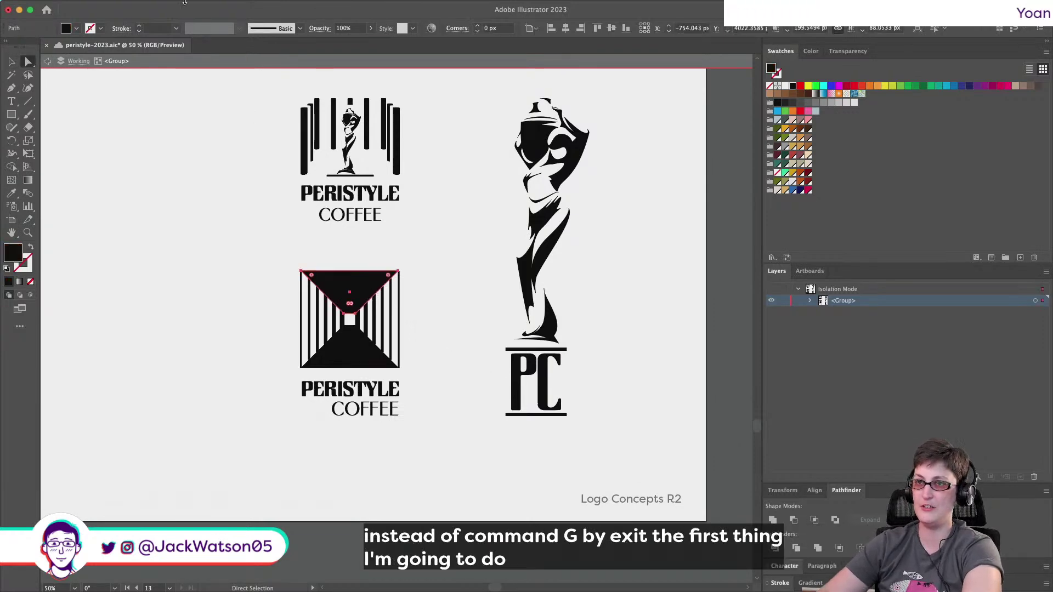
click(165, 6)
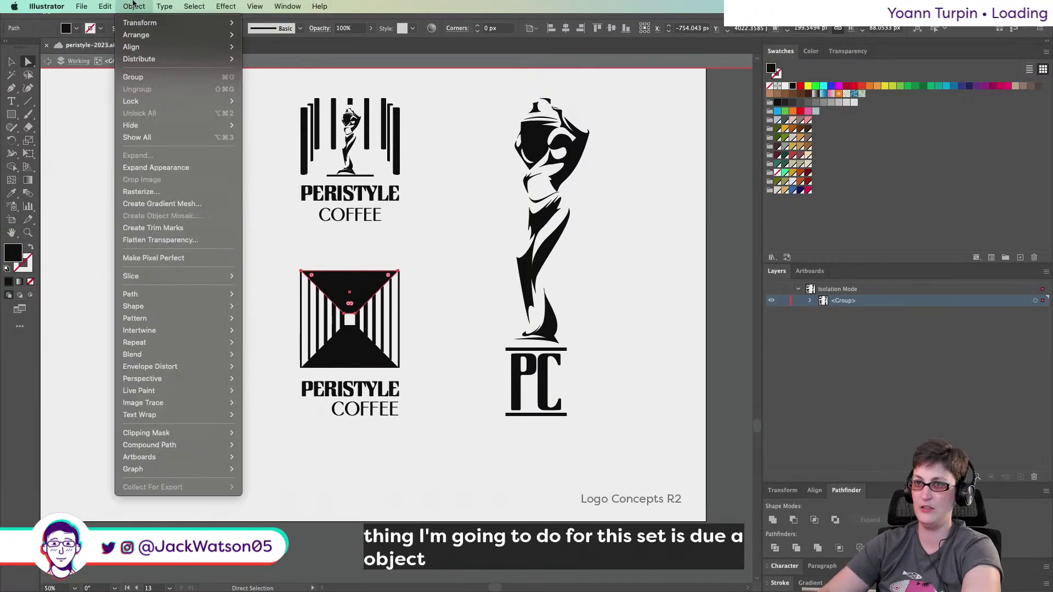
click(413, 356)
scroll(368, 366, up, 4)
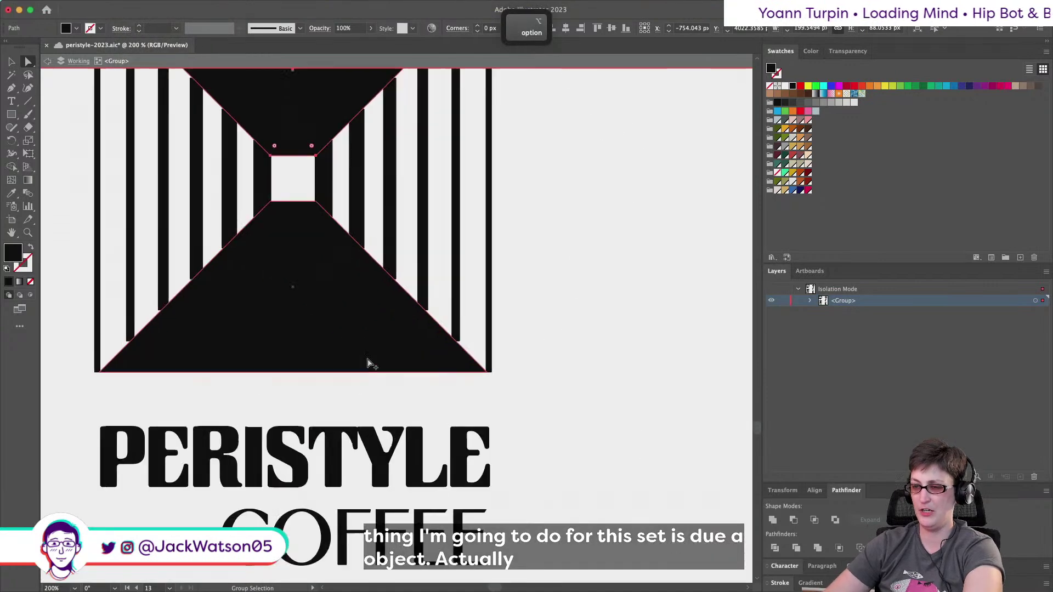
click(327, 190)
scroll(276, 282, down, 4)
scroll(276, 282, up, 2)
scroll(601, 470, up, 5)
Subtract the white shape behind the statue from the central pillar of the upper Peristyle Coffee logo.
scroll(601, 470, right, 2)
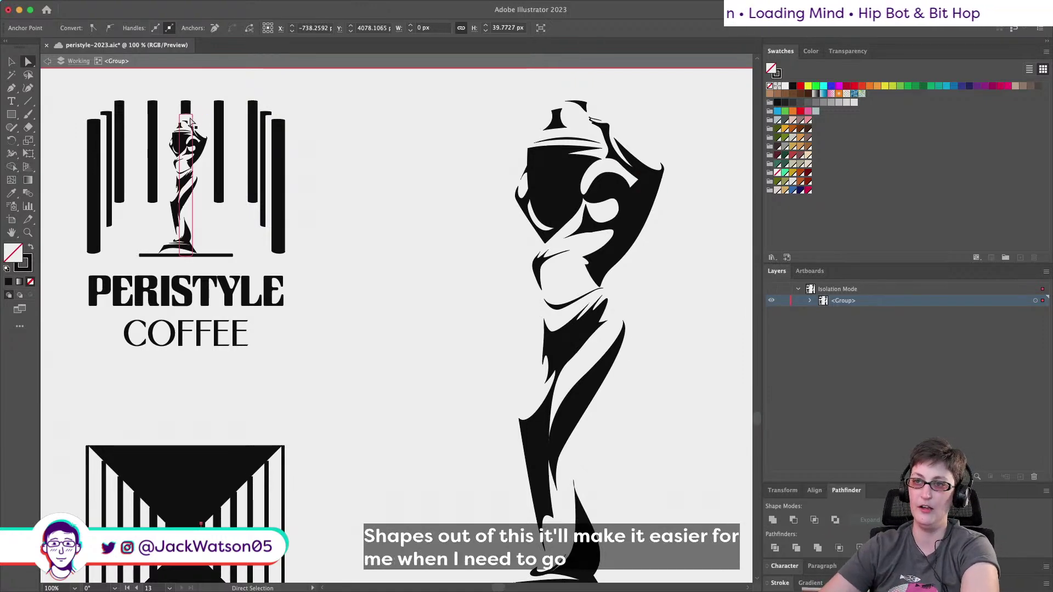
scroll(99, 134, up, 1)
scroll(99, 134, down, 1)
click(277, 176)
scroll(277, 176, up, 2)
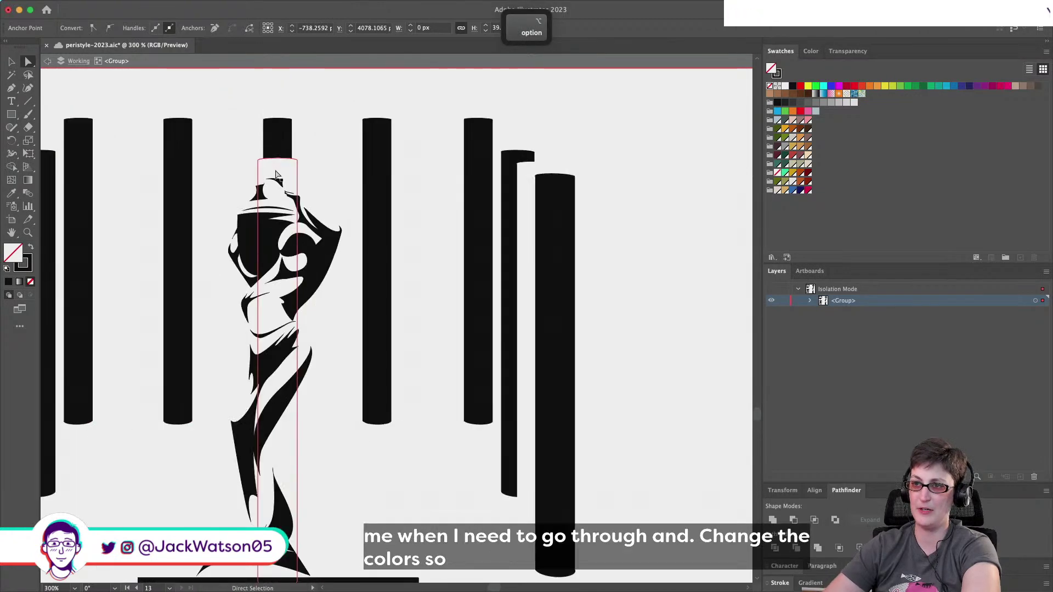
shift+click(281, 145)
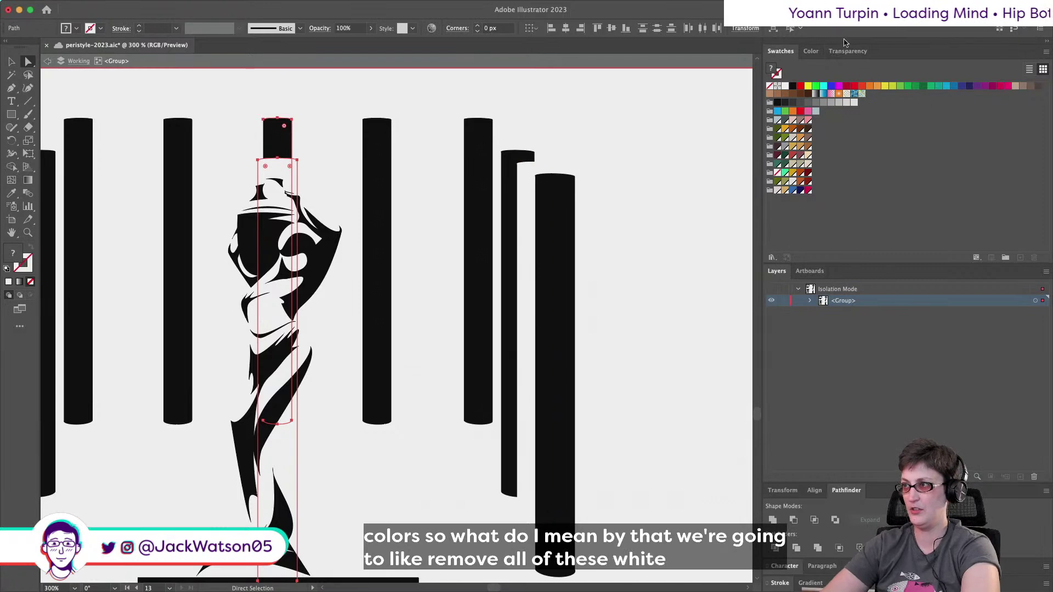
click(794, 520)
Subtract the overlapping white shapes from the narrow pillars on both sides of the upper logo.
click(522, 203)
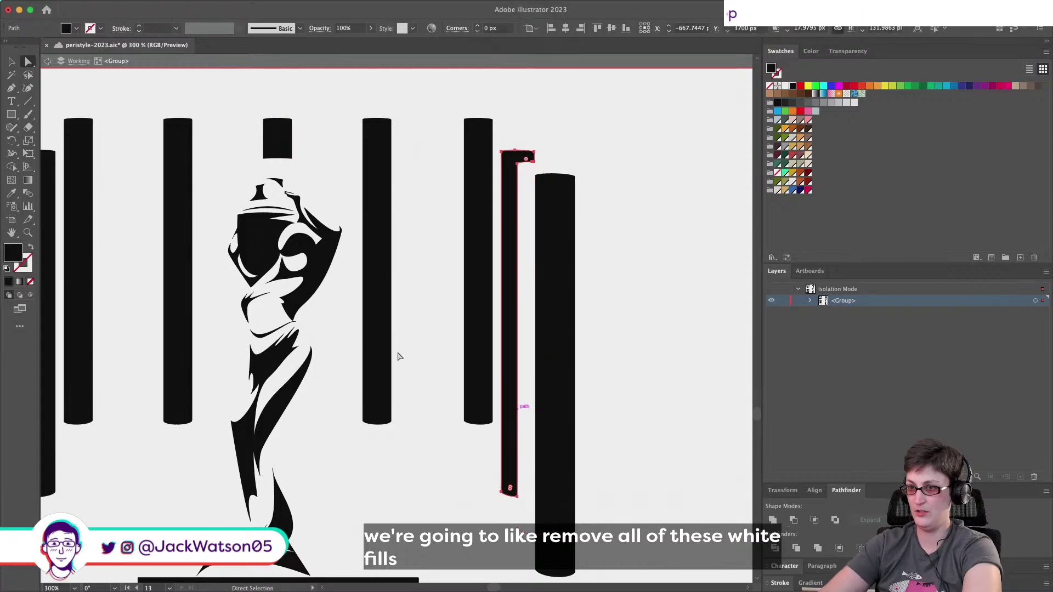
scroll(470, 388, left, 10)
click(387, 336)
shift+click(418, 175)
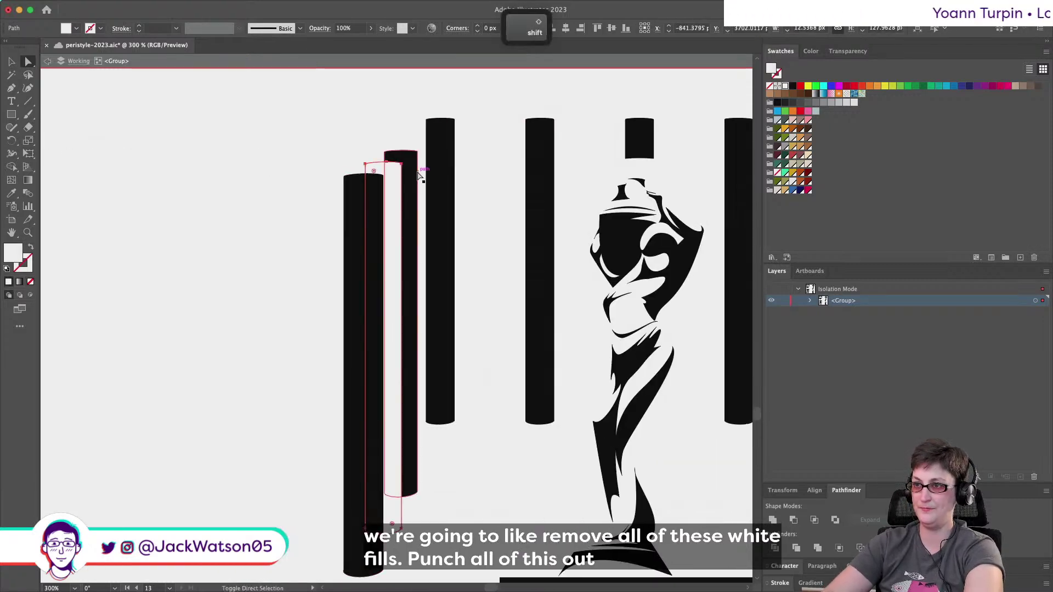
shift+click(412, 177)
click(773, 520)
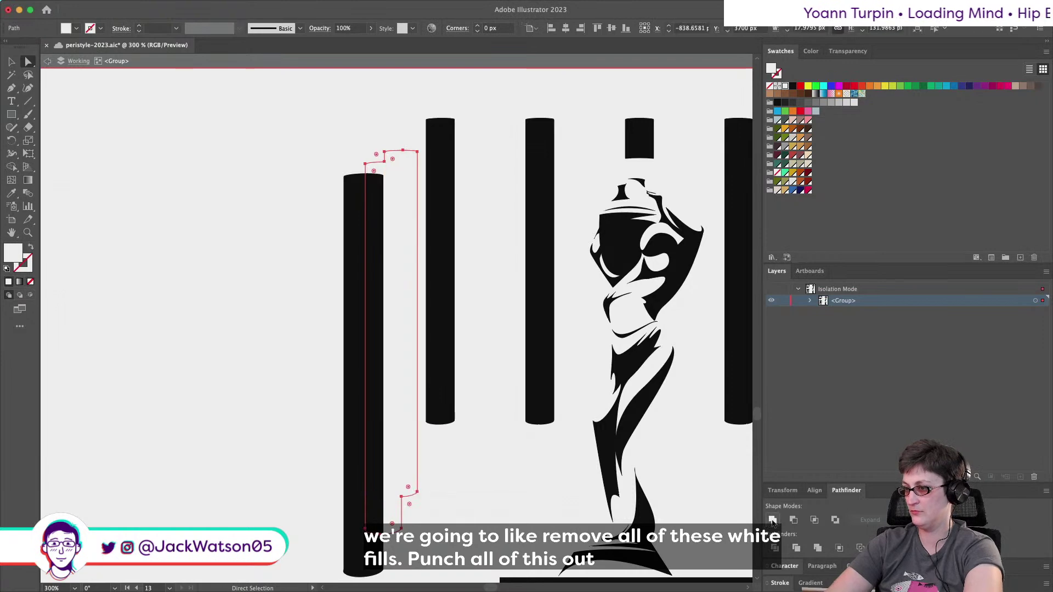
key(super+z)
click(794, 520)
Convert the base line under the statue in the upper logo to a filled shape with Outline Stroke.
scroll(591, 384, right, 6)
scroll(591, 384, down, 2)
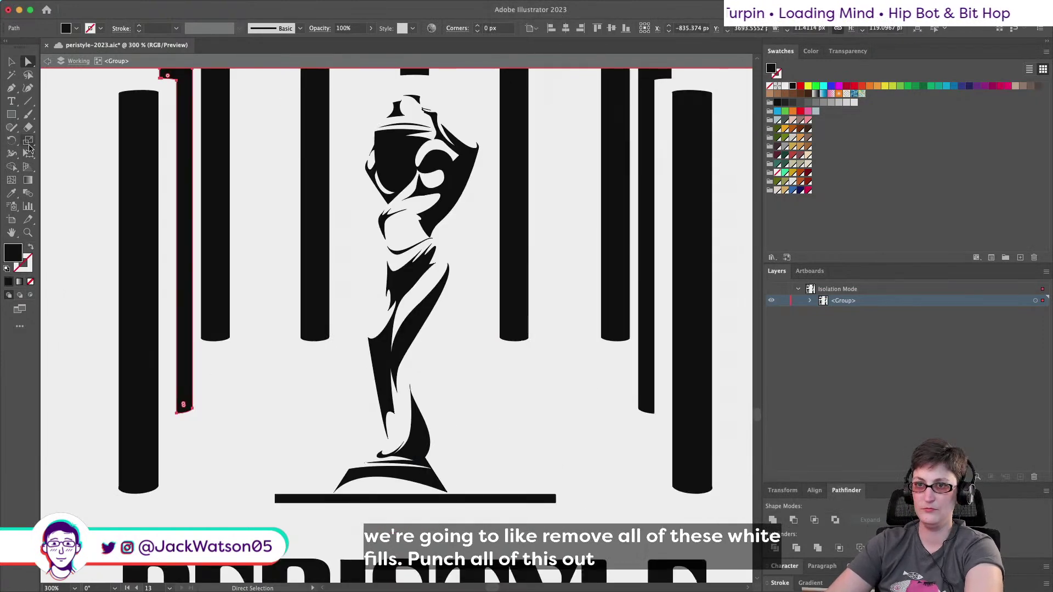
click(12, 60)
key(a)
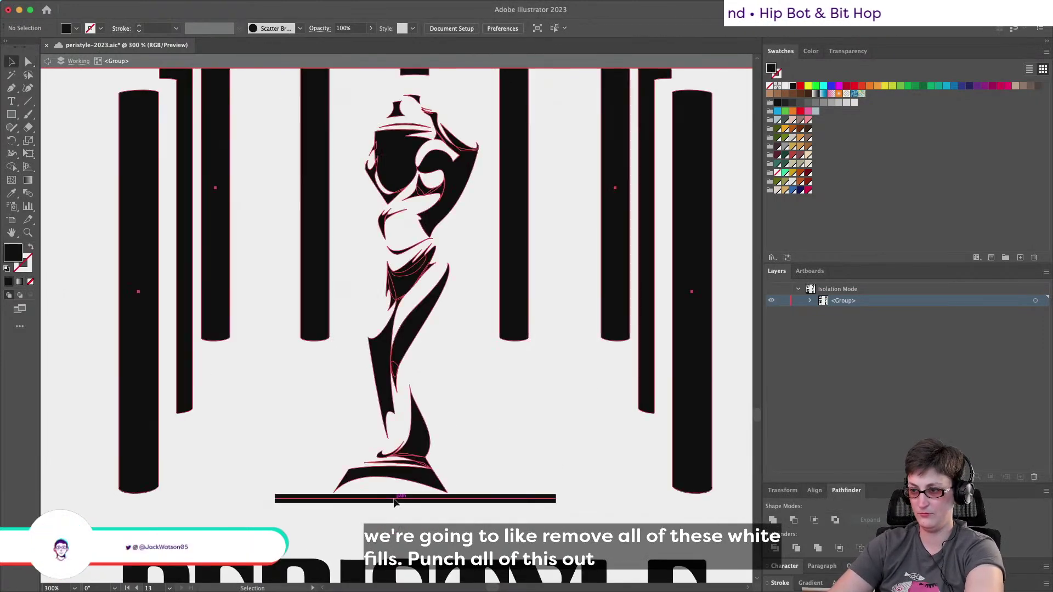
key(shift+super+a)
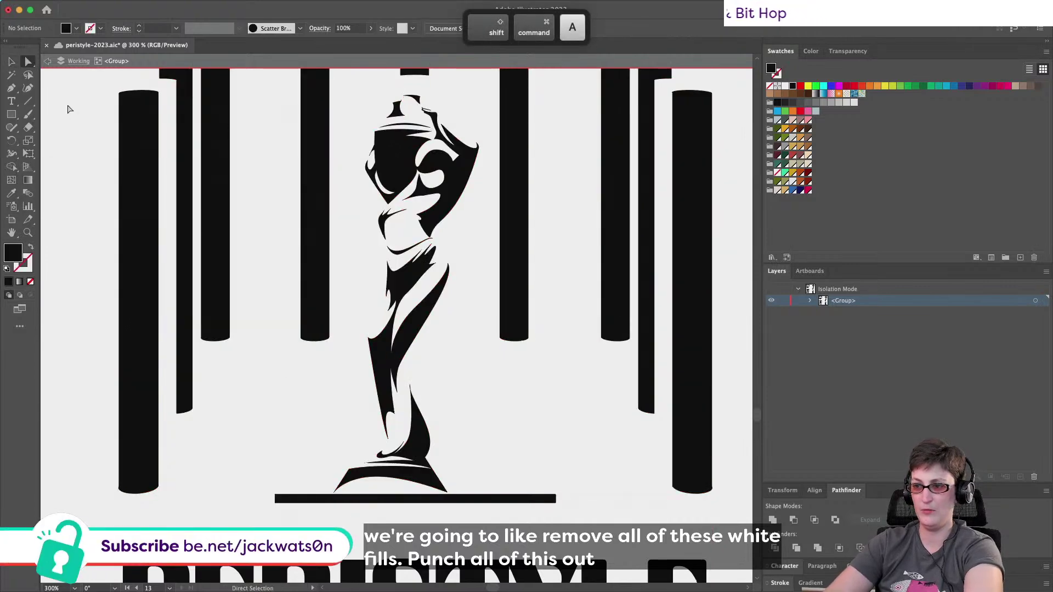
click(493, 499)
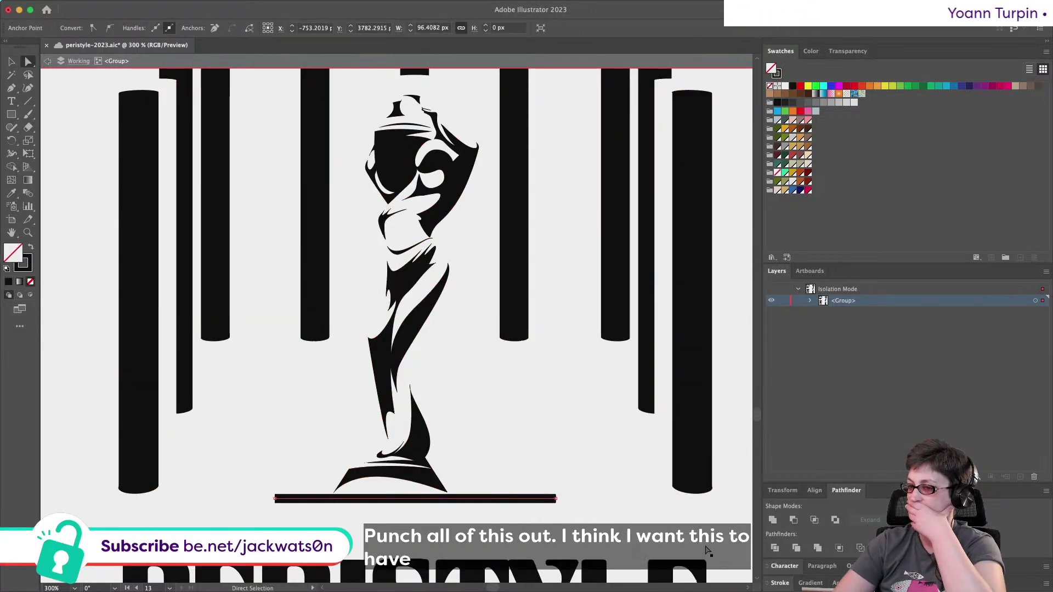
mouse_move(225, 6)
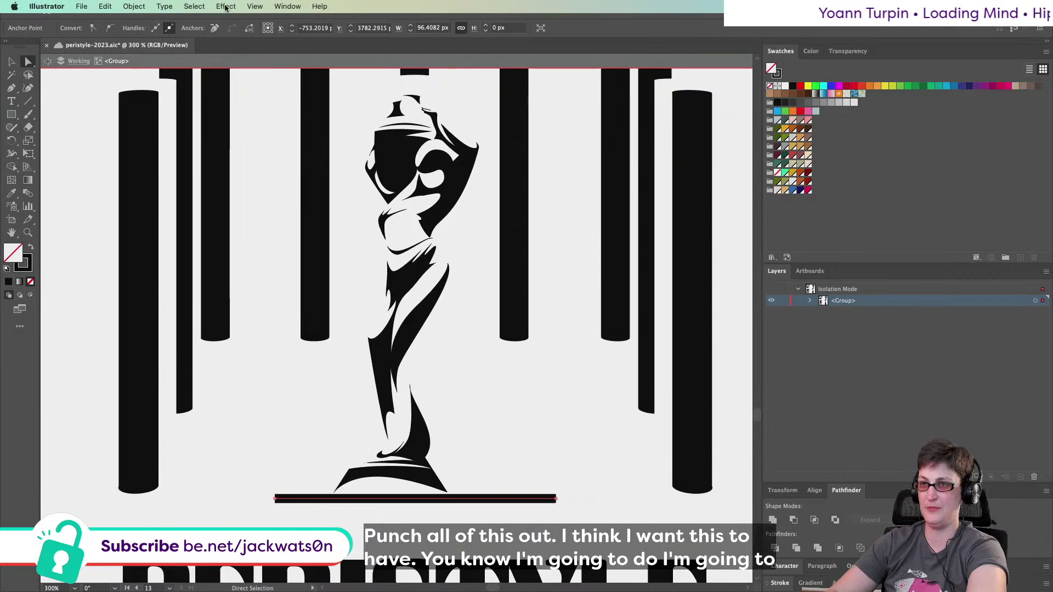
click(133, 6)
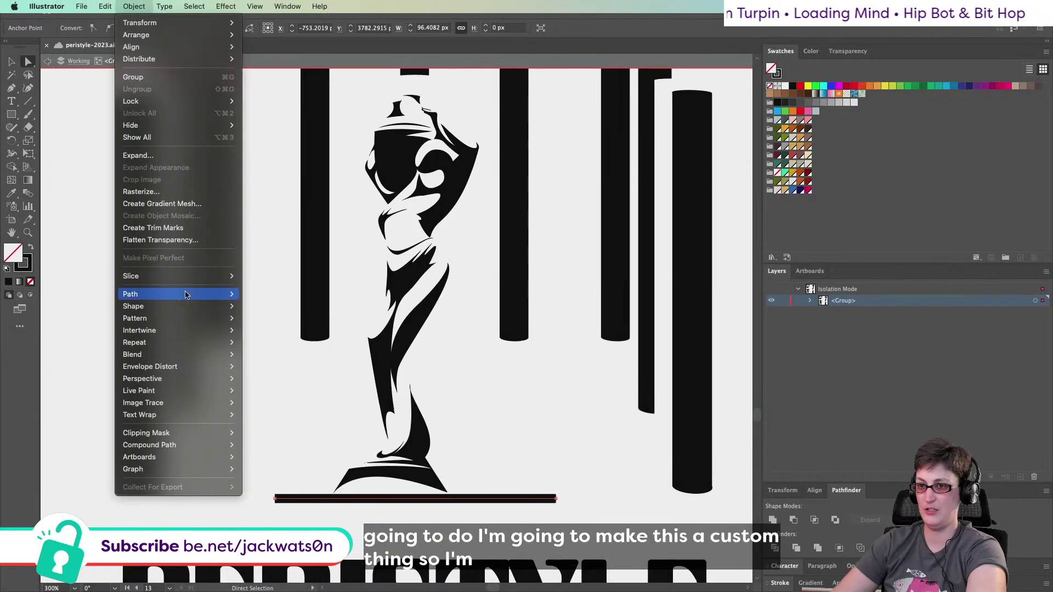
mouse_move(185, 294)
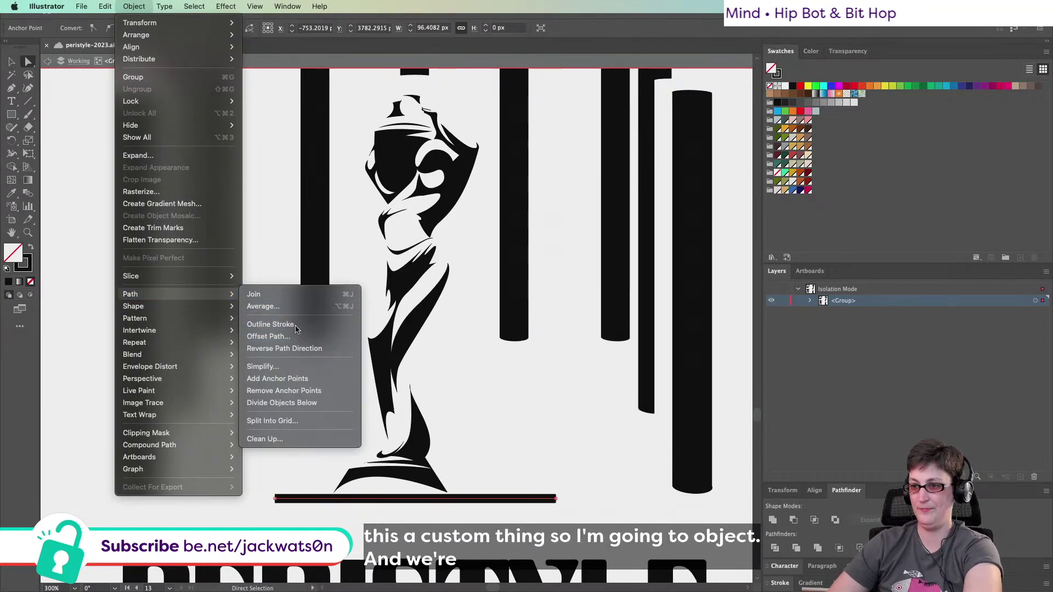
click(296, 326)
Round the corners at the ends of the base bar under the statue, and deselect it.
scroll(501, 495, up, 5)
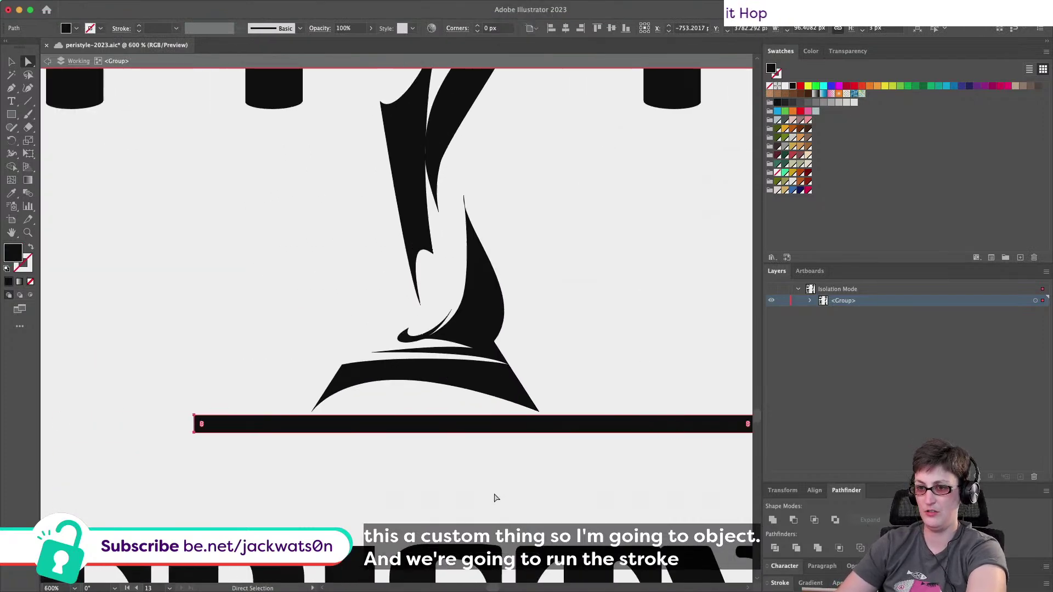
drag(202, 428, 202, 427)
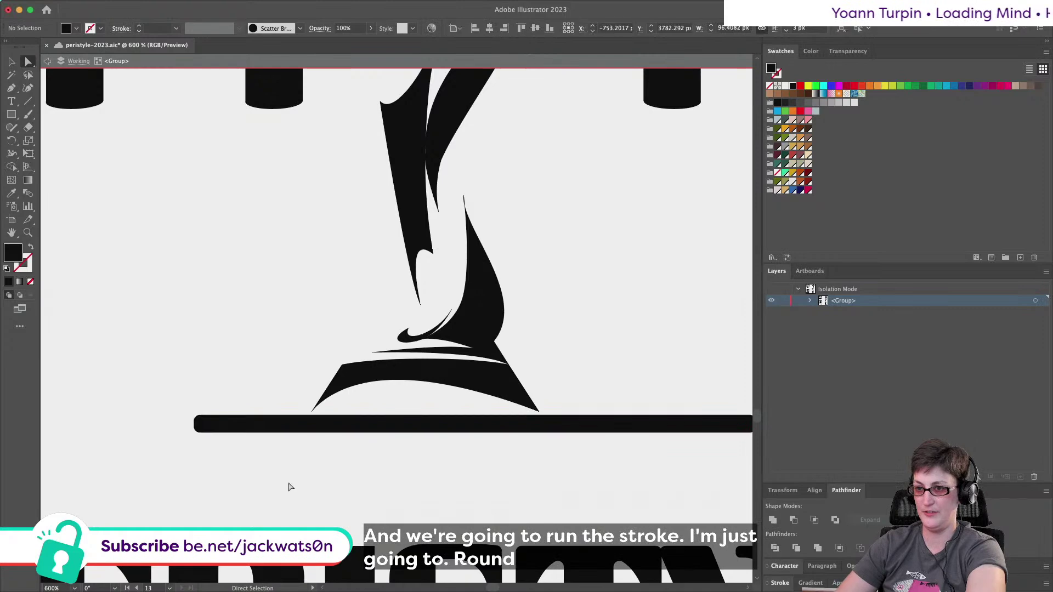
click(291, 487)
scroll(289, 487, down, 4)
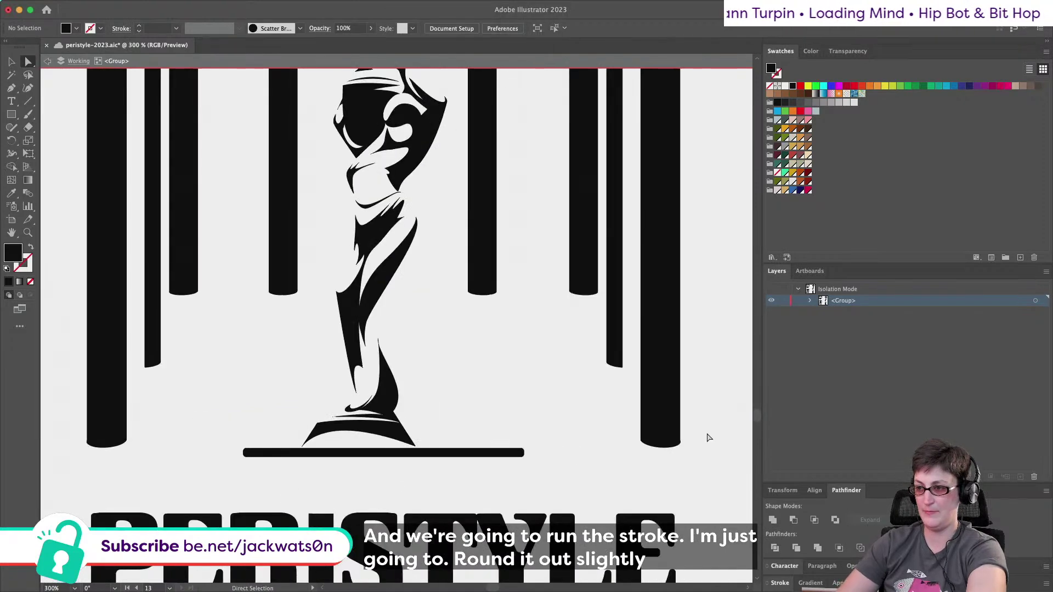
Compare the rounded ends of the base bar with the curved ends of the pillars around the statue.
scroll(649, 369, up, 2)
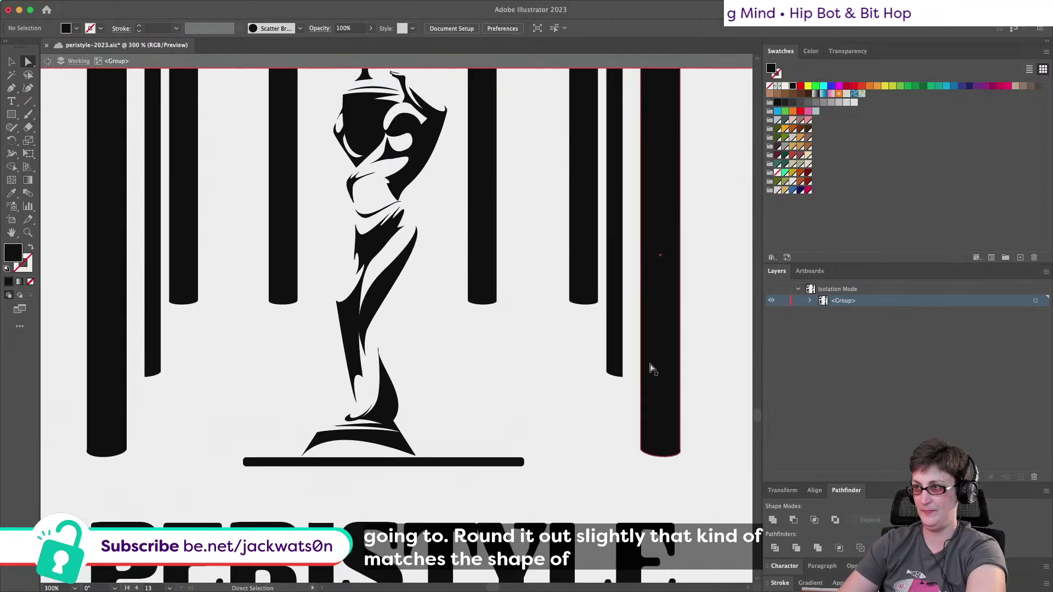
scroll(639, 154, up, 3)
click(588, 134)
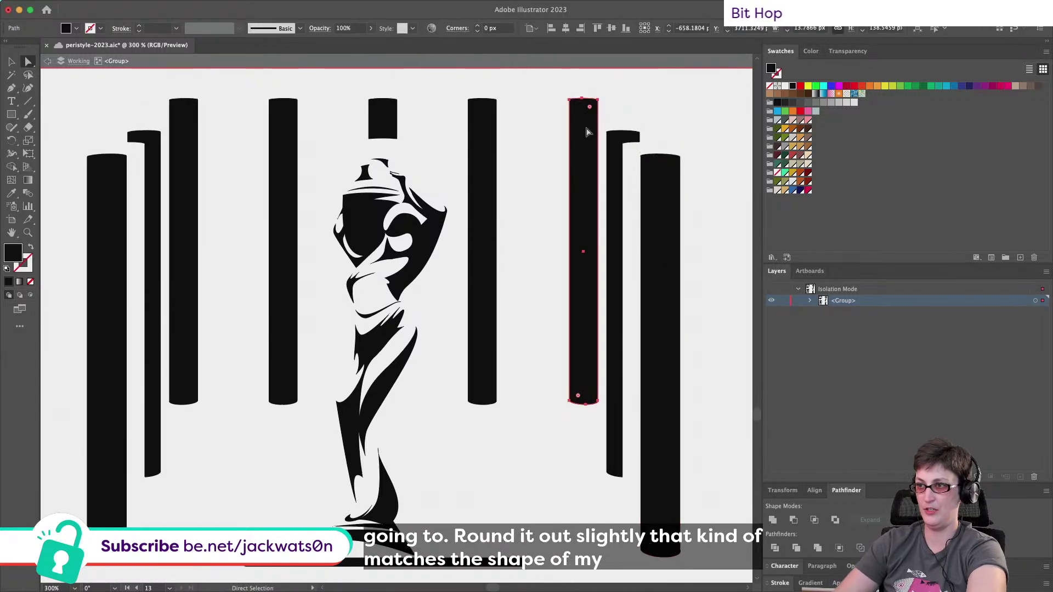
click(490, 159)
scroll(453, 442, down, 3)
alt+scroll(388, 462, up, 2)
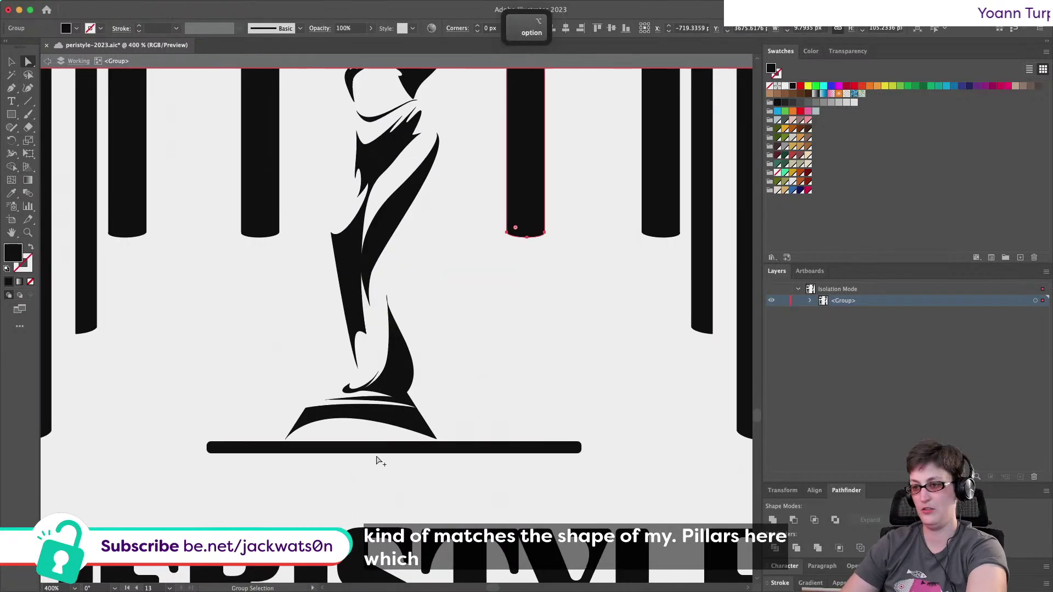
scroll(376, 463, up, 3)
scroll(376, 419, up, 2)
Merge the overlapping shapes of the statue in the upper logo, and leave the isolated statue and logo groups.
key(v)
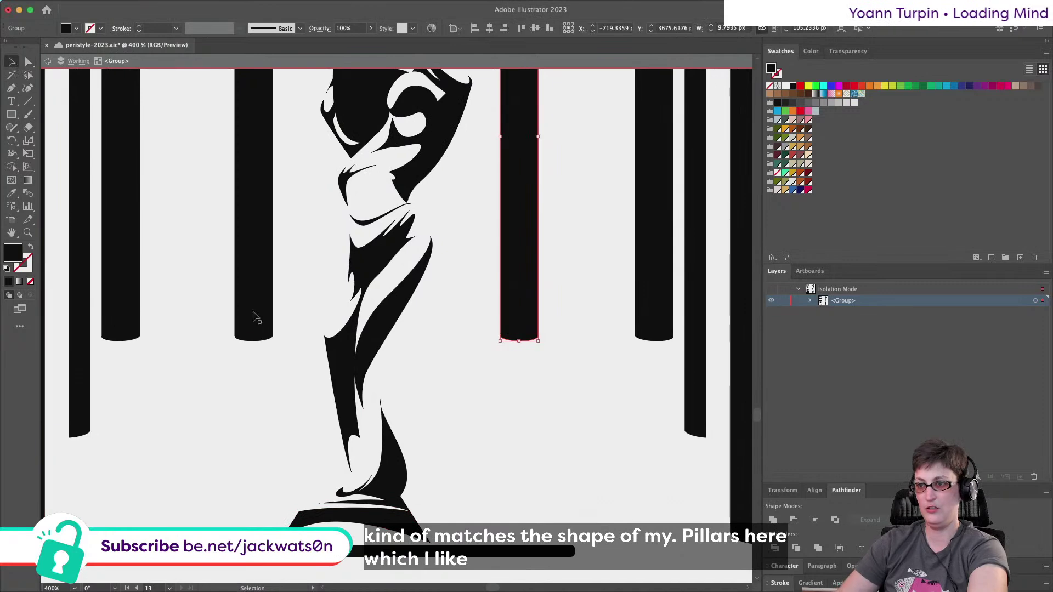
key(super+a)
scroll(353, 352, up, 3)
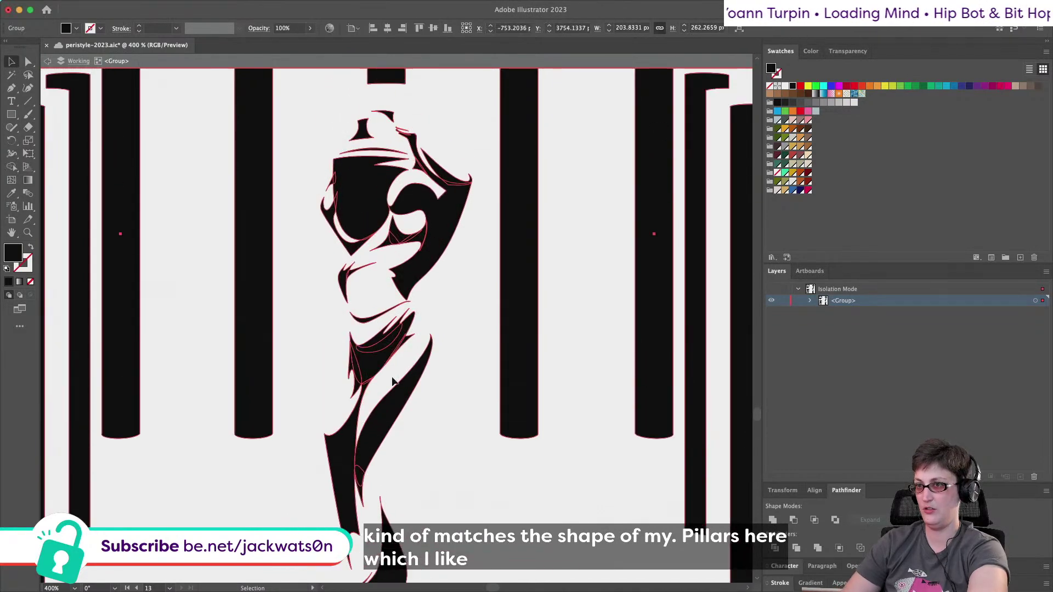
alt+scroll(372, 372, down, 5)
alt+scroll(435, 388, up, 3)
double_click(412, 386)
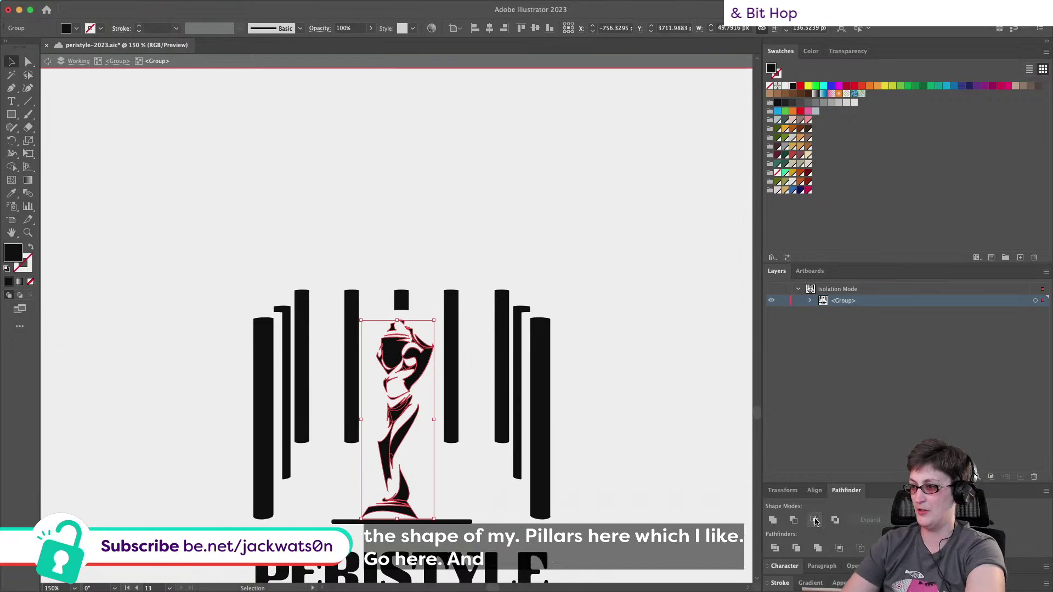
alt+scroll(365, 393, up, 4)
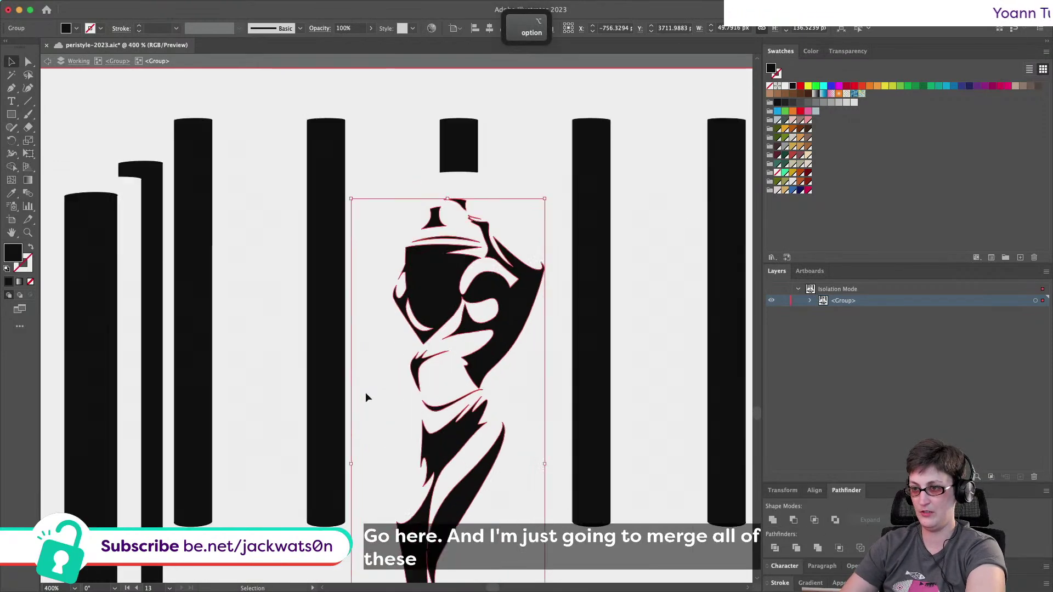
scroll(365, 393, right, 2)
scroll(365, 393, down, 8)
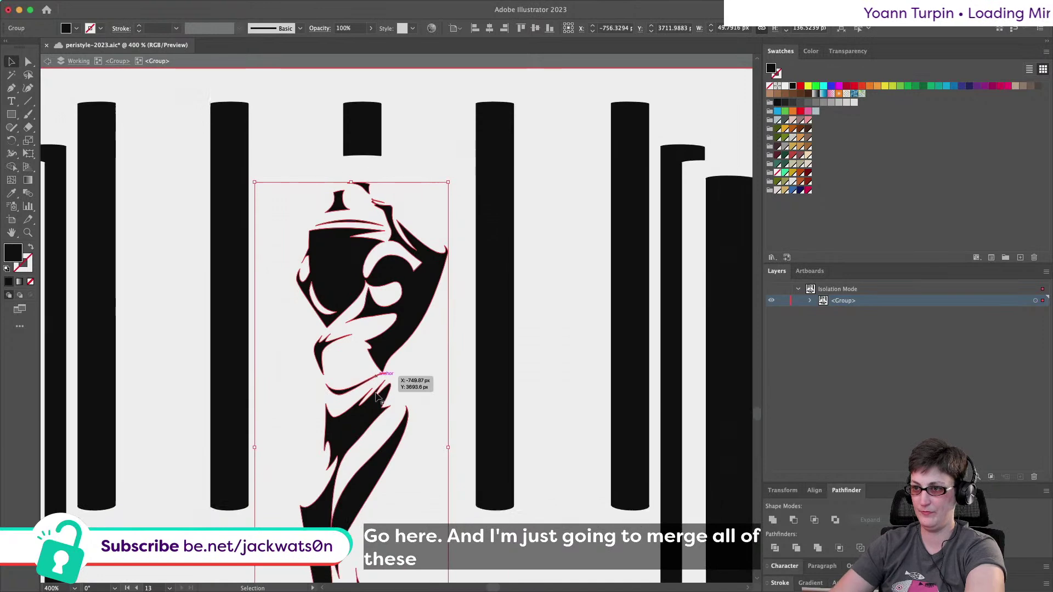
alt+scroll(375, 396, down, 4)
click(80, 99)
click(47, 61)
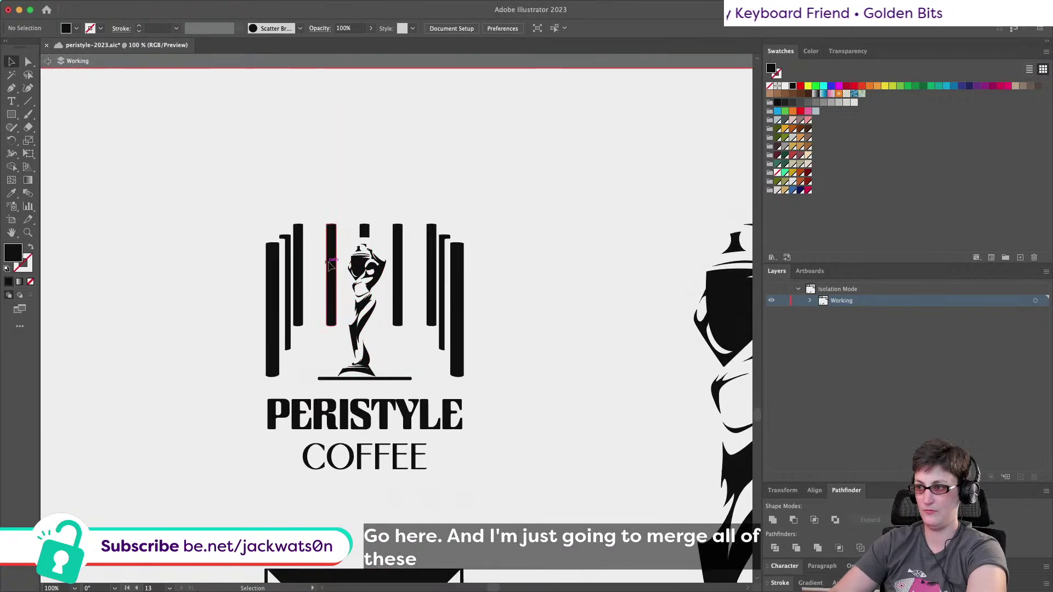
Isolate the large statue's inner group and unite its overlapping shapes into merged shapes.
scroll(340, 265, right, 6)
scroll(340, 264, down, 2)
click(358, 207)
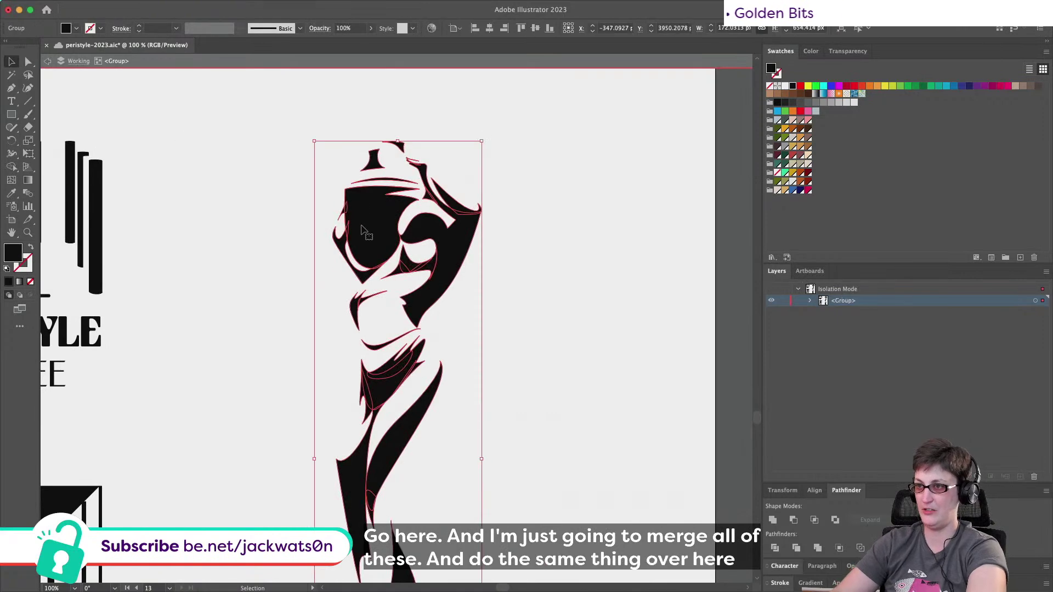
double_click(359, 211)
scroll(362, 229, down, 3)
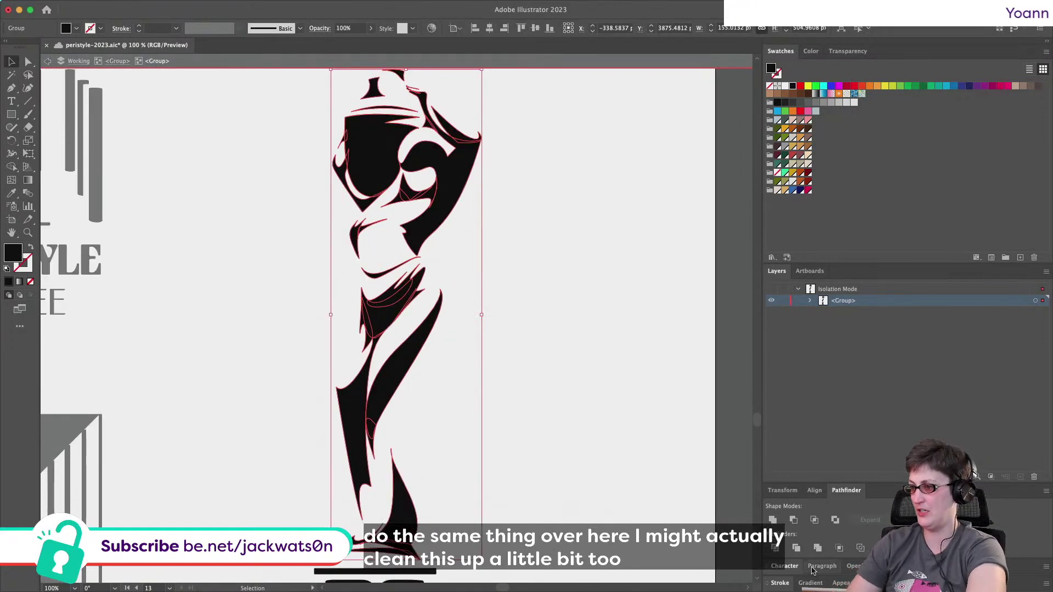
click(776, 517)
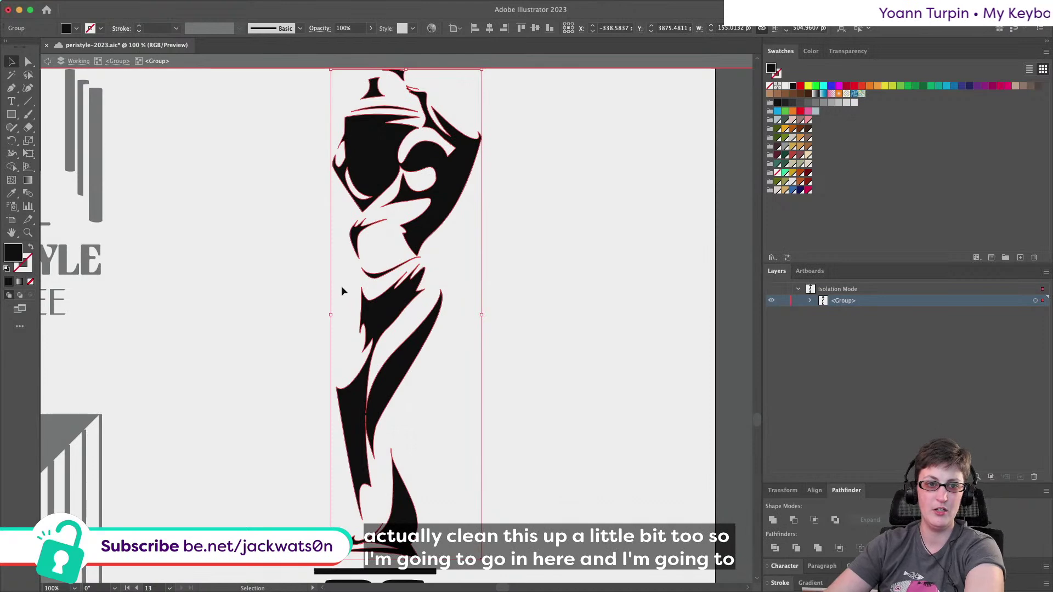
scroll(374, 255, up, 4)
scroll(373, 255, up, 2)
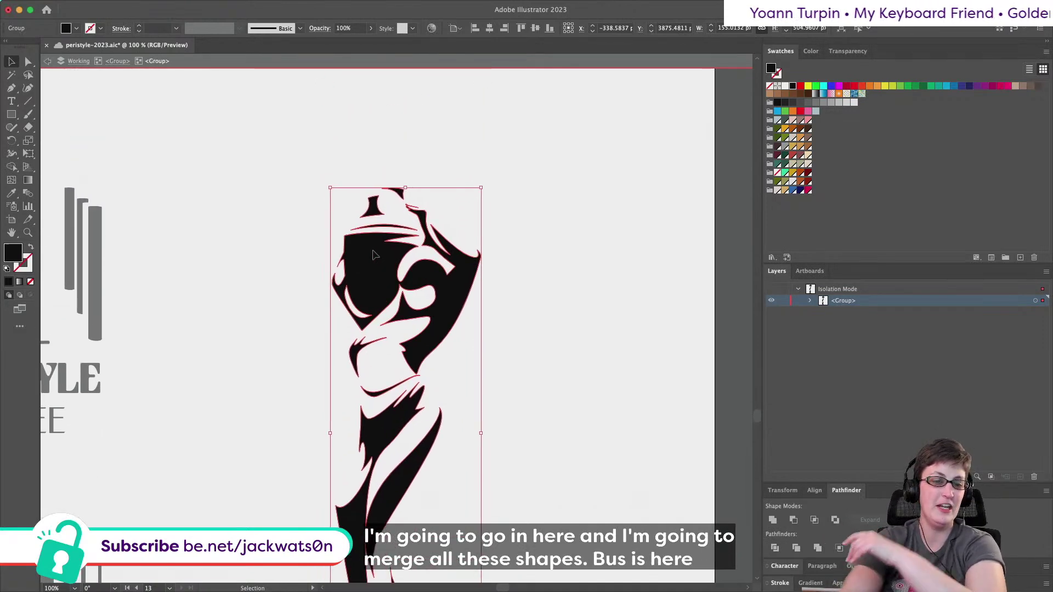
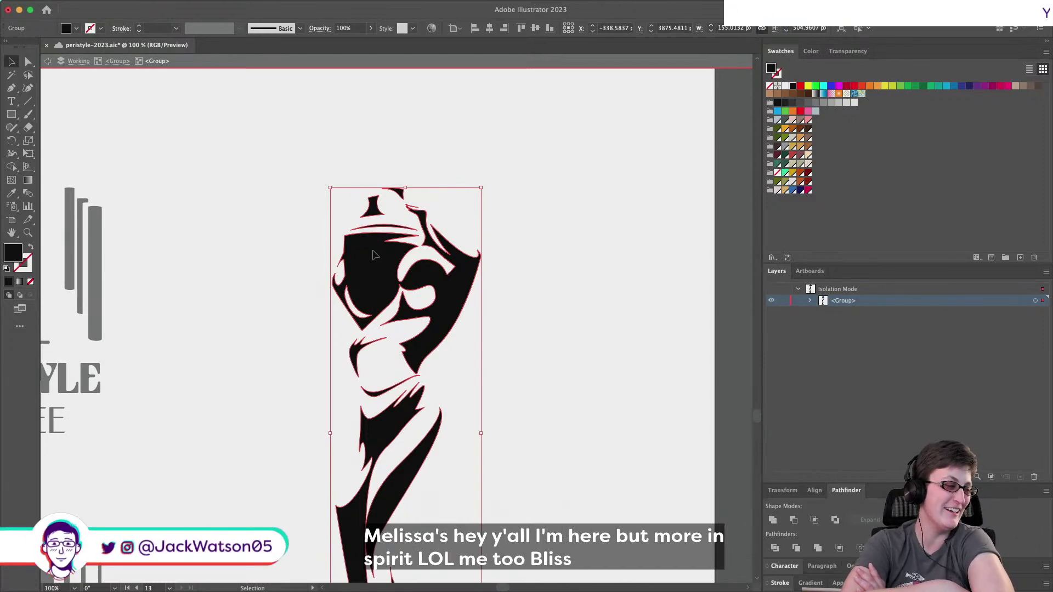
Try to round the corners of all the large statue's merged shapes at once.
scroll(373, 255, up, 2)
scroll(349, 244, up, 2)
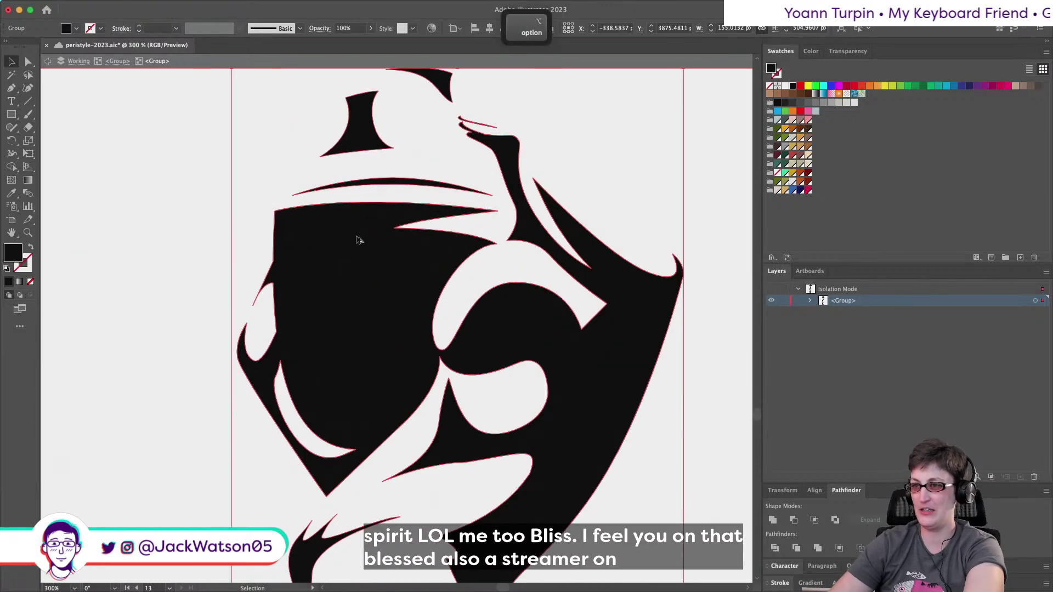
key(a)
scroll(122, 257, up, 5)
scroll(122, 257, right, 3)
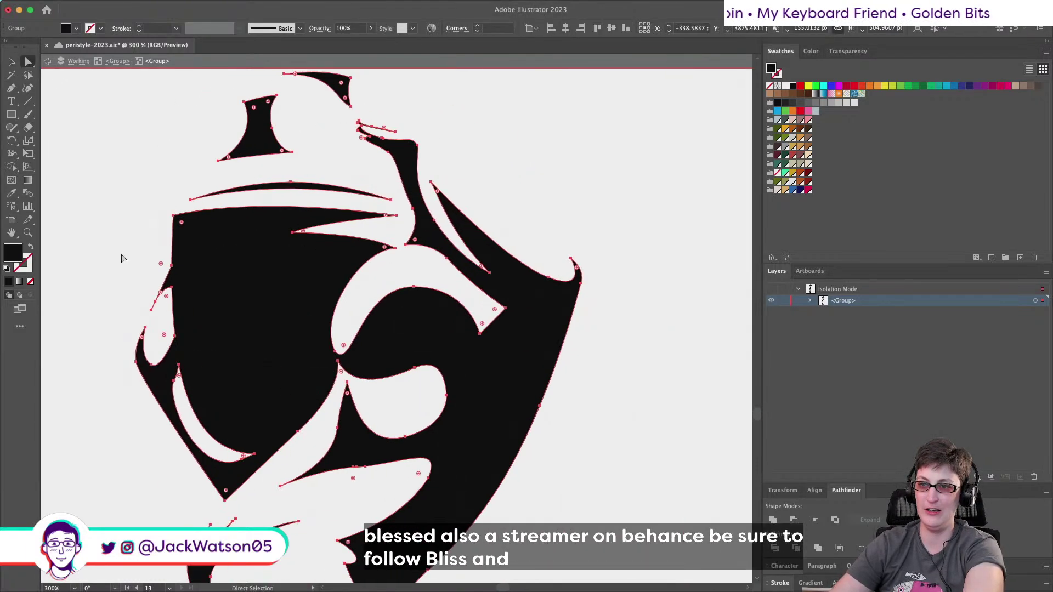
click(122, 257)
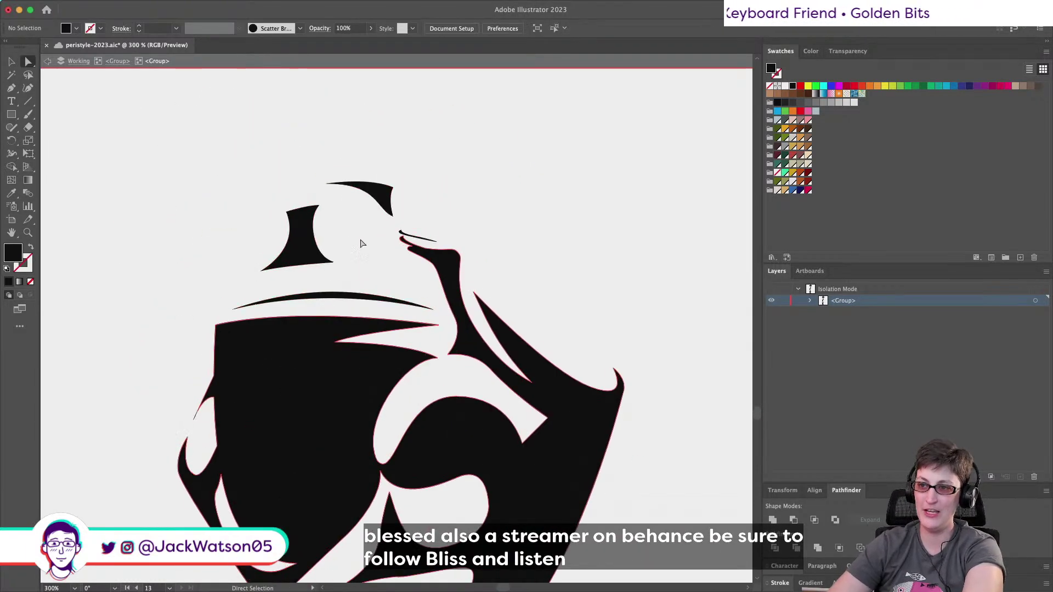
click(1034, 303)
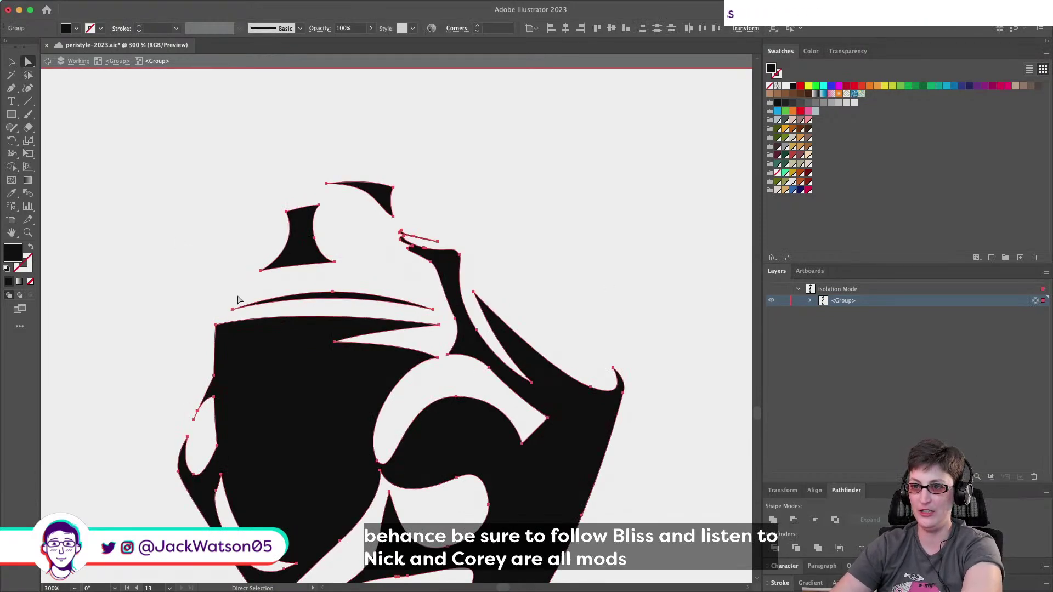
key(ctrl+minus)
key(ctrl+minus)
key(ctrl+minus)
key(ctrl+minus)
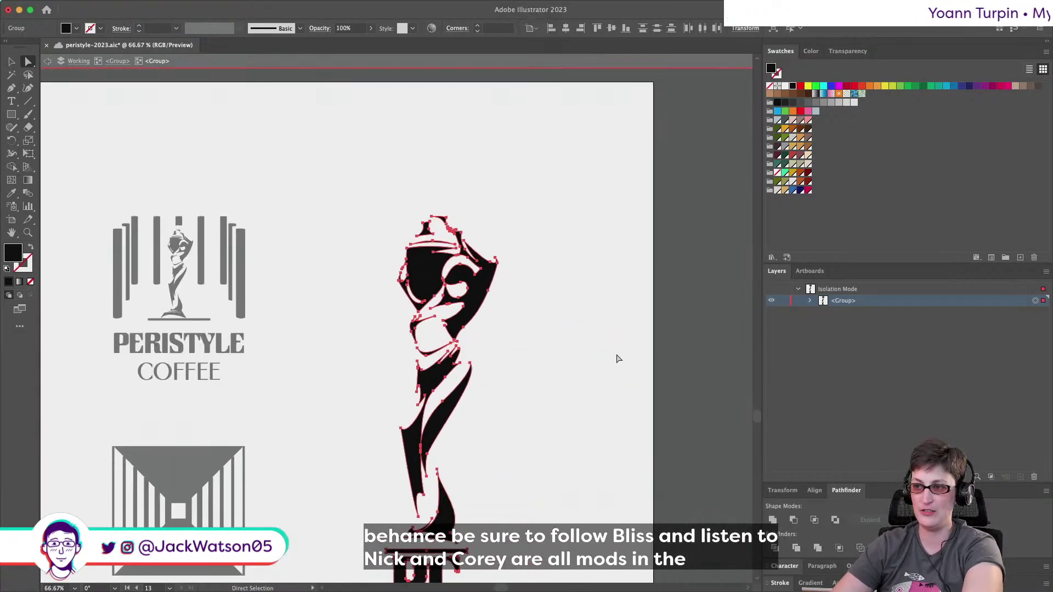
key(ctrl+z)
key(ctrl+shift+z)
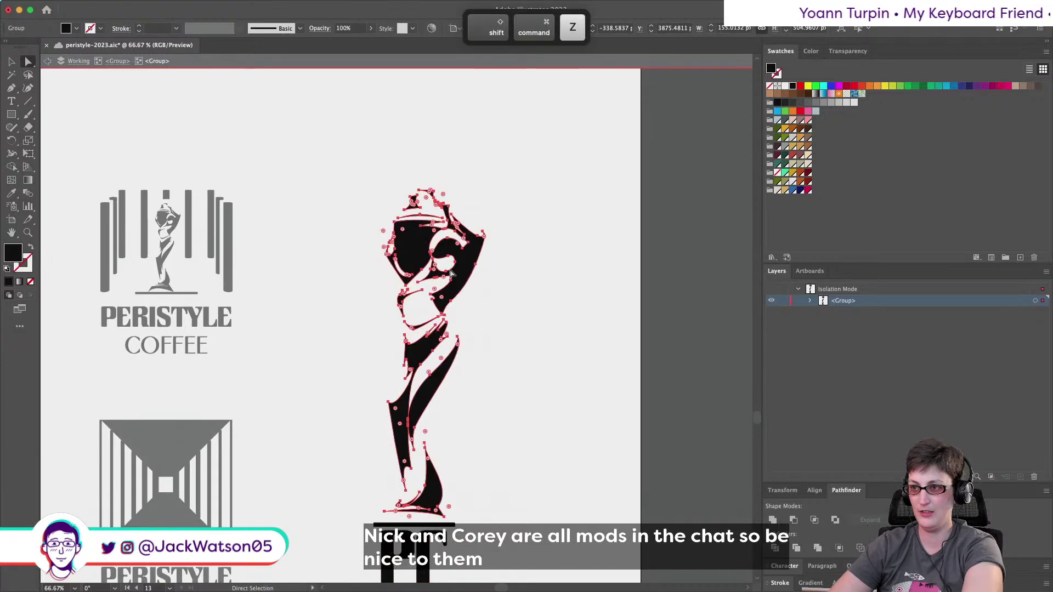
key(ctrl+plus)
key(ctrl+plus)
key(ctrl+plus)
key(ctrl+plus)
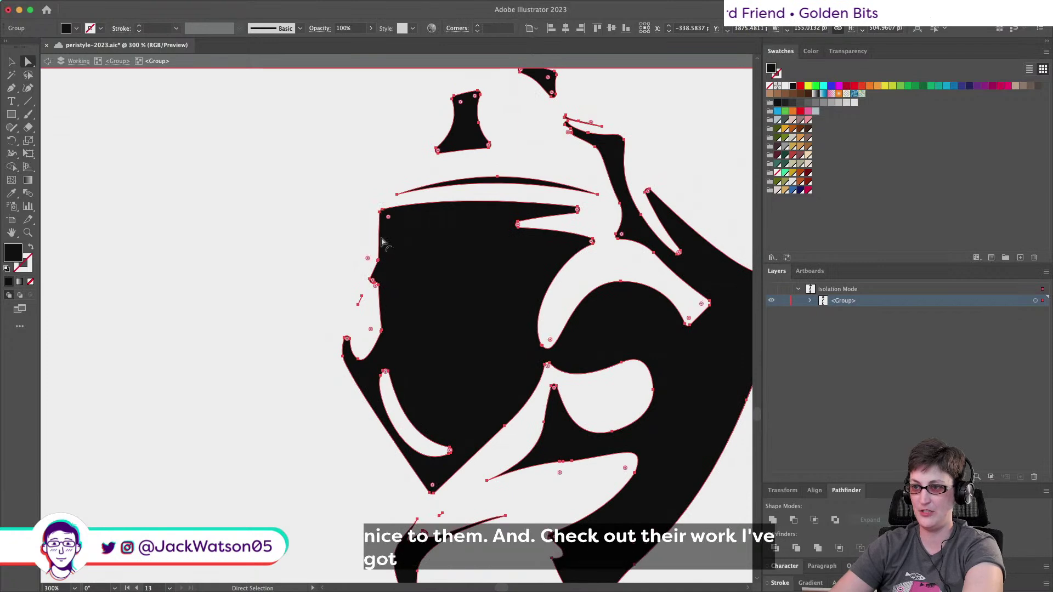
Undo the corner rounding on the large statue.
key(ctrl+z)
key(ctrl+z)
key(ctrl+z)
key(ctrl+z)
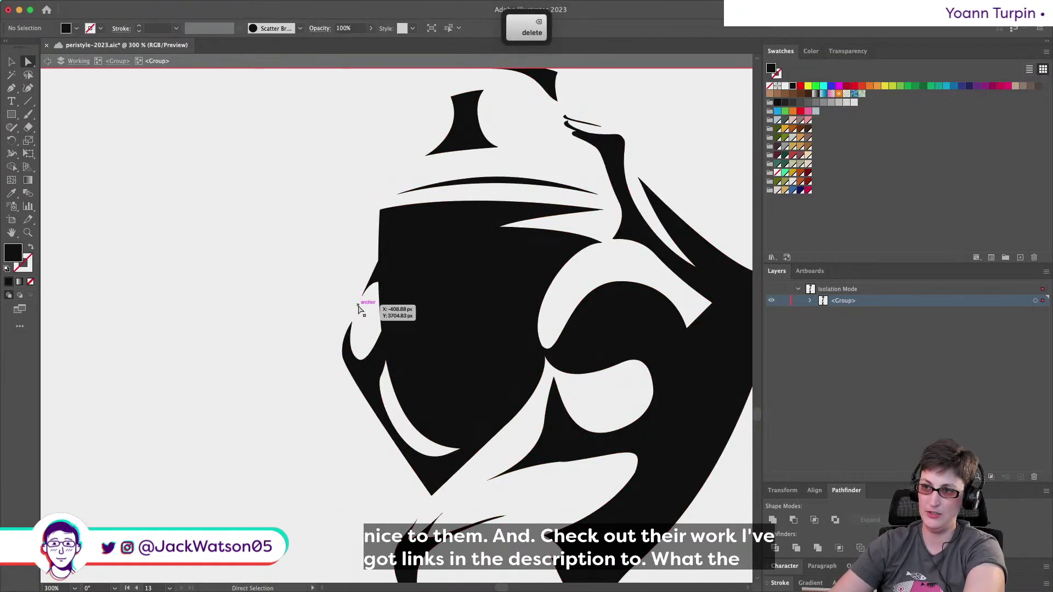
Examine the large statue's sharp-cornered shapes from the urn down to the base.
scroll(358, 311, down, 2)
click(357, 310)
scroll(362, 308, down, 5)
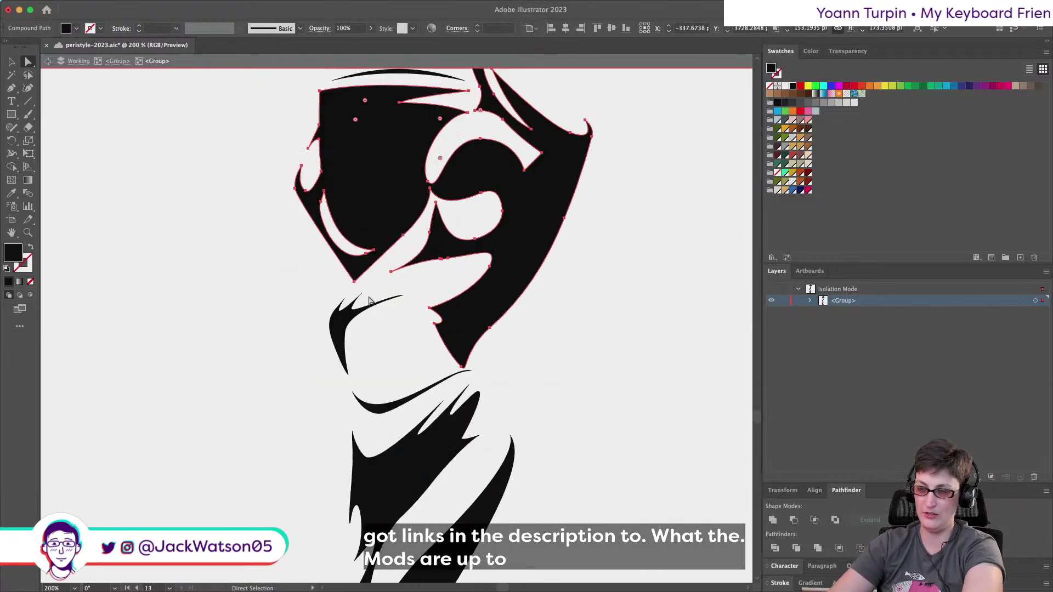
scroll(368, 301, down, 2)
click(377, 120)
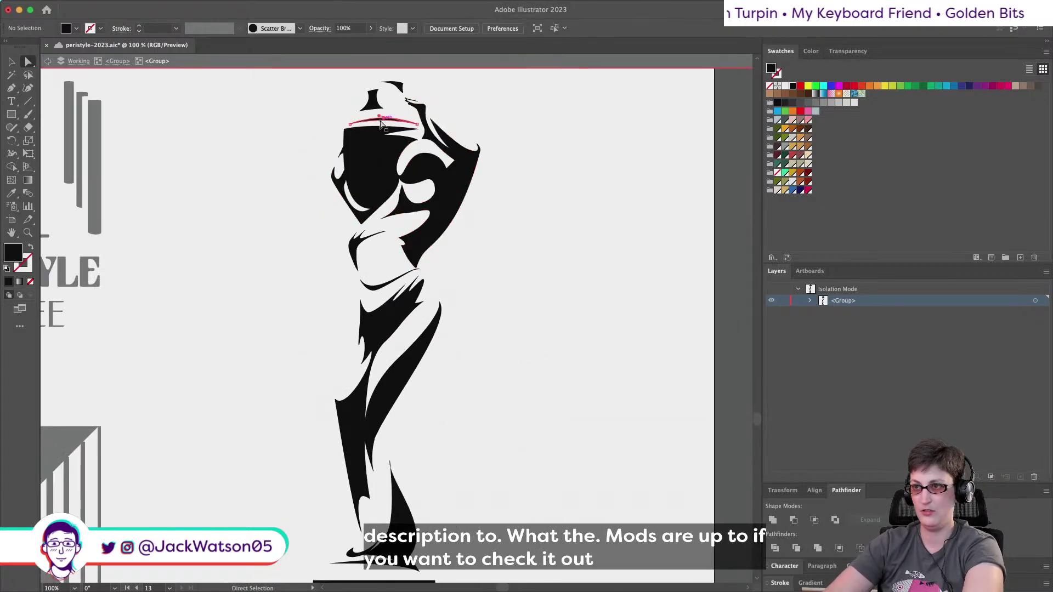
scroll(479, 371, down, 2)
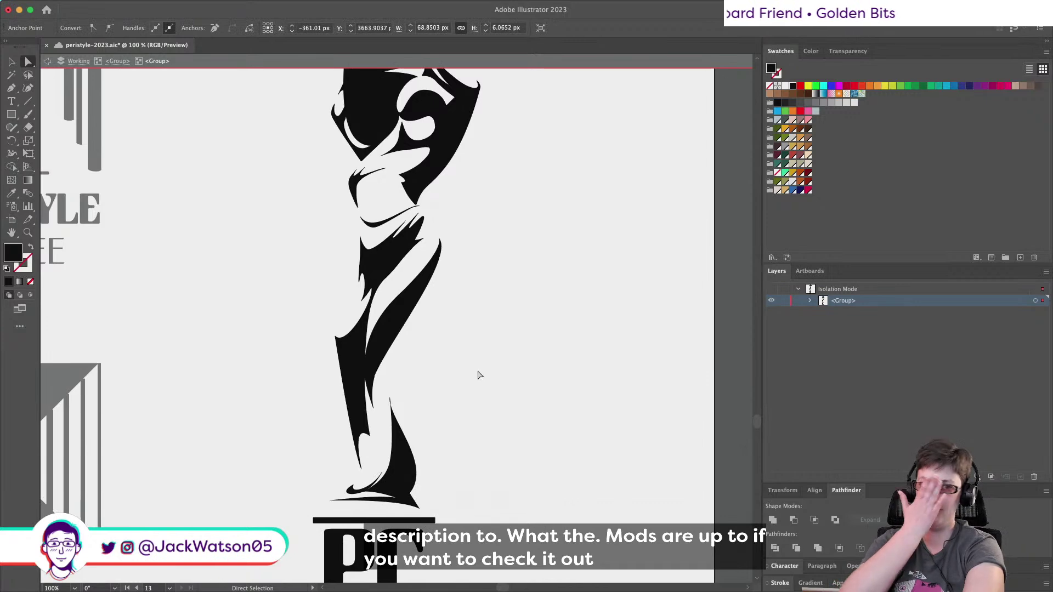
key(alt)
scroll(477, 375, down, 1)
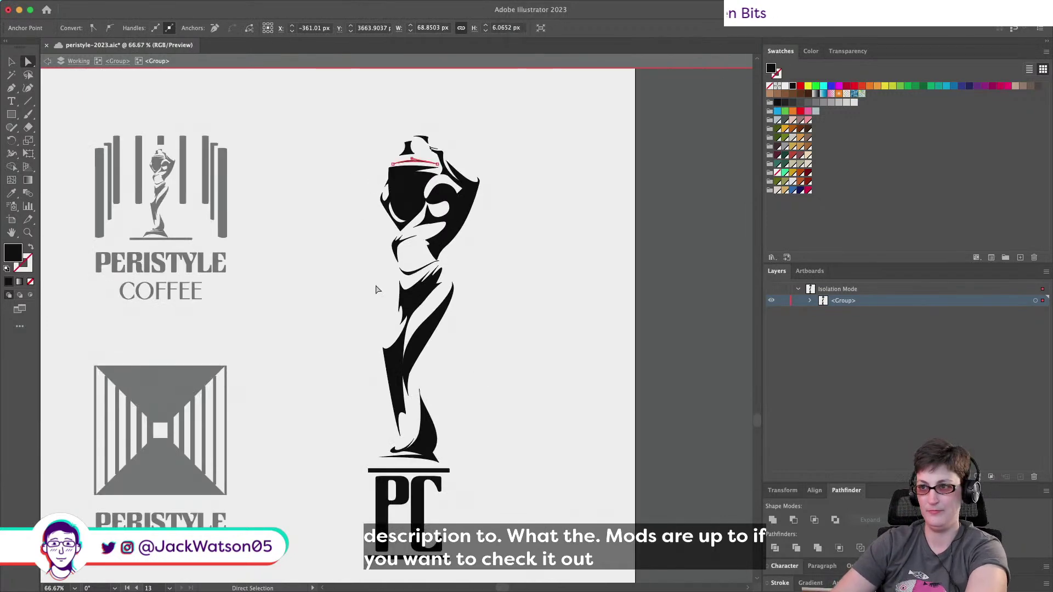
Adjust the curve handle on the upper edge of the thin stroke above the statue's raised hand, and deselect it.
click(47, 93)
drag(284, 84, 589, 467)
scroll(391, 105, up, 3)
scroll(423, 219, up, 3)
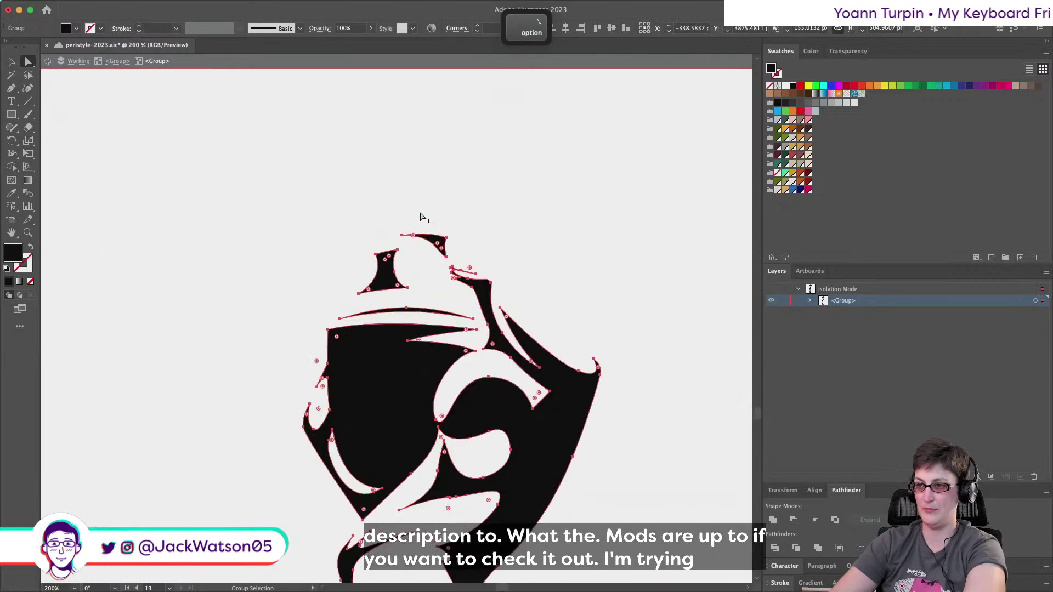
scroll(461, 302, up, 3)
scroll(462, 301, up, 8)
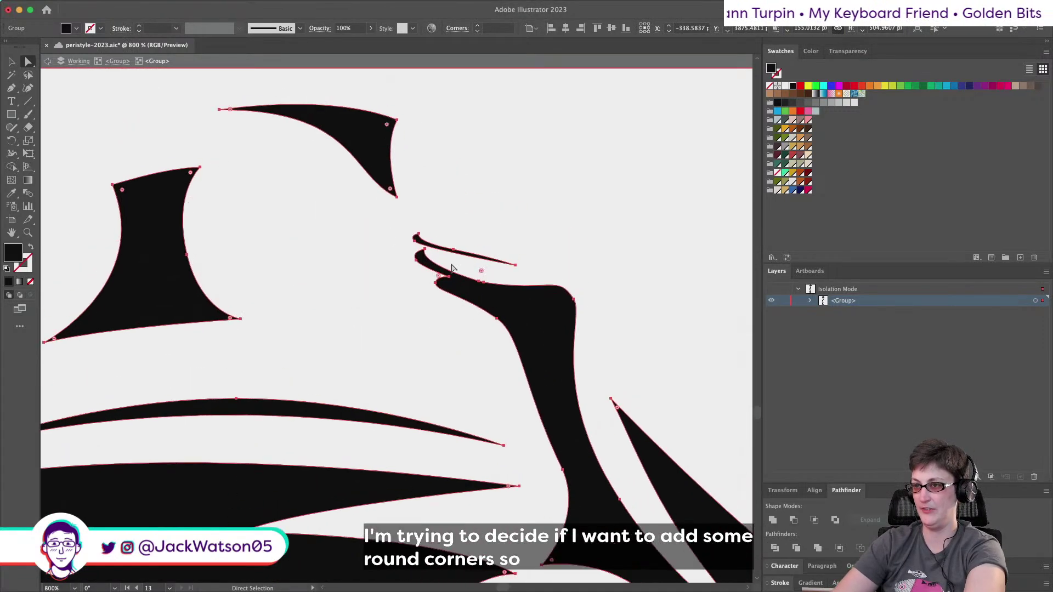
scroll(528, 305, right, 3)
click(336, 216)
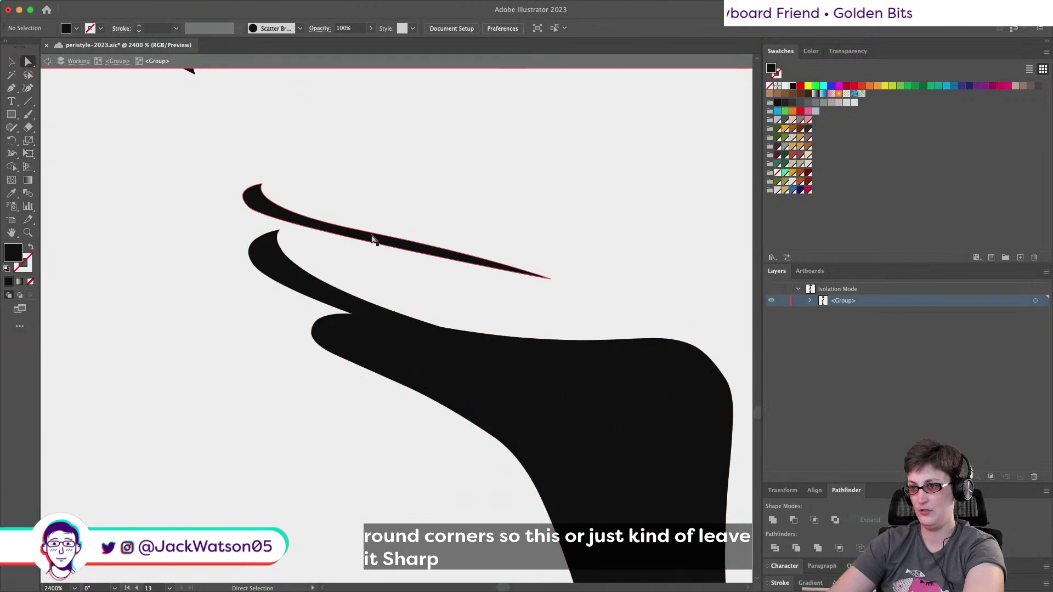
click(367, 233)
drag(489, 259, 482, 264)
click(456, 299)
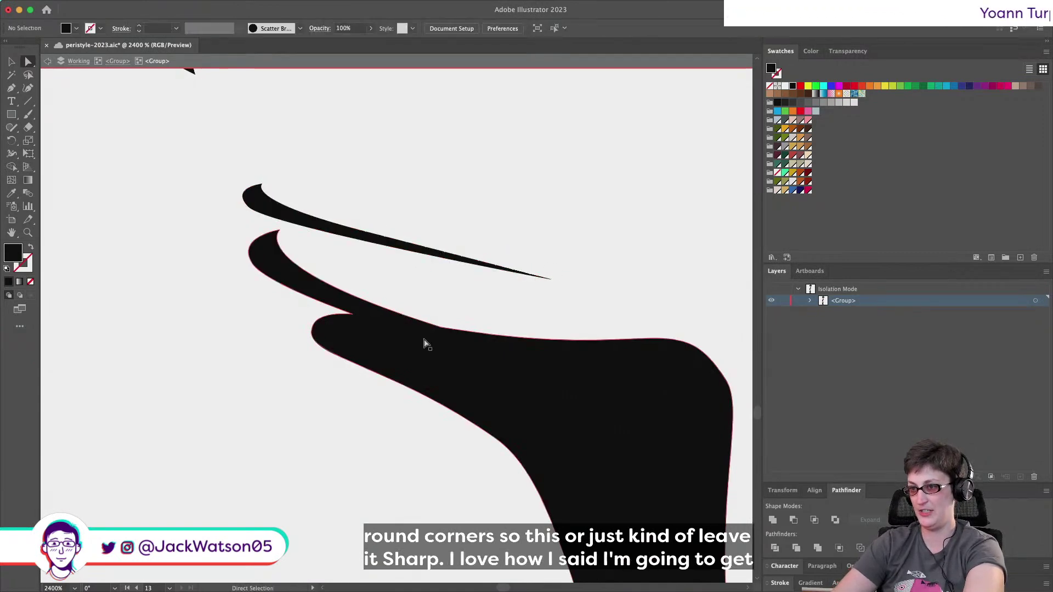
Try to smooth the kink on the upper edge of the raised hand by rounding its corner and by deleting its anchor point.
click(443, 328)
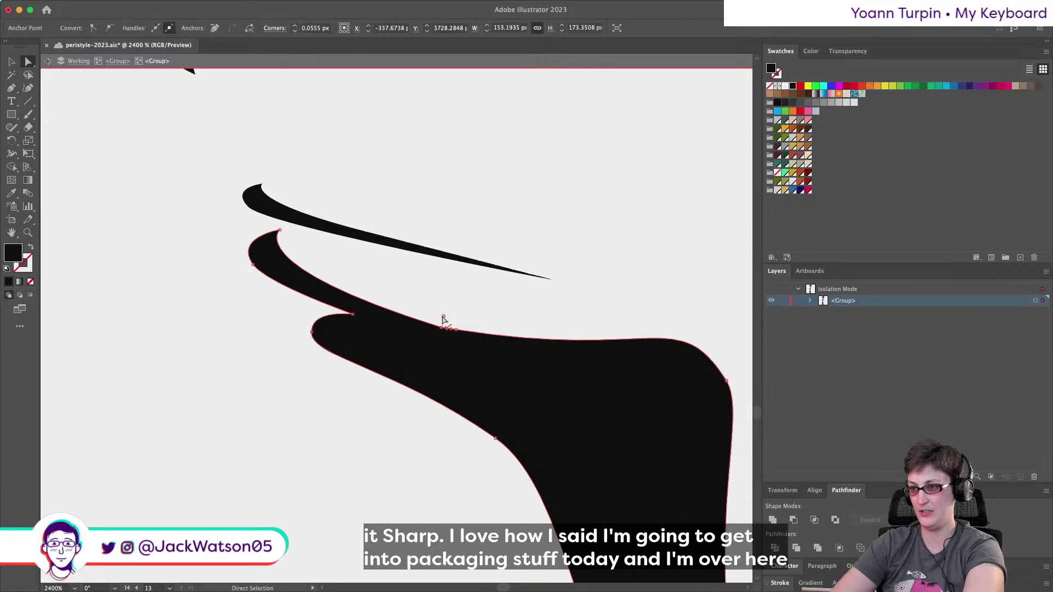
drag(444, 317, 652, 99)
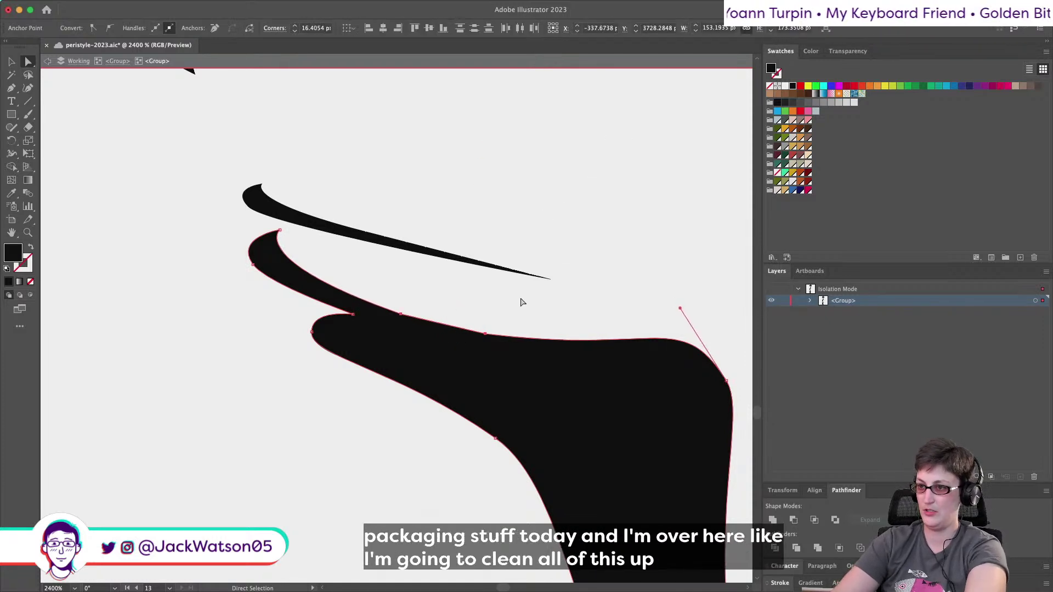
key(super+z)
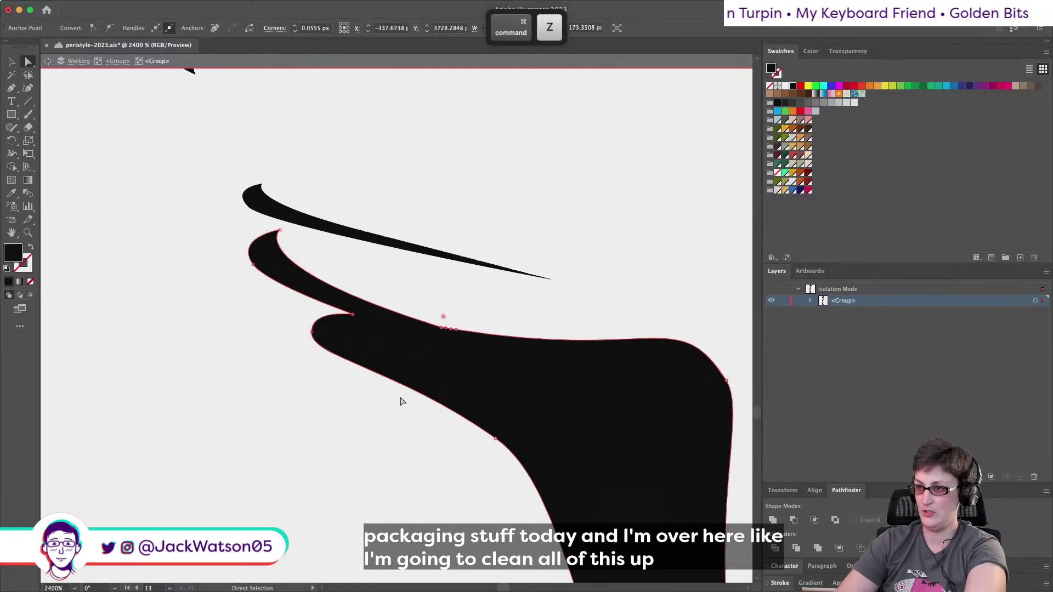
click(13, 89)
click(442, 328)
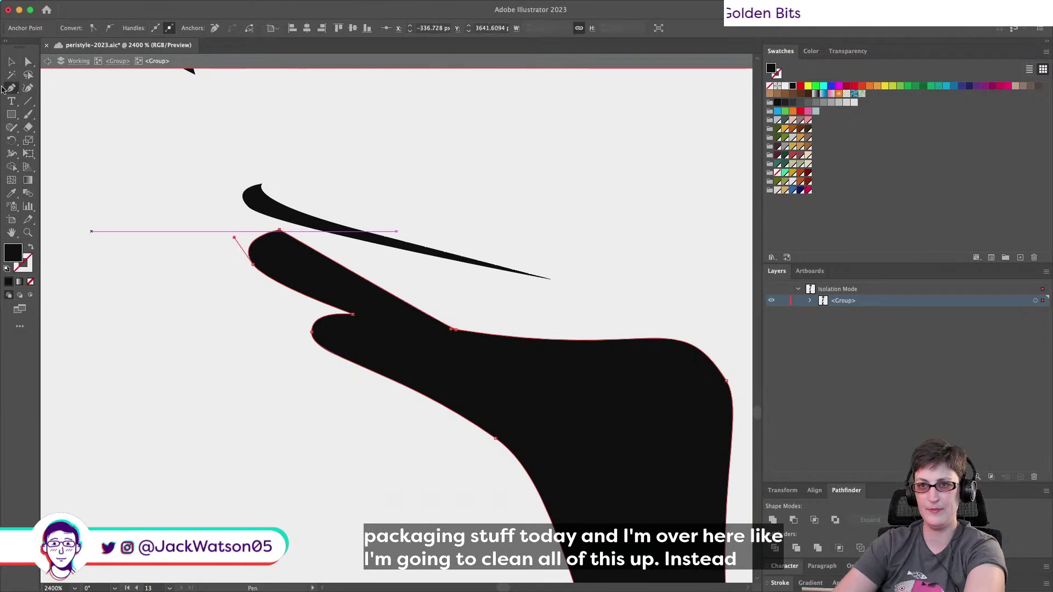
key(super+z)
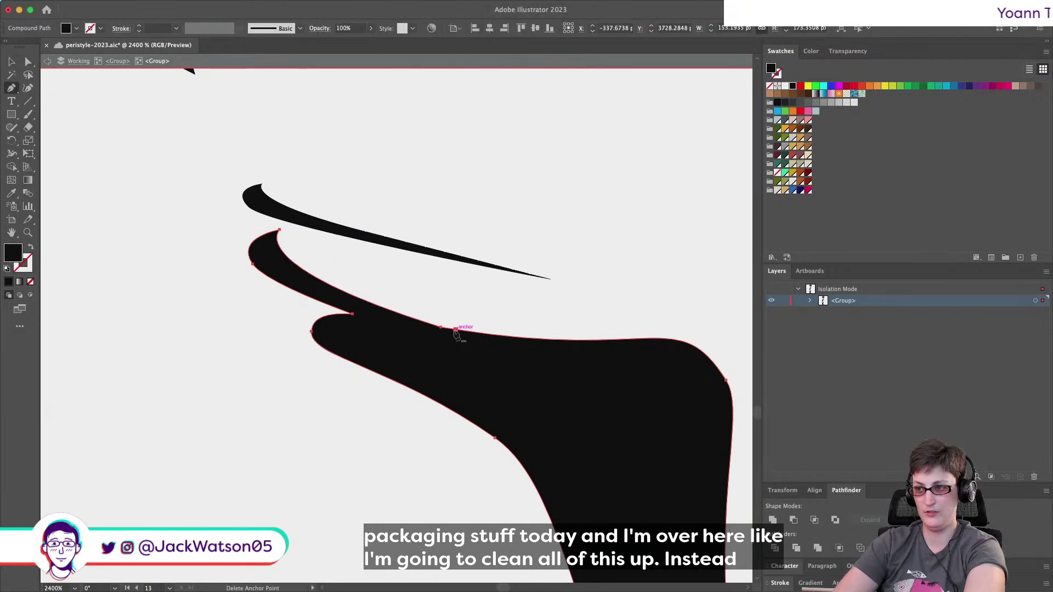
Remove the extra anchor point beside the kink on the raised hand and reshape its upper edge into a smooth curve.
click(31, 64)
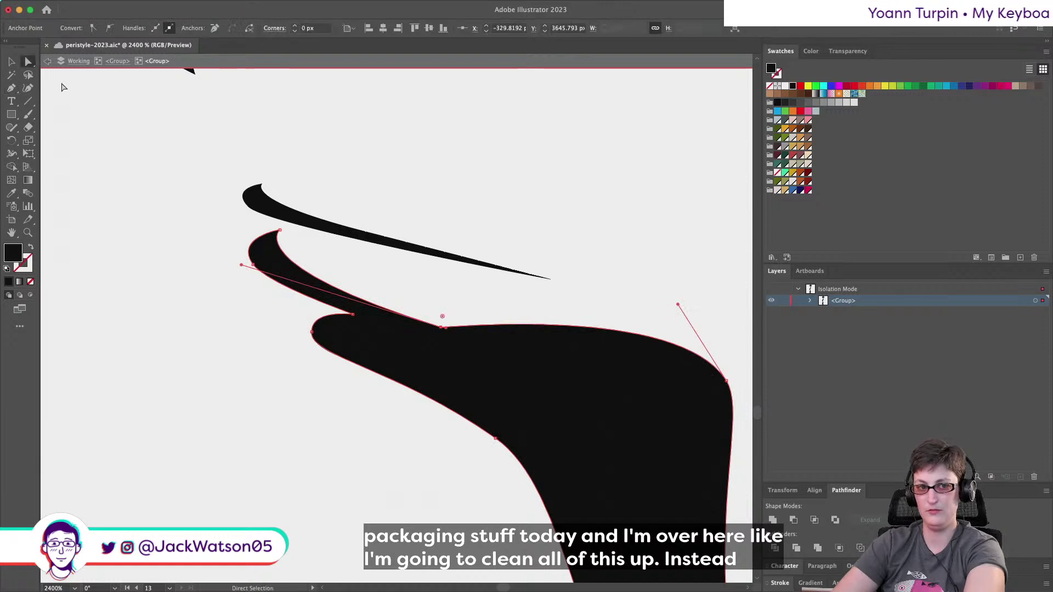
drag(447, 333, 657, 365)
drag(678, 305, 699, 325)
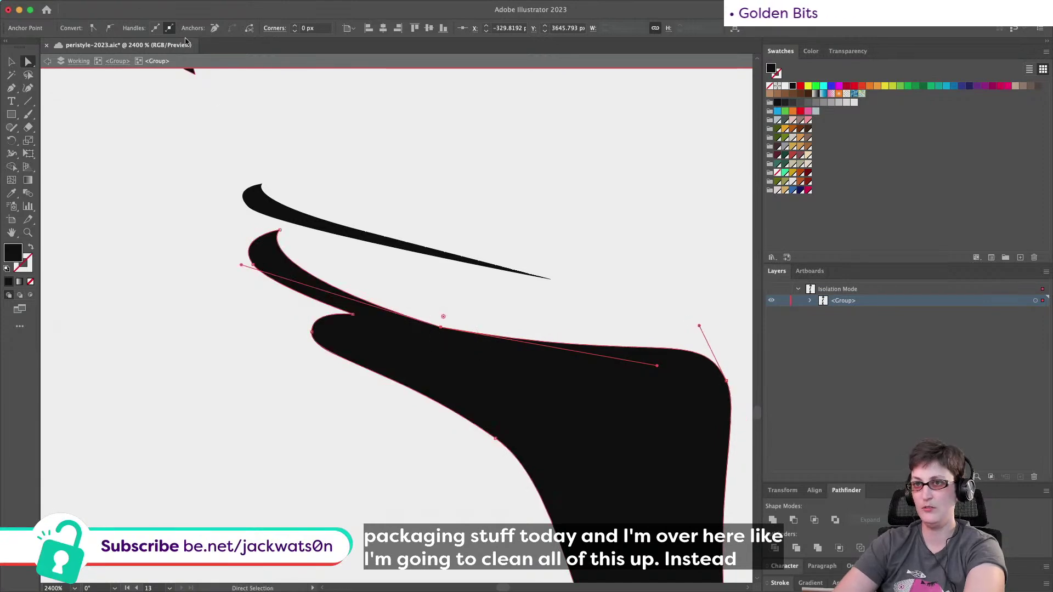
click(91, 28)
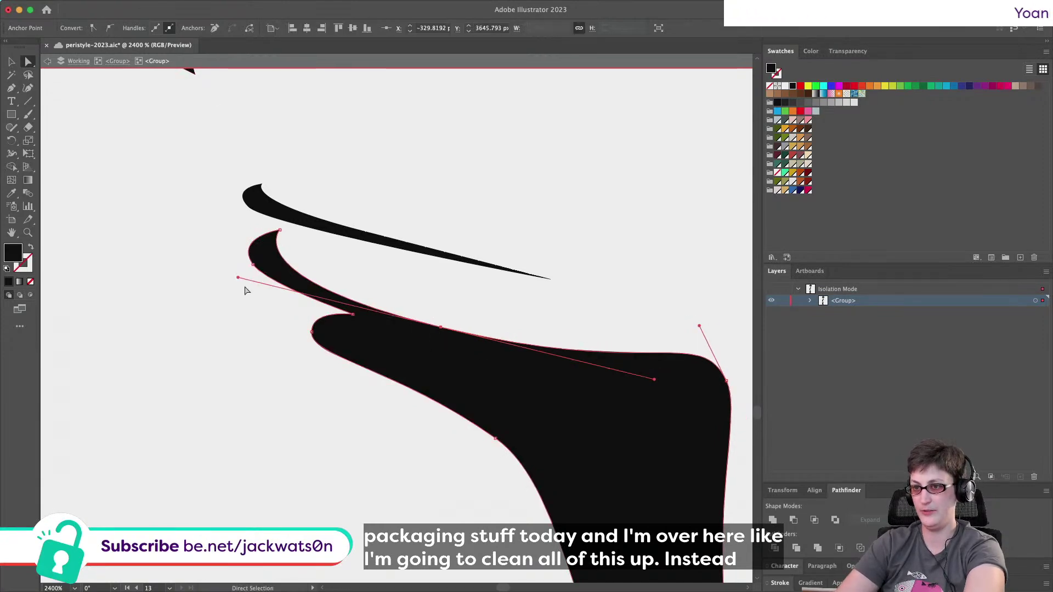
drag(239, 279, 201, 263)
click(284, 432)
alt+scroll(317, 362, down, 8)
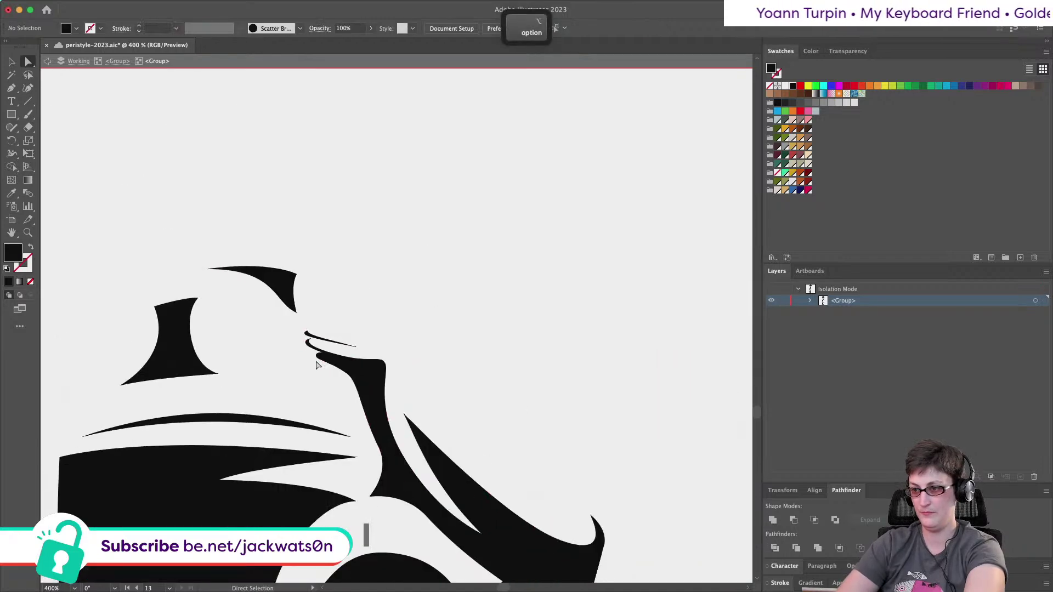
Nudge the smooth anchor point on the upper edge of the raised hand slightly upward, and deselect the shape.
scroll(317, 365, up, 8)
click(346, 357)
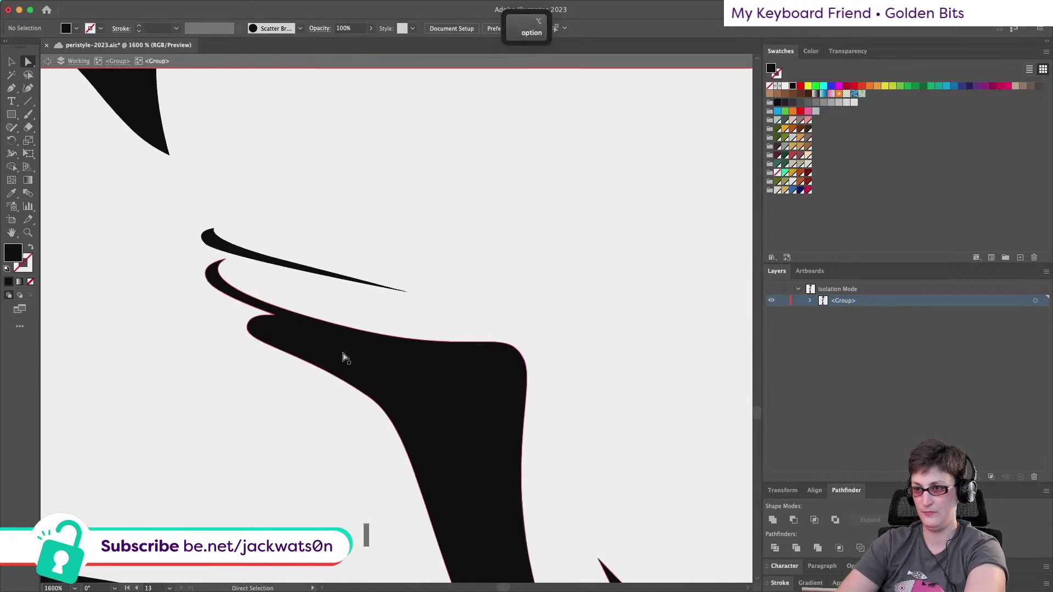
drag(335, 326, 335, 320)
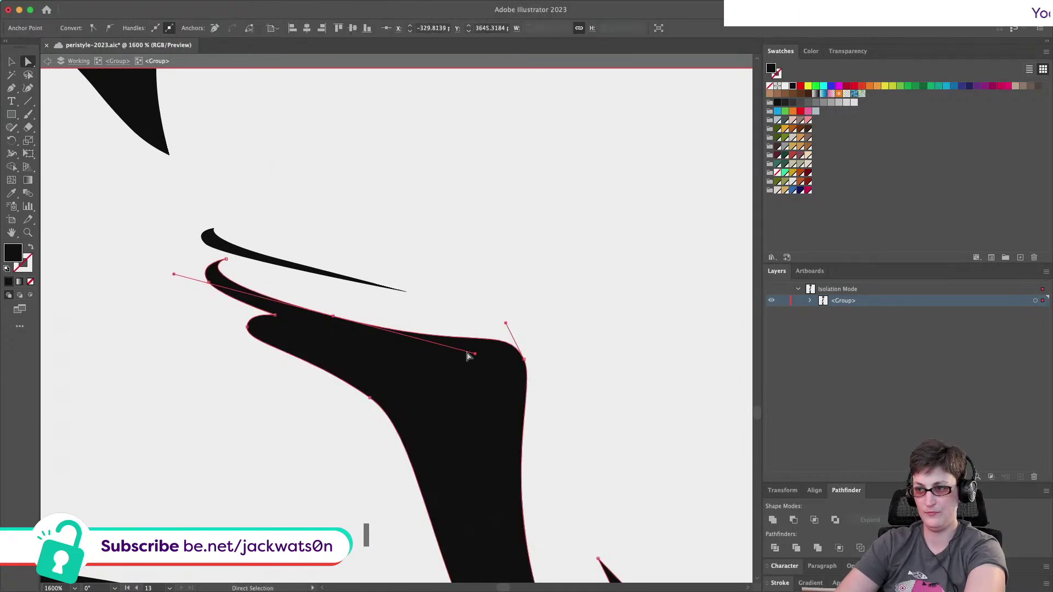
click(477, 272)
key(super+1)
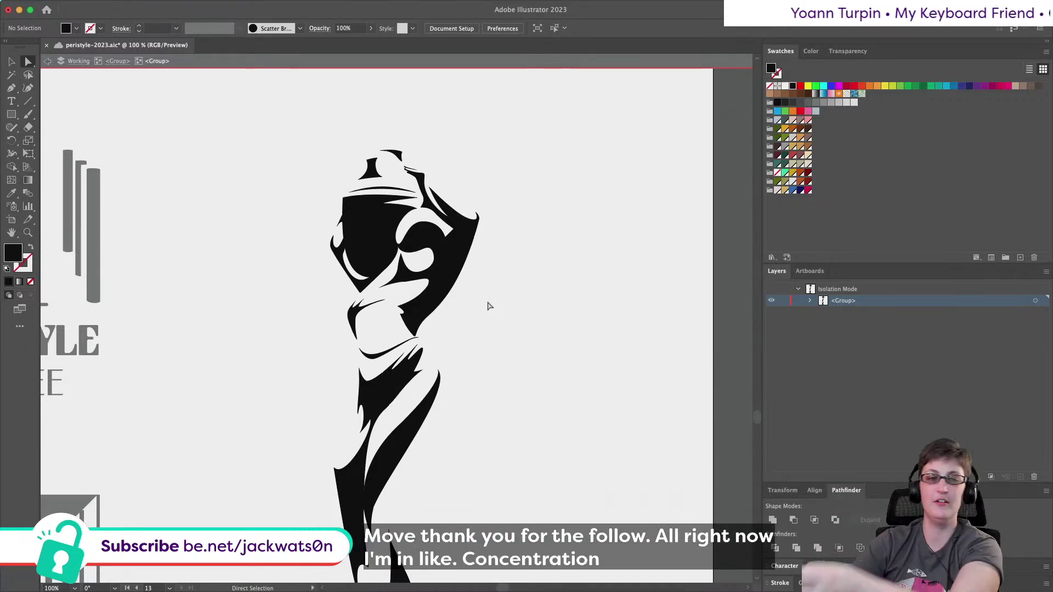
scroll(450, 400, up, 5)
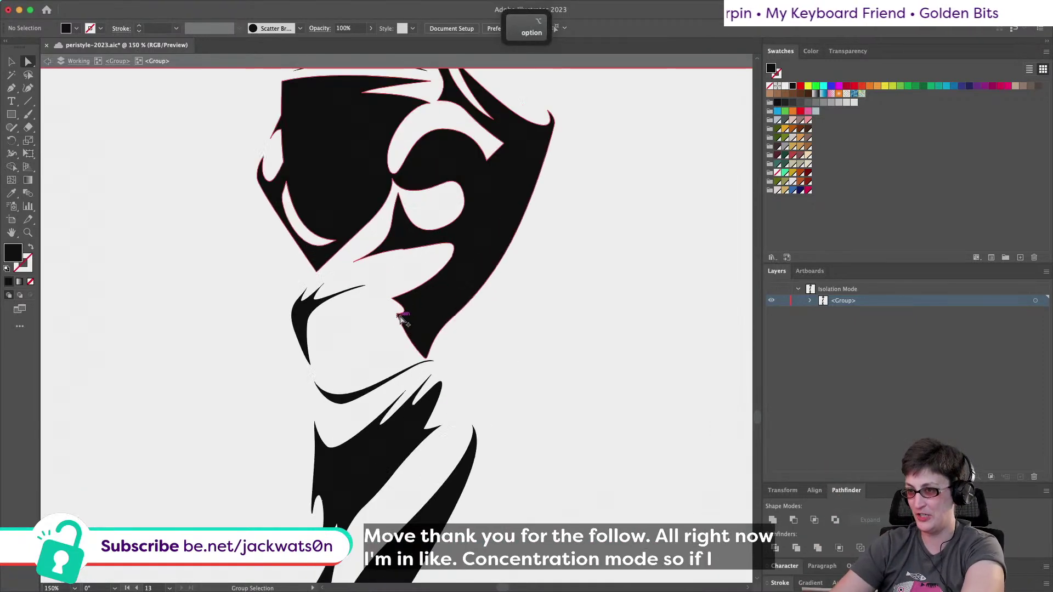
scroll(480, 329, up, 4)
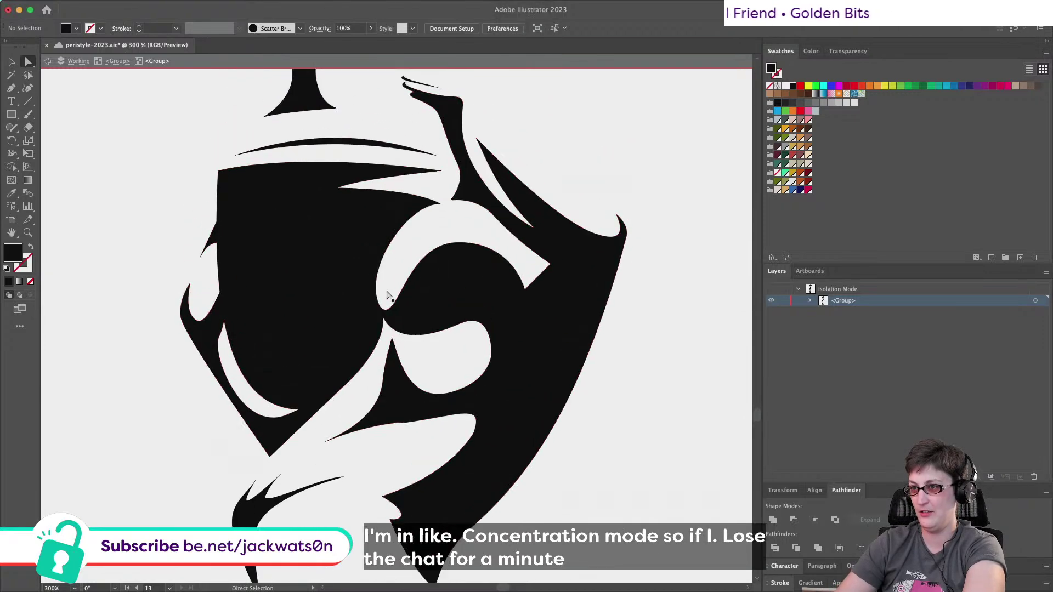
Reshape the curve on the left edge of the rounded white opening below the statue's shoulder, and deselect it.
click(274, 277)
scroll(275, 279, down, 10)
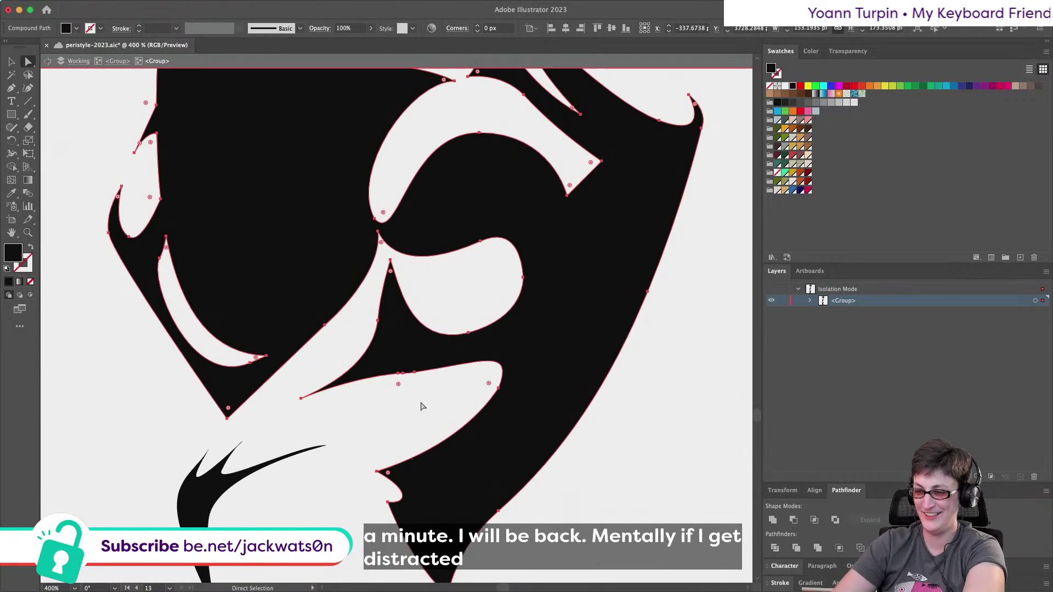
scroll(423, 407, down, 2)
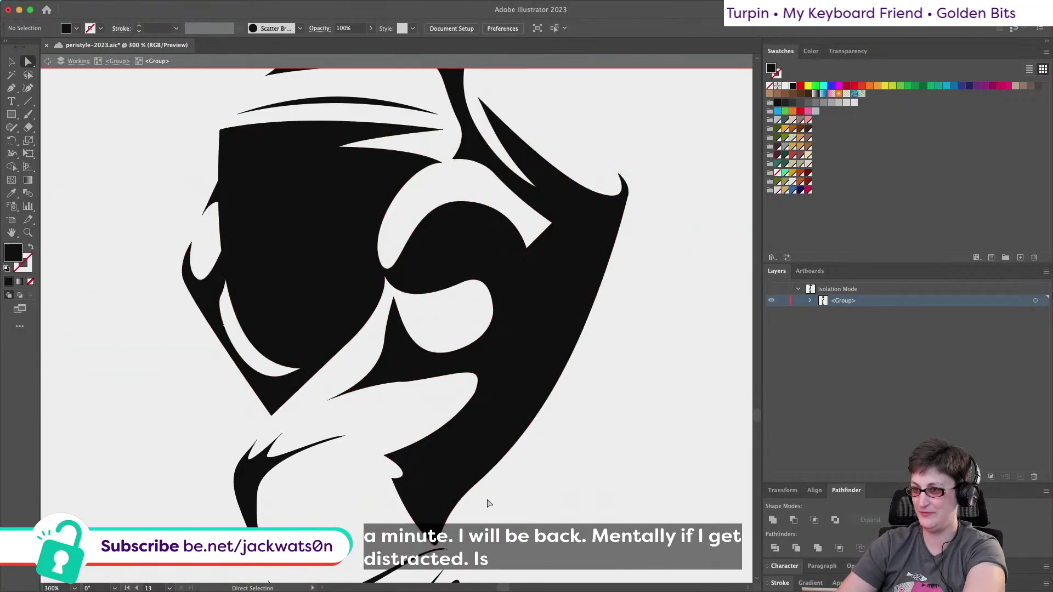
click(486, 501)
scroll(472, 494, down, 2)
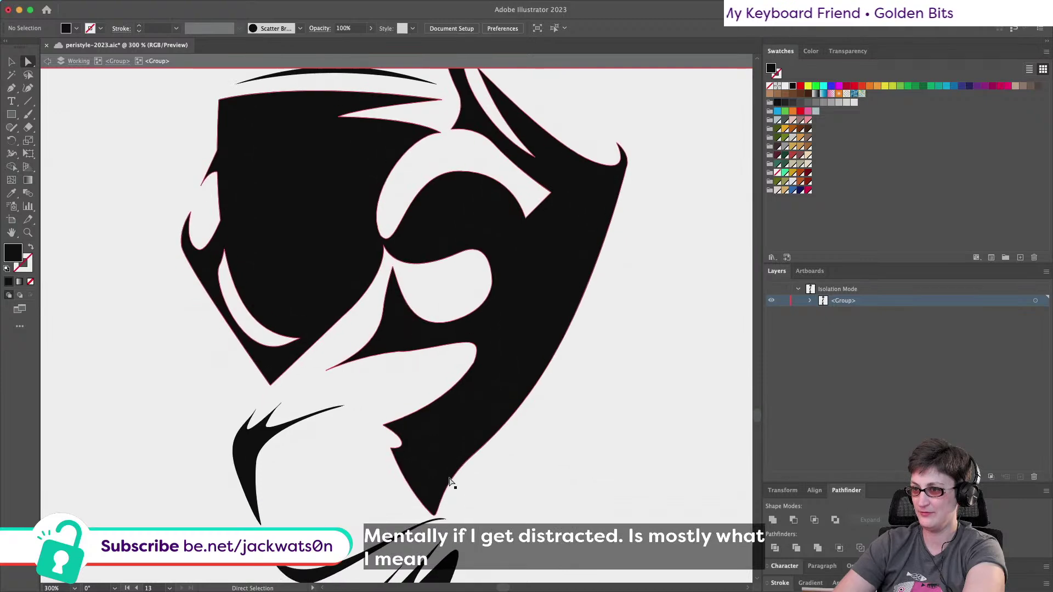
click(433, 327)
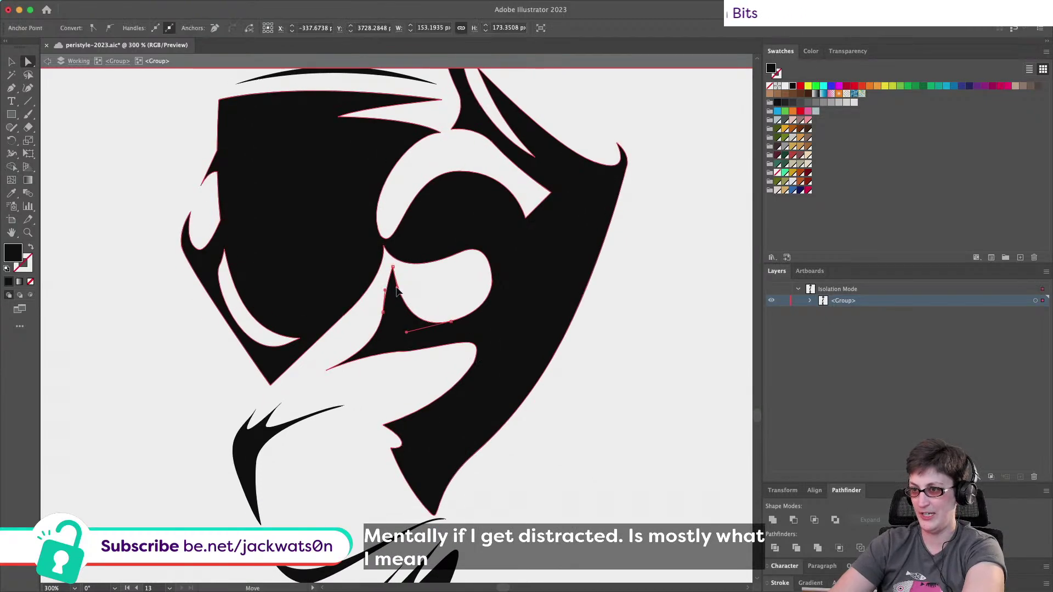
click(431, 389)
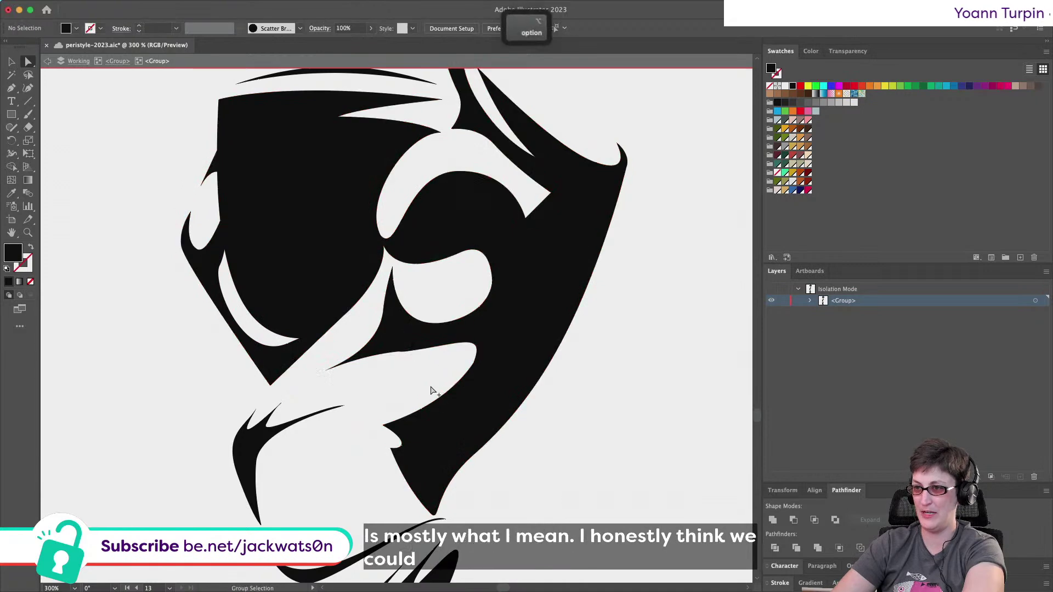
Exit the statue group's isolation back to the Working level.
scroll(432, 390, down, 5)
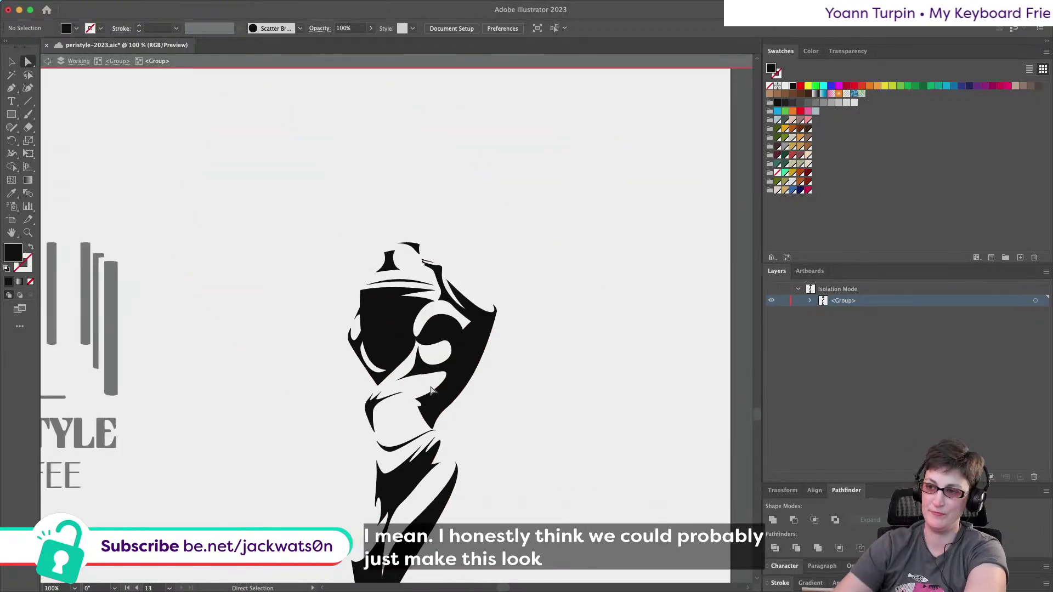
scroll(431, 389, down, 10)
alt+scroll(422, 383, down, 2)
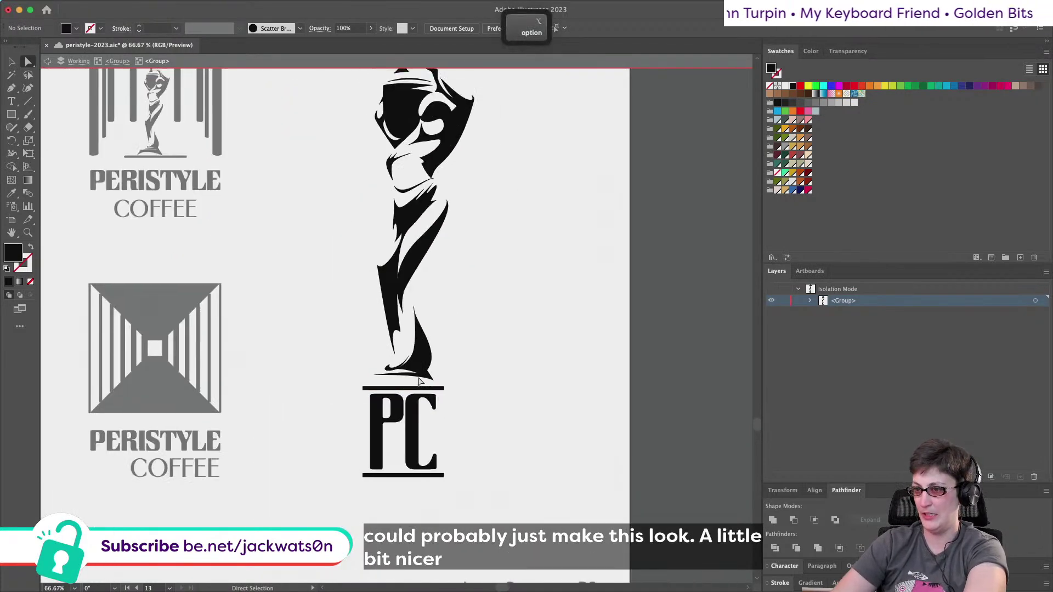
alt+scroll(419, 381, up, 4)
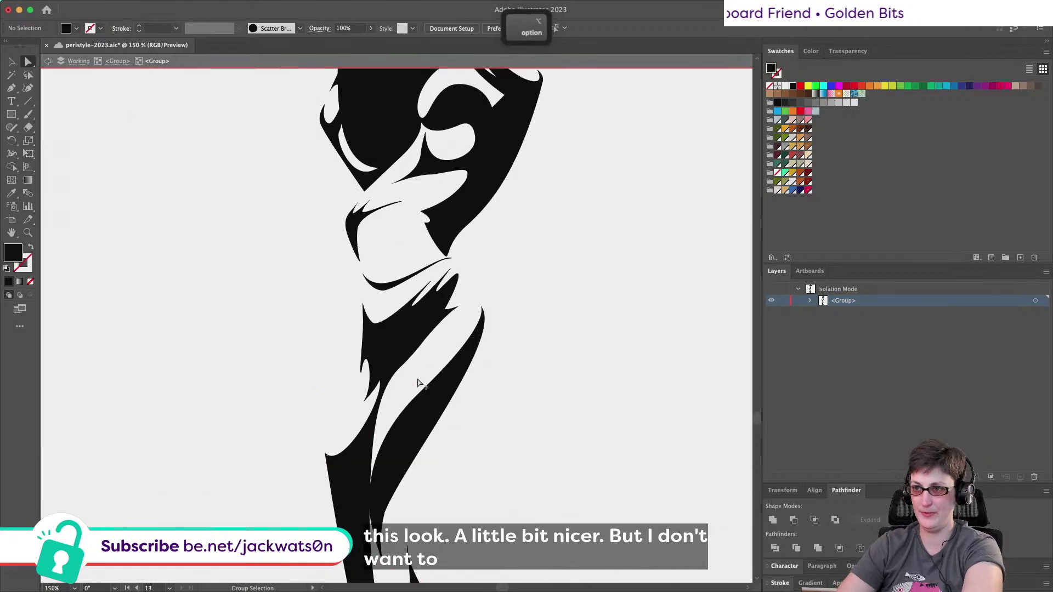
alt+scroll(418, 383, up, 1)
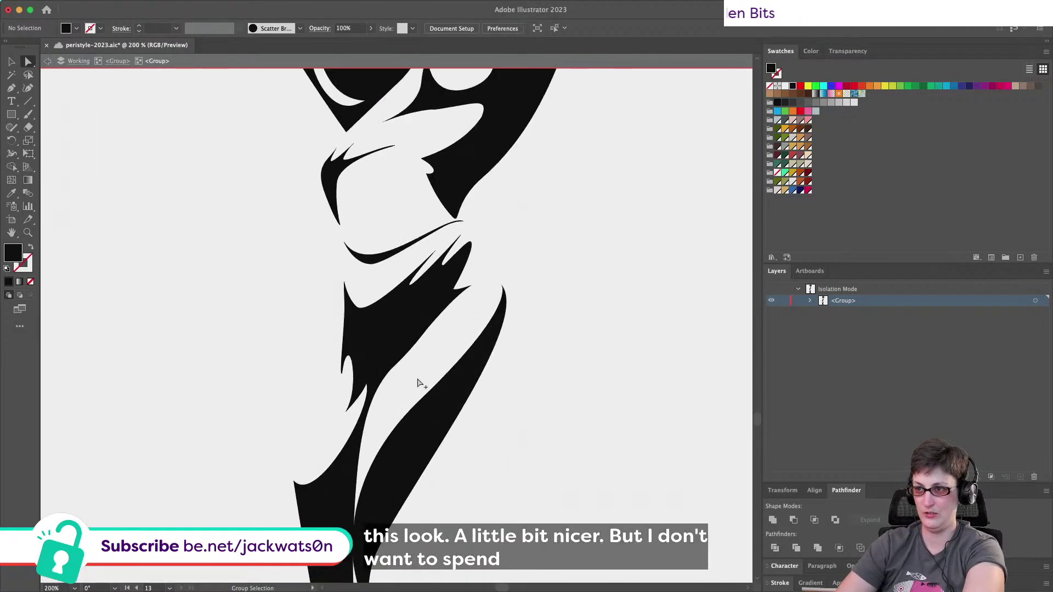
alt+scroll(418, 382, down, 6)
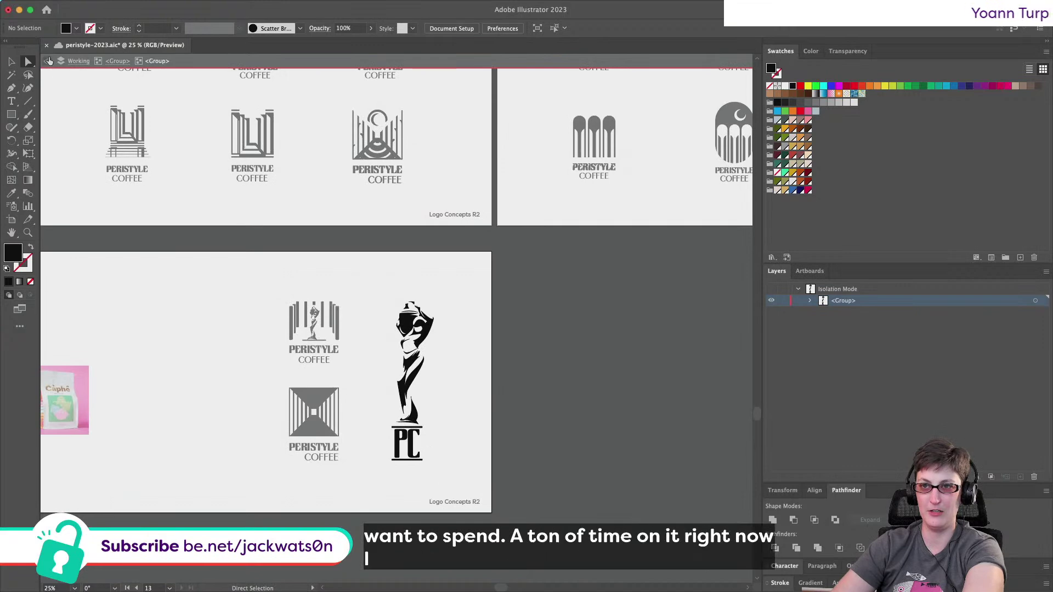
click(79, 61)
alt+scroll(406, 398, up, 3)
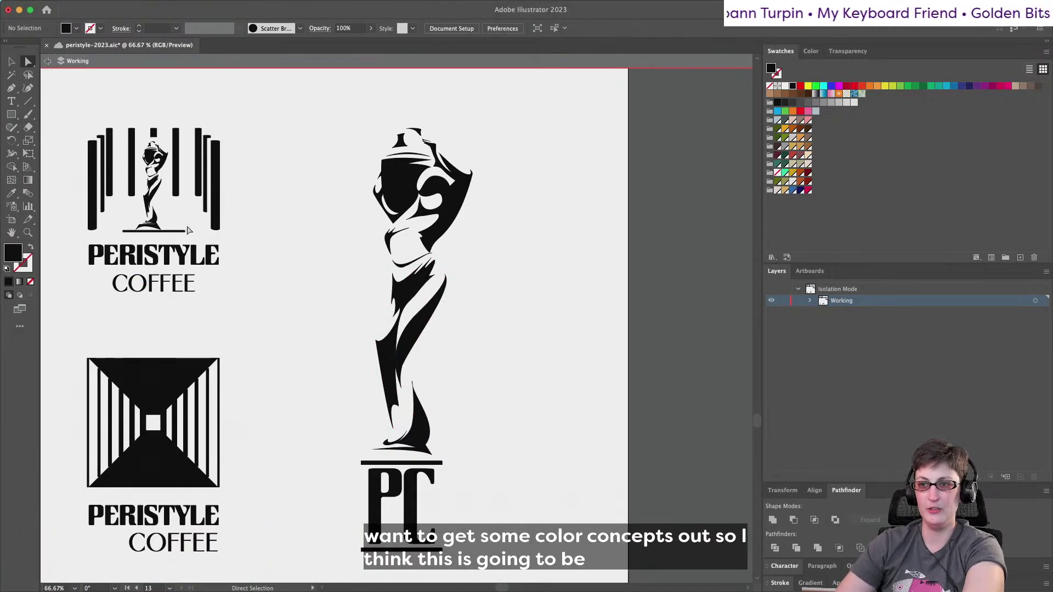
Try rounding the corners of both bars around the PC letters to about 2.92 px.
alt+scroll(436, 455, up, 4)
drag(392, 325, 475, 483)
scroll(393, 327, down, 5)
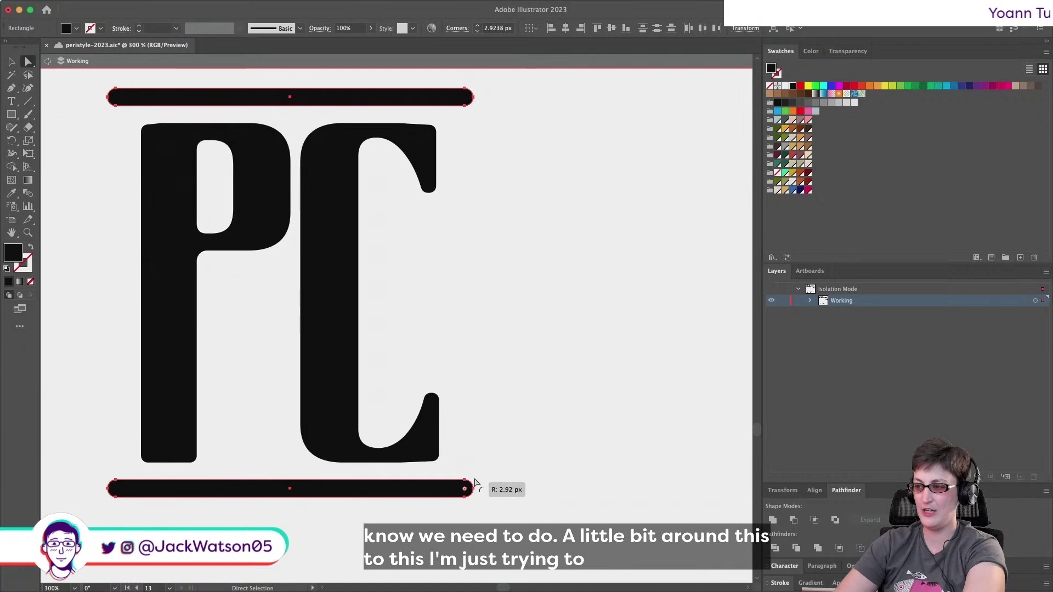
key(super+z)
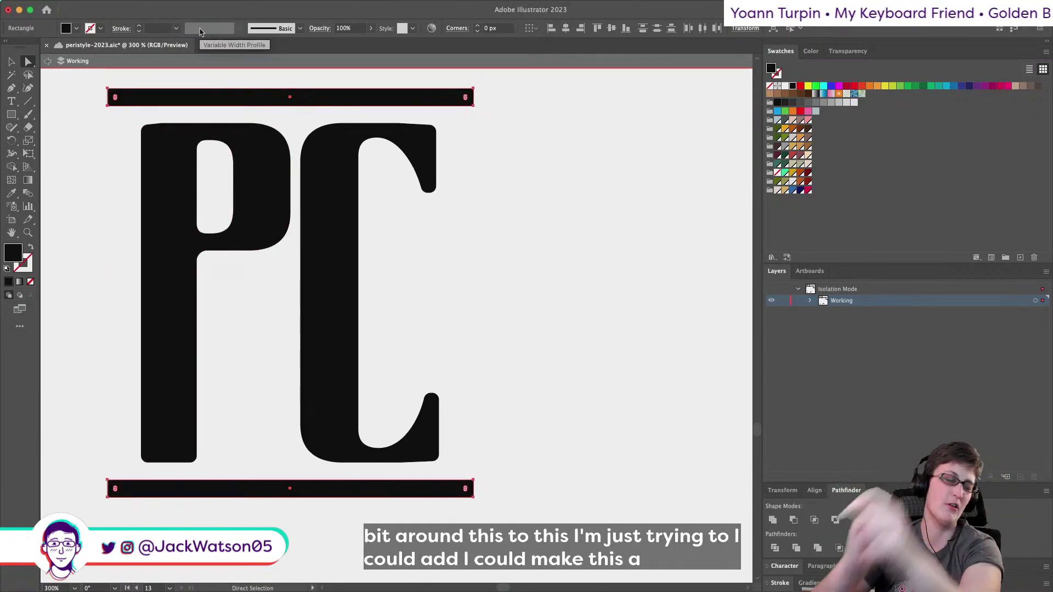
Draw a horizontal test line about 52 px long just below the upper PC bar, with a default black 1 pt stroke.
key(super+equal)
key(super+equal)
key(super+equal)
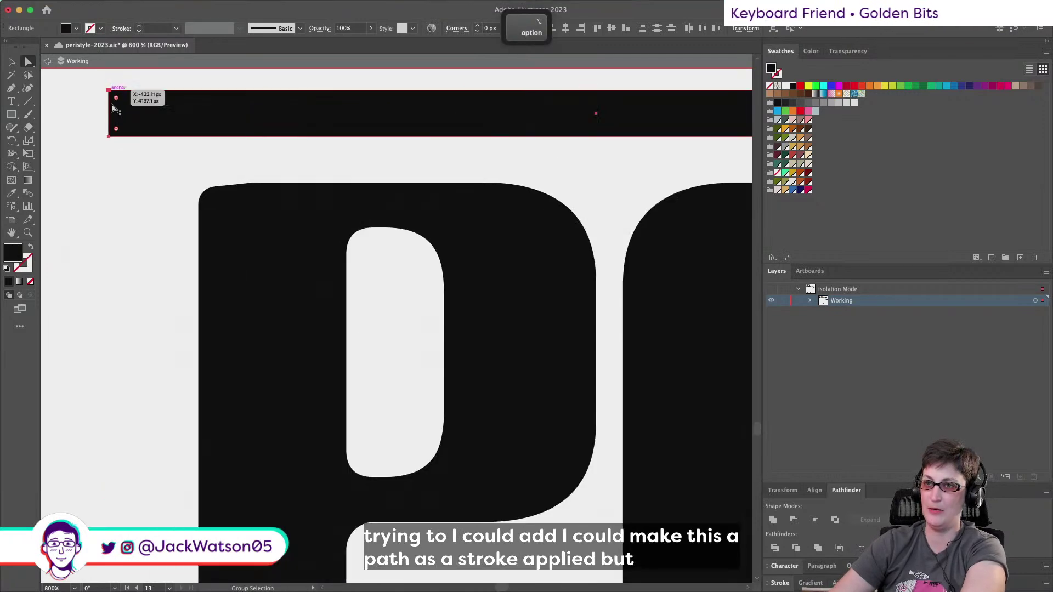
click(781, 583)
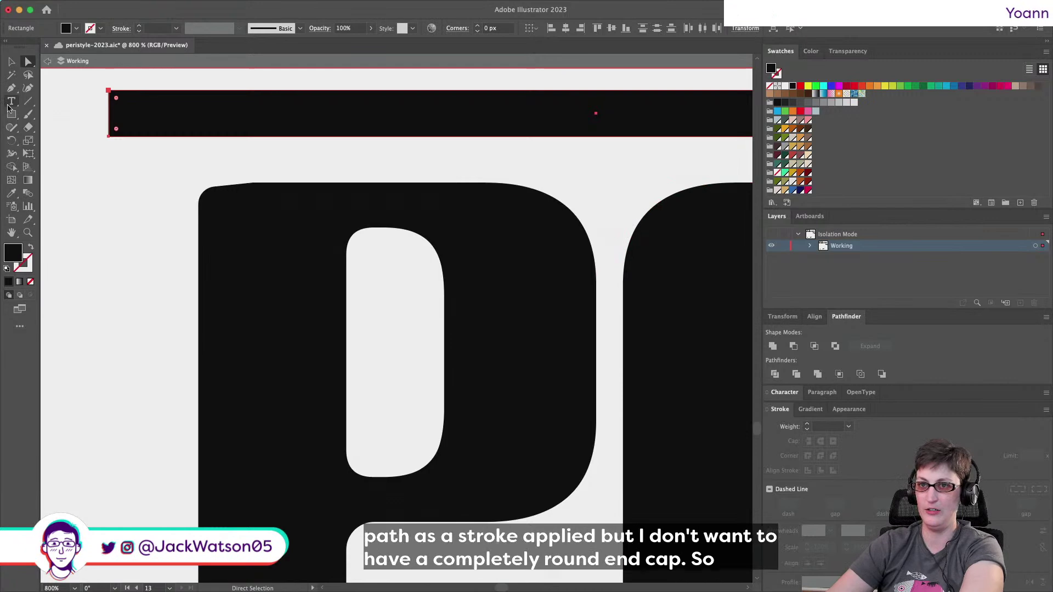
click(28, 102)
drag(146, 149, 548, 149)
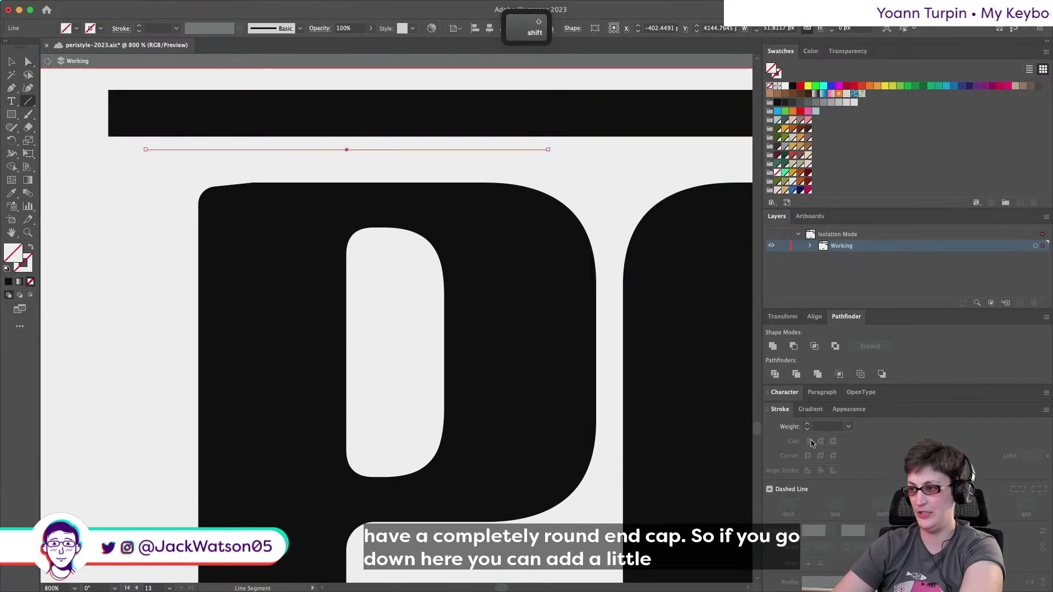
click(7, 268)
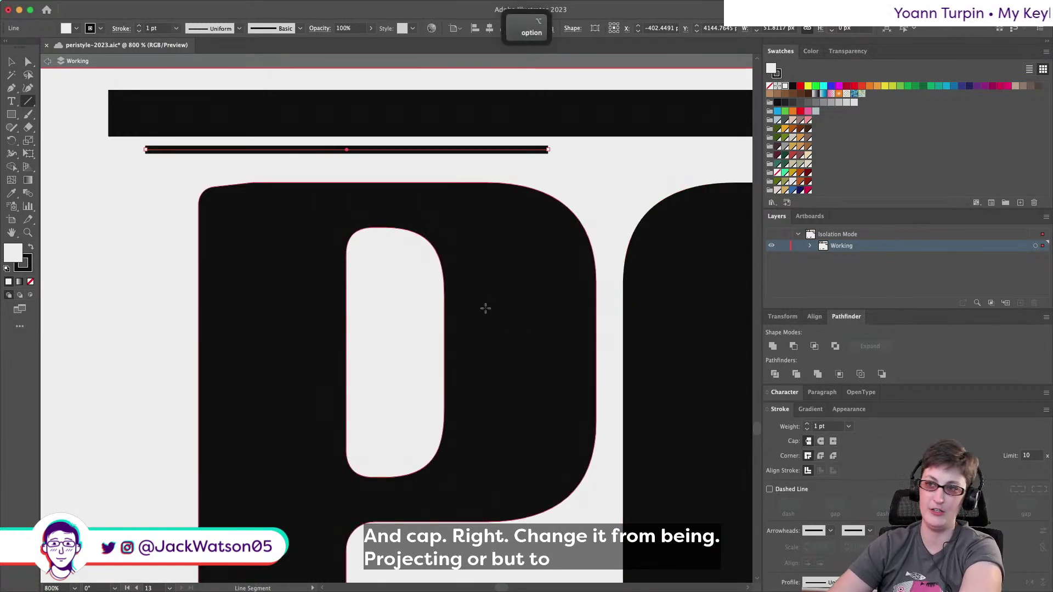
key(super+minus)
key(super+minus)
key(super+minus)
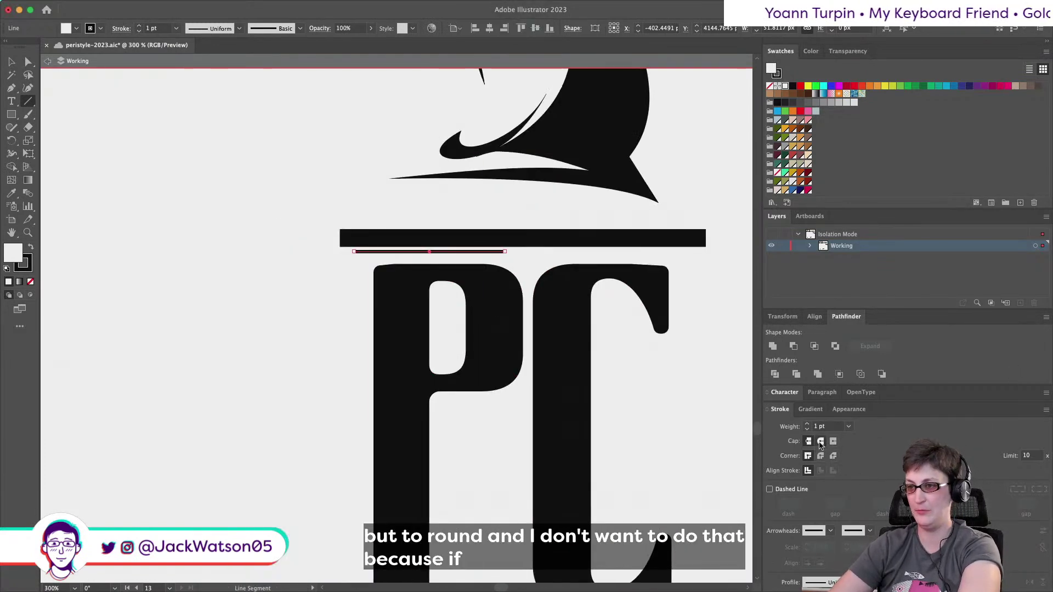
Give the test line round end caps, and remove the line.
click(820, 441)
key(super+equal)
key(super+equal)
key(super+equal)
key(super+equal)
key(super+equal)
key(super+minus)
key(super+minus)
key(super+minus)
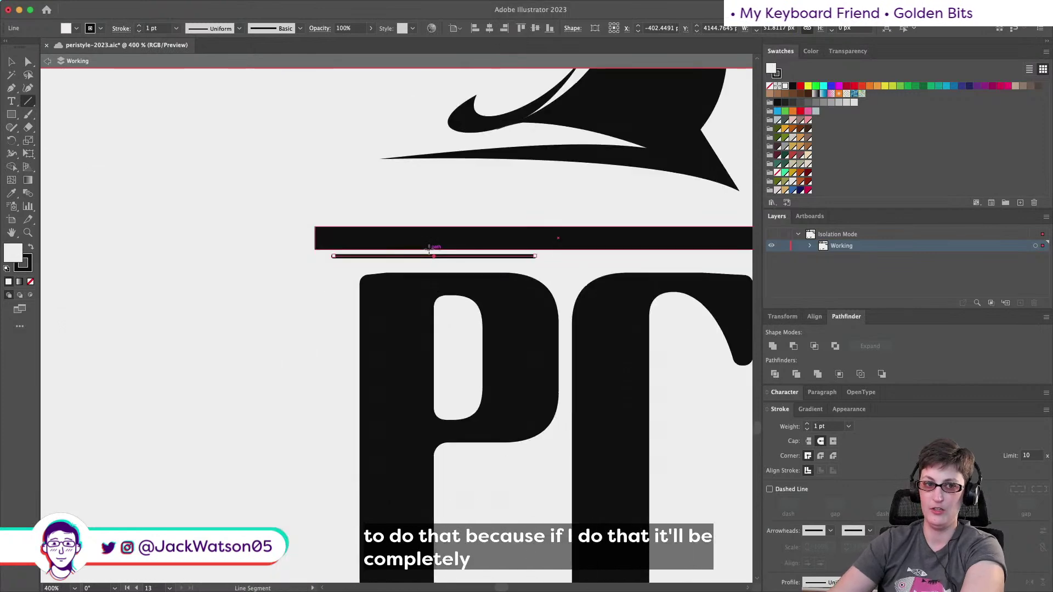
key(super+shift+a)
key(super+minus)
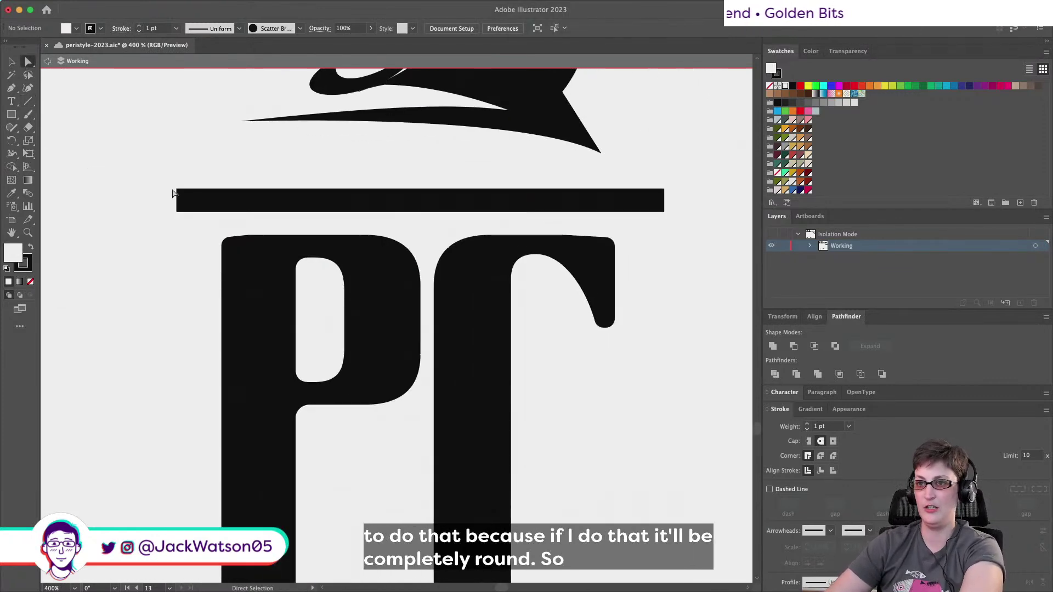
Round the corners of both horizontal bars around the PC letters to about 1.97 px, and deselect them.
click(175, 196)
drag(176, 195, 160, 475)
scroll(207, 456, up, 2)
scroll(176, 357, down, 3)
scroll(173, 343, up, 1)
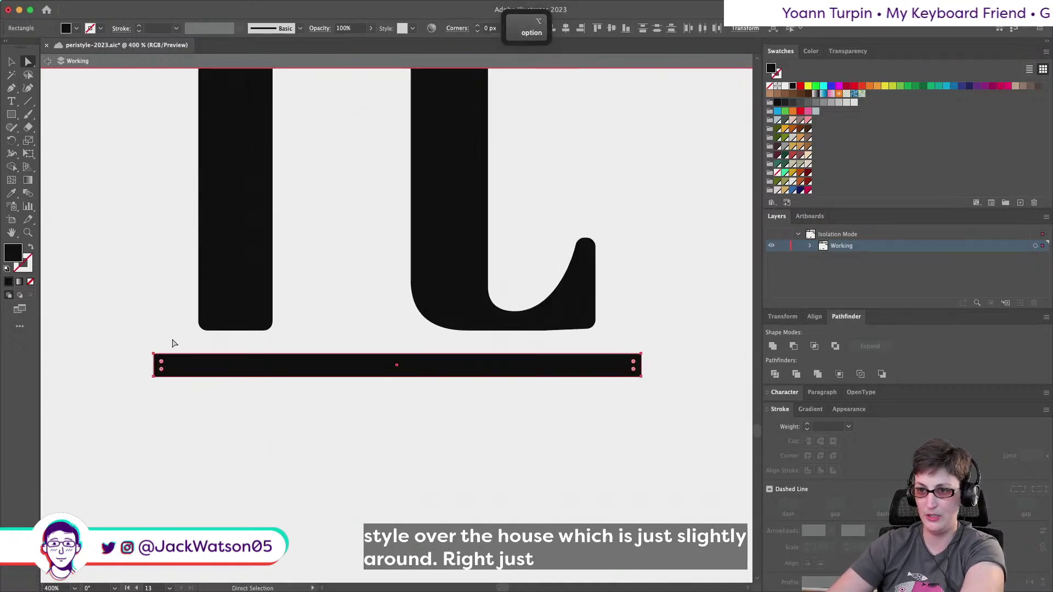
drag(163, 361, 165, 363)
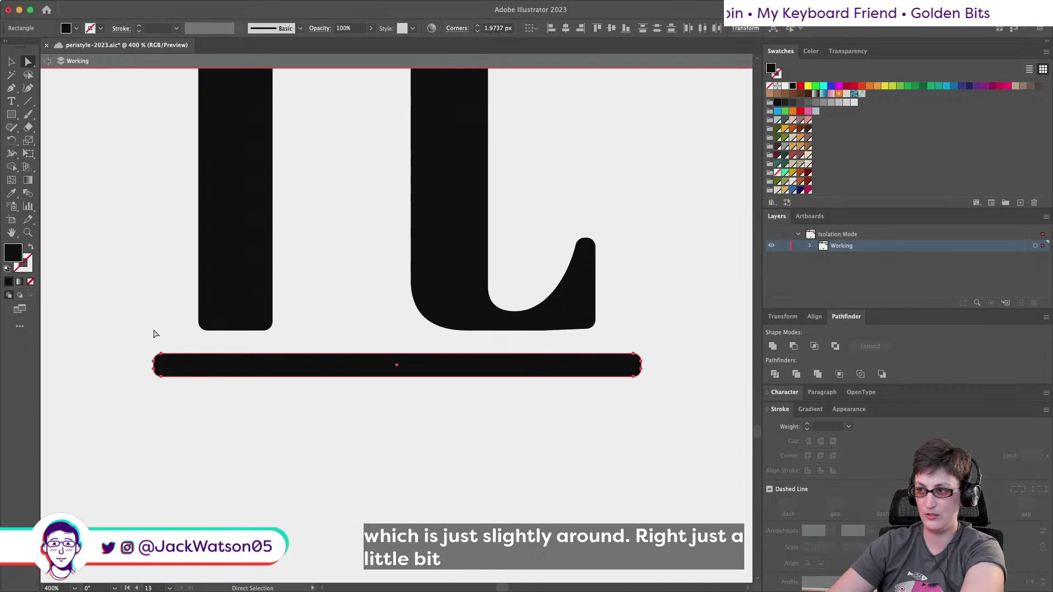
click(154, 334)
Copy the refined statue group from the PC logo, and return to the Working level.
scroll(157, 334, down, 5)
scroll(158, 335, left, 5)
scroll(158, 335, up, 3)
scroll(466, 417, up, 4)
scroll(466, 417, right, 3)
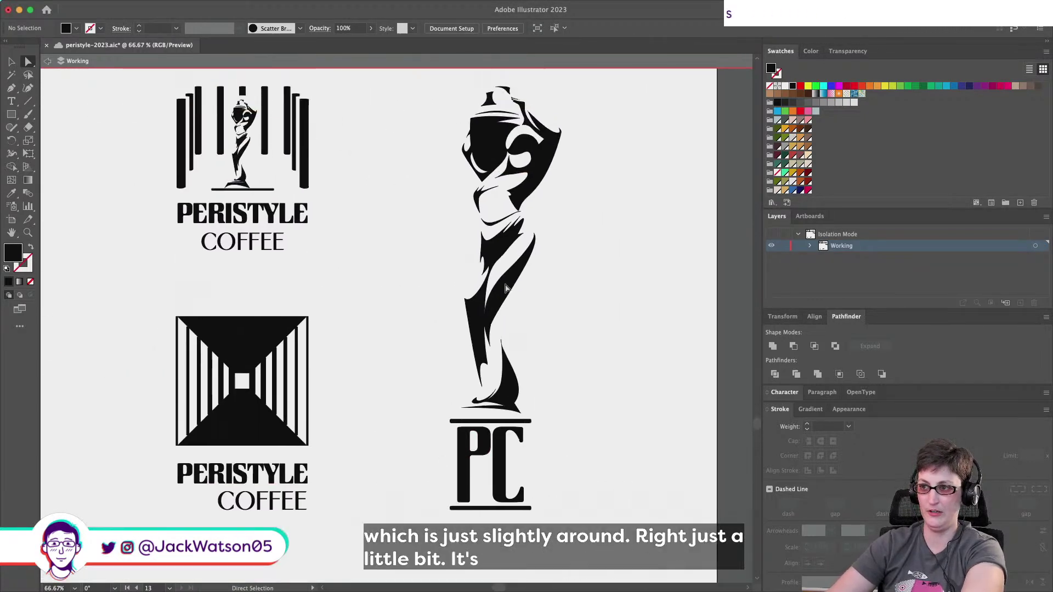
scroll(359, 530, left, 3)
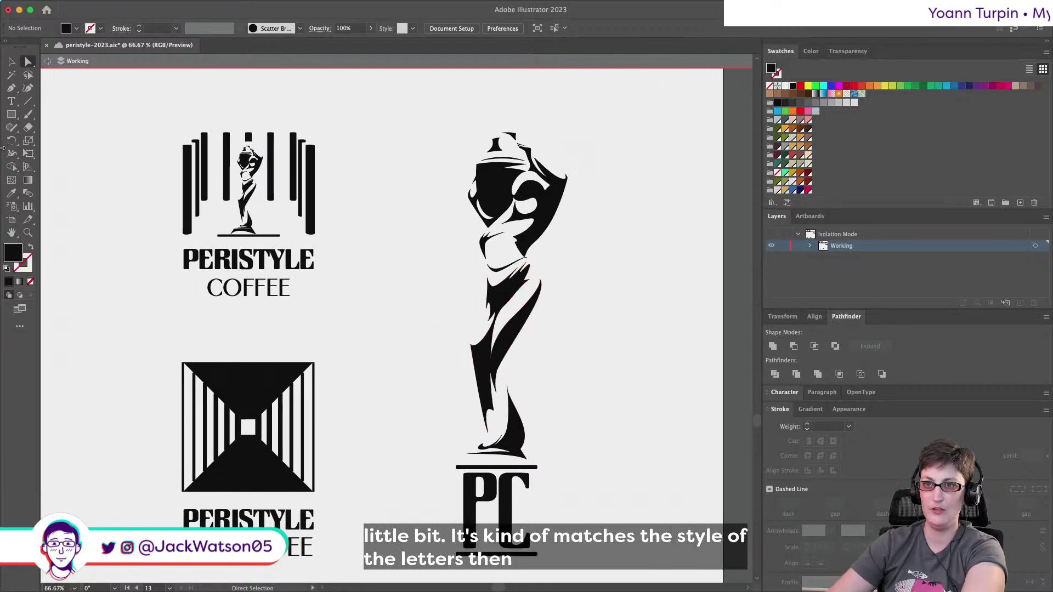
double_click(498, 293)
click(481, 178)
key(super+c)
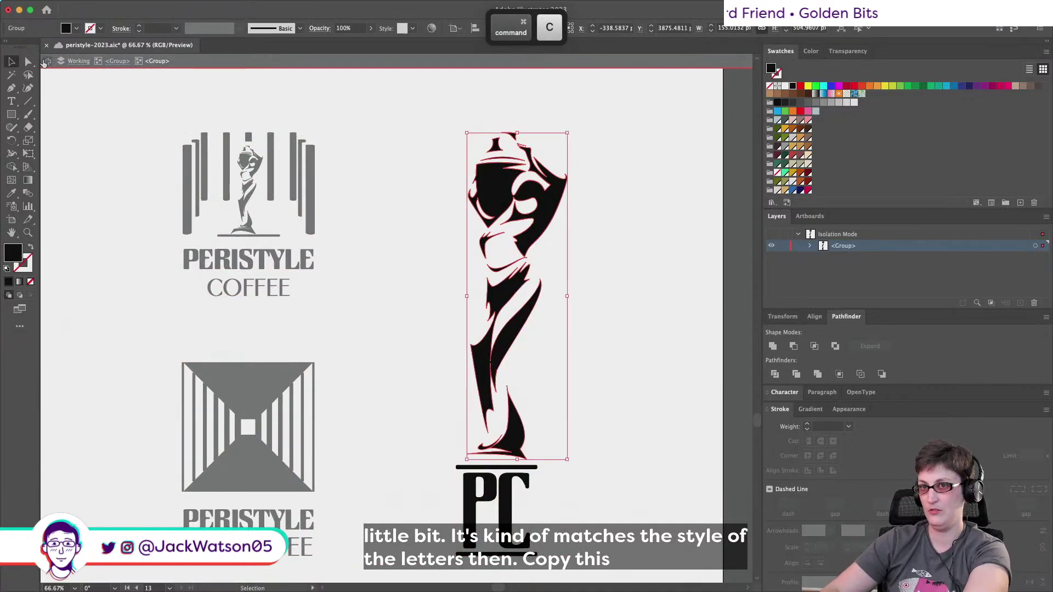
click(46, 62)
Isolate the small statue group in the column logo, paste the refined statue there, and move it beside the old one.
scroll(172, 167, left, 3)
scroll(380, 223, up, 5)
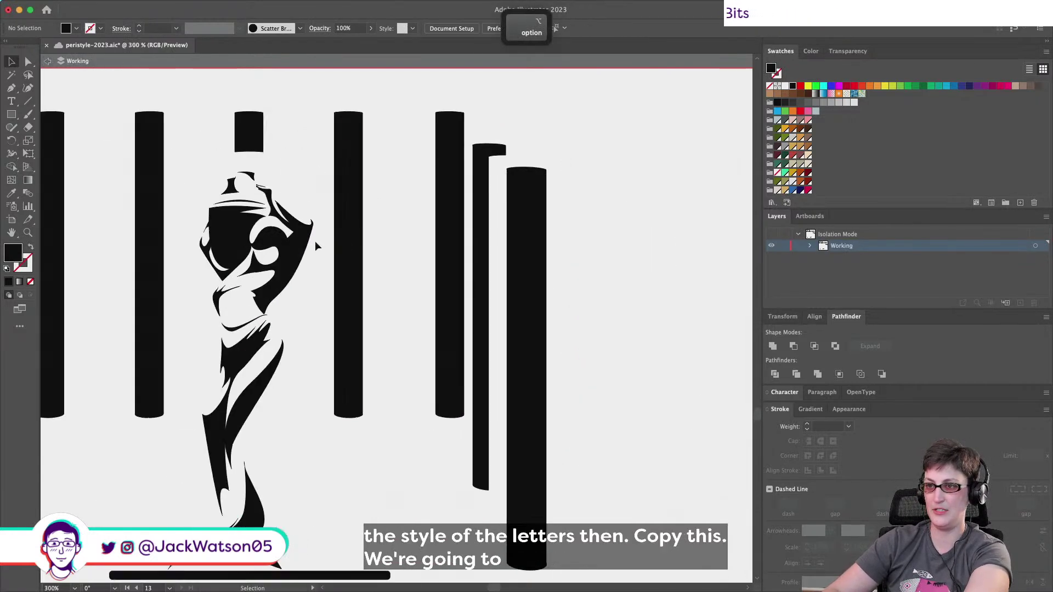
click(296, 250)
scroll(296, 250, down, 2)
double_click(289, 270)
scroll(289, 270, down, 1)
key(super+v)
drag(289, 271, 437, 239)
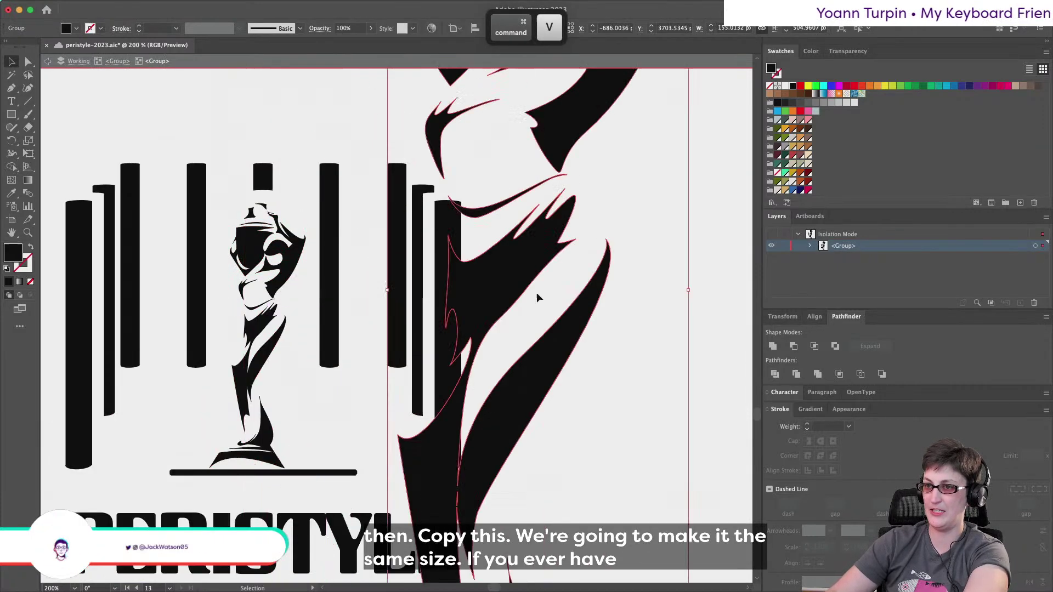
Scale the pasted statue proportionally to the old statue's width of 49.7916 px.
click(258, 329)
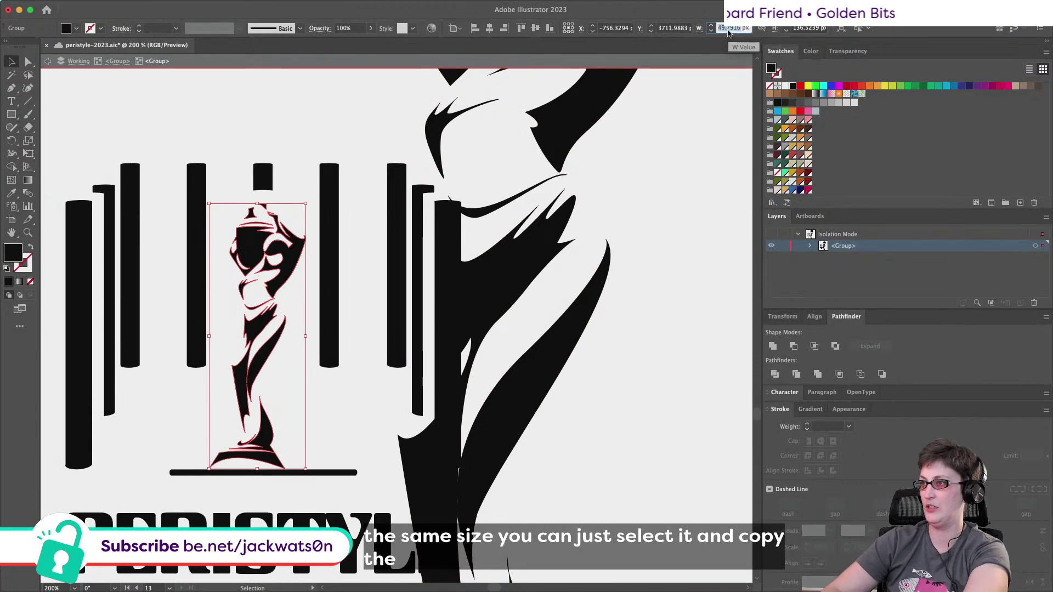
click(486, 265)
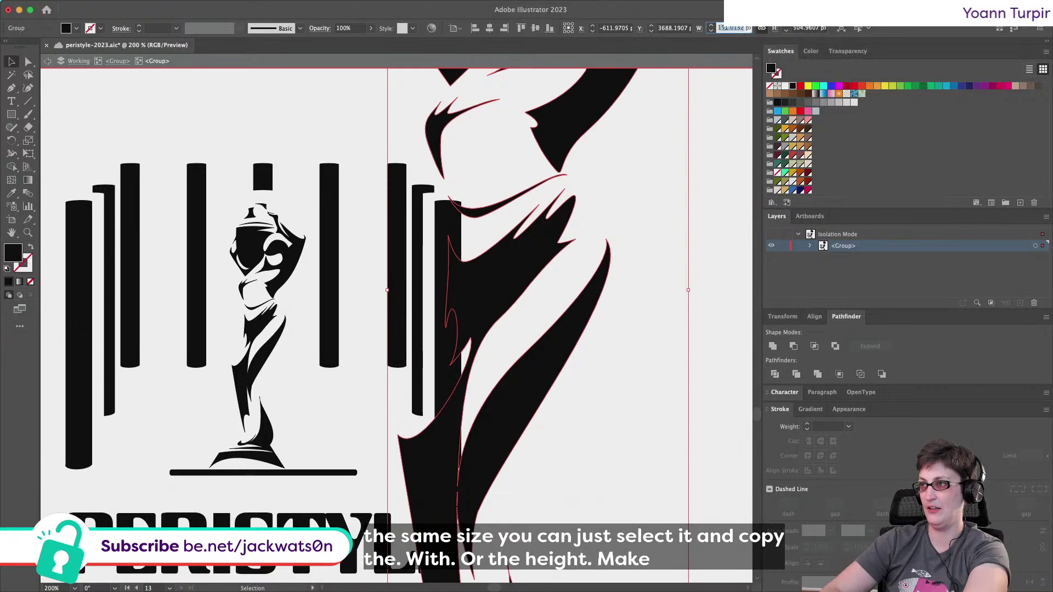
key(Return)
Align the pasted statue to the old statue by bottom edge and horizontal center, with the old one as key object.
shift+click(254, 251)
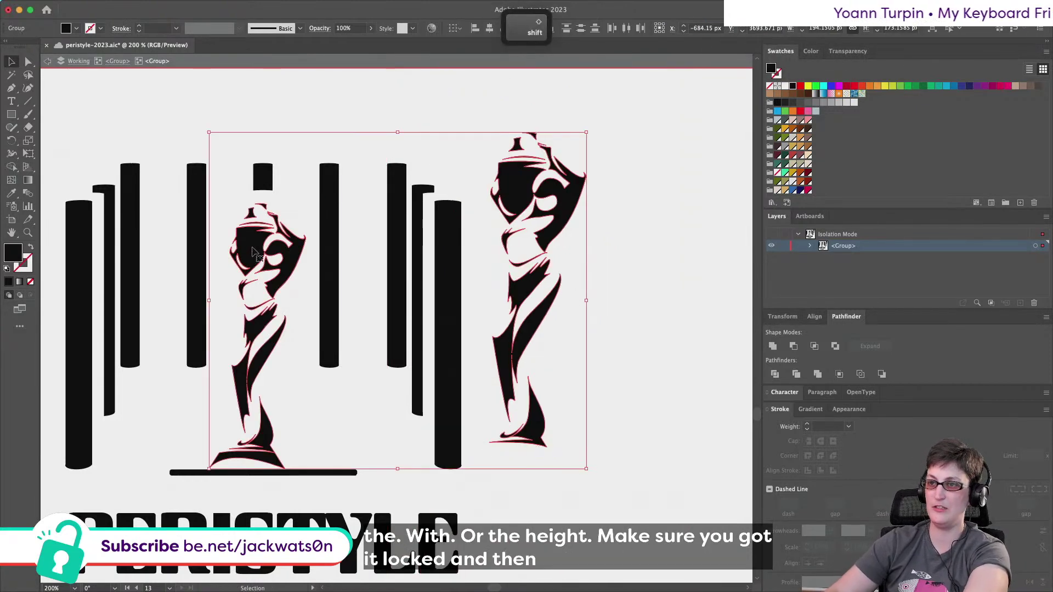
click(254, 251)
click(549, 28)
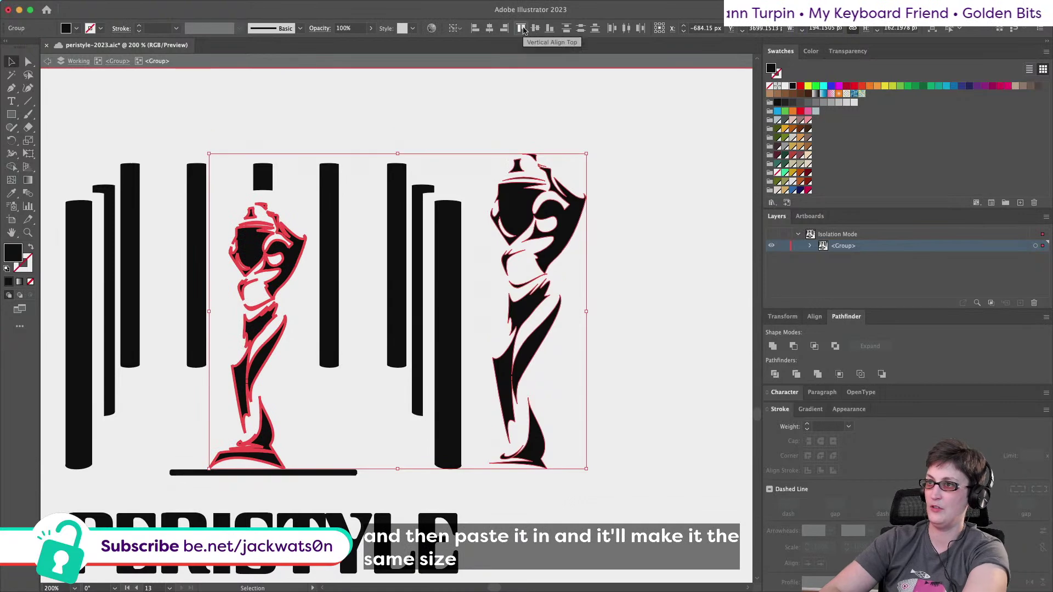
click(490, 28)
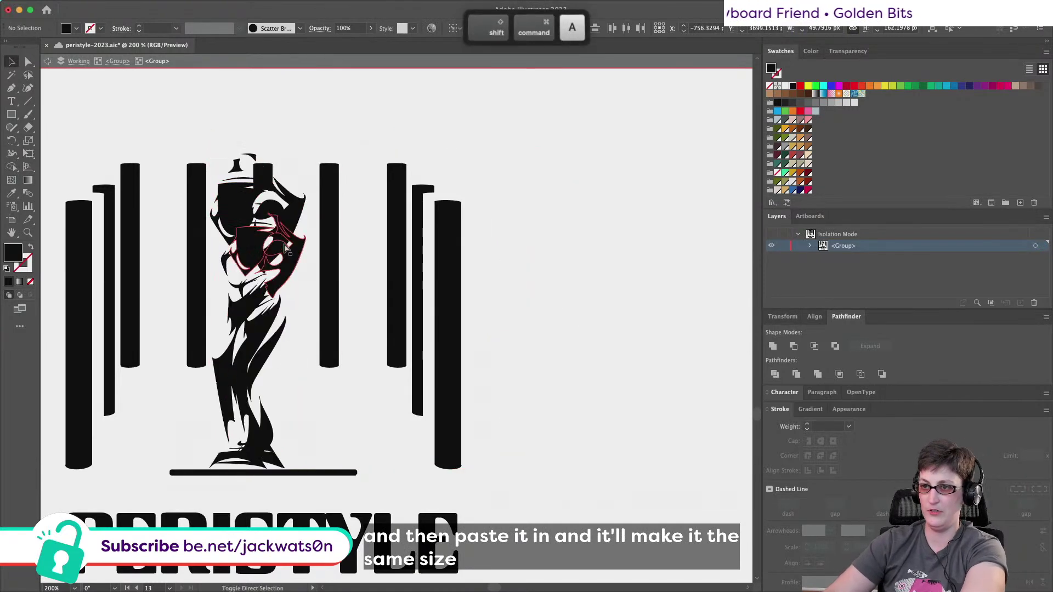
Move the refined statue about 138 px sideways, clear of the columns, and check its size against the old statue's.
shift+click(327, 218)
drag(309, 213, 576, 219)
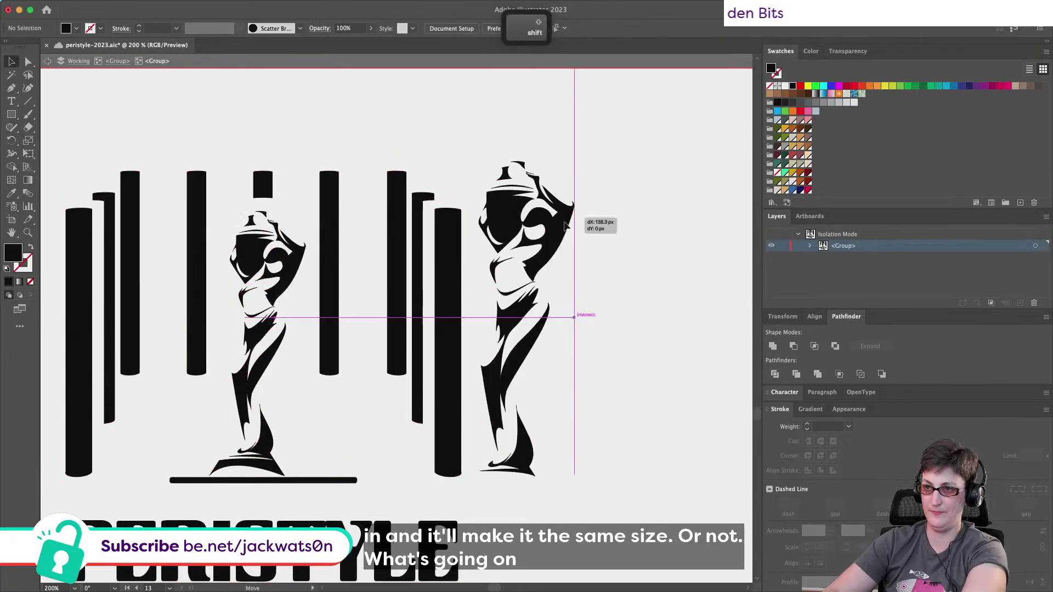
click(274, 225)
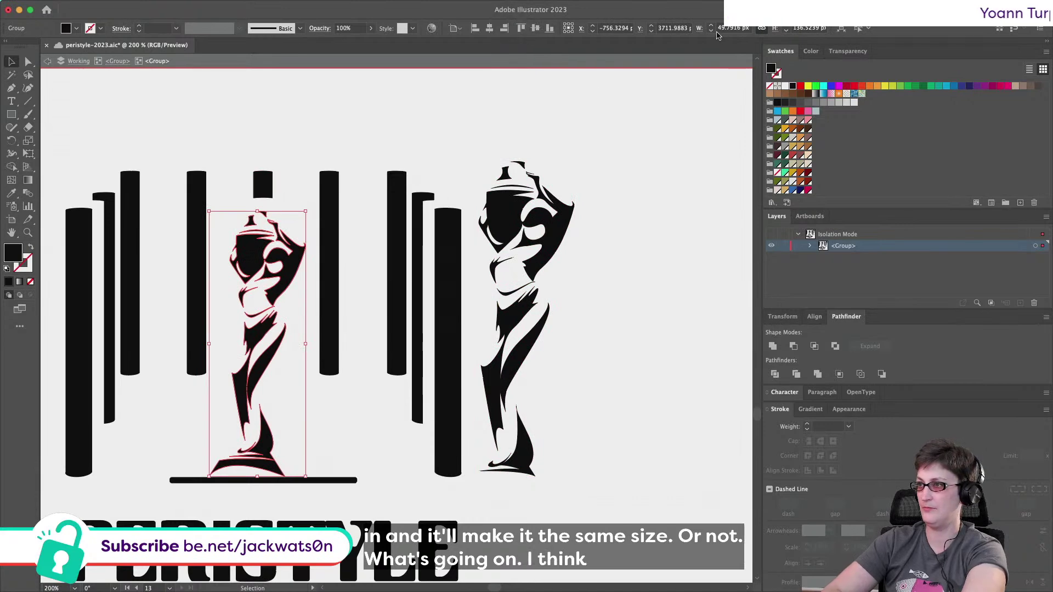
key(super+c)
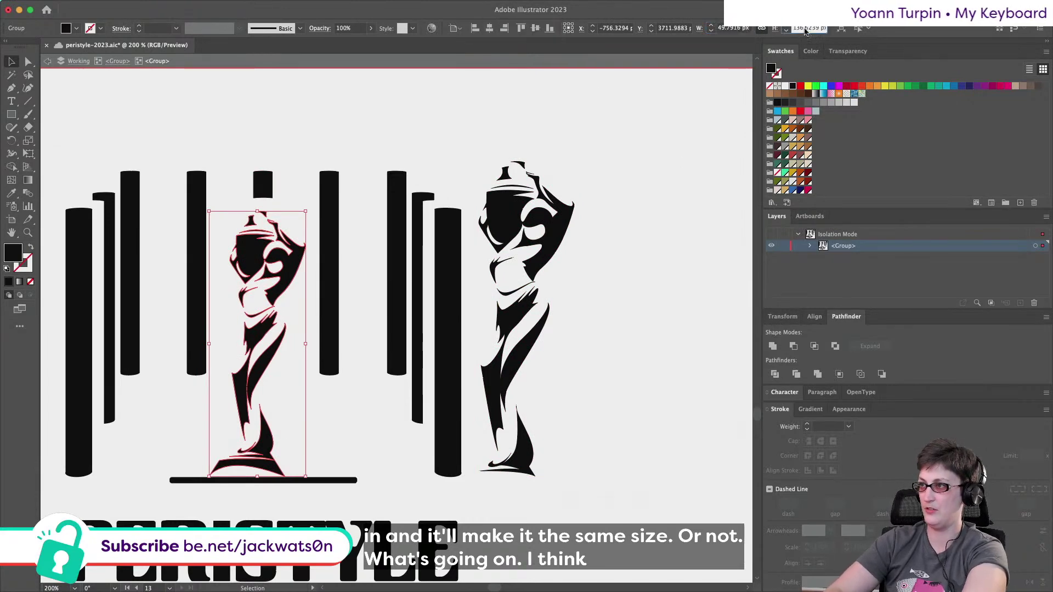
key(Tab)
key(super+c)
click(542, 330)
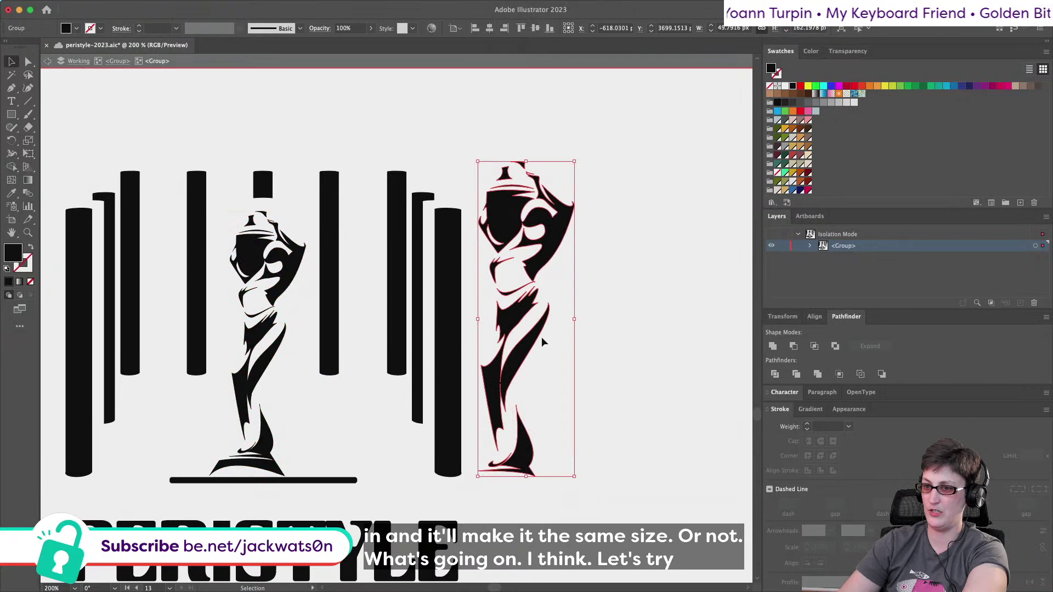
Cut the refined statue and paste it in front inside the old statue's nested group.
click(269, 433)
click(530, 445)
key(super+x)
double_click(266, 440)
key(super+f)
key(super+z)
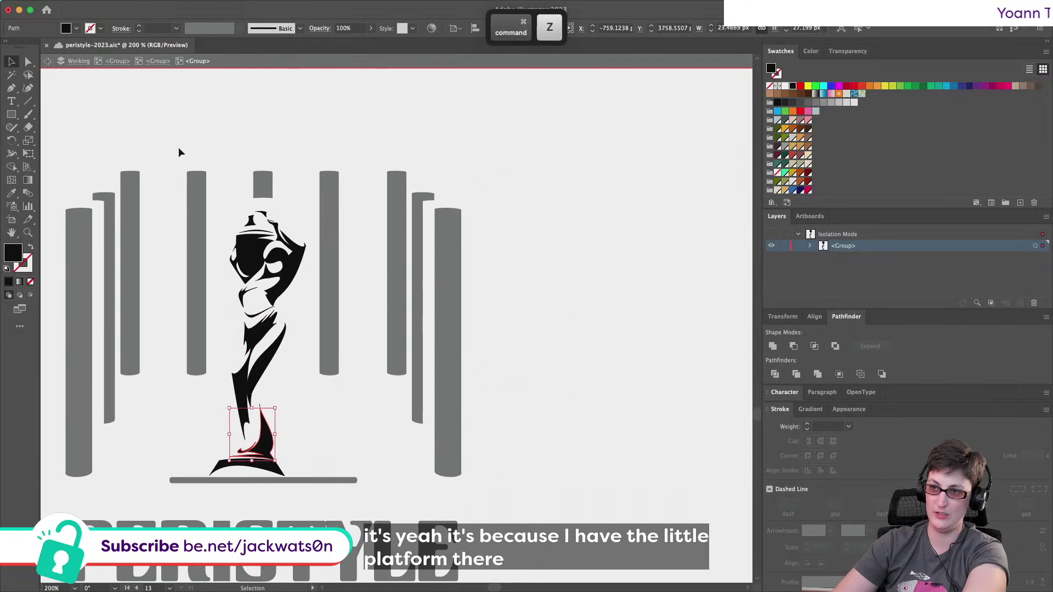
key(super+shift+z)
Group the old statue's figure parts, excluding the curved platform under its feet.
drag(191, 154, 298, 455)
key(super+g)
key(v)
Scale the refined statue to the old figure's size, 39.4236 px wide and 128.4237 px high.
click(521, 258)
key(super+z)
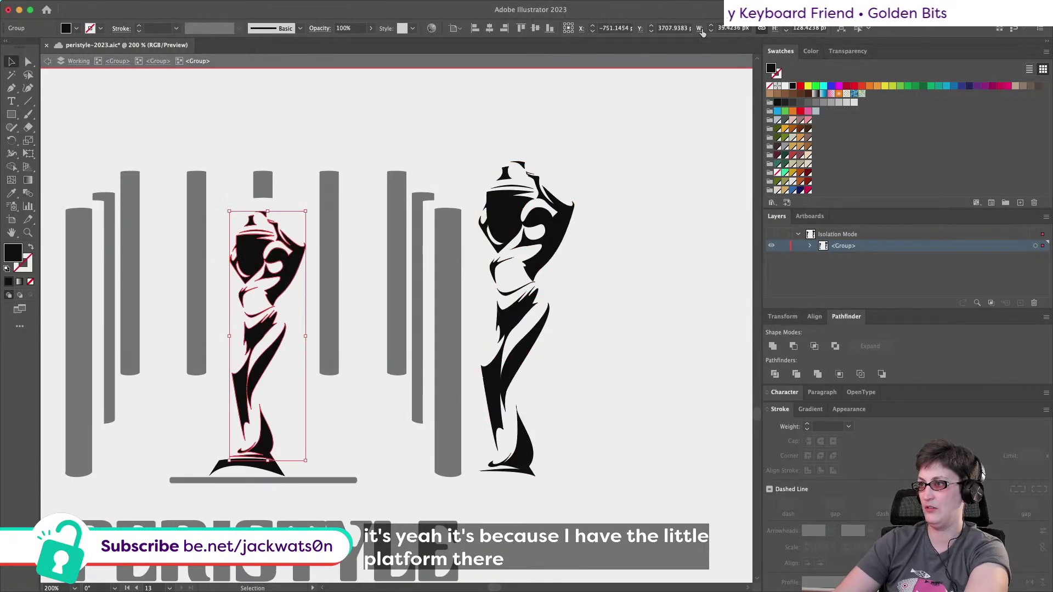
key(super+z)
key(super+shift+z)
key(super+shift+z)
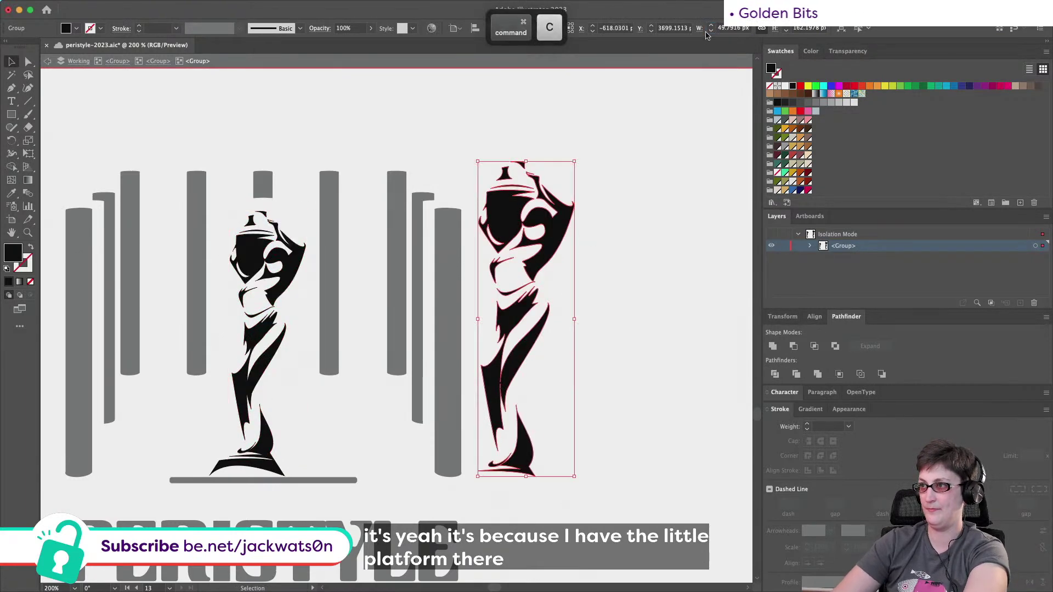
key(super+z)
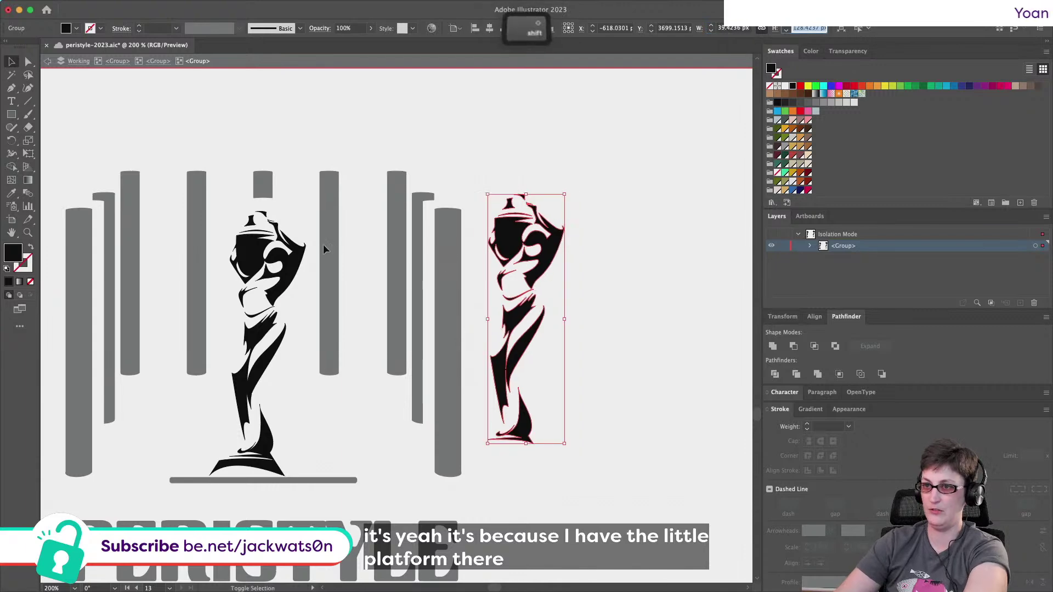
Align the refined statue to the old figure by bottom edge and horizontal center, with the old figure as key object.
shift+click(296, 256)
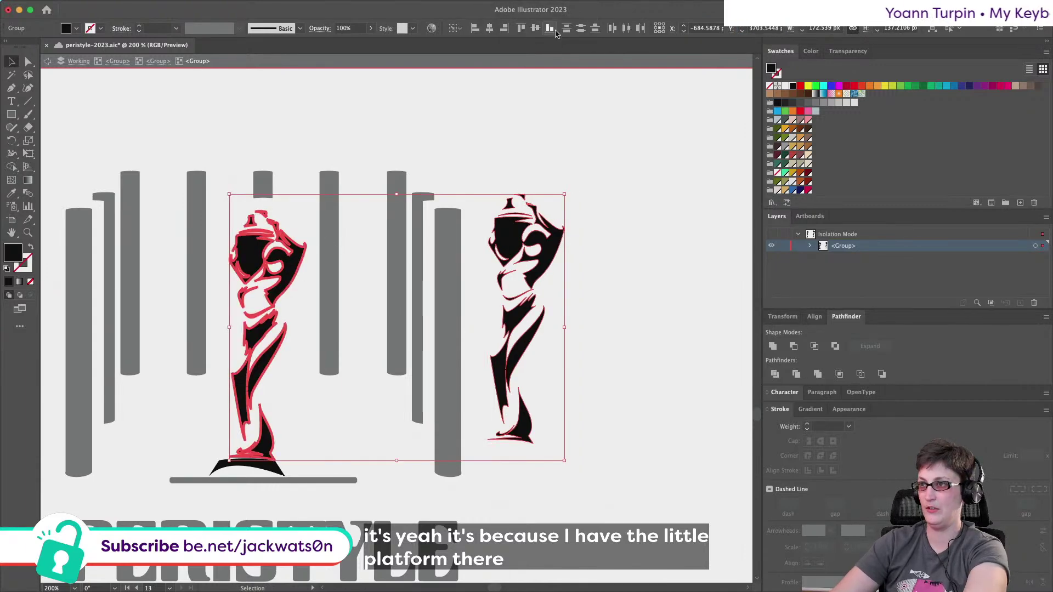
click(549, 29)
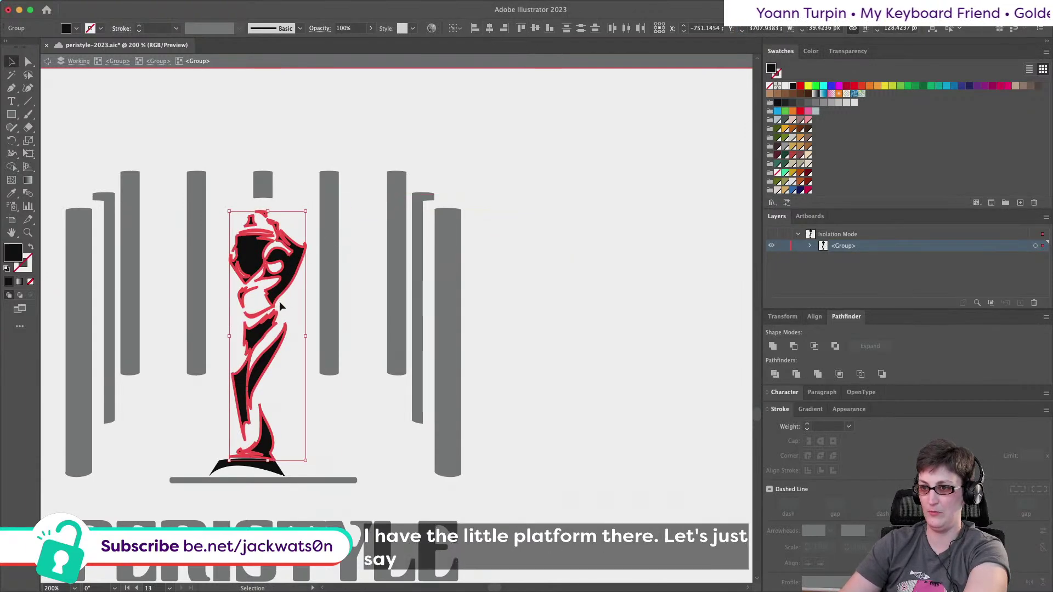
key(super+z)
key(super+z)
key(super+z)
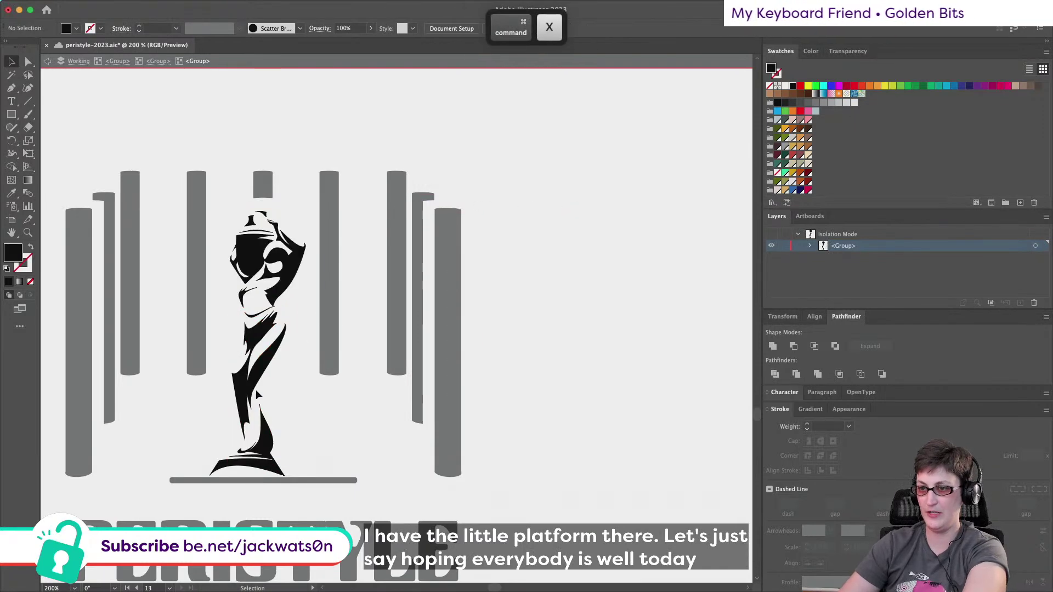
key(super+f)
shift+click(254, 381)
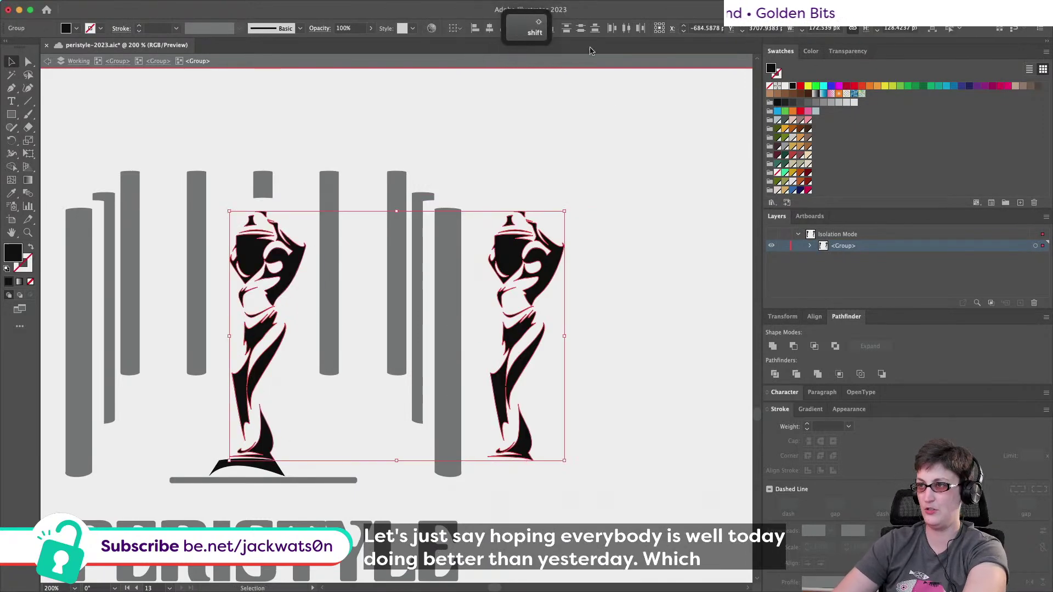
click(276, 292)
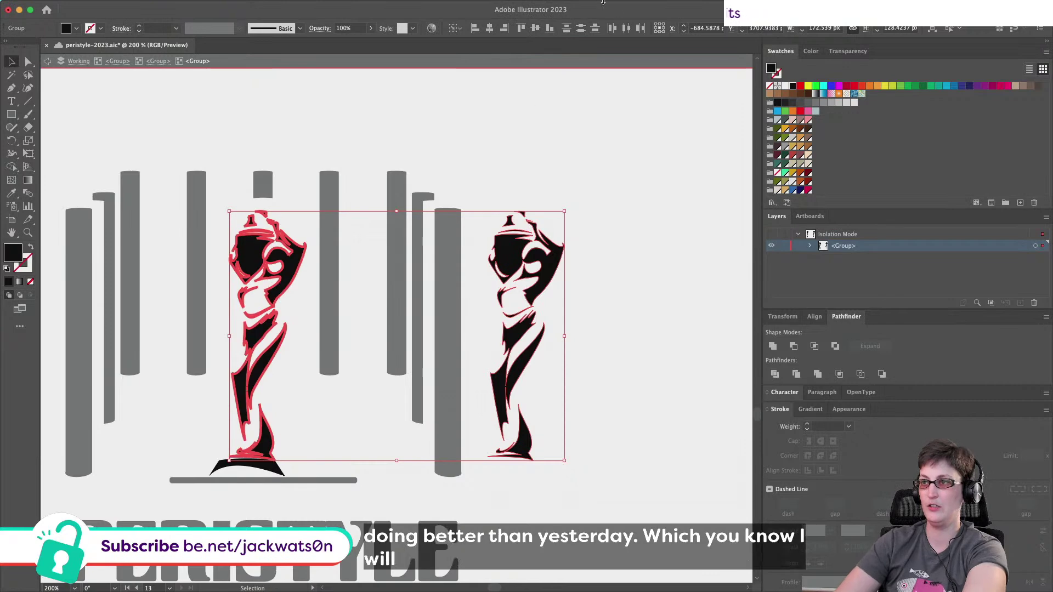
click(489, 28)
Remove the old figure so only the refined statue stands on the platform, and leave the nested statue group.
key(super+shift+a)
click(258, 265)
key(super+x)
key(super+f)
click(146, 283)
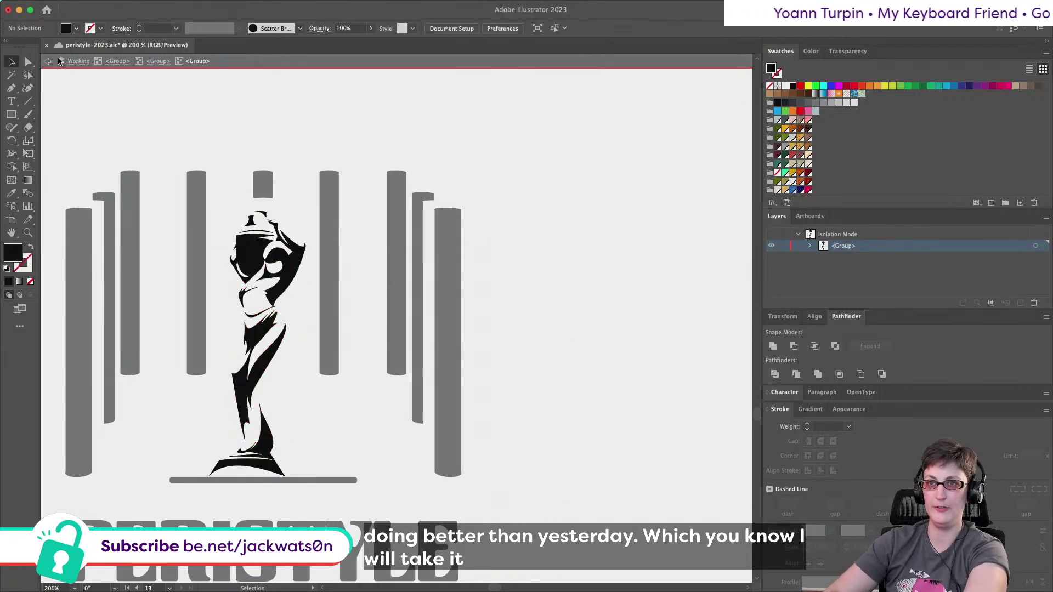
click(48, 61)
scroll(277, 387, down, 10)
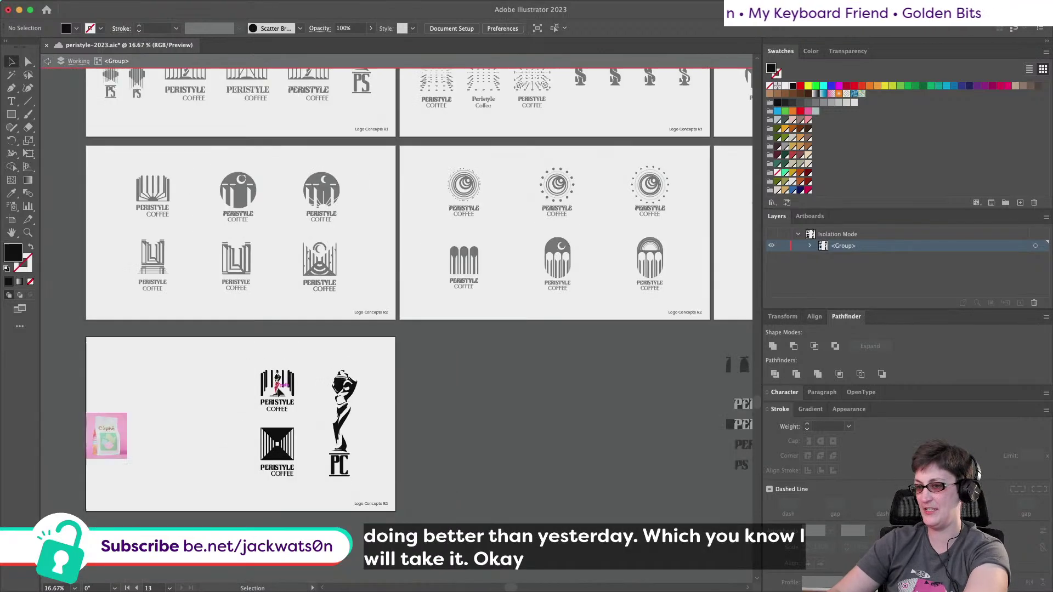
Isolate the column logo's group and delete the curved platform under the statue's feet.
scroll(294, 410, up, 5)
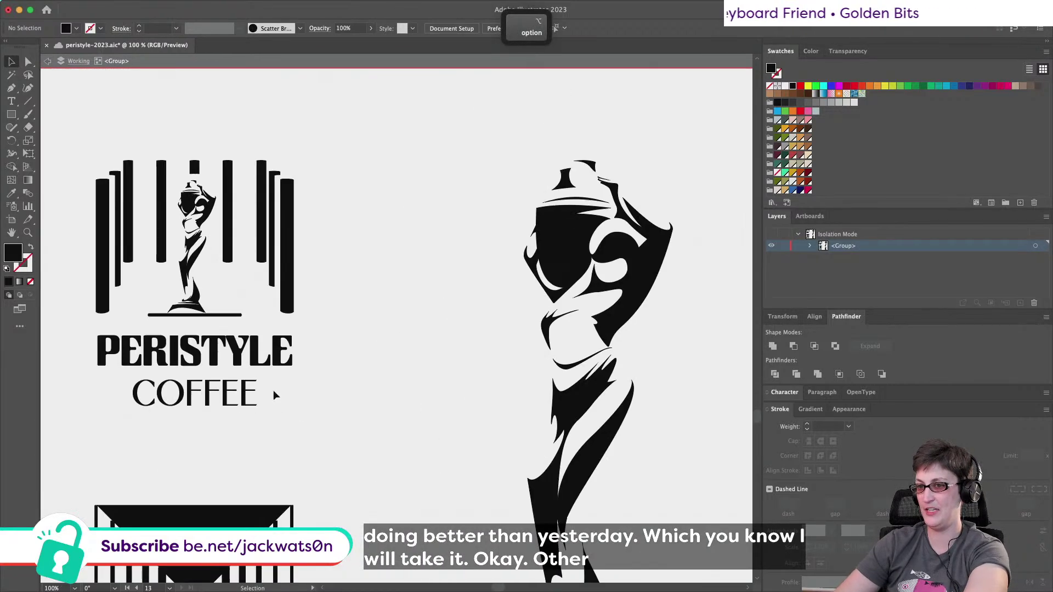
click(190, 309)
double_click(189, 308)
click(190, 309)
scroll(198, 310, up, 2)
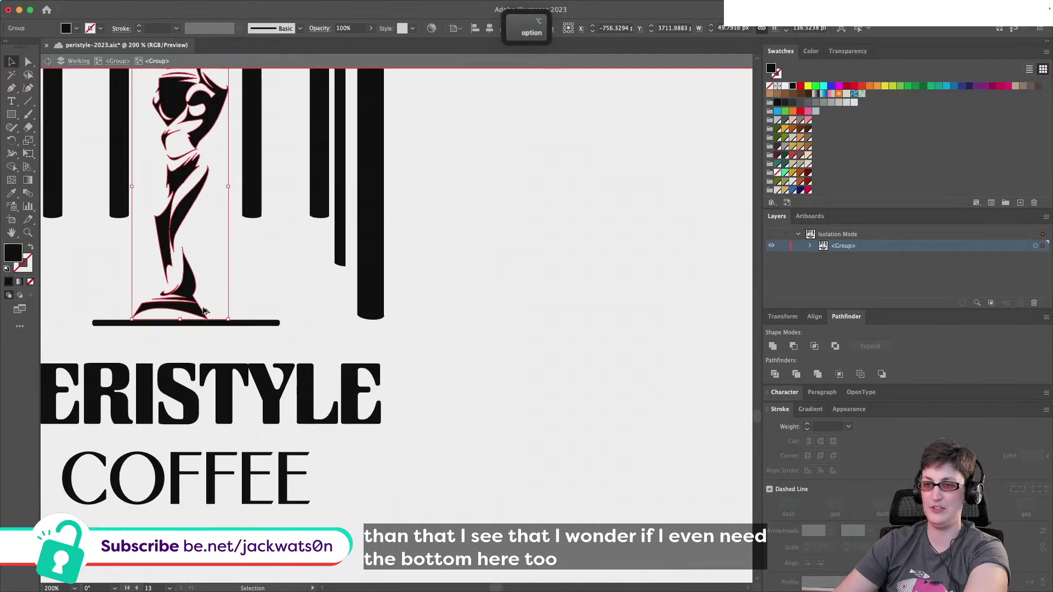
key(a)
key(shift+super+a)
scroll(245, 295, up, 3)
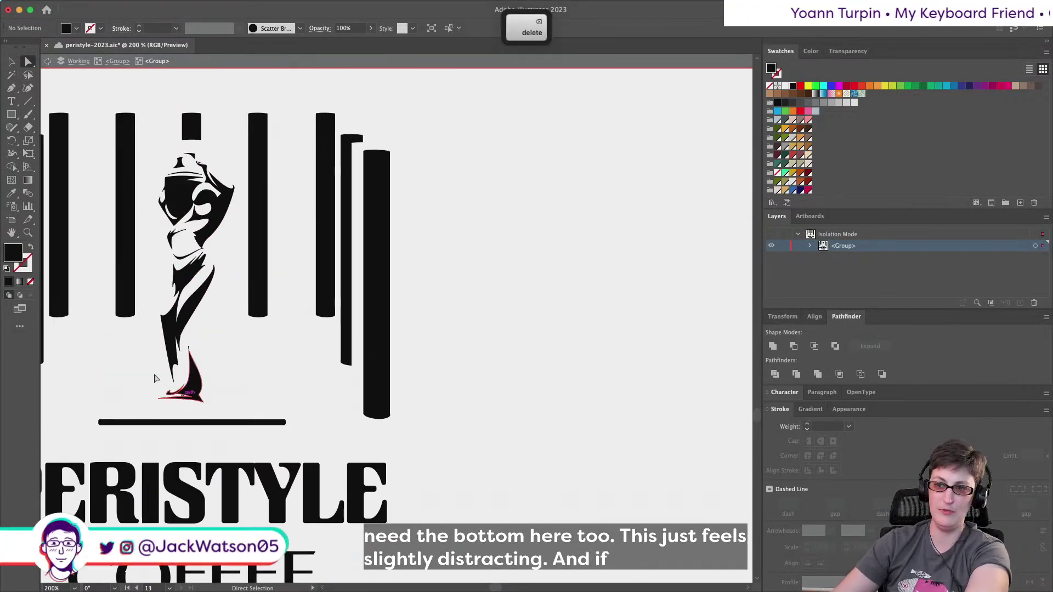
Scale the statue up proportionally to about 42 by 137 px so its feet meet the ground line.
click(11, 62)
click(189, 236)
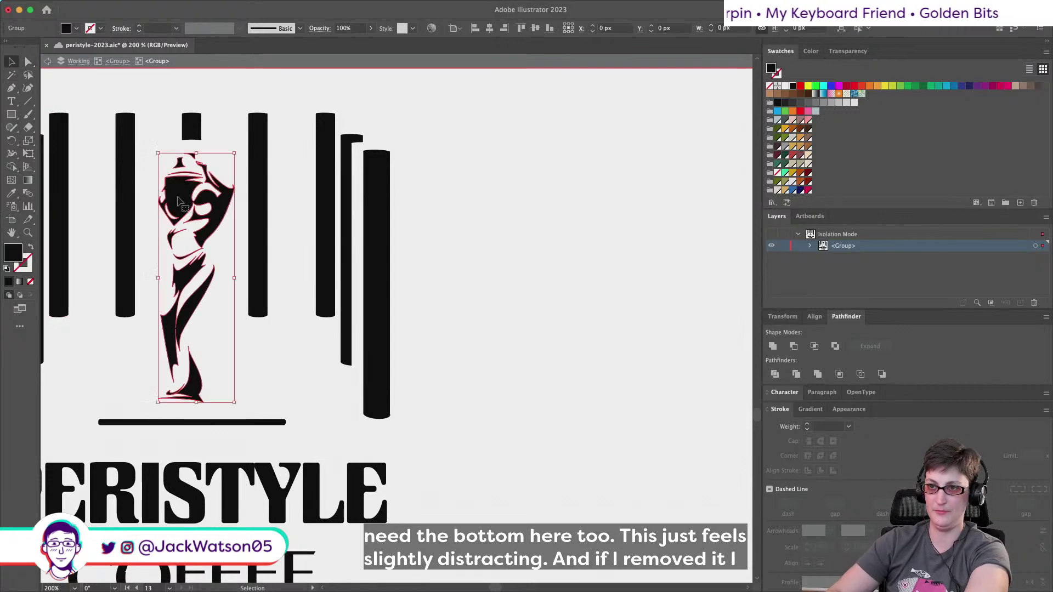
scroll(214, 425, left, 2)
drag(234, 403, 236, 422)
scroll(264, 435, down, 2)
scroll(264, 435, left, 2)
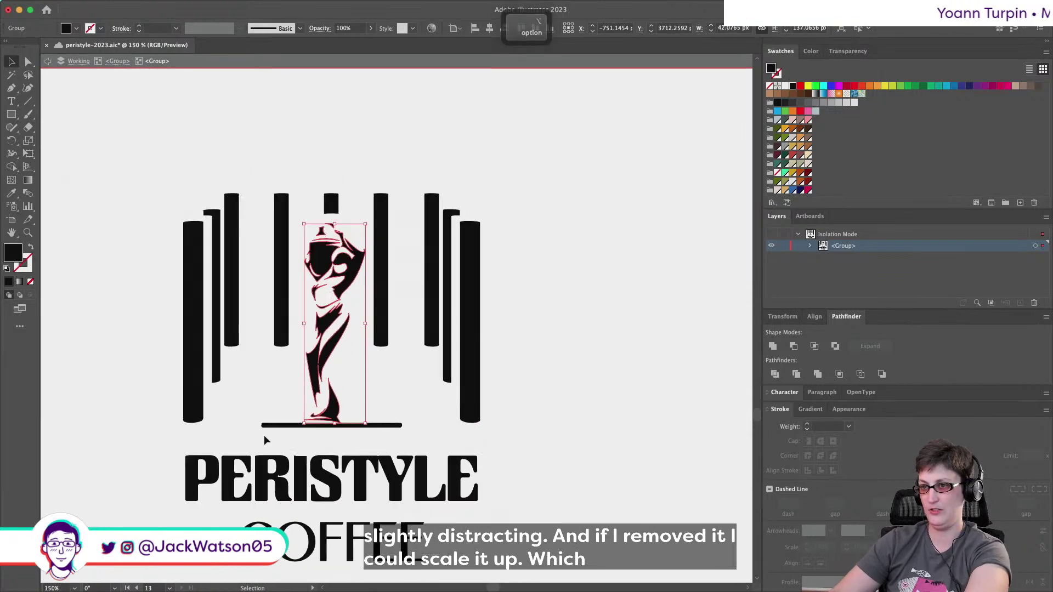
Undo the statue's scaling and the platform's removal, and review the logo at a small size.
scroll(264, 435, down, 5)
key(super+shift+a)
key(super+z)
key(super+z)
key(super+z)
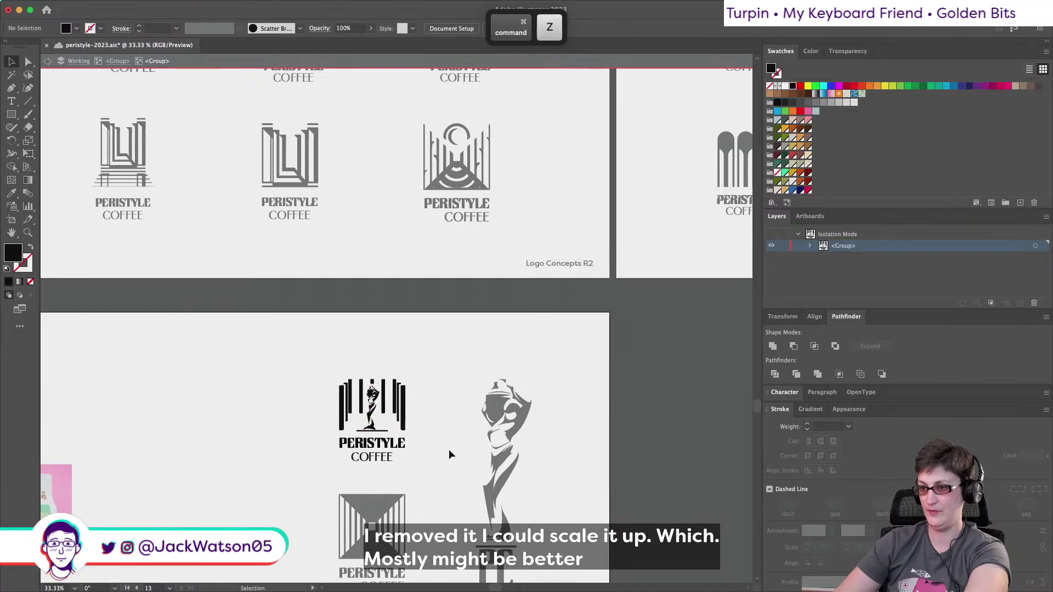
scroll(388, 454, up, 3)
scroll(389, 454, down, 1)
scroll(389, 454, up, 1)
scroll(357, 350, down, 4)
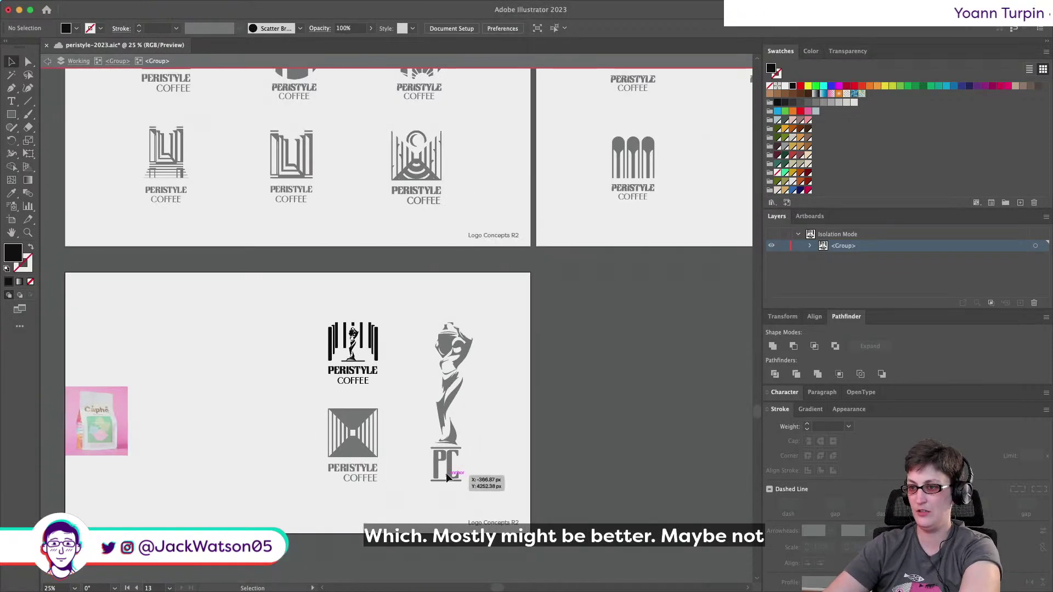
Compare the column logo with and without the statue's platform by redoing and undoing its removal.
key(super+shift+z)
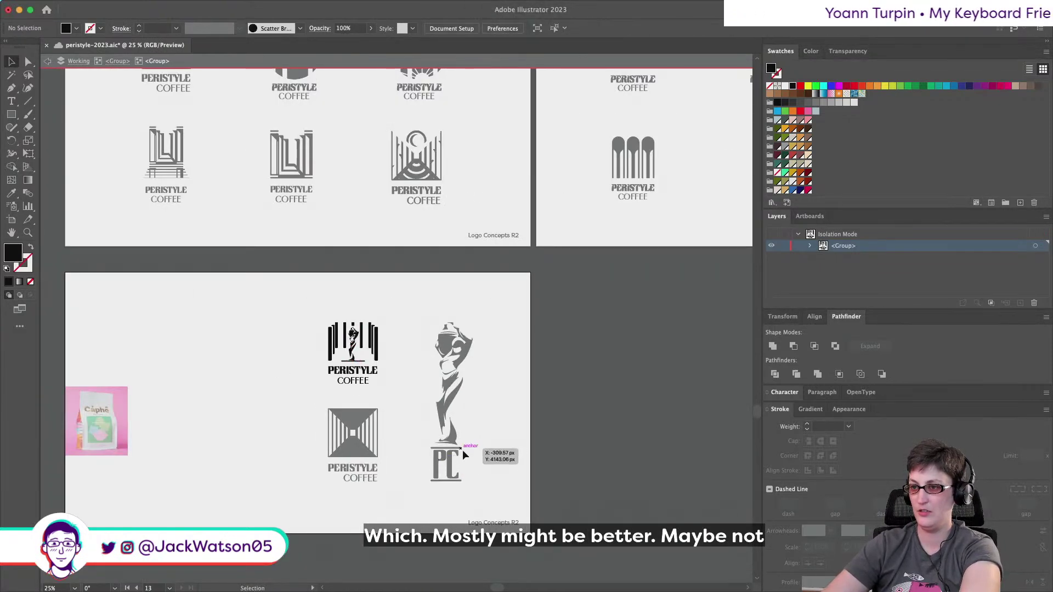
scroll(331, 371, up, 1)
scroll(330, 371, up, 4)
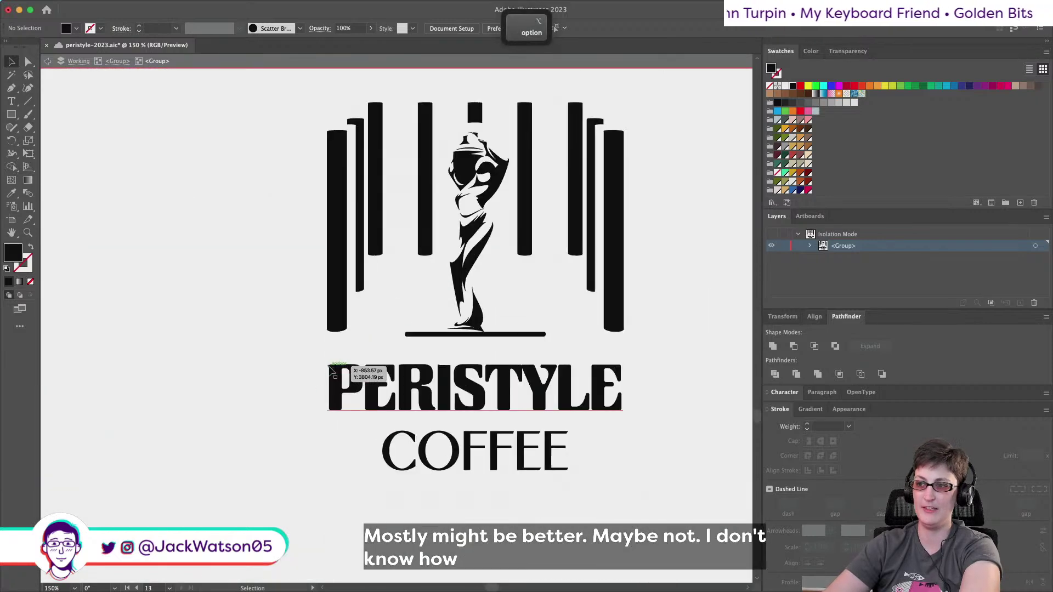
key(super+z)
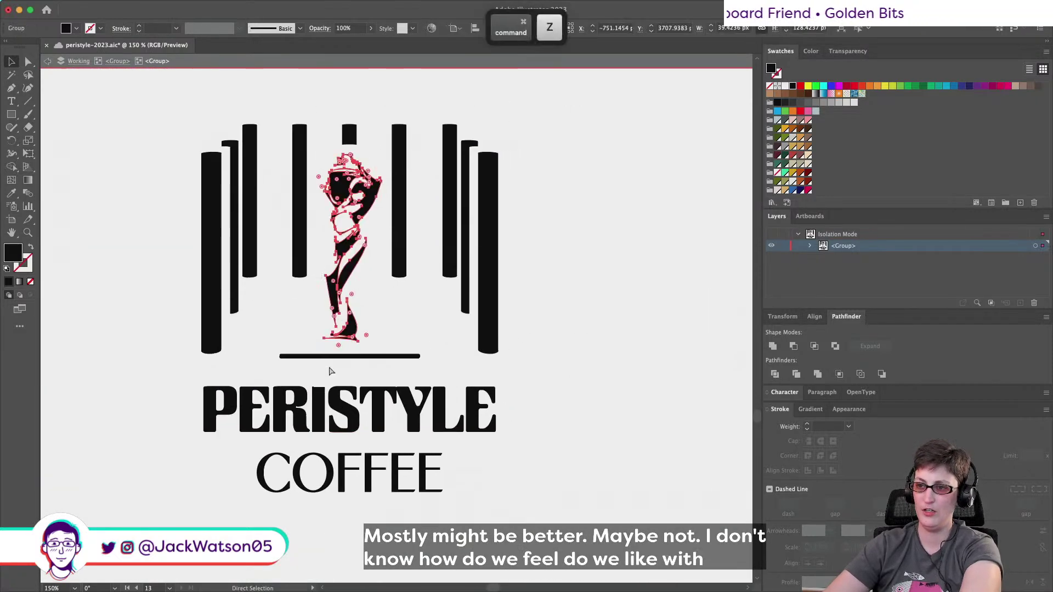
key(shift+super+a)
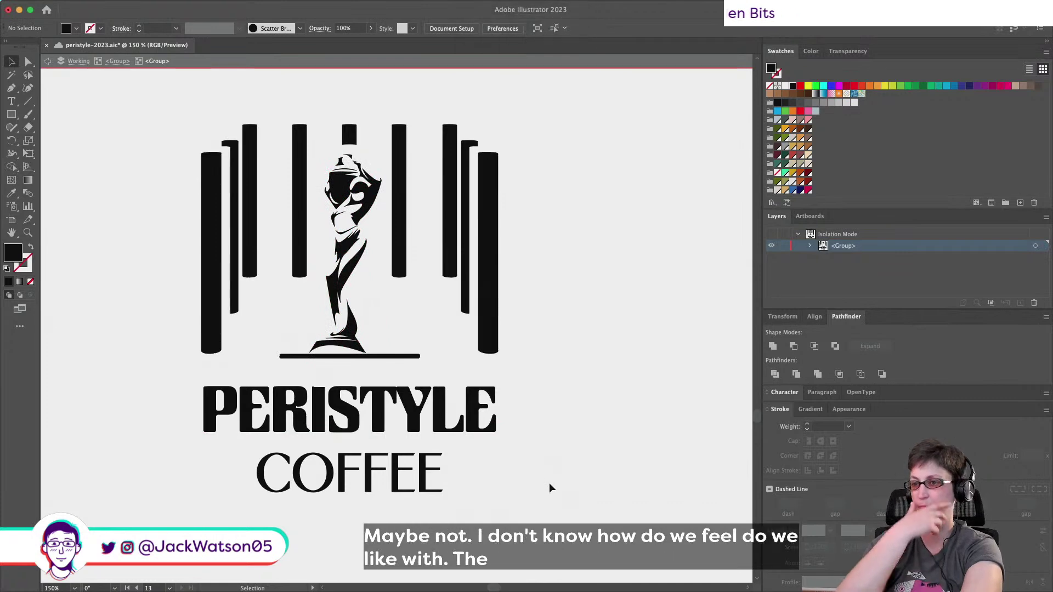
key(super+z)
key(shift+super+z)
key(super+z)
key(shift+super+a)
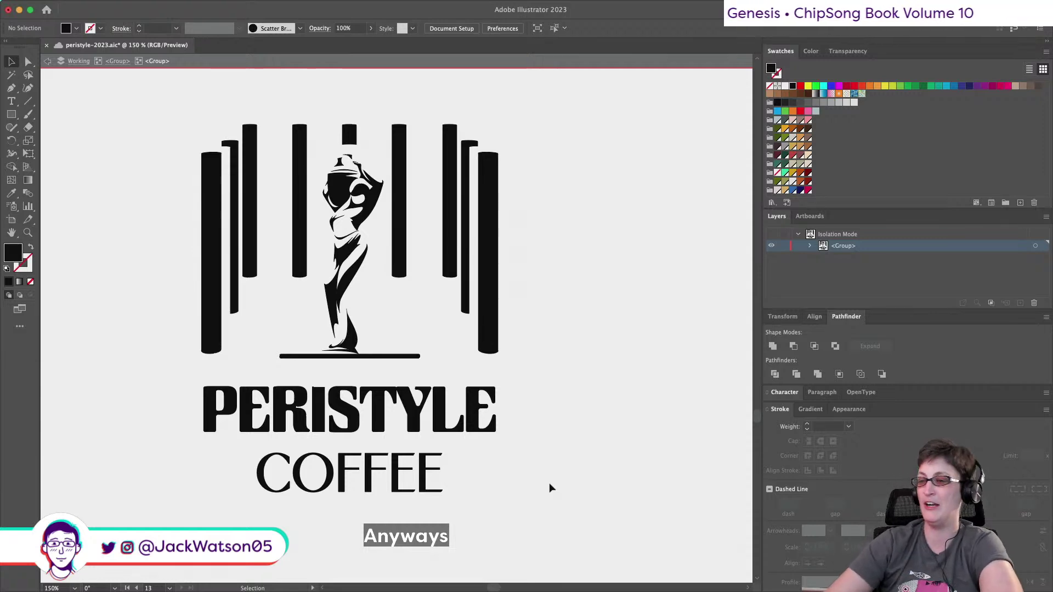
Copy the statue version with the platform, restore the enlarged version without it, and paste the copy in front.
scroll(482, 428, up, 2)
scroll(482, 428, left, 3)
scroll(494, 579, right, 2)
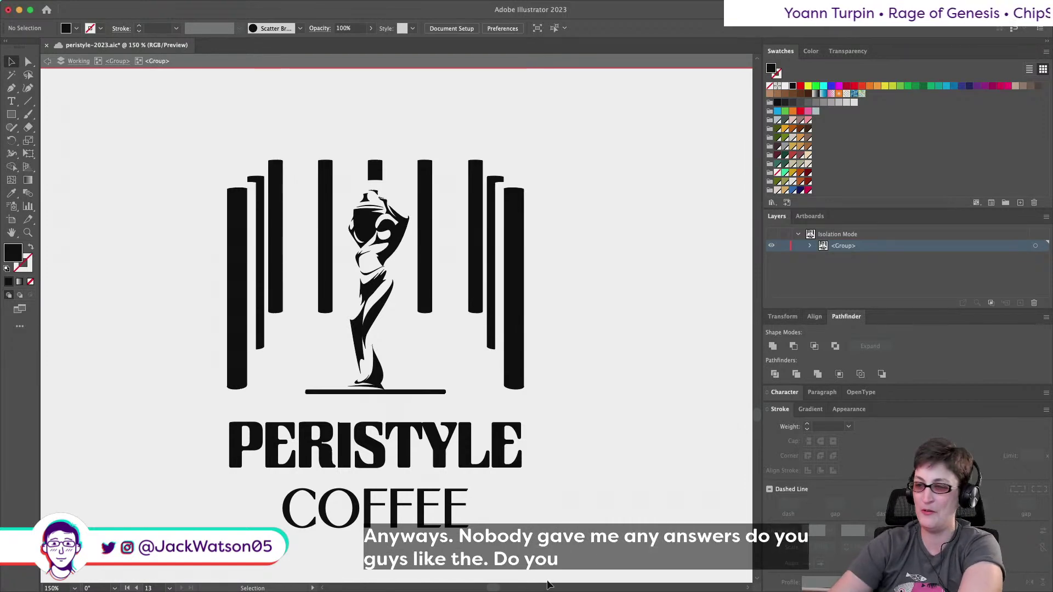
key(super+z)
key(super+z)
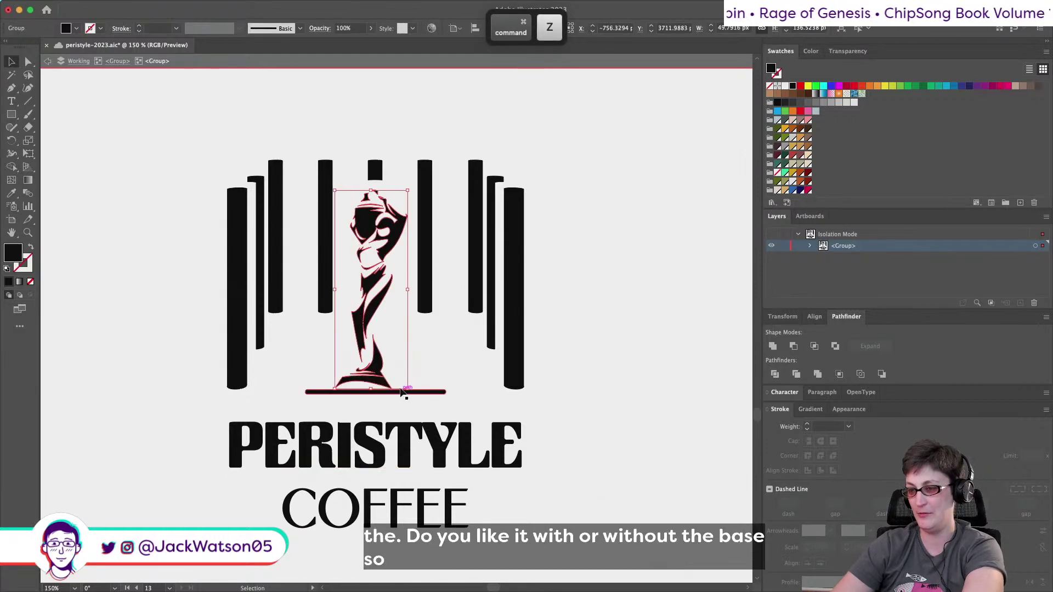
key(super+z)
key(shift+super+z)
key(super+z)
key(super+c)
key(shift+super+z)
key(super+f)
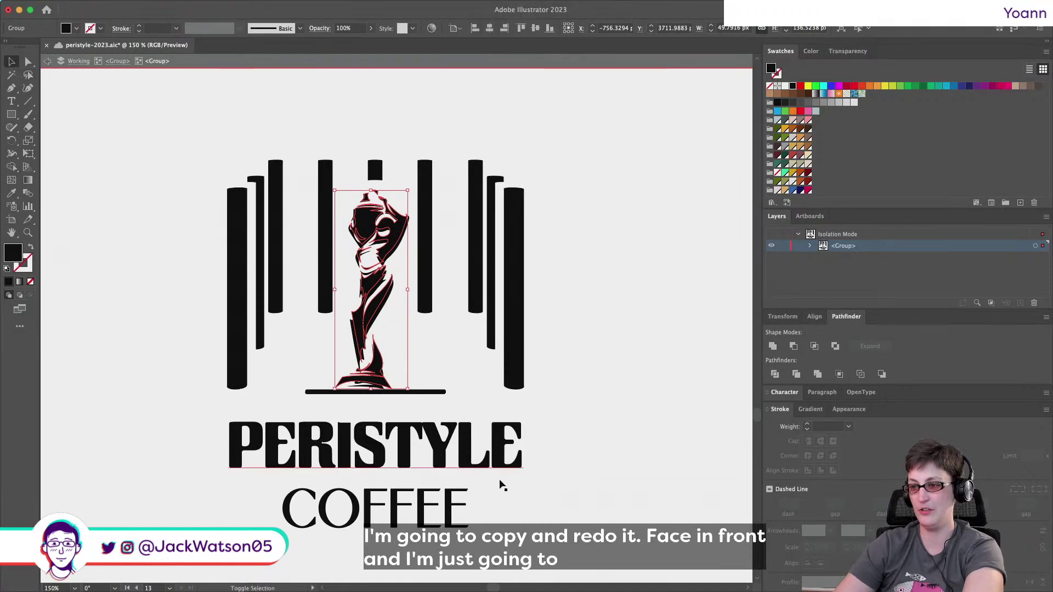
key(super+a)
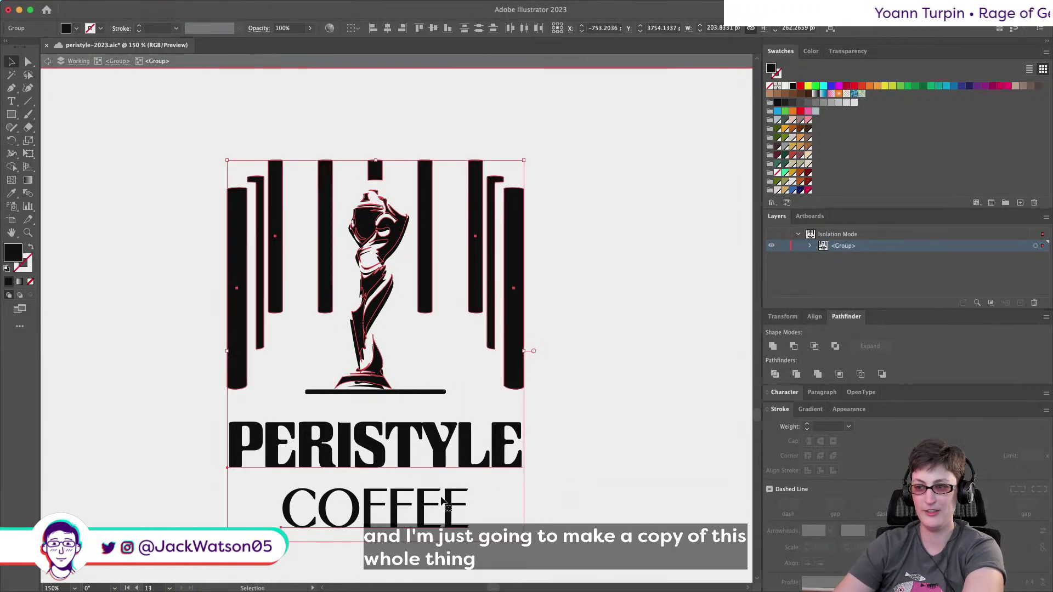
shift+click(433, 392)
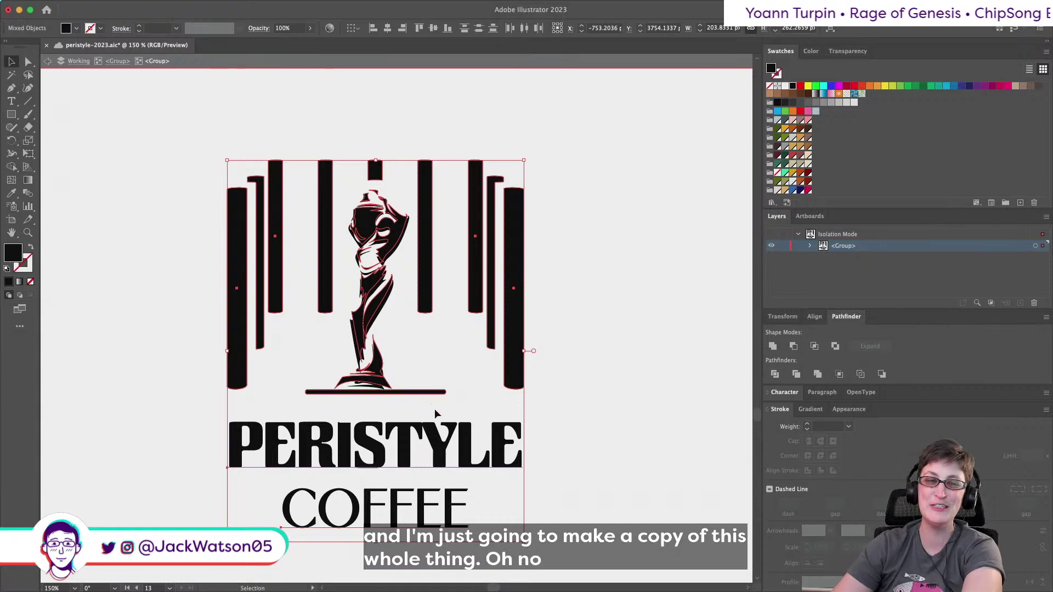
scroll(445, 411, left, 3)
scroll(448, 410, right, 1)
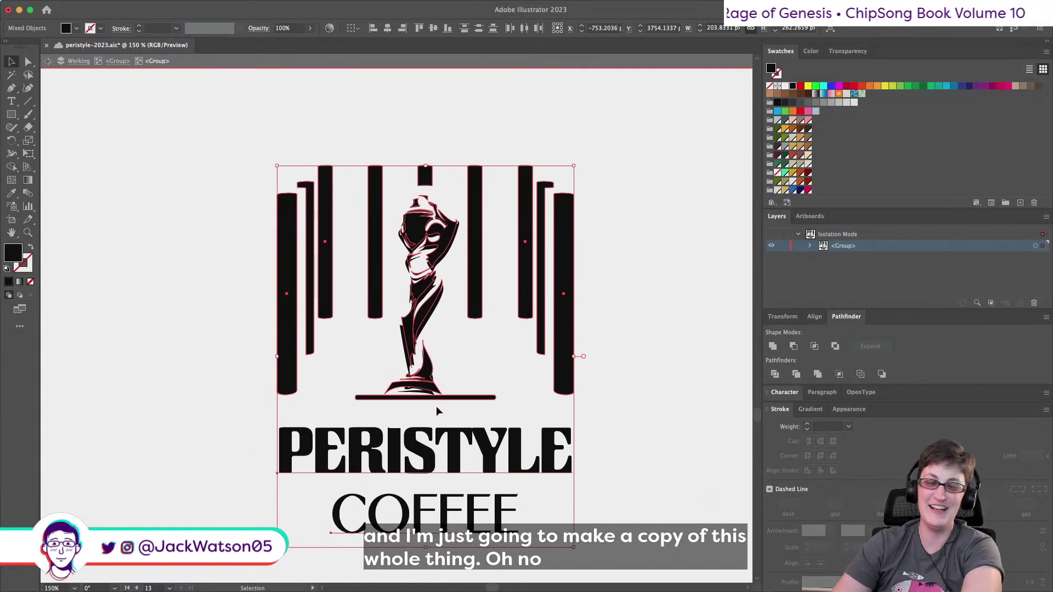
shift+click(471, 311)
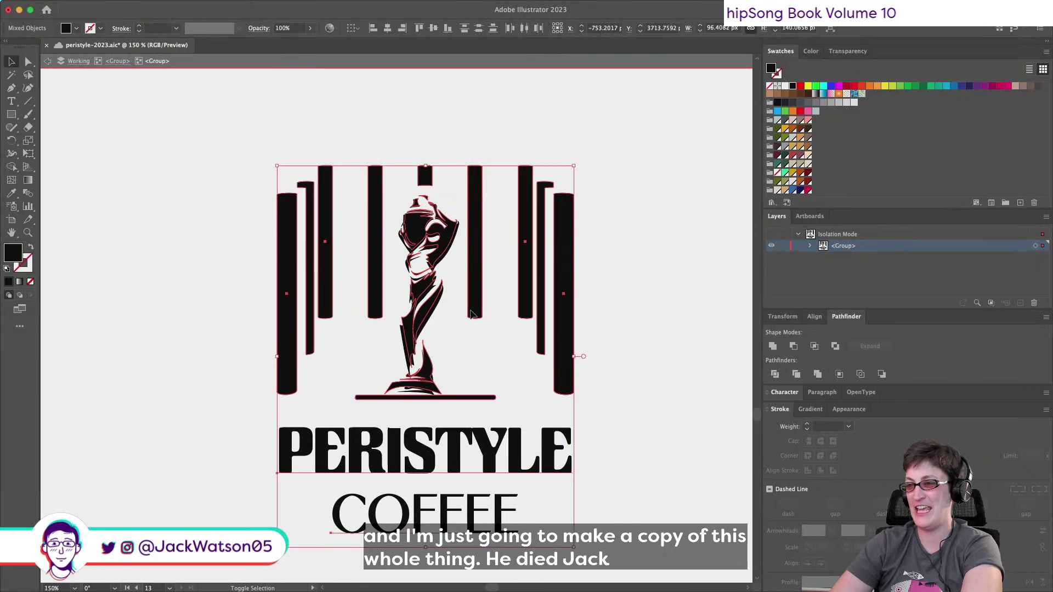
key(shift+super+a)
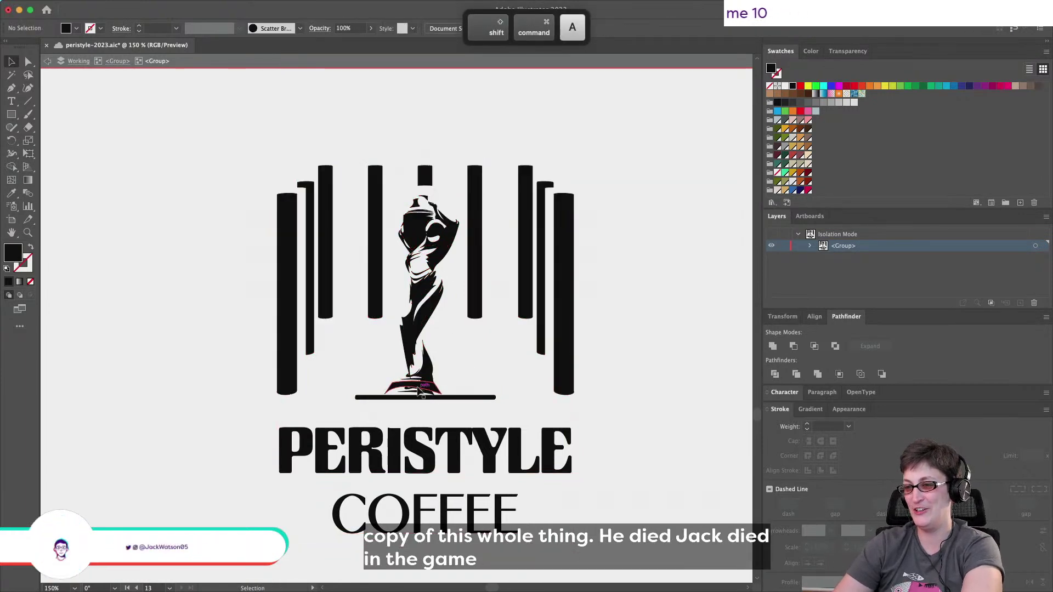
Copy the complete column logo with the statue's platform and place it beside the version without the platform.
click(413, 381)
key(super+a)
key(super+c)
key(super+f)
scroll(416, 389, right, 5)
scroll(417, 389, right, 5)
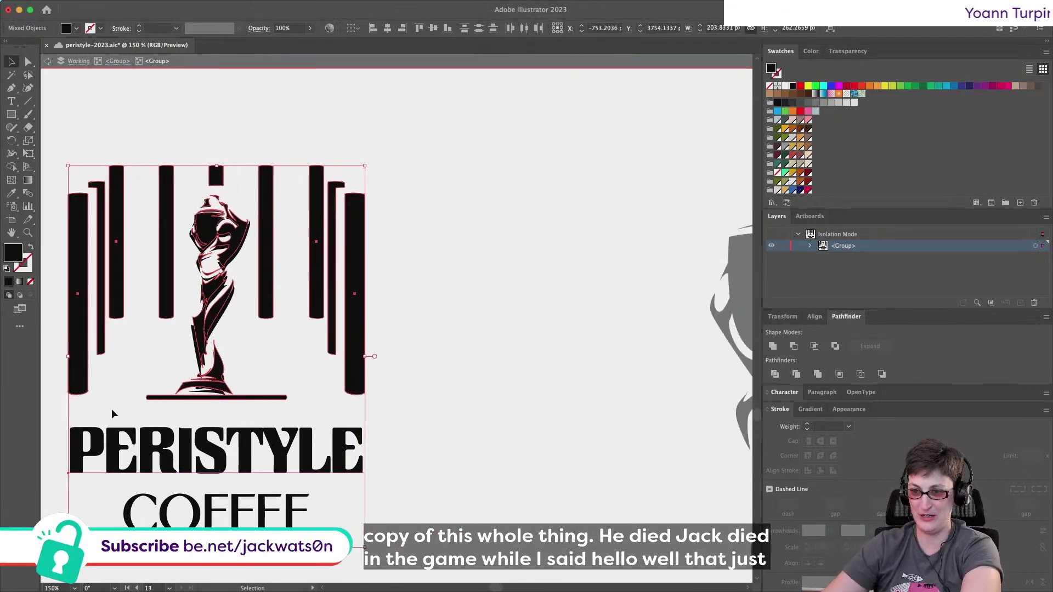
drag(213, 392, 546, 395)
scroll(545, 394, down, 3)
scroll(544, 394, right, 5)
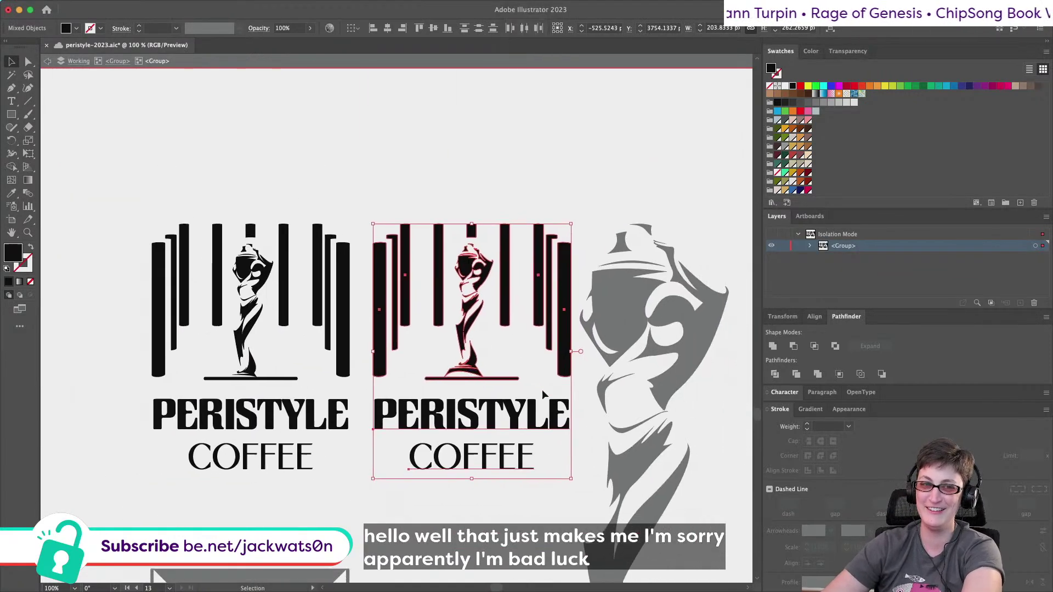
scroll(493, 378, down, 2)
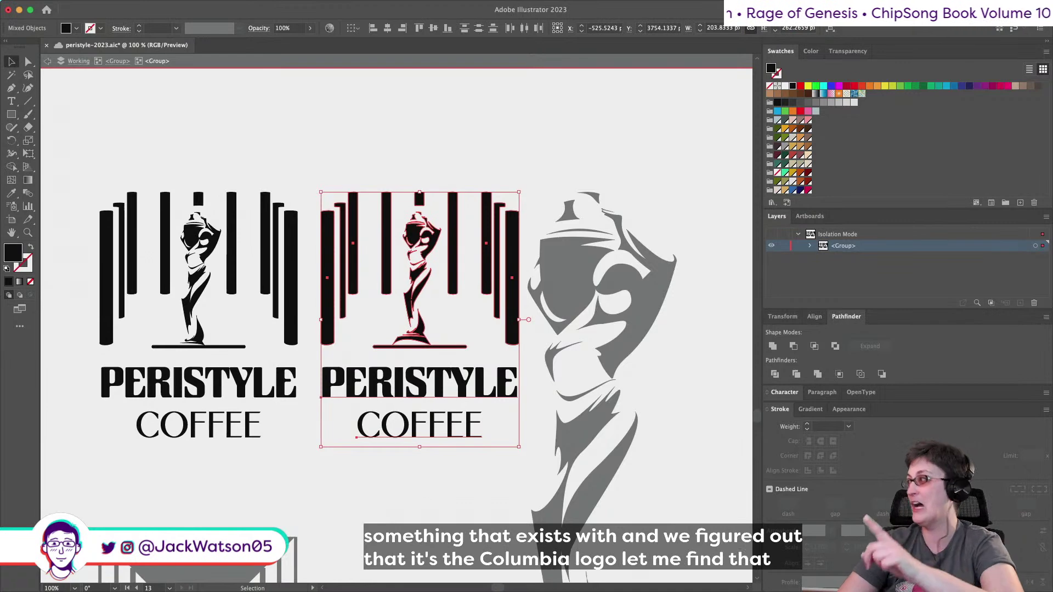
Switch to Chrome, search Google for "columbia pictures", and browse the image results.
text(columbia)
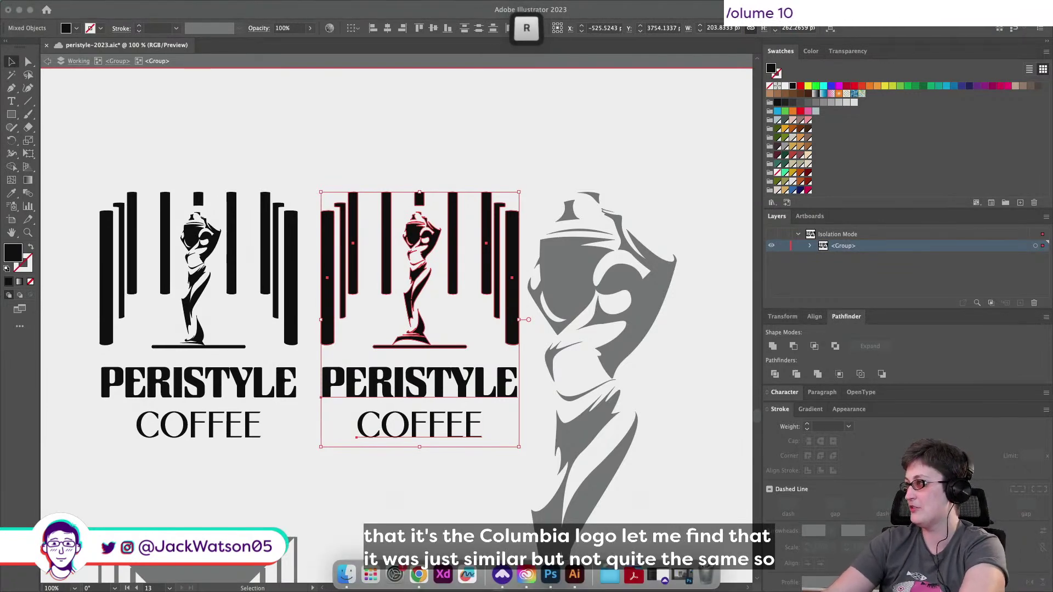
key(Return)
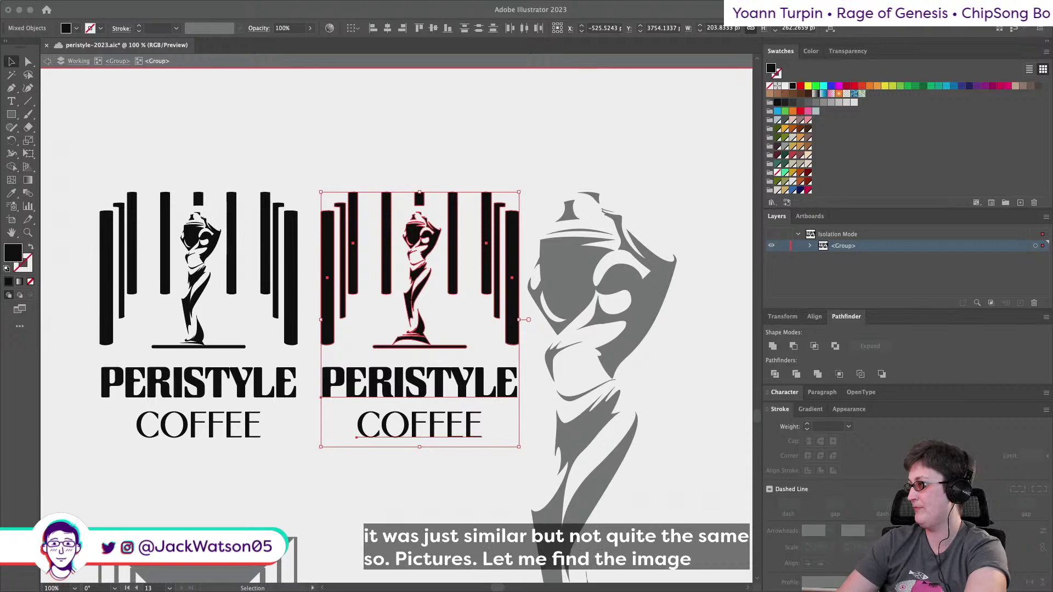
drag(689, 33, 383, 85)
scroll(566, 286, down, 2)
scroll(567, 286, down, 6)
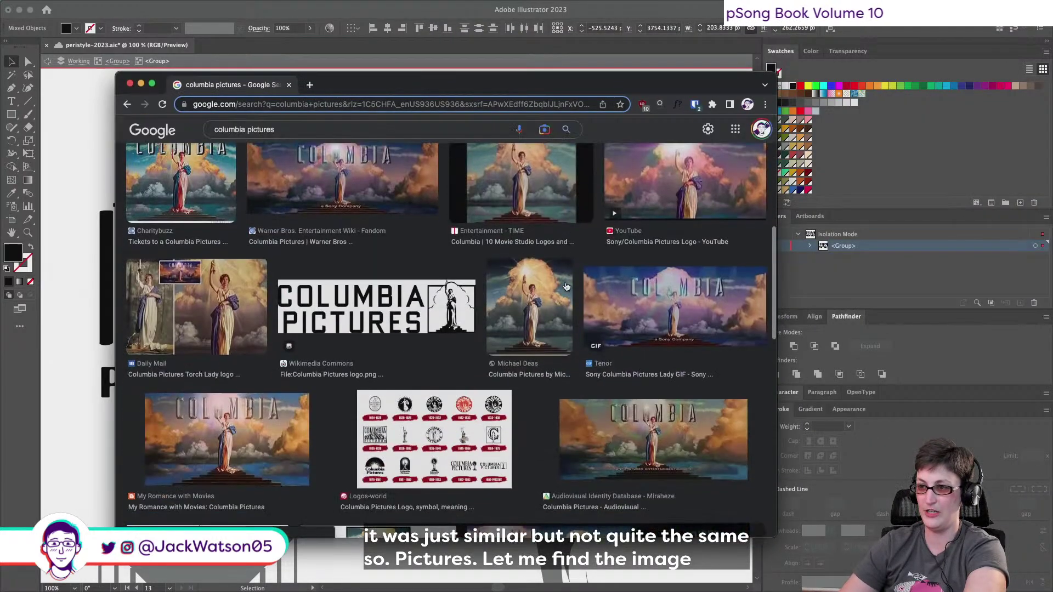
Preview the black-and-white Columbia Pictures logos with the torch lady, and return to Illustrator.
click(472, 295)
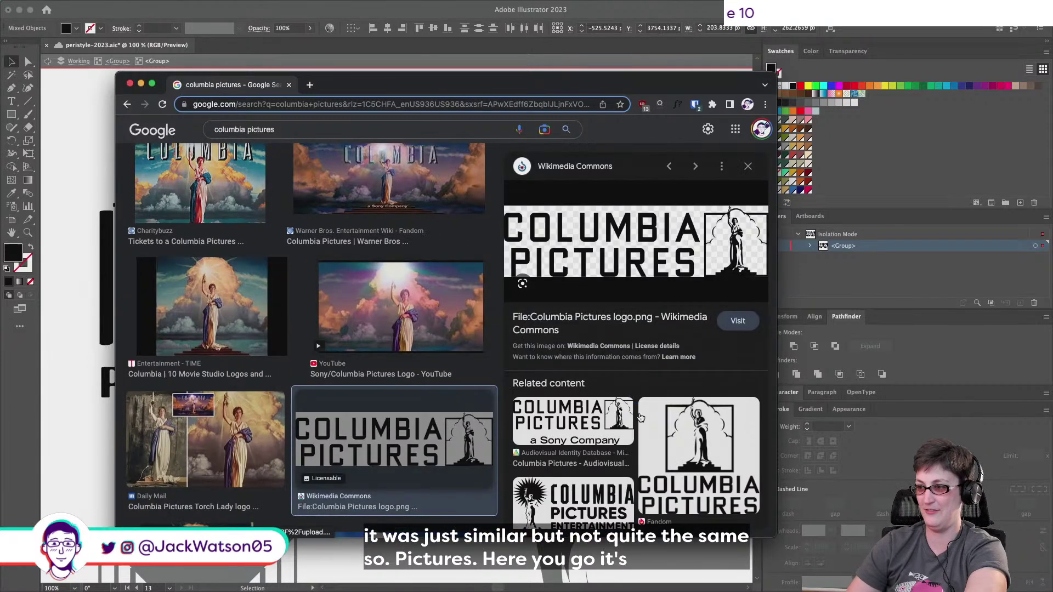
scroll(640, 414, down, 2)
click(720, 320)
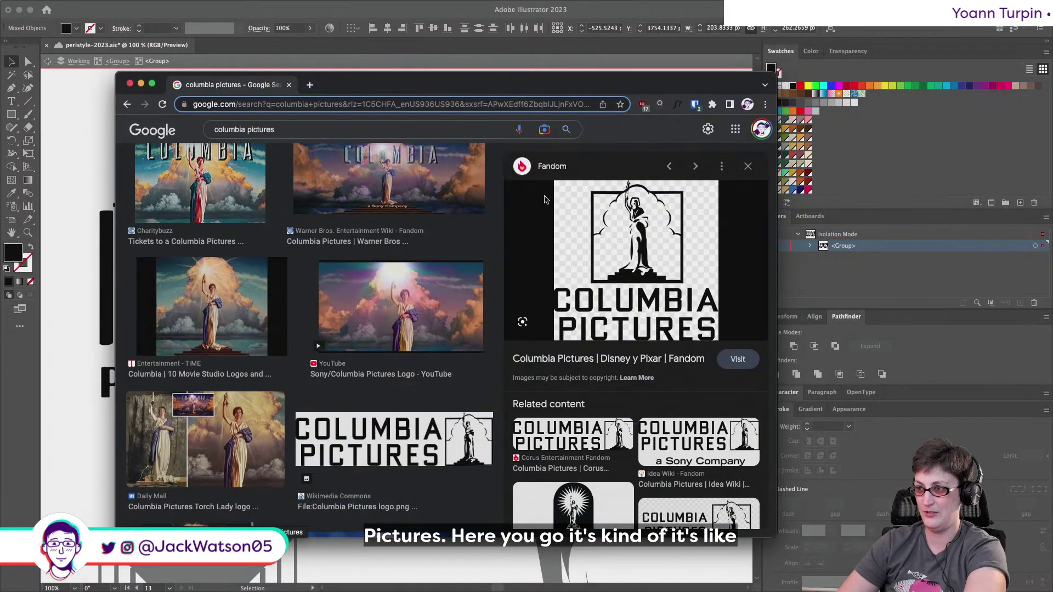
scroll(527, 370, down, 4)
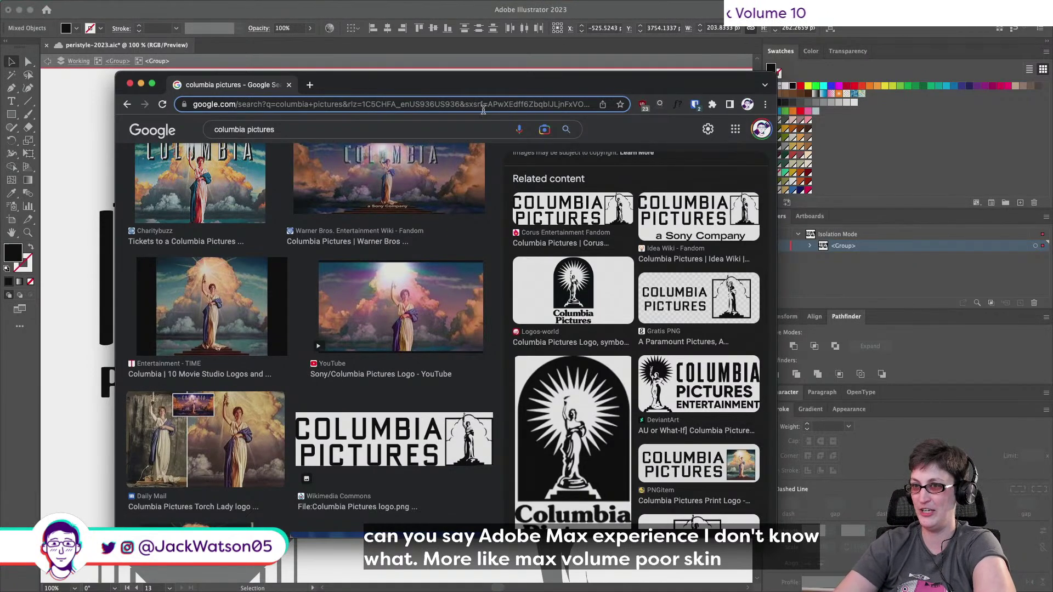
key(super+Tab)
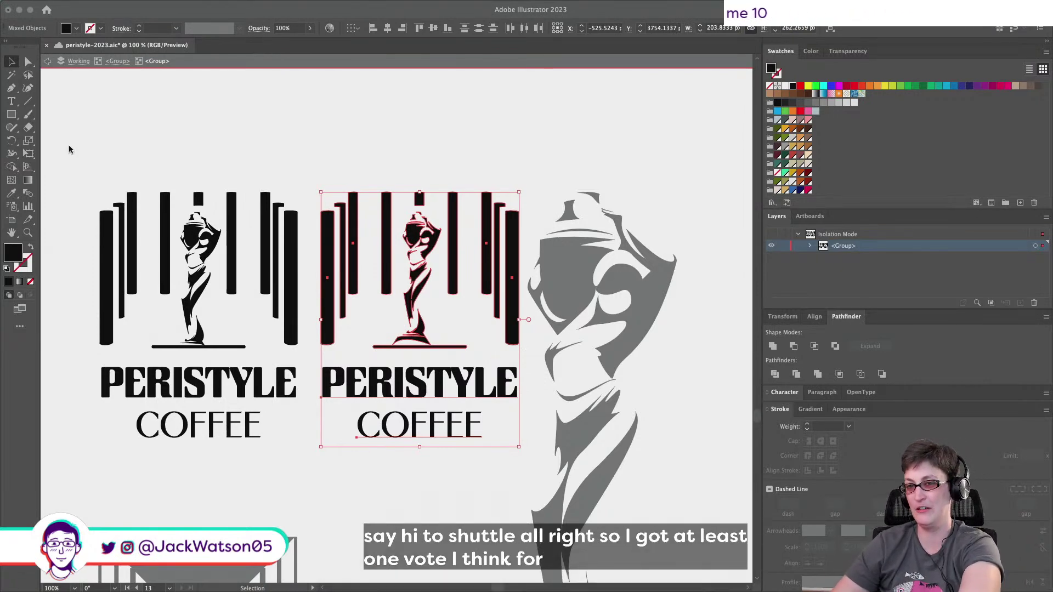
Undo the side-by-side copy and the platform's removal, keeping a single column logo with the platform, and deselect everything.
drag(68, 160, 300, 459)
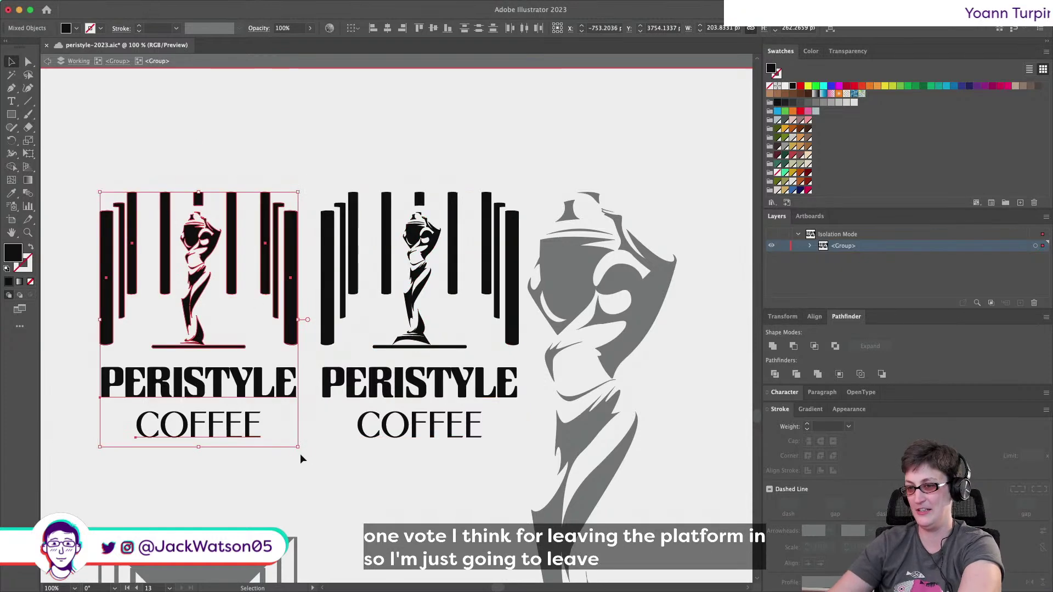
key(super+z)
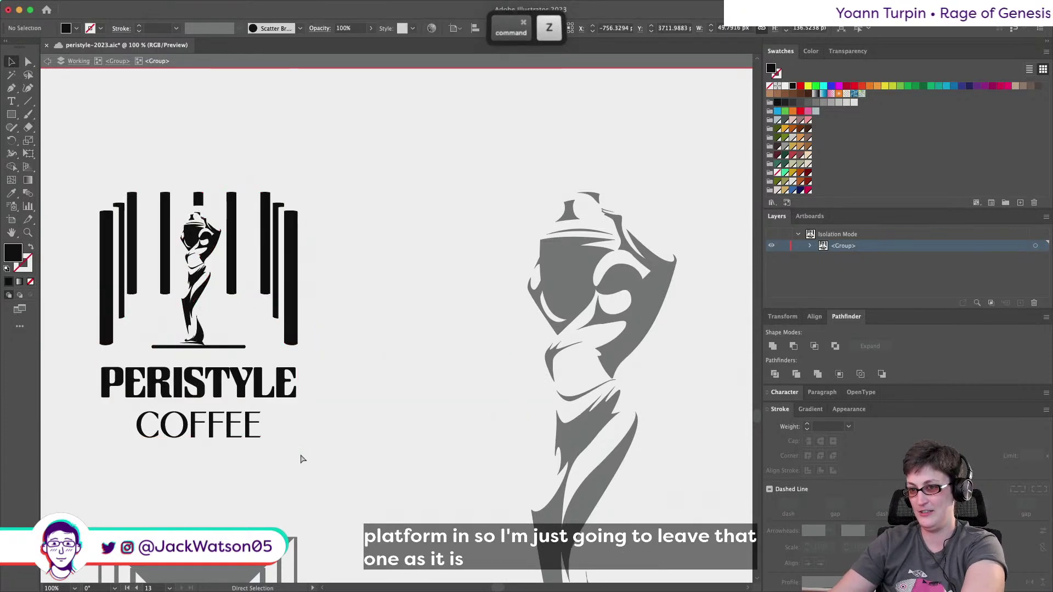
key(super+z)
key(super+z)
key(shift+super+a)
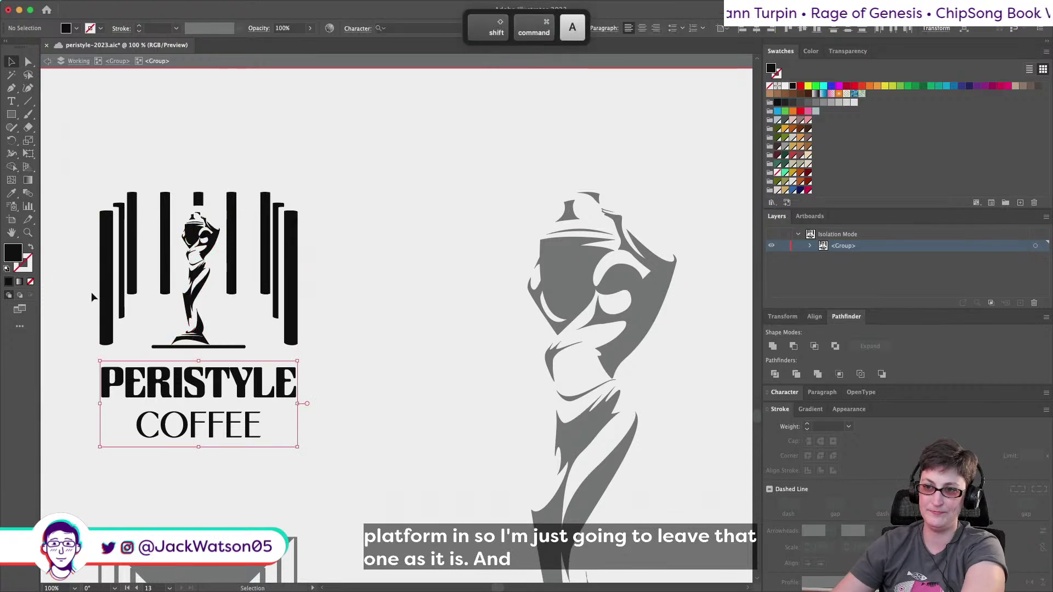
Exit the column logo's nested groups to the Working layer and review all three logo concepts together.
scroll(448, 387, down, 5)
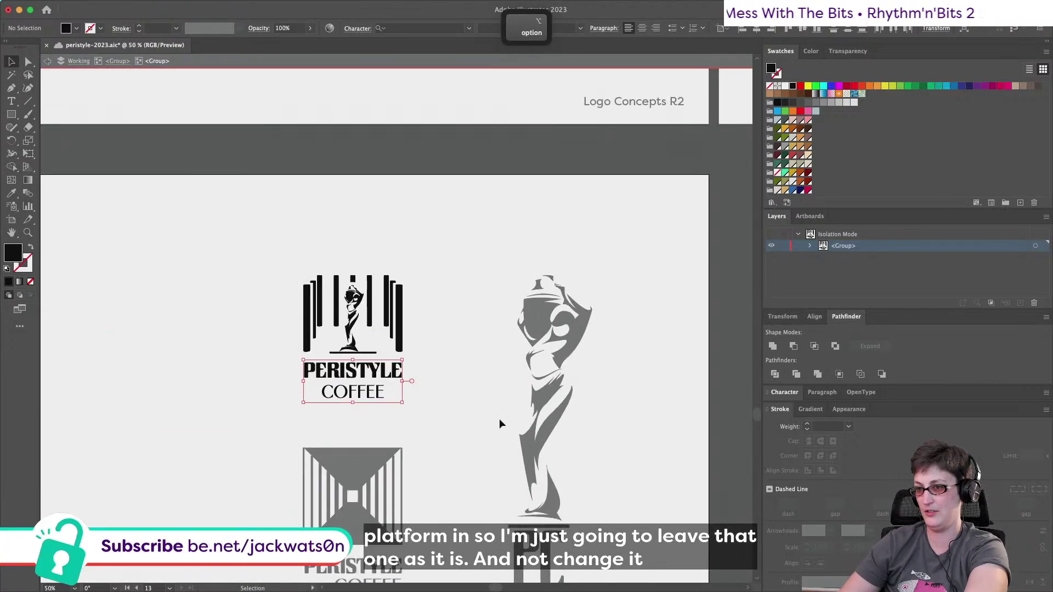
scroll(483, 418, down, 1)
click(48, 61)
click(48, 61)
scroll(299, 446, down, 1)
scroll(299, 451, down, 2)
click(30, 62)
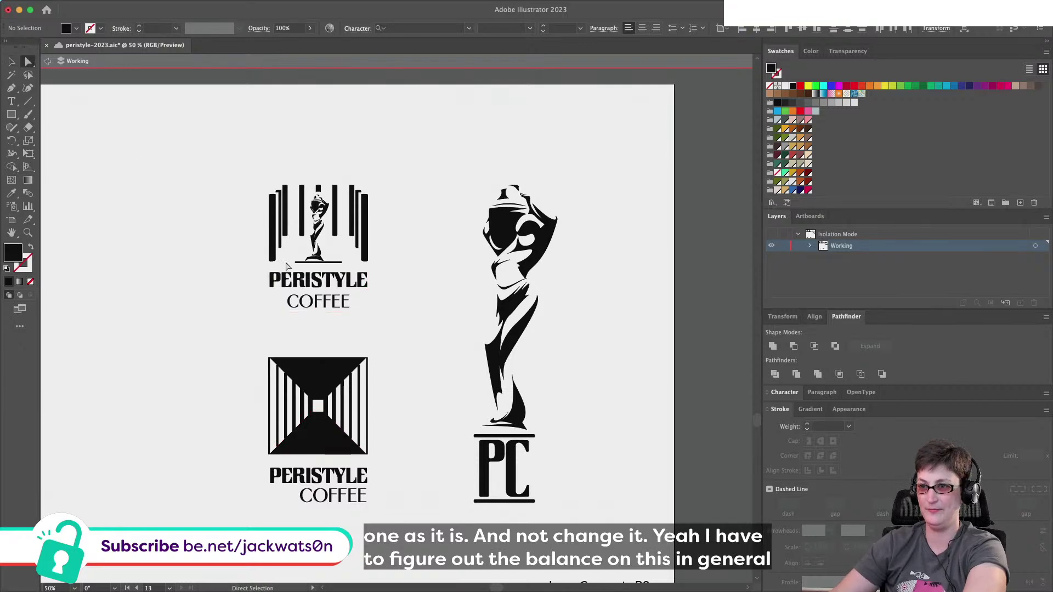
scroll(489, 505, down, 1)
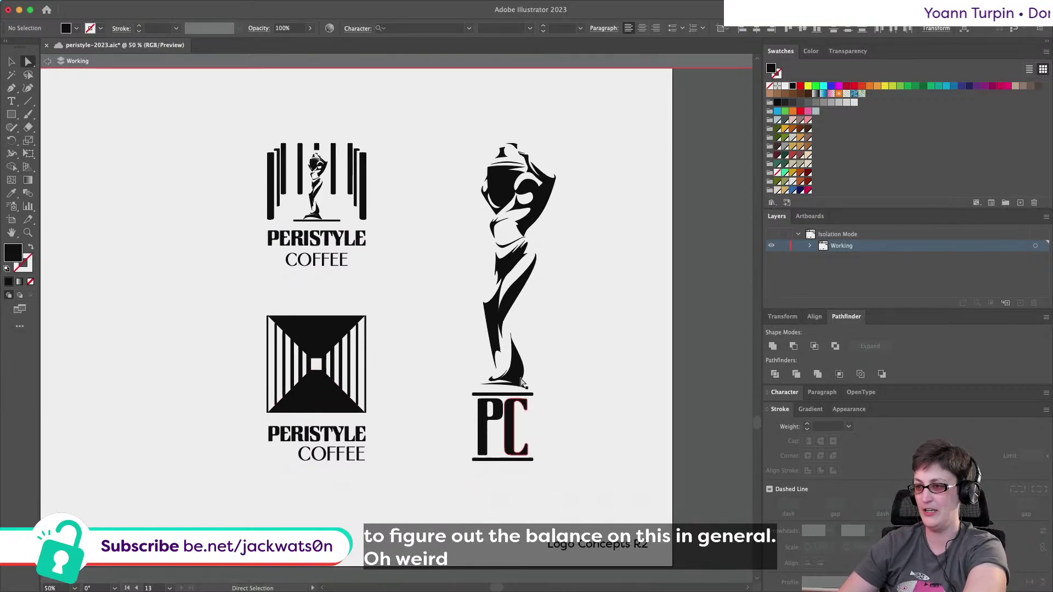
Isolate the column logo's inner group, select its statue to check its position, and clear the selection.
key(alt)
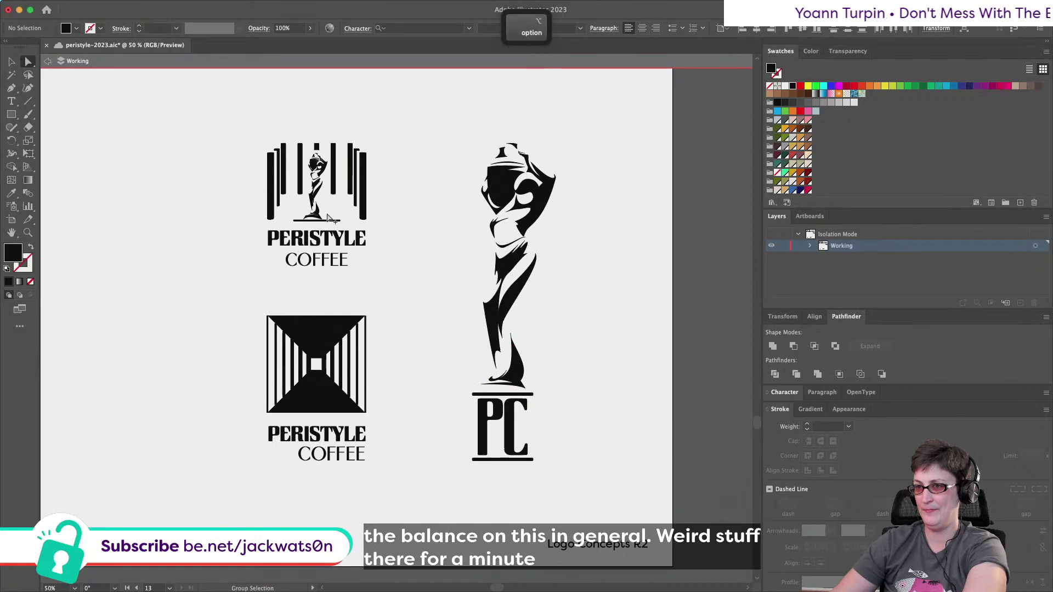
scroll(329, 241, up, 1)
click(11, 61)
click(311, 151)
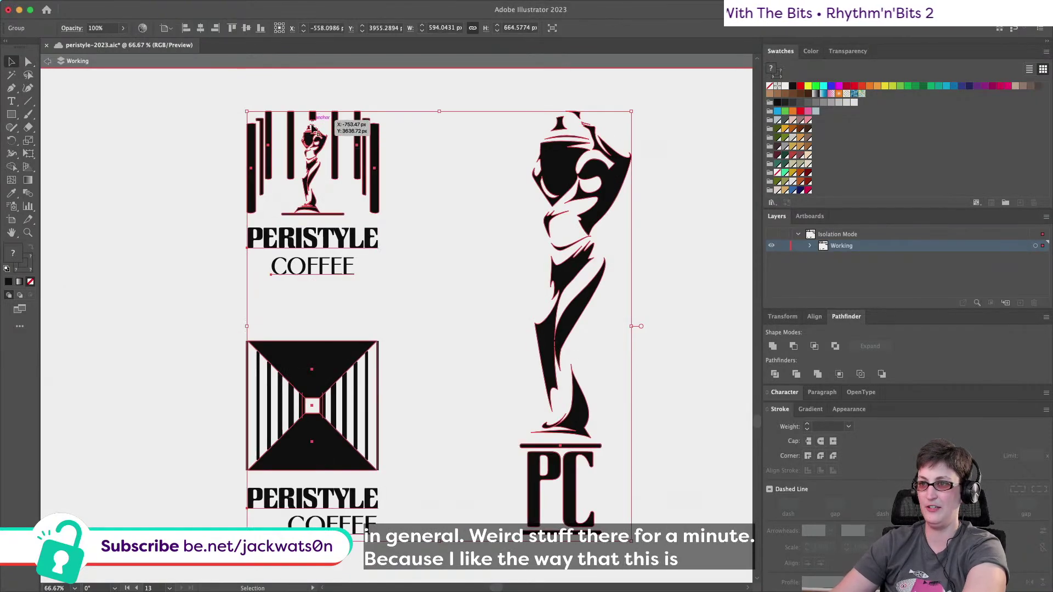
drag(40, 74, 40, 74)
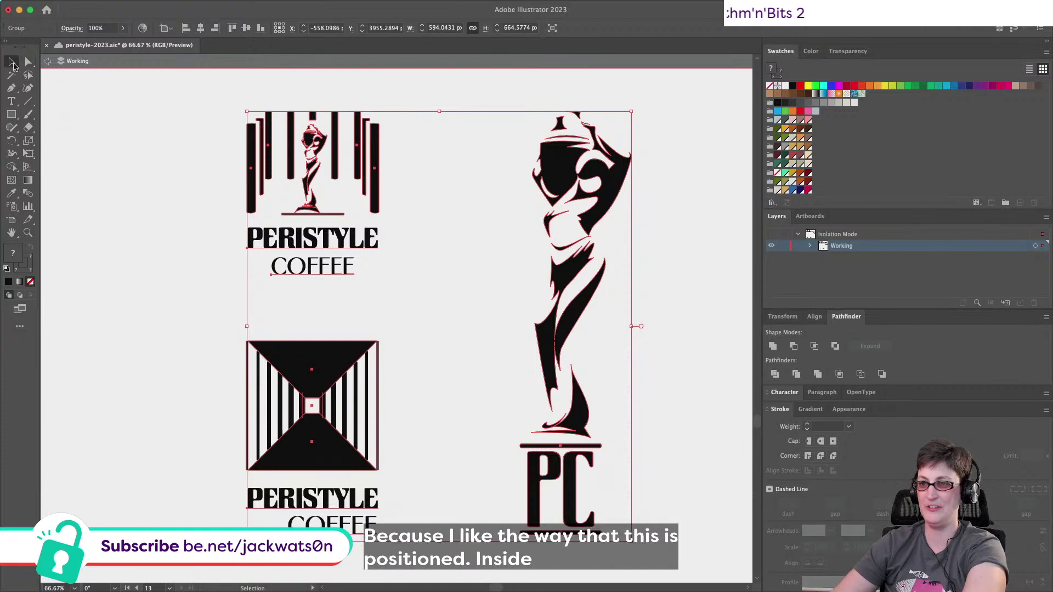
double_click(310, 188)
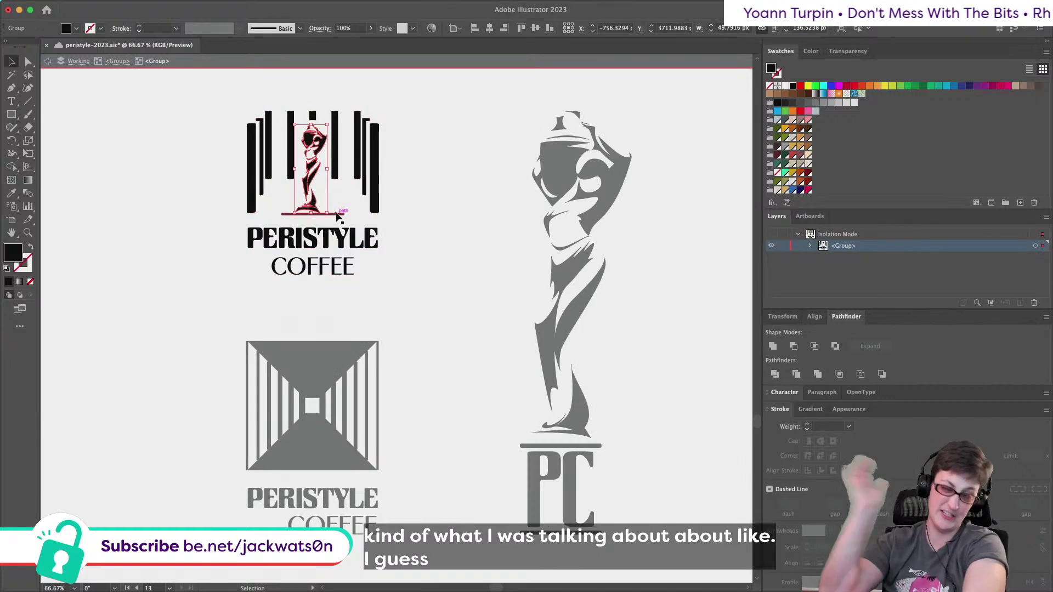
click(379, 222)
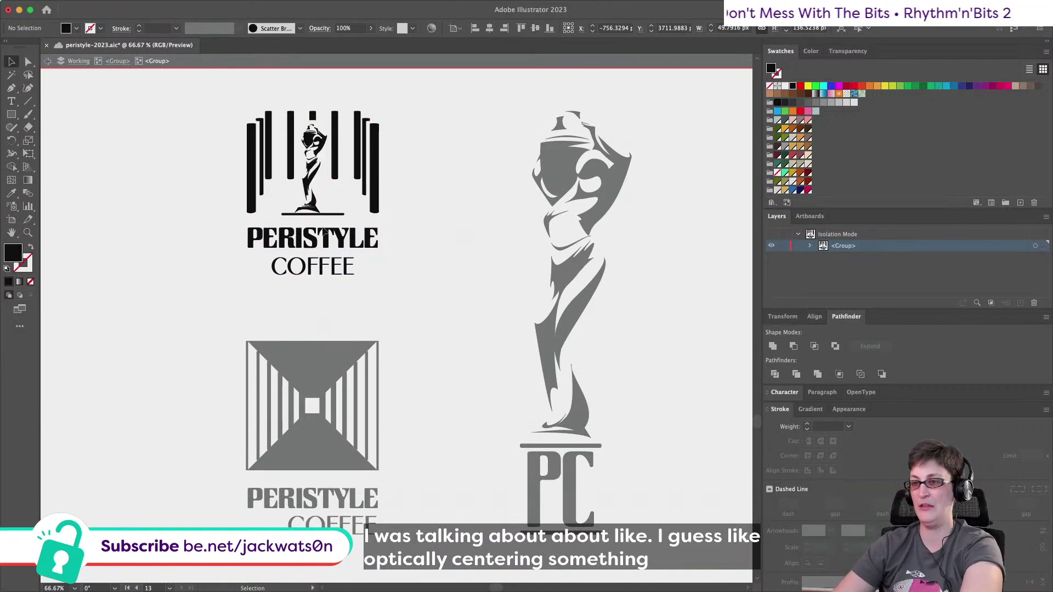
Examine how the ground line, statue and short central column line up with the lettering, selecting them in turn.
key(alt)
scroll(324, 222, up, 2)
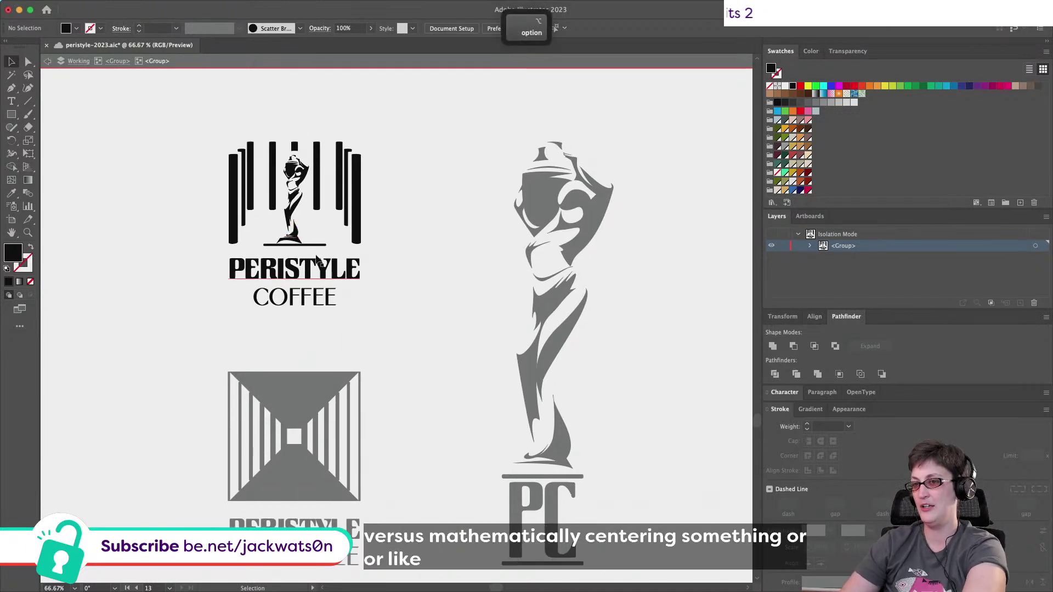
click(317, 245)
key(shift)
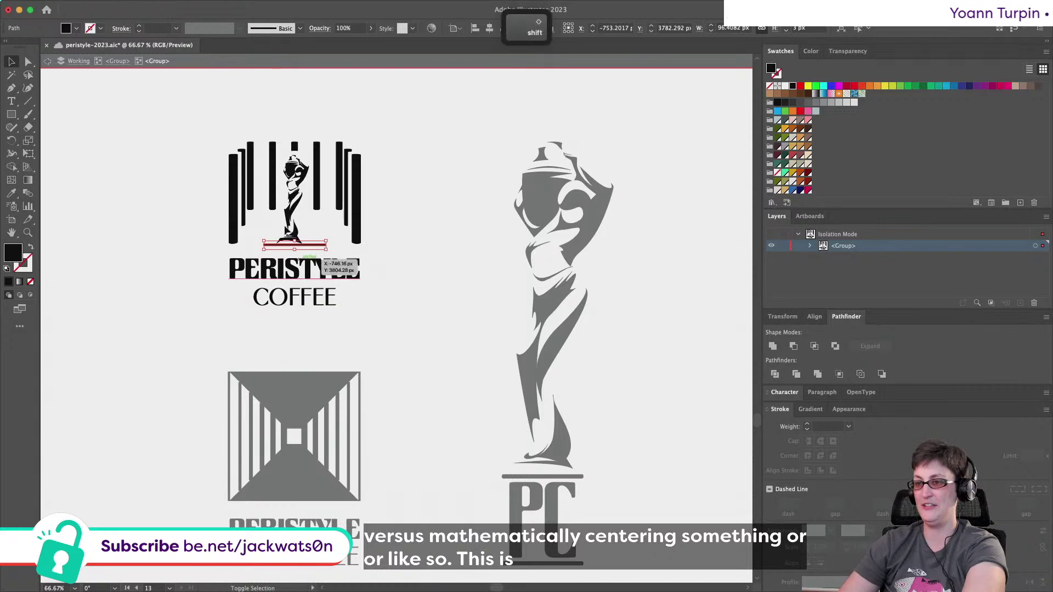
key(alt)
scroll(302, 267, up, 3)
scroll(301, 274, down, 3)
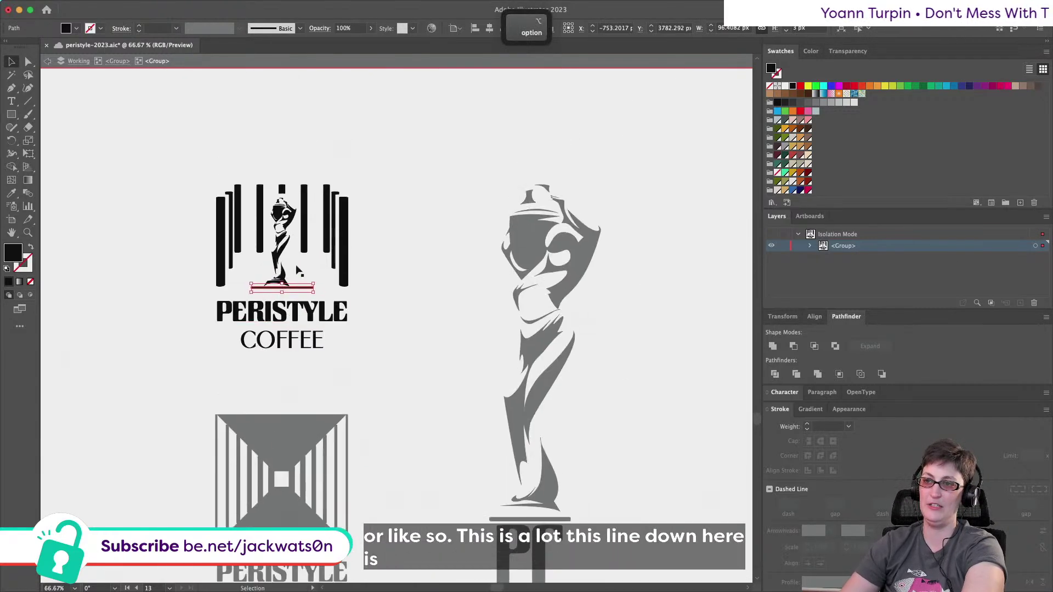
click(281, 220)
scroll(289, 249, up, 1)
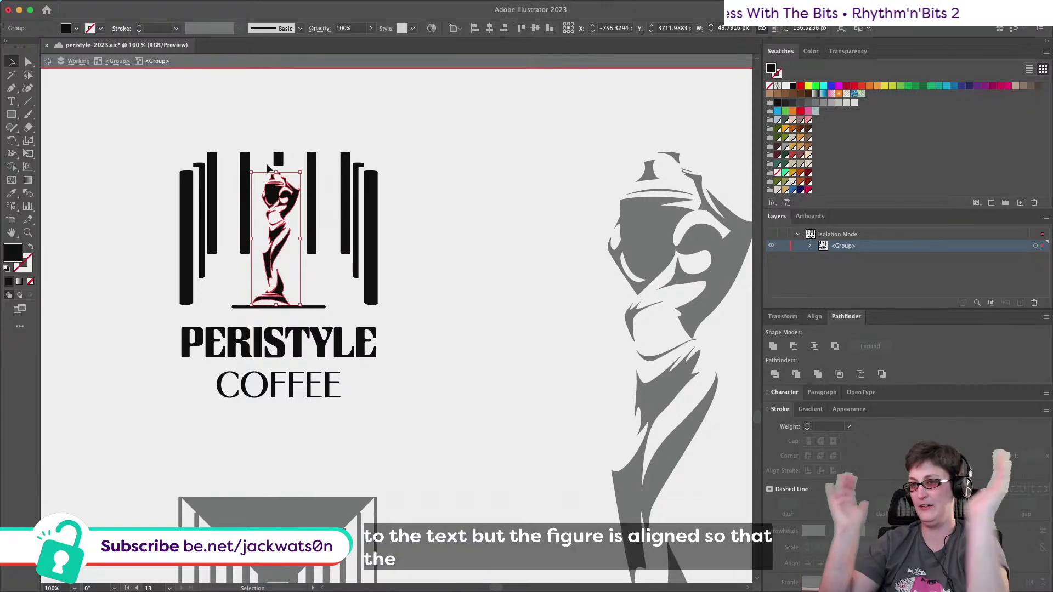
key(shift)
shift+click(278, 159)
key(super+shift+a)
Ungroup the column logo's grouped artwork inside its isolated group, and deselect everything.
drag(274, 432, 301, 307)
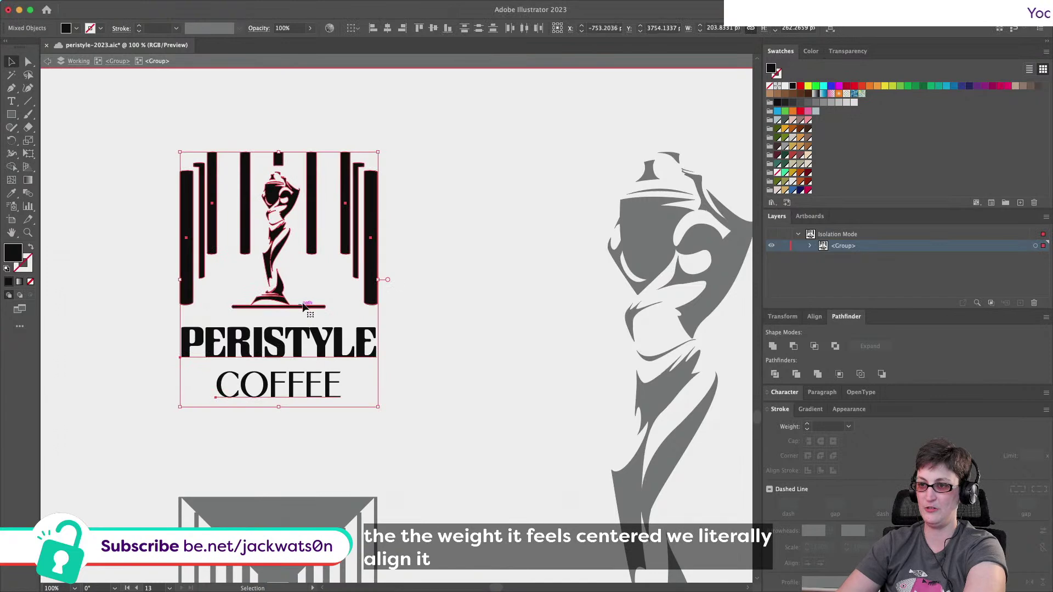
double_click(302, 308)
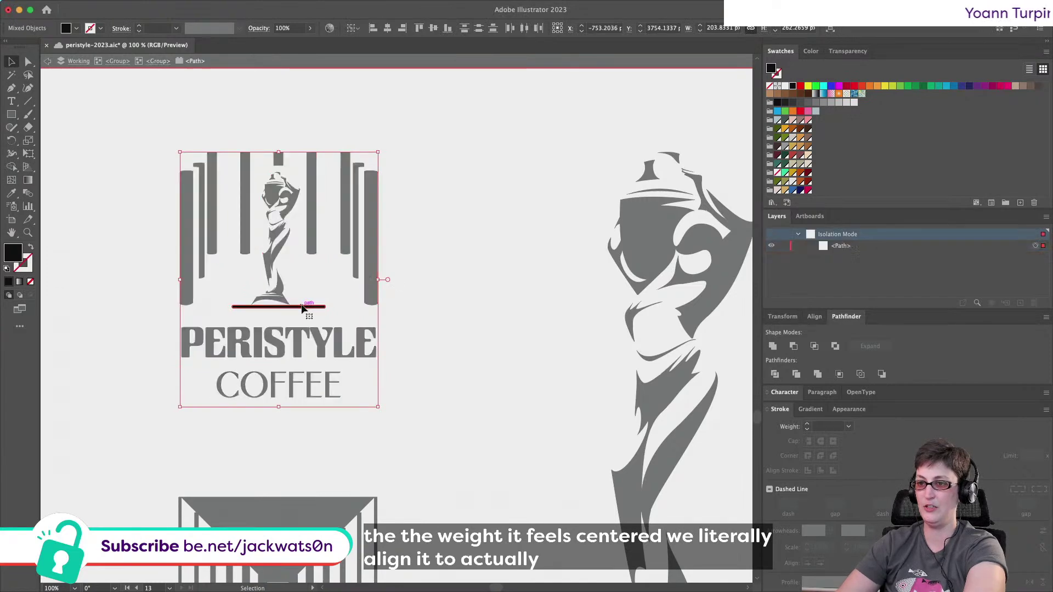
click(158, 61)
click(277, 230)
key(shift)
shift+click(278, 158)
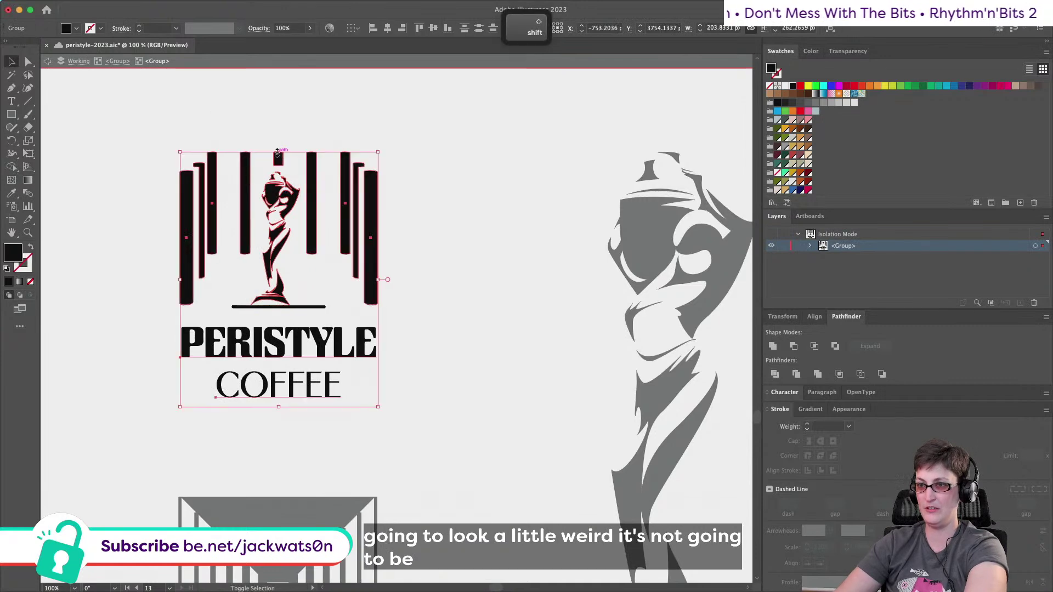
right_click(316, 331)
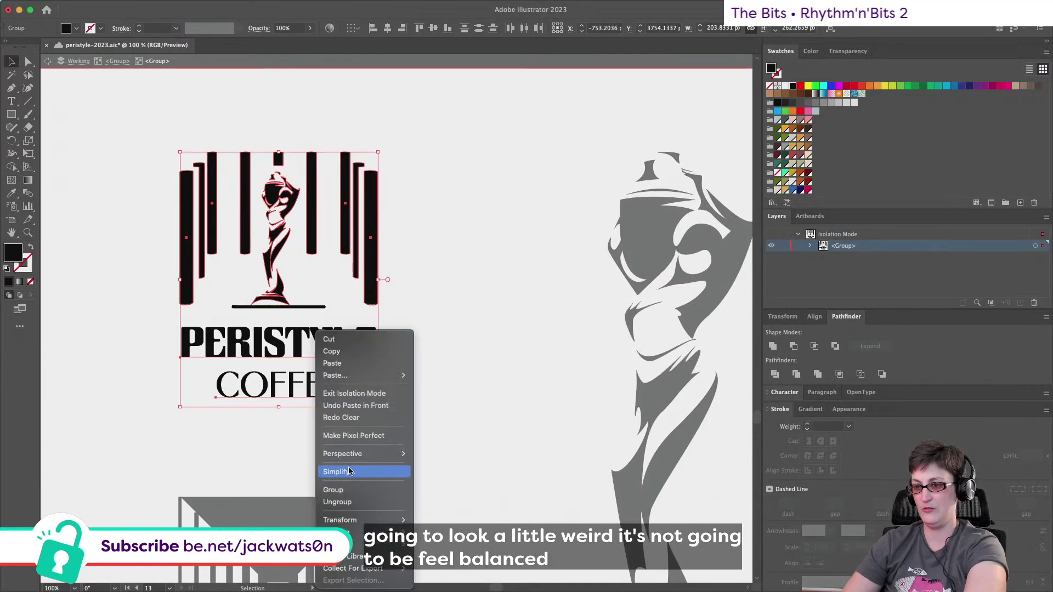
click(345, 501)
key(shift+super+a)
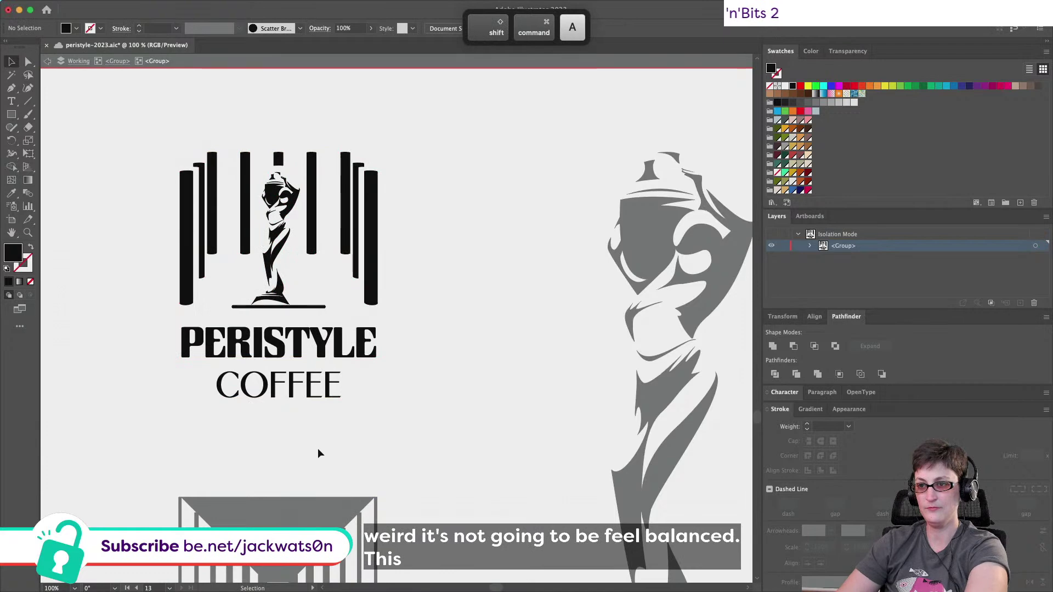
Group all the statue's shapes, including its curved base, within the column logo.
click(286, 216)
key(shift)
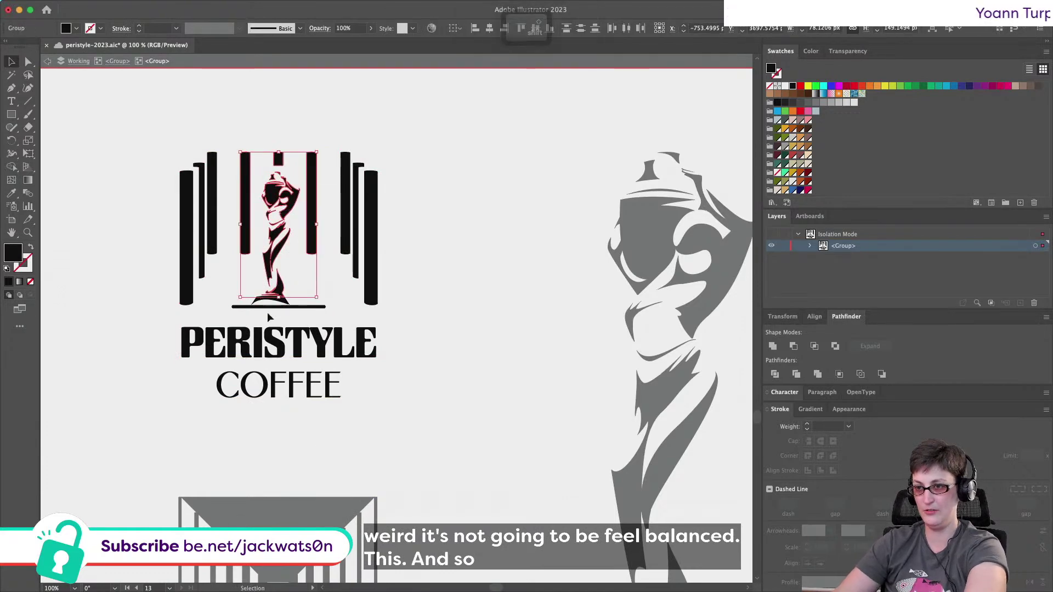
key(shift+super+a)
click(284, 302)
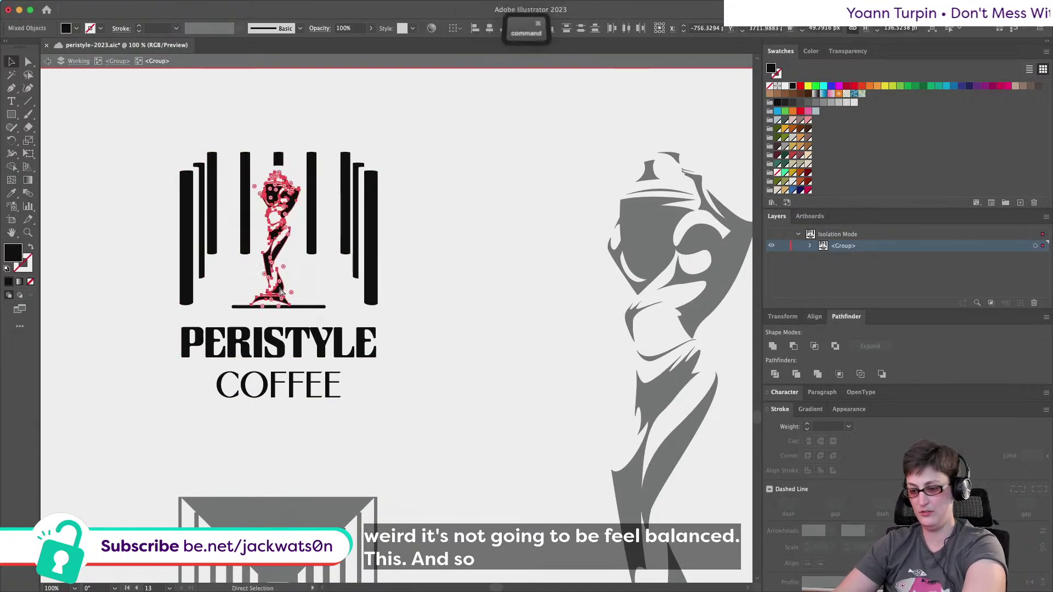
key(super+g)
Centre the statue group horizontally with the columns, platform line and lettering of the logo.
scroll(290, 426, up, 3)
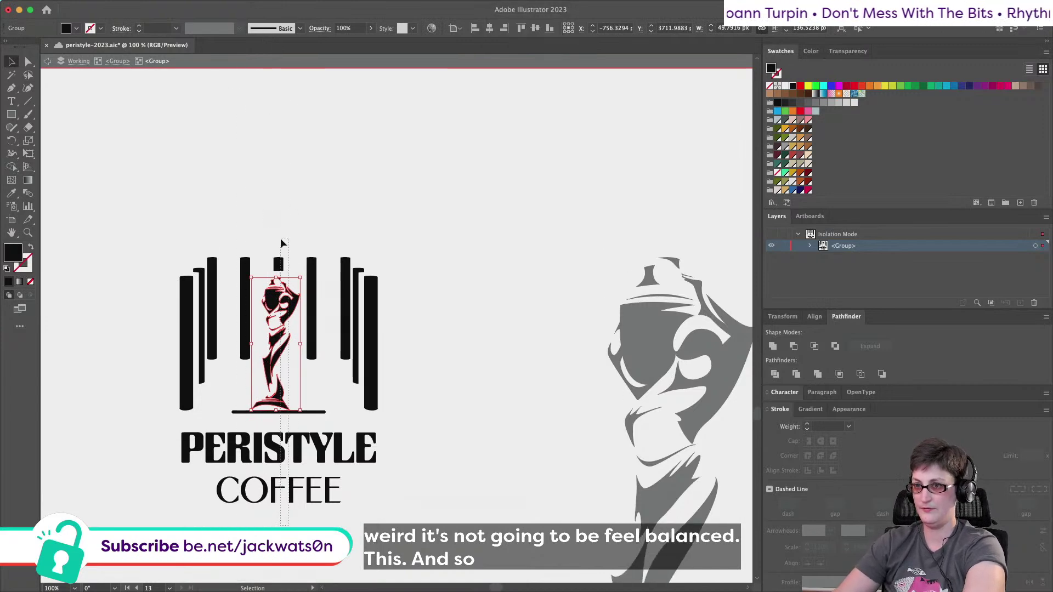
click(280, 263)
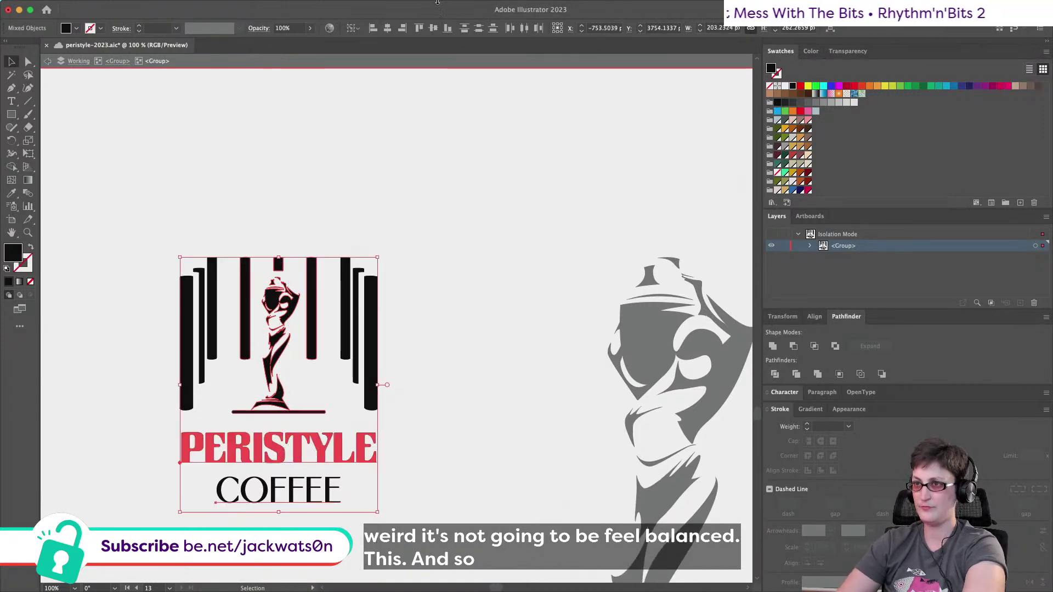
click(387, 28)
click(402, 280)
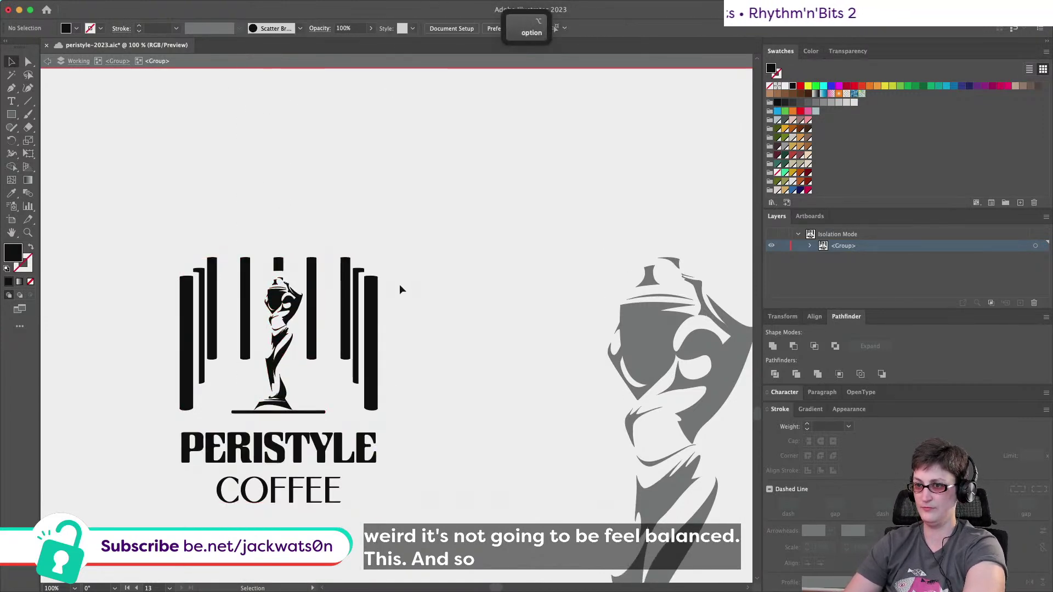
Examine the balance of the statue and platform line within the logo at several sizes.
scroll(399, 284, down, 2)
scroll(399, 284, down, 2)
scroll(375, 259, up, 1)
click(336, 266)
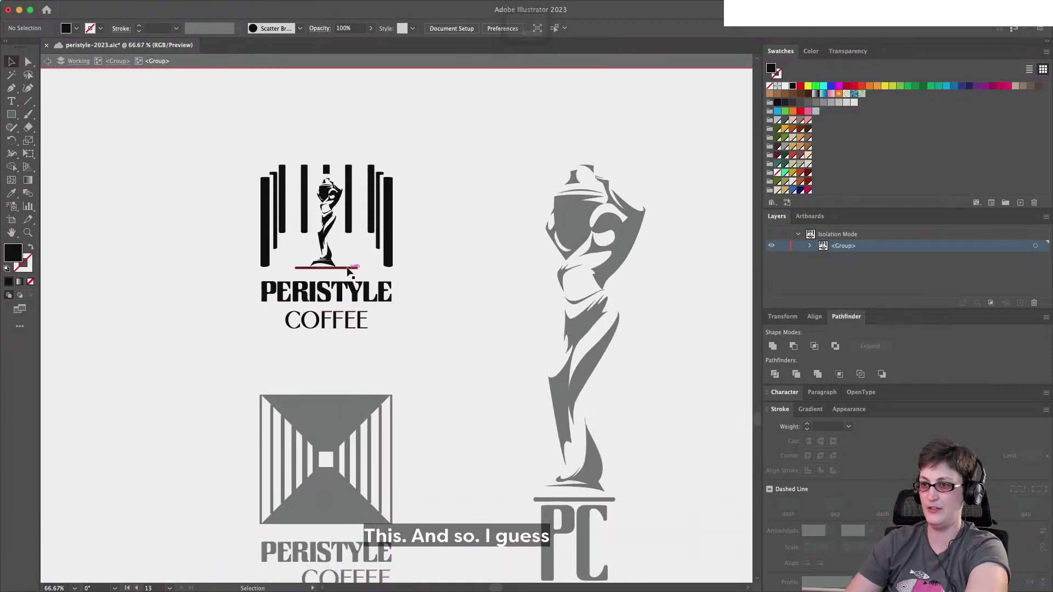
shift+click(328, 241)
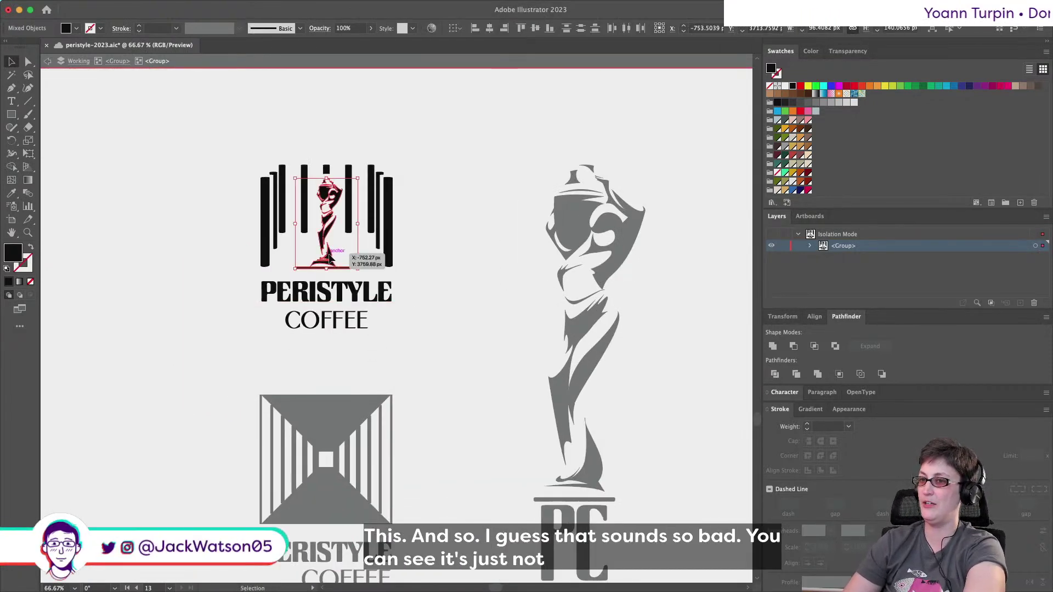
key(super+shift+a)
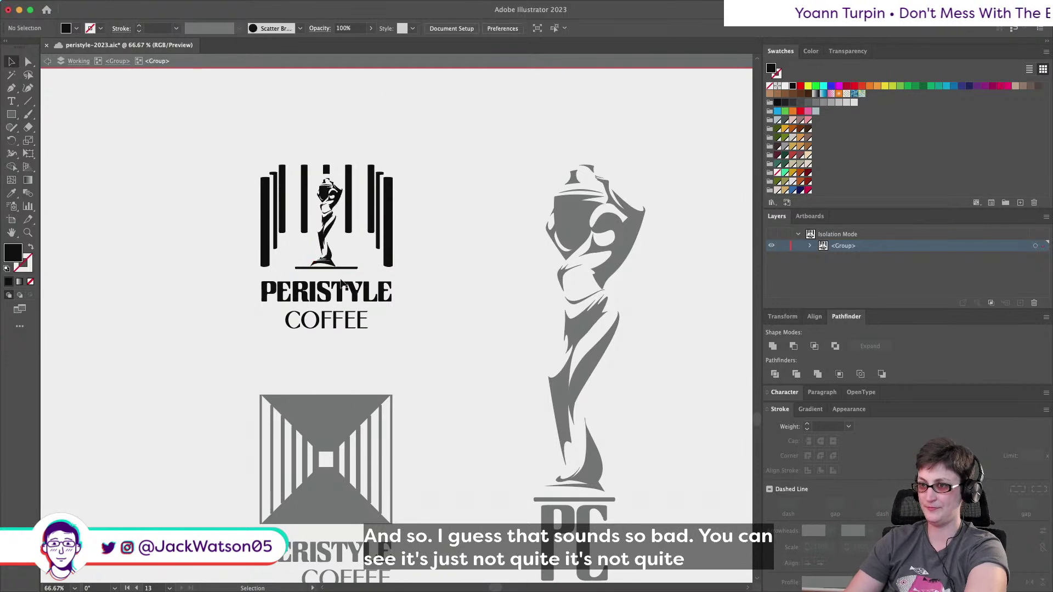
key(super+equal)
key(super+equal)
key(super+minus)
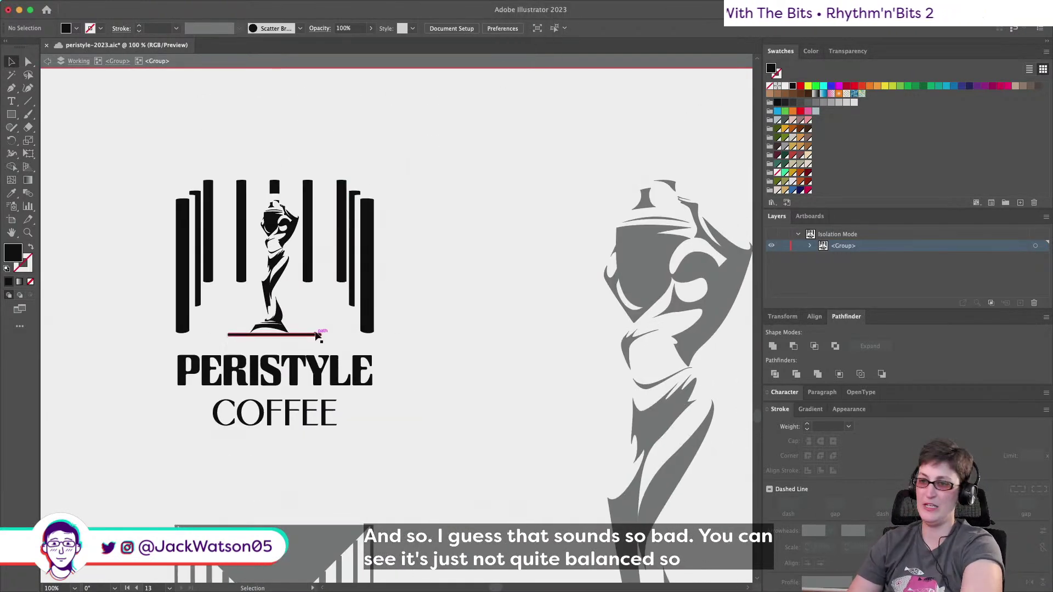
scroll(316, 335, down, 3)
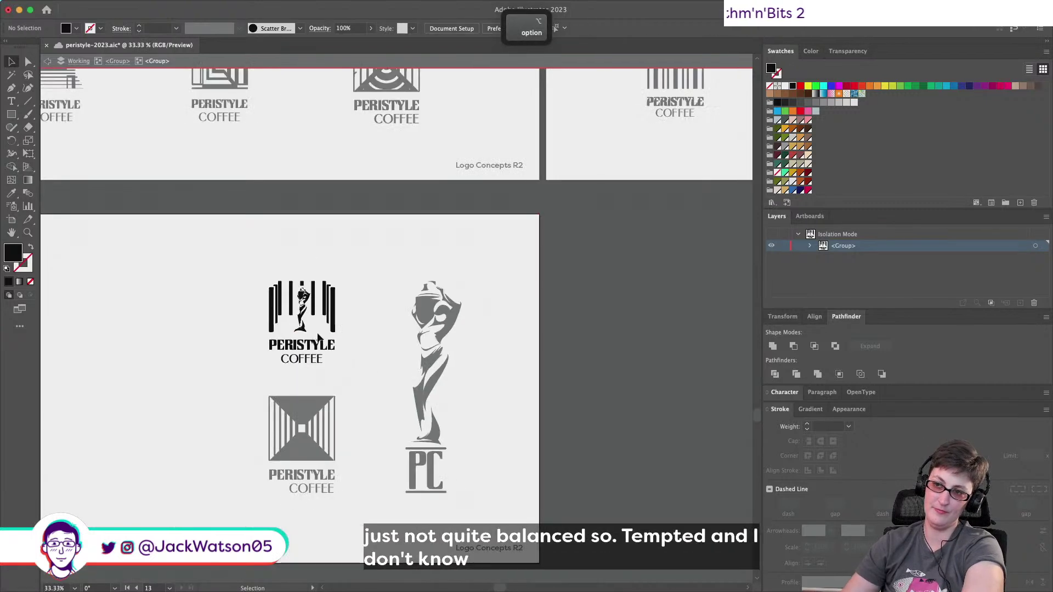
Nudge the statue group slightly left beneath the short centre column, comparing it with the previous position.
scroll(286, 320, up, 2)
scroll(286, 321, up, 6)
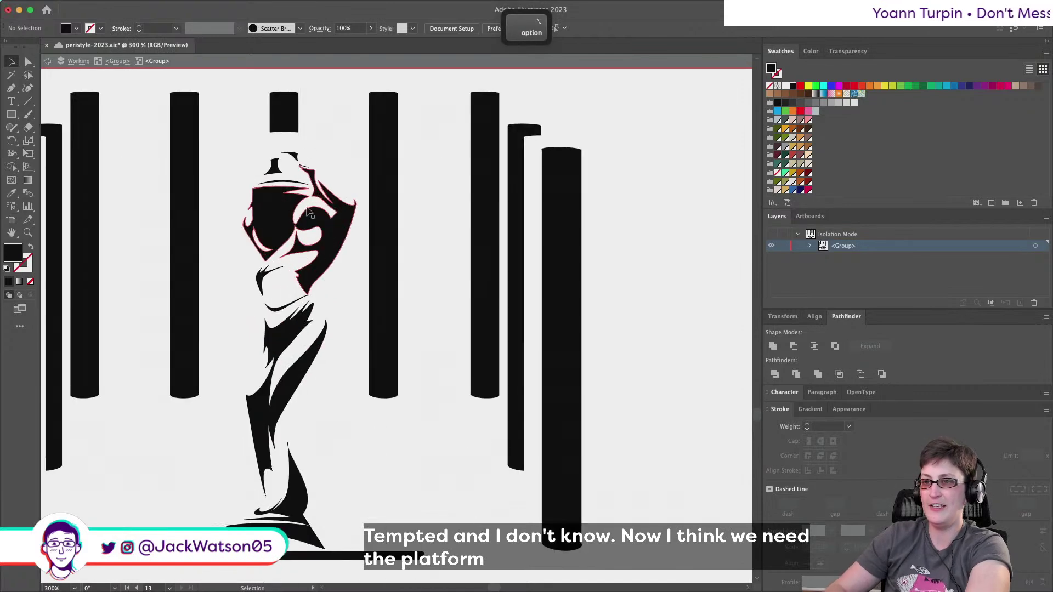
mouse_move(277, 172)
mouse_down()
mouse_move(296, 164)
mouse_move(270, 168)
mouse_up()
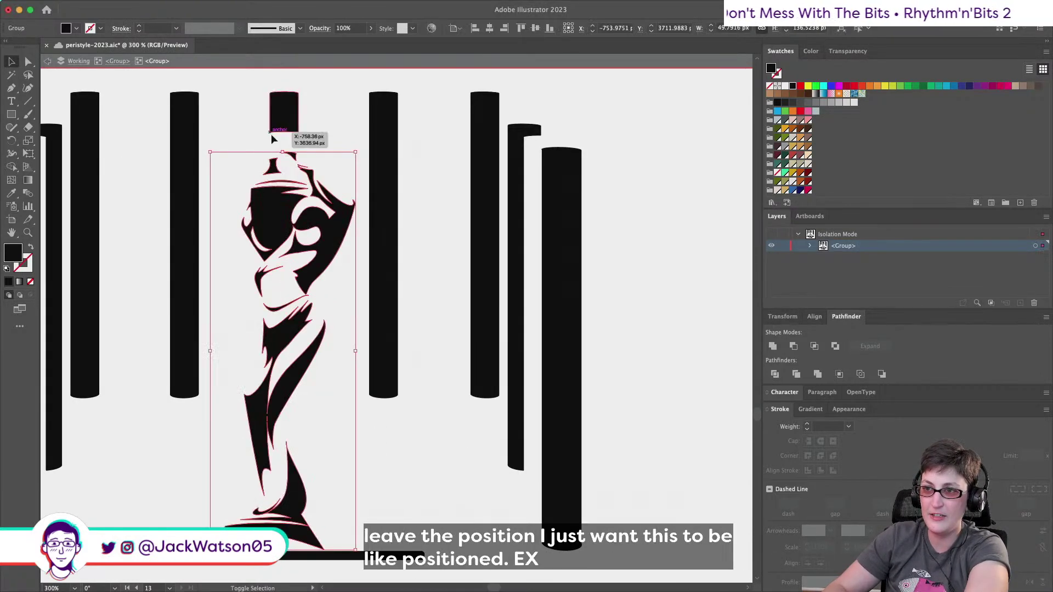
key(super+z)
key(super+shift+z)
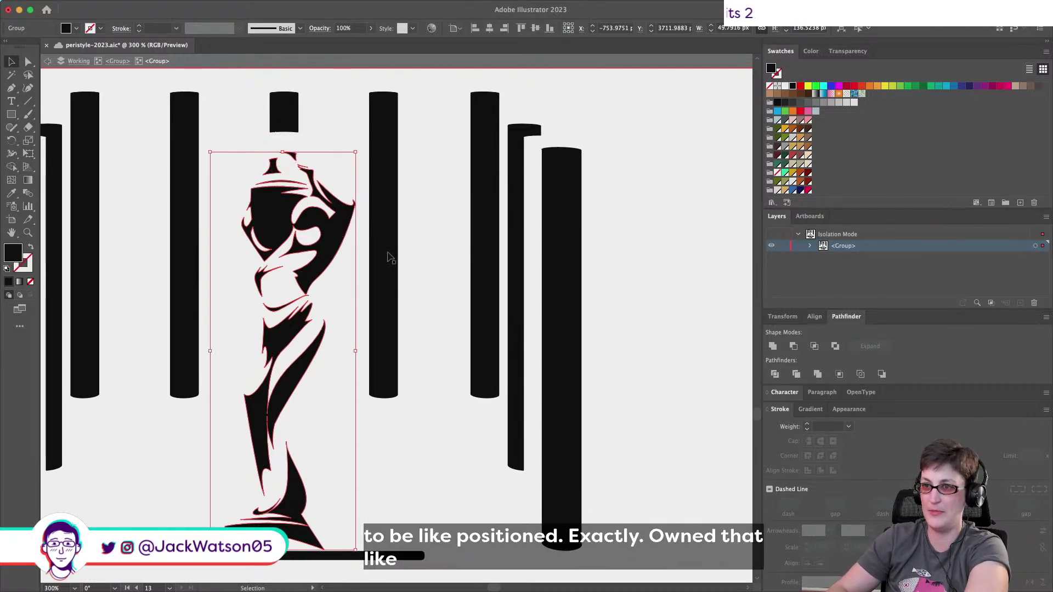
click(414, 497)
Try shifting the platform line beneath the statue slightly left, and undo the shift.
scroll(415, 496, down, 10)
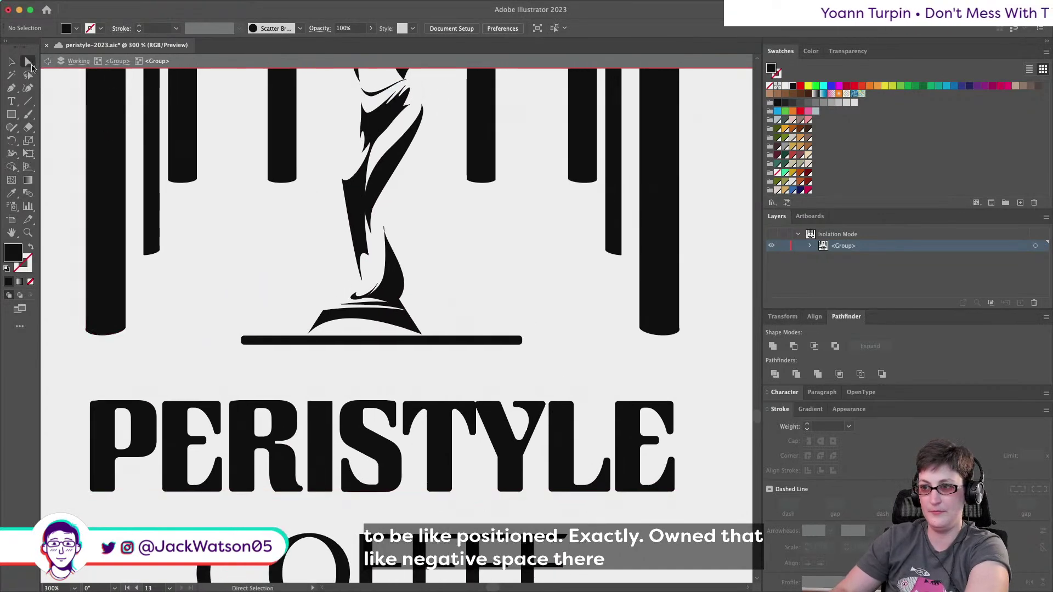
key(super+minus)
key(super+minus)
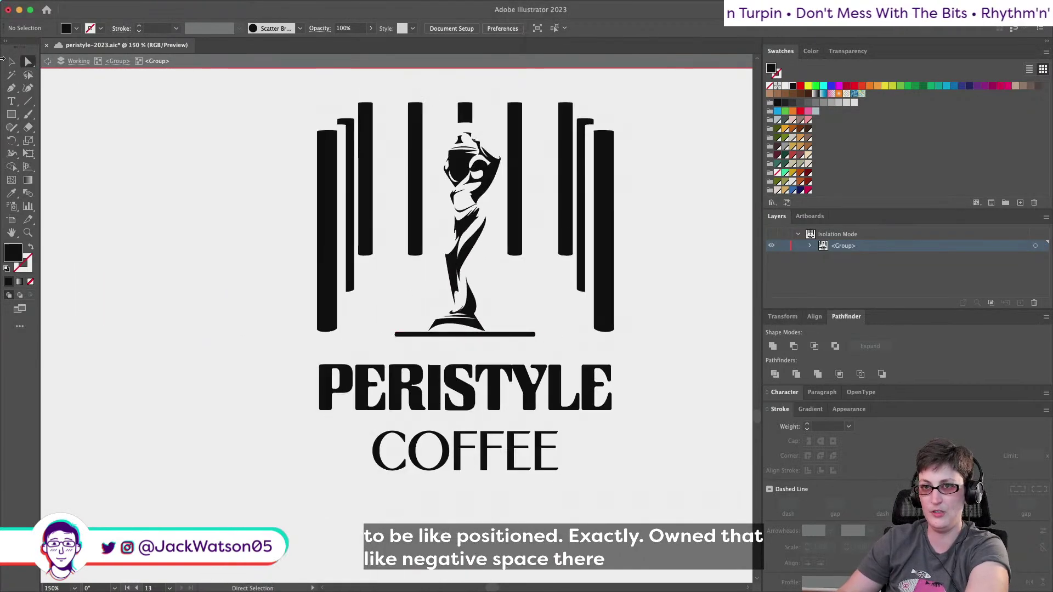
drag(497, 337, 492, 334)
scroll(533, 336, down, 2)
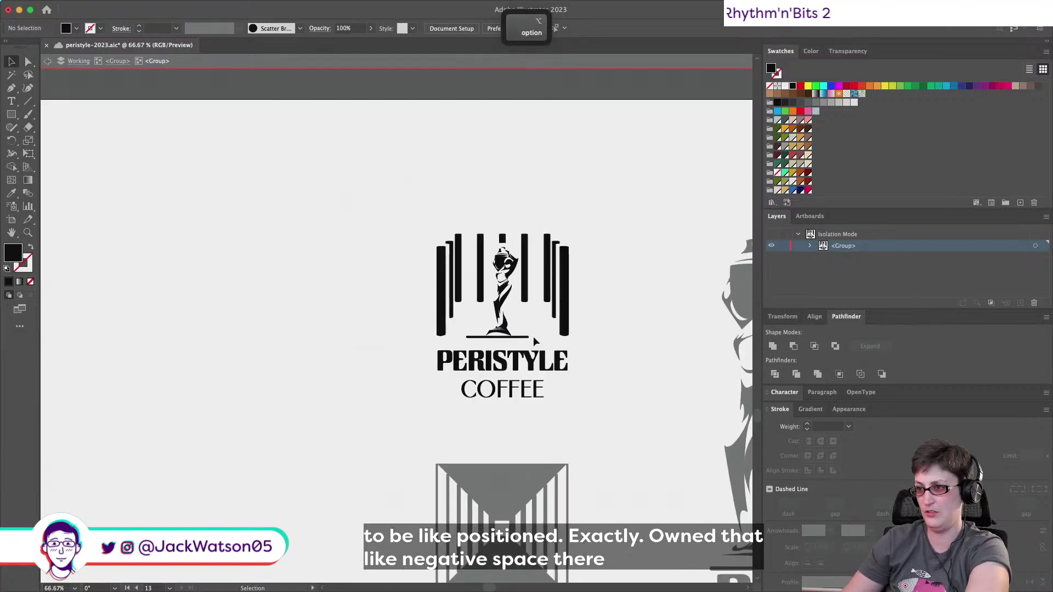
scroll(533, 337, right, 3)
key(super+z)
click(533, 337)
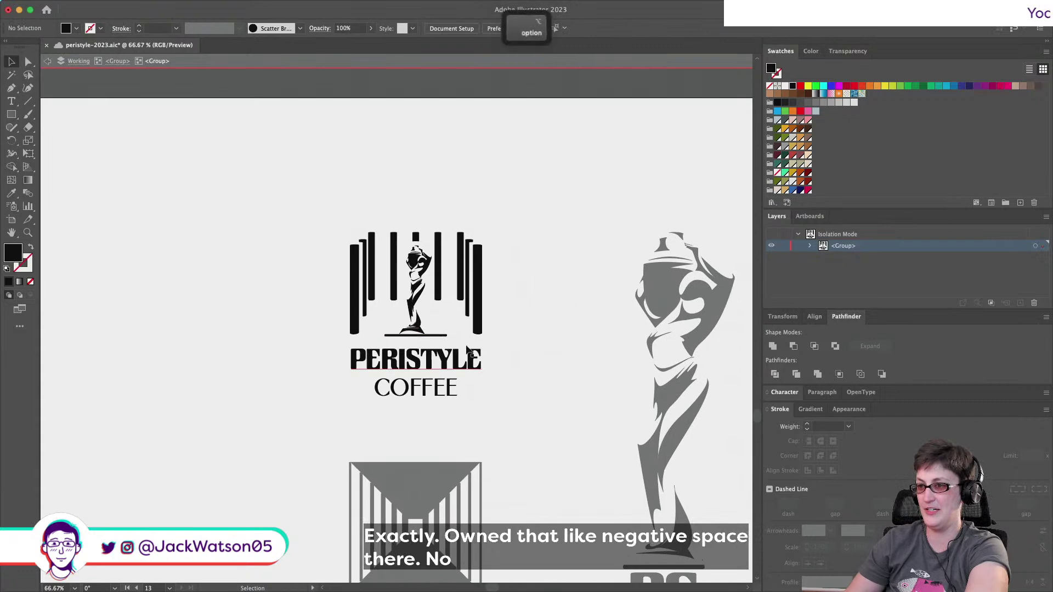
Centre the statue's curved base shape horizontally on the platform line.
scroll(527, 342, up, 1)
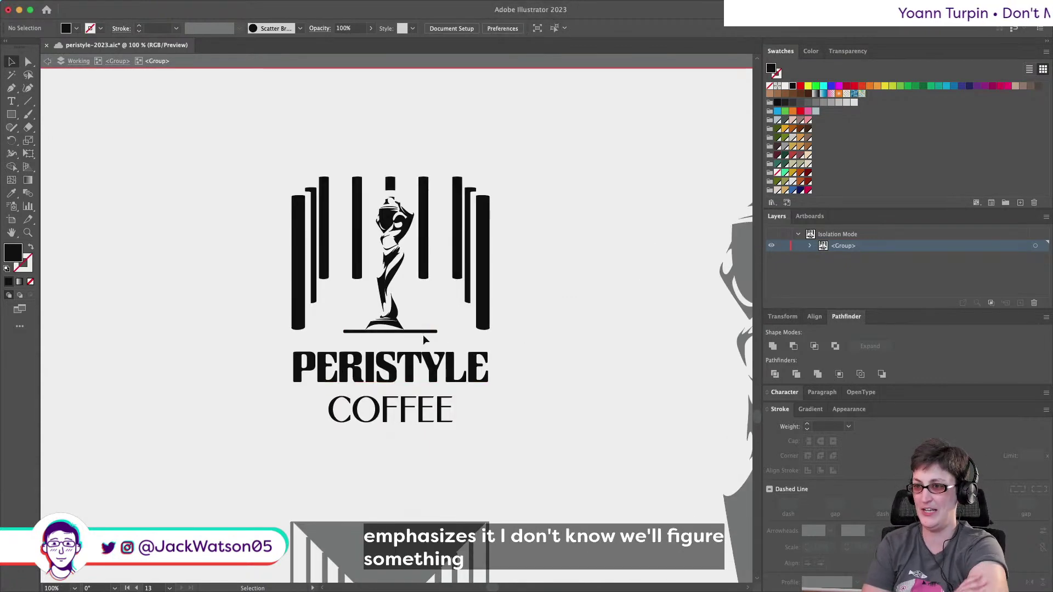
scroll(424, 339, up, 5)
click(29, 63)
scroll(242, 244, down, 4)
key(v)
click(301, 258)
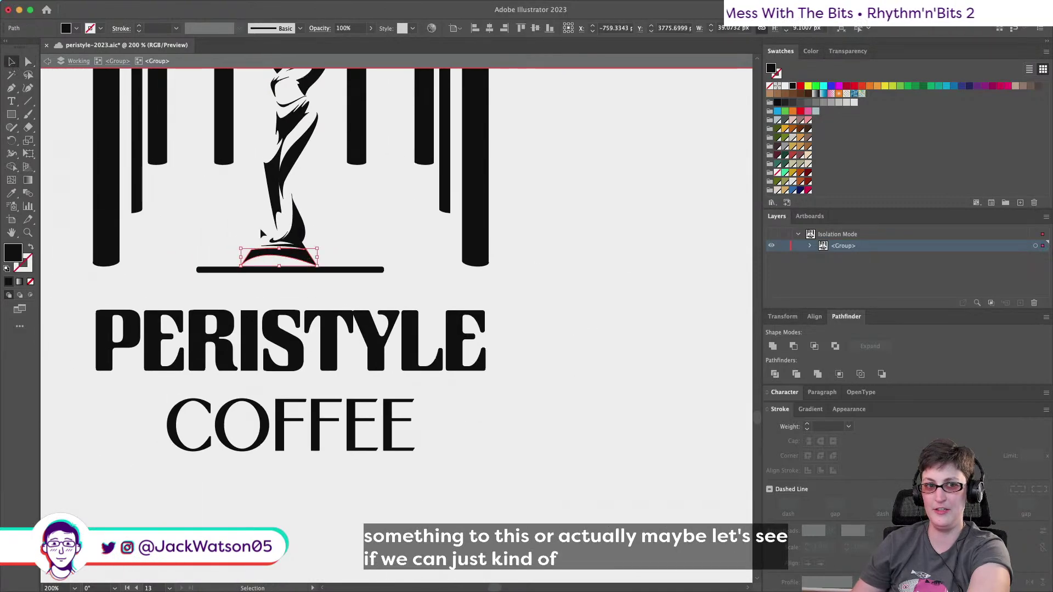
shift+click(334, 270)
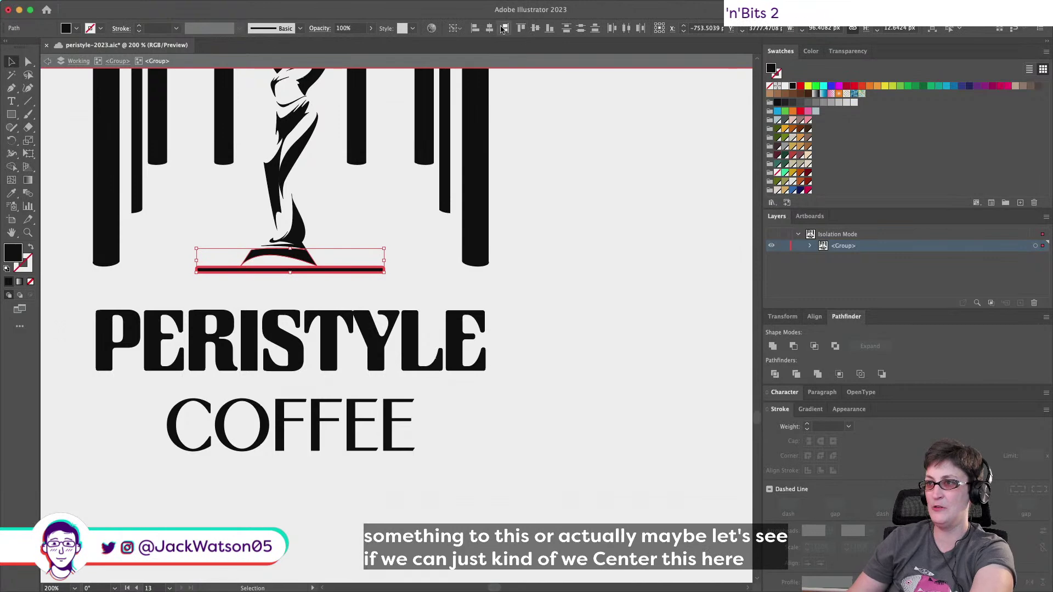
click(492, 344)
Review the earlier arch-shaped Peristyle Coffee logo concepts on the neighbouring artboards.
scroll(493, 344, down, 6)
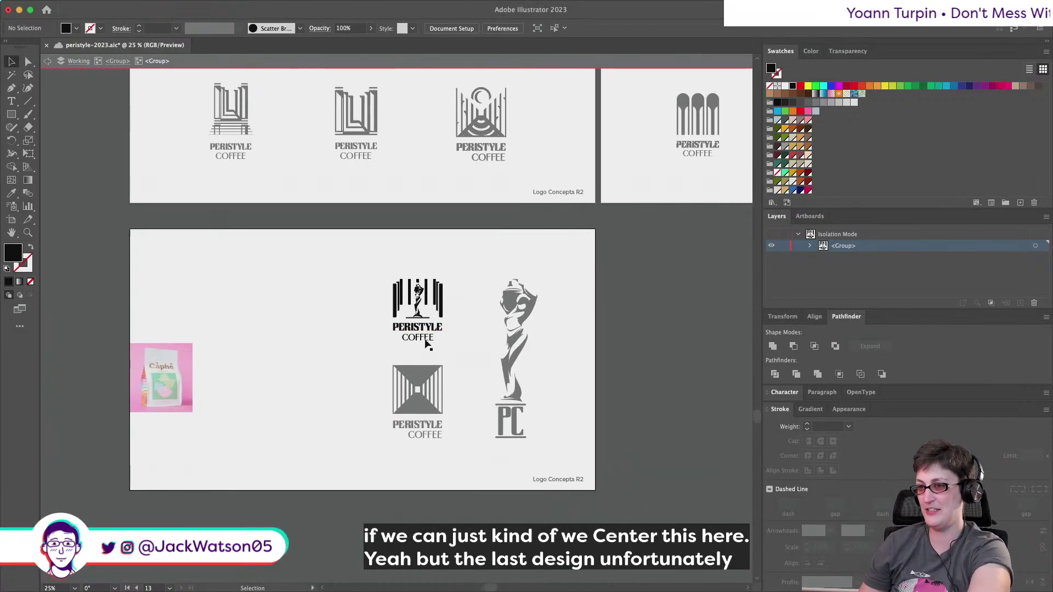
scroll(427, 345, right, 8)
scroll(386, 342, up, 4)
scroll(386, 342, up, 3)
scroll(386, 342, right, 8)
scroll(350, 354, up, 5)
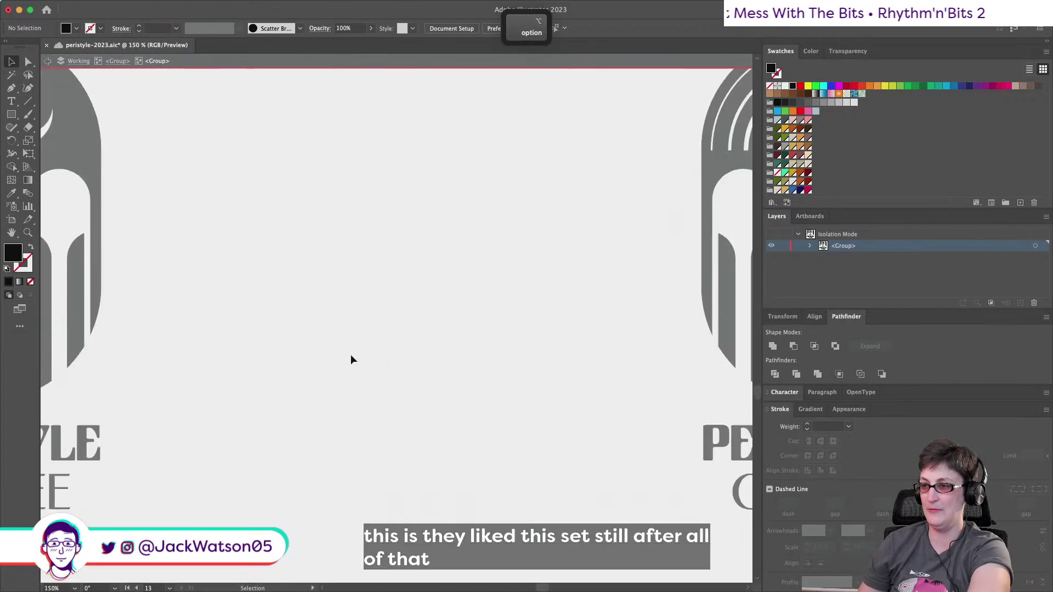
scroll(351, 354, right, 6)
scroll(350, 354, down, 2)
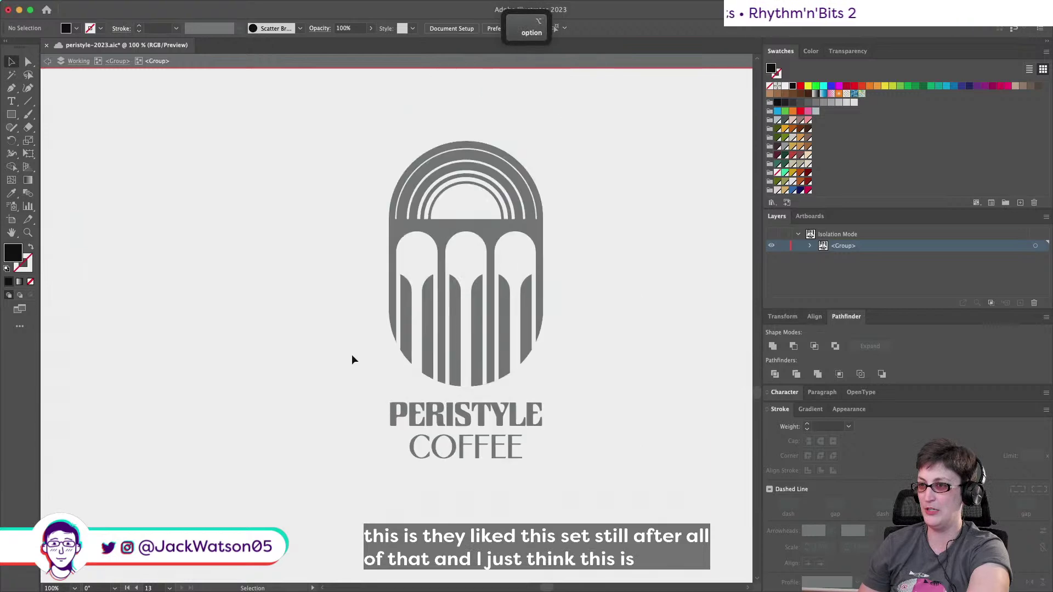
scroll(351, 359, down, 7)
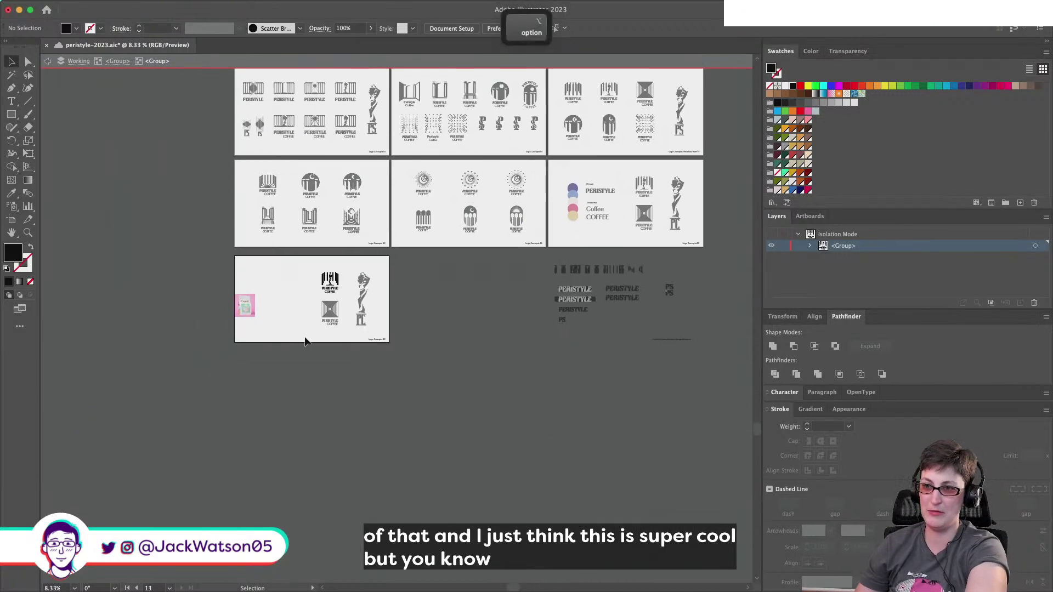
Examine the statue's base and platform line up close and within the whole logo.
scroll(306, 341, up, 1)
scroll(364, 279, right, 1)
scroll(256, 279, up, 2)
scroll(258, 278, right, 1)
scroll(258, 279, up, 4)
scroll(259, 281, up, 1)
scroll(263, 286, up, 3)
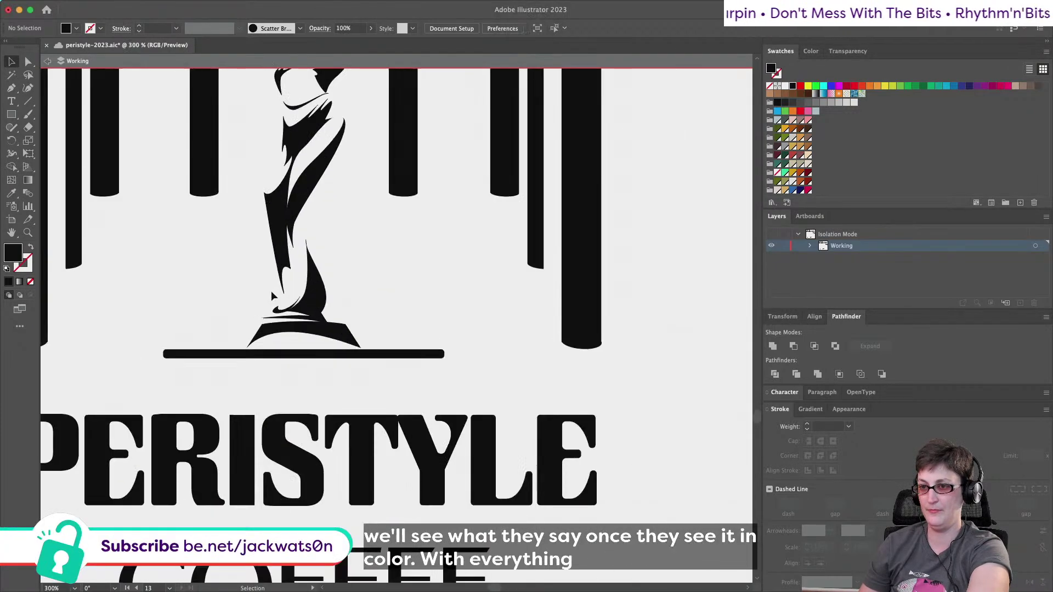
scroll(271, 291, up, 1)
click(48, 106)
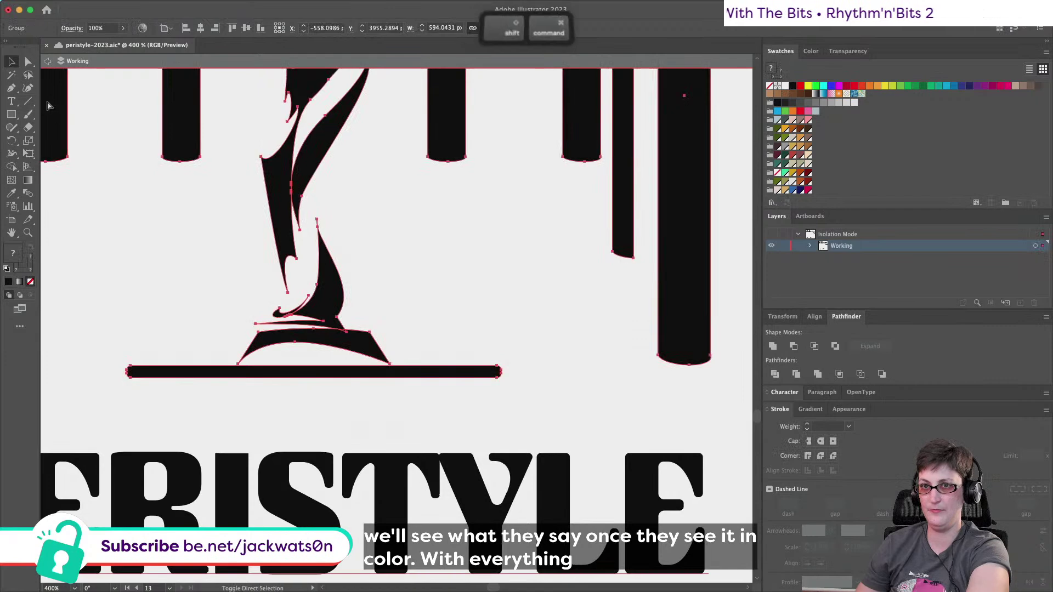
key(shift+super+a)
scroll(321, 323, down, 3)
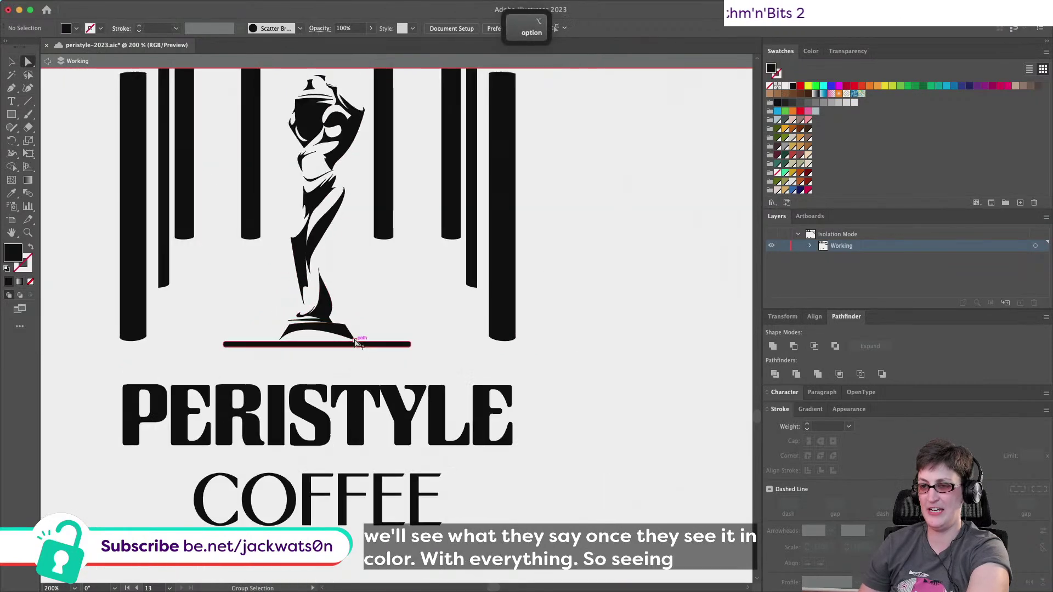
scroll(347, 337, up, 3)
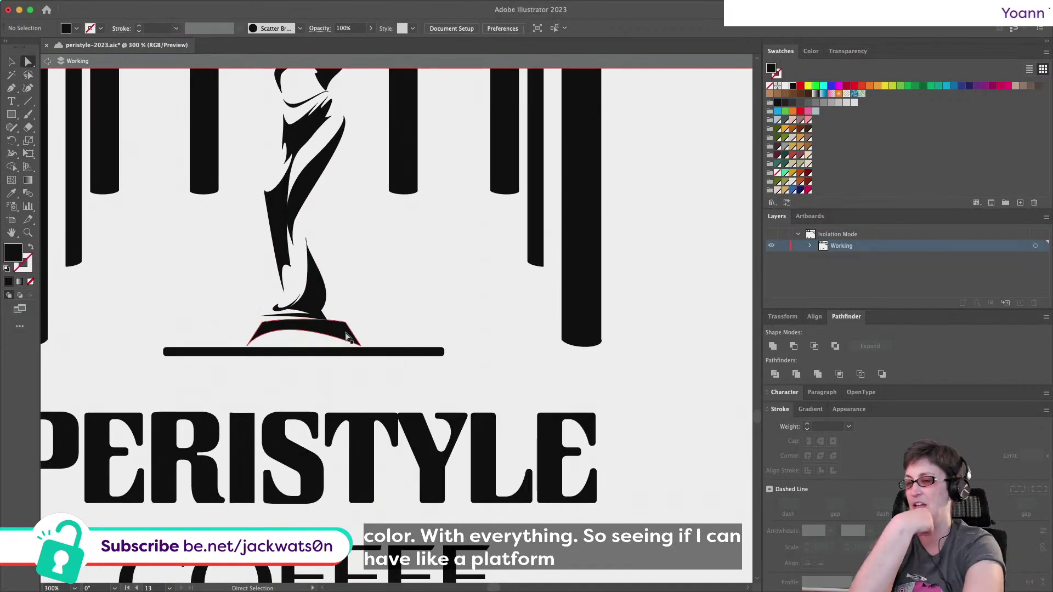
scroll(347, 337, up, 2)
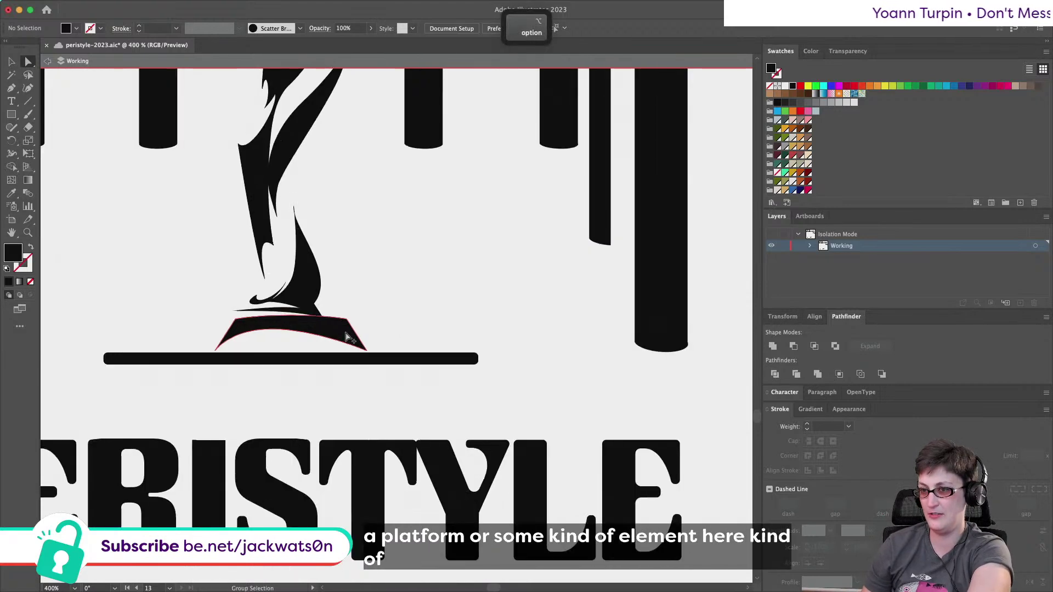
scroll(347, 337, down, 2)
scroll(551, 394, down, 5)
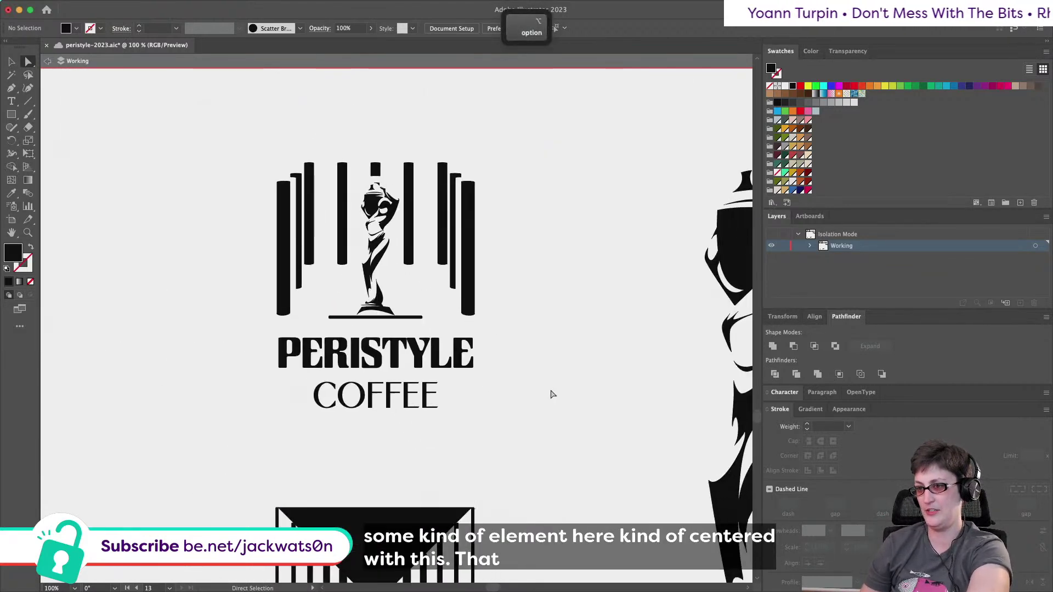
scroll(552, 394, down, 1)
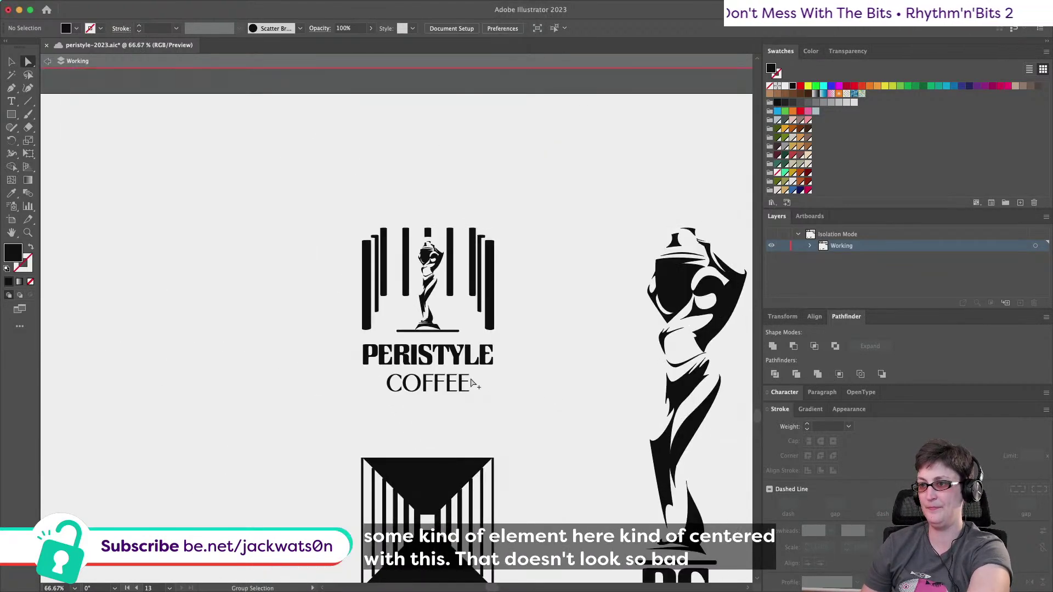
Extend the pointed lower-right tip of the statue's drapery outward along the upper edge of the curved base.
scroll(442, 333, up, 6)
click(386, 309)
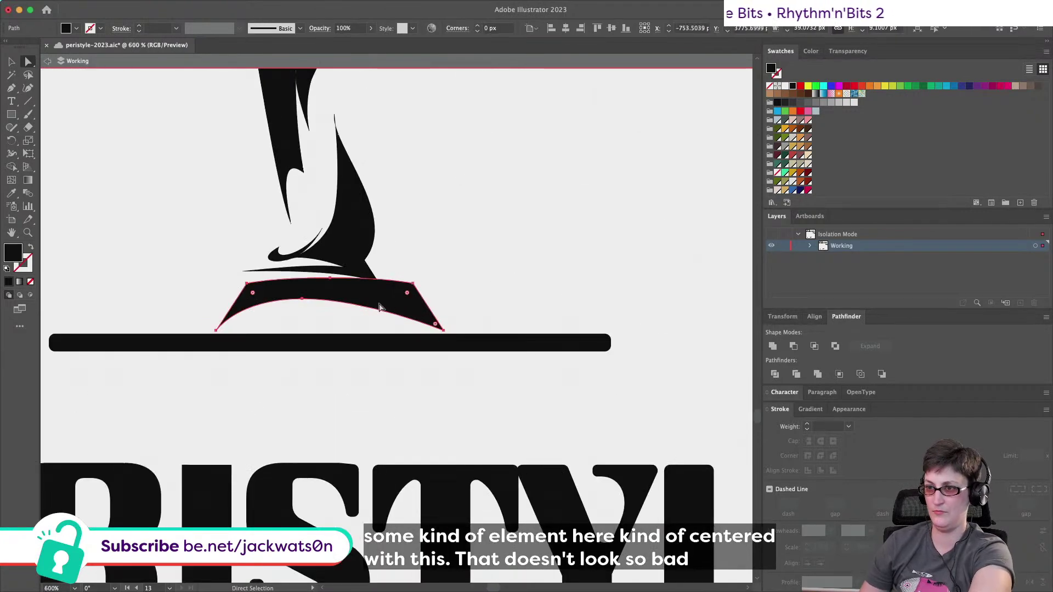
drag(382, 282, 398, 285)
click(406, 324)
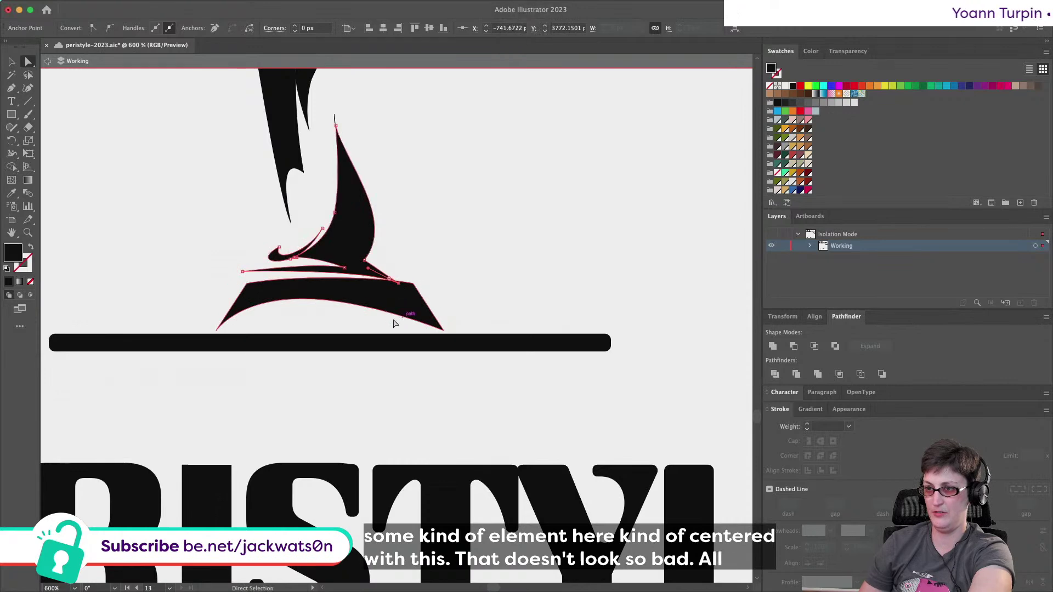
Reduce the height of the statue's curved base from its lower edge to widen the gap above the platform line.
scroll(322, 326, down, 6)
scroll(318, 328, up, 5)
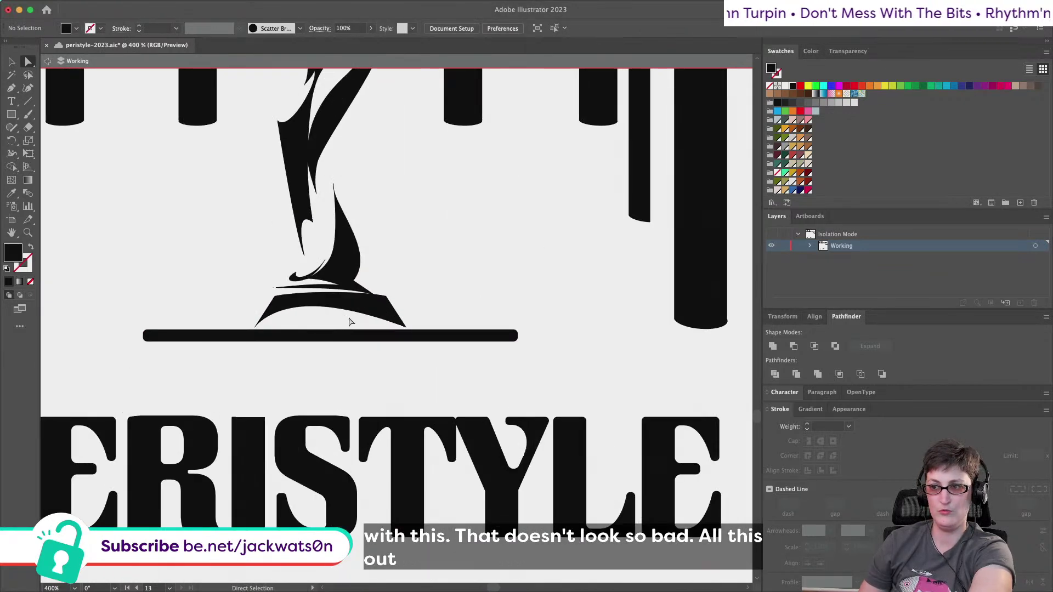
click(382, 308)
click(12, 60)
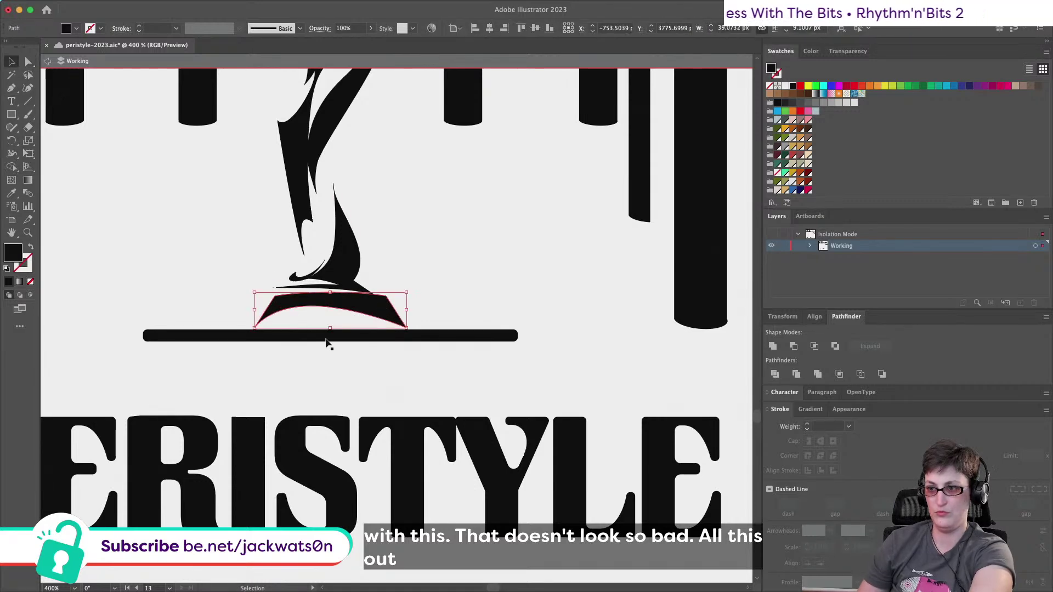
drag(329, 327, 330, 320)
click(348, 370)
scroll(348, 366, down, 4)
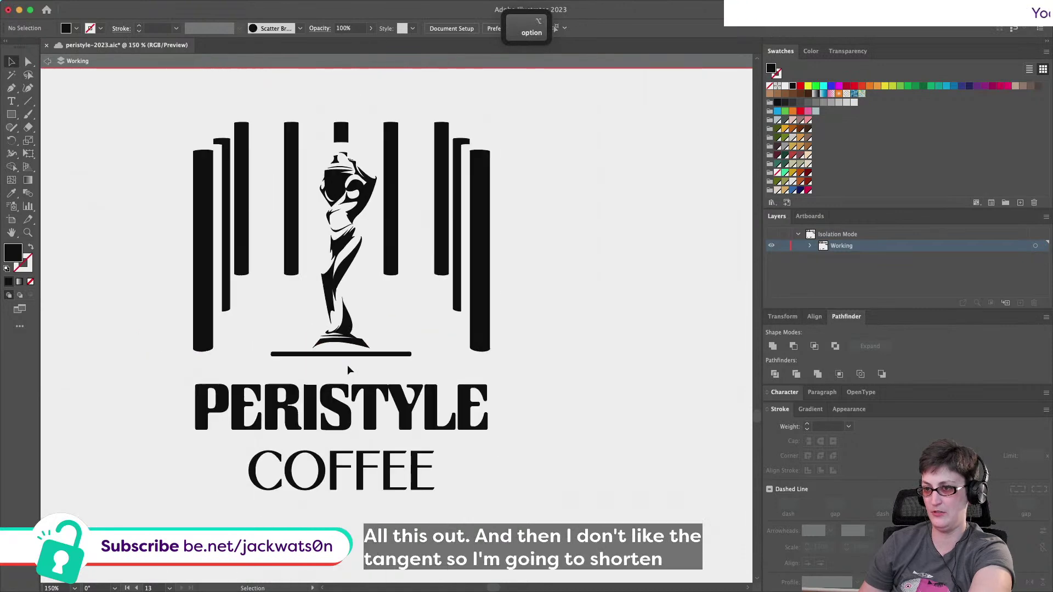
Lengthen the right curve handle on the underside arch of the statue's base, keeping the handle horizontal.
scroll(393, 385, up, 3)
scroll(393, 385, up, 3)
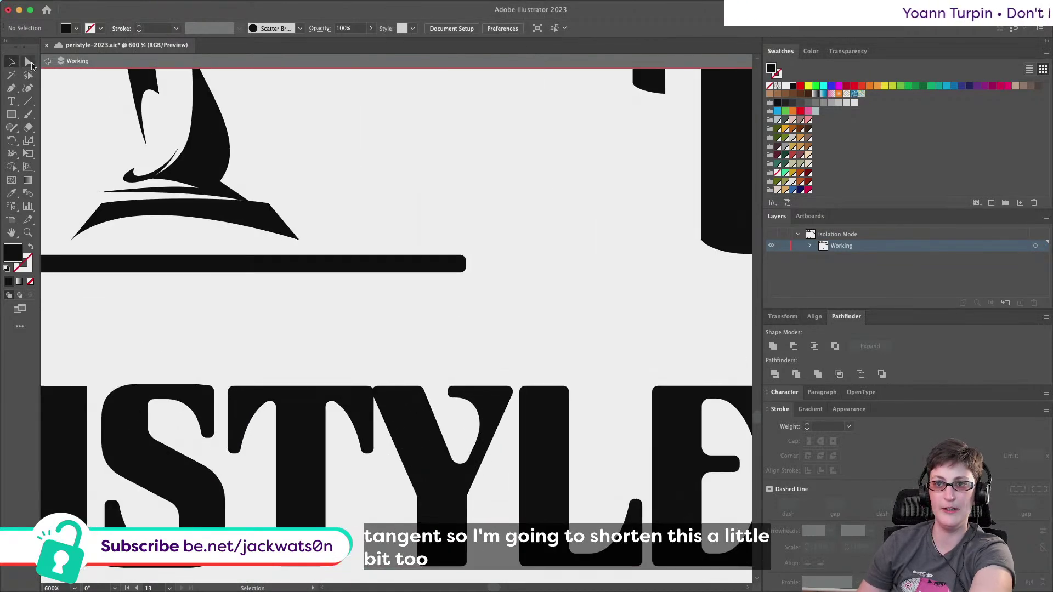
click(30, 62)
click(80, 244)
scroll(181, 245, left, 5)
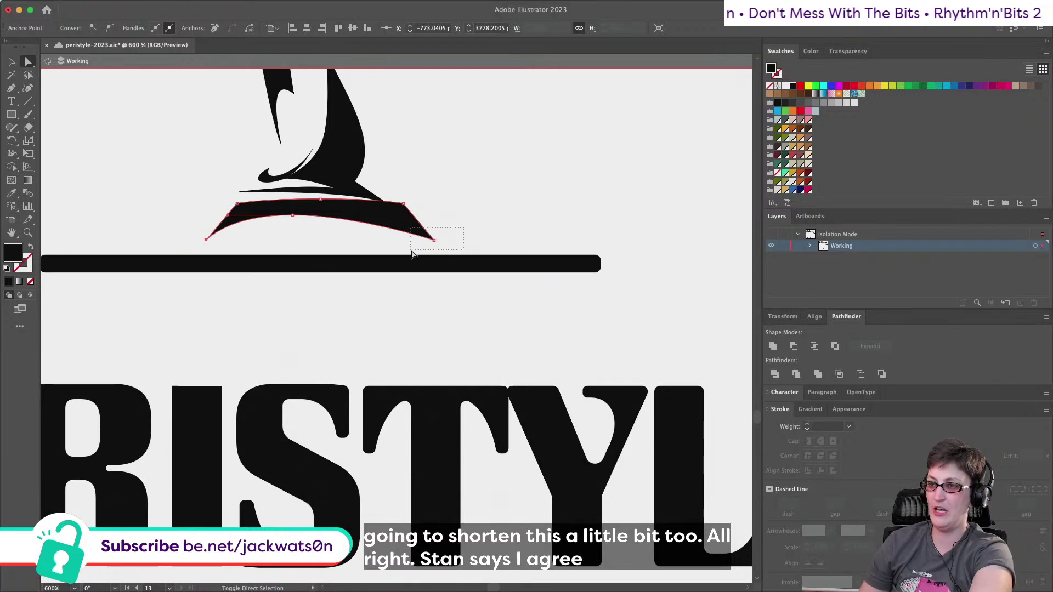
click(536, 223)
drag(474, 249, 196, 235)
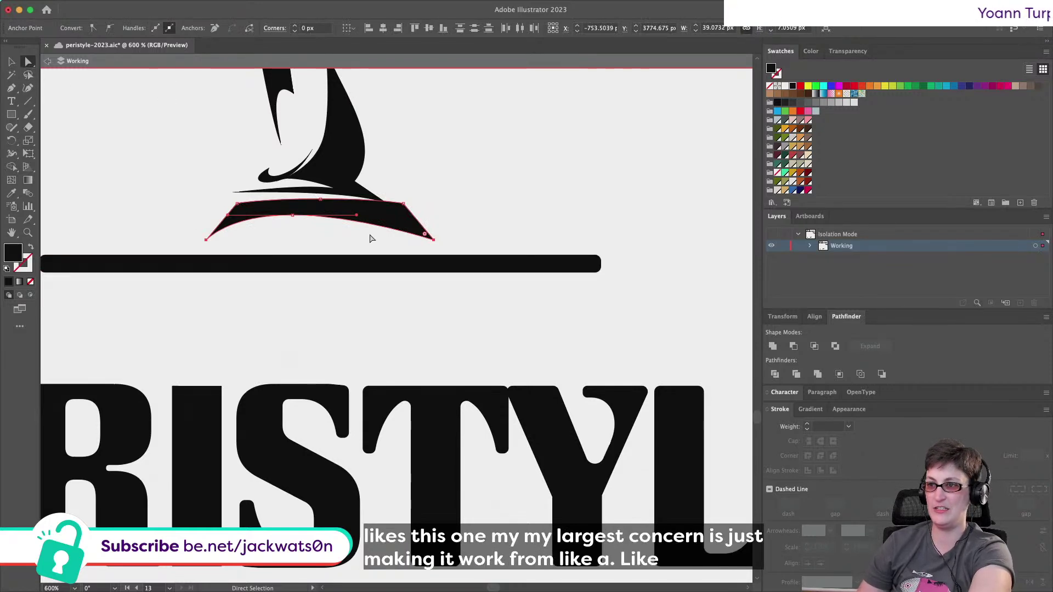
drag(358, 219, 371, 218)
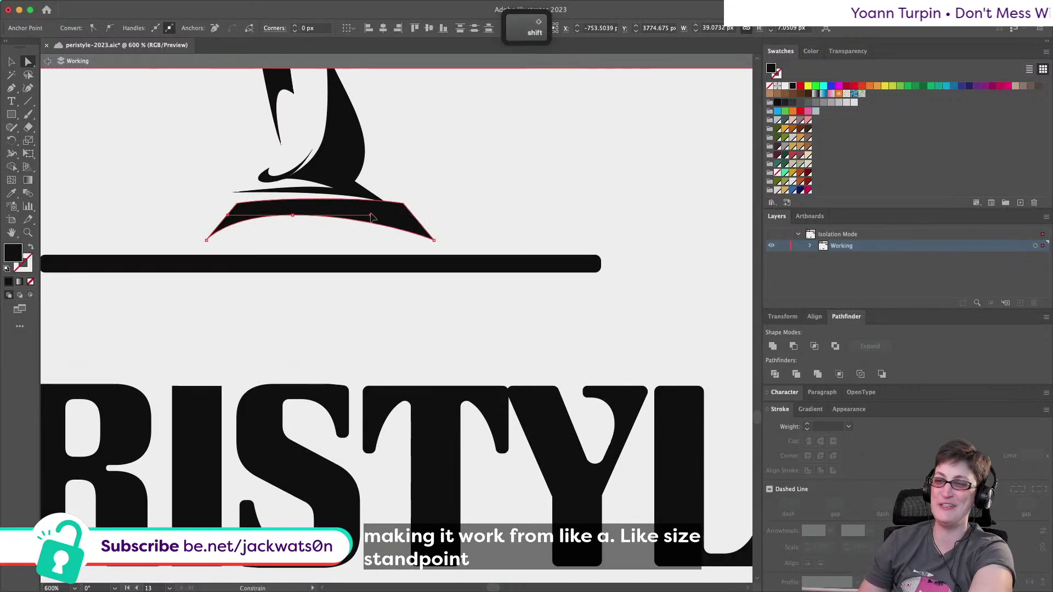
key(shift+super+a)
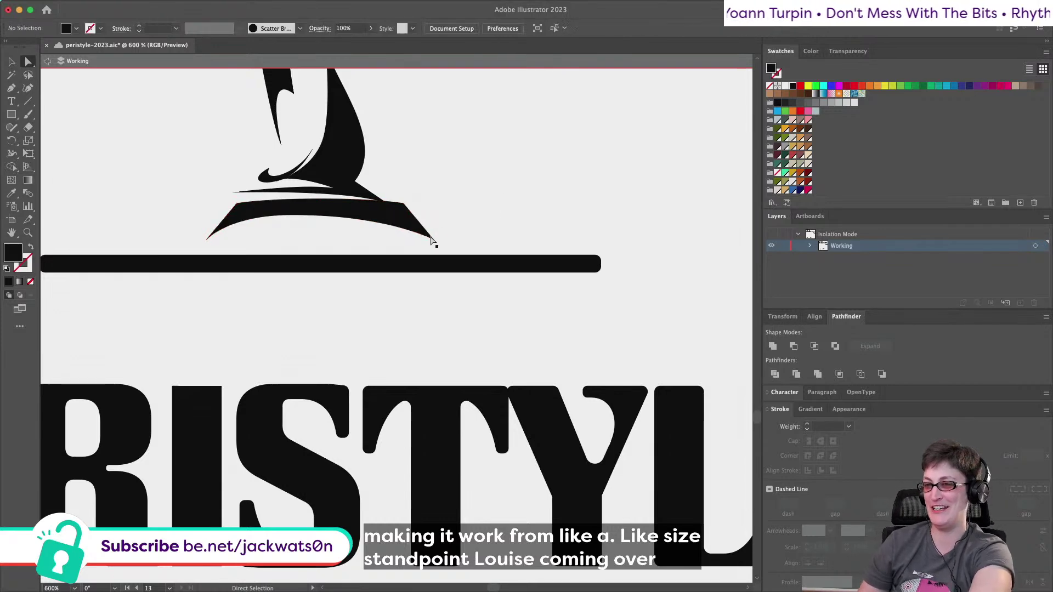
Examine the reshaped base's arch, tips and spacing above the platform line.
scroll(419, 247, down, 2)
scroll(419, 246, up, 5)
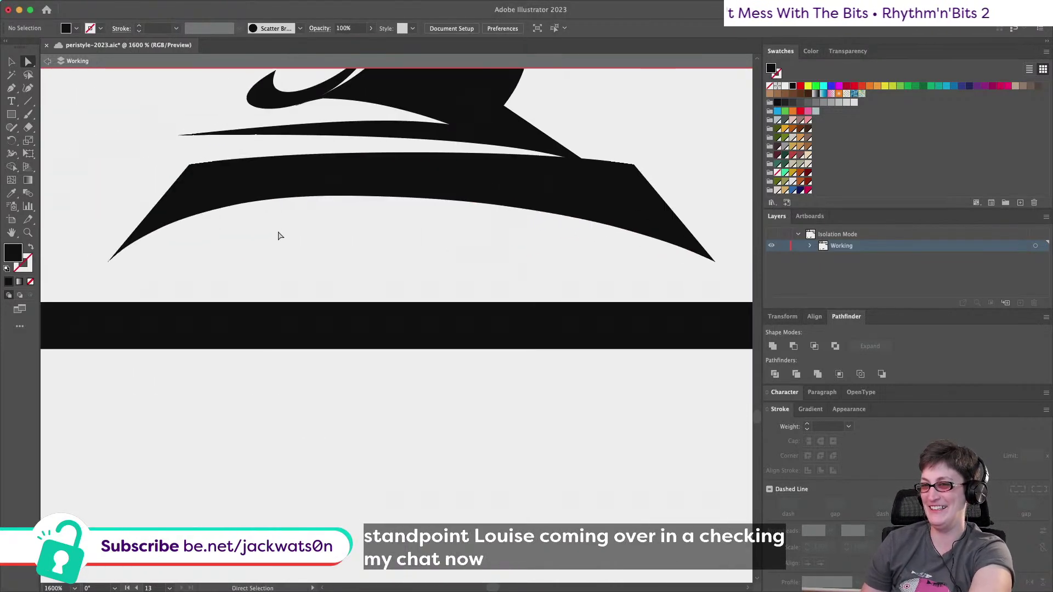
scroll(278, 236, down, 2)
scroll(278, 236, down, 2)
click(291, 225)
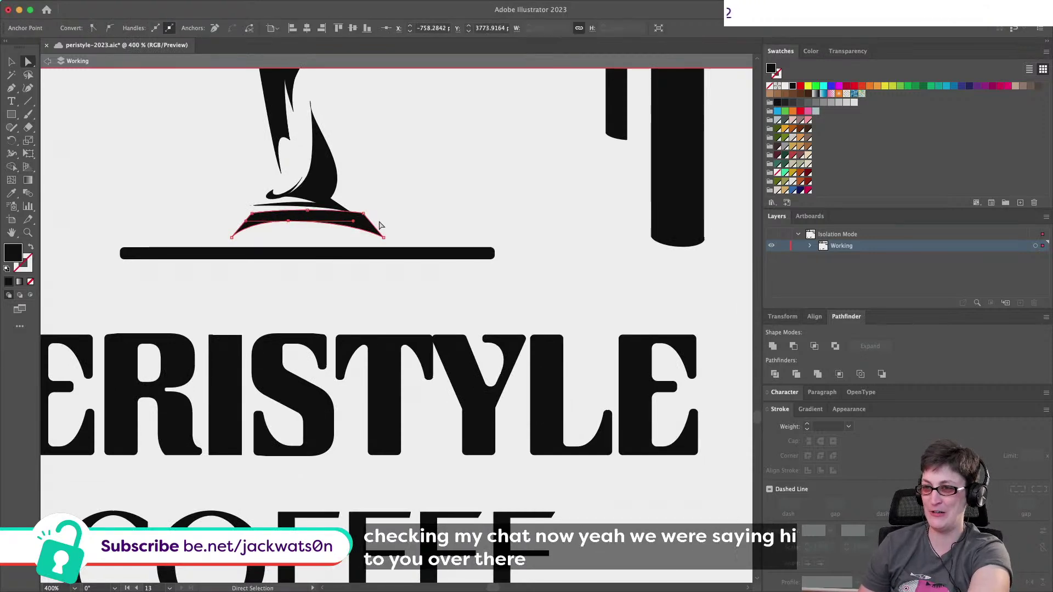
click(417, 212)
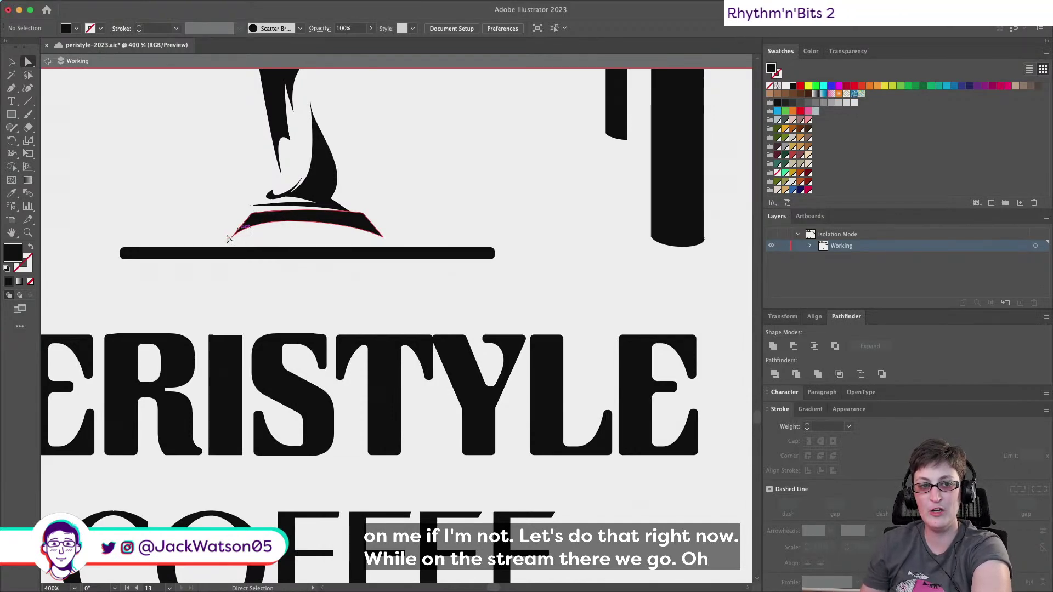
scroll(230, 238, left, 3)
scroll(230, 238, right, 2)
scroll(230, 238, up, 4)
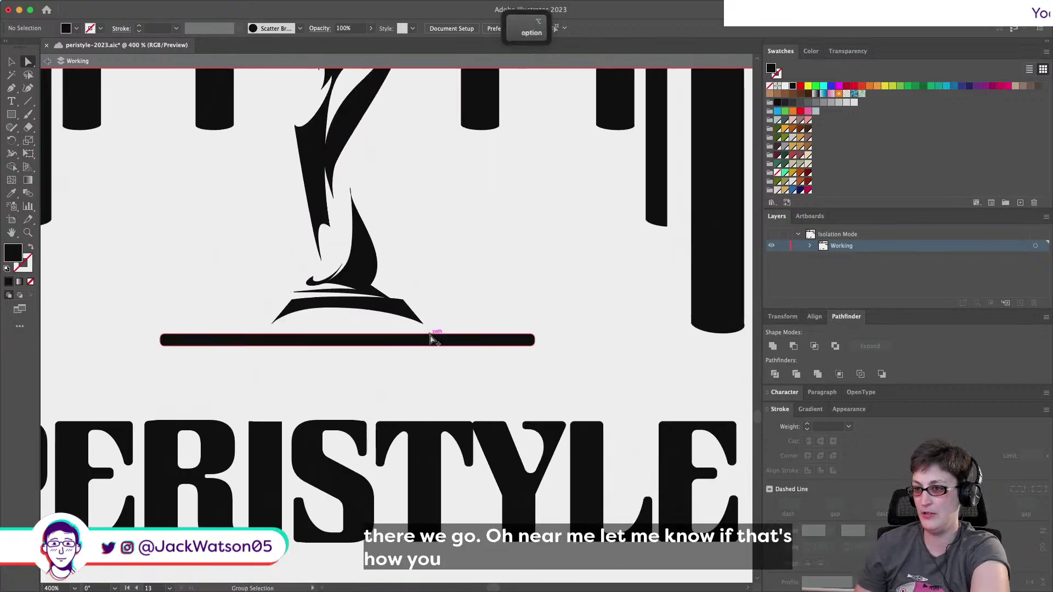
Review the column logo alongside the other Logo Concepts R2 designs and inspect the foot of the PC statue logo.
scroll(431, 340, down, 6)
scroll(432, 340, up, 2)
scroll(432, 340, down, 3)
scroll(439, 341, right, 2)
scroll(414, 233, up, 1)
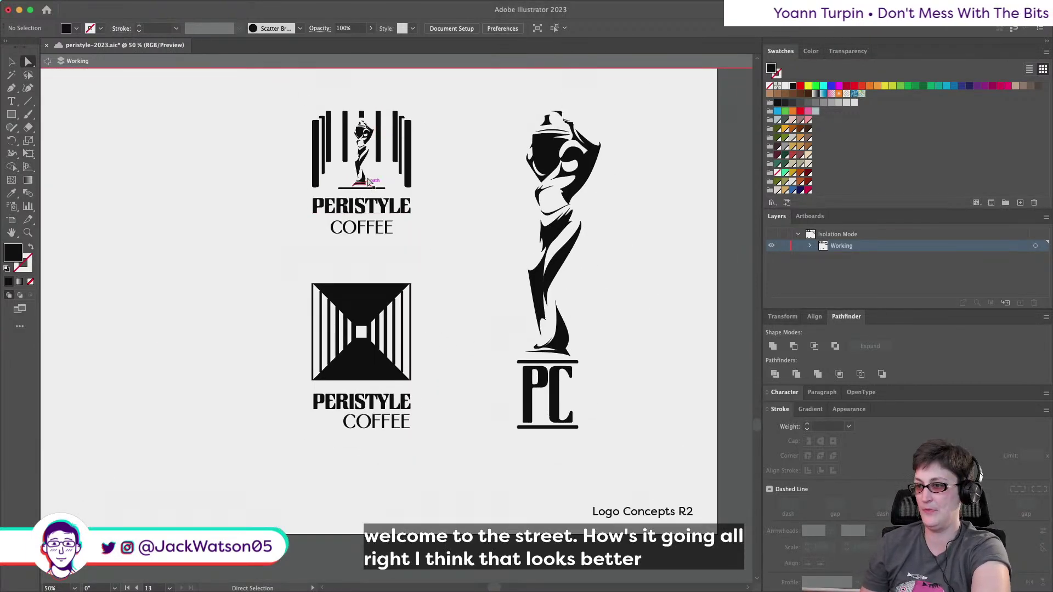
scroll(417, 230, up, 1)
scroll(417, 229, right, 3)
scroll(417, 229, down, 1)
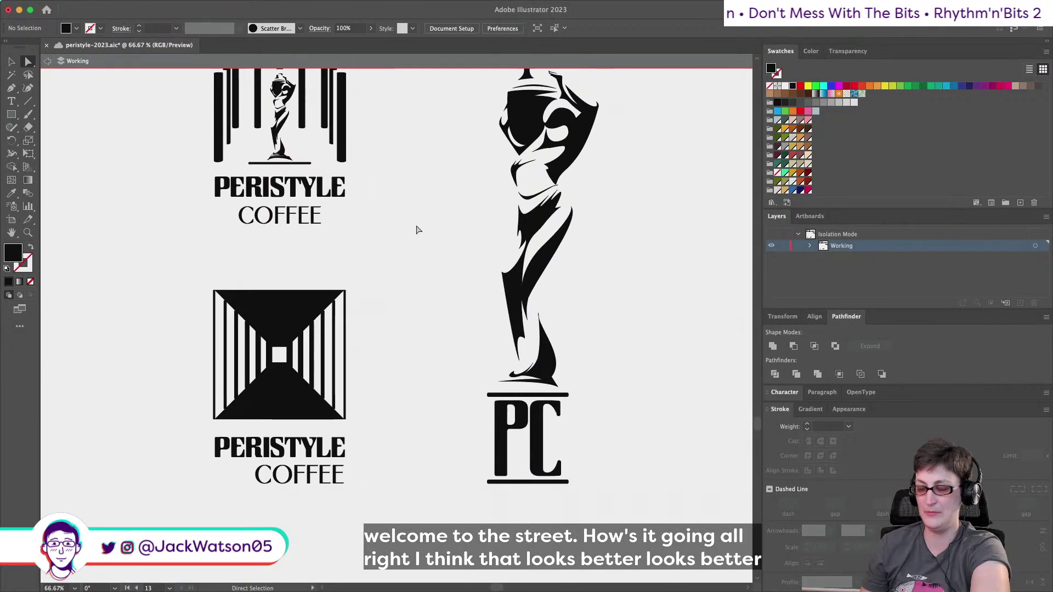
scroll(546, 388, up, 2)
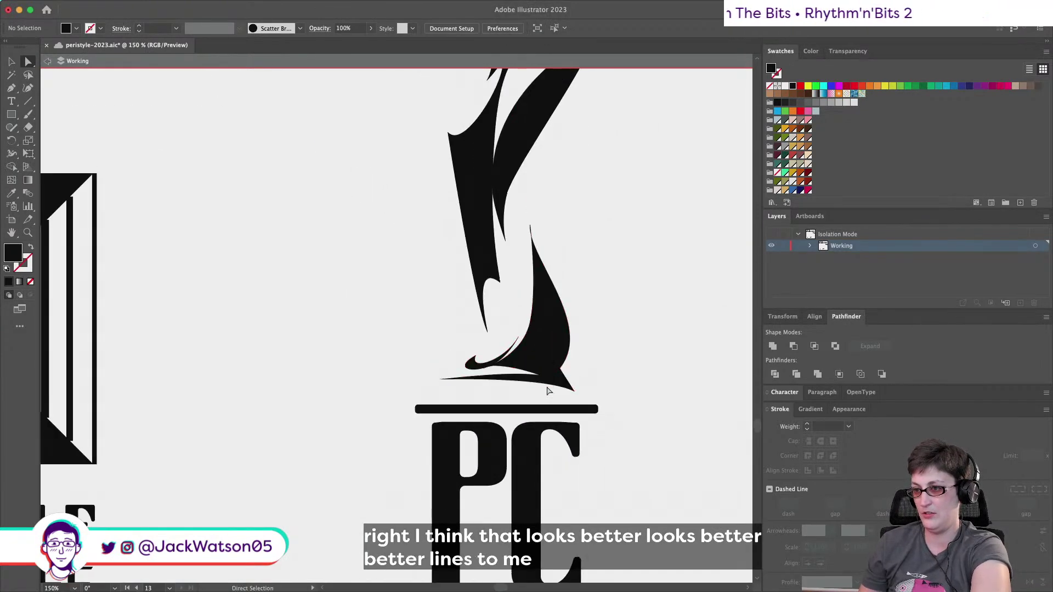
scroll(548, 390, down, 2)
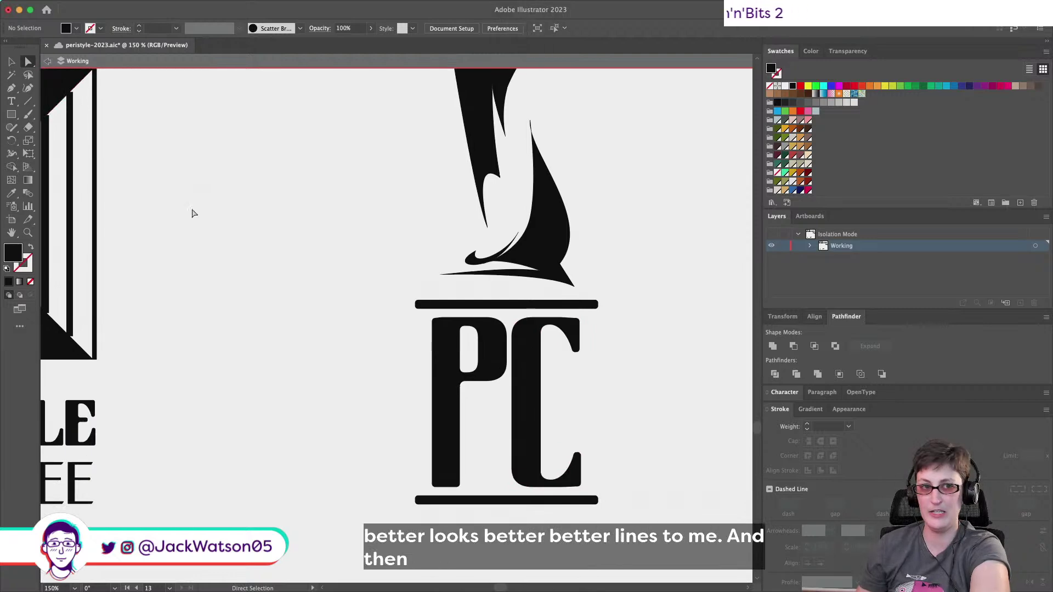
Isolate the group containing the square tunnel-shaped Peristyle Coffee mark for editing.
scroll(181, 199, left, 10)
scroll(392, 265, down, 1)
scroll(329, 203, up, 1)
scroll(265, 134, up, 1)
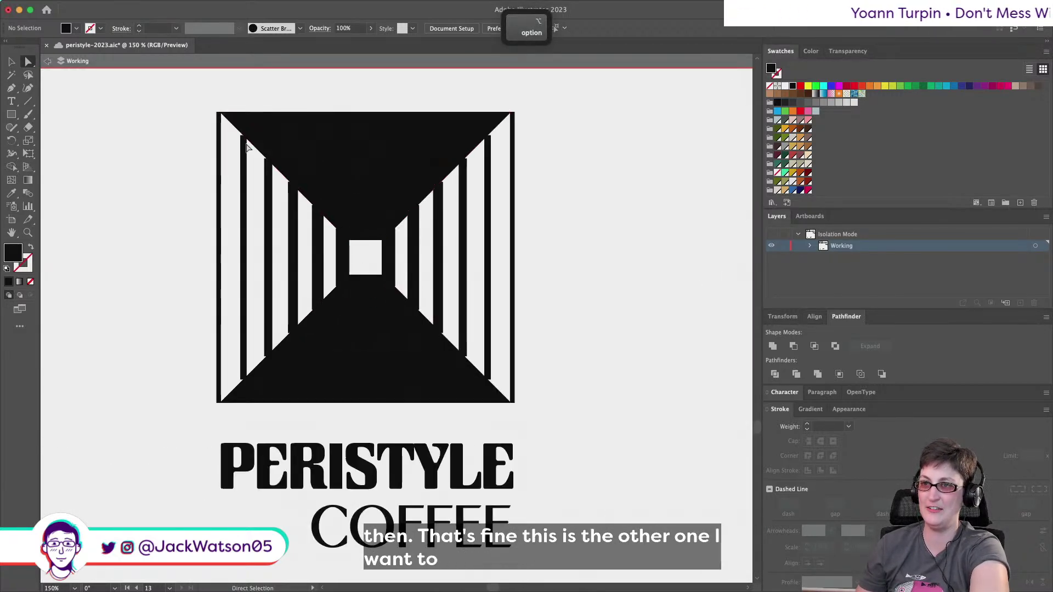
scroll(274, 187, up, 1)
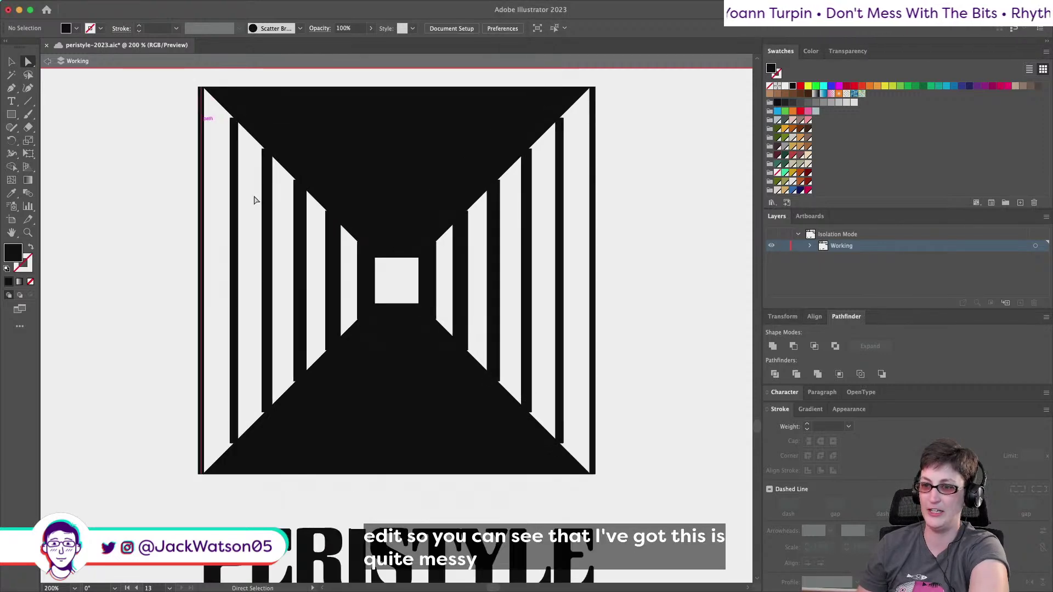
click(11, 60)
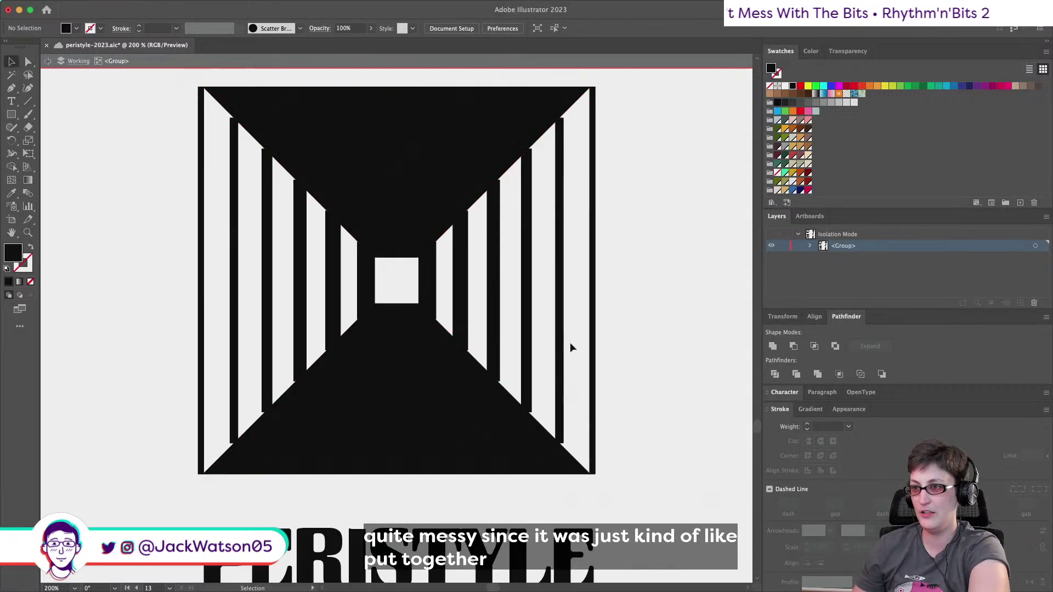
double_click(430, 296)
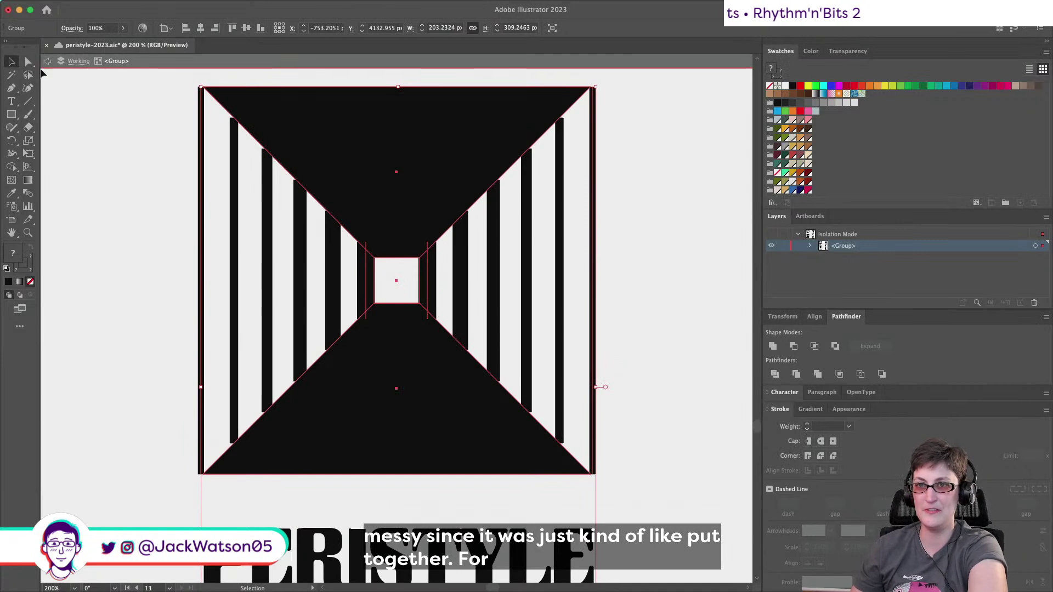
click(28, 61)
key(shift+super+a)
click(233, 139)
scroll(422, 217, right, 2)
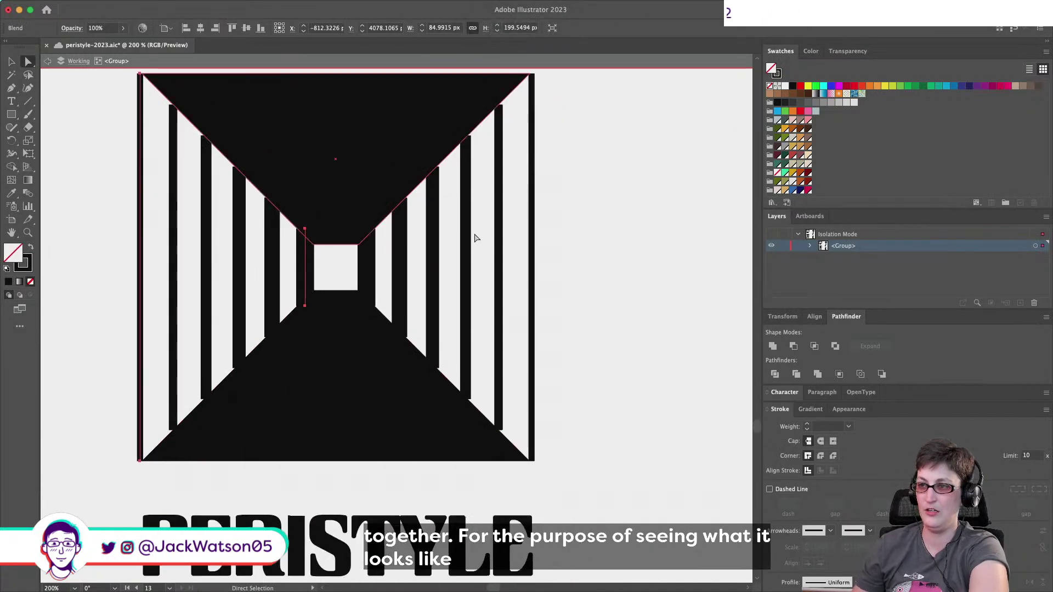
key(shift+super+a)
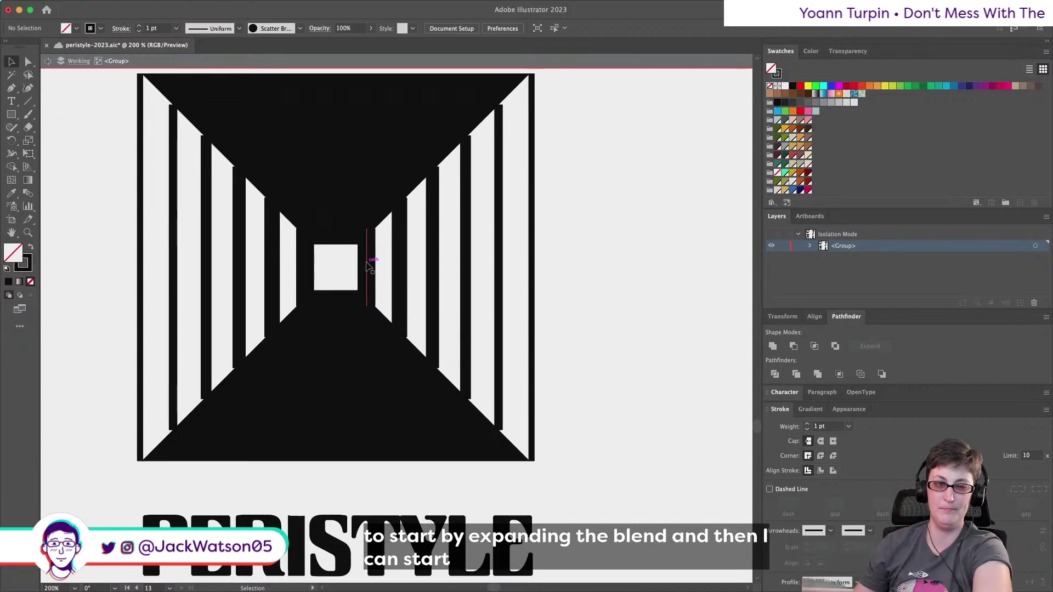
click(367, 267)
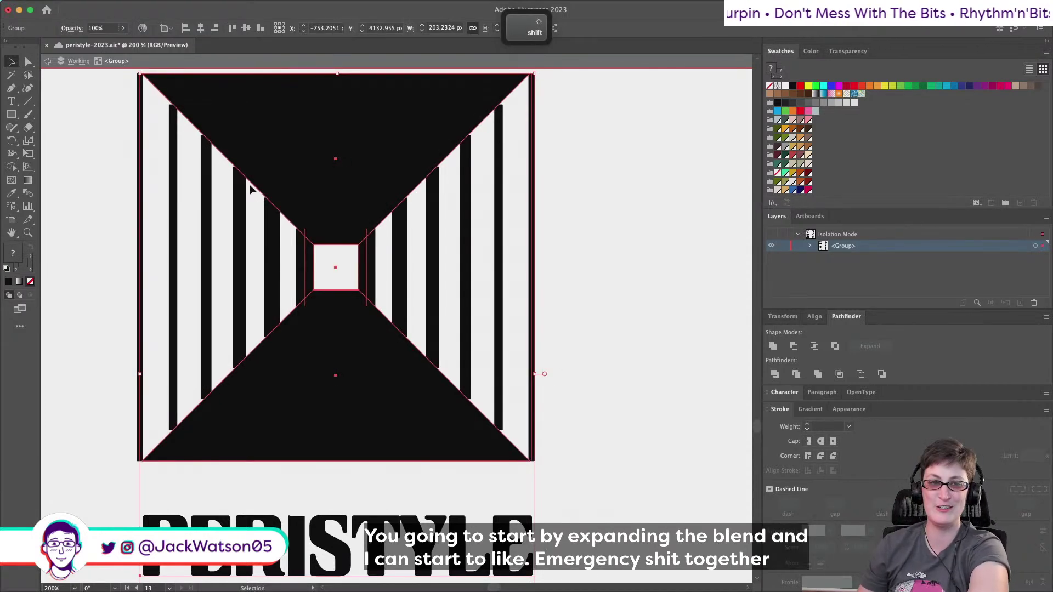
click(133, 6)
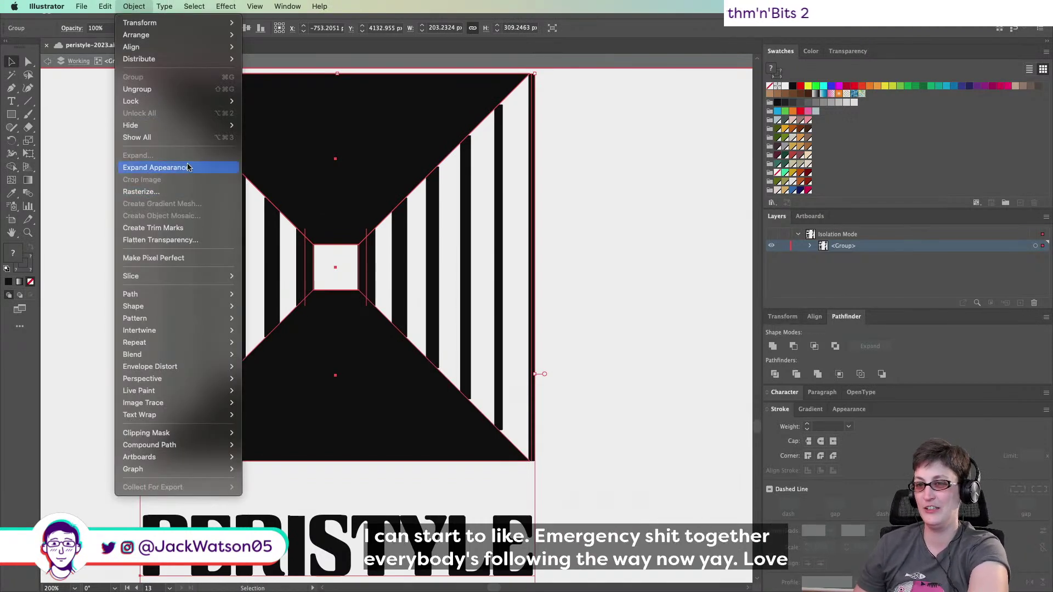
mouse_move(219, 355)
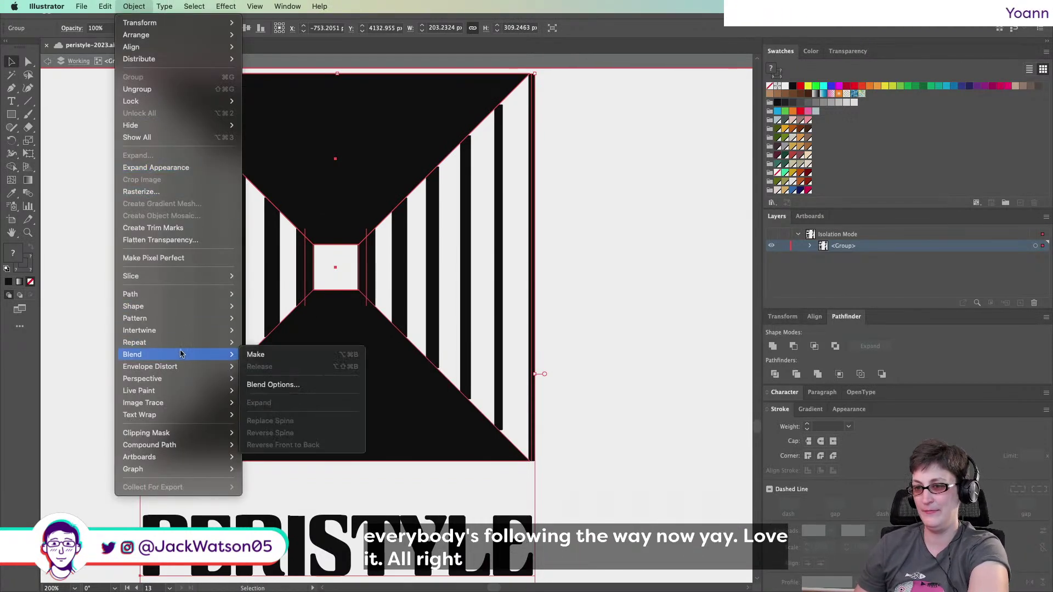
click(369, 276)
key(Escape)
Isolate the innermost nested group of the tunnel mark and ungroup the two blends that form its column lines.
double_click(370, 276)
click(367, 275)
double_click(369, 276)
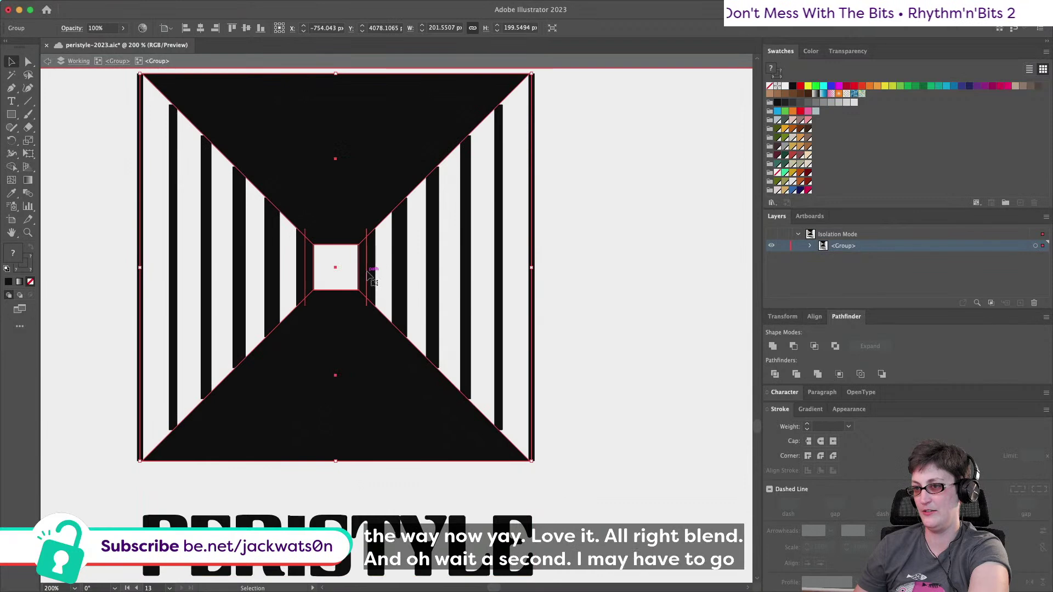
double_click(369, 275)
double_click(369, 276)
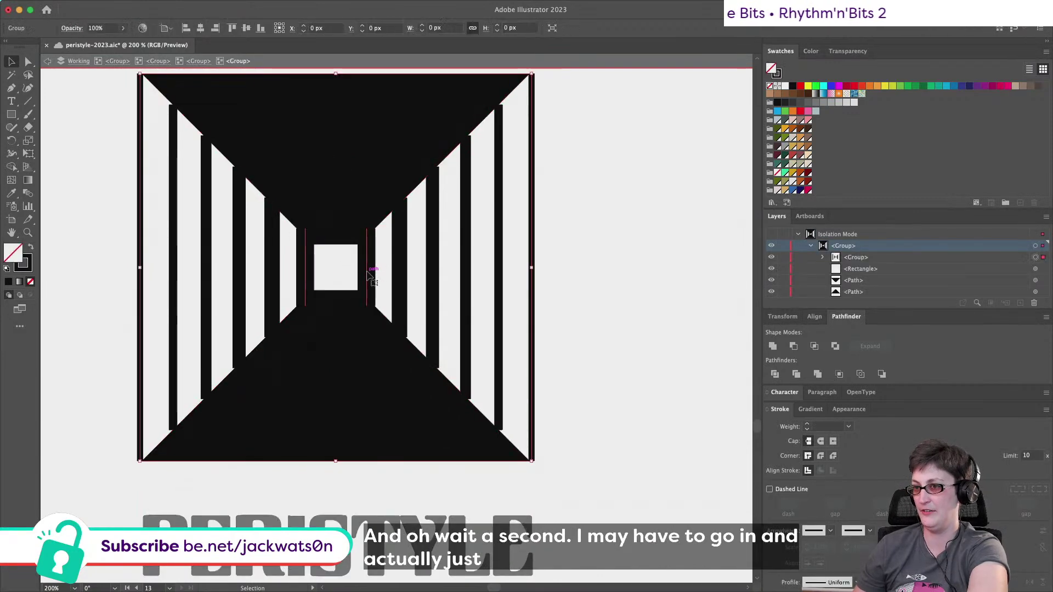
click(822, 258)
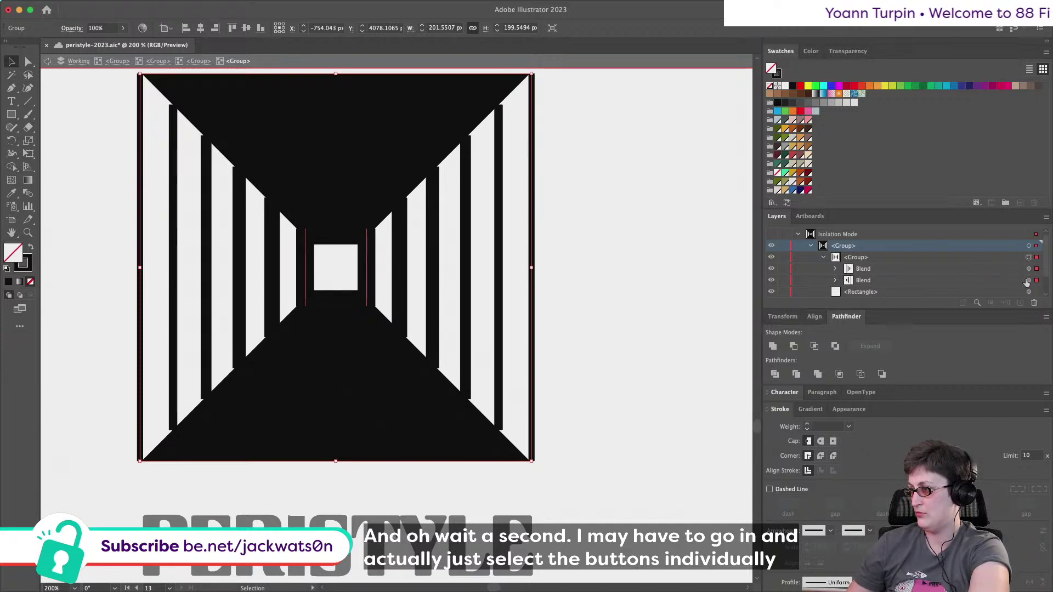
right_click(442, 262)
click(466, 431)
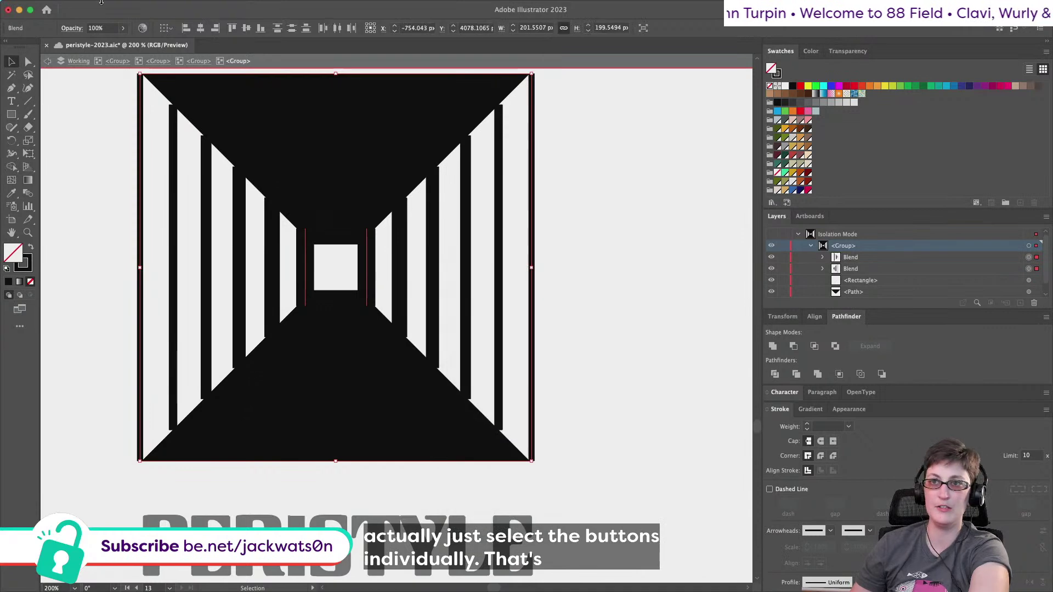
Expand both column blends into individual editable lines.
click(134, 6)
mouse_move(235, 354)
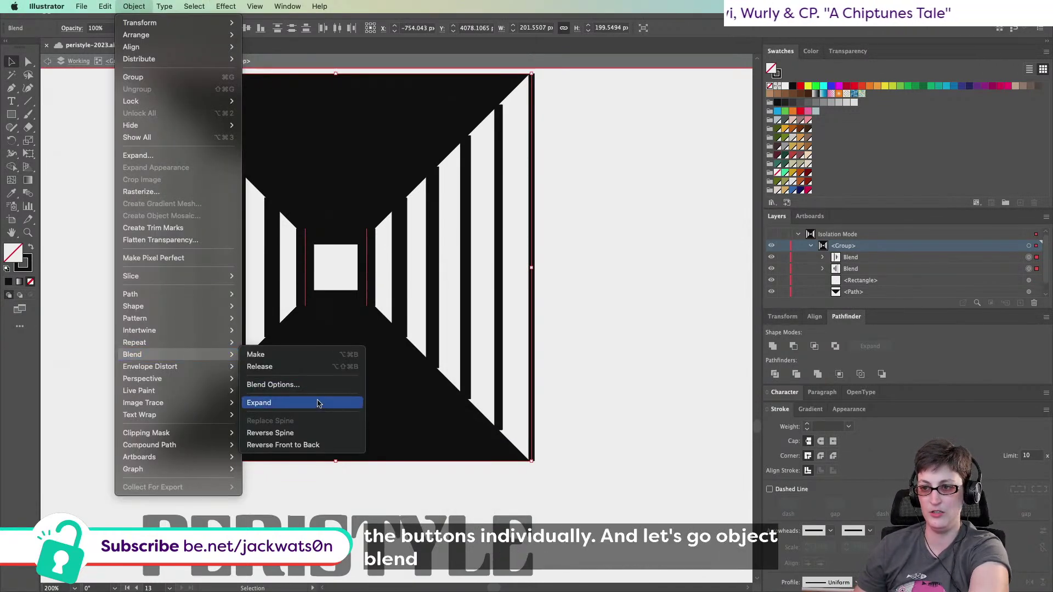
click(286, 404)
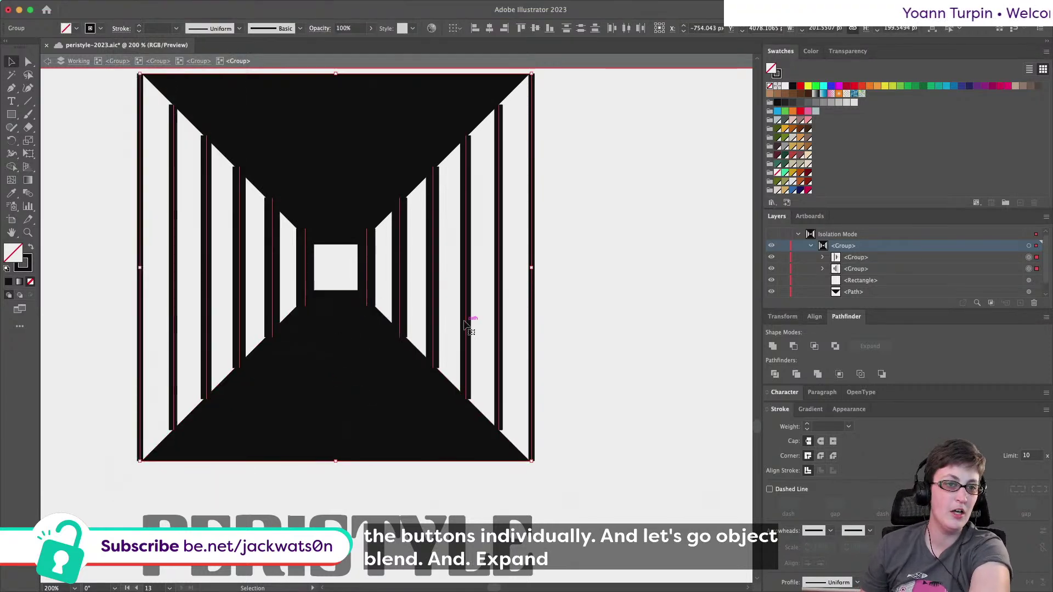
Extend both ends of the second column line from the outside on each side into the black triangles.
scroll(464, 323, down, 4)
scroll(464, 324, up, 2)
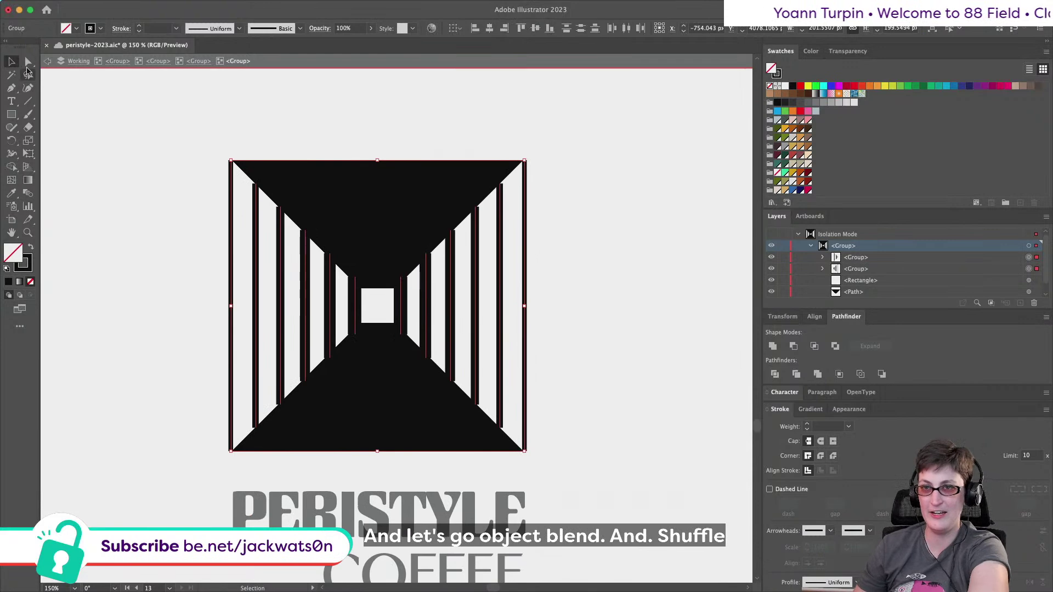
click(28, 61)
key(super+shift+a)
click(255, 184)
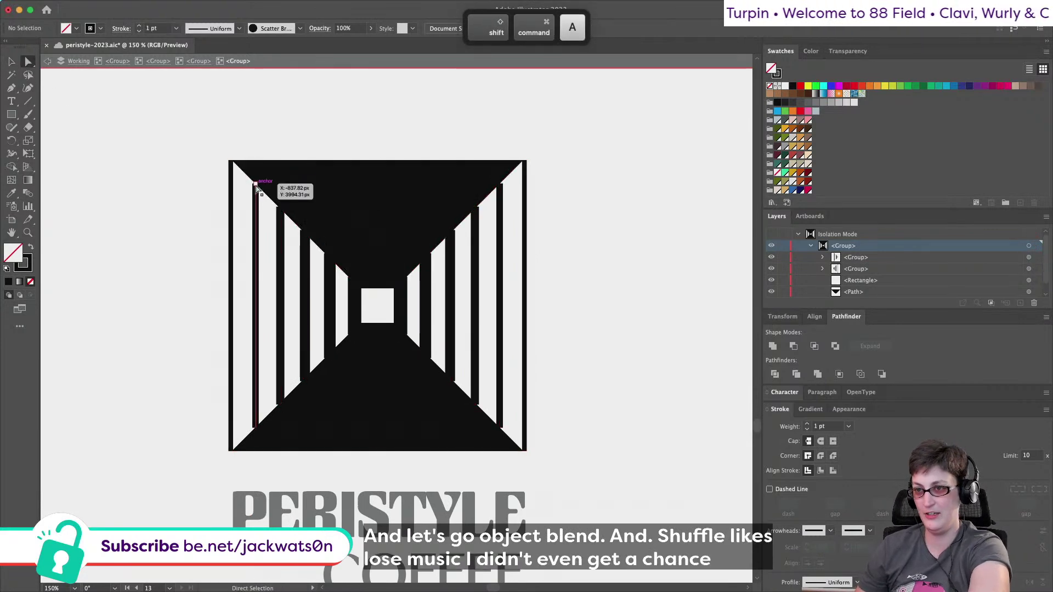
shift+click(502, 187)
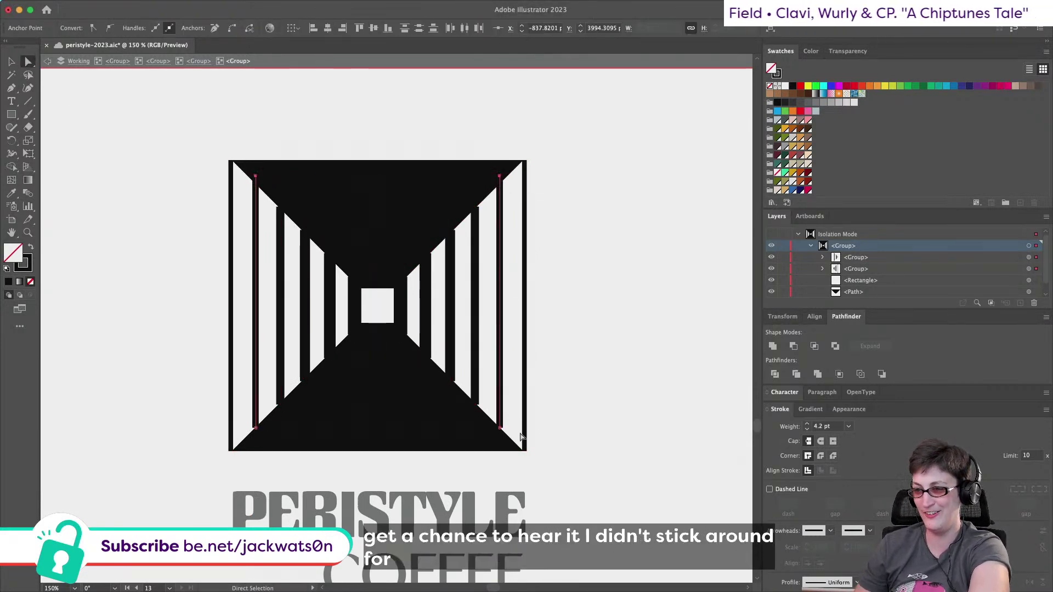
drag(500, 426, 499, 431)
shift+click(254, 430)
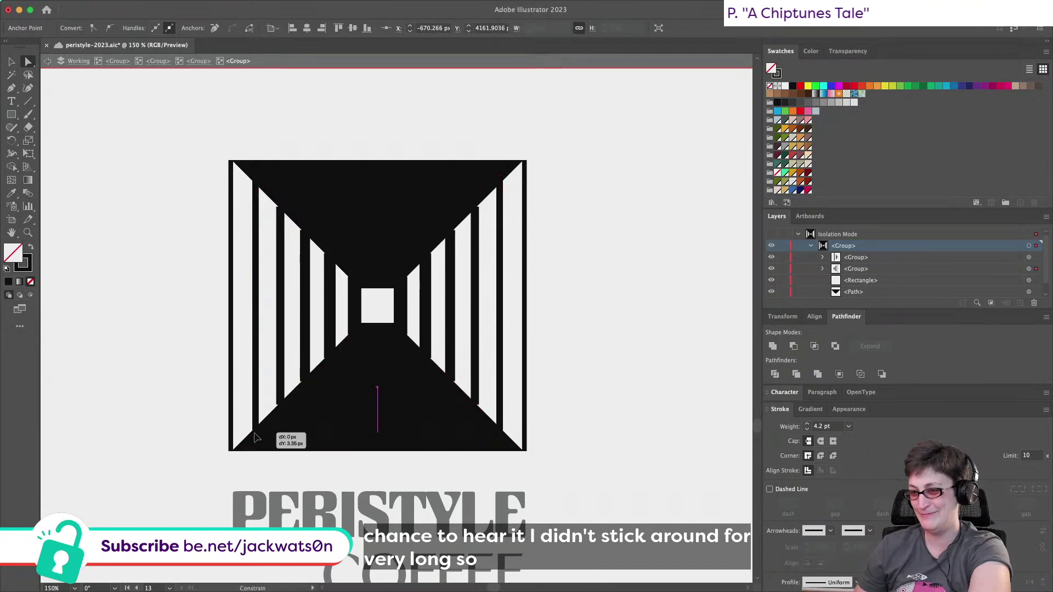
Extend the upper ends of the inner column lines about 5 px up into the black triangle.
click(281, 209)
shift+click(476, 210)
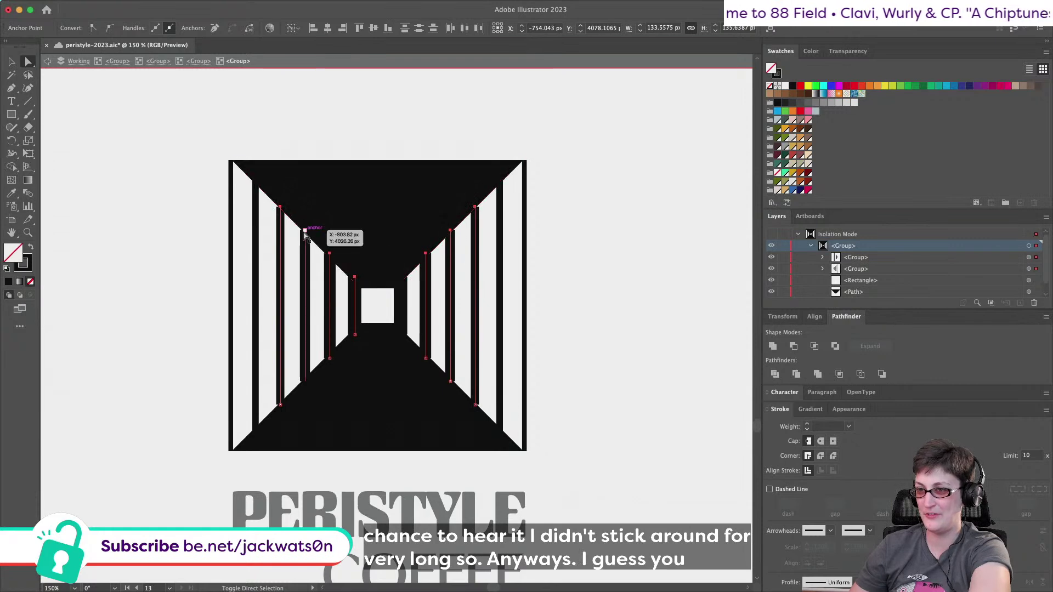
drag(306, 235, 306, 228)
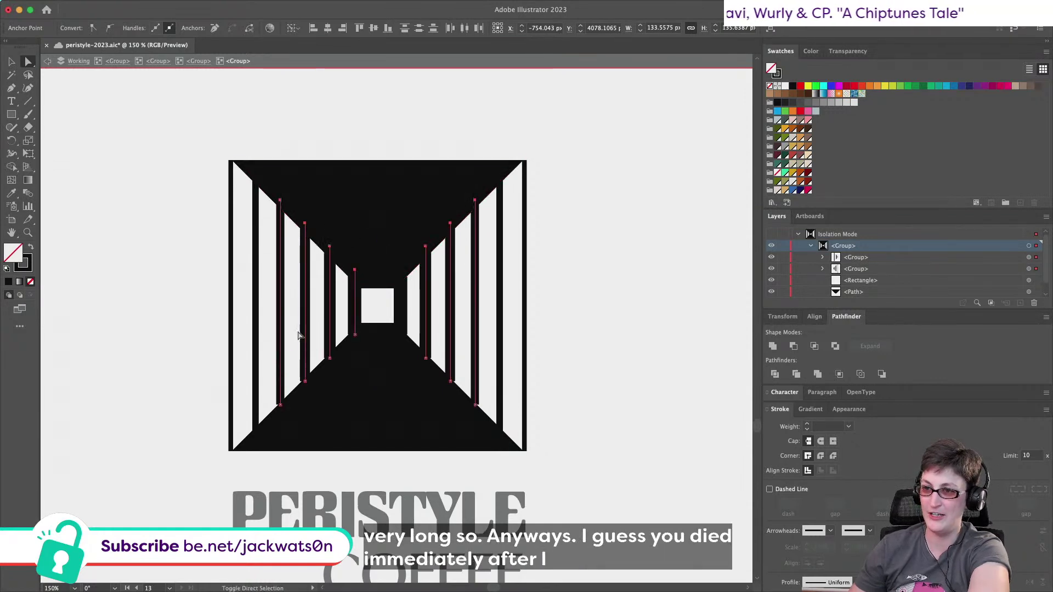
Extend the lower ends of the inner column lines on both sides about 5 px down into the black triangle.
click(280, 404)
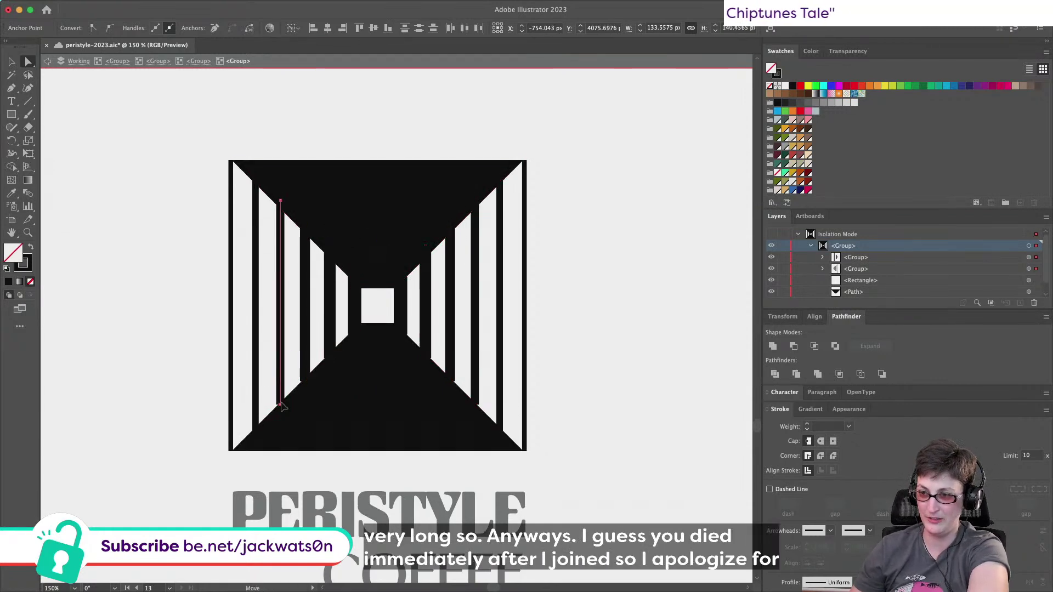
shift+click(305, 381)
shift+click(330, 354)
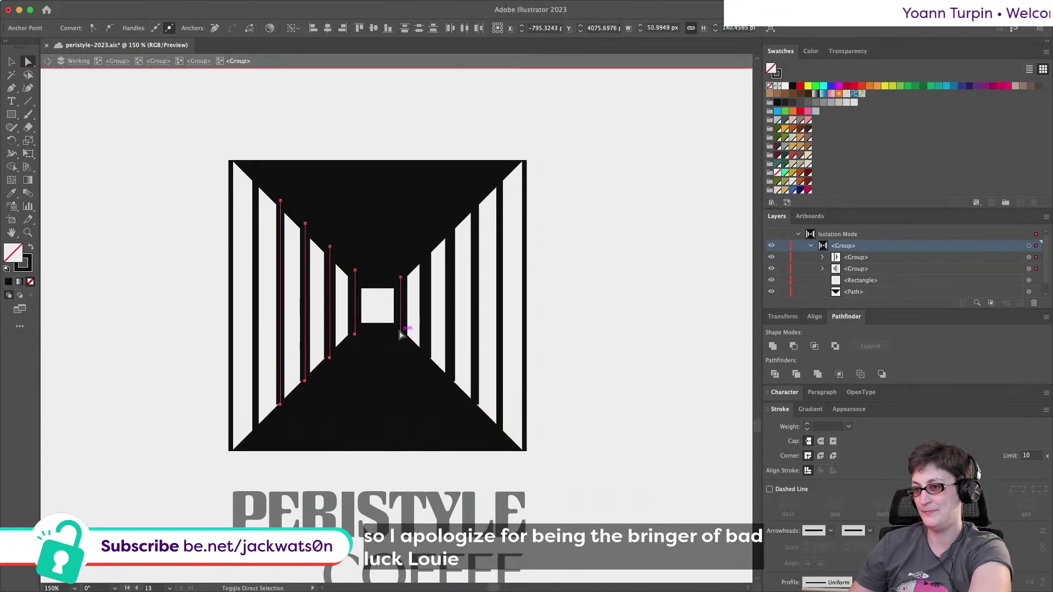
shift+click(401, 334)
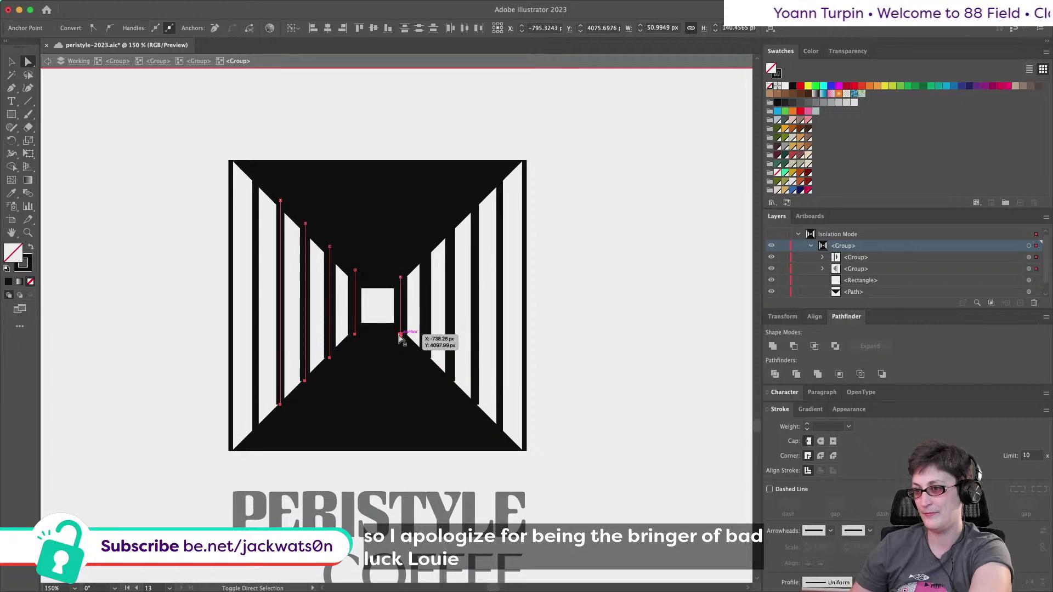
shift+click(426, 358)
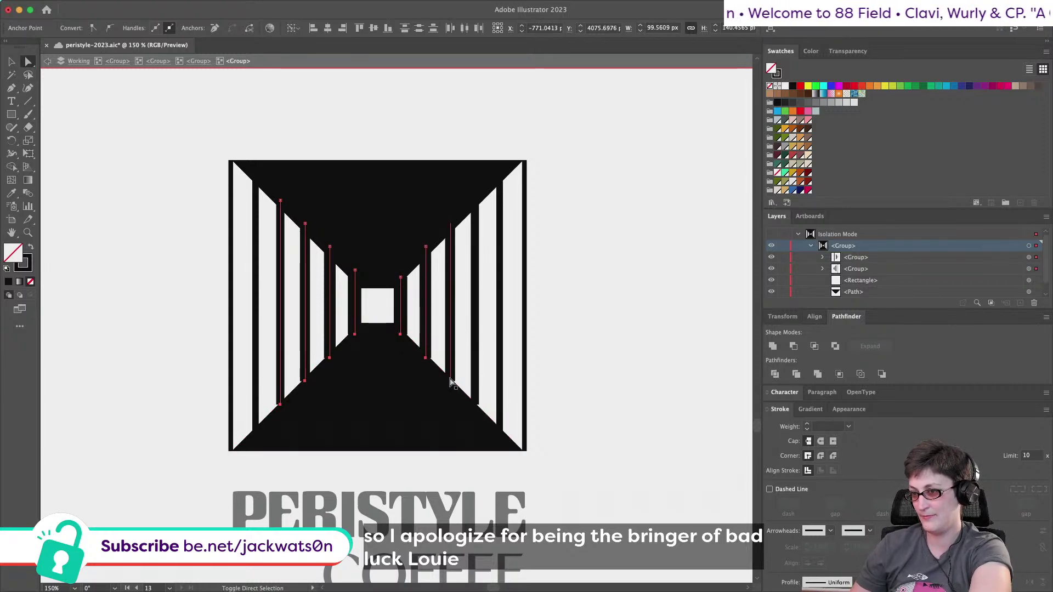
shift+click(451, 381)
drag(479, 406, 477, 417)
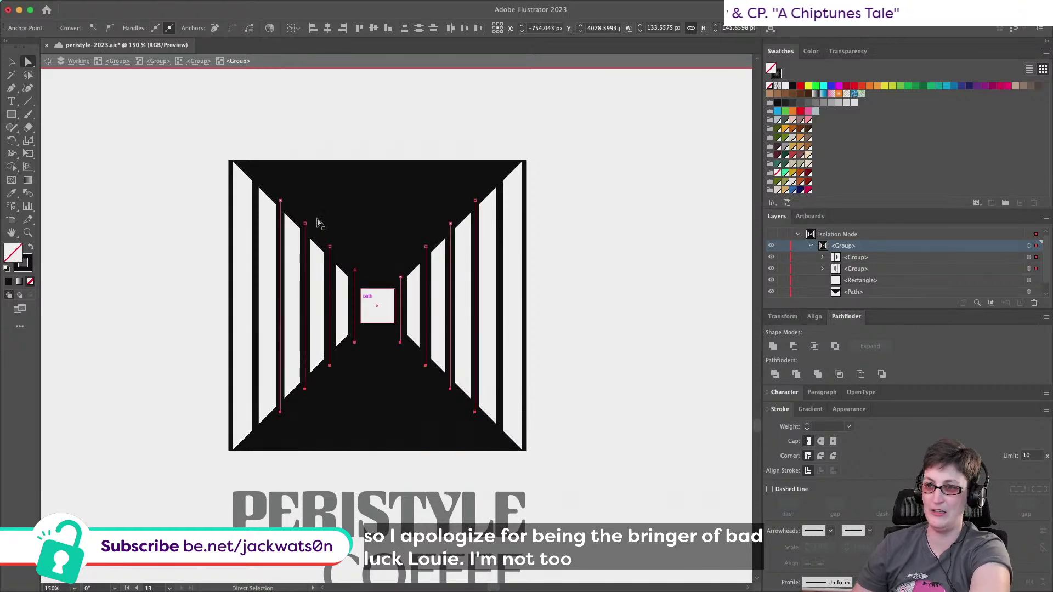
Convert the strokes of the whole tunnel mark to filled shapes with Outline Stroke.
drag(144, 137, 610, 478)
click(134, 6)
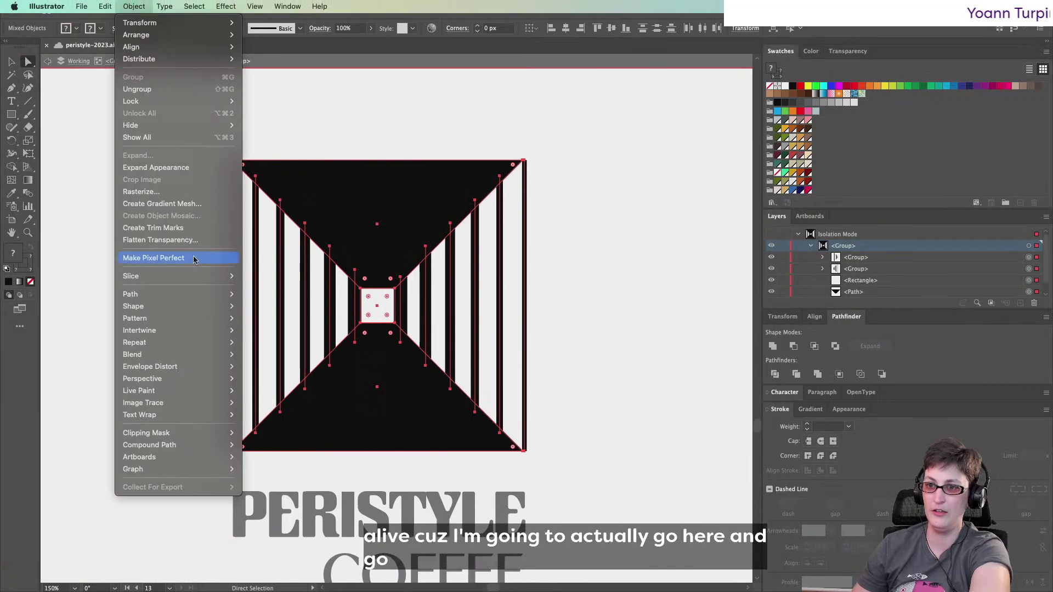
mouse_move(193, 305)
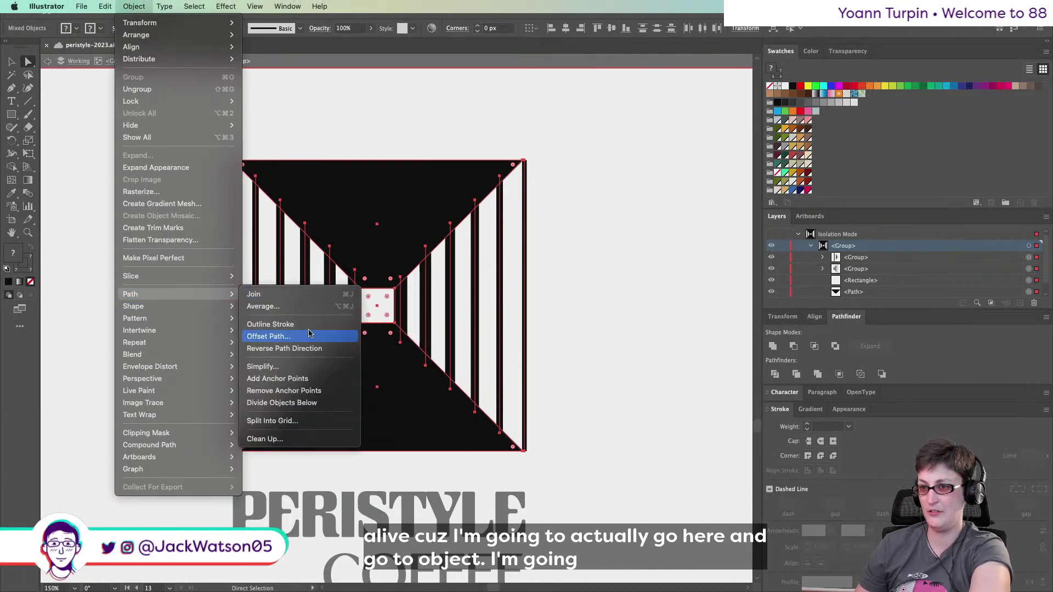
click(310, 326)
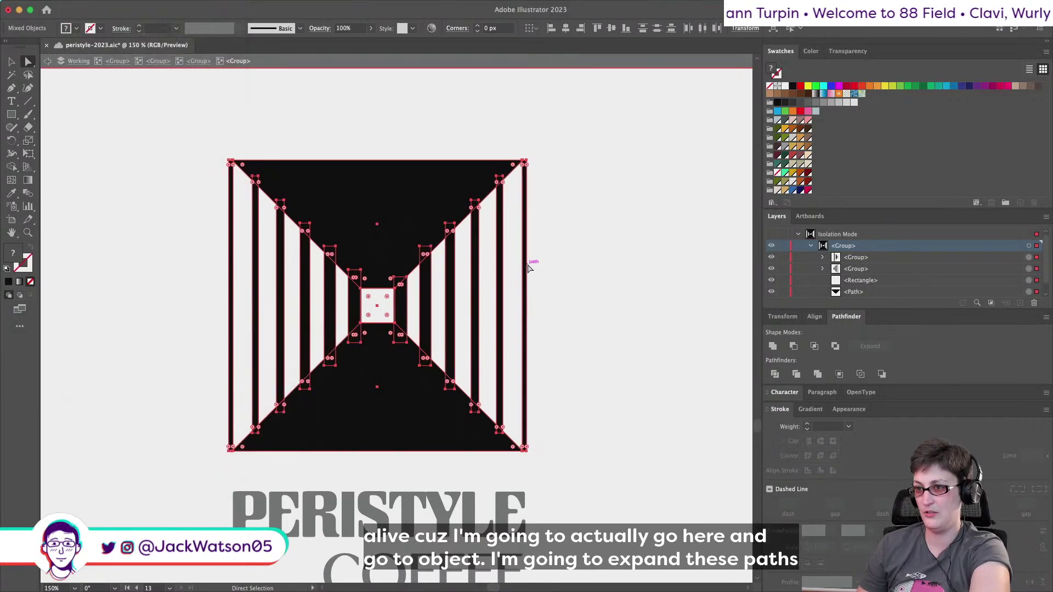
Select every shape with the same black fill colour and unite them into one shape.
key(Caps_Lock)
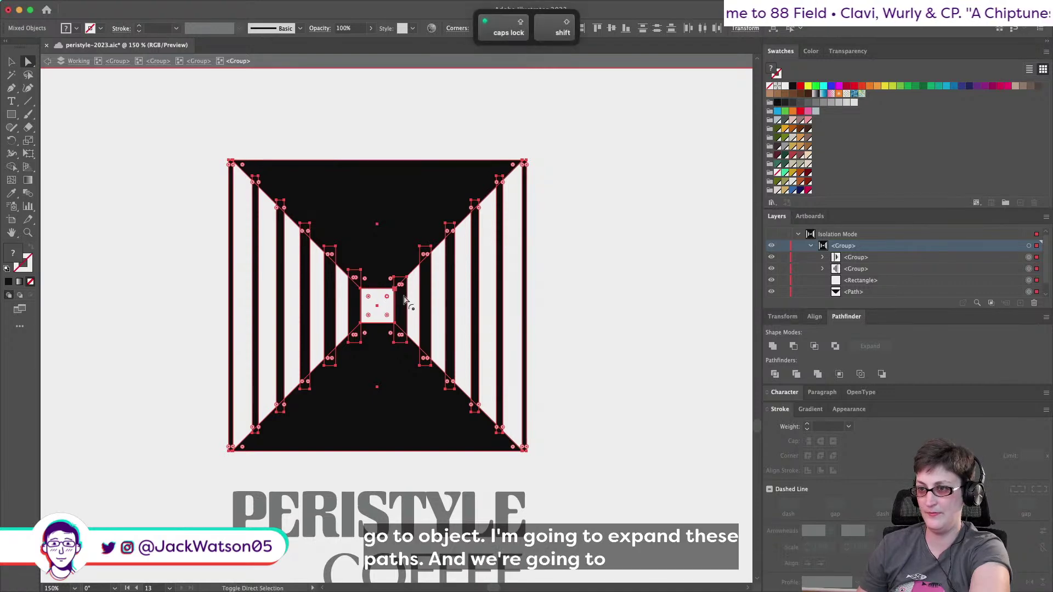
click(590, 333)
click(401, 307)
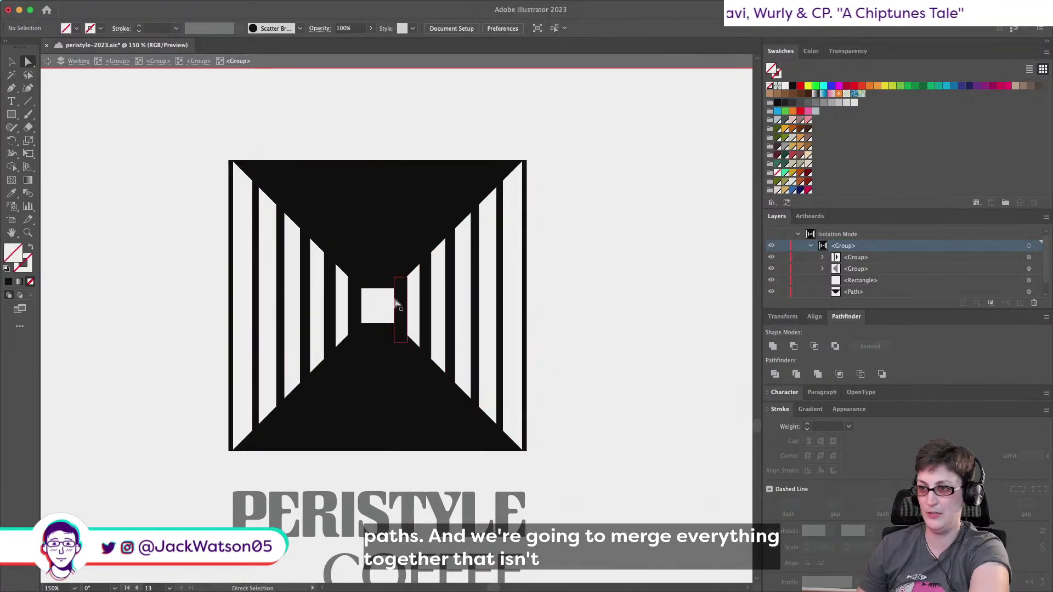
click(194, 7)
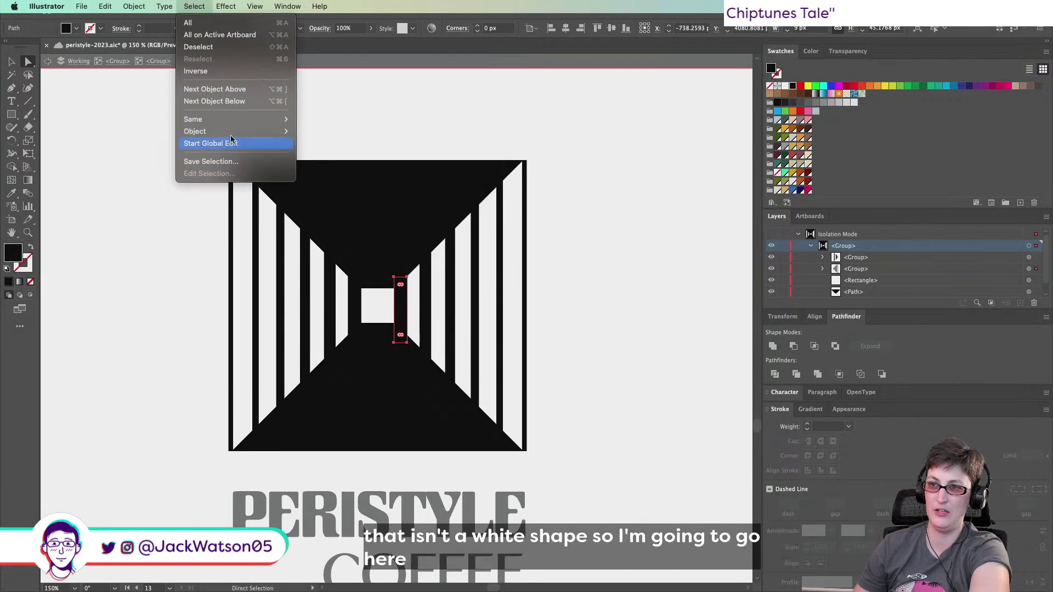
mouse_move(225, 123)
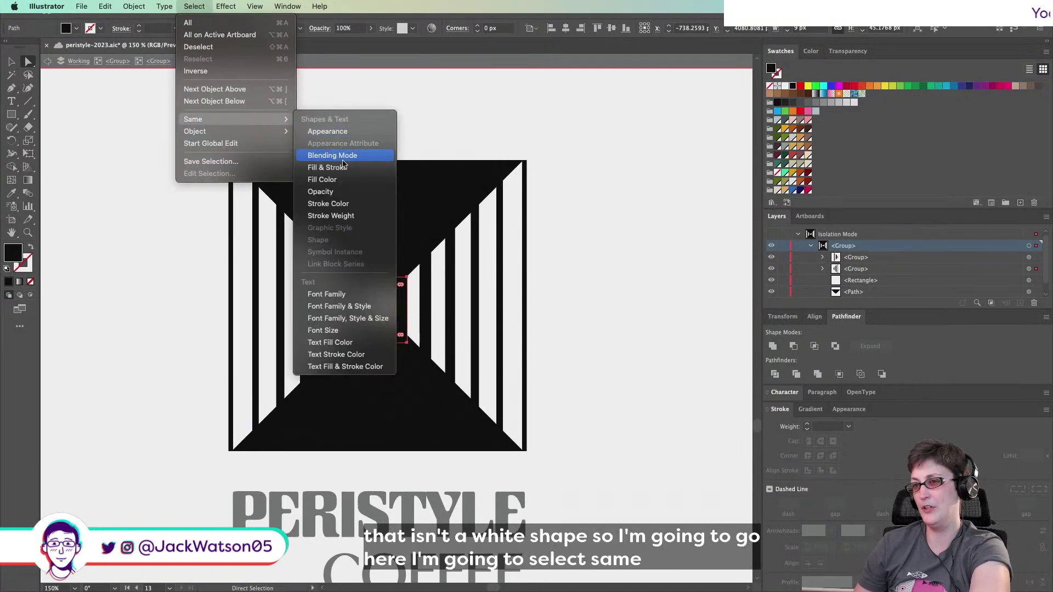
click(341, 180)
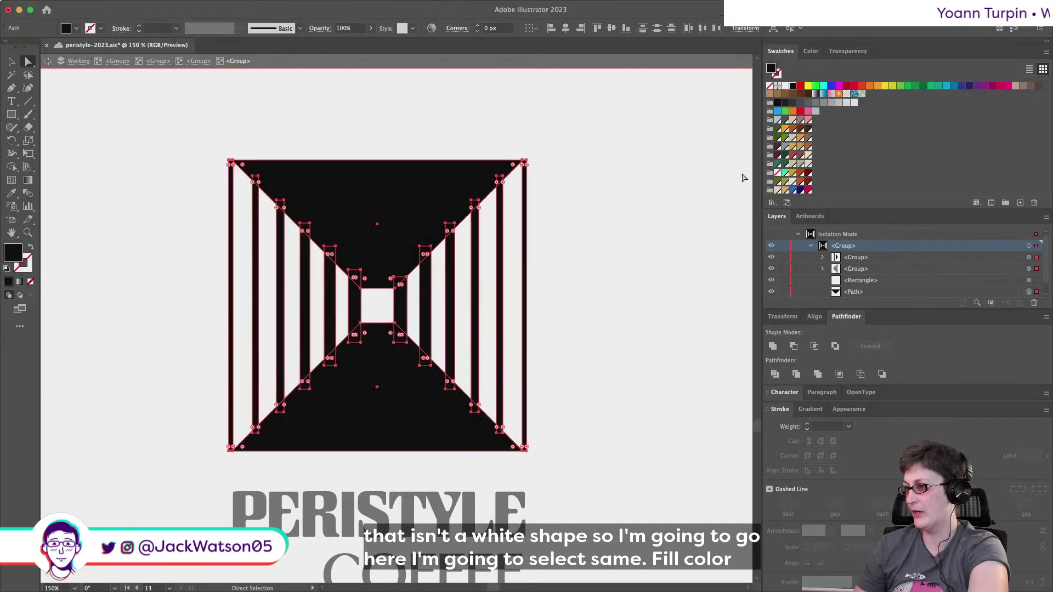
click(777, 346)
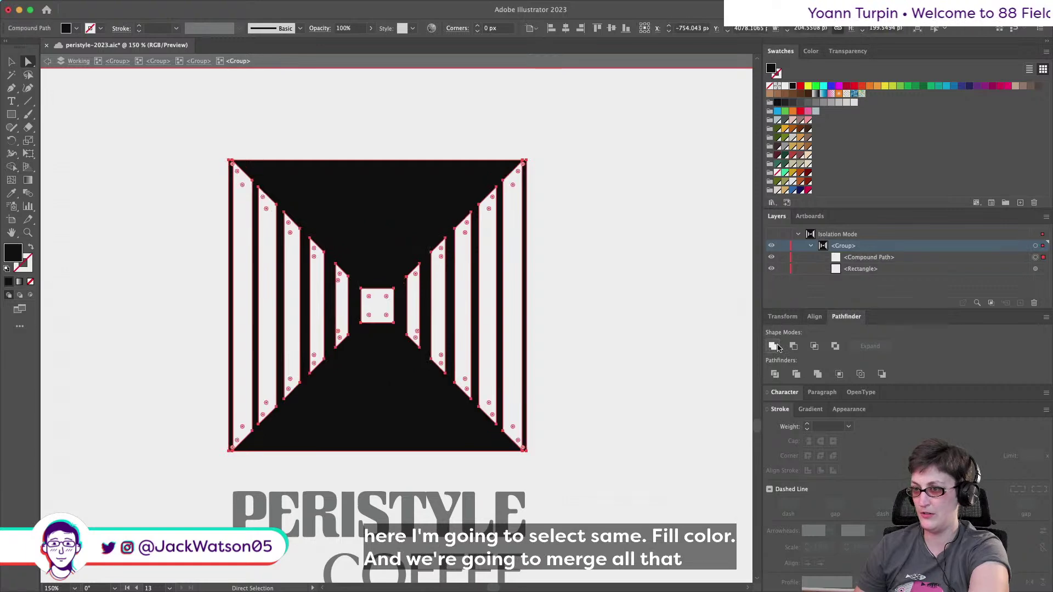
key(Caps_Lock)
shift+click(372, 307)
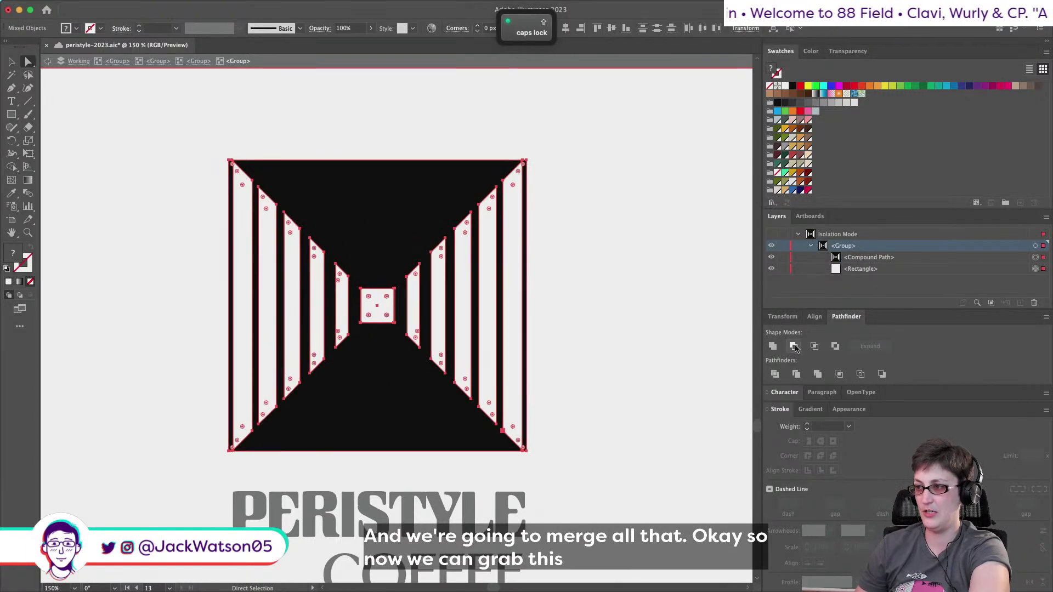
click(793, 346)
key(super+z)
Delete the separate white square at the centre of the tunnel mark, keeping only the merged black shape.
shift+click(390, 303)
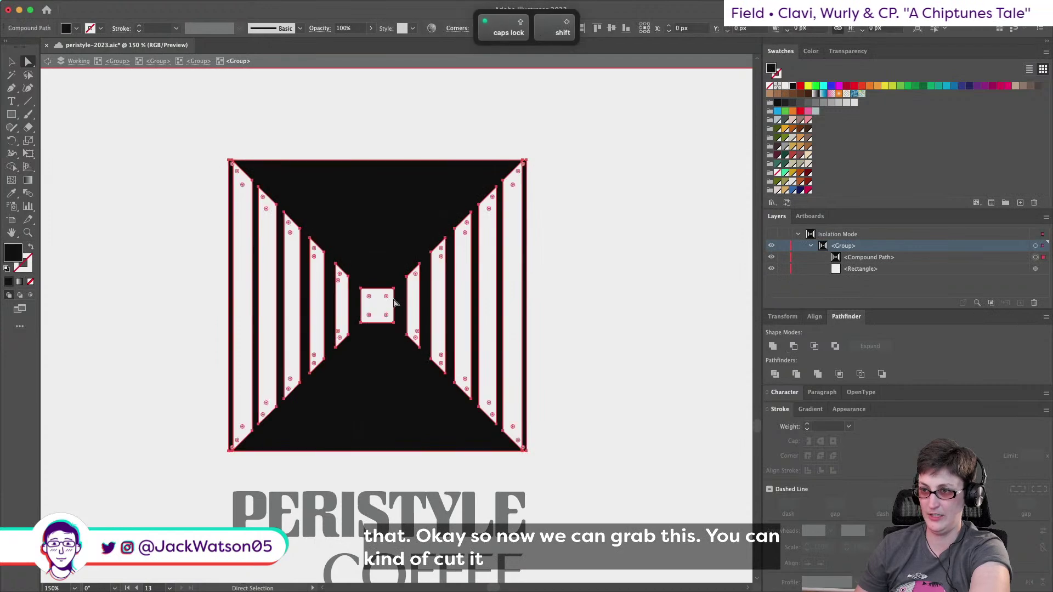
click(384, 305)
key(Delete)
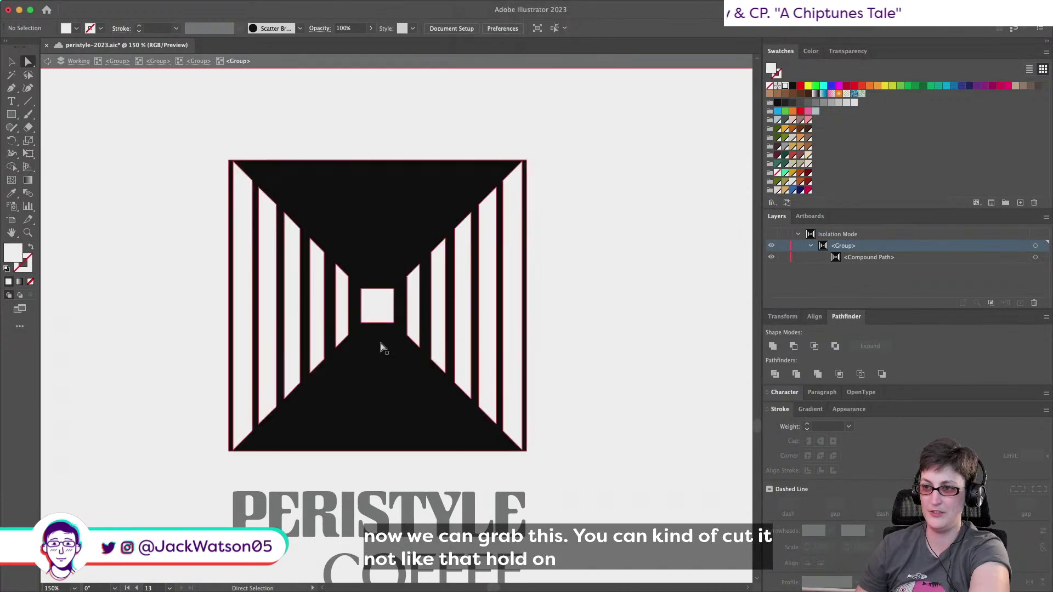
click(382, 347)
scroll(382, 347, up, 1)
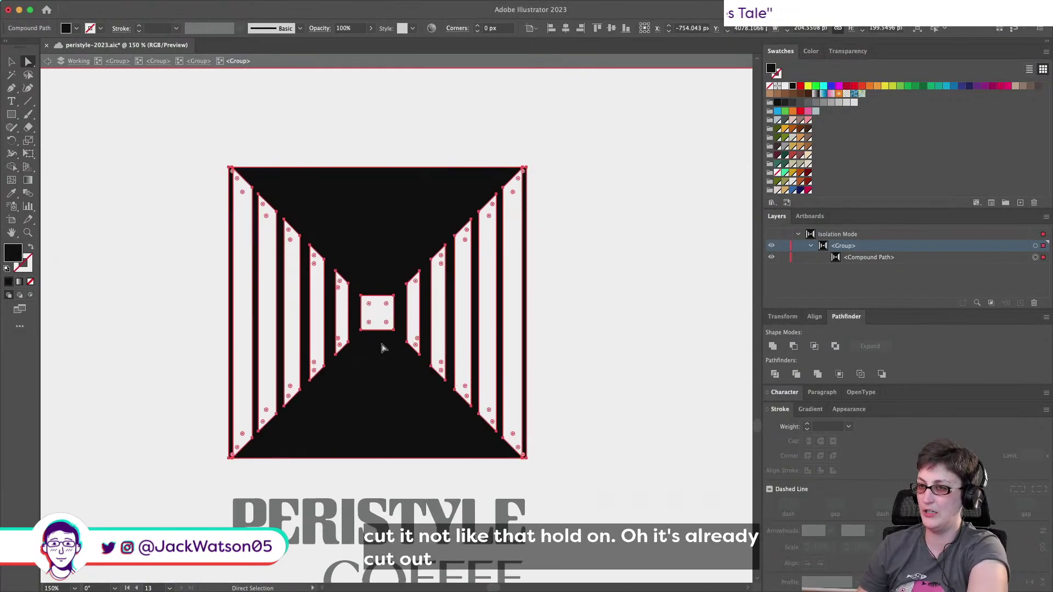
click(617, 395)
Round the corners of the merged tunnel mark slightly, with a radius of about 0.55 px.
scroll(296, 274, up, 2)
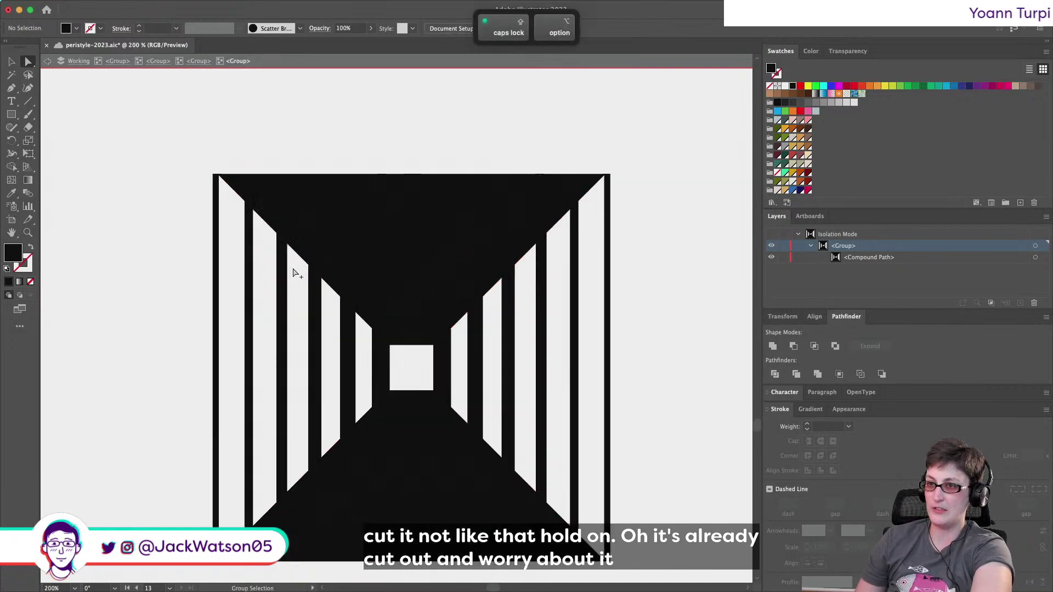
scroll(297, 275, up, 5)
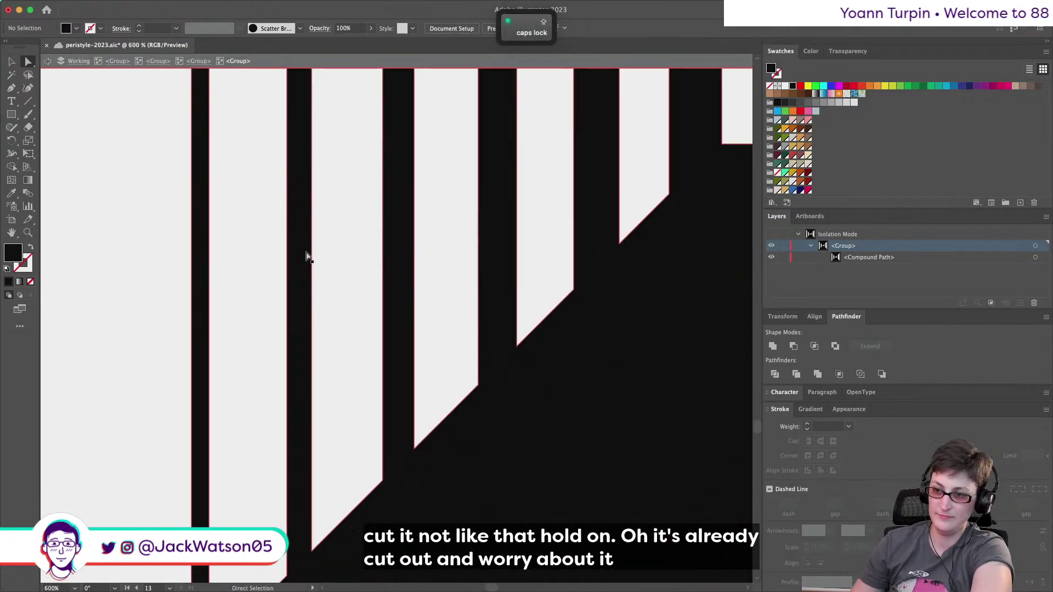
scroll(306, 256, down, 10)
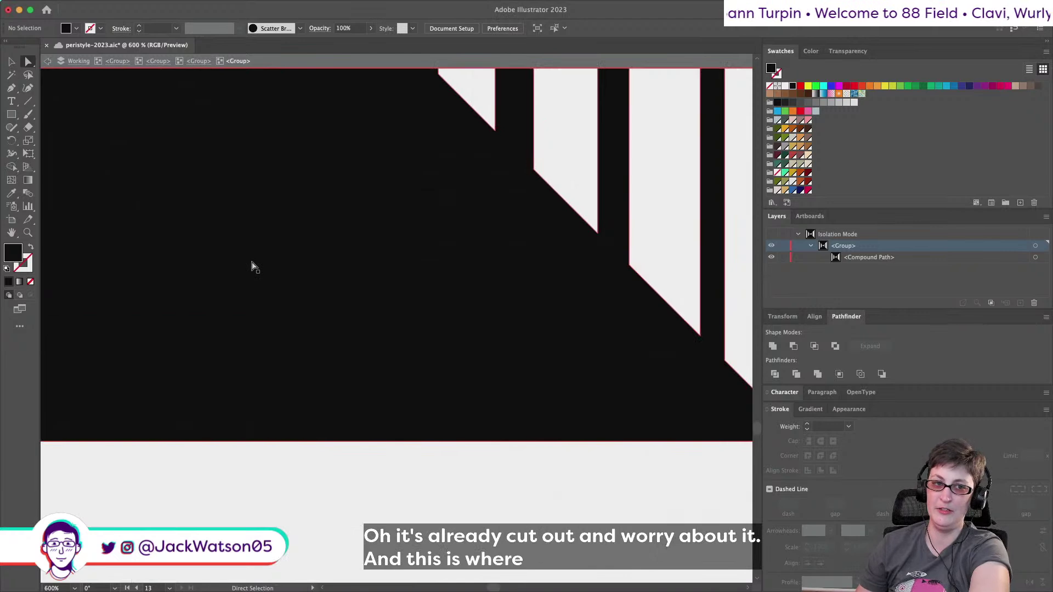
scroll(253, 266, down, 3)
click(393, 248)
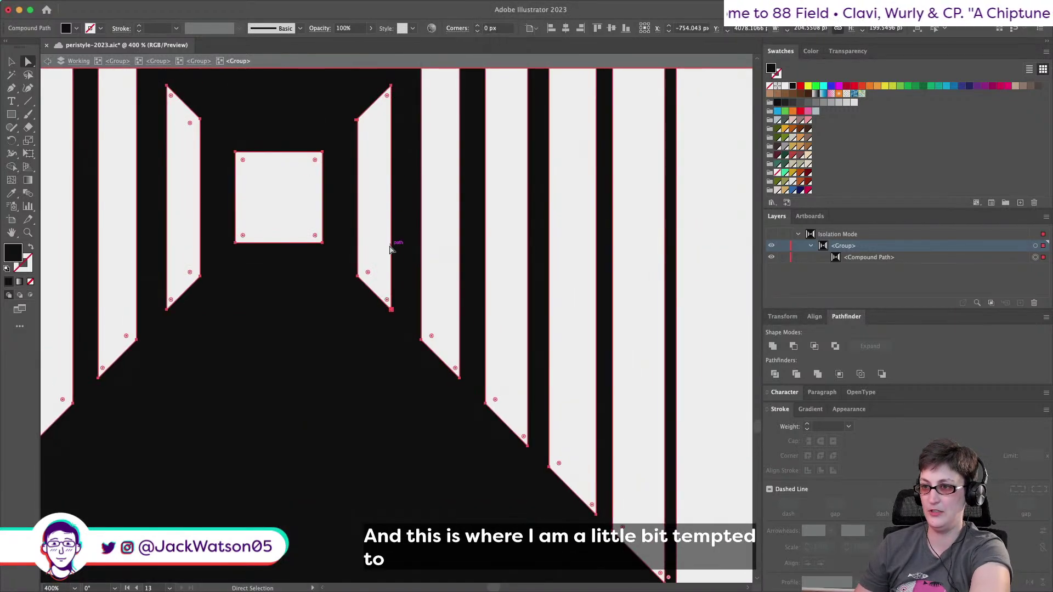
drag(365, 273, 362, 282)
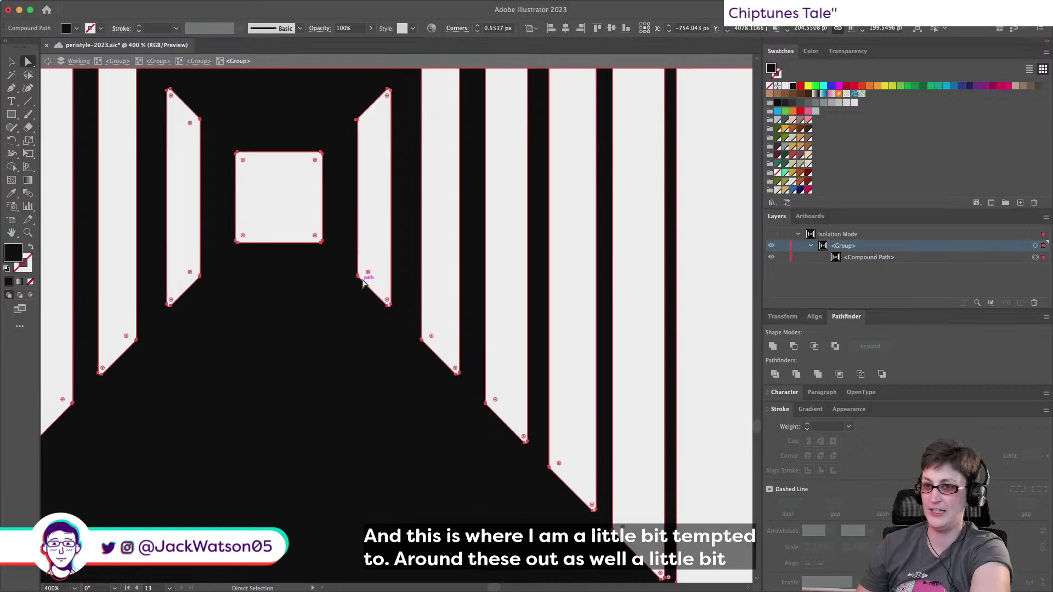
Compare the tunnel mark's rounded corners with the Peristyle Coffee wordmark and the other logo concepts.
scroll(362, 283, down, 5)
scroll(362, 283, right, 3)
scroll(362, 282, down, 5)
scroll(361, 282, right, 3)
click(357, 242)
scroll(357, 241, left, 3)
scroll(287, 223, up, 5)
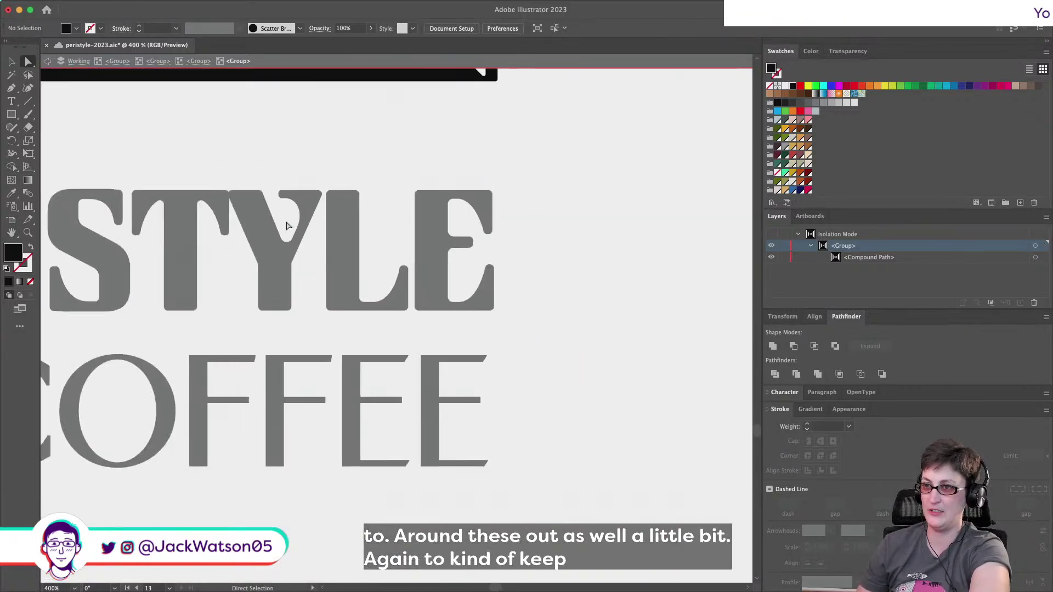
scroll(544, 427, down, 5)
key(Caps_Lock)
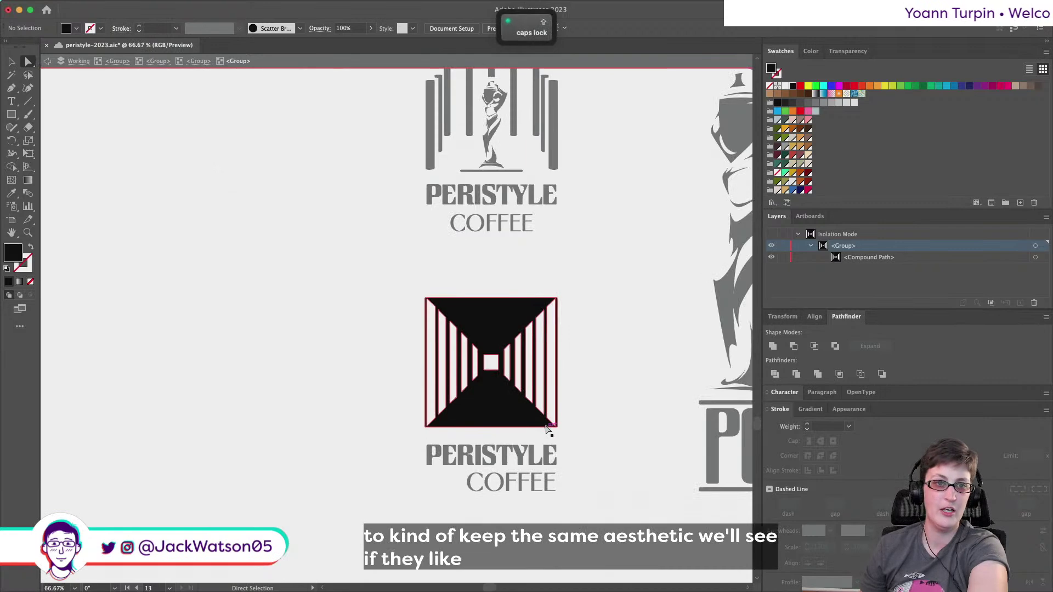
scroll(546, 429, up, 3)
scroll(545, 429, left, 2)
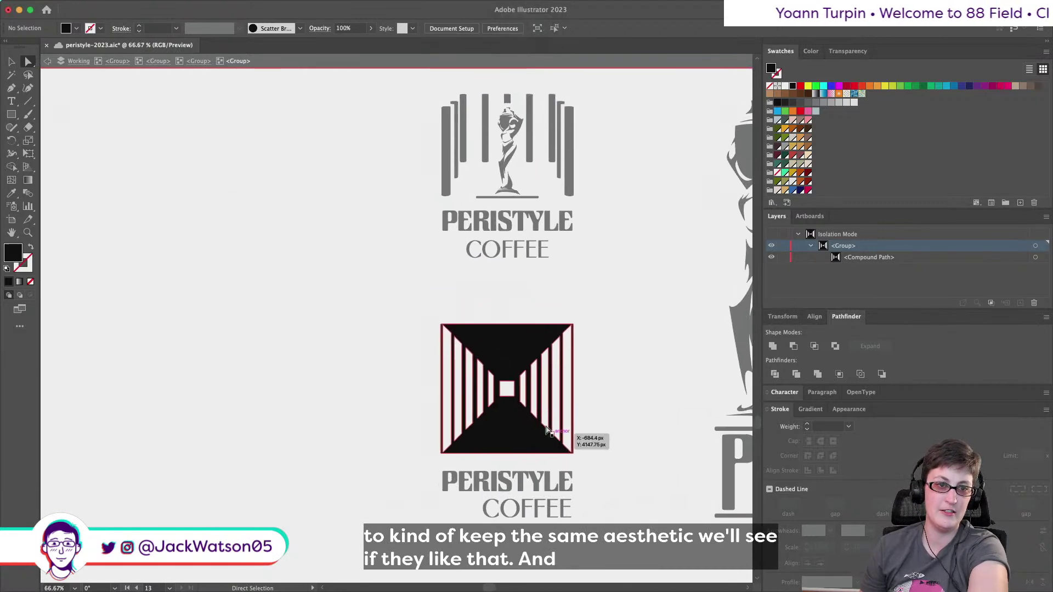
scroll(464, 419, down, 5)
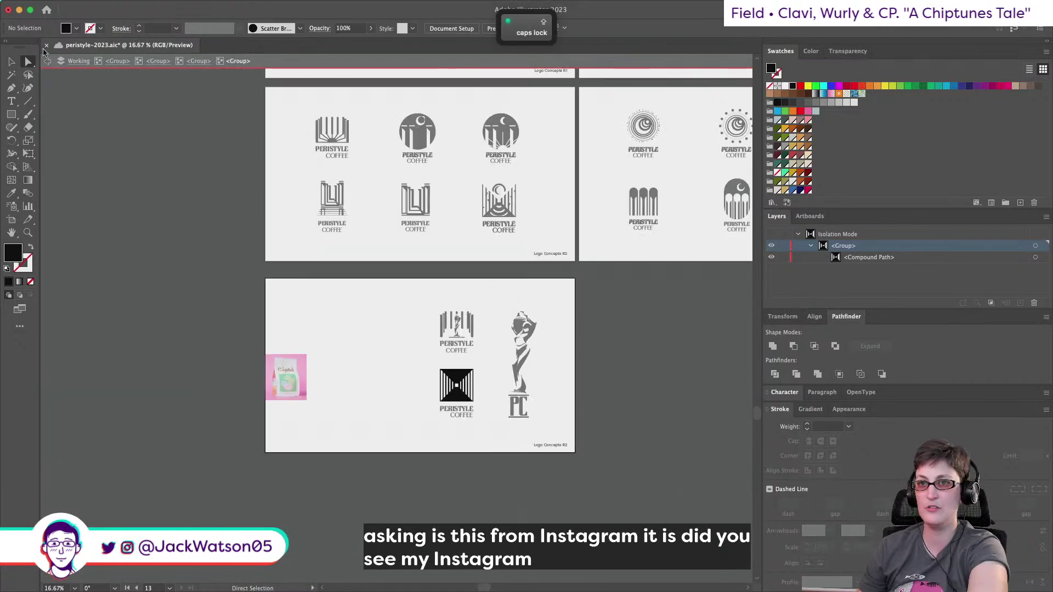
Exit isolation mode completely to return to the full set of logo artboards.
click(48, 62)
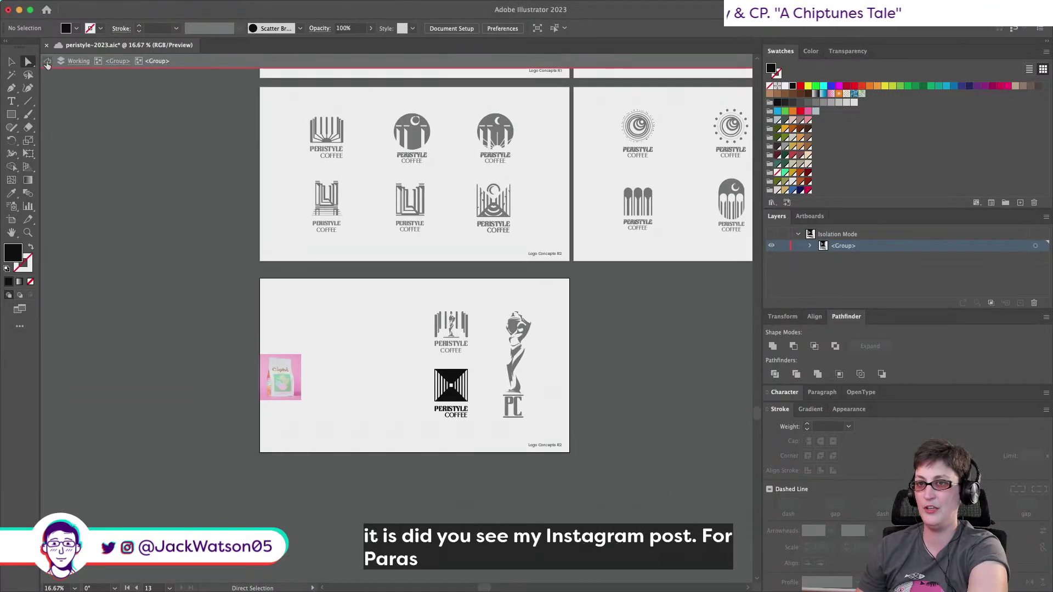
click(48, 62)
click(48, 61)
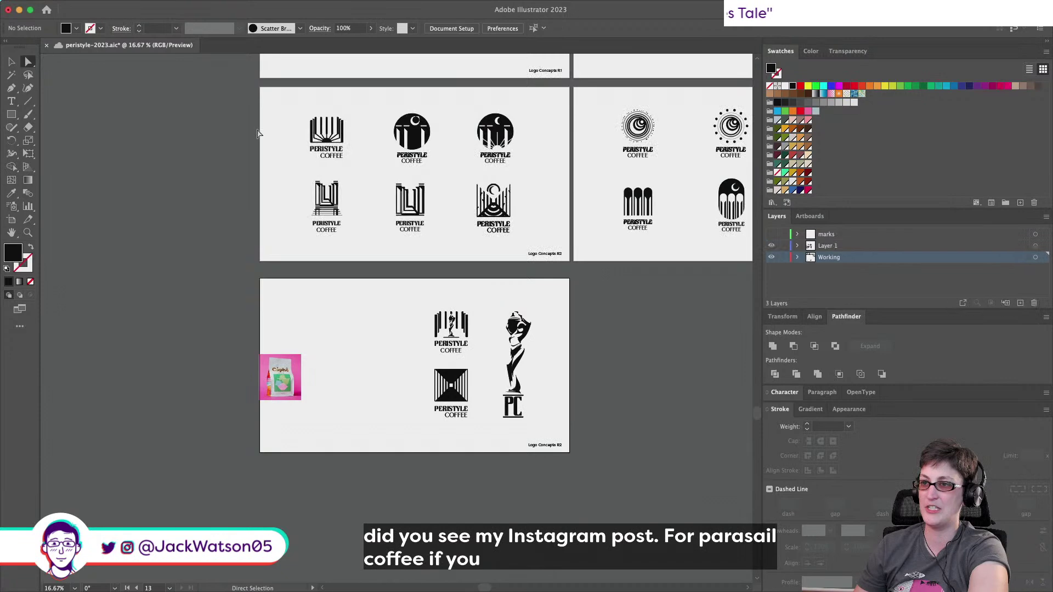
Review the working area above the artboards, covering the past logo explorations and earlier colour palettes.
scroll(338, 162, right, 1)
scroll(337, 162, down, 3)
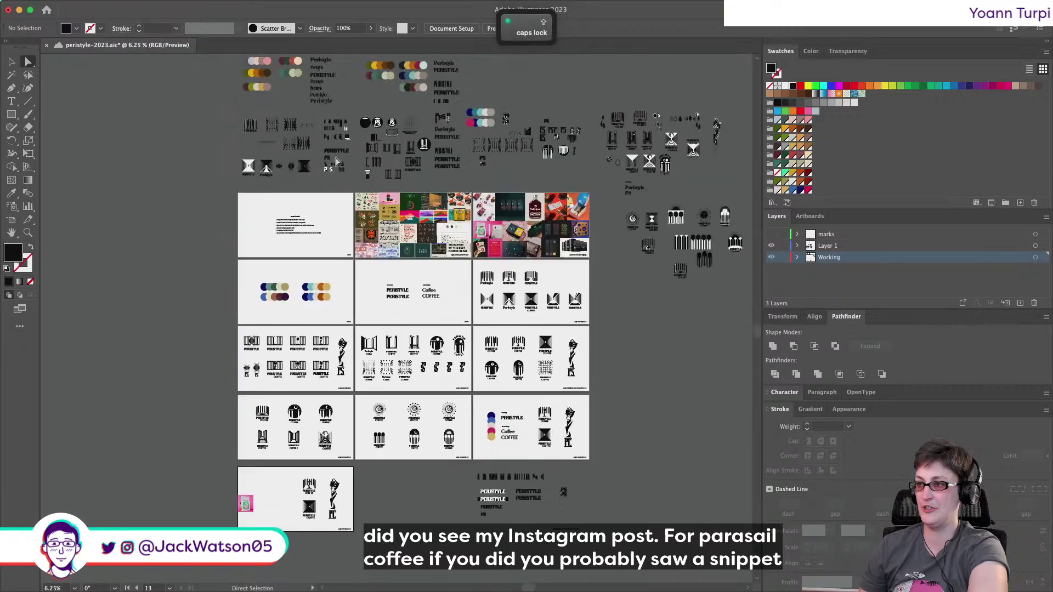
scroll(339, 162, up, 2)
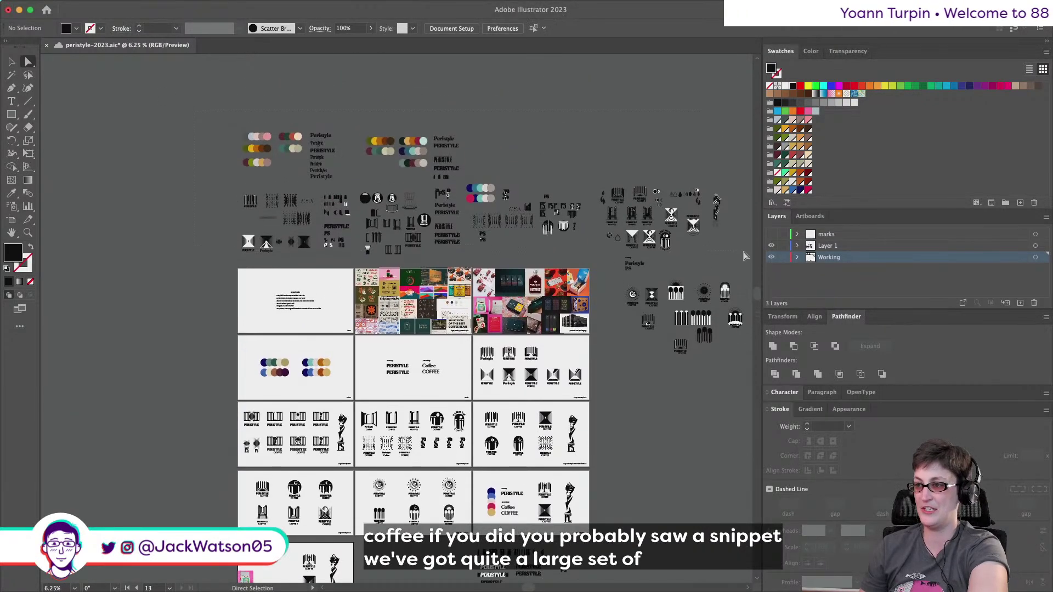
drag(744, 254, 744, 253)
scroll(713, 372, right, 2)
drag(714, 373, 591, 260)
click(74, 185)
scroll(374, 209, up, 5)
scroll(297, 196, down, 1)
scroll(296, 197, right, 15)
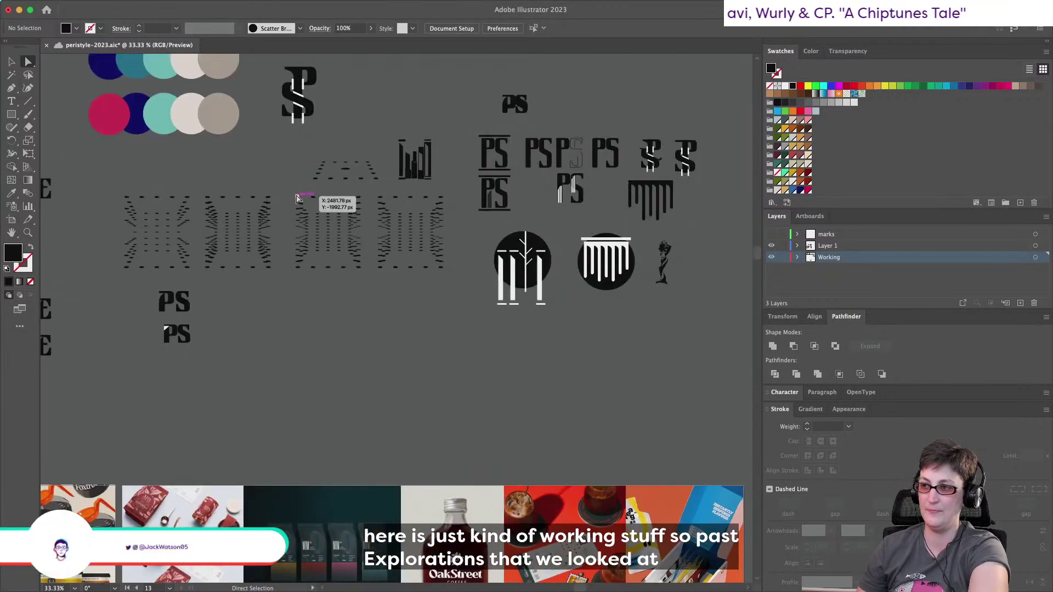
scroll(298, 199, right, 5)
scroll(297, 198, down, 2)
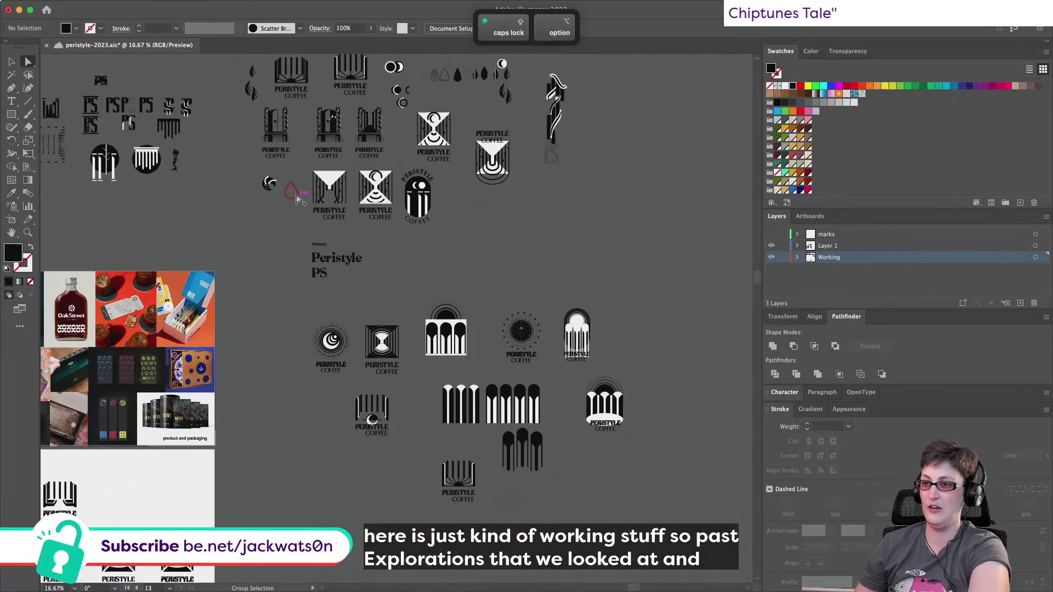
Review the client presentation artboards, from the first logo concept rounds to the artboard with the chosen colours, fonts and logos.
scroll(298, 199, down, 6)
scroll(298, 199, left, 4)
scroll(298, 199, left, 5)
scroll(420, 276, down, 2)
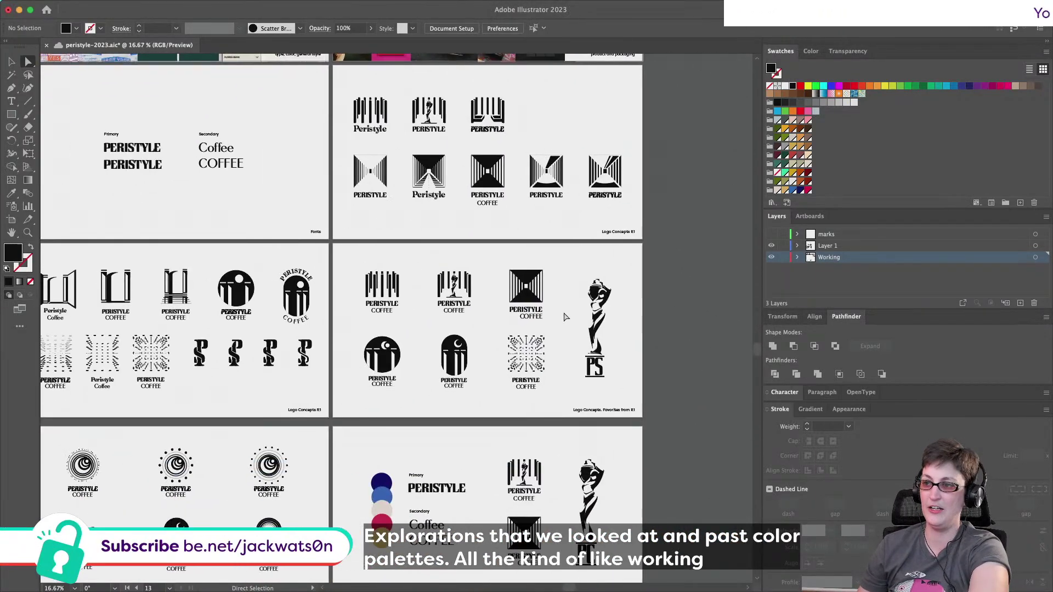
scroll(565, 317, left, 2)
scroll(547, 371, down, 7)
scroll(544, 357, up, 1)
scroll(366, 299, right, 3)
scroll(127, 172, down, 1)
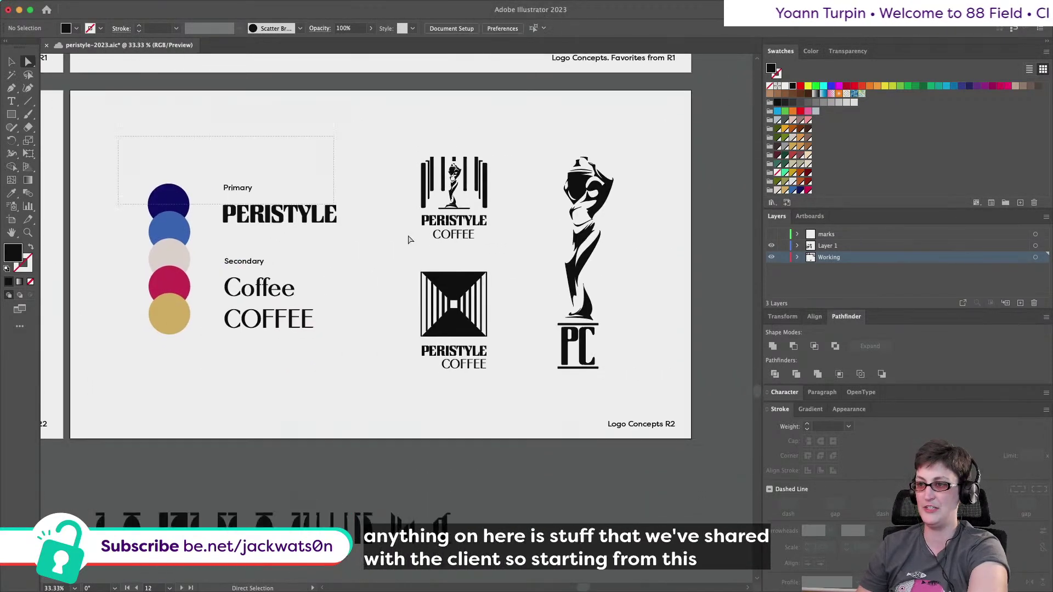
scroll(605, 207, left, 16)
scroll(606, 206, down, 4)
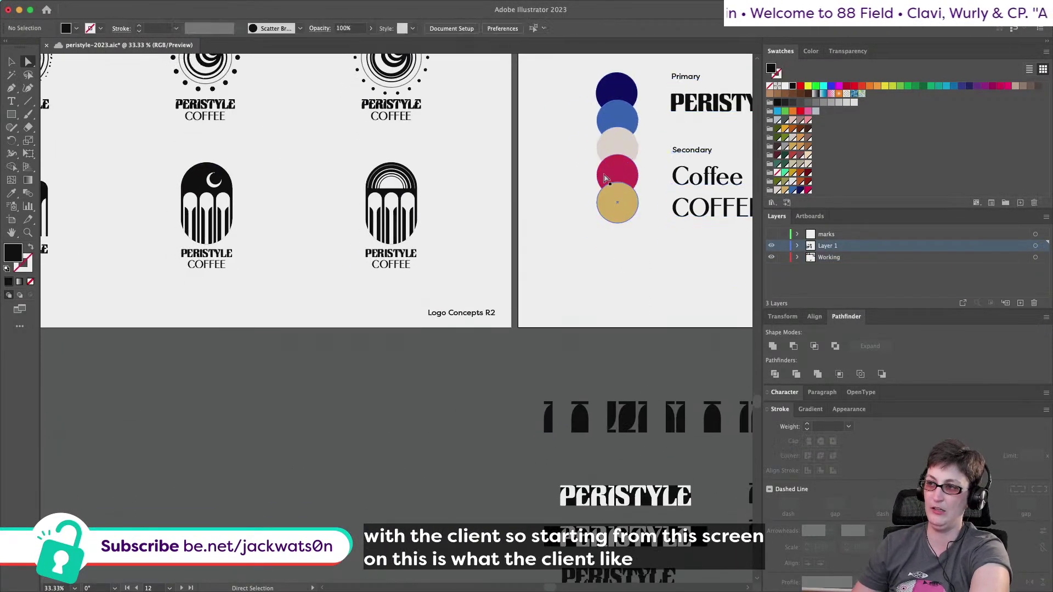
Enlarge the coffee bag photo to roughly twice its size and place it inside the artboard beside the logo concepts.
scroll(606, 171, right, 10)
scroll(606, 170, down, 10)
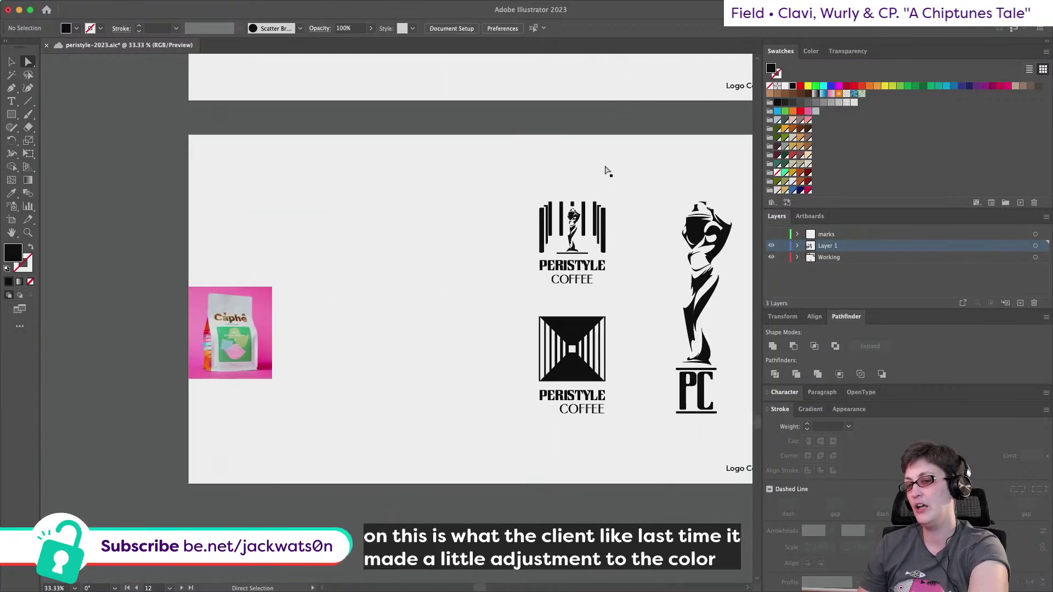
click(273, 318)
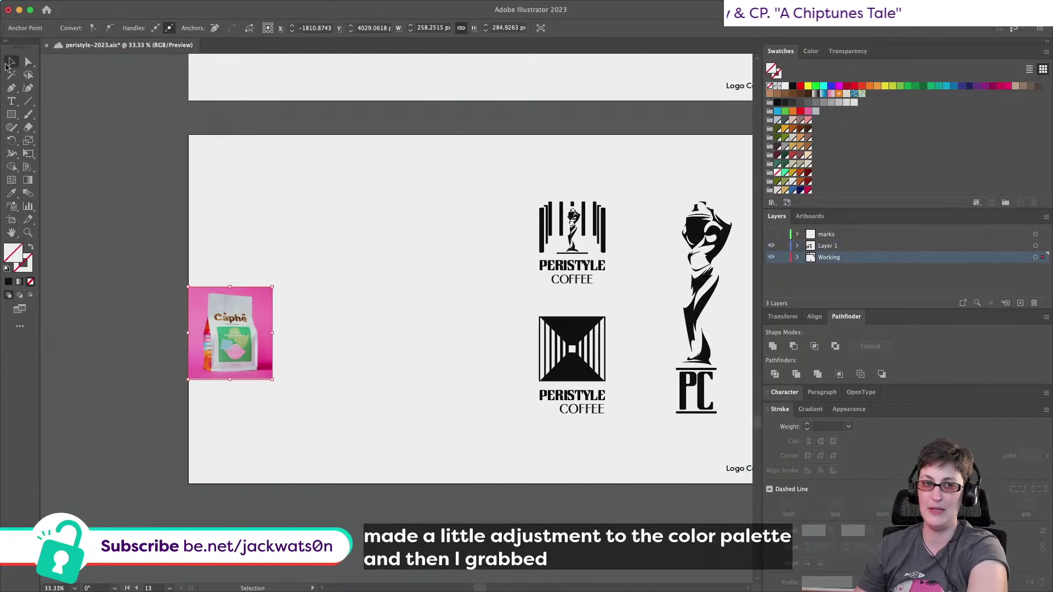
click(8, 64)
drag(273, 332, 387, 344)
drag(209, 356, 232, 333)
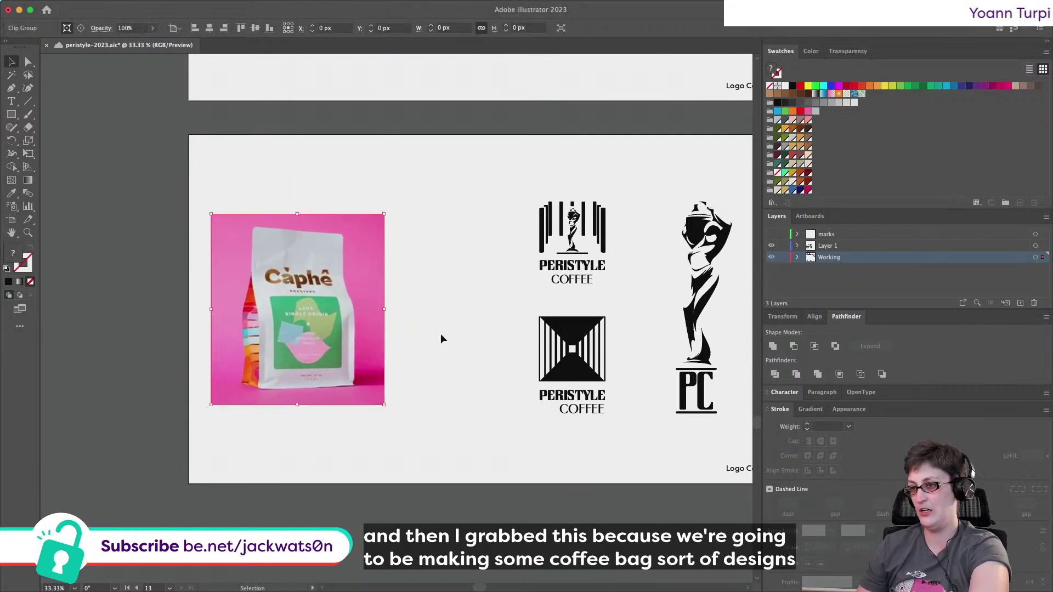
click(431, 341)
Recolour the column logo, tunnel logo and PC statue logo with the palette's dark navy.
scroll(439, 338, right, 2)
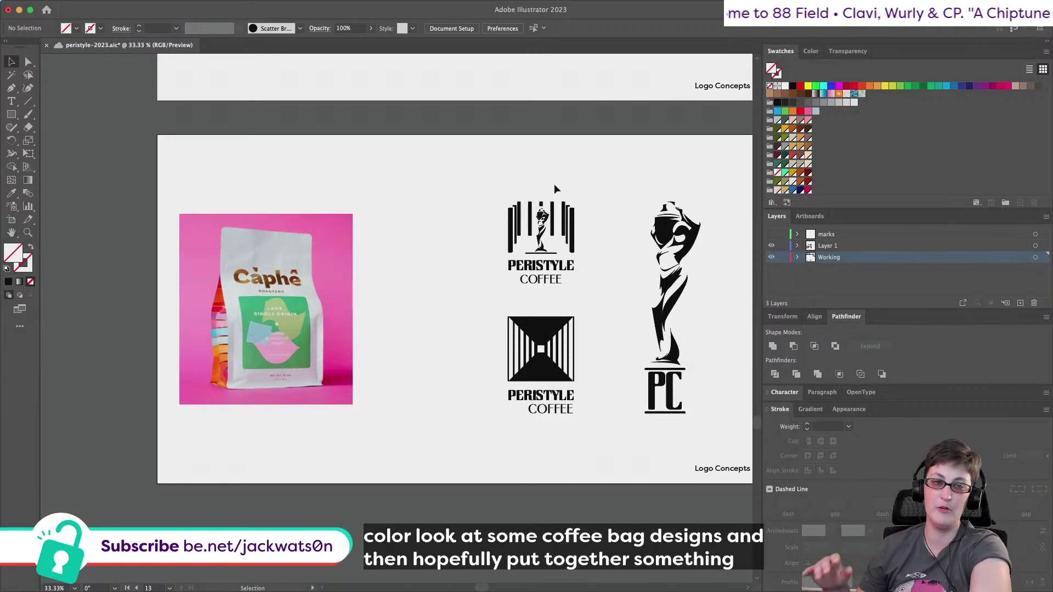
scroll(554, 183, right, 5)
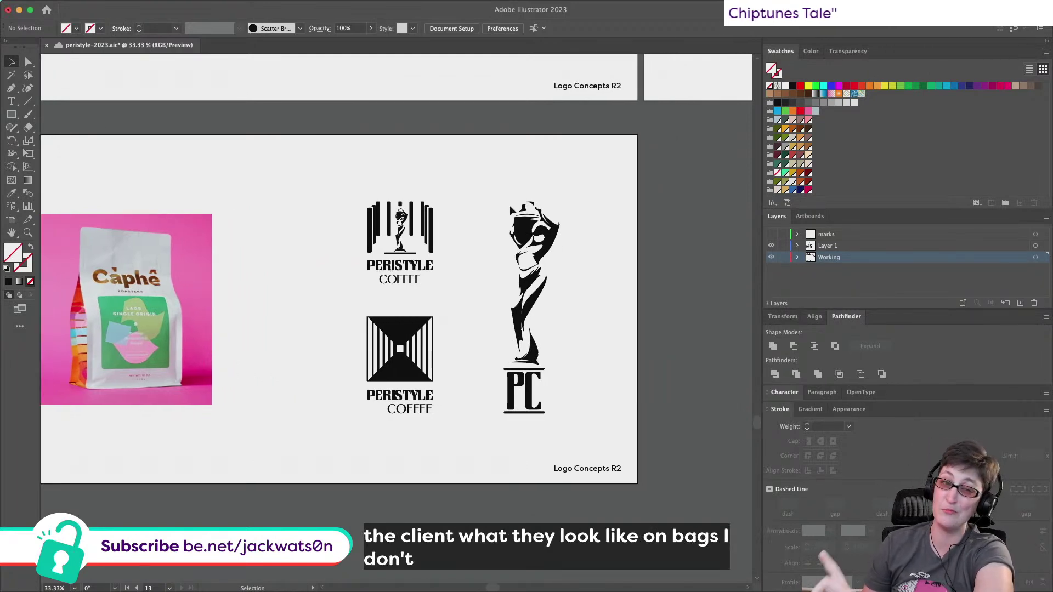
scroll(510, 209, right, 3)
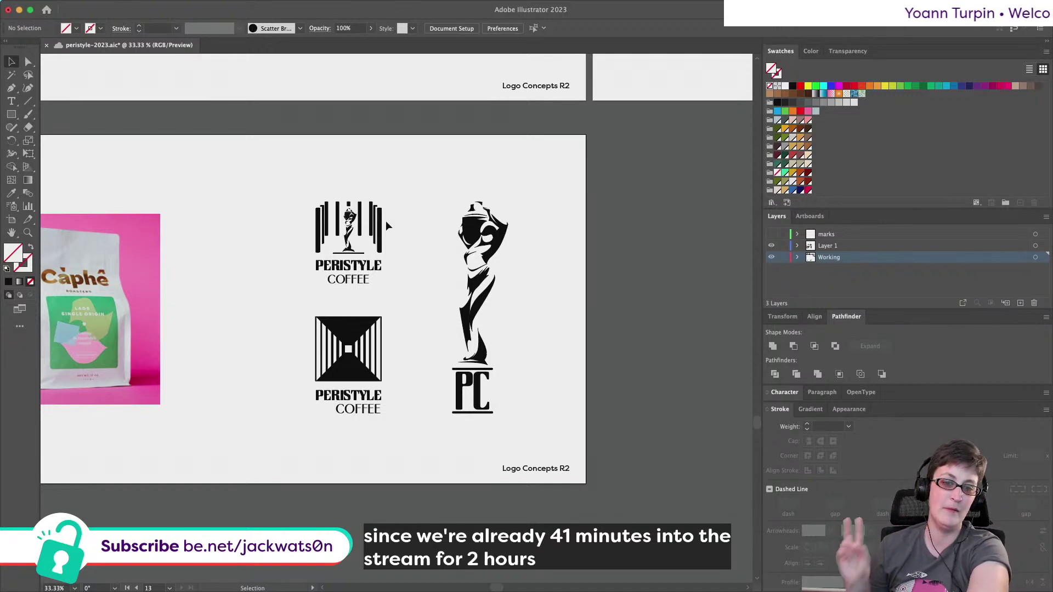
scroll(386, 224, right, 5)
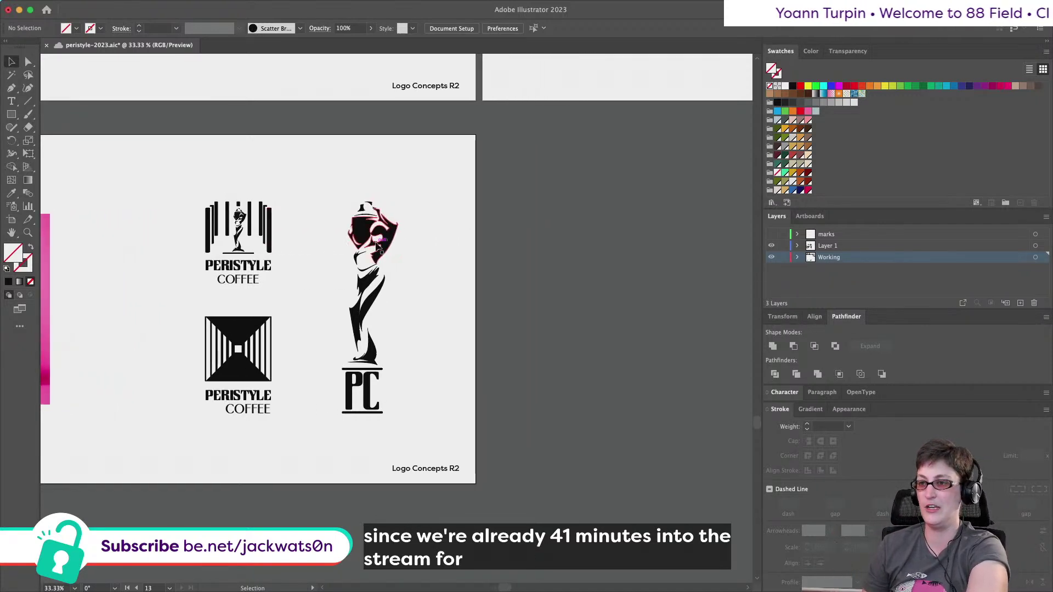
scroll(136, 176, left, 3)
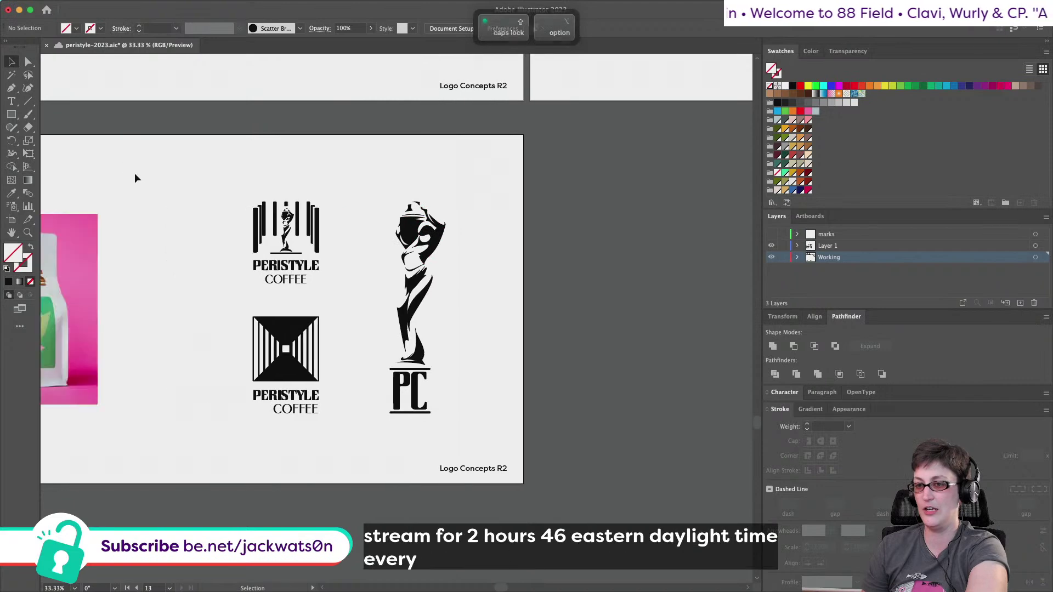
drag(222, 184, 476, 439)
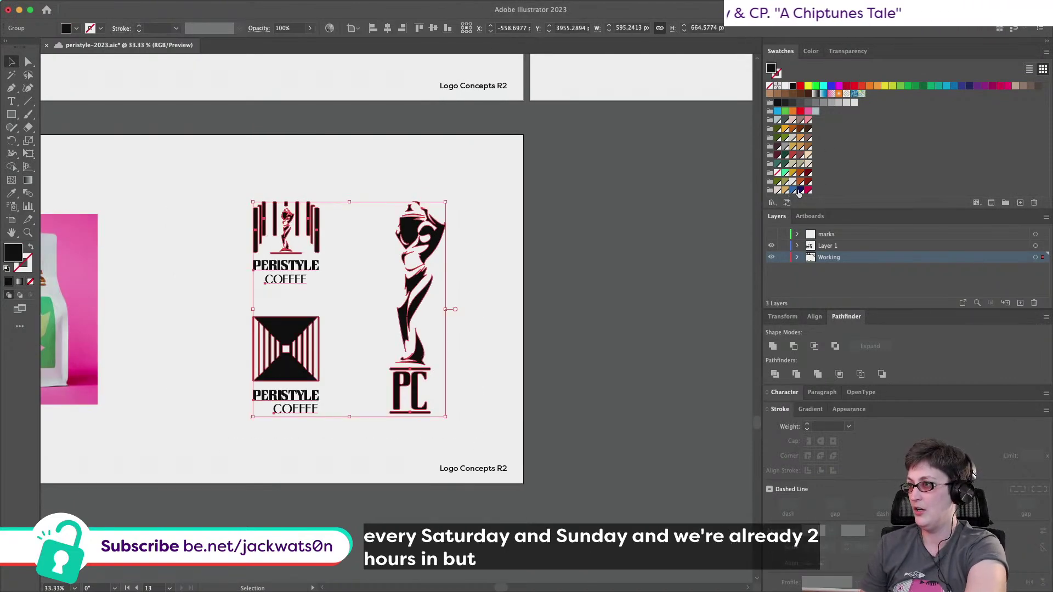
click(491, 290)
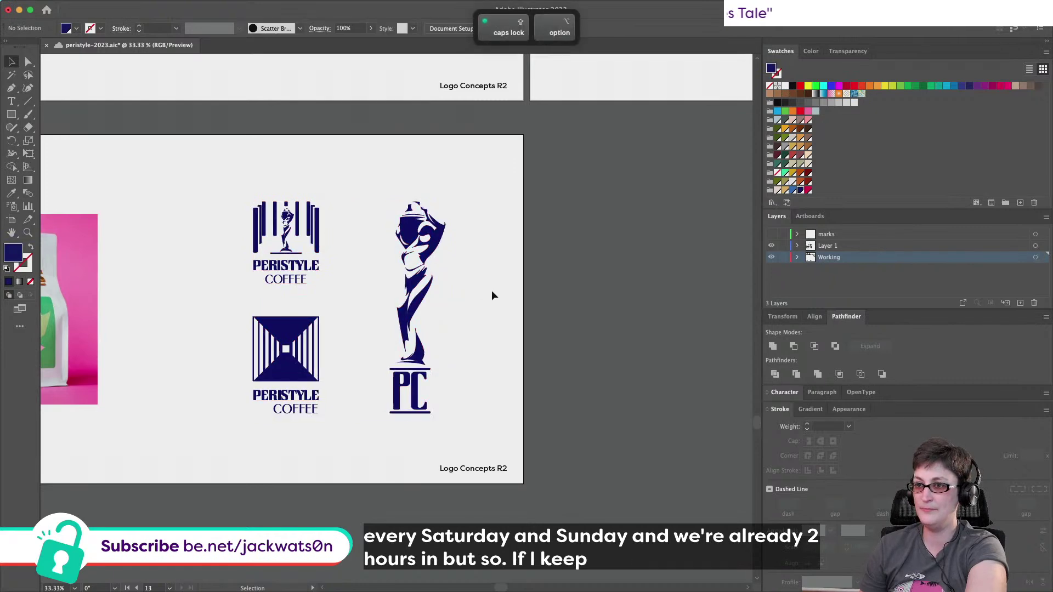
Move the coffee bag photo off the artboard, past the side where the statue logo stands.
key(super+minus)
scroll(492, 297, left, 1)
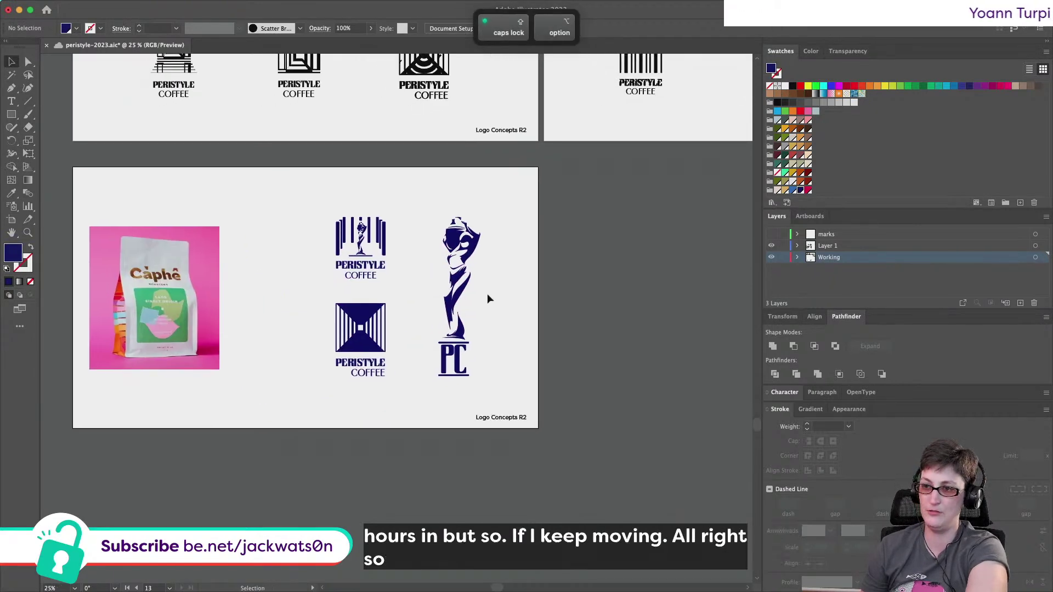
scroll(487, 294, up, 1)
scroll(487, 294, left, 4)
drag(141, 296, 693, 284)
scroll(426, 277, left, 5)
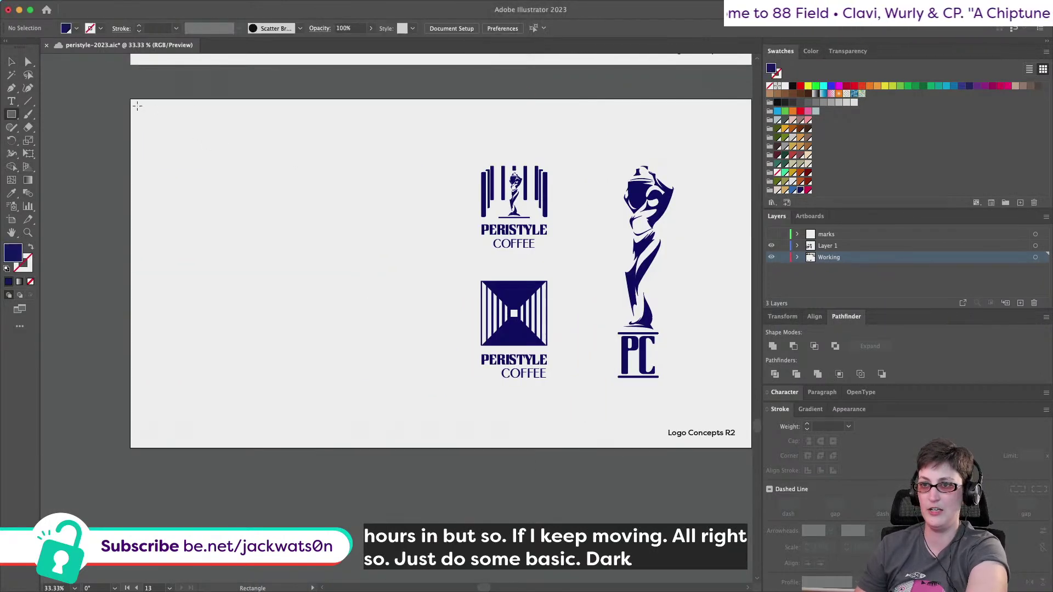
Draw a navy rectangle of full artboard height over the area without logos and narrow it to about half the artboard's width.
mouse_move(129, 100)
mouse_down()
mouse_move(240, 254)
mouse_move(423, 439)
mouse_move(477, 448)
mouse_up()
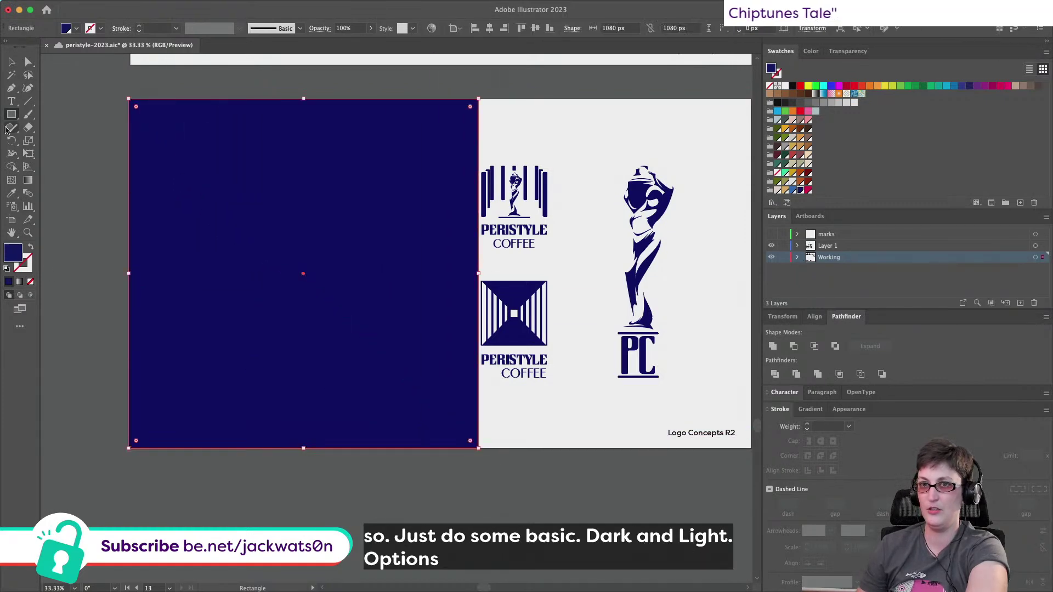
click(11, 62)
scroll(334, 236, right, 3)
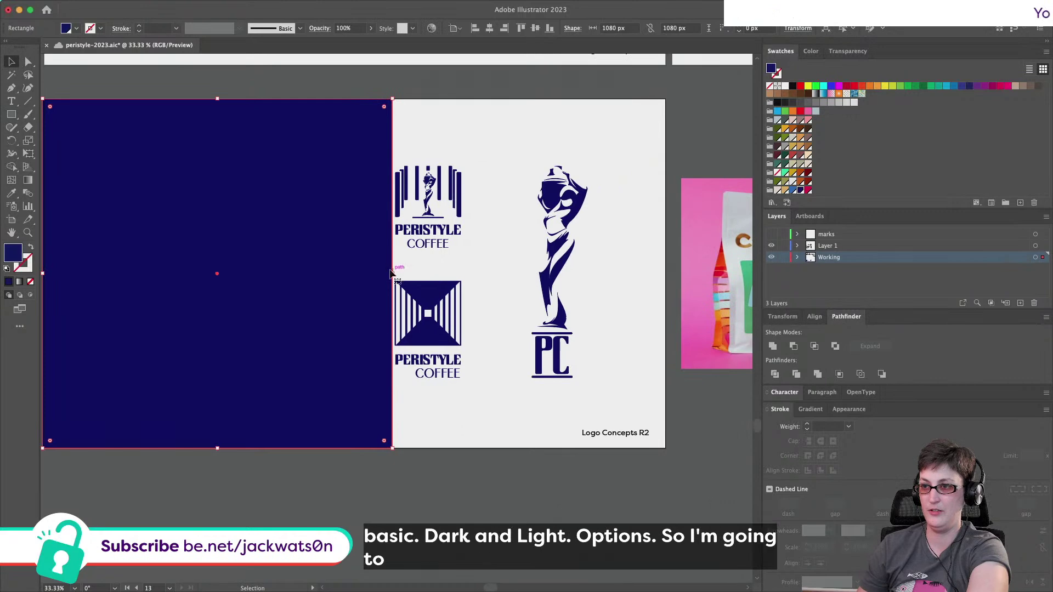
drag(387, 273, 355, 272)
Duplicate the navy panel onto the other half of the artboard and place the copy behind the three logos.
scroll(355, 272, left, 3)
click(493, 340)
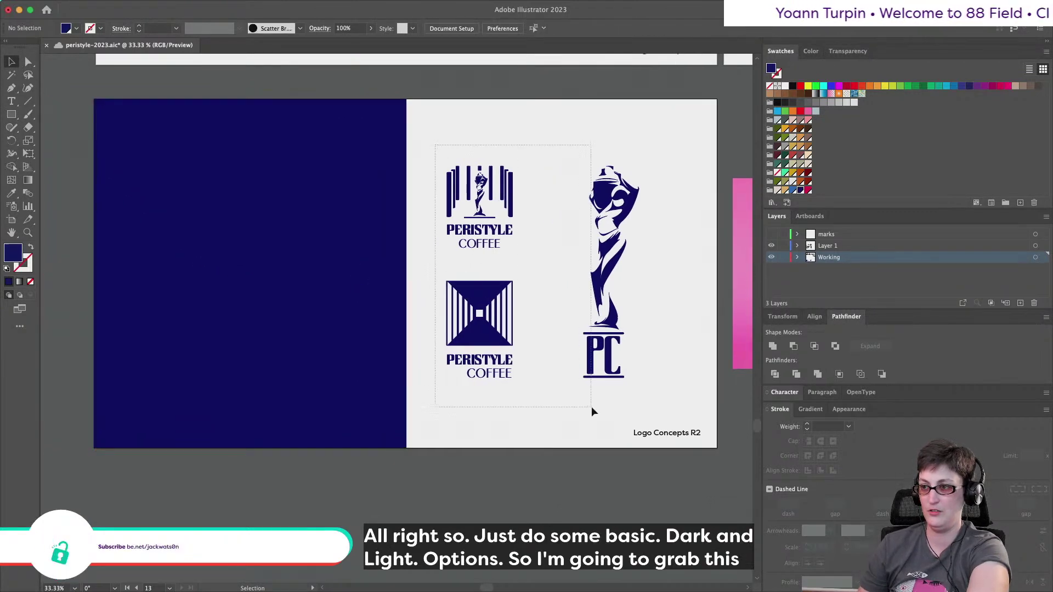
drag(630, 396, 623, 401)
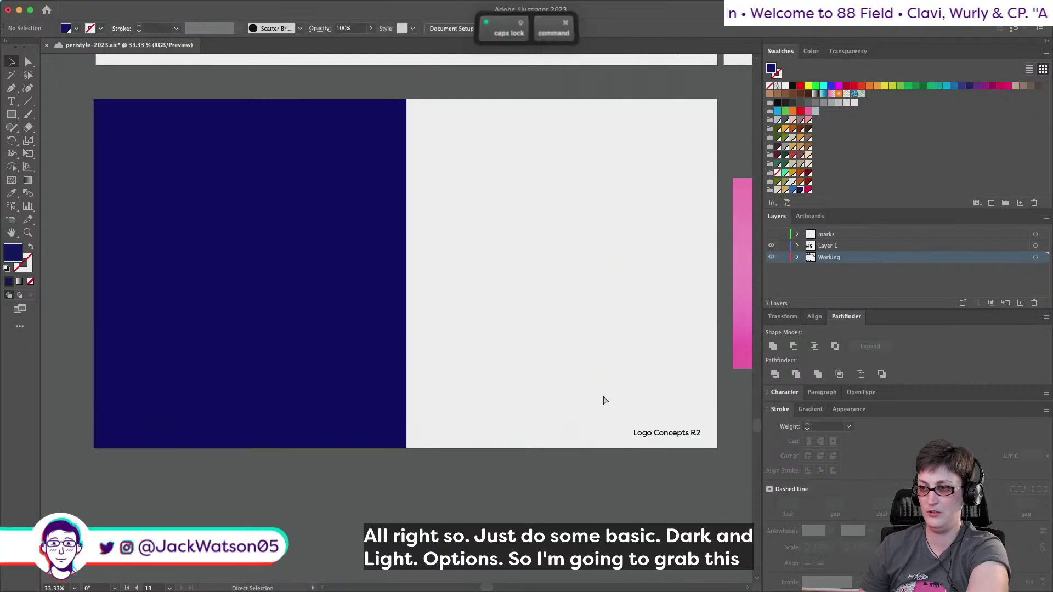
drag(263, 357, 476, 341)
key(super+x)
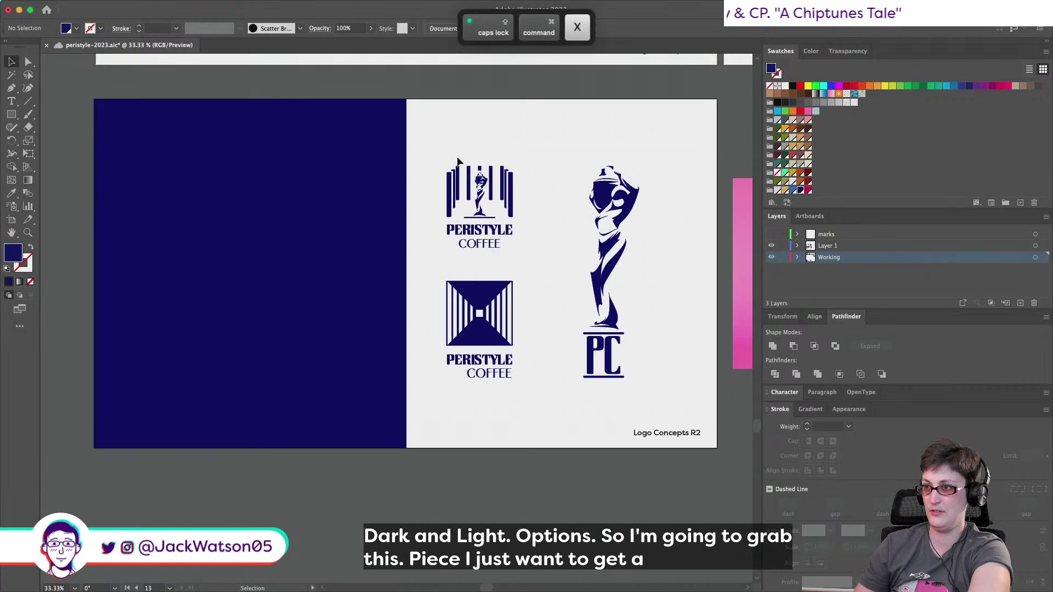
drag(449, 143, 694, 461)
key(super+f)
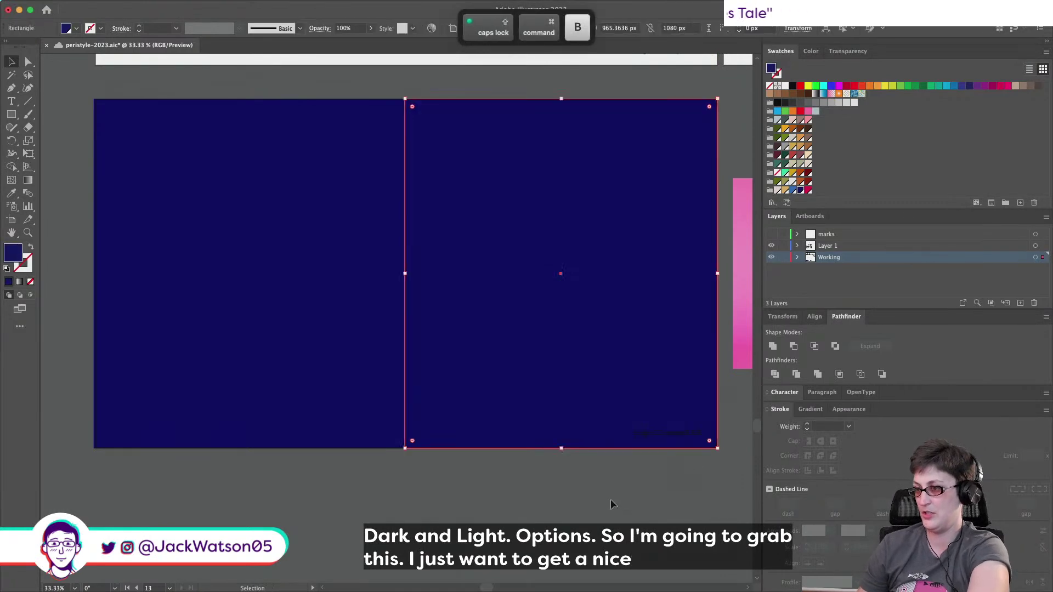
Fill the duplicated panel with the palette's light beige and centre the group of logos horizontally on it.
click(779, 190)
scroll(720, 486, right, 3)
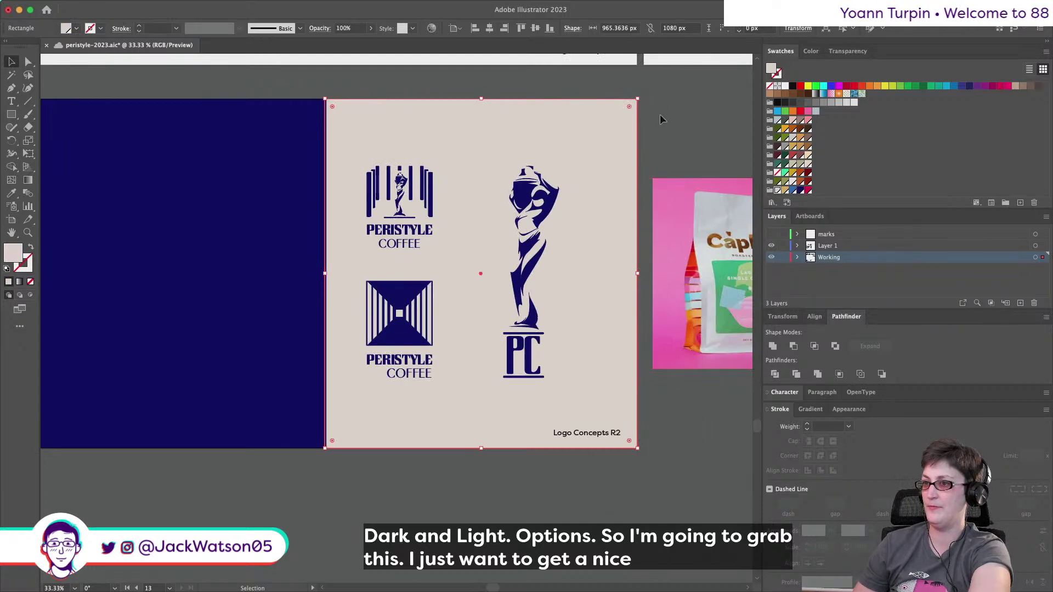
shift+click(396, 220)
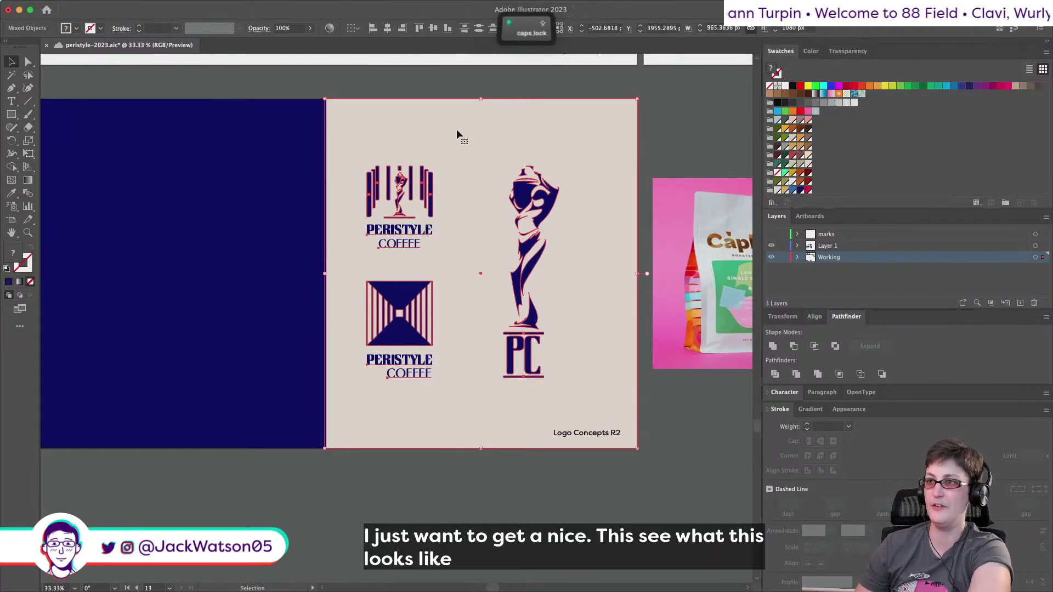
click(387, 28)
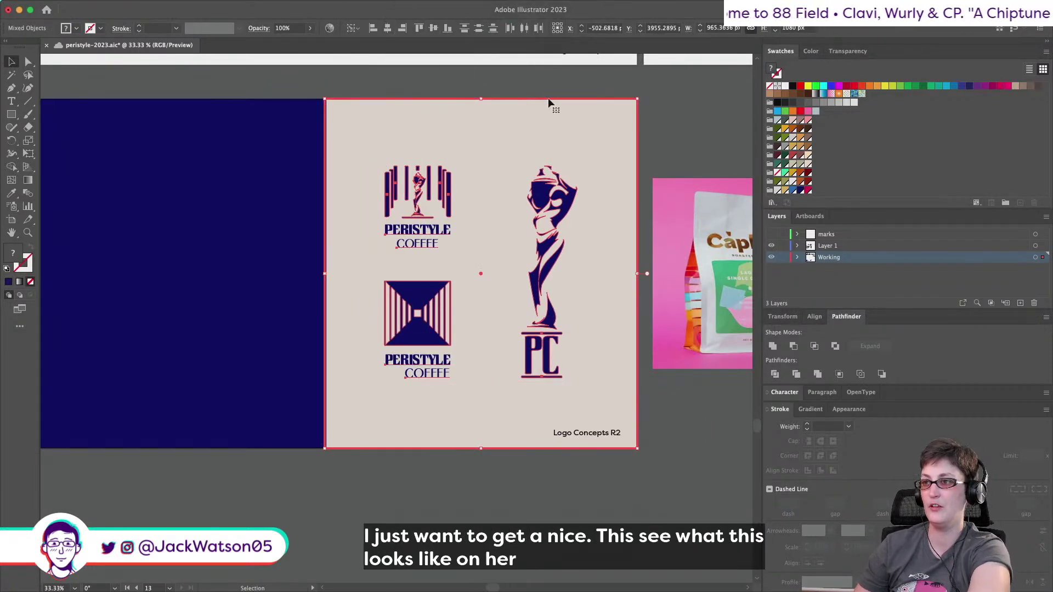
Duplicate the group of logos onto the navy panel and align the copy to the panel's horizontal centre.
key(super+shift+a)
drag(537, 202, 239, 204)
shift+click(248, 125)
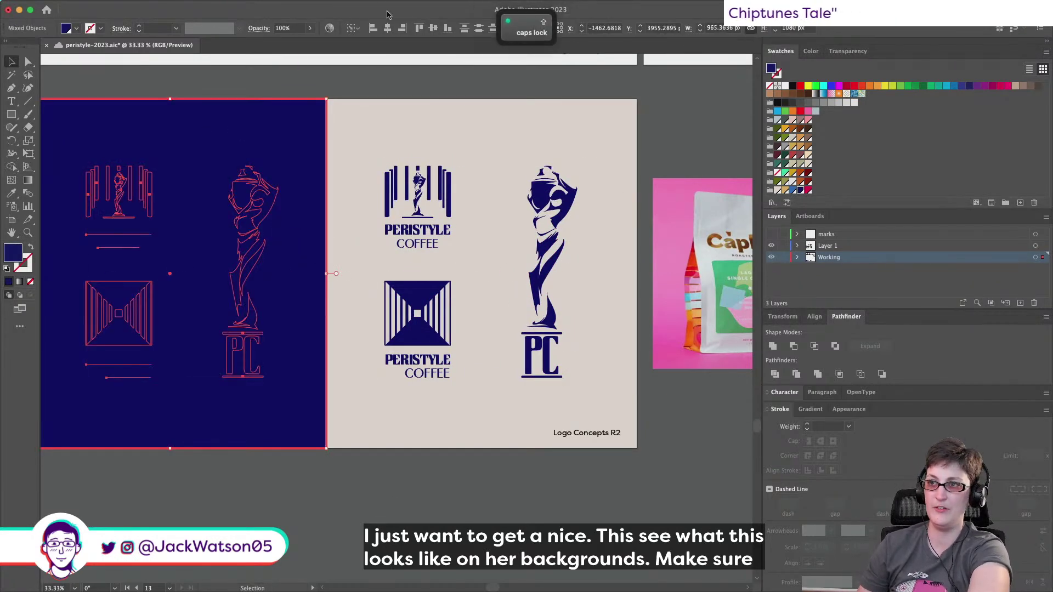
click(431, 28)
Cut the duplicated logos, paste them in front of the navy panel and fill them with the light beige.
key(Caps_Lock)
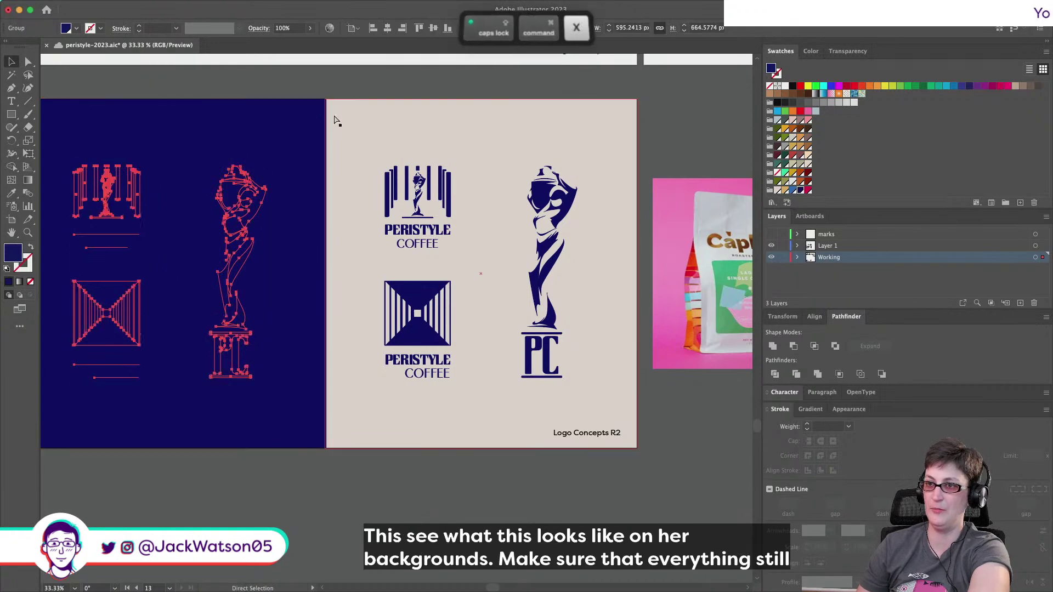
key(super+shift+a)
key(super+f)
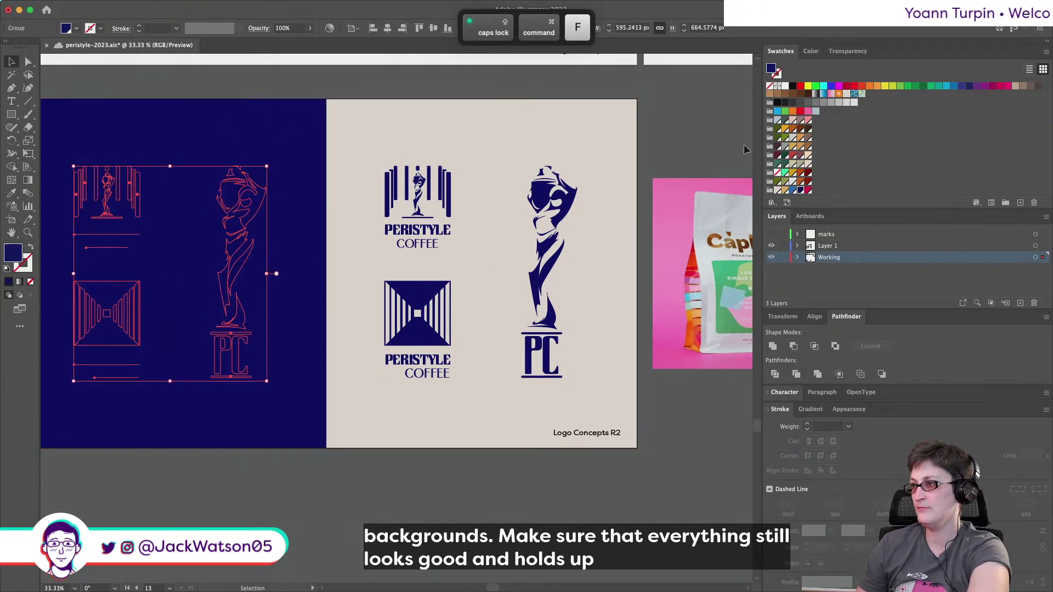
click(777, 191)
key(super+shift+a)
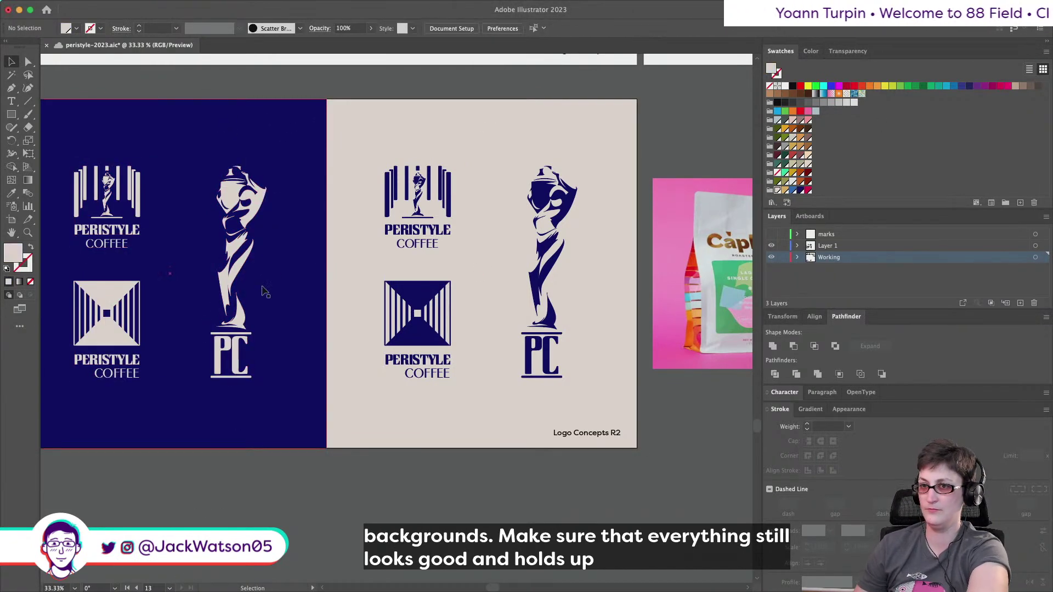
Examine the light logos on the navy panel, focusing on the shadows and cutouts of the PC statue's head.
scroll(281, 278, left, 3)
scroll(281, 278, up, 2)
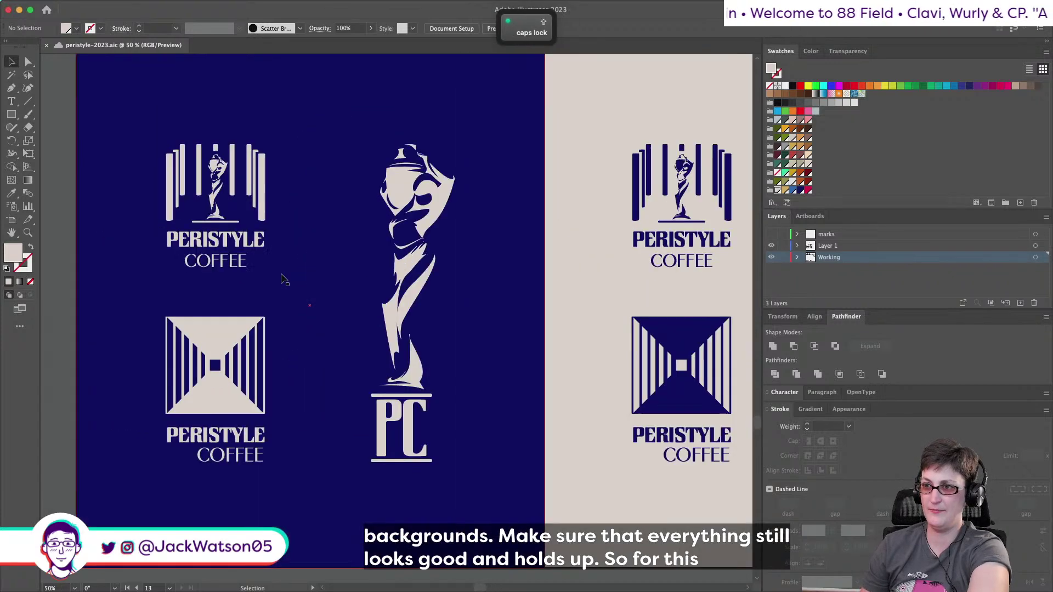
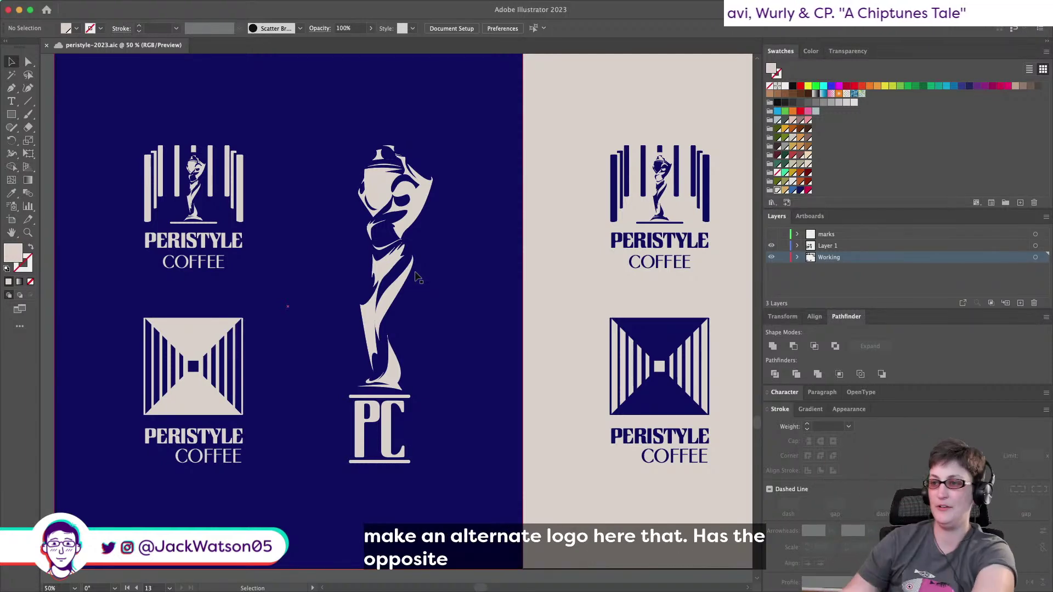
key(Caps_Lock)
scroll(415, 277, up, 8)
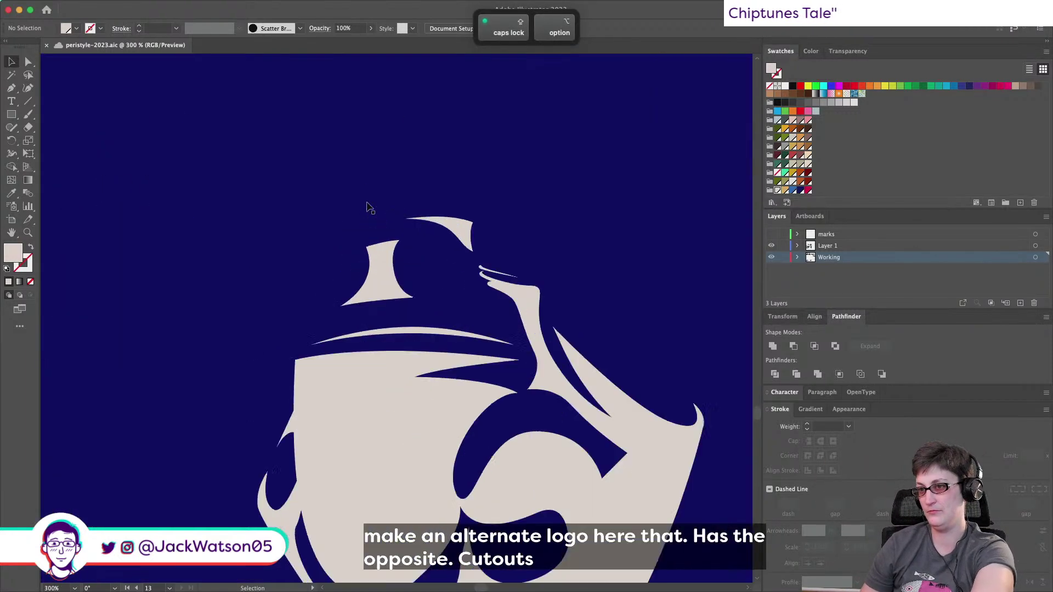
Start a Pen path at the statue's neck and trace its left shoulder down to the upper arm.
scroll(419, 314, down, 2)
scroll(420, 314, right, 1)
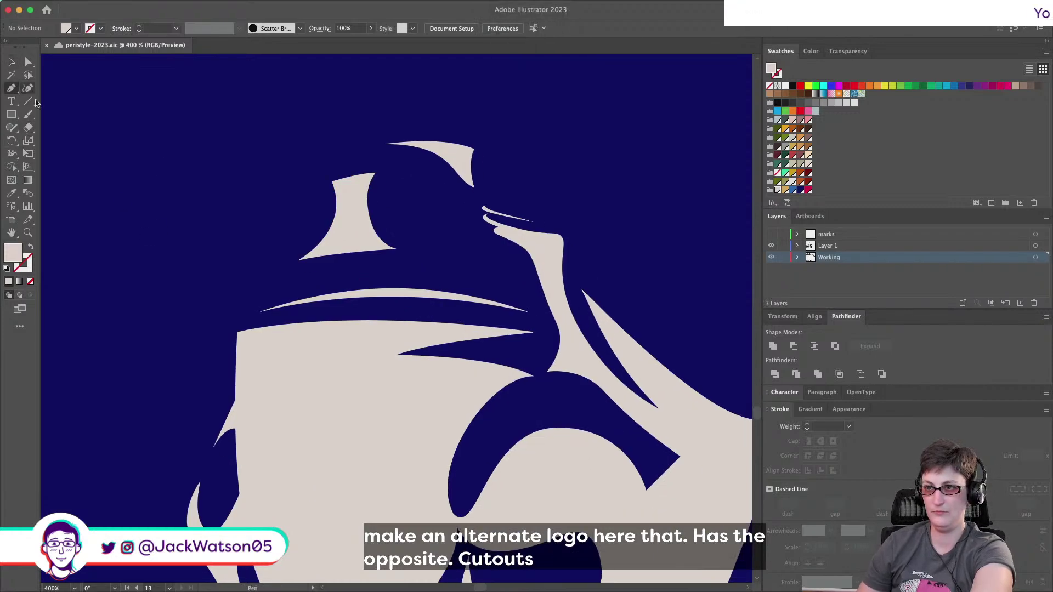
scroll(326, 187, down, 2)
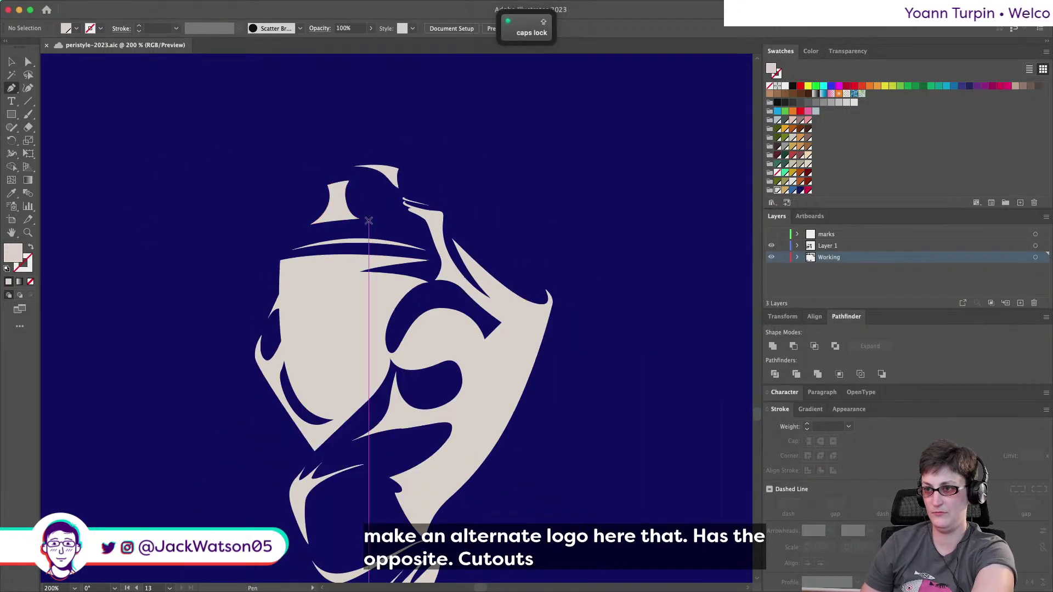
drag(328, 188, 317, 233)
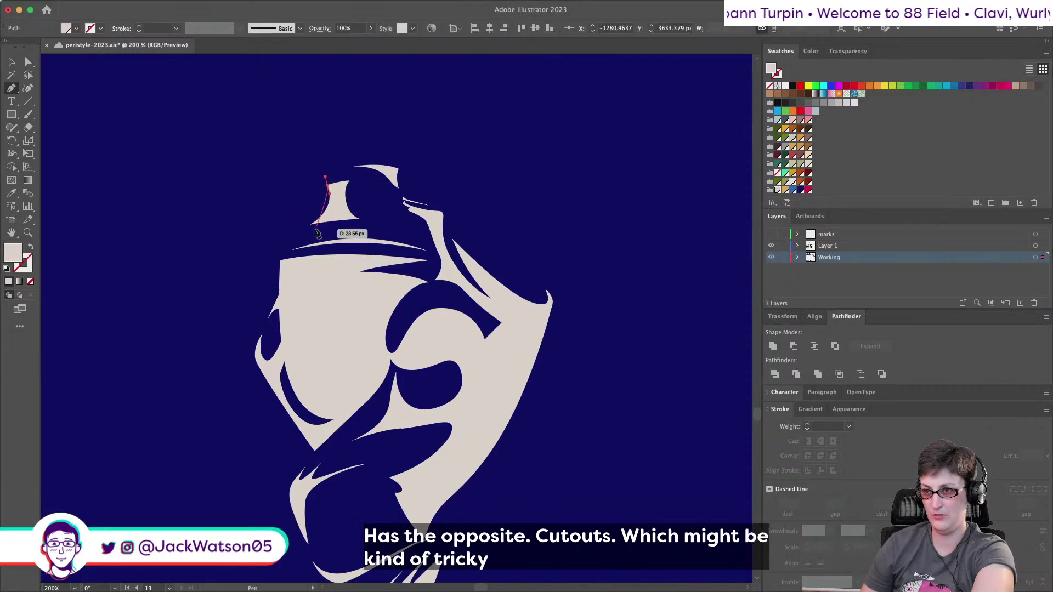
click(285, 242)
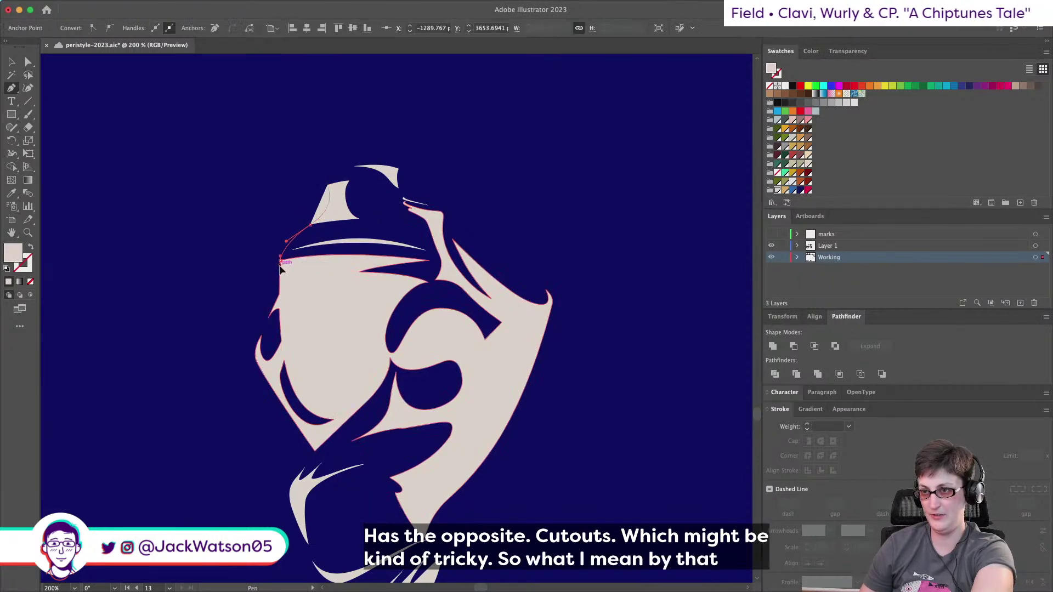
click(279, 276)
click(280, 294)
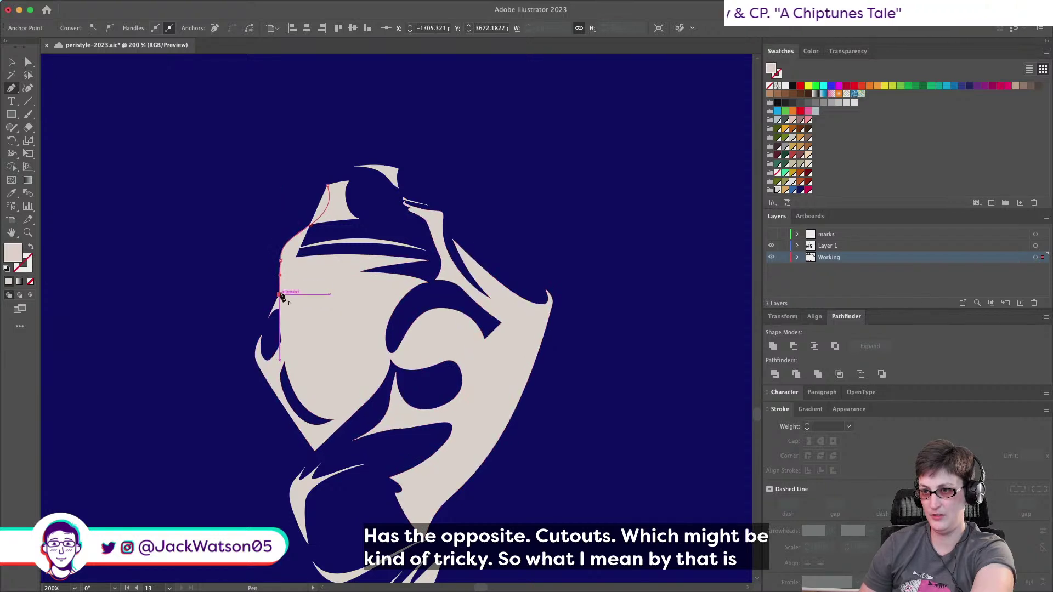
Continue the silhouette path around the statue's left elbow and in to the point below the arm.
scroll(281, 296, down, 3)
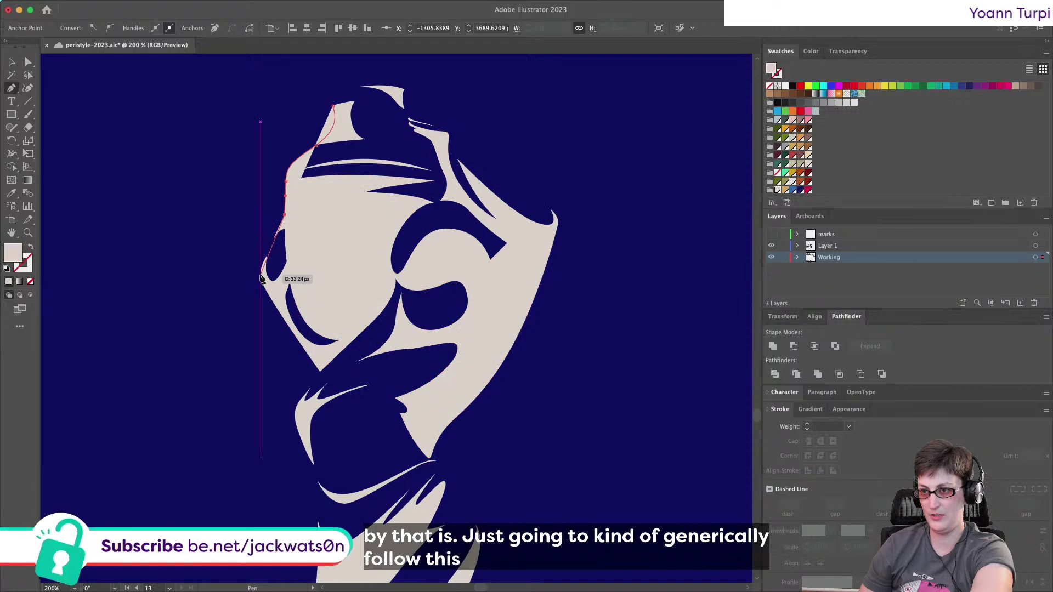
key(shift)
click(261, 281)
click(320, 378)
scroll(307, 324, down, 3)
scroll(307, 324, left, 1)
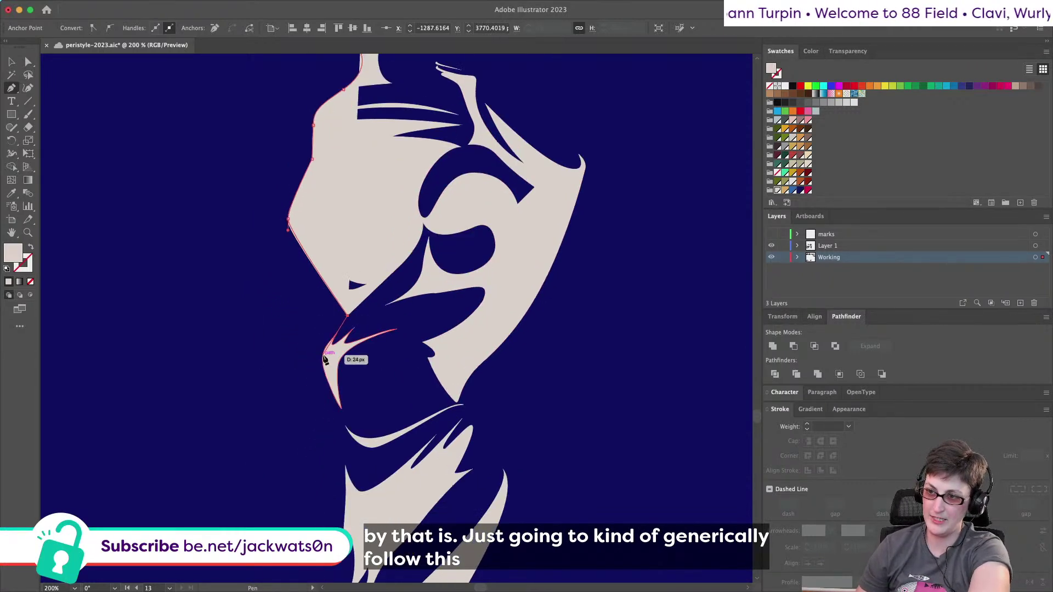
Trace the silhouette path around the left side of the statue's torso and in to the waist.
drag(322, 358, 323, 372)
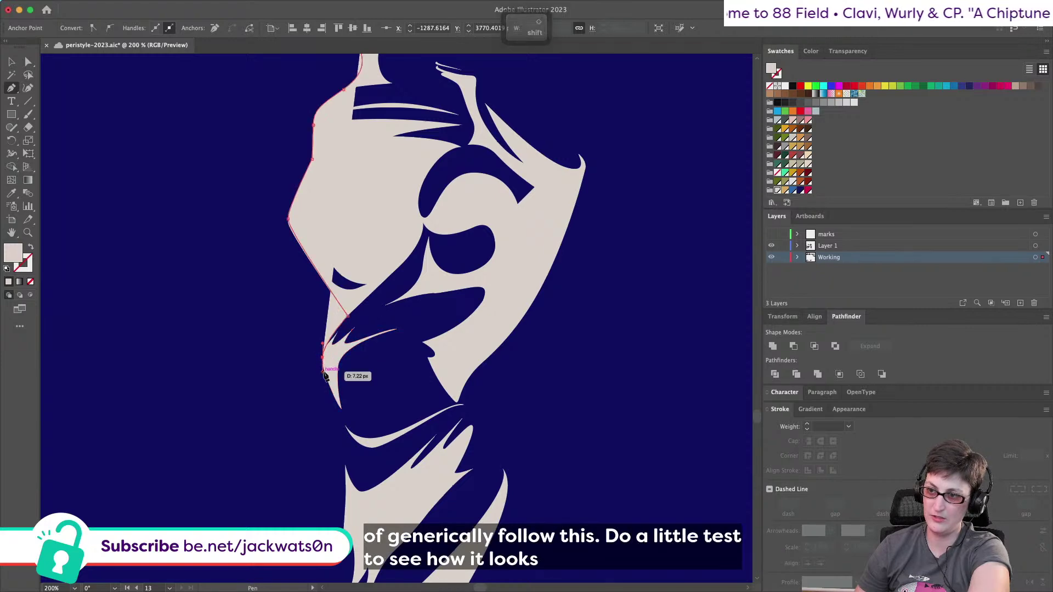
scroll(340, 368, down, 3)
click(345, 353)
scroll(364, 365, down, 3)
scroll(364, 364, left, 1)
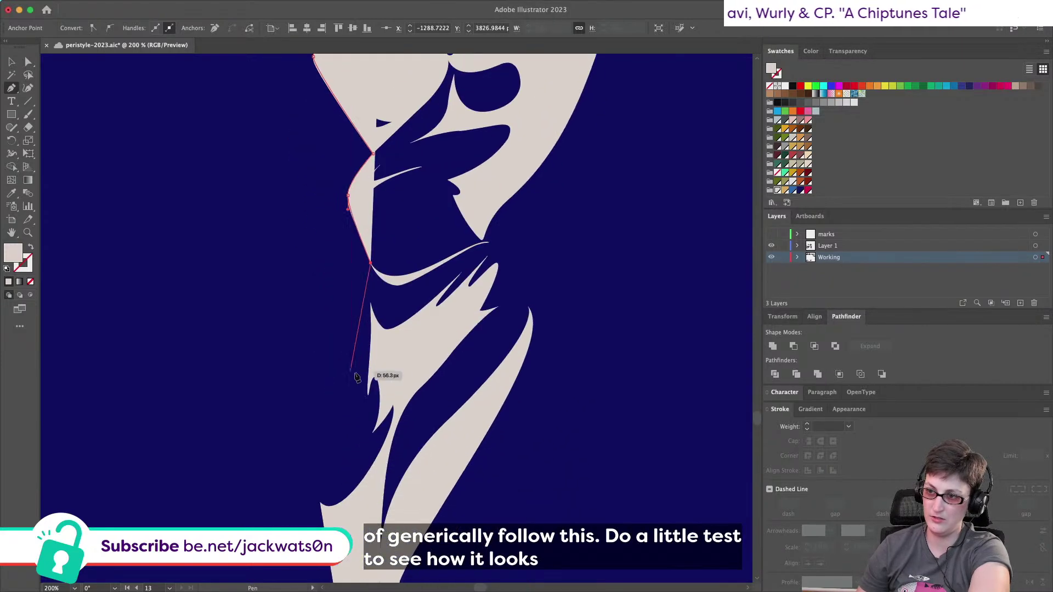
Extend the silhouette path from the waist along the left hip, knee and shin to the ankle.
scroll(345, 353, down, 4)
scroll(345, 353, left, 2)
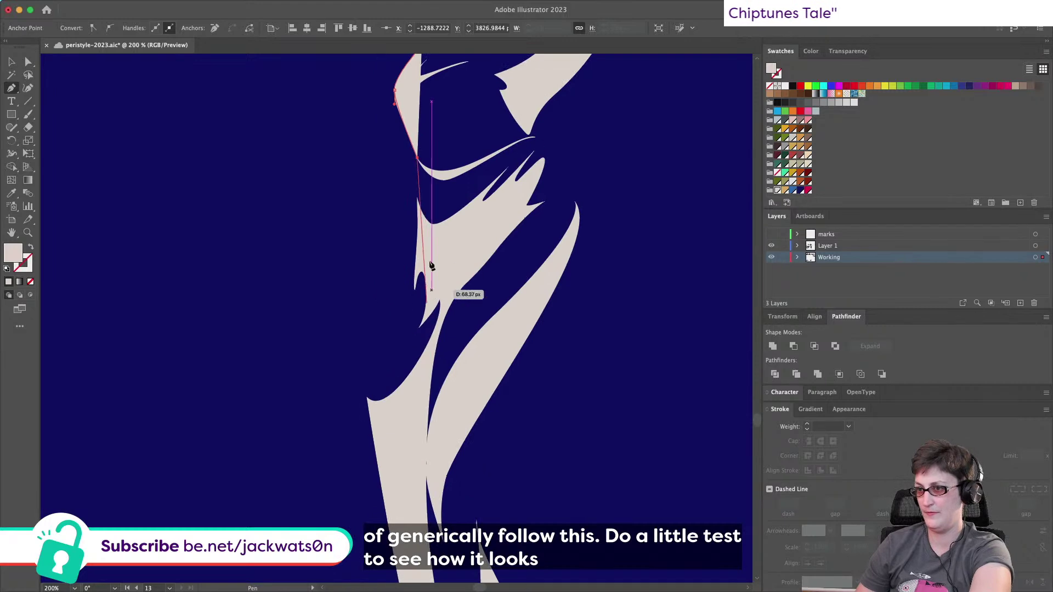
click(419, 232)
drag(367, 397, 361, 419)
scroll(362, 426, down, 5)
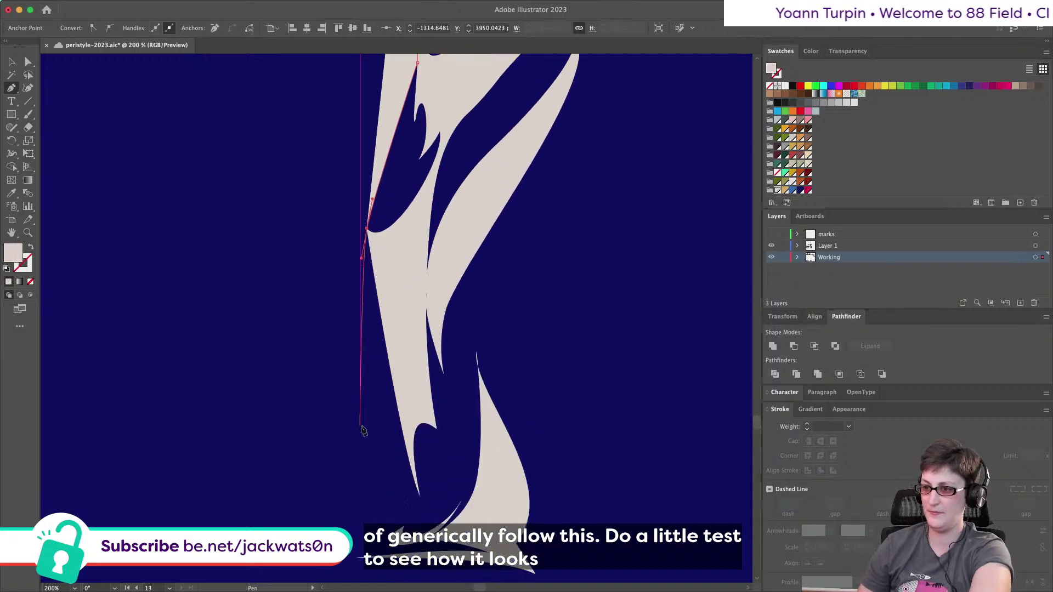
click(419, 497)
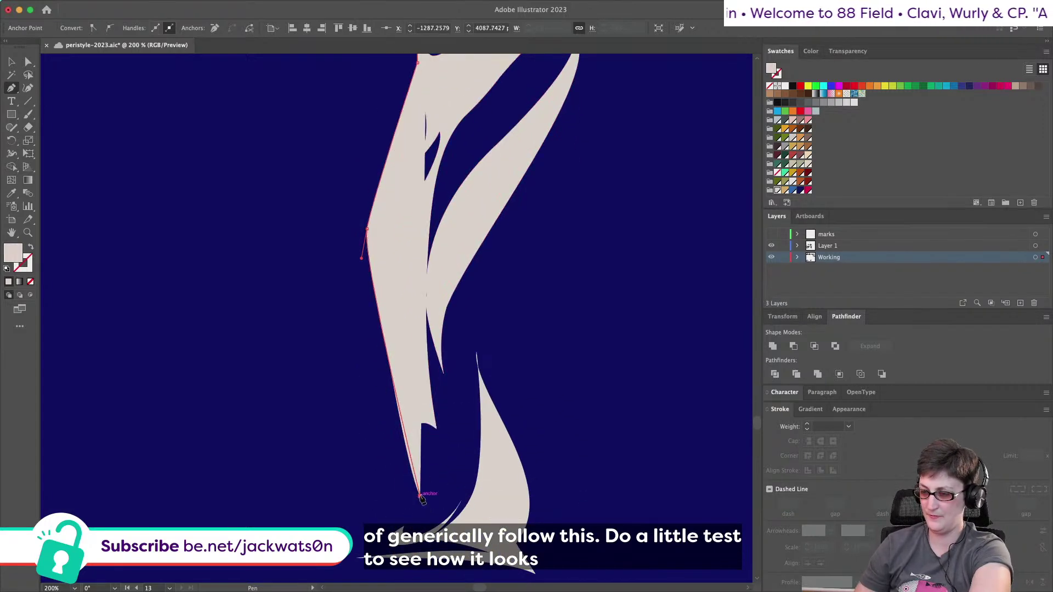
Undo the last anchors at the ankle and retrace the path around the foot and along the statue's lower edge.
scroll(406, 496, down, 2)
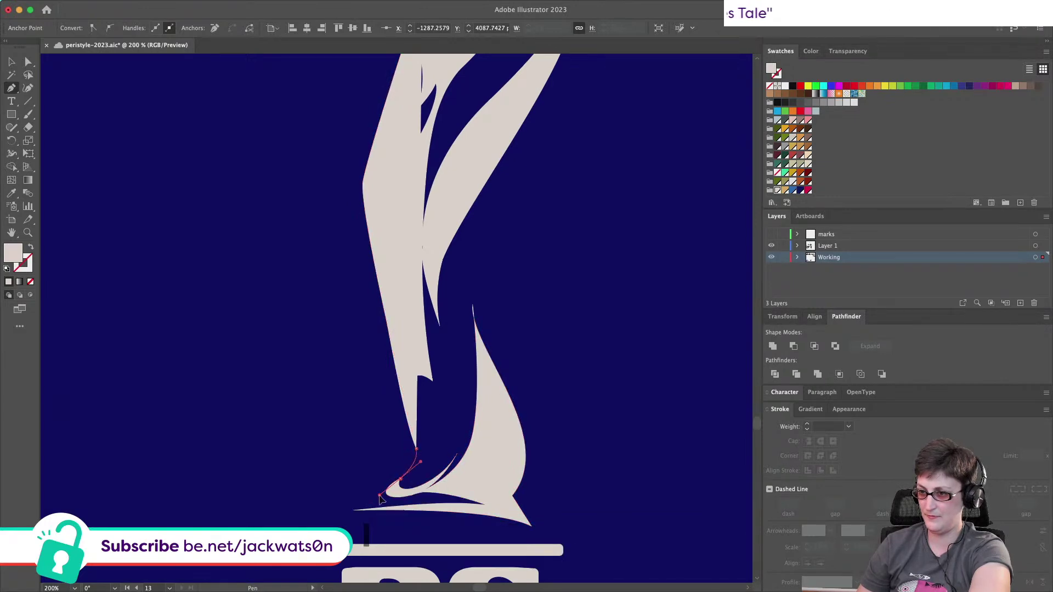
key(super+z)
key(super+z)
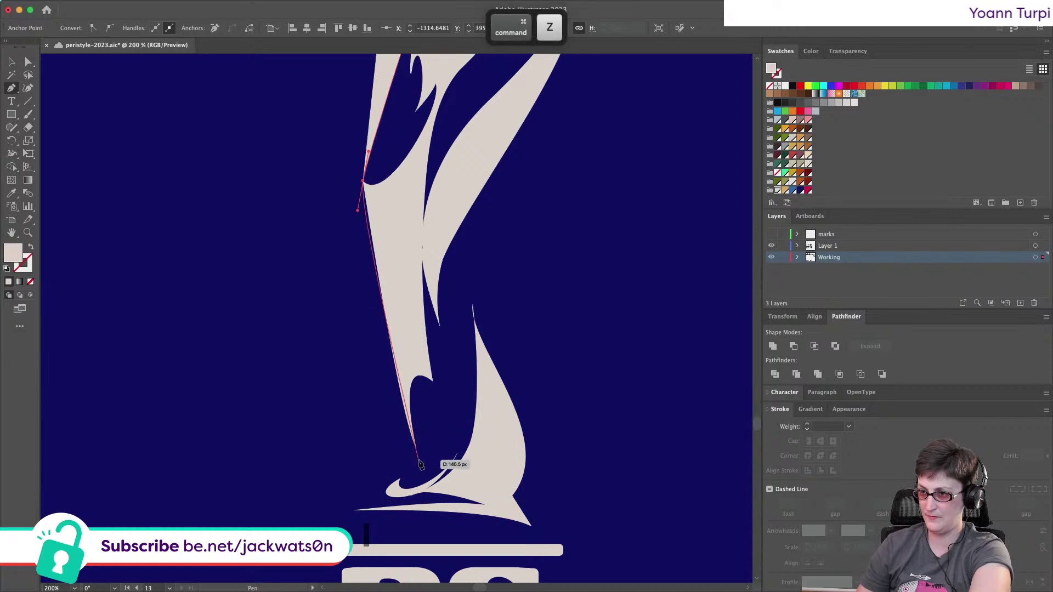
click(393, 485)
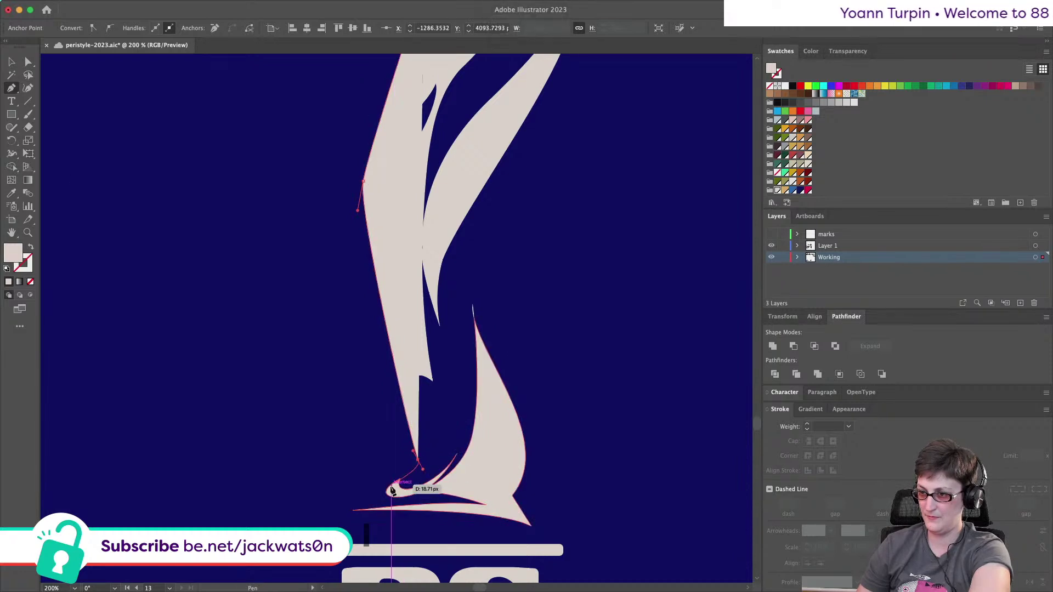
click(386, 496)
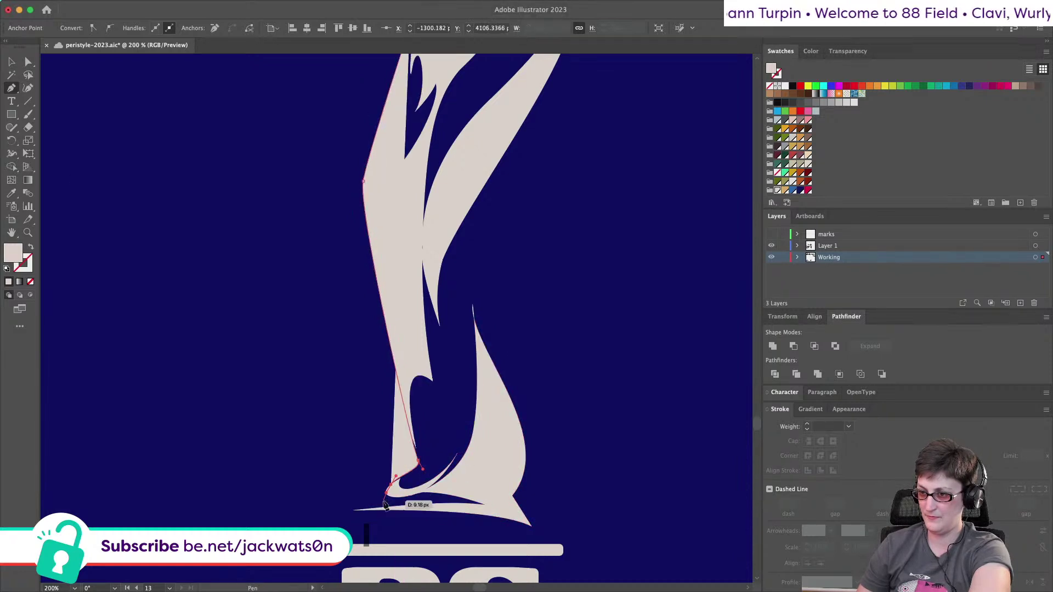
click(356, 511)
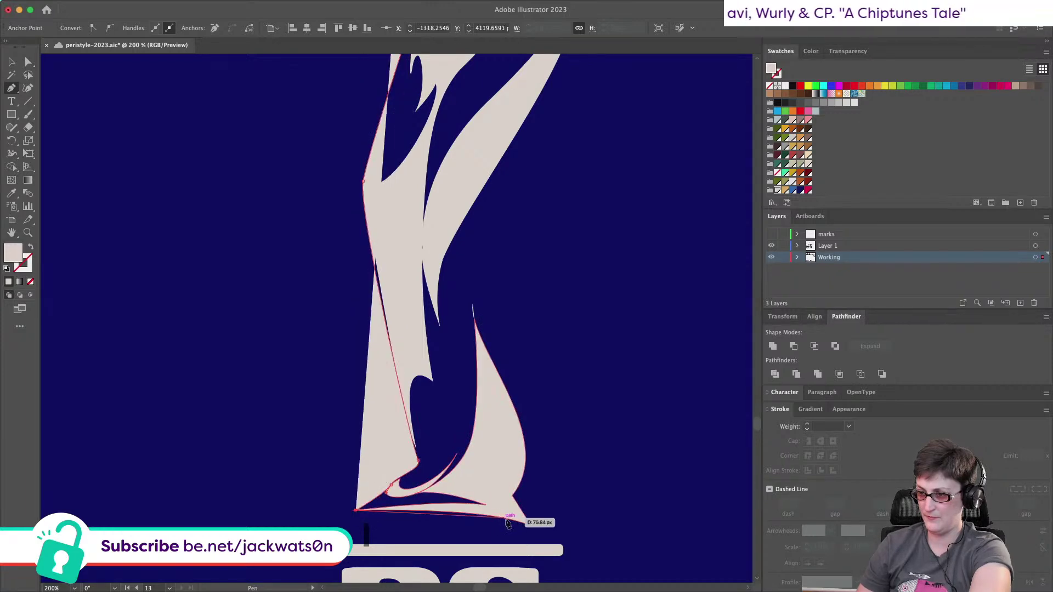
drag(533, 527, 560, 544)
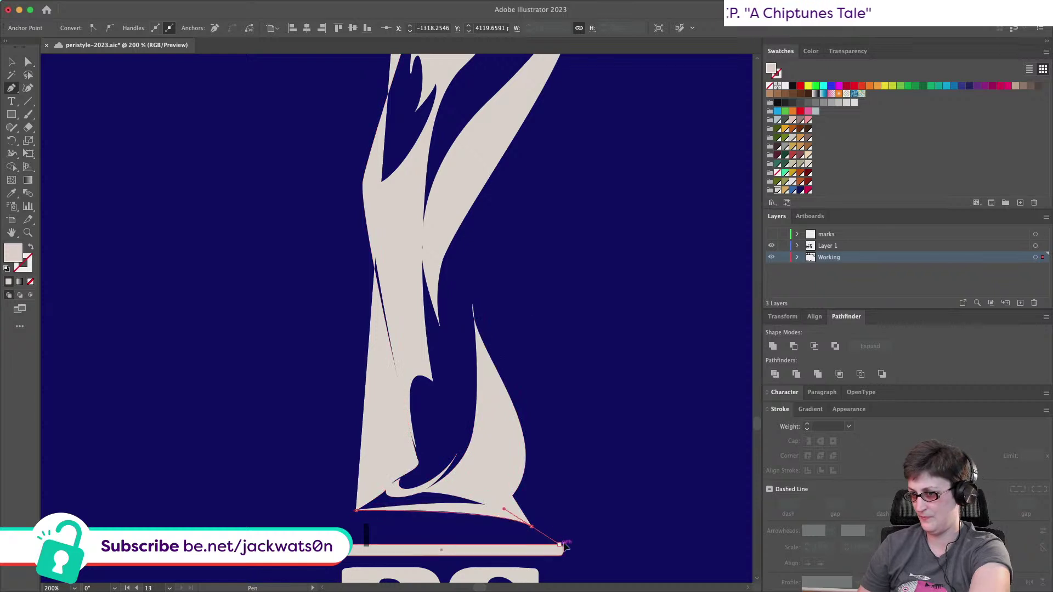
Swap the path's fill and stroke, and trace the right edge of the drapery behind the foot up to its tip.
click(30, 249)
click(512, 496)
drag(526, 454, 526, 425)
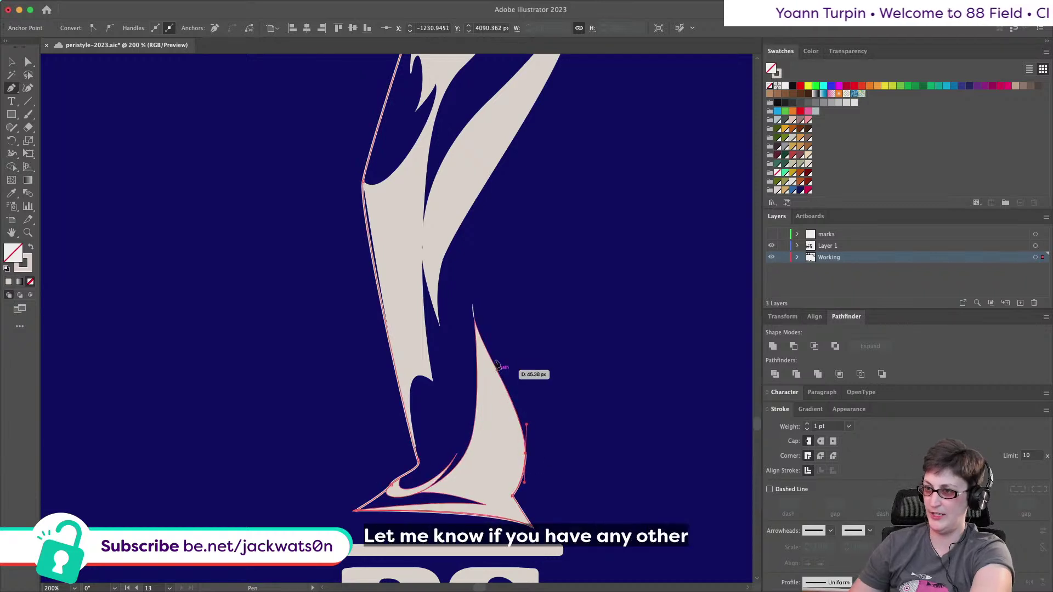
click(483, 345)
scroll(483, 334, up, 5)
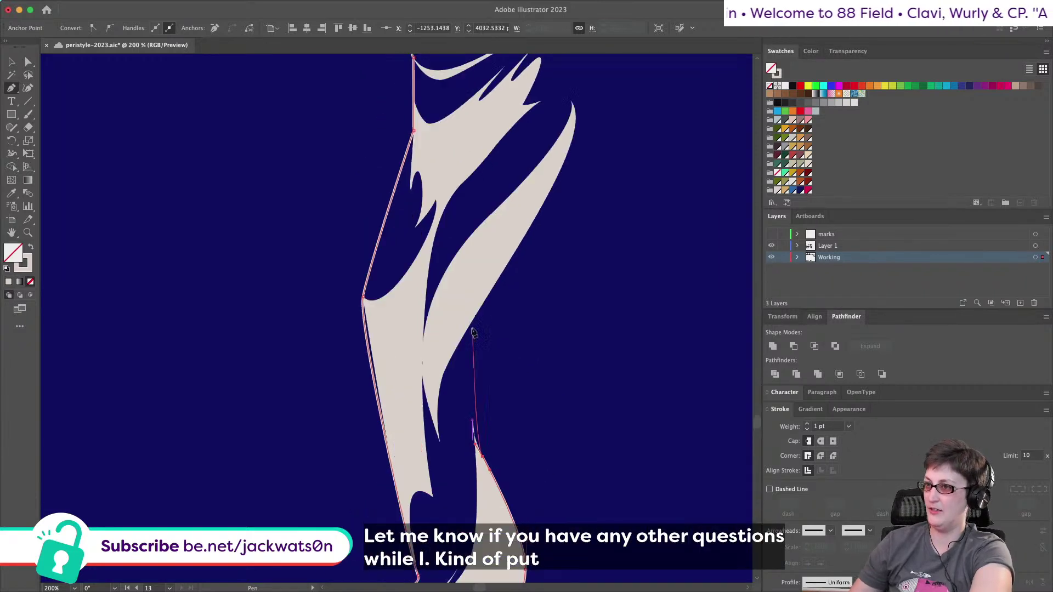
Trace the outline up the back of the leg, around the right hip and in to the right side of the waist.
drag(524, 333, 597, 222)
scroll(549, 219, right, 2)
scroll(548, 219, up, 1)
click(521, 231)
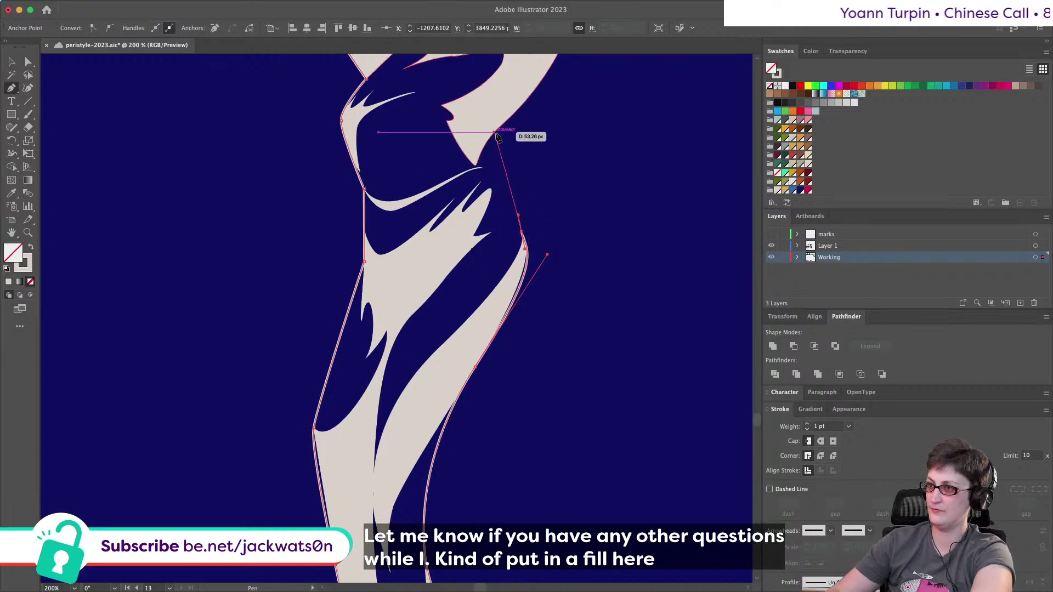
click(499, 130)
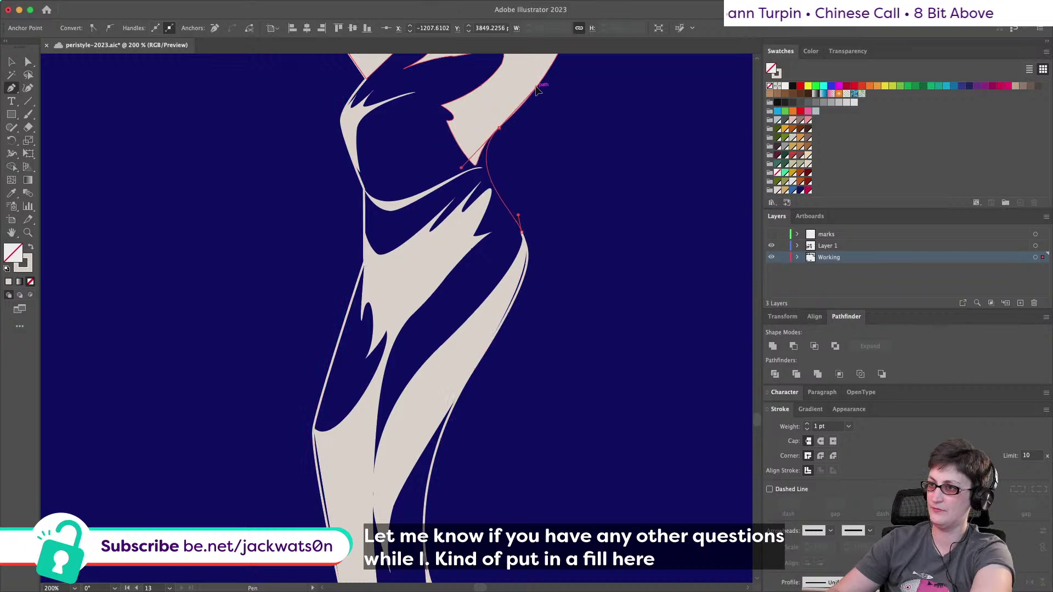
Trace the outline up the statue's right side and around the pointed elbow, undoing one misplaced anchor.
scroll(534, 94, up, 10)
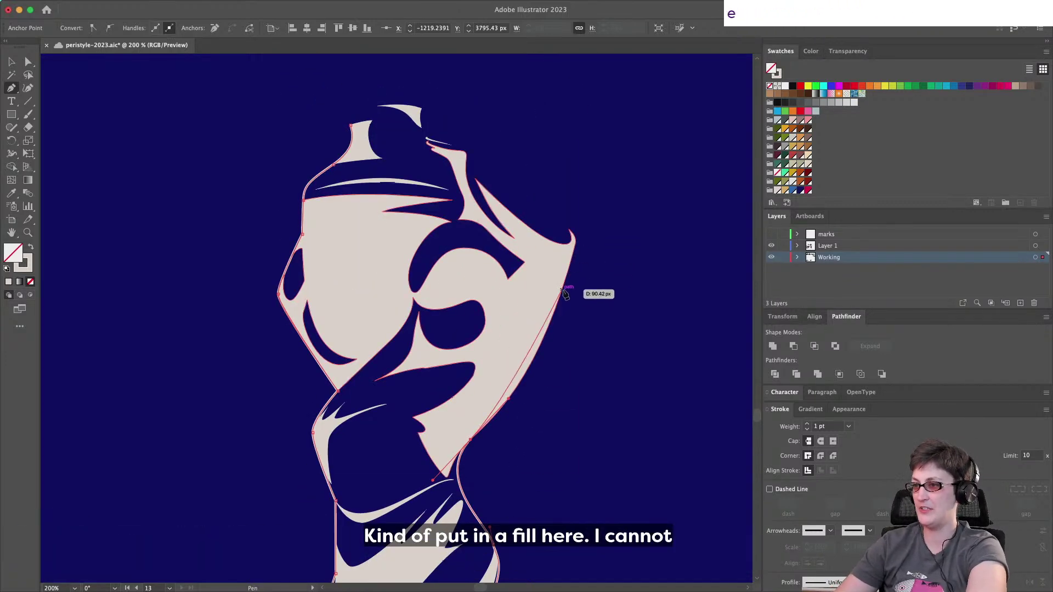
drag(591, 219, 600, 187)
key(super+z)
drag(546, 330, 571, 275)
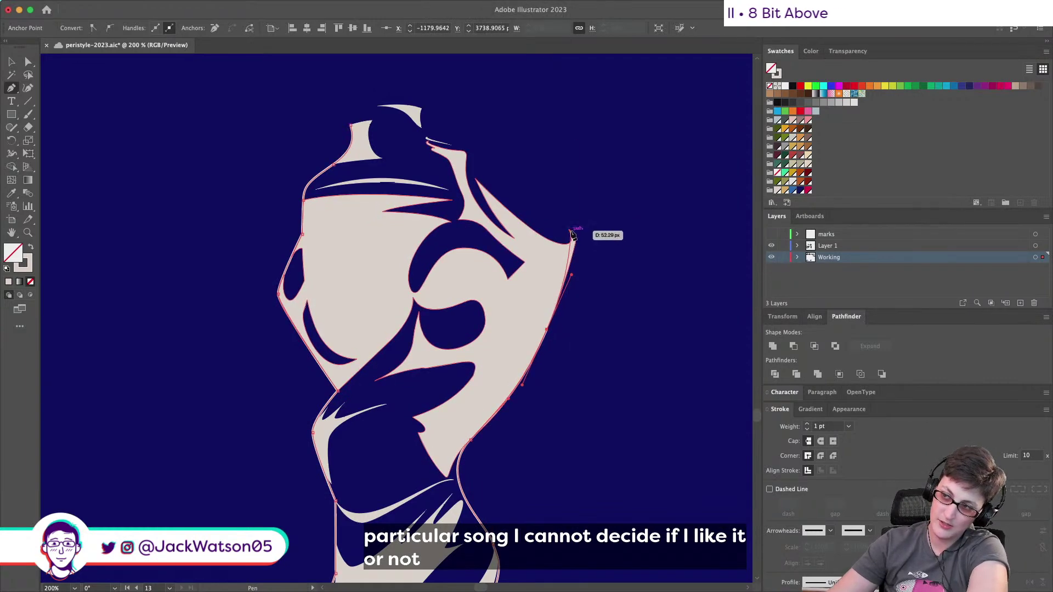
click(570, 232)
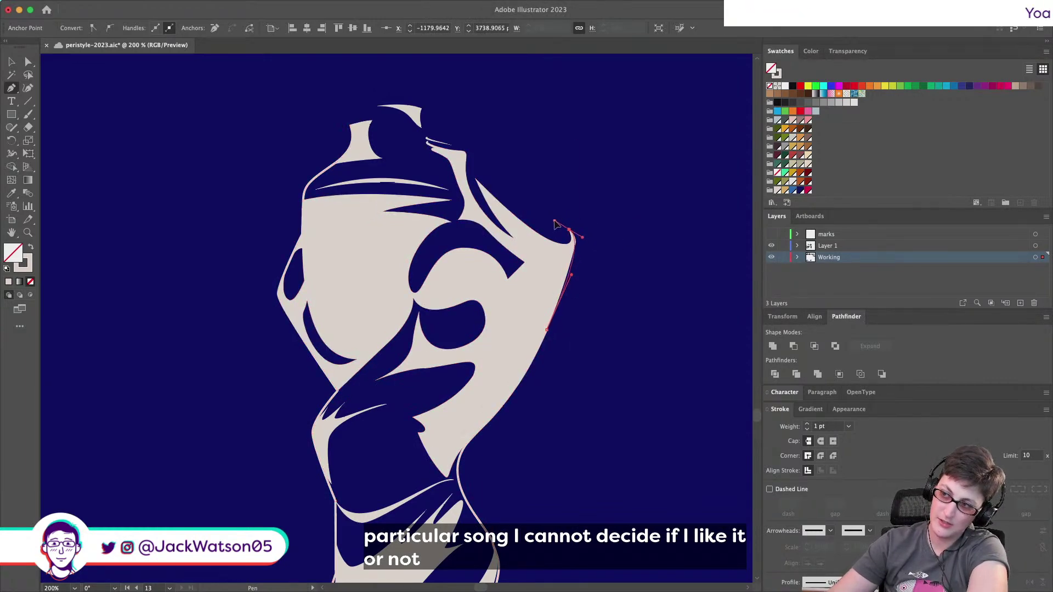
click(554, 223)
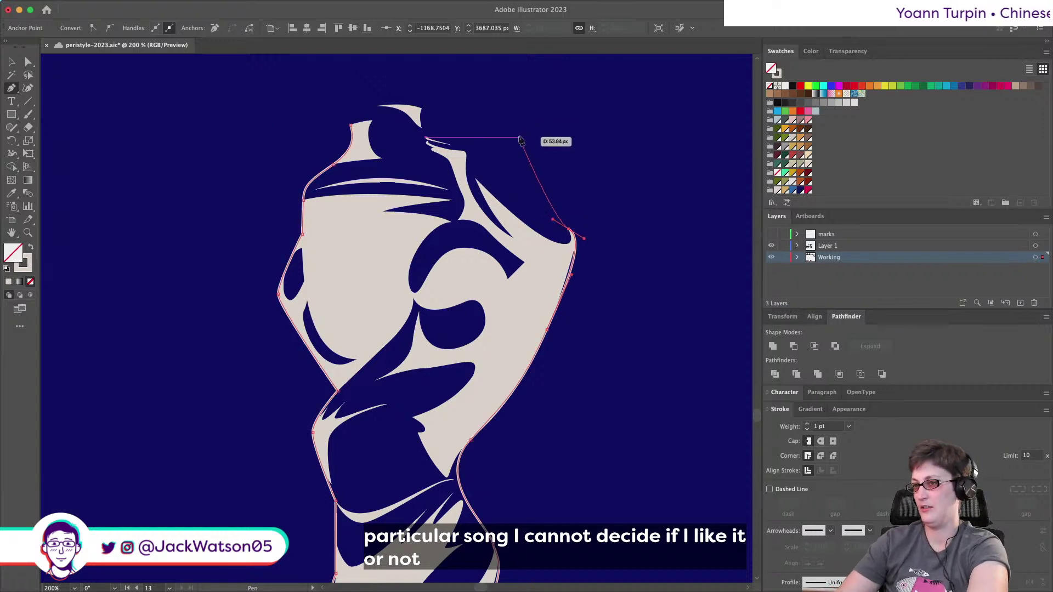
Trace the outline from the right elbow along the upper arm and shoulder to the base of the neck.
click(467, 156)
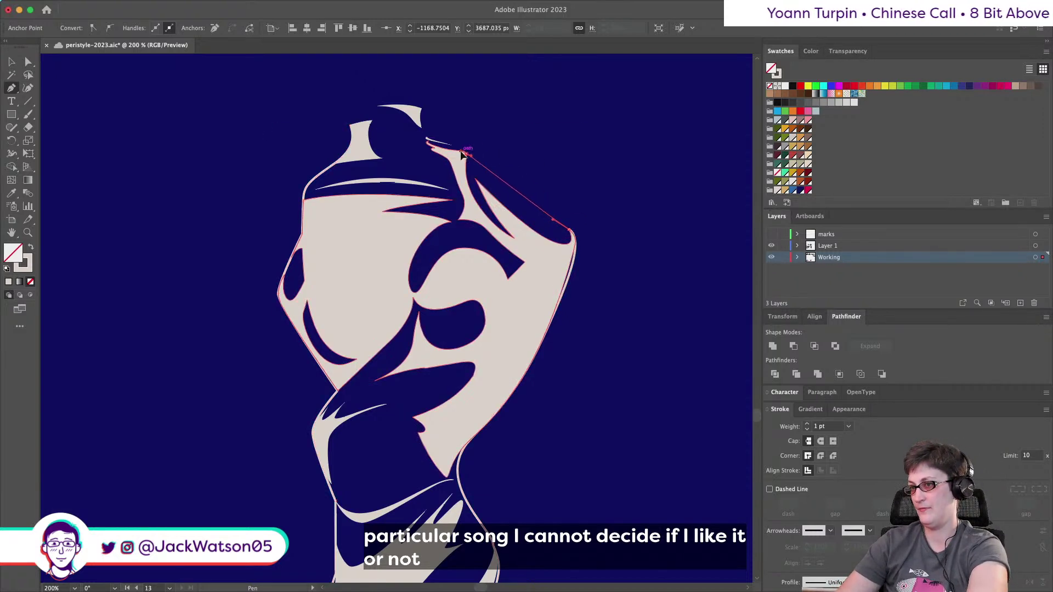
click(461, 154)
click(455, 149)
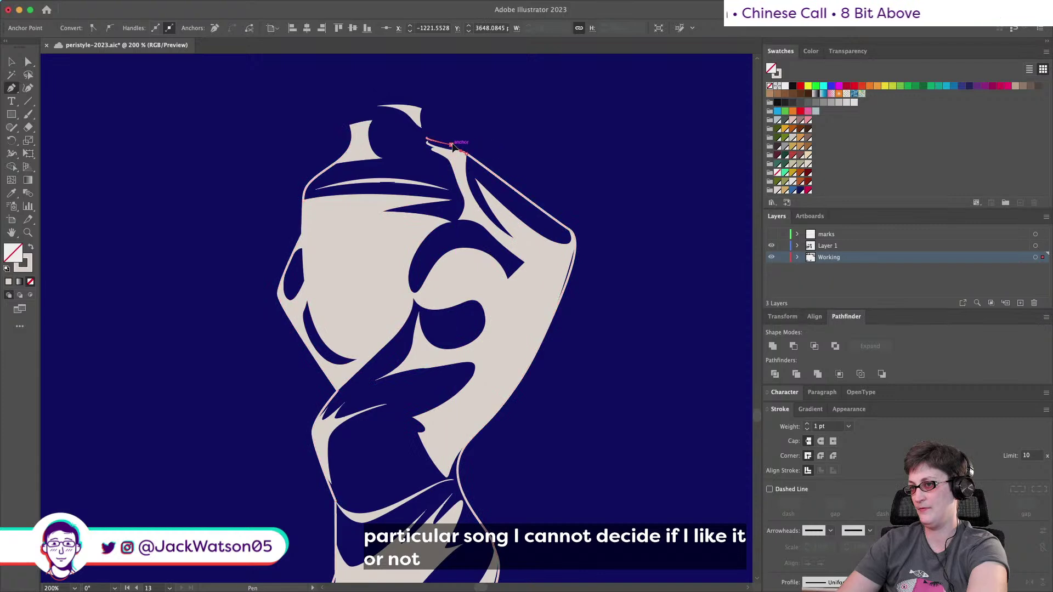
click(439, 134)
click(431, 130)
click(423, 118)
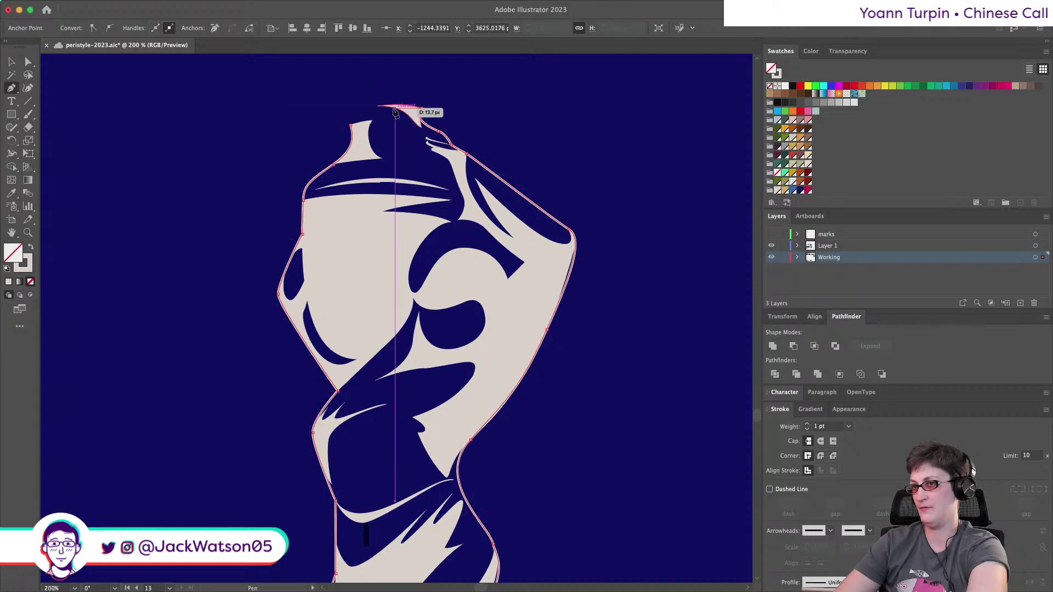
Close the silhouette outline over the top of the neck and swap its stroke to a light beige fill.
click(366, 107)
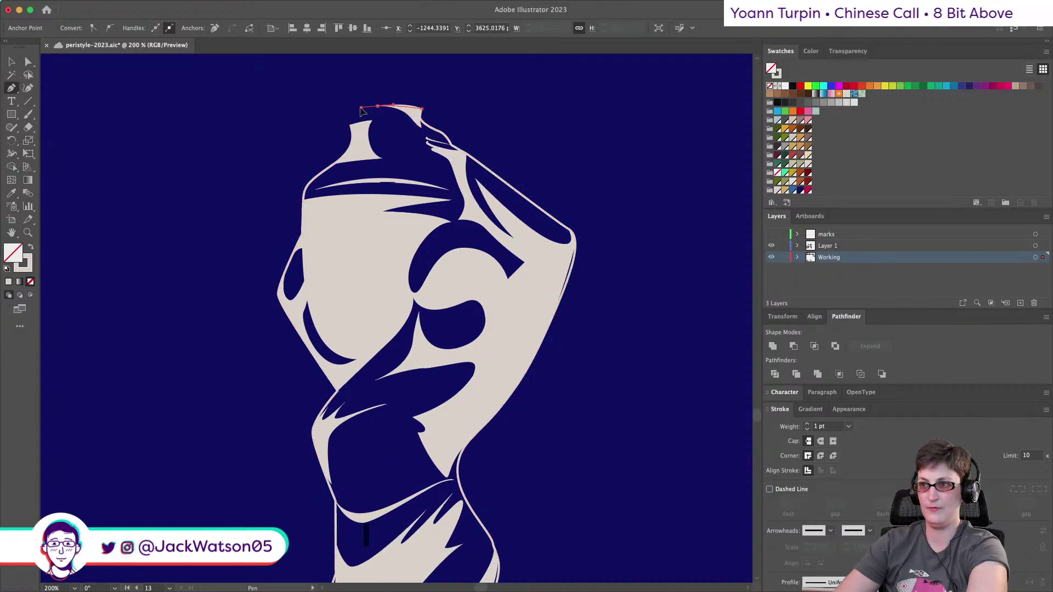
click(355, 112)
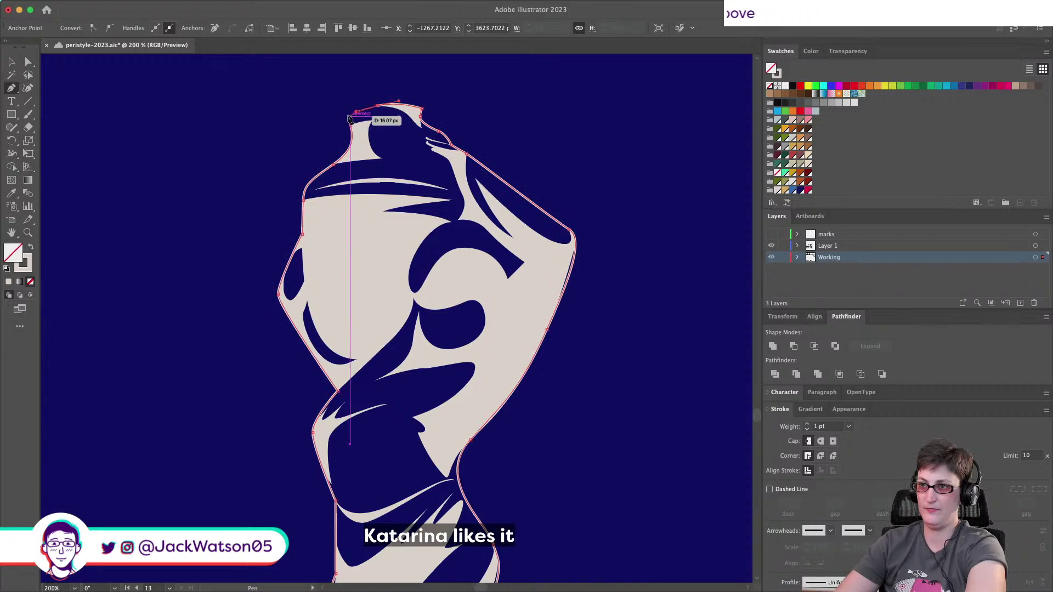
click(343, 116)
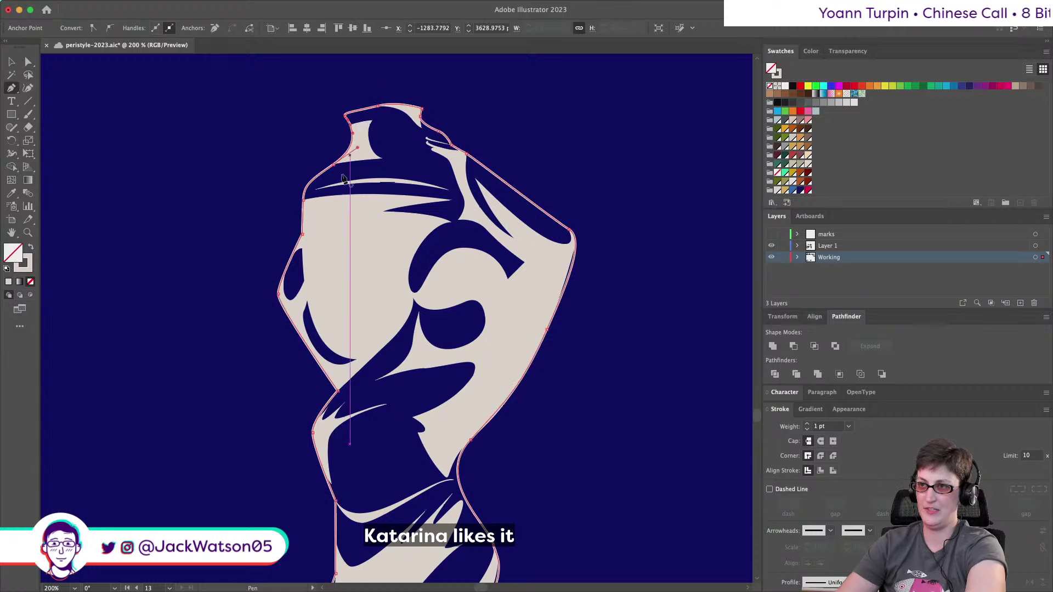
click(357, 147)
click(29, 248)
Cut the beige silhouette and paste it directly behind the PC statue logo on the navy background.
key(super)
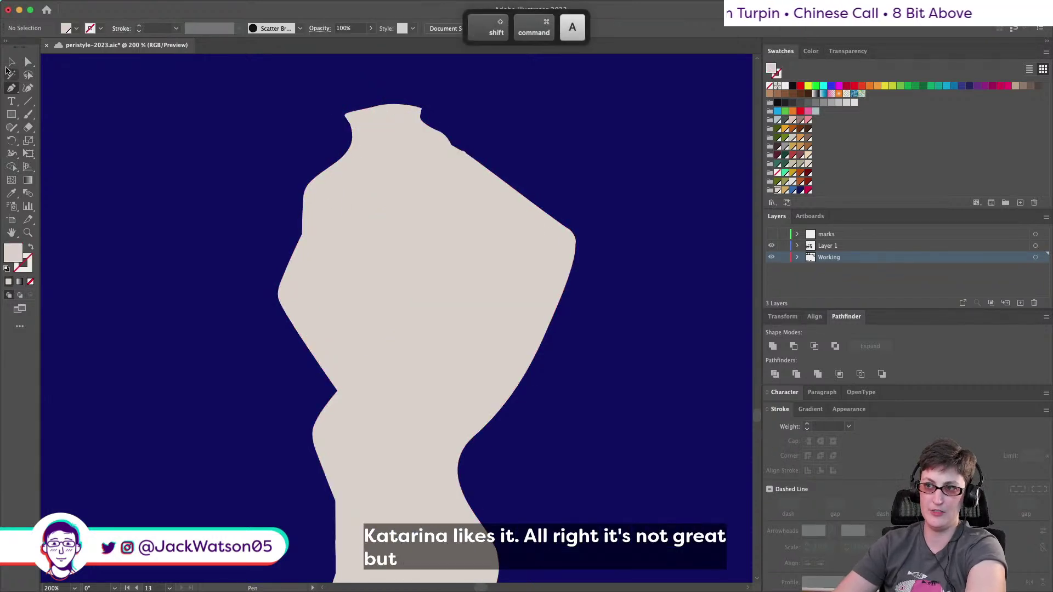
key(super+shift+bracketleft)
click(501, 291)
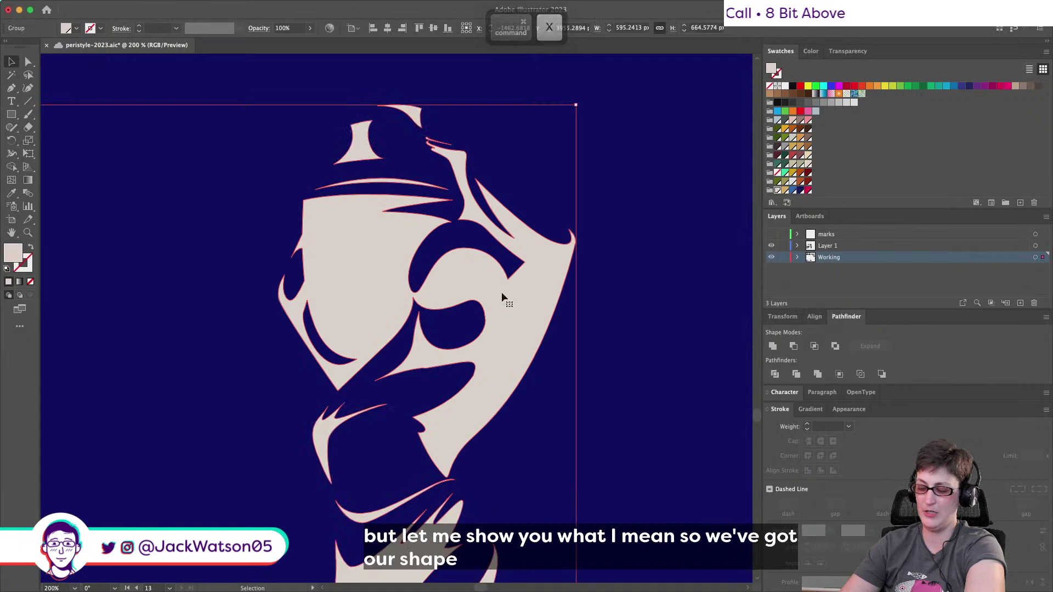
scroll(502, 296, down, 1)
scroll(503, 299, down, 3)
scroll(503, 299, up, 2)
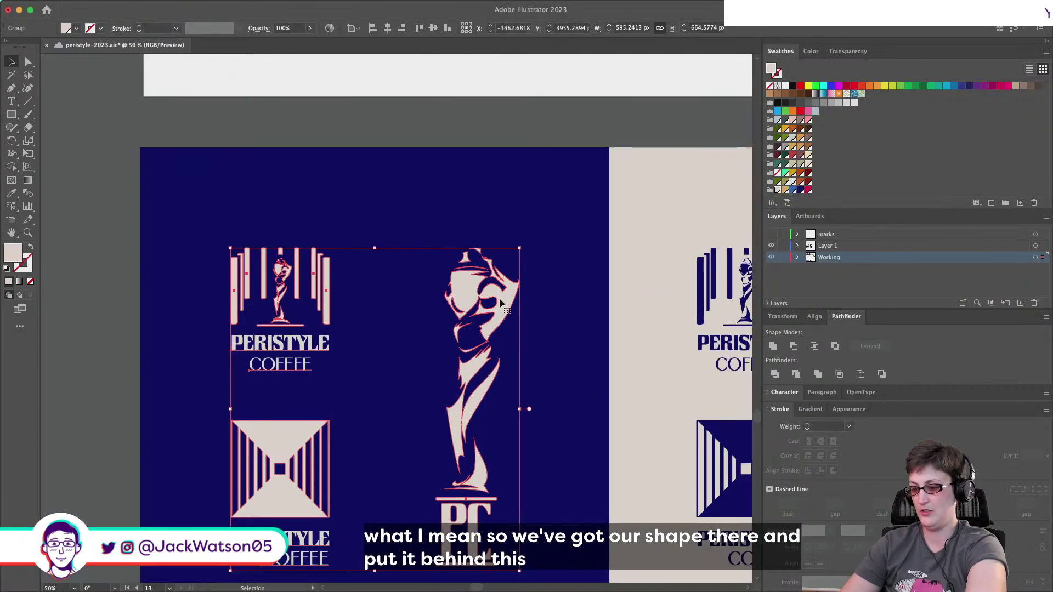
key(super+b)
key(v)
Isolate the PC logo group and fill only the statue's detail shapes navy, excluding the bars and PC letters, and leave isolation.
double_click(487, 299)
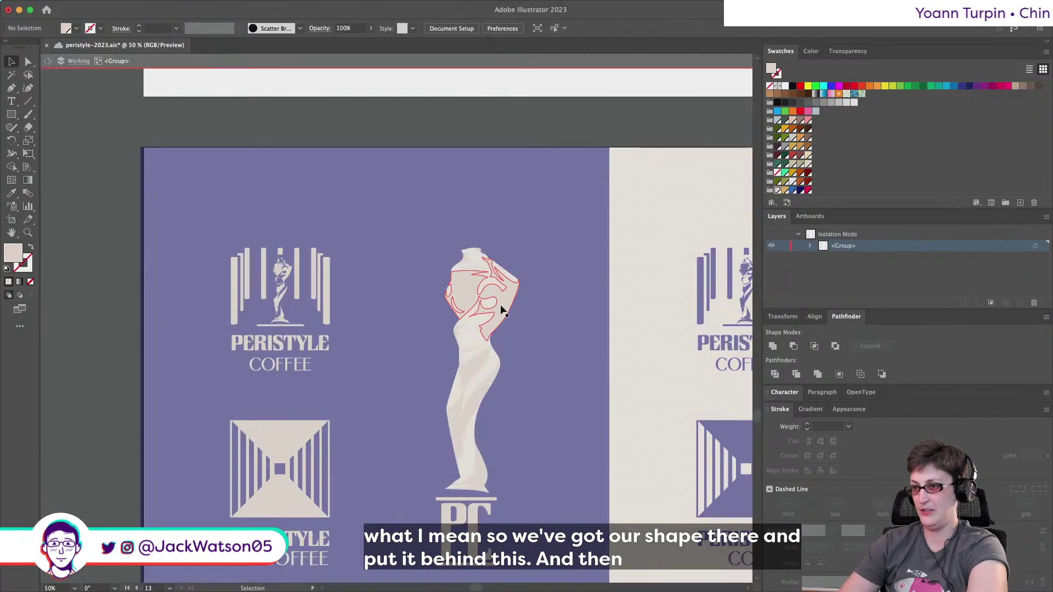
click(800, 191)
key(super+shift+bracketleft)
click(28, 61)
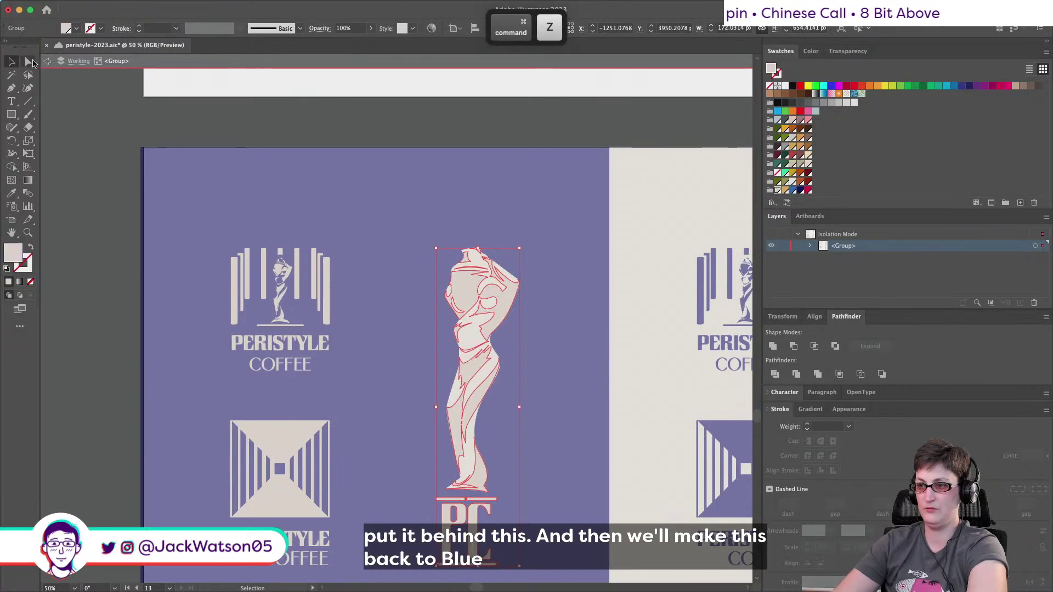
scroll(515, 565, down, 2)
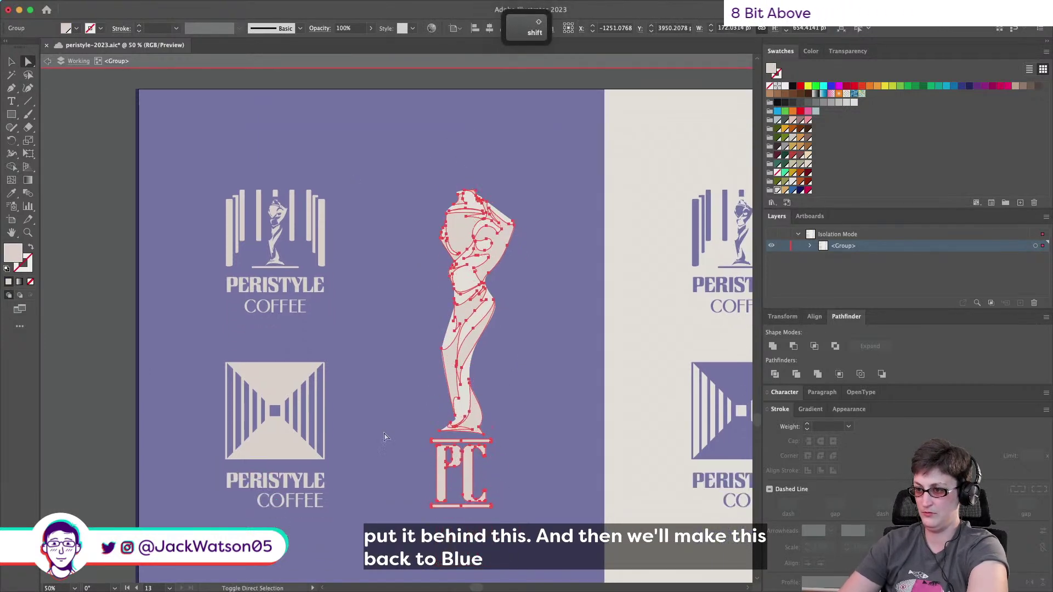
shift+click(429, 442)
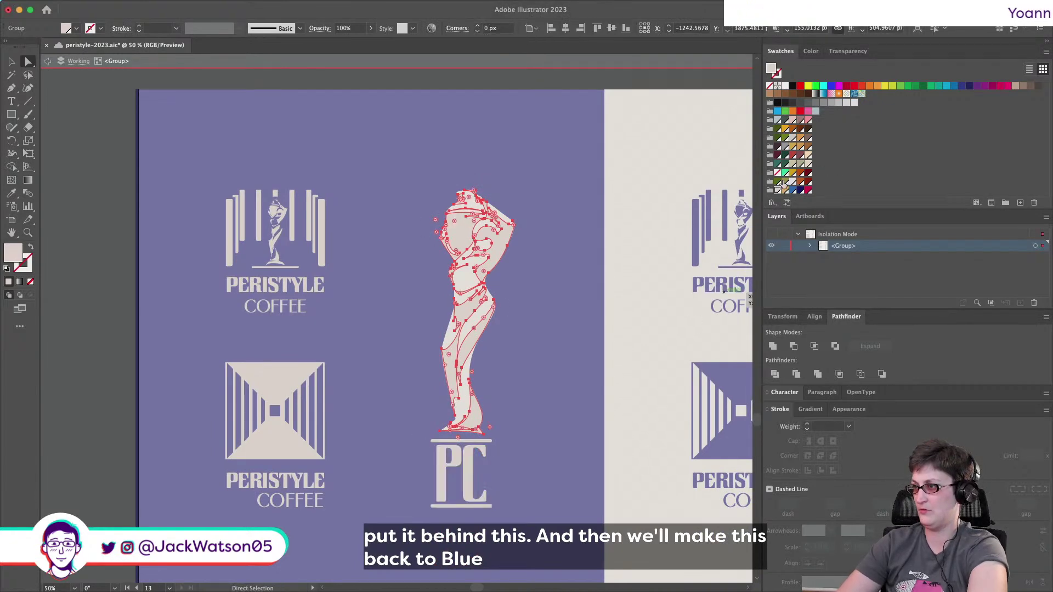
click(800, 190)
click(48, 61)
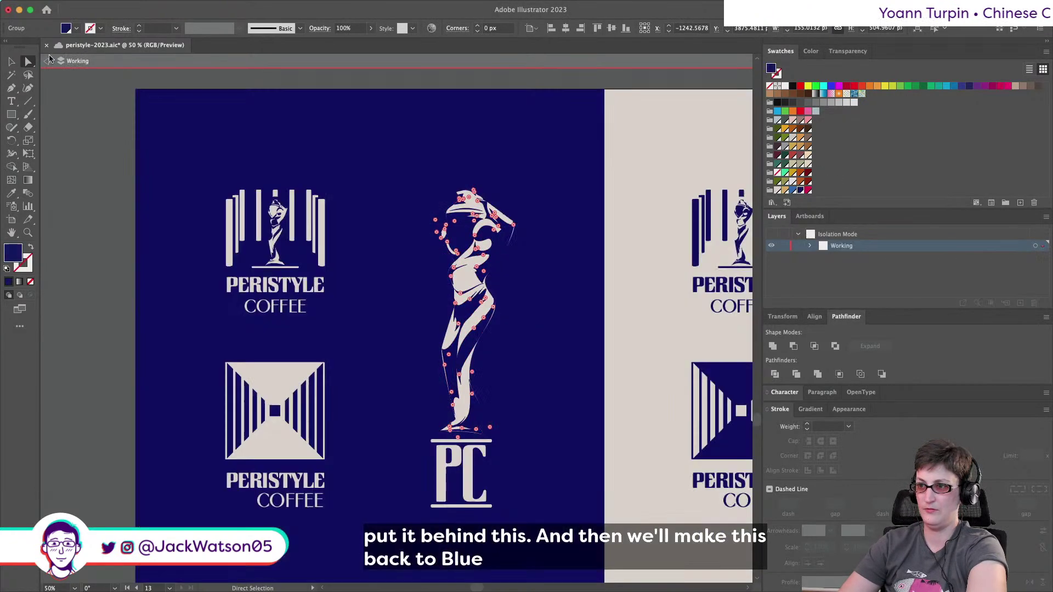
Compare the inverted PC statue on the navy background with the original version on the beige background.
scroll(388, 327, right, 5)
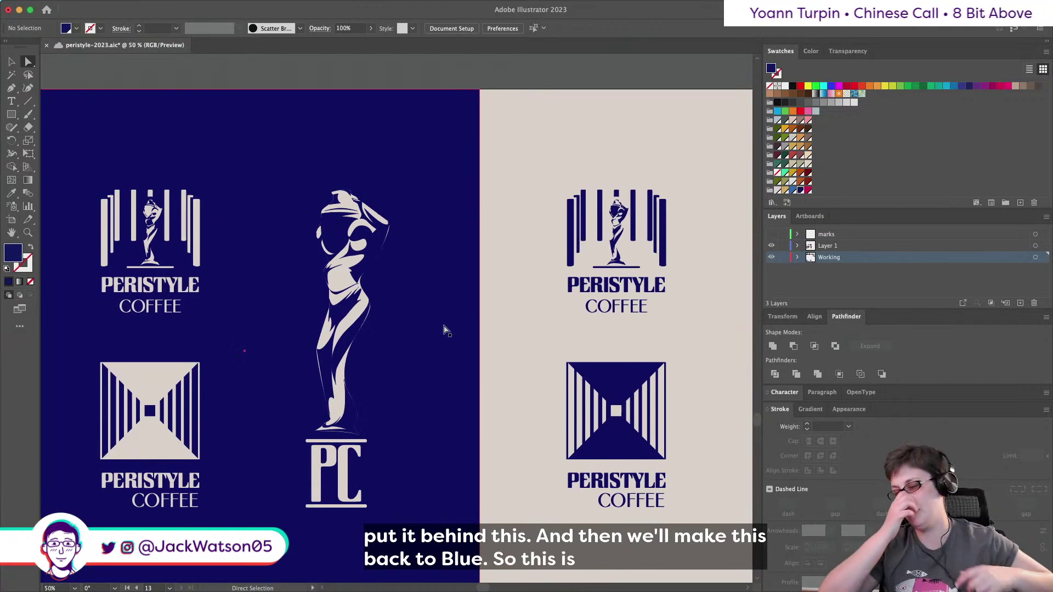
scroll(446, 329, right, 2)
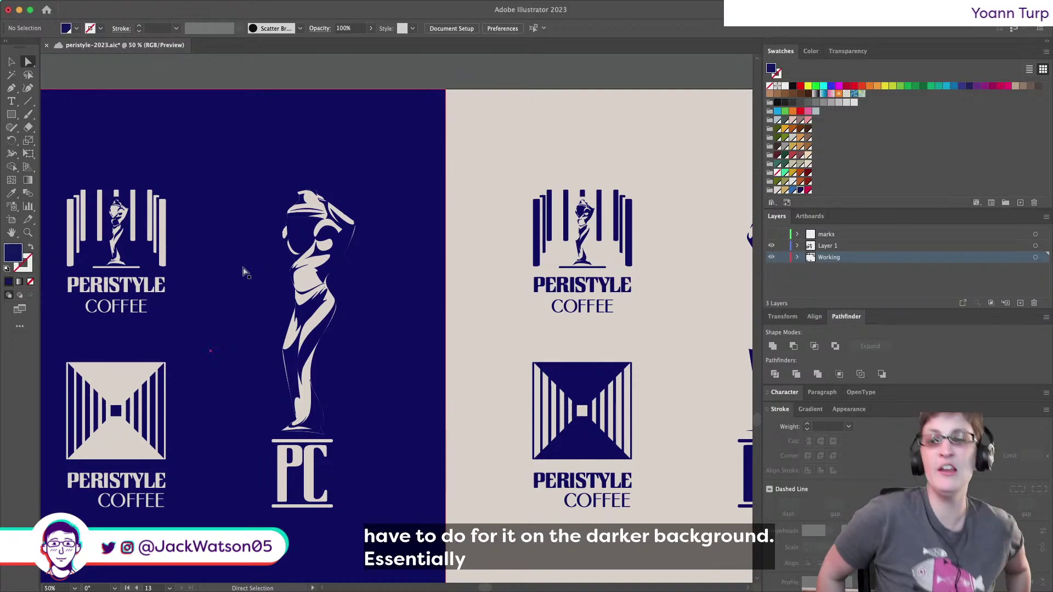
scroll(244, 268, down, 5)
scroll(244, 268, left, 5)
scroll(242, 264, right, 7)
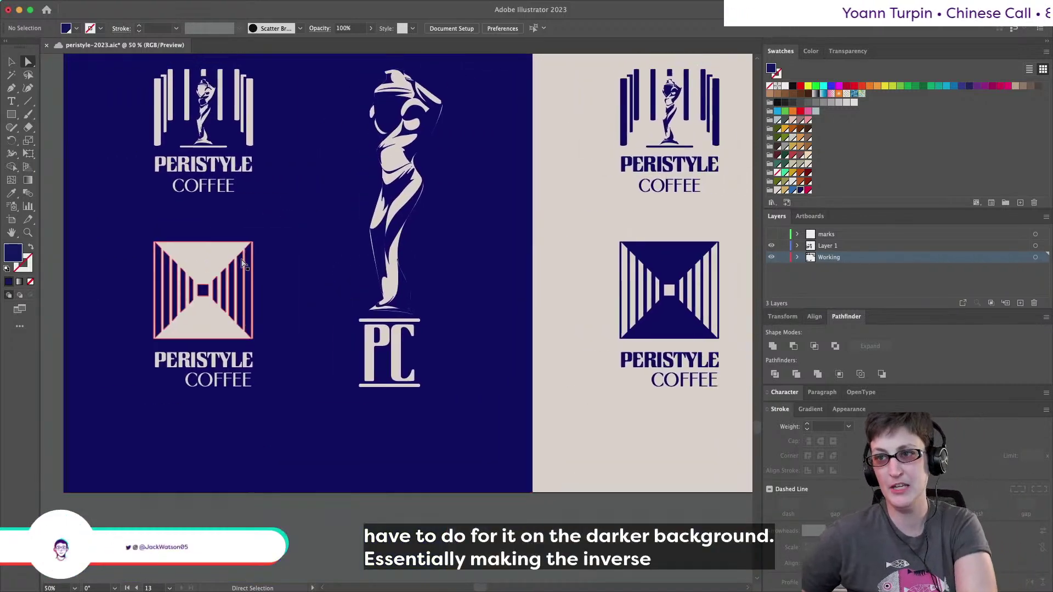
scroll(620, 200, right, 5)
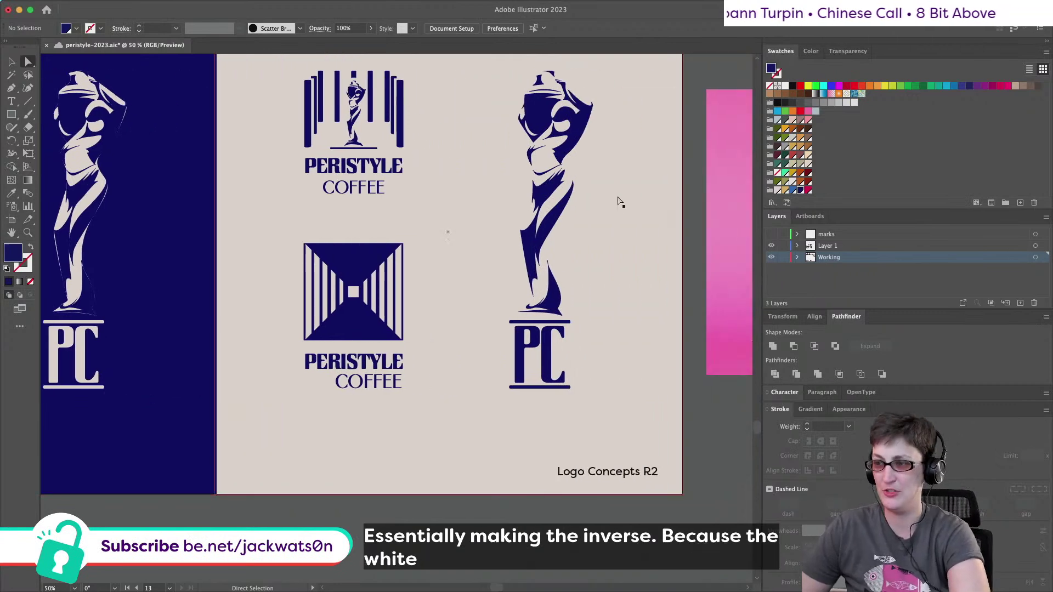
scroll(300, 178, left, 7)
scroll(301, 179, right, 1)
scroll(300, 178, right, 1)
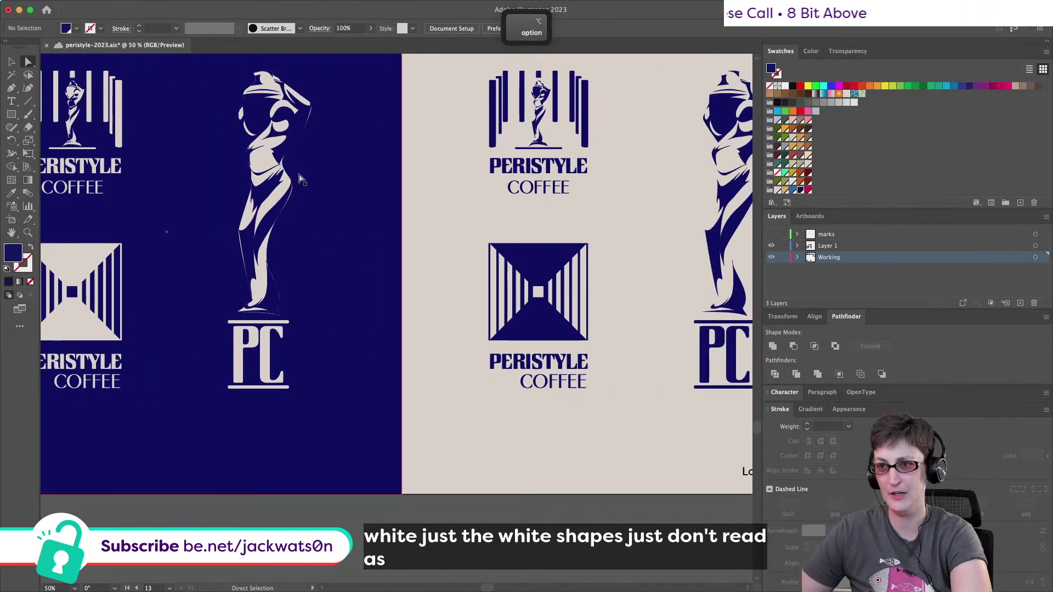
Adjust the silhouette's curve along the outer edge of the statue's right arm to follow the detail shapes, and deselect it.
scroll(297, 162, up, 2)
scroll(297, 163, up, 3)
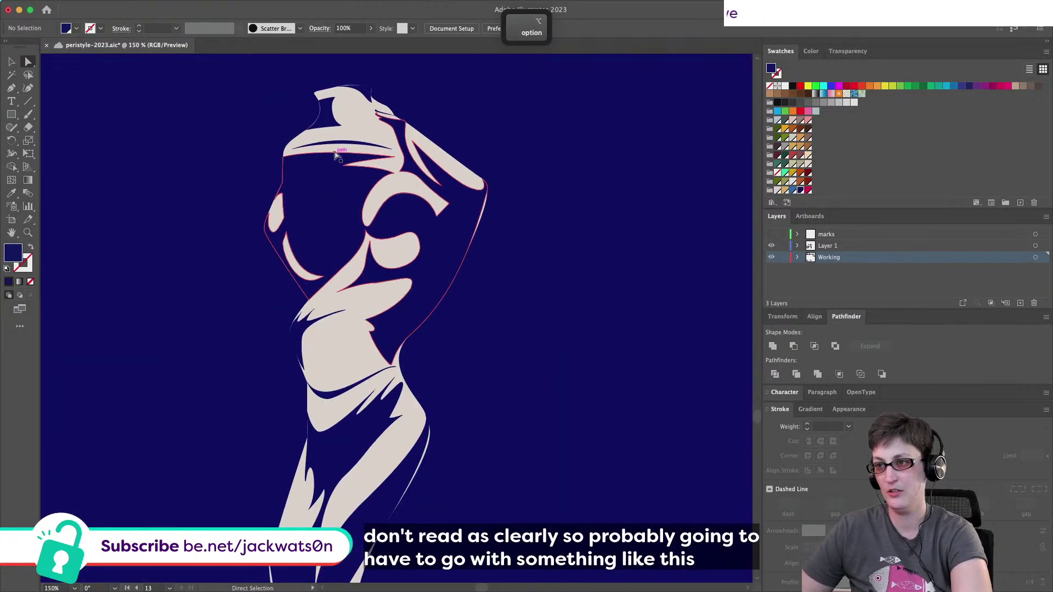
click(455, 188)
drag(468, 292, 466, 294)
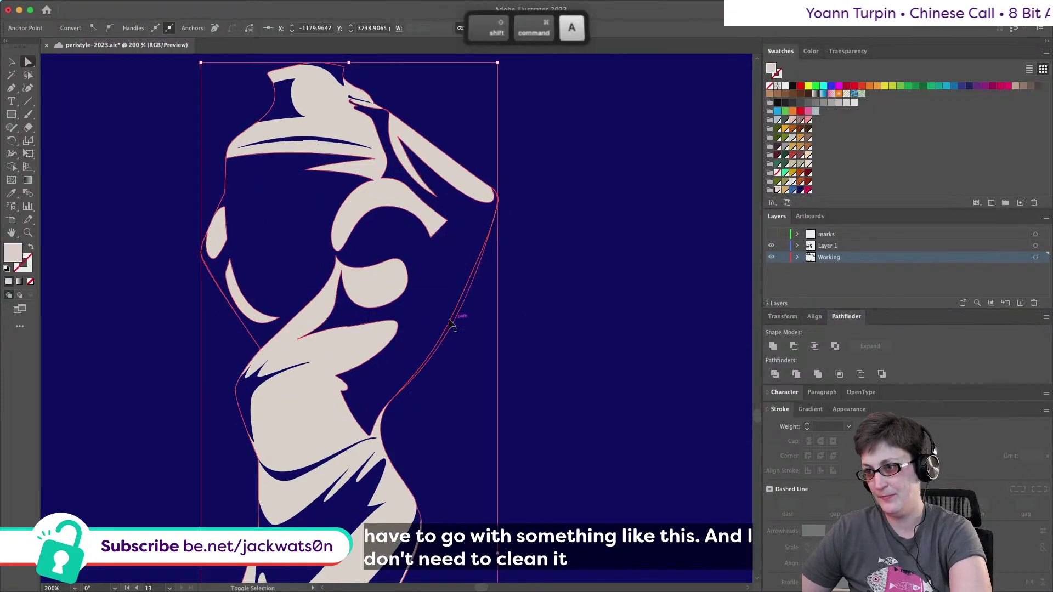
key(super+shift+a)
Reshape the silhouette's curve over the top of the neck to fit the detail shapes, and deselect it.
scroll(395, 307, up, 5)
scroll(395, 307, left, 3)
scroll(414, 274, up, 3)
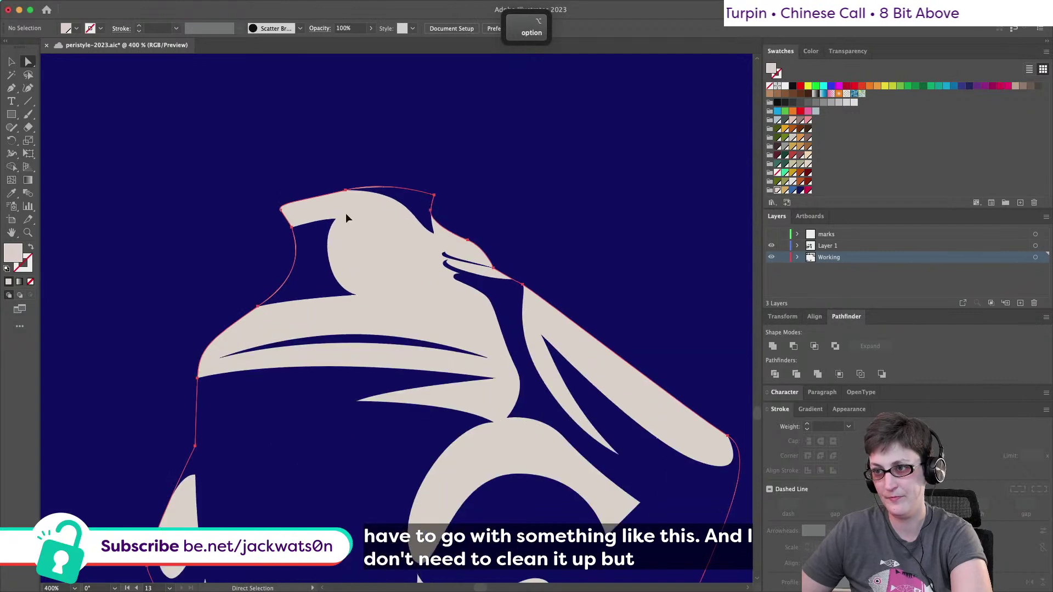
click(346, 190)
click(344, 191)
drag(390, 182, 390, 192)
key(shift+super+a)
Nudge the silhouette's anchor on the neck's left side and refine both upper neck corners to fit the details.
click(292, 232)
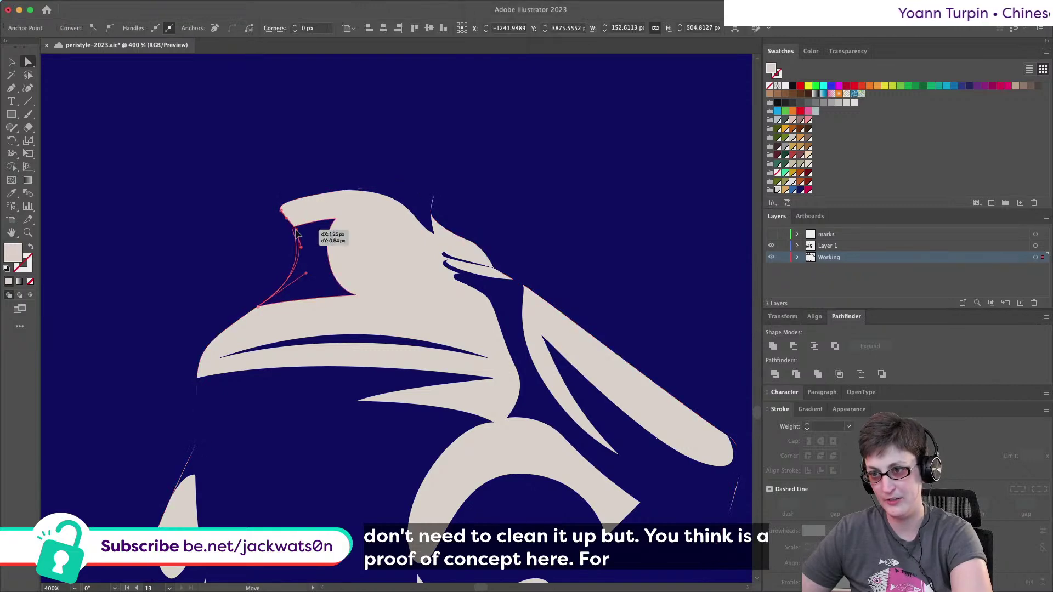
click(280, 211)
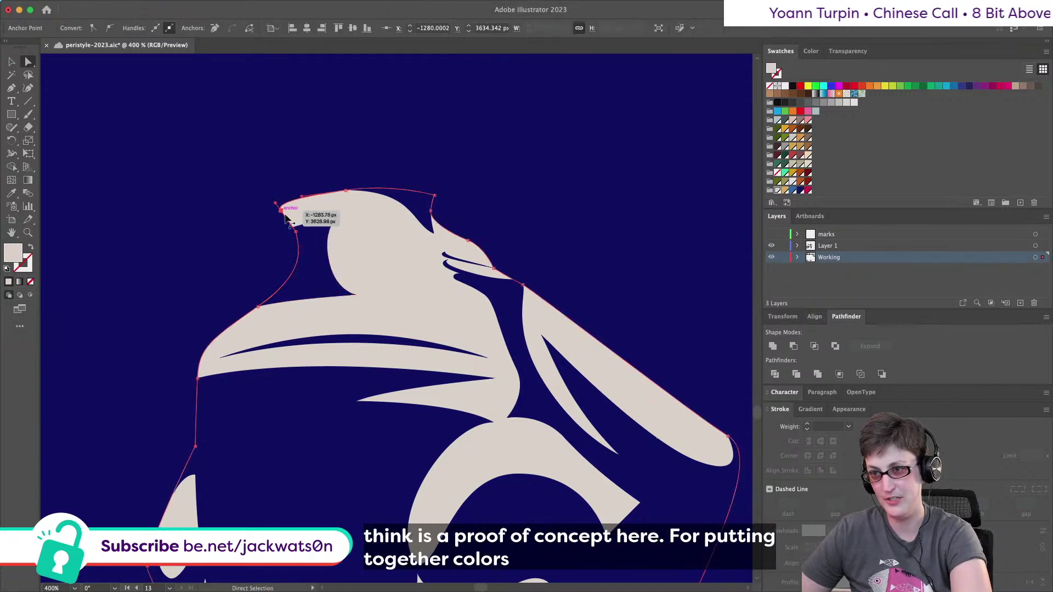
drag(273, 201, 290, 202)
drag(435, 194, 433, 198)
scroll(282, 362, down, 5)
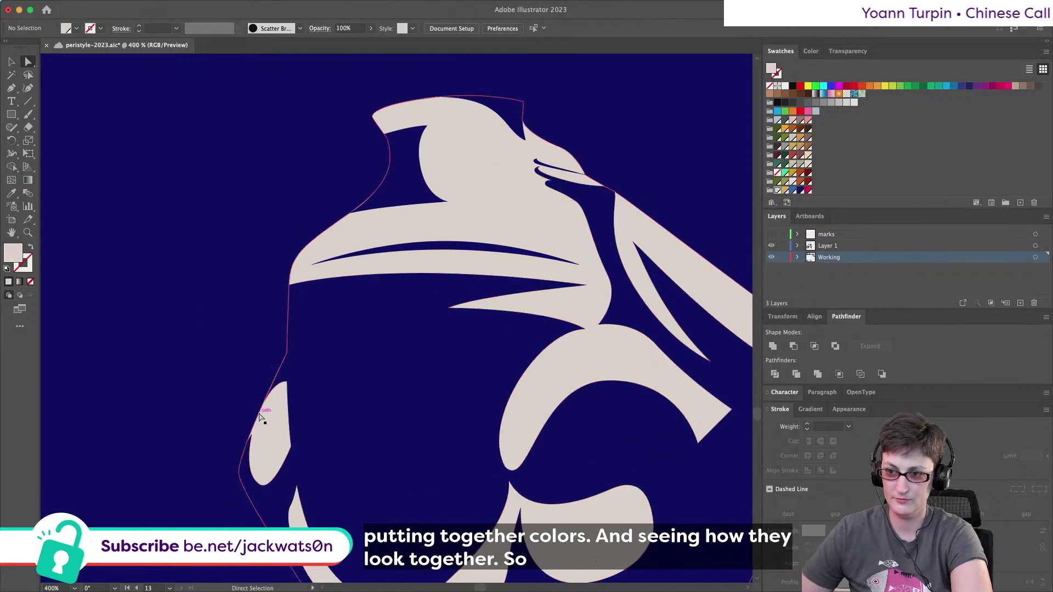
Isolate the PC logo group, try Minus Front on its selected shapes, and undo it.
scroll(269, 427, down, 5)
scroll(275, 437, down, 8)
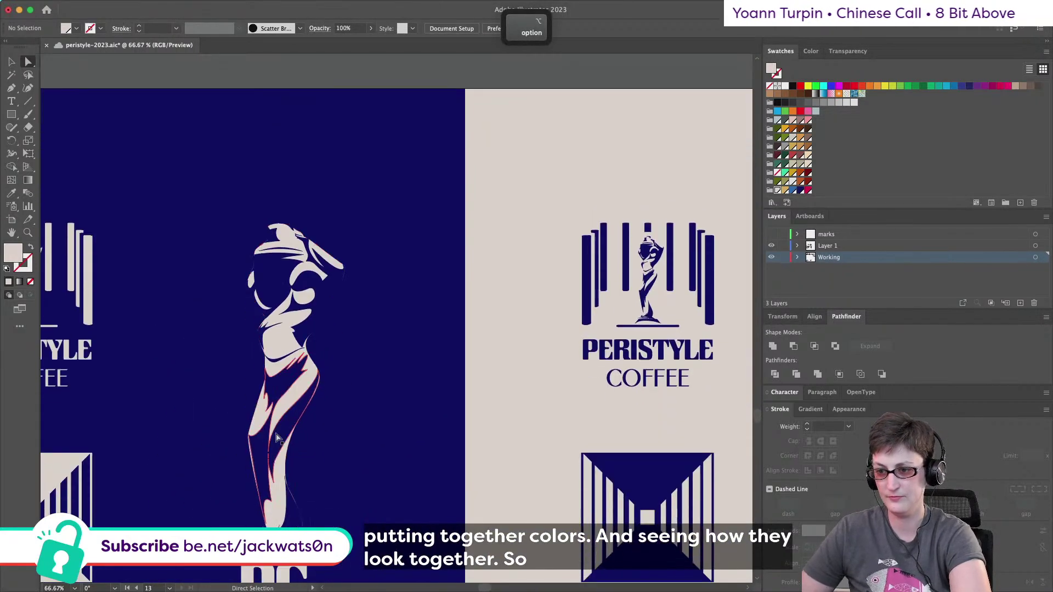
scroll(276, 437, up, 1)
click(316, 441)
scroll(316, 442, up, 2)
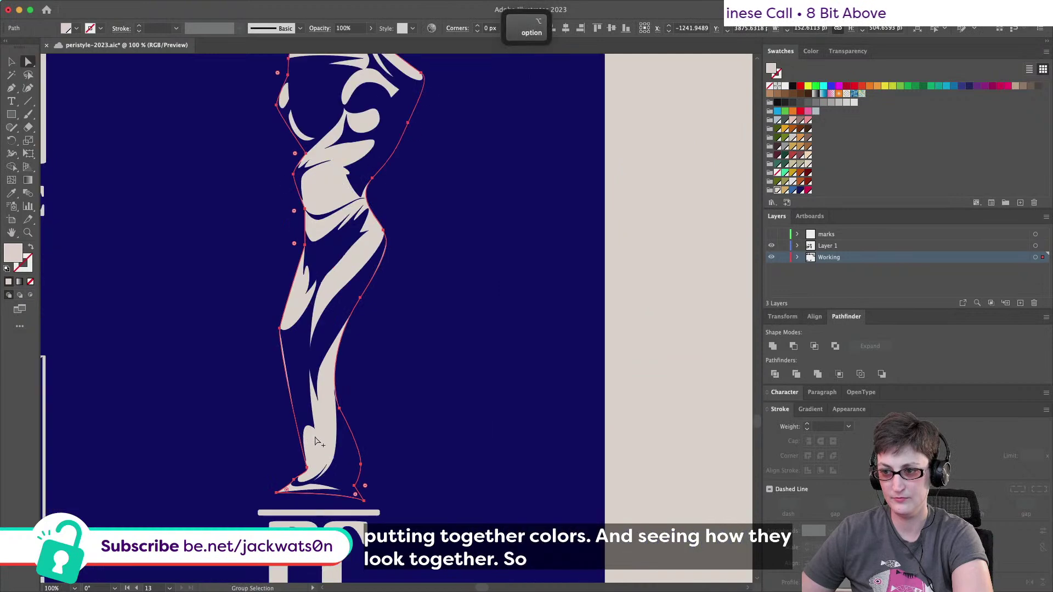
key(shift+super+a)
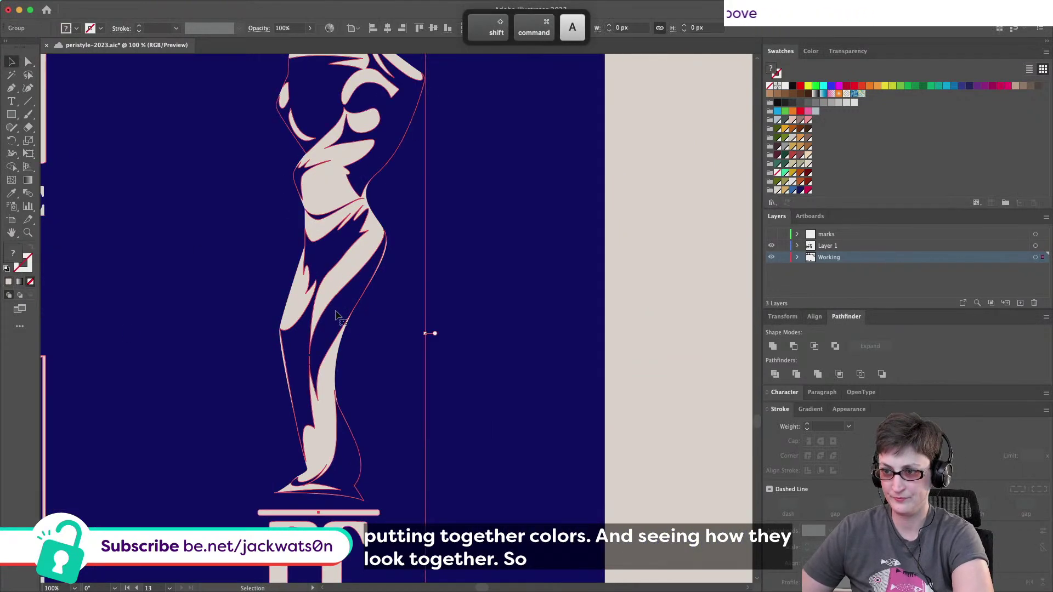
double_click(324, 340)
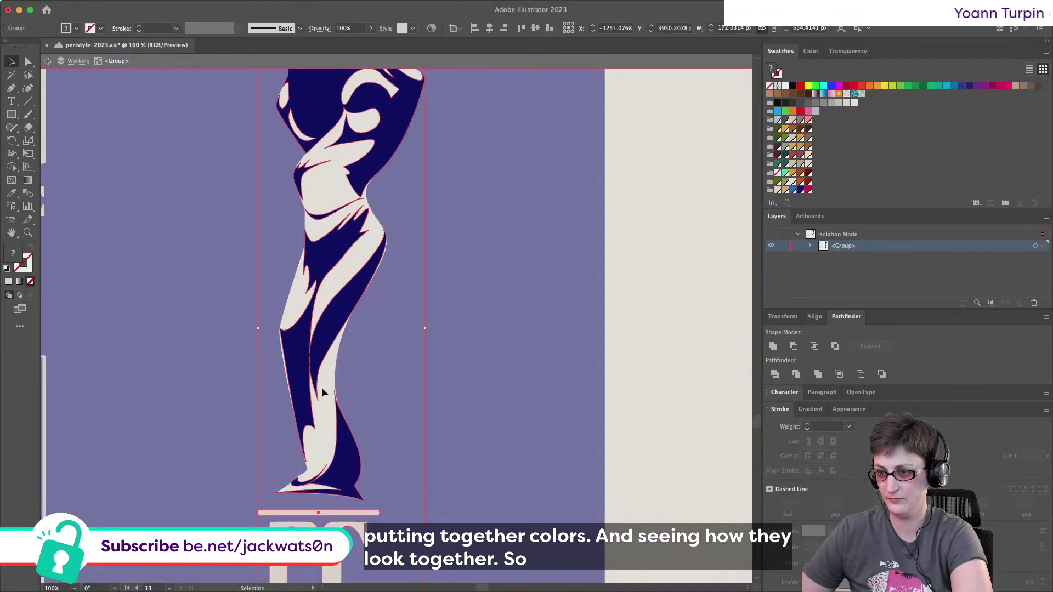
key(shift)
click(794, 346)
key(super+z)
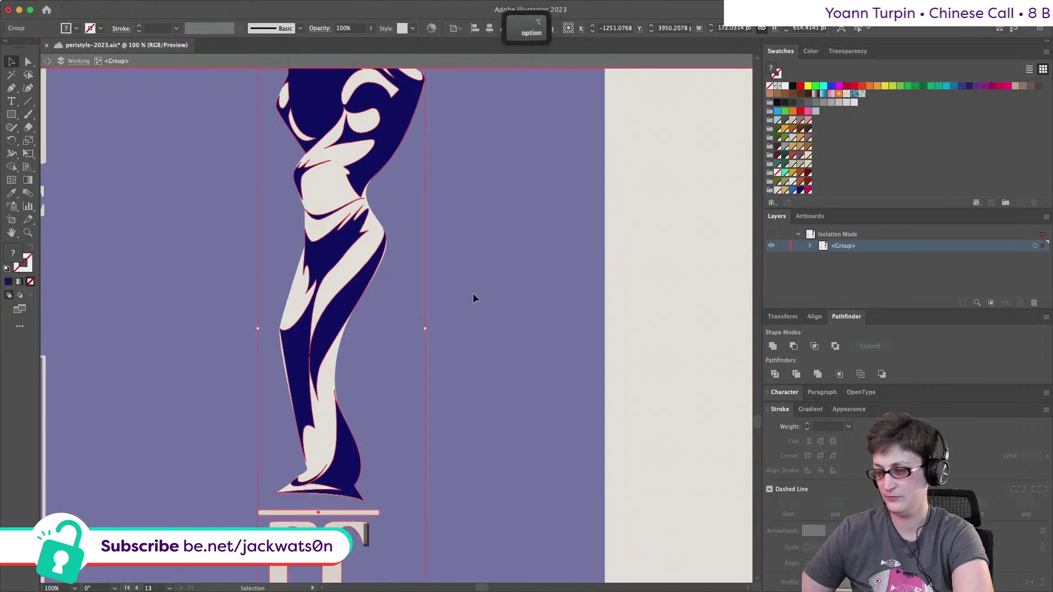
Cut the navy statue shapes out of the PC logo group and paste them in front of the beige silhouette on the working layer.
scroll(473, 293, down, 1)
key(shift+super+a)
click(28, 61)
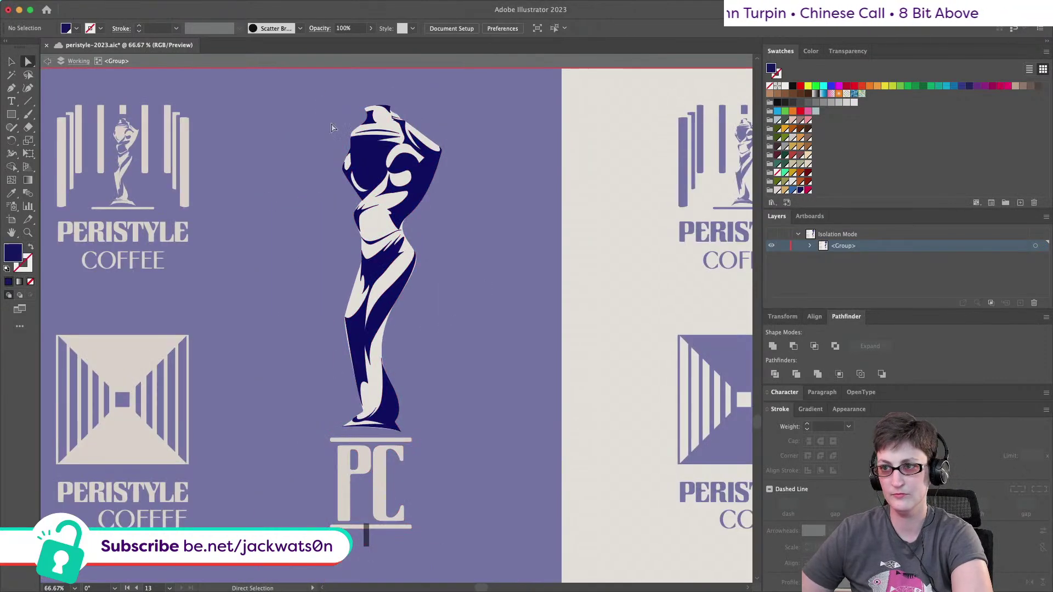
key(super+a)
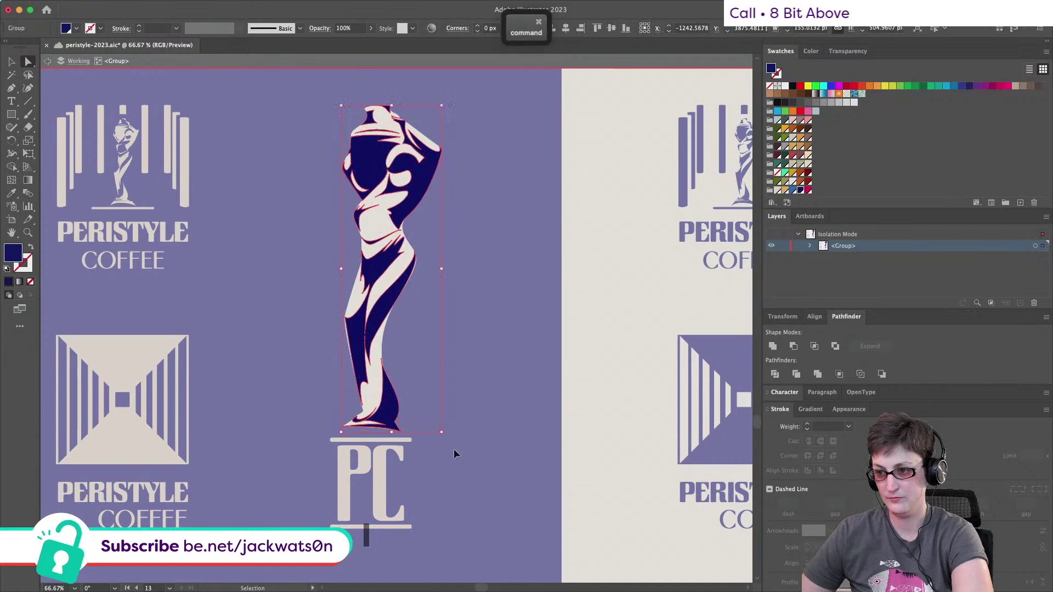
key(super+x)
key(super+f)
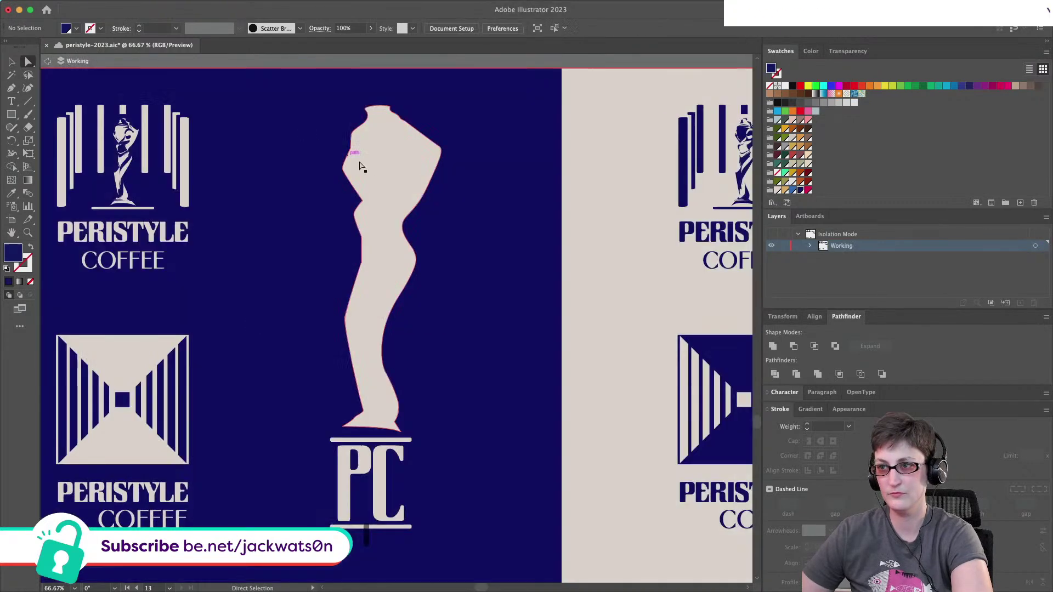
Subtract the navy statue shapes from the beige silhouette with Minus Front and deselect the result.
shift+click(639, 317)
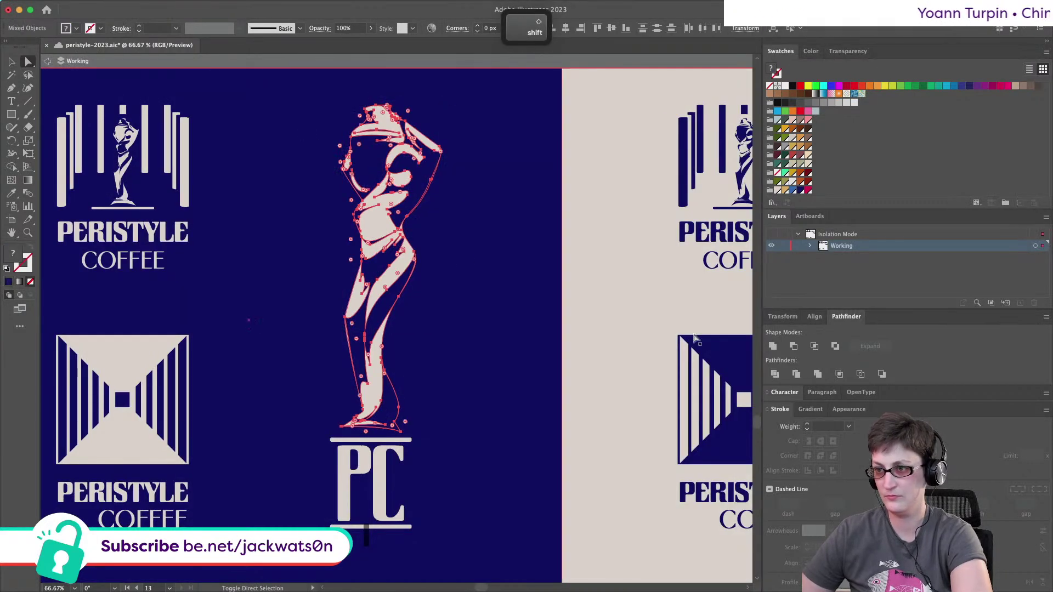
click(794, 346)
key(shift+super+a)
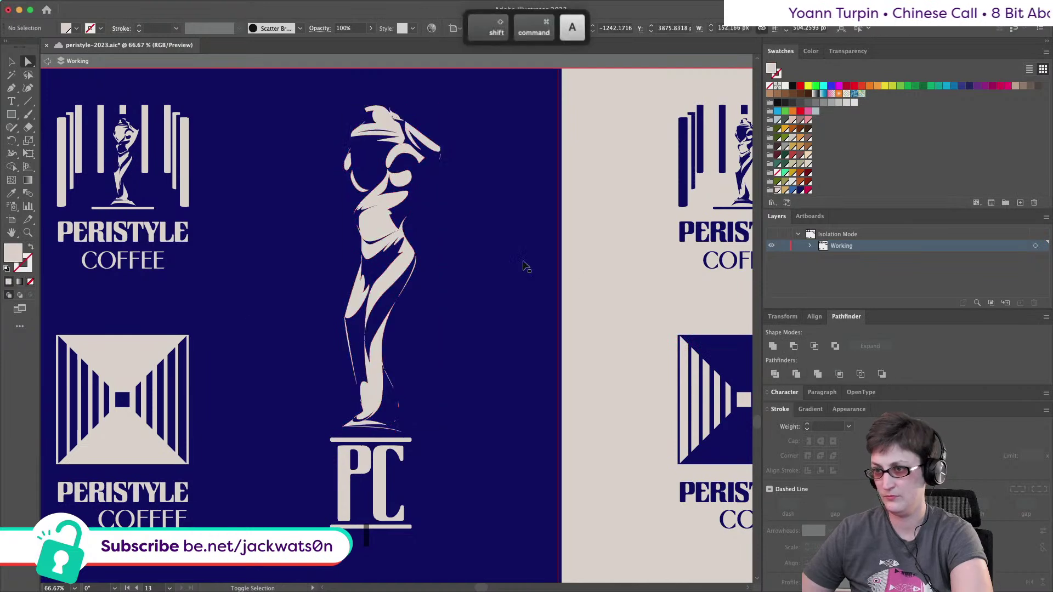
Remove the stray point and the thin spike's anchors from the small elbow shape on the statue's left side.
scroll(508, 263, up, 5)
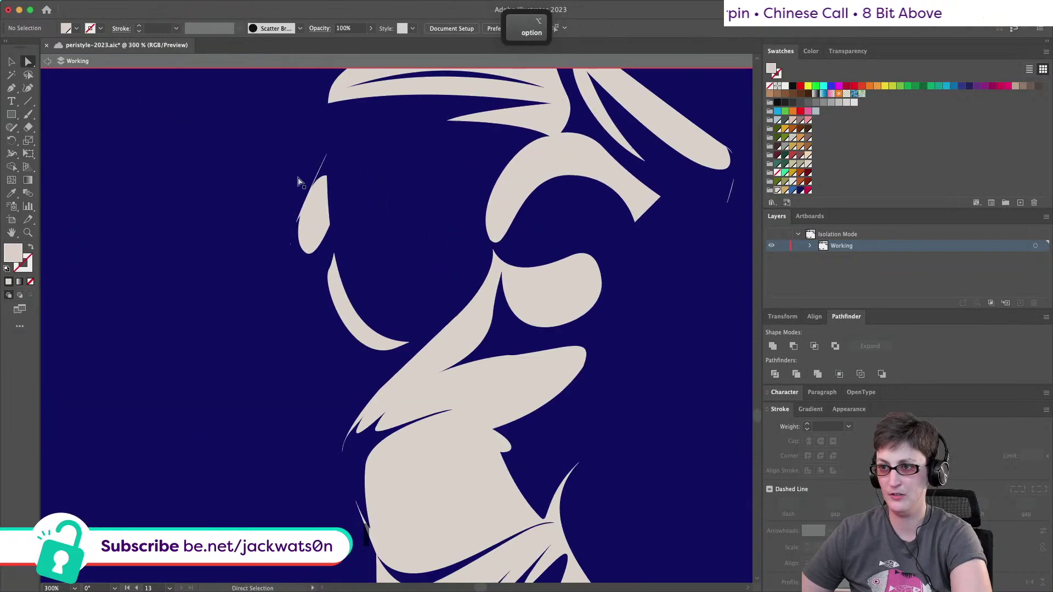
click(291, 244)
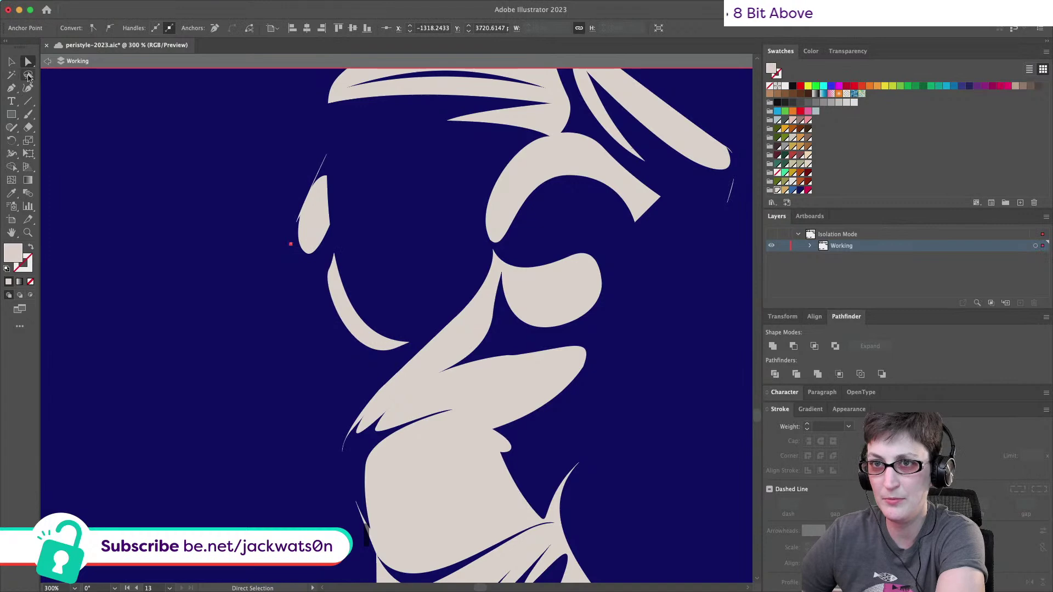
click(328, 157)
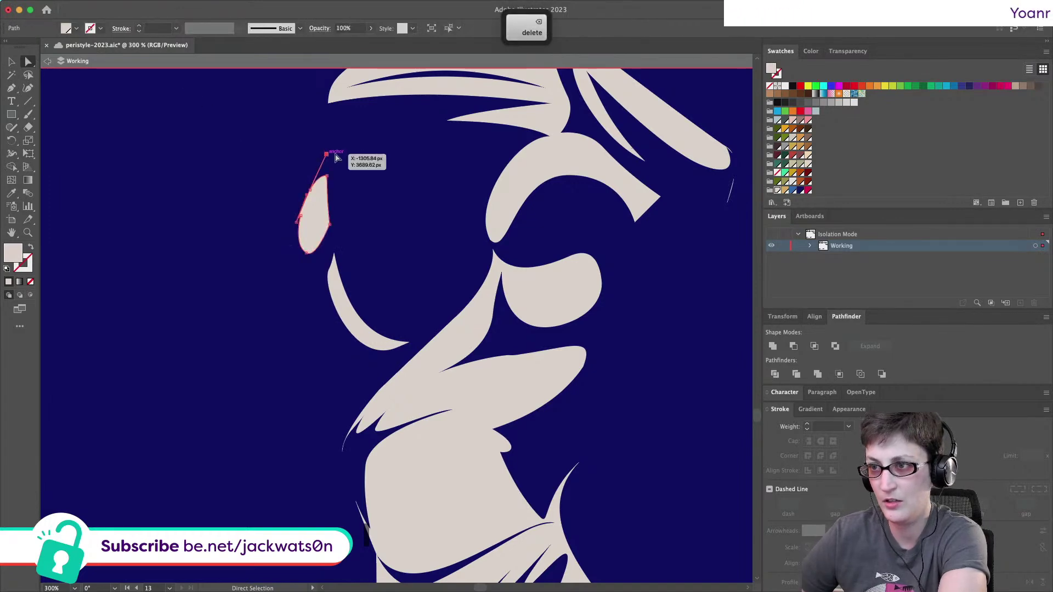
scroll(459, 180, right, 2)
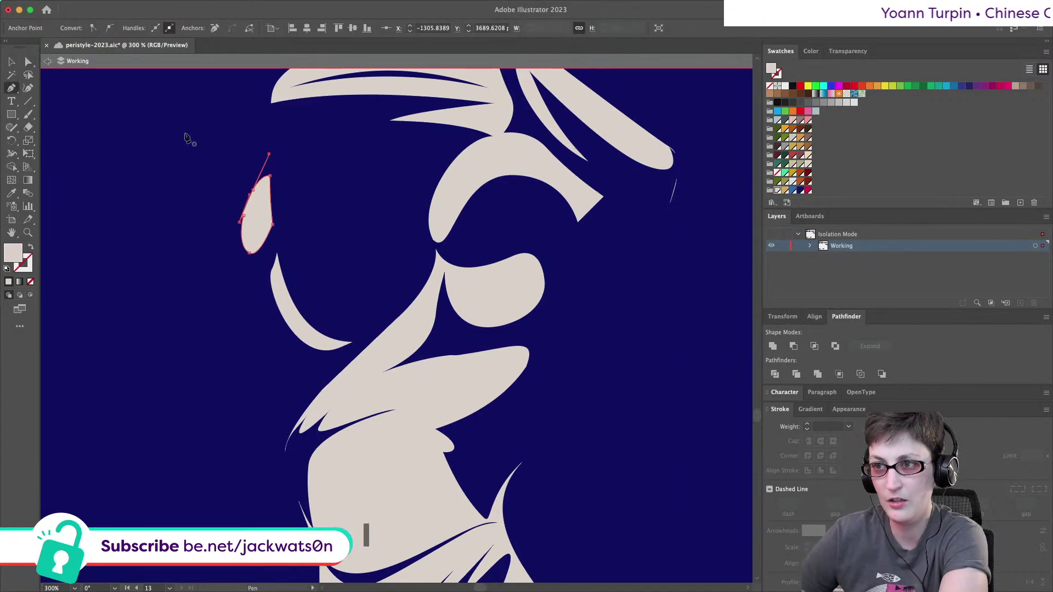
click(269, 155)
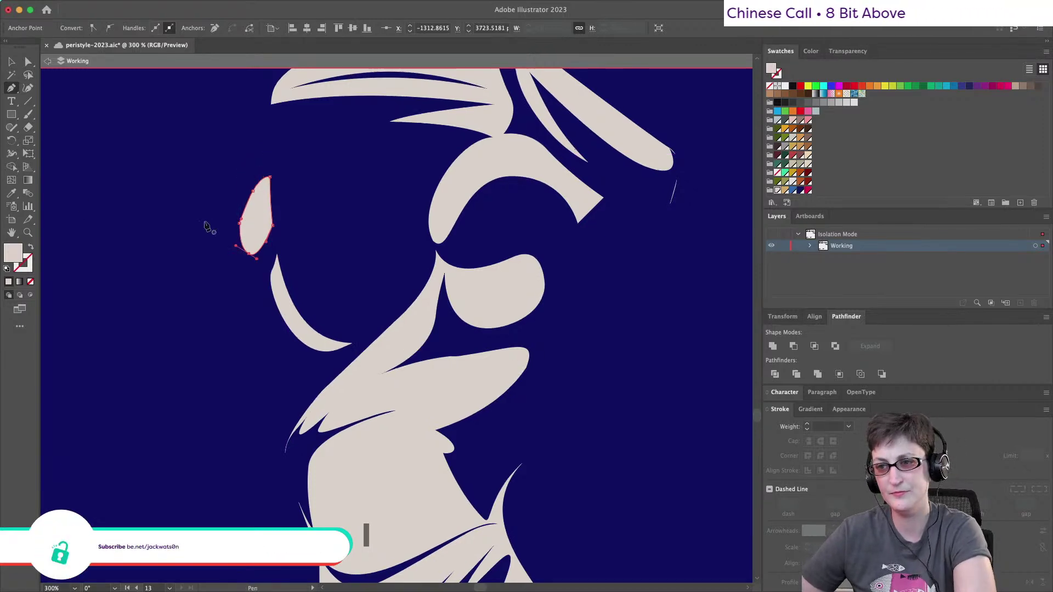
Convert the left-edge anchor of the small elbow shape to a smooth point and adjust its handle into an even curve.
scroll(205, 223, up, 5)
click(28, 62)
click(278, 193)
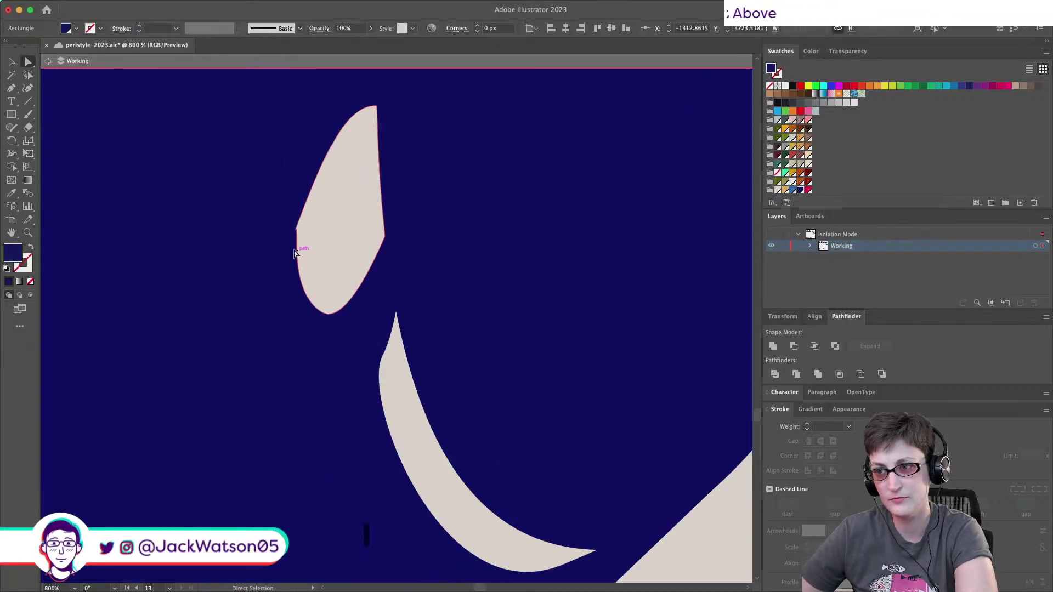
click(296, 230)
click(108, 28)
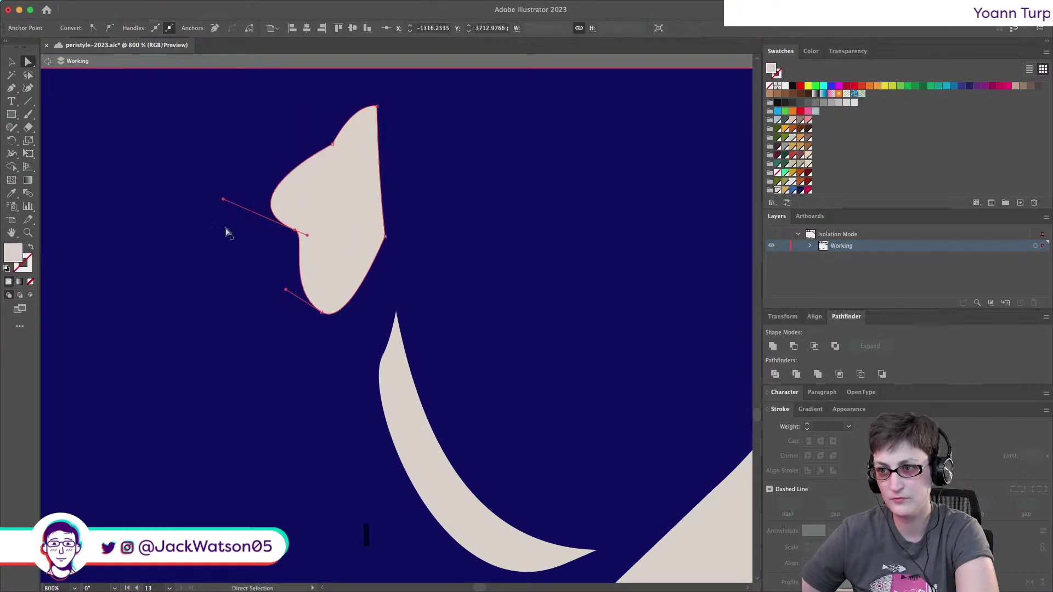
drag(308, 237, 287, 260)
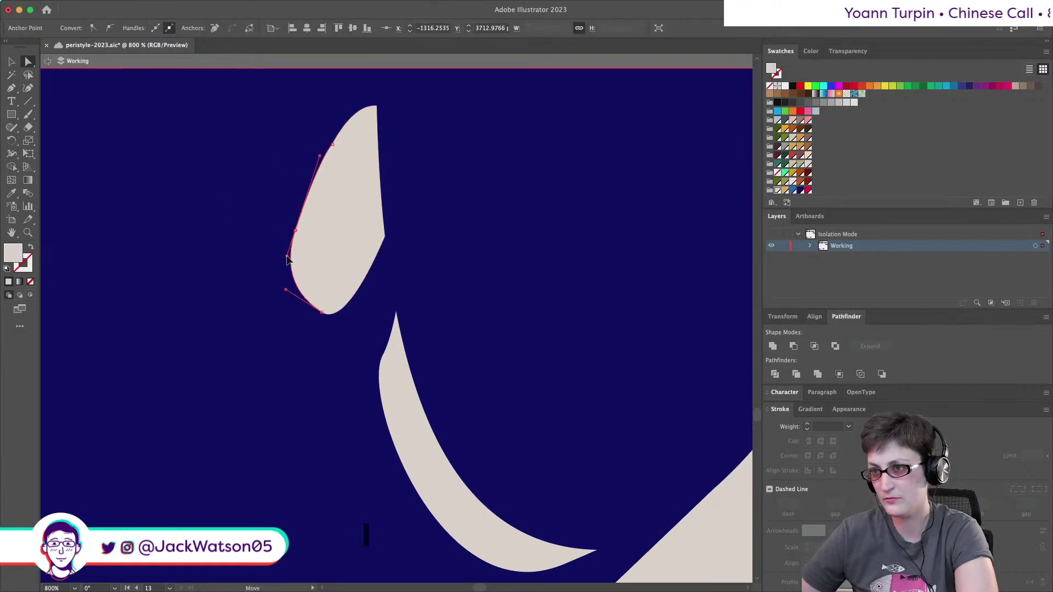
click(251, 259)
Delete the stray sliver below the statue's raised right-hand elbow and trim the thin spike off the upper left of the headpiece.
scroll(251, 258, down, 5)
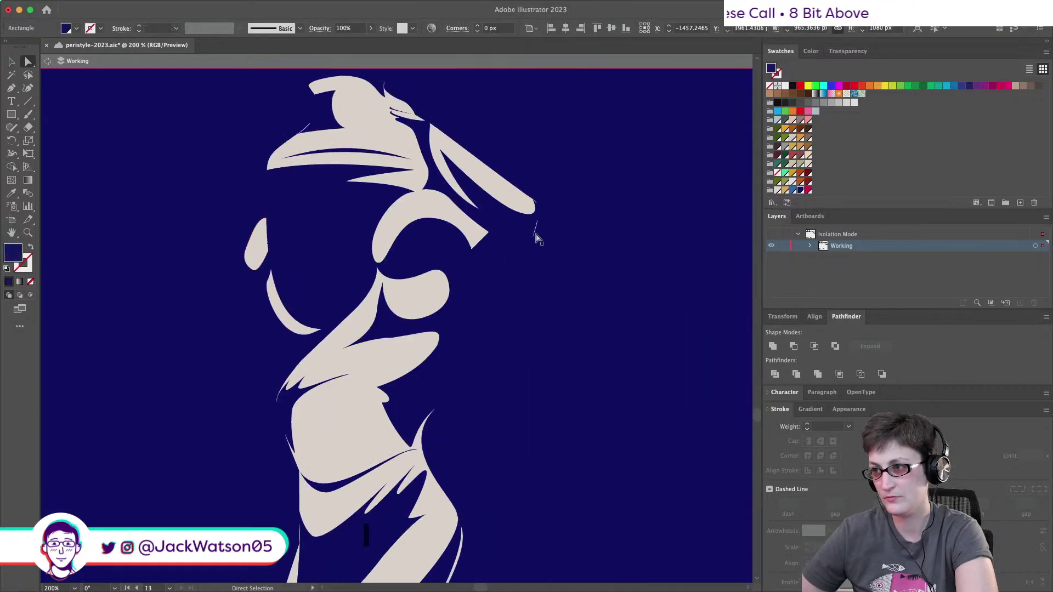
key(super+shift+a)
scroll(540, 227, up, 1)
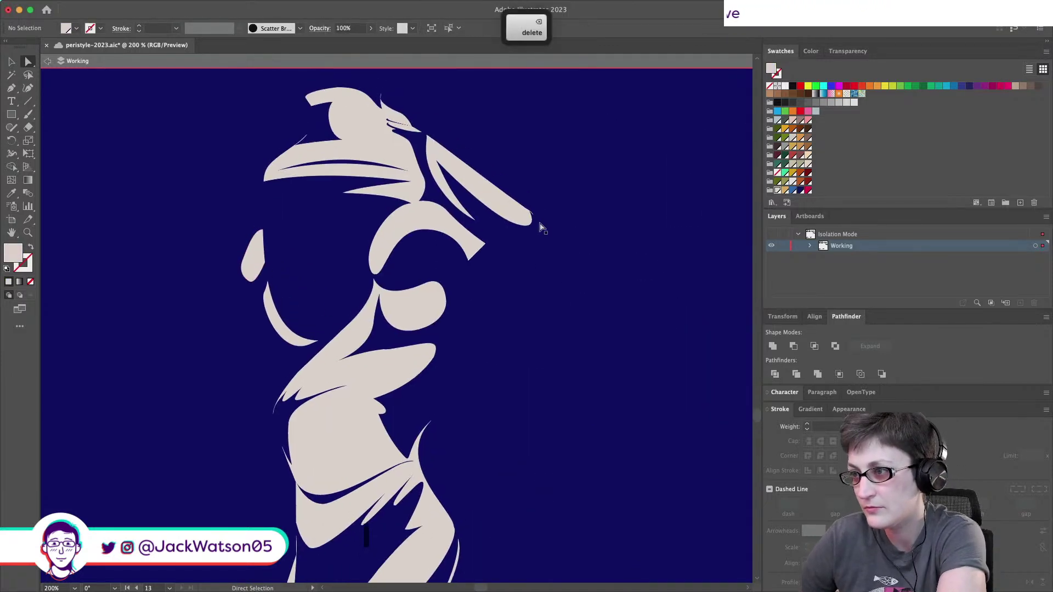
scroll(545, 223, up, 5)
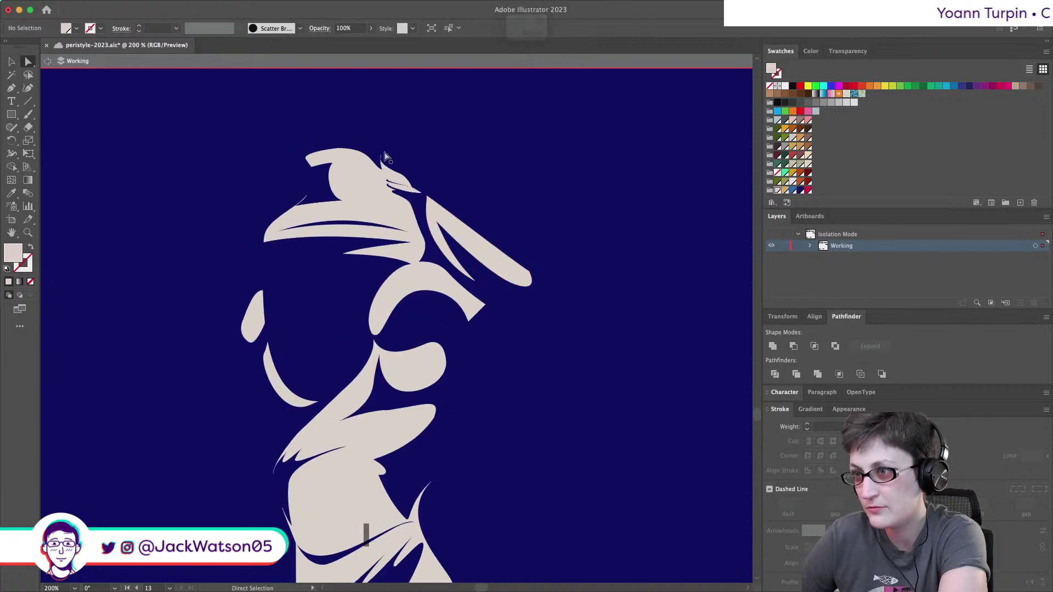
scroll(470, 176, down, 4)
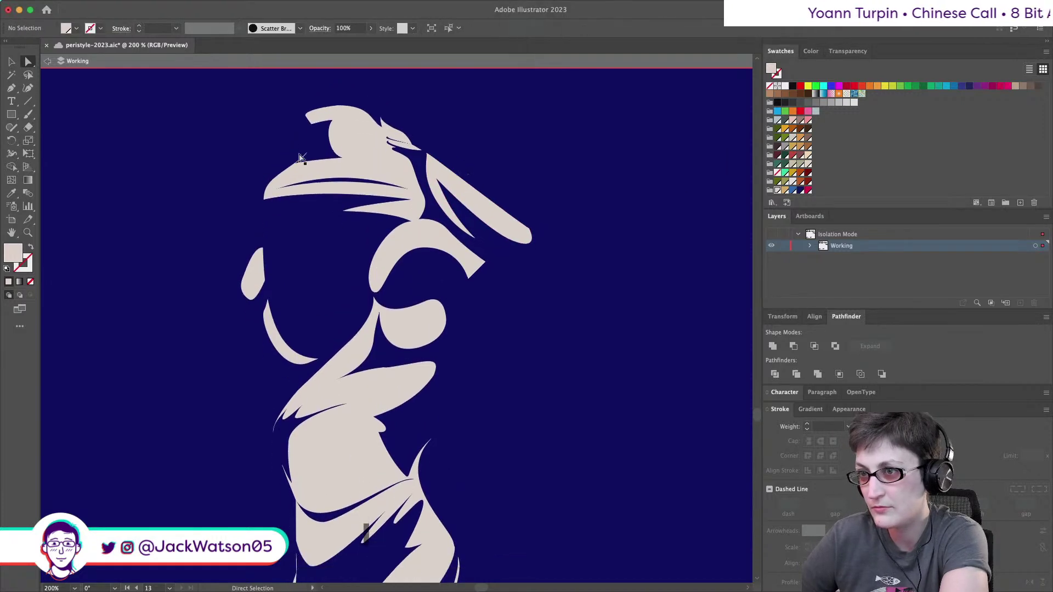
click(313, 158)
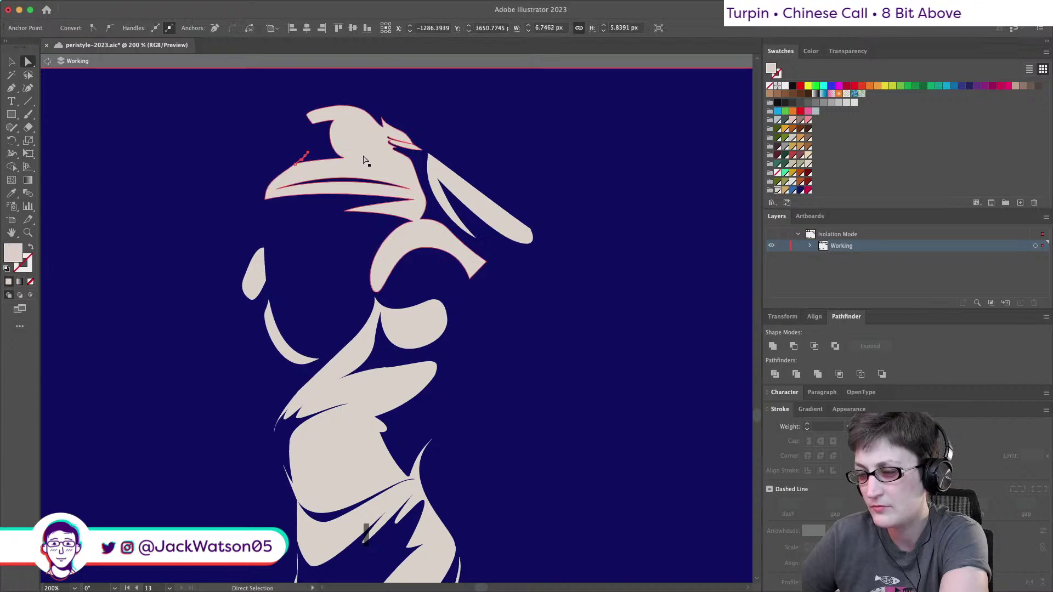
key(super+shift+a)
key(super+minus)
Delete the leftover slivers beside the right side of the statue's lower leg, undoing the accidental move of the navy background.
scroll(365, 159, down, 3)
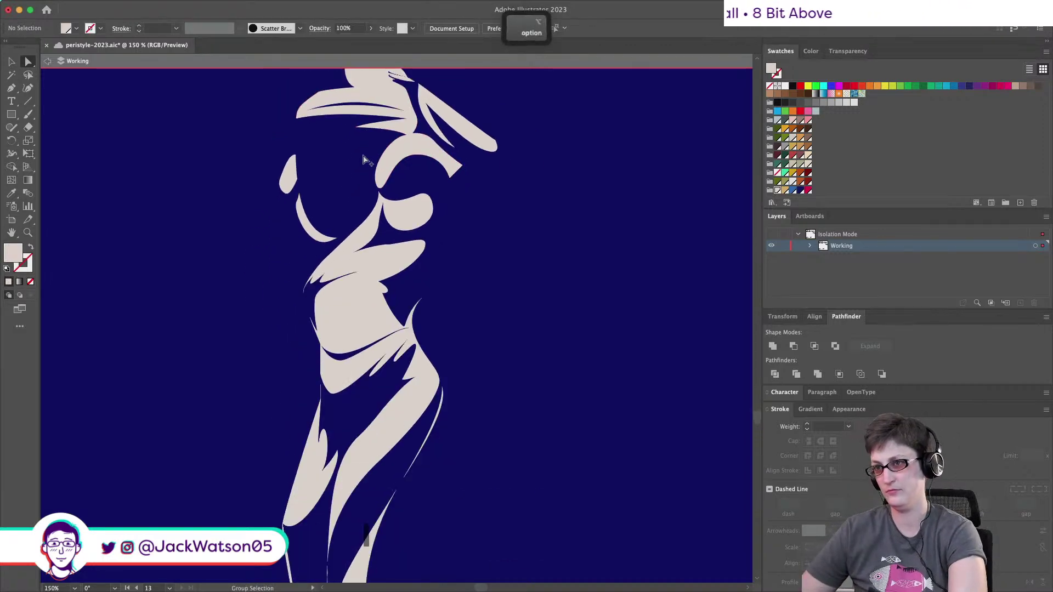
scroll(365, 160, down, 2)
scroll(396, 128, left, 2)
click(396, 128)
scroll(320, 179, left, 1)
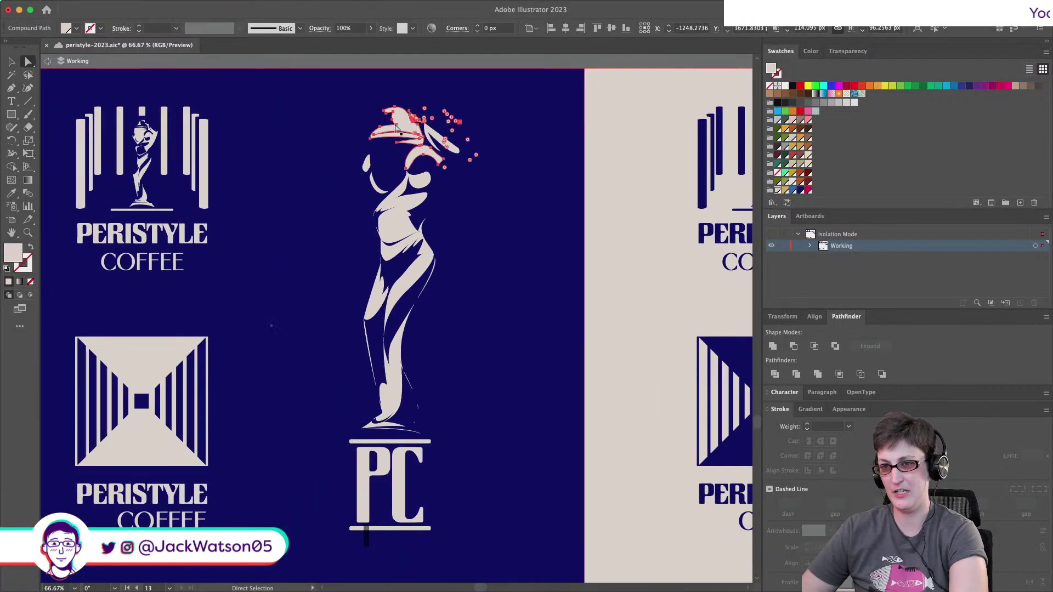
drag(424, 427, 421, 391)
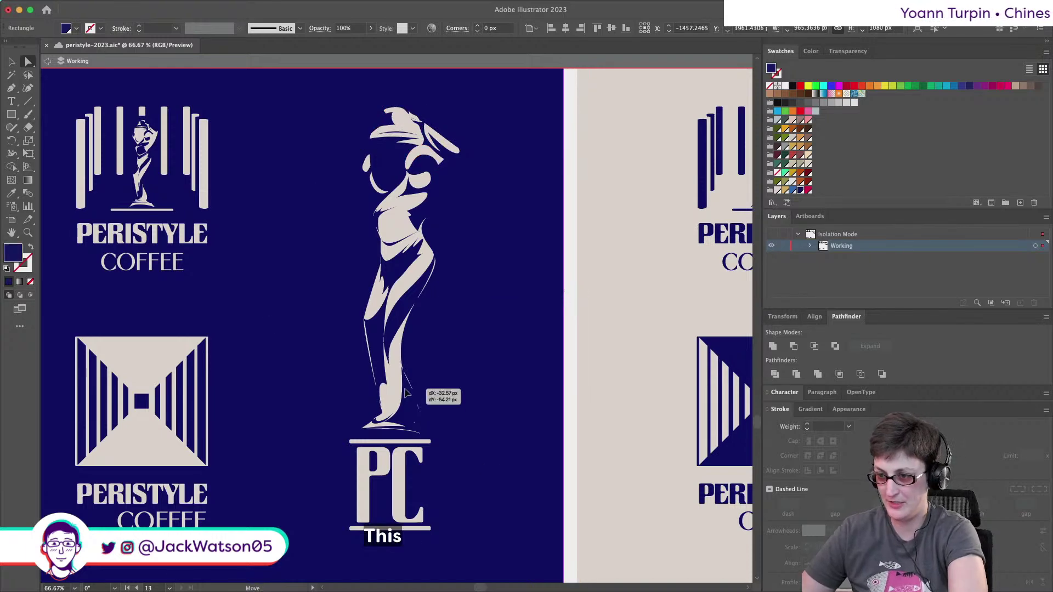
key(super+z)
click(420, 407)
key(Delete)
click(412, 382)
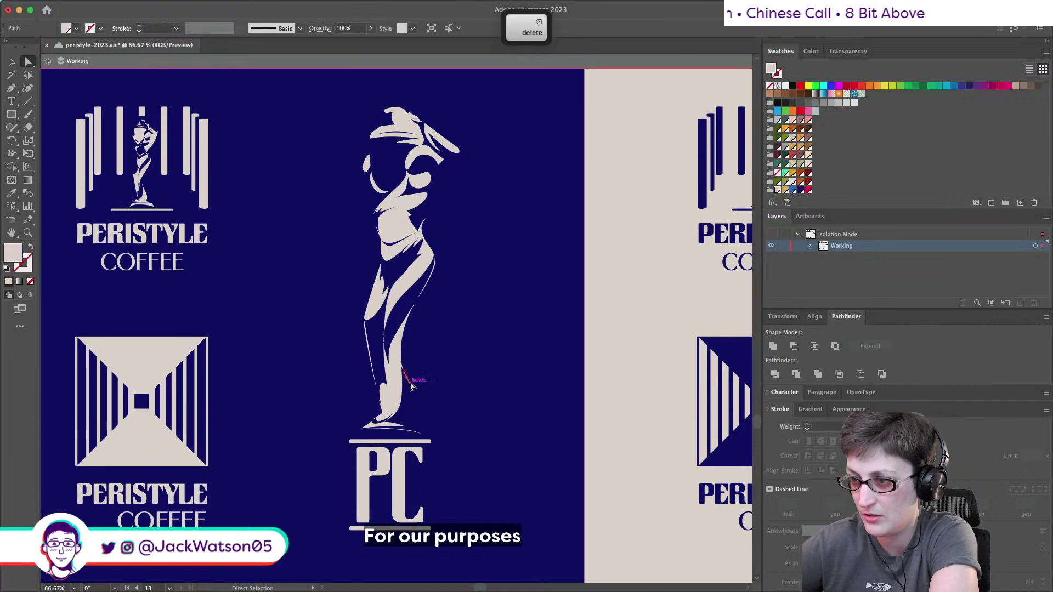
Isolate the cleaned-up statue group of the beige PC logo, copy all its shapes and exit isolation.
scroll(419, 378, left, 4)
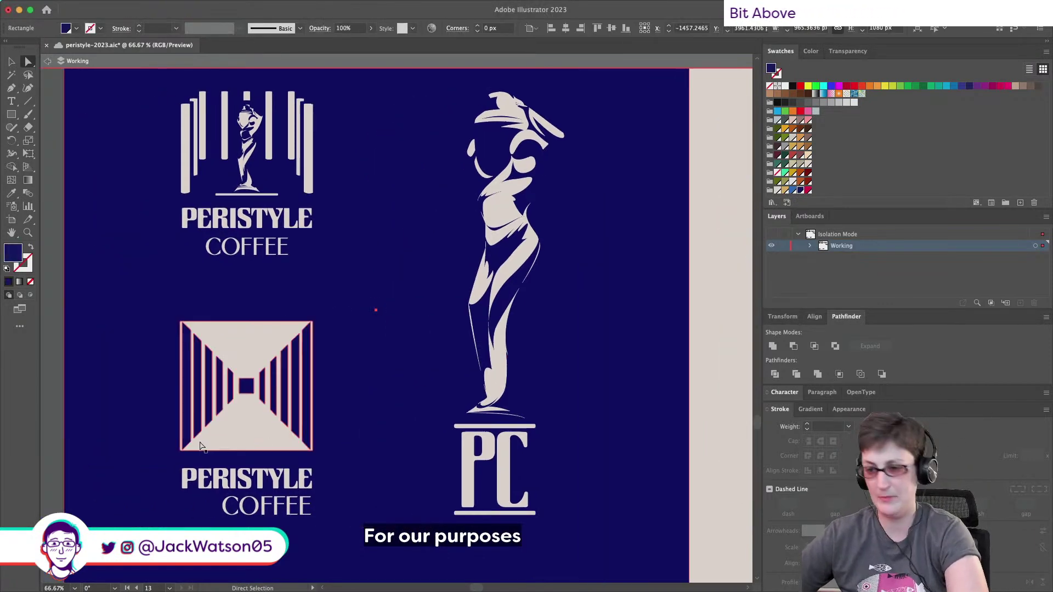
scroll(216, 442, down, 4)
click(124, 463)
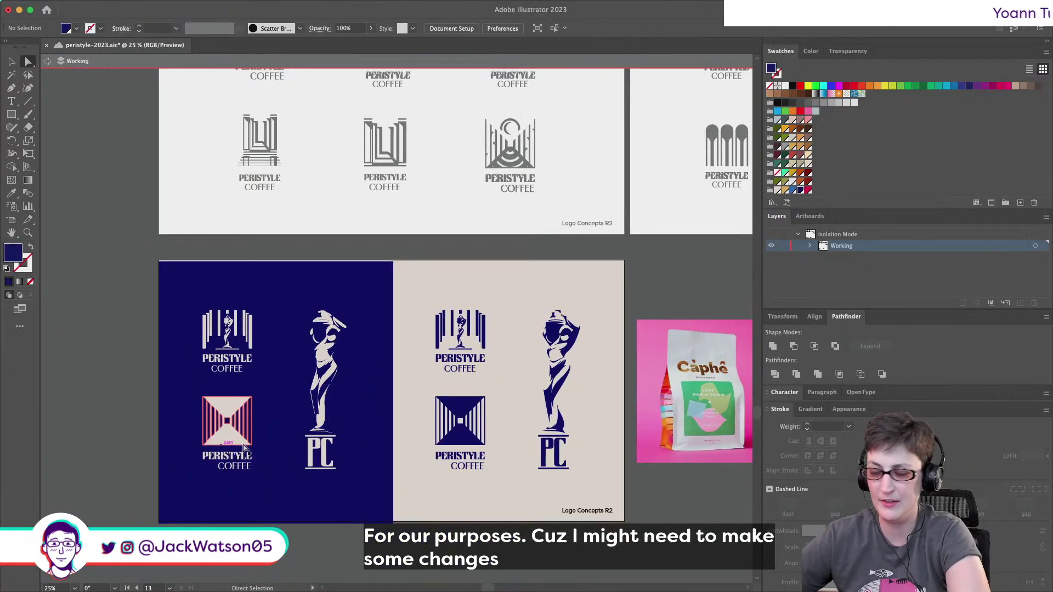
scroll(251, 444, up, 3)
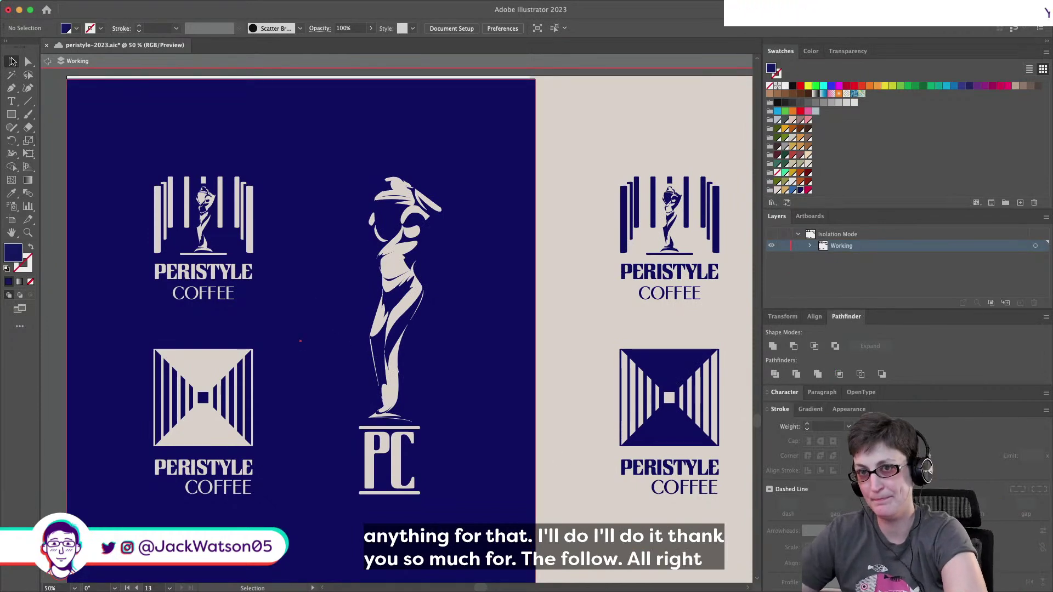
double_click(379, 252)
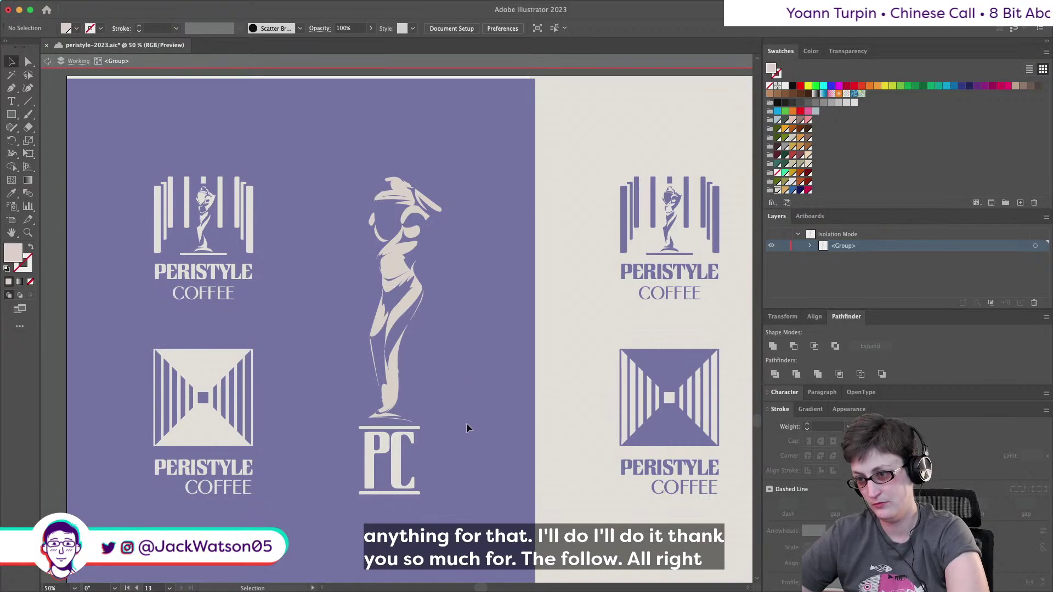
key(super+a)
key(super+c)
click(45, 60)
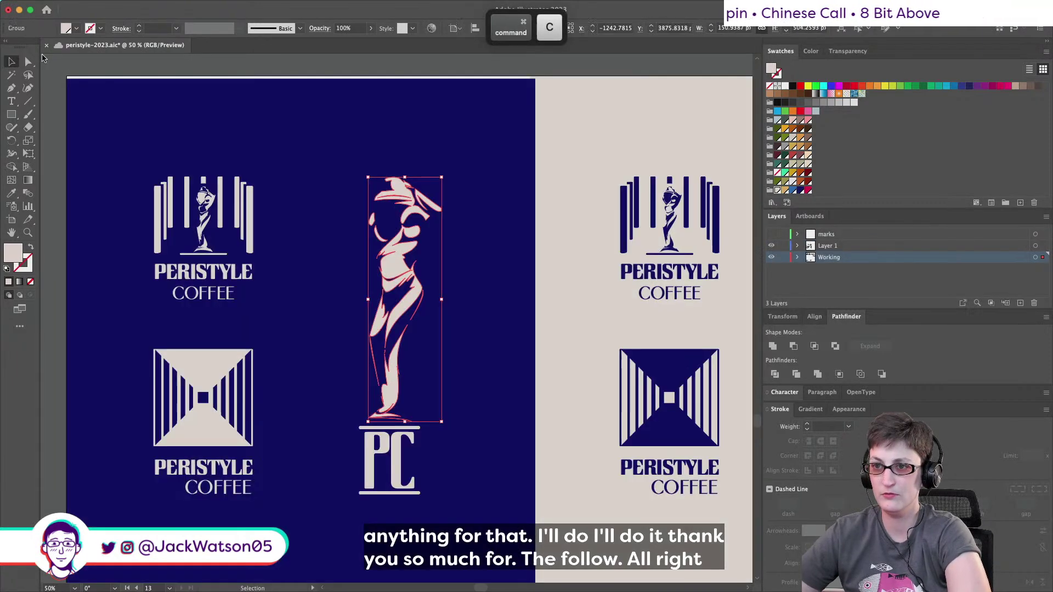
Isolate the nested statue group in the beige columns logo, paste the copied statue in front and move it nearer the columns.
click(203, 202)
double_click(202, 202)
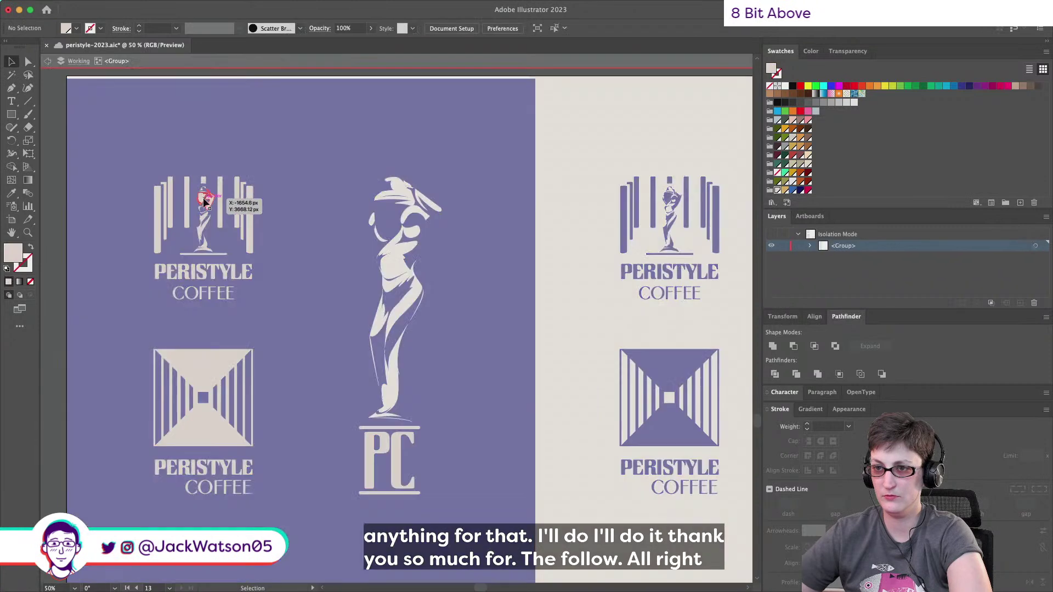
double_click(203, 201)
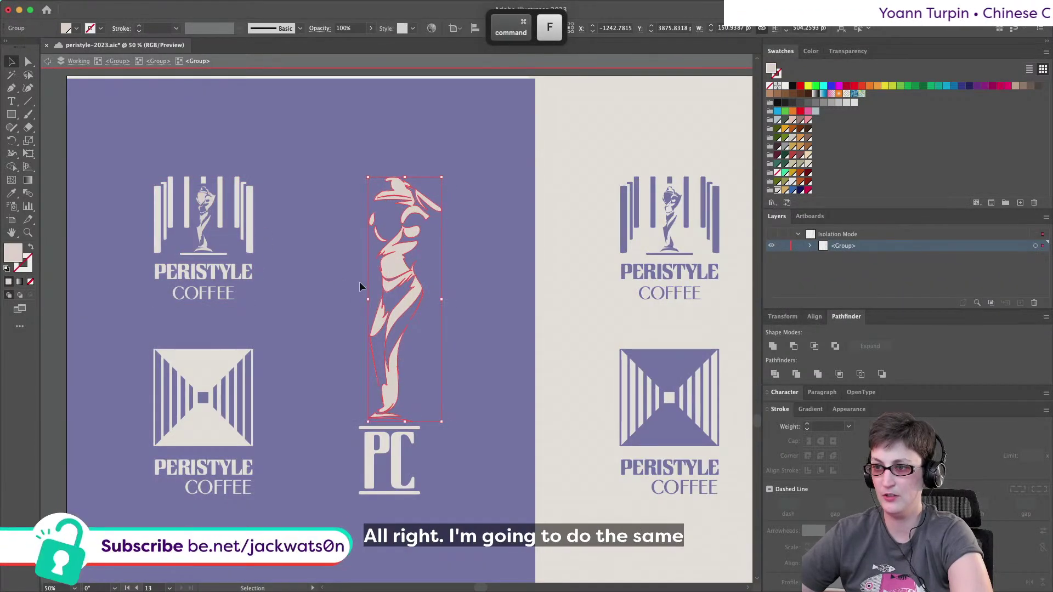
drag(377, 265, 209, 228)
Scale the pasted statue proportionally to the small statue's width of 39.4236 px.
scroll(203, 225, up, 4)
click(180, 248)
scroll(180, 249, down, 3)
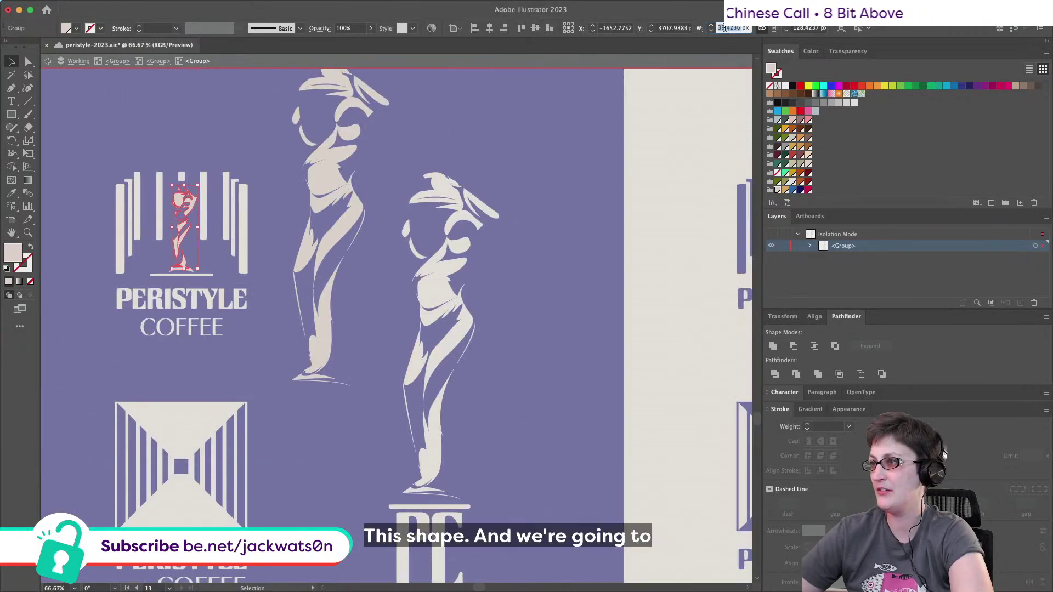
click(324, 181)
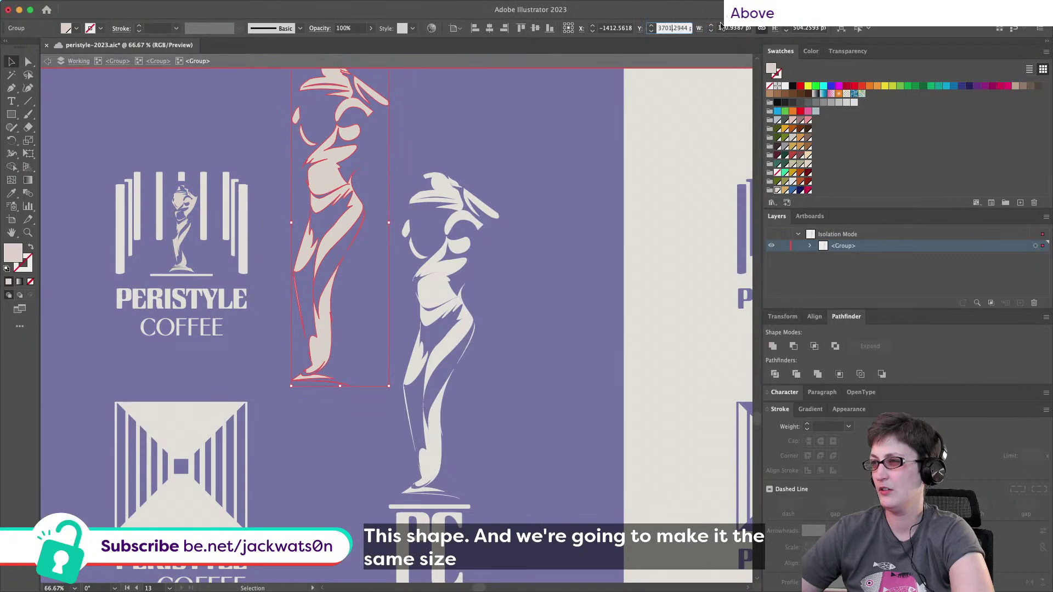
key(super+v)
key(Return)
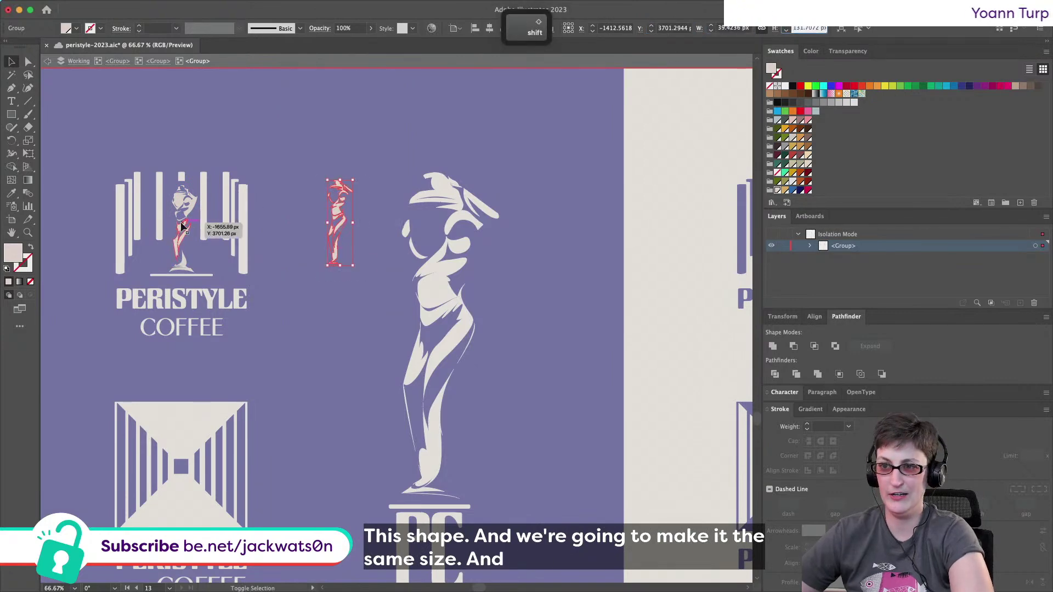
Align the scaled statue with the old small statue between the columns and inspect how their outlines match.
shift+click(181, 233)
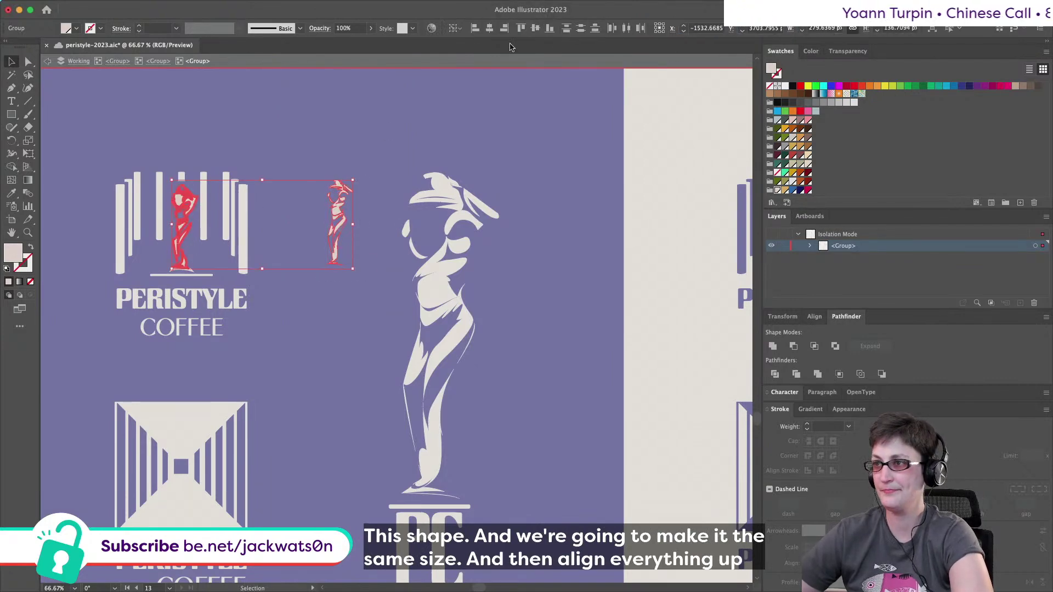
click(488, 30)
key(super+shift+a)
scroll(177, 192, up, 1)
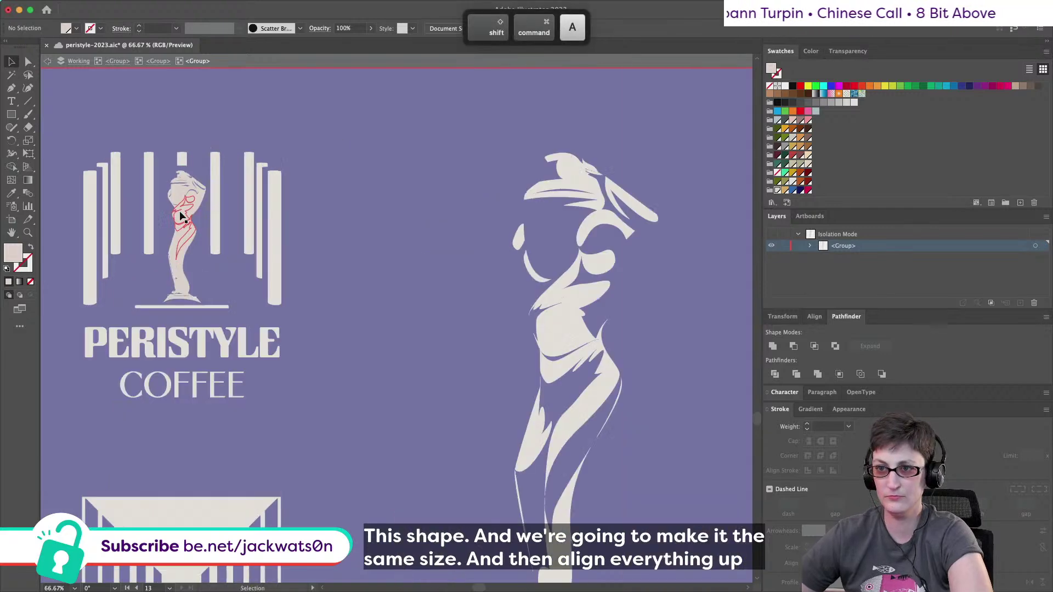
click(176, 192)
scroll(176, 193, up, 3)
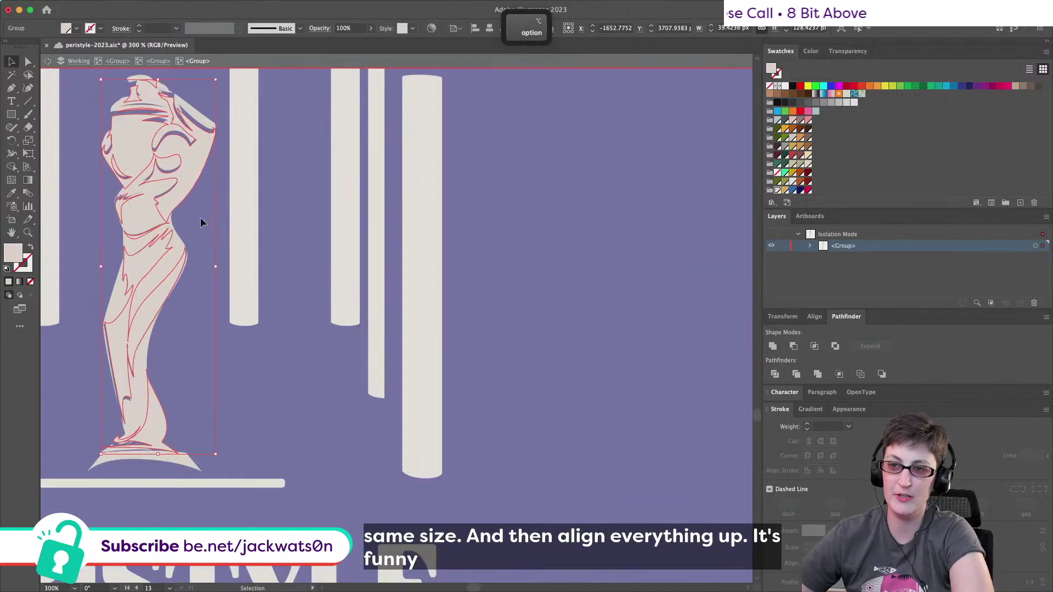
scroll(113, 245, down, 2)
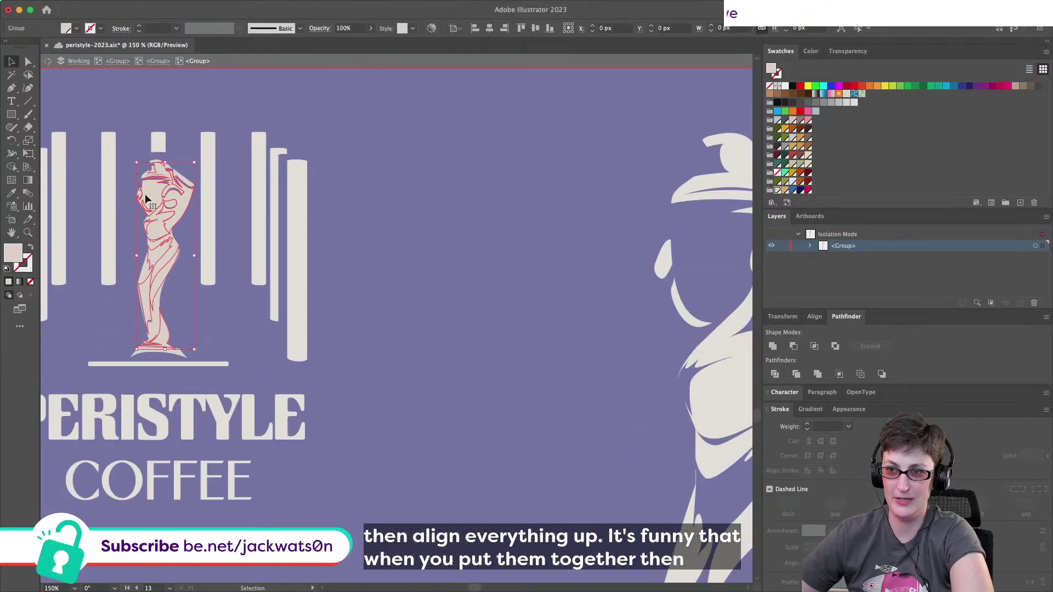
scroll(142, 213, up, 3)
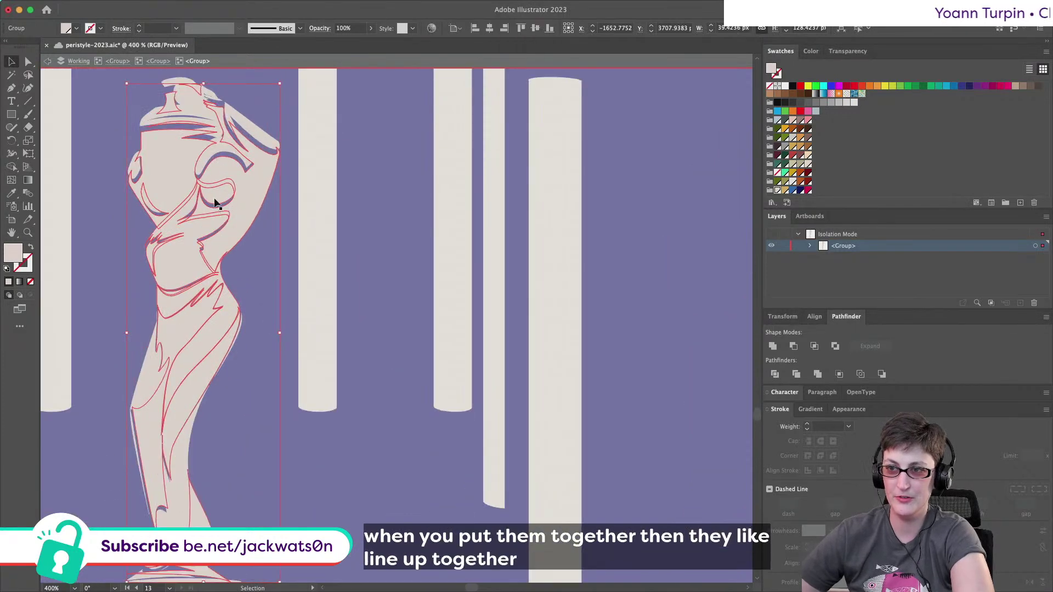
Try to reposition the overlapping statues by hand so their outlines match, and undo the moves.
drag(214, 200, 231, 202)
drag(421, 207, 221, 206)
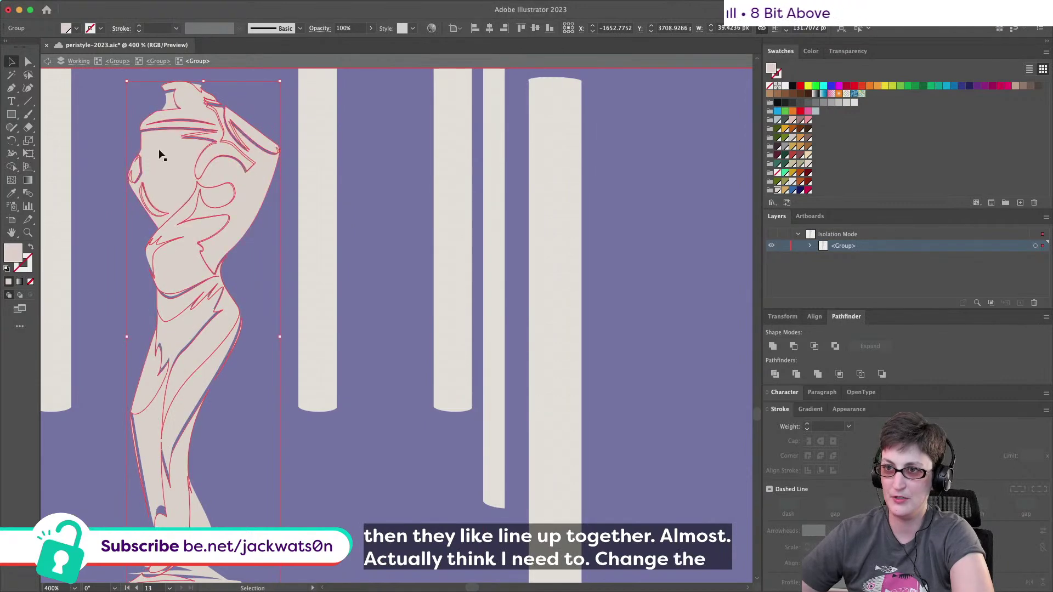
scroll(165, 148, up, 3)
scroll(164, 148, left, 2)
drag(227, 118, 228, 116)
key(super+z)
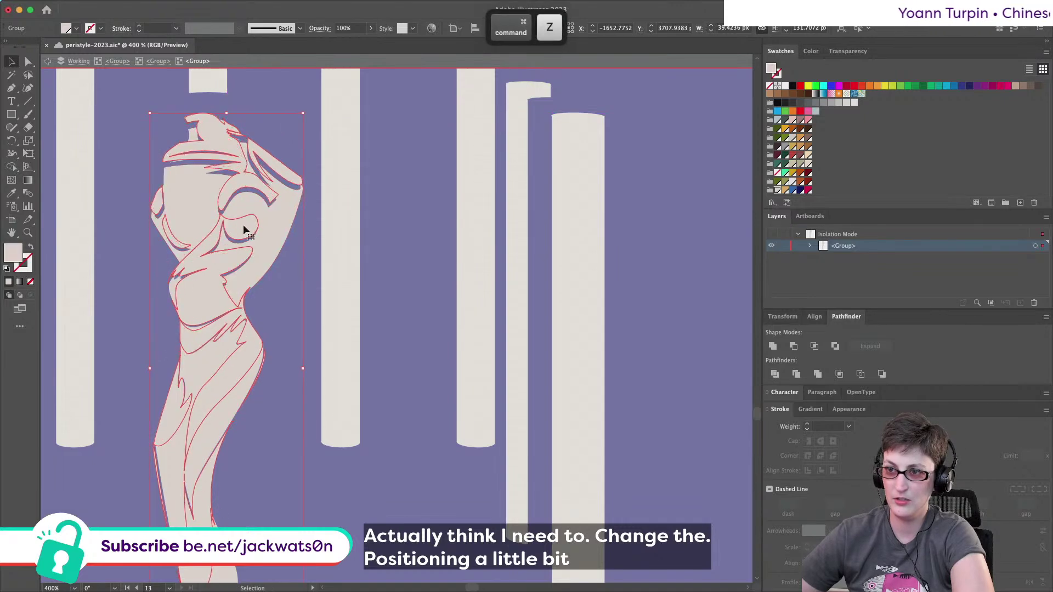
key(super+z)
Delete the old statue shapes above the curved pedestal in the beige columns logo.
scroll(241, 235, down, 5)
key(super+shift+a)
click(173, 446)
key(Delete)
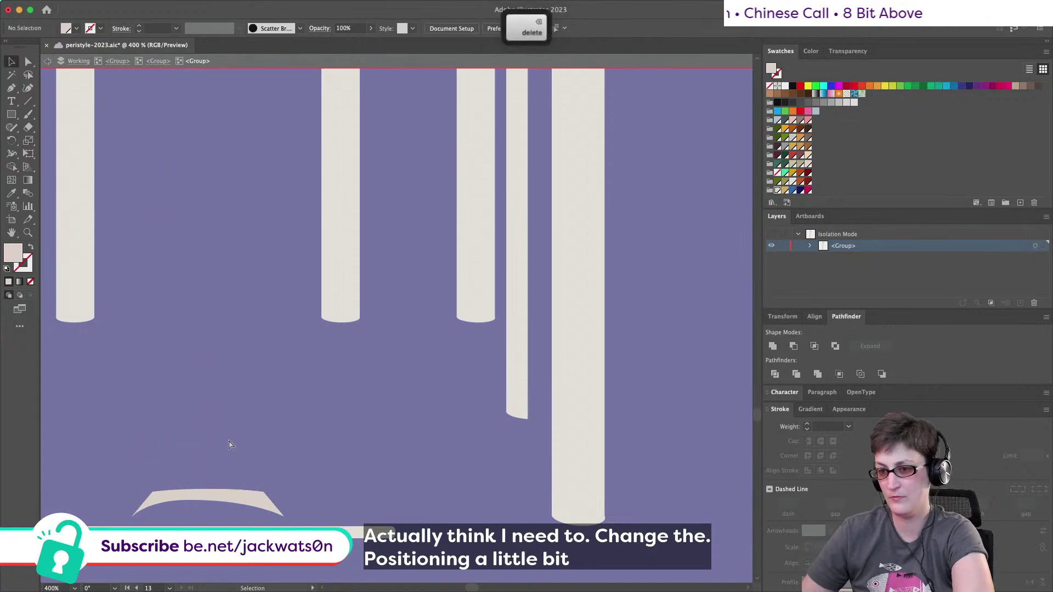
Paste the new statue in place above the curved pedestal in the beige columns logo.
key(super+f)
click(322, 456)
scroll(322, 455, down, 5)
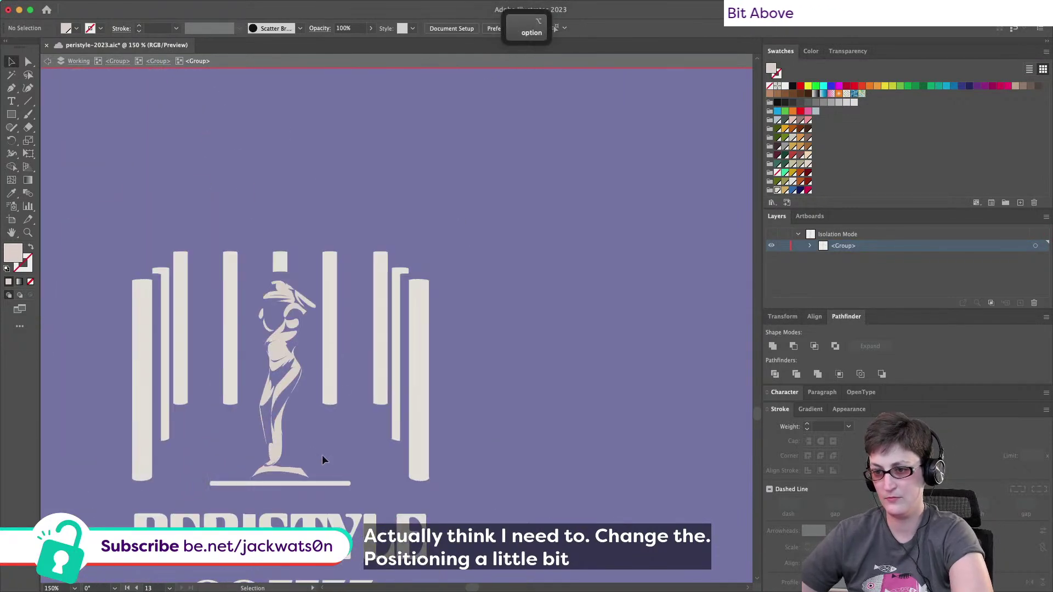
Draw a trapezoid with the Pen tool from the curved pedestal's lower corners down to the horizontal bar.
scroll(321, 457, up, 4)
click(306, 476)
scroll(258, 452, up, 4)
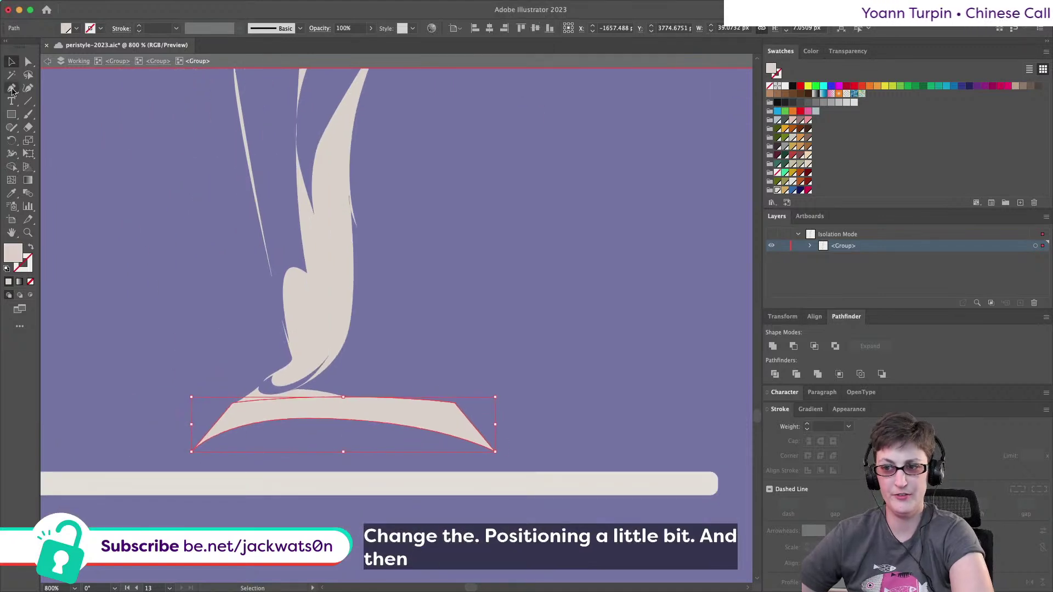
key(shift+super+a)
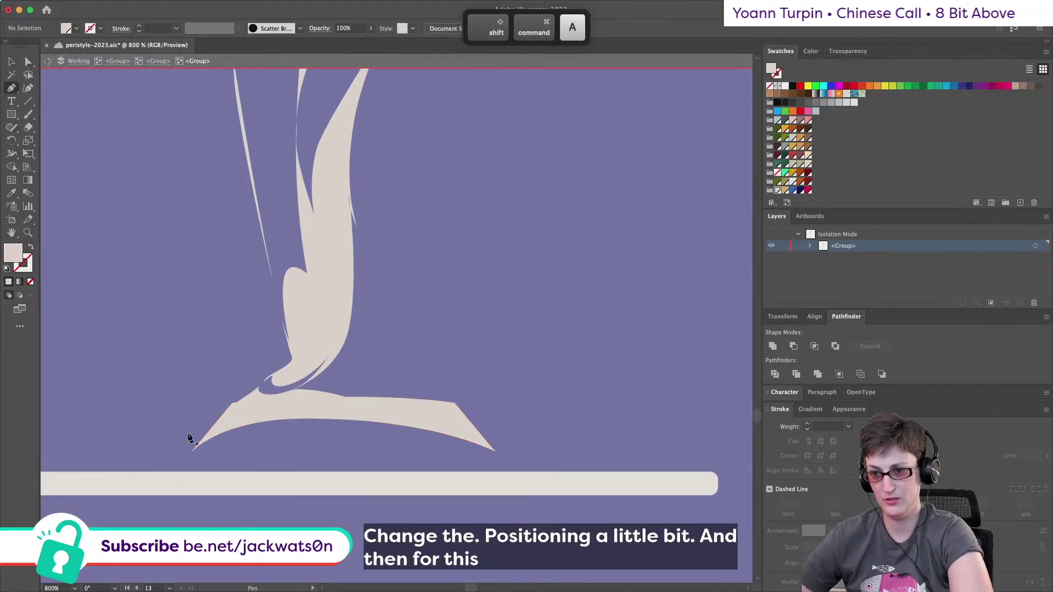
click(191, 453)
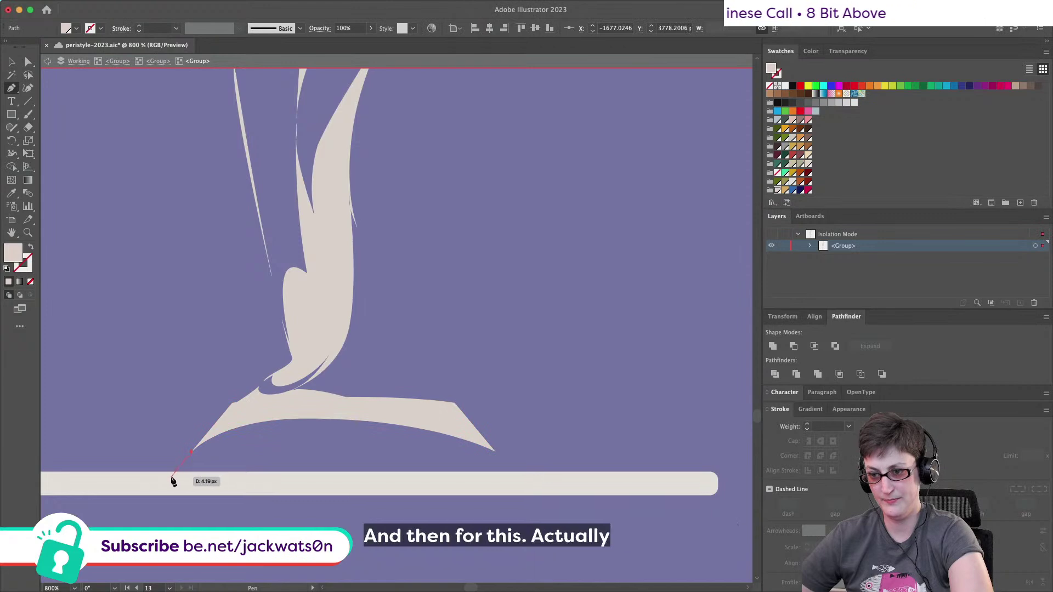
click(170, 477)
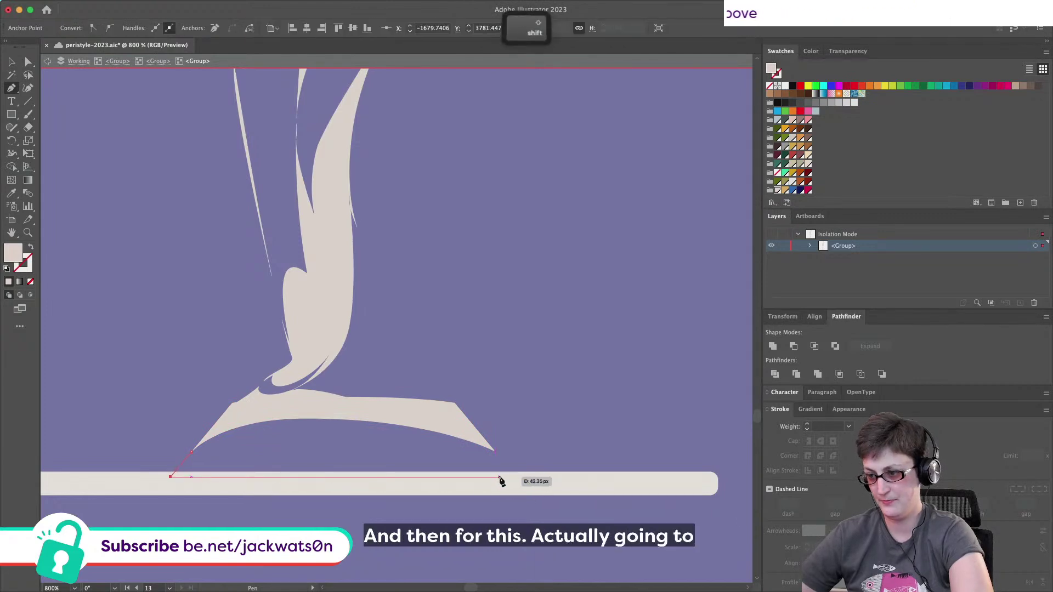
click(509, 477)
click(495, 451)
key(a)
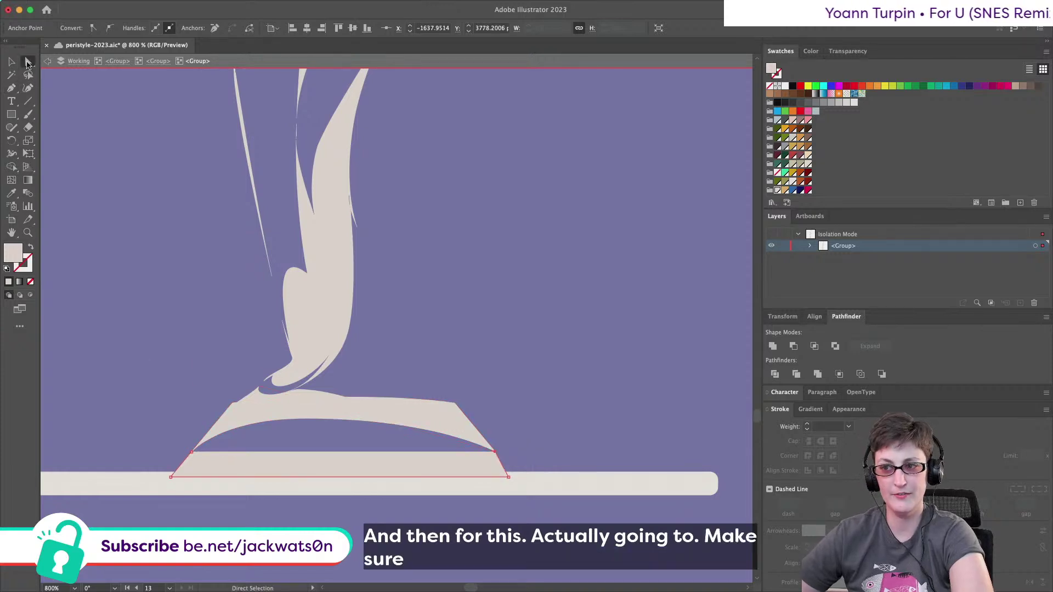
Reshape the pedestal into a solid dome by removing its top curve and moving its upper corner anchors down to the bar, without the trapezoid.
click(351, 402)
key(BackSpace)
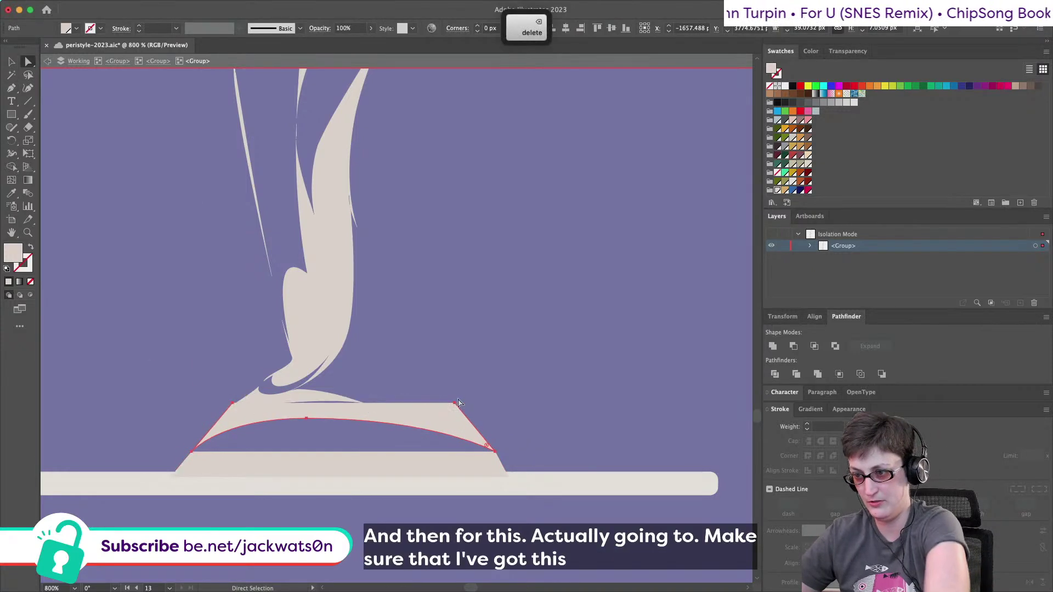
drag(457, 404, 515, 477)
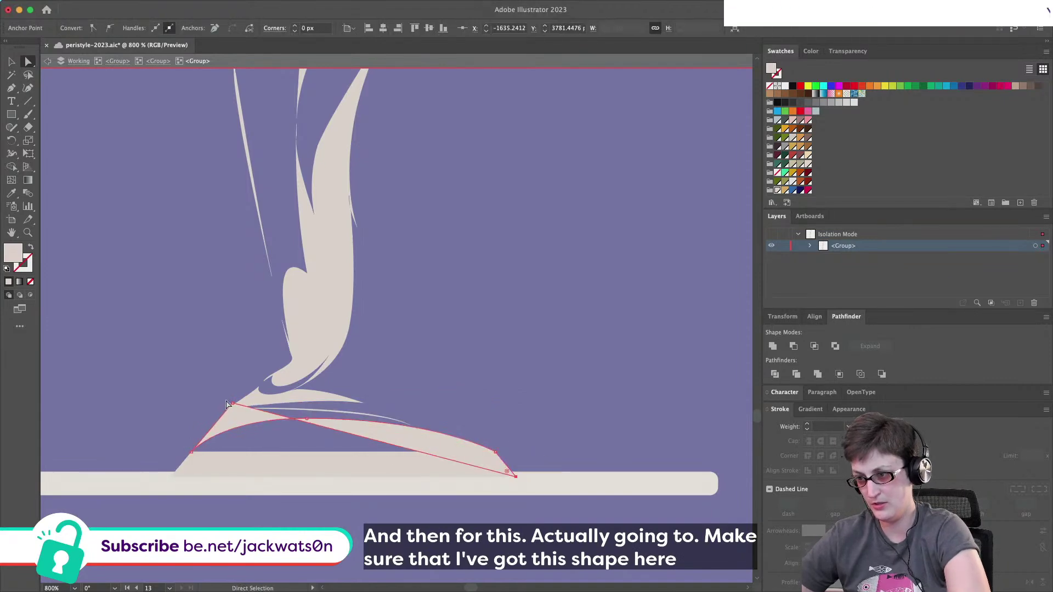
drag(232, 405, 169, 478)
key(super)
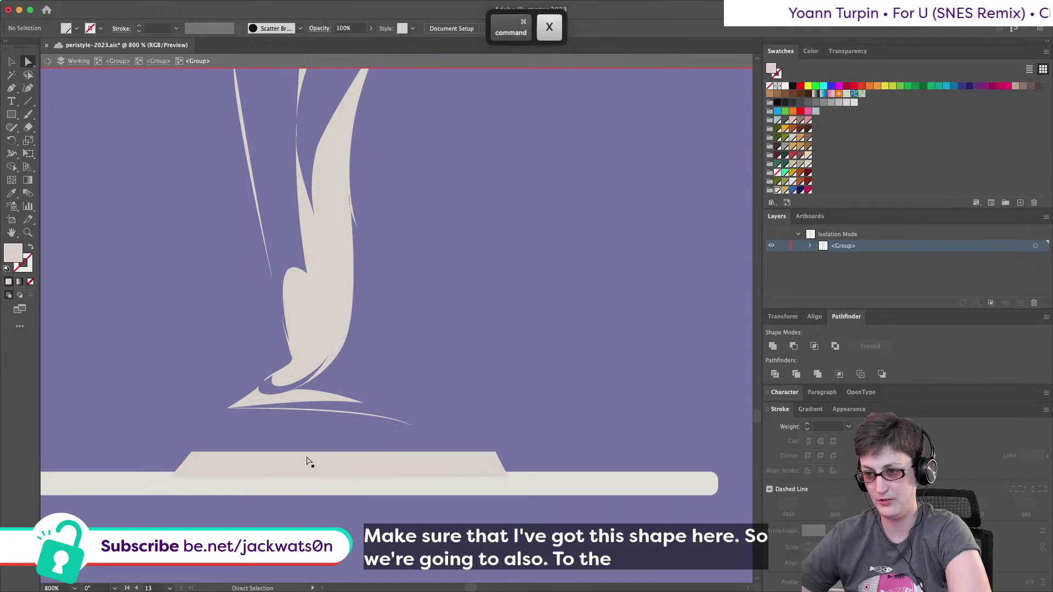
key(super+x)
key(super+f)
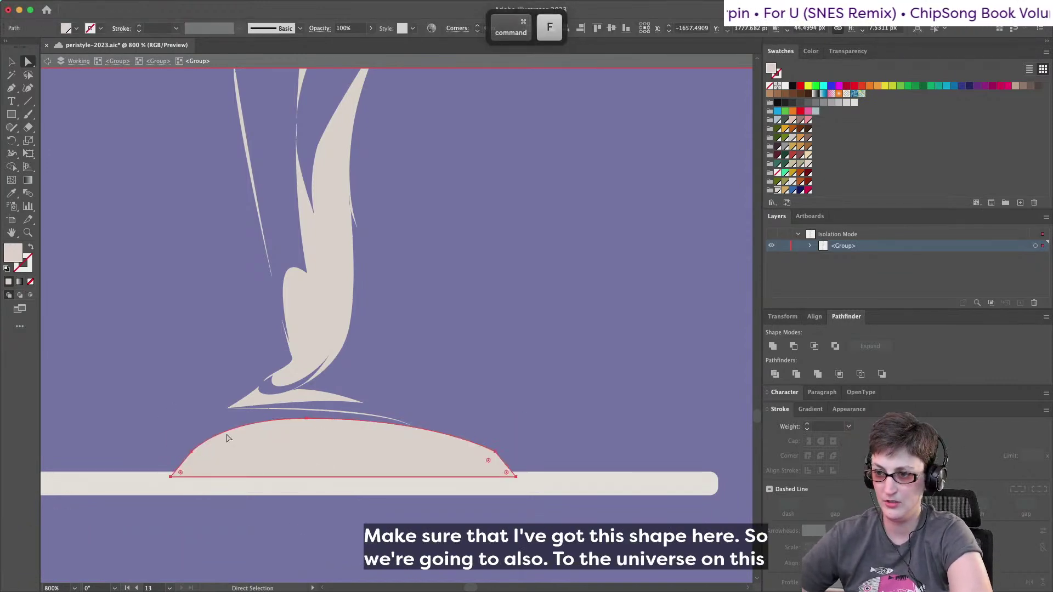
Examine how the dome pedestal fits the statue's foot and the thin shadow line above it.
click(499, 431)
scroll(454, 391, down, 3)
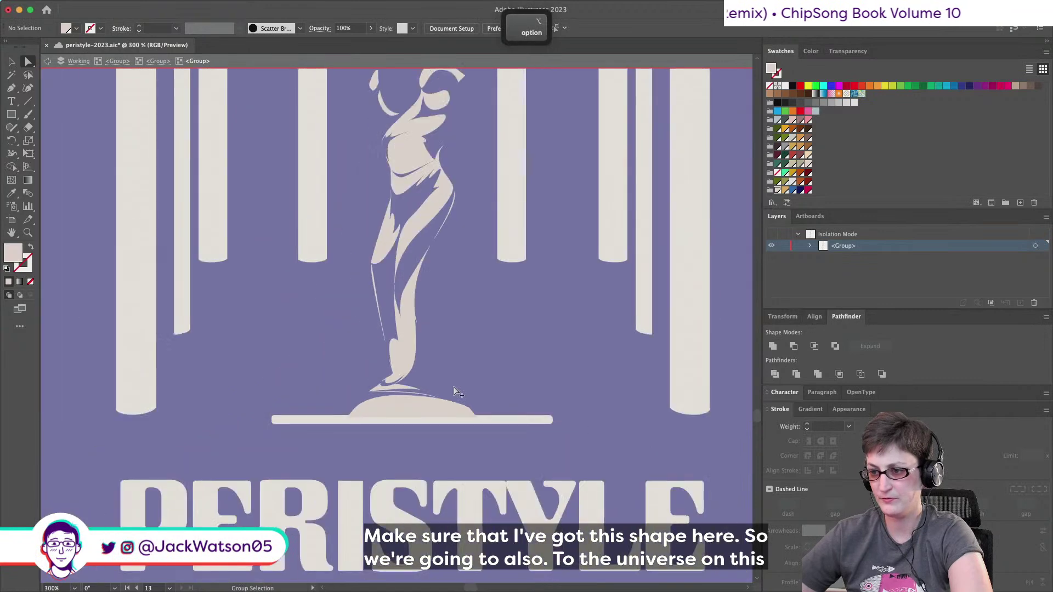
scroll(454, 391, down, 2)
scroll(427, 410, up, 4)
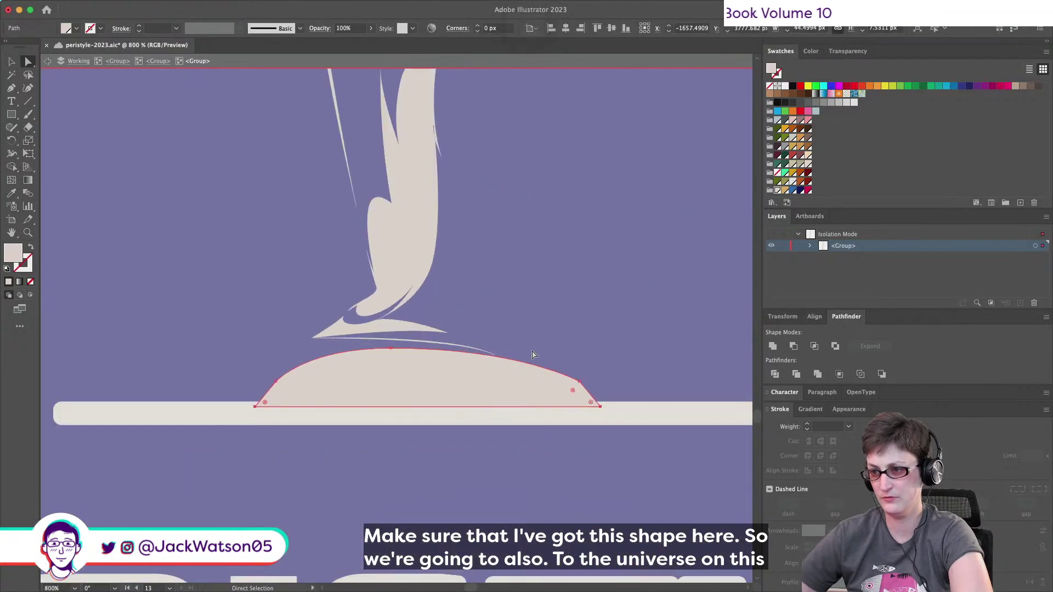
scroll(390, 373, up, 2)
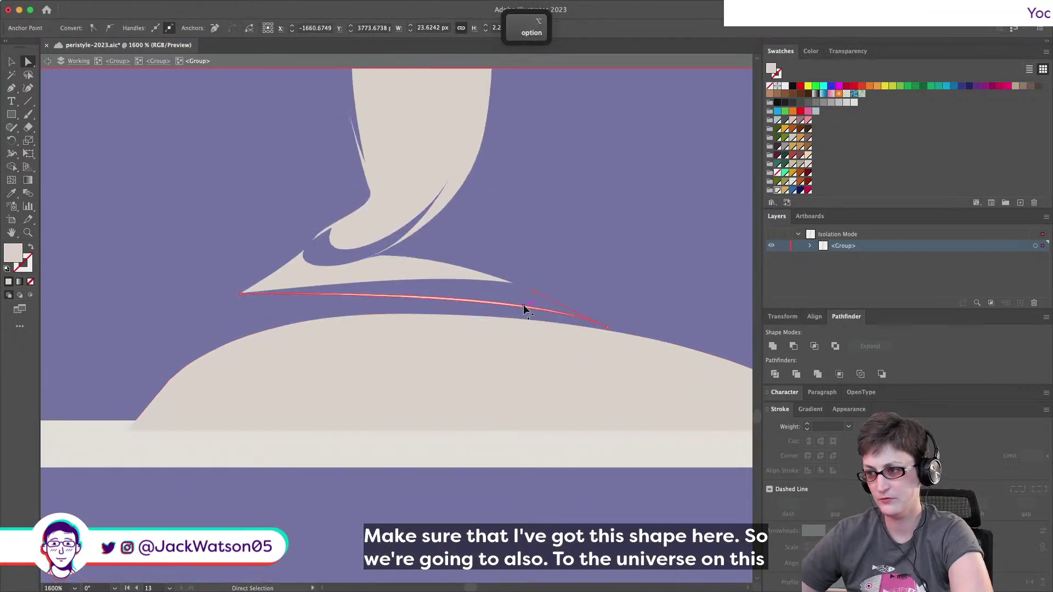
key(ctrl+shift+a)
scroll(496, 329, down, 3)
scroll(496, 329, right, 4)
scroll(496, 330, down, 1)
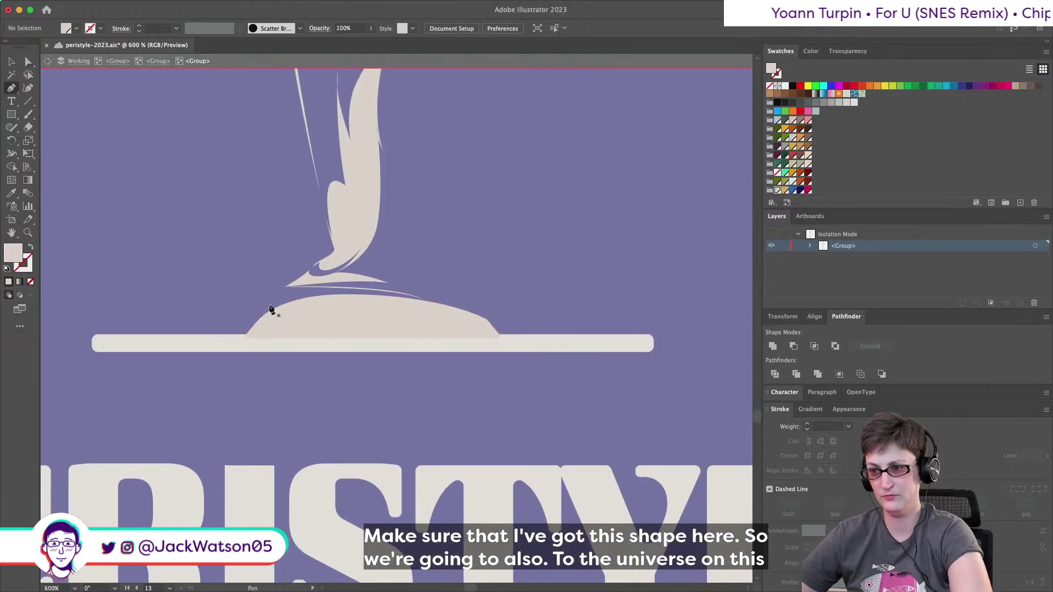
Place a copy of the dome slightly lower, widen it on both sides, and subtract it from the original with Minus Front.
drag(417, 329, 386, 344)
key(v)
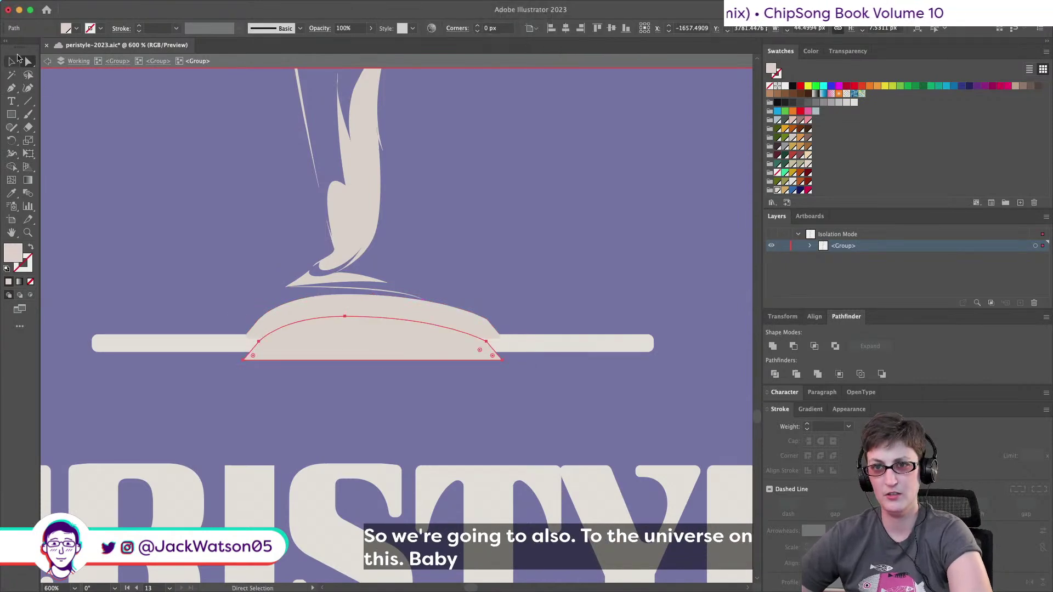
drag(502, 338, 537, 338)
shift+click(355, 306)
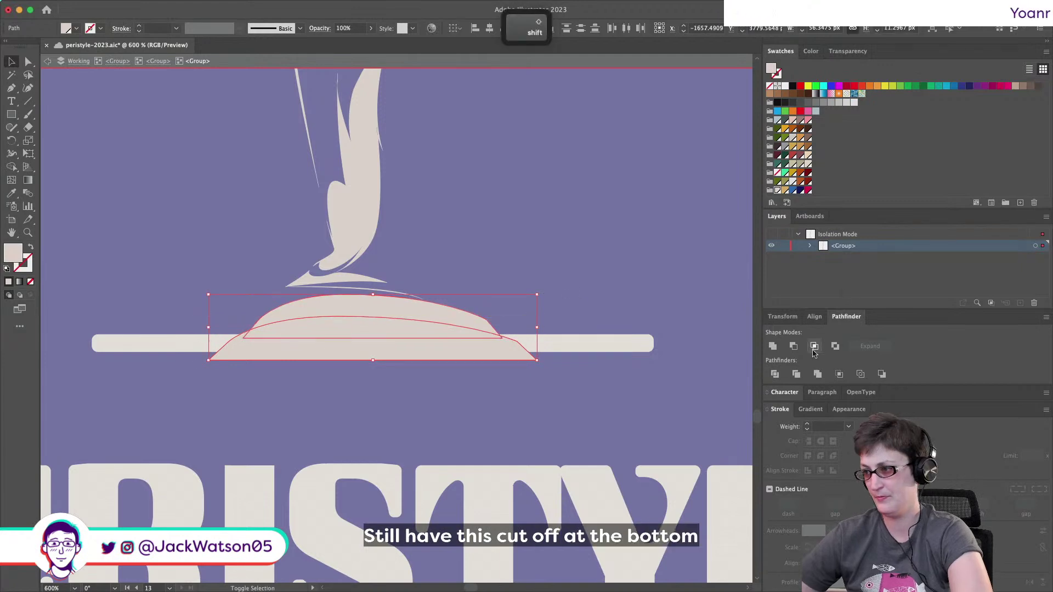
click(793, 347)
key(shift+super+a)
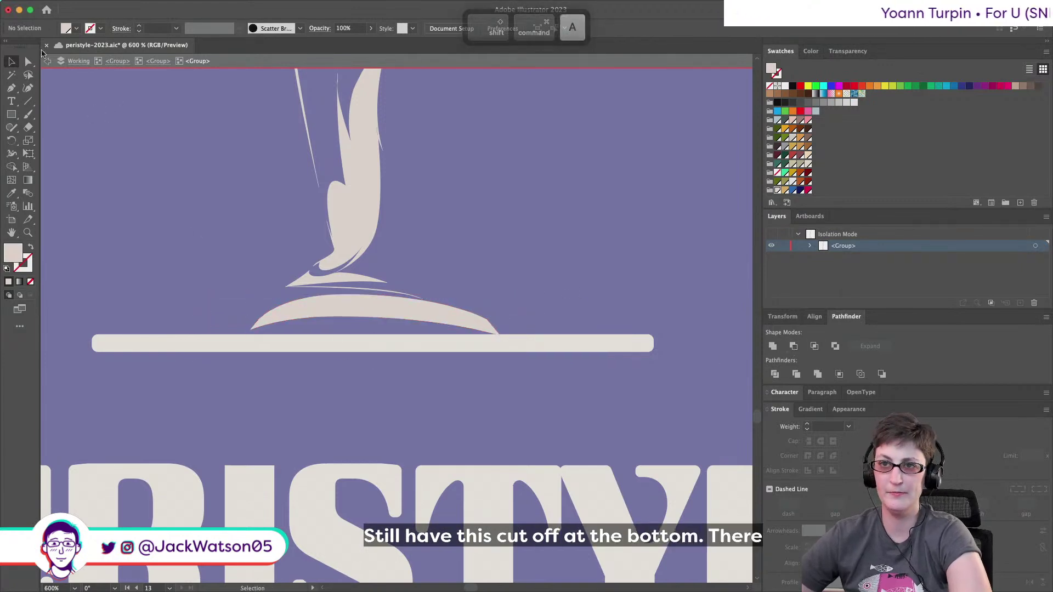
Leave the nested groups' isolation mode and return to the overview of the logos on the navy background.
double_click(49, 65)
key(super+minus)
key(super+minus)
key(super+minus)
key(super+minus)
key(super+minus)
key(super+minus)
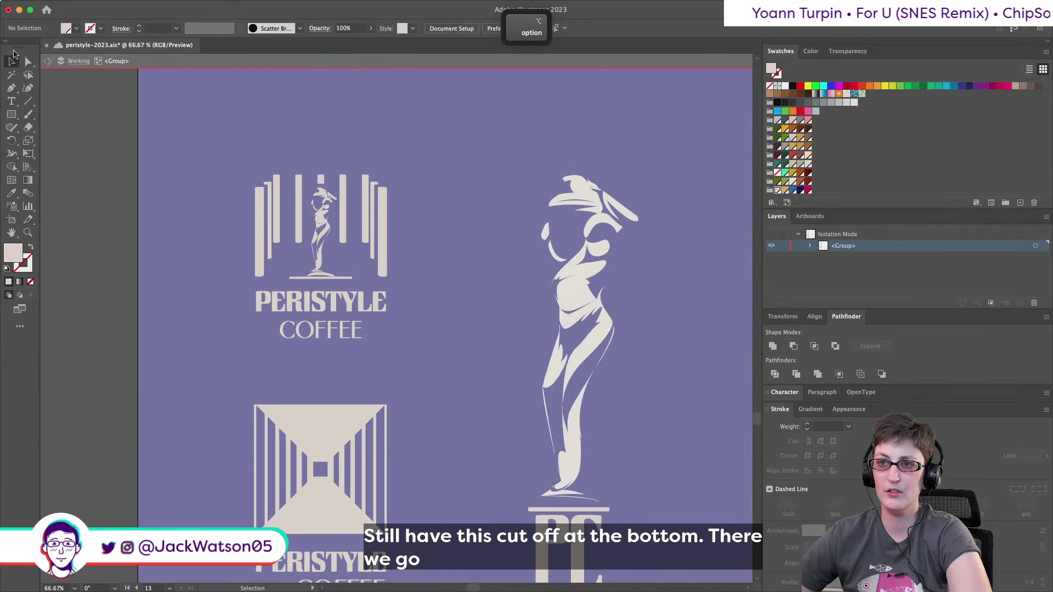
click(46, 62)
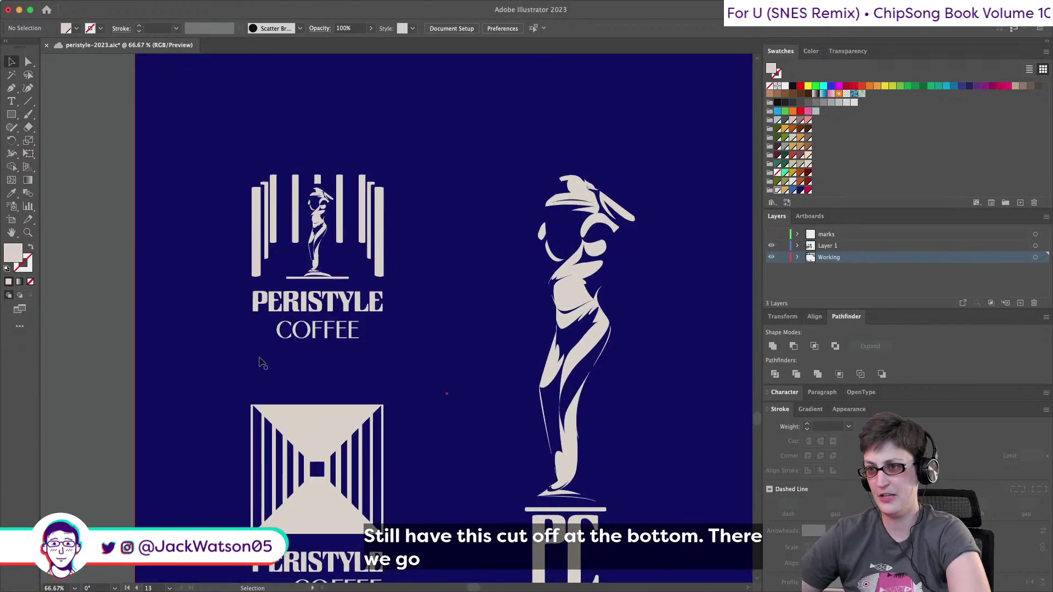
Examine the tip of the small statue's raised arm and its anchor points in the navy-background columns logo.
scroll(319, 214, up, 10)
scroll(332, 219, left, 5)
scroll(333, 219, up, 2)
click(83, 136)
click(29, 61)
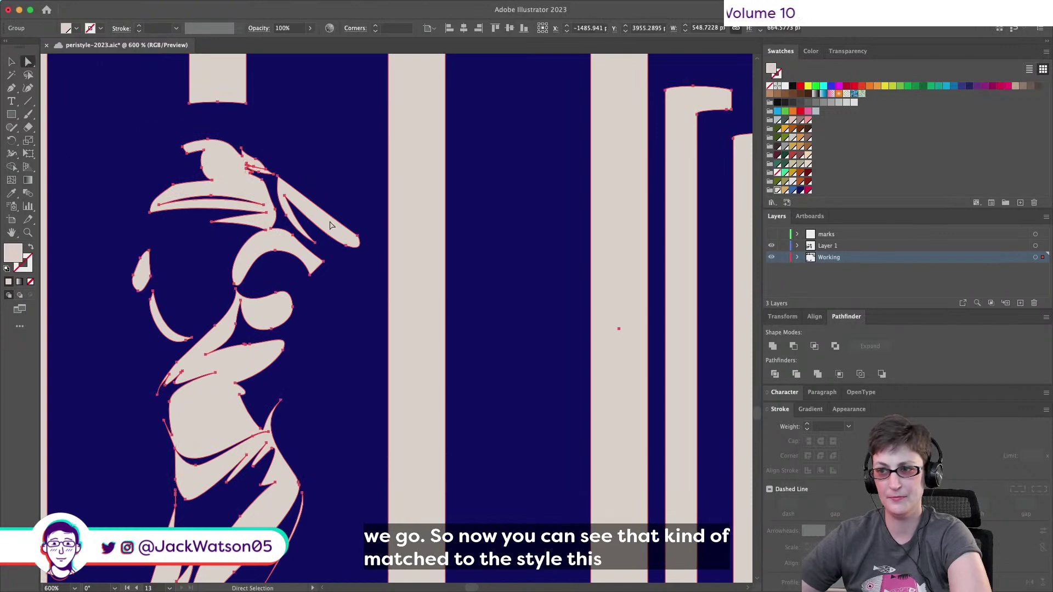
key(shift+super+a)
click(357, 238)
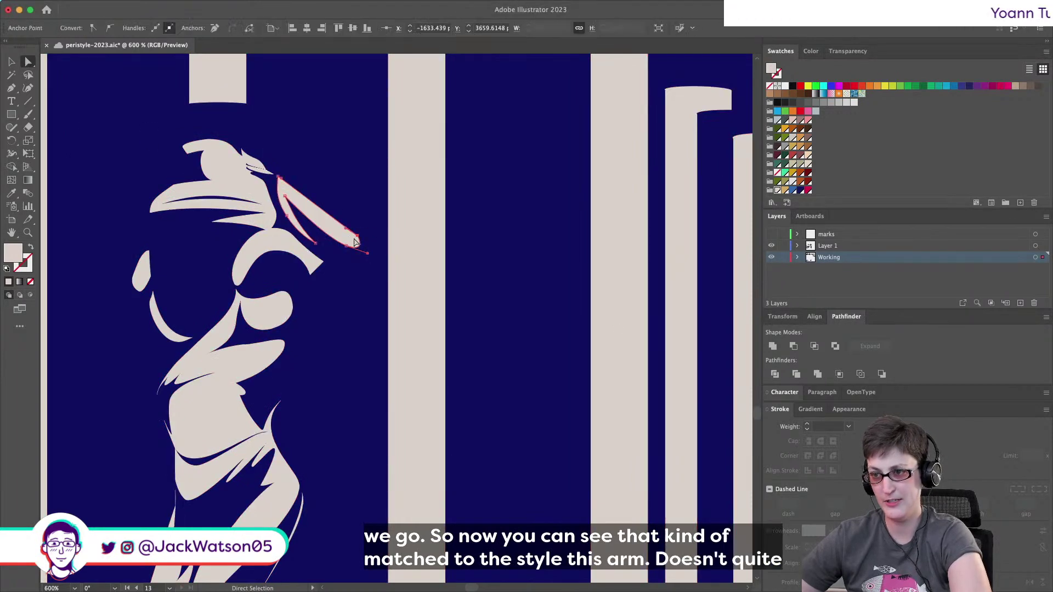
scroll(359, 239, up, 2)
scroll(359, 239, up, 5)
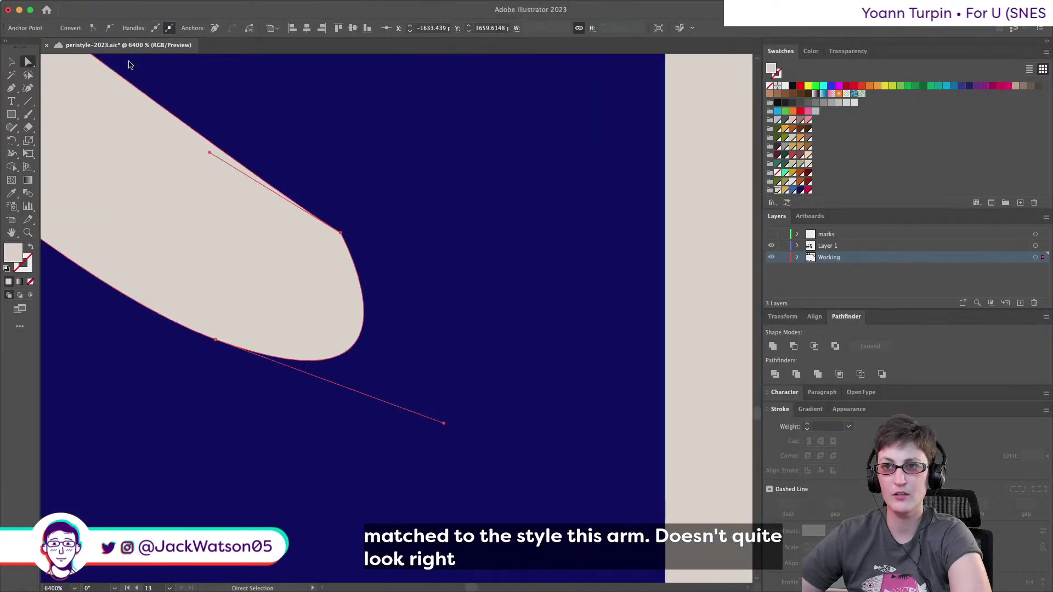
key(super+0)
key(shift+super+a)
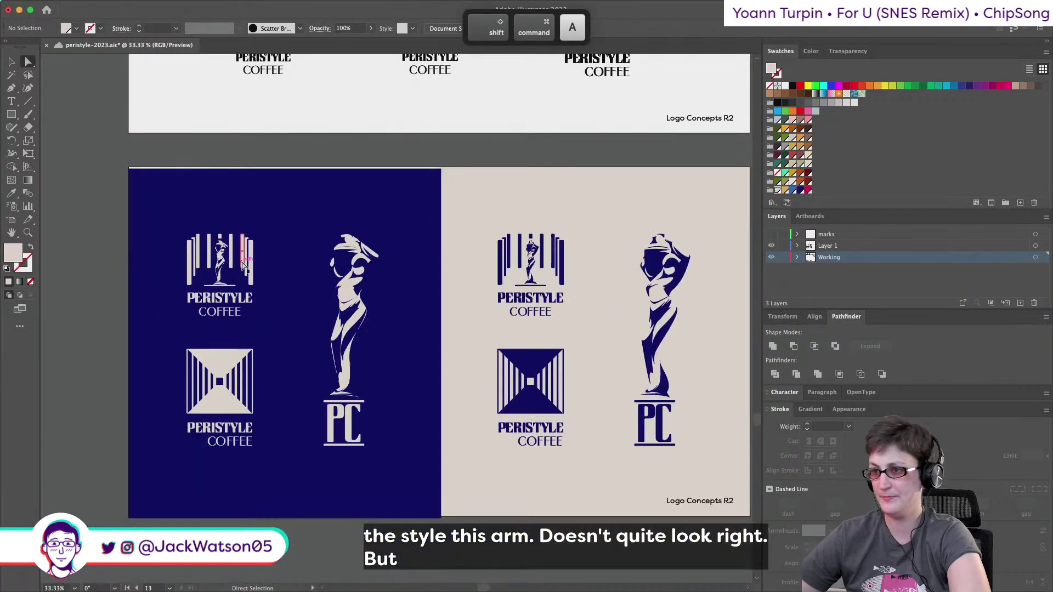
Move the pink coffee bag photo from beside the dark and light artboard to the empty area below the spare wordmarks.
scroll(521, 255, right, 3)
scroll(521, 255, down, 1)
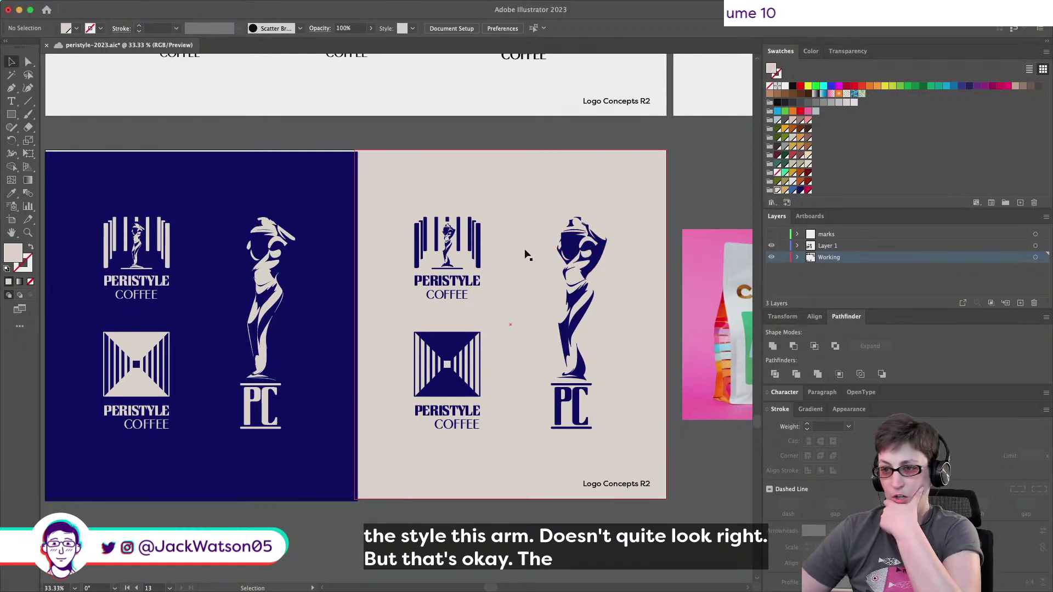
scroll(515, 274, right, 5)
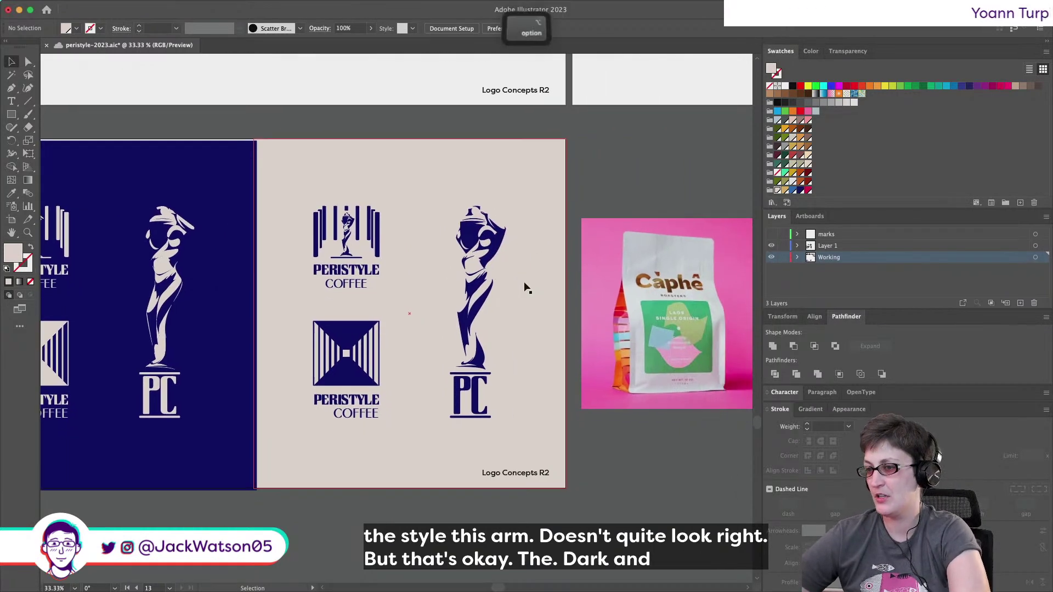
scroll(524, 288, down, 5)
scroll(525, 288, right, 10)
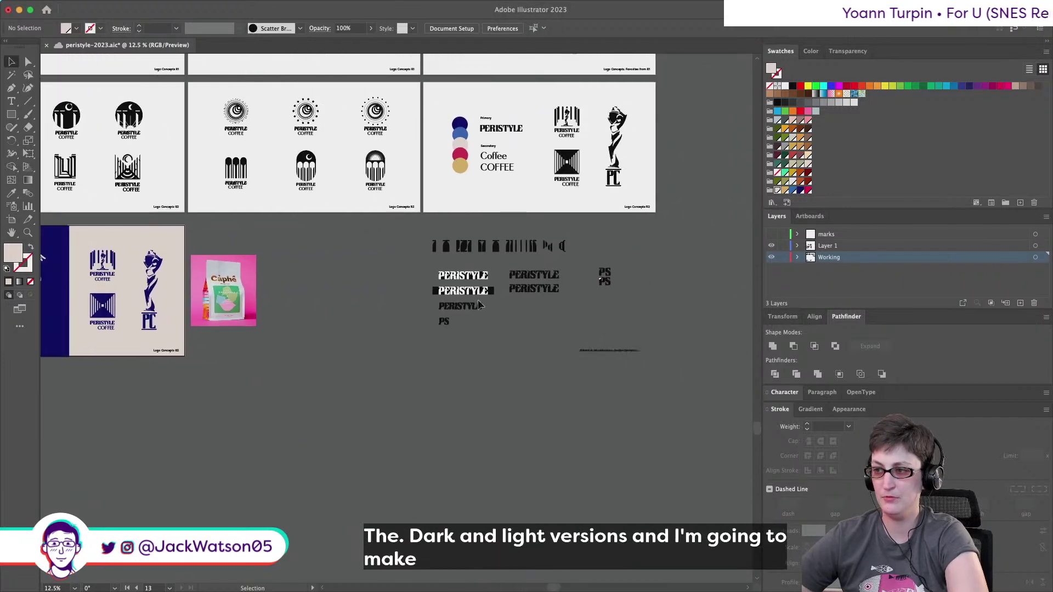
drag(223, 290, 467, 407)
Duplicate the dark and light logo artboard with its artwork into the free space beside it, and deselect everything.
click(436, 29)
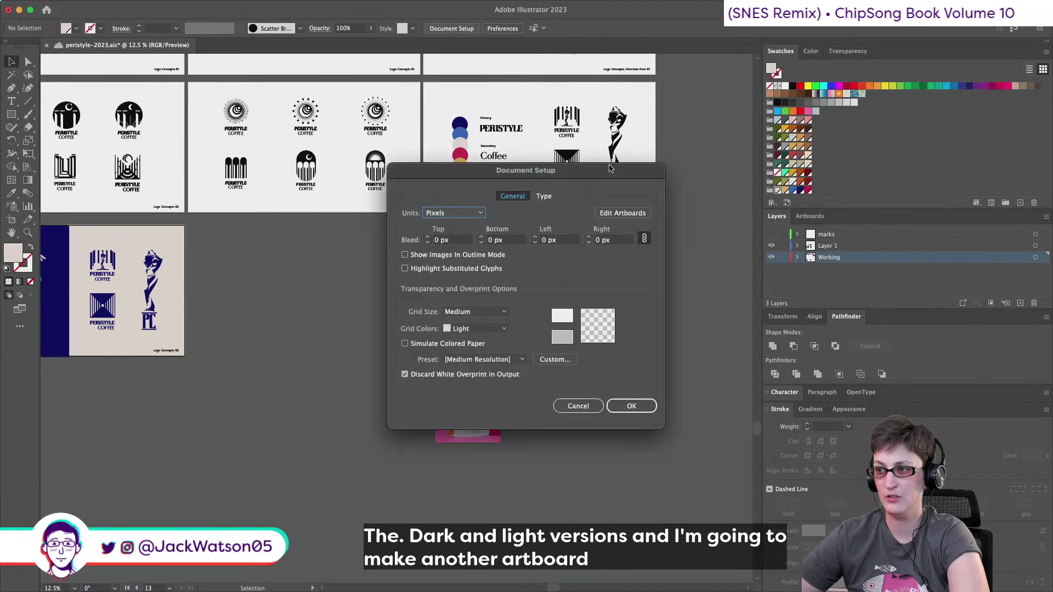
click(622, 213)
key(super+c)
key(super+v)
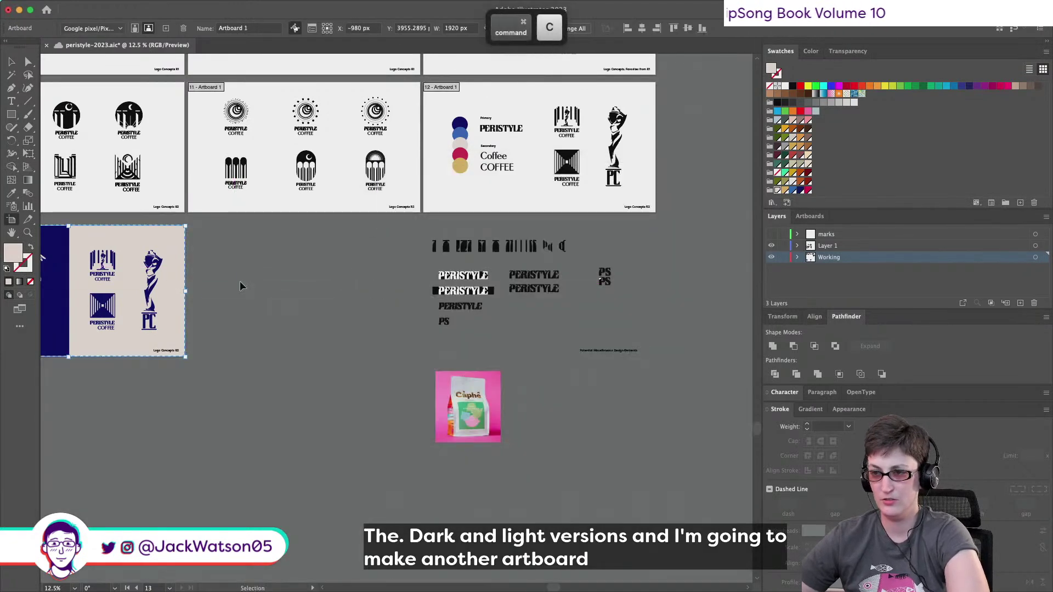
key(super+a)
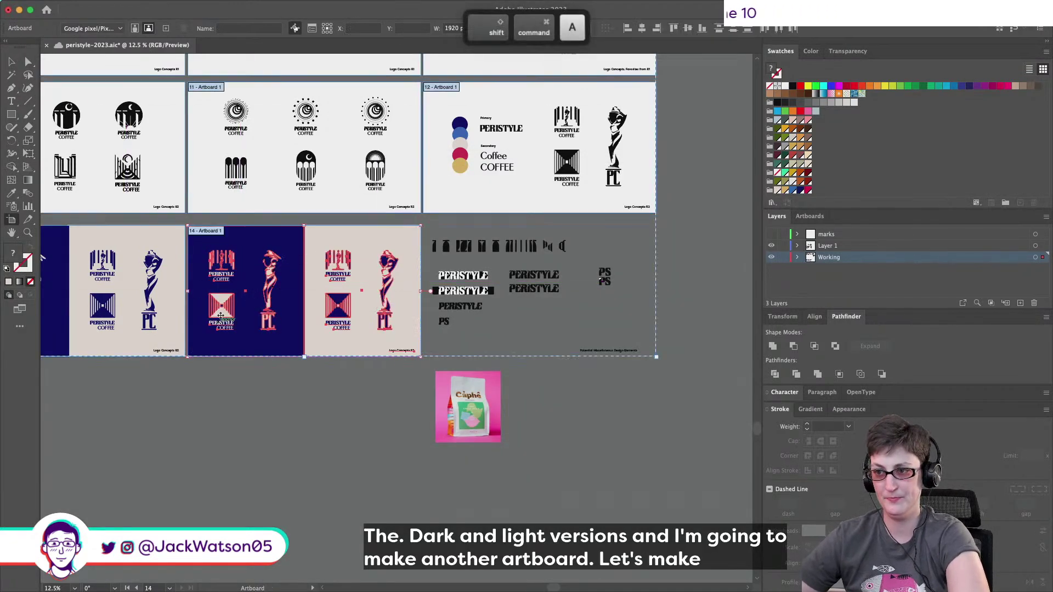
click(11, 61)
click(232, 384)
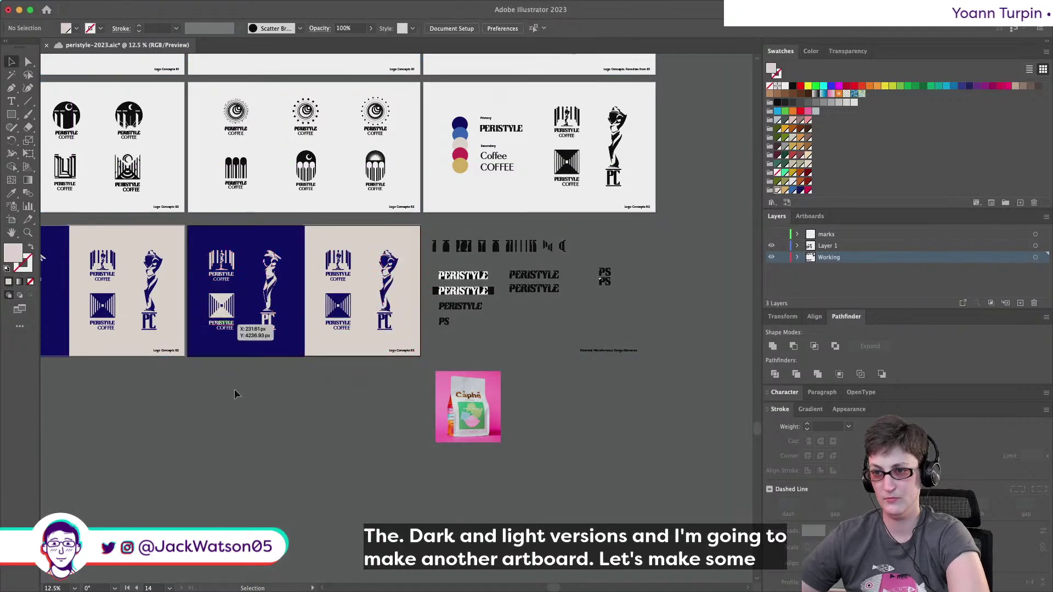
Delete the navy half with its beige logos and the beige background from the duplicated artboard.
click(215, 241)
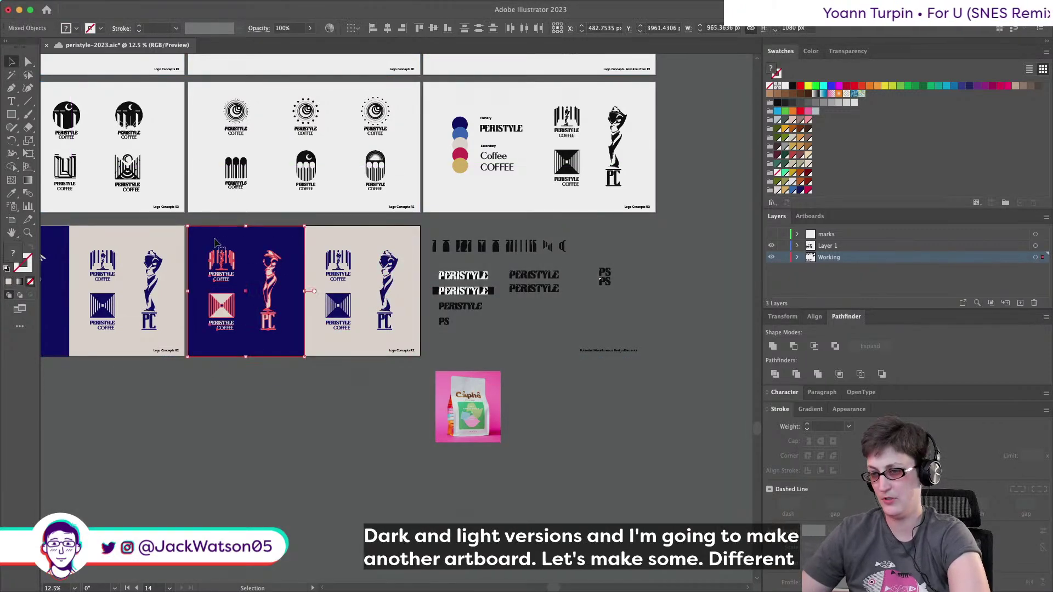
key(Delete)
click(354, 247)
key(Delete)
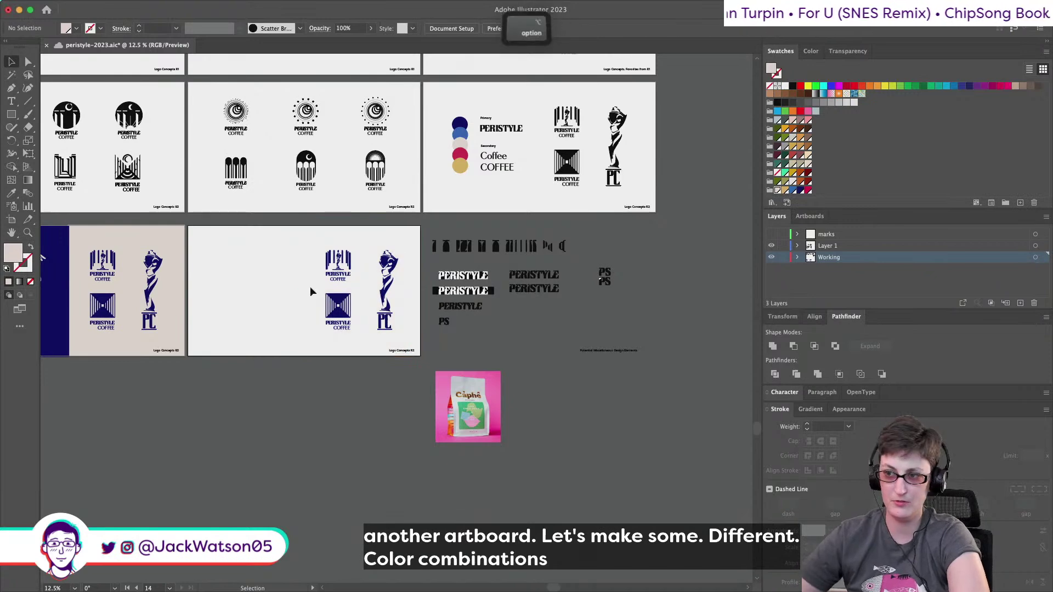
Examine the navy logos on the new artboard, focusing on the head, arms and drapery shapes of the large statue.
scroll(308, 294, up, 2)
scroll(310, 299, right, 1)
scroll(322, 291, up, 2)
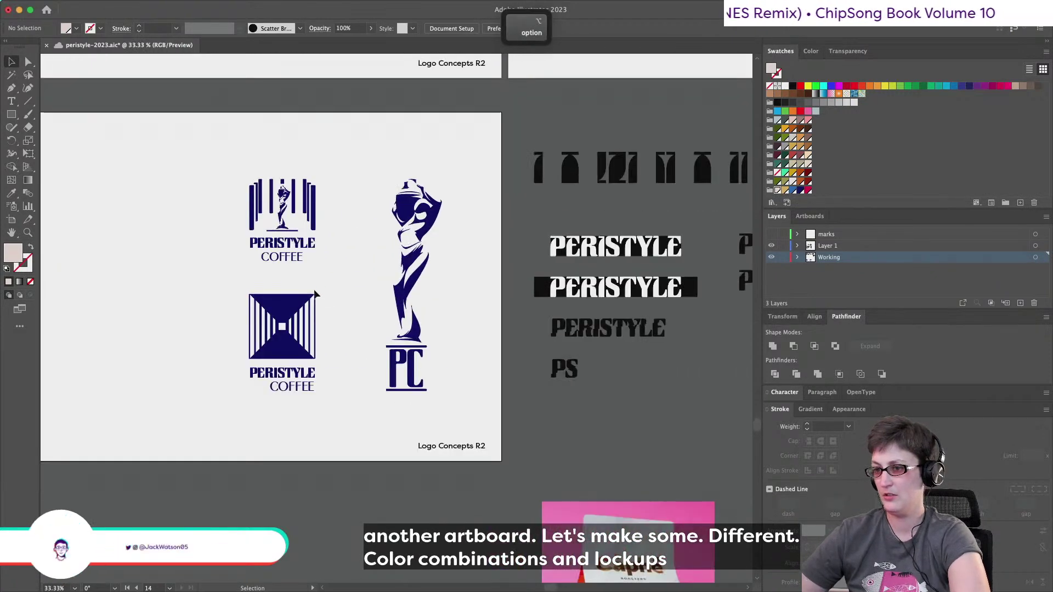
scroll(357, 255, down, 2)
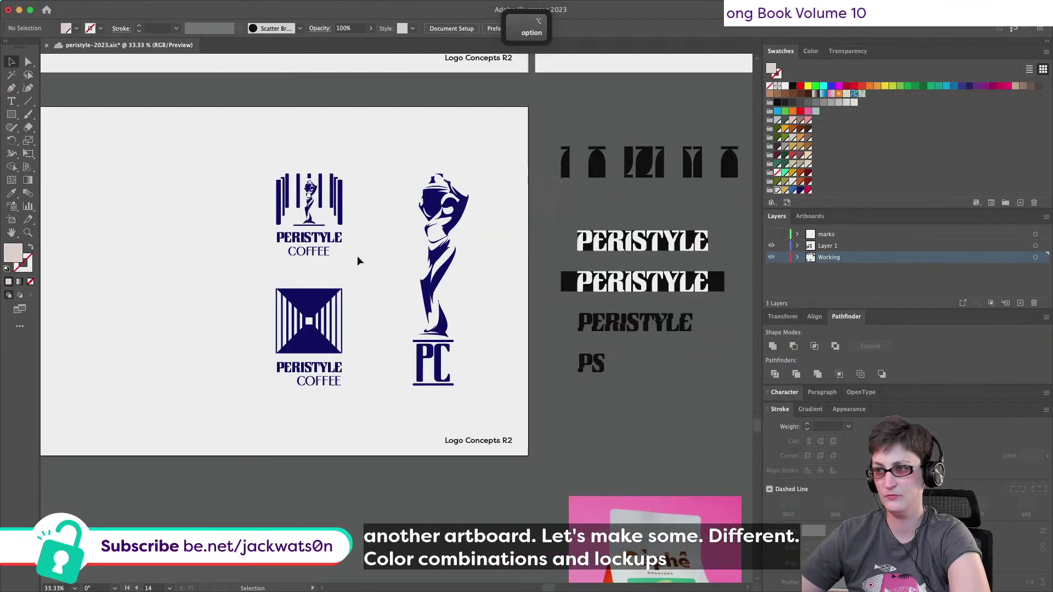
scroll(341, 229, up, 2)
key(super+a)
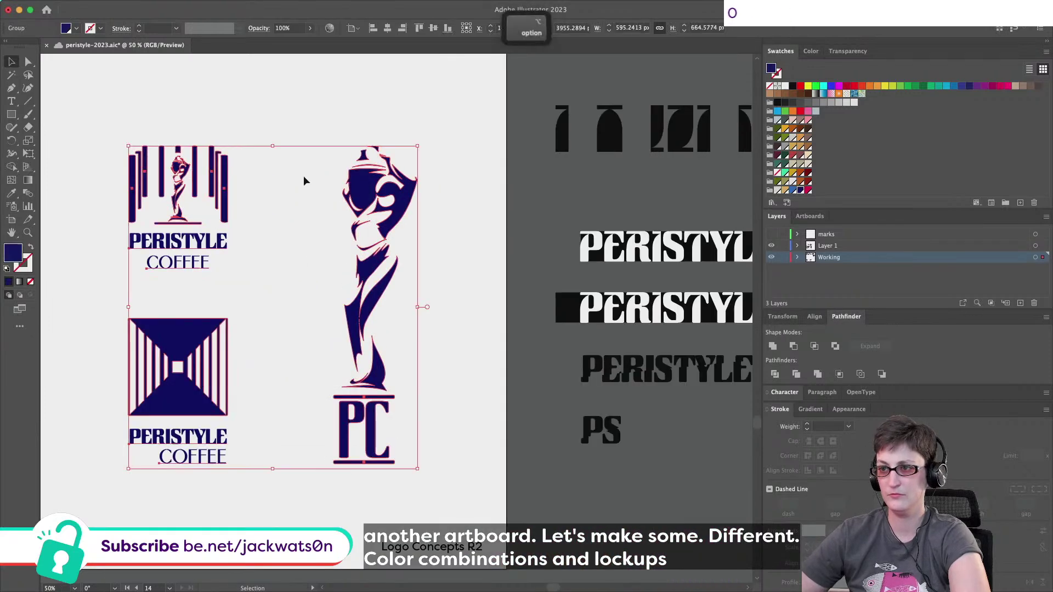
scroll(304, 175, up, 2)
key(super+shift+a)
click(427, 211)
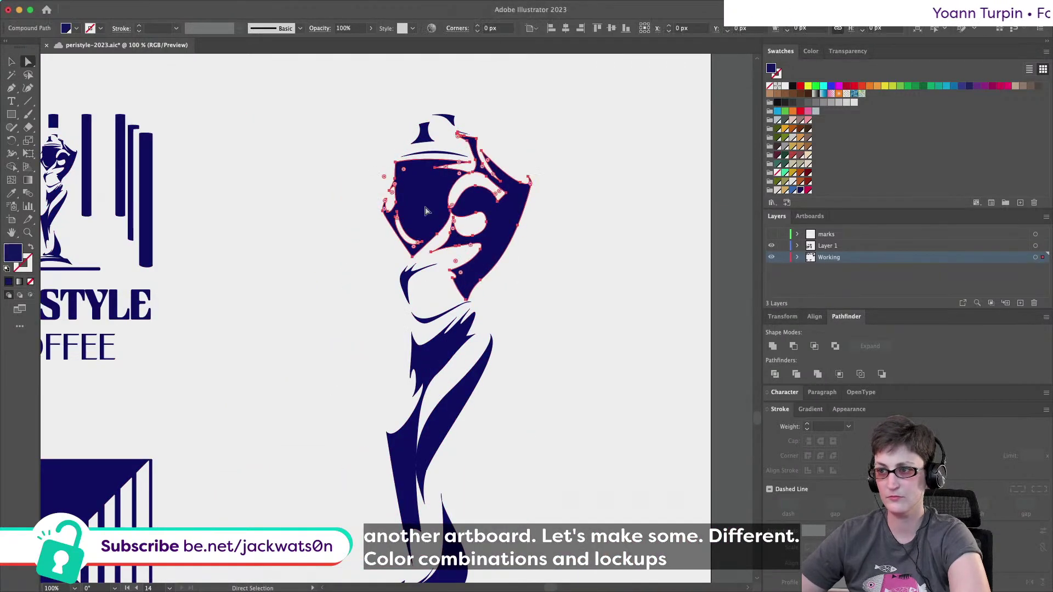
key(super+shift+a)
scroll(438, 303, down, 3)
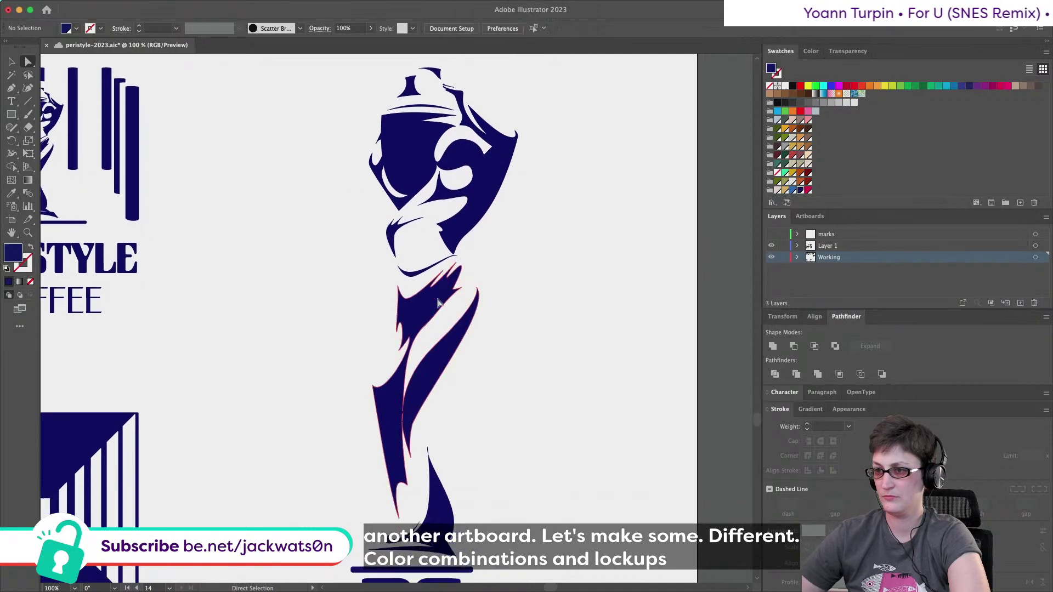
scroll(439, 303, up, 1)
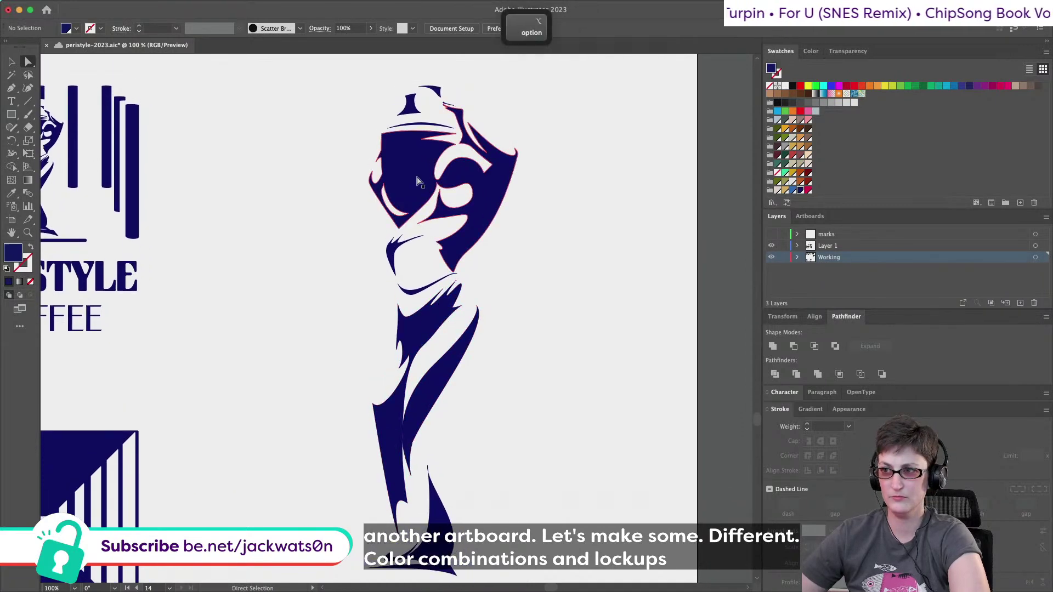
scroll(398, 200, up, 1)
scroll(398, 200, down, 5)
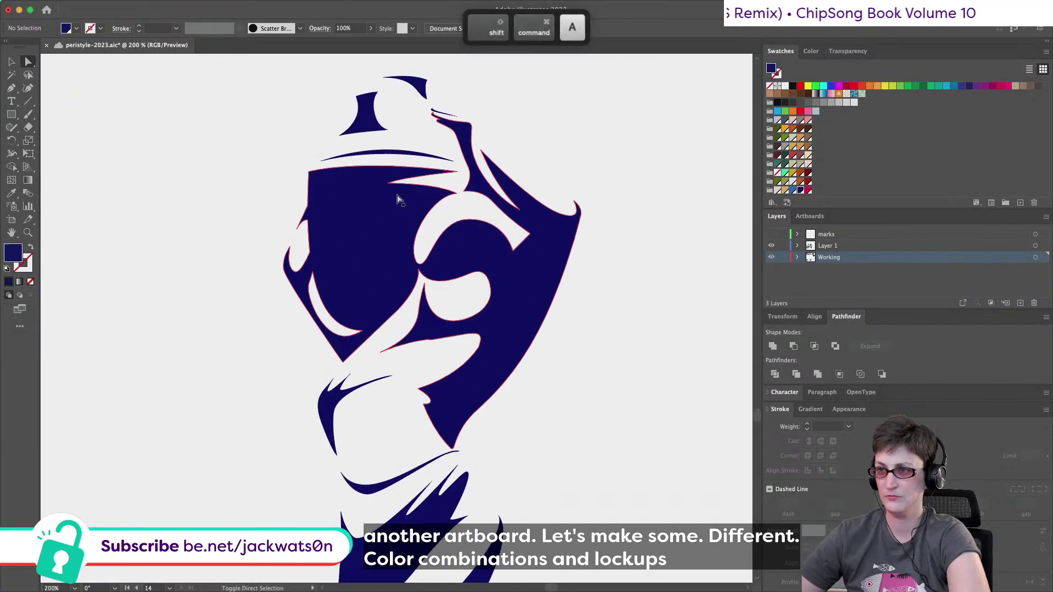
scroll(370, 143, up, 3)
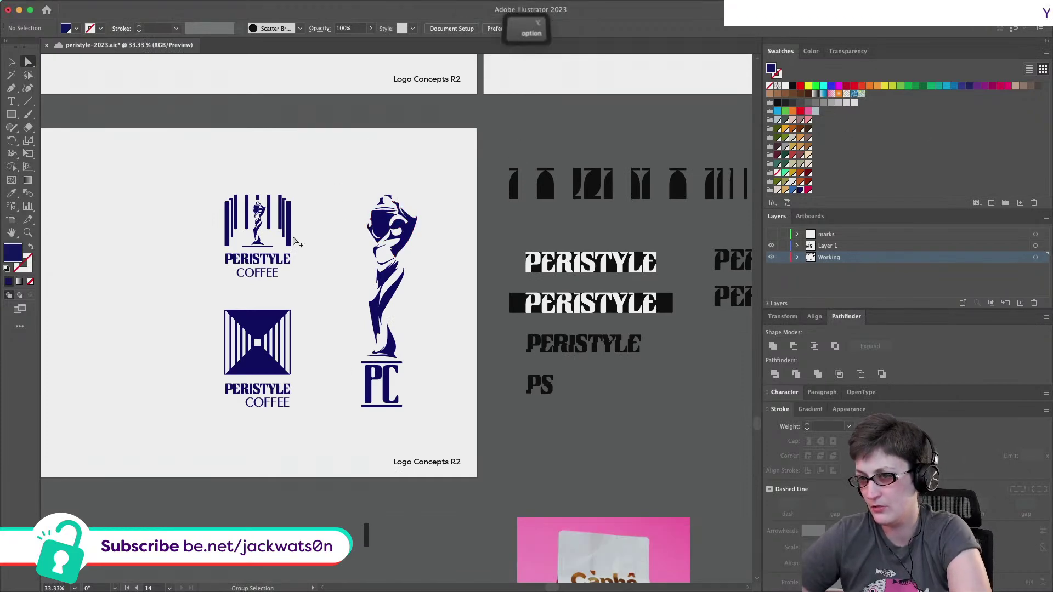
scroll(293, 241, up, 1)
scroll(293, 242, left, 2)
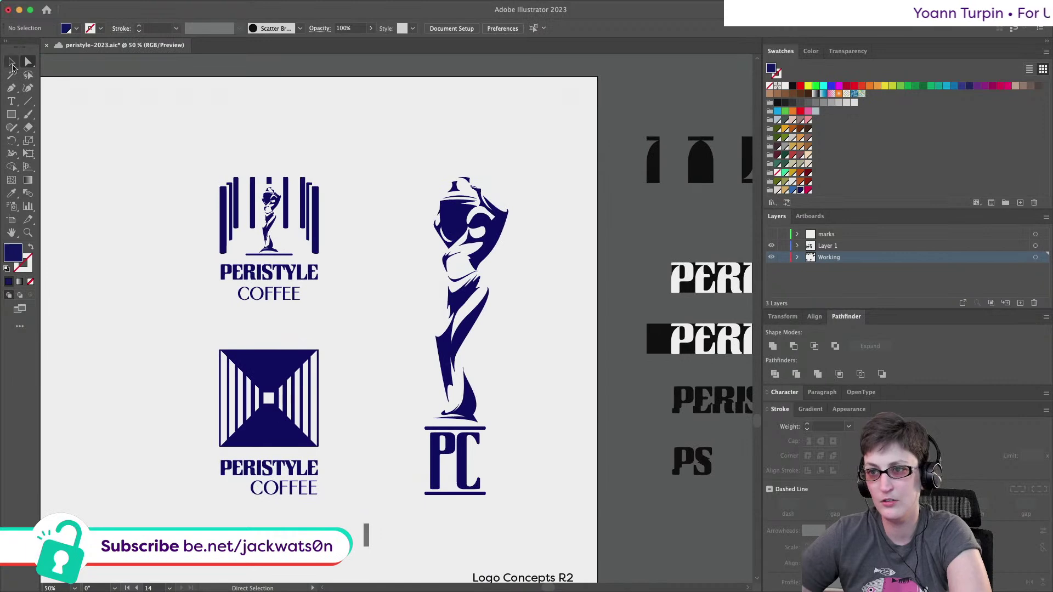
Isolate the columns logo's nested group and try the crimson brand swatch on all the columns around the small statue.
click(316, 216)
double_click(317, 217)
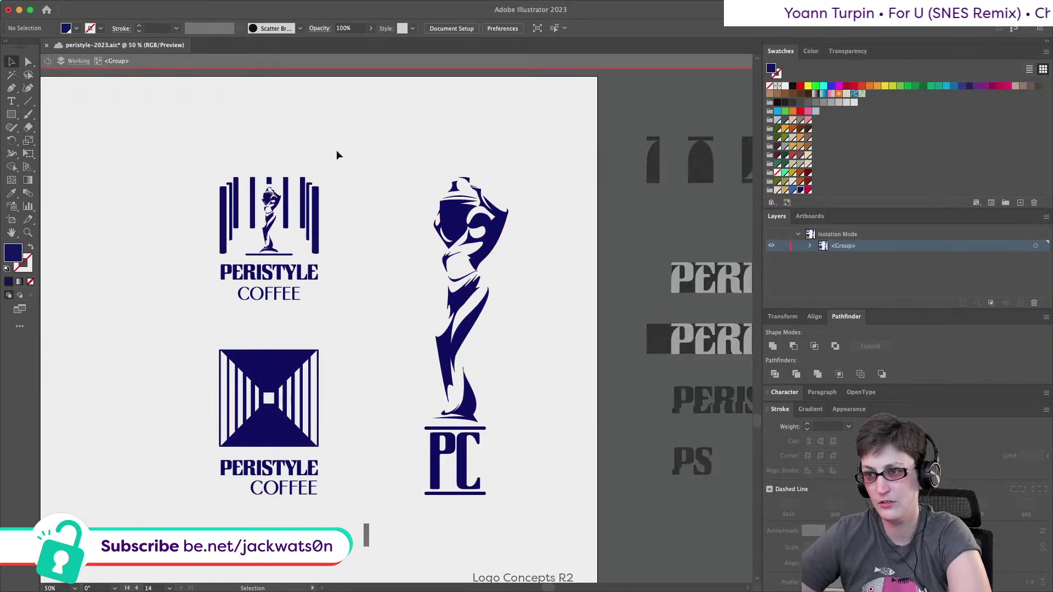
drag(292, 216, 287, 220)
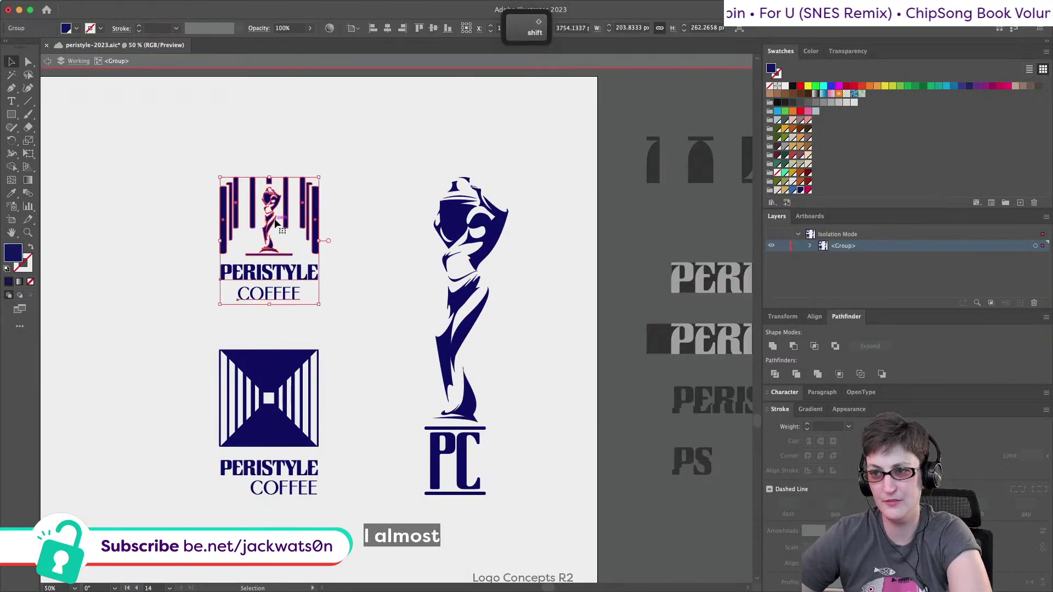
double_click(302, 218)
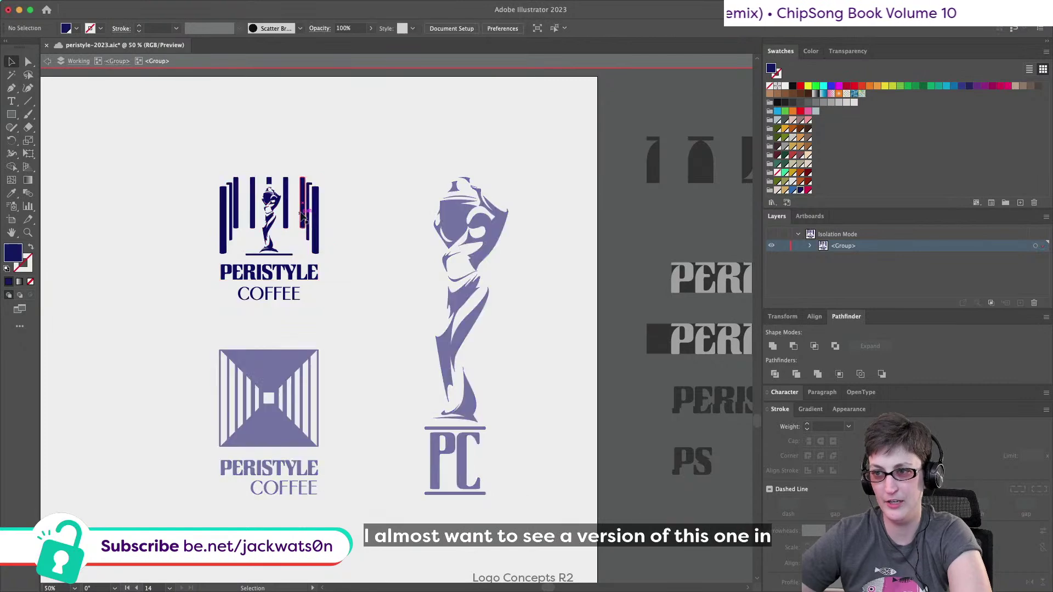
click(313, 210)
scroll(276, 195, up, 1)
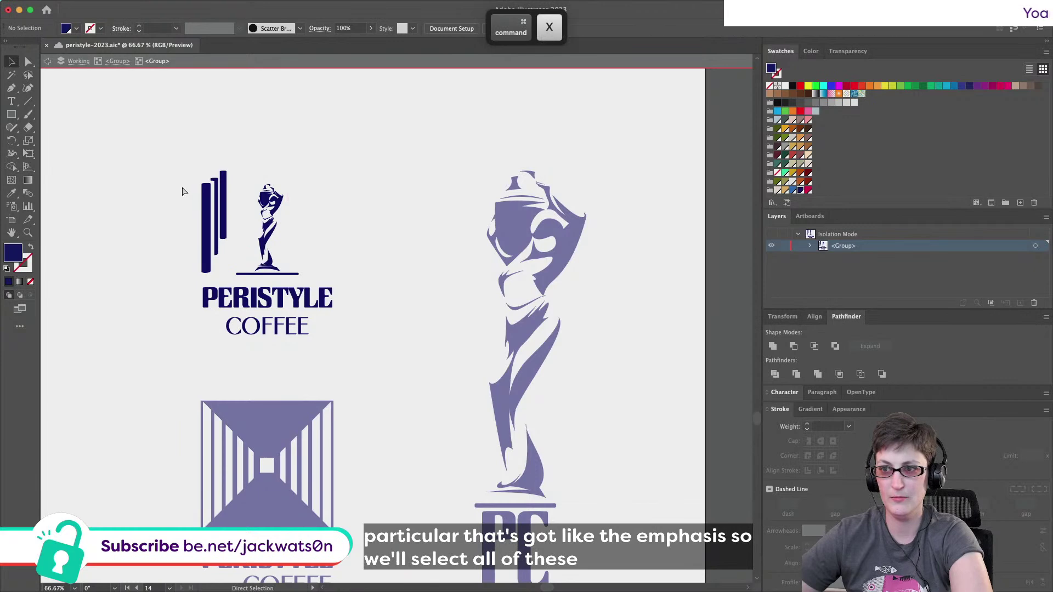
drag(205, 175, 227, 196)
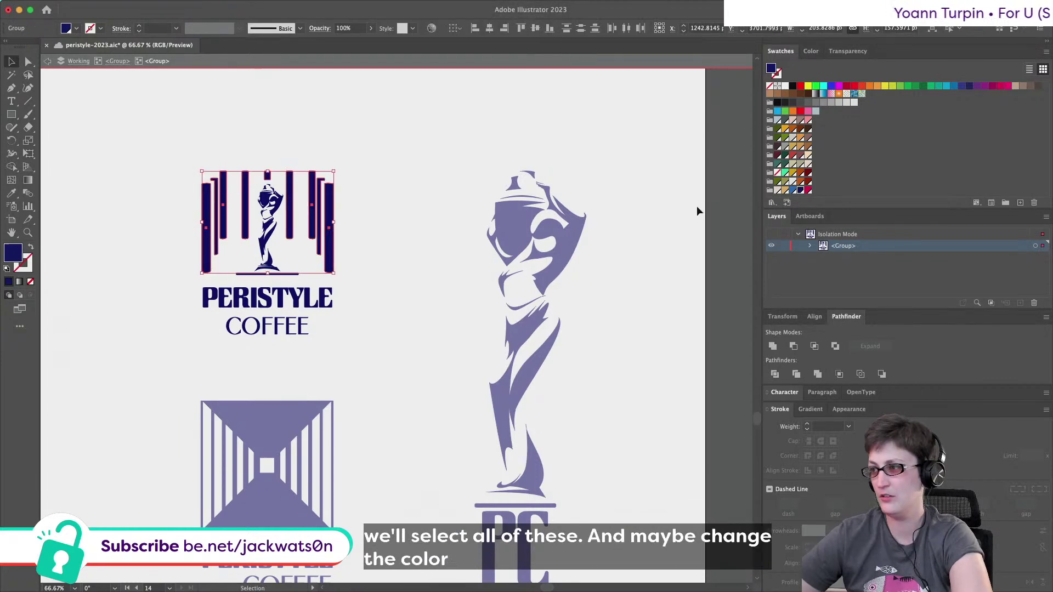
click(807, 191)
key(super+minus)
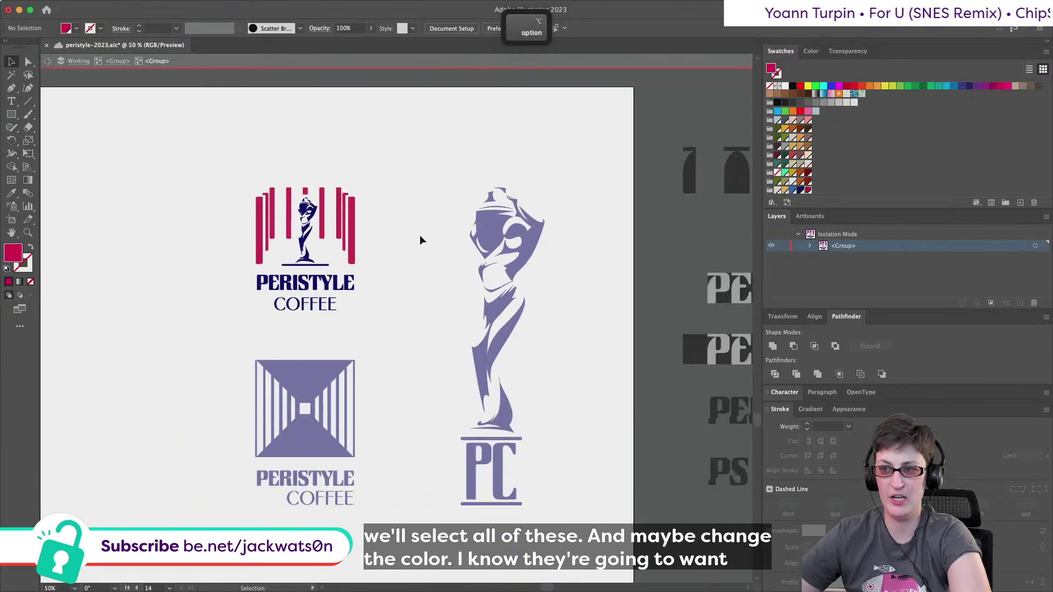
Undo the crimson fill, colour the columns with the gold brand swatch instead, and leave the logo's nested groups.
key(super+z)
click(785, 190)
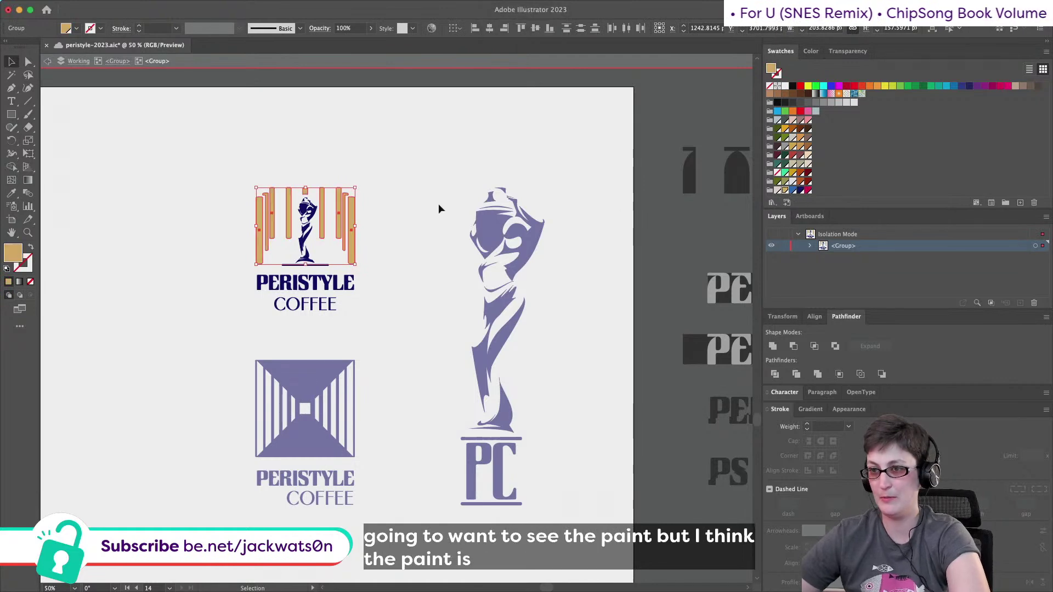
click(219, 132)
scroll(256, 197, up, 1)
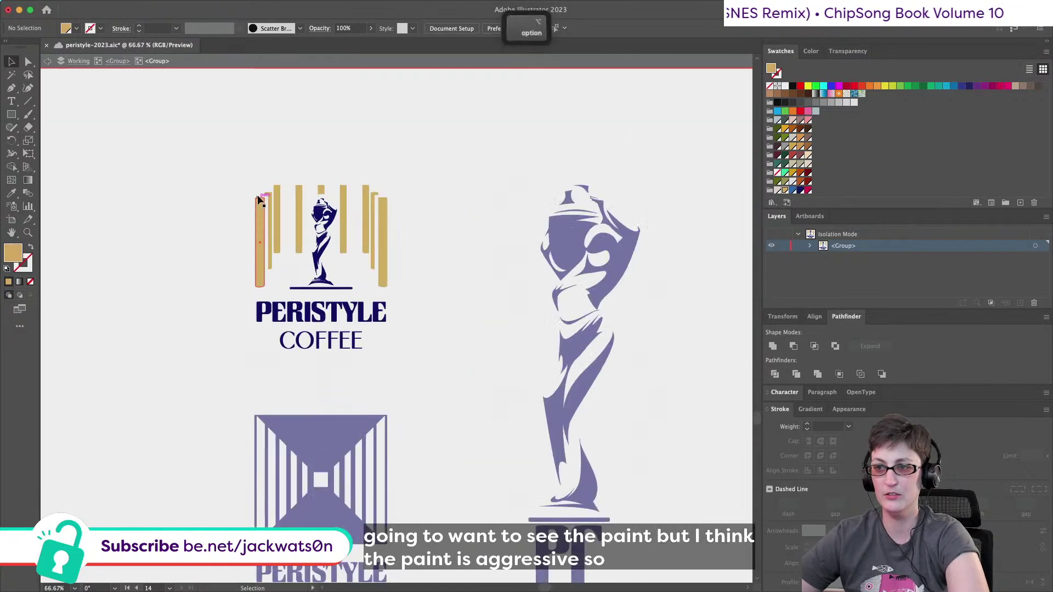
click(346, 291)
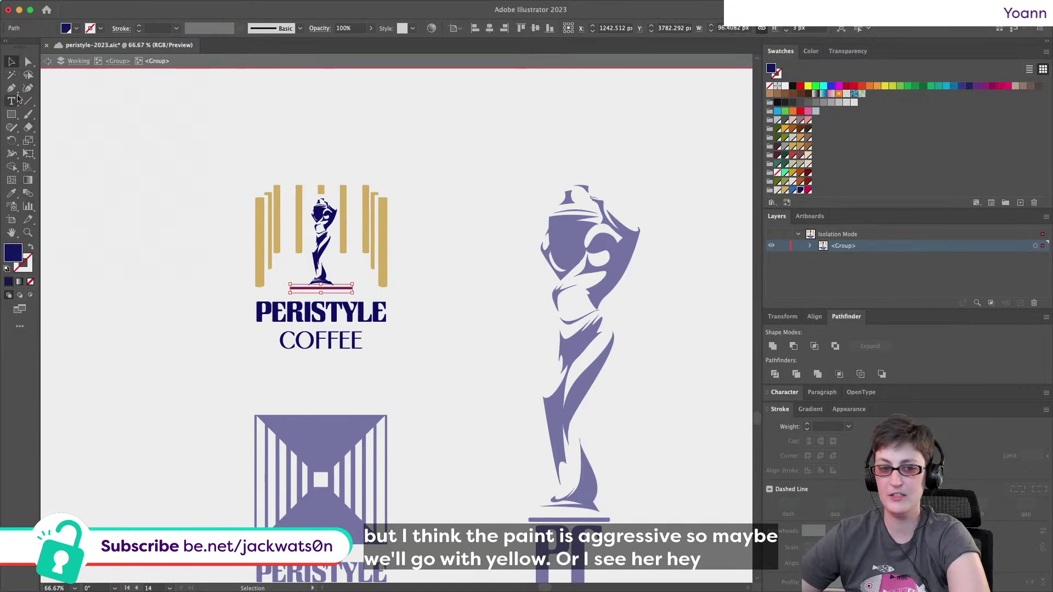
double_click(288, 264)
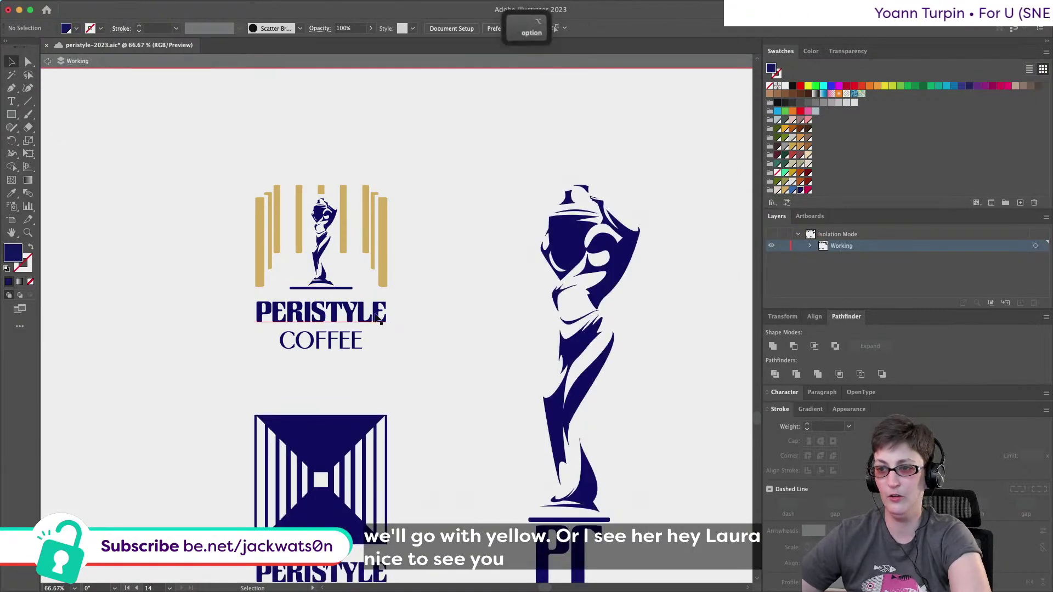
scroll(380, 321, down, 1)
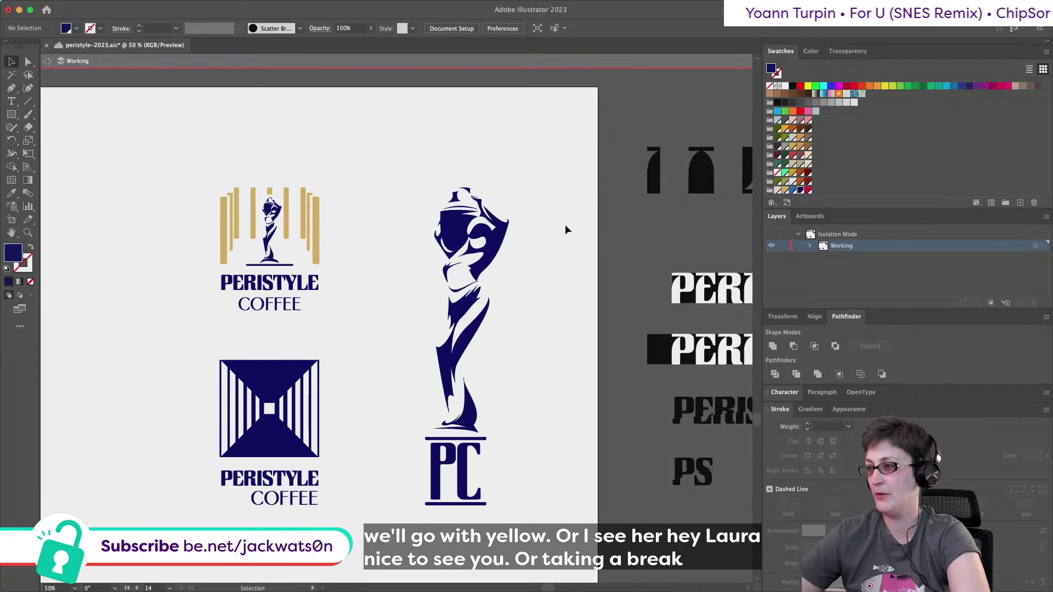
Look over the square logo and compare the new artboard's three logos with the other concept artboards.
scroll(379, 341, up, 1)
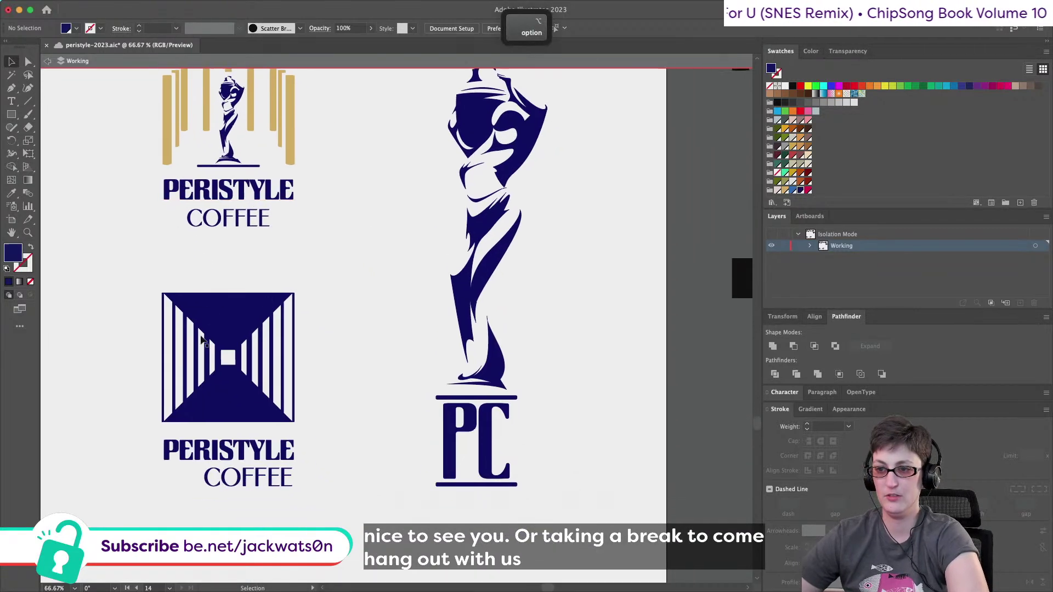
click(210, 317)
click(28, 62)
click(364, 438)
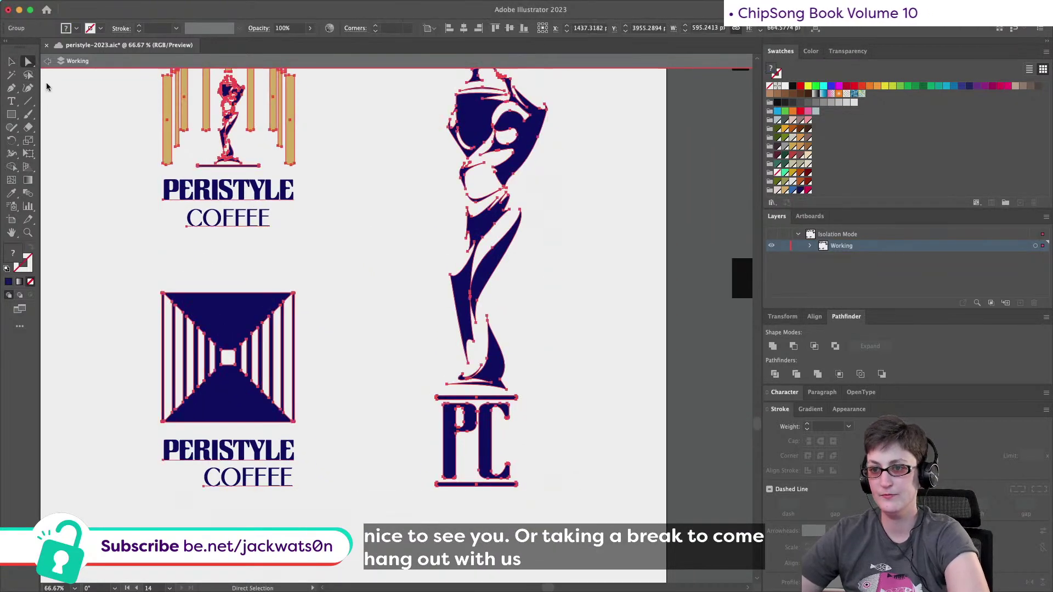
scroll(366, 439, down, 3)
scroll(365, 439, down, 1)
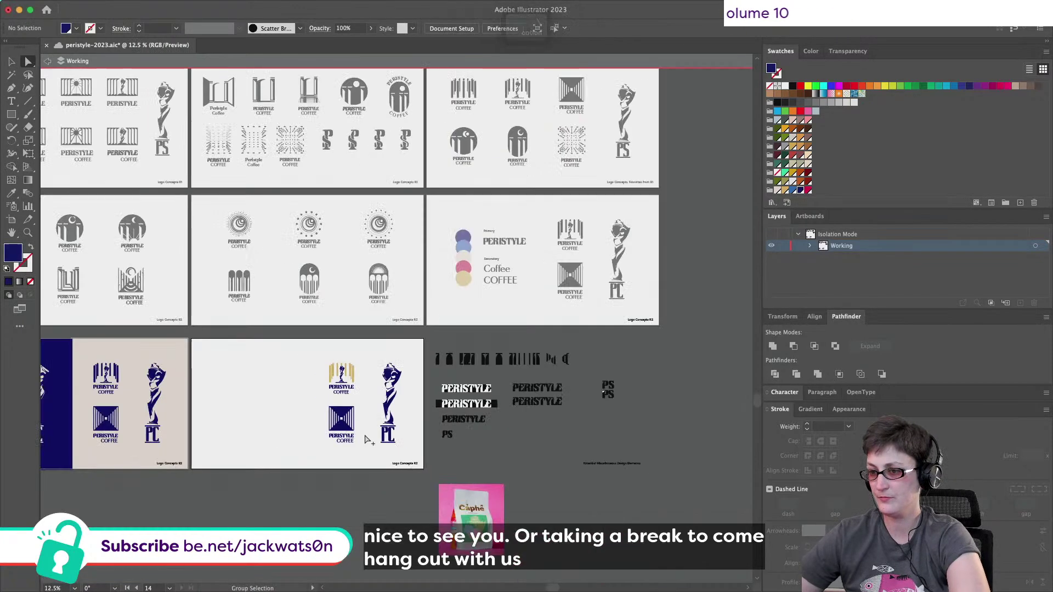
scroll(365, 420, up, 2)
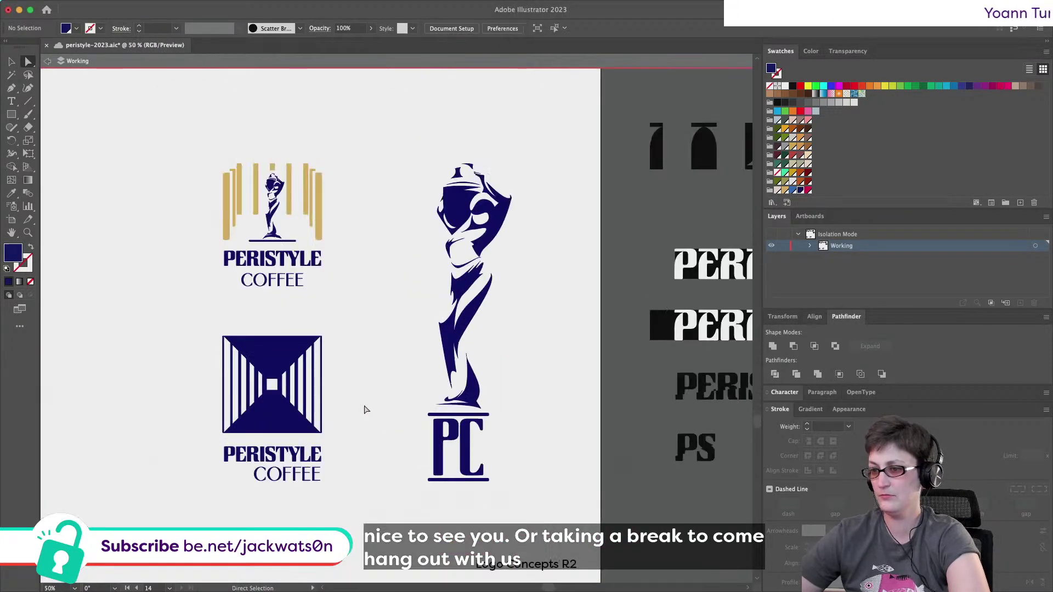
scroll(367, 411, up, 1)
scroll(366, 410, up, 1)
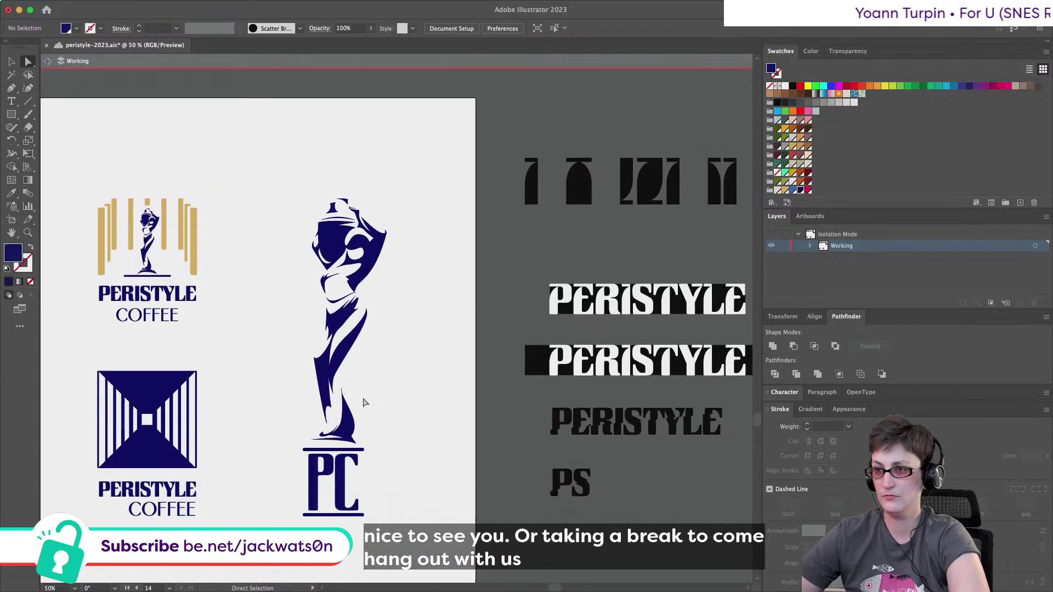
Select the large statue's head-and-arms compound path, copy it, and deselect it.
scroll(317, 230, up, 3)
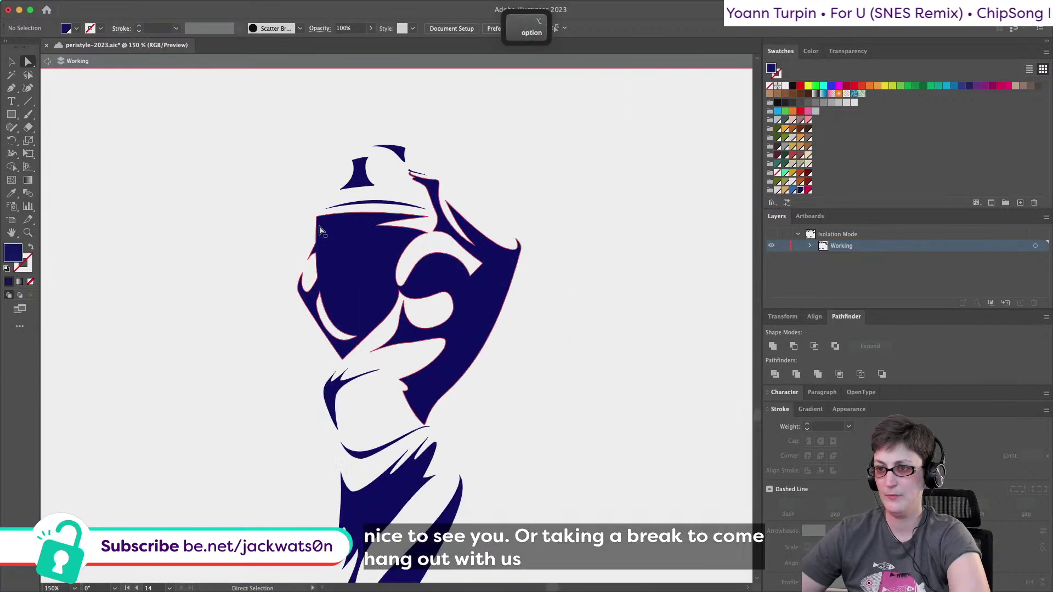
alt+click(327, 239)
scroll(231, 269, up, 1)
click(214, 278)
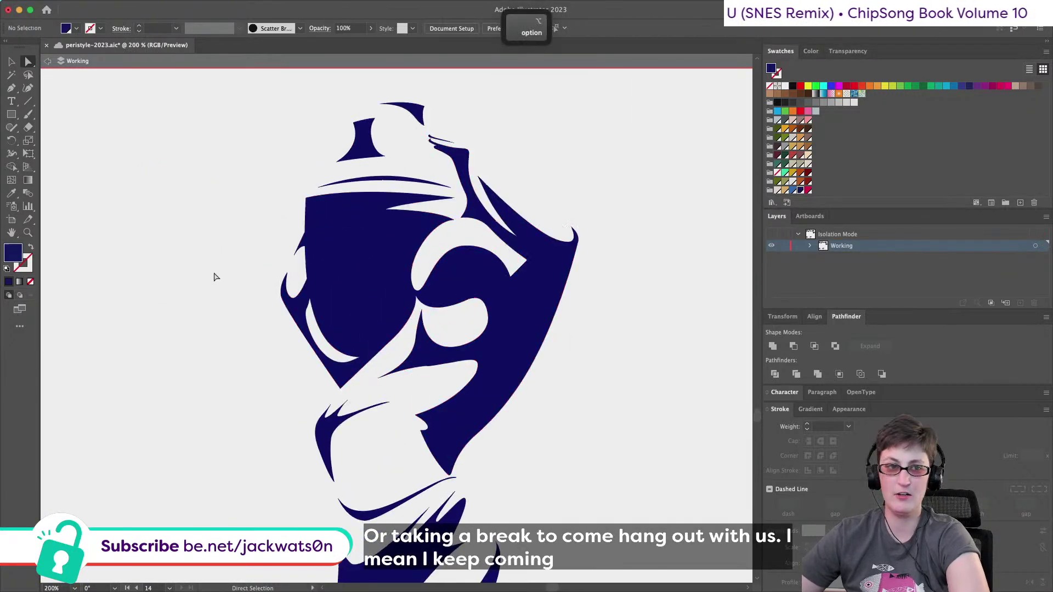
click(360, 282)
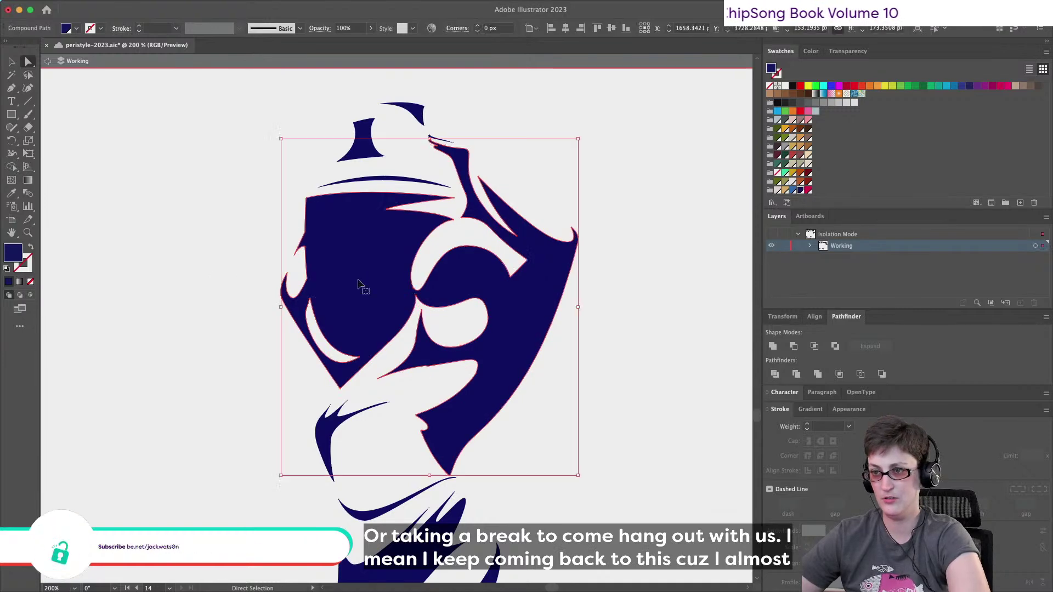
key(cmd+c)
click(225, 327)
With the Pen tool, trace the lower and inner-arm edge of the large statue's head shape, up to its far upper corner.
click(12, 88)
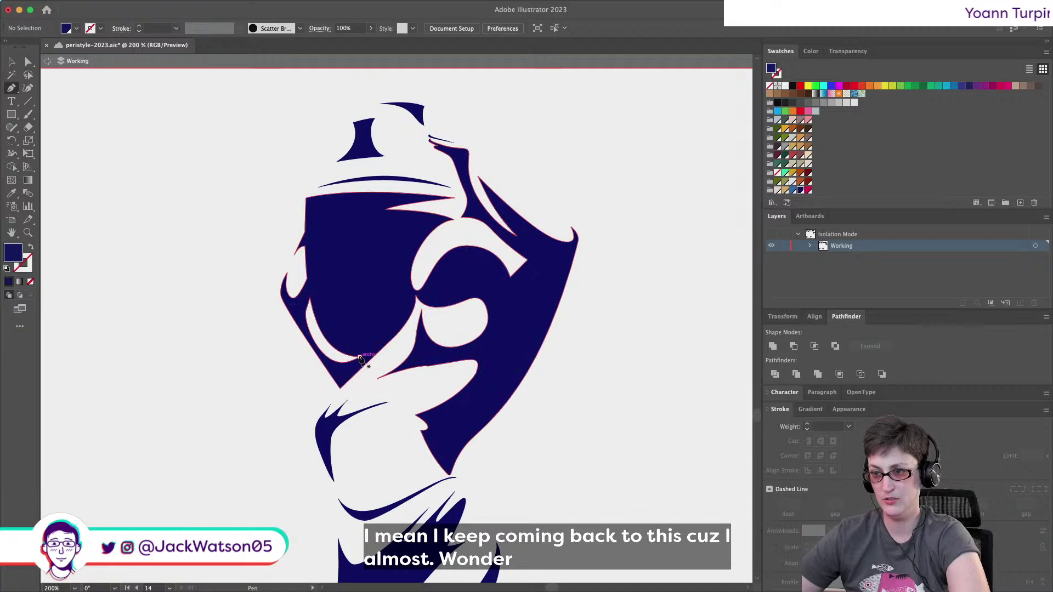
drag(381, 359, 390, 356)
drag(419, 321, 426, 316)
alt+scroll(422, 323, up, 3)
scroll(378, 334, up, 1)
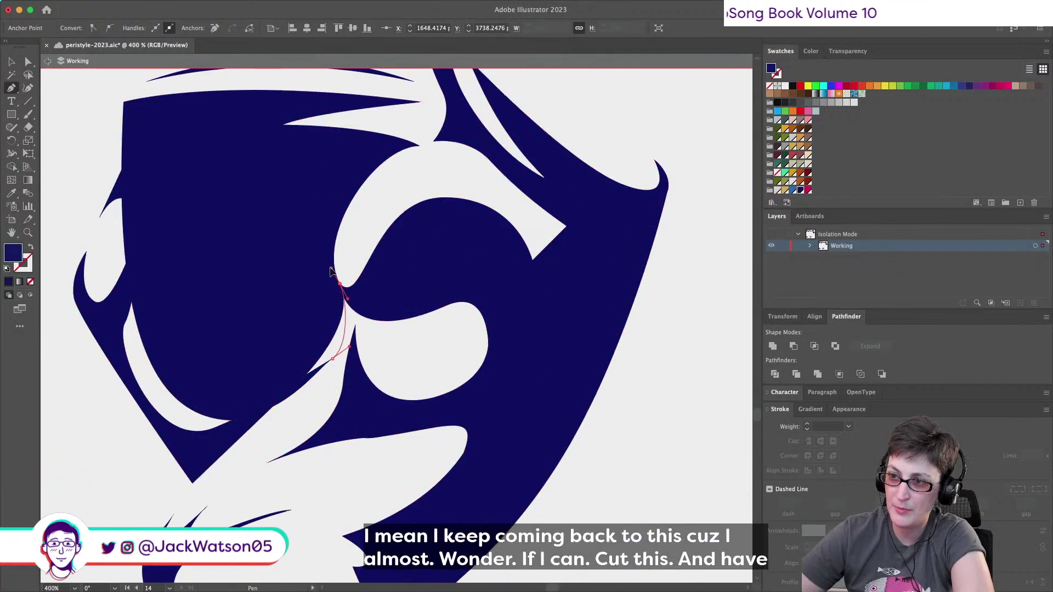
click(333, 268)
scroll(390, 251, up, 2)
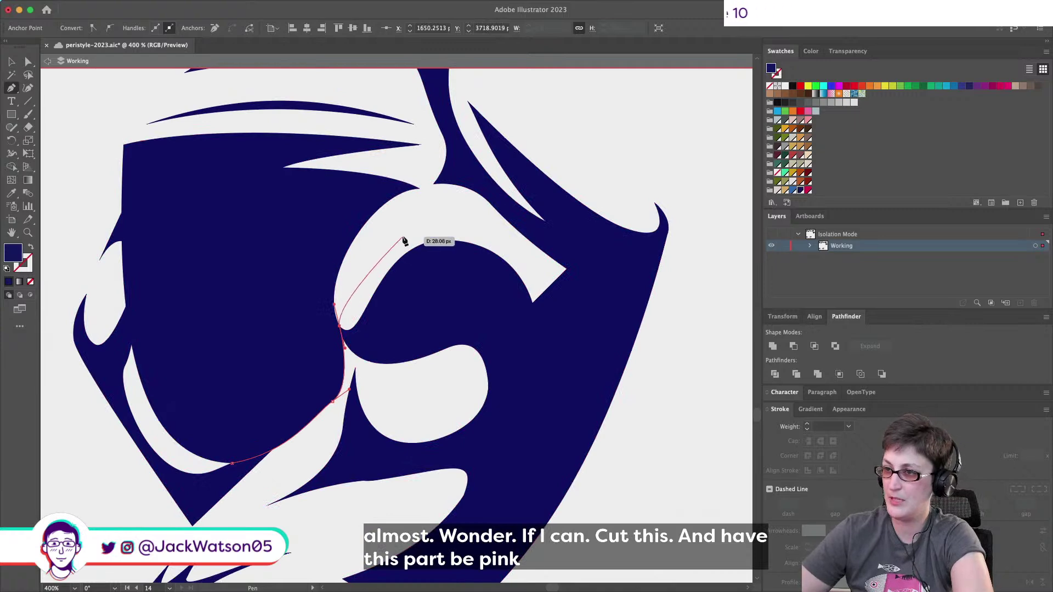
drag(409, 234, 430, 224)
click(425, 180)
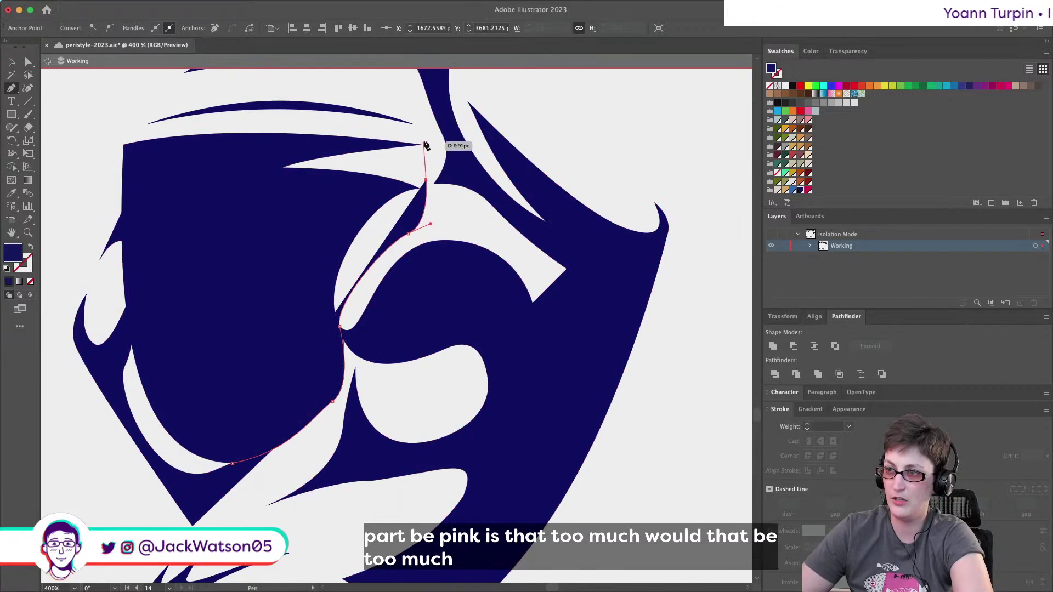
click(427, 138)
Finish the Pen outline around the statue's urn shape along its upper edge and down the outer side, closing it at the bottom.
drag(224, 125, 177, 126)
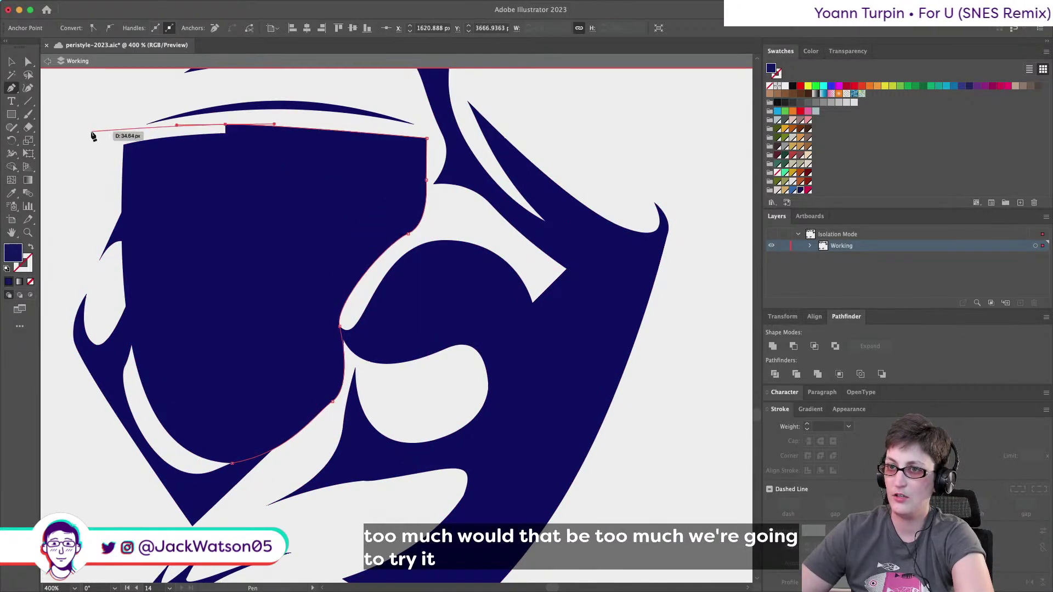
click(124, 146)
click(122, 144)
click(123, 296)
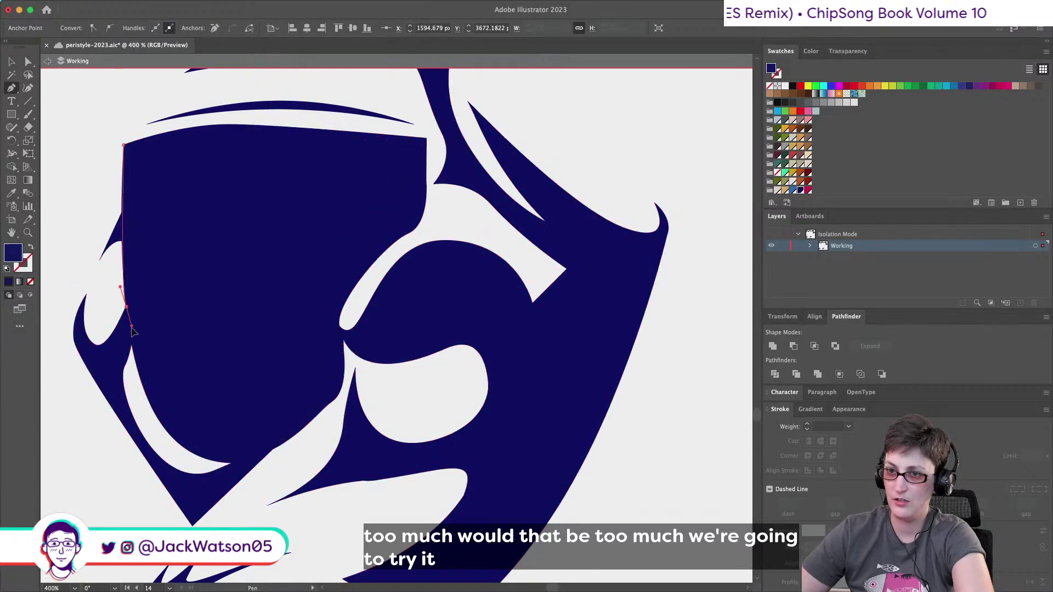
drag(136, 347, 136, 374)
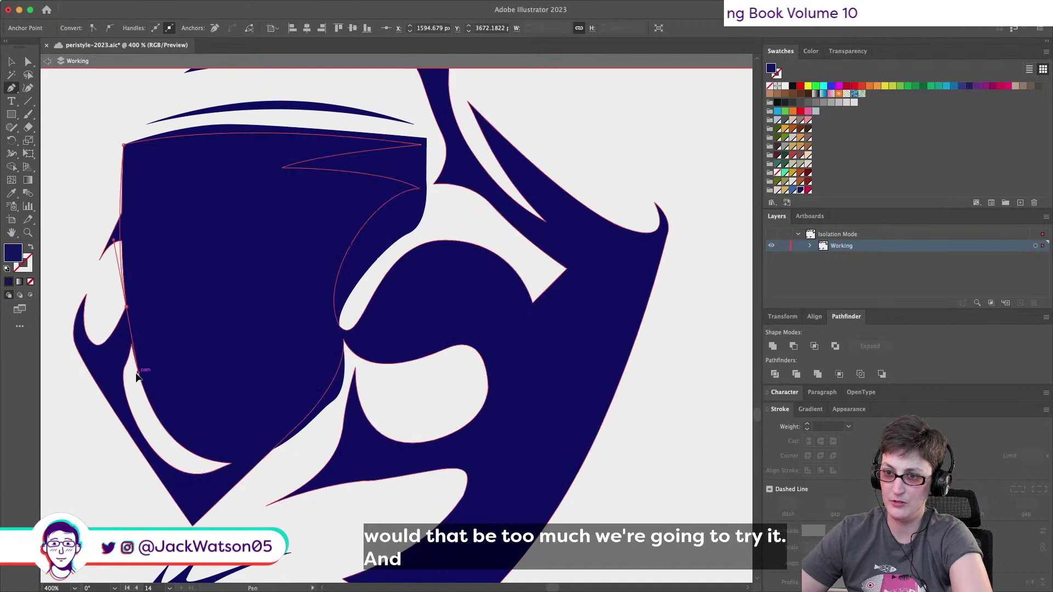
click(136, 377)
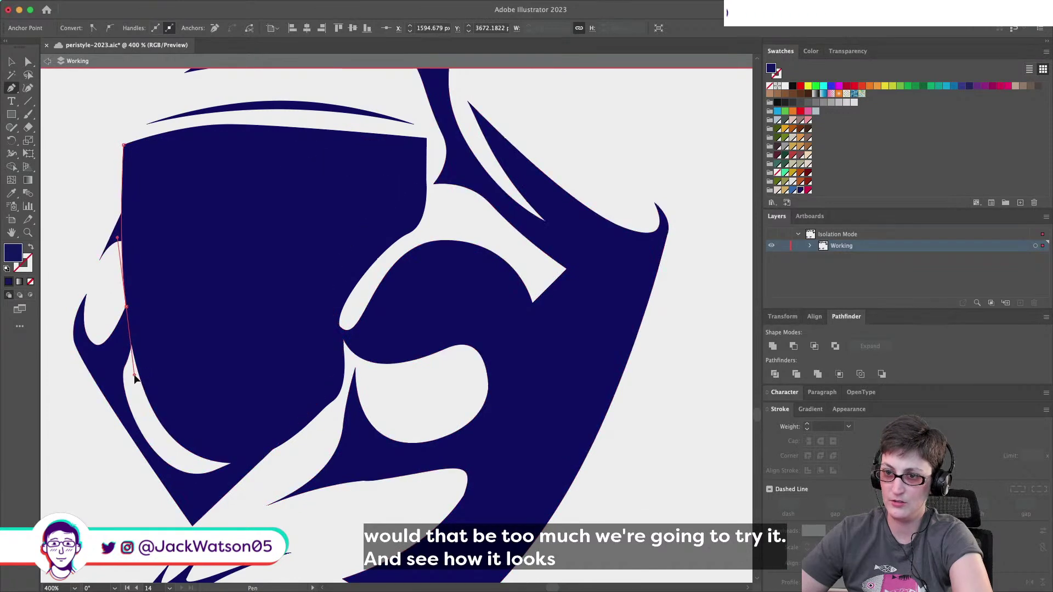
click(148, 415)
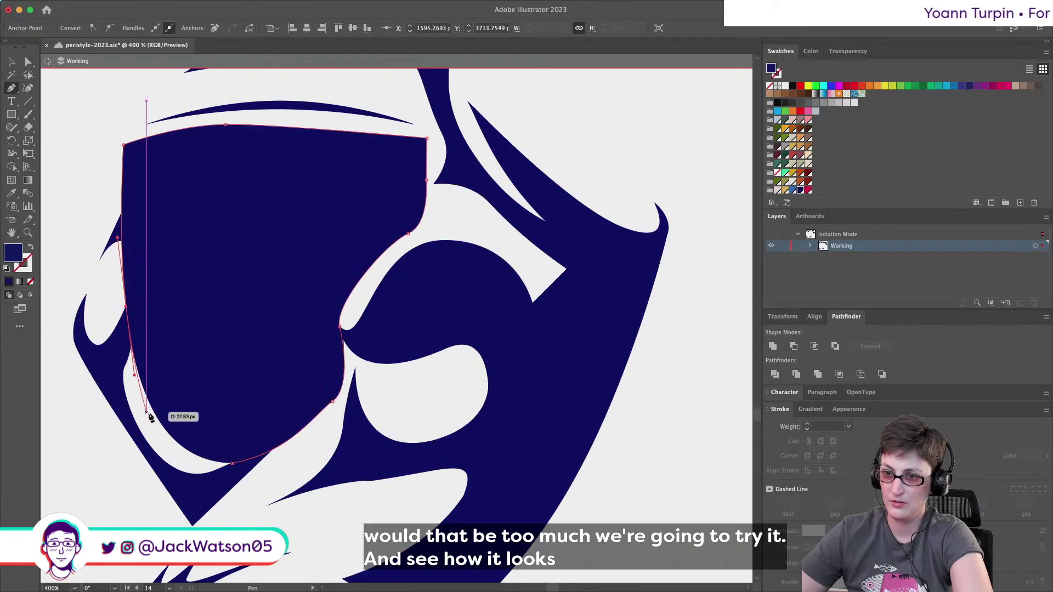
click(192, 467)
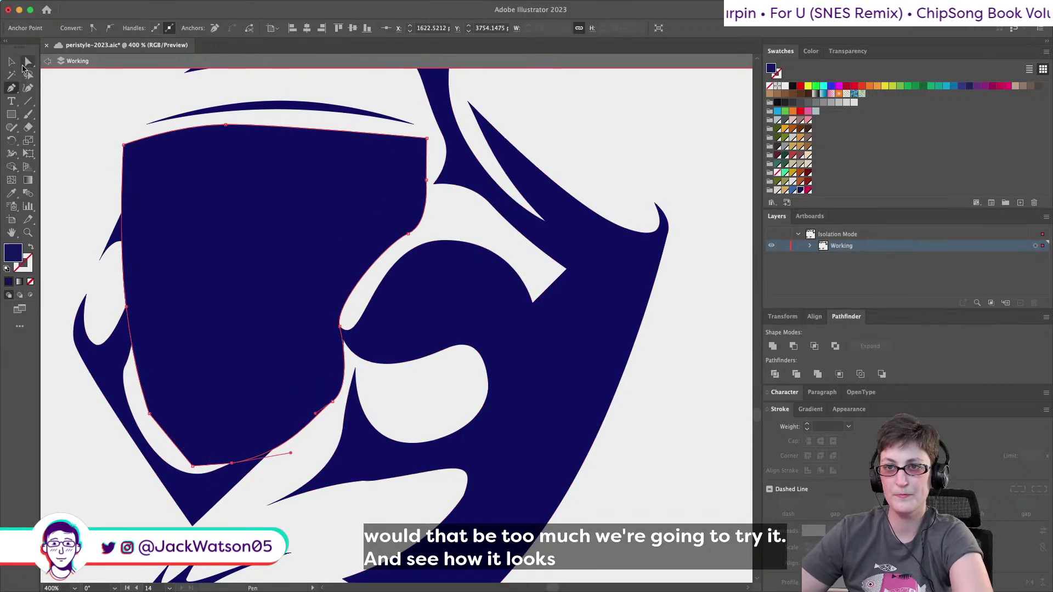
Copy the traced outline together with the statue body, and intersect the originals so only the urn piece remains.
key(a)
click(210, 491)
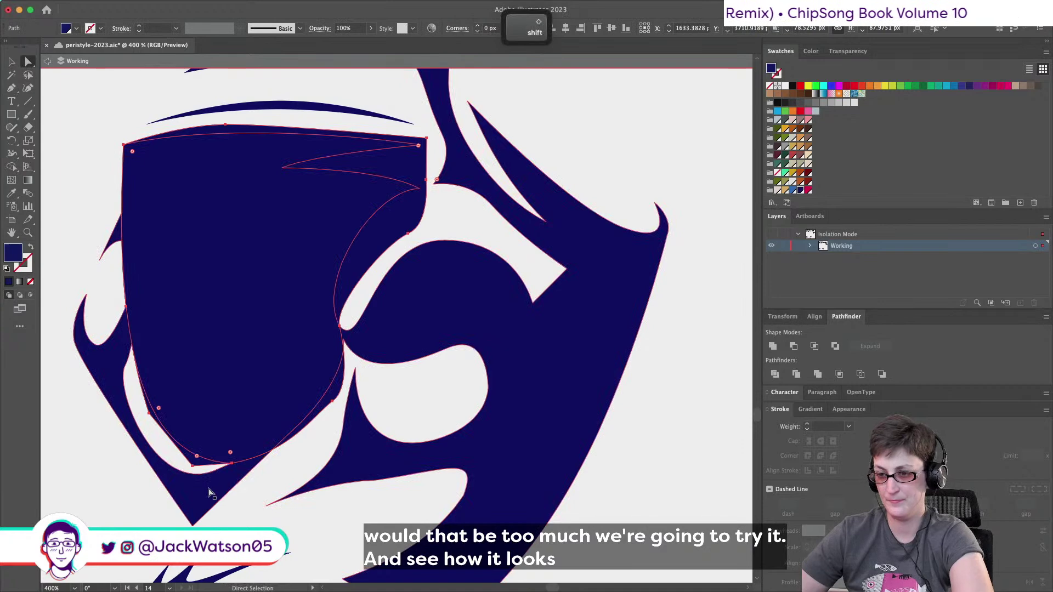
shift+click(603, 285)
key(super+c)
click(790, 349)
key(super+z)
click(816, 349)
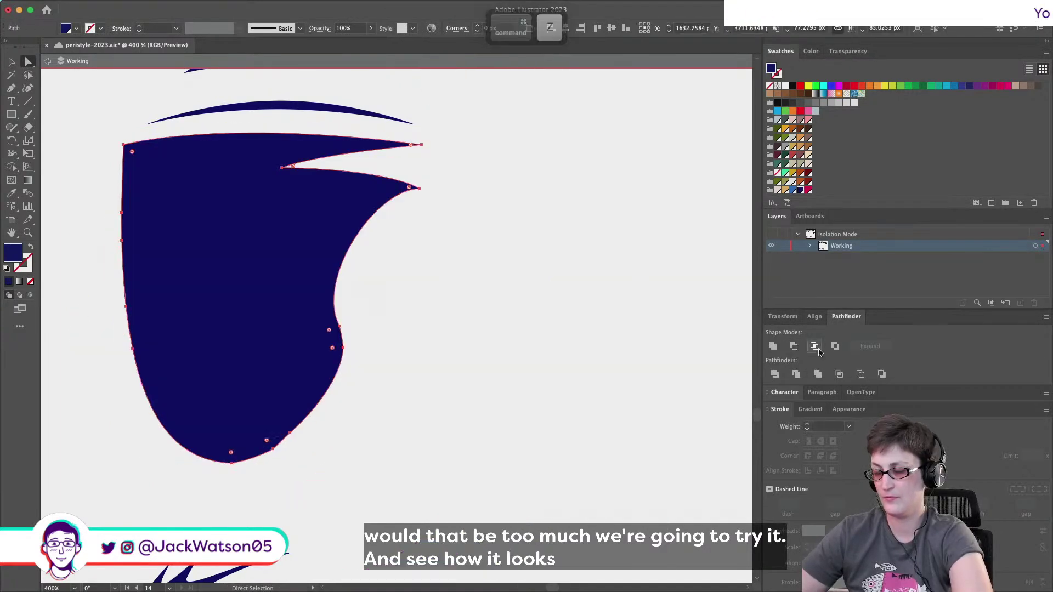
Paste the copied pair in place behind the urn piece, subtract the traced outline from the statue body, and deselect.
click(569, 349)
key(super+alt+3)
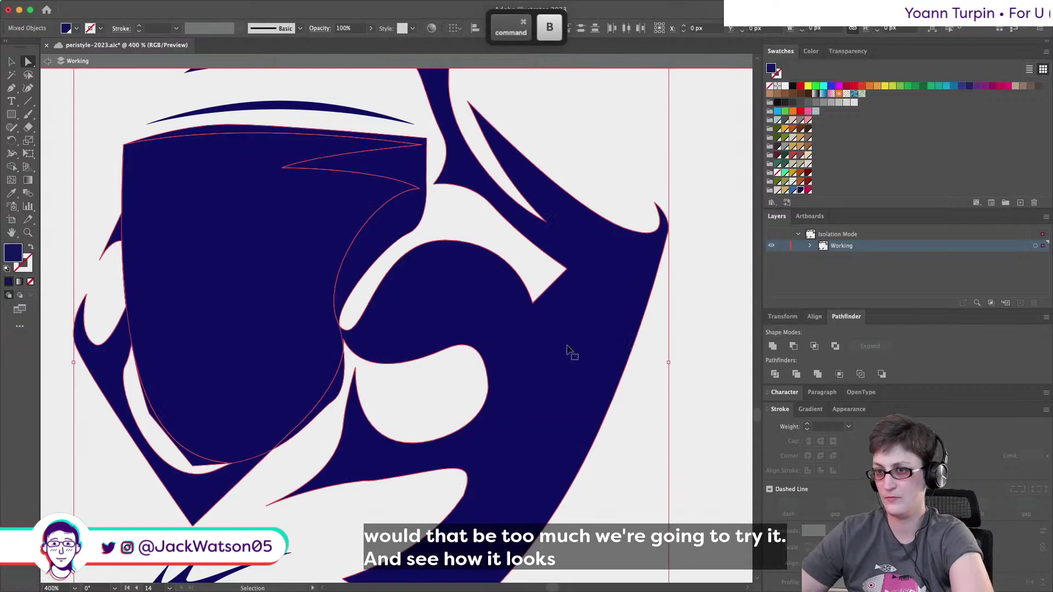
click(793, 344)
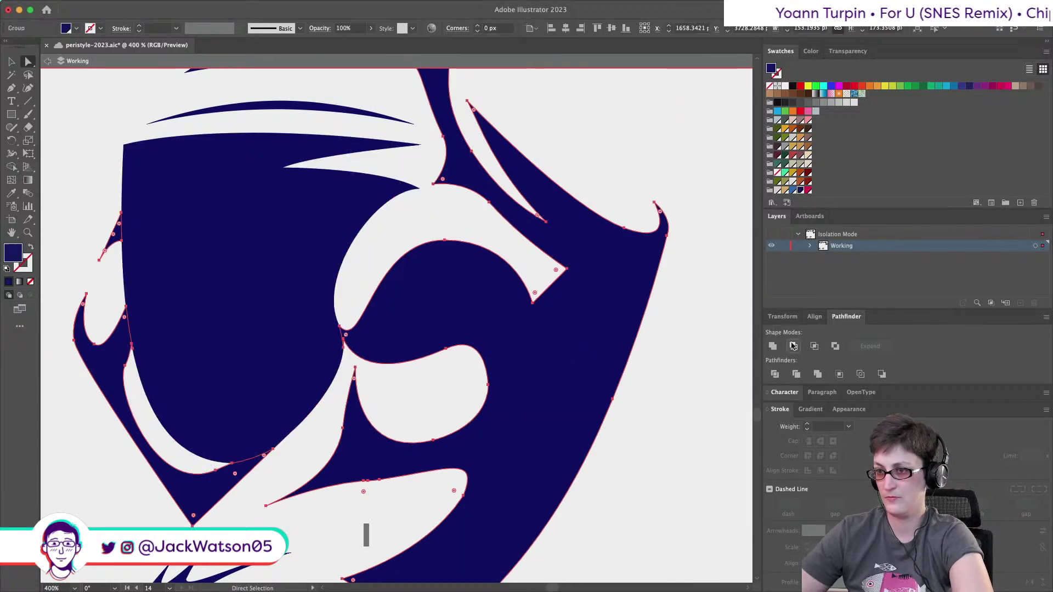
key(super+shift+a)
Fill the large statue's separated urn body with the crimson brand swatch and check it against the other logos.
scroll(192, 304, down, 2)
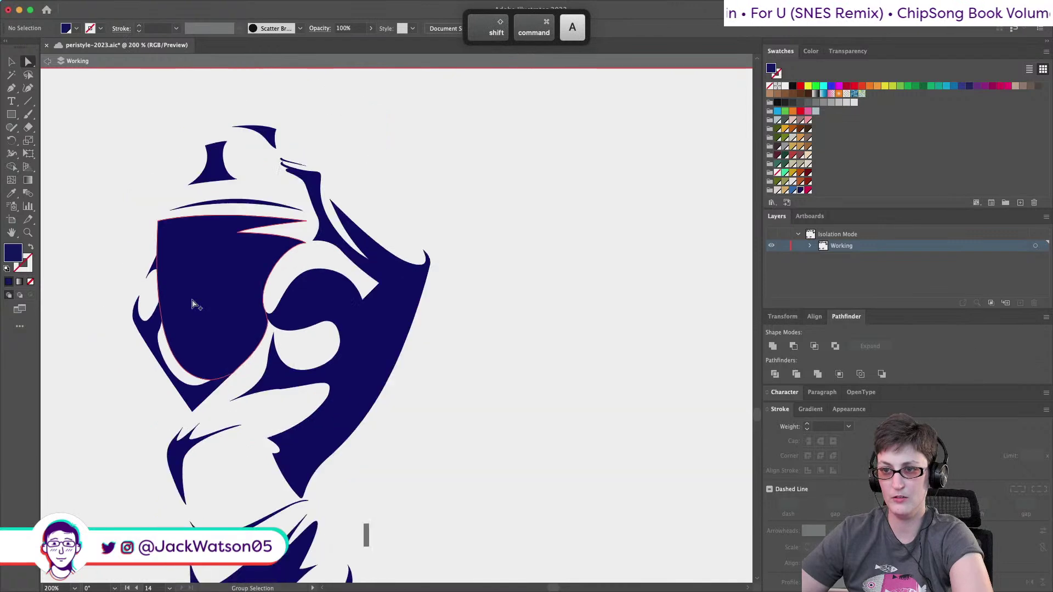
click(202, 299)
click(808, 190)
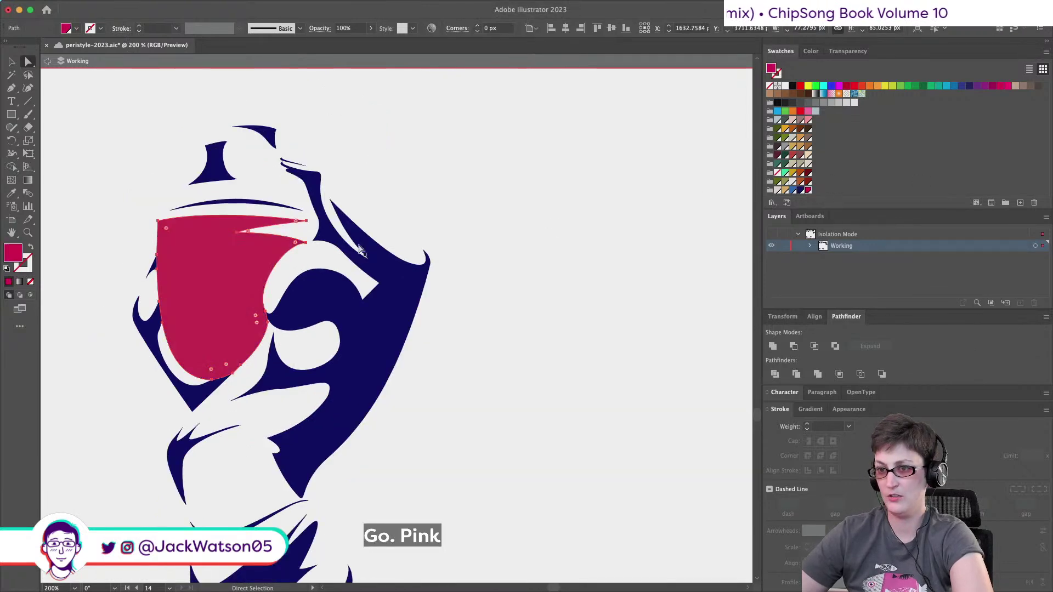
scroll(395, 235, down, 3)
click(467, 255)
scroll(481, 260, down, 2)
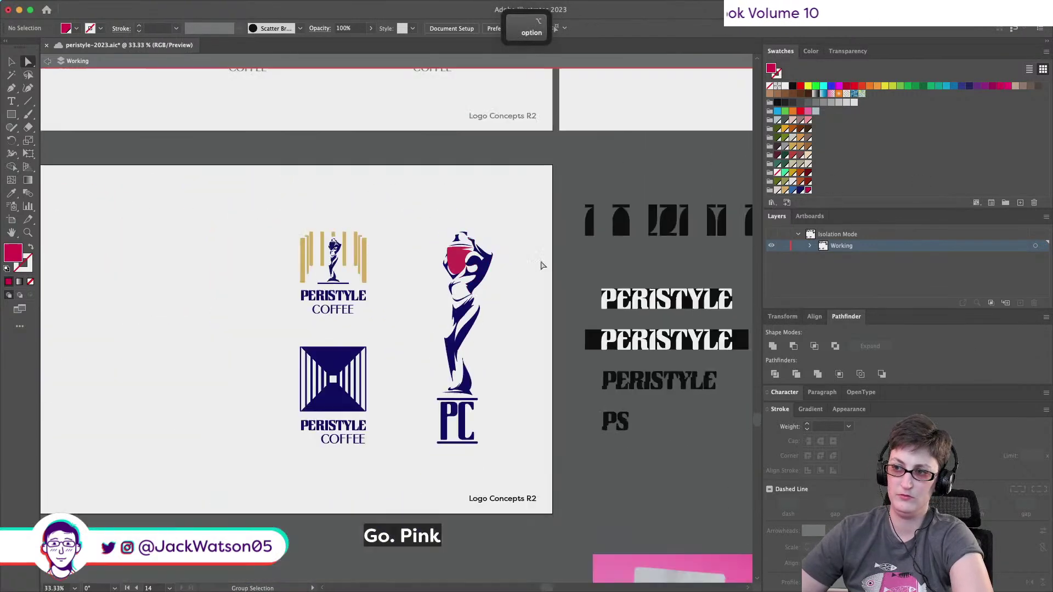
Color the urn's lid and rim pieces with the same crimson swatch and review the whole artboard.
scroll(473, 265, up, 4)
click(373, 279)
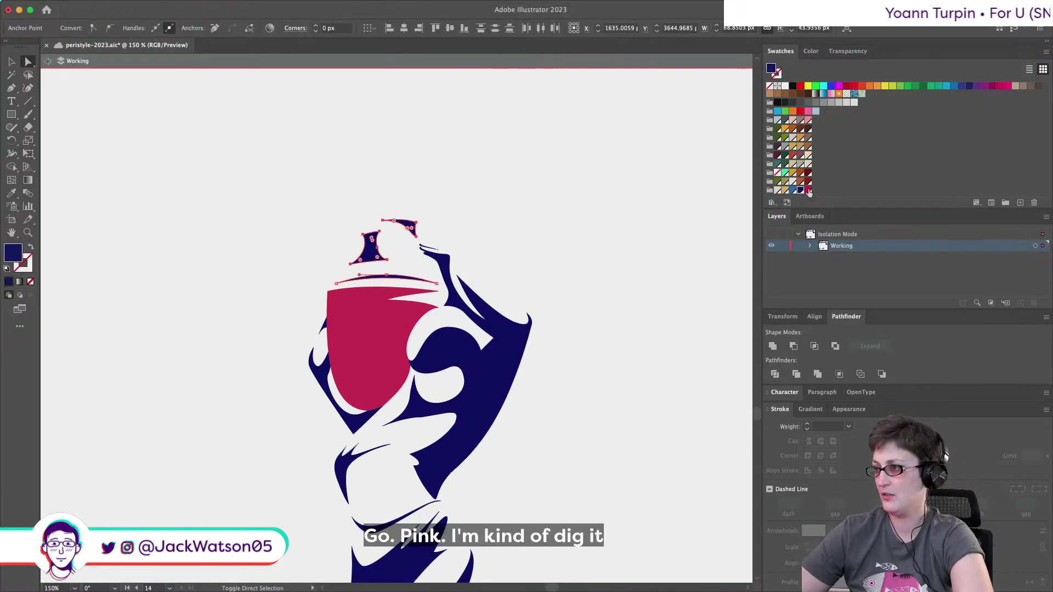
click(807, 190)
click(447, 181)
scroll(446, 181, down, 3)
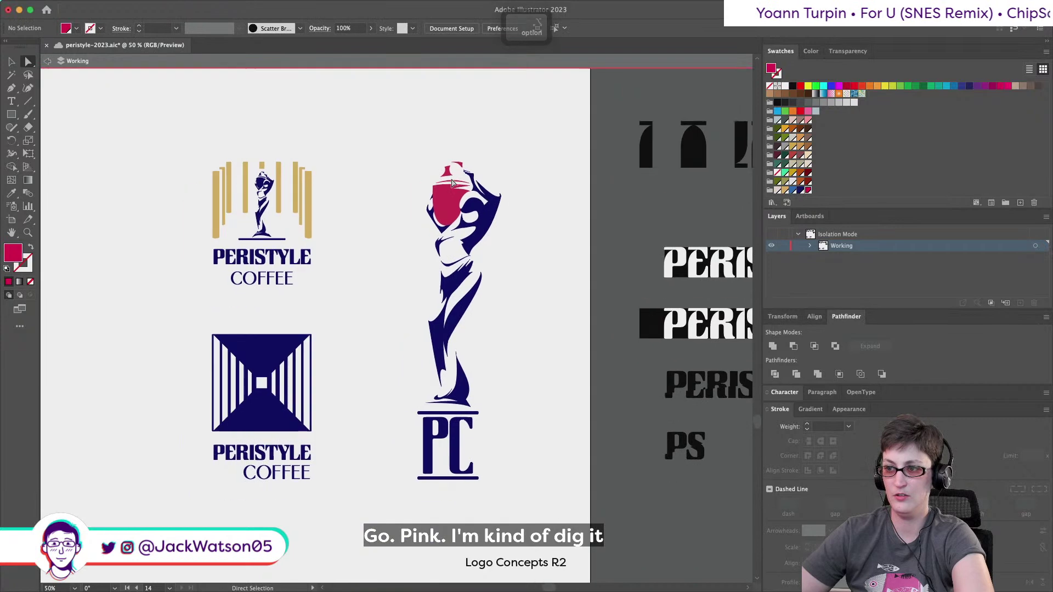
scroll(379, 194, down, 2)
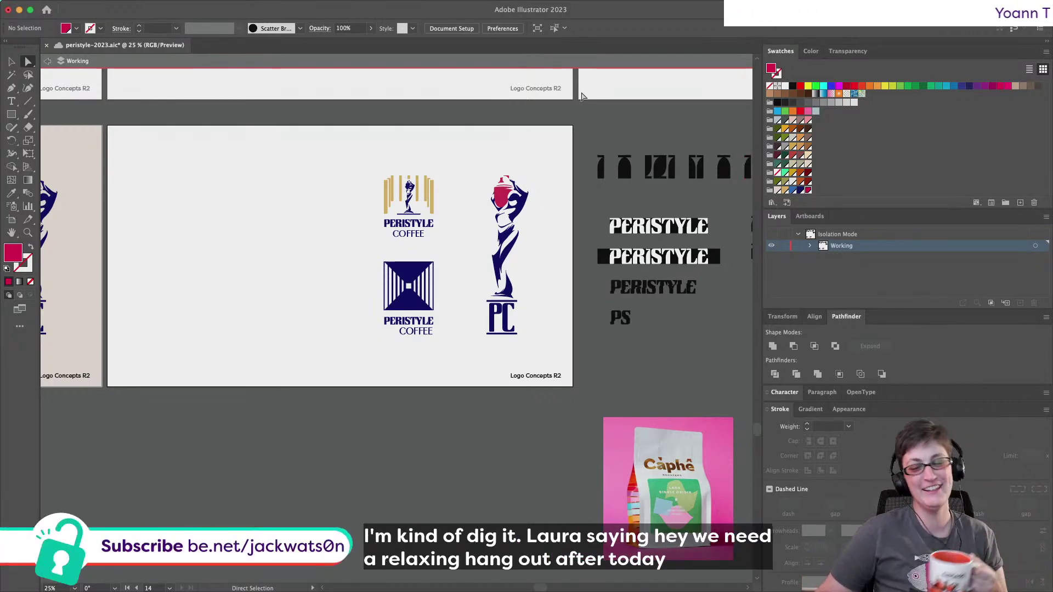
scroll(593, 122, right, 3)
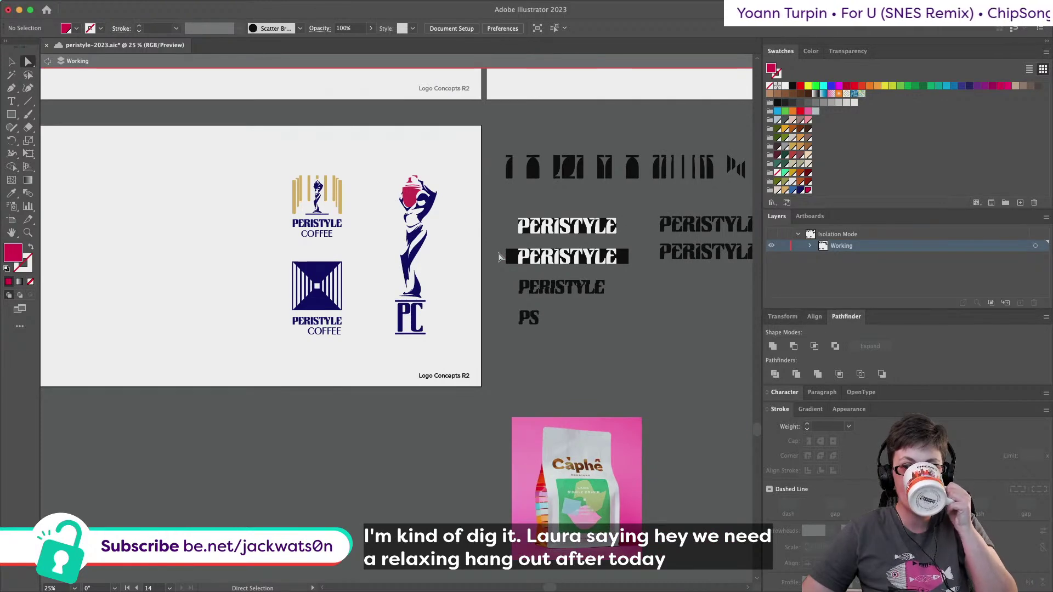
scroll(499, 256, right, 3)
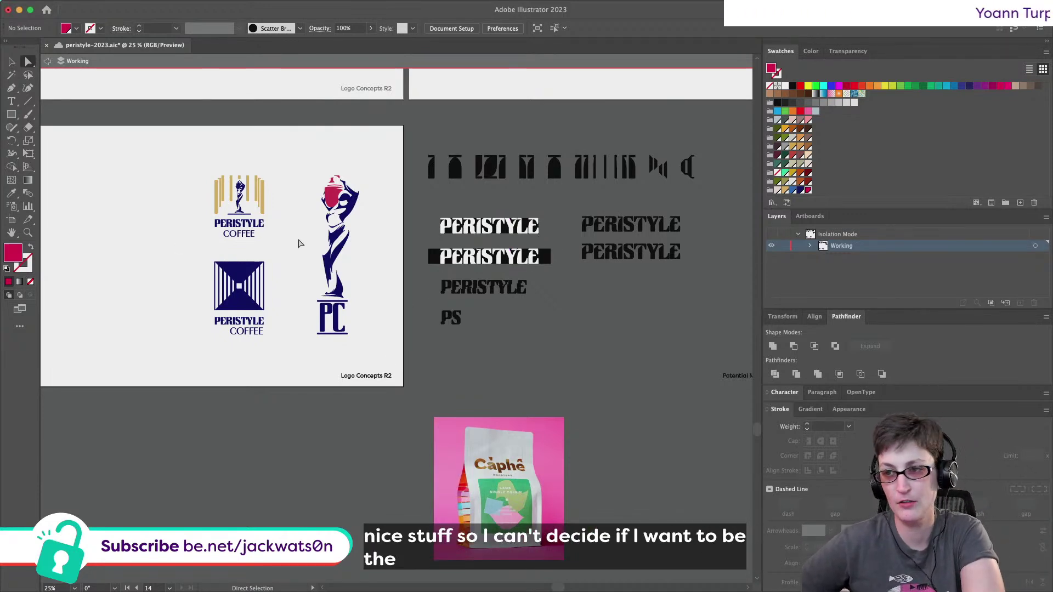
Recolor the urn's body, rim and lid pieces with the gold brand swatch.
alt+scroll(299, 243, up, 8)
click(359, 184)
shift+click(304, 211)
shift+click(330, 272)
click(785, 190)
click(572, 261)
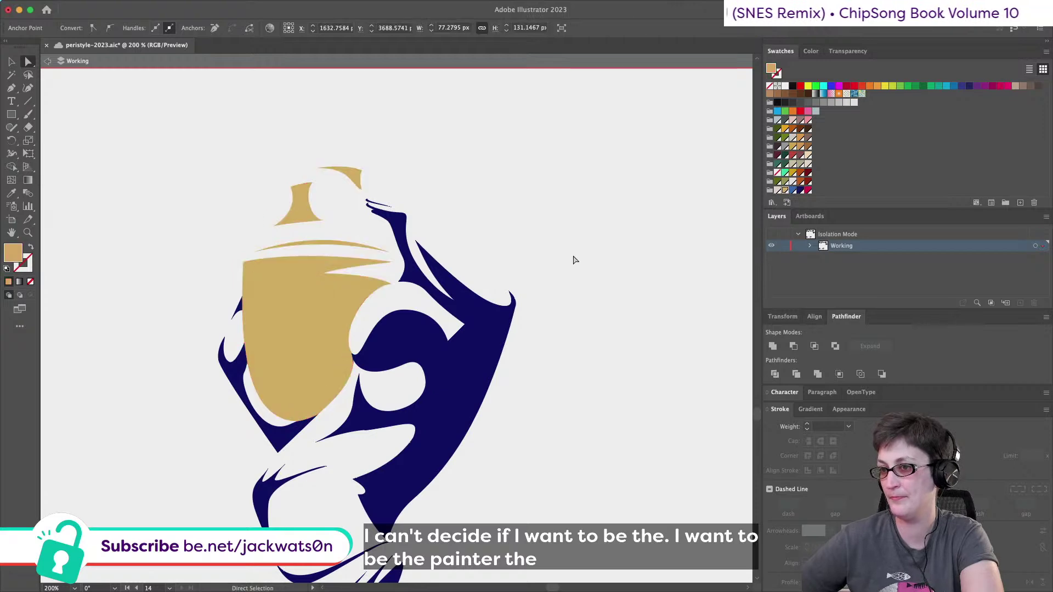
scroll(573, 261, down, 6)
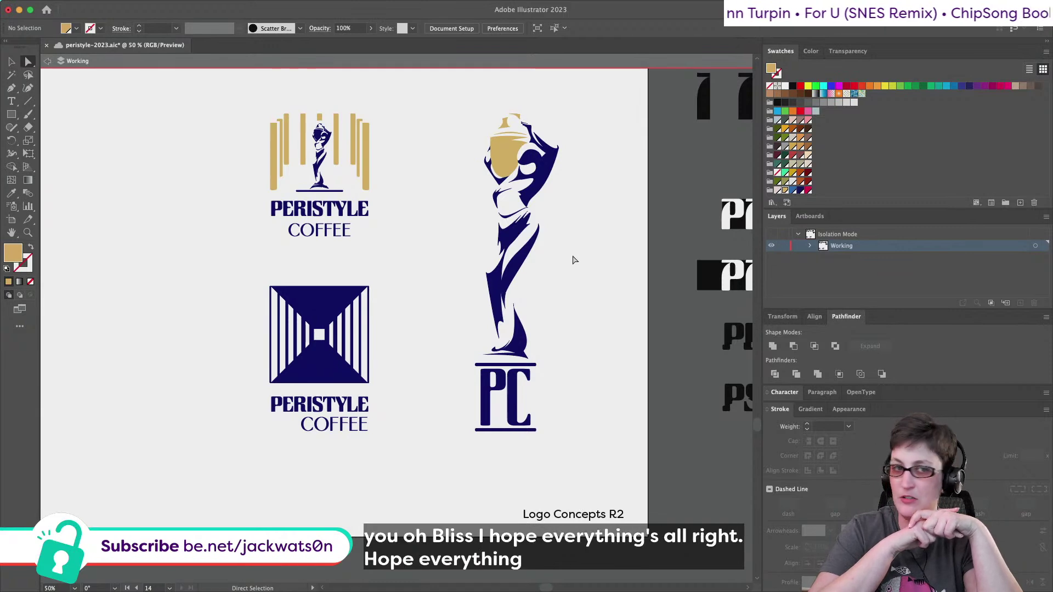
Examine closely where the gold urn's lower and inner edges meet the statue's navy arm shapes.
key(alt)
scroll(526, 179, up, 6)
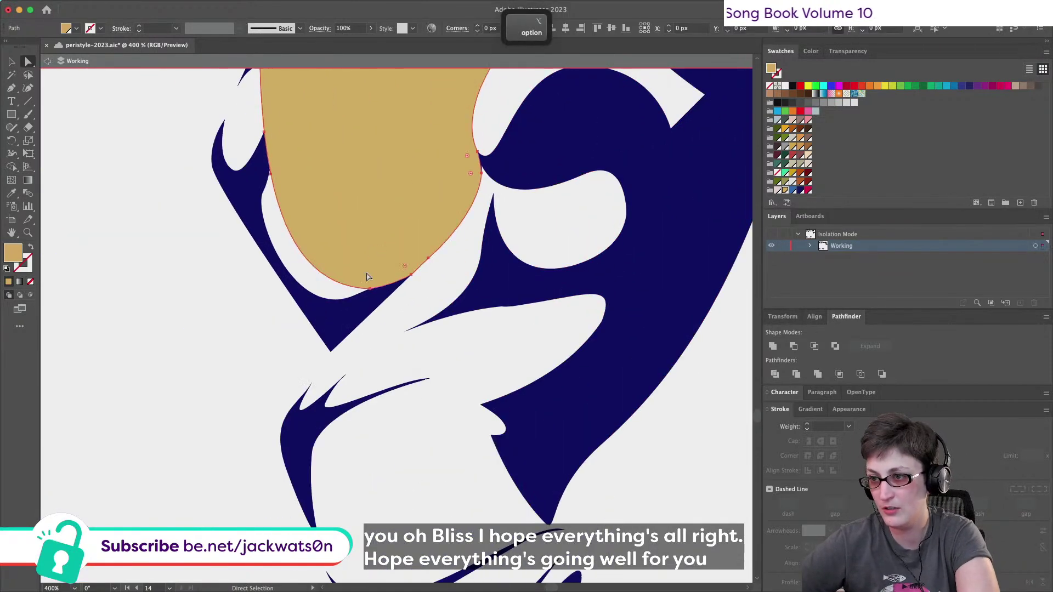
click(370, 299)
scroll(369, 302, up, 1)
click(392, 310)
scroll(394, 310, up, 5)
scroll(393, 310, right, 3)
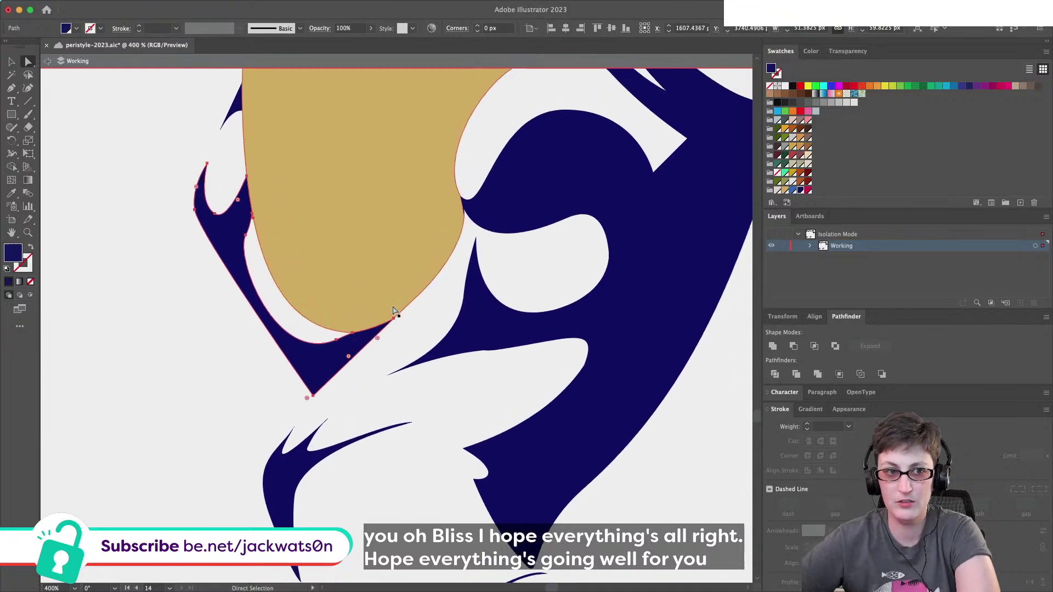
scroll(422, 328, up, 5)
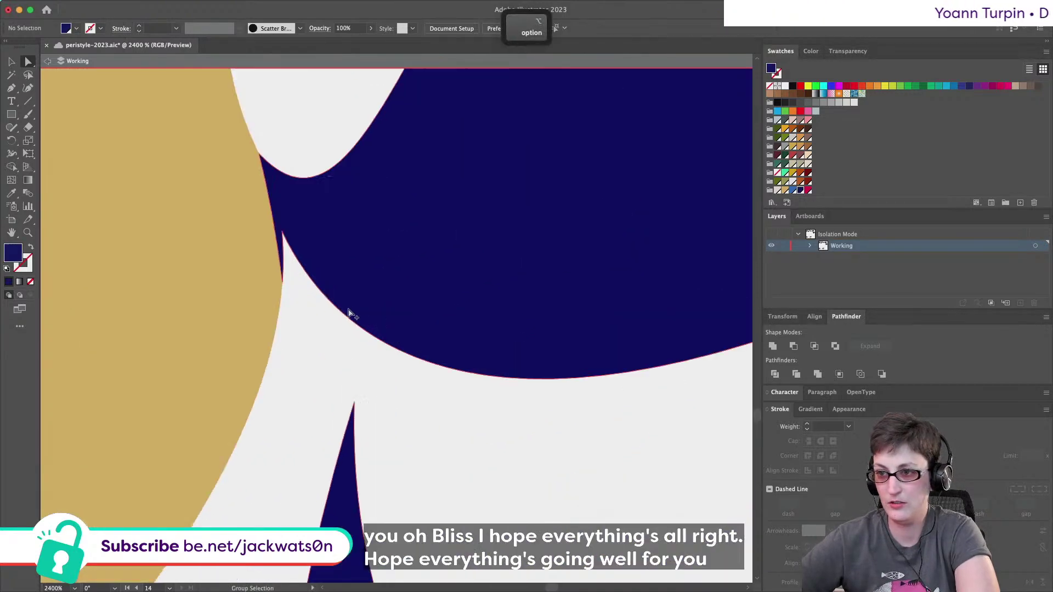
scroll(289, 404, down, 8)
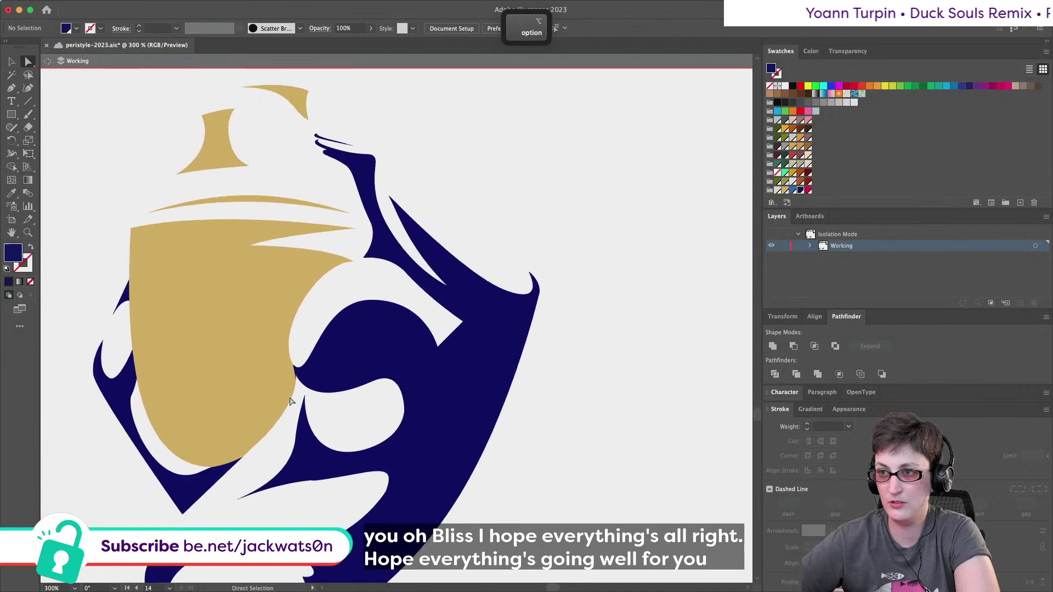
Try to start a gold Pen path at the urn body's upper outer corner, and undo it.
click(239, 368)
click(88, 191)
click(11, 89)
click(136, 91)
click(146, 229)
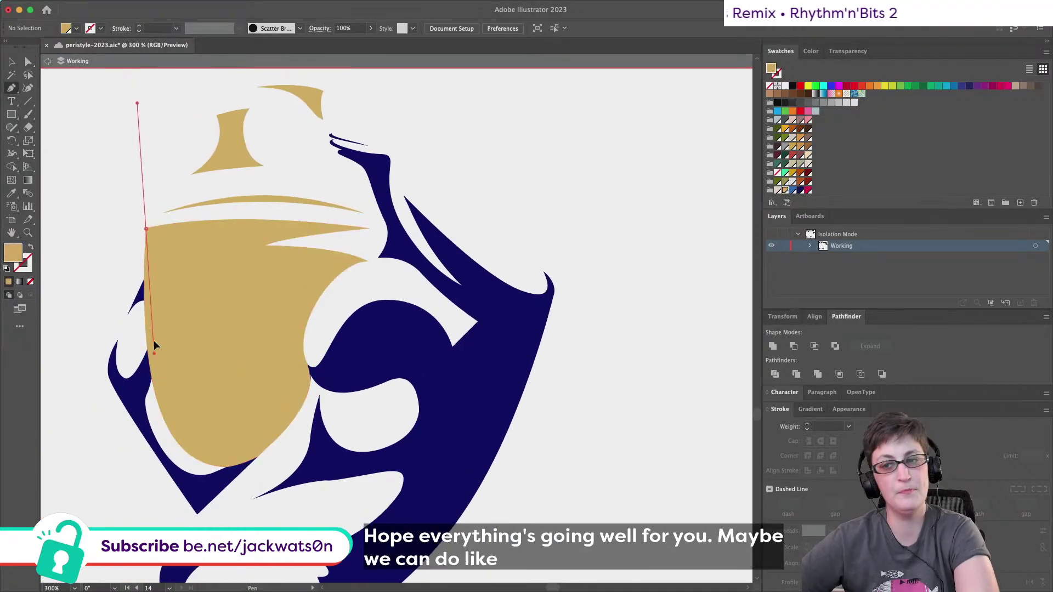
key(super+z)
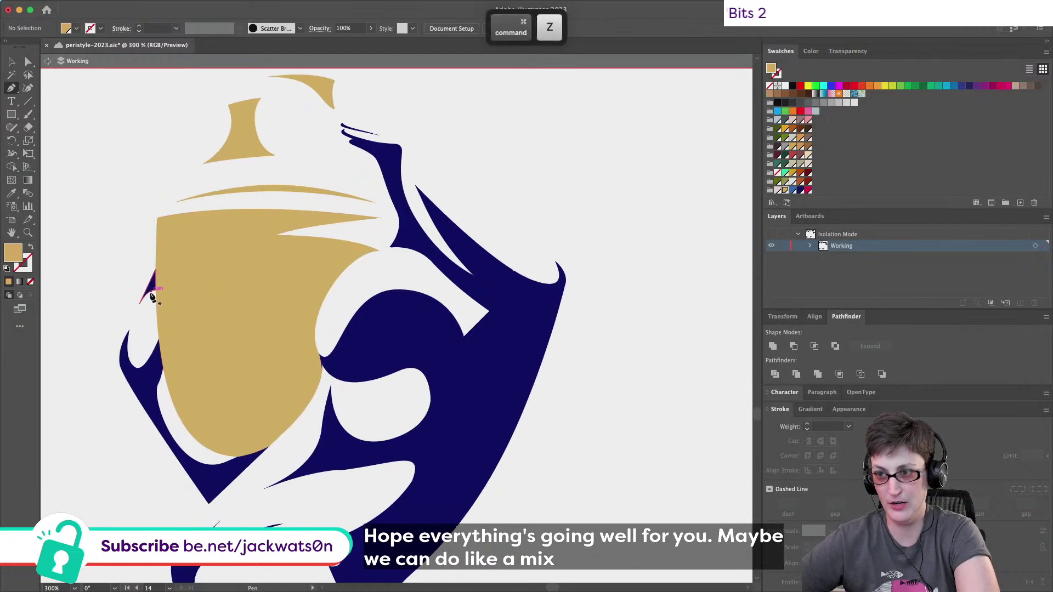
scroll(154, 299, left, 5)
key(super+minus)
scroll(148, 298, right, 2)
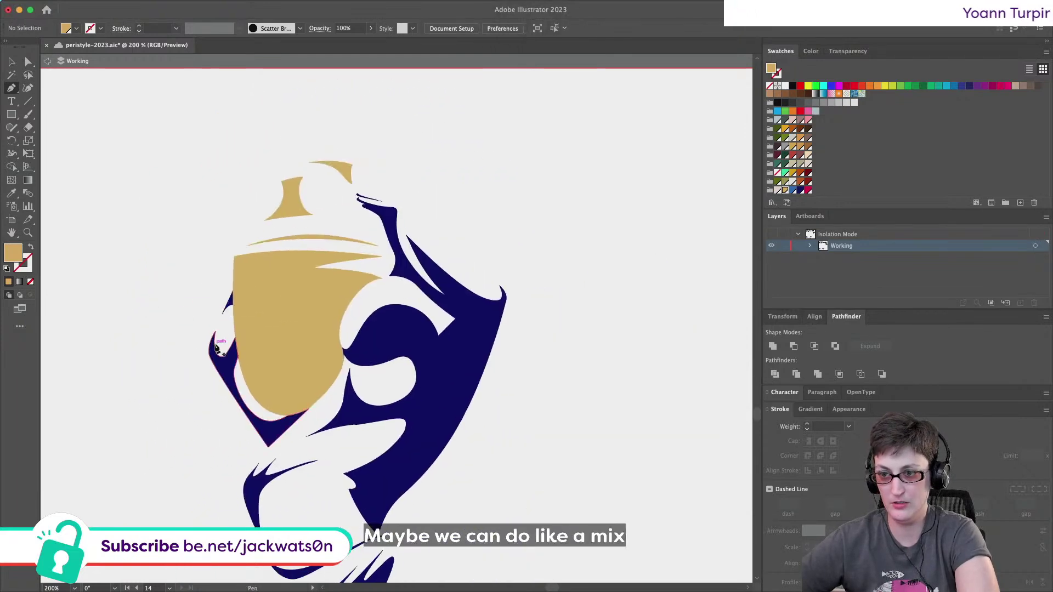
With the Pen tool, start a shadow shape at the urn's lower outer edge and curve it across the lower body.
click(248, 390)
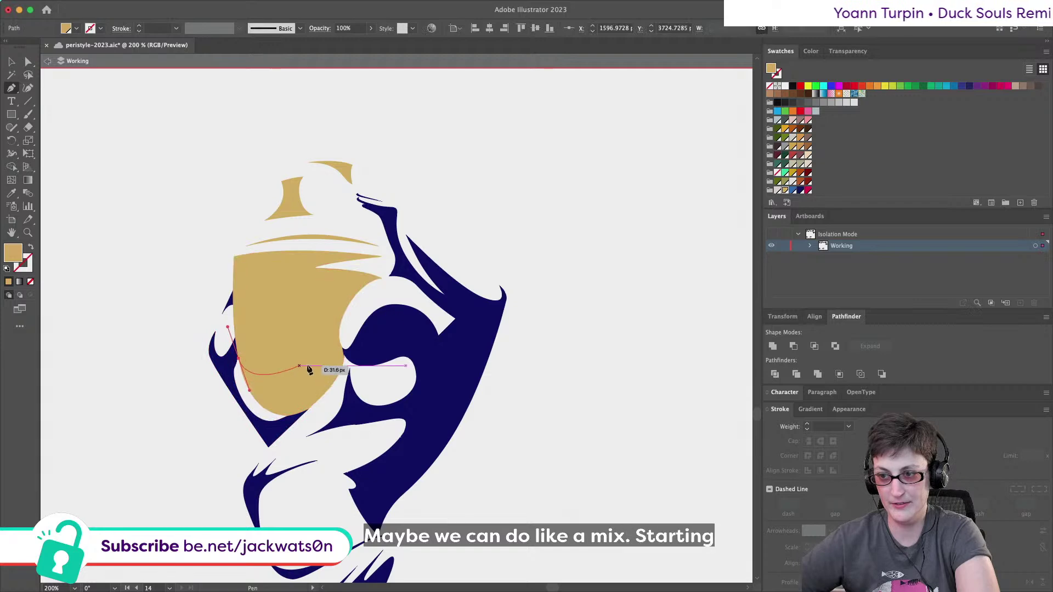
drag(326, 362, 358, 322)
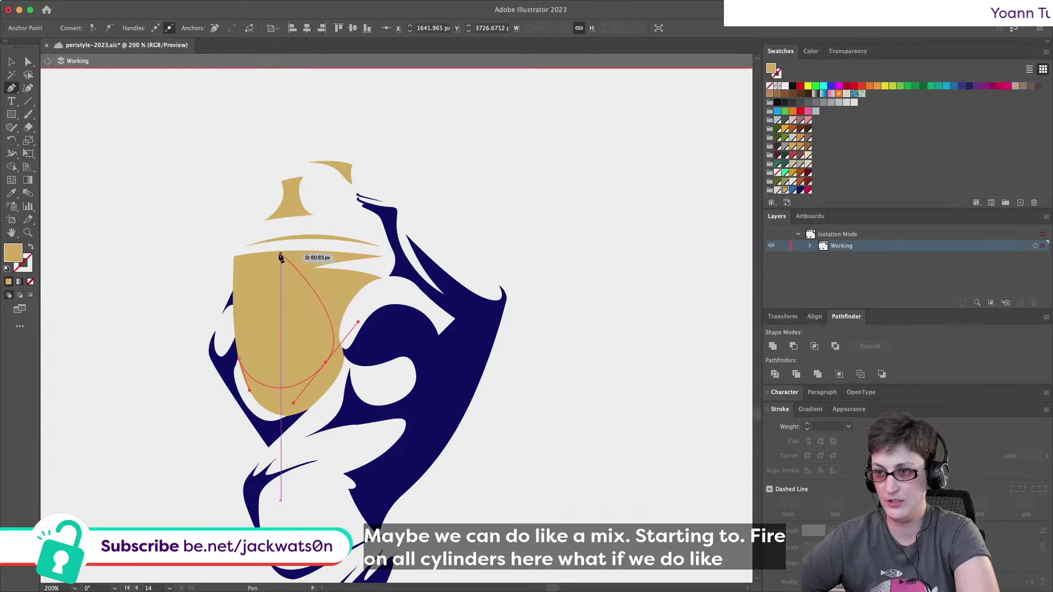
key(super+z)
key(super+z)
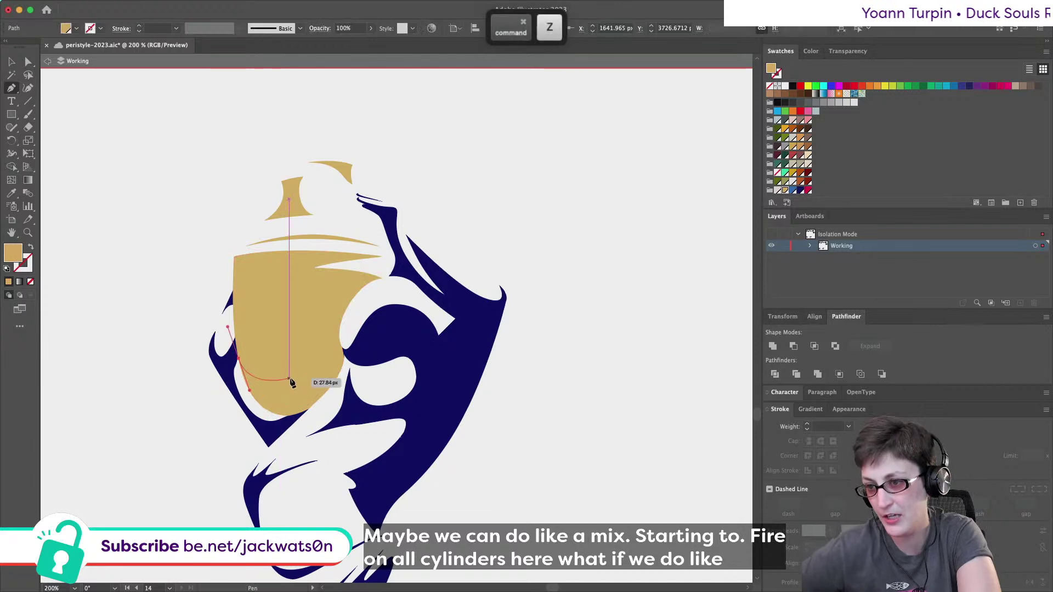
drag(299, 386, 314, 373)
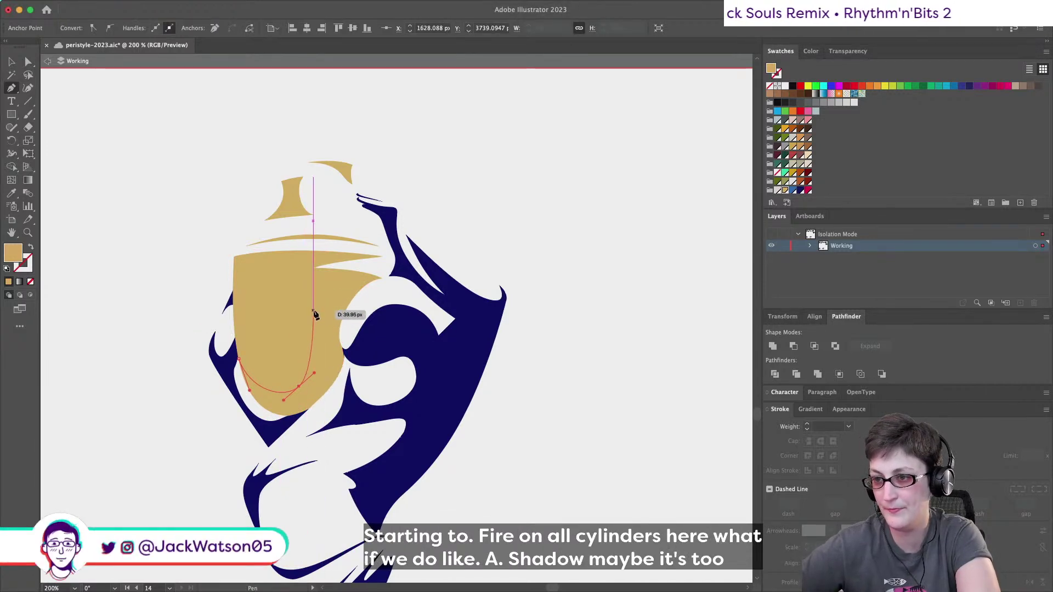
key(super+z)
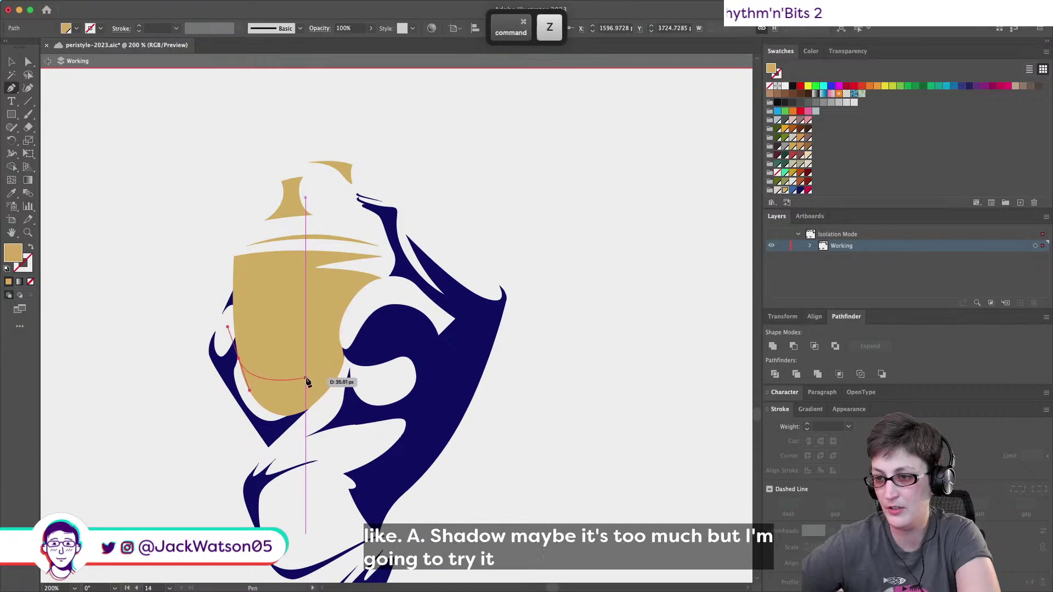
drag(316, 375, 322, 335)
key(super+z)
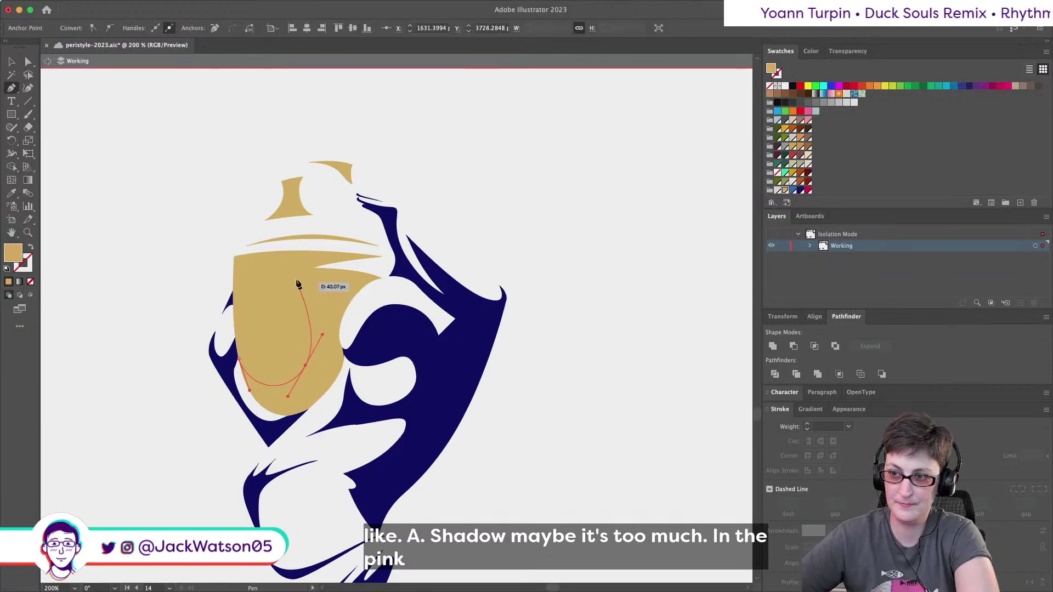
Carry the shadow path up to the urn's upper edge, loop it widely outside the lower body, and close it.
drag(313, 255, 423, 271)
key(super+z)
key(super+z)
drag(346, 449, 223, 450)
drag(149, 444, 153, 380)
drag(238, 359, 249, 390)
Select the urn body with the shadow shape and intersect them to trim the shadow to the urn's outline.
click(29, 62)
drag(235, 248, 384, 396)
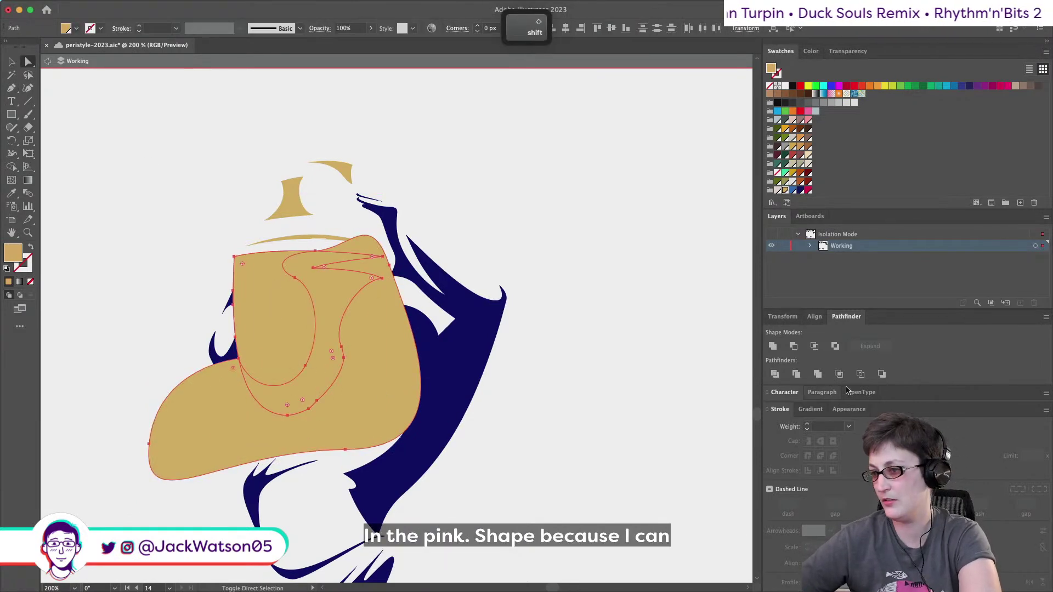
click(815, 346)
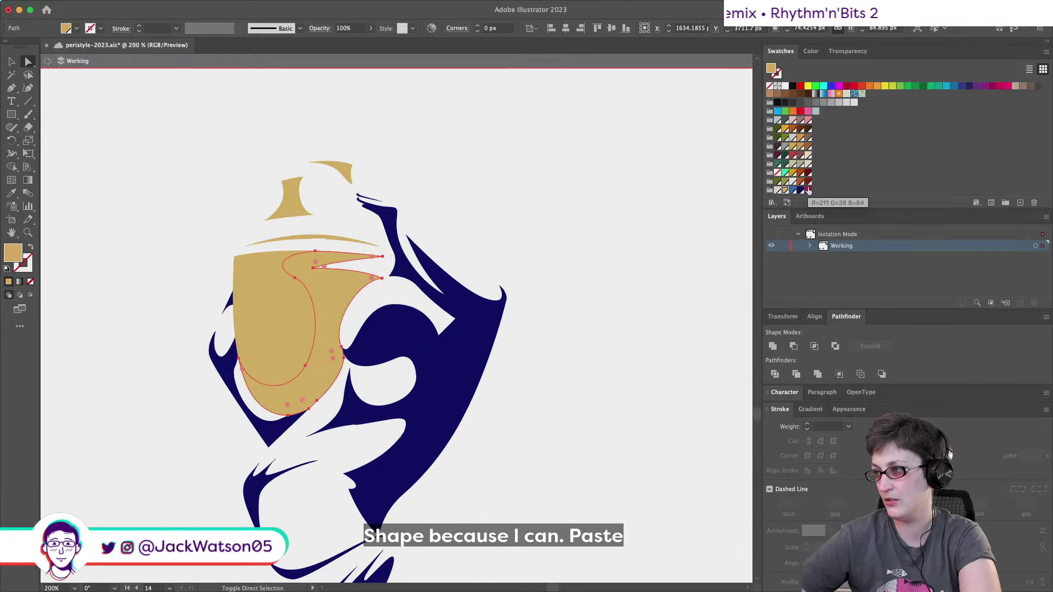
Try the crimson R=211 G=38 B=84 swatch as the fill of the urn's shadow shape.
click(808, 189)
click(192, 207)
scroll(192, 207, down, 5)
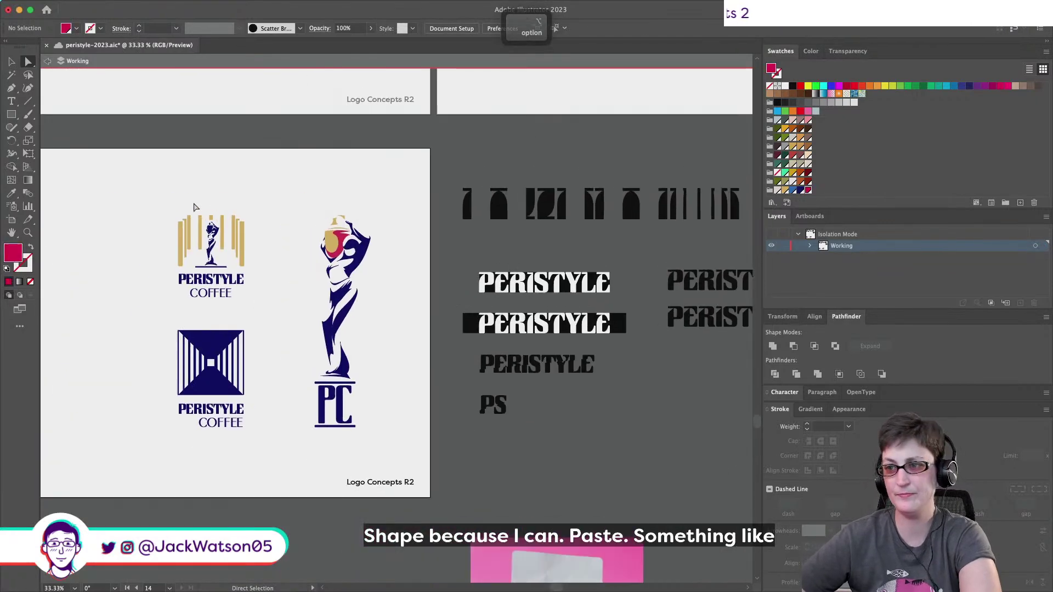
scroll(193, 207, up, 2)
scroll(358, 244, up, 3)
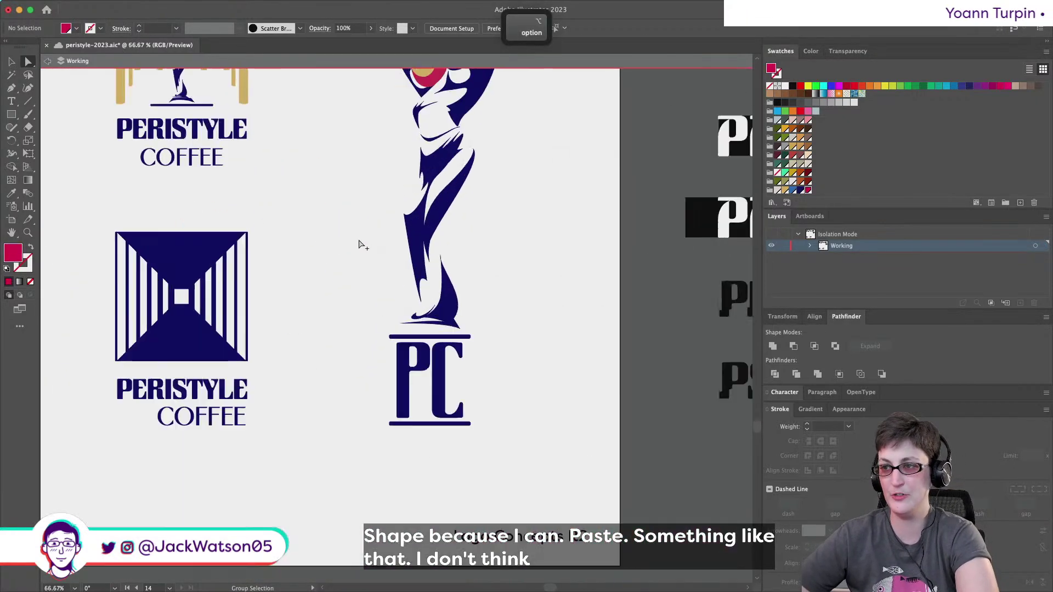
scroll(359, 244, up, 5)
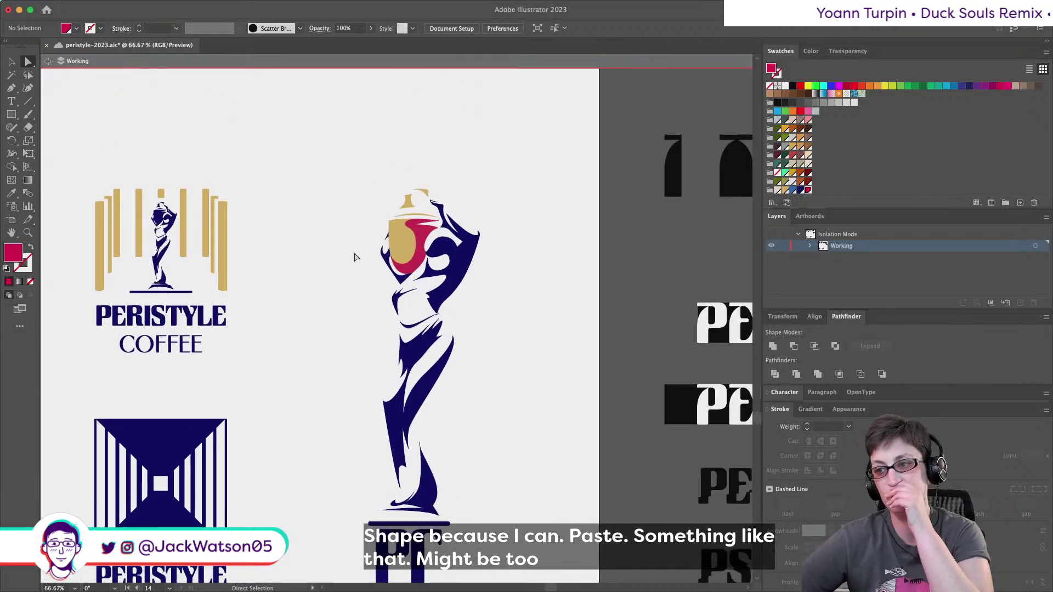
scroll(354, 257, down, 2)
scroll(355, 257, right, 2)
scroll(354, 257, up, 1)
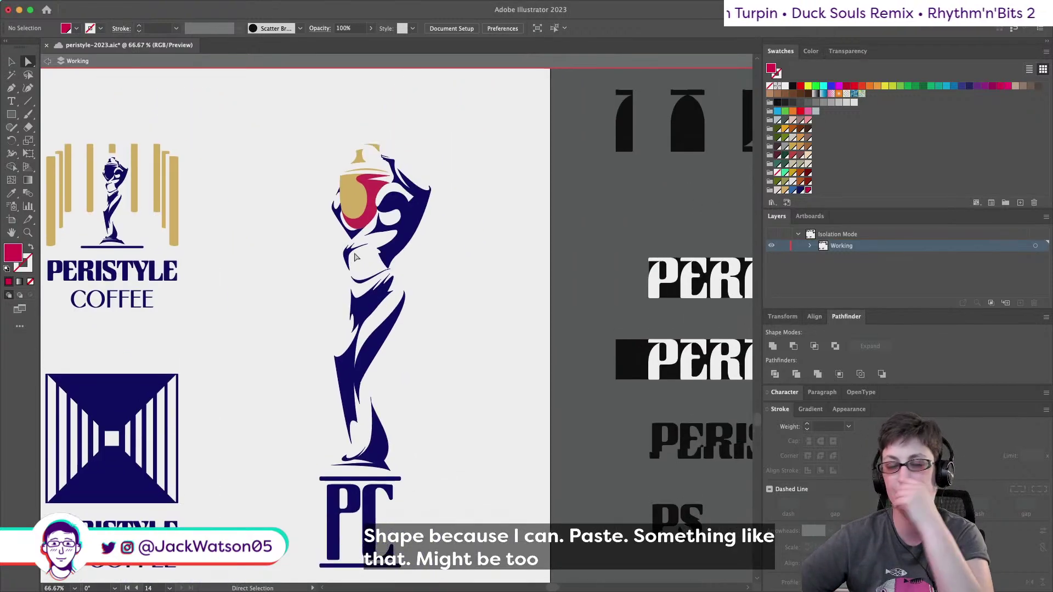
Reshape the shadow's upper inner curve by moving its anchor point up toward the urn's top edge and adjusting its direction handle.
scroll(382, 196, up, 6)
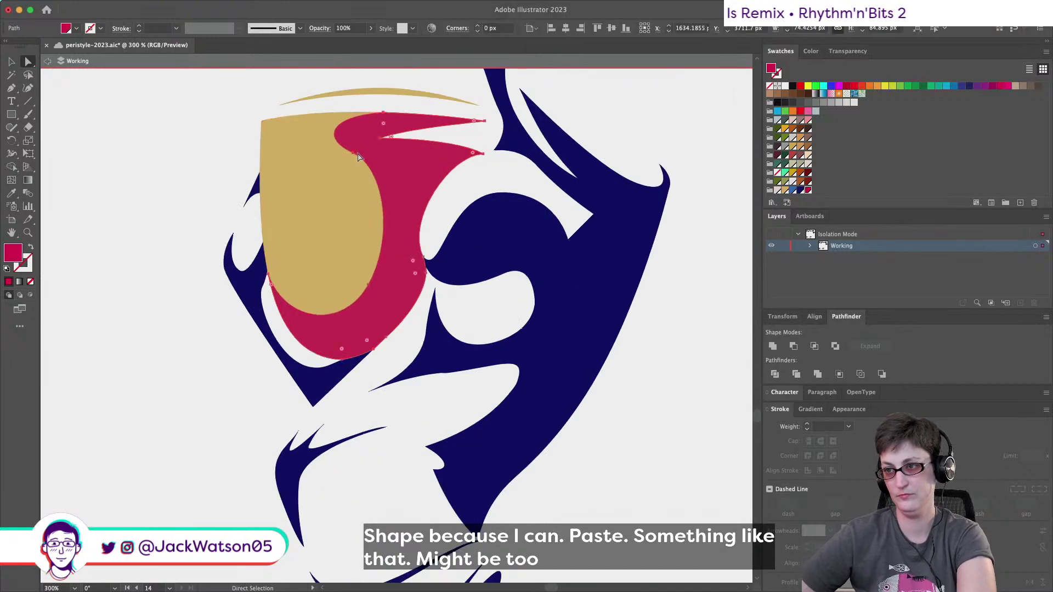
click(353, 155)
drag(354, 155, 330, 118)
click(112, 172)
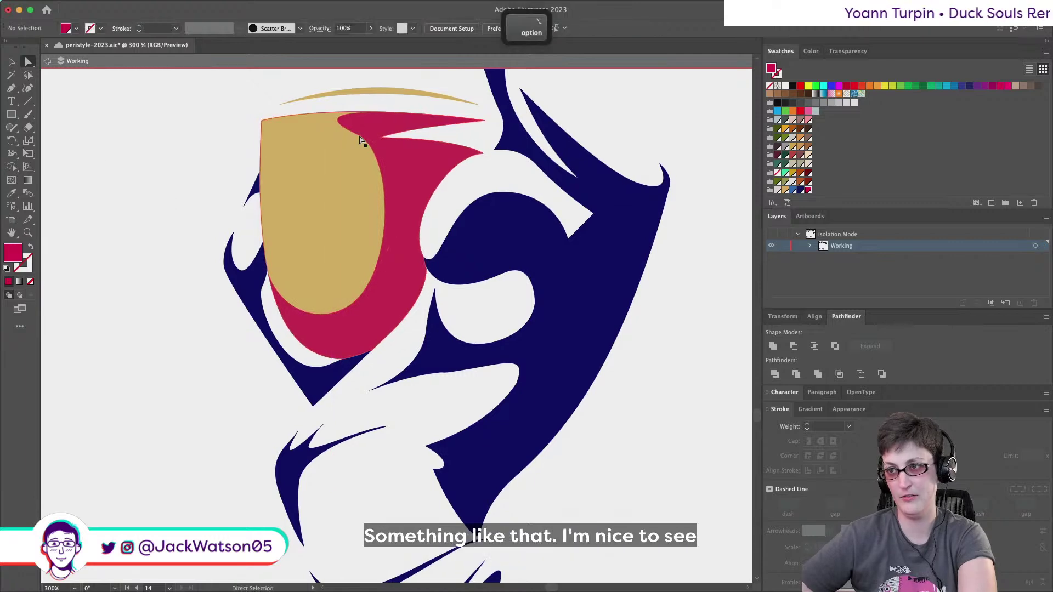
drag(389, 153, 390, 157)
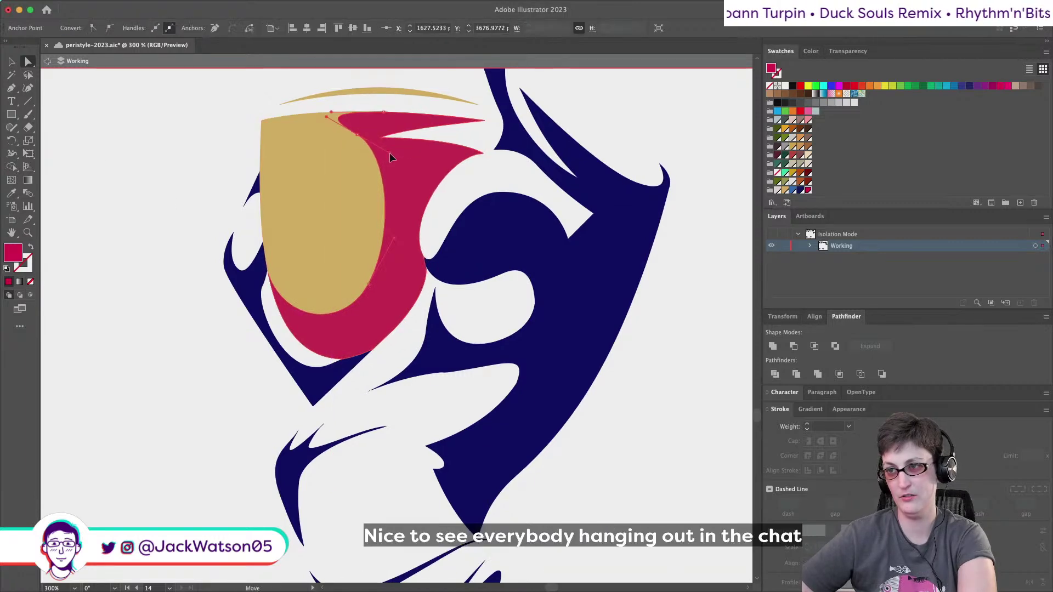
click(153, 230)
Try the medium blue brand swatch as the fill of the urn's shadow shape.
scroll(201, 334, down, 1)
scroll(200, 334, down, 5)
scroll(309, 273, up, 3)
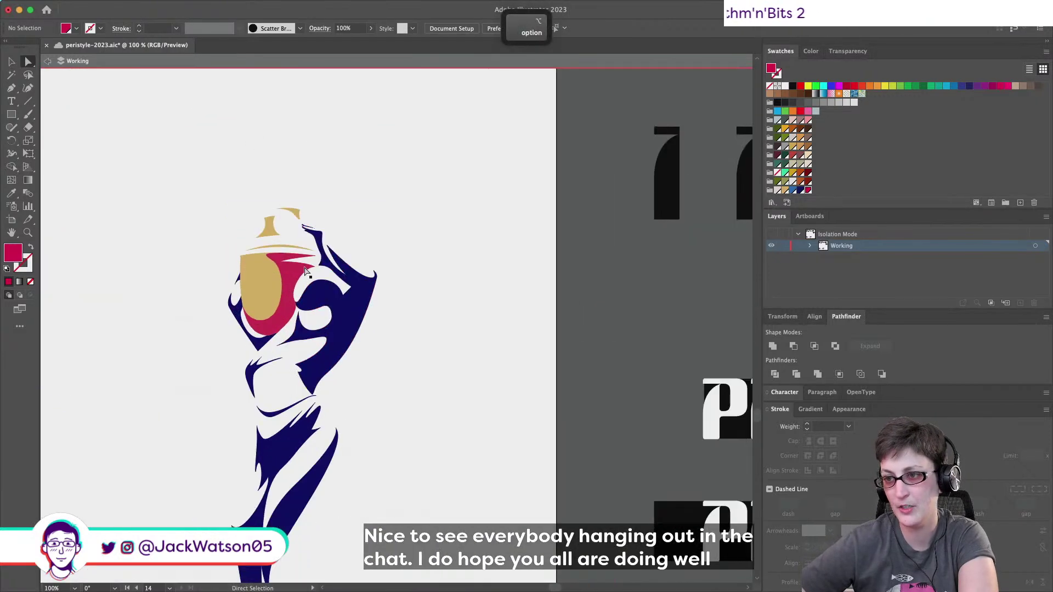
click(285, 276)
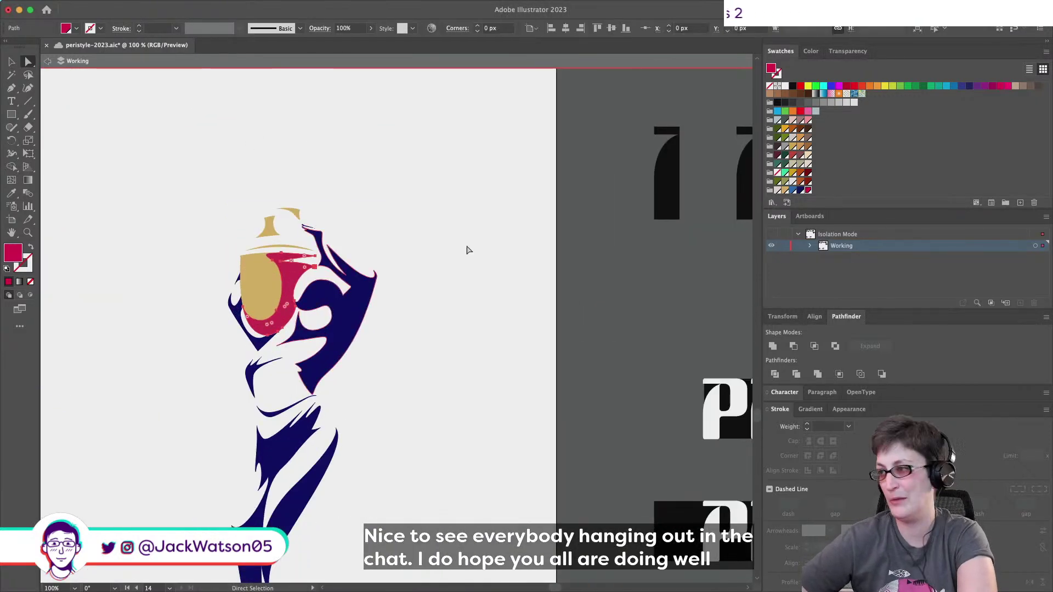
click(793, 190)
click(423, 415)
scroll(423, 415, down, 2)
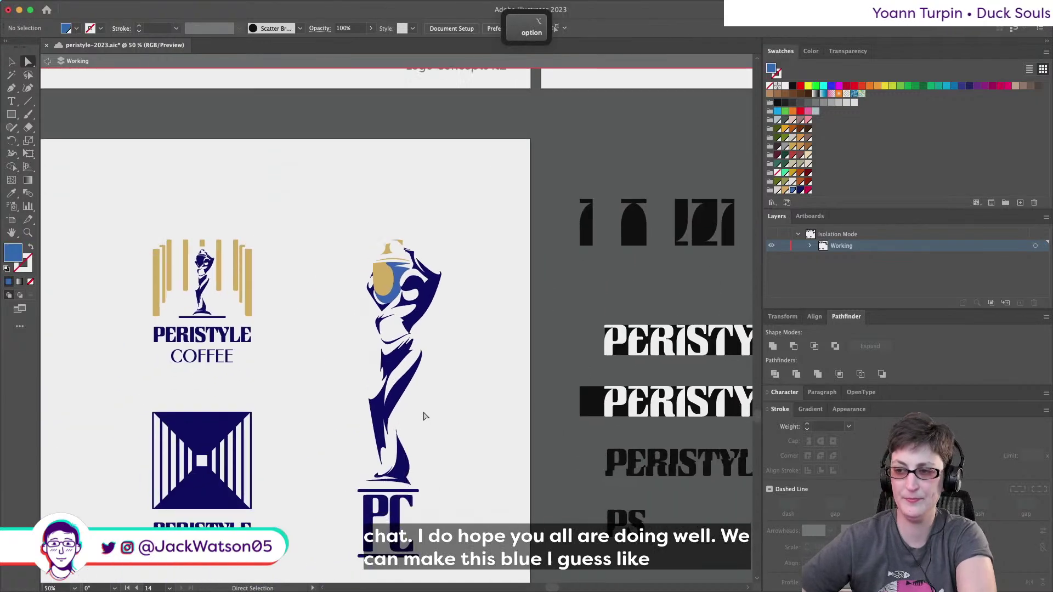
scroll(425, 415, left, 5)
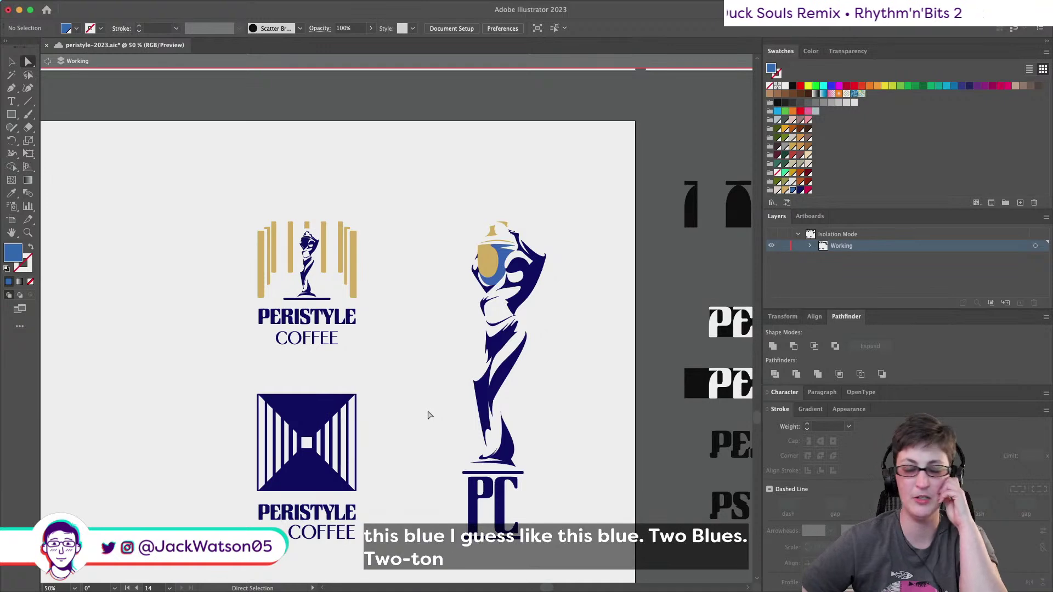
scroll(430, 270, right, 3)
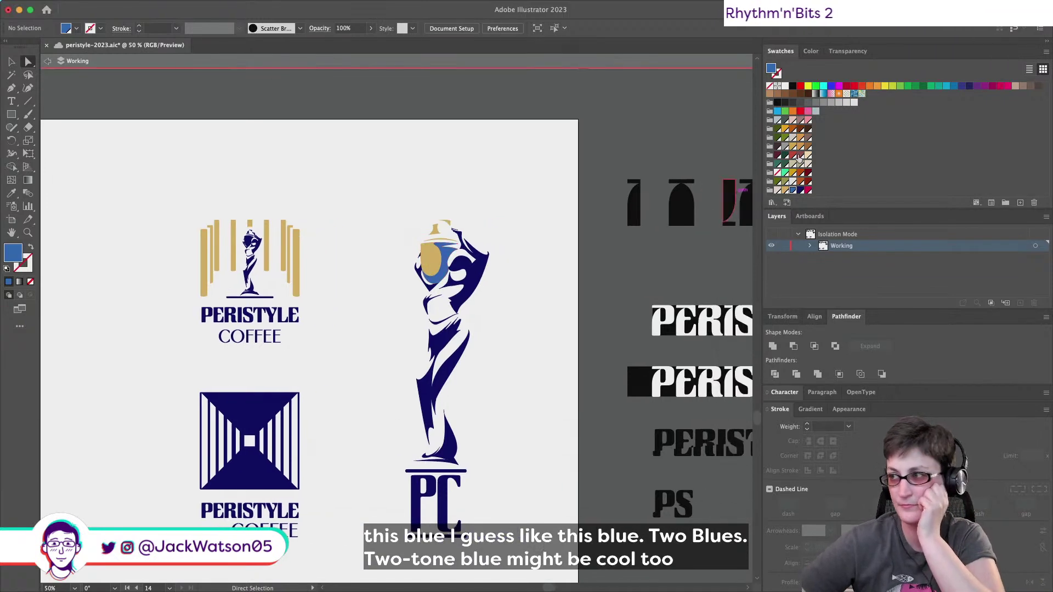
Fill the urn's shadow shape with the navy brand swatch.
click(445, 259)
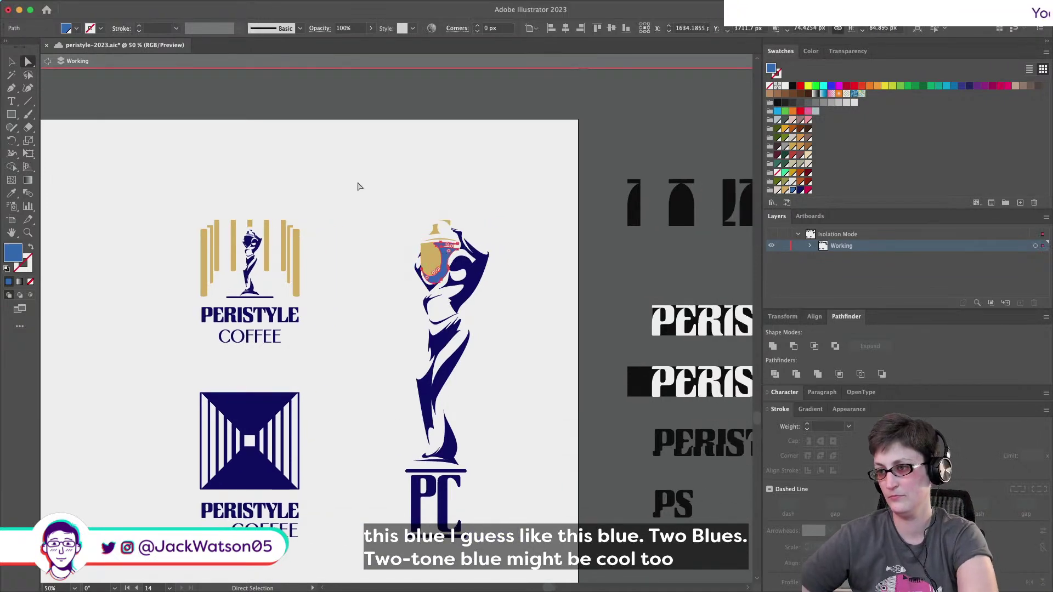
click(801, 191)
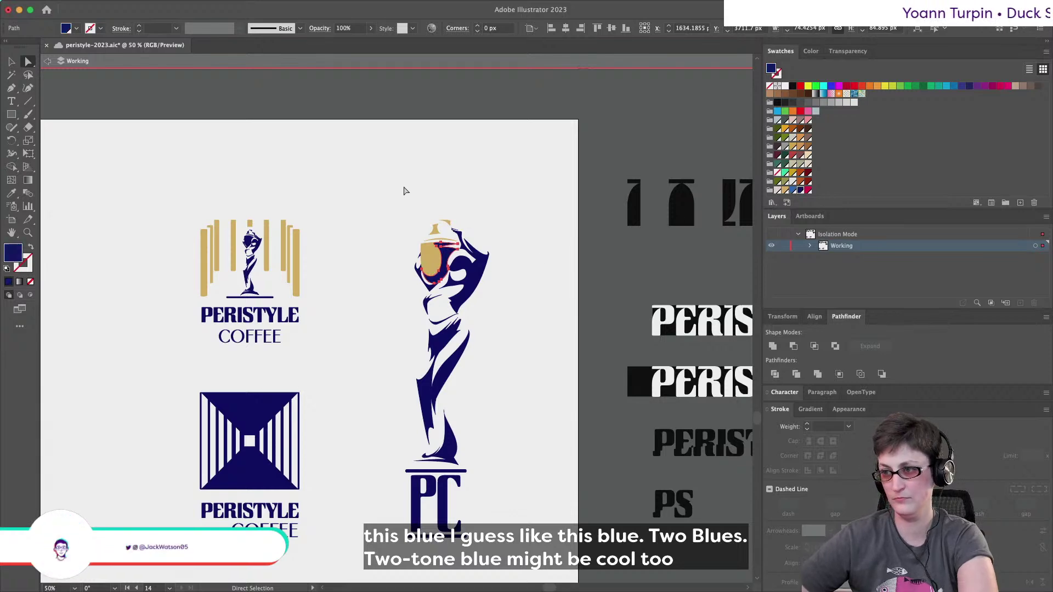
click(376, 228)
scroll(377, 229, down, 1)
scroll(377, 228, down, 1)
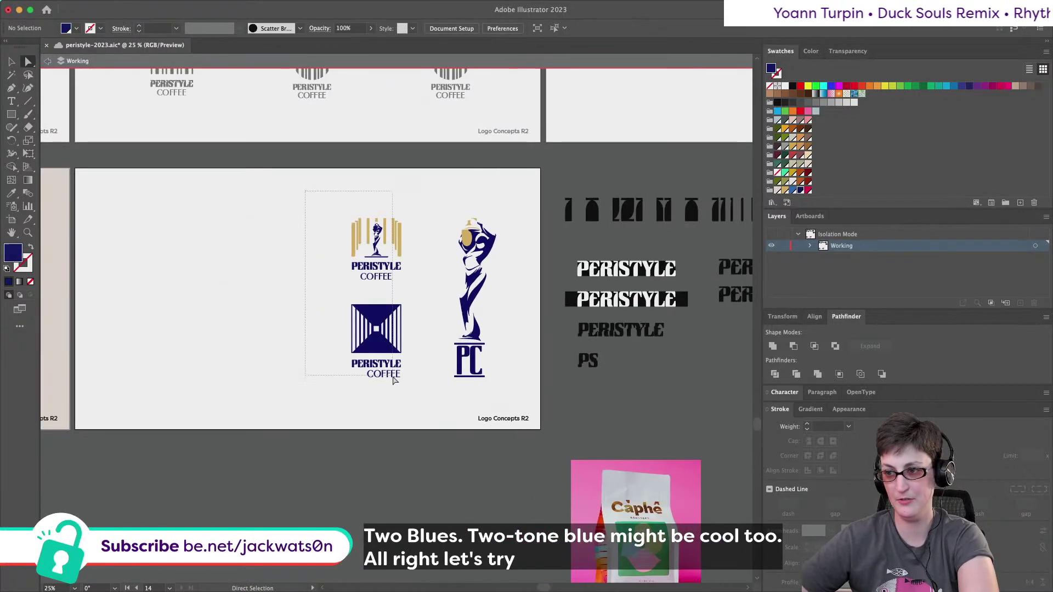
Move the two smaller logos to the artboard's left side, and place a copy of the statue and PC lockup beside the original.
drag(359, 380, 129, 379)
drag(512, 192, 457, 334)
key(cmd+c)
key(cmd+v)
drag(408, 272, 439, 247)
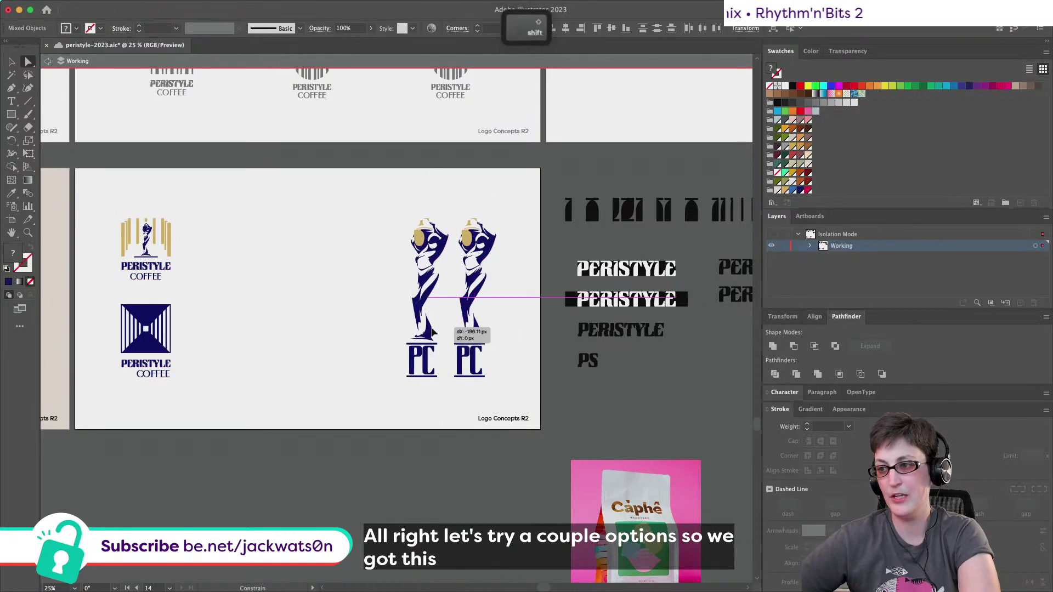
key(cmd+shift+a)
Delete the navy shadow shape from the right-hand statue's urn.
scroll(439, 247, up, 2)
click(412, 232)
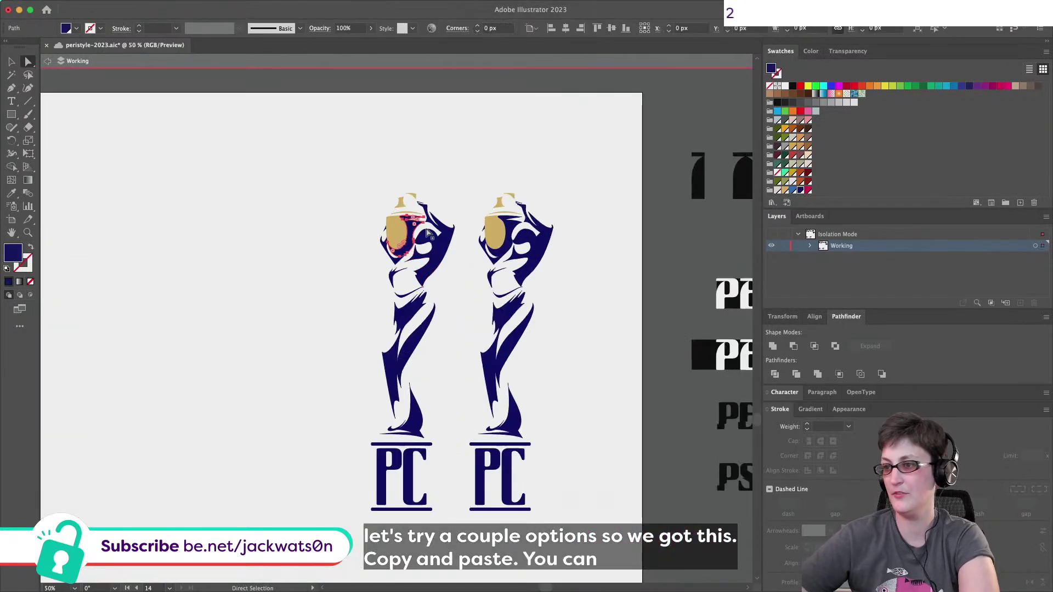
scroll(371, 176, up, 1)
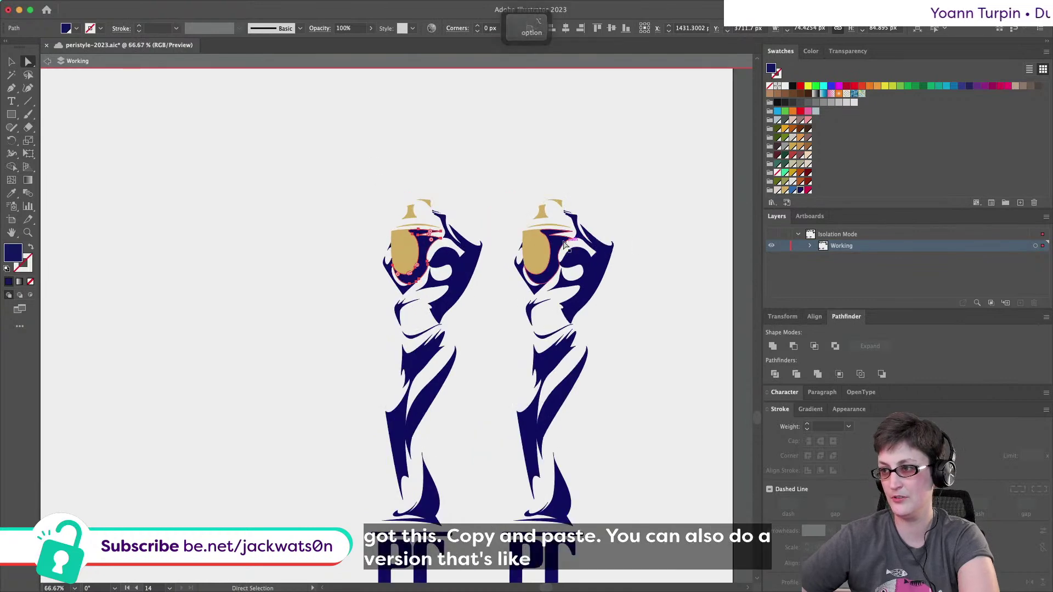
key(BackSpace)
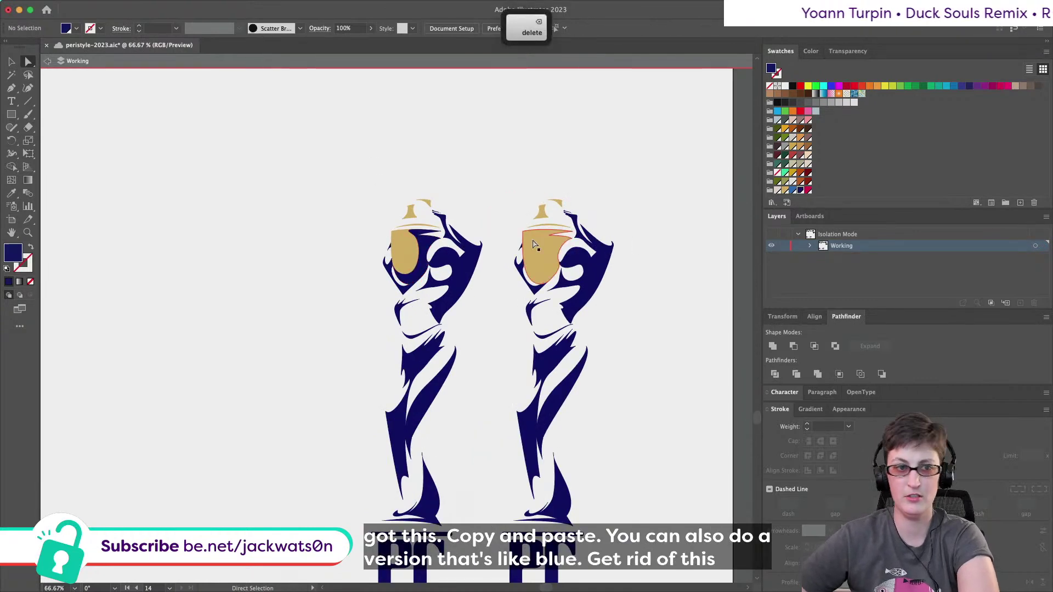
Select the left statue's gold urn pieces together: the body, rim and lid shapes, along with the shadow outline's path.
scroll(535, 245, up, 2)
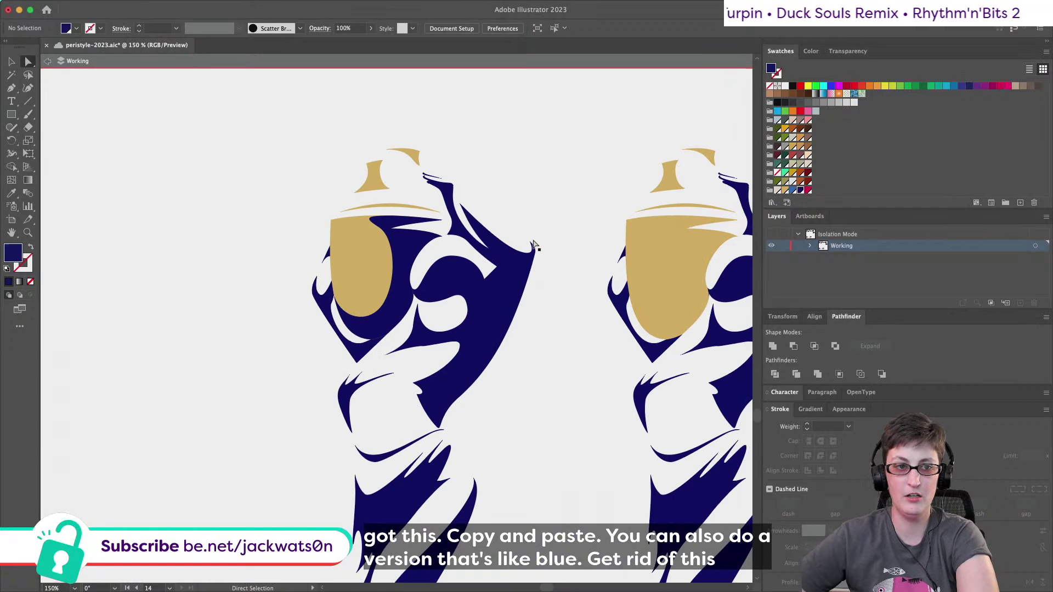
scroll(494, 244, up, 2)
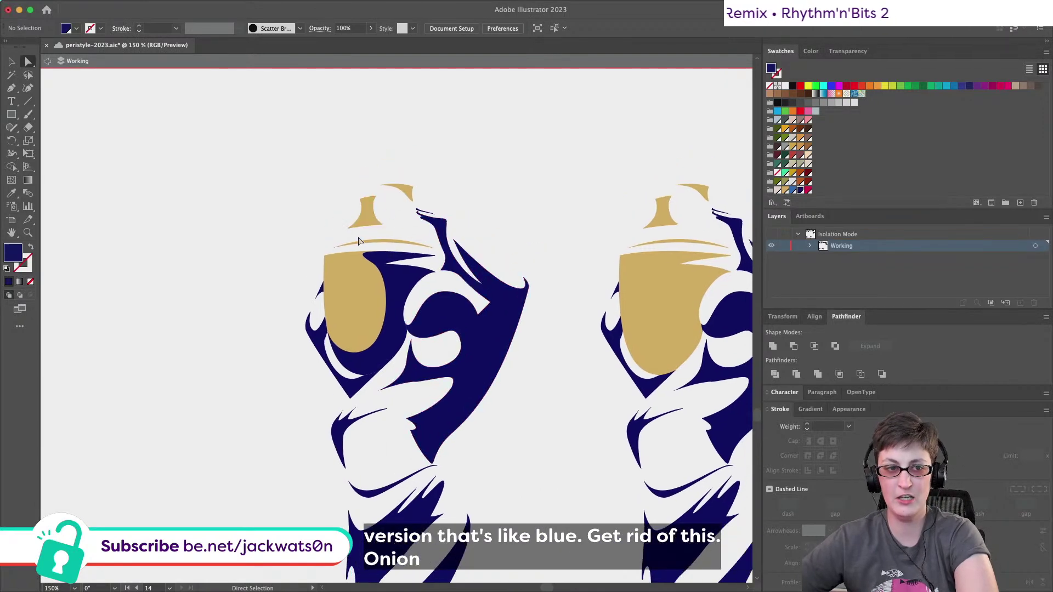
scroll(359, 241, right, 3)
key(alt)
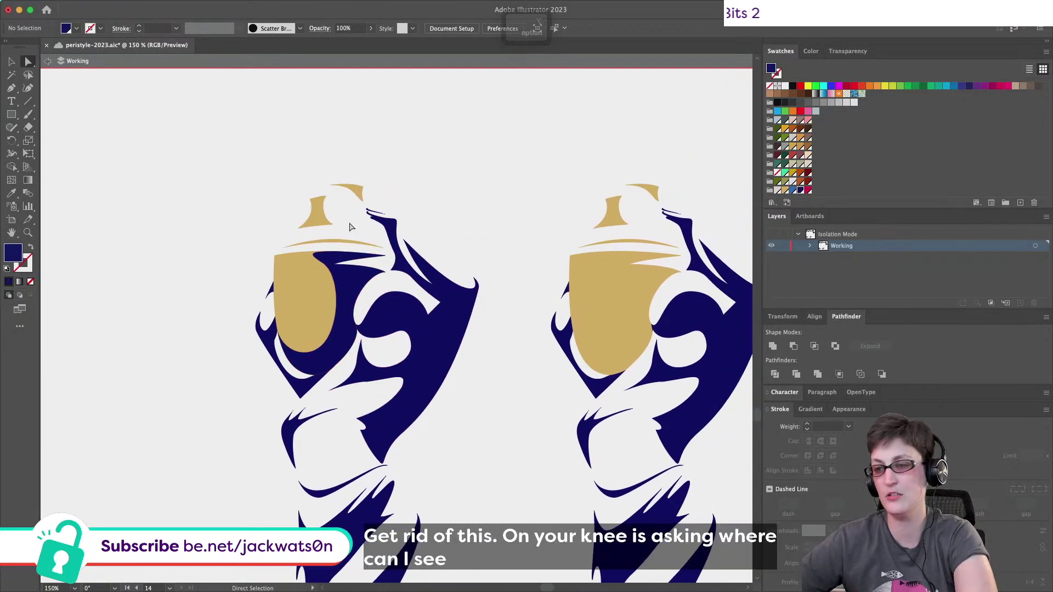
click(321, 219)
click(317, 292)
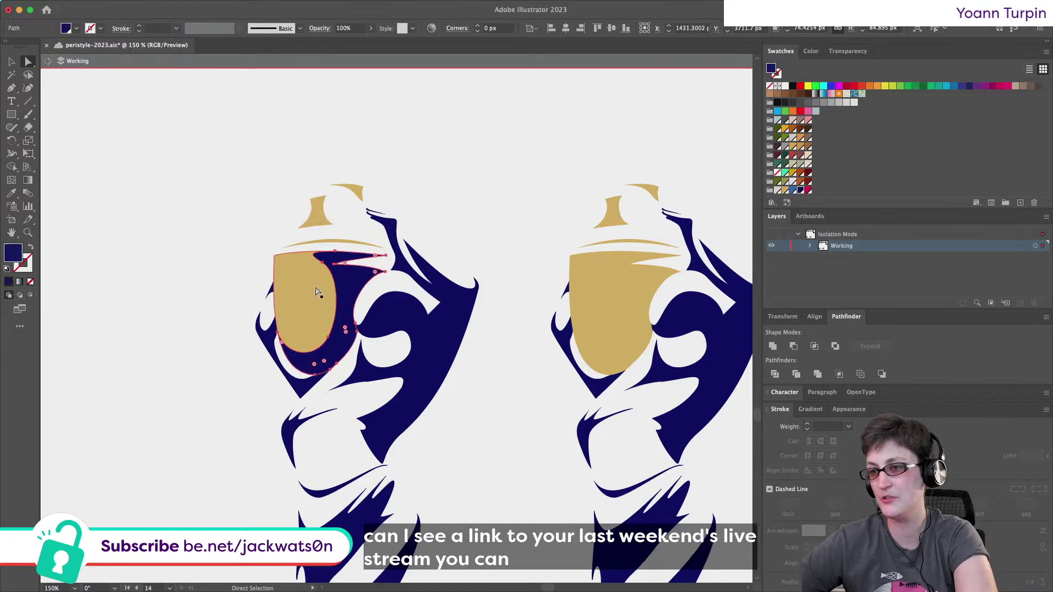
shift+click(307, 285)
shift+click(340, 242)
shift+click(318, 211)
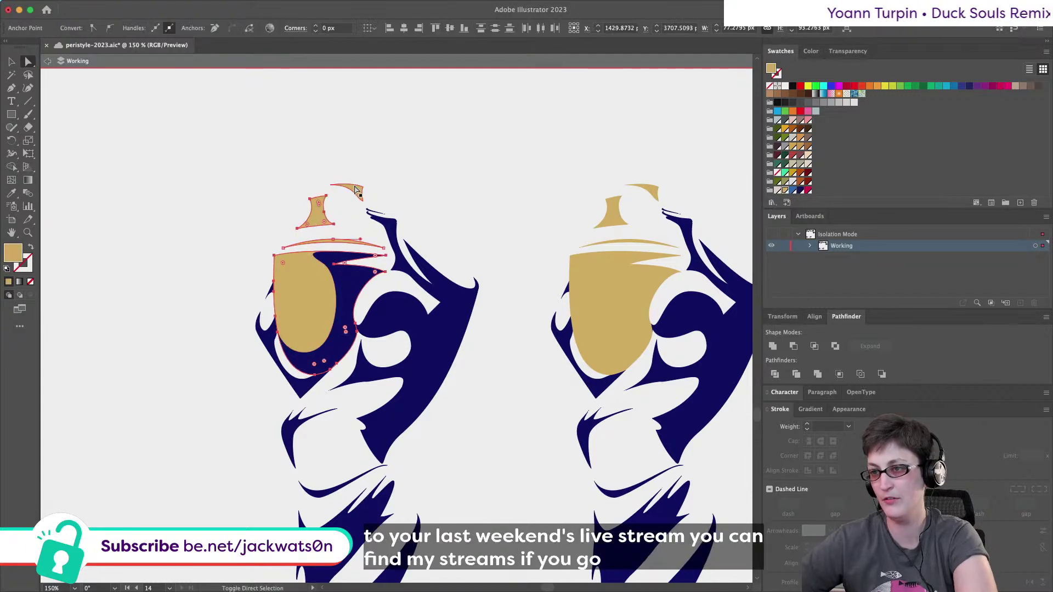
Try the crimson brand swatch on the left statue's gold urn pieces, and undo the change.
click(808, 191)
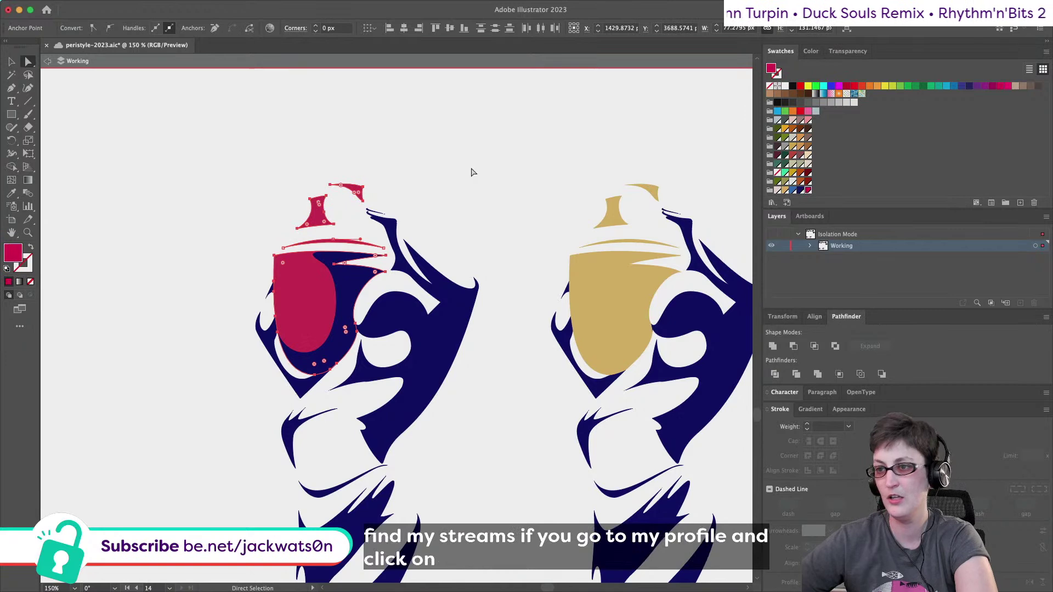
click(470, 172)
key(super+minus)
key(super+minus)
key(super+z)
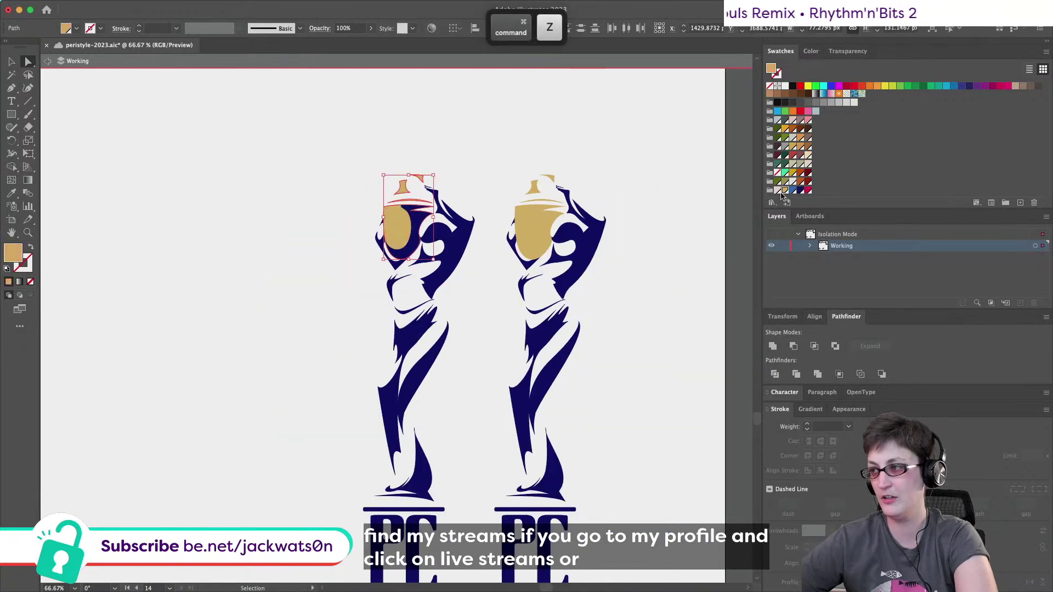
Fill the left statue's urn body, rim and lid pieces with the medium blue brand swatch.
click(792, 191)
click(297, 170)
scroll(298, 169, right, 1)
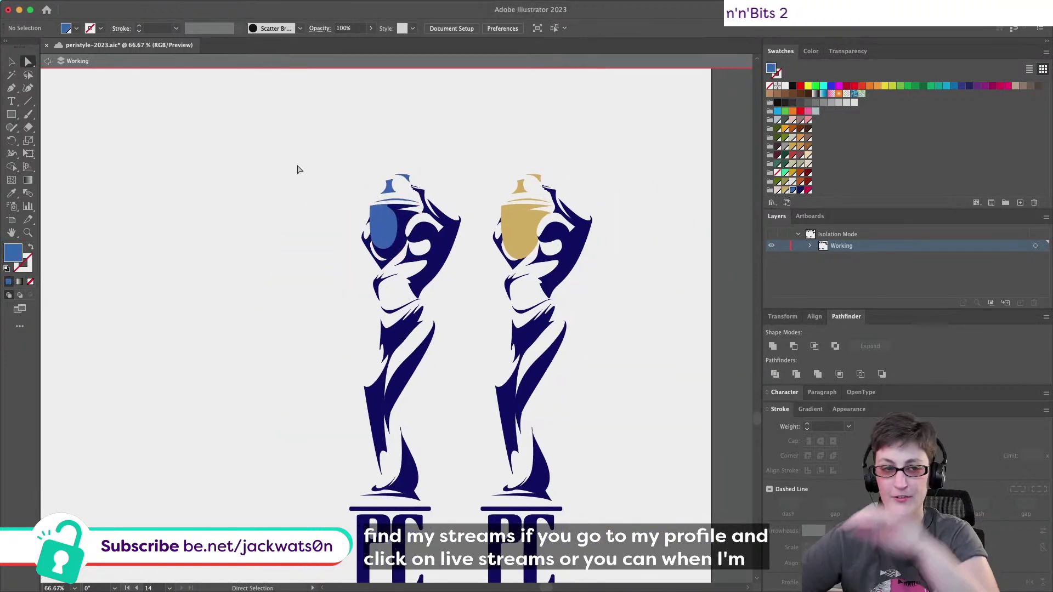
scroll(329, 168, right, 3)
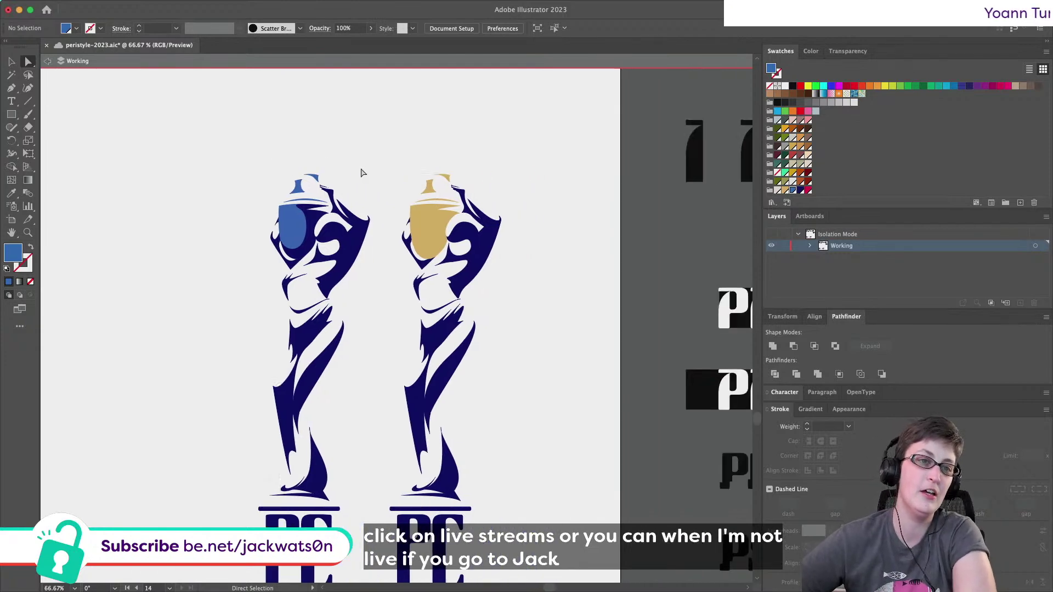
scroll(222, 169, down, 4)
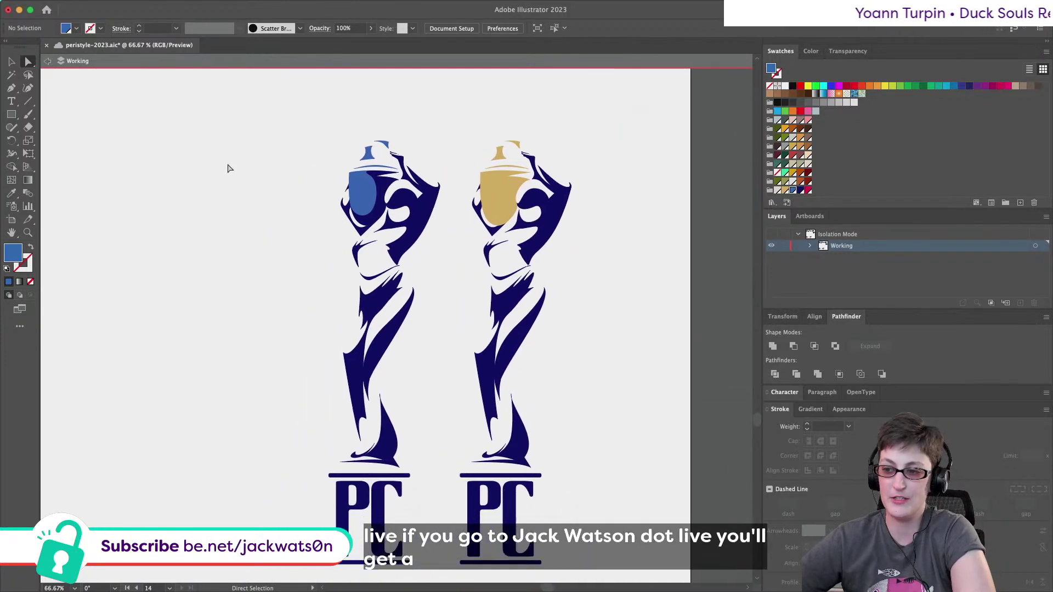
Fill the letters P and C beneath the left statue with the medium blue brand swatch.
scroll(315, 307, down, 1)
click(307, 395)
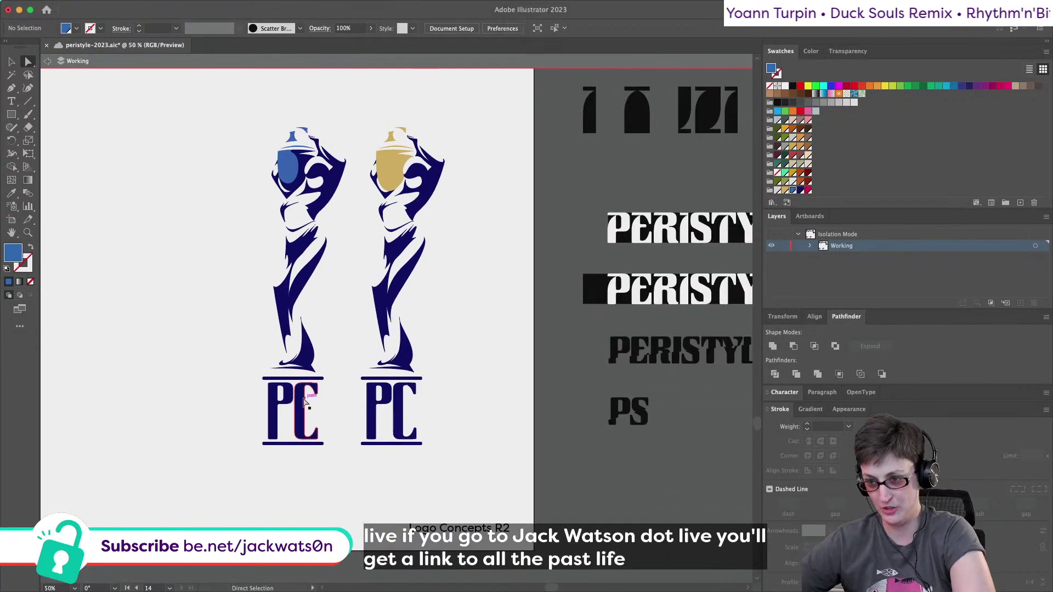
shift+click(278, 406)
shift+click(279, 406)
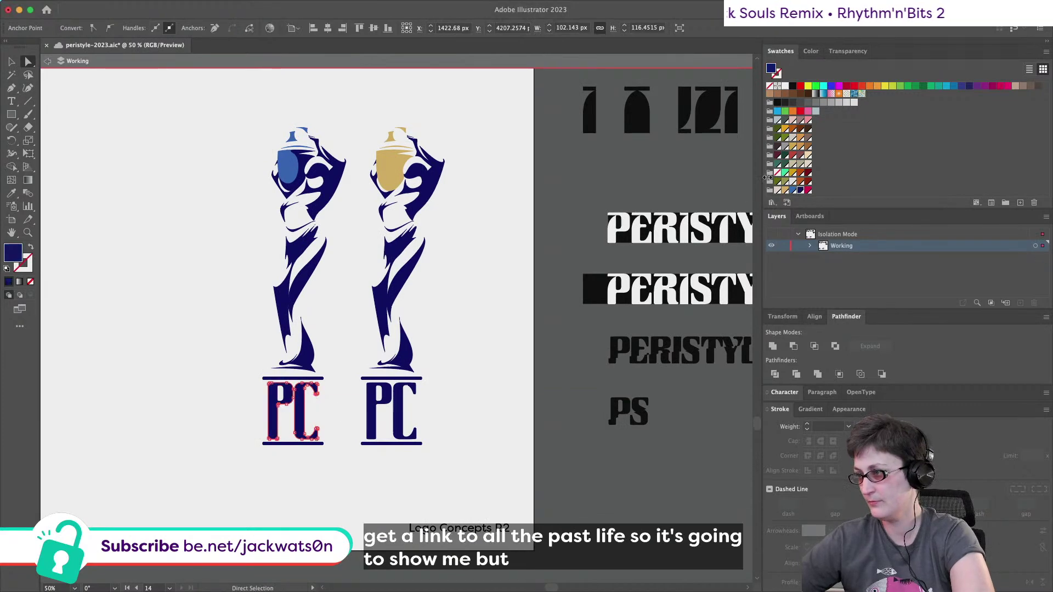
click(797, 191)
click(259, 317)
scroll(252, 316, down, 2)
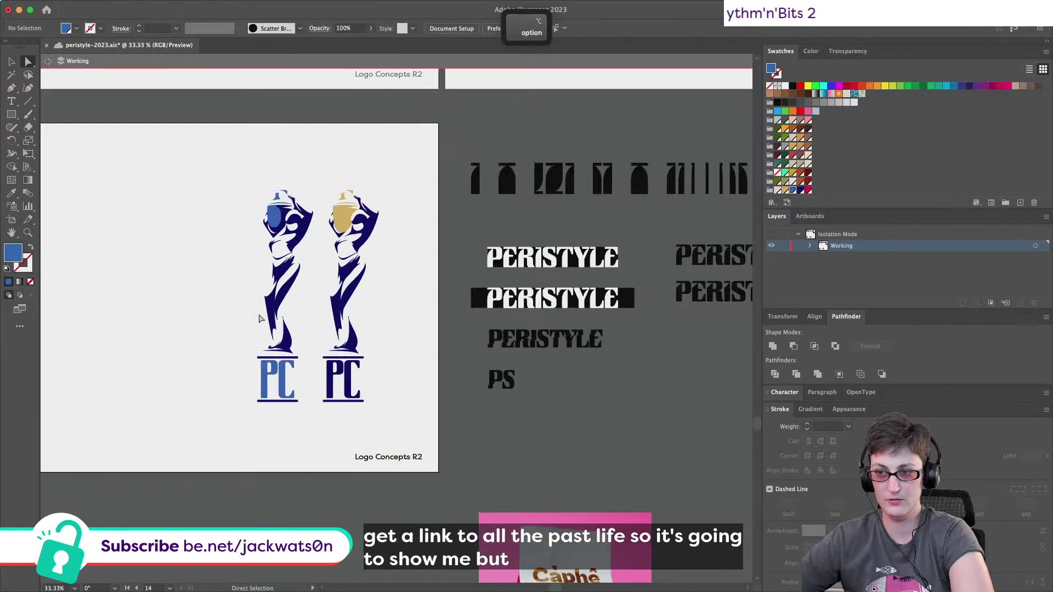
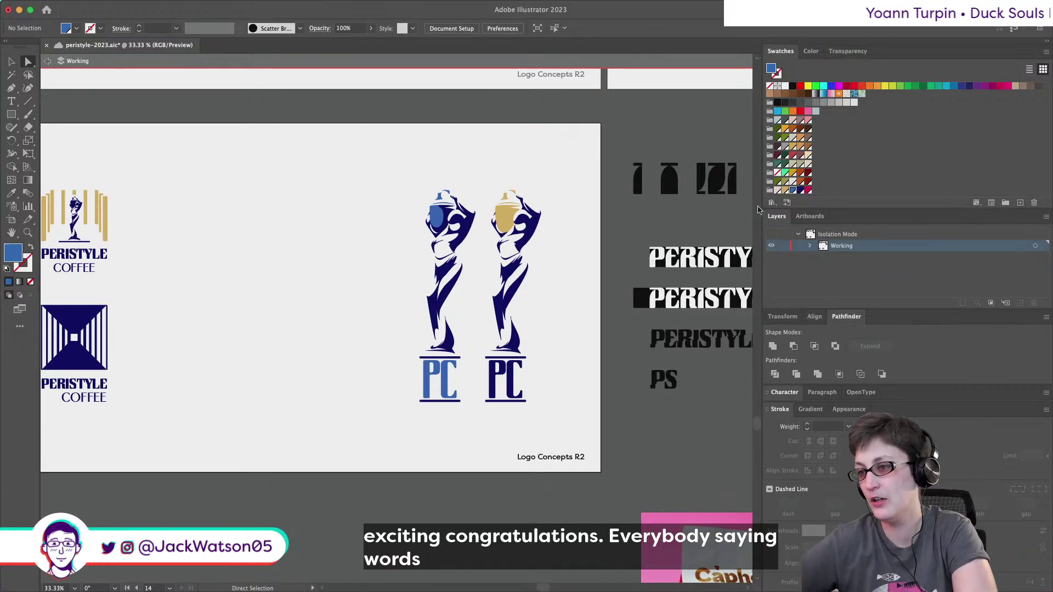
Duplicate the two-tone blue statue and PC lockup, placing the copy to its left at the same height.
scroll(492, 329, up, 3)
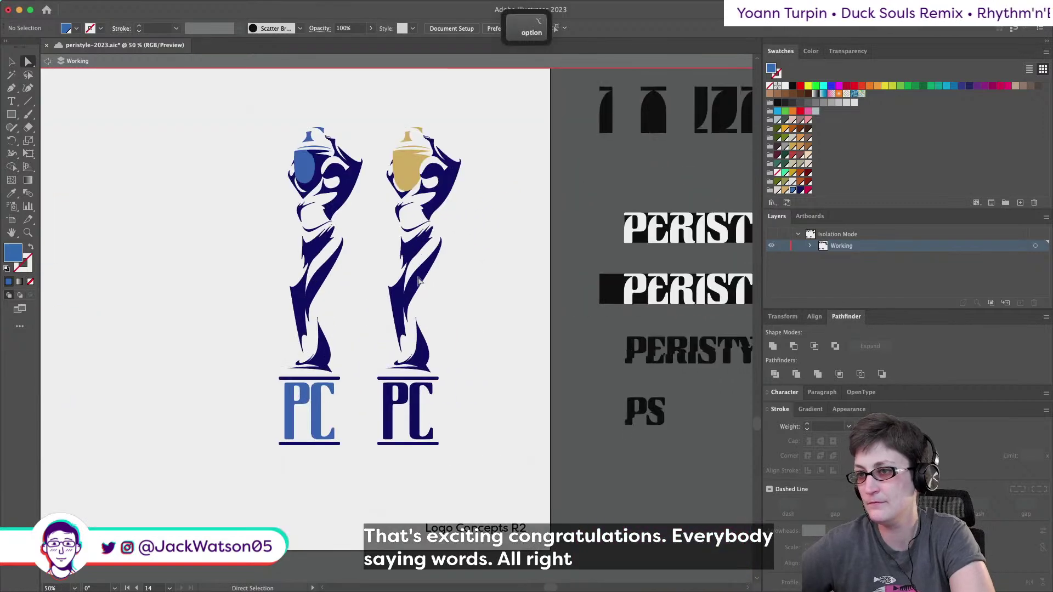
drag(179, 98, 346, 464)
drag(310, 203, 229, 203)
key(shift+super+a)
Swap the leftmost statue's urn colors: medium blue for the shadow, navy for the body, rim and lid pieces.
click(217, 166)
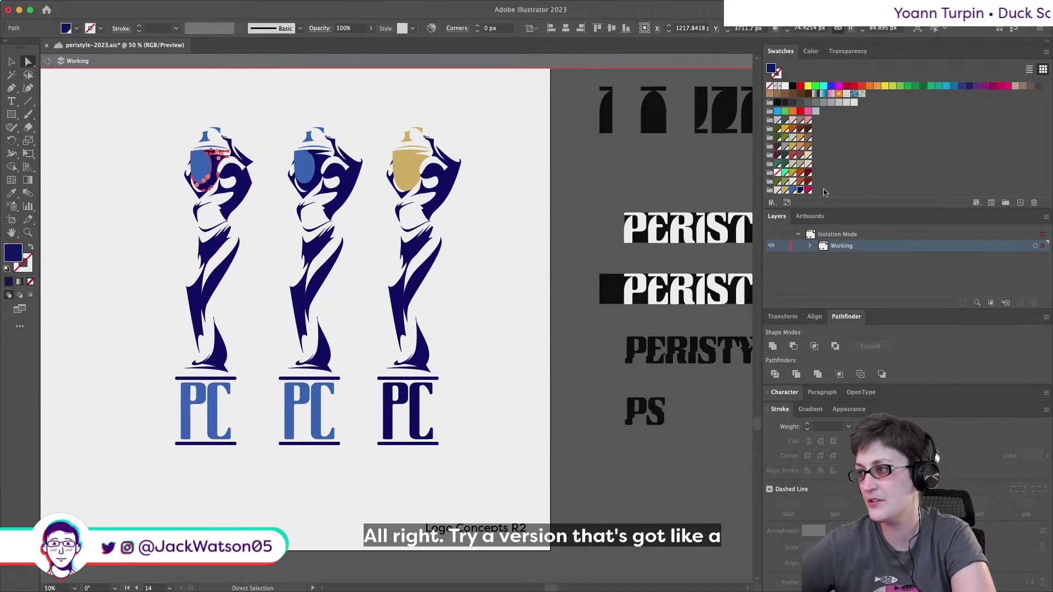
click(793, 190)
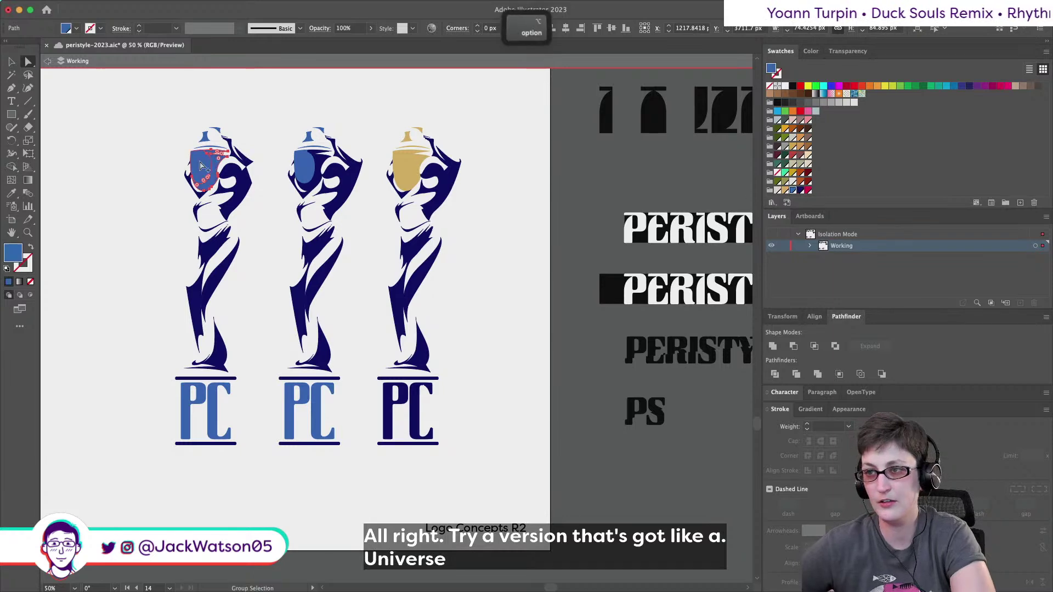
scroll(200, 156, up, 3)
shift+click(220, 132)
shift+click(211, 112)
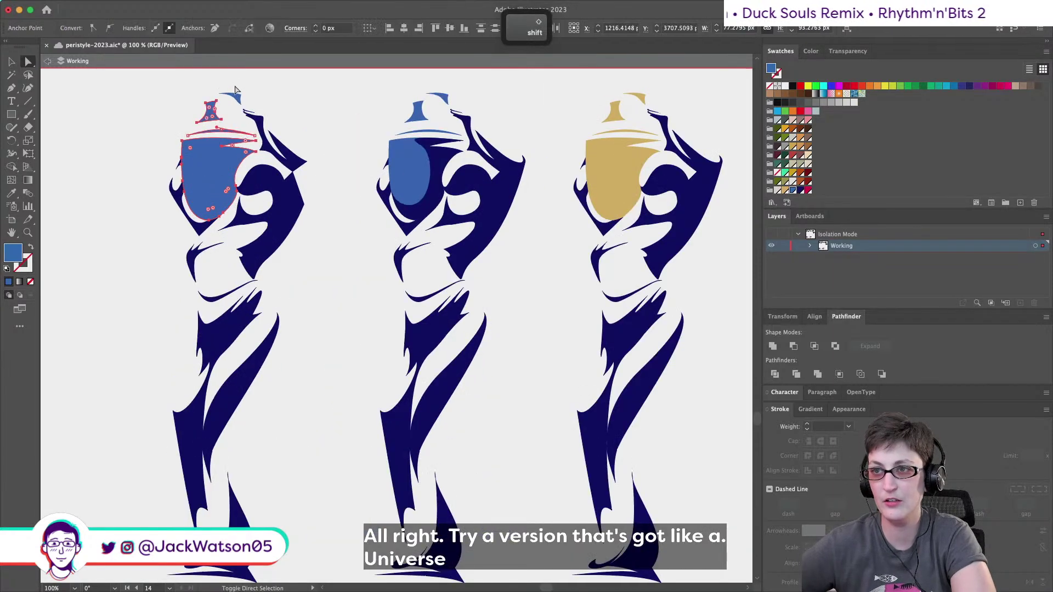
shift+click(242, 94)
click(801, 191)
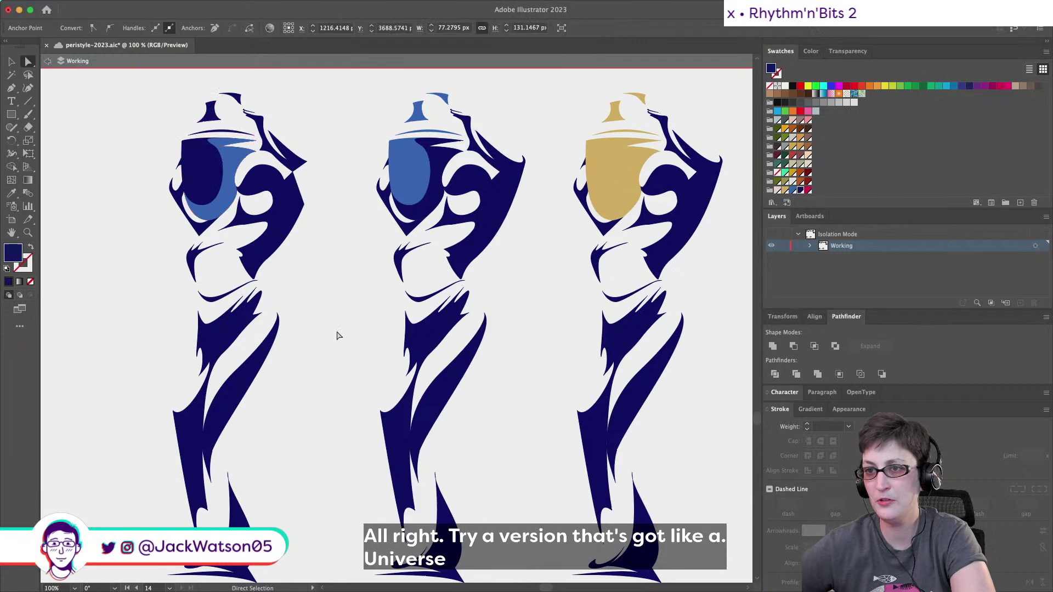
click(337, 336)
scroll(337, 336, down, 3)
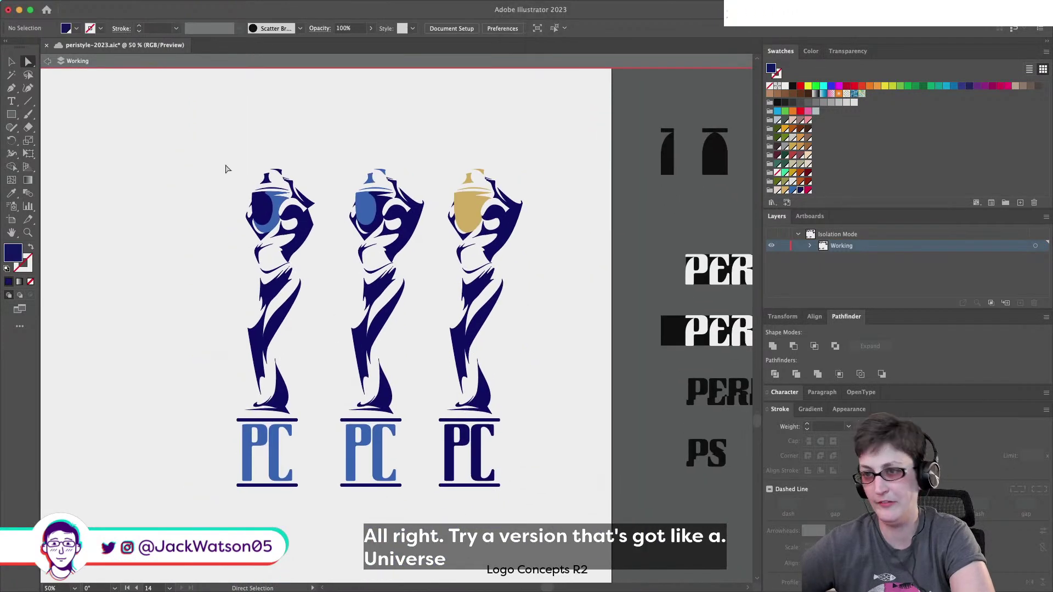
Select the entire leftmost statue and PC lockup.
drag(263, 449, 308, 533)
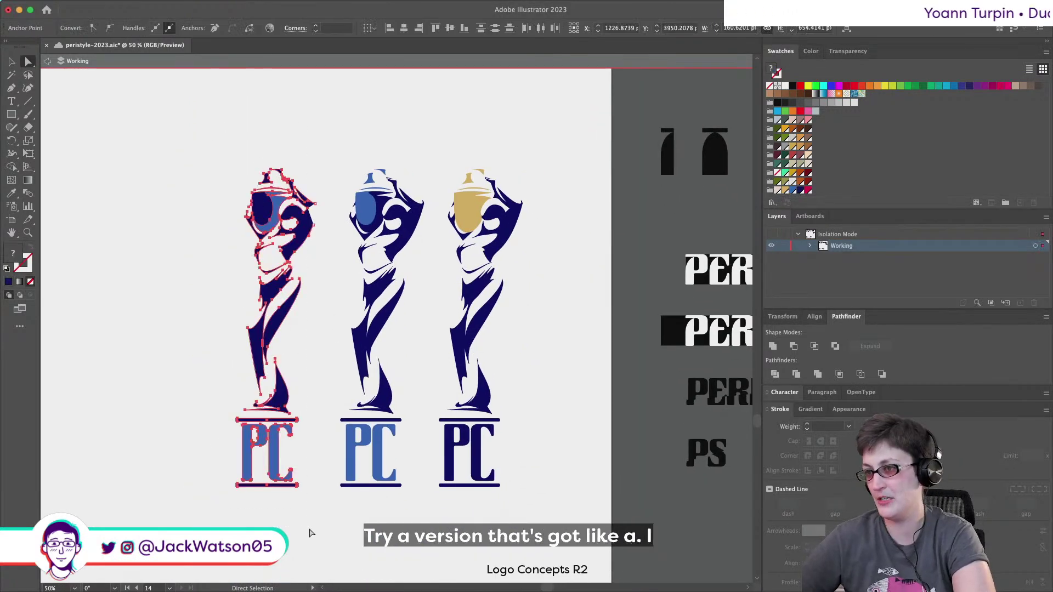
Delete the leftmost of the three statue-and-PC logo variations.
key(BackSpace)
scroll(310, 533, right, 2)
key(BackSpace)
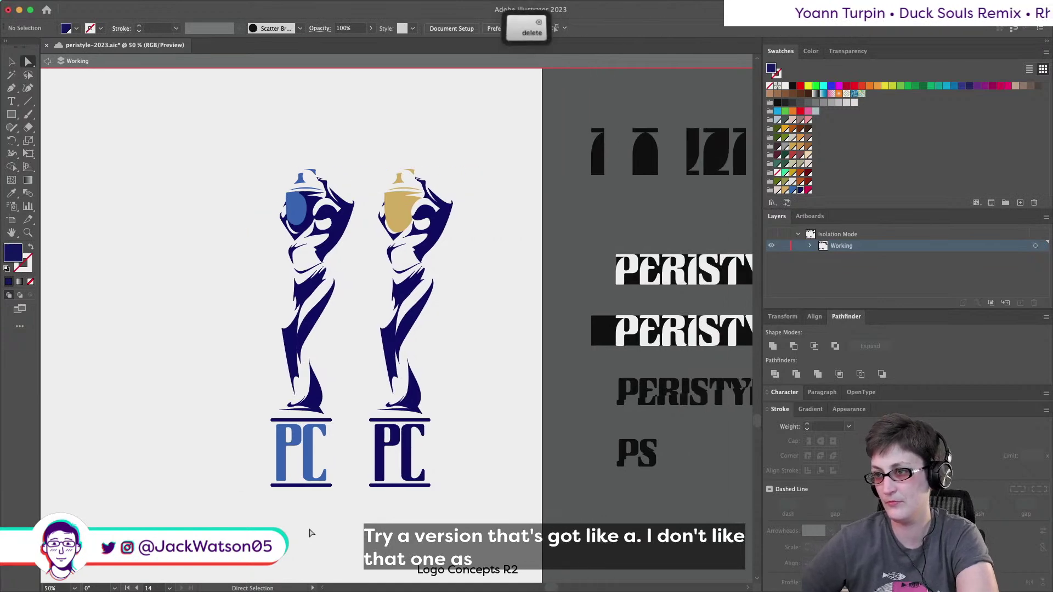
Try to recolour the centre square cutout of the striped square logo, undoing the swatch change.
scroll(296, 417, right, 1)
key(alt)
scroll(179, 235, down, 4)
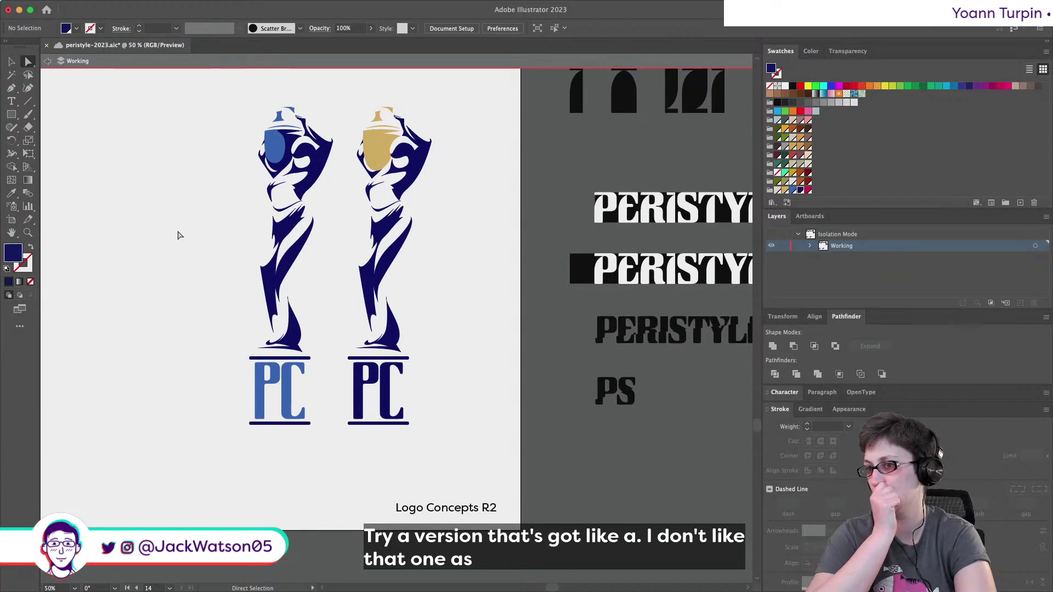
scroll(419, 147, right, 3)
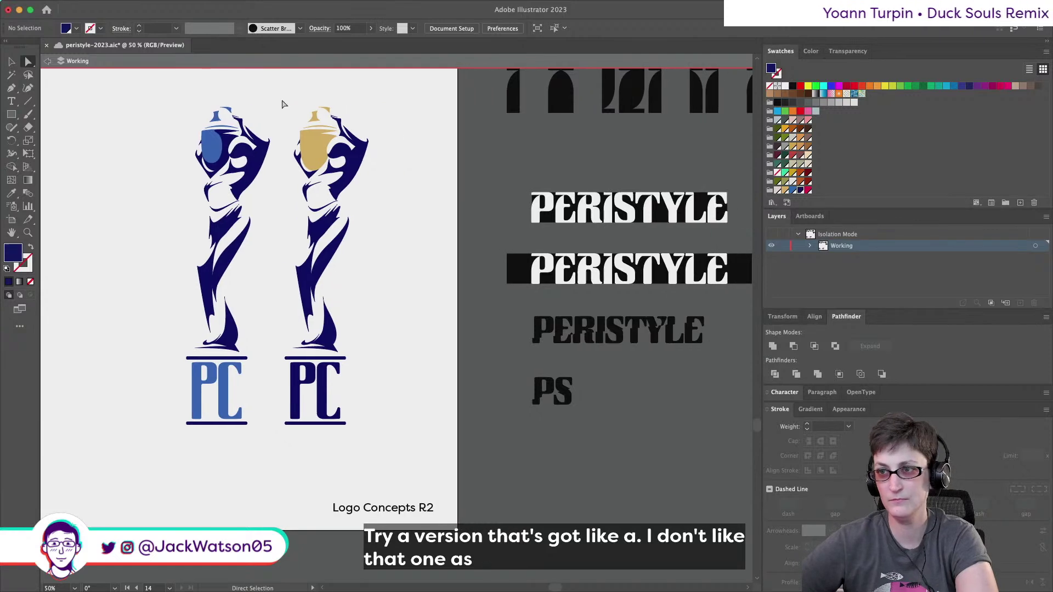
scroll(318, 114, right, 15)
scroll(324, 115, left, 10)
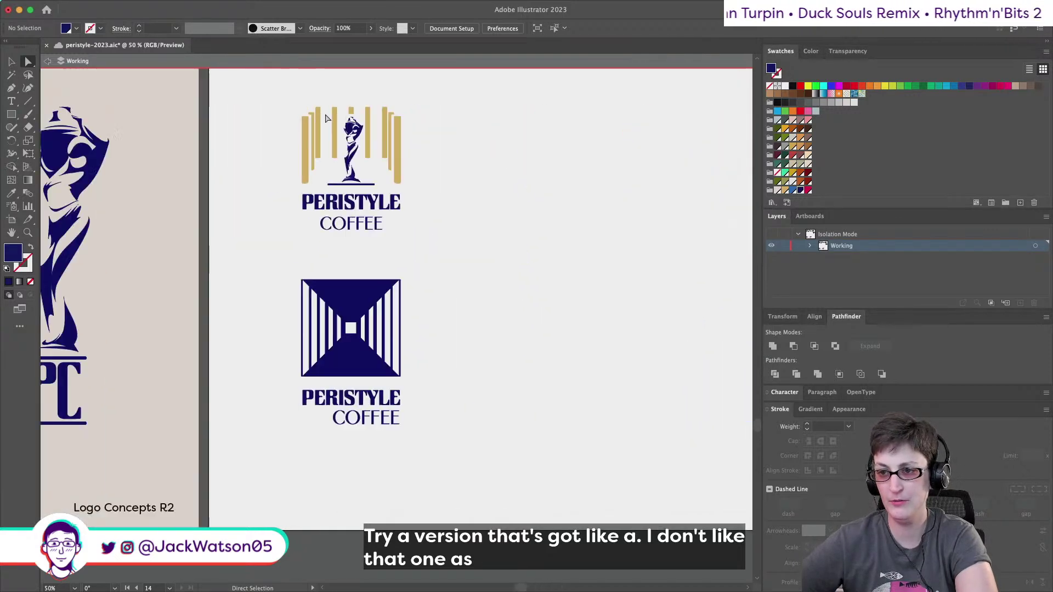
key(super+equal)
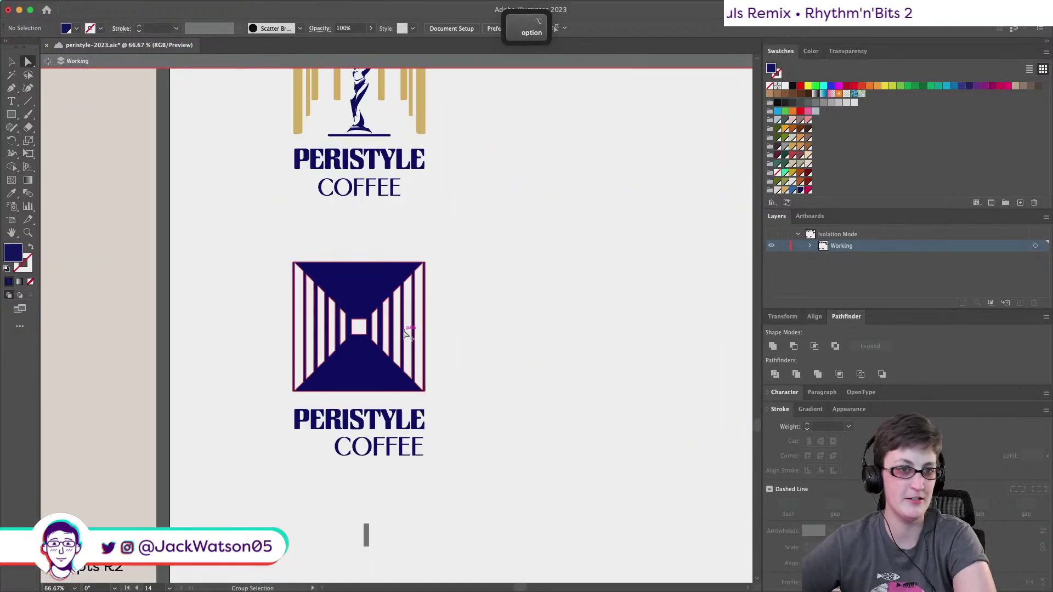
click(366, 319)
shift+click(366, 334)
shift+click(351, 319)
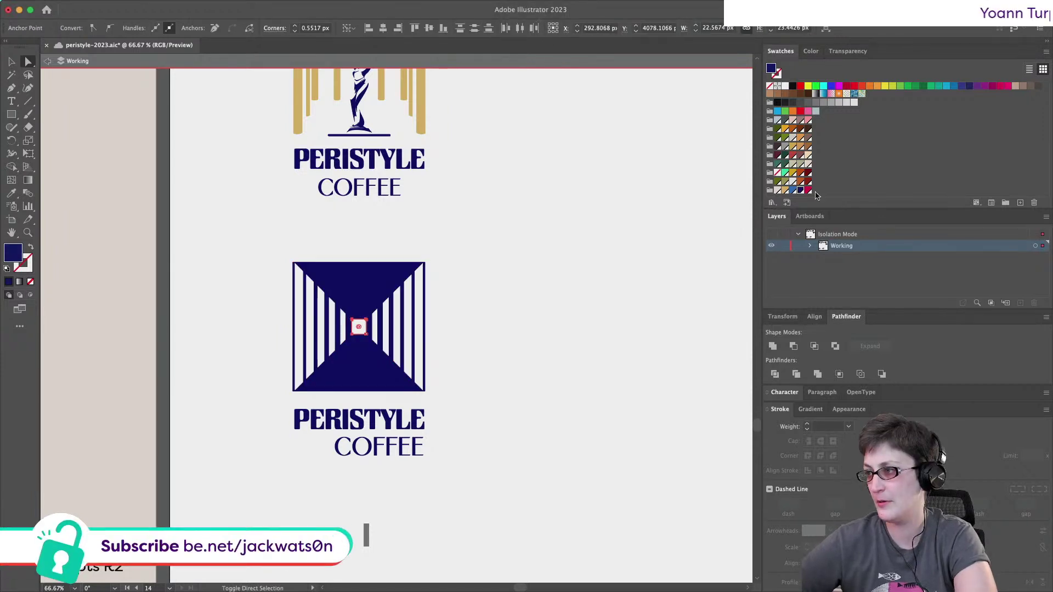
click(778, 191)
key(super+z)
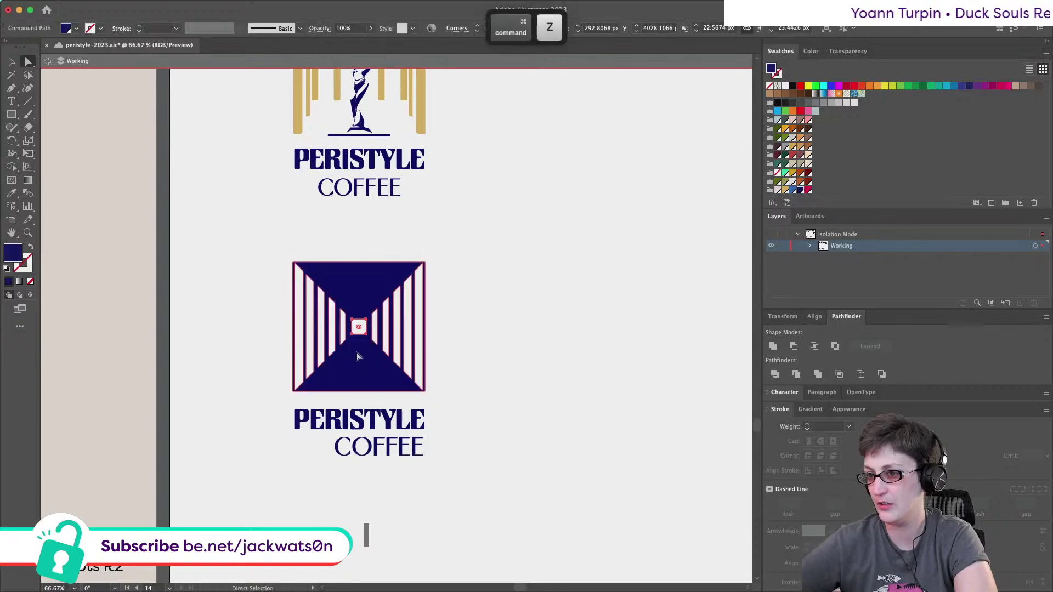
Select the striped square mark and isolate its nested groups down to the innermost one.
click(524, 379)
scroll(366, 336, up, 3)
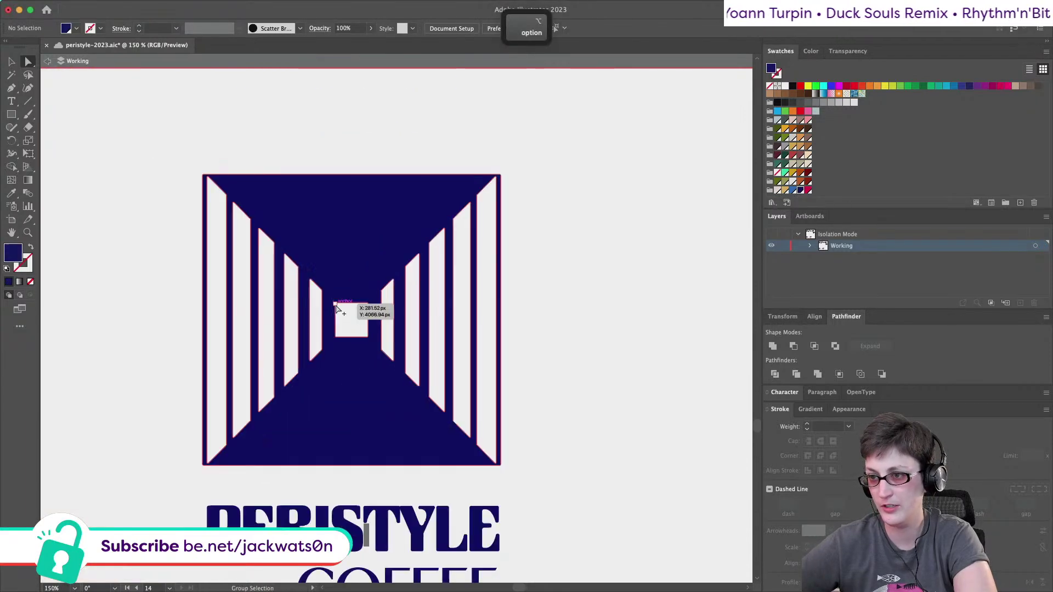
scroll(338, 309, up, 2)
click(345, 288)
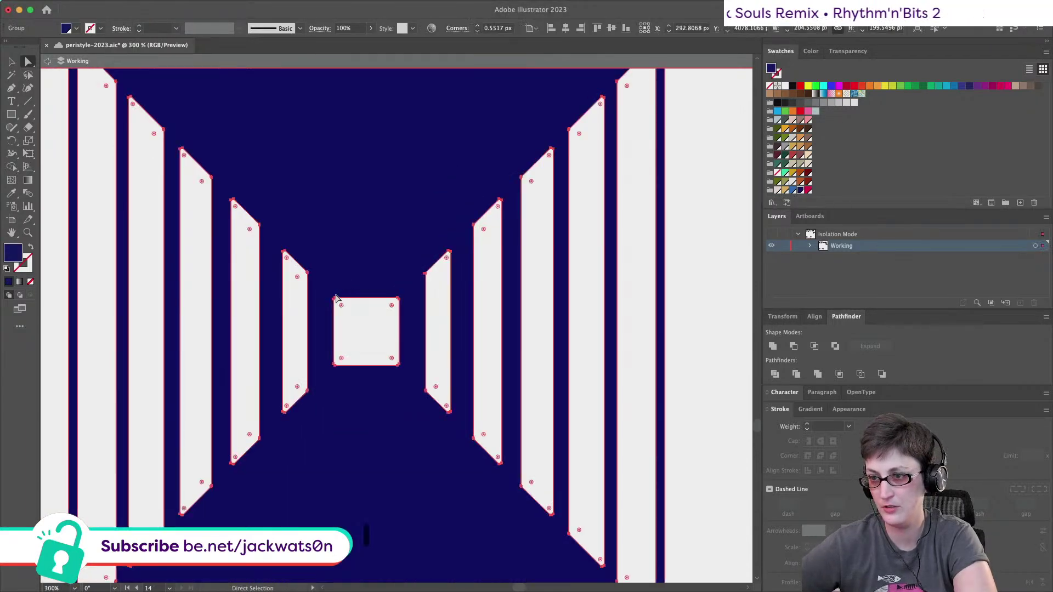
right_click(345, 285)
click(379, 437)
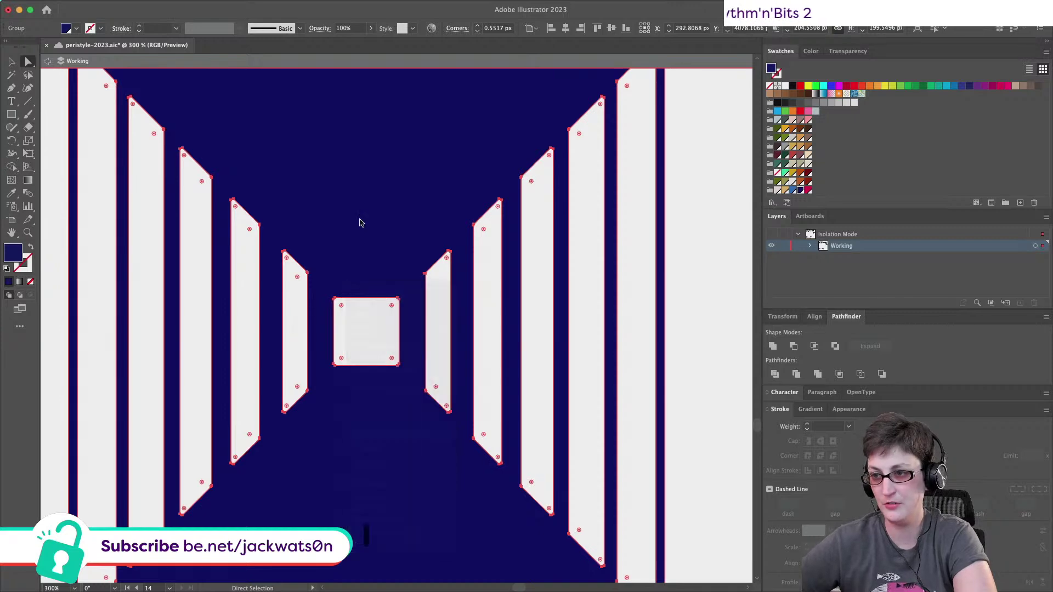
right_click(360, 218)
click(322, 216)
key(super+a)
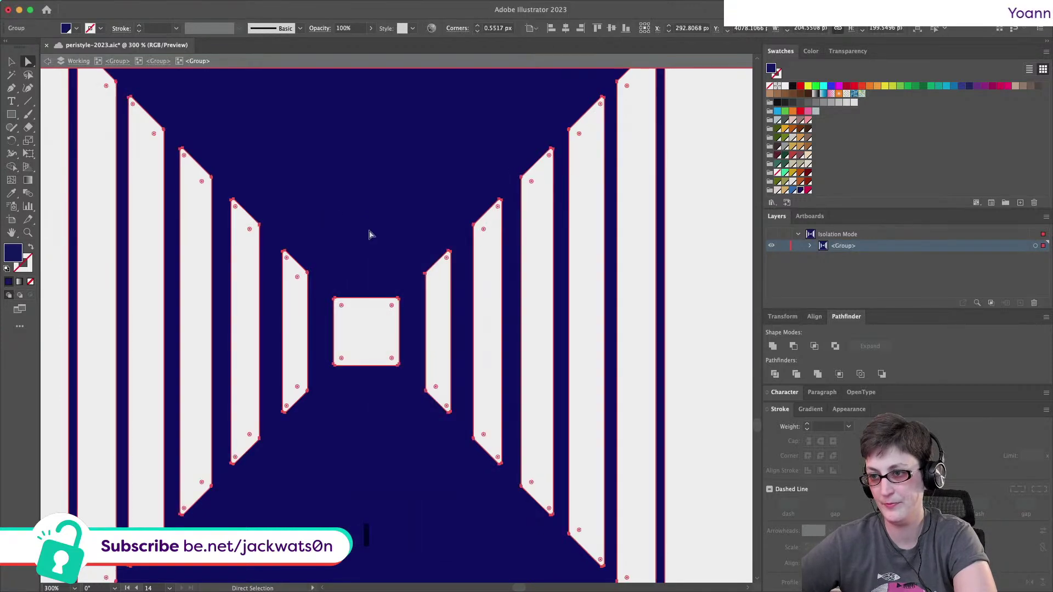
right_click(369, 232)
click(391, 387)
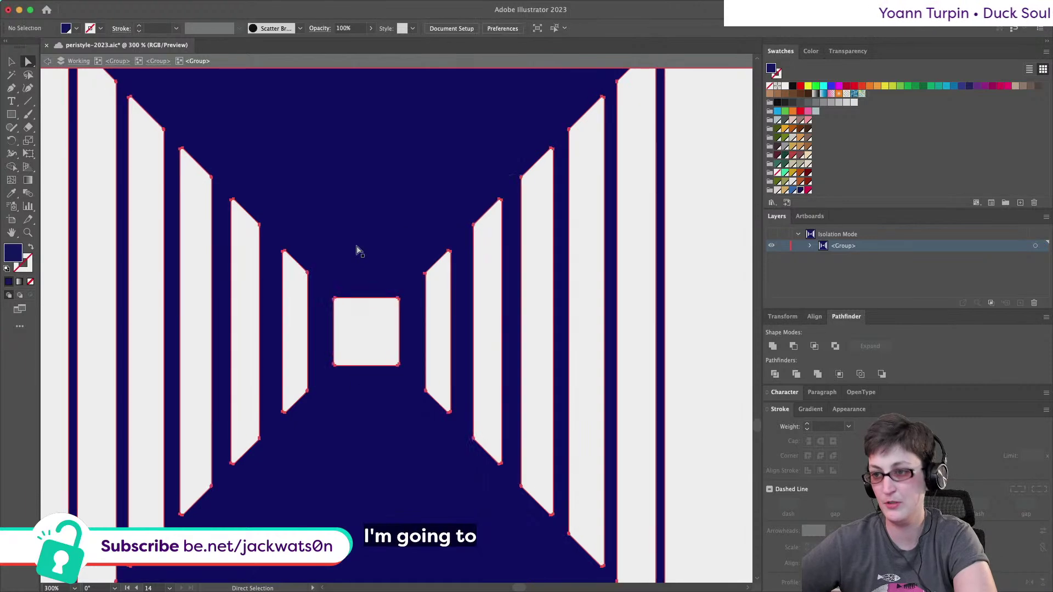
Move the compound path out of its group and isolate the compound path.
right_click(372, 238)
click(796, 282)
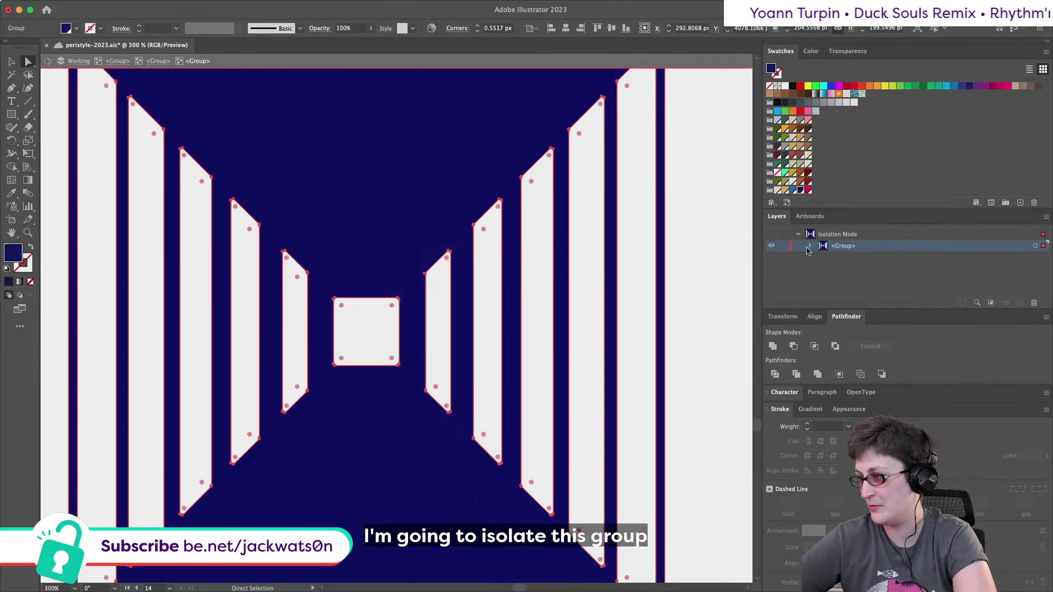
click(810, 246)
drag(994, 267, 995, 246)
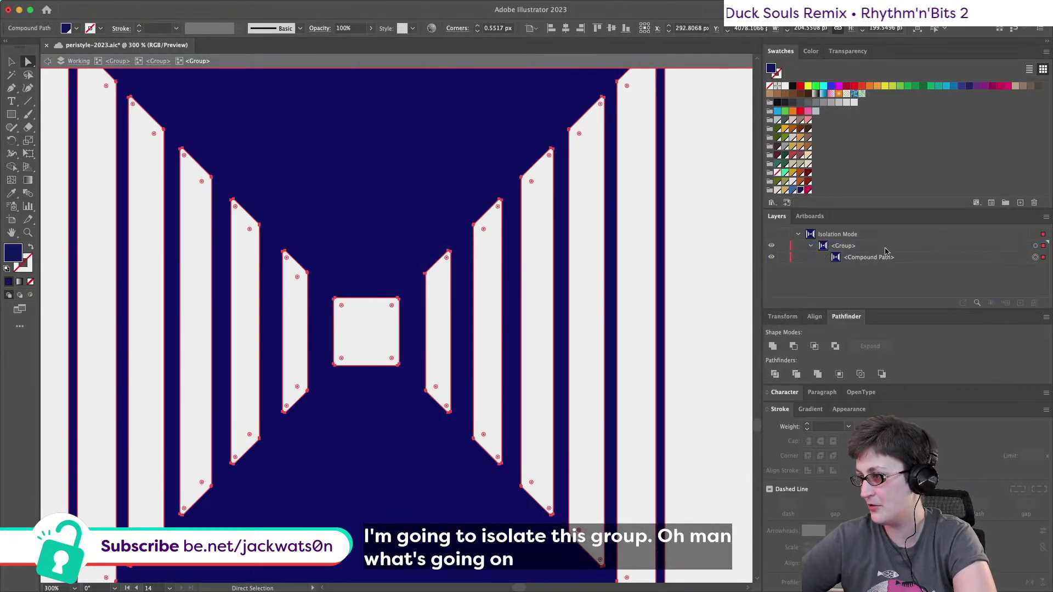
right_click(369, 225)
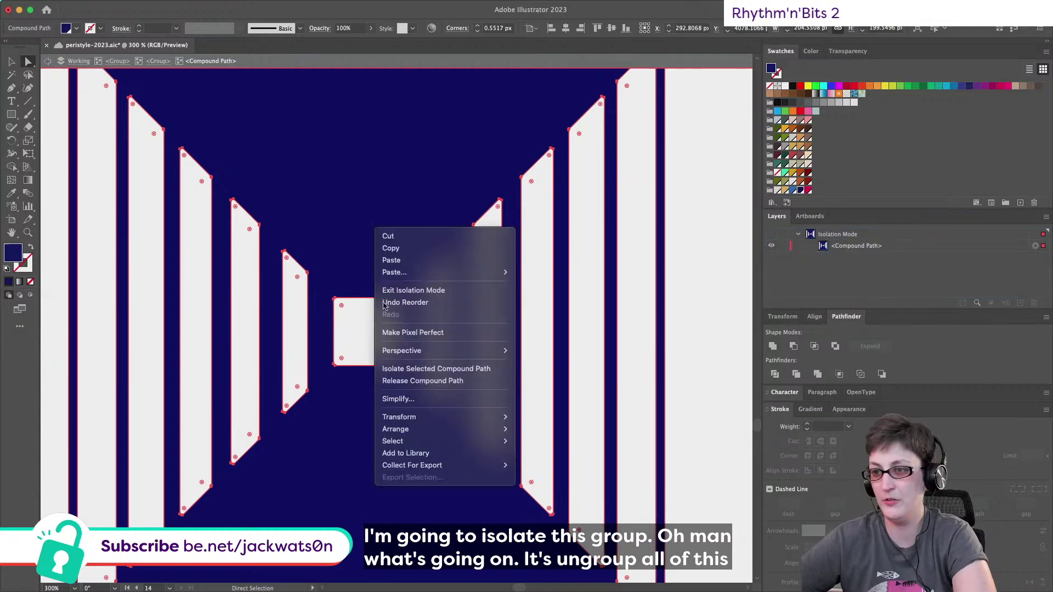
click(398, 365)
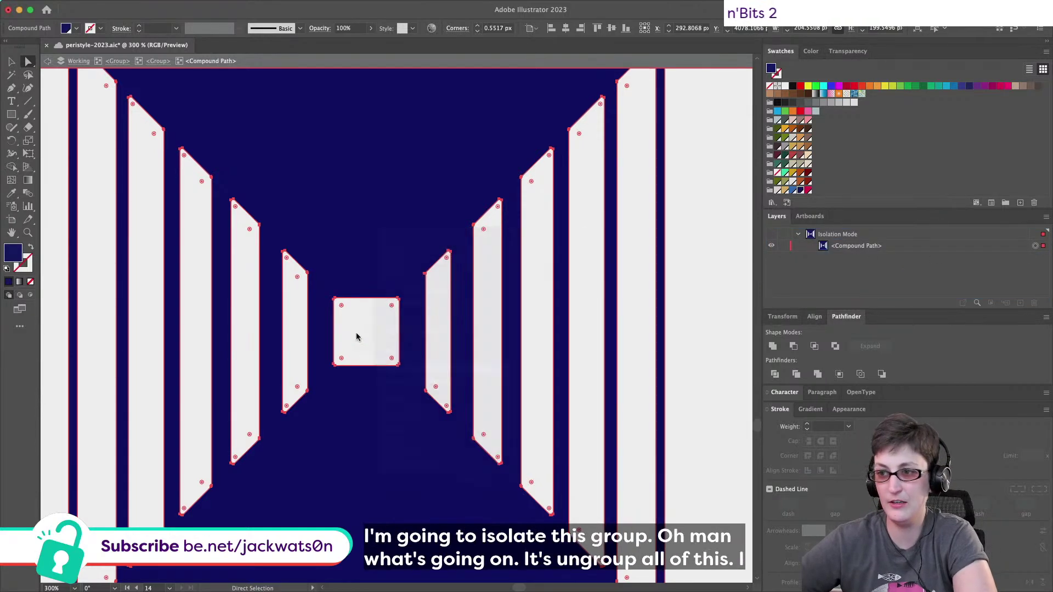
click(331, 285)
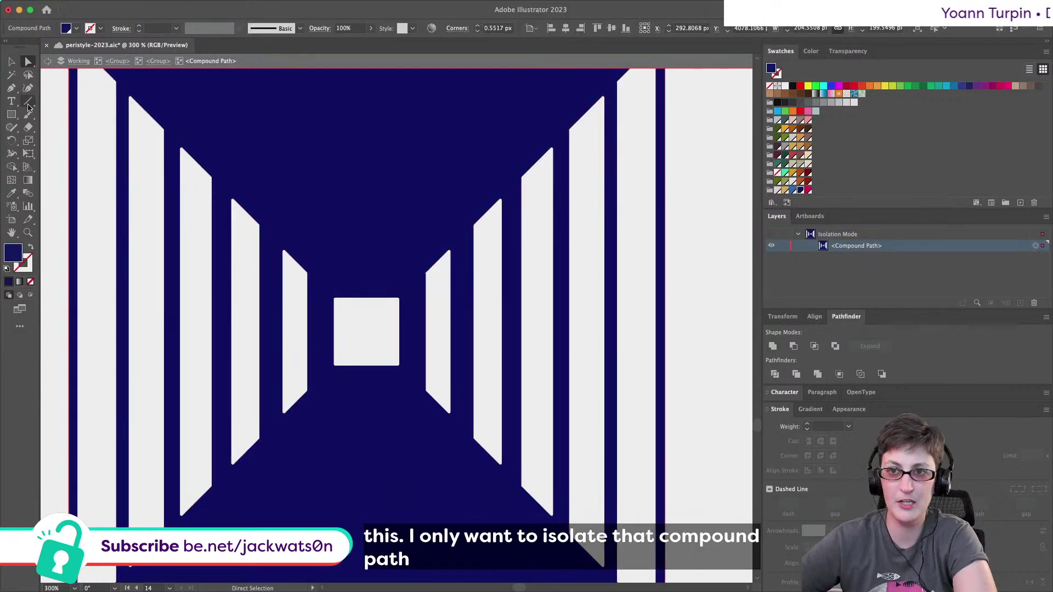
Select only the centre square of the compound path with the Lasso tool, copy it and leave isolation mode.
click(28, 75)
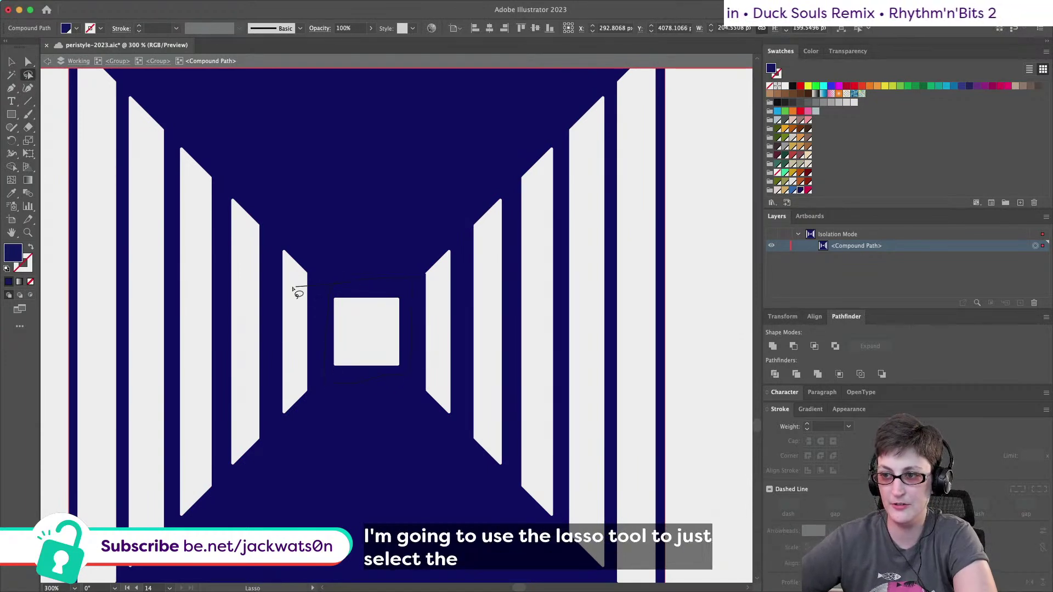
drag(297, 293, 294, 282)
key(super+c)
click(46, 61)
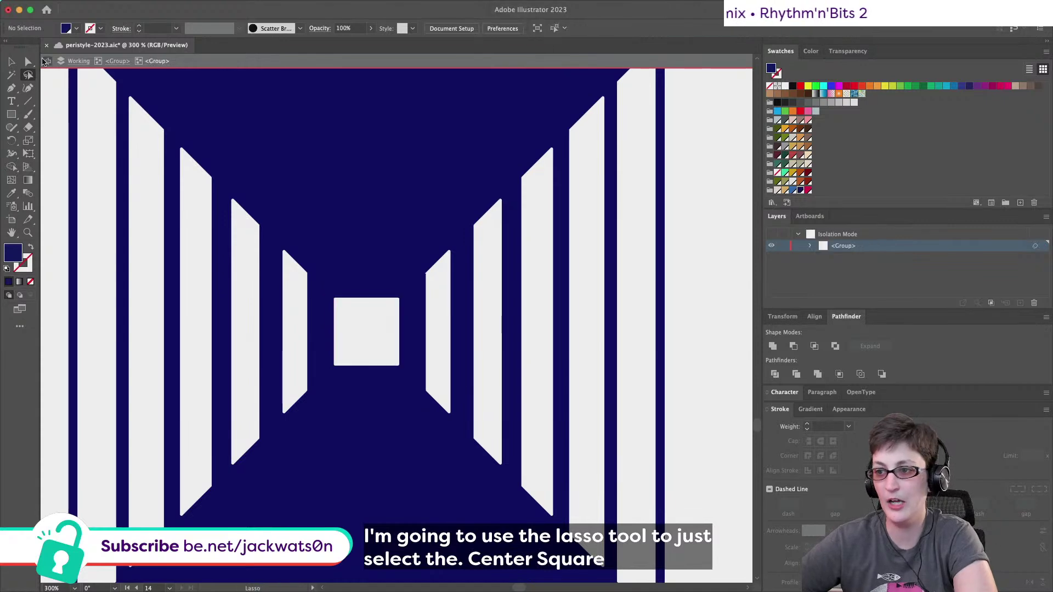
click(50, 63)
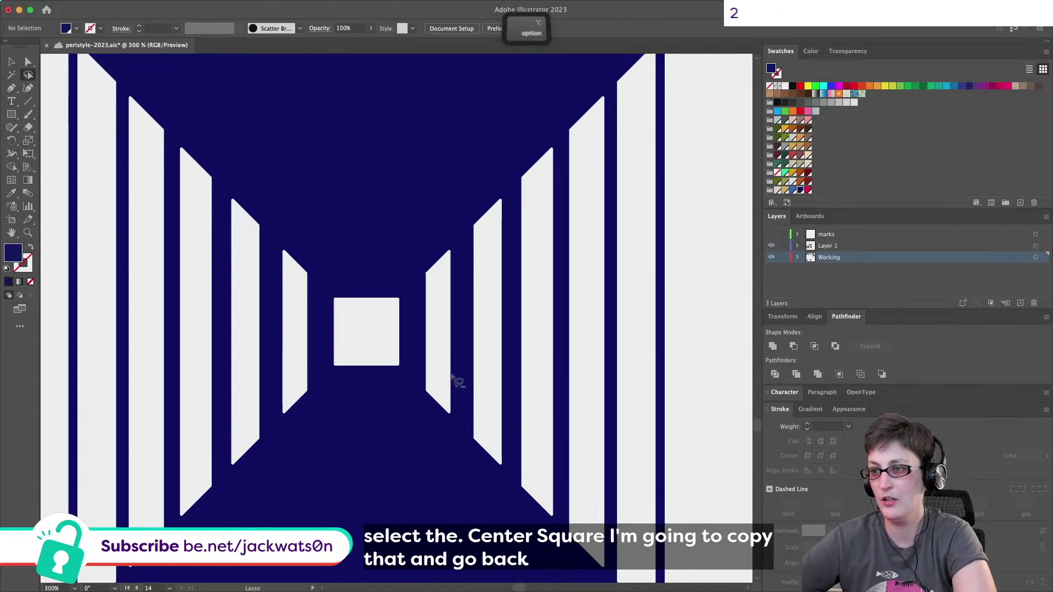
Paste the copied centre square in front at its original position and fill it with the gold swatch.
key(super+minus)
key(super+minus)
key(super+f)
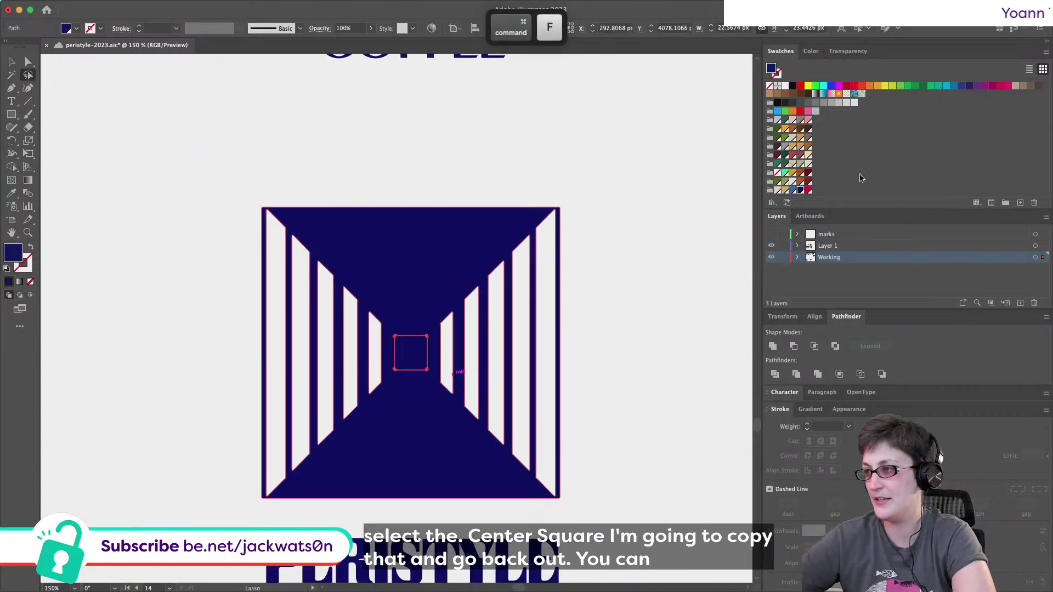
click(785, 190)
scroll(661, 372, down, 2)
scroll(661, 372, down, 2)
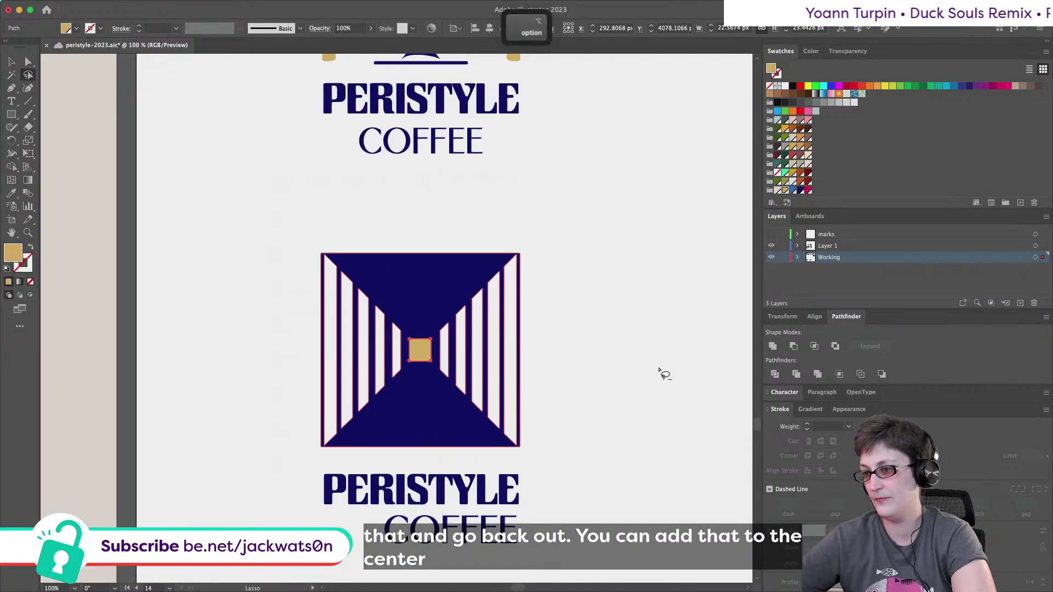
key(shift+super+a)
scroll(576, 370, down, 4)
scroll(575, 366, right, 3)
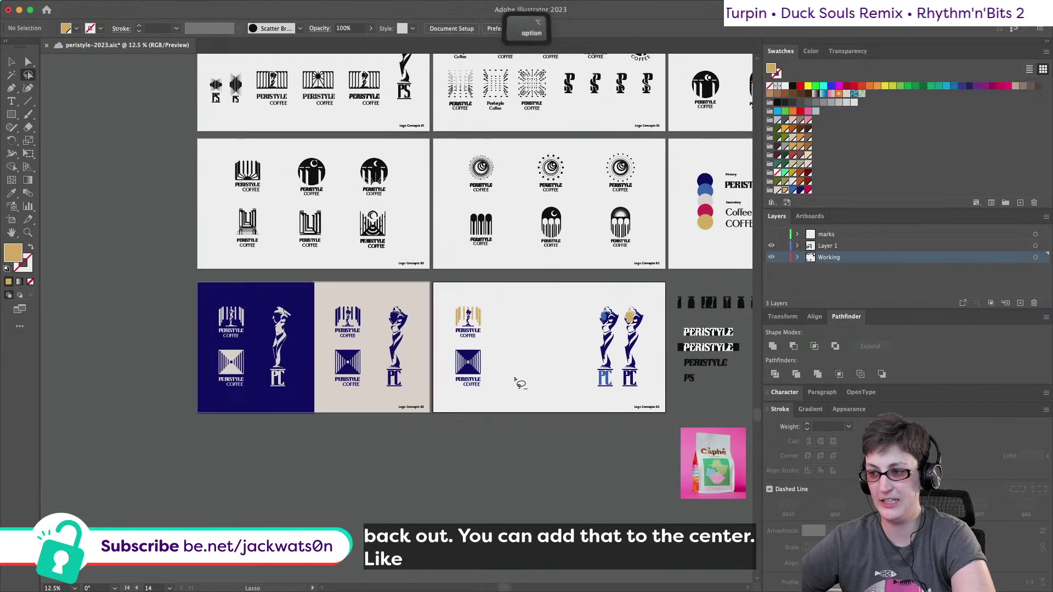
Try the crimson swatch as the fill of the striped logo's centre square.
scroll(516, 382, up, 5)
click(29, 62)
click(362, 345)
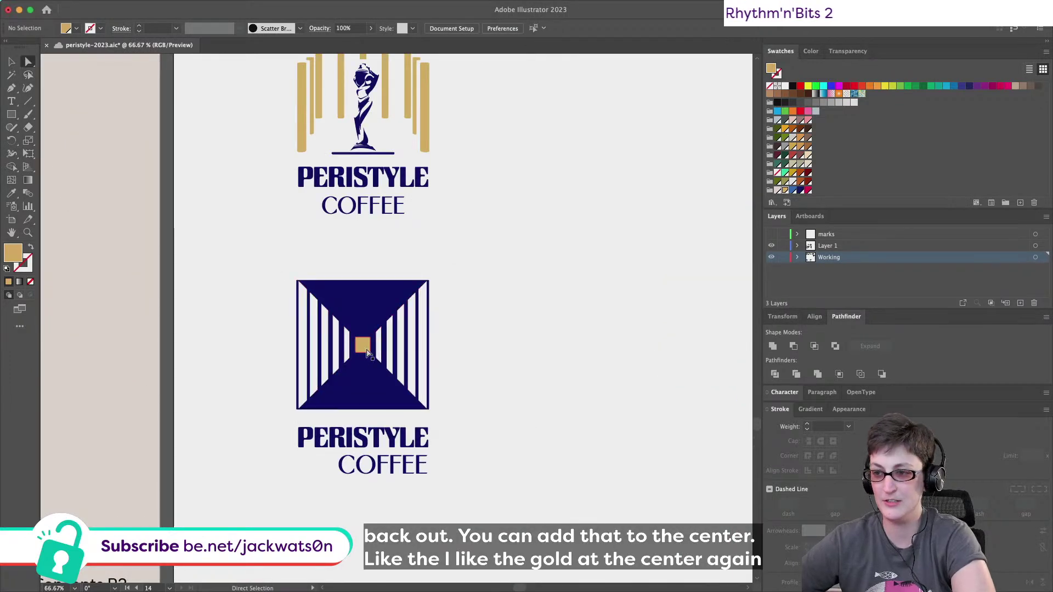
click(808, 190)
click(593, 348)
scroll(512, 357, down, 3)
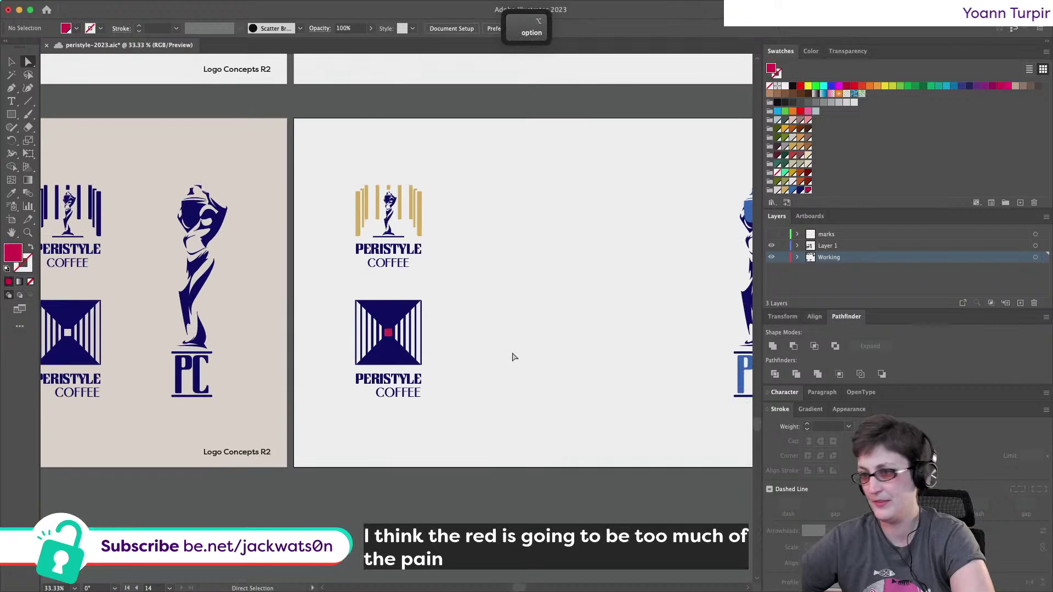
scroll(512, 357, down, 1)
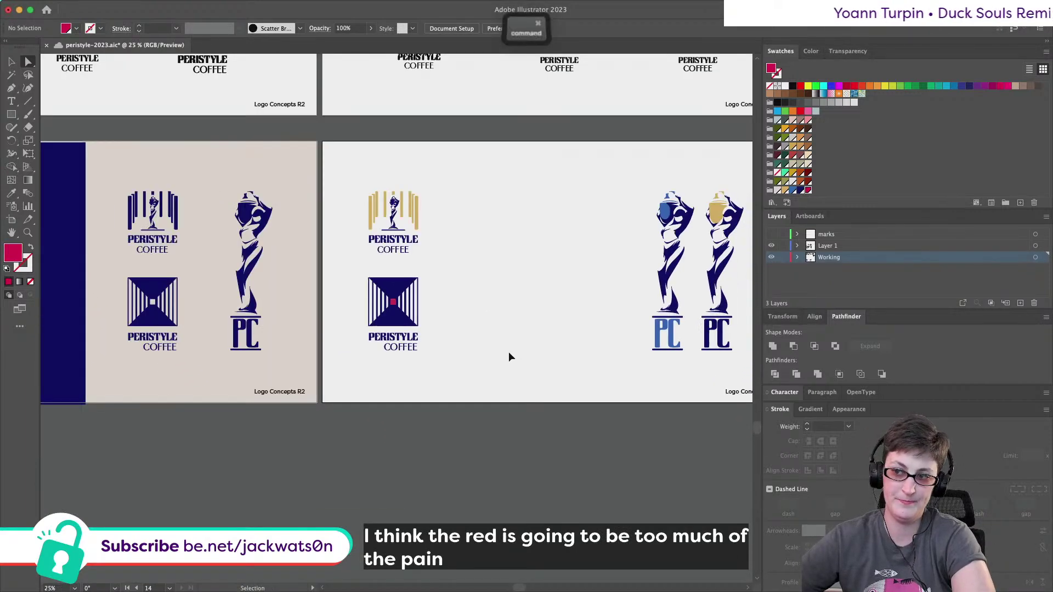
Return the centre square's fill to gold and create an inner copy of it with Offset Path at -6 px.
click(392, 301)
scroll(414, 338, up, 6)
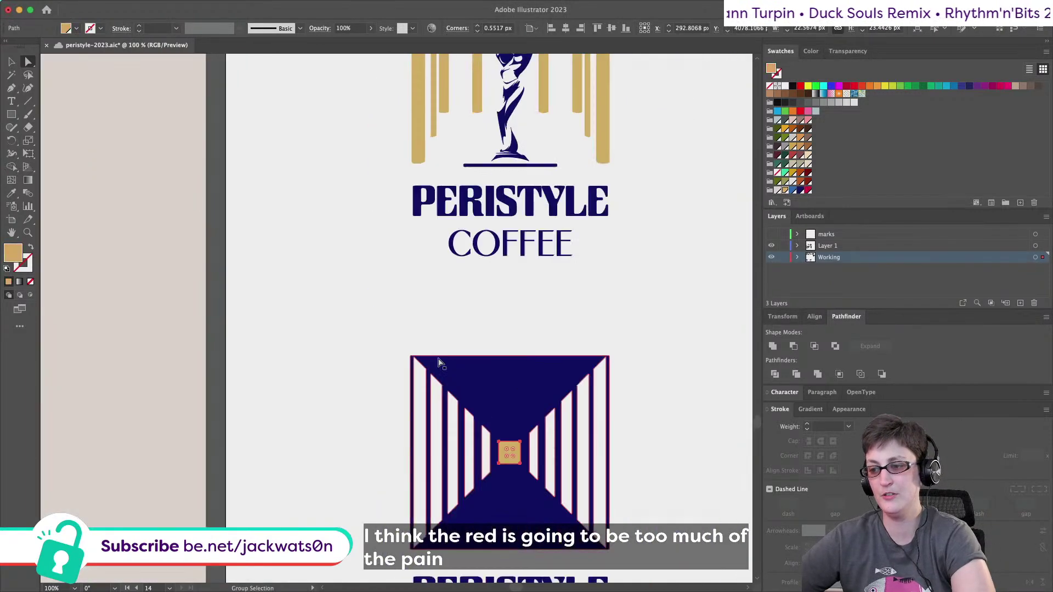
click(134, 6)
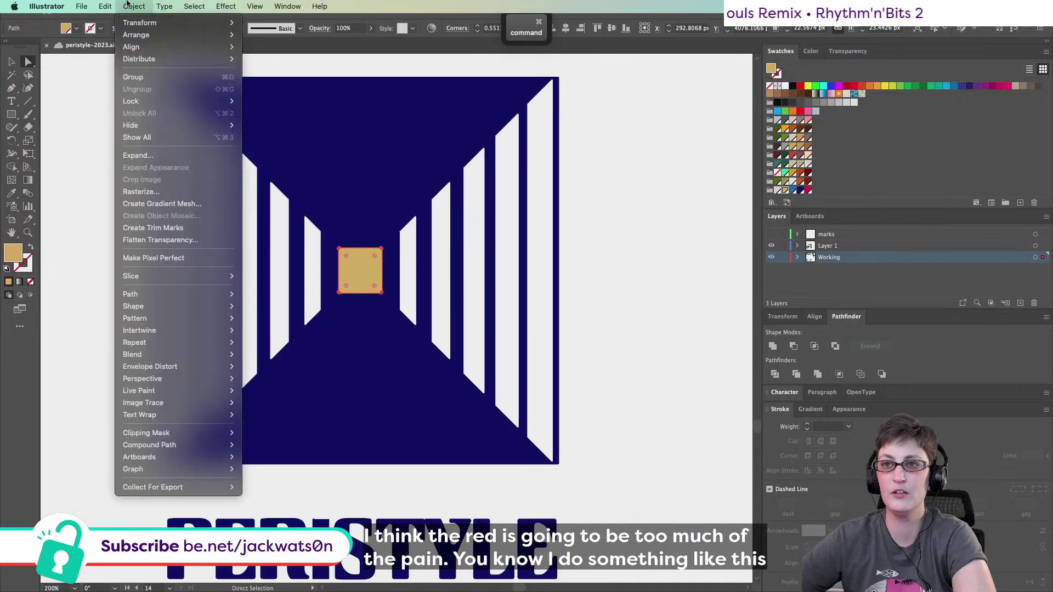
mouse_move(145, 304)
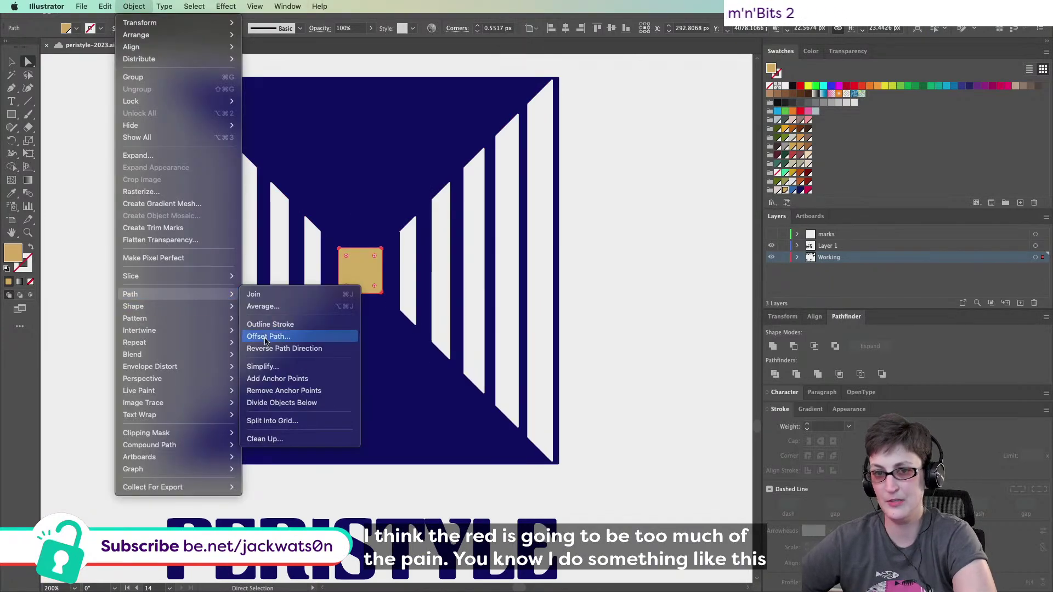
click(274, 336)
key(Up)
key(Up)
key(Down)
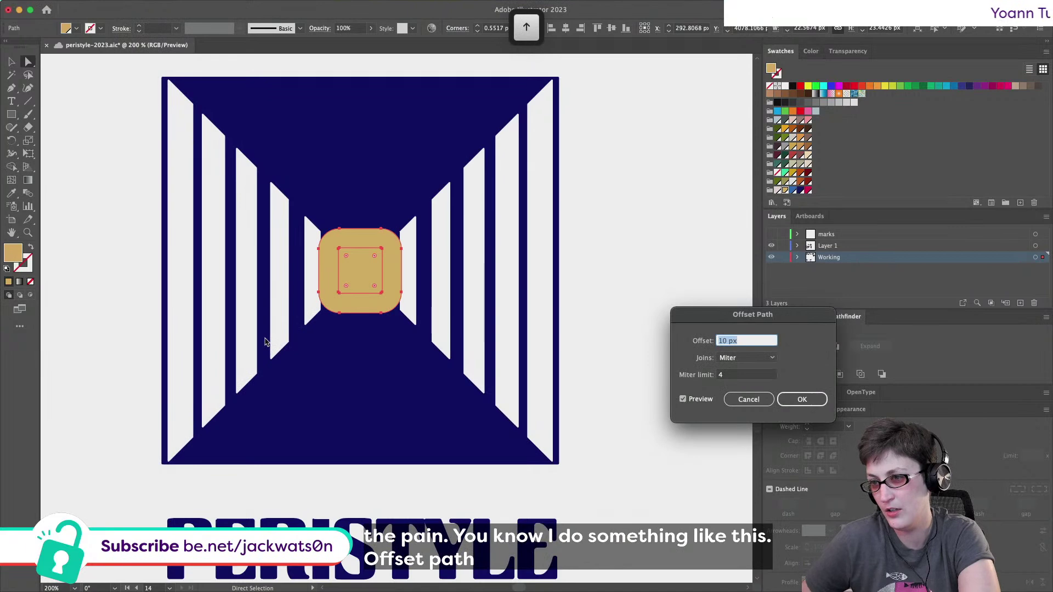
key(Down)
key(Down)
key(Down)
key(Down)
key(Down)
key(Down)
key(Down)
key(Down)
key(Down)
key(Down)
key(Down)
key(Down)
key(Down)
key(Down)
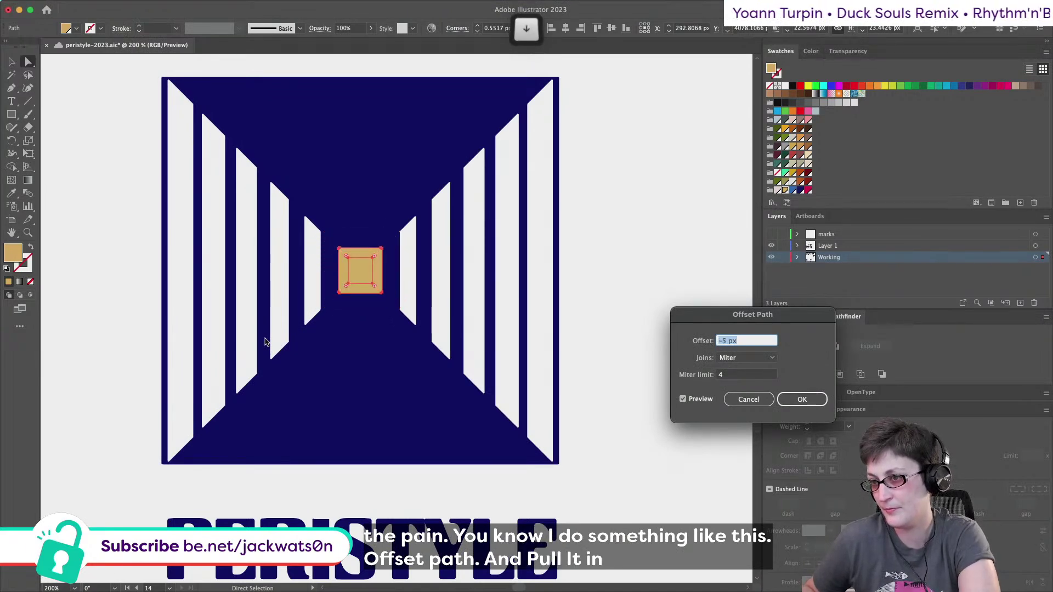
key(Down)
key(Return)
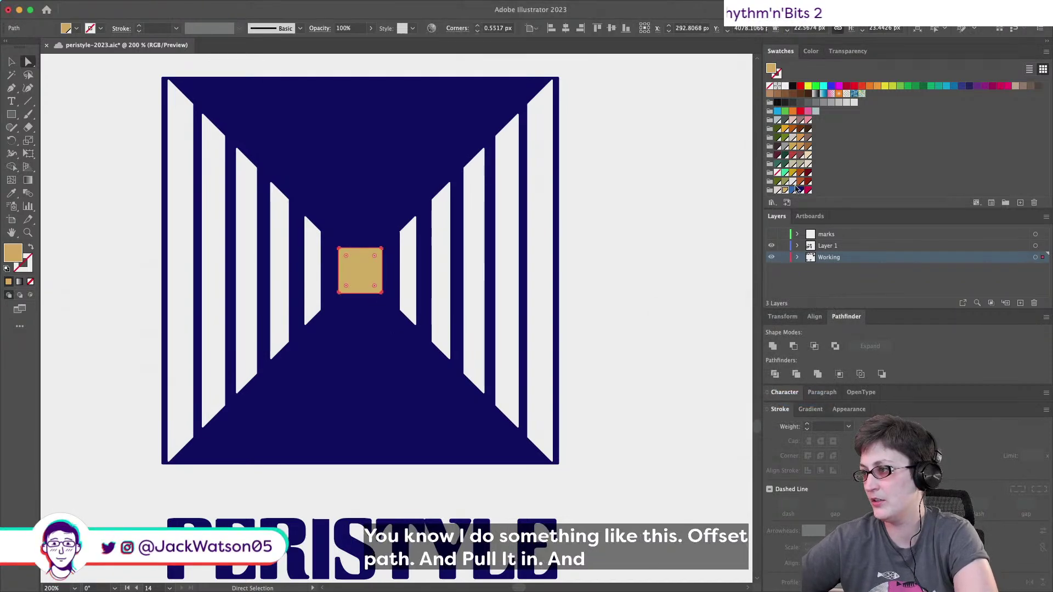
Try a light beige fill on the outer centre square around the gold inner square.
click(647, 248)
scroll(647, 284, down, 3)
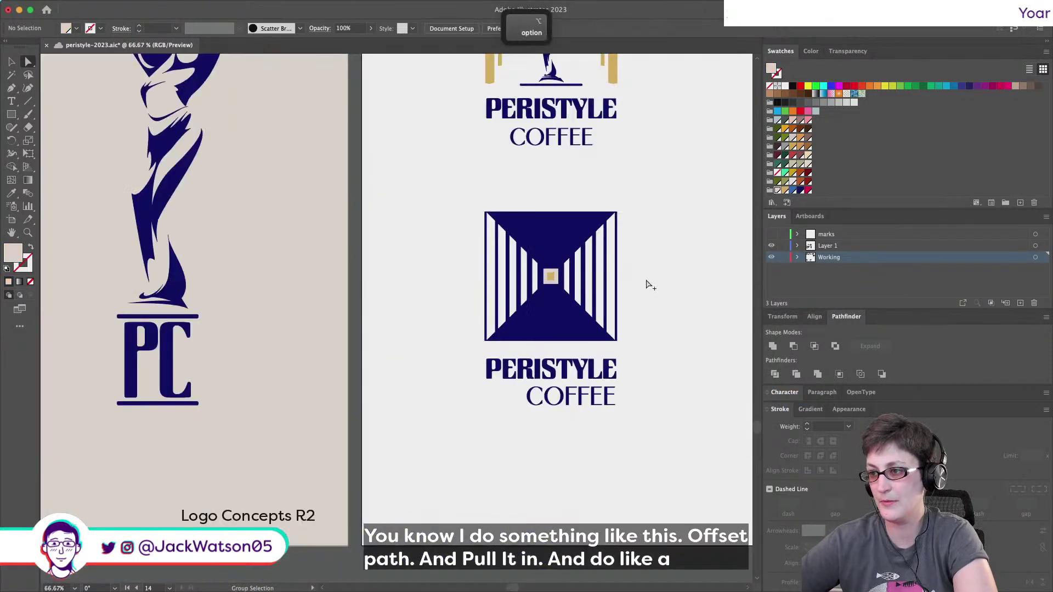
scroll(604, 291, right, 1)
Fill the small inner square at the logo's centre with the crimson swatch.
scroll(516, 277, up, 2)
key(super+a)
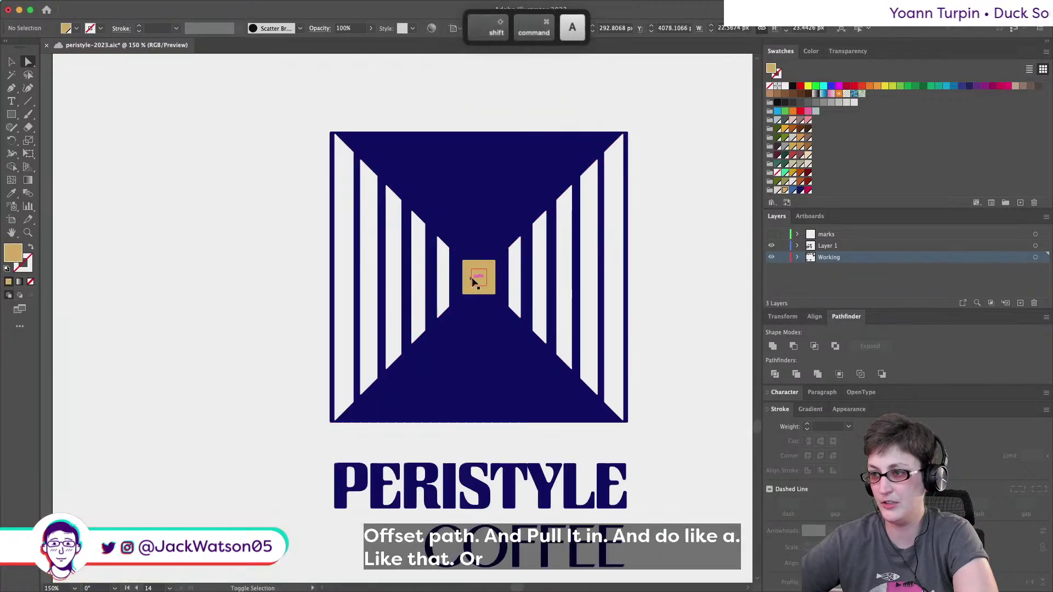
click(808, 190)
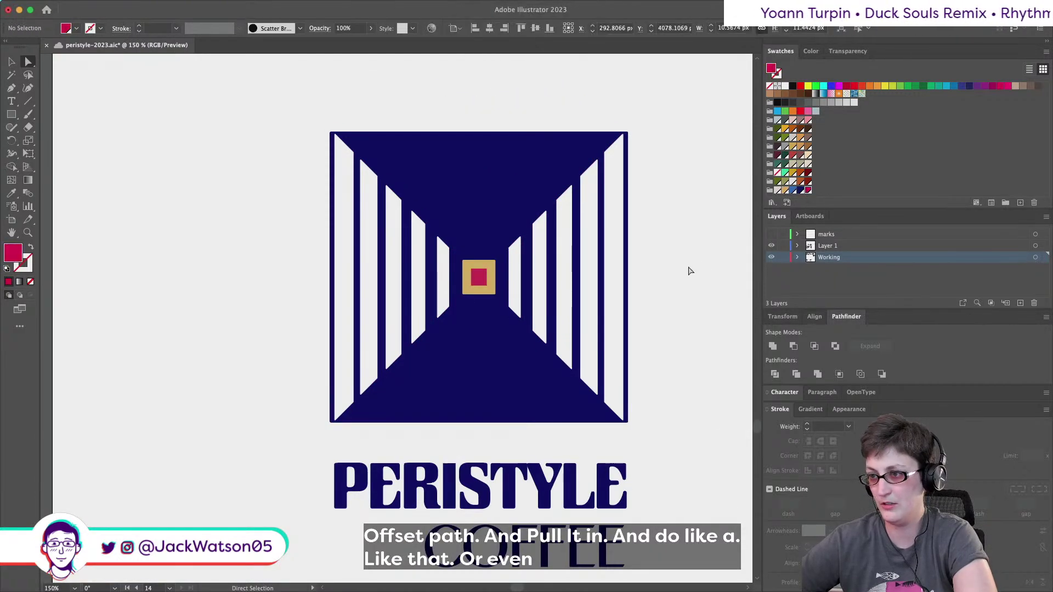
Duplicate the navy striped square logo with its PERISTYLE COFFEE text and place the copy beside the original.
click(705, 267)
scroll(705, 266, down, 5)
scroll(617, 265, right, 2)
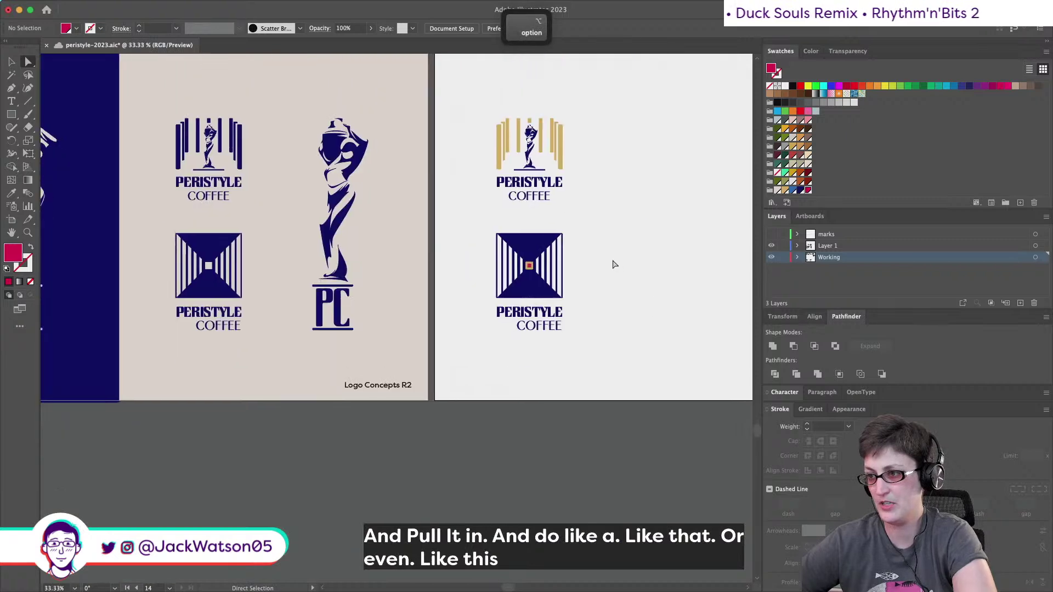
scroll(615, 264, right, 2)
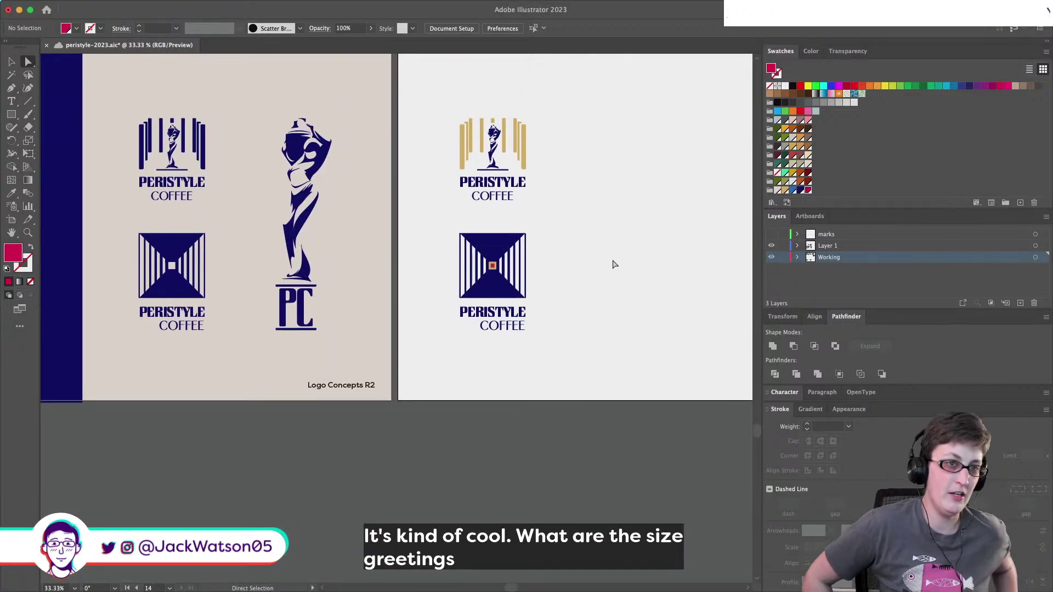
scroll(494, 275, right, 2)
scroll(398, 265, up, 3)
drag(263, 213, 428, 423)
key(super+c)
key(super+f)
drag(359, 369, 550, 368)
key(super+shift+a)
Try the crimson swatch as the fill of the duplicated logo's striped square mark.
scroll(447, 404, right, 2)
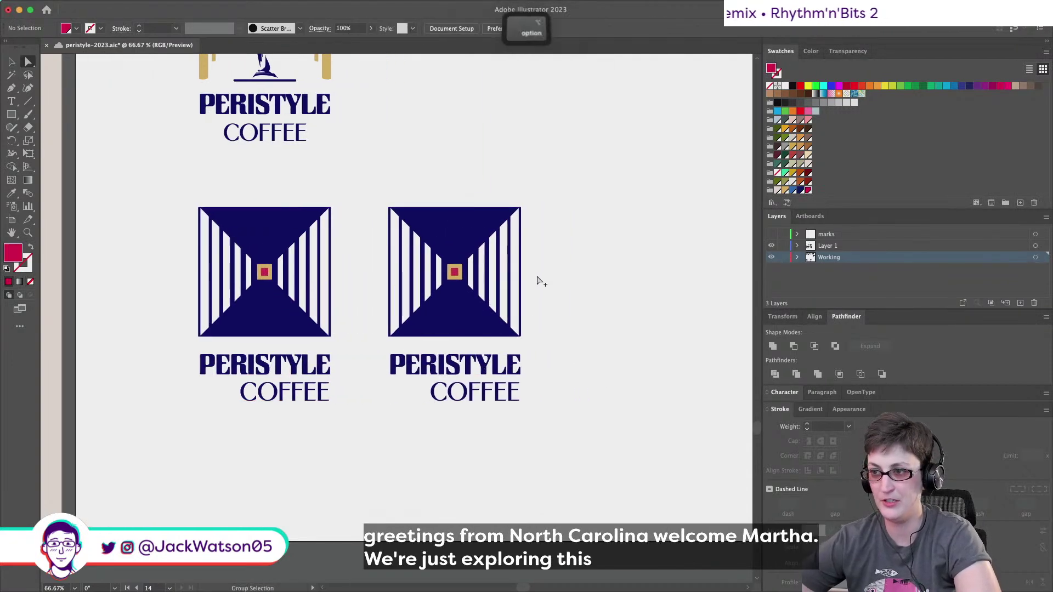
scroll(541, 282, up, 2)
click(411, 183)
click(808, 190)
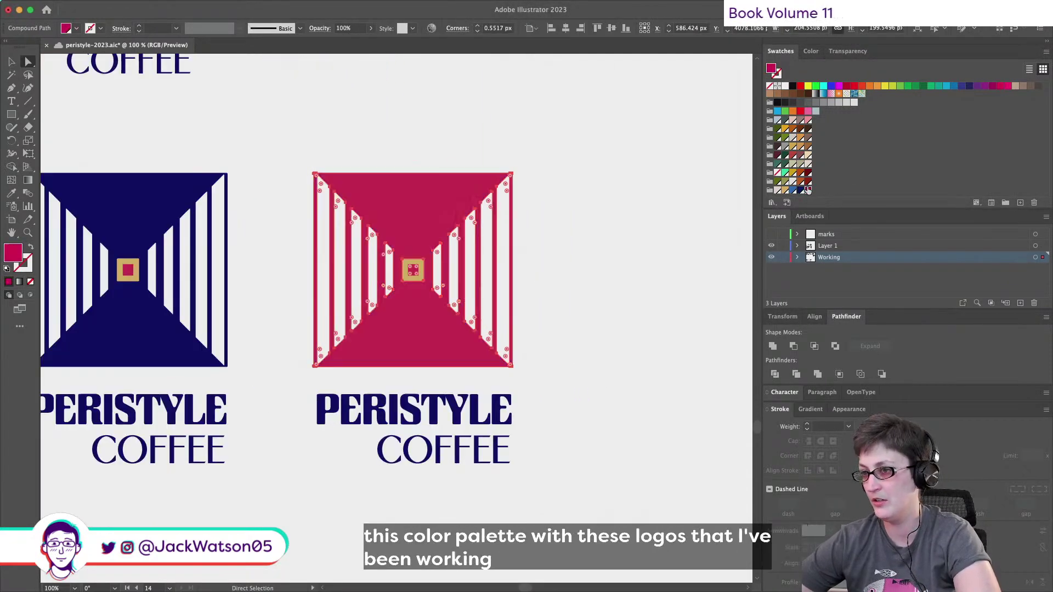
click(617, 246)
scroll(617, 246, down, 3)
scroll(618, 246, right, 2)
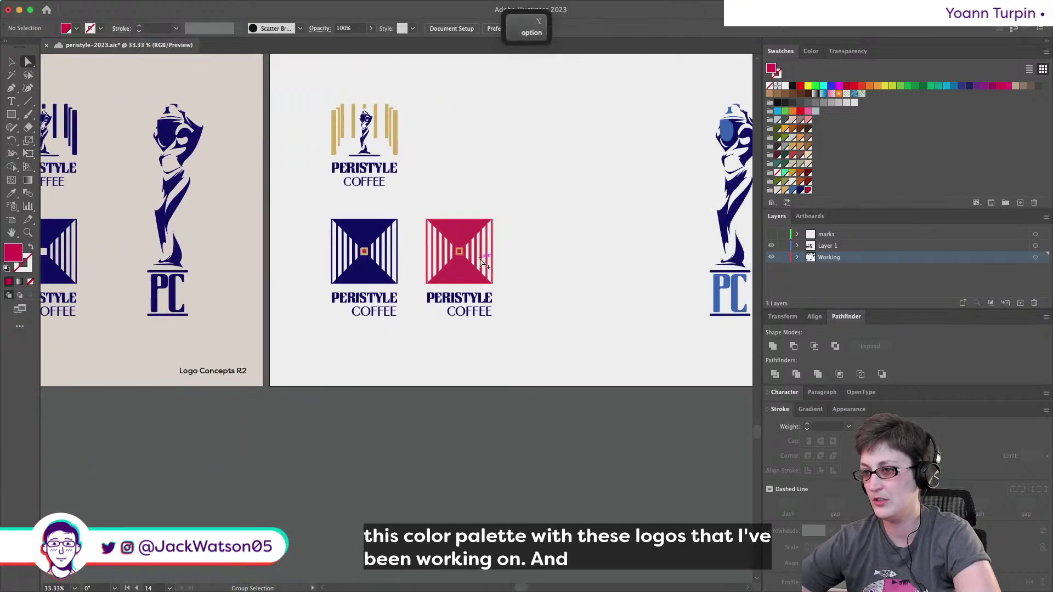
Fill the duplicated logo's striped square mark with the gold swatch.
scroll(481, 262, up, 1)
scroll(481, 263, up, 1)
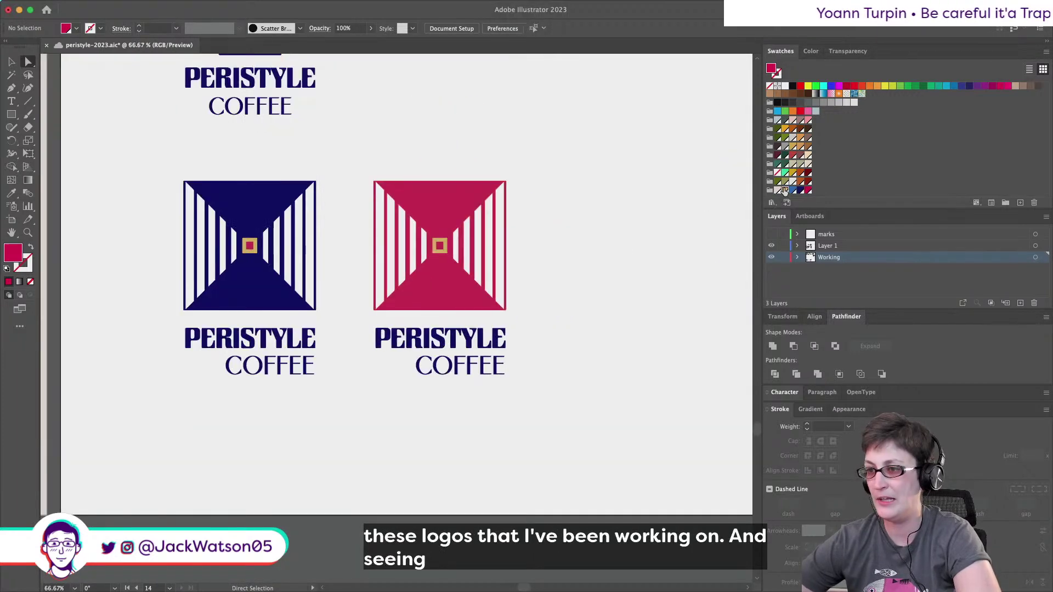
click(416, 282)
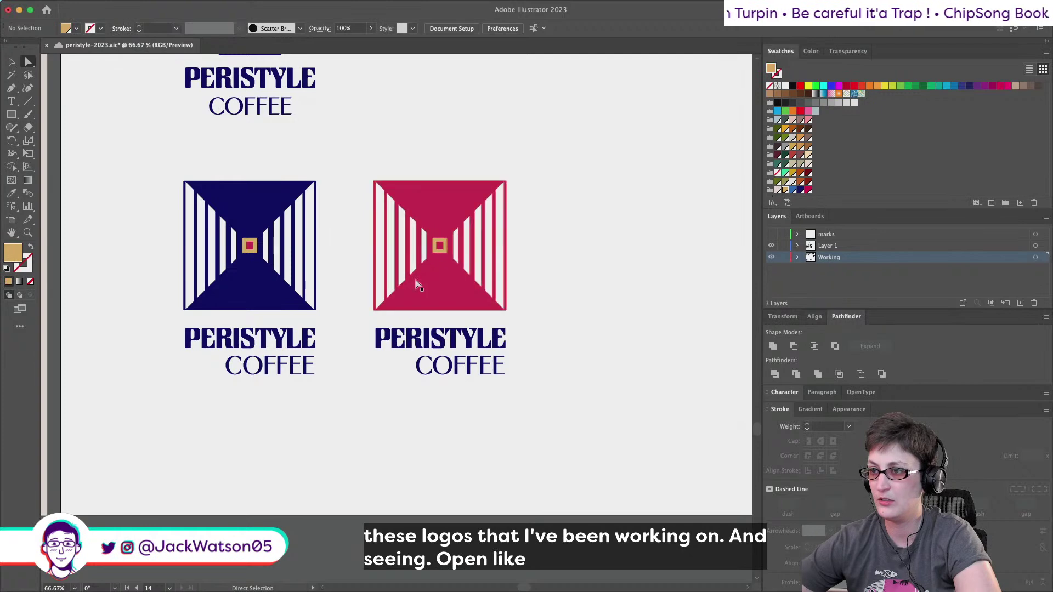
click(784, 190)
scroll(440, 250, up, 2)
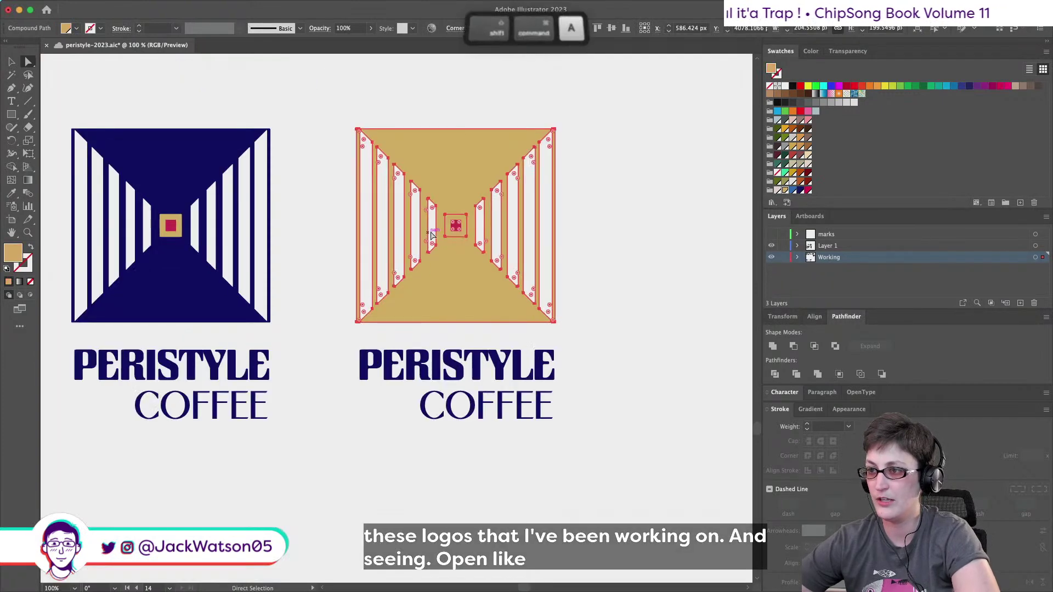
key(super+shift+a)
Fill the outer centre square of the gold mark with navy, trying the medium blue swatch as well.
click(410, 255)
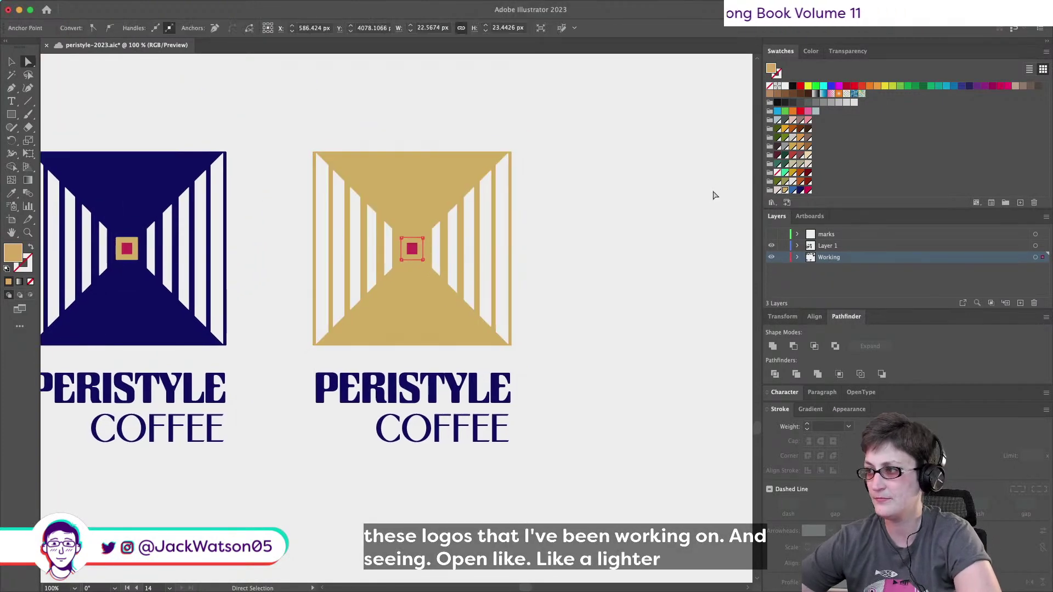
click(800, 191)
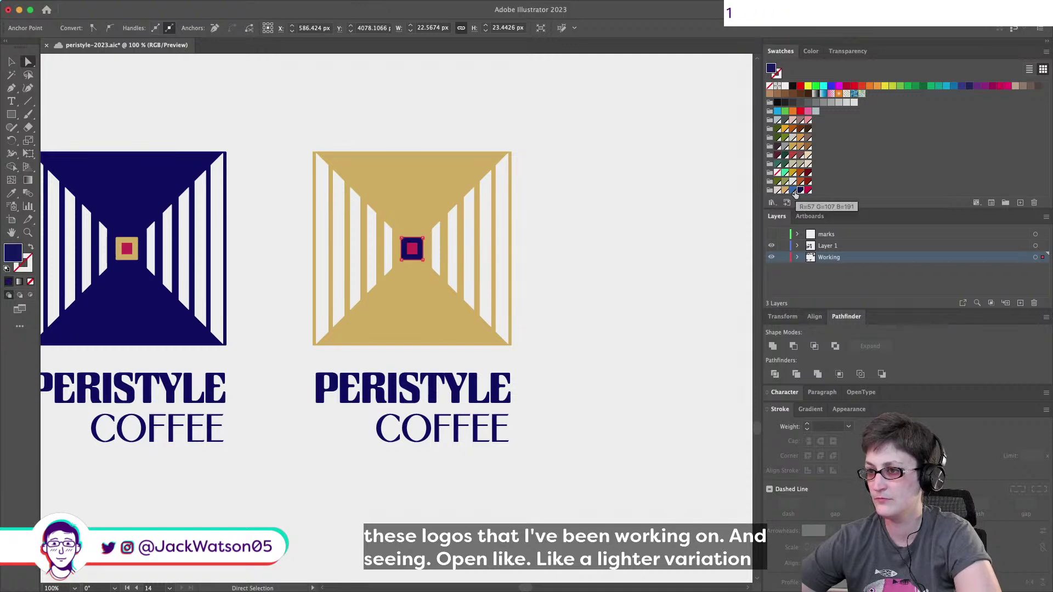
click(793, 191)
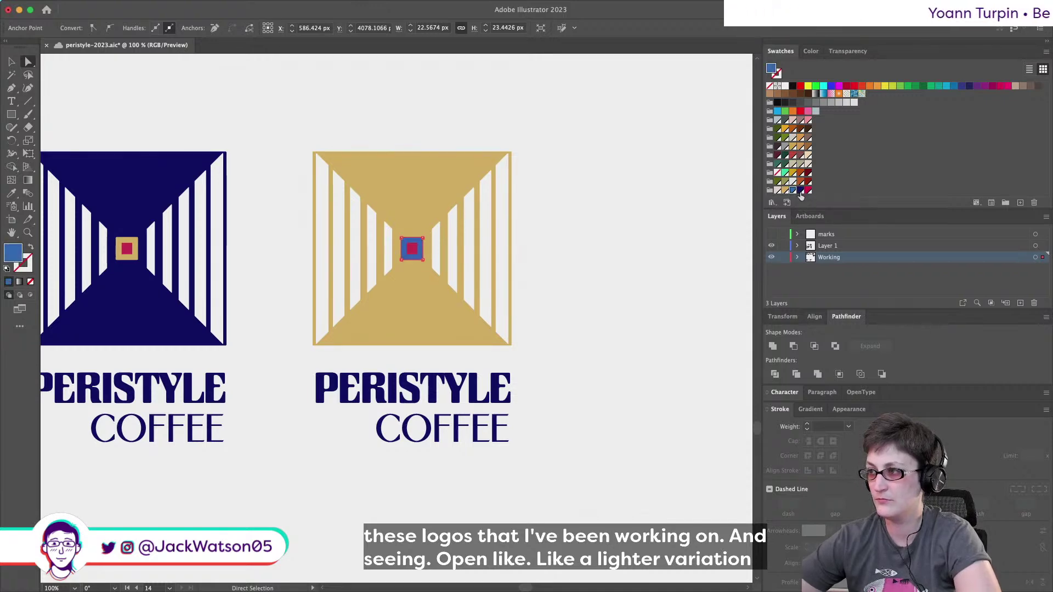
key(shift+super+a)
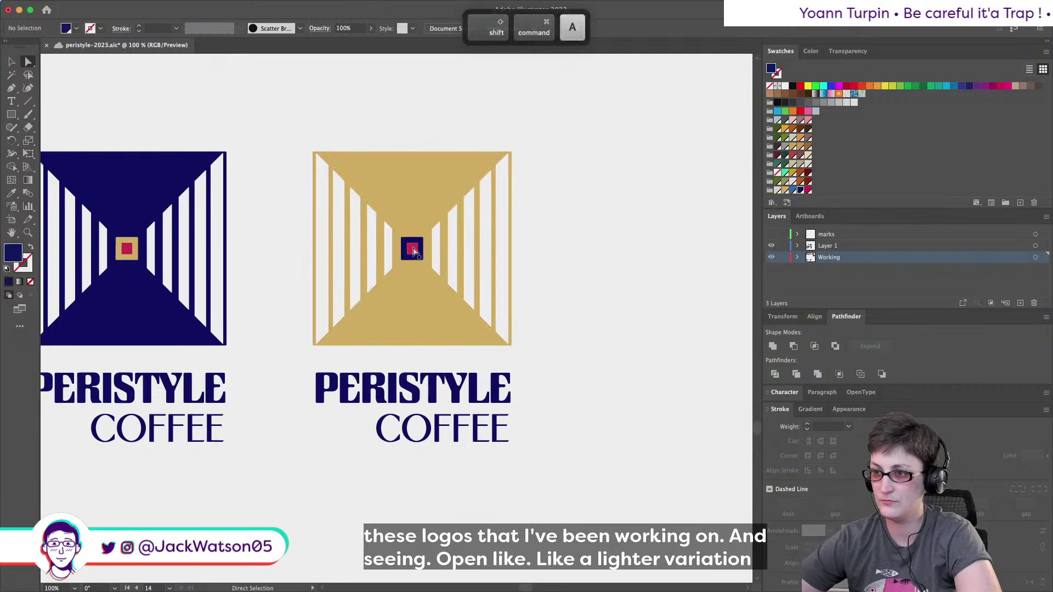
Try a medium blue fill on the small inner square at the gold mark's centre.
click(413, 251)
click(562, 267)
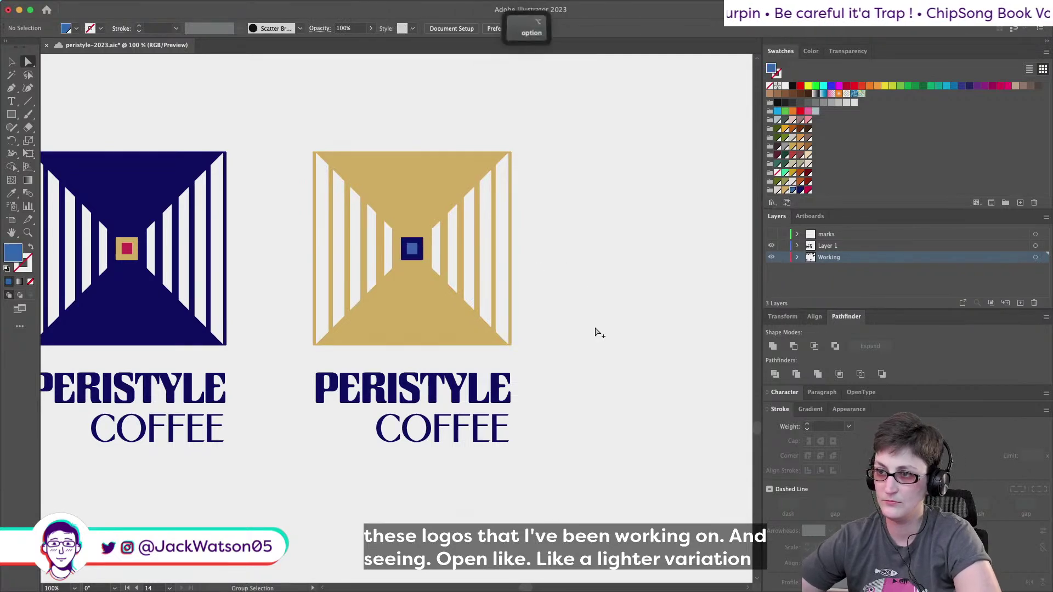
scroll(508, 340, down, 3)
scroll(507, 340, up, 1)
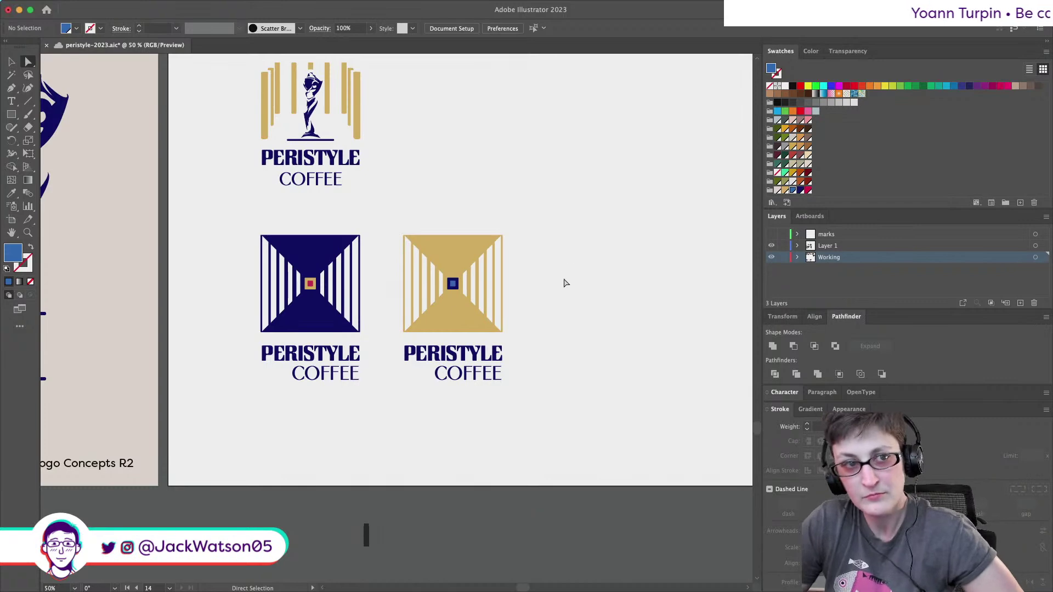
Delete the small inner square from the gold mark's centre, leaving only the navy square.
scroll(417, 176, right, 1)
scroll(413, 188, up, 2)
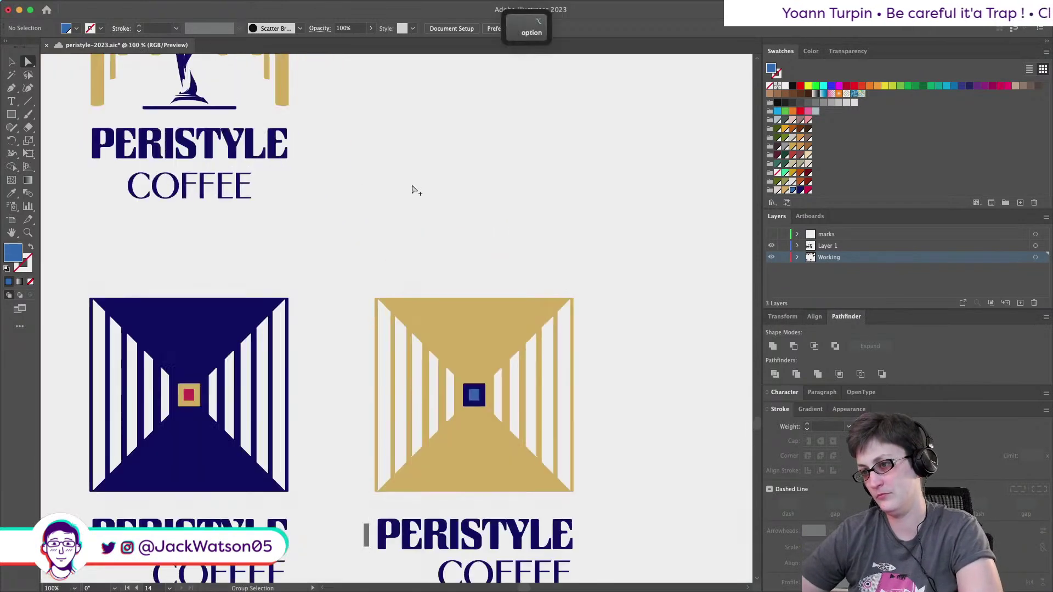
click(474, 396)
key(BackSpace)
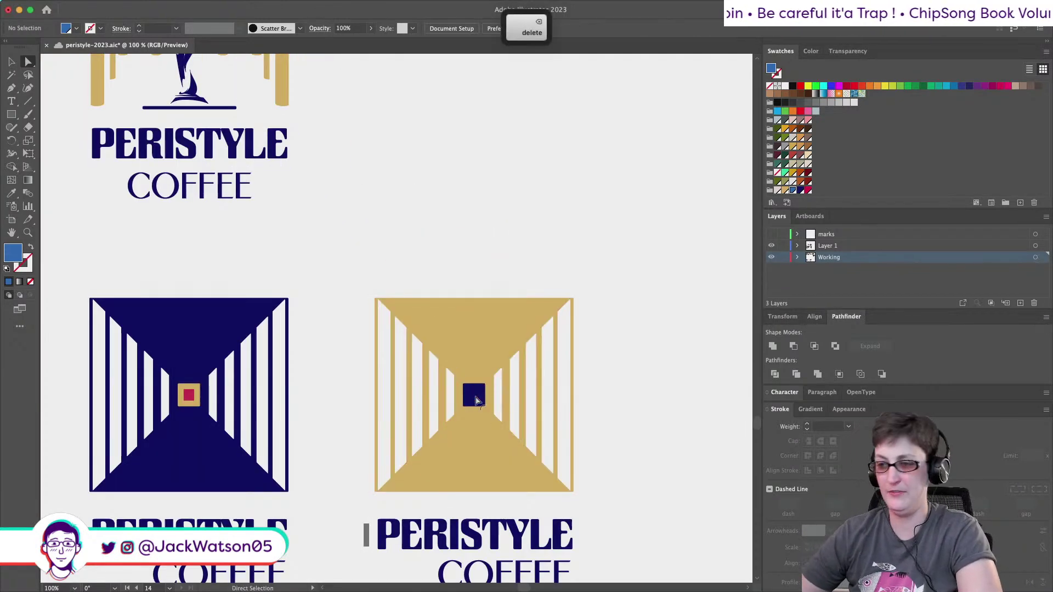
Delete the small crimson inner square from the navy mark's centre, leaving only the gold square.
scroll(570, 338, down, 4)
scroll(597, 343, right, 3)
scroll(597, 343, down, 2)
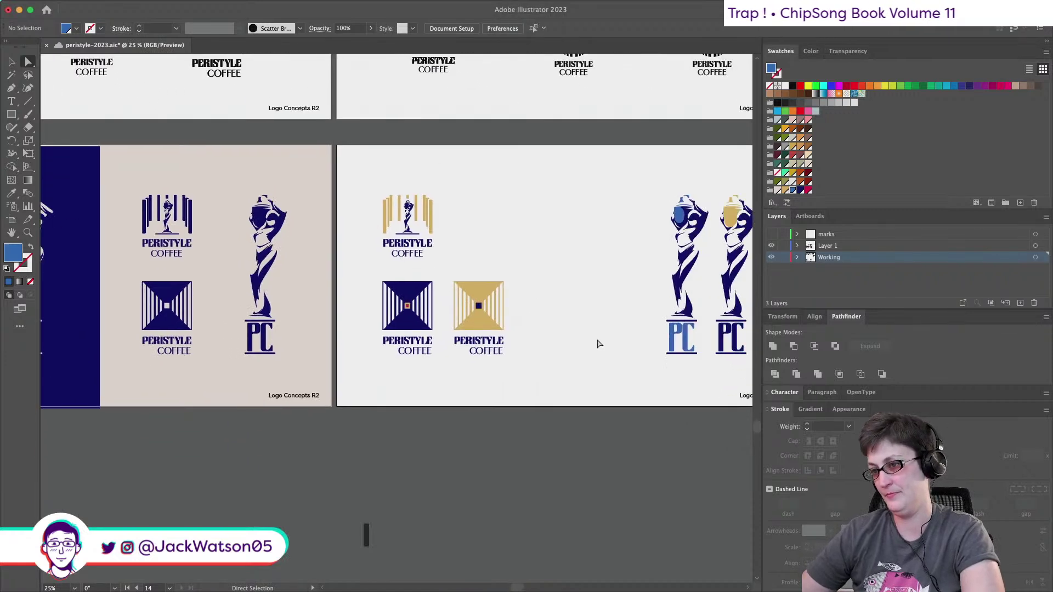
scroll(420, 327, up, 4)
click(370, 243)
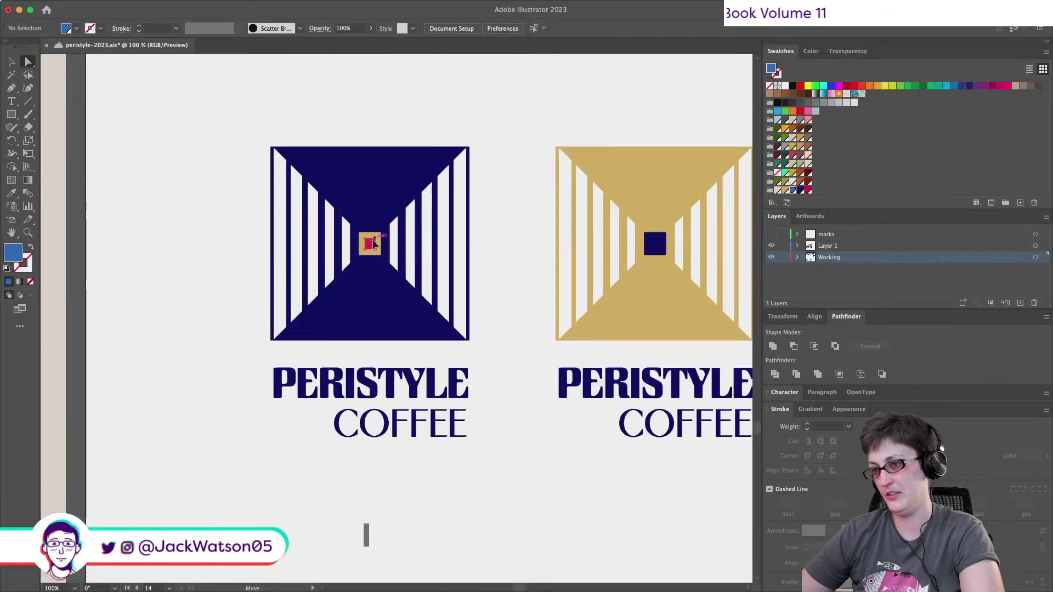
key(super+shift+a)
scroll(411, 290, down, 3)
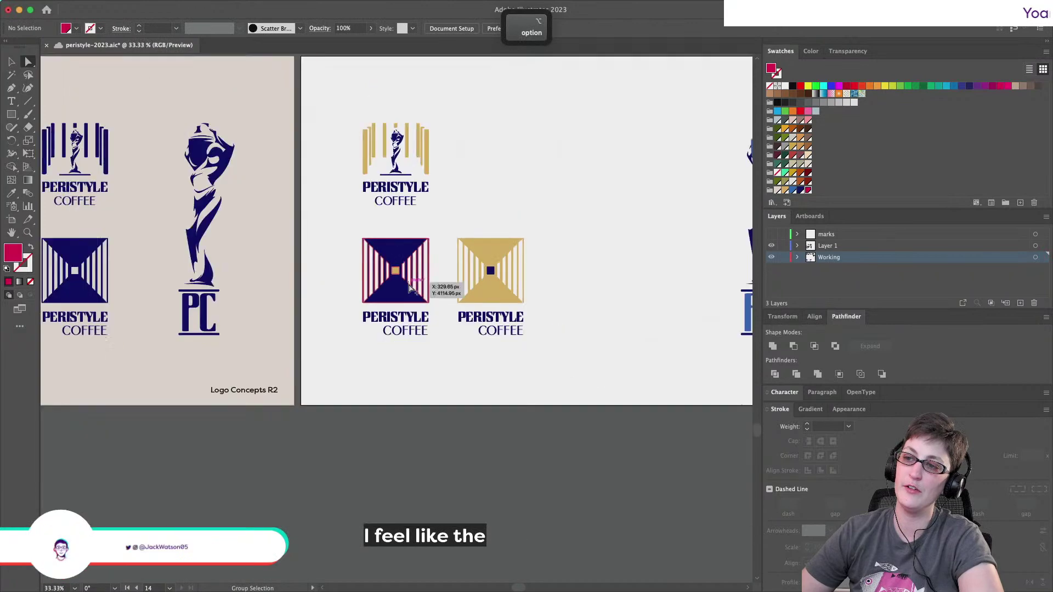
scroll(410, 289, up, 2)
click(491, 305)
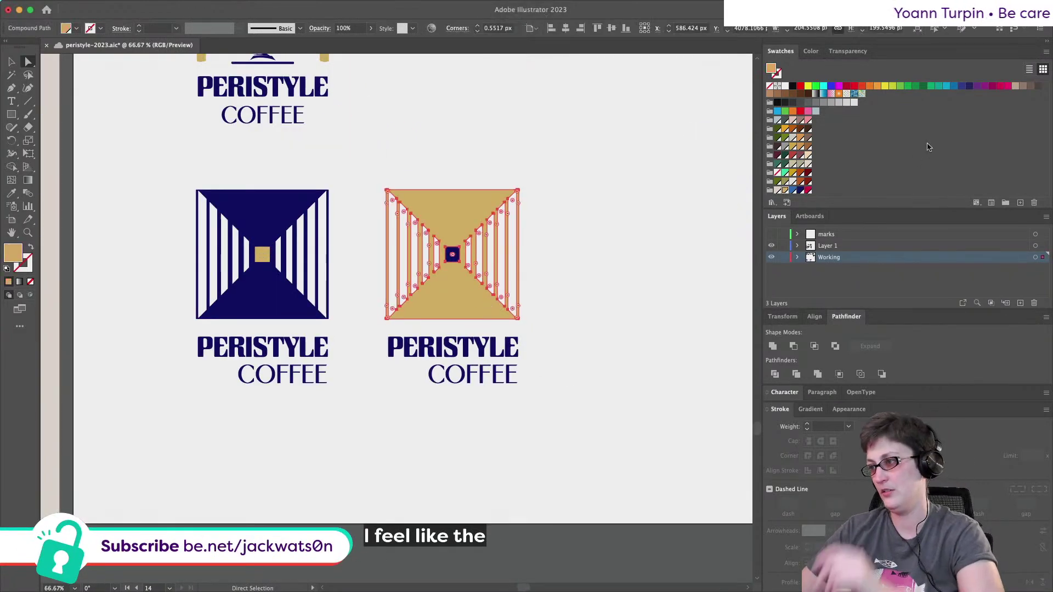
click(580, 225)
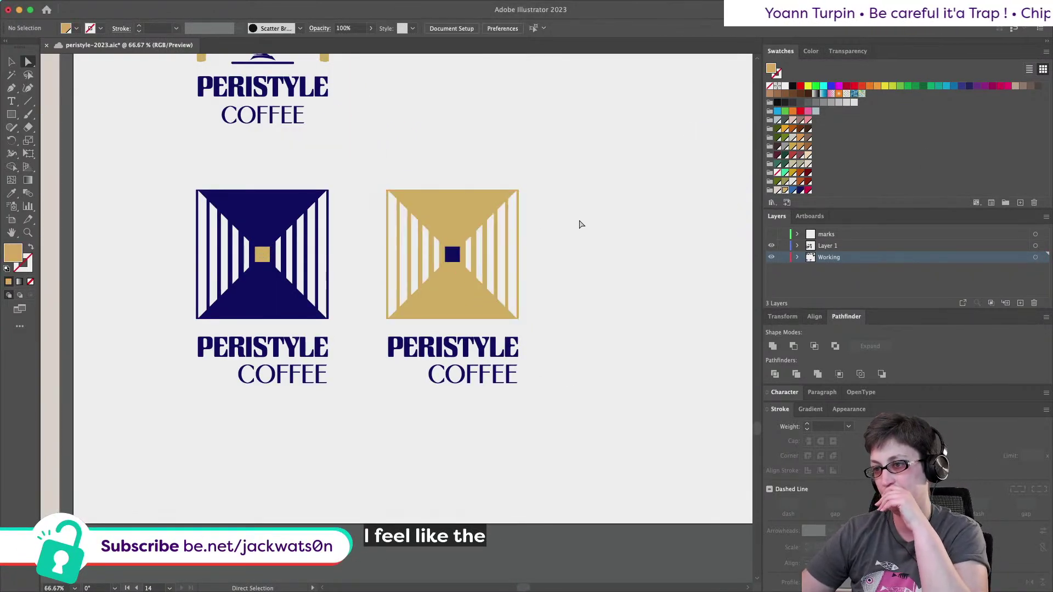
Fill the COFFEE text under the gold striped mark with the medium blue swatch.
scroll(581, 224, right, 3)
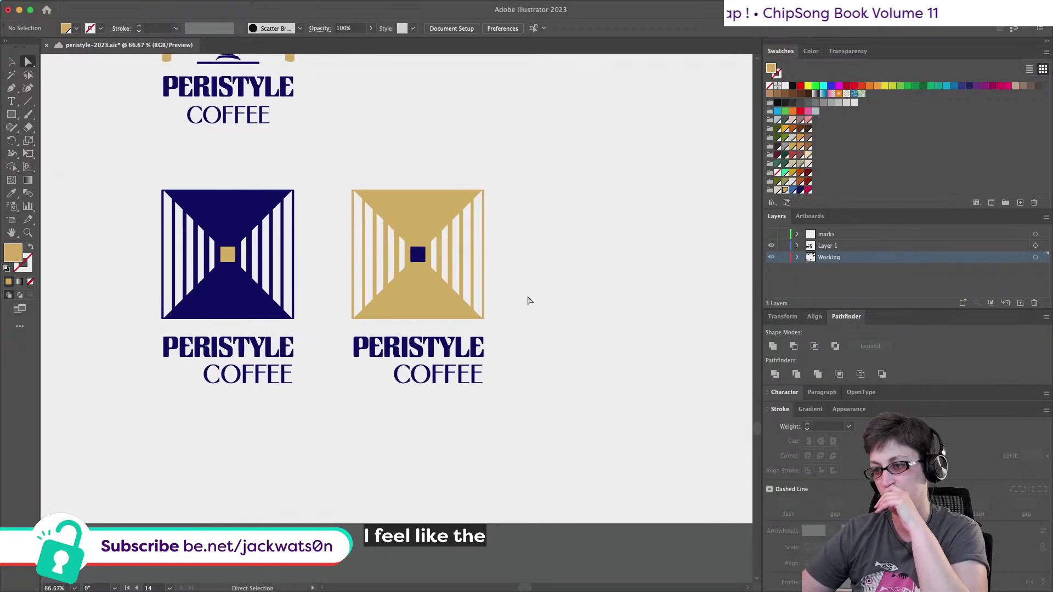
click(481, 376)
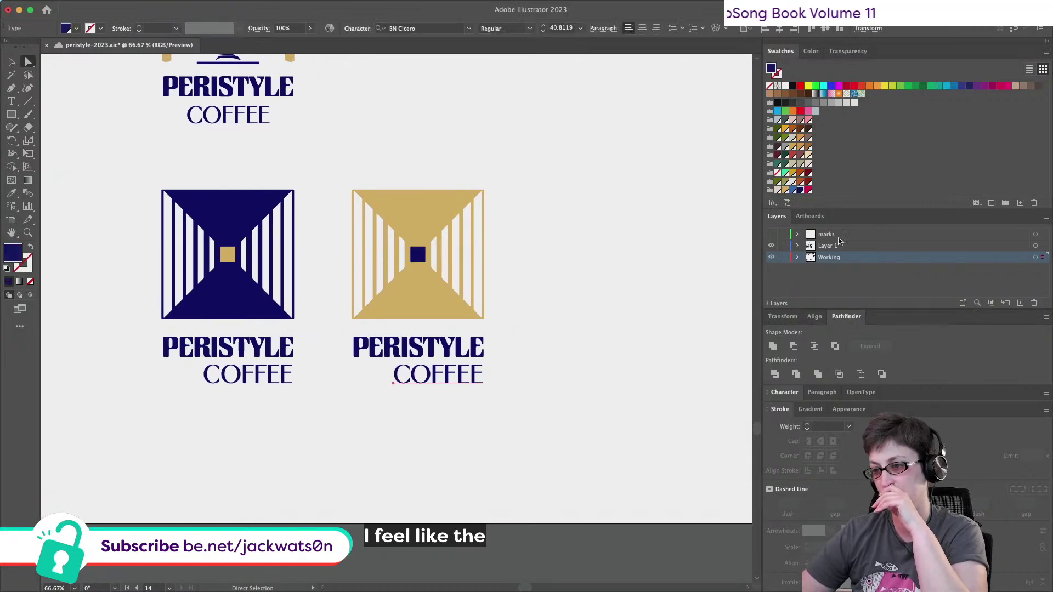
click(793, 192)
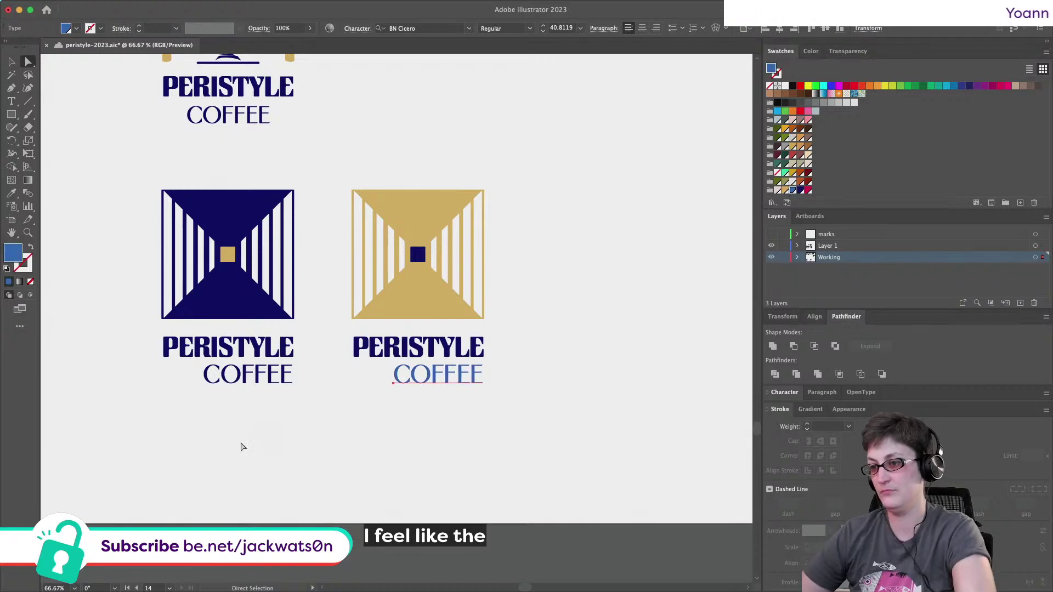
click(409, 447)
scroll(406, 449, down, 1)
scroll(401, 450, down, 1)
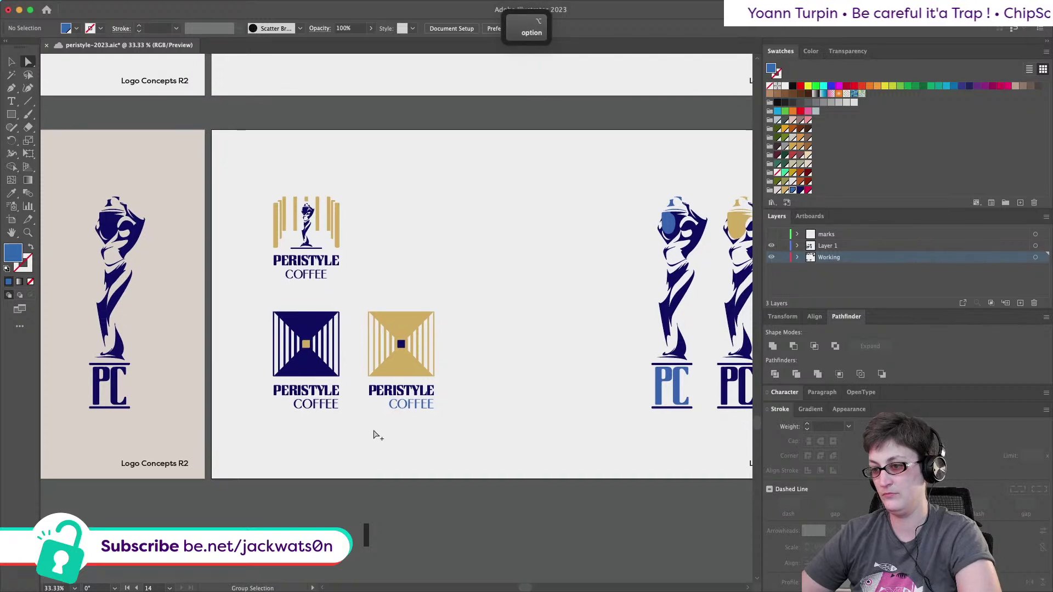
Fill the PERISTYLE text under the navy striped mark with the medium blue swatch.
scroll(373, 435, up, 2)
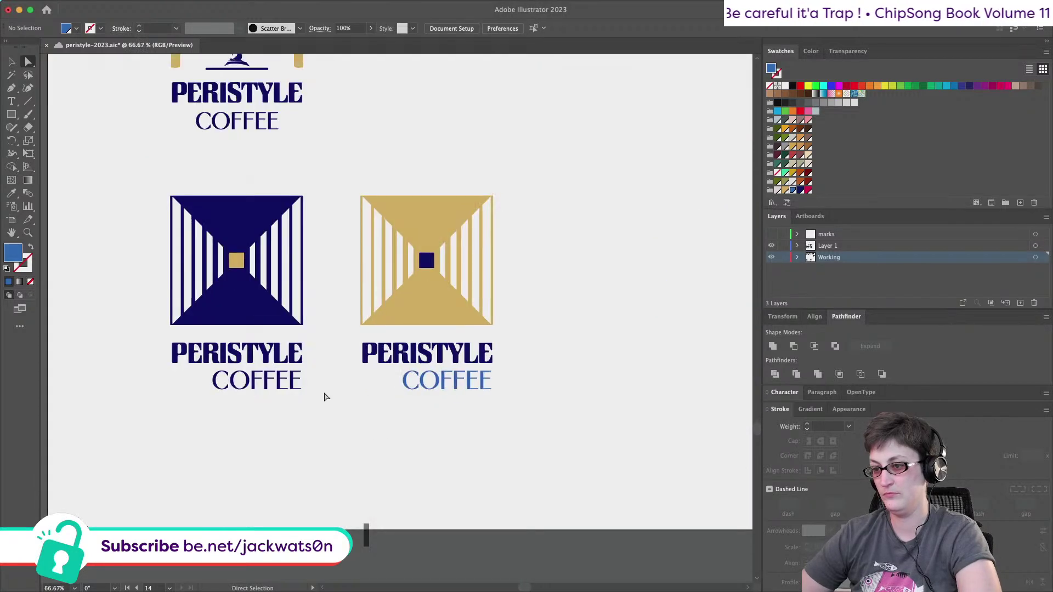
click(294, 388)
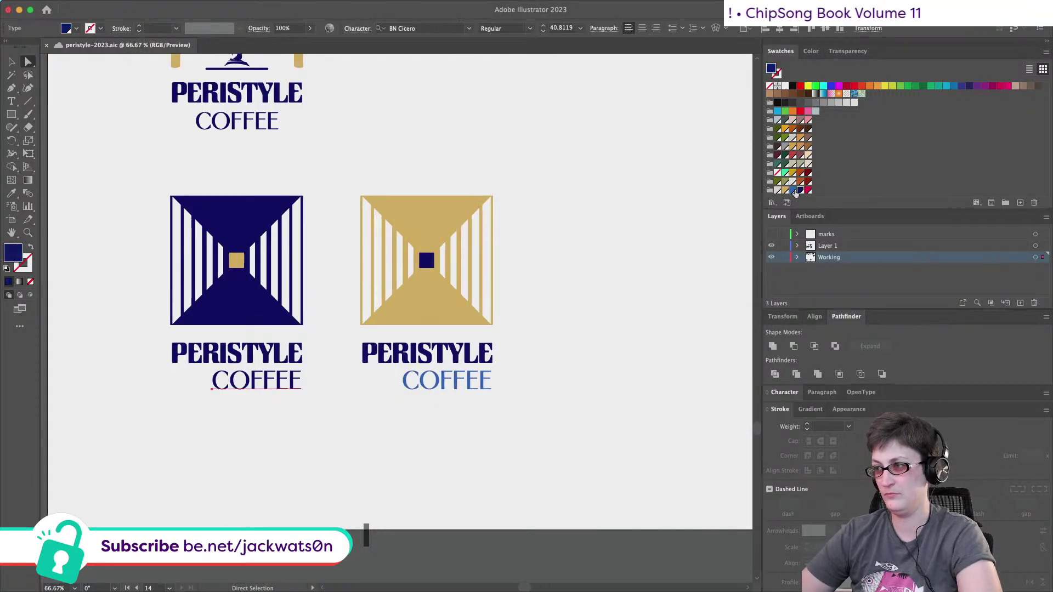
click(294, 362)
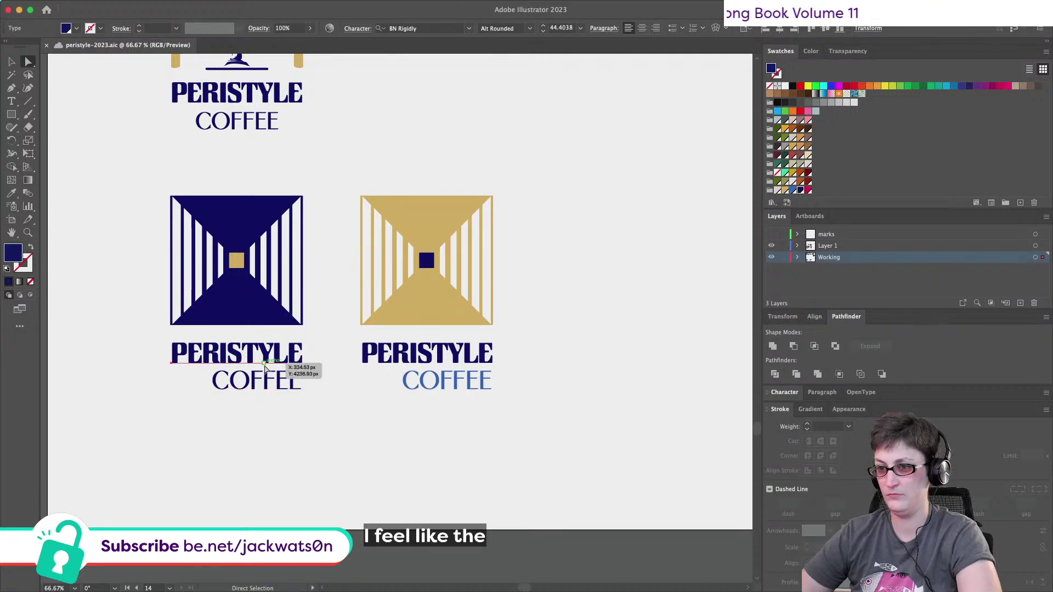
click(792, 190)
click(553, 375)
scroll(553, 375, down, 2)
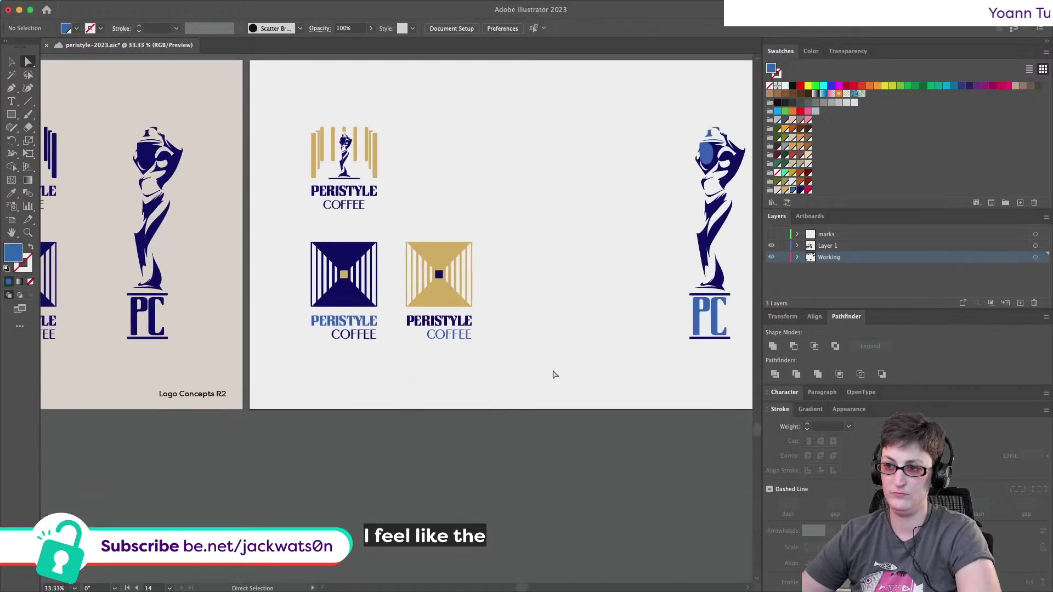
Compare the blue and navy PC lettering of the two statue logos with the colours of the striped square variations.
scroll(553, 375, right, 3)
scroll(552, 374, down, 2)
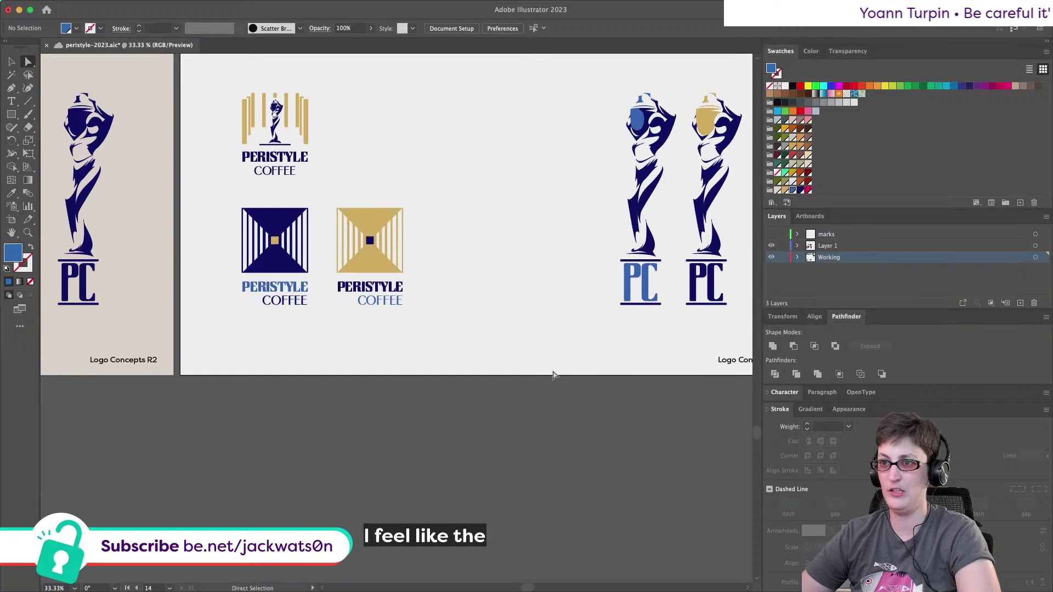
scroll(545, 268, right, 5)
scroll(545, 268, down, 1)
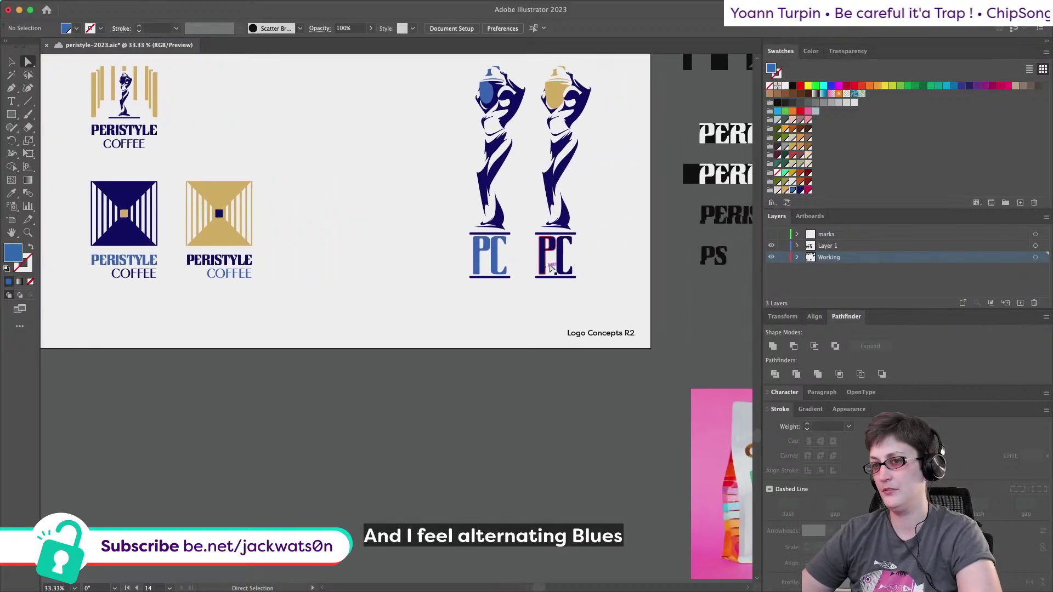
scroll(551, 267, up, 1)
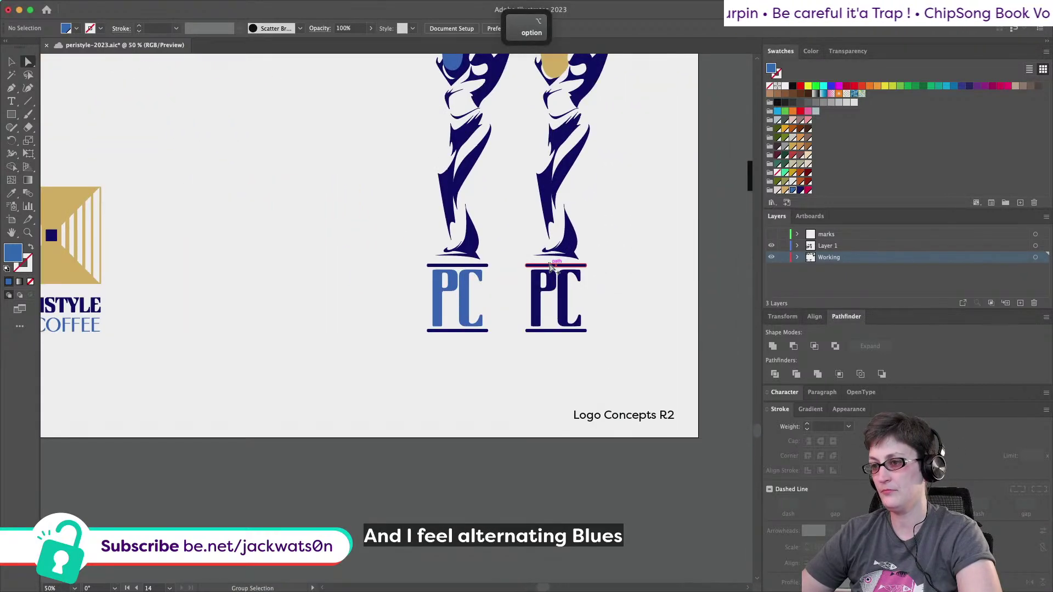
click(466, 317)
click(398, 443)
scroll(533, 318, down, 3)
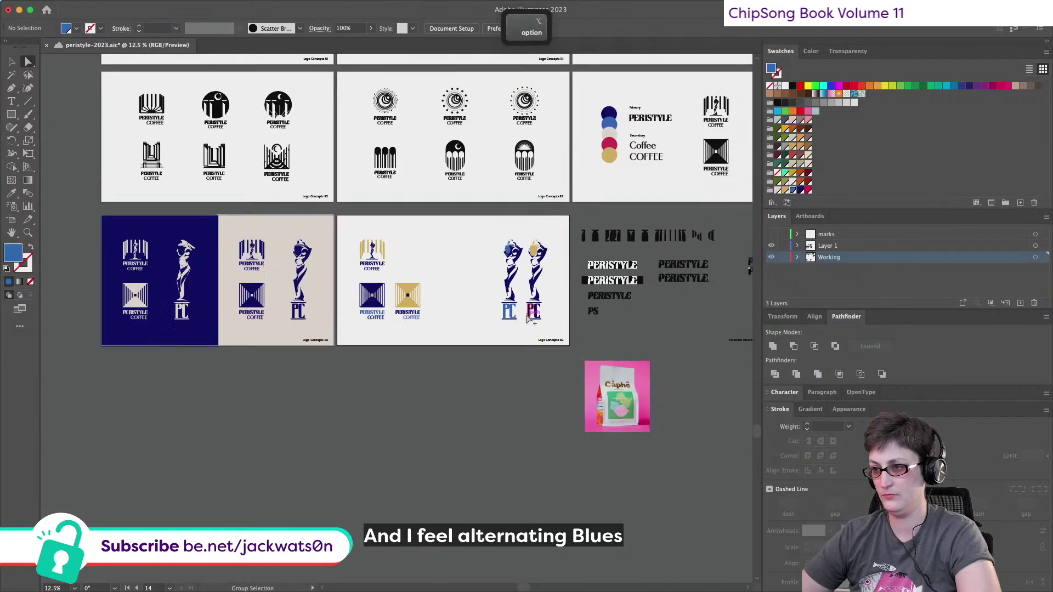
scroll(528, 320, up, 5)
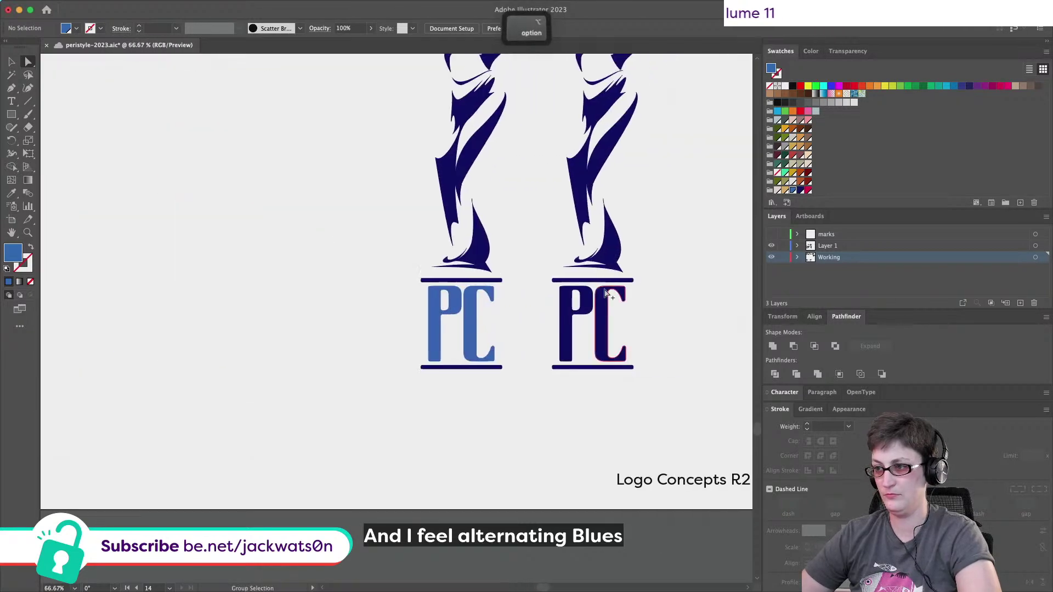
scroll(606, 286, down, 5)
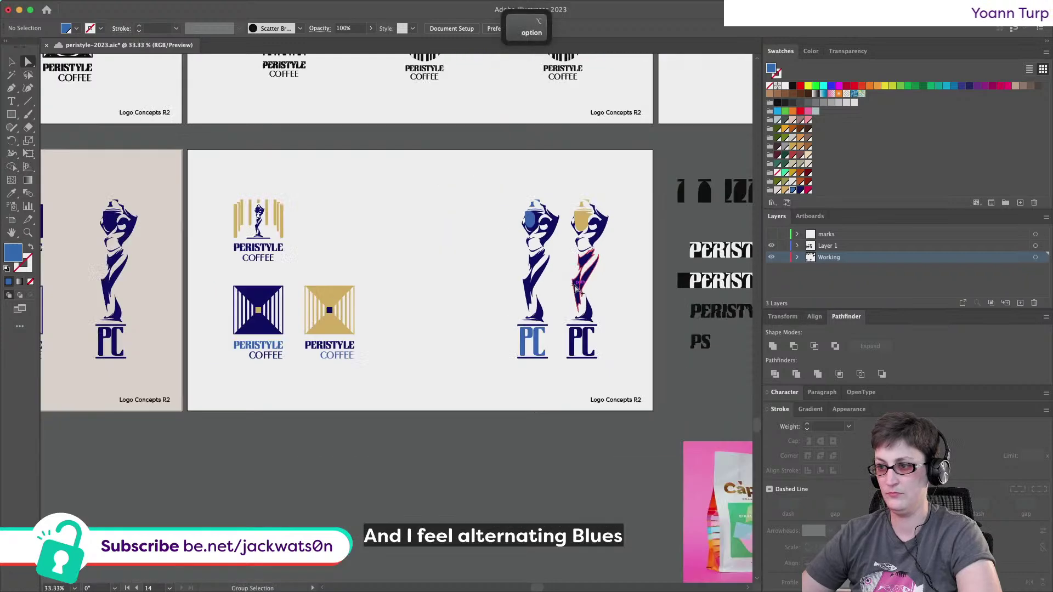
Isolate the group of colour variations and cut the gold-column statue logo with its PERISTYLE COFFEE text out of it.
scroll(549, 275, up, 2)
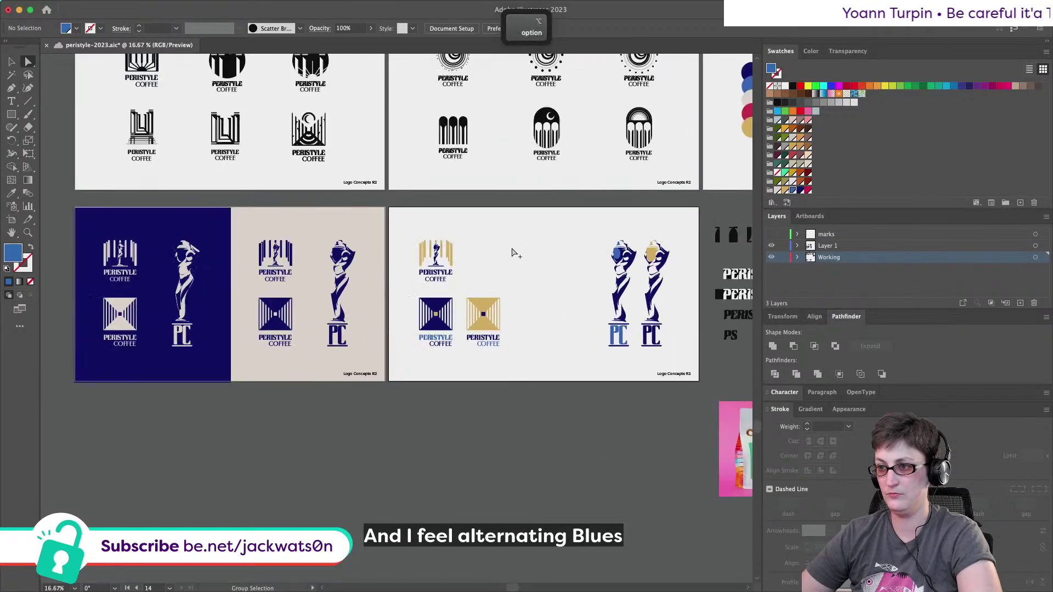
scroll(514, 253, up, 2)
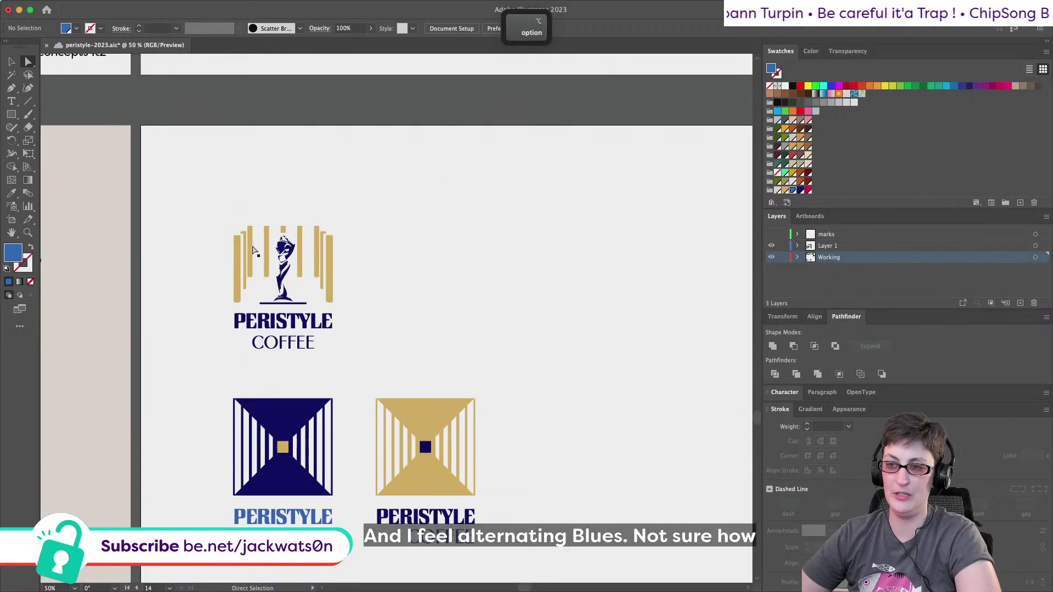
scroll(242, 241, up, 2)
scroll(289, 266, down, 1)
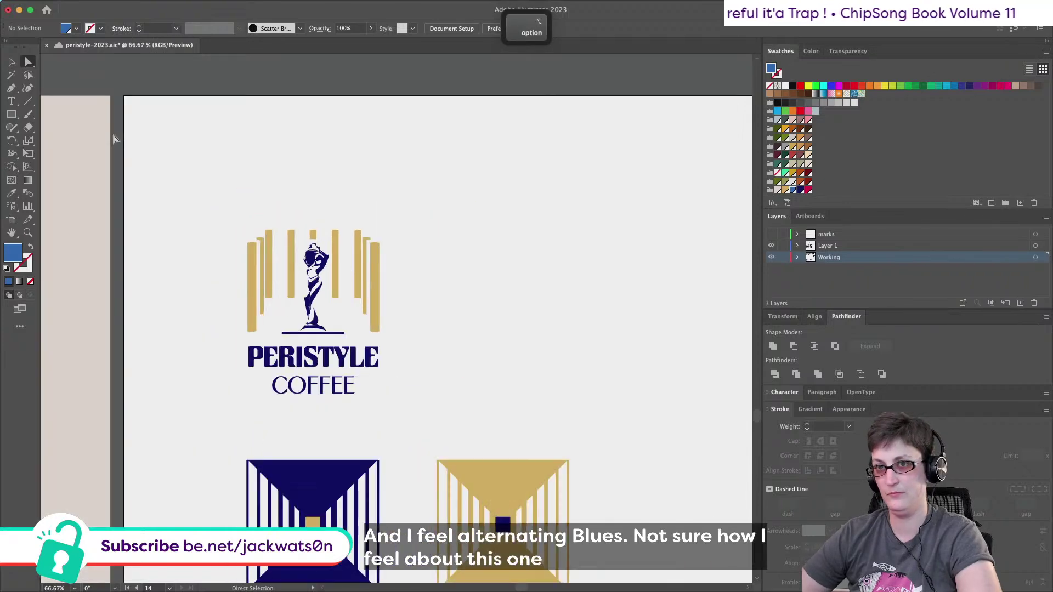
key(v)
click(384, 381)
double_click(354, 370)
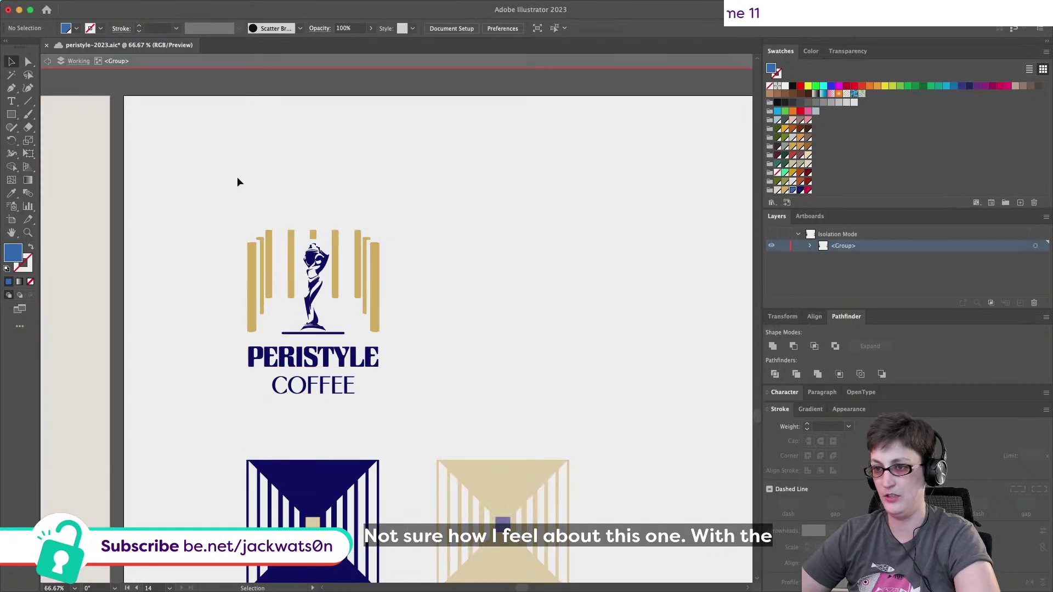
drag(229, 180, 402, 409)
key(super+x)
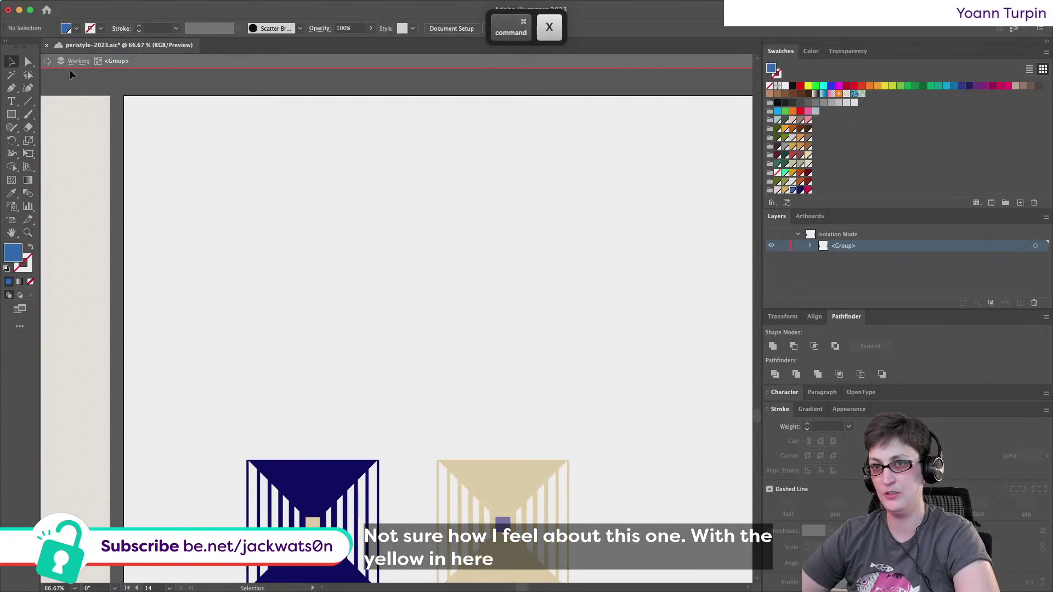
Leave isolation mode and ungroup the striped square marks and statue logos on the colour variations artboard.
click(48, 61)
click(535, 500)
scroll(532, 500, down, 2)
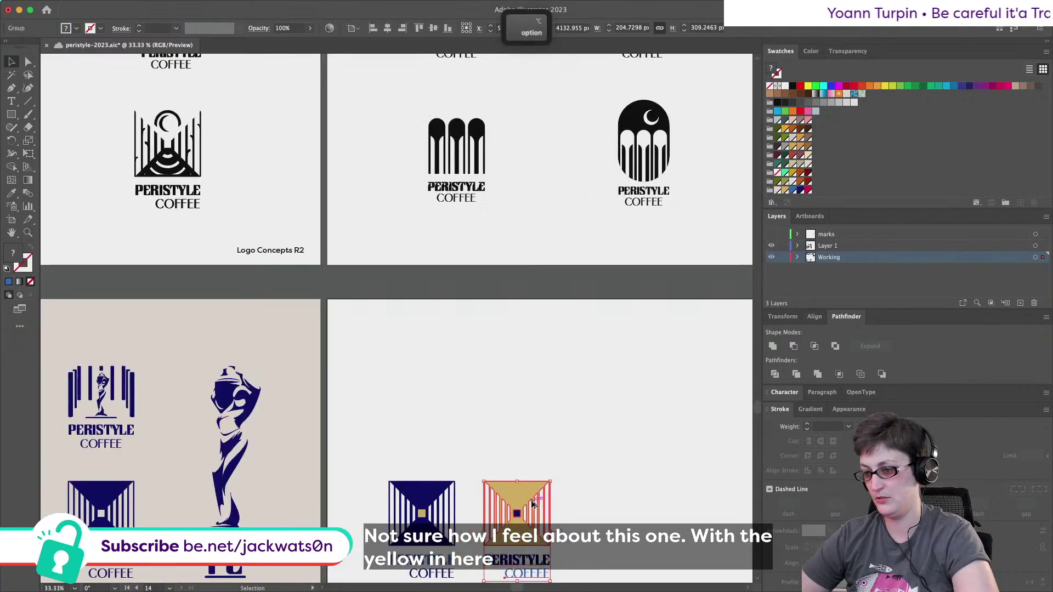
scroll(614, 453, right, 3)
scroll(614, 453, down, 2)
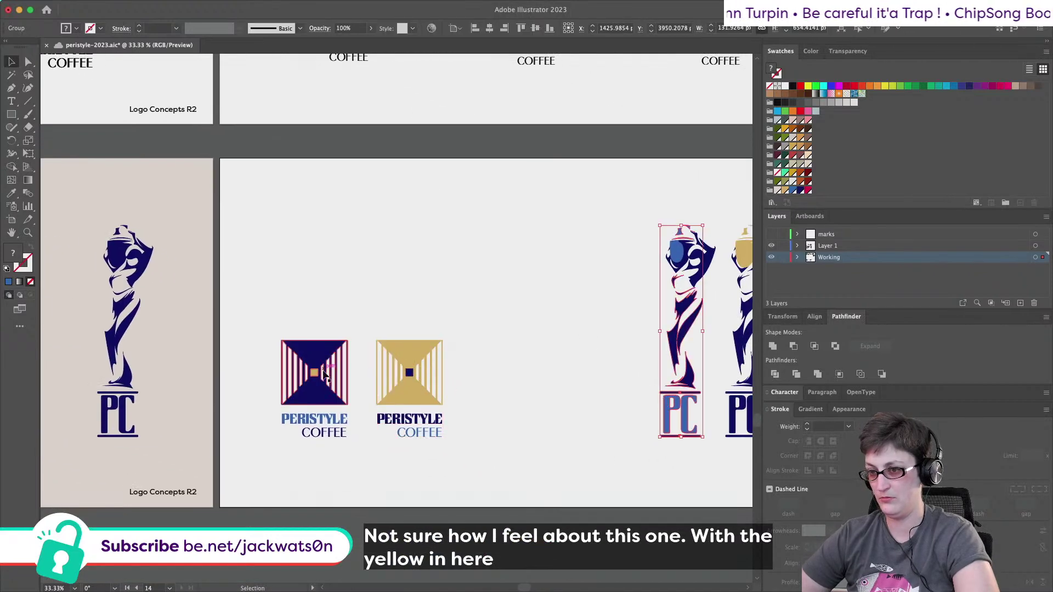
click(306, 386)
right_click(331, 377)
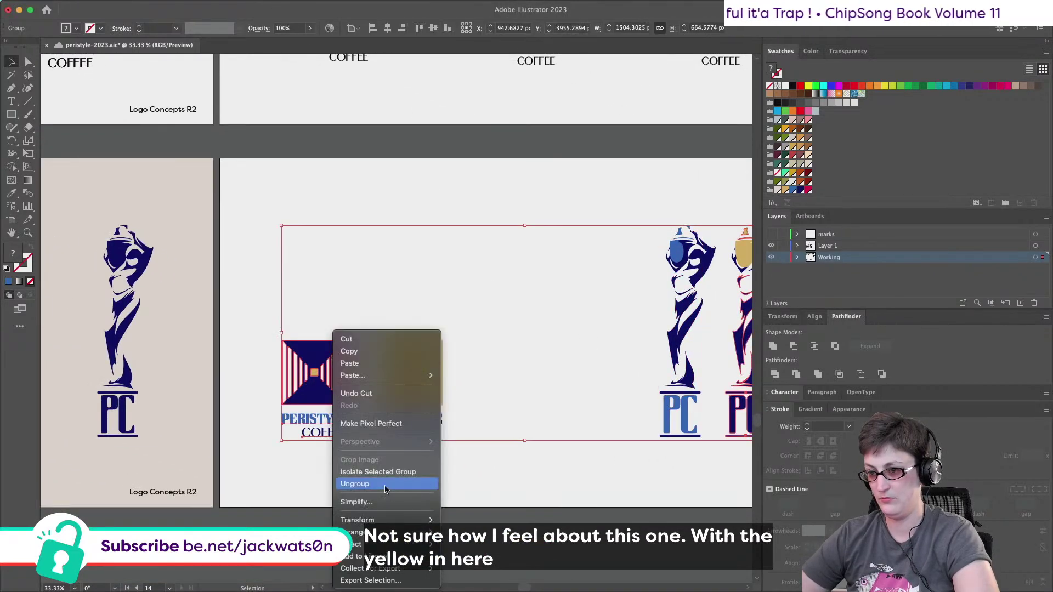
click(386, 486)
click(532, 367)
Paste the cut gold-column statue logo back in place above the navy striped square mark.
click(309, 392)
key(super+f)
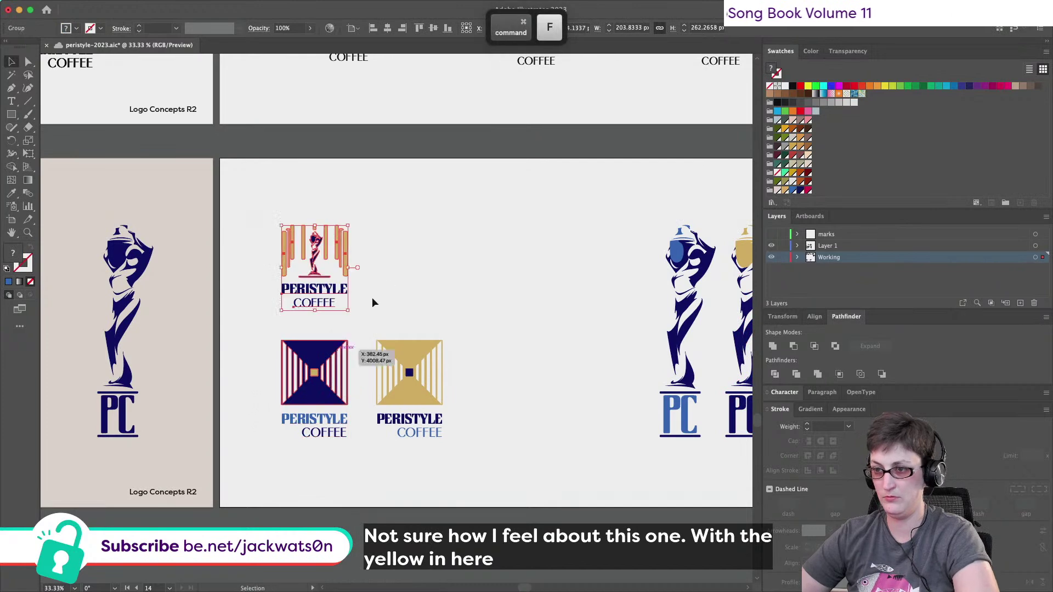
click(332, 325)
scroll(284, 280, up, 1)
Duplicate the gold-column logo and move the copy up into the empty area, away from the other variations.
drag(262, 166, 429, 340)
key(super+c)
drag(351, 297, 492, 297)
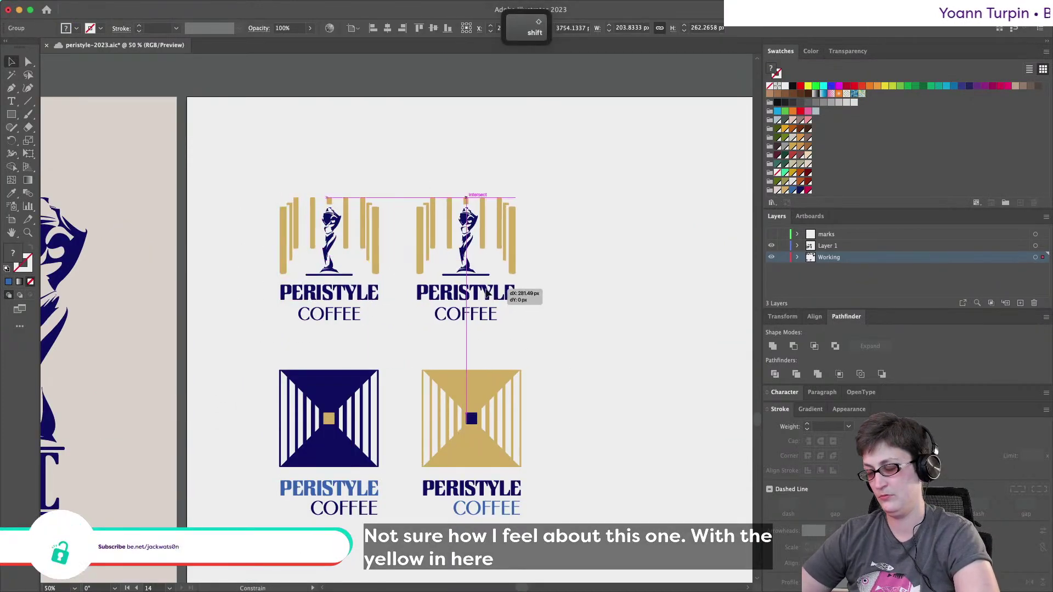
scroll(500, 270, up, 2)
scroll(447, 258, up, 2)
drag(455, 335, 552, 334)
scroll(552, 334, right, 2)
drag(496, 365, 607, 278)
scroll(607, 277, right, 3)
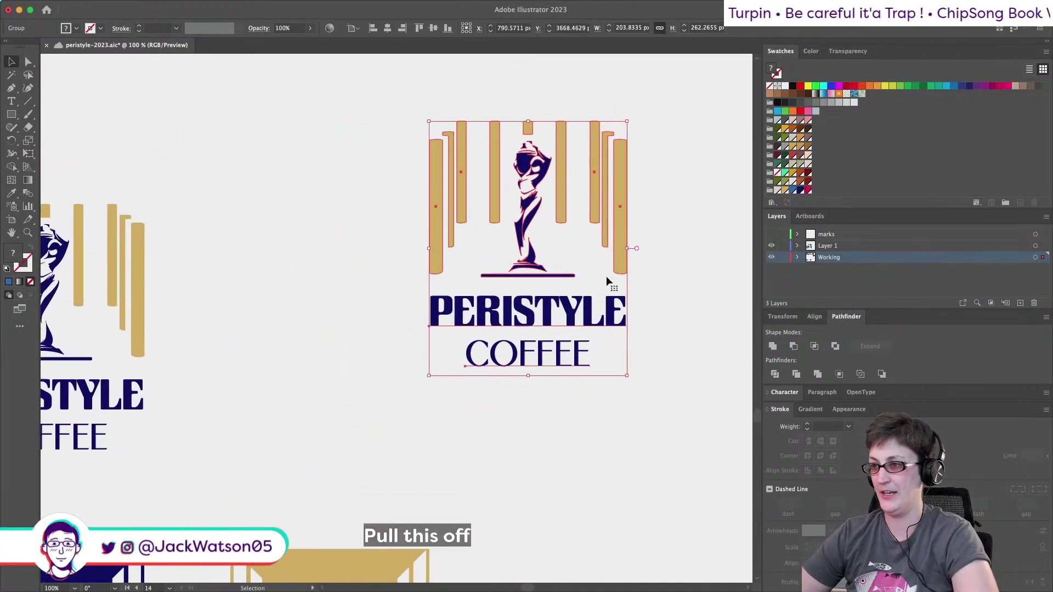
click(604, 278)
scroll(540, 295, right, 2)
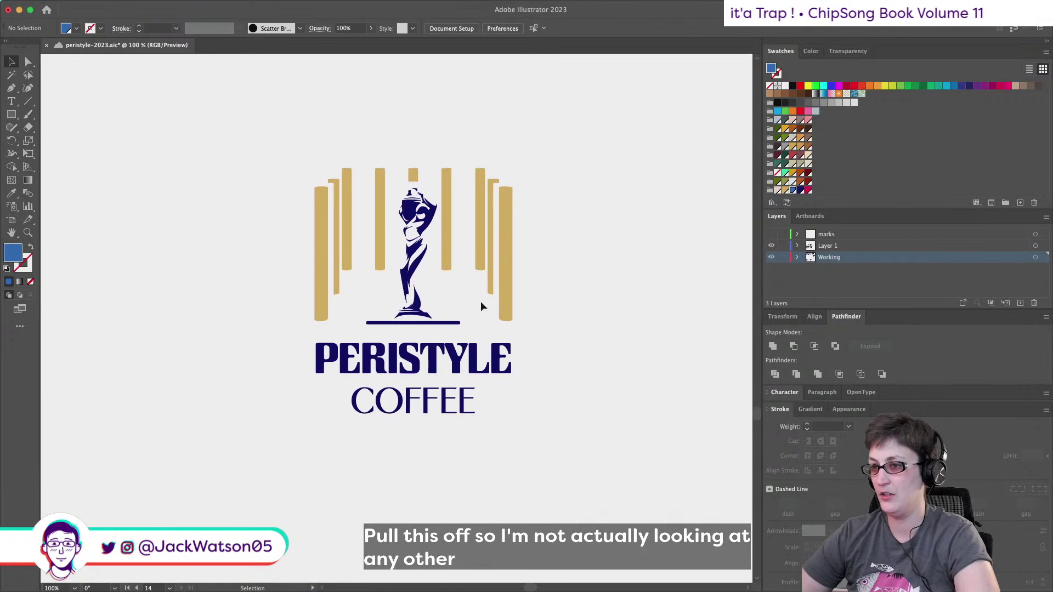
Isolate the logo copy and recolour all its gold columns, trying medium blue before settling on the navy swatch.
click(493, 262)
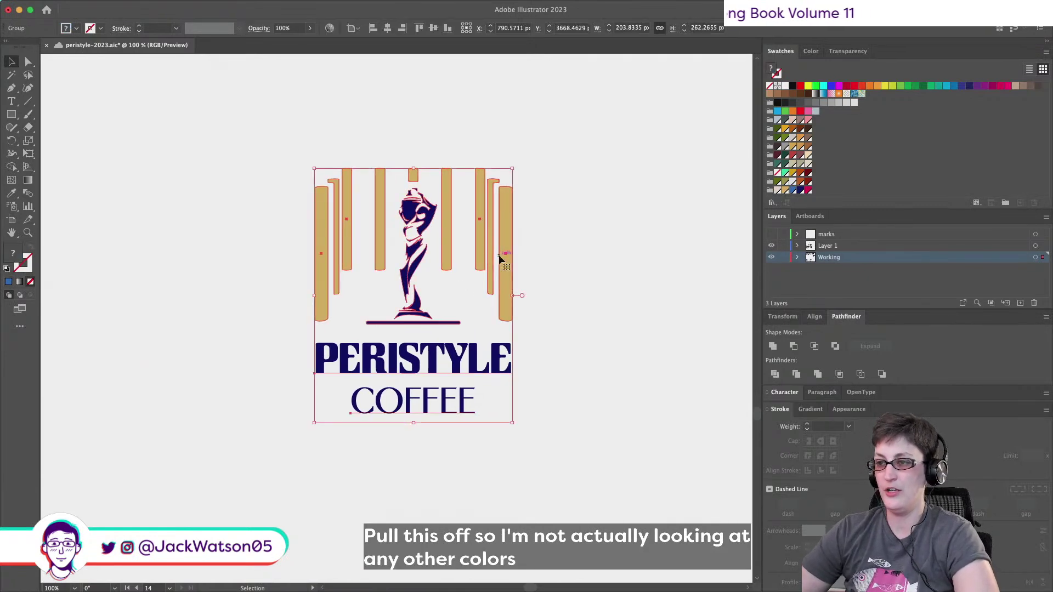
double_click(499, 260)
drag(551, 236, 314, 195)
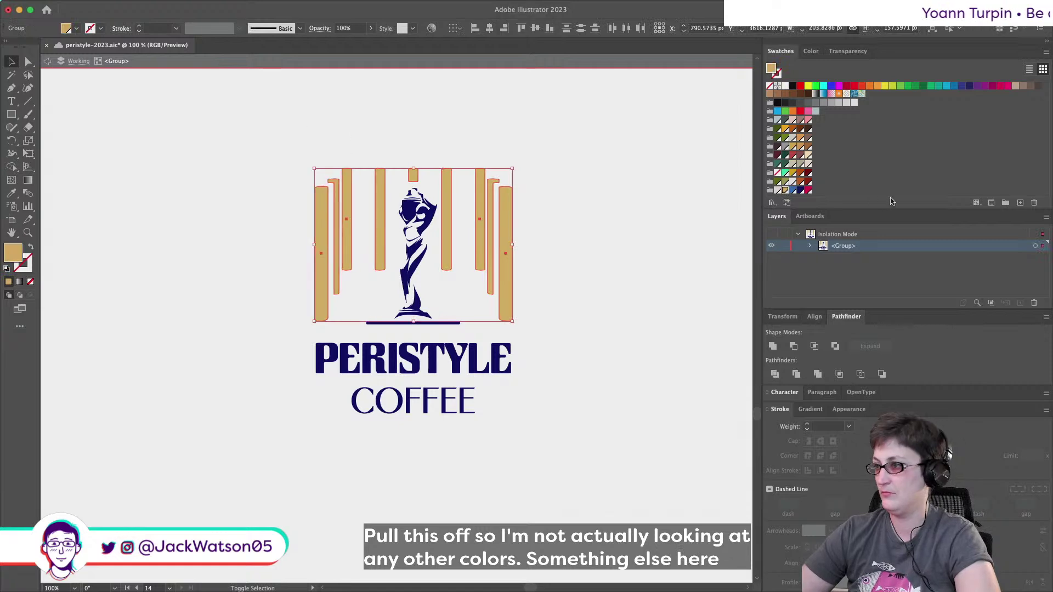
click(792, 191)
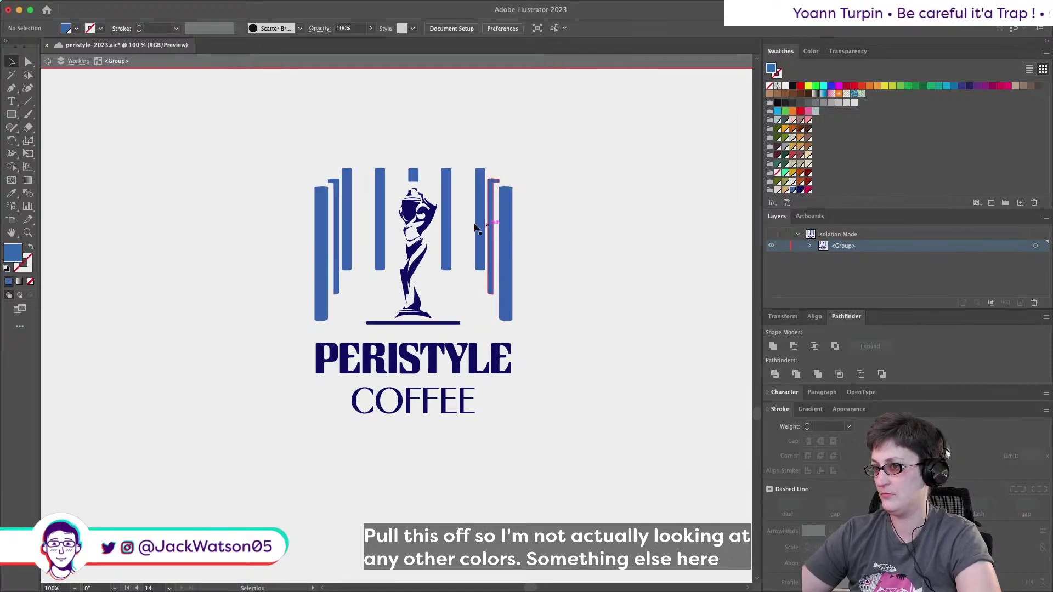
scroll(476, 223, up, 2)
key(ctrl+z)
click(799, 191)
Try the medium blue swatch on the copy's statue figure, view it zoomed out, and undo the fill.
click(407, 211)
click(793, 191)
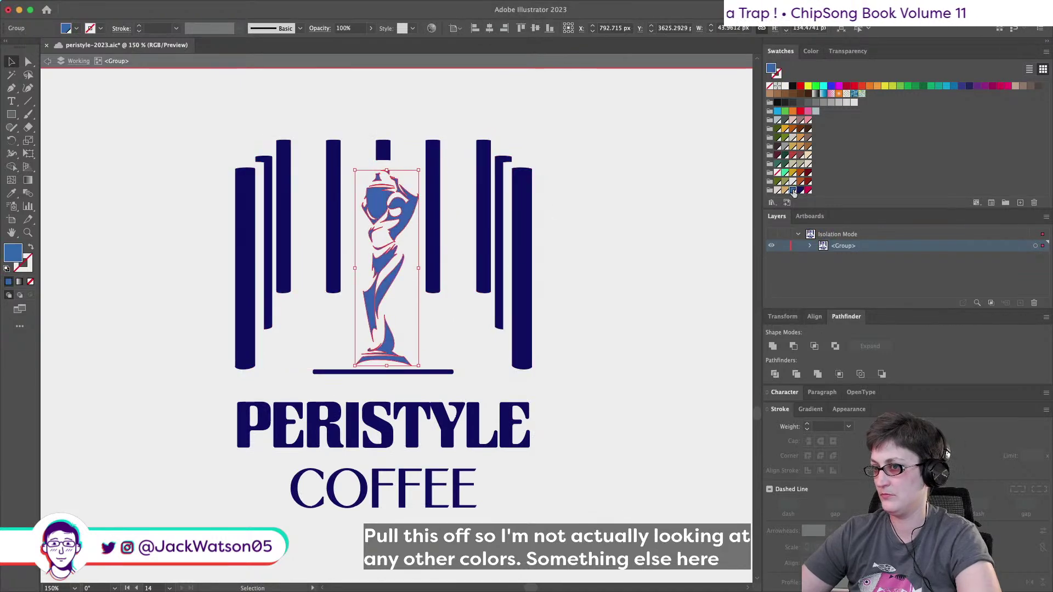
click(504, 368)
scroll(504, 367, down, 3)
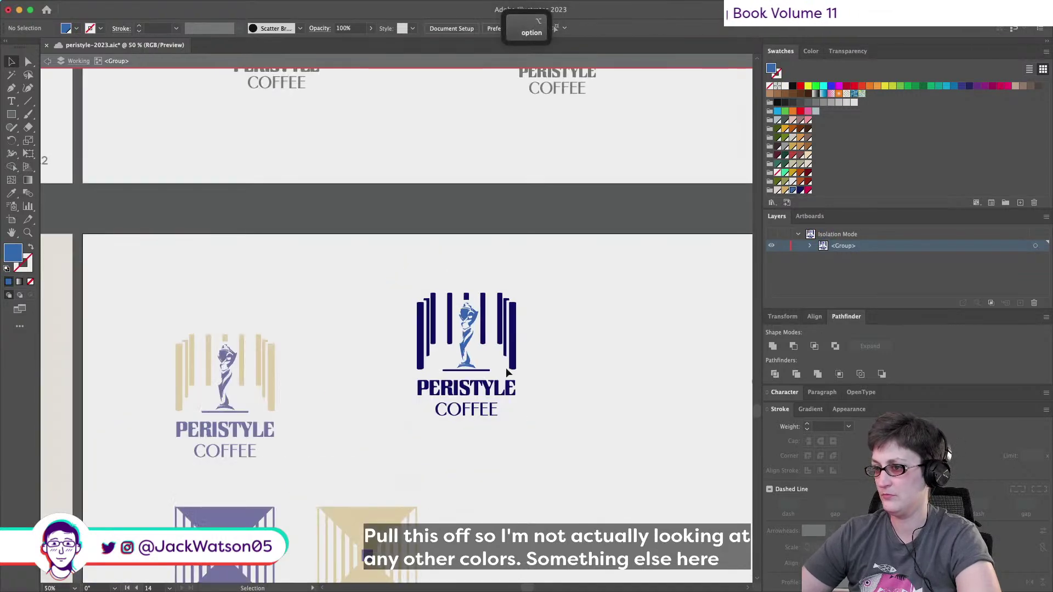
scroll(505, 367, down, 1)
scroll(502, 346, up, 3)
scroll(499, 326, left, 2)
key(super+z)
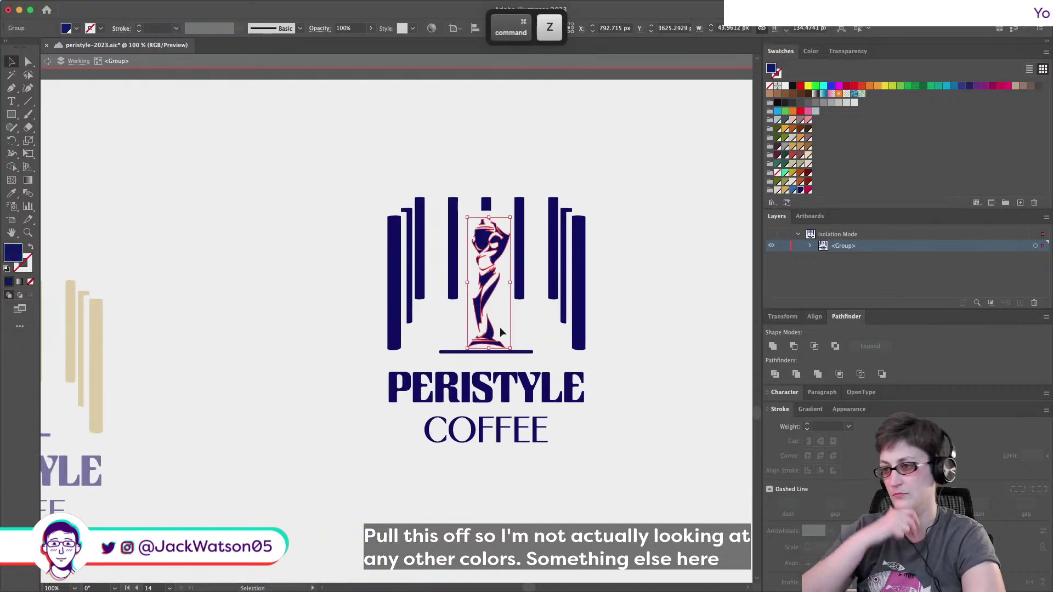
key(shift+super+a)
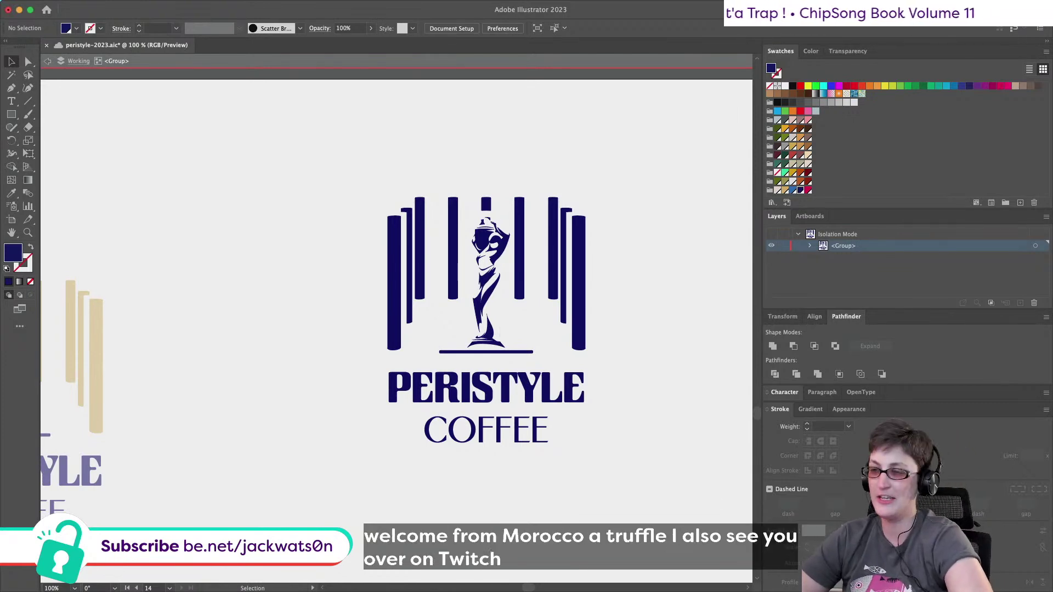
Try the medium blue swatch on the PERISTYLE text of the navy-column logo.
scroll(404, 445, right, 5)
scroll(405, 445, up, 2)
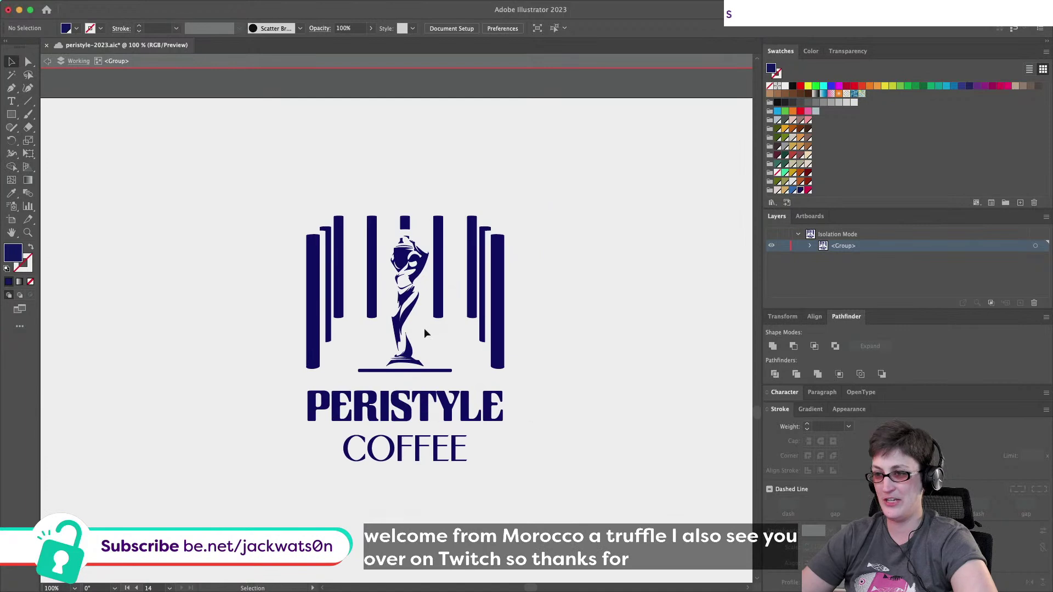
scroll(424, 329, up, 1)
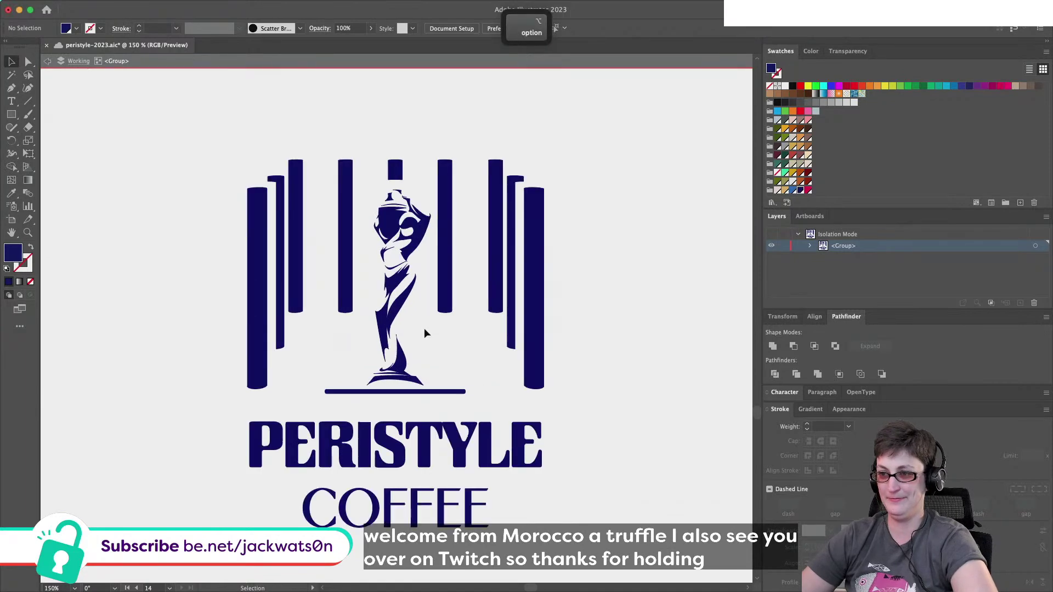
click(460, 468)
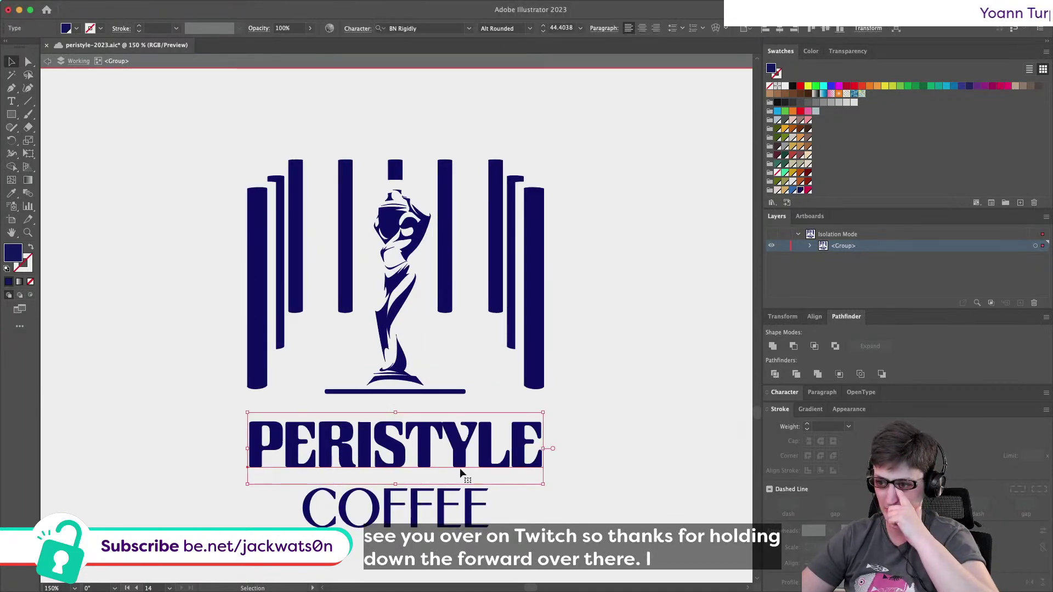
click(793, 190)
scroll(479, 281, right, 3)
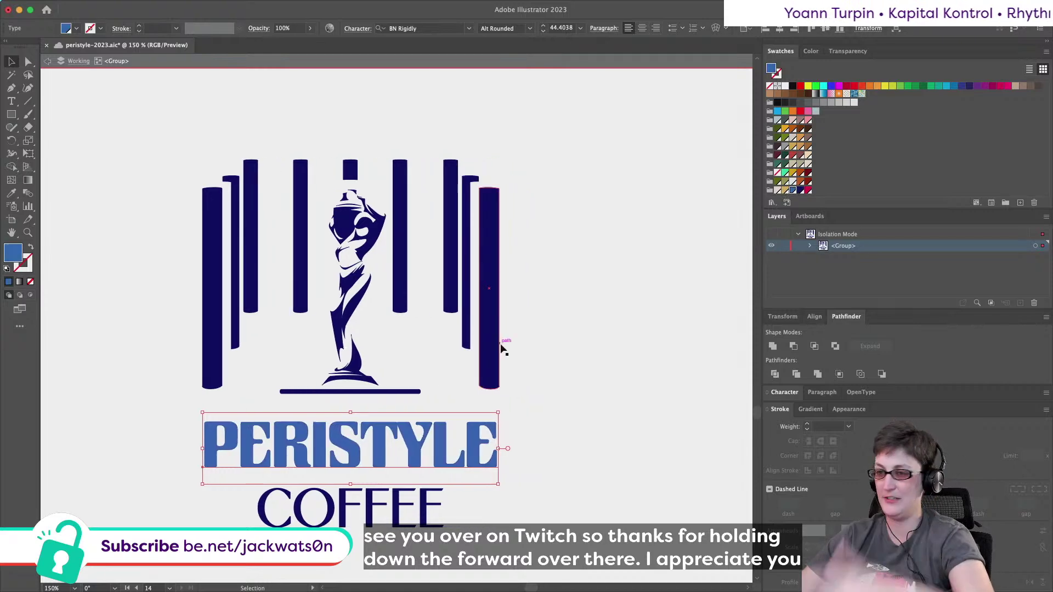
Try the gold swatch on the statue between the navy columns and undo the fill.
scroll(342, 312, up, 1)
click(349, 312)
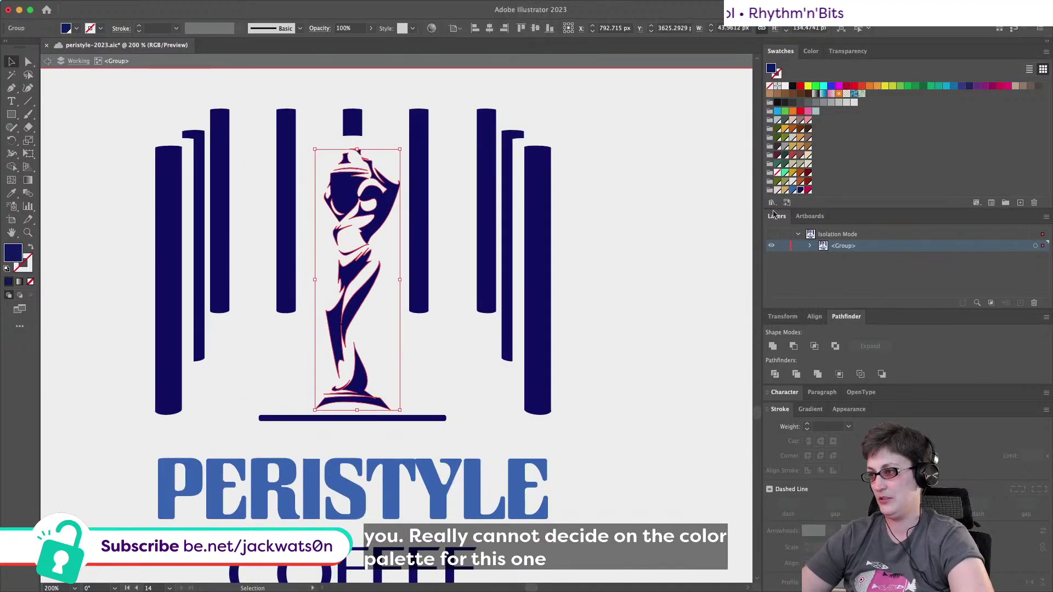
click(786, 190)
click(620, 367)
scroll(578, 354, down, 5)
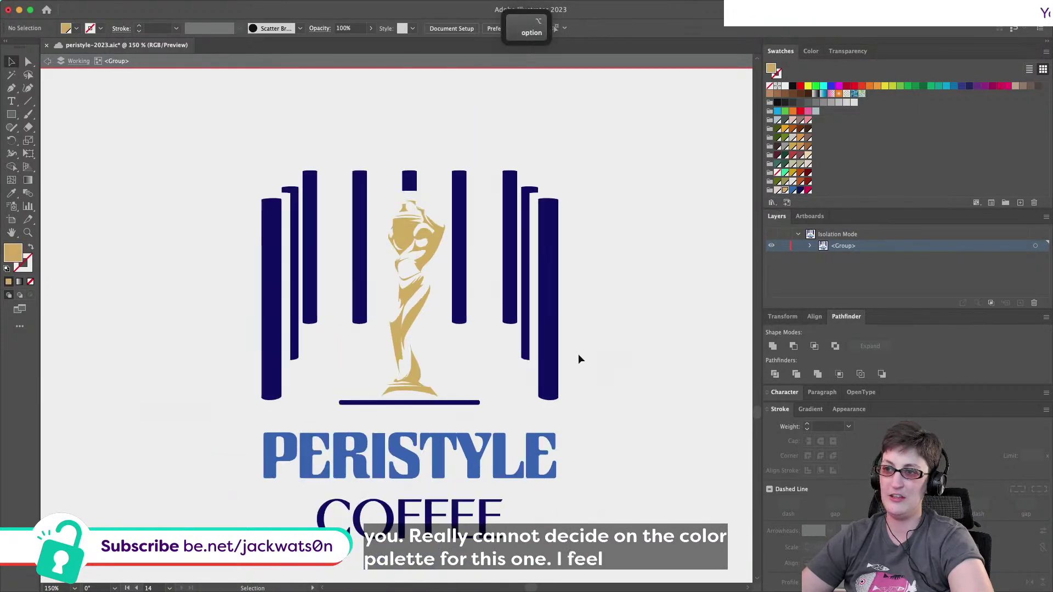
scroll(578, 357, down, 2)
key(super+z)
key(super+z)
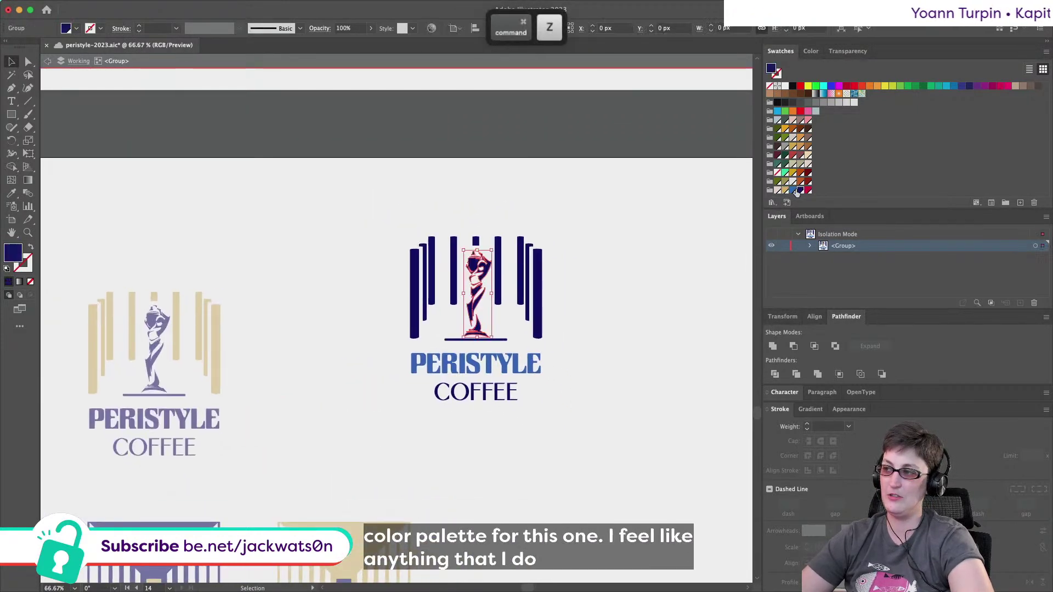
Fill the statue between the navy columns with medium blue and compare the logo with the other concepts.
click(664, 294)
scroll(664, 293, down, 4)
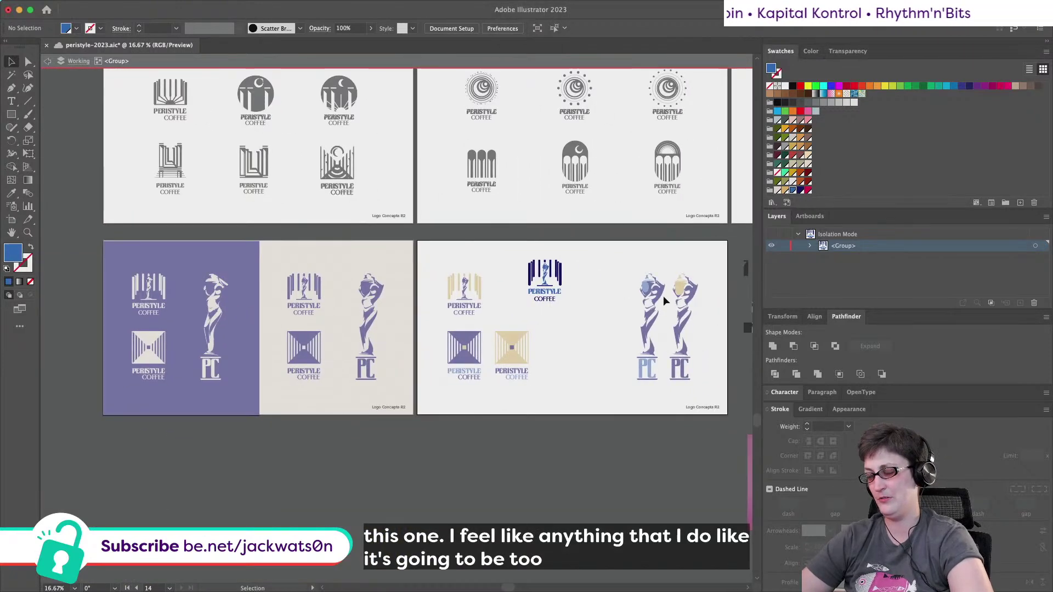
key(alt)
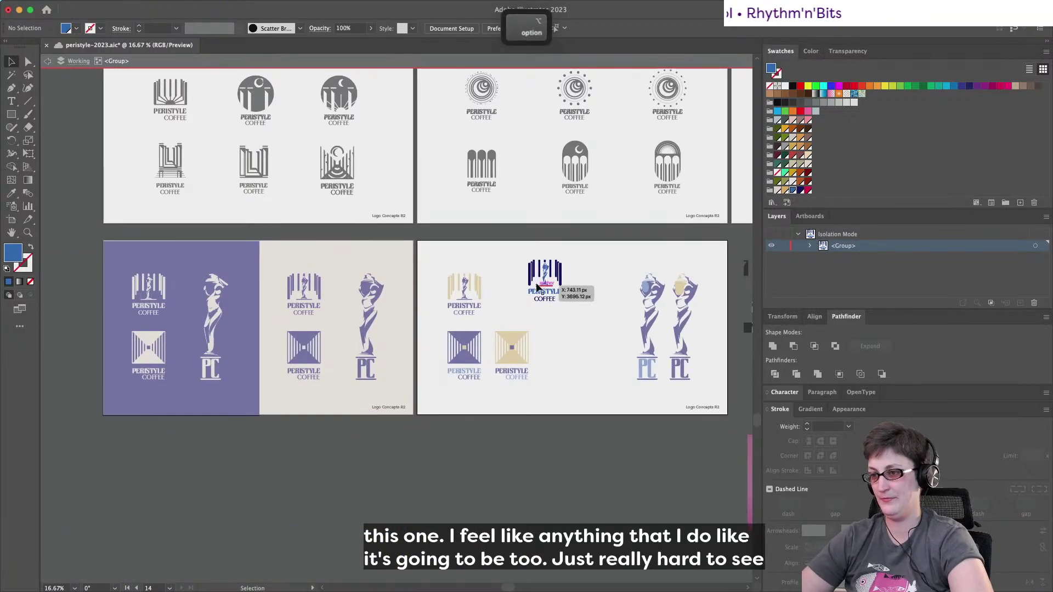
Fill the PERISTYLE text below the blue statue with the navy swatch.
scroll(537, 285, up, 2)
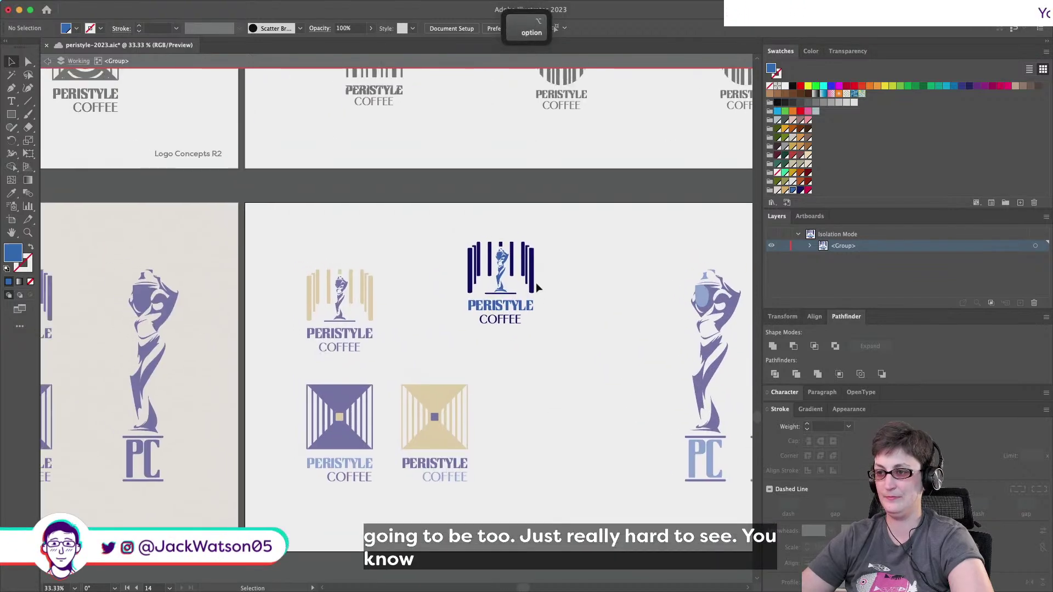
scroll(535, 282, up, 3)
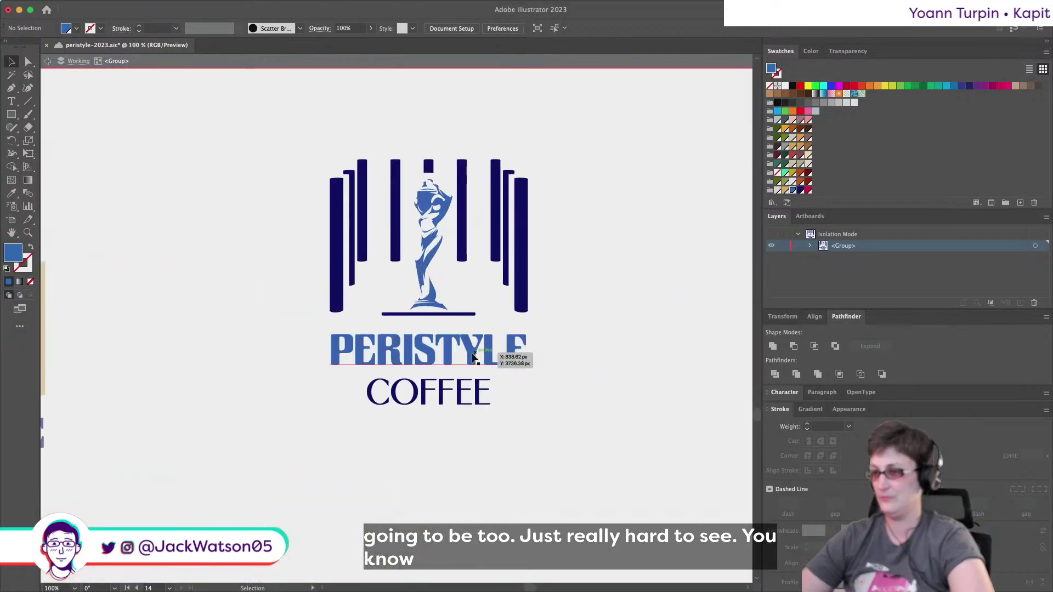
click(475, 356)
click(798, 190)
Try the medium blue swatch on the COFFEE text of the navy-column logo, compare it zoomed out, and undo the fill.
click(413, 393)
click(793, 190)
click(537, 363)
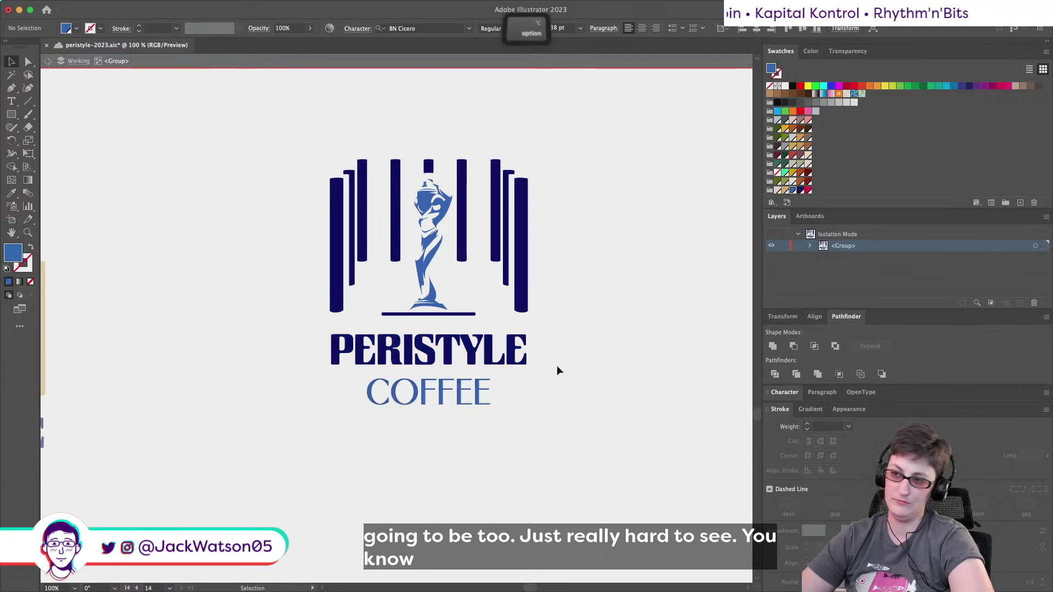
scroll(639, 388, down, 3)
scroll(638, 389, right, 1)
key(super+z)
key(super+z)
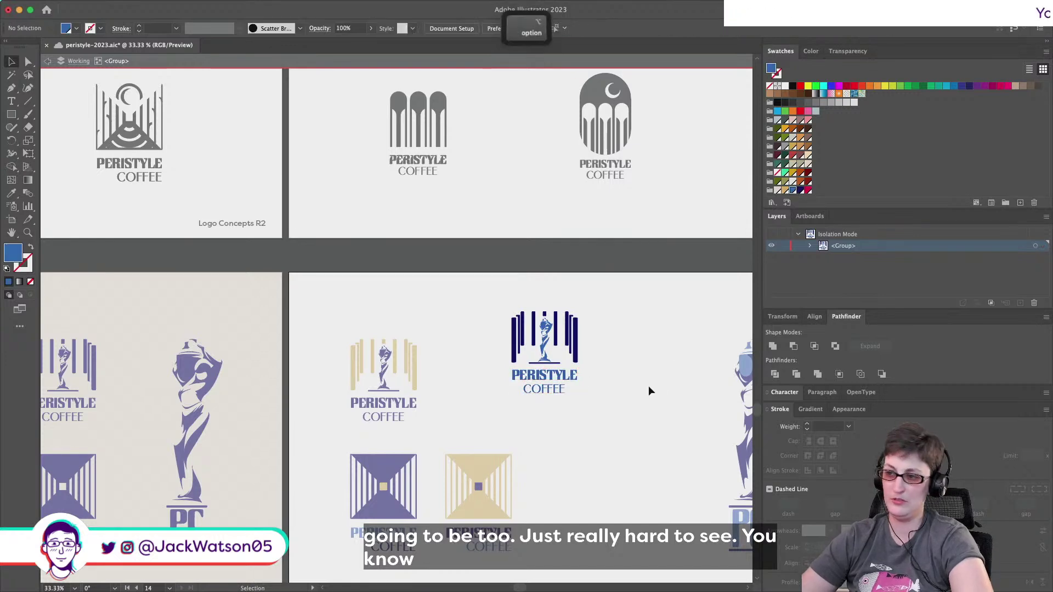
key(super+minus)
key(super+minus)
key(super+z)
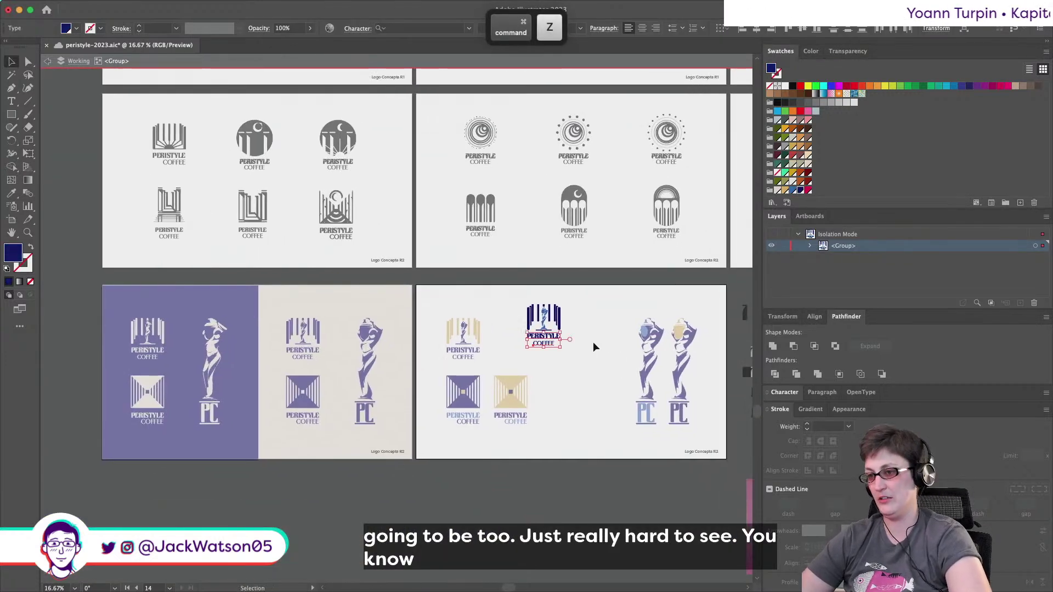
super+click(571, 337)
scroll(568, 338, up, 2)
scroll(567, 338, up, 1)
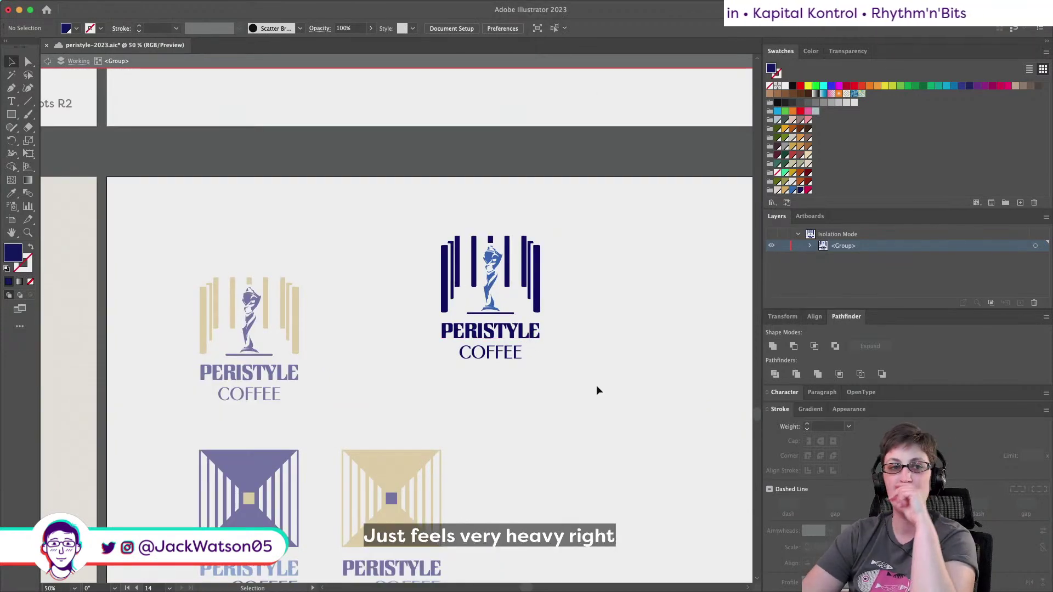
scroll(630, 323, down, 2)
scroll(631, 324, right, 1)
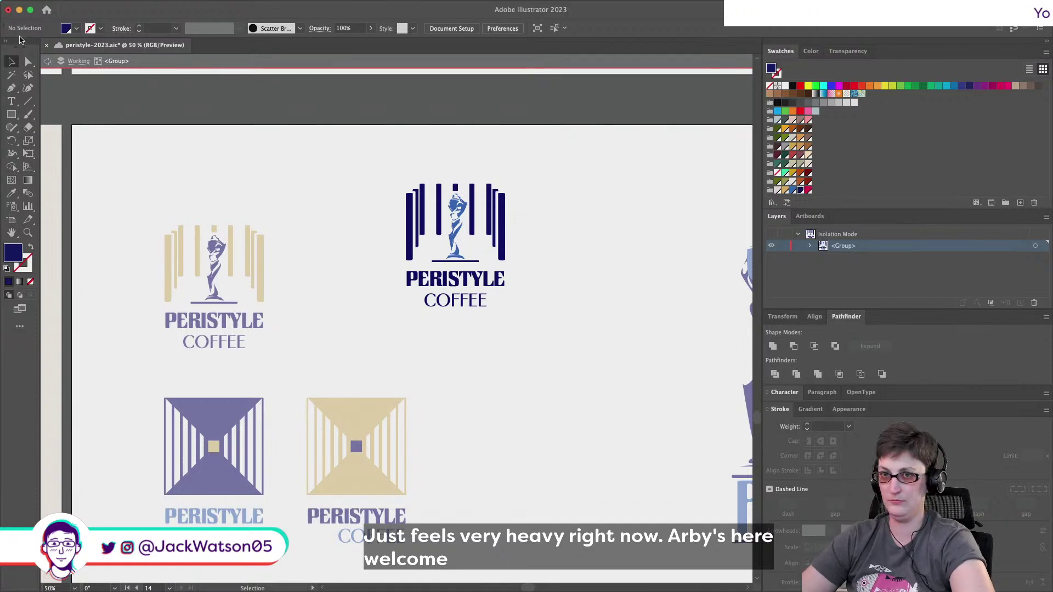
Exit the logo group's isolation and place the navy-column statue logo level with the gold-column version, above the gold square logo.
click(50, 64)
scroll(390, 156, down, 2)
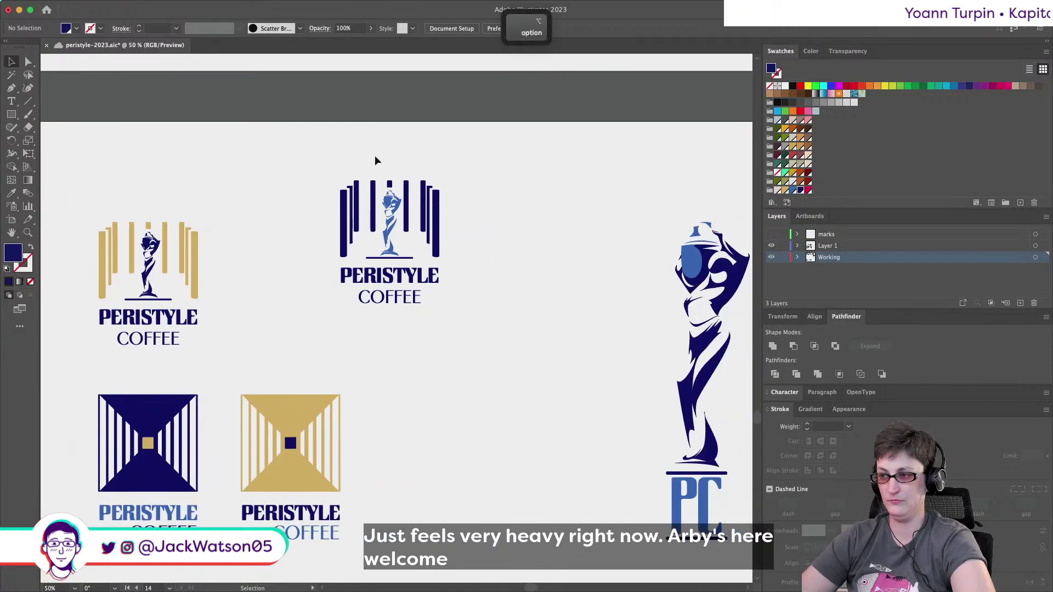
scroll(375, 160, right, 2)
drag(323, 157, 325, 268)
click(347, 272)
scroll(347, 272, down, 2)
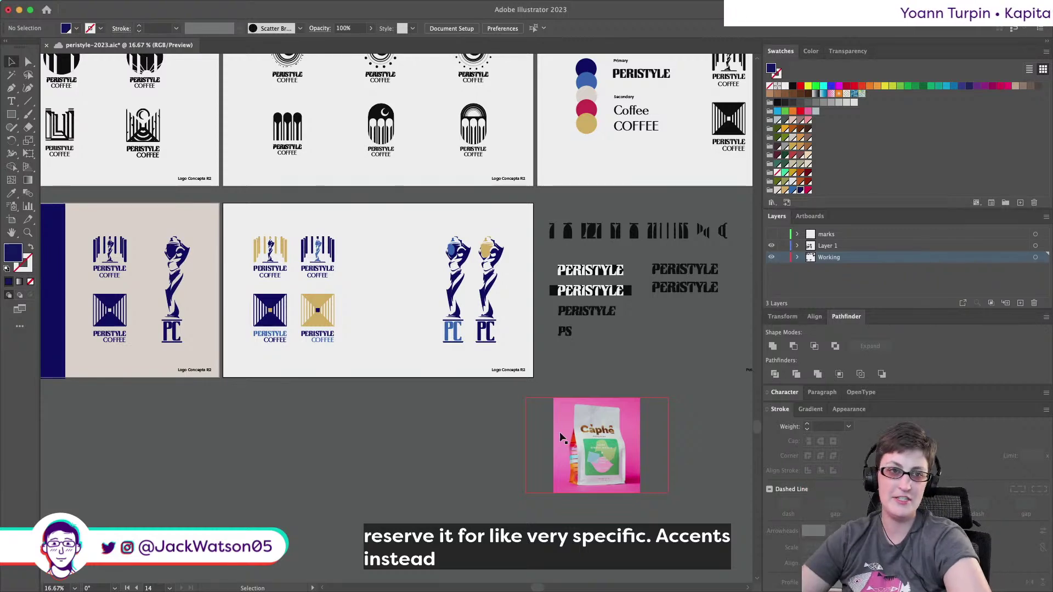
Review the earlier logo concept, colour and font artboards for ideas to bring into the coloured logo concepts.
scroll(376, 268, up, 4)
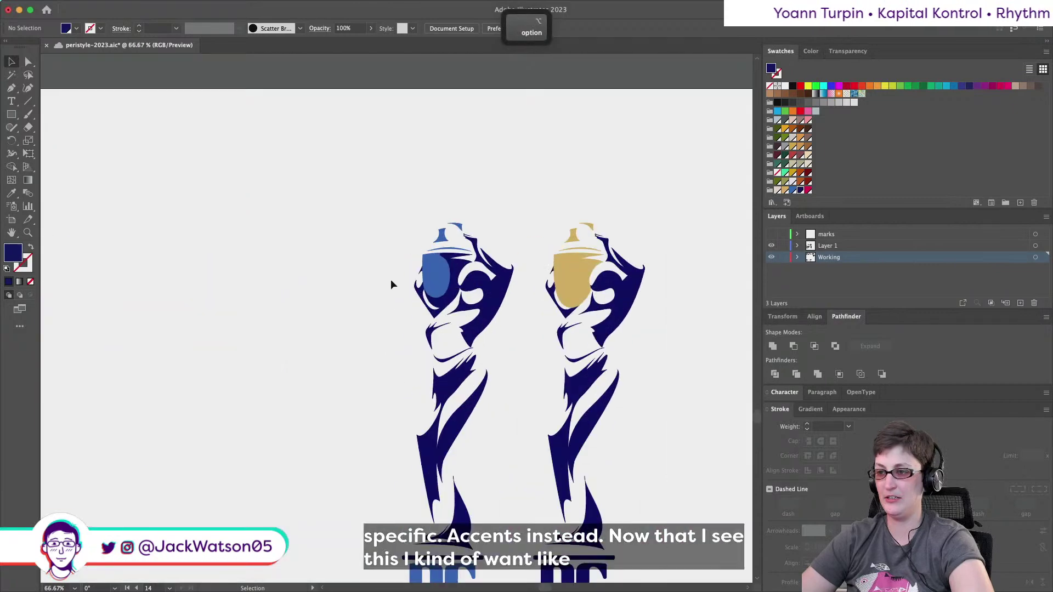
scroll(406, 269, down, 8)
scroll(406, 268, up, 3)
scroll(406, 264, up, 3)
scroll(405, 265, left, 3)
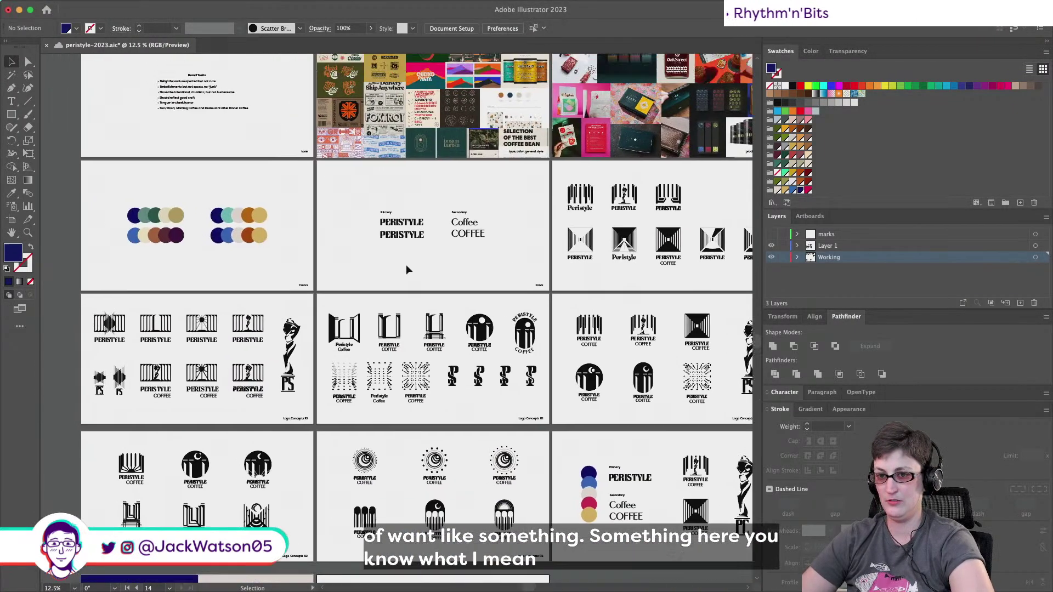
scroll(201, 363, down, 4)
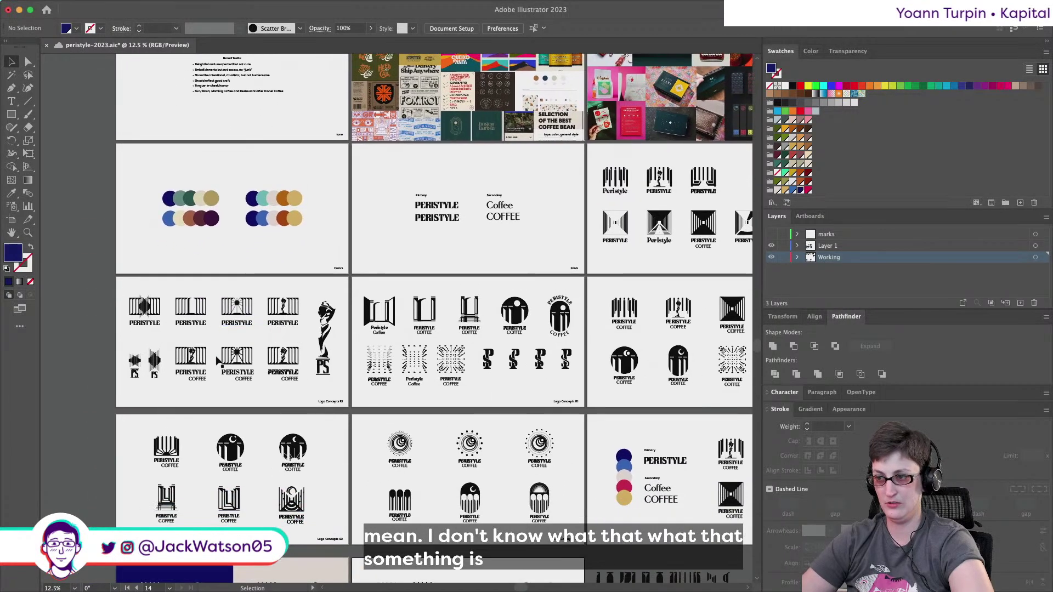
scroll(216, 360, down, 4)
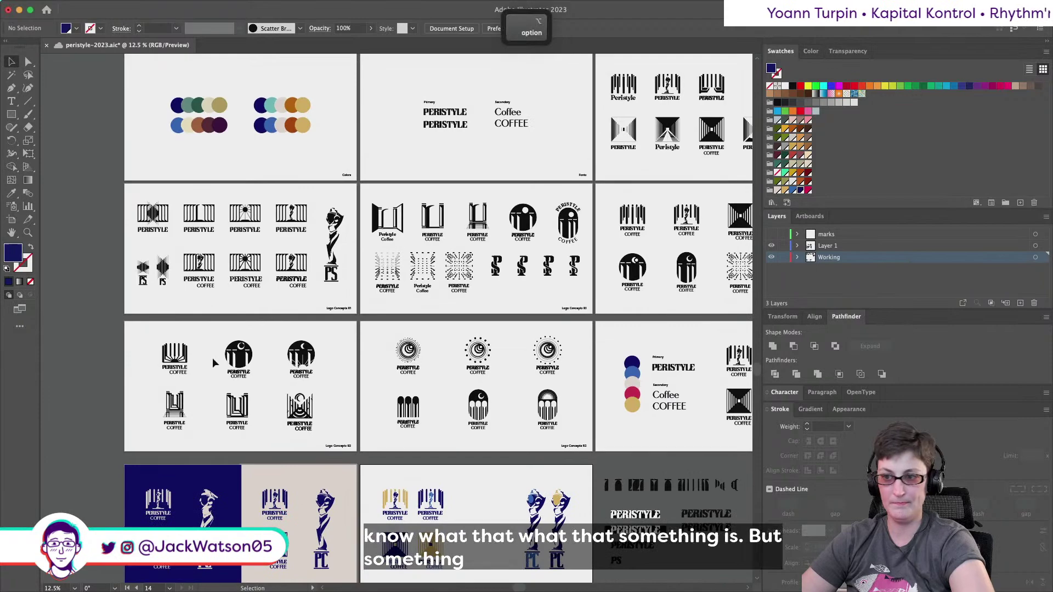
scroll(213, 358, up, 2)
scroll(212, 357, up, 2)
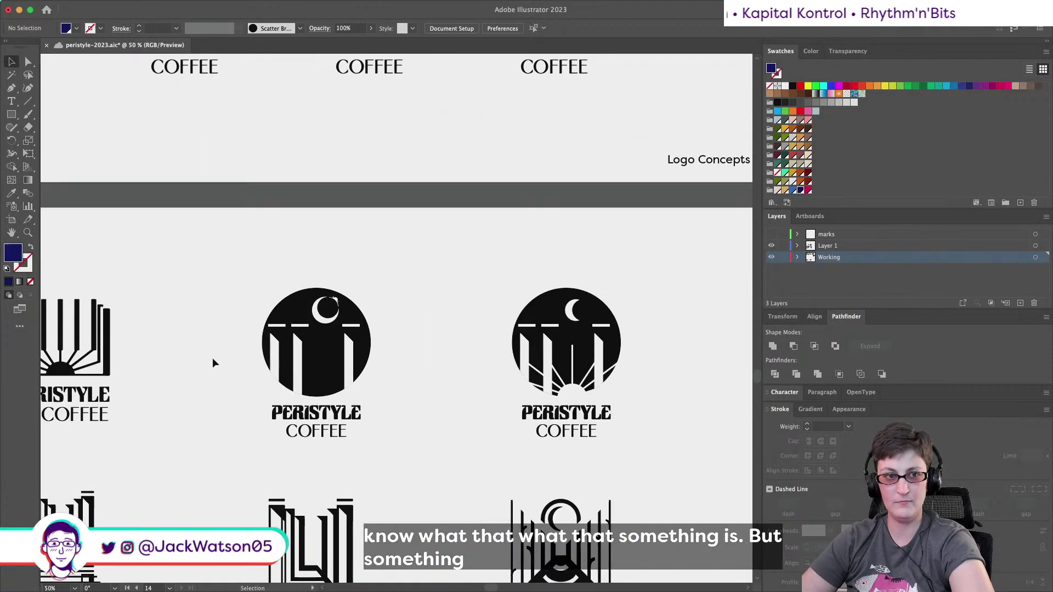
scroll(264, 344, down, 10)
scroll(264, 344, right, 4)
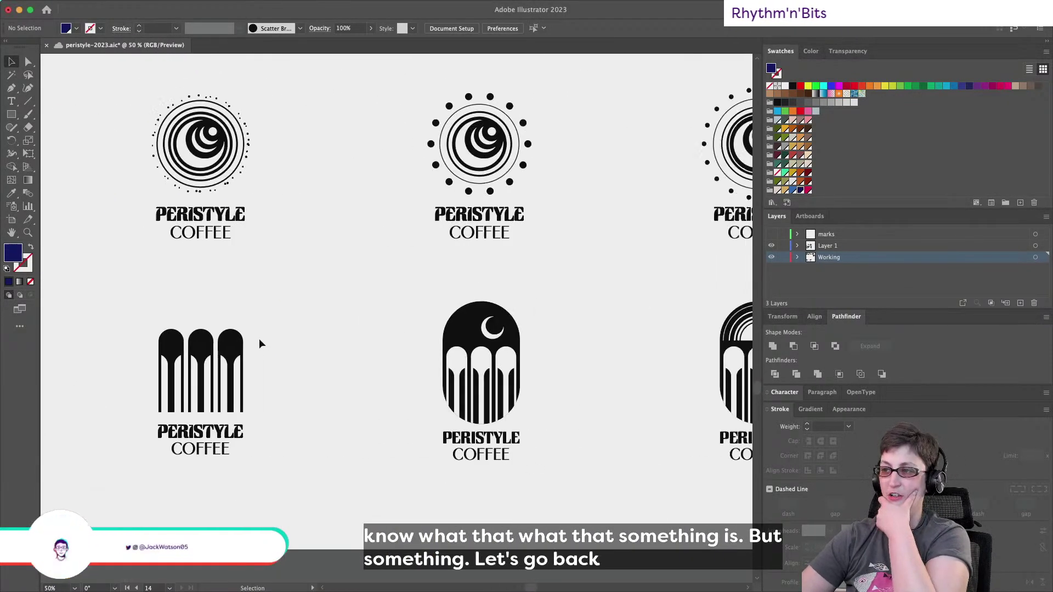
scroll(260, 340, right, 6)
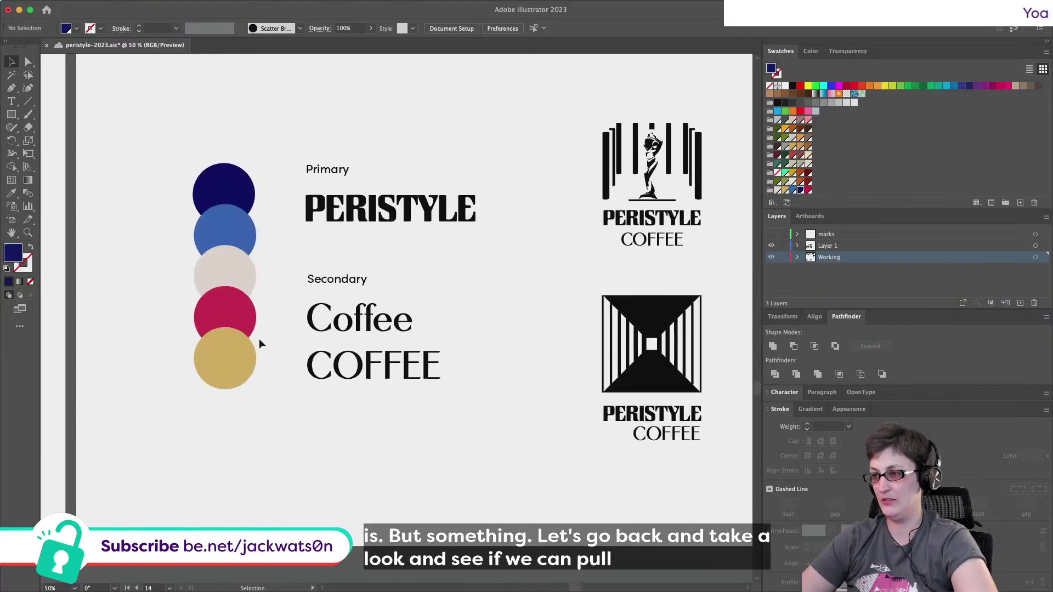
scroll(260, 340, up, 4)
scroll(258, 338, down, 6)
scroll(259, 337, up, 8)
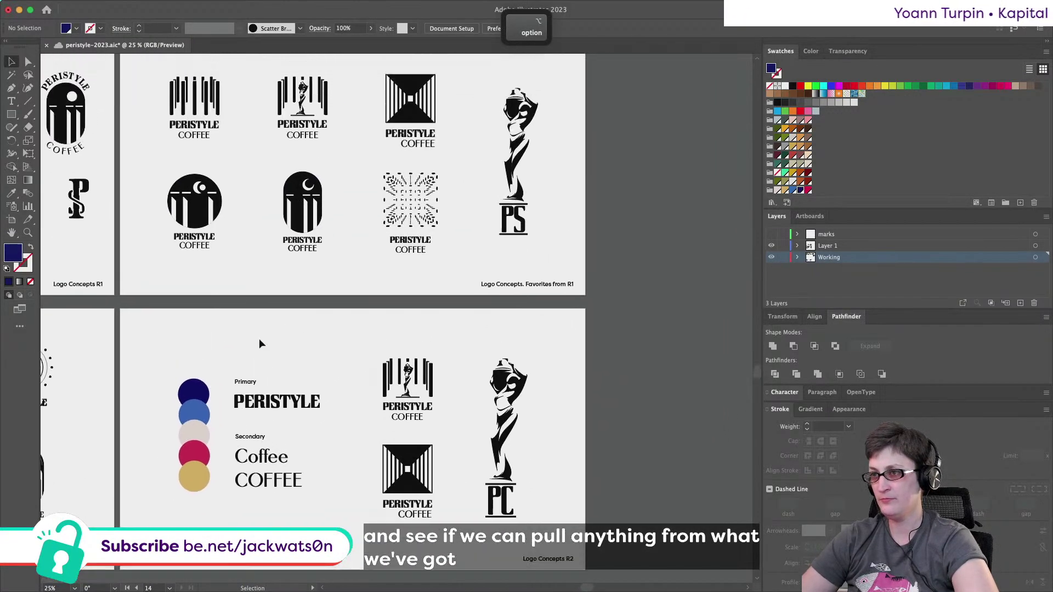
scroll(274, 342, left, 4)
scroll(283, 345, left, 10)
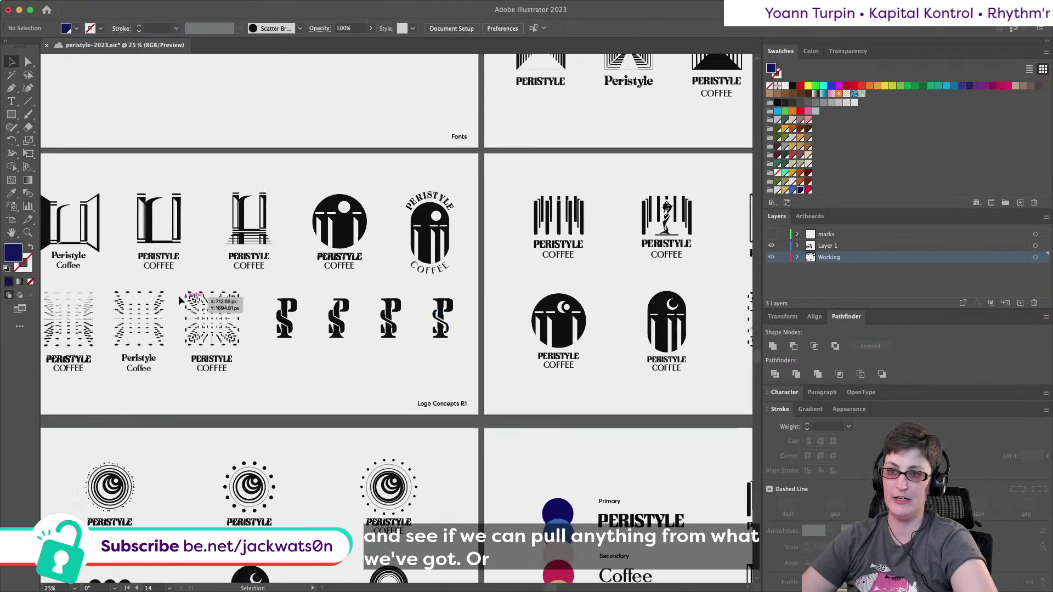
scroll(182, 279, up, 1)
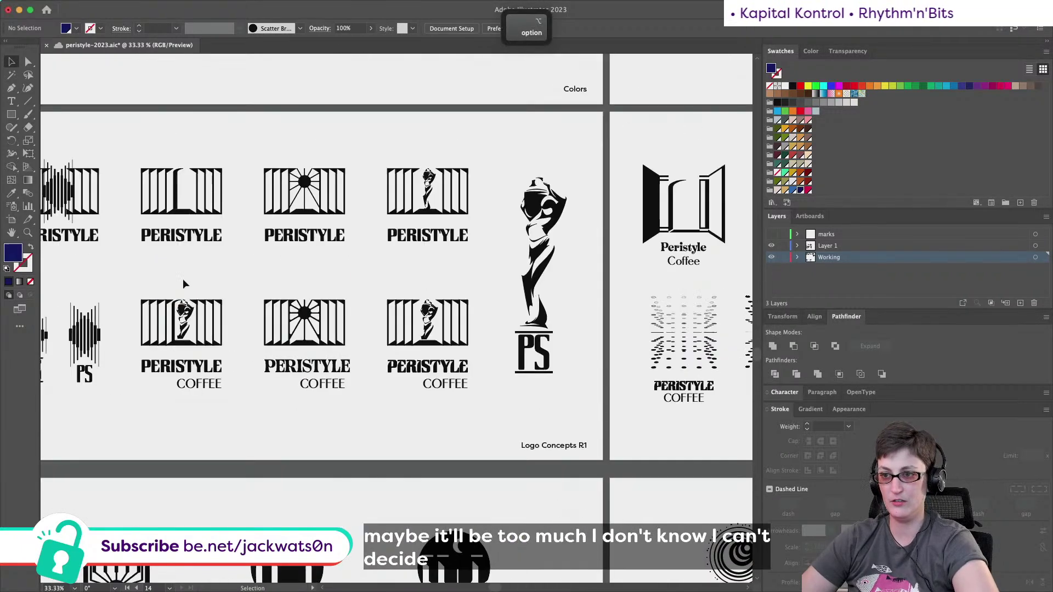
scroll(305, 250, left, 5)
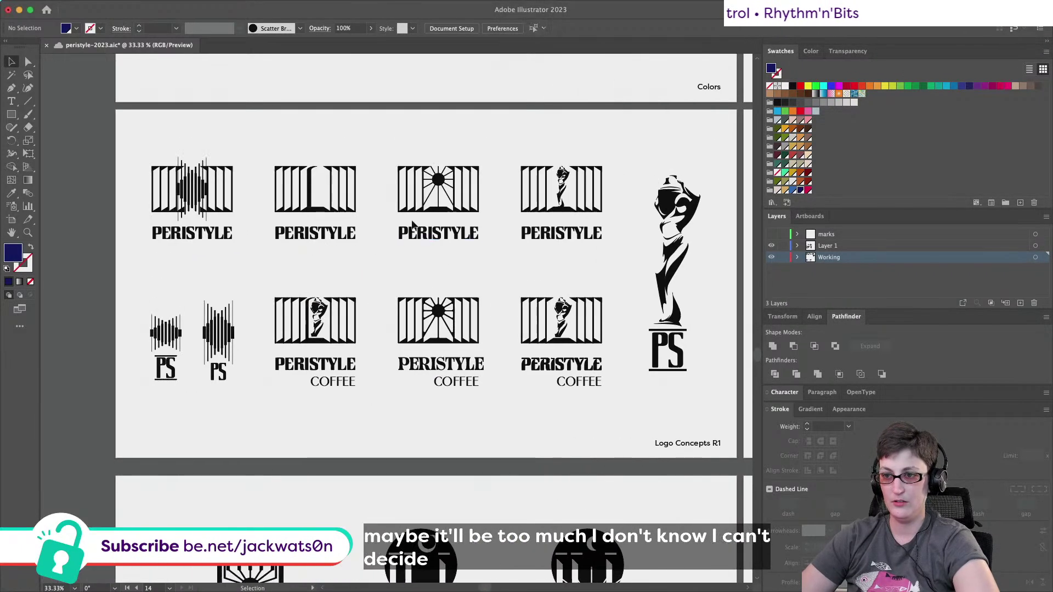
click(434, 189)
scroll(456, 183, down, 2)
scroll(457, 184, up, 2)
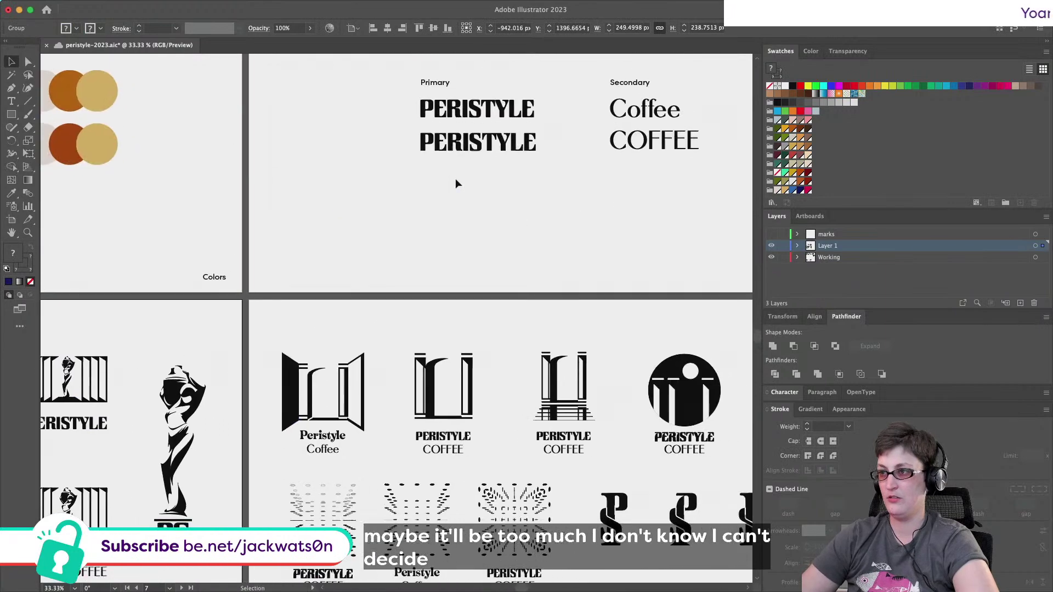
scroll(455, 179, up, 5)
scroll(455, 179, right, 2)
scroll(456, 178, down, 15)
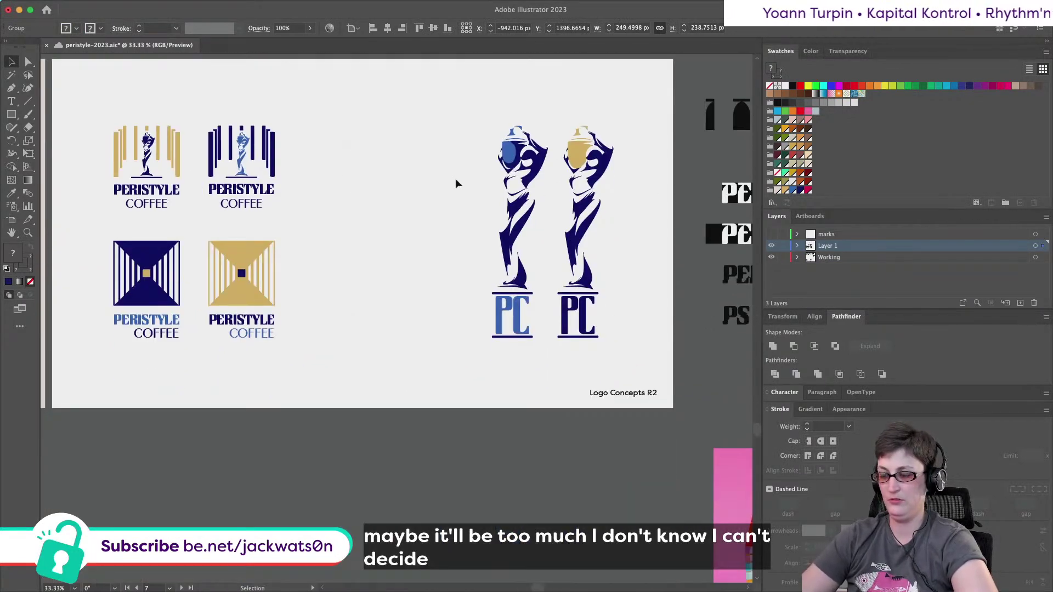
Draw an upright navy rectangle about 23 × 54 px in the empty area beside the blue-jar statue.
key(super+equal)
key(super+equal)
key(super+equal)
key(super+equal)
key(super+equal)
click(129, 159)
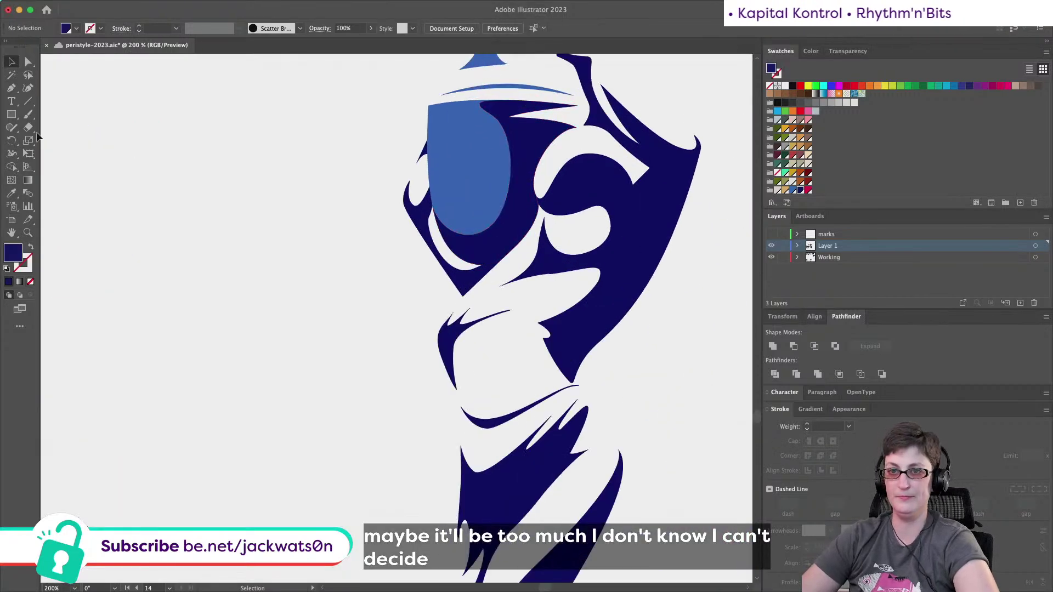
scroll(137, 154, up, 5)
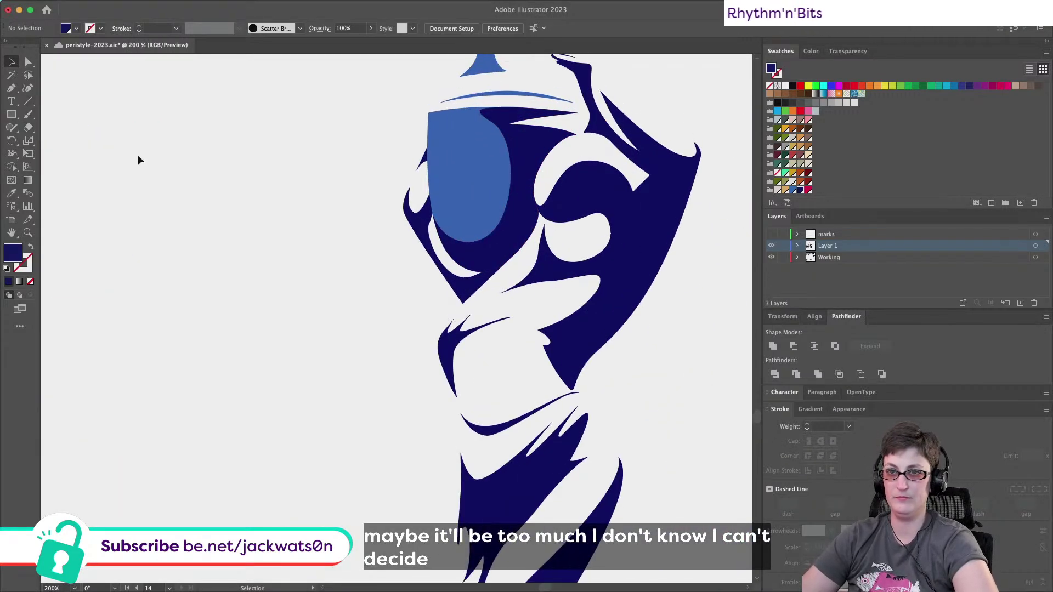
drag(195, 201, 244, 307)
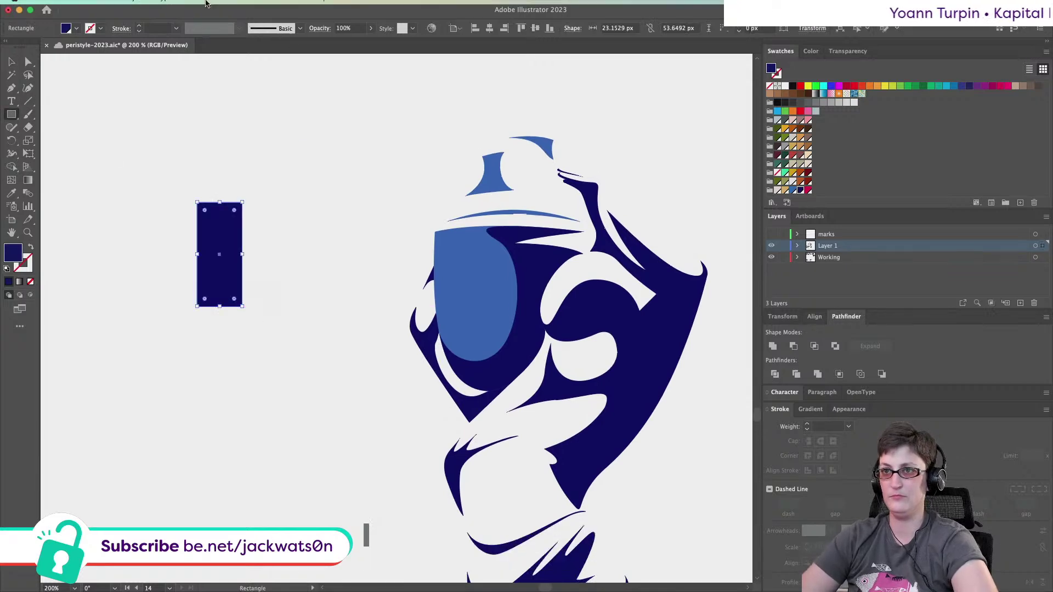
Apply a Pucker & Bloat effect of -60% to the navy rectangle.
click(195, 7)
mouse_move(236, 6)
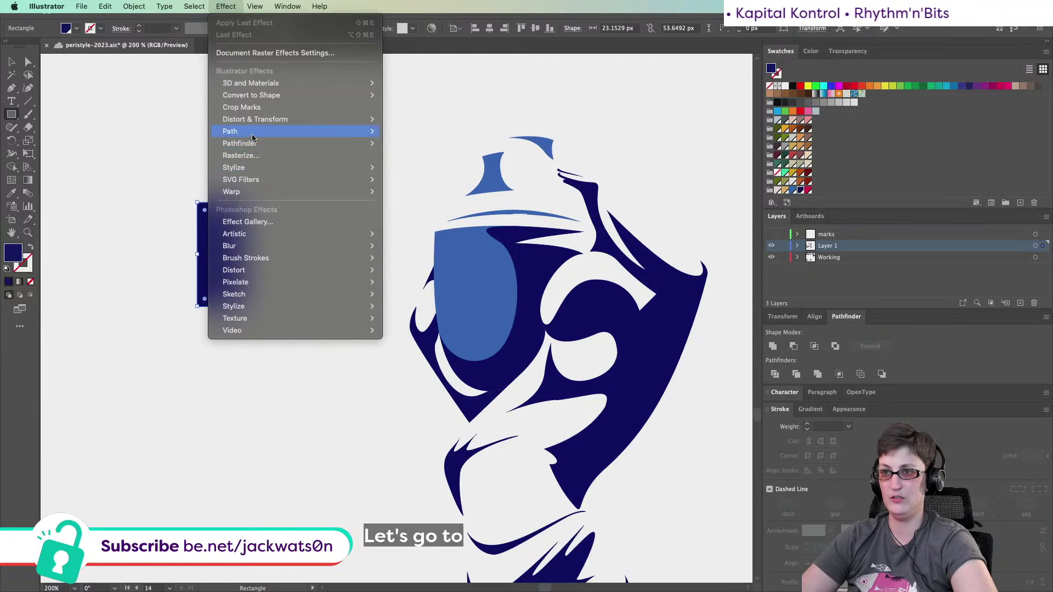
mouse_move(254, 134)
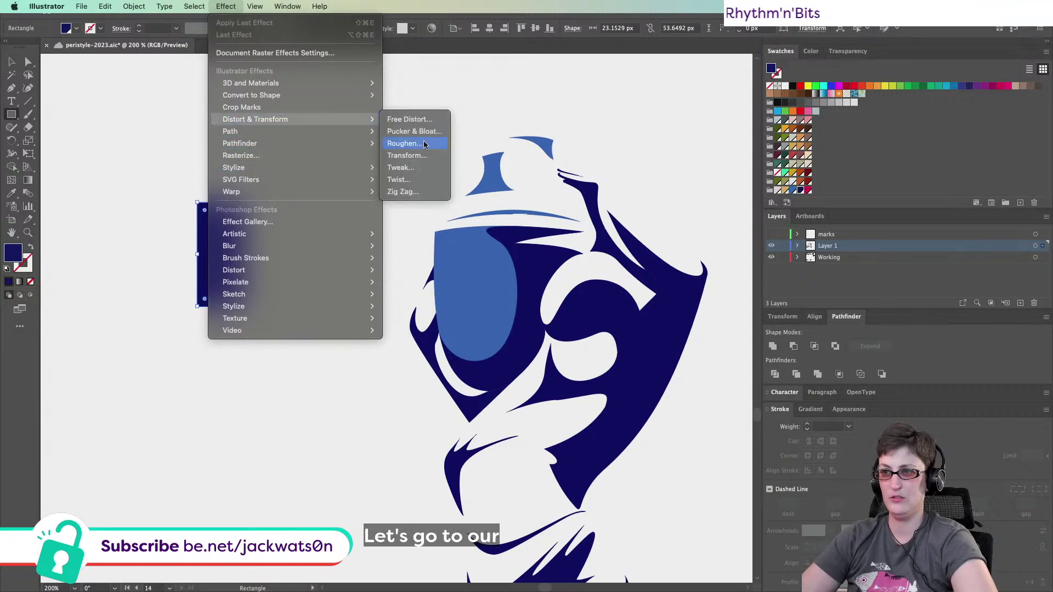
click(425, 132)
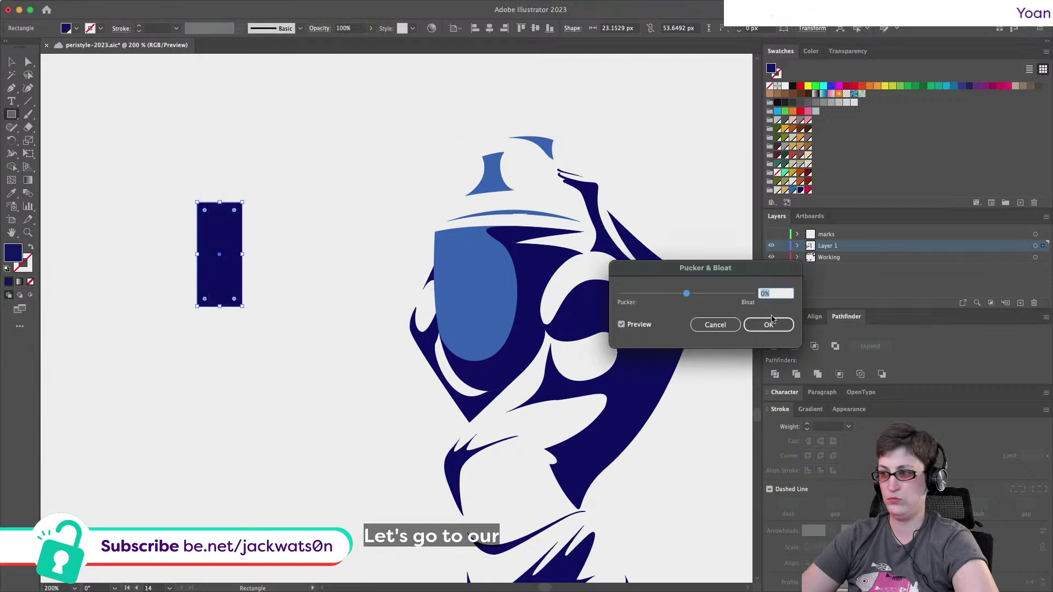
drag(689, 295, 668, 295)
click(769, 325)
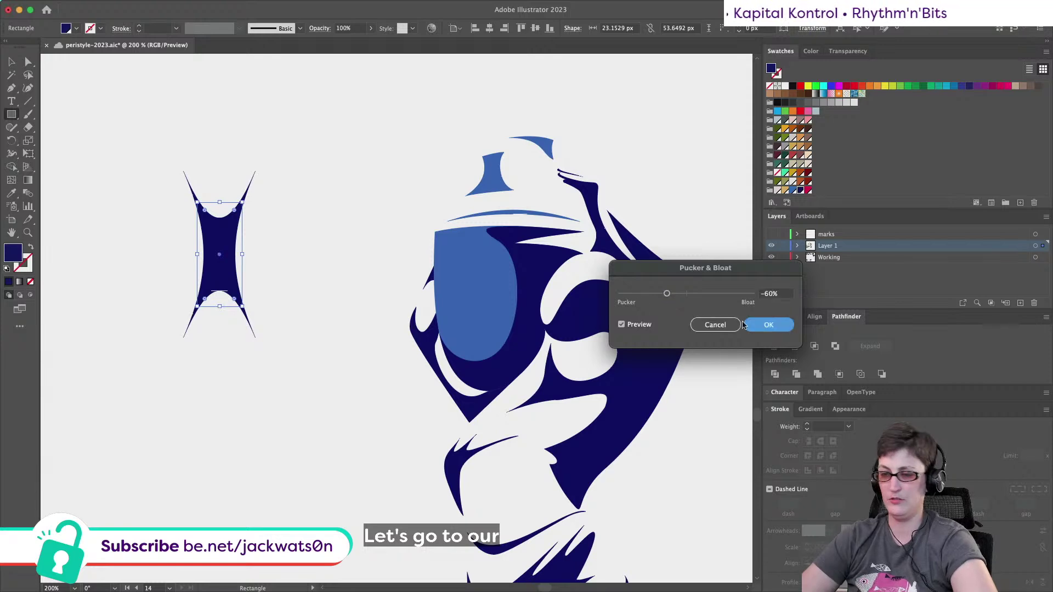
Shorten the puckered rectangle and set its height to 23.1529 px, matching its width, to make it square.
drag(219, 203, 227, 265)
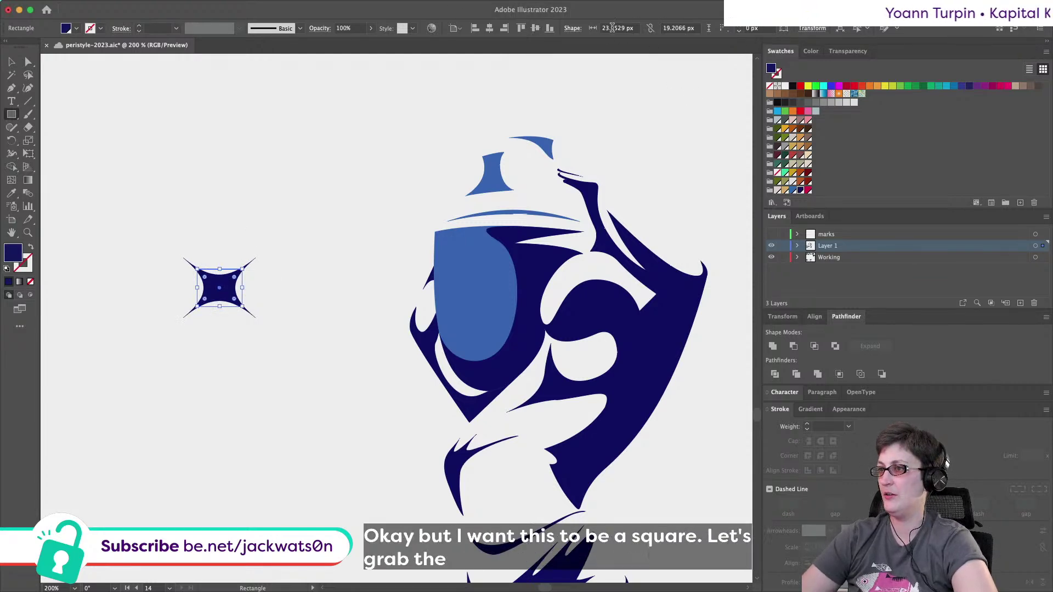
key(super+c)
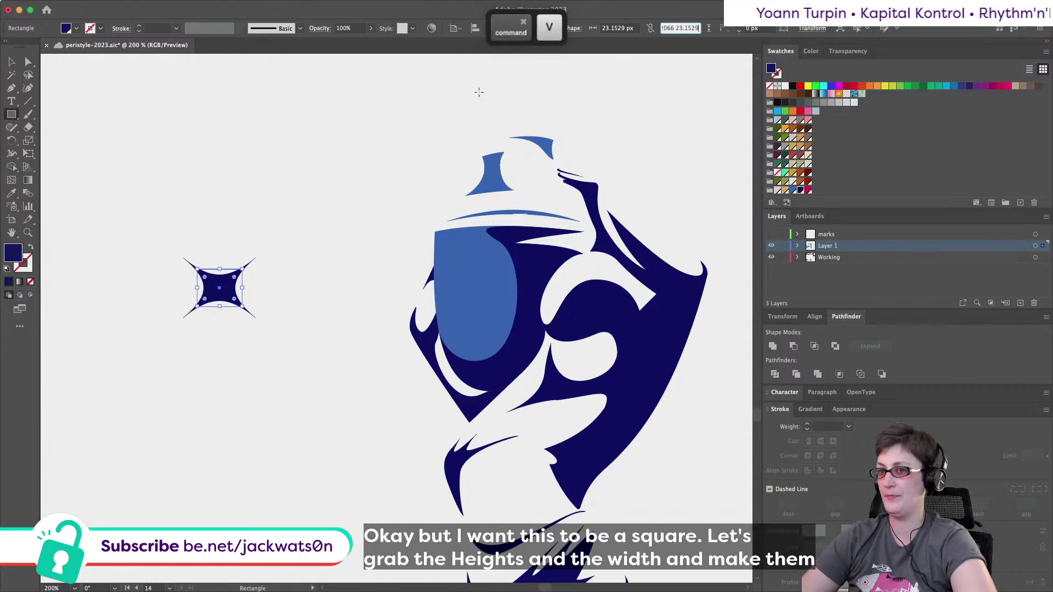
key(Tab)
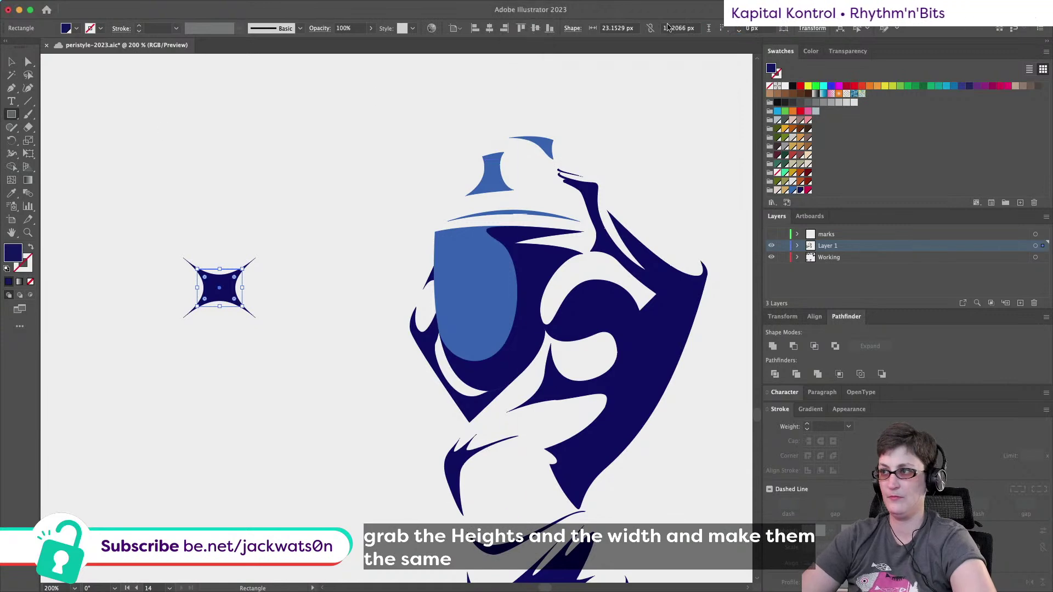
key(super+v)
key(Tab)
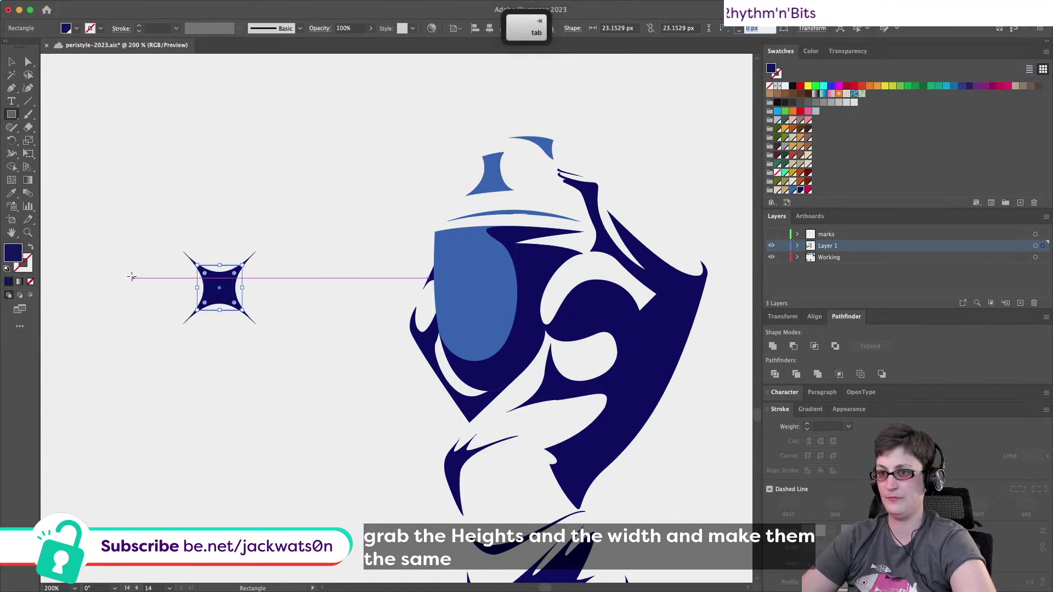
click(310, 300)
Duplicate the puckered square in place and rotate the copy 45° to form an eight-pointed star.
key(a)
click(219, 291)
key(super+c)
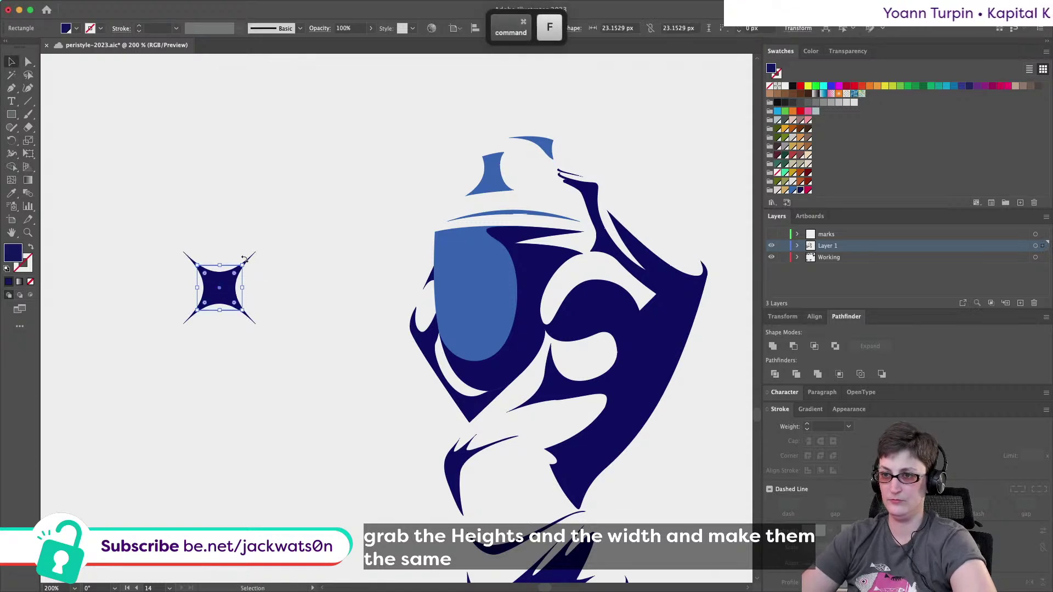
drag(263, 294, 263, 303)
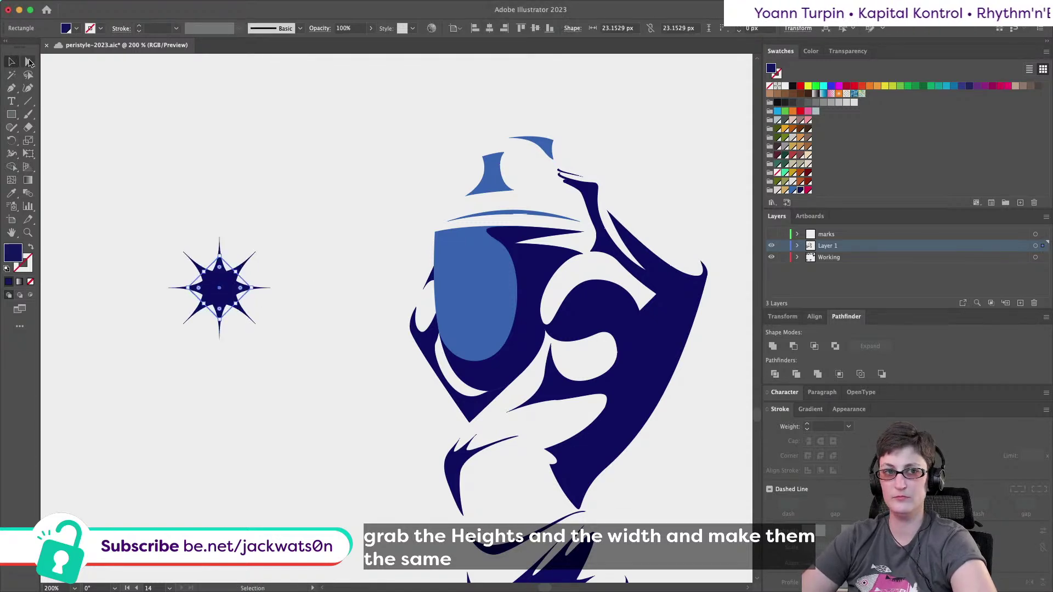
Lengthen the star's upper point by moving the rotated copy's top anchor point straight up.
click(29, 61)
key(shift+super+a)
click(236, 260)
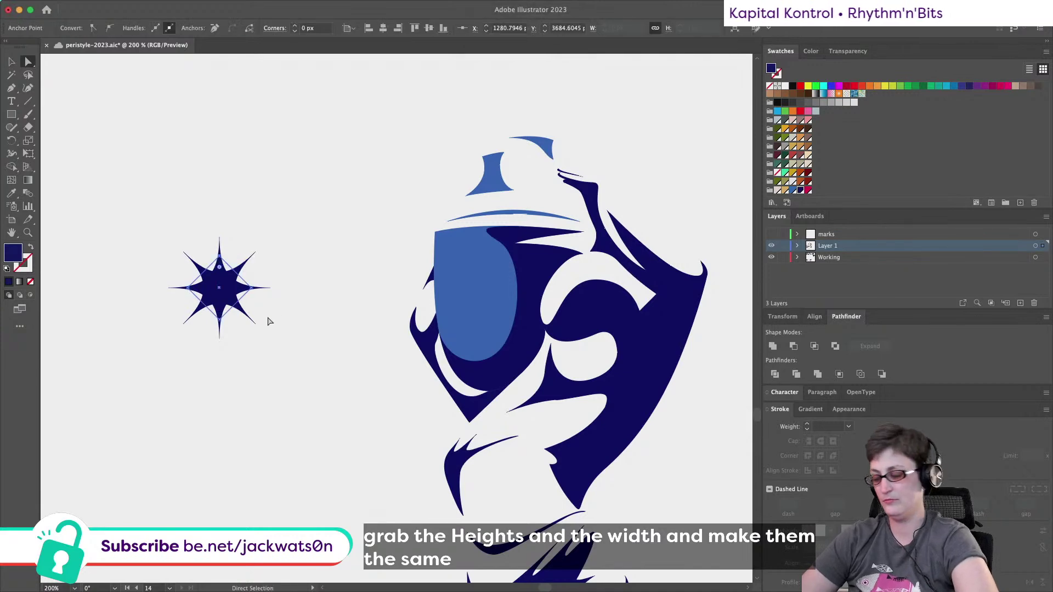
key(Up)
key(Up)
key(Up)
key(Up)
key(Up)
key(Up)
key(Up)
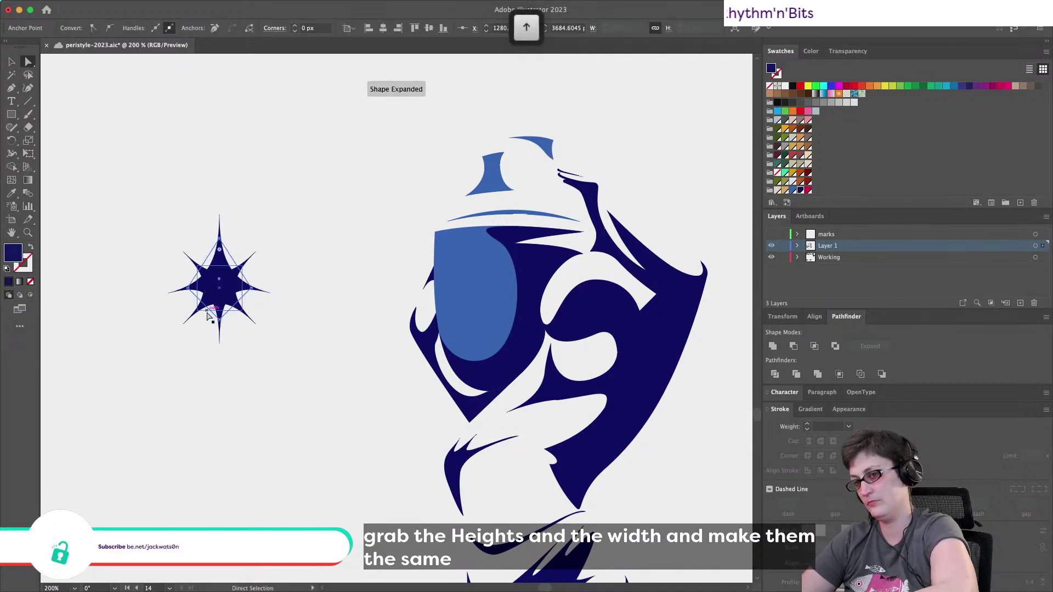
Lengthen the star's lower point by moving the rotated copy's bottom anchor point straight down.
click(219, 324)
key(Down)
key(Down)
key(Down)
key(Down)
key(Down)
key(Down)
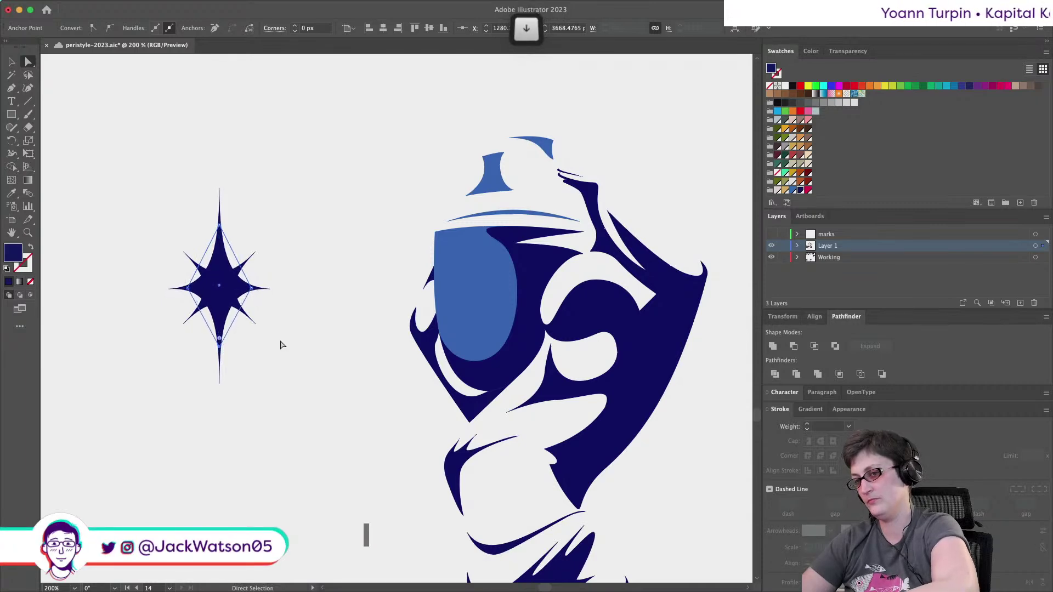
Group the two star shapes and move the star onto the upper-left edge of the statue's blue jar.
click(9, 59)
key(super+shift+a)
drag(294, 364, 137, 181)
key(super+g)
drag(234, 284, 430, 221)
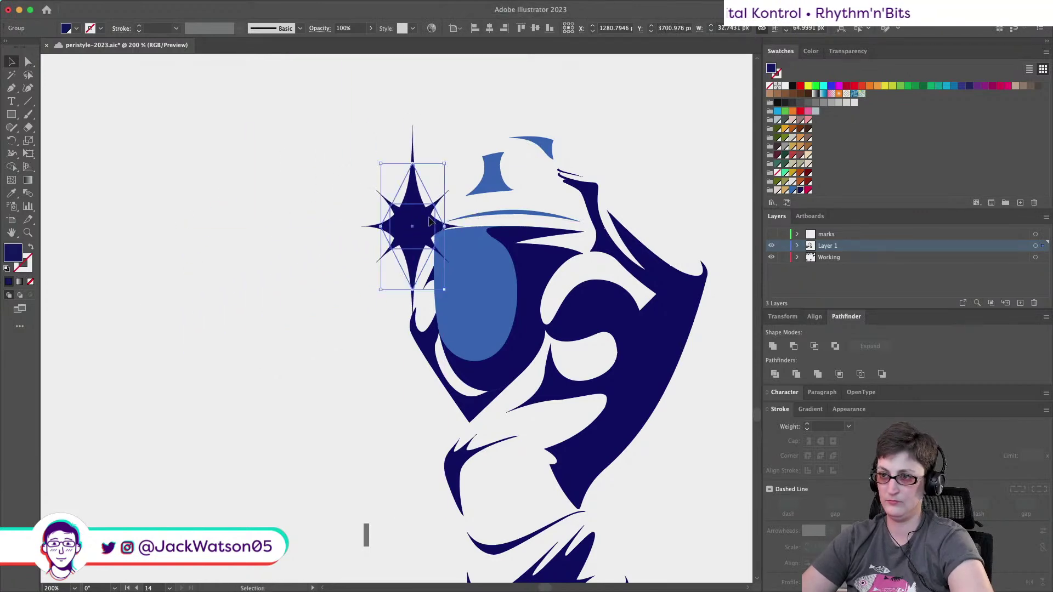
Try the light beige swatch as the star's fill.
click(777, 190)
key(super+shift+a)
click(406, 198)
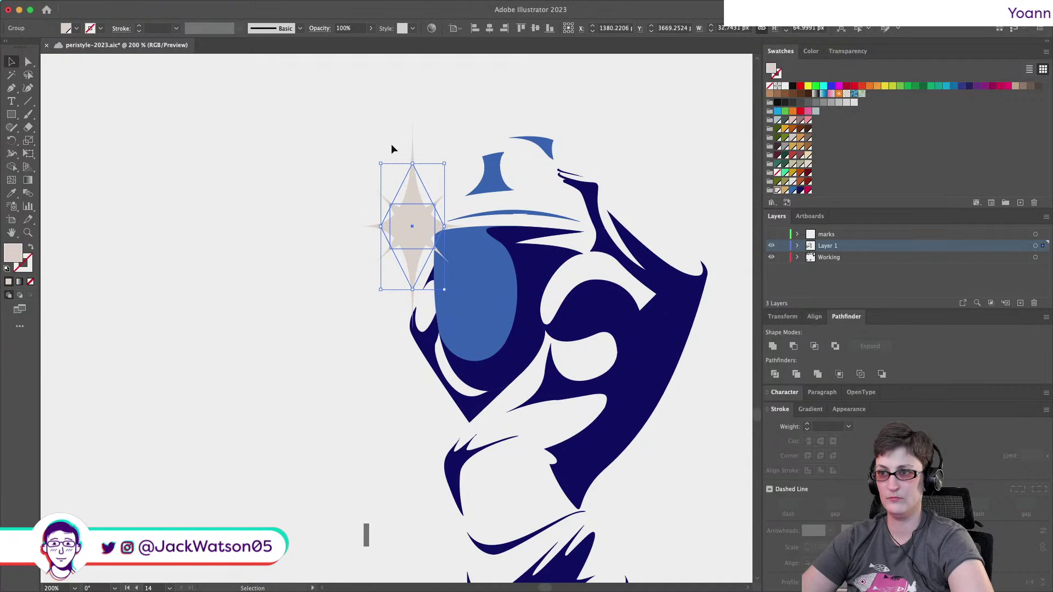
Scale the star down, reposition it just above the jar's upper-left corner, and fill it with the gold swatch.
drag(382, 163, 395, 180)
drag(408, 237, 410, 206)
click(783, 190)
key(super+shift+a)
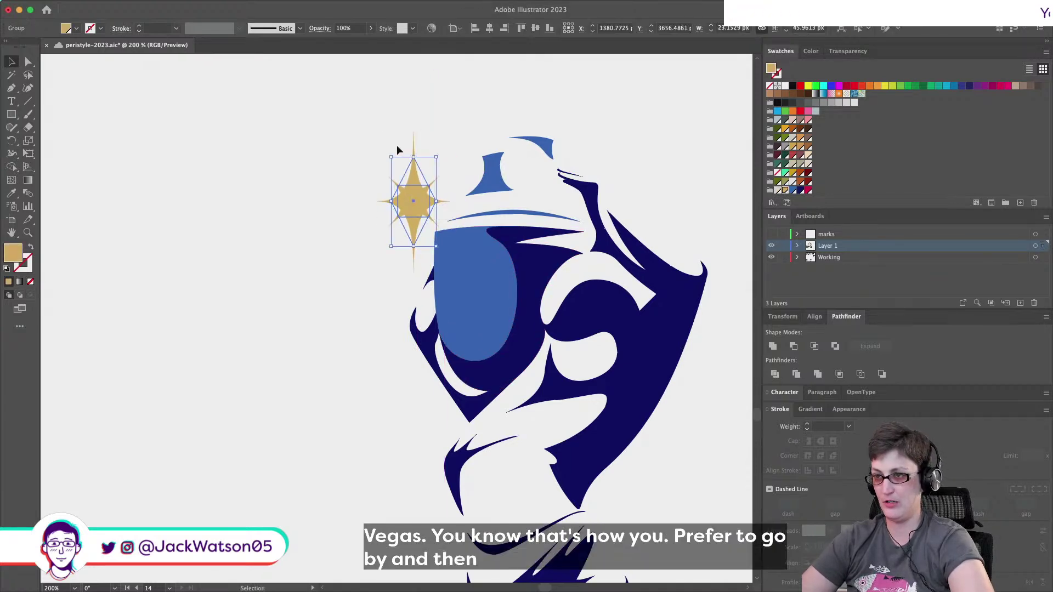
Isolate the star group and slightly shorten the tall shape that forms its vertical points.
double_click(413, 177)
drag(414, 155, 414, 164)
key(super+shift+a)
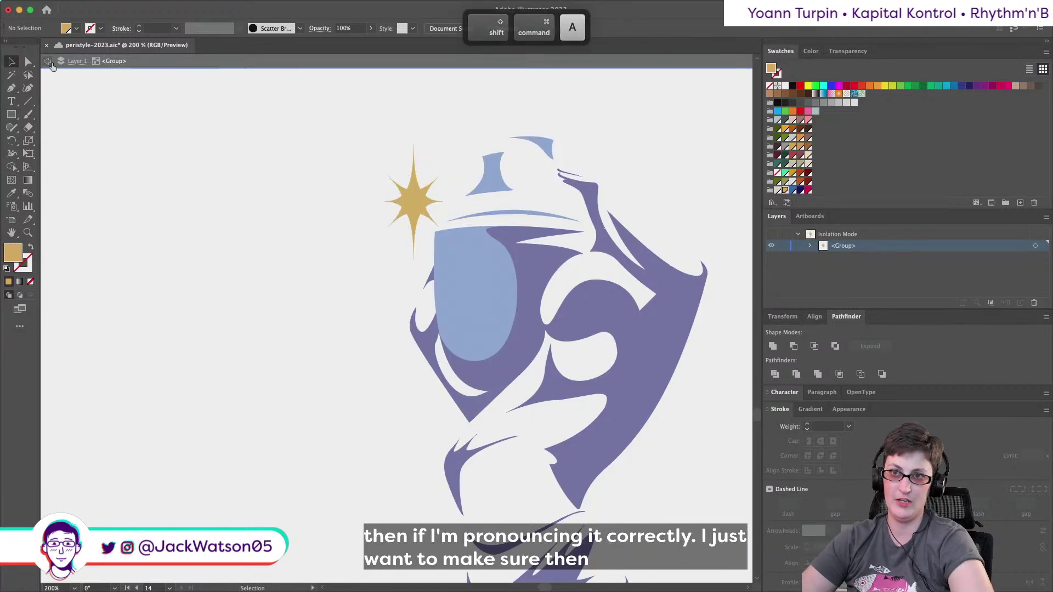
Exit the star group, move the gold star onto the blue jar's upper-left corner, and paste it behind the jar.
click(49, 62)
scroll(290, 277, down, 3)
scroll(291, 277, up, 2)
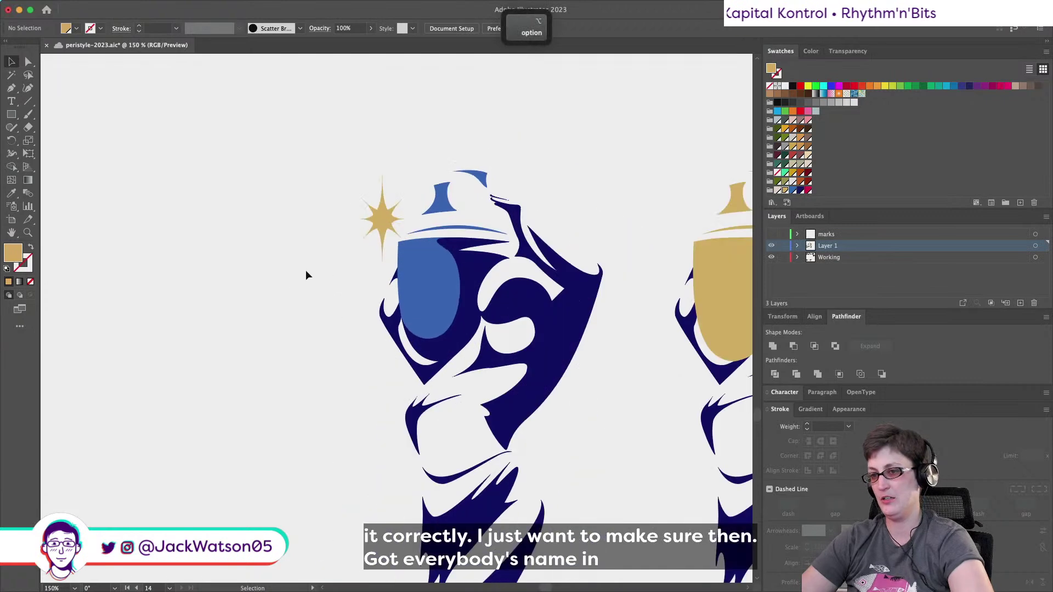
drag(392, 242, 398, 253)
key(super+x)
click(419, 277)
key(super+b)
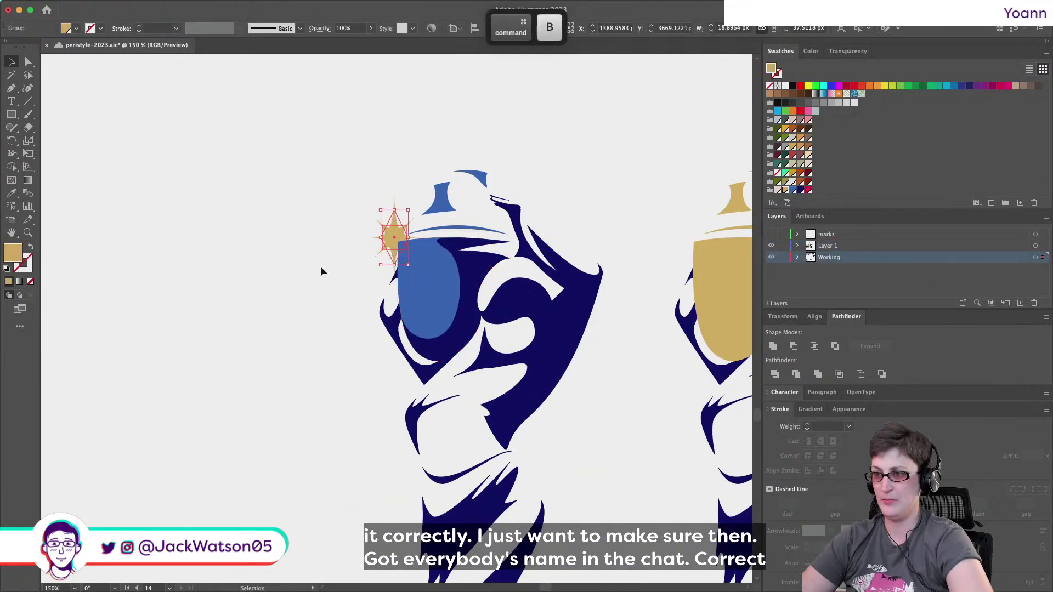
drag(391, 226, 394, 228)
Paste a copy of the gold star in back and place it at the gold jar's upper-left corner on the neighbouring statue.
scroll(315, 206, down, 3)
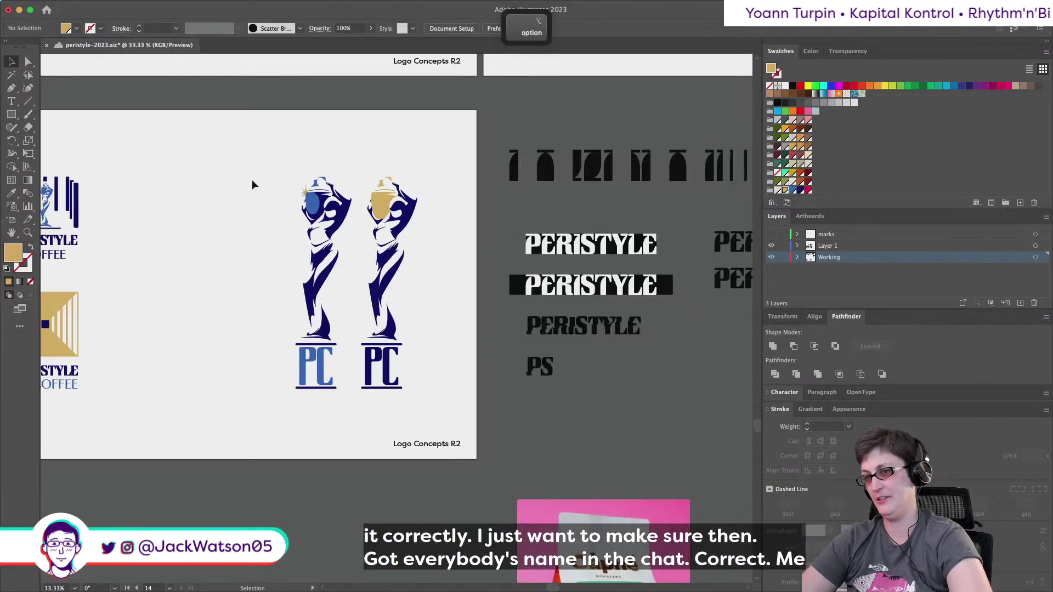
scroll(252, 179, down, 3)
scroll(411, 220, up, 1)
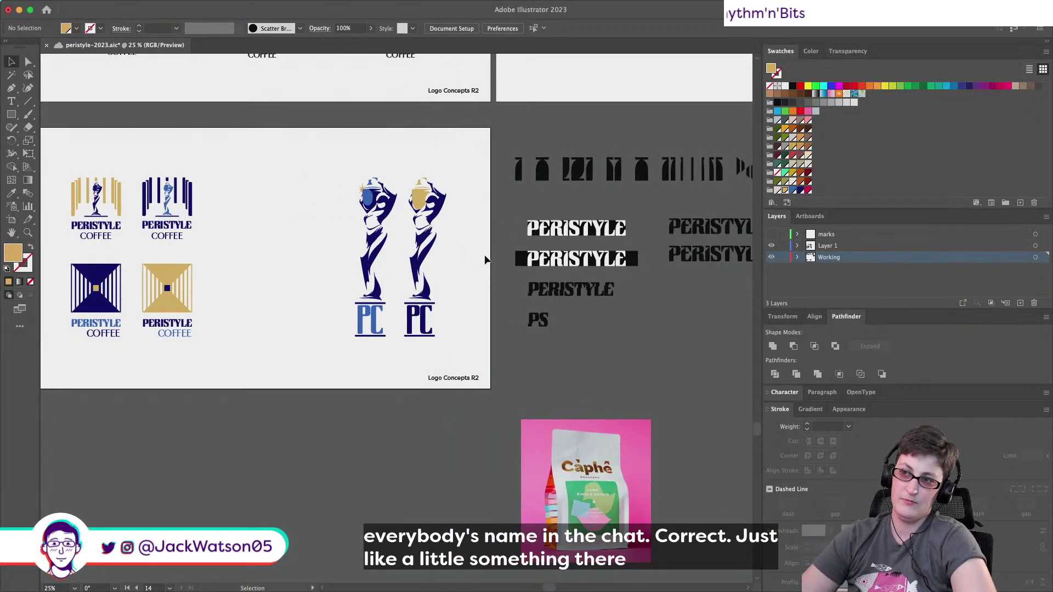
scroll(485, 258, left, 2)
scroll(482, 219, up, 2)
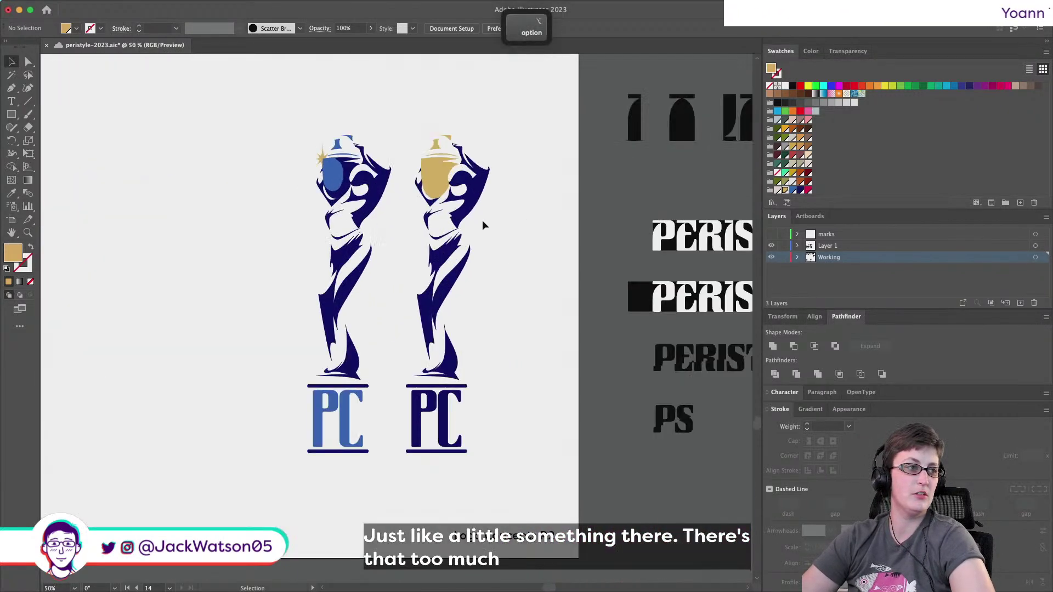
scroll(482, 219, up, 1)
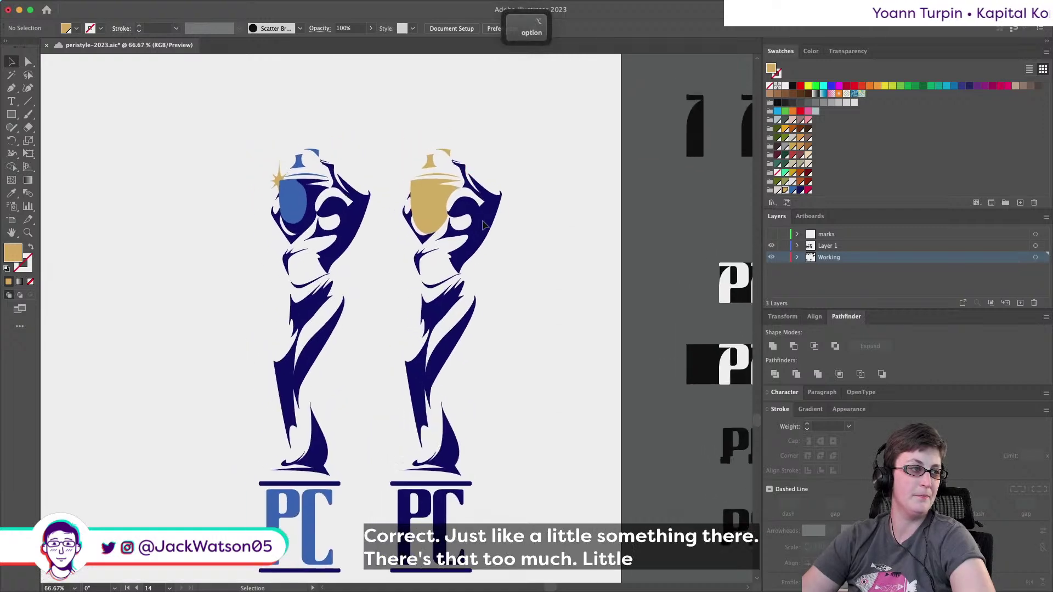
click(282, 179)
key(ctrl+c)
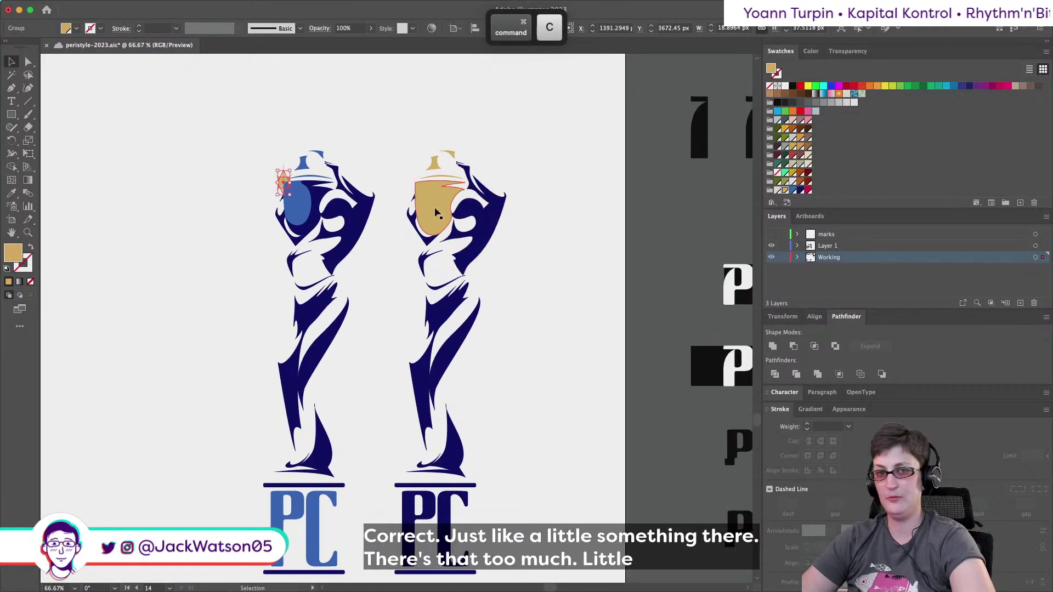
key(ctrl+b)
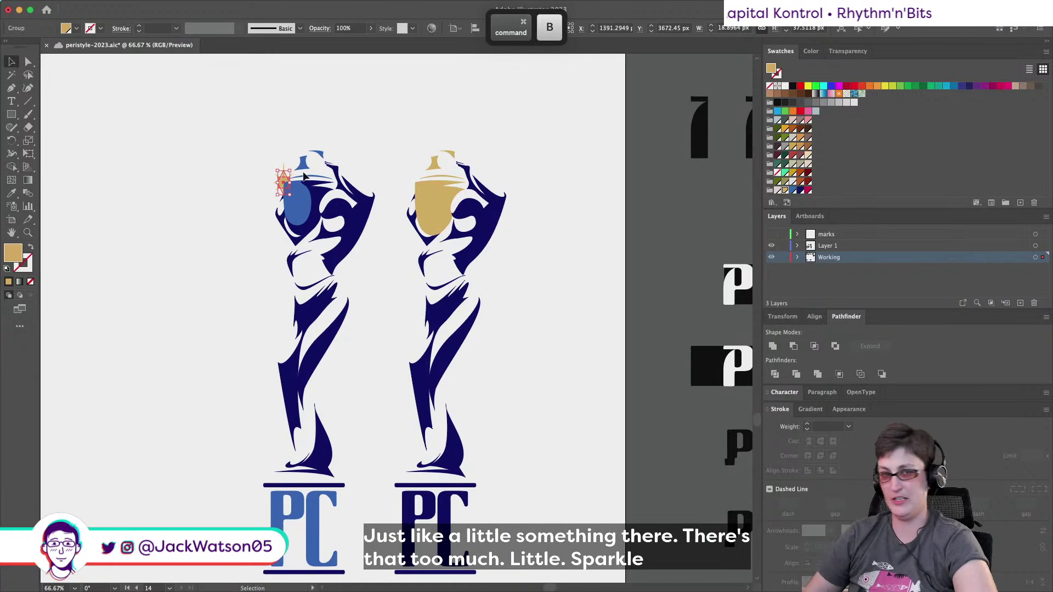
key(Right)
key(Right)
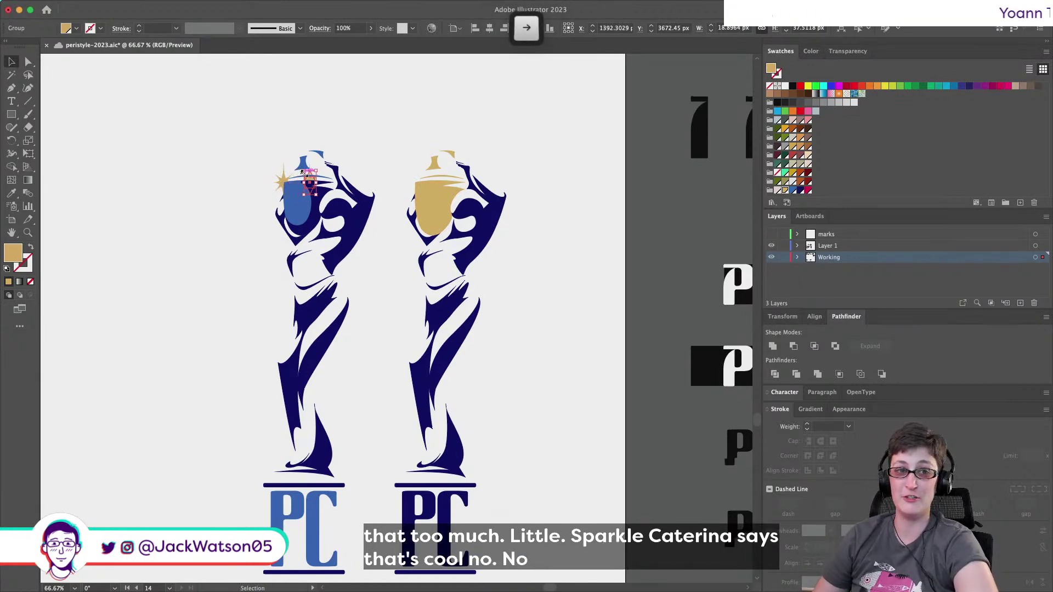
scroll(307, 174, up, 1)
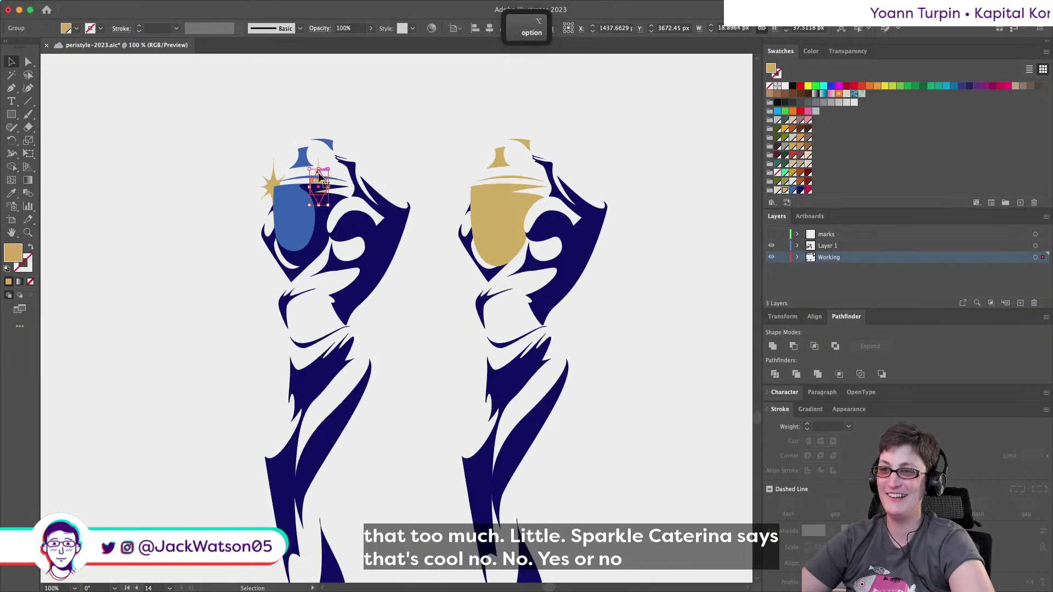
drag(318, 174, 473, 170)
Try the medium blue swatch on the gold-jar statue's star, and fill the star with the navy swatch instead.
click(792, 191)
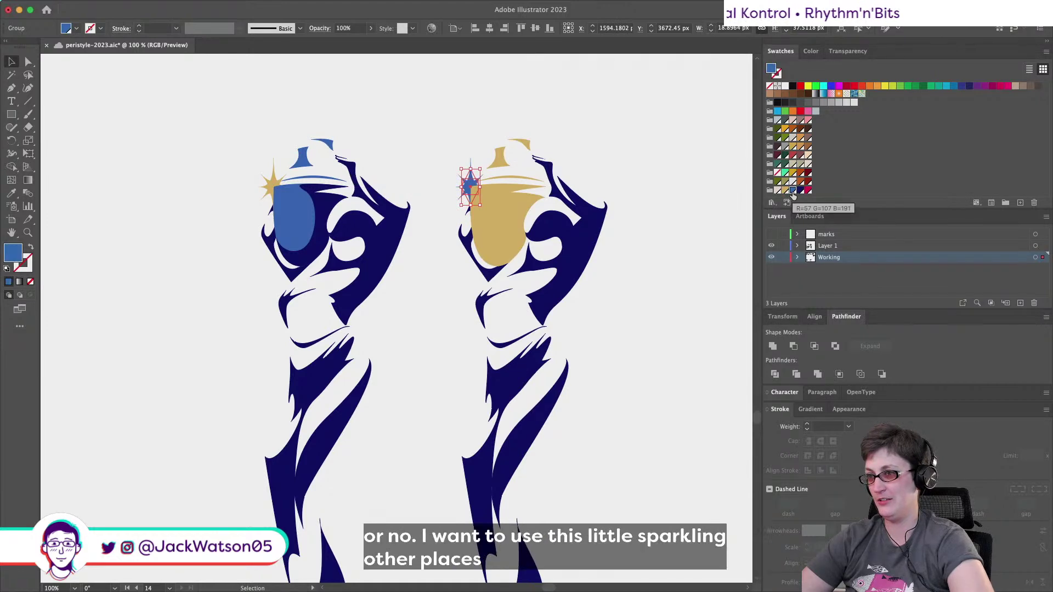
click(202, 230)
scroll(461, 179, left, 1)
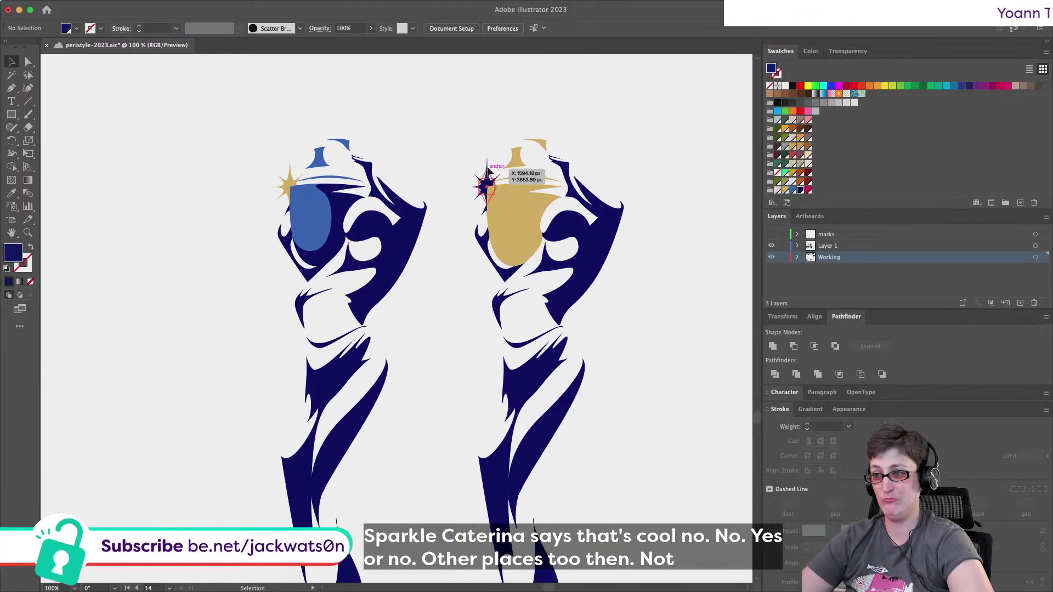
drag(489, 172, 487, 174)
key(super+z)
click(655, 317)
Paste another gold star and place it in front of the word COFFEE under the gold square logo.
scroll(524, 313, down, 1)
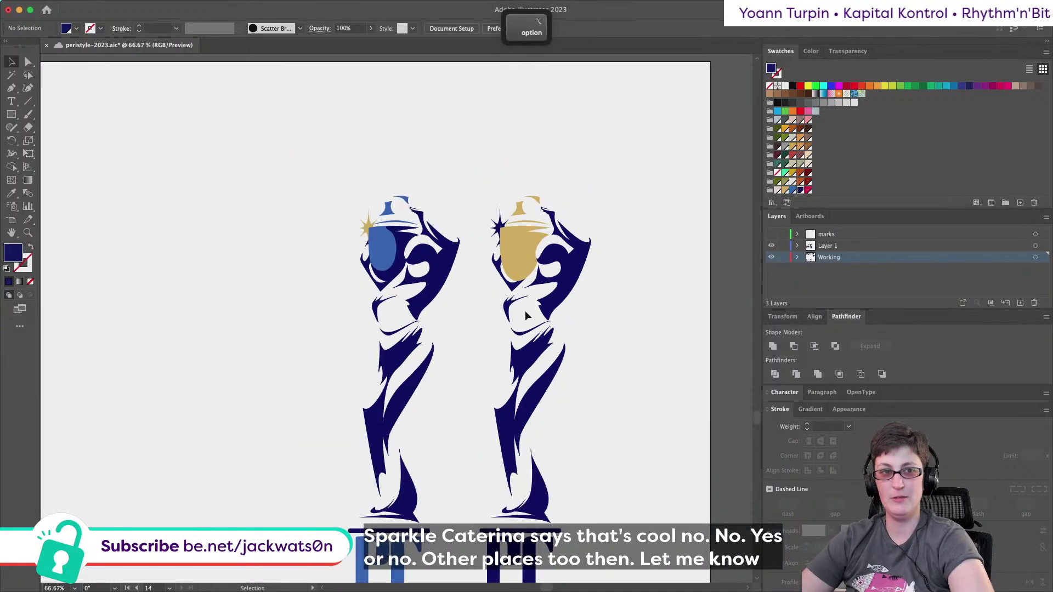
scroll(525, 310, down, 2)
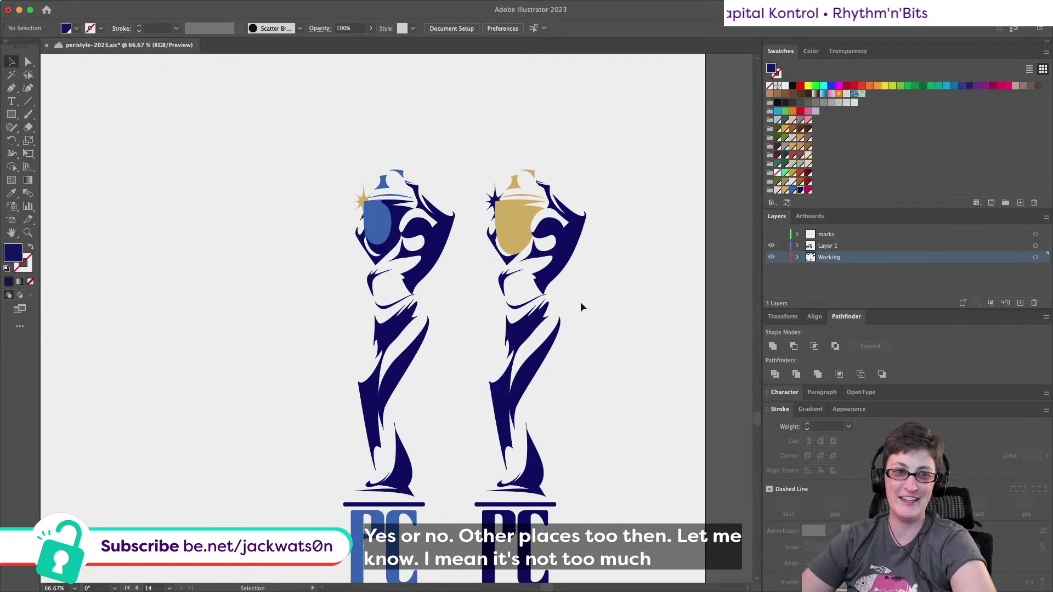
scroll(580, 305, up, 4)
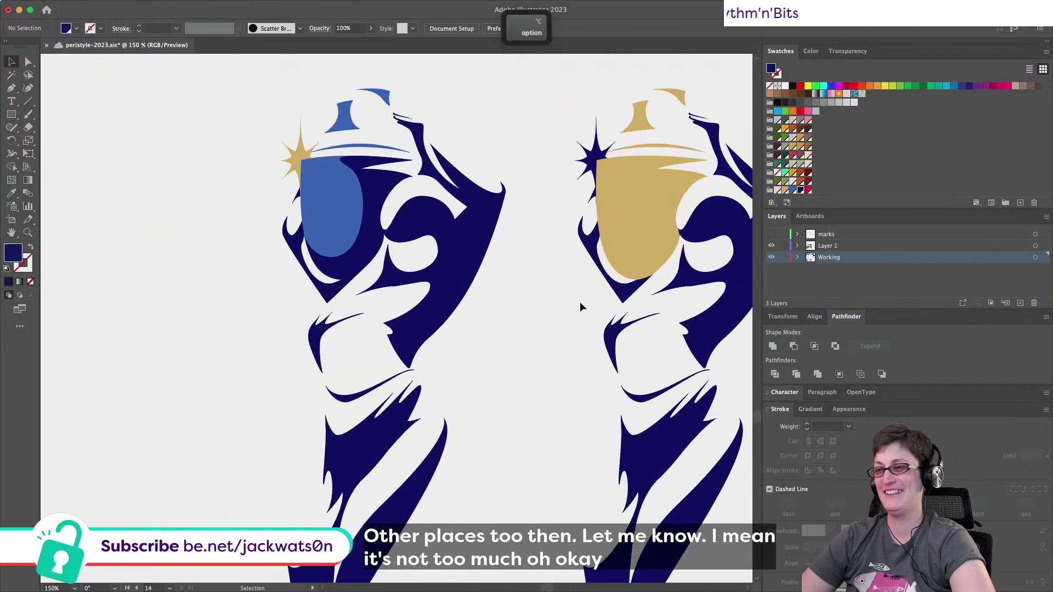
scroll(581, 302, down, 4)
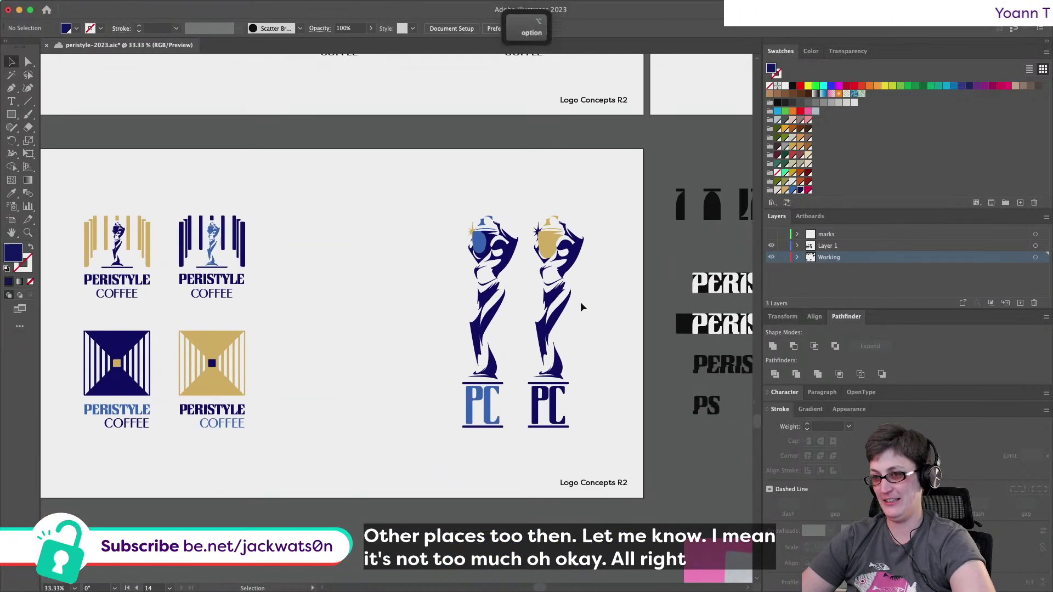
scroll(581, 302, left, 4)
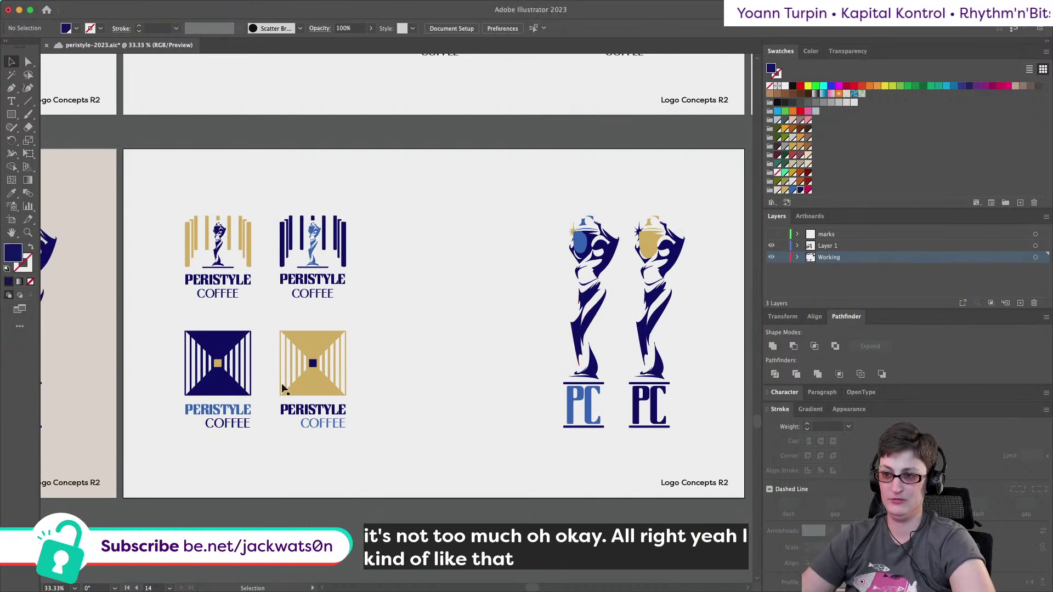
scroll(308, 388, up, 4)
key(ctrl+v)
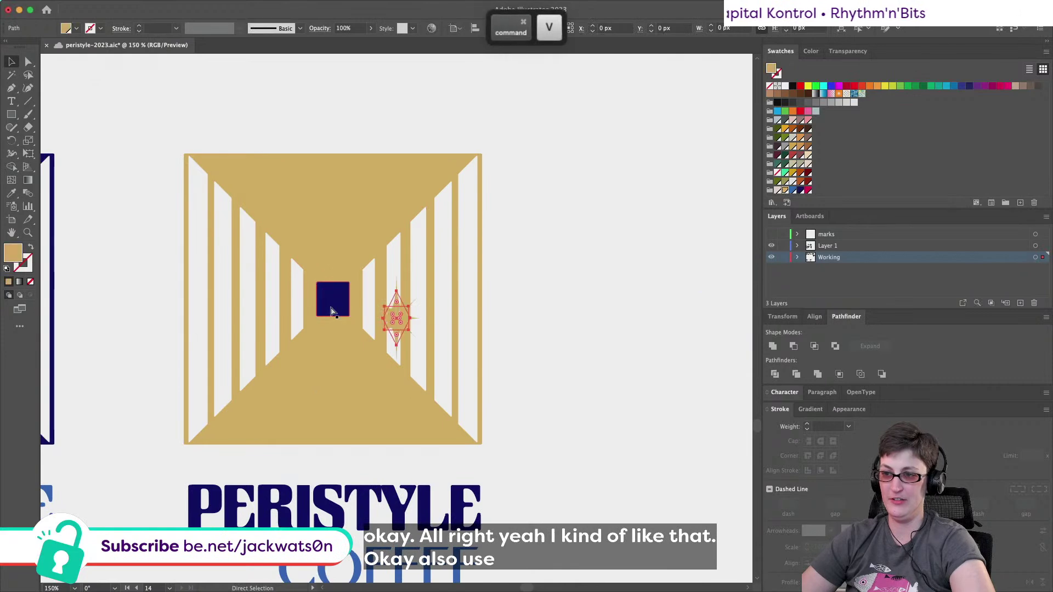
key(ctrl+shift+a)
drag(394, 326, 254, 567)
Scale the star beside COFFEE down proportionally to about 12.6 by 25 px.
scroll(254, 567, up, 1)
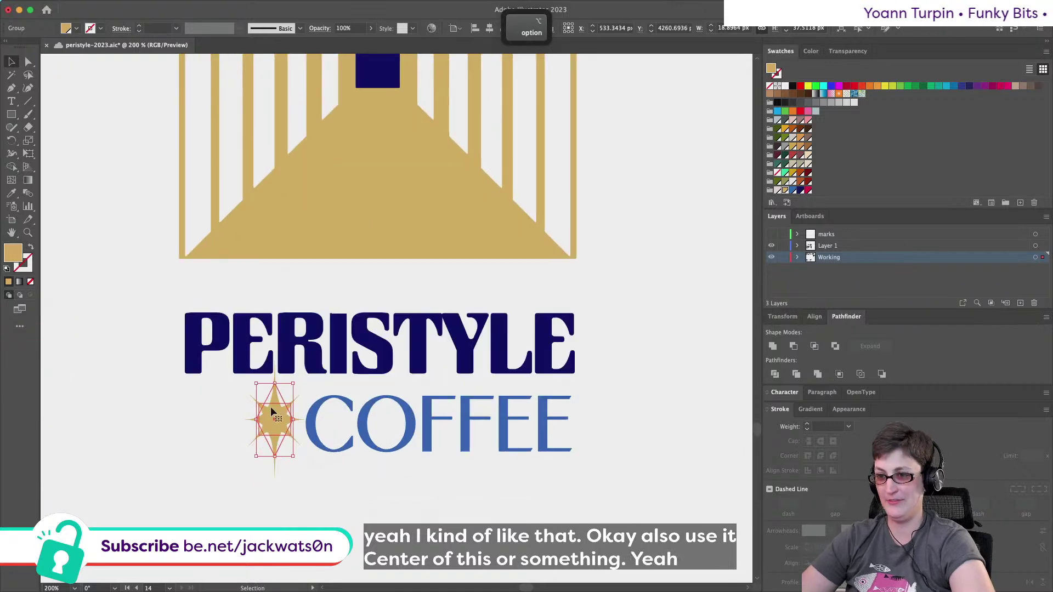
key(super+shift+a)
click(278, 425)
drag(292, 457, 283, 437)
scroll(482, 528, down, 2)
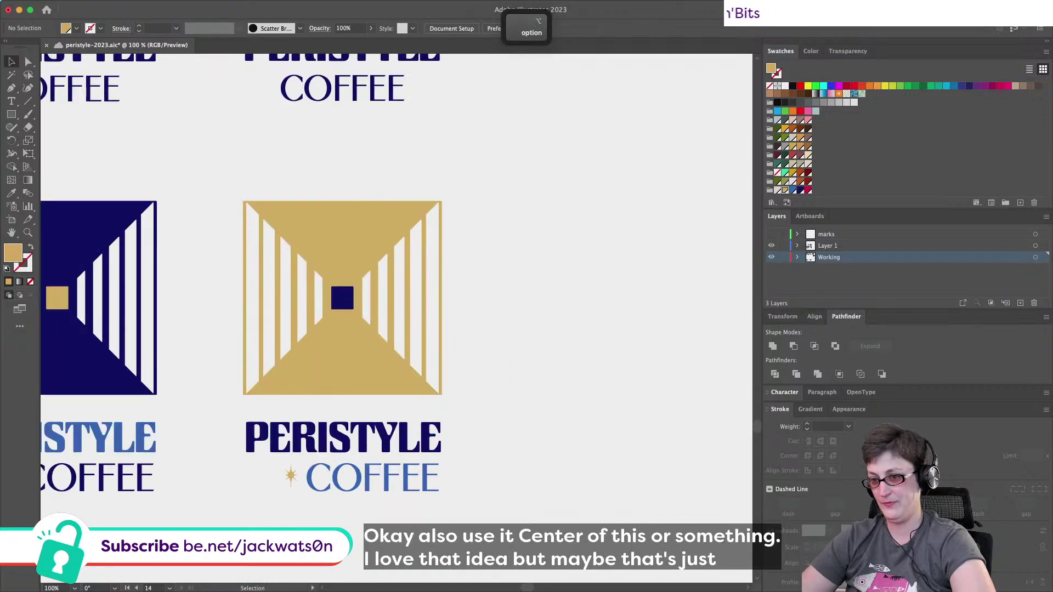
key(super+z)
scroll(357, 494, up, 2)
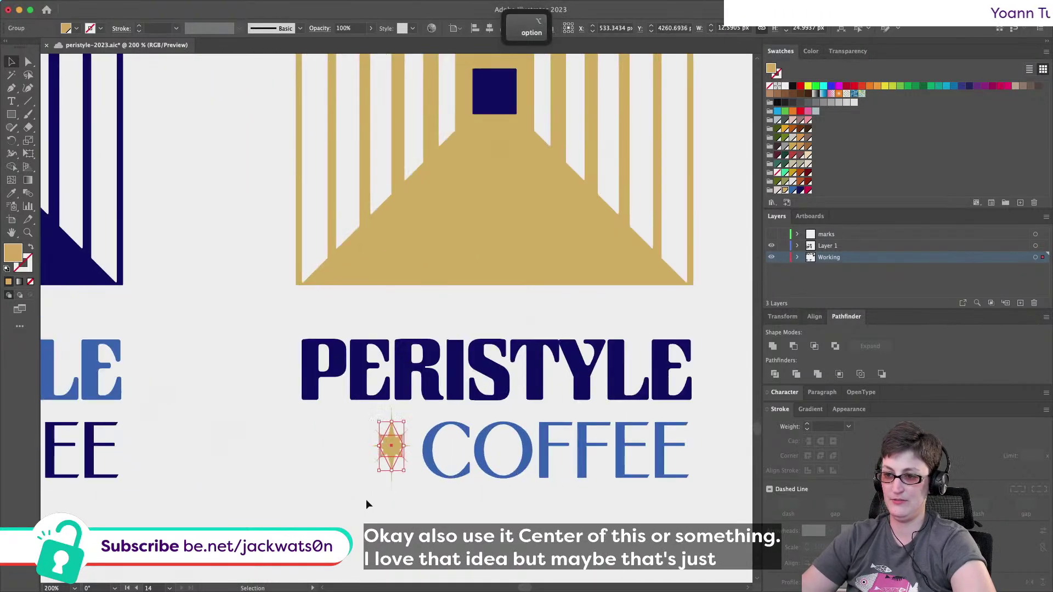
Isolate the small star and shorten its vertical points by moving the tall shape's top anchor down and bottom anchor up.
double_click(391, 429)
click(392, 422)
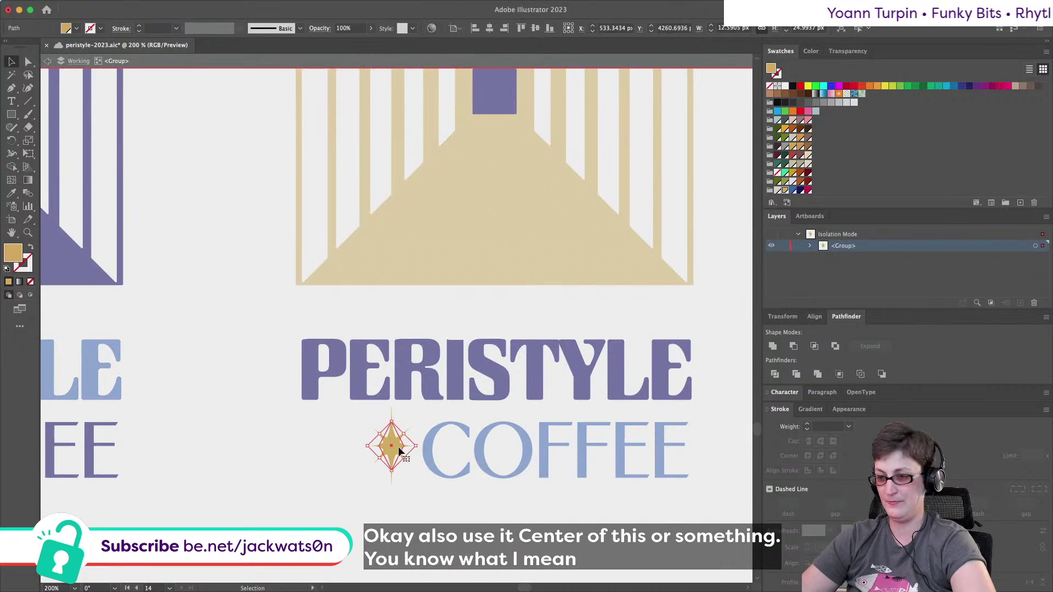
scroll(399, 448, up, 1)
click(29, 62)
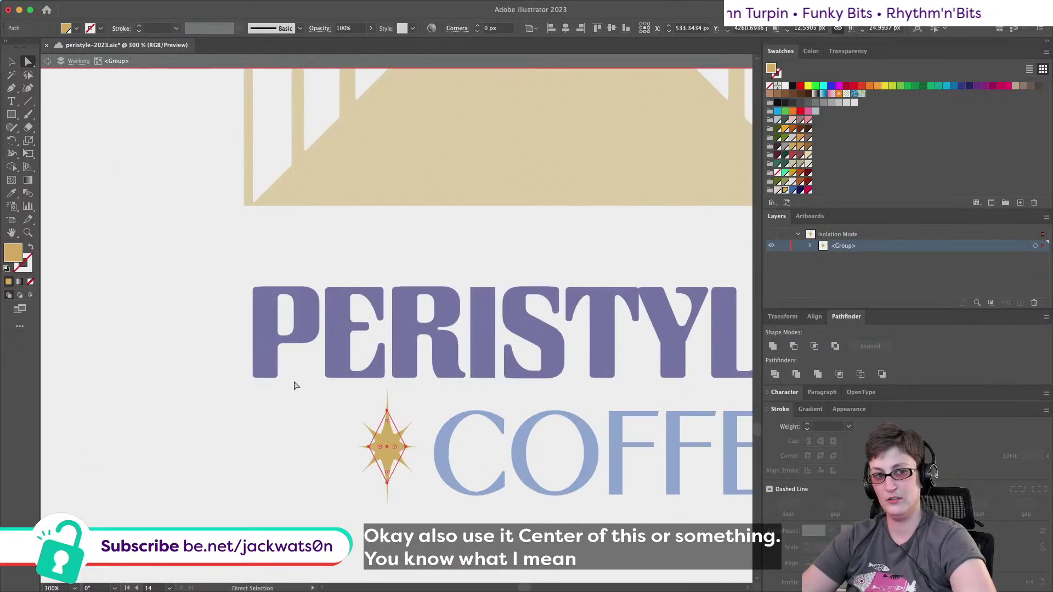
drag(394, 398, 372, 411)
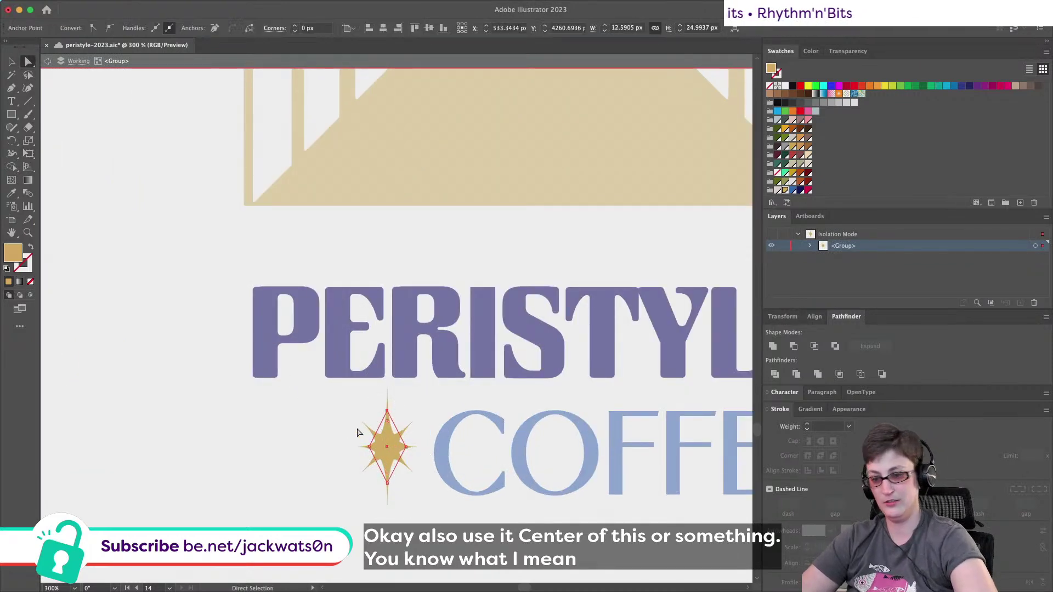
key(Down)
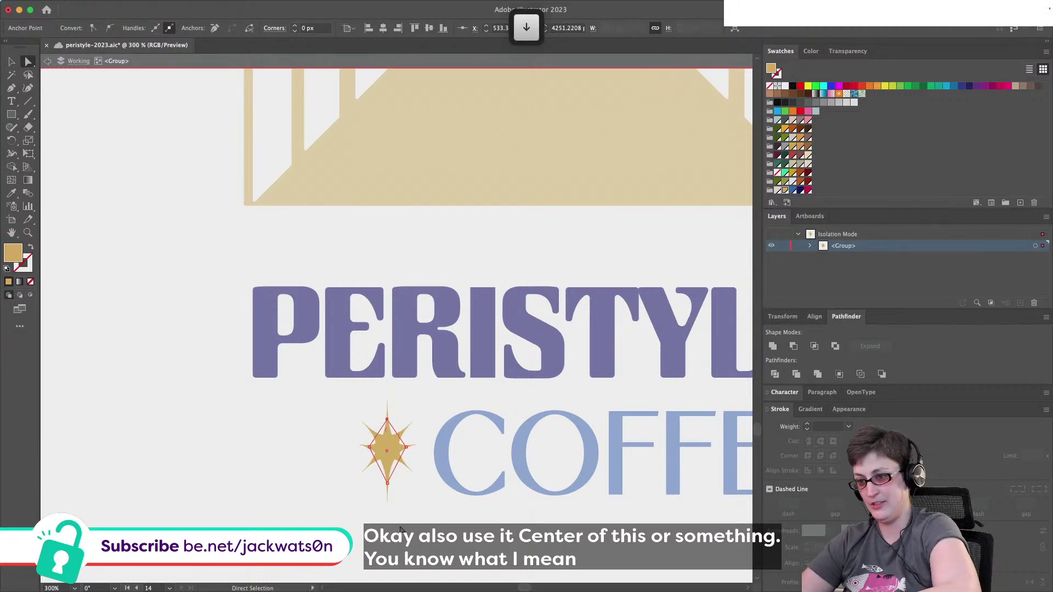
drag(382, 486, 382, 486)
key(Up)
key(Up)
key(Up)
key(Up)
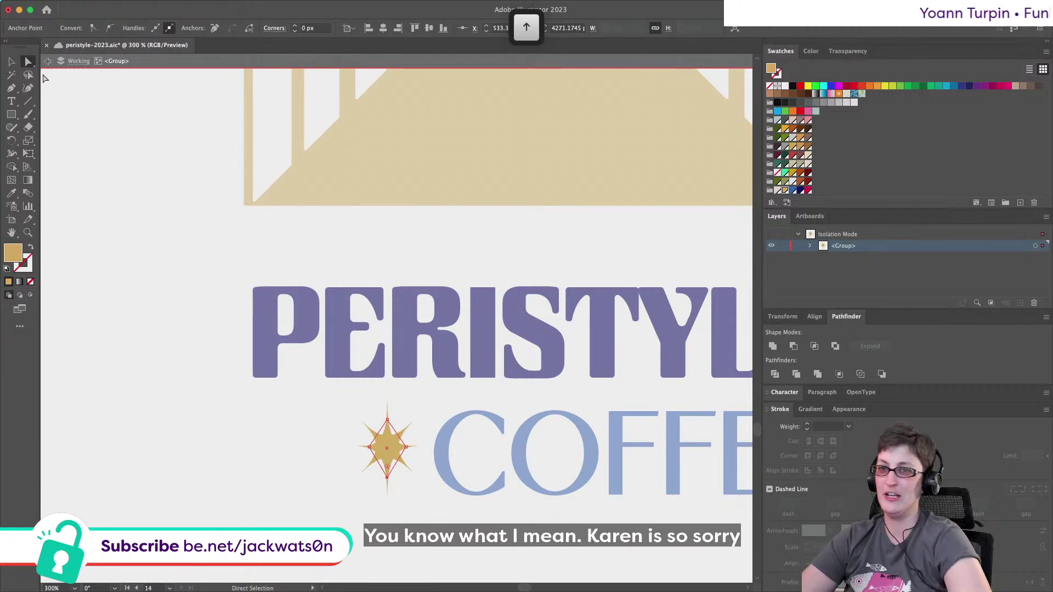
click(46, 62)
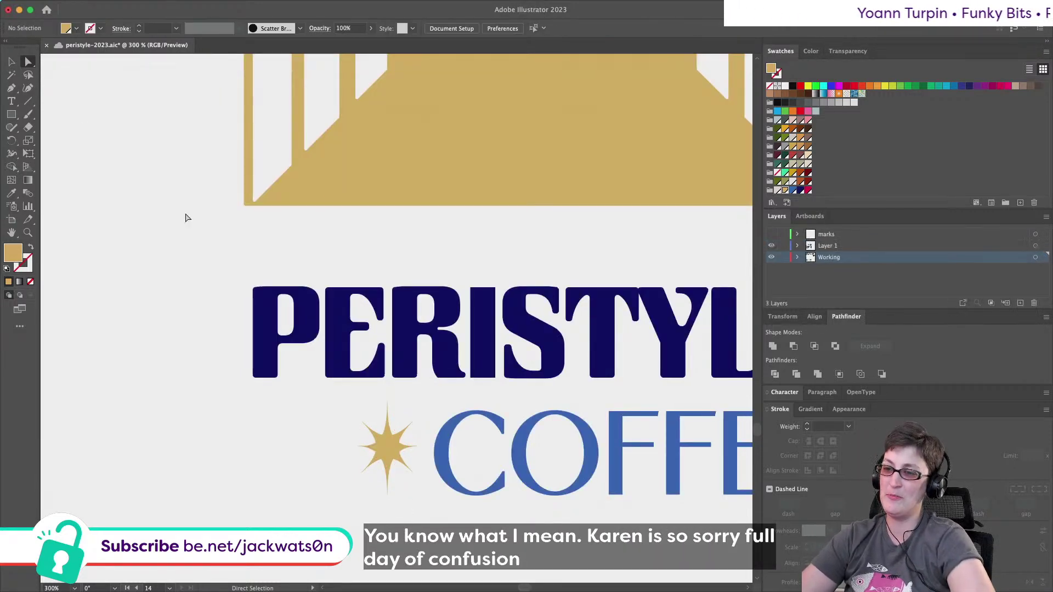
Adjust the small star's position slightly so it lines up with the word COFFEE.
click(385, 449)
key(shift+super+a)
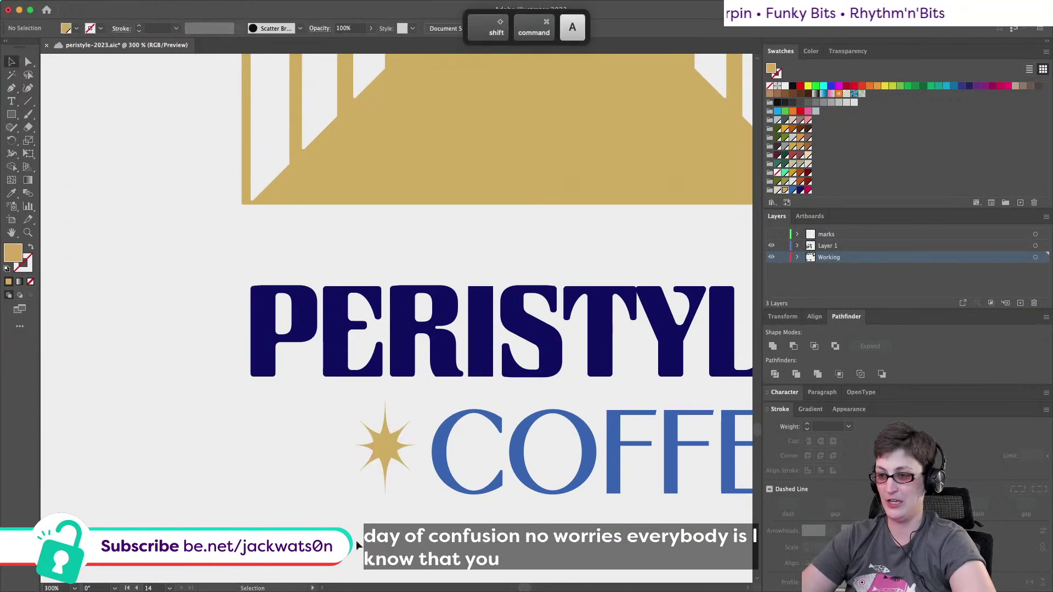
drag(378, 451, 382, 458)
scroll(351, 502, down, 3)
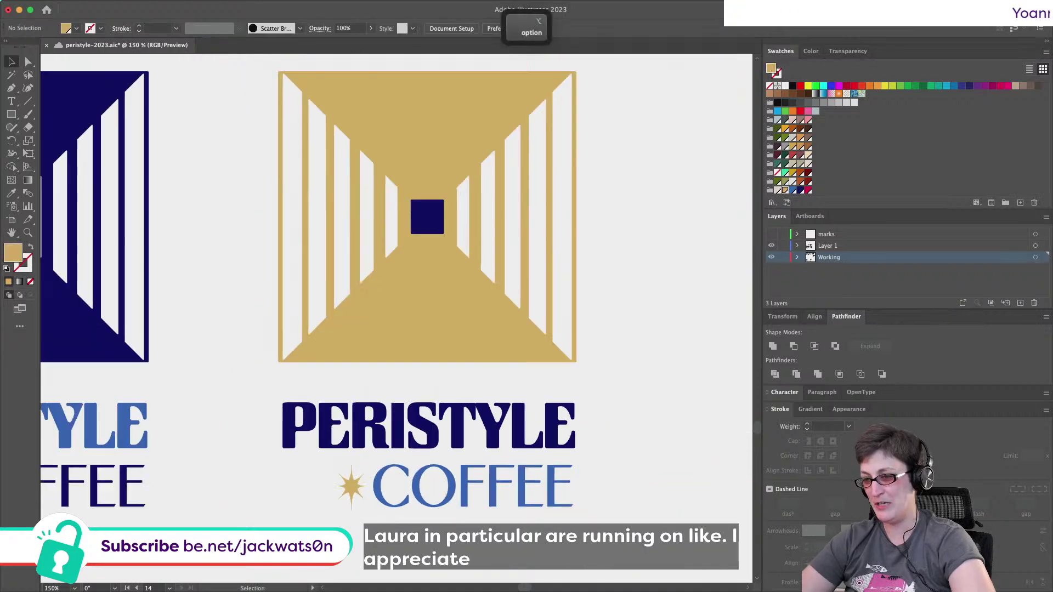
Fill the star beside COFFEE with the medium blue swatch, try navy on it, and undo the navy fill.
click(351, 501)
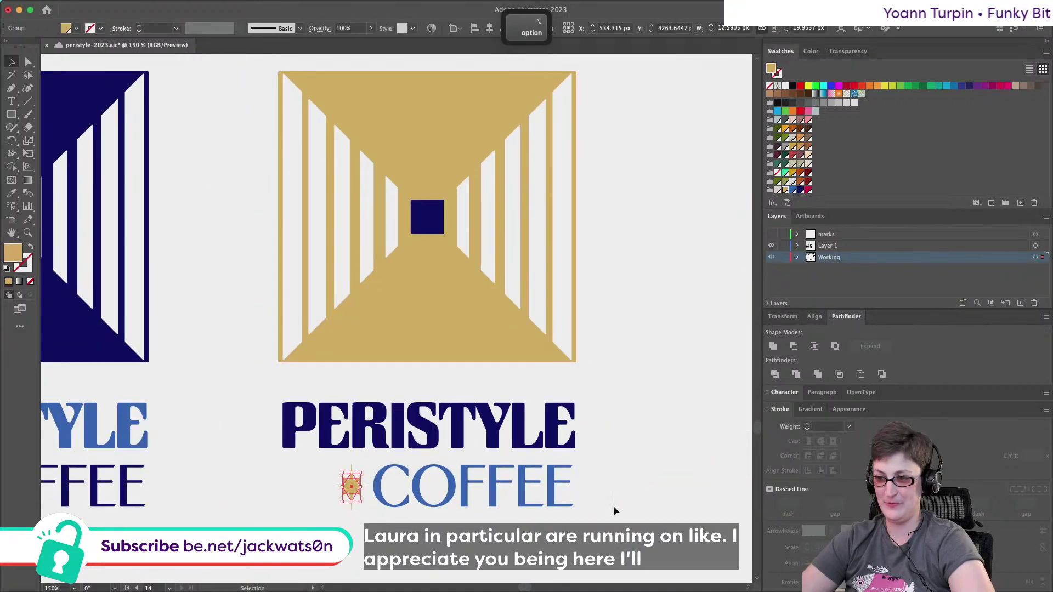
click(792, 190)
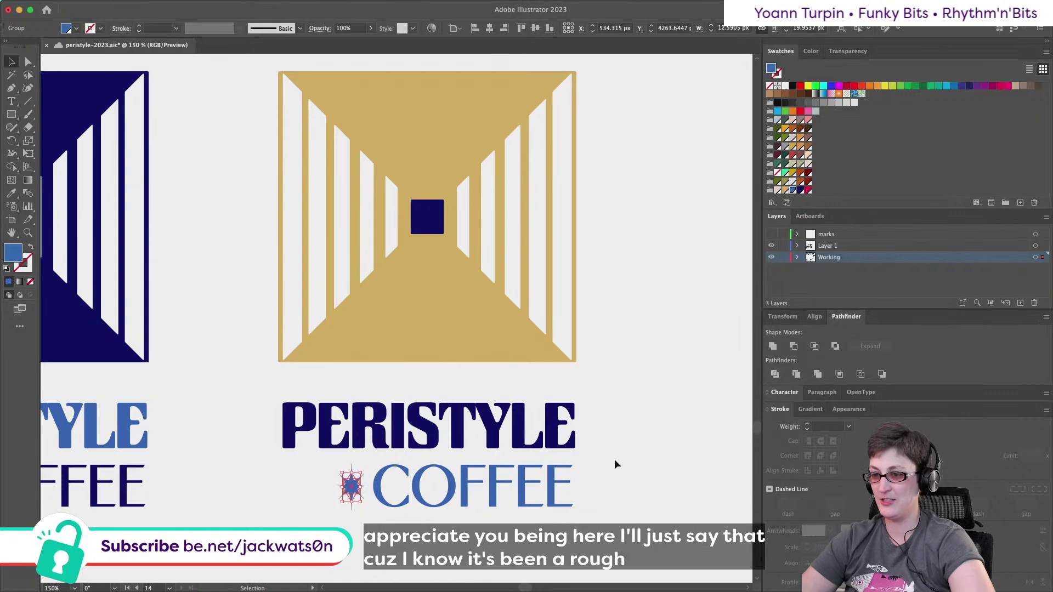
click(625, 446)
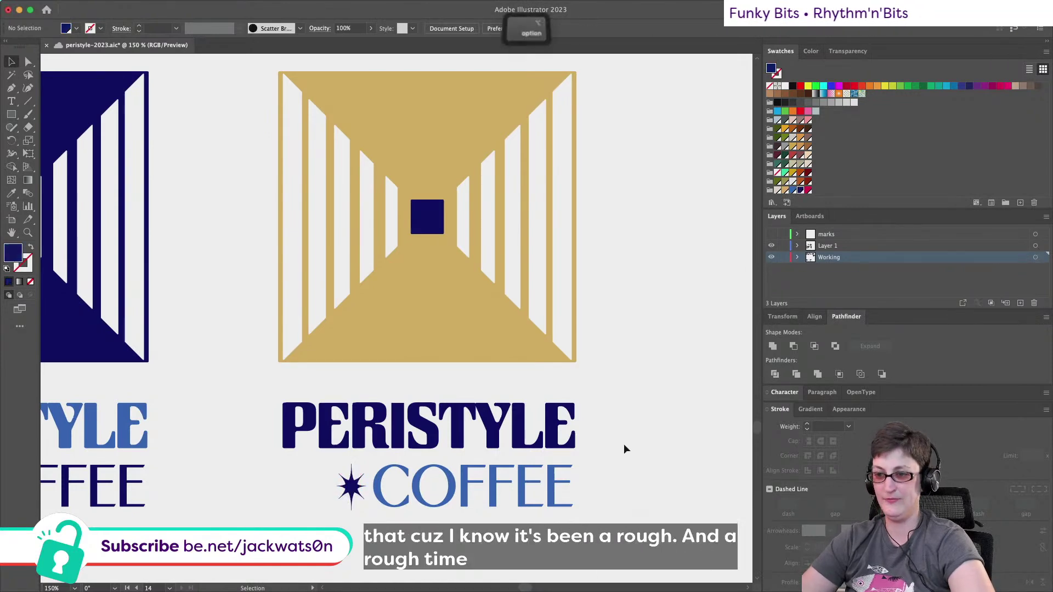
key(super+0)
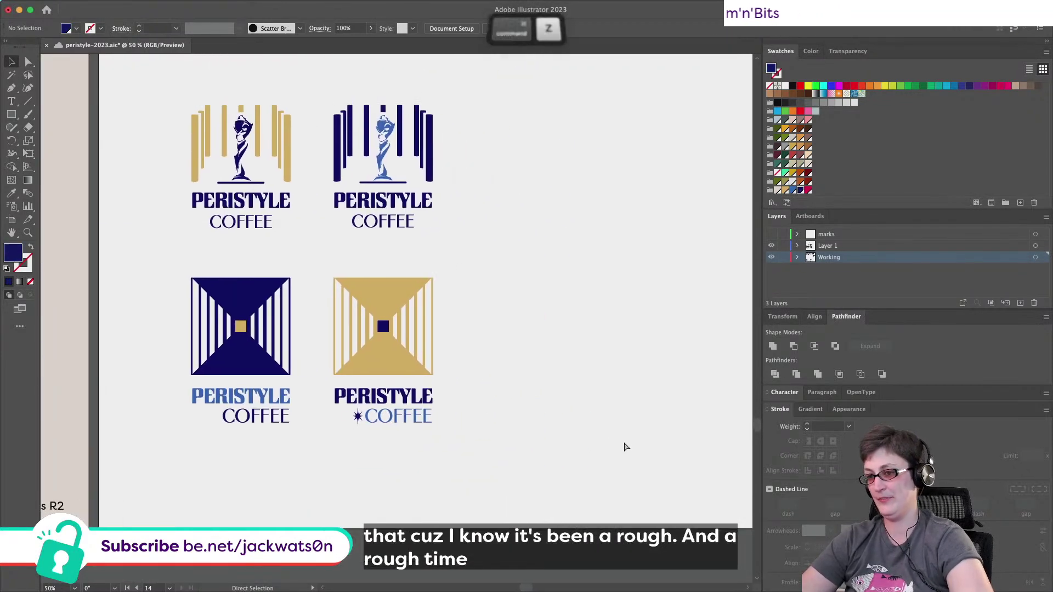
scroll(494, 438, down, 2)
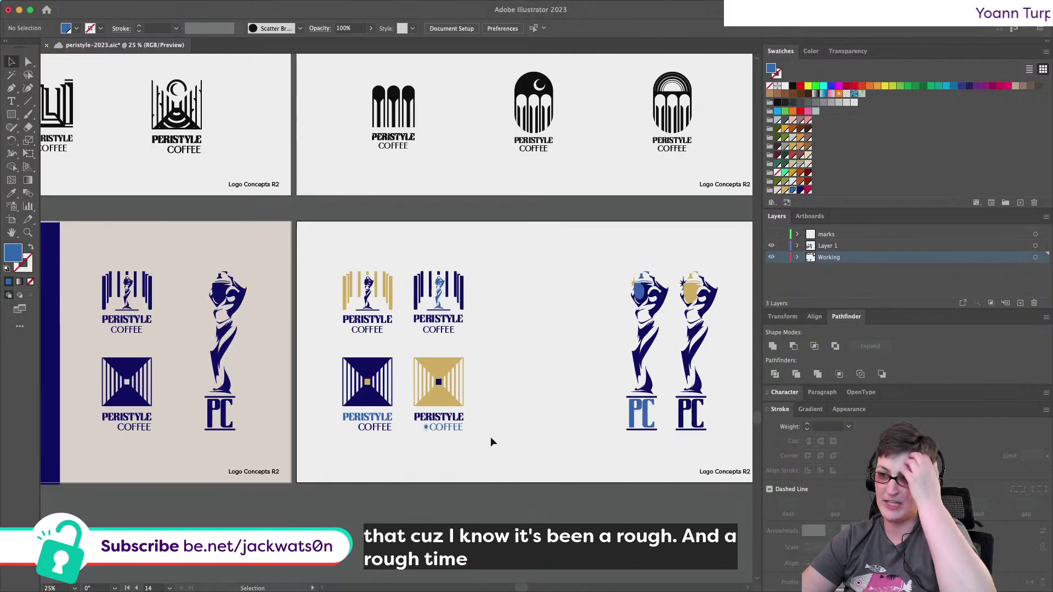
scroll(452, 442, up, 2)
key(a)
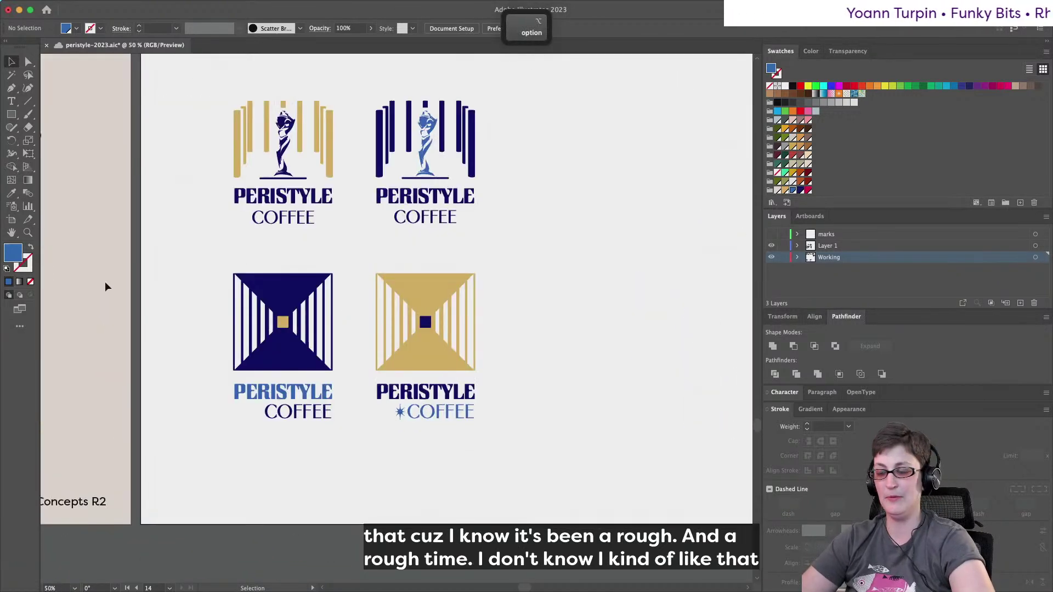
Copy the starred PERISTYLE COFFEE wordmark of the gold square logo and place the copy in the empty space beside that logo.
drag(529, 453, 369, 378)
key(super+c)
scroll(512, 487, right, 5)
key(super+f)
drag(285, 424, 466, 341)
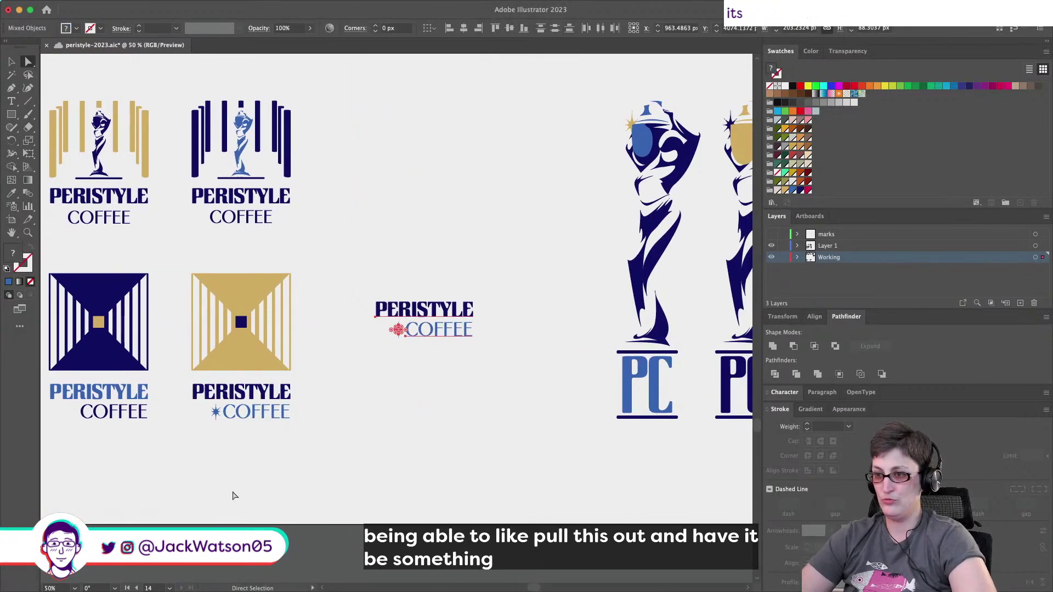
scroll(208, 477, down, 1)
scroll(237, 459, up, 2)
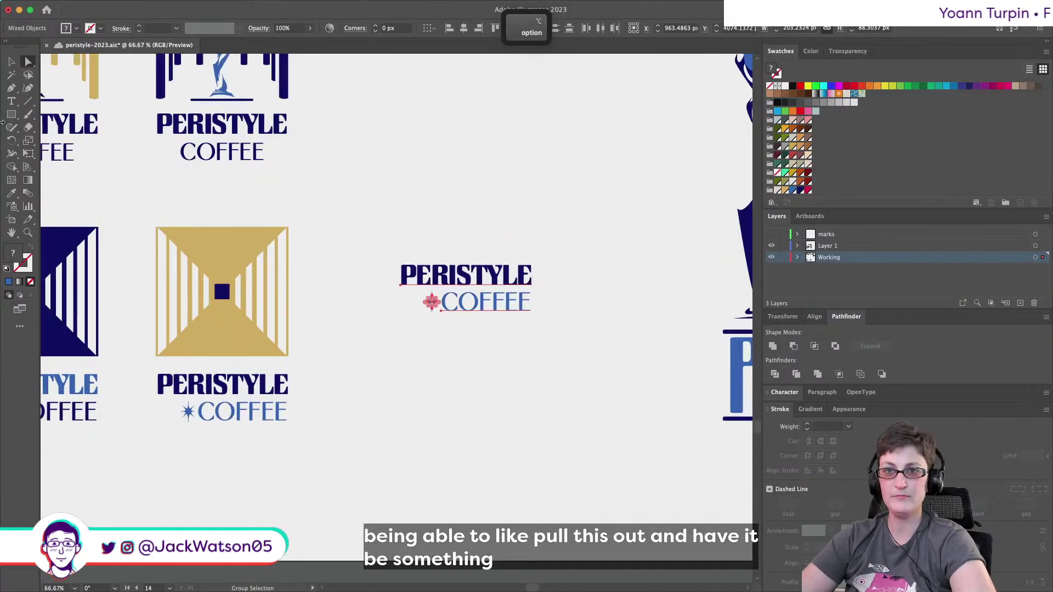
Delete the star beside COFFEE in the gold square logo's original wordmark.
key(v)
click(189, 412)
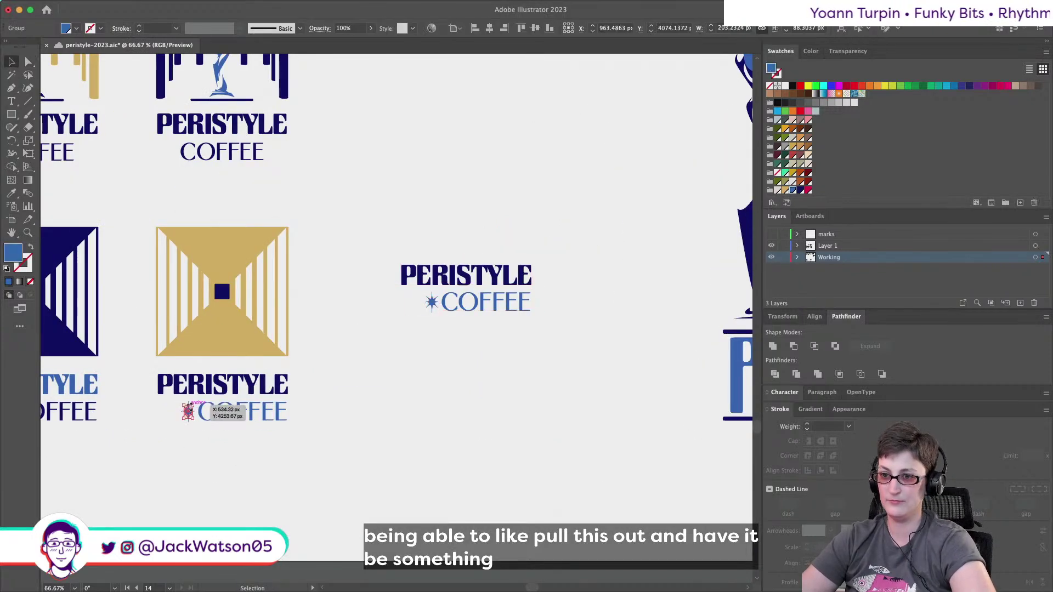
key(Delete)
scroll(402, 301, down, 2)
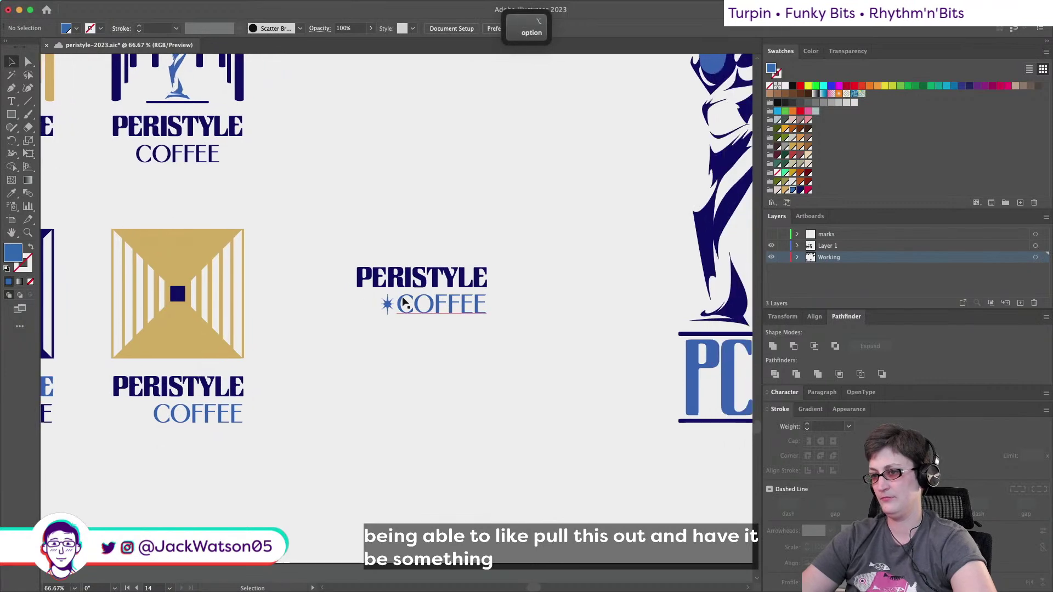
In the separate wordmark, duplicate the star to the left edge under PERISTYLE and fill the duplicate with the navy swatch.
scroll(383, 307, up, 3)
click(354, 321)
drag(354, 321, 274, 306)
right_click(355, 326)
click(454, 272)
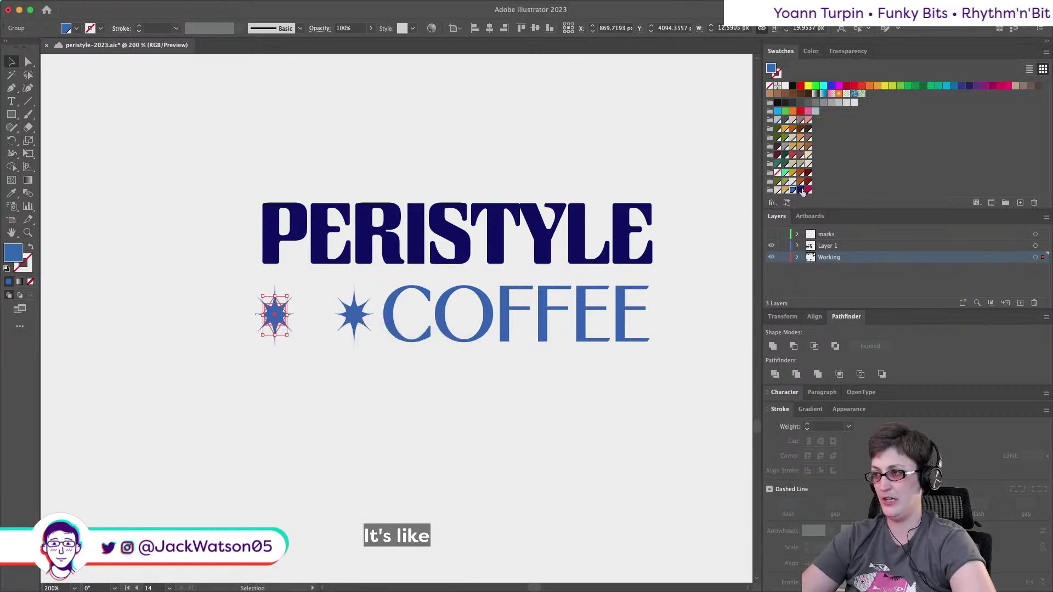
click(347, 327)
click(265, 324)
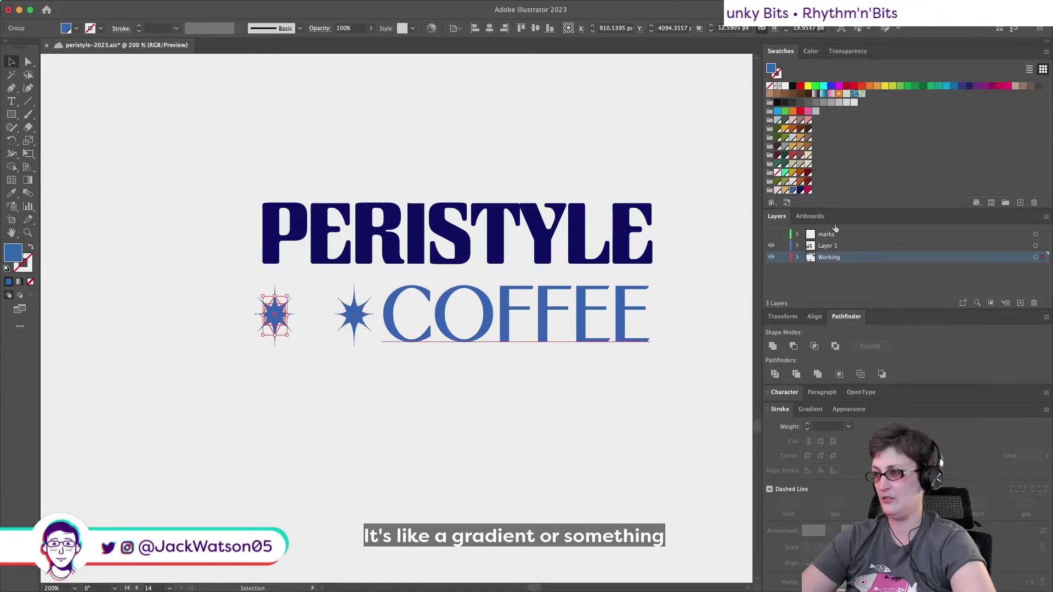
click(195, 436)
Scale the blue star beside COFFEE down to about 6.3 by 10 px in the separate wordmark.
alt+scroll(305, 360, down, 1)
alt+scroll(305, 360, up, 6)
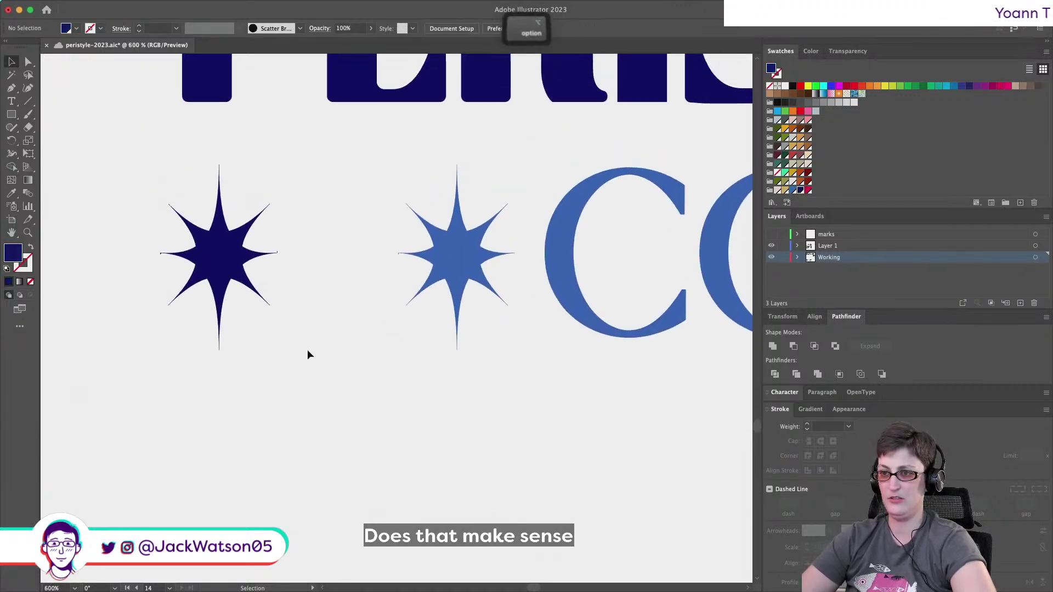
alt+scroll(307, 354, down, 3)
click(378, 301)
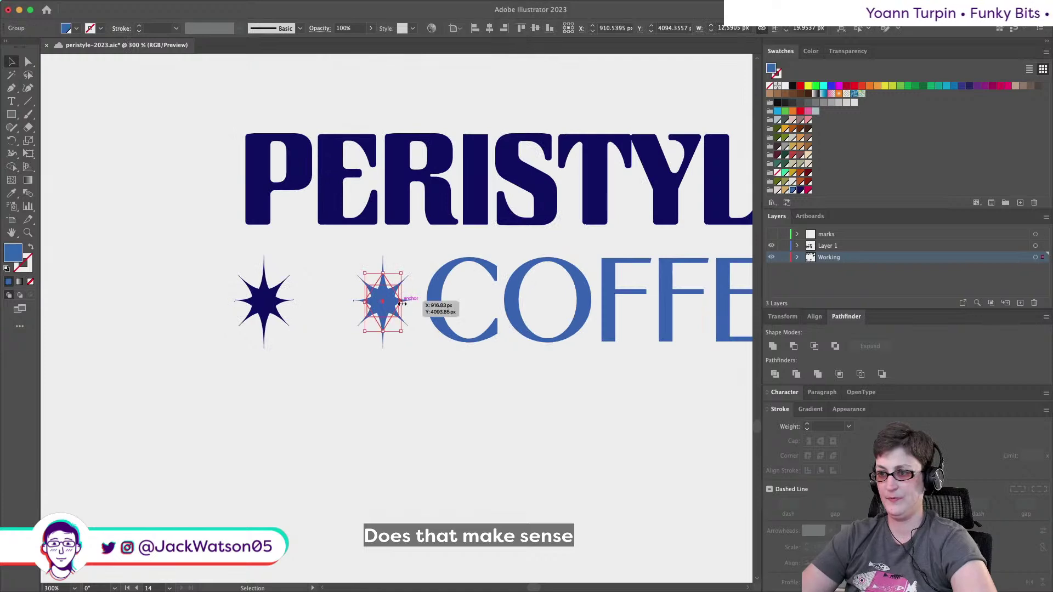
drag(366, 303, 374, 303)
click(403, 370)
alt+scroll(402, 371, down, 4)
alt+scroll(395, 371, down, 1)
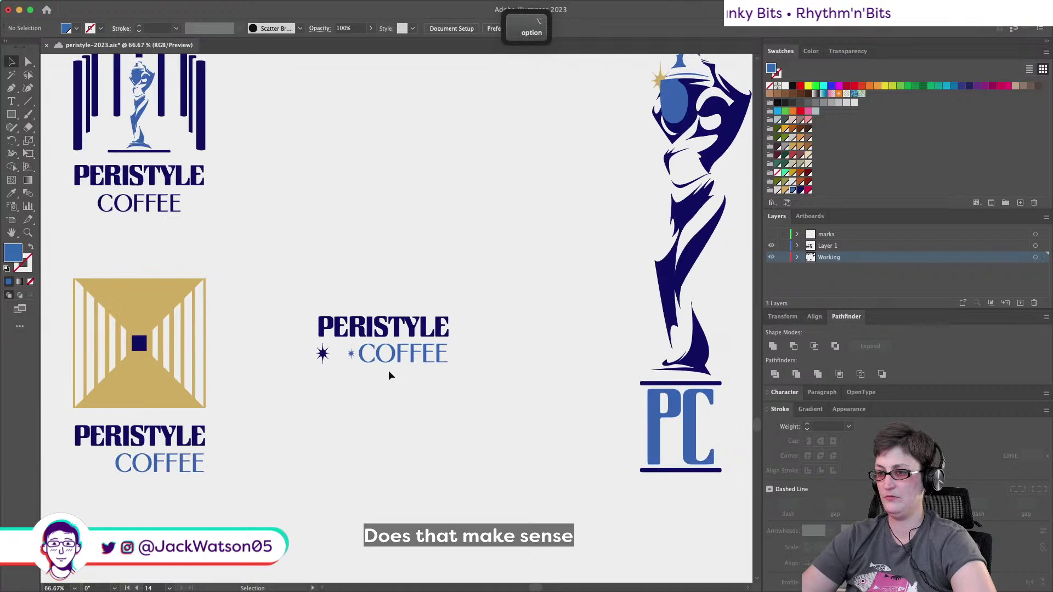
Blend the large navy star into the small blue star to make a row of stars leading up to COFFEE.
alt+scroll(327, 356, up, 2)
click(330, 345)
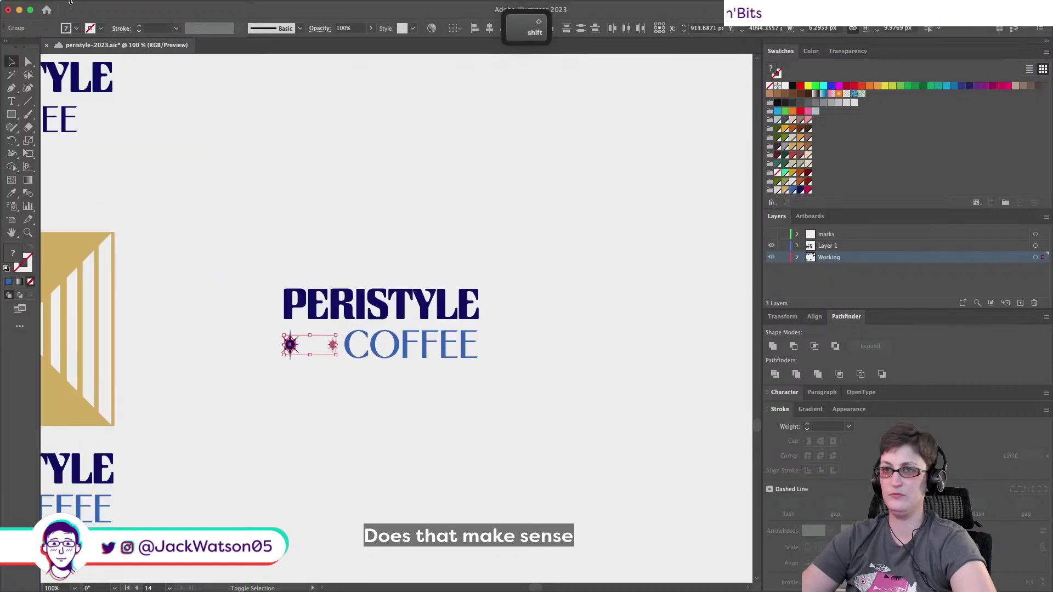
click(134, 6)
mouse_move(180, 355)
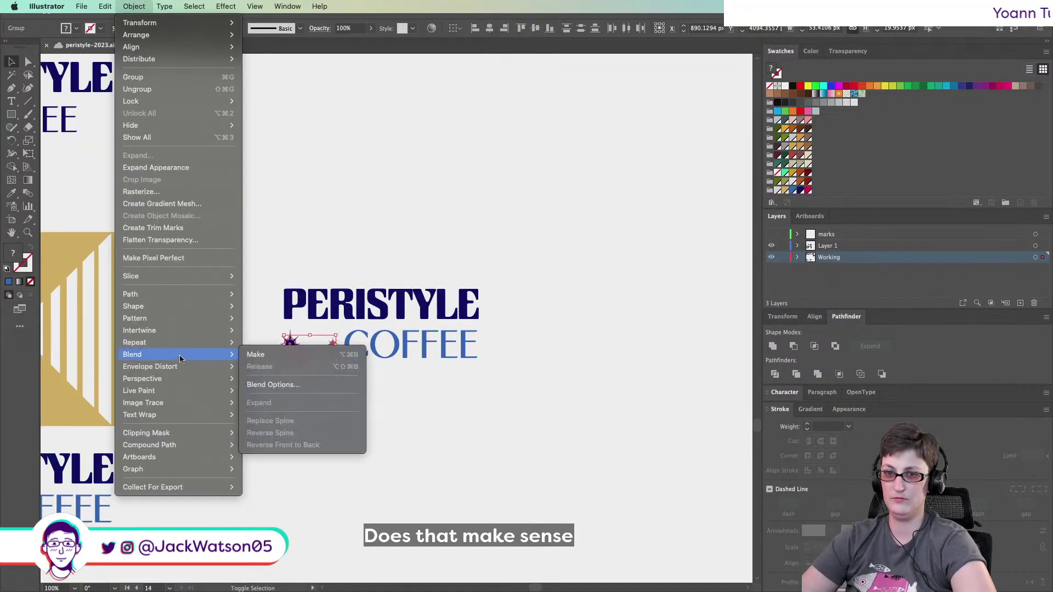
click(257, 355)
click(334, 404)
alt+scroll(334, 405, down, 1)
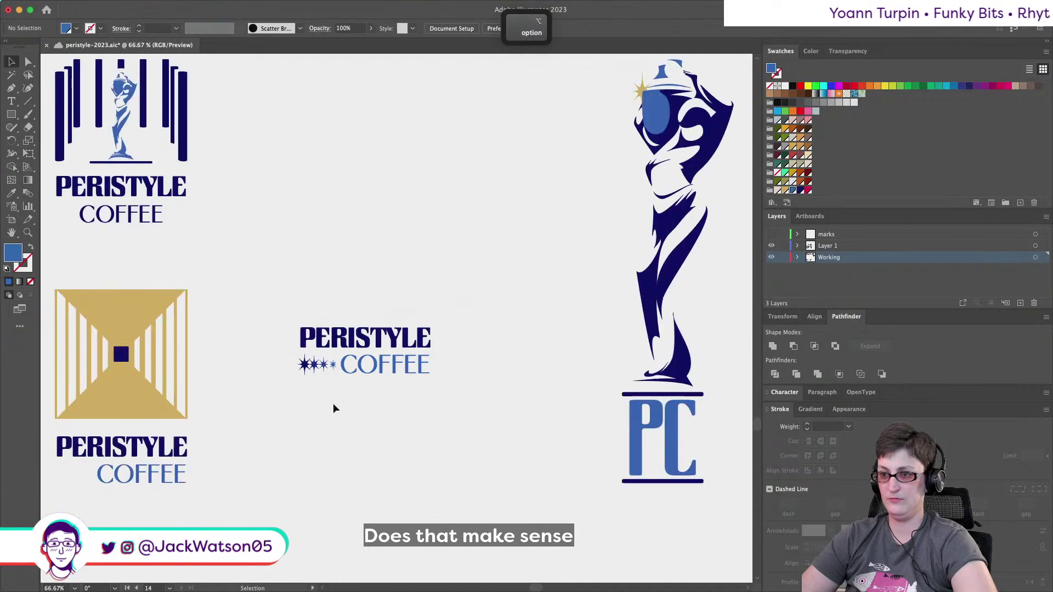
Undo the star blend, the blue star's scaling and the navy duplicate.
alt+scroll(334, 404, up, 2)
key(super+z)
key(super+z)
key(super+z)
key(super+shift+a)
key(super+z)
key(super+z)
key(super+z)
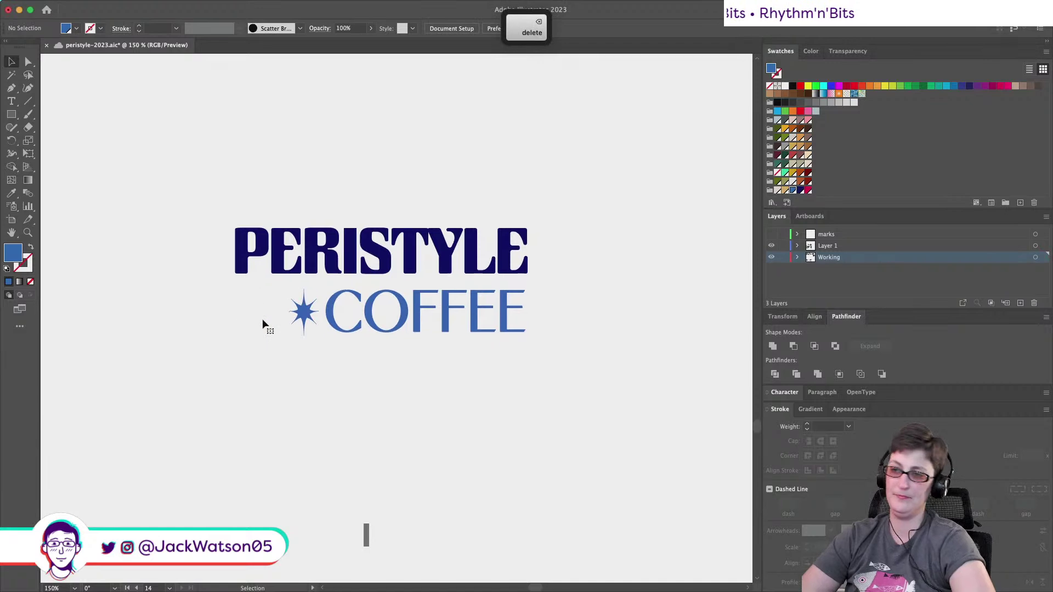
Scale the star beside COFFEE down to about 7.5 by 11.9 px and try placing it inside the O.
alt+scroll(264, 323, down, 1)
alt+scroll(264, 322, down, 2)
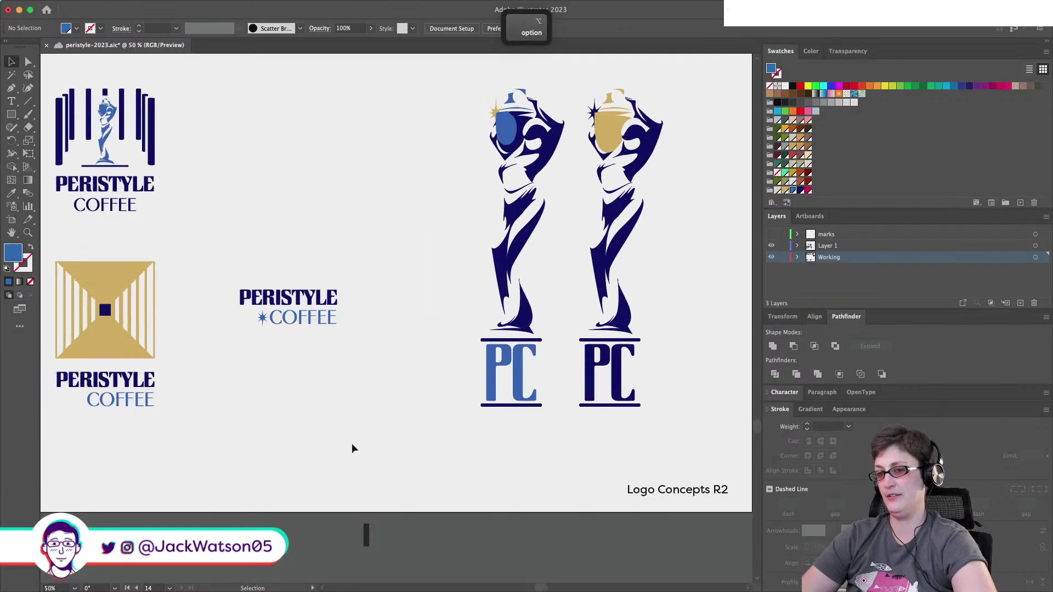
scroll(351, 443, left, 4)
alt+scroll(434, 319, up, 2)
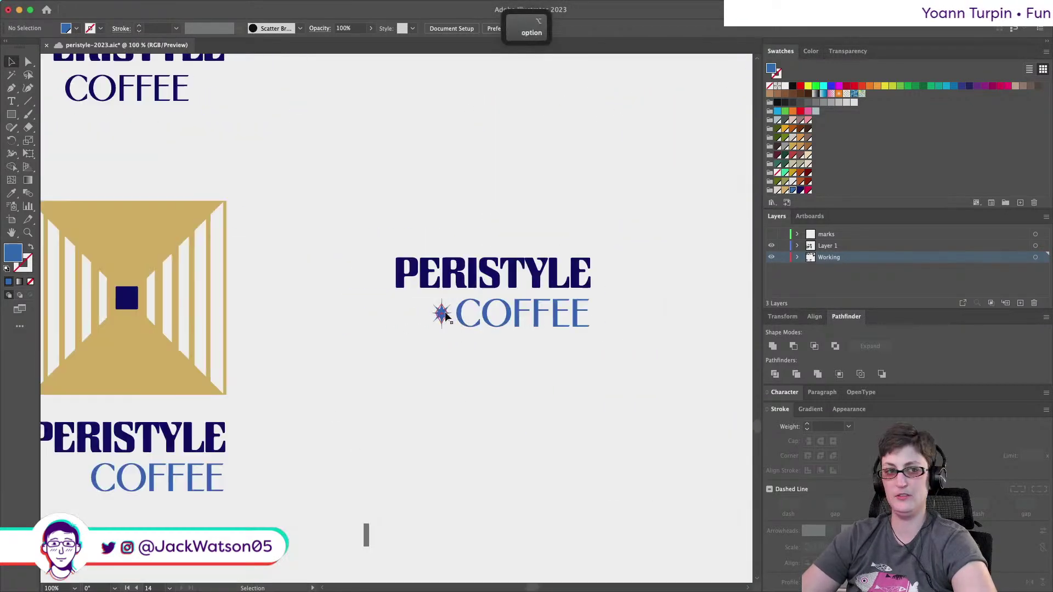
click(445, 314)
alt+shift+drag(448, 306, 536, 315)
click(464, 358)
alt+scroll(454, 359, up, 2)
alt+scroll(499, 458, down, 2)
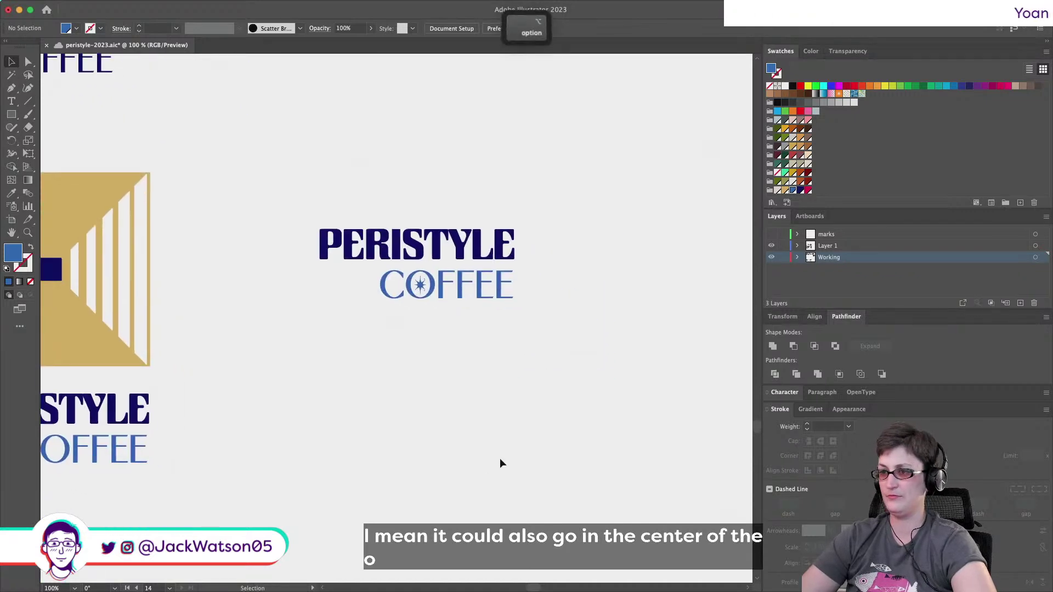
Undo the star's move into the O of COFFEE.
alt+scroll(499, 459, down, 1)
alt+scroll(456, 304, up, 4)
key(super+z)
scroll(458, 310, up, 3)
alt+scroll(459, 310, down, 1)
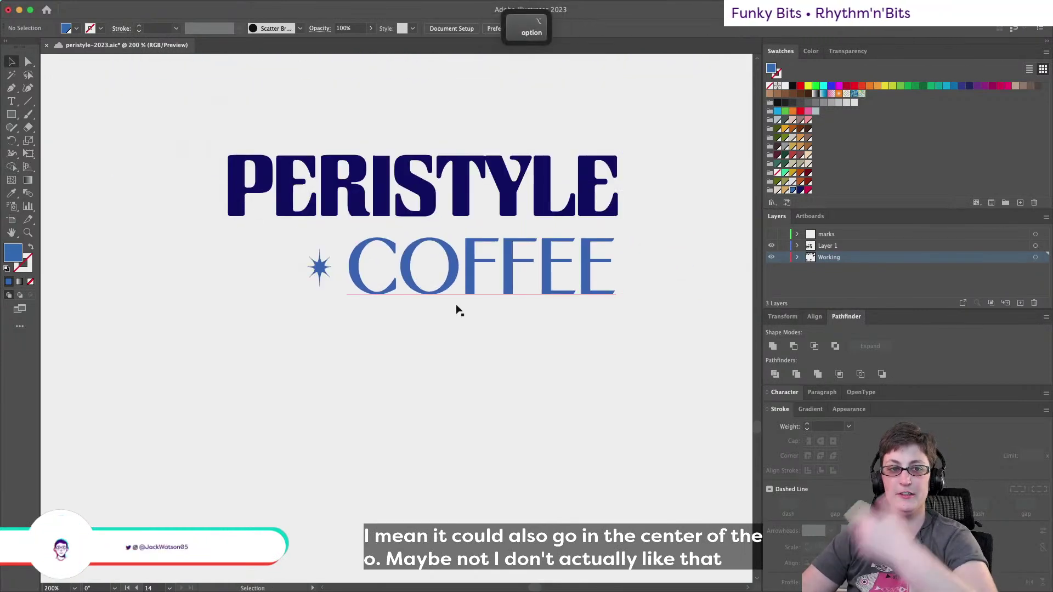
scroll(449, 440, up, 2)
alt+scroll(449, 443, down, 2)
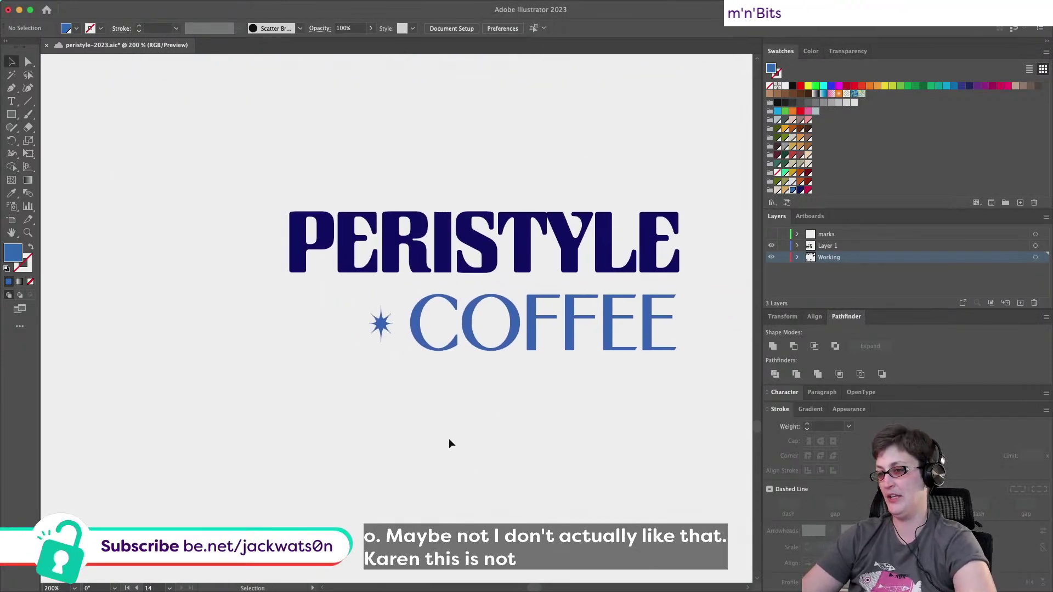
Compare the separate starred wordmark with the plain wordmark under the gold square logo.
scroll(448, 443, right, 5)
scroll(449, 443, down, 4)
scroll(449, 443, right, 8)
scroll(448, 443, left, 10)
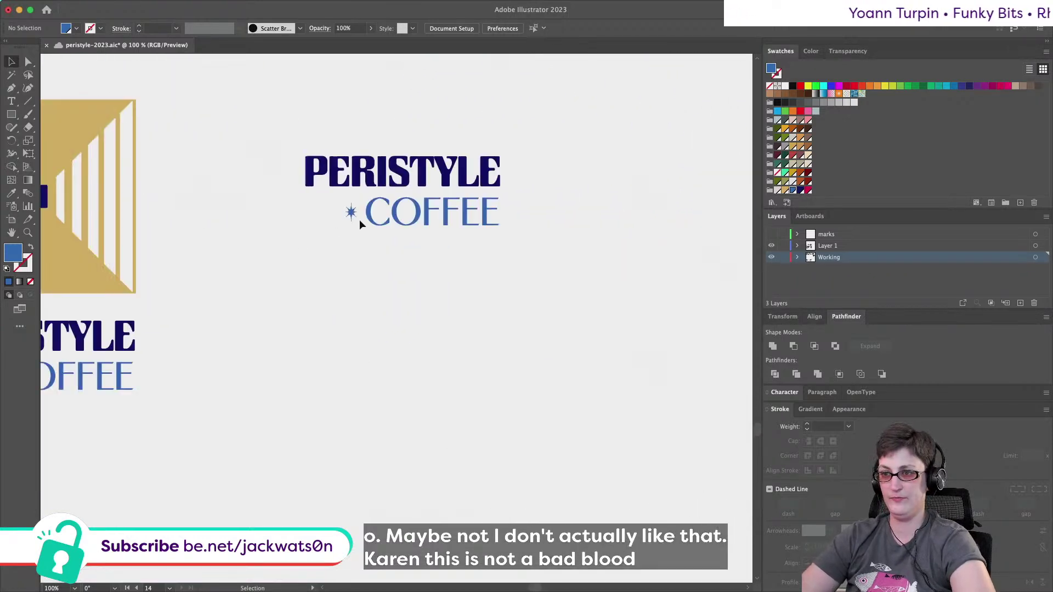
click(352, 216)
scroll(364, 317, up, 2)
scroll(364, 317, left, 3)
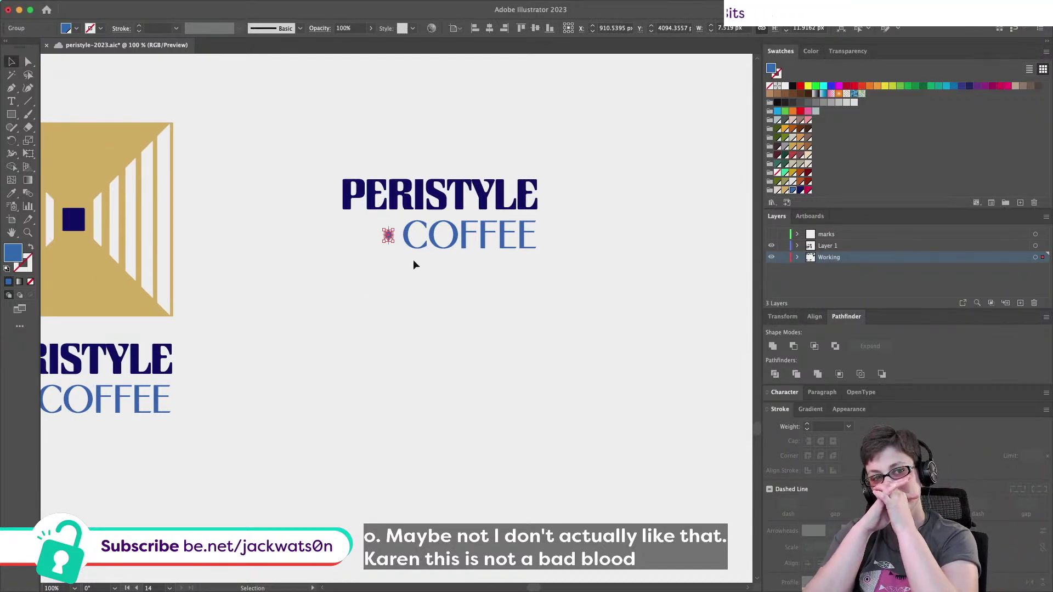
scroll(413, 265, left, 12)
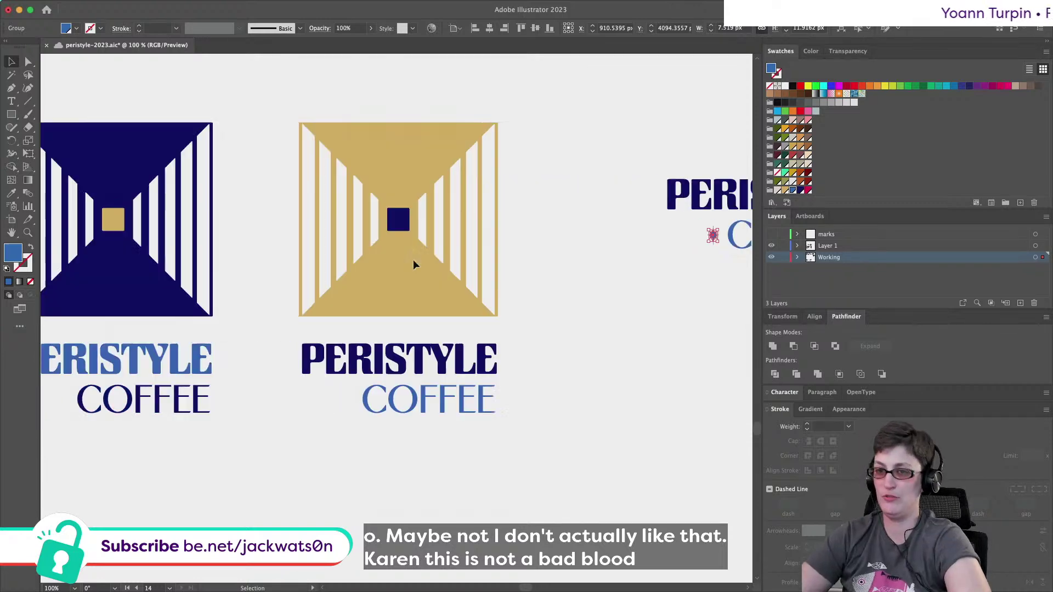
click(597, 418)
scroll(595, 418, right, 8)
scroll(593, 412, right, 4)
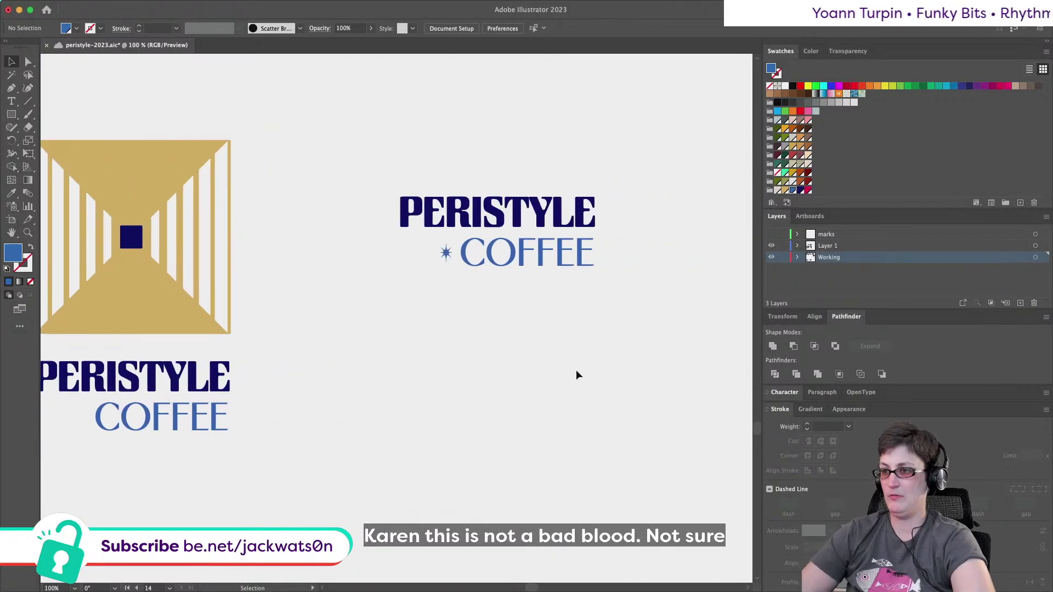
Isolate the navy-column statue logo, copy the thin line beneath the statue's base, and leave isolation.
scroll(576, 370, down, 10)
scroll(576, 370, up, 7)
scroll(575, 370, left, 3)
scroll(336, 265, left, 5)
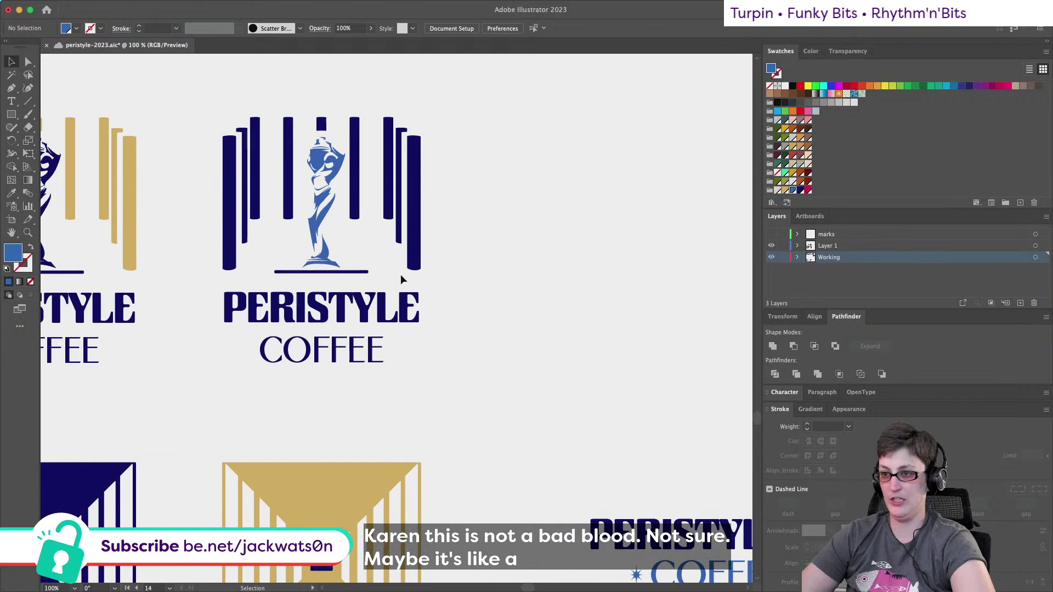
click(363, 272)
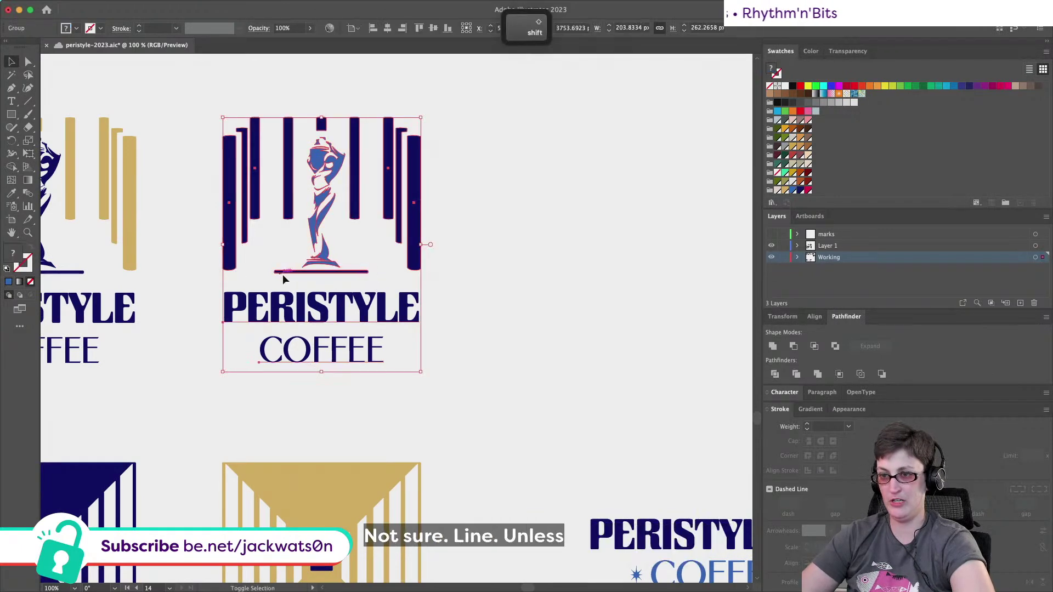
double_click(287, 274)
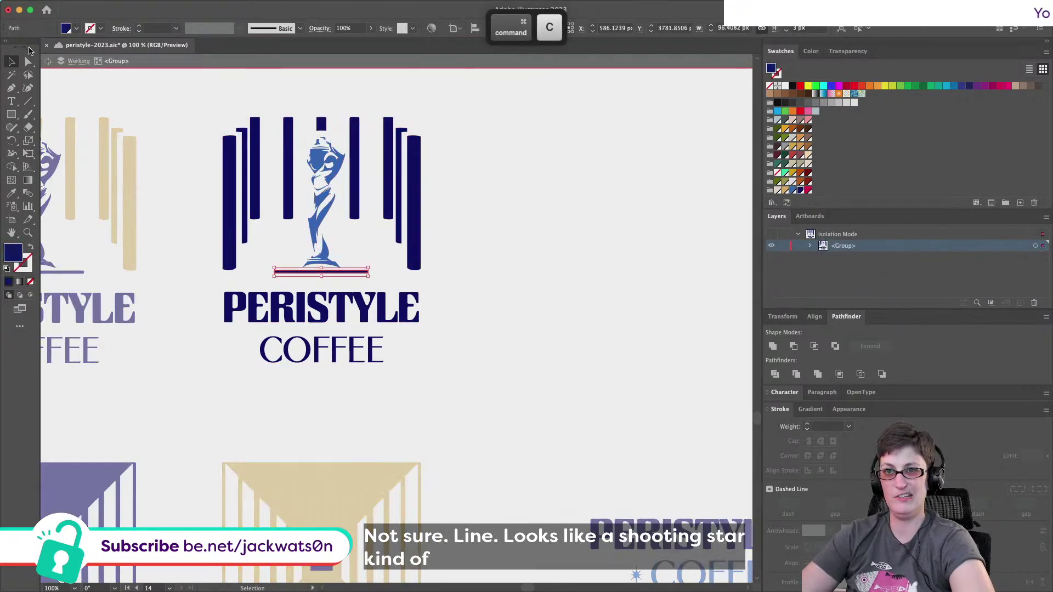
click(48, 61)
Paste the line into the separate wordmark, scale it to about 48 by 1.5 px and place it left of the star.
scroll(532, 522, down, 3)
scroll(531, 522, down, 2)
scroll(531, 522, right, 2)
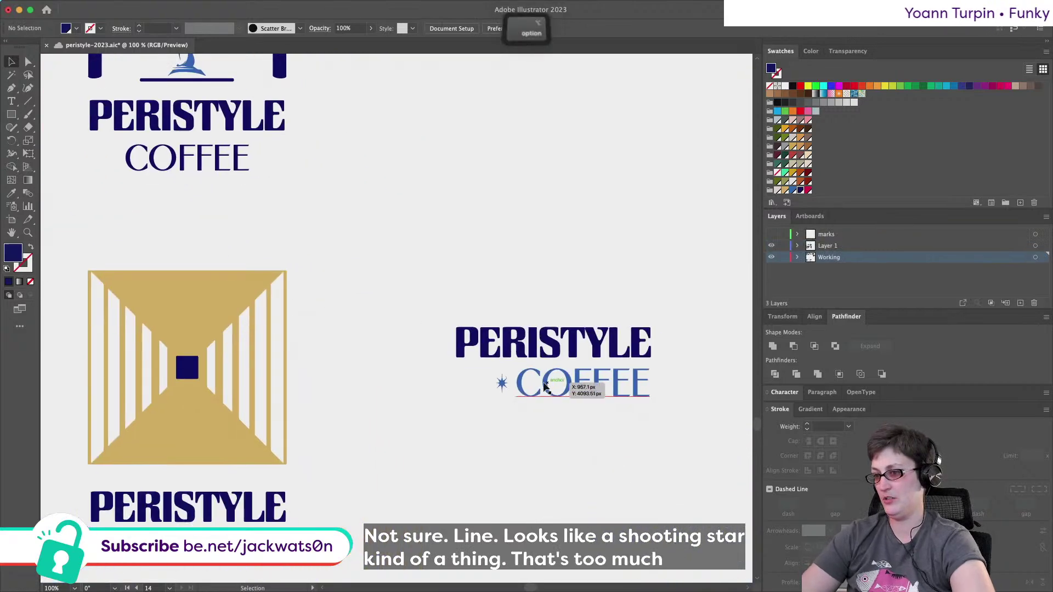
scroll(548, 384, up, 3)
key(super+v)
drag(454, 320, 307, 385)
drag(103, 378, 125, 371)
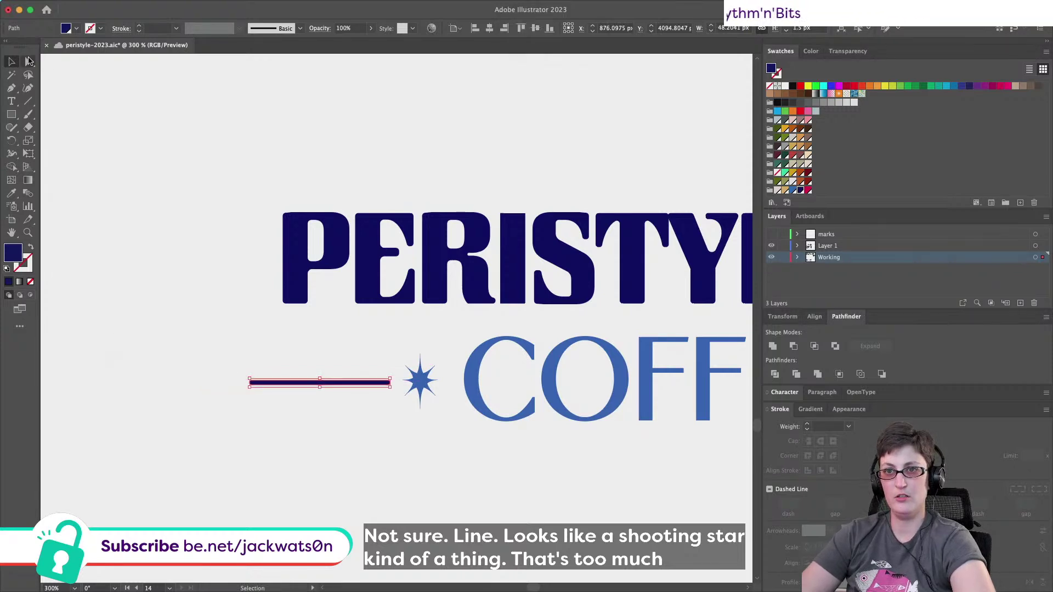
Shorten the line from its left end to about 37 px so it starts flush with the P of PERISTYLE.
key(a)
key(super+shift+a)
drag(185, 395, 234, 418)
drag(253, 456, 279, 357)
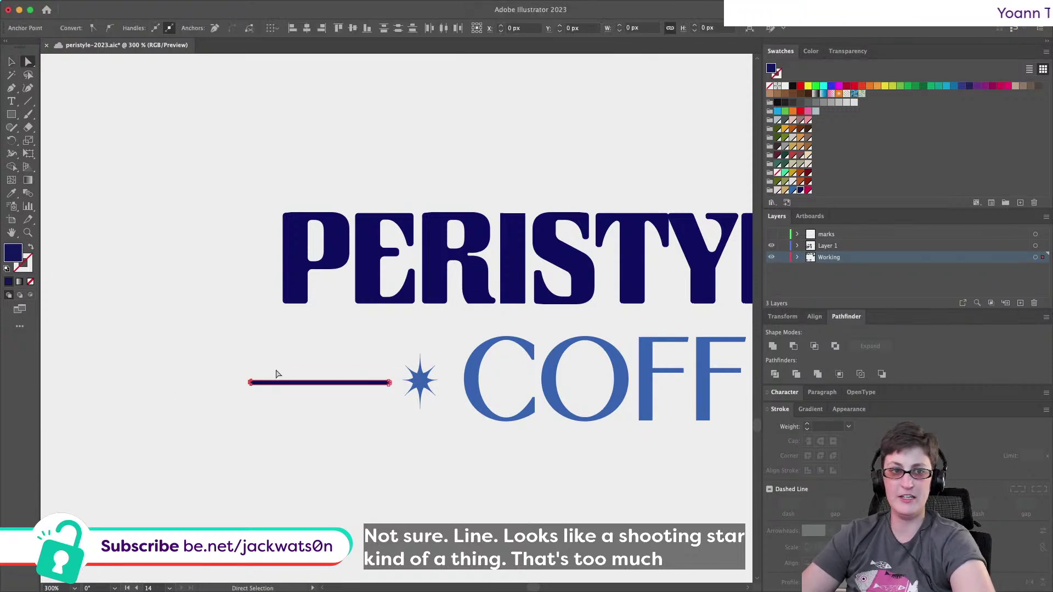
scroll(209, 435, right, 3)
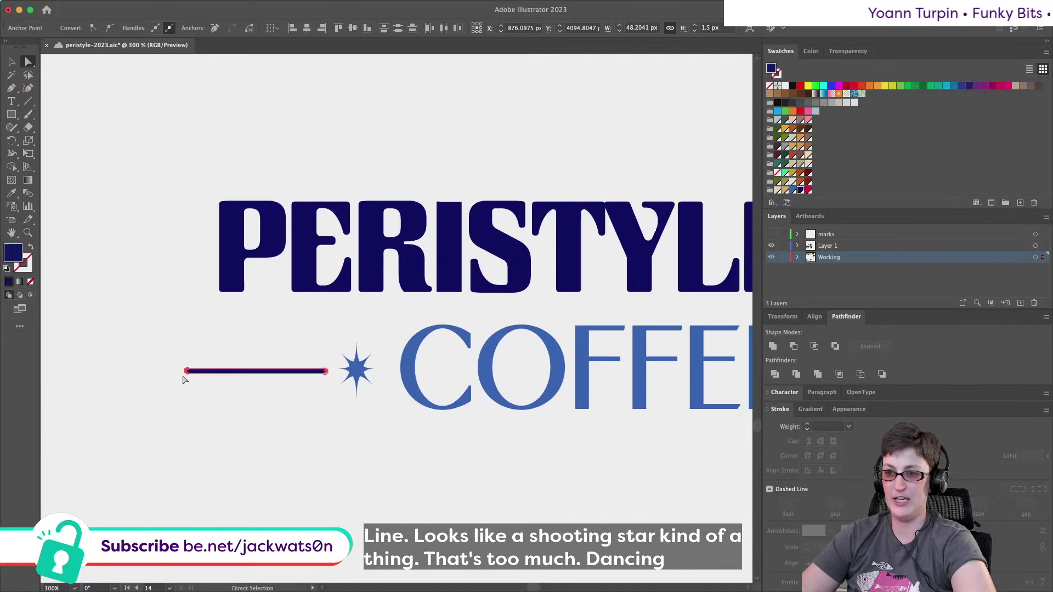
click(324, 458)
scroll(326, 462, down, 2)
scroll(324, 461, right, 3)
scroll(325, 461, down, 2)
Fill the line beside the star with the medium blue swatch.
key(v)
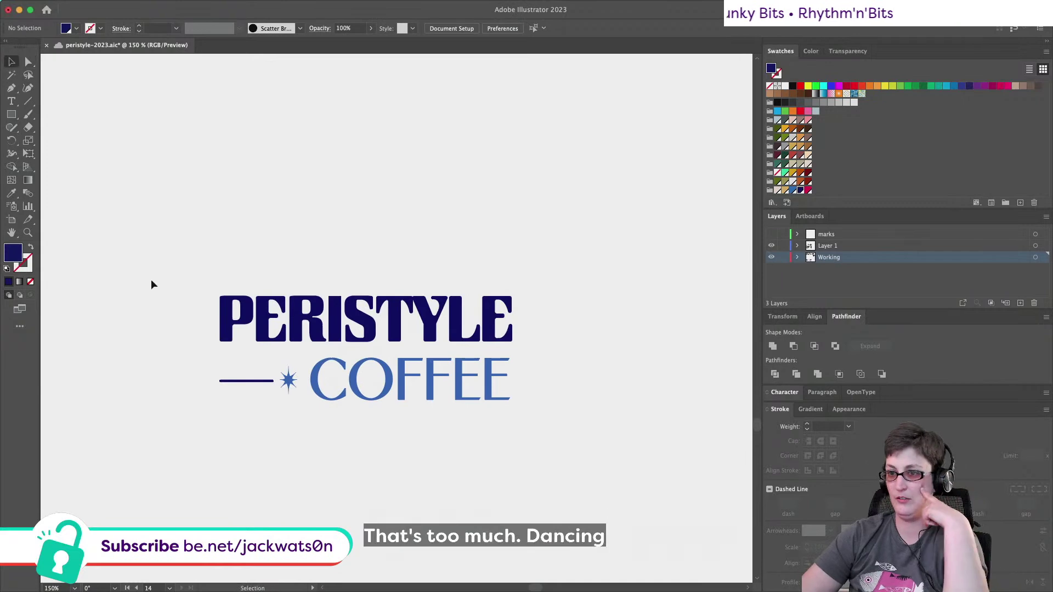
click(238, 382)
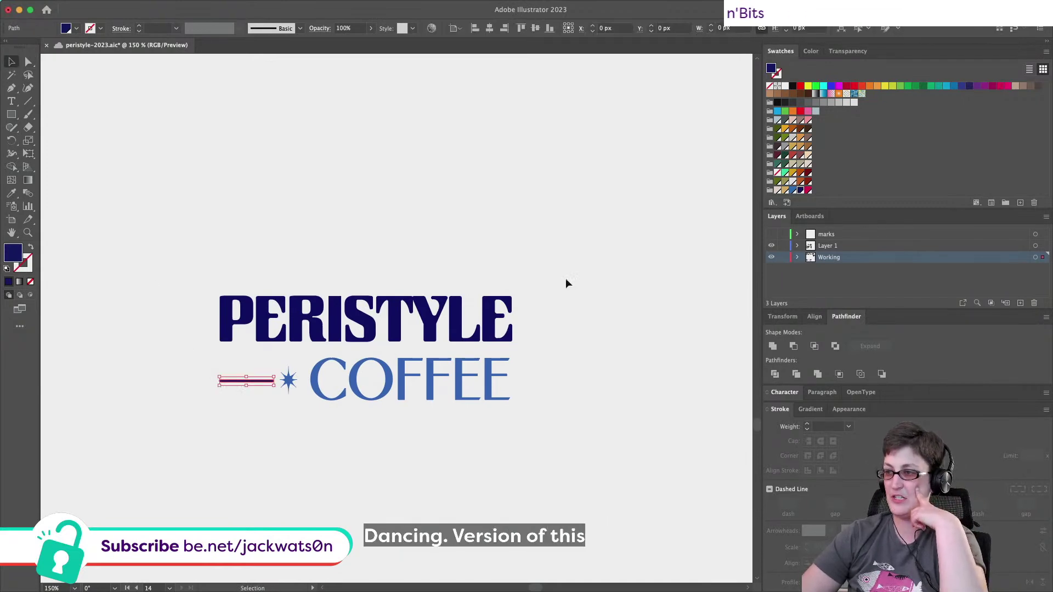
click(793, 190)
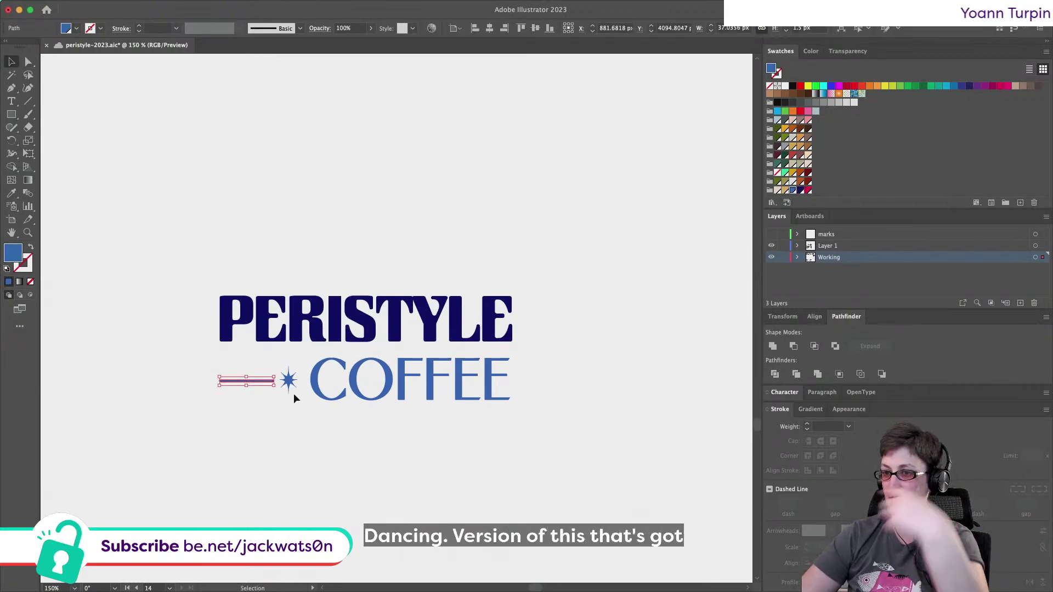
Align the line, star and COFFEE on their vertical centres, and nudge the line and star up slightly.
shift+click(288, 379)
shift+click(334, 379)
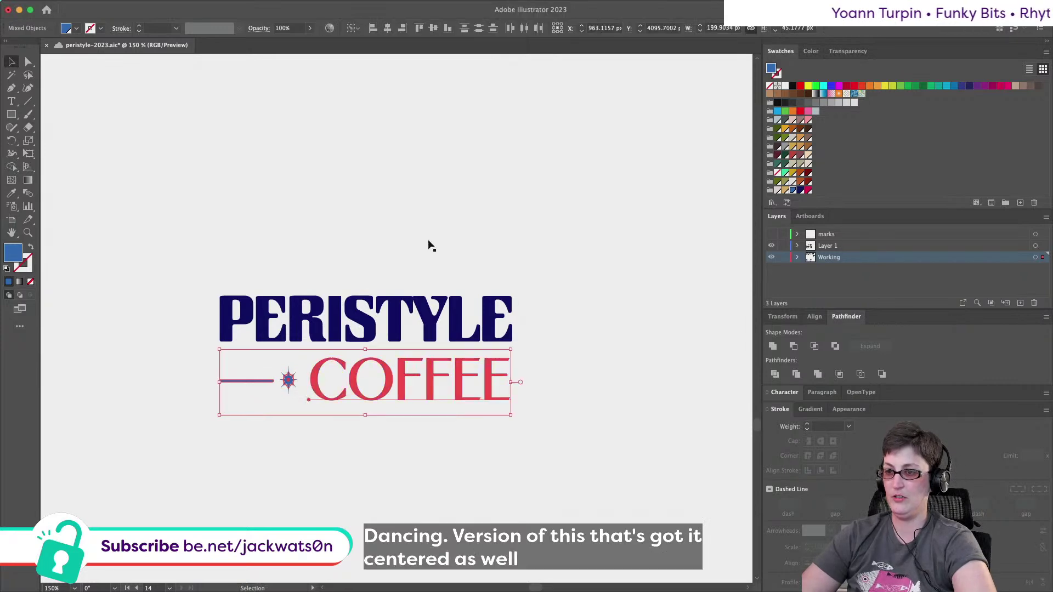
click(476, 446)
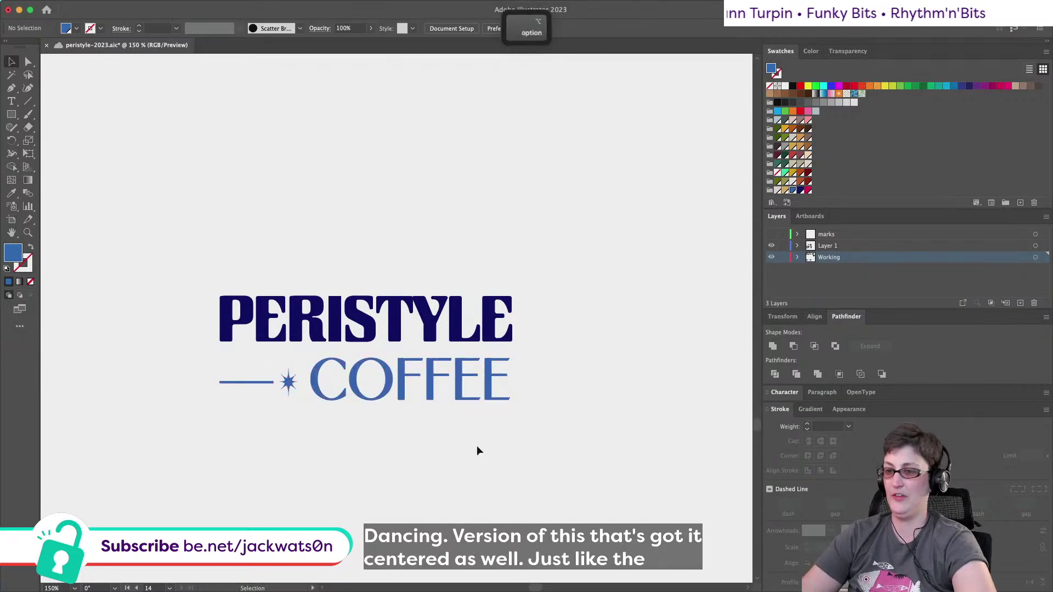
drag(216, 391, 299, 371)
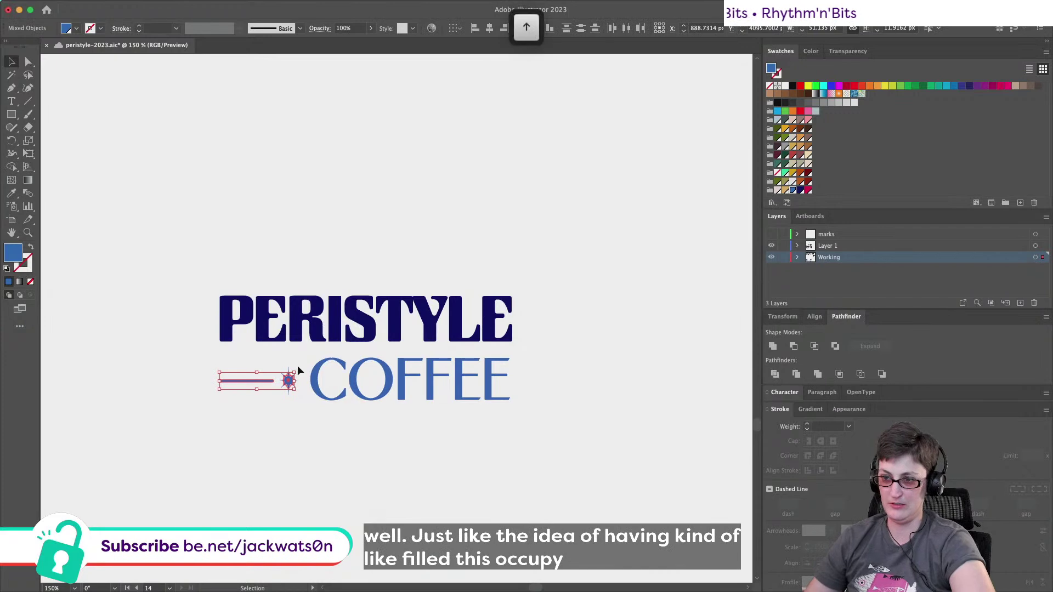
Delete the line beside the star in the separate wordmark.
key(shift+super+a)
scroll(305, 371, down, 5)
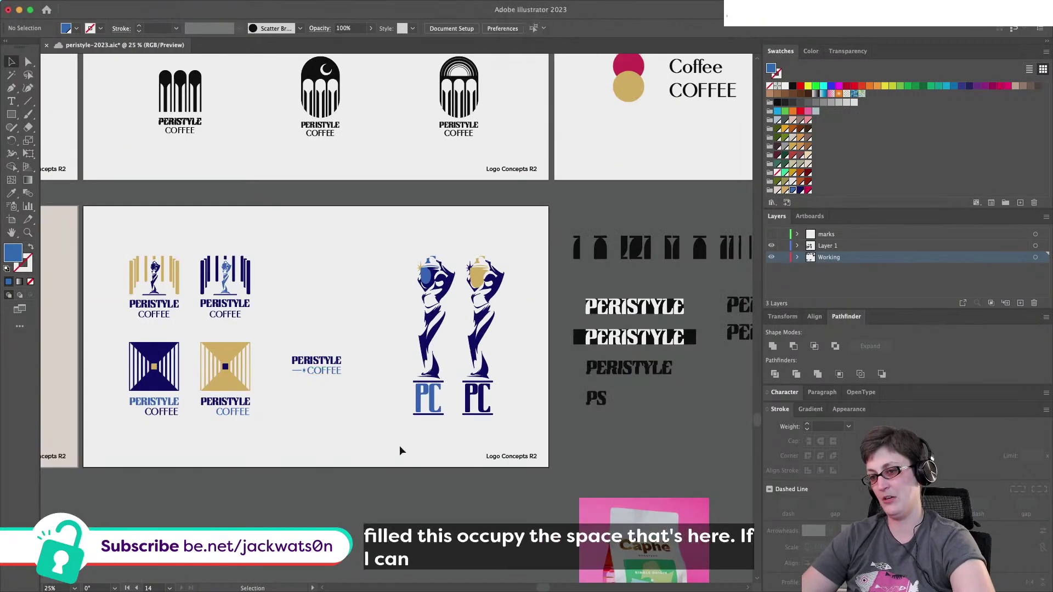
scroll(278, 369, up, 2)
click(321, 371)
key(BackSpace)
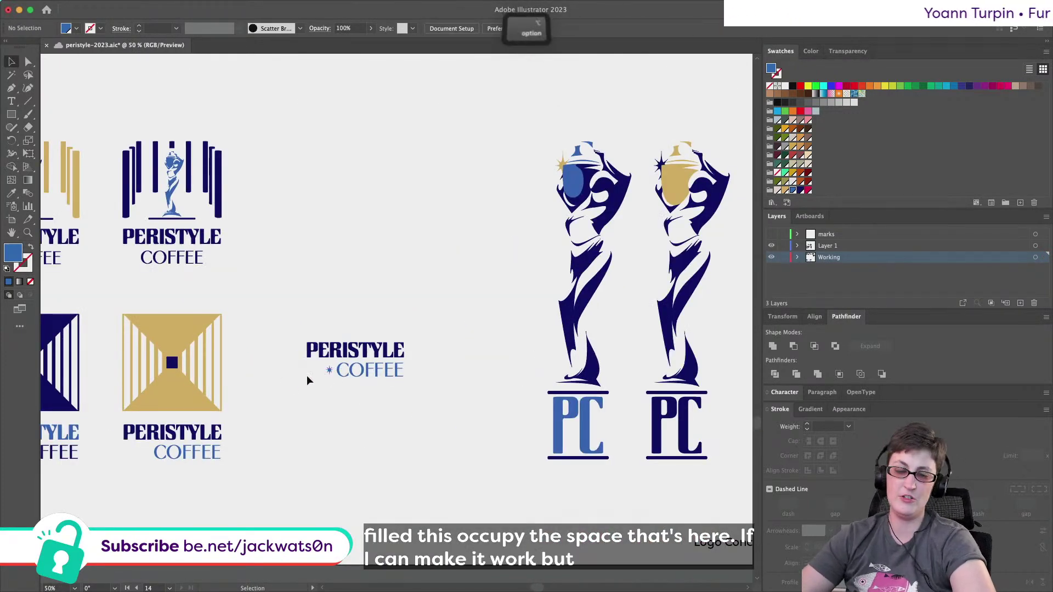
Centre PERISTYLE and COFFEE horizontally on each other in the separate wordmark.
scroll(291, 395, up, 2)
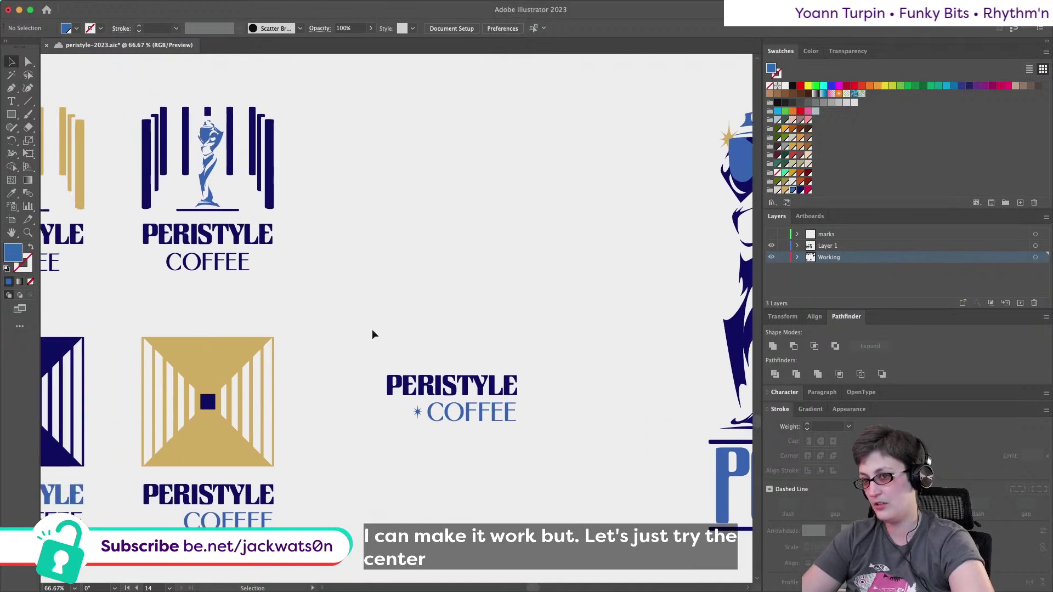
click(456, 394)
shift+click(473, 413)
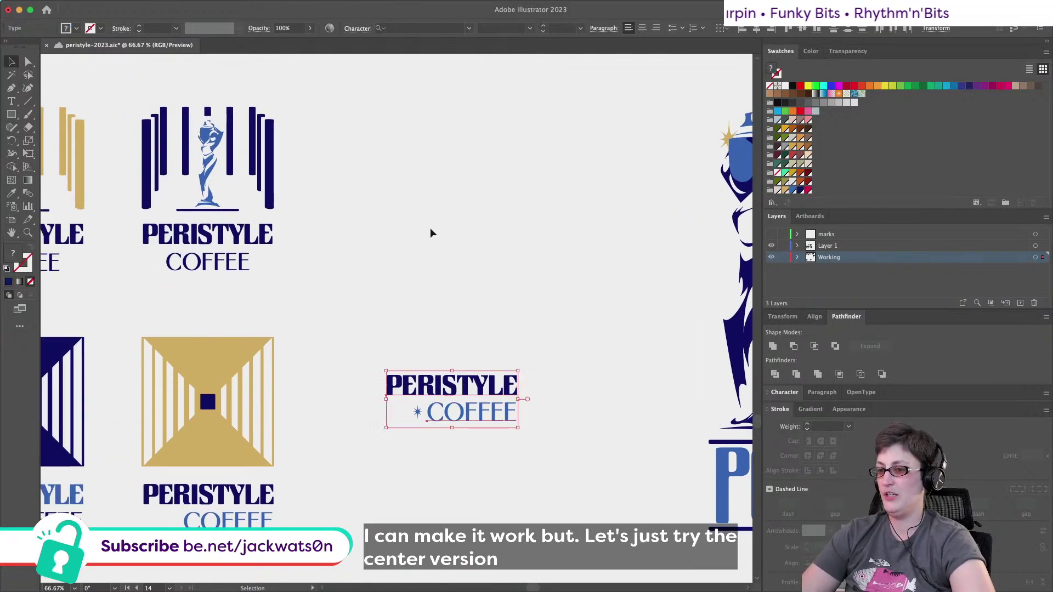
click(773, 30)
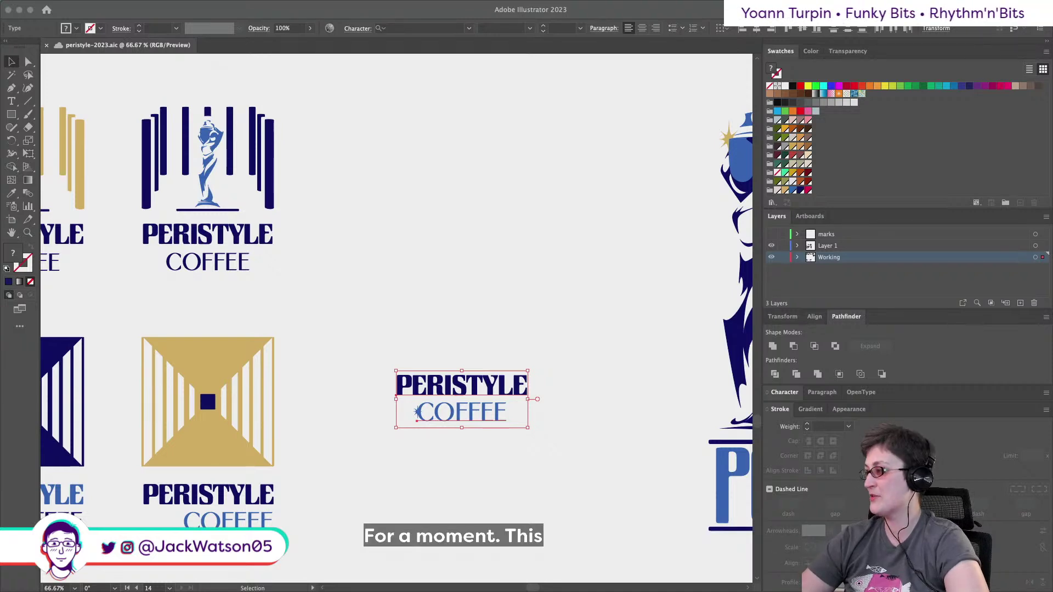
Switch to the browser to look at the reference photo of the patterned coffee cup, and return to Illustrator.
key(super+Tab)
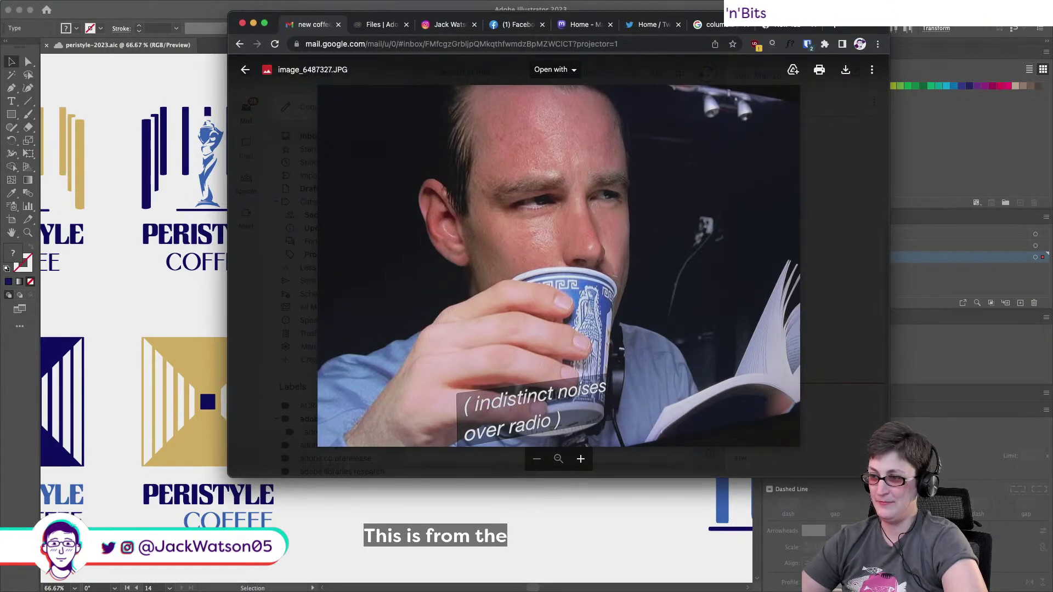
key(super+Tab)
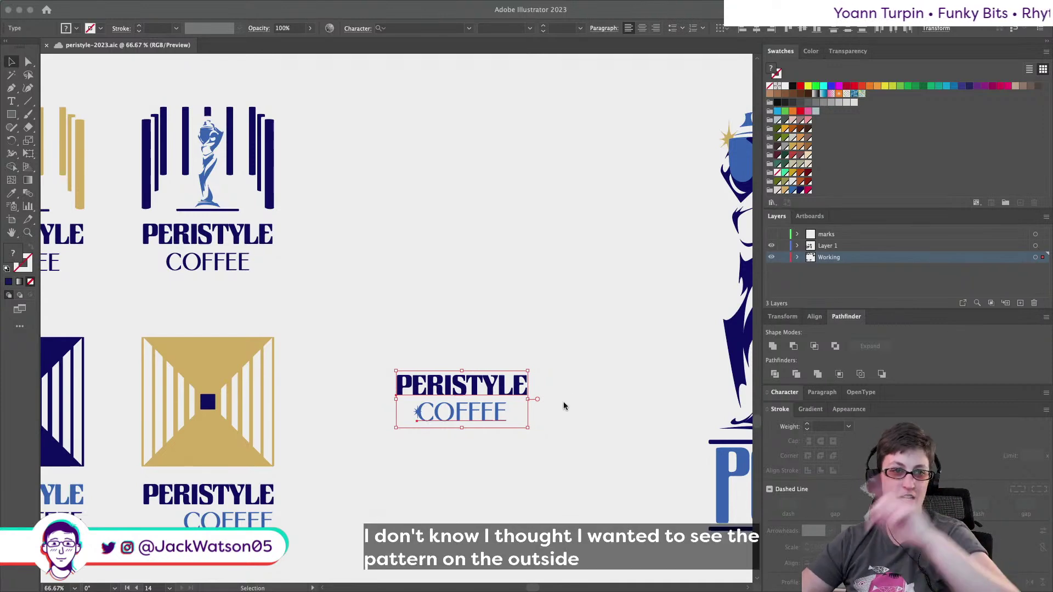
Copy the blue star from the separate wordmark and place it left of COFFEE under the gold square logo.
scroll(446, 423, left, 5)
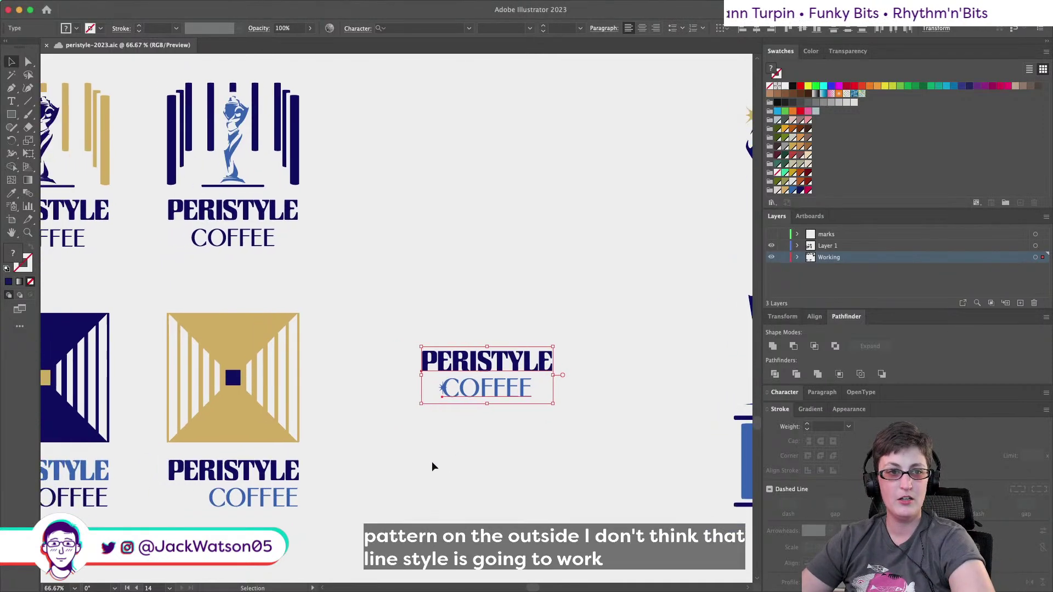
scroll(438, 463, left, 2)
scroll(438, 464, down, 3)
scroll(437, 464, right, 4)
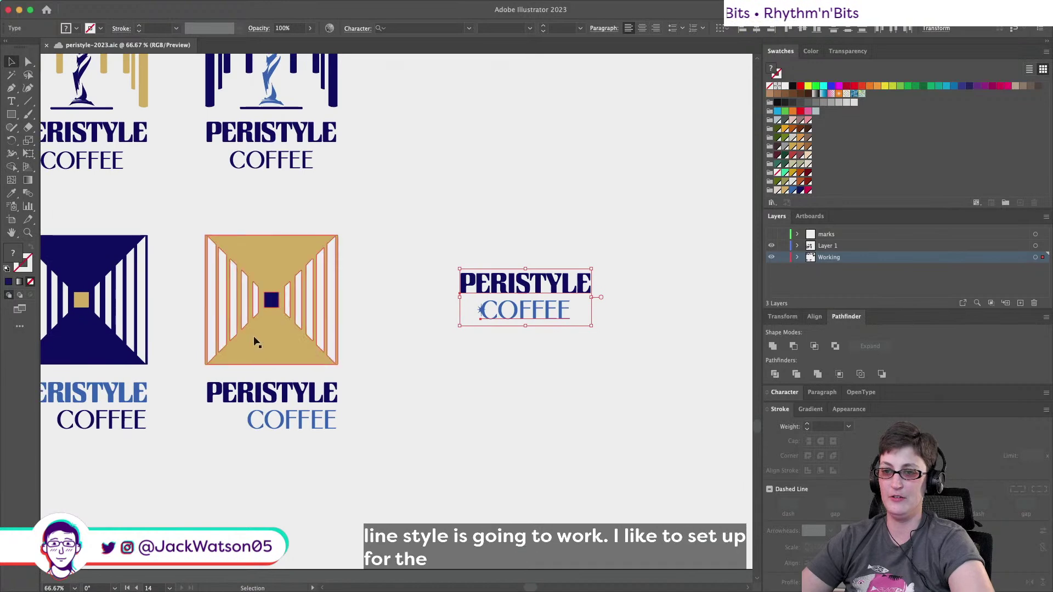
scroll(263, 341, left, 3)
click(531, 383)
key(super+c)
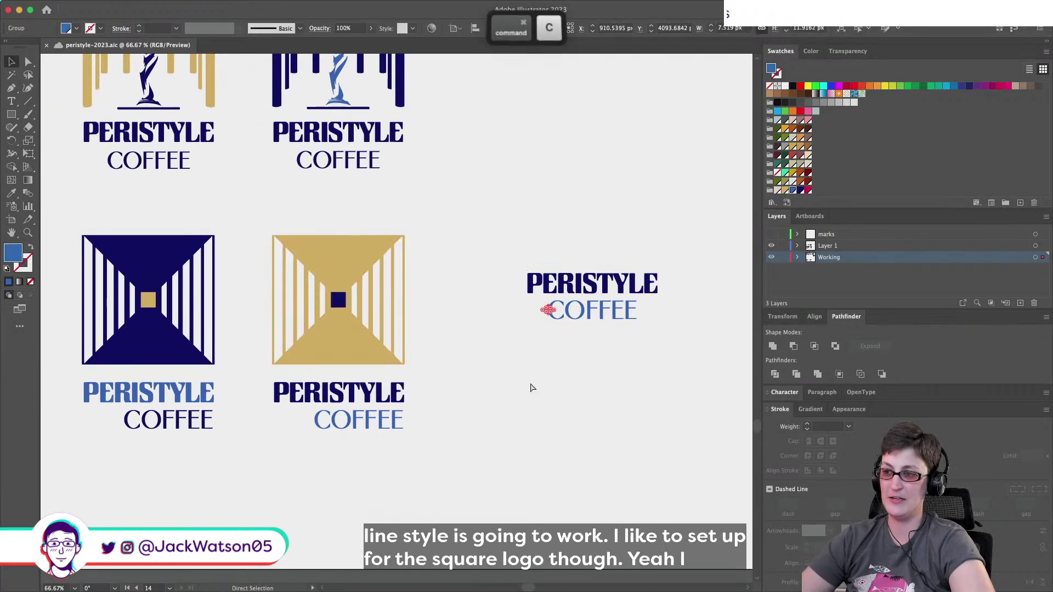
scroll(351, 413, up, 4)
key(super+v)
drag(397, 315, 417, 427)
click(487, 529)
Fill COFFEE in the separate wordmark with navy and move the blue star into the centre of its O.
scroll(486, 526, down, 4)
scroll(487, 525, down, 1)
scroll(486, 526, right, 3)
scroll(512, 378, up, 4)
scroll(512, 379, right, 1)
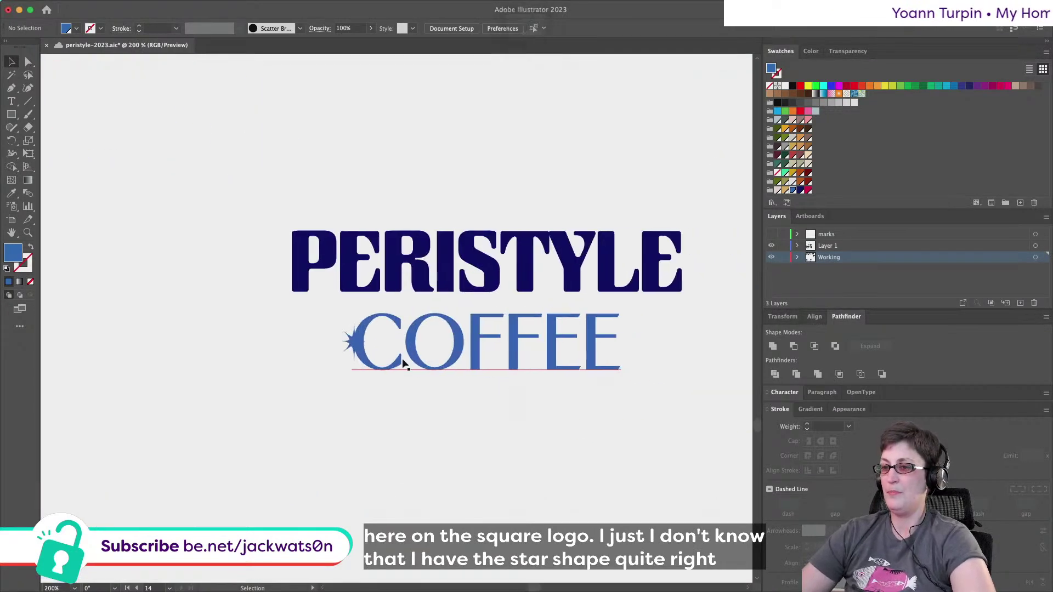
click(356, 345)
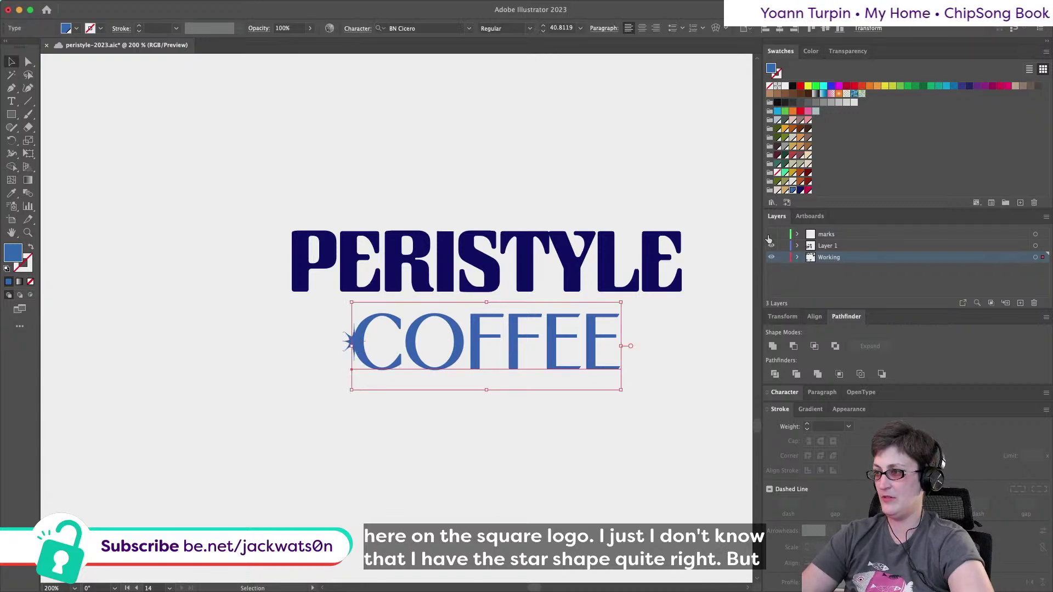
click(464, 498)
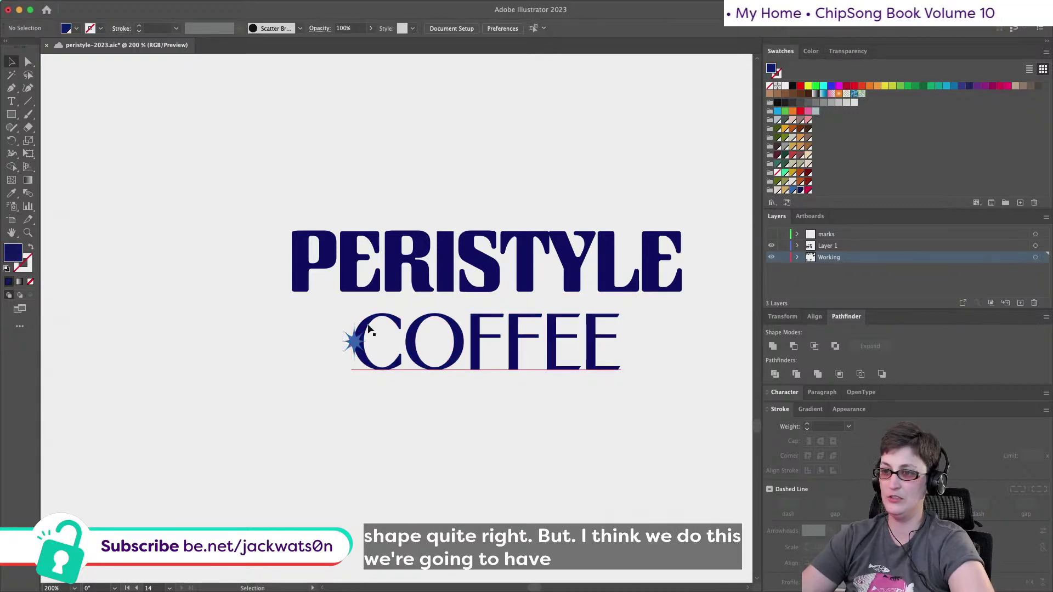
drag(357, 350, 438, 354)
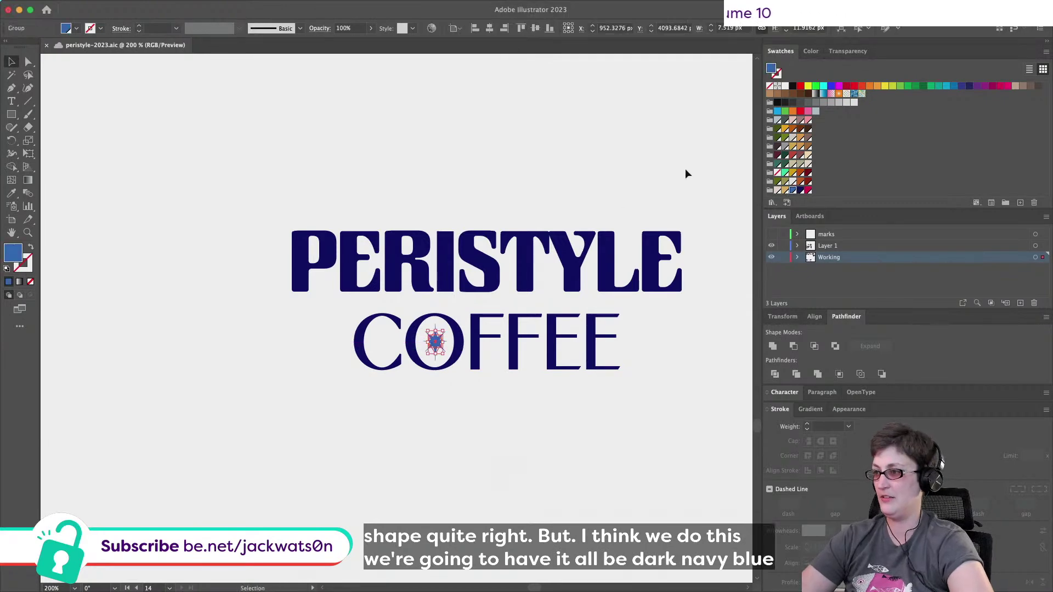
Try a gold fill on the star inside the O, and undo it.
click(786, 190)
click(399, 478)
scroll(400, 479, down, 3)
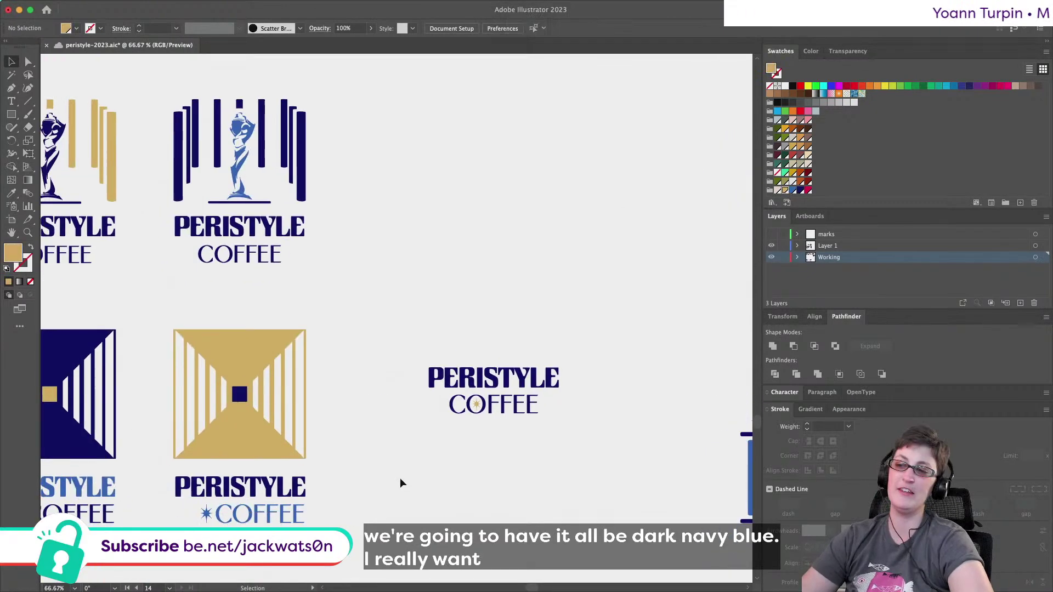
scroll(404, 476, down, 3)
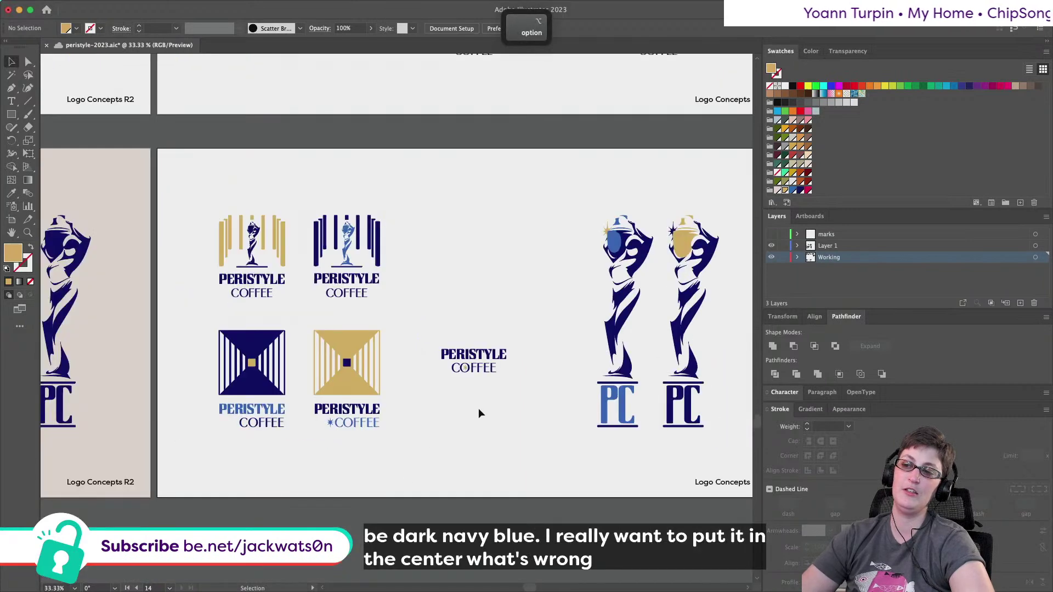
scroll(478, 408, up, 5)
key(super+z)
Duplicate the separate wordmark with its star about 134 px straight below the original.
click(484, 320)
key(super+minus)
key(super+minus)
key(super+minus)
drag(307, 145, 549, 274)
drag(503, 235, 508, 345)
In the duplicate wordmark, move the star from the O to the left of COFFEE and place a copy on the right.
scroll(391, 378, up, 3)
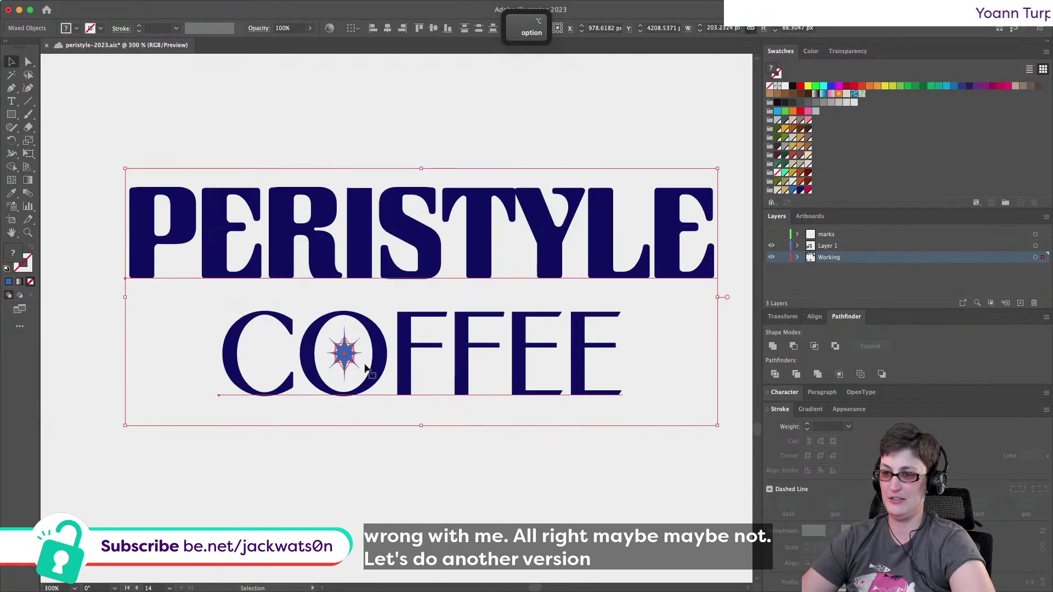
key(a)
drag(344, 354, 670, 364)
key(super+c)
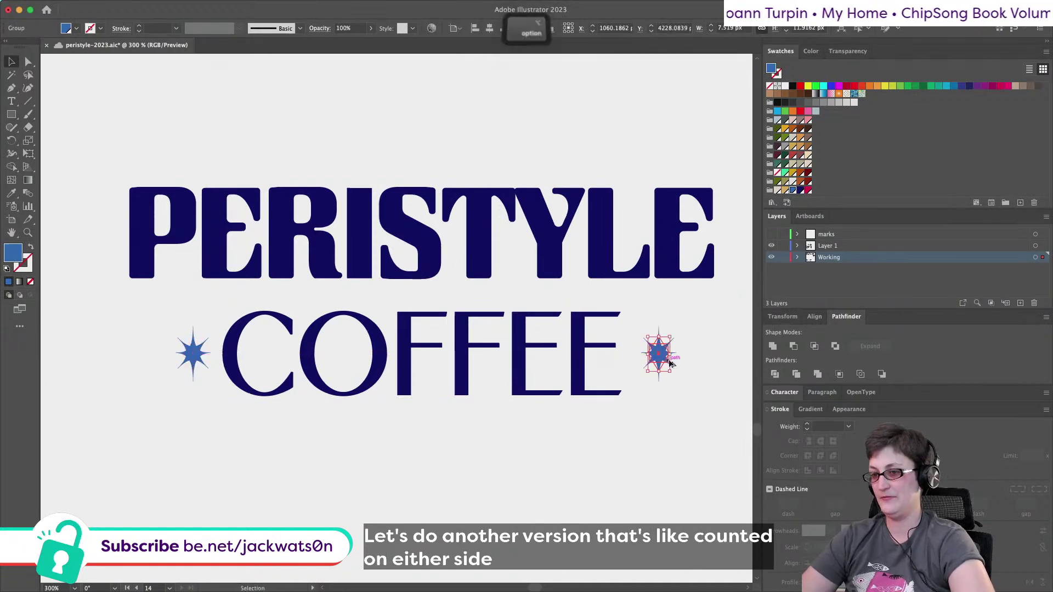
click(636, 459)
Move both stars slightly farther from COFFEE in the lower wordmark and group them.
scroll(628, 446, down, 3)
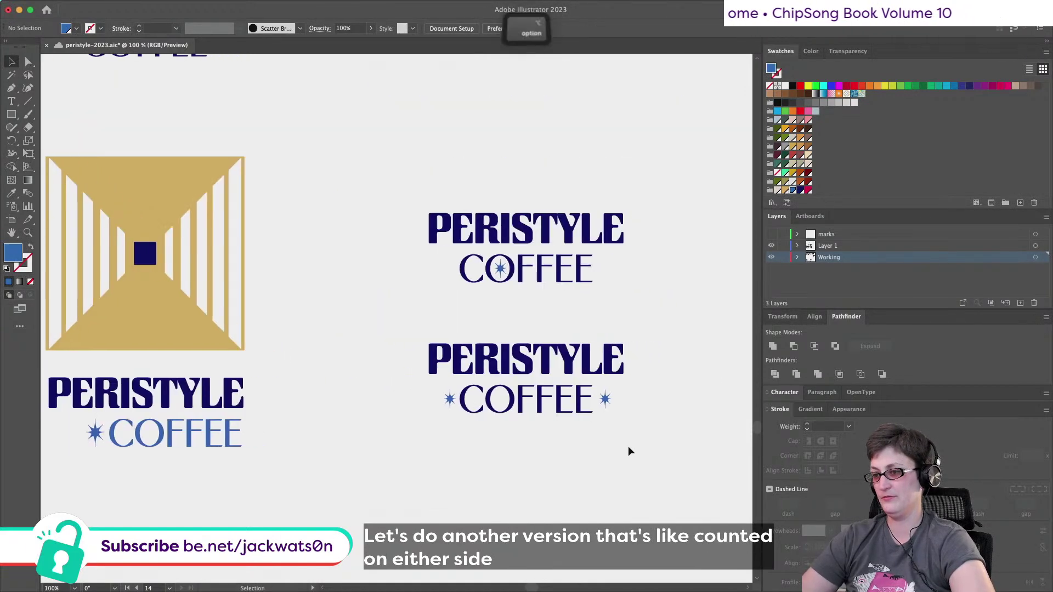
scroll(629, 449, up, 2)
scroll(587, 358, up, 2)
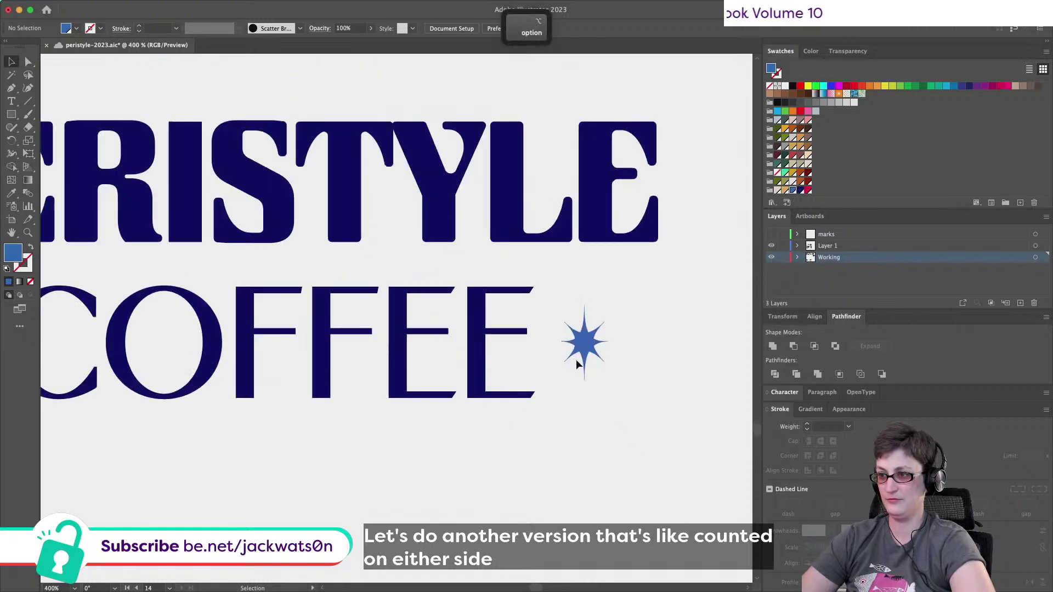
scroll(579, 362, down, 2)
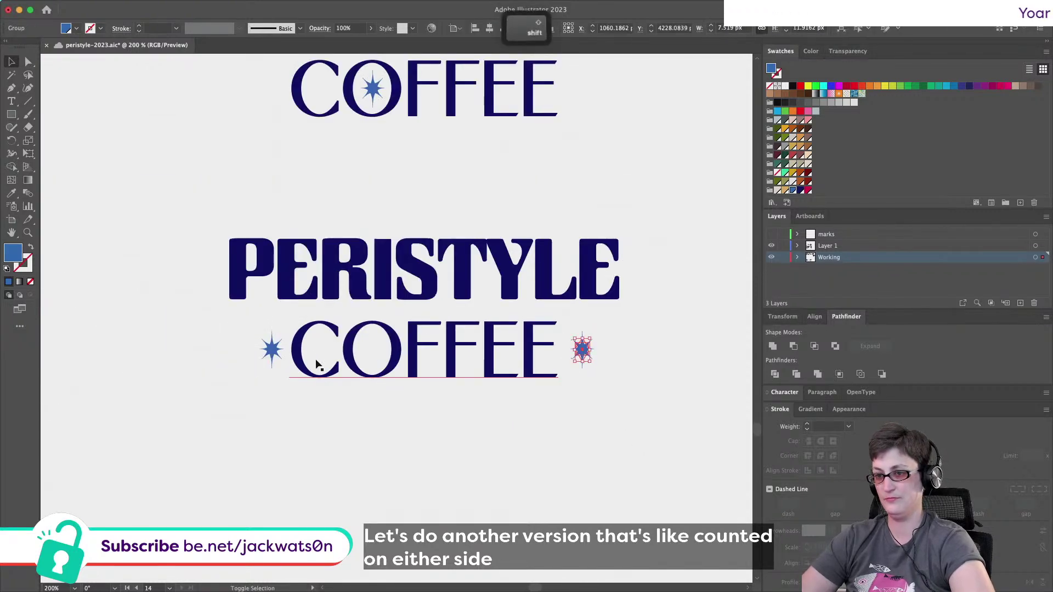
key(shift+super+a)
drag(273, 355, 261, 356)
drag(584, 355, 587, 355)
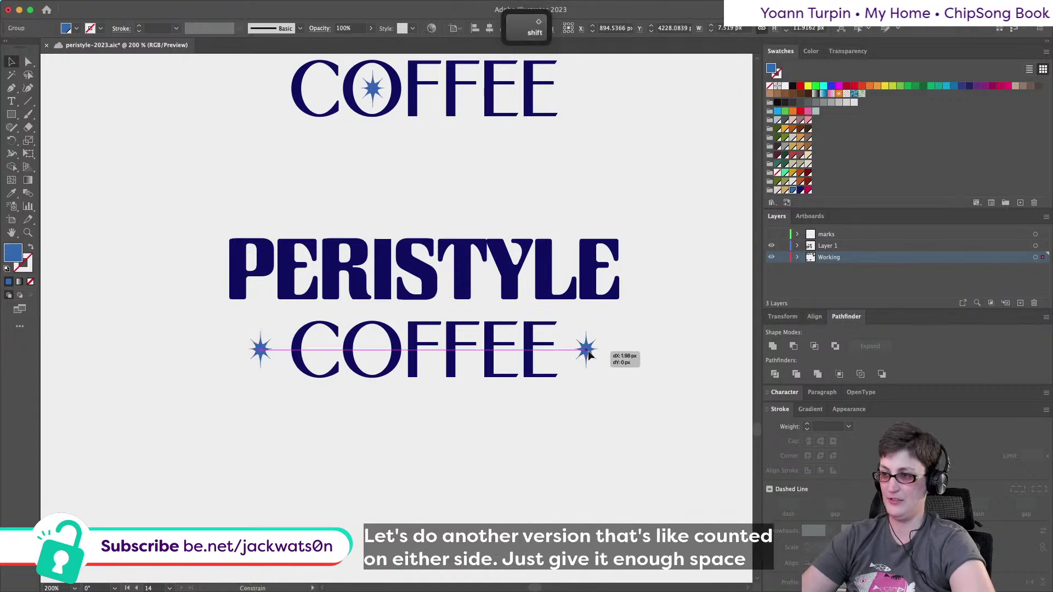
shift+click(258, 354)
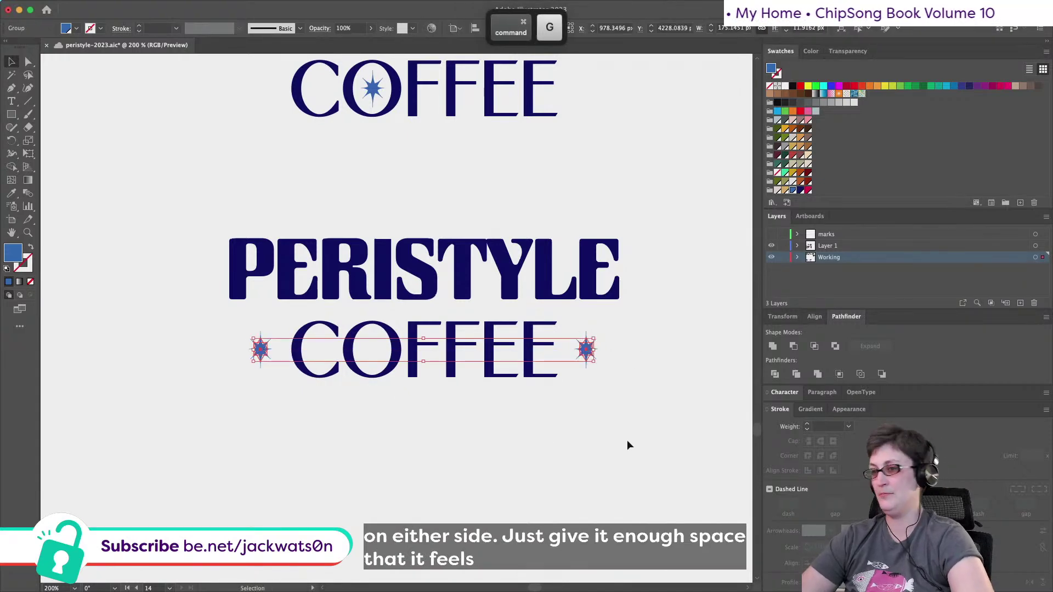
Align PERISTYLE, COFFEE and the grouped stars of the lower wordmark on their horizontal centres.
drag(627, 442, 219, 220)
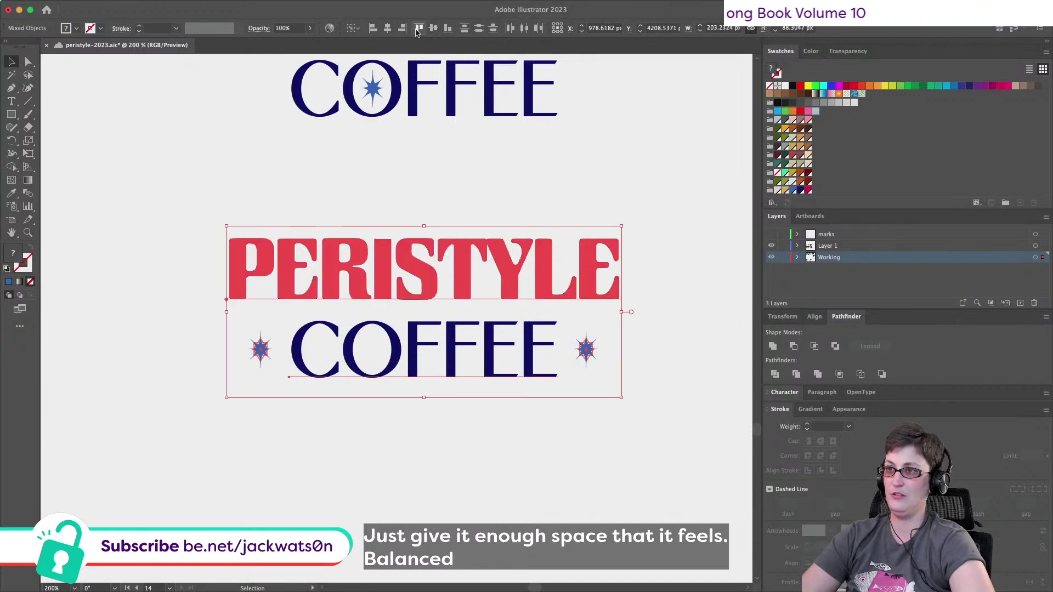
click(389, 31)
click(392, 443)
key(super+minus)
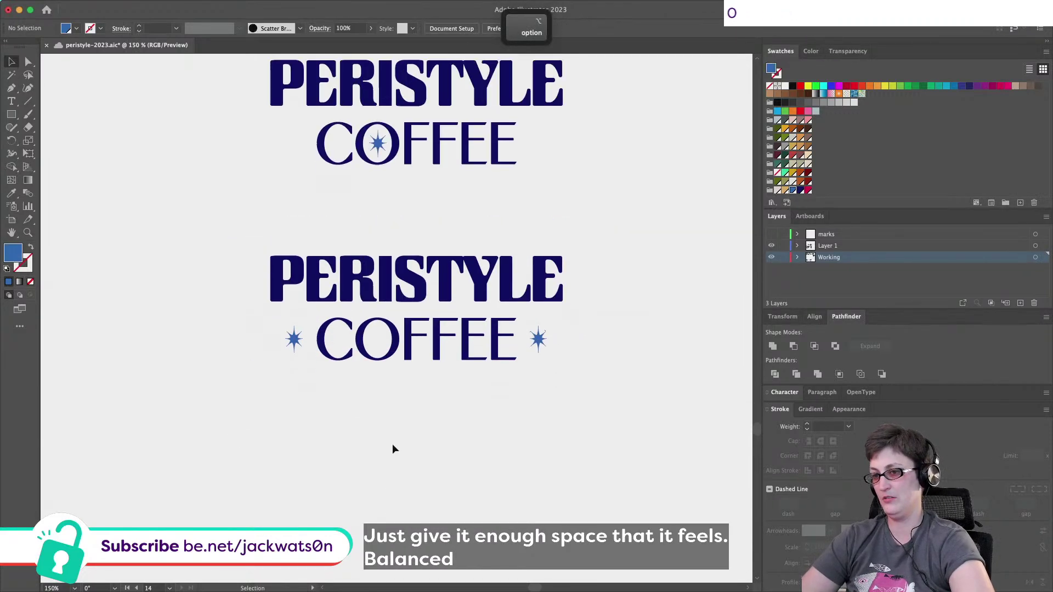
Fill the two stars flanking COFFEE in the lower wordmark with the navy swatch.
click(29, 62)
drag(242, 320, 326, 217)
drag(575, 299, 539, 222)
key(super+shift+bracketleft)
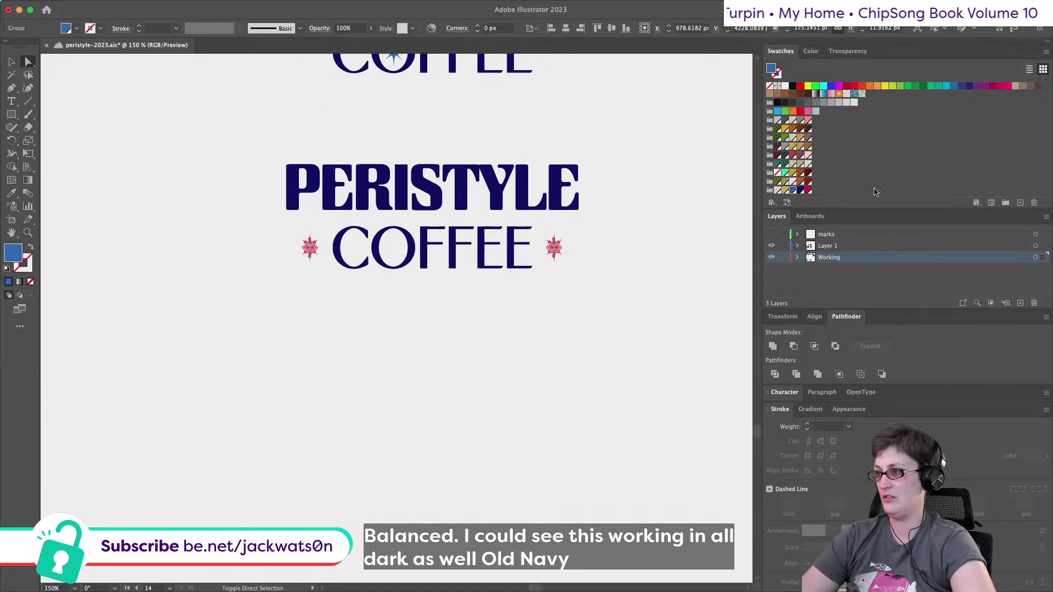
click(802, 190)
click(479, 418)
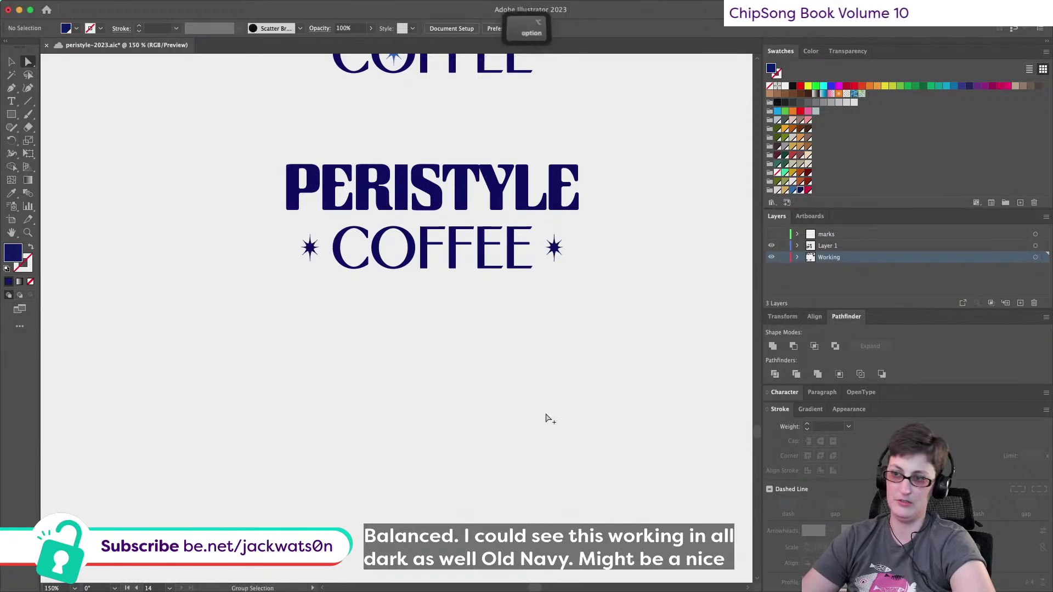
Fill the star inside the O of the upper wordmark with the navy swatch.
alt+scroll(545, 419, down, 2)
scroll(546, 419, down, 3)
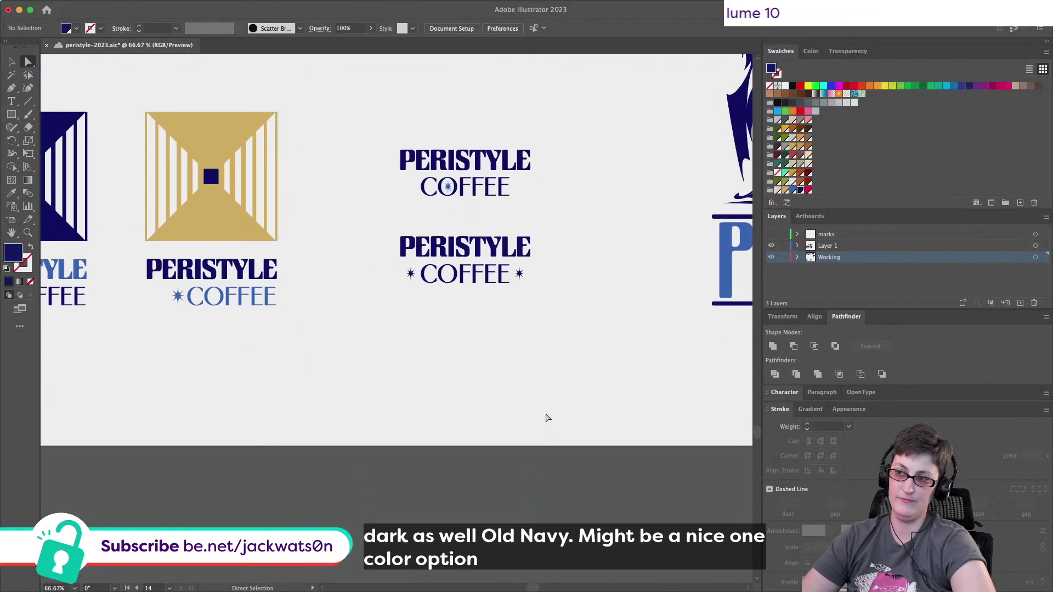
alt+scroll(464, 167, up, 2)
drag(519, 252, 439, 202)
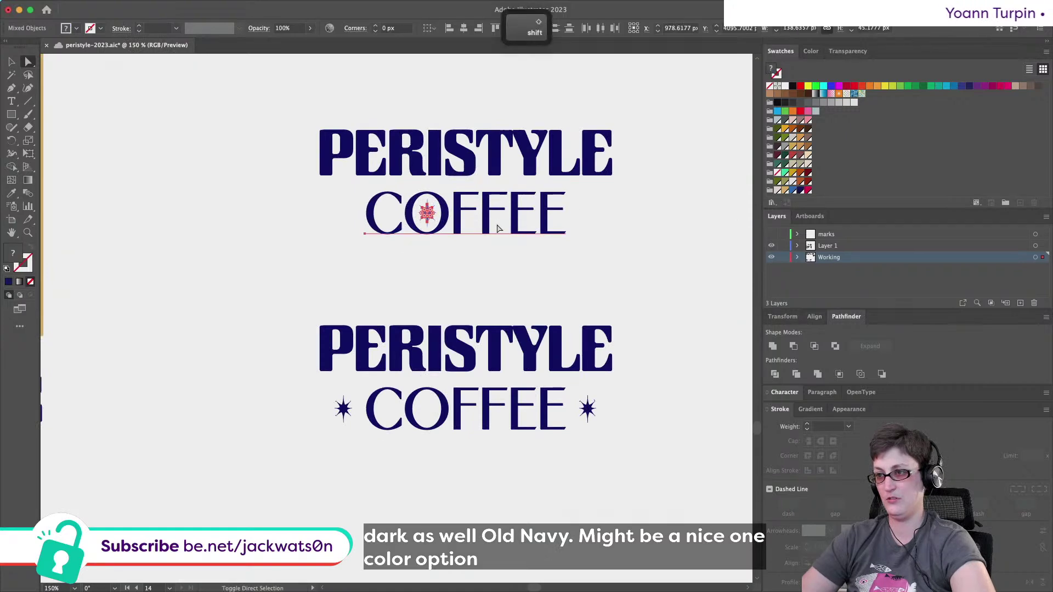
click(801, 191)
click(570, 276)
Group the upper wordmark's PERISTYLE, COFFEE and the star inside the O.
alt+scroll(570, 276, down, 3)
scroll(573, 277, right, 3)
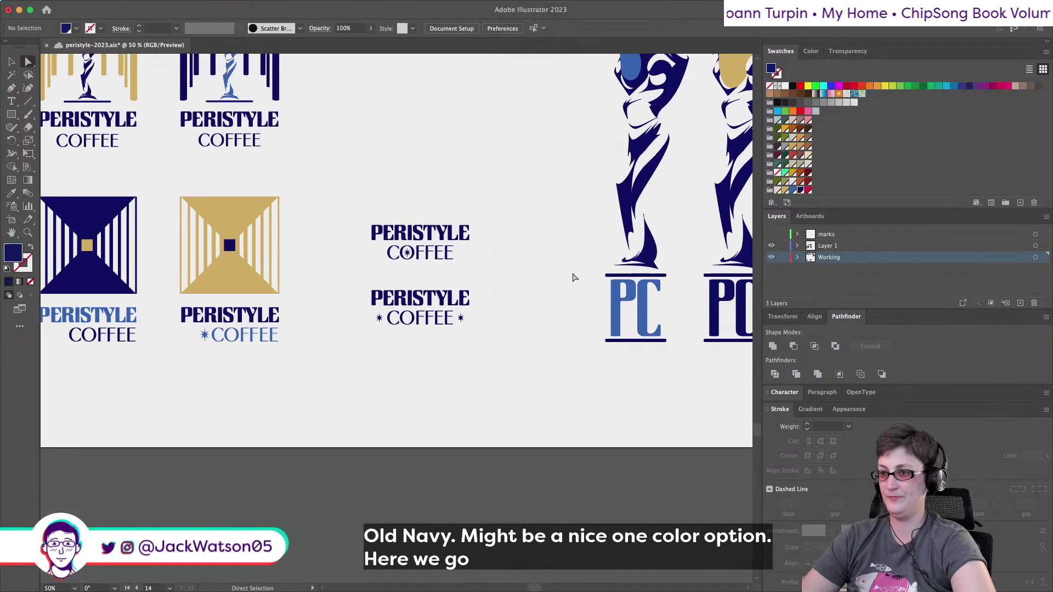
scroll(573, 277, up, 2)
scroll(572, 277, right, 5)
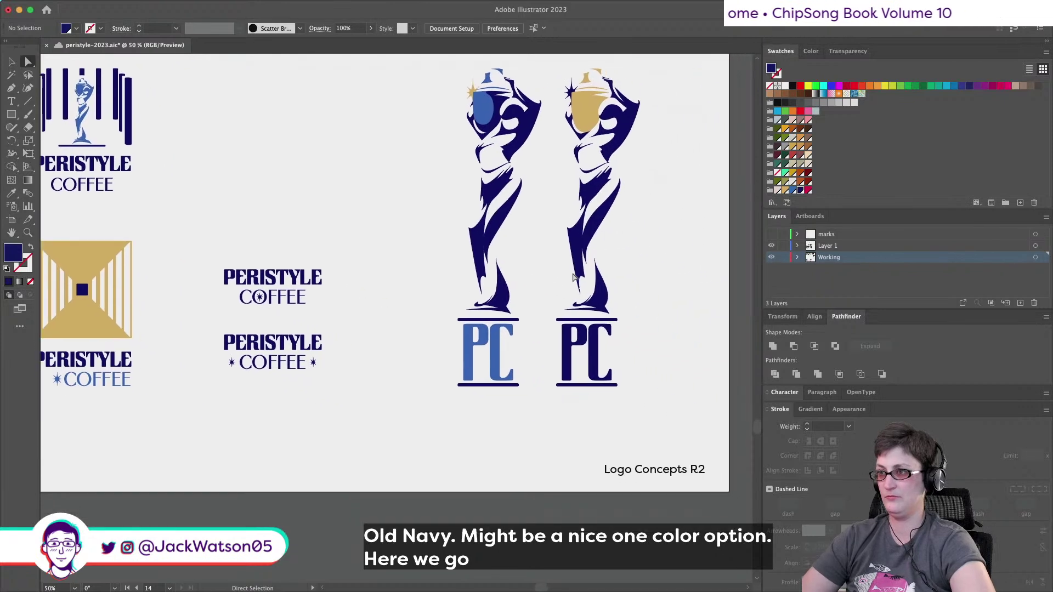
scroll(572, 277, up, 2)
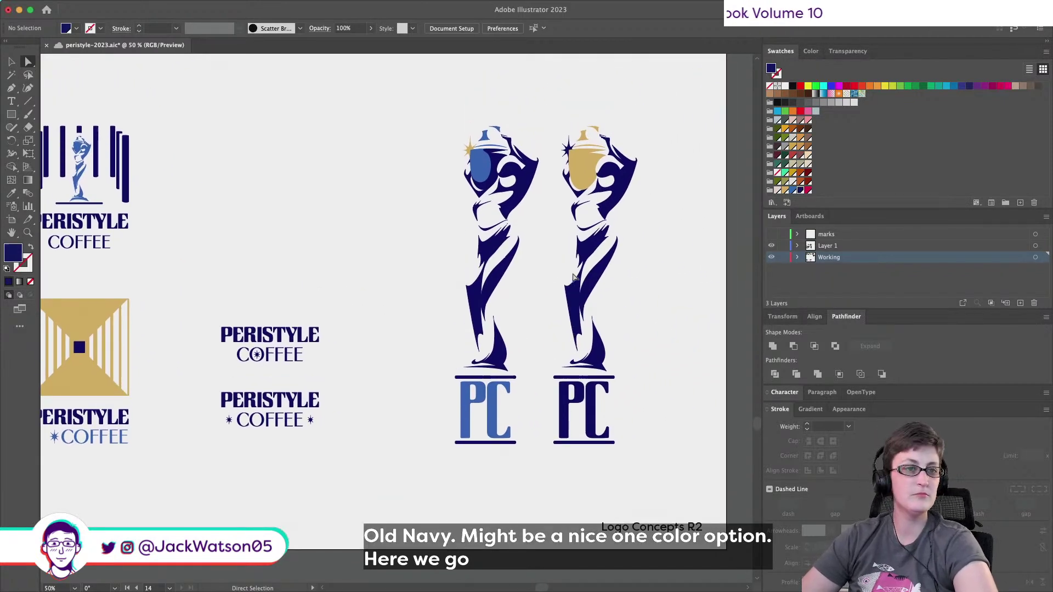
scroll(573, 277, left, 4)
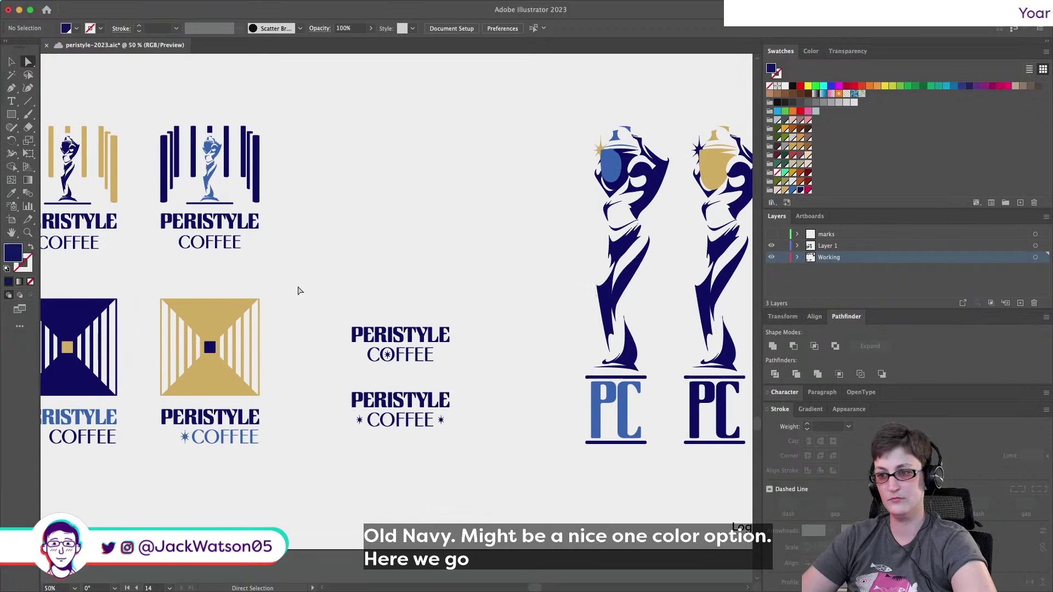
scroll(285, 227, left, 3)
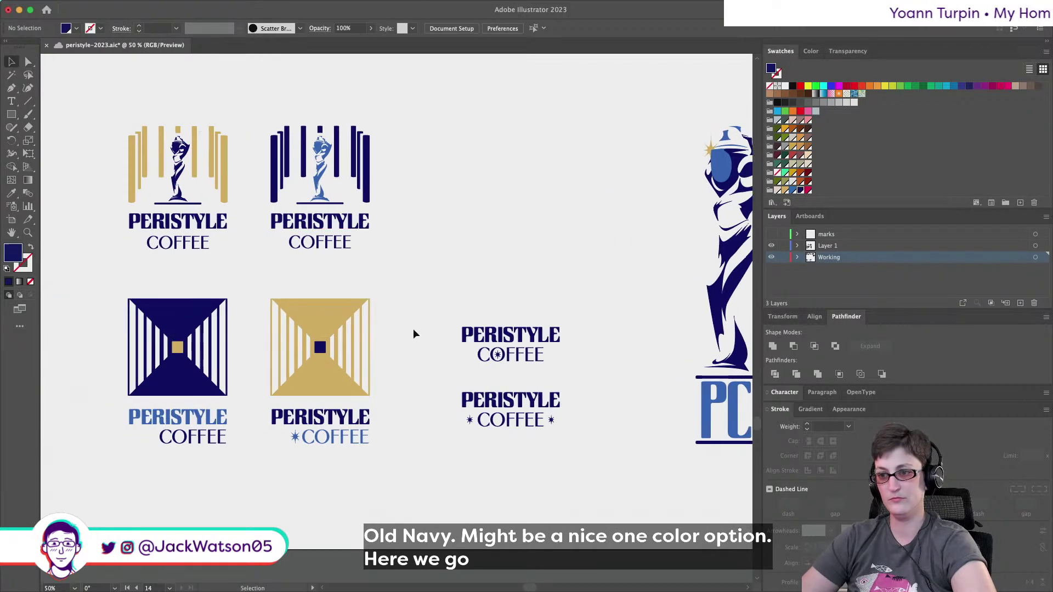
drag(437, 300, 602, 369)
key(super+g)
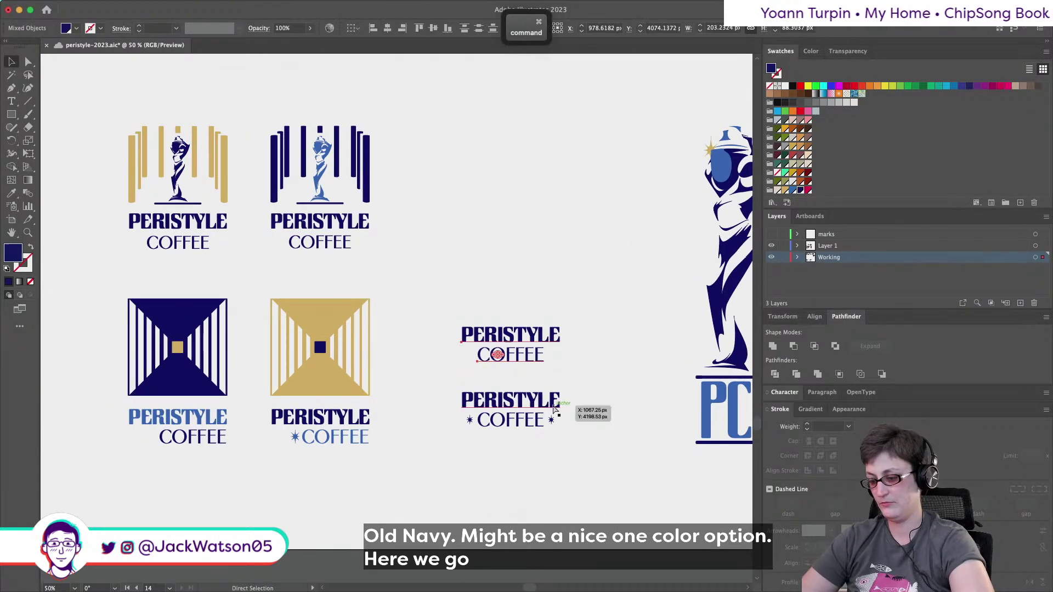
Group the lower wordmark with its stars, shift both one-colour wordmarks slightly up and left, and save the document.
click(513, 396)
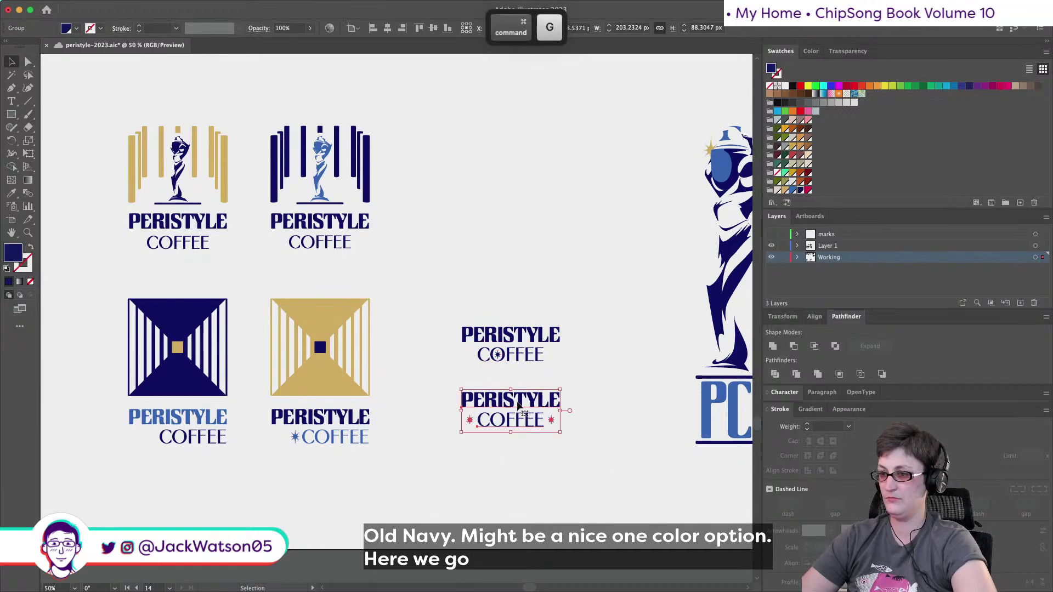
shift+click(505, 359)
drag(506, 358, 493, 334)
click(499, 526)
scroll(328, 408, left, 2)
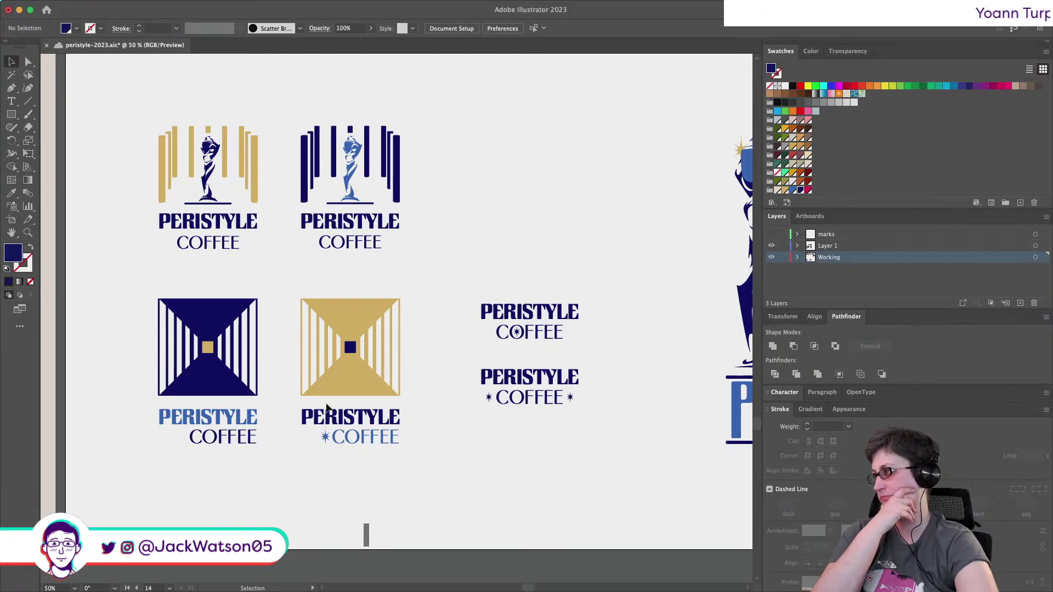
key(super+s)
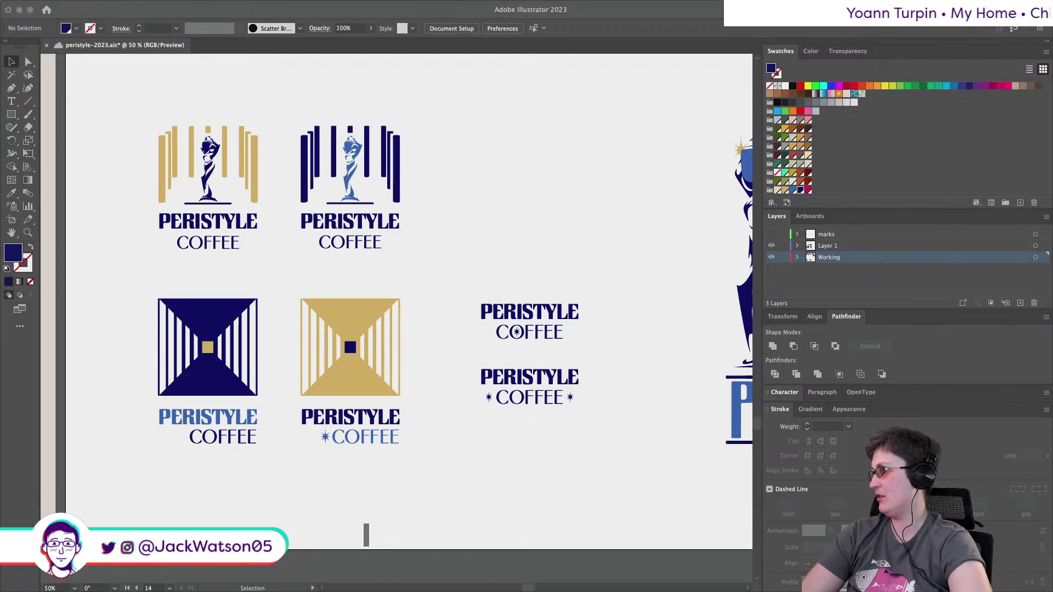
key(g)
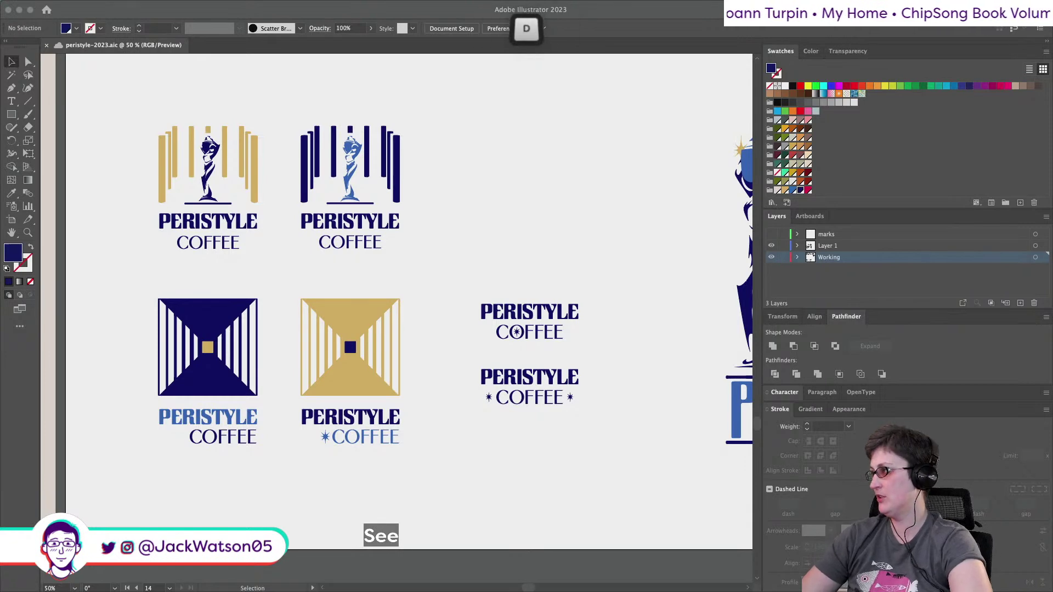
key(c)
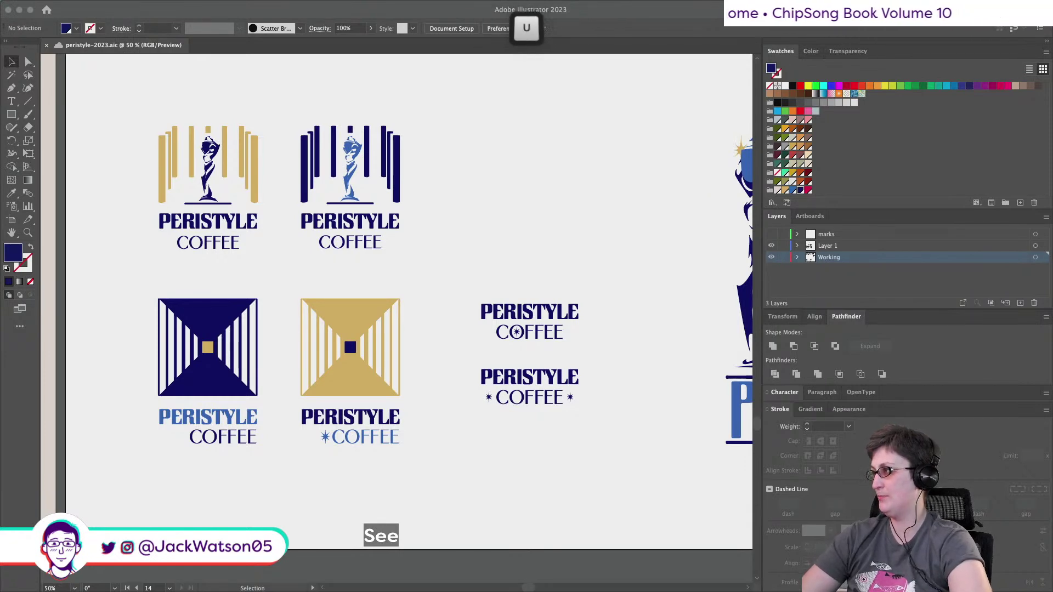
key(Return)
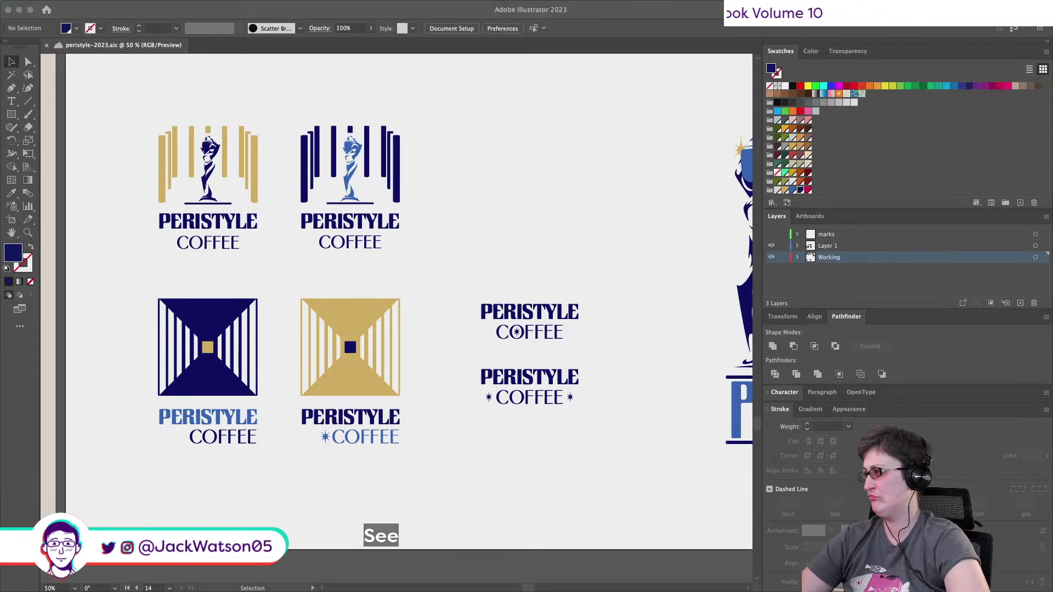
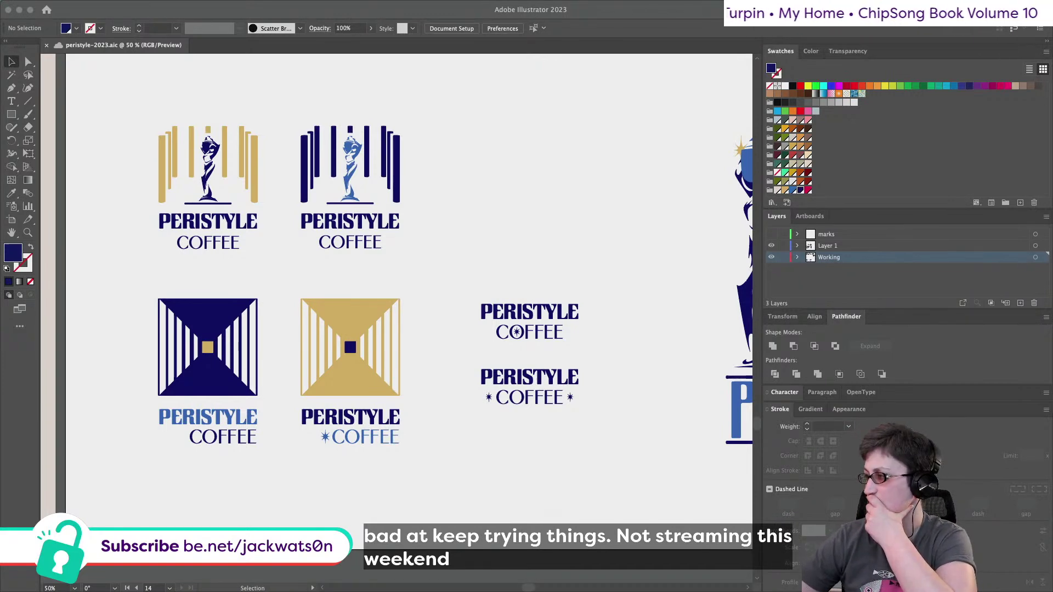
Place an enlarged copy of the gold mark's navy centre square behind the mark, filling only the innermost gaps between its columns.
scroll(403, 354, down, 5)
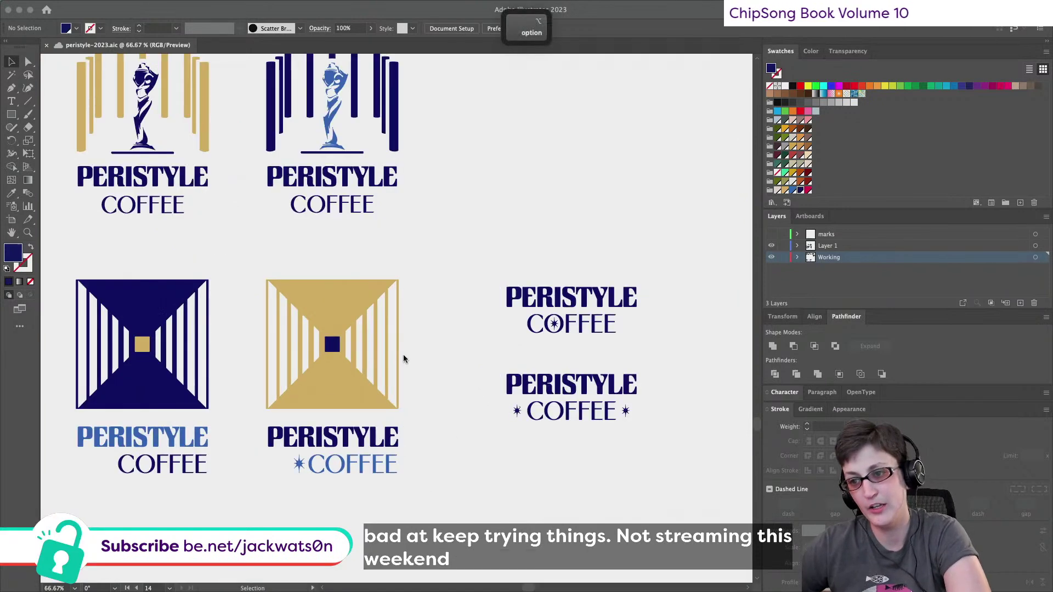
scroll(522, 357, right, 3)
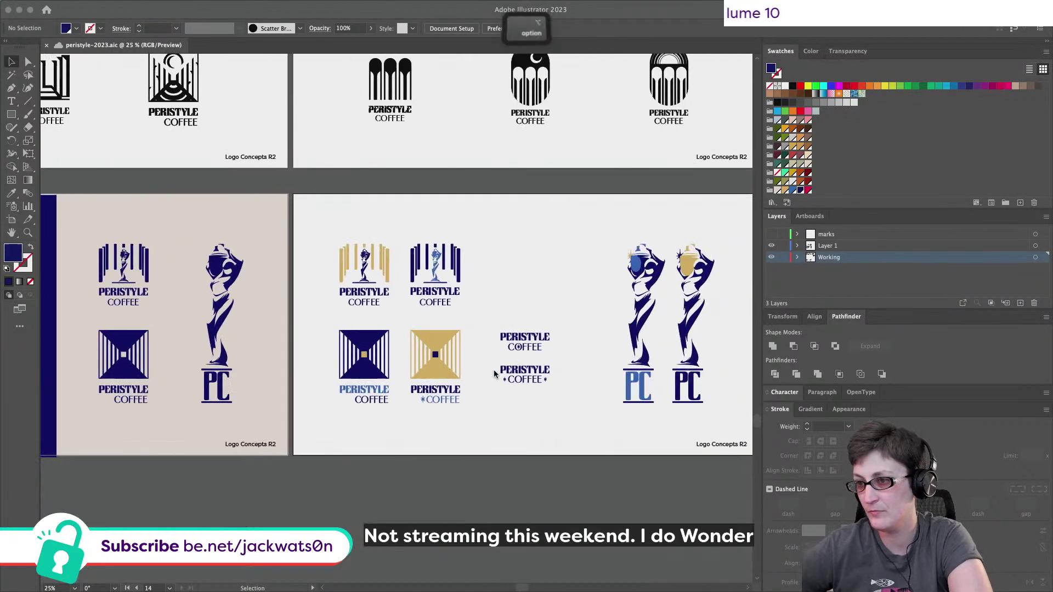
scroll(419, 373, up, 2)
scroll(421, 374, up, 2)
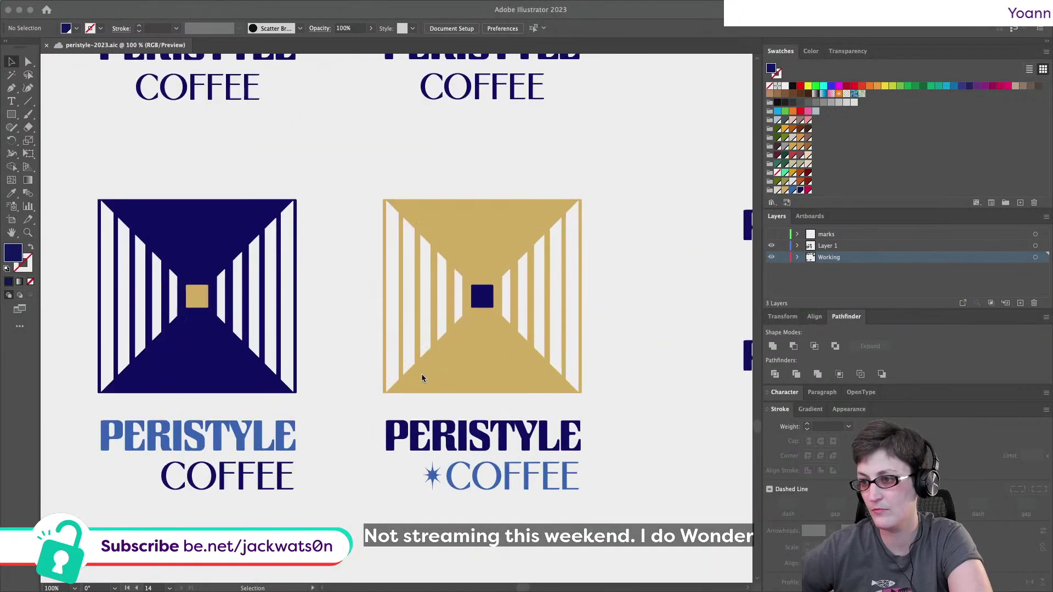
click(485, 299)
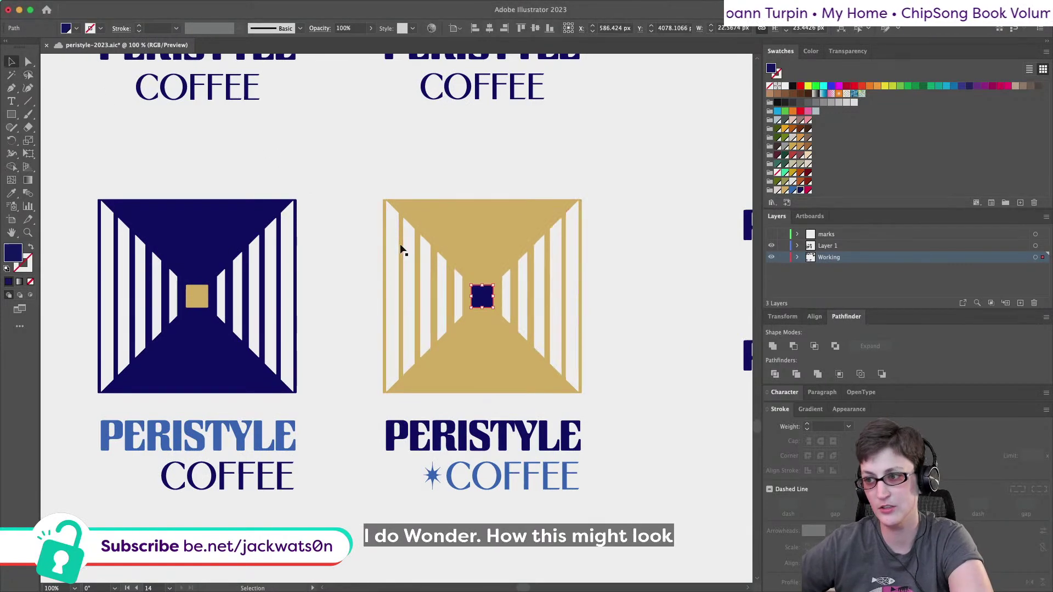
drag(494, 285, 540, 239)
key(super+x)
click(517, 330)
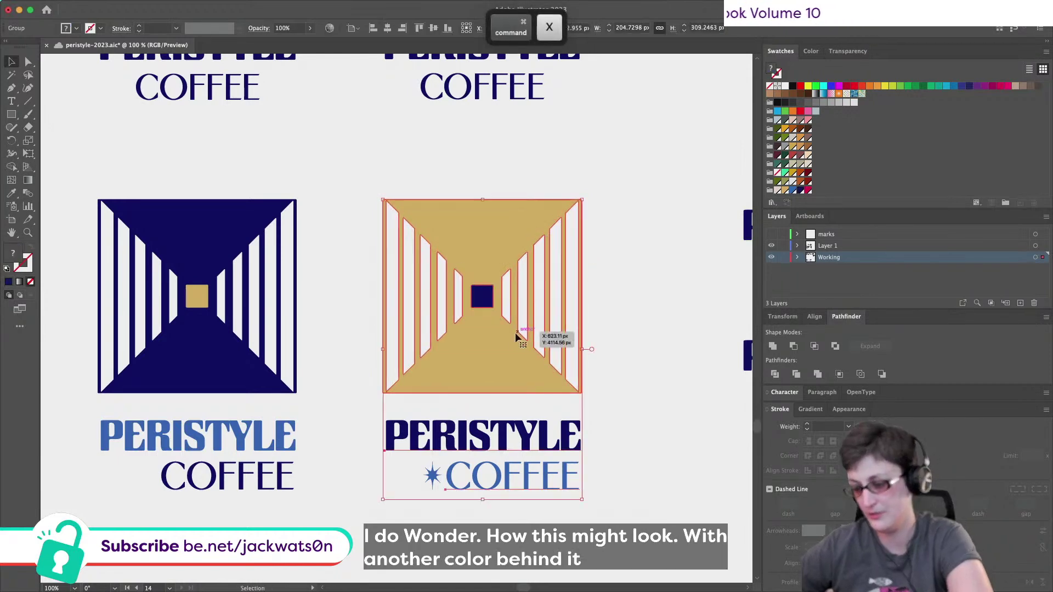
key(super+b)
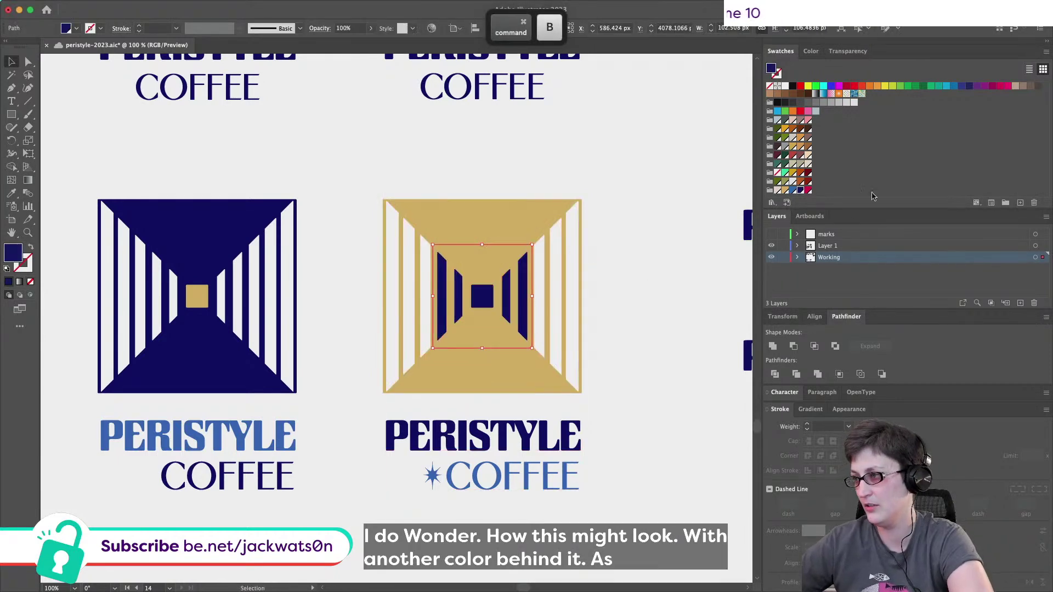
Try the light beige swatch on the square behind the gold mark, and undo it.
click(642, 294)
scroll(643, 294, down, 2)
scroll(643, 294, right, 3)
scroll(642, 294, down, 2)
click(501, 270)
scroll(501, 271, up, 1)
click(496, 240)
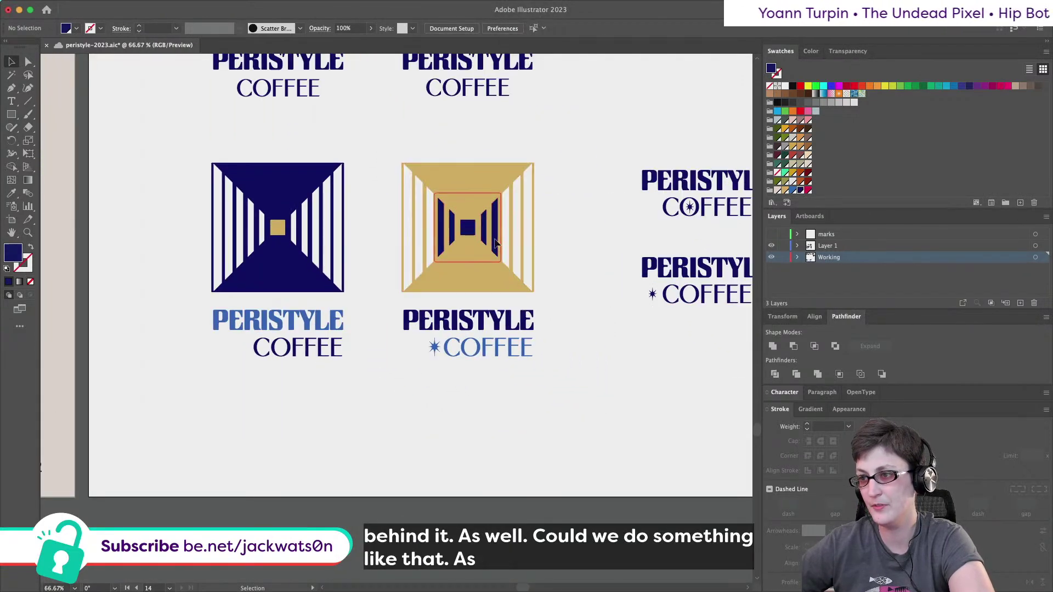
click(777, 190)
scroll(588, 284, down, 2)
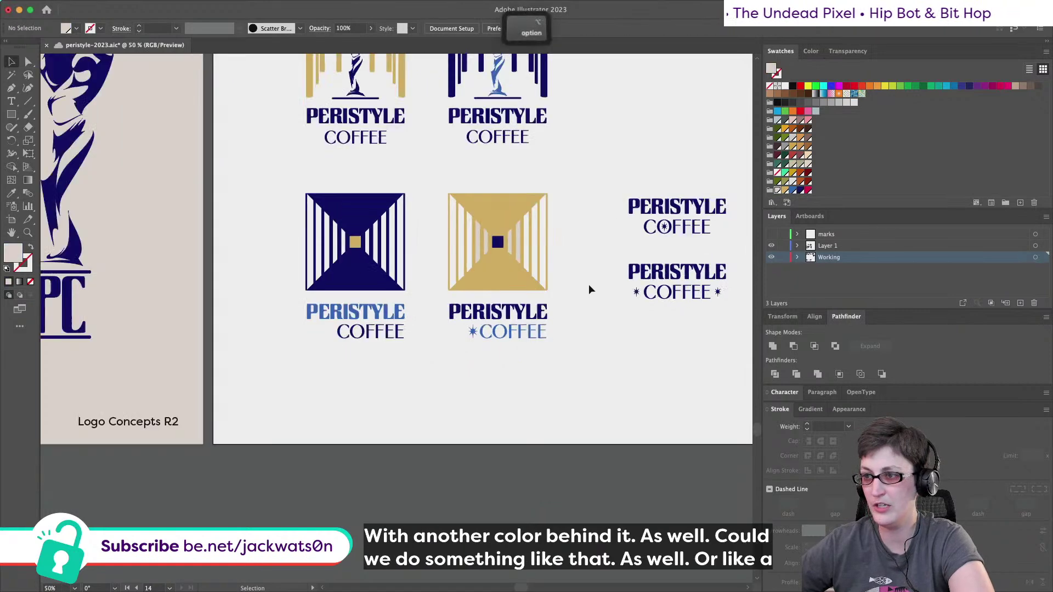
scroll(548, 297, right, 2)
key(super+z)
click(517, 310)
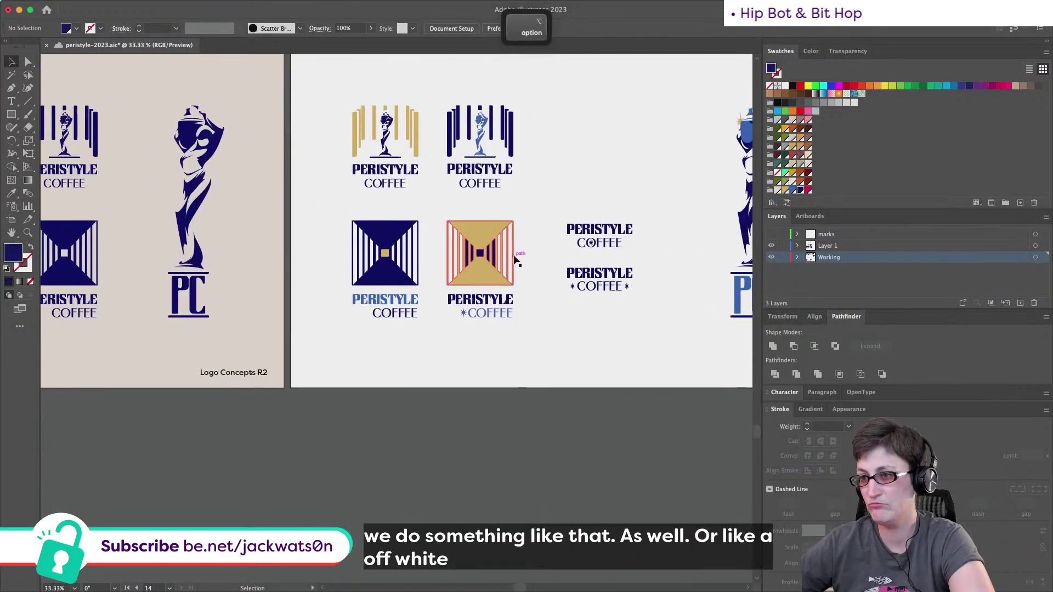
Fill the small centre square of the gold mark with the medium blue swatch.
scroll(515, 262, up, 2)
click(478, 267)
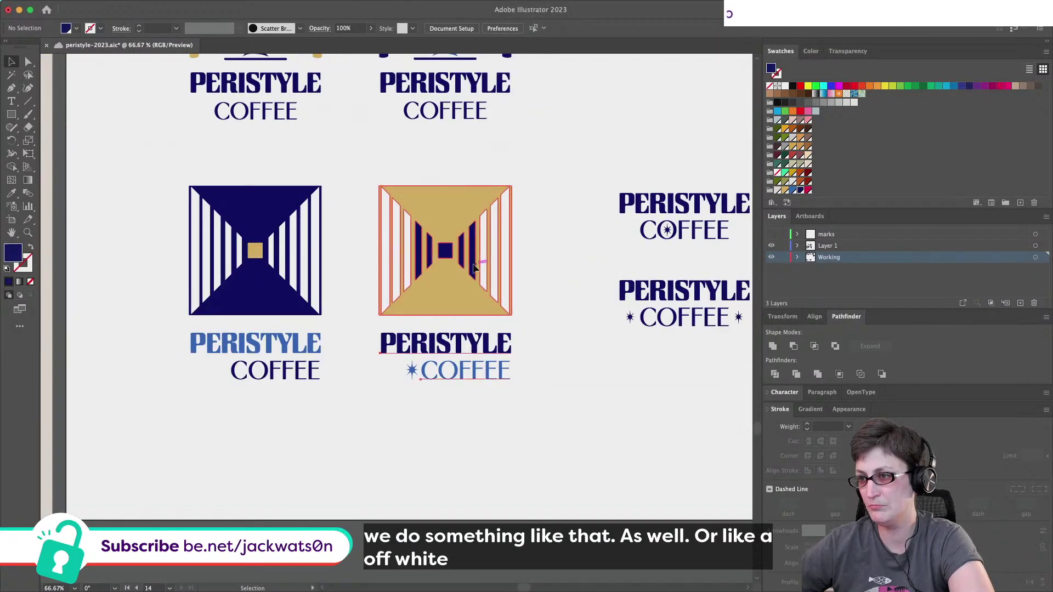
key(shift+super+a)
key(a)
click(445, 250)
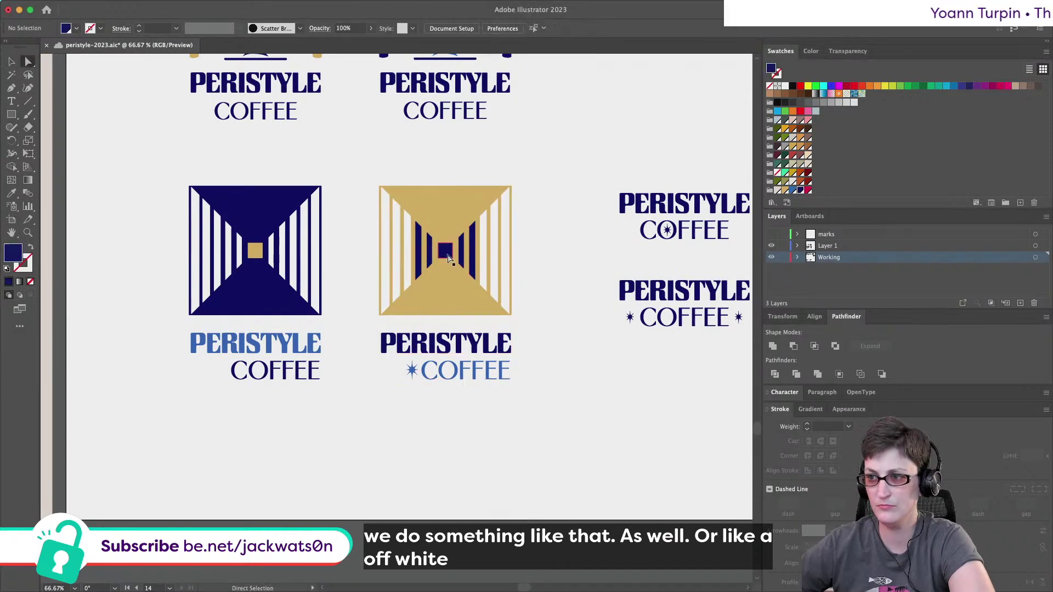
click(792, 190)
key(shift+super+a)
key(super+minus)
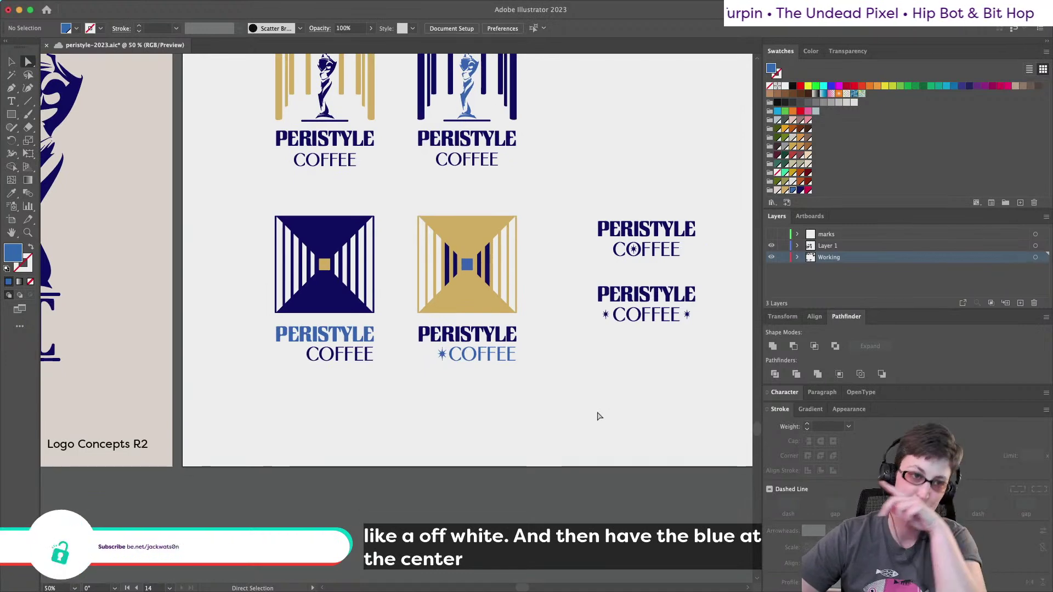
Try copying the blue-centred gold mark, and undo the centre square's blue fill.
drag(413, 213, 536, 382)
key(super+c)
click(11, 61)
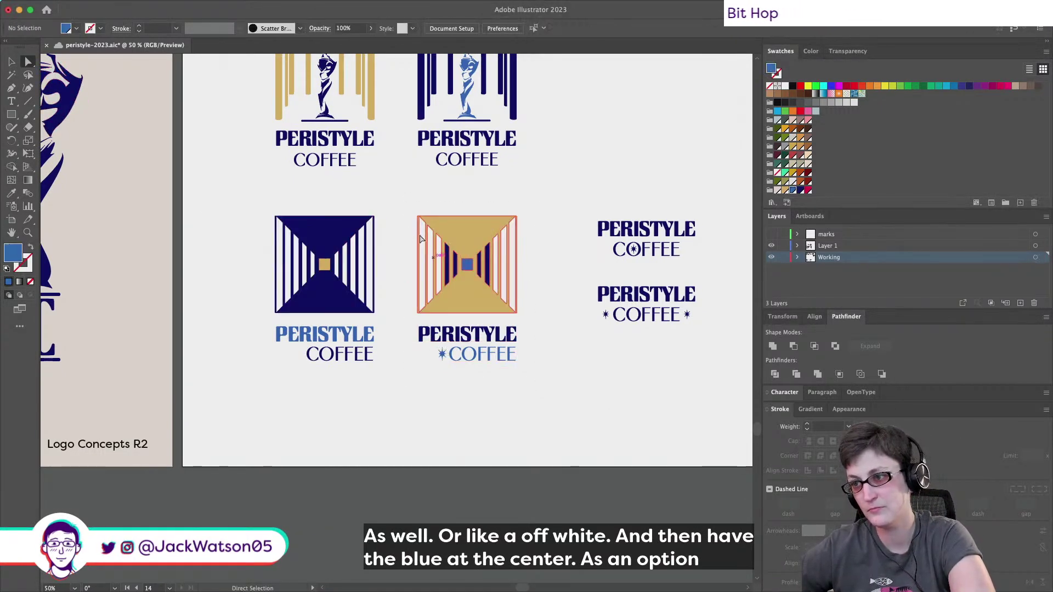
click(457, 314)
key(super+z)
key(super+z)
key(super+z)
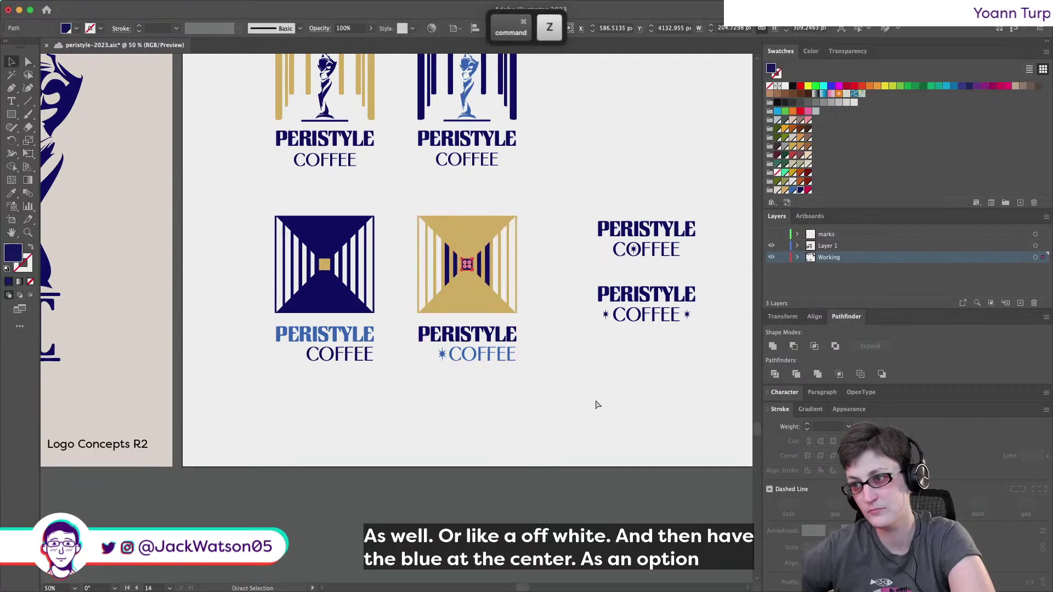
Try moving the gold mark aside as a separate version, and undo back to the plain mark.
scroll(597, 401, right, 5)
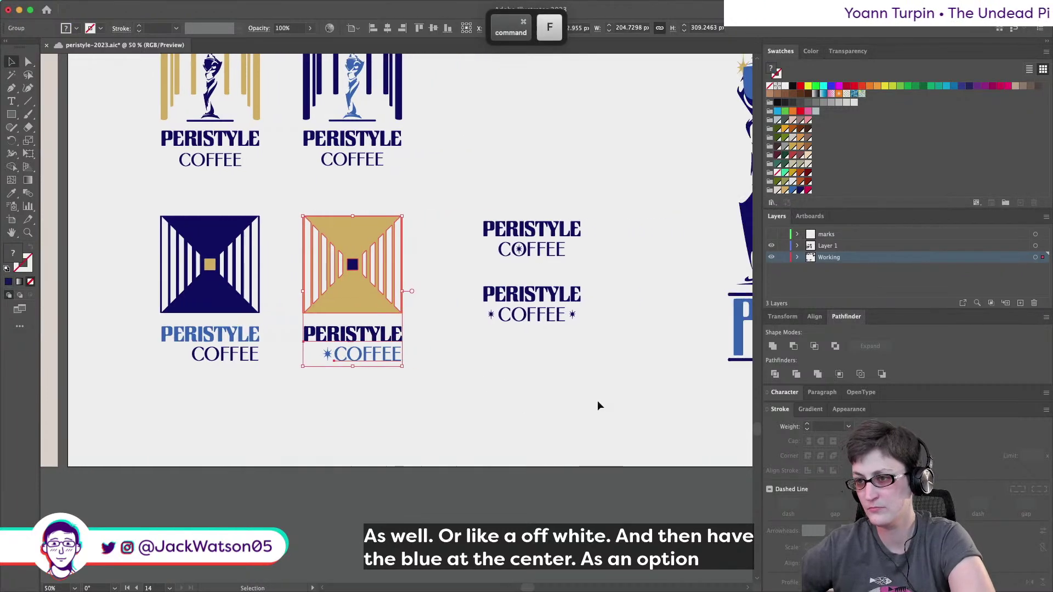
drag(342, 294, 483, 299)
key(super+z)
key(super+z)
key(super+z)
key(super+z)
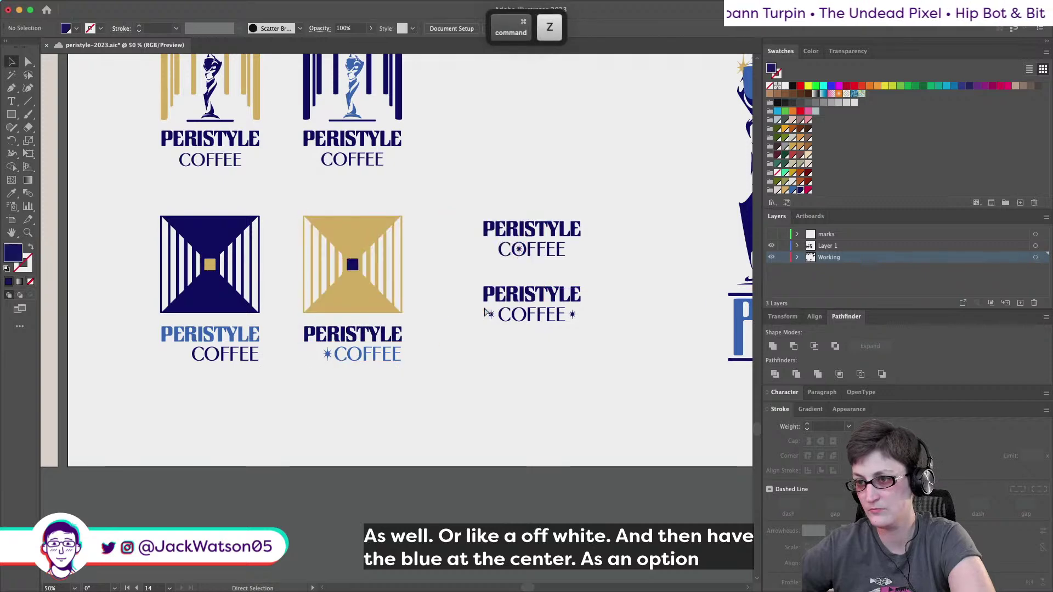
Step through the edit history to copy the gold mark with its navy backing square while leaving the original plain.
key(super+shift+z)
key(super+z)
key(super+shift+z)
key(super+z)
click(451, 391)
key(super+z)
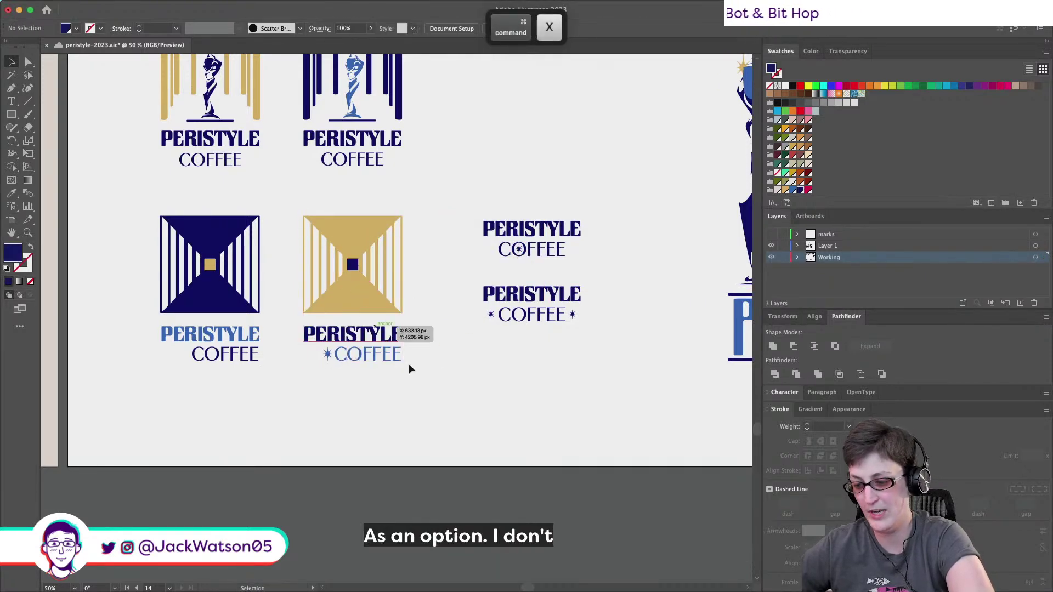
key(super+shift+z)
key(super+z)
drag(444, 404, 267, 179)
key(super+shift+a)
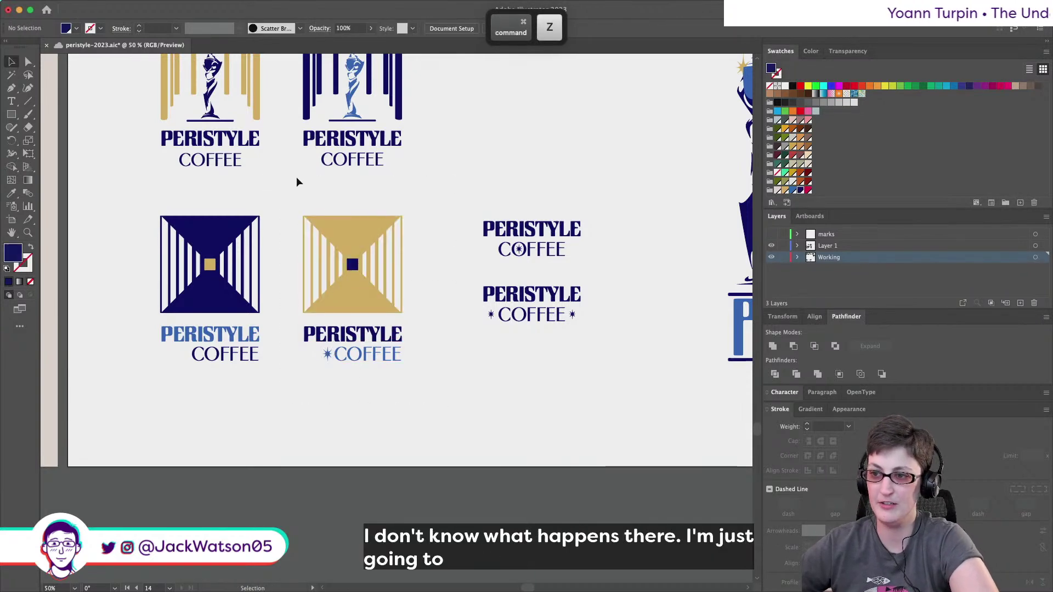
Paste the copied gold mark with its navy backing in front and move it directly below the original.
scroll(551, 399, right, 4)
scroll(550, 394, up, 3)
scroll(549, 394, left, 2)
key(super+f)
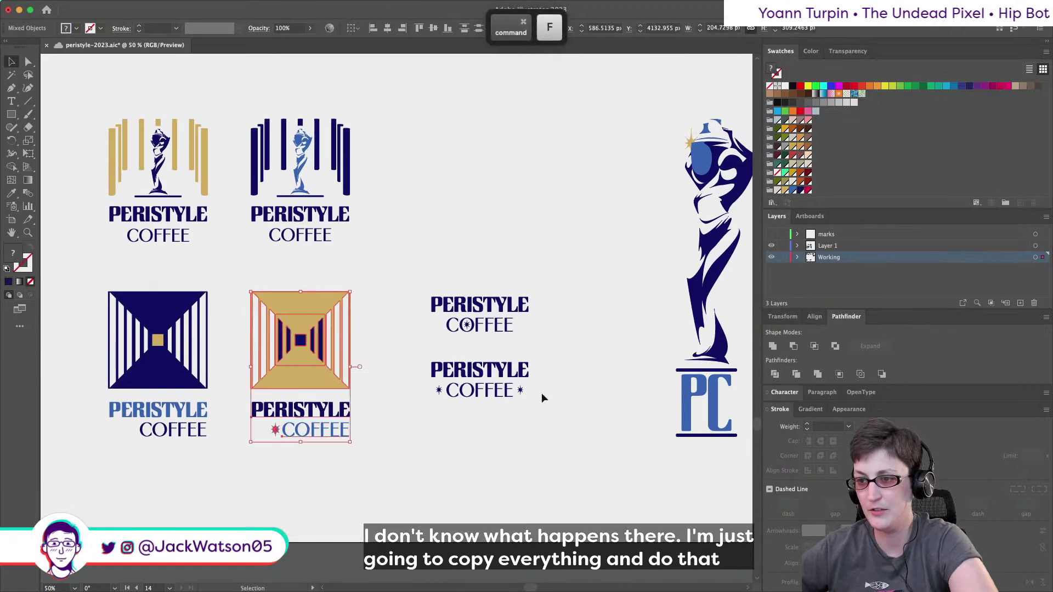
scroll(574, 401, left, 2)
scroll(574, 401, down, 1)
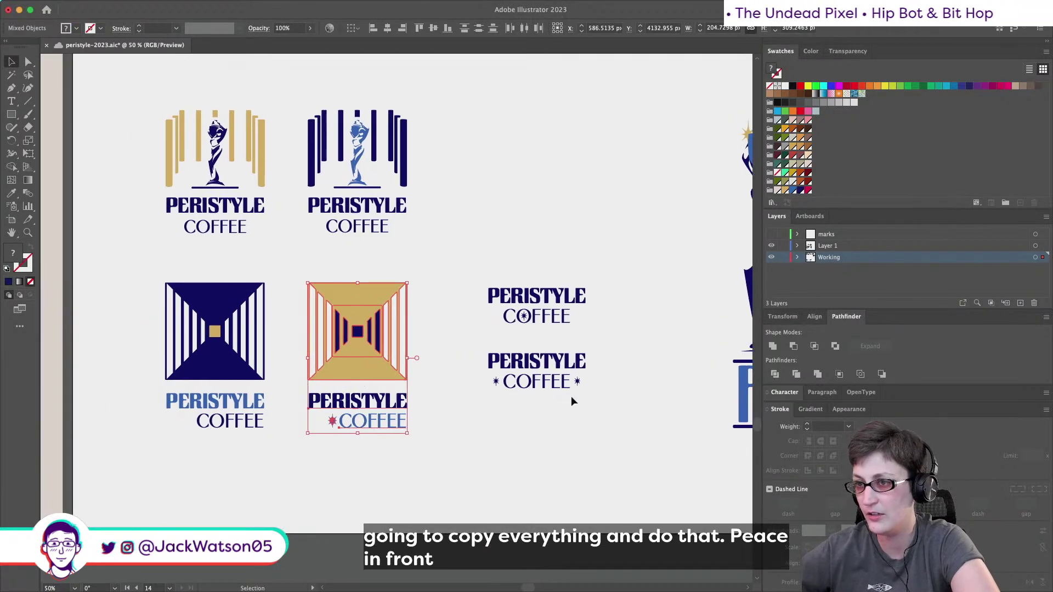
scroll(412, 363, left, 2)
scroll(412, 363, down, 3)
drag(424, 305, 444, 474)
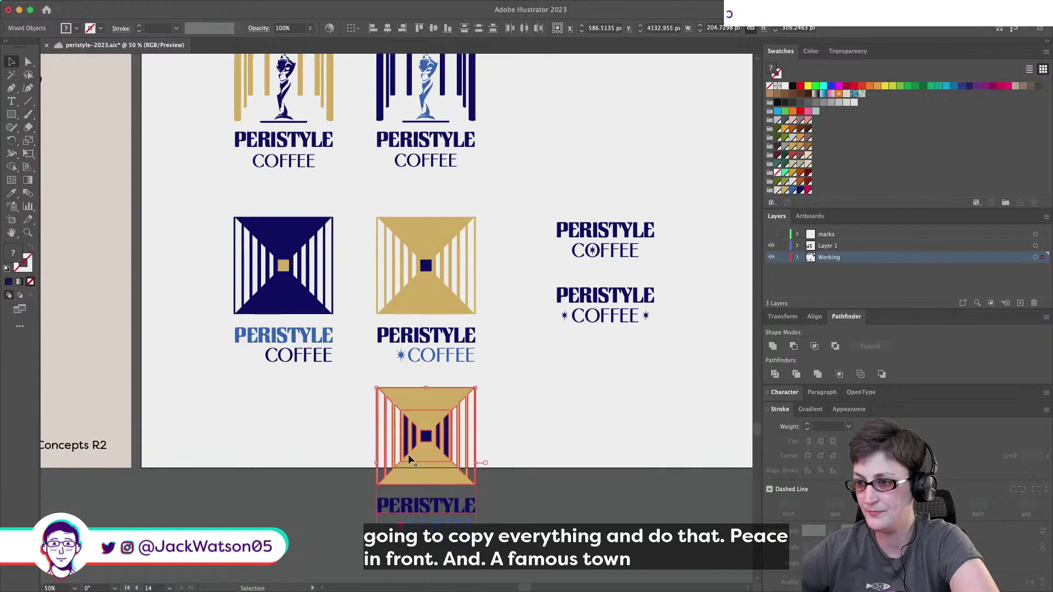
Fill the centre square of the duplicated gold mark with the medium blue swatch.
key(shift+super+a)
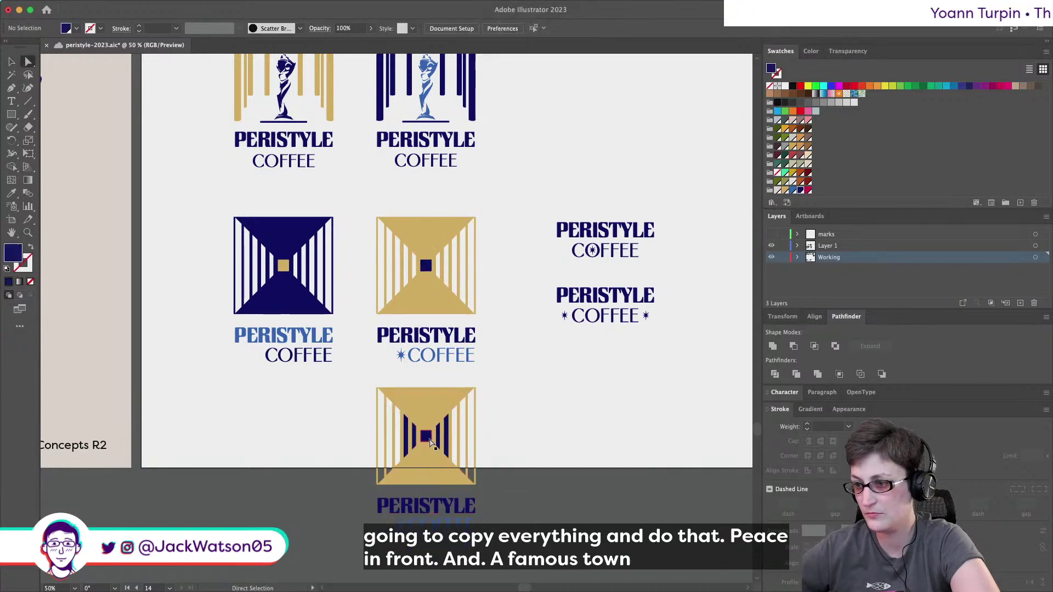
click(793, 190)
key(super+shift+a)
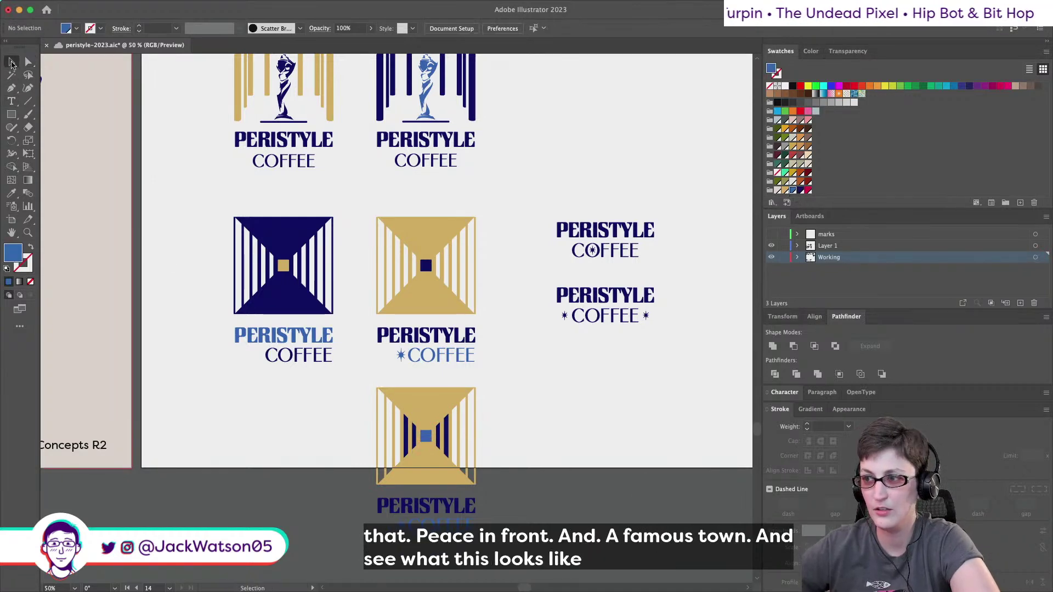
Move the two one-colour wordmarks up beside the statue and column logos in the upper row.
click(366, 382)
scroll(363, 377, right, 7)
scroll(363, 378, up, 2)
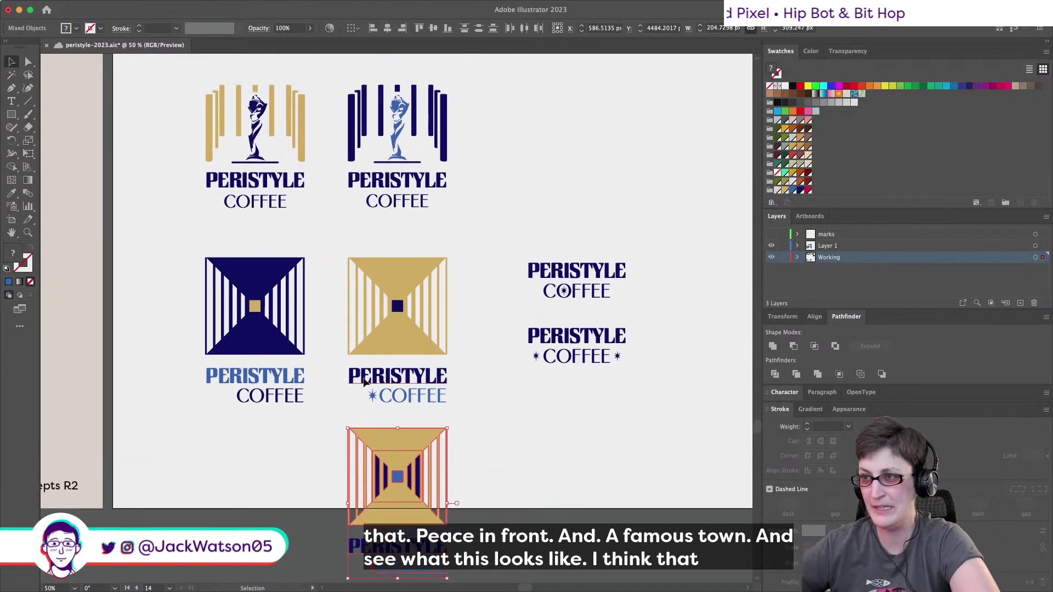
drag(394, 304, 393, 148)
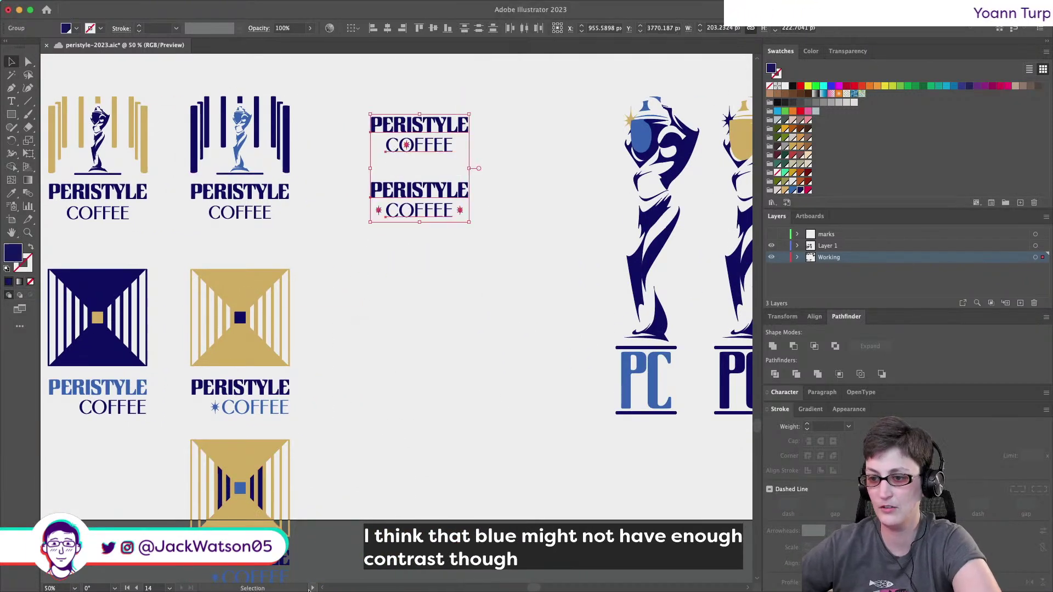
Move the blue-centred duplicate of the gold mark up beside the original in the lower row.
scroll(315, 559, left, 4)
drag(287, 478, 418, 301)
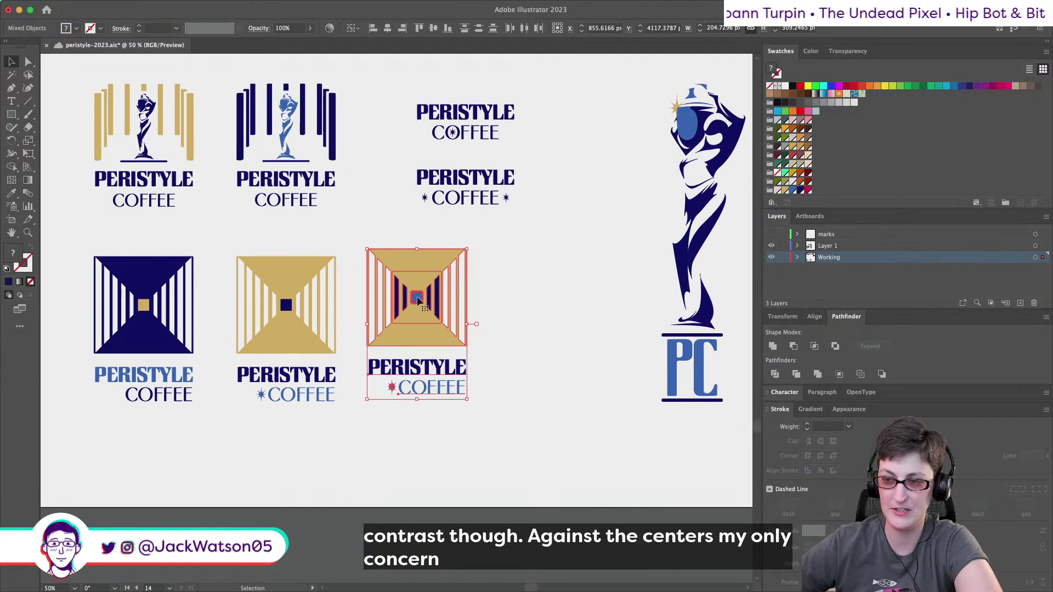
click(490, 334)
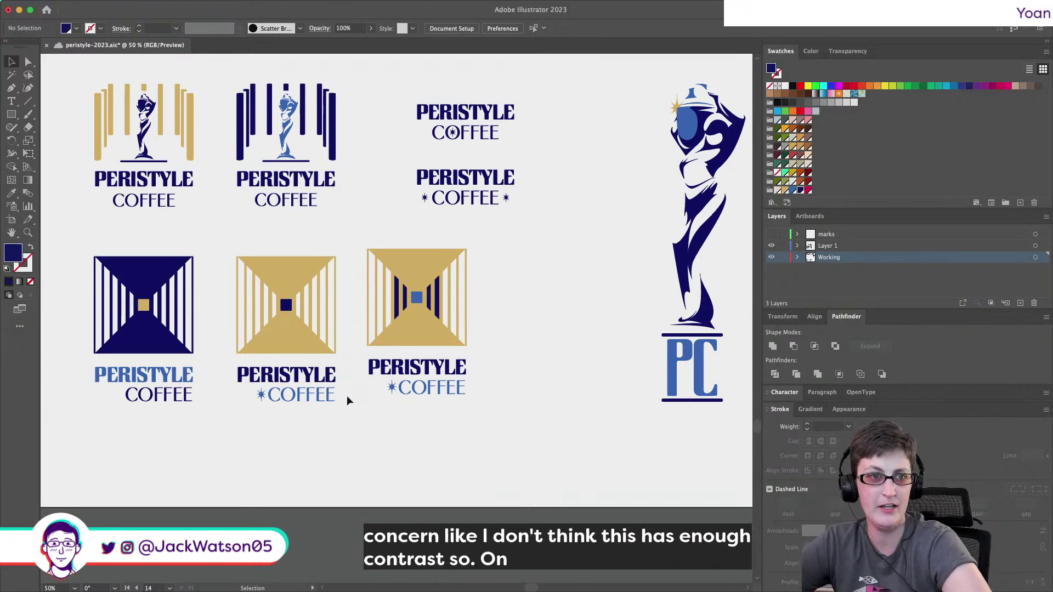
scroll(346, 396, left, 2)
scroll(346, 396, right, 4)
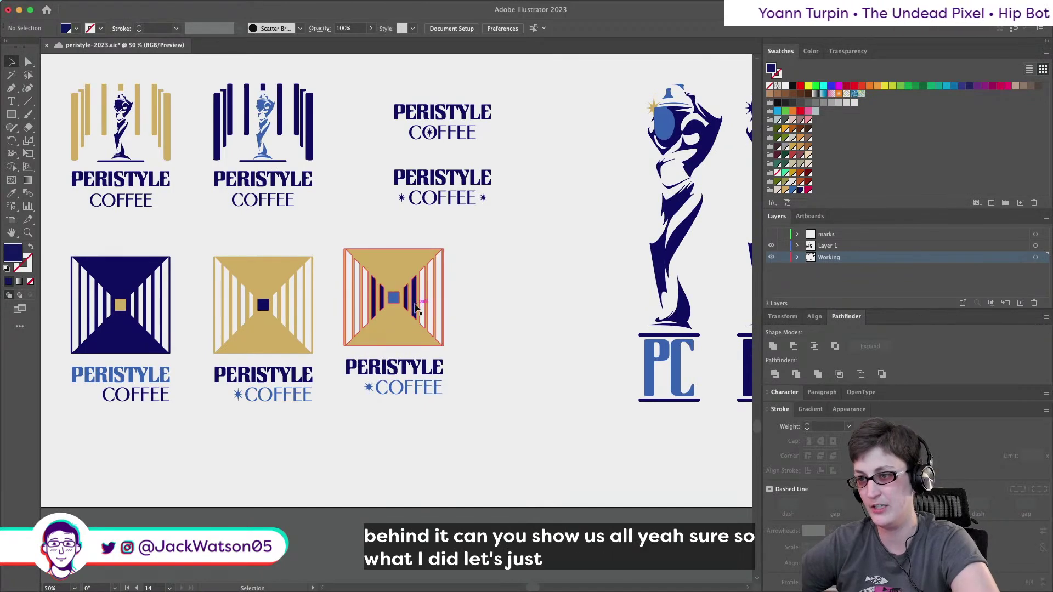
Delete the navy backing square behind the blue-centred gold mark in the lower row.
key(super+z)
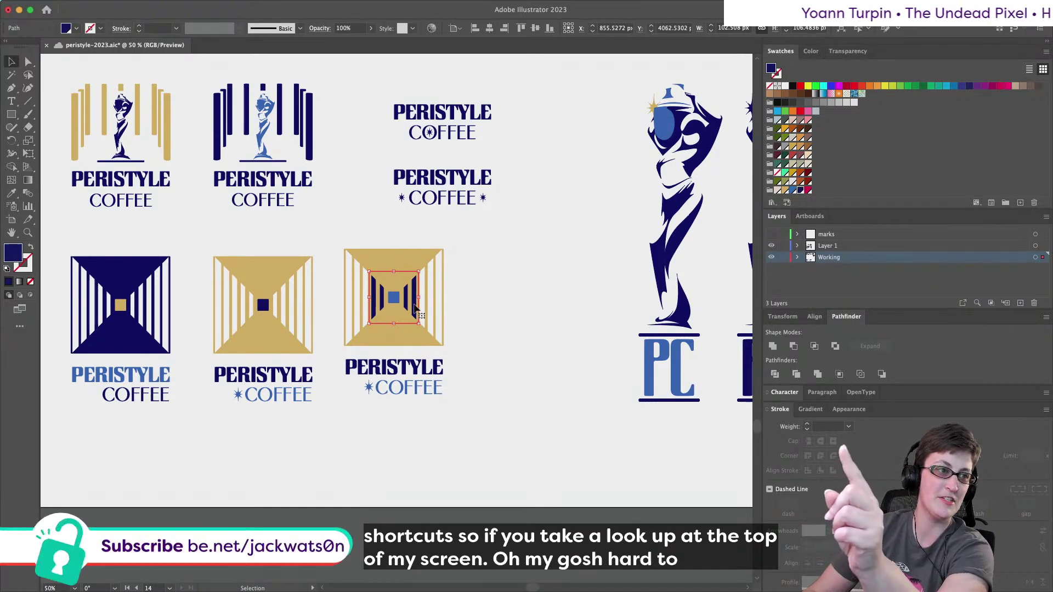
key(BackSpace)
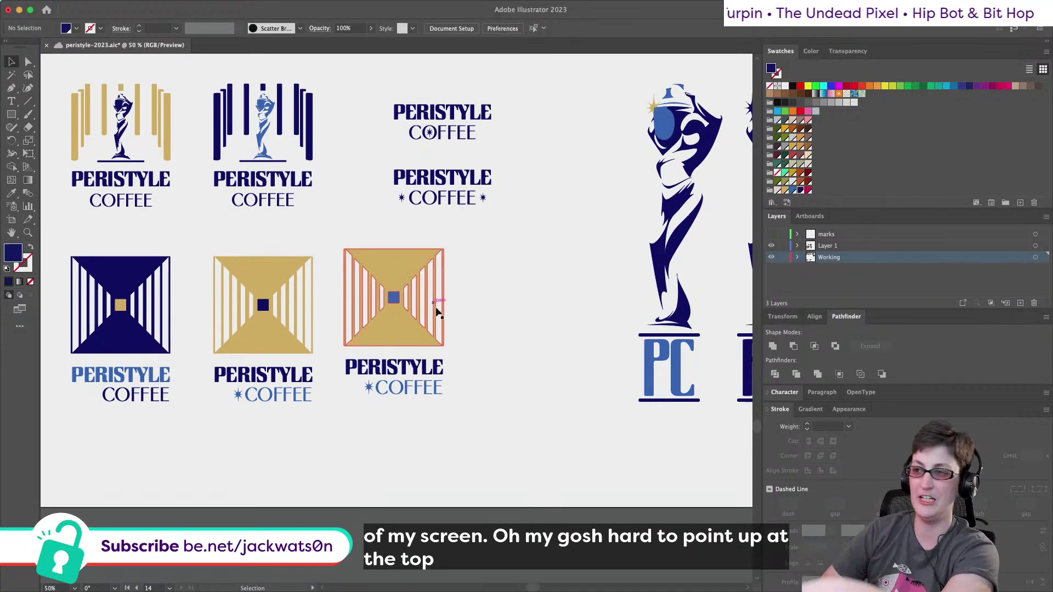
key(space)
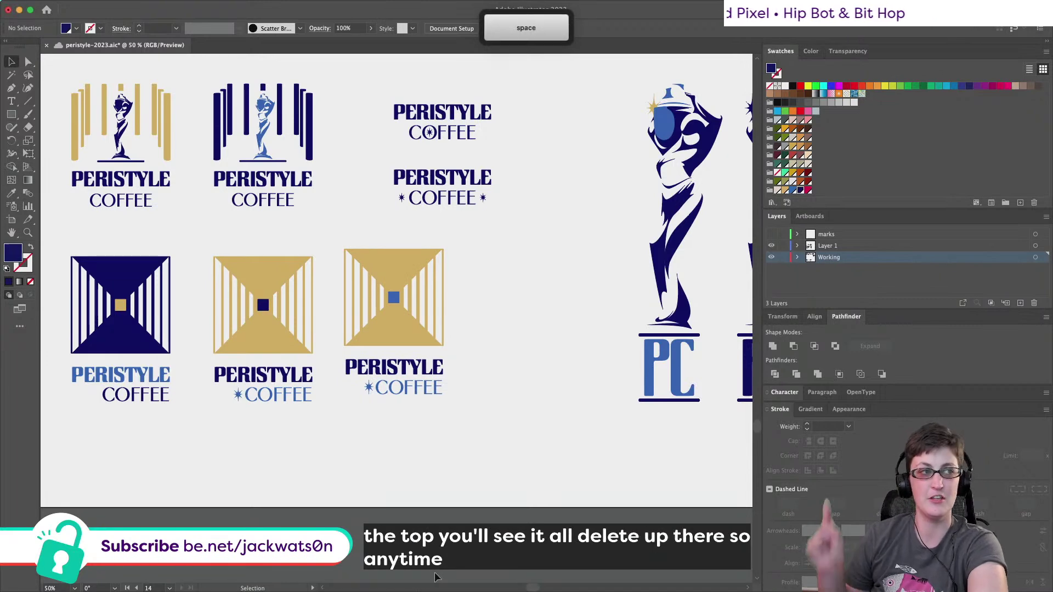
scroll(439, 565, up, 1)
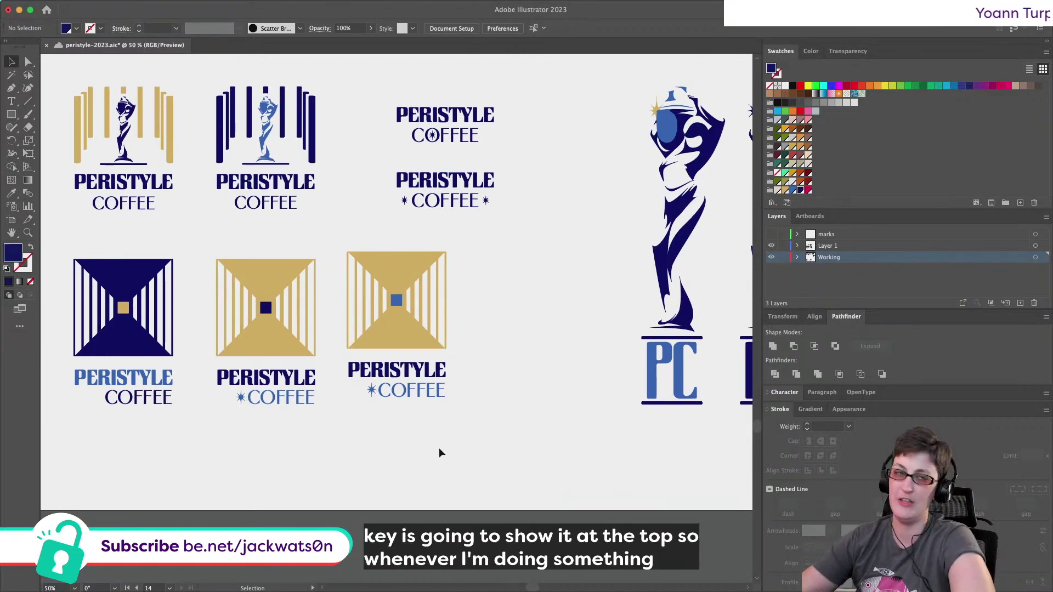
key(super+1)
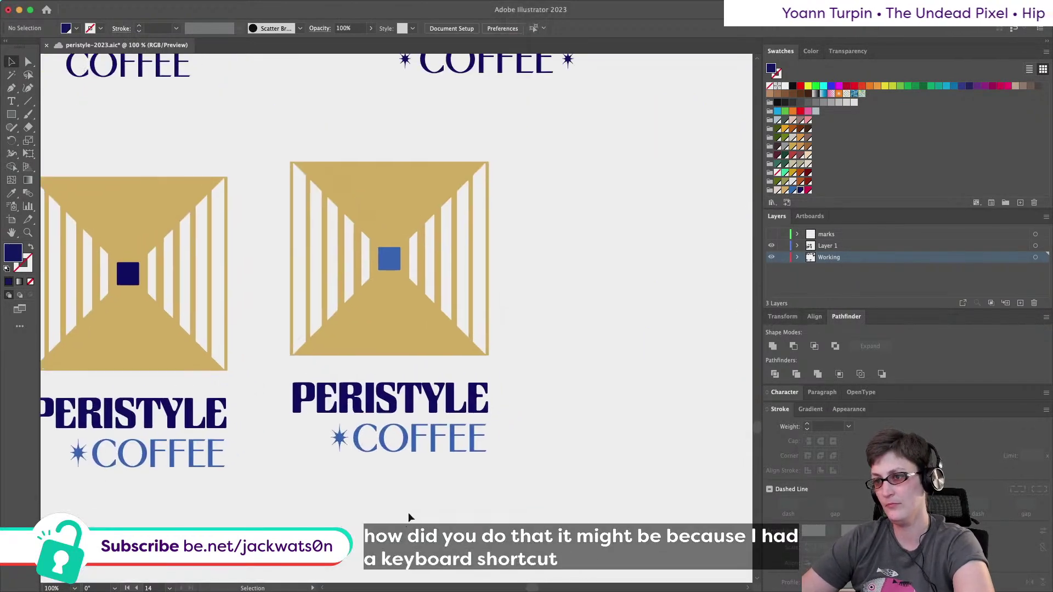
Copy the blue centre square of the third gold mark and paste the copy in front.
click(390, 259)
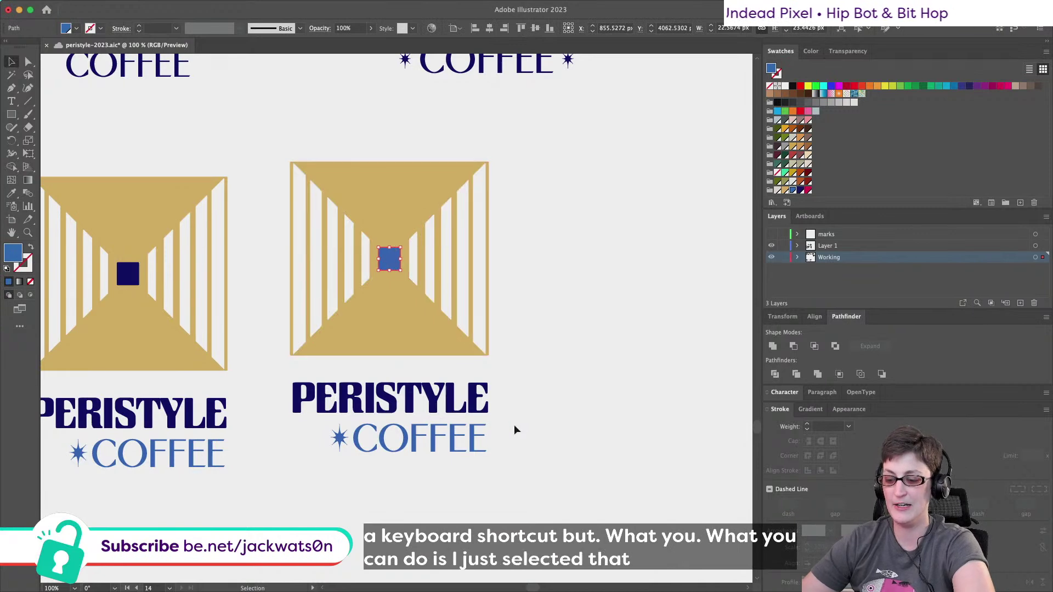
key(super+c)
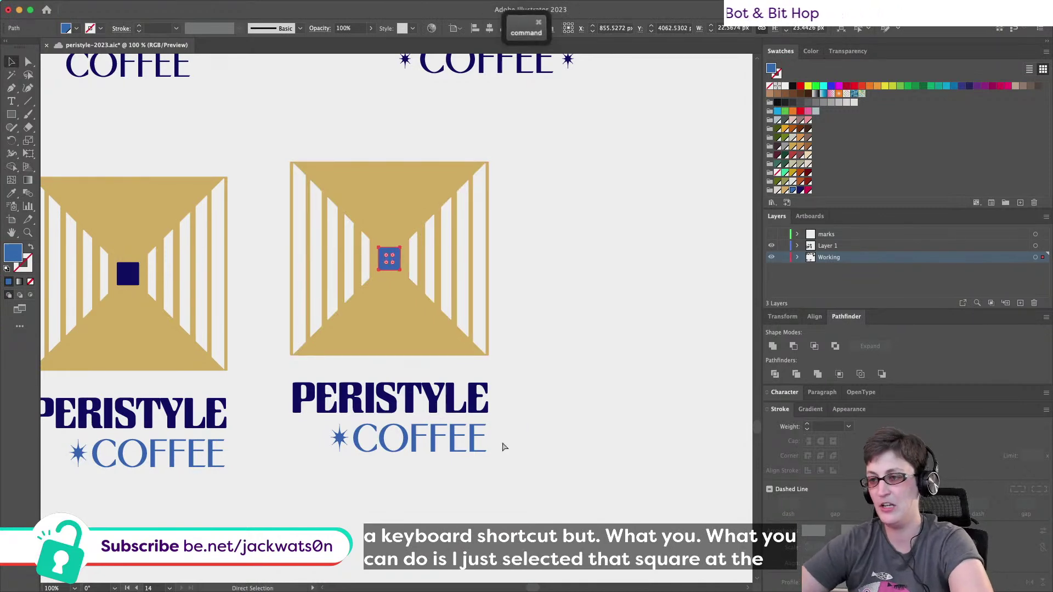
key(super+f)
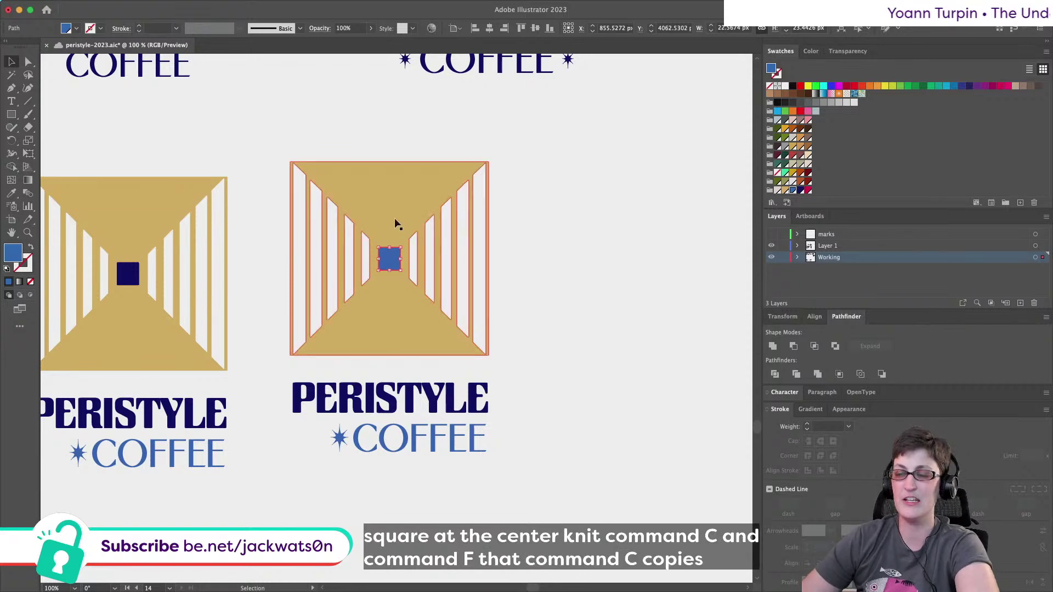
mouse_move(154, 4)
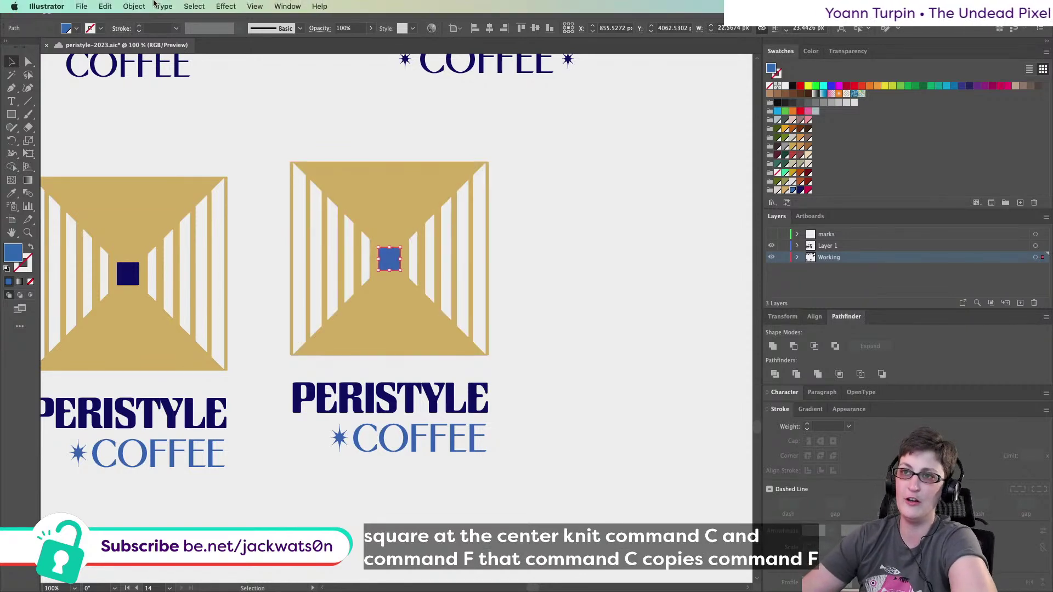
click(103, 6)
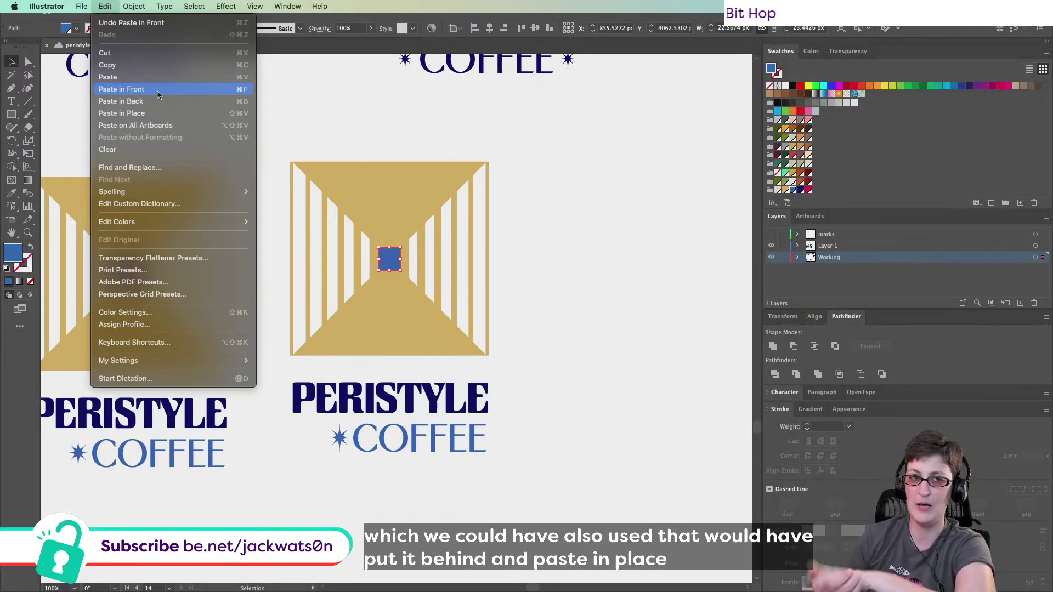
click(465, 248)
Try moving the pasted blue square out beside the gold mark, and undo the move.
drag(403, 264, 648, 248)
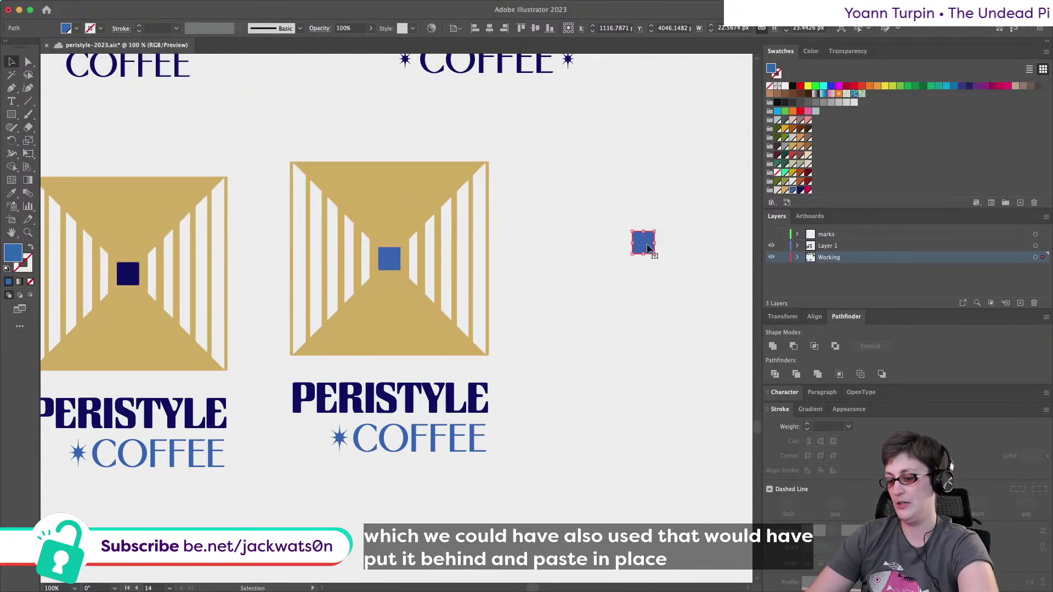
key(super+z)
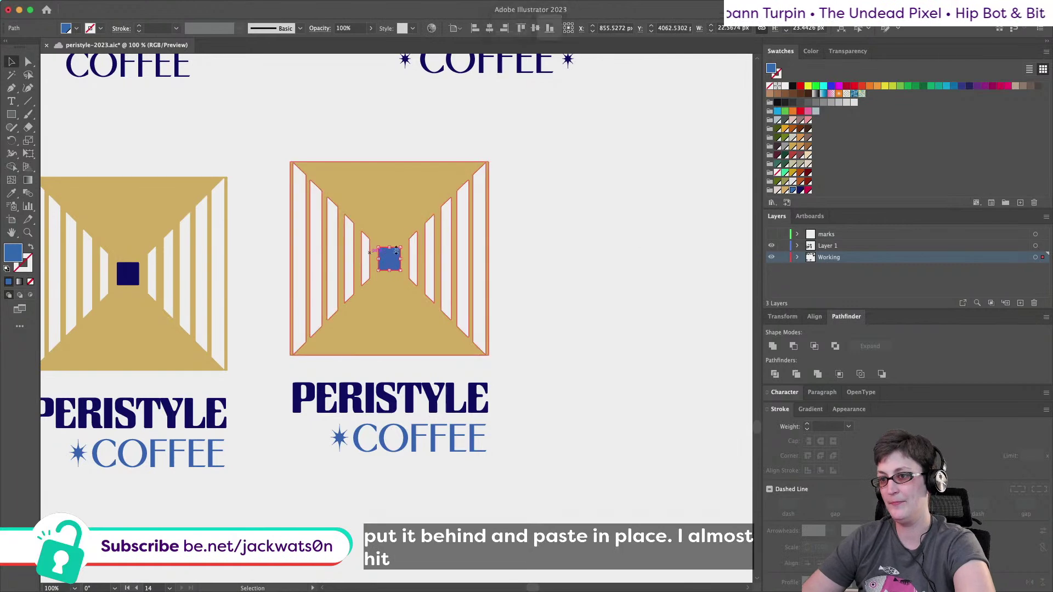
key(super+z)
Enlarge the pasted blue square from its centre to about 93 by 97 px and send it to the back.
drag(403, 247, 435, 190)
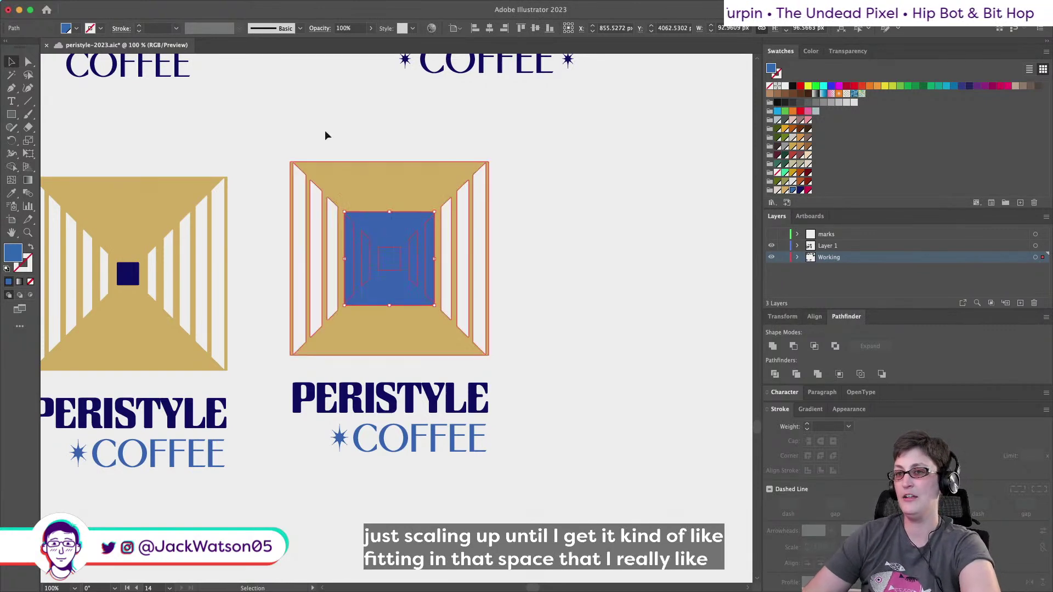
click(134, 6)
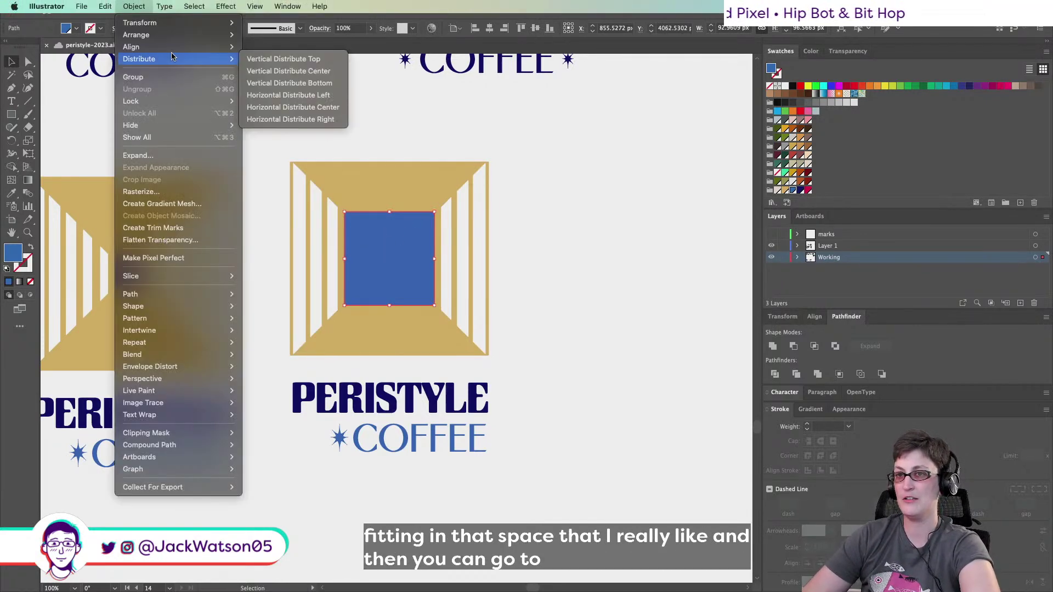
mouse_move(168, 38)
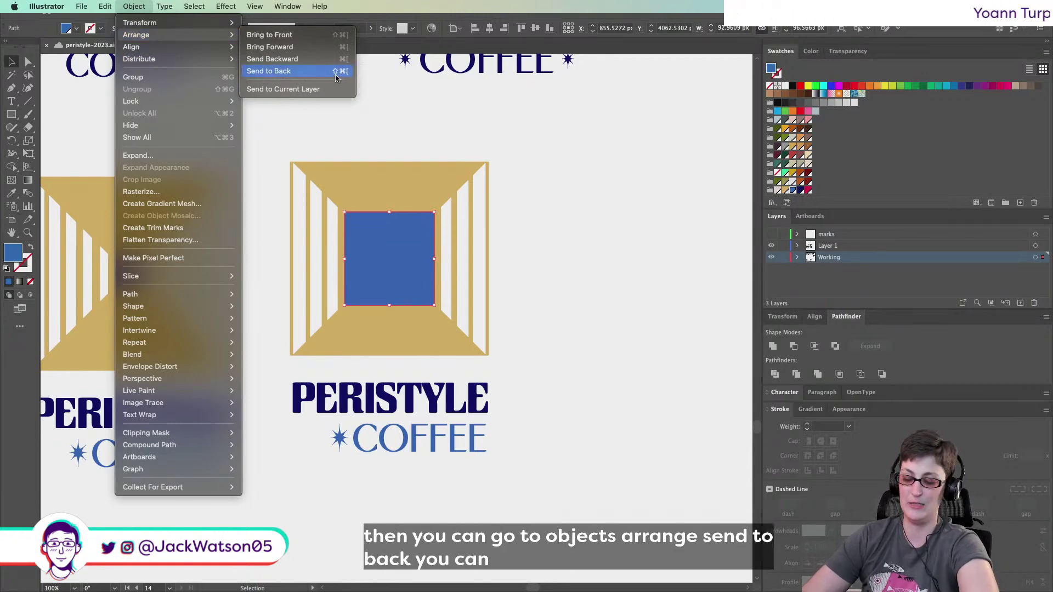
click(373, 249)
right_click(373, 251)
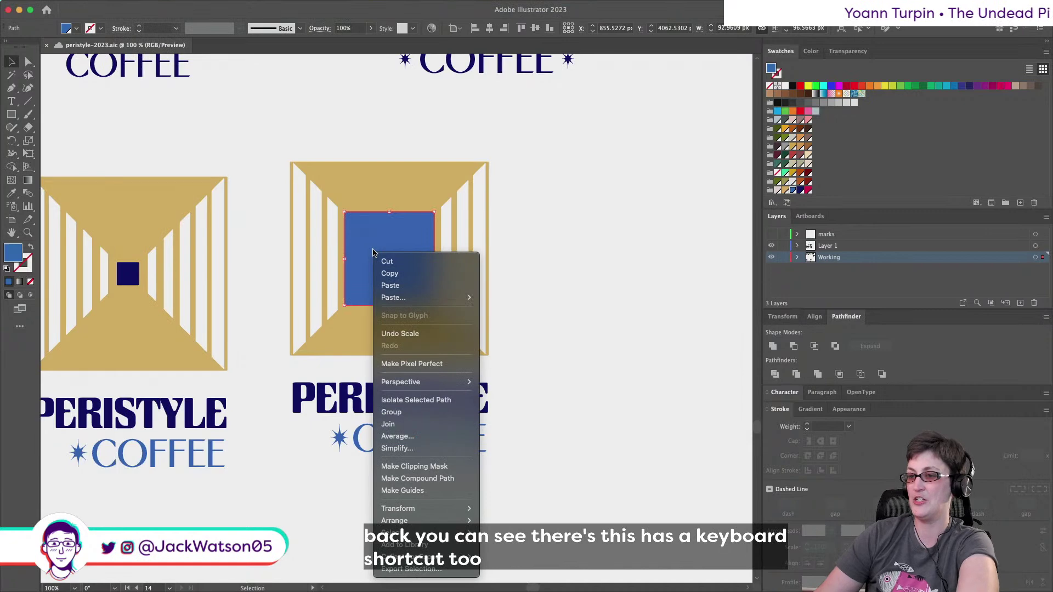
mouse_move(416, 520)
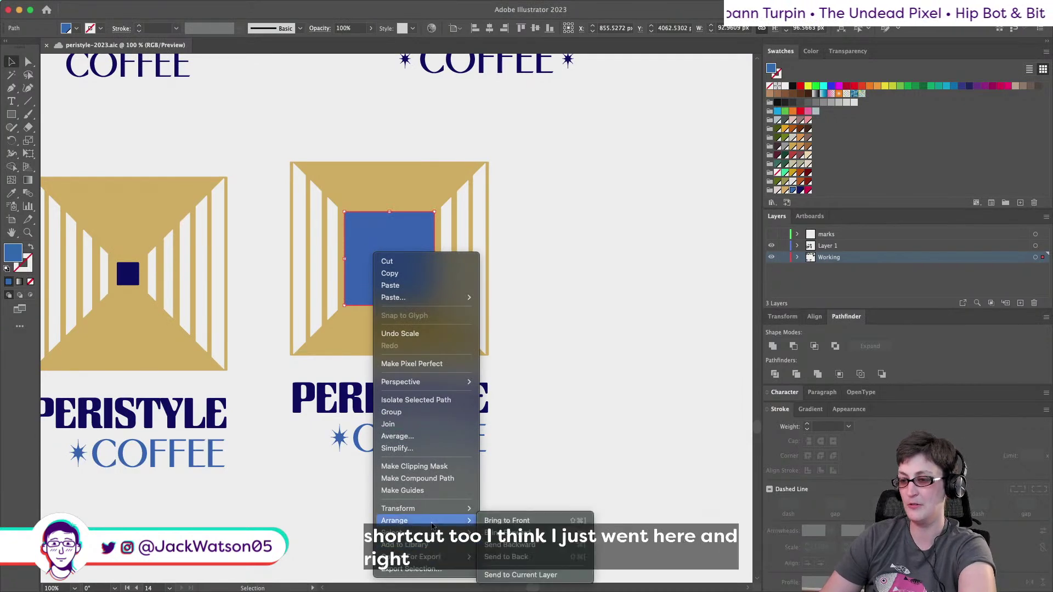
click(527, 557)
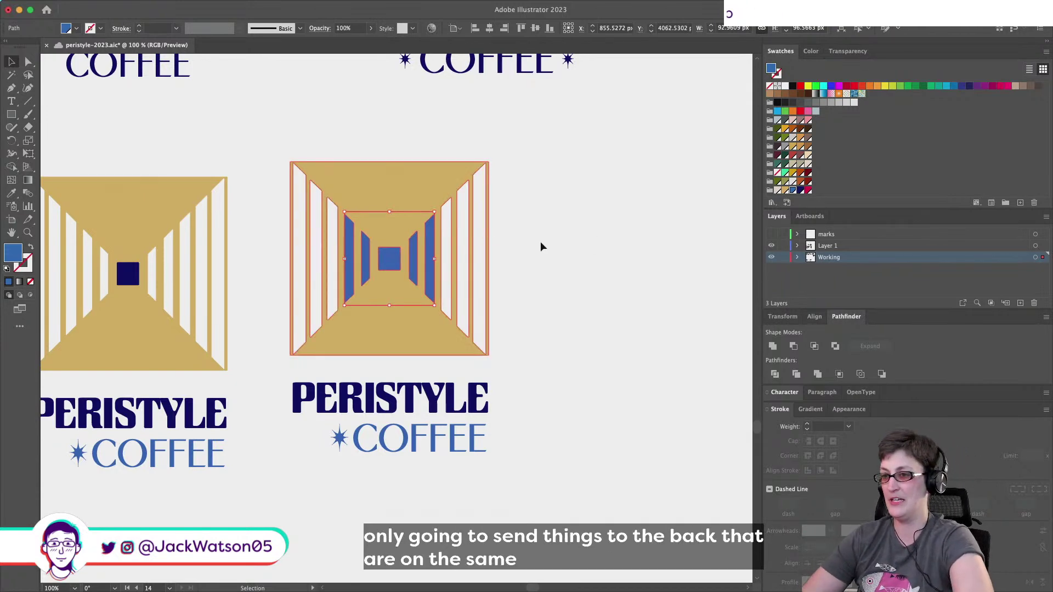
Try moving the enlarged blue square onto Layer 1 and sending it to the back, and undo these changes.
key(super)
key(super+x)
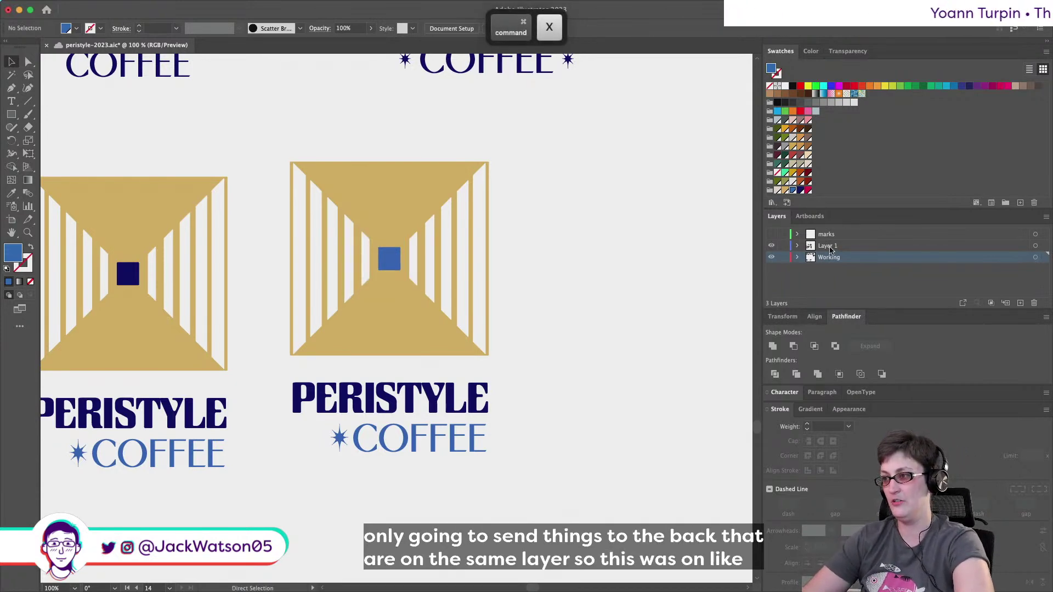
click(829, 247)
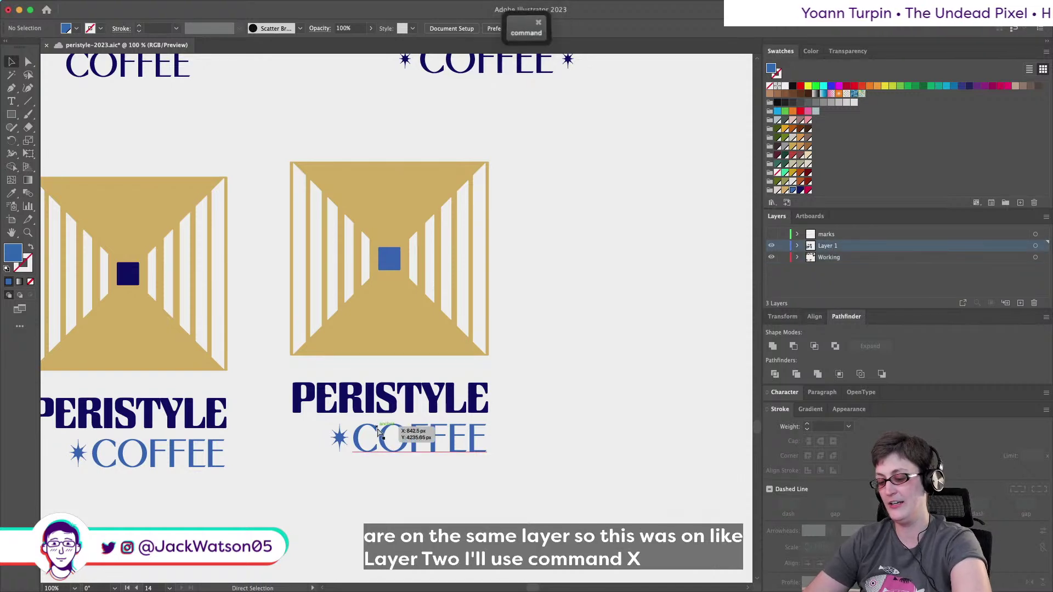
key(super+f)
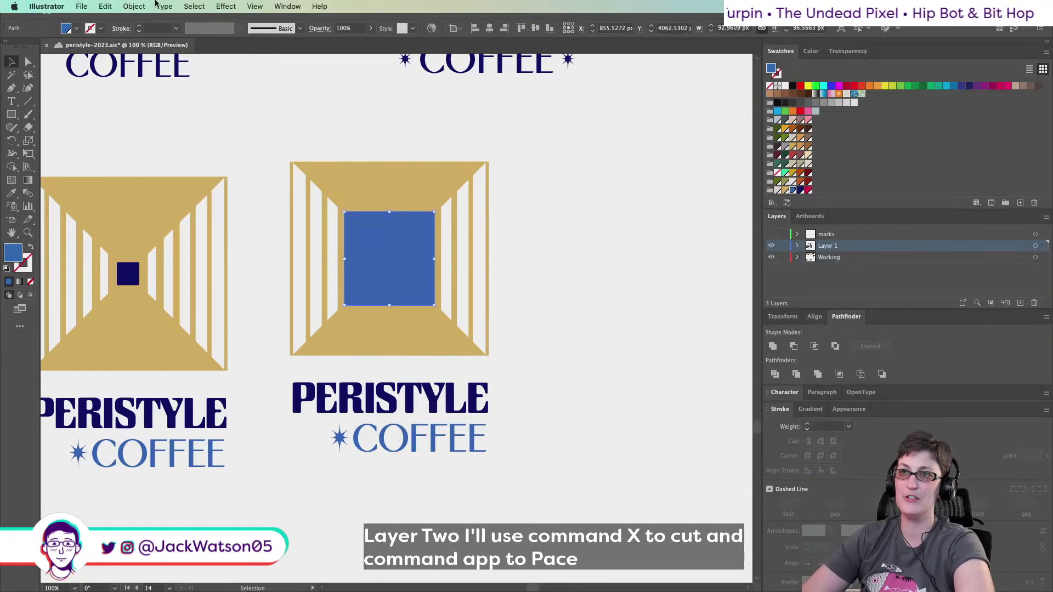
click(134, 6)
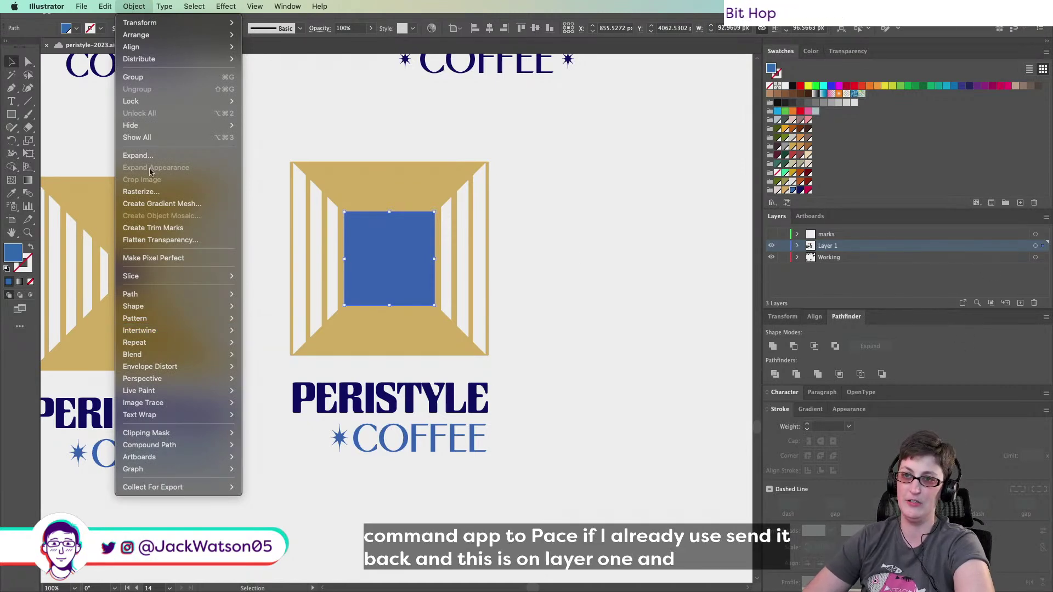
mouse_move(164, 37)
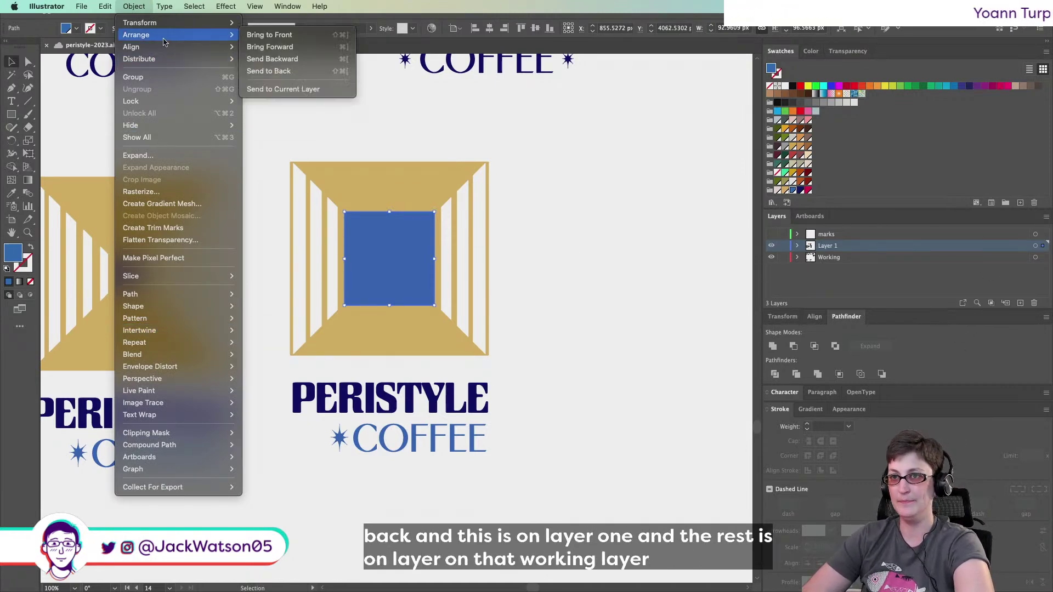
click(278, 72)
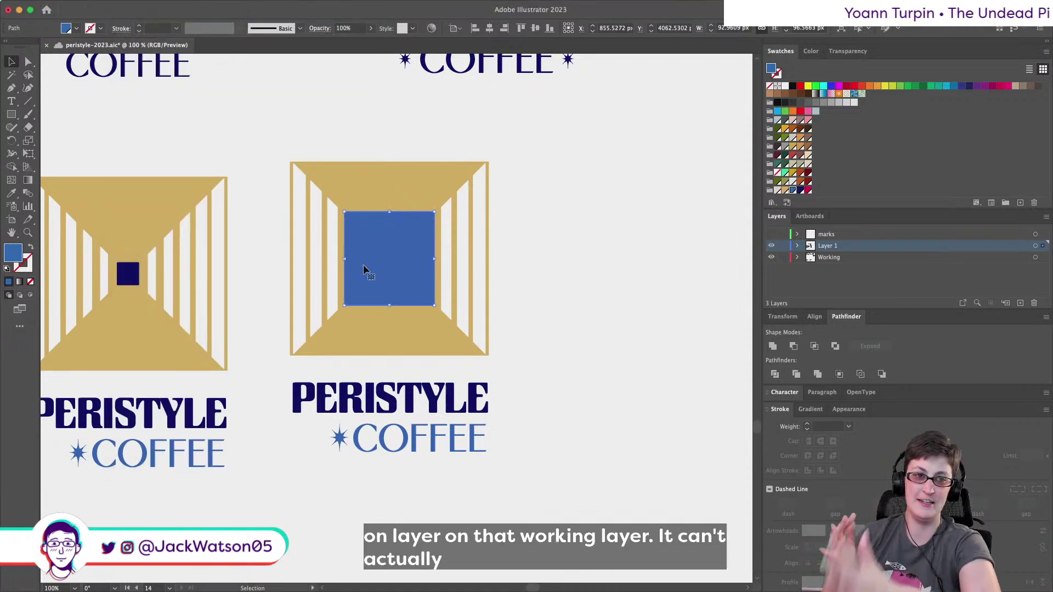
key(z)
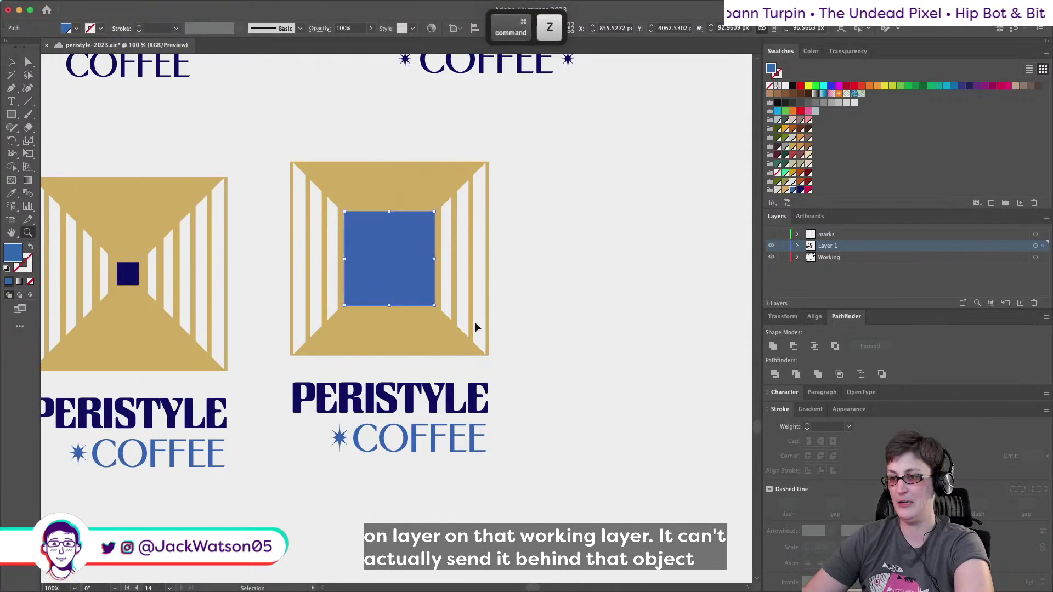
key(super+z)
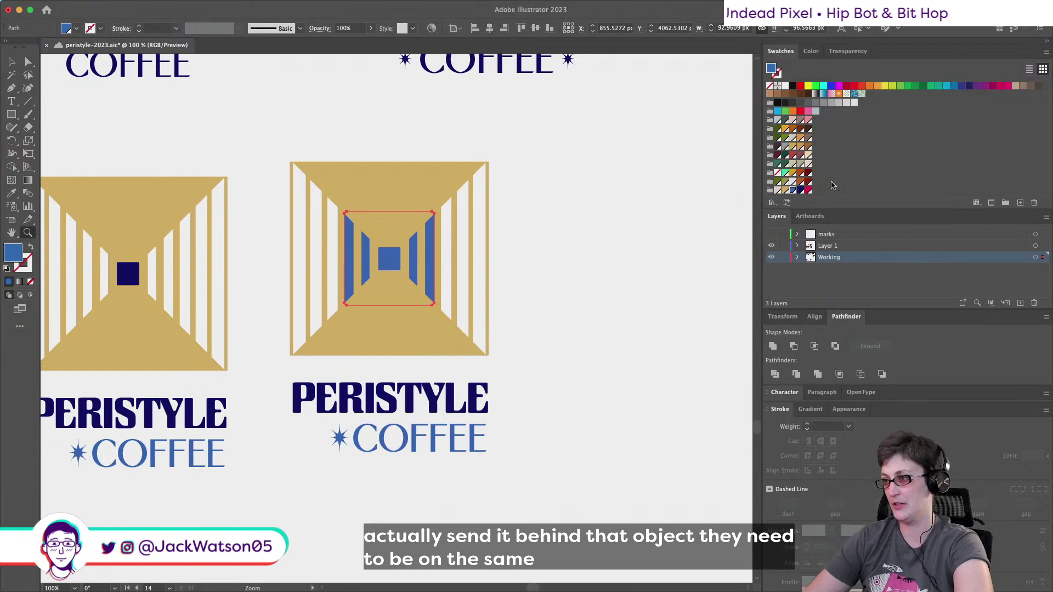
Fill the enlarged backing square behind the third gold mark with the navy swatch.
click(800, 191)
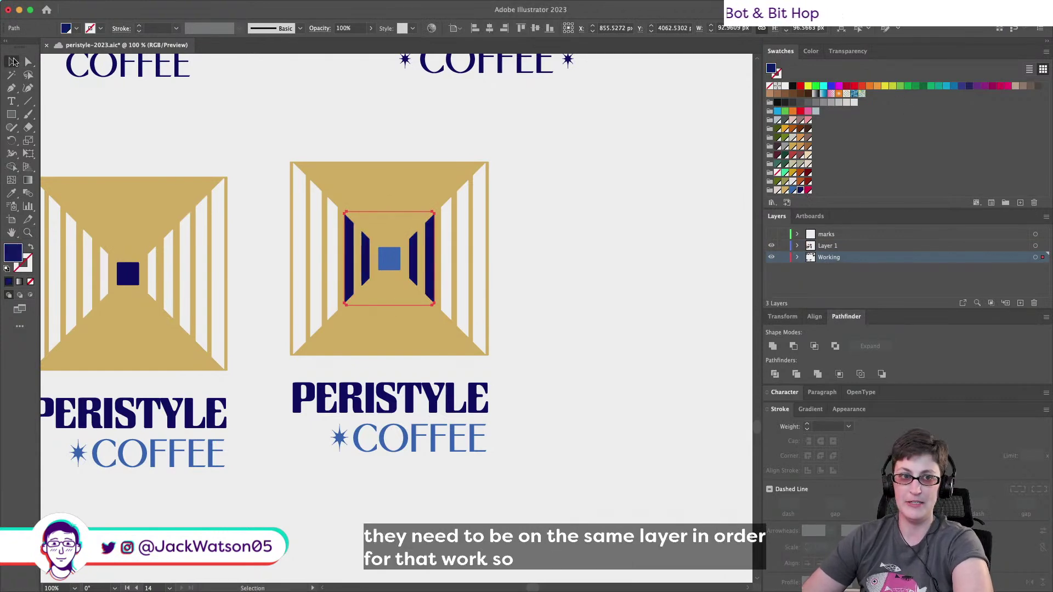
click(13, 62)
click(555, 300)
scroll(555, 300, down, 3)
scroll(556, 300, right, 2)
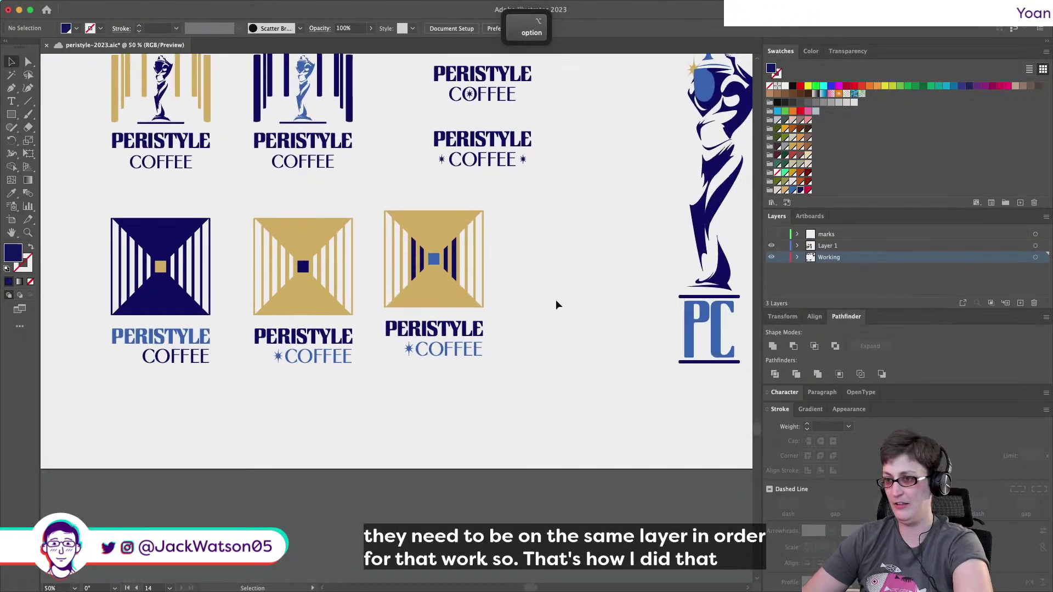
Try the pale beige swatch on the third mark's centre square, and undo the fill change.
click(434, 259)
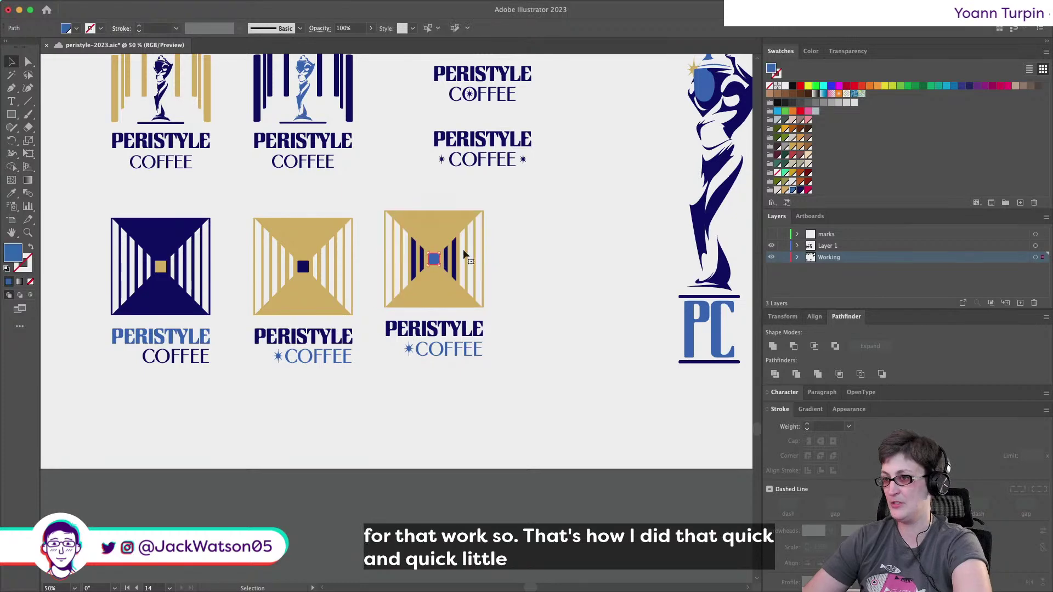
click(775, 191)
click(505, 249)
scroll(506, 248, down, 1)
scroll(506, 249, up, 3)
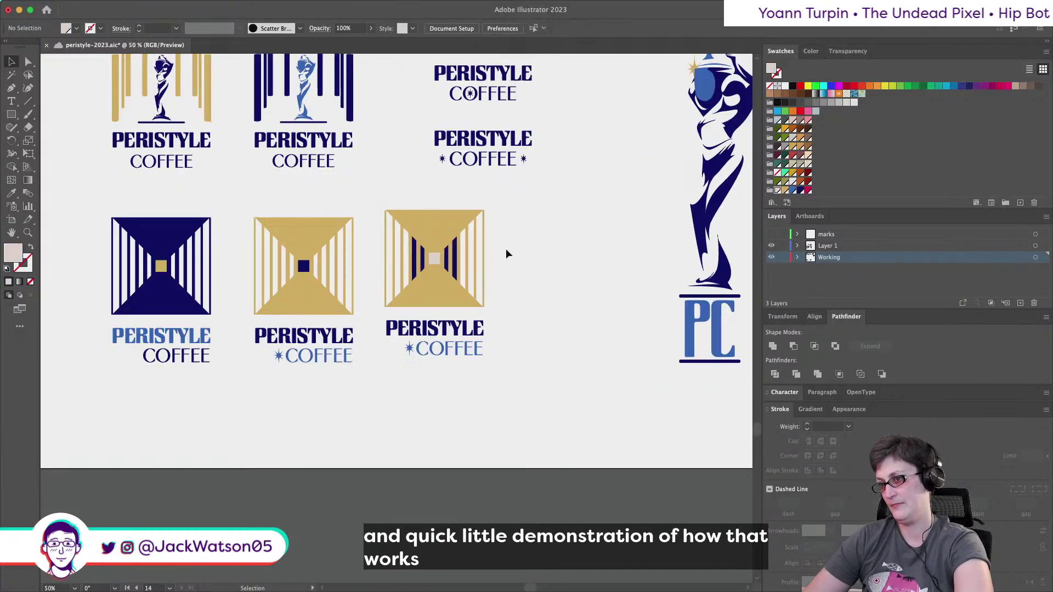
key(super+z)
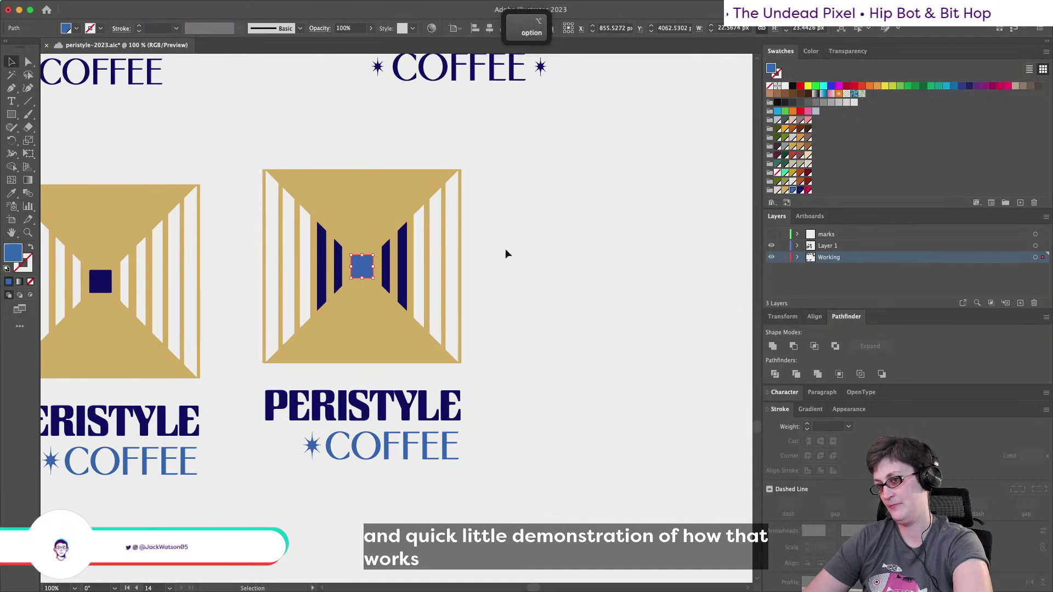
click(505, 248)
Enlarge the navy backing square of the third gold mark from its centre to about 163 by 170 px.
scroll(505, 248, down, 3)
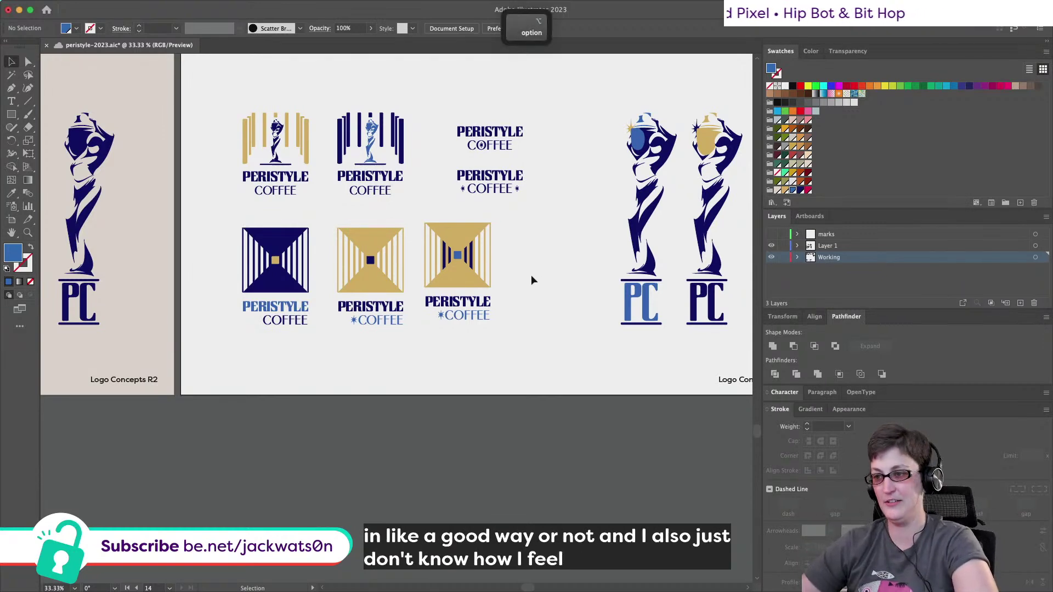
scroll(530, 275, up, 2)
click(412, 258)
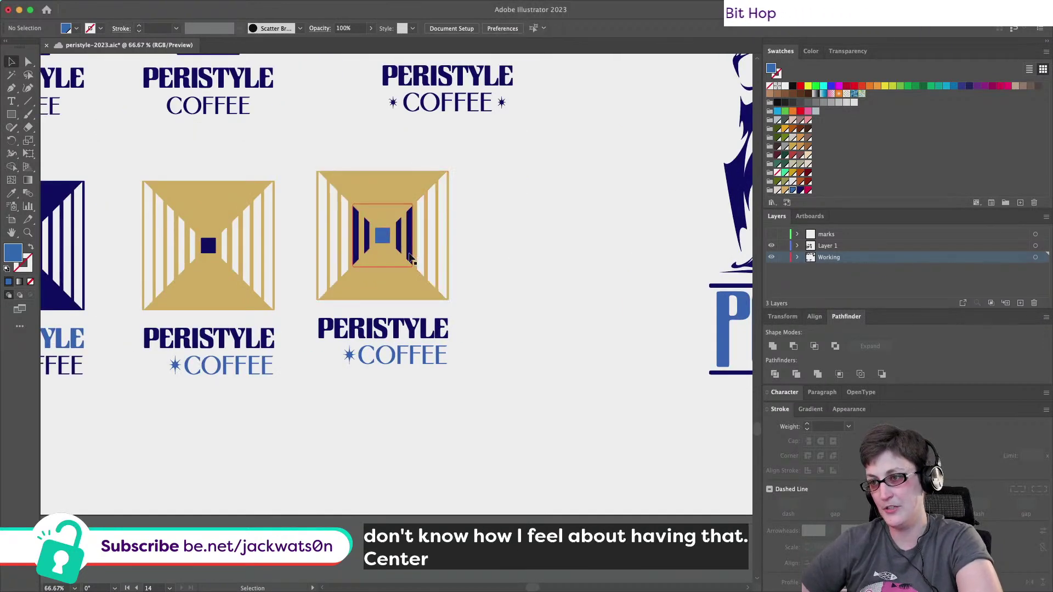
key(super+b)
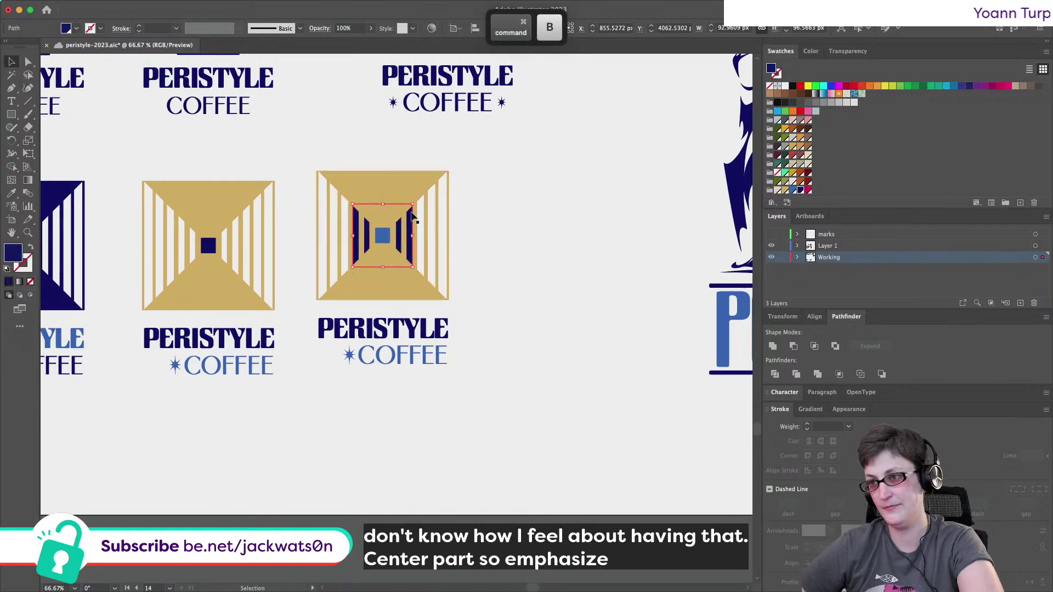
drag(413, 206, 436, 172)
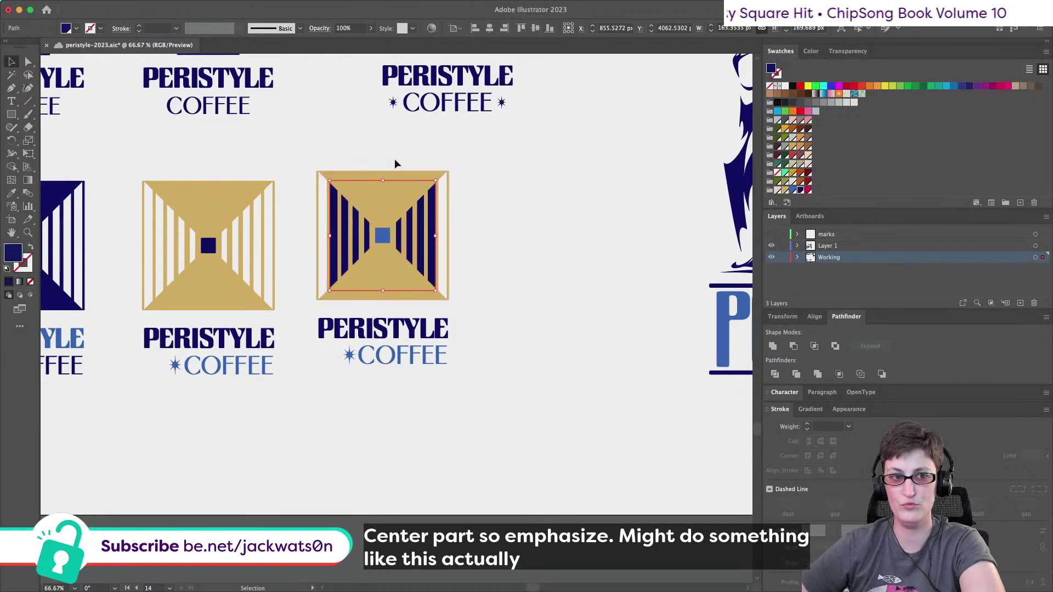
Try the medium blue swatch on the third mark's enlarged backing square, and undo both the fill and the enlargement.
scroll(515, 229, right, 1)
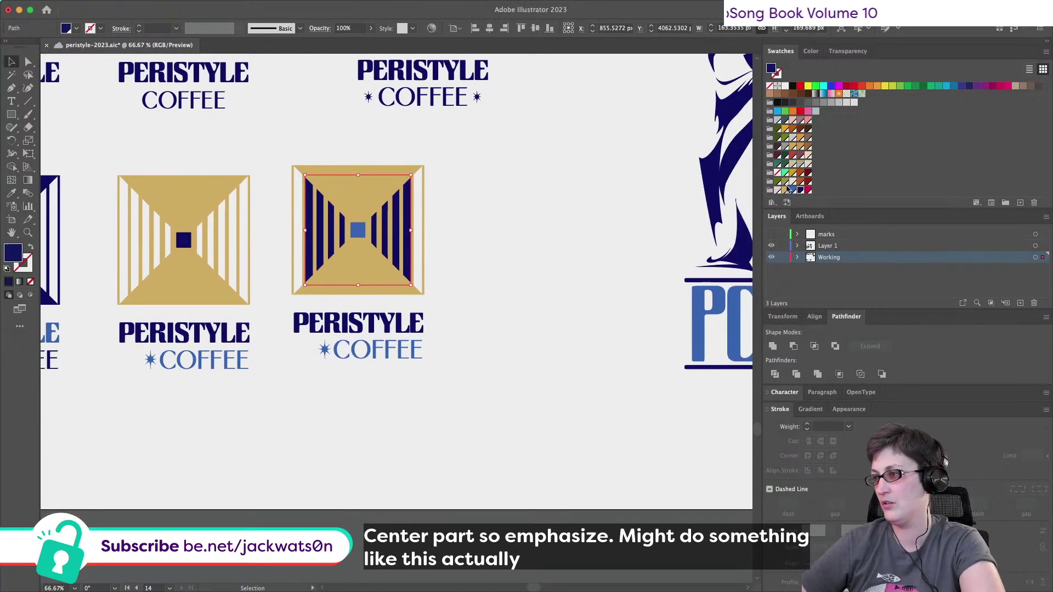
click(792, 189)
click(560, 269)
scroll(458, 271, down, 1)
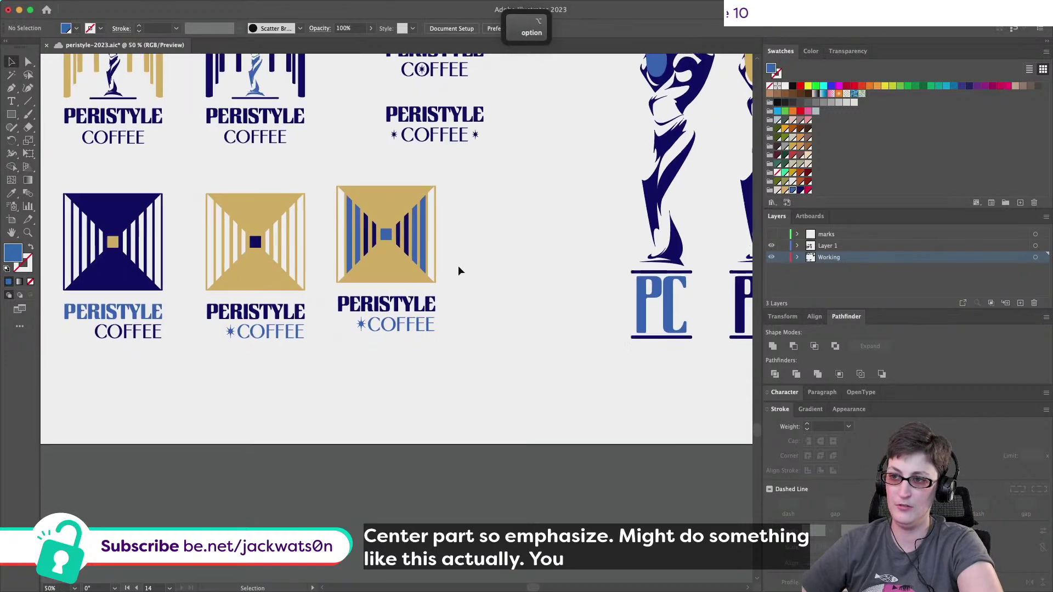
scroll(459, 265, left, 1)
scroll(459, 265, down, 1)
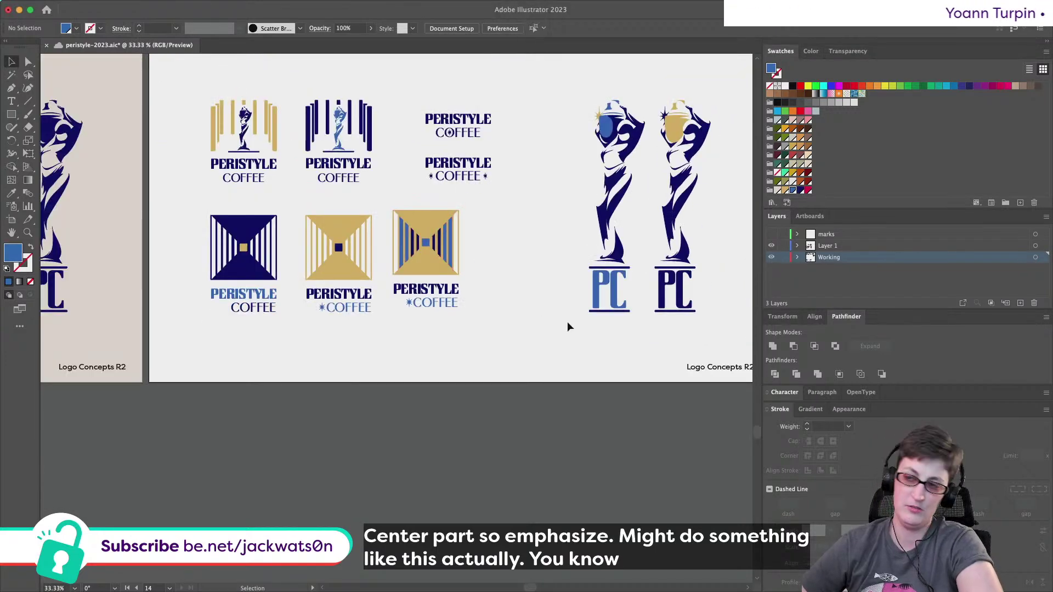
scroll(567, 321, left, 1)
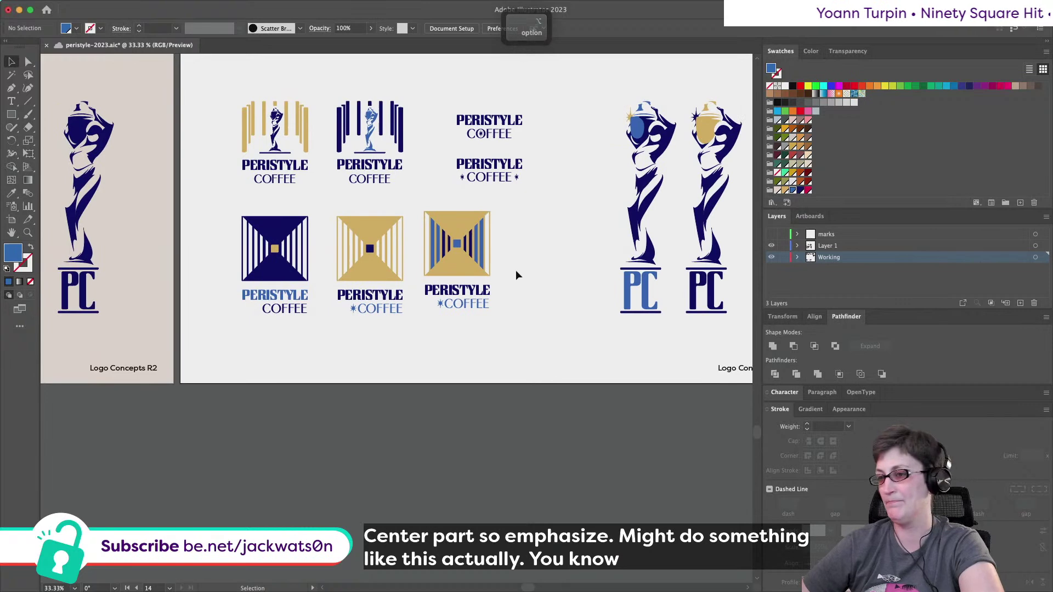
key(super+z)
key(BackSpace)
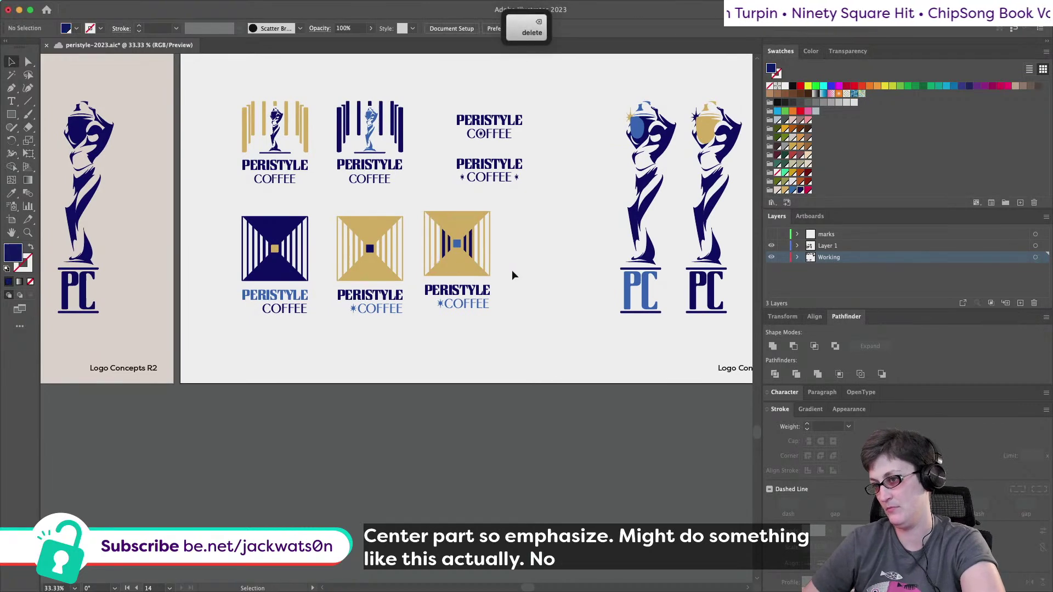
Try the pale beige swatch on the blue centre square of the third gold mark, and undo it.
scroll(433, 235, up, 2)
drag(491, 264, 489, 263)
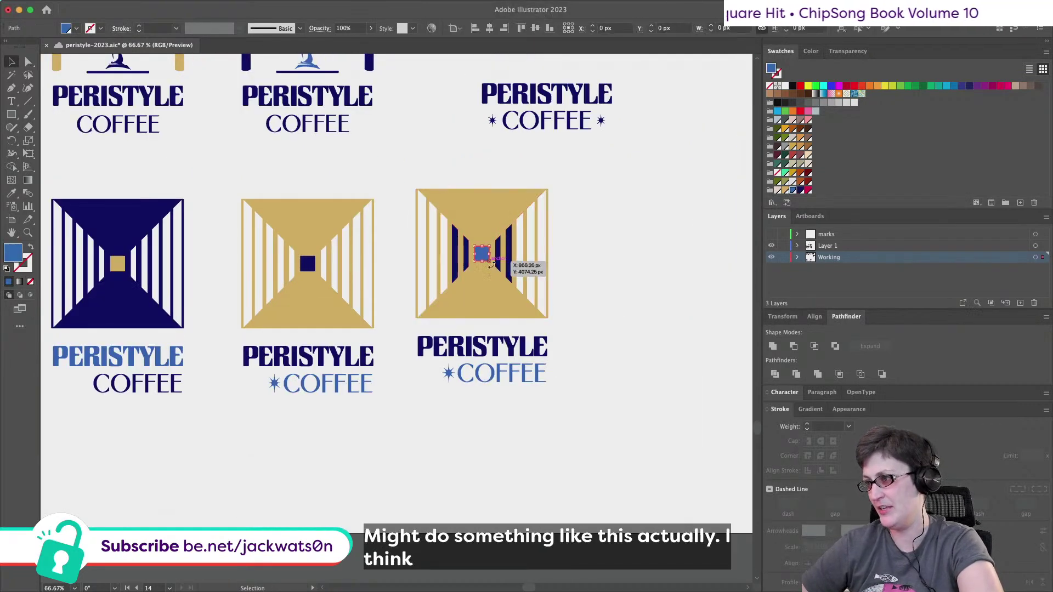
key(super+minus)
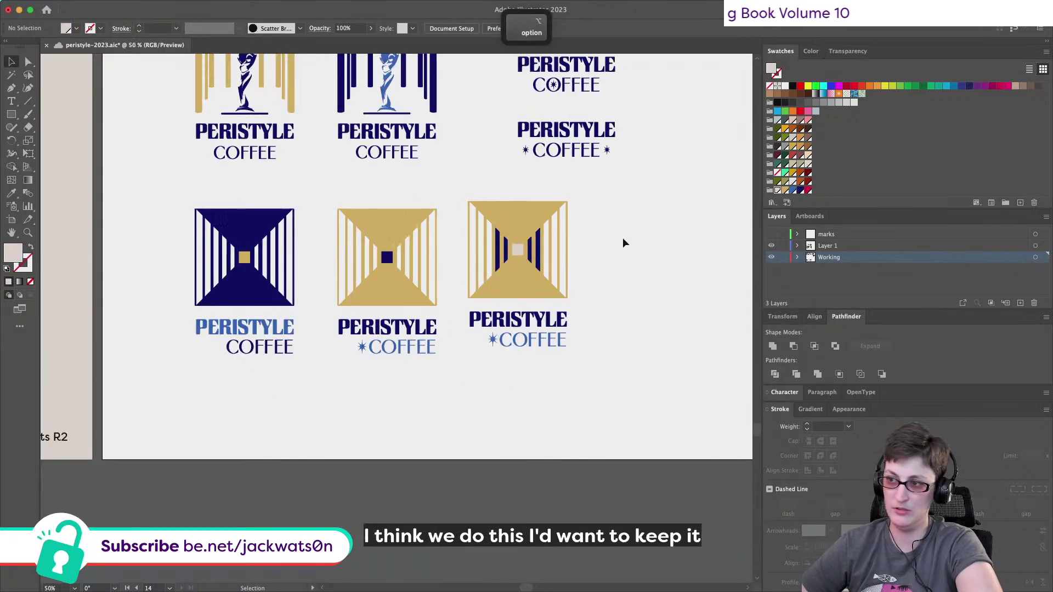
key(super+z)
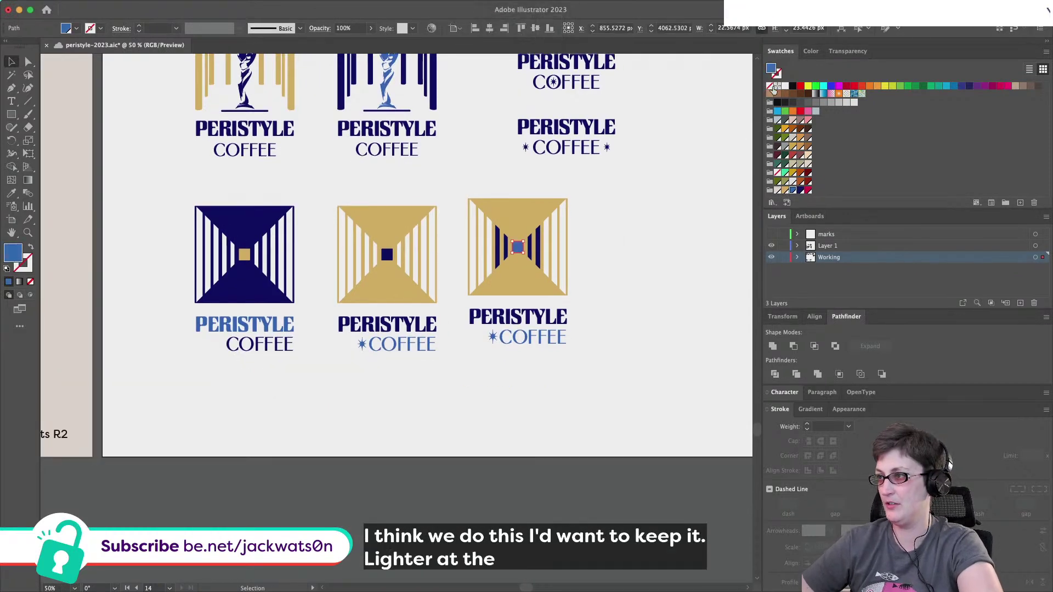
Try the white swatch on the third gold mark's centre square and view the result among the other concepts.
click(785, 85)
click(568, 276)
click(611, 305)
key(super+minus)
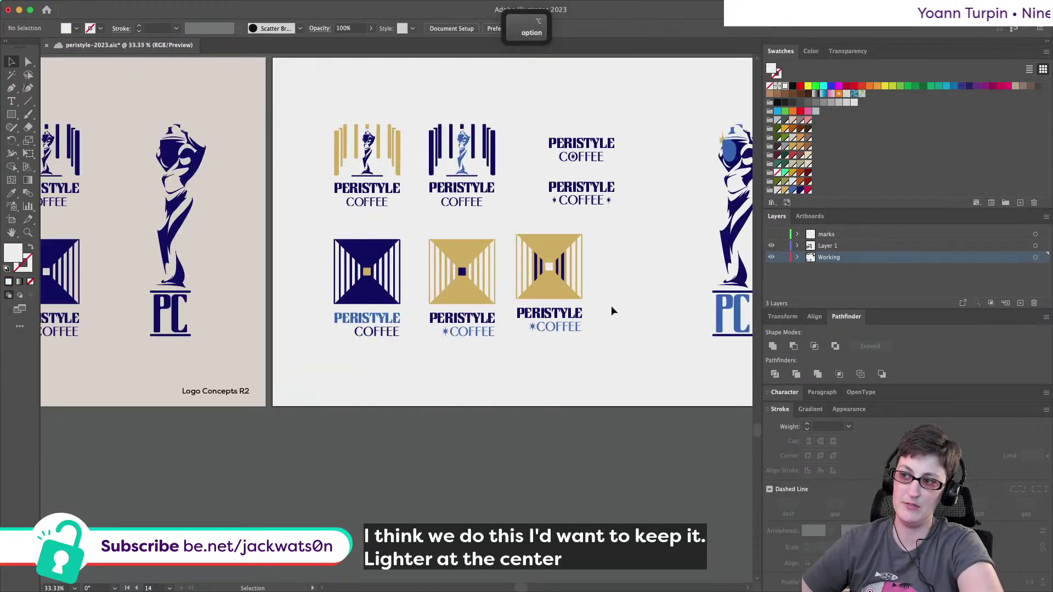
scroll(611, 310, down, 2)
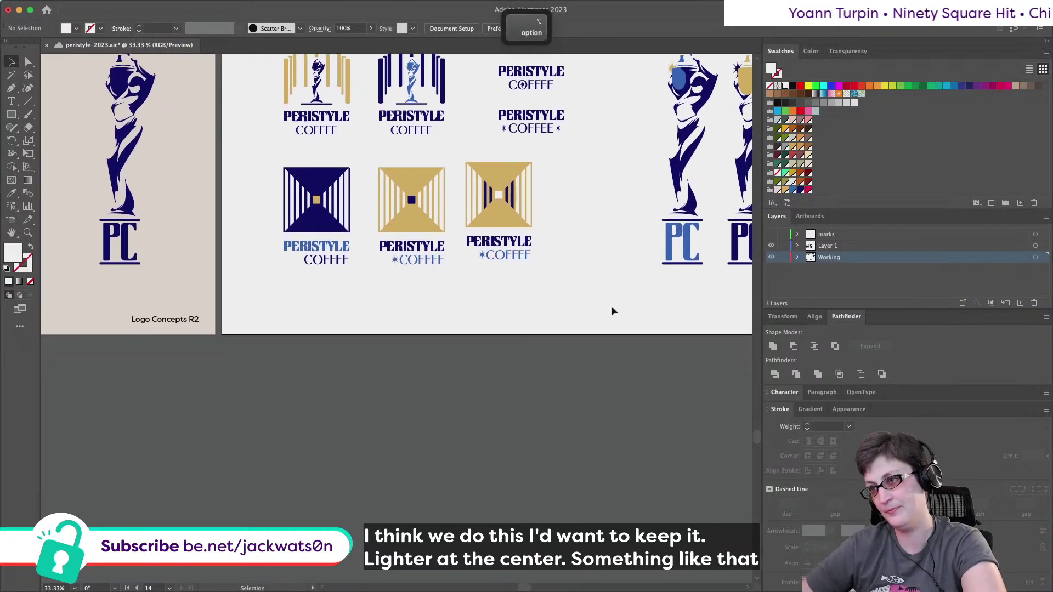
scroll(612, 307, right, 1)
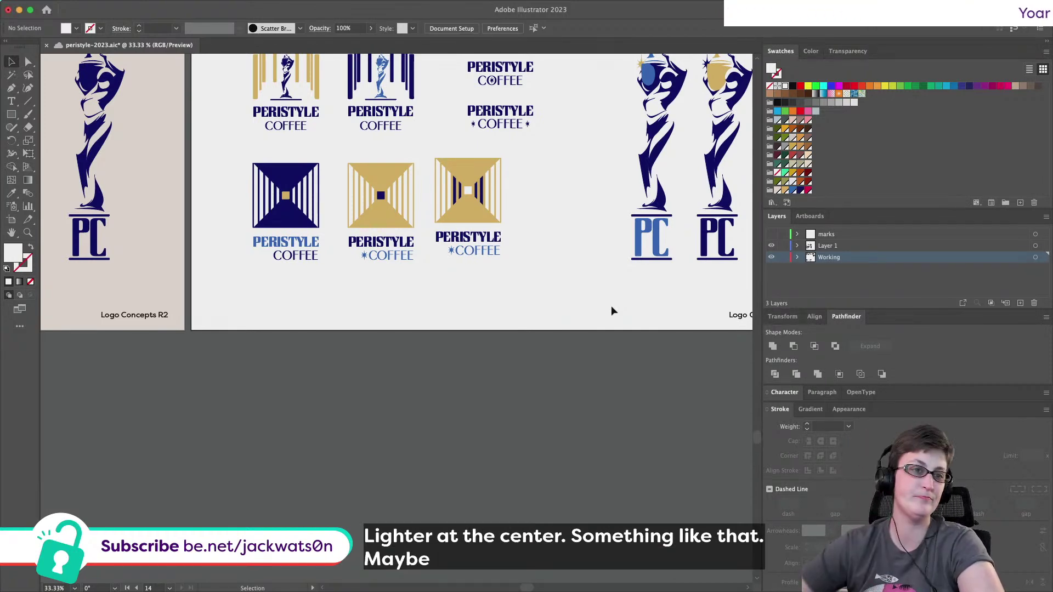
Move the third gold mark with its wordmark so it aligns with the row's other logos at similar spacing.
scroll(611, 305, up, 1)
scroll(549, 296, up, 1)
drag(586, 352, 445, 143)
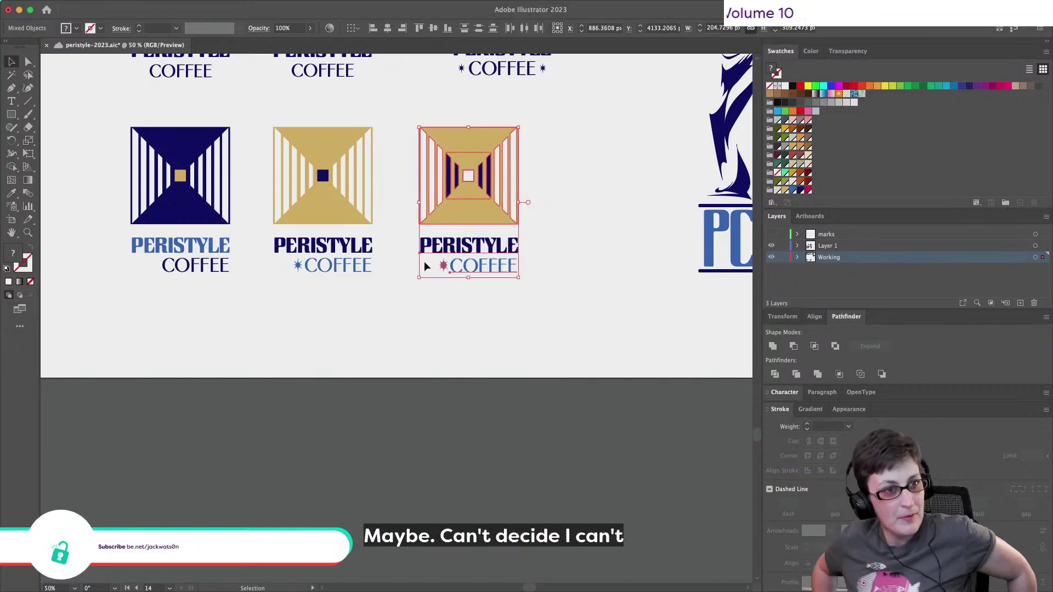
click(551, 245)
Fill the third mark's centre square with medium blue and try lighter tints of it, keeping the tint at 100%.
click(468, 175)
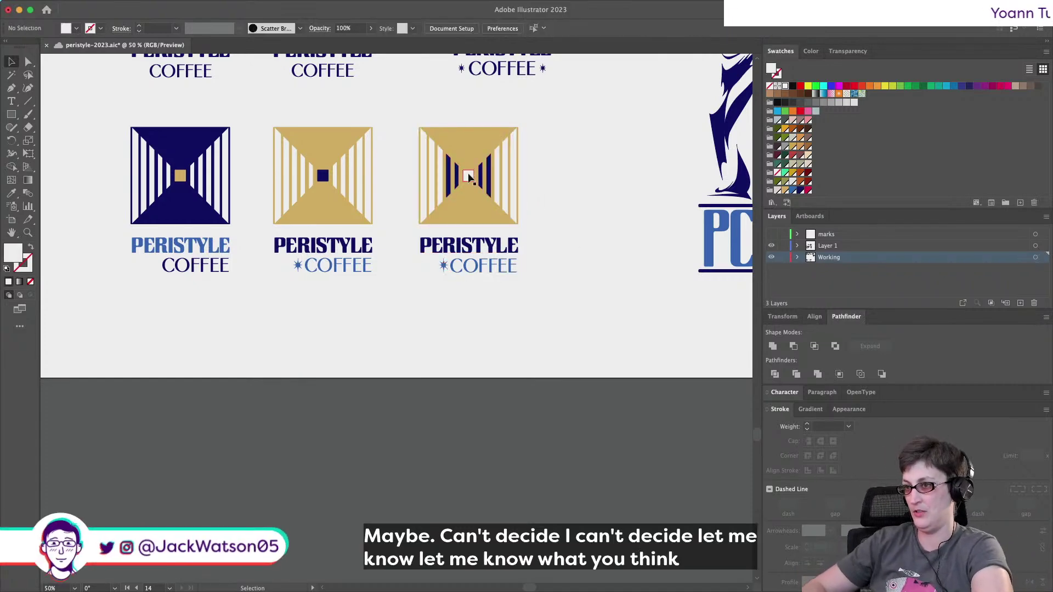
click(792, 191)
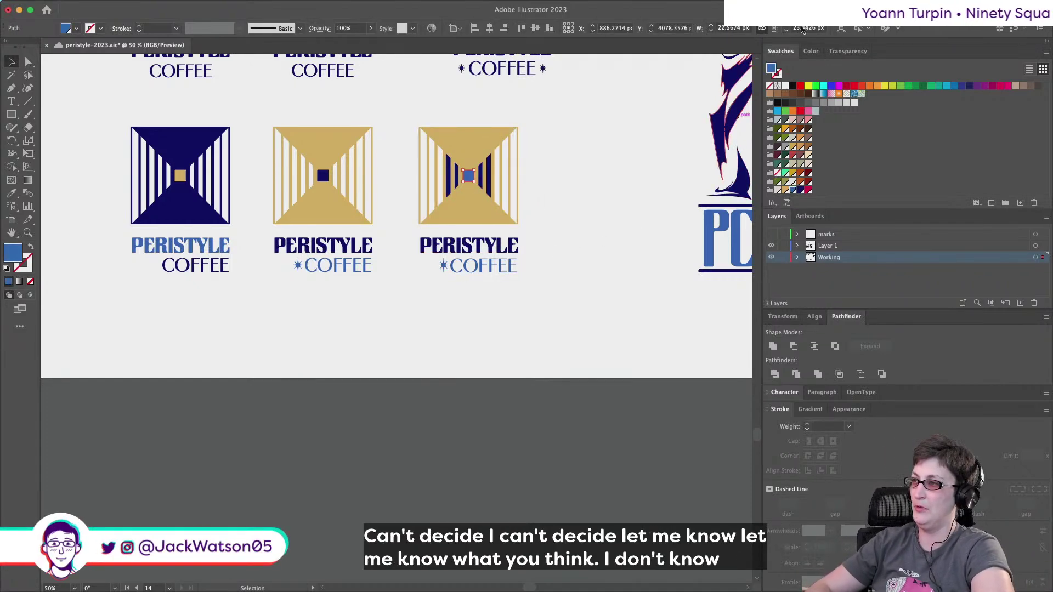
click(835, 52)
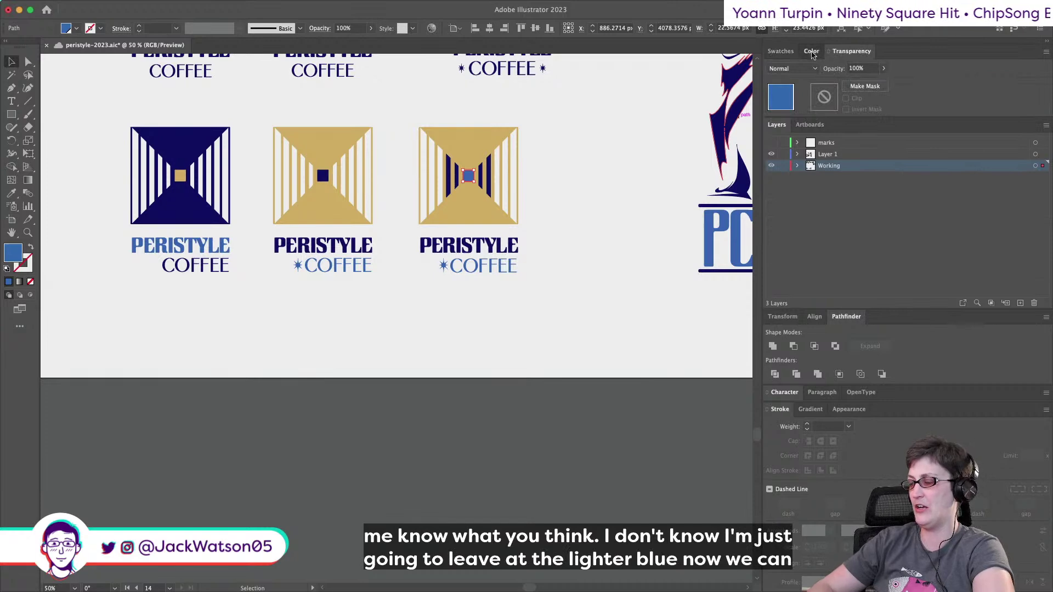
click(812, 51)
mouse_move(859, 74)
mouse_down()
mouse_move(827, 75)
mouse_move(875, 79)
mouse_up()
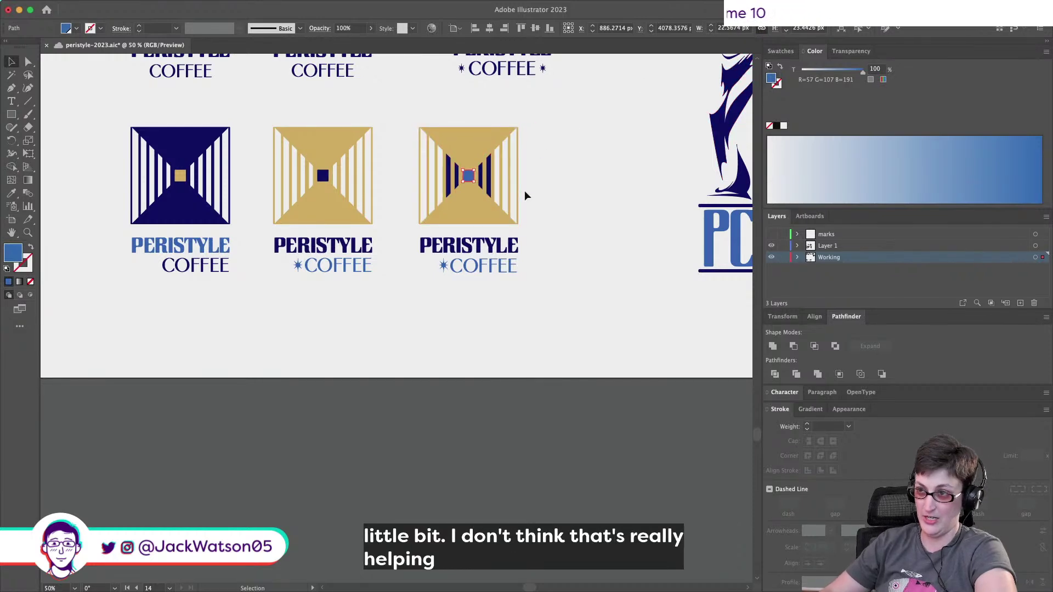
key(alt)
click(541, 200)
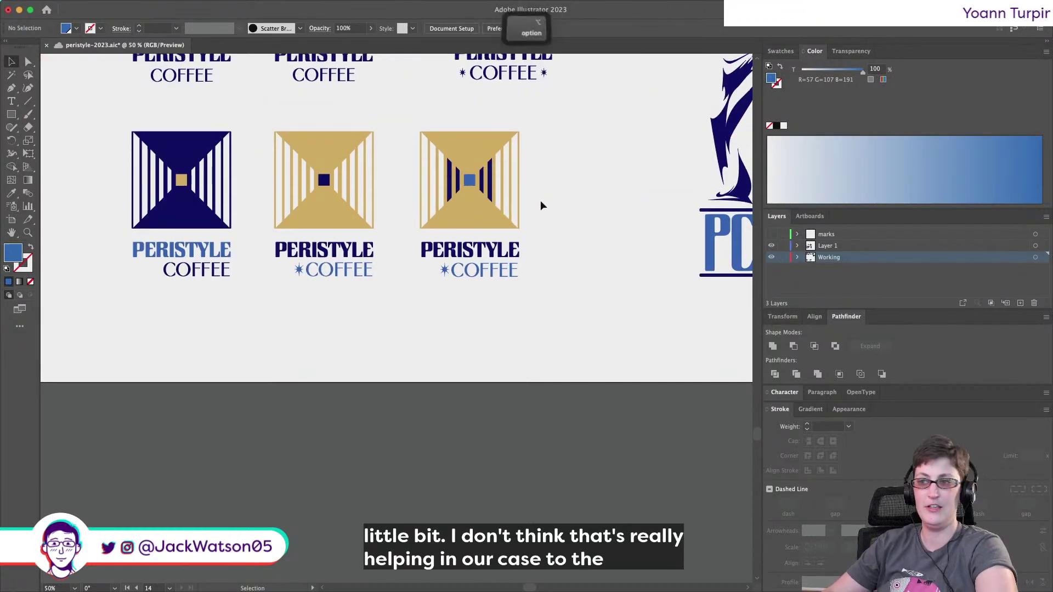
scroll(541, 199, up, 1)
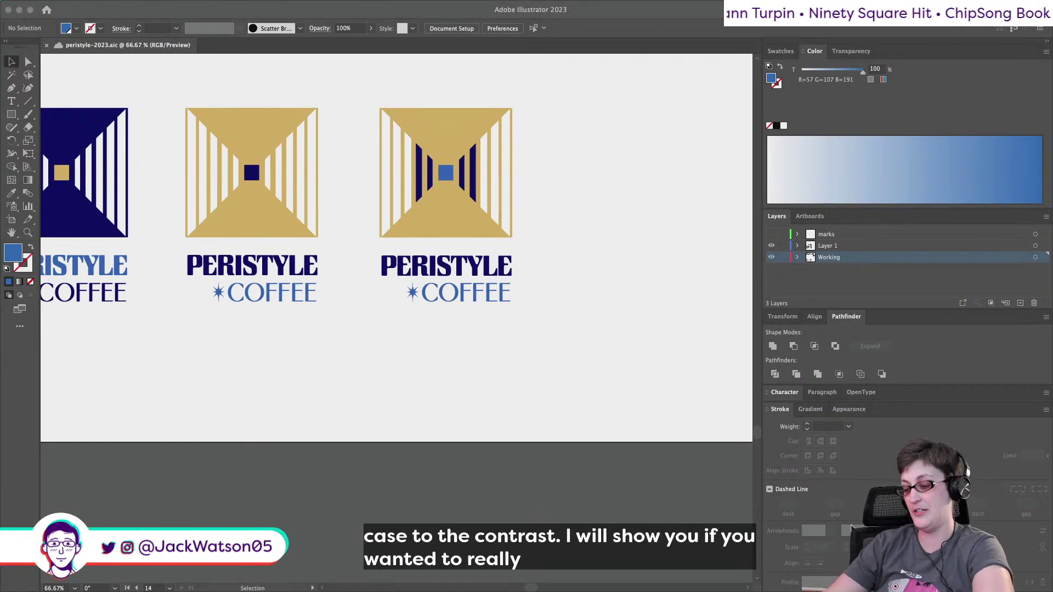
Switch to Adobe Color in the browser and open the Contrast Checker from the colour wheel page's accessibility tools.
key(o)
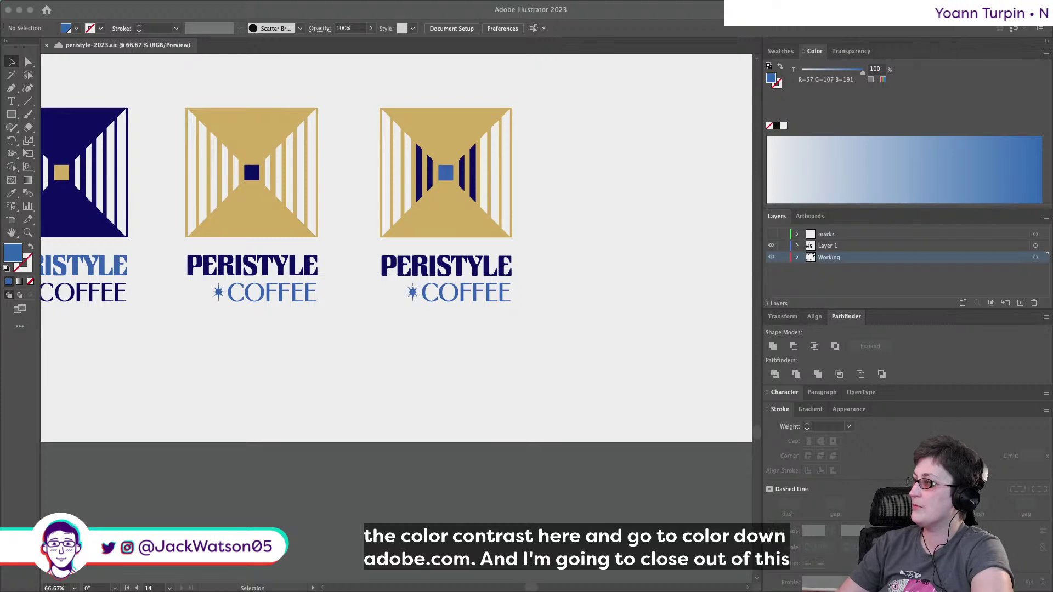
drag(449, 108, 516, 108)
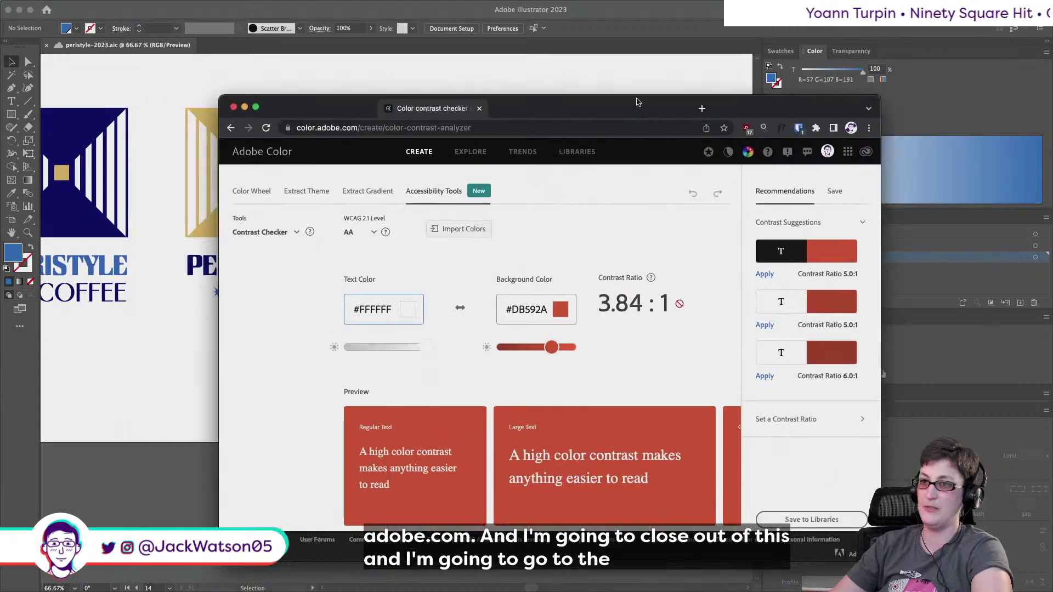
click(231, 127)
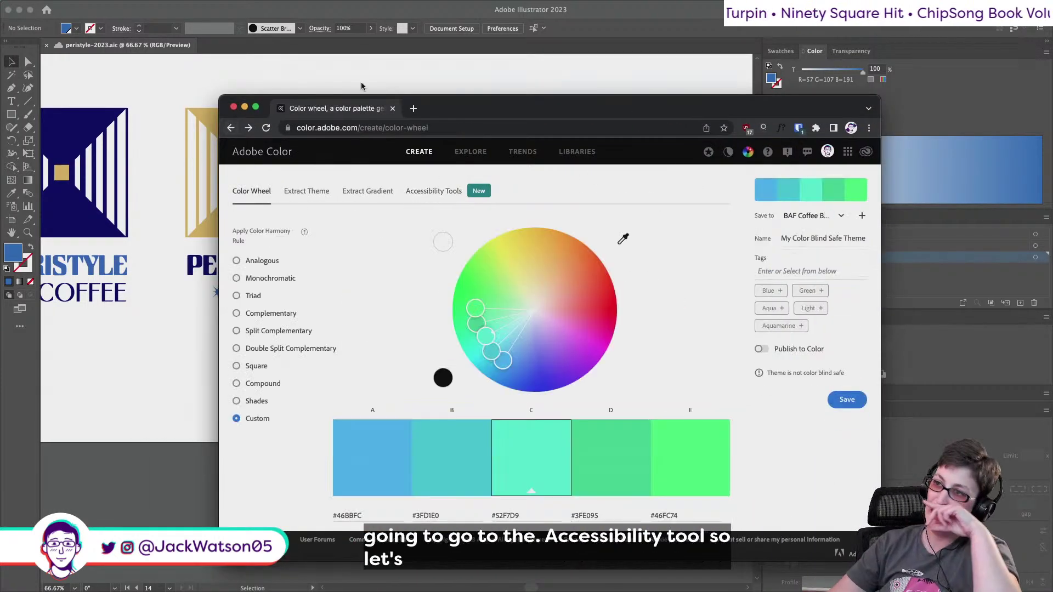
click(438, 193)
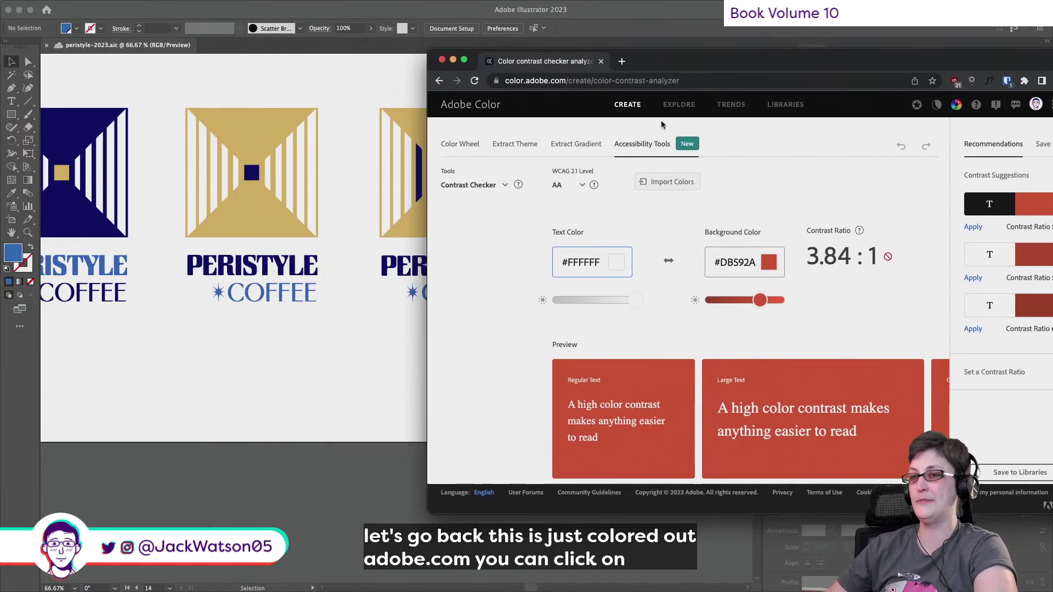
Switch to Illustrator and copy the hex code of the third mark's gold fill.
key(super+Tab)
click(465, 228)
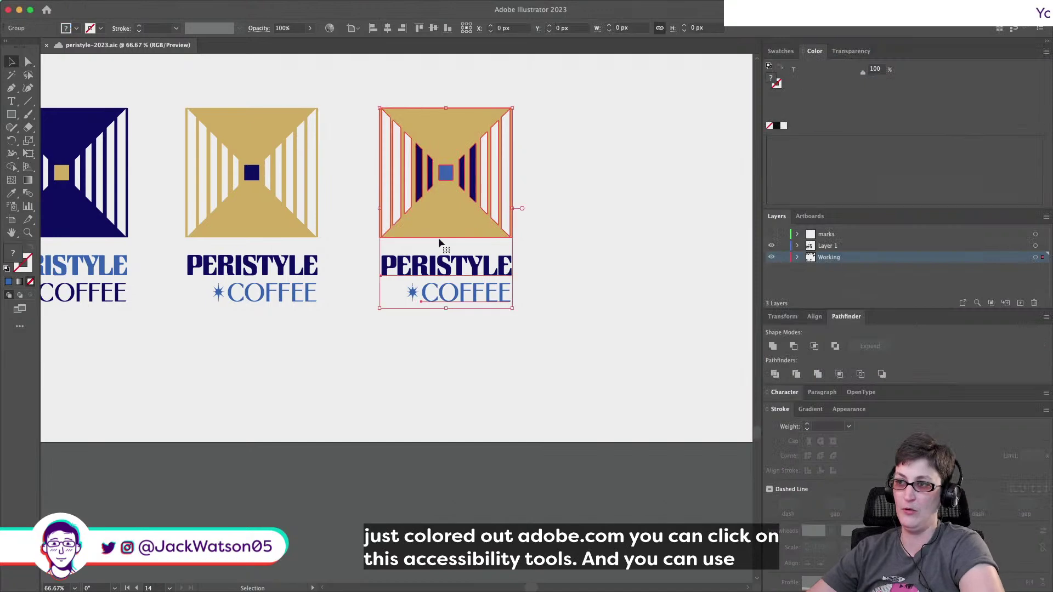
key(super+shift+a)
click(387, 115)
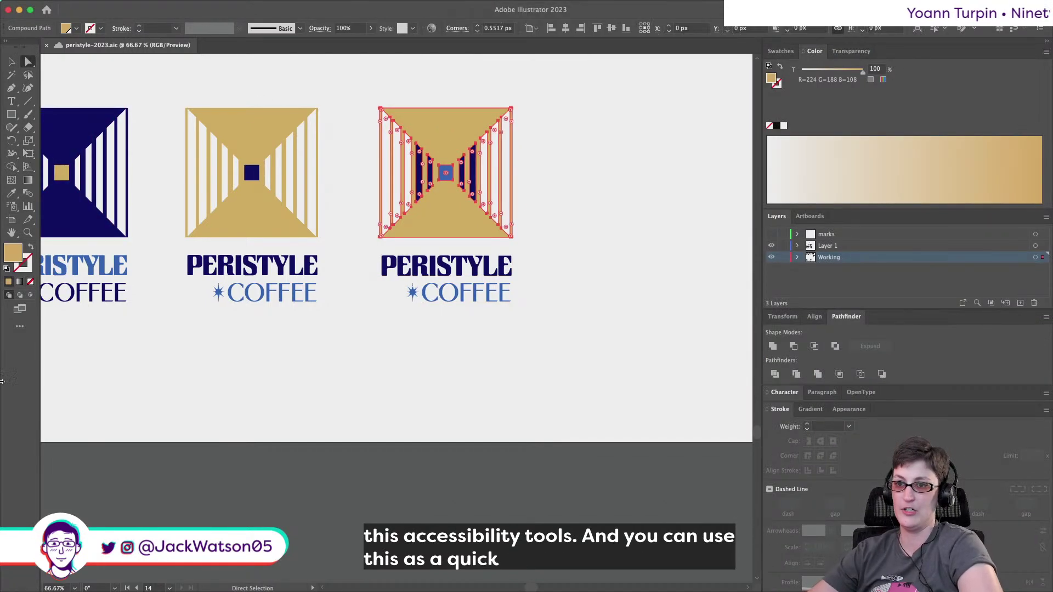
double_click(13, 252)
key(super+c)
click(928, 244)
Switch back to Adobe Color and set the contrast checker's background colour to #E0BC6C.
mouse_move(382, 580)
click(418, 574)
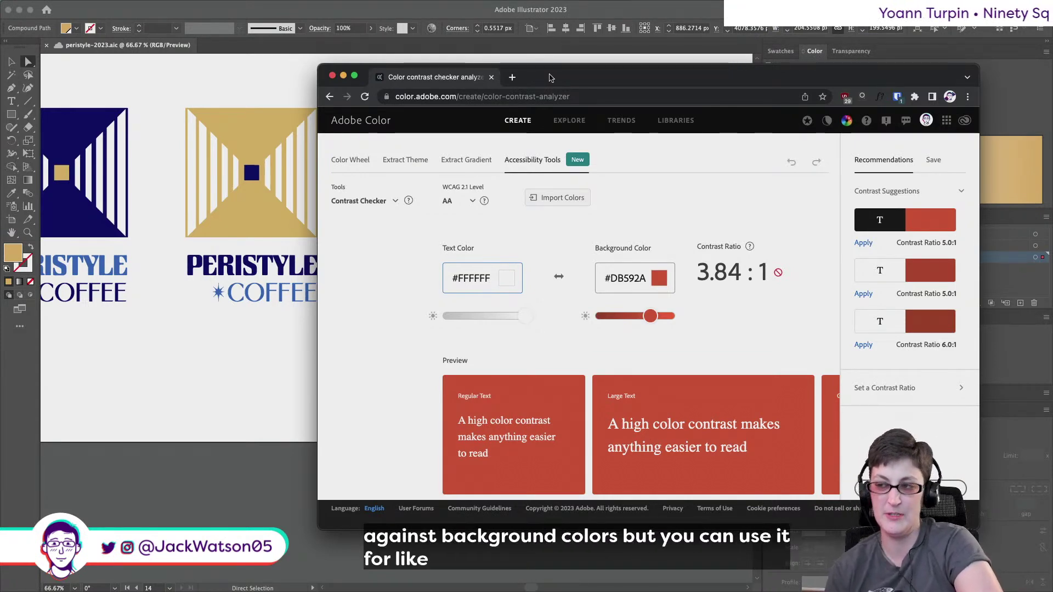
double_click(620, 278)
key(super+v)
key(Tab)
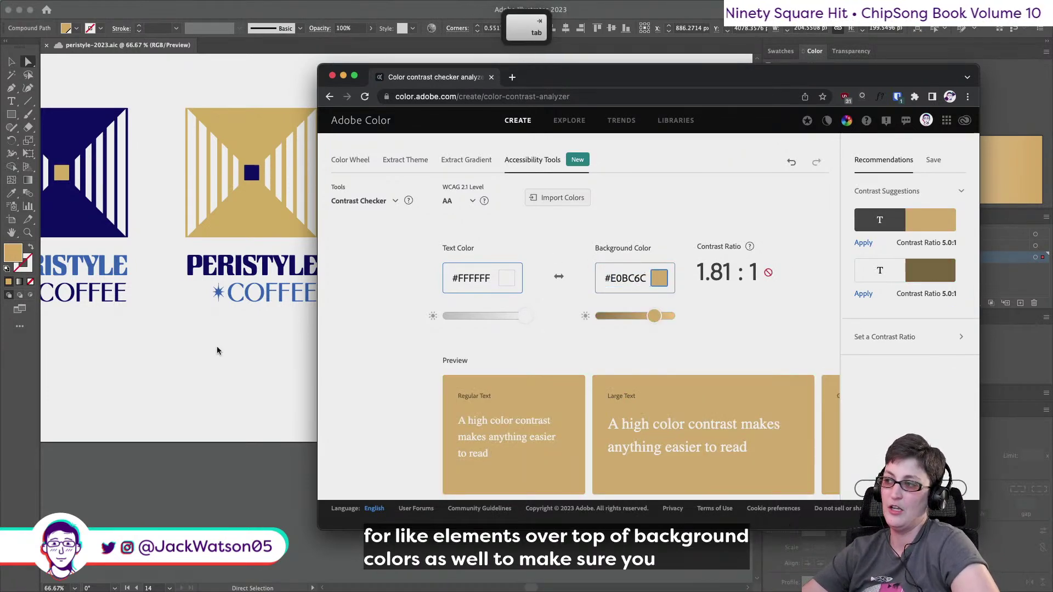
Return to Illustrator and copy the hex code of the third mark's blue centre square.
click(188, 351)
click(543, 199)
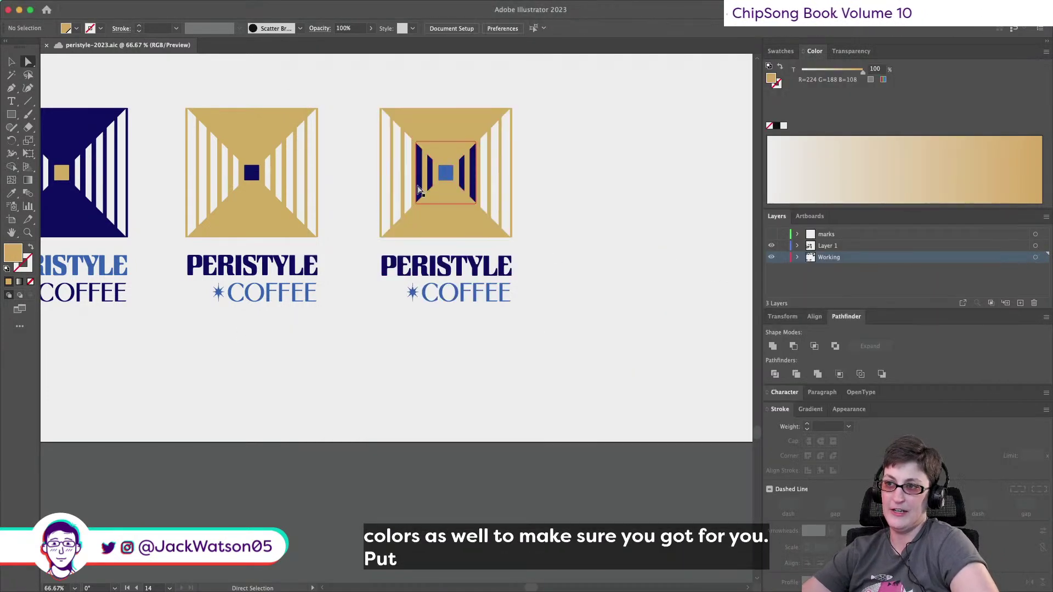
click(445, 173)
double_click(771, 78)
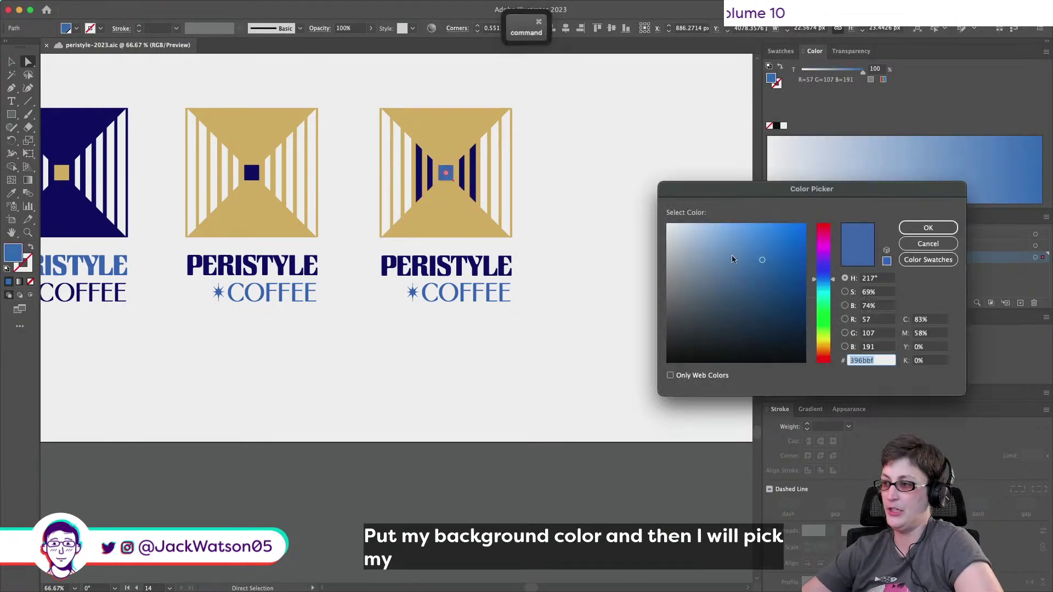
click(928, 243)
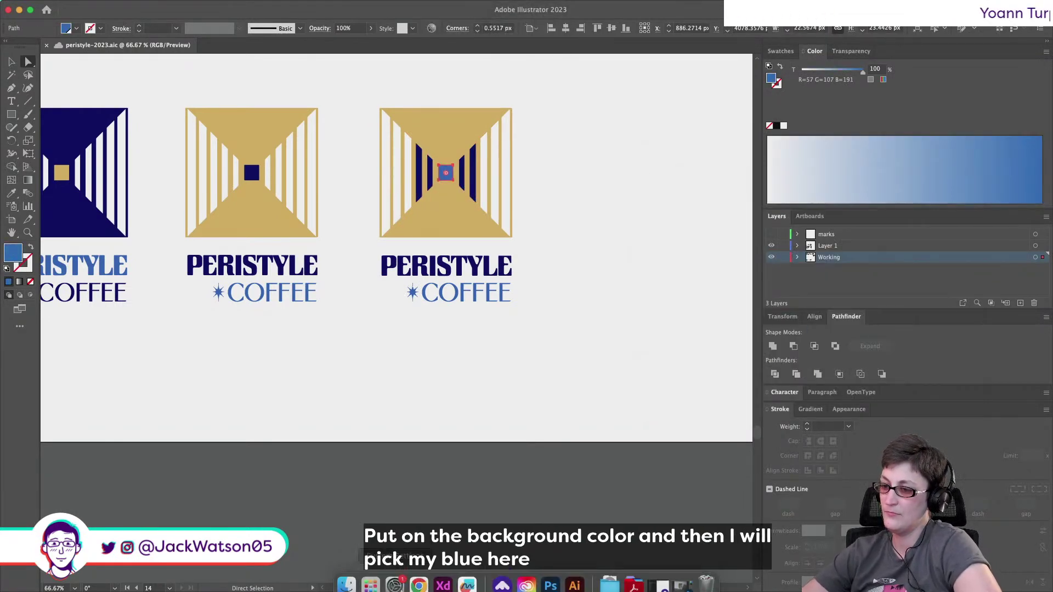
Set the text colour to #396BBF in Adobe Color's contrast checker and examine the contrast ratio against the gold.
key(super+Tab)
double_click(480, 279)
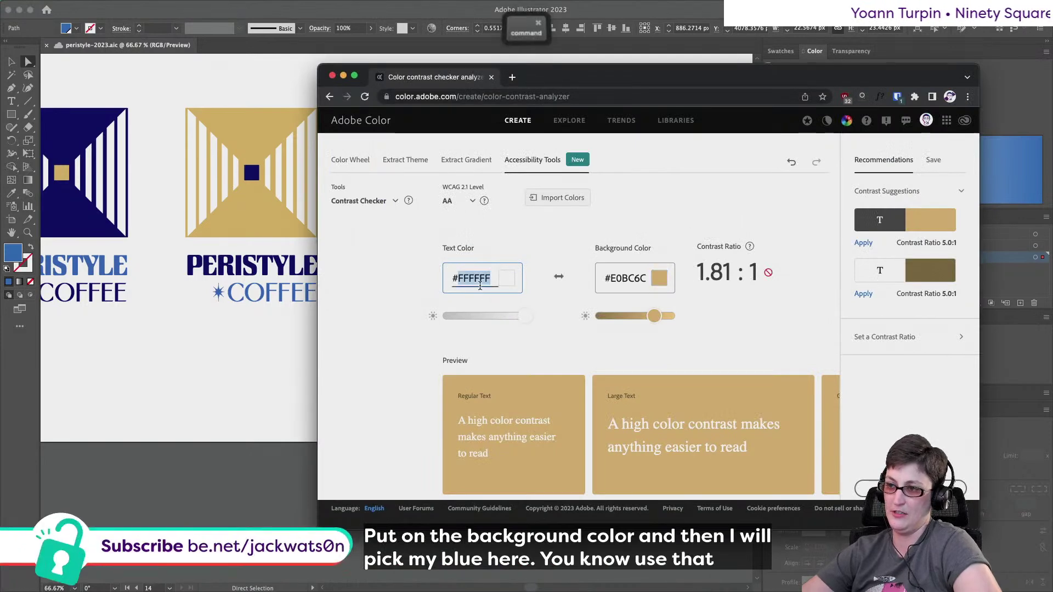
key(super+v)
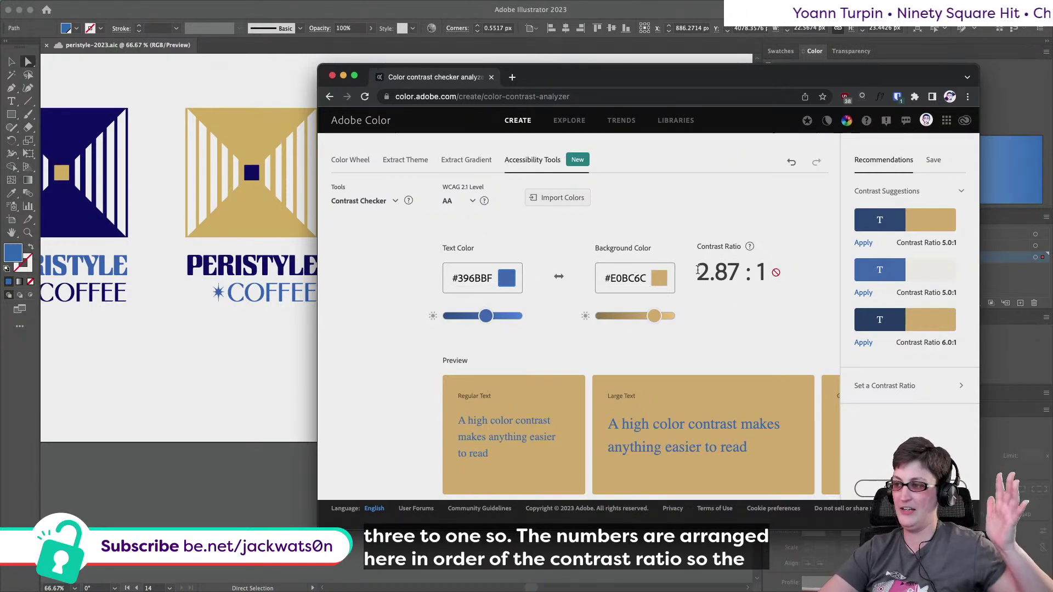
drag(745, 274, 711, 274)
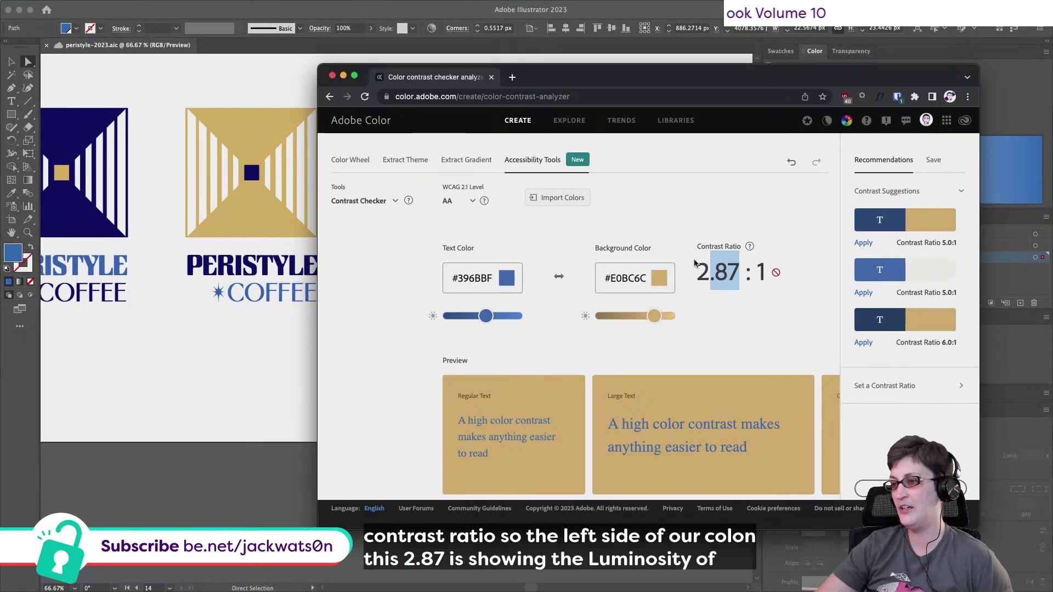
click(770, 274)
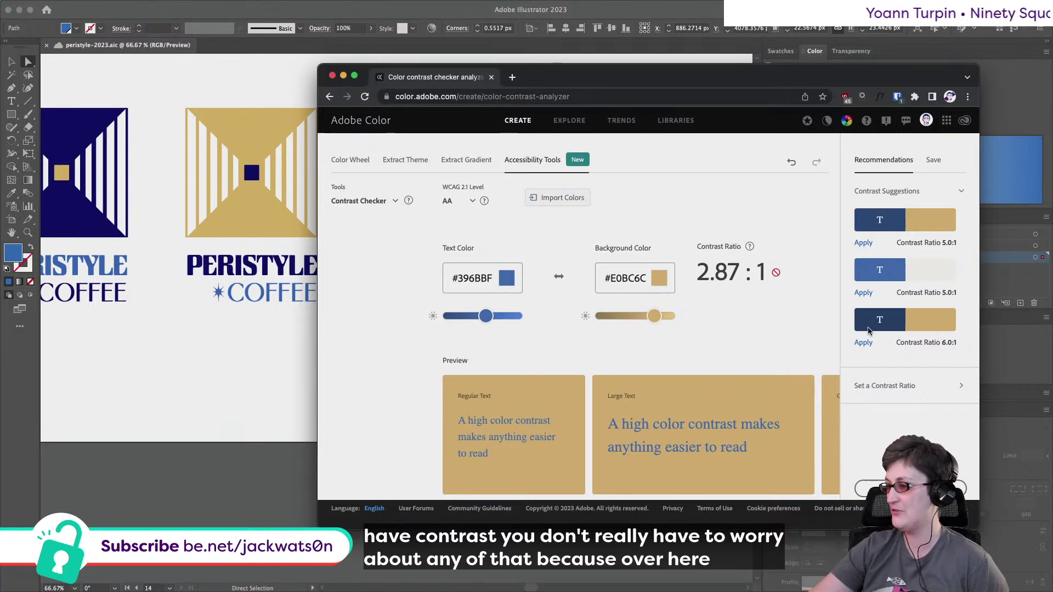
Set a target contrast ratio of 3:1 and generate matching colour suggestions for the blue and gold pair.
click(901, 386)
click(889, 256)
text(3)
key(Tab)
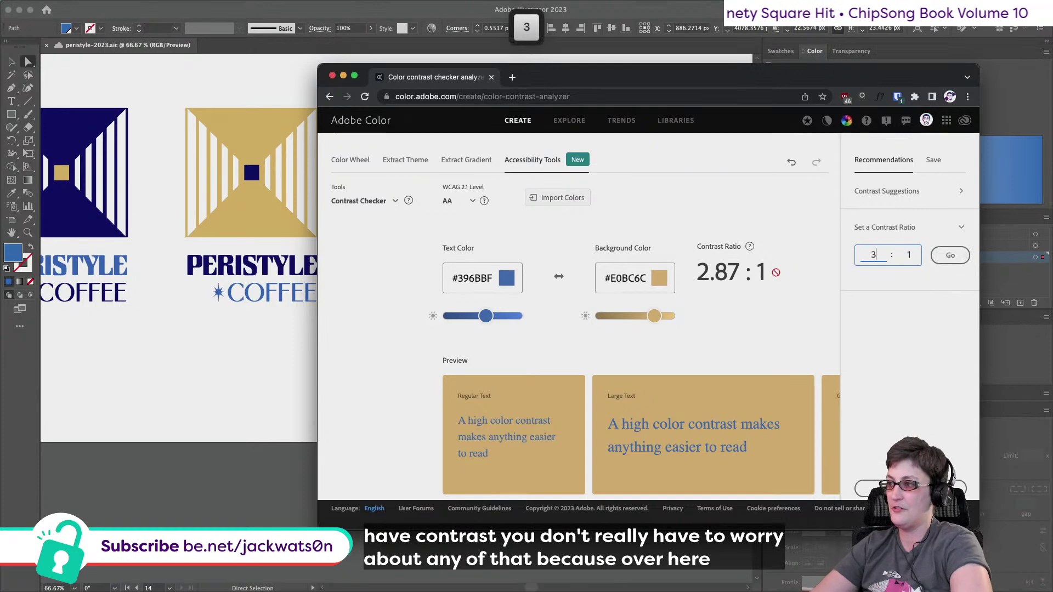
click(942, 263)
click(943, 262)
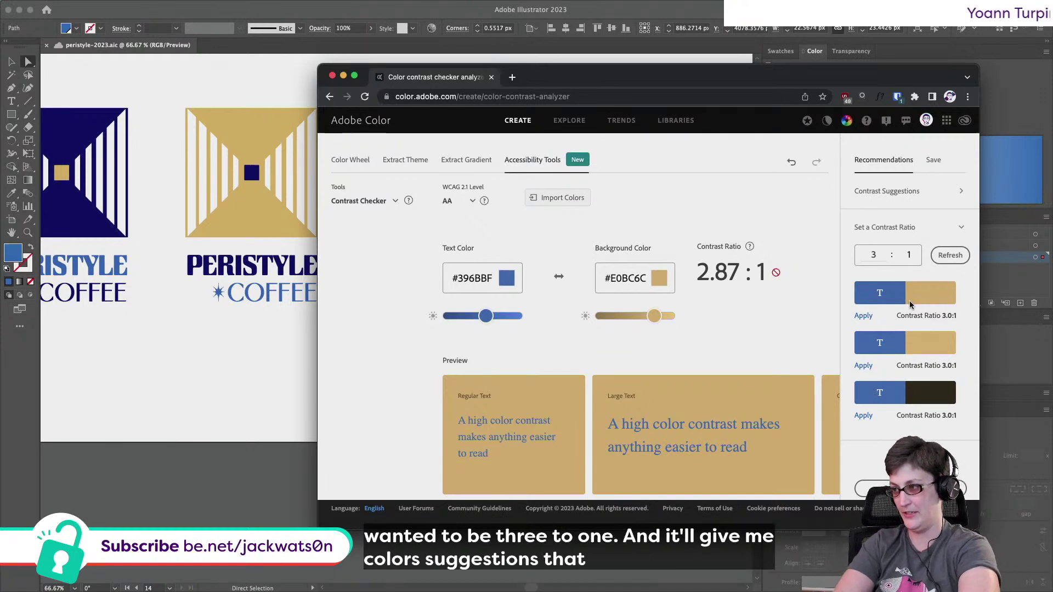
Apply the first suggested 3:1 colour pair, examine its regular and large text previews, and close the contrast checker.
click(863, 316)
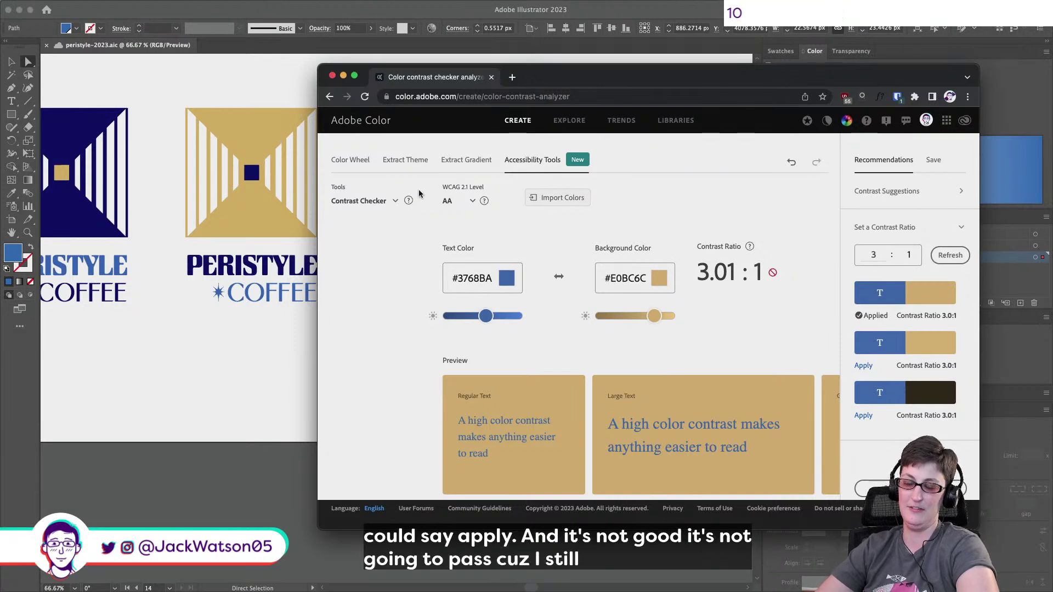
scroll(510, 224, down, 1)
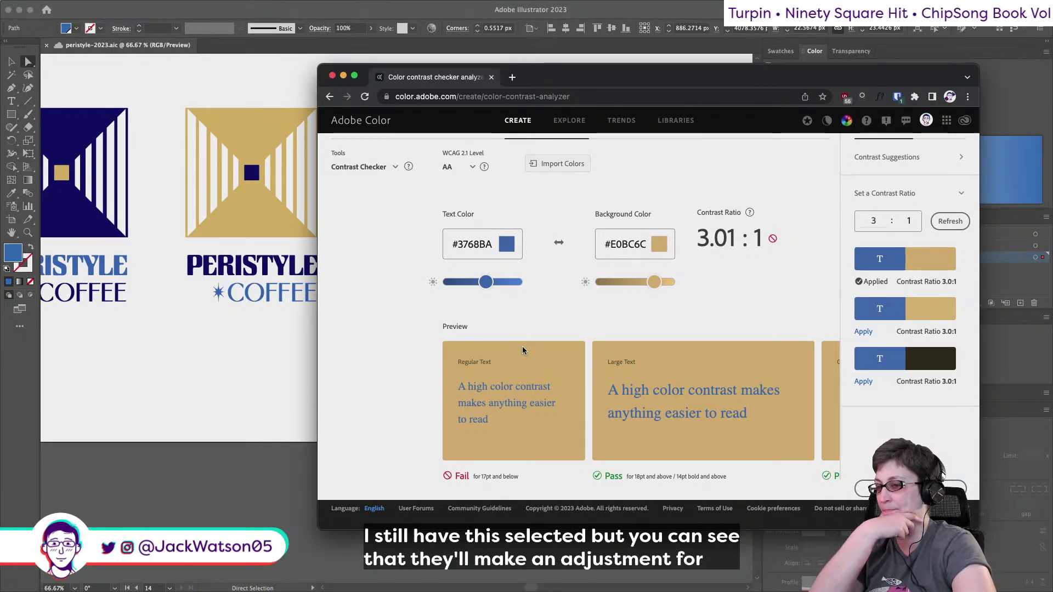
scroll(623, 351, down, 1)
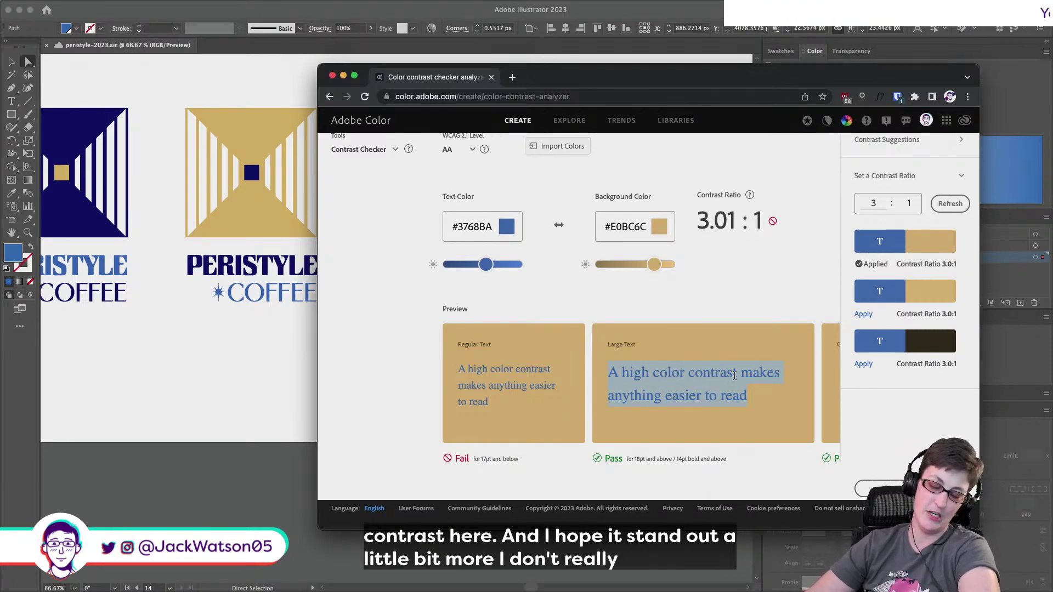
key(super+w)
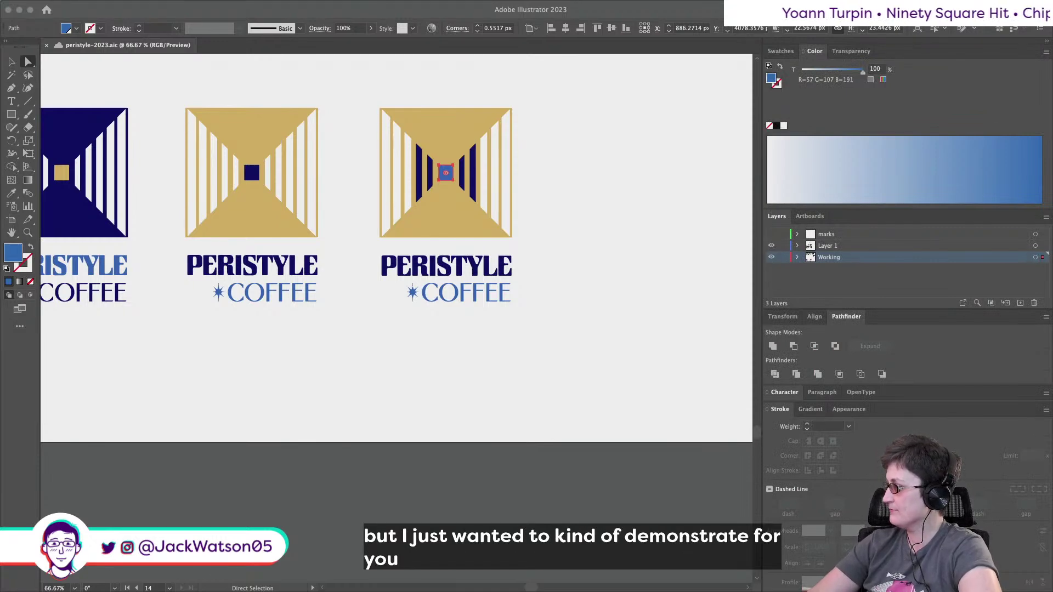
Change the blue centre square of the third square mark to a 0% tint.
click(543, 247)
scroll(543, 248, down, 2)
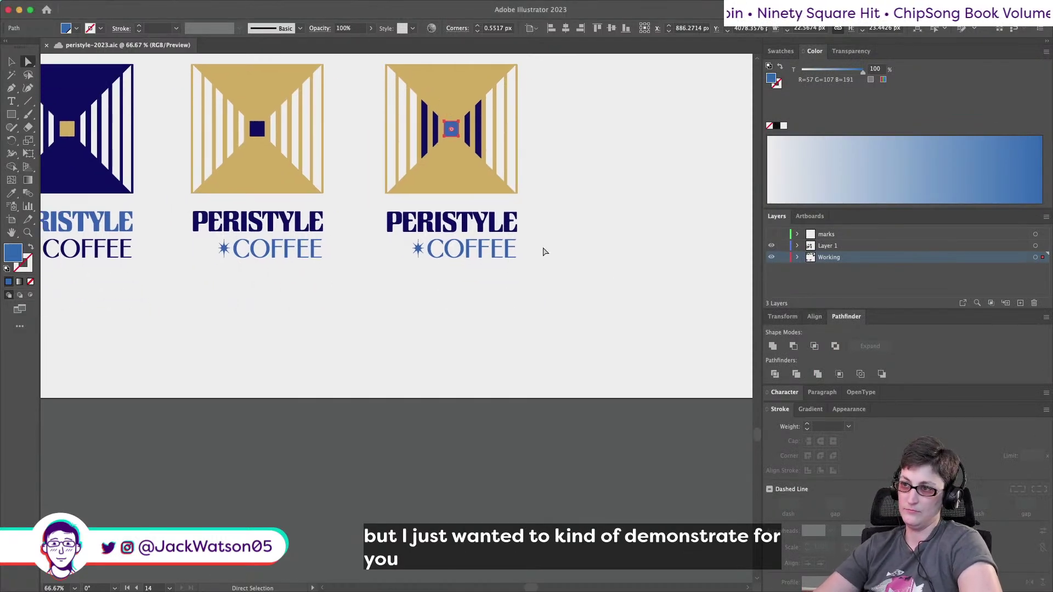
click(451, 128)
key(super+equal)
key(super+equal)
key(super+equal)
scroll(448, 174, up, 2)
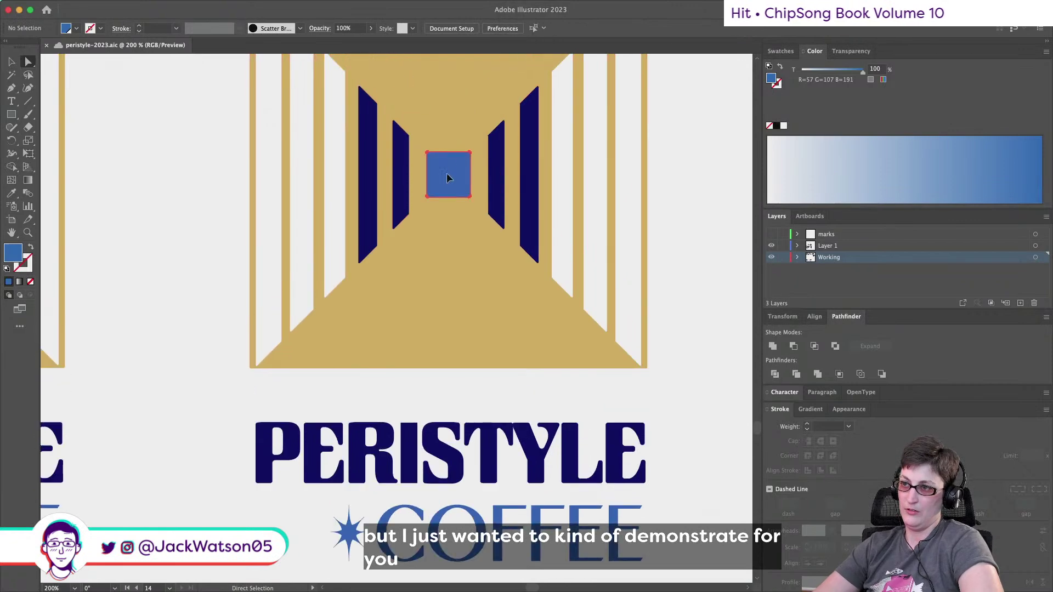
drag(809, 75, 798, 76)
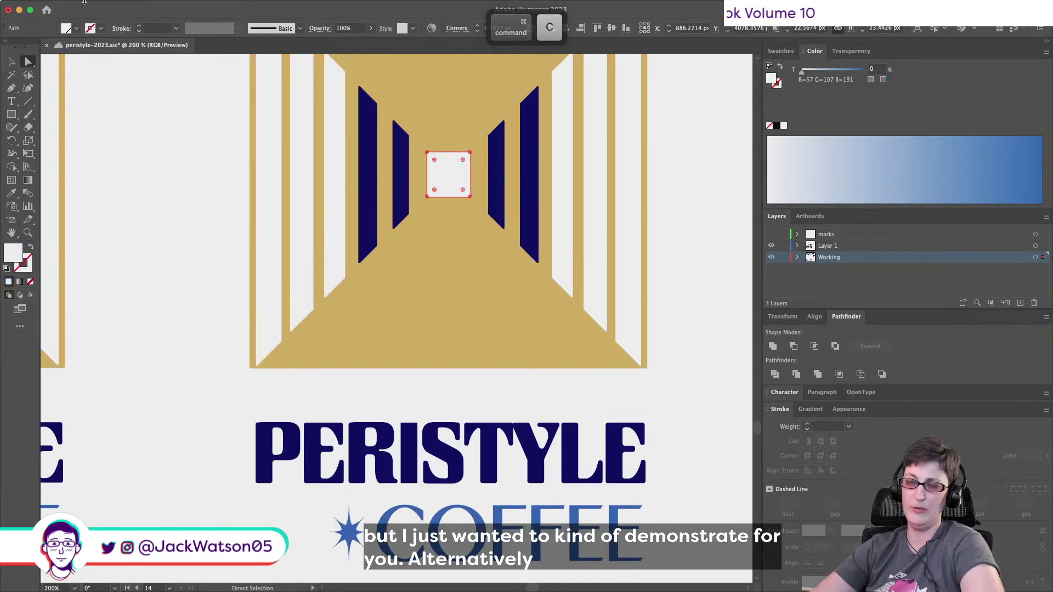
Try a smaller blue copy of the centre square, about 13 px wide, centred inside the third mark's white square.
click(11, 61)
key(super+z)
drag(470, 153, 462, 157)
click(148, 233)
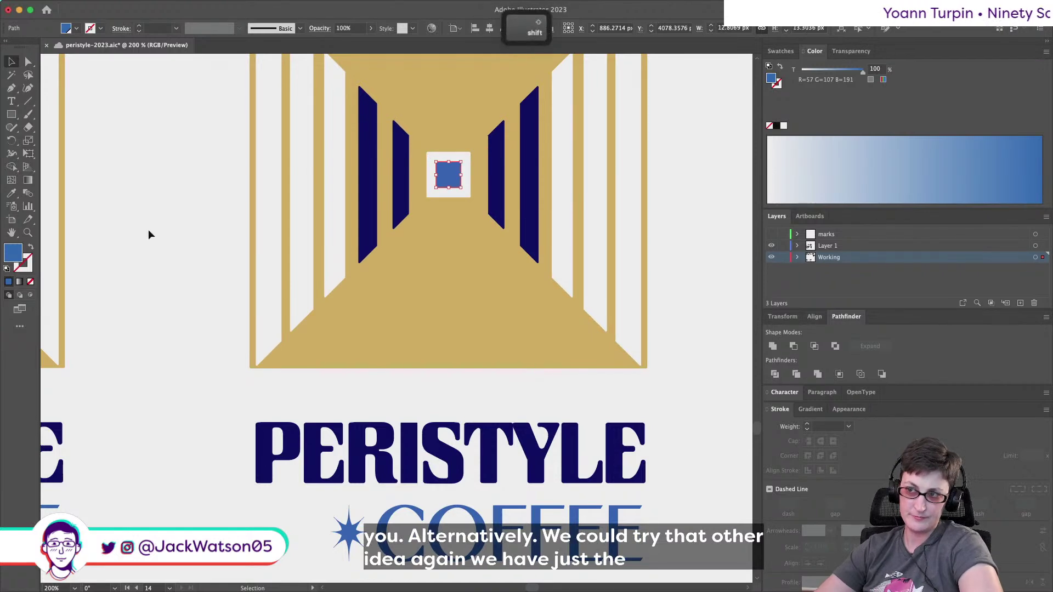
scroll(165, 235, down, 1)
scroll(166, 232, down, 5)
scroll(169, 232, left, 3)
scroll(415, 275, up, 2)
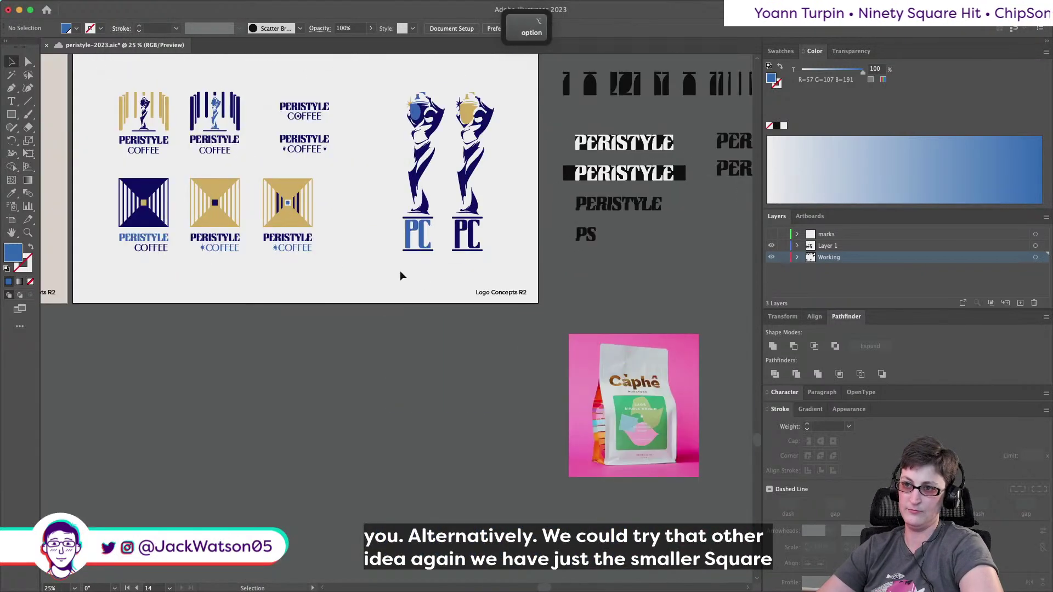
scroll(384, 252, left, 3)
scroll(368, 249, up, 2)
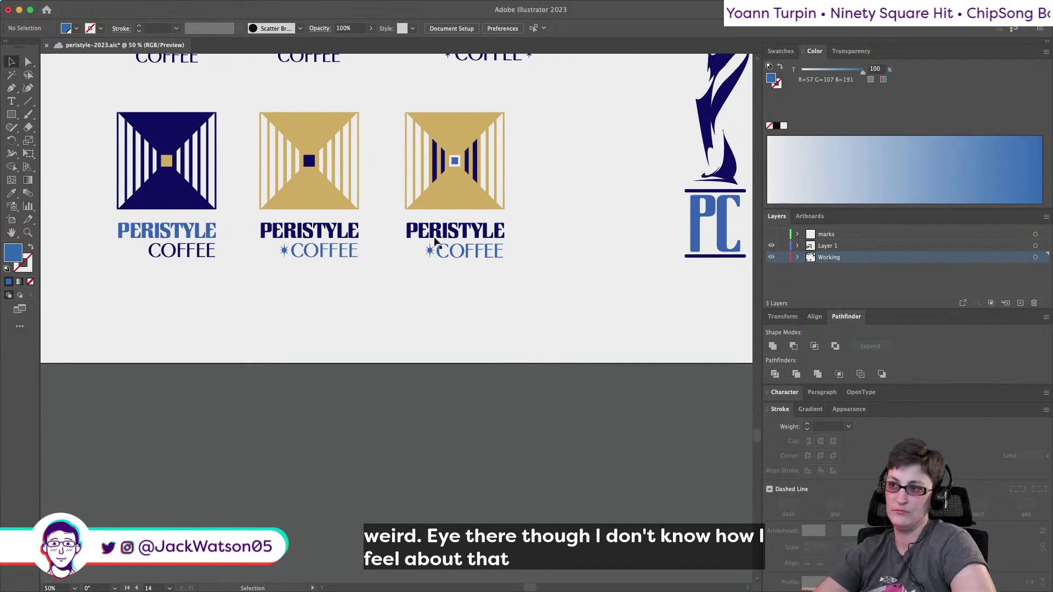
Try replacing the small blue square with a copy of the star beside the third logo's COFFEE text.
click(455, 160)
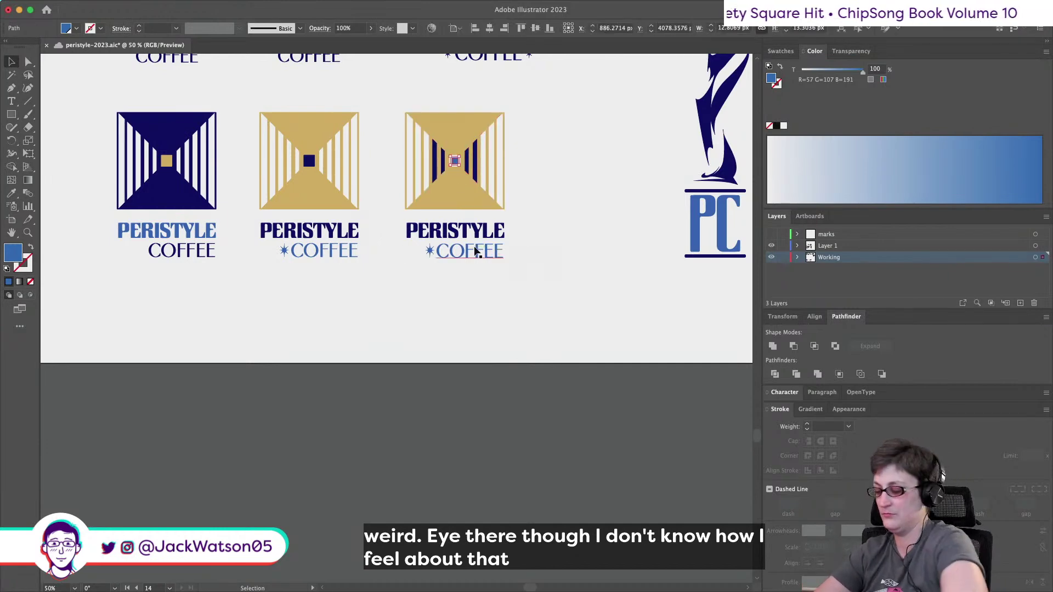
key(BackSpace)
scroll(501, 324, up, 1)
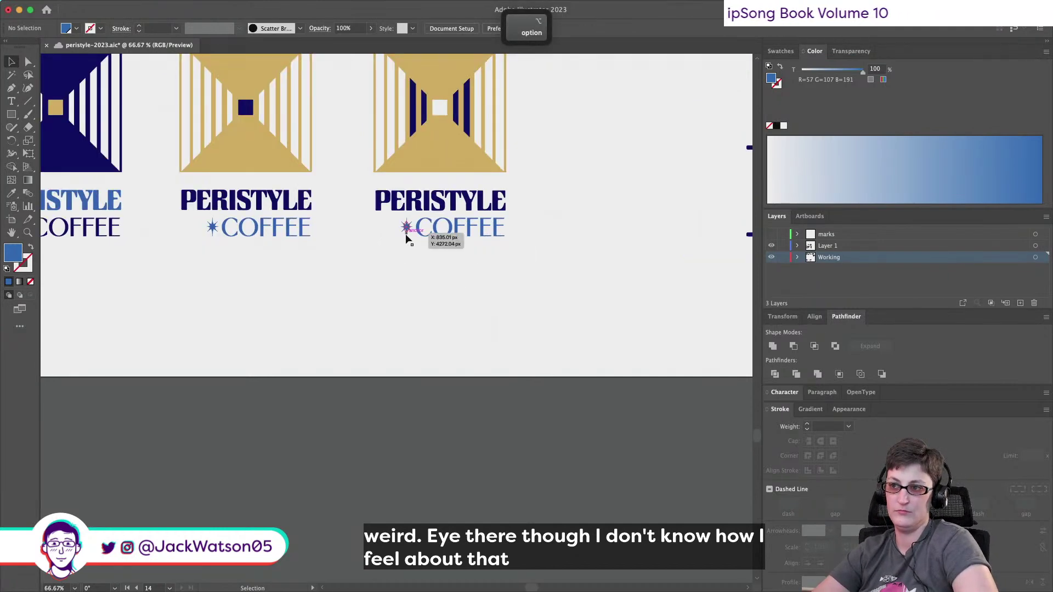
drag(406, 230, 441, 109)
scroll(548, 148, down, 2)
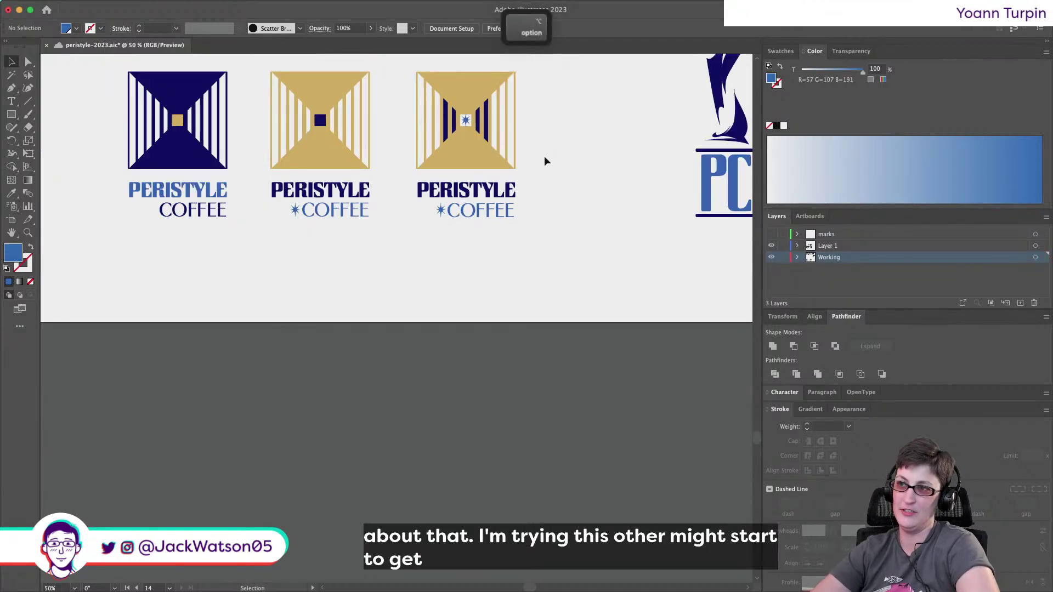
Delete the star copy from the third mark's white centre square.
scroll(492, 131, up, 3)
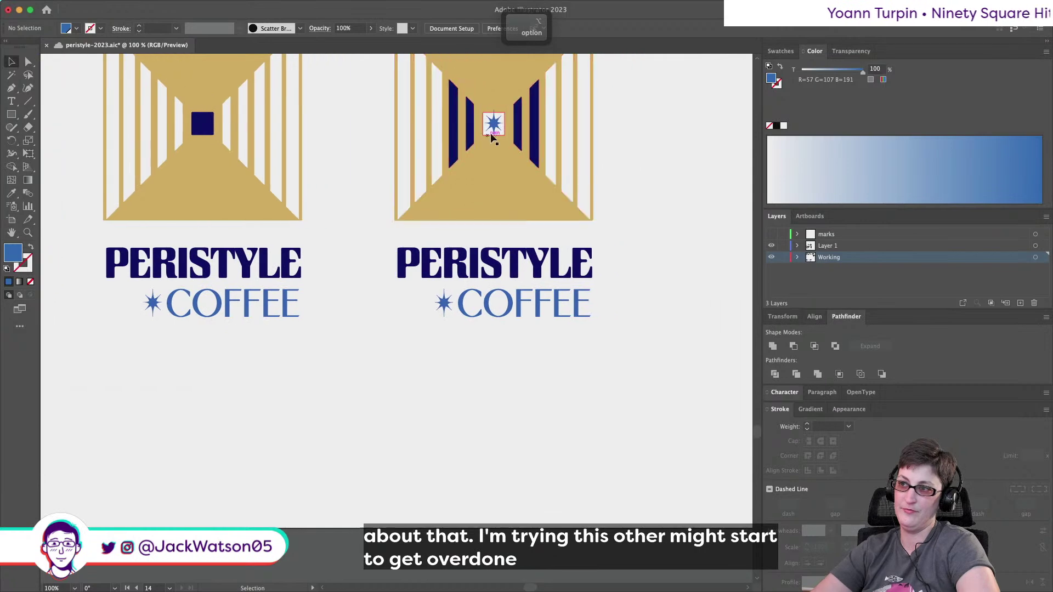
click(495, 125)
key(super+z)
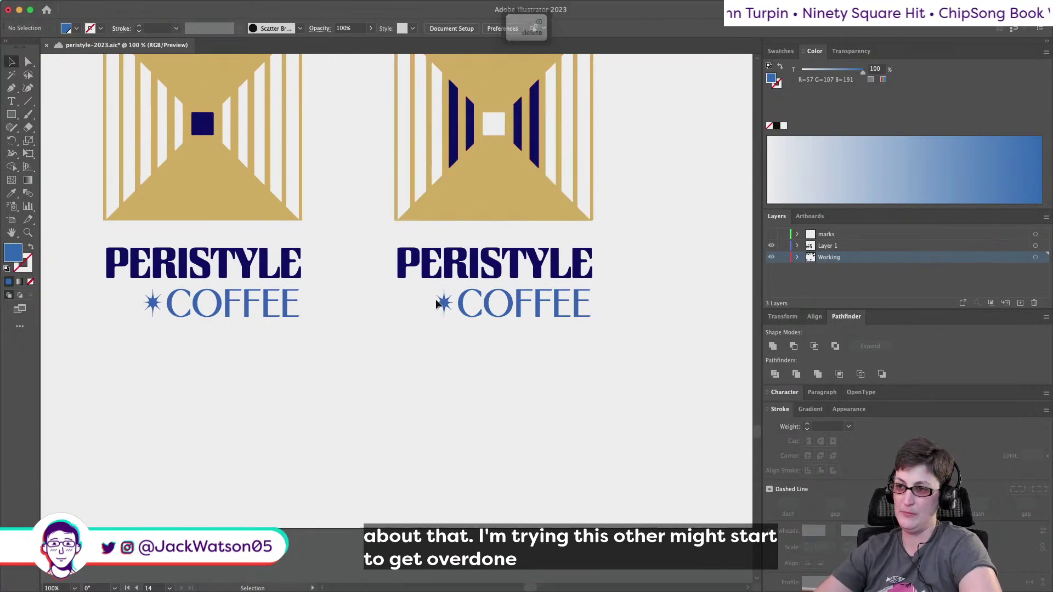
Recolour the star and the word COFFEE under the third square mark with the navy swatch.
shift+click(496, 301)
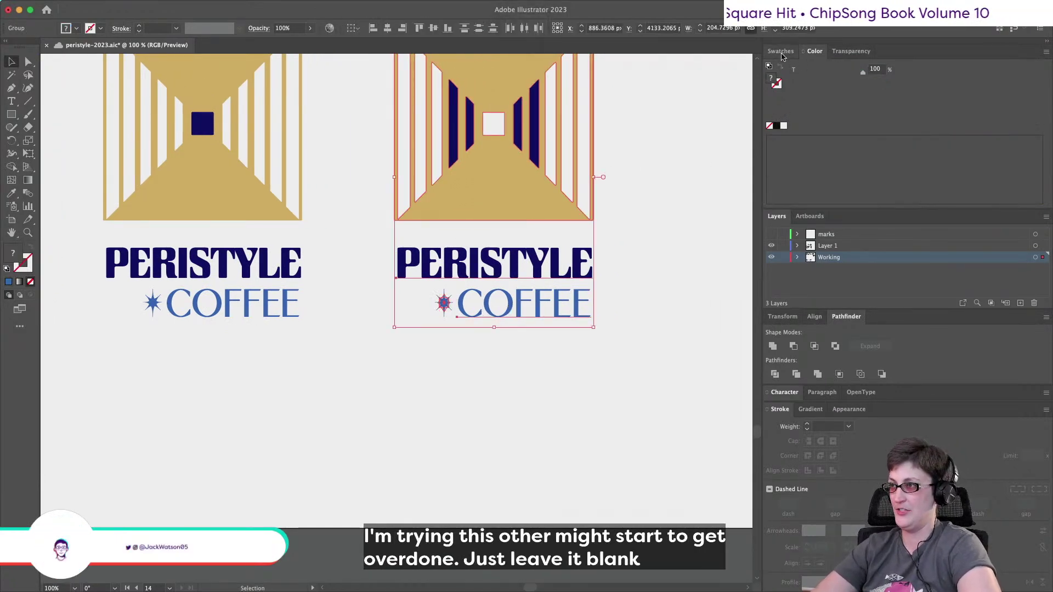
key(super+shift+a)
click(561, 299)
click(28, 61)
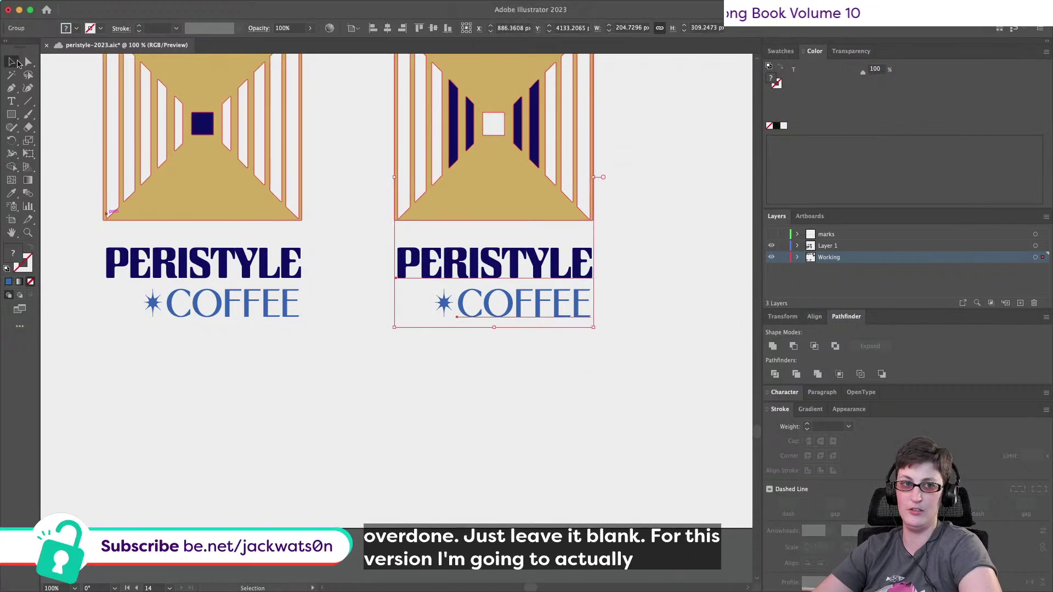
key(super+shift+a)
drag(572, 316, 608, 292)
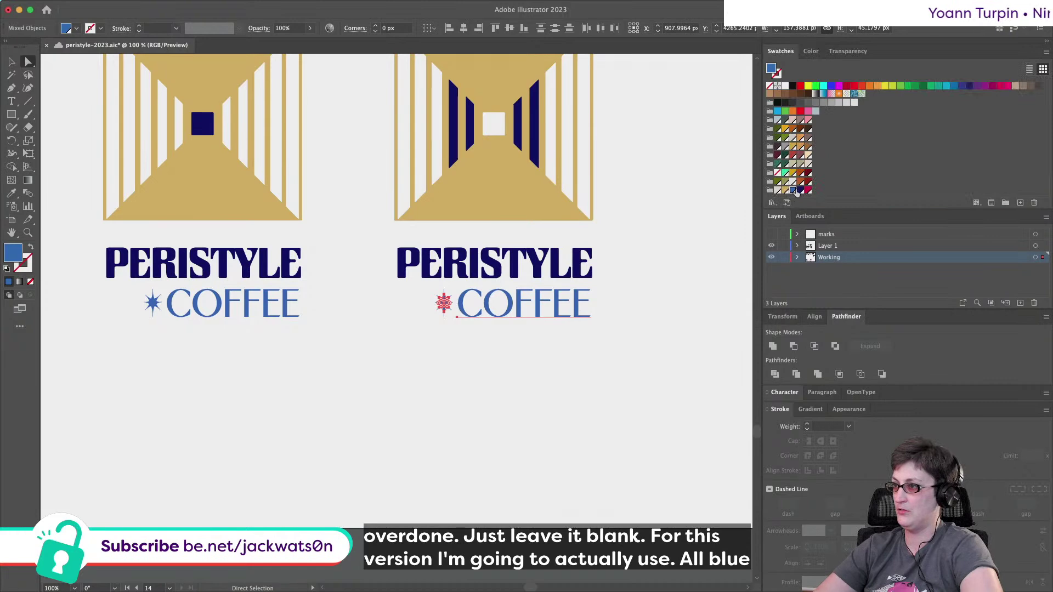
click(800, 191)
click(428, 432)
Save the logo concepts document.
scroll(445, 301, down, 3)
scroll(448, 299, right, 3)
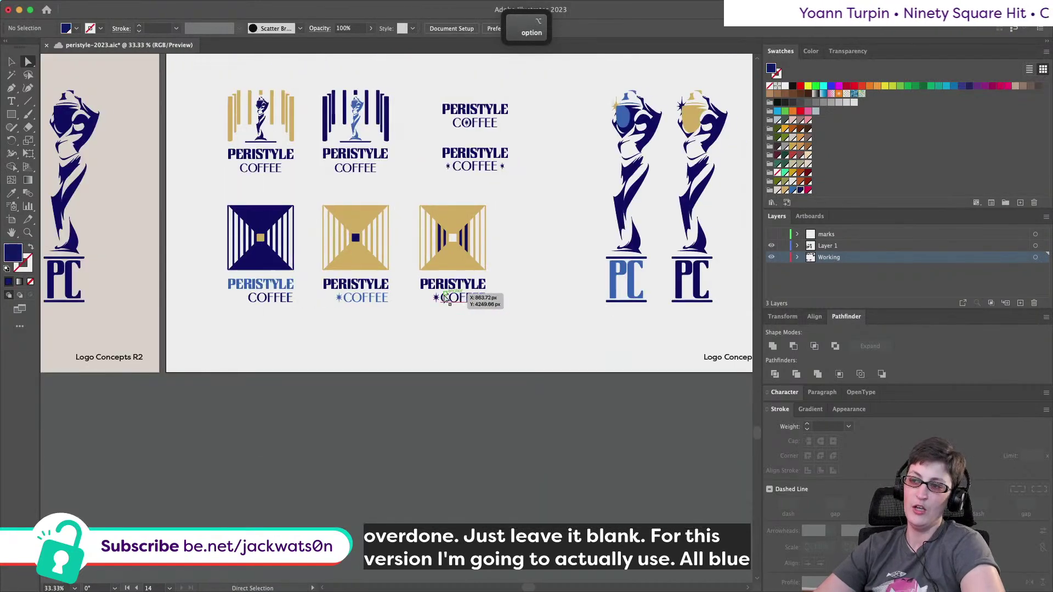
key(cmd+s)
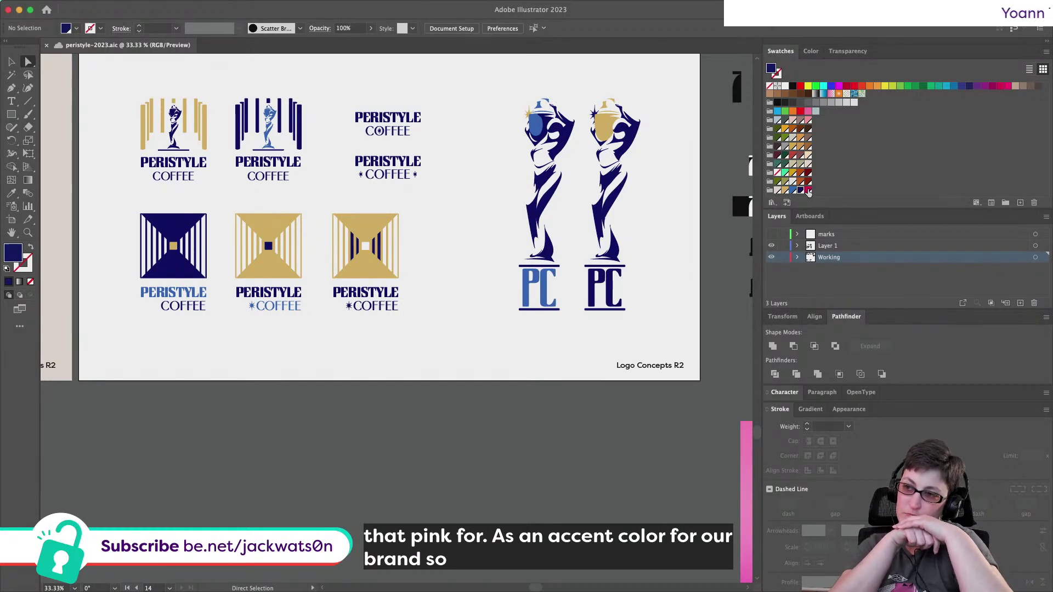
Vertically centre-align the three square emblem logos in the lower row of the colour logo artboard.
scroll(461, 261, left, 2)
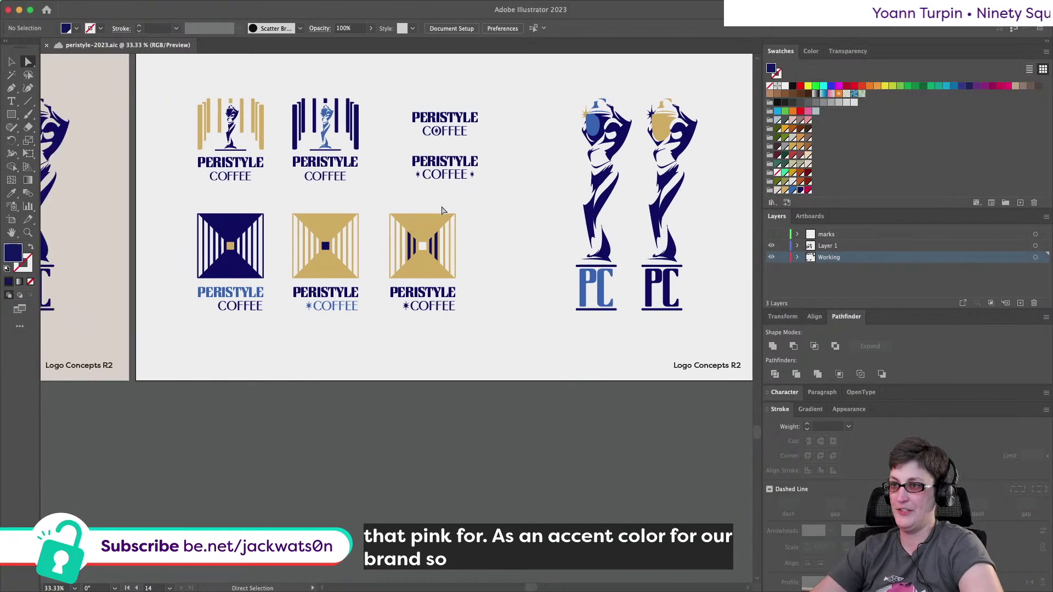
key(super+minus)
key(super+minus)
scroll(443, 211, left, 2)
scroll(443, 210, right, 10)
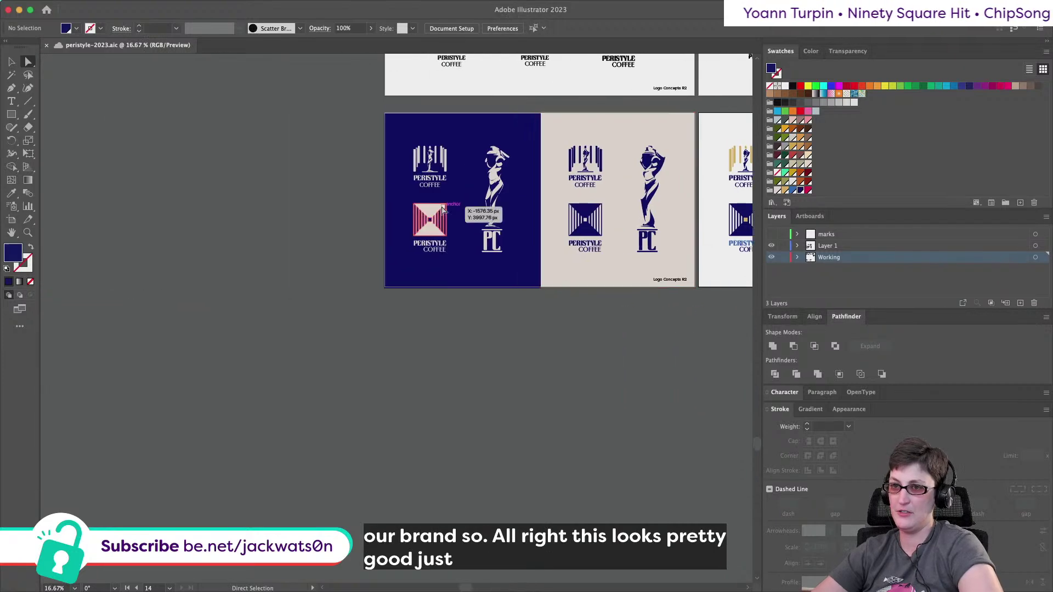
scroll(76, 72, up, 2)
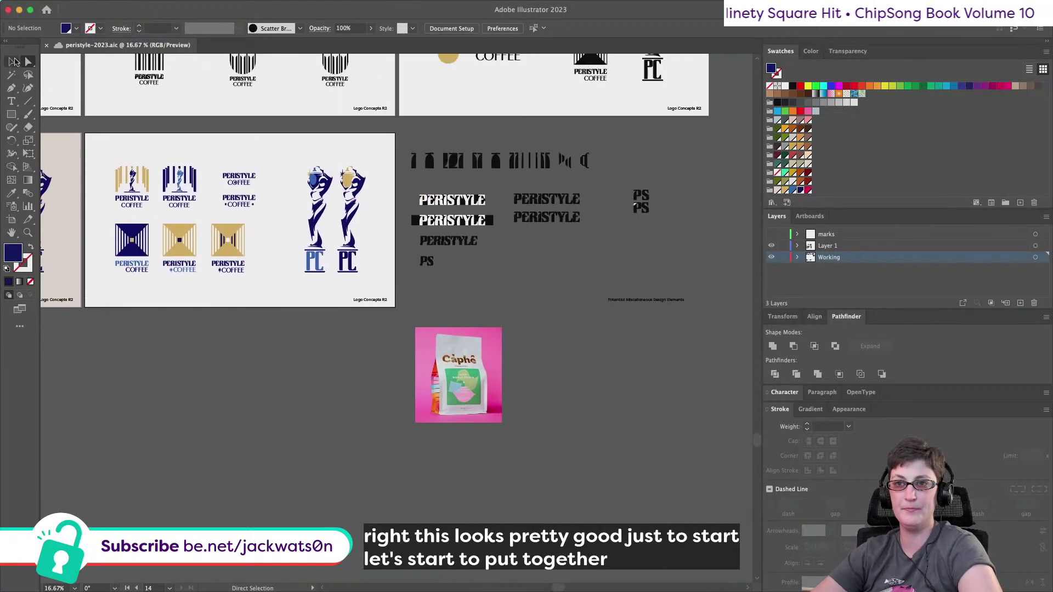
click(17, 62)
key(super+plus)
scroll(389, 297, left, 3)
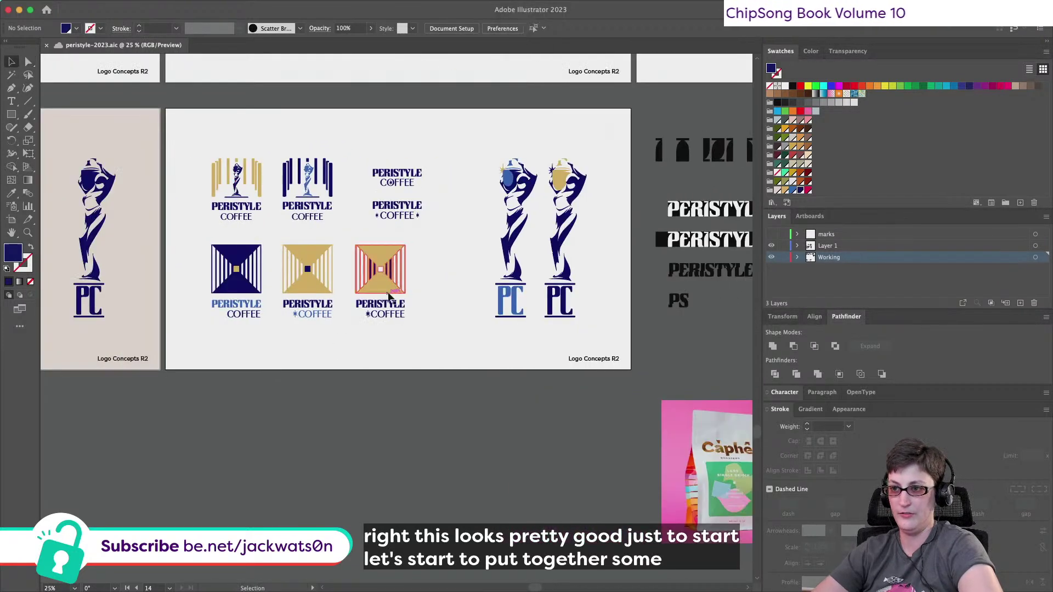
click(308, 275)
shift+click(241, 277)
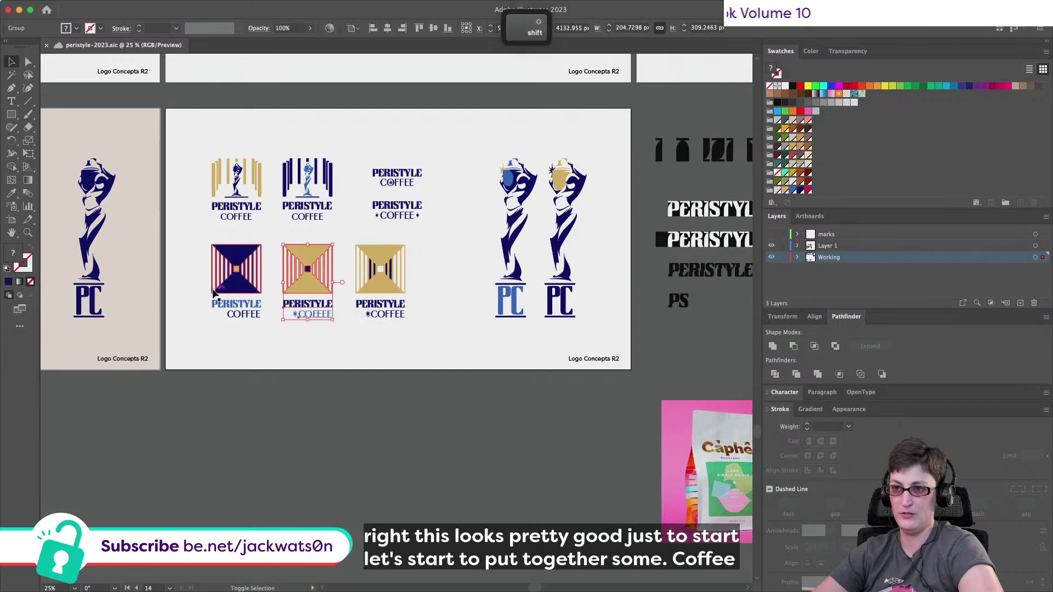
shift+click(366, 280)
click(432, 30)
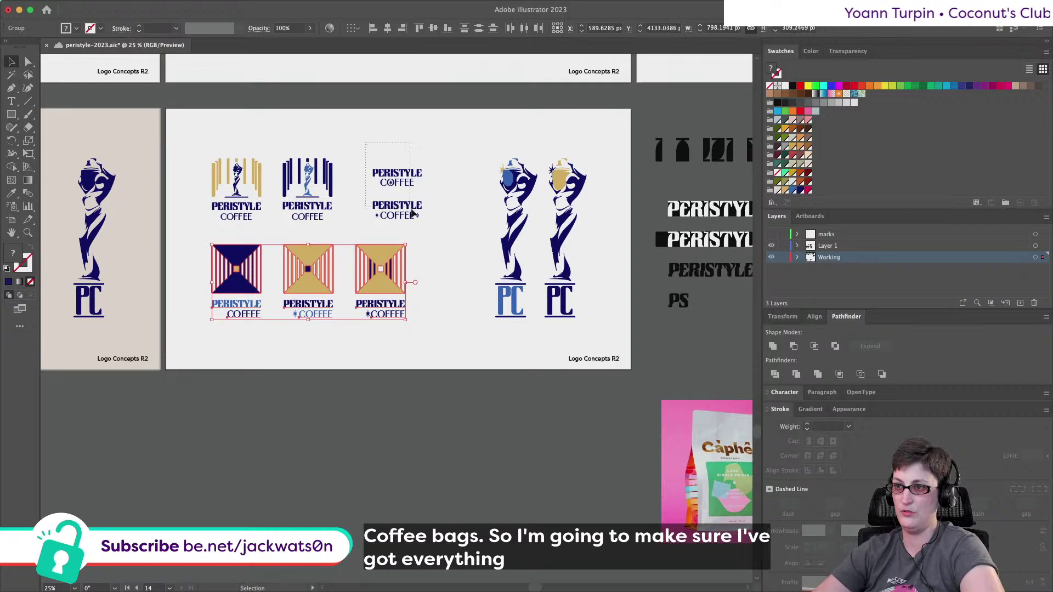
Group the two standalone wordmarks and vertically centre-align them with the two column-and-statue logos in the upper row.
click(438, 231)
shift+click(283, 216)
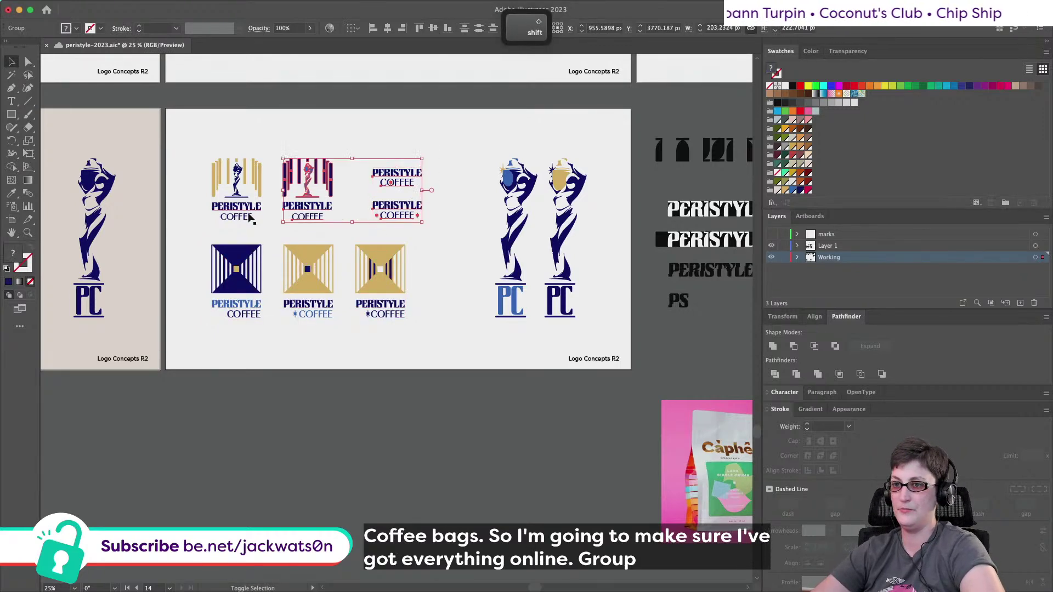
shift+click(246, 216)
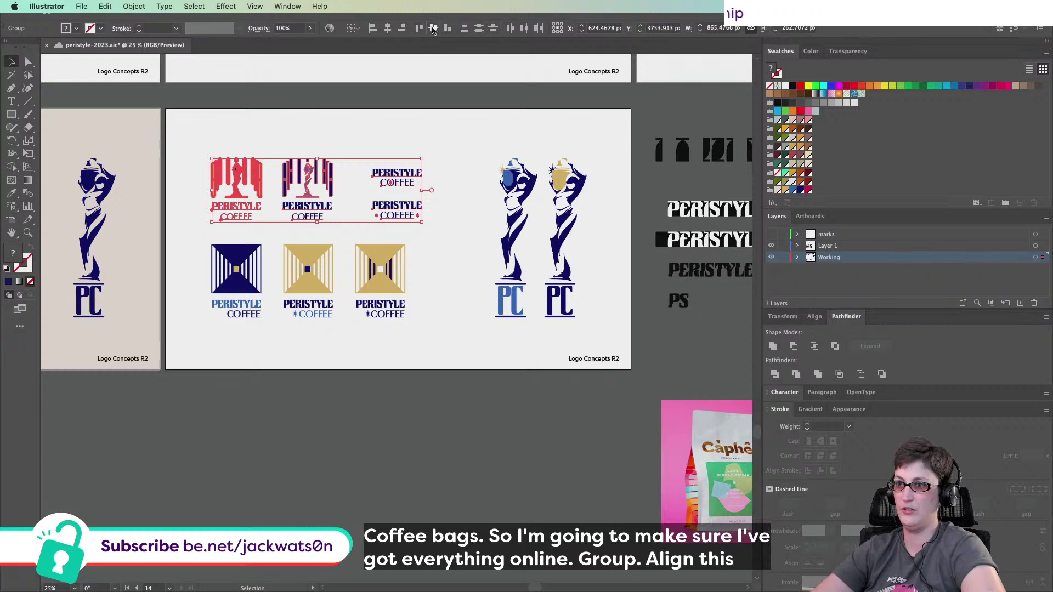
click(432, 30)
Horizontally centre the wordmark group over the third square logo, and the blue column logo over the second square logo.
click(396, 187)
shift+click(385, 287)
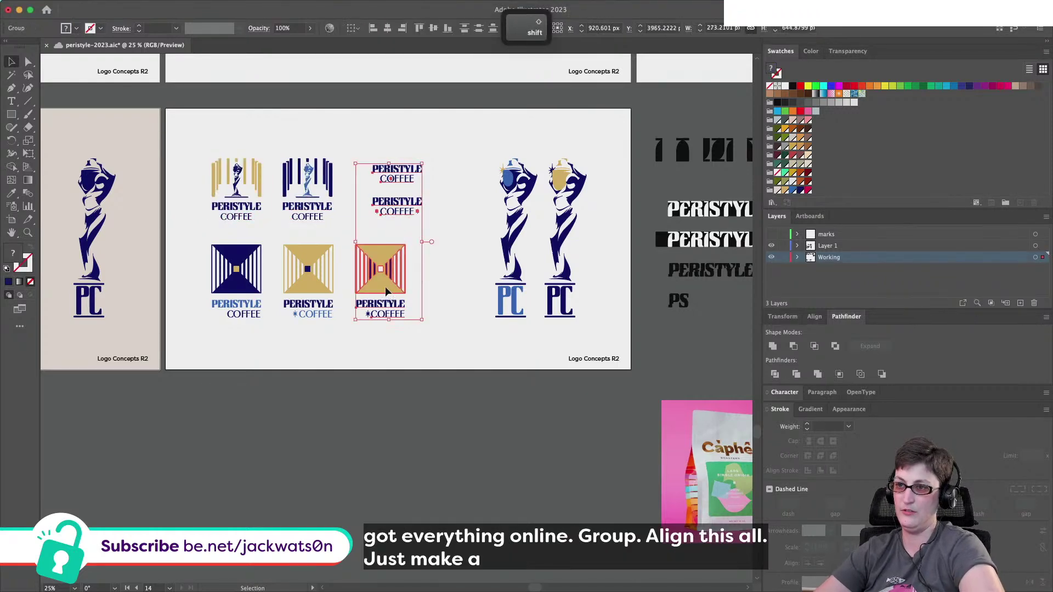
click(387, 28)
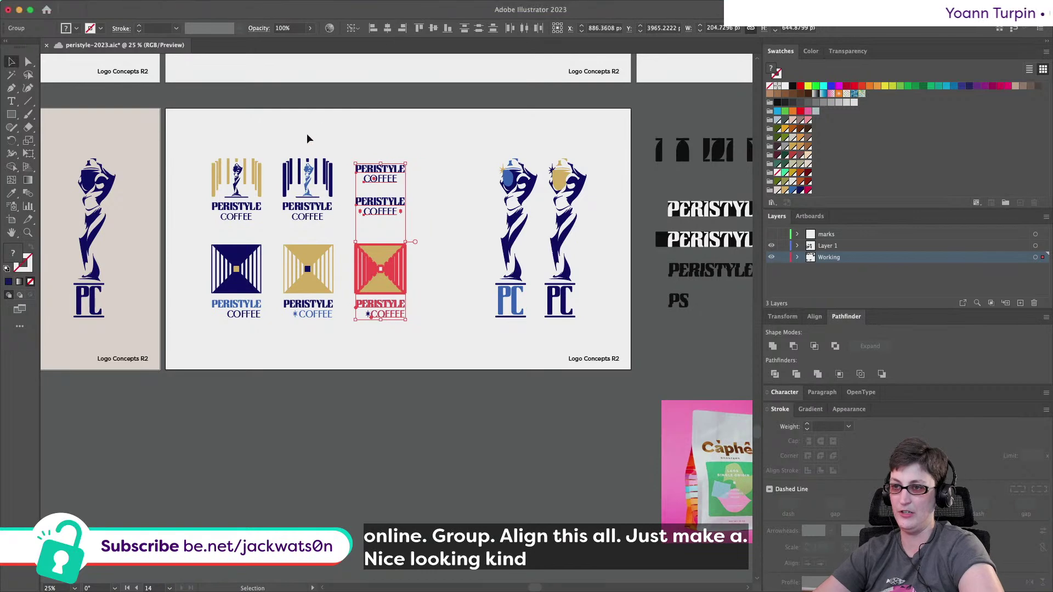
click(315, 272)
shift+click(307, 181)
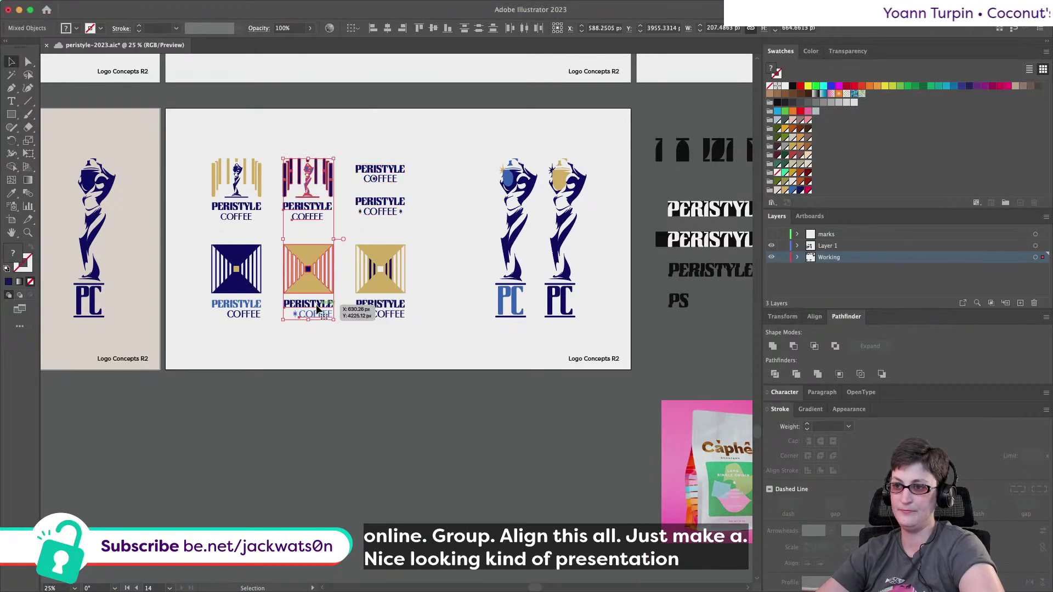
click(387, 28)
Group the two tall PC statue logos and move them closer to the other logos on the artboard.
drag(597, 149, 465, 322)
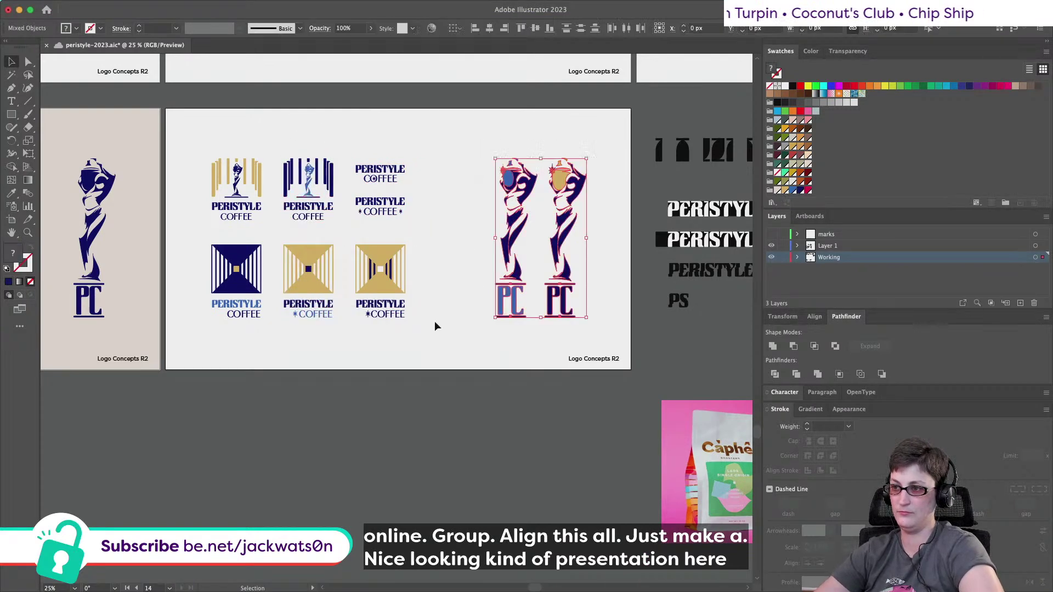
key(super)
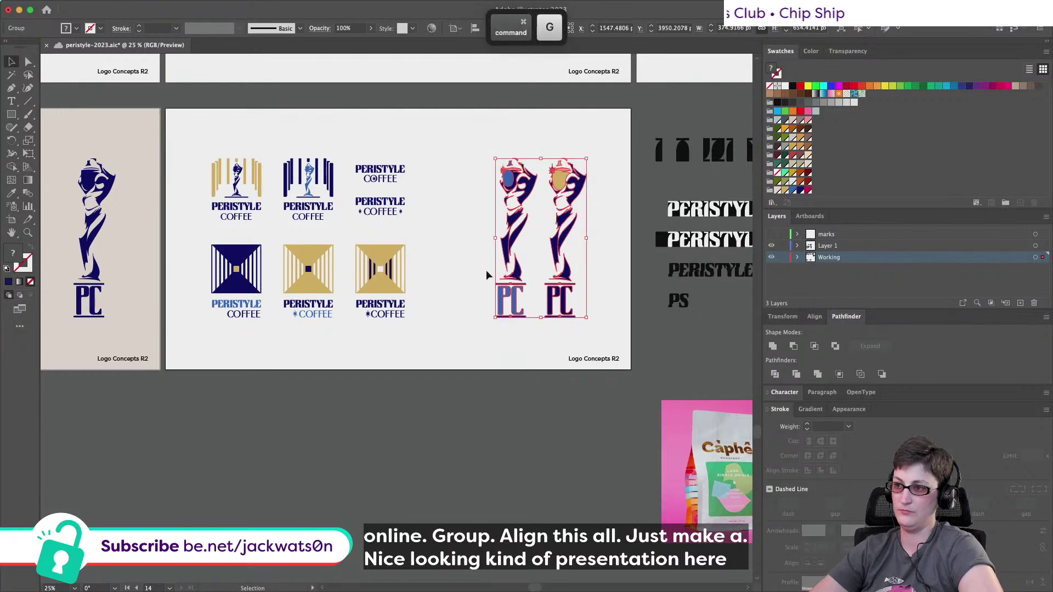
shift+click(382, 283)
shift+click(381, 284)
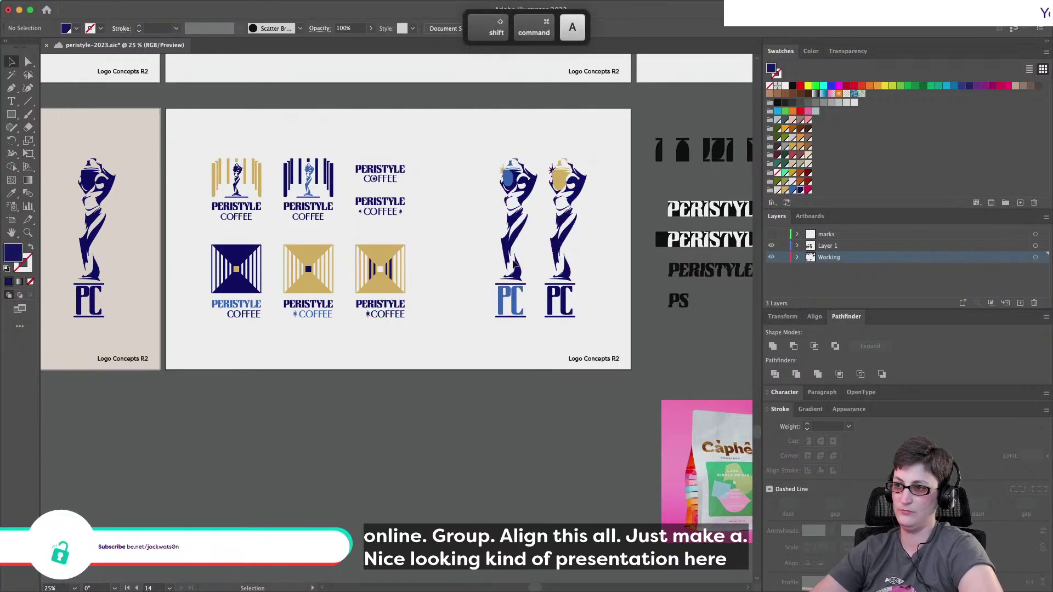
drag(422, 134, 375, 312)
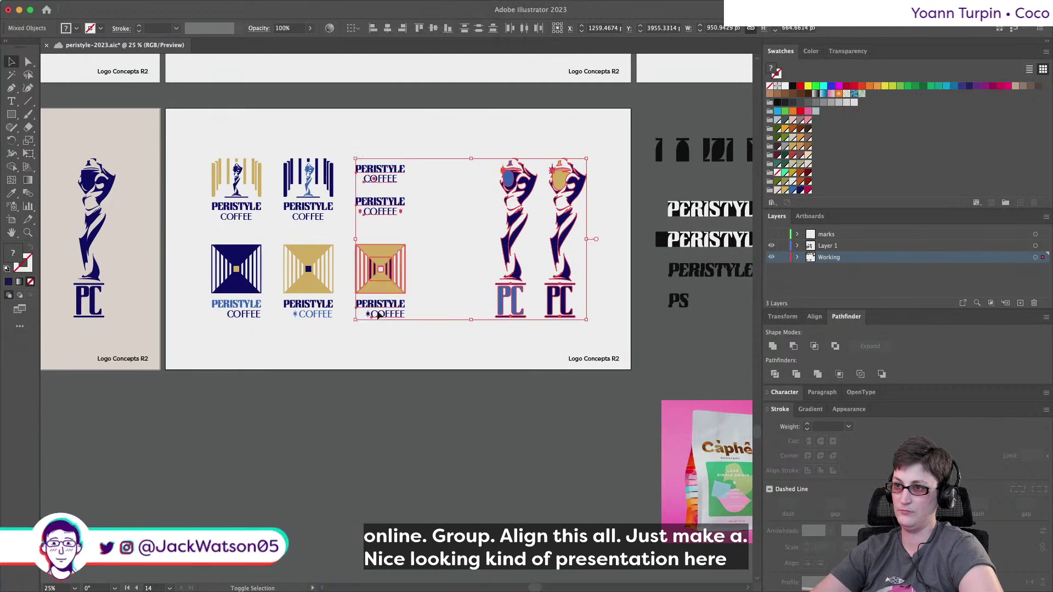
key(shift+super+a)
drag(508, 257, 507, 258)
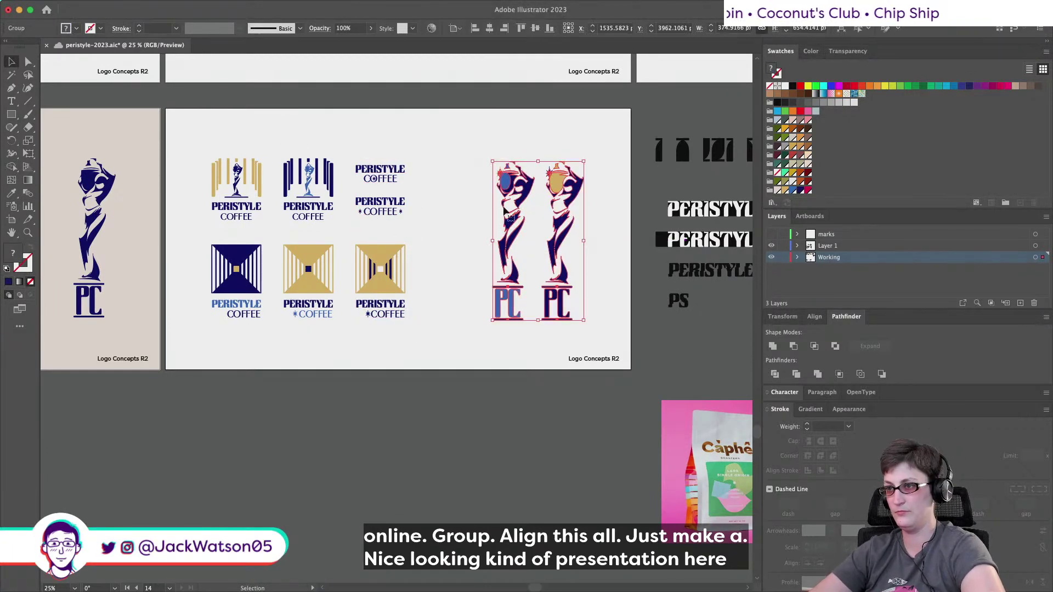
drag(505, 193, 470, 188)
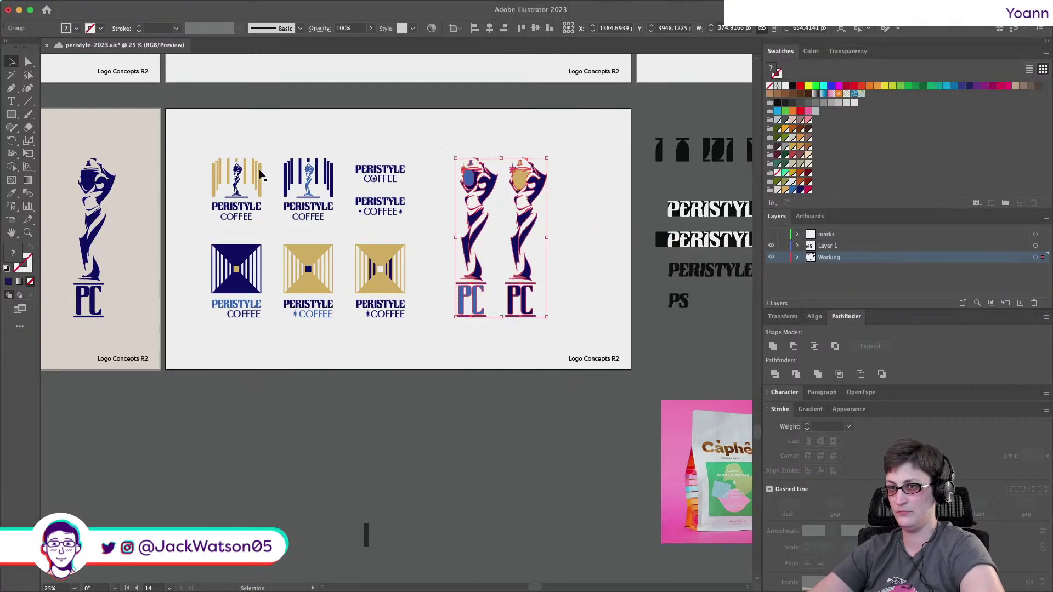
Group all logos on the artboard and centre the group on the artboard.
drag(563, 325, 206, 151)
key(super+g)
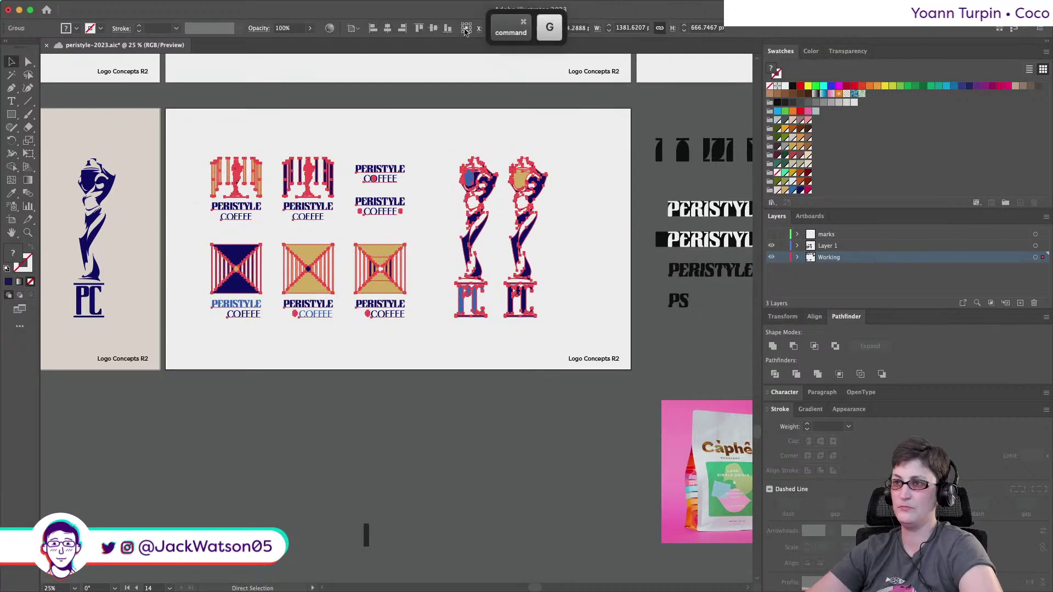
click(388, 28)
click(423, 331)
Ungroup the centred set of logos and deselect them.
scroll(386, 393, down, 1)
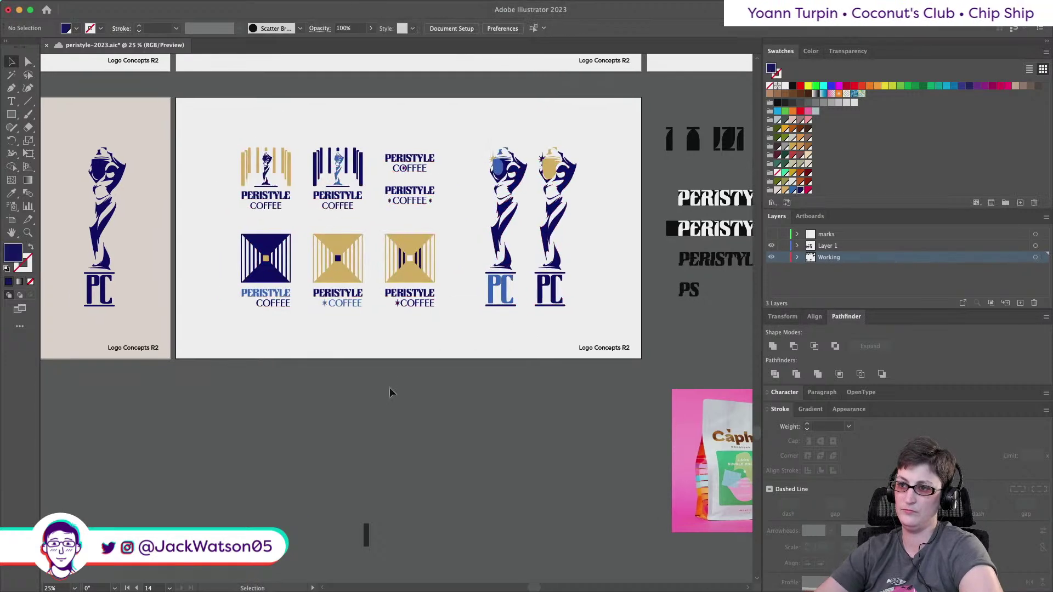
click(511, 224)
right_click(501, 222)
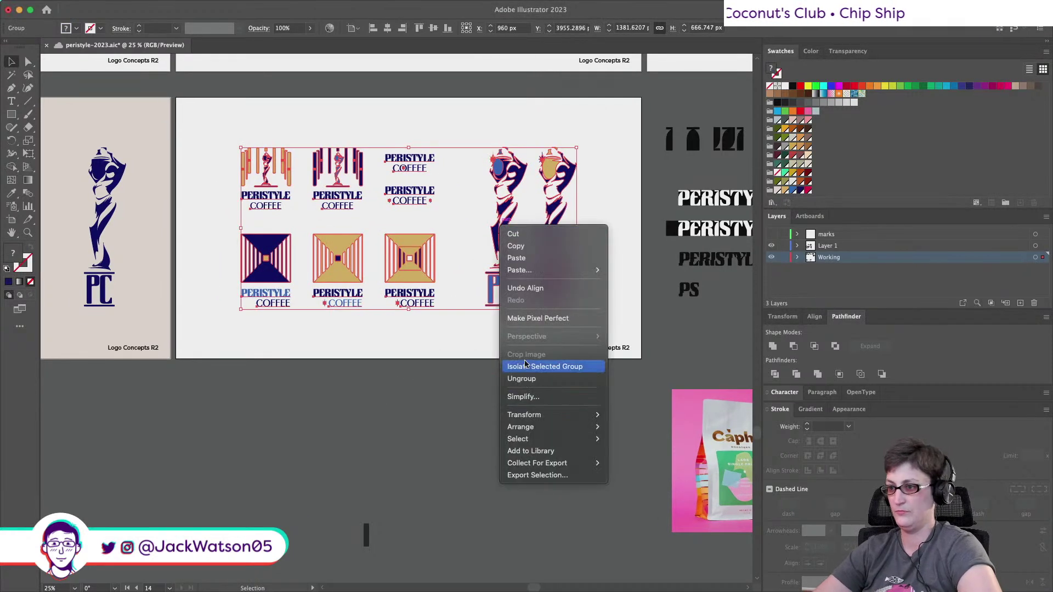
click(526, 376)
click(362, 405)
scroll(362, 405, down, 2)
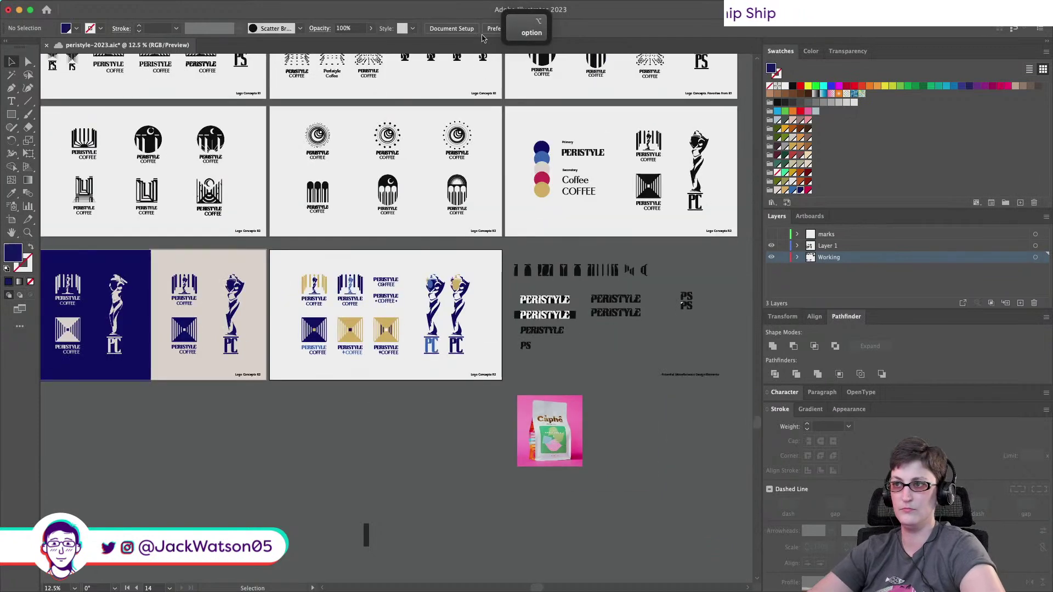
click(465, 29)
click(614, 212)
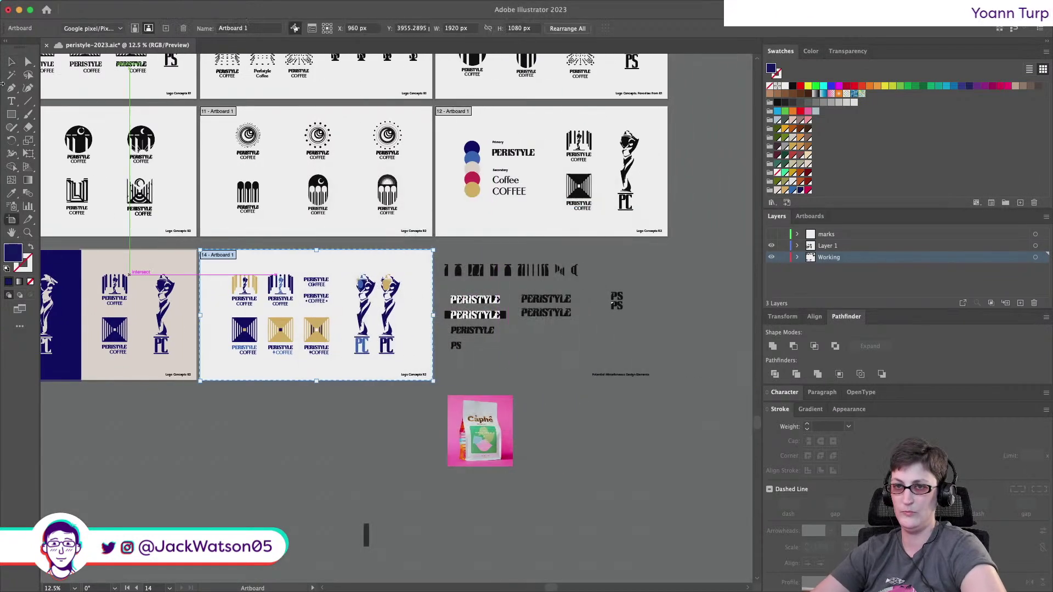
key(Escape)
scroll(674, 410, right, 2)
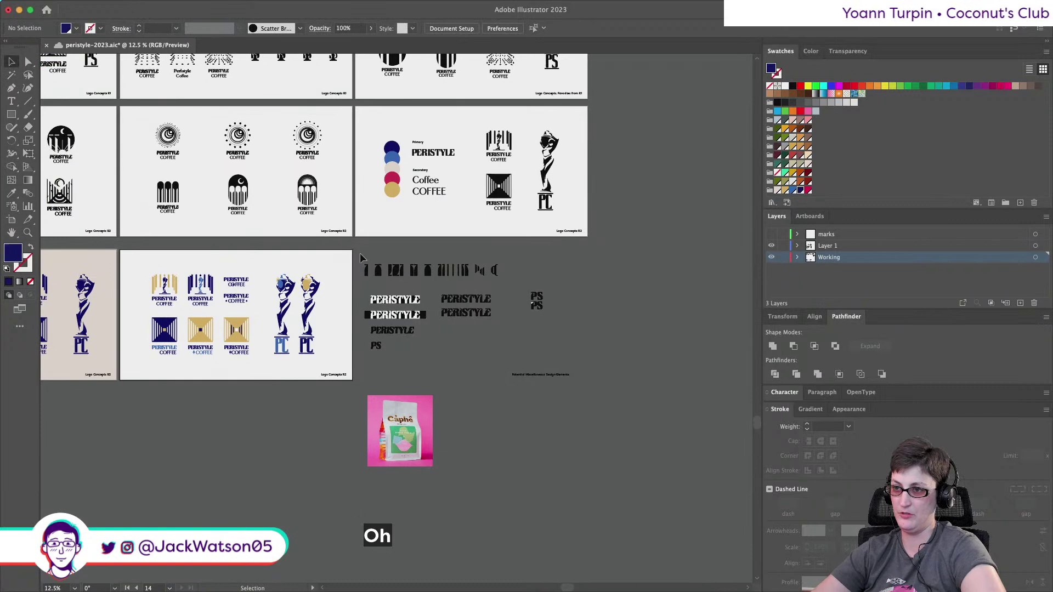
Move the group of miscellaneous black design elements up into the empty area beside the colour palette artboard.
click(466, 306)
scroll(384, 316, right, 4)
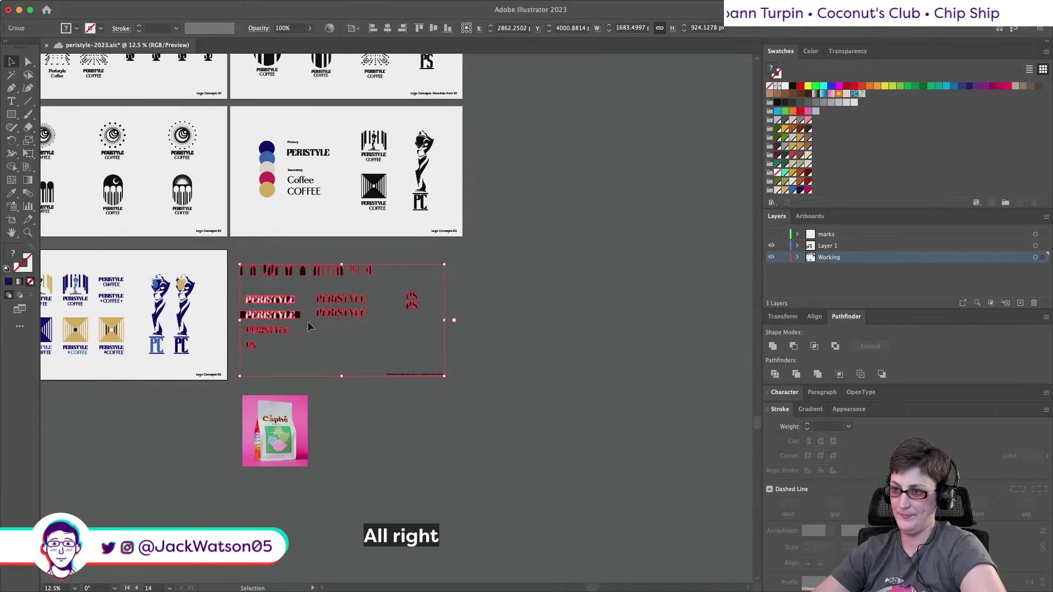
drag(318, 317, 567, 168)
click(472, 335)
Duplicate the colour logo artboard with its artwork into the free space directly beside it.
click(447, 29)
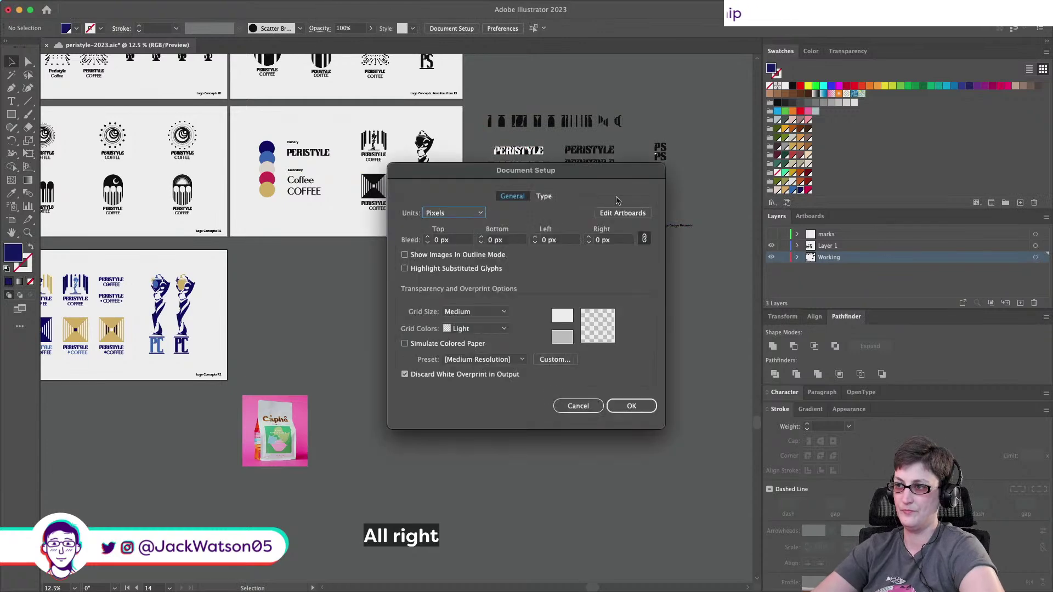
click(622, 213)
key(super+c)
key(super+v)
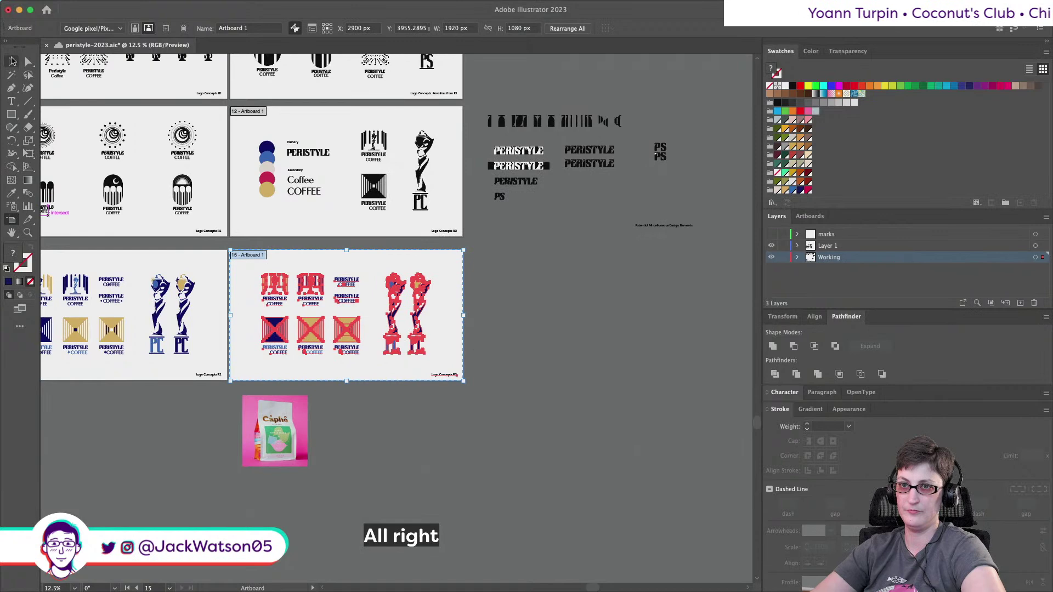
click(12, 62)
click(375, 394)
Move the duplicated logos off the new artboard onto the canvas beside it, leaving only its caption.
scroll(243, 291, up, 1)
drag(261, 284, 464, 385)
drag(358, 364, 600, 365)
scroll(308, 417, up, 5)
scroll(308, 417, up, 3)
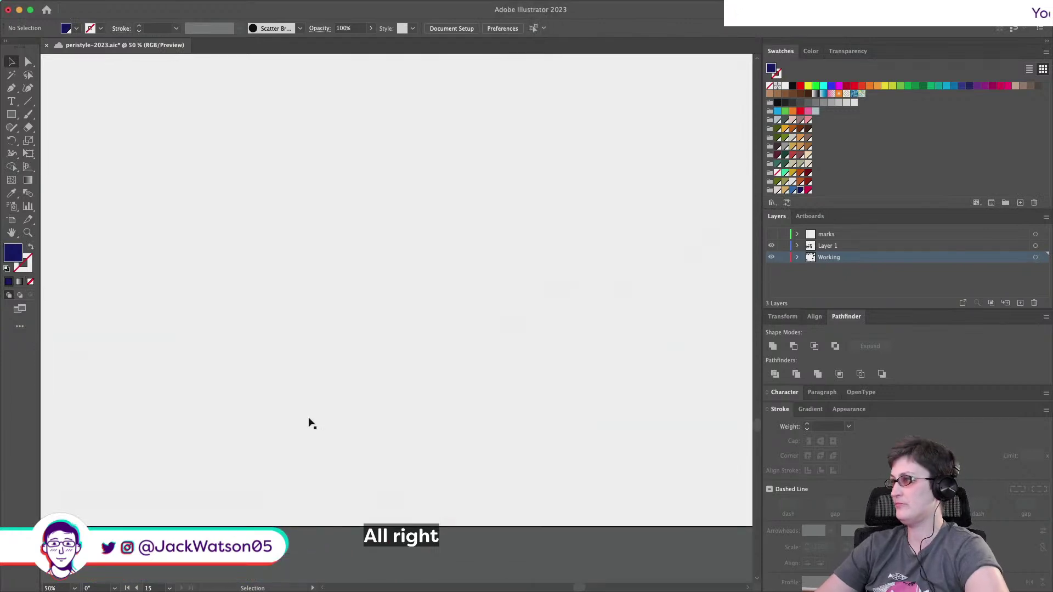
scroll(308, 417, down, 2)
scroll(250, 380, down, 1)
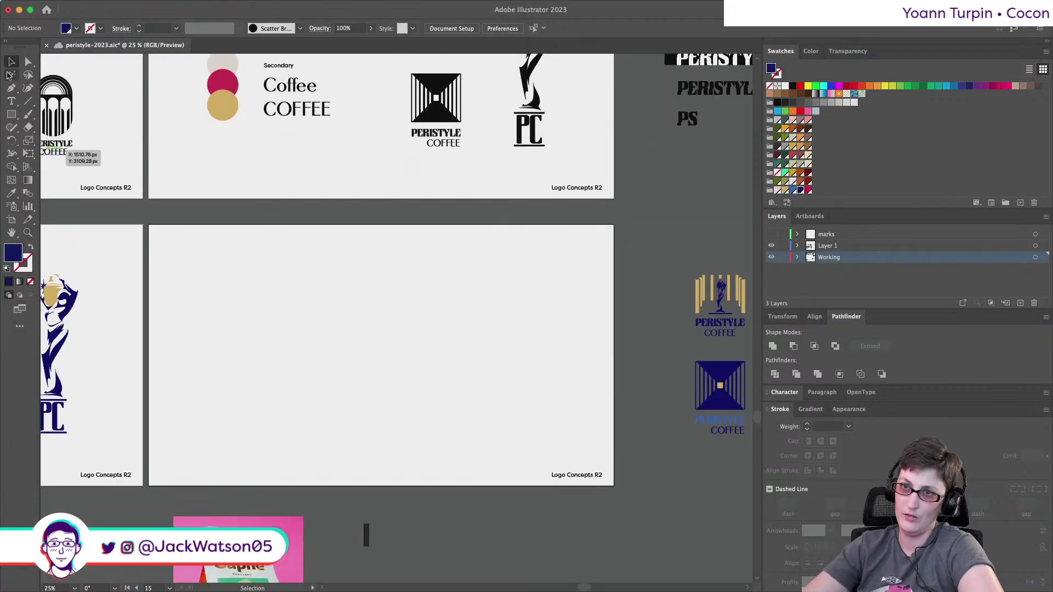
click(12, 115)
scroll(268, 281, right, 5)
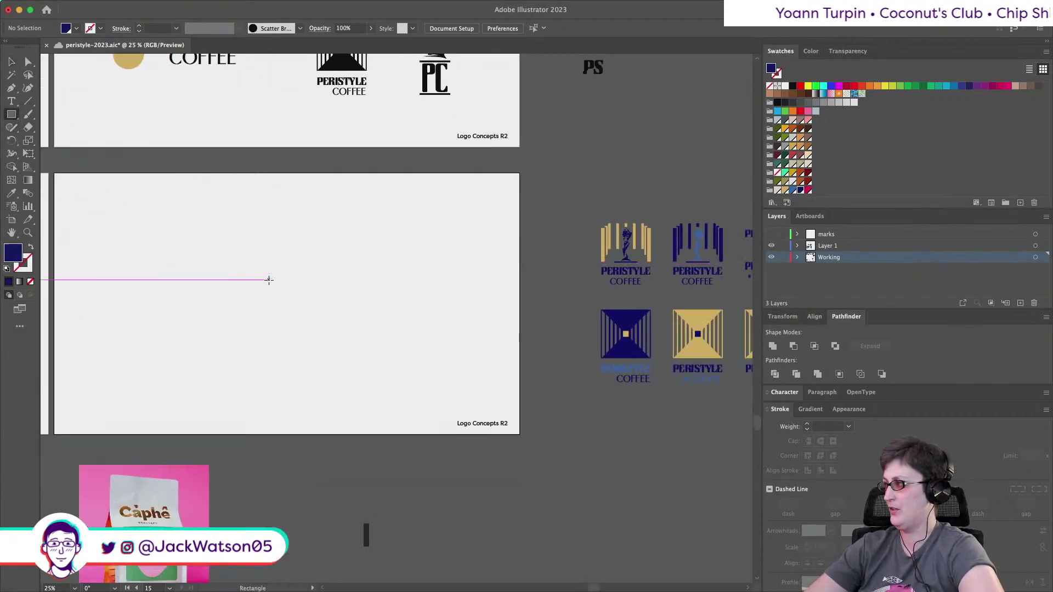
scroll(268, 280, left, 8)
scroll(269, 280, down, 2)
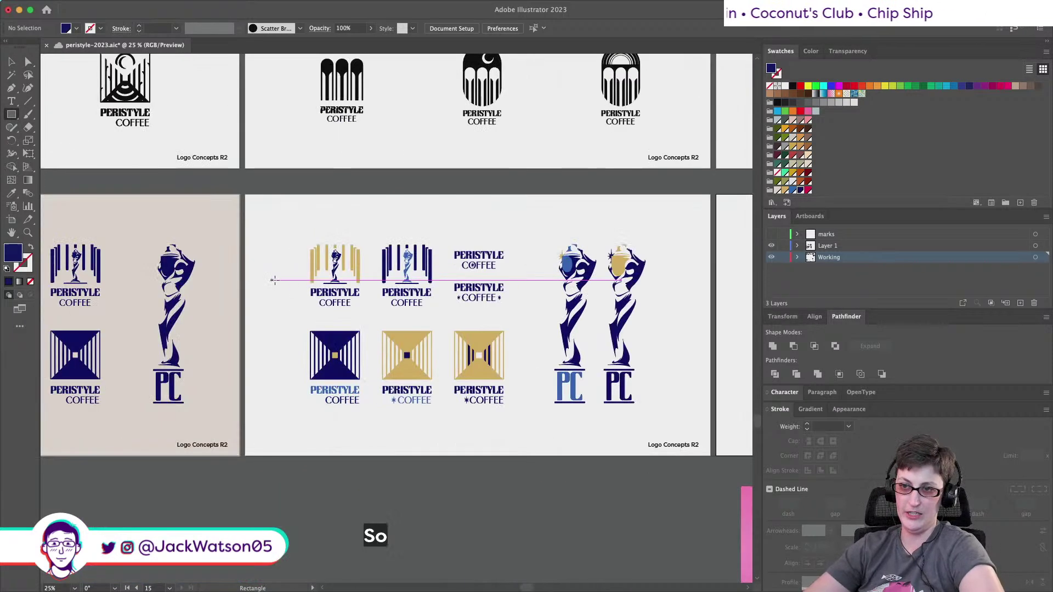
scroll(280, 280, right, 3)
scroll(280, 280, left, 10)
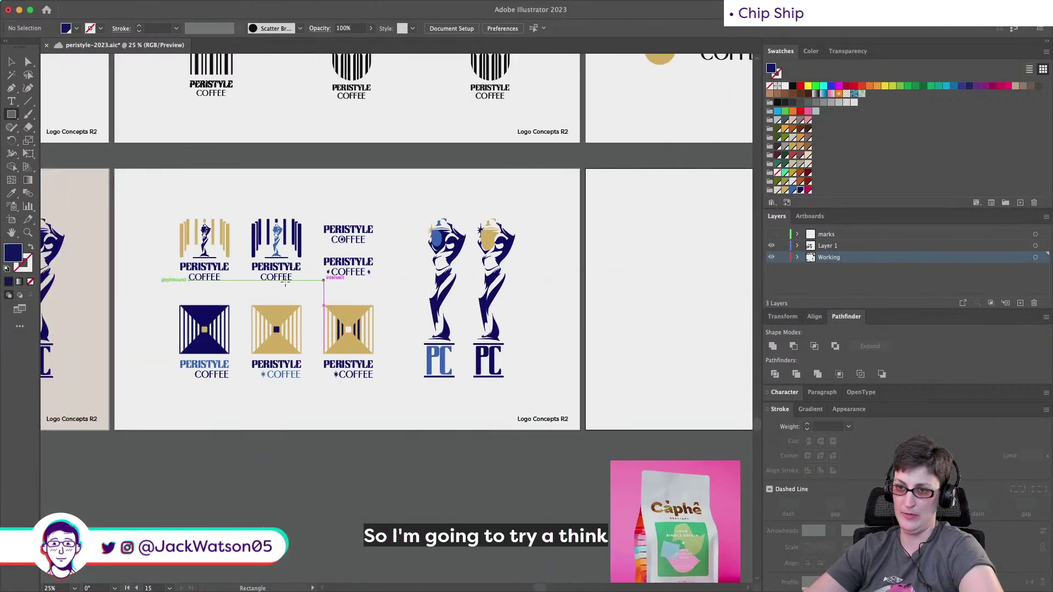
key(v)
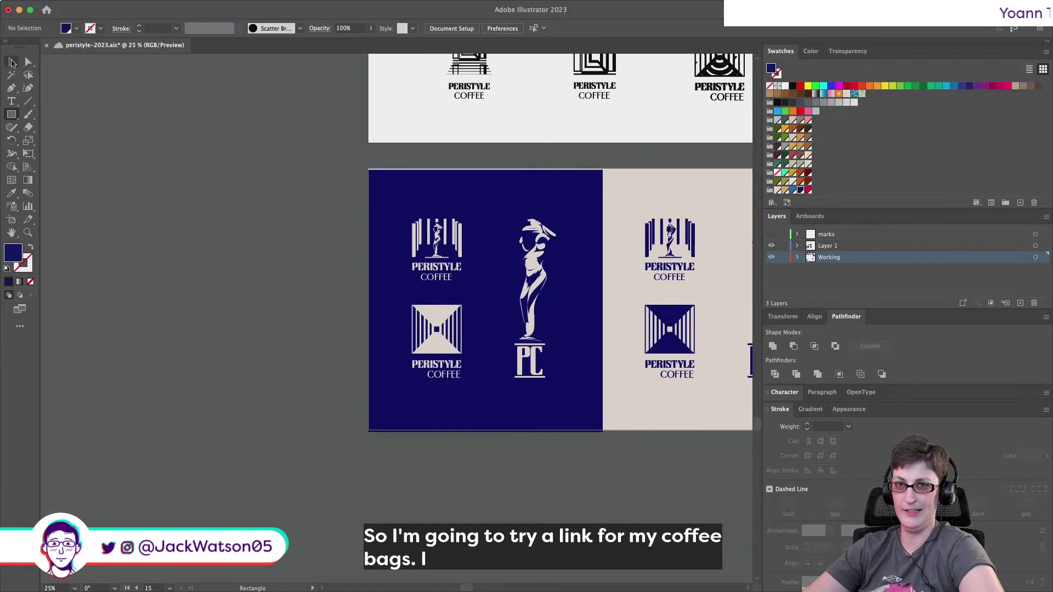
Align the navy and beige background rectangles of the two-tone logo artboard vertically with each other.
click(486, 188)
scroll(521, 181, right, 4)
key(super+shift+a)
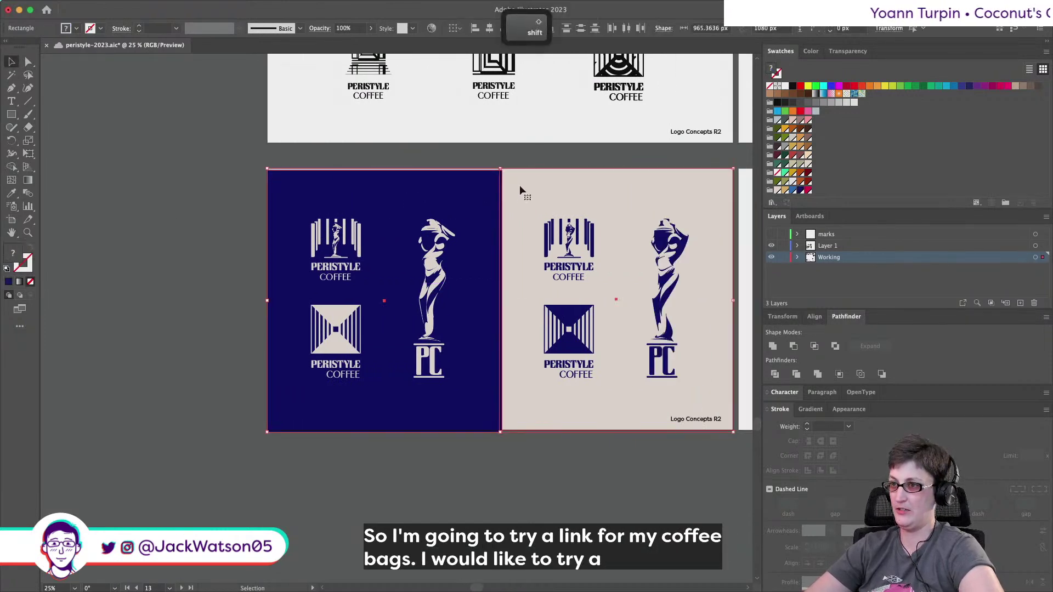
click(467, 189)
click(529, 29)
click(475, 27)
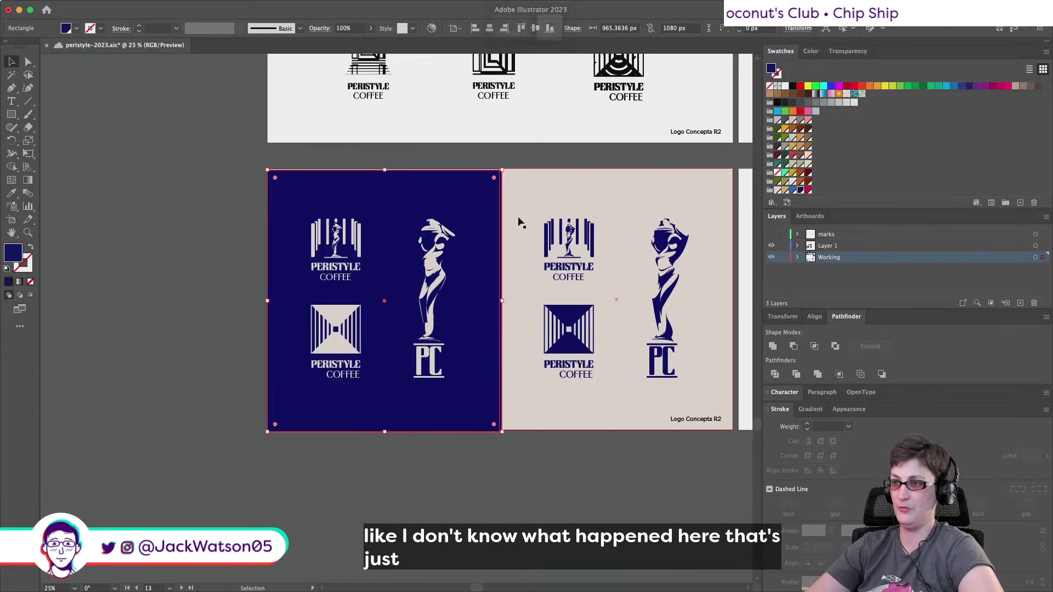
scroll(467, 16, right, 2)
click(536, 29)
click(482, 266)
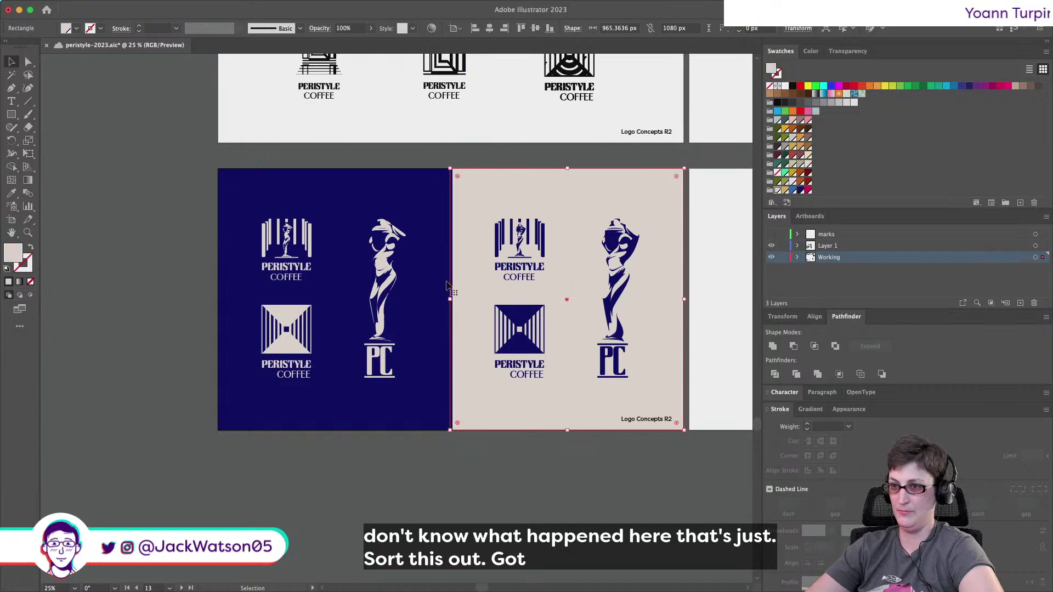
Butt the navy rectangle against the beige one, shift both together to fit the artboard, and deselect them.
drag(442, 284, 442, 284)
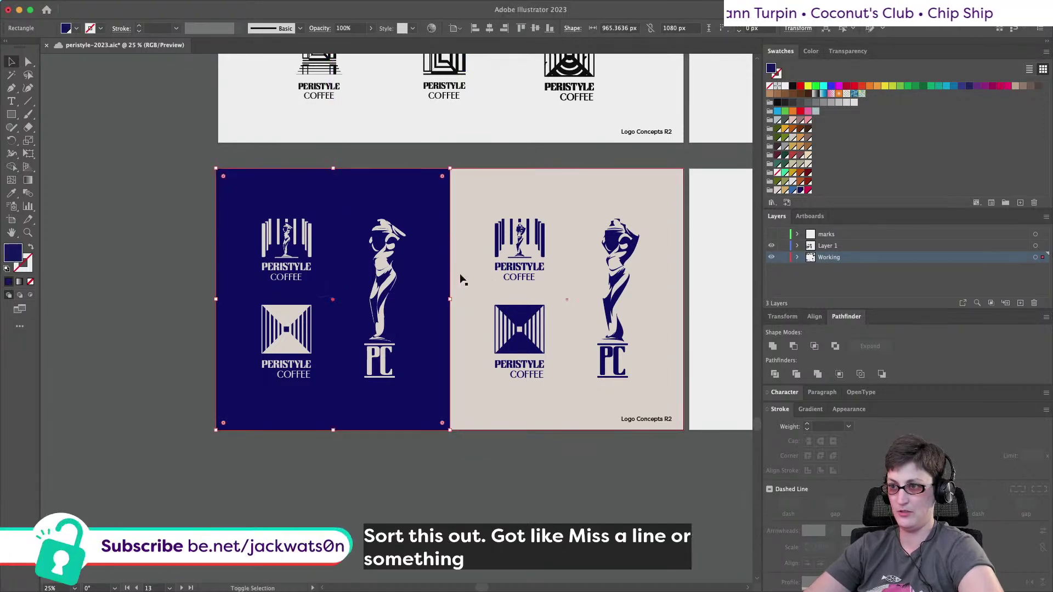
shift+click(460, 279)
mouse_move(219, 305)
mouse_down()
mouse_move(234, 302)
mouse_move(221, 303)
mouse_up()
click(377, 275)
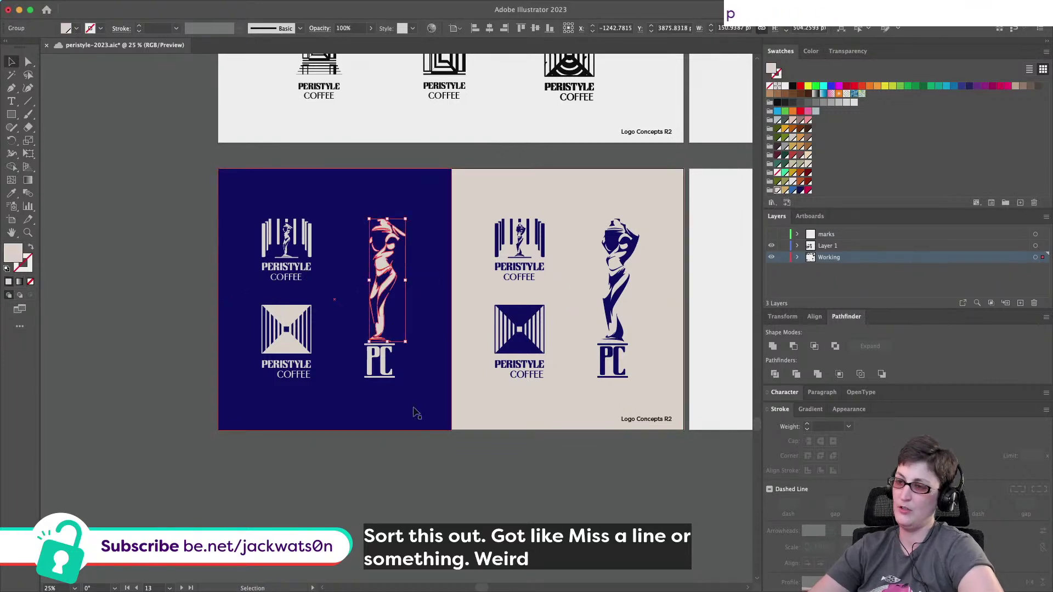
click(422, 460)
Copy the navy and beige background rectangles onto the new empty artboard and place them behind its caption.
scroll(422, 461, right, 2)
scroll(422, 465, right, 15)
scroll(422, 465, left, 8)
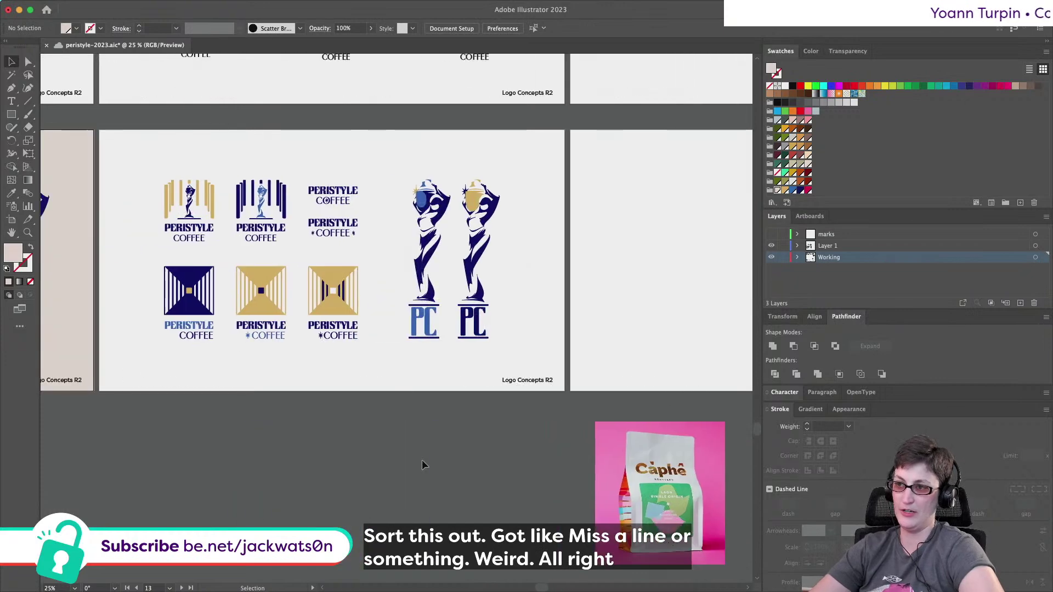
scroll(422, 465, left, 5)
click(263, 384)
shift+click(356, 389)
key(super+c)
scroll(400, 406, right, 10)
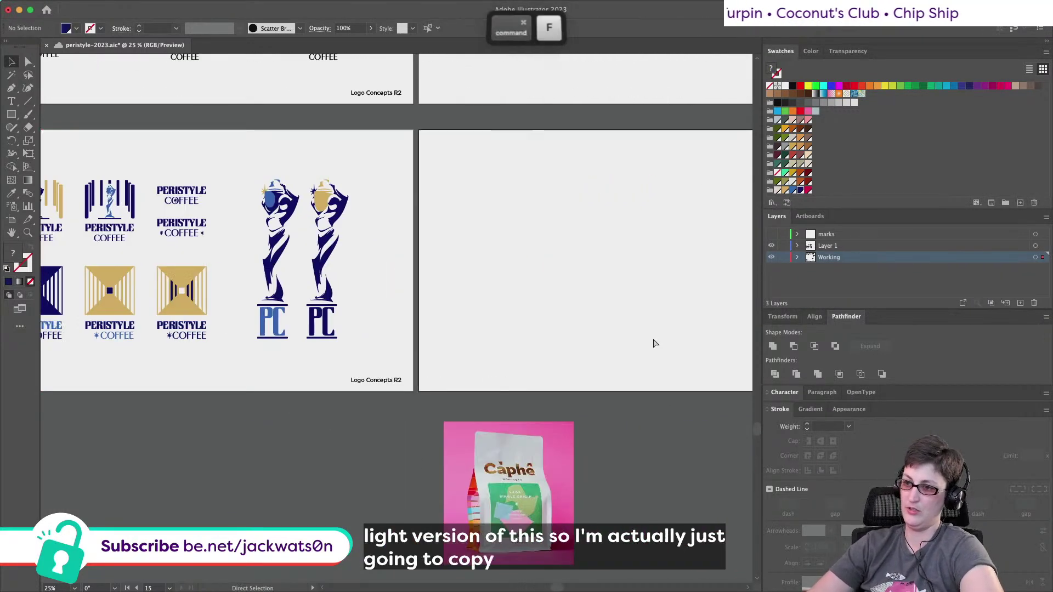
key(super+f)
key(super+x)
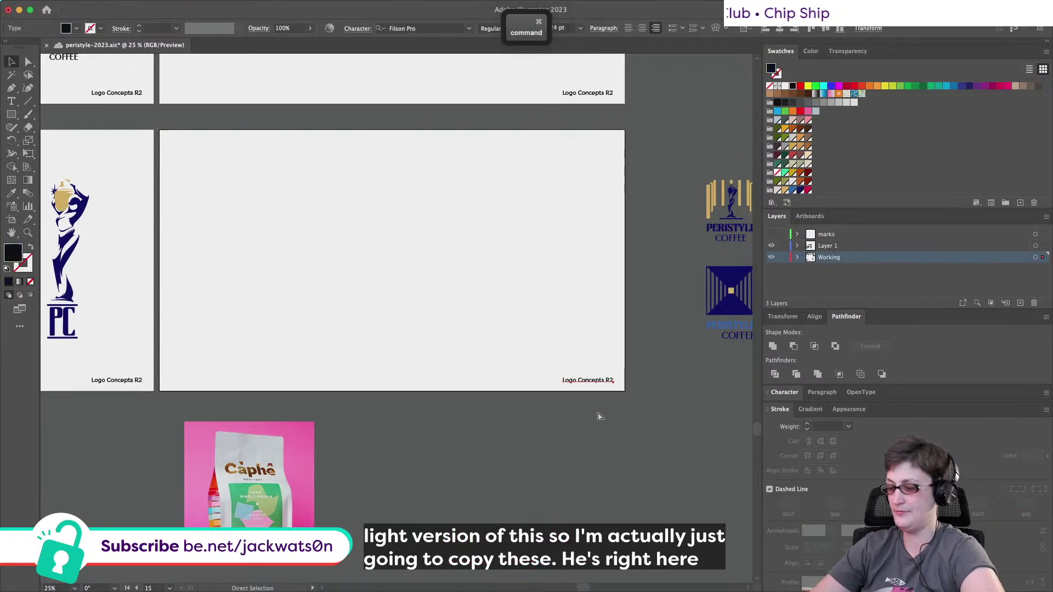
key(super+b)
click(502, 391)
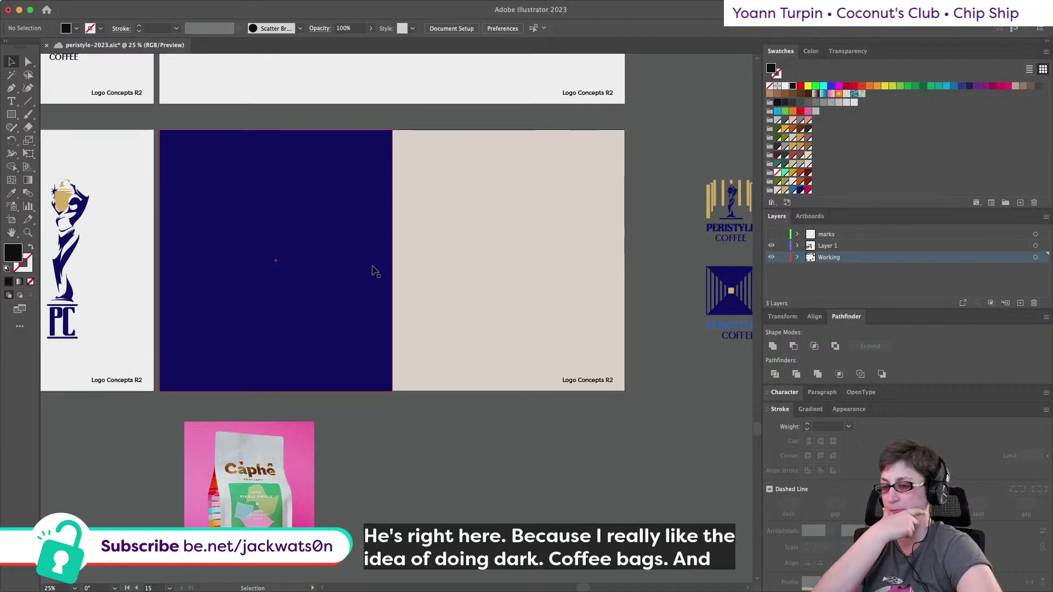
Examine the Càphê coffee bag reference photo alongside the new navy and beige artboard.
scroll(372, 270, down, 2)
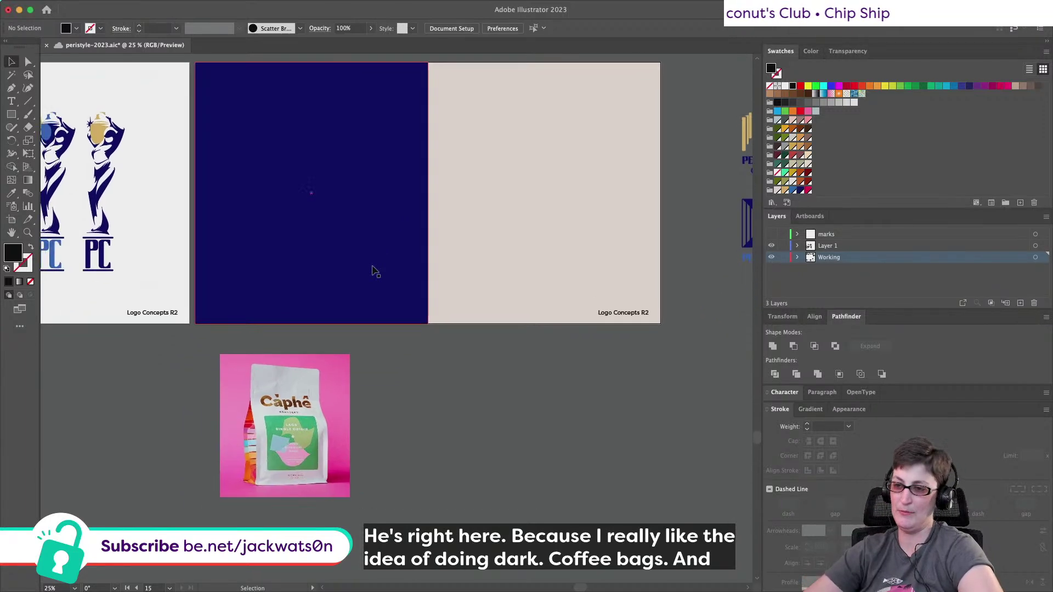
alt+scroll(372, 270, up, 2)
alt+scroll(343, 357, down, 5)
alt+scroll(343, 357, up, 5)
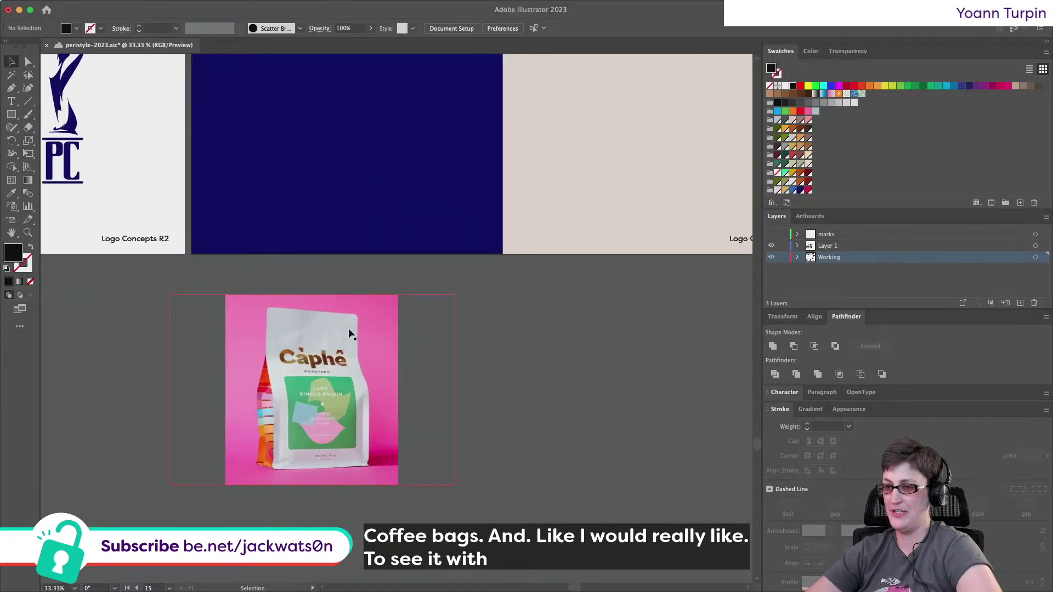
scroll(264, 316, right, 3)
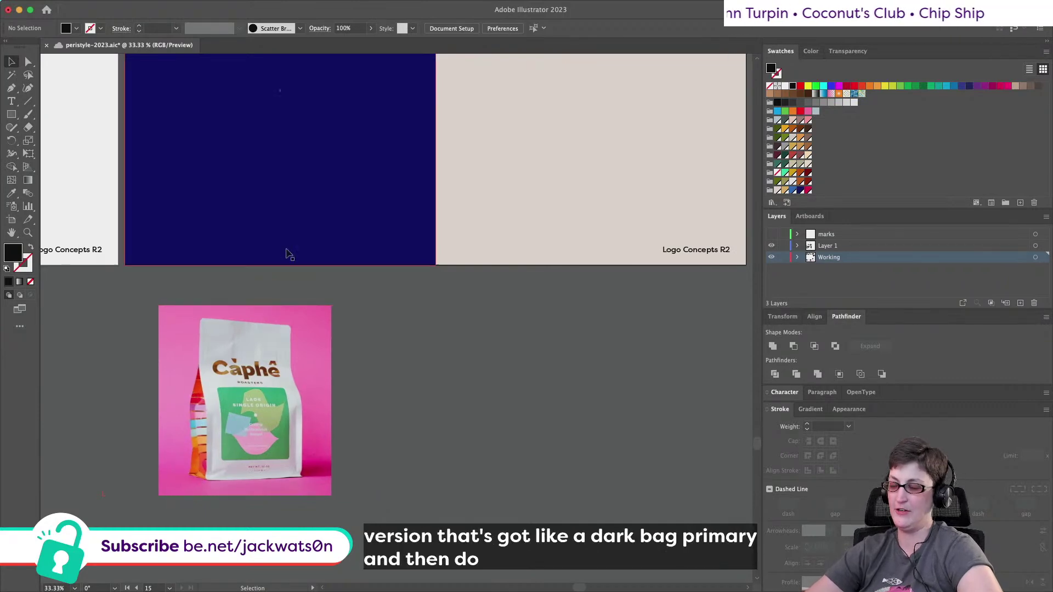
scroll(289, 254, right, 2)
scroll(289, 254, up, 4)
scroll(289, 254, right, 3)
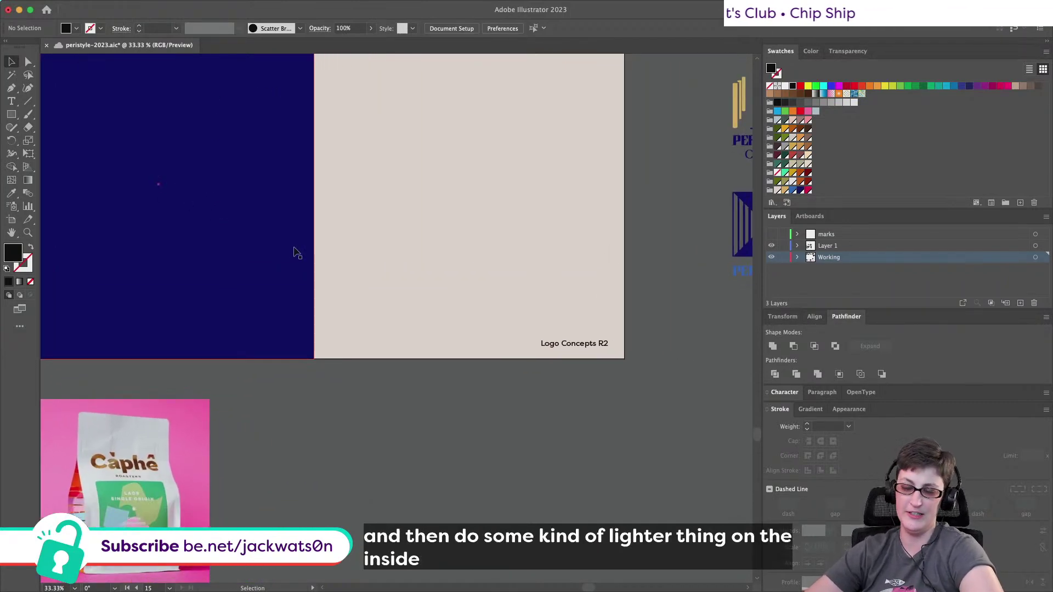
click(402, 252)
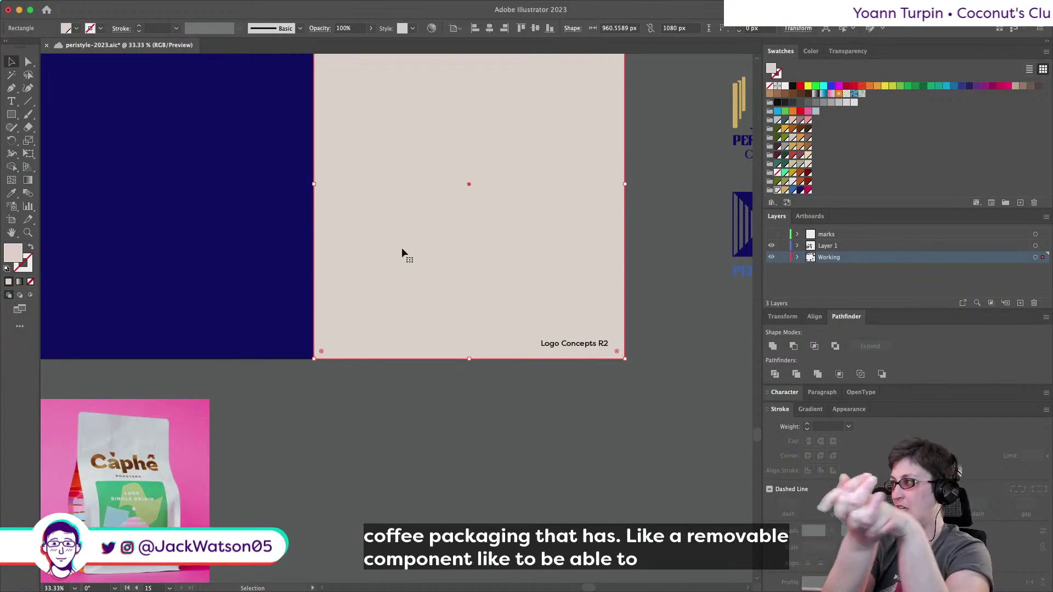
scroll(363, 278, left, 3)
scroll(363, 278, left, 5)
scroll(363, 278, up, 3)
scroll(364, 282, down, 6)
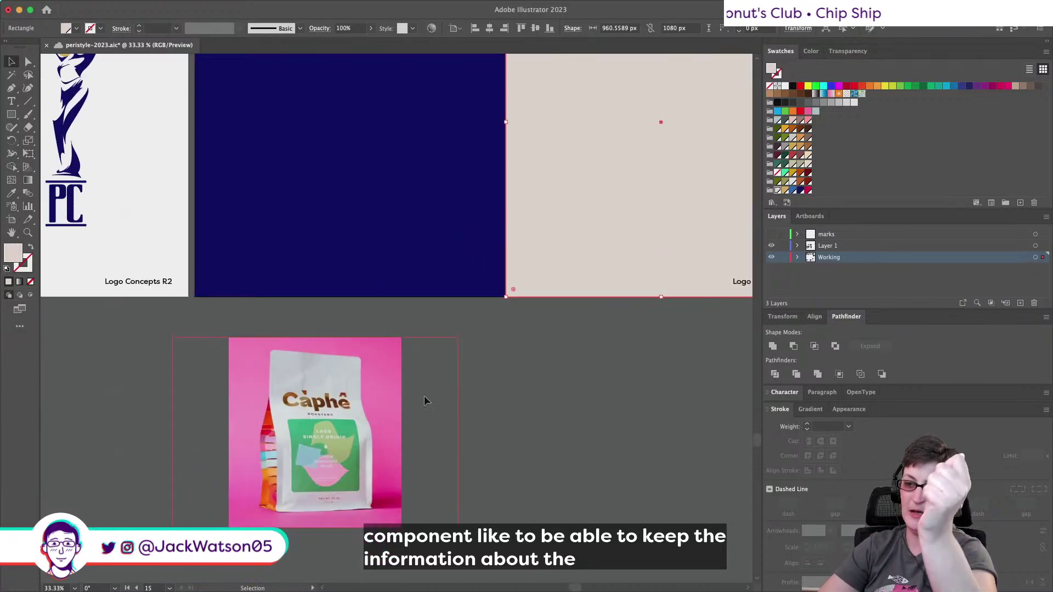
scroll(410, 440, up, 3)
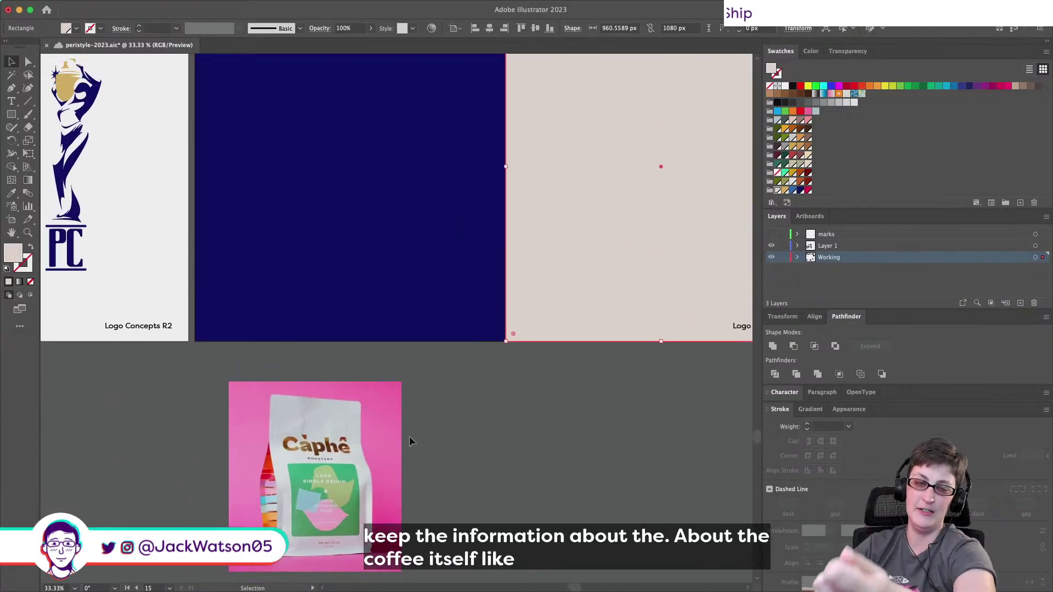
scroll(410, 440, right, 2)
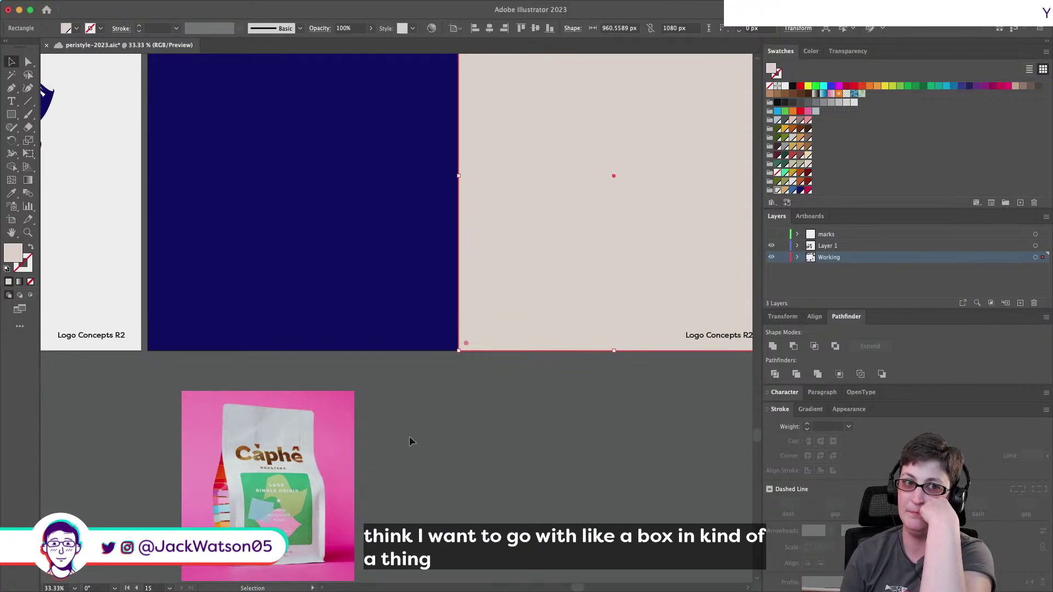
Look through the moodboards and earlier logo concept artboards for the client's preferred packaging reference.
scroll(409, 441, up, 5)
scroll(409, 442, left, 5)
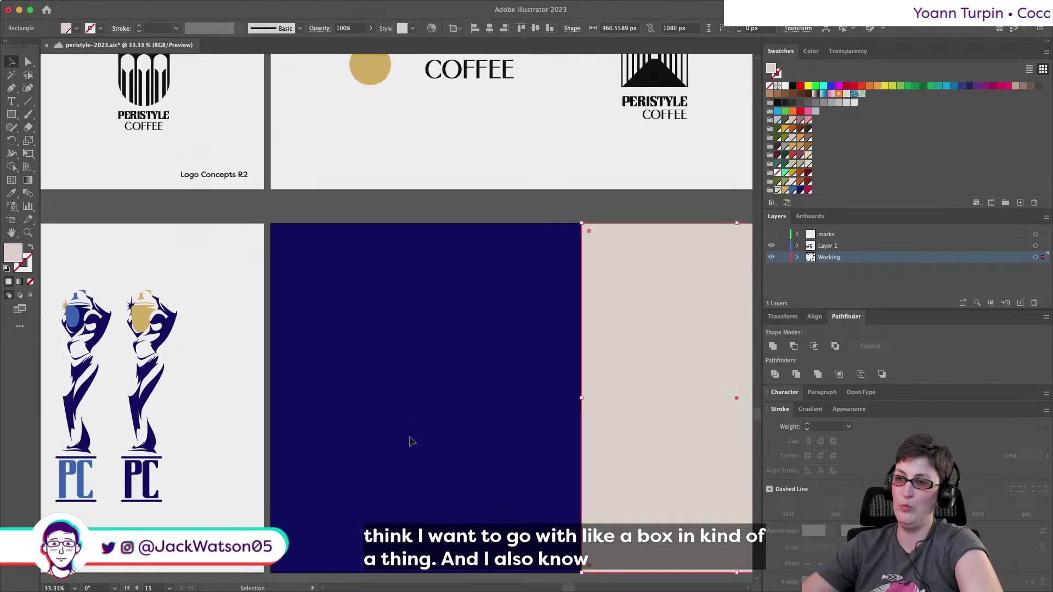
scroll(409, 438, up, 5)
scroll(409, 439, left, 3)
scroll(409, 442, up, 5)
scroll(410, 442, right, 10)
scroll(412, 442, right, 10)
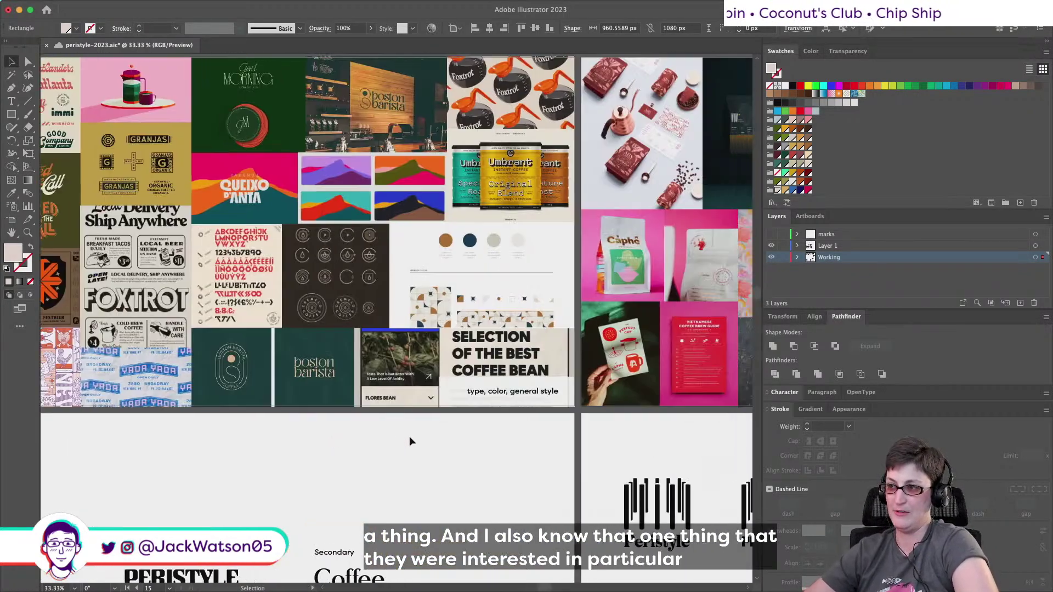
scroll(410, 437, right, 5)
scroll(409, 437, left, 15)
scroll(409, 437, up, 3)
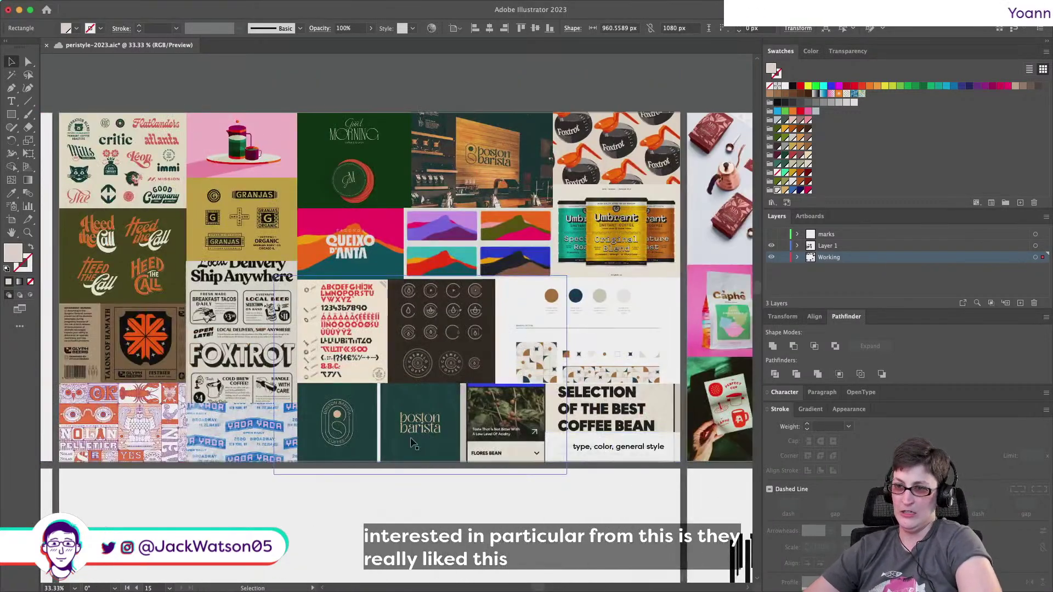
scroll(413, 443, down, 2)
scroll(413, 443, left, 2)
scroll(413, 236, down, 15)
scroll(412, 237, right, 6)
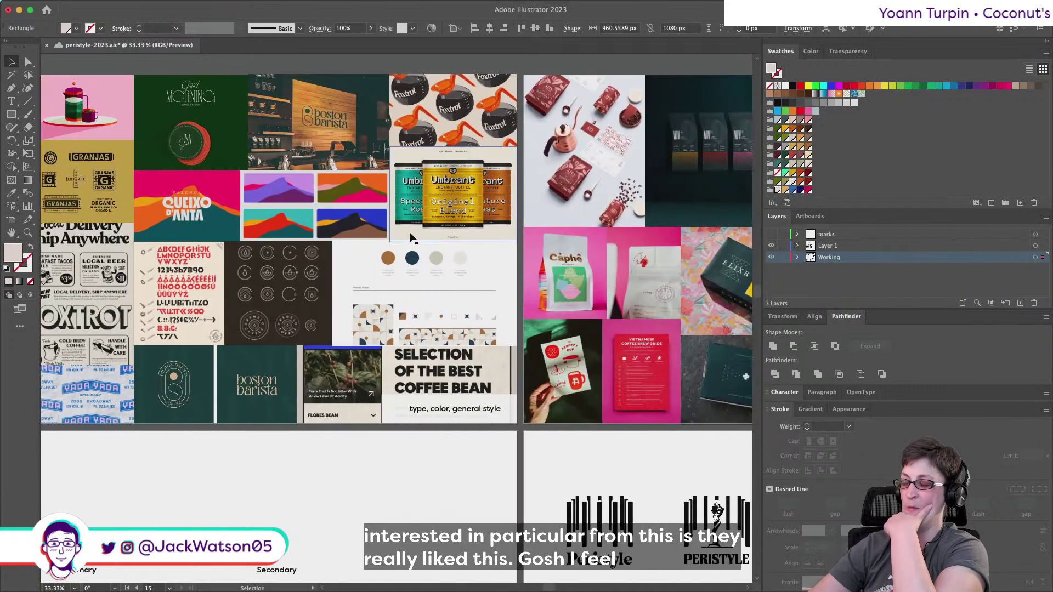
scroll(413, 236, up, 12)
scroll(412, 237, right, 1)
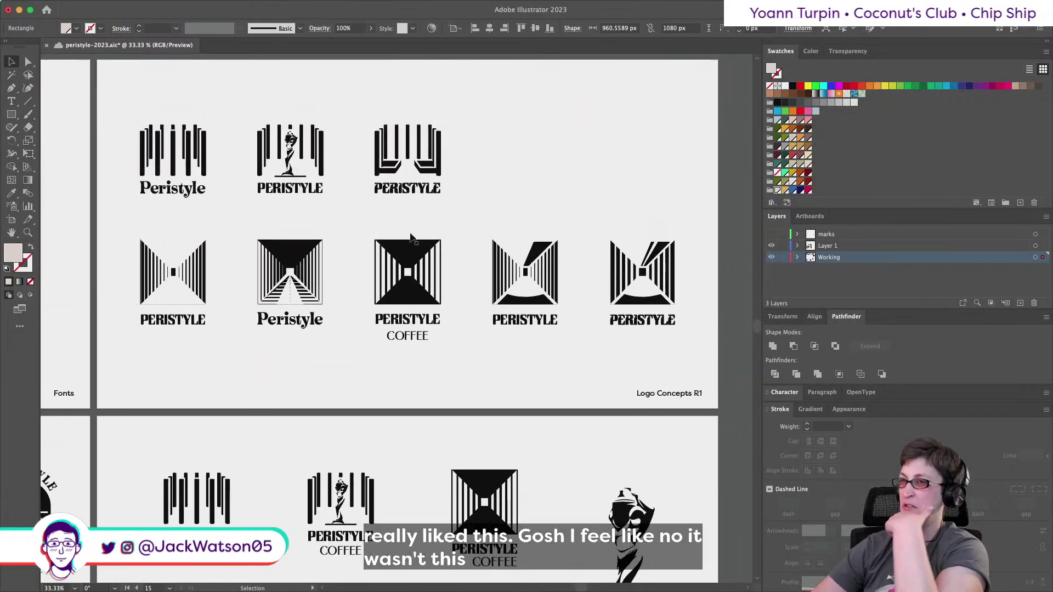
scroll(413, 237, down, 20)
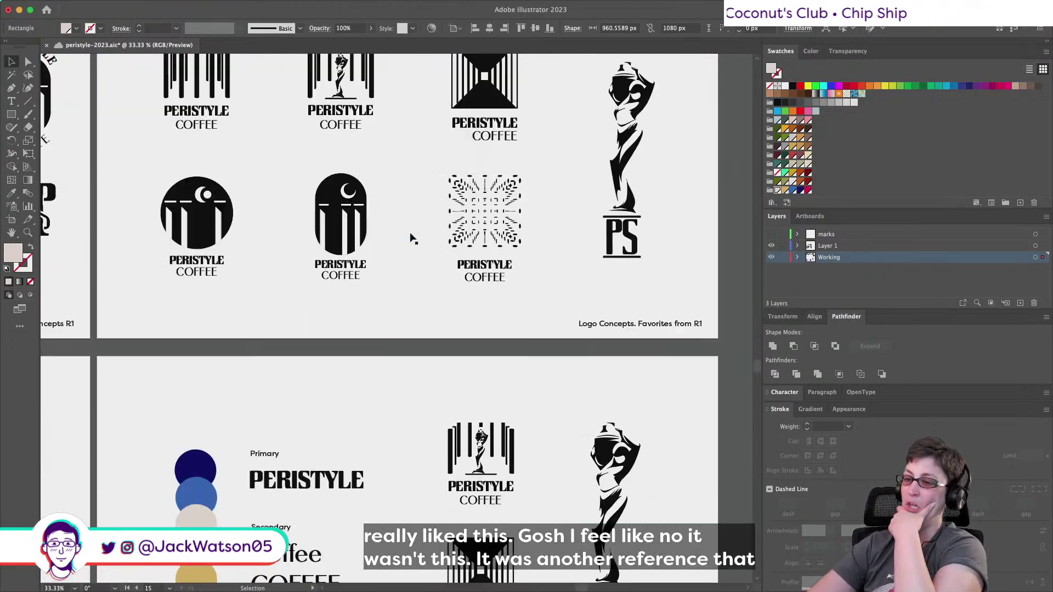
Save the peristyle-2023 document.
scroll(412, 237, down, 10)
scroll(413, 237, left, 5)
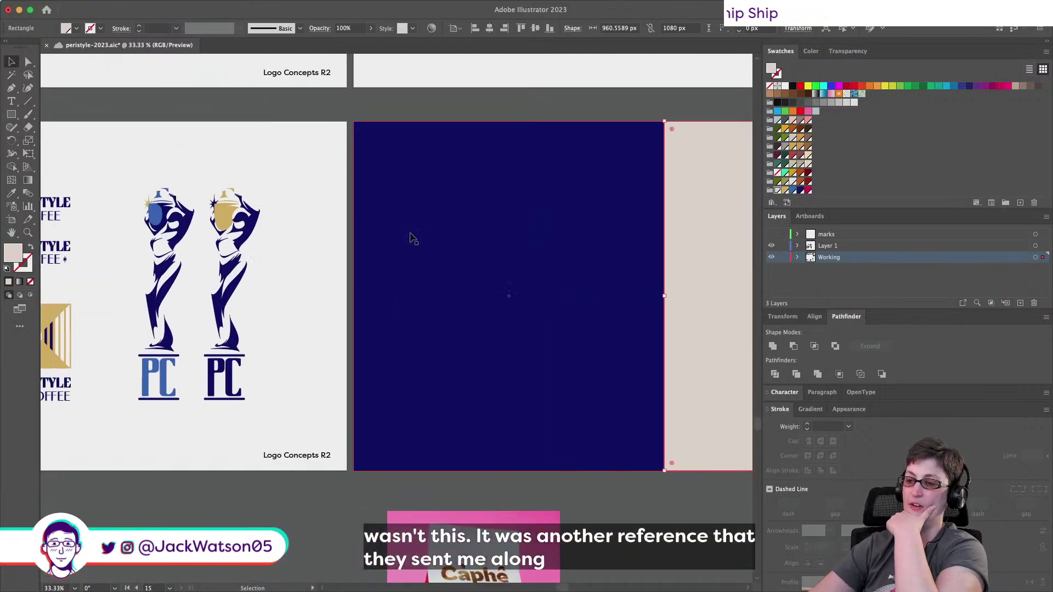
scroll(412, 237, right, 4)
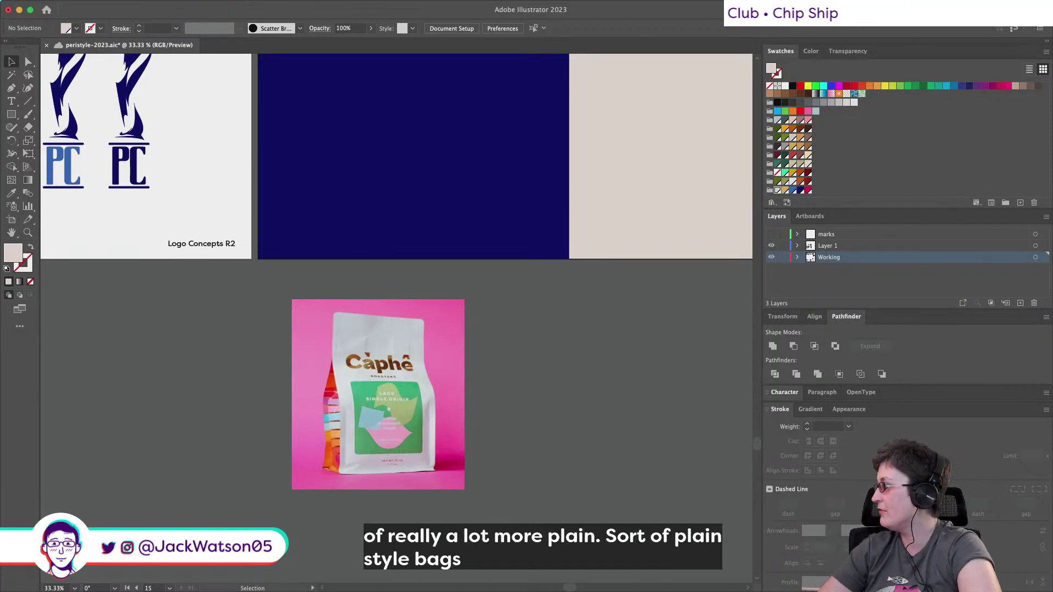
key(super+s)
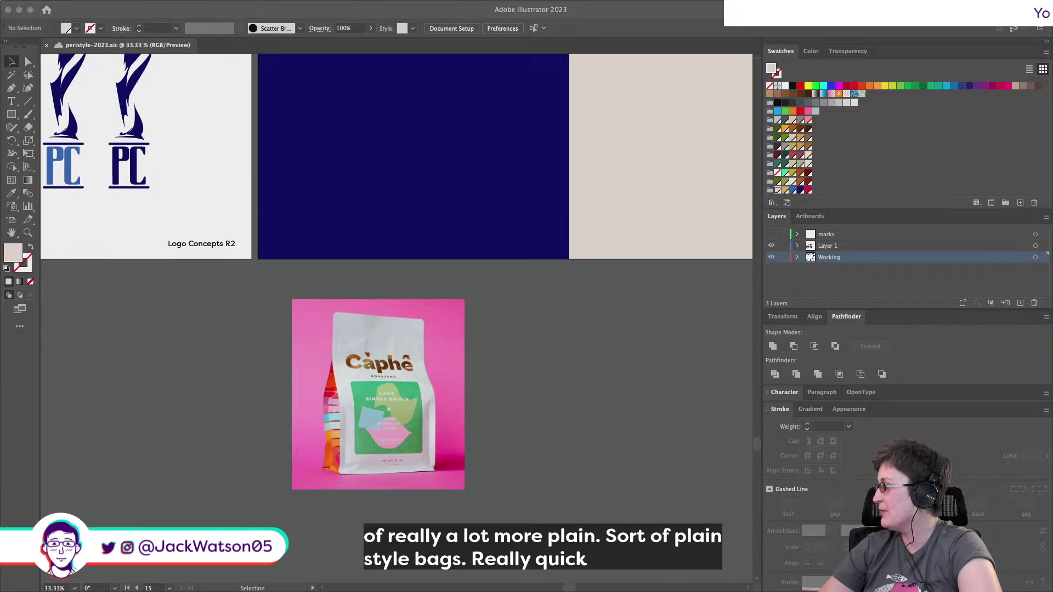
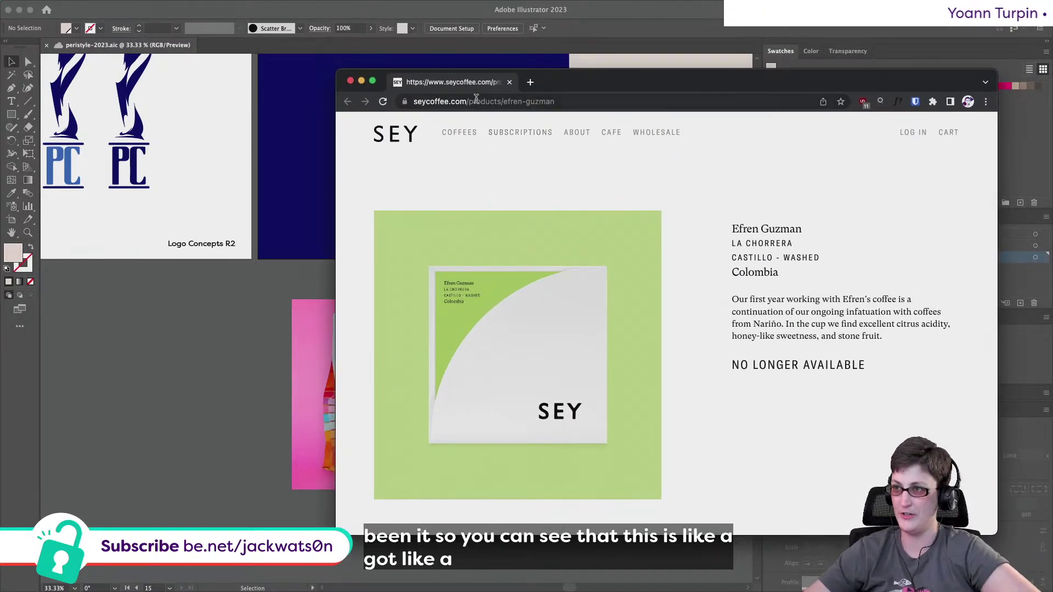
Examine the SEY coffee packaging with its cut-edge insert and the product details in the web browser.
drag(457, 85, 1052, 98)
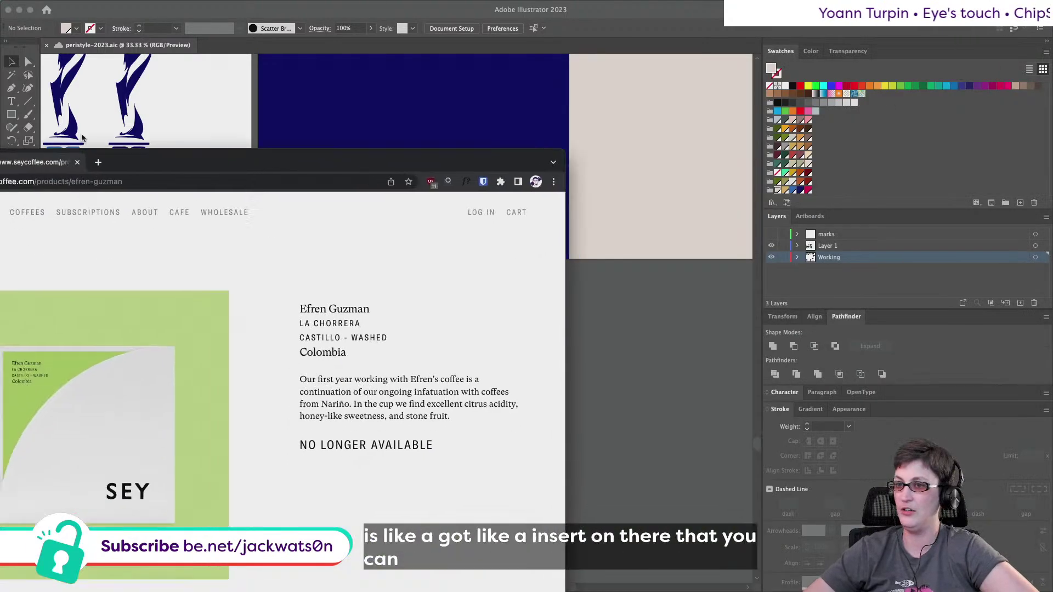
scroll(181, 320, down, 5)
scroll(192, 315, down, 10)
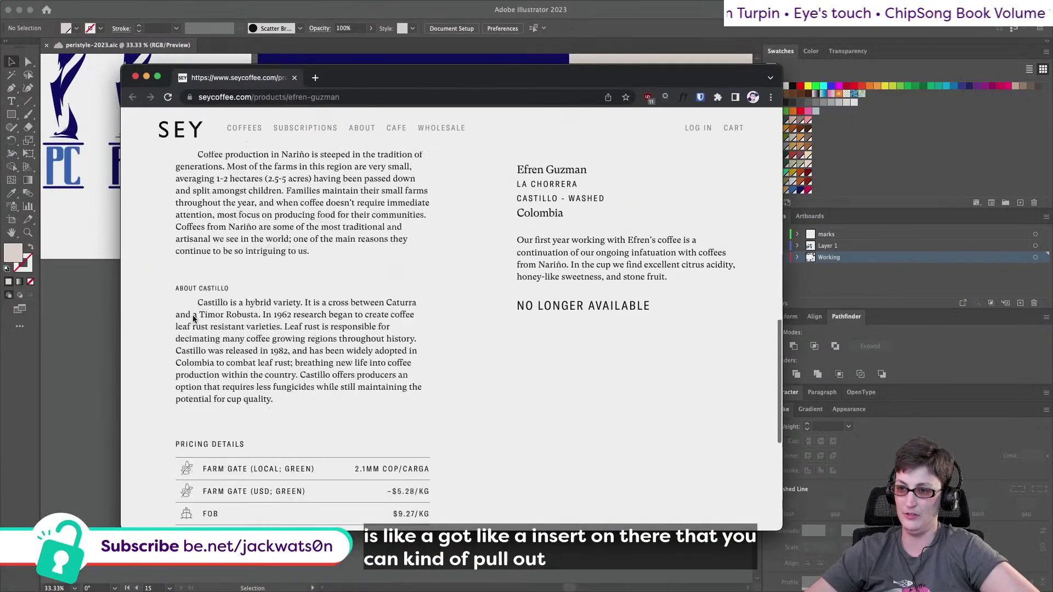
scroll(193, 315, up, 15)
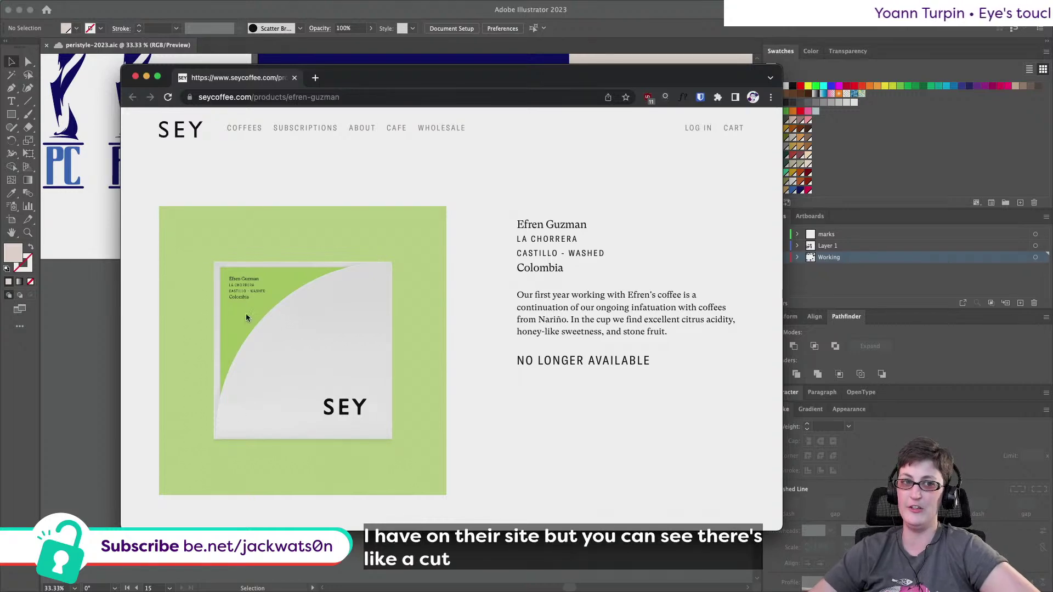
key(super+Tab)
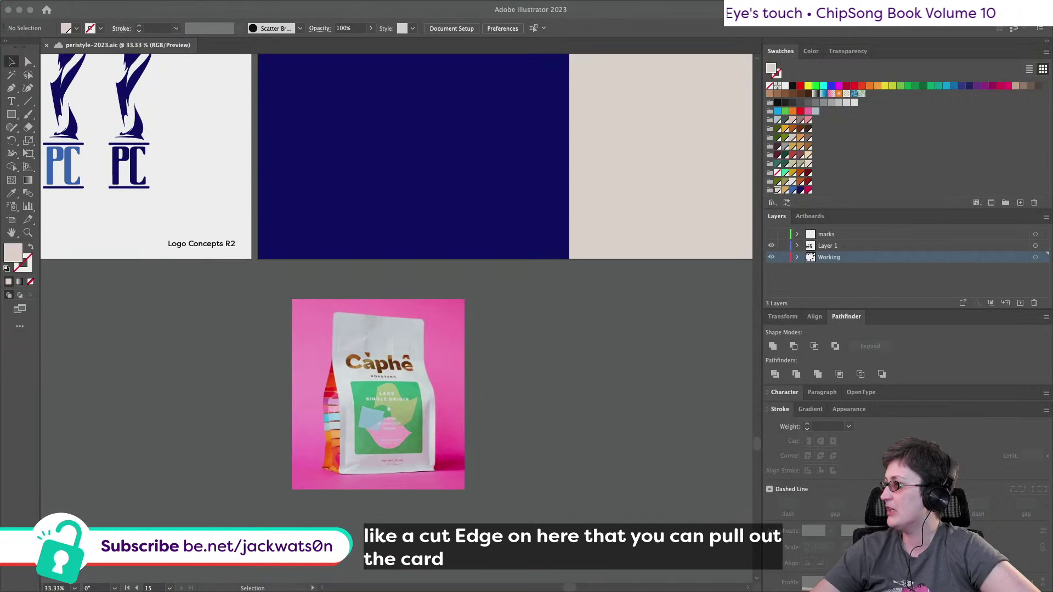
key(super+Tab)
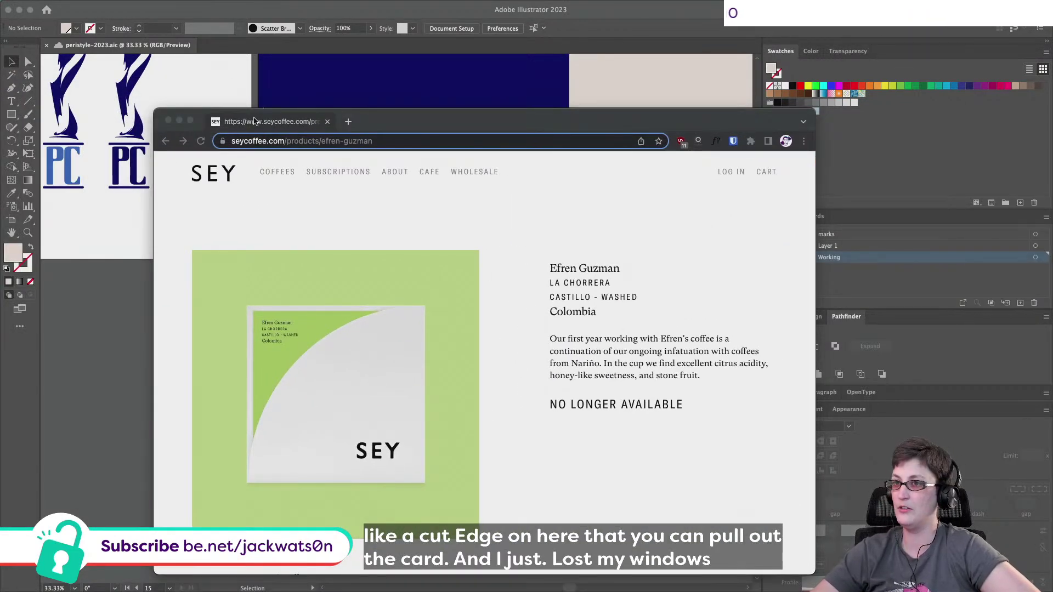
Switch to the Koppi shop page in the browser and look over its coffee bag designs.
key(super+Tab)
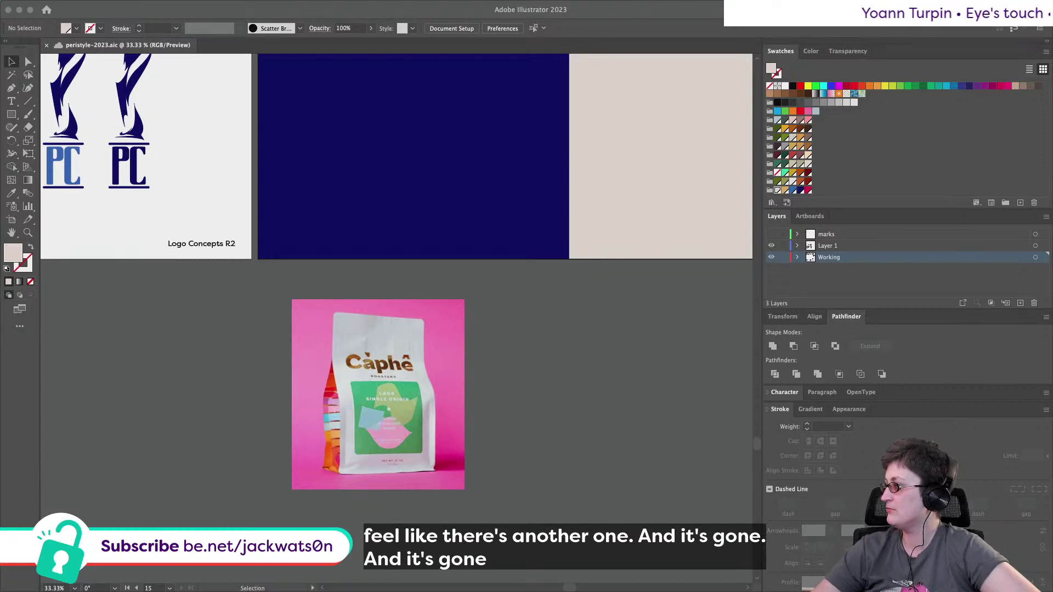
key(super+Tab)
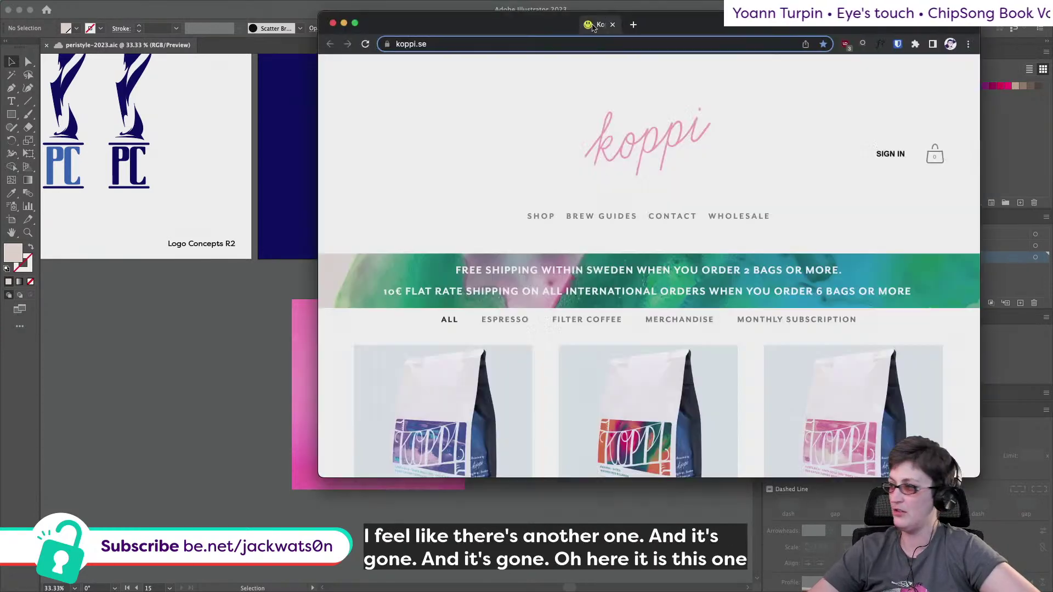
scroll(499, 434, down, 5)
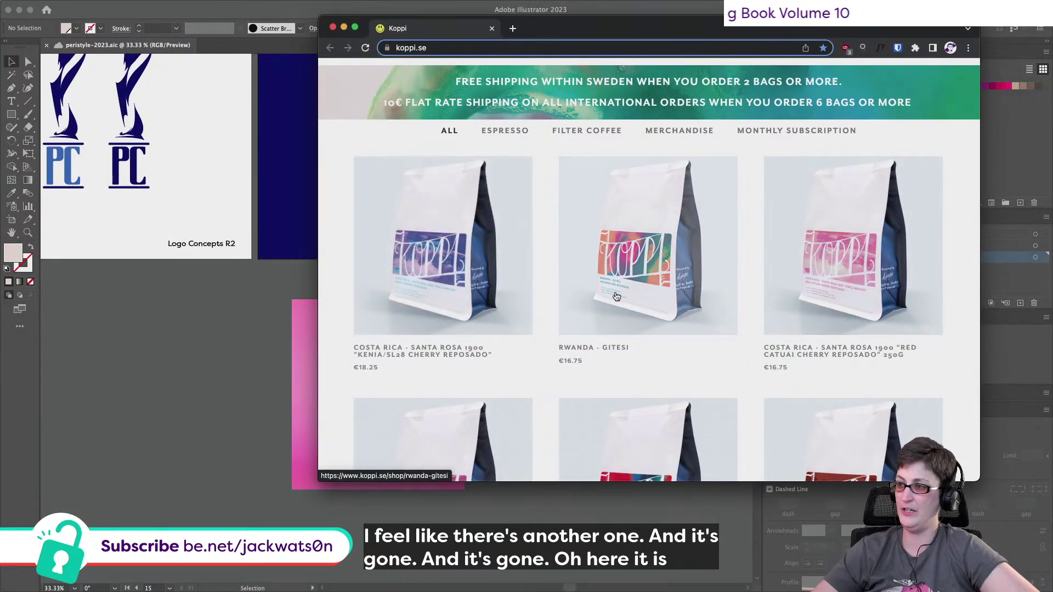
Look over the remaining bag designs on the Koppi shop page and move the browser window off the artboards.
scroll(765, 437, down, 9)
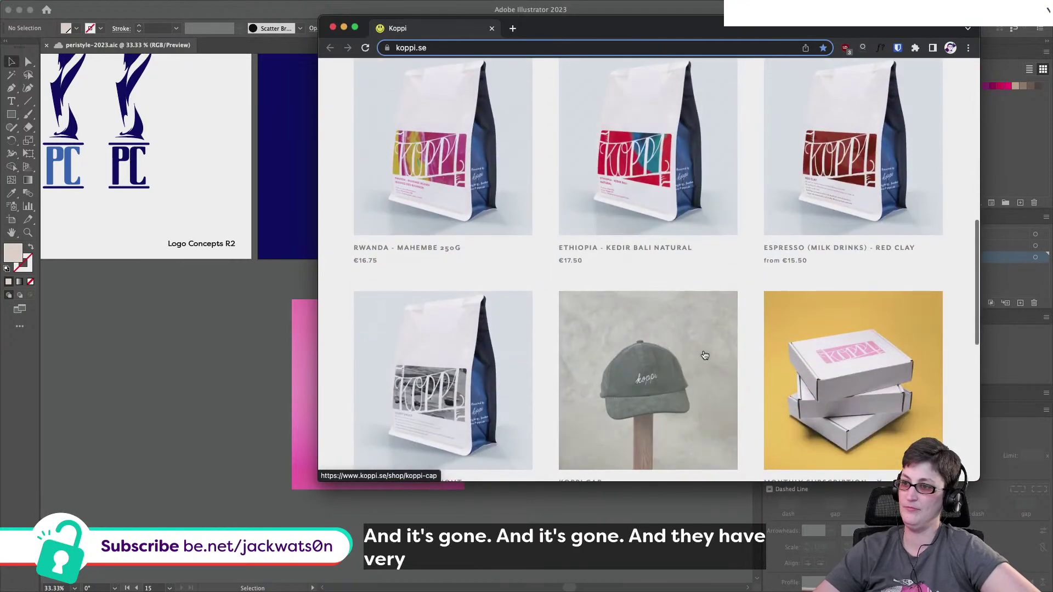
scroll(707, 356, up, 12)
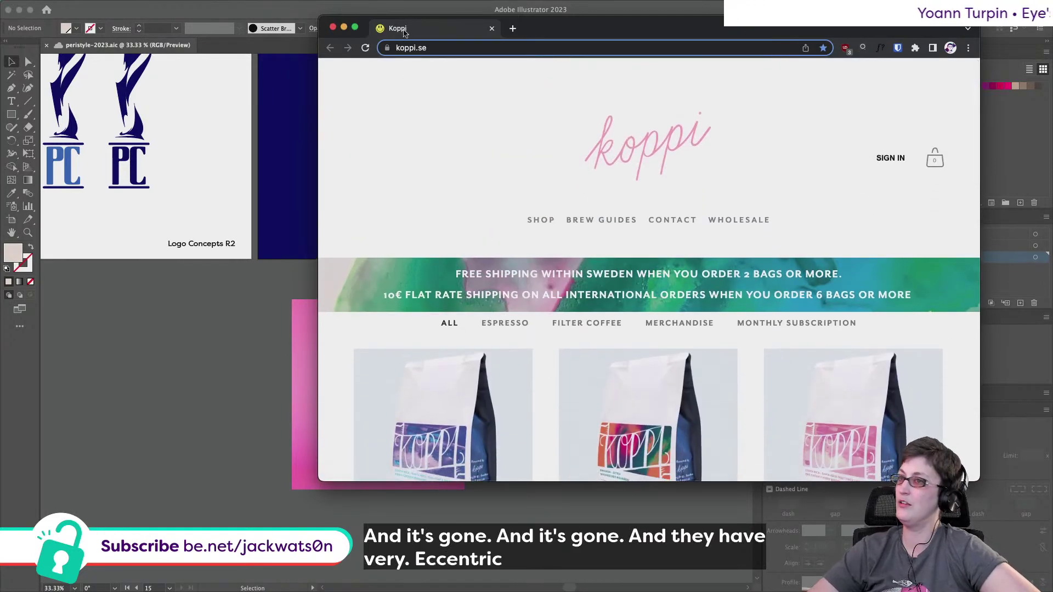
drag(404, 34, 1052, 164)
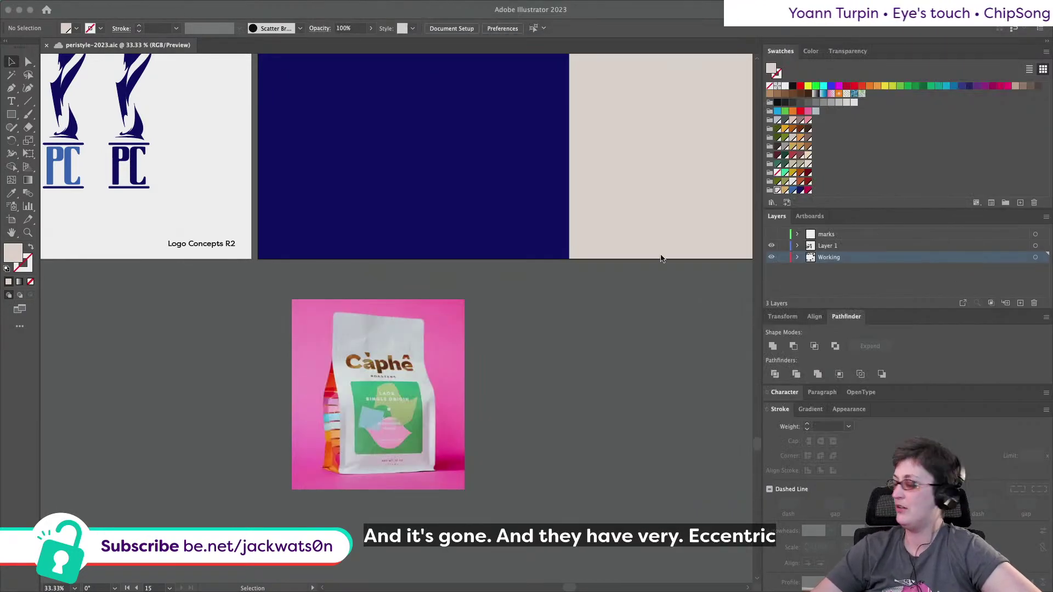
Examine the Càphê coffee bag reference image below the navy and beige artboard.
scroll(559, 258, right, 2)
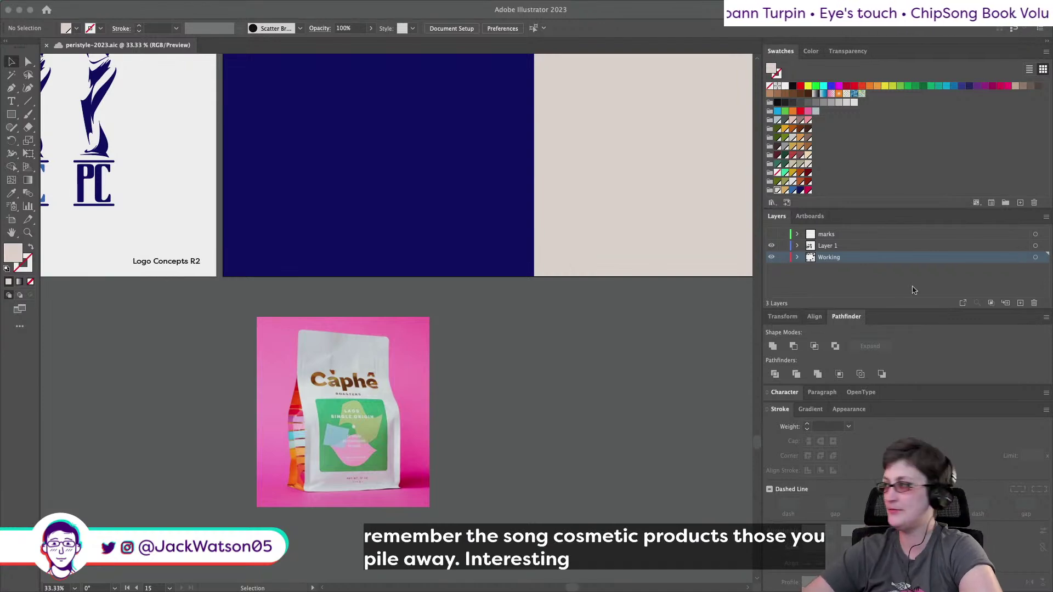
scroll(549, 313, right, 2)
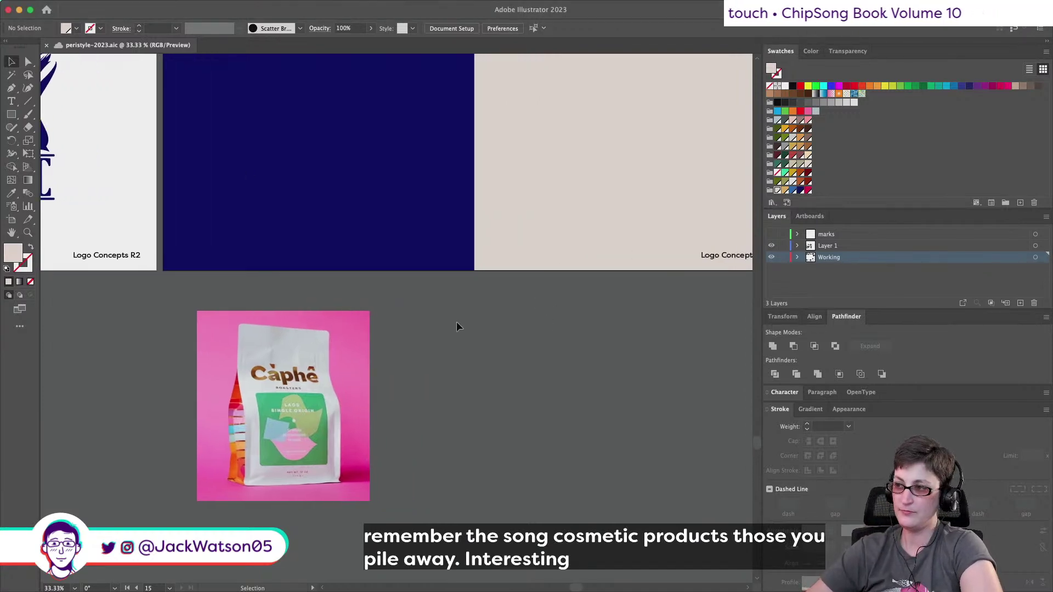
scroll(457, 324, up, 4)
scroll(457, 327, down, 2)
scroll(456, 327, down, 2)
scroll(456, 327, up, 2)
scroll(457, 327, right, 2)
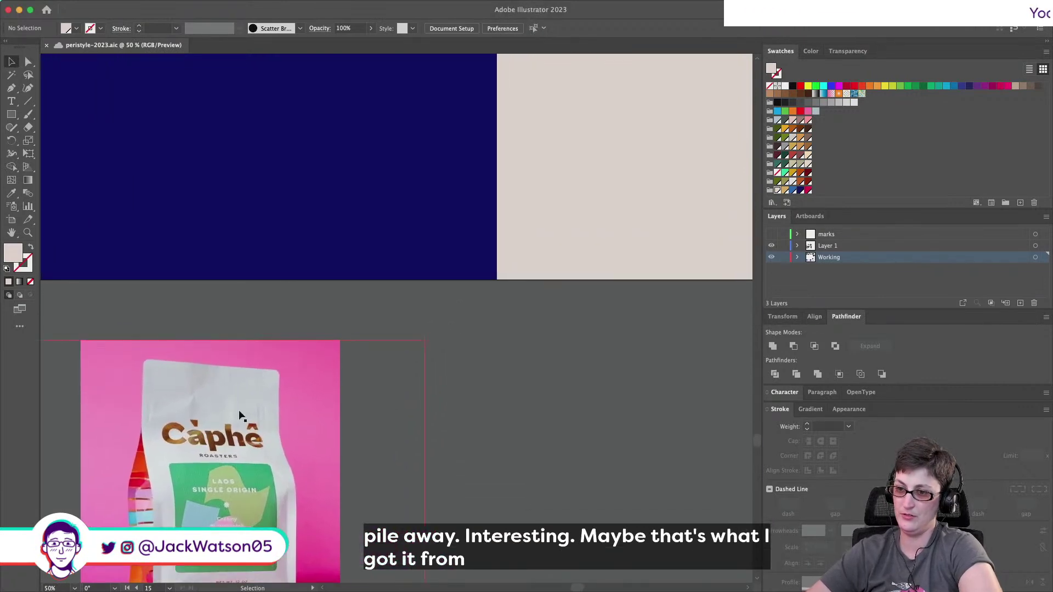
scroll(241, 415, down, 3)
scroll(242, 415, down, 2)
scroll(240, 415, left, 2)
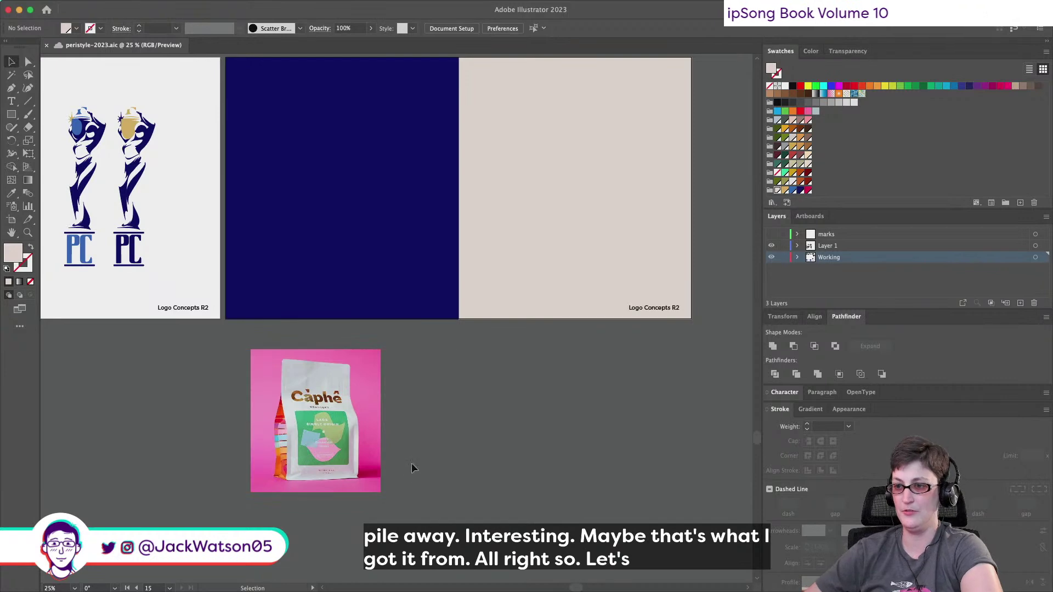
Copy the COFFEE text from a logo on the neighbouring Logo Concepts artboard and place it on the upper part of the beige panel.
scroll(414, 475, up, 1)
scroll(736, 299, right, 2)
scroll(736, 299, left, 10)
scroll(722, 294, up, 2)
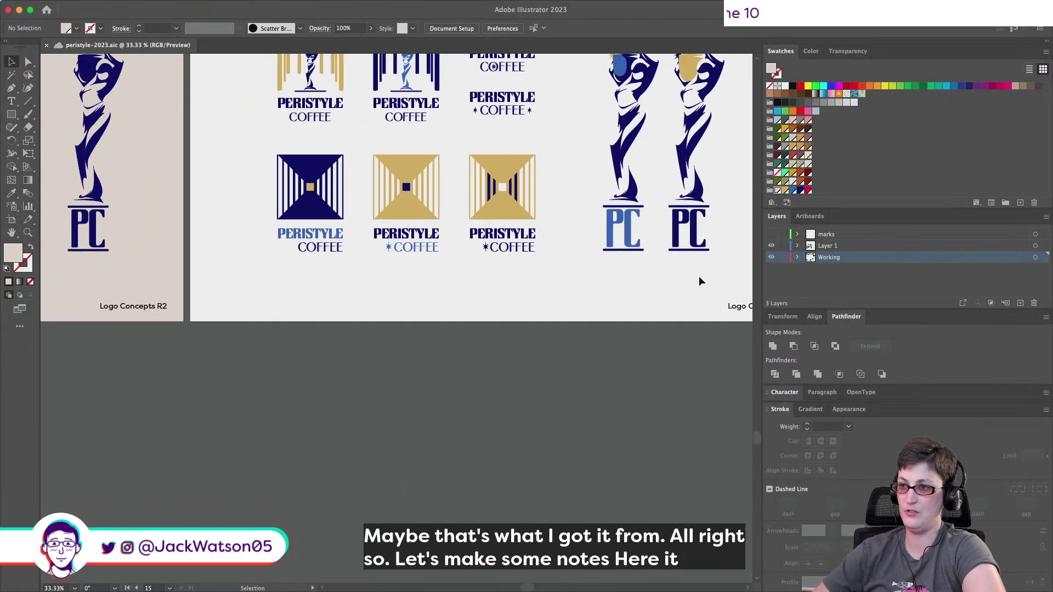
click(507, 244)
key(shift+super+a)
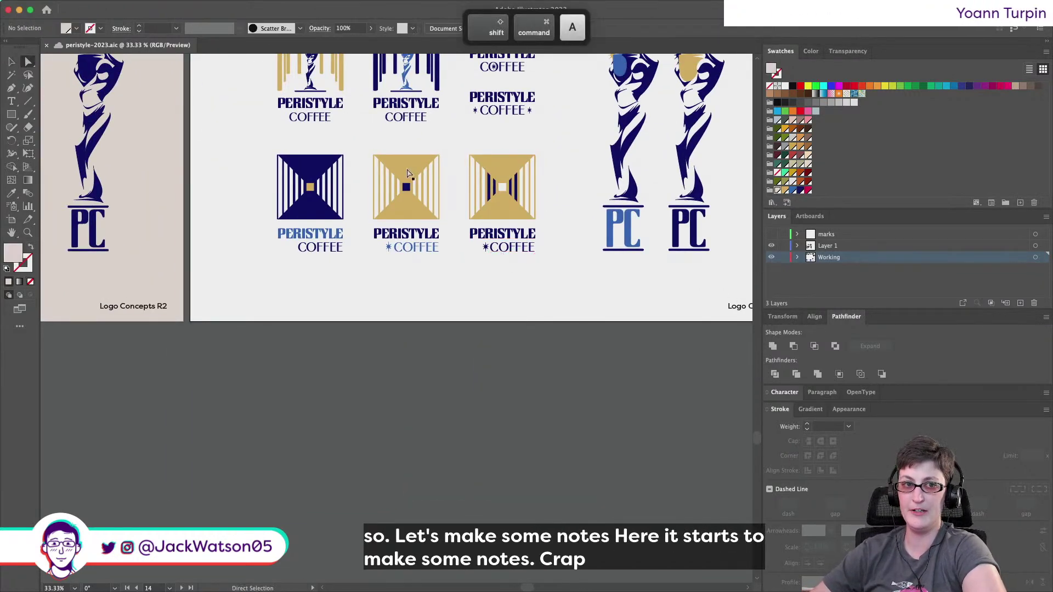
click(516, 249)
key(super+c)
scroll(516, 250, right, 10)
scroll(516, 250, down, 2)
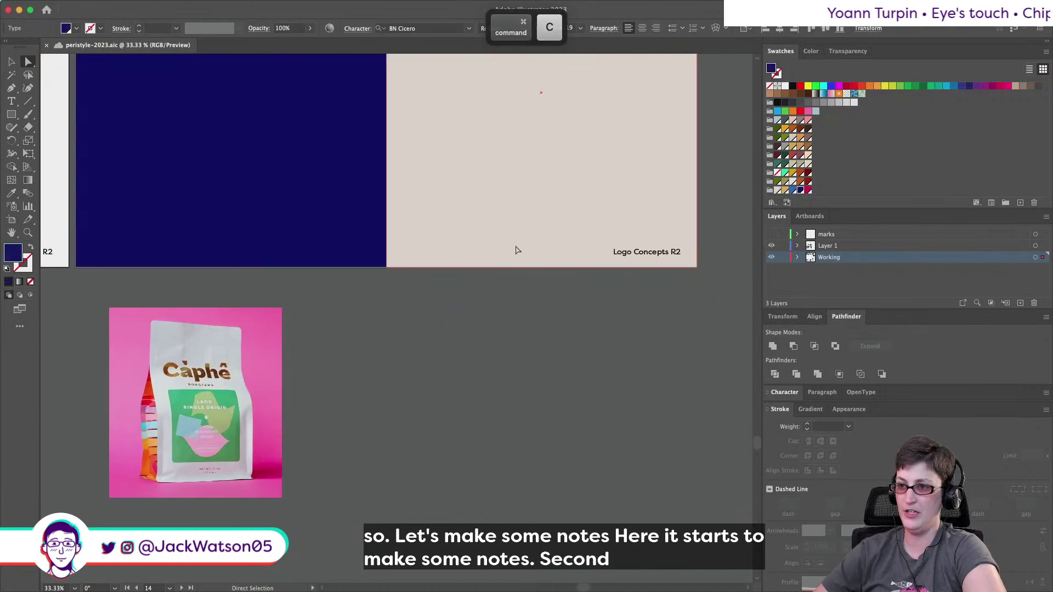
key(super+v)
drag(397, 288, 511, 98)
Replace the pasted COFFEE text on the beige panel with COSTA RICA BLEND.
double_click(510, 123)
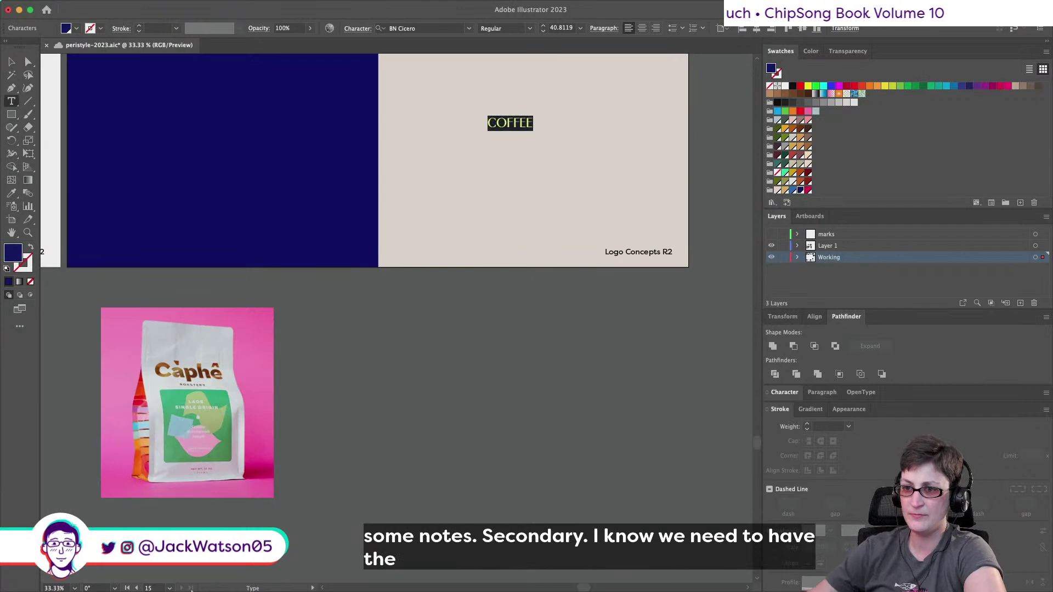
mouse_move(191, 589)
key(BackSpace)
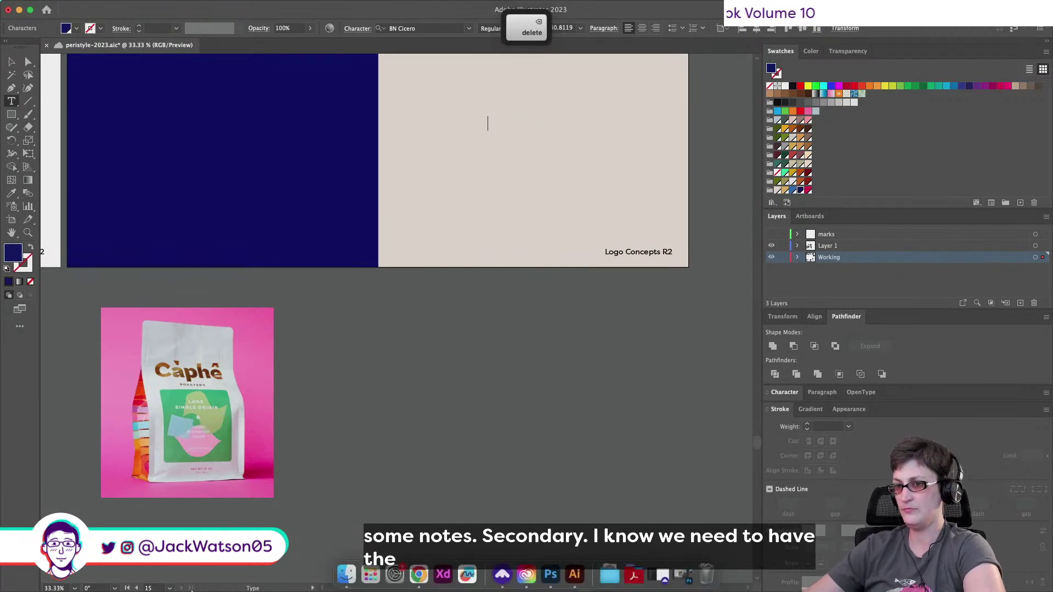
key(shift)
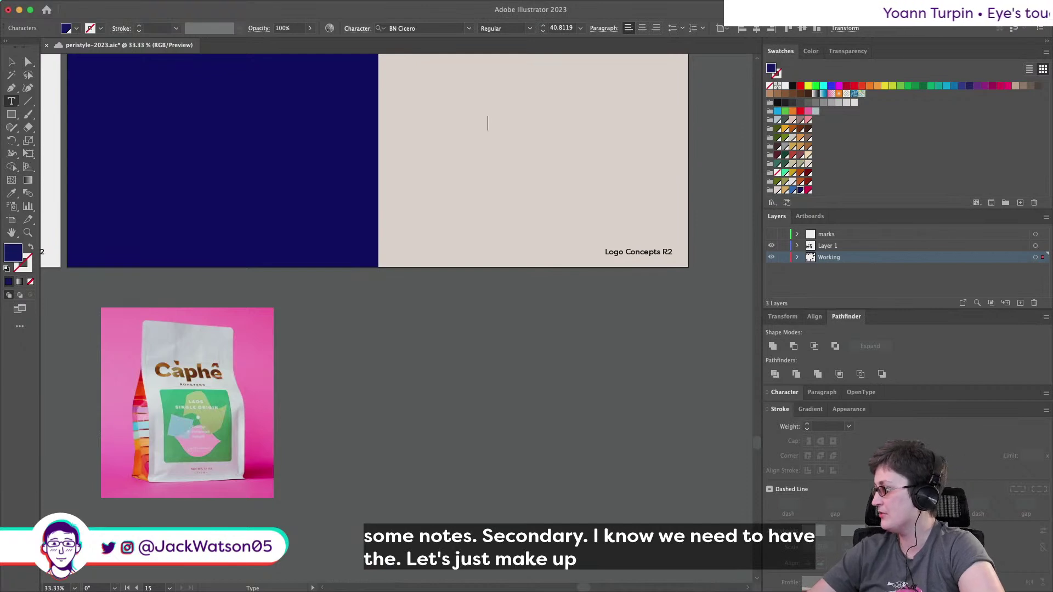
text(COSTA RICA)
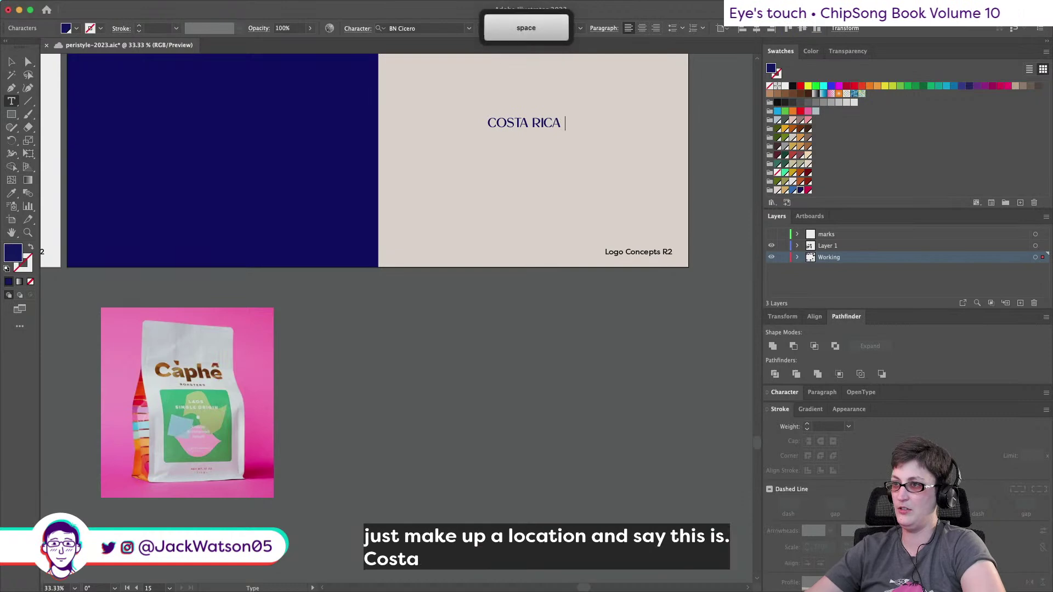
key(BackSpace)
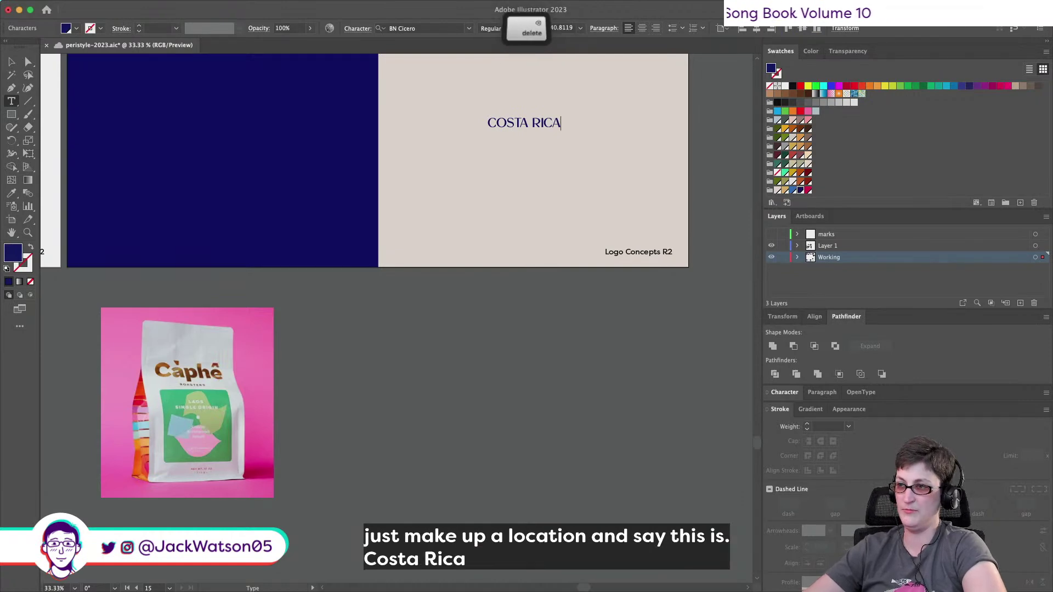
text(A RICA )
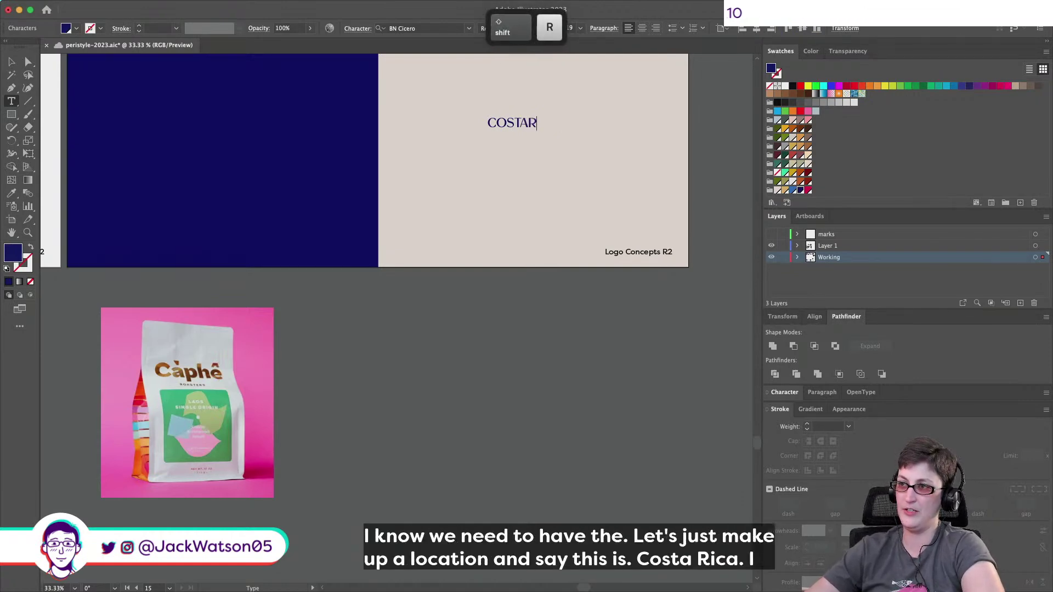
text(BLEND)
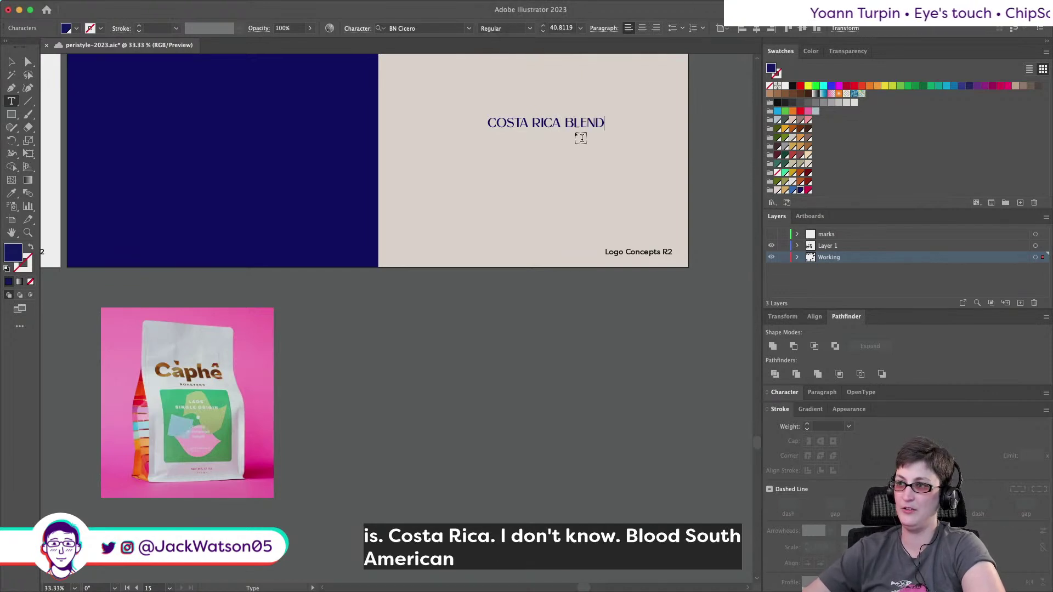
Change the words COSTA RICA in the blend text to SOUTH AMERICAN and finish the text edit.
drag(556, 122, 400, 116)
text(SOUTH AMER)
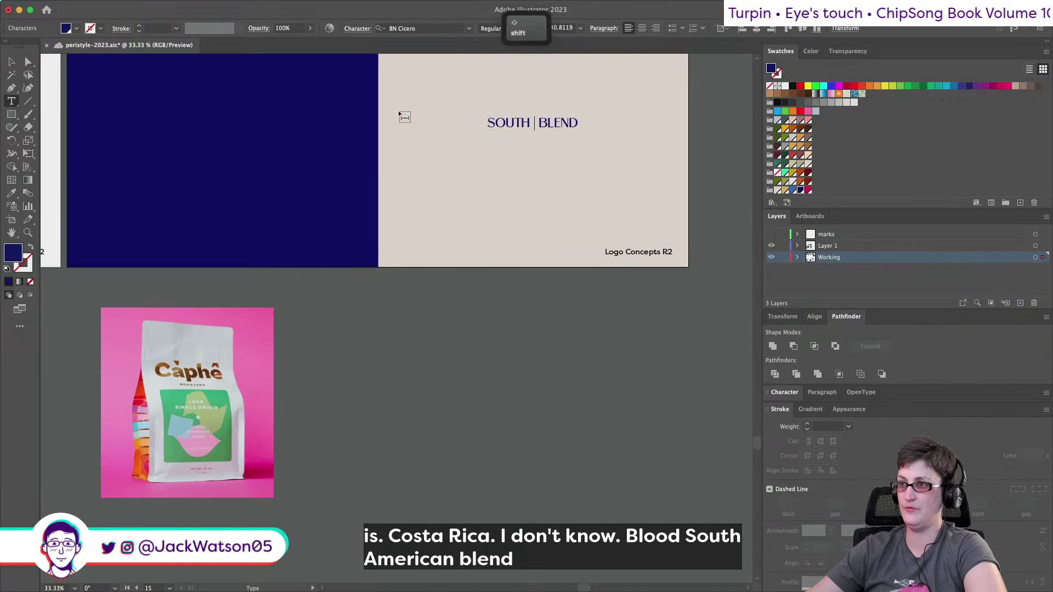
text(ICAN)
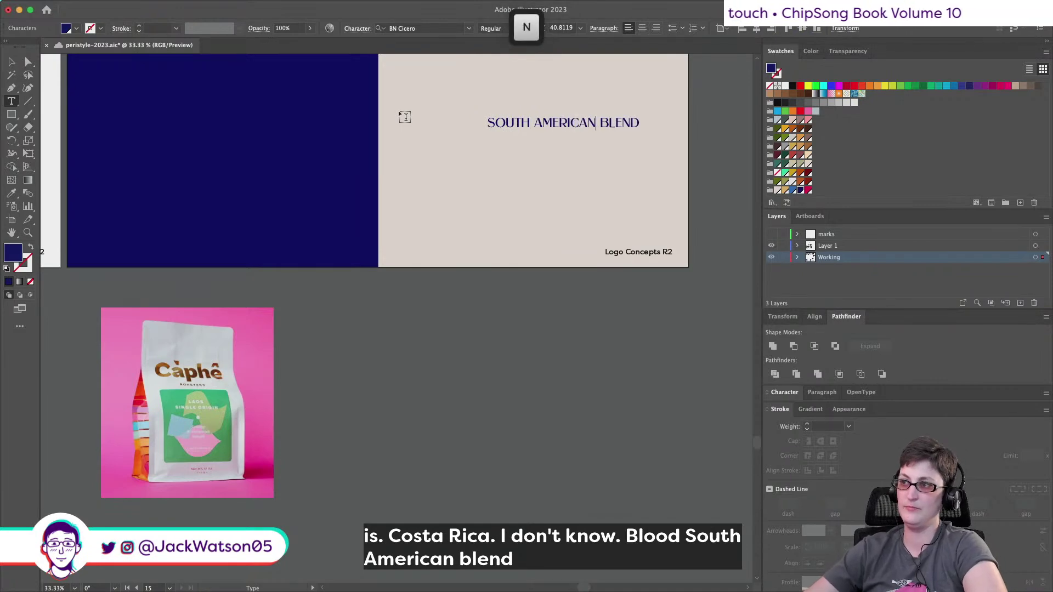
click(11, 63)
scroll(384, 329, up, 2)
scroll(384, 329, left, 1)
click(429, 238)
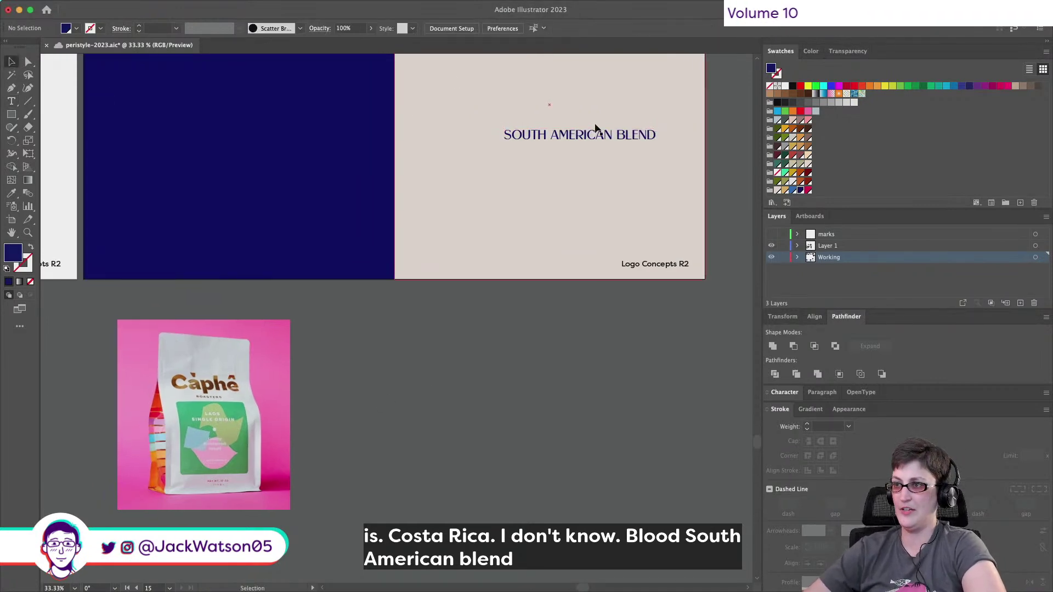
Duplicate the SOUTH AMERICAN BLEND text straight down to the lower part of the beige panel and change the copy to 12OZ.
drag(600, 165, 585, 240)
key(super+f)
double_click(581, 239)
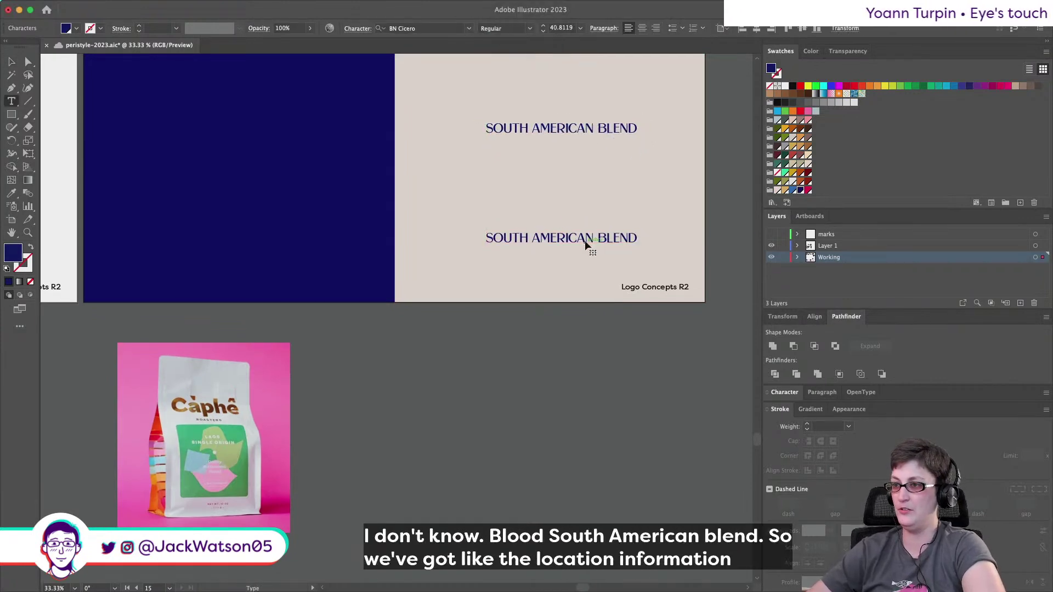
triple_click(579, 237)
text(12)
text(OZ)
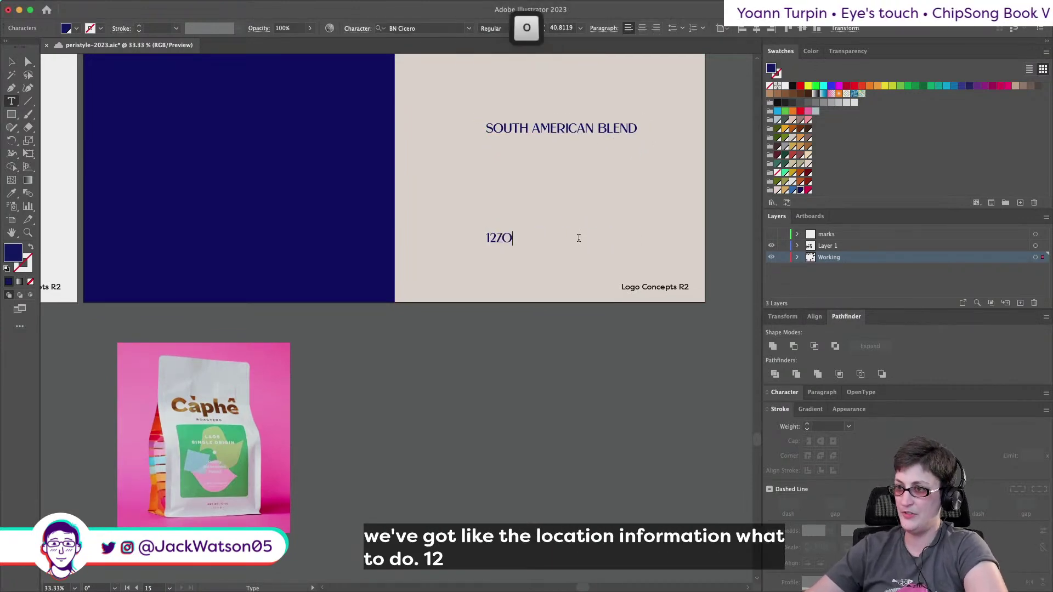
key(BackSpace)
text(Z)
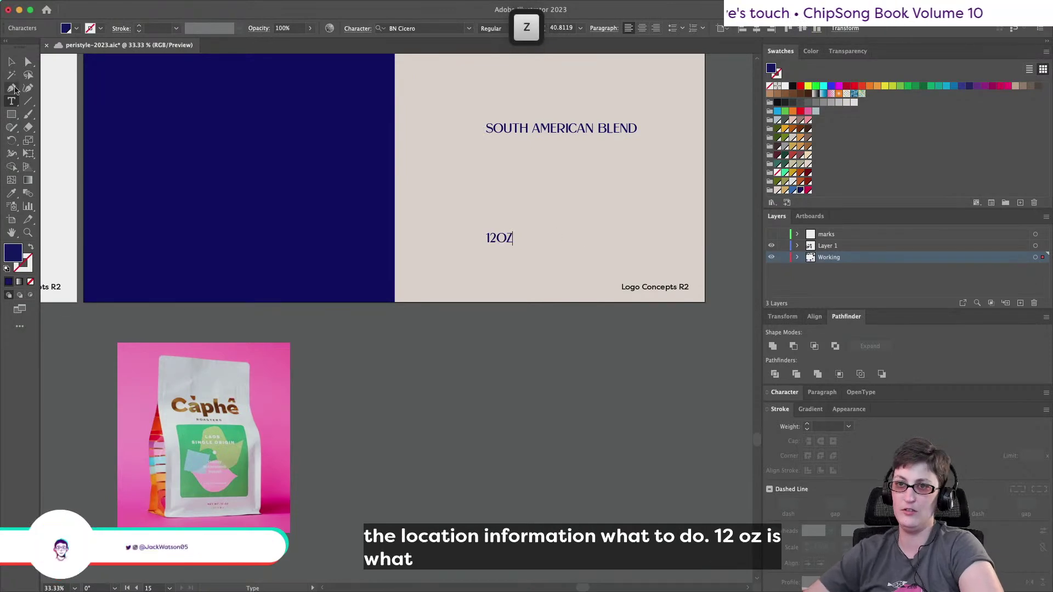
key(Escape)
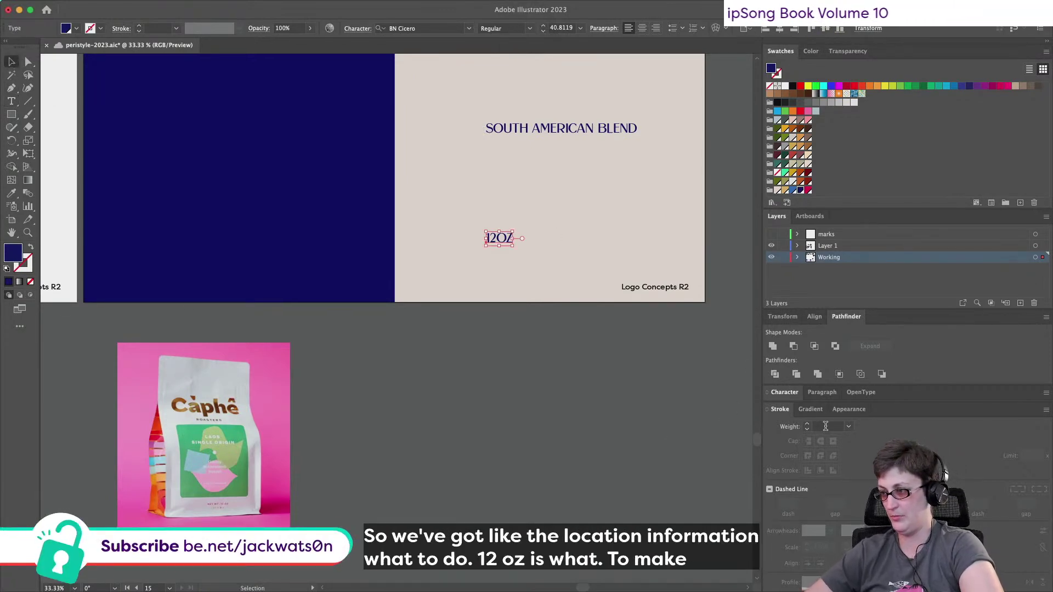
Turn off All Caps for the weight text and, using the Càphê bag's net weight as reference, extend it to 12oz | 340g.
click(784, 392)
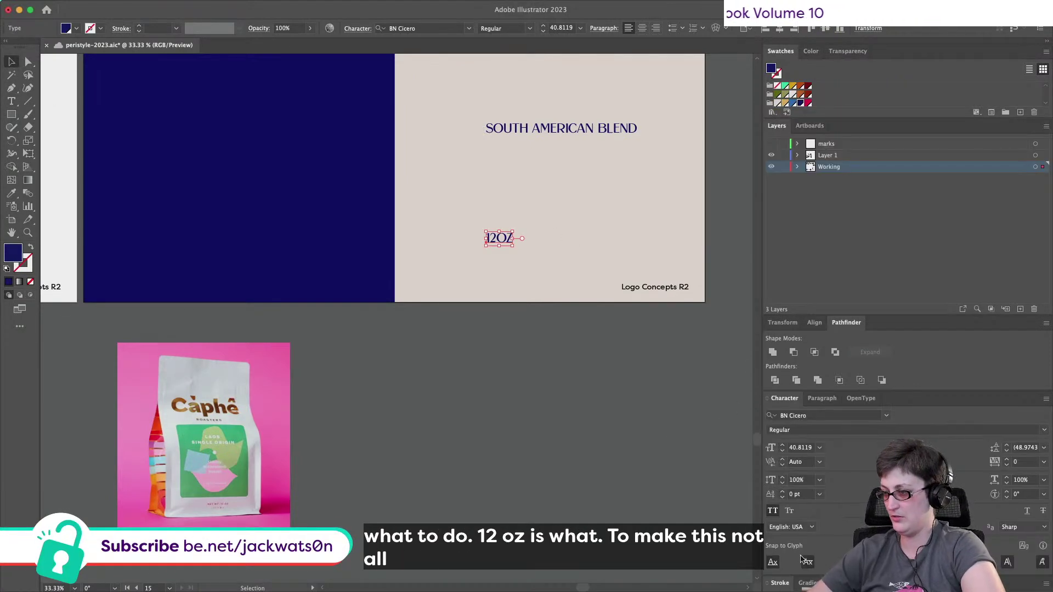
click(512, 421)
scroll(173, 477, up, 3)
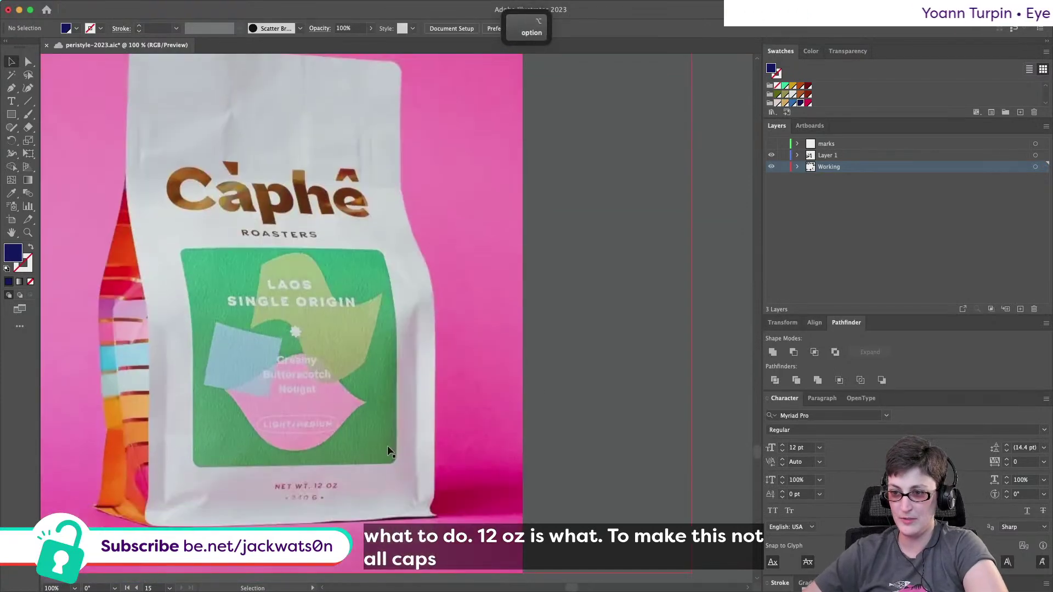
scroll(387, 449, up, 5)
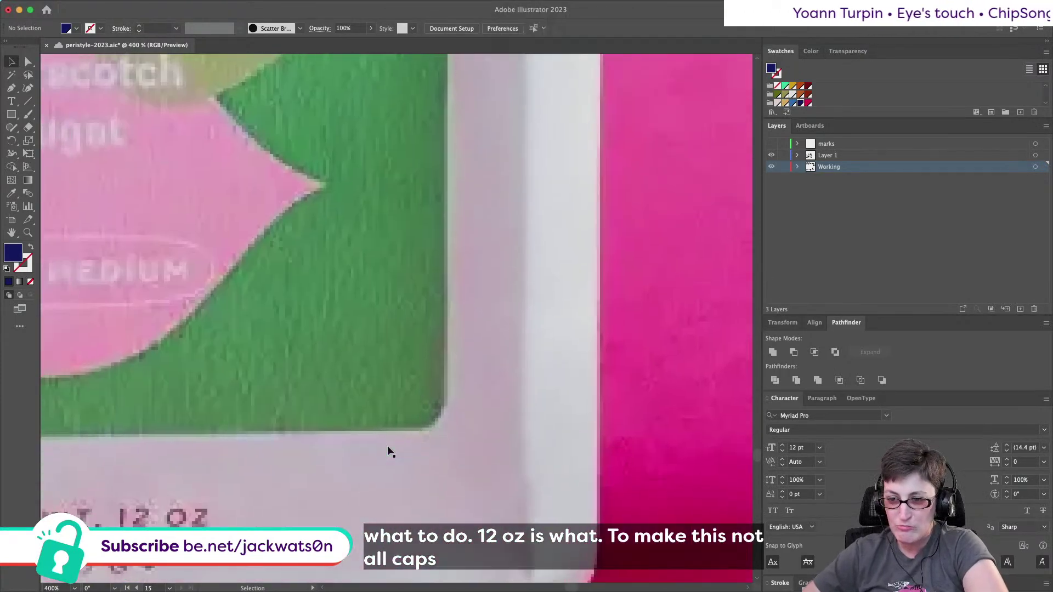
scroll(388, 451, down, 5)
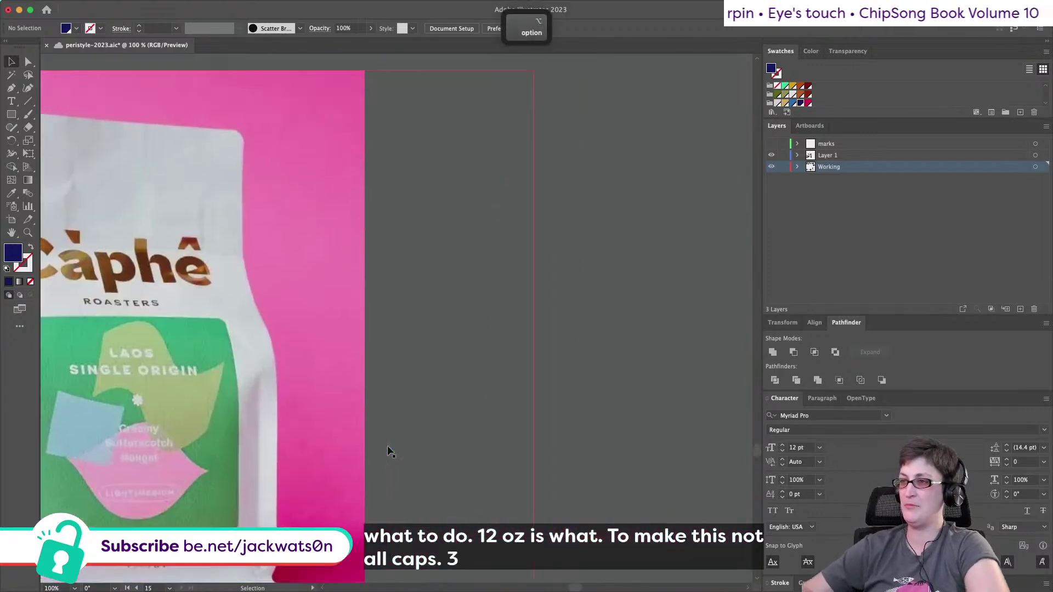
scroll(387, 450, right, 10)
double_click(497, 246)
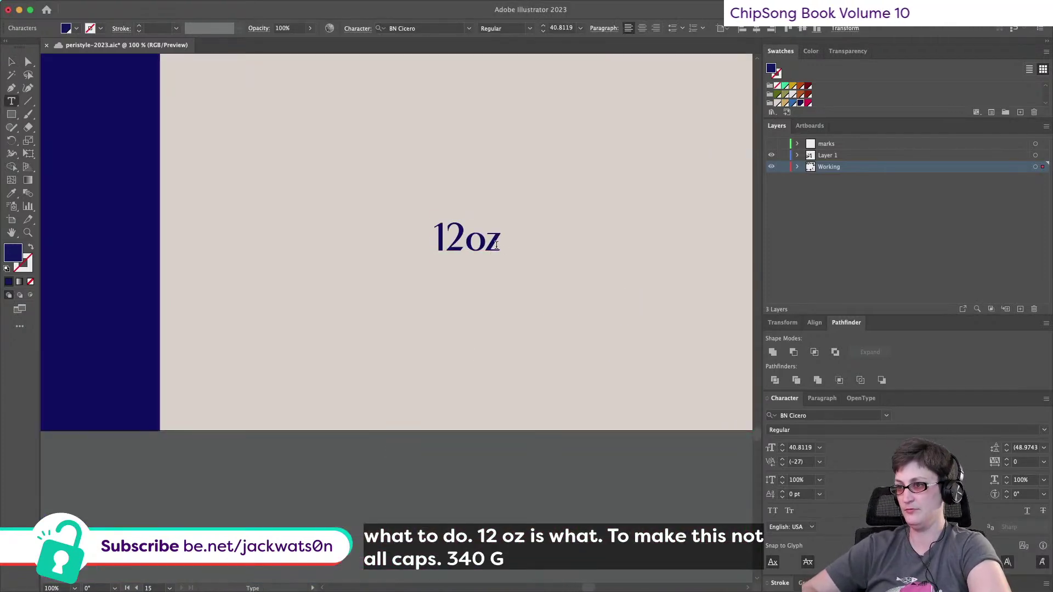
text(| 32)
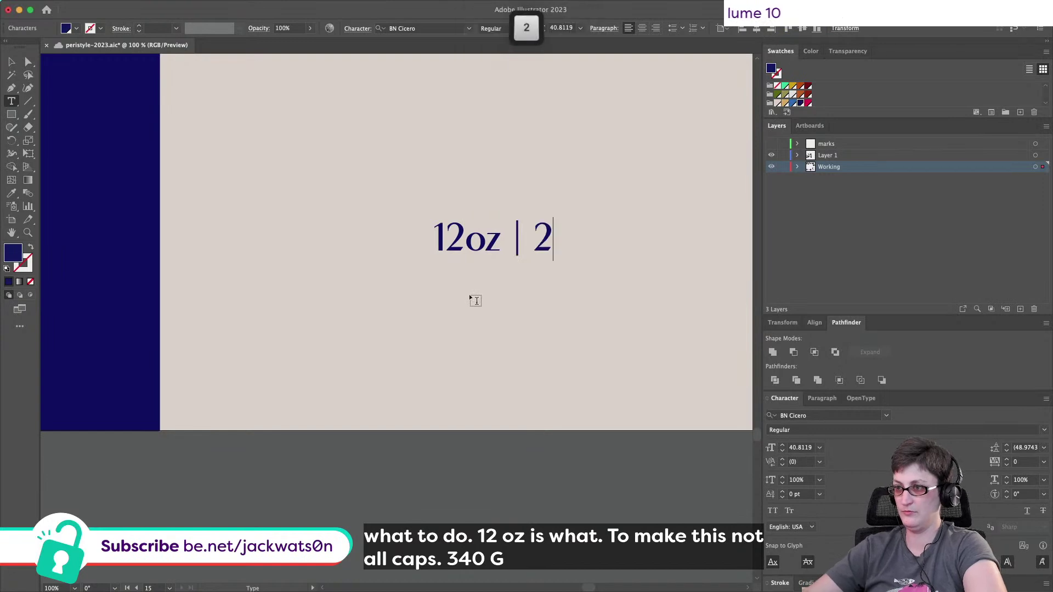
text(40g)
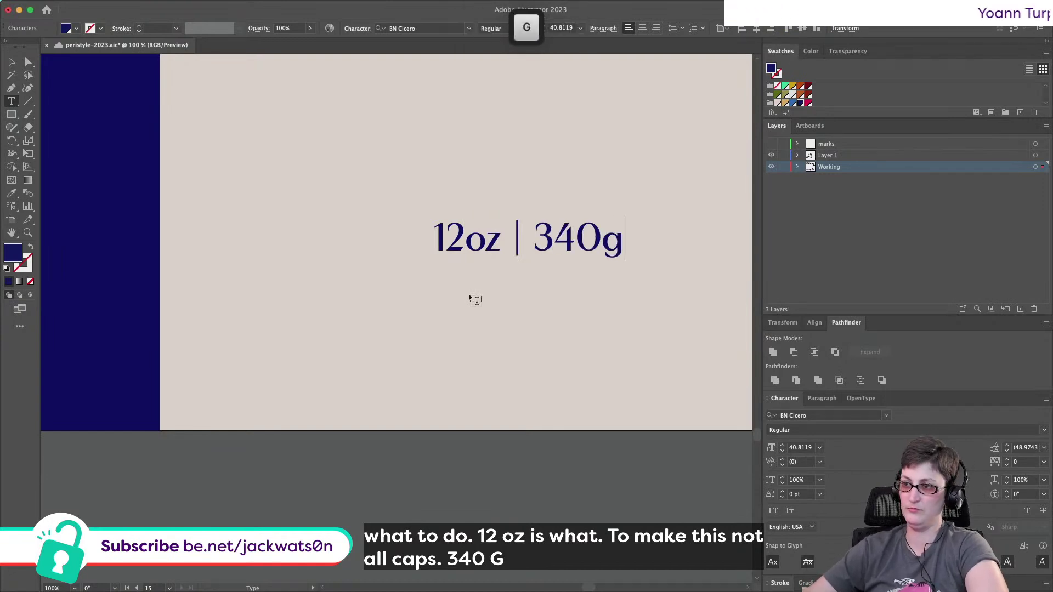
click(11, 62)
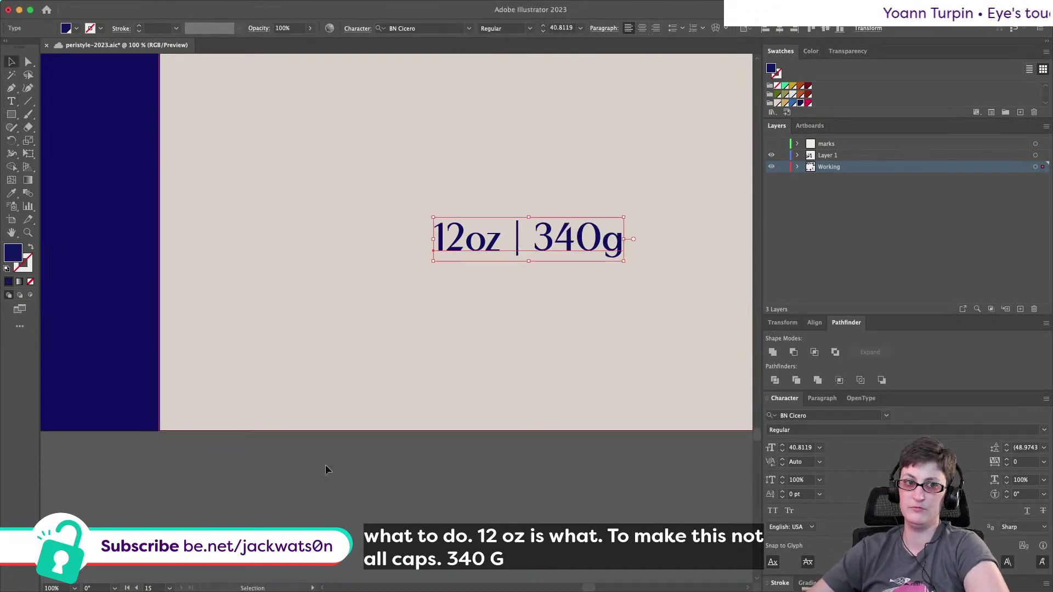
click(445, 492)
Align the SOUTH AMERICAN BLEND and 12oz | 340g texts to each other by their horizontal centres.
scroll(445, 451, down, 4)
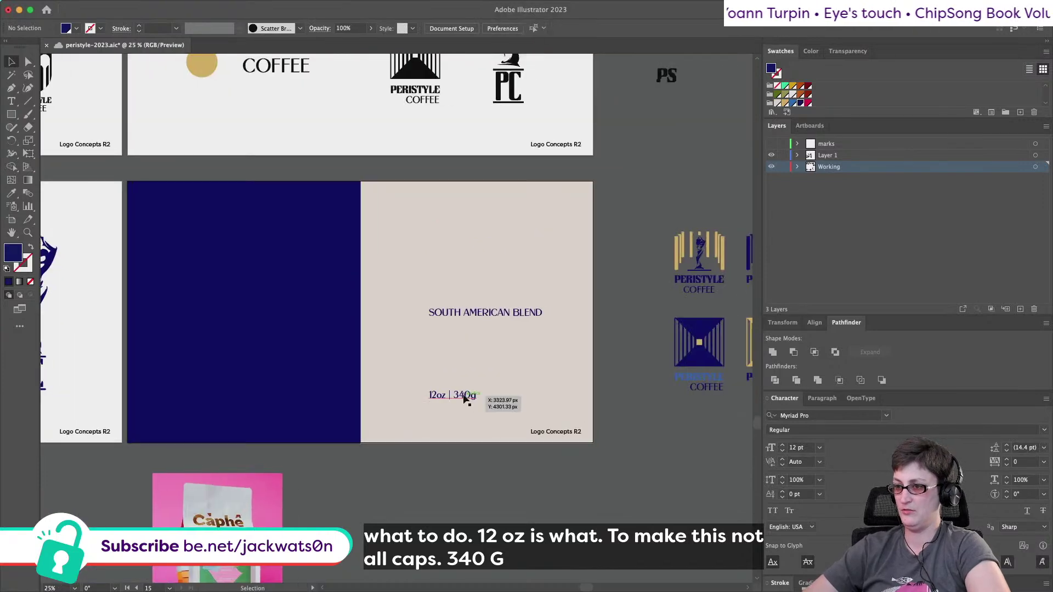
click(517, 310)
key(super+shift+a)
click(507, 317)
shift+click(469, 399)
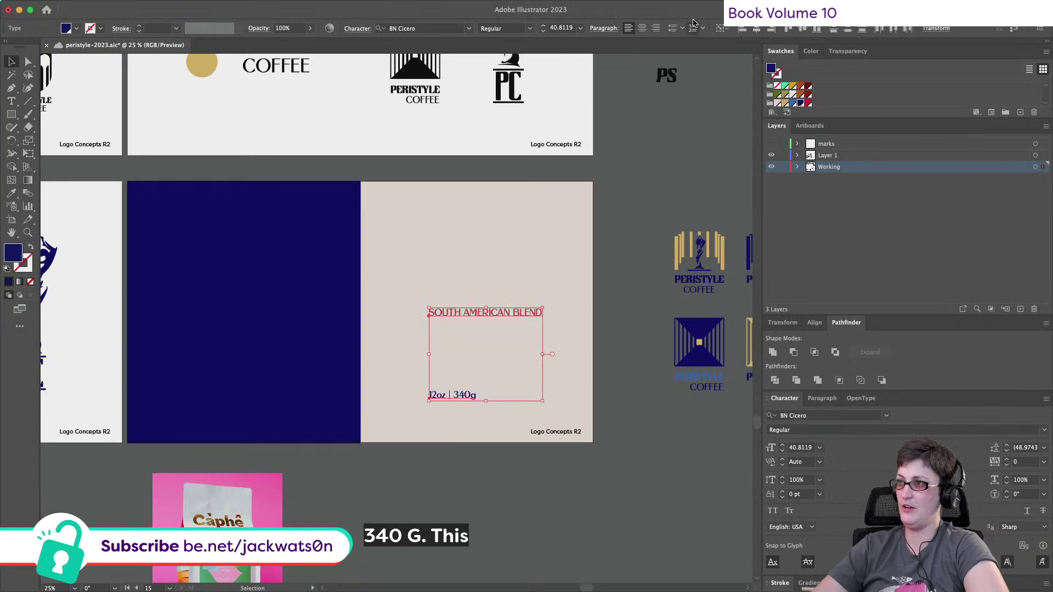
key(super+shift+a)
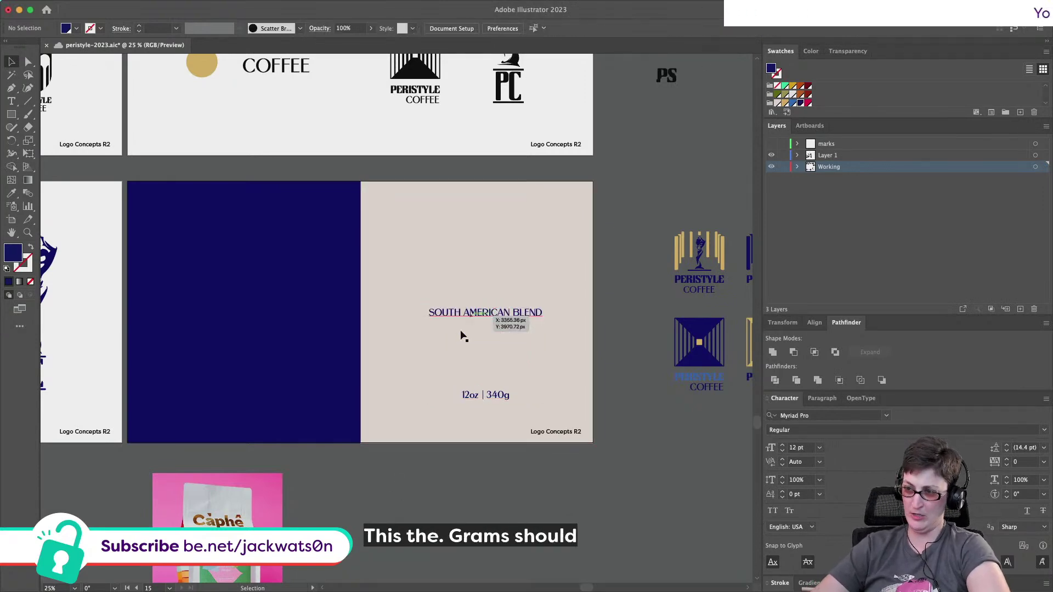
Move the 12oz | 340g text lower on the beige panel and delete that panel's Logo Concepts R2 label.
drag(479, 400, 478, 416)
click(493, 498)
click(576, 432)
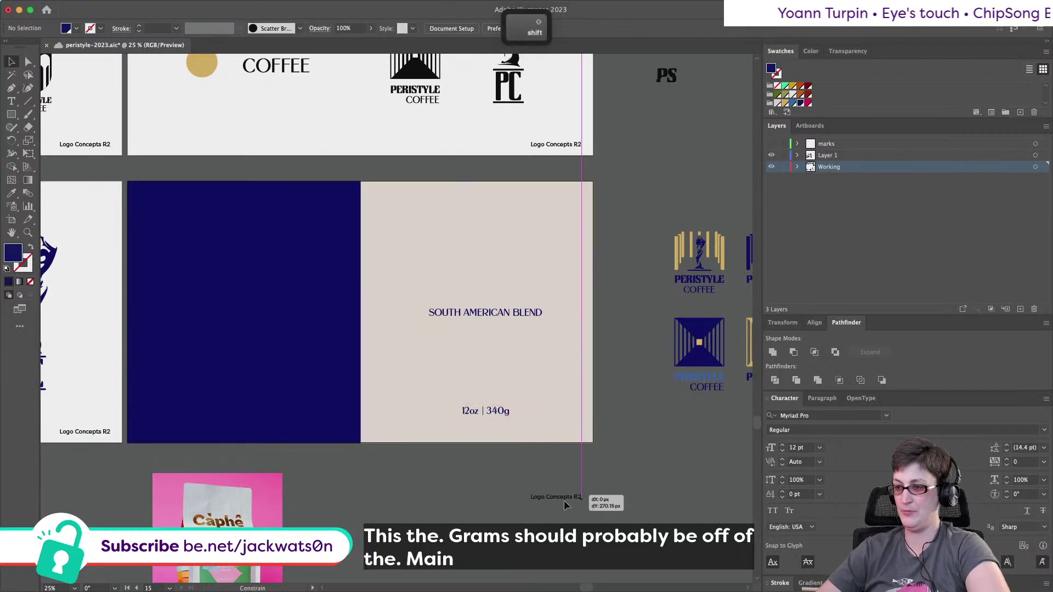
key(Delete)
Duplicate the beige panel in place, scale the copy about its centre to about 555 × 625 px, and fill it navy as a card.
click(528, 278)
key(super+c)
key(super+f)
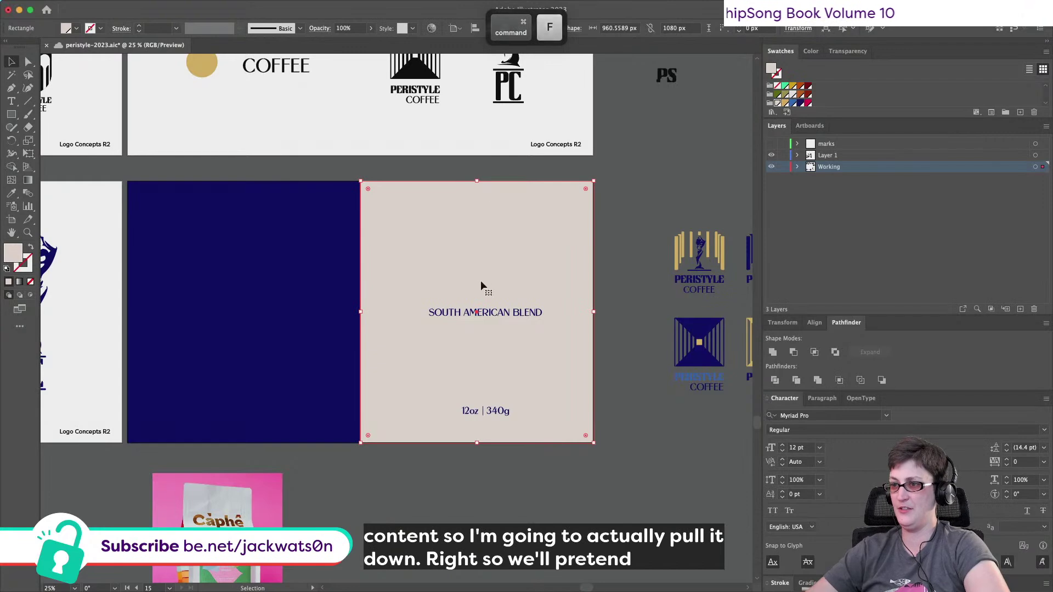
drag(476, 181, 478, 236)
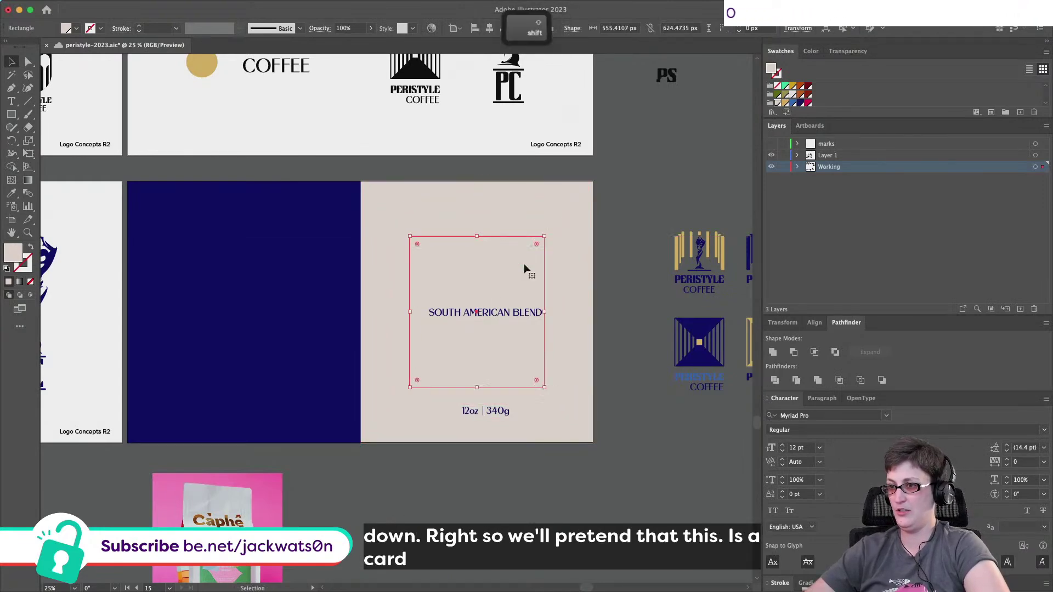
click(800, 104)
click(800, 104)
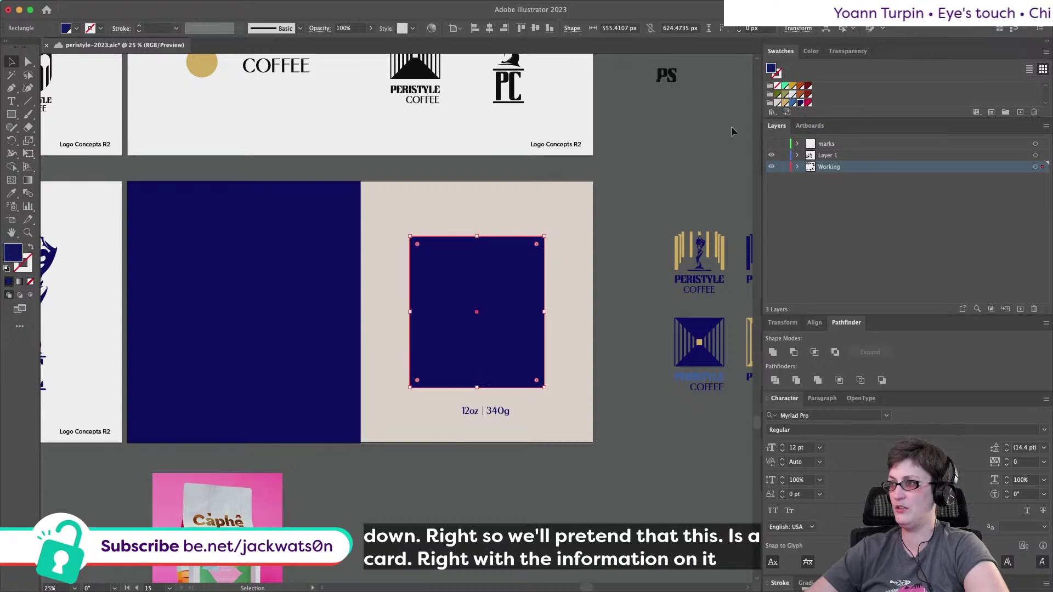
Bring the SOUTH AMERICAN BLEND text in front of the navy card and fill it with the light beige swatch.
key(super+v)
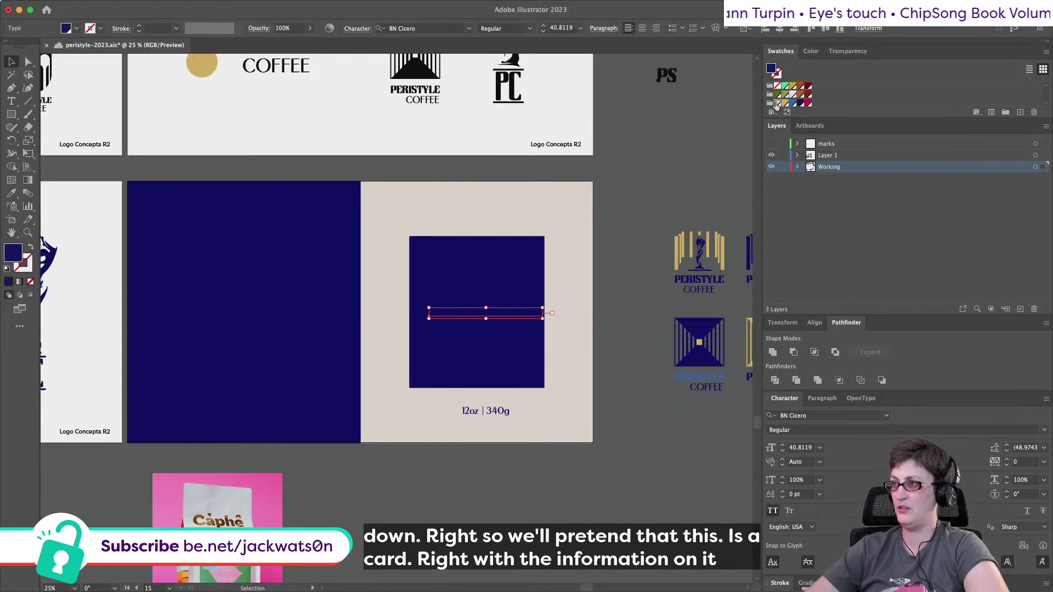
click(776, 104)
Centre the blend text, navy card and weight text horizontally on the beige panel, and move the blend text higher on the card.
shift+click(520, 378)
shift+click(540, 413)
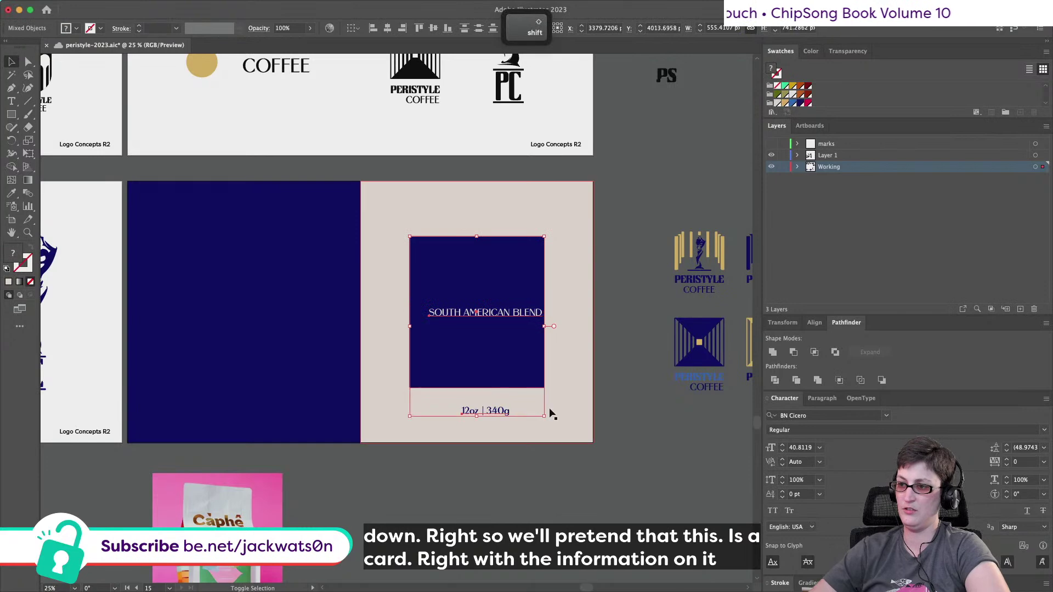
shift+click(575, 408)
click(387, 28)
key(super+shift+a)
drag(480, 312, 478, 289)
Draw a logo placeholder rectangle of about 302 × 117 px above the blend text and fill it light beige.
click(483, 312)
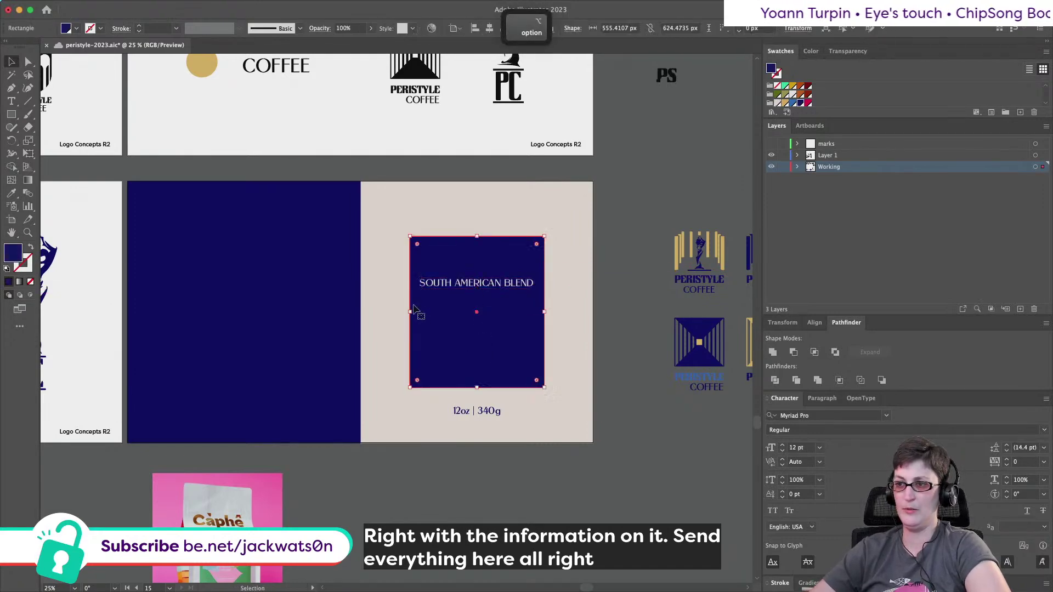
alt+scroll(422, 314, up, 1)
click(12, 114)
key(super+shift+a)
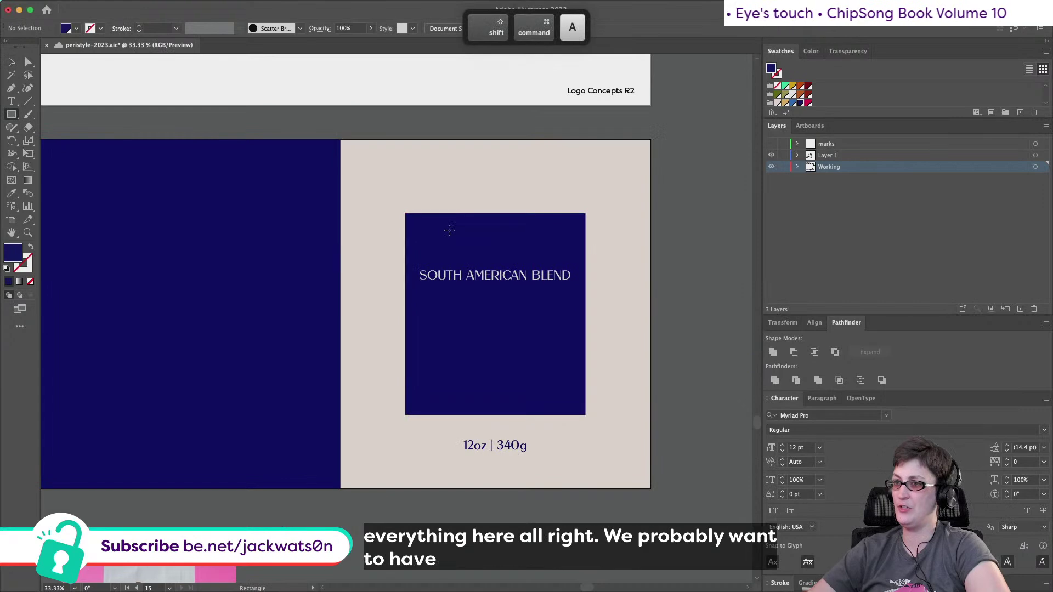
drag(449, 222, 546, 259)
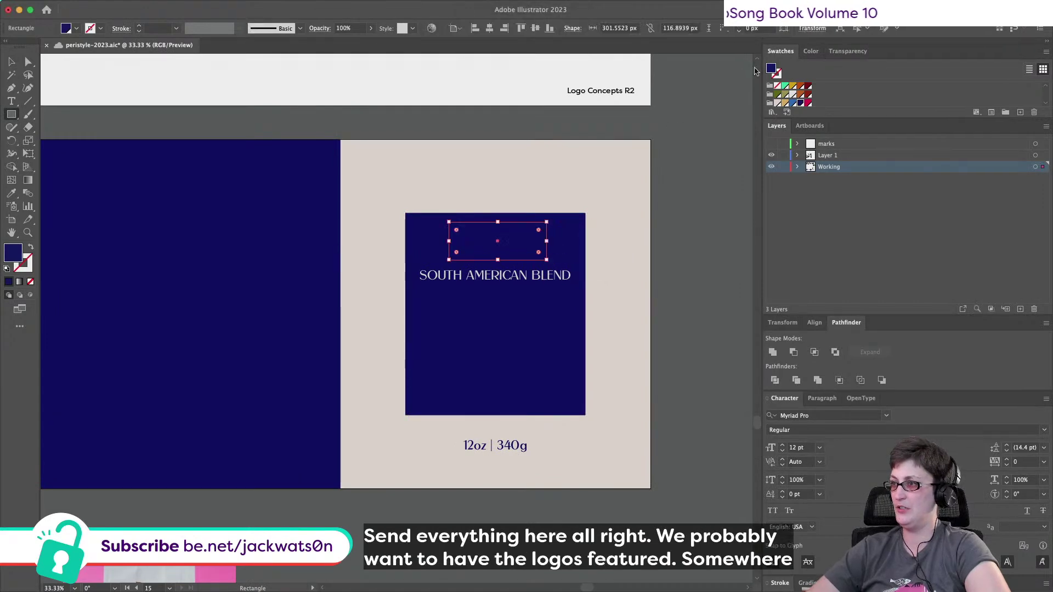
click(777, 103)
click(13, 61)
key(super+shift+a)
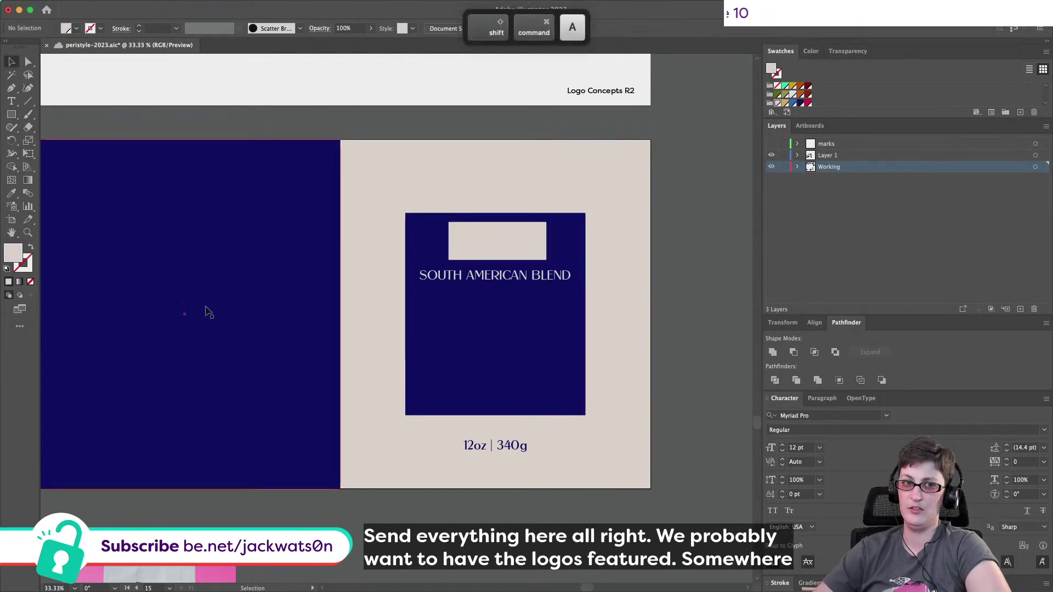
Examine the Càphê bag reference for the information its label carries.
scroll(207, 306, down, 10)
scroll(207, 305, left, 3)
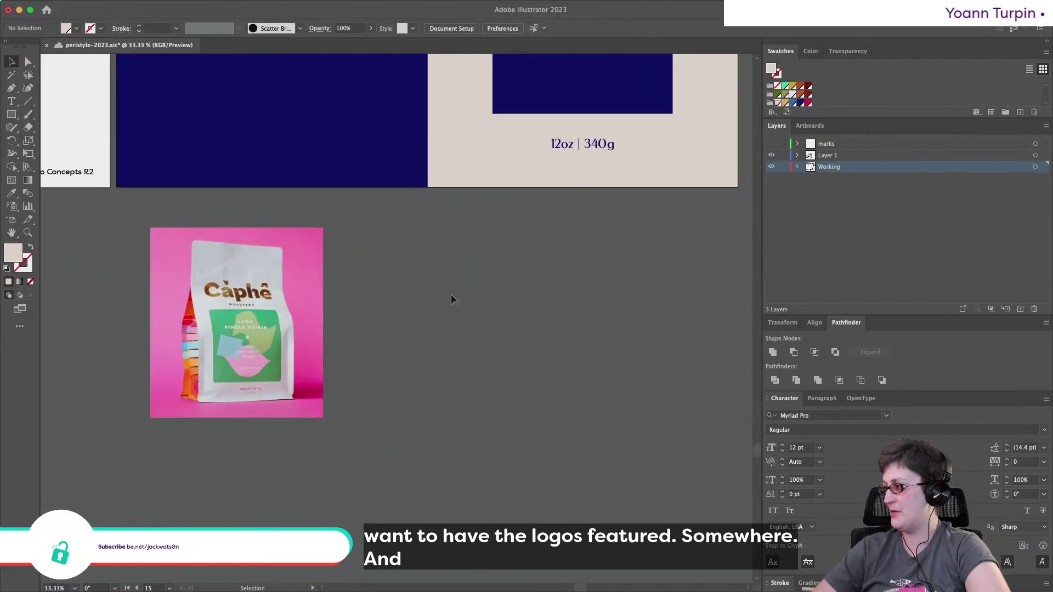
scroll(227, 313, up, 2)
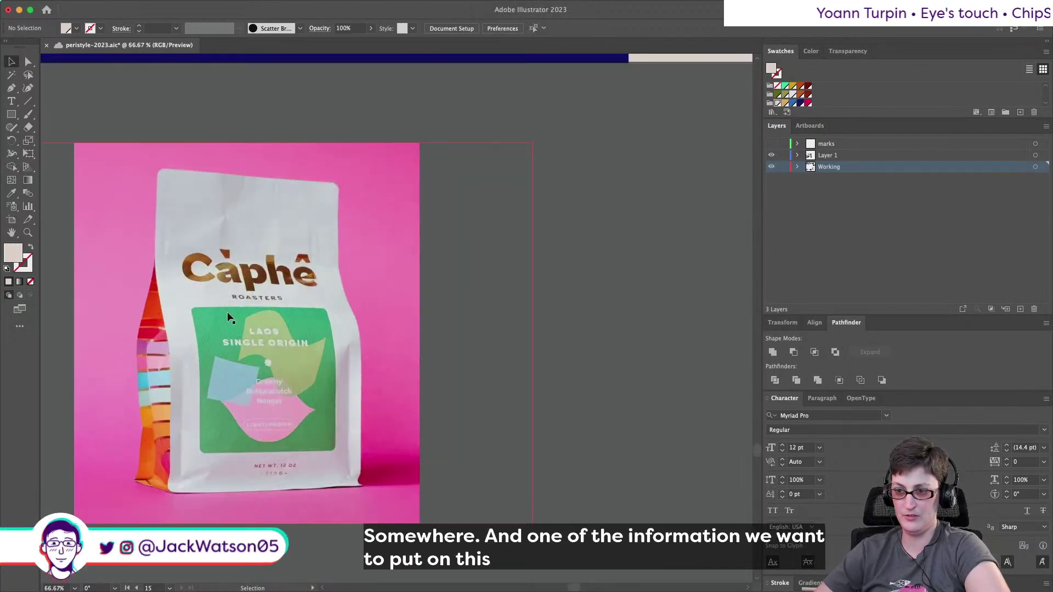
scroll(228, 317, up, 10)
scroll(227, 317, right, 4)
scroll(227, 315, down, 3)
scroll(227, 314, right, 5)
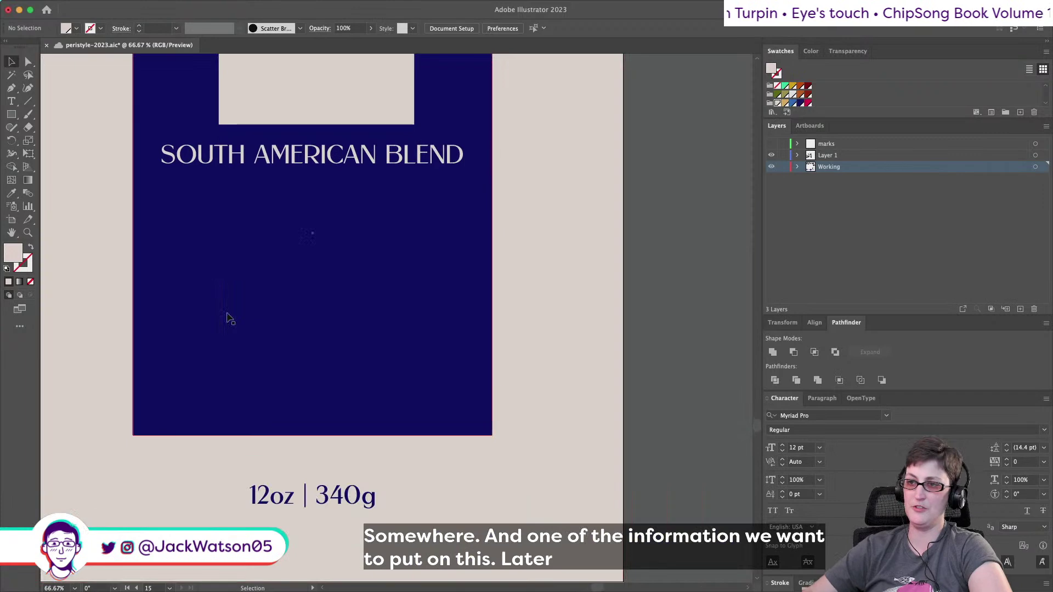
Centre the beige placeholder rectangle horizontally on the navy card.
scroll(227, 315, down, 1)
drag(192, 86, 421, 156)
click(491, 27)
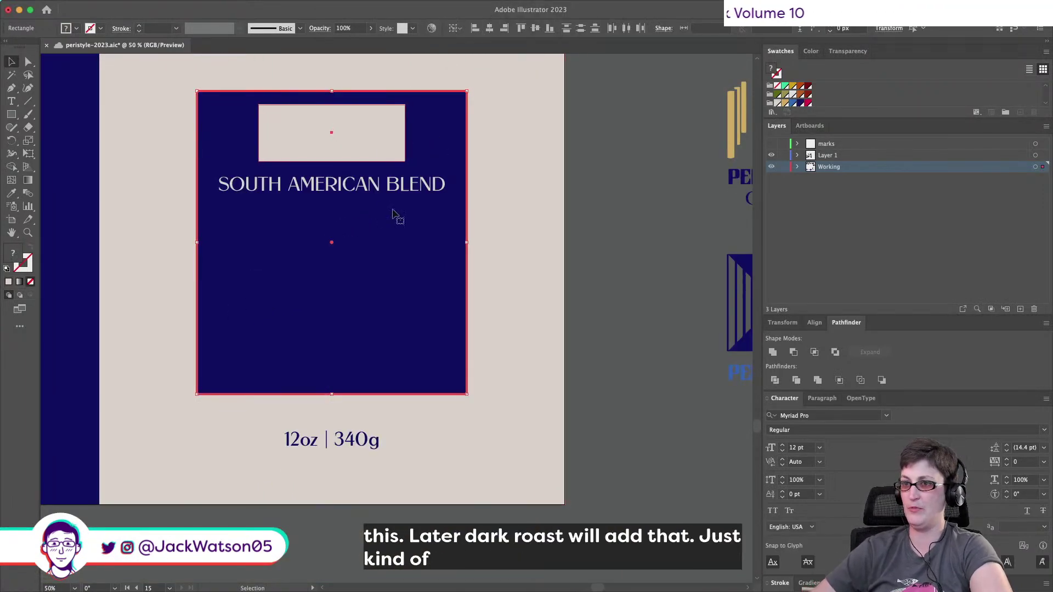
key(super+shift+a)
Duplicate the SOUTH AMERICAN BLEND text just below itself and change the copy to LIGHT ROAST.
super+click(367, 189)
key(super+c)
key(super+f)
drag(368, 189, 388, 228)
double_click(359, 221)
key(super+a)
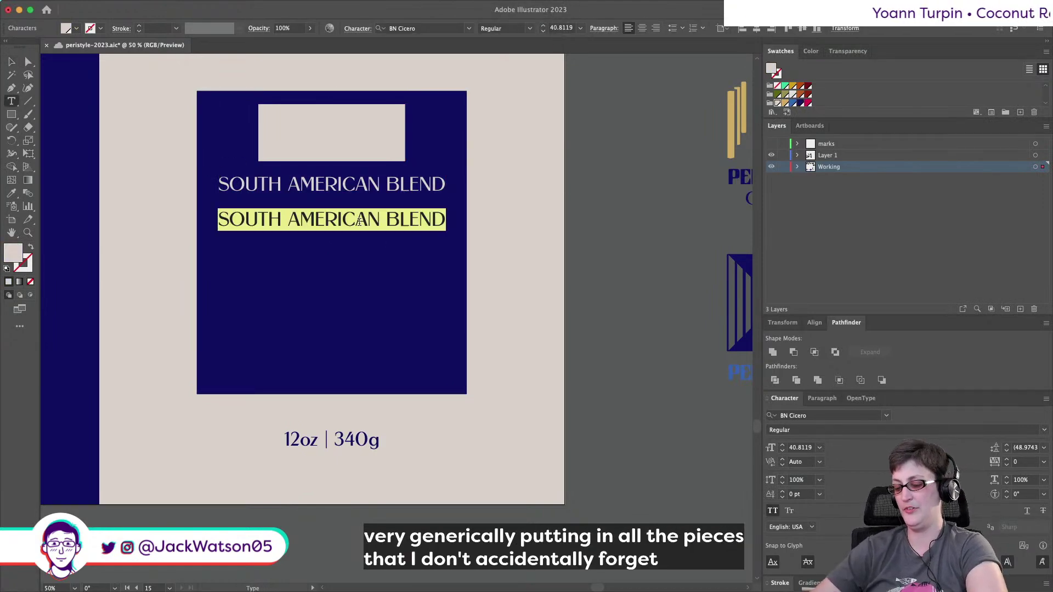
key(shift)
text(LIGHT ROA)
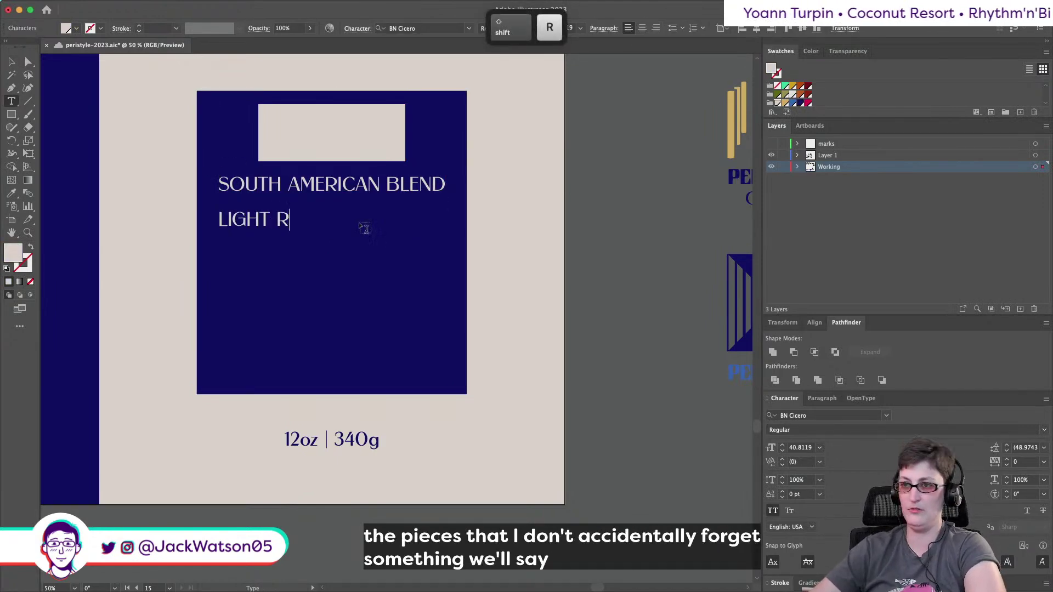
click(12, 62)
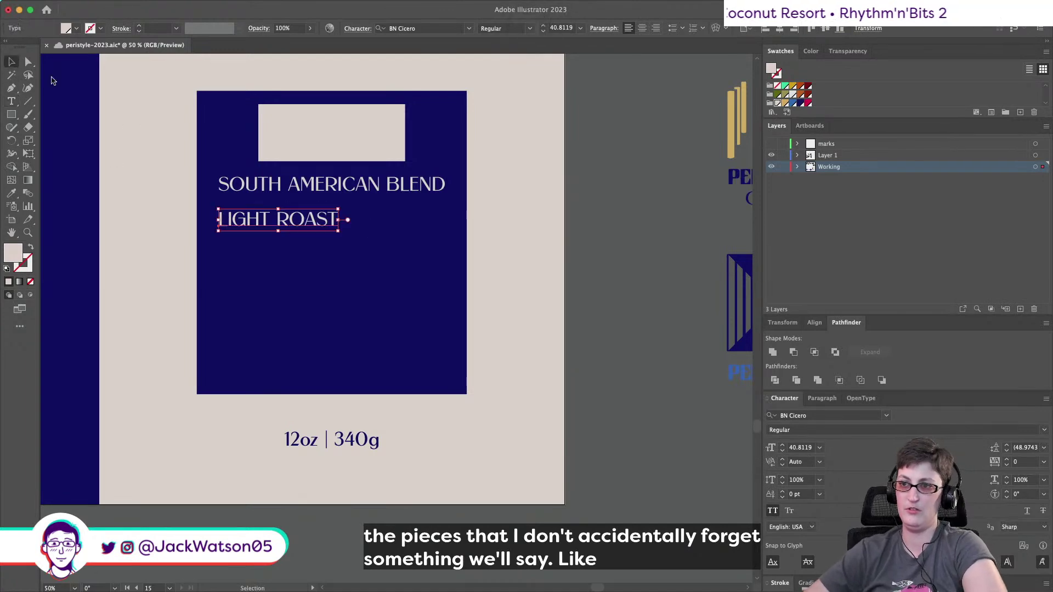
Centre the LIGHT ROAST text under SOUTH AMERICAN BLEND and scale it down to about 30.4 pt.
key(shift+super+a)
click(322, 217)
shift+click(413, 181)
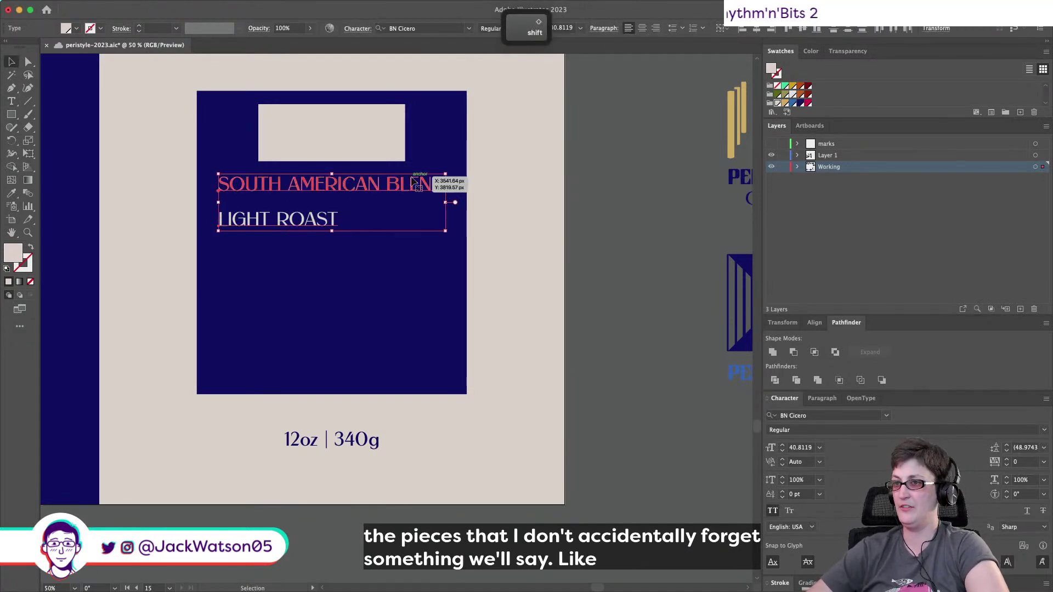
click(771, 29)
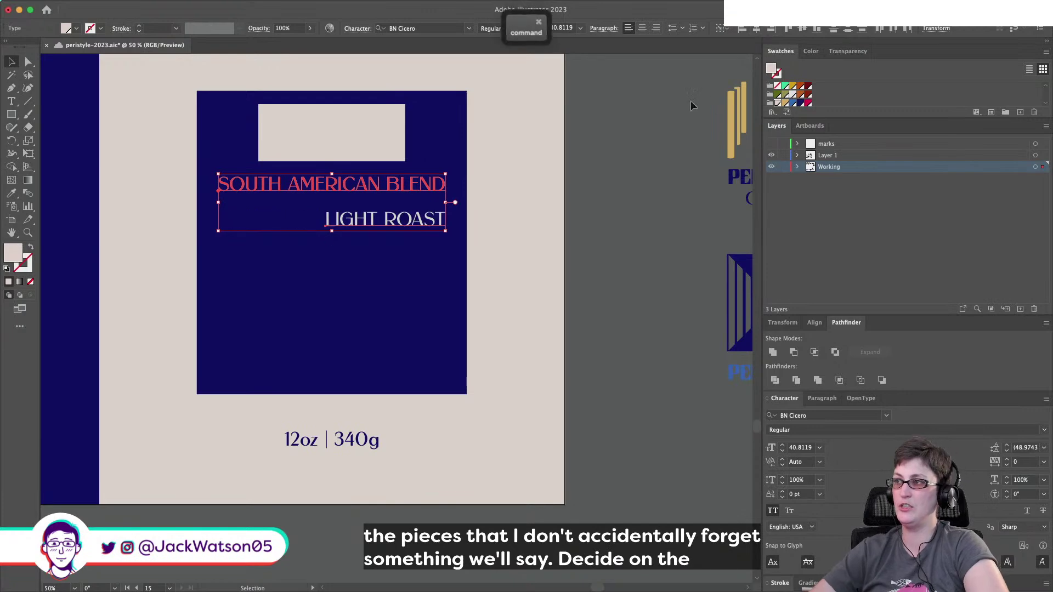
click(357, 222)
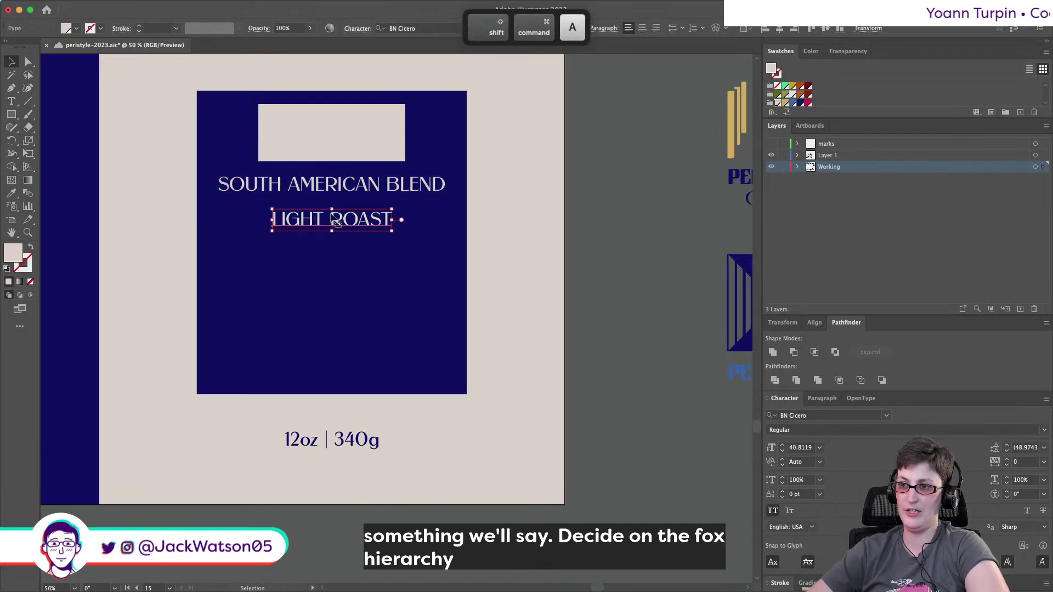
mouse_move(391, 229)
mouse_down()
mouse_move(366, 225)
mouse_move(378, 230)
mouse_up()
Try setting the SOUTH AMERICAN BLEND text in the BN Rigidly font, using the Peristyle logos as reference.
click(333, 186)
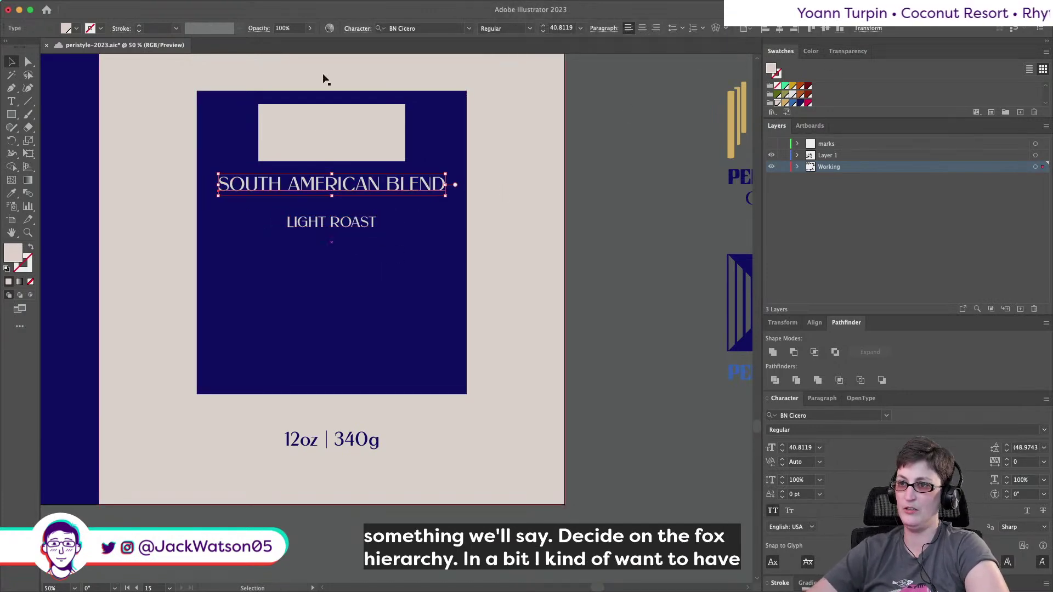
click(422, 30)
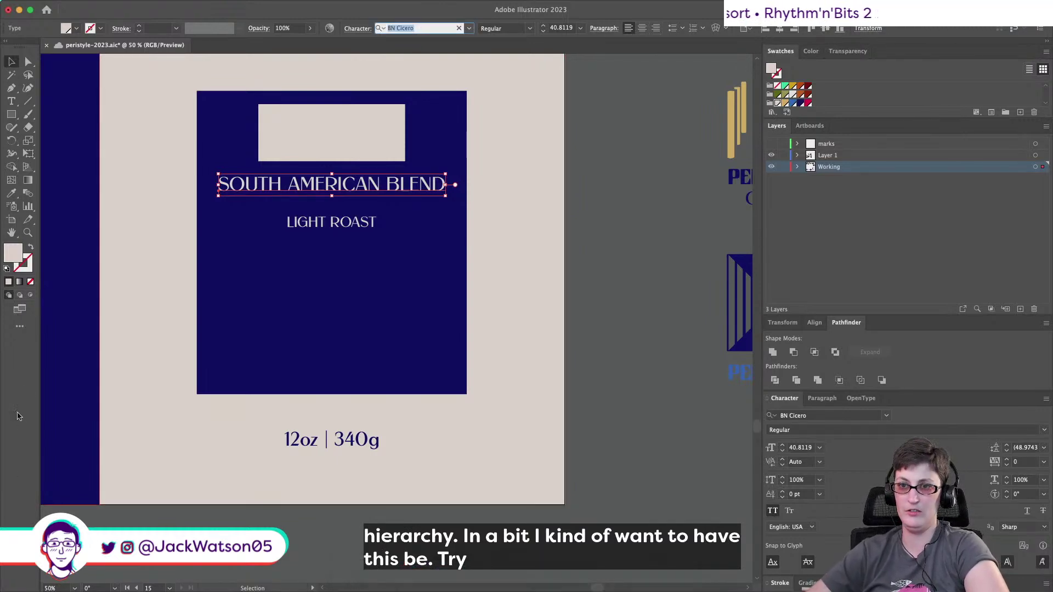
scroll(623, 327, right, 5)
key(super+shift+a)
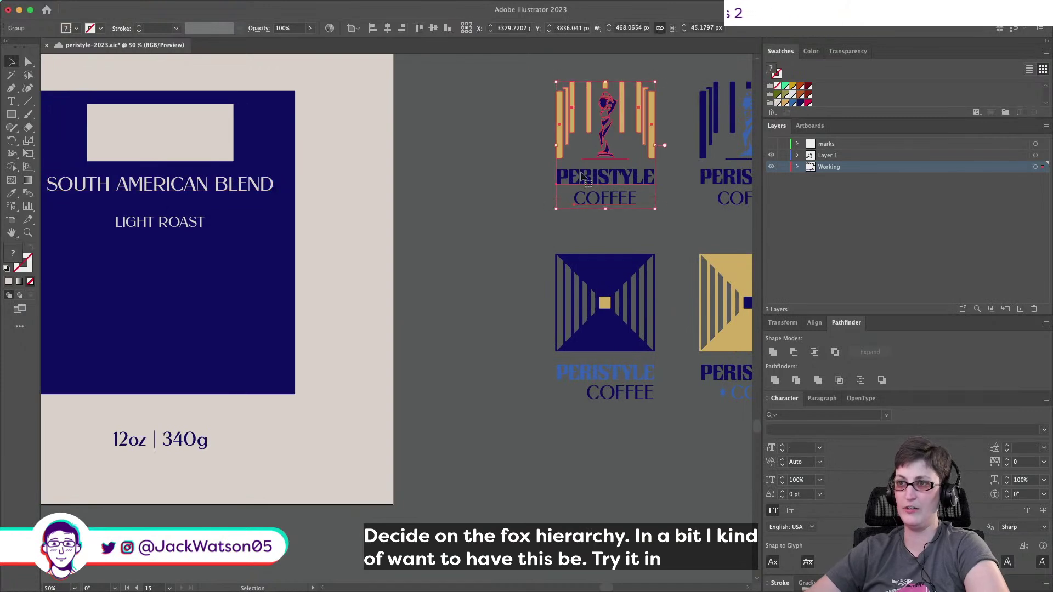
key(a)
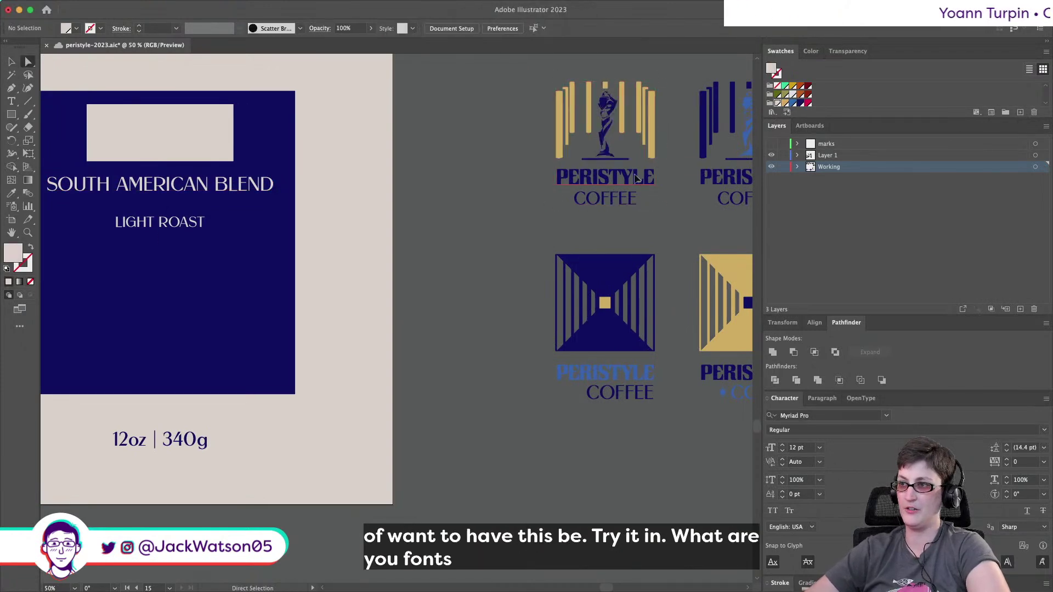
click(117, 159)
click(216, 188)
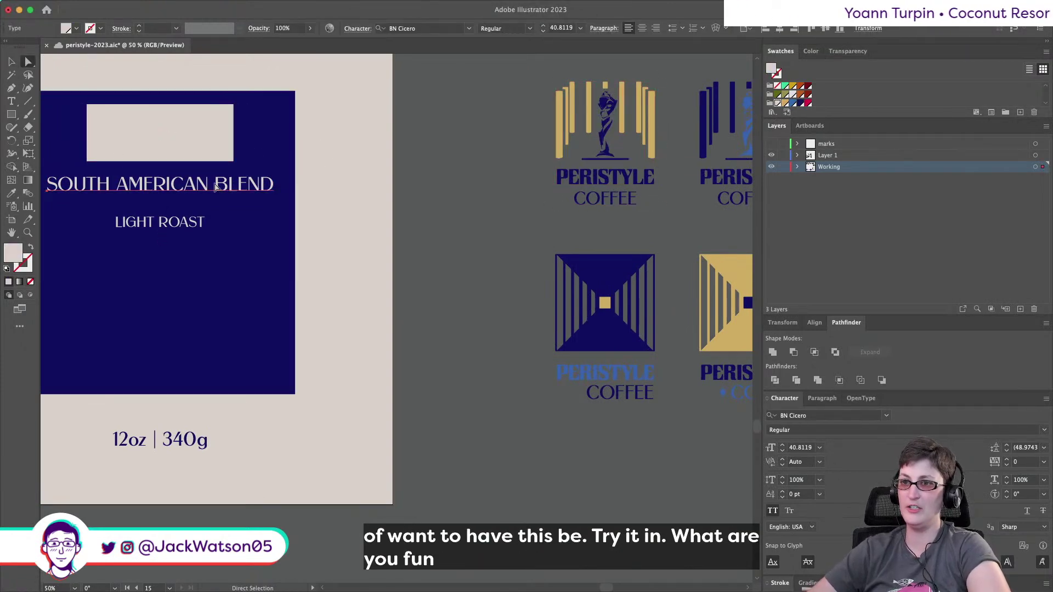
click(426, 28)
text(rid)
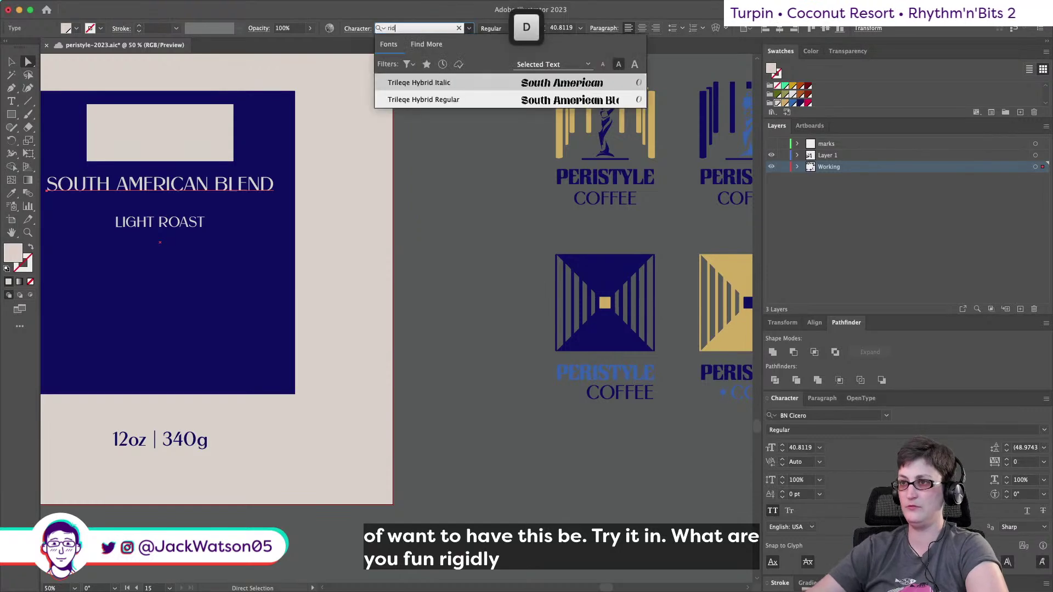
key(BackSpace)
text(gid)
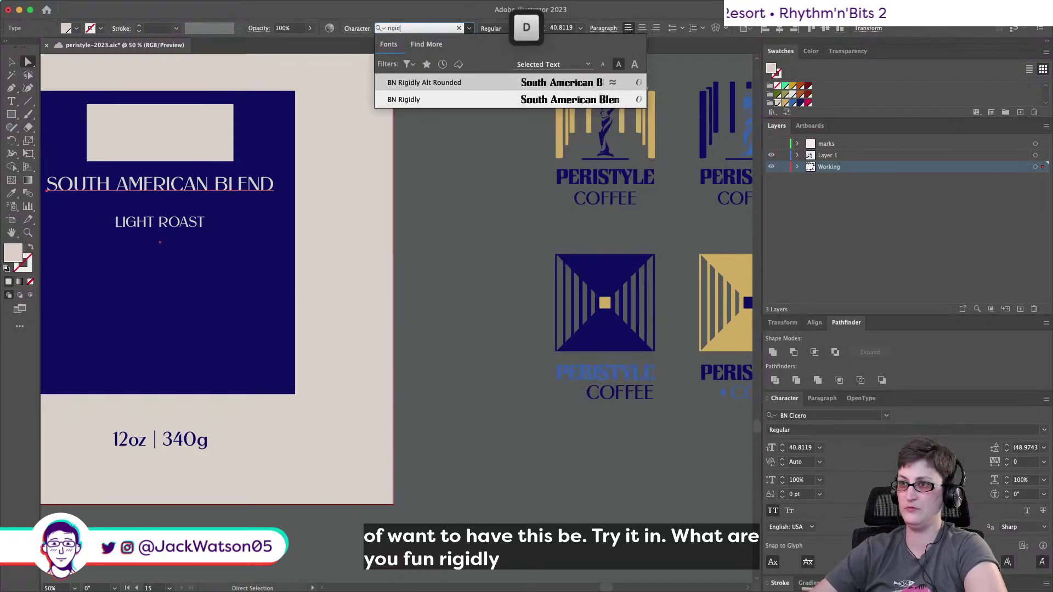
click(461, 277)
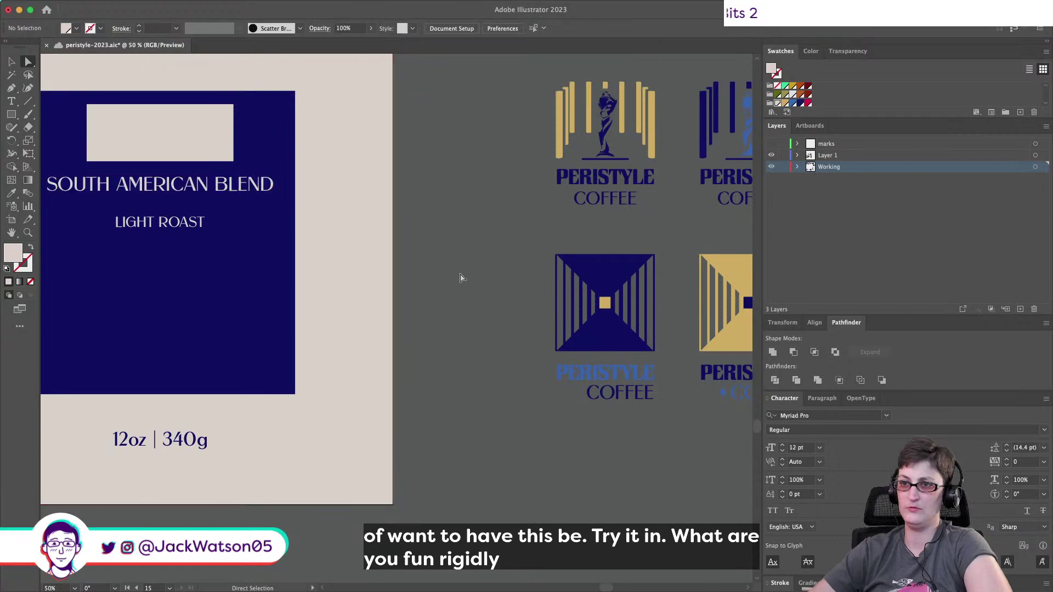
click(204, 186)
key(super+shift+a)
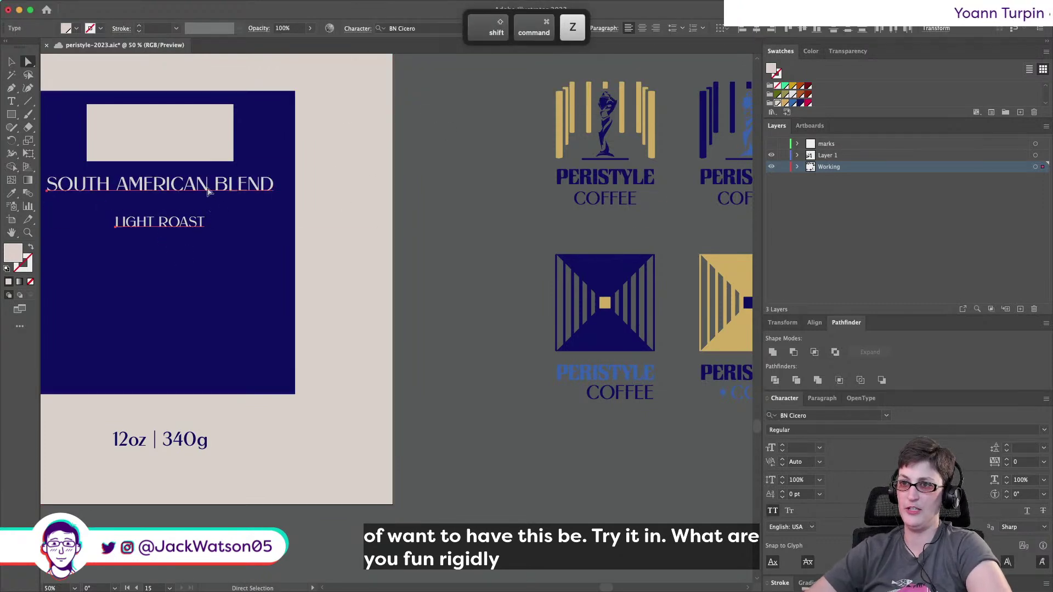
Set the LIGHT ROAST text in the BN Rigidly Alt Rounded font.
click(169, 235)
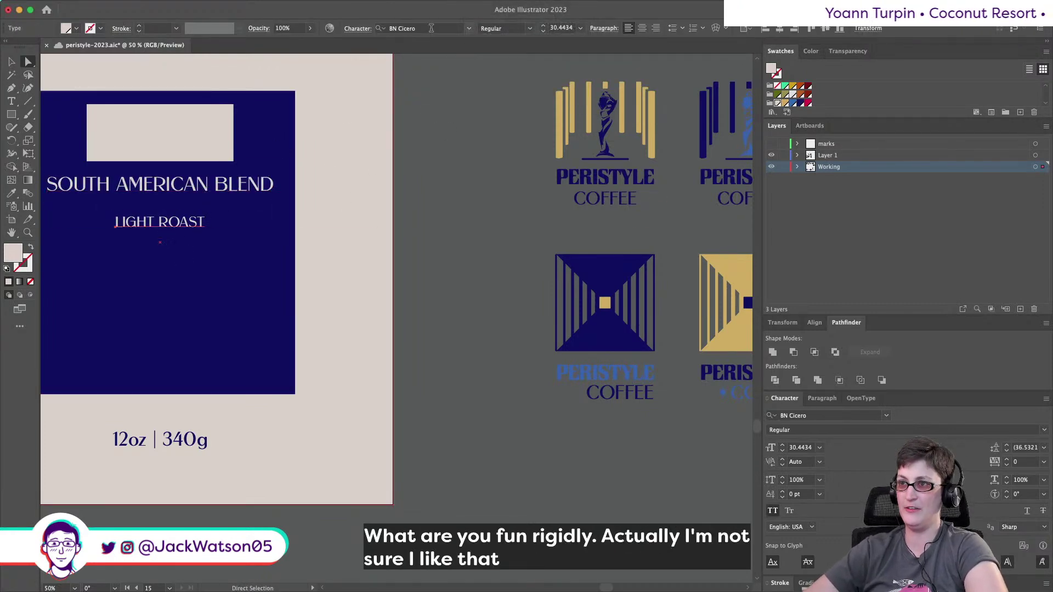
click(431, 29)
text(rid)
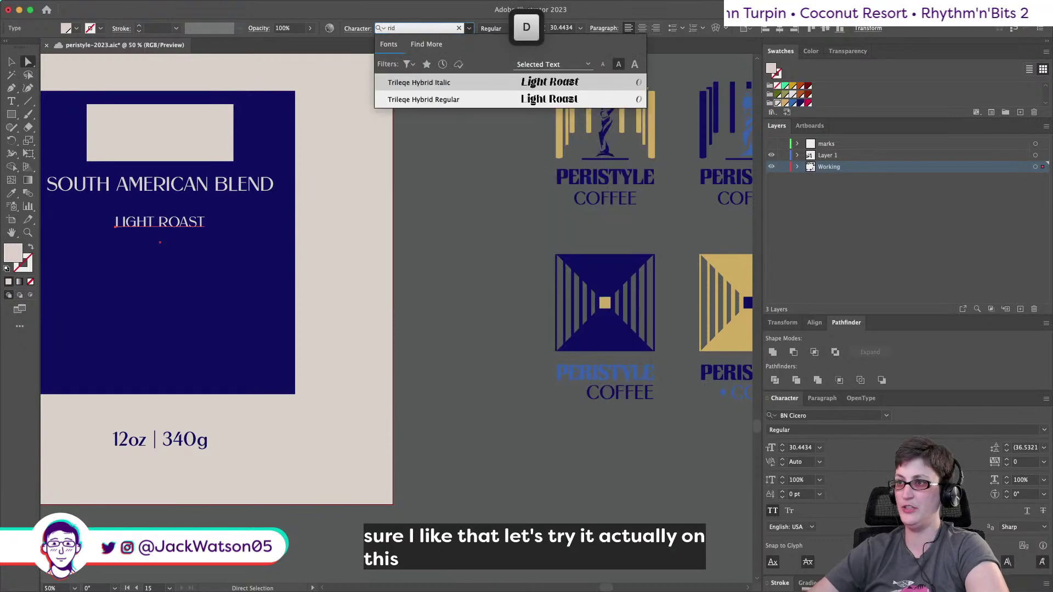
key(BackSpace)
key(BackSpace)
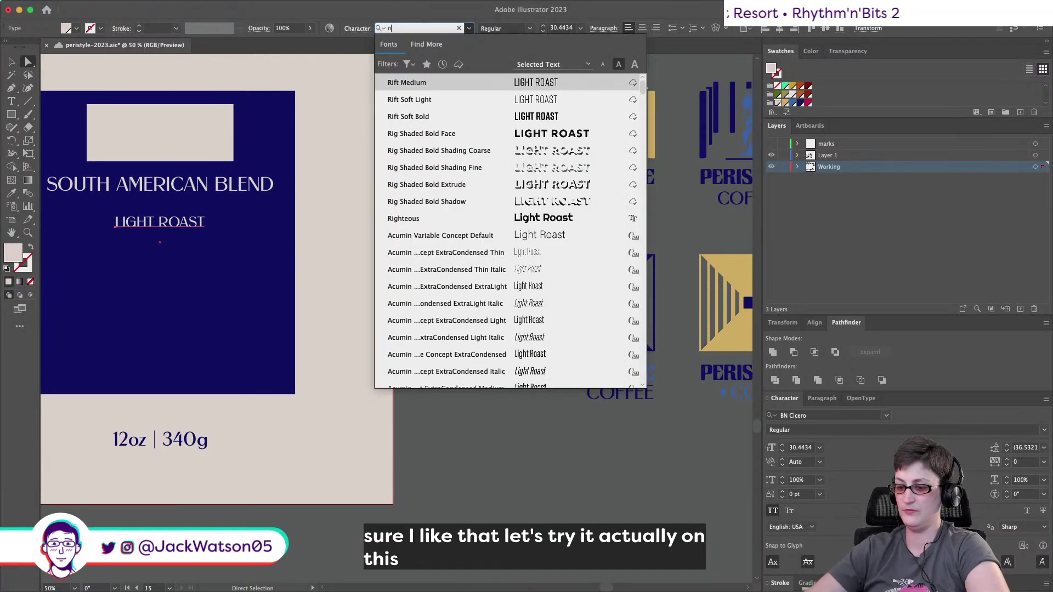
text(igid)
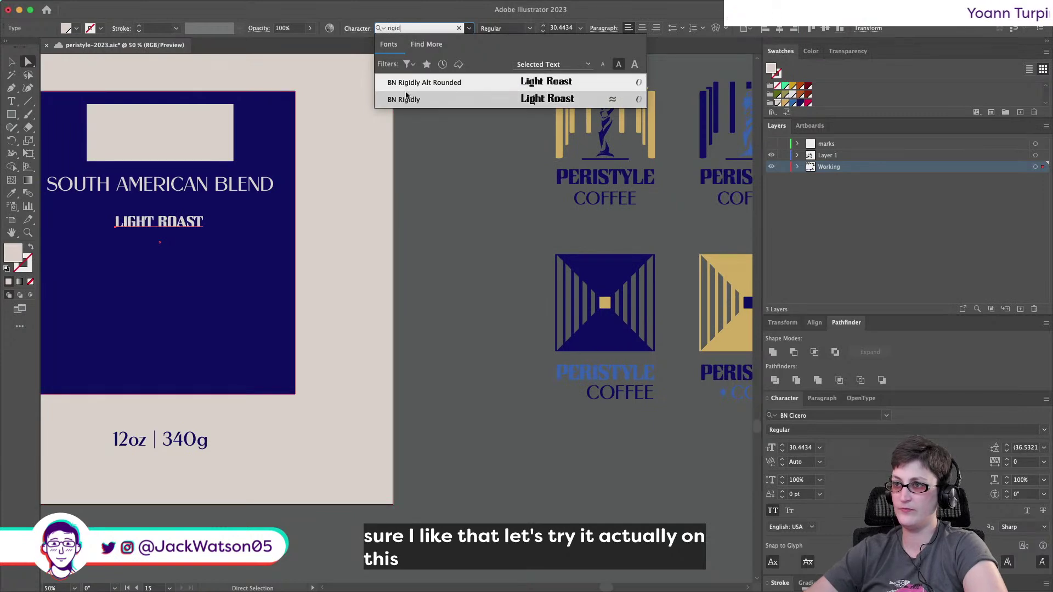
click(406, 86)
scroll(191, 219, up, 5)
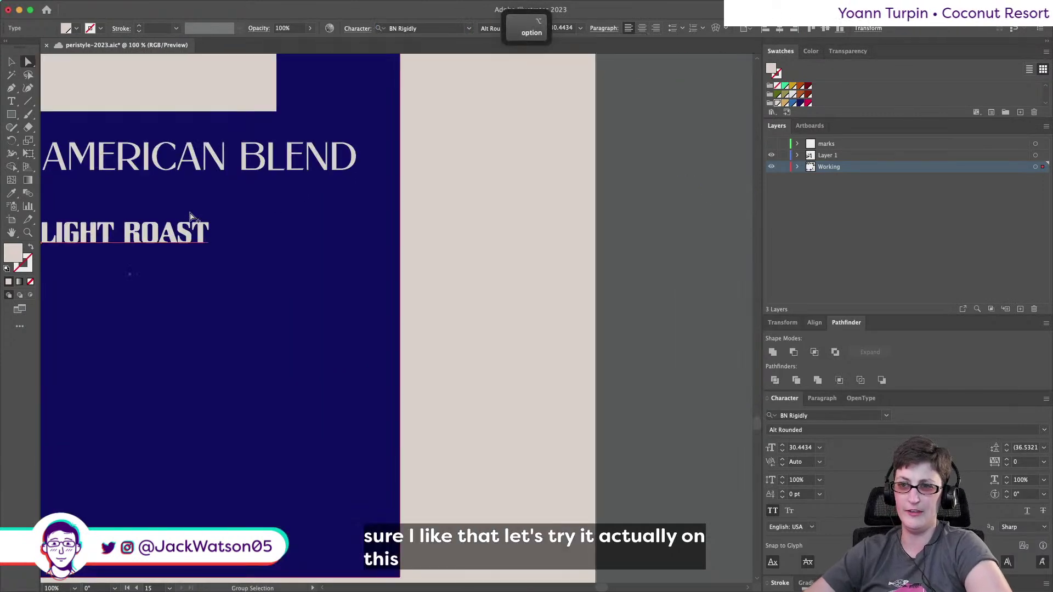
scroll(191, 216, down, 5)
scroll(190, 217, up, 3)
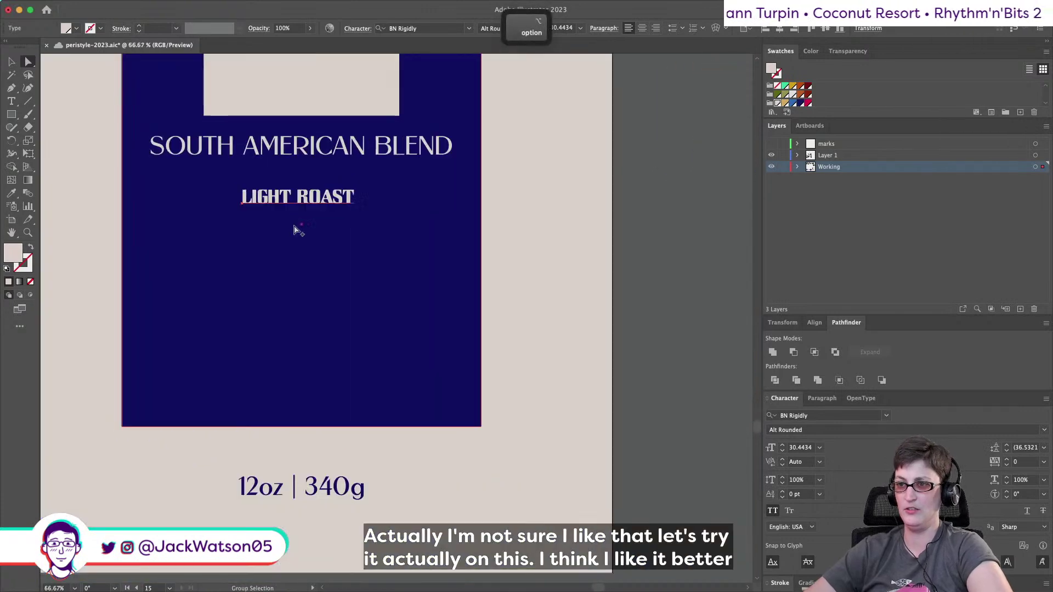
Set the tracking of the LIGHT ROAST text to 75.
scroll(237, 212, down, 2)
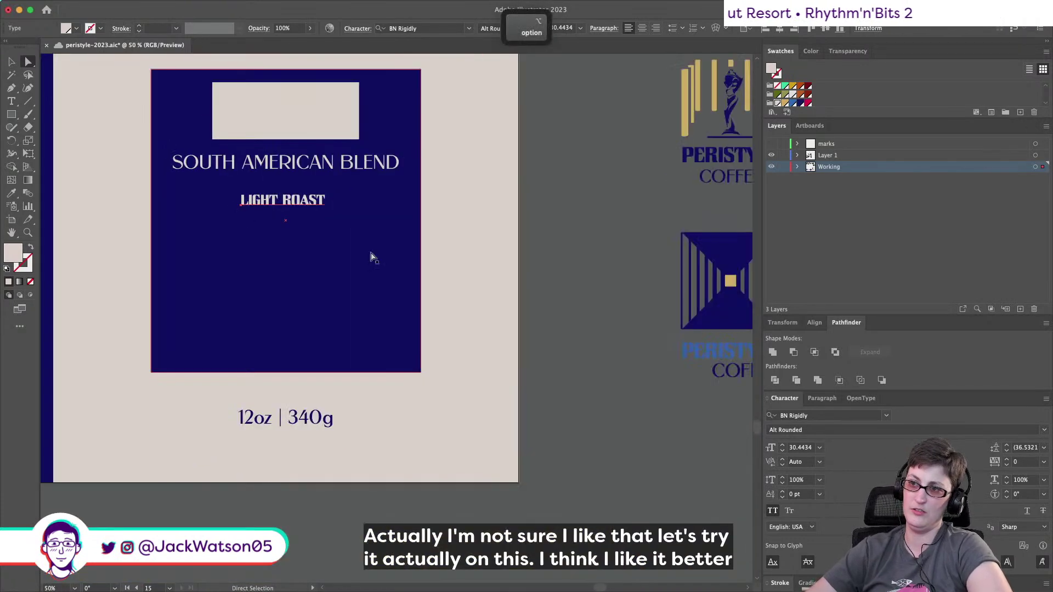
click(573, 307)
scroll(574, 310, left, 2)
scroll(574, 309, left, 5)
scroll(574, 309, up, 3)
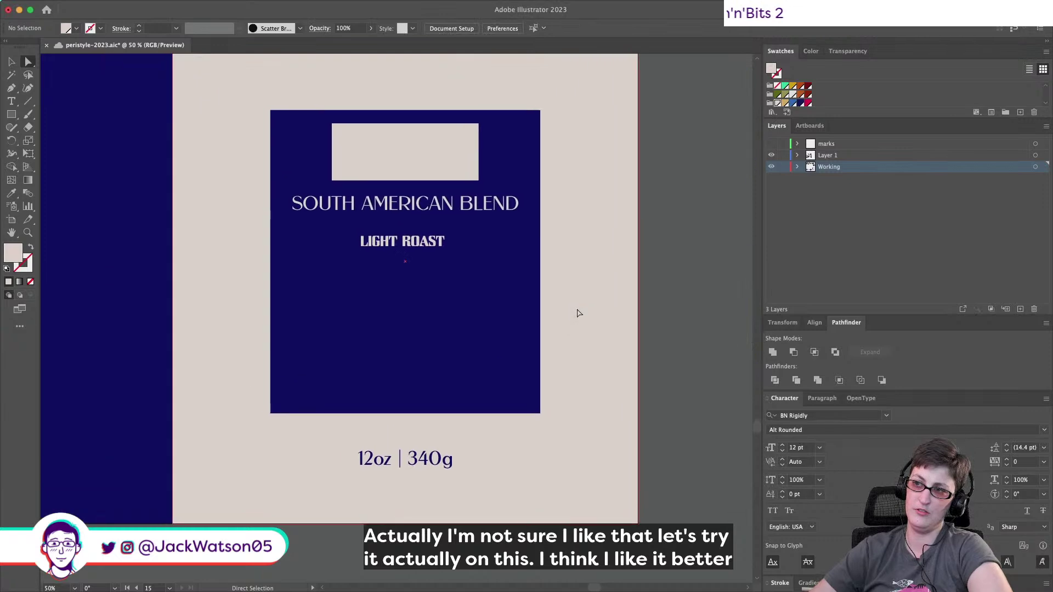
click(481, 282)
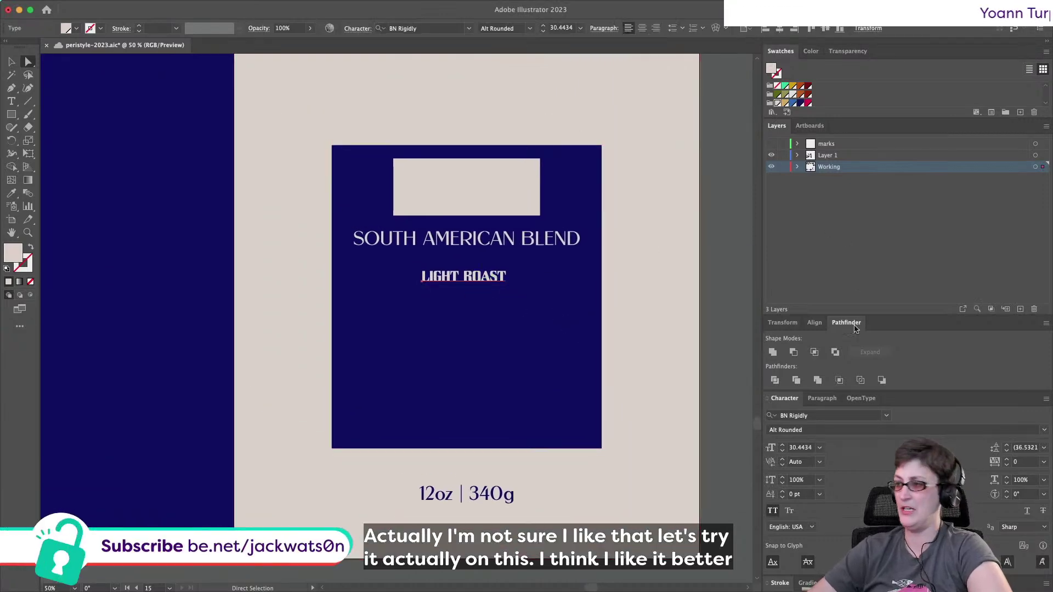
click(1044, 461)
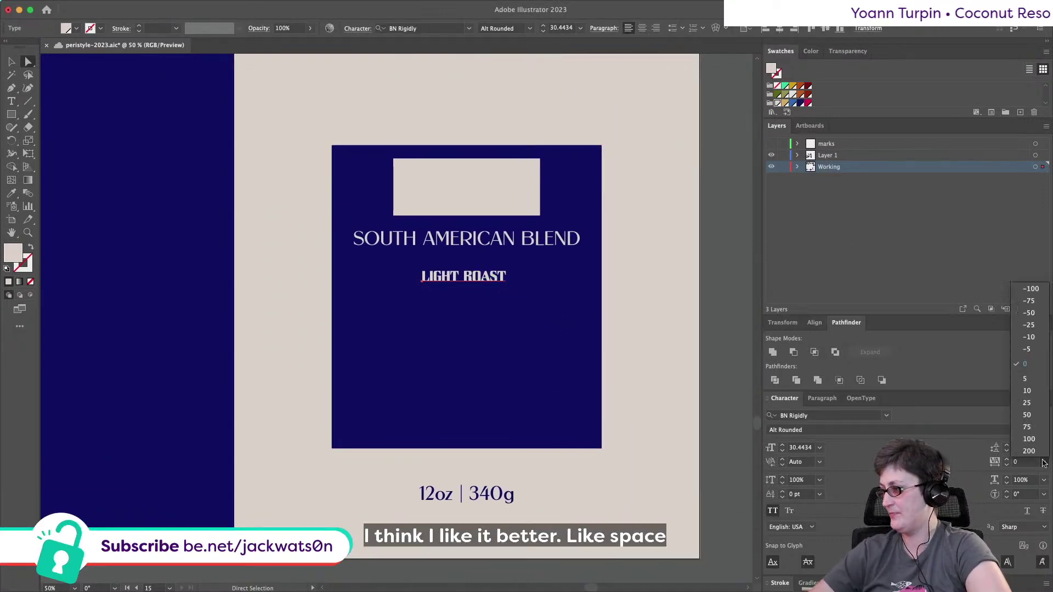
click(1027, 427)
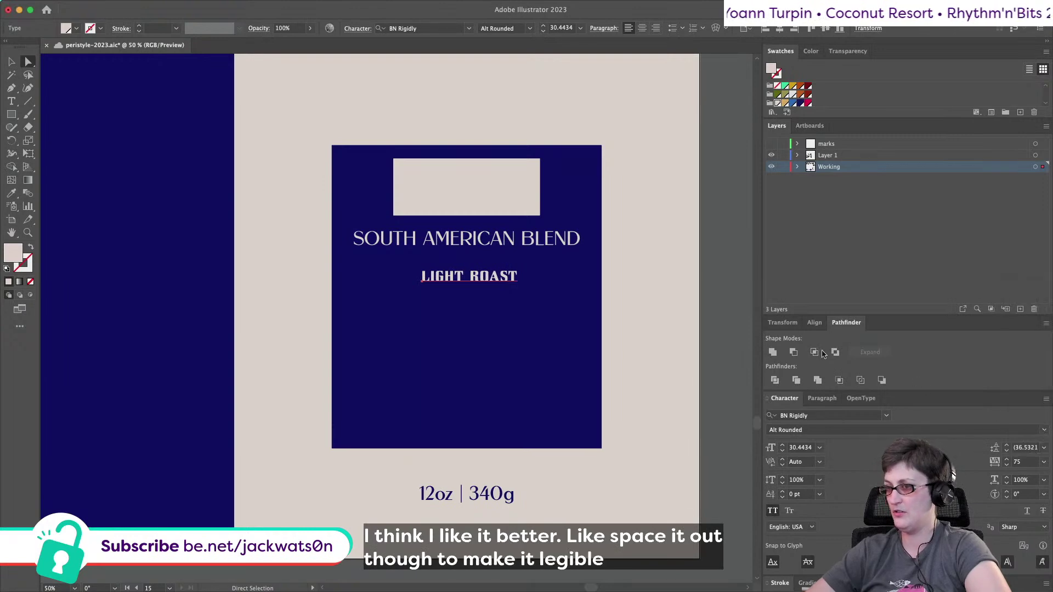
Centre the LIGHT ROAST text, SOUTH AMERICAN BLEND text and logo placeholder horizontally on the navy label card.
alt+click(631, 320)
scroll(635, 319, down, 1)
scroll(634, 319, up, 2)
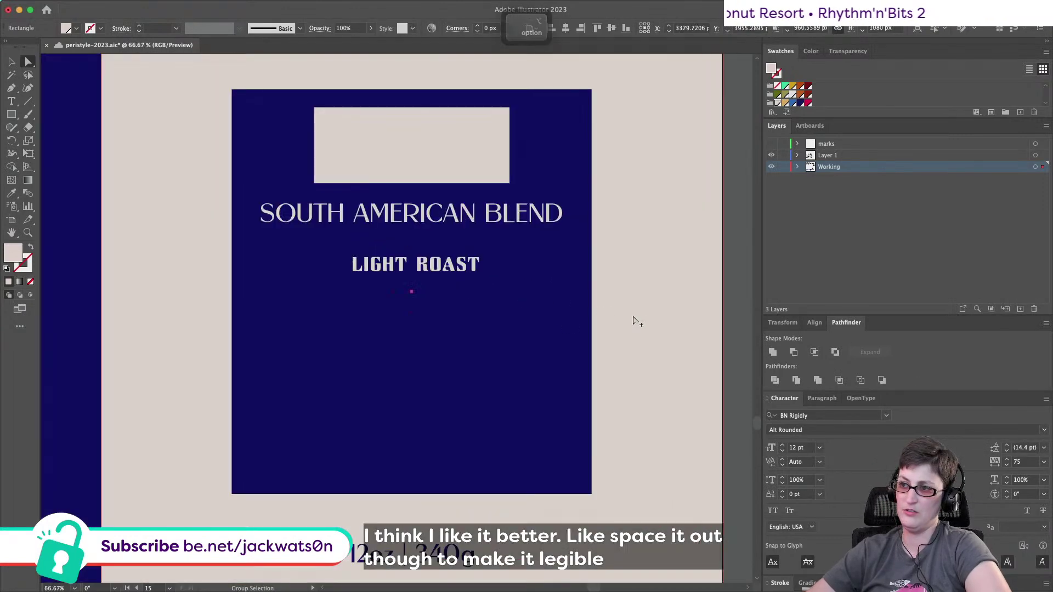
click(12, 64)
key(super+shift+a)
click(415, 264)
shift+click(384, 215)
shift+click(425, 159)
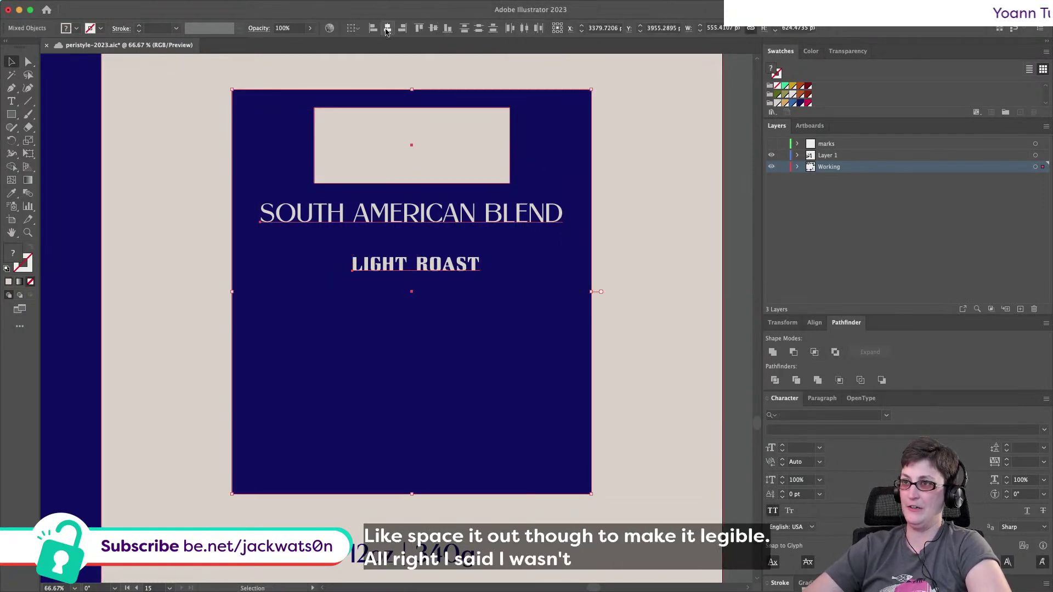
key(super+shift+a)
Move the LIGHT ROAST text down the label, leaving room for another line beneath SOUTH AMERICAN BLEND.
mouse_move(427, 264)
mouse_down()
mouse_move(426, 432)
mouse_move(453, 264)
mouse_move(408, 258)
mouse_move(433, 255)
mouse_move(425, 264)
mouse_move(441, 267)
mouse_move(428, 262)
mouse_up()
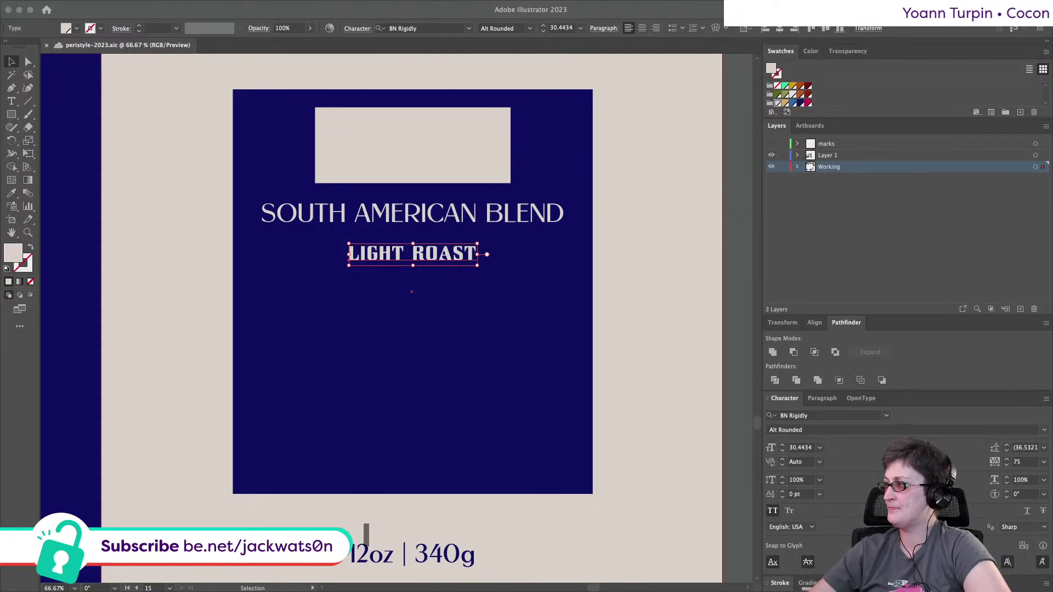
click(426, 215)
drag(438, 260, 440, 303)
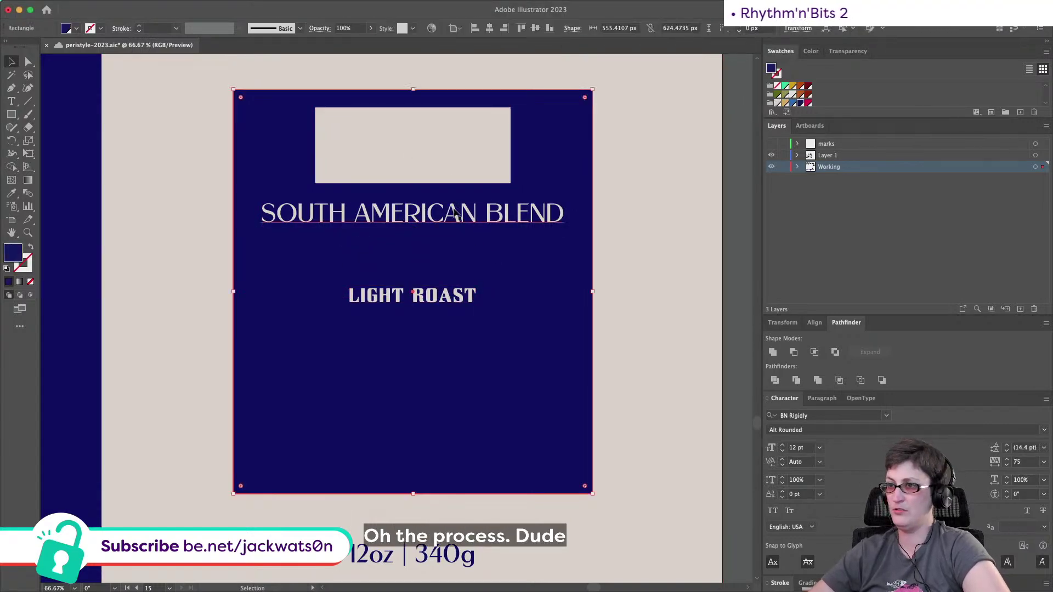
Duplicate the SOUTH AMERICAN BLEND text just below itself, change the copy to WASHED PROCESS and scale it down to about 29.07 pt.
drag(446, 214, 444, 244)
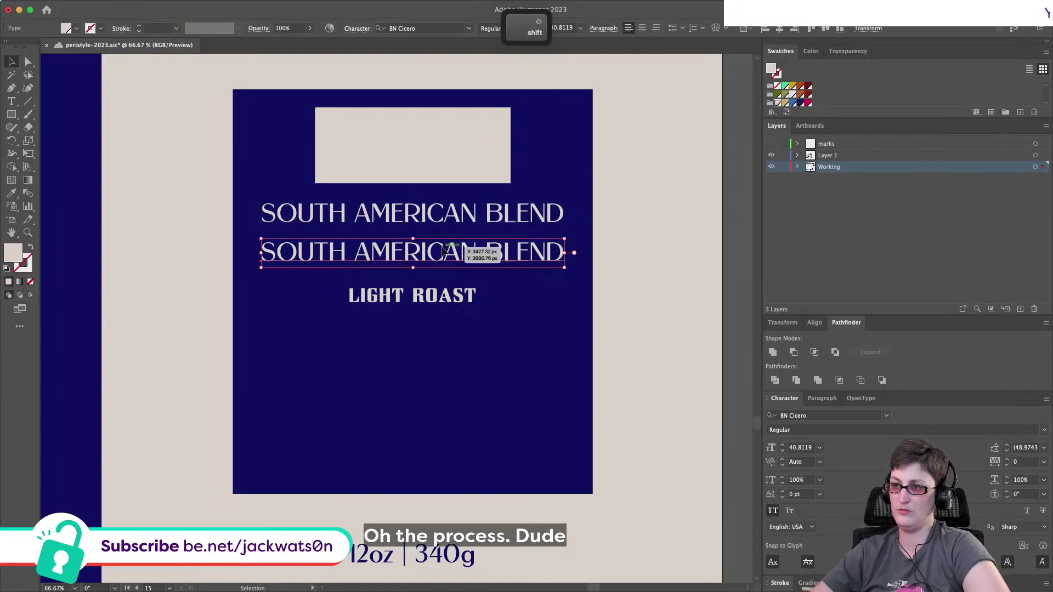
double_click(445, 244)
key(super+a)
text(WASHED PROCESS)
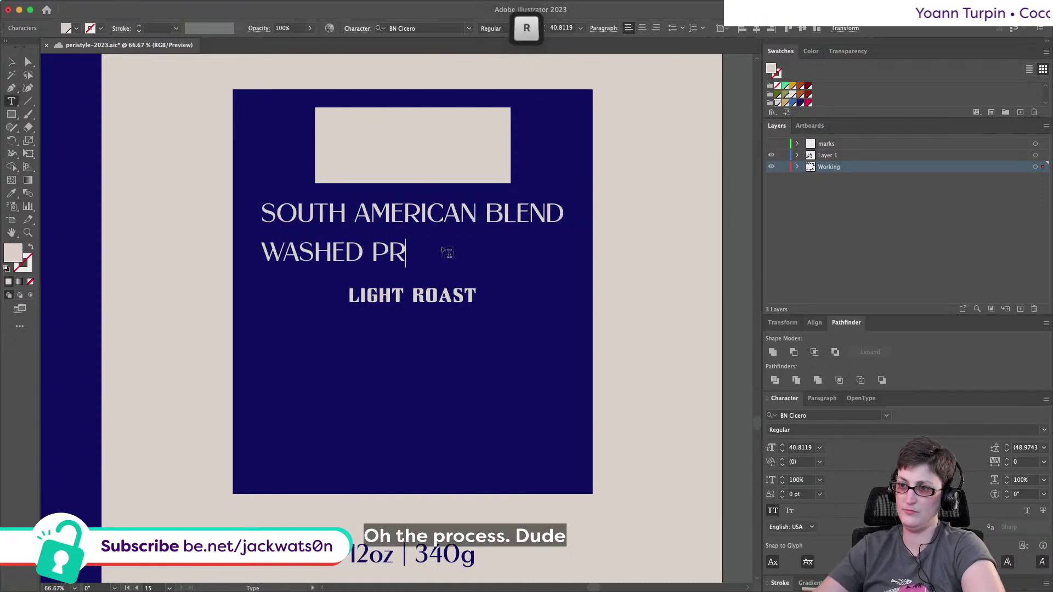
click(13, 64)
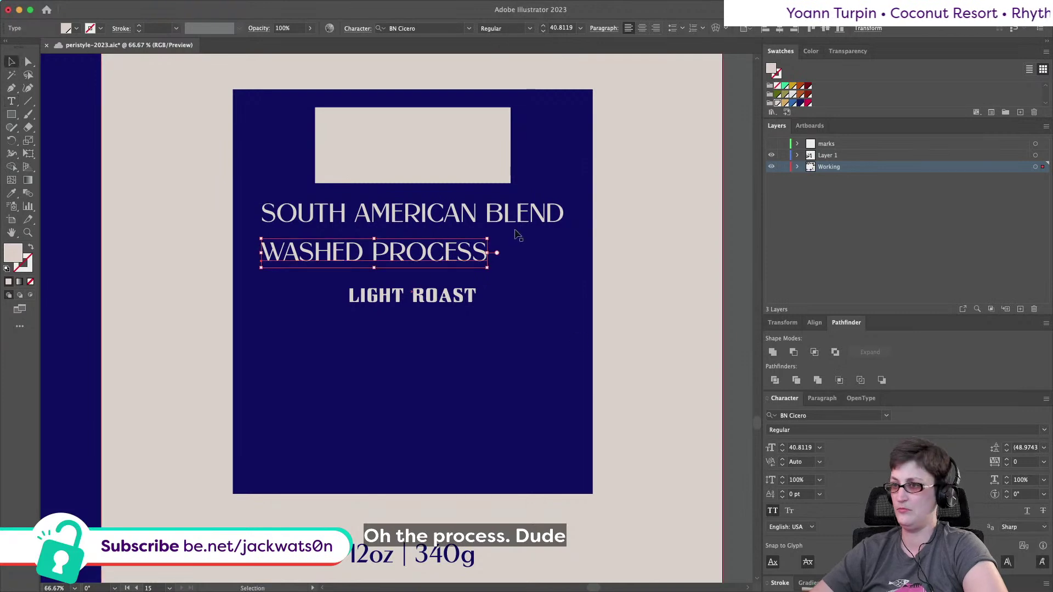
drag(374, 240, 374, 246)
Try matching the WASHED PROCESS text to the style of LIGHT ROAST, and undo it.
click(12, 194)
click(392, 296)
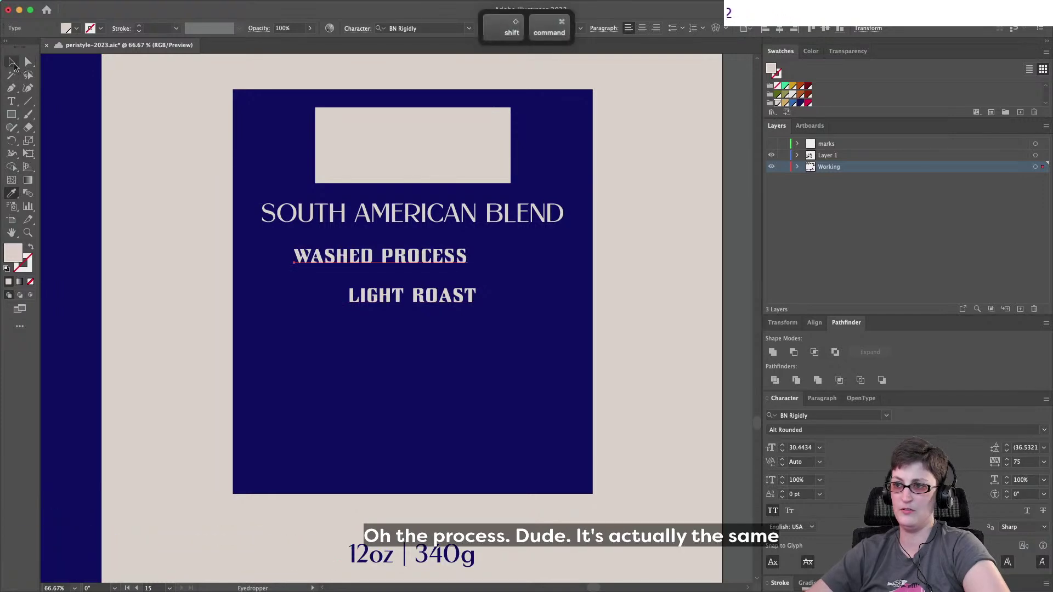
click(13, 63)
scroll(717, 376, down, 2)
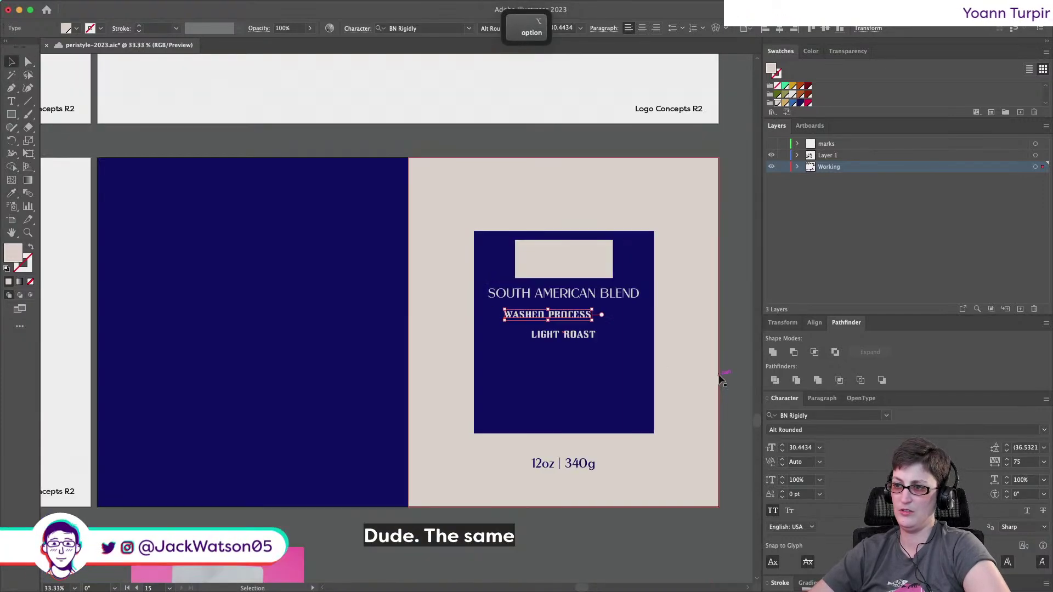
click(554, 541)
scroll(528, 353, up, 1)
scroll(470, 301, up, 2)
key(super+z)
Move the WASHED PROCESS text toward the label's middle and align it with the SOUTH AMERICAN BLEND and LIGHT ROAST lines.
drag(448, 224, 514, 223)
shift+click(472, 161)
shift+click(486, 282)
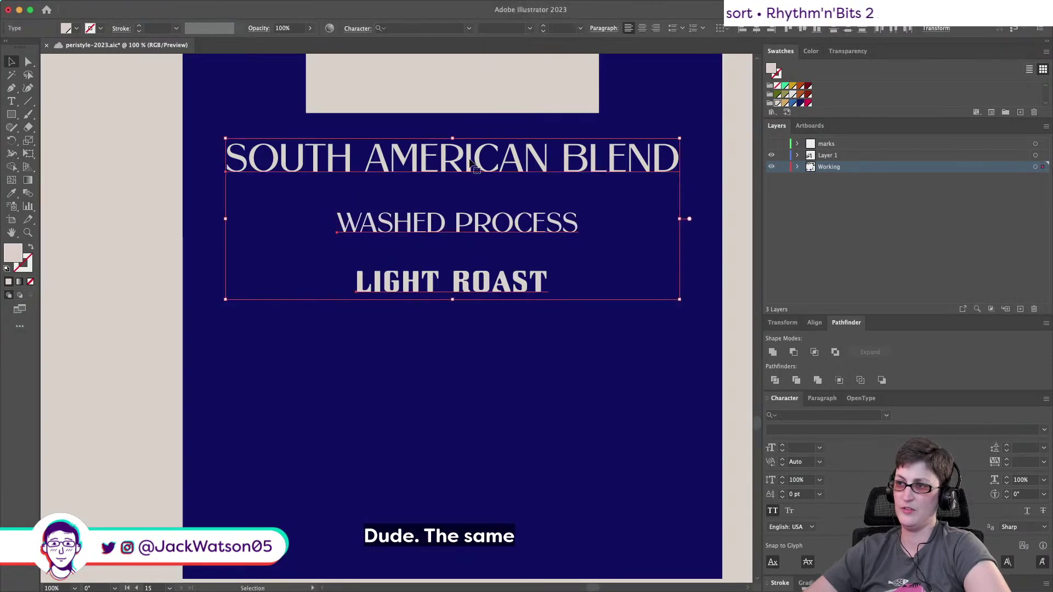
click(758, 30)
key(shift+super+a)
scroll(547, 181, up, 2)
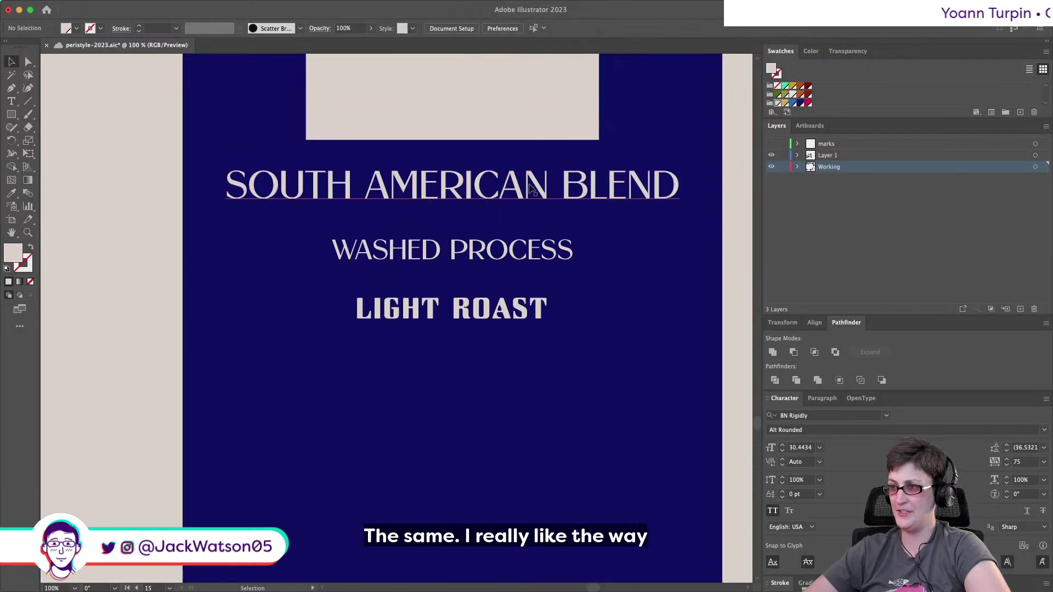
Turn off All Caps for the WASHED PROCESS text.
click(411, 258)
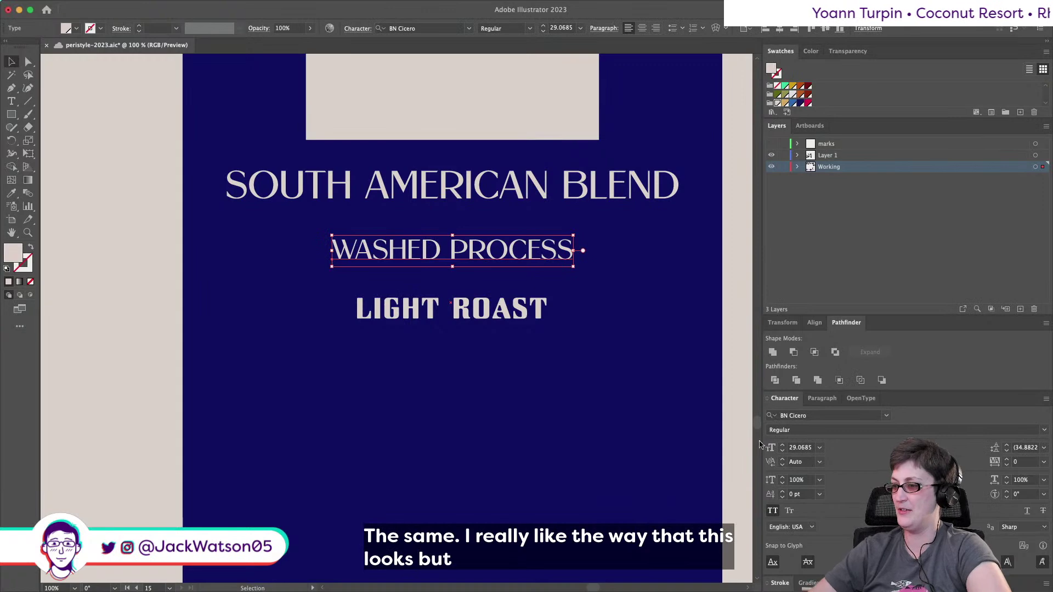
click(772, 510)
scroll(552, 327, down, 2)
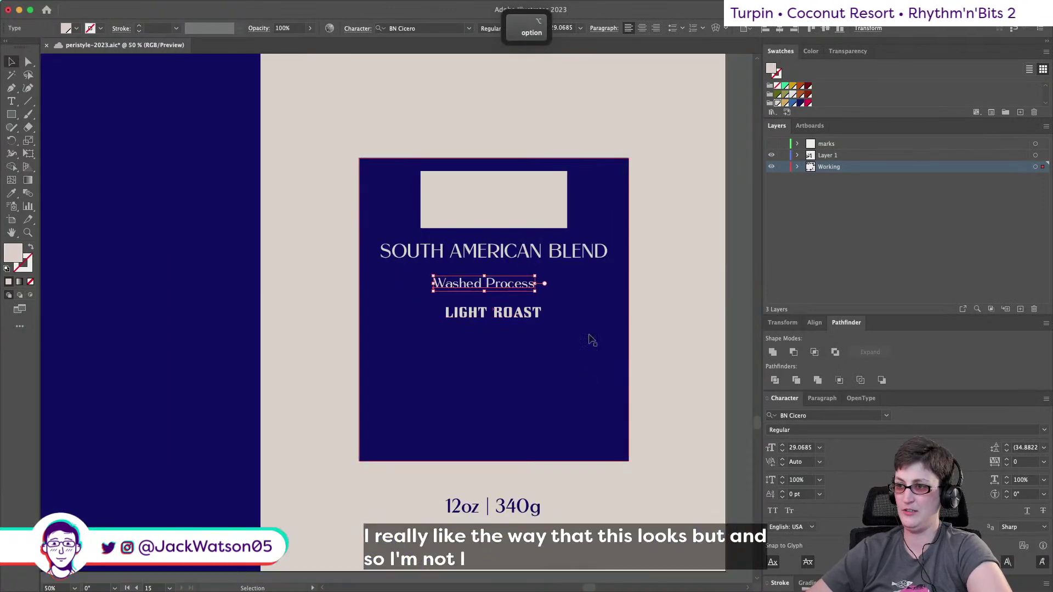
Centre the three text lines horizontally with the beige logo placeholder.
scroll(654, 354, right, 2)
shift+click(468, 316)
shift+click(534, 259)
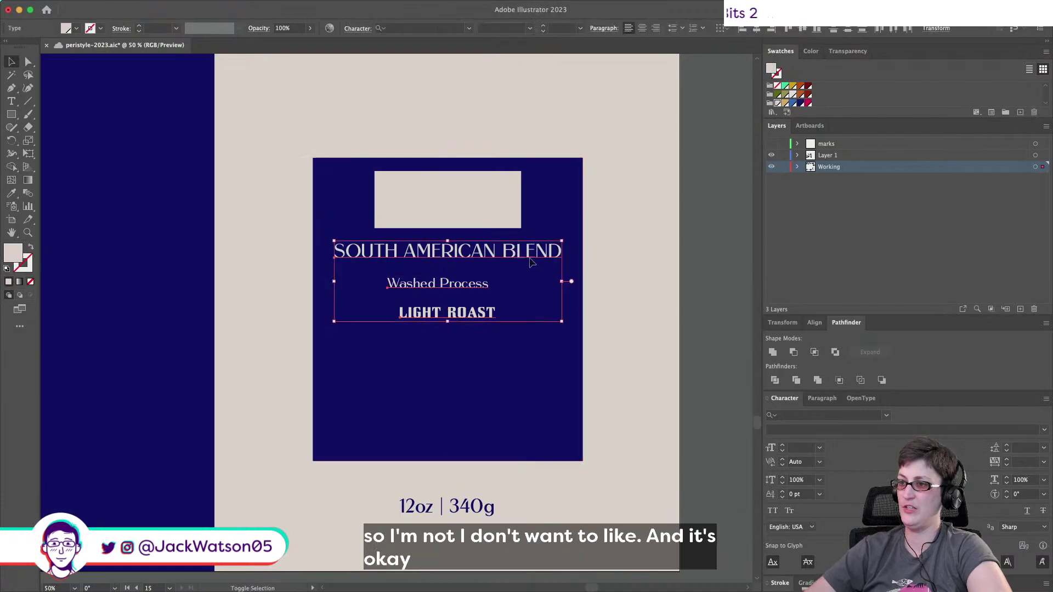
shift+click(449, 201)
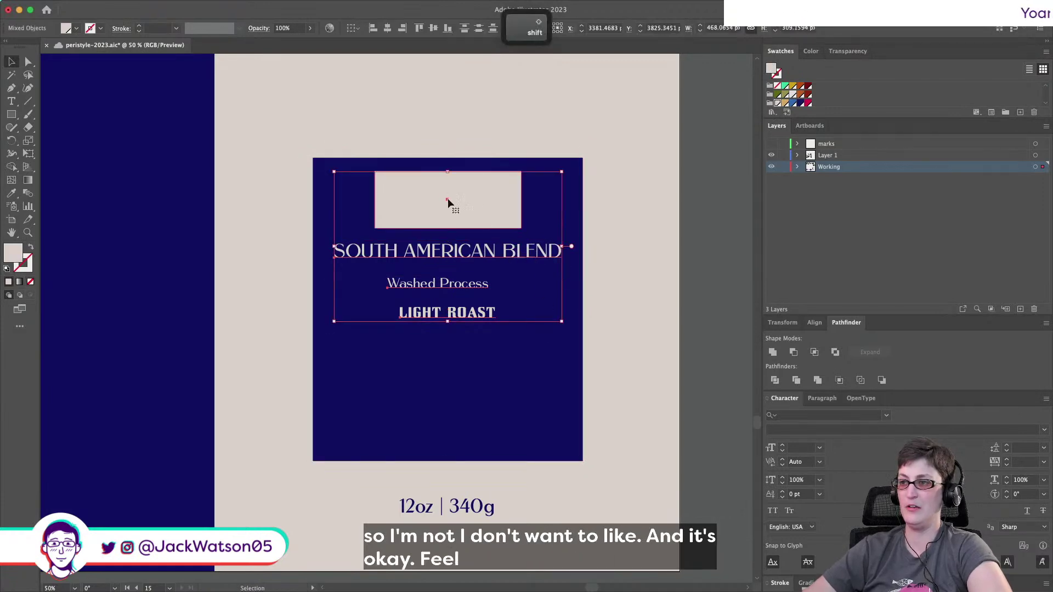
click(386, 29)
key(shift+super+a)
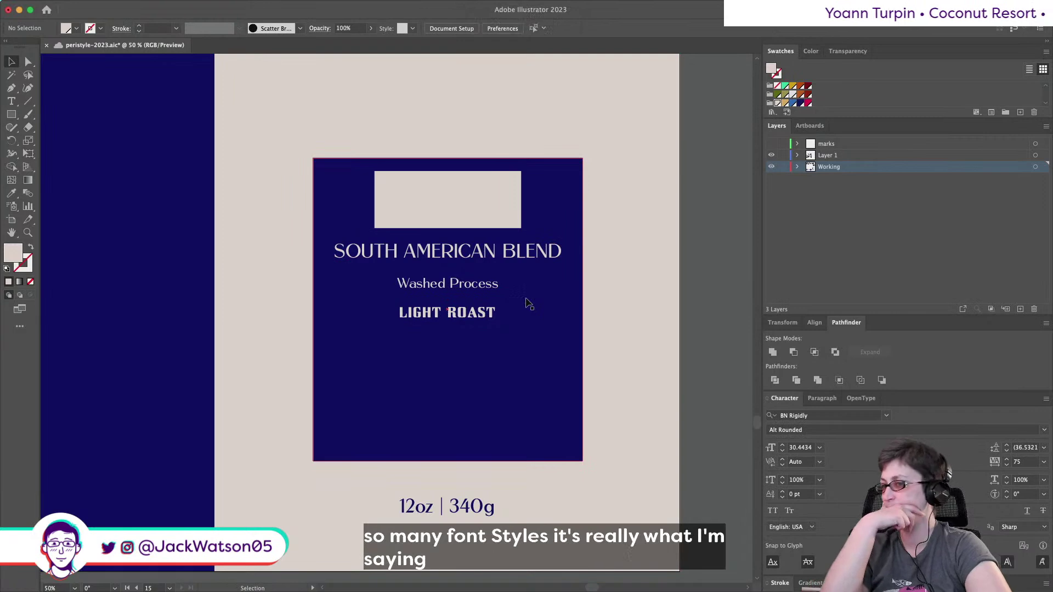
Try matching the LIGHT ROAST text to the BN Cicero style of Washed Process, and undo it.
click(453, 316)
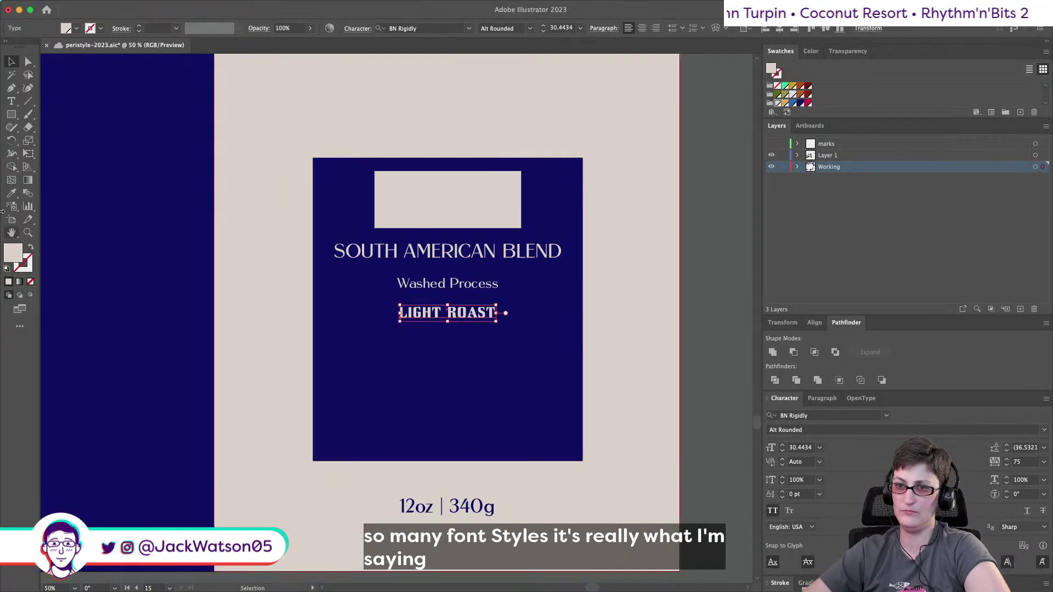
key(i)
click(409, 275)
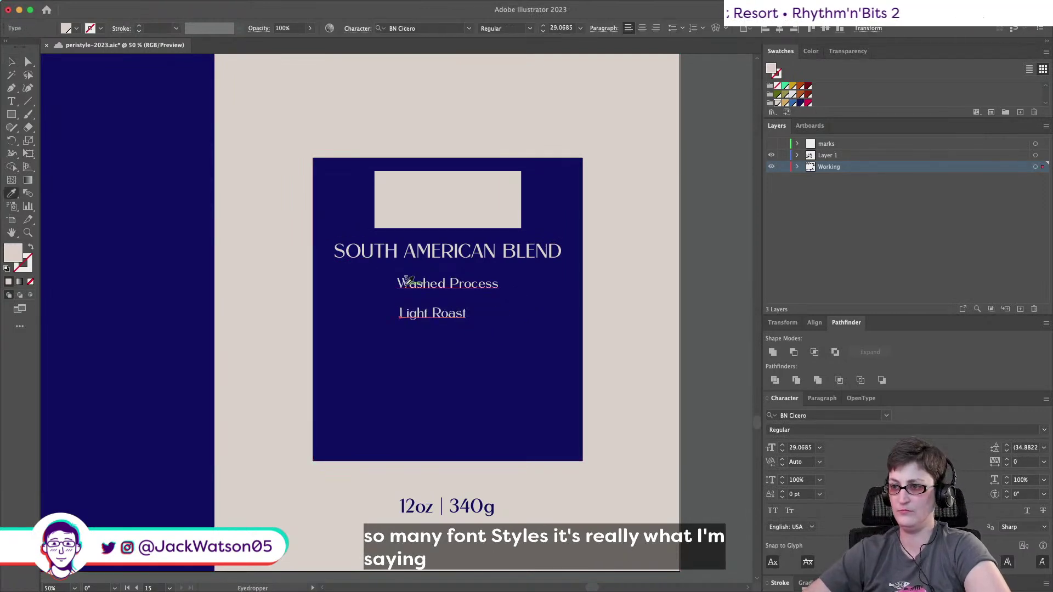
key(shift+super+a)
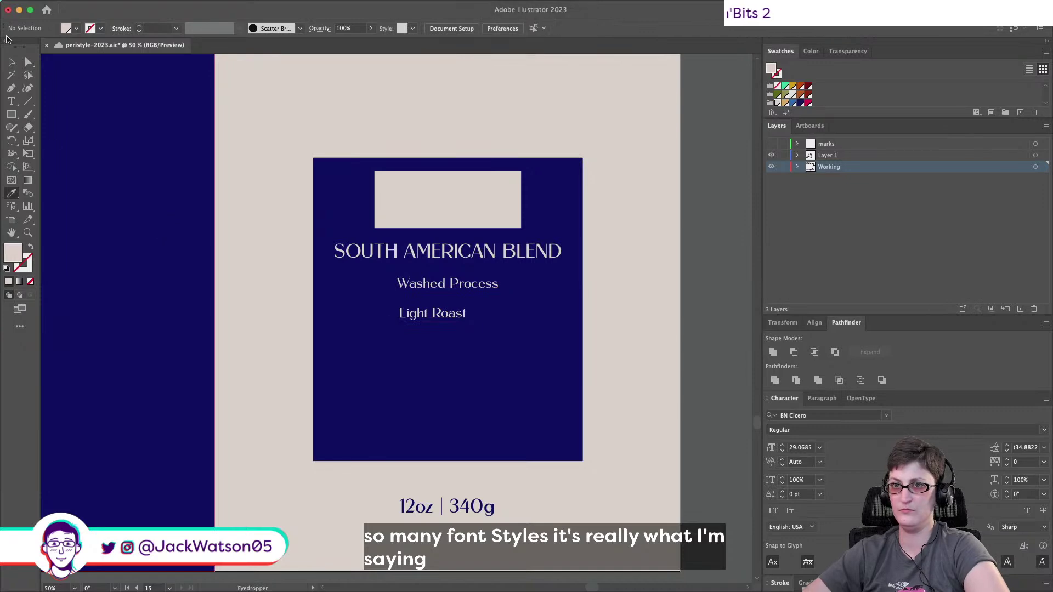
click(11, 62)
click(464, 314)
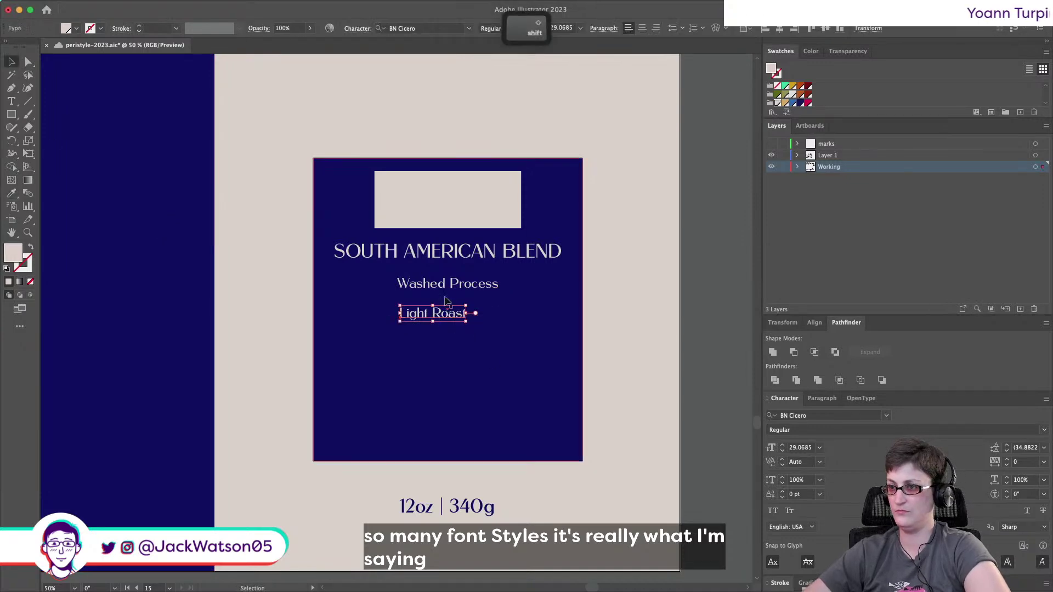
shift+click(450, 289)
shift+click(455, 251)
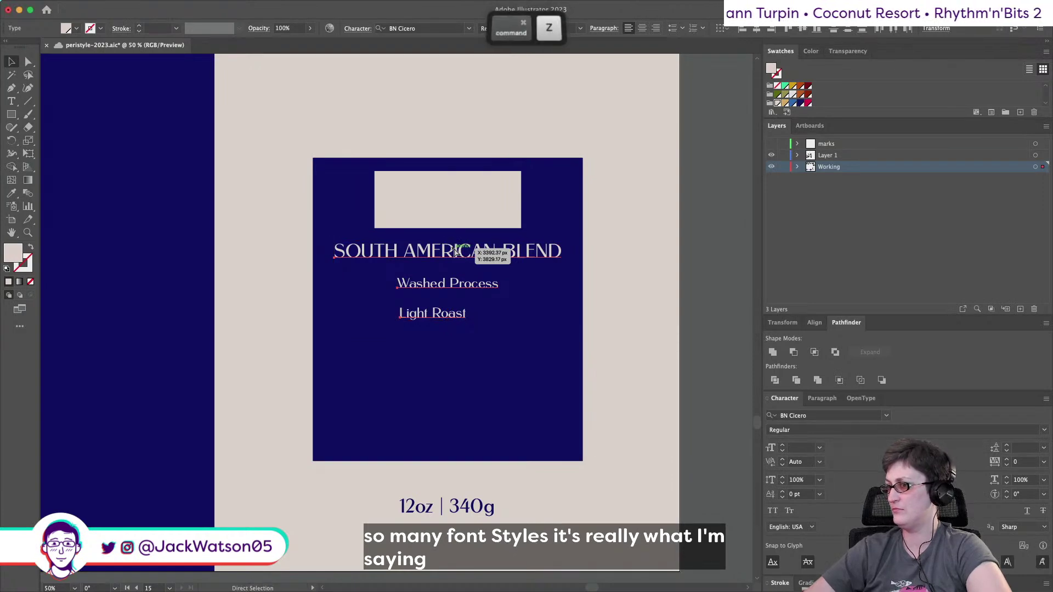
key(super+2)
key(shift+super+a)
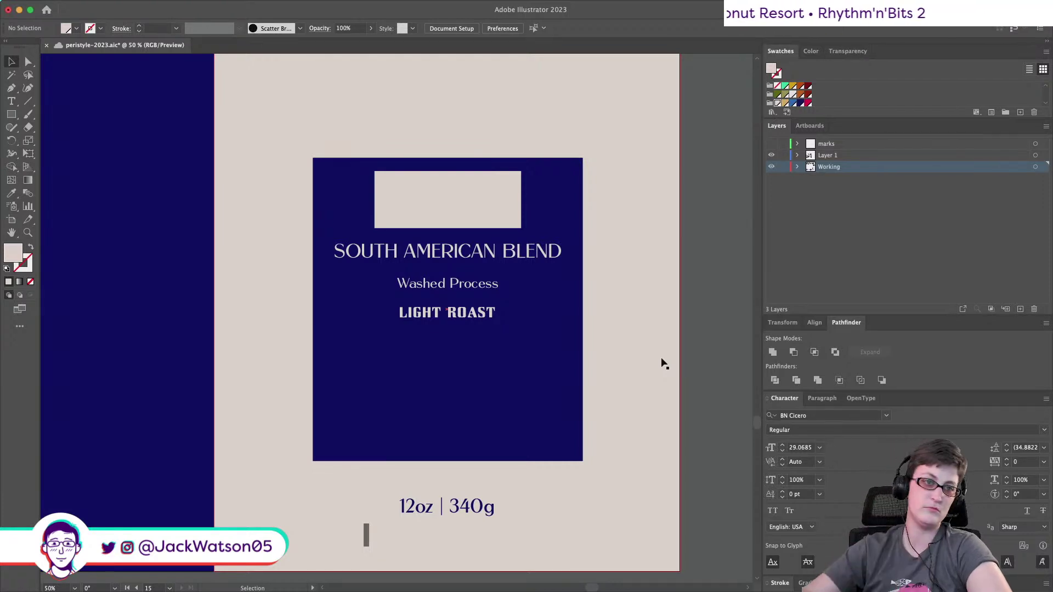
Duplicate the Washed Process text and place the copy below LIGHT ROAST.
scroll(668, 364, down, 2)
click(455, 258)
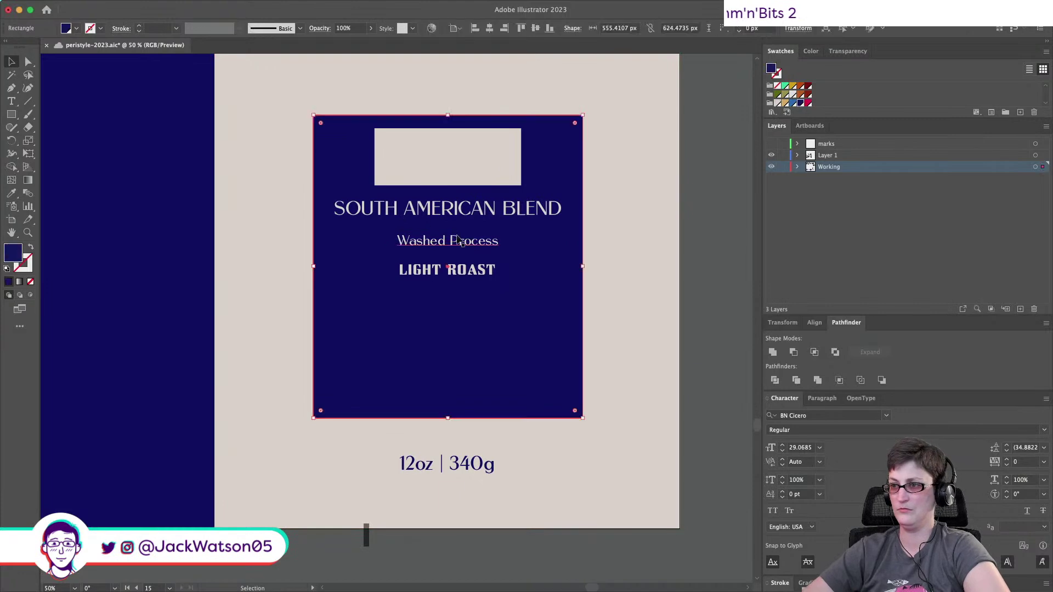
click(458, 242)
key(super+c)
key(super+v)
Save the file and replace the duplicated Washed Process text below LIGHT ROAST with "Passion Fruit | Guava |".
triple_click(455, 308)
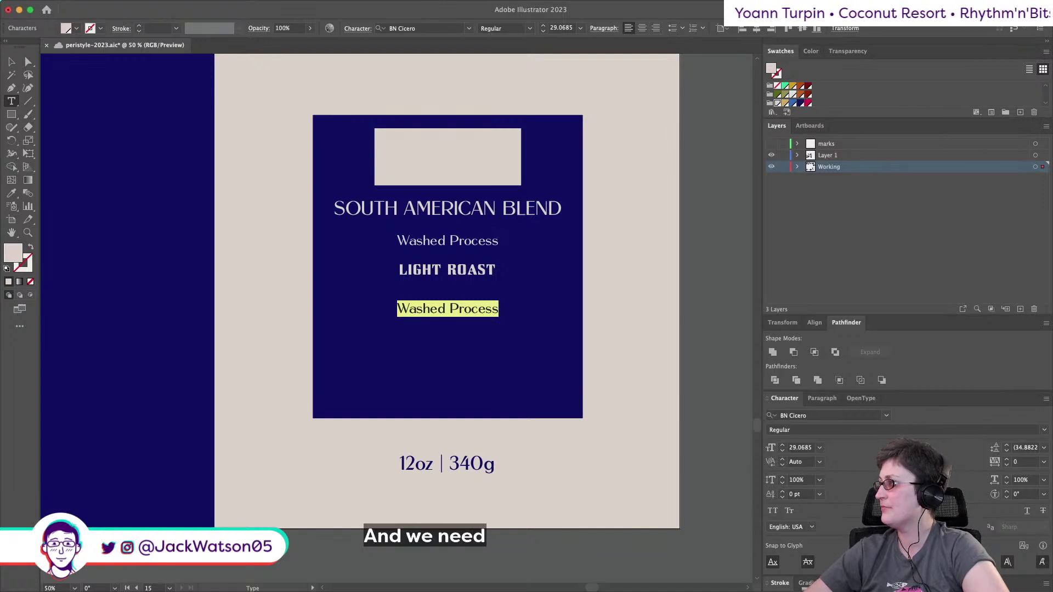
key(super+s)
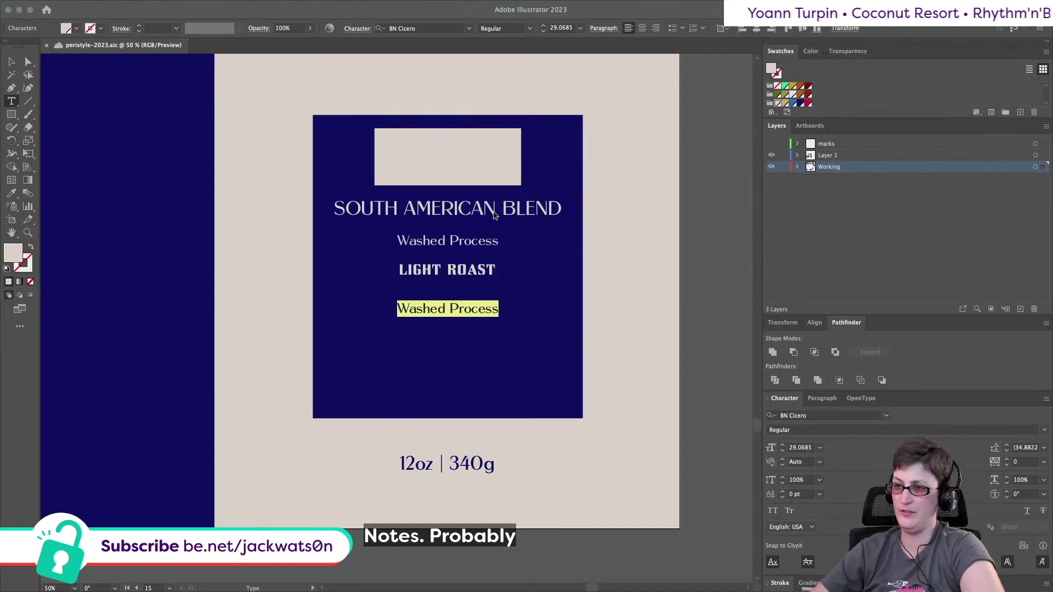
key(a)
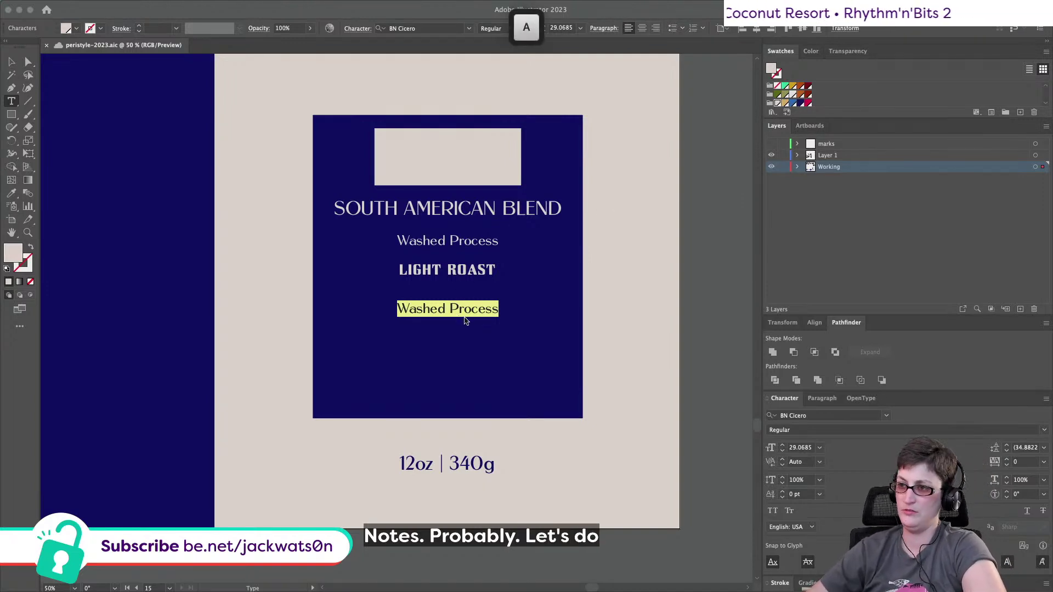
text(Passion)
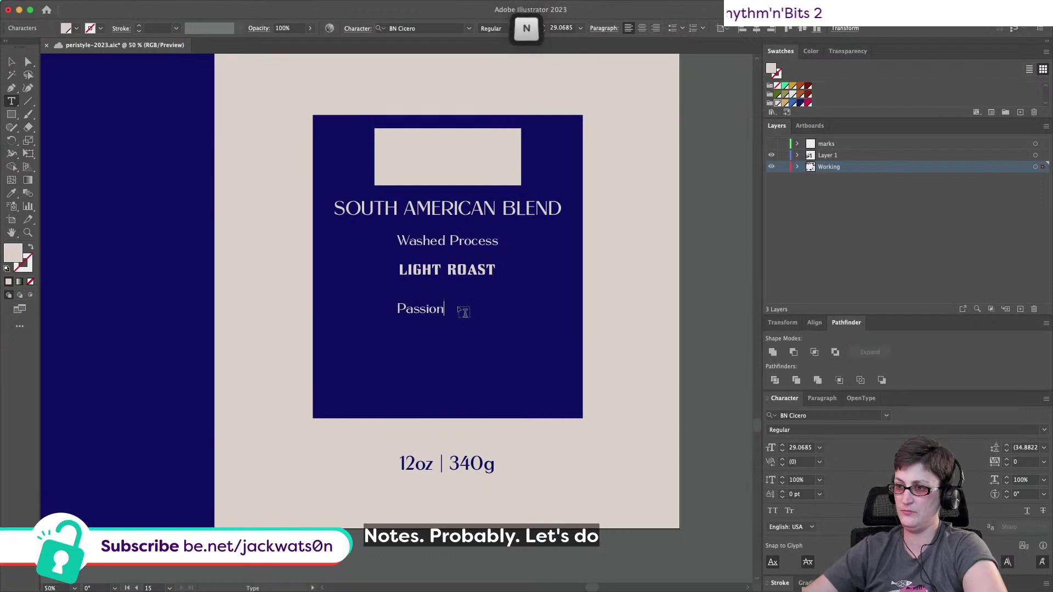
text( Fruit )
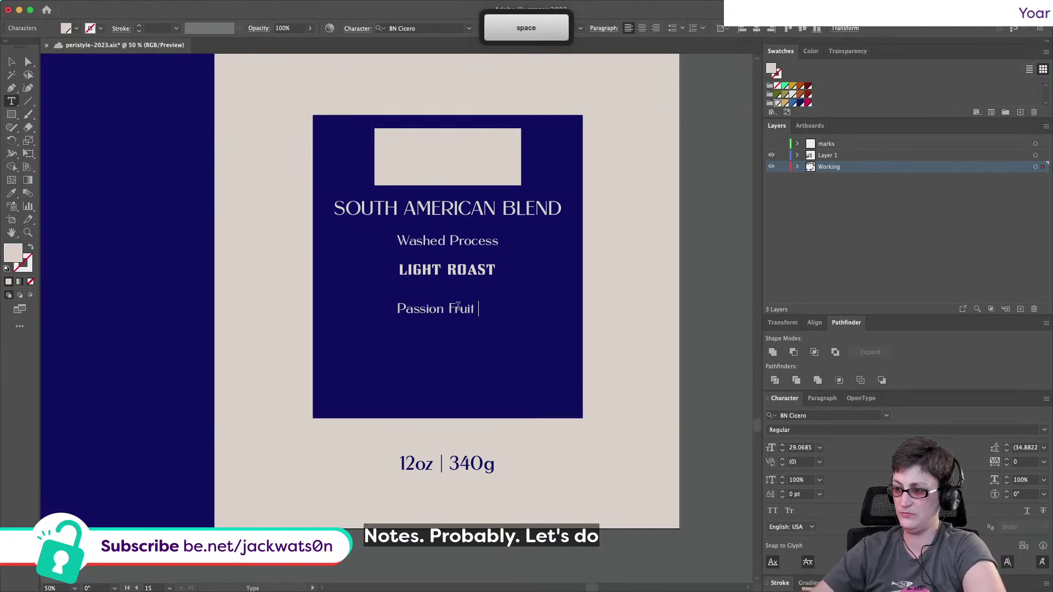
text(| Gua)
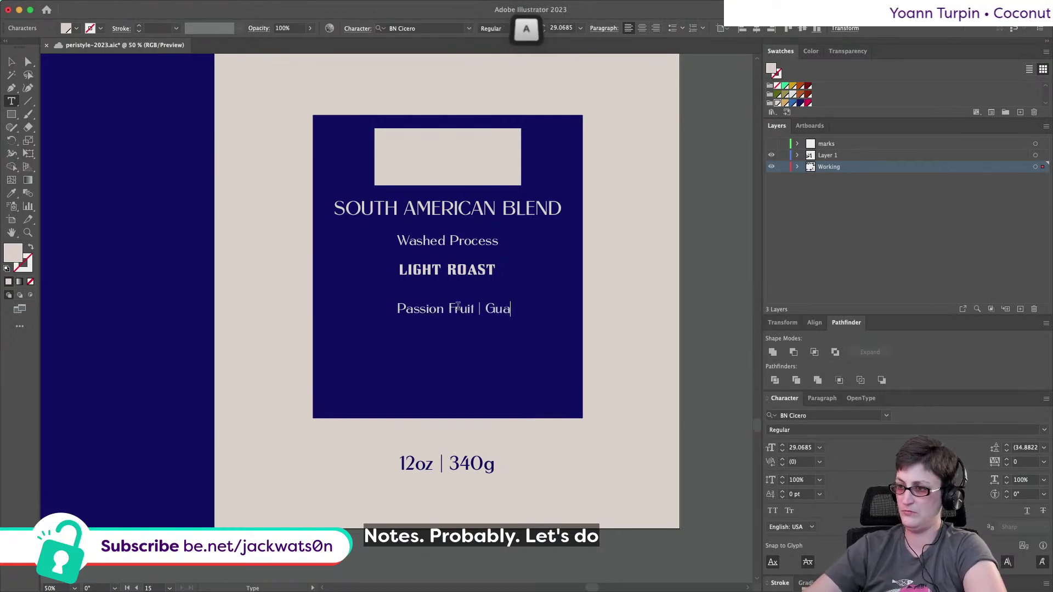
text(va |)
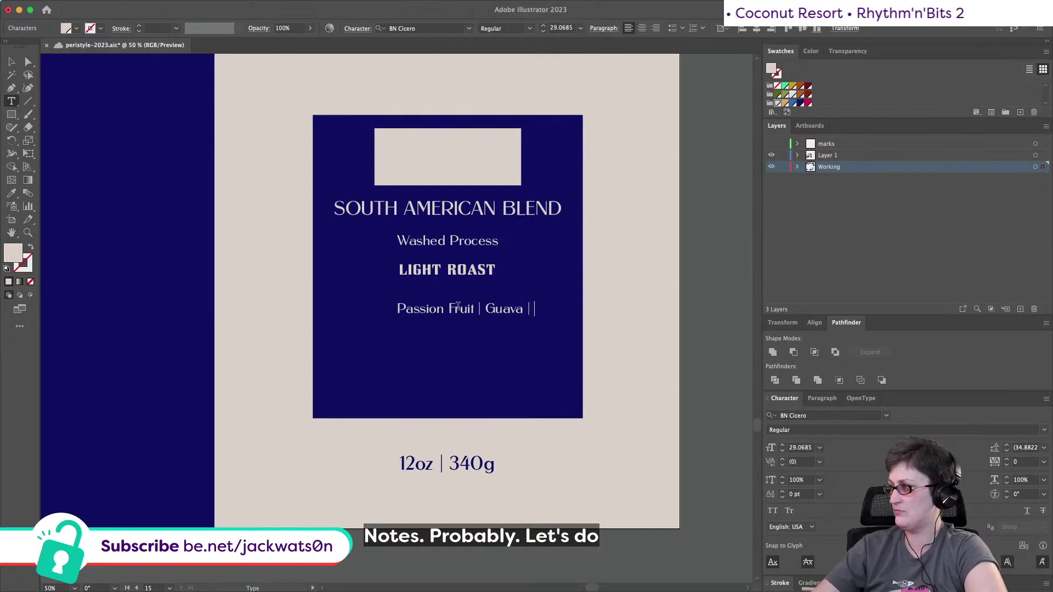
Add "Lemon" as the third tasting note after Guava and its divider.
key(shift)
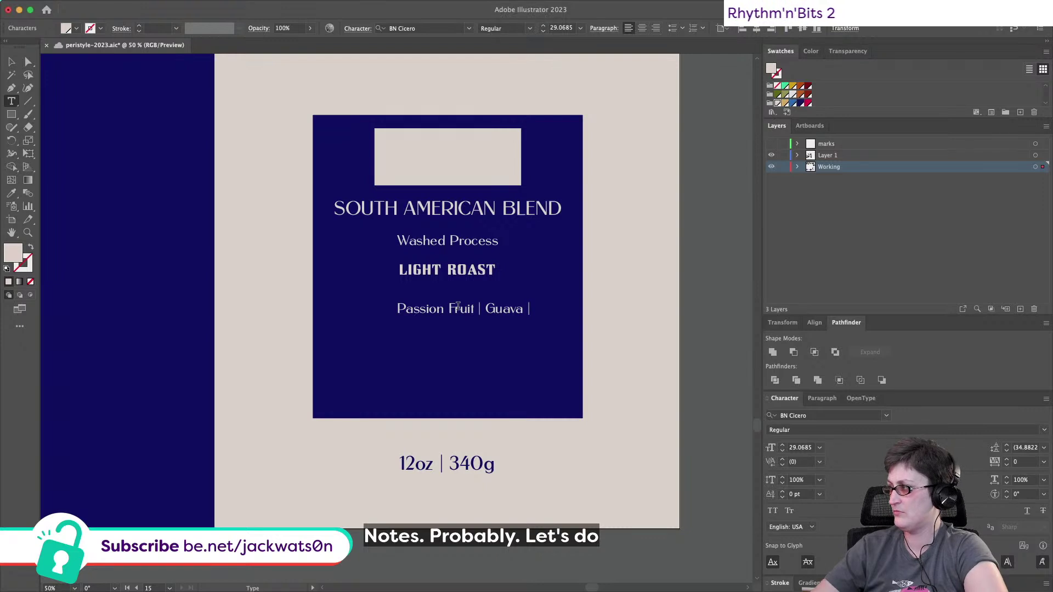
key(shift)
text(Ba)
key(BackSpace)
key(BackSpace)
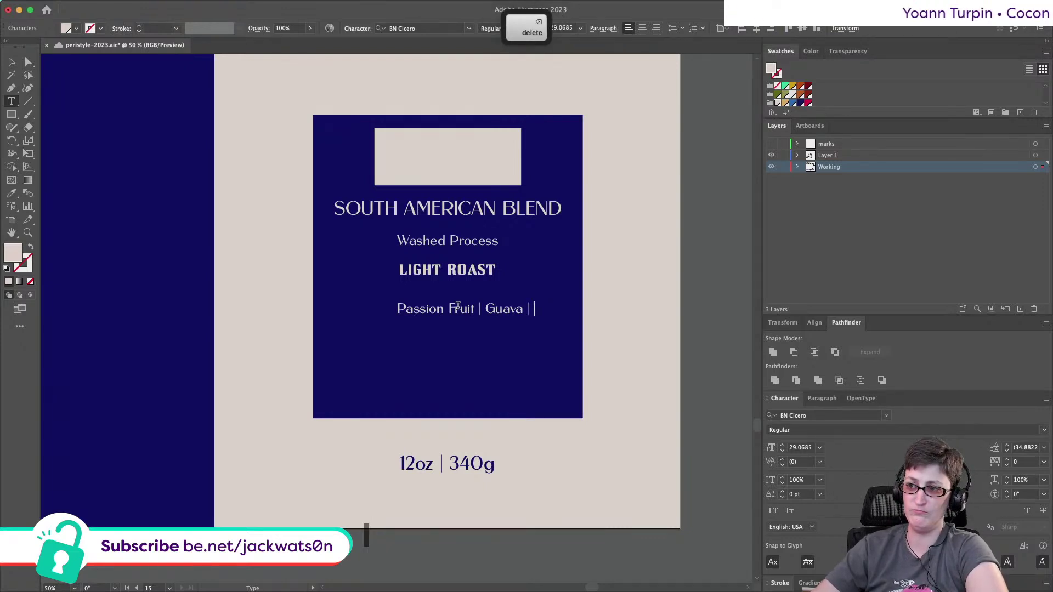
key(shift)
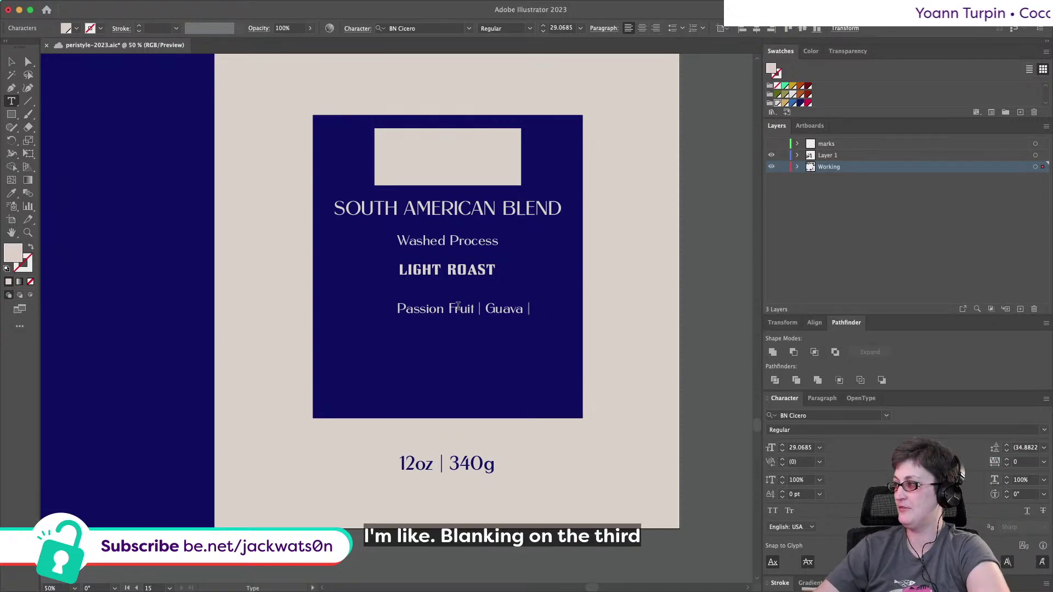
key(shift)
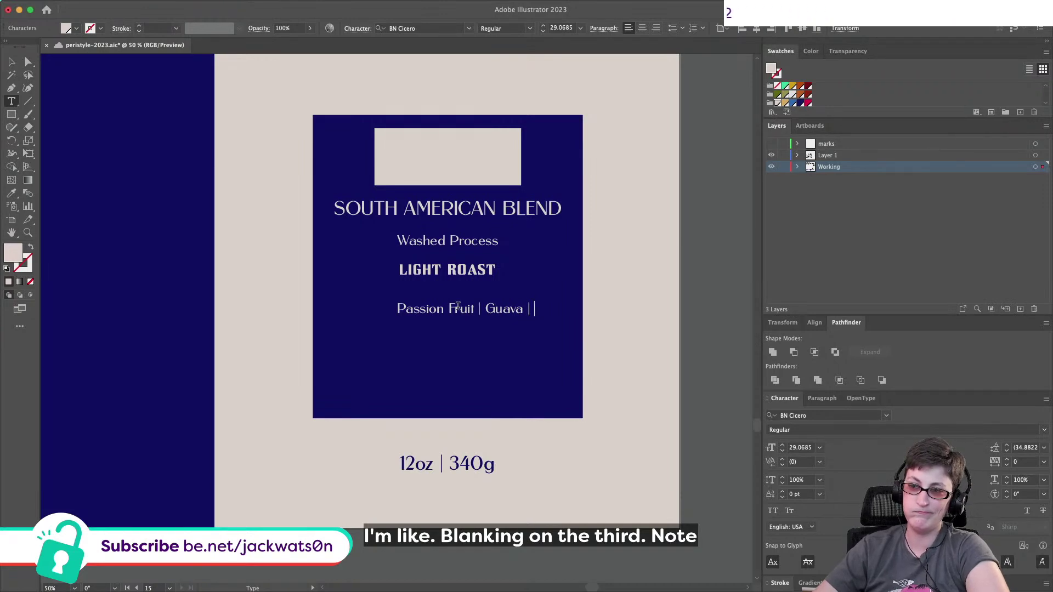
text(A)
key(BackSpace)
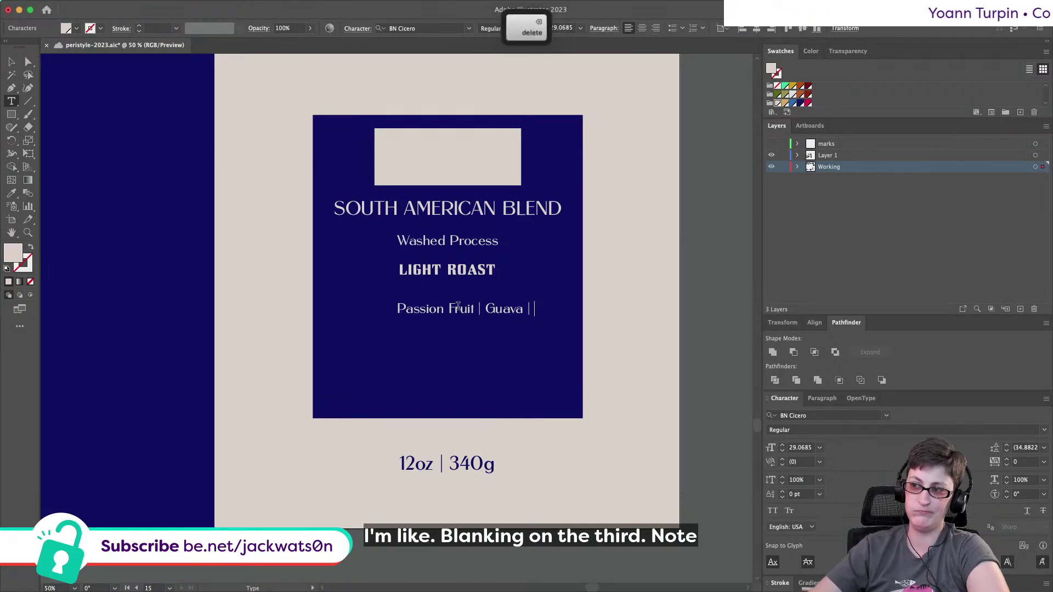
text(Lem)
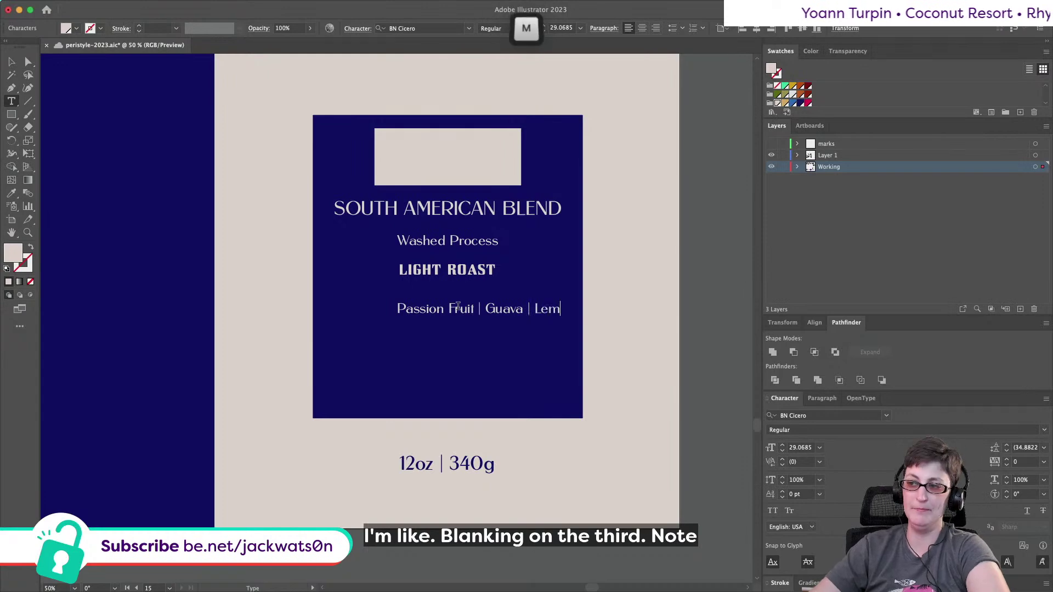
text(on)
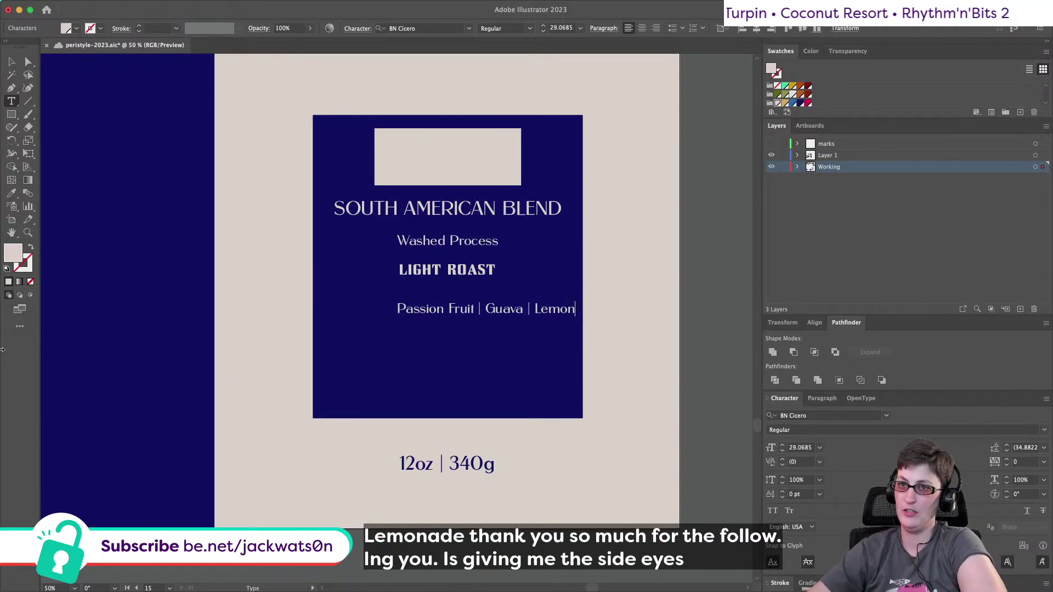
Centre the tasting notes and the other three text lines horizontally on the beige logo placeholder, then deselect everything.
click(485, 311)
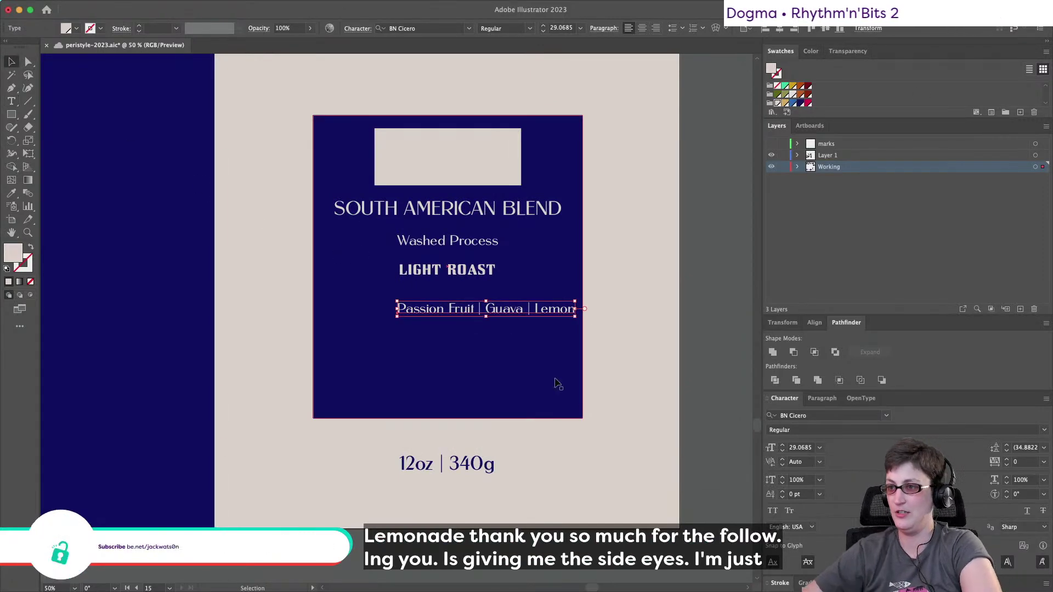
shift+click(468, 267)
shift+click(465, 247)
shift+click(447, 208)
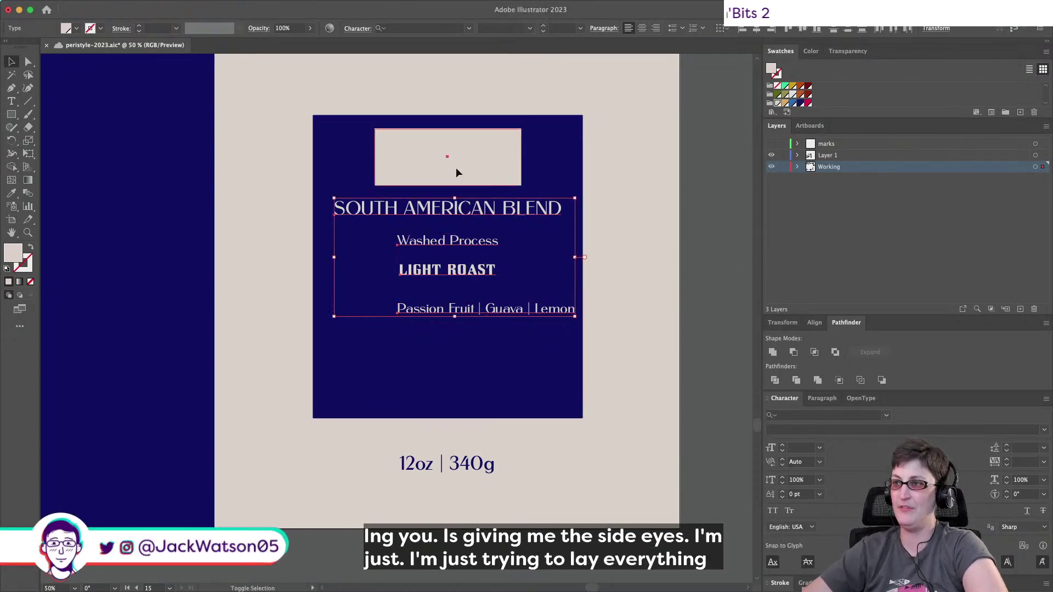
shift+click(443, 146)
click(442, 147)
click(387, 28)
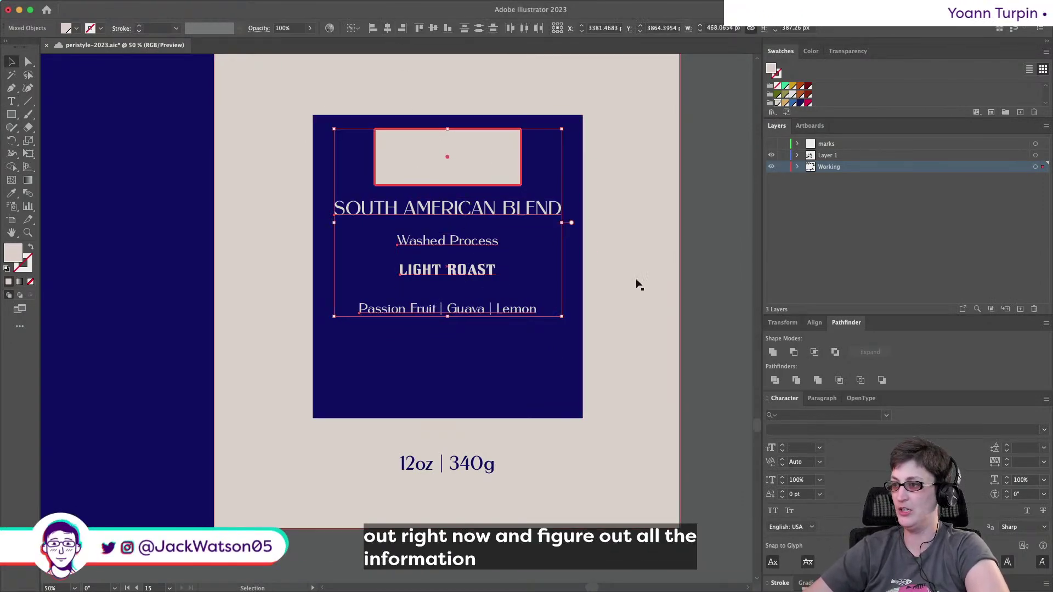
click(309, 284)
Select the 12oz | 340g text below the label card and save the document.
alt+scroll(310, 284, down, 1)
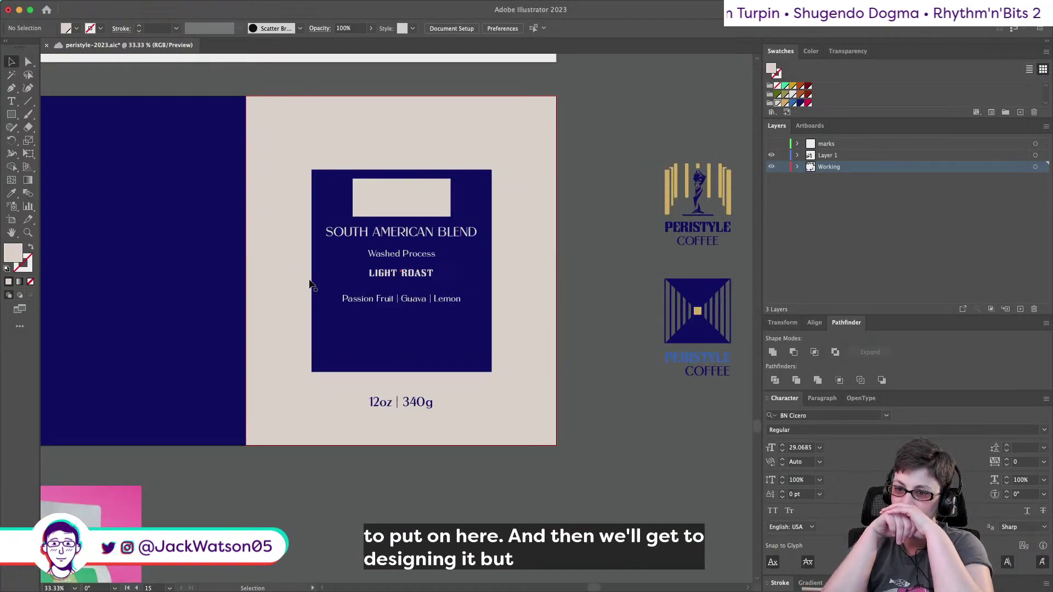
scroll(309, 283, down, 2)
scroll(310, 283, left, 3)
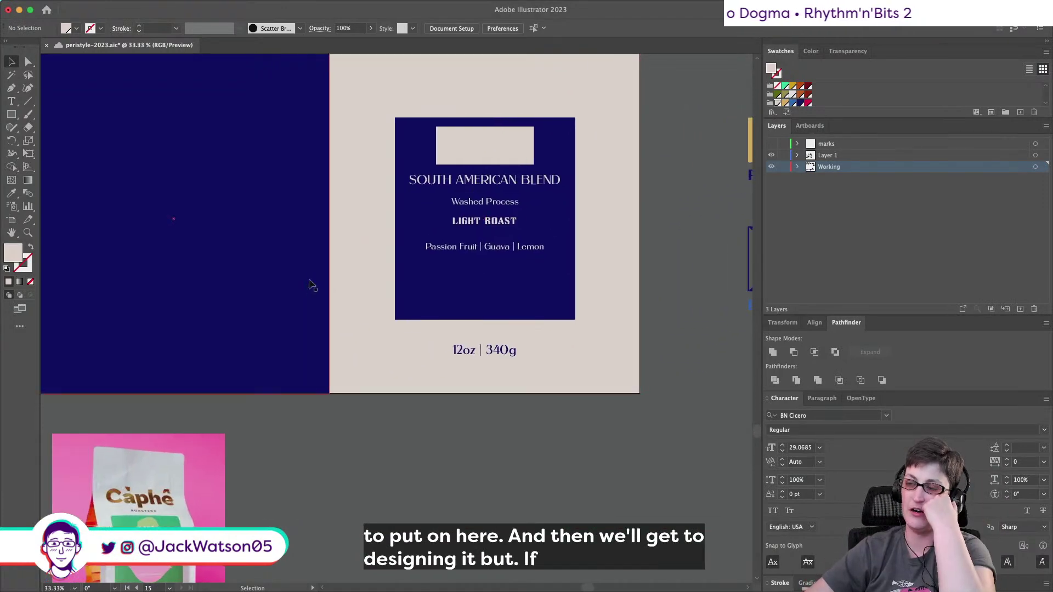
scroll(310, 283, up, 2)
scroll(310, 284, right, 3)
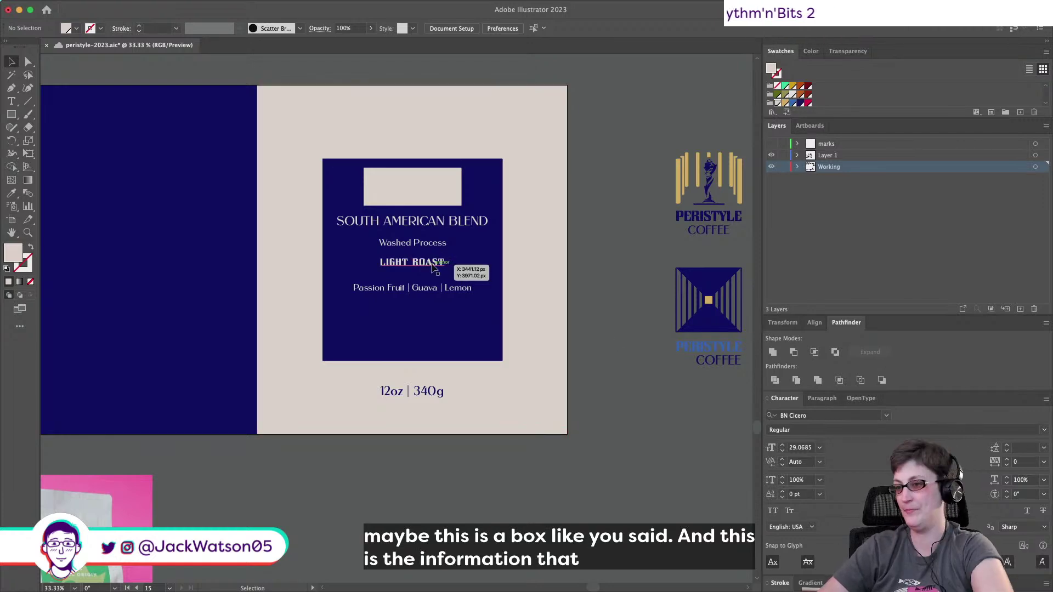
click(430, 393)
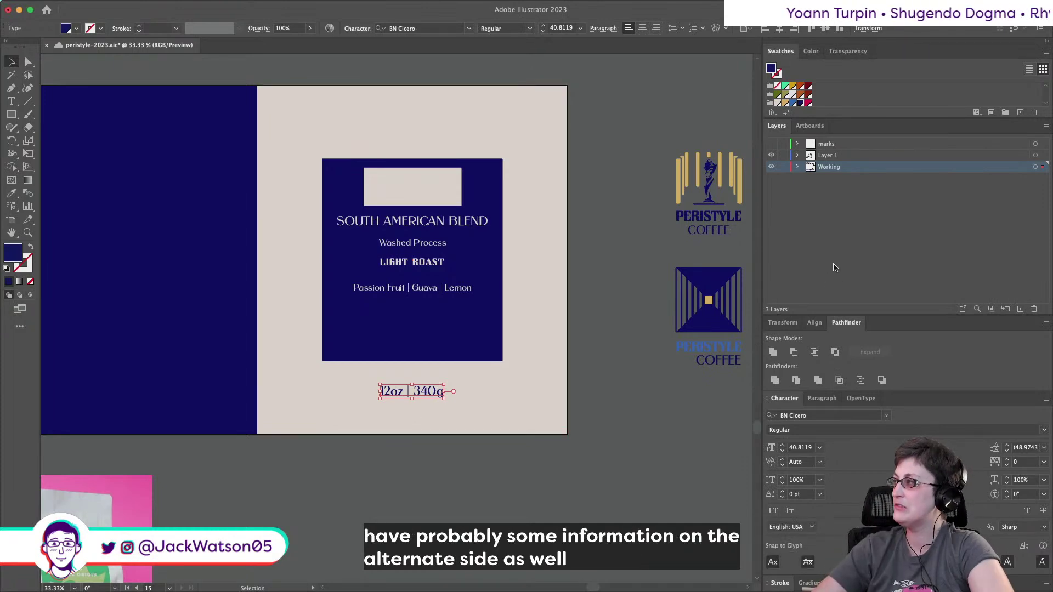
key(super+s)
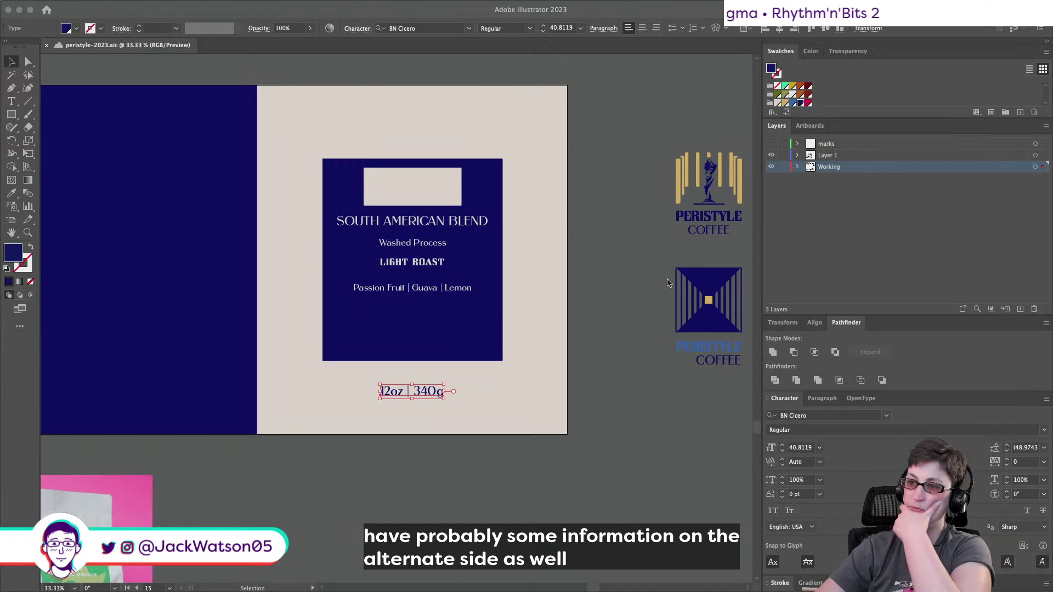
Look over the logo concepts, the packaging artboard, the Càphê bag reference photo and the loose logo variants beside the artboard.
scroll(478, 216, down, 3)
scroll(479, 216, left, 1)
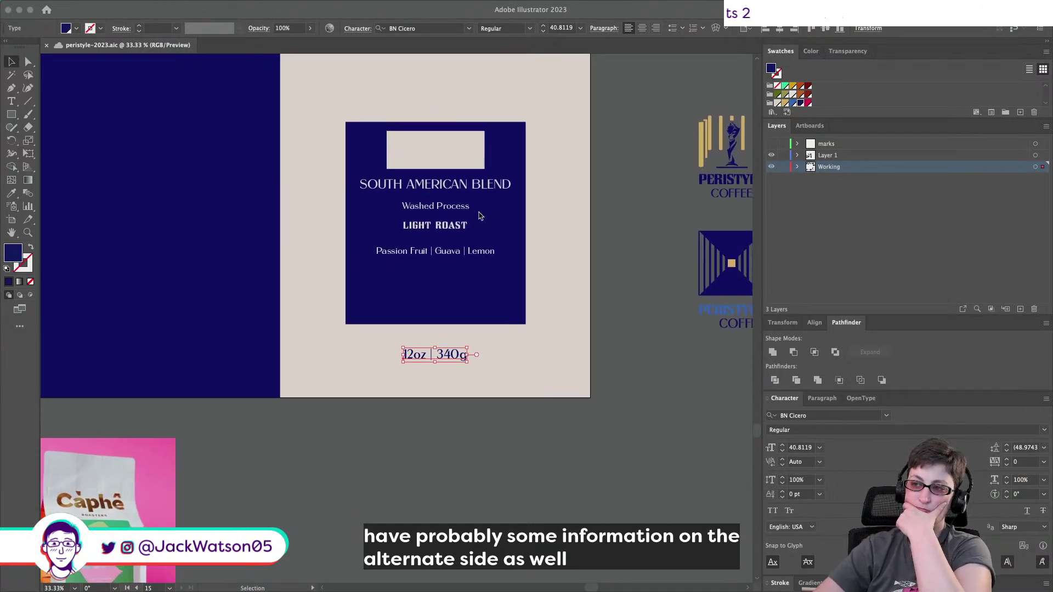
scroll(479, 215, left, 10)
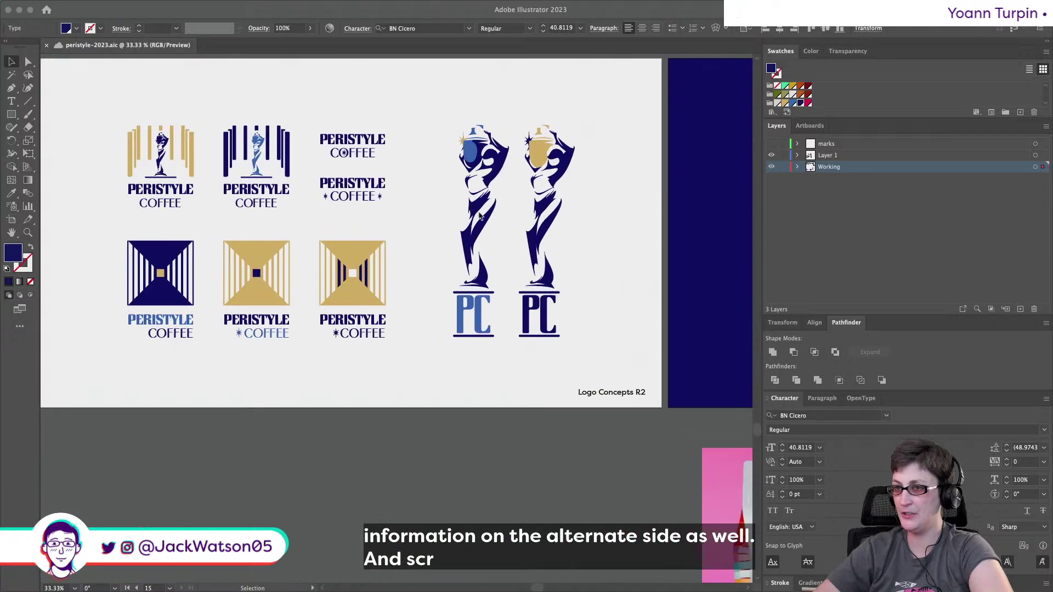
scroll(479, 216, right, 15)
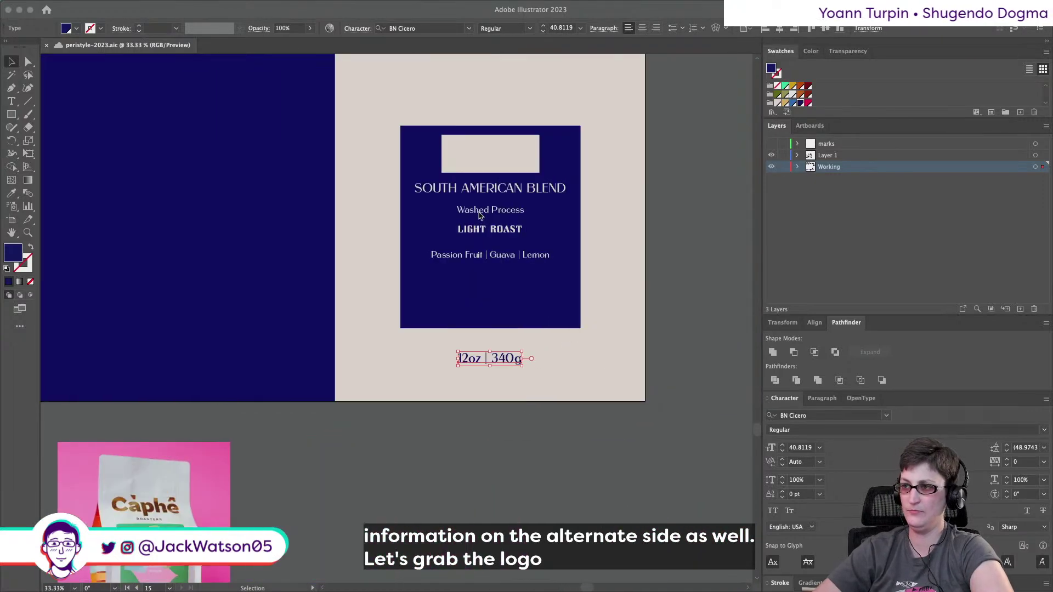
scroll(479, 216, up, 5)
scroll(479, 216, down, 10)
scroll(478, 216, down, 2)
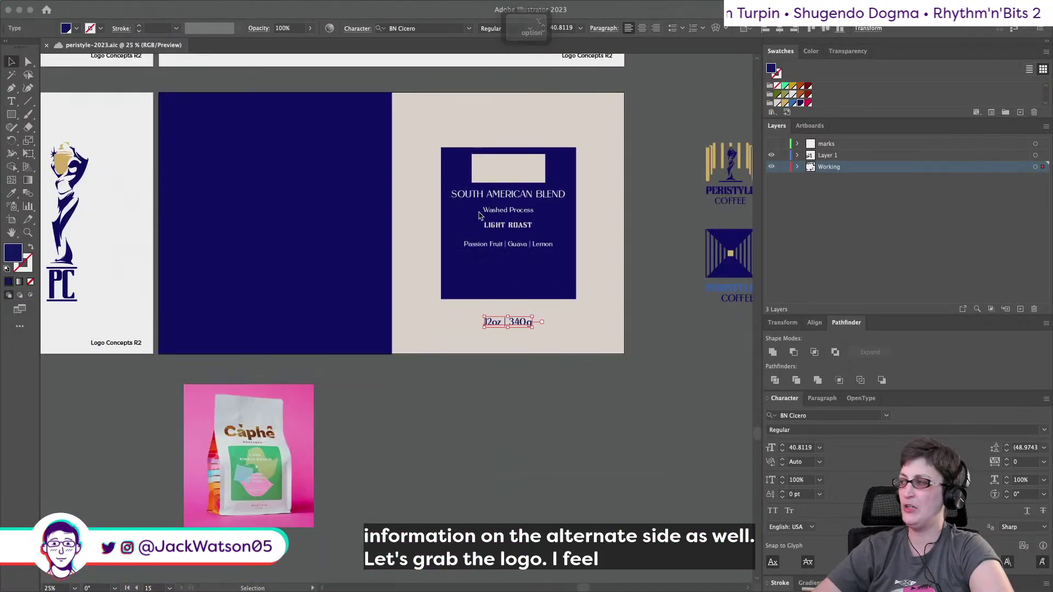
scroll(482, 219, down, 3)
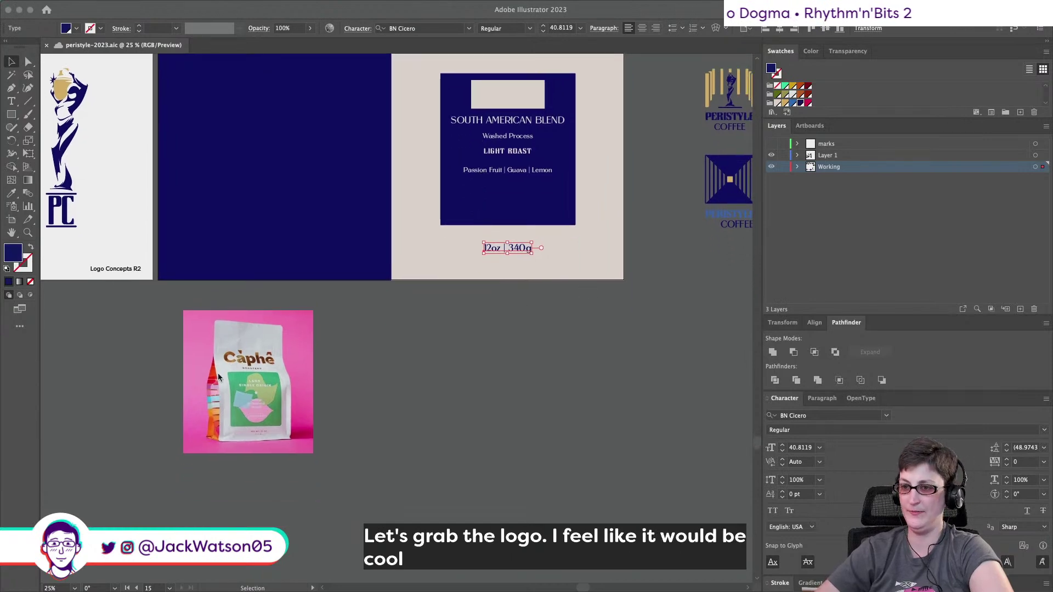
scroll(612, 211, right, 15)
scroll(612, 211, up, 2)
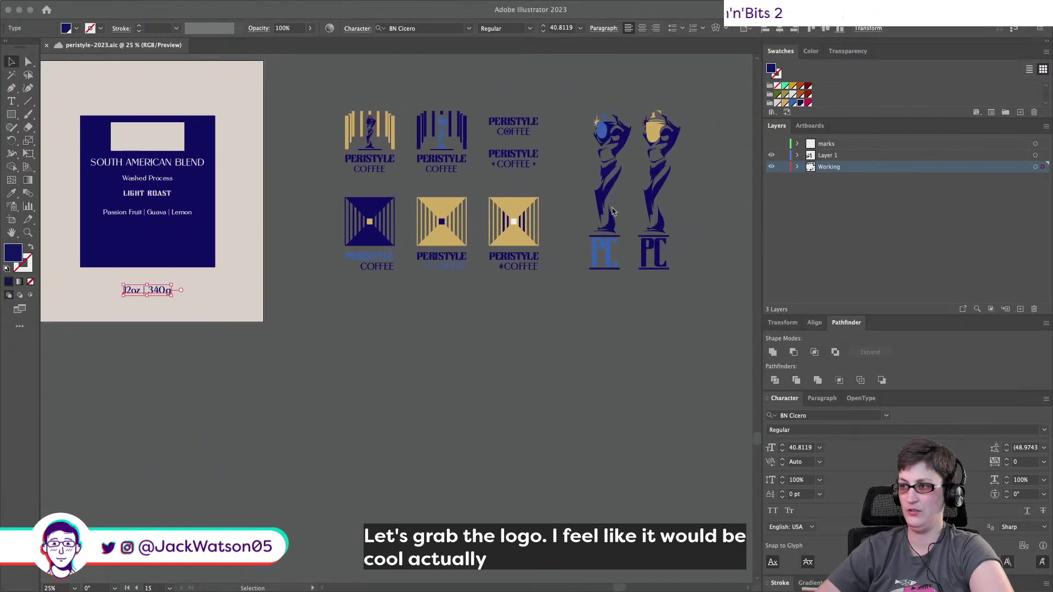
Move all the loose logo variants together farther right to free space beside the packaging artboard.
key(super+shift+a)
drag(670, 288, 319, 105)
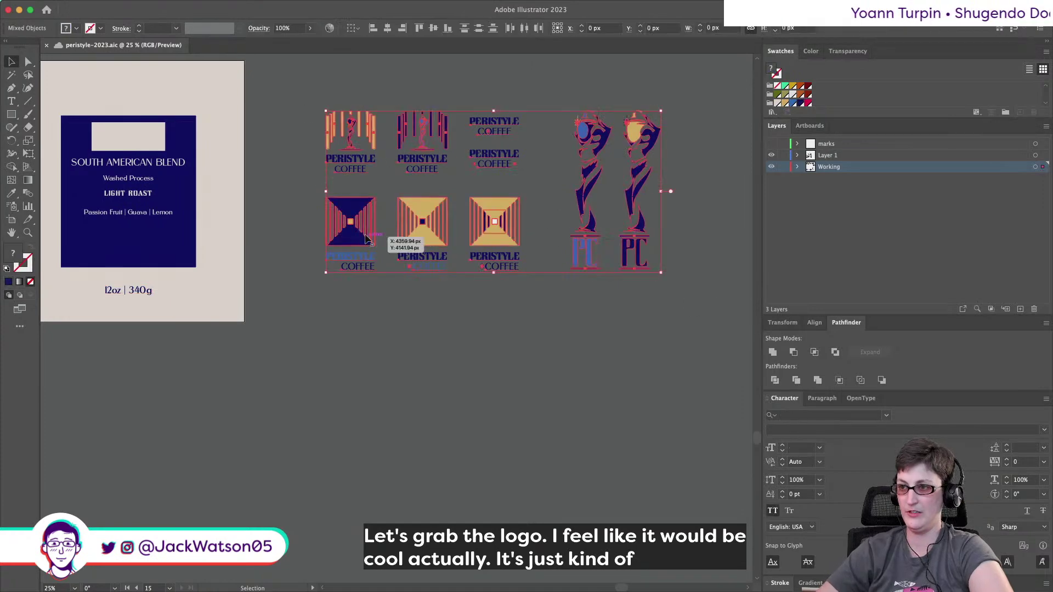
drag(474, 227, 675, 228)
key(super+shift+a)
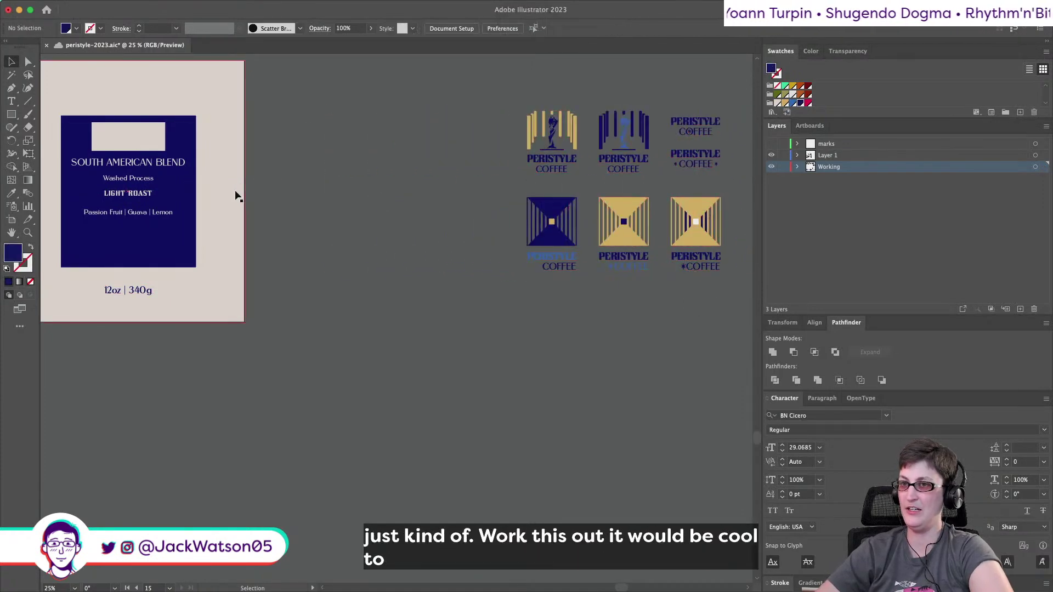
Duplicate the beige panel about 1044 px to the right, beside the artboard, and add an anchor point at the middle of its top edge.
drag(229, 192, 480, 188)
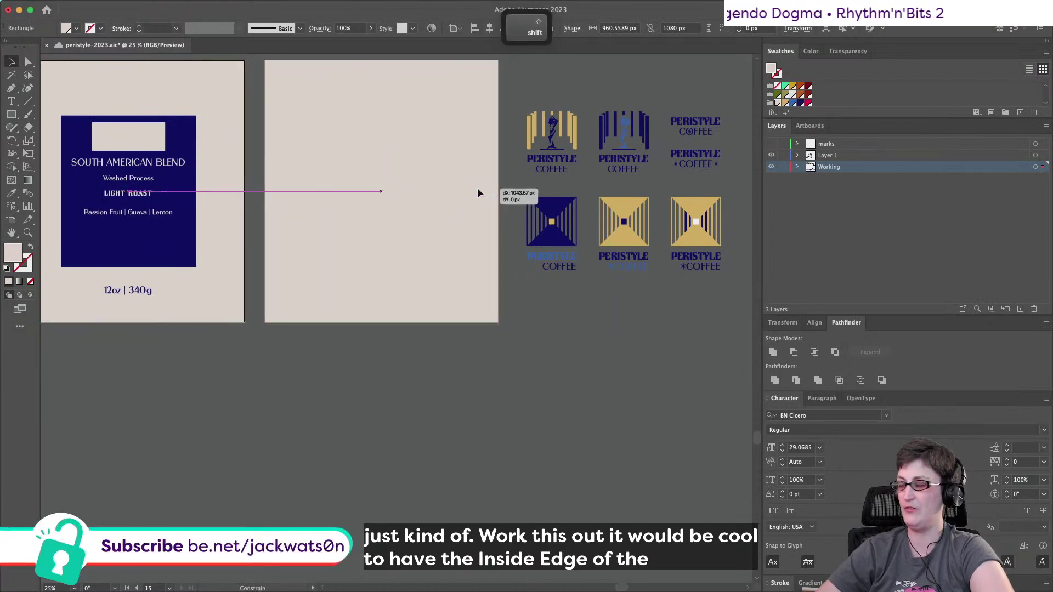
scroll(414, 91, up, 2)
scroll(415, 91, right, 3)
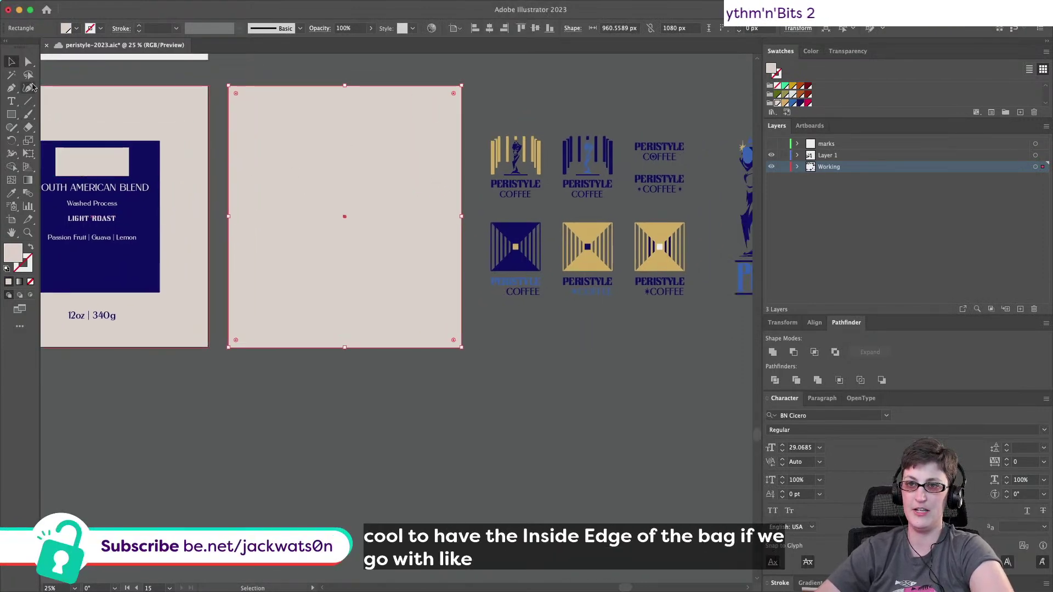
click(11, 88)
click(344, 86)
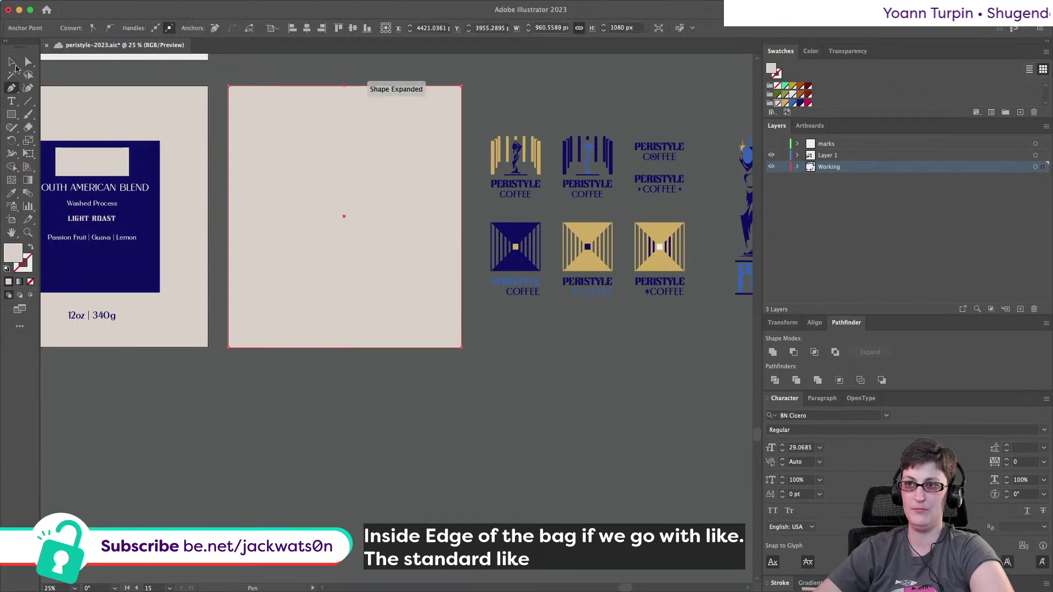
Reshape the duplicated beige panel into a narrow side gusset, with its top corners lowered to mid-height below a central peak.
click(230, 88)
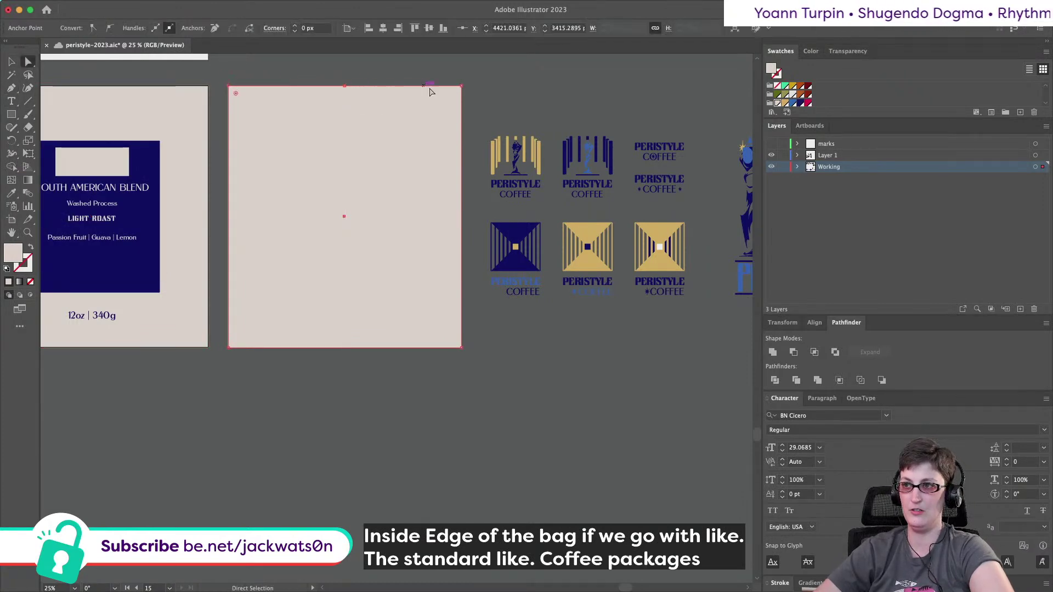
drag(461, 86, 359, 209)
key(shift+super+a)
key(v)
click(394, 196)
scroll(126, 211, left, 3)
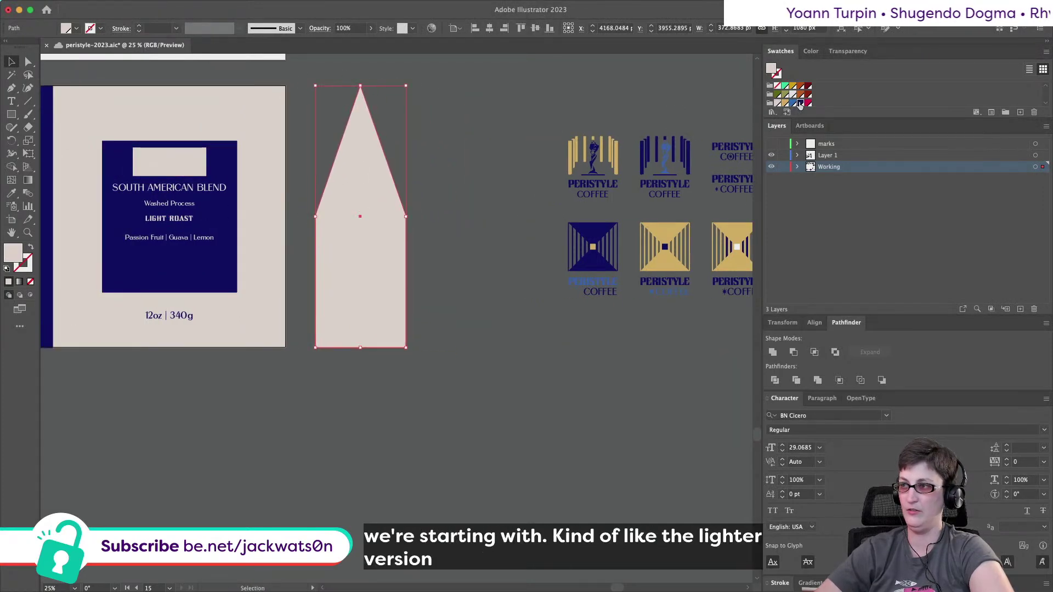
Fill the side gusset shape with the navy swatch.
click(800, 103)
click(443, 156)
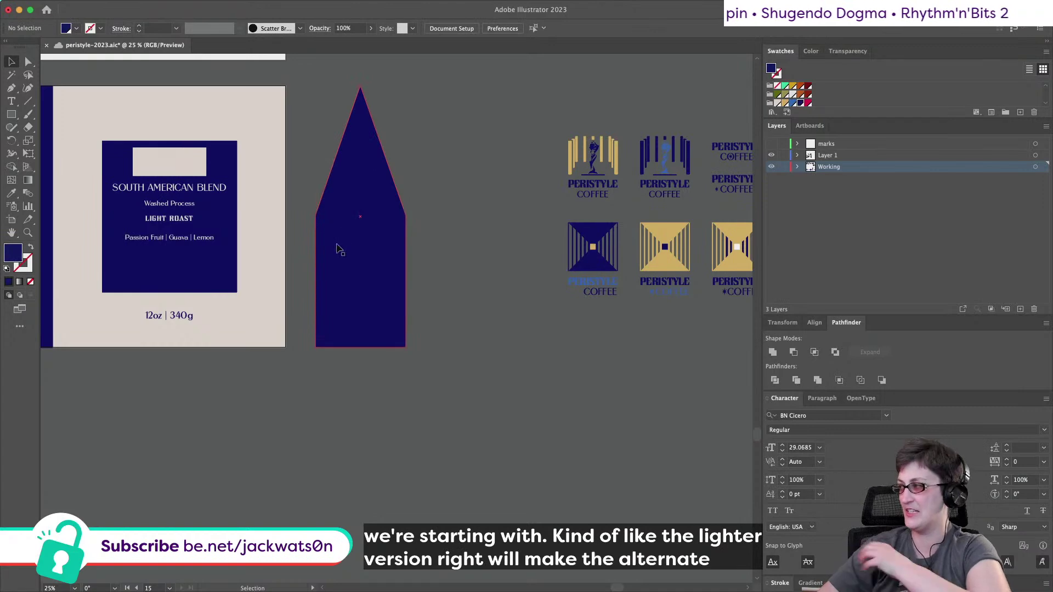
scroll(364, 223, right, 5)
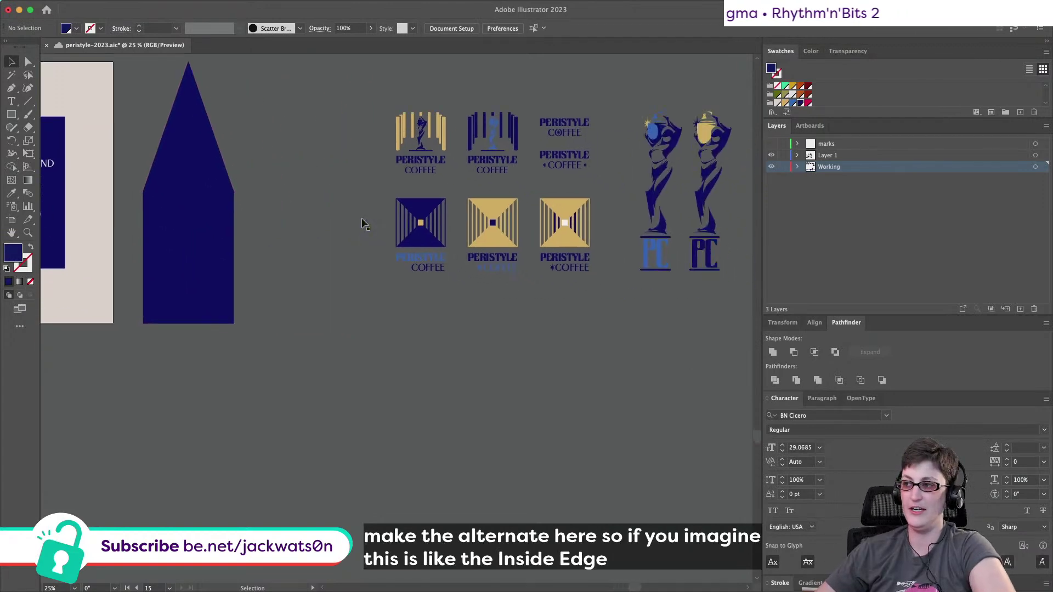
Copy the beige statue logo with its PC monogram from the navy half of the two-tone logo concepts artboard.
scroll(597, 196, left, 5)
scroll(600, 202, left, 20)
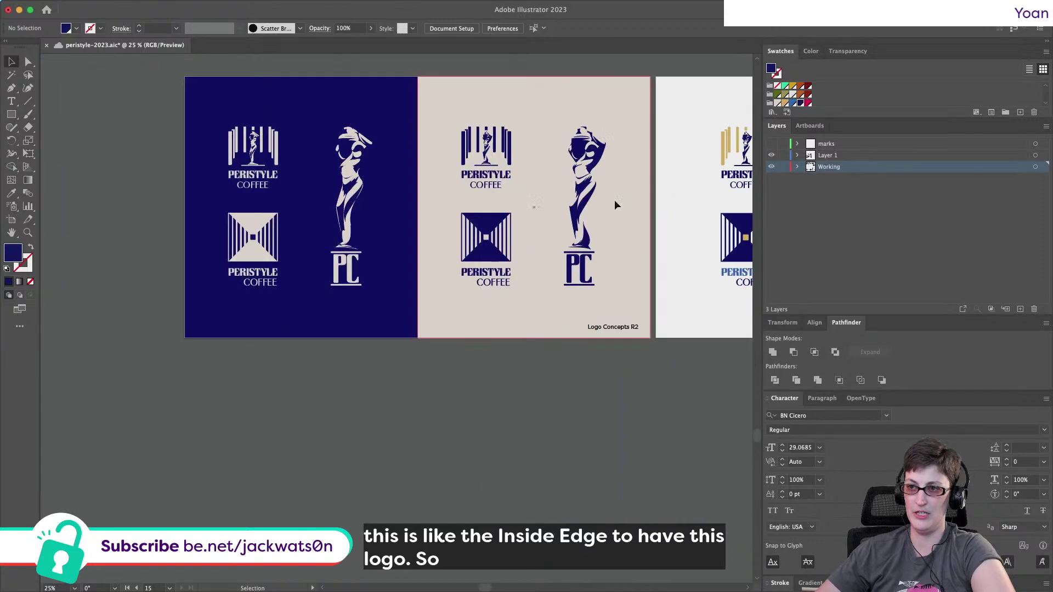
click(346, 171)
drag(355, 357, 327, 134)
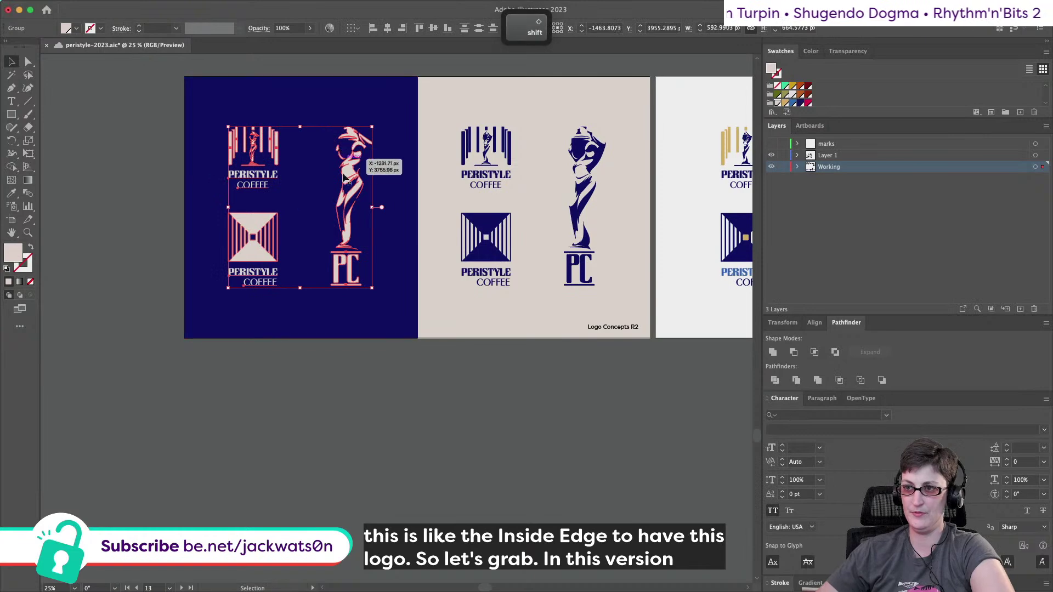
shift+click(350, 230)
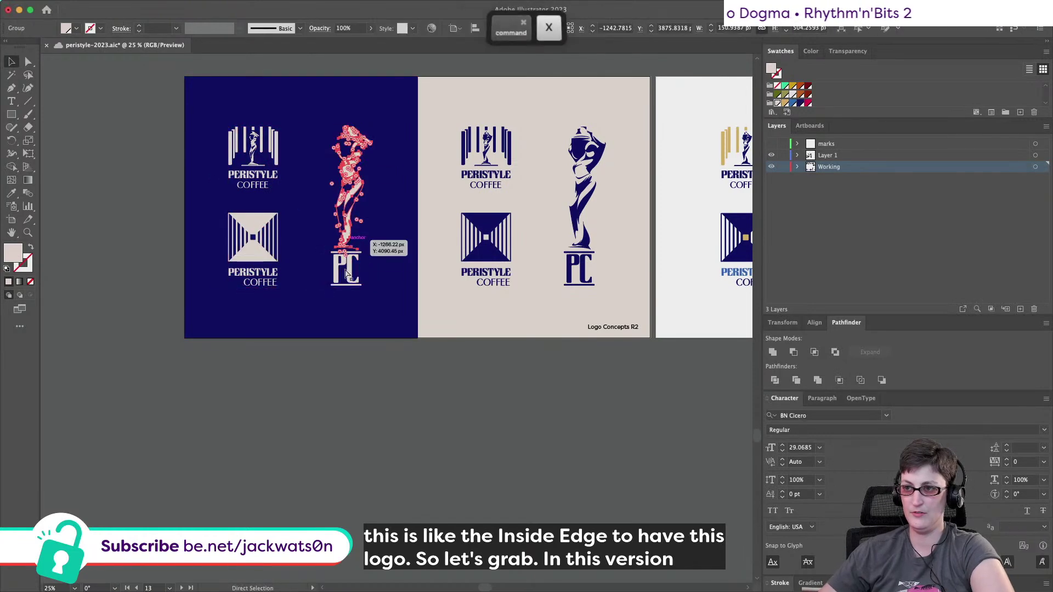
double_click(342, 261)
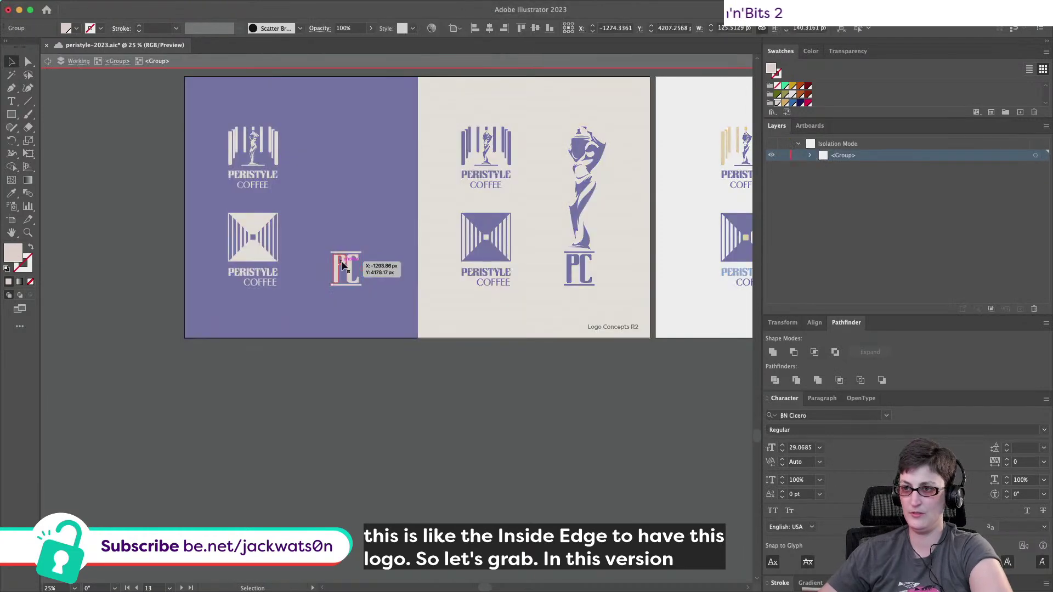
key(super+f)
click(48, 62)
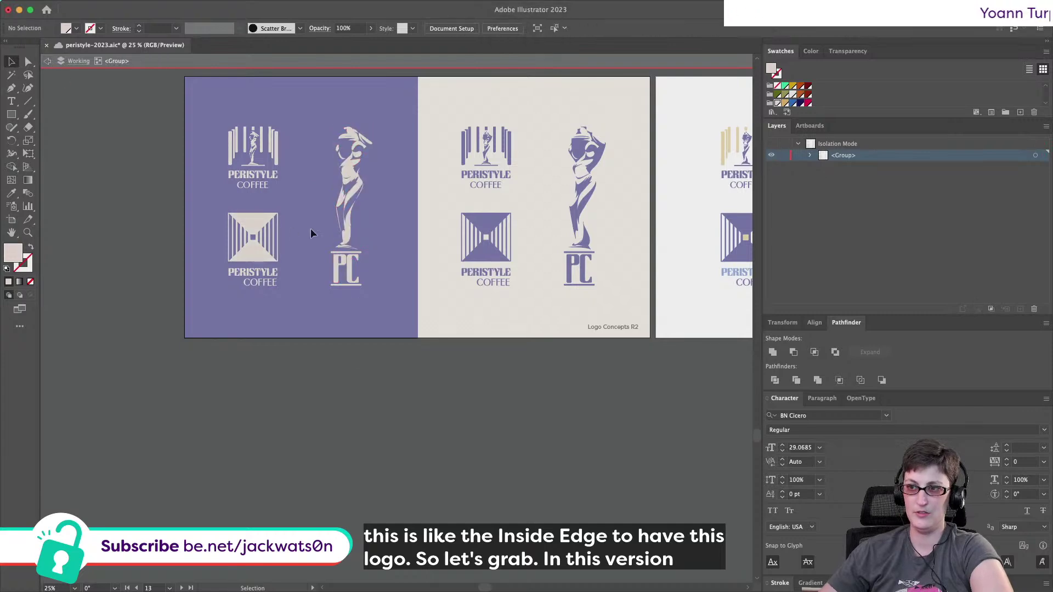
click(347, 237)
click(48, 61)
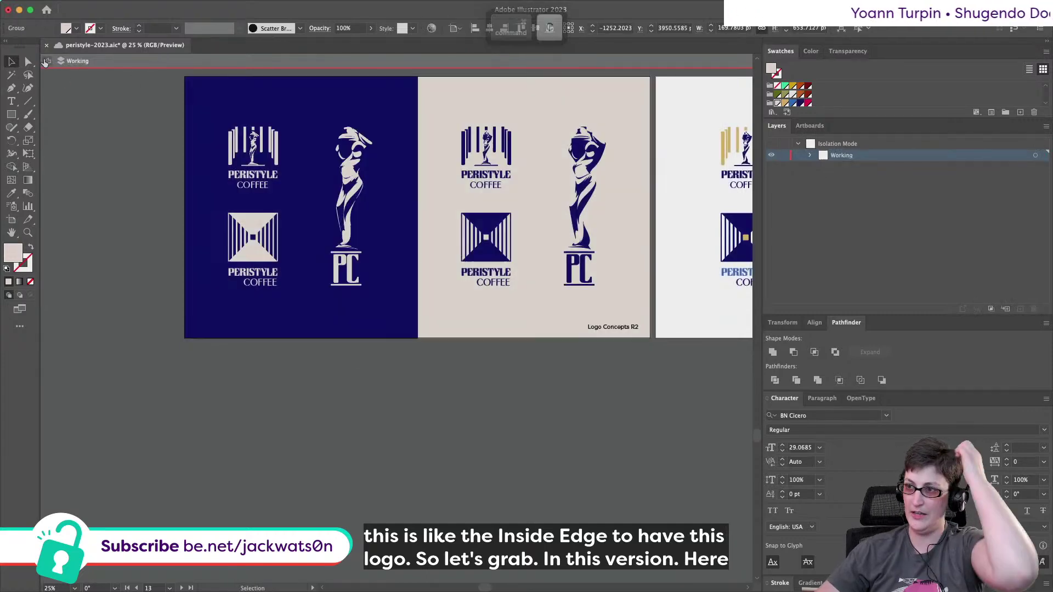
Paste the beige statue logo and centre it on the navy side gusset.
scroll(218, 81, right, 10)
click(593, 235)
key(v)
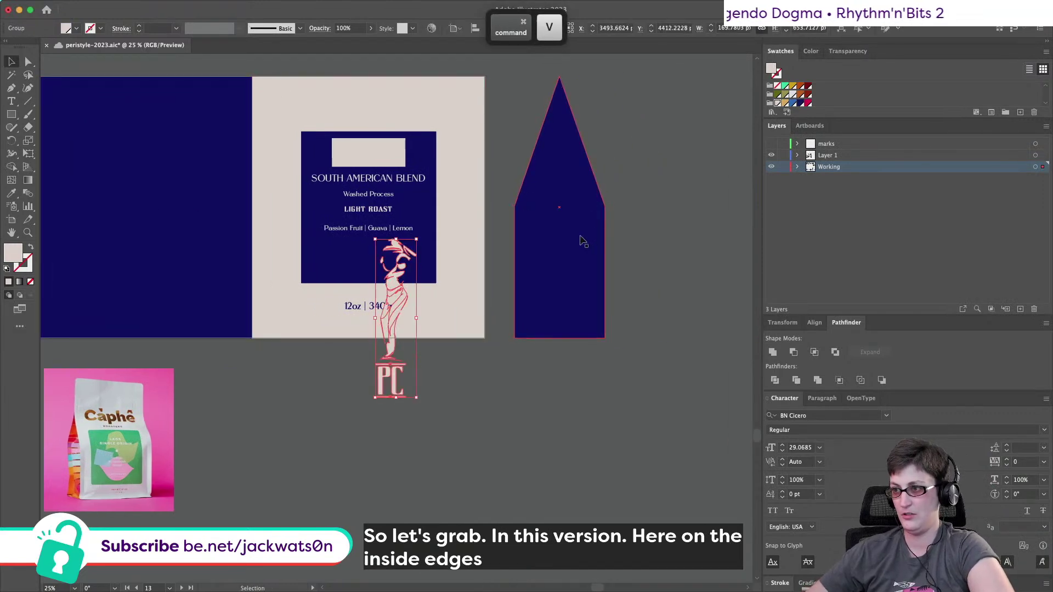
shift+click(568, 246)
click(569, 222)
key(super+shift+h)
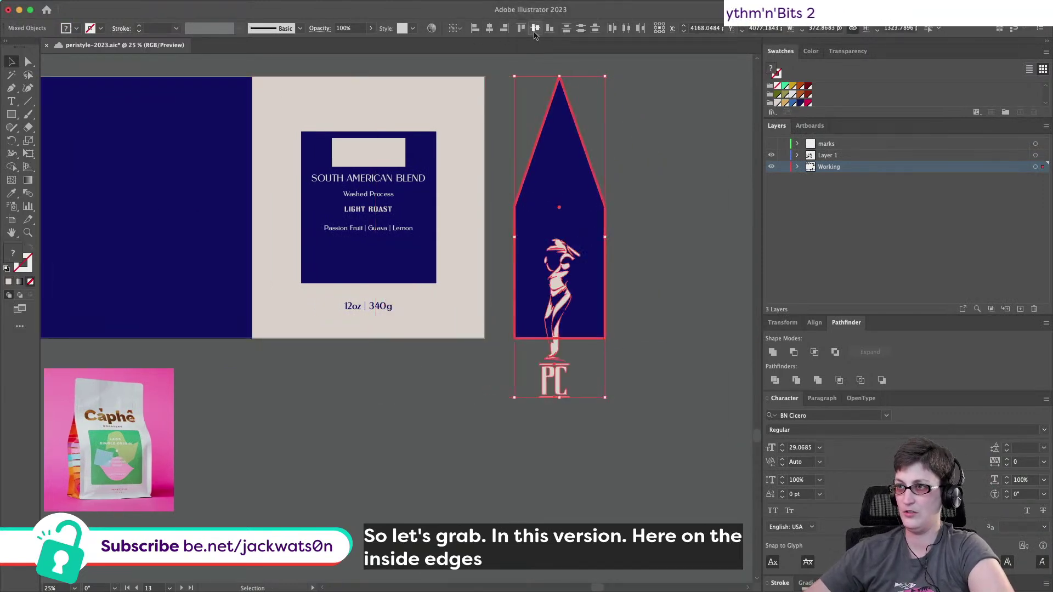
key(super+shift+v)
key(super+shift+a)
Enlarge the statue logo to about 183 × 704 px and place it just above the gusset's bottom edge.
drag(569, 201, 567, 246)
drag(564, 172, 565, 160)
drag(558, 210, 557, 211)
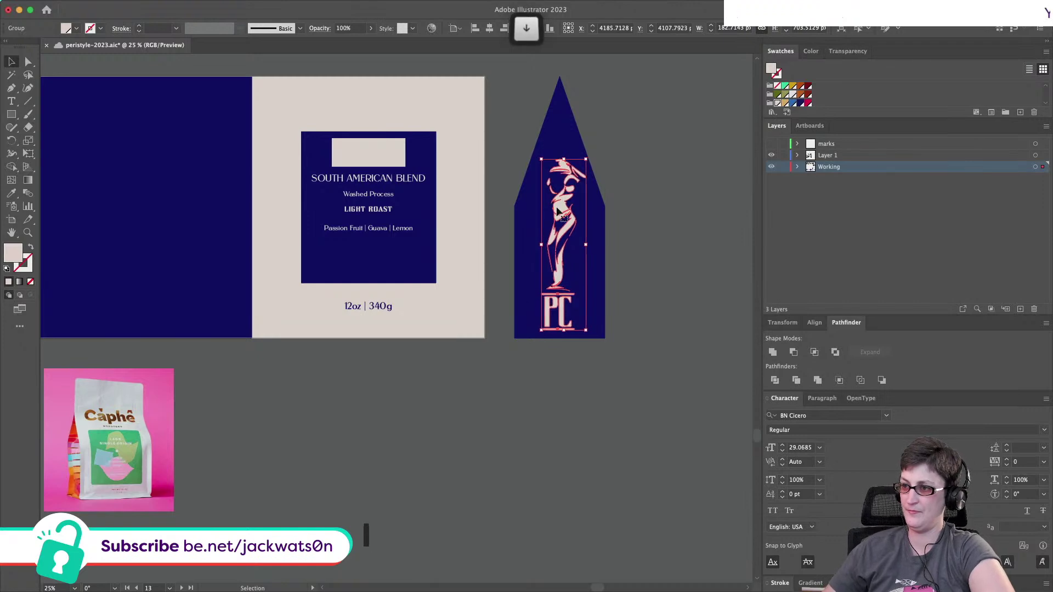
click(457, 432)
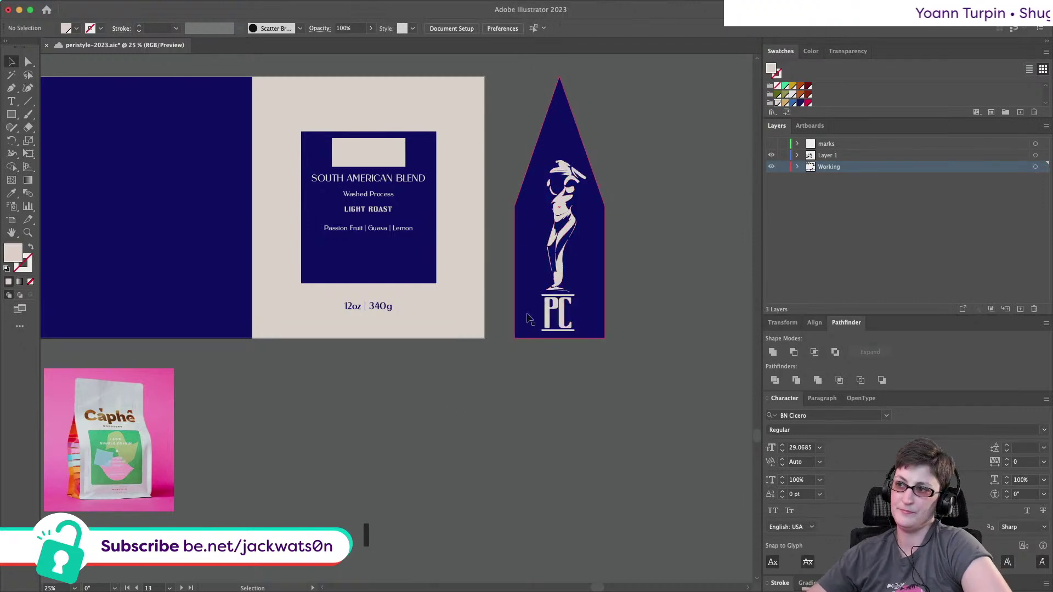
Examine the gusset with its statue logo beside the front panel and the Càphê bag reference photo.
scroll(526, 319, down, 1)
scroll(548, 318, left, 2)
scroll(500, 263, right, 3)
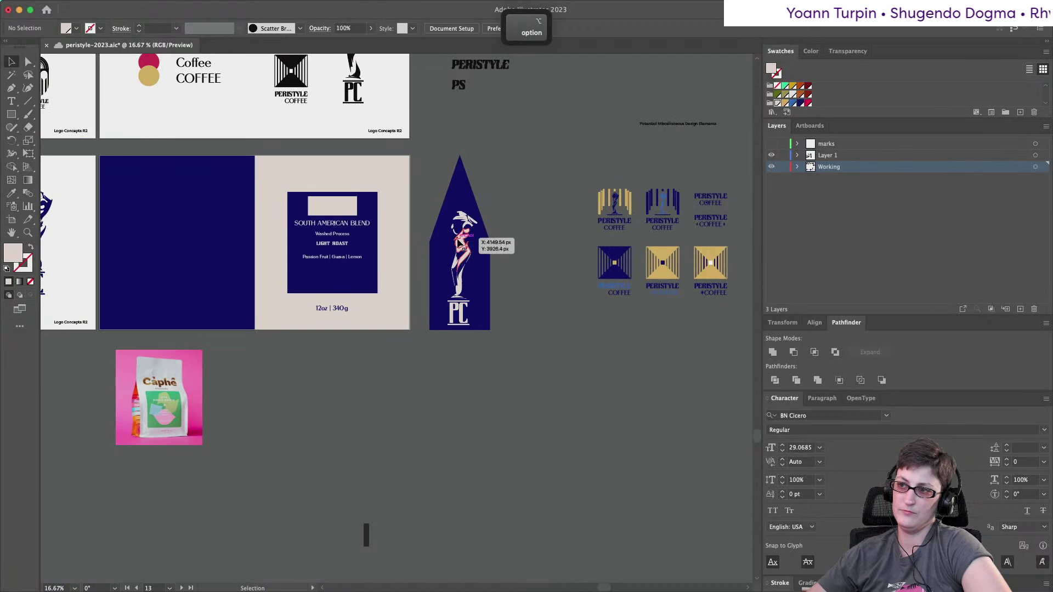
scroll(509, 233, down, 1)
scroll(509, 233, left, 2)
scroll(509, 234, up, 1)
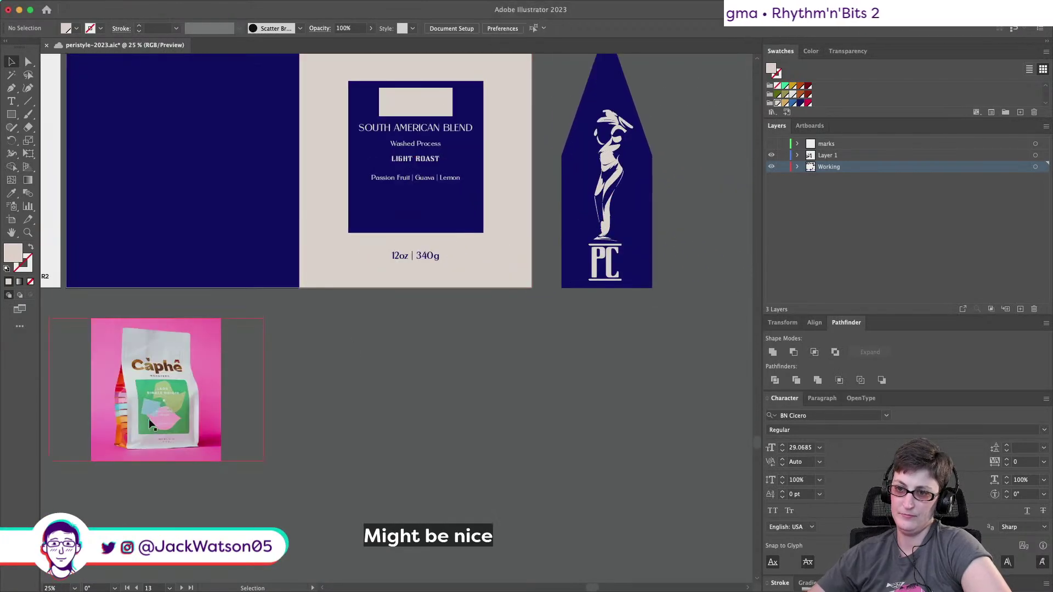
scroll(653, 183, up, 3)
scroll(653, 184, right, 4)
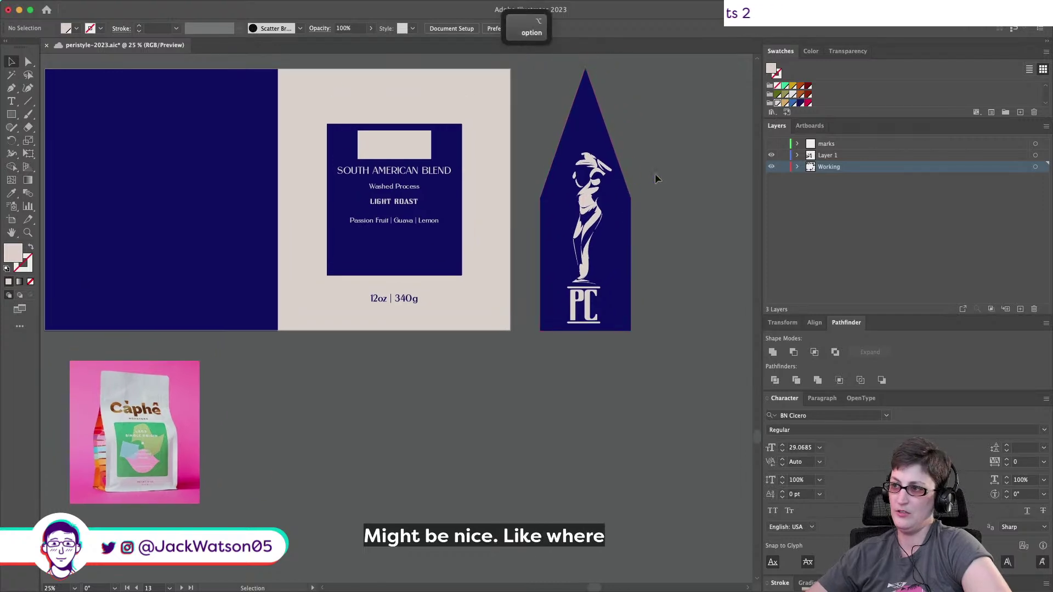
scroll(629, 200, up, 2)
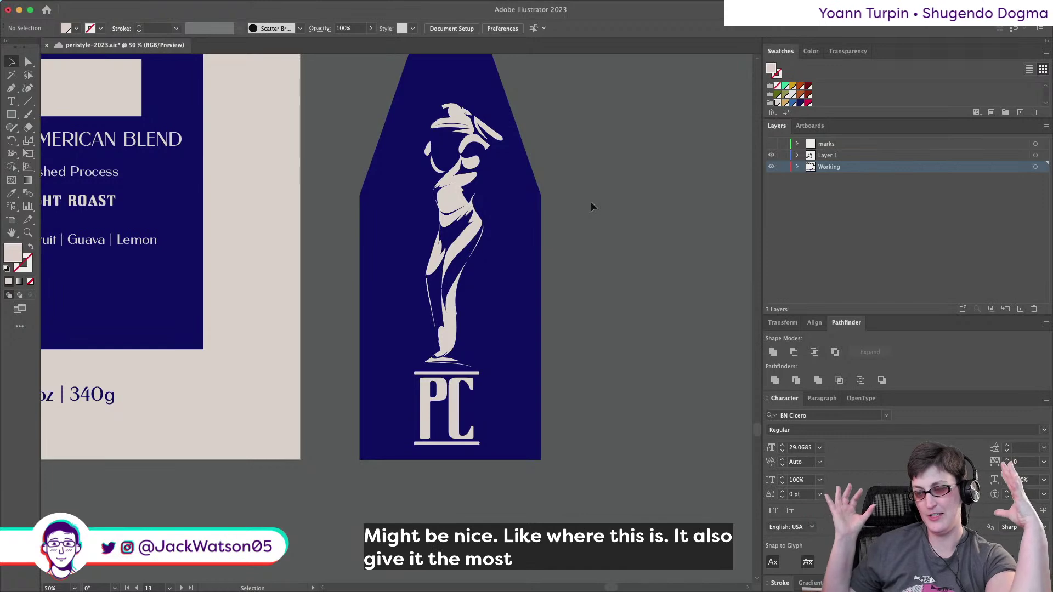
scroll(591, 201, left, 3)
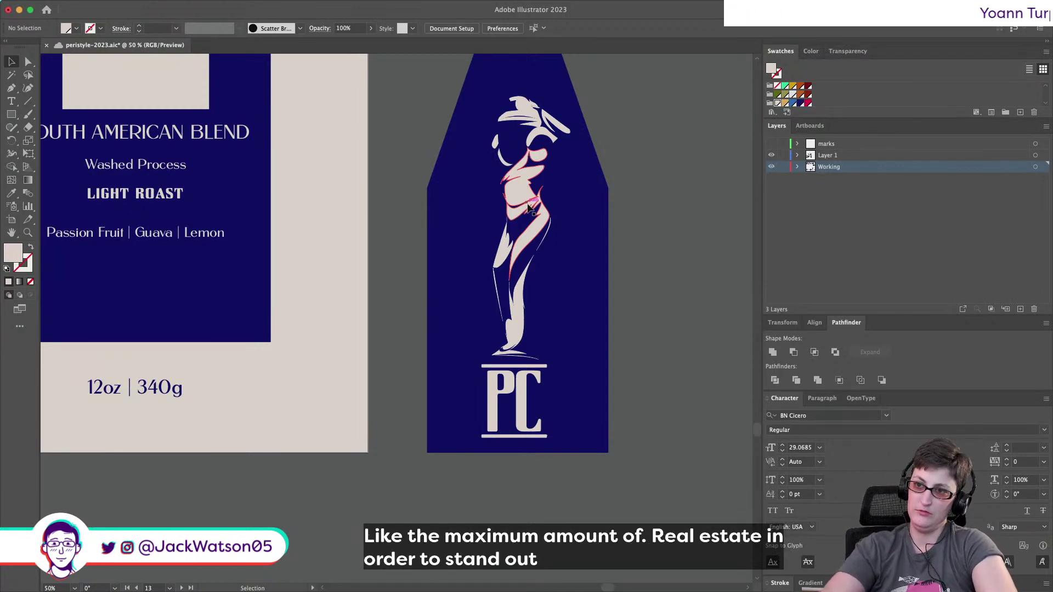
Copy only the square colonnade mark, without its lettering, from the beige logo on the navy concepts panel.
key(super+minus)
key(super+minus)
key(super+minus)
scroll(143, 220, left, 3)
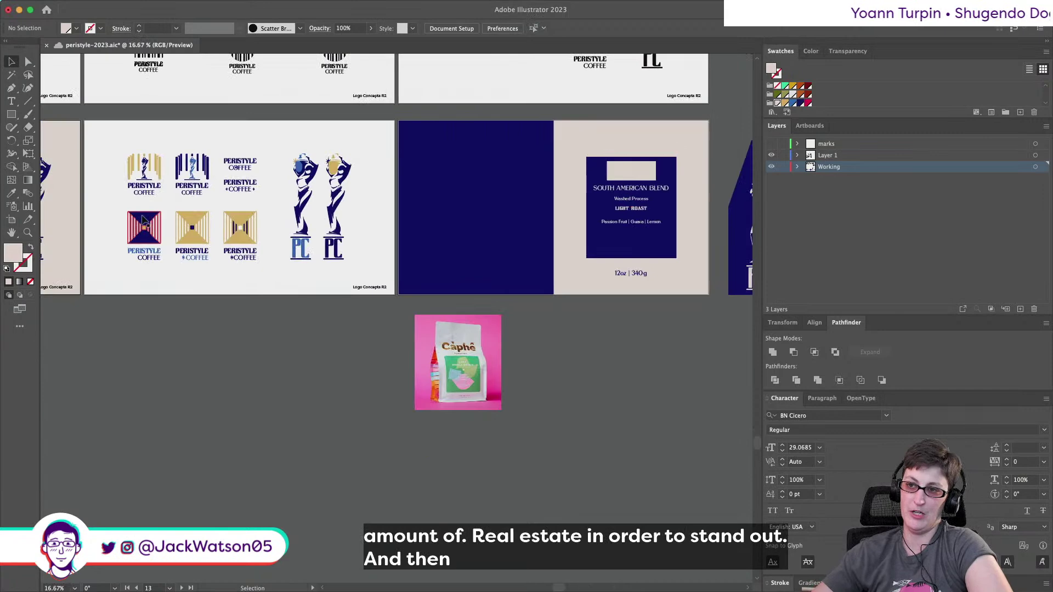
click(144, 219)
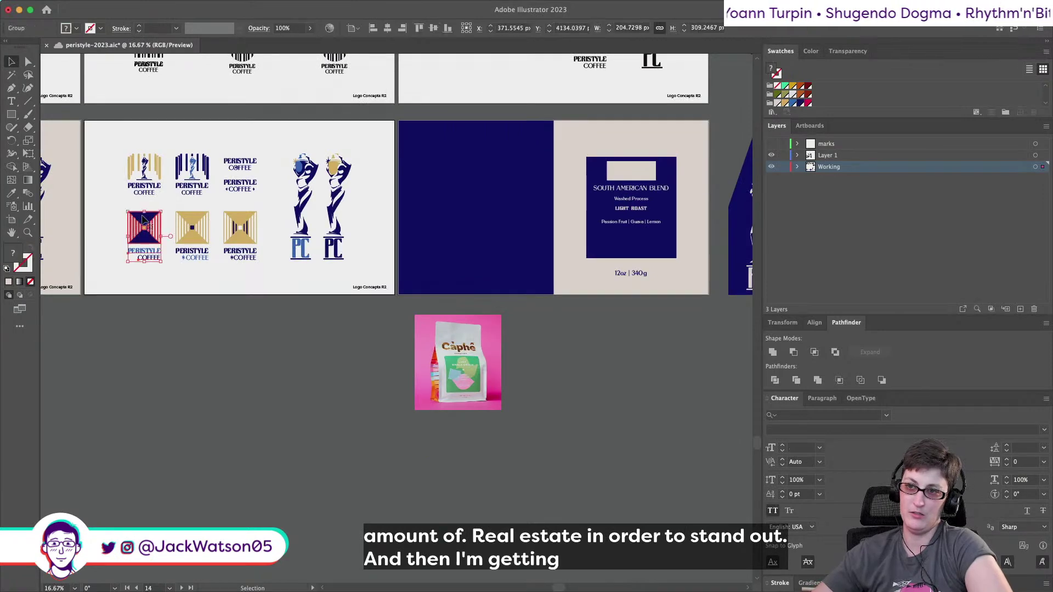
scroll(144, 219, left, 3)
scroll(144, 219, left, 3)
click(170, 233)
double_click(170, 233)
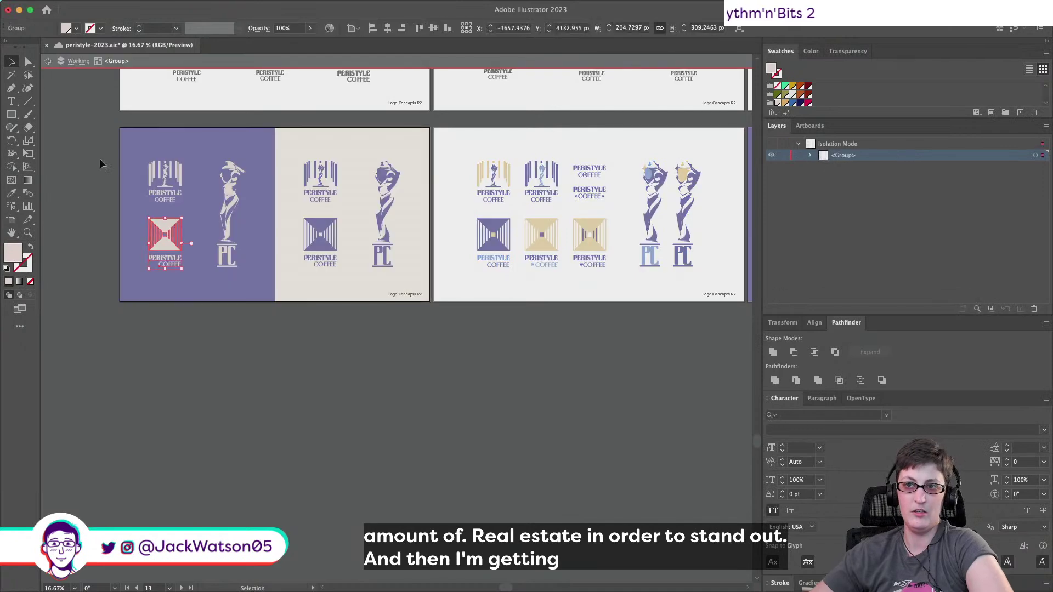
click(452, 117)
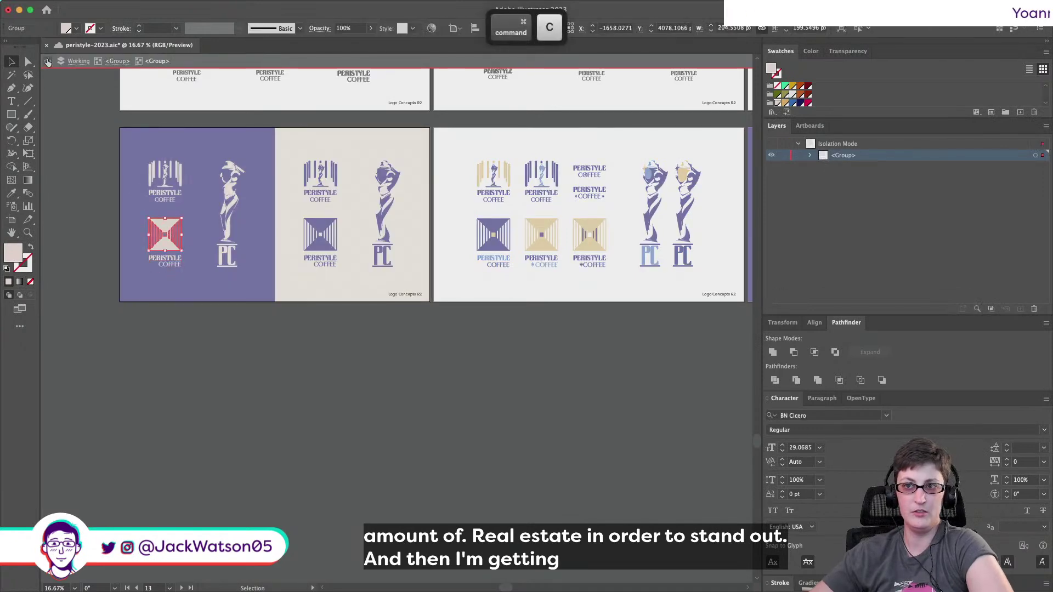
double_click(452, 116)
Narrow the beige front panel evenly from both sides to about 729 px wide.
scroll(452, 116, right, 10)
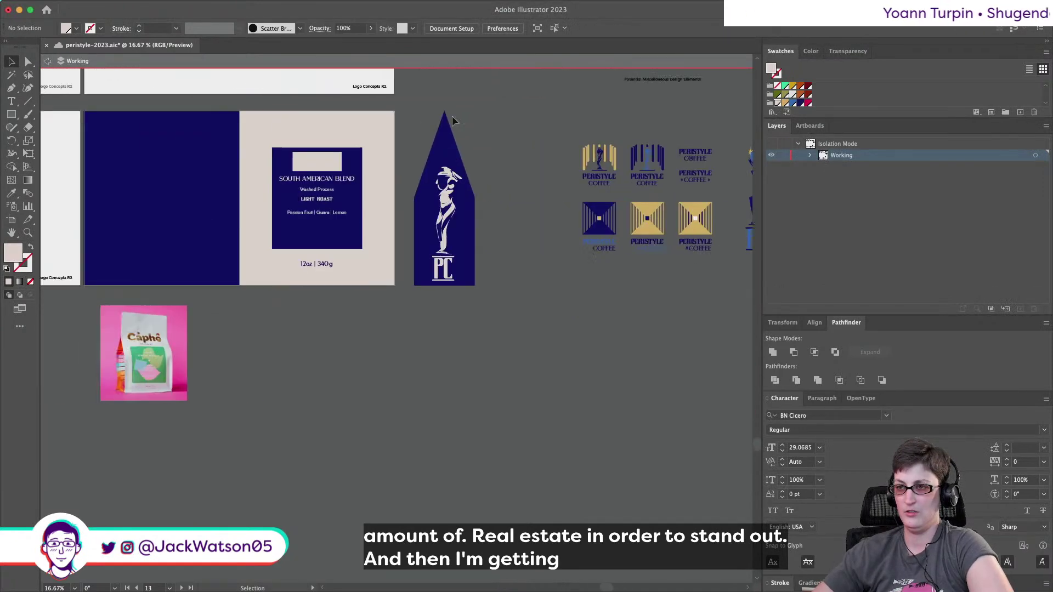
scroll(430, 155, up, 1)
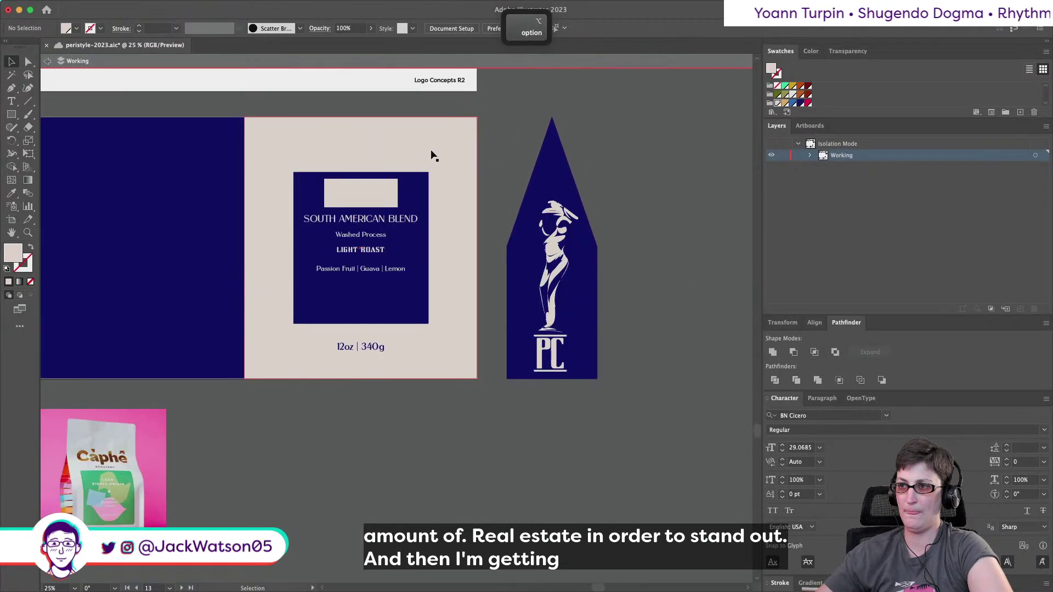
click(444, 132)
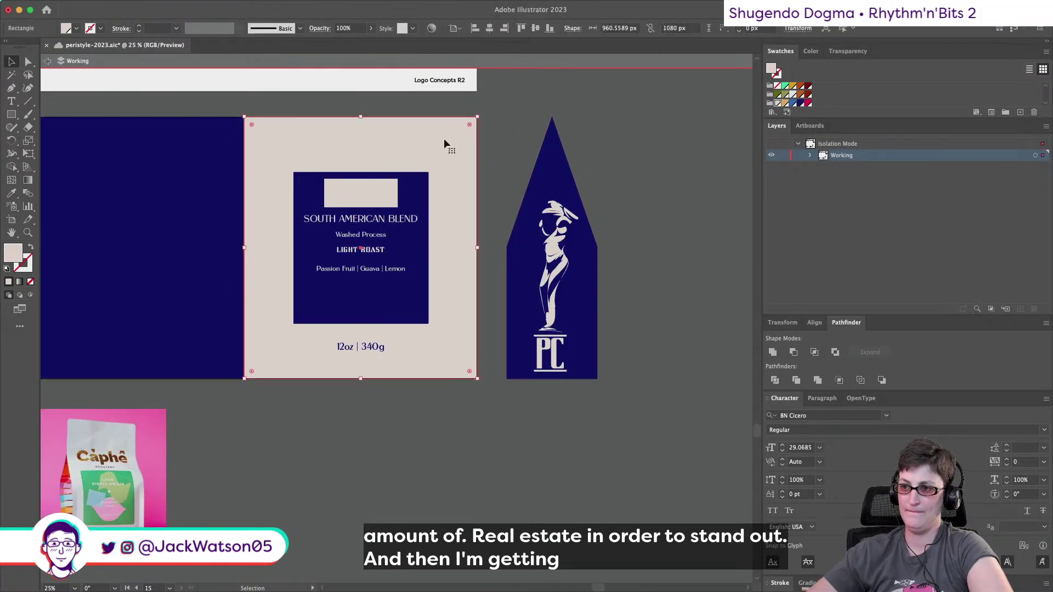
drag(477, 248, 449, 248)
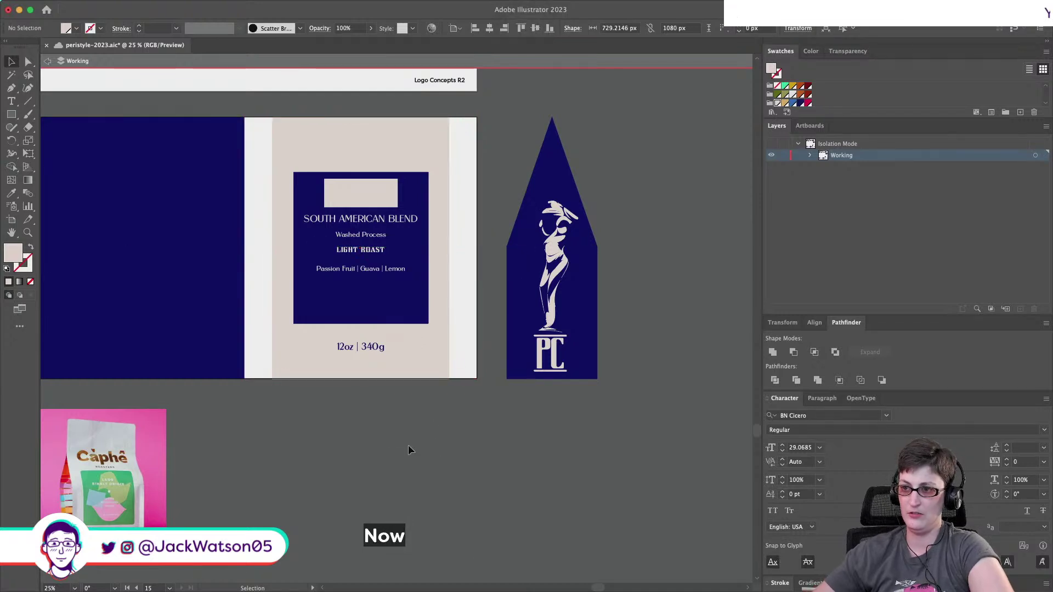
Paste the colonnade mark, scale it to the panel width at about 729 × 711 px, and centre it behind the label card.
key(super+v)
drag(399, 315, 450, 290)
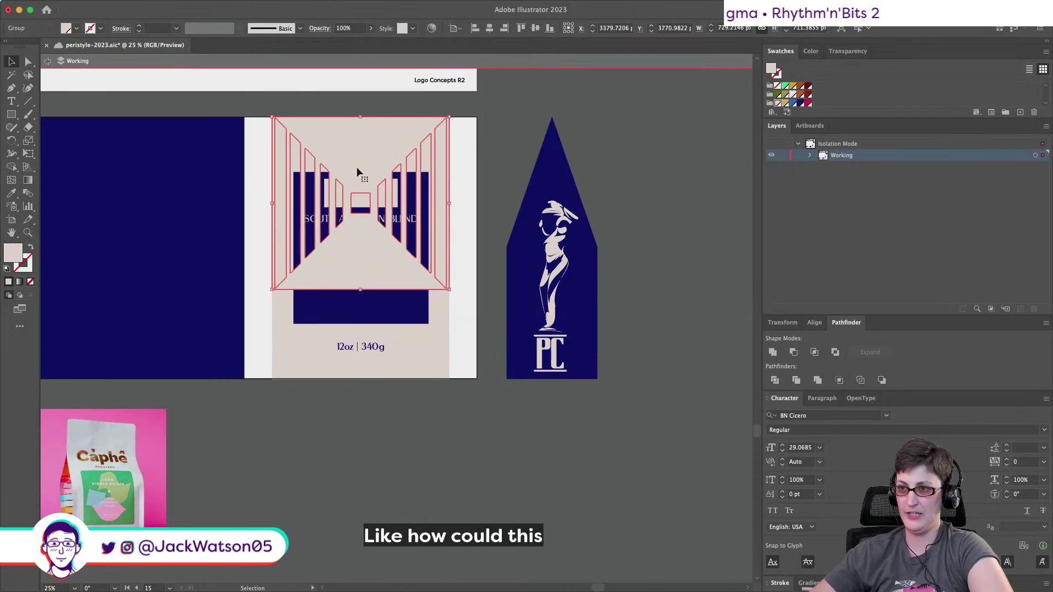
drag(357, 165, 360, 208)
key(super+f)
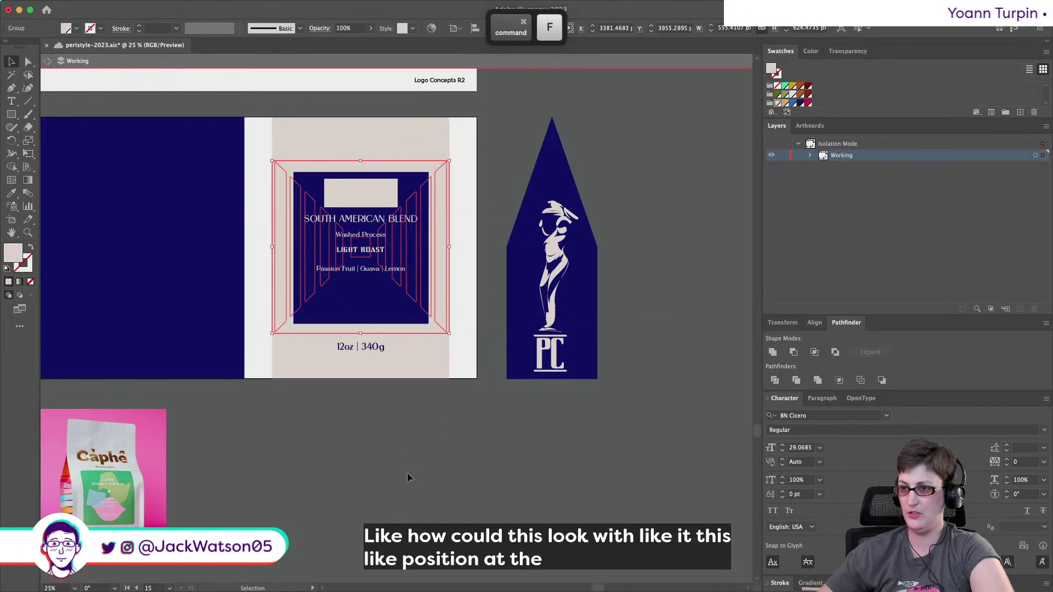
Try blue on the colonnade mark, and fill it with the gold swatch instead.
click(793, 103)
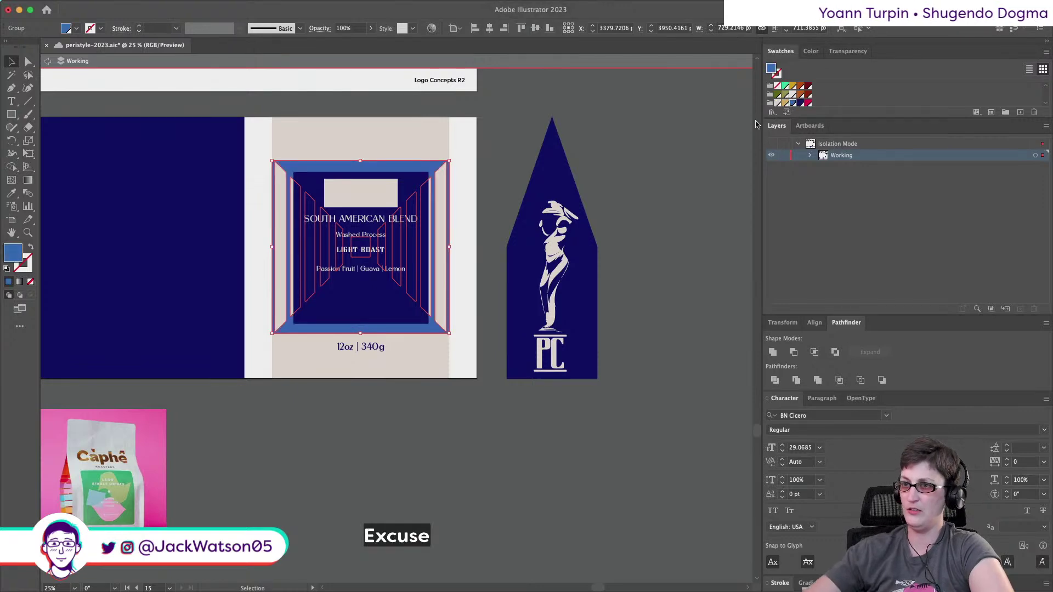
click(785, 103)
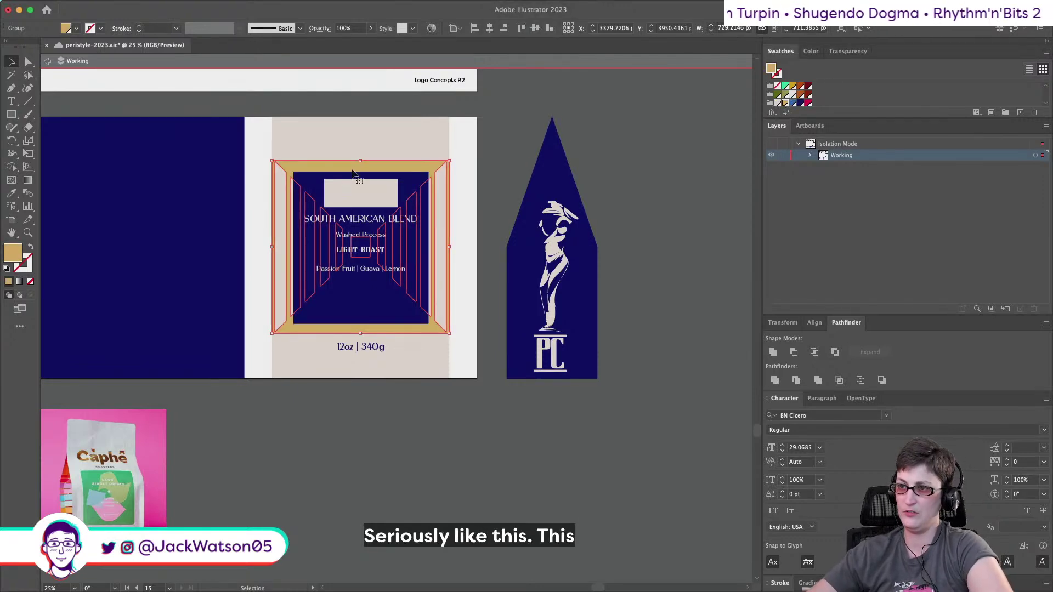
Try stretching and enlarging the gold colonnade mark to cover the full front panel height, and undo the changes.
drag(360, 162, 362, 119)
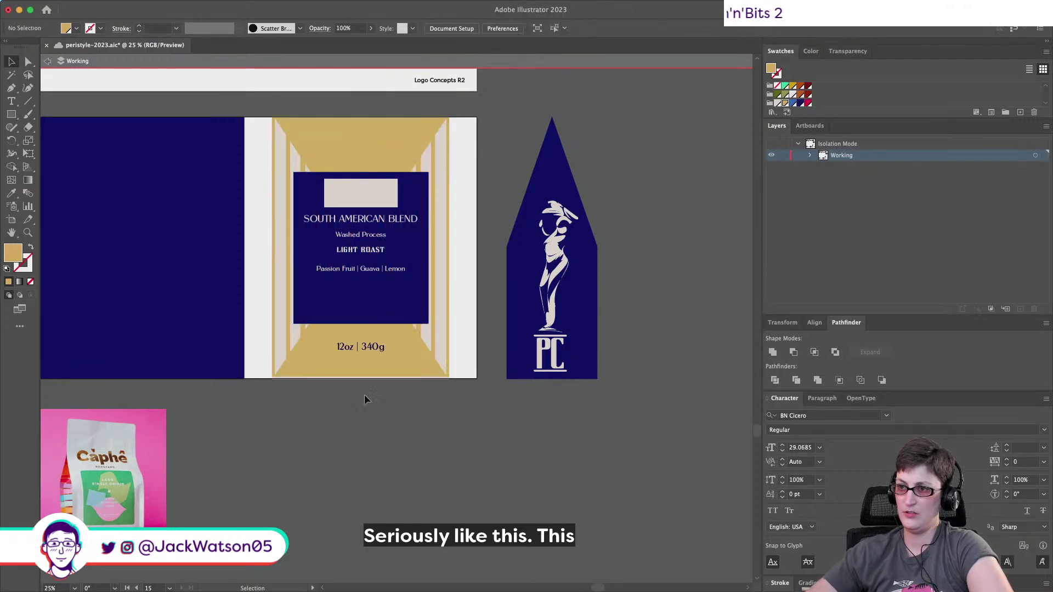
scroll(364, 395, up, 2)
scroll(425, 360, up, 3)
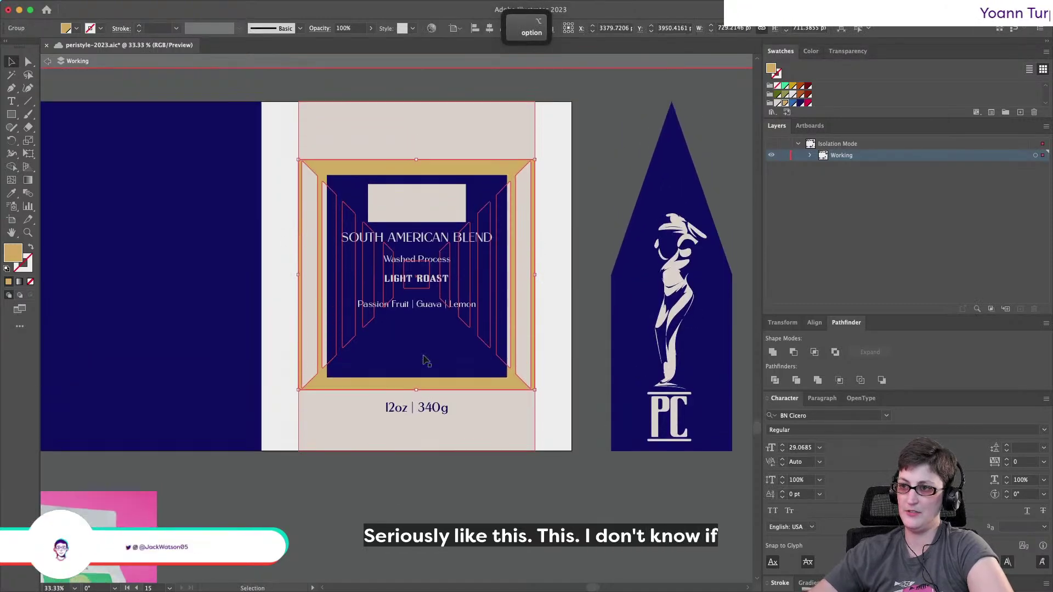
drag(534, 390, 678, 449)
key(super+z)
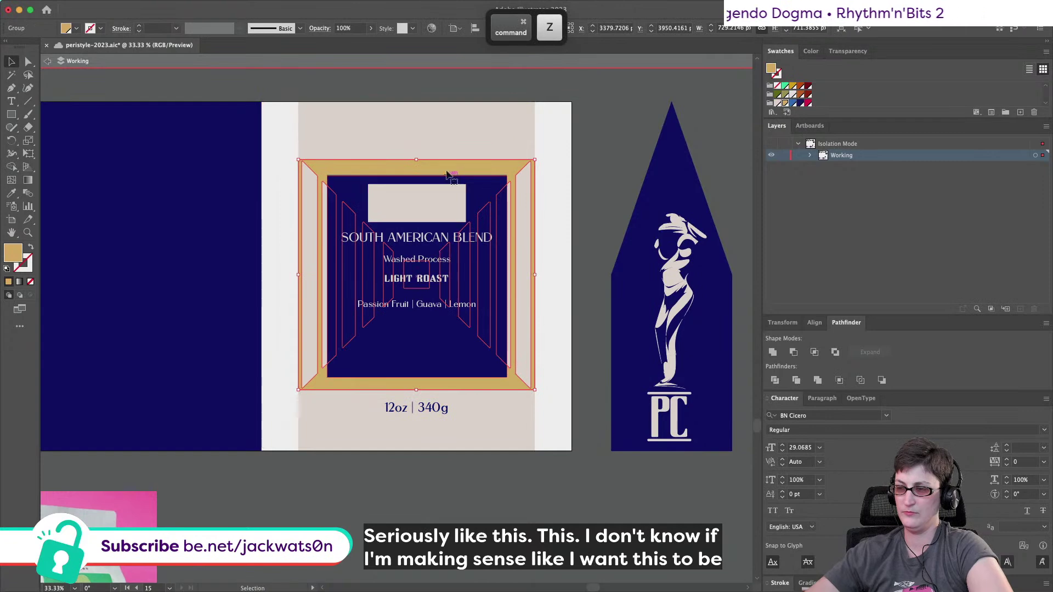
Isolate the gold colonnade group and raise its upper anchor points to the top edge of the front panel.
double_click(402, 169)
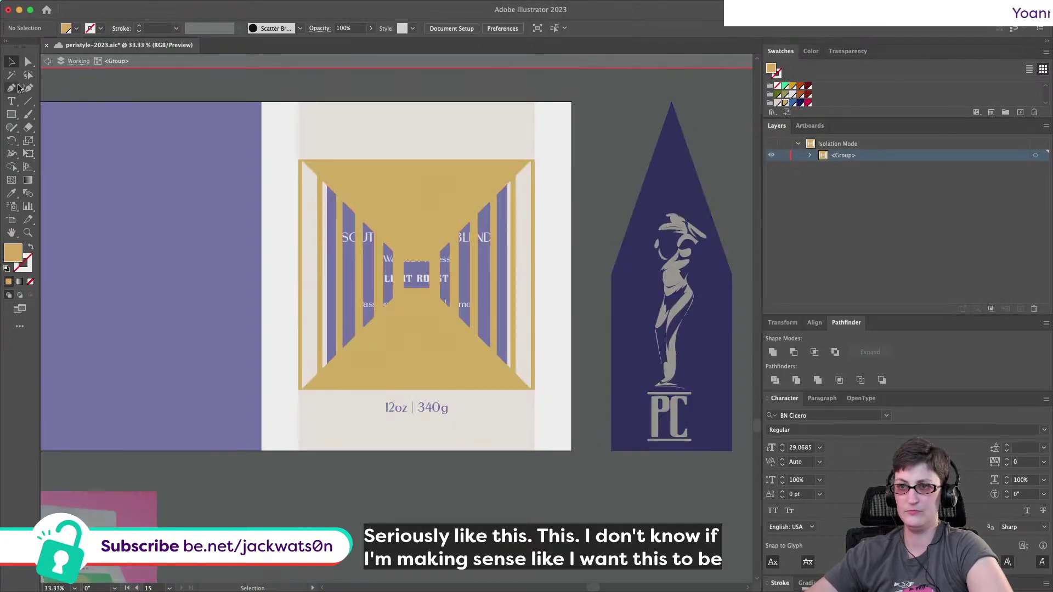
scroll(664, 248, right, 2)
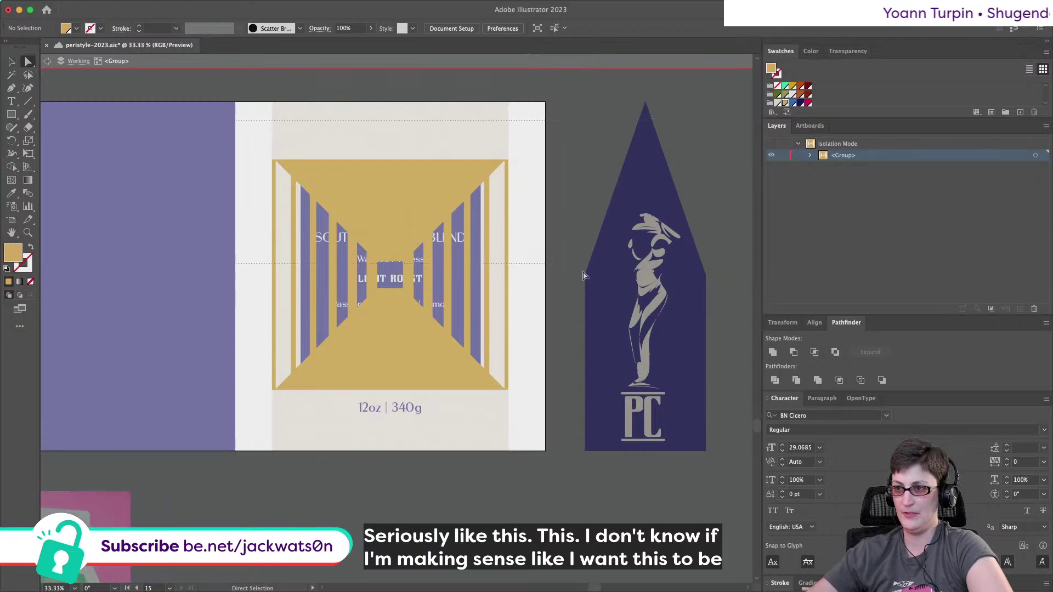
key(super+a)
drag(510, 164, 506, 101)
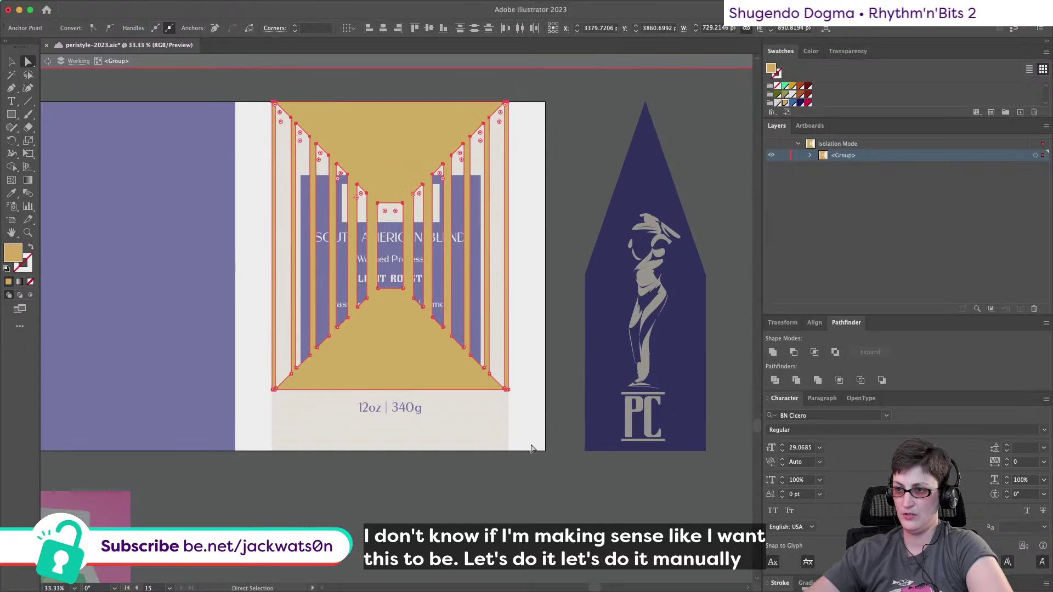
Lower the colonnade's bottom anchor points to the front panel's bottom edge and leave isolation mode.
drag(507, 397, 508, 449)
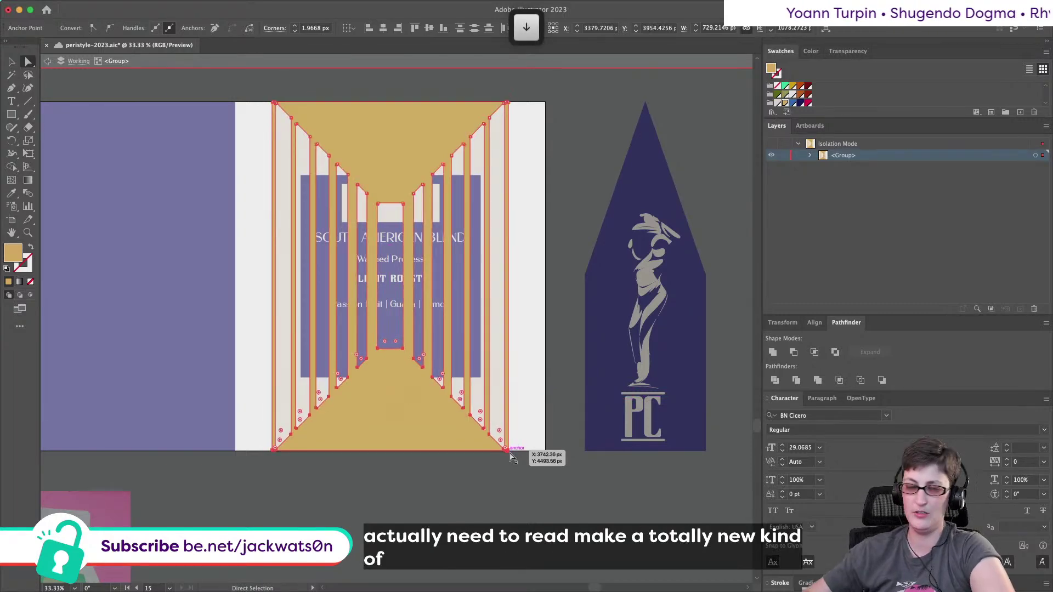
click(46, 61)
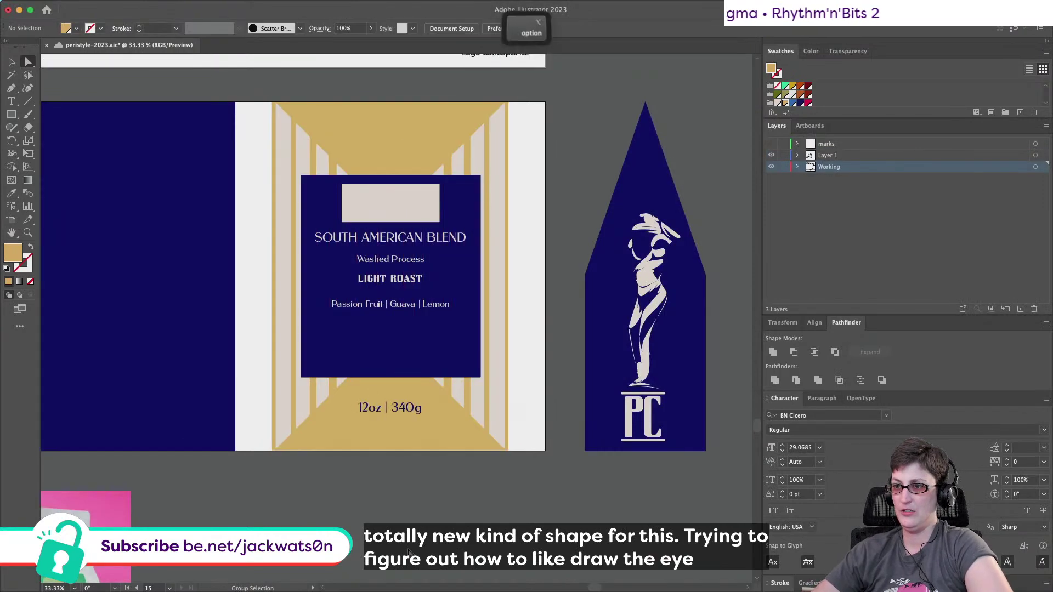
scroll(384, 274, up, 5)
scroll(384, 274, down, 6)
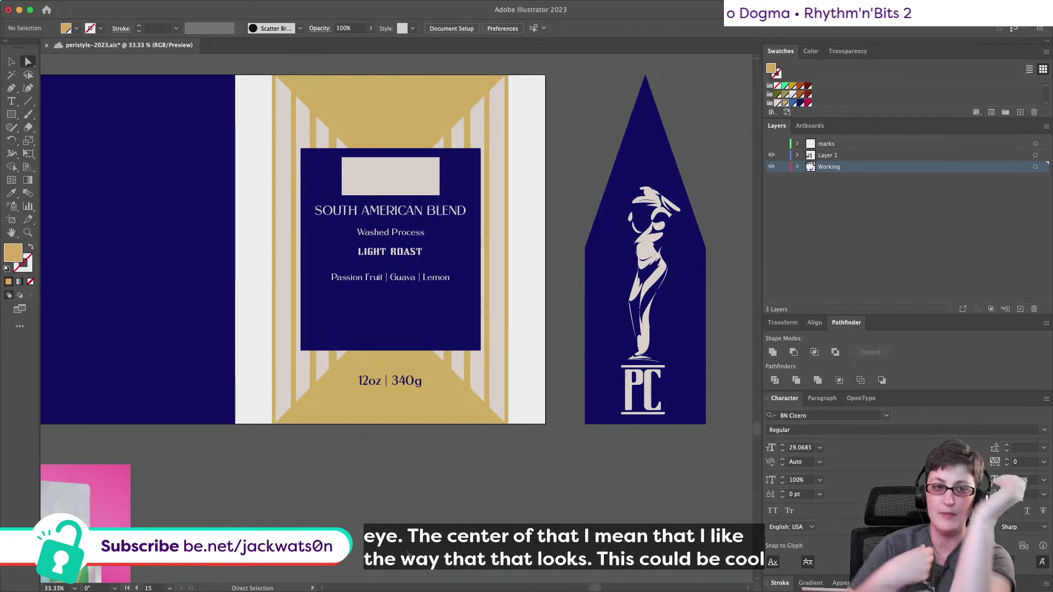
Copy the navy stacked PERISTYLE COFFEE wordmark without side stars from the colour logo concepts artboard.
scroll(322, 282, left, 15)
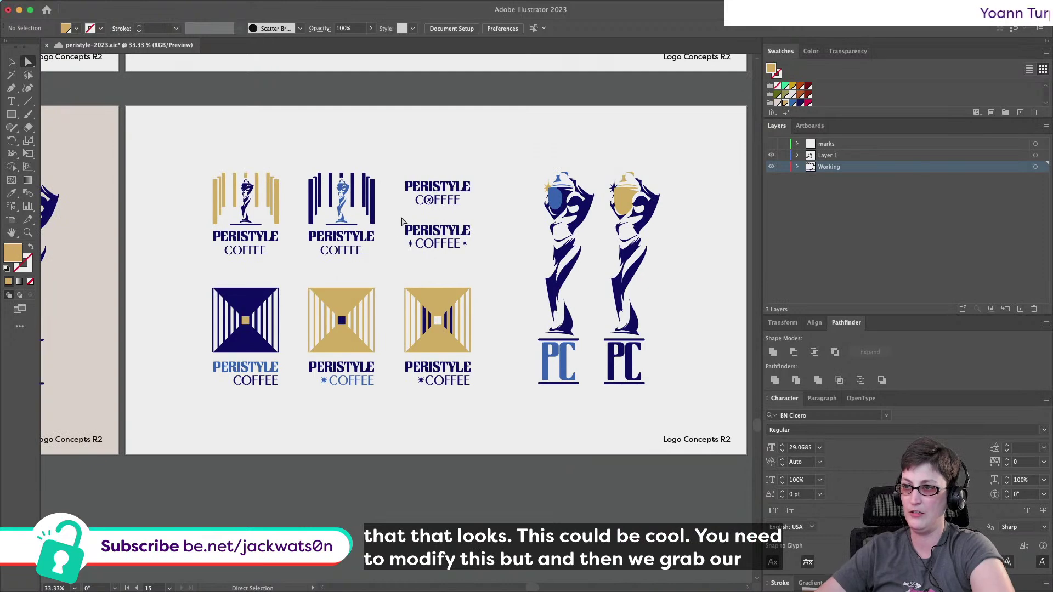
drag(400, 167, 509, 211)
click(11, 62)
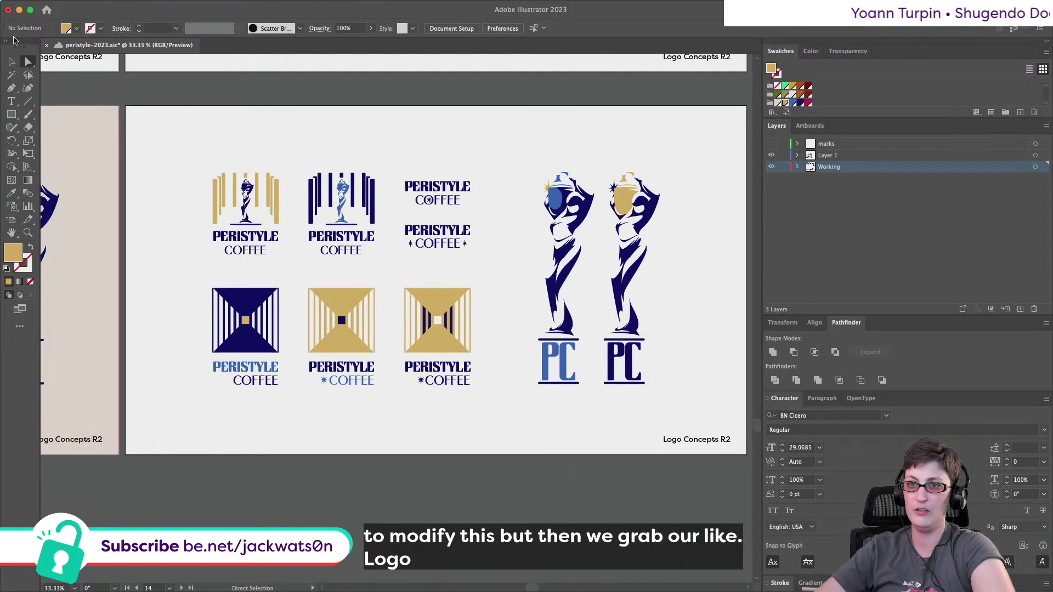
key(alt)
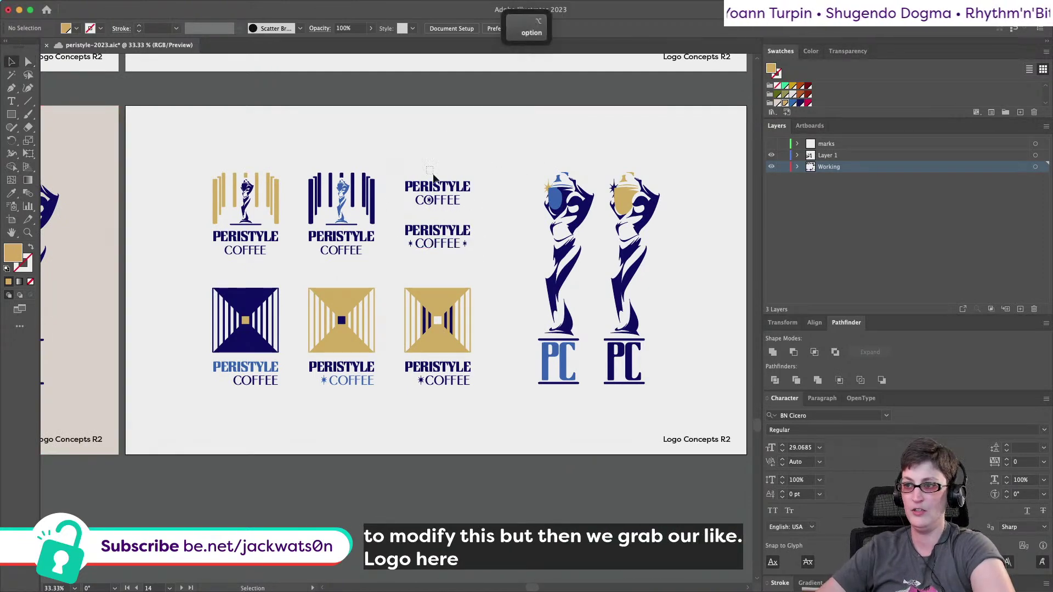
drag(467, 202, 437, 204)
key(super+c)
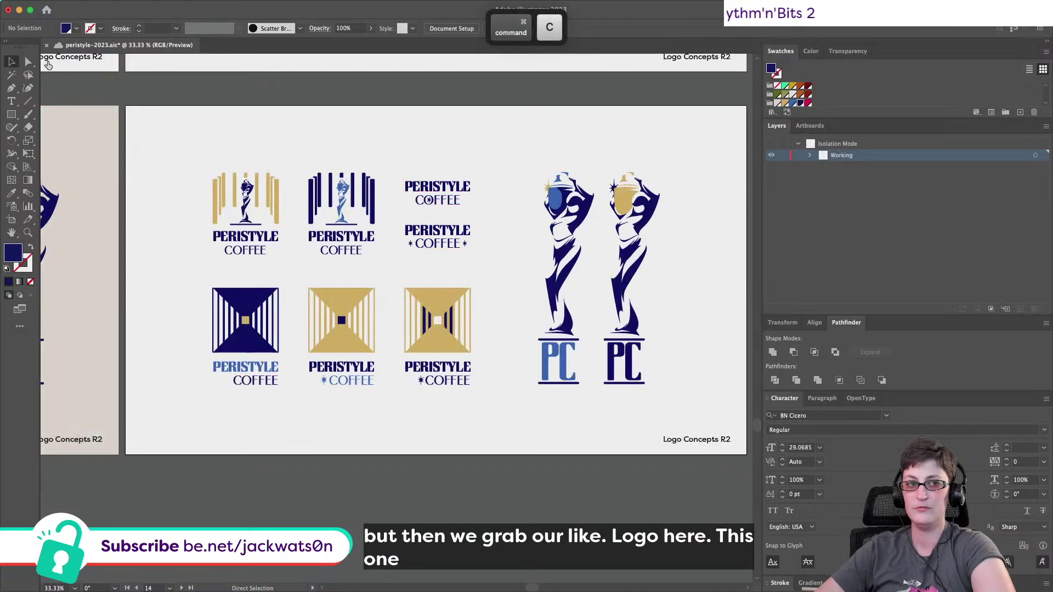
key(Escape)
Paste the PERISTYLE COFFEE wordmark onto the front panel's navy label card and fill it with the gold swatch.
scroll(645, 279, right, 15)
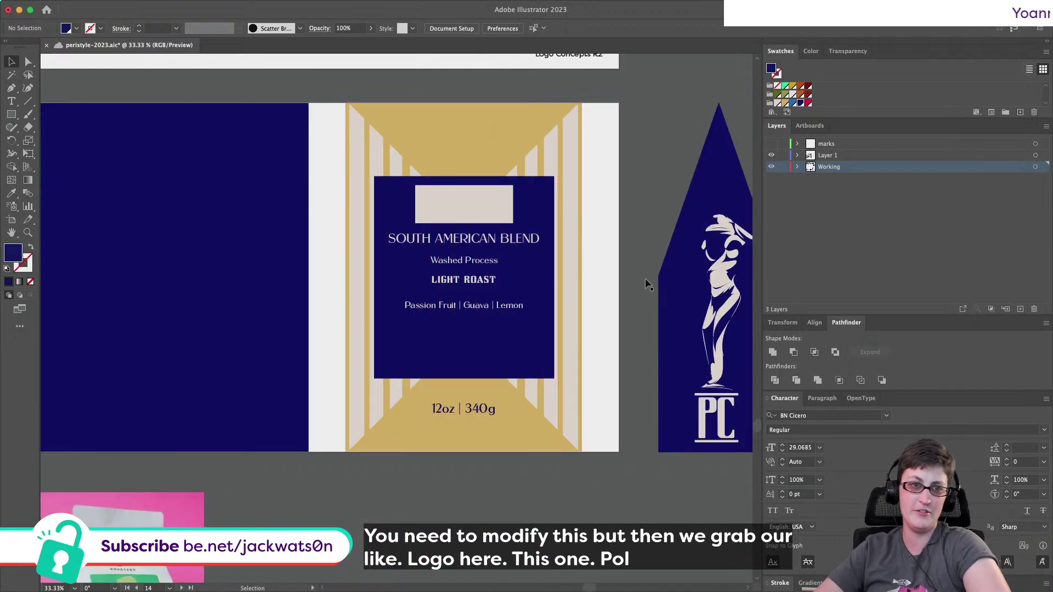
scroll(644, 278, right, 2)
key(super+v)
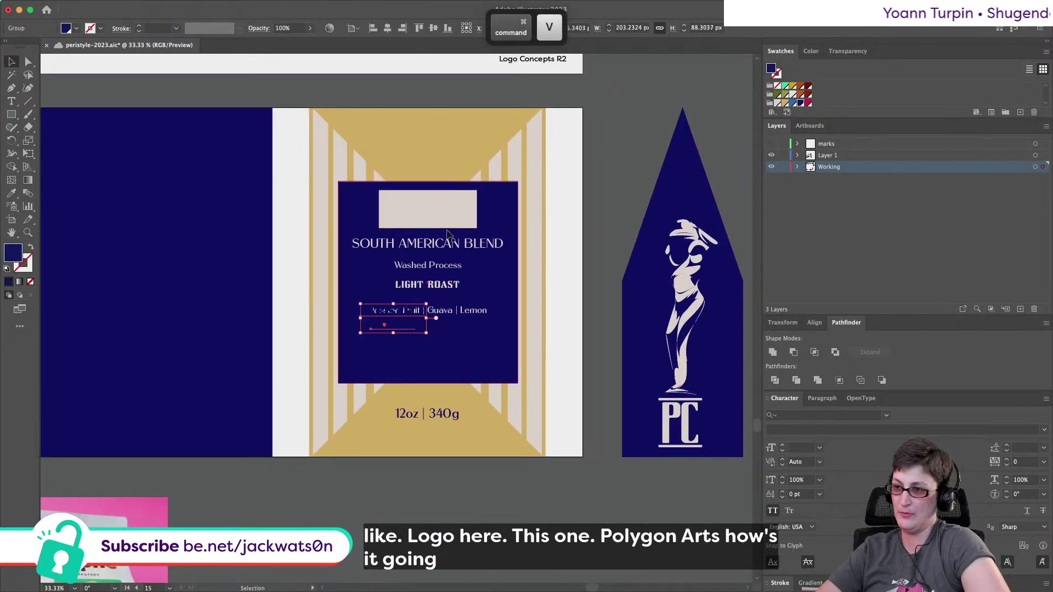
click(785, 103)
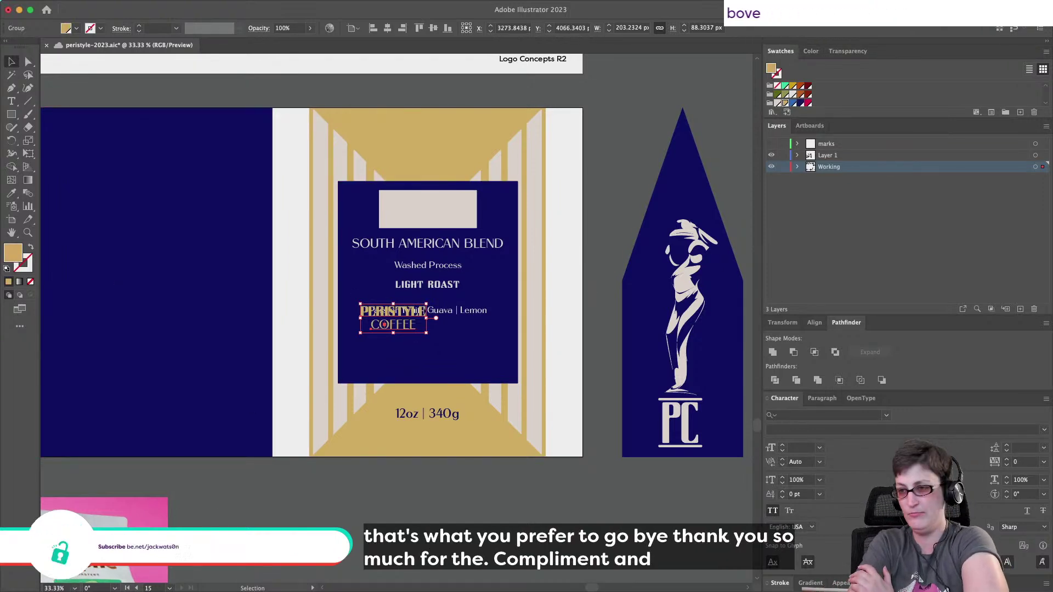
Move the wordmark to the top centre of the label card and delete the beige placeholder rectangle there.
key(alt)
scroll(440, 321, up, 4)
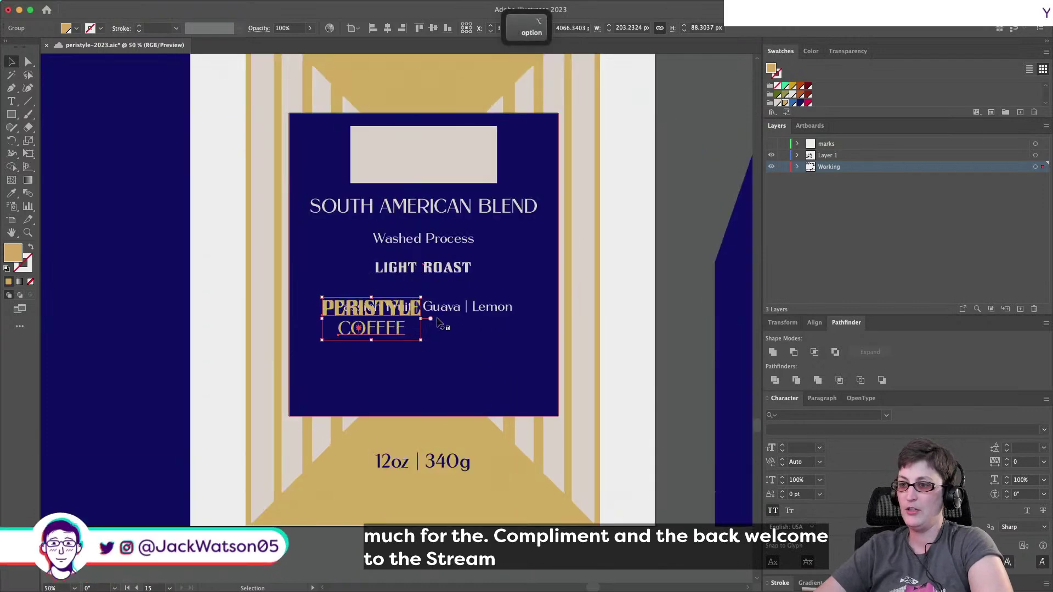
key(shift+super+a)
drag(361, 450, 433, 224)
click(528, 217)
key(Delete)
Try the crimson swatch on the label wordmark, undo it, and fill the wordmark with the pale beige swatch.
key(alt)
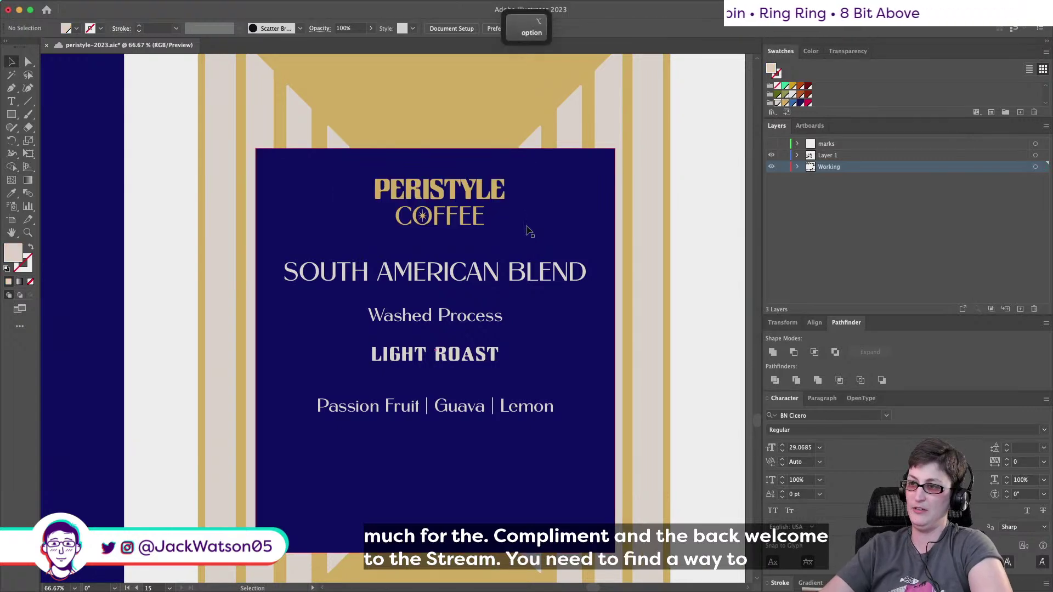
scroll(528, 230, down, 1)
click(468, 208)
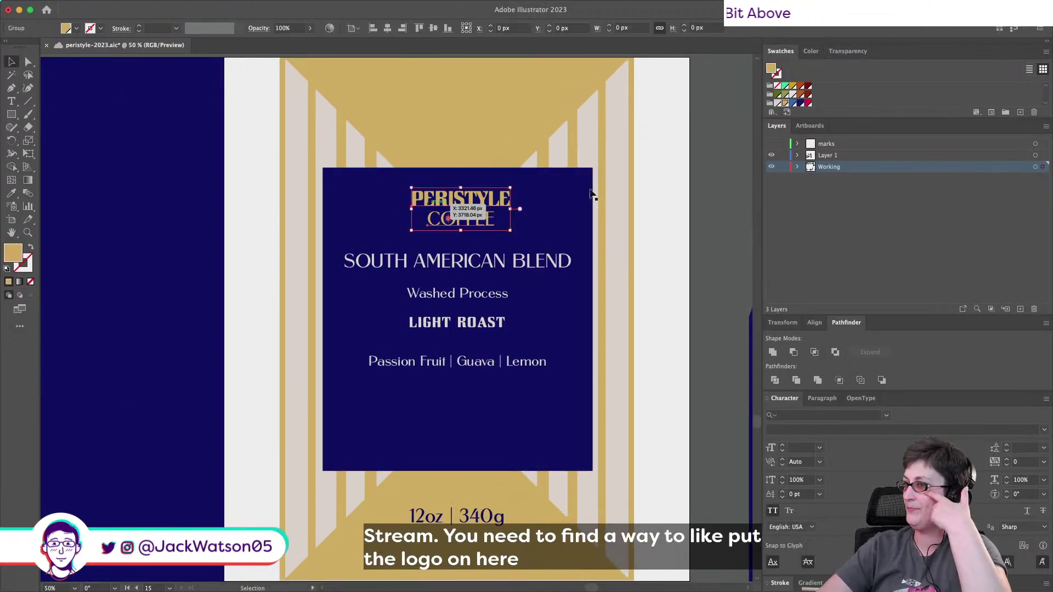
click(808, 103)
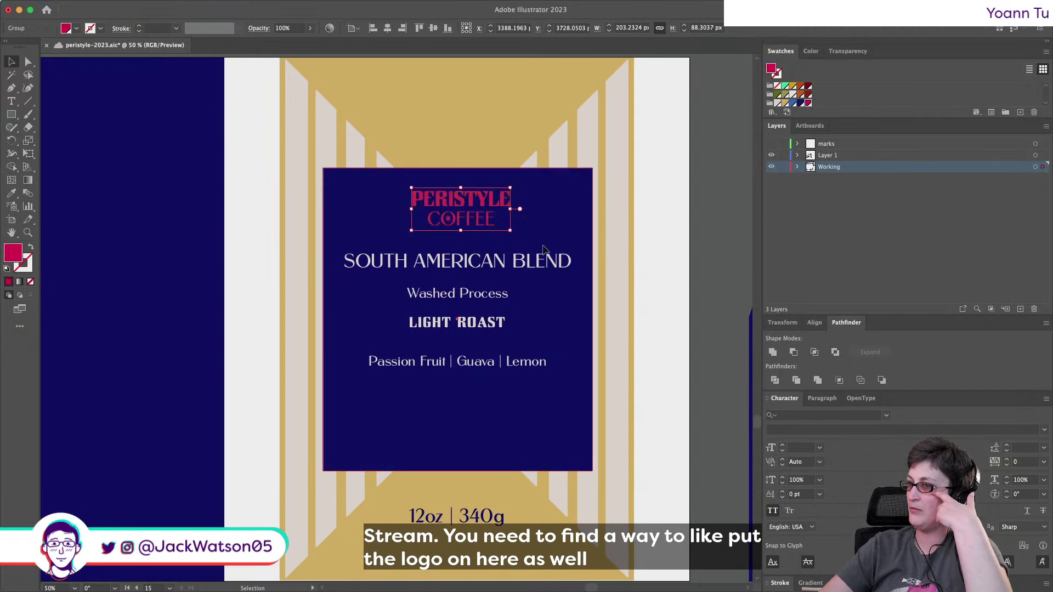
key(super+z)
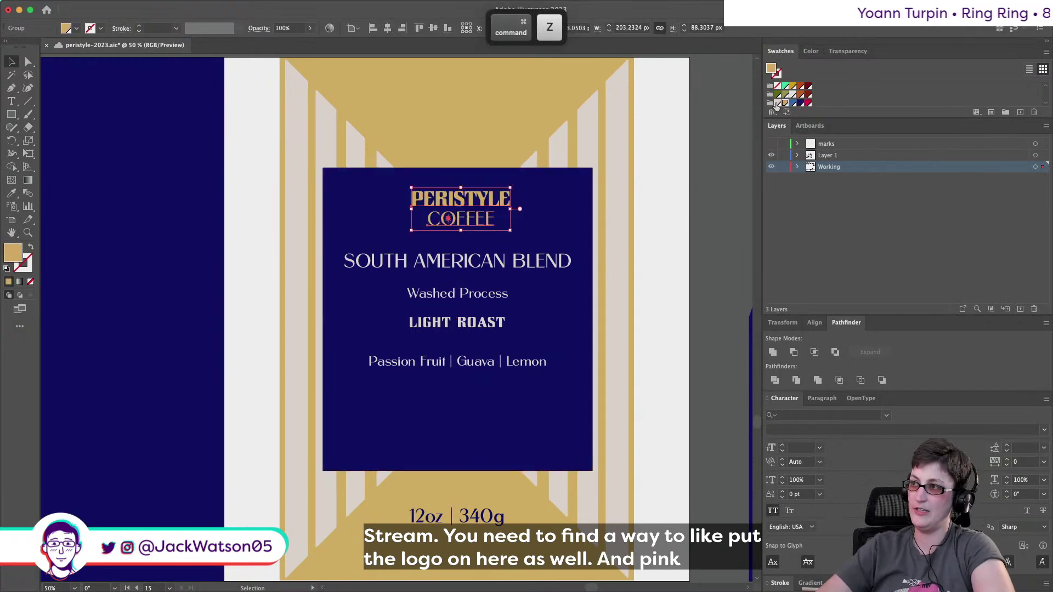
click(778, 104)
scroll(537, 230, down, 1)
scroll(537, 229, down, 2)
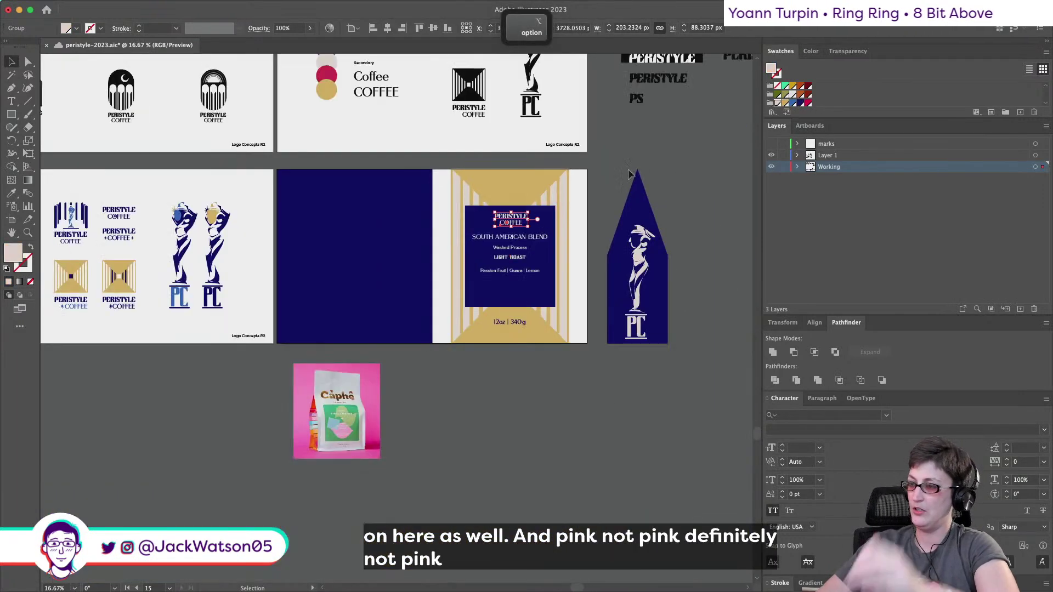
click(655, 207)
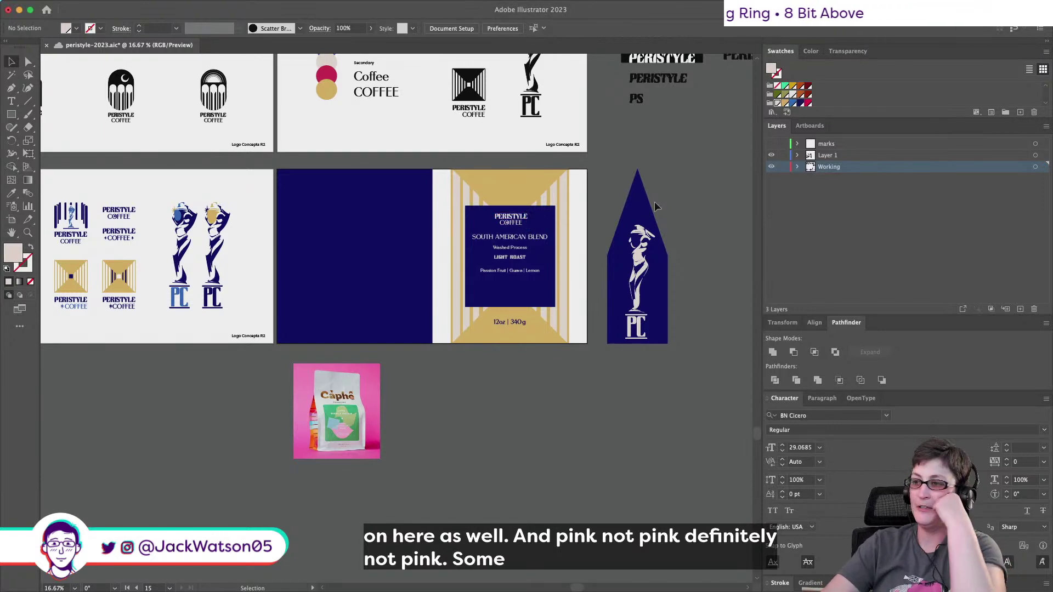
Move the Passion Fruit | Guava | Lemon line straight down to just above the label card's bottom edge.
scroll(678, 208, right, 2)
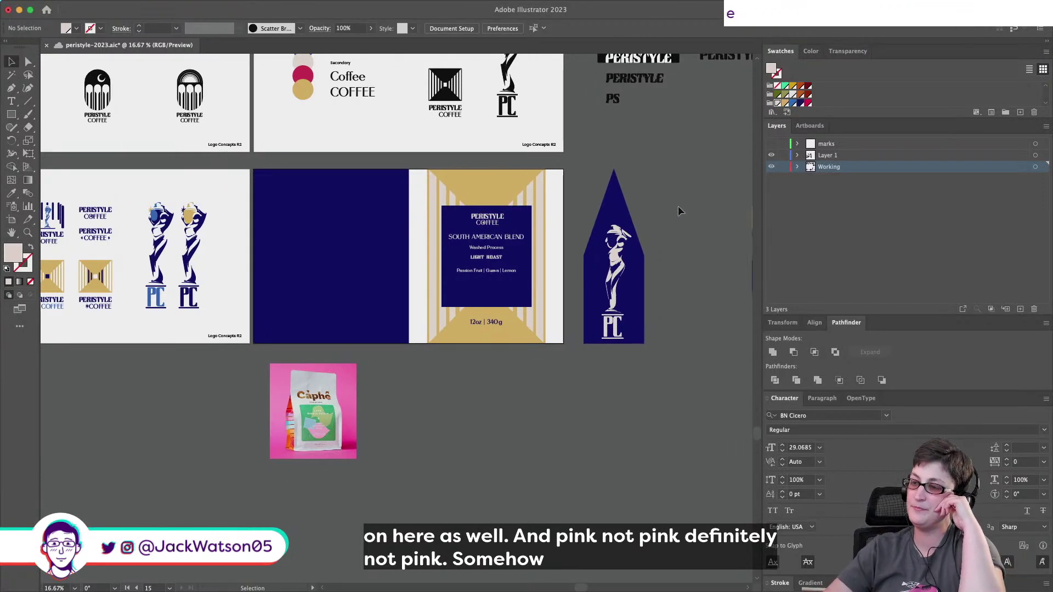
scroll(677, 205, right, 2)
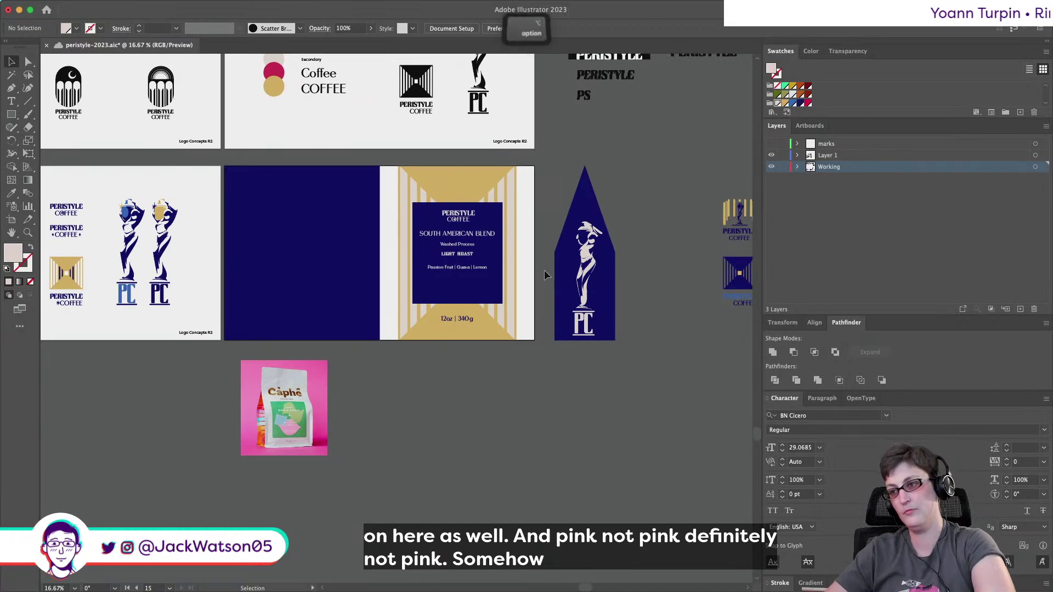
scroll(544, 270, up, 2)
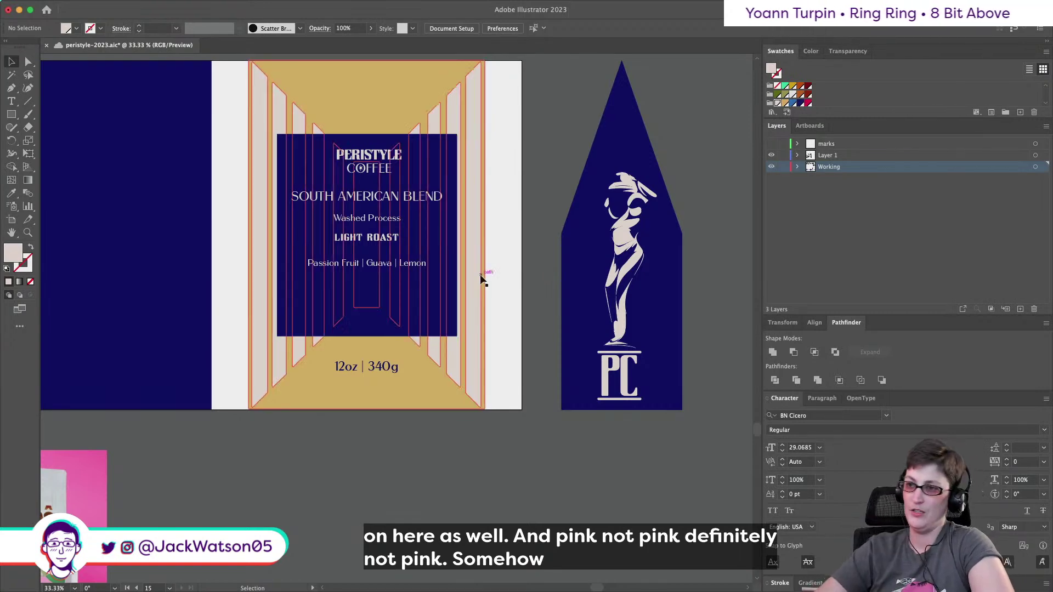
scroll(406, 264, up, 1)
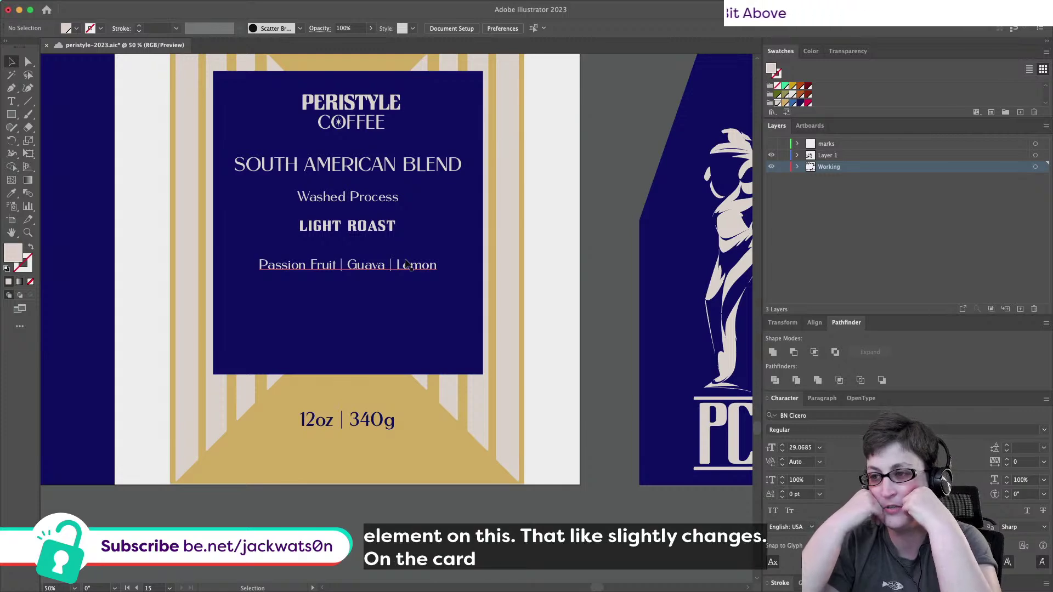
click(398, 264)
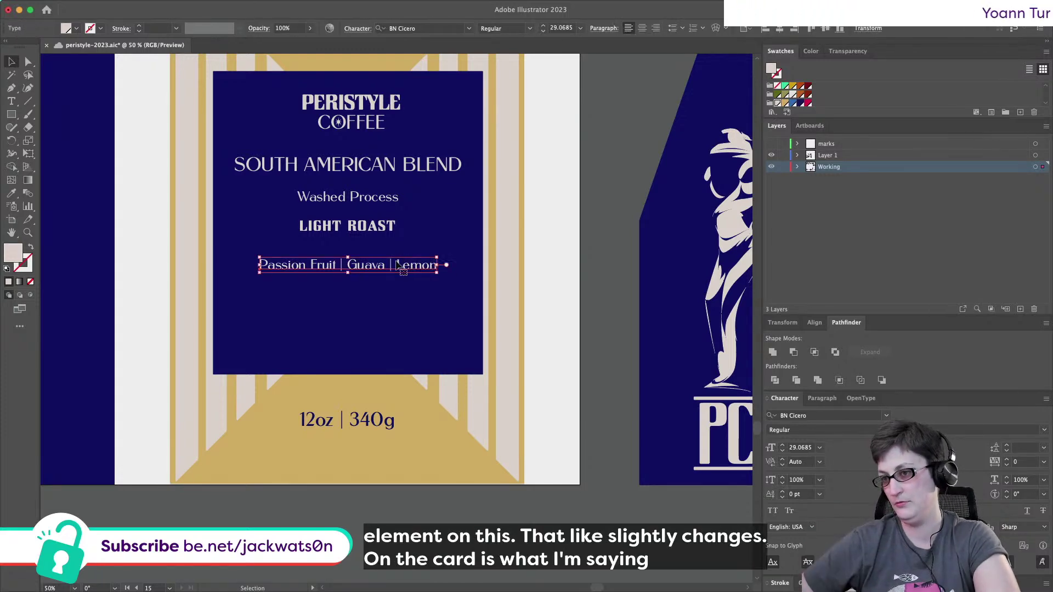
drag(399, 265, 397, 357)
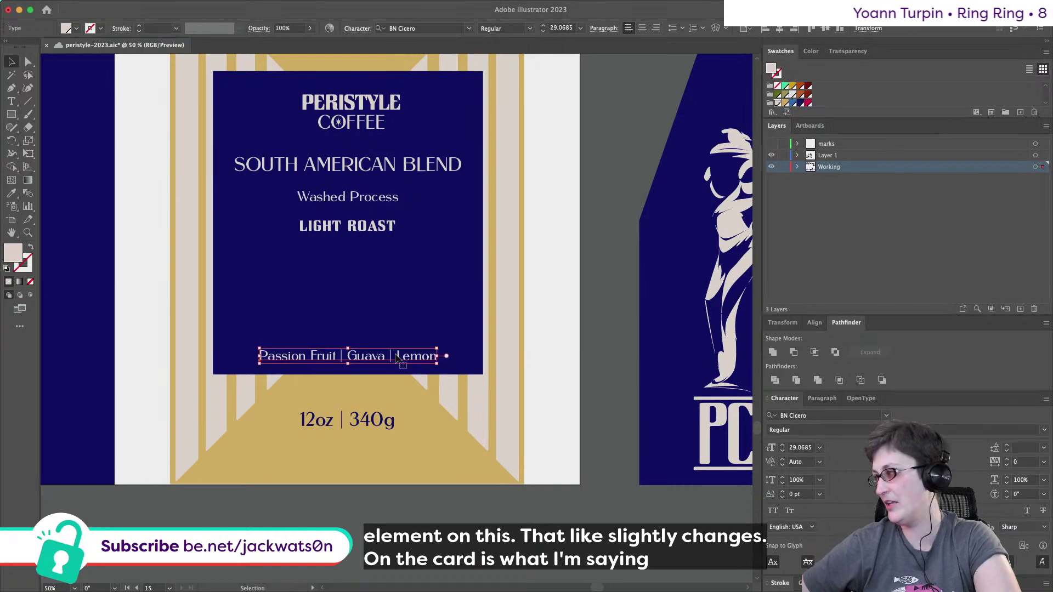
scroll(397, 357, left, 5)
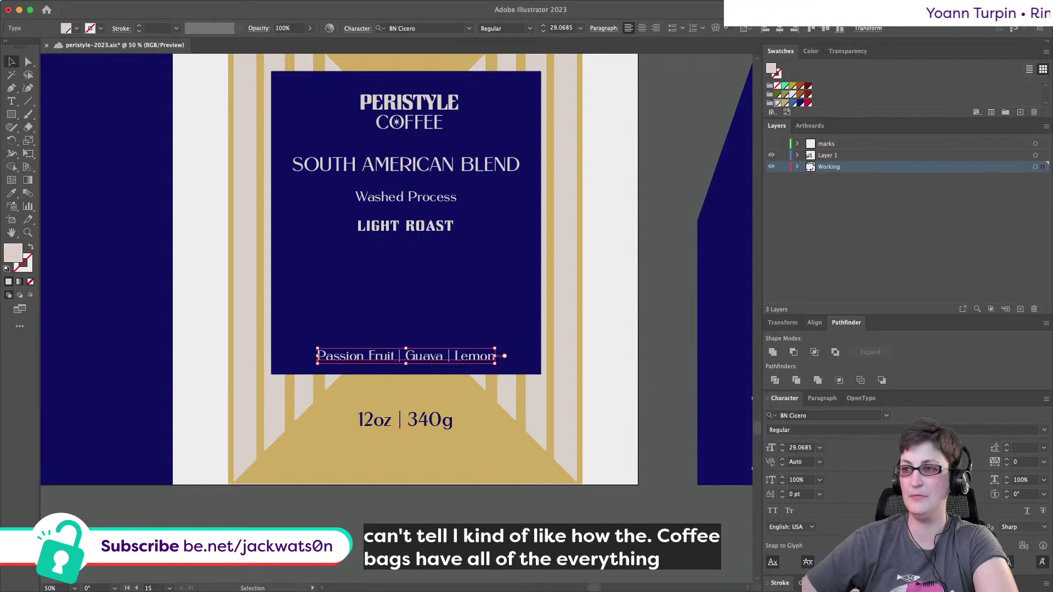
click(384, 198)
key(super+shift+a)
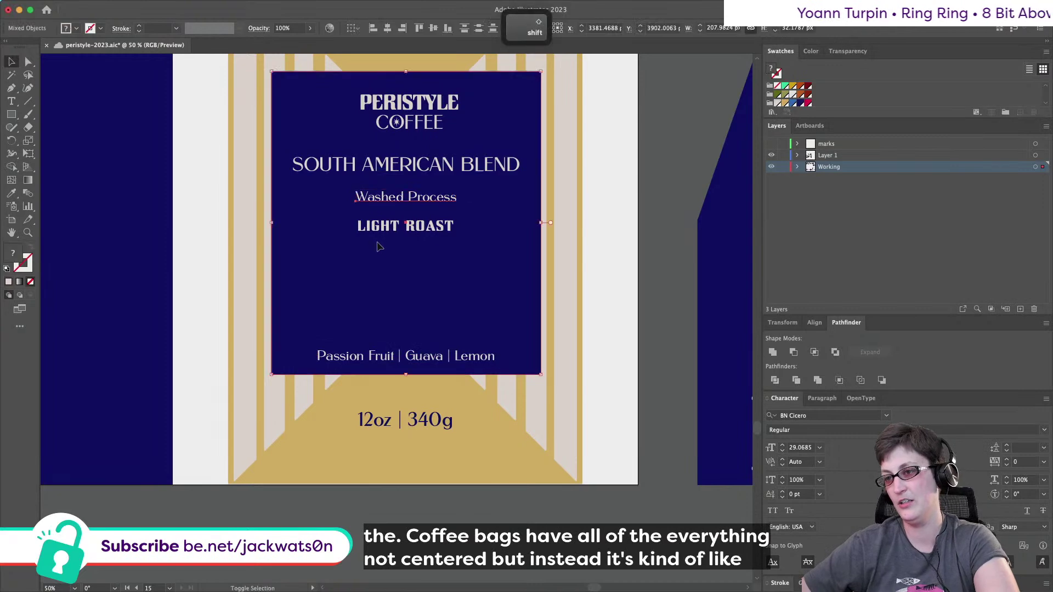
shift+click(423, 357)
shift+click(436, 228)
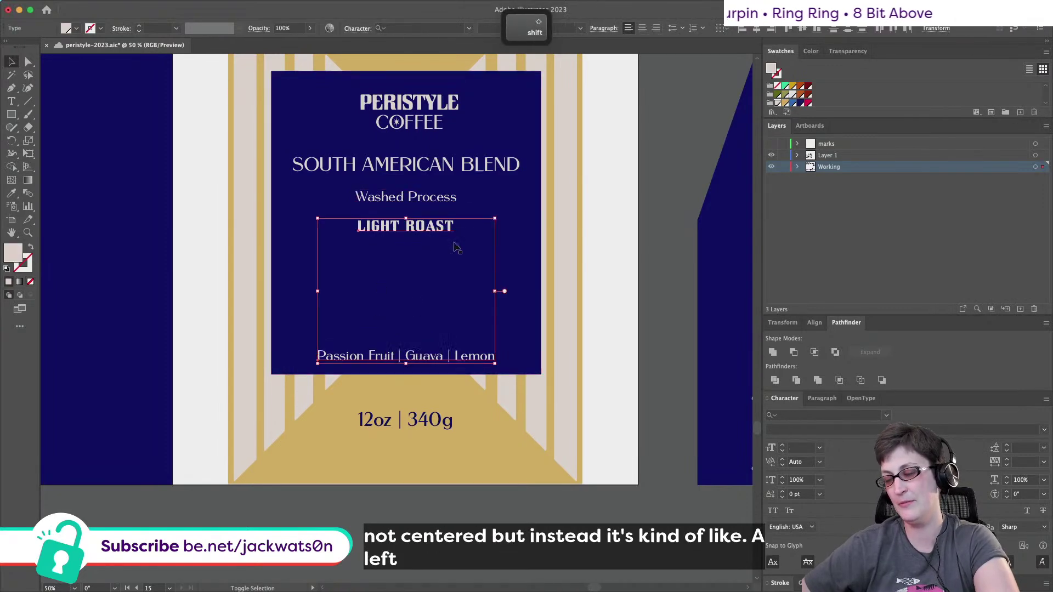
key(super+shift+a)
Review the bag panels and side gusset alongside the surrounding logo concept artboards.
scroll(500, 262, down, 2)
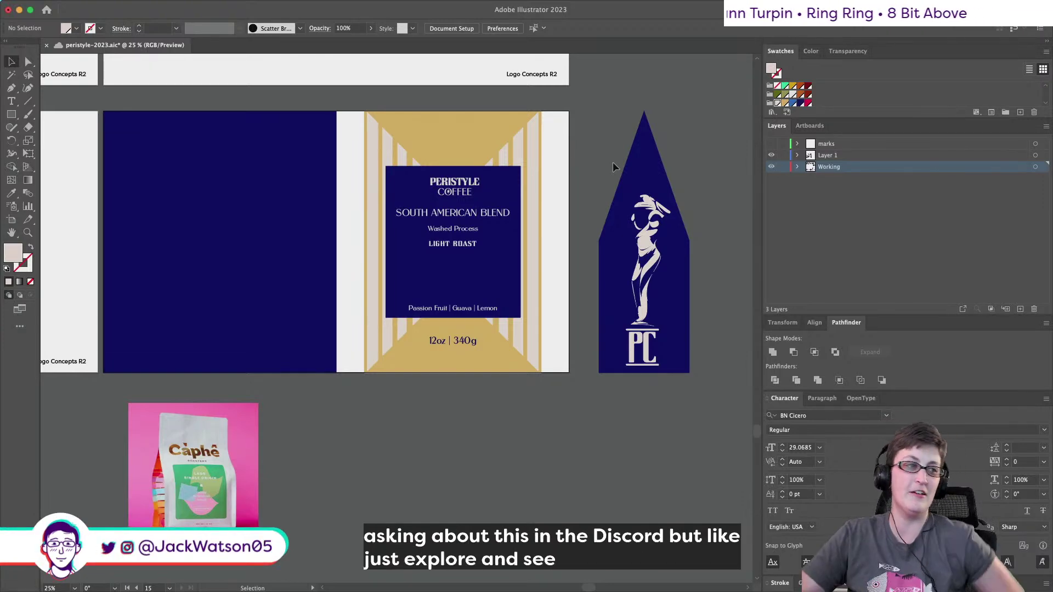
scroll(665, 302, right, 3)
scroll(391, 233, up, 1)
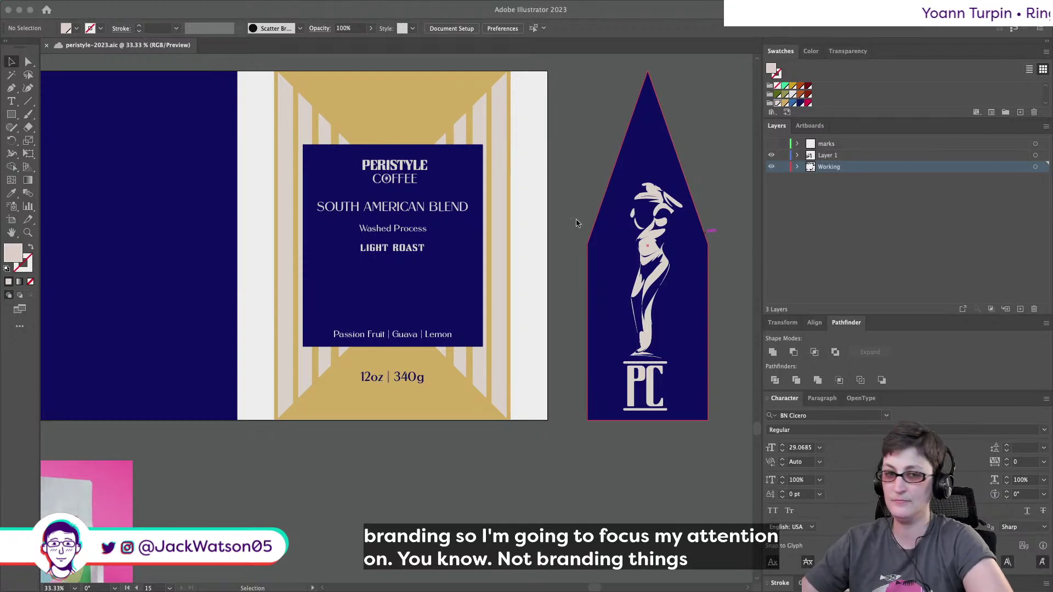
scroll(393, 277, down, 10)
scroll(392, 278, left, 8)
scroll(393, 278, up, 5)
scroll(393, 278, left, 8)
scroll(392, 279, down, 3)
scroll(392, 279, right, 8)
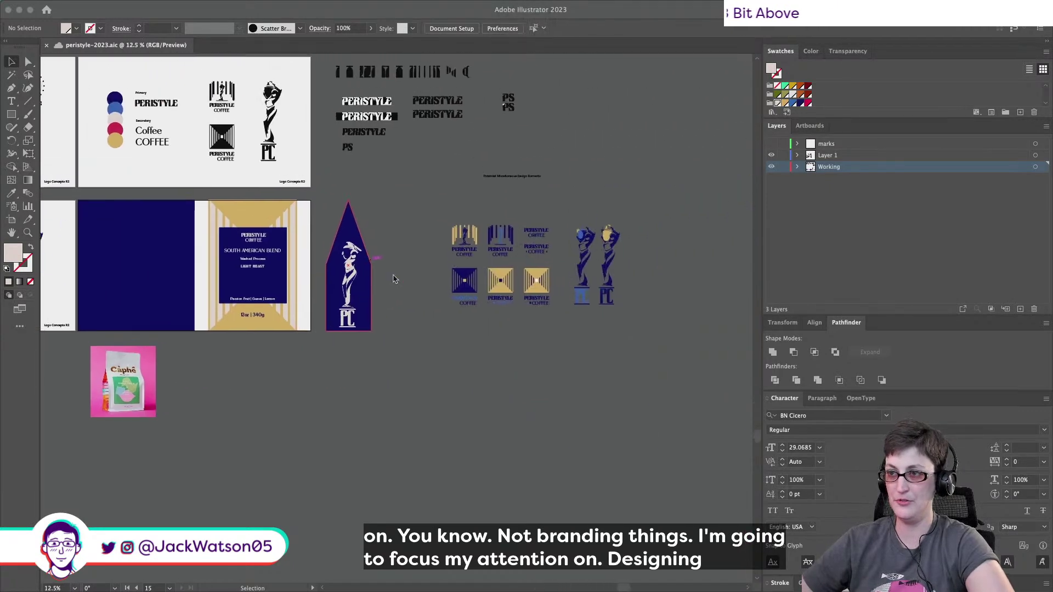
Examine the black letter-shape cutouts and PERISTYLE wordmark explorations beside the artboards for reusable brand elements.
scroll(393, 279, up, 3)
scroll(408, 174, up, 5)
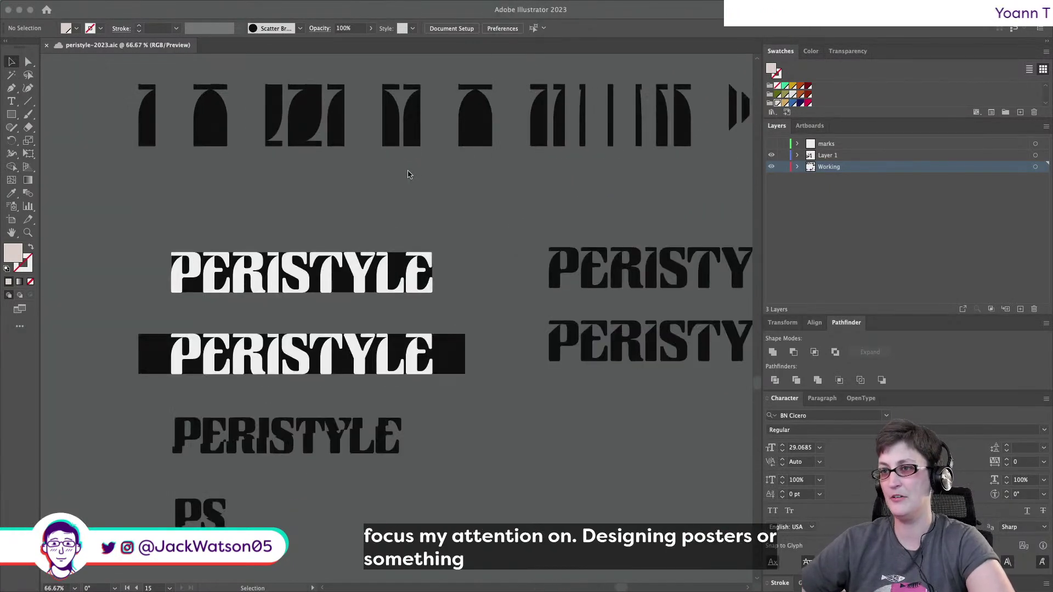
scroll(409, 175, right, 2)
scroll(408, 175, down, 2)
scroll(408, 175, down, 10)
scroll(408, 174, left, 6)
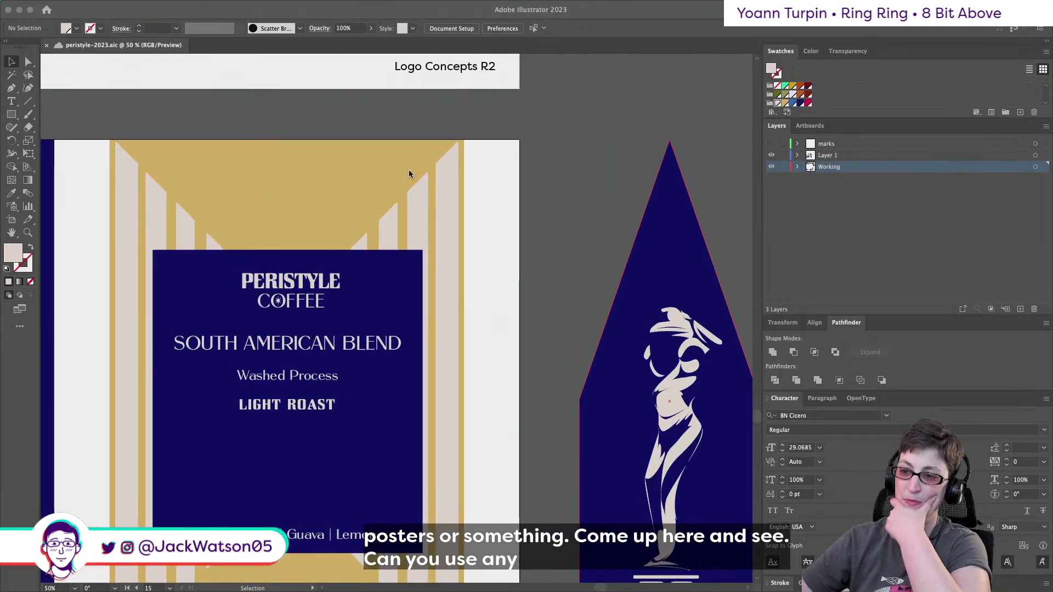
scroll(409, 173, up, 10)
scroll(403, 183, right, 8)
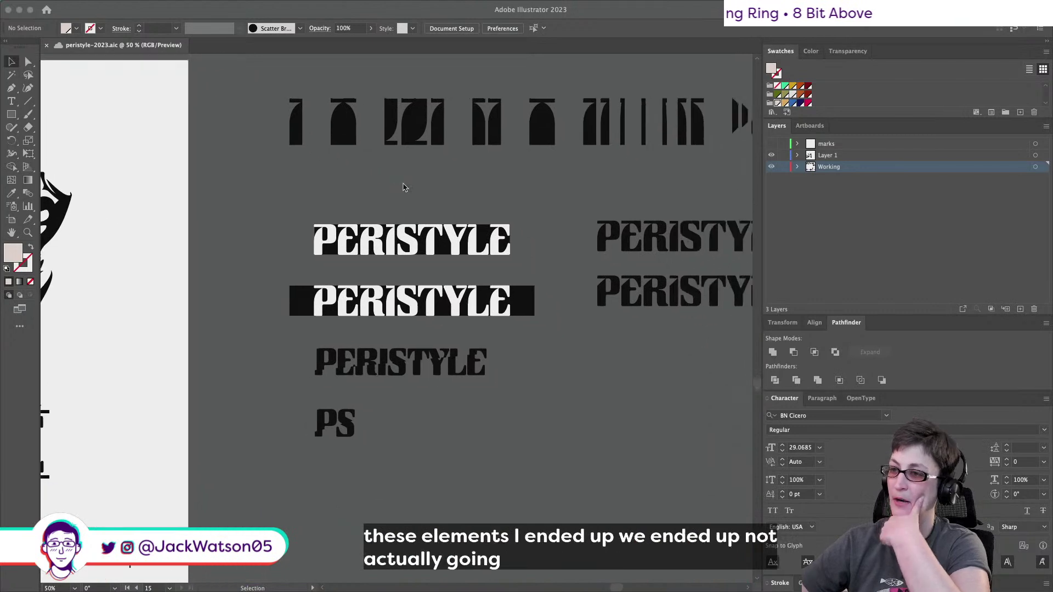
scroll(403, 188, right, 3)
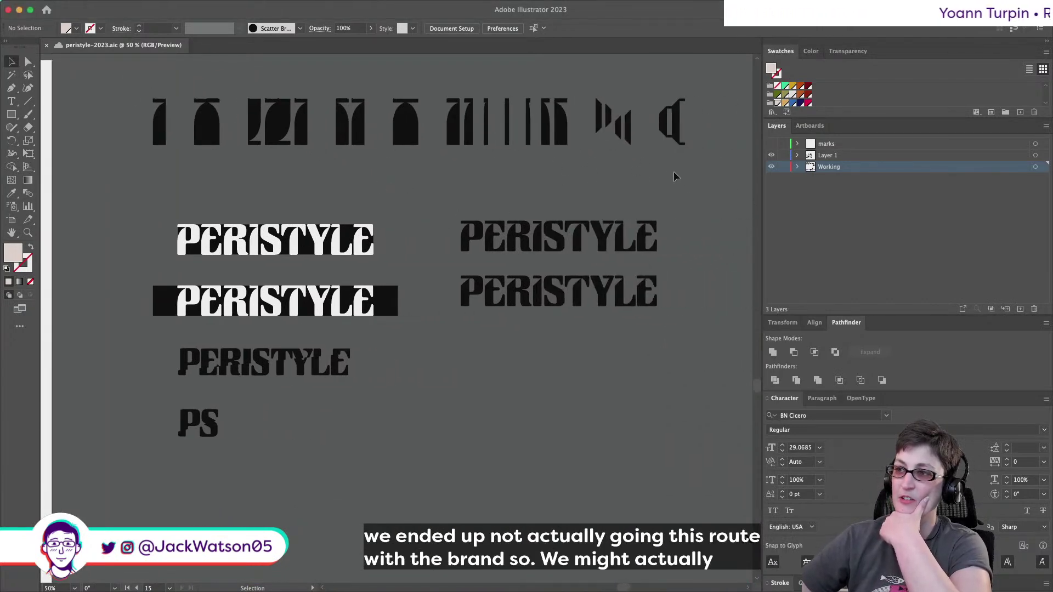
key(super+a)
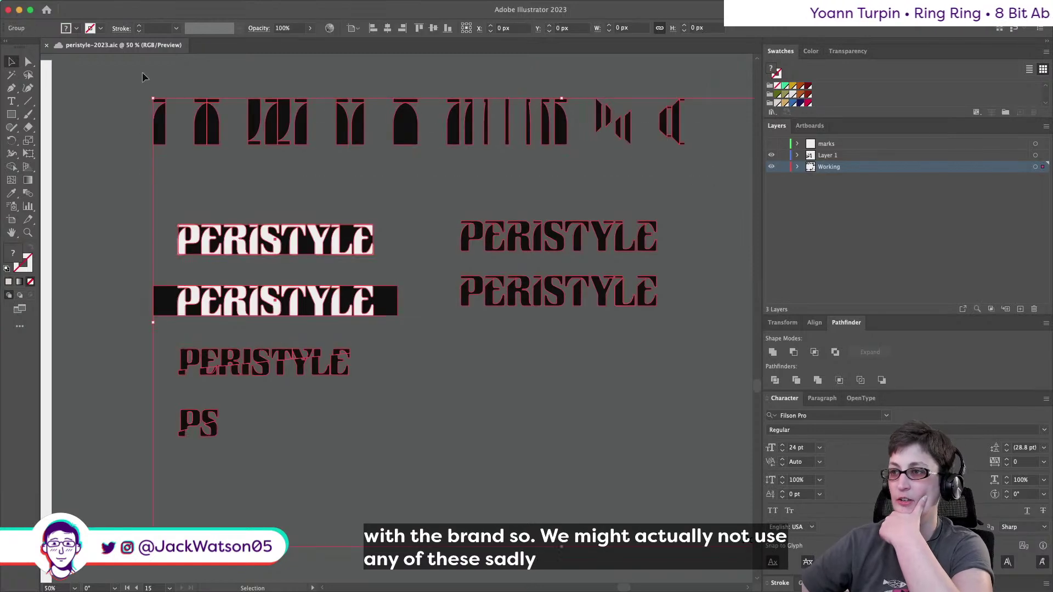
click(143, 76)
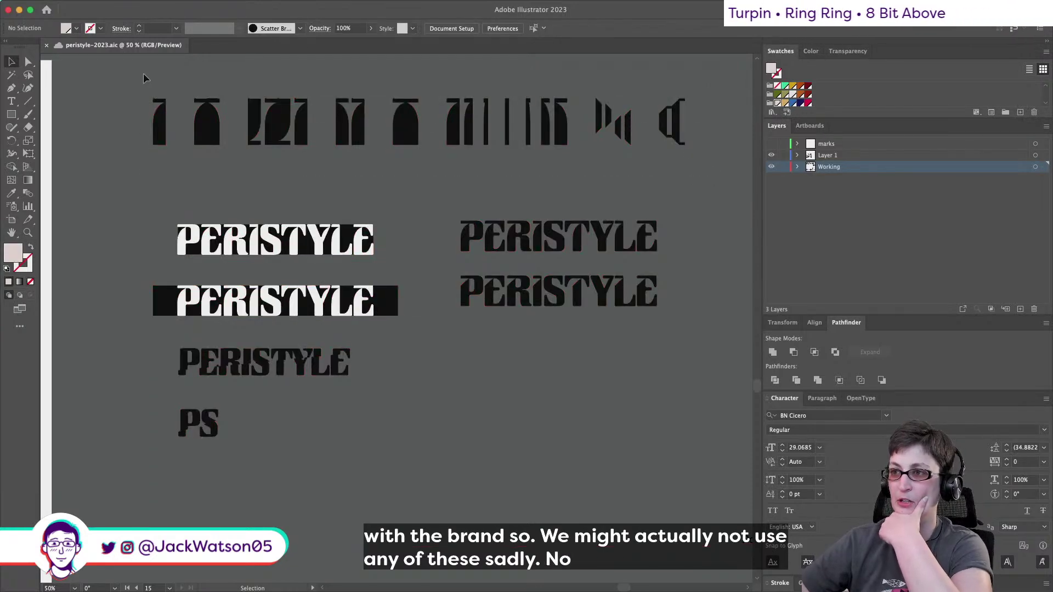
Copy the black column cutouts from the letter-shape explorations onto the bag label, just above the Passion Fruit | Guava | Lemon line.
click(32, 63)
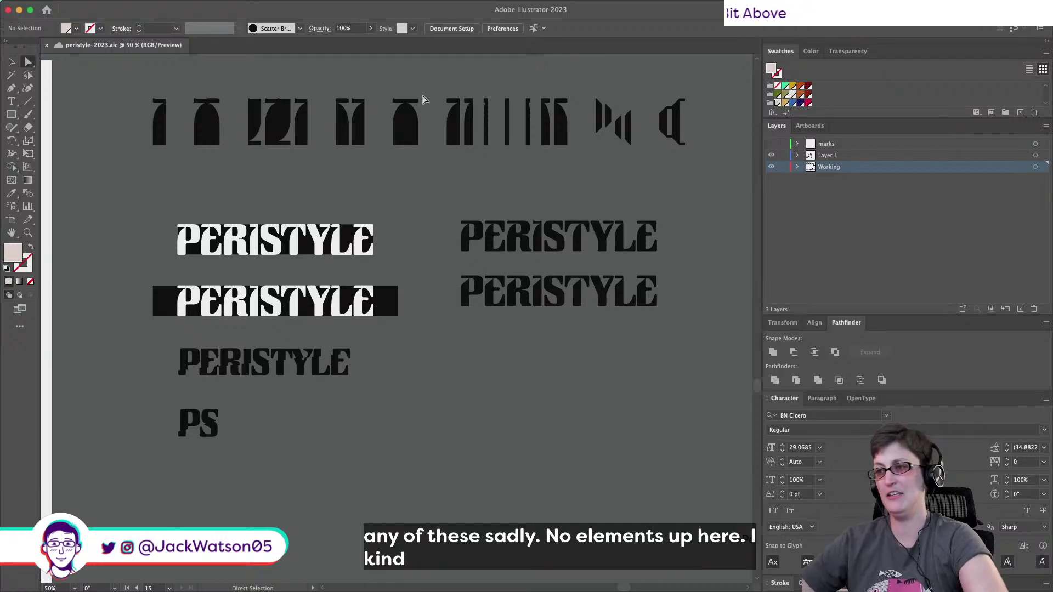
click(568, 172)
key(super+c)
scroll(567, 173, down, 10)
scroll(565, 177, left, 5)
scroll(566, 177, left, 10)
scroll(566, 177, down, 2)
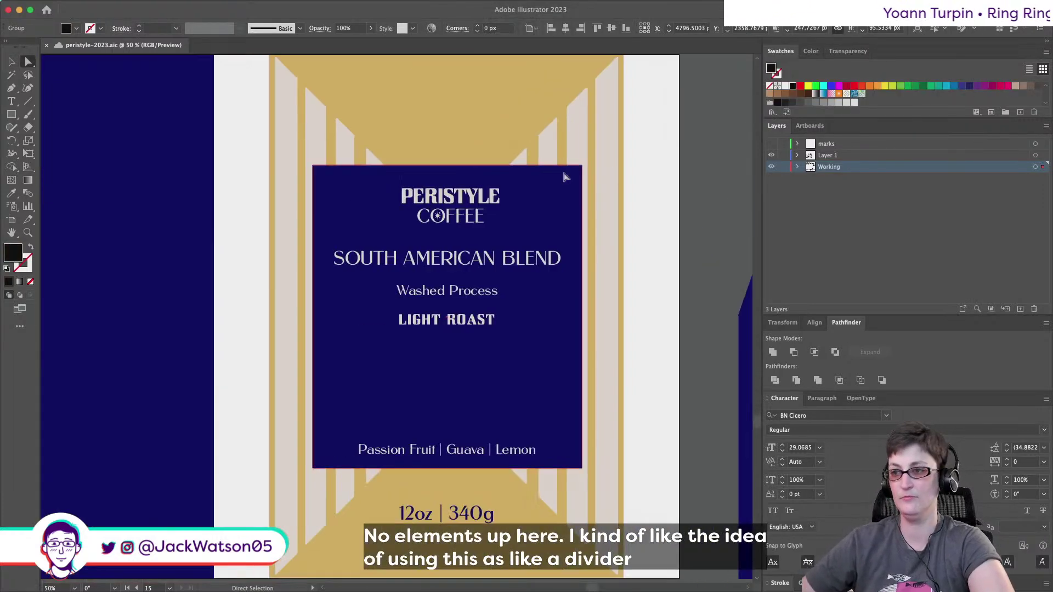
key(super+v)
drag(455, 342, 512, 436)
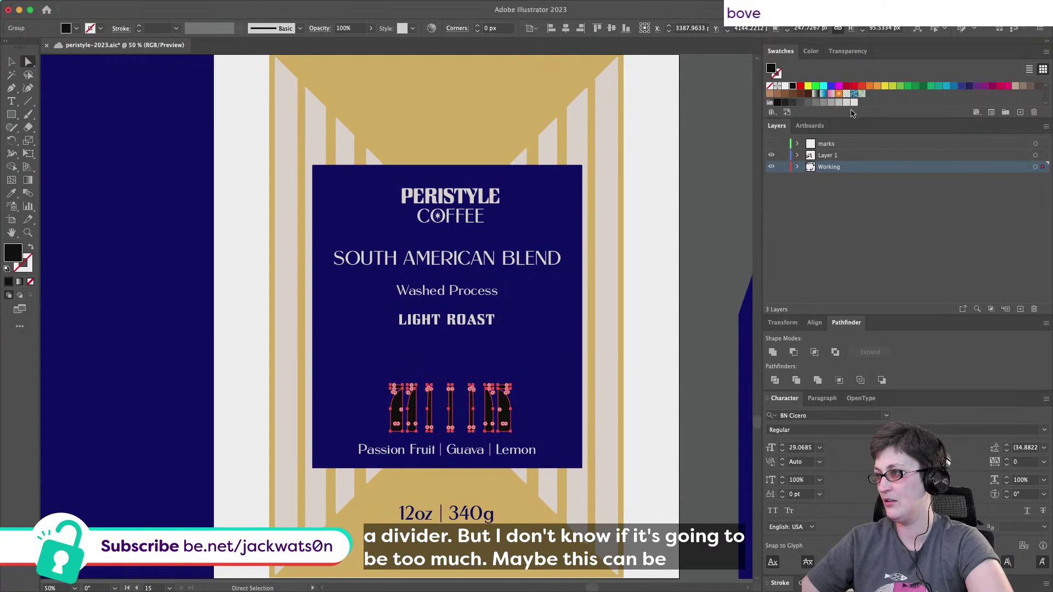
Fill the column motif on the label with the pale beige swatch.
scroll(828, 101, down, 2)
scroll(828, 101, down, 3)
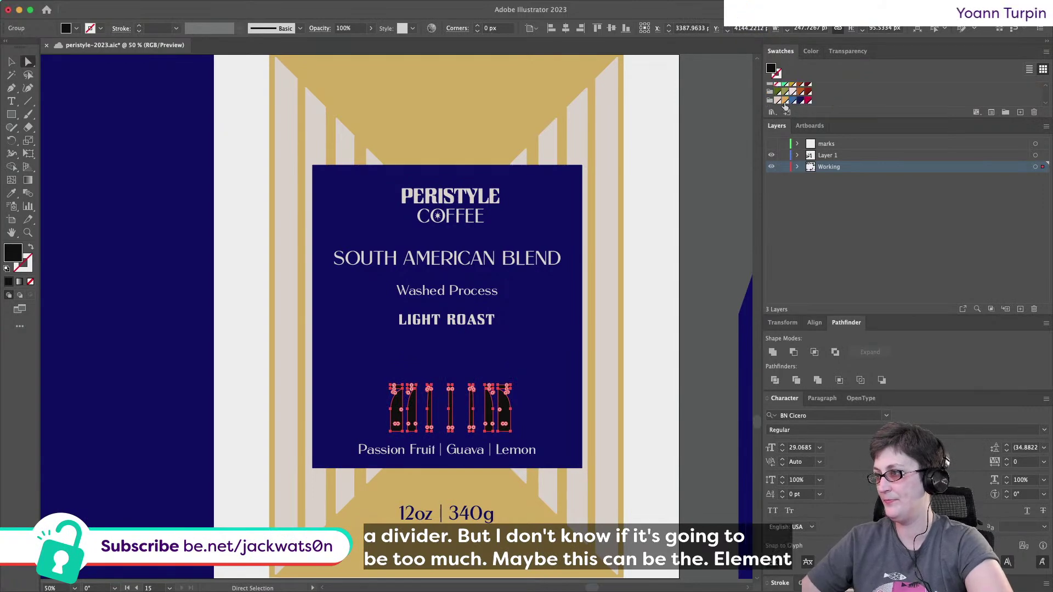
click(777, 101)
click(611, 160)
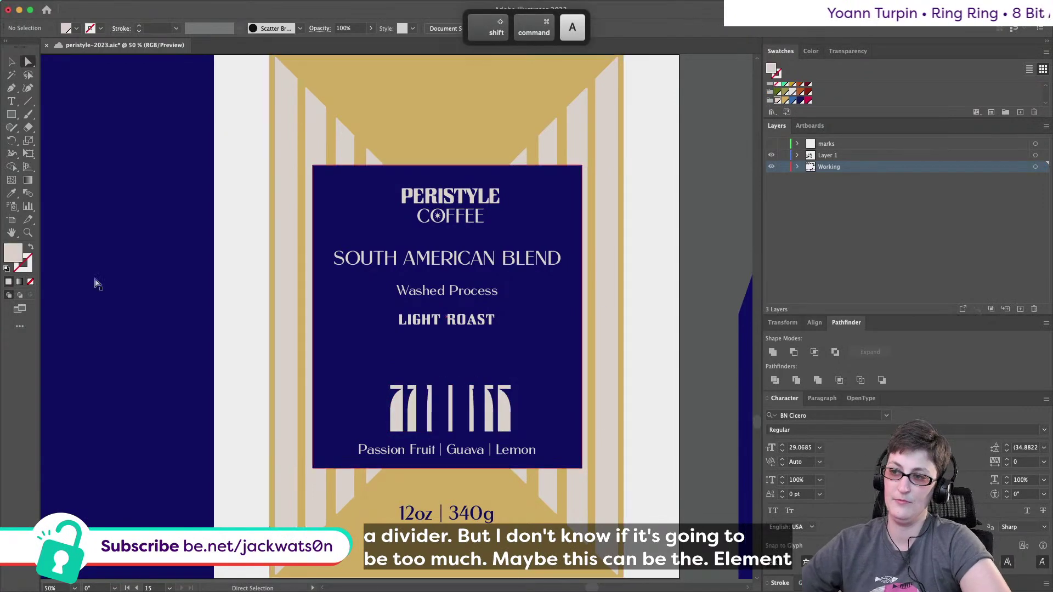
scroll(428, 327, down, 2)
scroll(527, 337, up, 1)
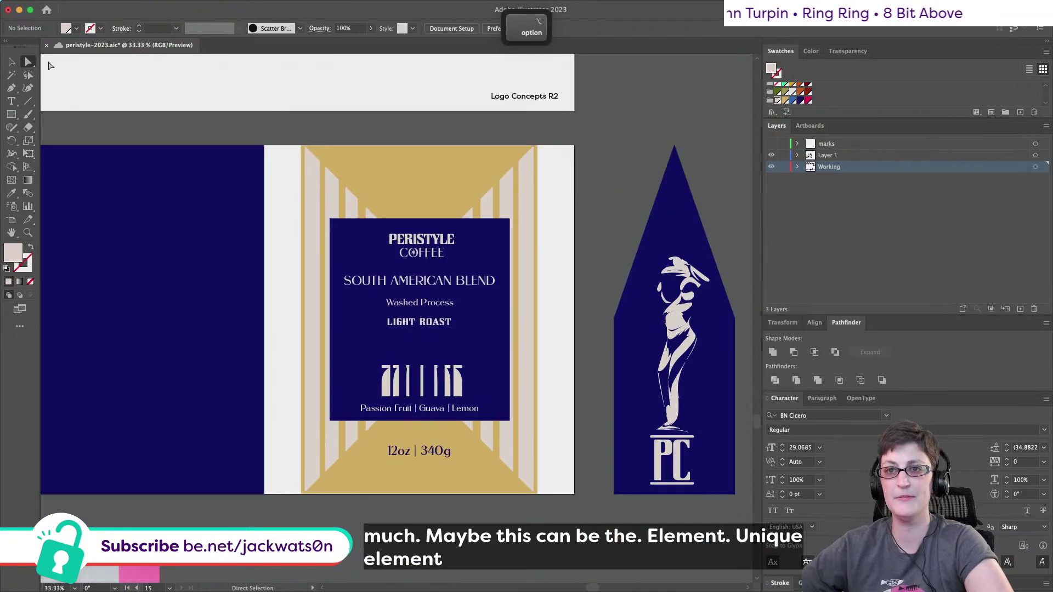
Shorten the column motif from its base to about 82 px high by raising only its bottom anchor points.
click(12, 63)
scroll(453, 395, up, 1)
click(457, 390)
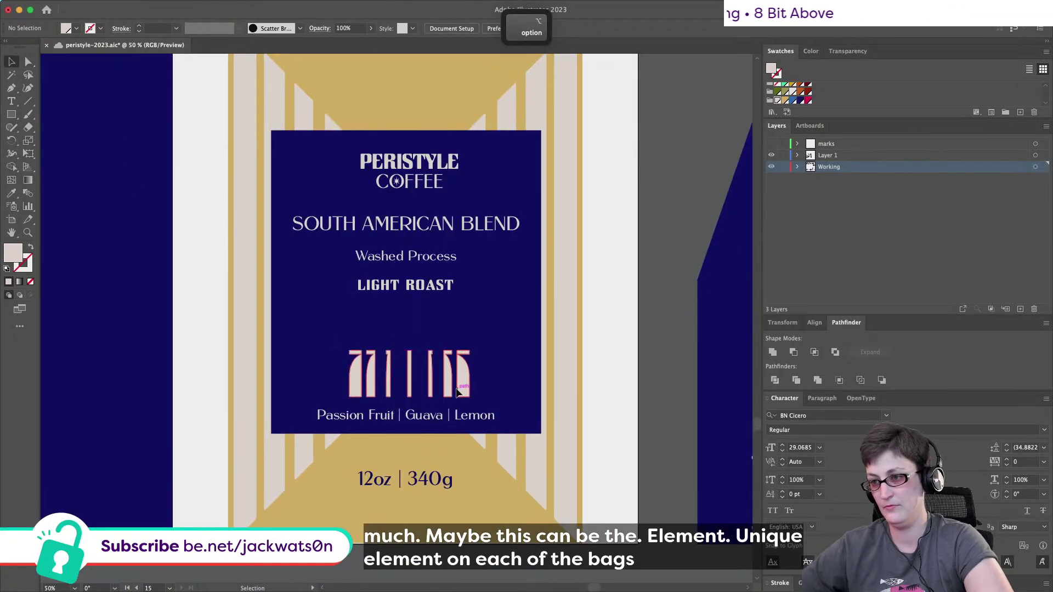
double_click(456, 390)
click(29, 61)
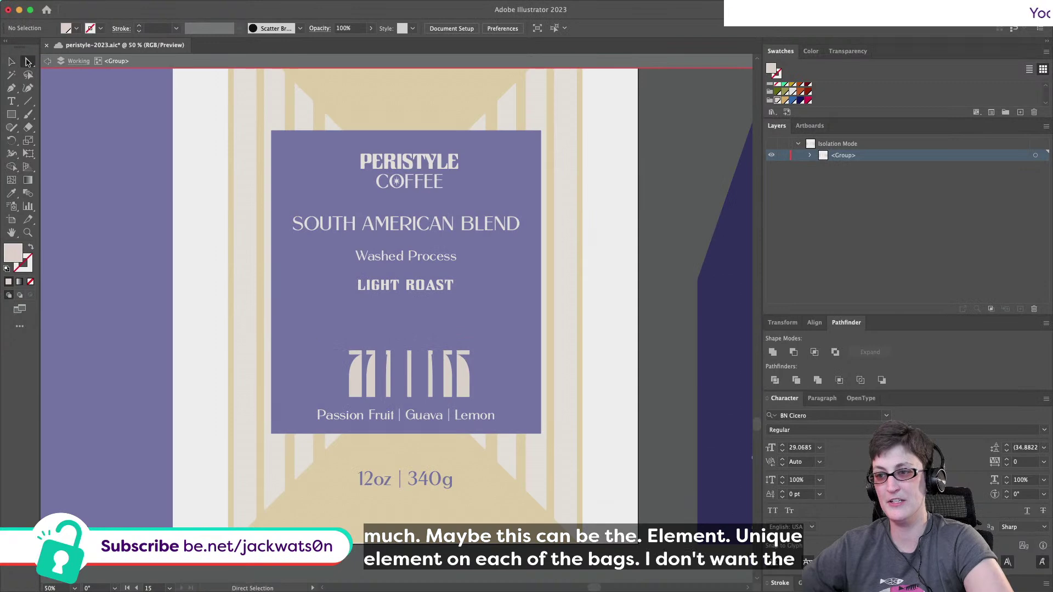
drag(296, 391, 468, 390)
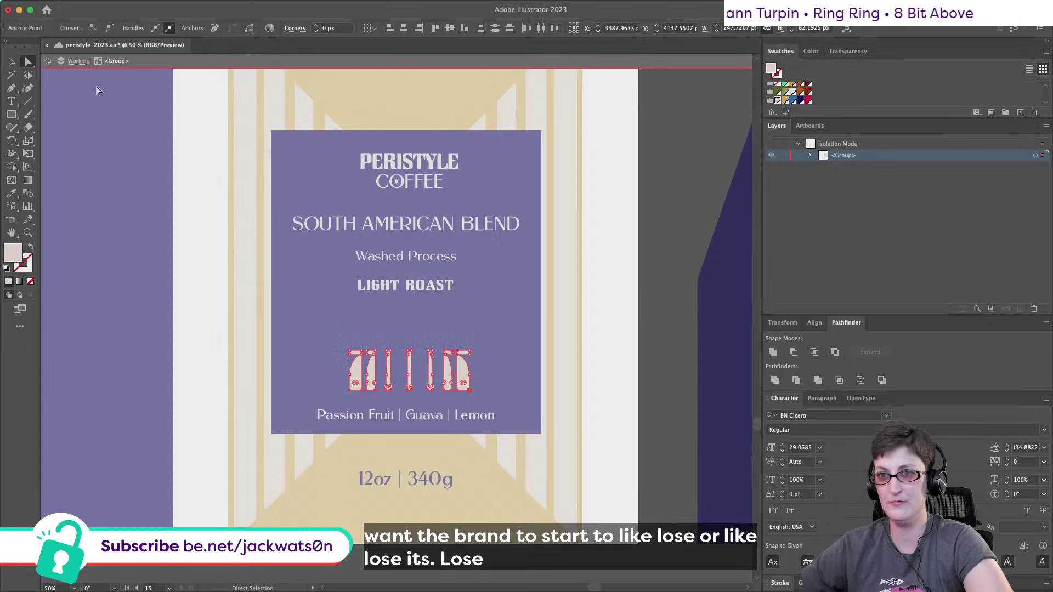
click(47, 61)
key(alt)
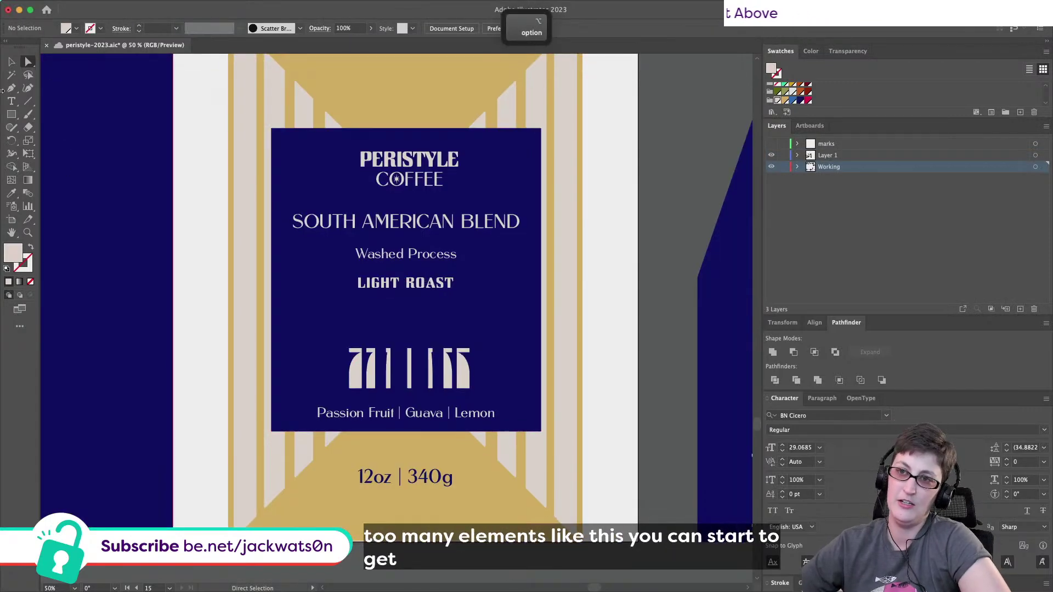
Centre the column motif horizontally with the Passion Fruit | Guava | Lemon line.
click(11, 61)
click(409, 369)
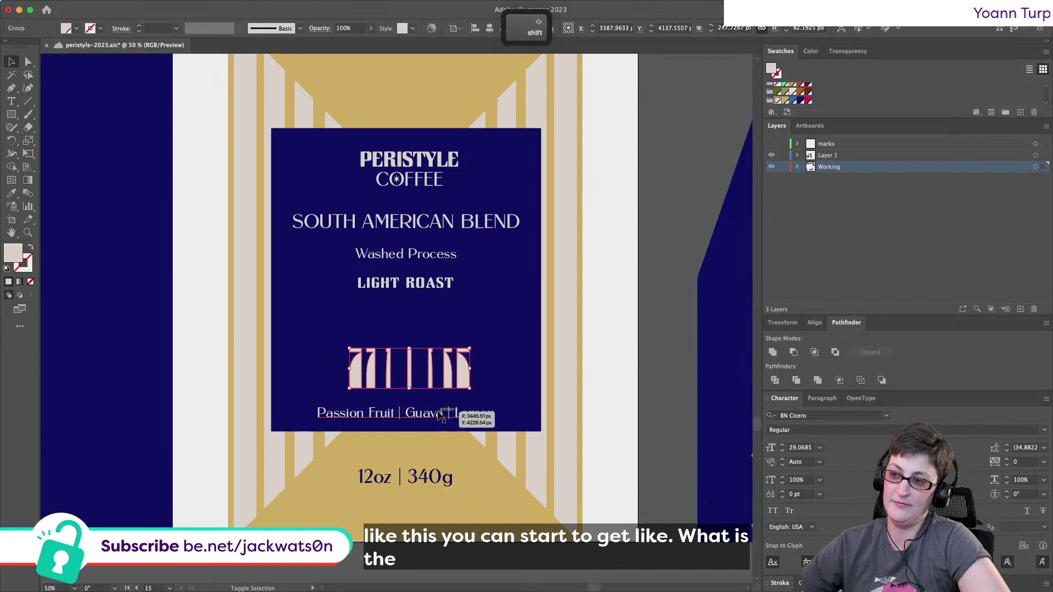
shift+click(428, 418)
click(387, 28)
key(super+shift+a)
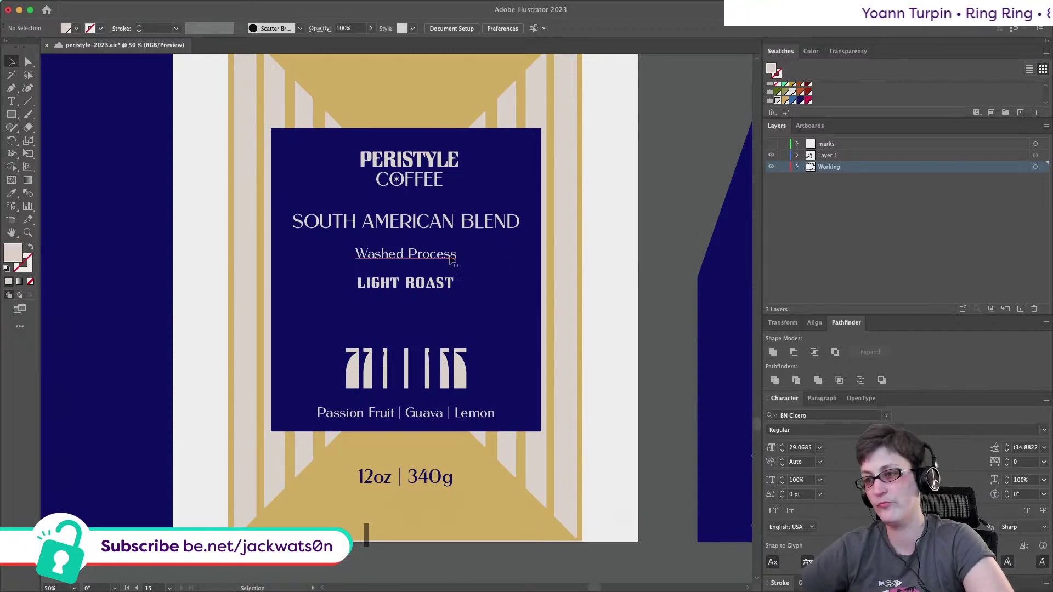
Move Washed Process and LIGHT ROAST straight down above the flavour line, and raise the column motif to just below SOUTH AMERICAN BLEND.
click(449, 297)
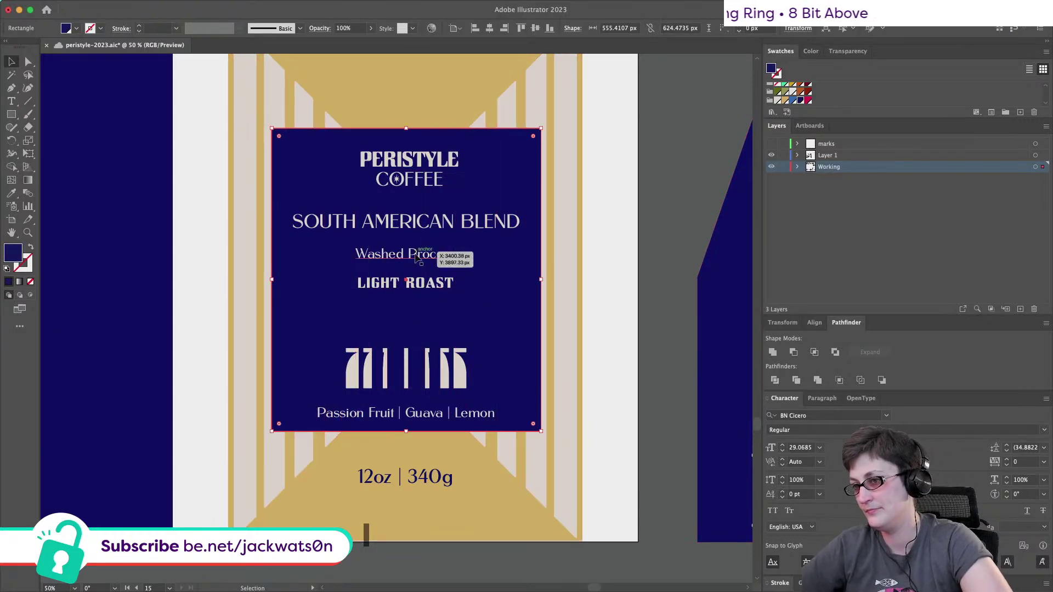
click(438, 254)
drag(406, 254, 433, 413)
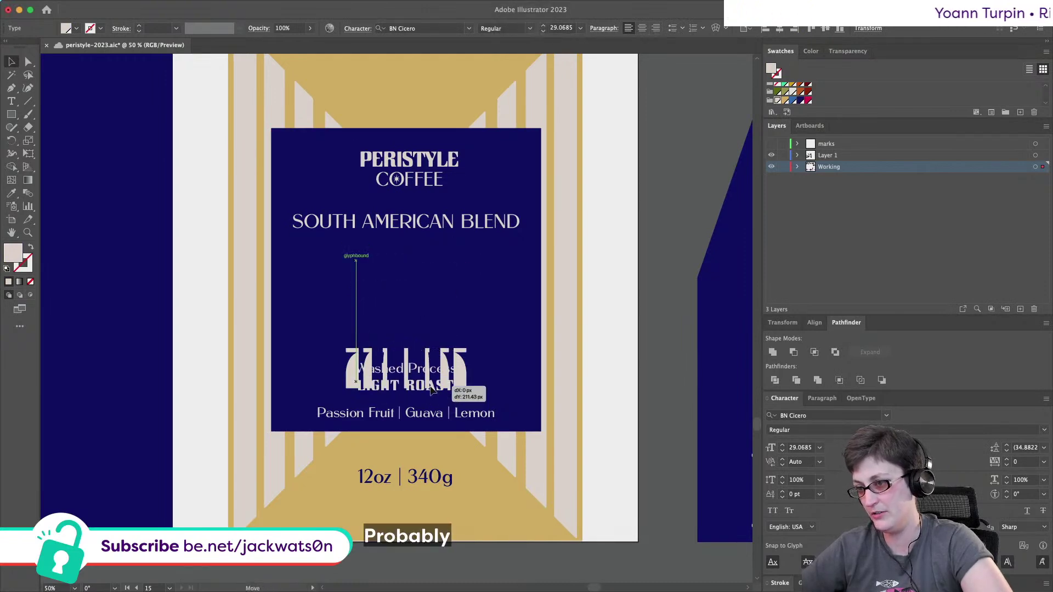
drag(465, 354, 465, 247)
Try matching the LIGHT ROAST and flavour lines to the Washed Process text style, and undo it.
click(439, 368)
shift+click(433, 387)
shift+click(431, 412)
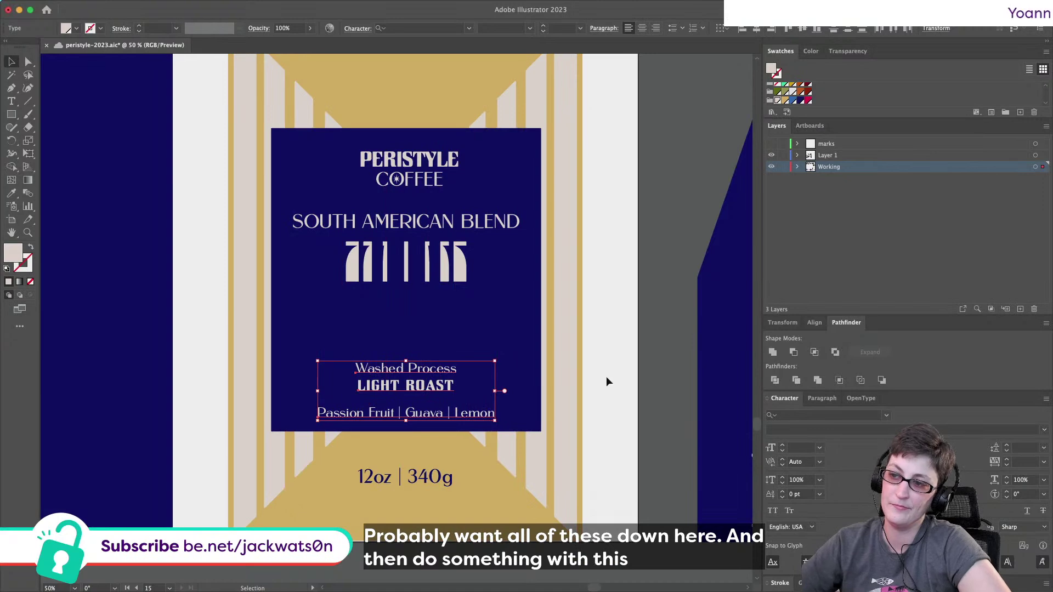
click(653, 387)
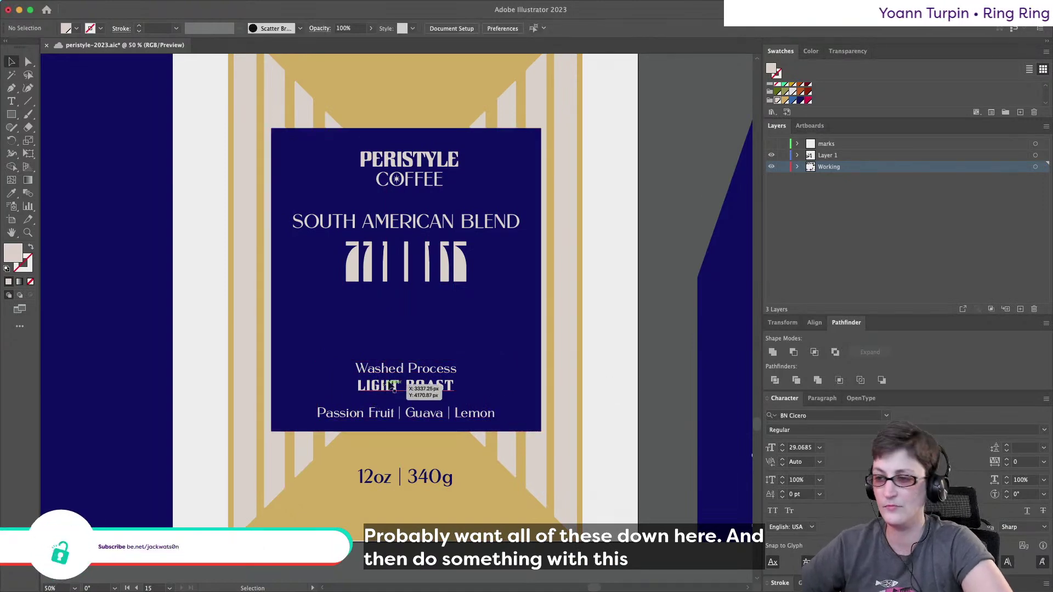
scroll(441, 374, up, 1)
click(438, 371)
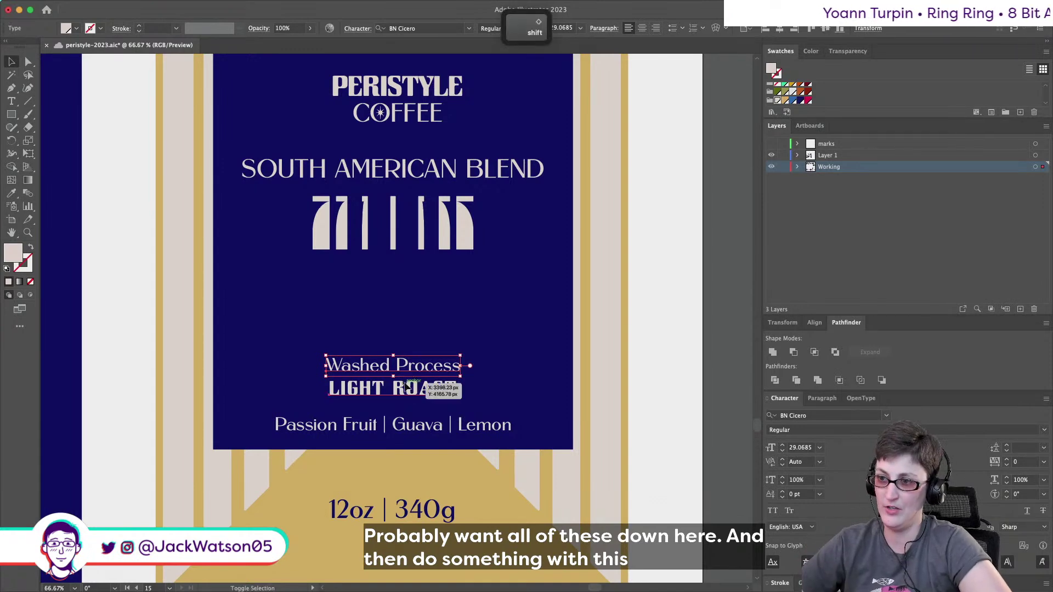
shift+click(412, 388)
shift+click(409, 422)
key(i)
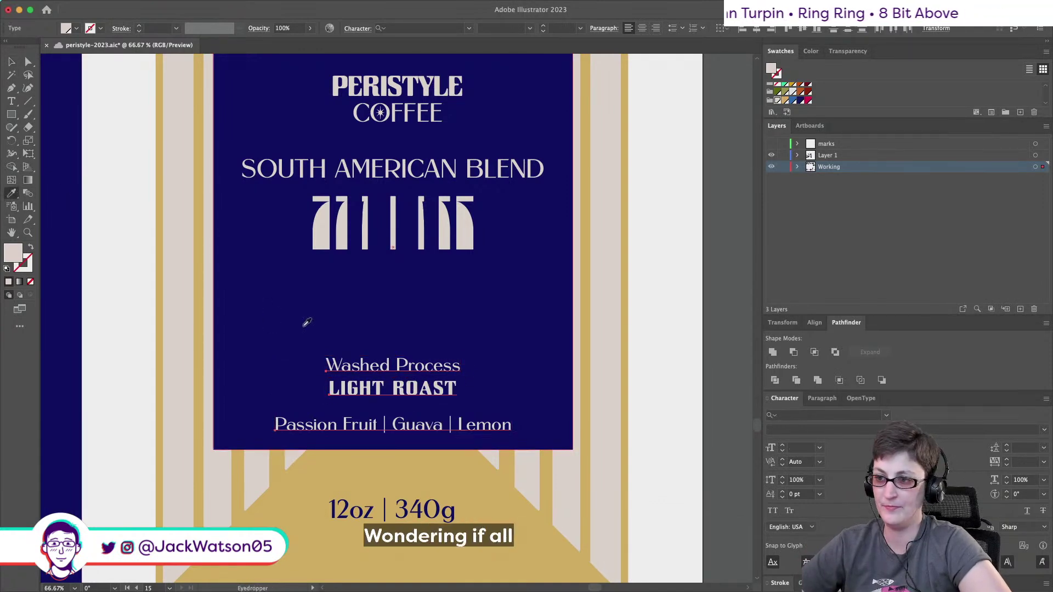
click(349, 367)
key(super+shift+a)
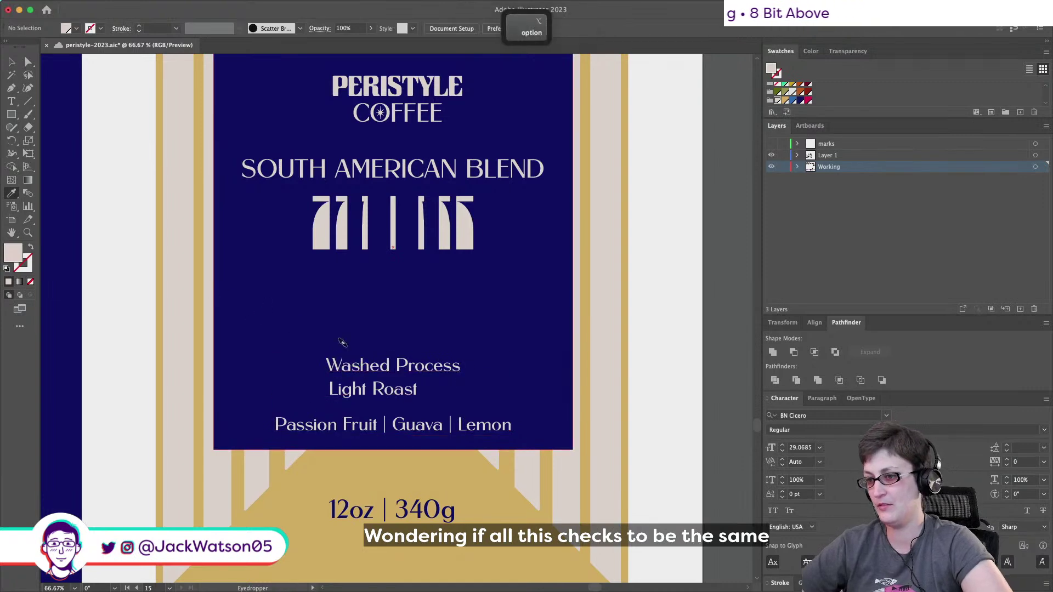
scroll(343, 343, up, 1)
key(super+z)
key(super+shift+a)
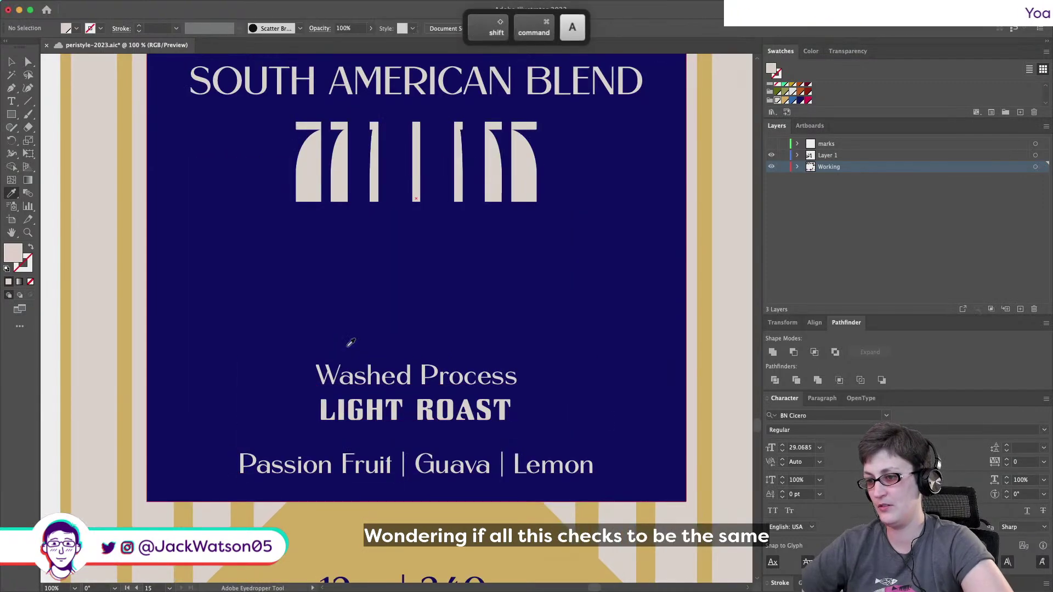
scroll(342, 344, down, 1)
scroll(342, 344, down, 1)
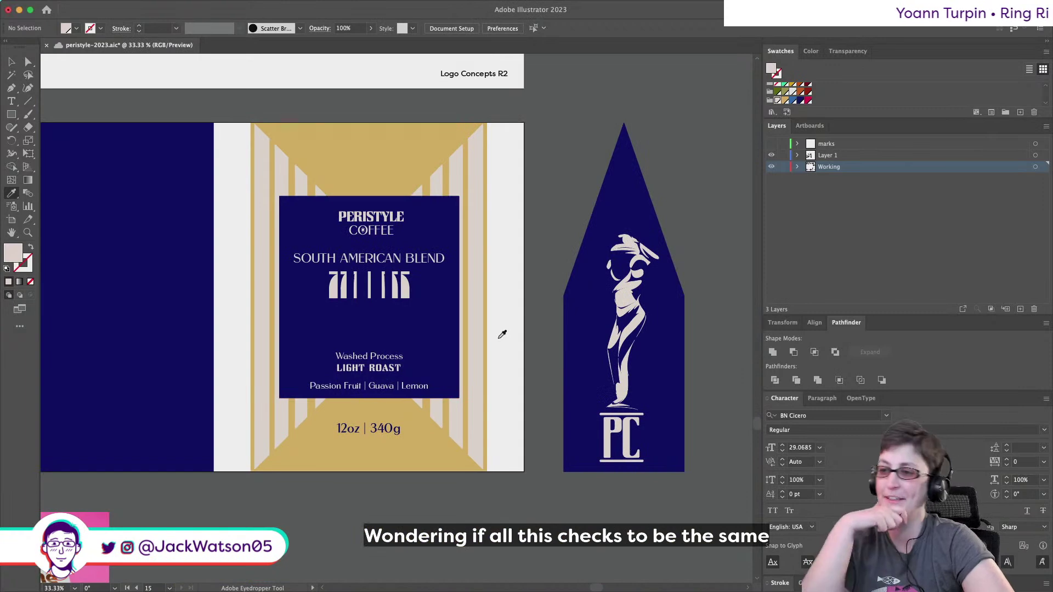
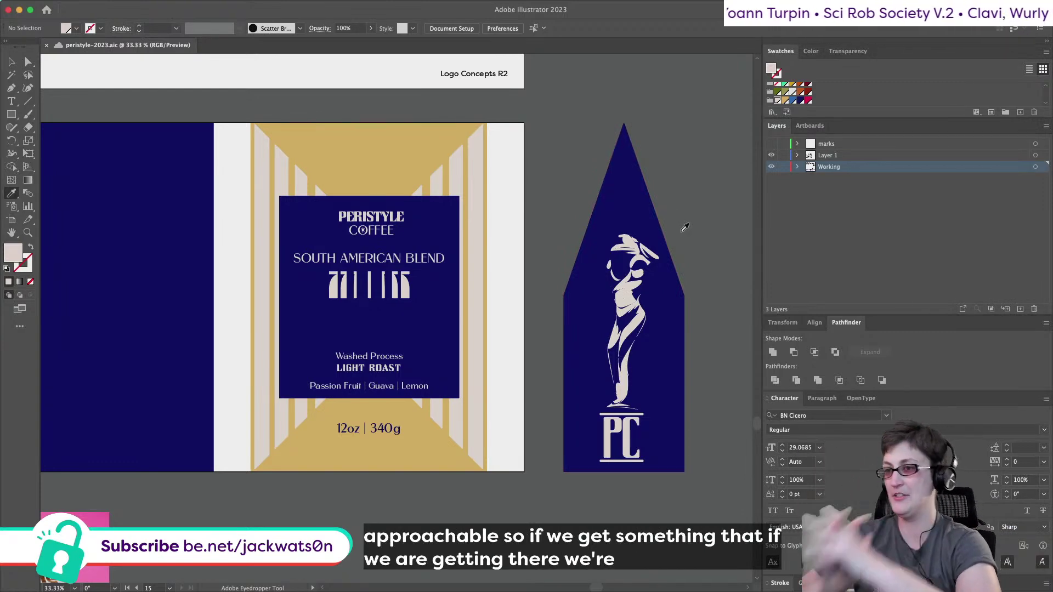
Try enlarging the PERISTYLE COFFEE logo at the top of the label.
alt+scroll(368, 243, up, 1)
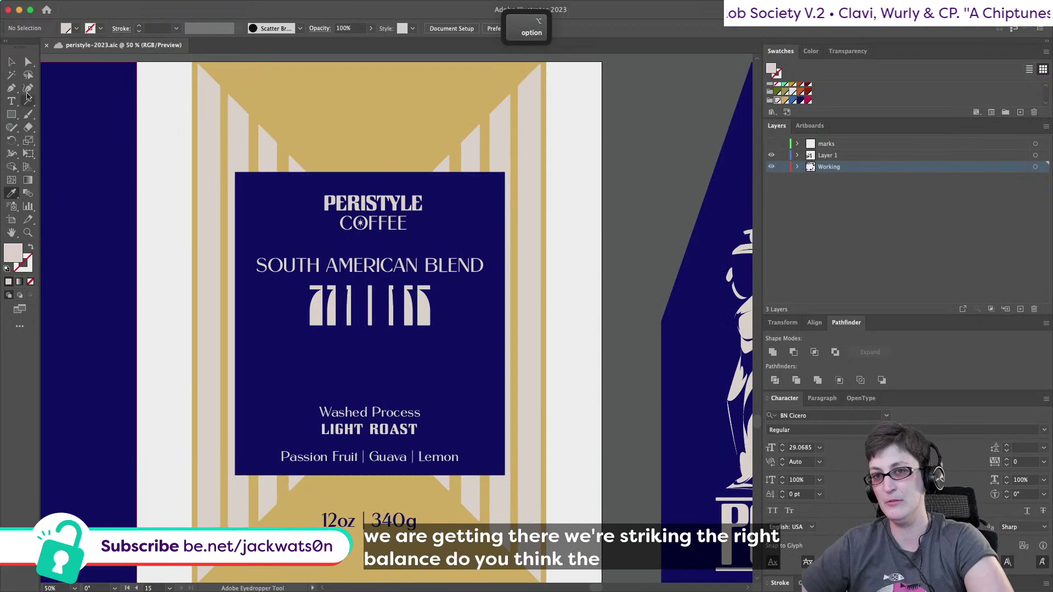
click(29, 62)
key(shift+super+a)
click(11, 63)
click(373, 215)
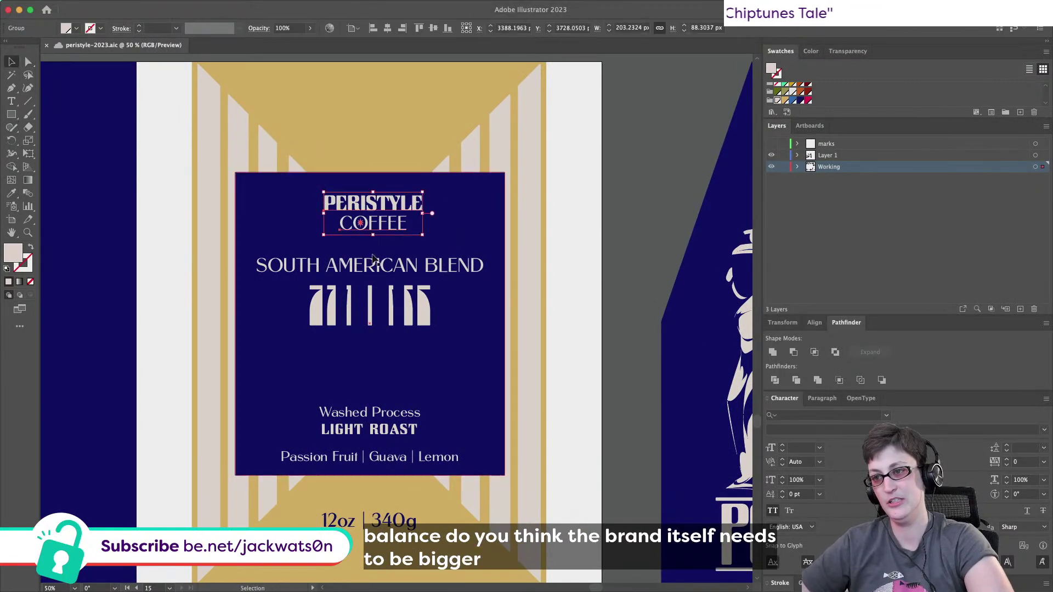
drag(373, 236, 377, 247)
key(shift+super+a)
scroll(579, 327, down, 5)
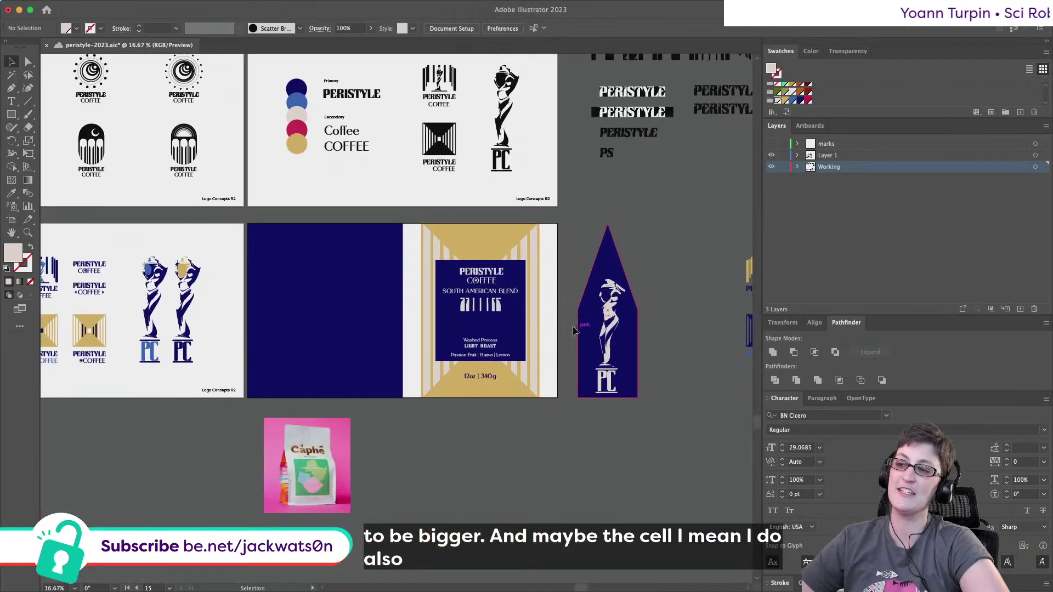
scroll(545, 317, up, 3)
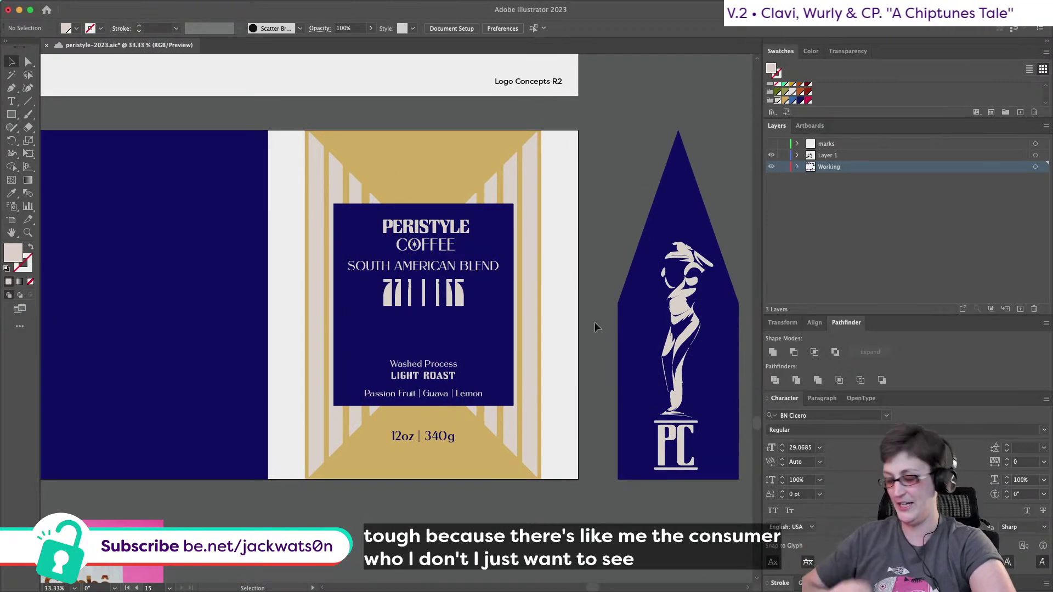
Undo the enlargement of the PERISTYLE COFFEE logo.
click(455, 267)
alt+scroll(455, 269, up, 1)
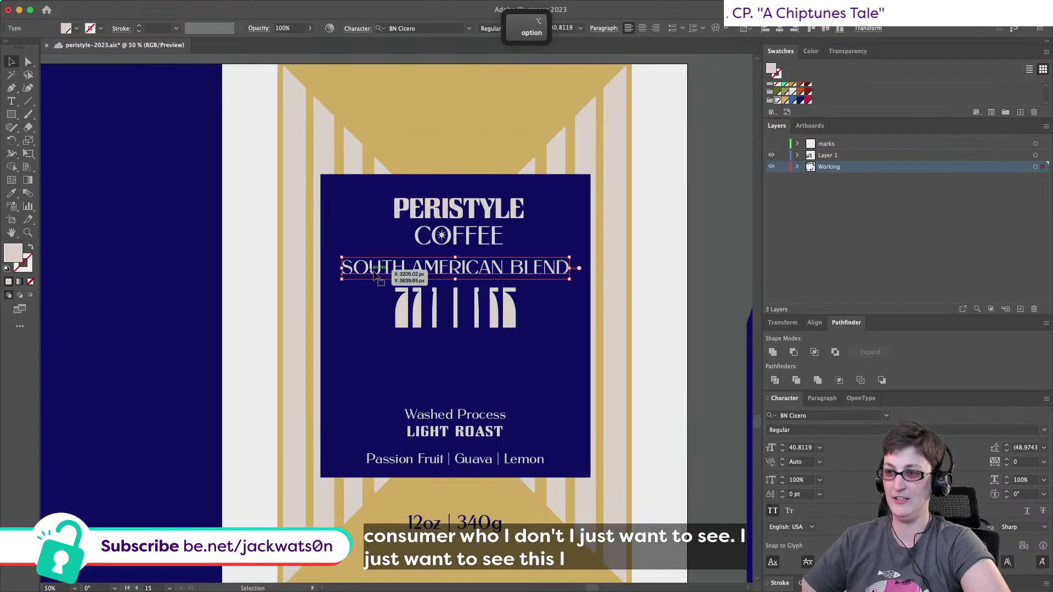
click(455, 415)
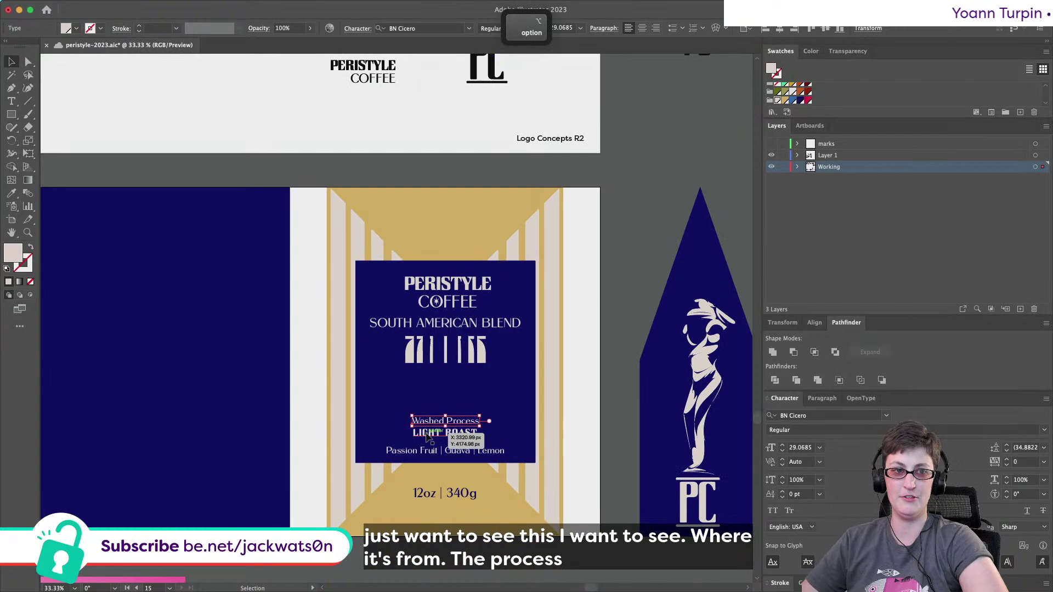
alt+scroll(427, 436, down, 1)
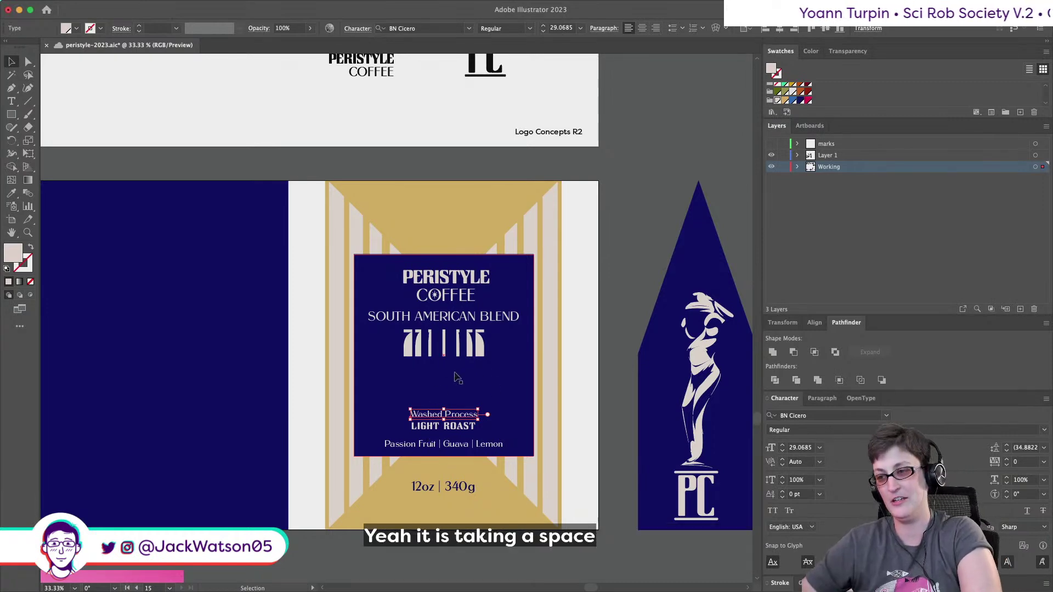
key(super+z)
key(super+z)
click(585, 360)
scroll(584, 361, down, 1)
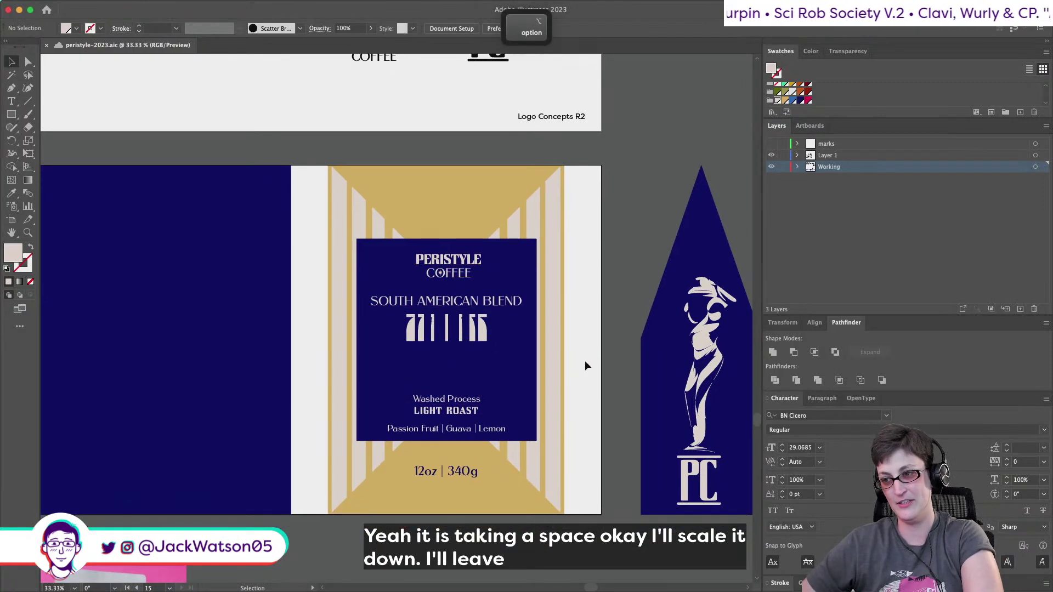
Review the label's blend name and column motif up close and the bag alongside the surrounding concept artboards.
scroll(490, 310, up, 2)
scroll(489, 310, up, 2)
click(521, 300)
shift+click(482, 361)
scroll(482, 360, down, 1)
scroll(467, 399, down, 1)
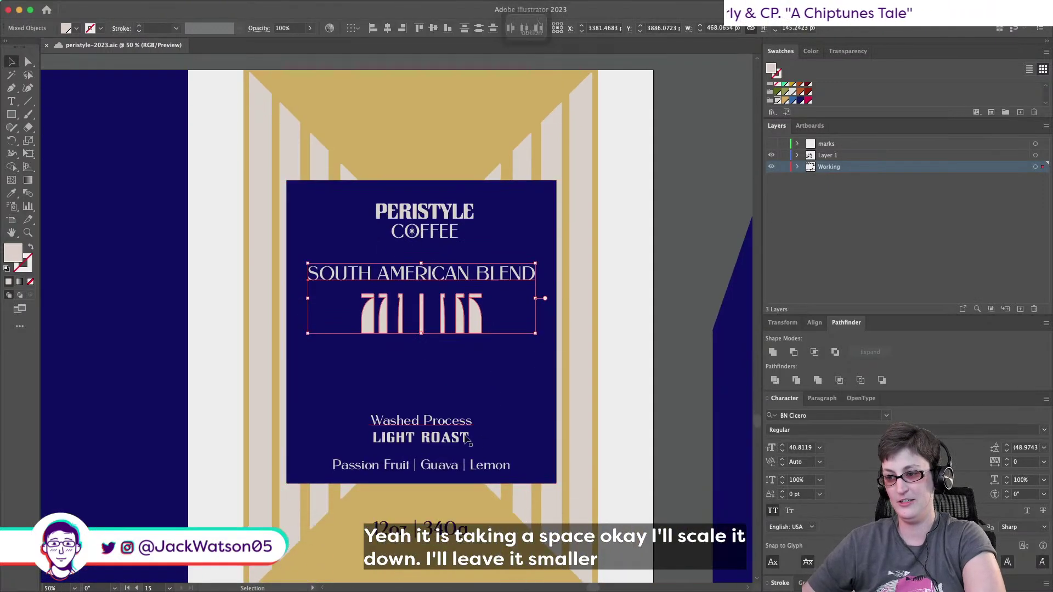
scroll(483, 427, down, 3)
scroll(486, 445, down, 4)
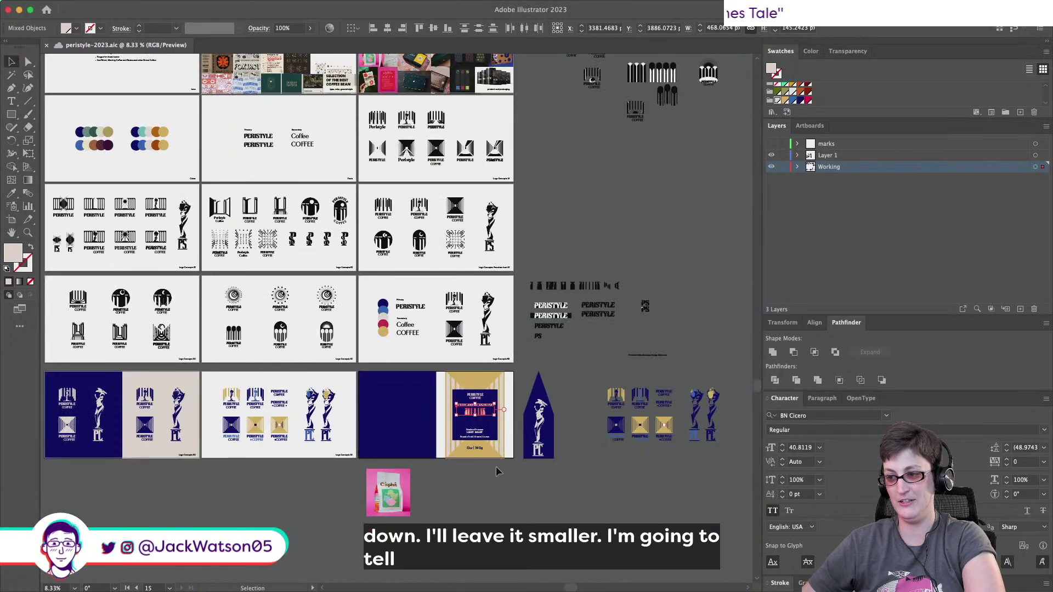
scroll(496, 466, up, 2)
scroll(486, 476, up, 1)
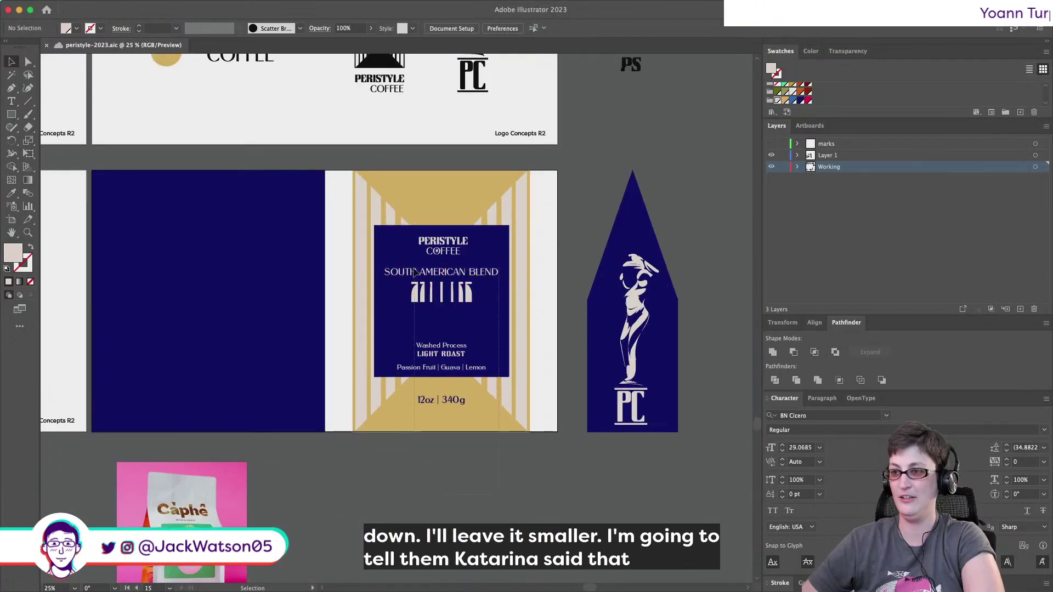
Align the front panel's colonnade pattern, label card, logo, column motif and text lines on a common horizontal centre.
click(364, 191)
drag(364, 191, 362, 192)
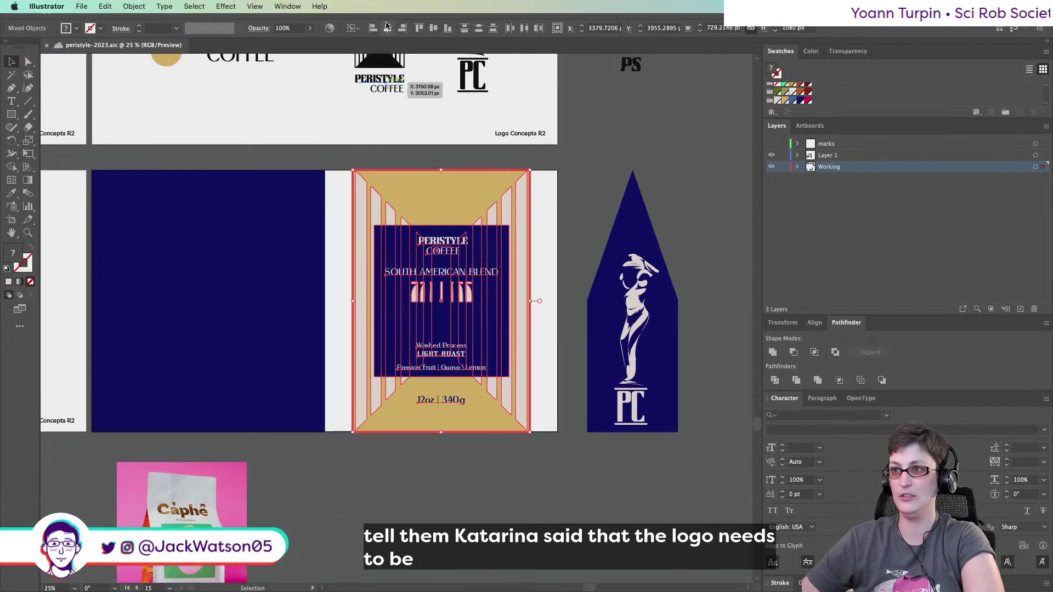
click(462, 464)
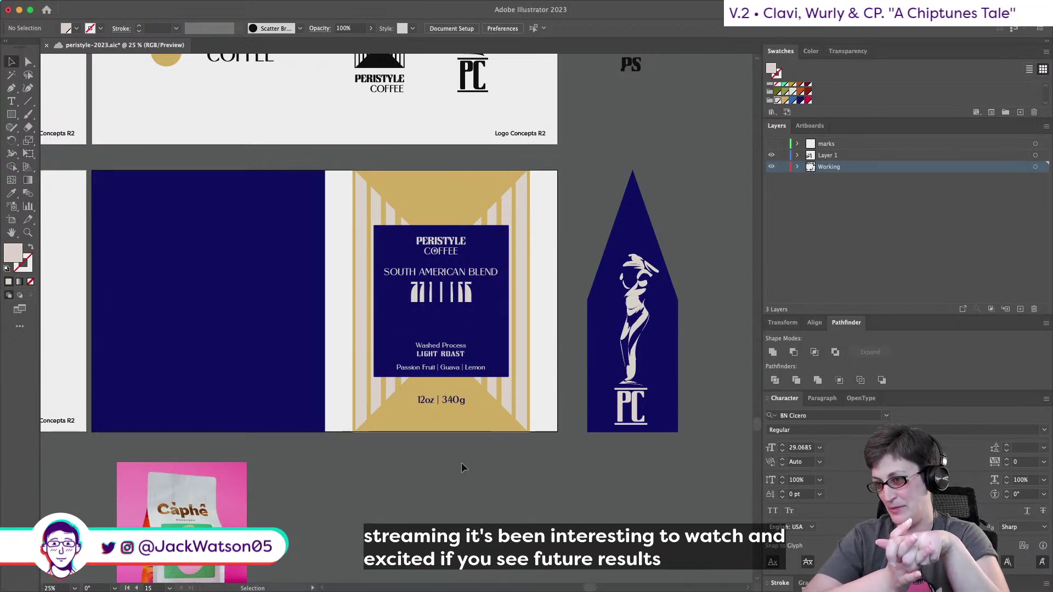
Try moving the LIGHT ROAST line on the label slightly, undo the move, and deselect it.
scroll(462, 401, up, 1)
scroll(462, 401, up, 1)
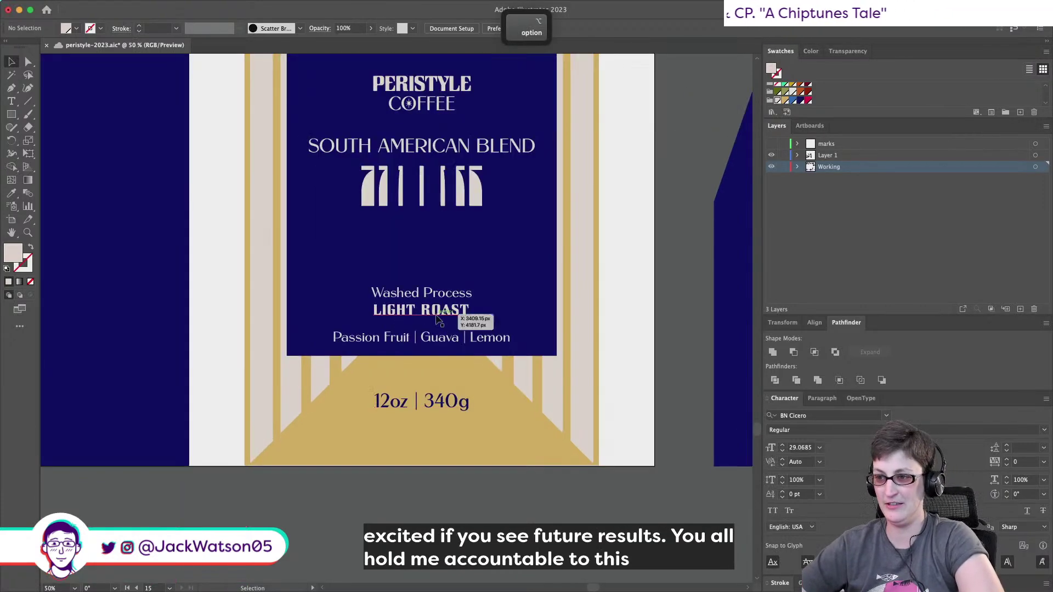
click(423, 305)
drag(425, 302, 440, 317)
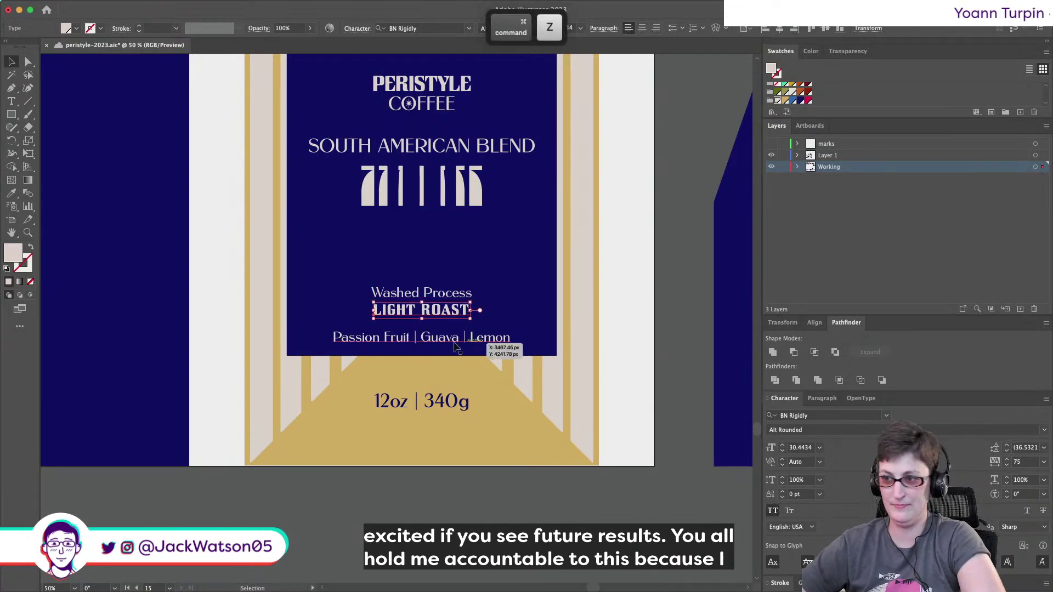
scroll(466, 343, down, 1)
click(447, 454)
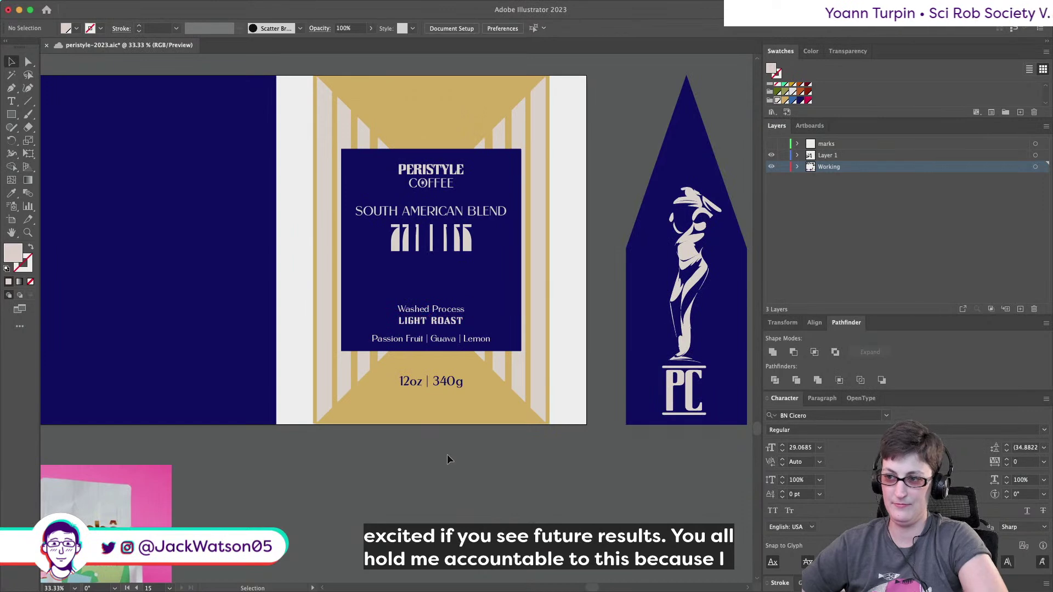
Save the peristyle-2023 document and check the navy panel beside the bag front.
scroll(446, 459, up, 1)
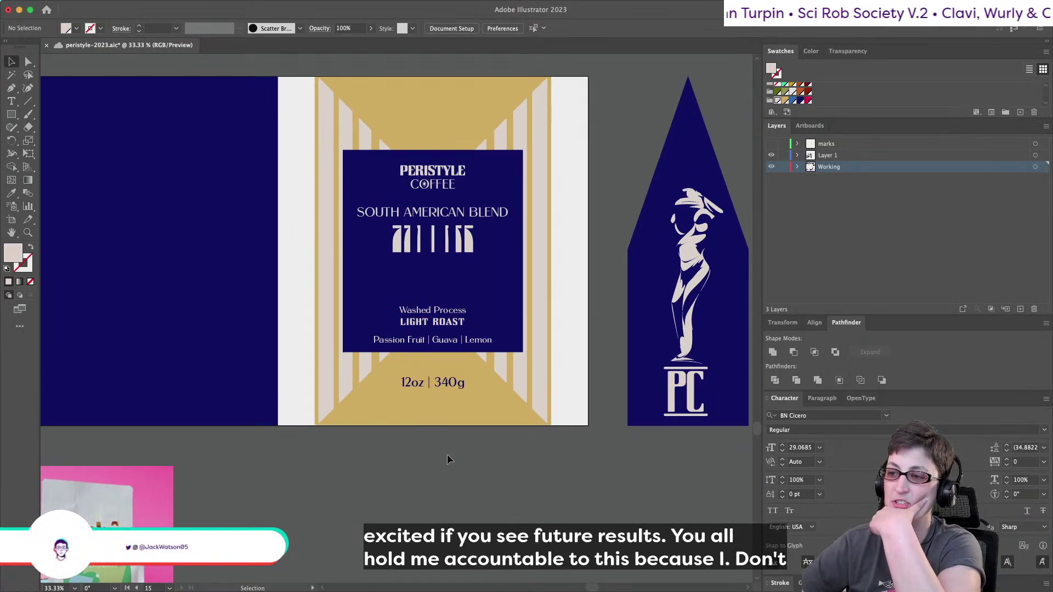
scroll(447, 460, left, 5)
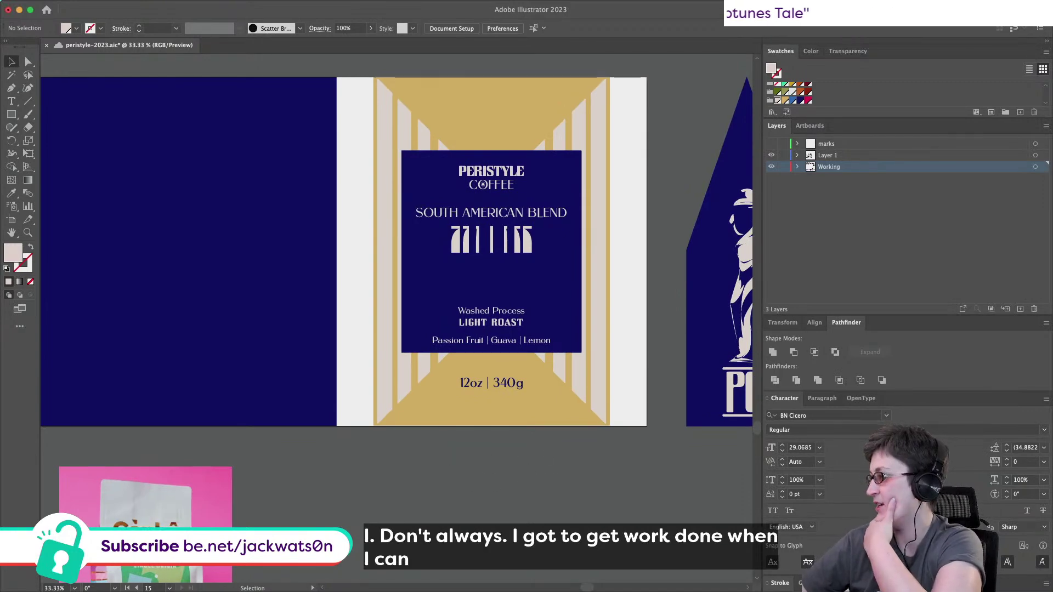
key(super+s)
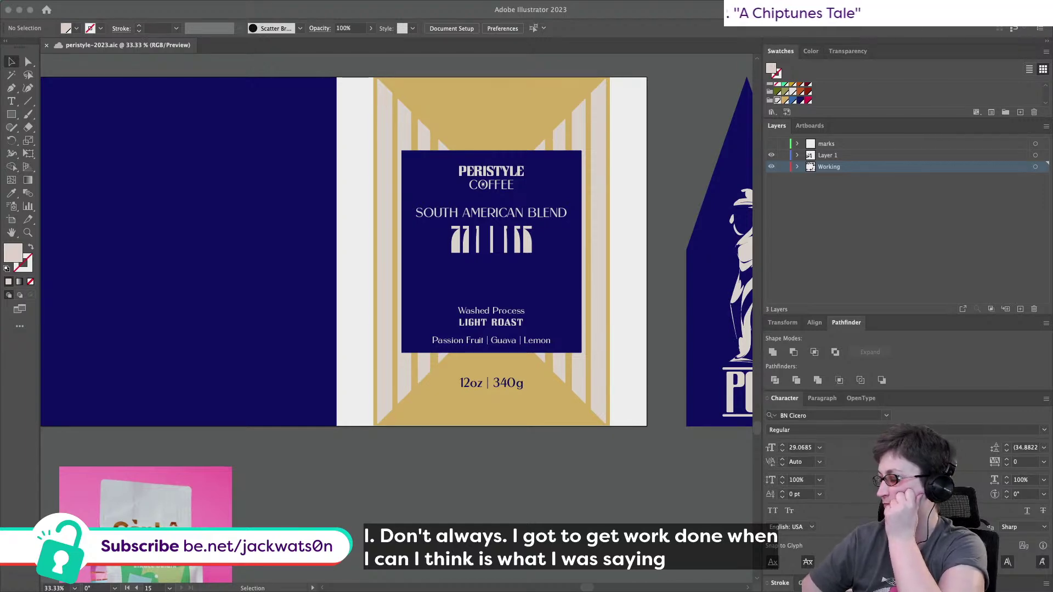
scroll(722, 57, left, 5)
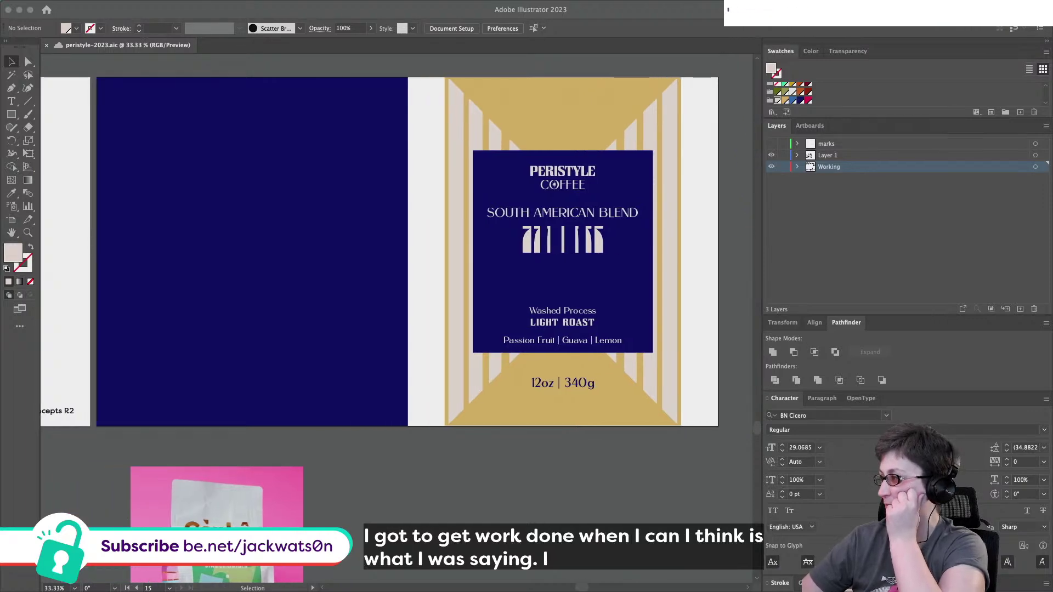
scroll(648, 205, right, 3)
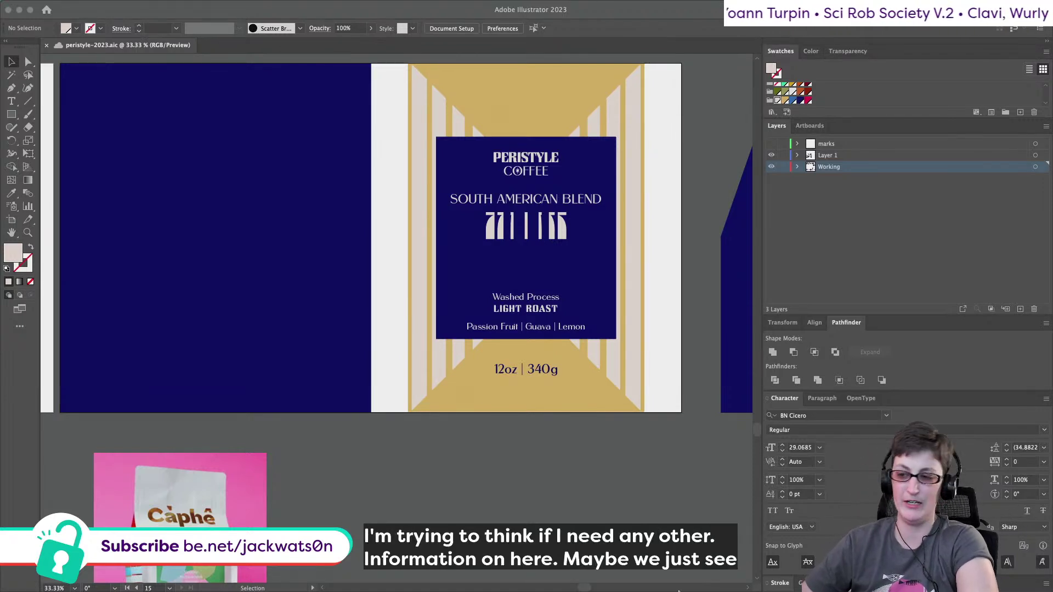
Switch to Photoshop, compare the open box, bag and pouch mockups, and bring up Coffee_Bag_v01.psd.
click(552, 573)
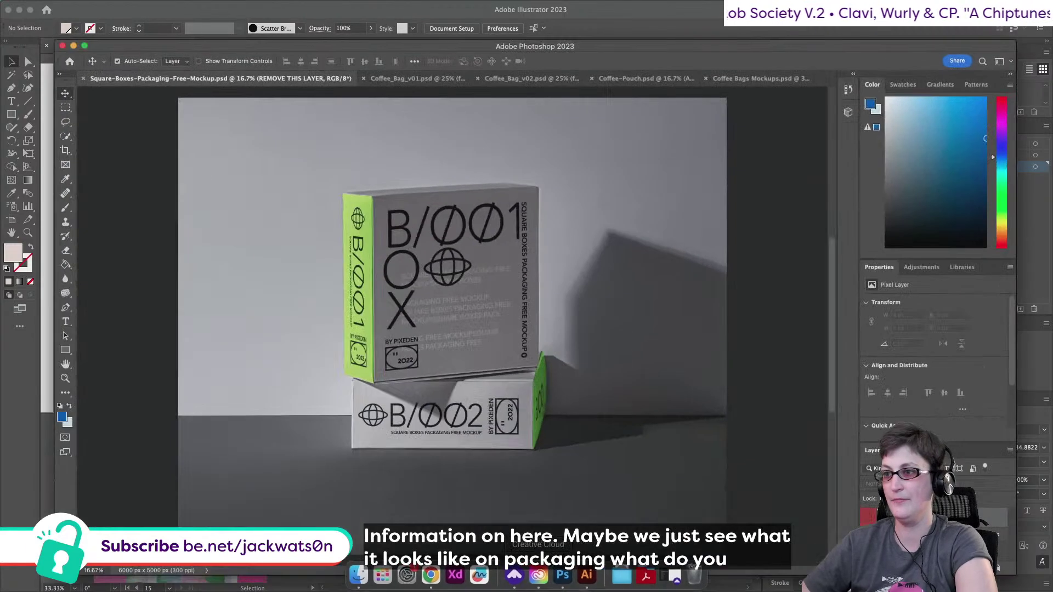
click(406, 80)
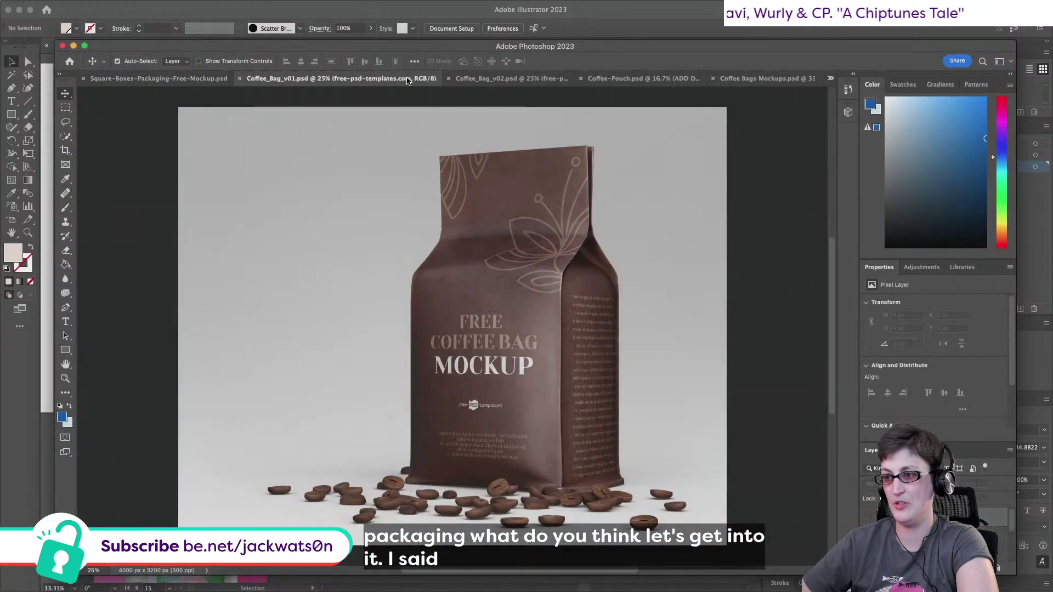
click(507, 79)
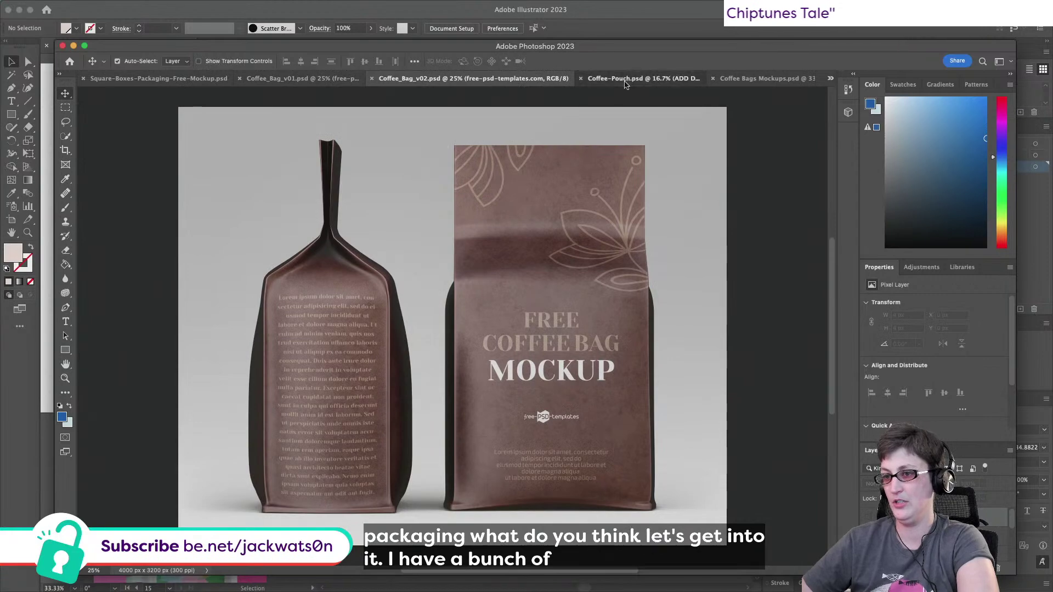
click(642, 79)
click(768, 78)
scroll(644, 174, down, 1)
scroll(649, 180, right, 5)
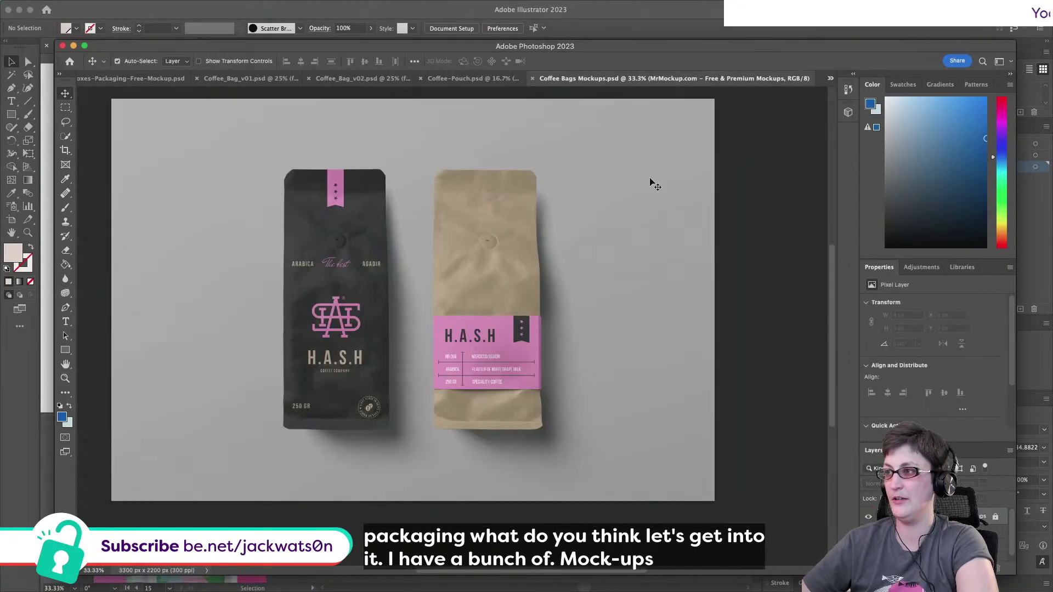
scroll(618, 176, left, 4)
click(340, 79)
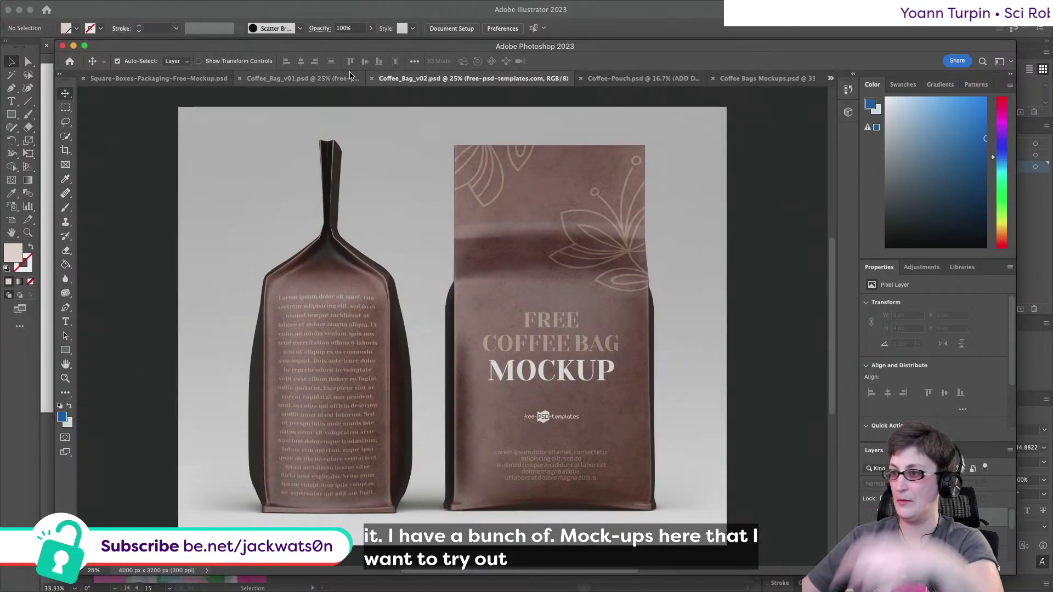
click(284, 78)
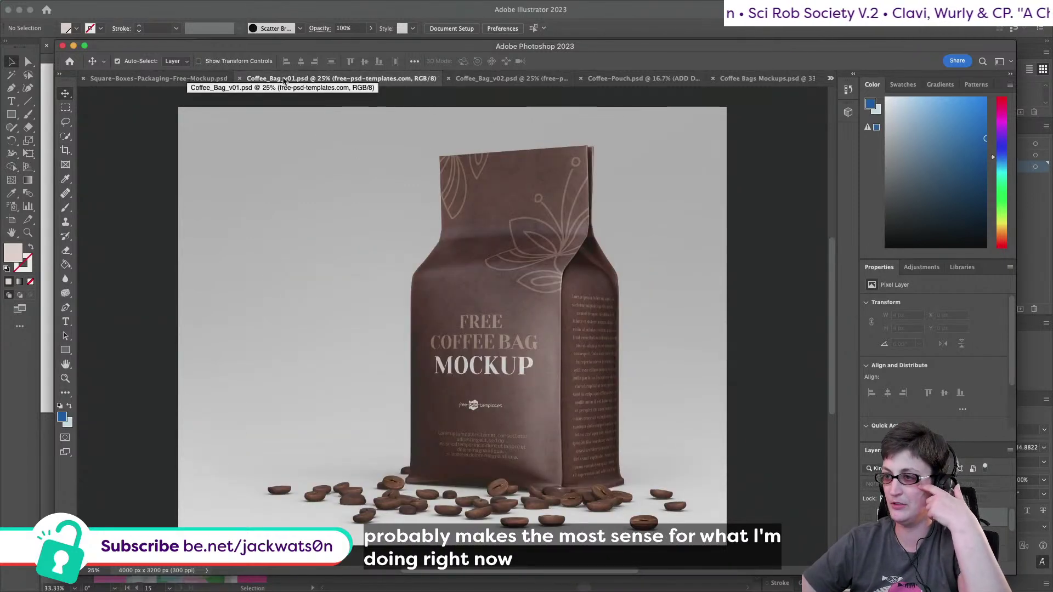
Open the "MockUp – Edit me 1" smart object of Coffee_Bag_v01.psd for editing.
click(885, 537)
right_click(885, 538)
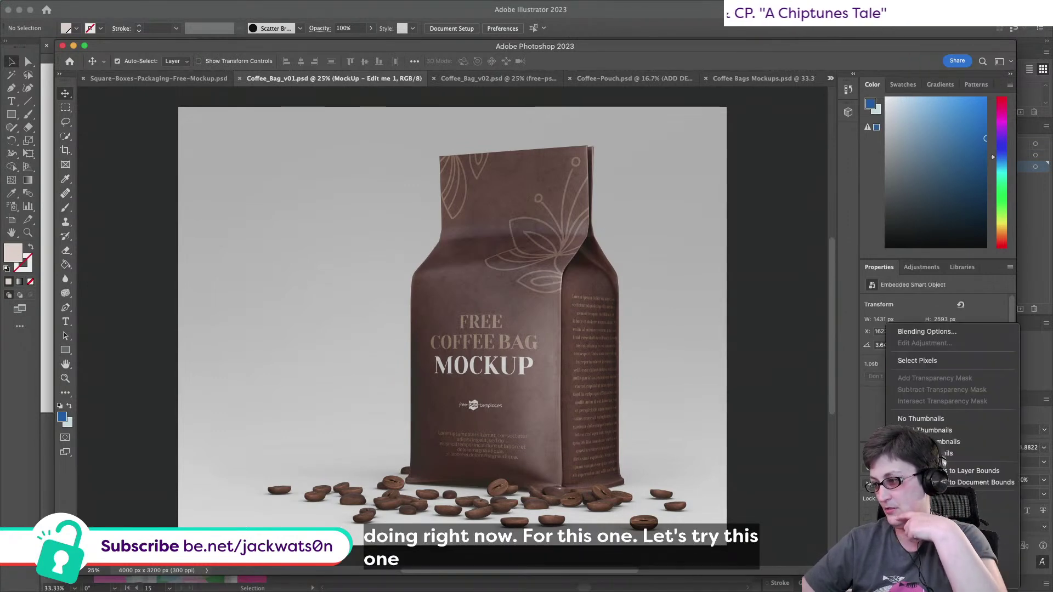
key(Escape)
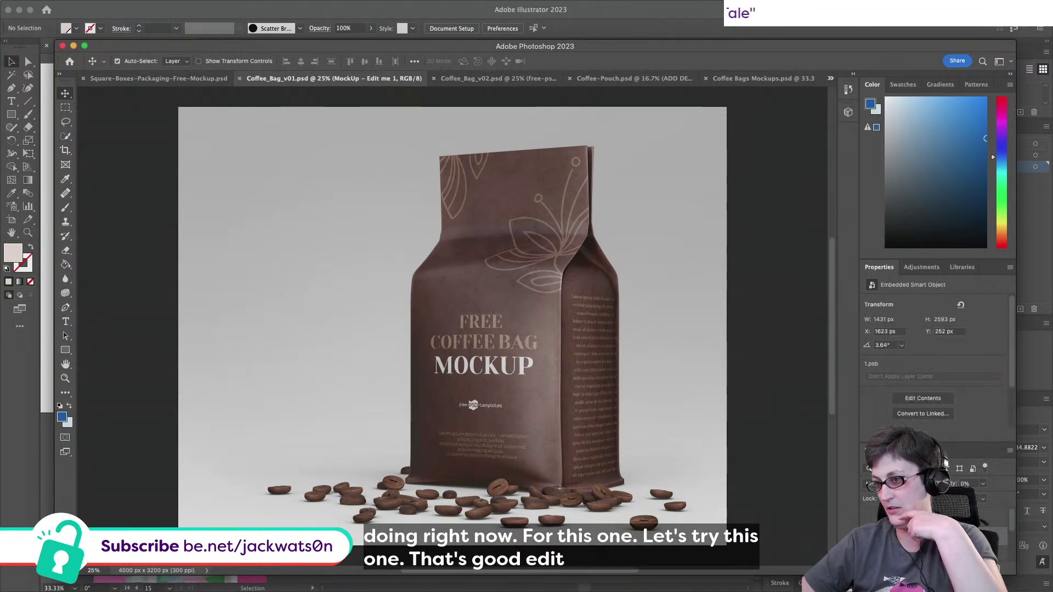
double_click(885, 537)
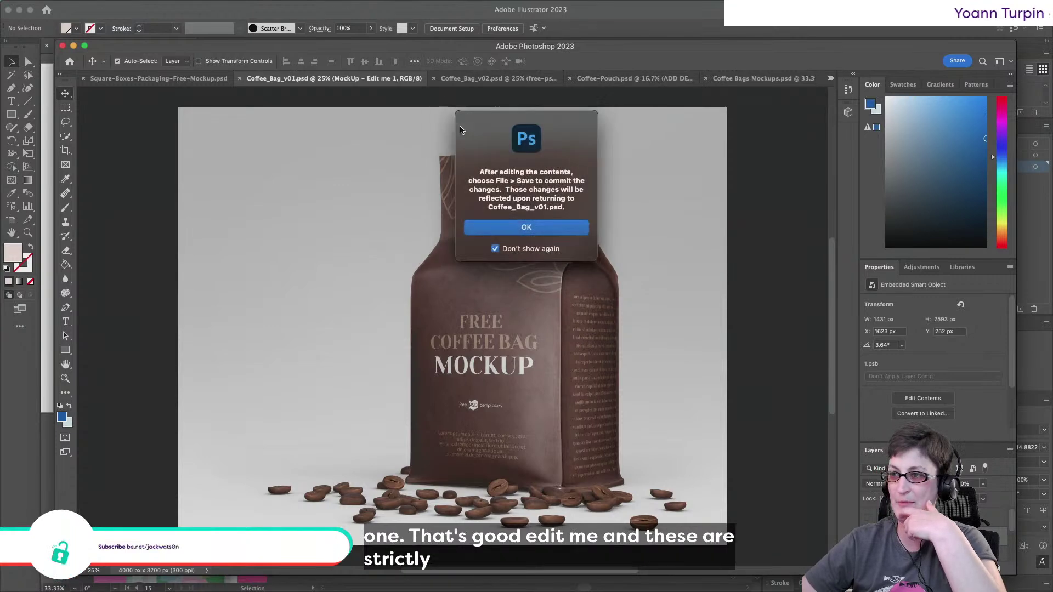
key(Return)
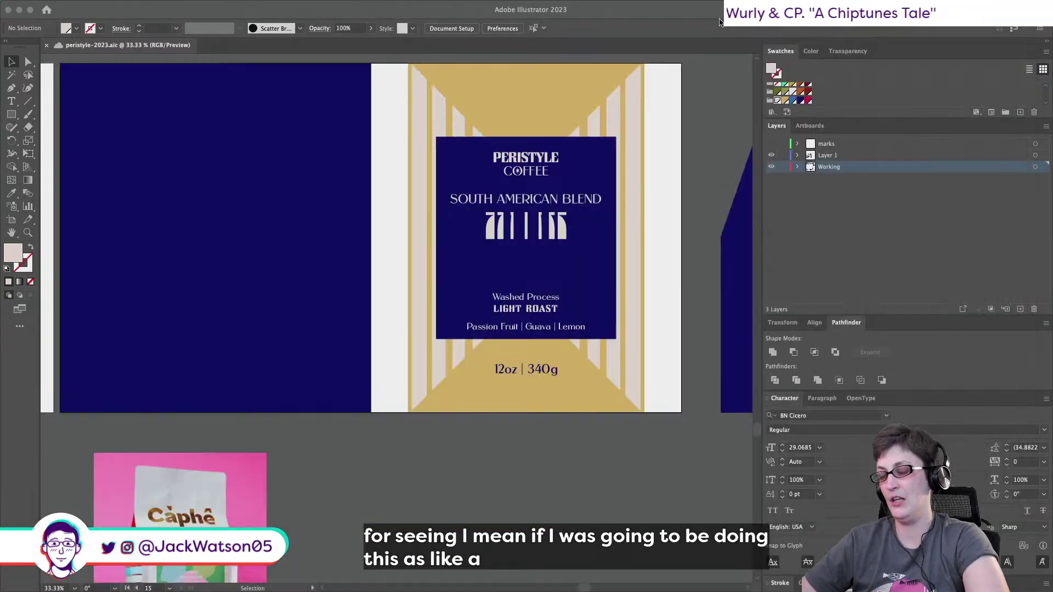
Switch to Illustrator, copy the complete front panel artwork with its label card, and deselect it.
click(2, 136)
scroll(351, 165, down, 1)
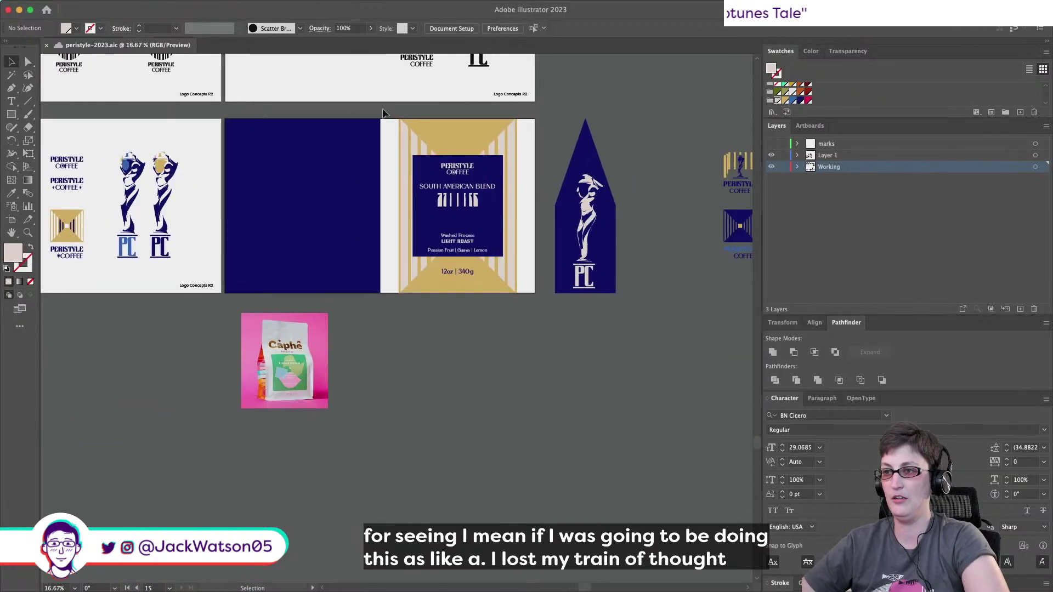
drag(504, 298, 506, 305)
key(super+c)
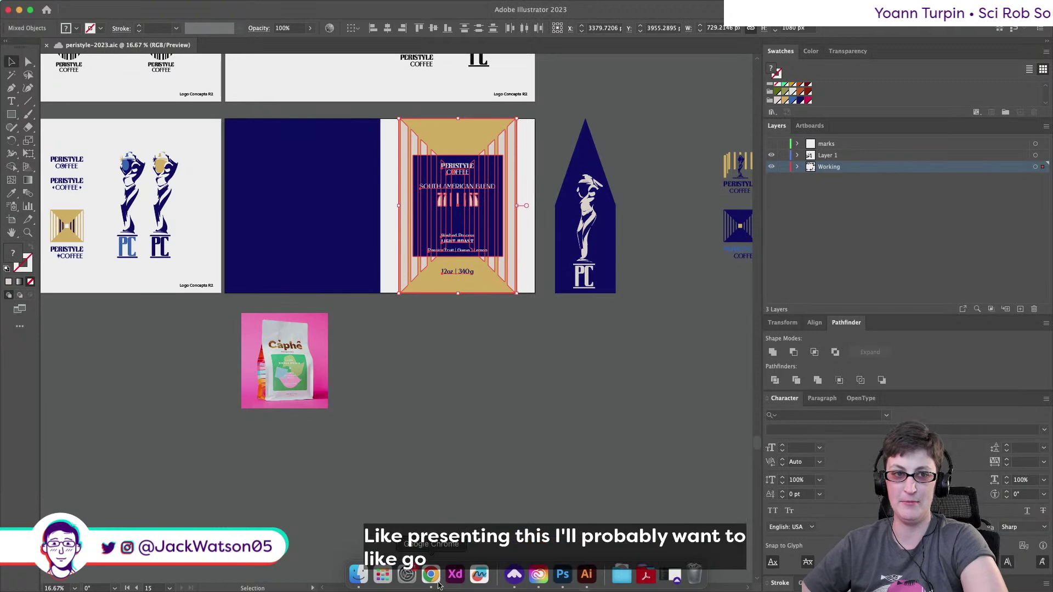
key(super+shift+a)
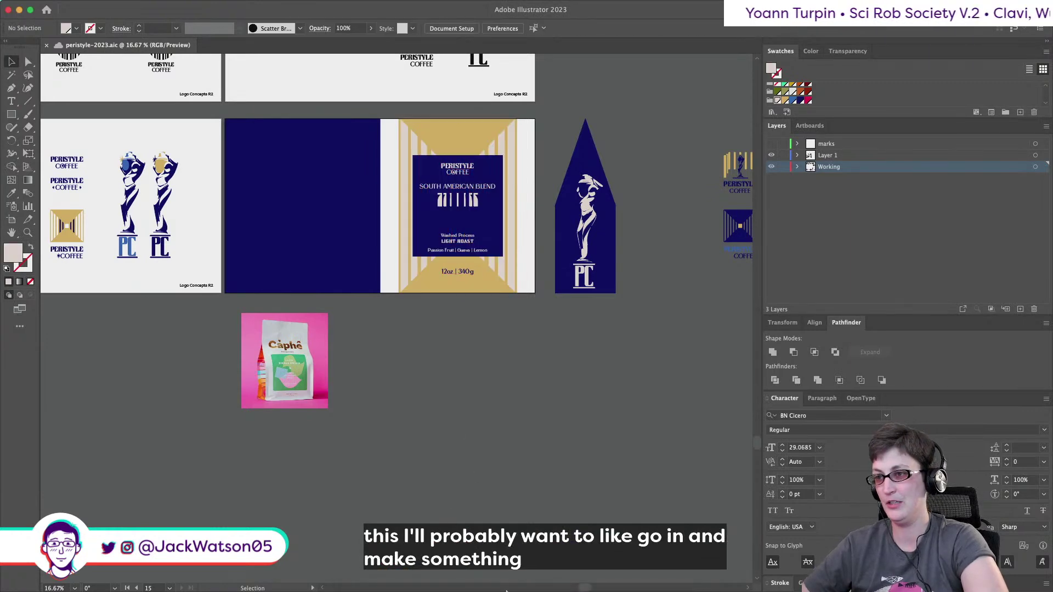
Switch to Photoshop and try pasting the front panel artwork into the 1.psb smart object as a vector smart object.
click(569, 582)
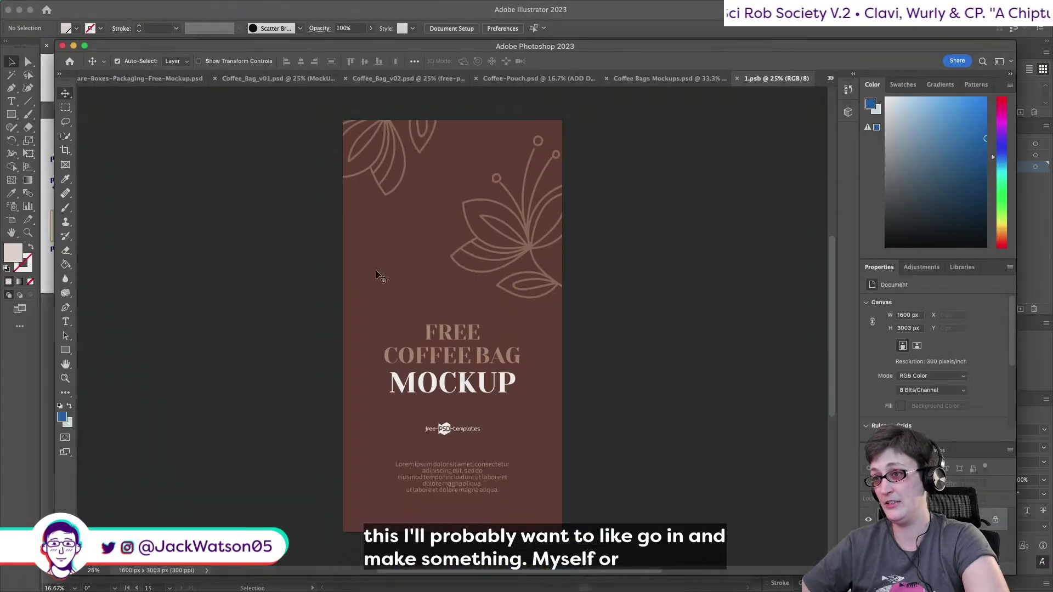
key(v)
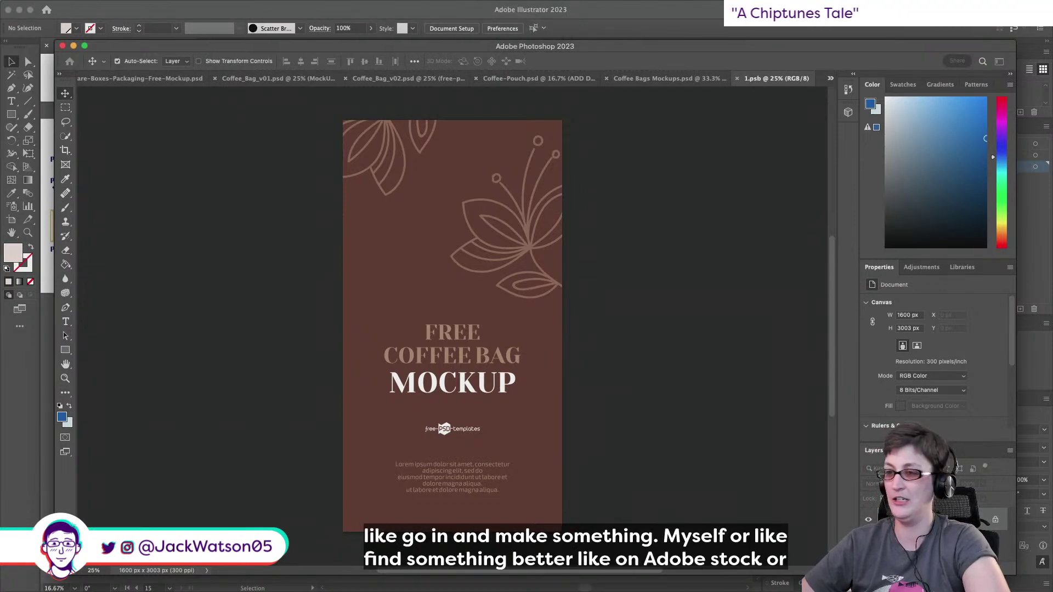
key(super+v)
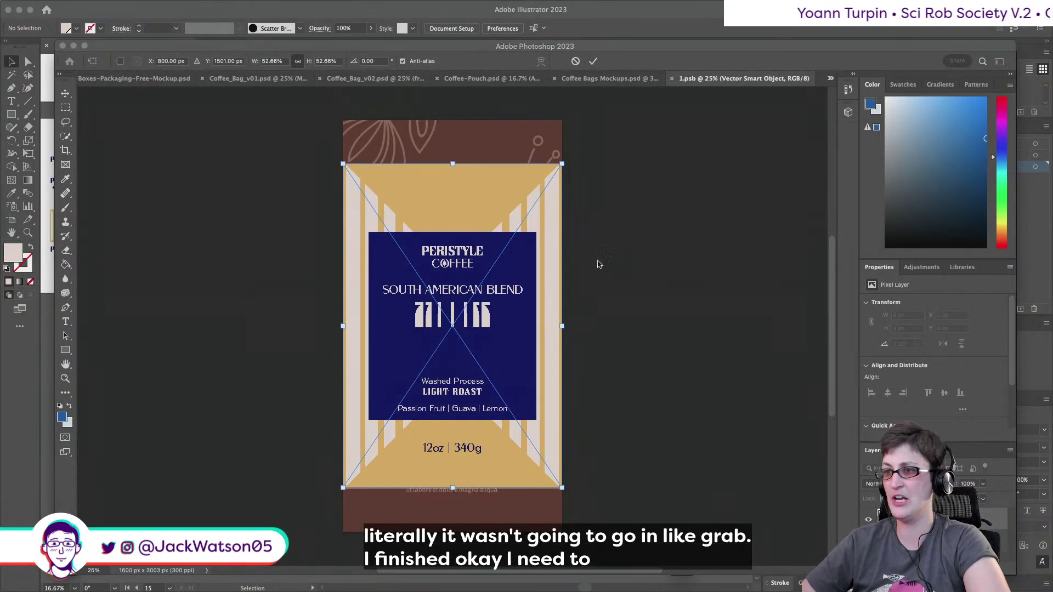
key(BackSpace)
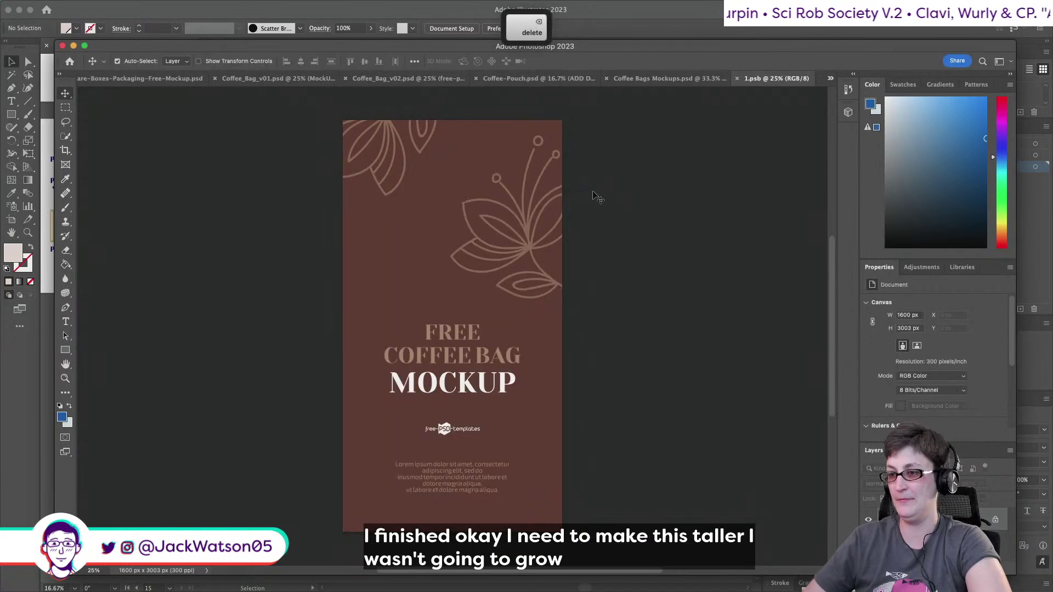
Switch back to Illustrator and extend the packaging artboard downward to a height of about 1319 px.
click(603, 13)
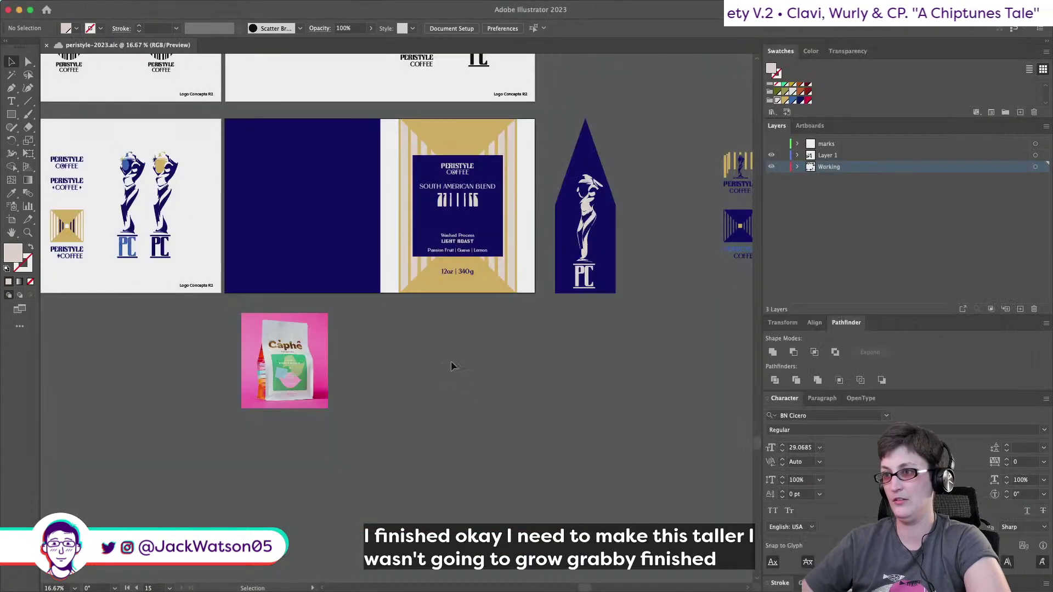
scroll(457, 237, up, 2)
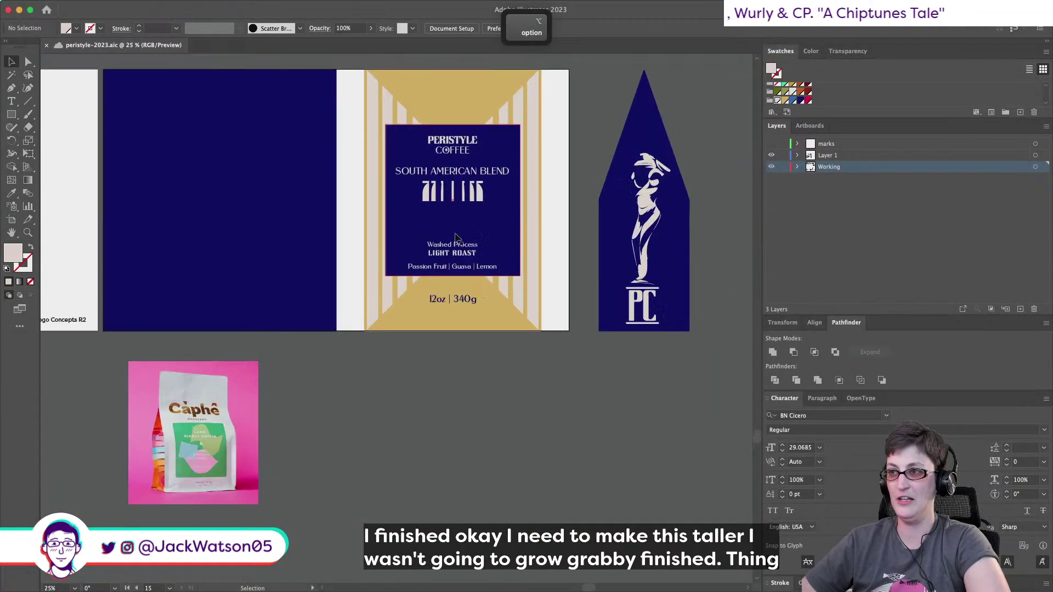
click(452, 28)
click(609, 214)
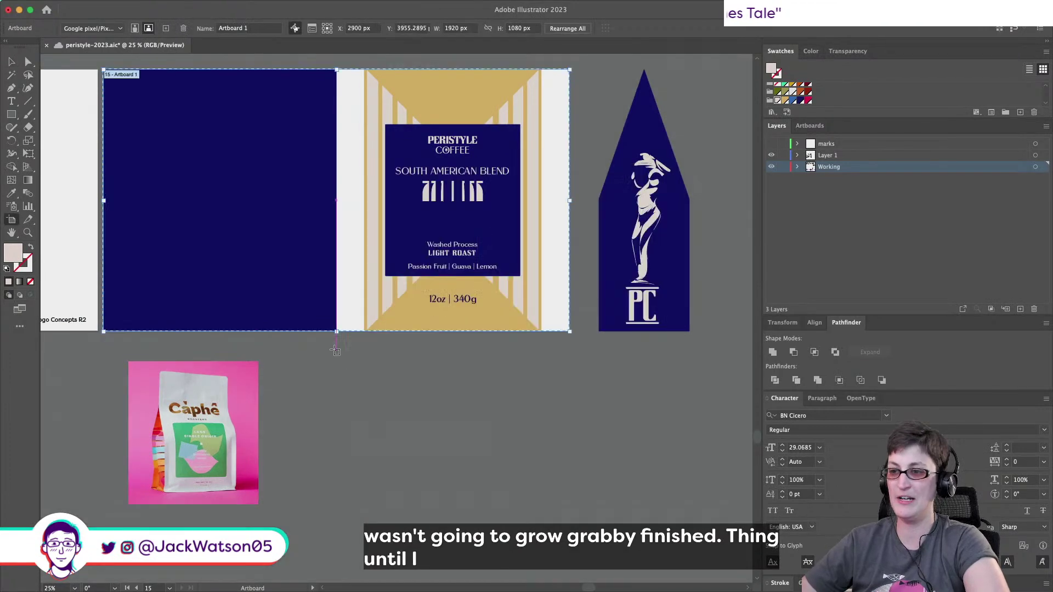
drag(335, 331, 336, 390)
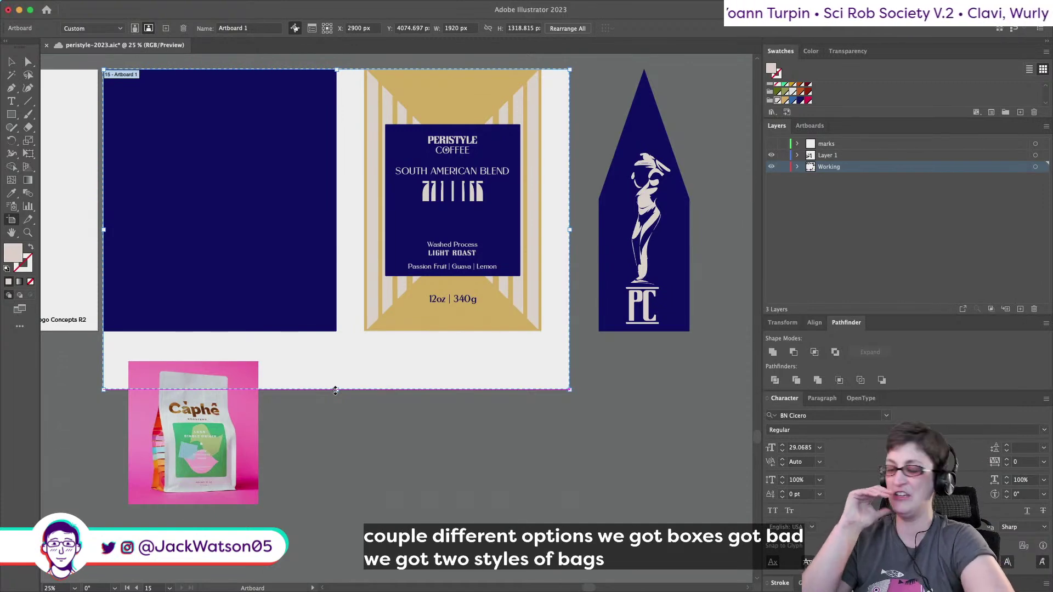
key(Escape)
Move the pink Caphê bag reference photo off the artboard to below the statue gusset.
scroll(254, 369, right, 4)
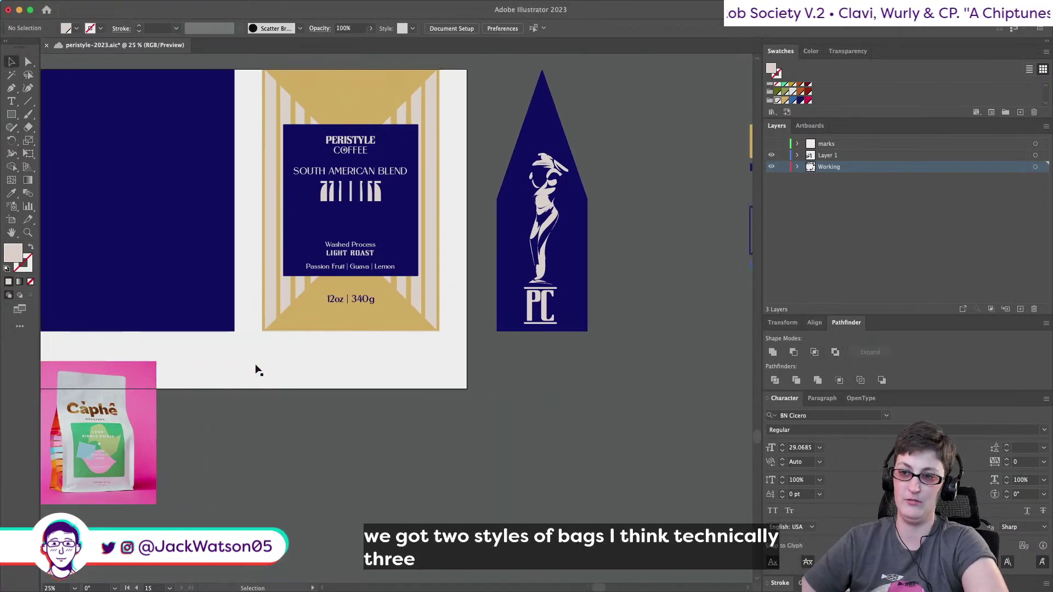
drag(127, 442, 668, 452)
scroll(323, 341, left, 5)
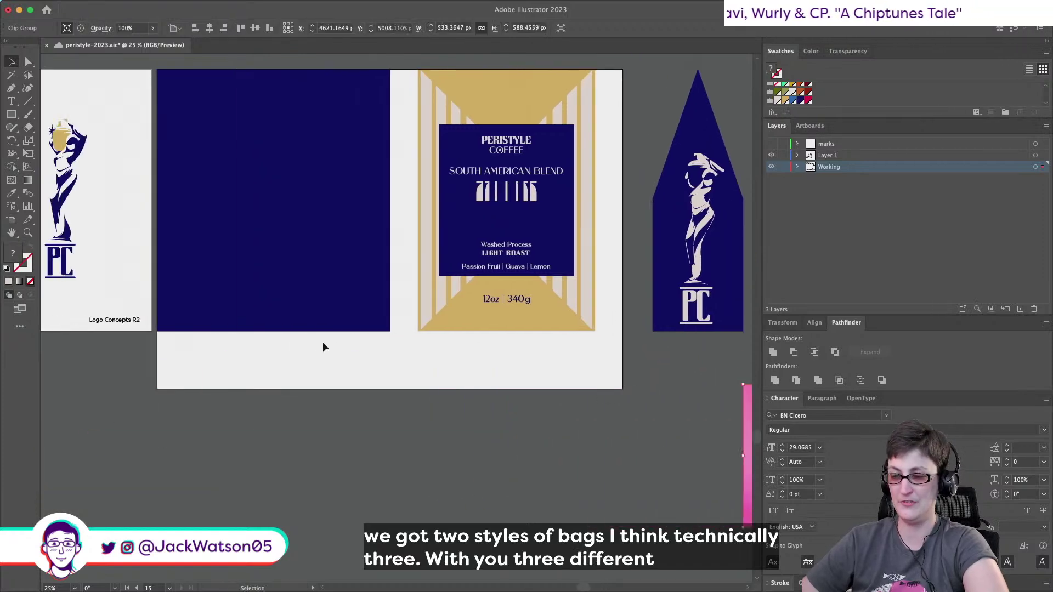
Stretch the plain navy rectangle down to the artboard's lower edge, about 1319 px tall, and deselect it.
scroll(323, 348, up, 2)
click(323, 348)
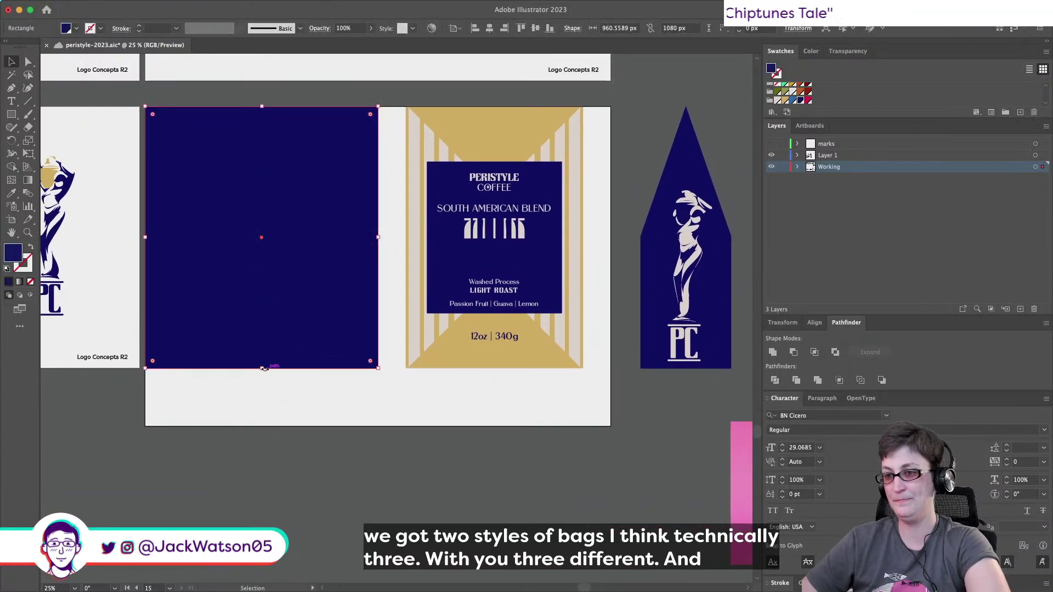
drag(263, 371, 265, 429)
key(super+z)
scroll(546, 439, right, 3)
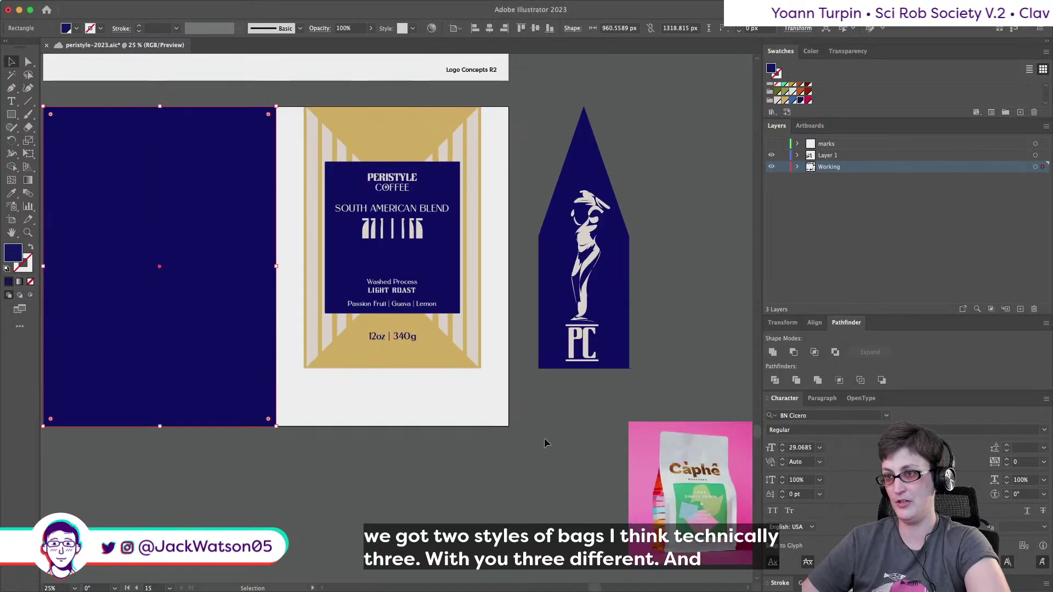
click(545, 439)
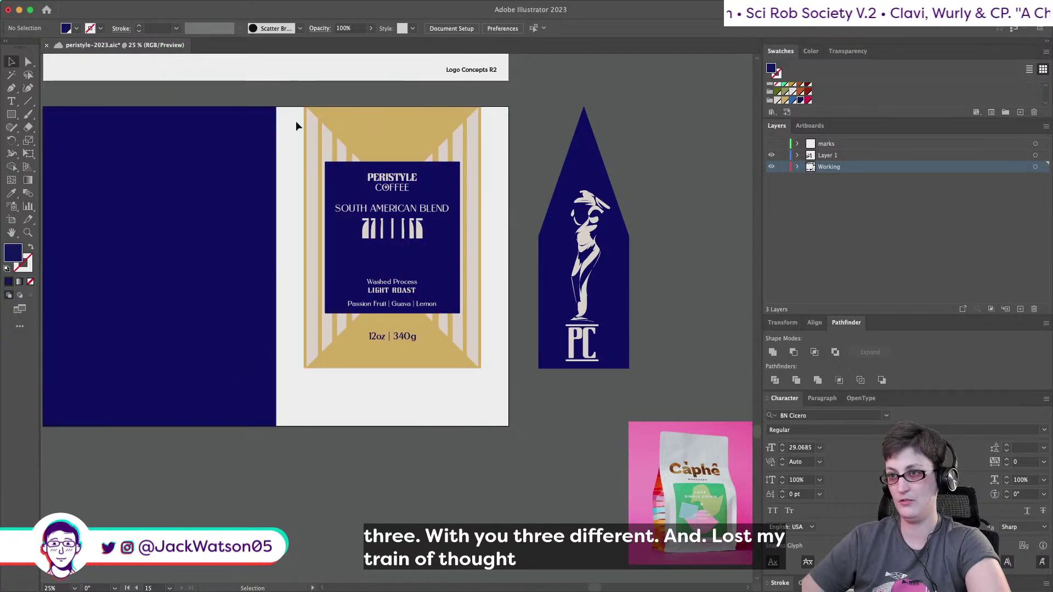
Move the Peristyle front panel artwork down toward the vertical middle of the taller artboard and deselect it.
drag(407, 329, 439, 379)
click(28, 62)
key(shift+super+a)
Try to stretch the front panel's beige background rectangle up to the artboard's upper edge, and undo the stretch.
click(414, 172)
right_click(380, 161)
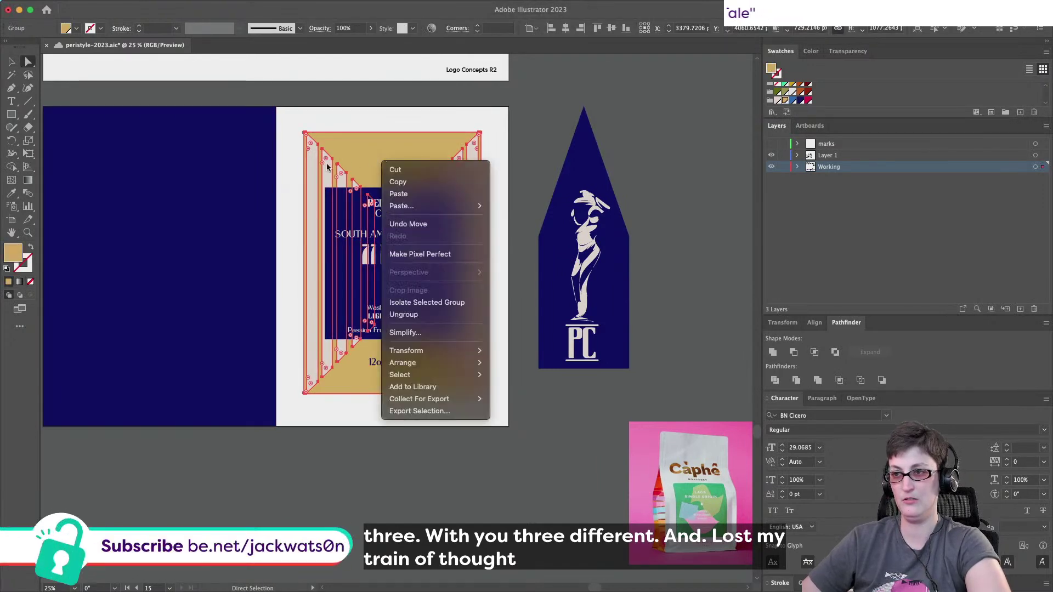
click(321, 166)
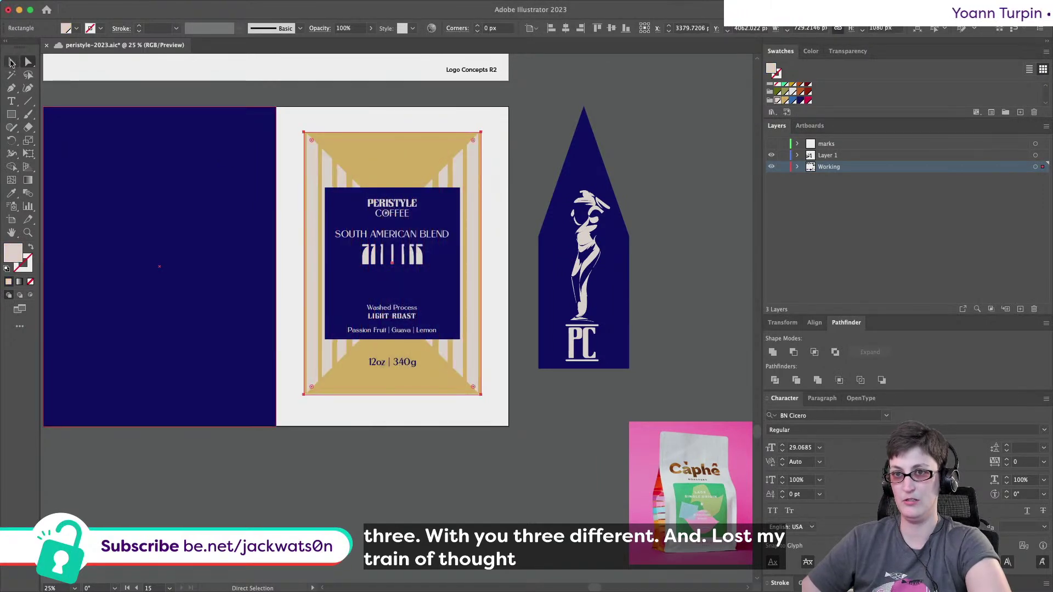
click(12, 62)
drag(392, 132, 391, 106)
key(super+z)
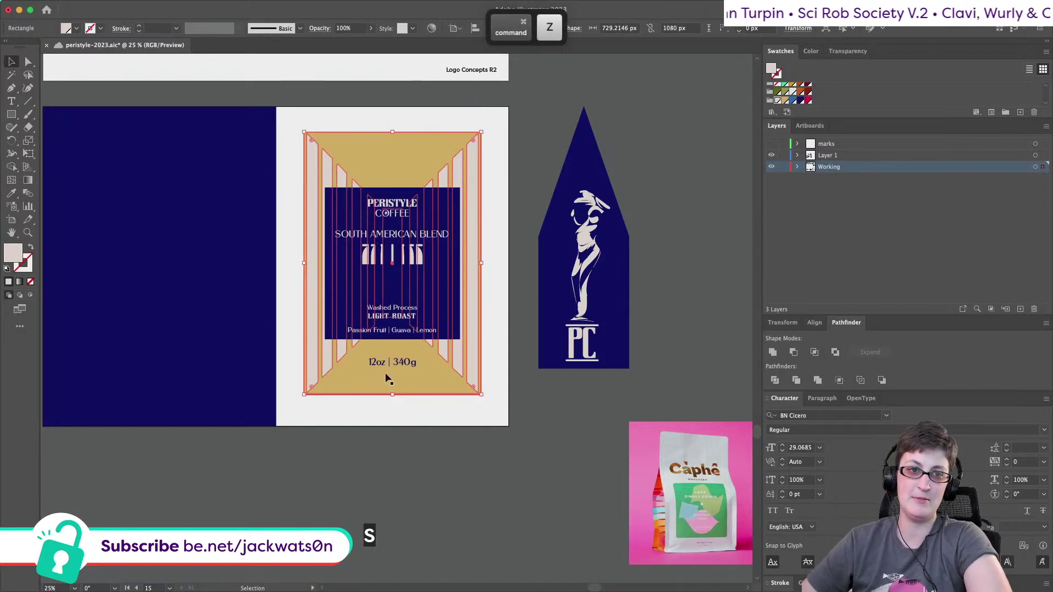
Group the front panel artwork and align its vertical center to the plain navy rectangle.
click(481, 464)
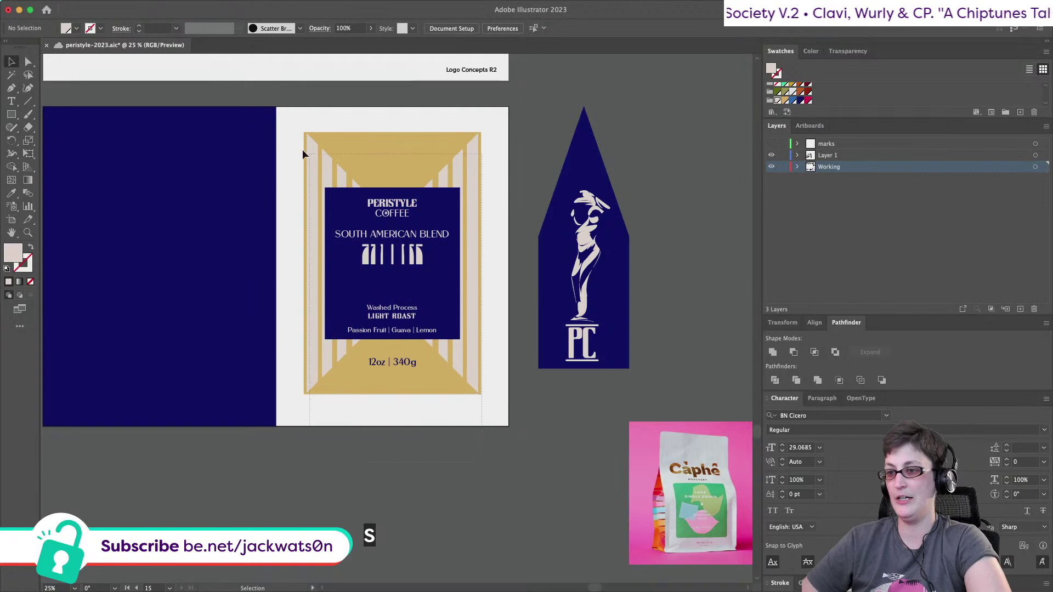
click(319, 127)
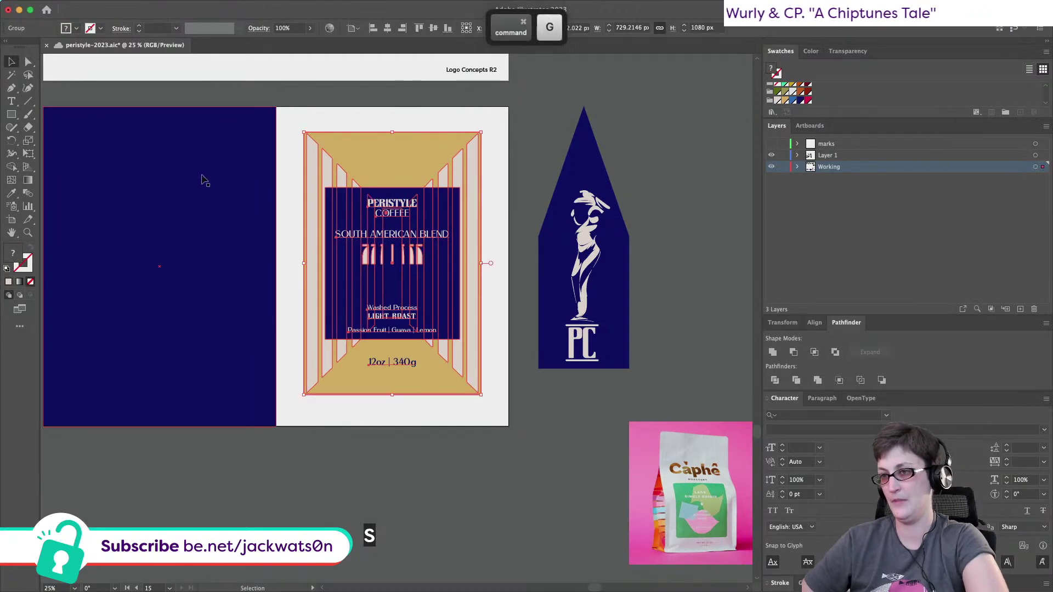
shift+click(129, 215)
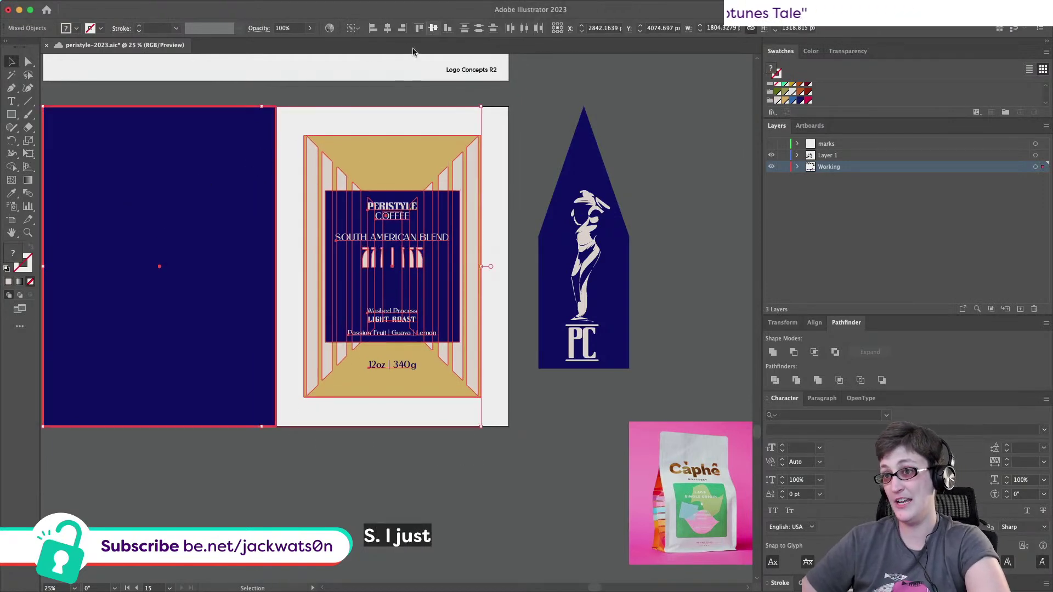
shift+click(366, 156)
Ungroup the front panel and stretch its beige background rectangle symmetrically to the artboard's upper and lower edges.
click(373, 163)
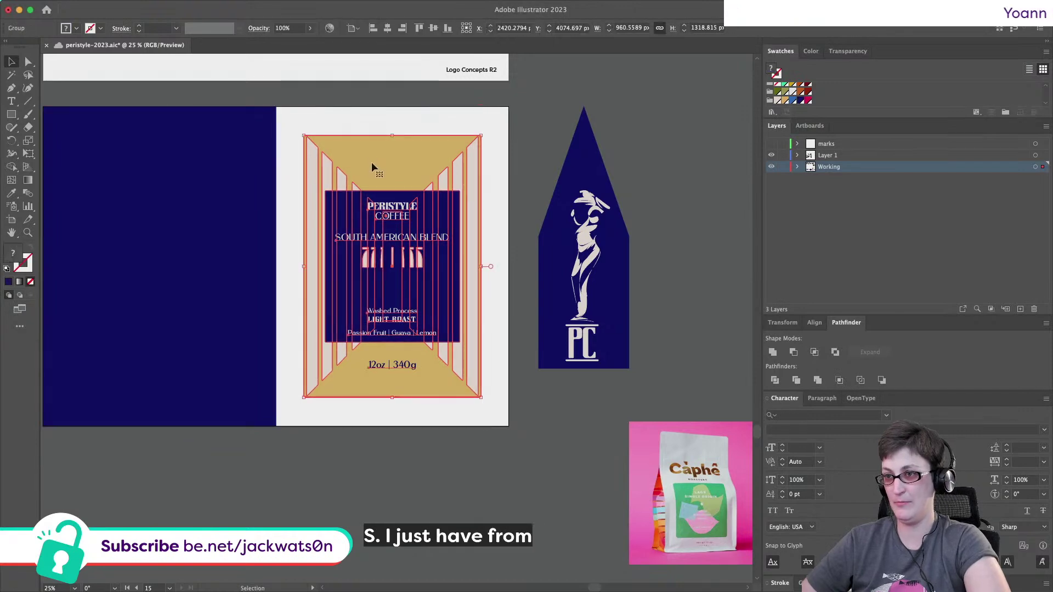
right_click(370, 154)
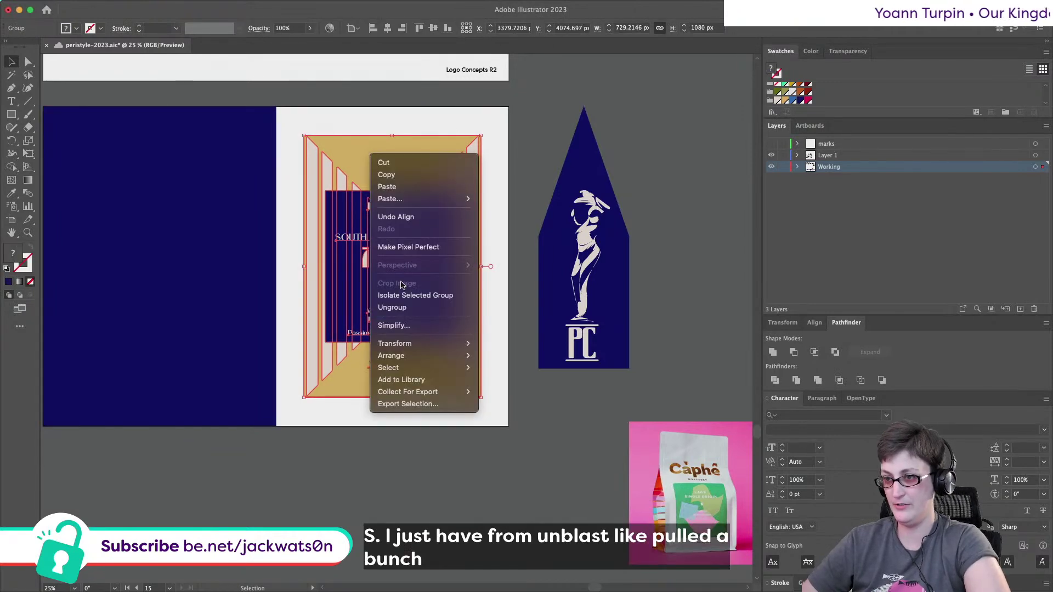
click(400, 307)
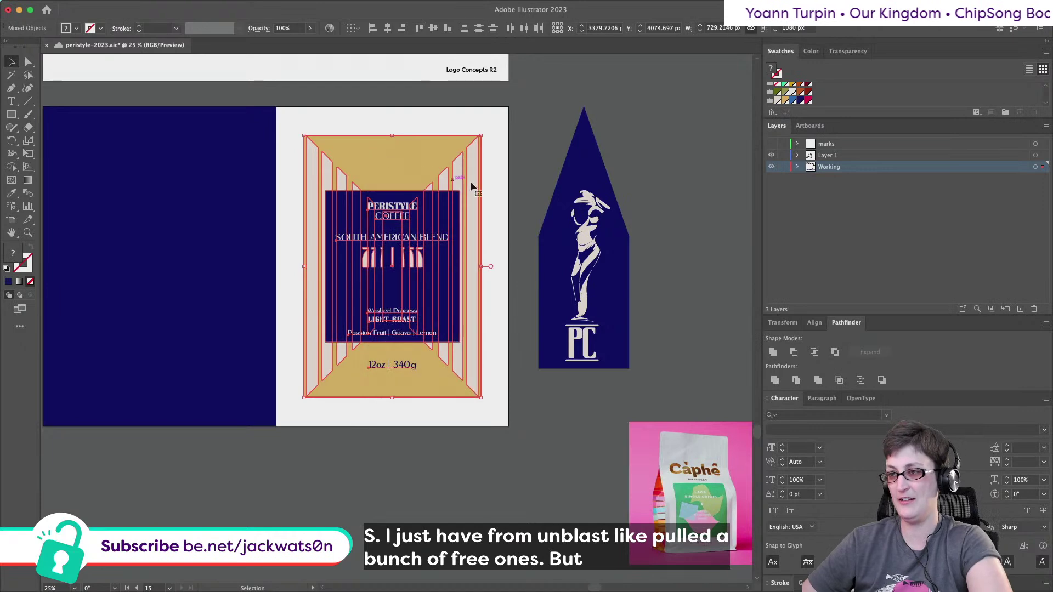
click(471, 169)
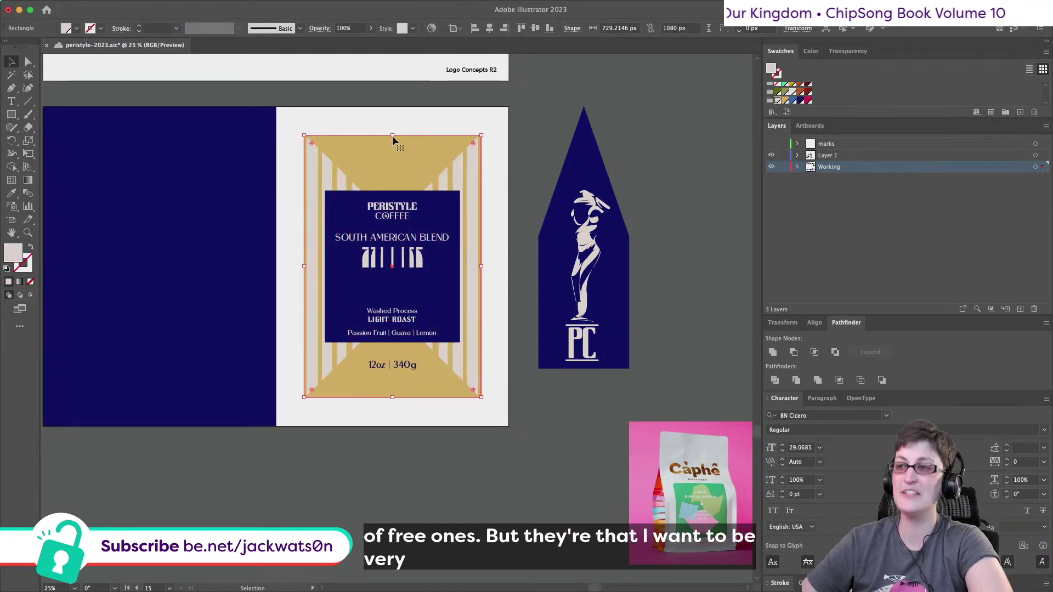
drag(392, 136, 395, 107)
Isolate the gold stripe group, extend its upper and lower anchor points to the artboard's edges, and exit isolation mode.
double_click(384, 155)
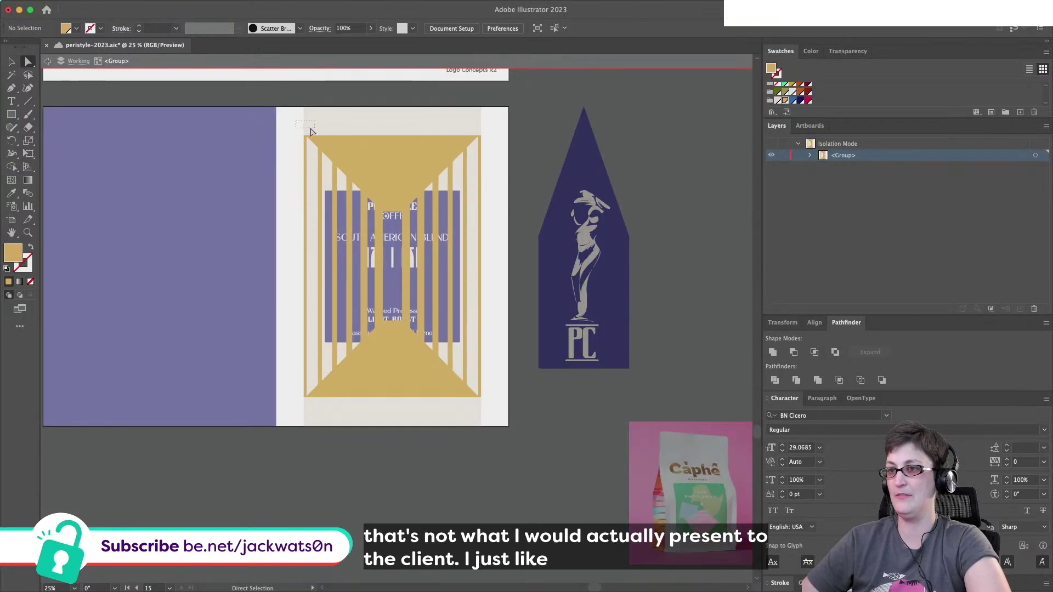
drag(509, 202, 465, 120)
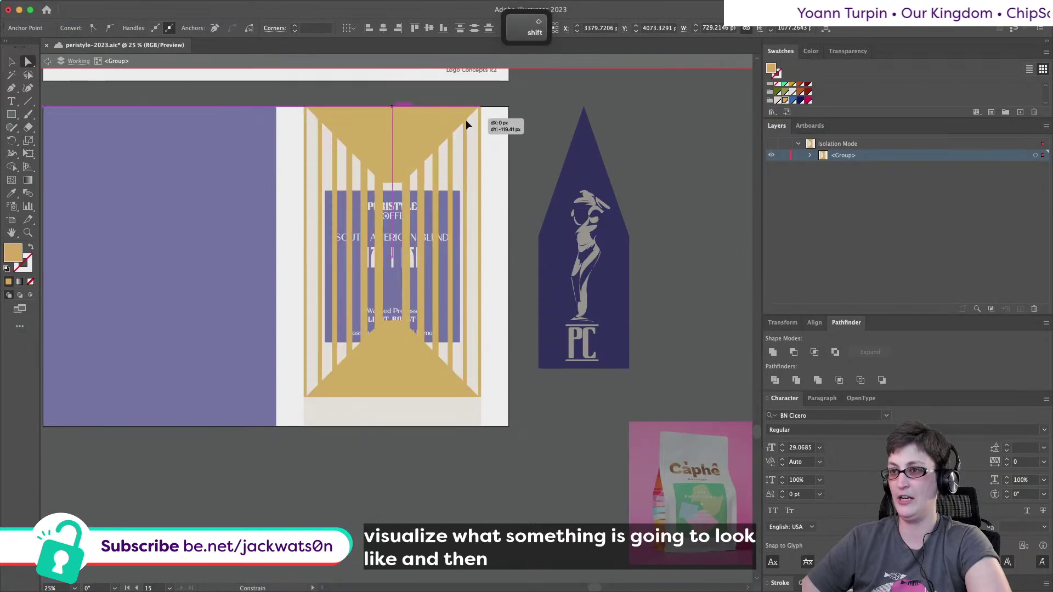
drag(270, 263, 466, 414)
click(416, 509)
click(46, 61)
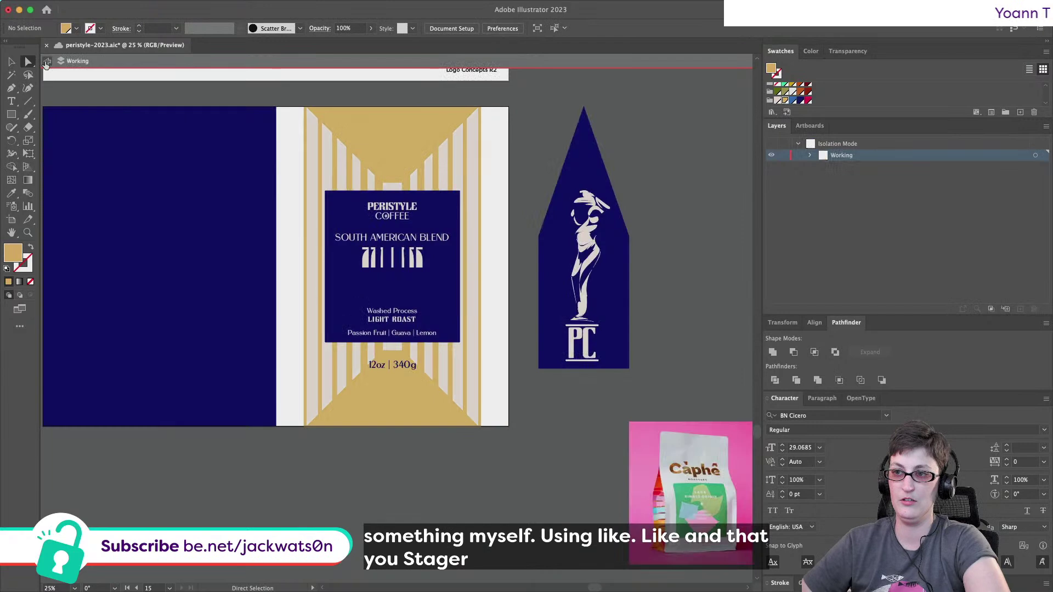
Move the "12oz | 340g" text straight down about 175 px to the panel's lower gold area and deselect it.
drag(399, 365, 400, 409)
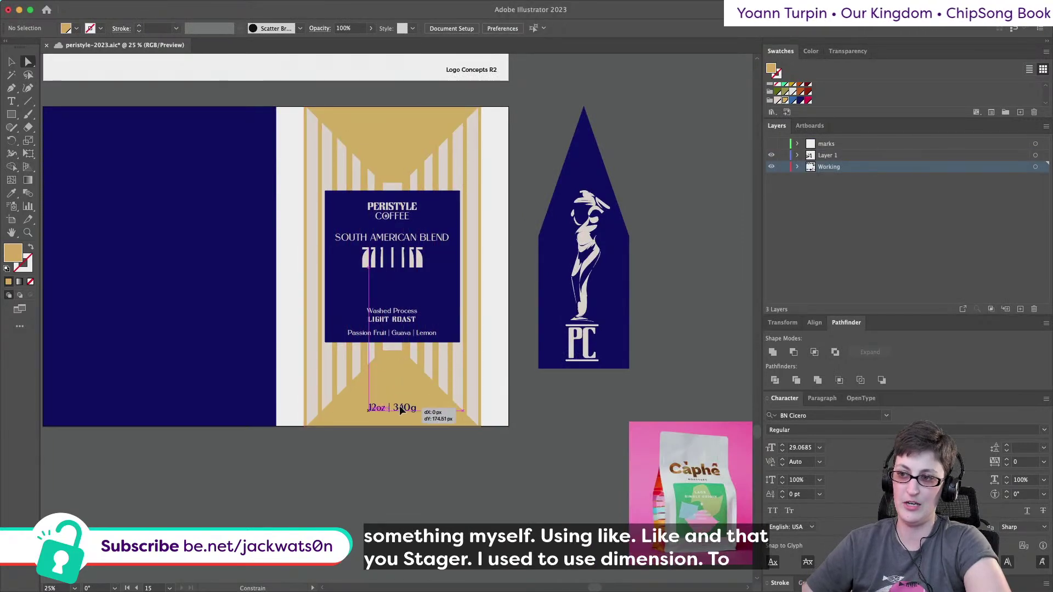
click(471, 524)
key(alt)
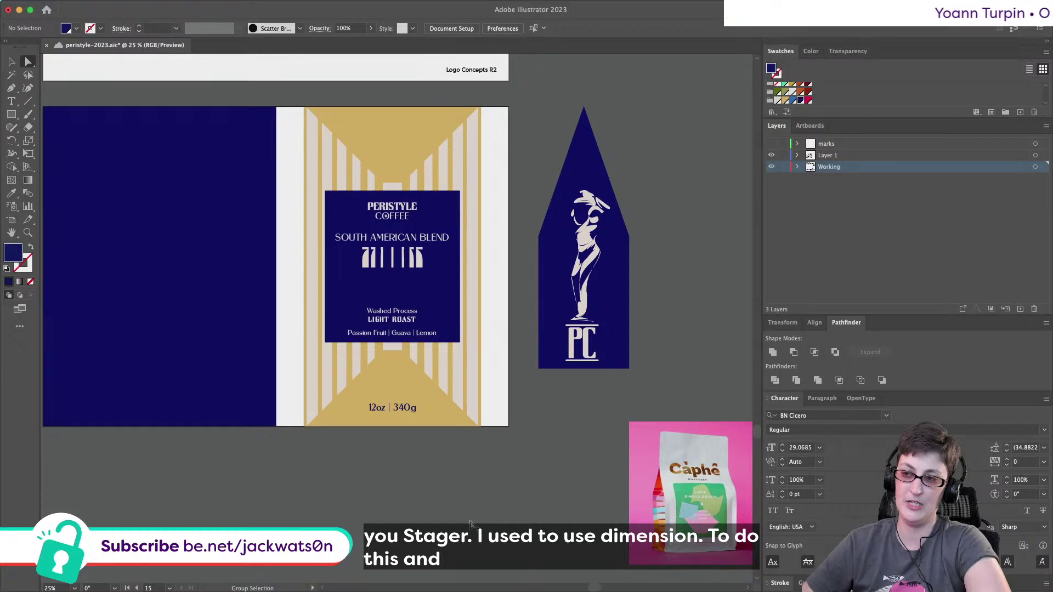
scroll(348, 305, left, 2)
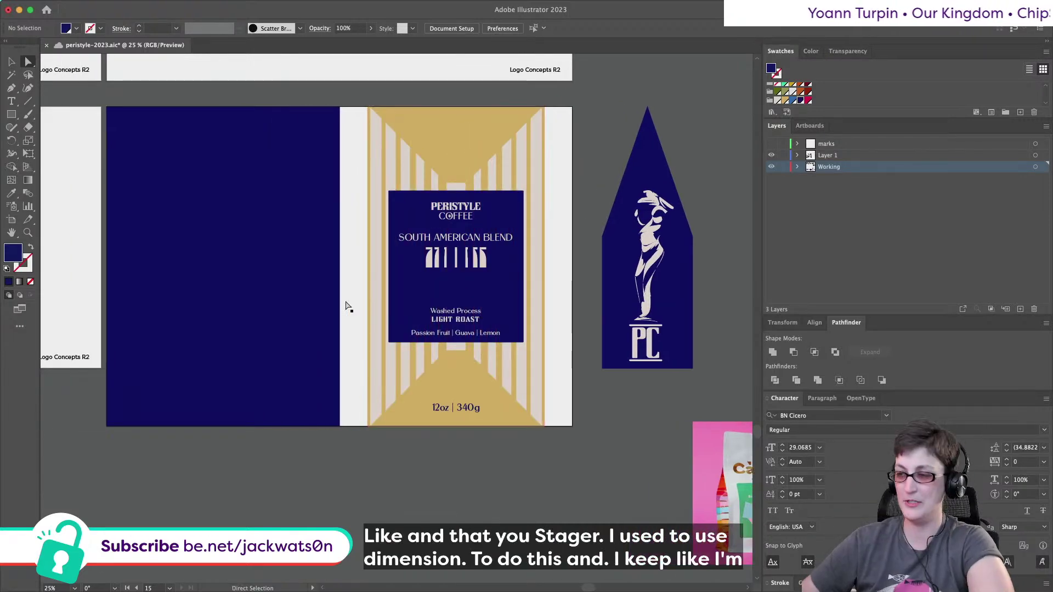
scroll(337, 197, right, 2)
Copy the full-height front panel, switch to Photoshop and paste it into 1.psb as a vector smart object.
key(v)
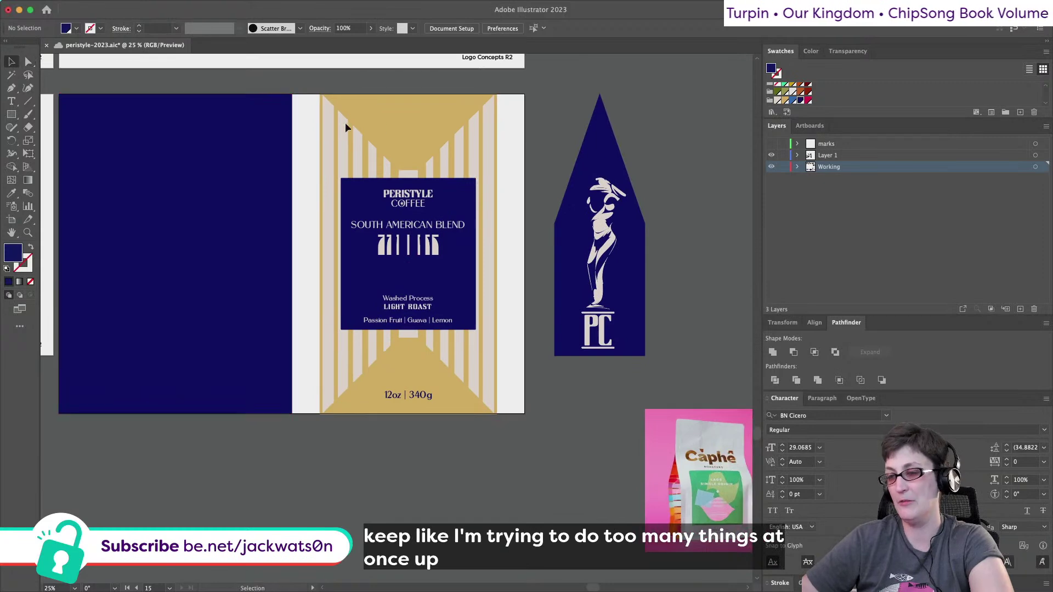
key(super+z)
key(super+z)
key(super+z)
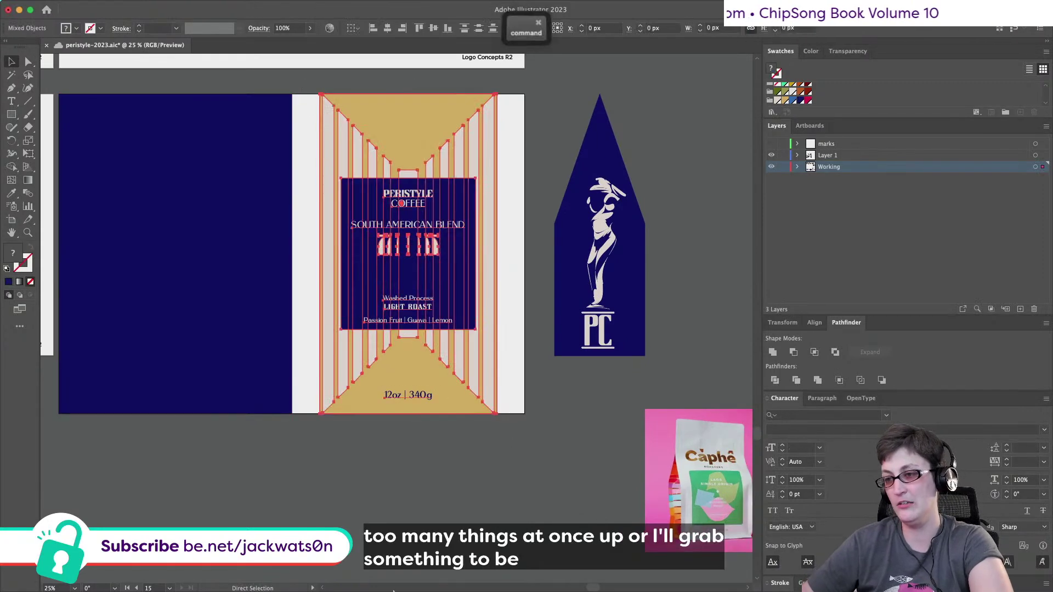
key(super+z)
key(super+z)
key(super+z)
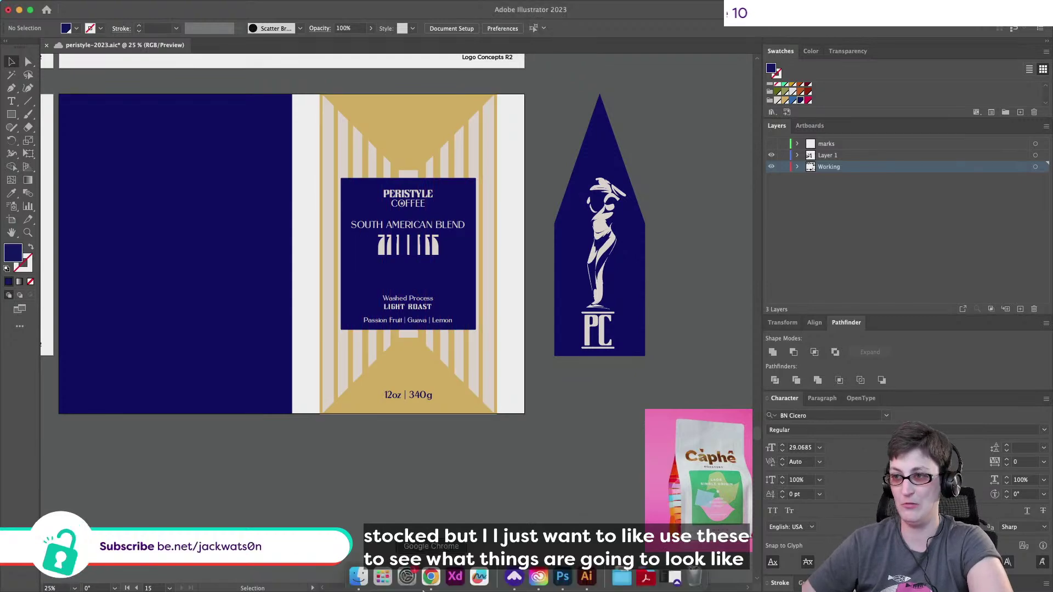
click(562, 576)
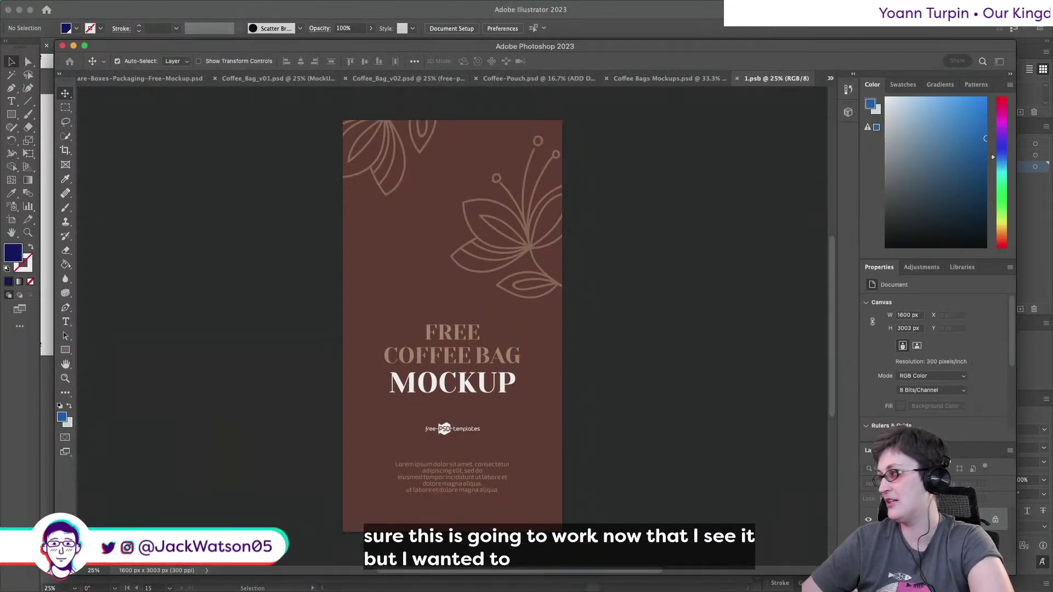
key(super+z)
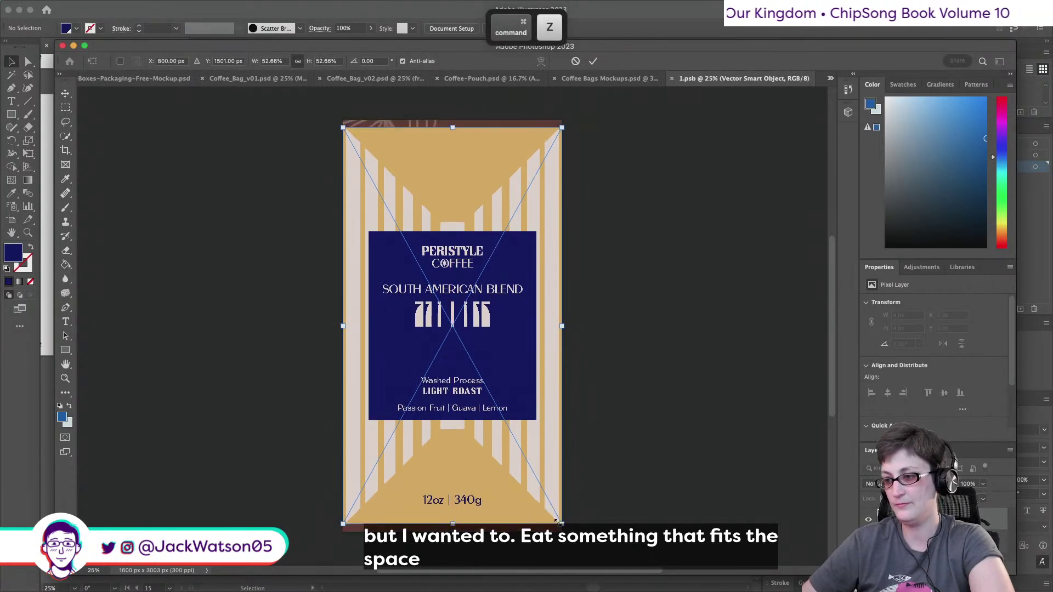
Scale the pasted panel to about 1659 × 3004 px to cover the 1.psb canvas, commit the placement and save the file.
drag(563, 525, 567, 531)
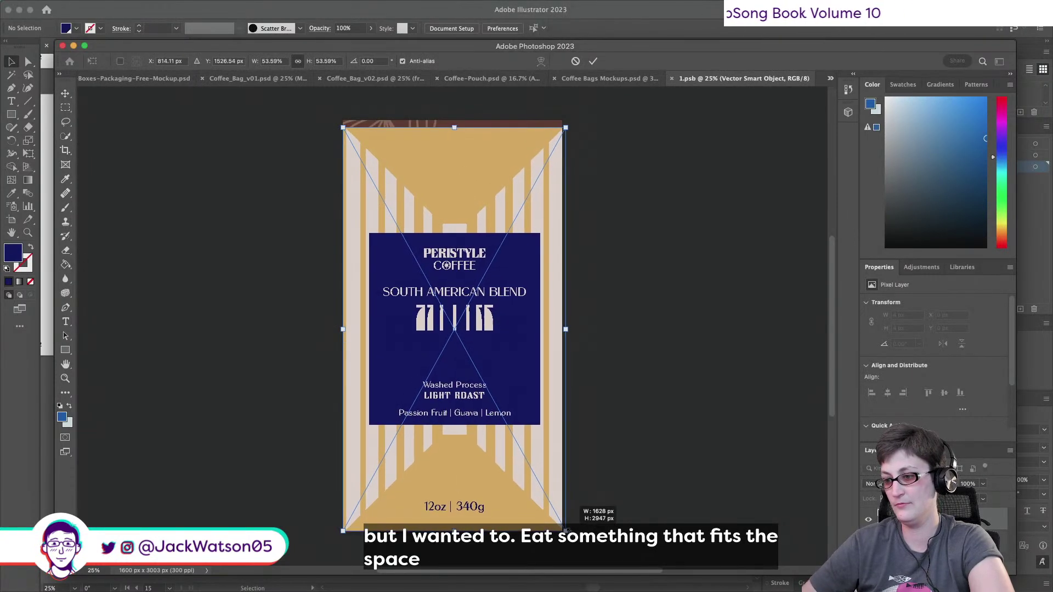
drag(341, 126, 338, 120)
key(super+z)
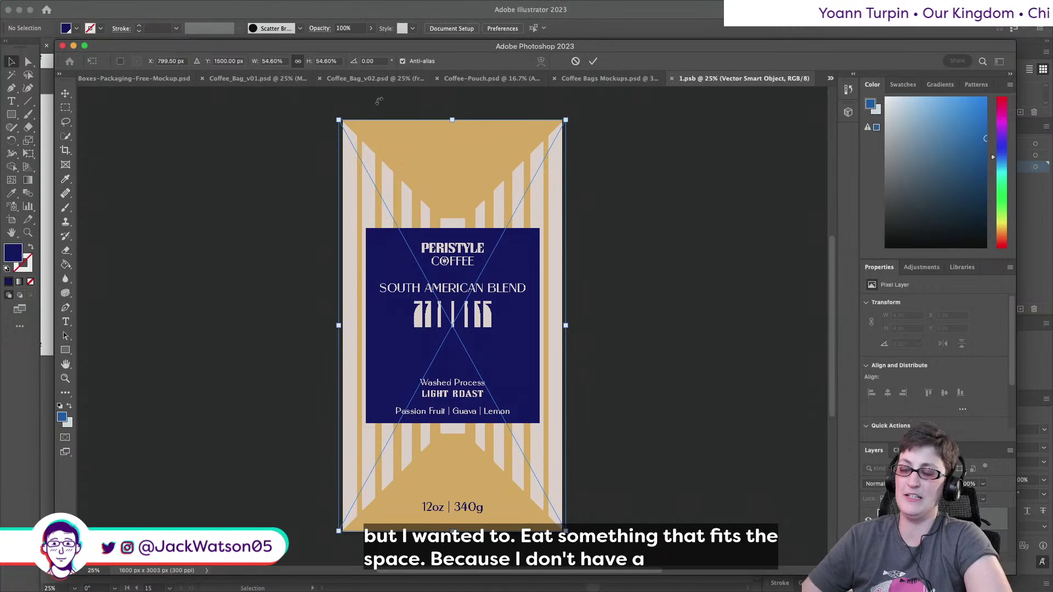
click(593, 60)
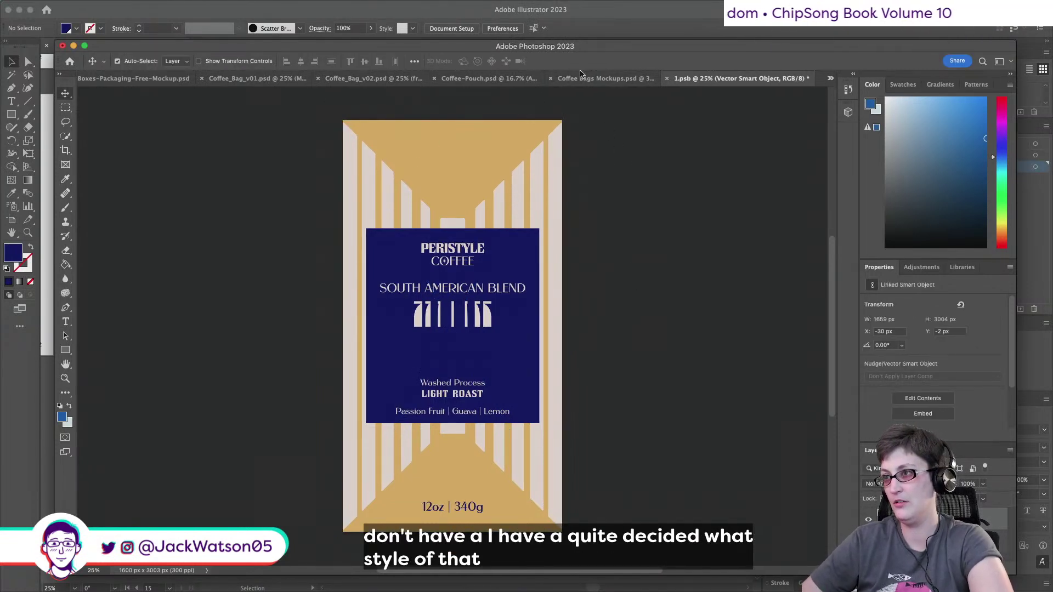
key(super+s)
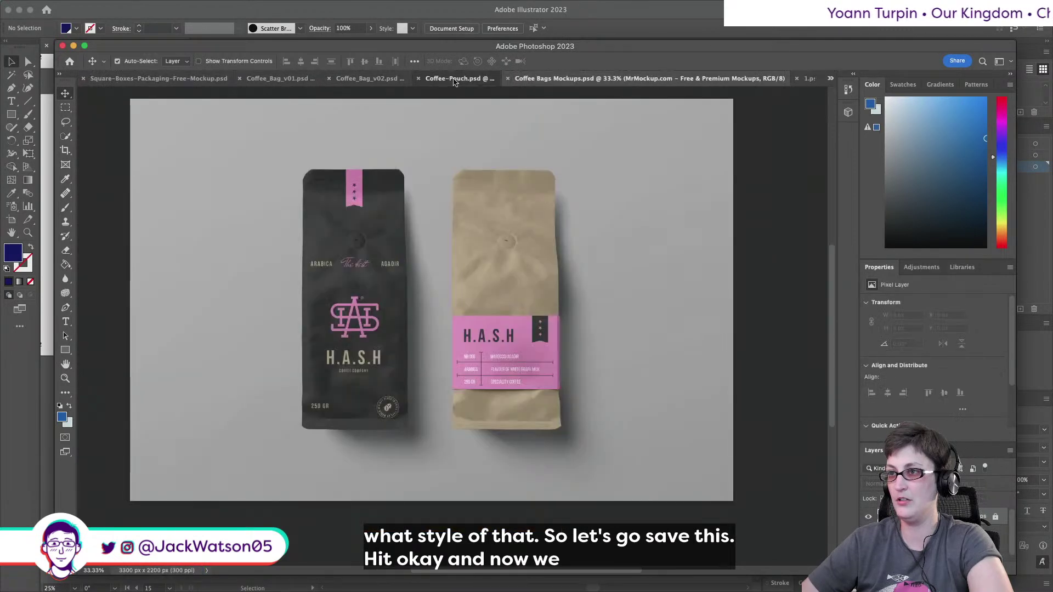
Look through the open mockups to Coffee_Bag_v01.psd and examine the new front panel on the bag.
click(458, 79)
click(380, 80)
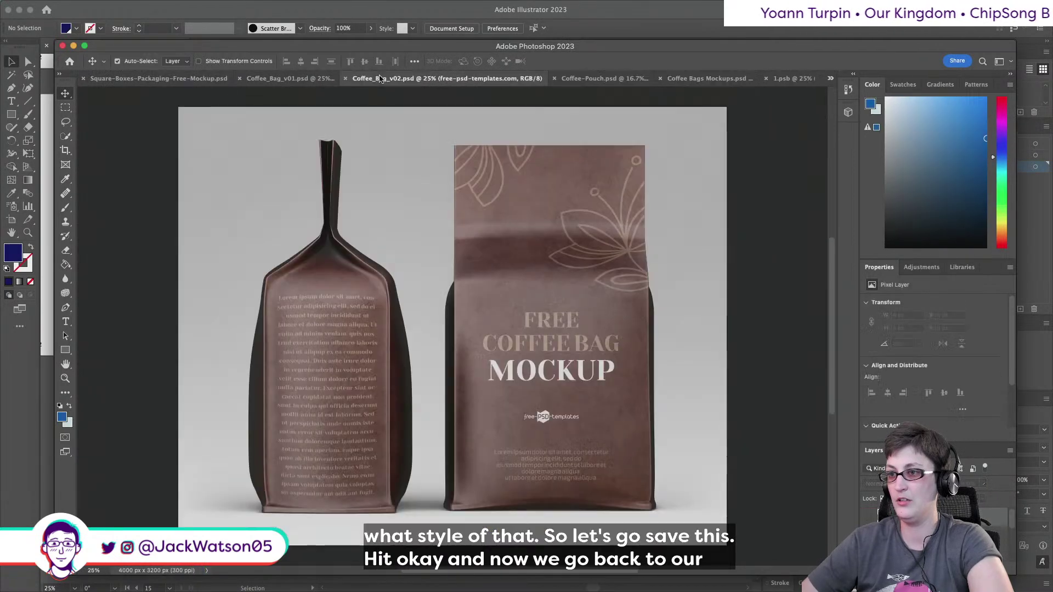
click(253, 79)
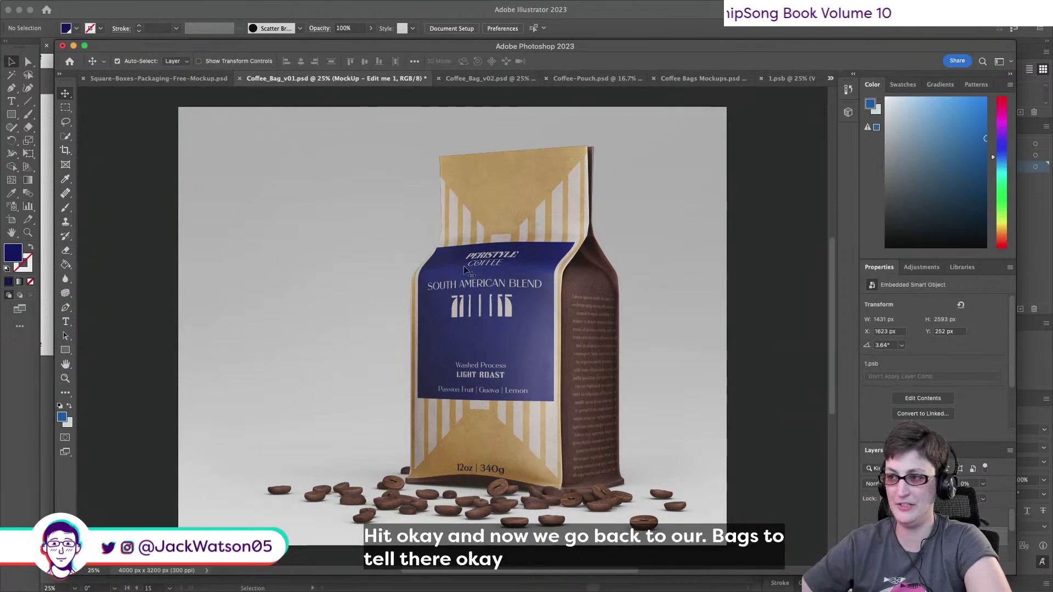
Switch back to Illustrator, undo the weight text move and the gold stripe group's extension, and deselect the group.
click(568, 9)
key(super+z)
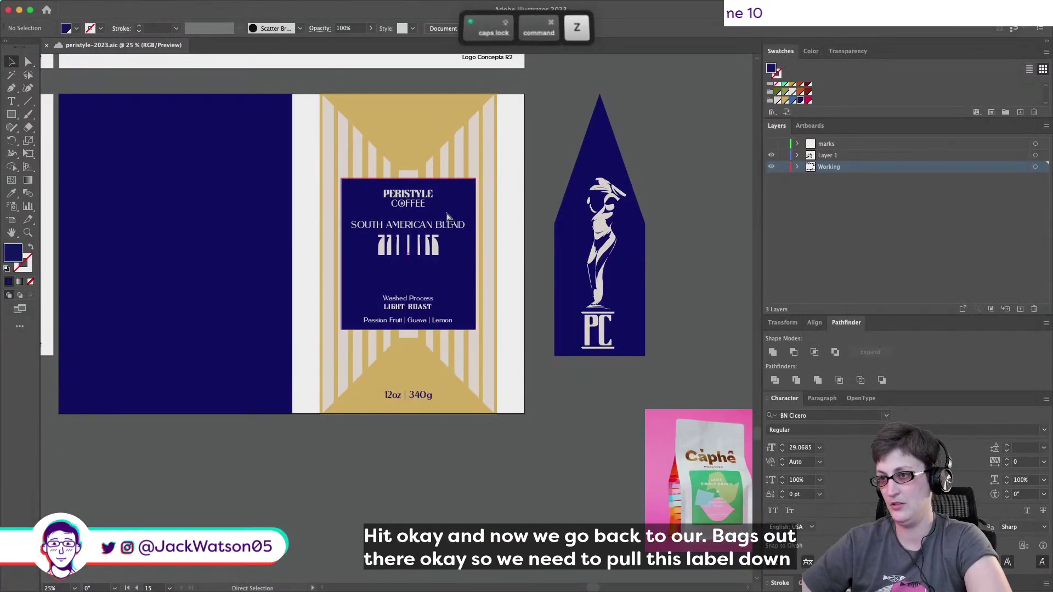
double_click(453, 273)
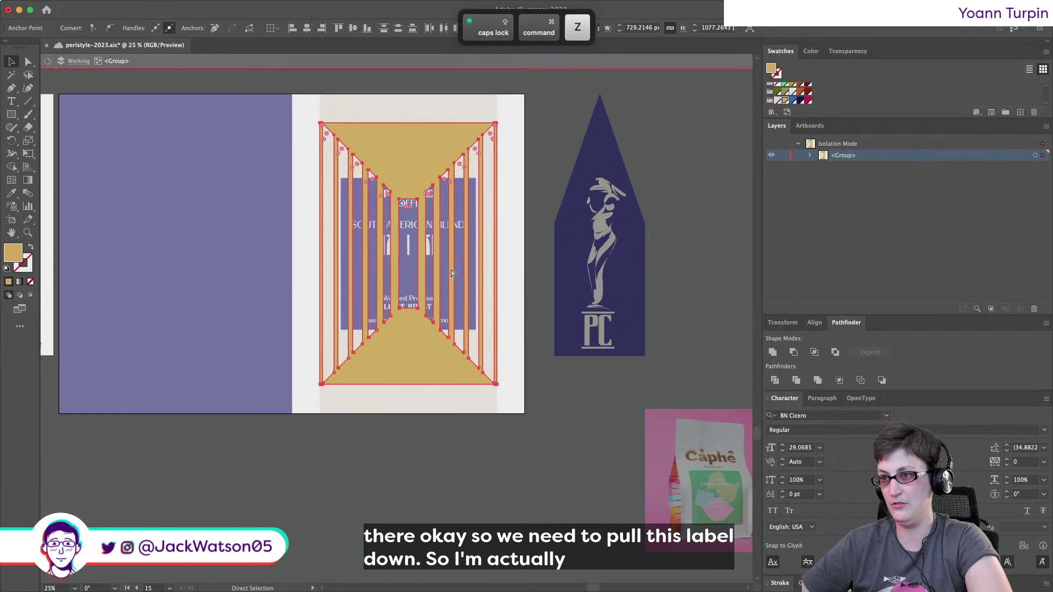
key(super+shift+a)
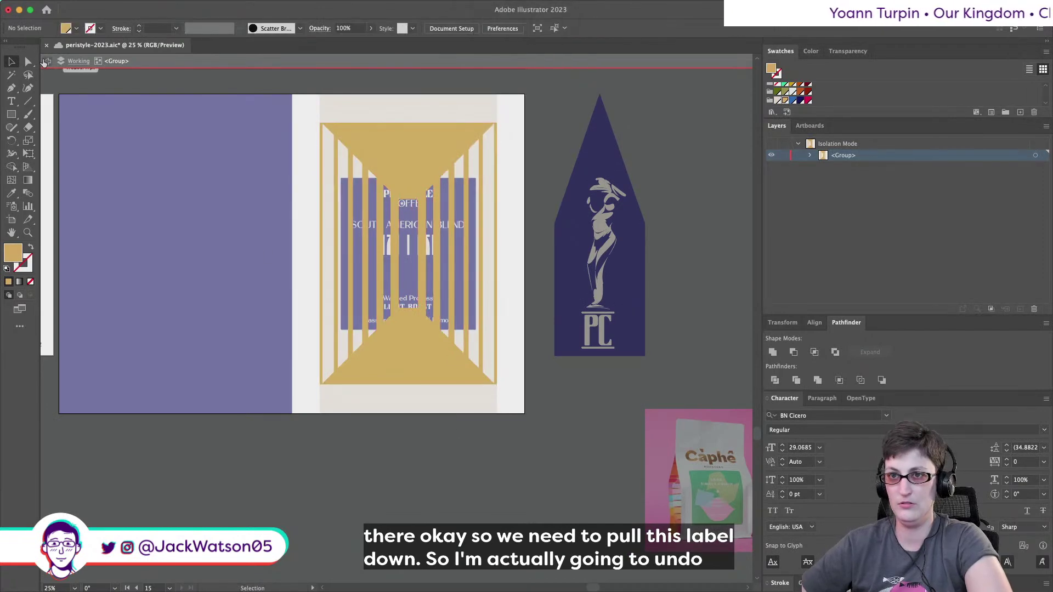
Exit isolation, group the front label with the gold column artwork, and align the group to the bottom edge of the beige bag panel.
key(shift)
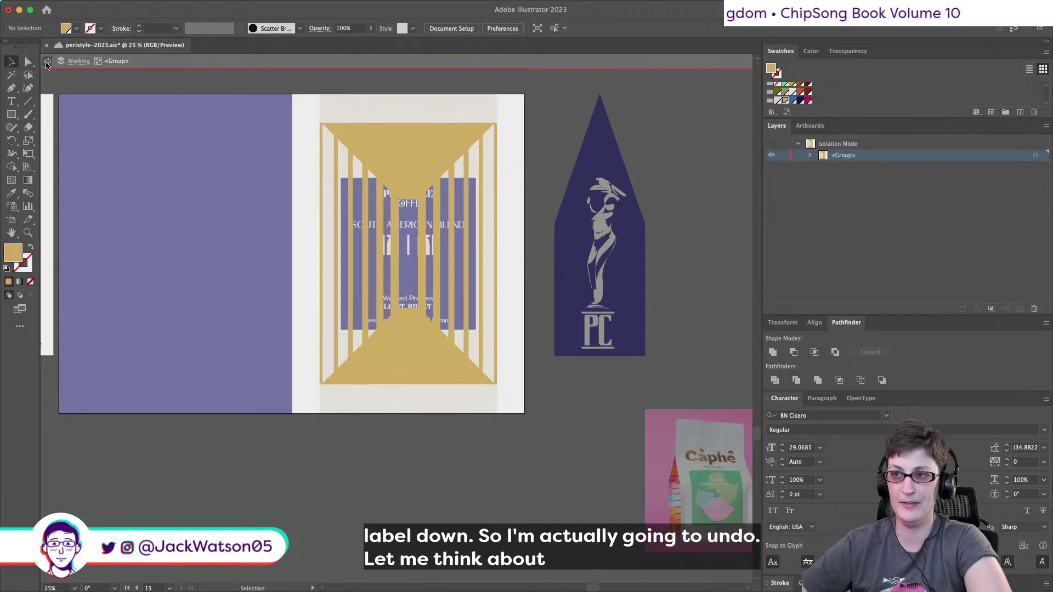
double_click(90, 158)
key(shift)
click(327, 149)
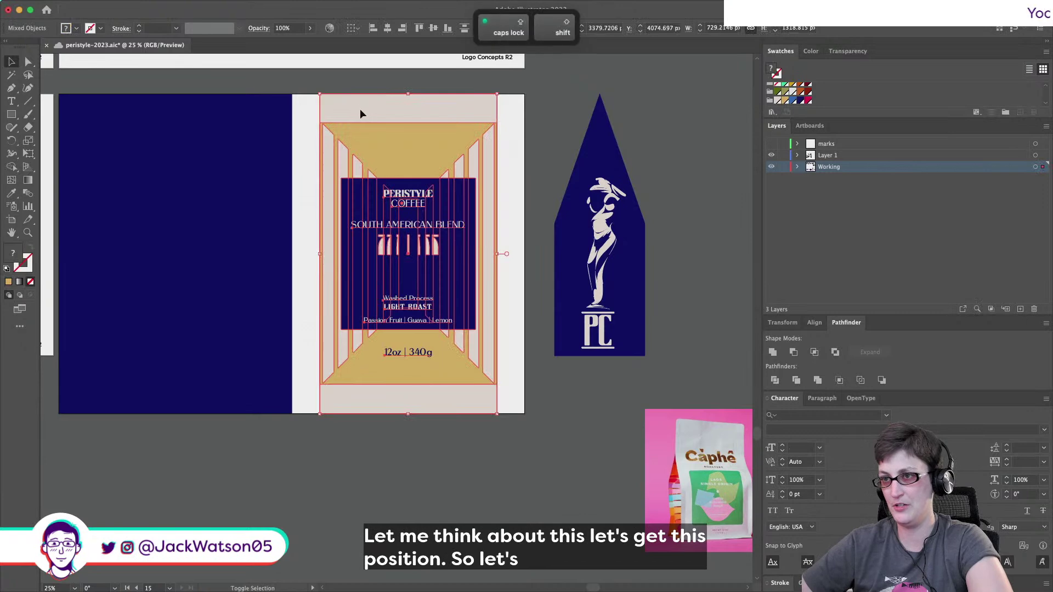
mouse_move(394, 162)
mouse_down()
mouse_move(392, 188)
mouse_move(397, 173)
mouse_up()
key(super+g)
shift+click(374, 114)
click(439, 28)
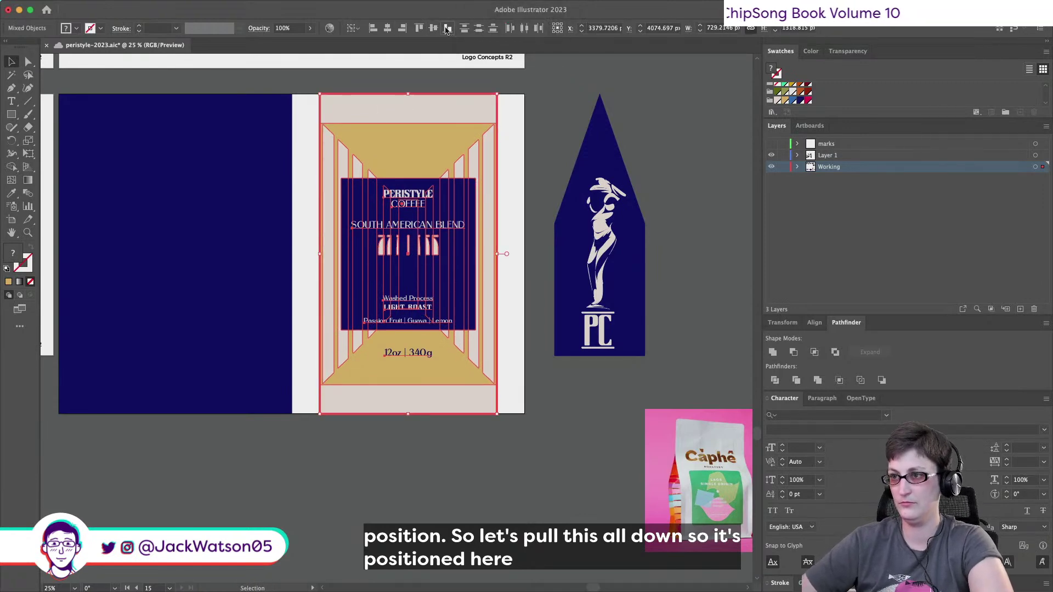
click(447, 28)
click(454, 445)
Draw a gold rectangle about 729 × 242 px covering the beige area of the bag panel above the column artwork.
scroll(274, 275, up, 2)
key(m)
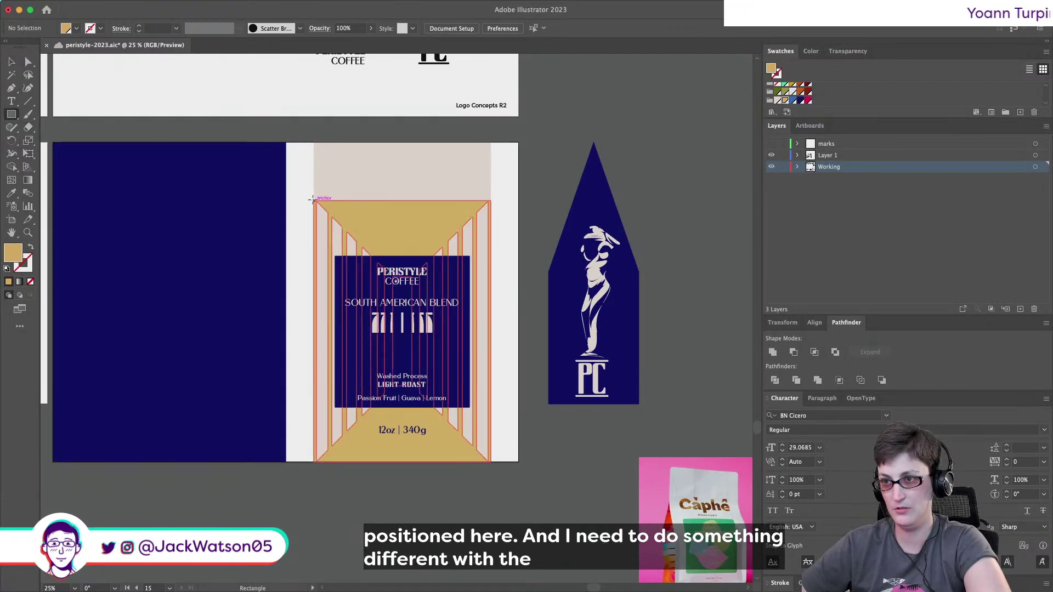
drag(313, 201, 490, 142)
key(super+shift+a)
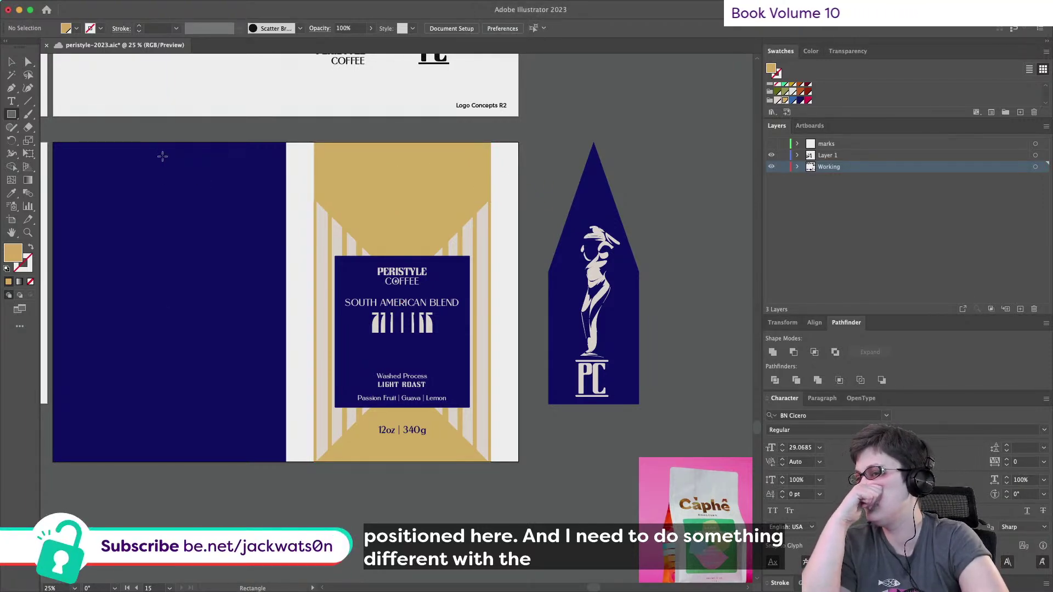
Fine-tune the left edge of the gold top rectangle so it lines up with the bag panel's edge.
scroll(163, 157, up, 3)
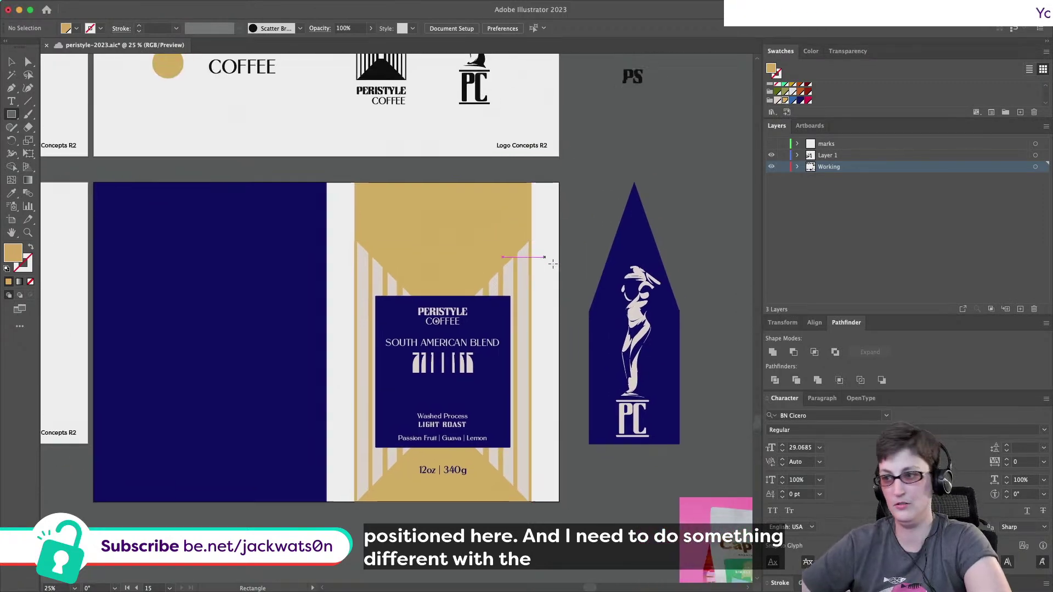
scroll(378, 243, up, 1)
click(12, 62)
click(230, 175)
scroll(227, 181, up, 2)
drag(222, 165, 223, 163)
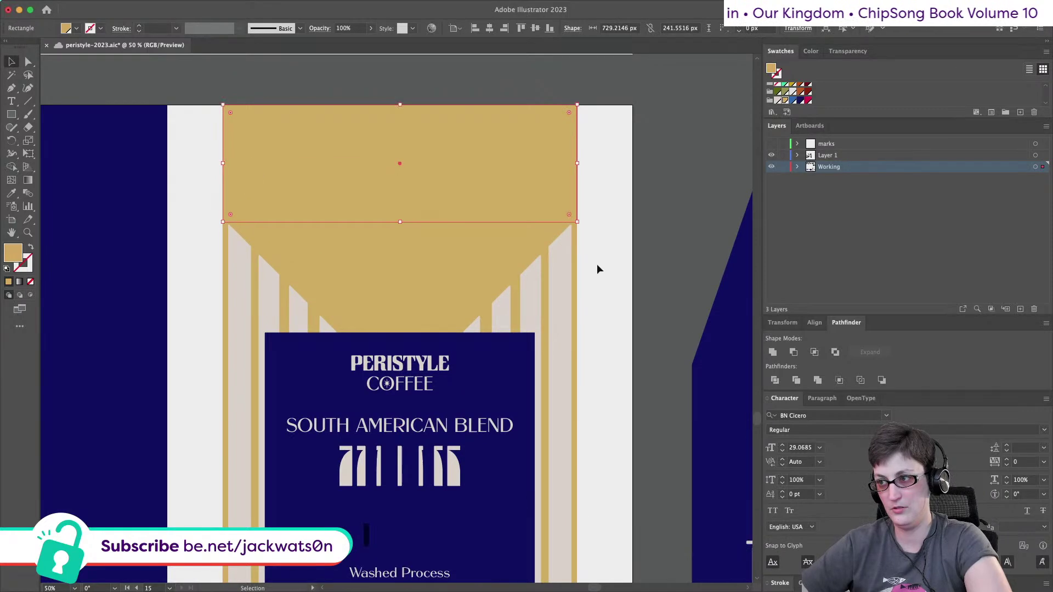
click(596, 265)
Copy the complete front panel artwork and switch to the 1.psb document in Photoshop.
key(super+minus)
scroll(623, 353, down, 5)
scroll(623, 355, up, 3)
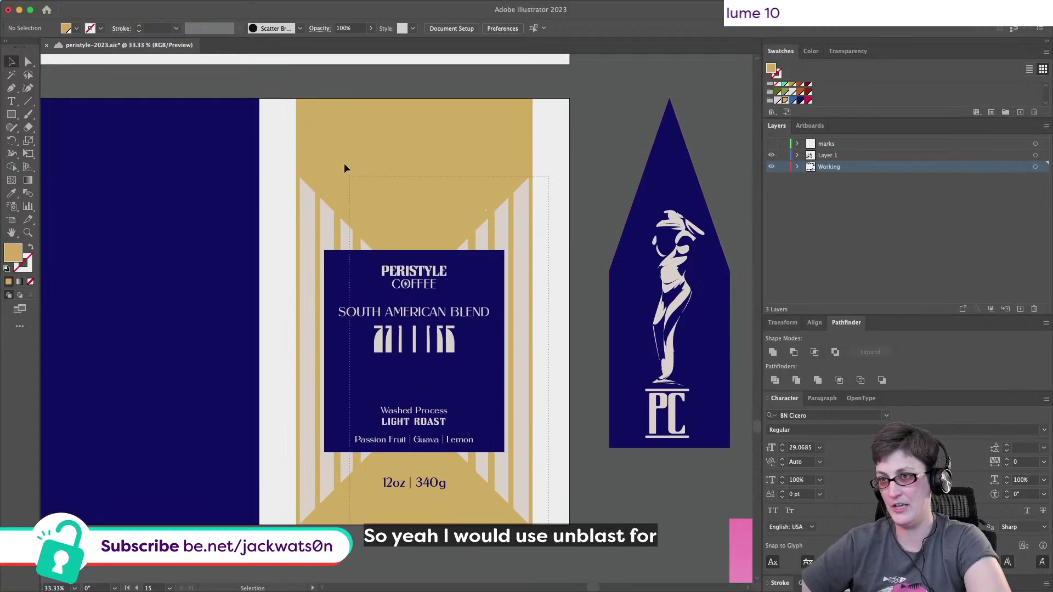
click(290, 97)
mouse_move(460, 580)
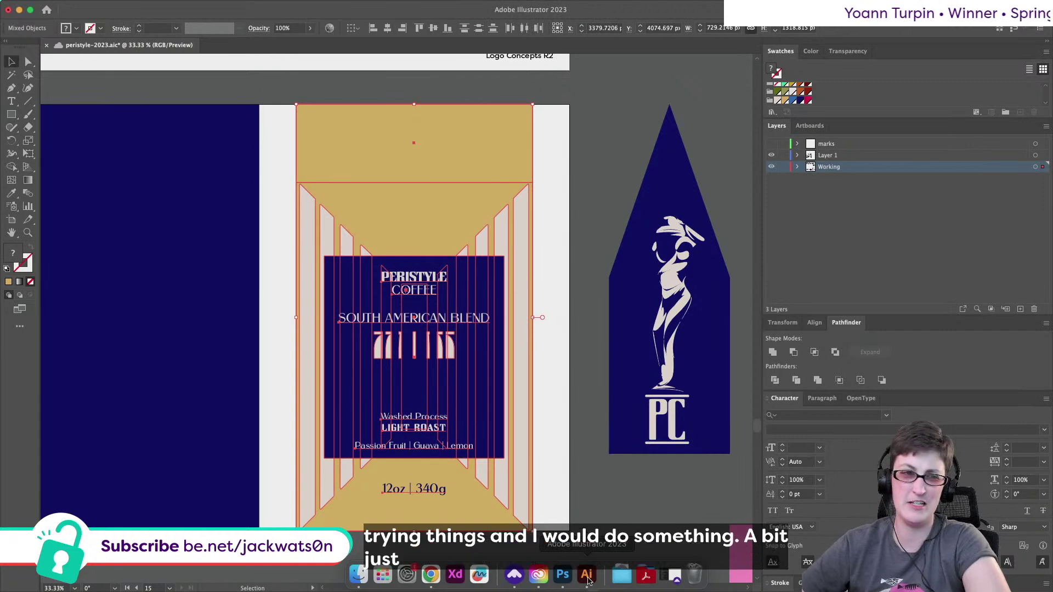
click(562, 574)
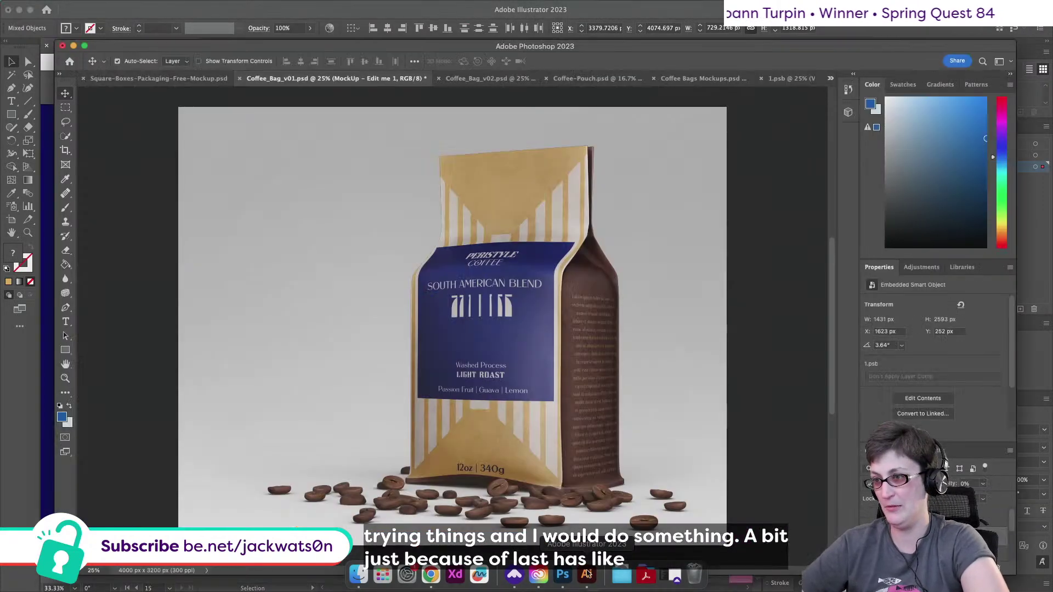
click(789, 79)
Try placing the copied artwork against the bottom edge of the 1.psb canvas and removing the old design.
key(super+v)
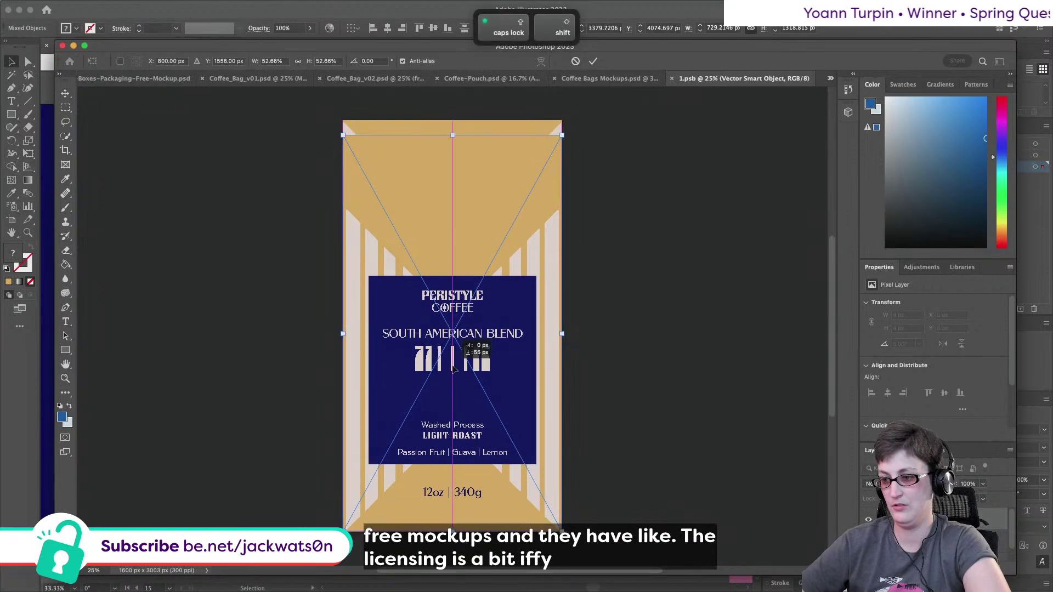
key(Return)
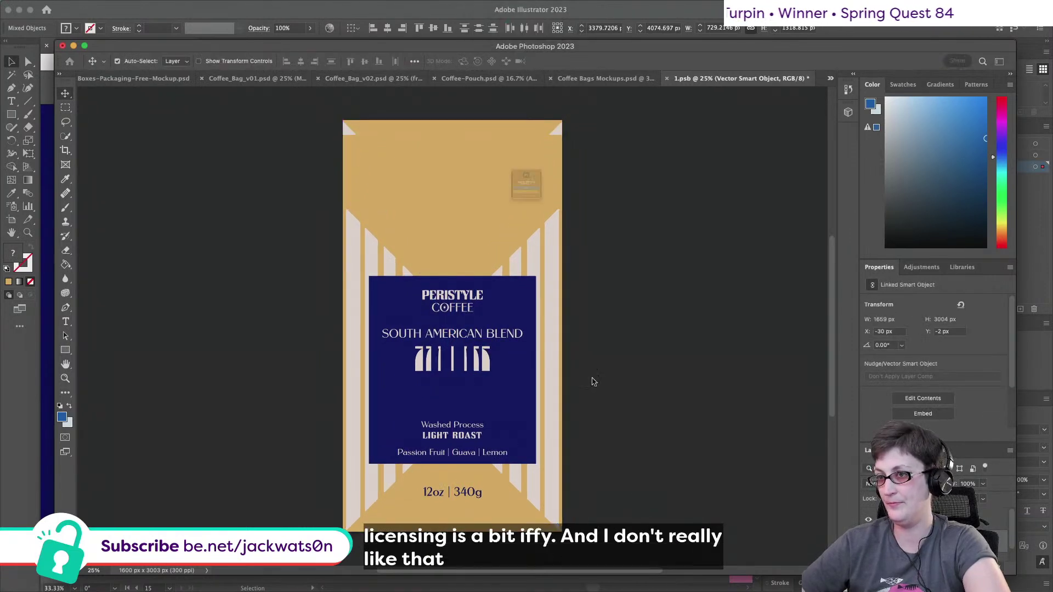
key(ctrl+e)
click(582, 204)
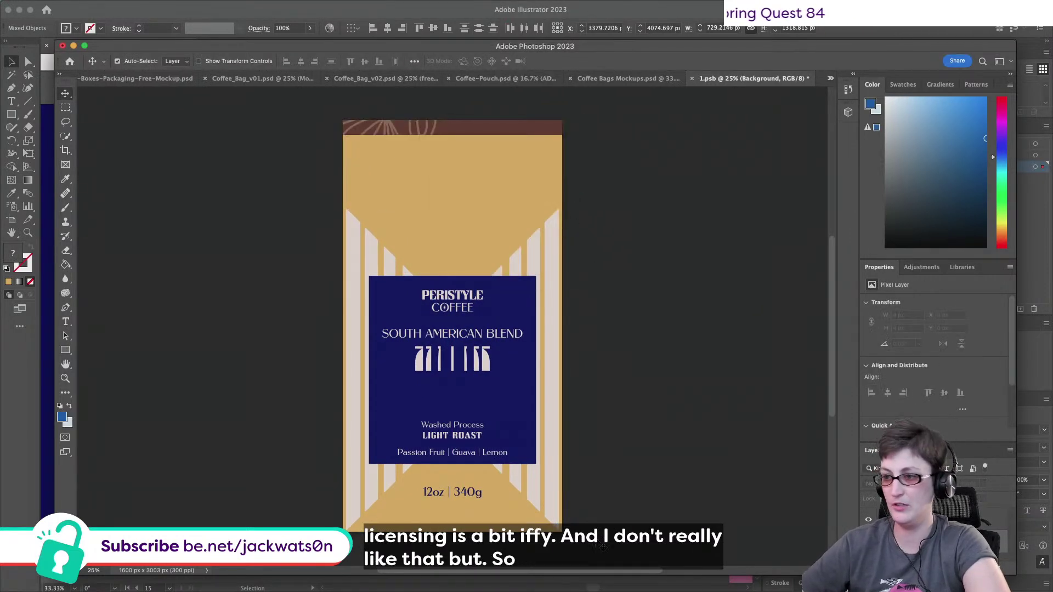
key(ctrl+z)
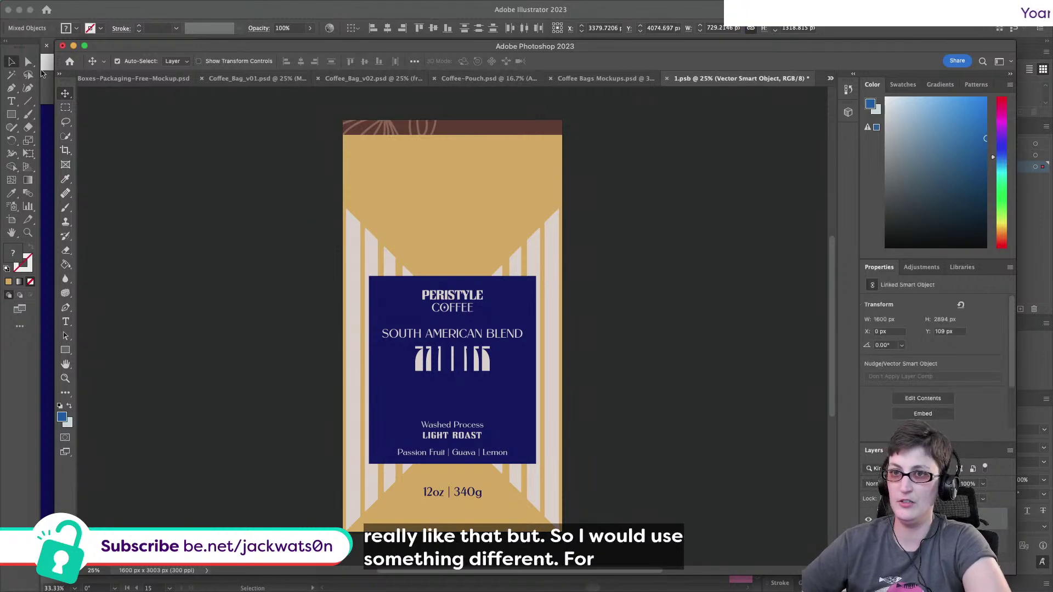
key(ctrl+z)
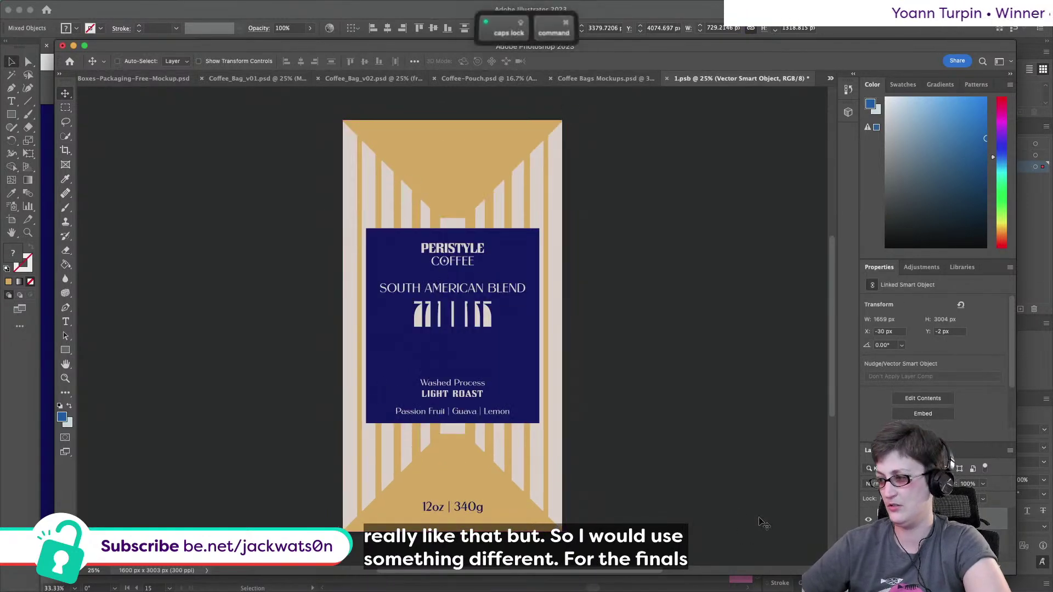
Replace the old design in 1.psb with the copied artwork, scaled to about 54.6% so it covers the whole canvas, and save the file.
key(ctrl+z)
key(ctrl+v)
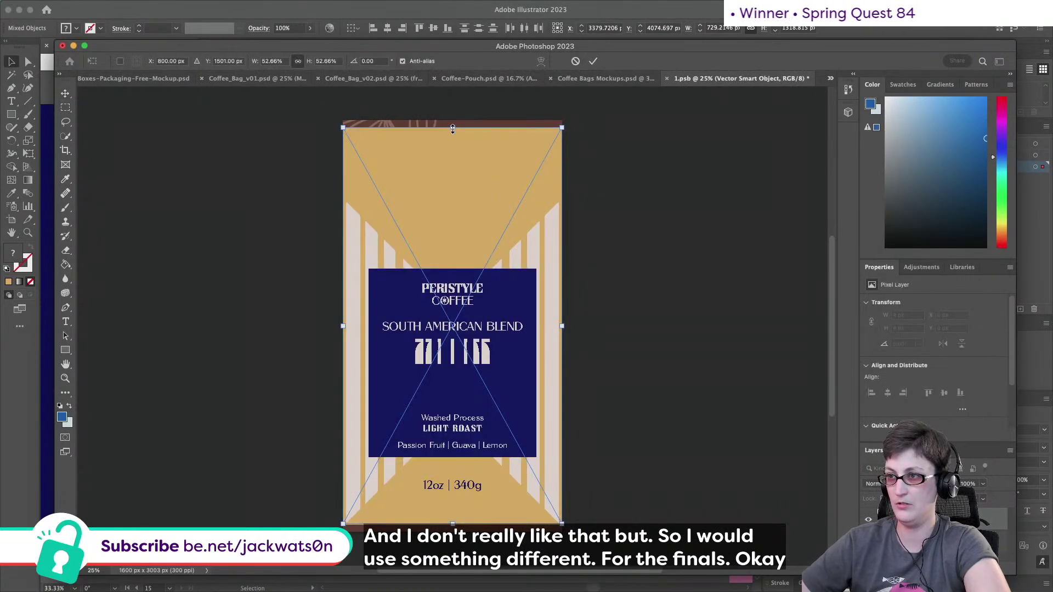
drag(453, 127, 452, 120)
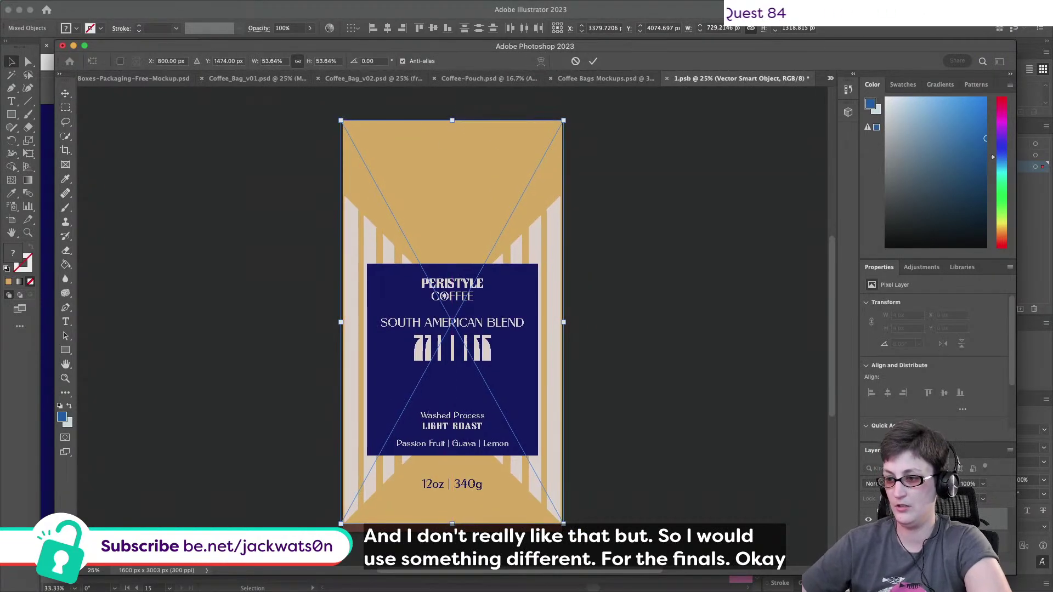
drag(452, 525, 452, 531)
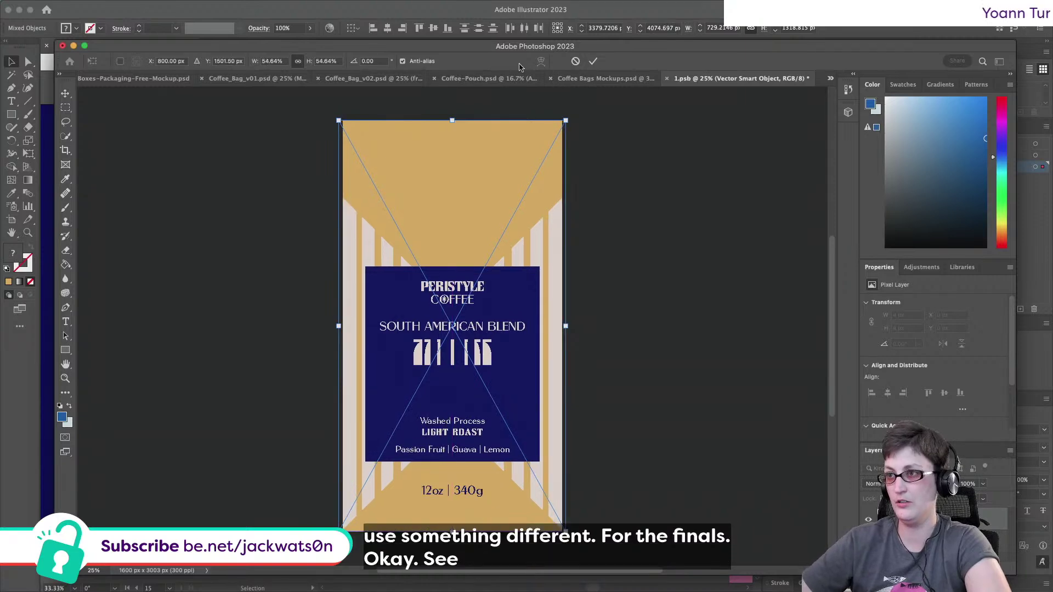
key(super+s)
click(521, 195)
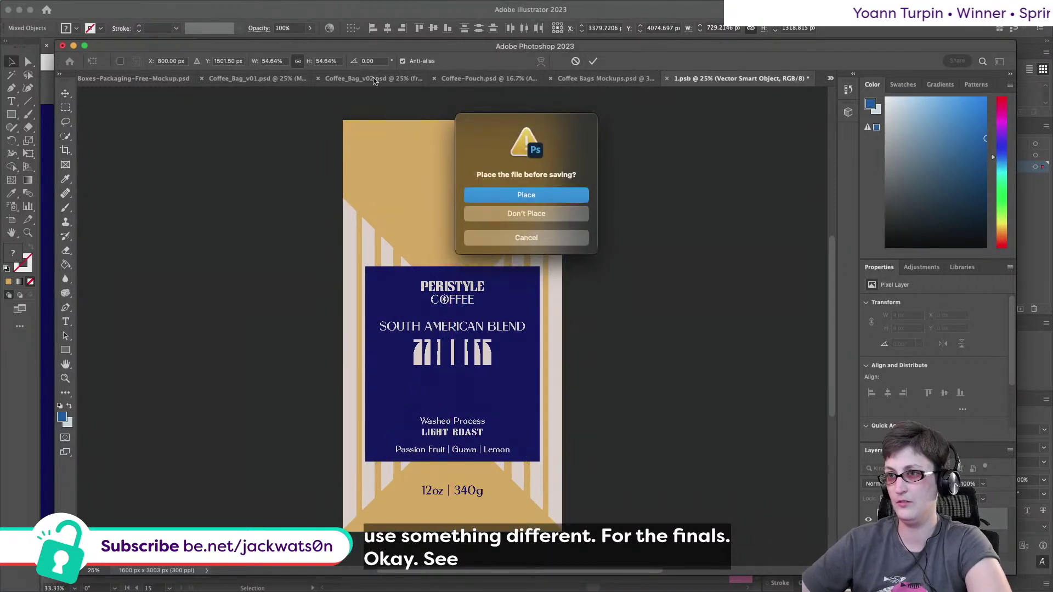
Check how the updated artwork sits on the coffee bag in the Coffee_Bag_v01.psd mockup.
click(370, 79)
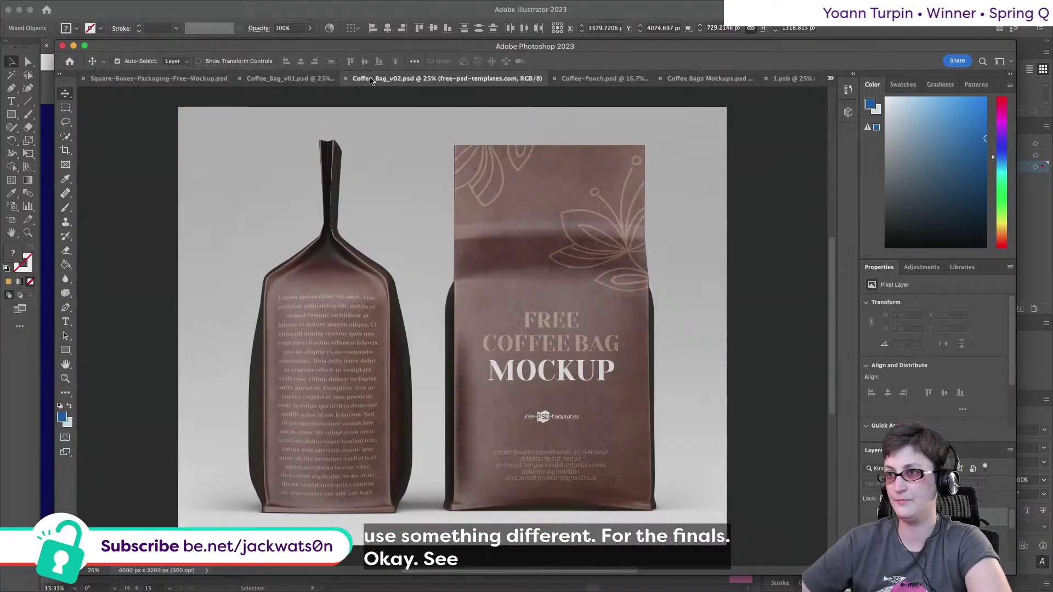
click(576, 80)
click(272, 79)
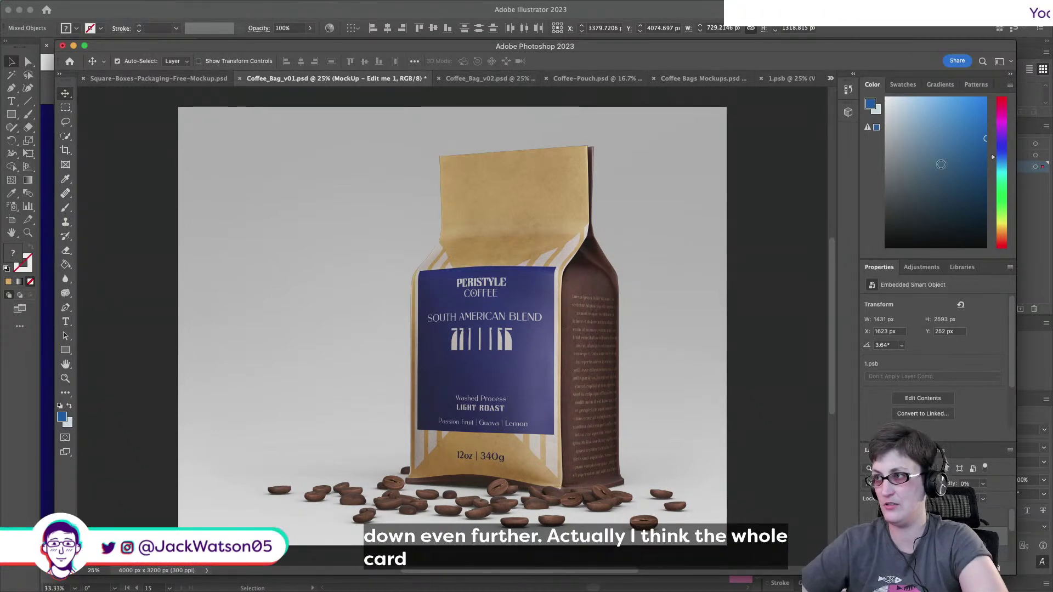
click(768, 78)
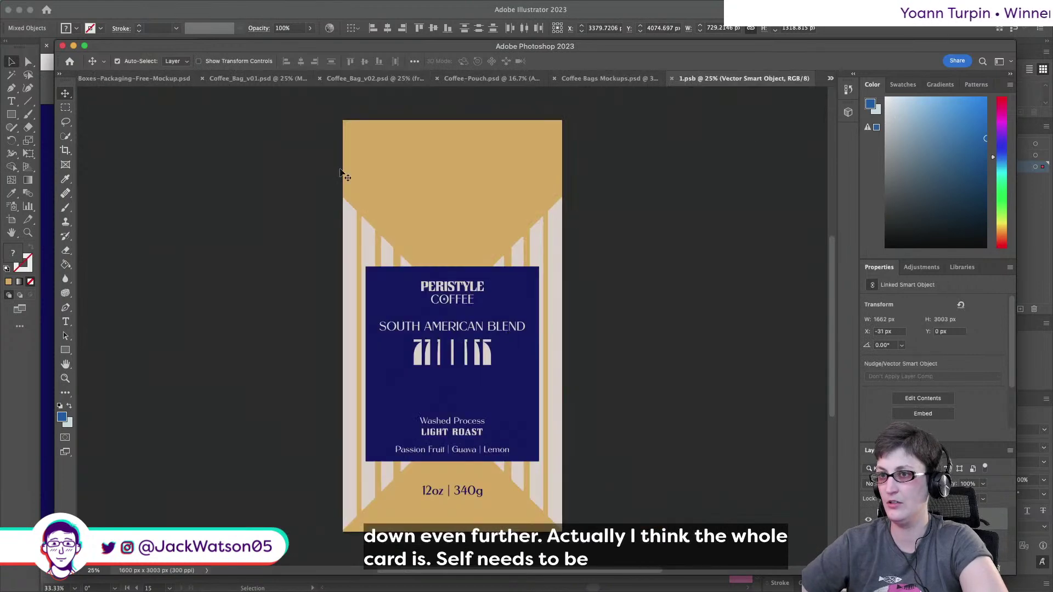
click(279, 78)
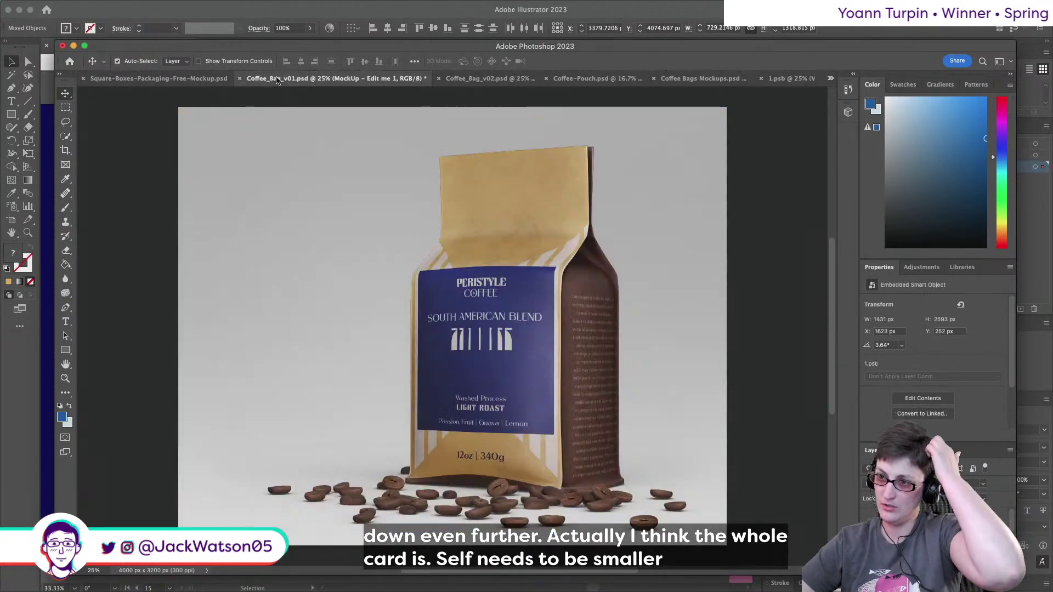
Switch back to Illustrator and isolate the group containing the front label and column artwork.
click(690, 26)
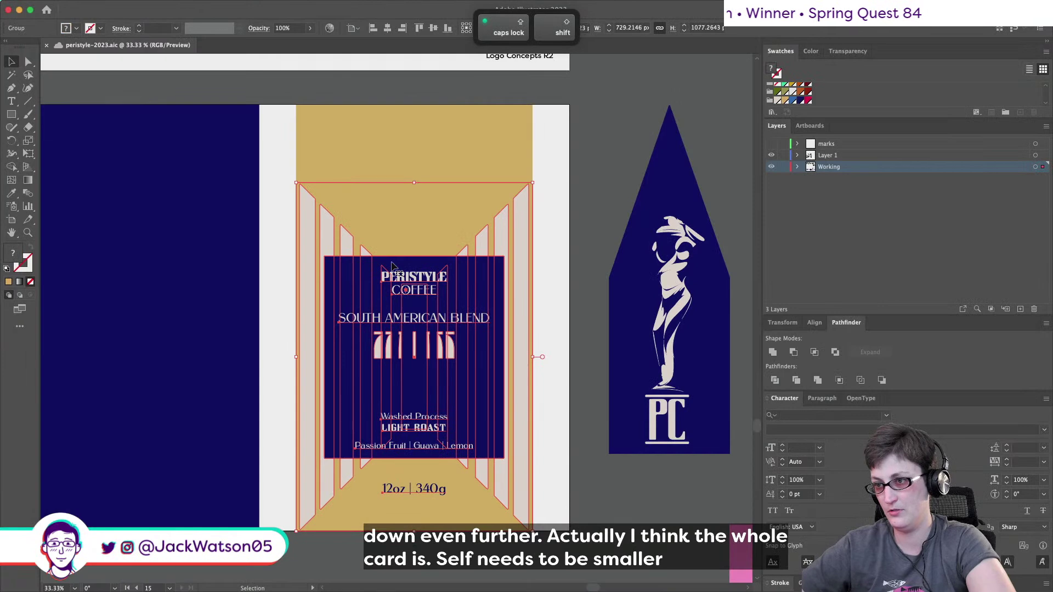
double_click(372, 281)
click(445, 448)
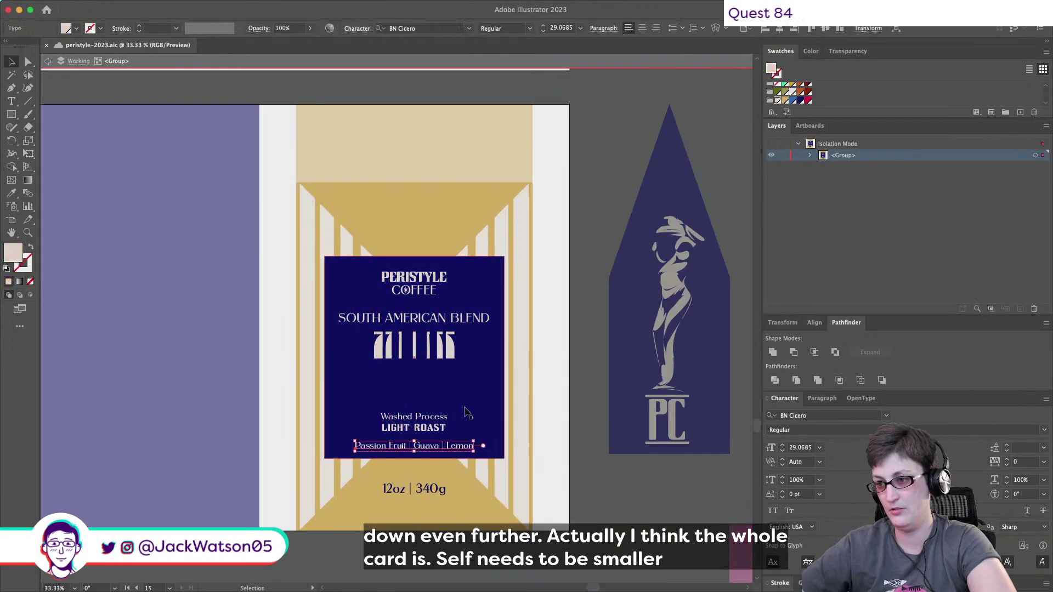
click(580, 568)
Try scaling the navy label and its text together about their centre to about 520 px wide.
drag(301, 265, 538, 556)
shift+click(368, 475)
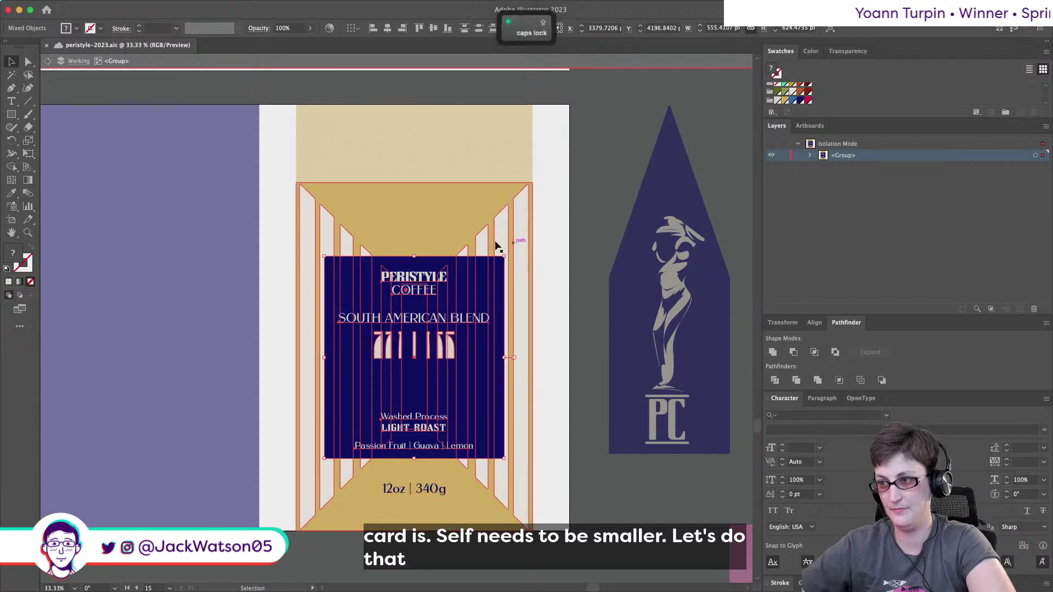
mouse_move(506, 255)
mouse_down()
mouse_move(464, 263)
mouse_move(499, 263)
mouse_up()
key(super+z)
key(super+shift+z)
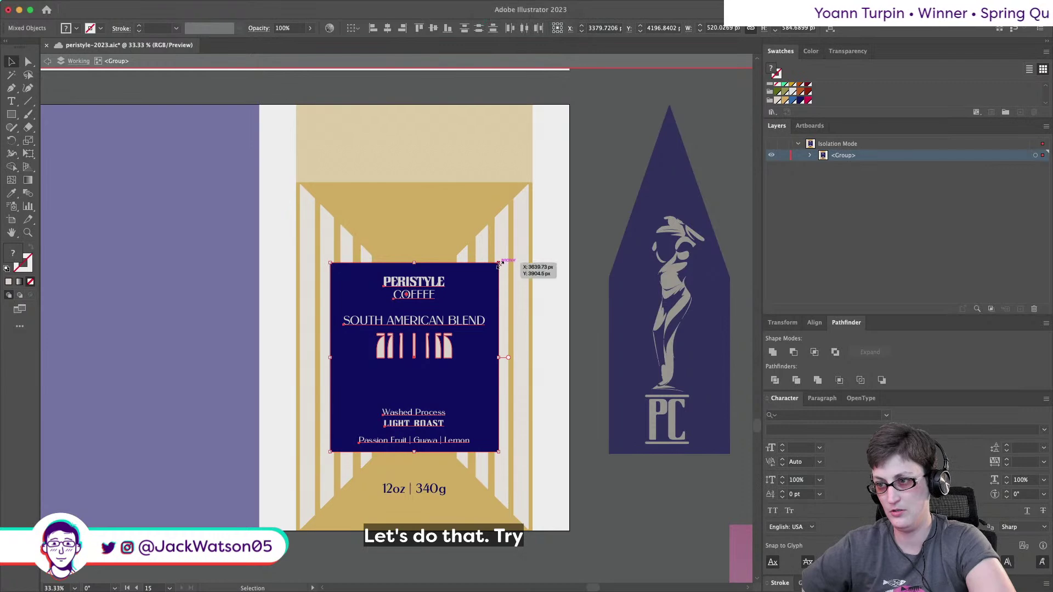
key(super+z)
Shrink only the navy label rectangle proportionally about its centre to about 506 × 569 px.
mouse_move(503, 255)
mouse_down()
mouse_move(513, 266)
mouse_move(516, 258)
mouse_up()
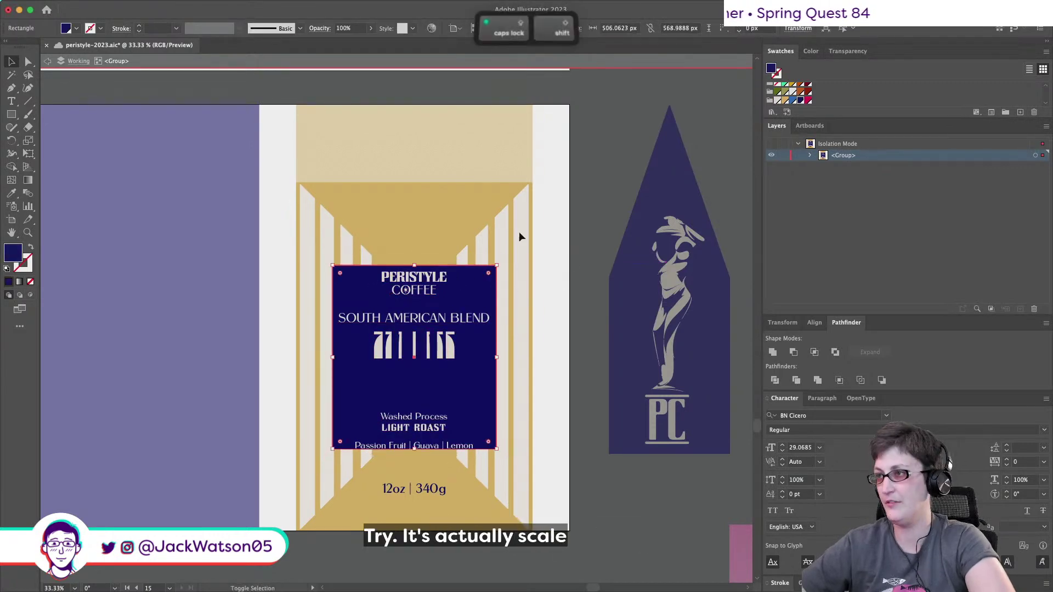
Try making the navy label rectangle square by copying its width value into its height.
click(634, 26)
key(super+c)
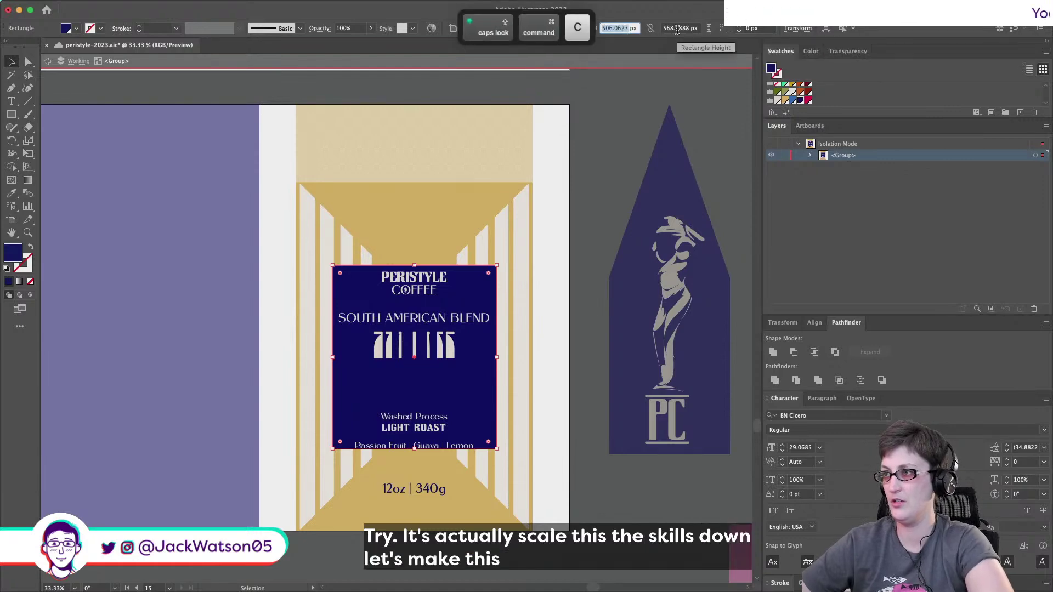
click(677, 28)
key(super+v)
key(Tab)
key(super+z)
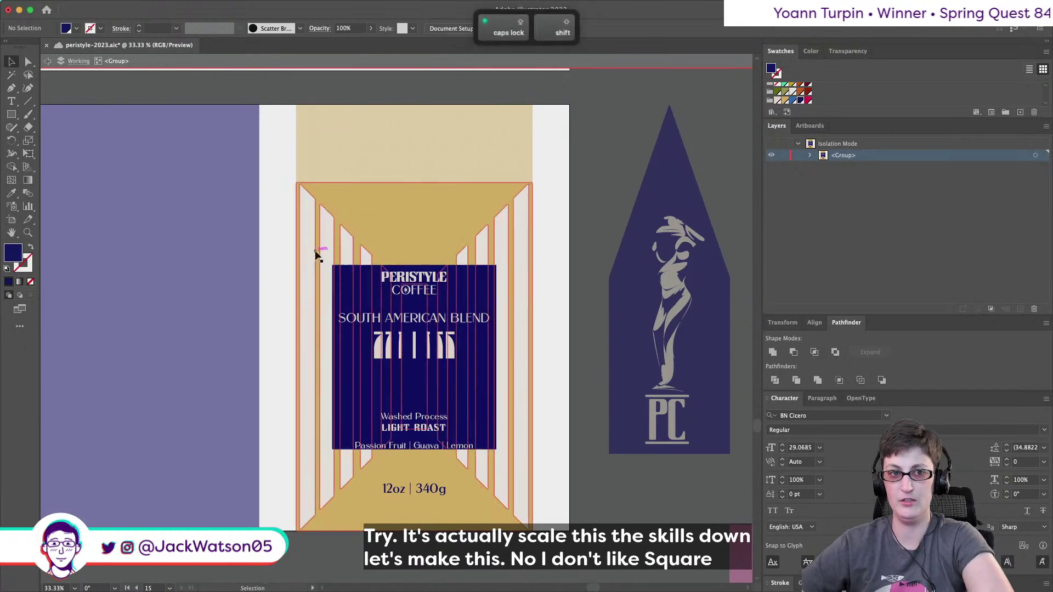
Move the logo, blend title and column icon down and the process, roast and flavour lines up within the smaller navy label.
click(414, 283)
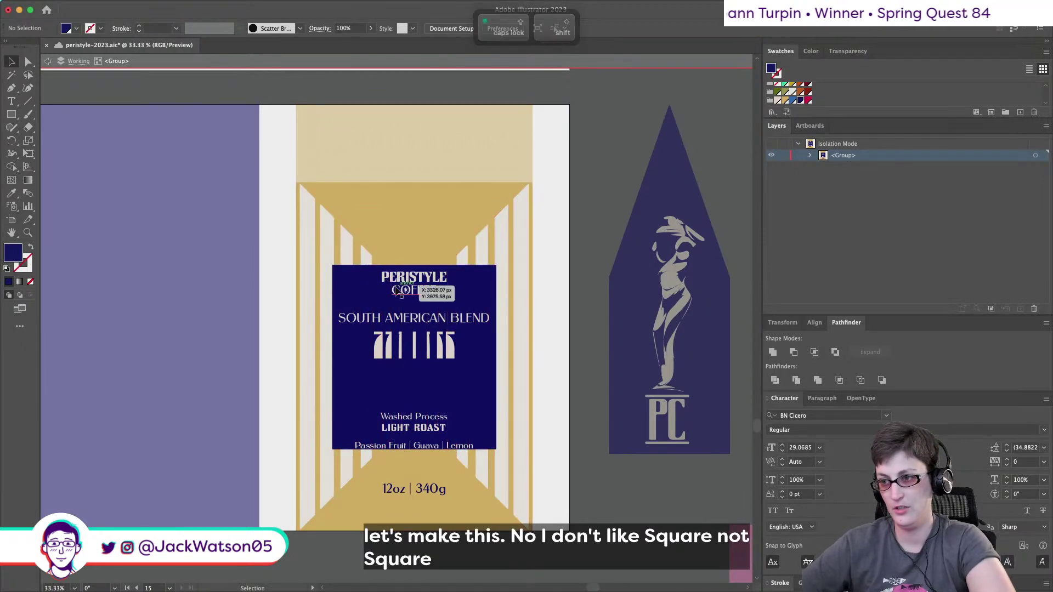
shift+click(417, 324)
drag(445, 357, 445, 362)
click(417, 422)
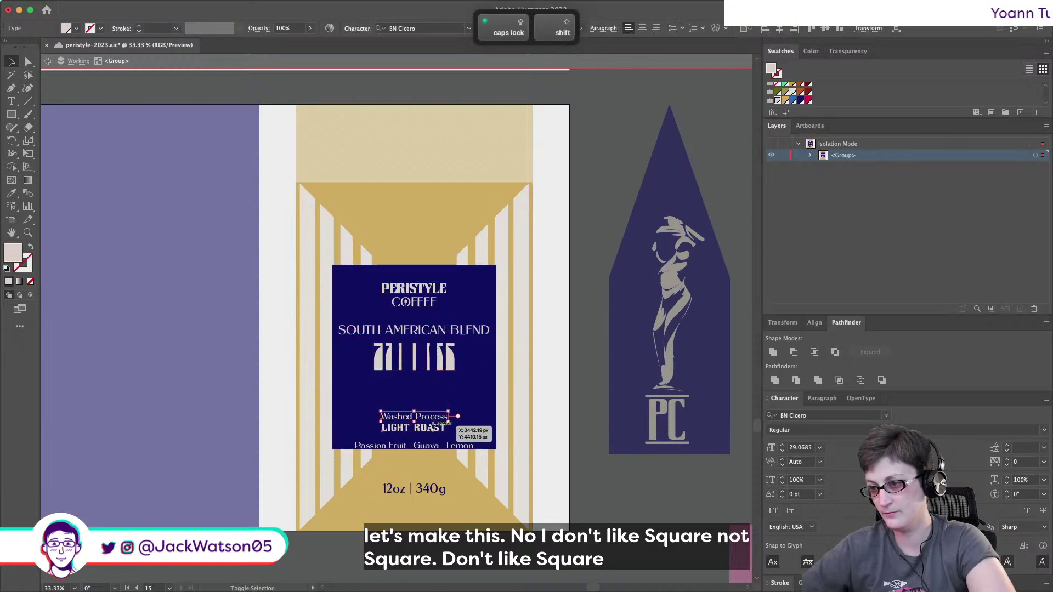
drag(454, 450, 454, 435)
Try centring the label's contents horizontally on the navy rectangle.
key(super+a)
key(Caps_Lock)
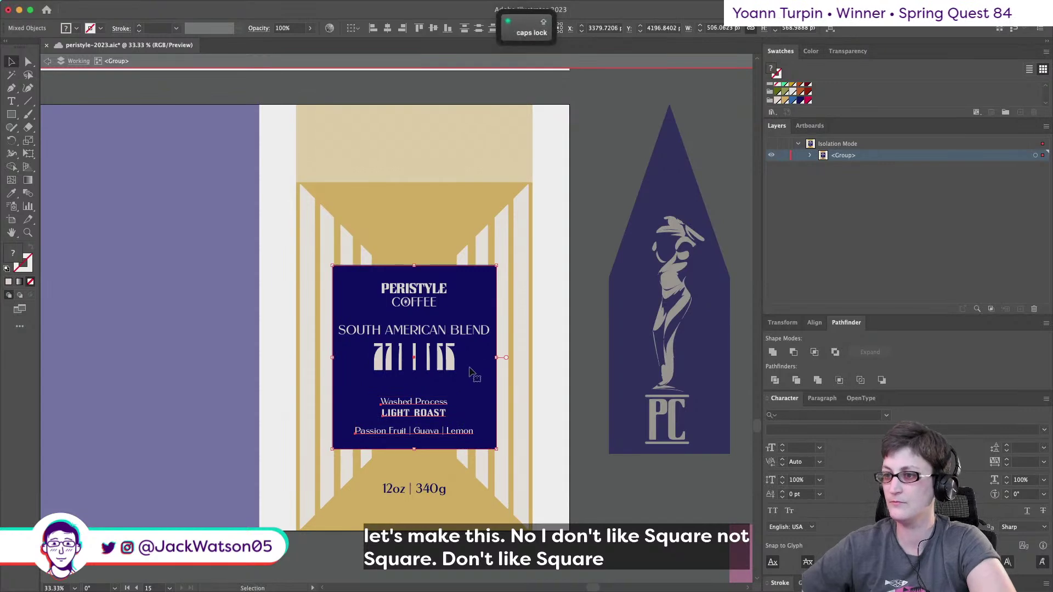
click(390, 31)
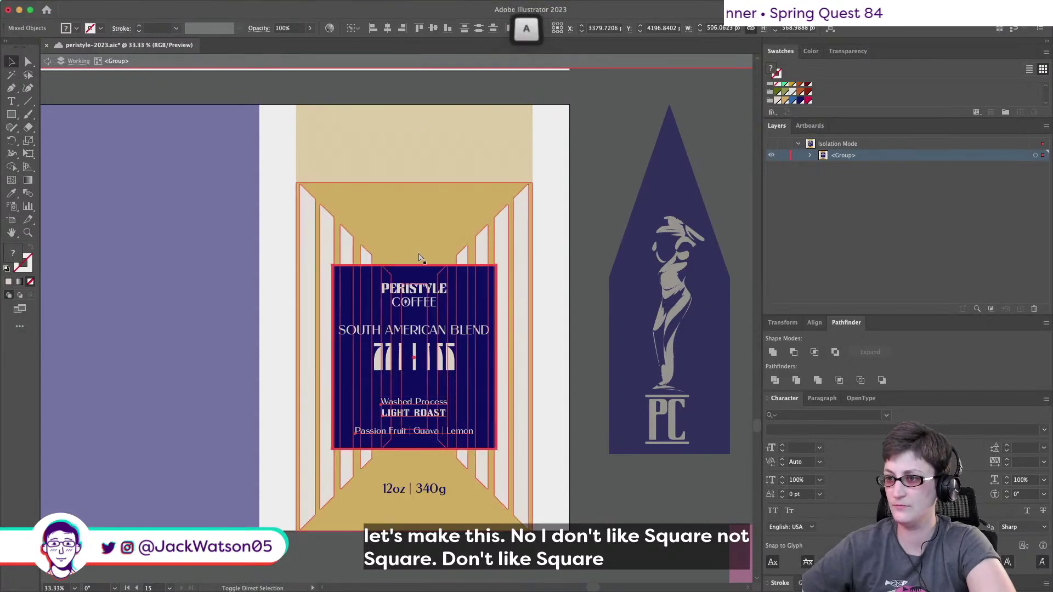
key(super+z)
Break the "SOUTH AMERICAN BLEND" title into two lines, centre its paragraph alignment, and centre it horizontally on the navy label.
click(449, 331)
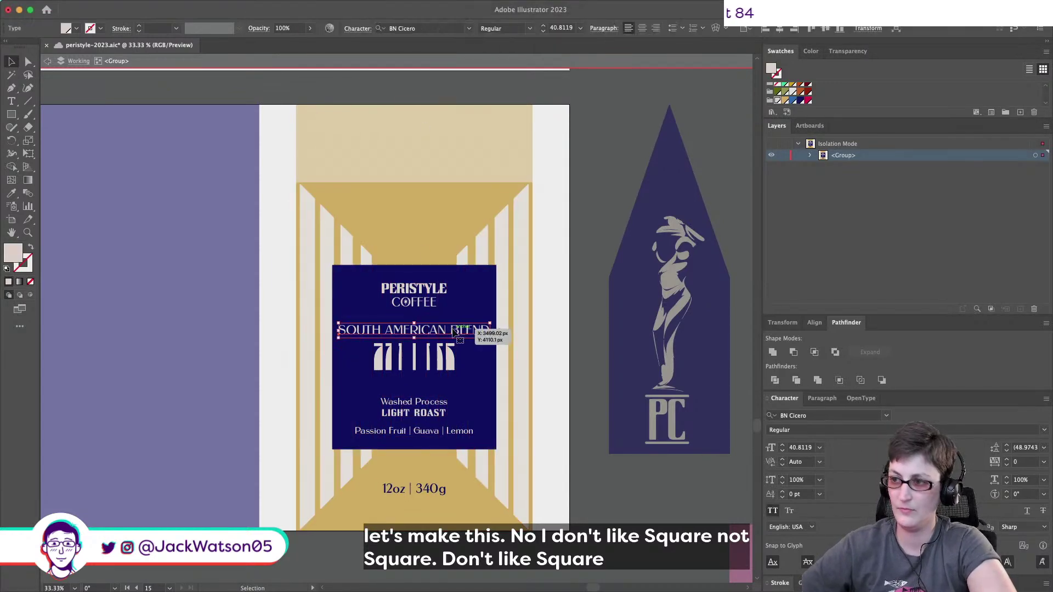
double_click(453, 332)
key(Return)
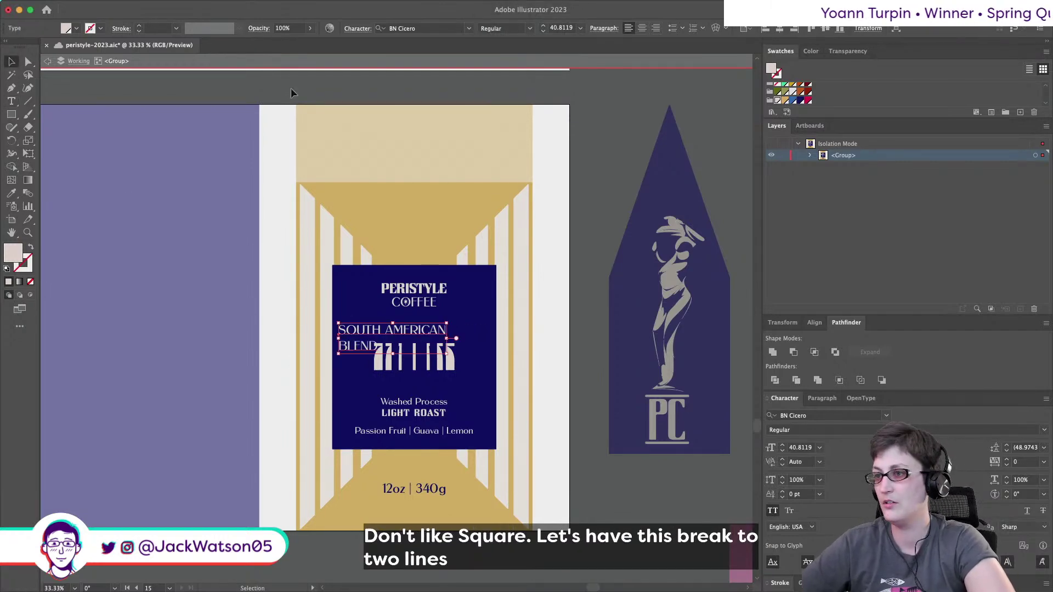
mouse_move(705, 2)
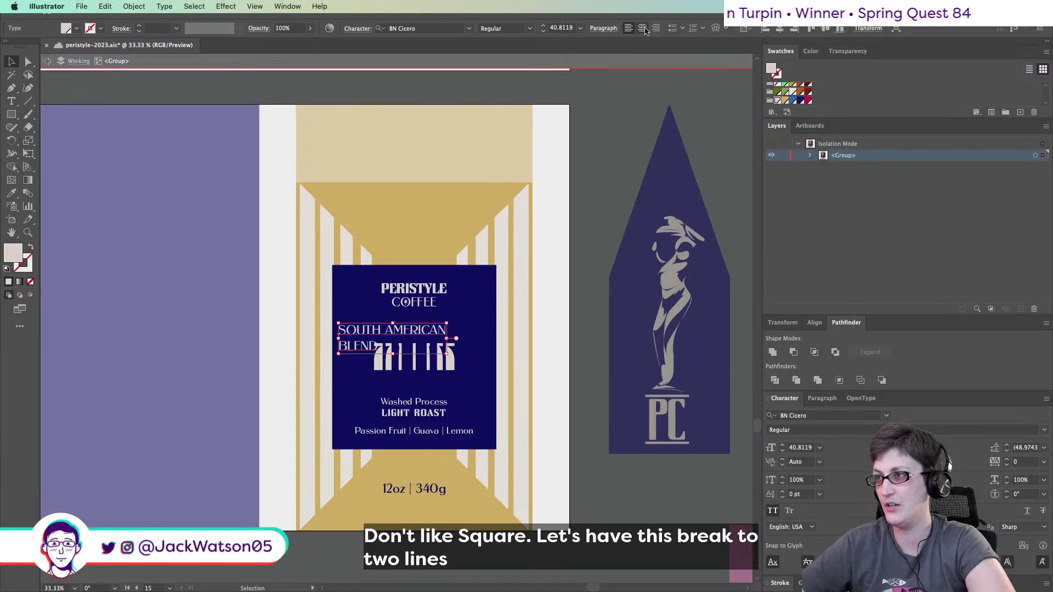
click(642, 28)
key(Escape)
click(12, 62)
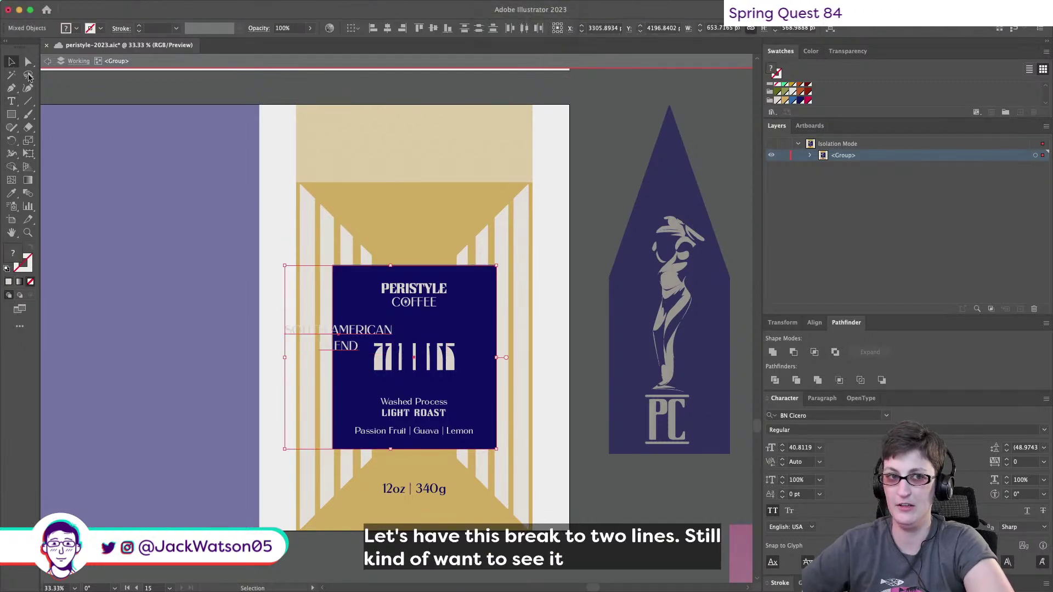
click(386, 28)
Move the column icon down so it sits below the title's second line and above the process line.
click(399, 343)
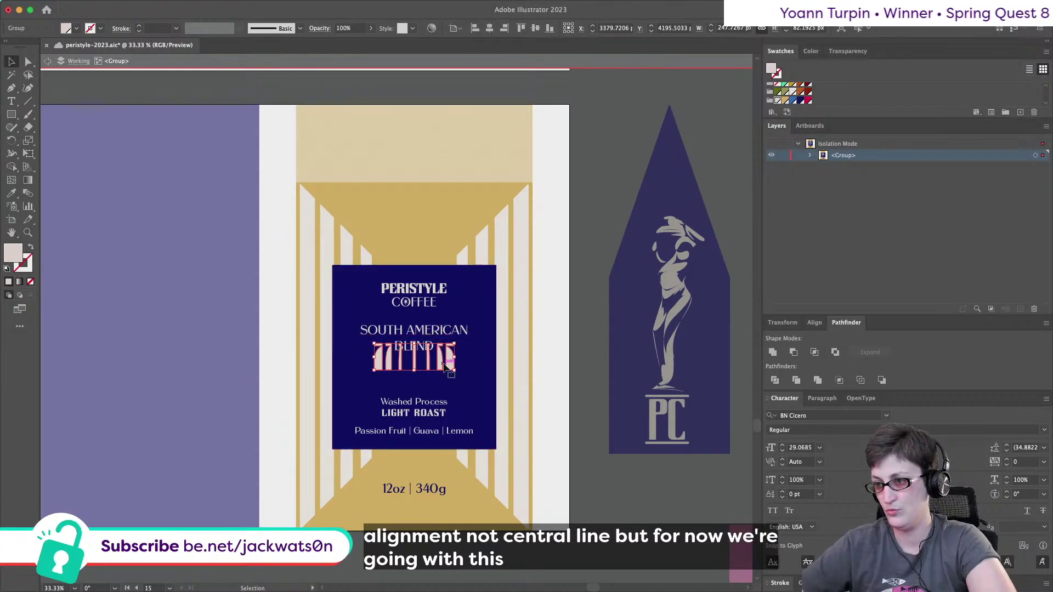
drag(448, 365, 448, 381)
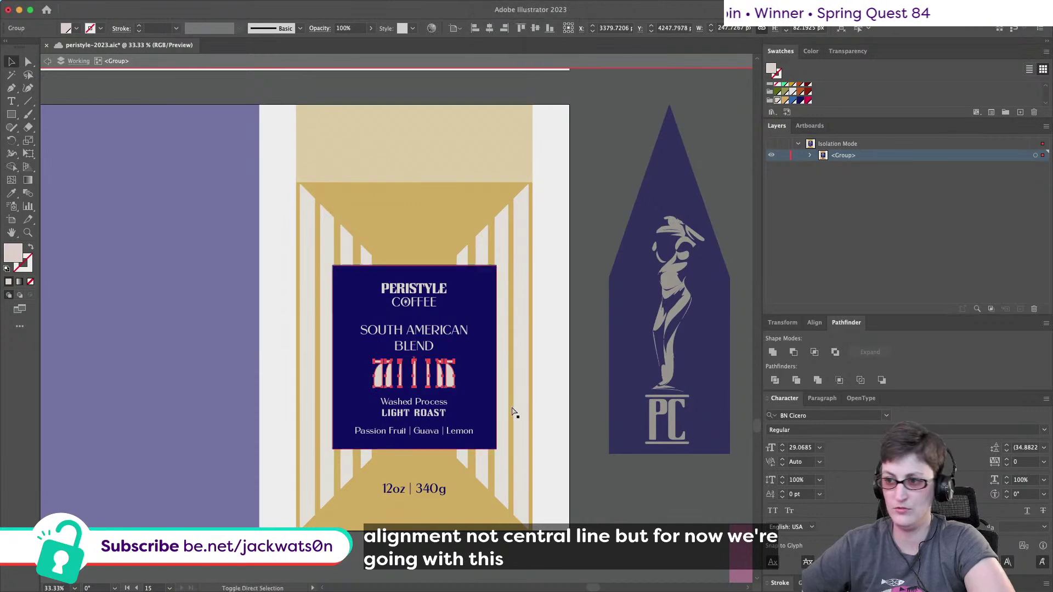
click(620, 479)
key(super+minus)
scroll(595, 441, left, 1)
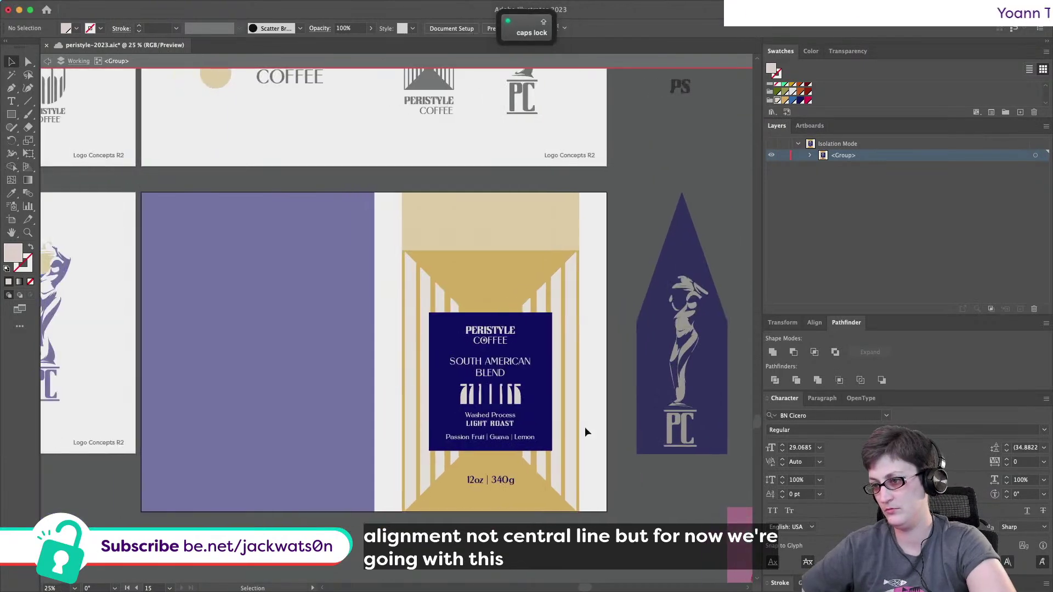
scroll(596, 441, left, 1)
key(super+equal)
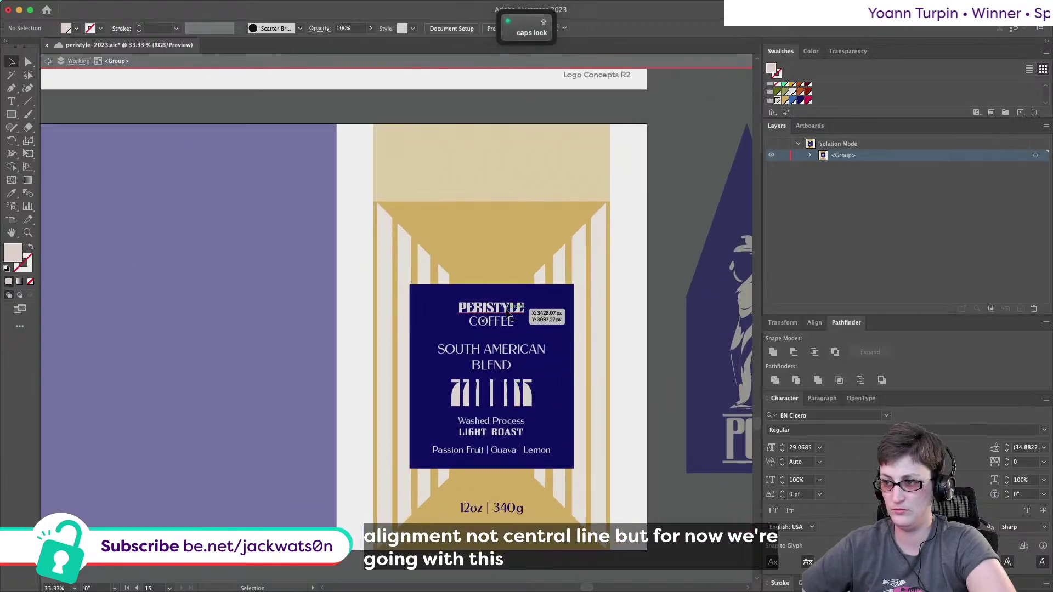
click(517, 358)
click(523, 407)
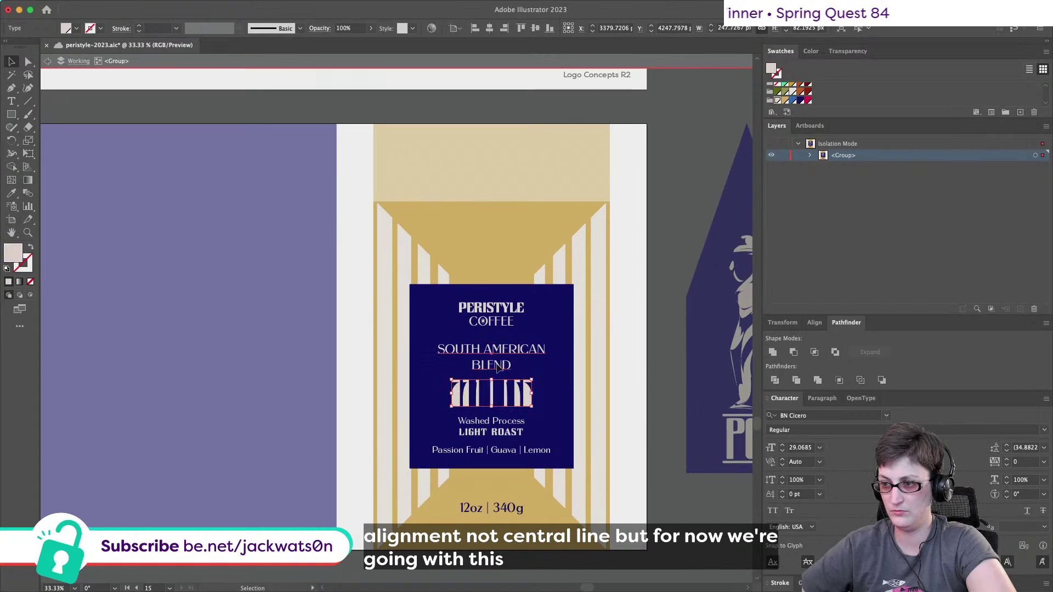
click(643, 485)
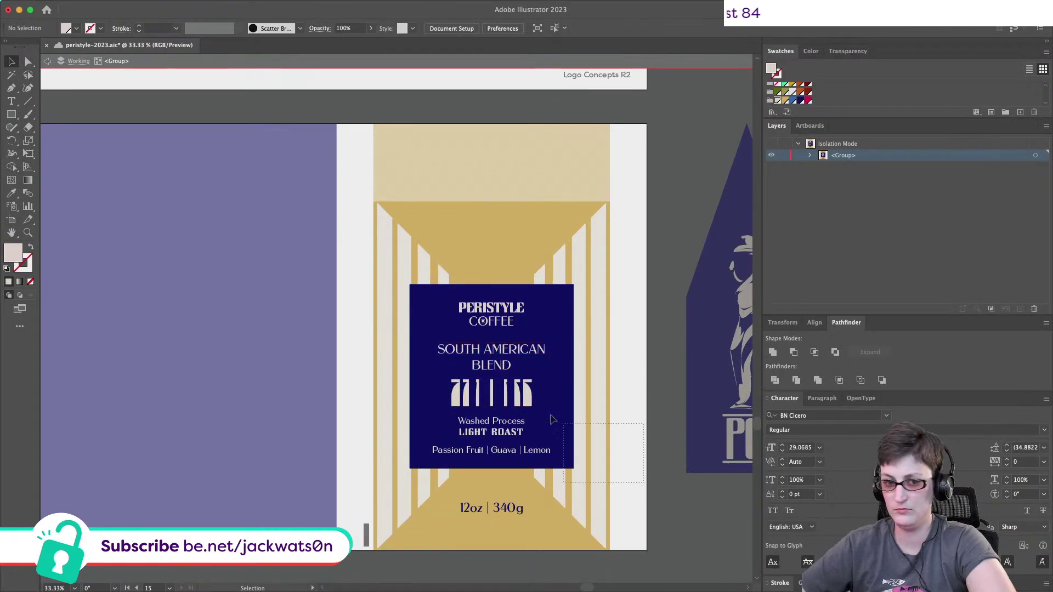
Try distributing the vertical spacing between the logo, title, column icon and text lines on the navy label.
drag(445, 298, 438, 295)
shift+click(489, 233)
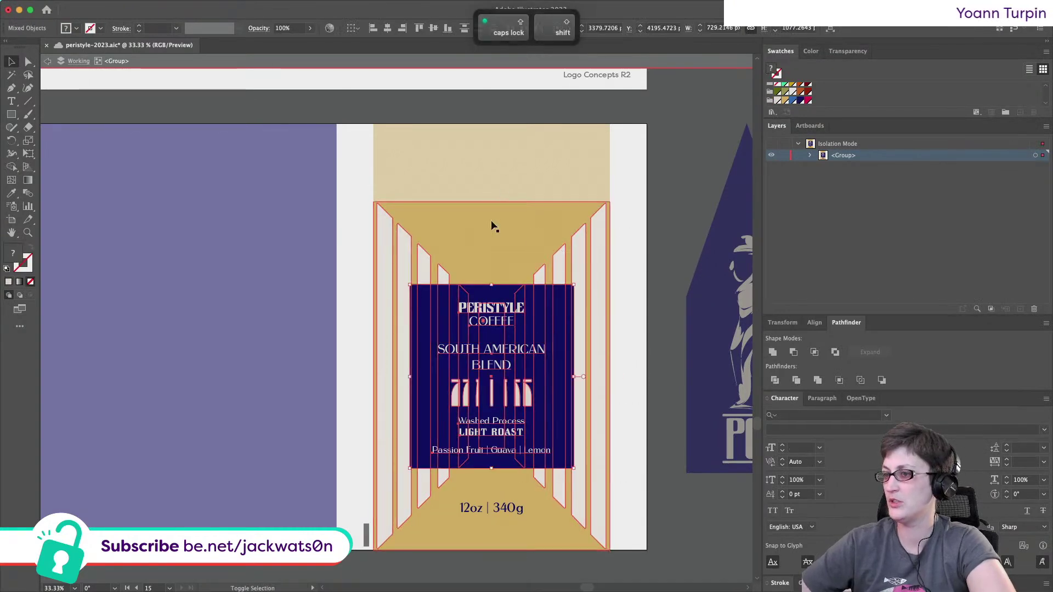
shift+click(565, 309)
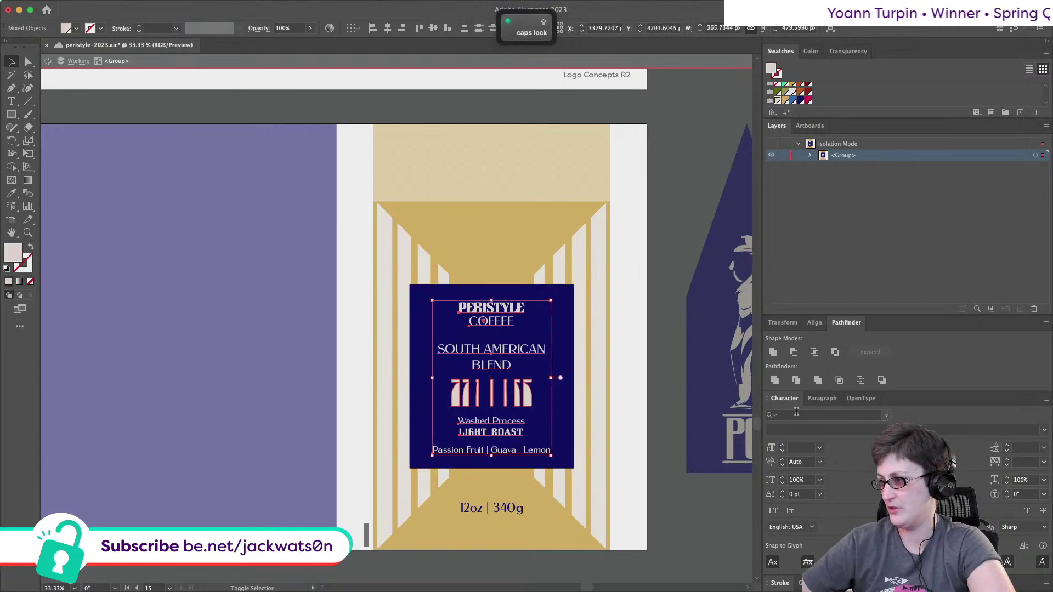
click(814, 323)
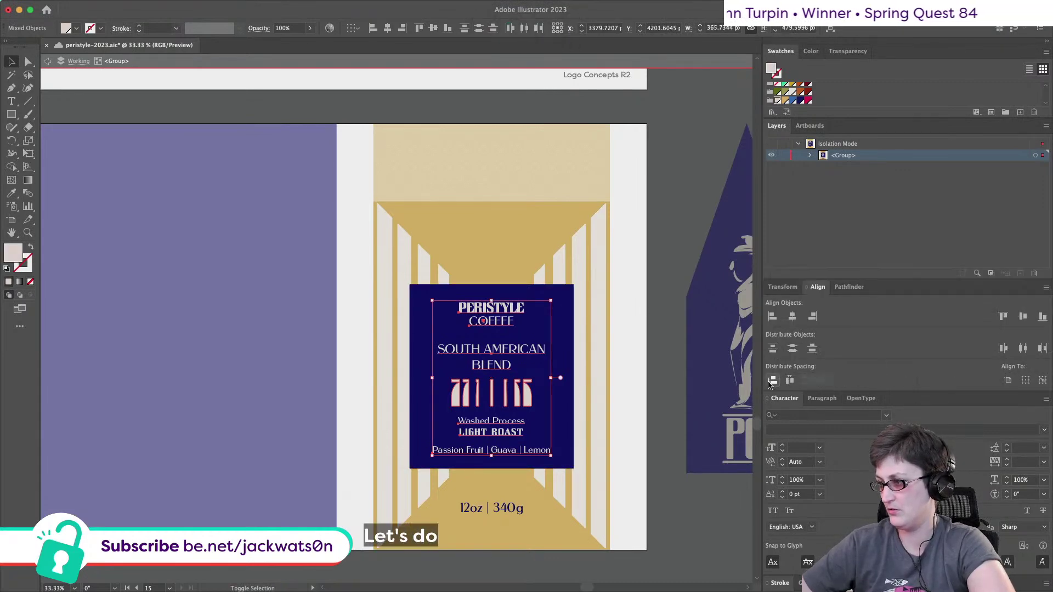
click(772, 380)
key(ctrl+z)
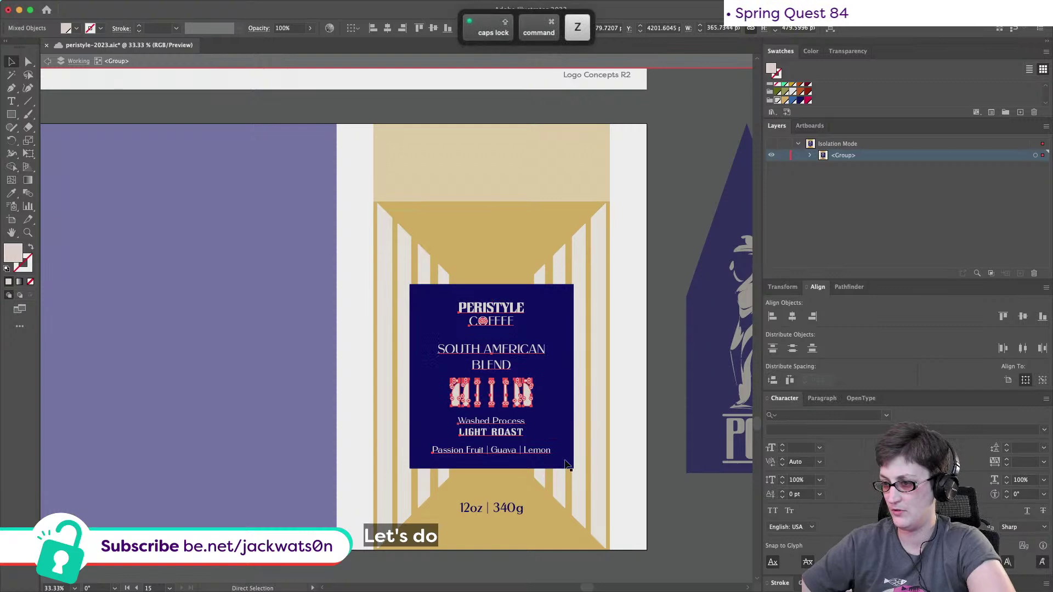
Group the "Washed Process" and "LIGHT ROAST" lines, try them slightly lower on the label, and undo that move.
drag(505, 423, 505, 427)
shift+click(512, 433)
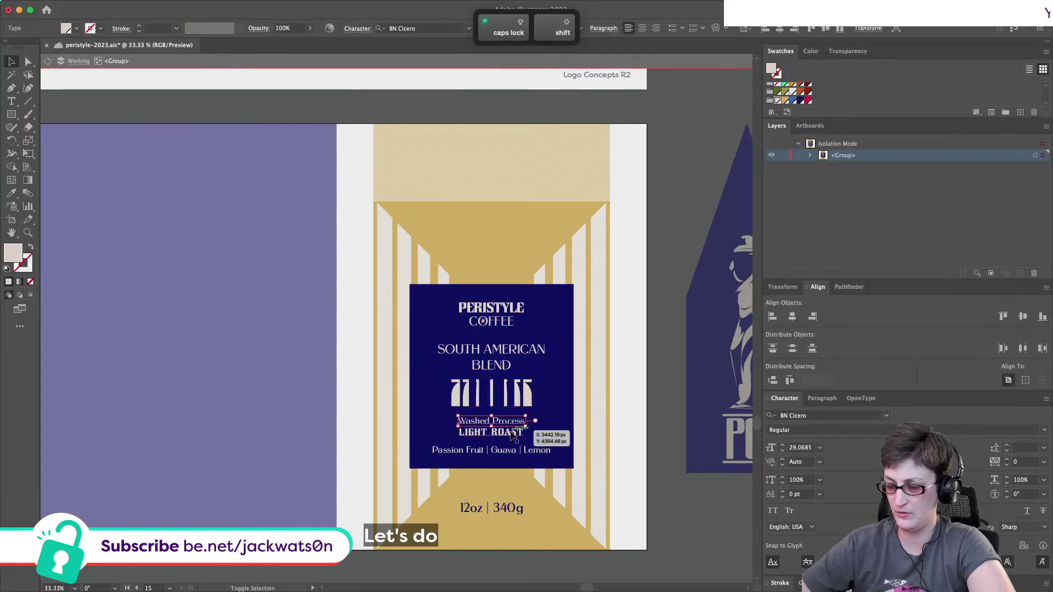
key(ctrl+g)
drag(515, 436, 539, 454)
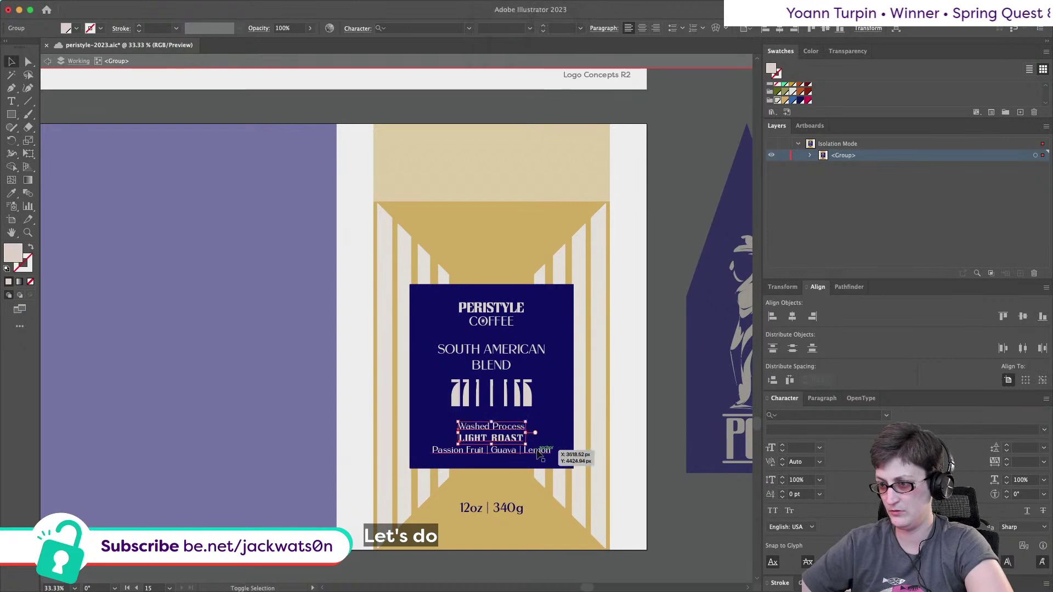
click(604, 489)
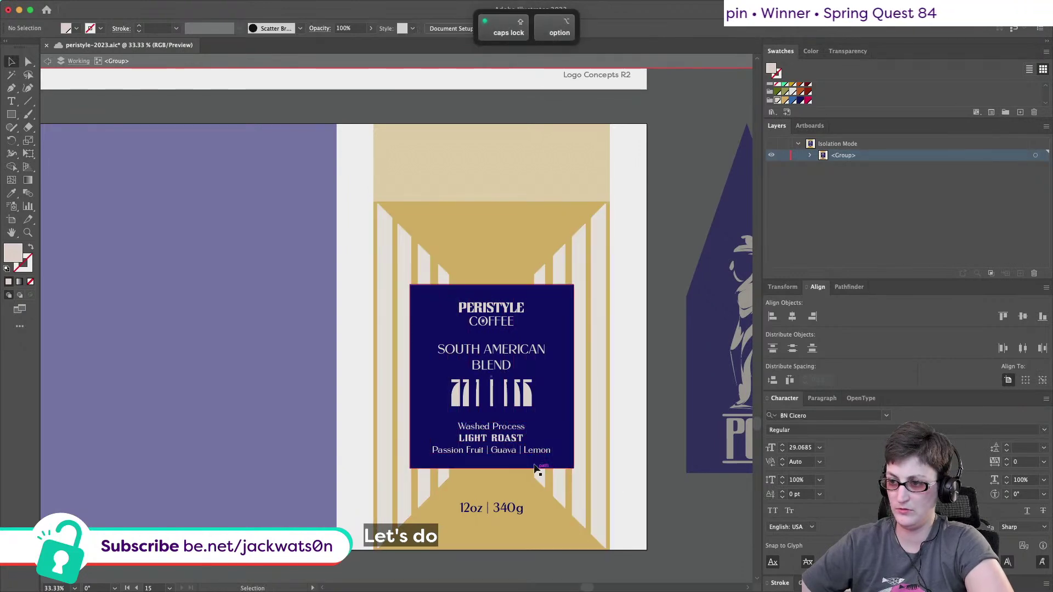
key(super+z)
Distribute the logo, blend title, column icon, process and roast group, and flavour line with equal vertical spacing.
click(550, 452)
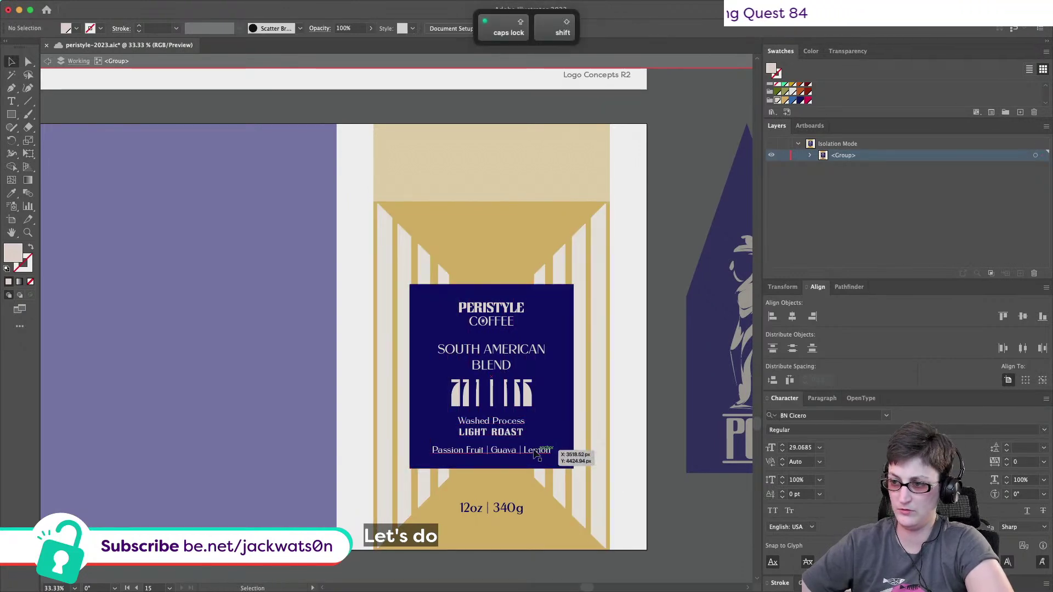
shift+click(481, 430)
shift+click(493, 393)
shift+click(515, 350)
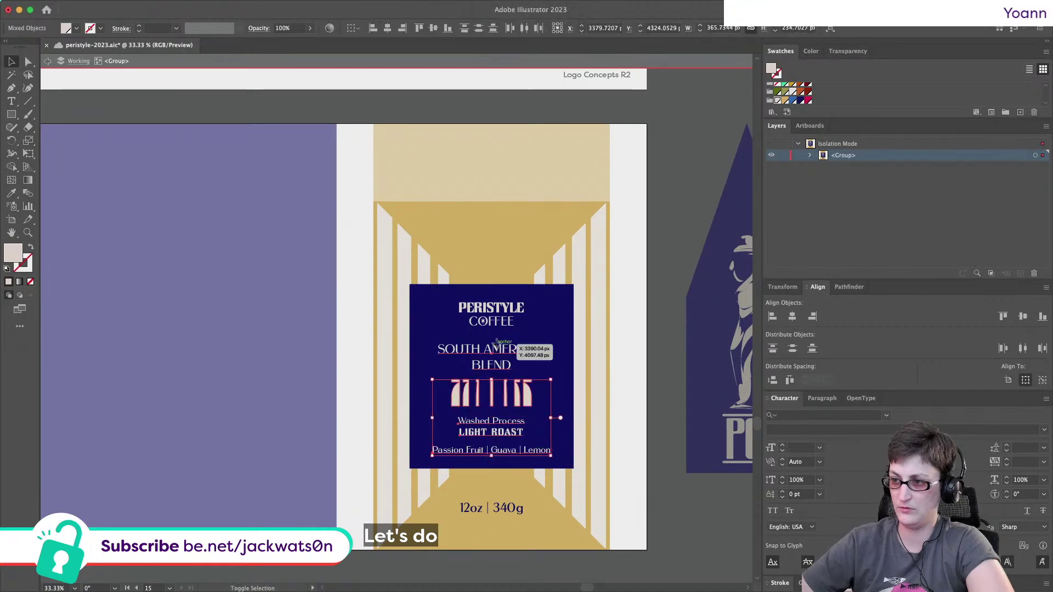
shift+click(497, 321)
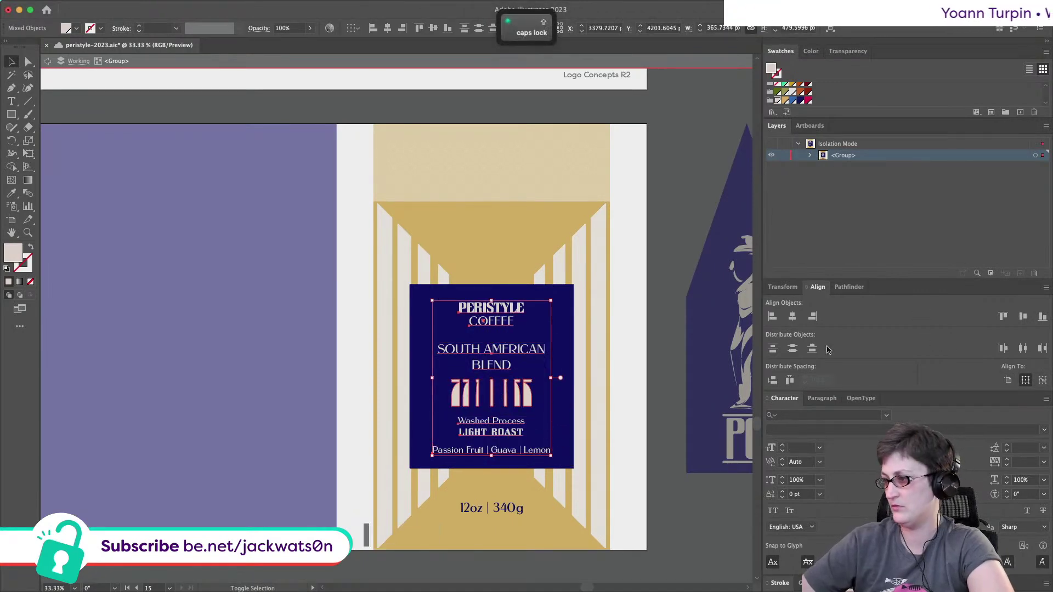
click(772, 380)
Group the label's contents and centre the group vertically on the navy rectangle.
shift+click(552, 309)
click(554, 309)
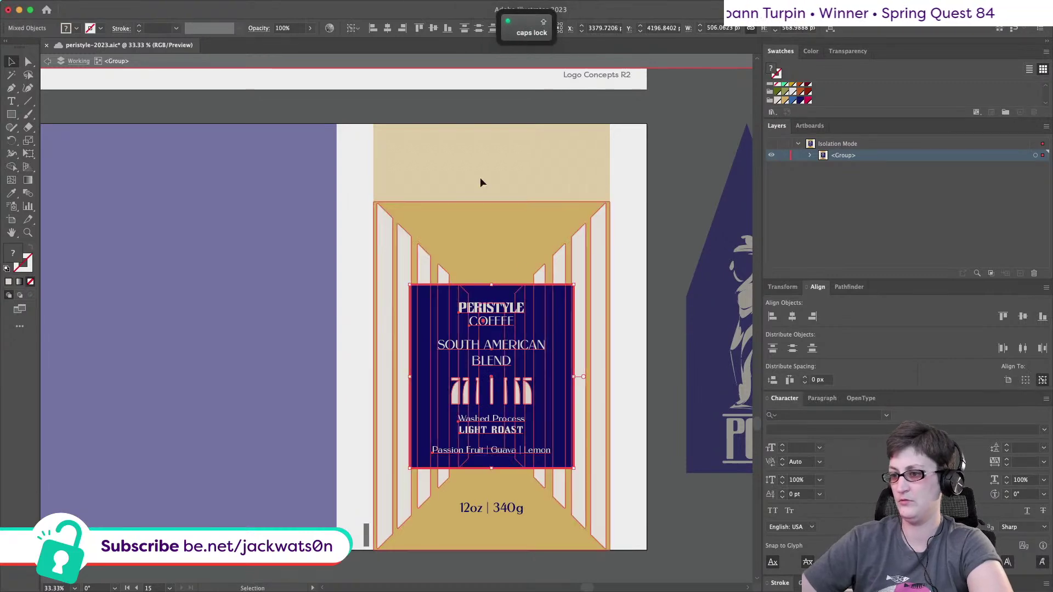
click(435, 29)
key(Caps_Lock)
click(611, 343)
right_click(496, 319)
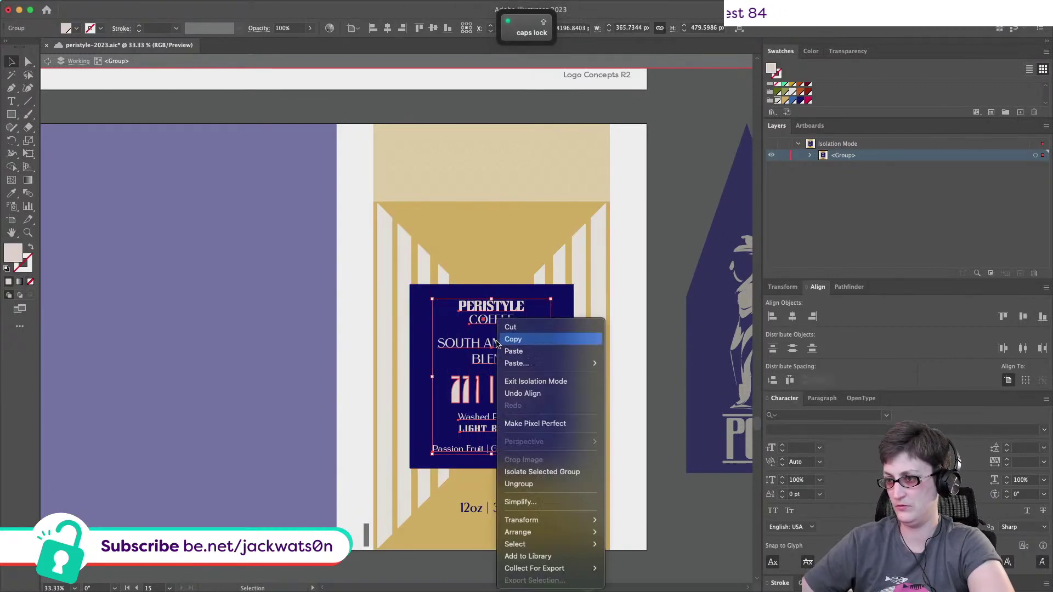
click(676, 268)
key(Caps_Lock)
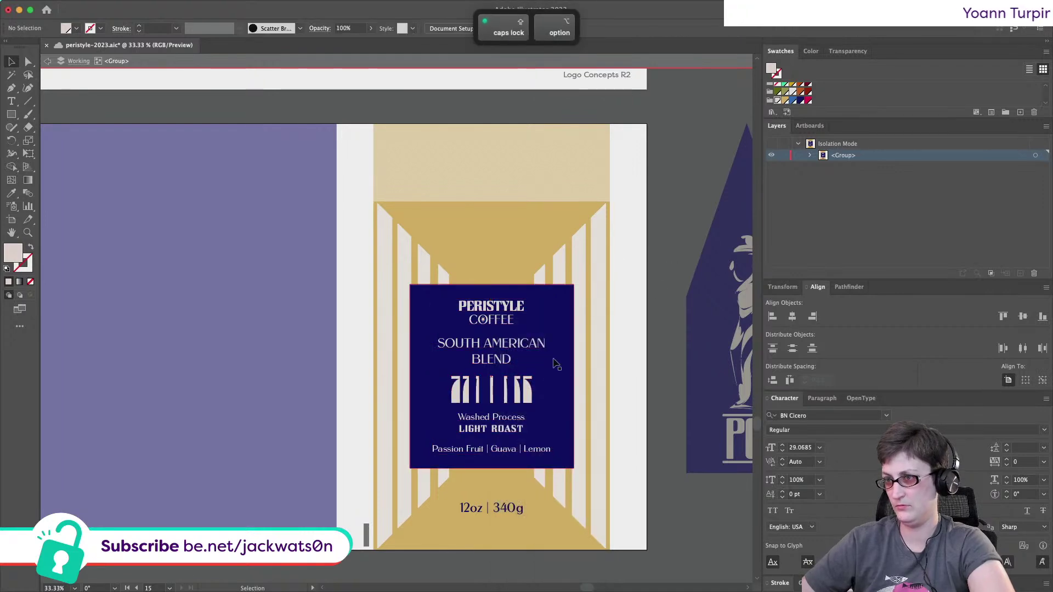
Exit the isolated group and extend the packaging artboard's lower edge to make it about 1392 px high.
key(super+minus)
click(46, 60)
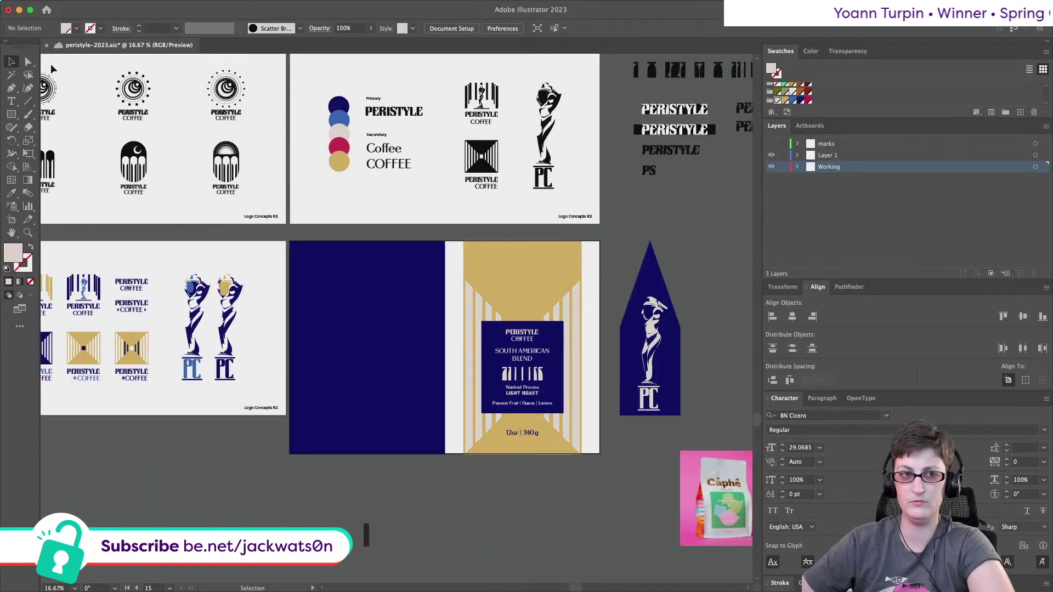
click(438, 28)
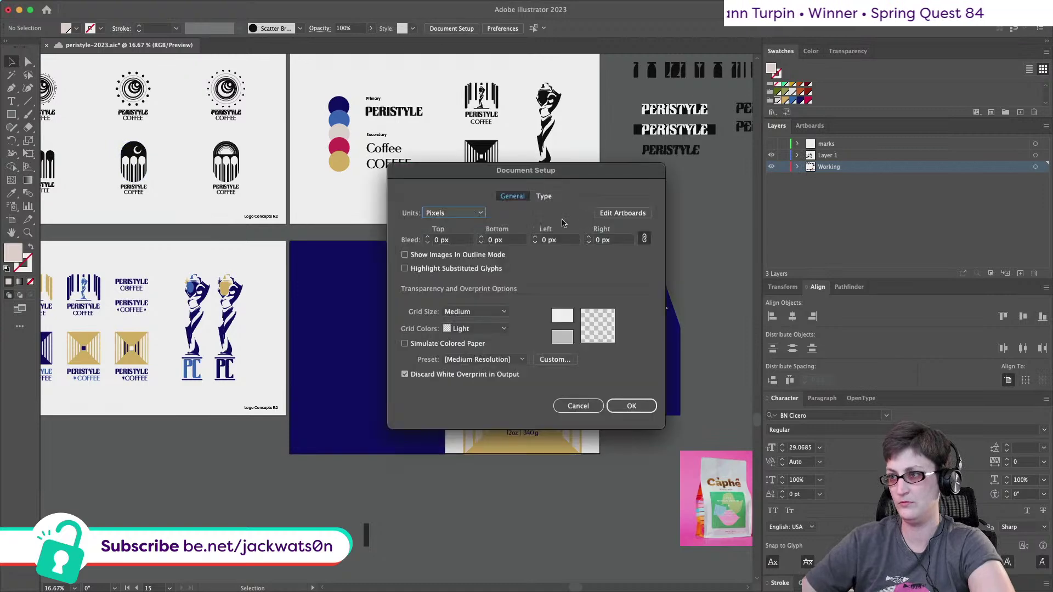
click(620, 219)
drag(451, 457, 451, 466)
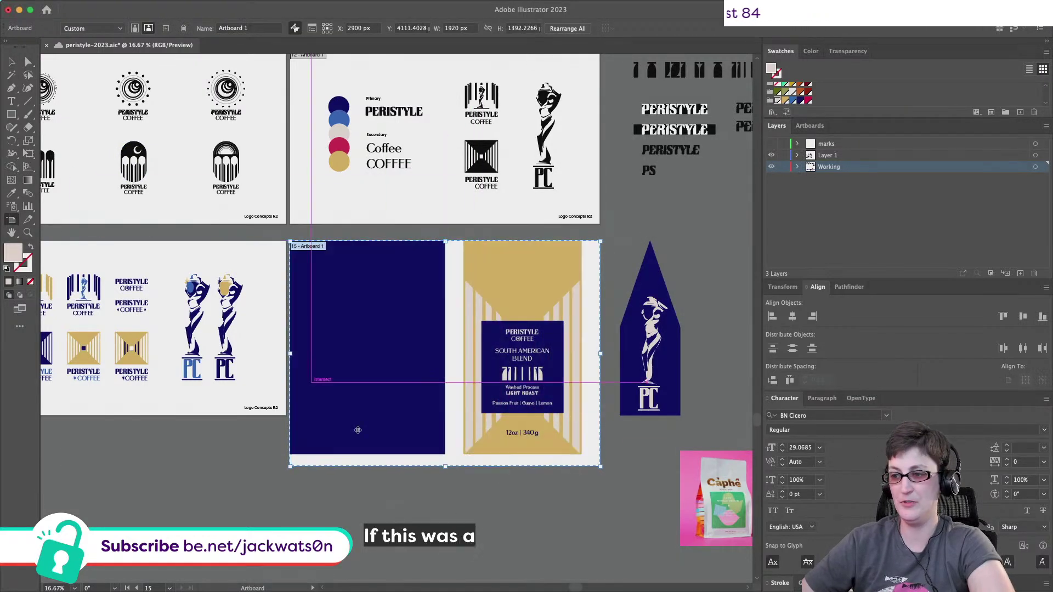
click(11, 62)
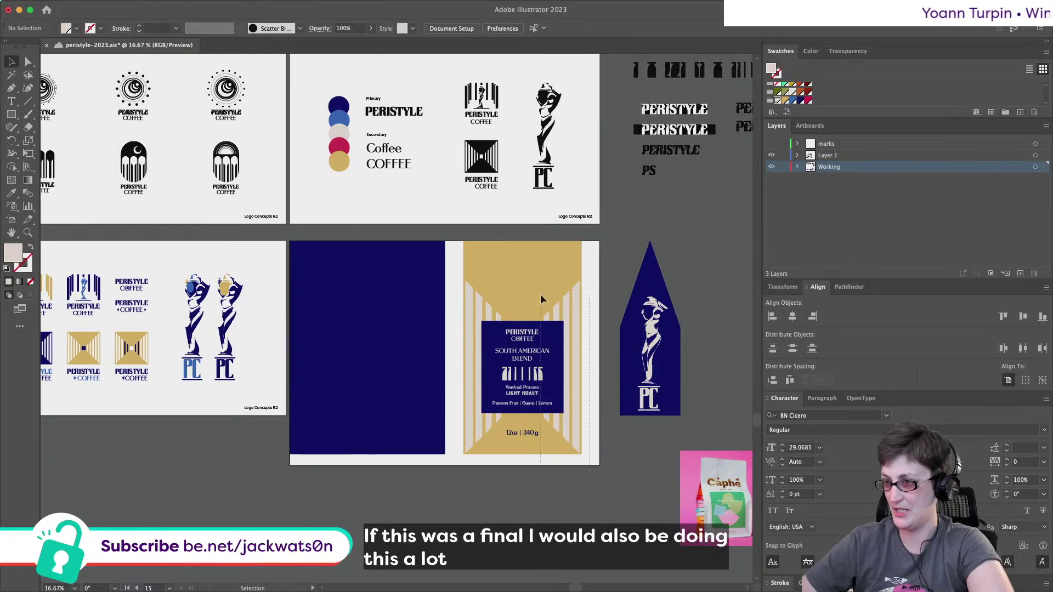
Move the bag front down to the artboard's lower edge and stretch its tan top panel up to the upper edge.
drag(481, 268, 482, 279)
key(Caps_Lock)
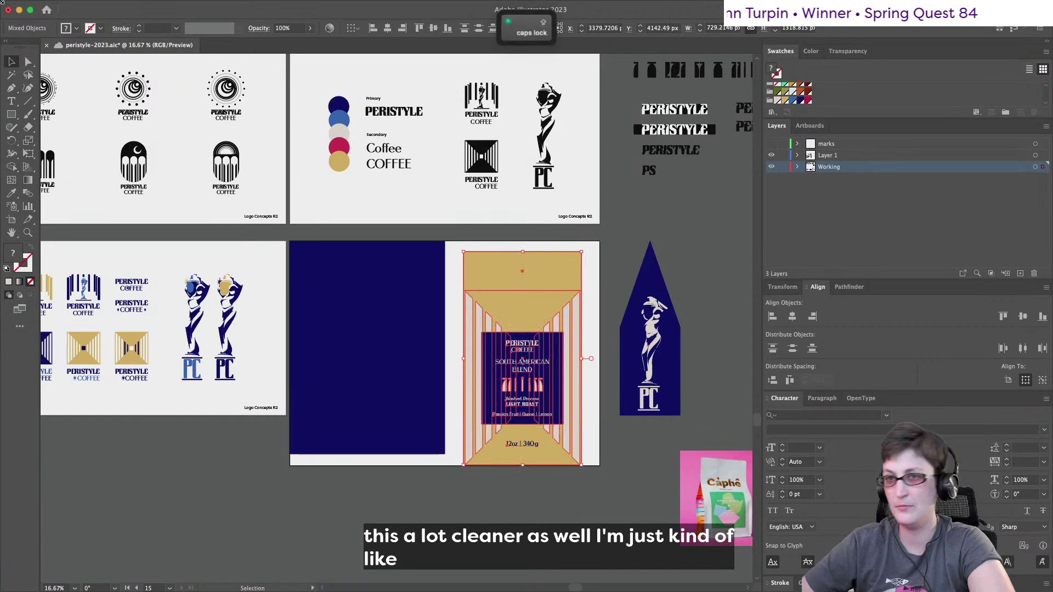
click(27, 62)
click(581, 253)
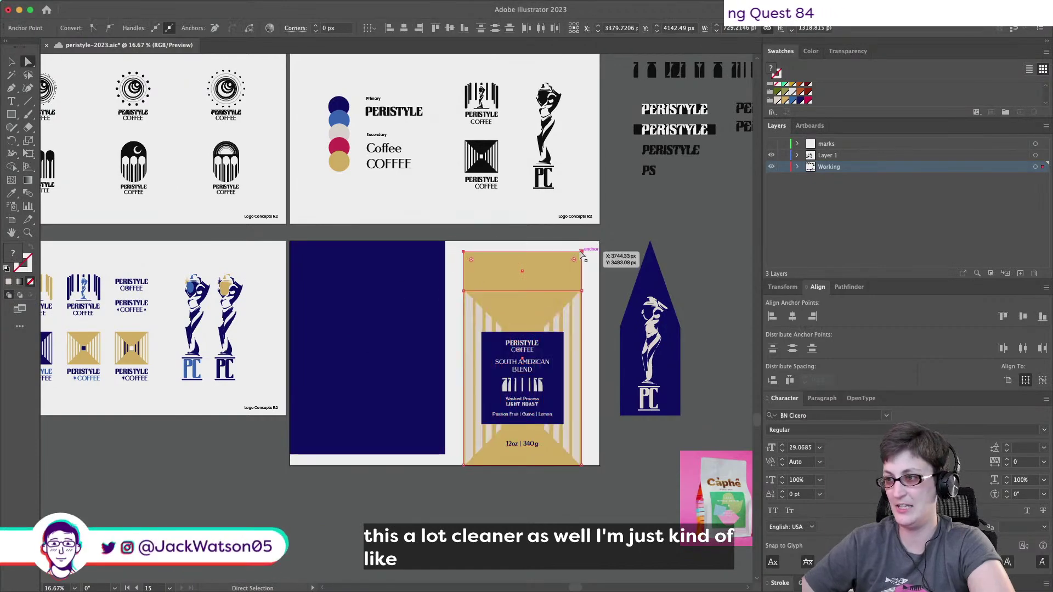
drag(582, 252, 582, 241)
key(a)
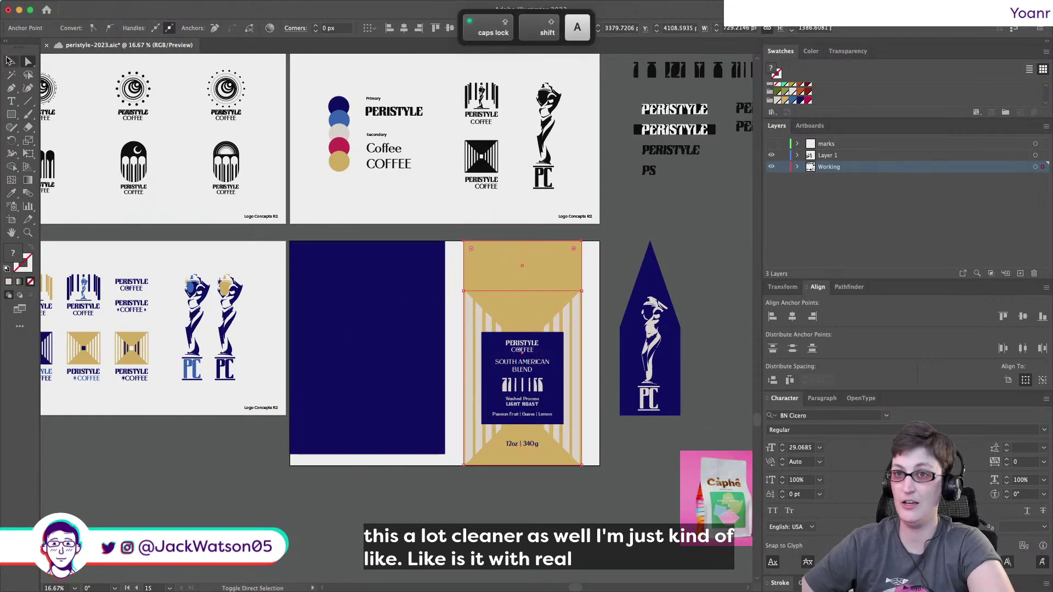
click(10, 60)
click(546, 511)
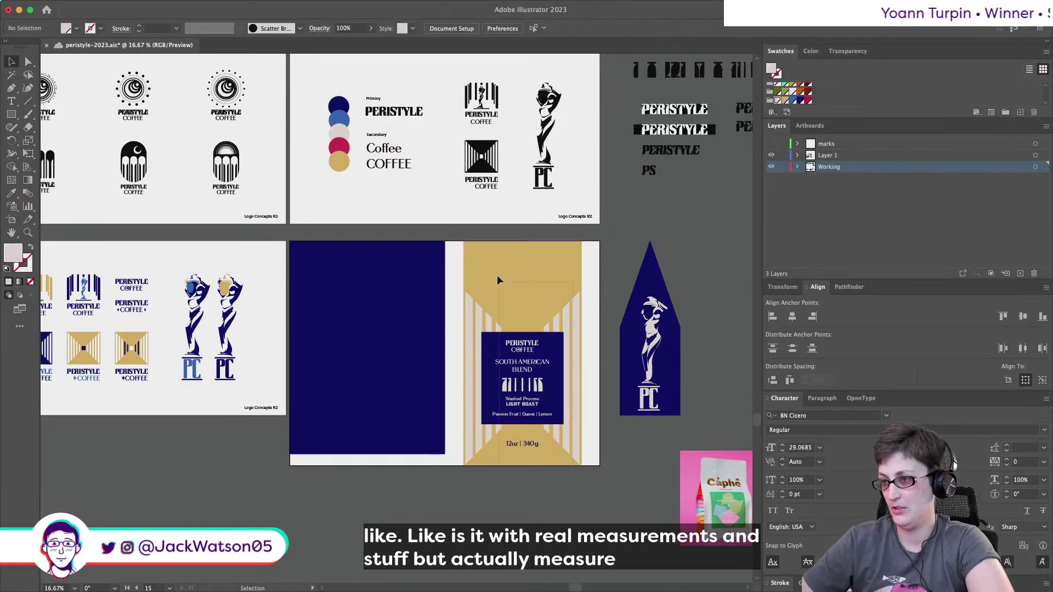
Copy the coffee bag front artwork and switch to the 1.psb label smart object in Photoshop.
click(478, 252)
mouse_move(411, 590)
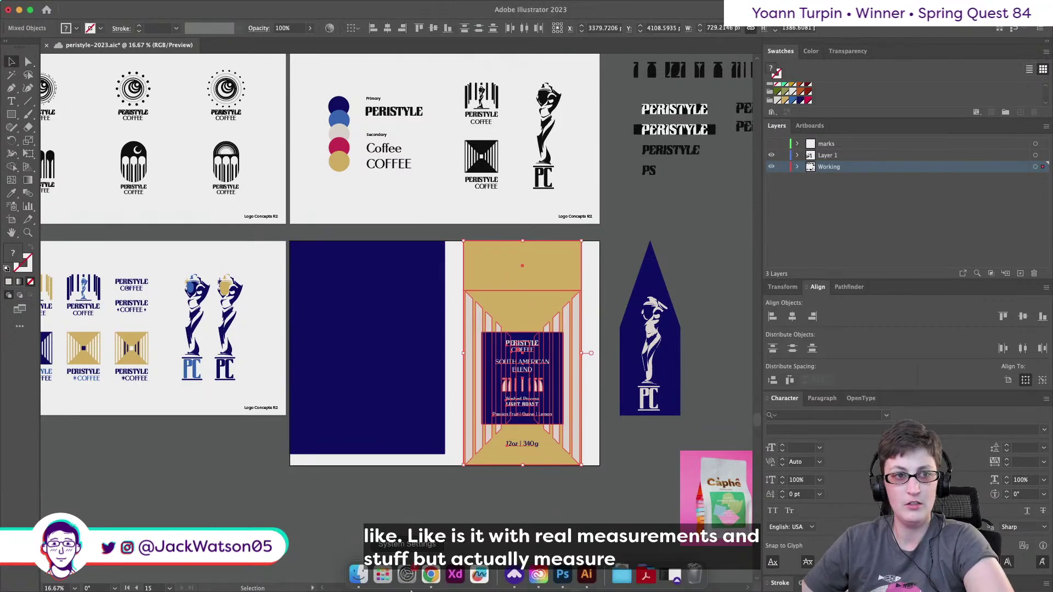
click(561, 574)
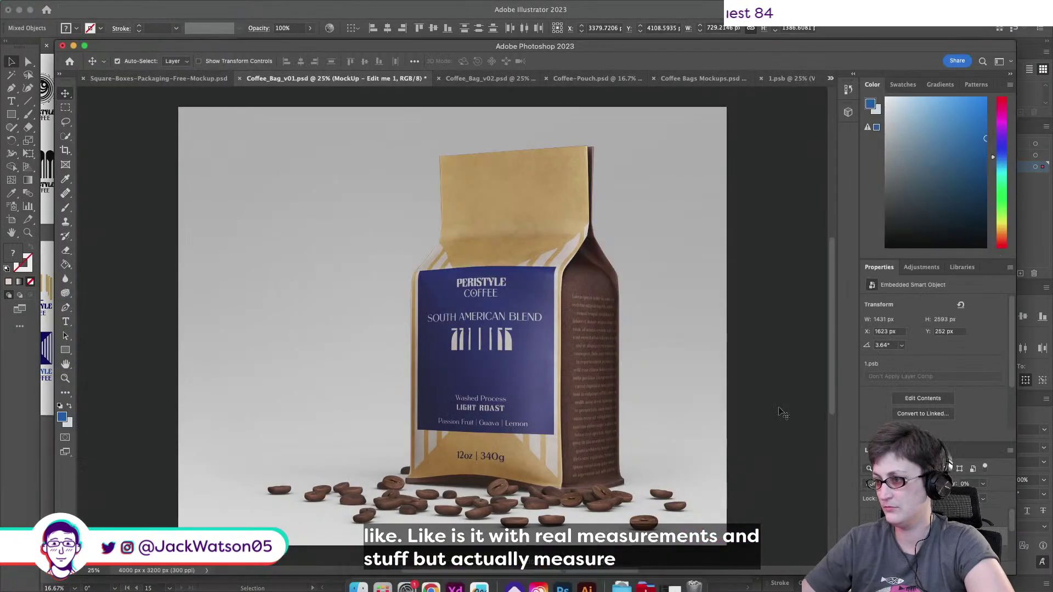
click(782, 80)
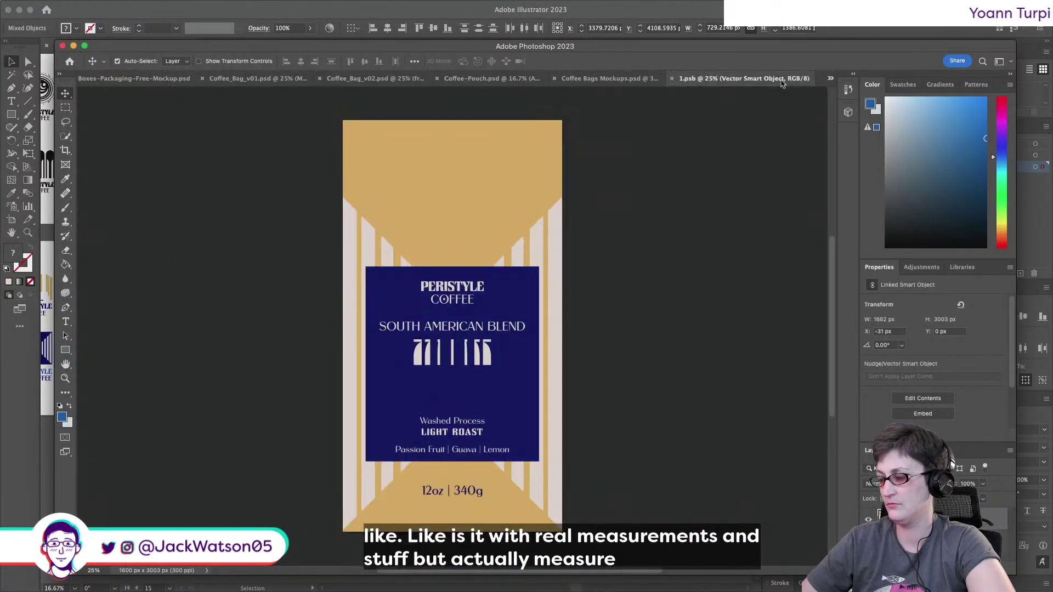
key(super+v)
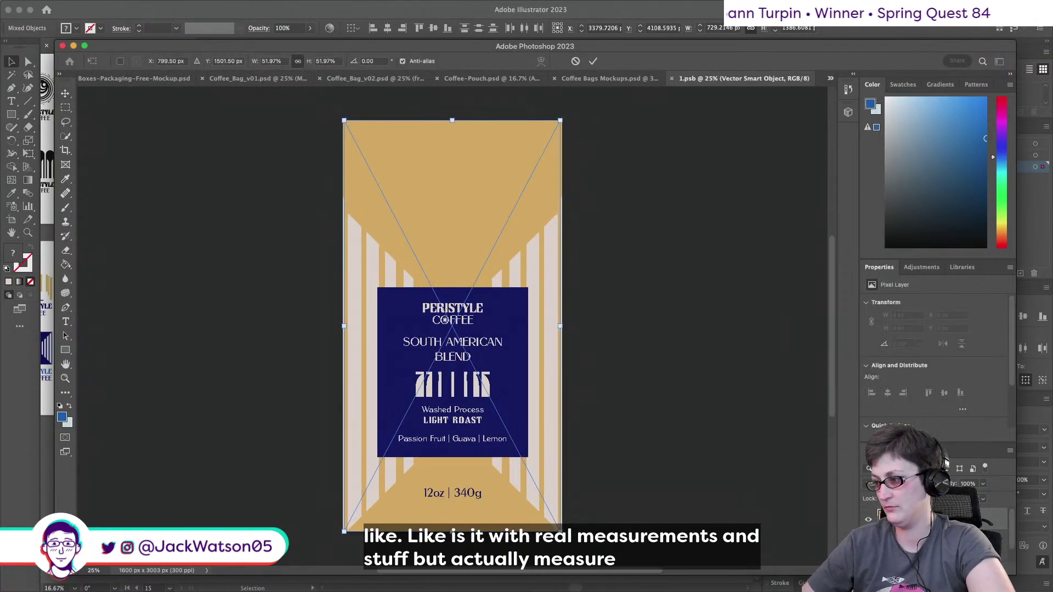
key(Return)
key(super+z)
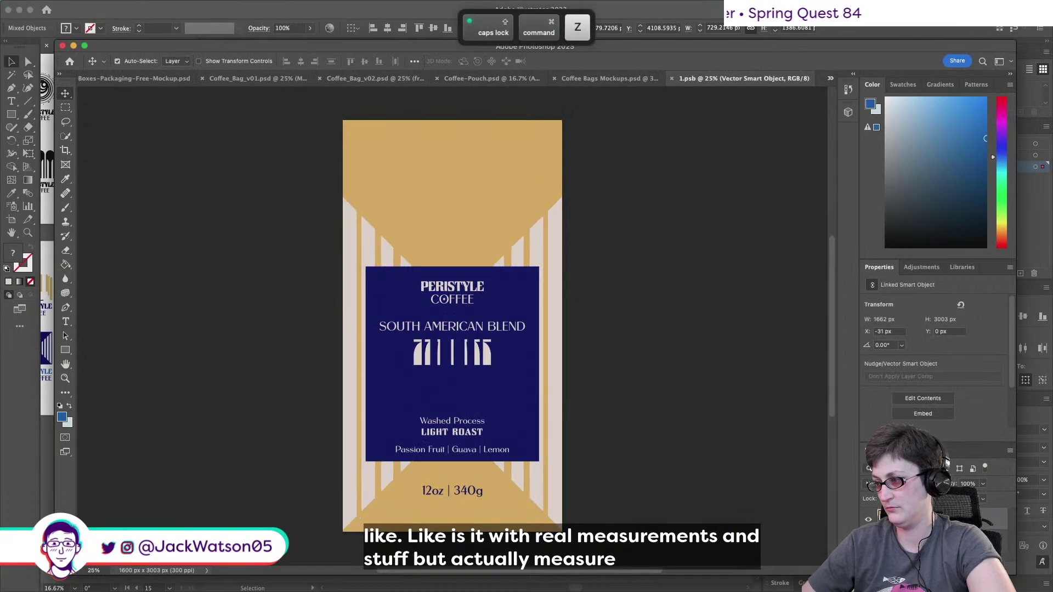
Replace the old front artwork in 1.psb with the copied bag front, save it, and return to the Coffee_Bag_v01 mockup.
click(564, 205)
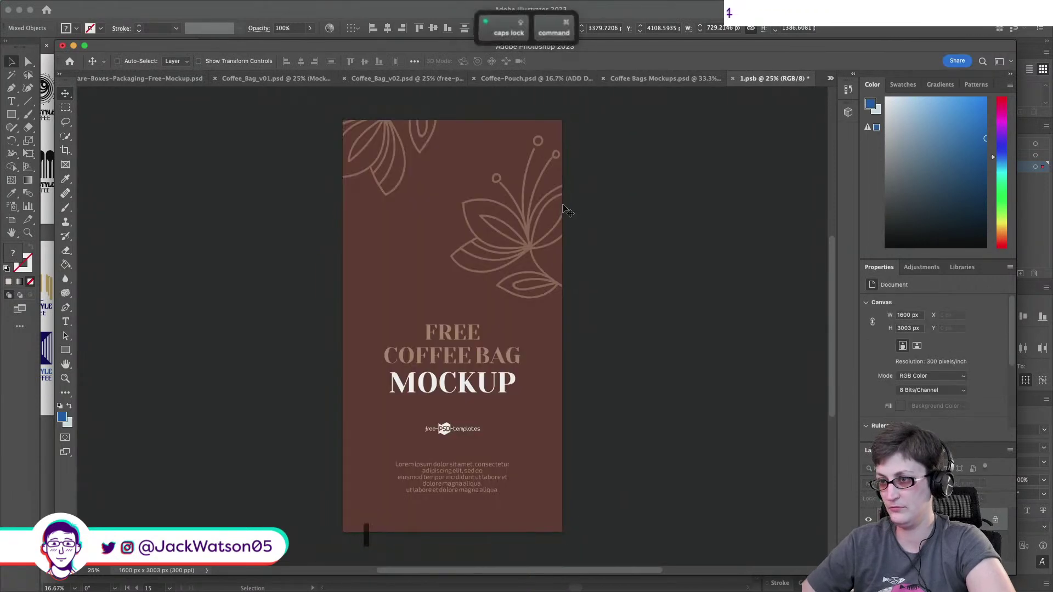
key(super+v)
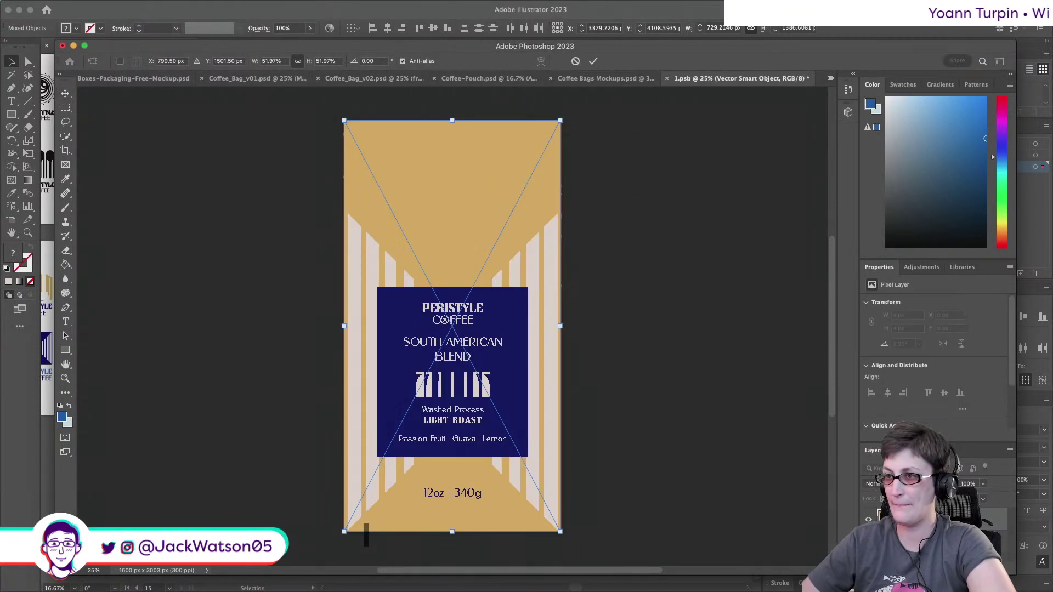
key(super+s)
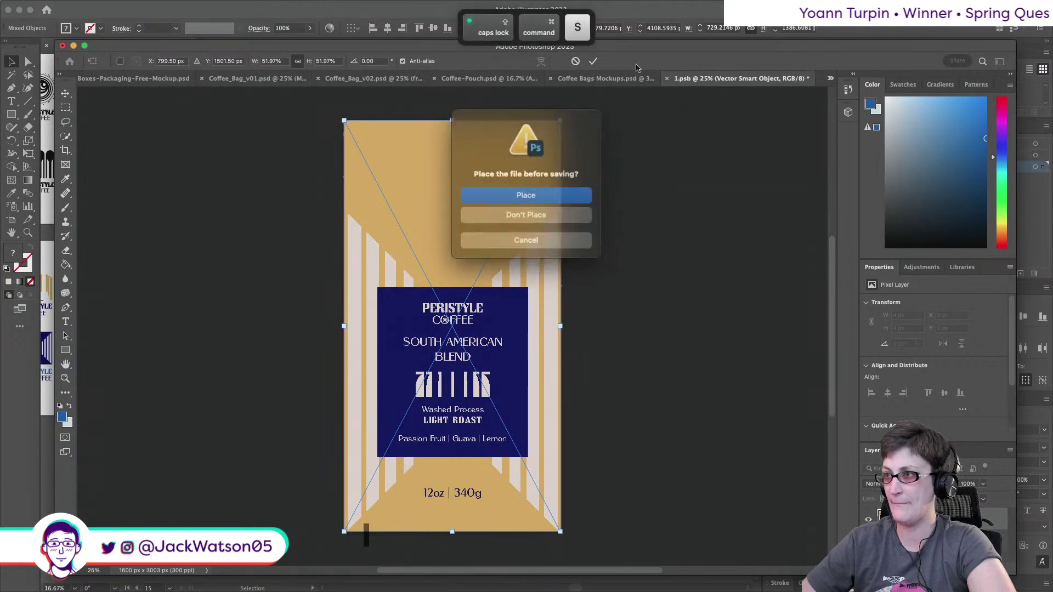
click(549, 200)
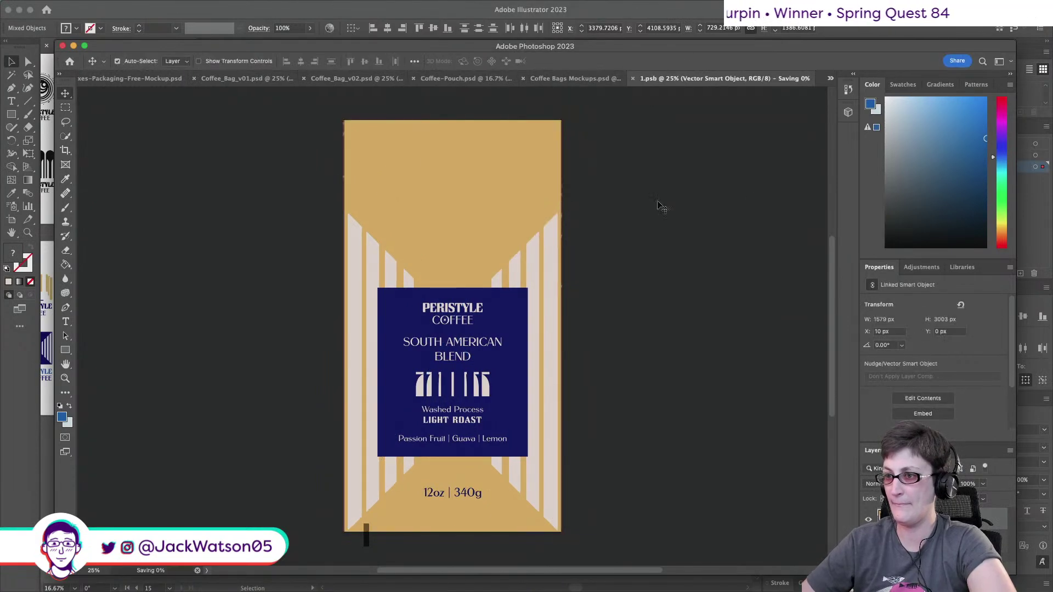
key(super+s)
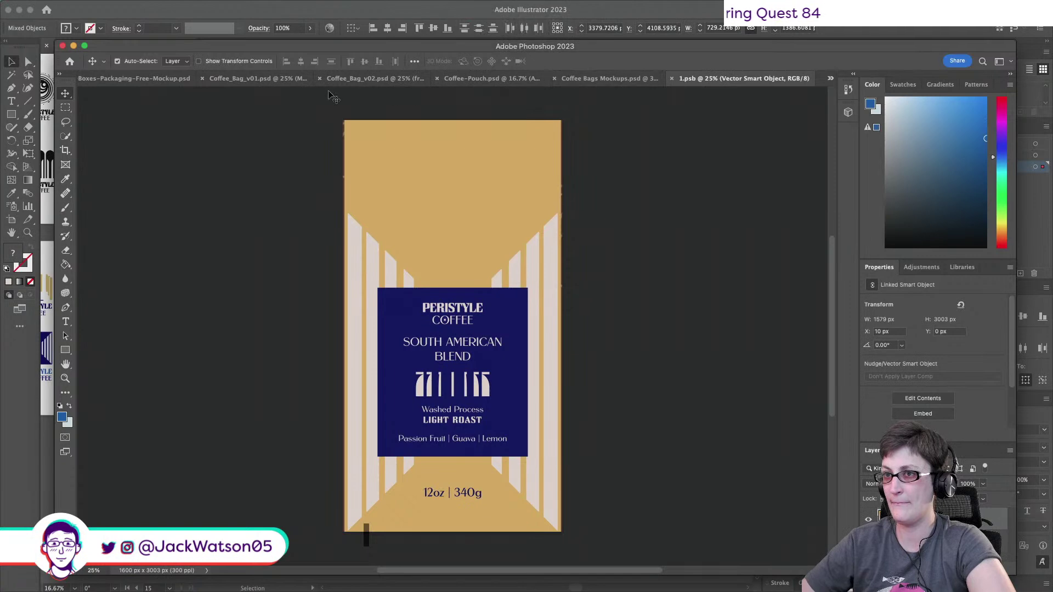
click(247, 82)
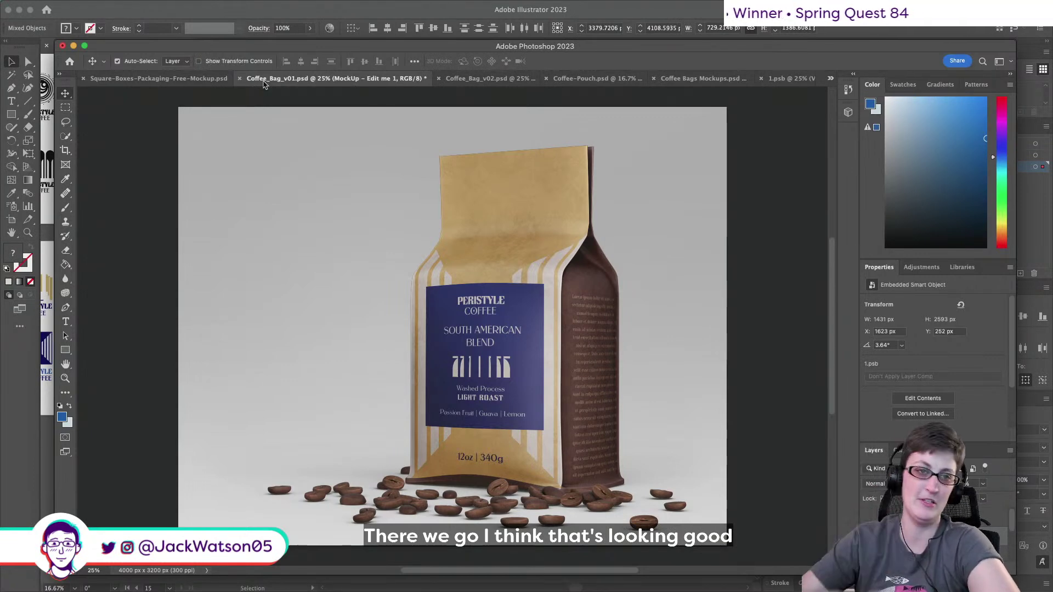
Copy the cream statue and PC mark from the navy side shape in Illustrator and open the mockup's side-panel smart object 2.psb in Photoshop.
click(633, 9)
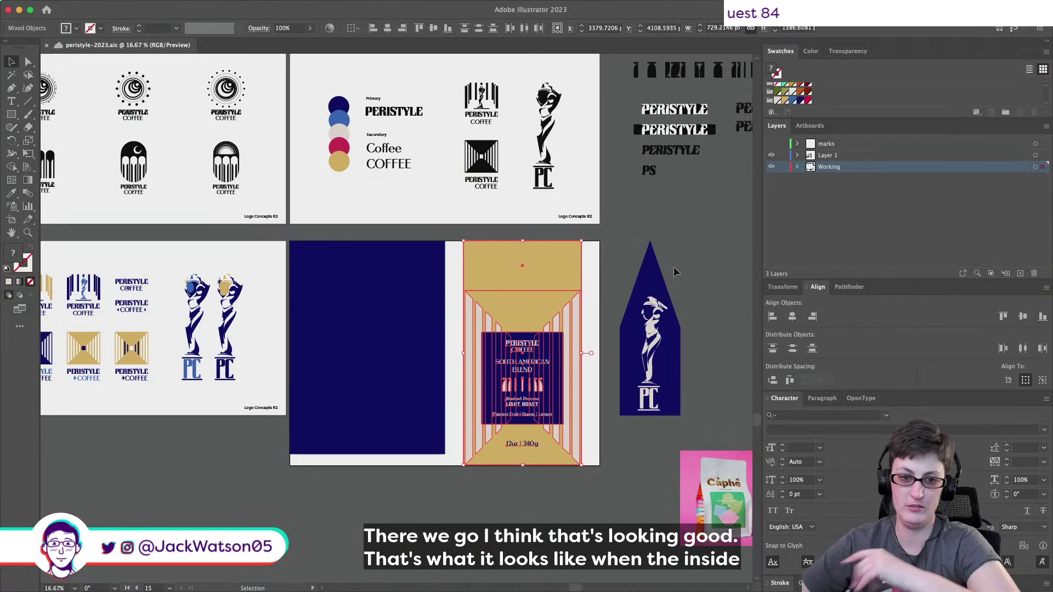
click(620, 462)
scroll(620, 462, right, 3)
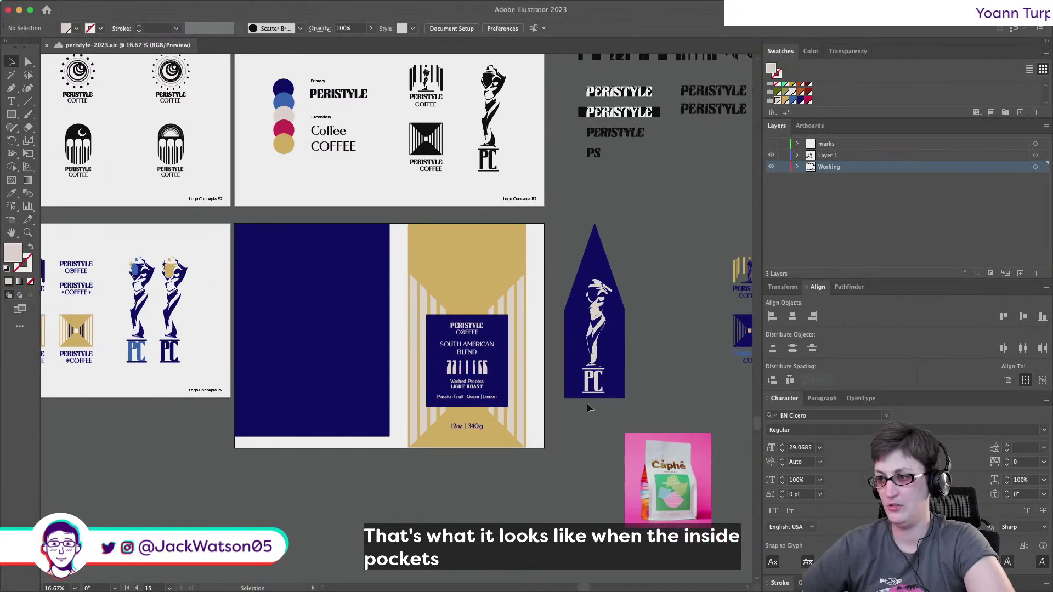
click(603, 310)
key(super+c)
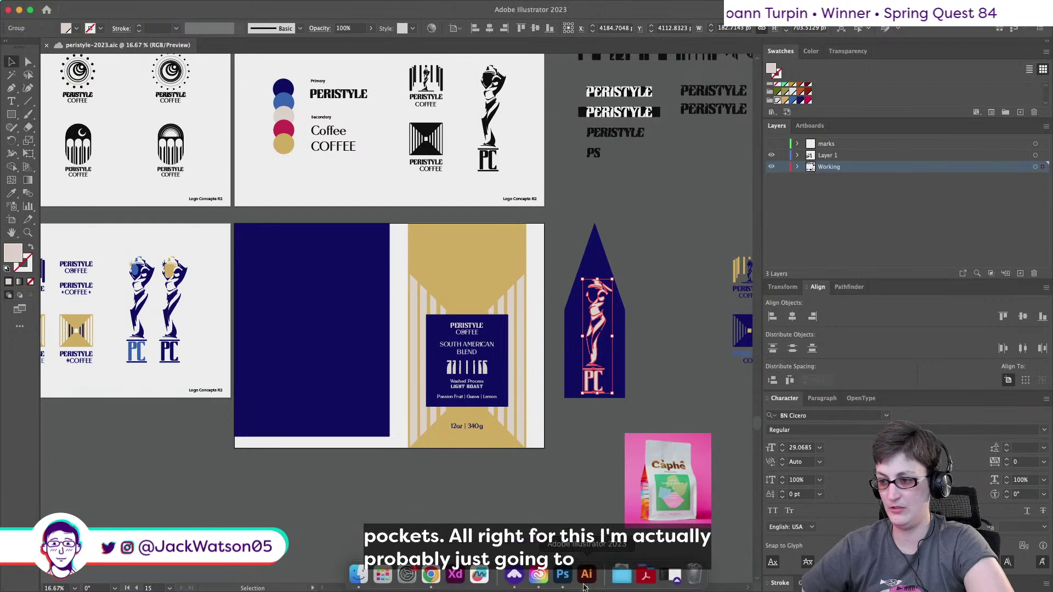
click(563, 575)
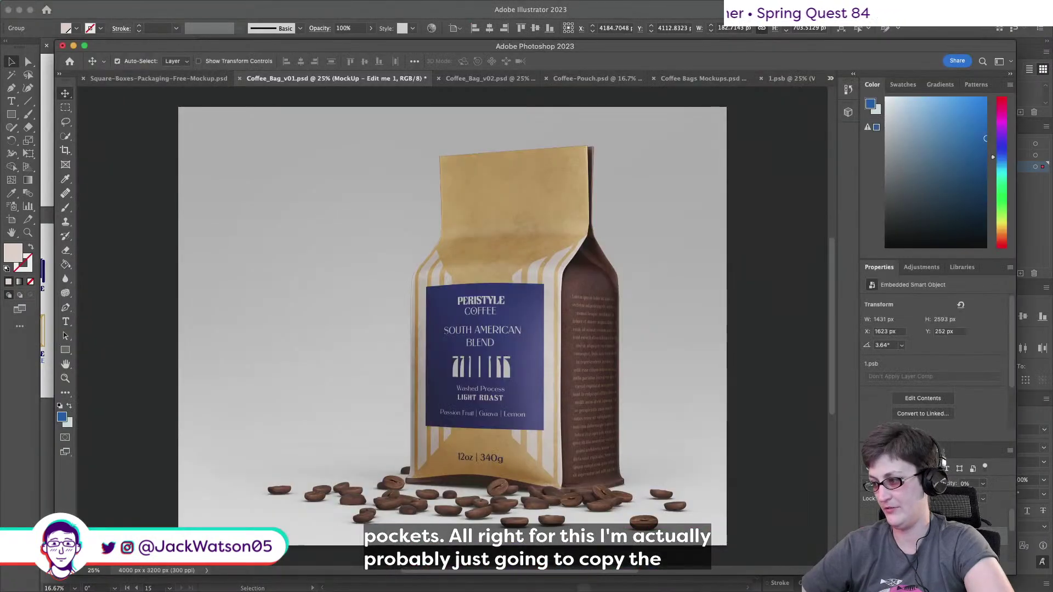
double_click(893, 536)
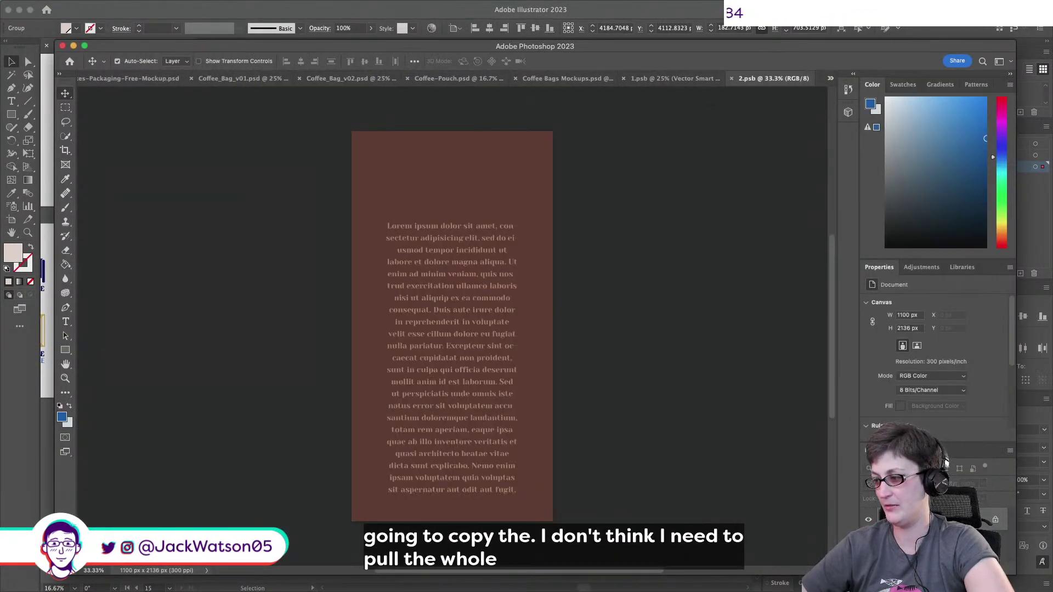
Add a Solid Color fill layer to 2.psb using the navy colour taken from the pointed side shape in Illustrator.
click(940, 569)
click(974, 341)
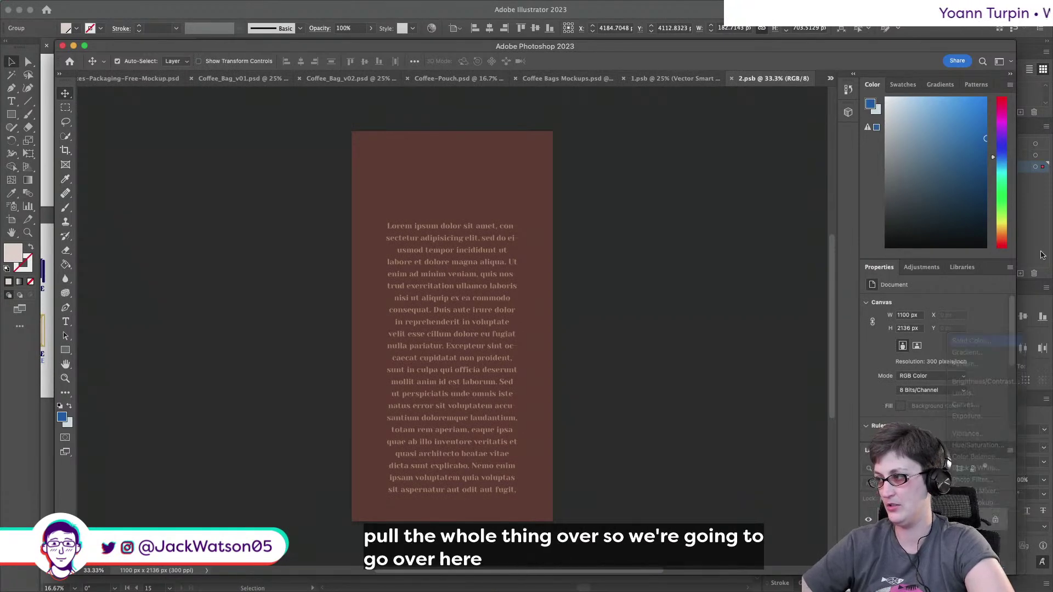
click(1043, 252)
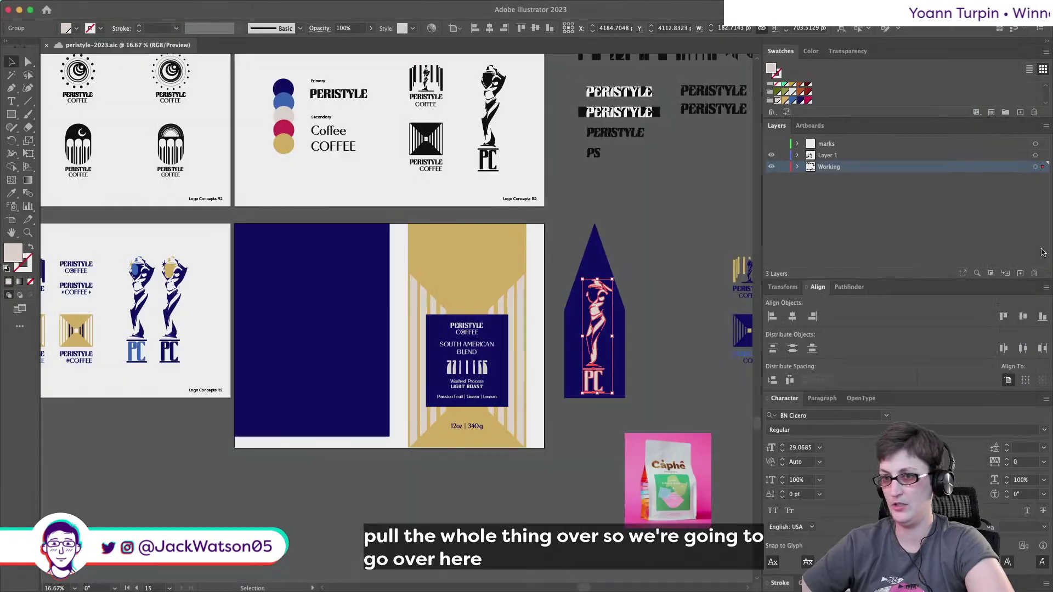
click(621, 360)
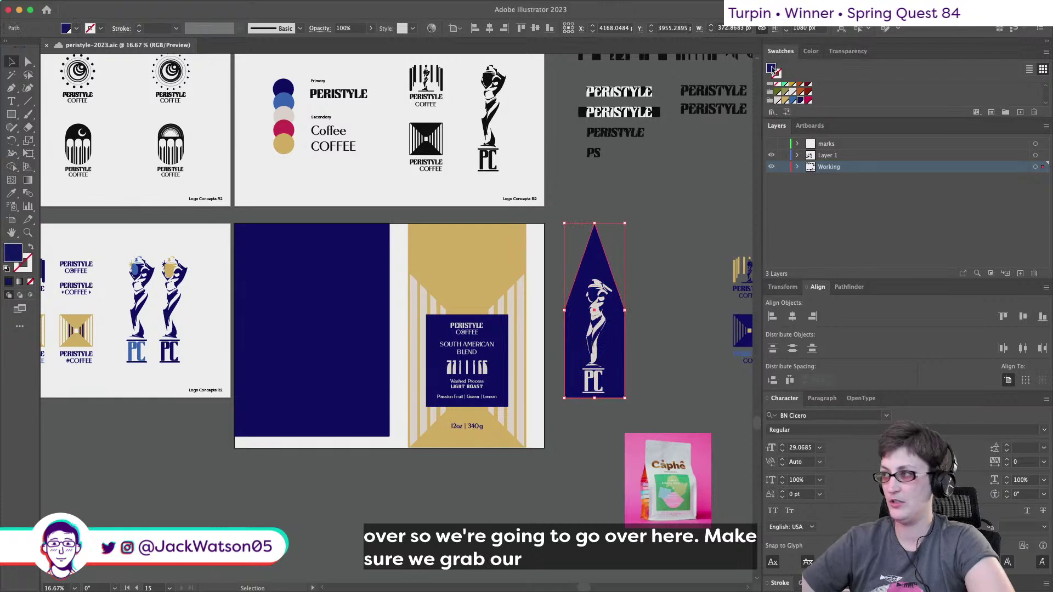
double_click(772, 70)
key(Return)
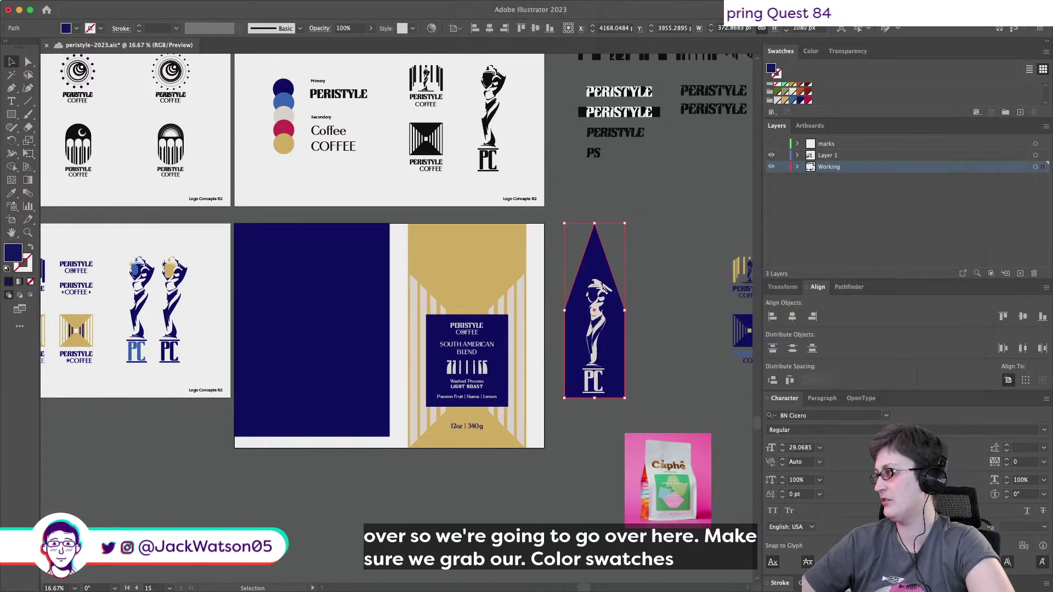
key(super+Tab)
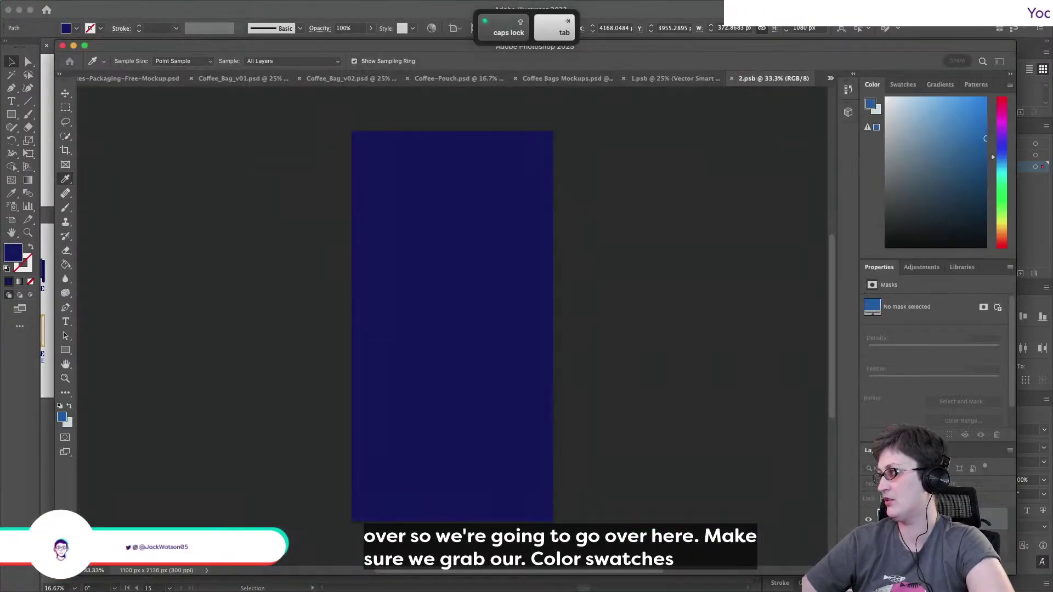
click(1020, 423)
Copy the cream statue and PC mark in Illustrator again and paste it onto the navy side panel in 2.psb.
click(596, 317)
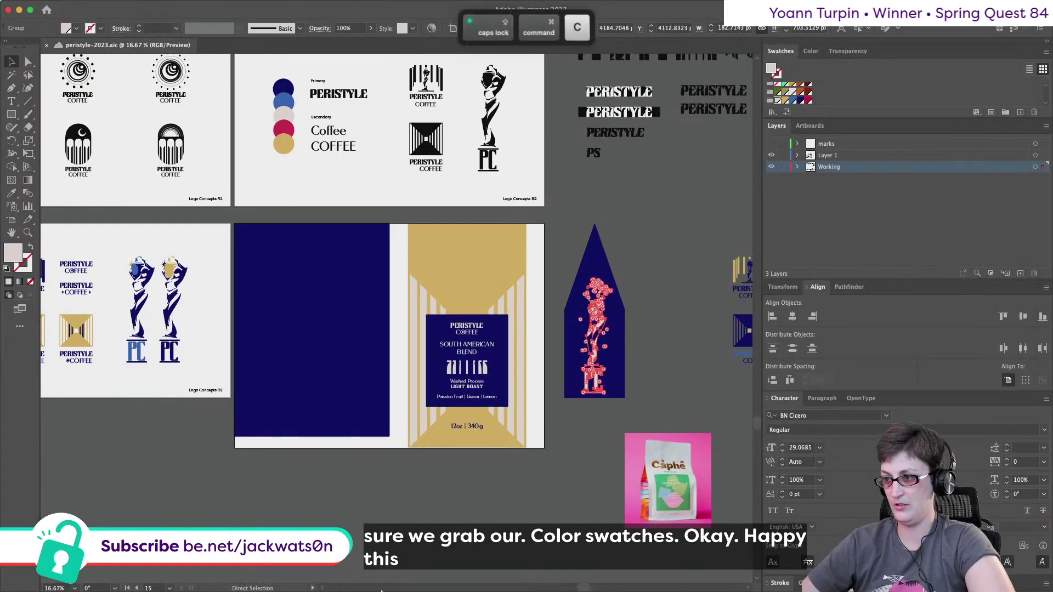
click(563, 574)
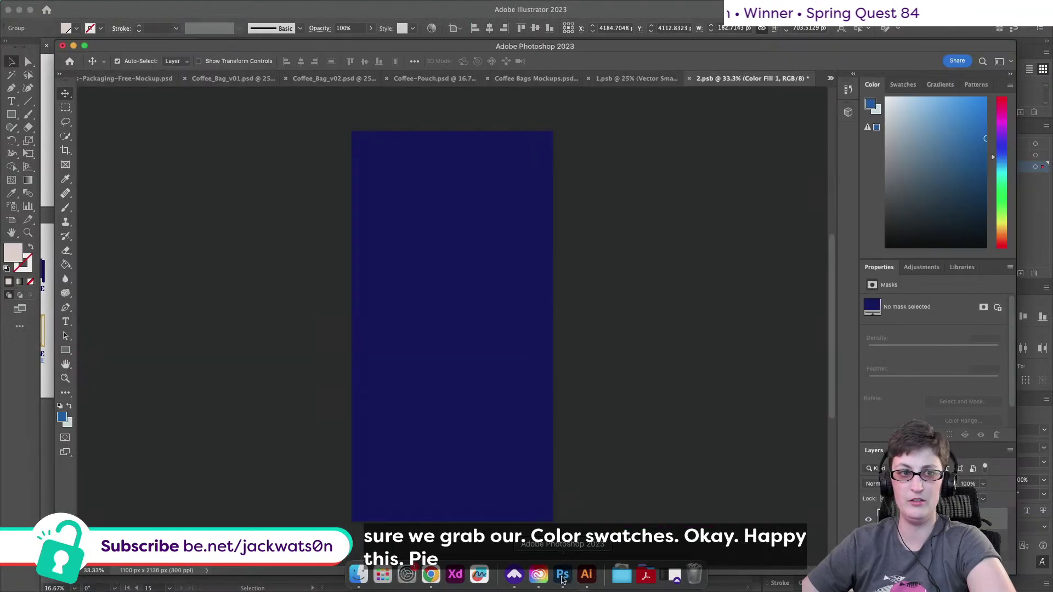
key(super+v)
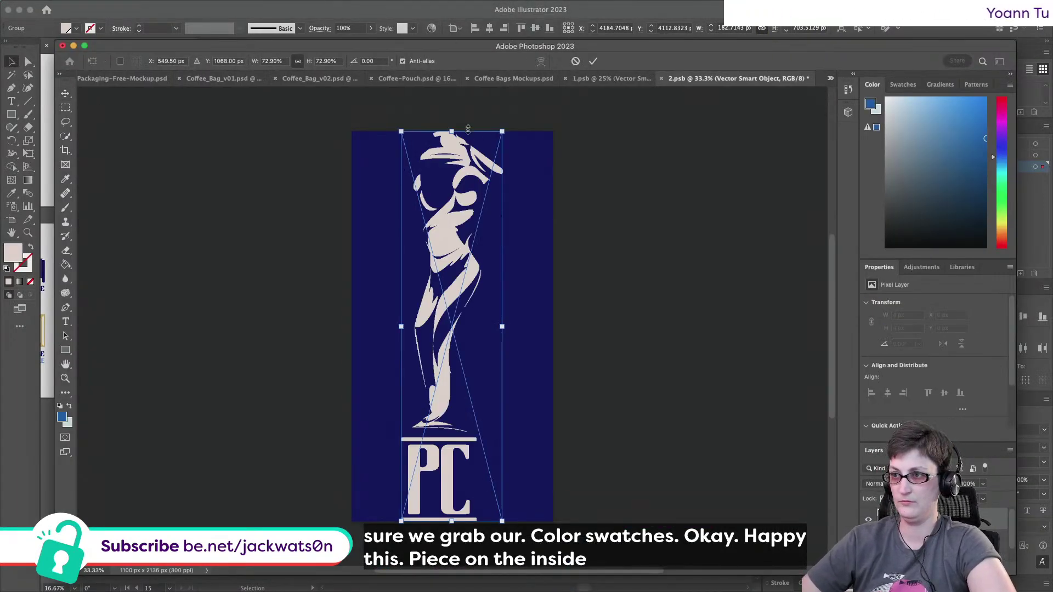
Scale the pasted statue mark to about 354 x 1362 px, raise it off the panel's lower edge, and save 2.psb.
drag(454, 133, 465, 275)
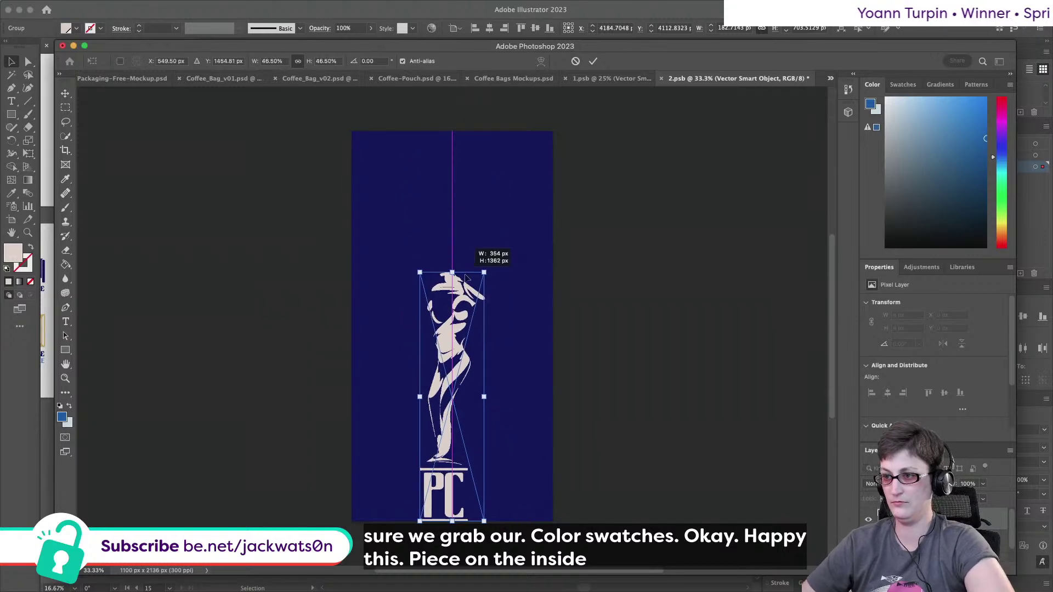
drag(446, 357, 460, 327)
key(super+z)
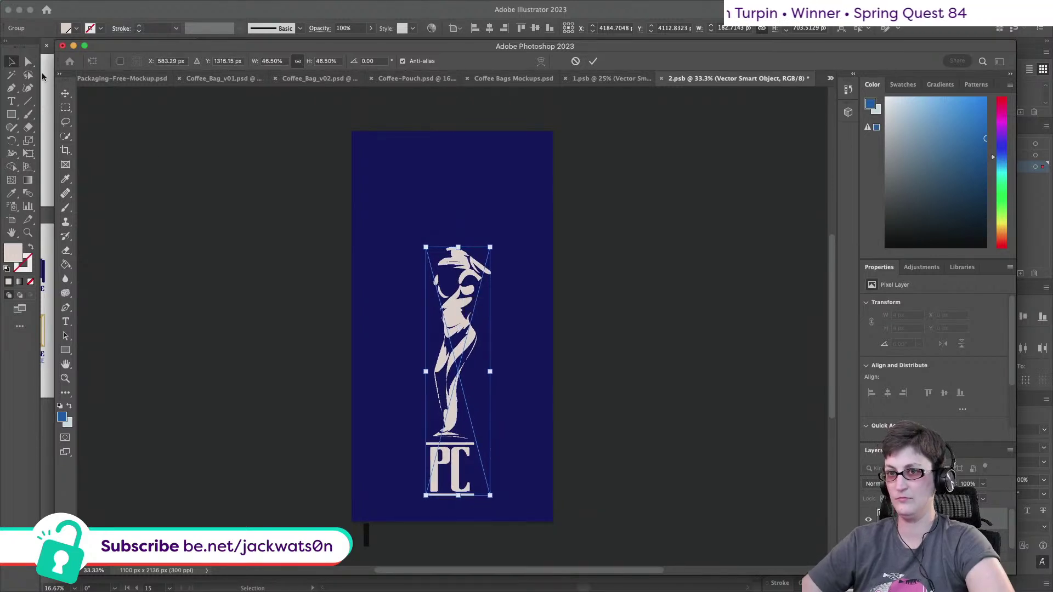
click(64, 95)
key(super+s)
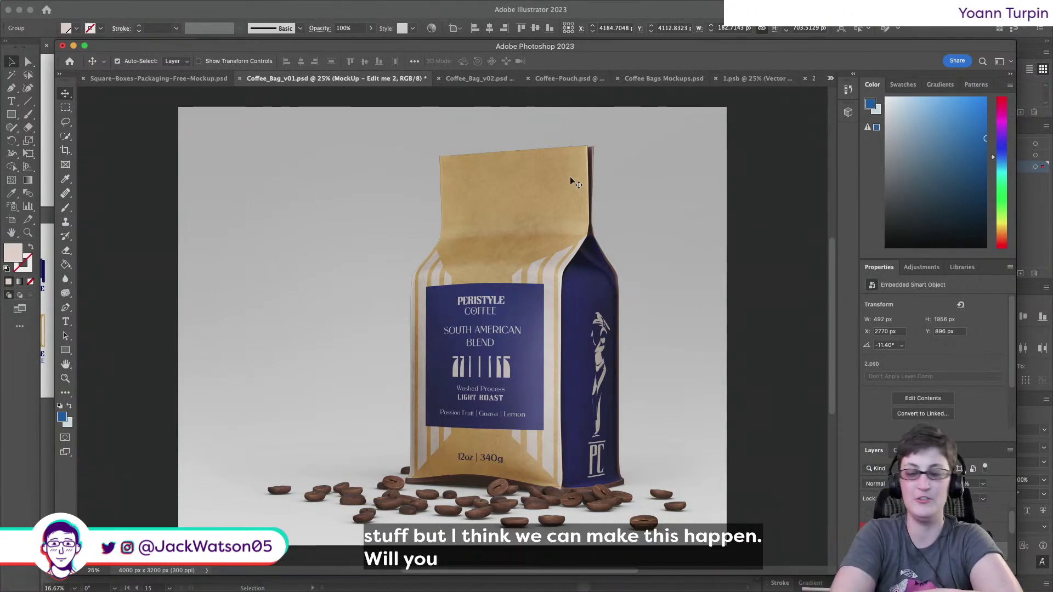
Back in Illustrator, isolate the coloured statues group on the logo concepts artboard and copy the statue with the blue face and gold star.
click(638, 30)
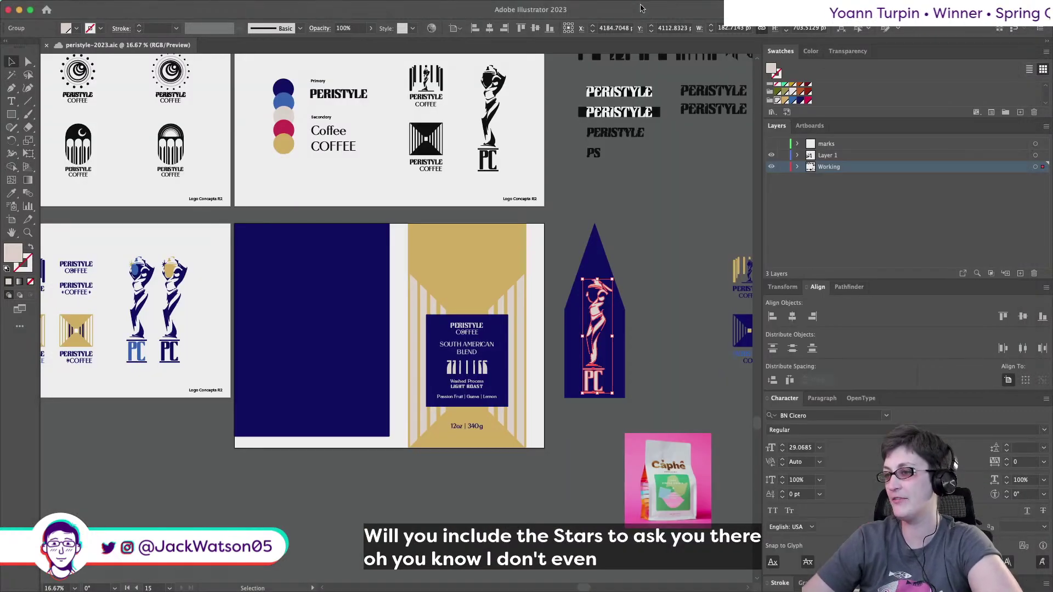
scroll(536, 308, left, 5)
scroll(327, 351, up, 8)
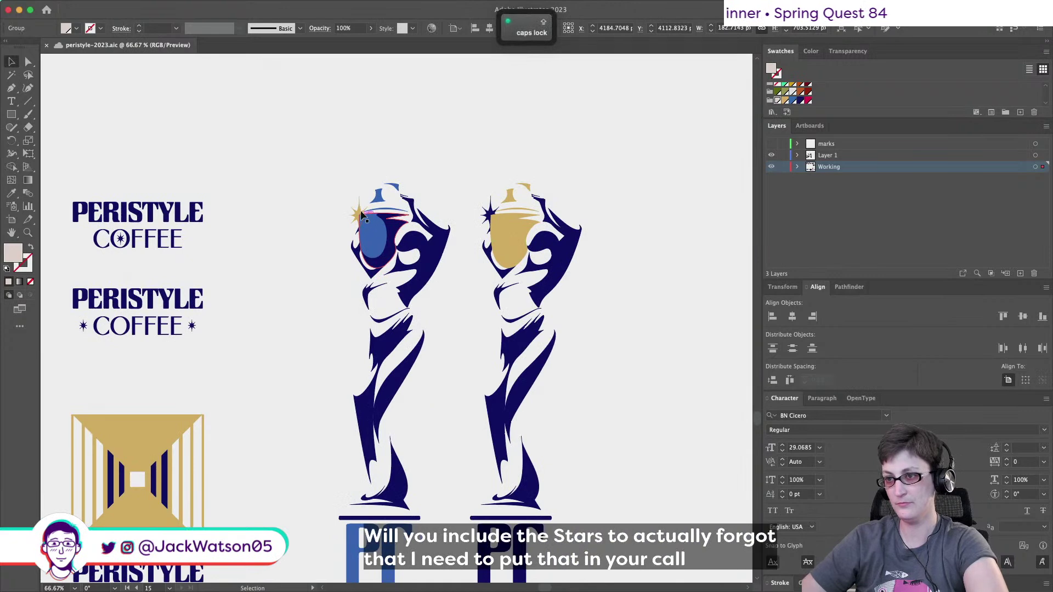
click(362, 216)
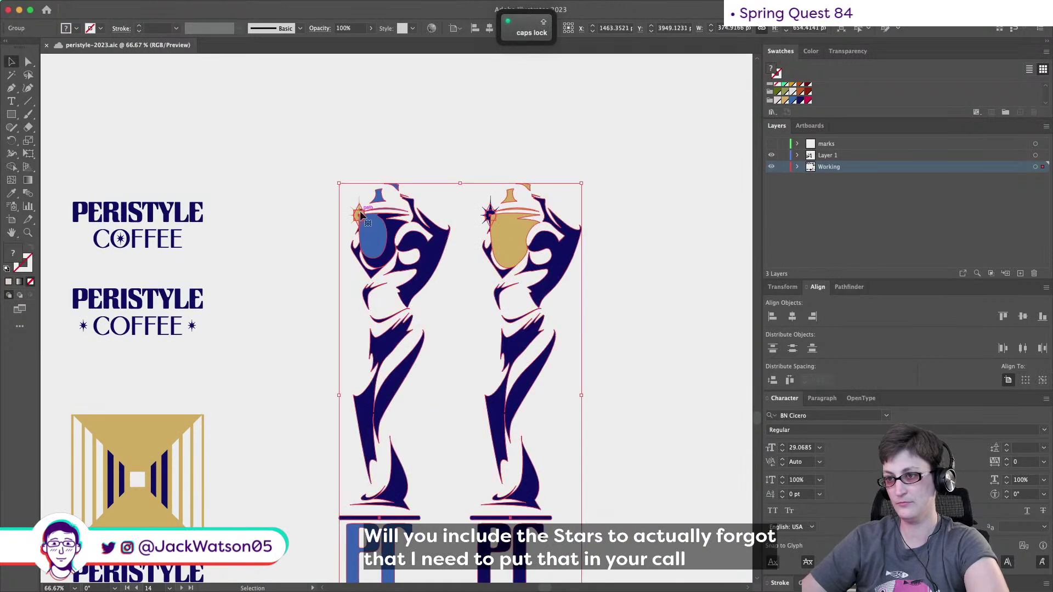
double_click(358, 213)
scroll(348, 213, down, 3)
scroll(349, 216, down, 3)
drag(327, 170, 381, 348)
key(super+c)
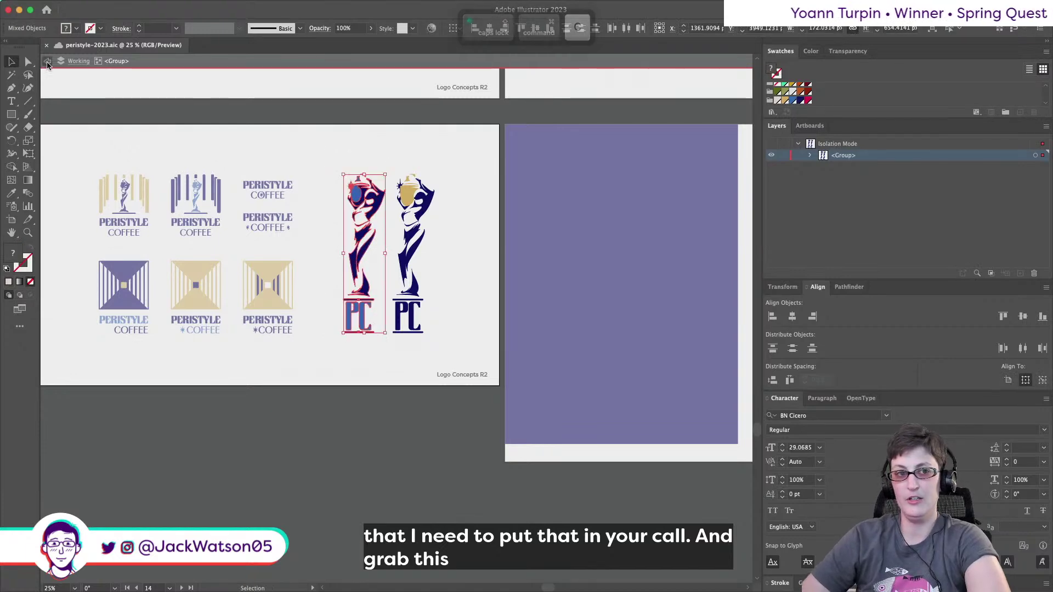
Exit the isolated group, paste the coloured statue, and place it on the empty canvas beside the navy side shape.
key(Escape)
scroll(337, 227, right, 10)
scroll(337, 228, up, 3)
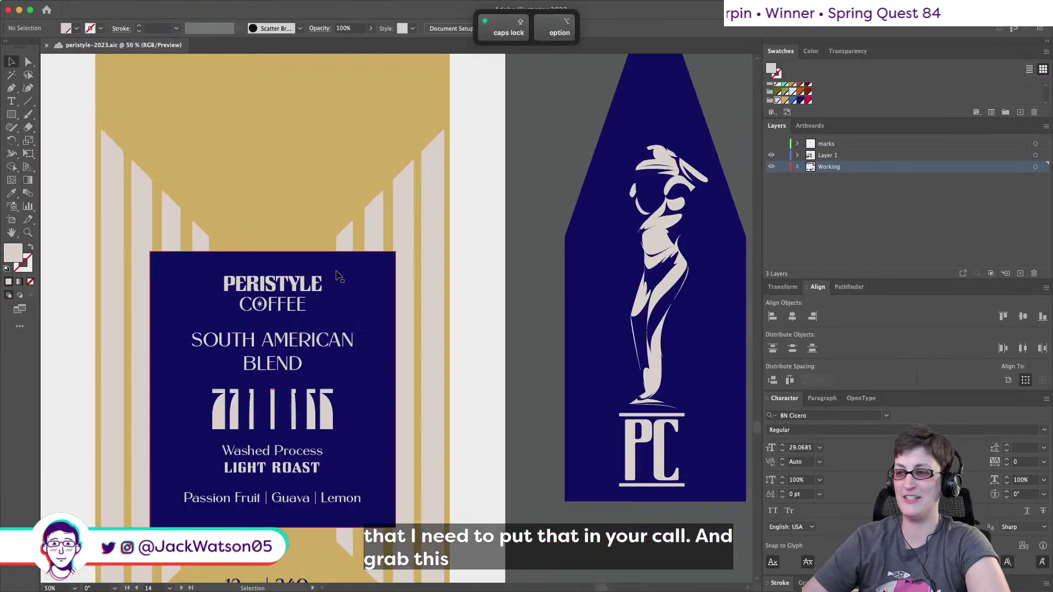
scroll(336, 275, right, 8)
key(super+v)
drag(409, 272, 682, 256)
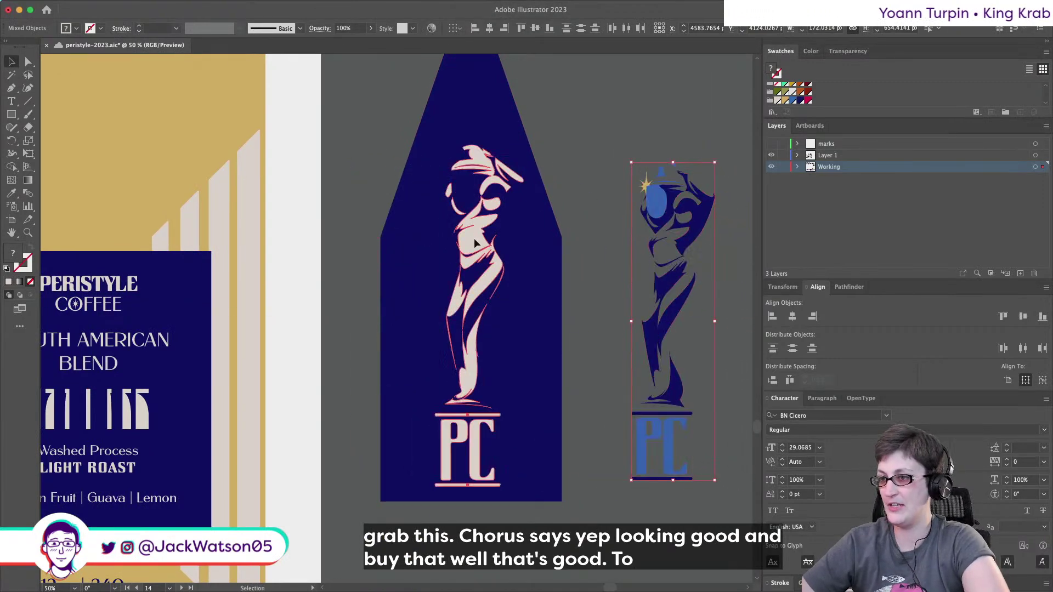
Scale the coloured statue proportionally to the cream statue's width of 182.7143 px.
click(476, 239)
scroll(476, 239, right, 3)
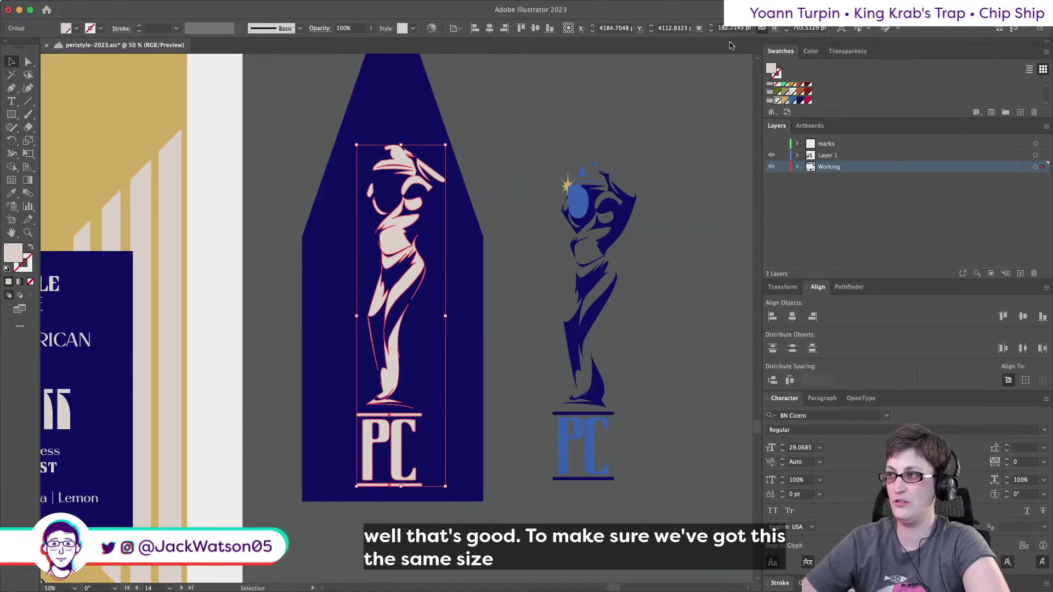
key(super+c)
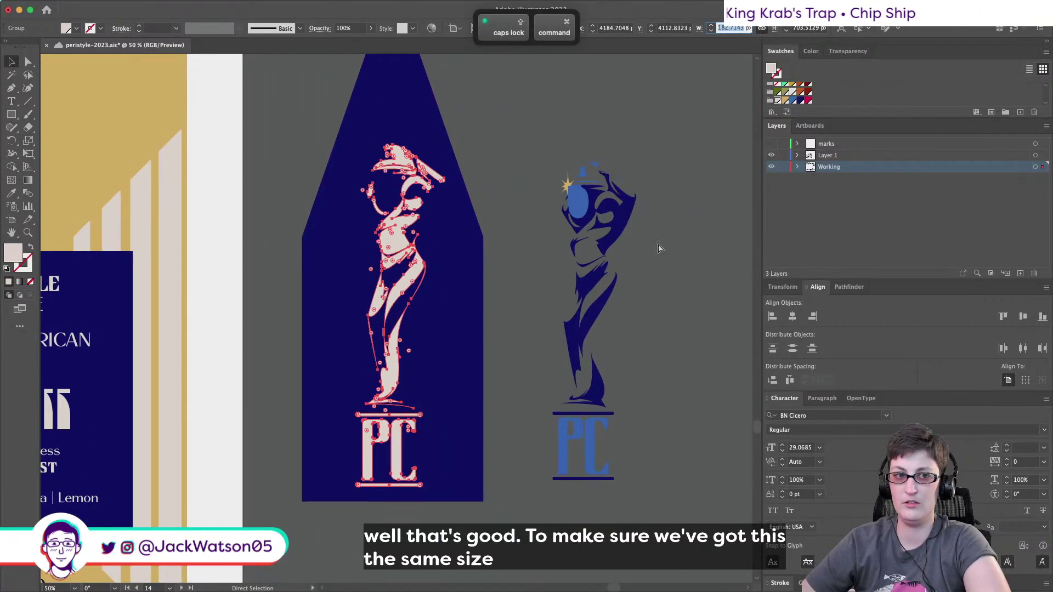
drag(590, 111, 604, 494)
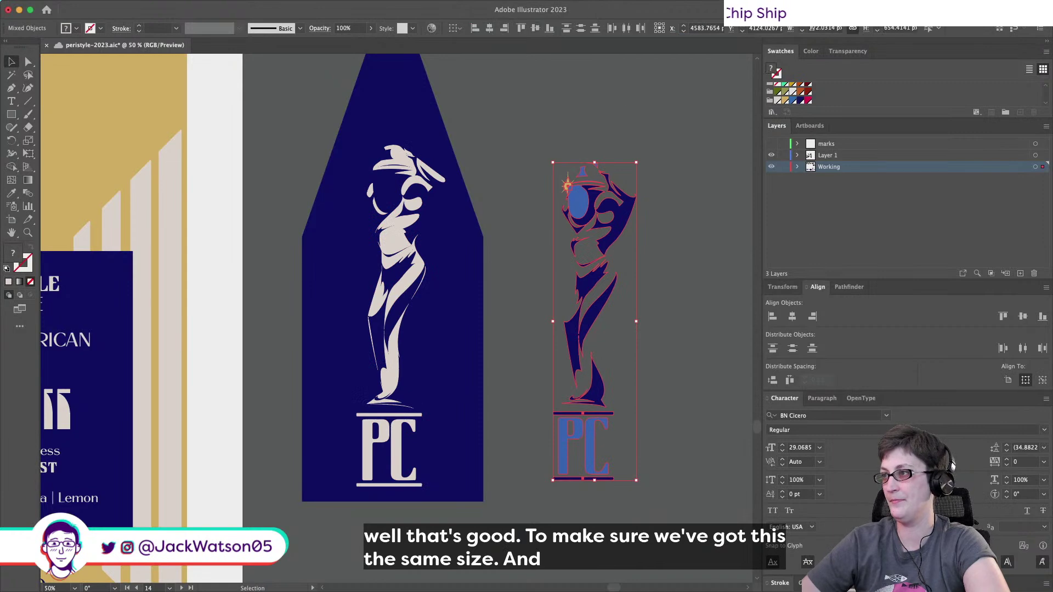
key(super+v)
key(Tab)
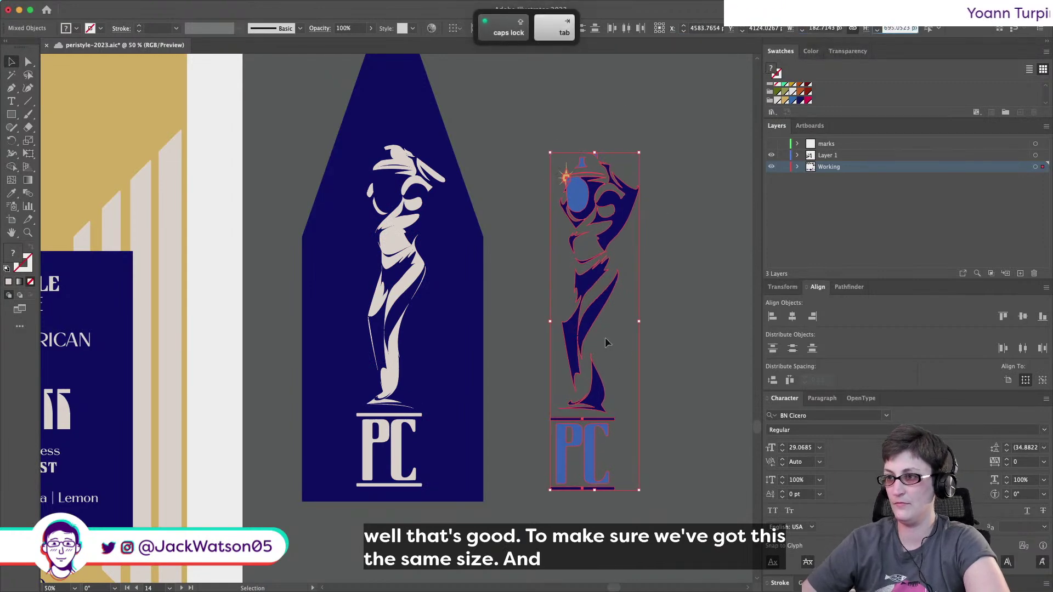
Try to centre the coloured statue's separate parts horizontally on the cream statue and undo the alignment.
shift+click(388, 347)
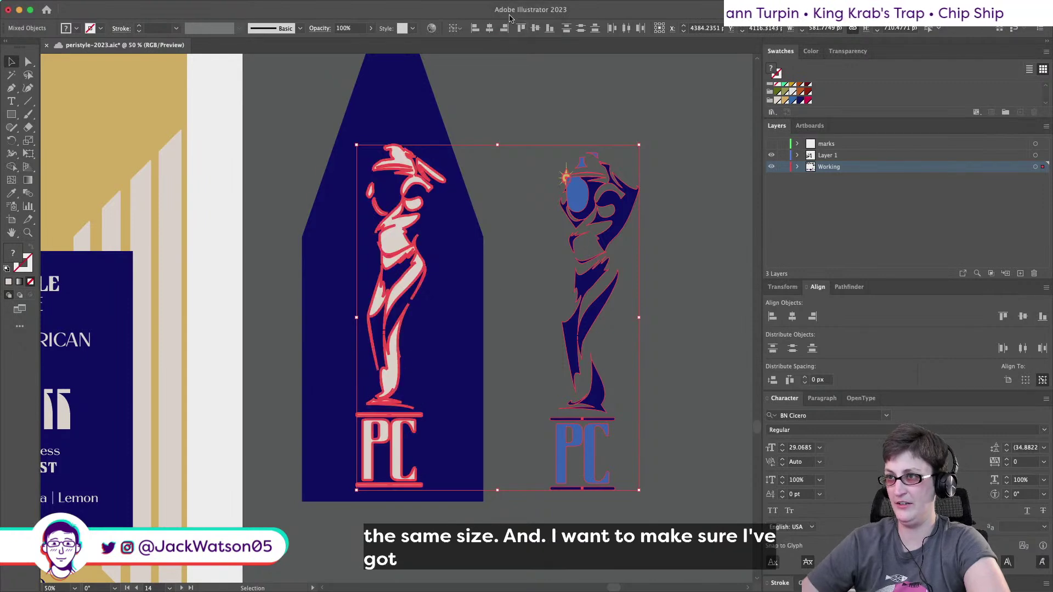
click(489, 28)
key(super+z)
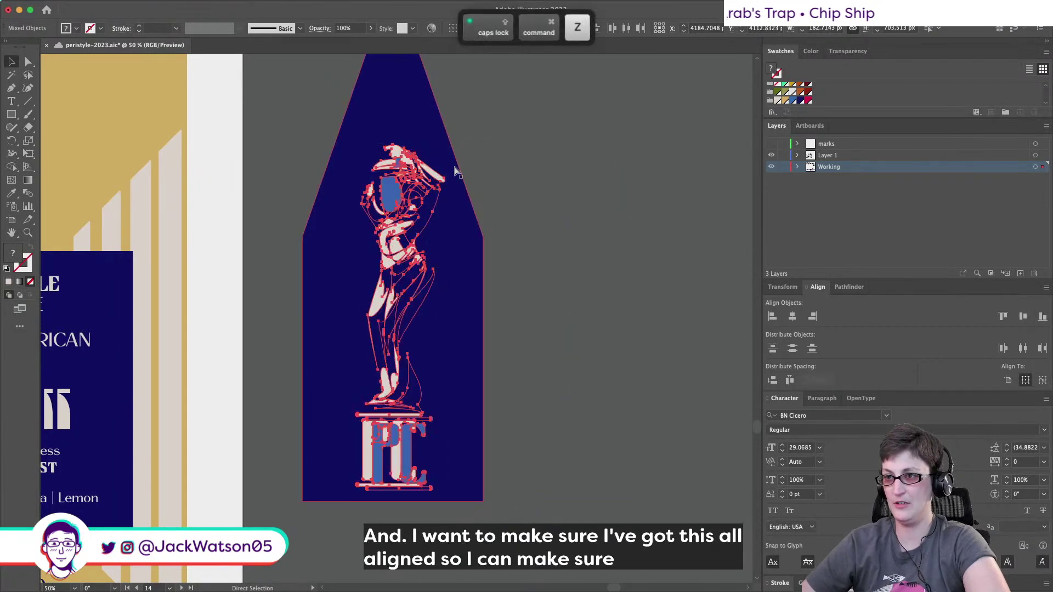
Group the coloured statue's parts and centre the group over the cream statue on the navy side panel.
drag(574, 116, 632, 485)
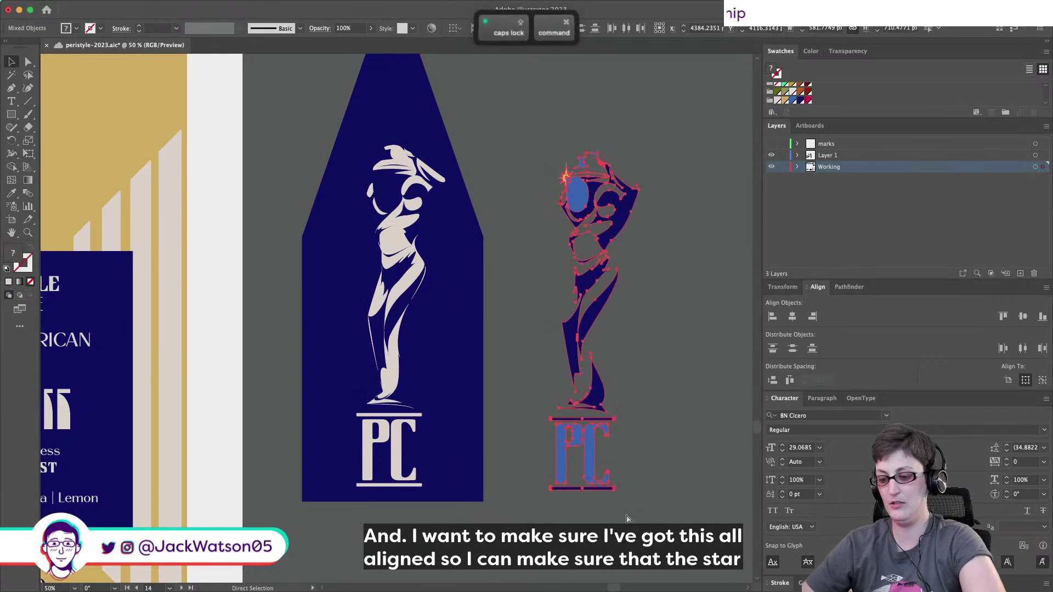
shift+click(389, 255)
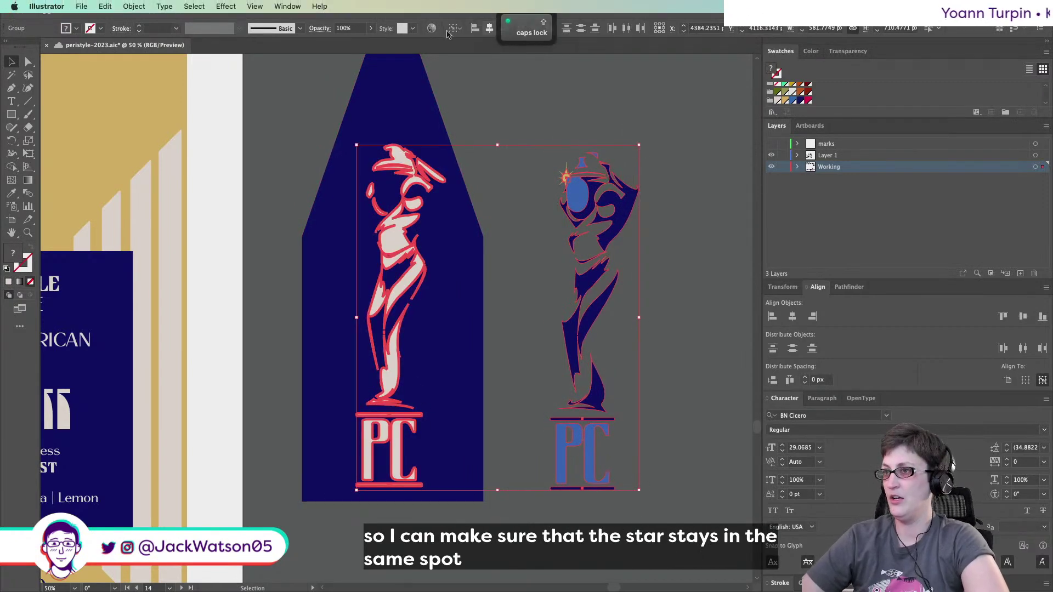
click(490, 28)
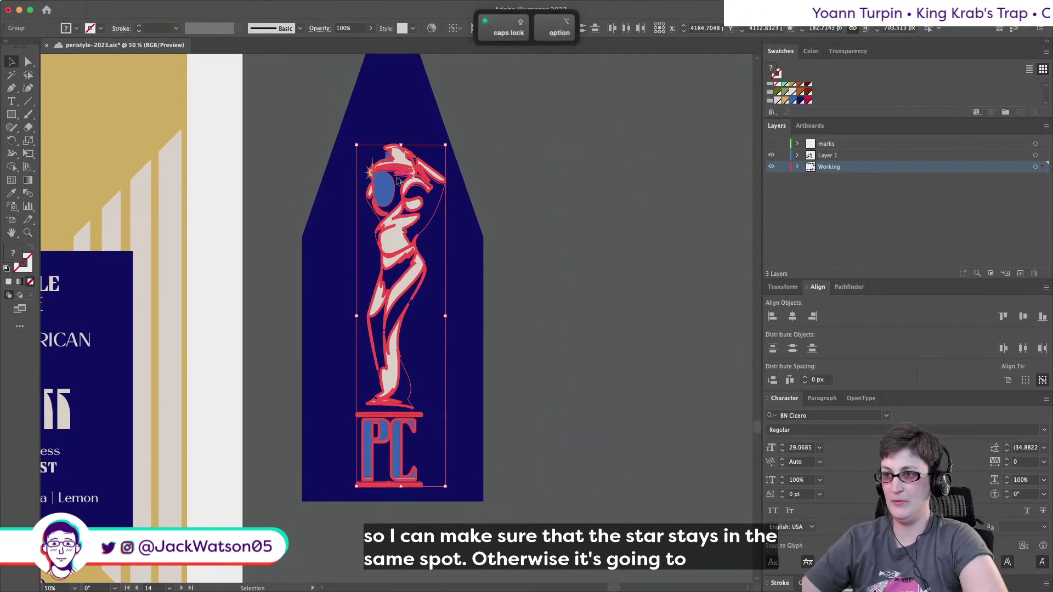
Isolate the star in the overlaid group and remove the coloured statue, keeping only the gold star in place on the cream statue.
double_click(382, 197)
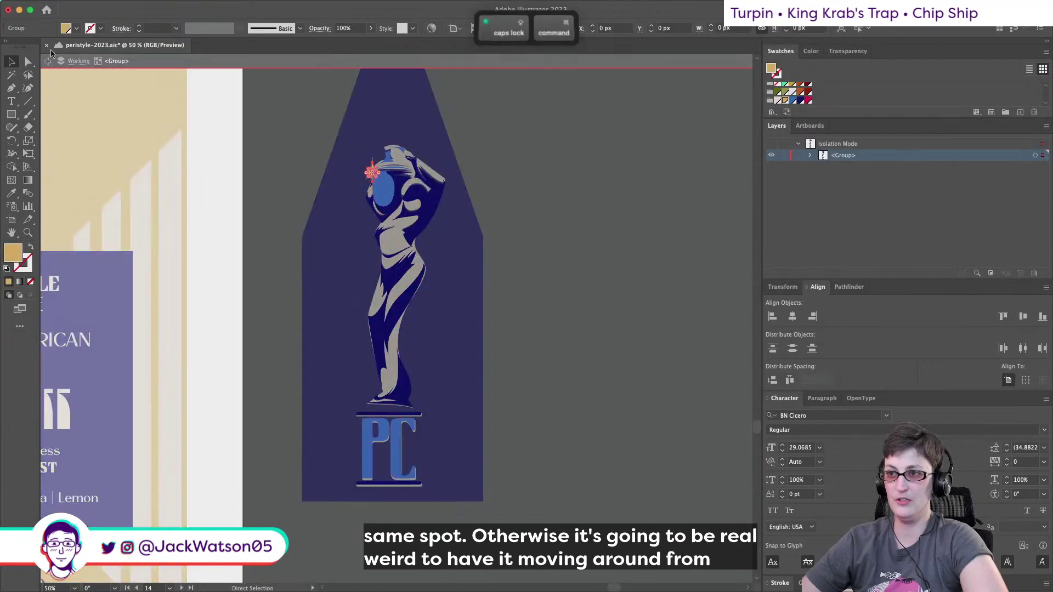
click(48, 61)
key(super+z)
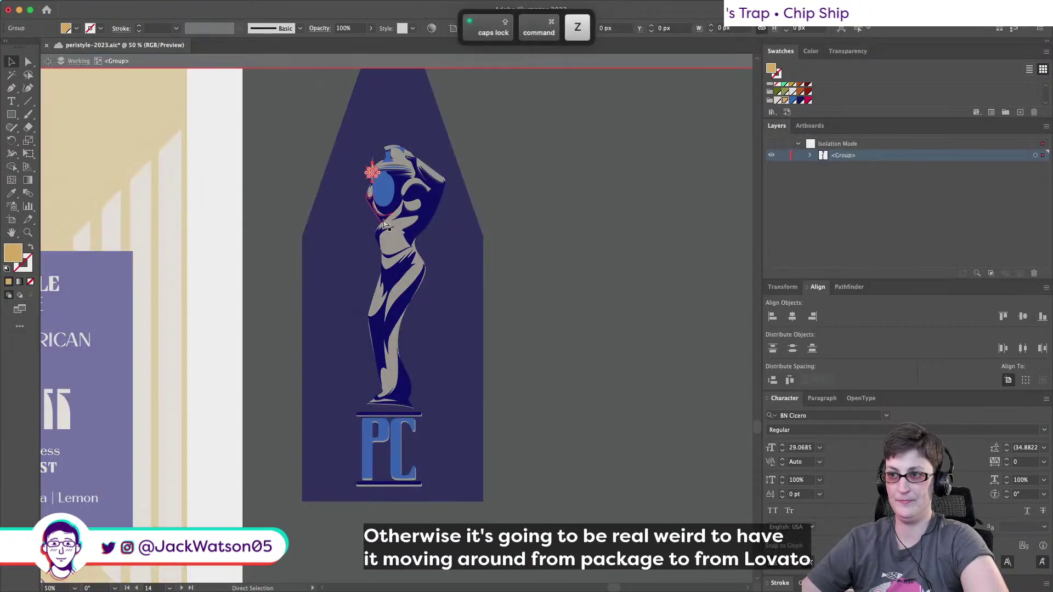
key(super+z)
shift+click(384, 222)
key(a)
key(super+z)
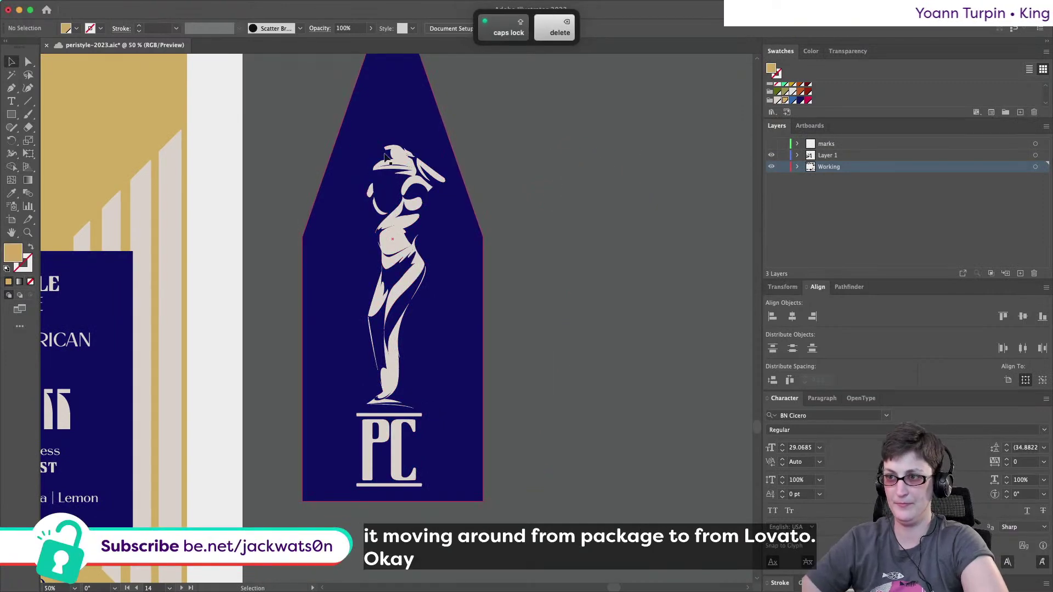
key(super+z)
key(super+z)
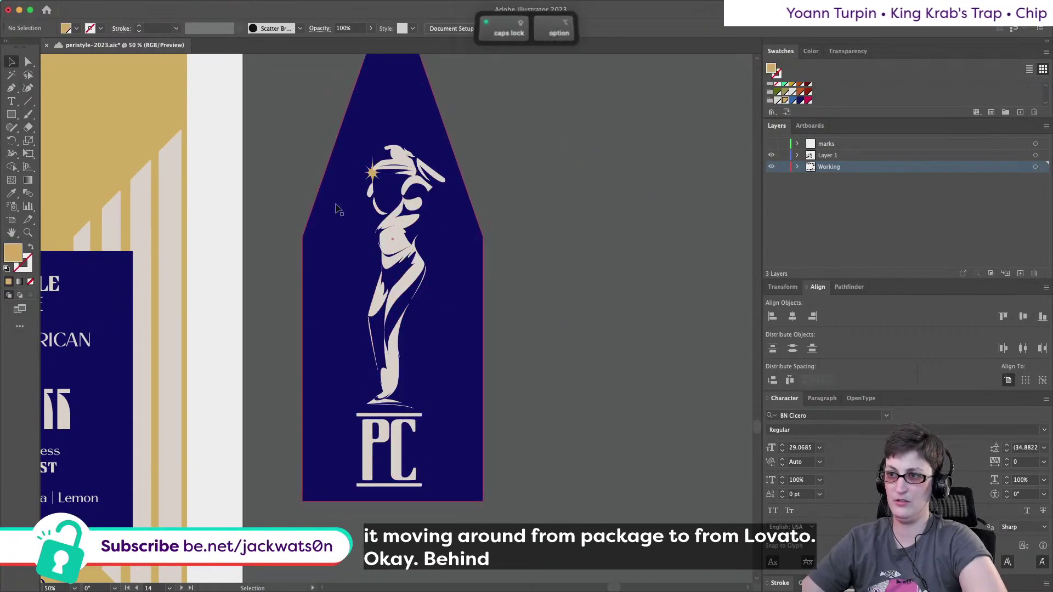
Try the mid-blue swatch on the star, compare it with the front label, and undo the recolouring.
key(super+1)
click(407, 149)
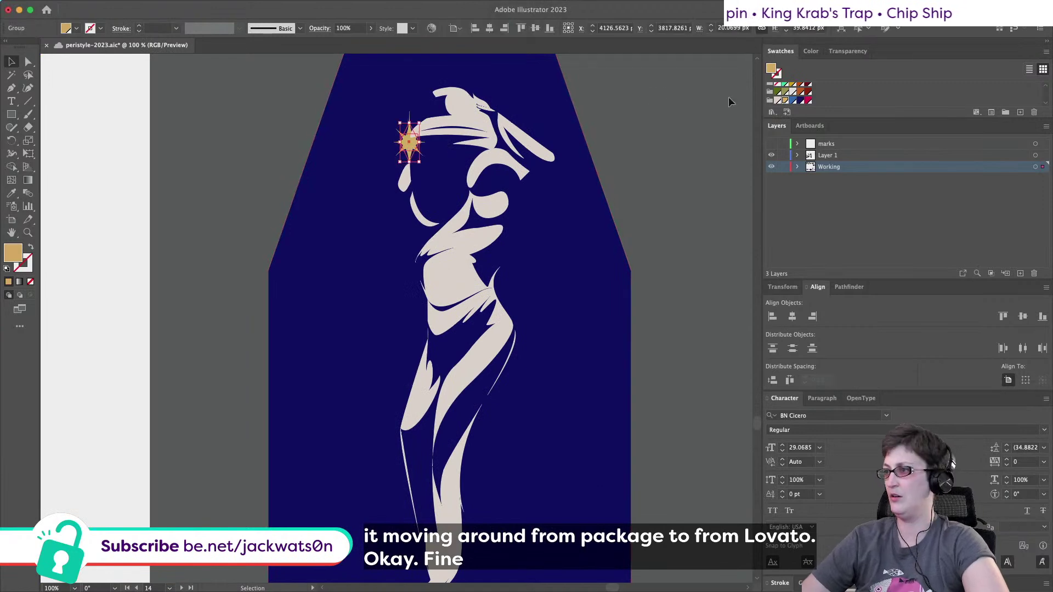
click(794, 101)
key(Caps_Lock)
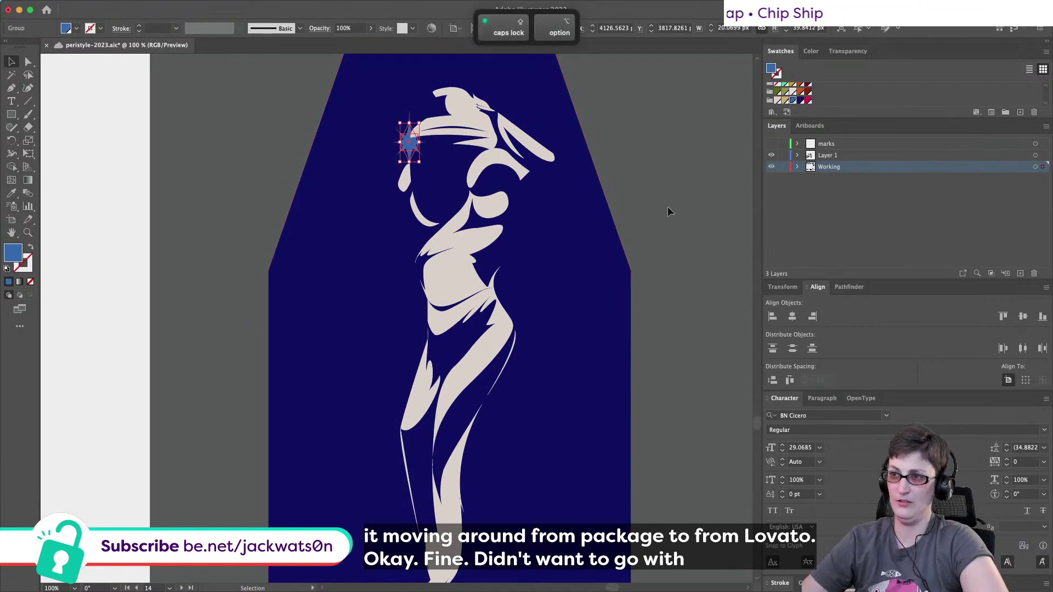
click(667, 206)
key(super+minus)
key(super+minus)
key(super+minus)
key(super+minus)
key(super+minus)
key(super+equal)
key(super+equal)
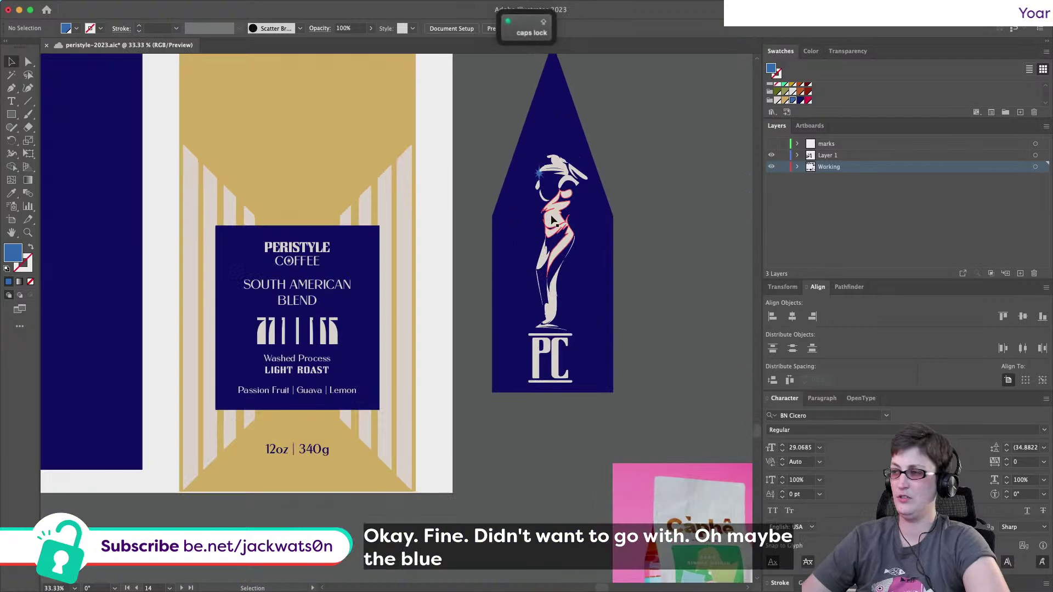
key(super+z)
Draw a closed curved shape about 26 x 43 px over the inner half of the gold star with the Pen tool.
key(super+equal)
key(super+equal)
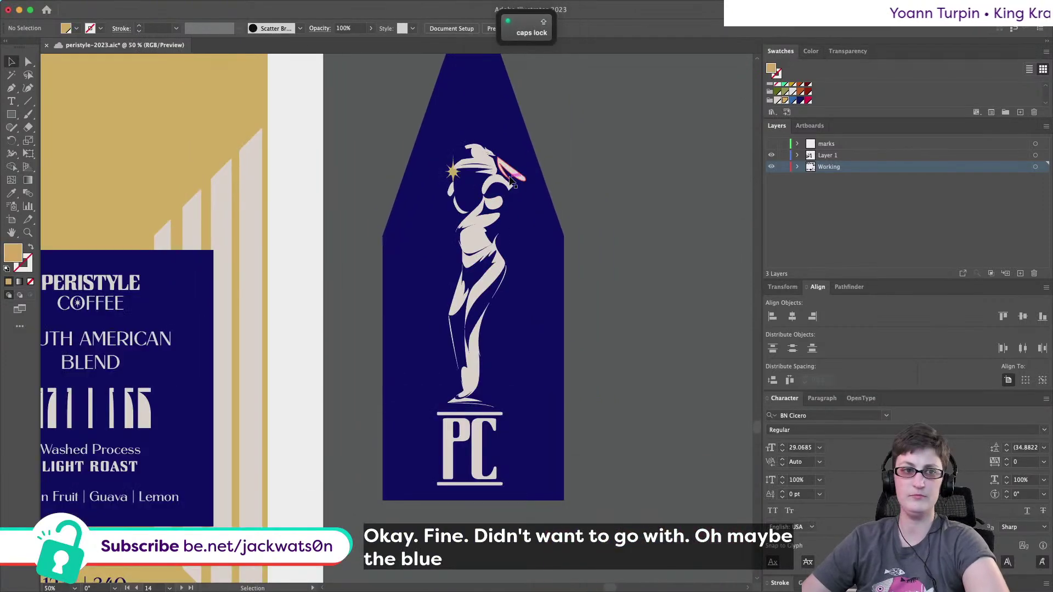
key(super+equal)
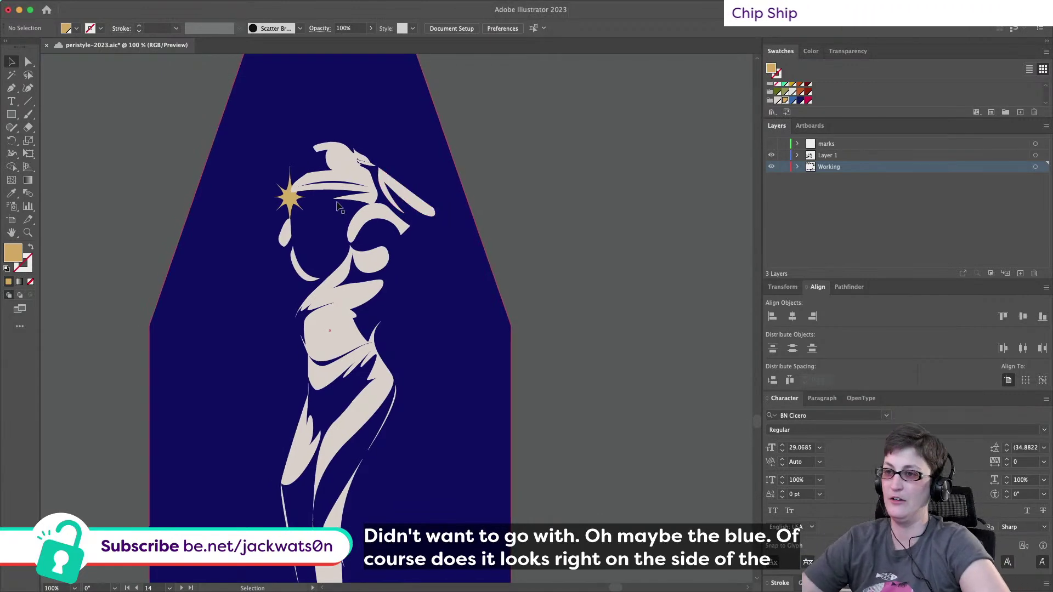
scroll(339, 204, up, 1)
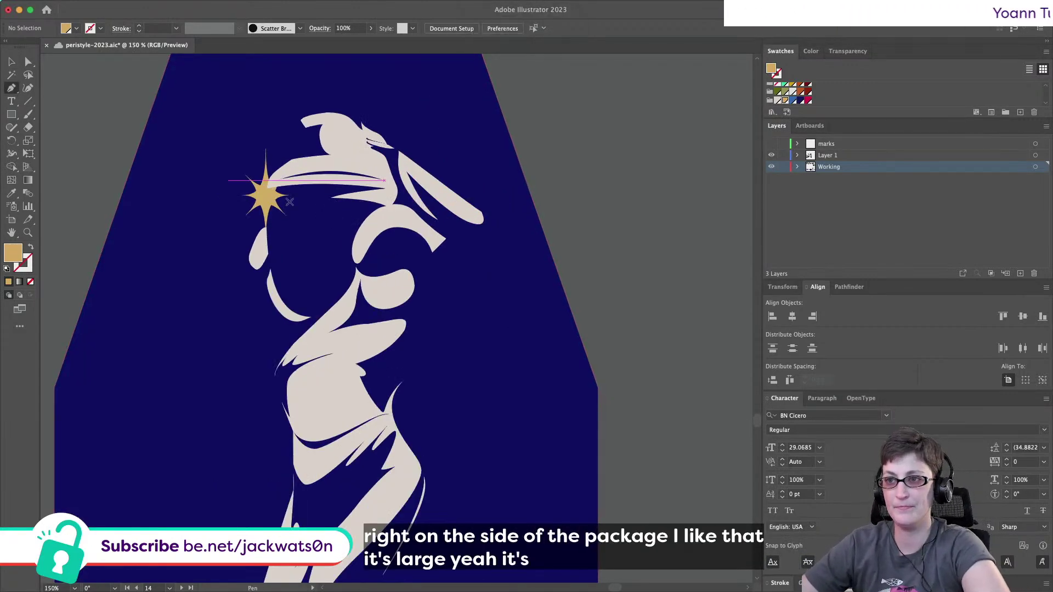
click(272, 176)
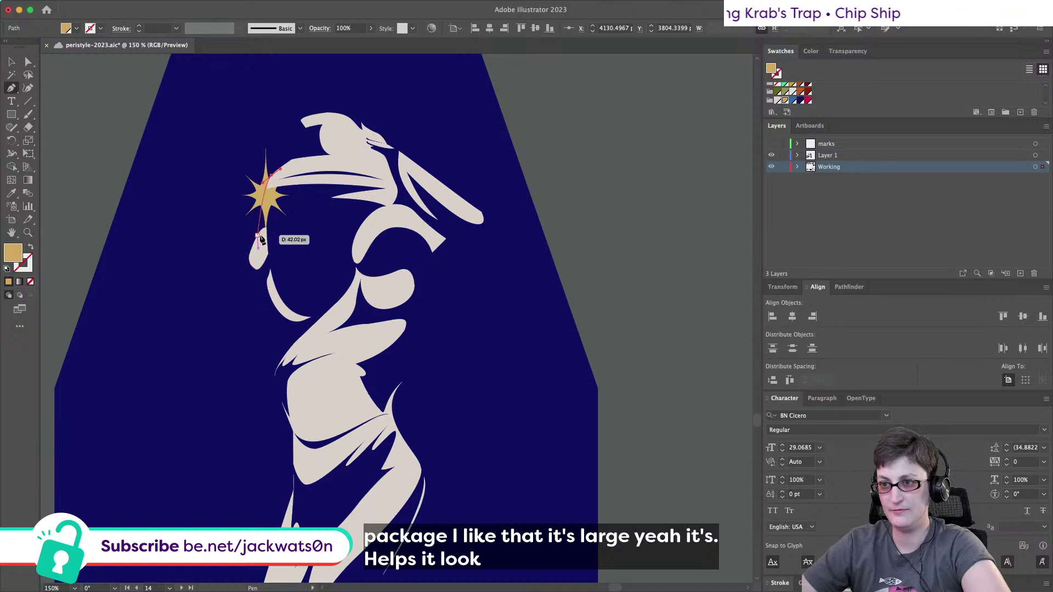
drag(295, 214, 298, 196)
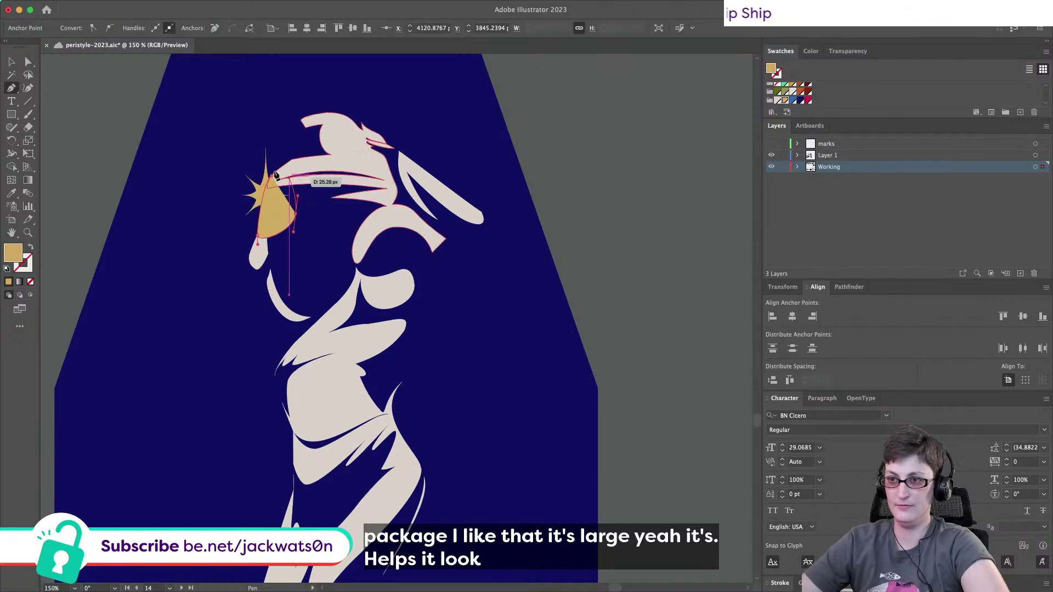
Fill the curved shape with the side panel's navy so it masks the inner half of the star, and deselect it.
click(11, 193)
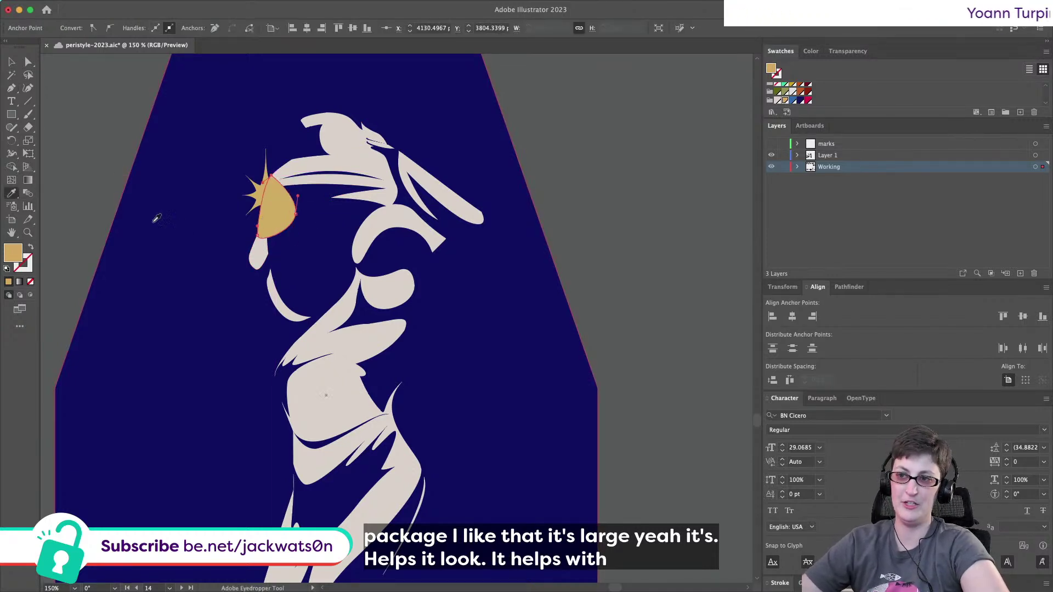
click(222, 161)
key(v)
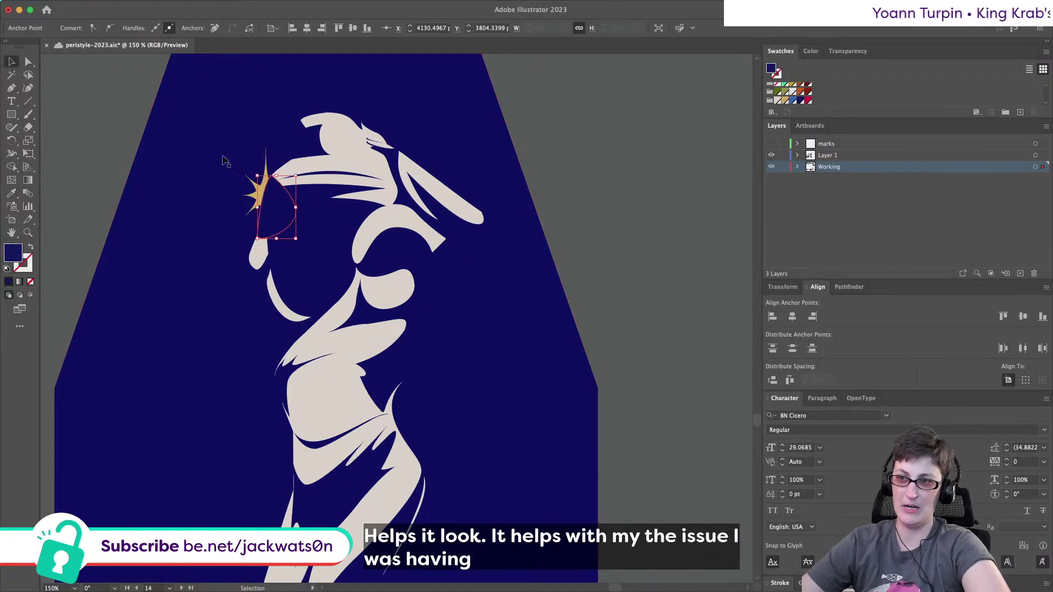
key(super+shift+a)
super+click(271, 200)
key(super+shift+a)
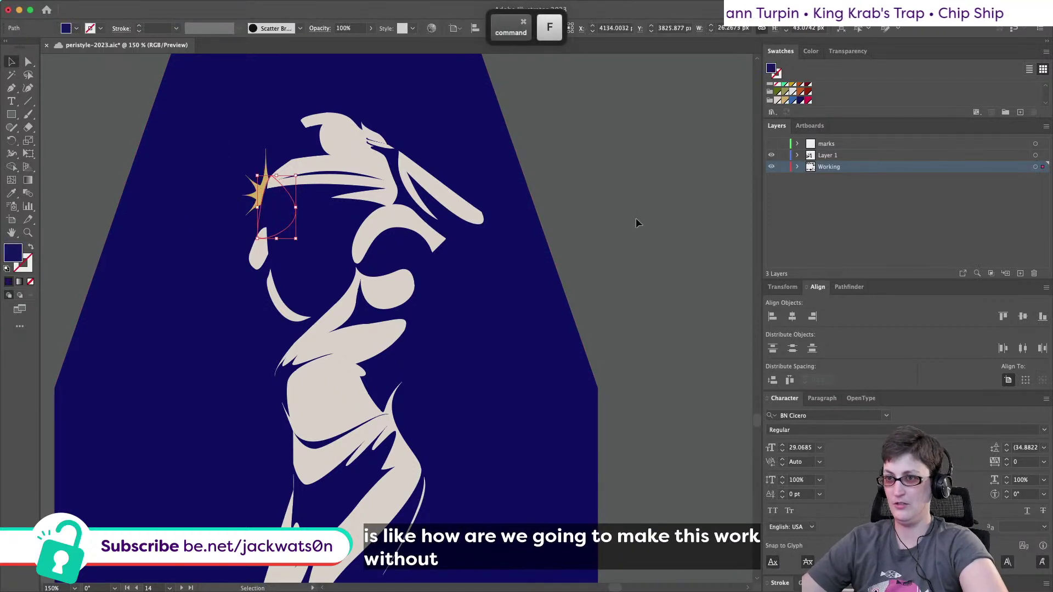
Copy the pair of coloured statues from the Logo Concepts R2 artboard and place the pasted copy beside the navy side panel for reference.
scroll(313, 218, down, 3)
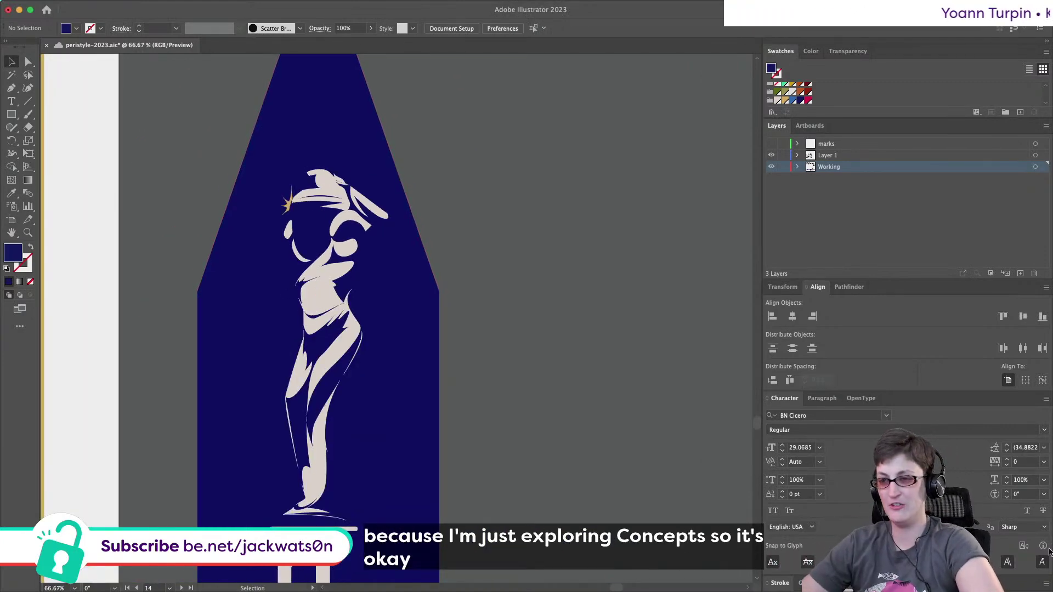
scroll(384, 330, down, 2)
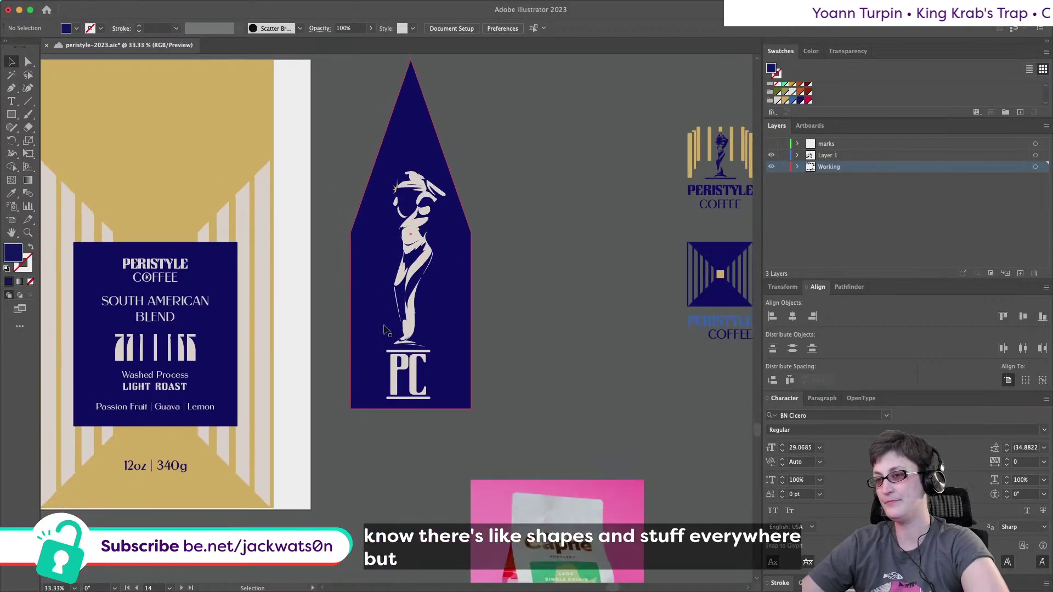
scroll(428, 214, left, 10)
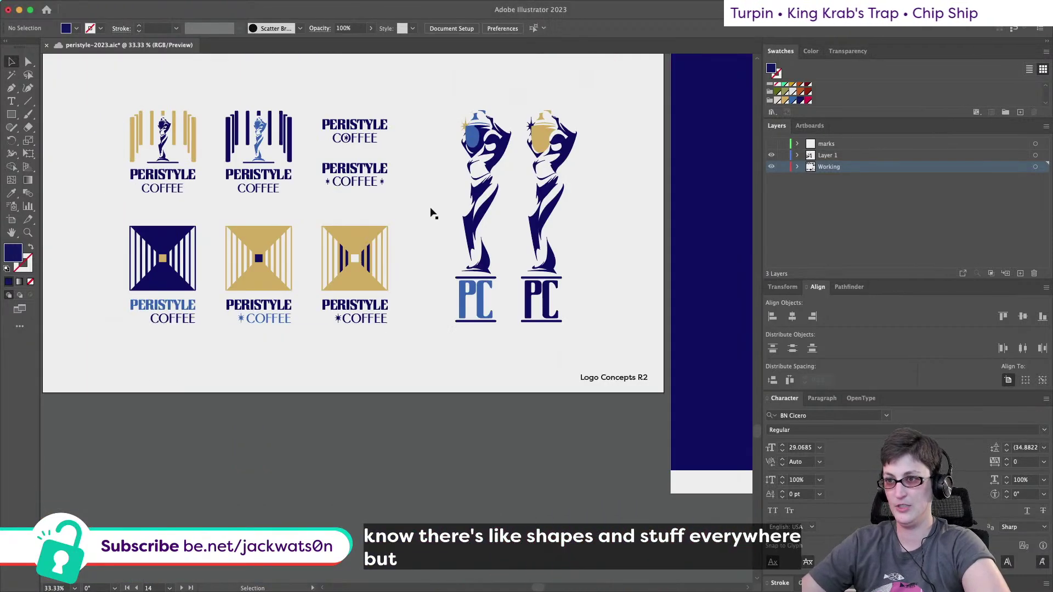
scroll(470, 133, up, 1)
click(466, 135)
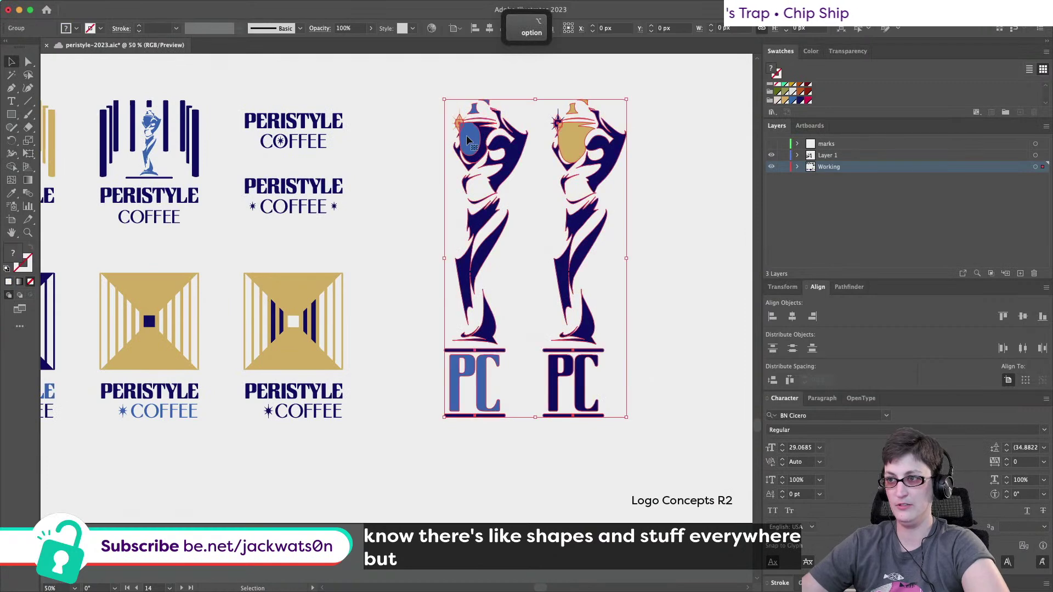
key(super+c)
scroll(467, 137, right, 10)
scroll(469, 142, right, 12)
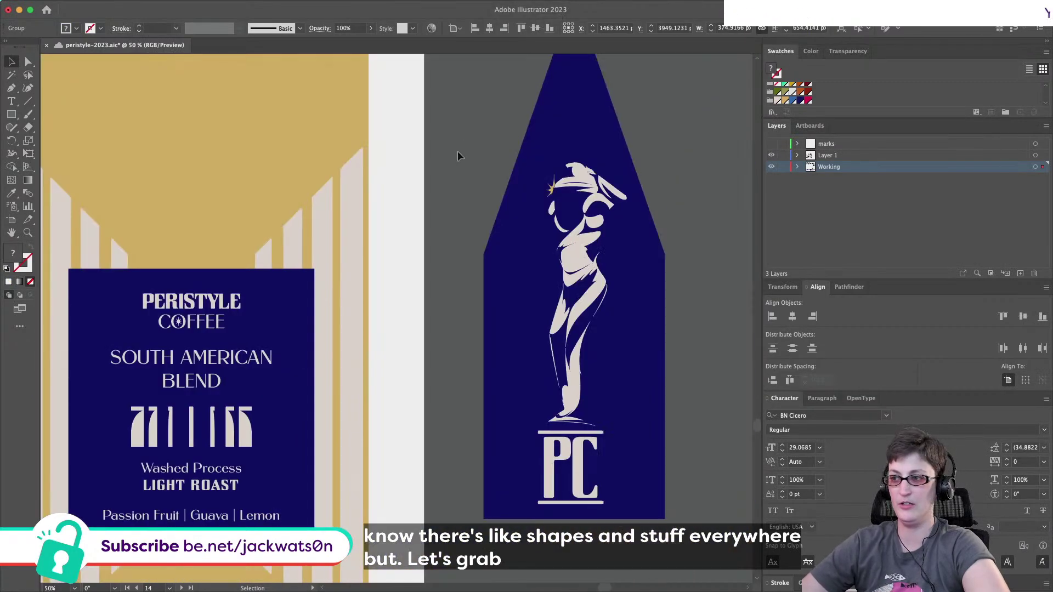
key(super+v)
scroll(592, 220, right, 3)
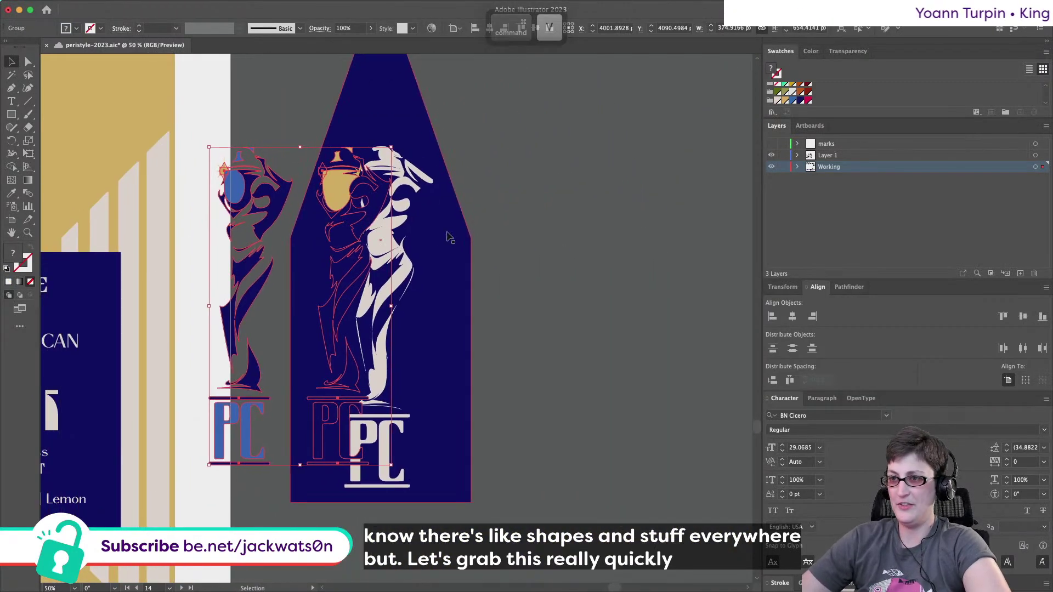
drag(448, 191, 604, 191)
Adjust the navy mask shape with the Direct Selection tool to uncover slightly more of the gold star at the statue's head.
scroll(432, 152, up, 2)
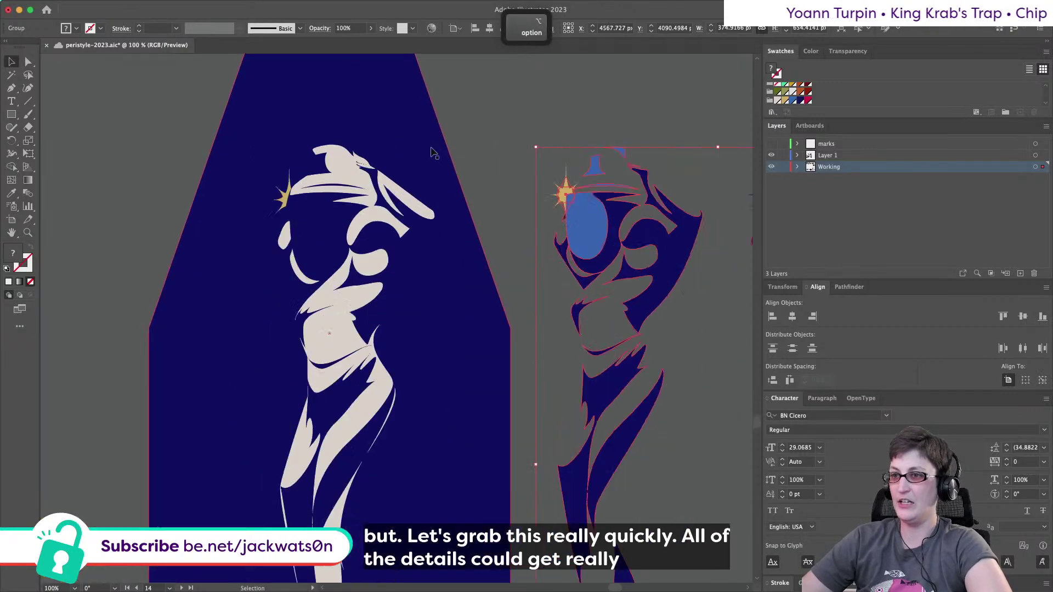
scroll(432, 155, up, 2)
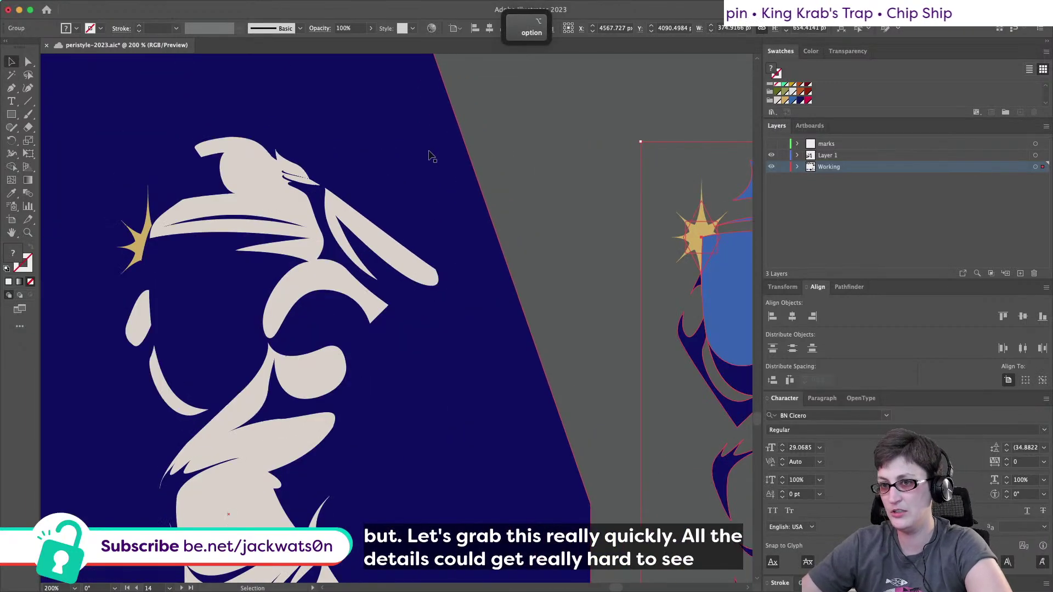
key(super+shift+a)
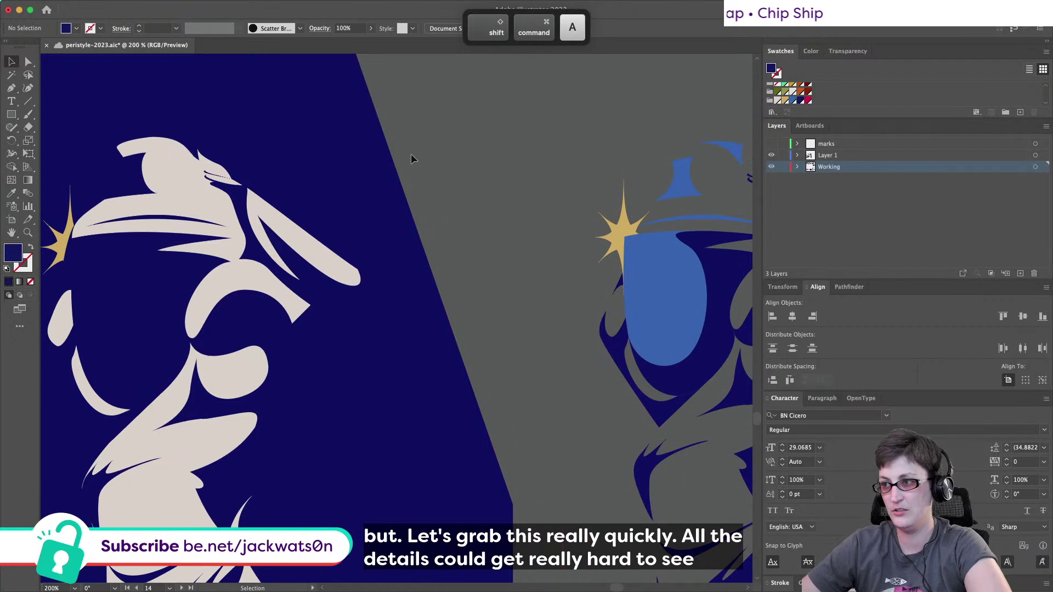
scroll(411, 154, left, 3)
scroll(307, 181, right, 2)
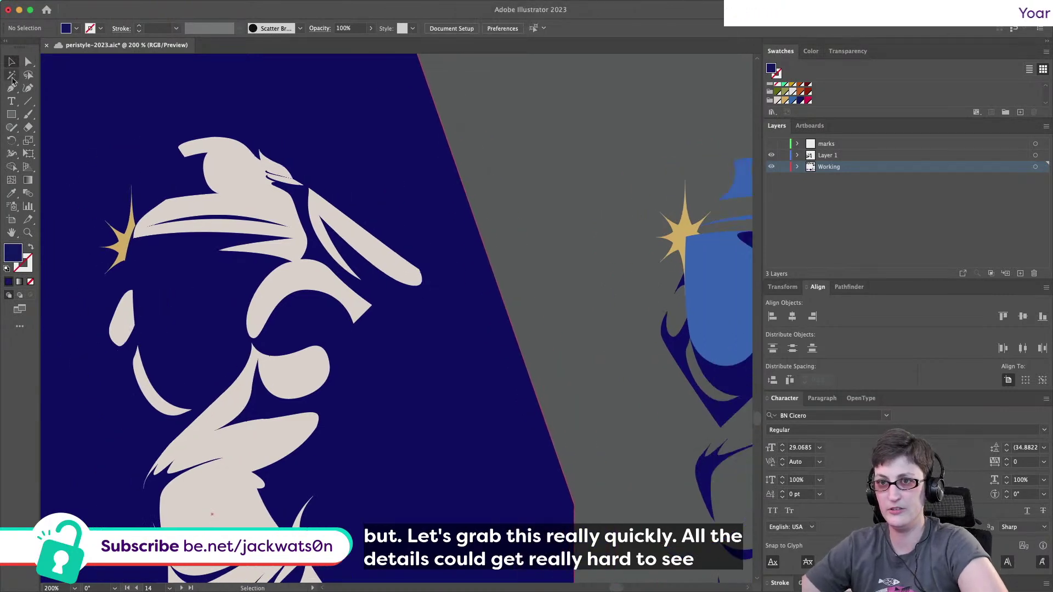
click(27, 65)
mouse_move(158, 284)
mouse_down()
mouse_move(162, 320)
mouse_move(161, 279)
mouse_move(186, 310)
mouse_move(170, 268)
mouse_up()
key(Caps_Lock)
scroll(356, 364, down, 5)
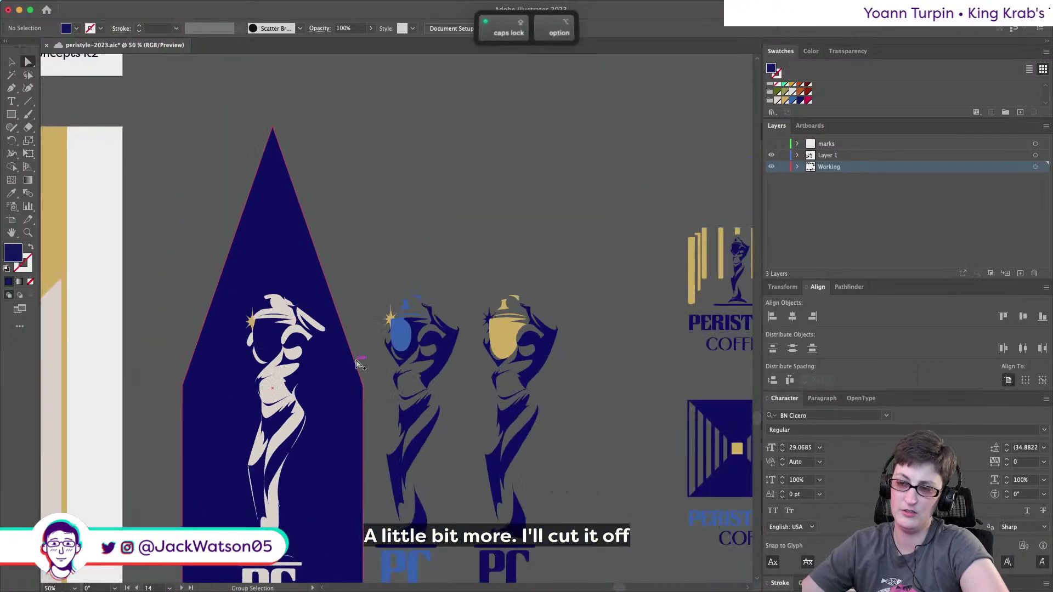
Reshape the navy mask over the gold star with the Direct Selection tool by moving its lower curve's anchor beneath the star, and deselect it.
scroll(356, 364, down, 3)
scroll(359, 368, up, 4)
scroll(211, 306, up, 3)
key(Caps_Lock)
scroll(332, 331, up, 2)
click(275, 319)
drag(252, 384, 248, 363)
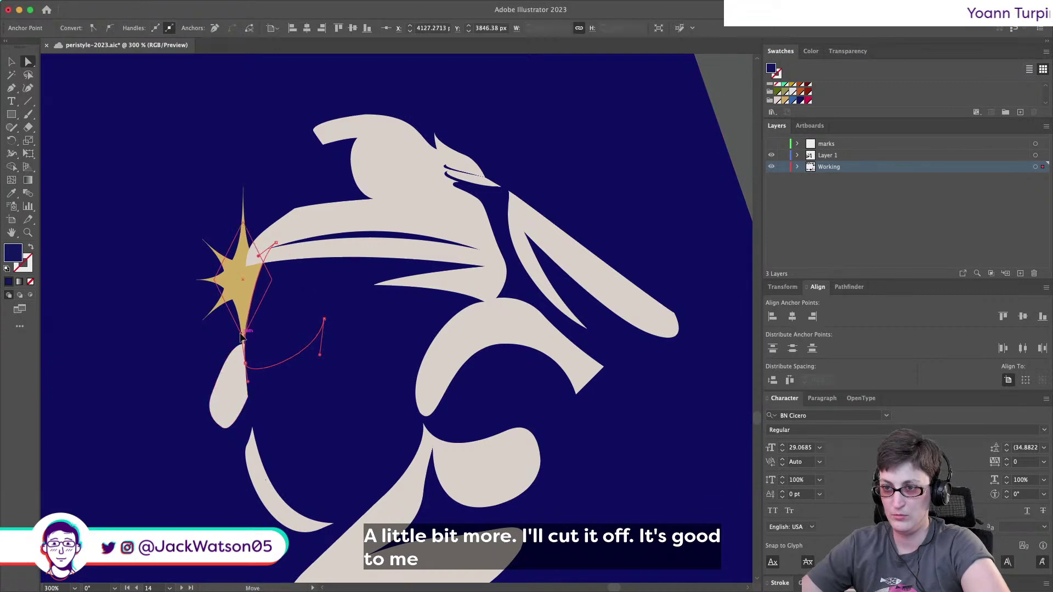
click(336, 425)
scroll(337, 425, down, 2)
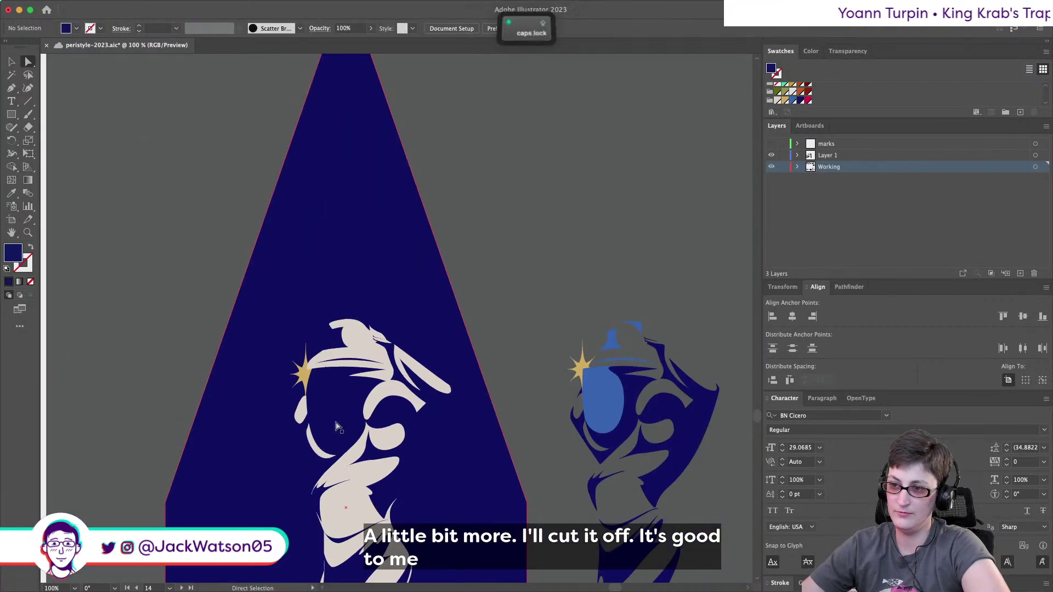
scroll(336, 426, down, 1)
scroll(336, 425, down, 1)
scroll(387, 400, down, 5)
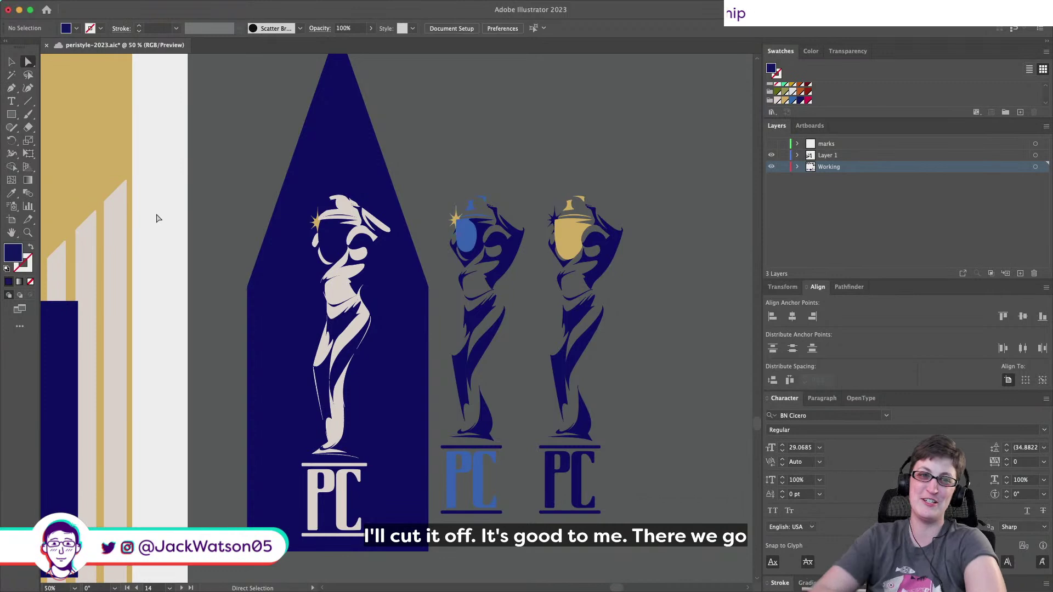
Examine how the star is used in the statues and in the PERISTYLE COFFEE wordmarks on the Logo Concepts R2 artboard.
scroll(207, 225, left, 3)
scroll(232, 222, down, 3)
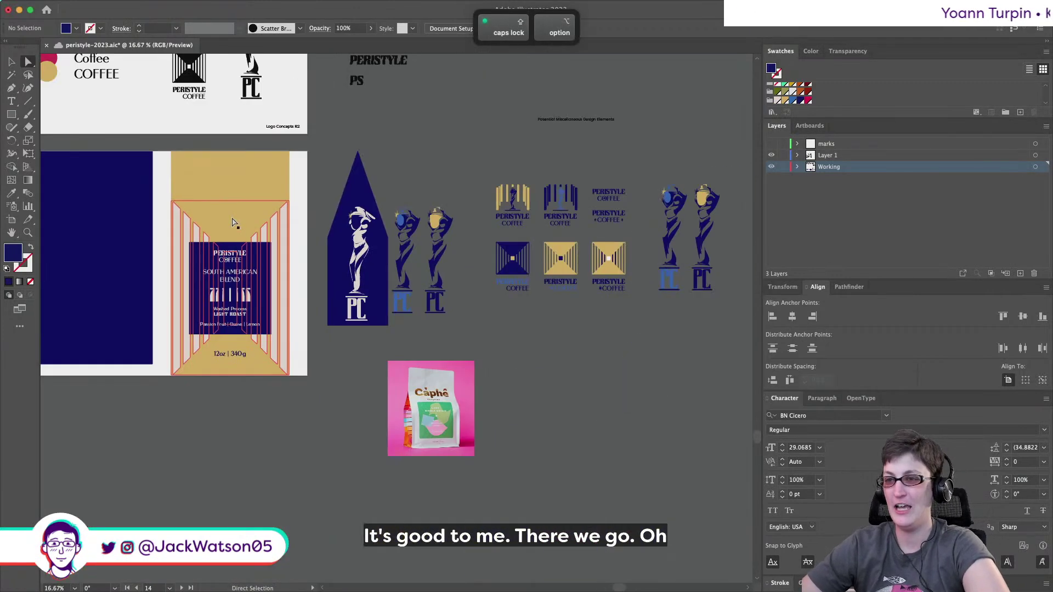
scroll(232, 222, left, 5)
scroll(418, 211, up, 3)
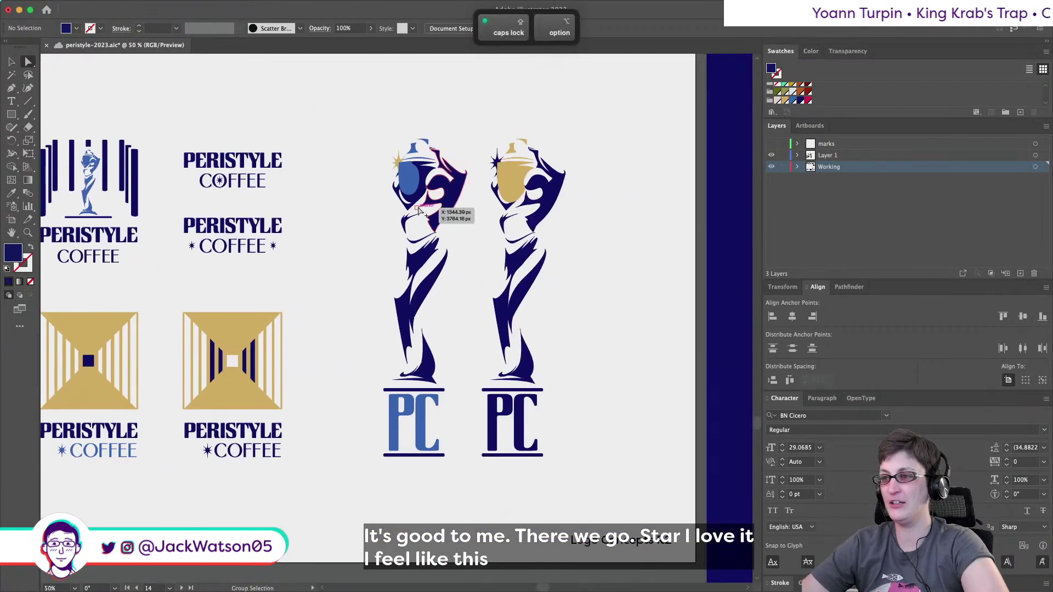
scroll(418, 211, up, 1)
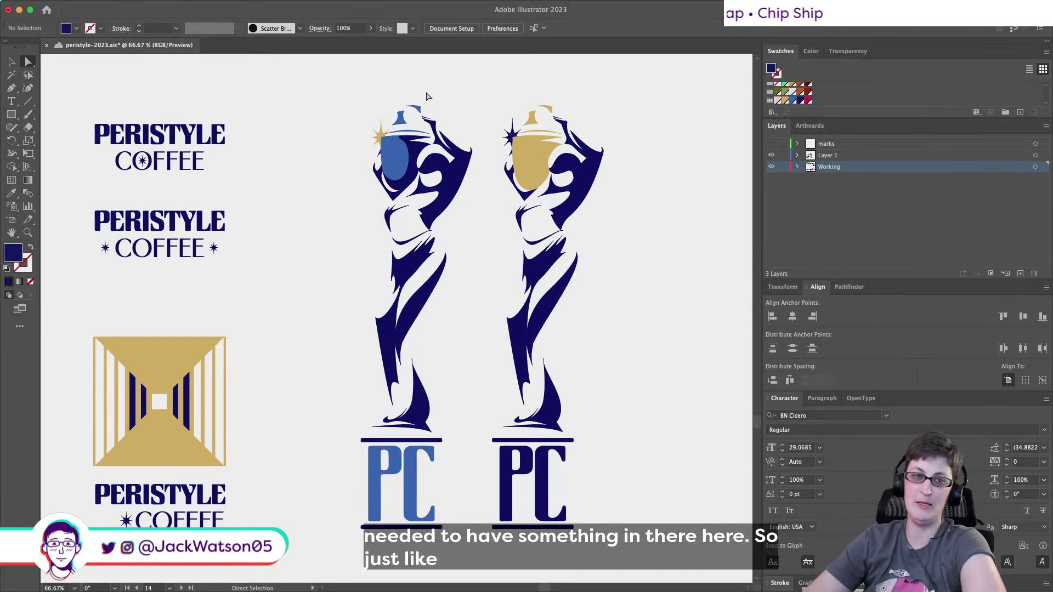
scroll(428, 97, left, 6)
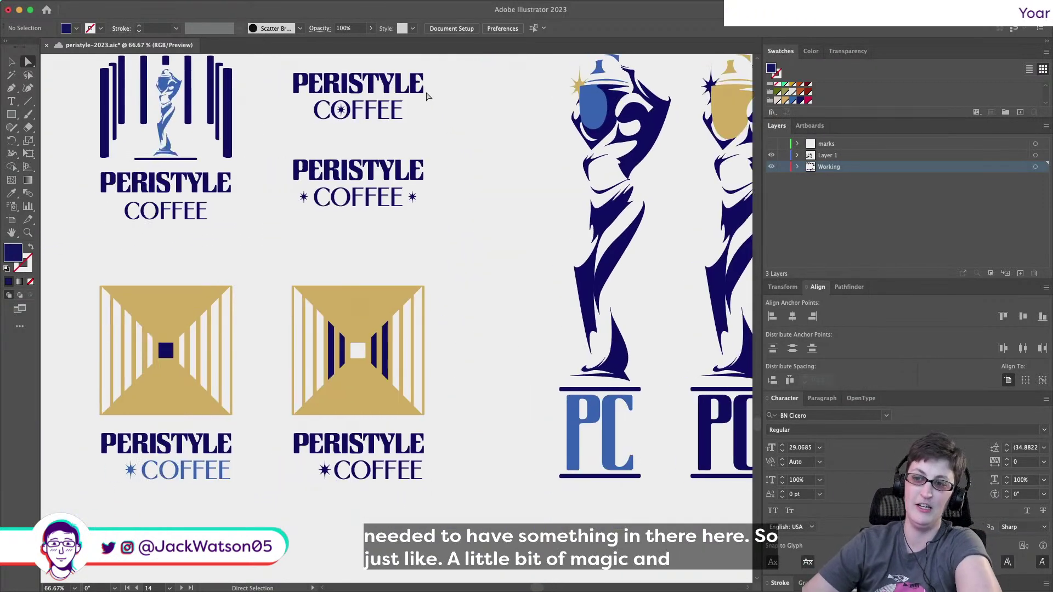
scroll(428, 97, left, 5)
scroll(427, 97, down, 5)
scroll(427, 96, left, 5)
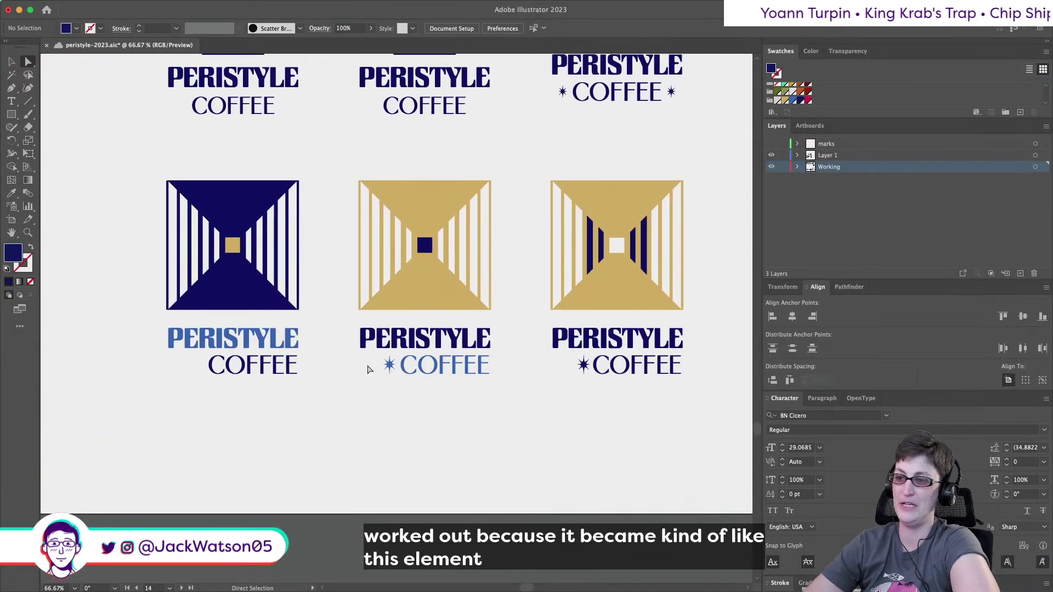
scroll(369, 367, right, 5)
scroll(369, 368, up, 5)
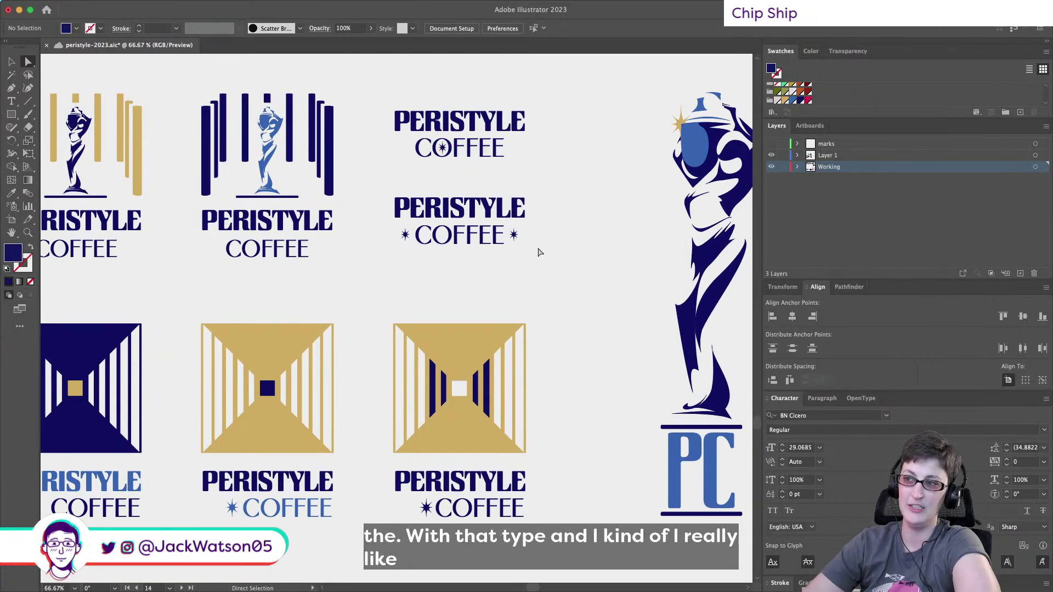
click(513, 235)
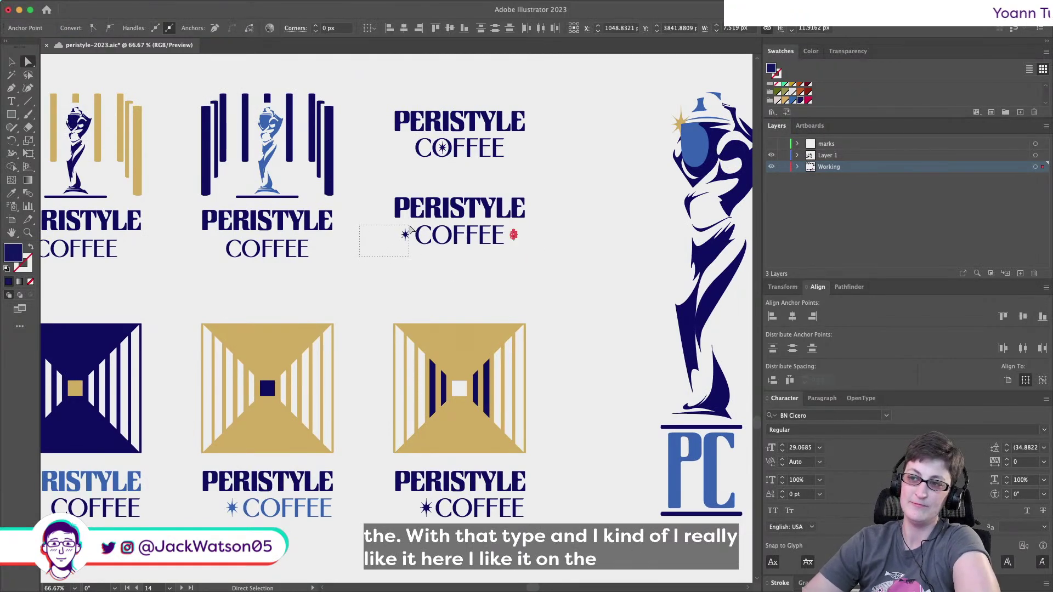
drag(411, 229, 413, 232)
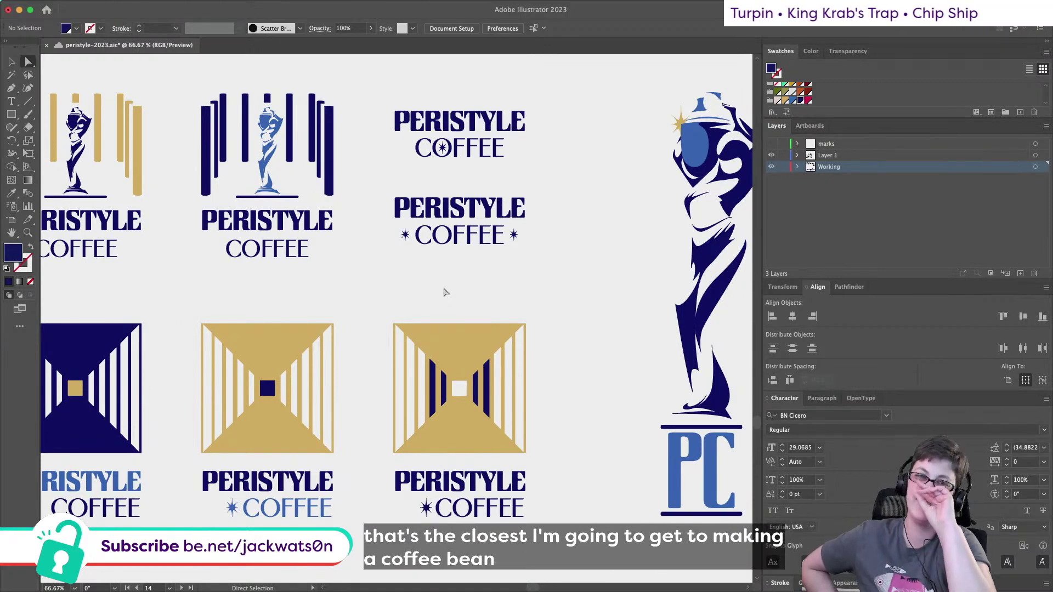
scroll(444, 293, right, 10)
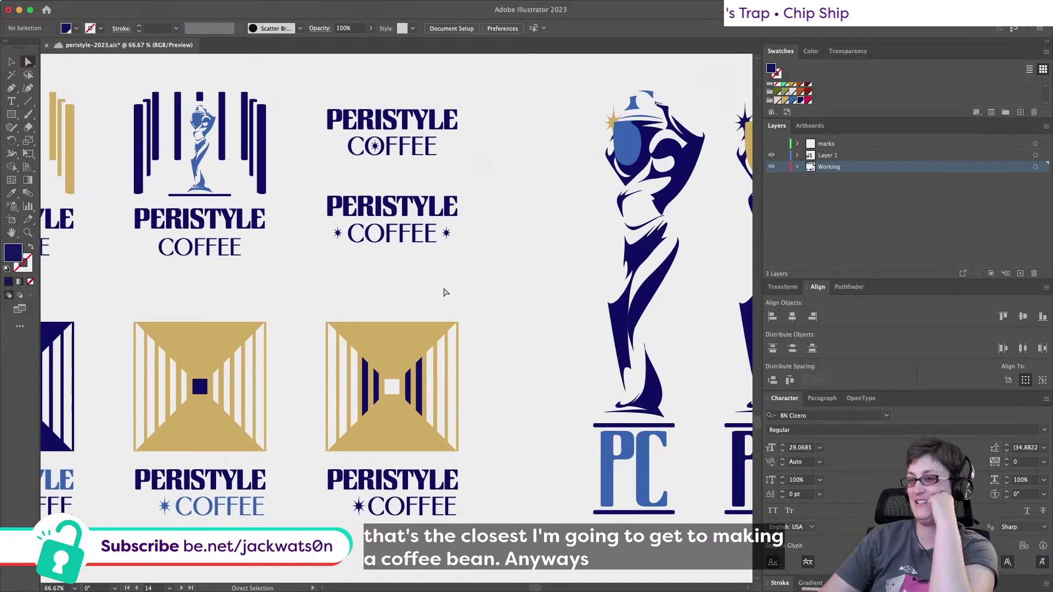
scroll(444, 292, down, 5)
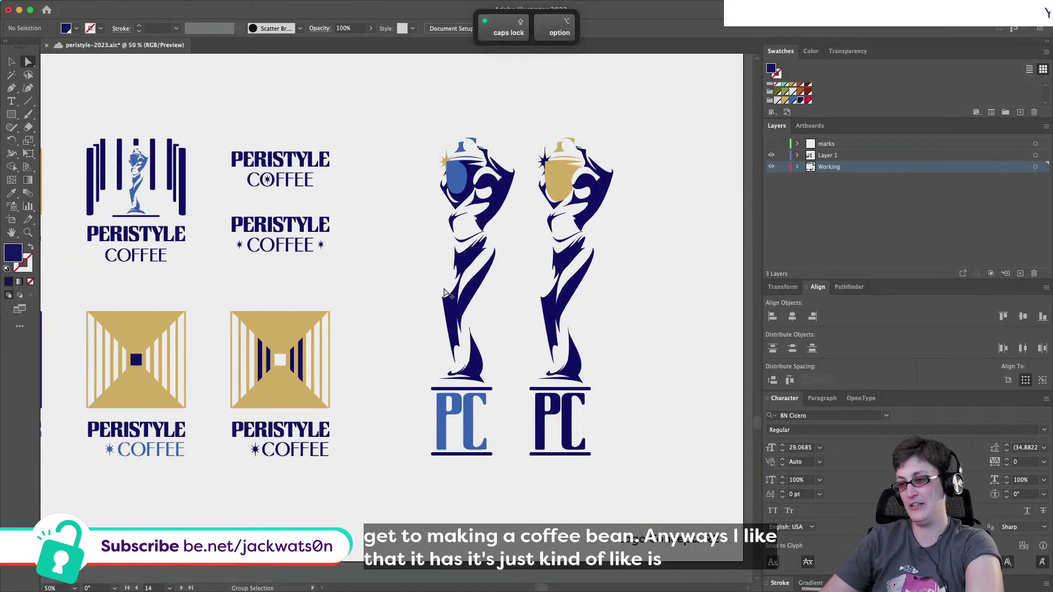
scroll(444, 293, right, 20)
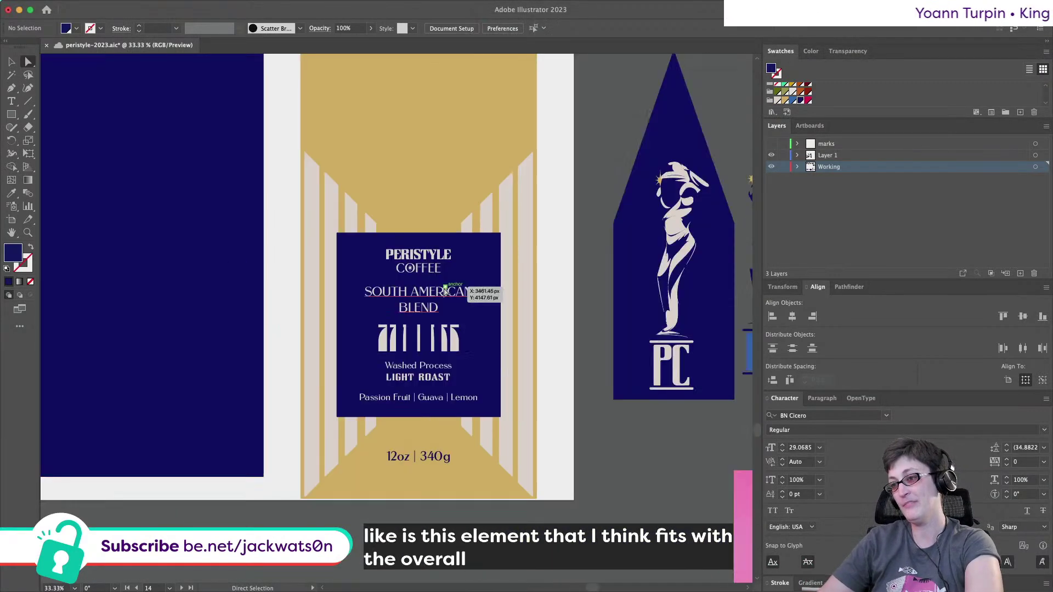
Delete the two coloured reference statues beside the navy side panel.
scroll(445, 292, right, 8)
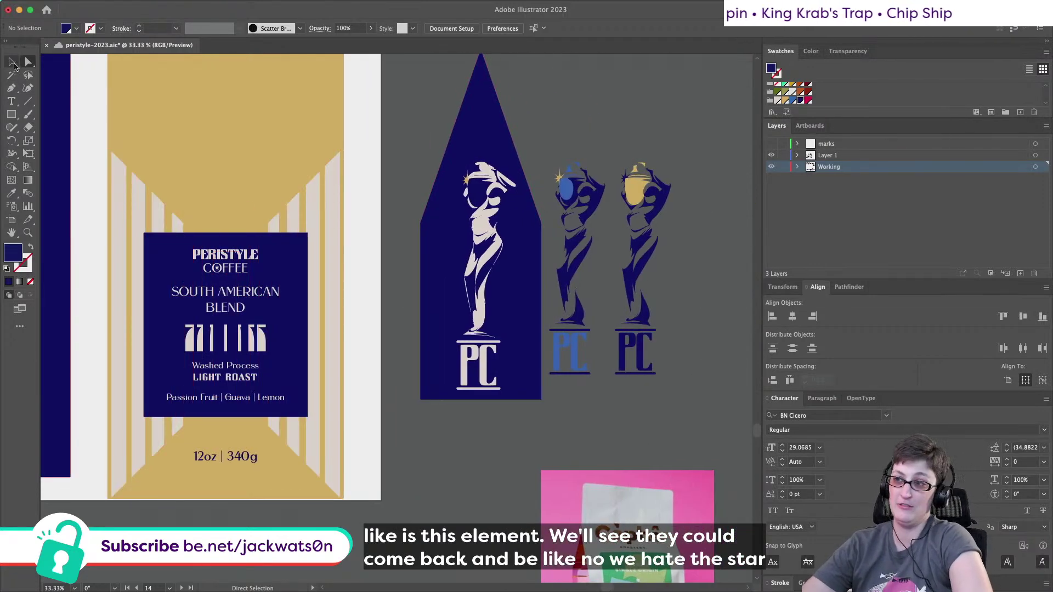
click(11, 61)
drag(548, 159, 678, 412)
key(BackSpace)
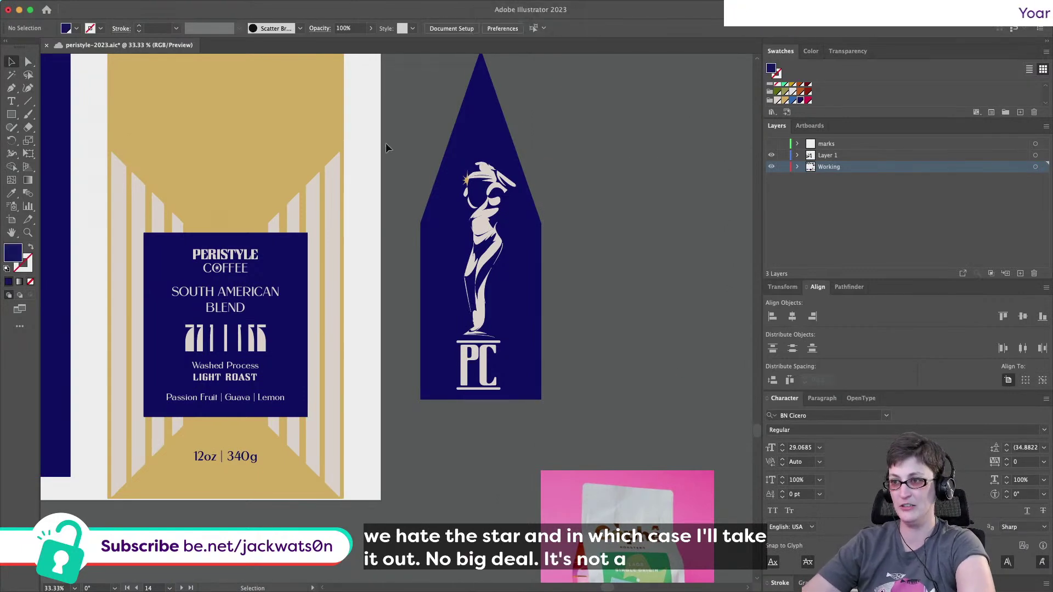
Copy the statue, star and PC artwork without the navy panel, and switch to Photoshop to review the Coffee_Bag_v01.psd mockup.
drag(577, 444, 577, 445)
shift+click(479, 137)
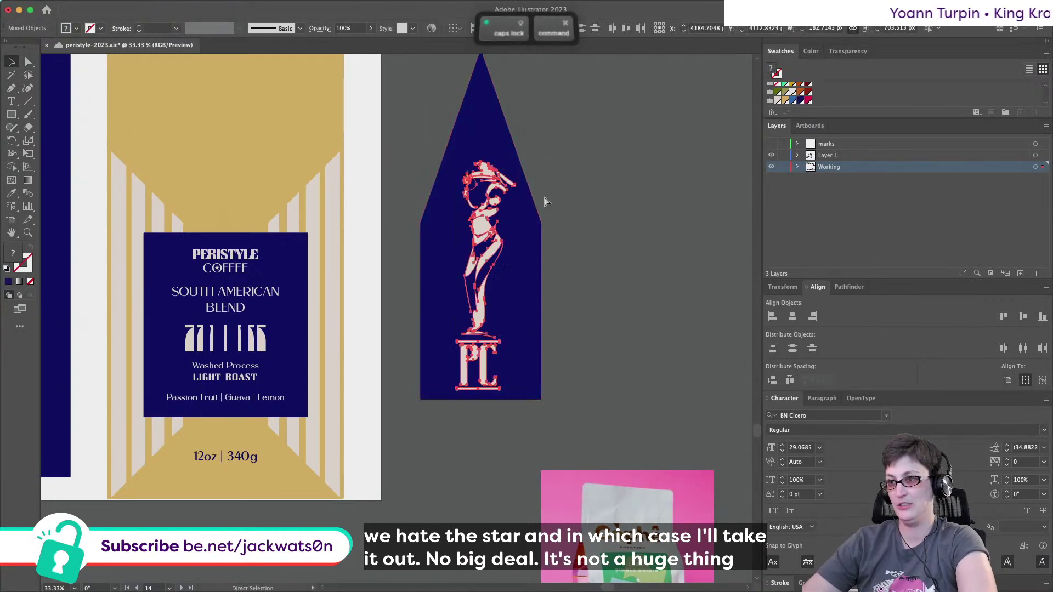
key(super+c)
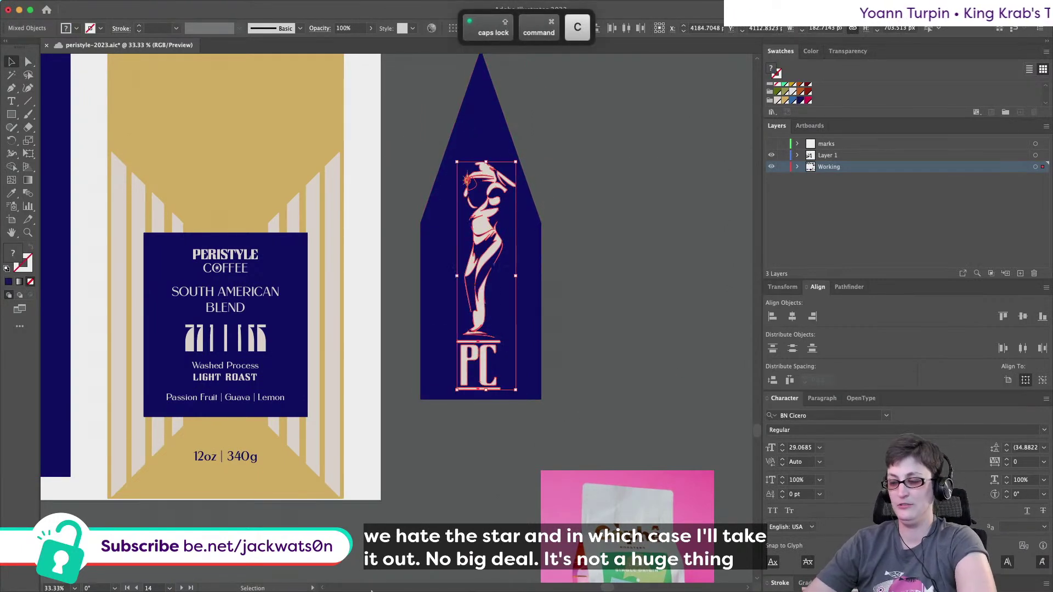
click(563, 575)
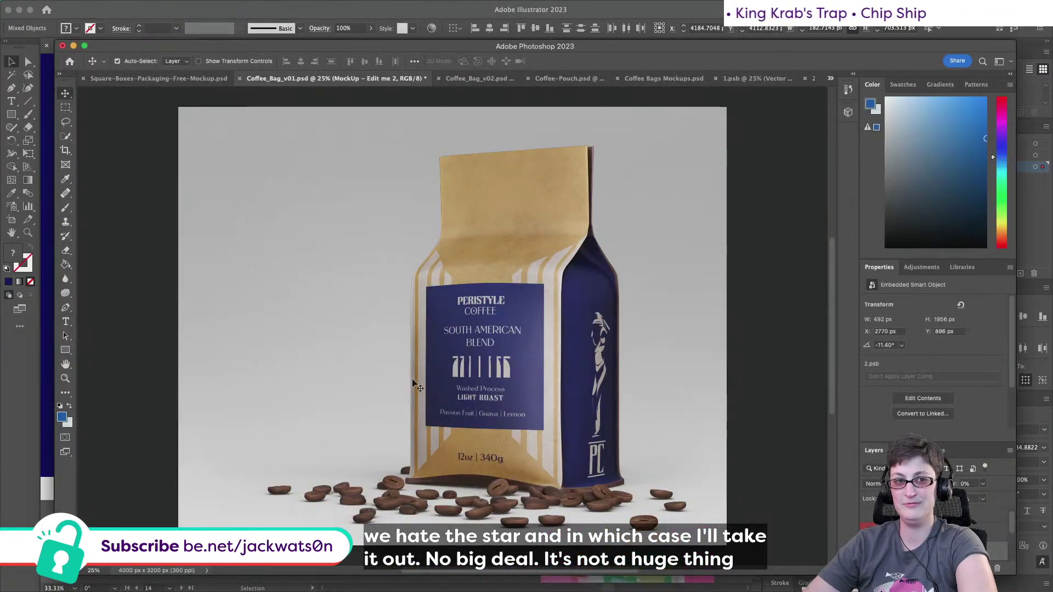
scroll(500, 351, left, 5)
scroll(505, 351, right, 5)
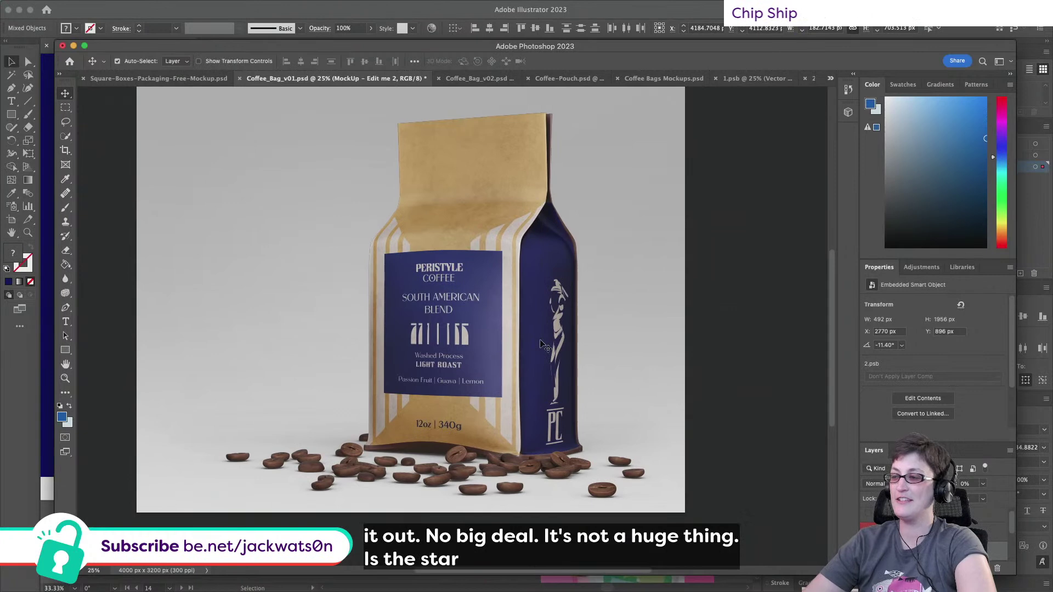
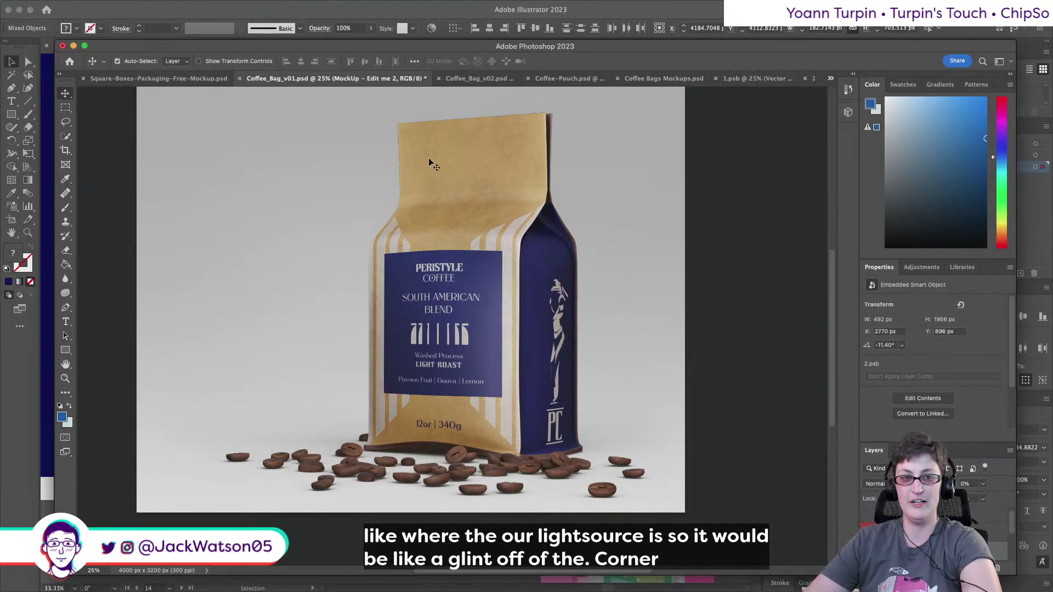
scroll(429, 162, right, 3)
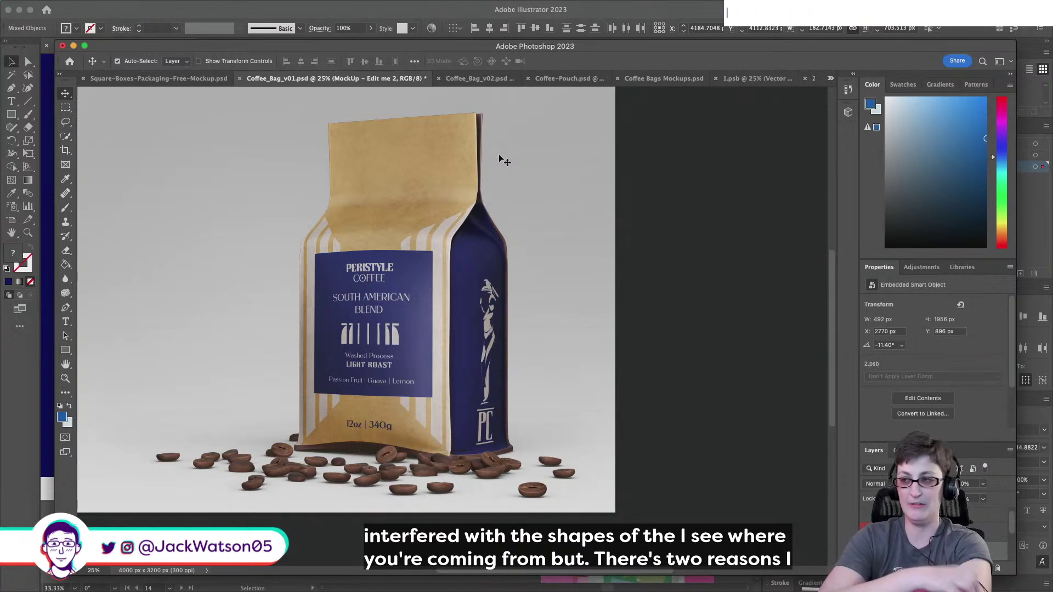
Switch back to Illustrator and compare the star on the side panel statue with the stars on the Logo Concepts R2 statues.
click(347, 16)
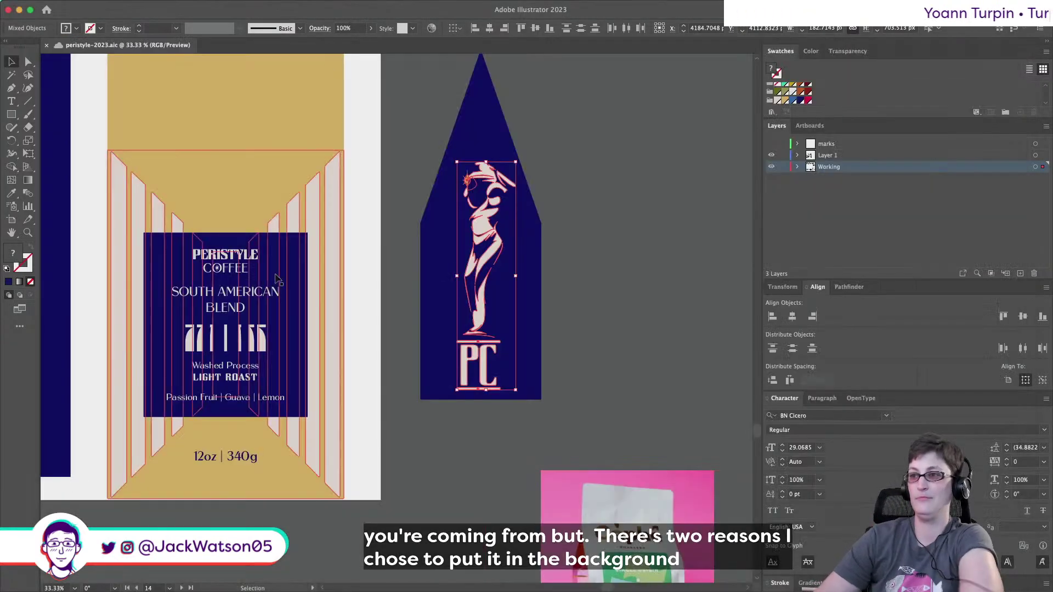
scroll(641, 352, left, 3)
click(640, 351)
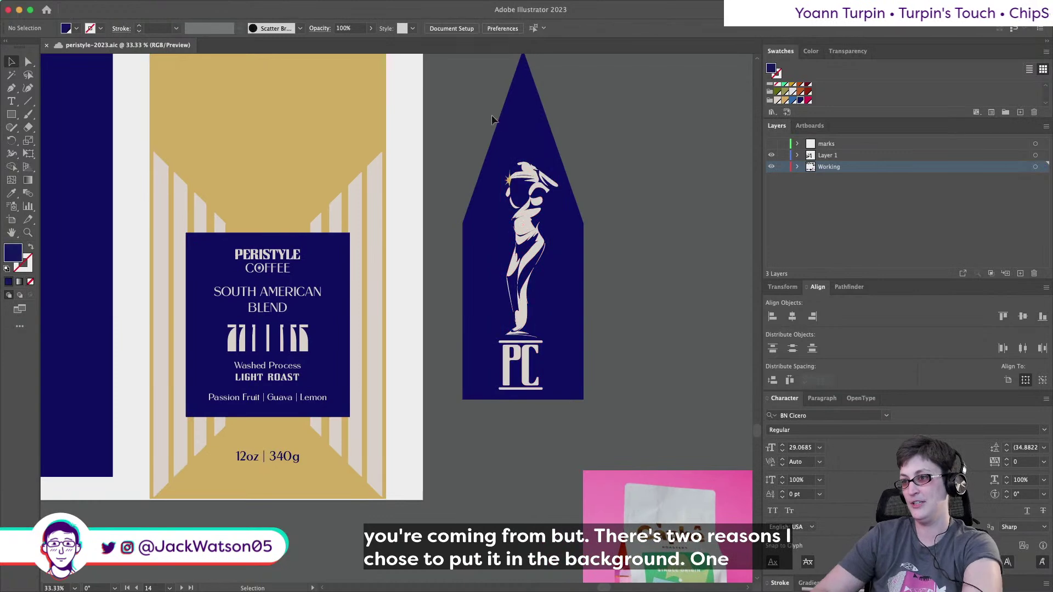
scroll(518, 179, up, 3)
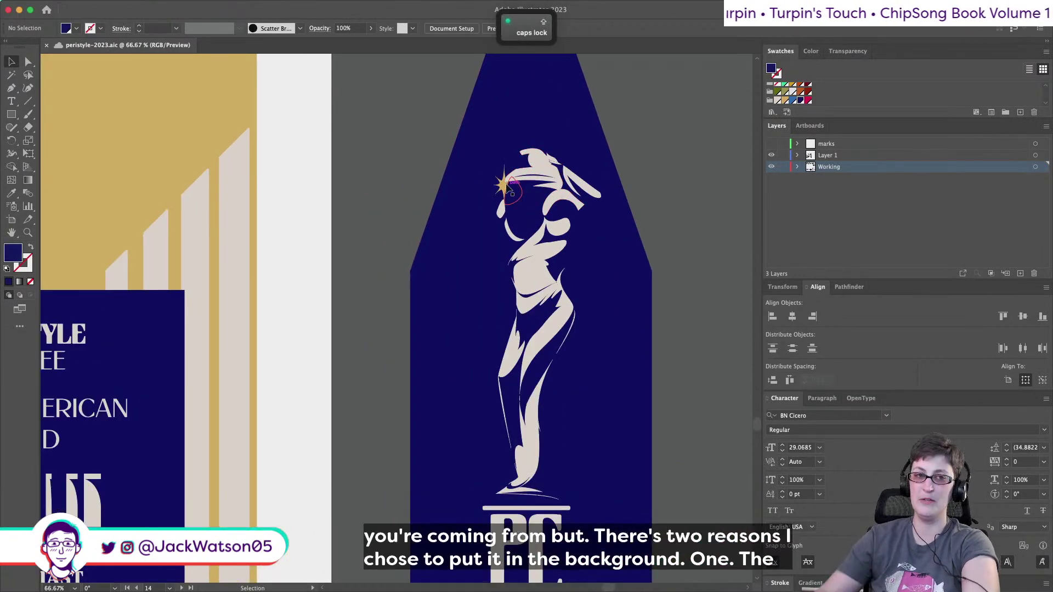
scroll(510, 184, left, 6)
scroll(507, 190, down, 2)
scroll(509, 189, left, 10)
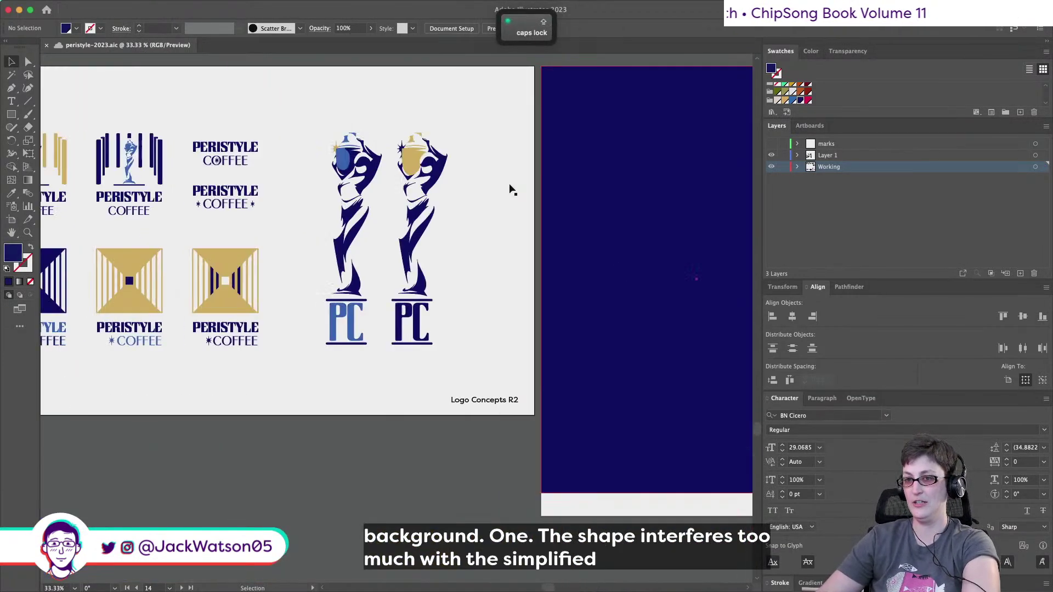
scroll(512, 190, up, 1)
scroll(510, 186, up, 2)
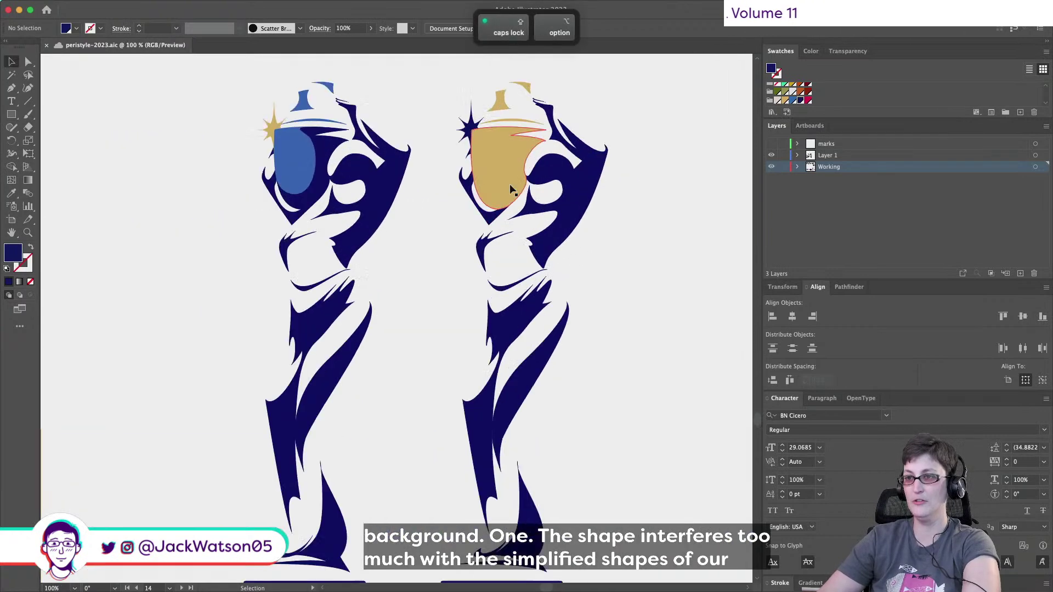
Isolate the statue group on Logo Concepts R2 and try bringing the navy star in front of the statue with the gold face.
click(472, 126)
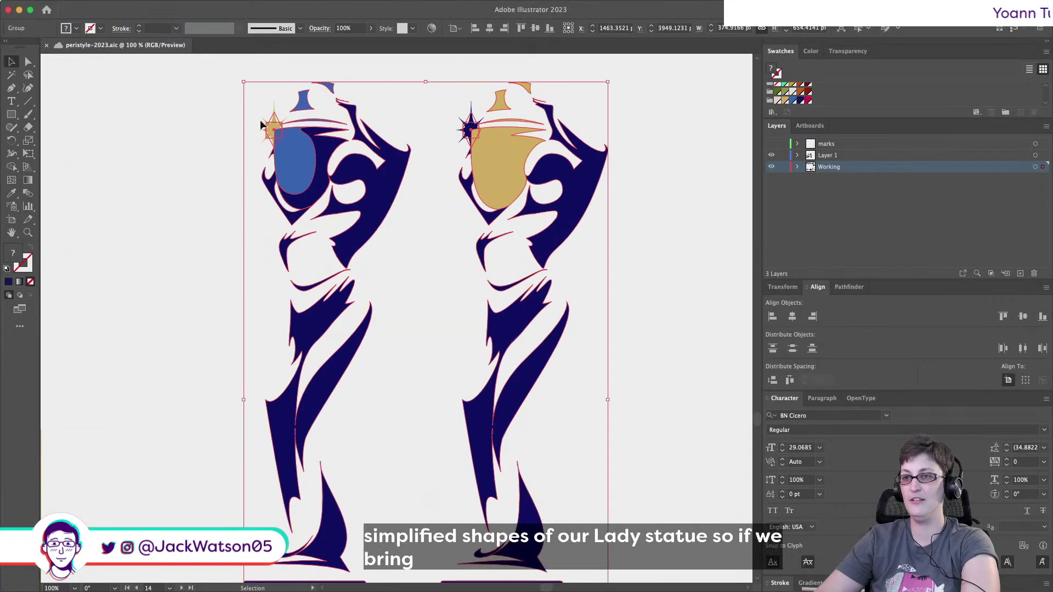
double_click(474, 126)
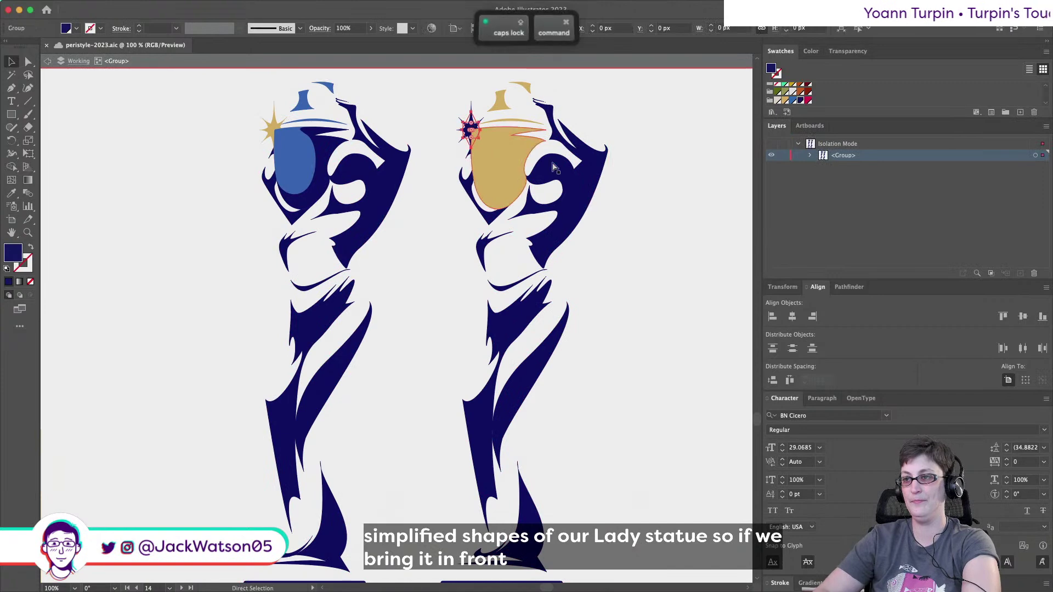
key(super+f)
click(647, 255)
key(super+minus)
key(super+minus)
key(super+minus)
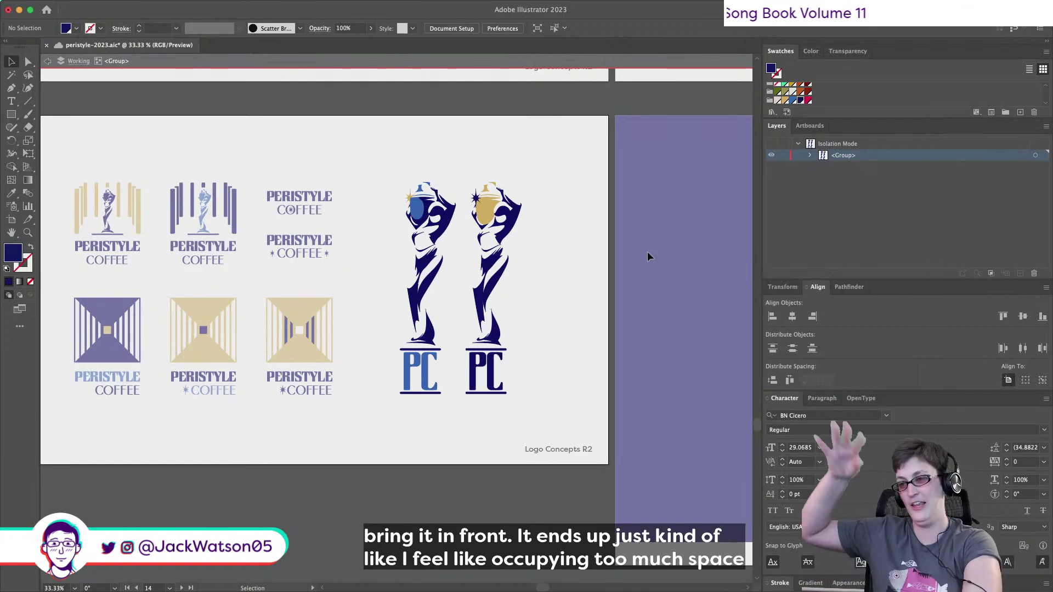
Undo the navy star's move to the front, deselect it, and leave the statue group's isolation mode.
key(super+z)
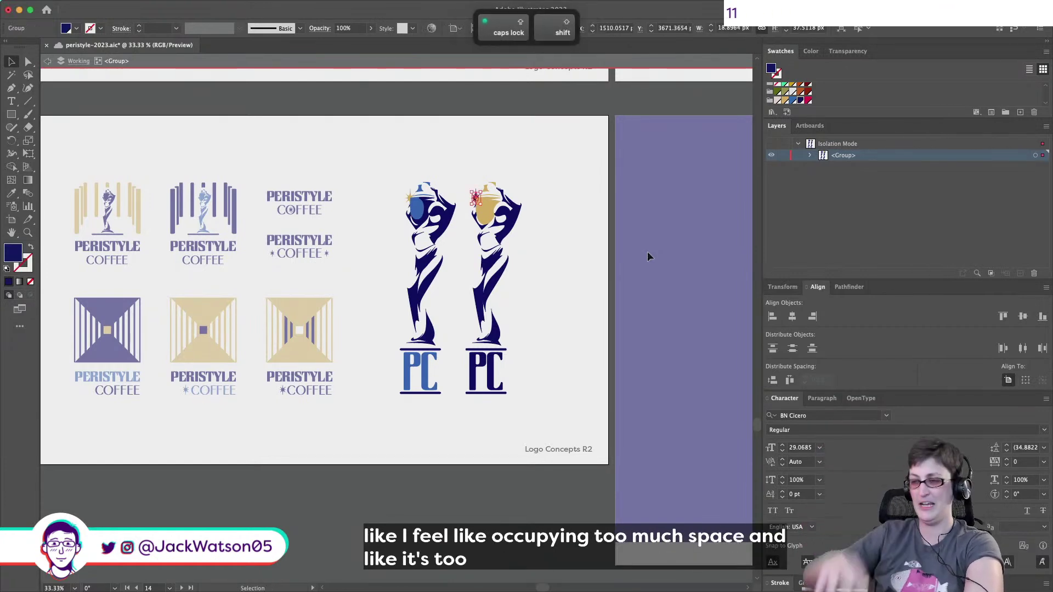
click(561, 270)
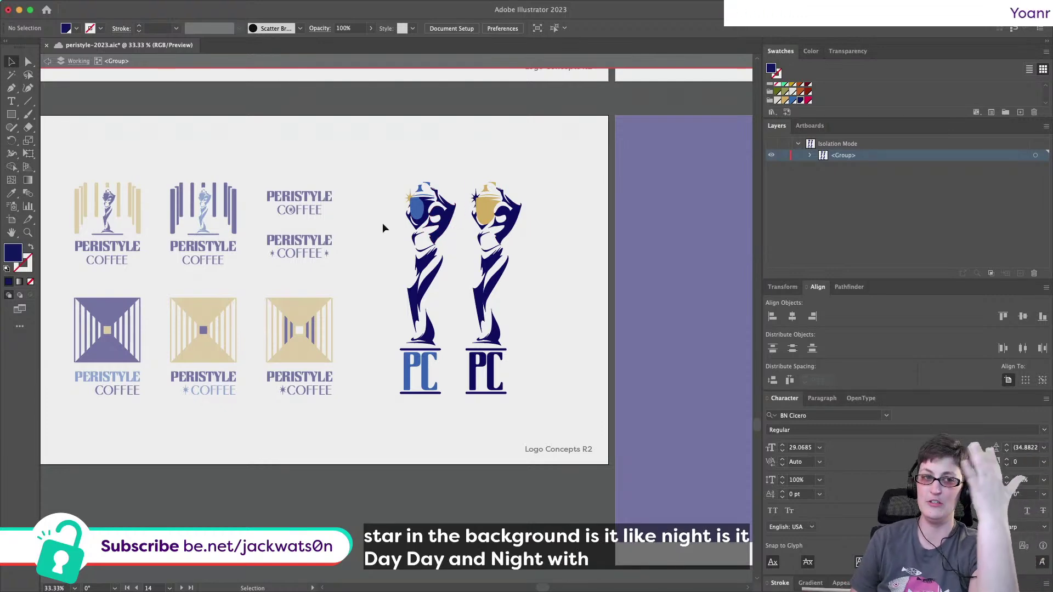
click(47, 63)
Look over the navy side panel artwork and the moon and column logos on the Logo Concepts artboards.
scroll(481, 311, right, 10)
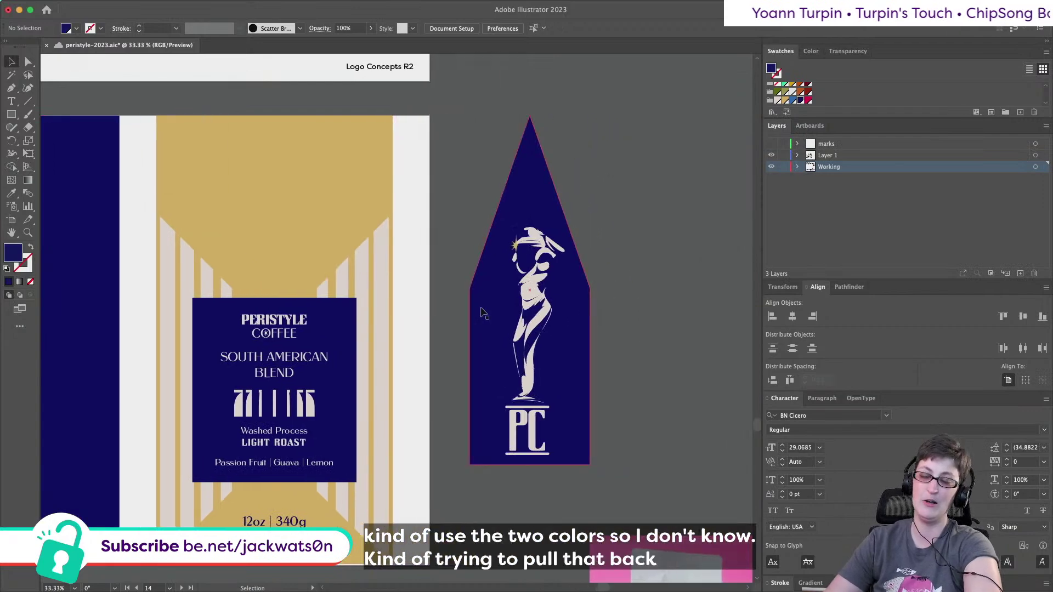
scroll(482, 307, left, 4)
scroll(483, 307, down, 6)
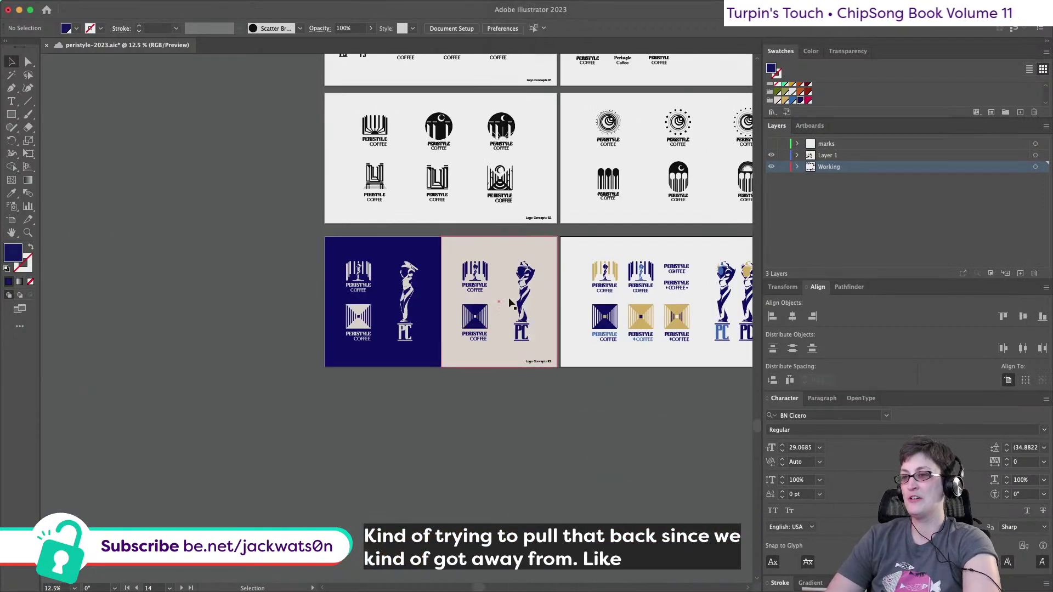
scroll(521, 253, up, 6)
key(Caps_Lock)
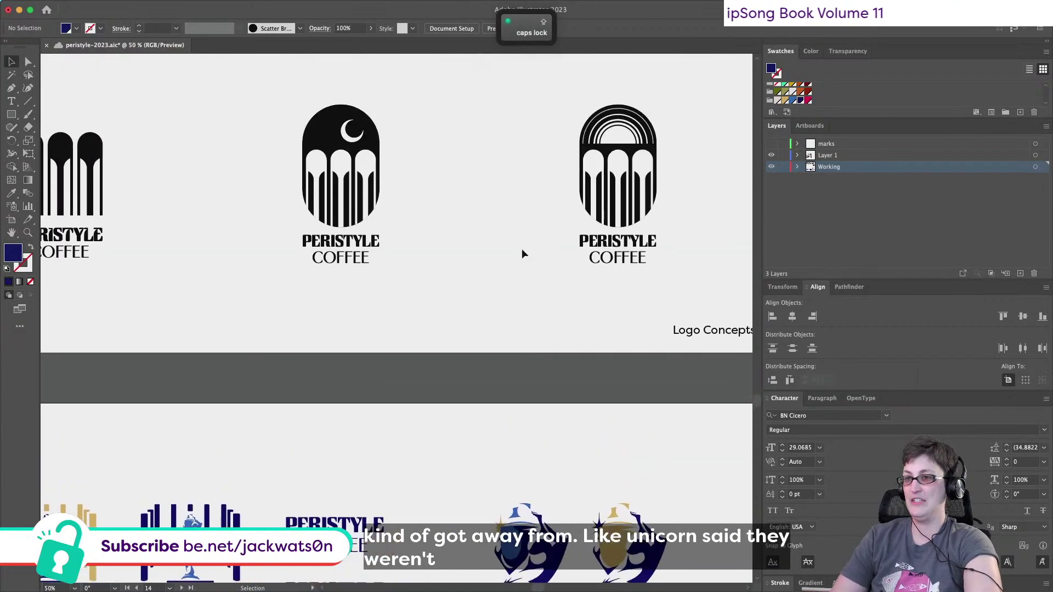
scroll(521, 248, down, 10)
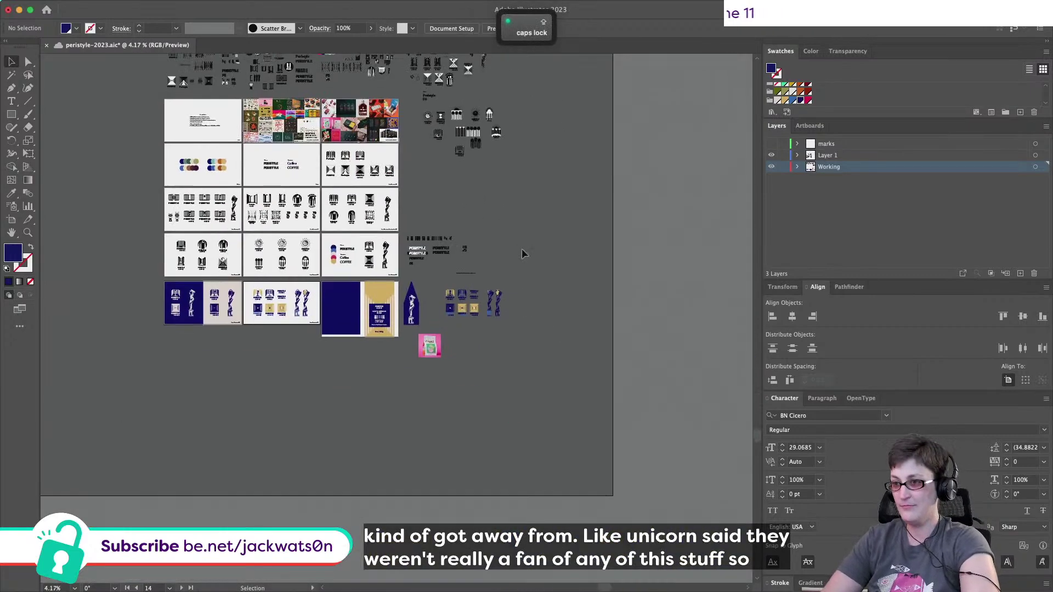
scroll(486, 320, up, 6)
scroll(486, 321, right, 2)
scroll(486, 321, left, 2)
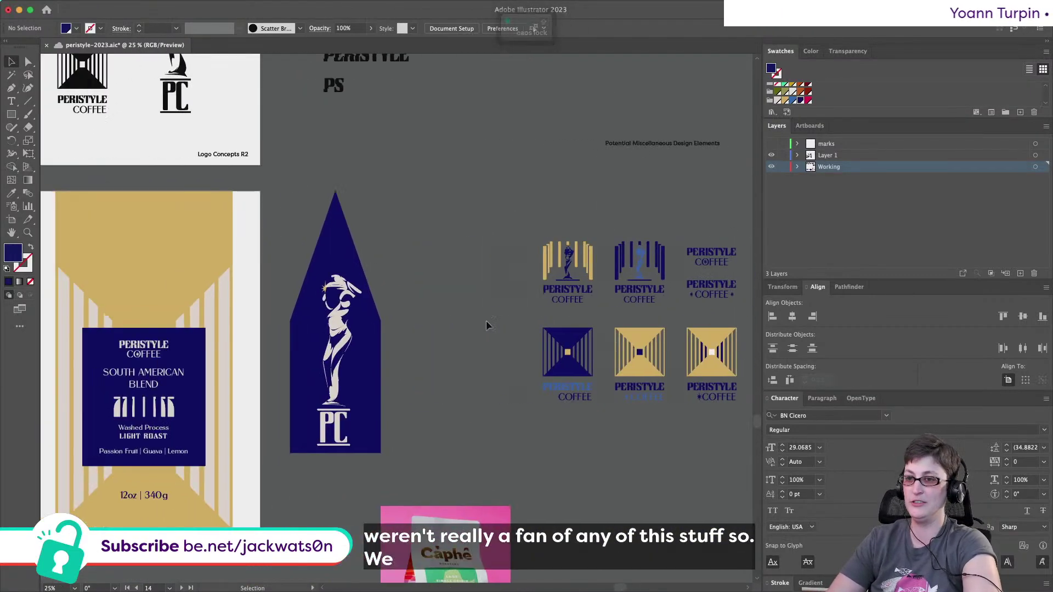
Switch to Photoshop to check the side panel on the Coffee_Bag_v01.psd mockup, and return to Illustrator.
mouse_move(547, 590)
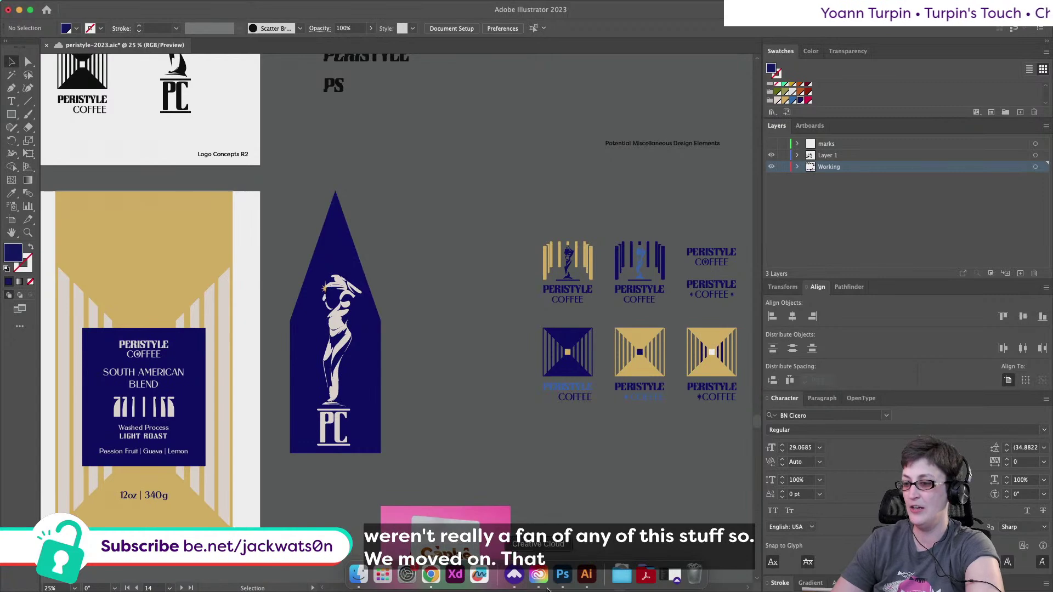
click(568, 576)
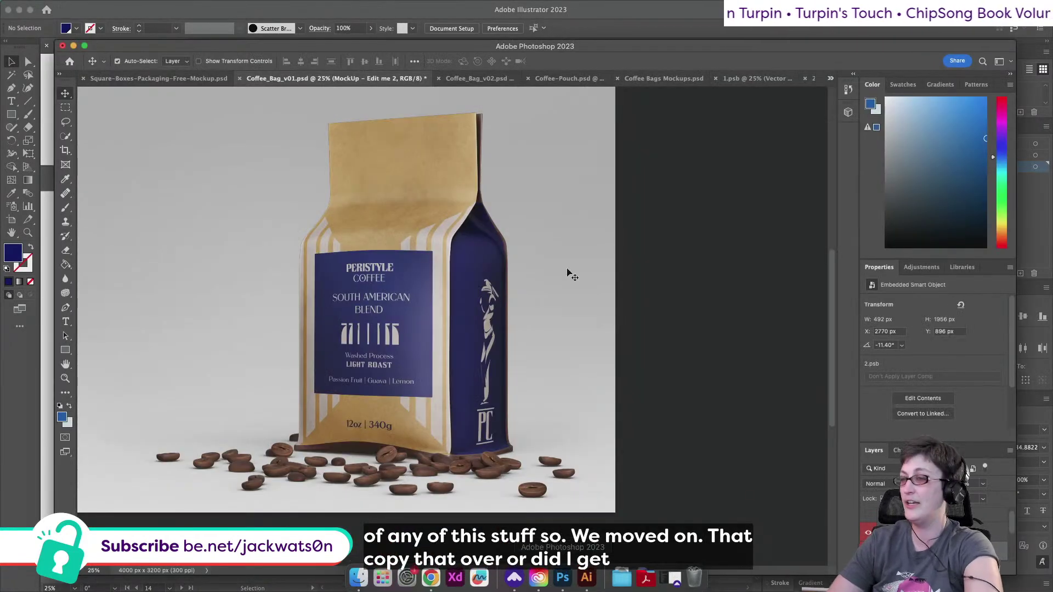
click(615, 18)
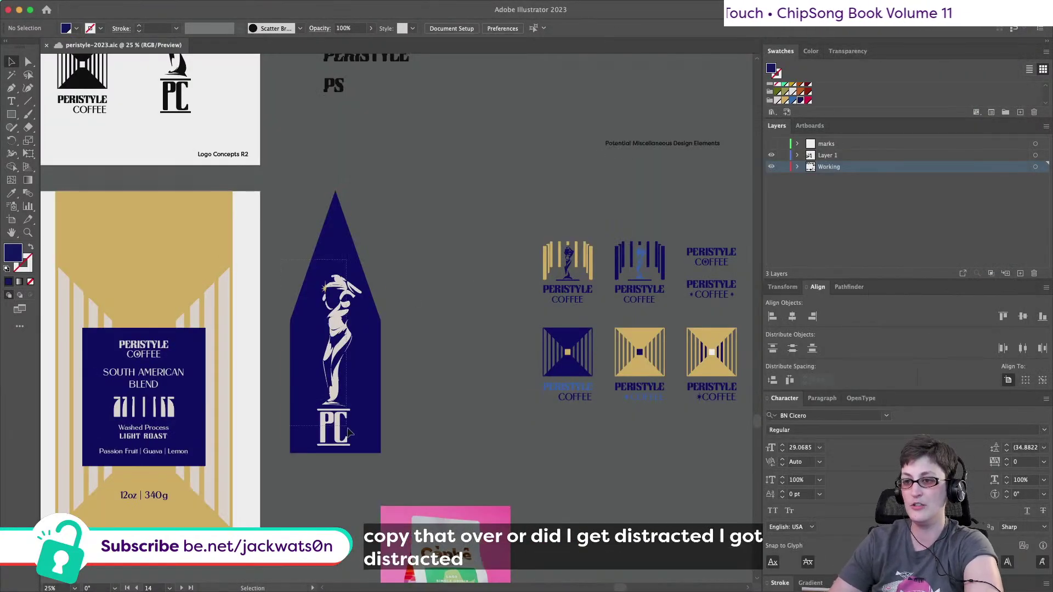
Copy the side panel's statue, star and PC artwork without the navy shape, and bring up 2.psb in Photoshop.
super+click(337, 351)
key(super+c)
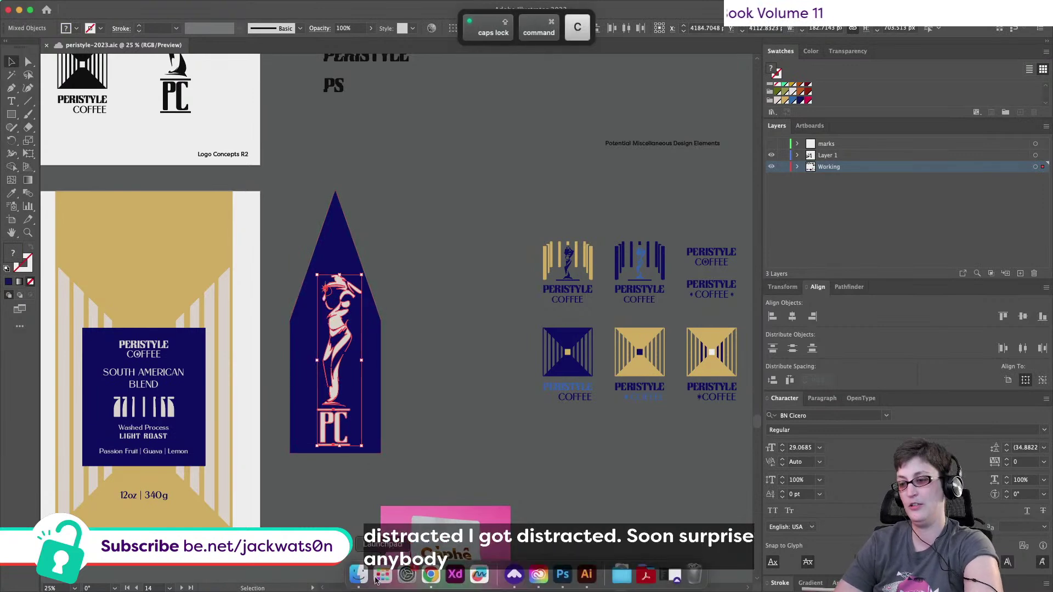
key(super+Tab)
click(752, 79)
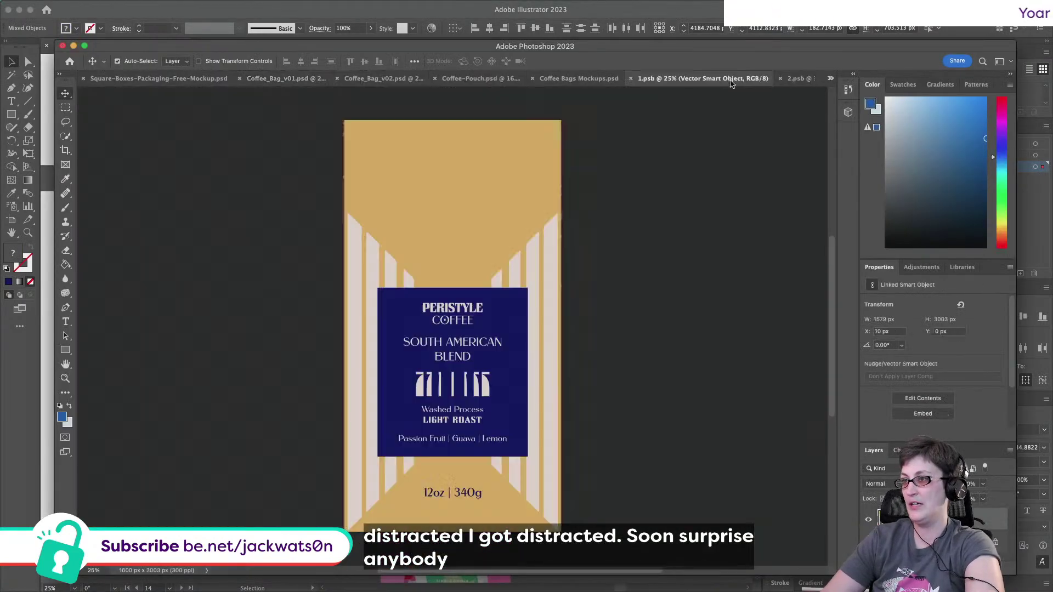
click(789, 80)
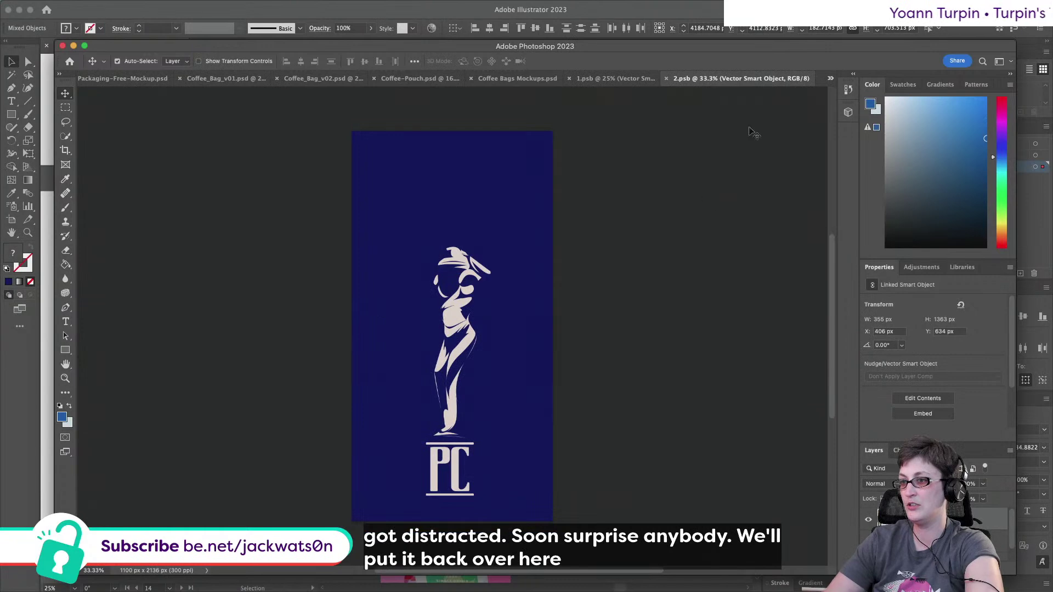
Replace the old statue layer in 2.psb with the pasted gold-star artwork, scaled down and aligned to the old statue.
scroll(686, 381, down, 8)
scroll(677, 392, up, 7)
key(super+v)
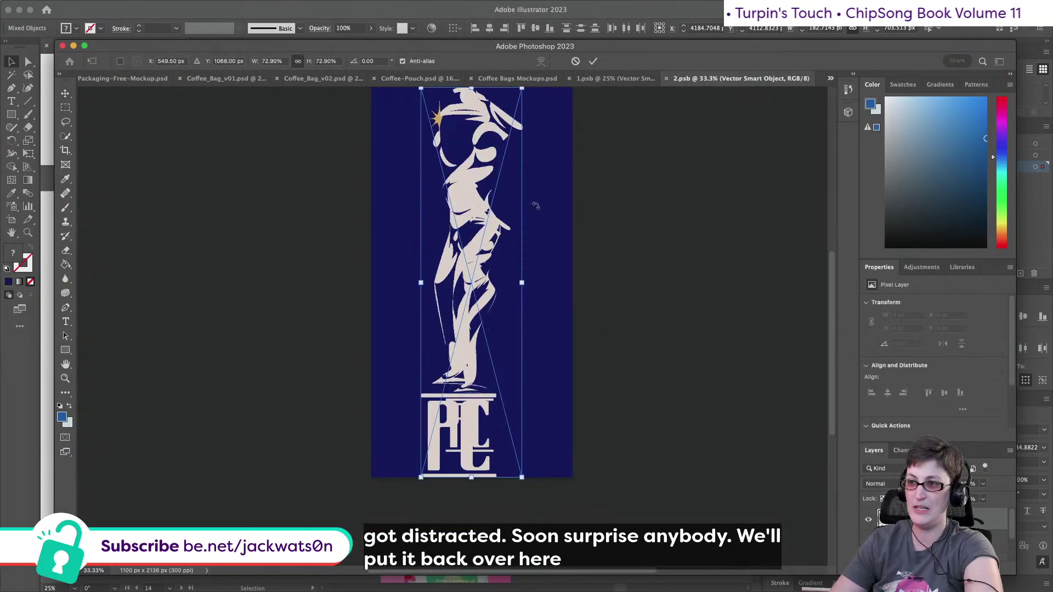
drag(471, 104, 467, 220)
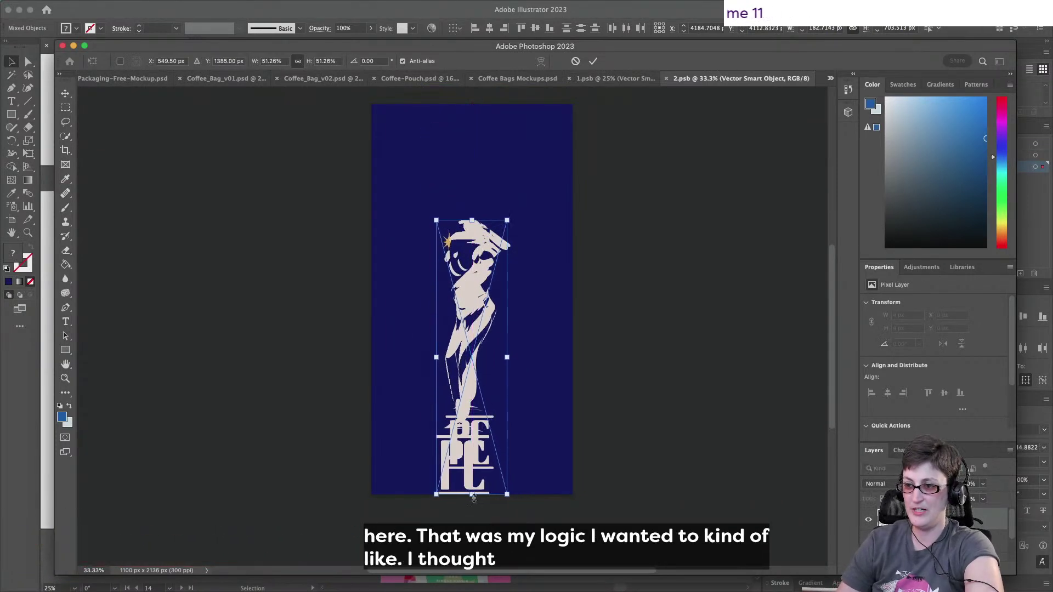
drag(472, 495, 476, 440)
key(Return)
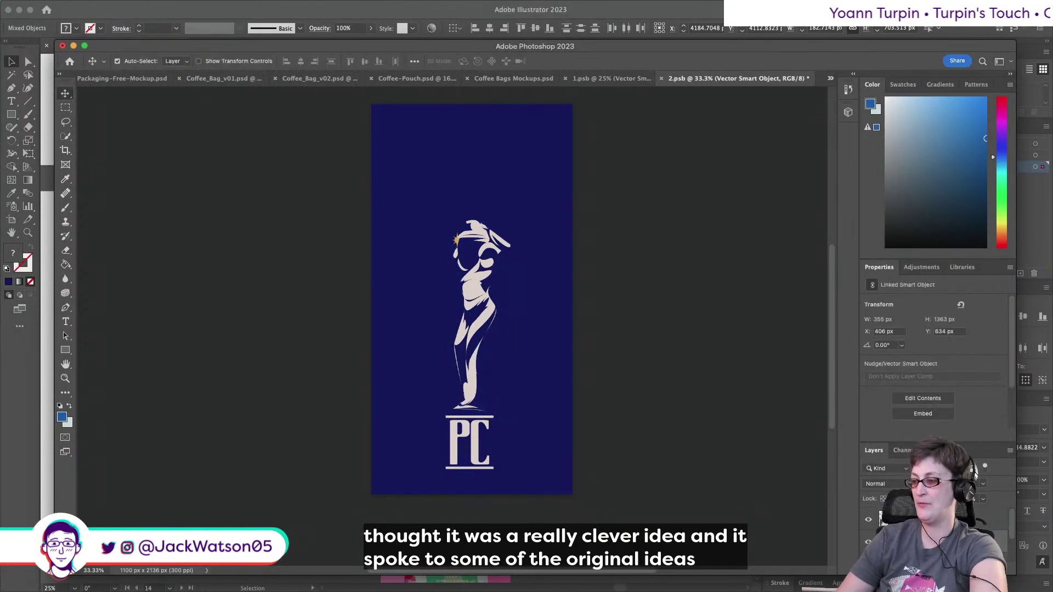
key(Delete)
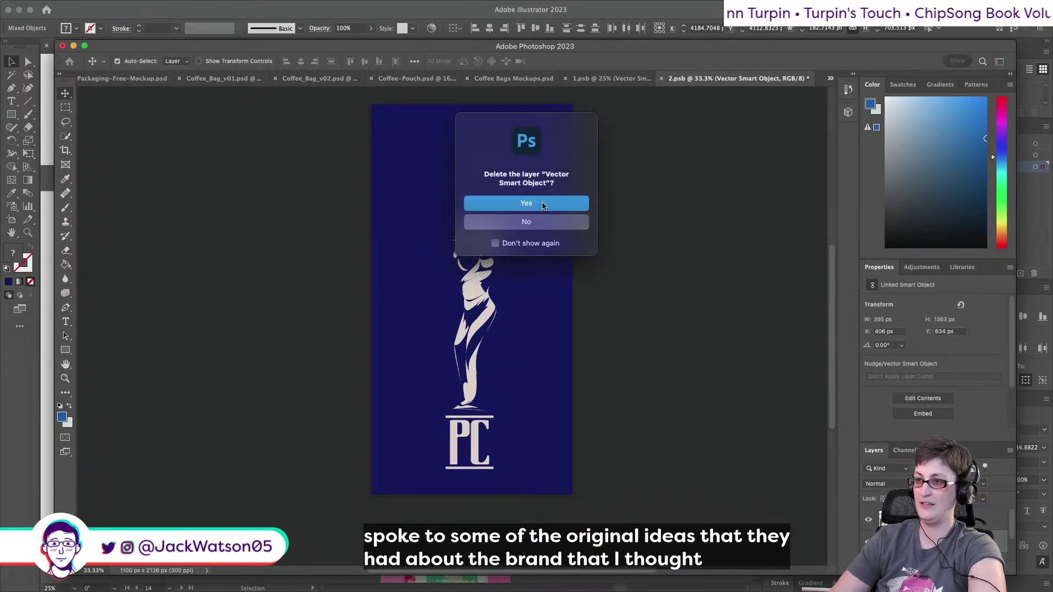
click(526, 203)
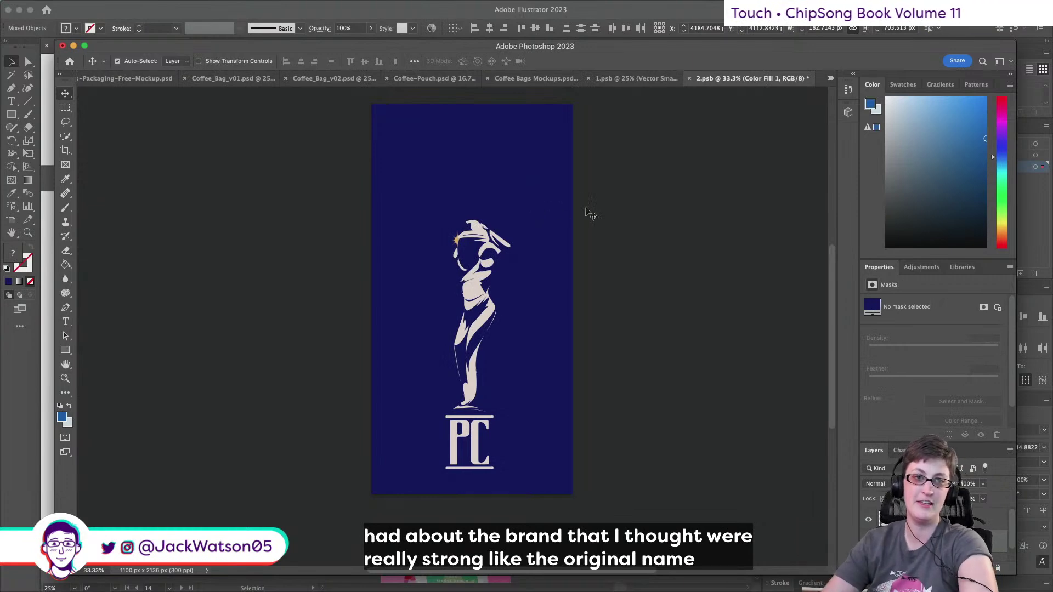
Nudge the statue artwork right to X 415 px and save 2.psb to update the Coffee_Bag_v01.psd mockup.
scroll(488, 173, down, 1)
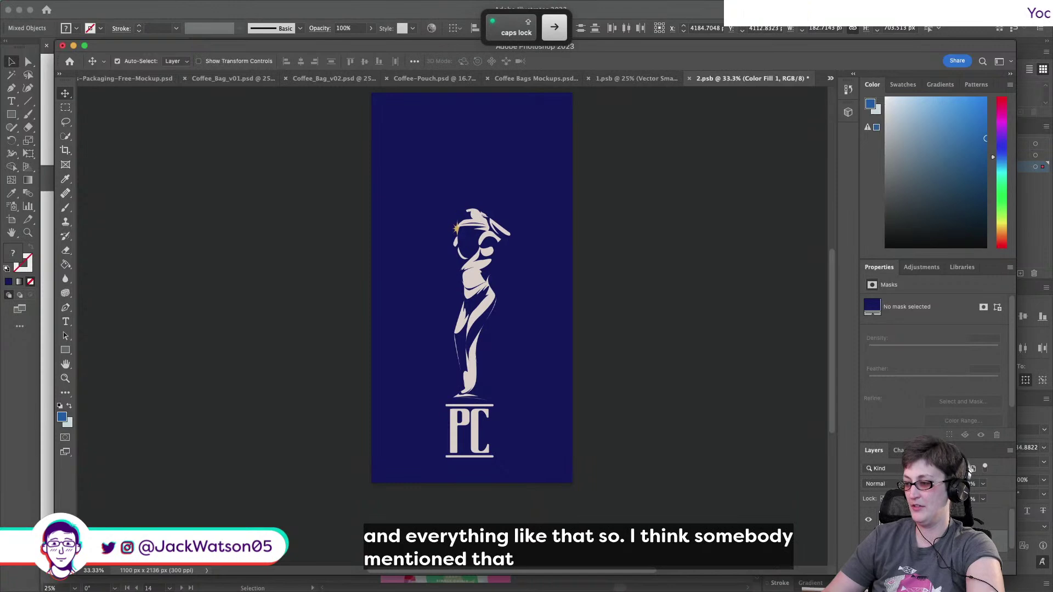
key(super+z)
key(Right)
key(Right)
key(Right)
key(Right)
key(Right)
key(Right)
key(Right)
key(Right)
key(Right)
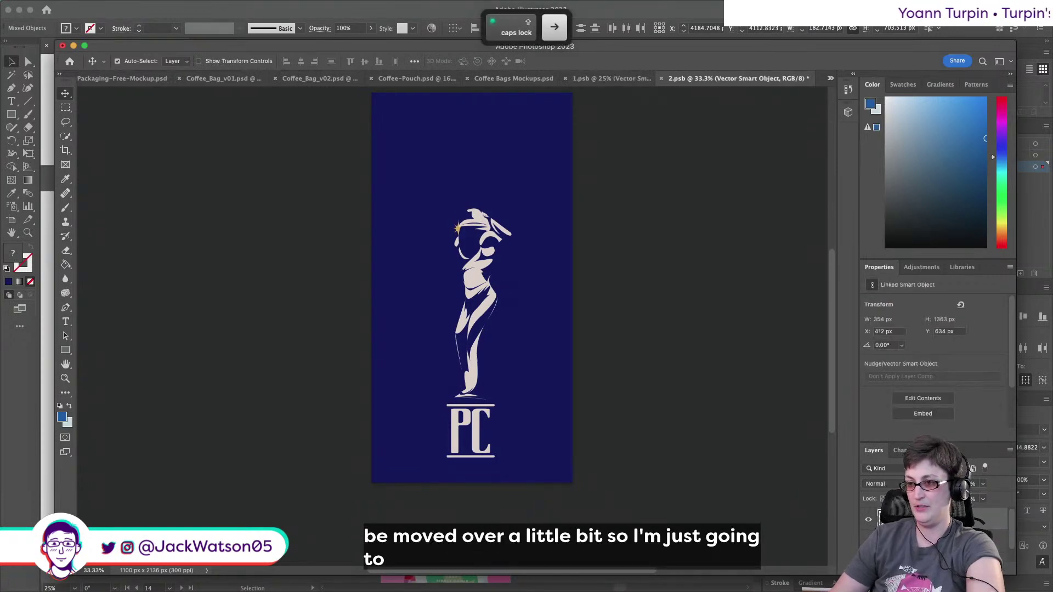
key(super+s)
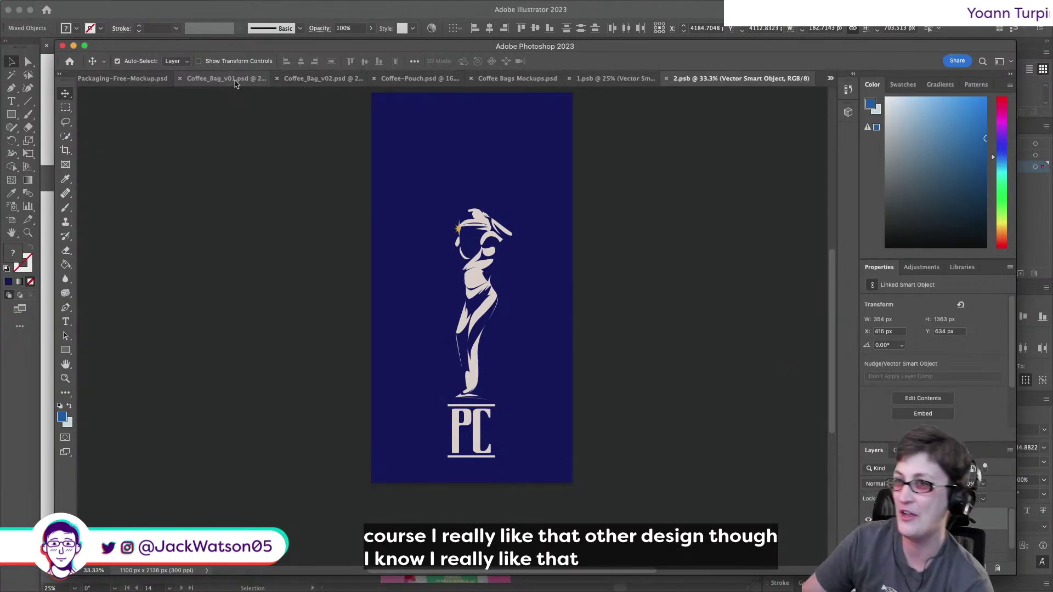
click(235, 80)
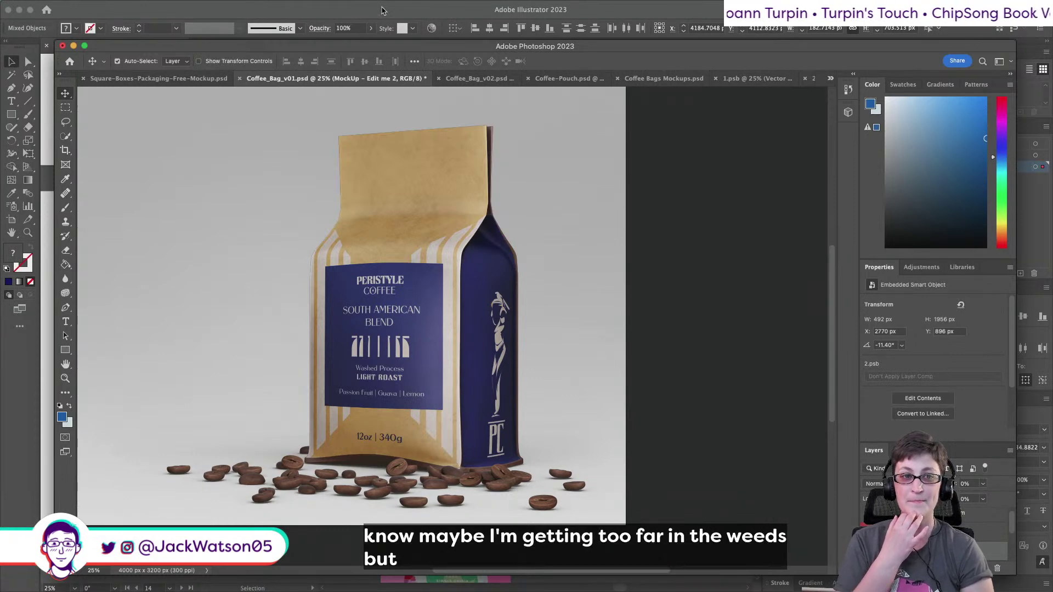
Switch to Illustrator and examine the capsule-shaped moon and arch logos on Logo Concepts R2.
click(382, 10)
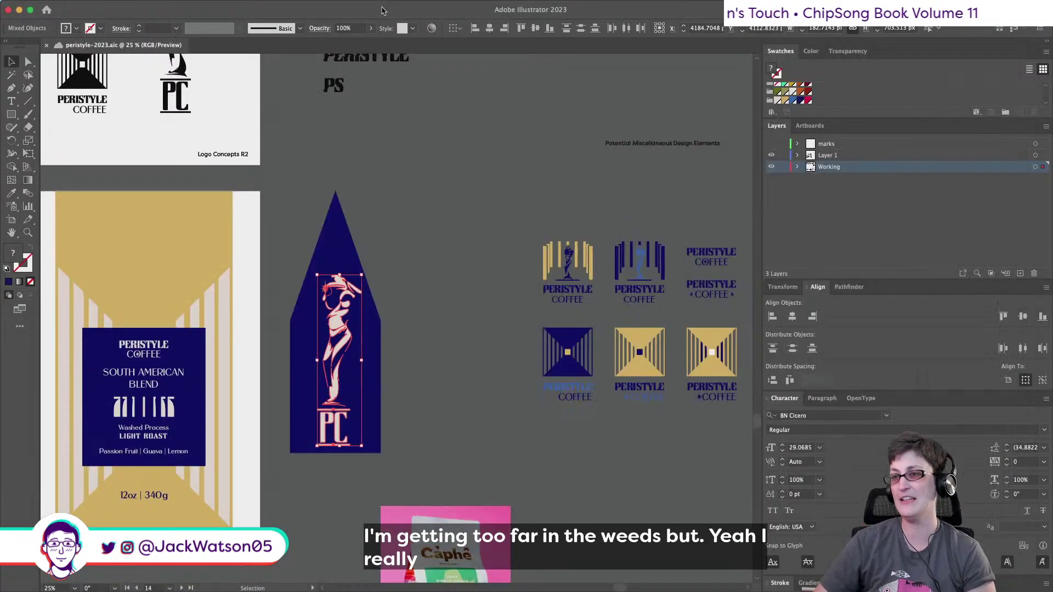
scroll(368, 160, up, 5)
scroll(368, 160, left, 10)
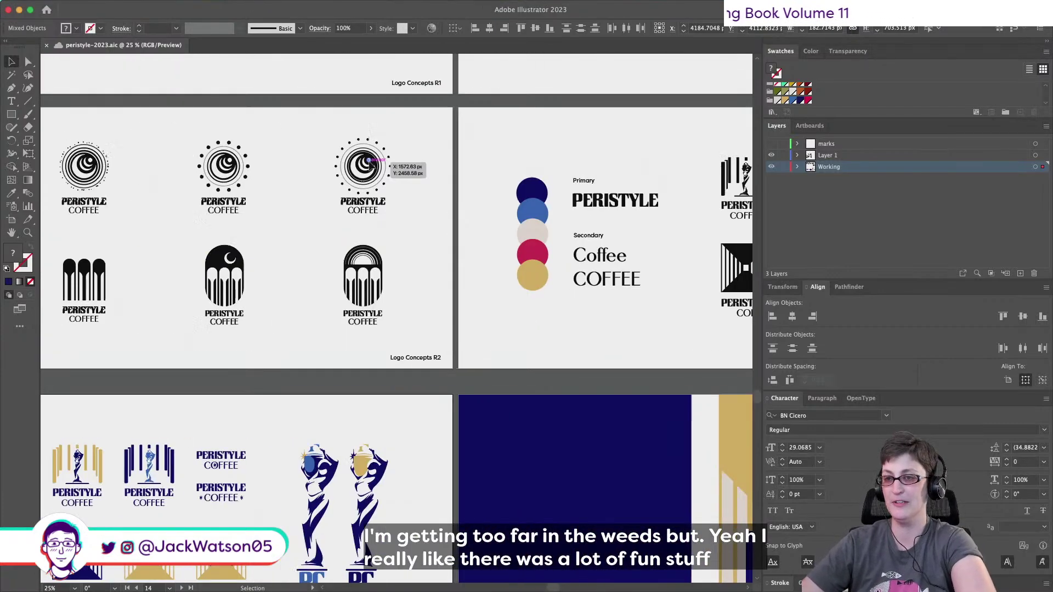
scroll(400, 305, up, 1)
key(Caps_Lock)
scroll(531, 265, up, 2)
scroll(532, 269, left, 3)
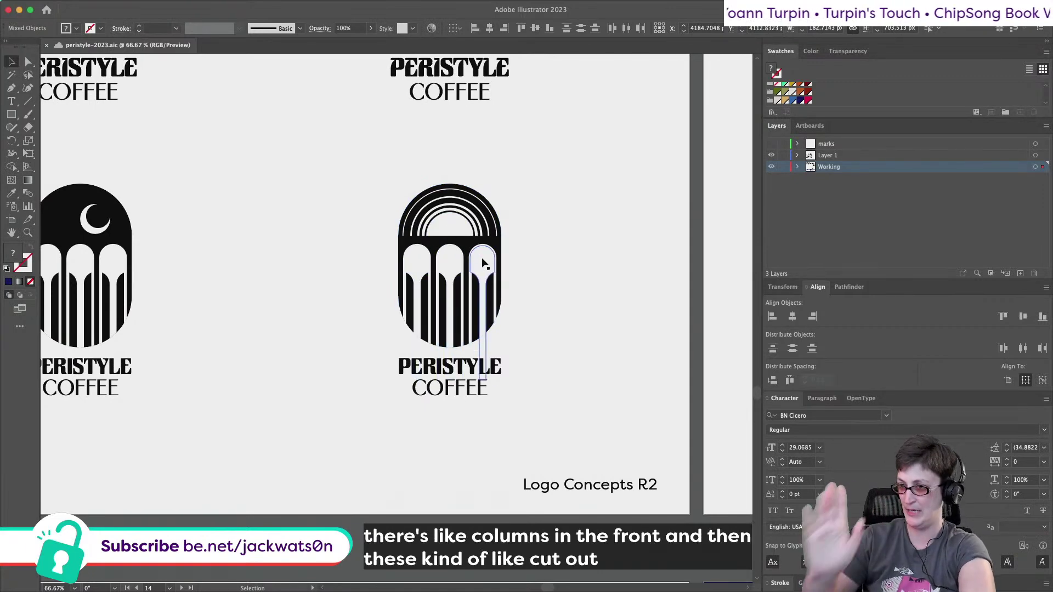
scroll(485, 264, left, 3)
scroll(484, 264, up, 1)
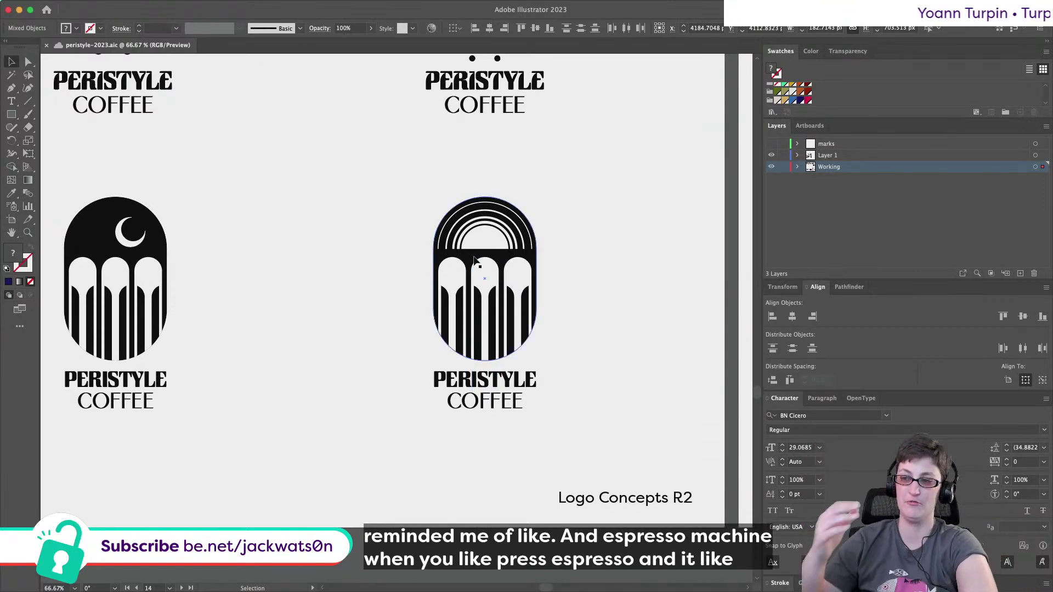
click(337, 201)
scroll(337, 203, down, 2)
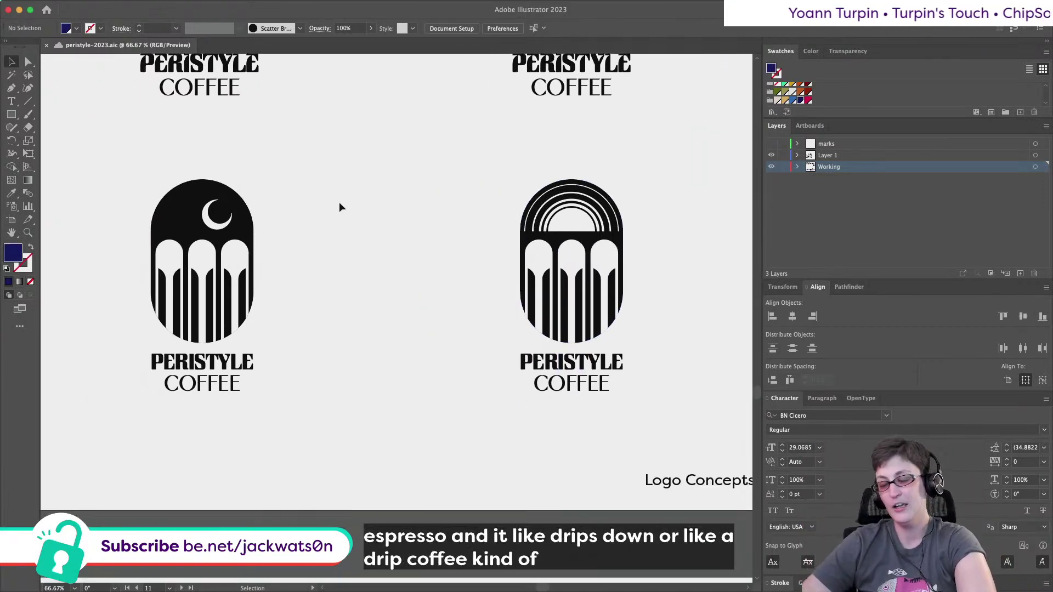
Compare the front label and side panel artwork with the Logo Concepts R2 logos and the brand colour palette.
scroll(337, 208, down, 2)
scroll(338, 208, down, 3)
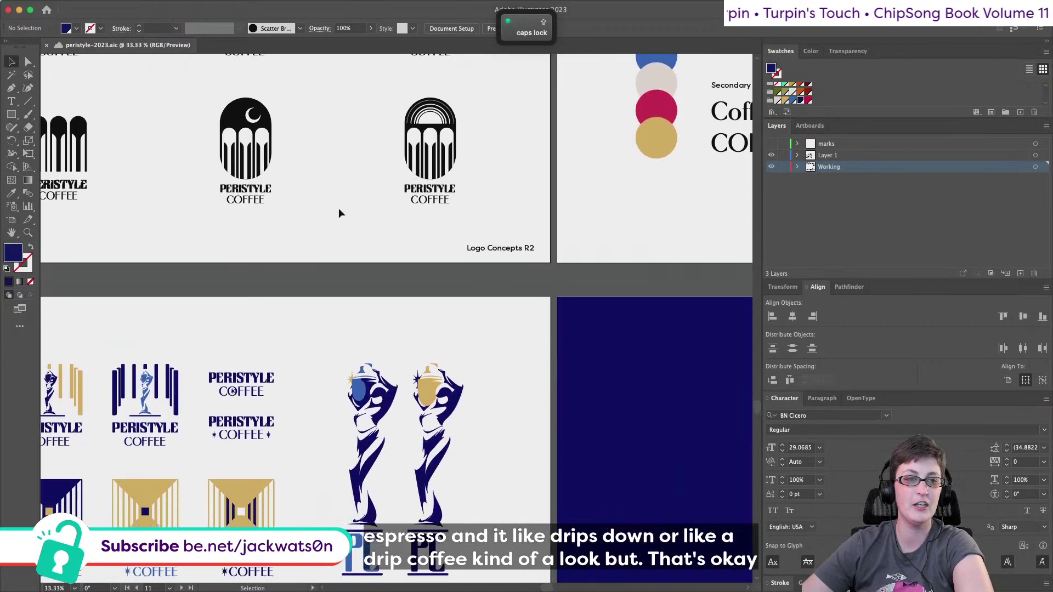
scroll(339, 213, right, 10)
scroll(340, 213, down, 4)
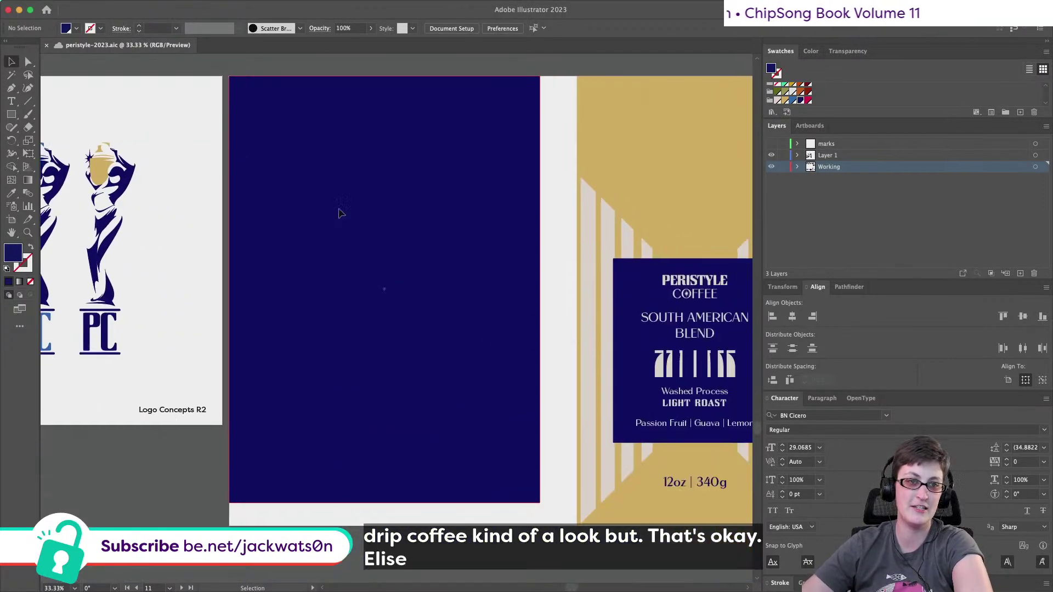
scroll(340, 213, up, 1)
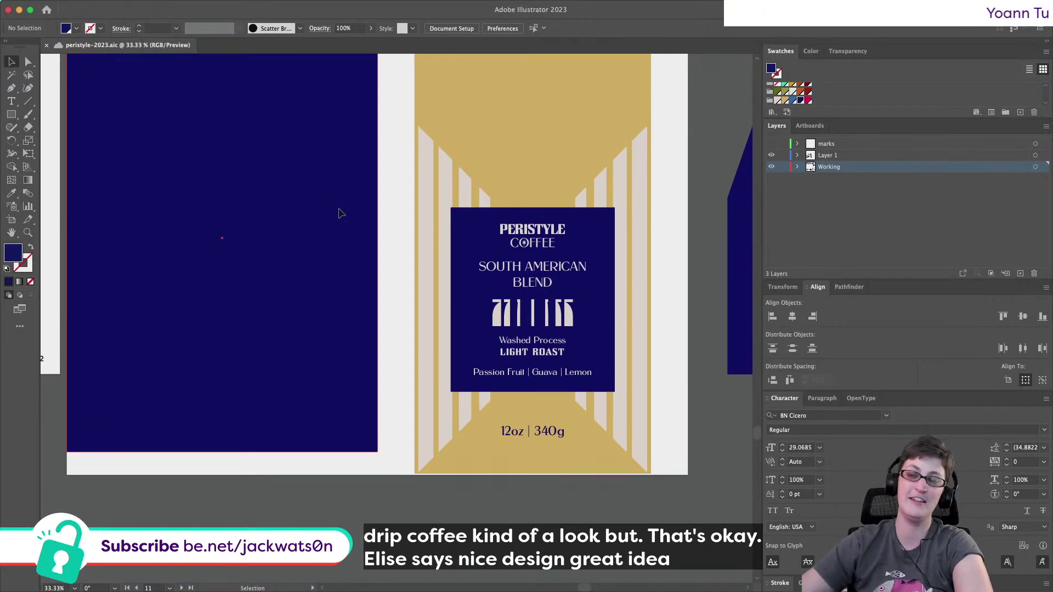
scroll(340, 213, up, 6)
scroll(339, 214, left, 5)
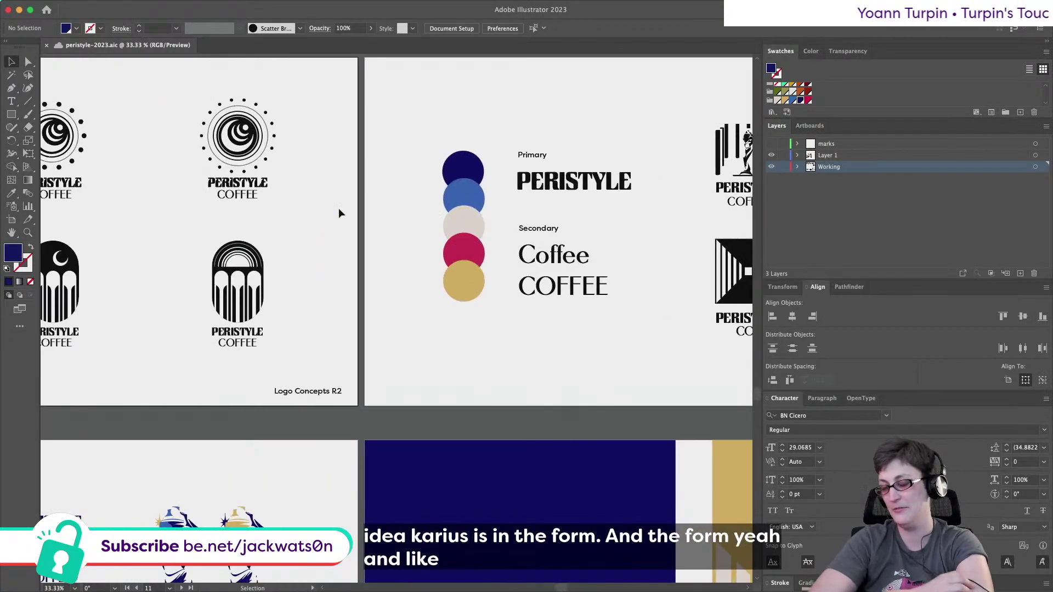
scroll(338, 209, down, 10)
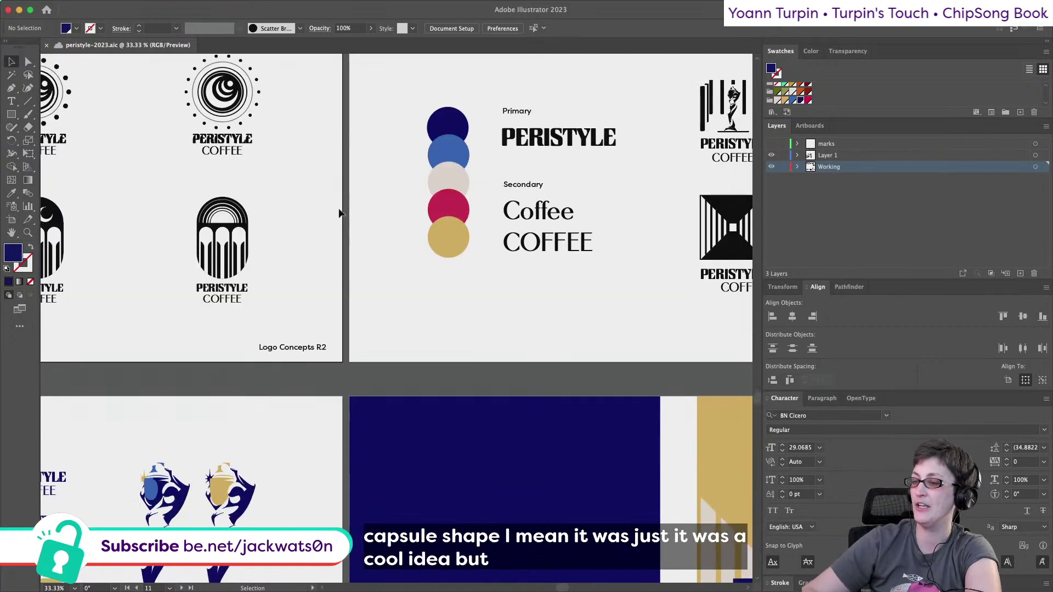
scroll(338, 209, right, 5)
scroll(339, 213, down, 3)
scroll(339, 213, right, 5)
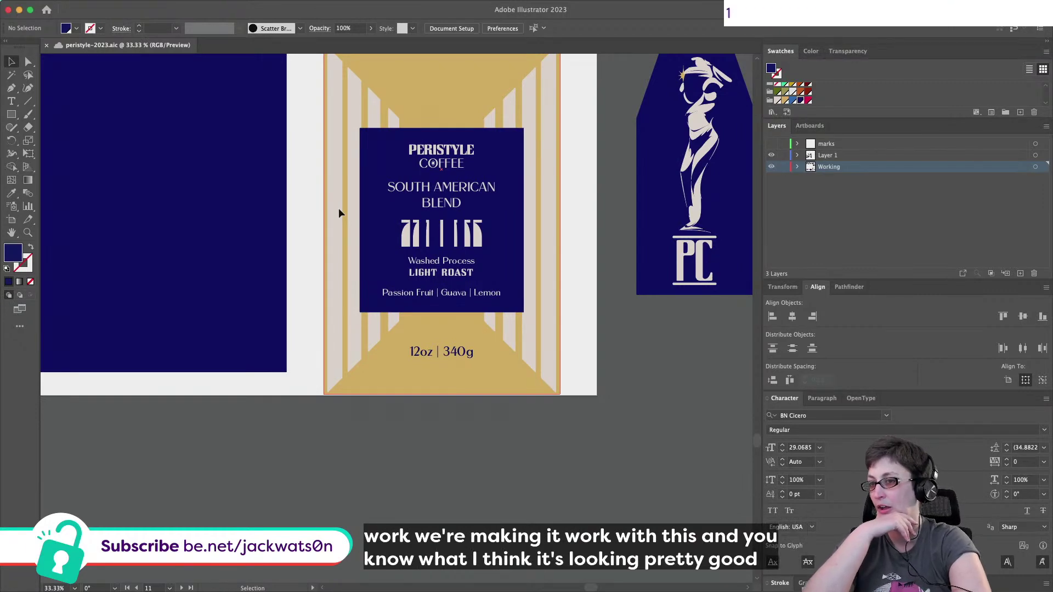
Delete the large navy rectangle beside the gold front label on the packaging artboard.
scroll(339, 213, down, 4)
key(Caps_Lock)
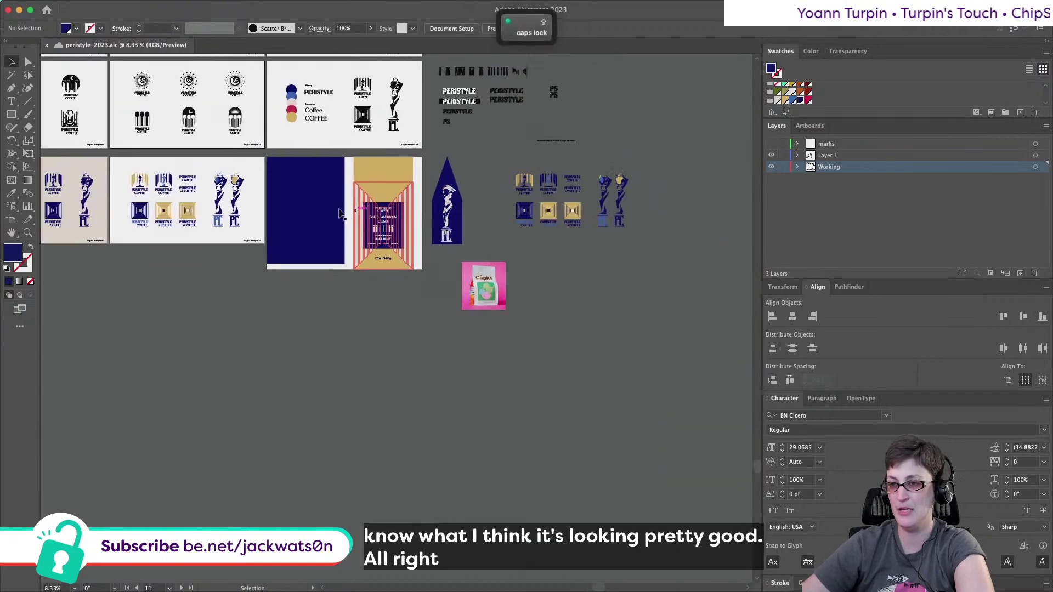
scroll(338, 213, up, 2)
click(336, 240)
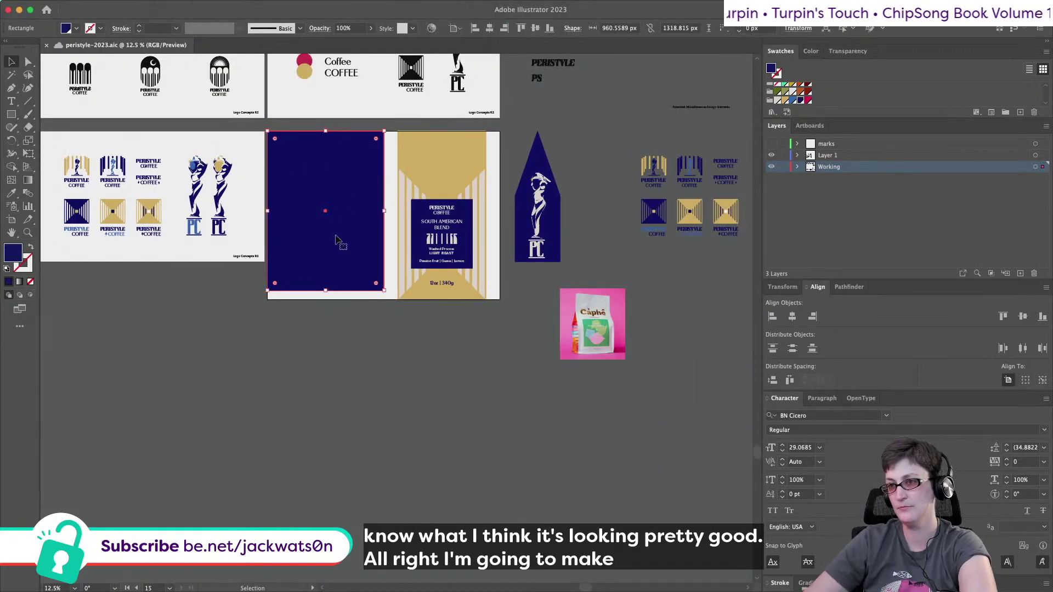
key(Delete)
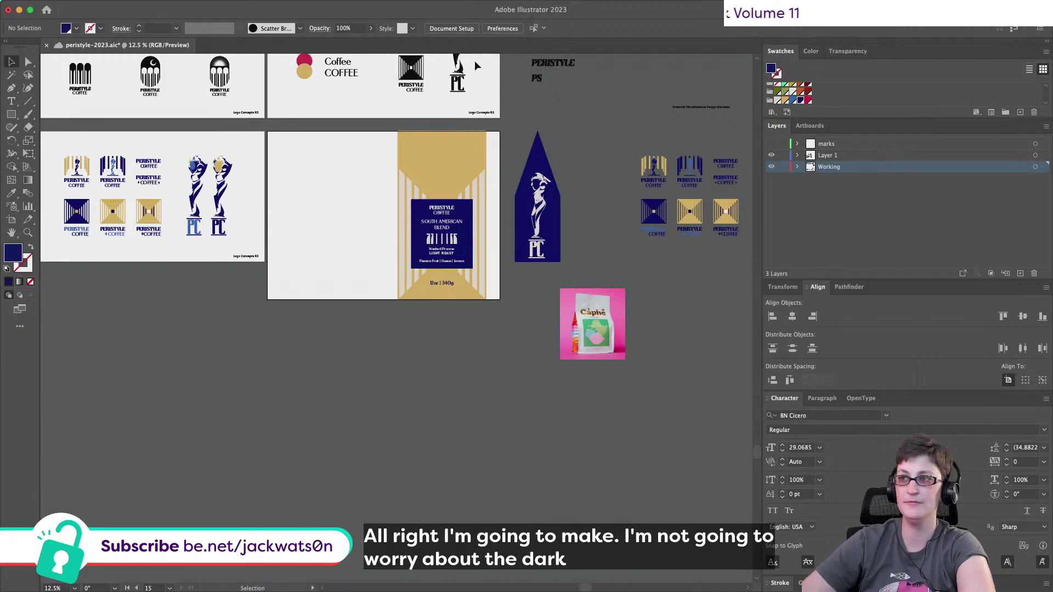
click(459, 32)
click(621, 214)
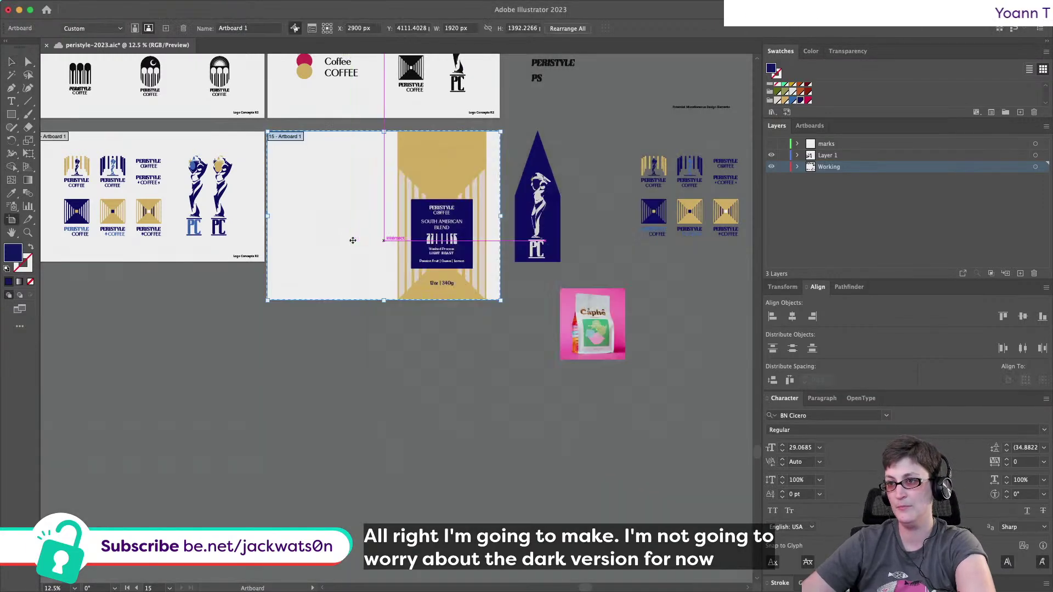
key(super+v)
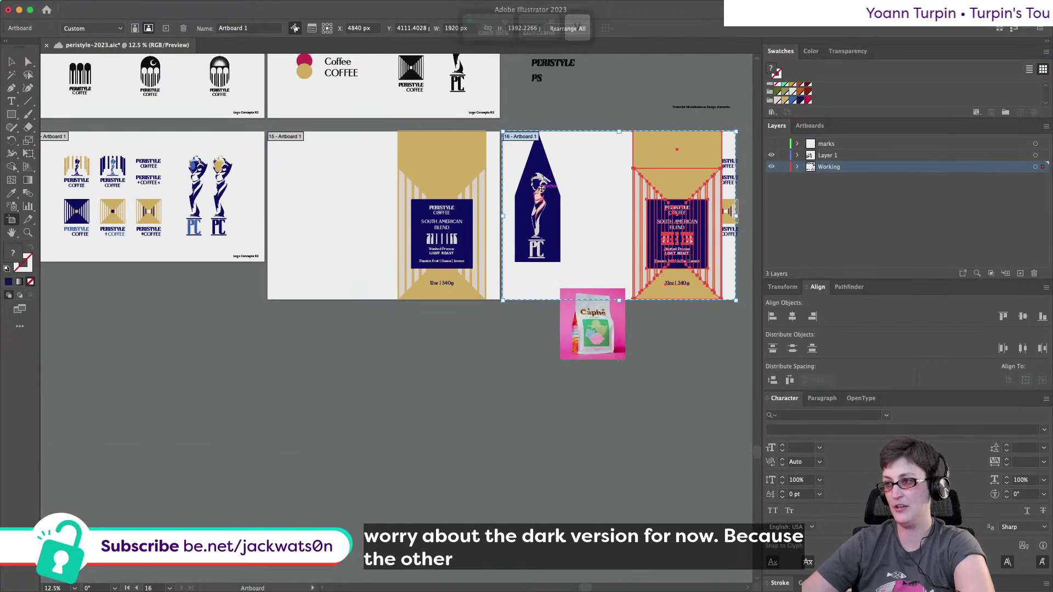
key(super+z)
scroll(395, 324, right, 5)
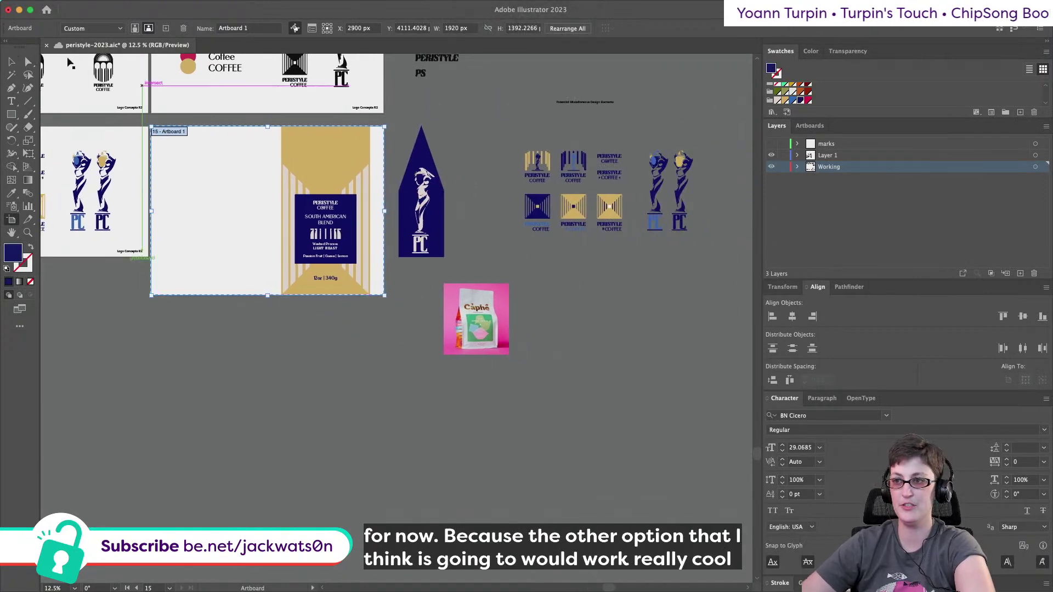
key(Escape)
Try placing the navy statue panel on the packaging artboard with its pointed shape stretched taller, and undo the changes.
drag(414, 202, 227, 222)
shift+click(221, 211)
shift+click(218, 164)
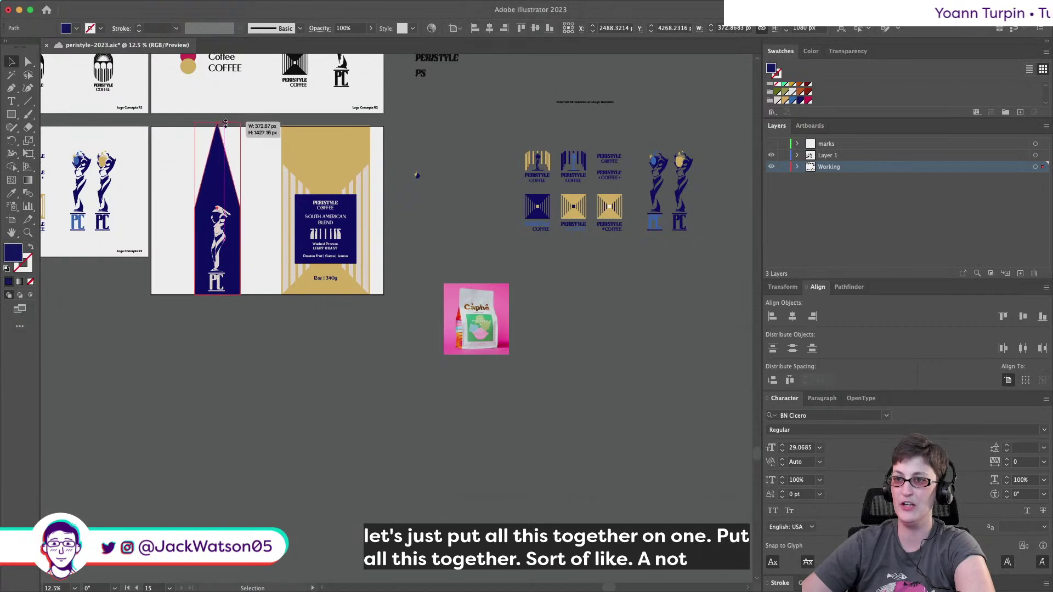
scroll(243, 344, left, 5)
scroll(390, 343, right, 2)
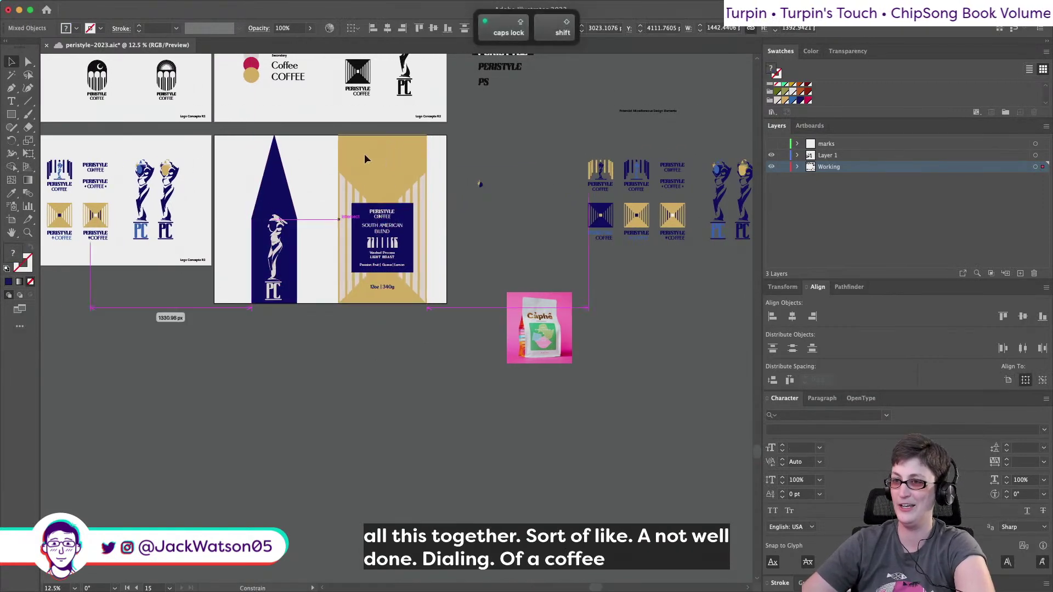
drag(525, 334, 494, 261)
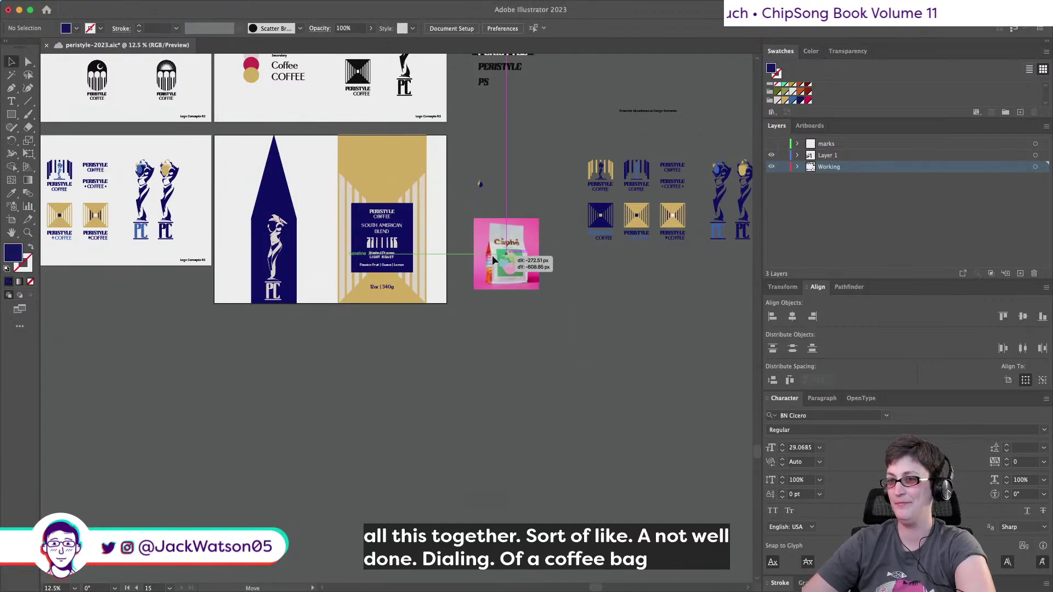
key(super+z)
key(super+z)
key(super+z)
key(super+z)
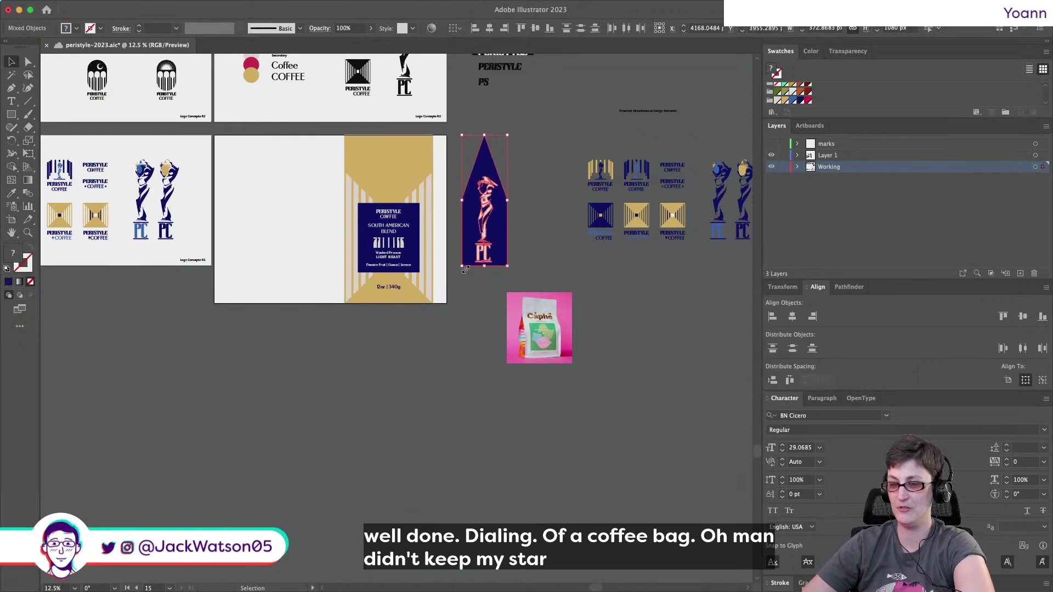
Move the navy statue panel as a group beside the gold label and stretch its pointed shape up to the artboard's upper edge.
drag(485, 218, 287, 233)
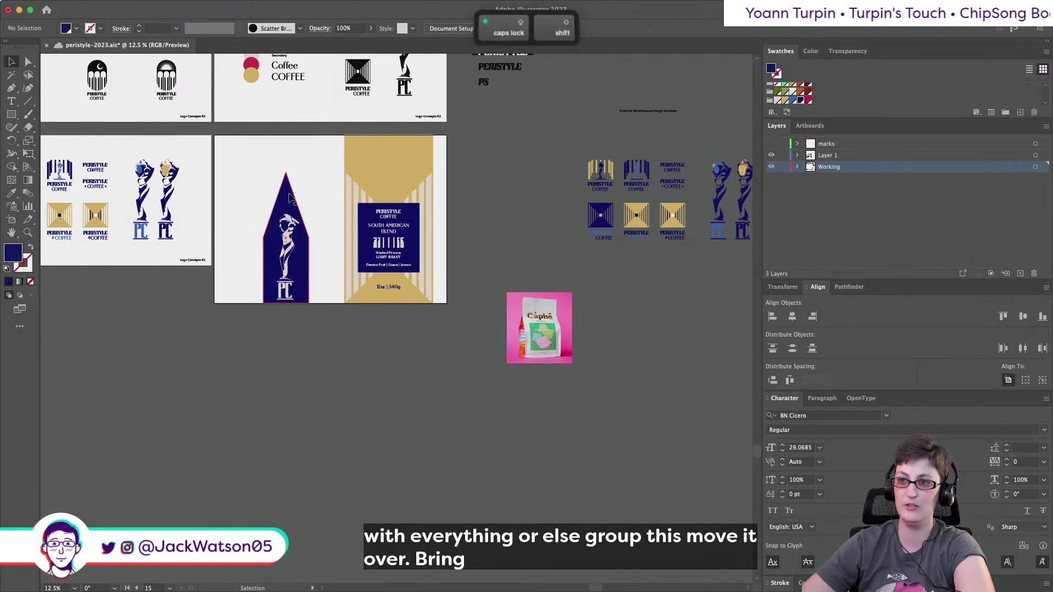
double_click(286, 232)
drag(286, 173, 286, 137)
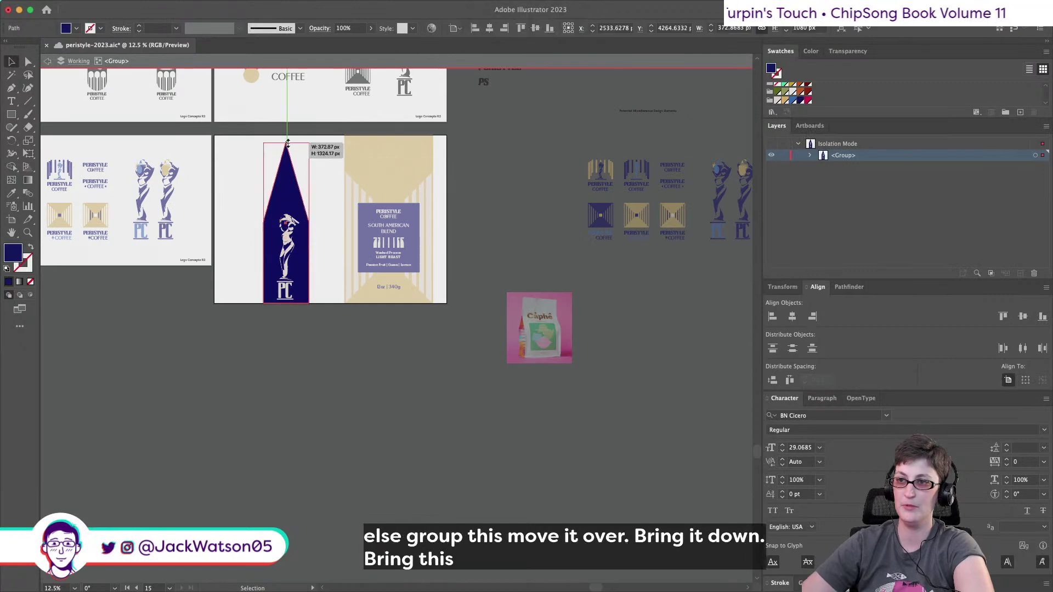
Raise the statue and PC lettering slightly within the navy side panel.
shift+click(293, 253)
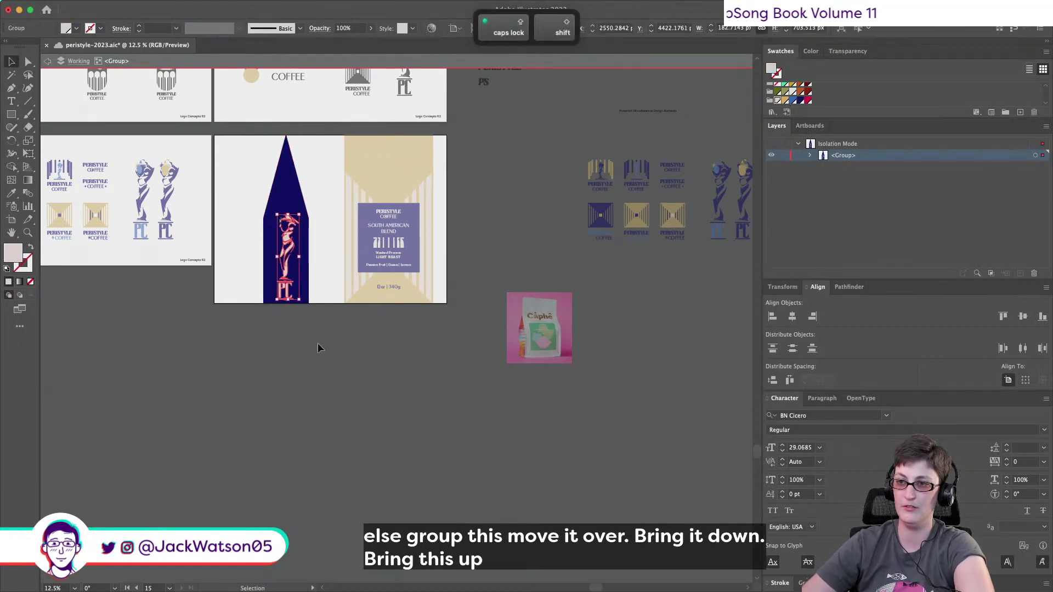
key(super+a)
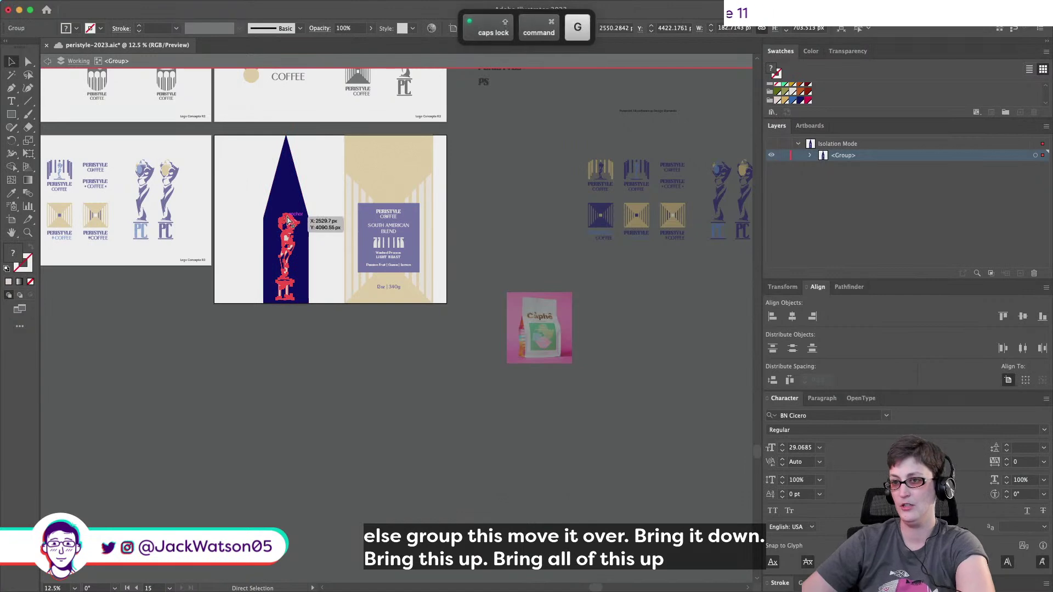
super+click(286, 241)
key(super+z)
drag(286, 241, 286, 236)
click(47, 61)
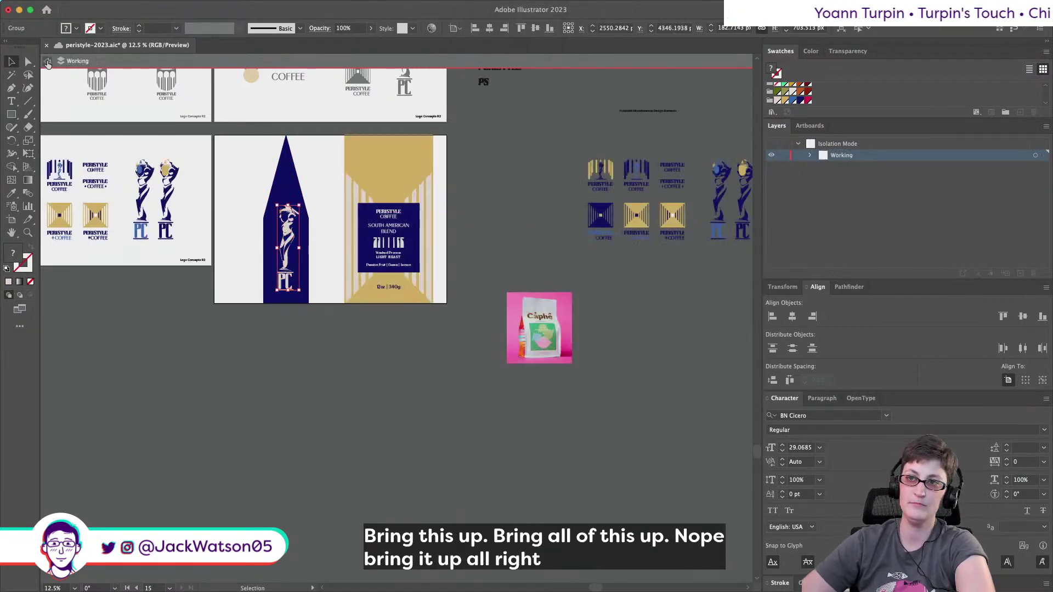
click(452, 29)
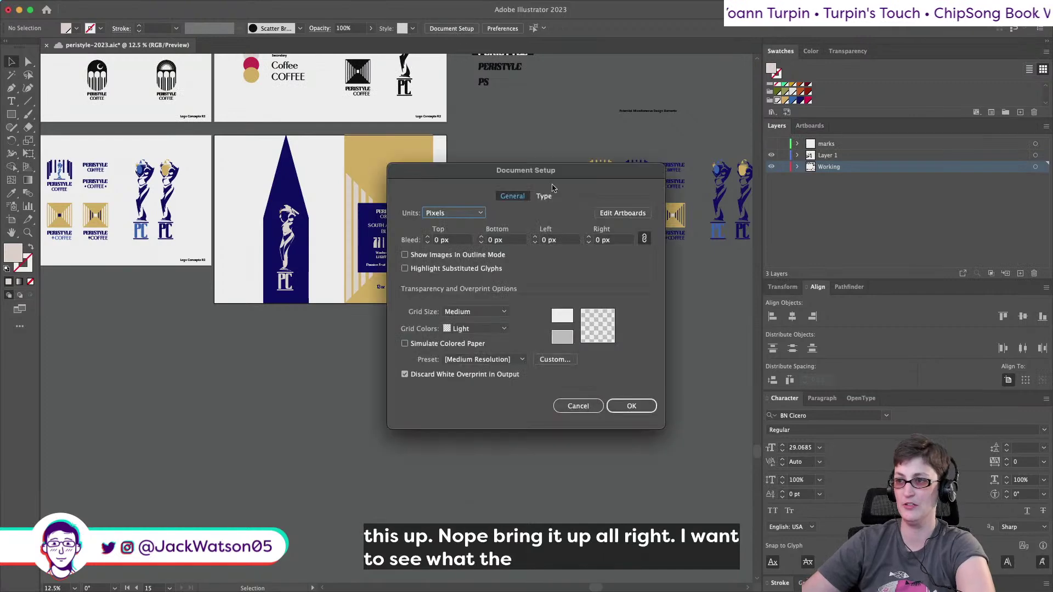
click(613, 215)
key(super+c)
key(super+v)
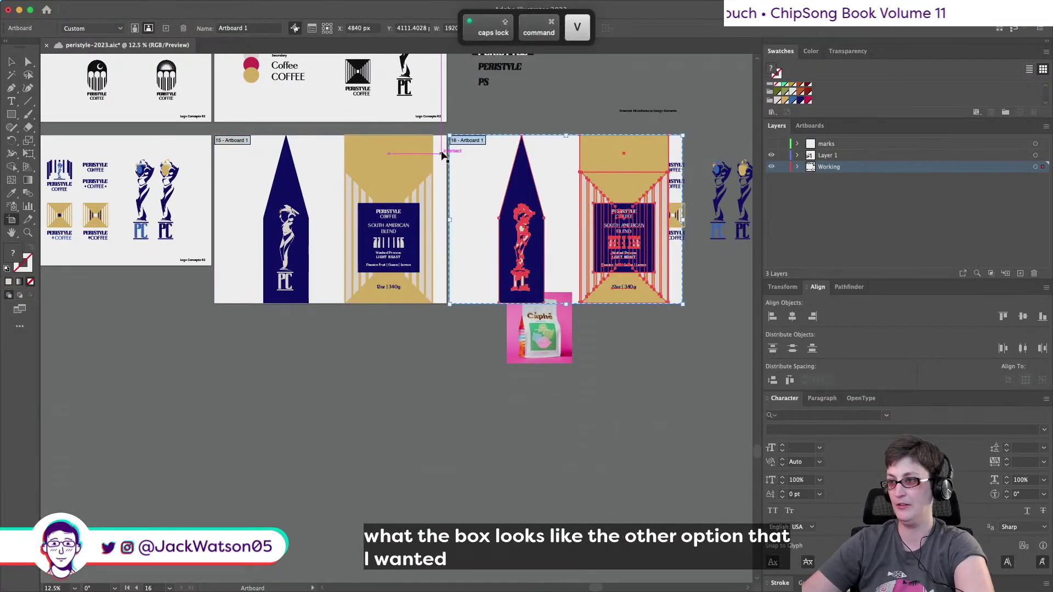
key(super+z)
scroll(483, 252, right, 5)
key(Escape)
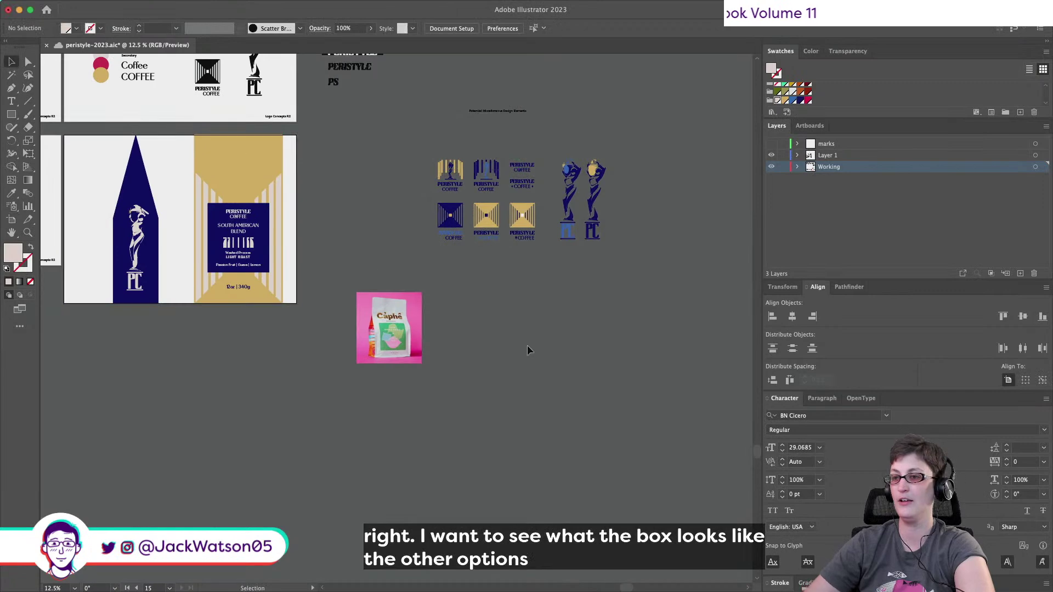
Move the loose logo variations and the pink coffee bag reference photo below the packaging artboard.
scroll(527, 349, right, 2)
scroll(528, 350, up, 2)
drag(361, 143, 363, 146)
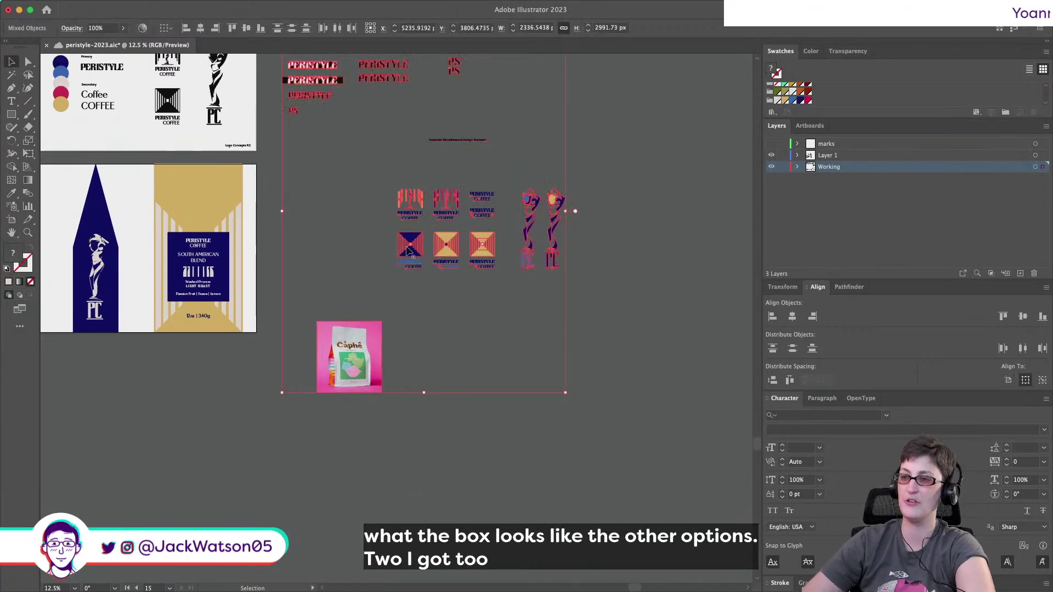
drag(575, 386, 357, 196)
drag(400, 251, 119, 426)
Duplicate the packaging artboard with its statue panel and front label directly beside the original.
click(422, 214)
click(438, 29)
click(634, 214)
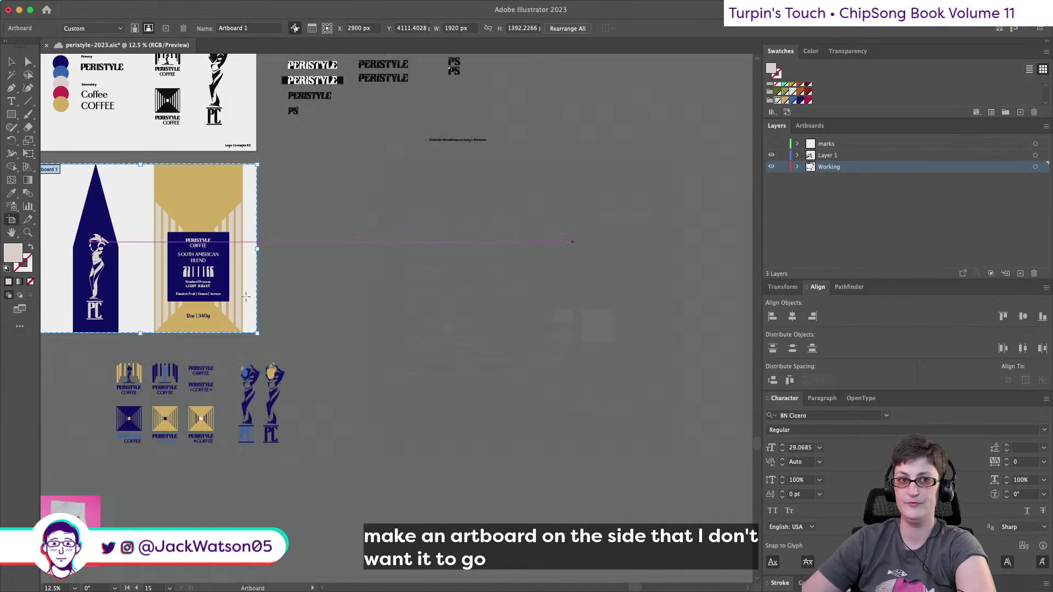
key(super+v)
scroll(468, 209, up, 5)
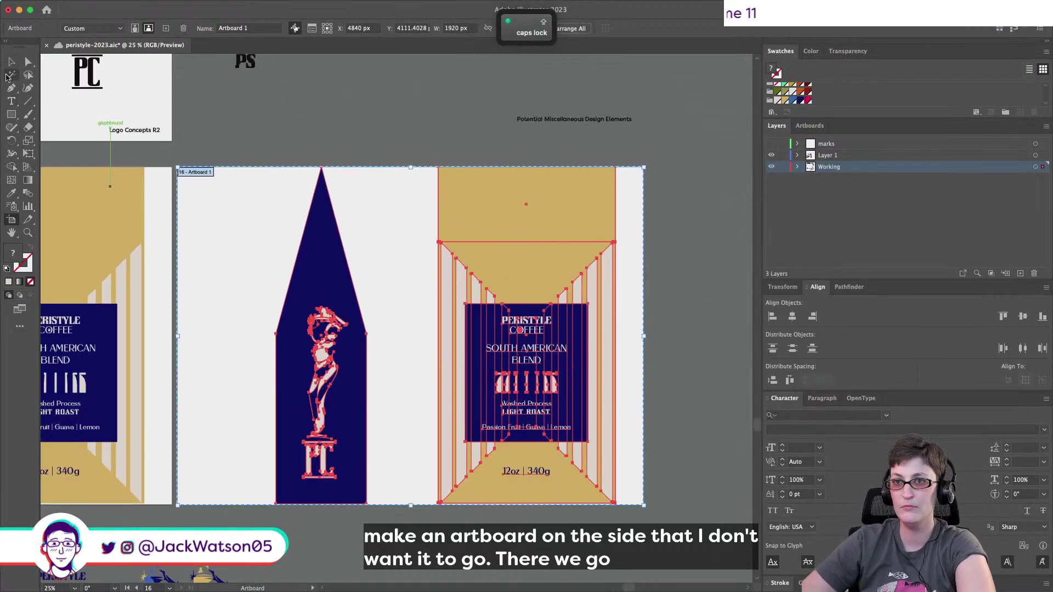
Move the duplicated statue panel and front label off the new artboard and draw a square about 1090 px wide in their place.
click(11, 62)
scroll(426, 107, up, 3)
scroll(427, 108, down, 5)
scroll(426, 107, left, 4)
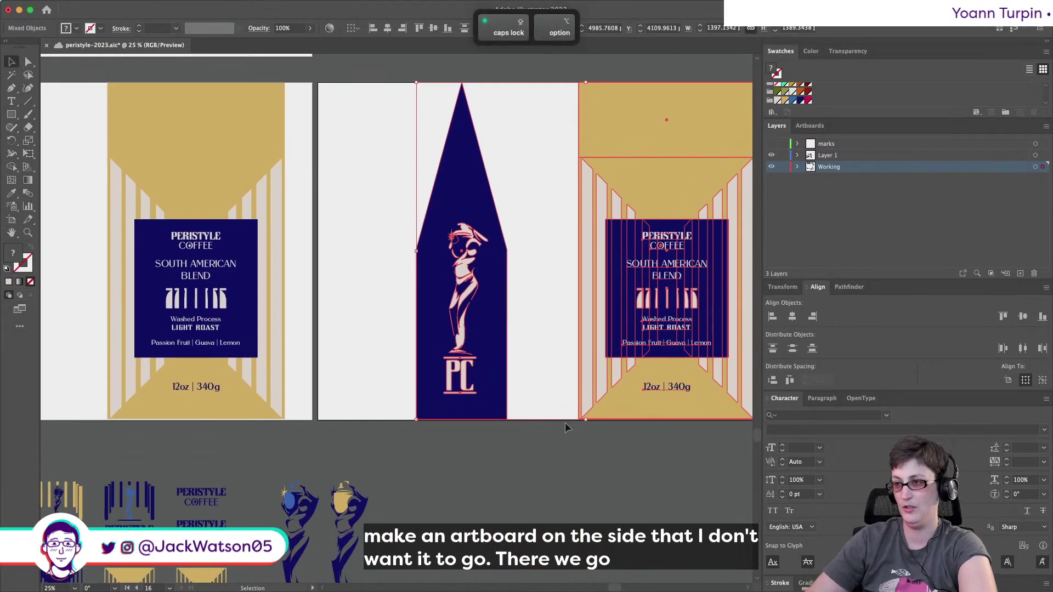
click(402, 390)
scroll(399, 384, down, 3)
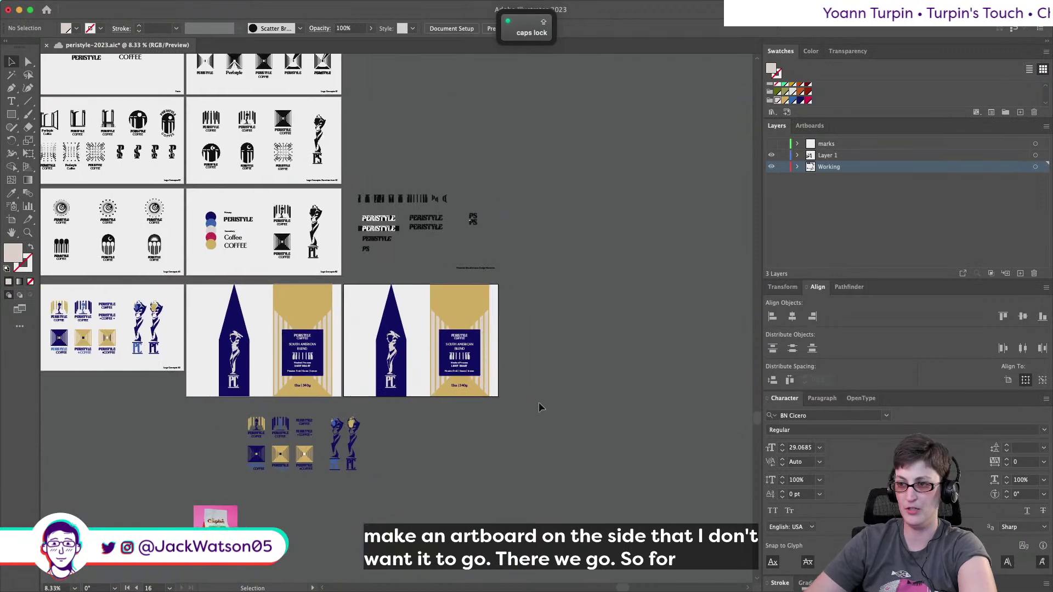
drag(388, 318, 646, 311)
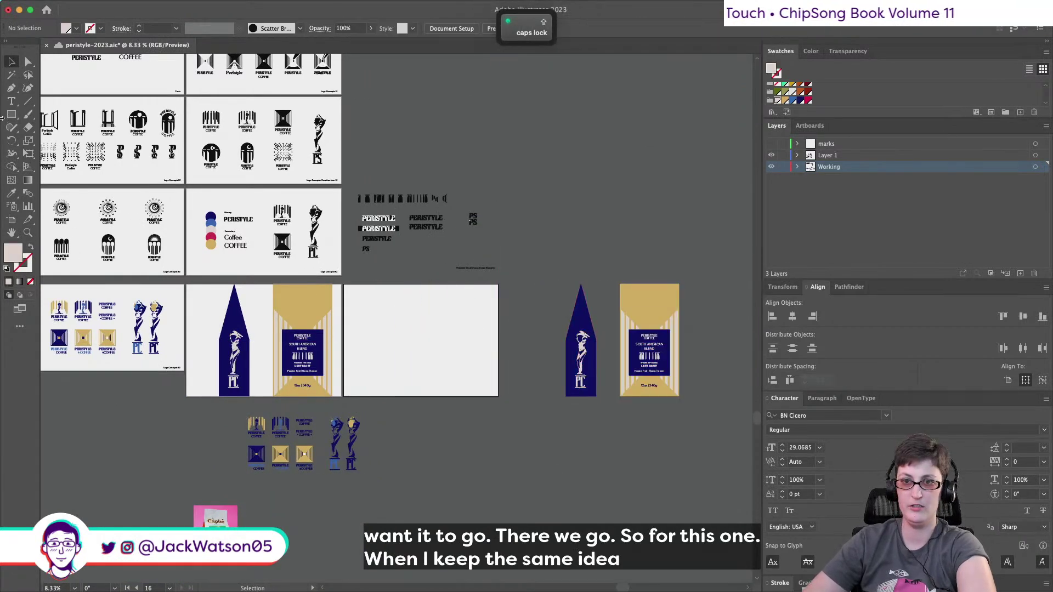
drag(398, 296, 486, 384)
Switch to Photoshop to examine the Square-Boxes-Packaging-Free-Mockup.psd box design, and return to Illustrator.
mouse_move(463, 590)
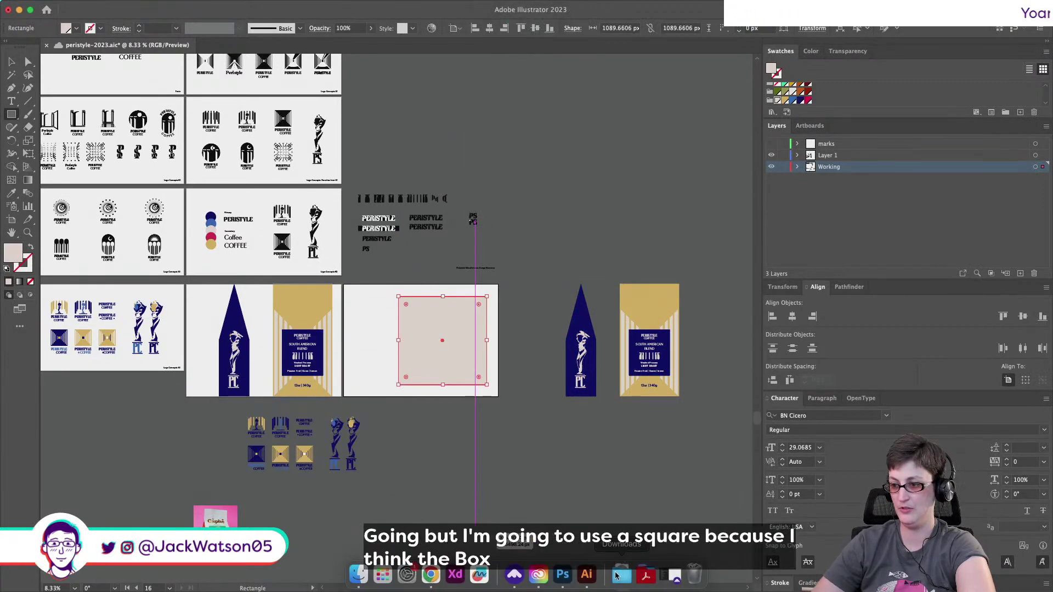
click(563, 575)
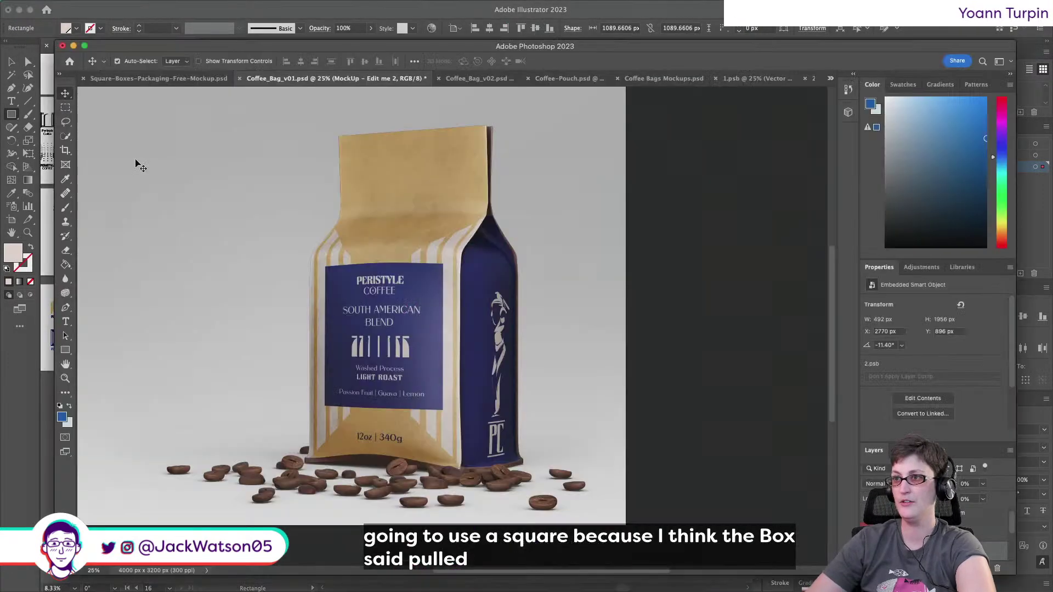
click(131, 80)
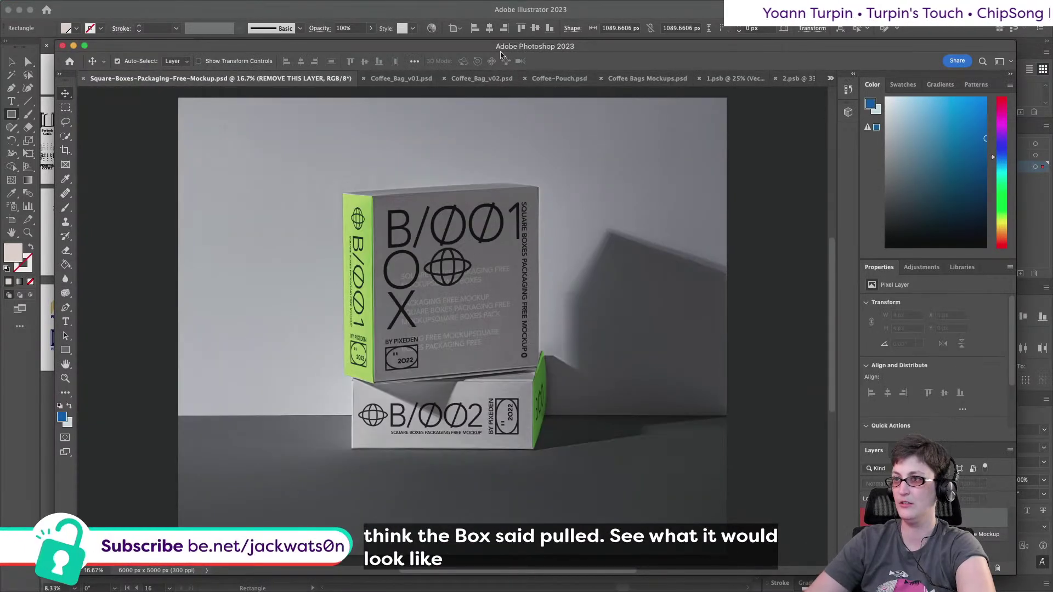
click(466, 13)
Copy the gold square peristyle mark with the navy centre from the Logo Concepts R2 artboard and paste it near the new square.
key(super+equal)
key(Caps_Lock)
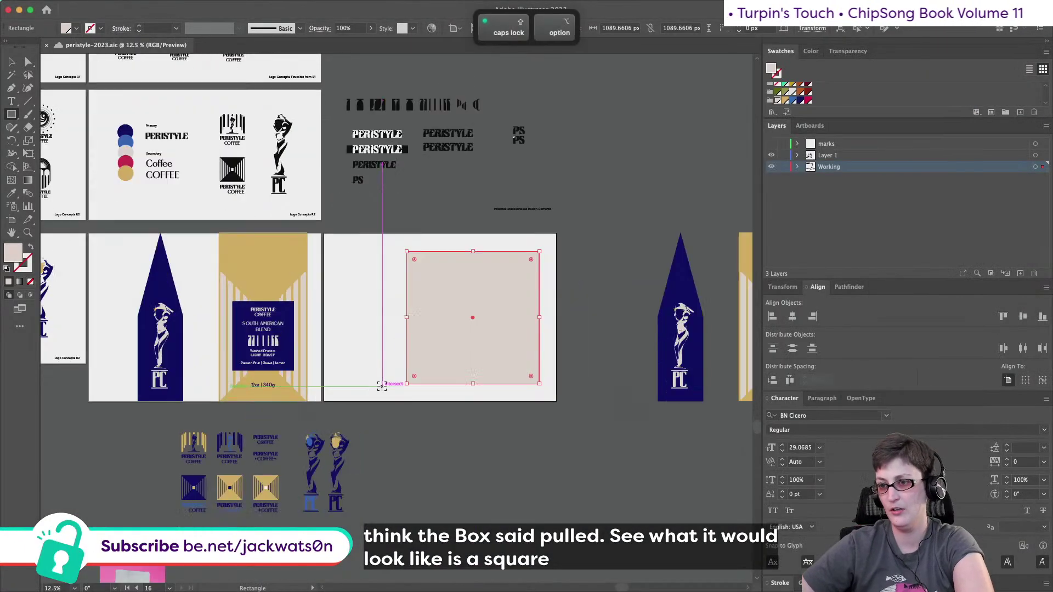
scroll(505, 356, right, 4)
scroll(473, 359, up, 1)
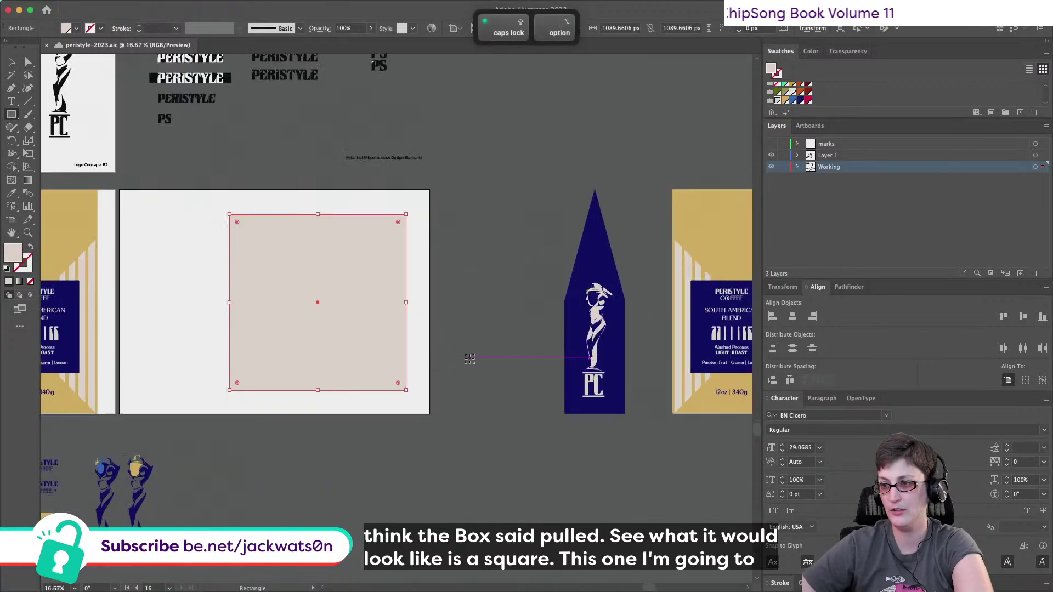
click(11, 61)
scroll(125, 250, left, 5)
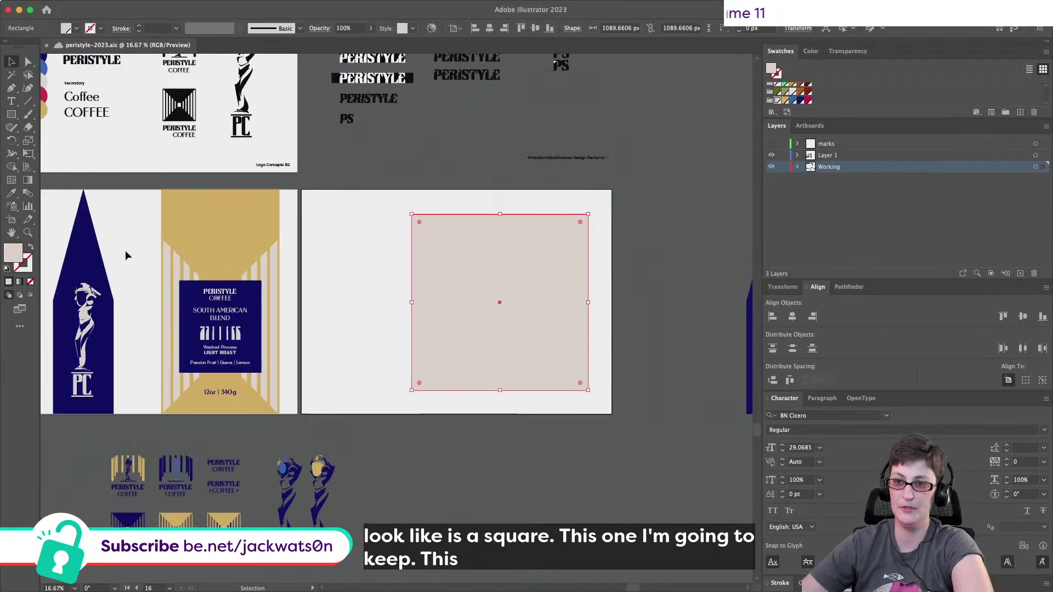
key(Caps_Lock)
scroll(242, 282, up, 1)
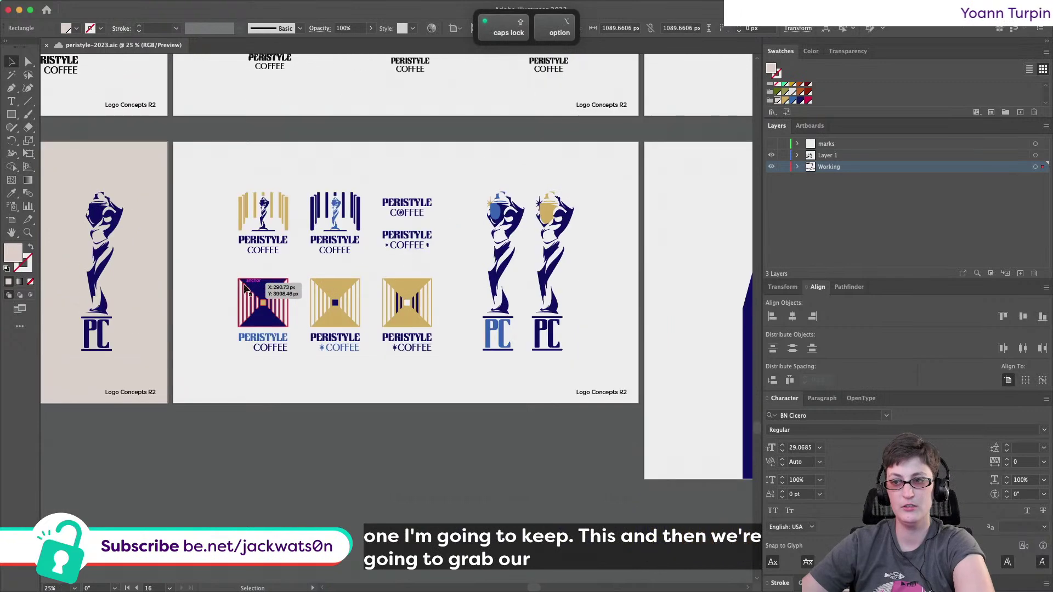
click(28, 61)
click(336, 296)
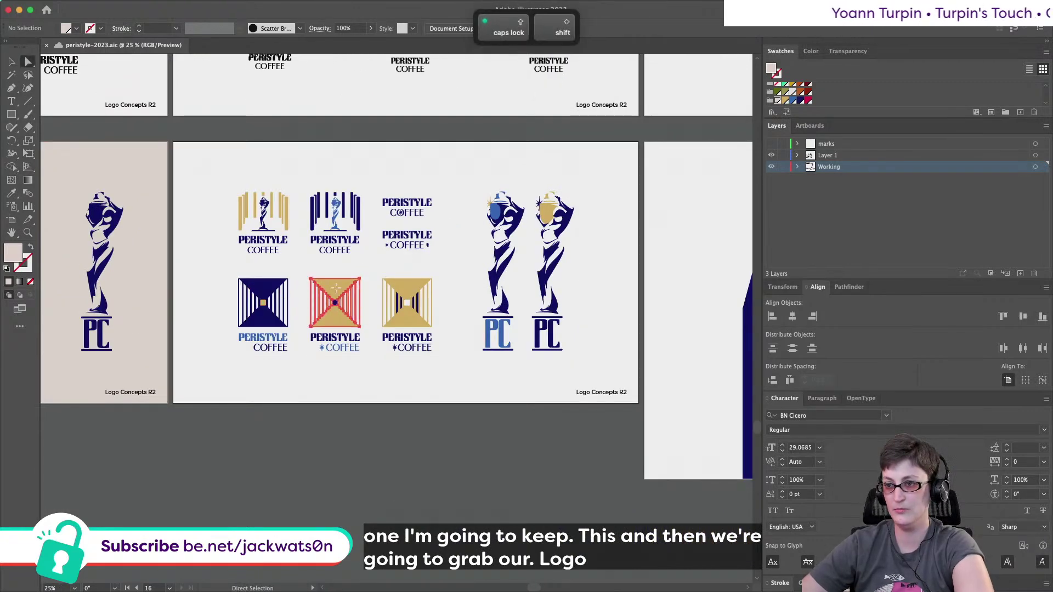
key(super+c)
scroll(337, 291, right, 10)
scroll(337, 290, right, 8)
key(super+v)
key(v)
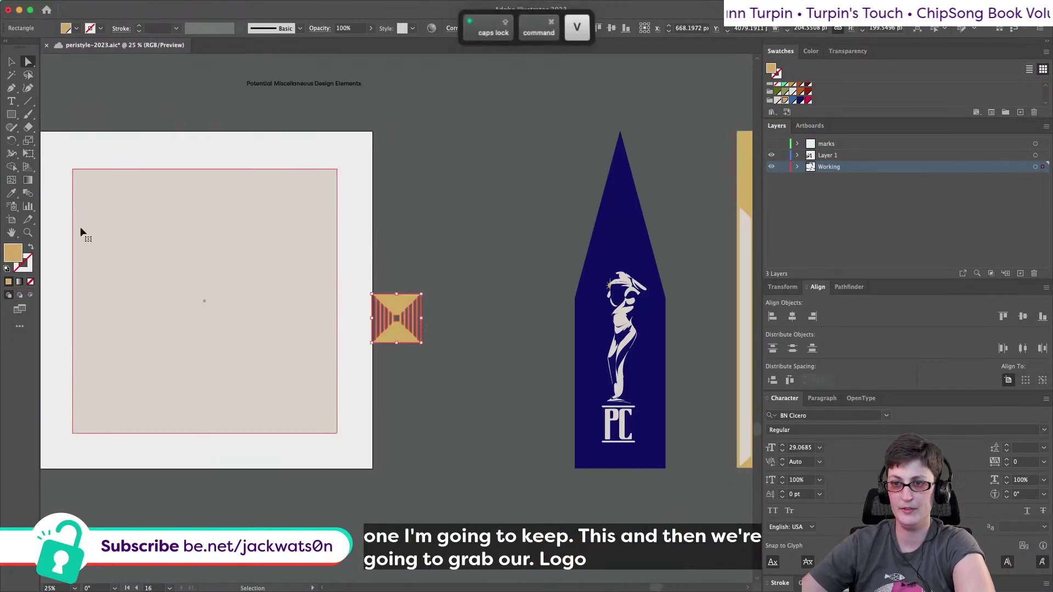
Centre the pasted gold mark horizontally and vertically on the beige square, using the square as the key object.
shift+click(186, 277)
drag(185, 277, 180, 277)
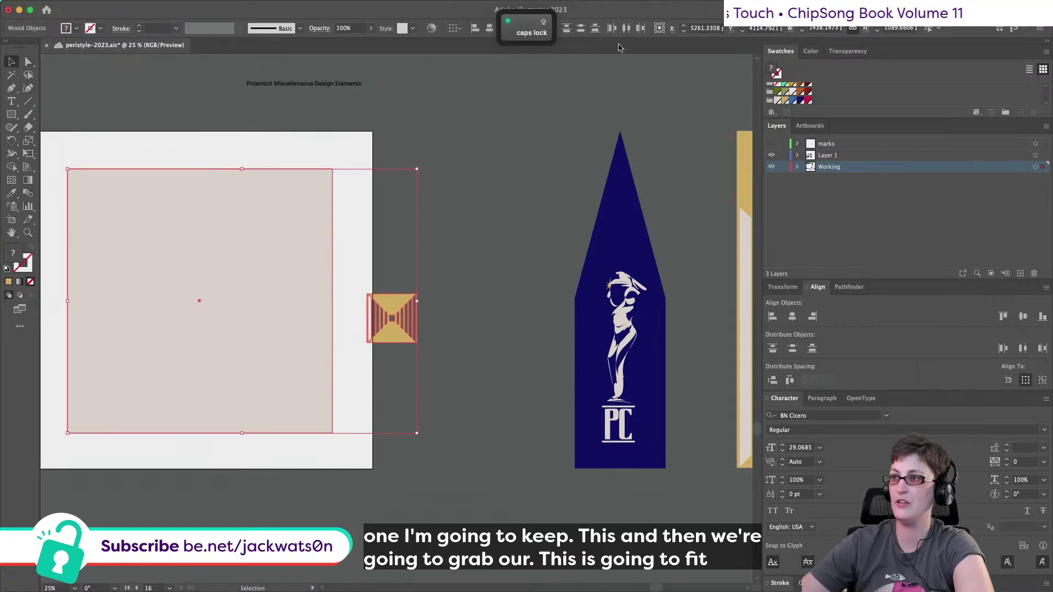
click(489, 28)
key(super+z)
click(243, 234)
click(490, 28)
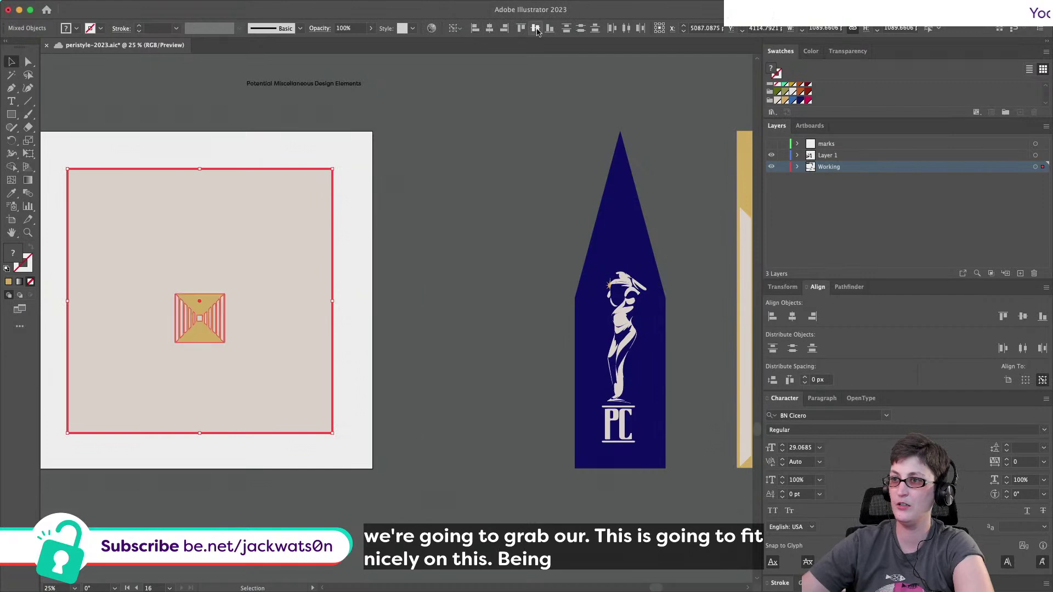
click(535, 28)
Enlarge the gold mark proportionally to about 1117 by 1090 px so it covers the beige square.
click(224, 279)
drag(225, 279, 357, 169)
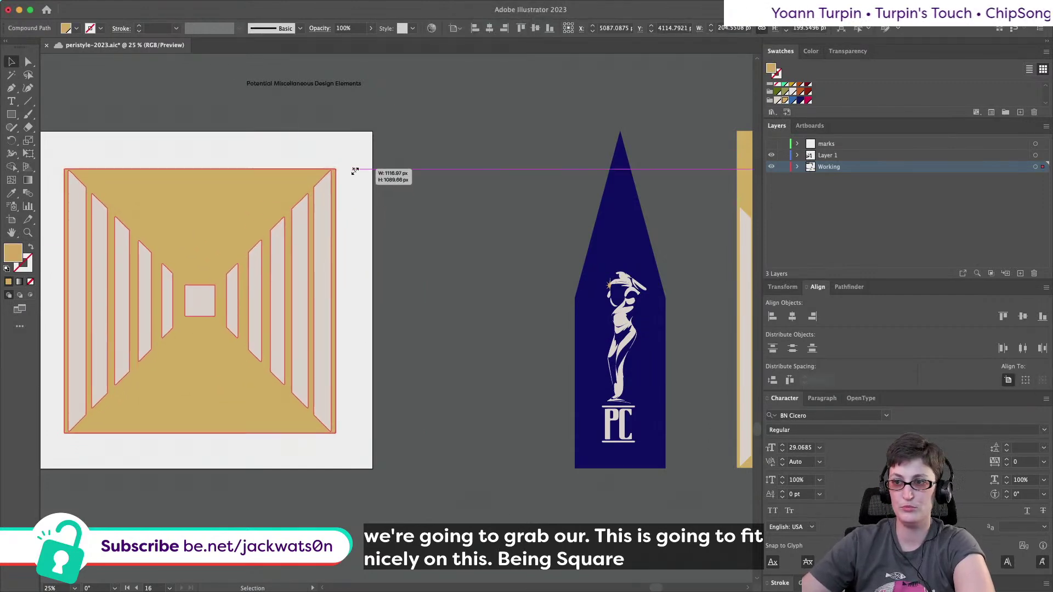
click(401, 285)
scroll(402, 284, right, 2)
scroll(402, 285, down, 1)
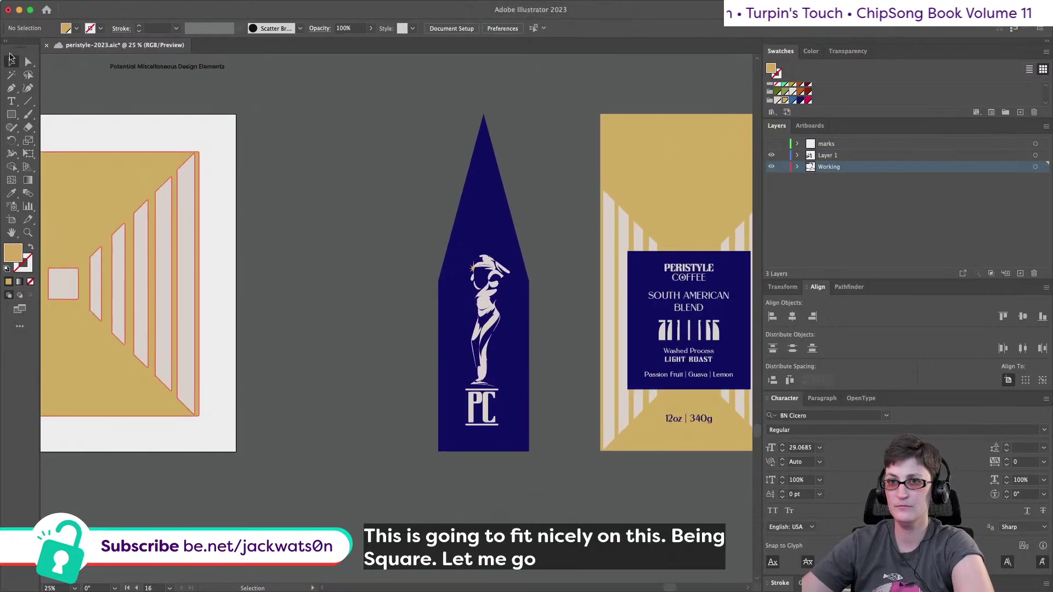
scroll(691, 343, right, 5)
drag(673, 504, 407, 215)
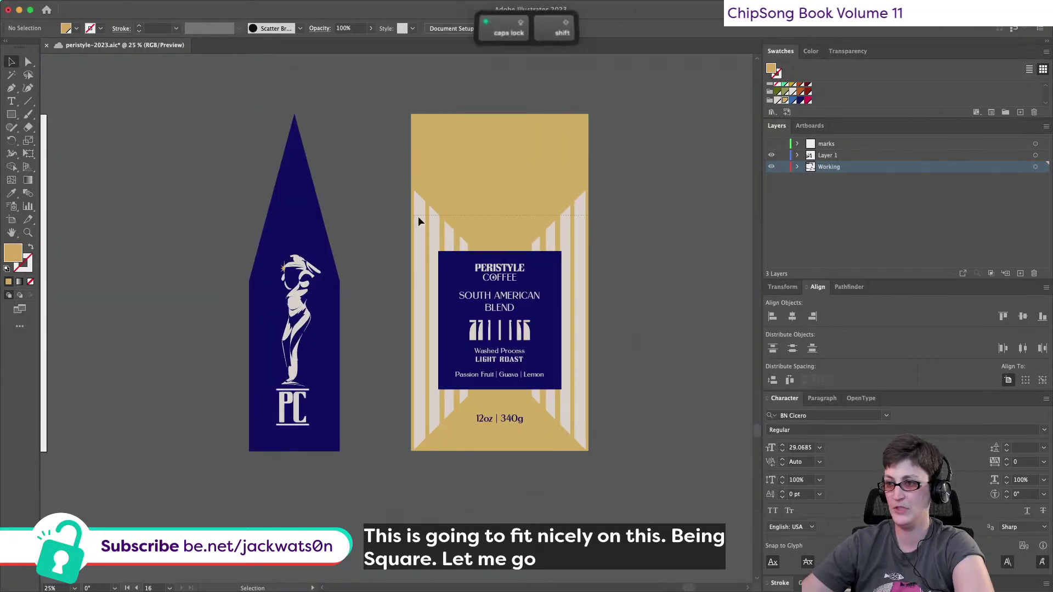
shift+click(515, 209)
key(super+c)
scroll(470, 226, left, 8)
key(super+v)
scroll(399, 236, right, 2)
key(super+z)
scroll(400, 255, right, 4)
scroll(399, 257, right, 1)
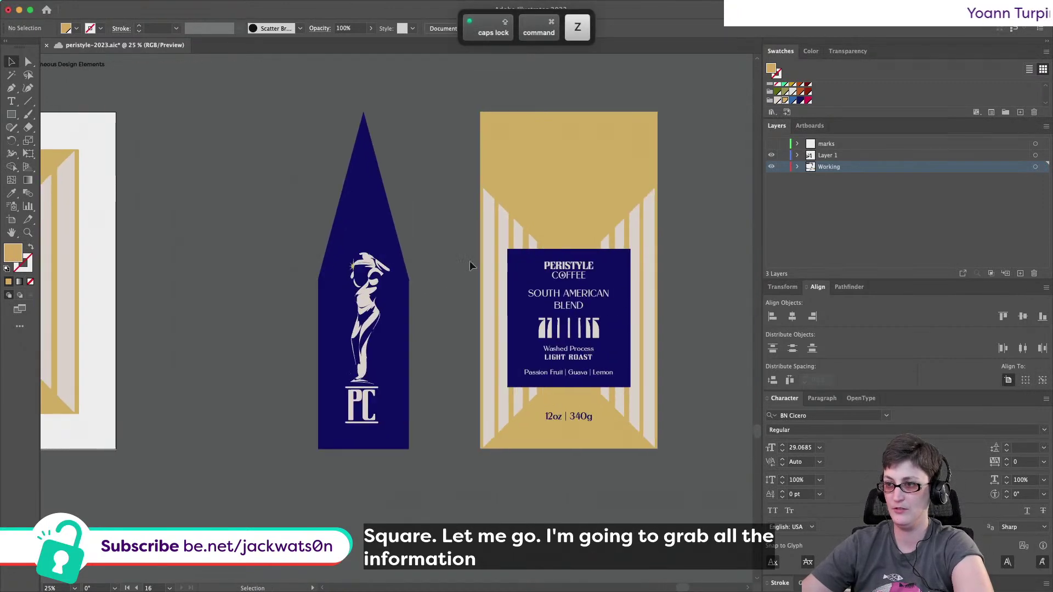
Copy the navy label and the "12oz | 340g" text from the coffee bag front and place them beside the gold square.
drag(476, 247, 527, 277)
double_click(529, 279)
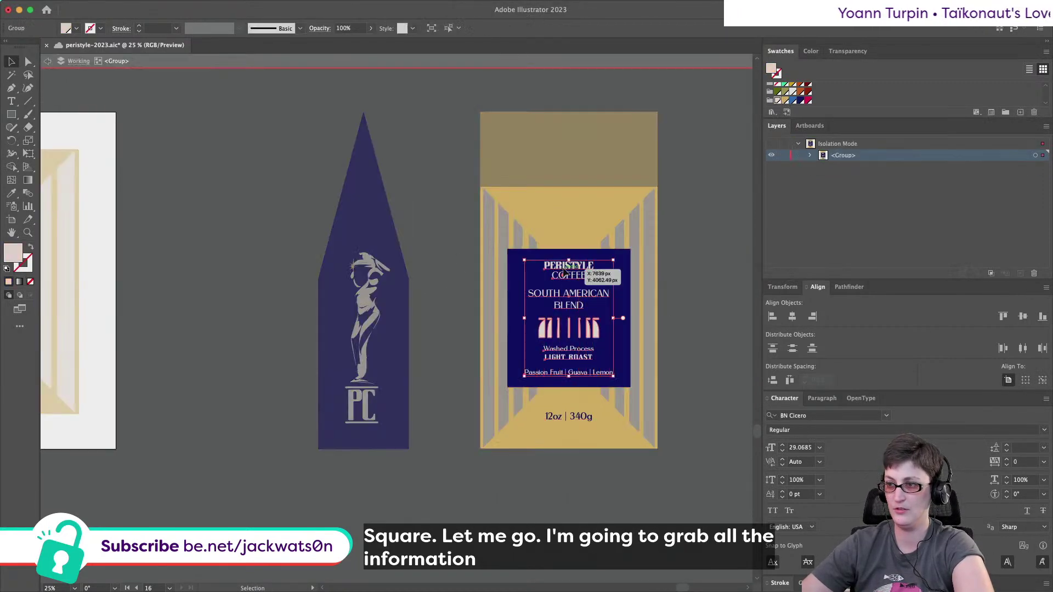
key(super+a)
key(super+c)
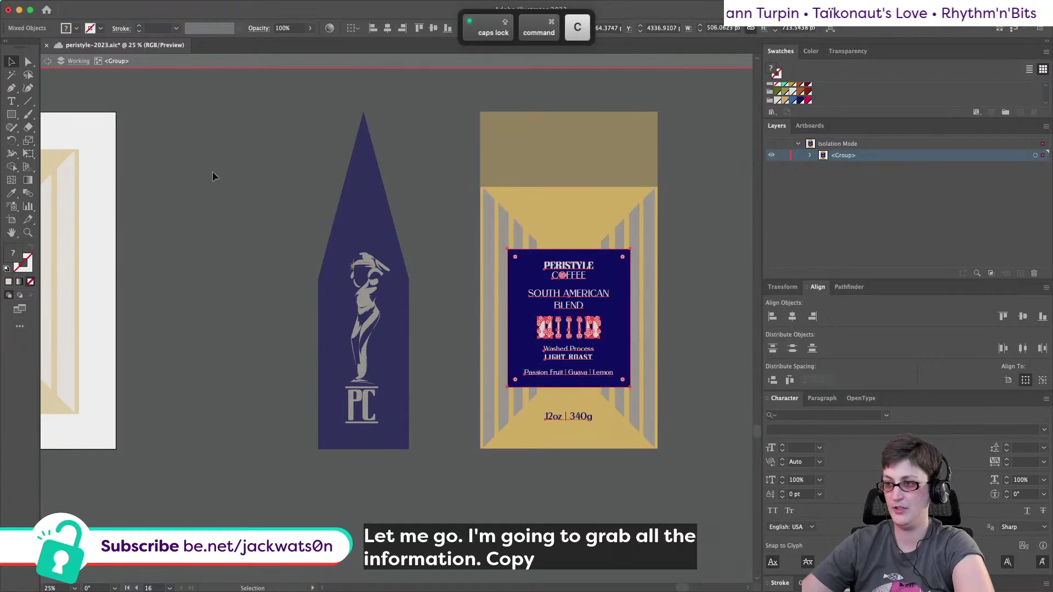
click(70, 62)
scroll(214, 225, left, 10)
key(super+v)
scroll(505, 329, right, 3)
drag(307, 307, 553, 307)
Try grouping the copied navy label and placing it alone at the centre of the gold square, and undo that.
click(492, 196)
drag(613, 344, 483, 198)
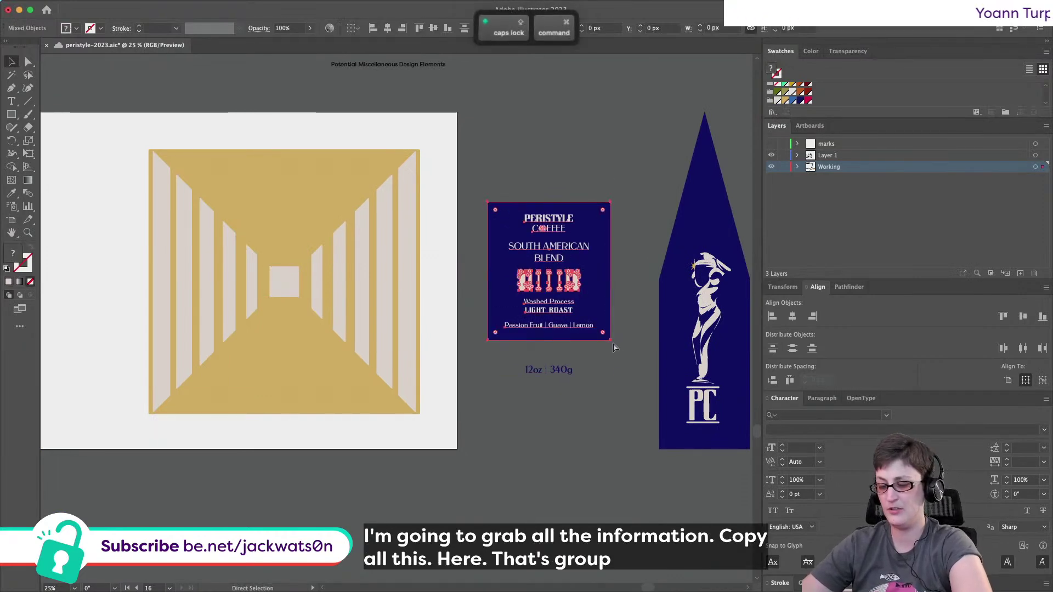
key(super+g)
drag(587, 274, 323, 292)
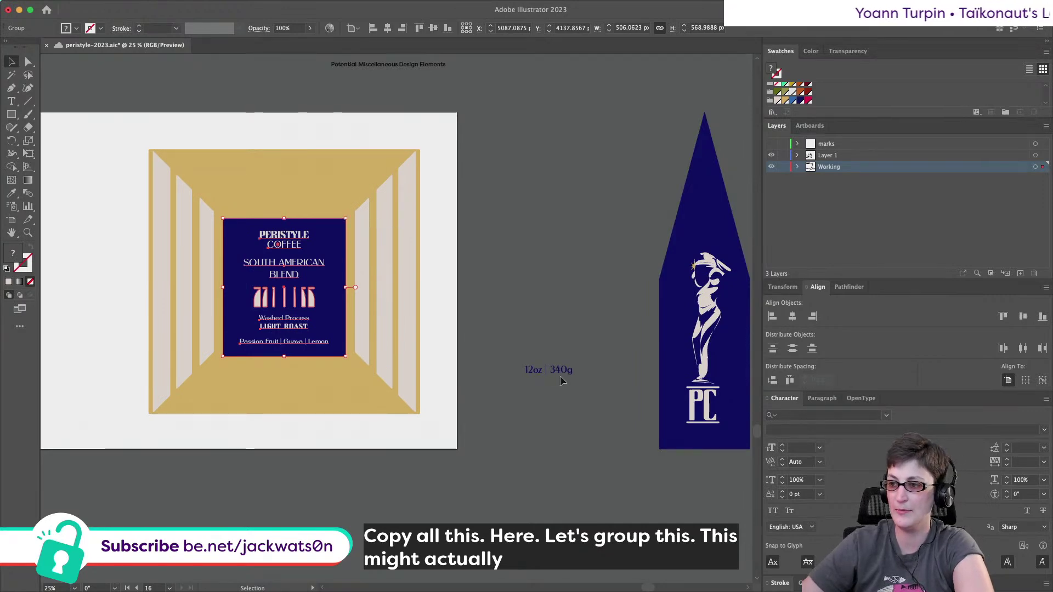
key(super+z)
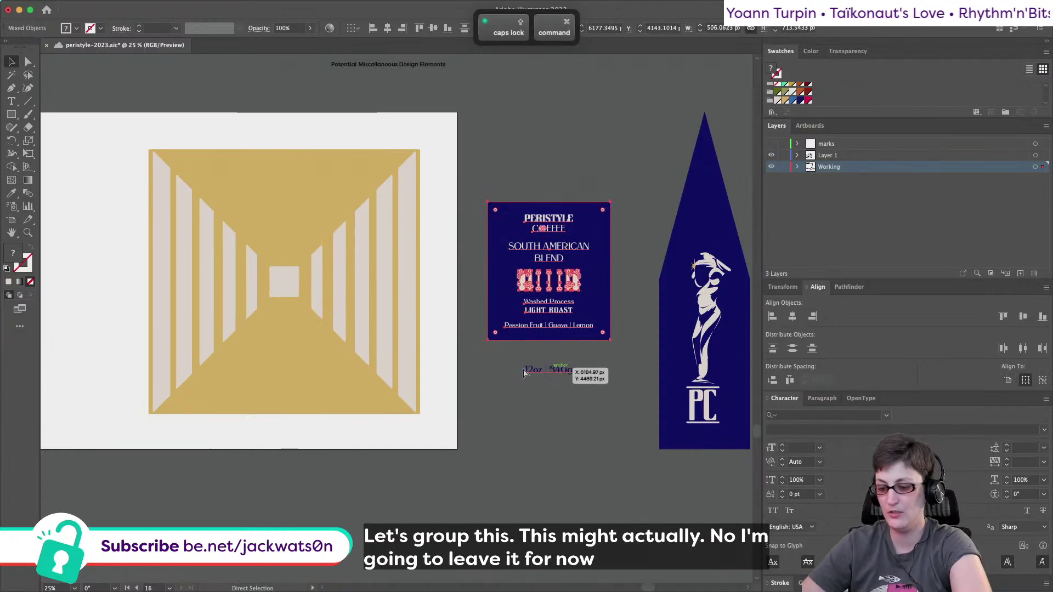
Centre the navy label and "12oz | 340g" text horizontally on the gold square, lower them slightly, and clear the selection.
shift+click(280, 359)
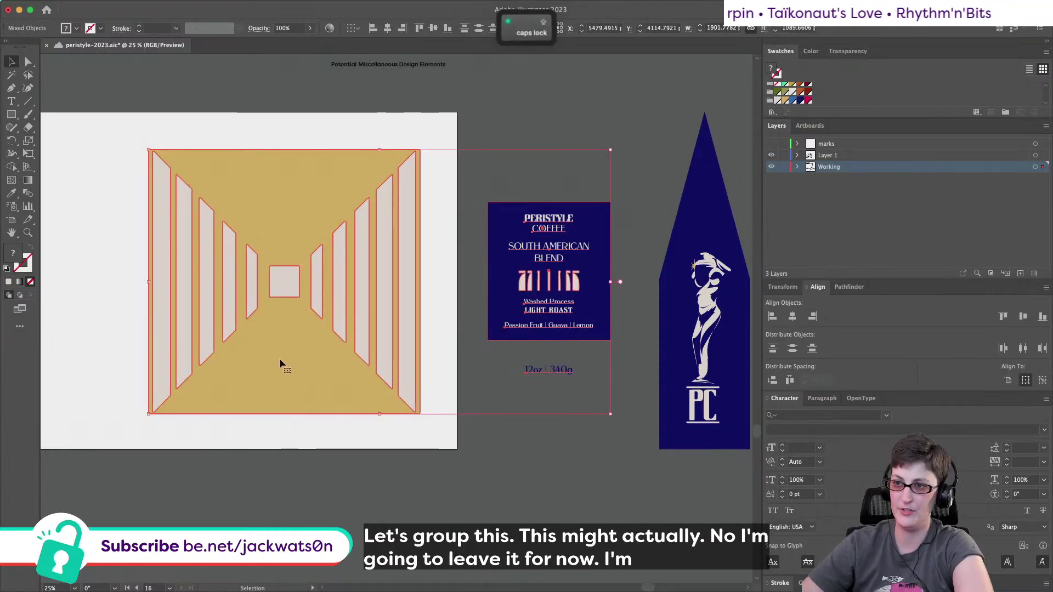
click(387, 29)
click(490, 252)
mouse_move(305, 214)
mouse_down()
mouse_move(305, 246)
mouse_move(305, 235)
mouse_up()
shift+click(259, 182)
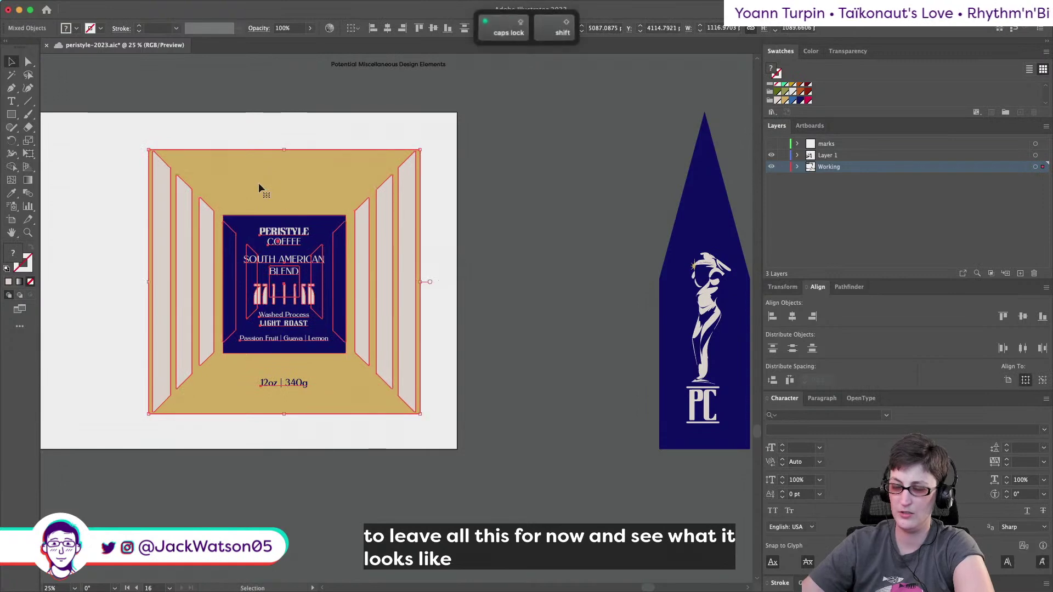
key(super+shift+a)
Switch to Photoshop to compare the design with Square-Boxes-Packaging-Free-Mockup.psd, and return to Illustrator.
scroll(266, 195, up, 2)
scroll(265, 195, down, 3)
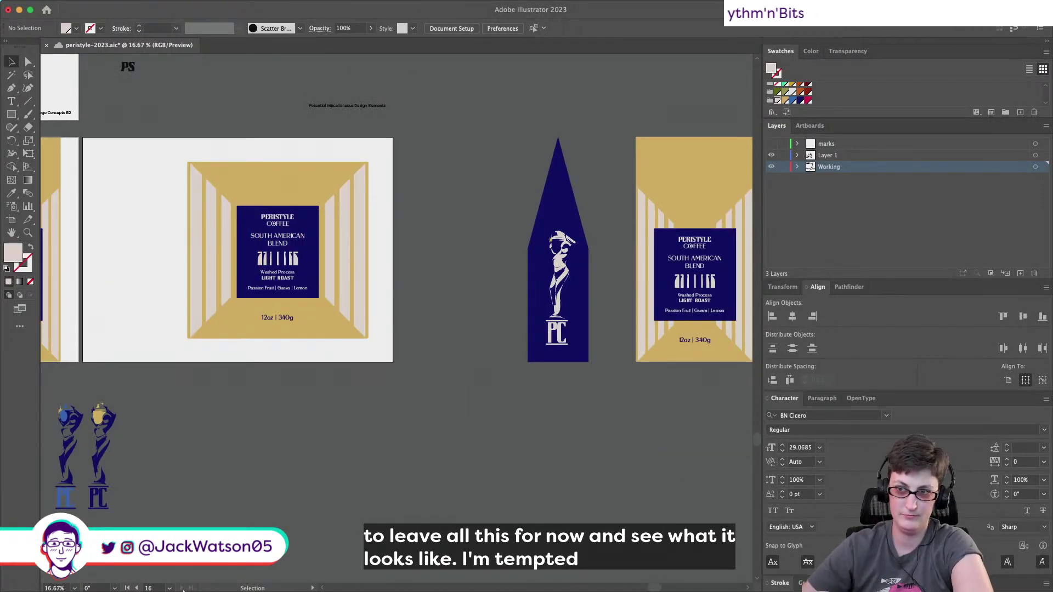
mouse_move(218, 583)
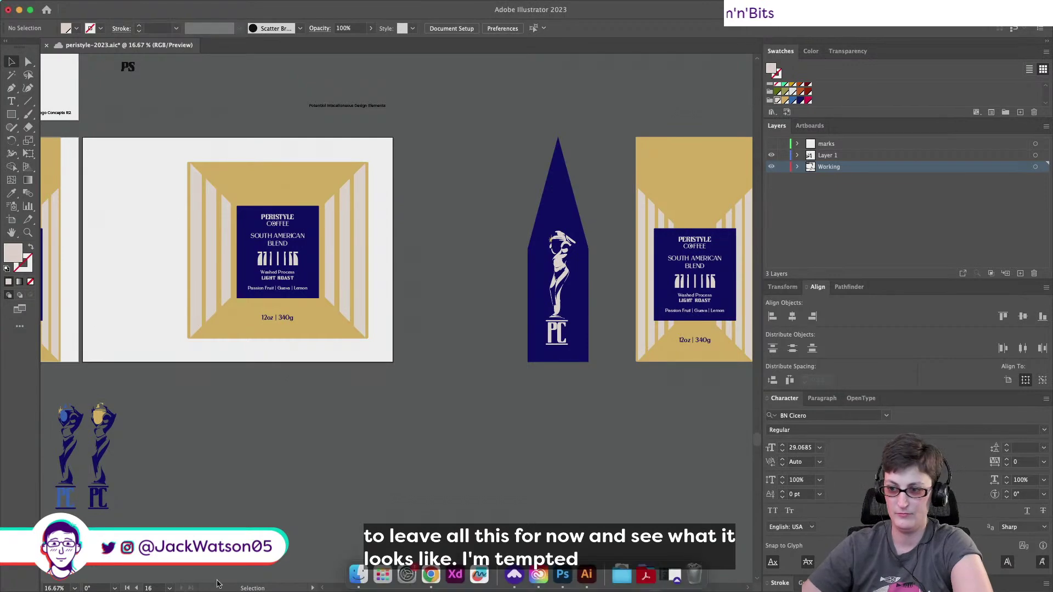
click(564, 575)
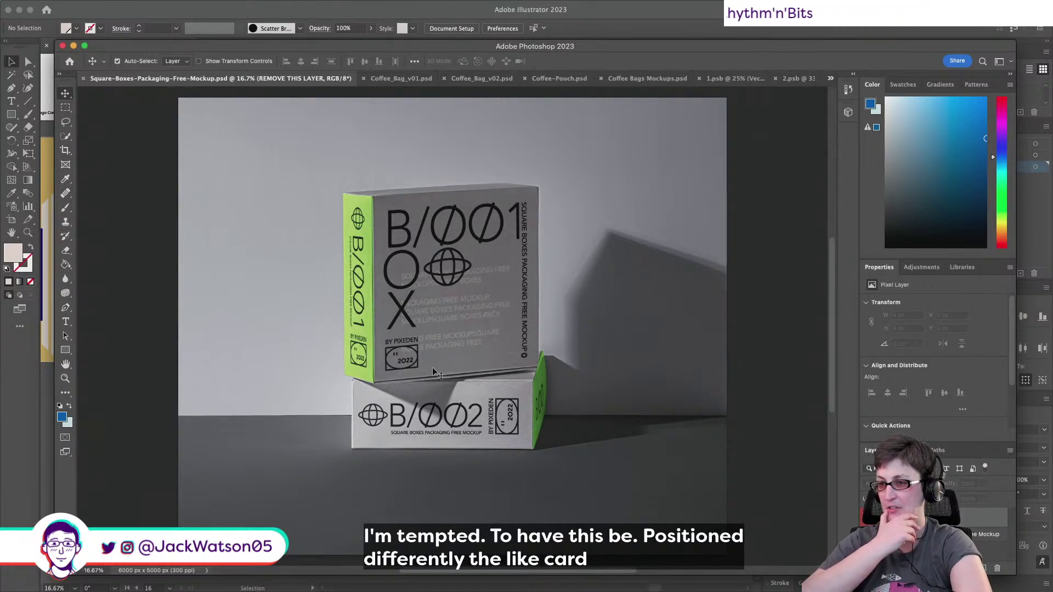
click(369, 19)
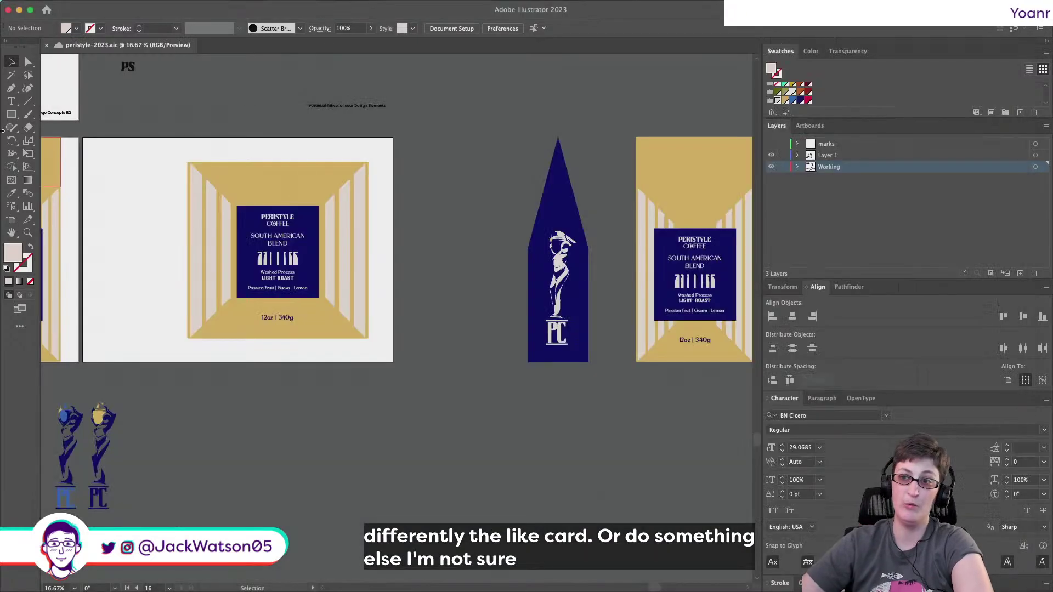
Cut the gold striped compound path and paste it in place in front of the navy label and weight text.
click(28, 61)
click(335, 257)
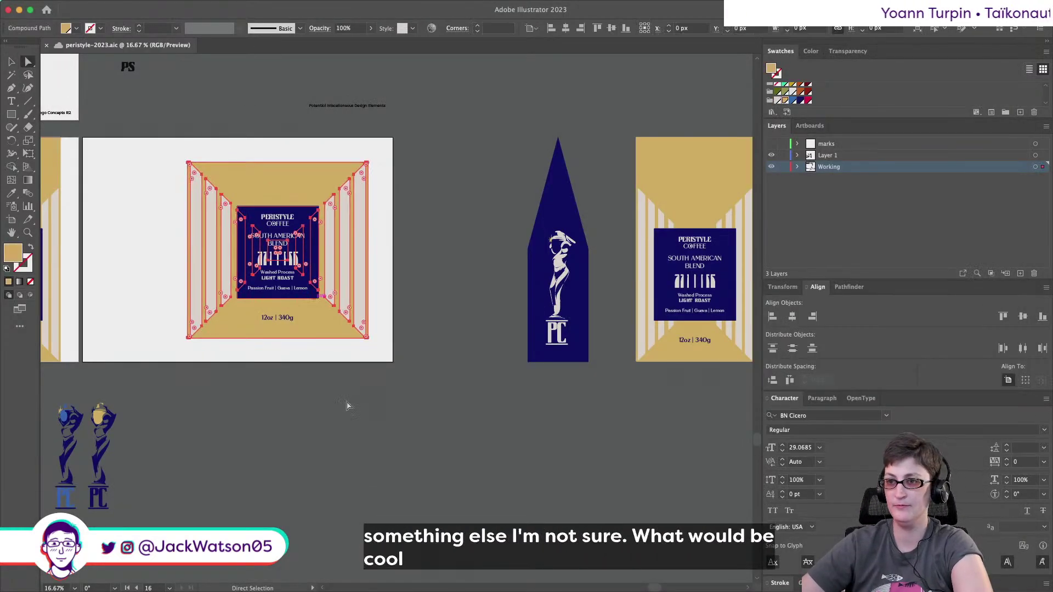
key(super+c)
key(super+x)
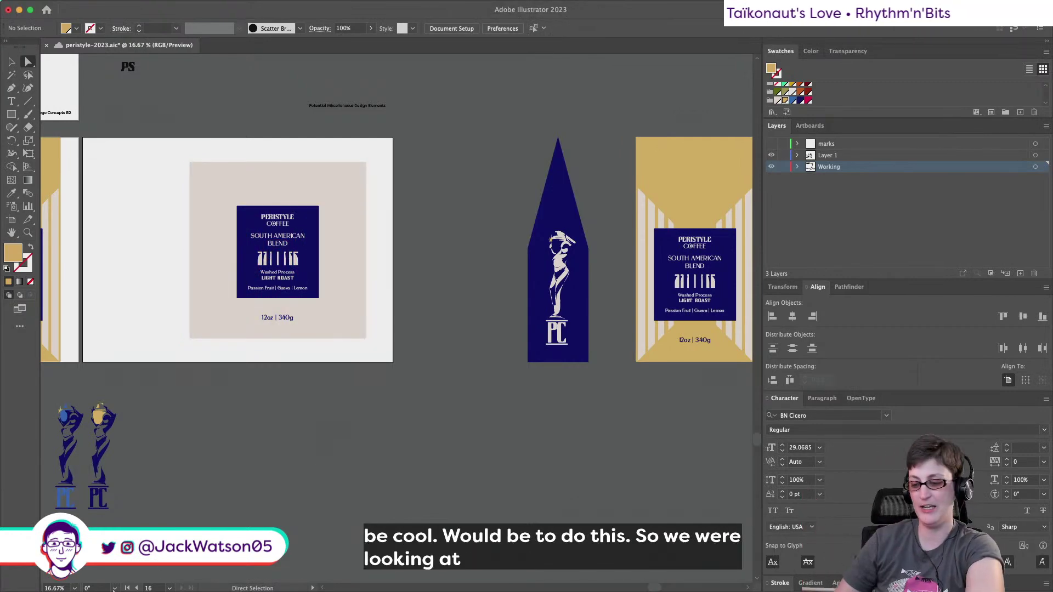
key(super+f)
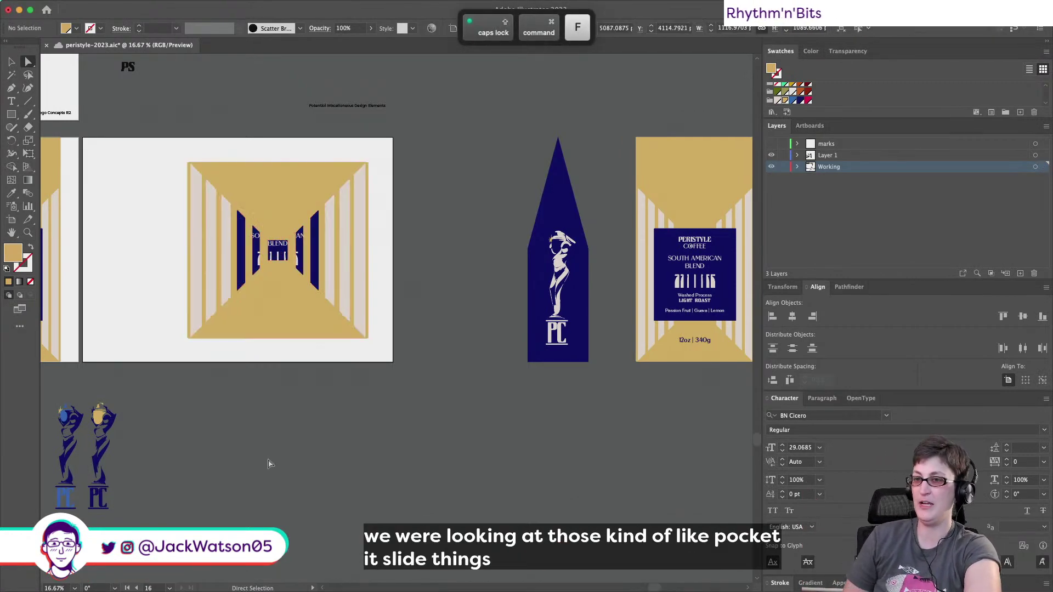
click(291, 346)
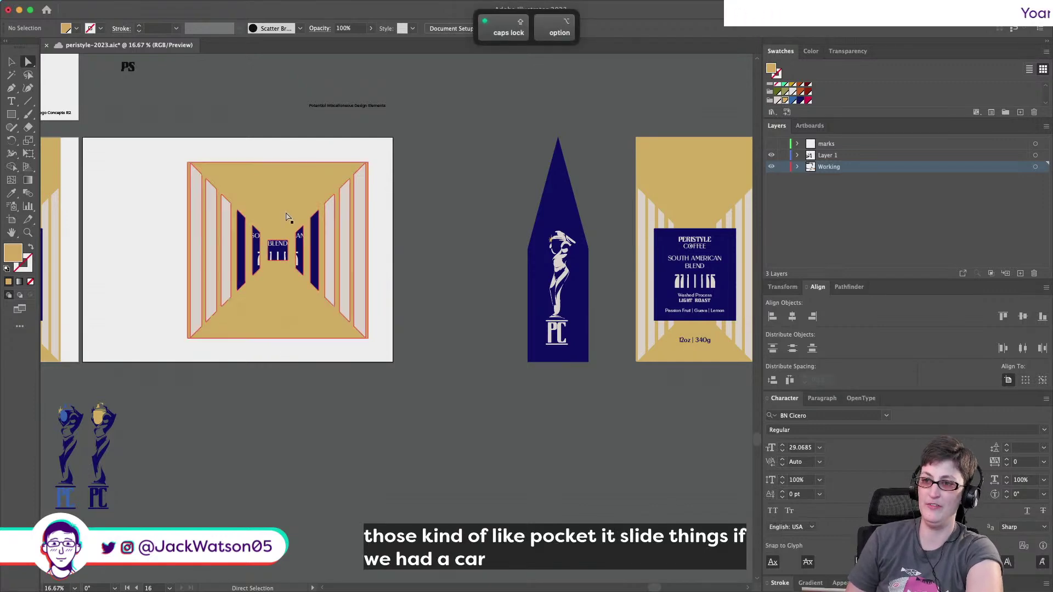
Try enlarging the gold striped shape proportionally from its centre to about 2601 by 2537 px.
alt+click(289, 174)
click(11, 62)
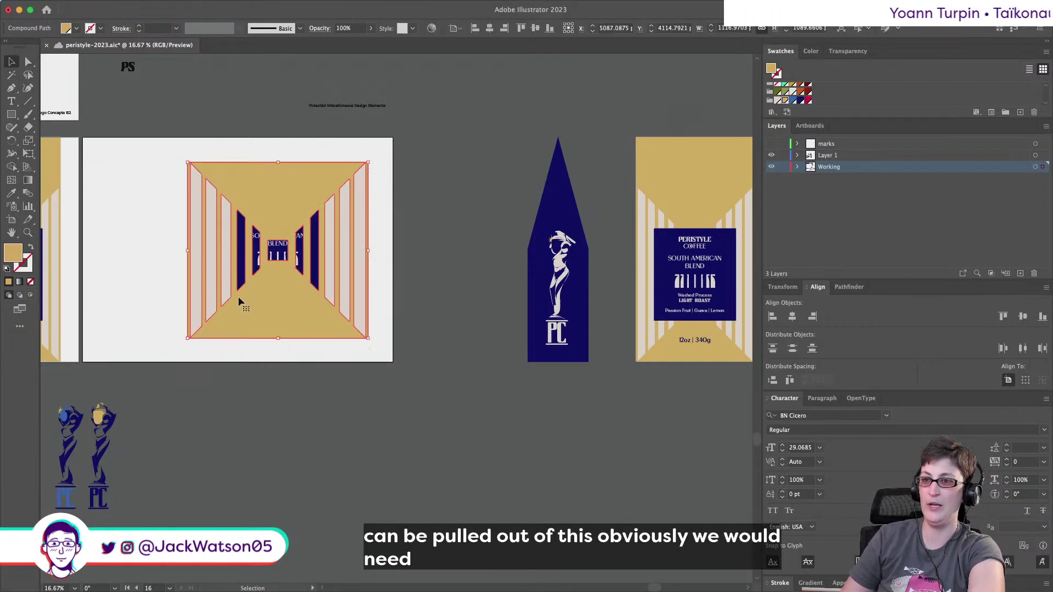
scroll(289, 236, up, 3)
scroll(289, 236, right, 2)
drag(334, 217, 595, 98)
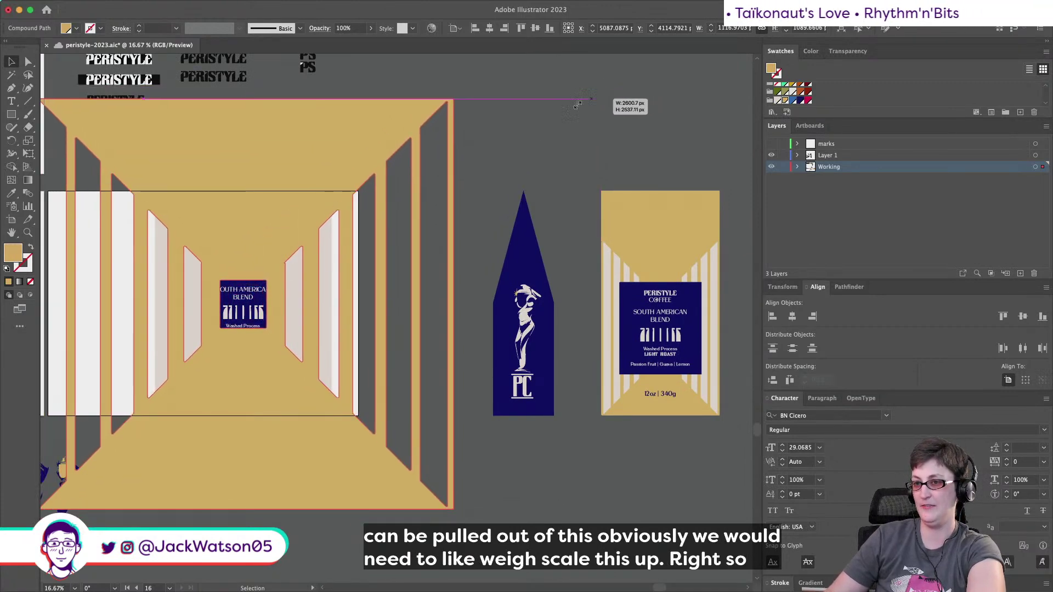
Try masking the enlarged gold shape with a copy of the beige square pasted in front of it.
drag(230, 406, 209, 404)
key(cmd+f)
shift+click(244, 148)
right_click(244, 148)
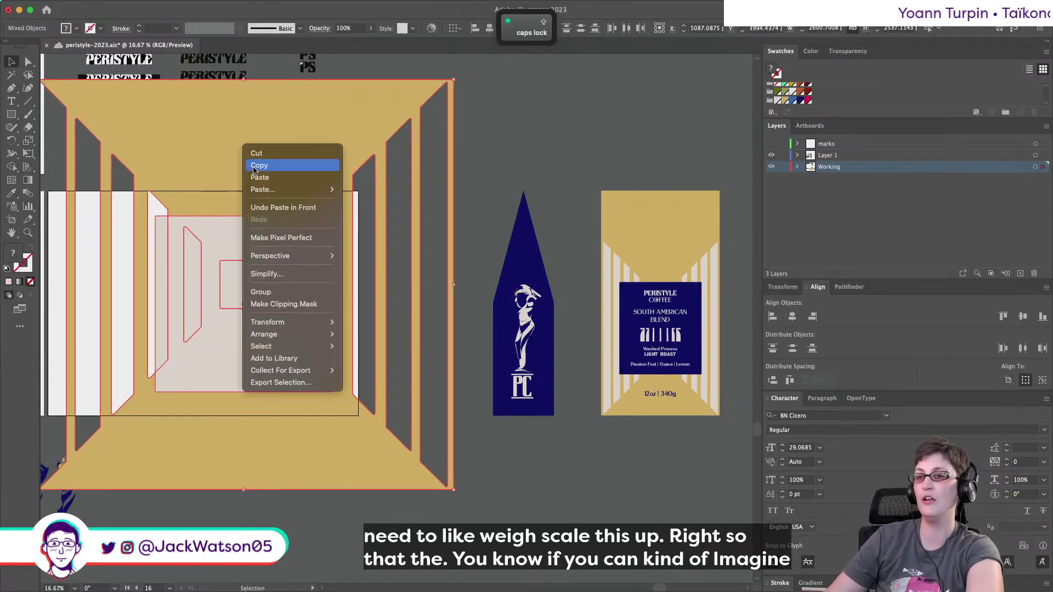
click(282, 304)
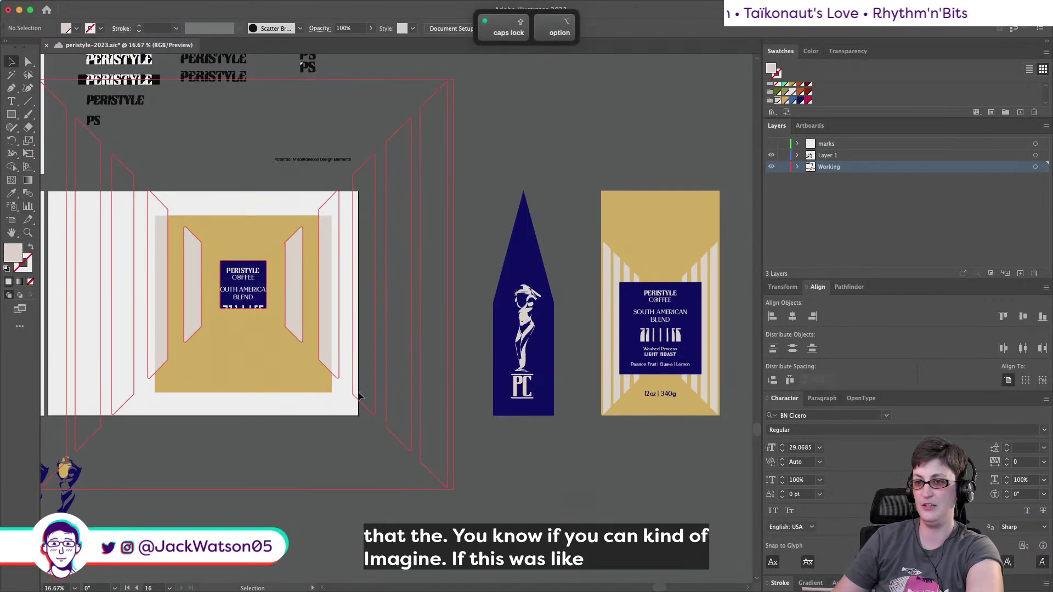
Undo the clipping mask, the pasted square and the enlargement of the gold shape.
key(super+z)
key(super+z)
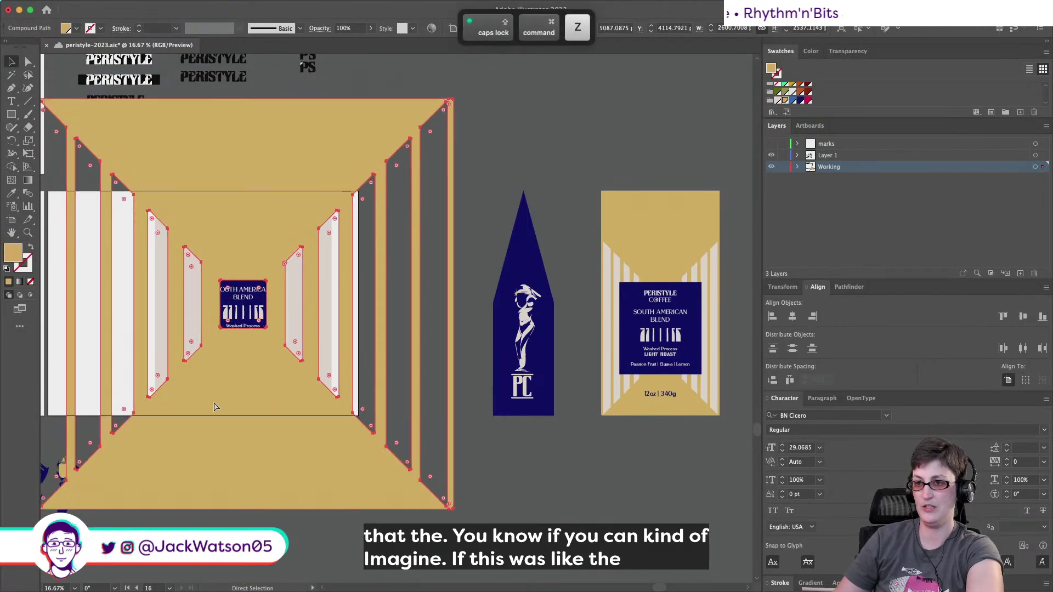
key(super+z)
scroll(242, 403, up, 3)
scroll(247, 399, down, 3)
scroll(245, 398, up, 2)
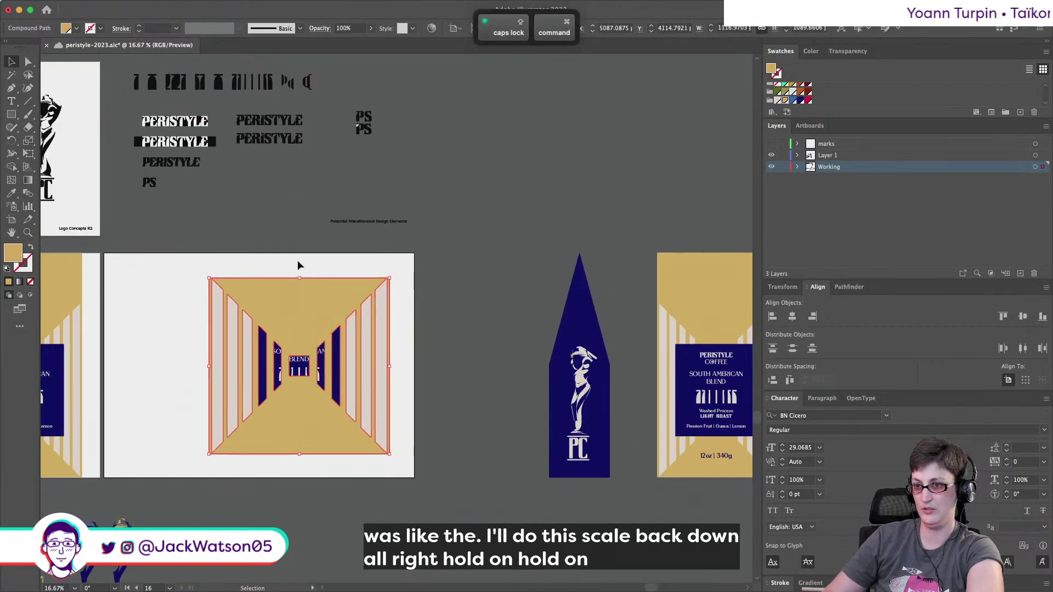
Try enlarging the gold shape to about 1855 by 1809 px, and isolate its compound path for editing.
drag(299, 278, 315, 220)
double_click(307, 299)
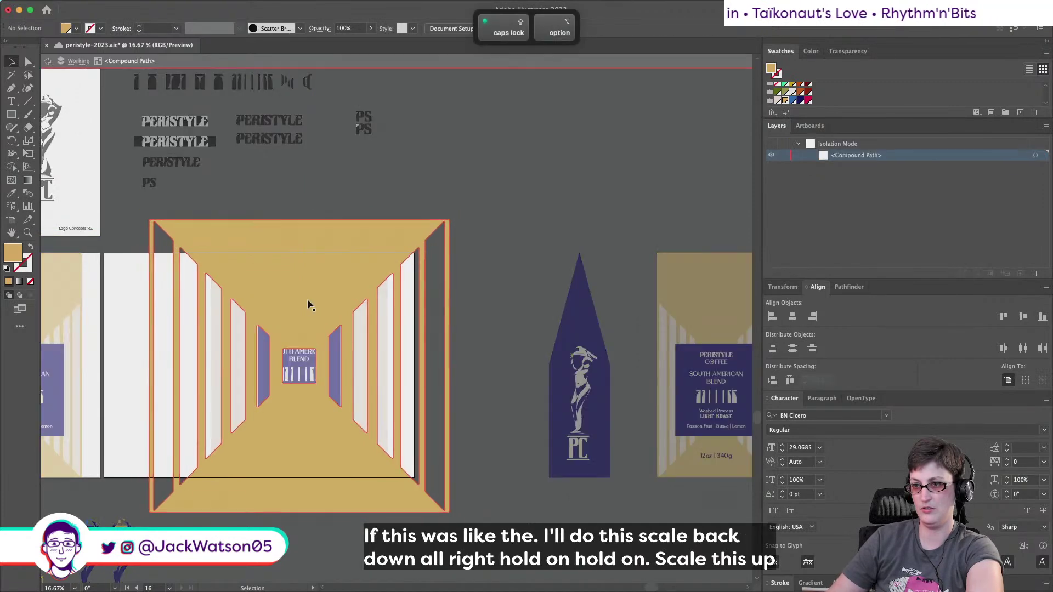
key(a)
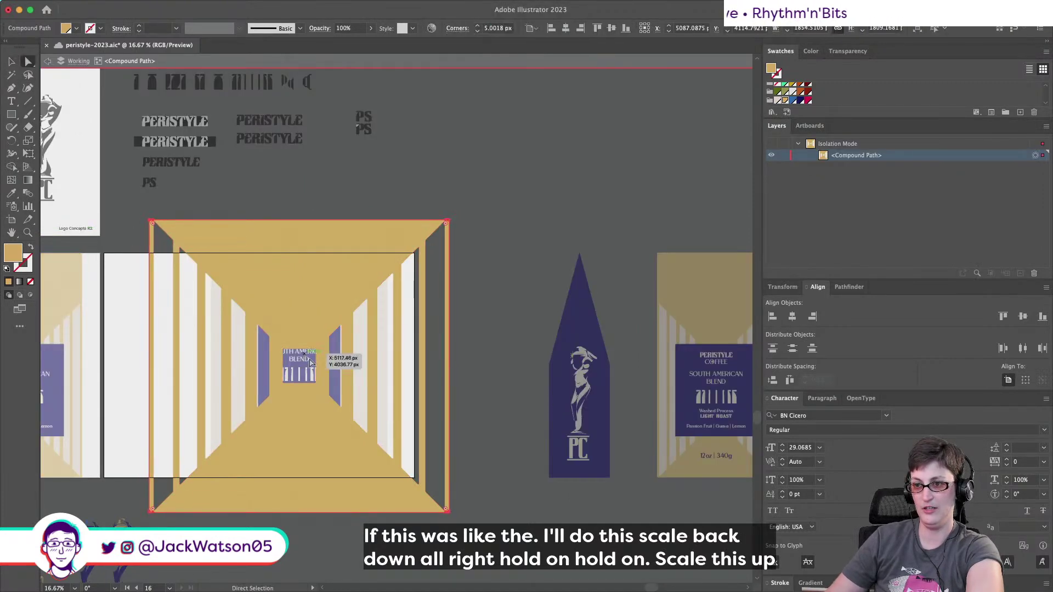
click(285, 341)
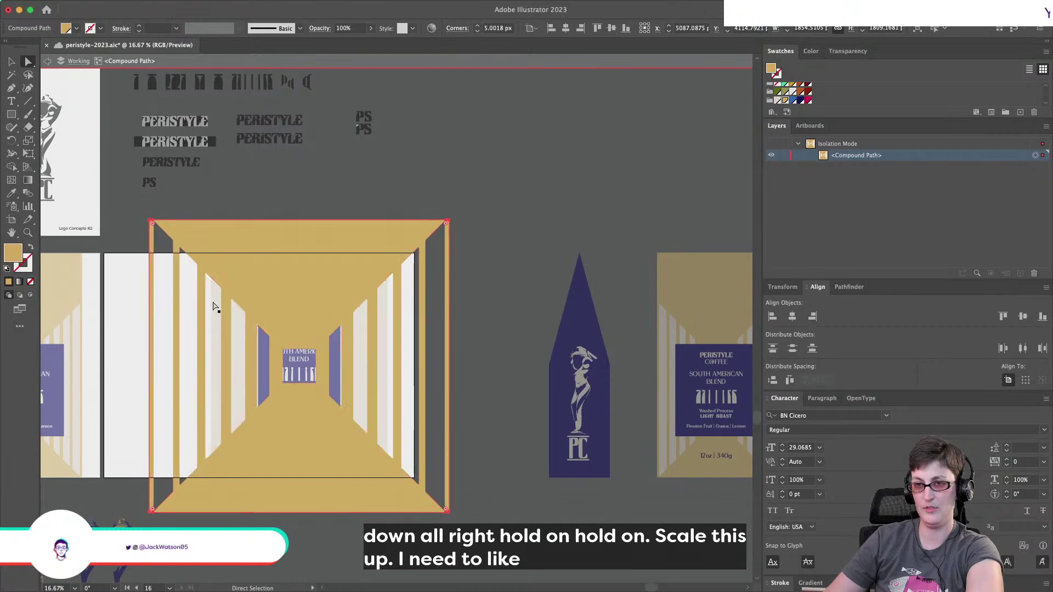
Try deleting the two outermost stripe cutouts on each side of the enlarged gold shape.
click(426, 240)
key(Delete)
key(Delete)
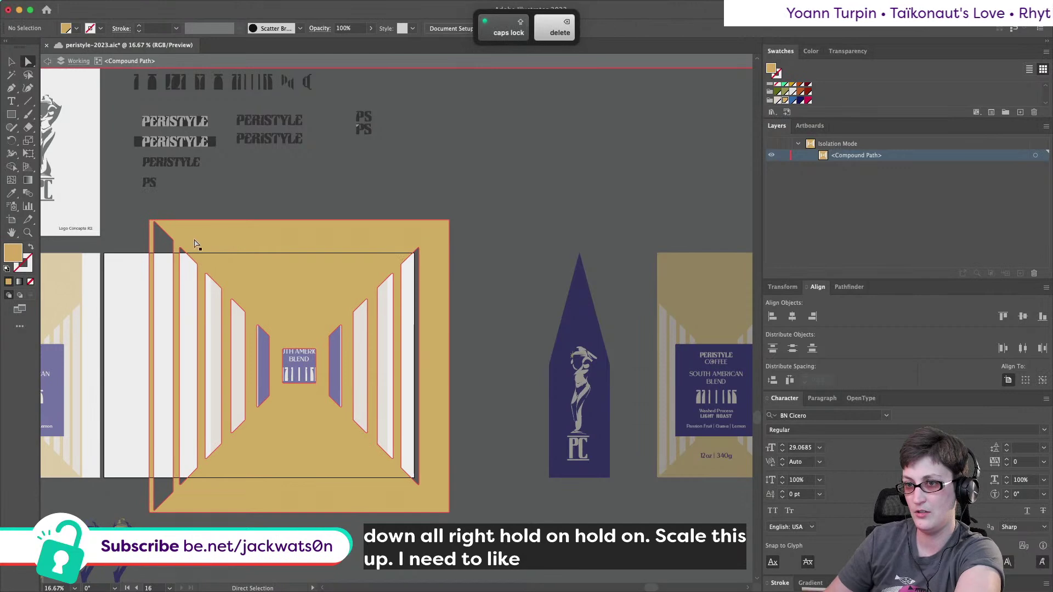
click(173, 242)
key(Delete)
key(Delete)
click(180, 249)
key(Delete)
key(Delete)
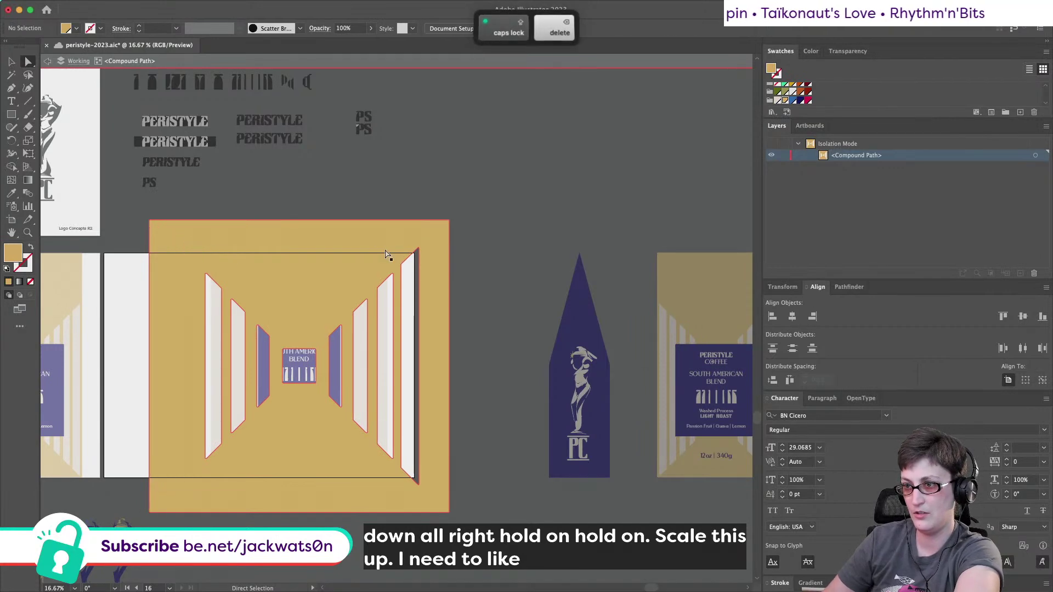
click(420, 250)
key(Delete)
key(Delete)
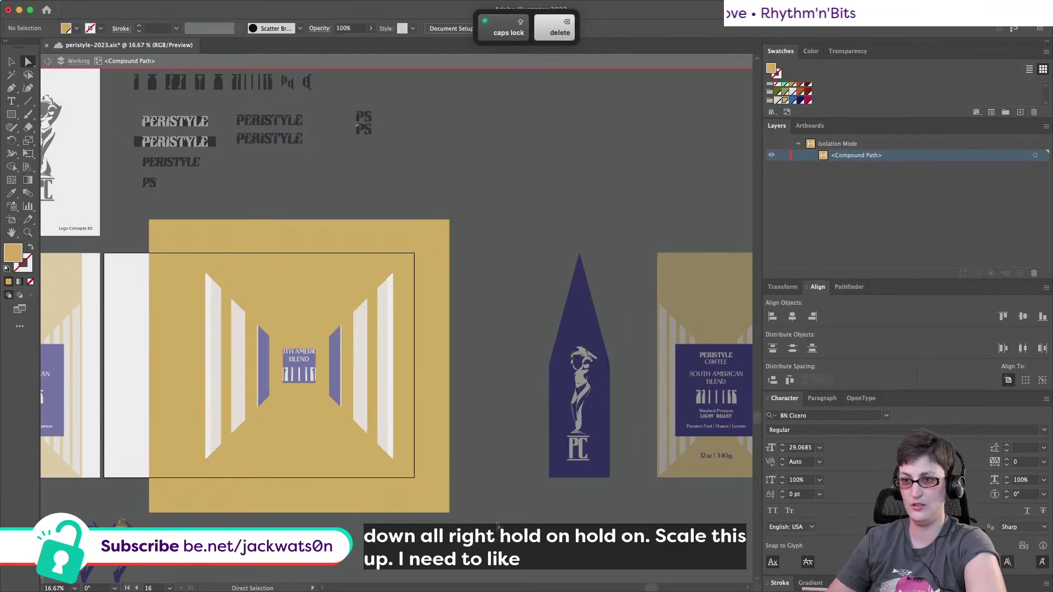
Undo the cutout deletions and the gold shape's enlargement, leaving isolation mode.
key(super+z)
key(super+z)
key(super+z)
key(super+z)
key(super+z)
key(super+z)
key(super+z)
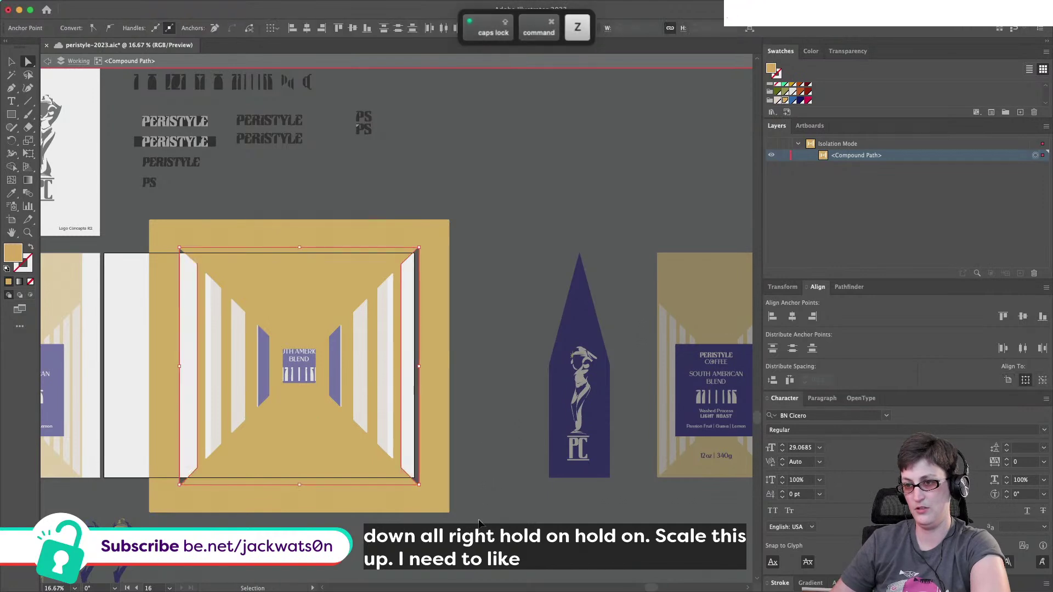
key(super+z)
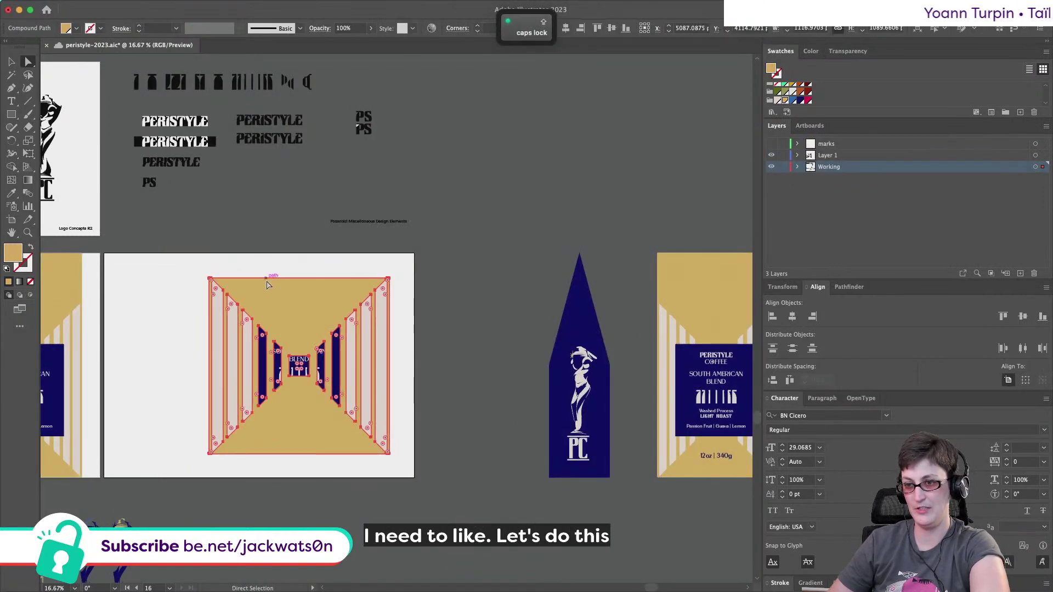
Delete the two outermost stripe cutouts on each side of the gold square's compound path.
click(223, 294)
key(Delete)
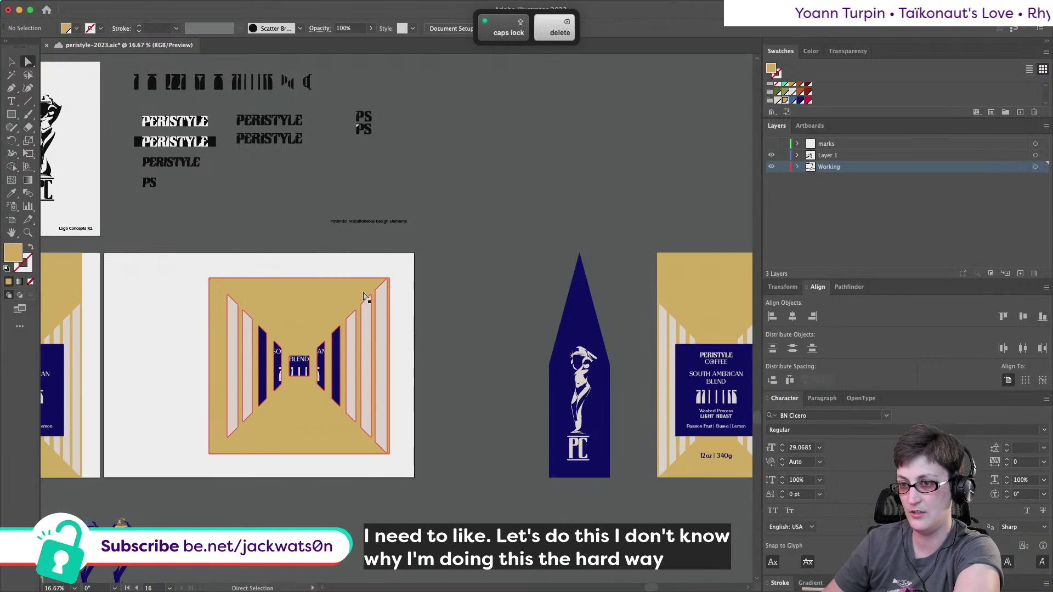
click(375, 295)
key(Delete)
click(371, 297)
key(Delete)
click(238, 305)
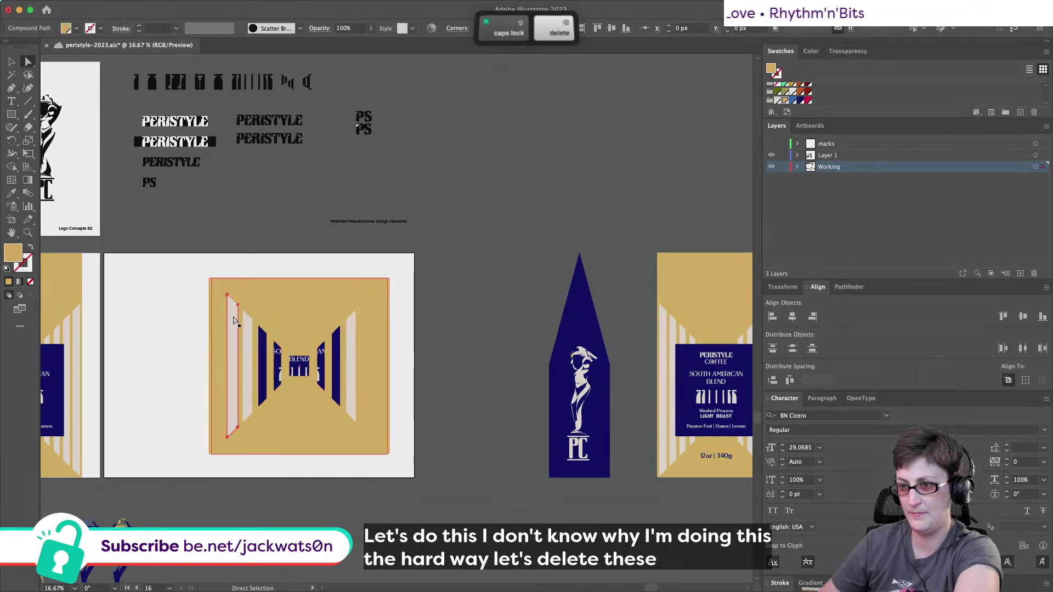
key(Delete)
key(Delete)
scroll(297, 359, up, 2)
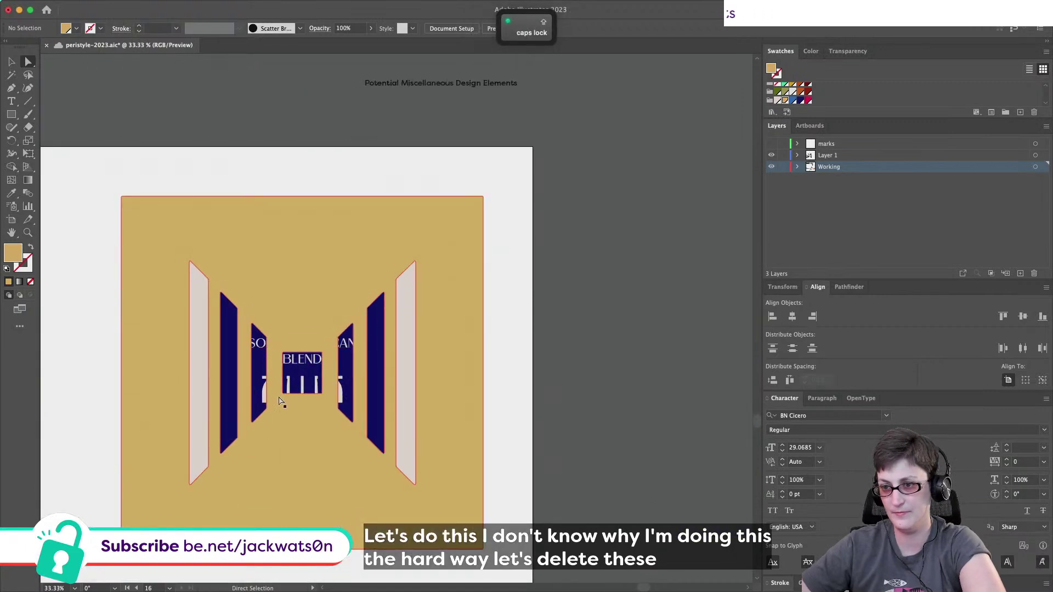
Isolate the gold square's compound path and enlarge its stripe and center cutouts about their center to about 1070 by 1057 px.
click(293, 421)
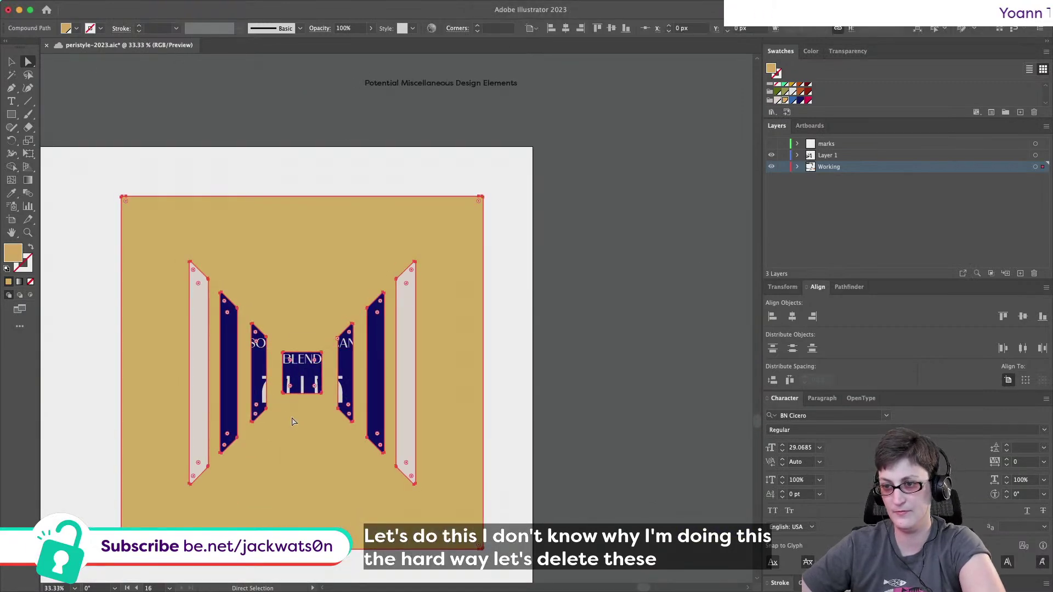
right_click(307, 451)
click(362, 475)
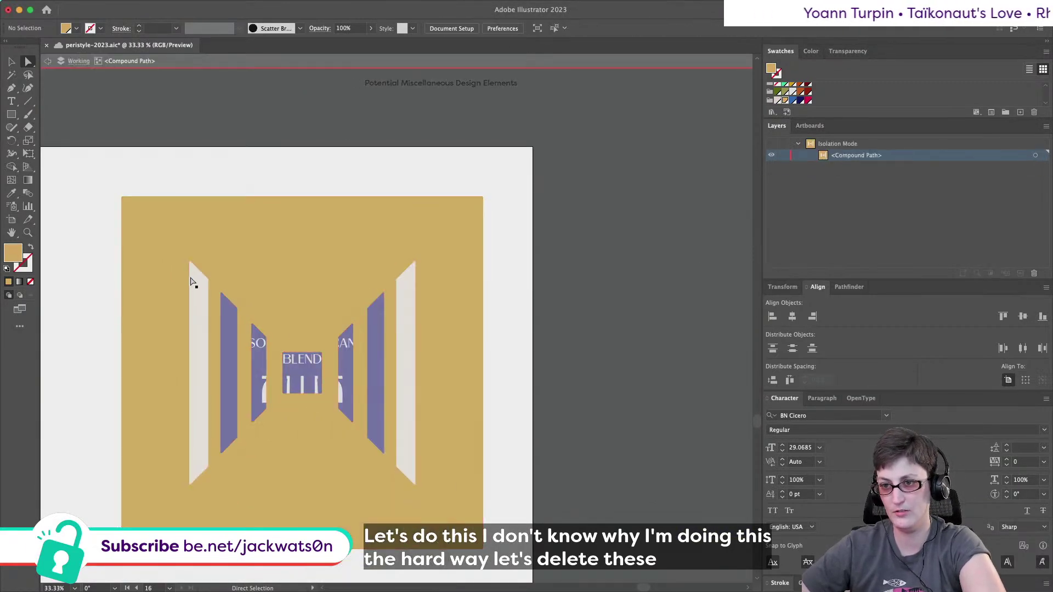
mouse_move(435, 465)
mouse_down()
mouse_move(442, 482)
mouse_move(440, 446)
mouse_up()
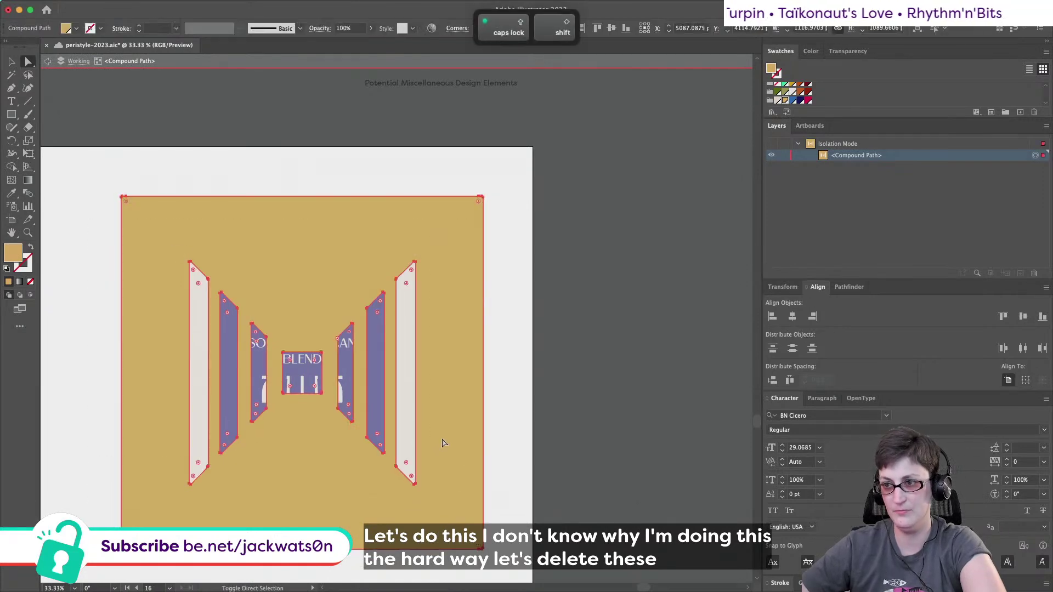
key(v)
click(415, 293)
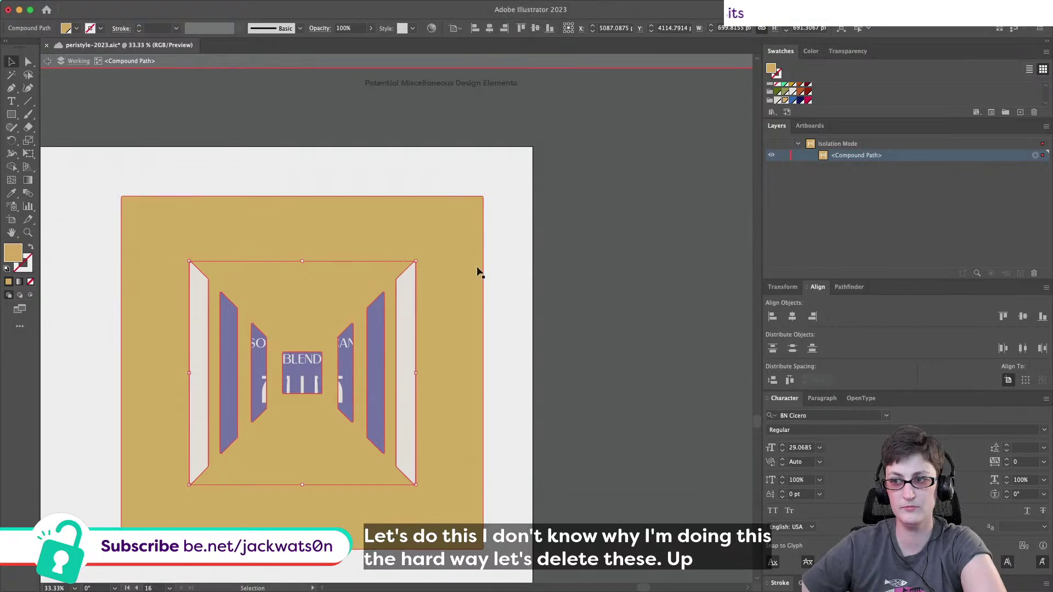
drag(415, 261, 484, 214)
key(super+shift+a)
key(super)
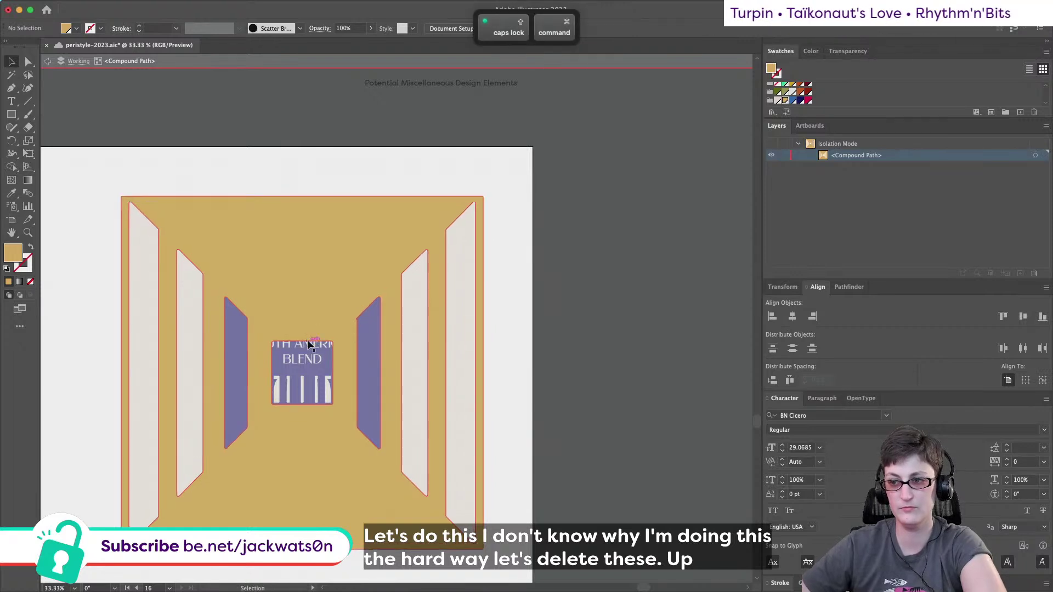
Enlarge the center cutout to about 429 by 446 px and narrow the right-hand stripe group to about 229 px, leaving isolation mode.
drag(333, 341, 357, 320)
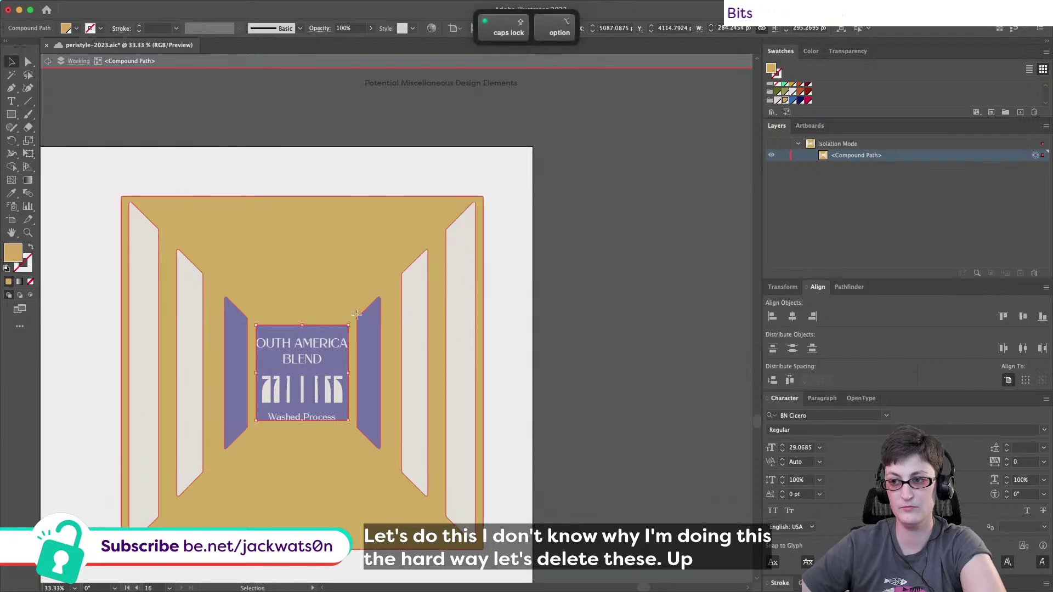
click(403, 317)
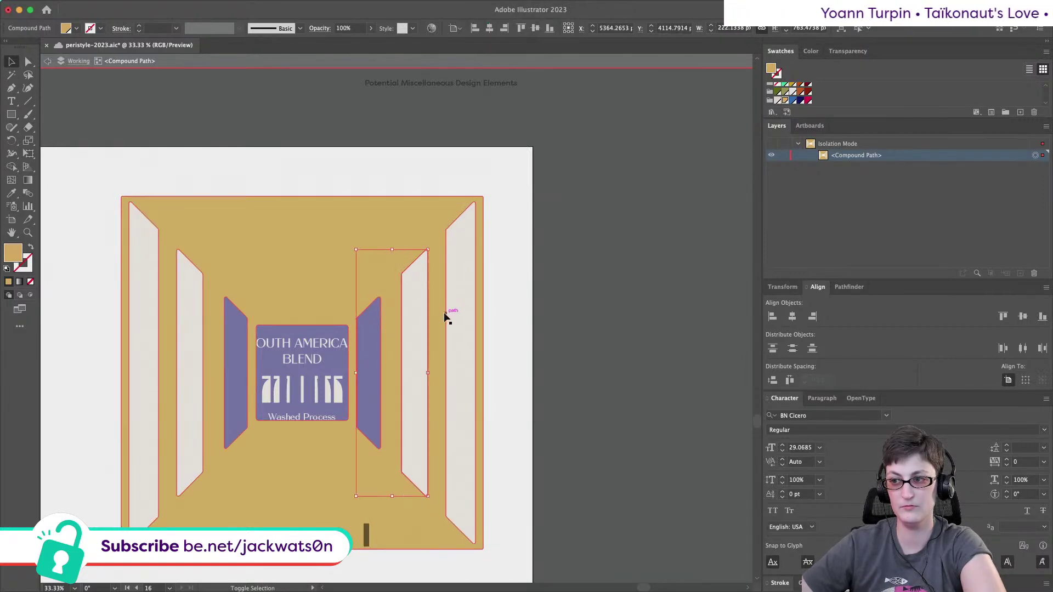
key(Caps_Lock)
drag(356, 375, 401, 375)
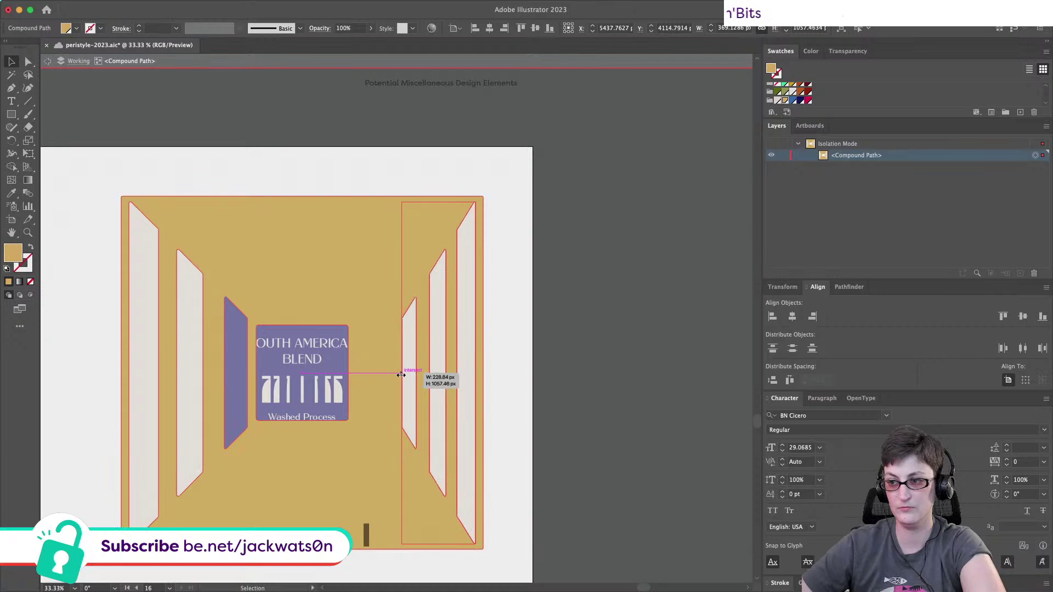
drag(350, 324, 379, 303)
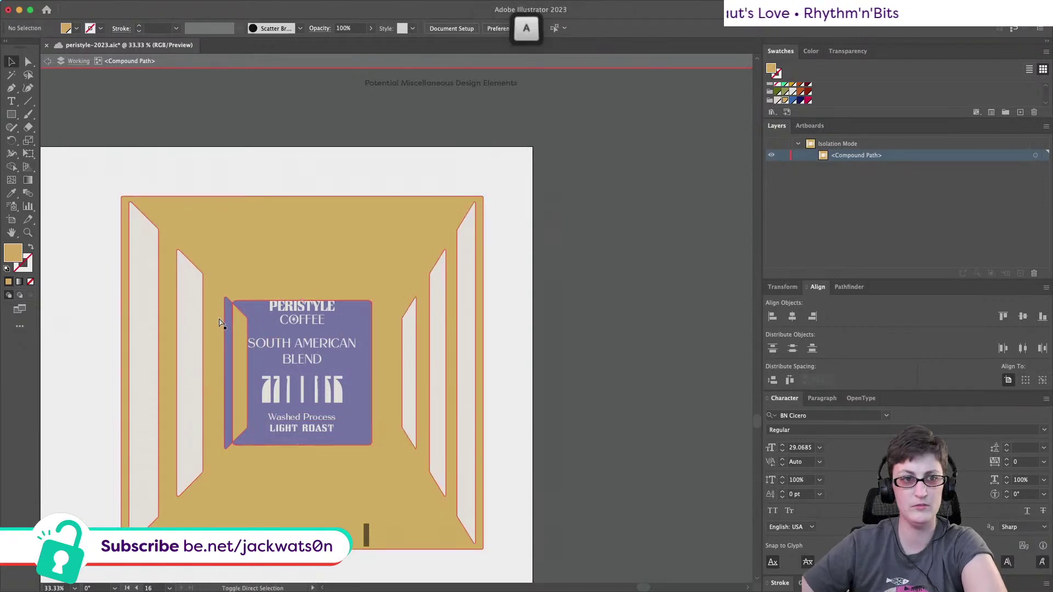
scroll(219, 322, left, 2)
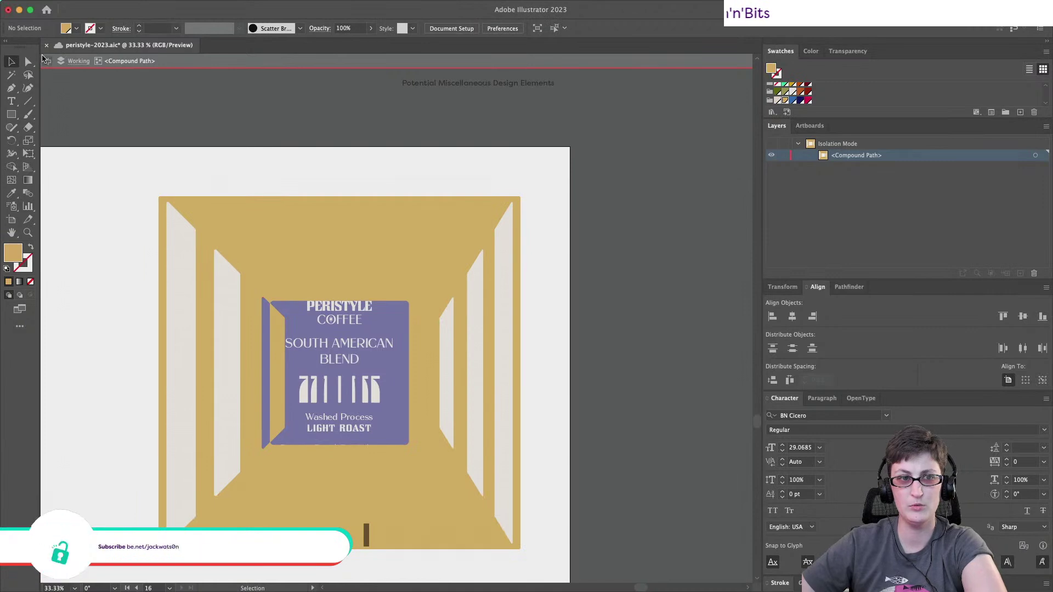
click(45, 59)
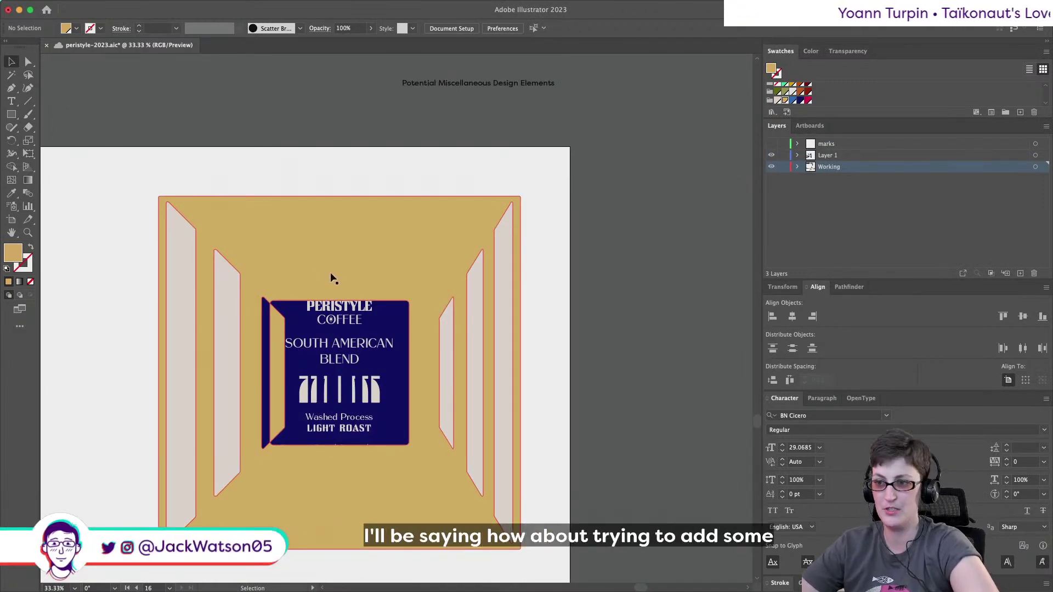
Examine the column motif on the navy label and the gold frame's stripe cutouts around it.
scroll(335, 278, left, 3)
scroll(425, 469, up, 5)
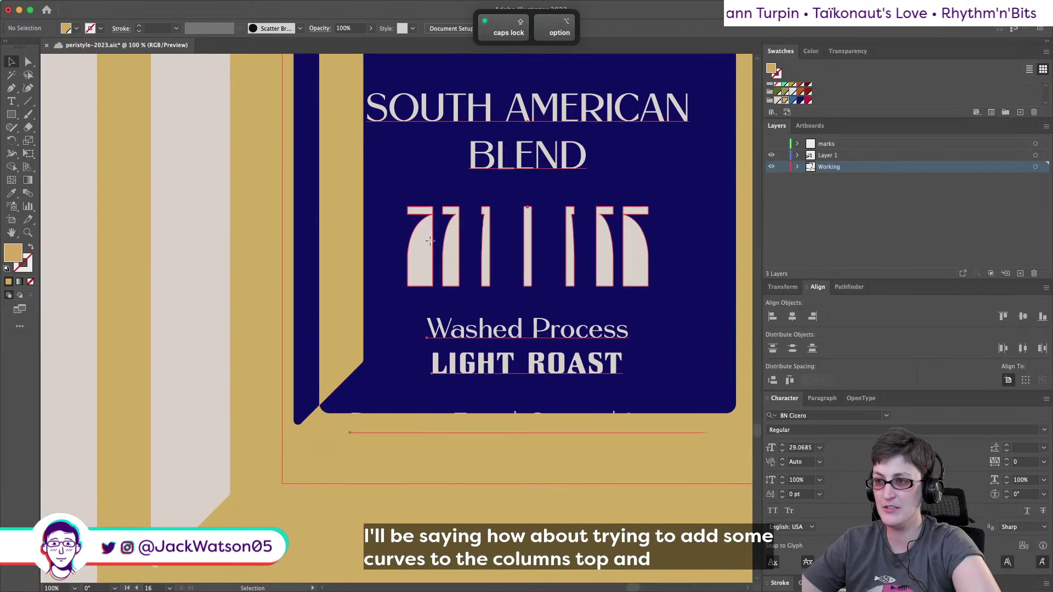
scroll(429, 239, down, 4)
click(291, 402)
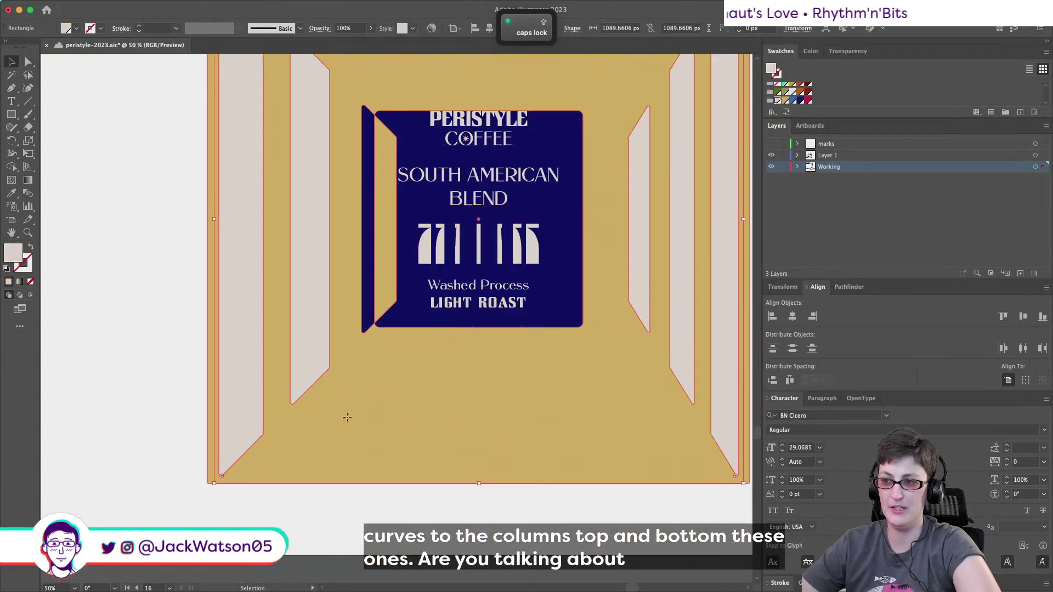
double_click(348, 420)
scroll(355, 415, down, 2)
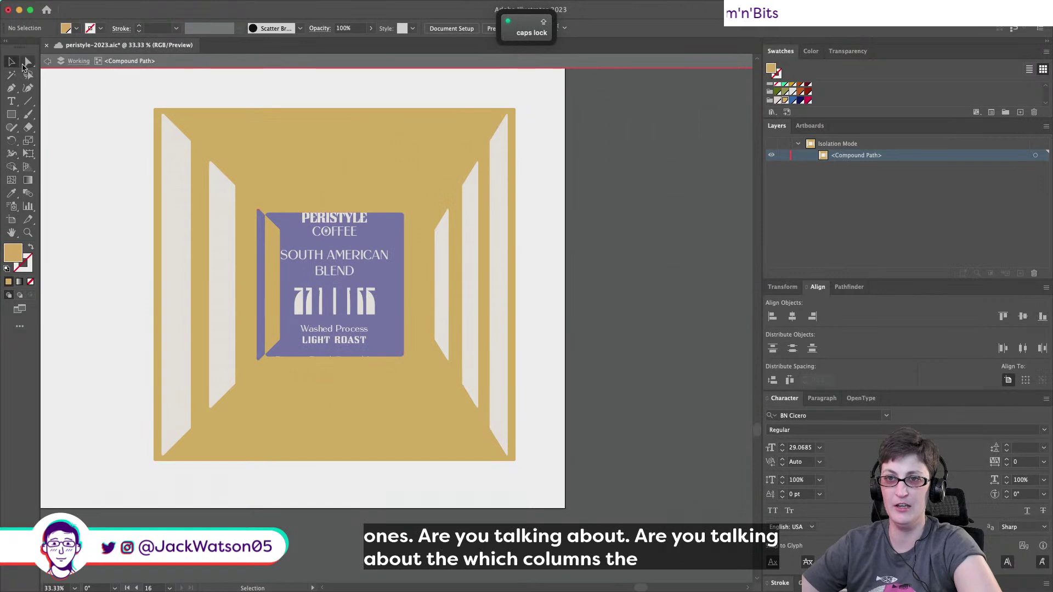
key(a)
key(Escape)
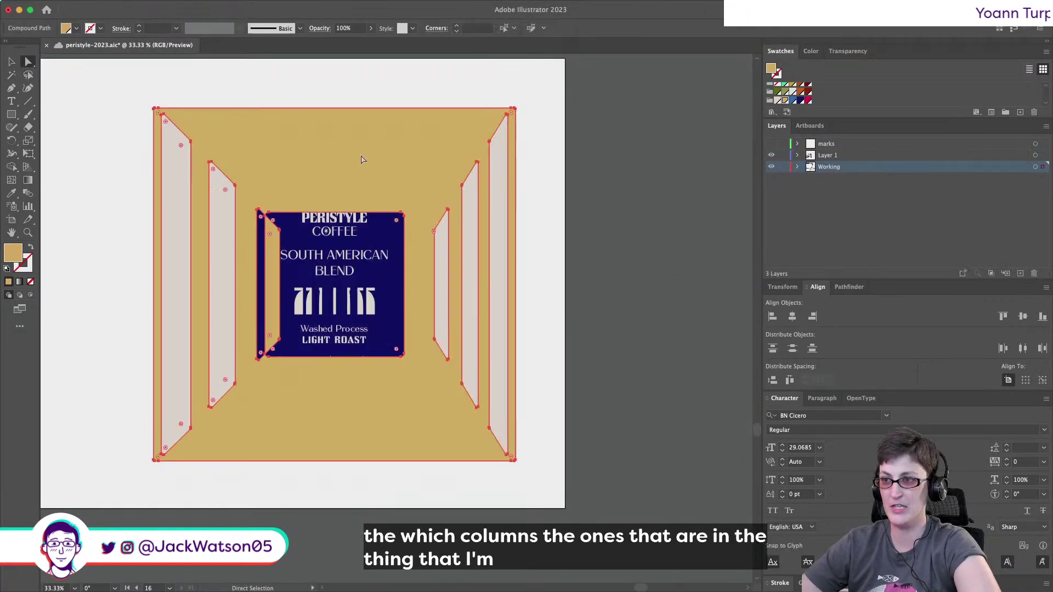
Release the gold shape's compound path and delete the three left-hand stripes.
right_click(327, 157)
click(379, 286)
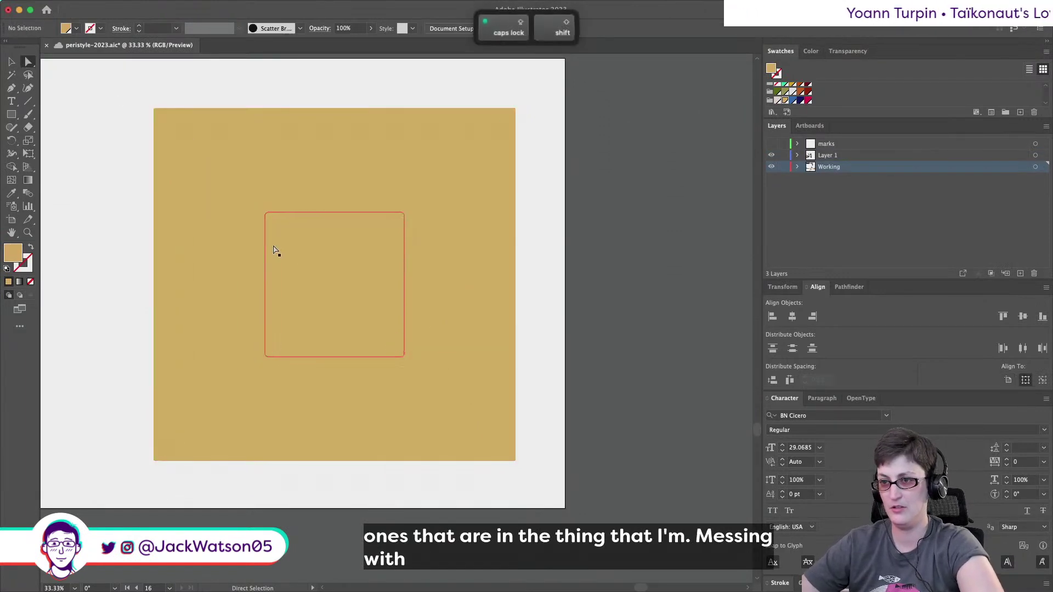
shift+click(448, 258)
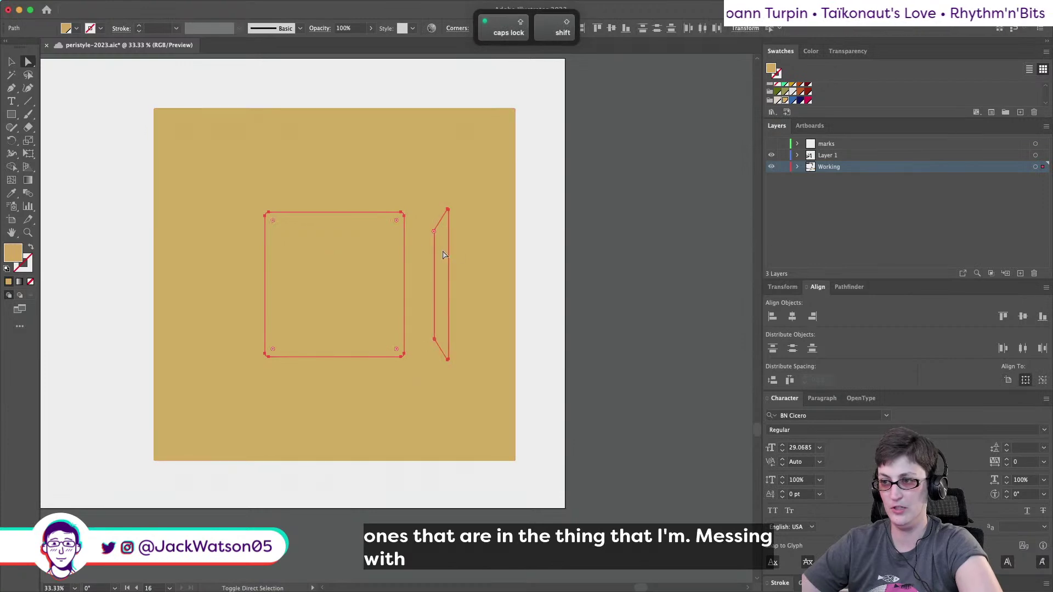
shift+click(491, 258)
key(Delete)
click(253, 269)
click(176, 178)
key(Delete)
click(224, 217)
key(Delete)
click(264, 245)
key(Delete)
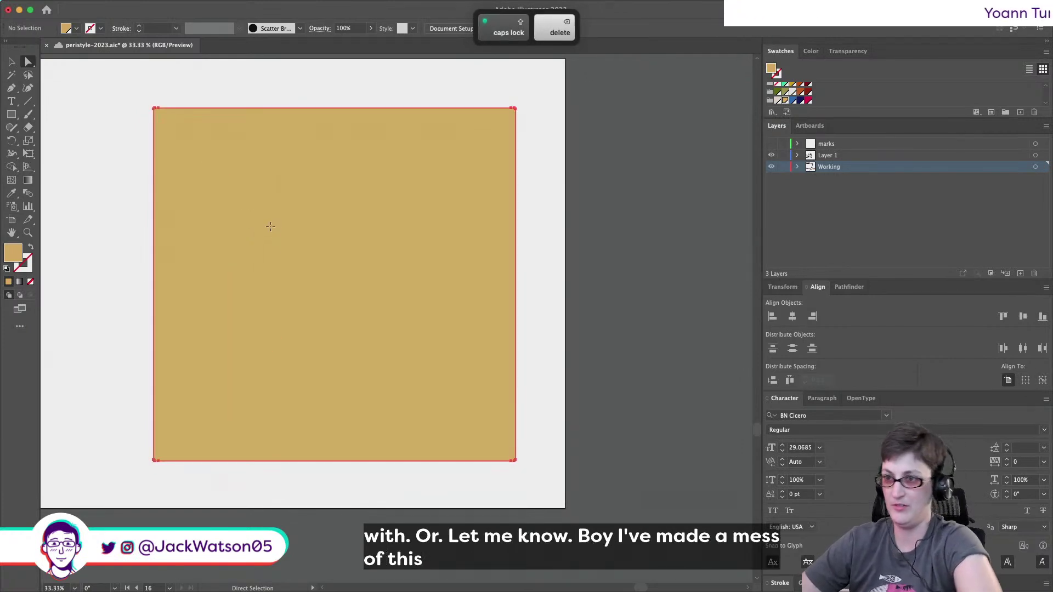
Reflect a copy of the gold square's shapes horizontally so the right-hand stripes are mirrored on the left side.
key(super+a)
click(607, 218)
key(super+a)
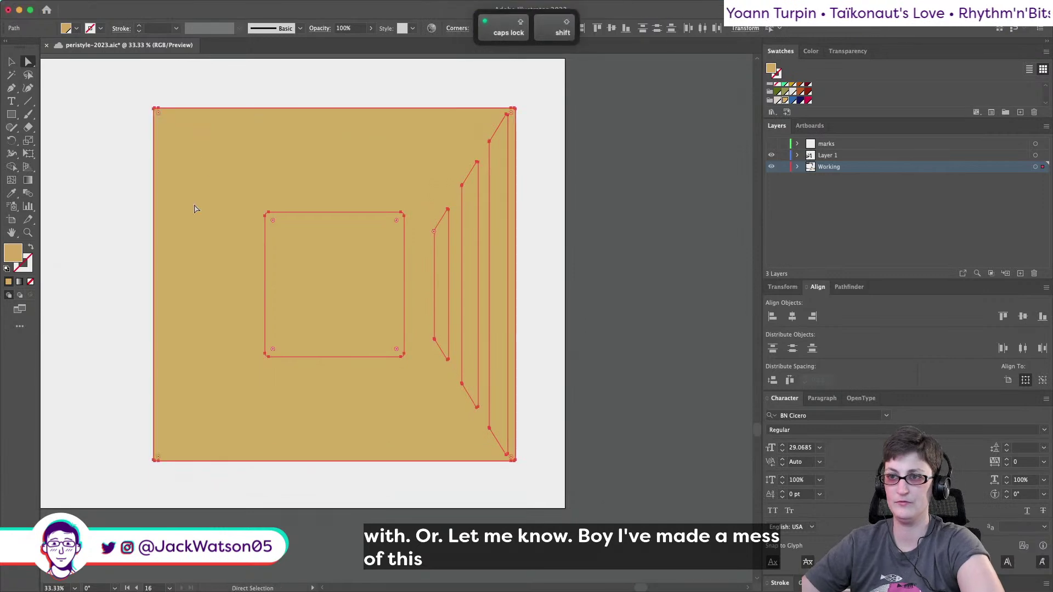
click(134, 6)
mouse_move(175, 22)
click(323, 72)
key(Return)
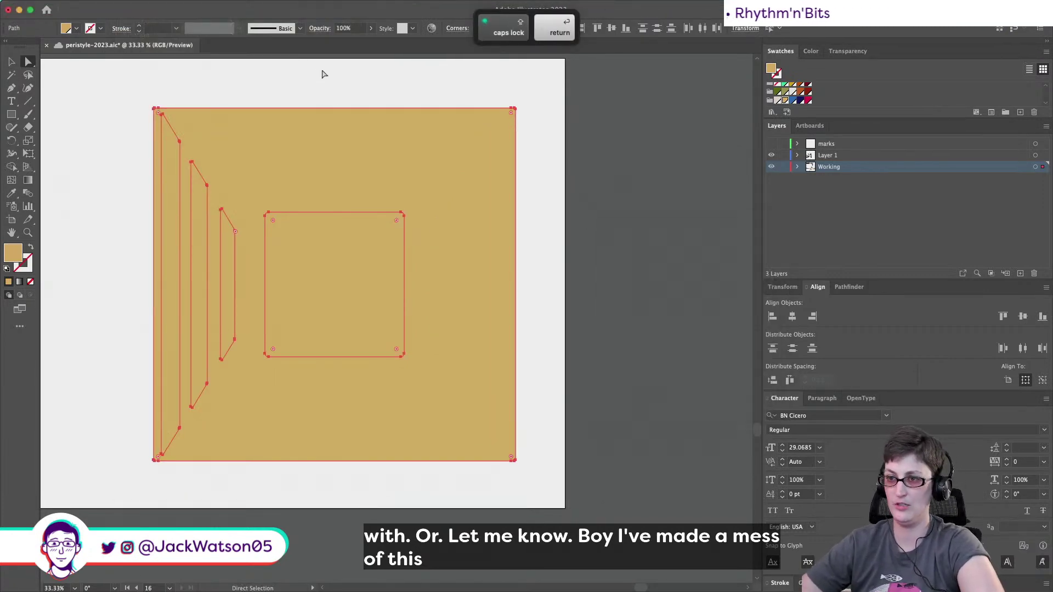
key(super+shift+a)
click(259, 158)
key(super+shift+a)
Combine the six side stripes and the rounded center square into one compound path.
click(160, 243)
shift+click(204, 257)
shift+click(227, 260)
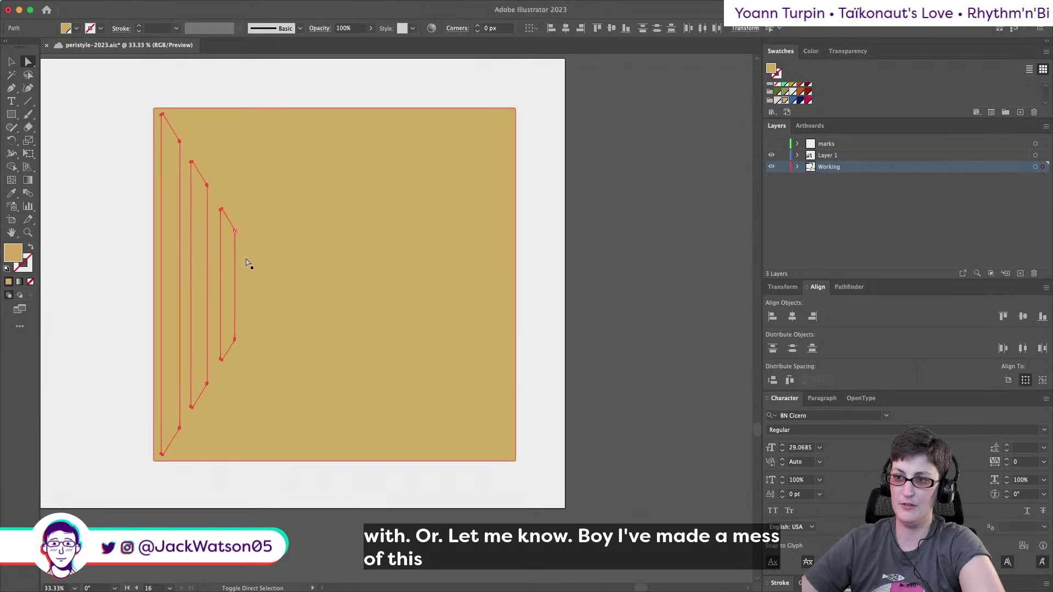
shift+click(447, 273)
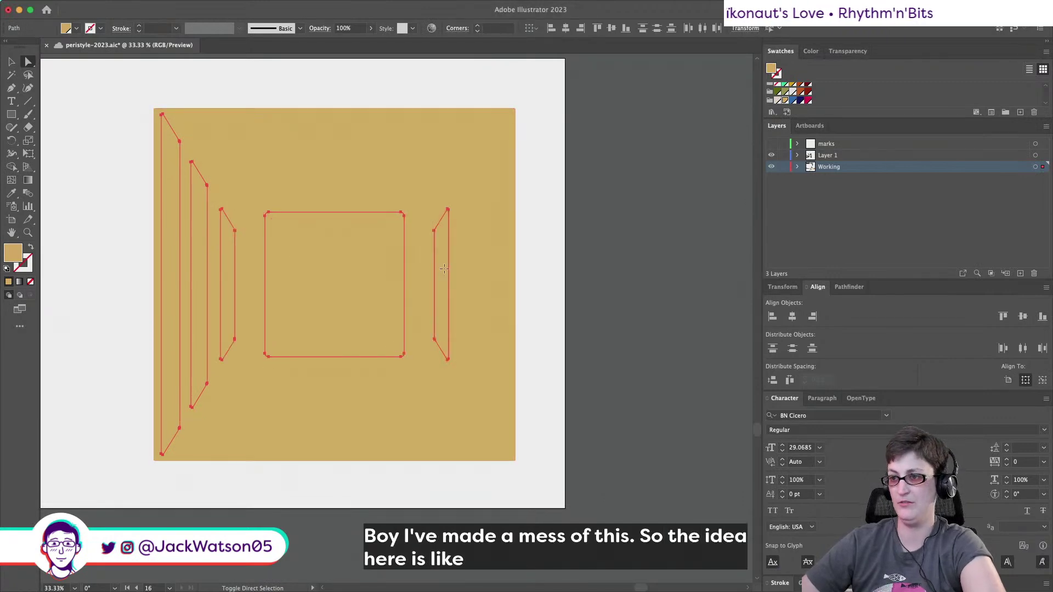
shift+click(464, 273)
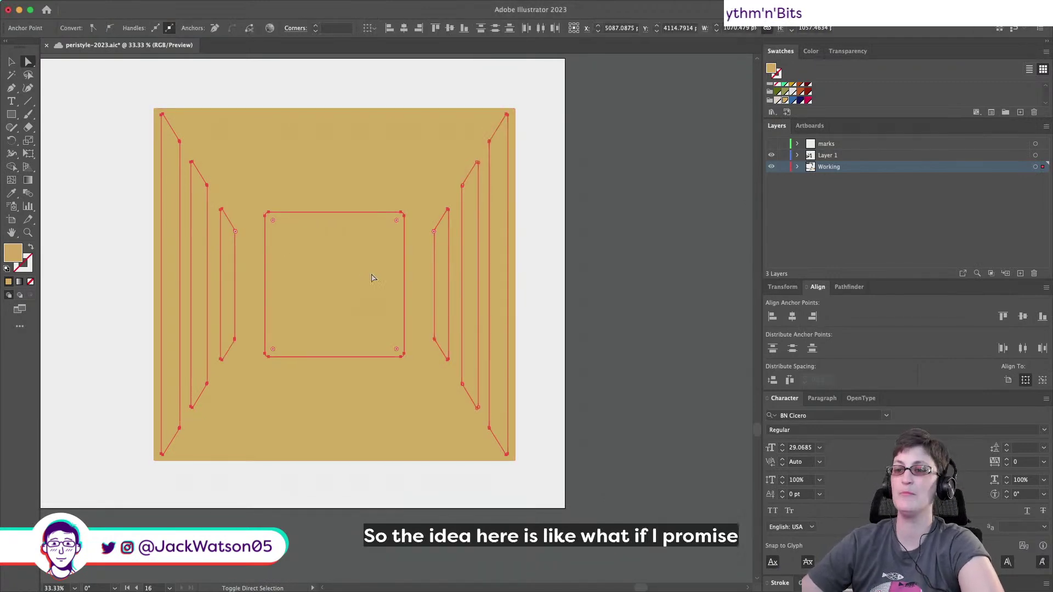
right_click(351, 277)
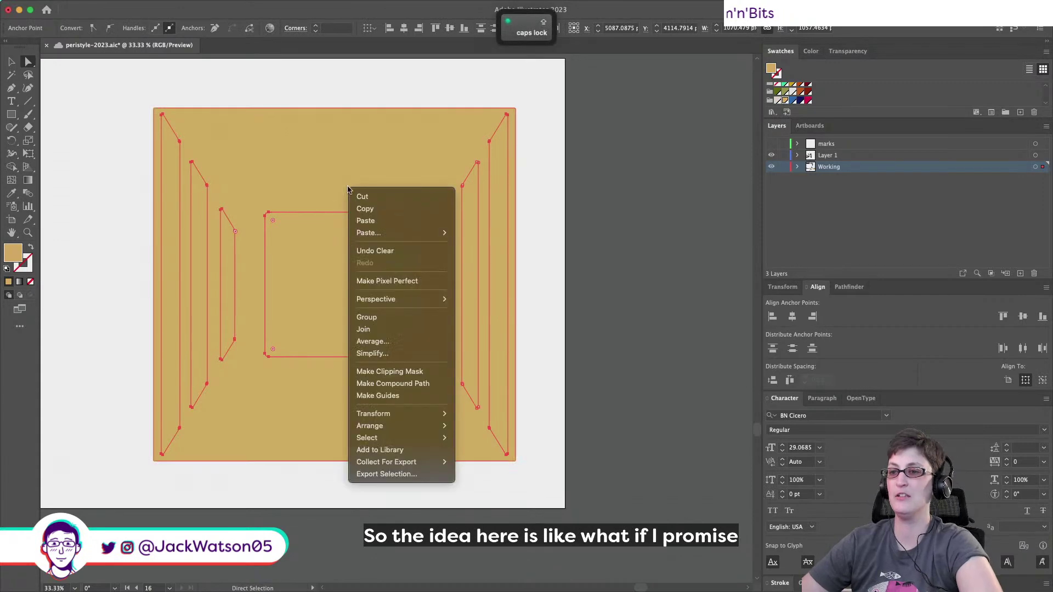
click(377, 375)
right_click(370, 379)
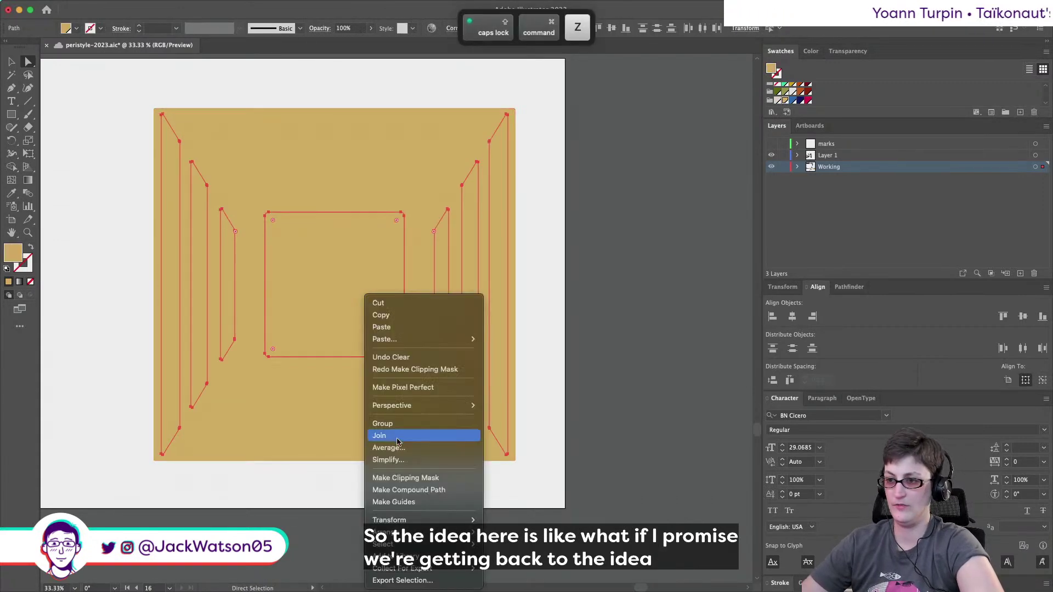
click(395, 489)
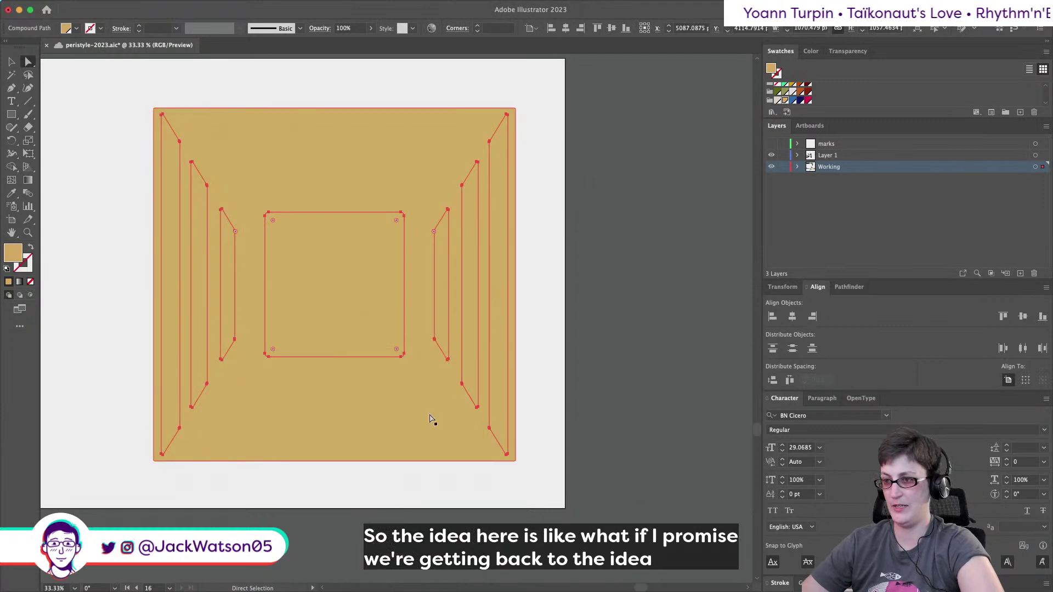
Try applying Minus Front to the combined stripes and center square.
click(849, 287)
click(795, 352)
key(super+z)
Cut the combined stripes and center square to the clipboard, keeping the remaining center square on the gold square.
key(super+x)
click(298, 246)
key(Delete)
key(super+z)
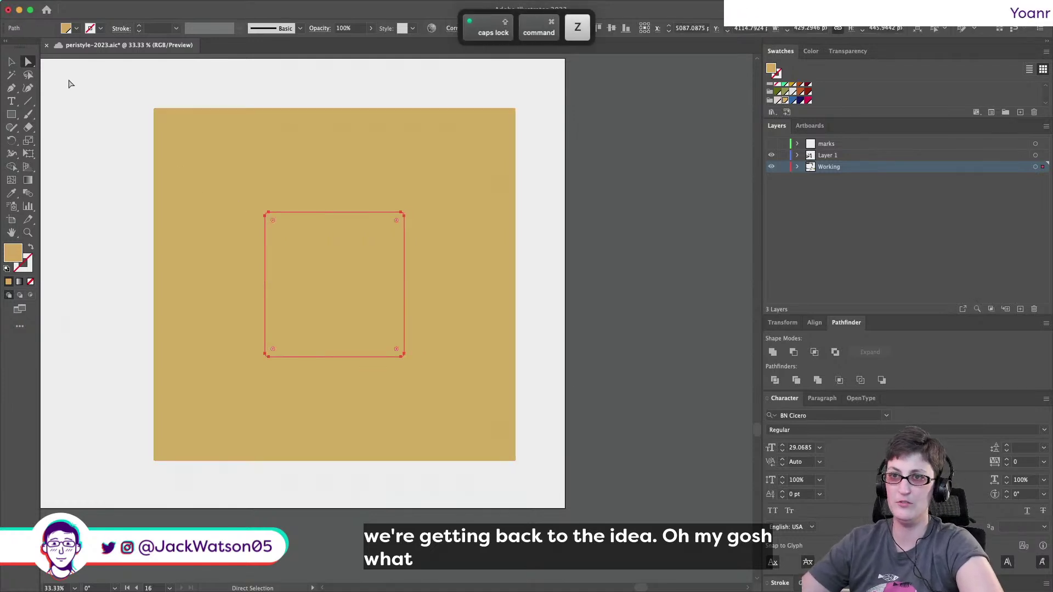
Try deleting the gold square and the leftover center square and pasting the cut shapes in front, and undo it.
click(212, 158)
key(Delete)
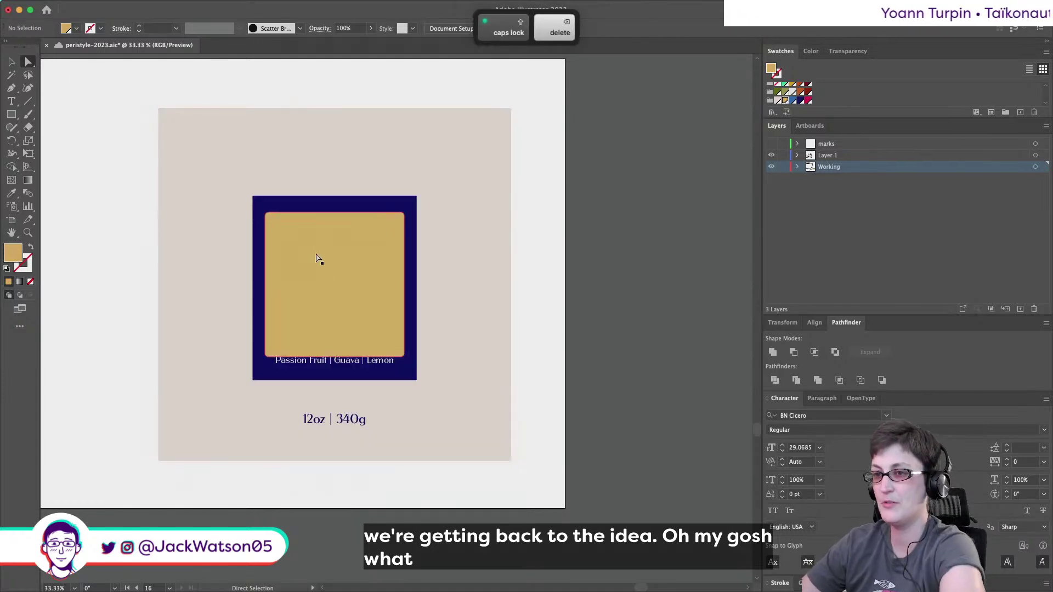
key(Delete)
key(super+f)
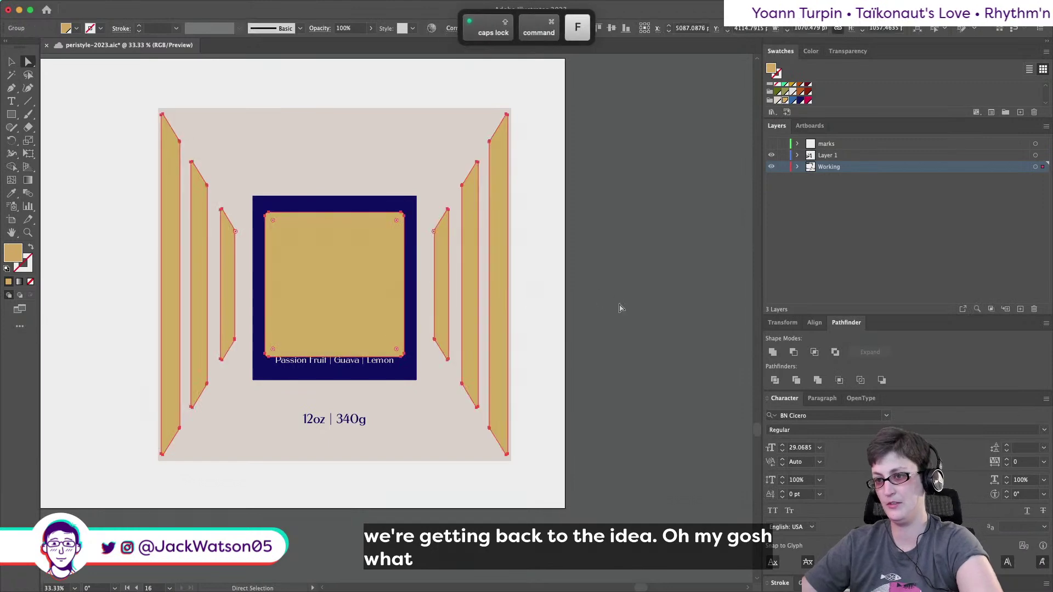
key(super+z)
key(super+z)
Paste the cut shapes in front of the gold square and subtract them from it with Minus Front.
click(372, 272)
key(super+f)
key(super+a)
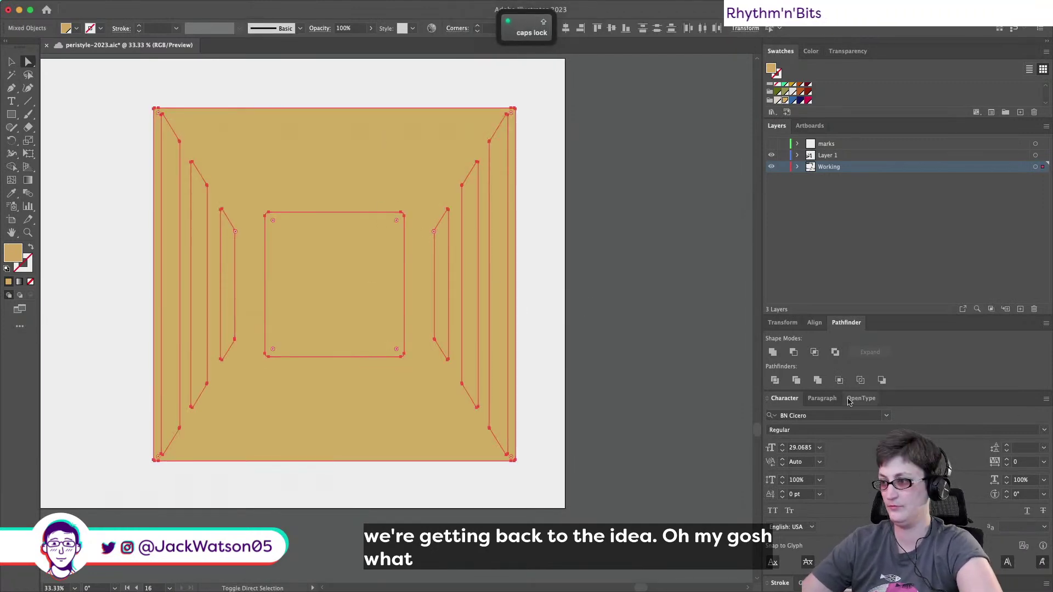
click(794, 353)
key(super+shift+a)
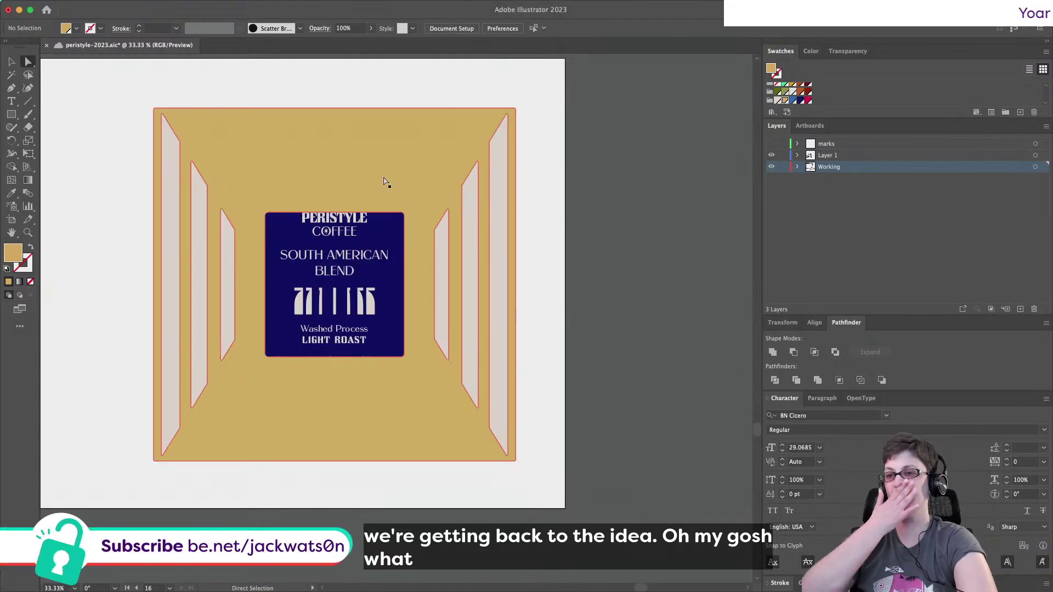
Try moving the gold cut-out sleeve aside to expose the box panel and navy label, and undo the trial moves.
click(428, 168)
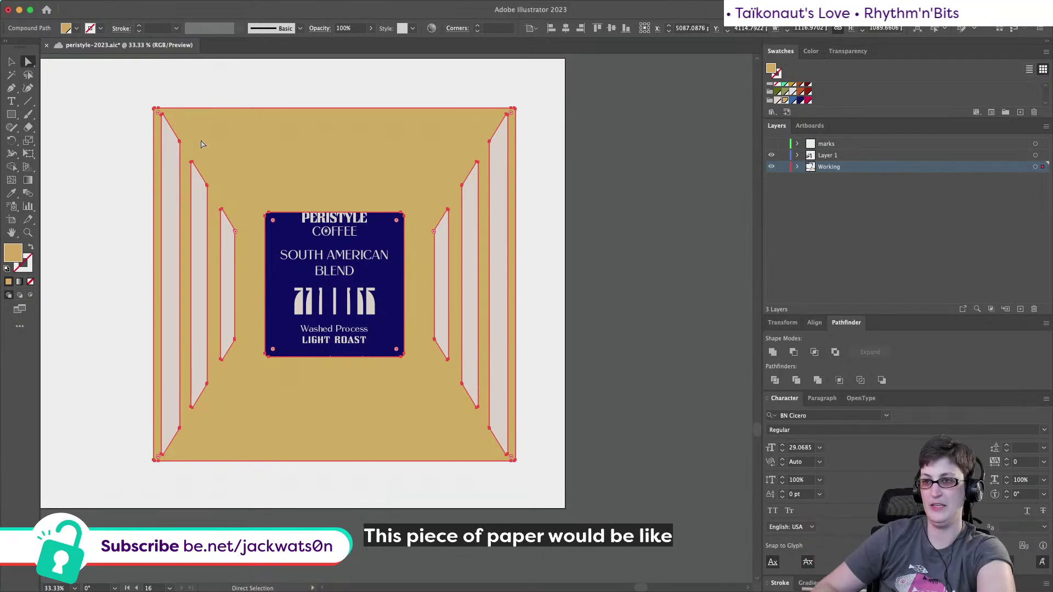
key(super+z)
key(super+z)
key(super+z)
key(Caps_Lock)
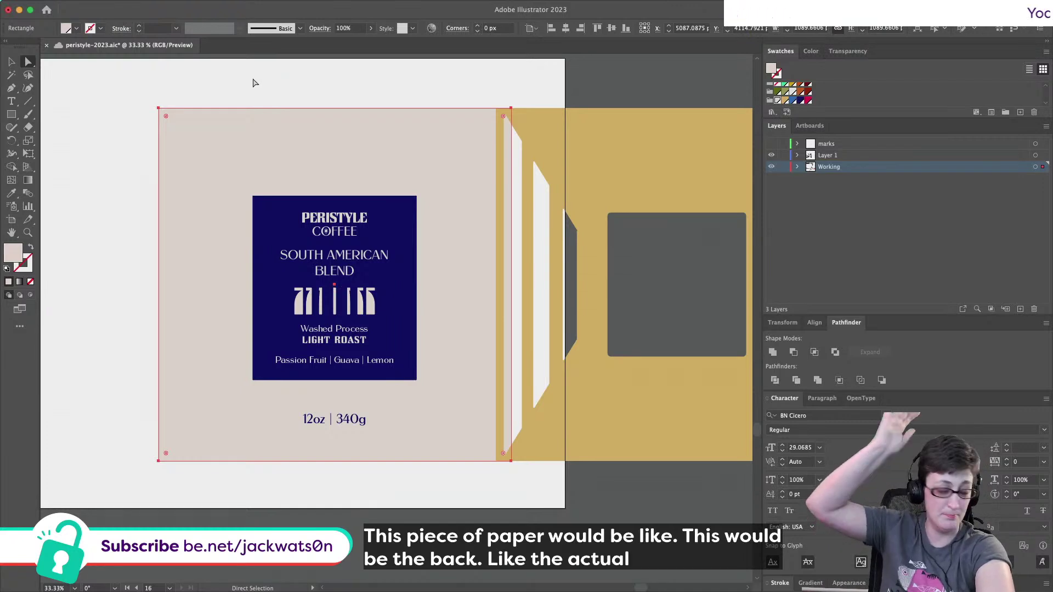
key(super+z)
key(super+z)
key(super+z)
key(super+z)
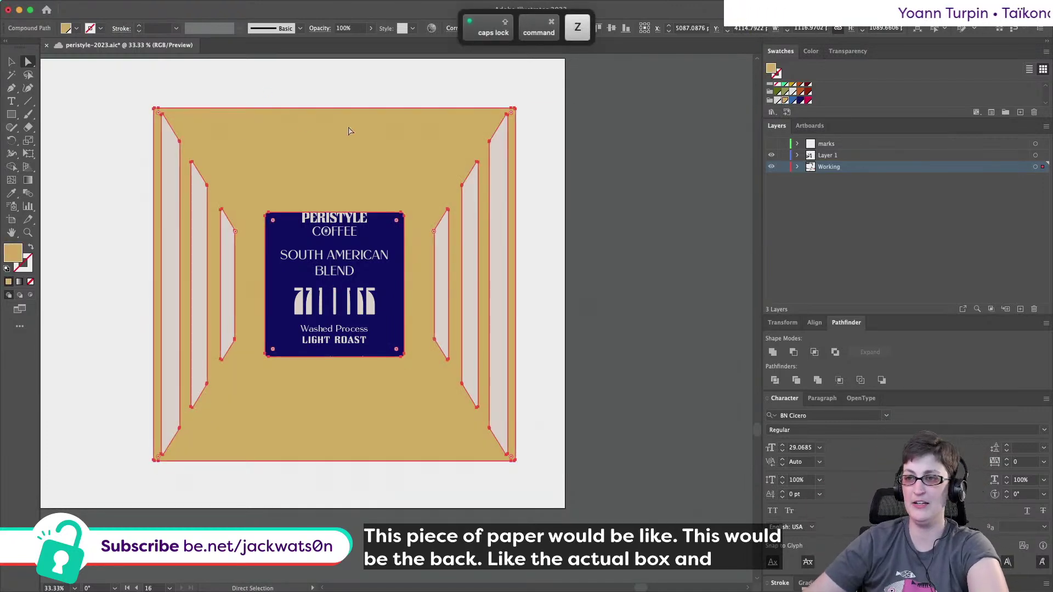
key(super+z)
key(super+z)
key(super+z)
key(super+z)
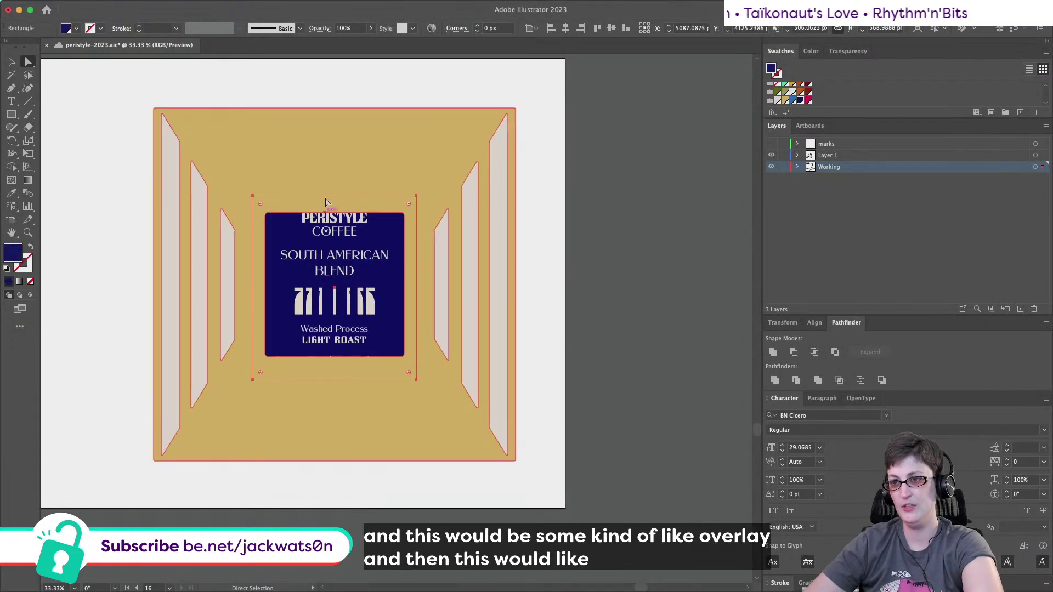
Isolate the gold sleeve's compound path and select only its three left stripe cut-outs.
click(252, 121)
right_click(253, 145)
click(359, 273)
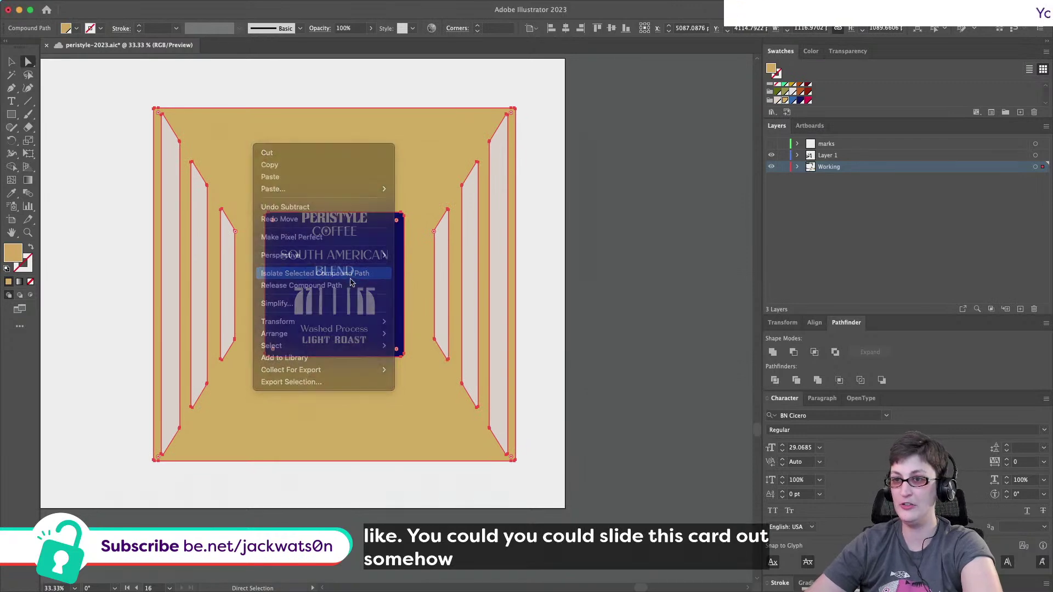
drag(199, 410, 235, 496)
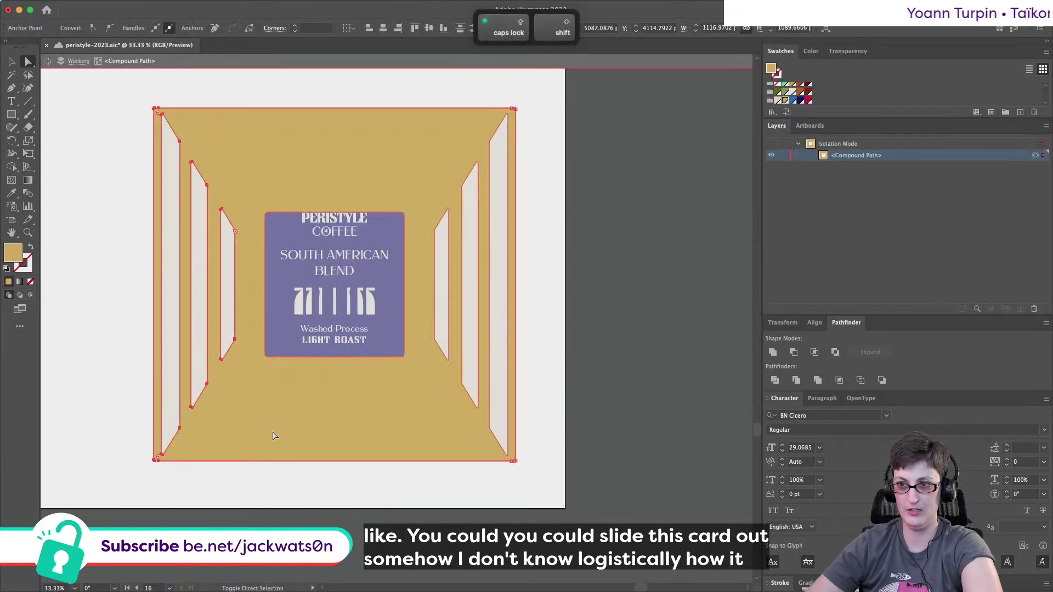
click(228, 250)
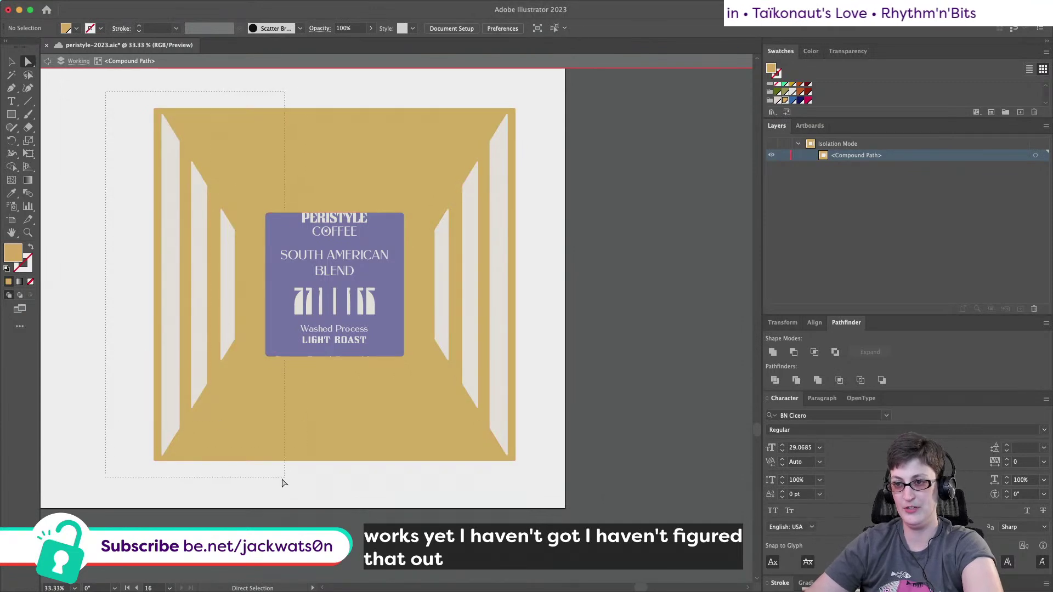
drag(288, 480, 288, 477)
key(Caps_Lock)
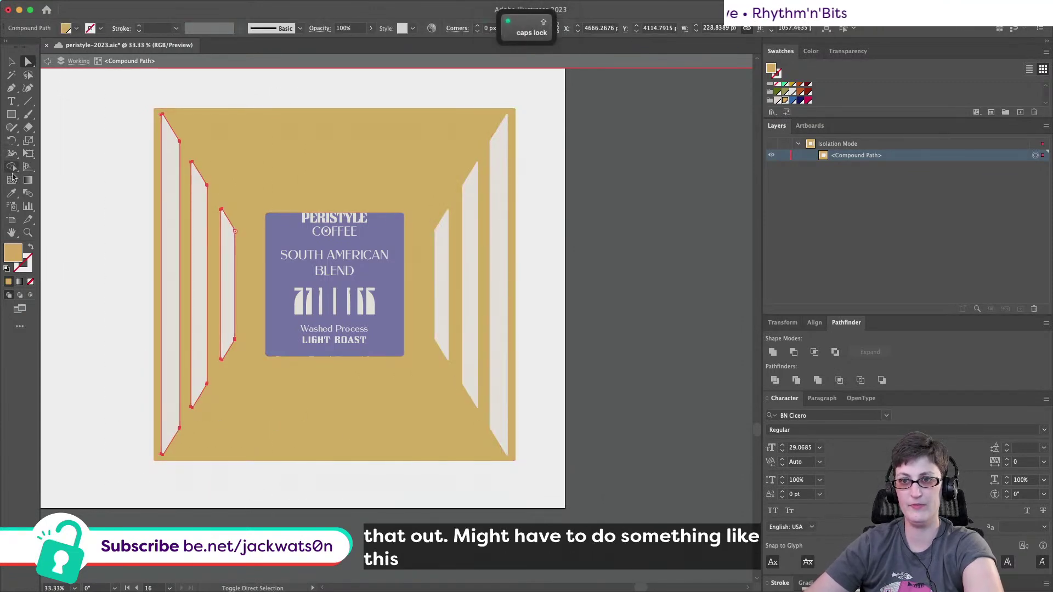
Distort the three left stripe cut-outs in perspective so the inner one grows taller, and widen them toward the navy label with Free Transform.
click(29, 153)
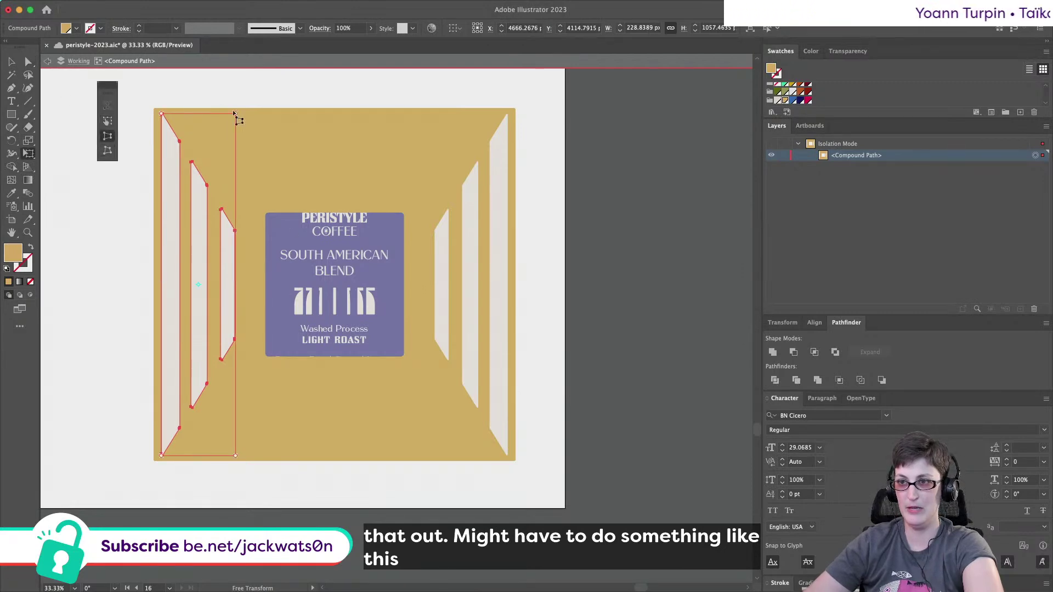
mouse_move(235, 112)
mouse_down()
mouse_move(236, 152)
mouse_move(230, 58)
mouse_move(232, 94)
mouse_up()
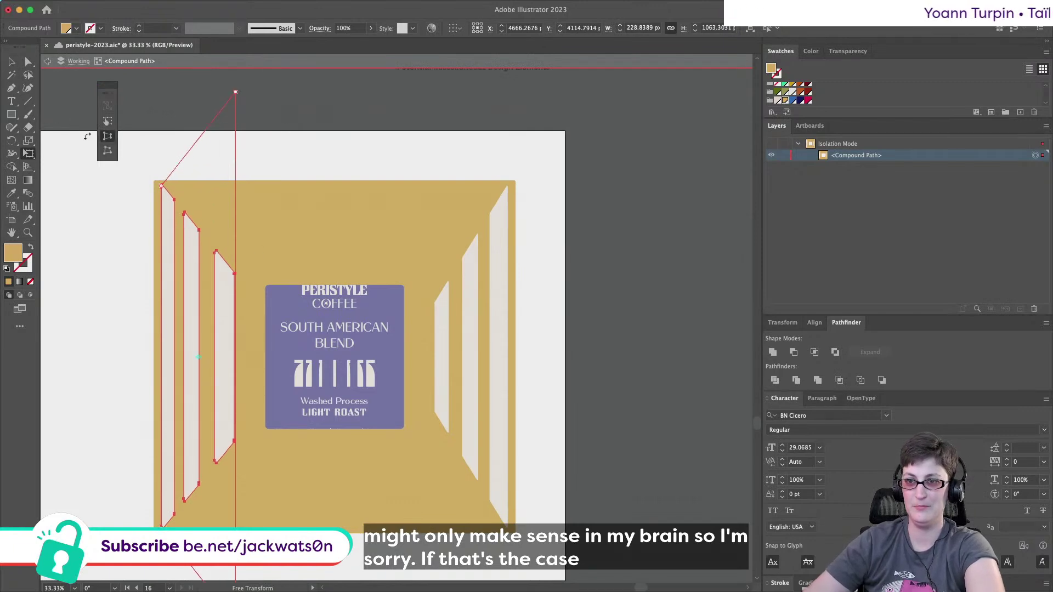
click(108, 122)
drag(234, 355, 258, 356)
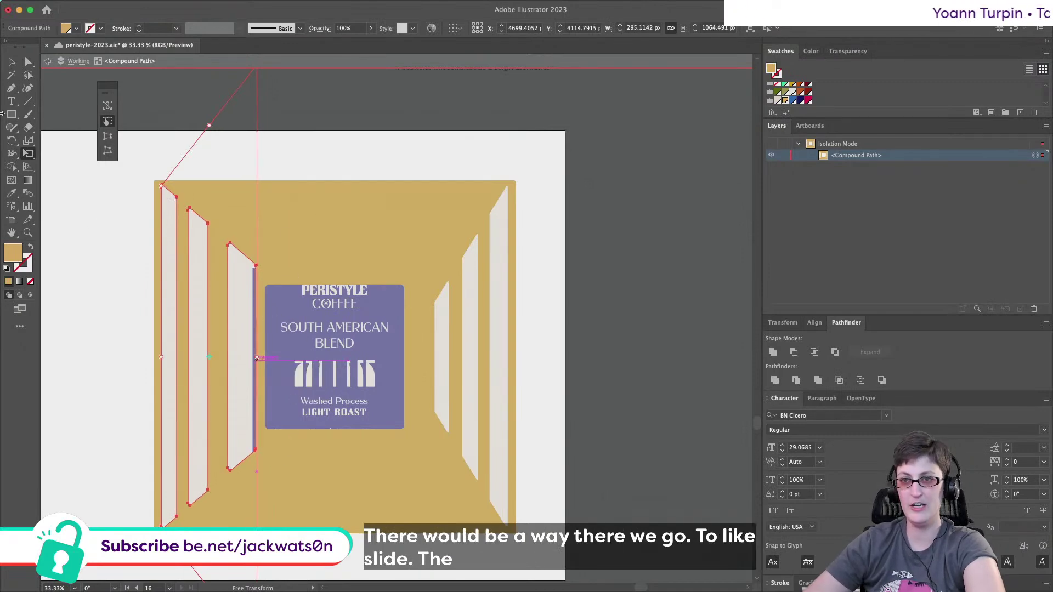
click(47, 61)
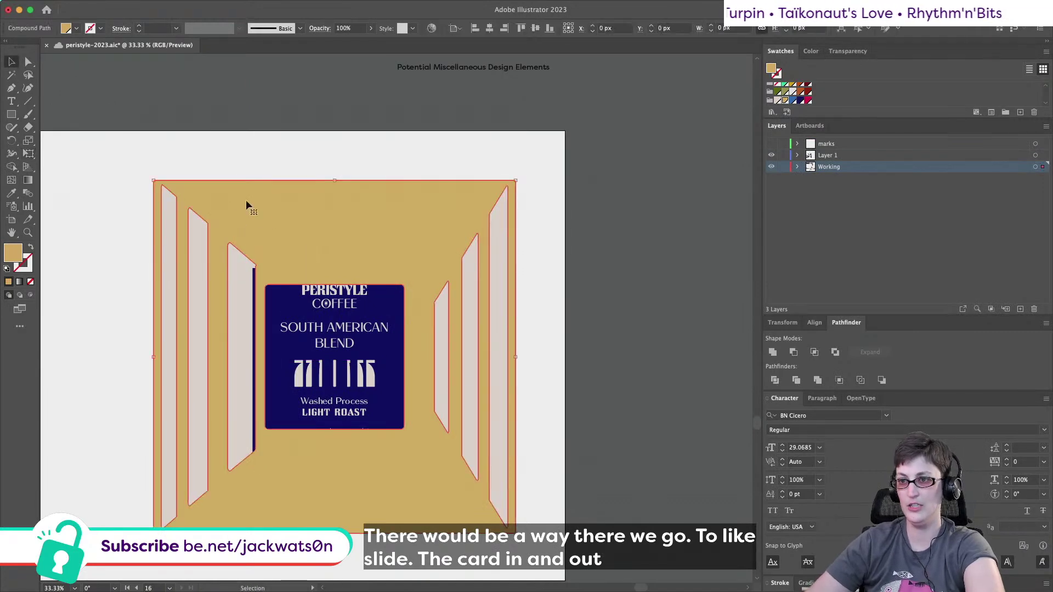
Release the gold sleeve's compound path and delete the three stripes on its right side.
double_click(277, 222)
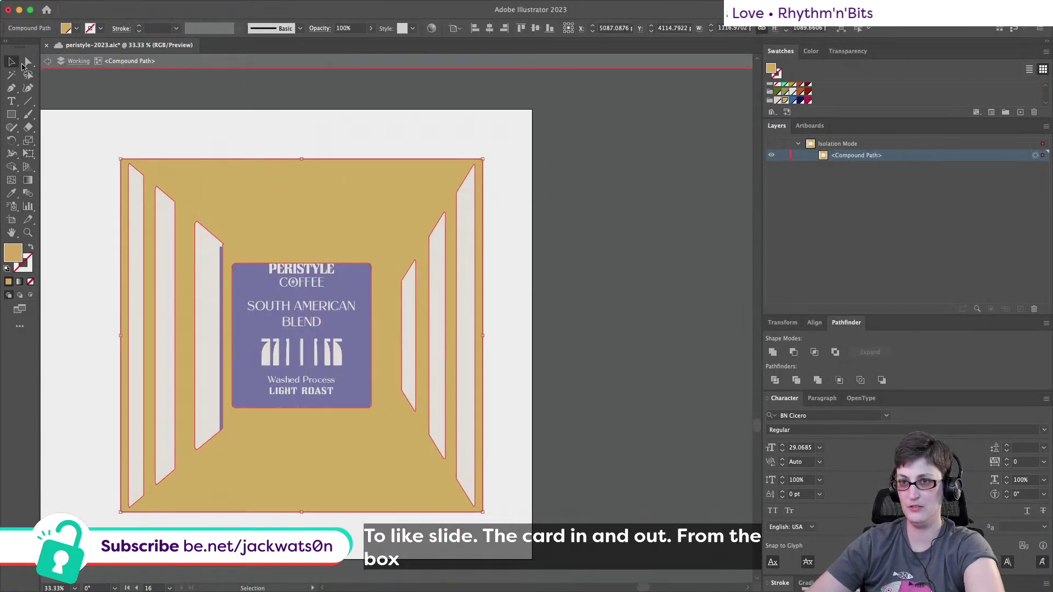
key(Escape)
right_click(267, 196)
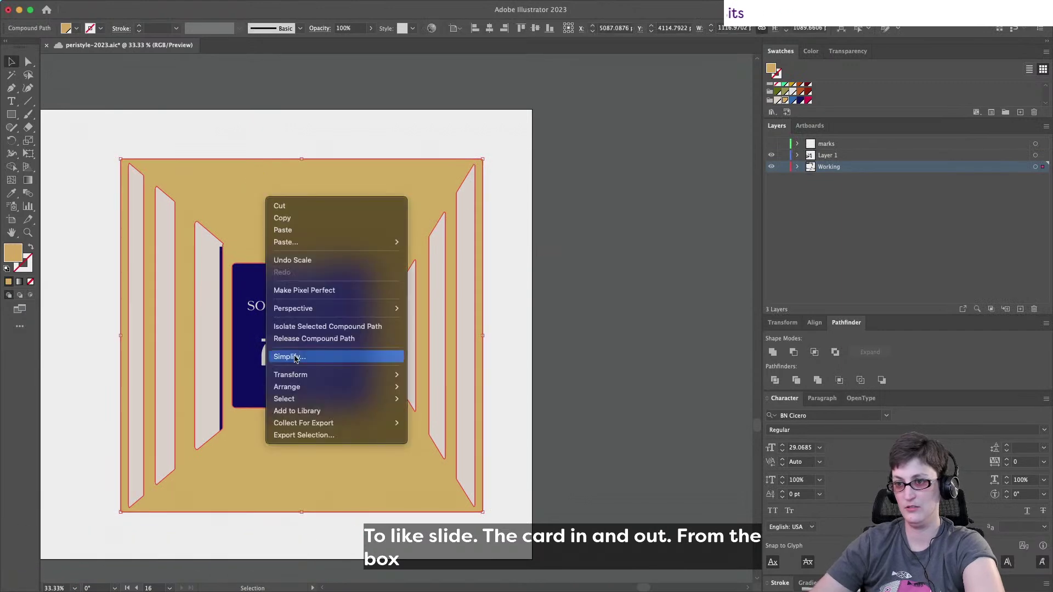
click(340, 338)
click(410, 350)
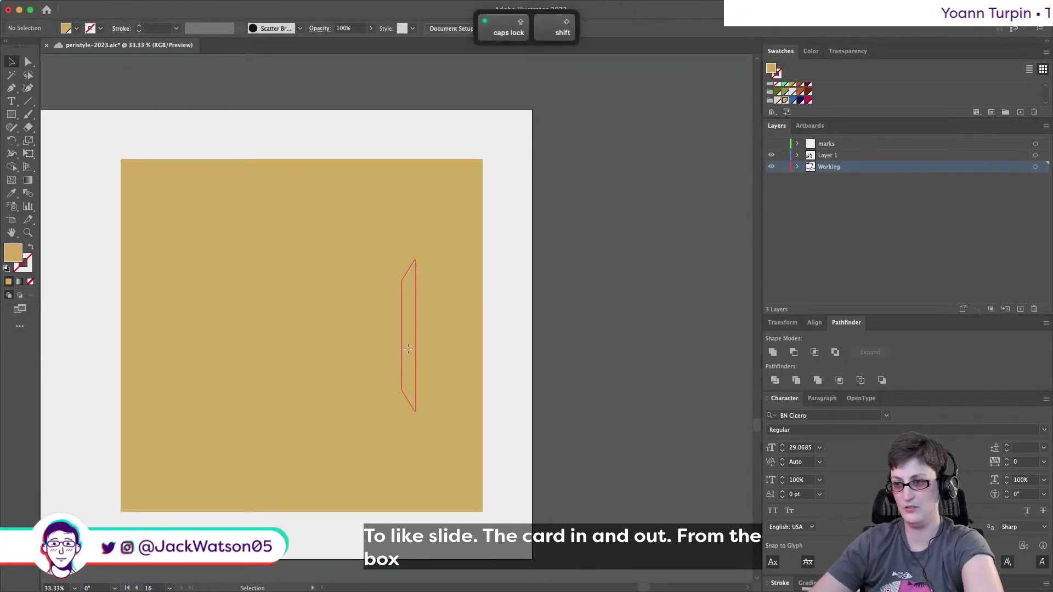
key(BackSpace)
click(435, 345)
key(BackSpace)
click(461, 352)
key(BackSpace)
Cut the left stripes and center square, isolate the gold square, and paste the cut shapes in front of it.
key(Caps_Lock)
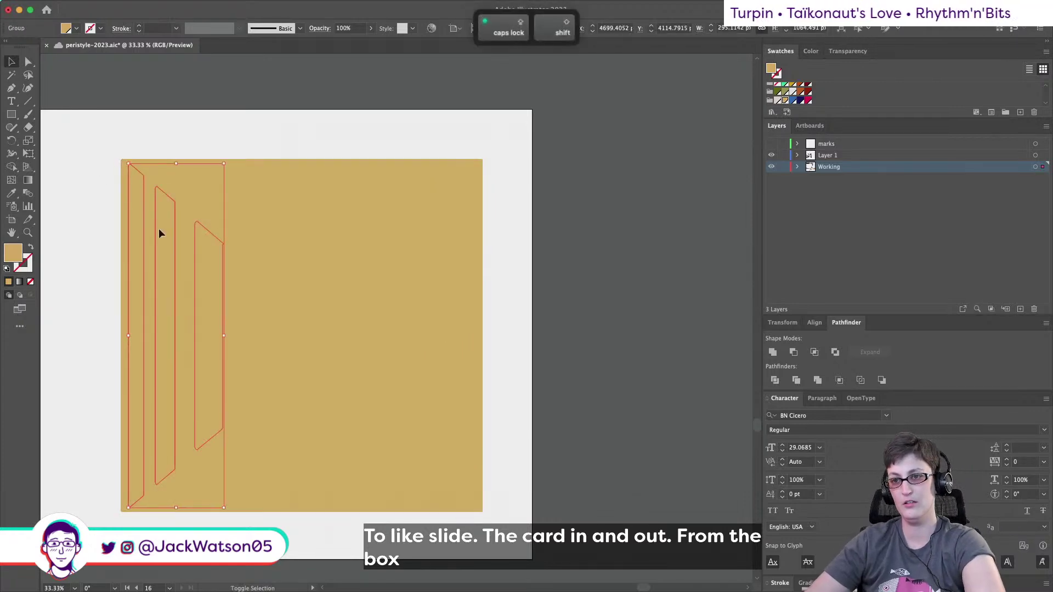
key(super+x)
right_click(225, 214)
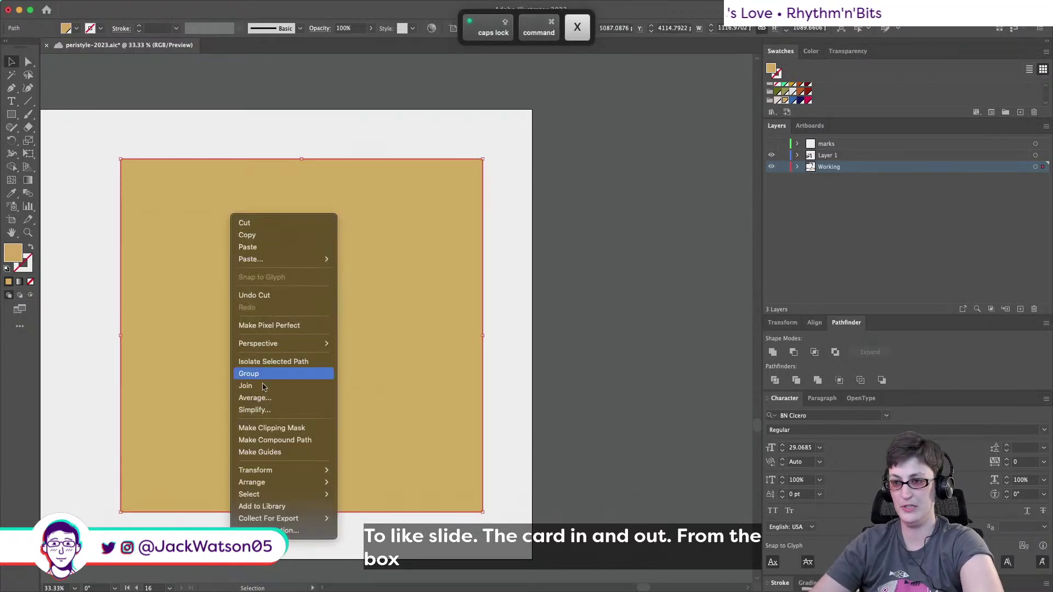
click(257, 361)
key(super+f)
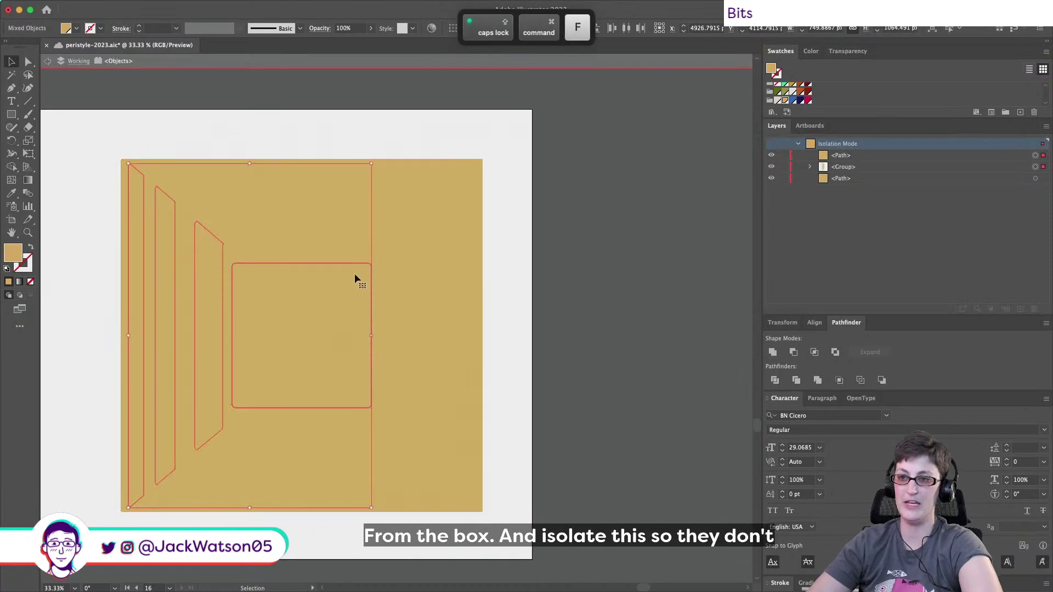
Duplicate the isolated shapes in place, reflect the copy to mirror the stripes onto the right side, and remove the extra gold square.
key(super+c)
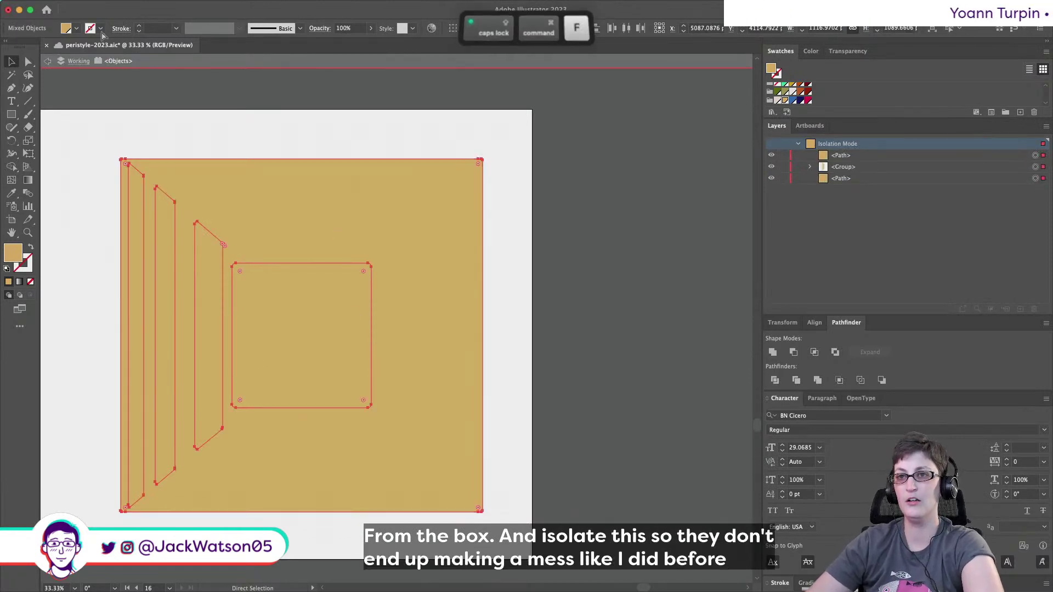
key(super+f)
click(134, 6)
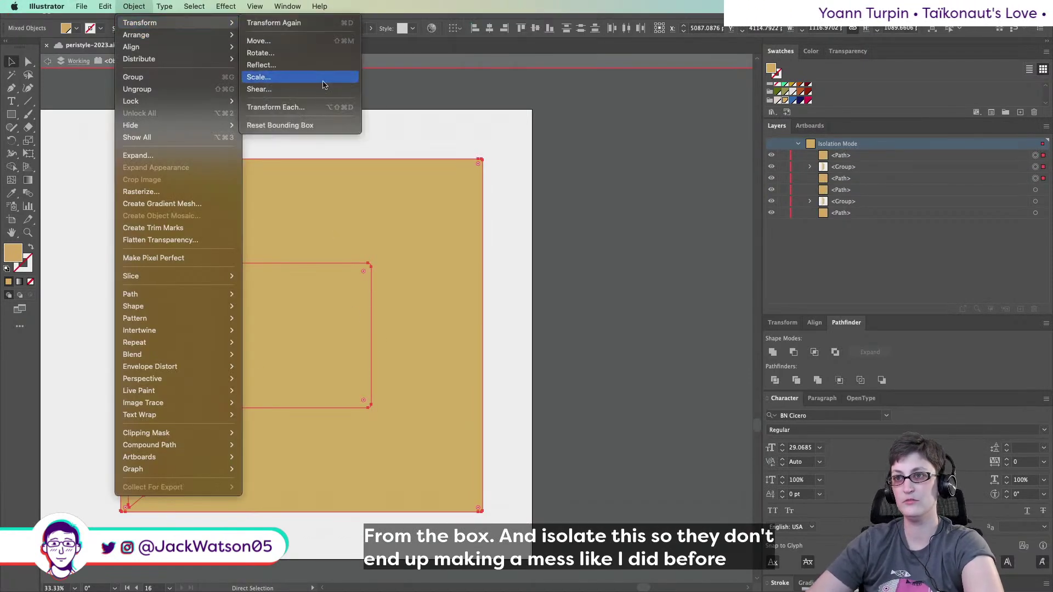
click(320, 64)
key(Return)
key(shift+super+a)
click(299, 221)
key(Delete)
Try to subtract the stripes and center squares from the gold square with Minus Front.
drag(86, 185, 417, 351)
click(815, 352)
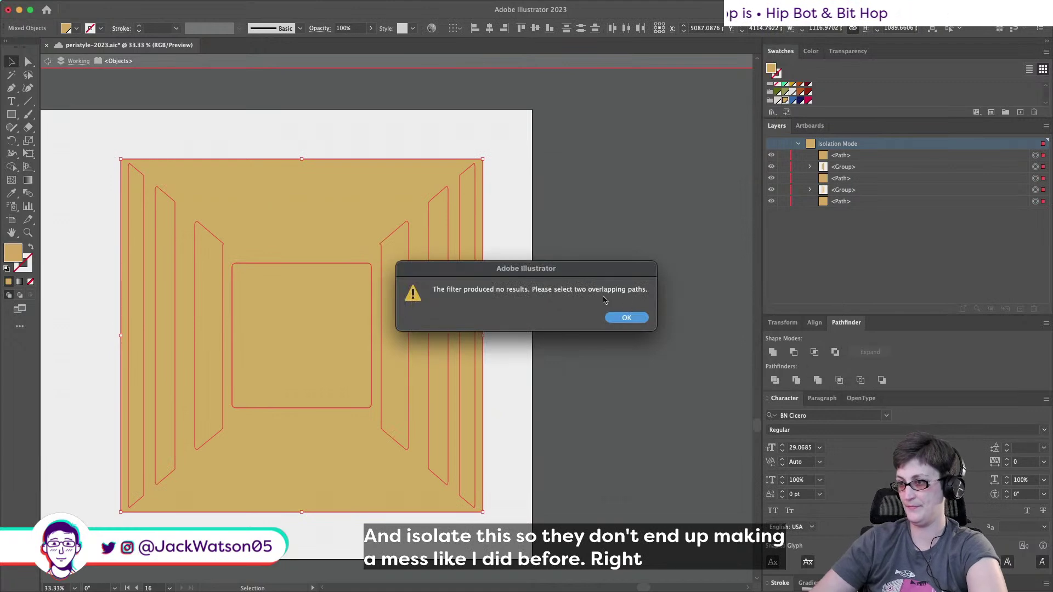
click(623, 318)
Delete the duplicate center square, keeping one center square and both stripe groups over the gold square.
right_click(498, 218)
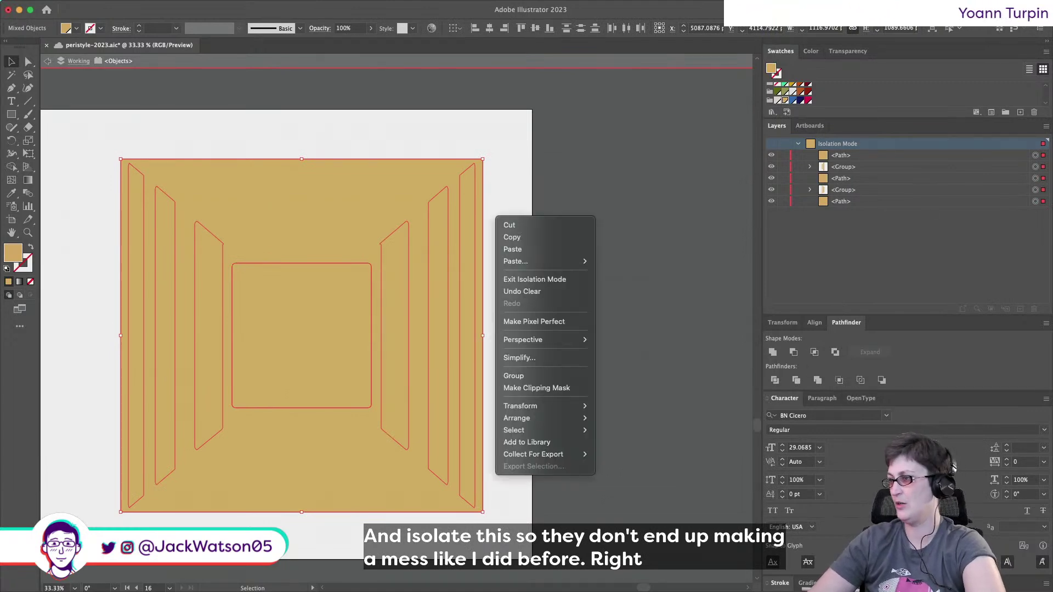
key(Escape)
key(Delete)
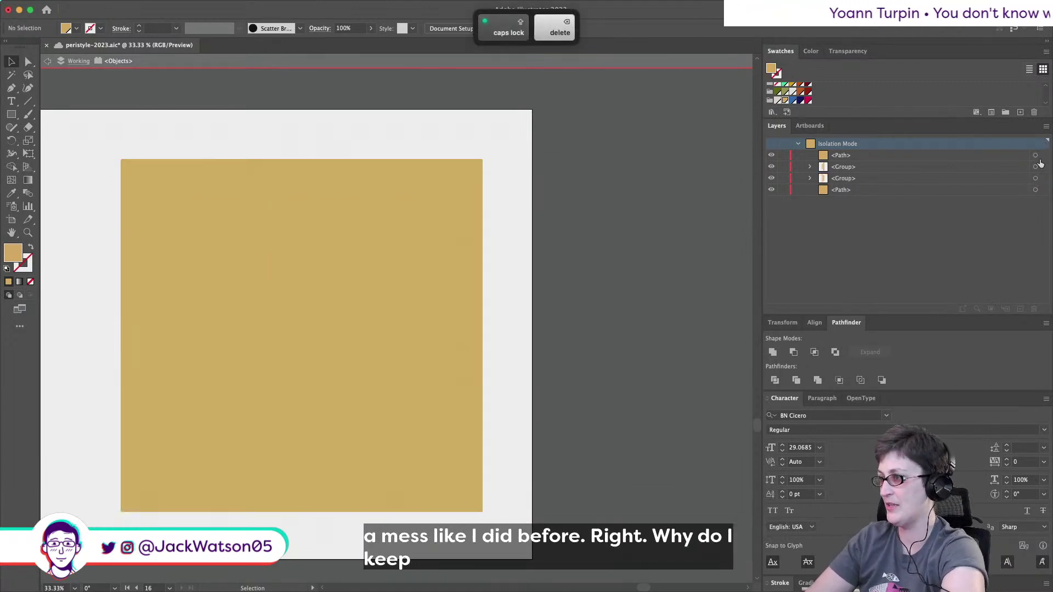
key(super+z)
key(super+z)
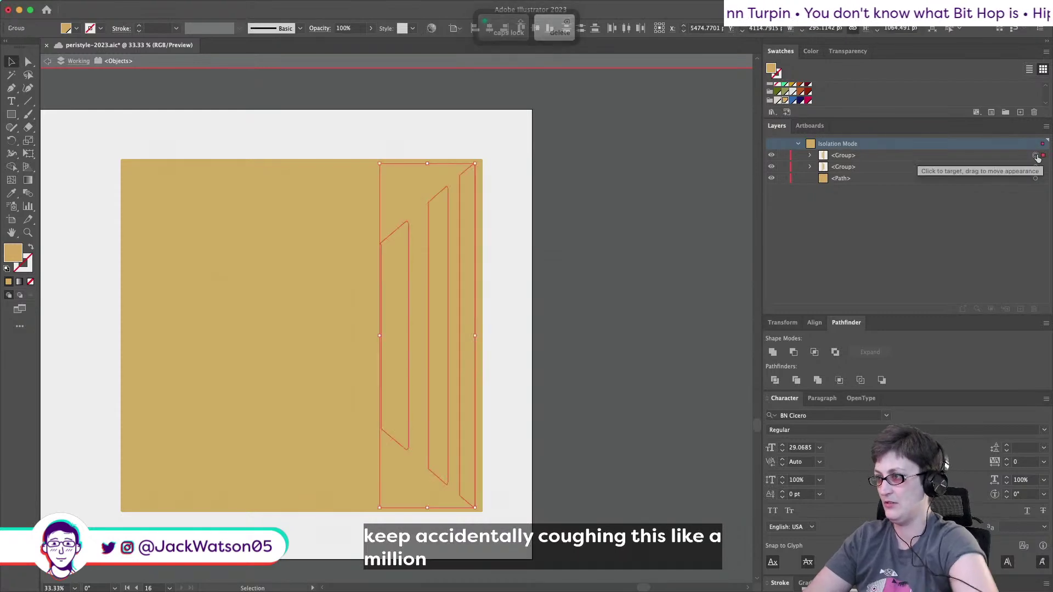
key(super+z)
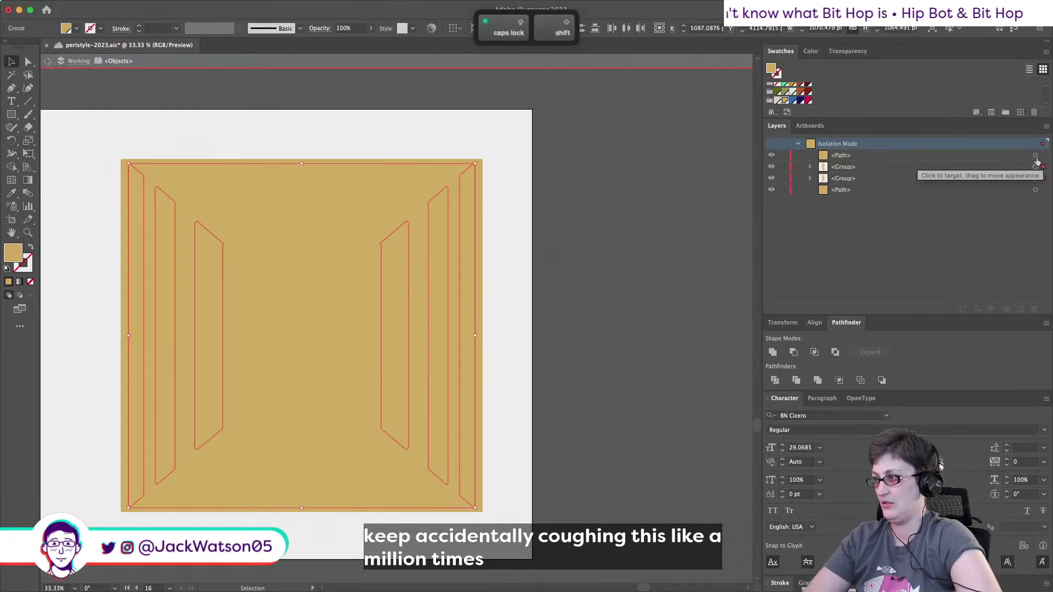
key(super+shift+z)
click(1035, 154)
shift+click(1035, 167)
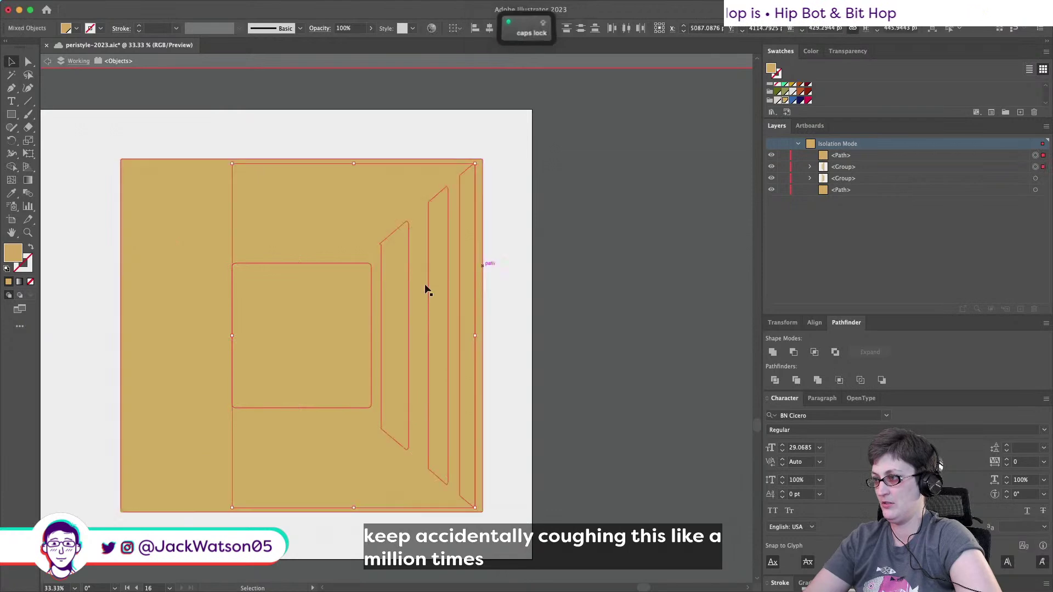
right_click(404, 294)
key(Escape)
click(397, 179)
Ungroup all the isolated shapes and subtract the stripes and center square from the gold square with Minus Front.
key(super+a)
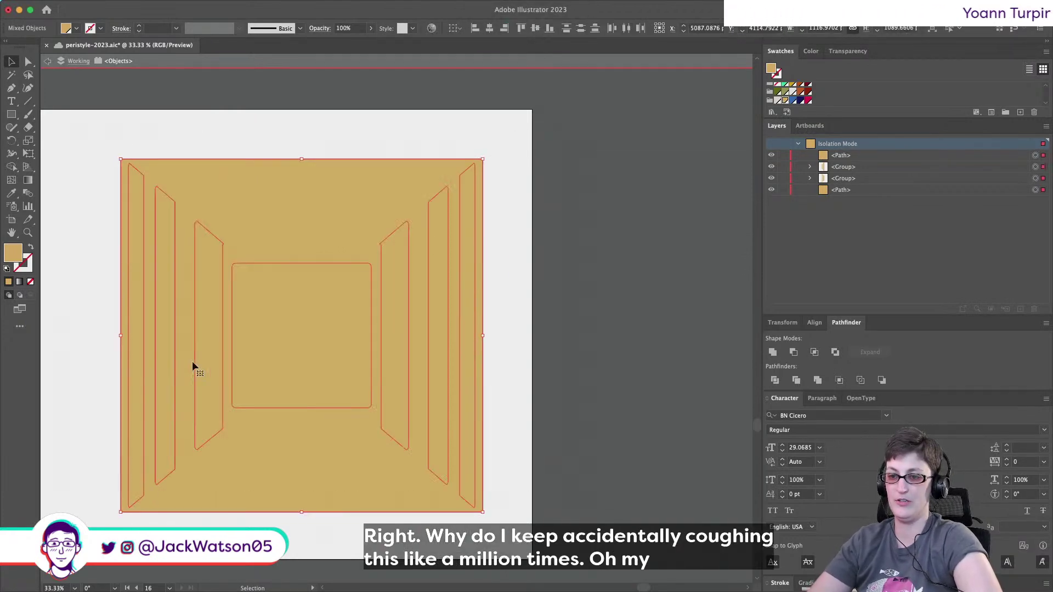
right_click(200, 249)
key(Escape)
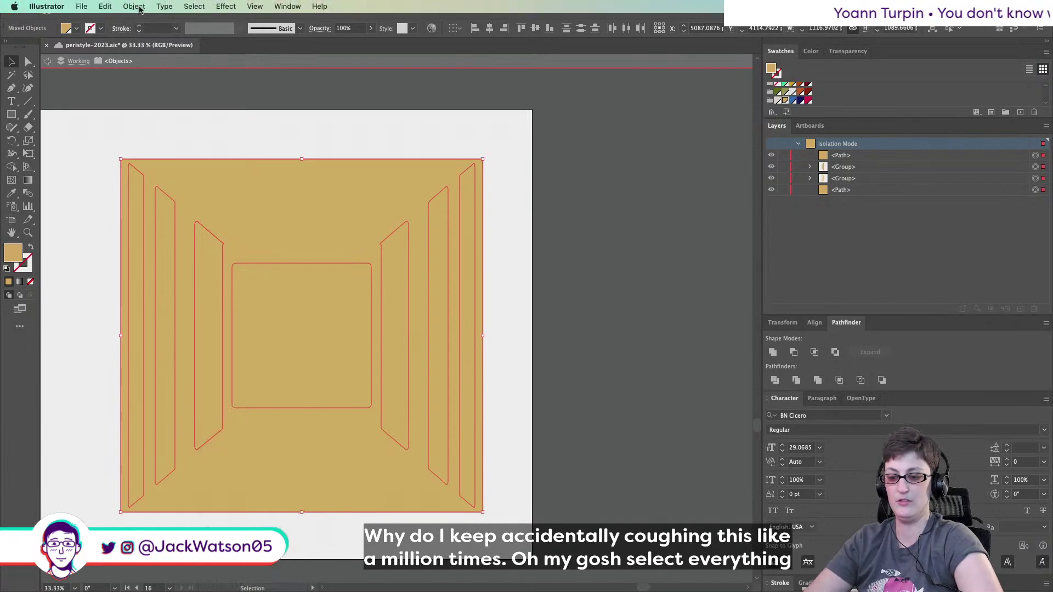
key(Caps_Lock)
key(super)
key(super+shift+g)
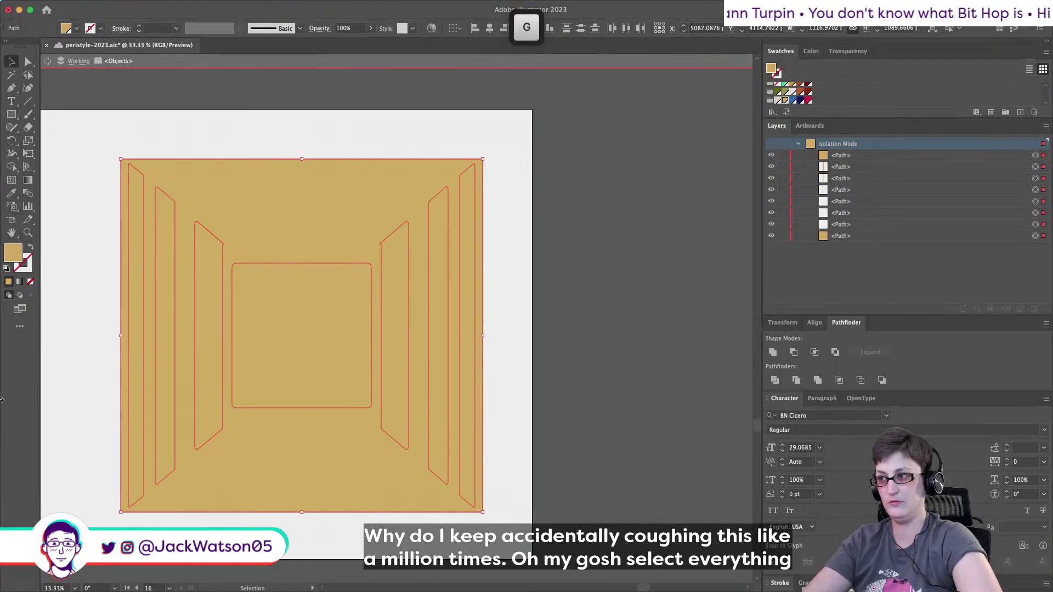
key(shift)
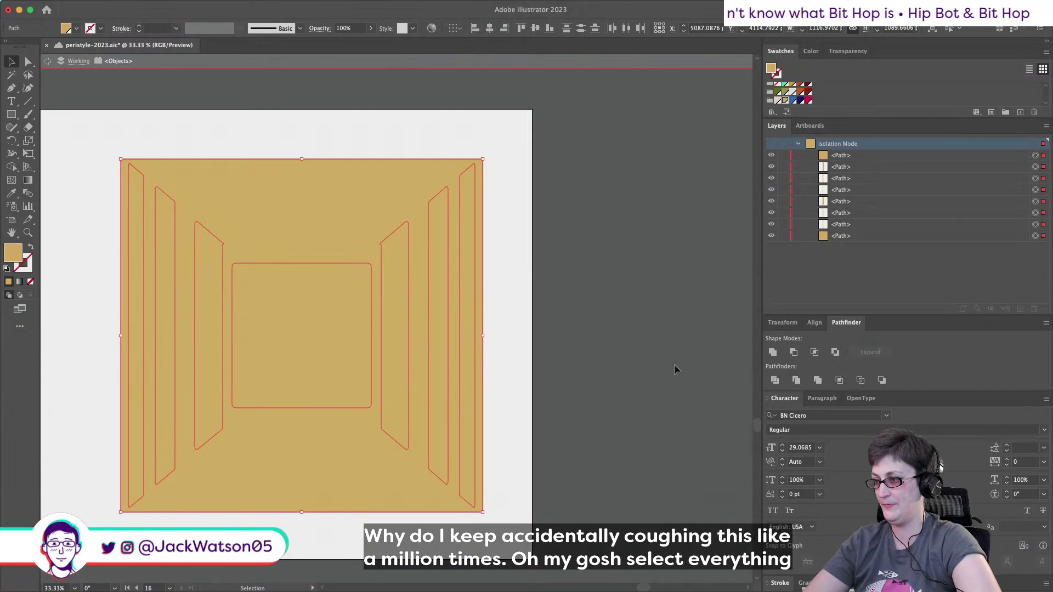
click(794, 352)
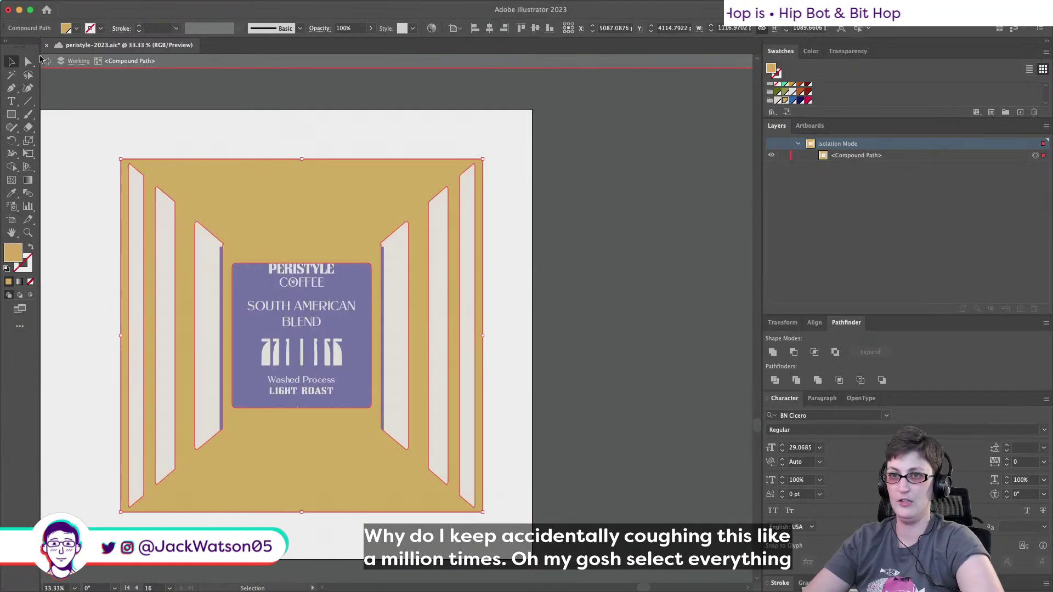
Exit isolation and shift the navy label group slightly down so its text sits inside the sleeve's central window.
click(48, 61)
click(303, 300)
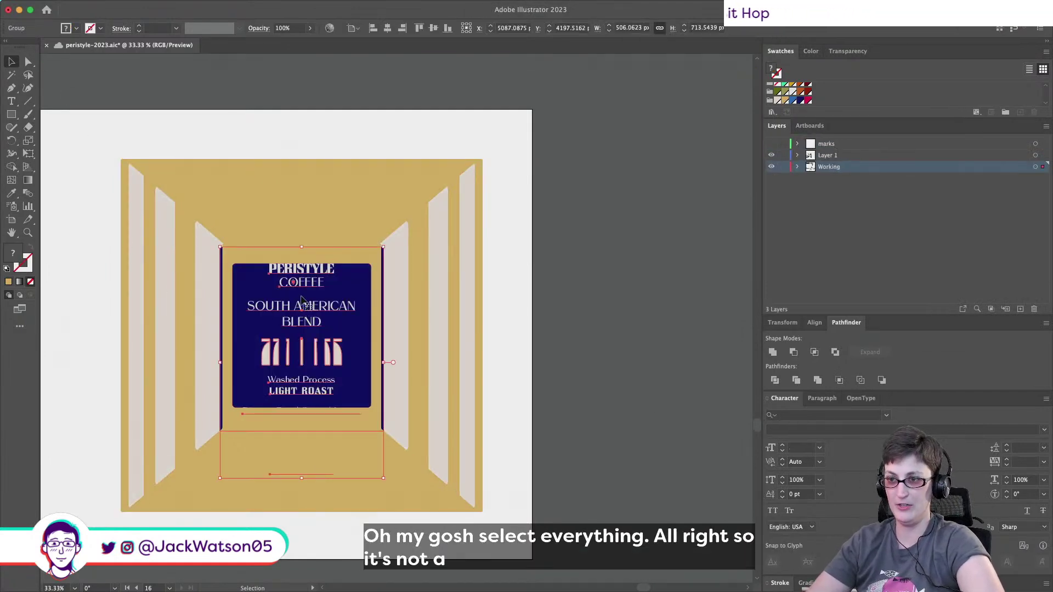
key(super+shift+a)
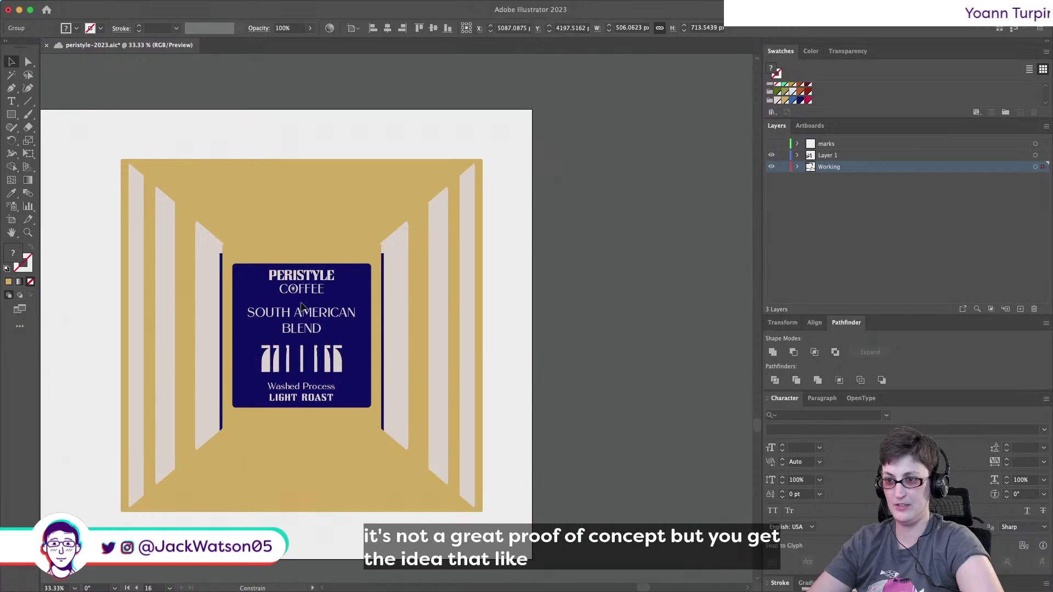
key(super+minus)
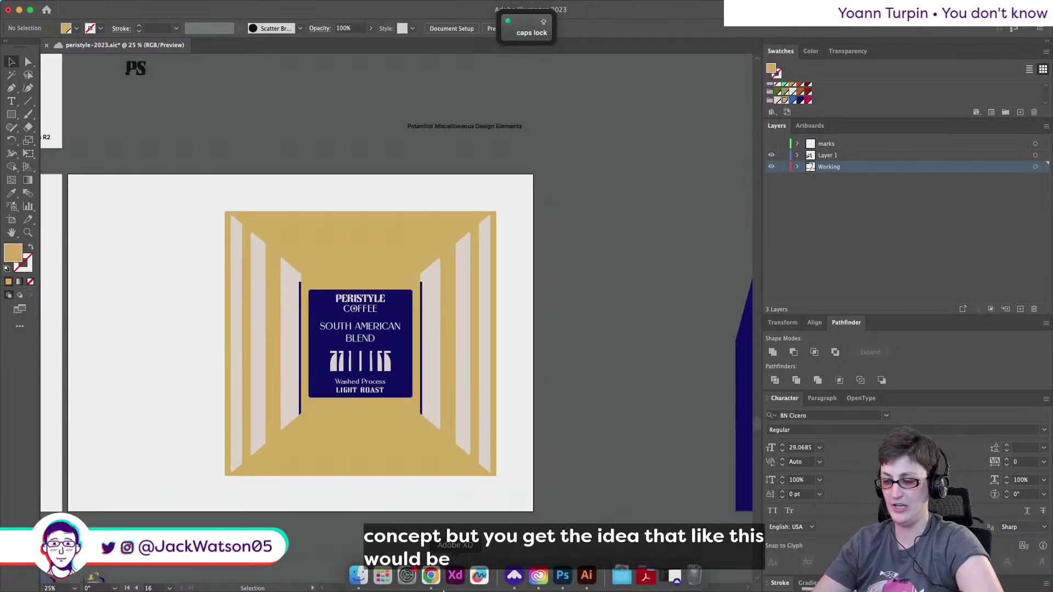
Review the square box mockup in Photoshop and the SEY coffee box reference, and return to the Illustrator sleeve design.
click(562, 575)
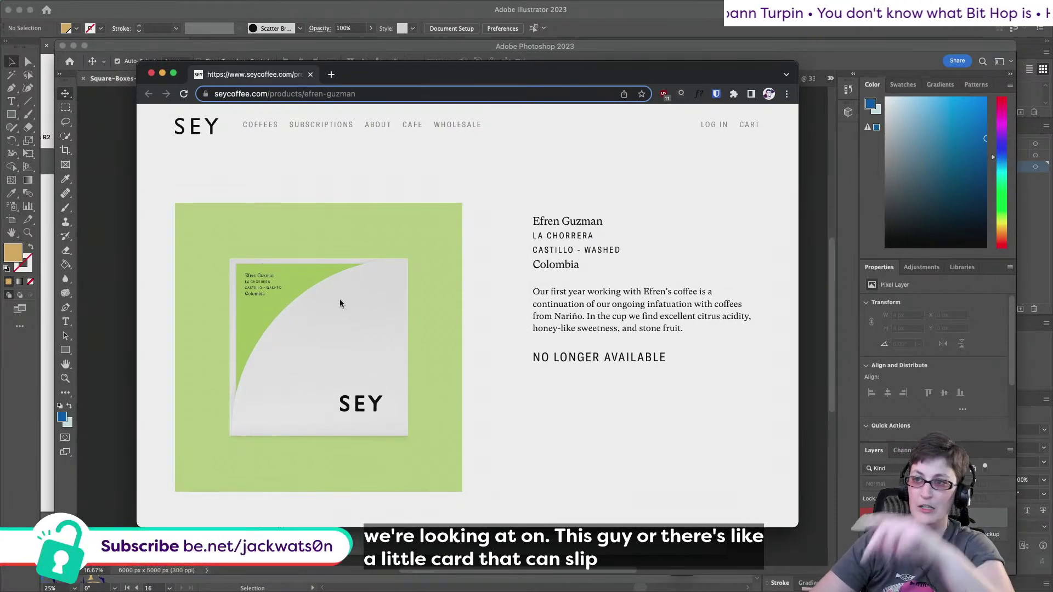
click(214, 48)
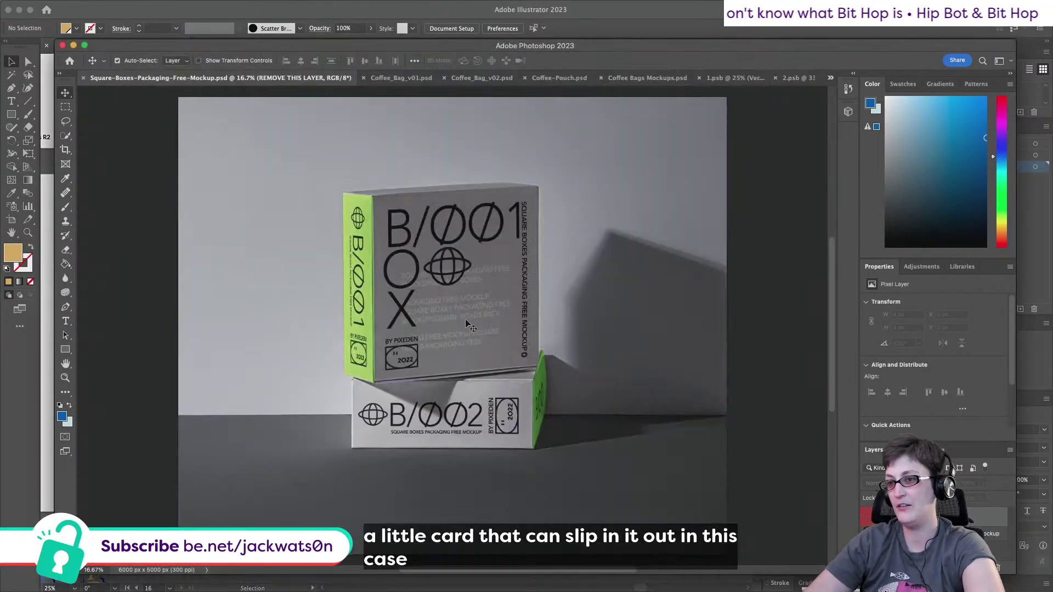
click(46, 137)
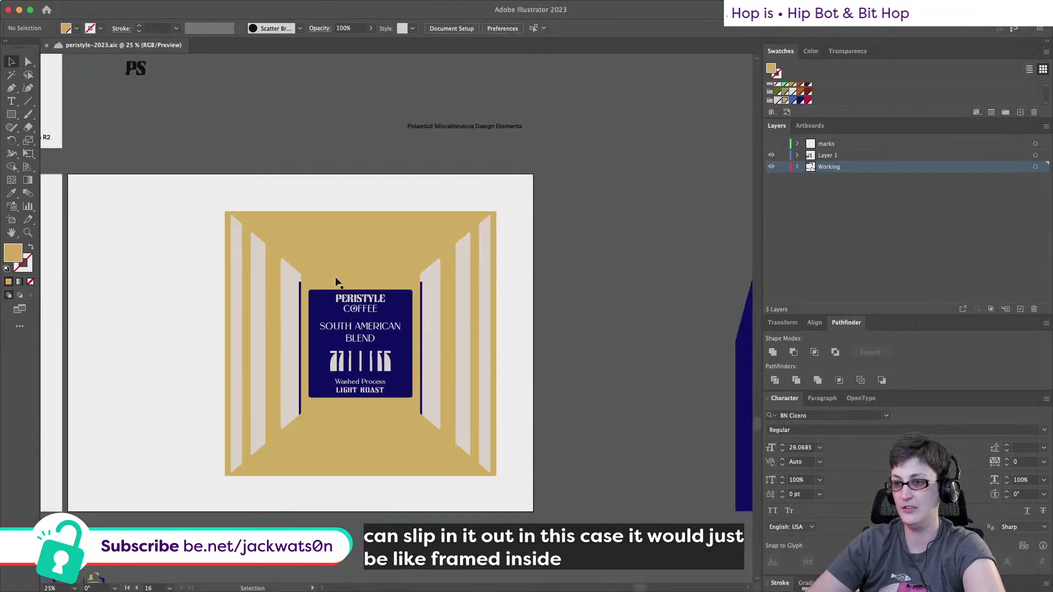
Cut the "12oz | 340g" text out of the label group and paste it in place in front of the gold sleeve.
key(Caps_Lock)
click(360, 348)
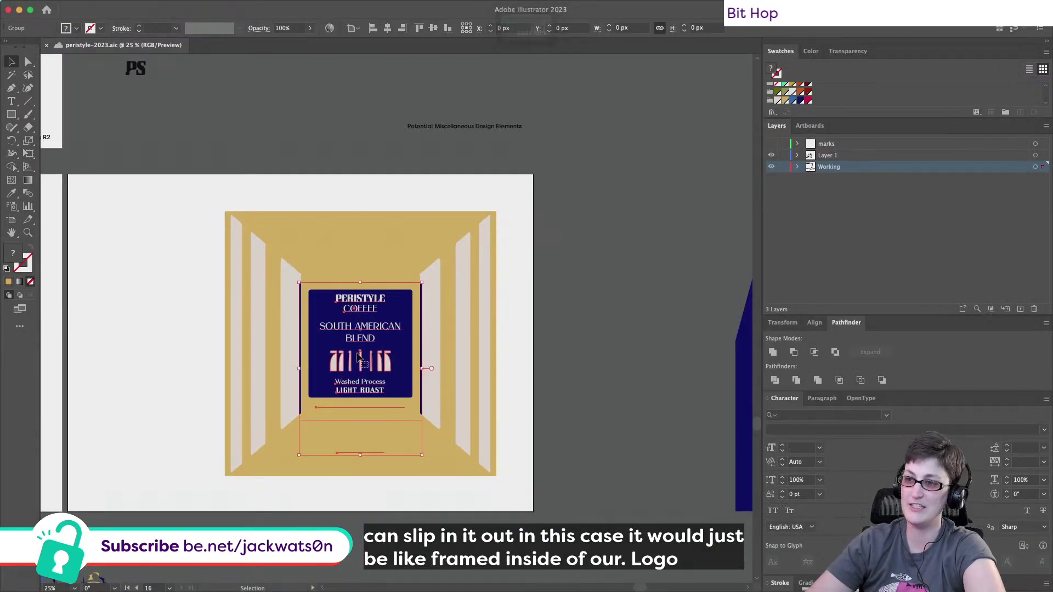
key(super+z)
key(super+z)
key(super+z)
key(super+z)
key(super+z)
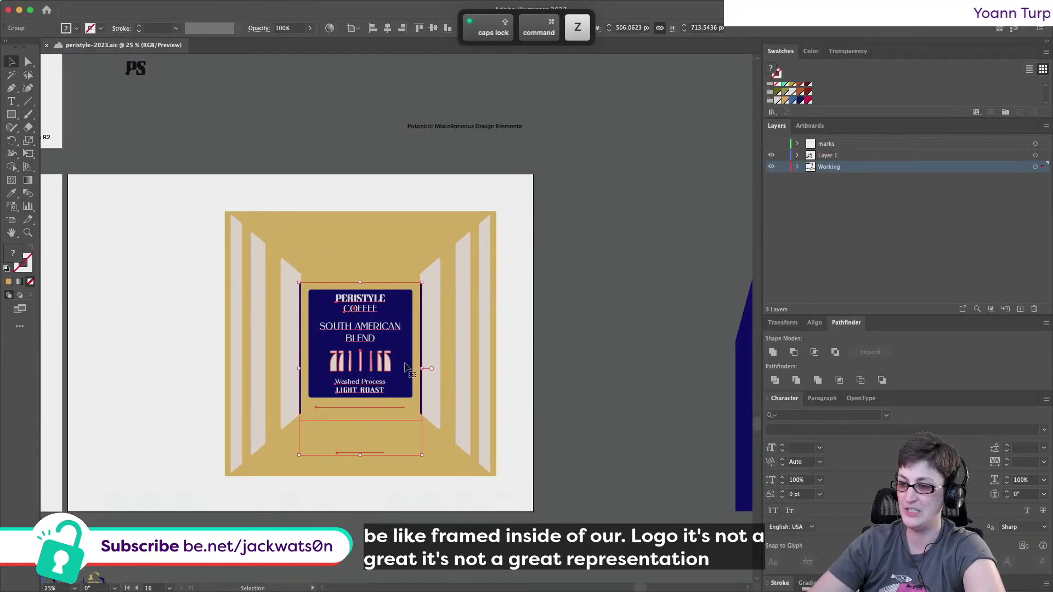
key(super+z)
key(super+z)
key(super+z)
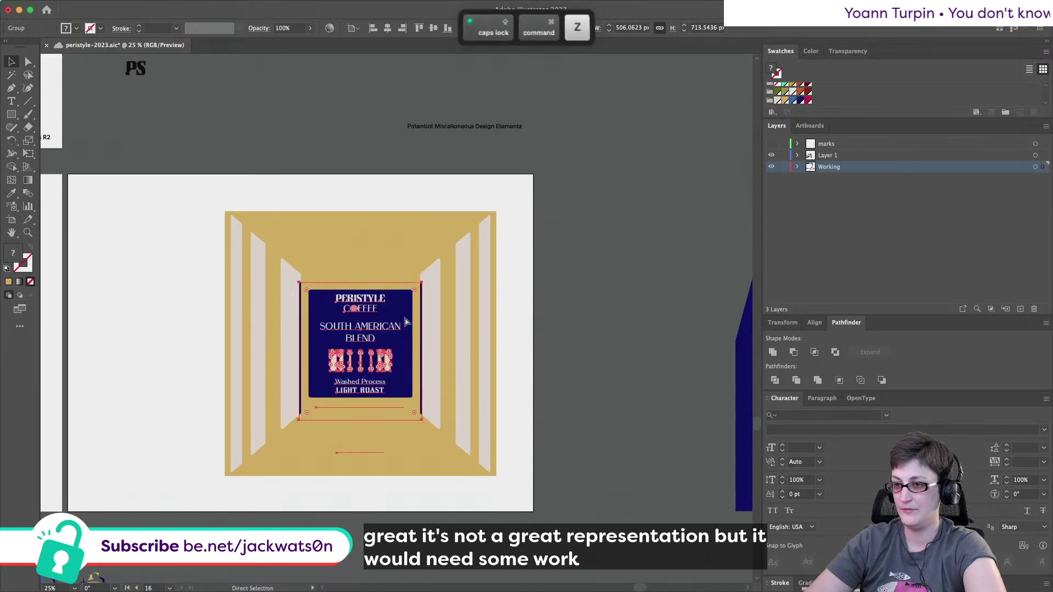
double_click(378, 401)
key(super+shift+z)
key(super+shift+z)
key(super+shift+z)
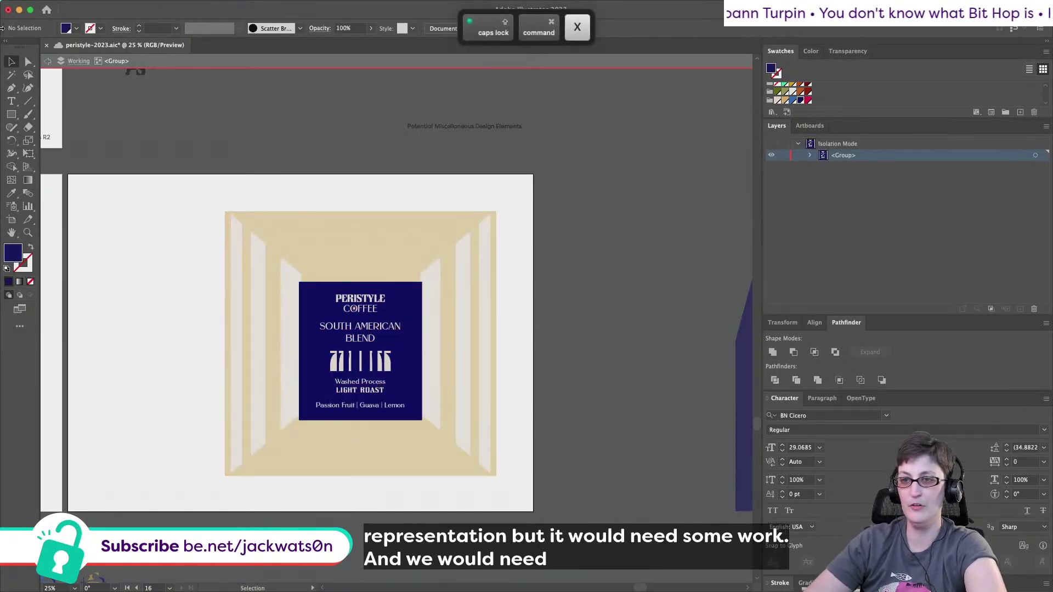
key(super+z)
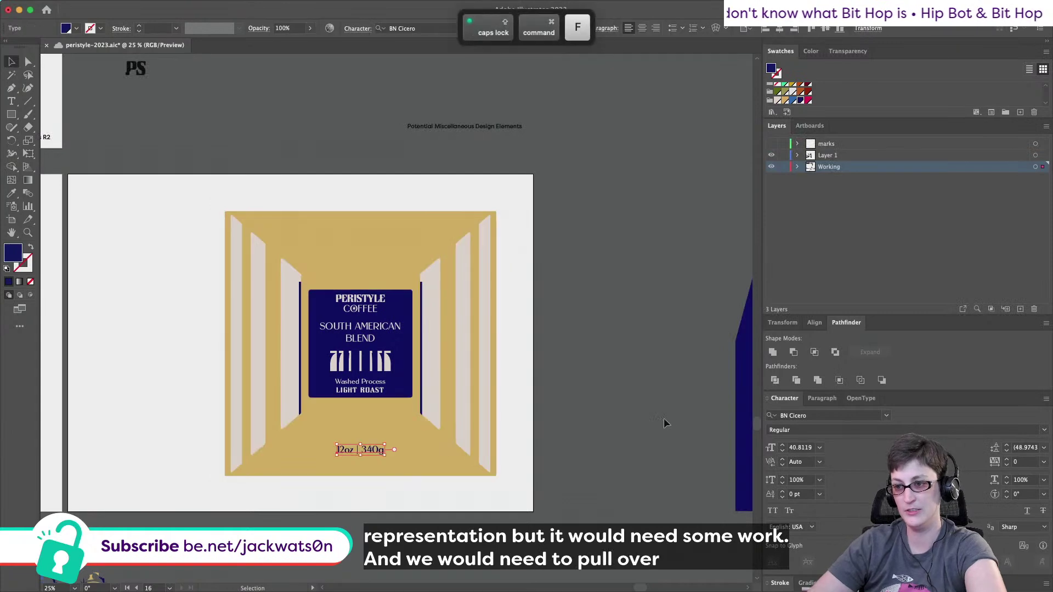
Try to scale the navy label group down proportionally around its center to about 484 × 545 px, and undo it.
scroll(411, 428, down, 2)
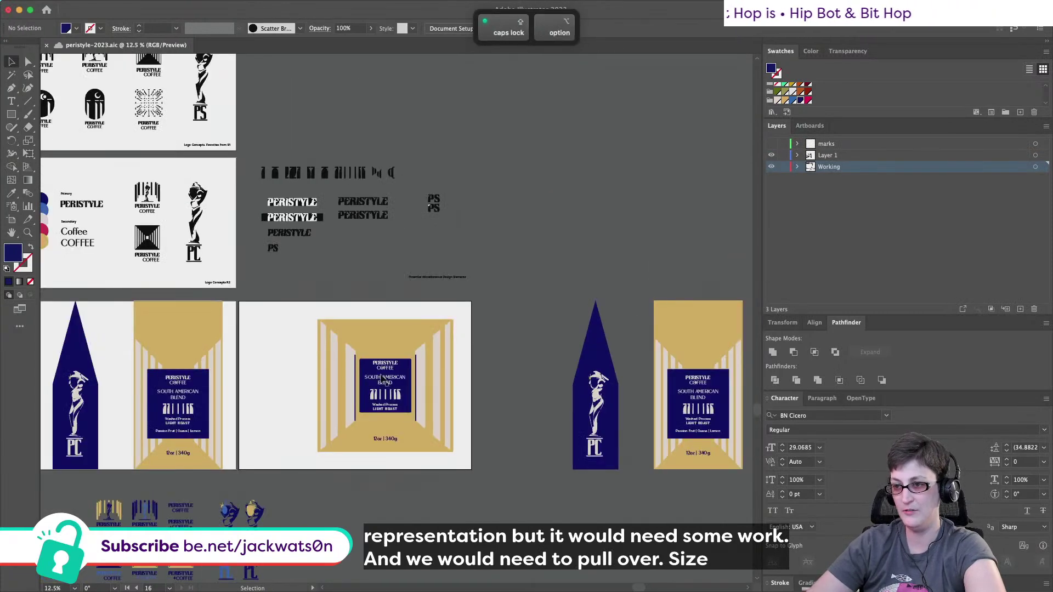
scroll(385, 378, up, 2)
click(389, 417)
drag(393, 474, 390, 470)
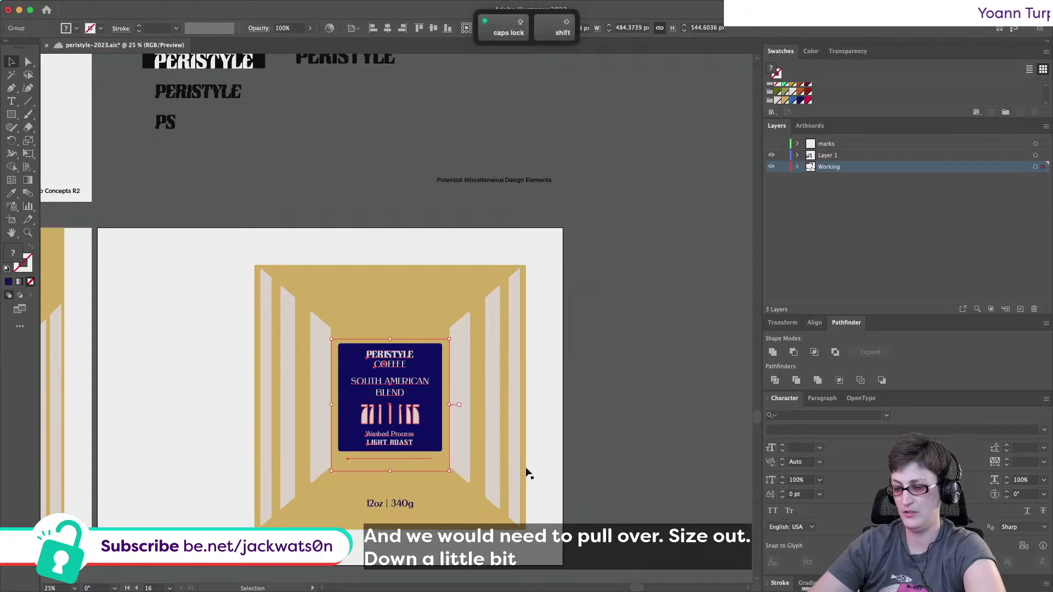
key(super+z)
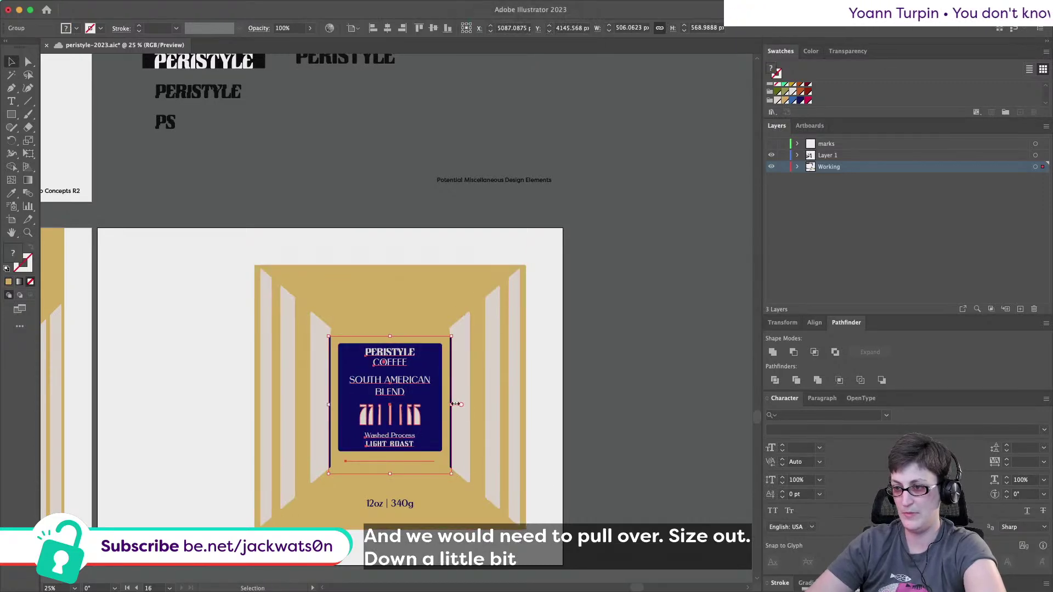
Try to enlarge only the label's navy background rectangle around its center to about 558 × 627 px, and undo it.
key(z)
click(27, 62)
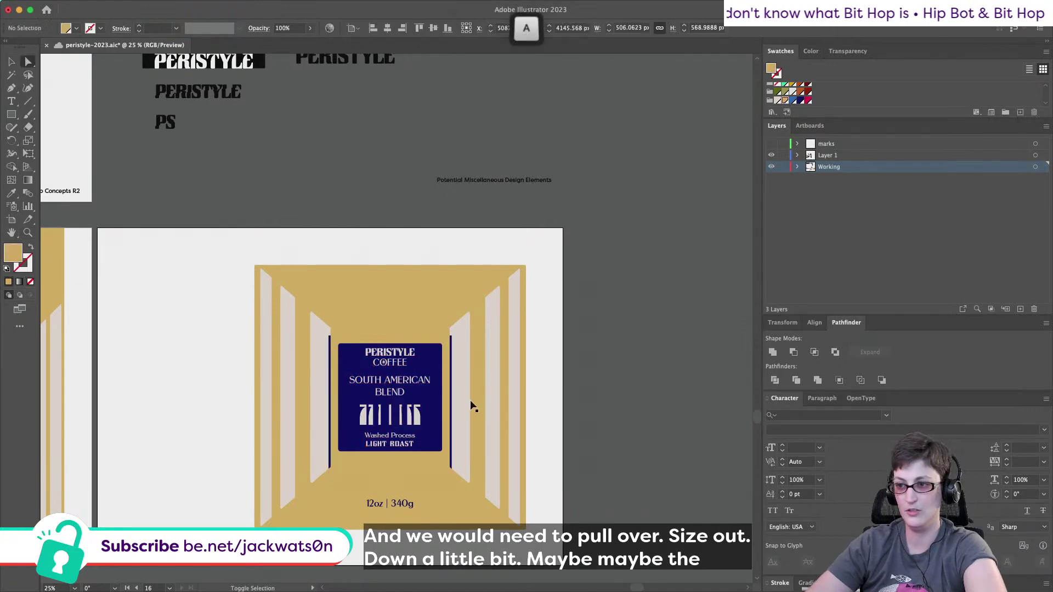
click(437, 410)
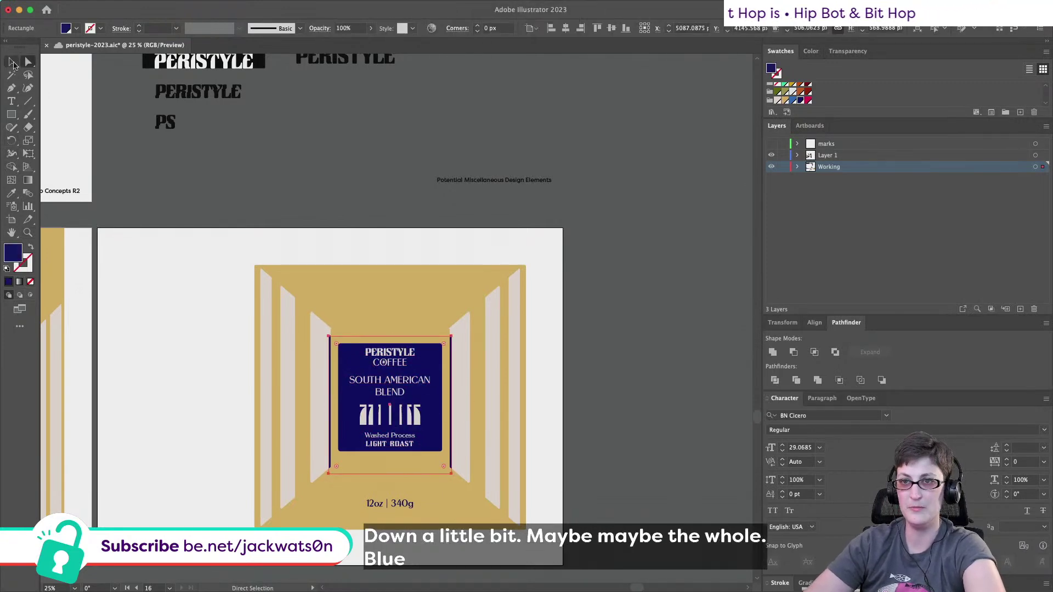
key(v)
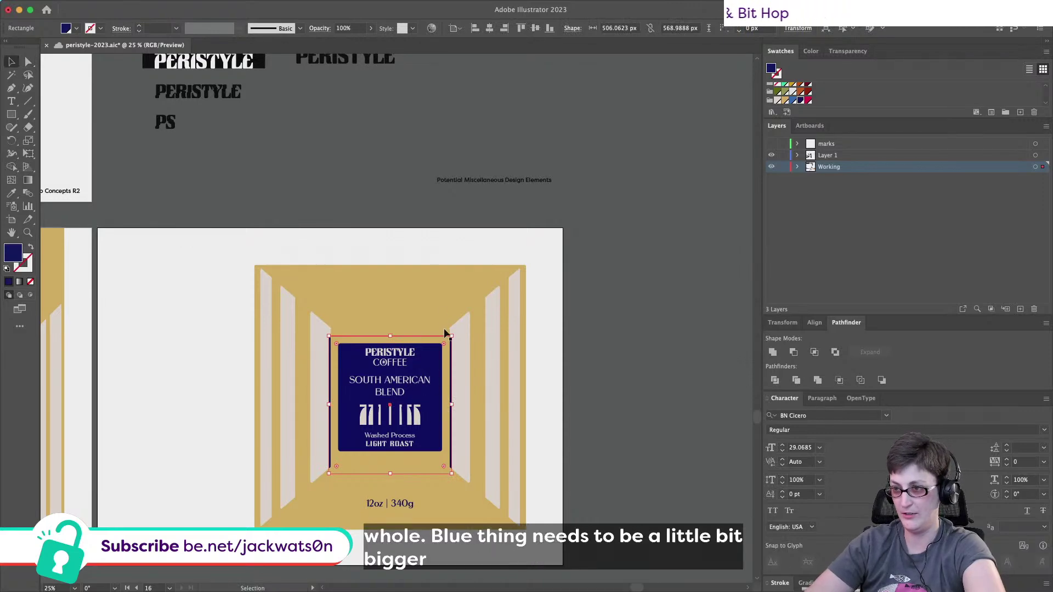
drag(451, 336, 459, 326)
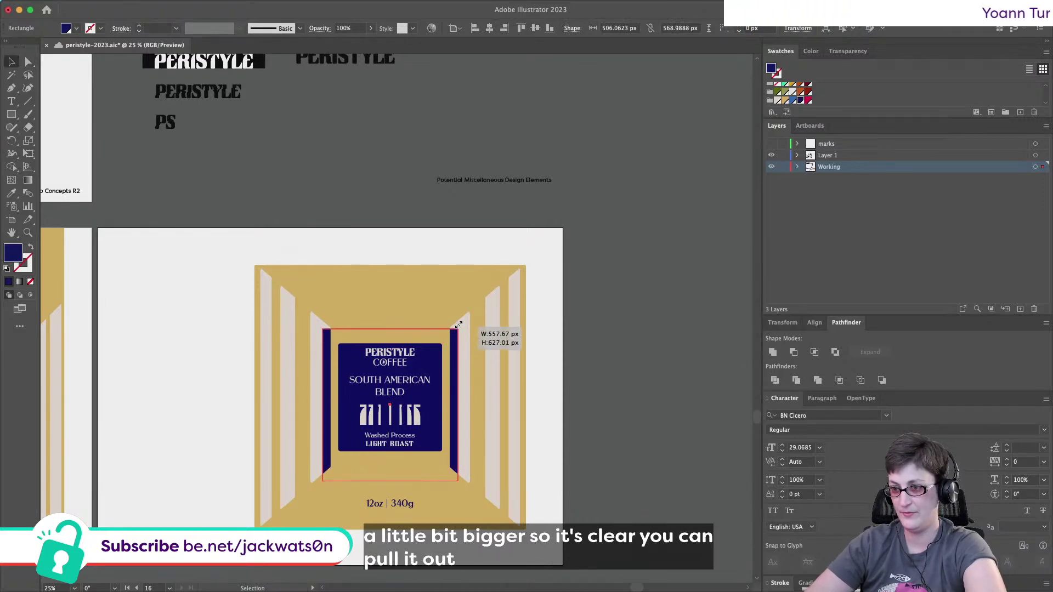
click(548, 424)
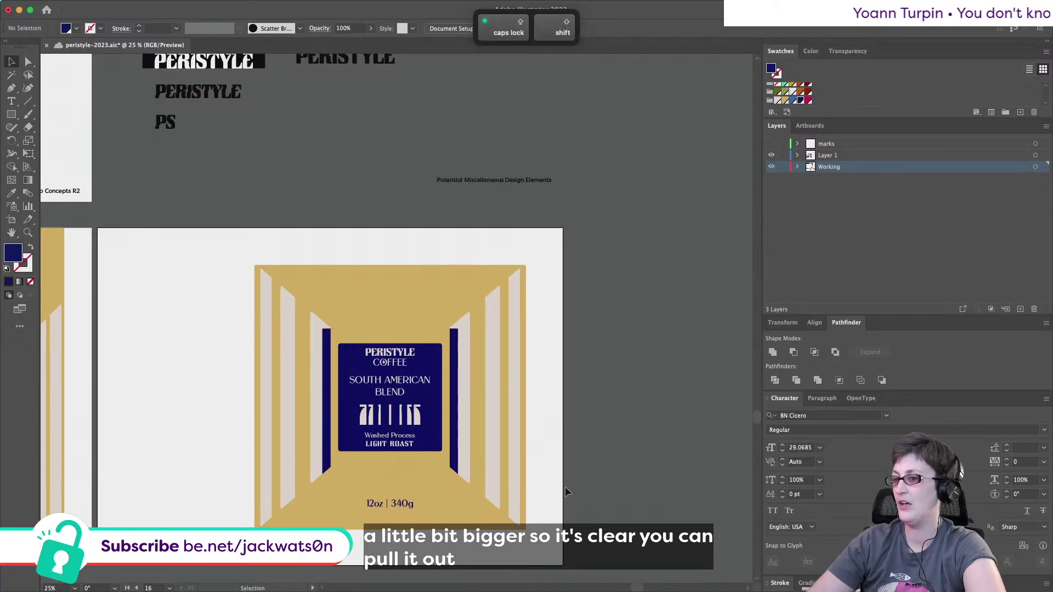
scroll(494, 439, right, 2)
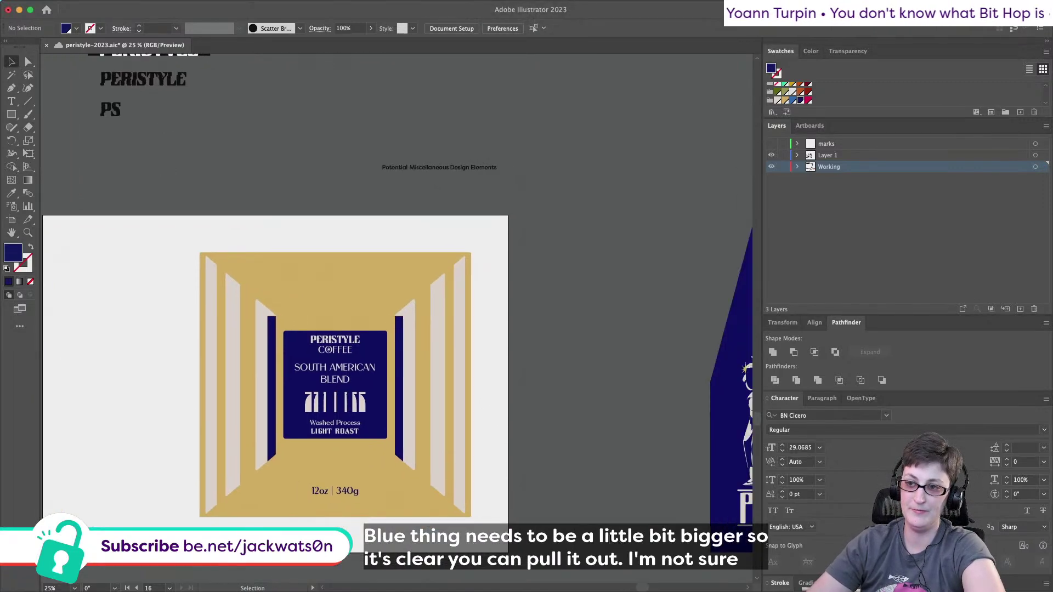
key(super+z)
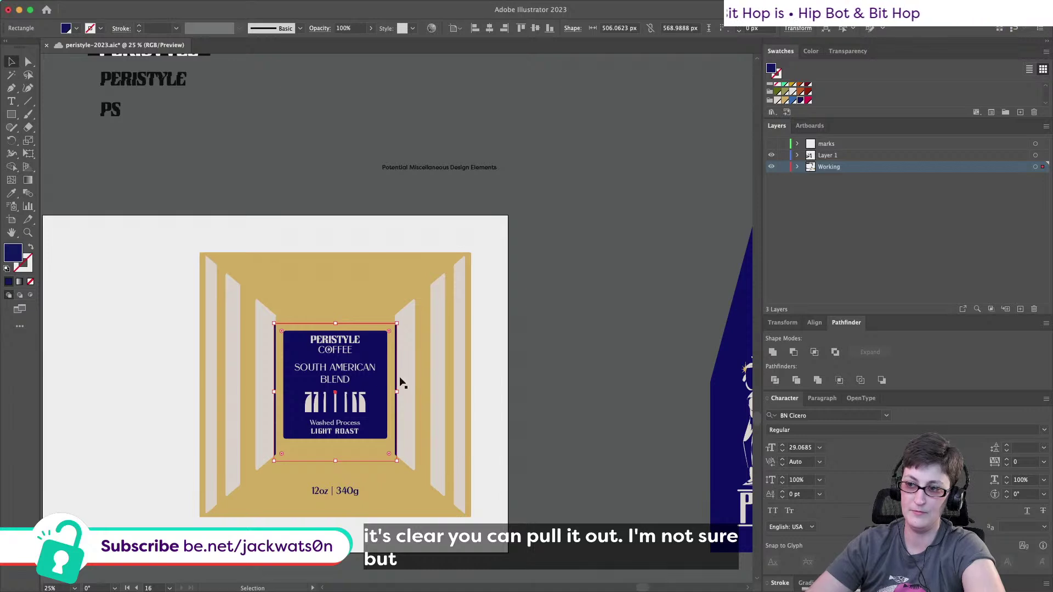
Narrow the navy background rectangle symmetrically to about 472 px wide so it stays clear of the inner stripe cut-outs.
drag(399, 393, 393, 393)
click(197, 354)
scroll(198, 358, down, 2)
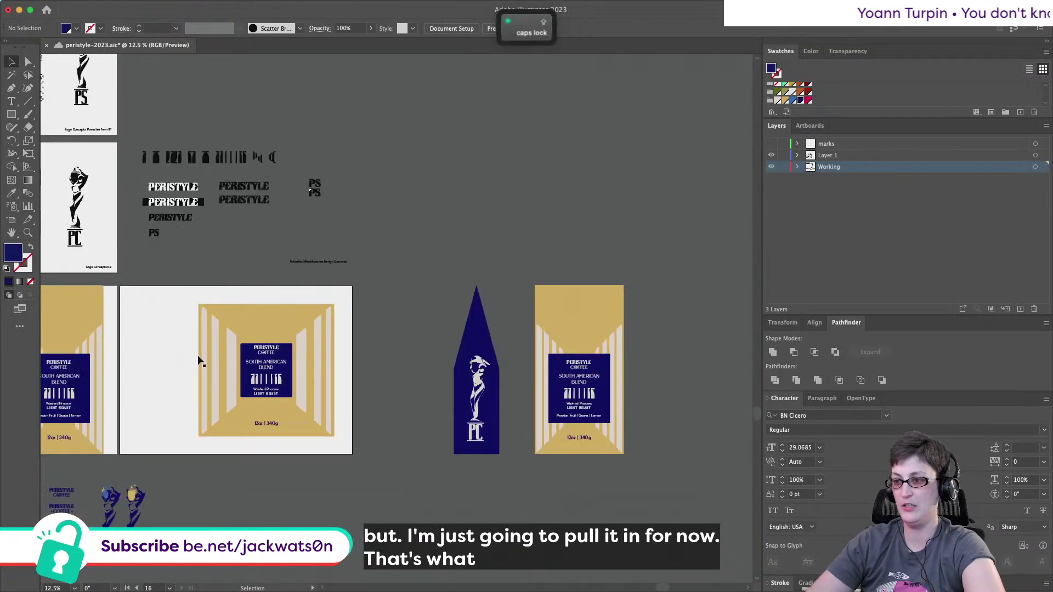
Try pulling the navy label group out of the sleeve onto the empty canvas beside the artboard, and undo the move.
mouse_move(399, 574)
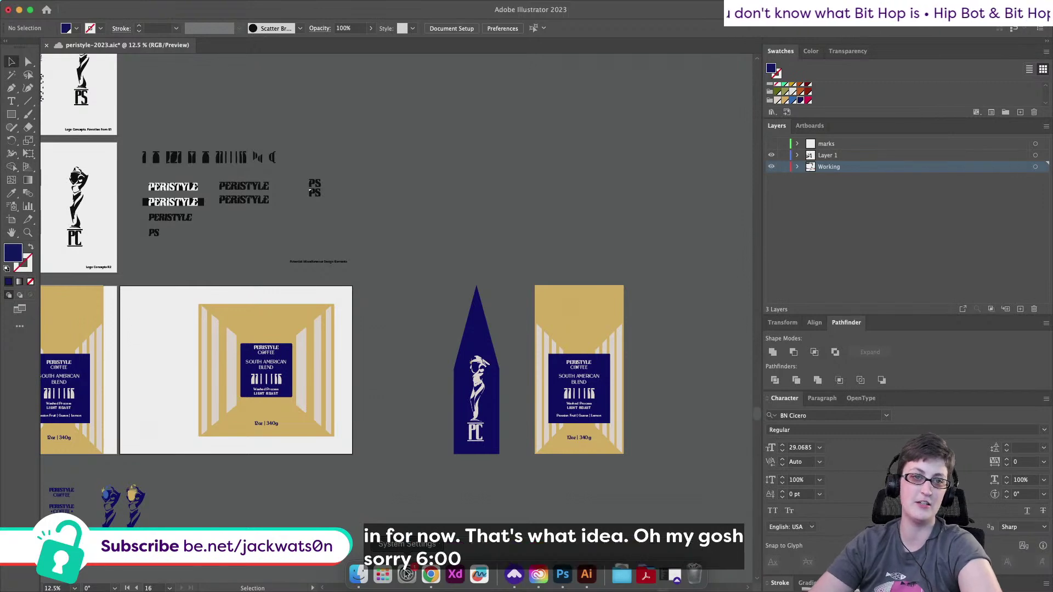
key(alt)
scroll(225, 435, up, 3)
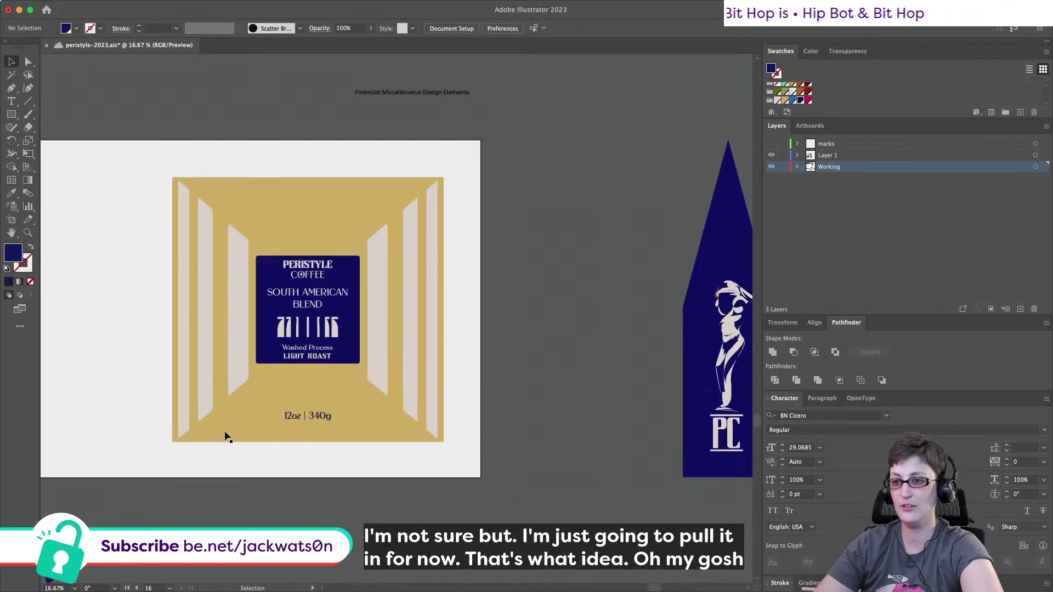
scroll(225, 435, down, 1)
drag(303, 331, 605, 327)
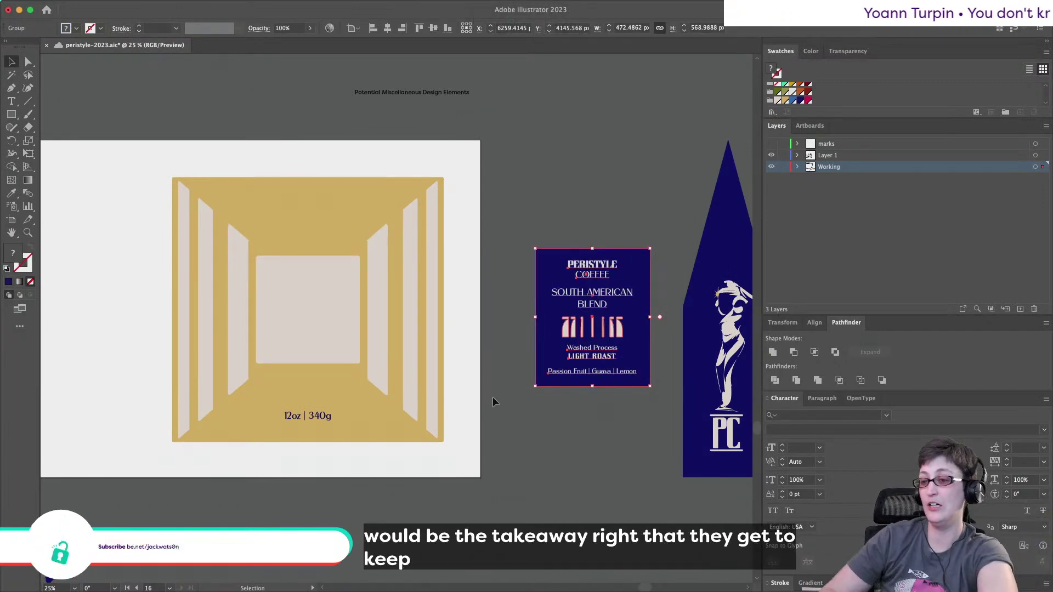
key(super+z)
key(super+z)
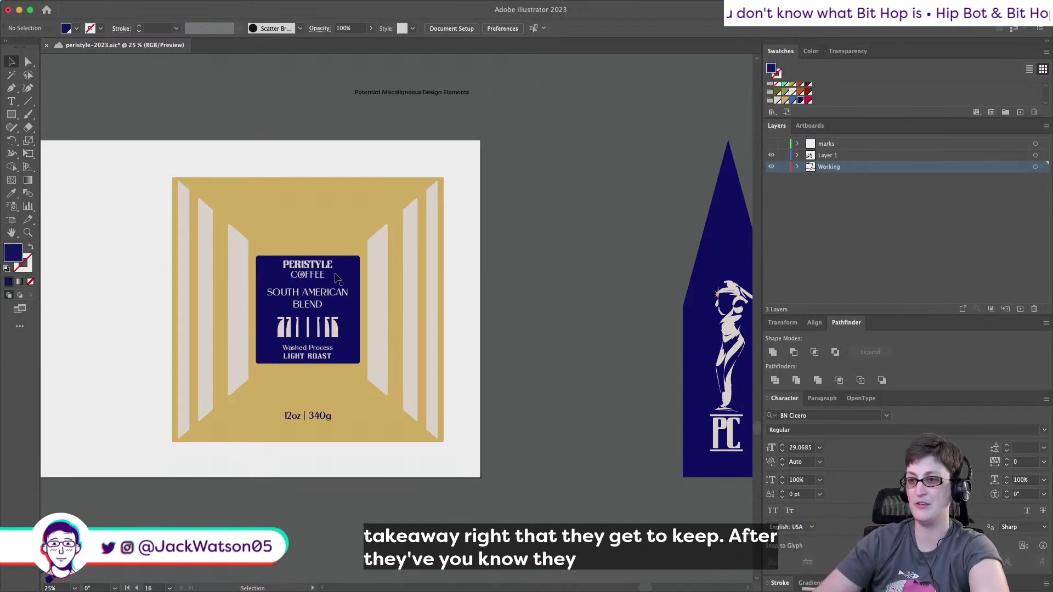
click(337, 279)
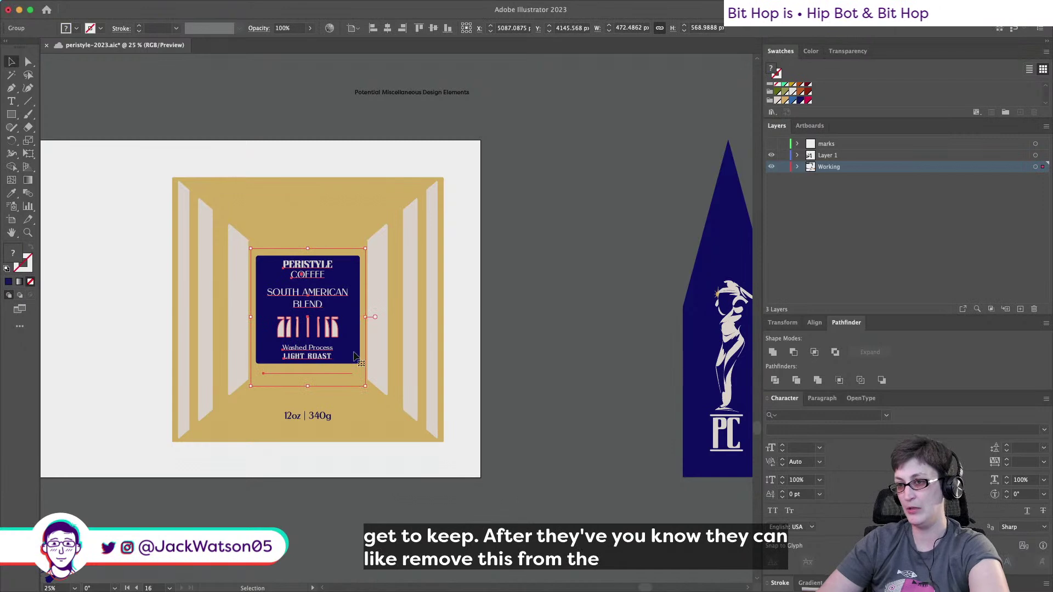
click(543, 364)
scroll(541, 364, right, 2)
scroll(542, 365, down, 1)
scroll(542, 365, right, 10)
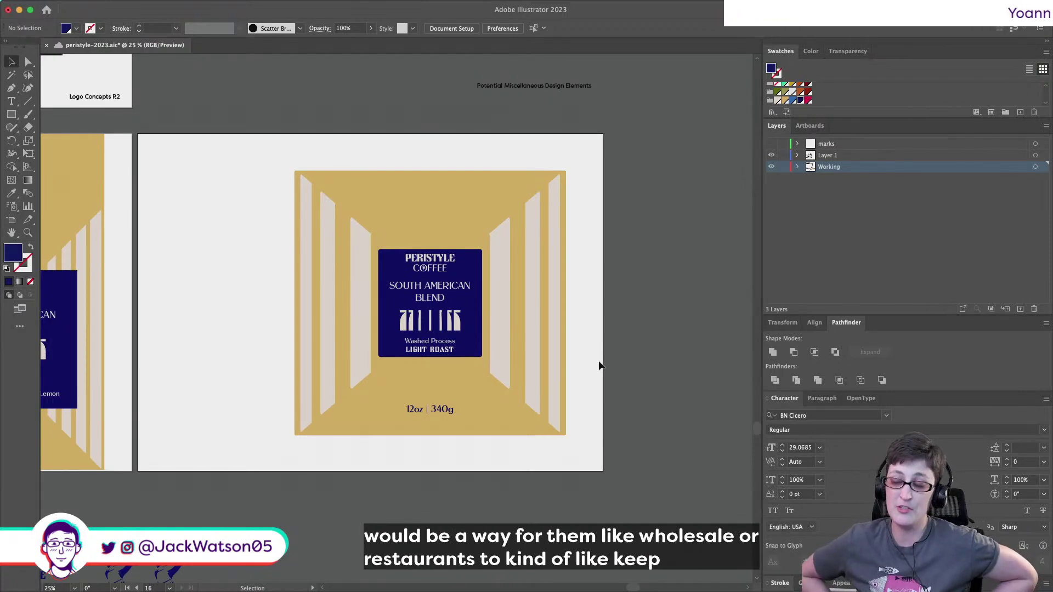
click(450, 293)
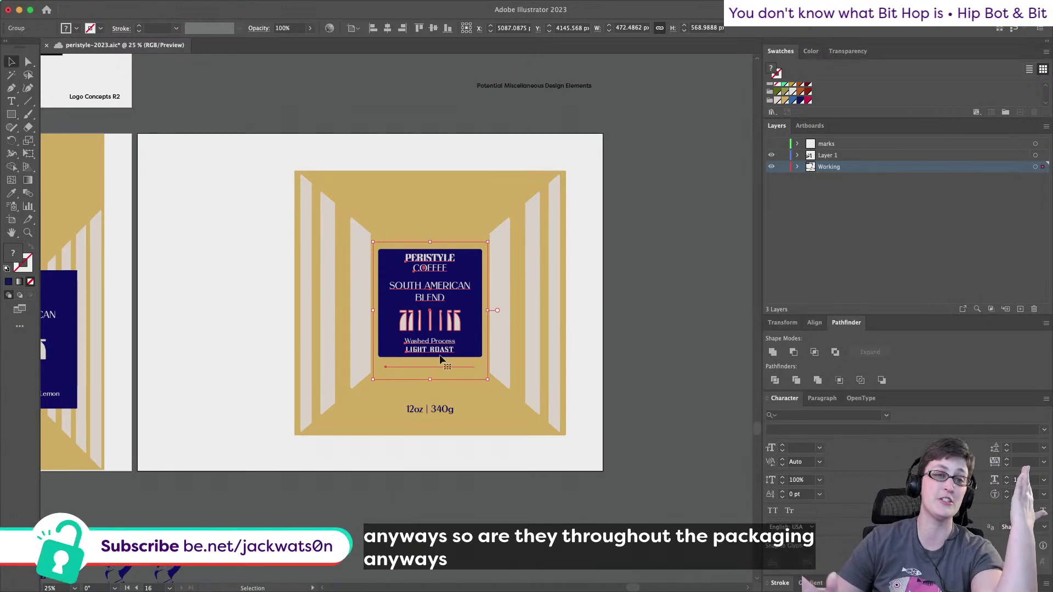
mouse_move(382, 590)
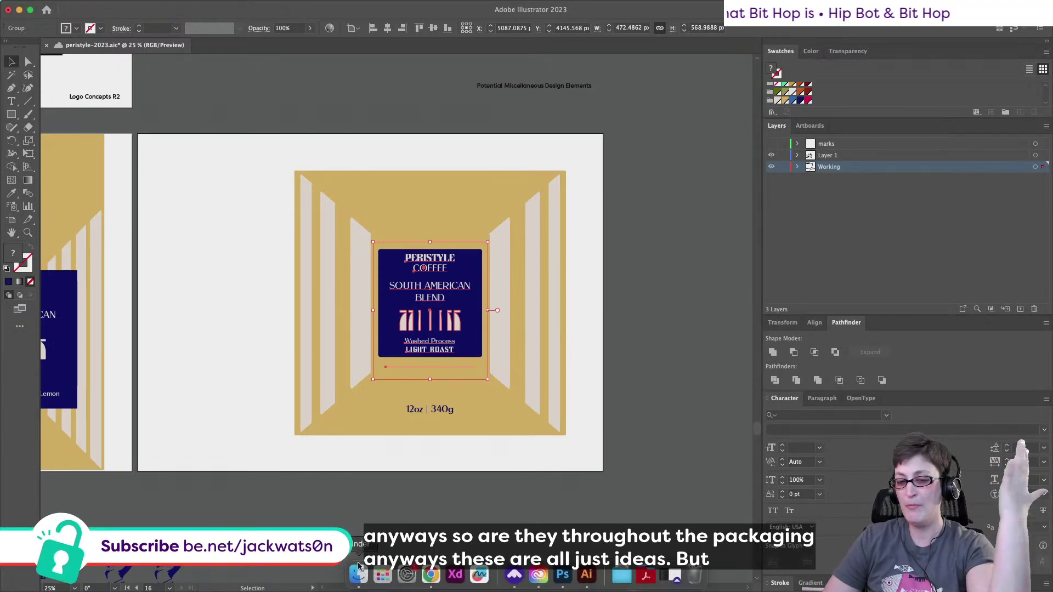
click(331, 446)
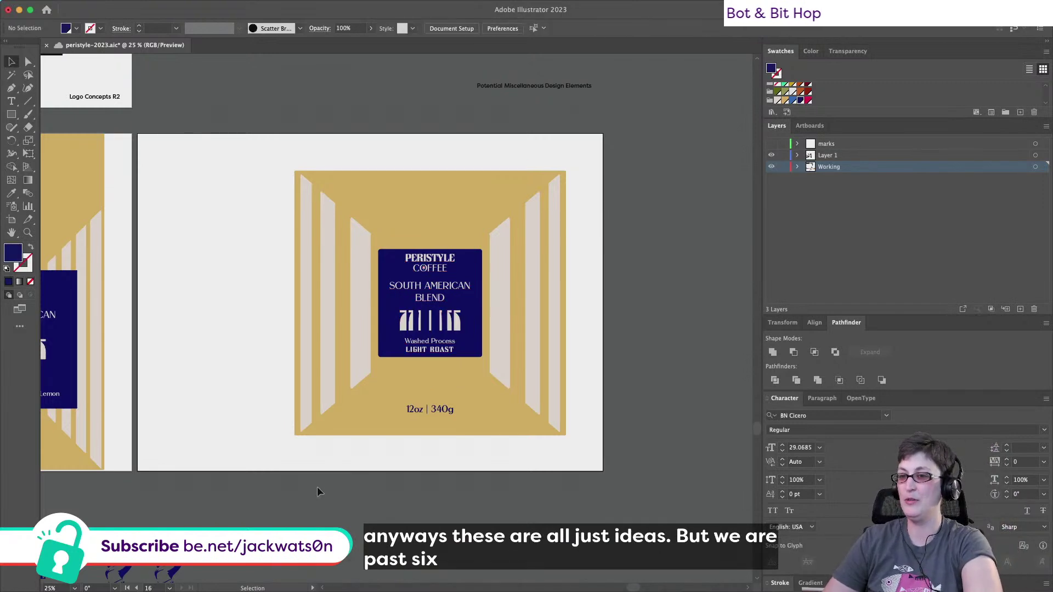
Review the logo concept artboards with their color variations, and compare them with the coffee bag panels and square box sleeve.
scroll(317, 486, down, 1)
scroll(317, 488, left, 15)
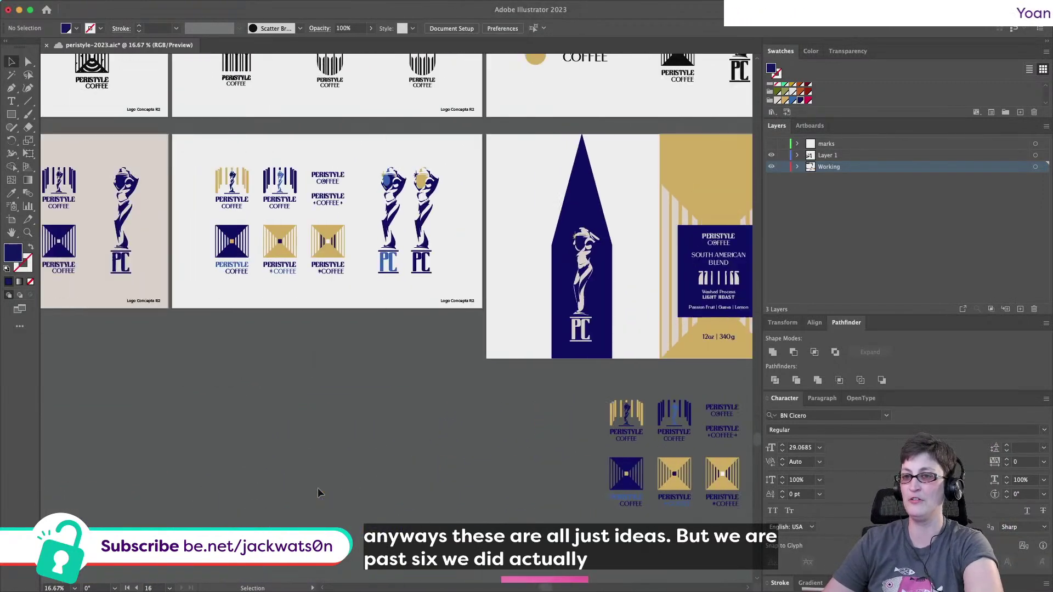
scroll(317, 488, left, 5)
scroll(317, 488, up, 1)
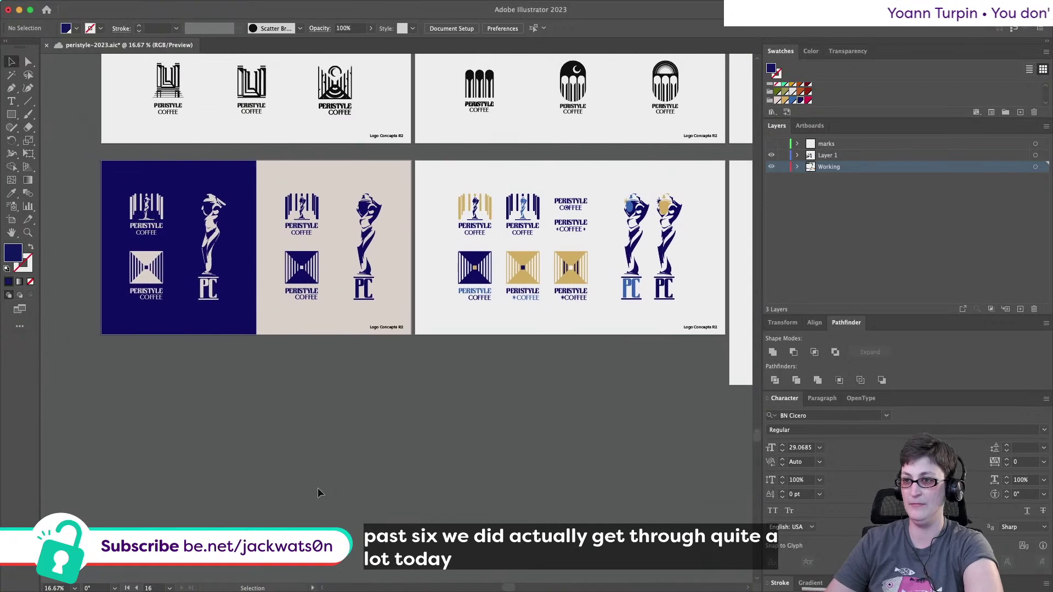
key(Caps_Lock)
scroll(197, 246, up, 1)
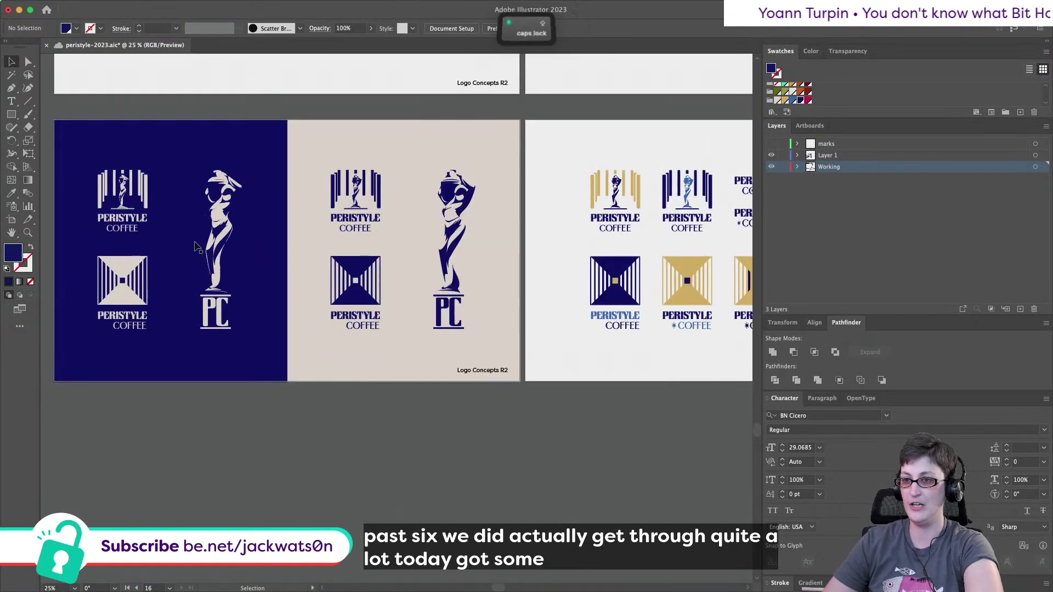
scroll(196, 246, right, 8)
scroll(197, 247, down, 1)
scroll(195, 244, right, 10)
scroll(195, 244, left, 10)
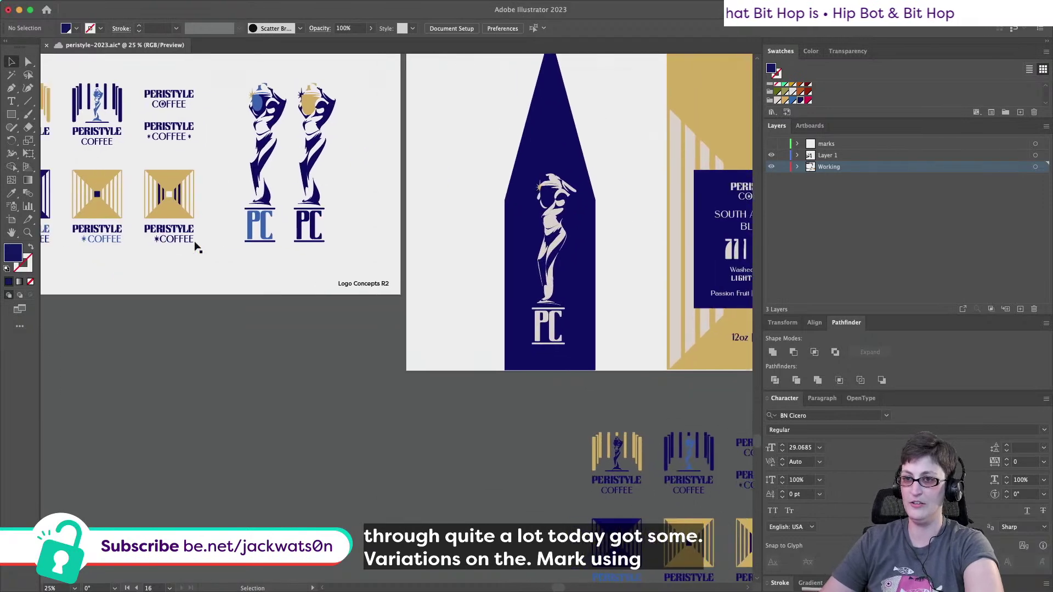
scroll(195, 243, down, 1)
scroll(197, 247, left, 6)
scroll(196, 246, up, 1)
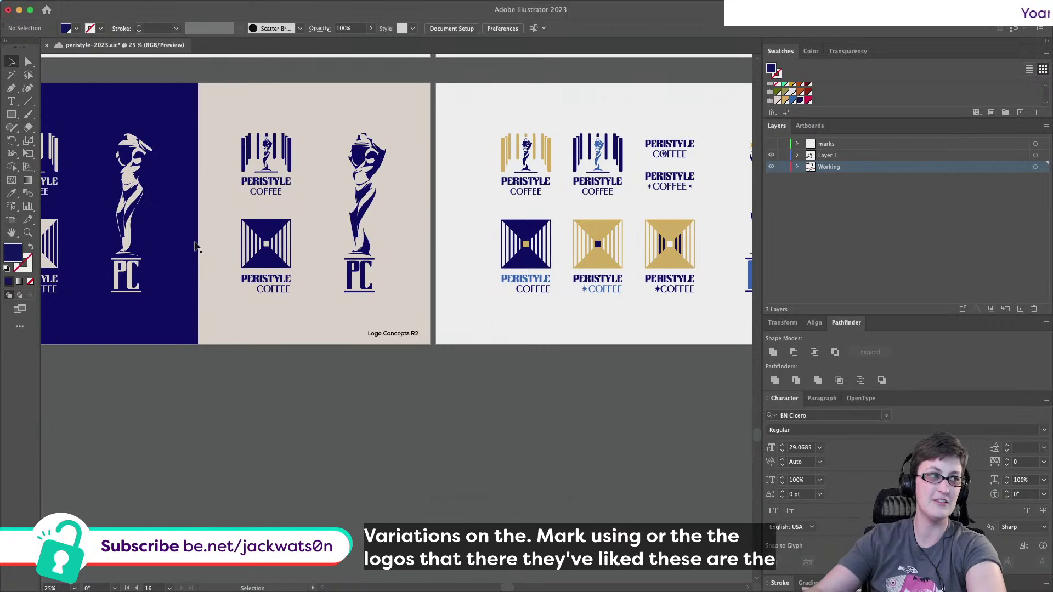
scroll(196, 248, right, 15)
scroll(196, 248, down, 2)
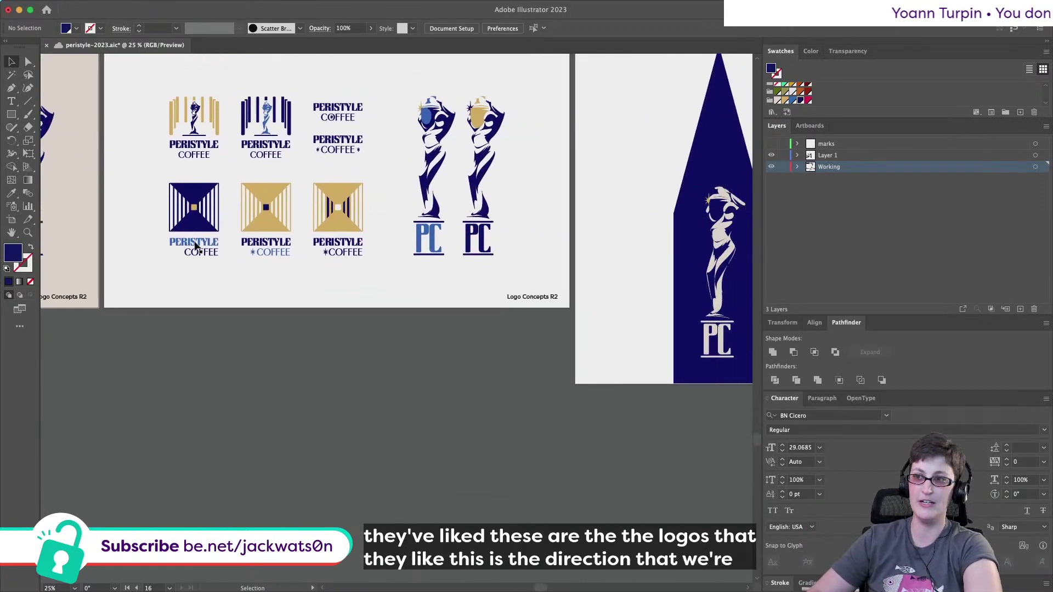
scroll(197, 247, right, 10)
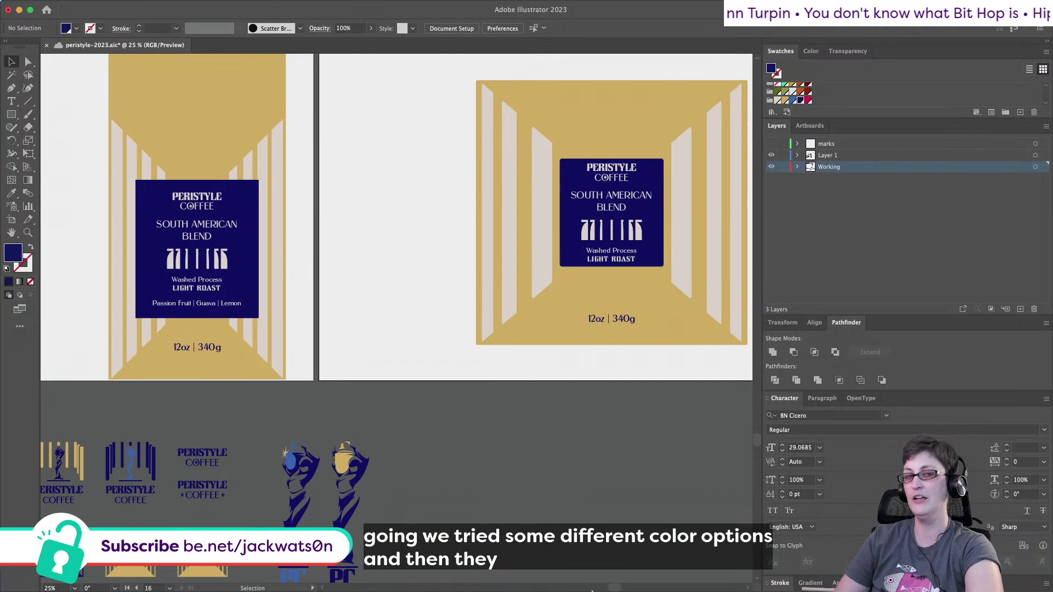
Switch to Photoshop and view the Coffee_Bag_v01.psd mockup with the Peristyle bag design.
mouse_move(592, 591)
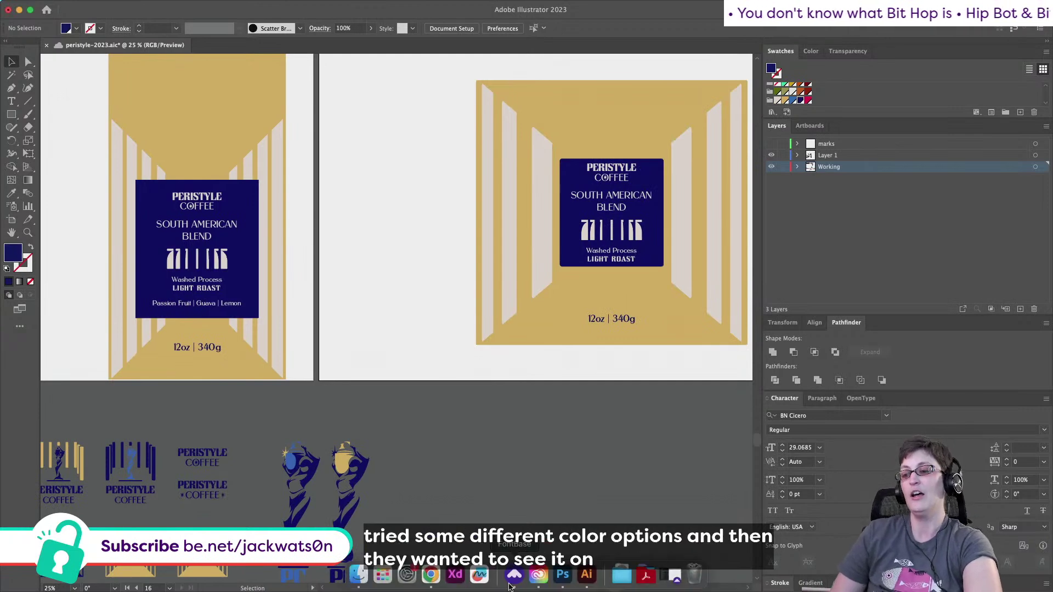
click(571, 579)
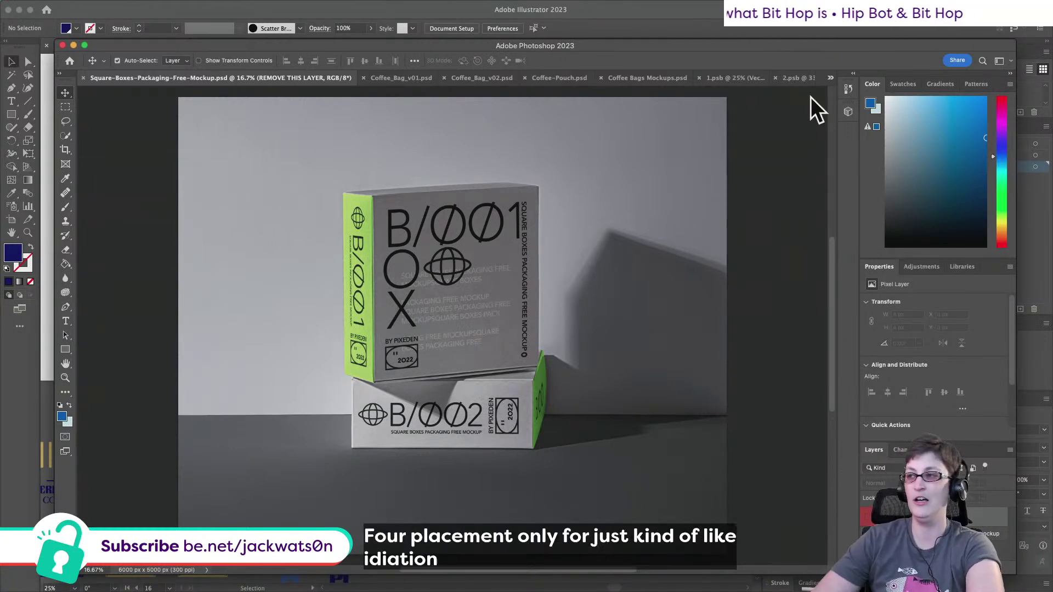
click(403, 78)
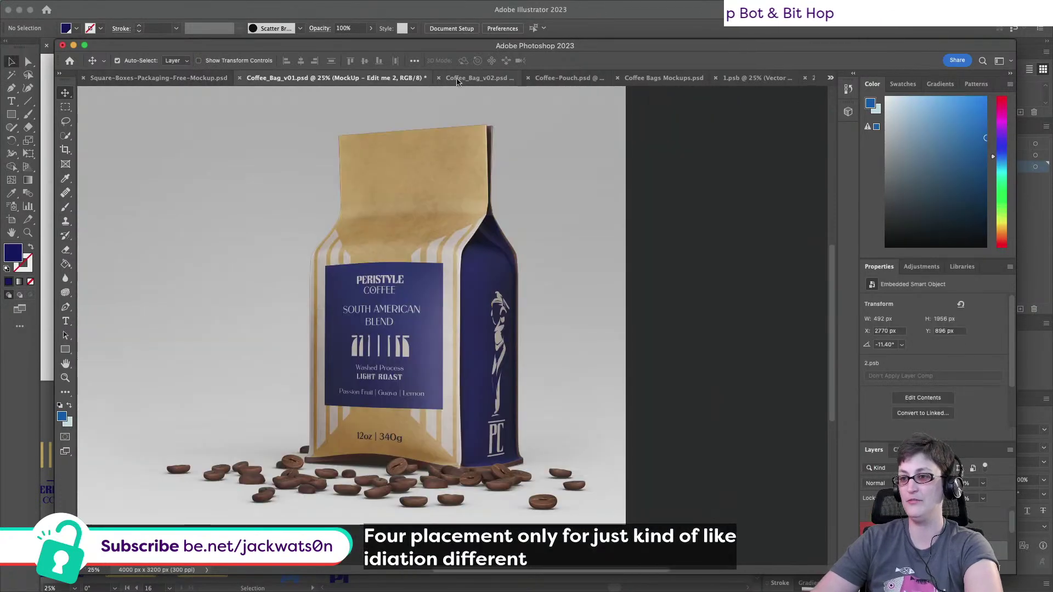